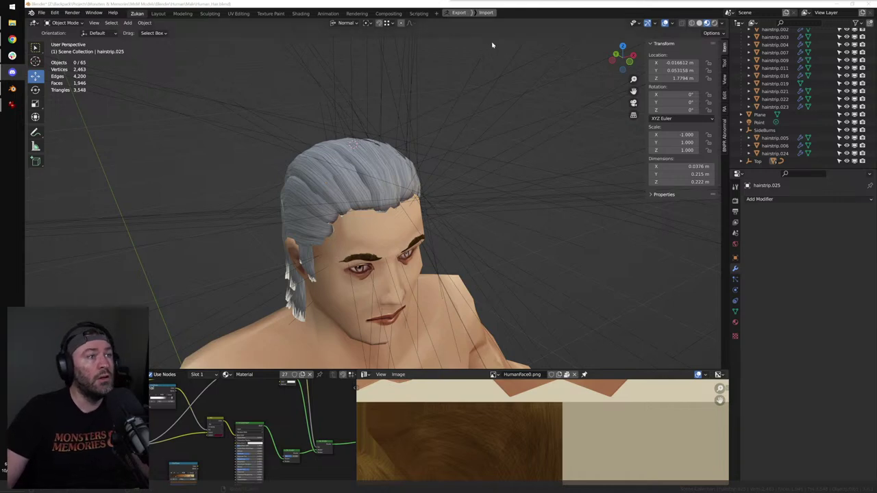
Orbit around the head to inspect the hair from the back, front and top
left_click(546, 15)
middle_click_drag(444, 223, 366, 215)
scroll(359, 148, "up", 3)
scroll(358, 148, "down", 4)
middle_click_drag(355, 180, 382, 162)
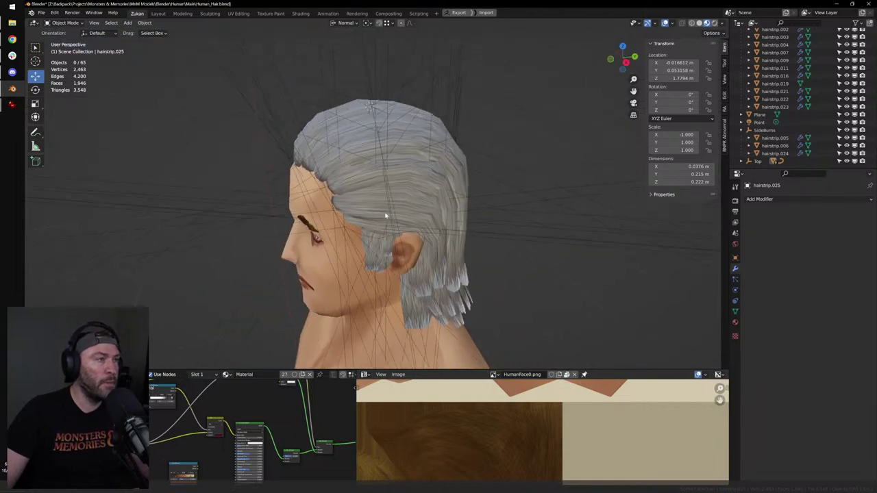
scroll(368, 196, "up", 4)
middle_click_drag(368, 196, 431, 248)
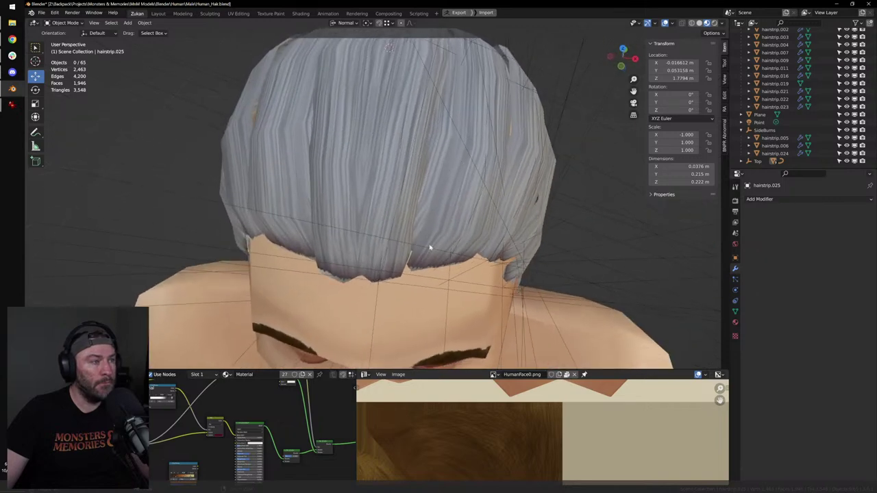
middle_click_drag(403, 291, 396, 254)
scroll(201, 108, "down", 3)
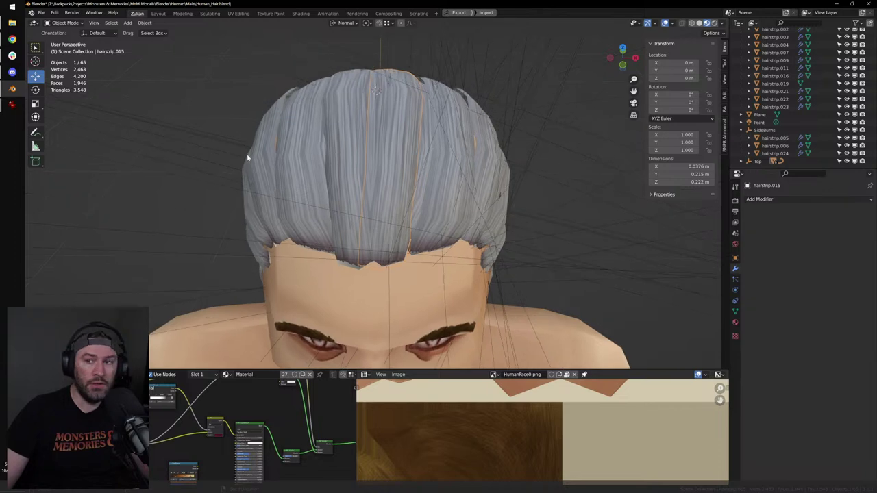
middle_click_drag(245, 168, 308, 223)
Select the hairstrip.025 card on top of the head and choose Sculpt Mode
left_click(343, 196)
middle_click_drag(343, 196, 256, 122)
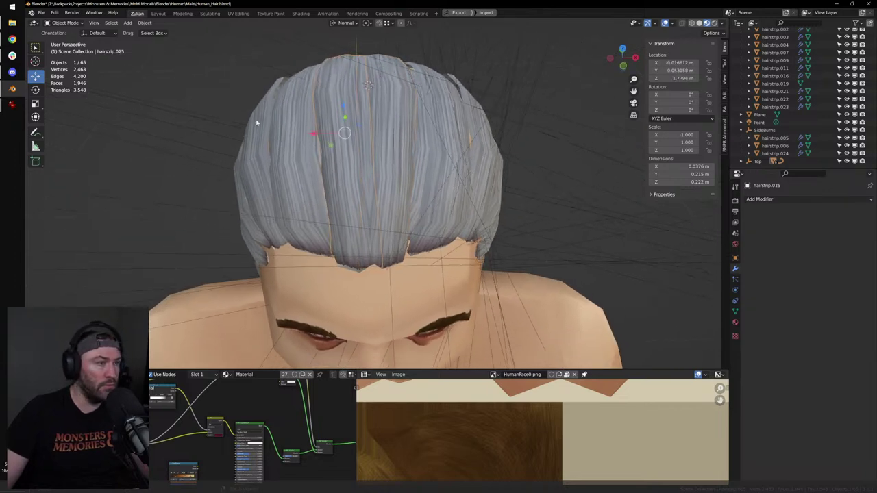
left_click(56, 26)
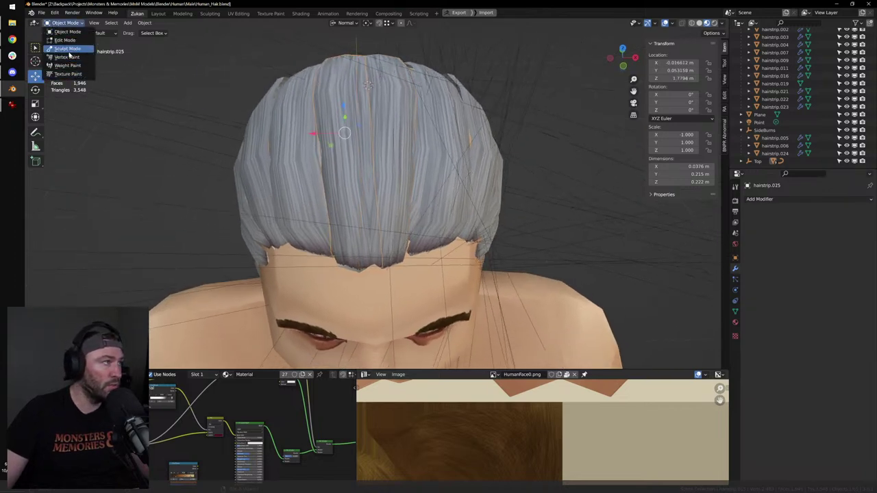
left_click(68, 53)
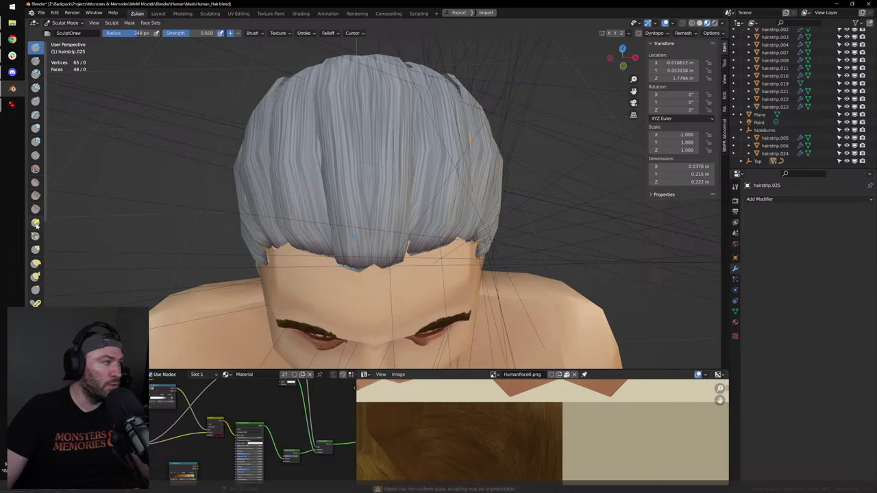
Pull hairstrip.025 closer to the scalp with small Grab brush strokes
left_click(36, 249)
scroll(361, 263, "down", 5)
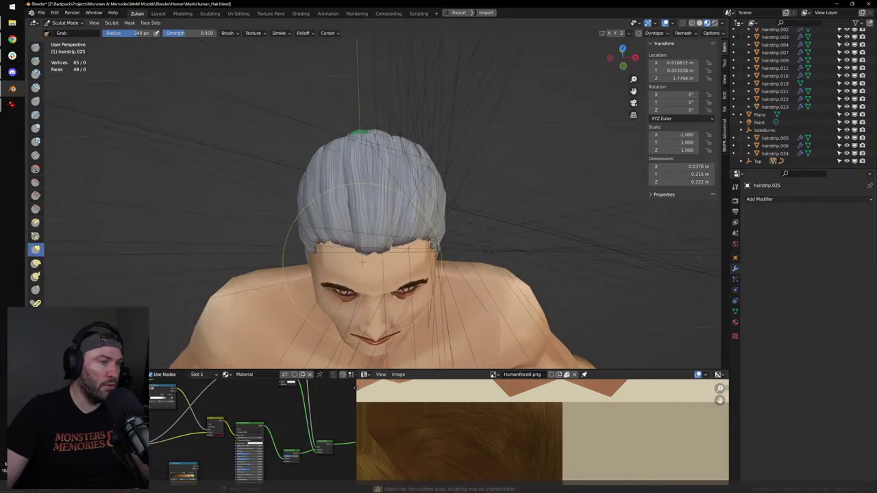
left_click_drag(363, 250, 362, 245)
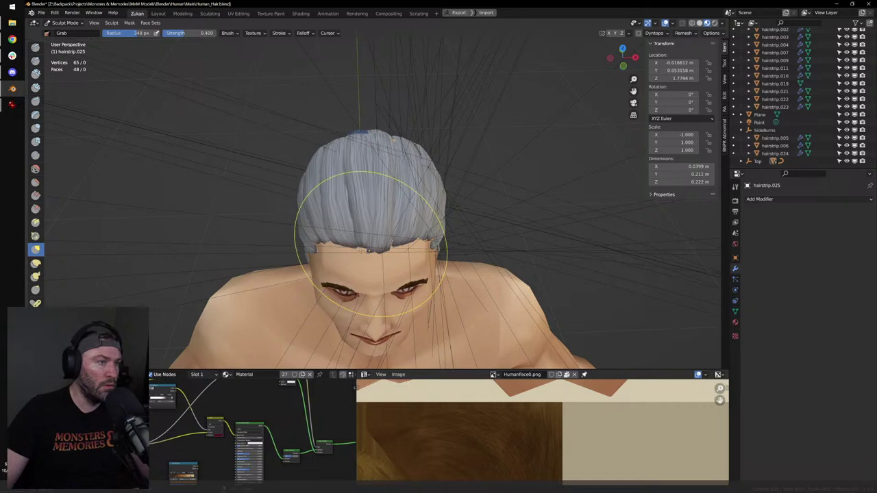
mouse_move(362, 246)
middle_mouse_down()
mouse_move(376, 266)
mouse_move(354, 219)
middle_mouse_up()
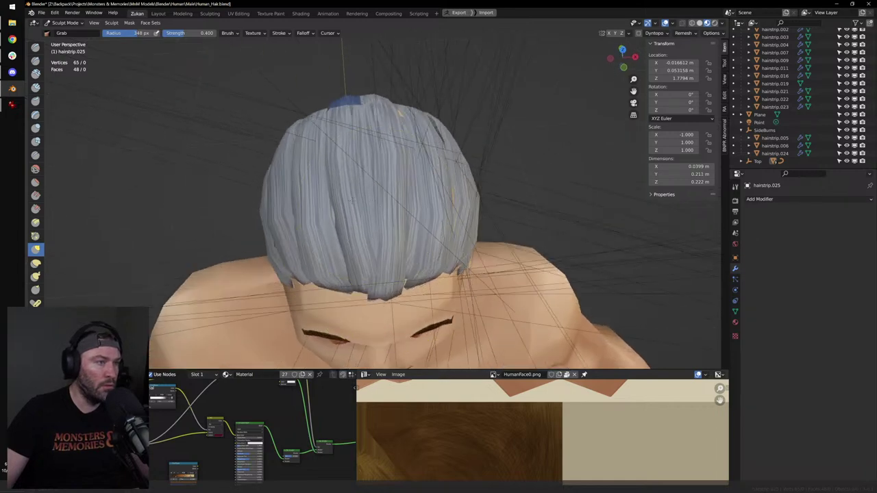
left_click_drag(354, 218, 370, 240)
mouse_move(379, 258)
middle_mouse_down()
mouse_move(519, 244)
mouse_move(427, 235)
mouse_move(394, 211)
middle_mouse_up()
left_click_drag(392, 190, 389, 198)
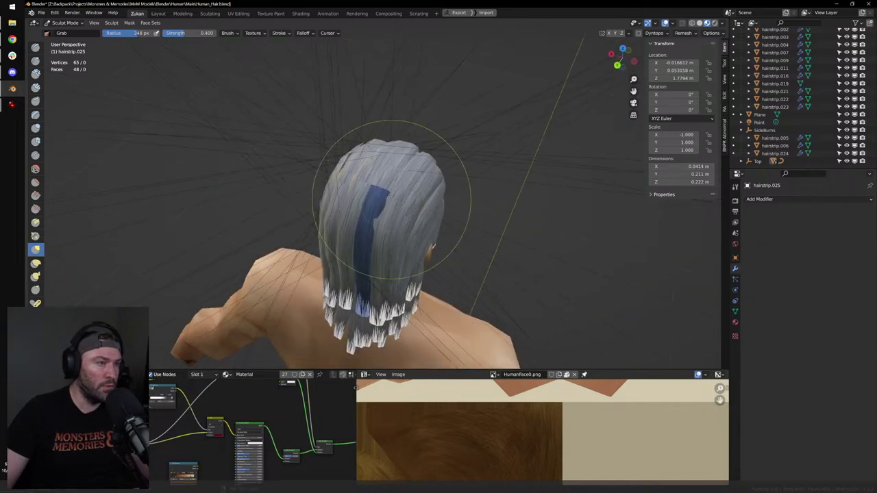
mouse_move(391, 196)
middle_mouse_down()
mouse_move(425, 247)
mouse_move(375, 288)
mouse_move(375, 260)
mouse_move(236, 176)
middle_mouse_up()
scroll(404, 295, "down", 1)
scroll(414, 274, "down", 2)
scroll(393, 274, "up", 2)
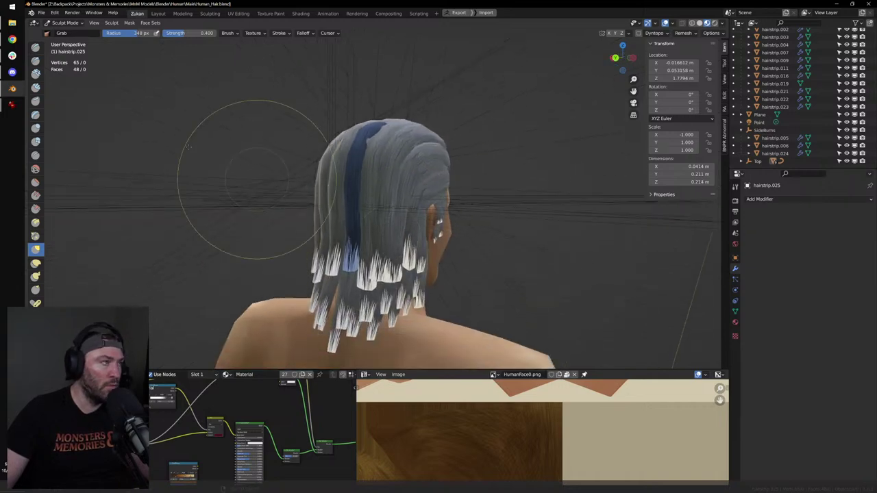
Return to Object Mode and select hairstrip.008 at the back
left_click(65, 23)
left_click(66, 32)
left_click(378, 165)
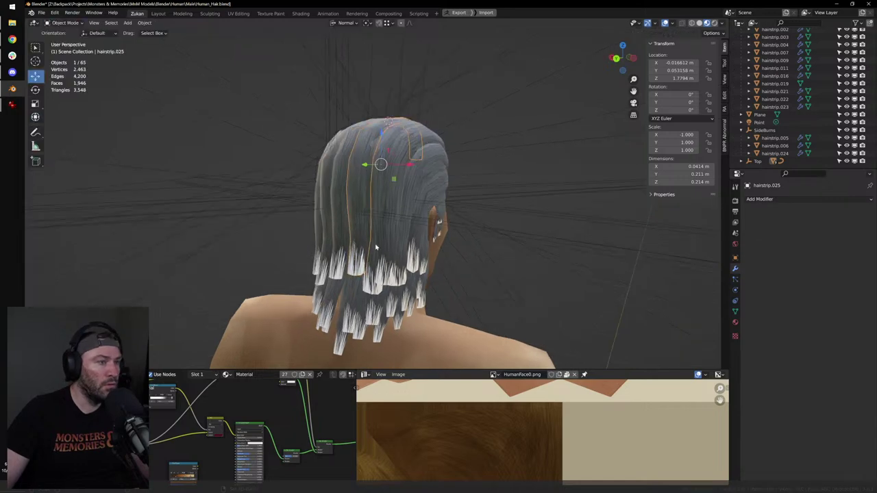
Put hairstrip.008 into Sculpt Mode and view it from the rear and side
left_click(65, 23)
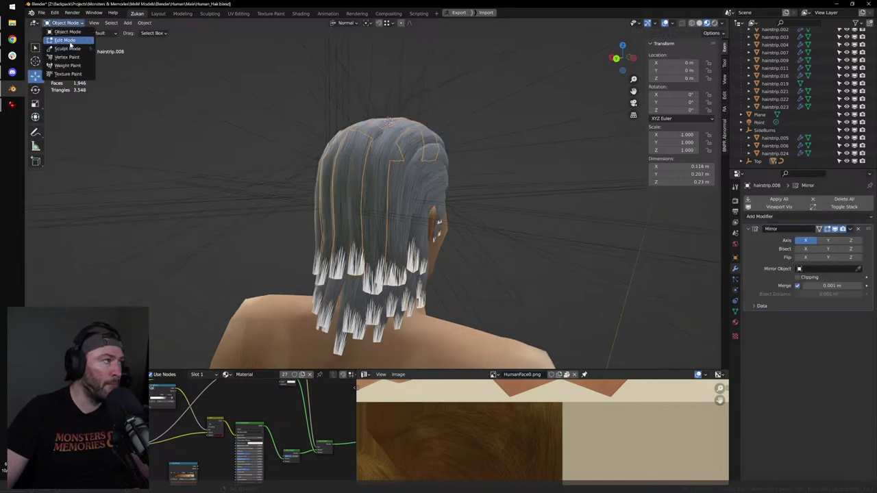
left_click(67, 48)
middle_click_drag(288, 268, 333, 274)
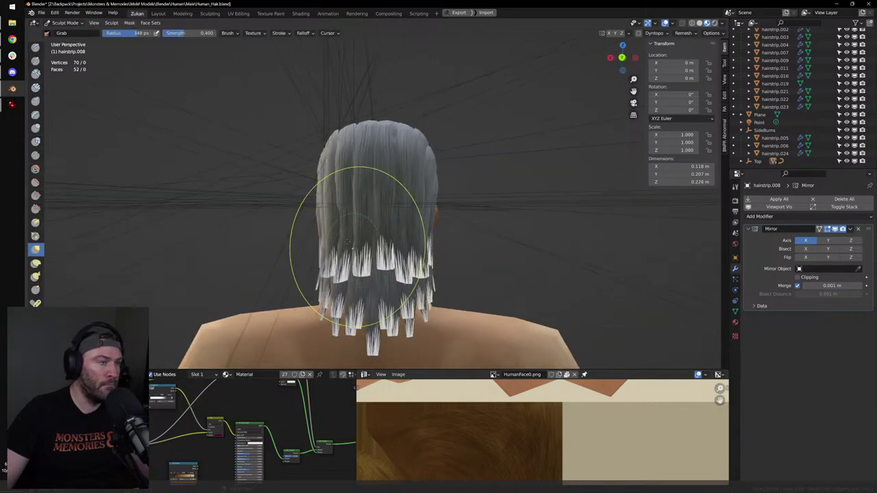
middle_click_drag(322, 264, 386, 263)
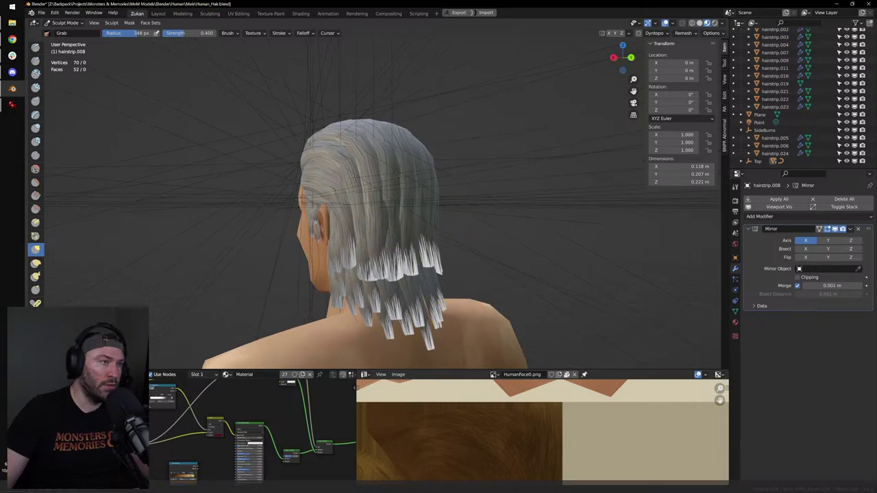
mouse_move(393, 243)
middle_mouse_down()
mouse_move(439, 294)
mouse_move(506, 282)
mouse_move(460, 265)
middle_mouse_up()
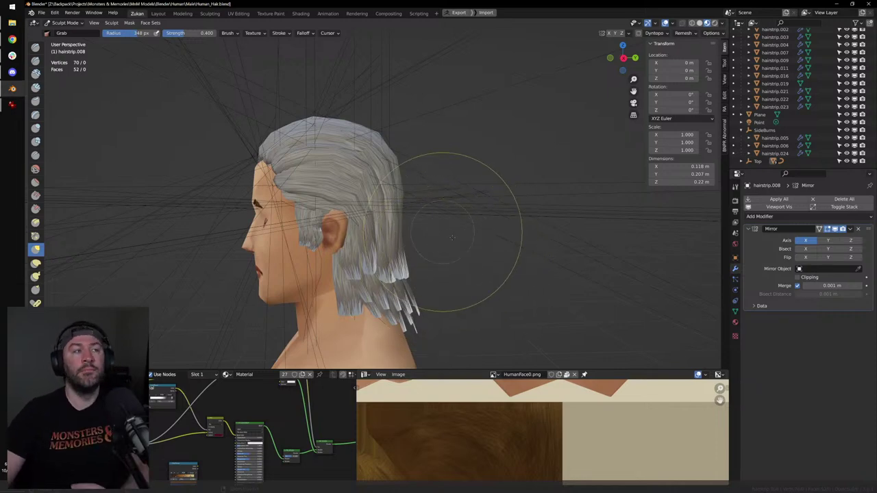
mouse_move(486, 256)
middle_mouse_down()
mouse_move(395, 261)
mouse_move(552, 157)
middle_mouse_up()
Check the neck strands in Rendered shading, undoing the last stroke
key("z")
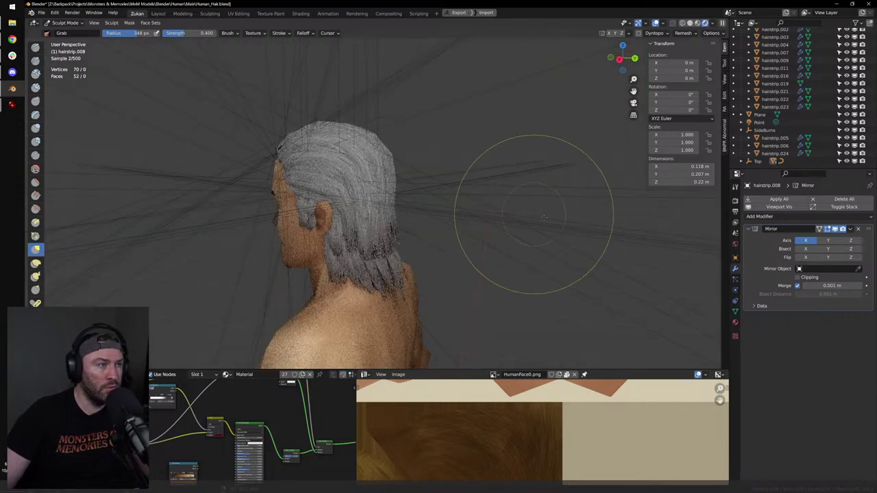
middle_click_drag(514, 180, 364, 210)
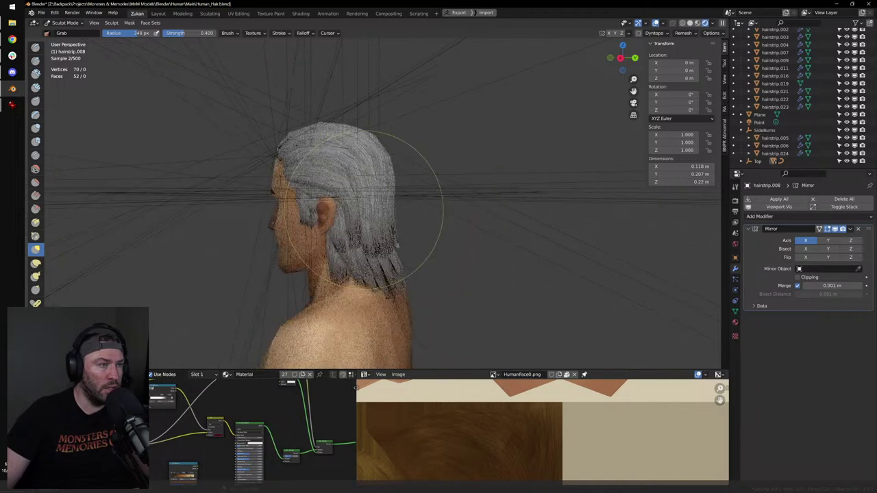
middle_click_drag(431, 262, 466, 322)
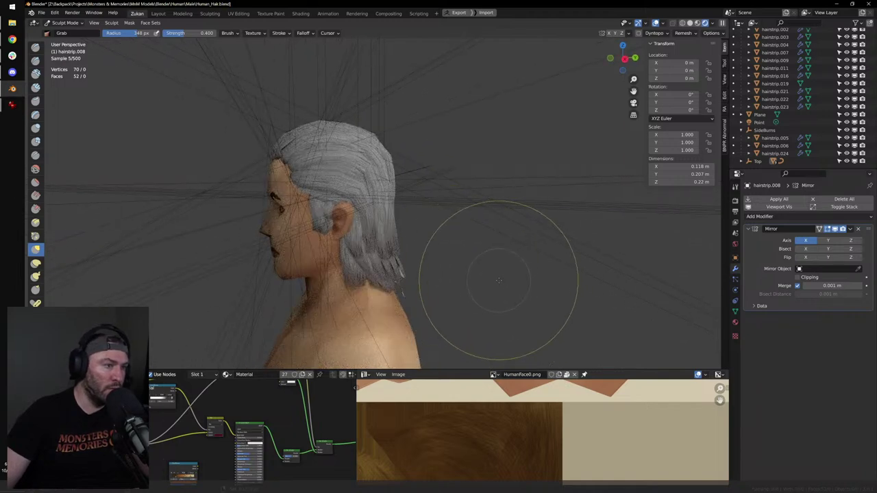
middle_click_drag(519, 294, 344, 224)
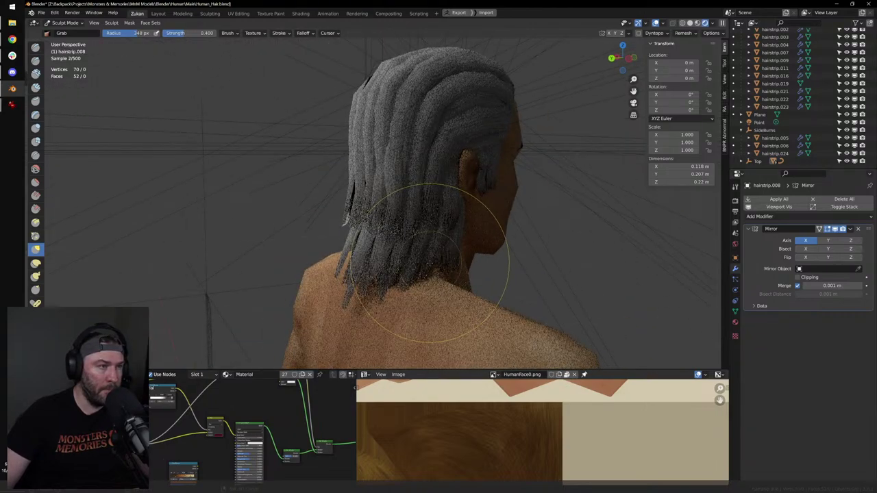
key("ctrl+z")
middle_click_drag(422, 261, 485, 157)
Return to Material Preview shading and switch back to Object Mode
left_click(698, 23)
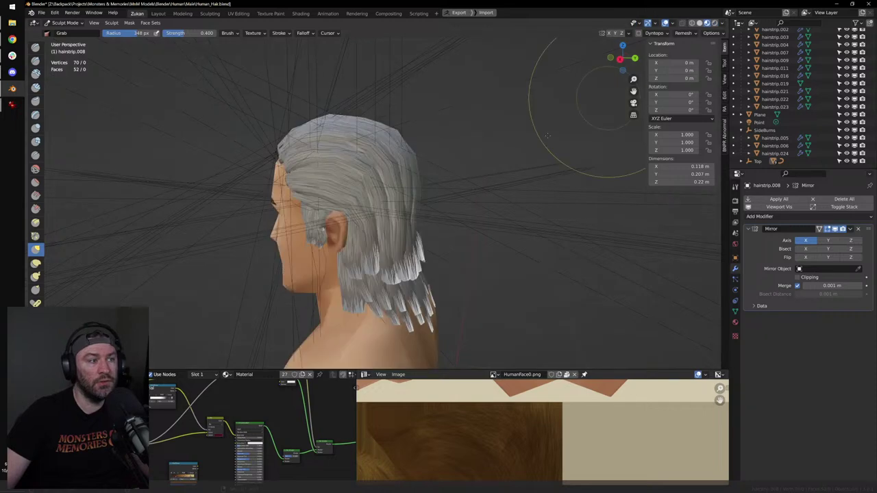
mouse_move(588, 82)
middle_mouse_down()
mouse_move(382, 186)
mouse_move(49, 44)
middle_mouse_up()
left_click(66, 23)
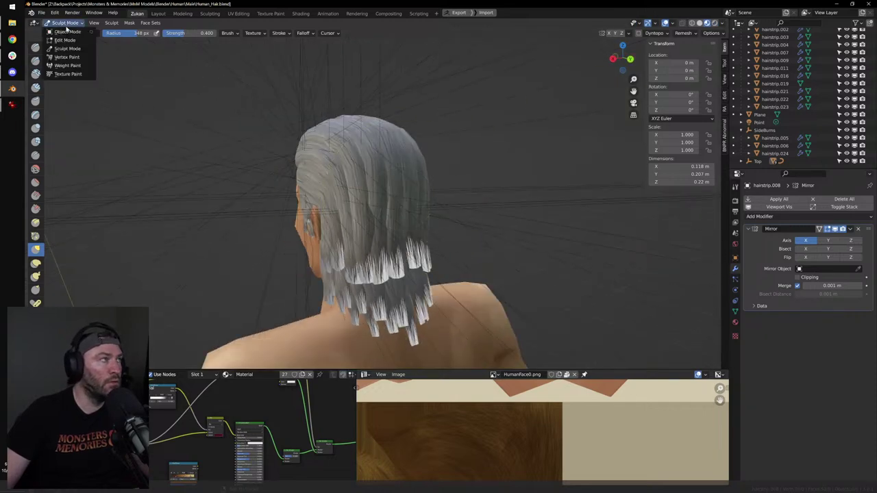
left_click(69, 30)
Select hairstrips .021, .009, .007, .011 and .016 at the back of the head
scroll(432, 293, "up", 2)
left_click(432, 293)
scroll(432, 294, "up", 3)
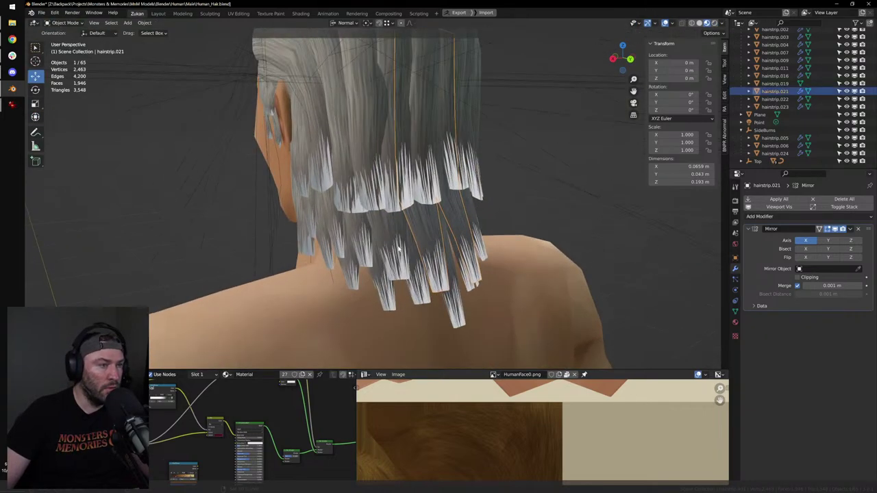
left_click(386, 235, "shift")
left_click(388, 230, "shift")
middle_click_drag(387, 230, 405, 217)
left_click(370, 216, "shift")
left_click(373, 219, "shift")
middle_click_drag(426, 188, 214, 143)
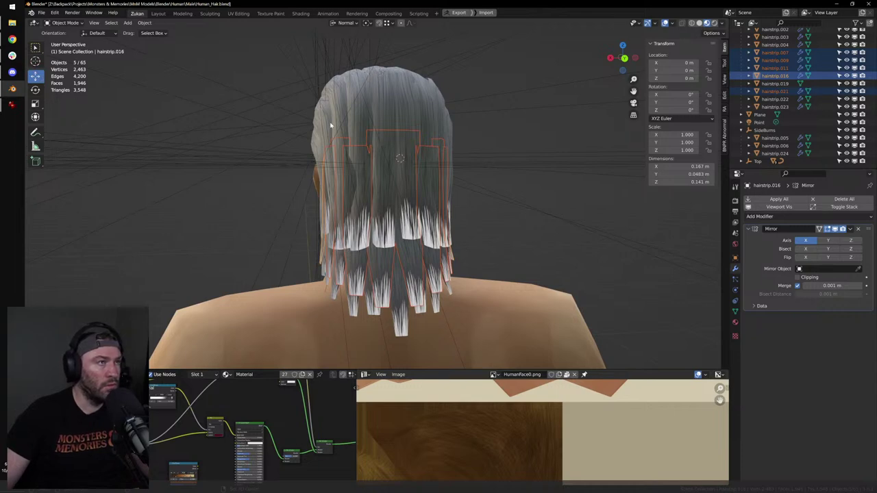
left_click(376, 26)
Move the five selected strips slightly along Z to tuck them in
key("g")
key("z")
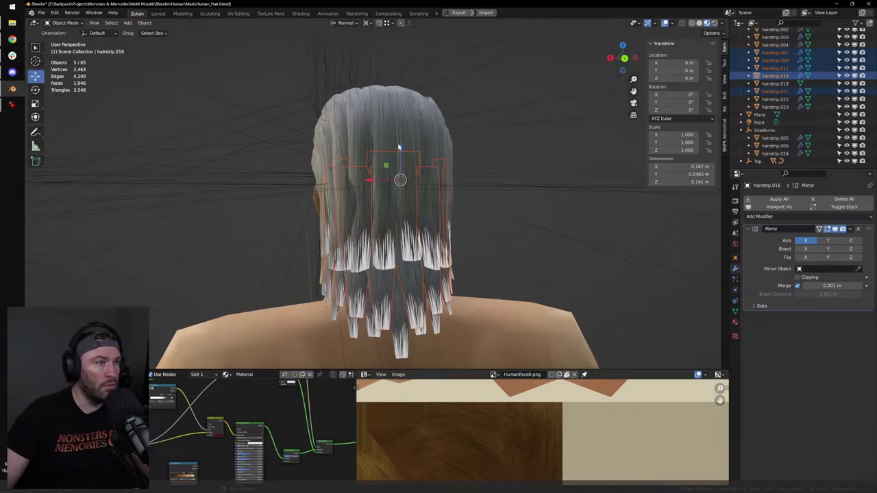
left_click(476, 196)
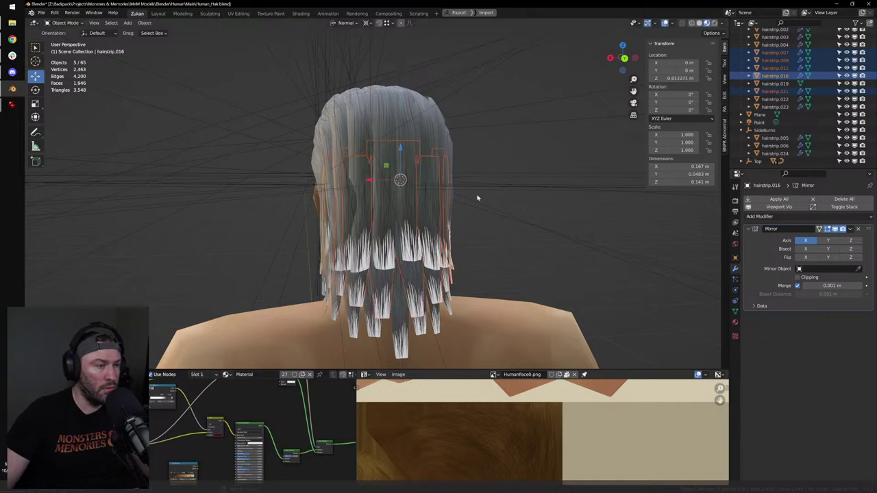
middle_click_drag(476, 196, 483, 174)
Check the tucked strips in Rendered shading, deselect all, and return to Material Preview
left_click(715, 24)
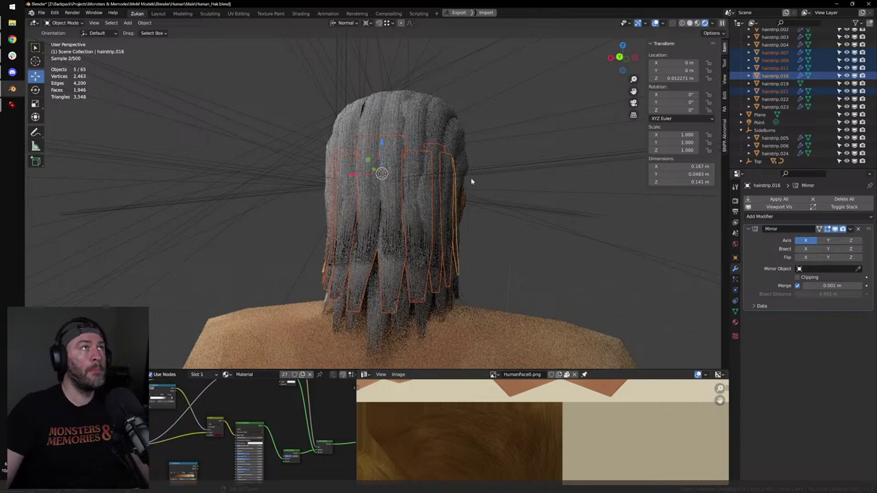
left_click(534, 265)
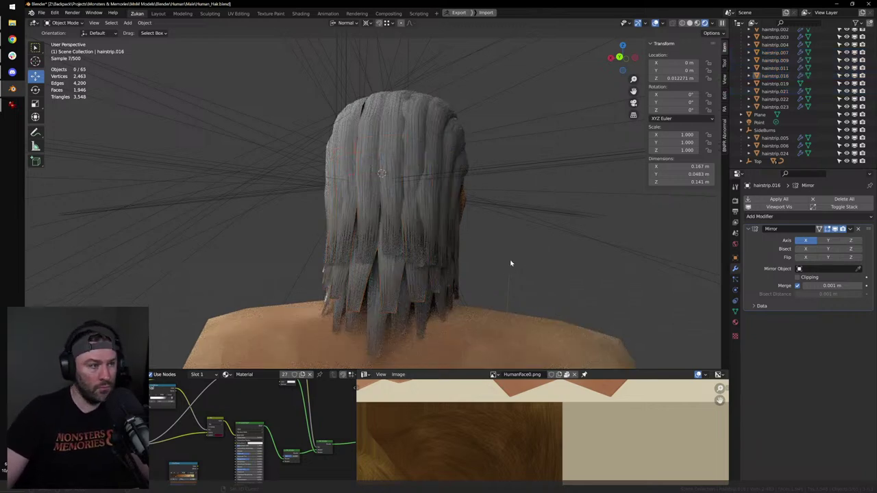
mouse_move(512, 263)
middle_mouse_down()
mouse_move(443, 258)
mouse_move(501, 267)
middle_mouse_up()
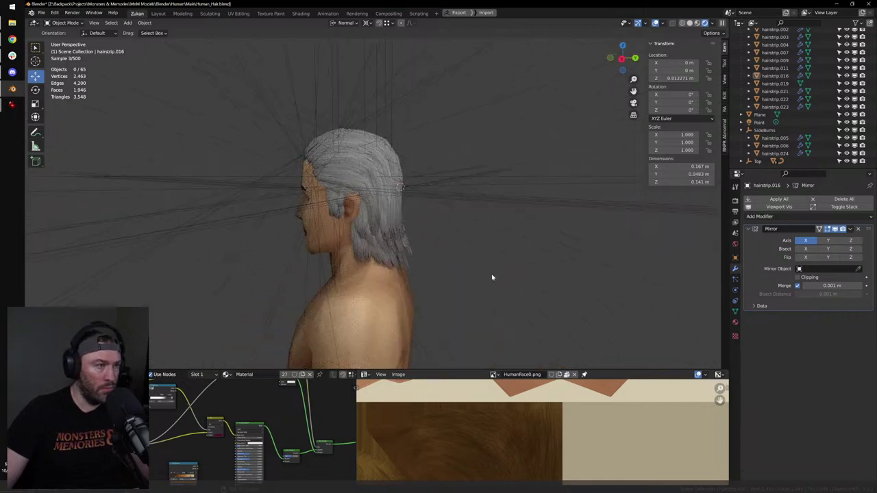
middle_click_drag(437, 273, 521, 280)
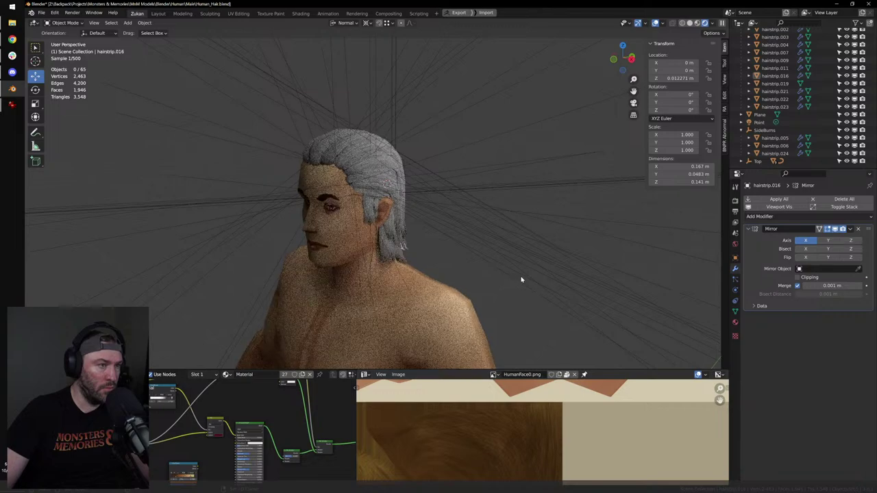
middle_click_drag(459, 272, 415, 252)
mouse_move(534, 122)
middle_mouse_down()
mouse_move(456, 182)
mouse_move(505, 165)
mouse_move(418, 190)
mouse_move(368, 177)
mouse_move(462, 180)
mouse_move(434, 167)
mouse_move(377, 191)
mouse_move(446, 194)
mouse_move(462, 210)
mouse_move(443, 200)
mouse_move(302, 208)
mouse_move(357, 239)
mouse_move(354, 231)
middle_mouse_up()
key("z")
Widen hairstrip.019 at the back of the head about 1.3 times along X
left_click(354, 231)
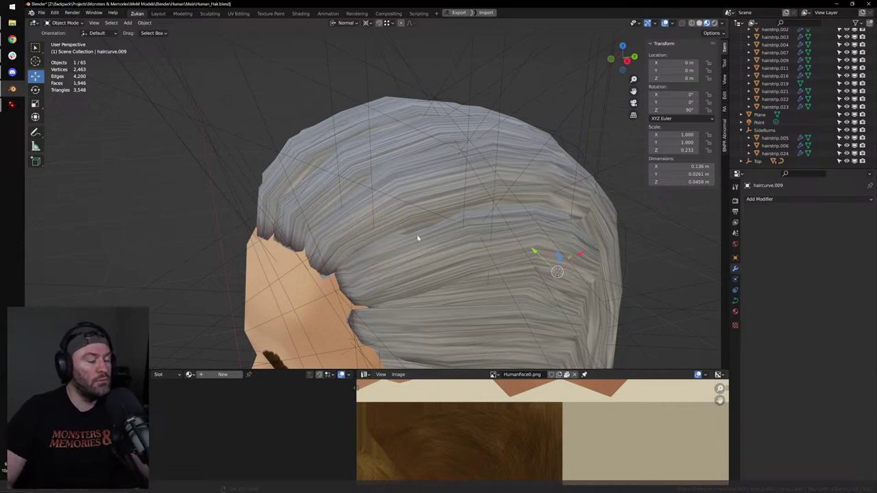
middle_click_drag(552, 295, 393, 124)
left_click(397, 288)
left_click(413, 316)
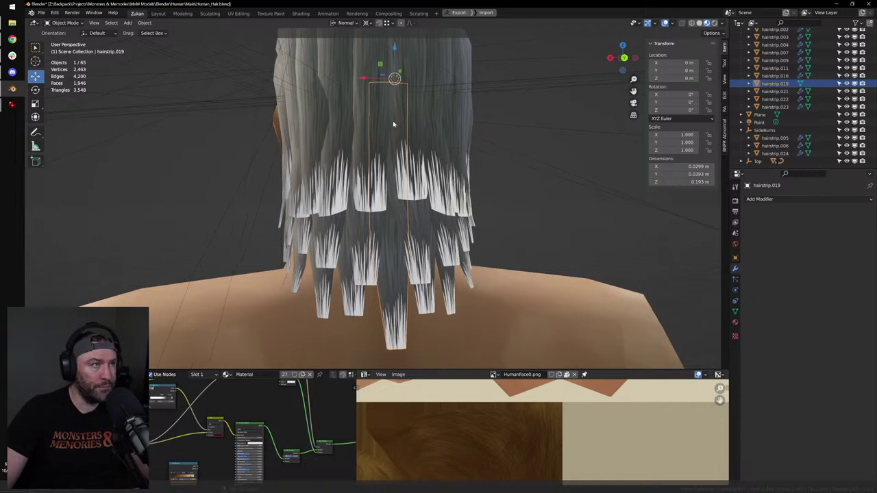
key("shift+space")
key("s")
left_click_drag(364, 78, 355, 77)
Select the mirrored hairstrip.003 and enter Edit Mode
left_click(382, 204)
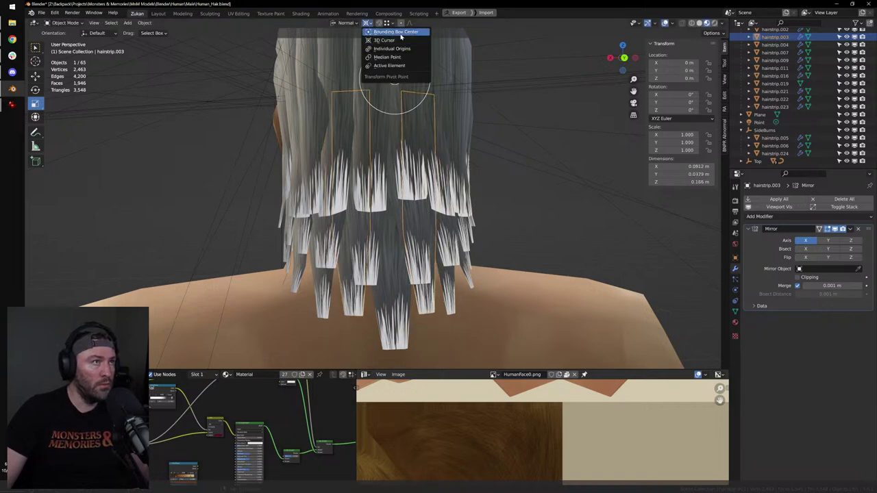
scroll(357, 120, "up", 2)
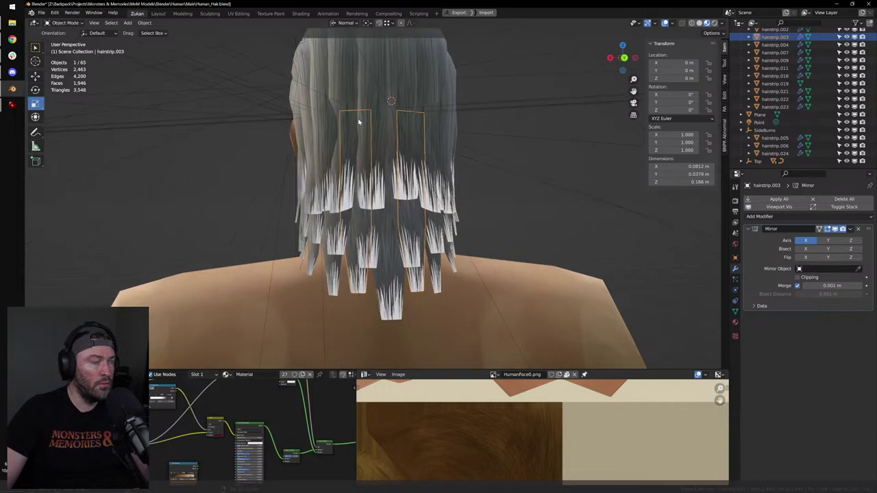
key("Tab")
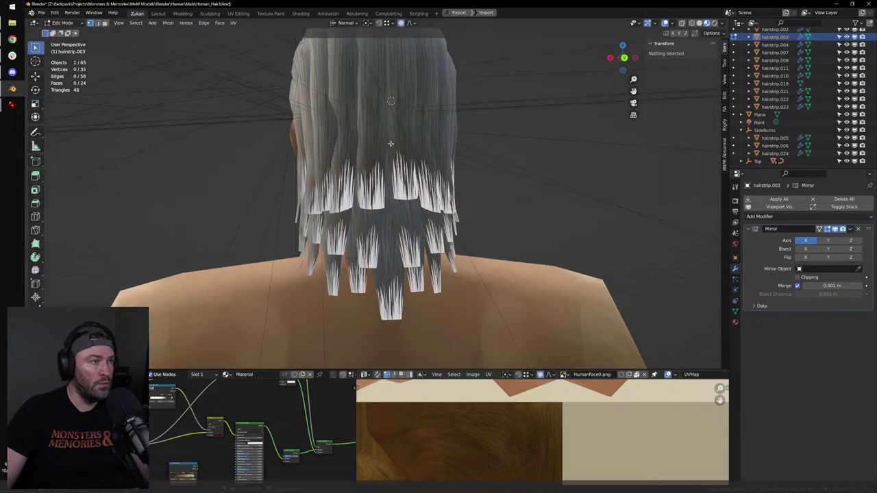
Select all of hairstrip.003 and widen it sideways with proportional editing
key("a")
key("shift+space")
key("s")
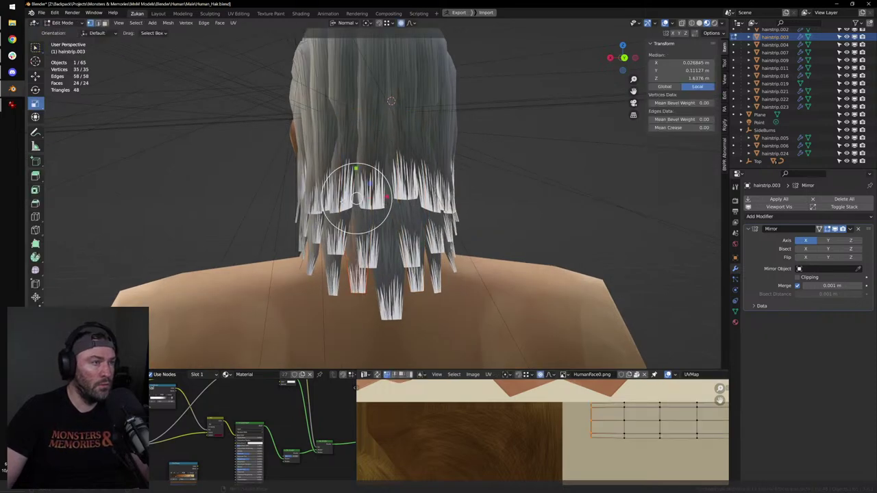
middle_click_drag(343, 142, 361, 142)
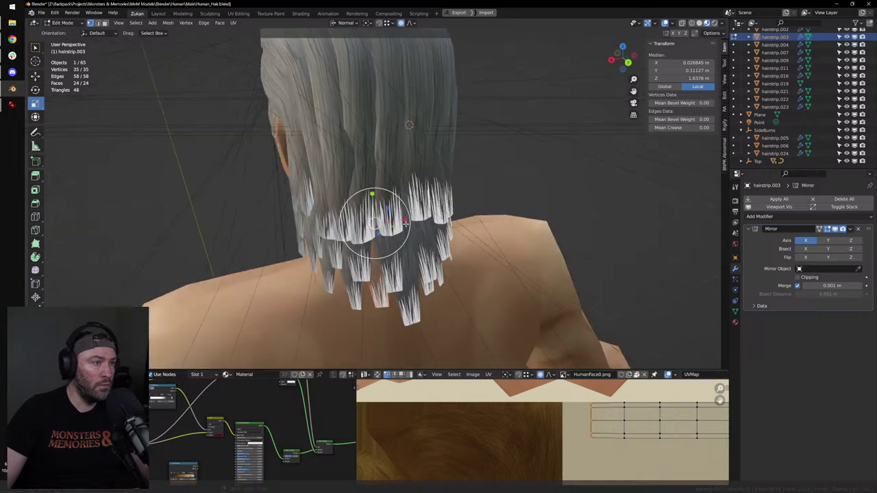
left_click_drag(406, 223, 409, 222)
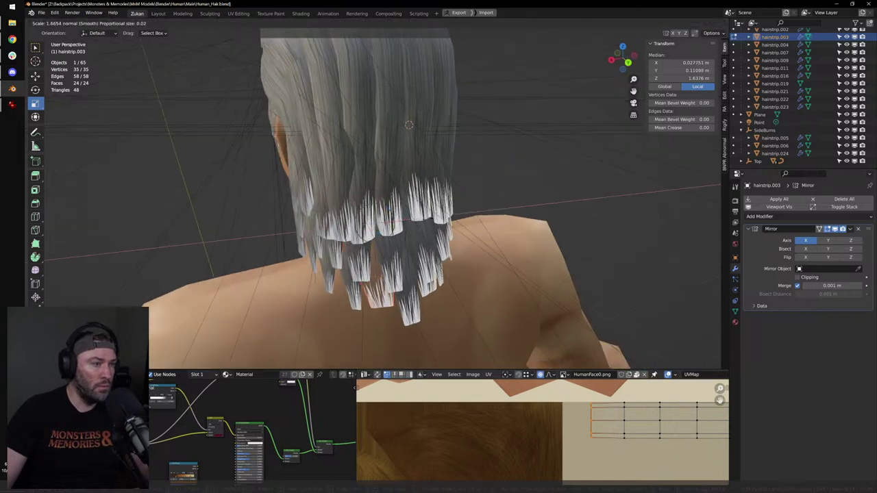
left_click_drag(421, 291, 418, 289)
key("Tab")
middle_click_drag(369, 285, 382, 301)
Widen hairstrip.002 in Edit Mode by about 1.05
left_click(384, 293)
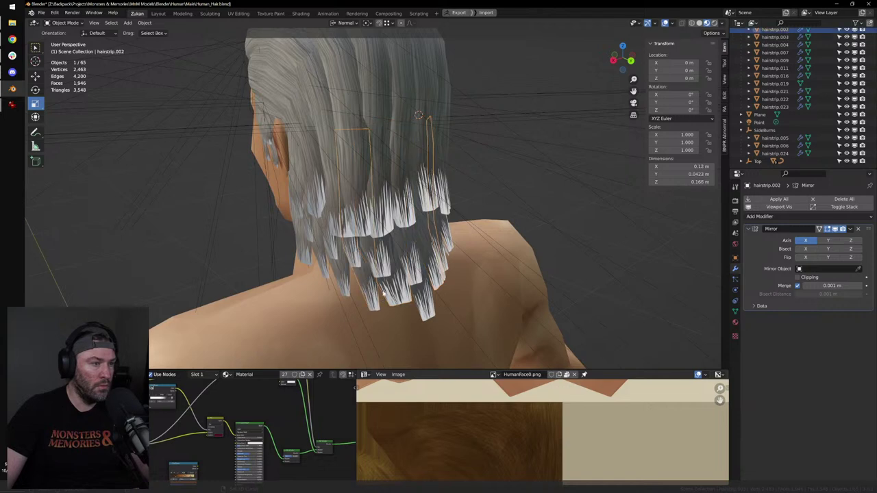
key("Tab")
key("s")
key("Escape")
key("s")
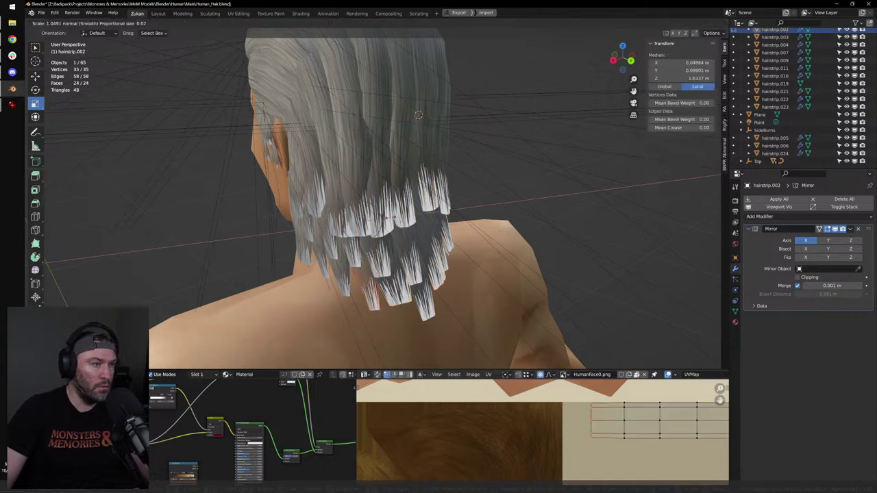
left_click(409, 218)
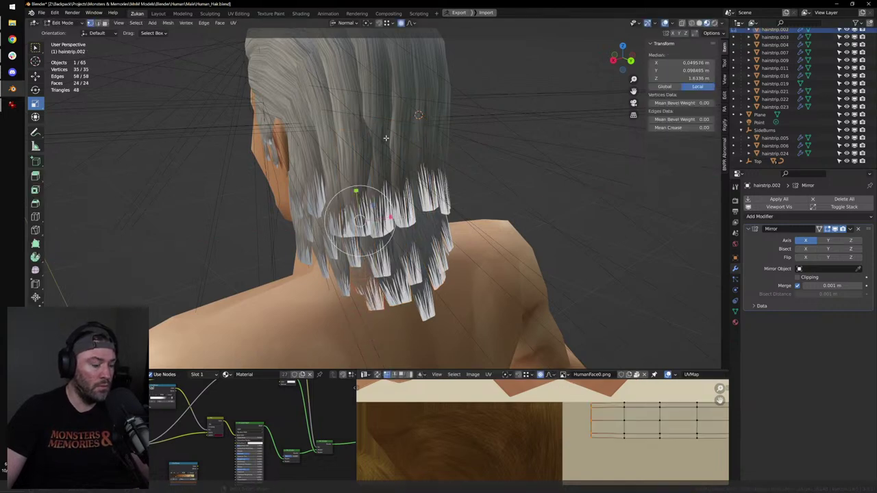
key("Tab")
mouse_move(407, 183)
middle_mouse_down()
mouse_move(384, 226)
mouse_move(409, 259)
mouse_move(392, 185)
middle_mouse_up()
Widen hairstrip.021 along X by about 1.07, then deselect it
left_click(409, 259)
key("Tab")
key("a")
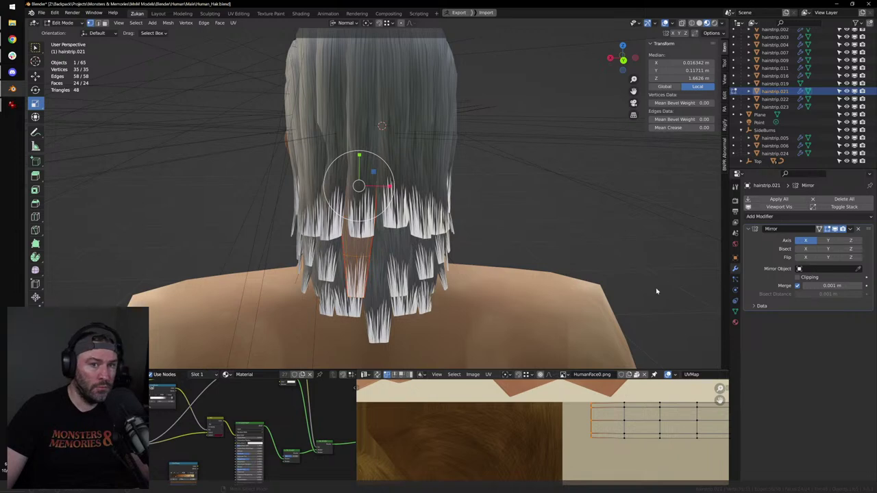
key("Tab")
key("Tab")
key("s")
key("x")
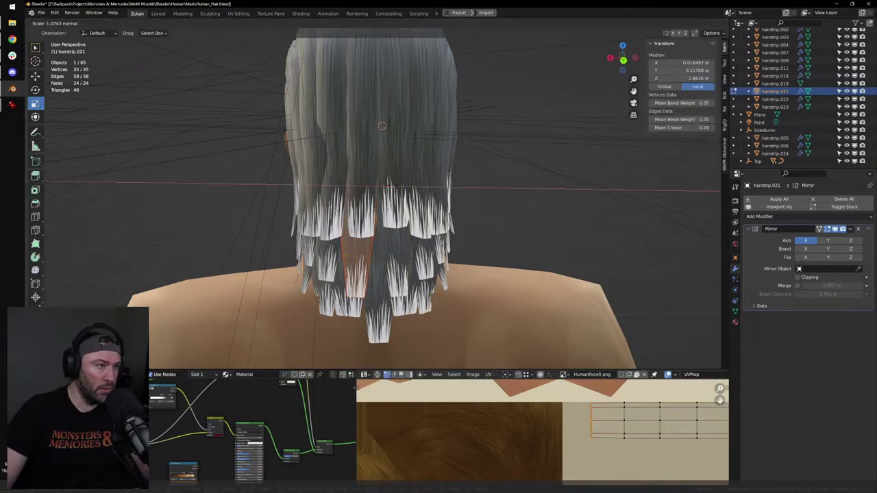
key("Return")
key("Tab")
middle_click_drag(438, 233, 528, 215)
left_click(492, 195)
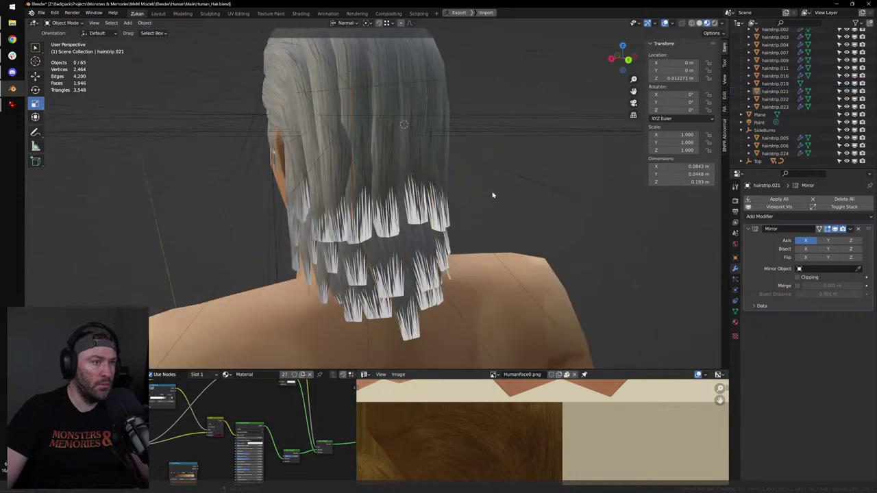
Inspect the back hair in Rendered shading, then return to Material Preview
left_click(713, 23)
scroll(476, 198, "down", 3)
middle_click_drag(475, 198, 431, 227)
middle_click_drag(326, 214, 405, 179)
scroll(436, 227, "up", 2)
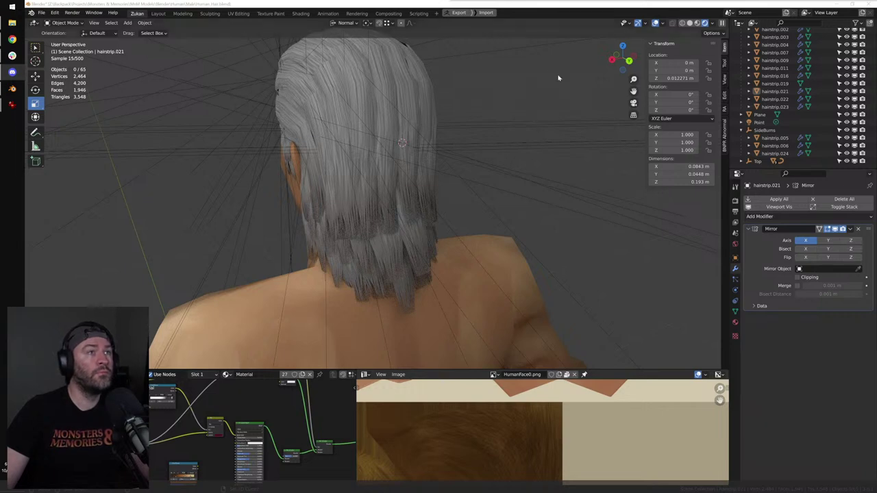
mouse_move(489, 188)
middle_mouse_down()
mouse_move(415, 201)
mouse_move(470, 223)
mouse_move(423, 283)
mouse_move(383, 260)
middle_mouse_up()
left_click(698, 23)
Narrow hairstrip.021 in Edit Mode to about 0.82 along X
key("Tab")
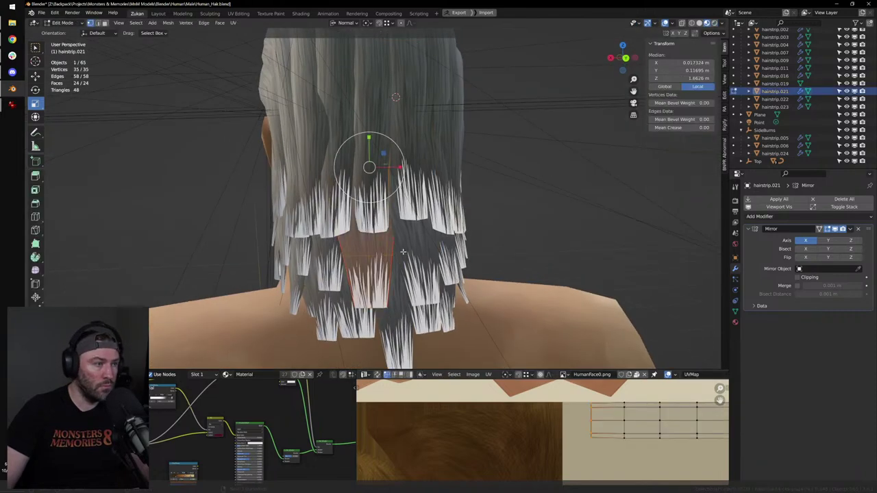
middle_click_drag(398, 116, 398, 89)
key("shift+space")
key("g")
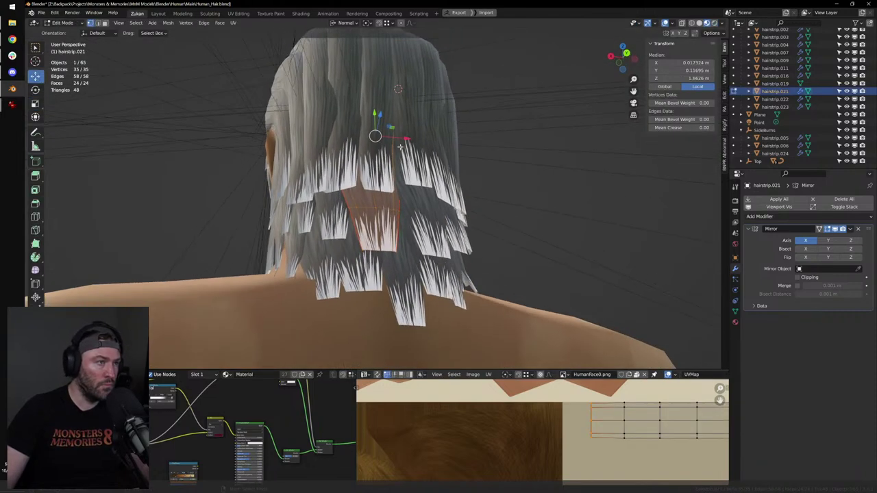
key("shift+space")
key("s")
mouse_move(406, 140)
left_mouse_down()
mouse_move(403, 123)
mouse_move(396, 130)
left_mouse_up()
key("shift+space")
Tilt hairstrip.021 about -6 degrees, nudge it sideways, and leave Edit Mode
key("r")
key("shift+space")
key("g")
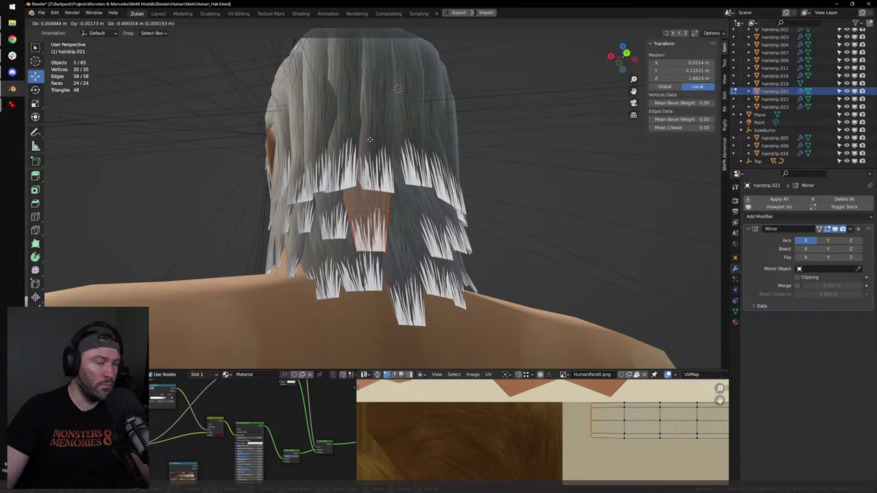
key("Tab")
middle_click_drag(384, 175, 393, 181)
Duplicate hairstrip.021 slightly to the right and remove the copy's Mirror modifier
key("shift+d")
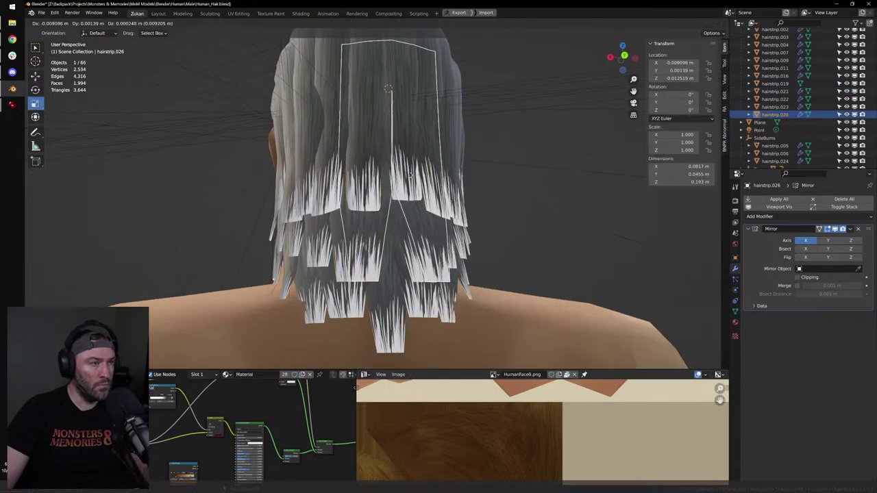
left_click(443, 174)
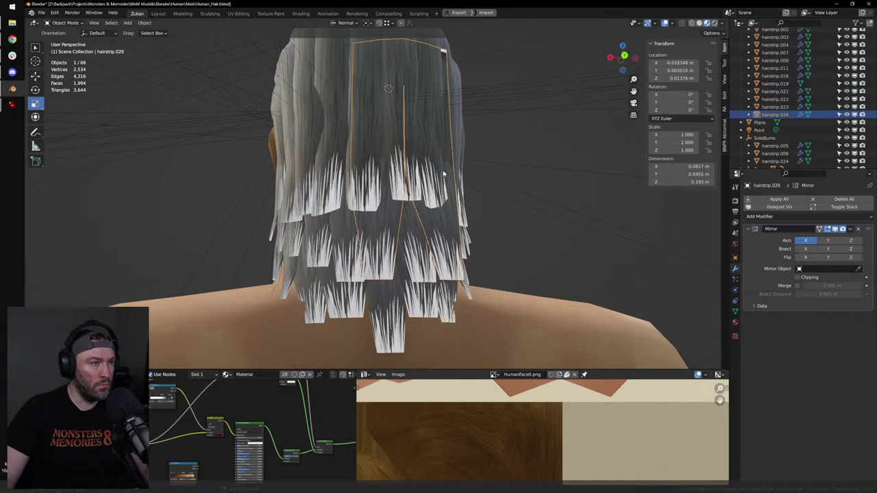
left_click(858, 229)
middle_click_drag(542, 225, 390, 162)
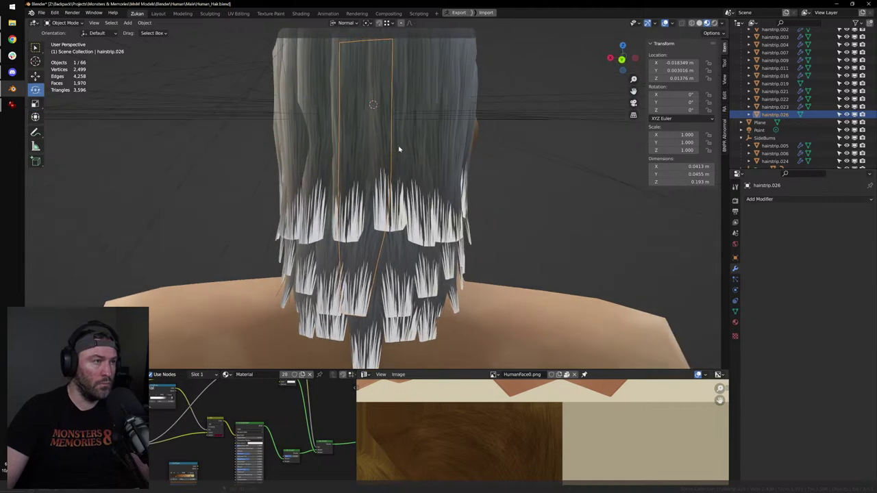
Rotate and shift the copied strip along X in the back view
key("Tab")
key("ctrl+KP_1")
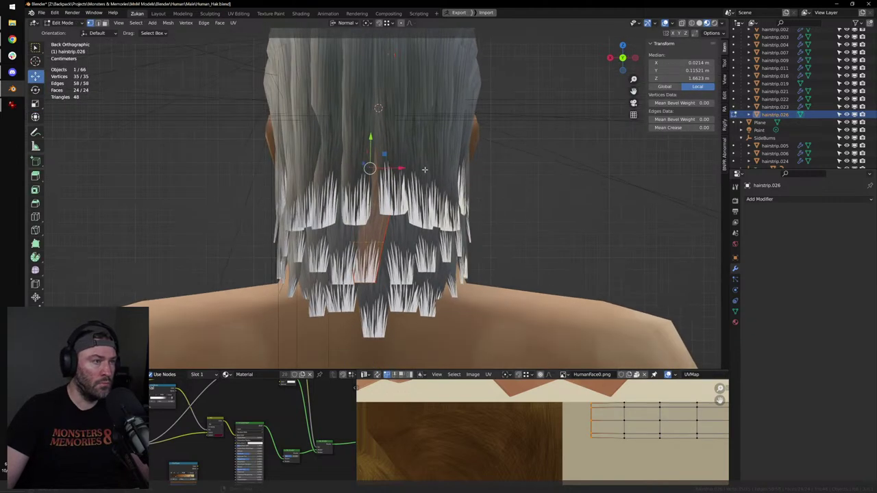
key("shift+space")
key("r")
left_click_drag(379, 161, 399, 168)
key("shift+space")
key("g")
key("Tab")
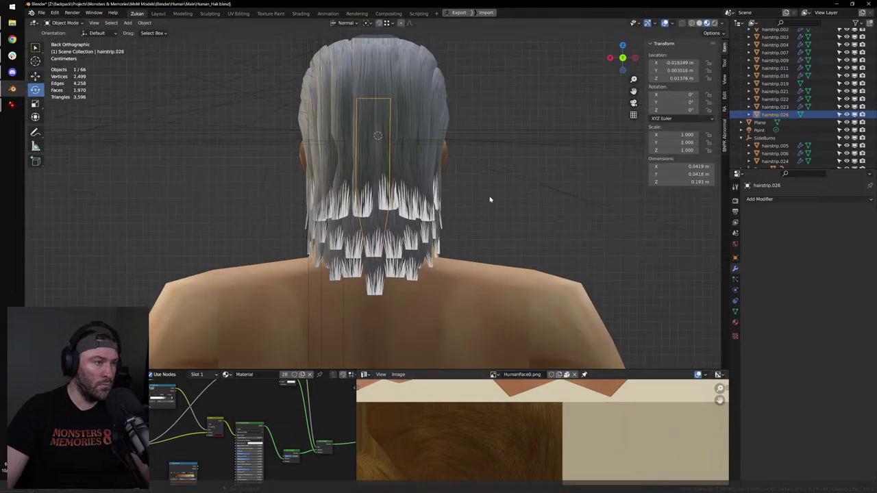
Preview the new strip in Rendered shading from behind the head
middle_click_drag(489, 198, 482, 218)
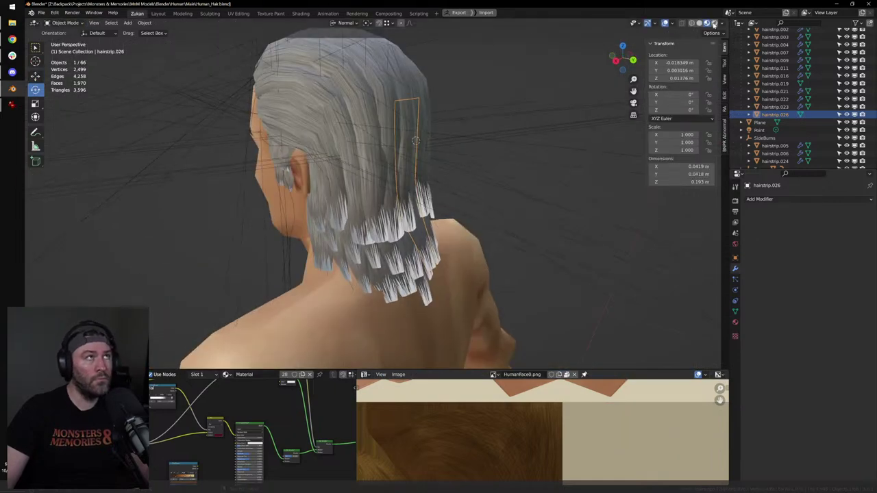
left_click(714, 22)
mouse_move(542, 158)
middle_mouse_down()
mouse_move(423, 198)
mouse_move(493, 190)
mouse_move(560, 198)
mouse_move(466, 210)
mouse_move(495, 211)
middle_mouse_up()
Inspect the finished back hair from several angles in Rendered shading, then return to Material Preview
left_click(485, 197)
scroll(559, 198, "down", 4)
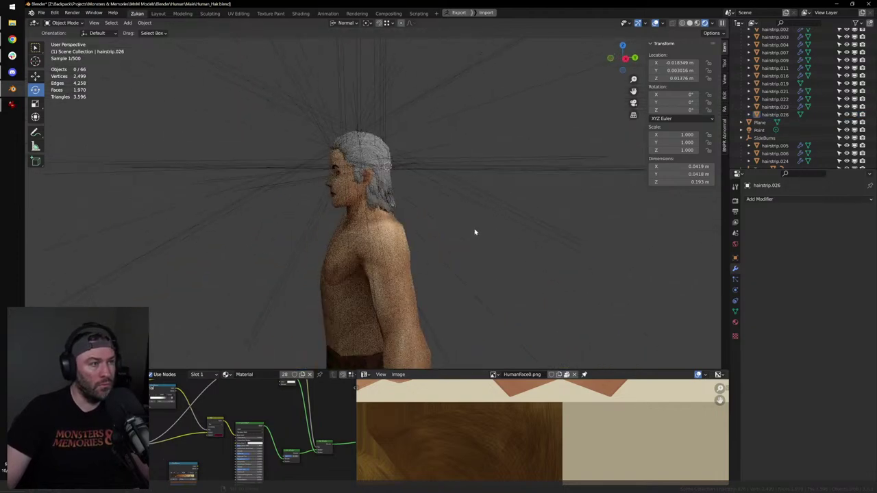
middle_click_drag(436, 215, 372, 212)
mouse_move(515, 101)
middle_mouse_down()
mouse_move(439, 129)
mouse_move(452, 138)
middle_mouse_up()
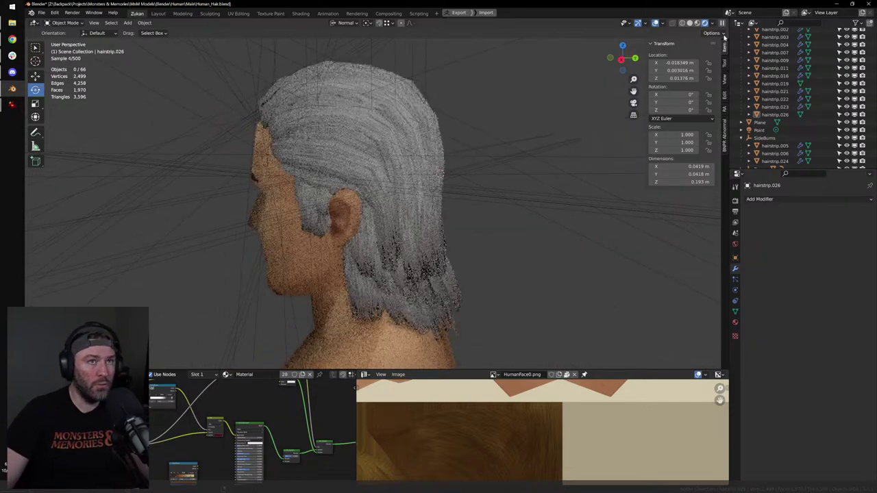
key("z")
Open the side strip hairstrip.012 in Edit Mode
middle_click_drag(505, 171, 404, 255)
left_click(380, 230)
middle_click_drag(473, 302, 372, 255)
key("Tab")
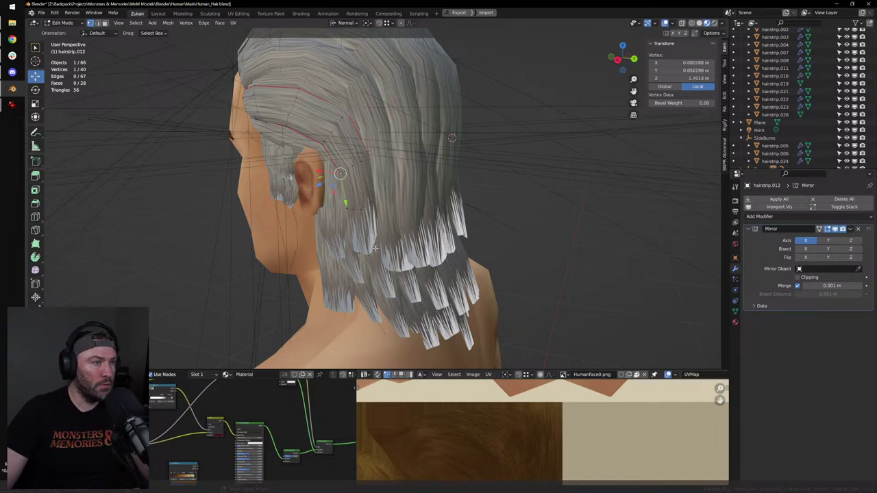
Push hairstrip.012's vertices near the ear outward with proportional editing, then leave Edit Mode
left_click(366, 255, "alt")
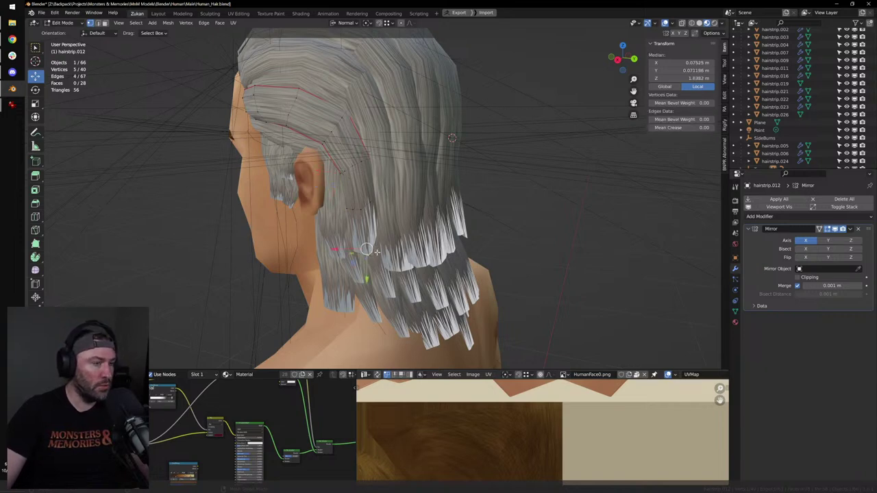
left_click_drag(371, 272, 402, 286)
scroll(384, 279, "down", 10)
key("Tab")
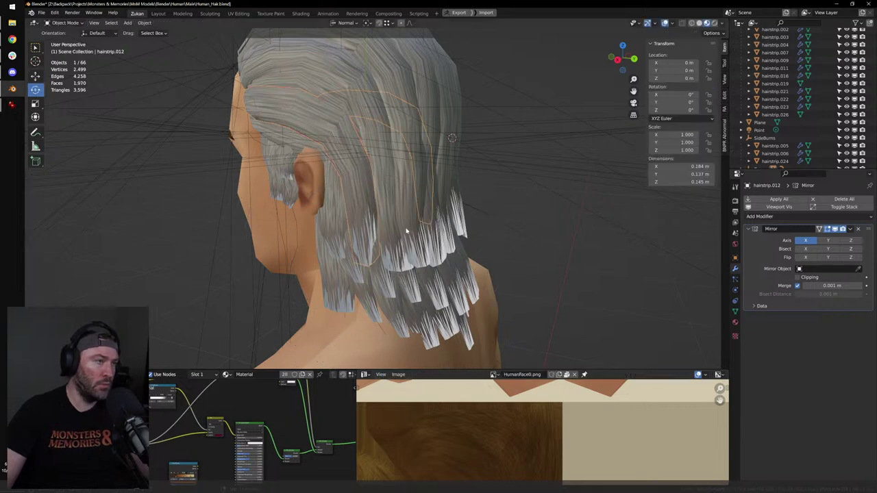
Zoom out and box-select the stray long hair strip beside the character
middle_click_drag(402, 286, 451, 235)
scroll(491, 163, "down", 2)
scroll(491, 164, "down", 5)
scroll(542, 253, "up", 6)
scroll(542, 253, "down", 6)
left_click_drag(396, 159, 541, 318)
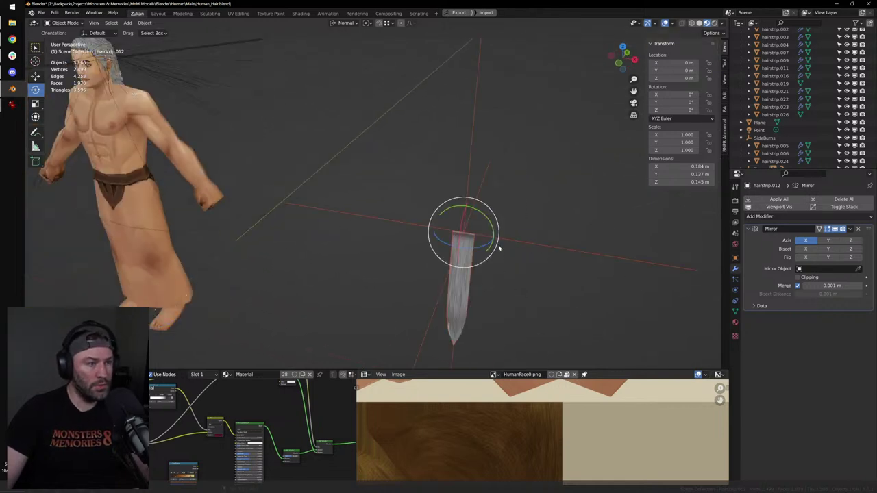
middle_click_drag(499, 248, 444, 90)
Move the long Hair1.010 card beside the character
left_click(736, 257)
left_click(35, 76)
left_click_drag(428, 233, 353, 186)
middle_click_drag(356, 192, 425, 206)
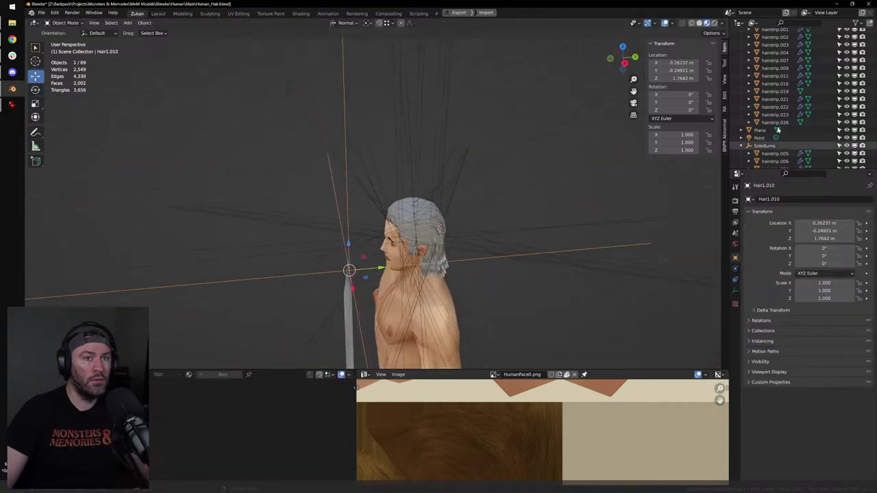
Collapse SideBurns and Knape in the Outliner and hide the Top and Knape hair
left_click(749, 146)
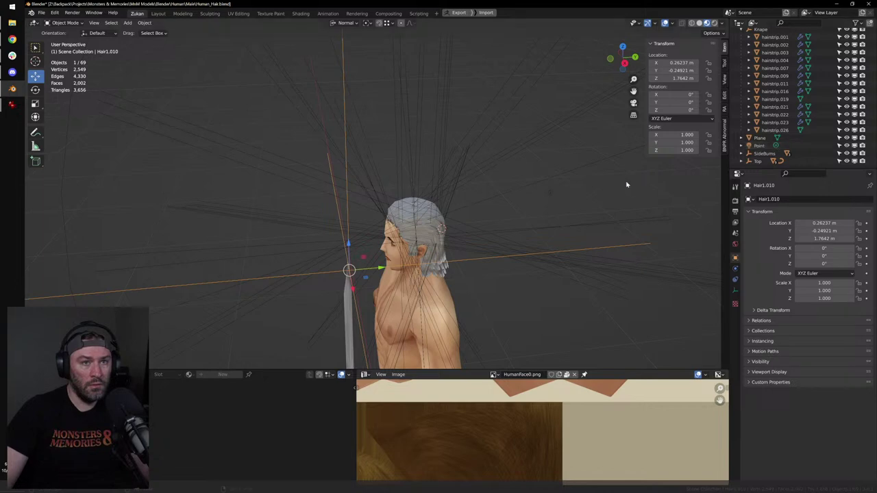
middle_click_drag(627, 185, 631, 103, "shift")
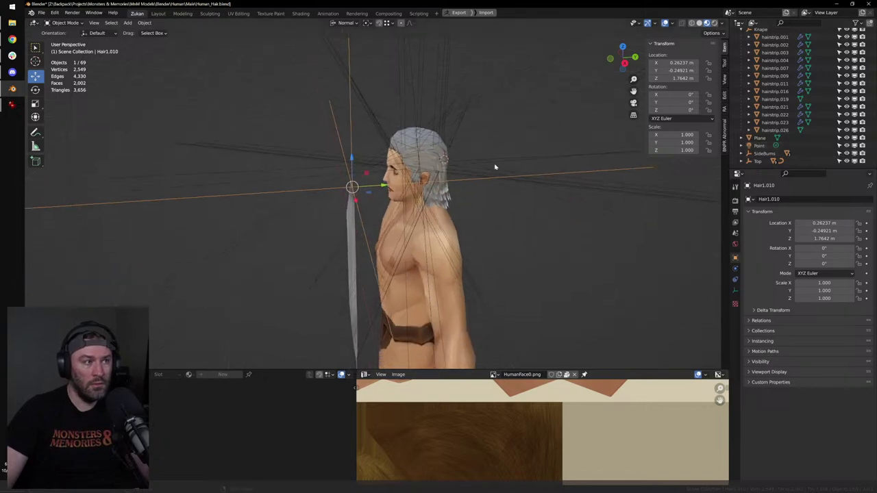
left_click(848, 161)
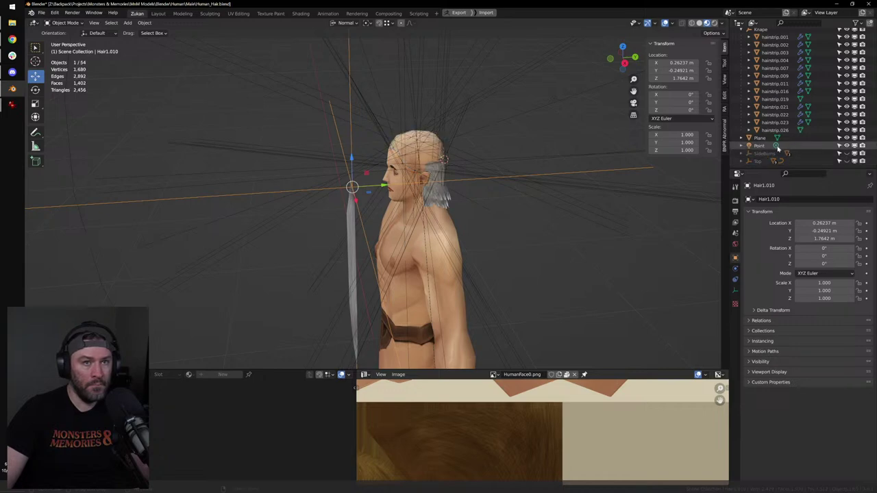
scroll(773, 124, "up", 3)
left_click(741, 75)
scroll(754, 89, "up", 3)
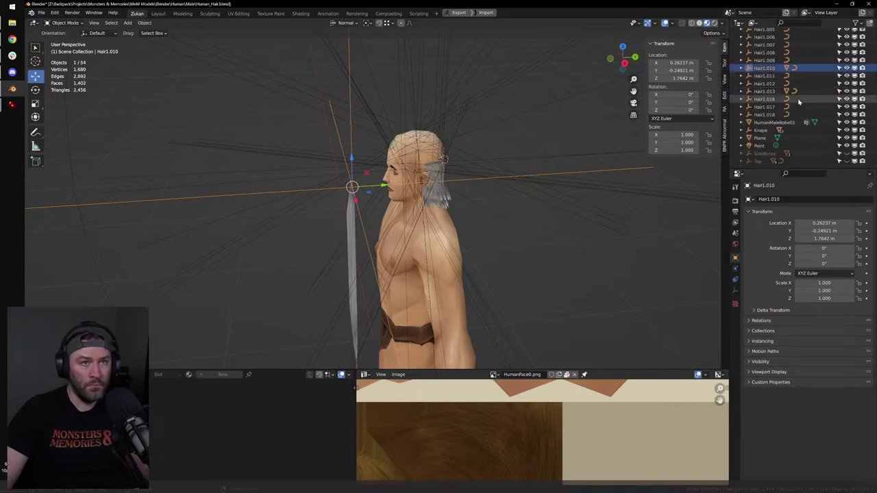
left_click(834, 131)
left_click(847, 130)
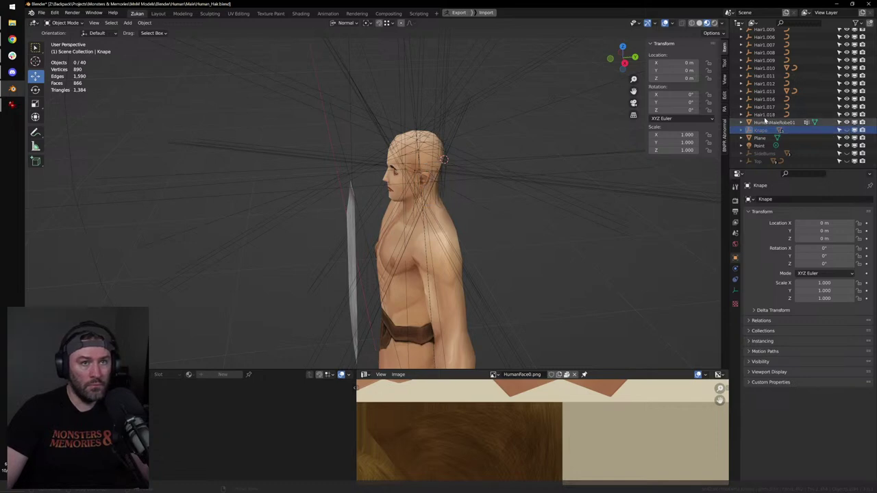
Select Hair1.018, .017, .016, .013 and .012, then select Hair1.012 with its children
left_click(766, 115)
left_click(766, 107, "ctrl")
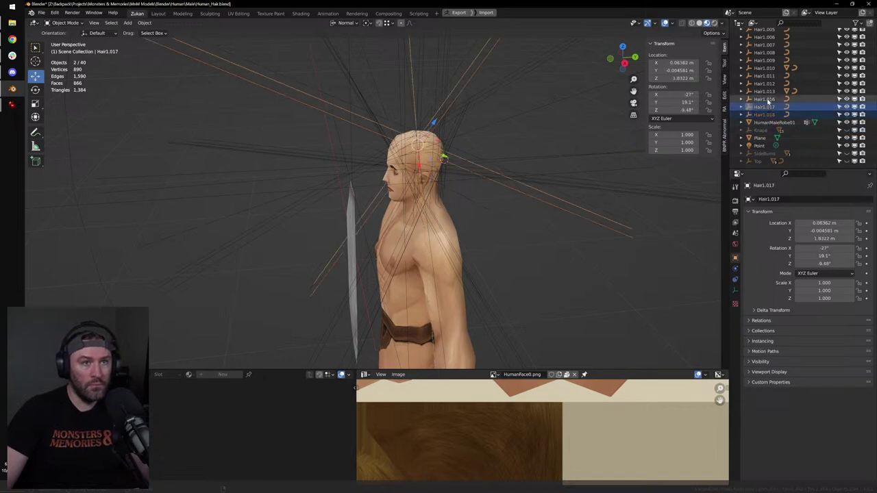
left_click(766, 99, "ctrl")
left_click(767, 90, "ctrl")
left_click(765, 83, "ctrl")
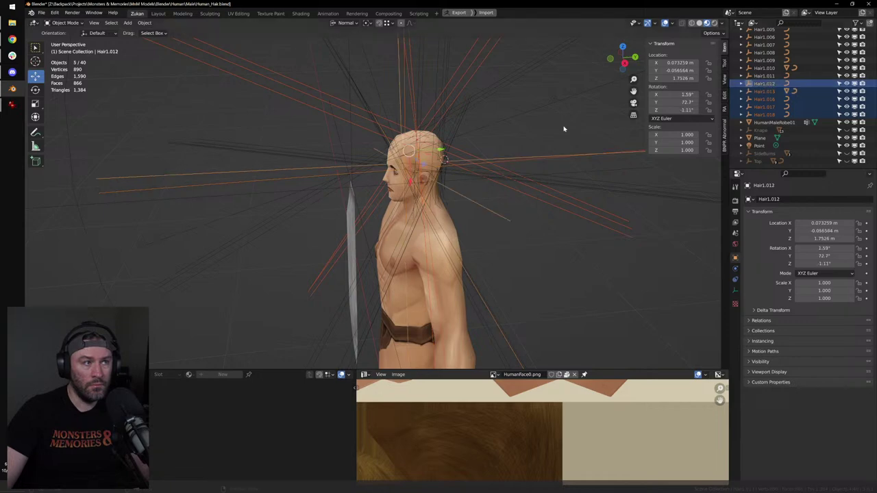
scroll(564, 128, "down", 5)
scroll(551, 133, "up", 6)
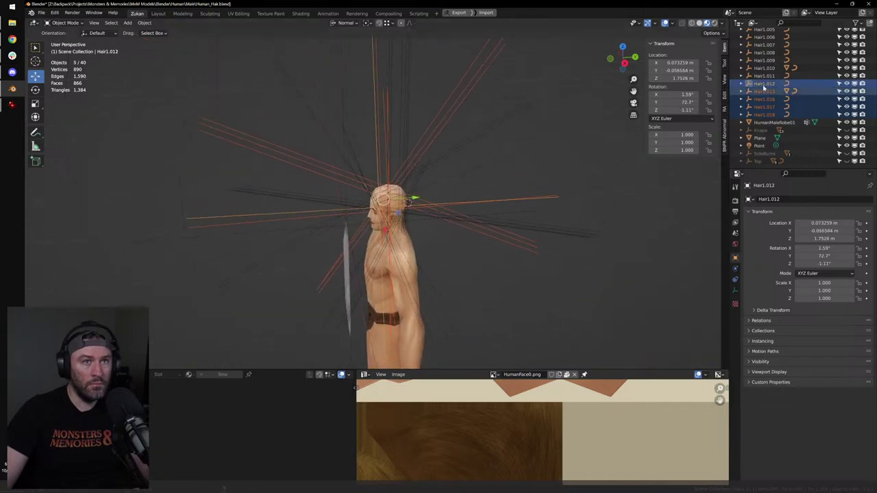
left_click(766, 83)
right_click(766, 84)
left_click(766, 84)
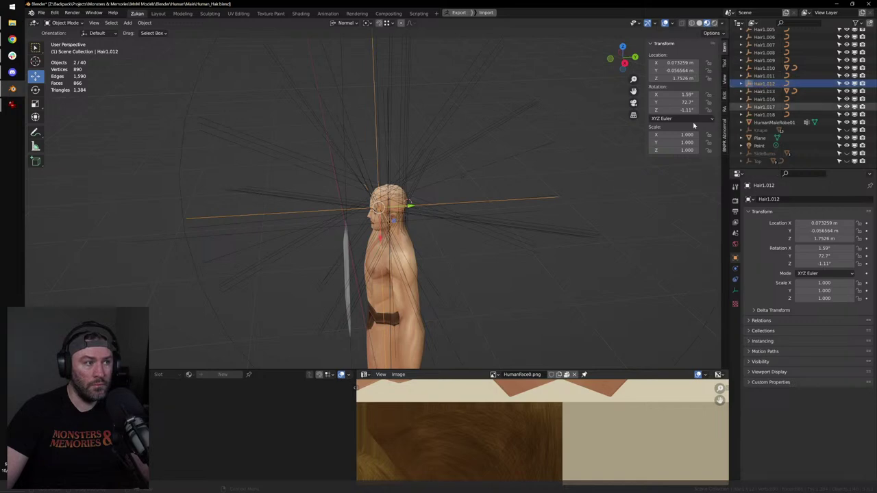
scroll(540, 169, "down", 4)
scroll(541, 168, "up", 2)
Expand Hair1.013 and make its hairstrip.013 mesh the active object
left_click(766, 91)
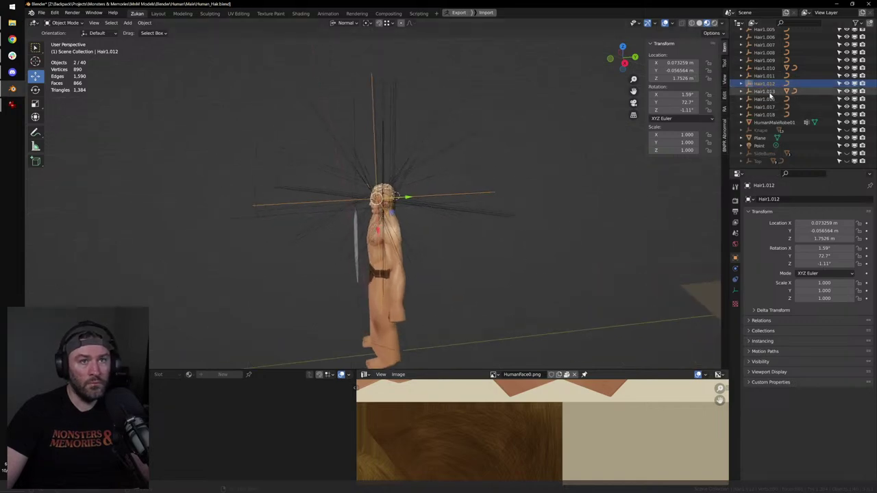
right_click(765, 91)
left_click(766, 92)
middle_click_drag(520, 176, 480, 179)
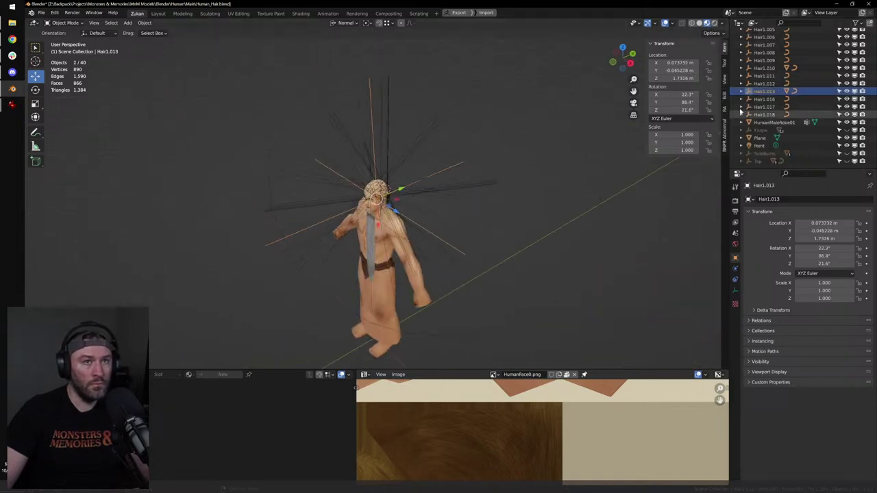
left_click(742, 91)
left_click(763, 108)
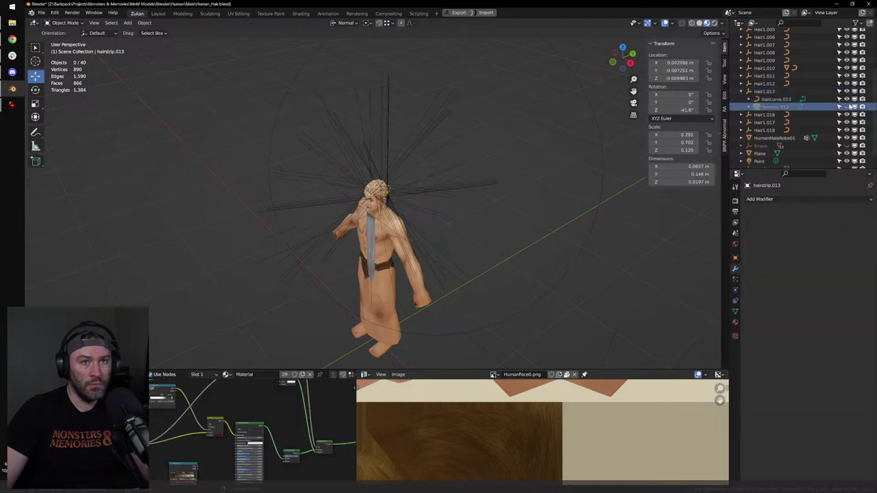
Select hairstrip.013 and frame the view on it
left_click(785, 110)
key("KP_Decimal")
middle_click_drag(505, 217, 456, 214)
scroll(766, 137, "down", 2)
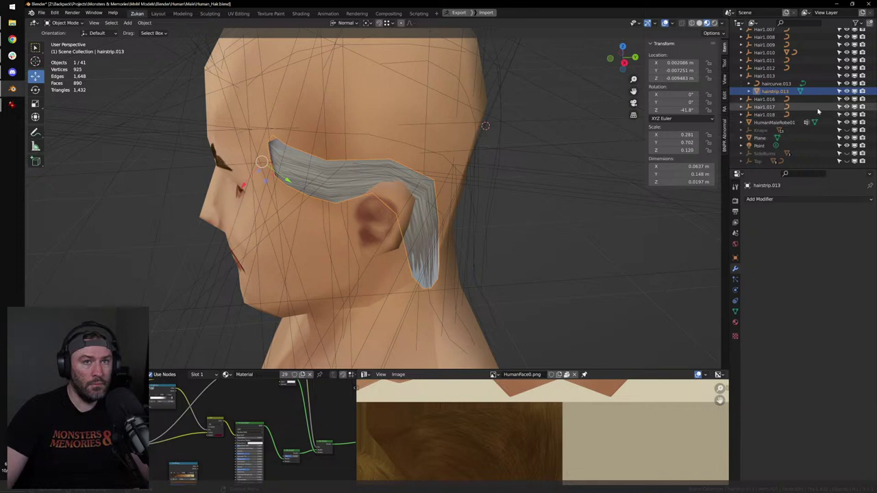
Show the Top hair, toggle SideBurns and hairstrip.013 to compare, and play the animation
left_click(847, 153)
left_click(847, 153)
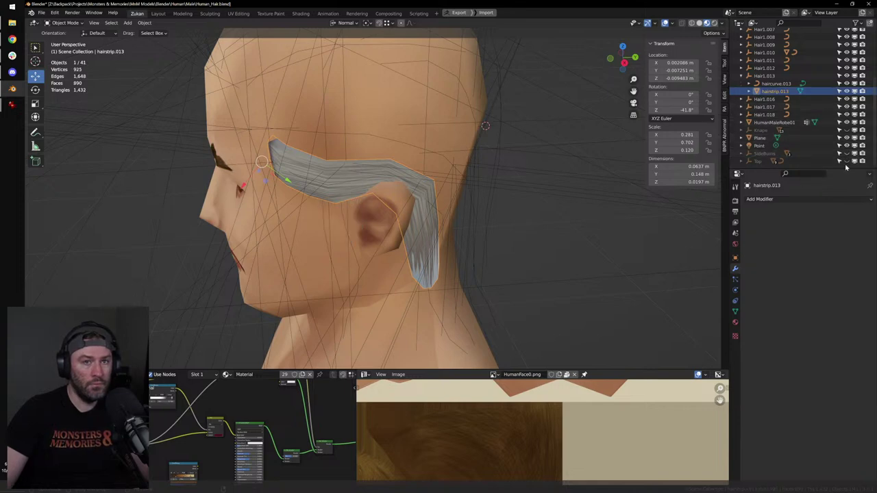
left_click(848, 162)
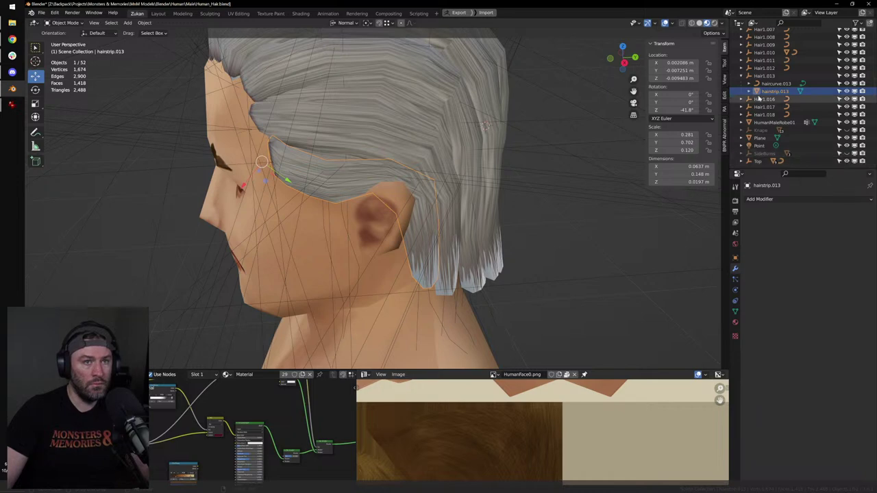
left_click(847, 91)
left_click(847, 91)
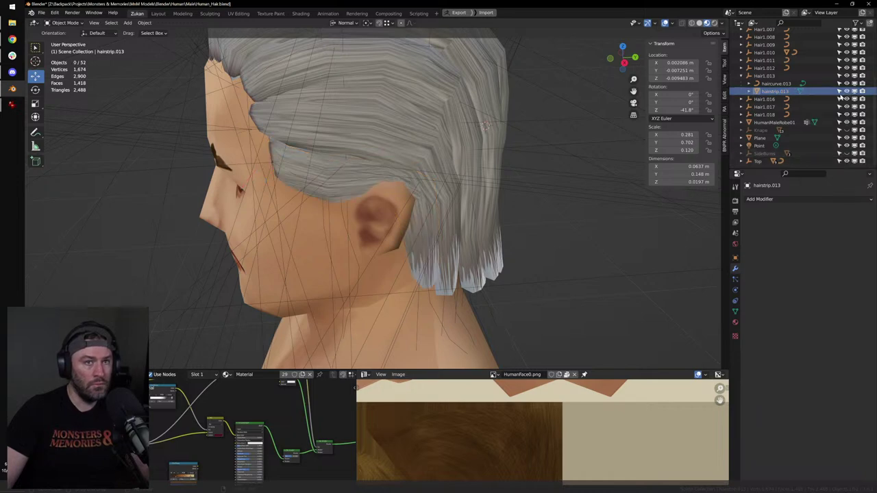
key("space")
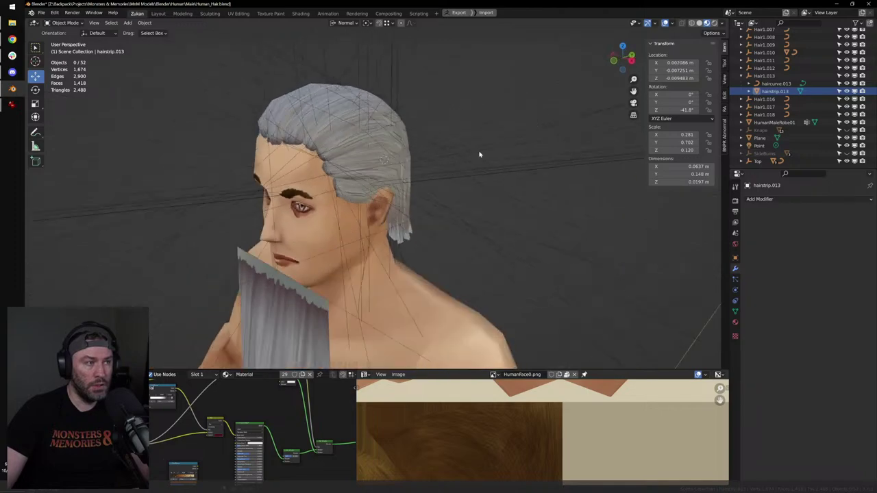
Show the Knape, SideBurns and hairstrip.013 hair again, then switch to Sculpt Mode
left_click(847, 130)
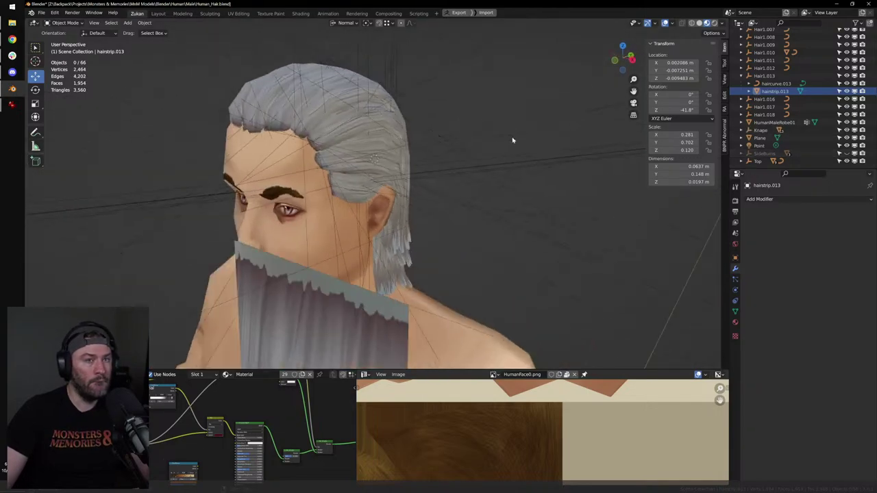
left_click(847, 153)
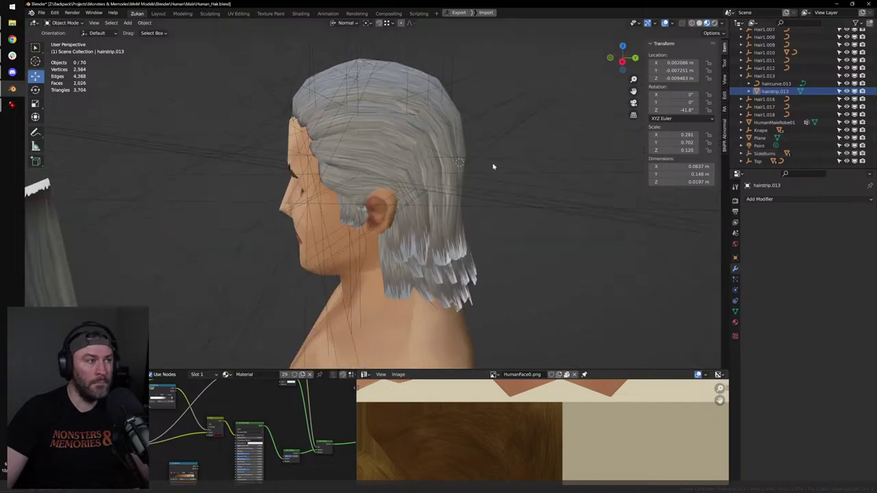
middle_click_drag(433, 122, 387, 202)
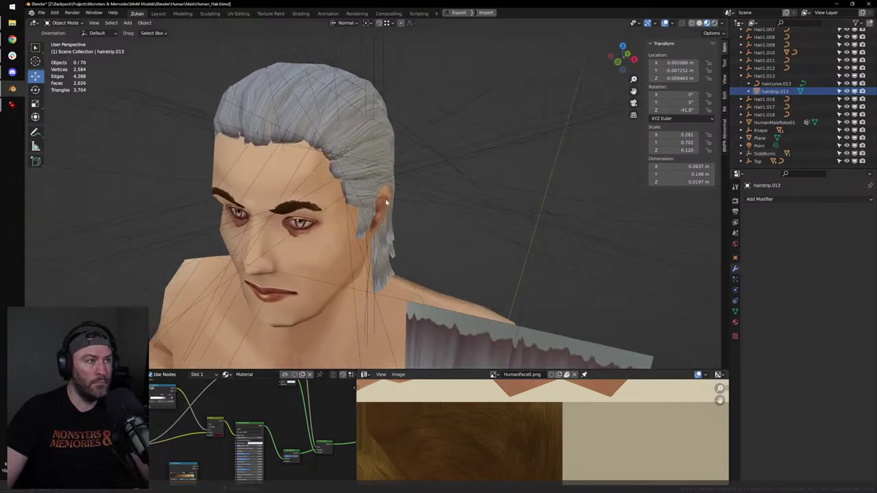
left_click(847, 91)
middle_click_drag(577, 149, 342, 161)
scroll(406, 192, "up", 3)
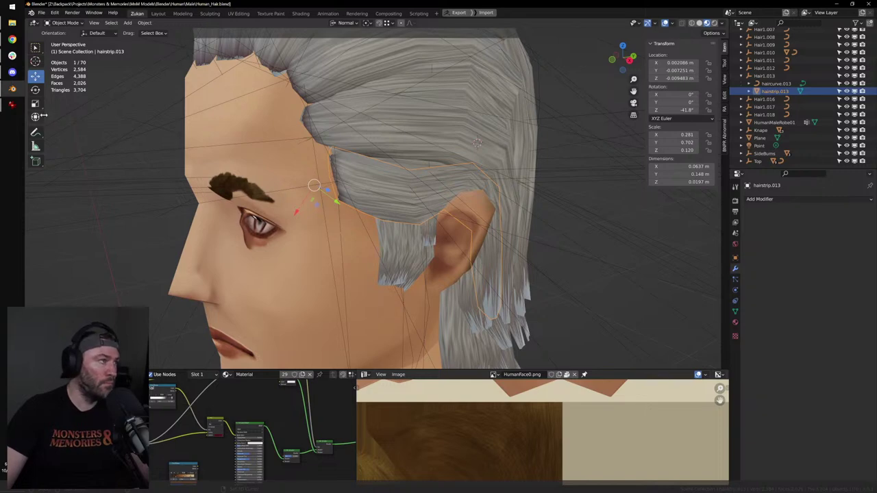
left_click(63, 22)
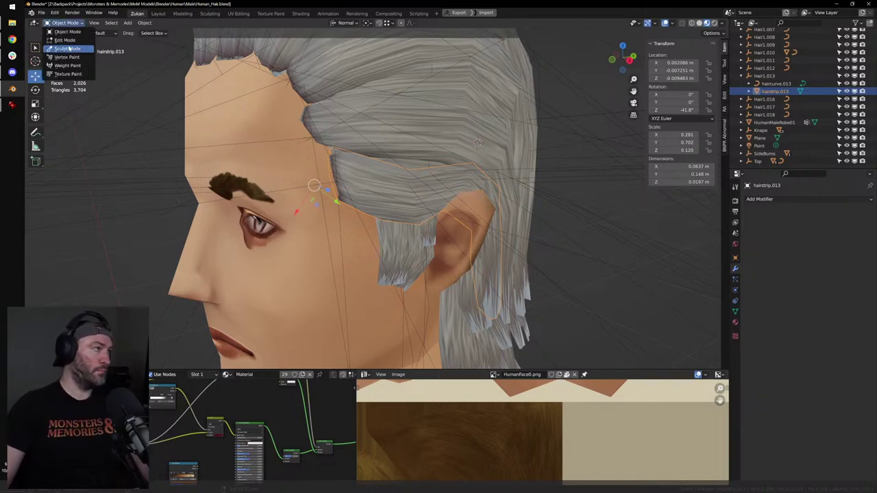
left_click(67, 48)
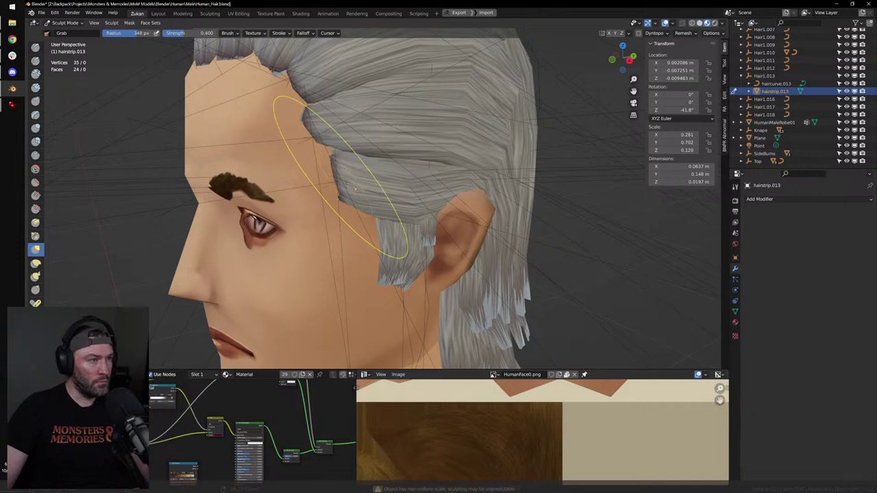
Reshape hairstrip.013 around the ear with the Grab brush, checking side and rear angles
scroll(356, 184, "down", 5)
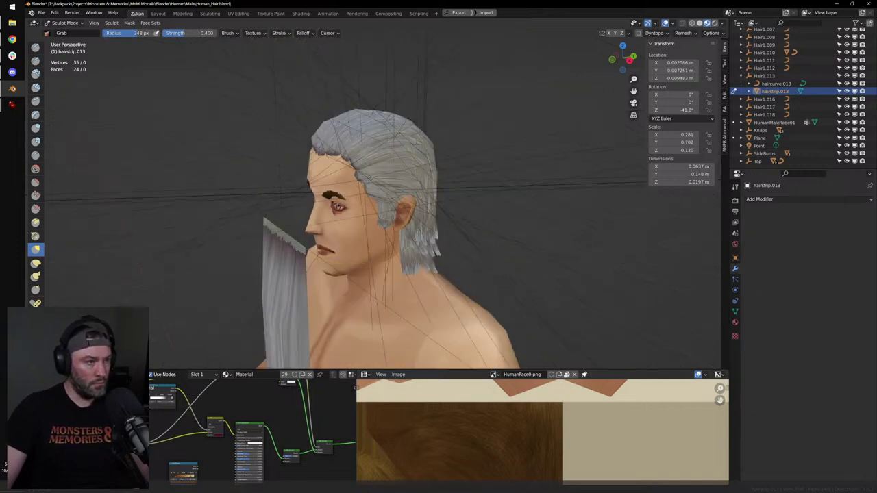
middle_click_drag(384, 199, 343, 200)
scroll(357, 198, "up", 4)
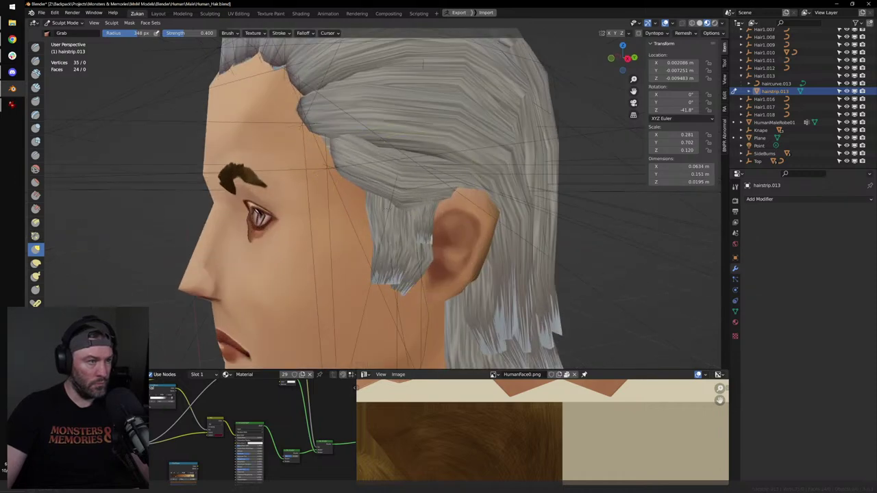
middle_click_drag(384, 206, 451, 197)
scroll(450, 198, "down", 2)
middle_click_drag(411, 225, 473, 206)
middle_click_drag(383, 202, 403, 263)
scroll(456, 218, "up", 3)
scroll(456, 218, "down", 1)
scroll(455, 218, "down", 3)
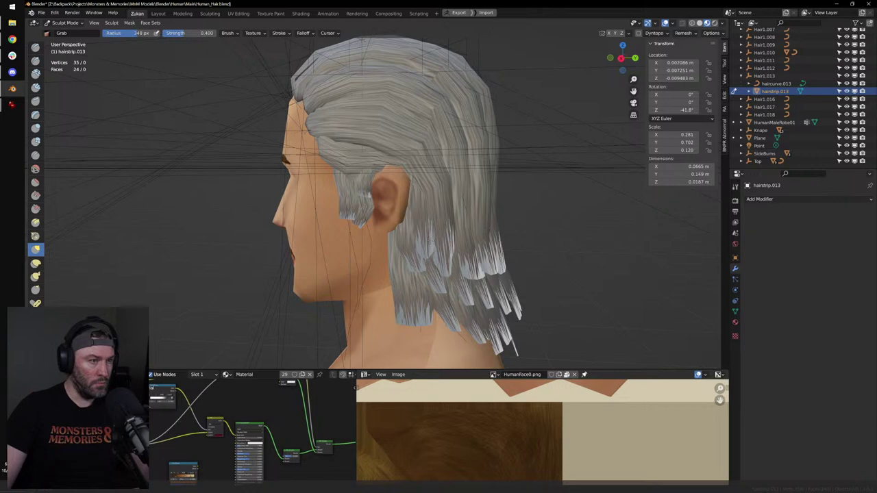
mouse_move(425, 241)
middle_mouse_down()
mouse_move(343, 241)
mouse_move(387, 241)
mouse_move(363, 213)
mouse_move(343, 215)
middle_mouse_up()
scroll(343, 215, "up", 3)
Return to Object Mode and select the nape strip hairstrip.023
left_click(63, 23)
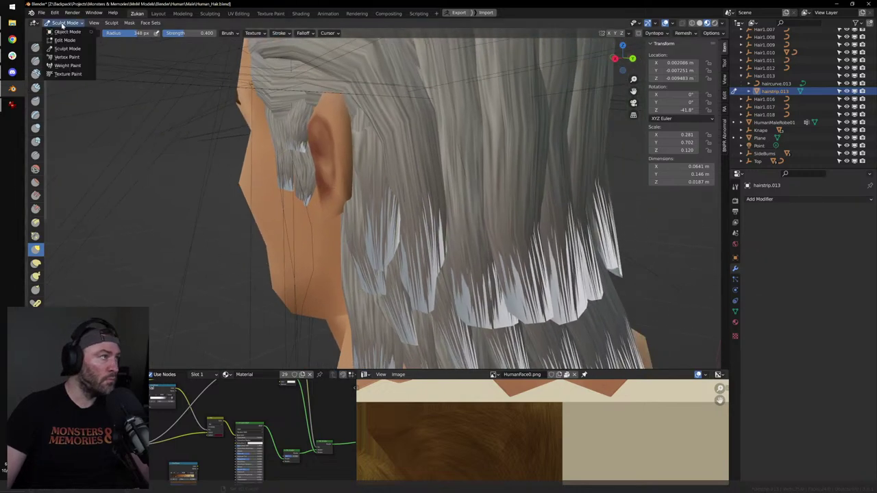
left_click(67, 32)
left_click(380, 237)
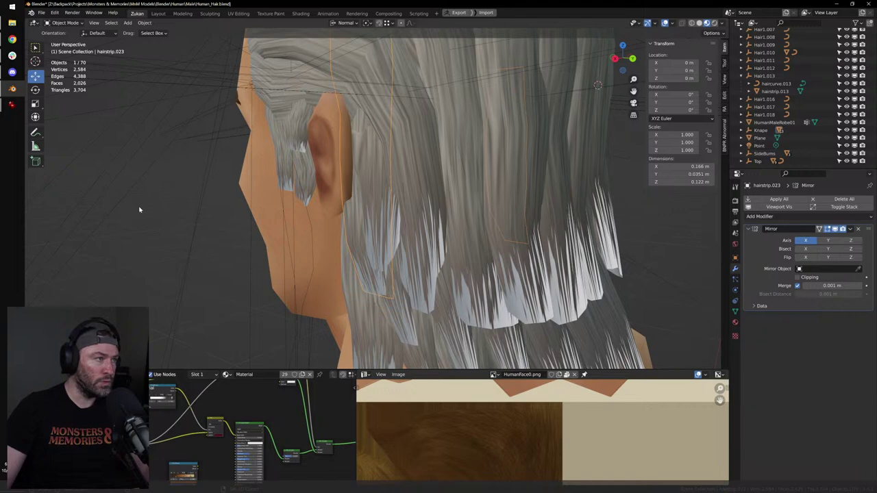
Frame hairstrip.023 and hide it
key("KP_Decimal")
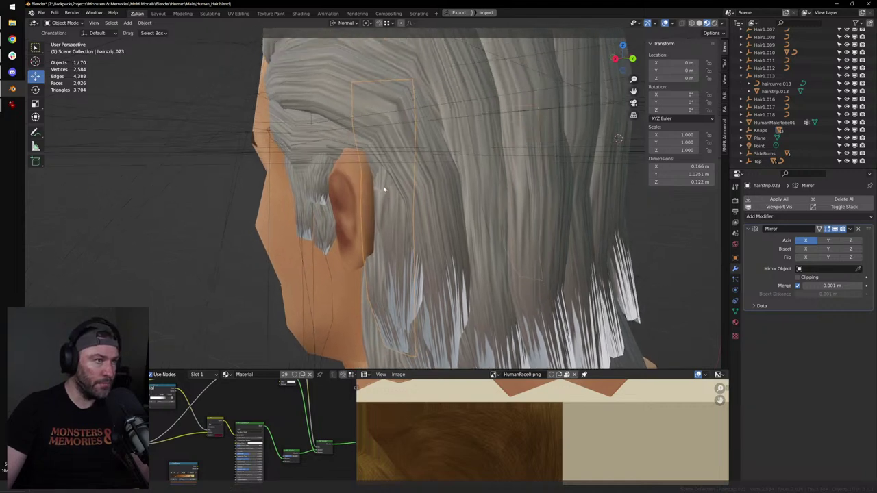
key("KP_Decimal")
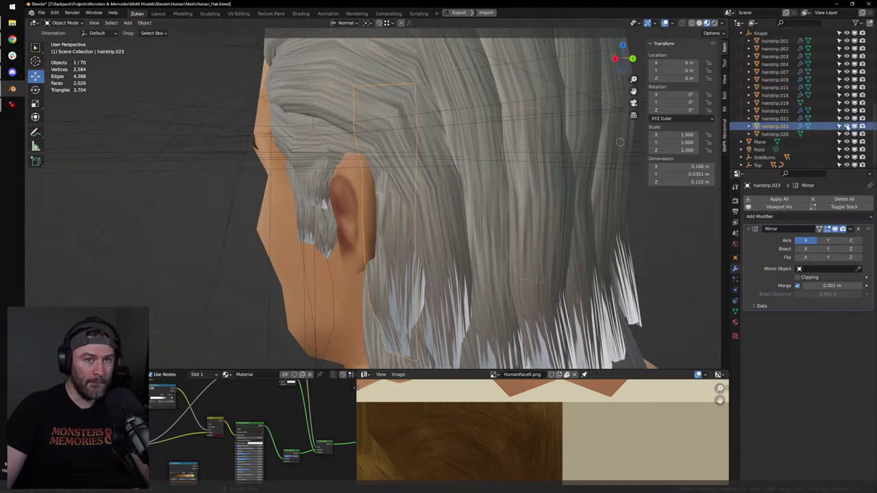
left_click(847, 126)
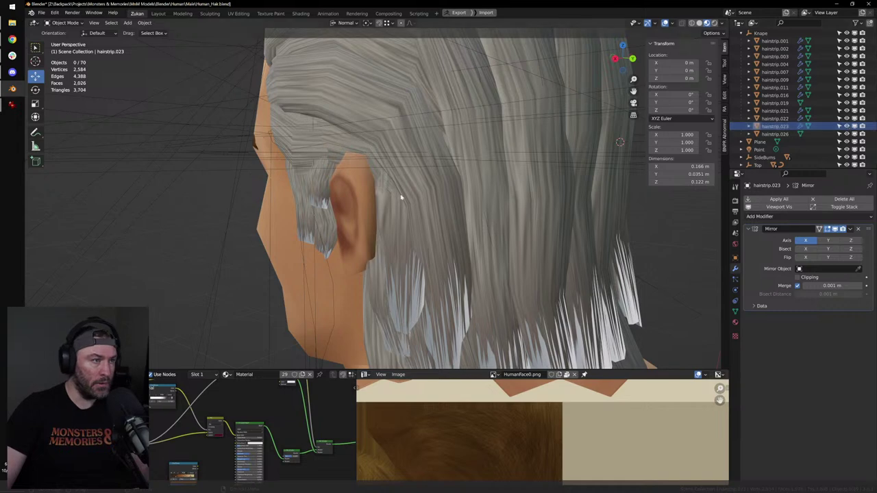
Briefly enter Sculpt Mode to look around the ear, then return to Object Mode
left_click(63, 23)
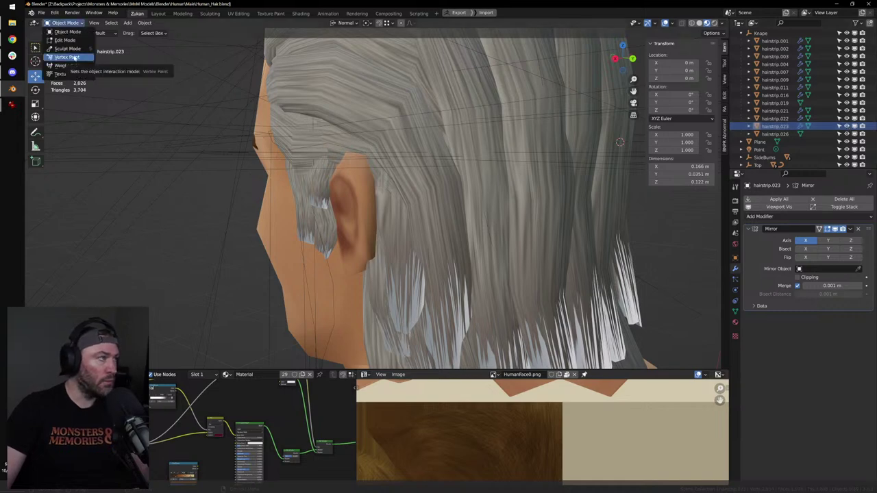
left_click(67, 48)
mouse_move(341, 220)
middle_mouse_down()
mouse_move(385, 177)
mouse_move(446, 202)
middle_mouse_up()
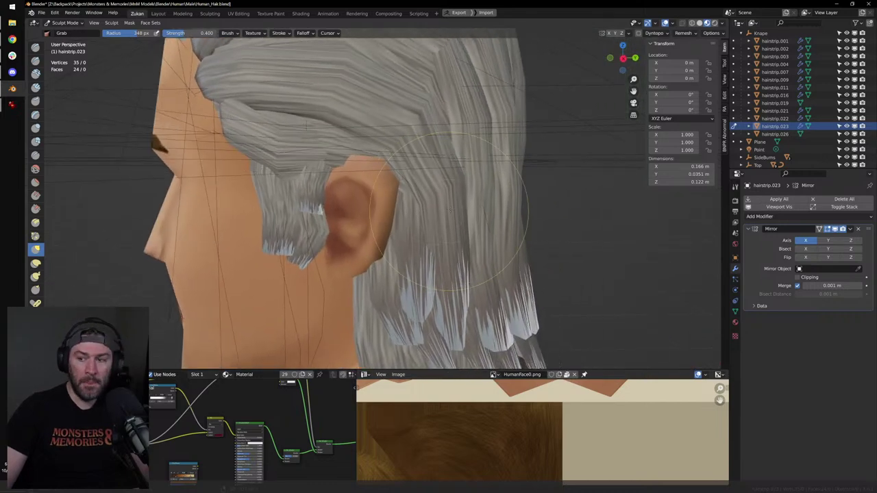
scroll(446, 202, "up", 2)
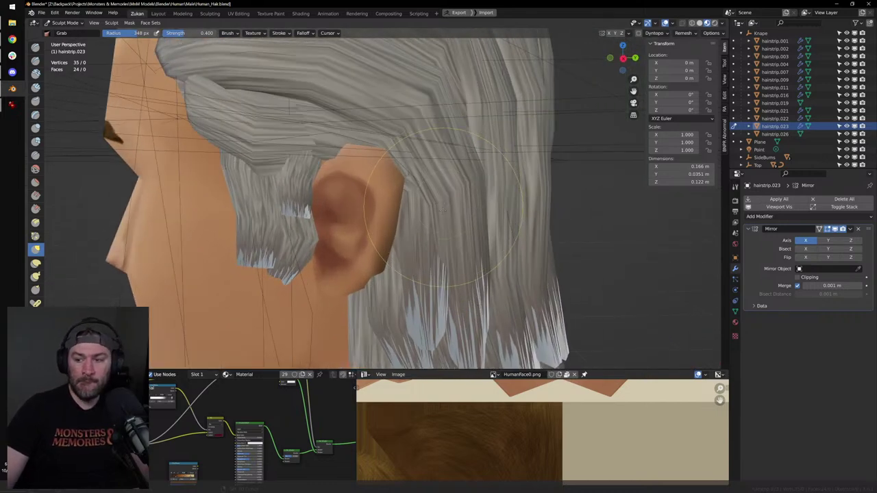
mouse_move(415, 196)
middle_mouse_down()
mouse_move(374, 206)
mouse_move(398, 204)
mouse_move(404, 216)
middle_mouse_up()
left_click(65, 22)
left_click(72, 32)
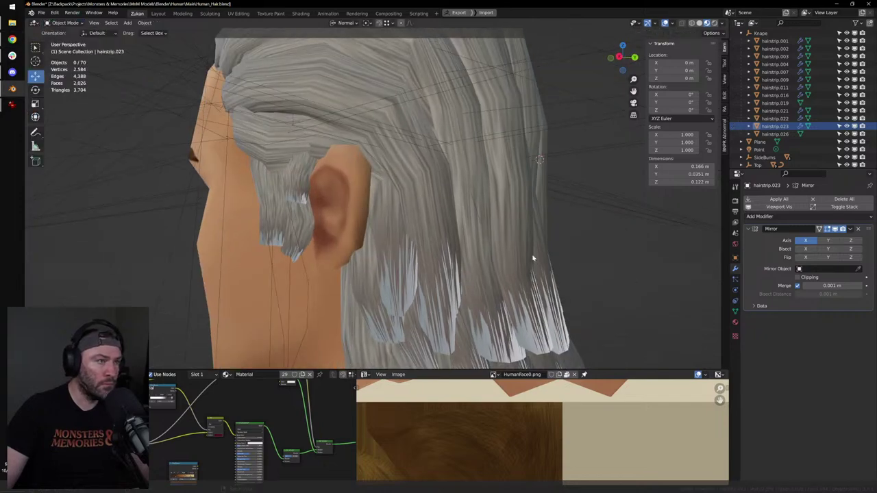
Check the hairstrip.013 and hairstrip.010 meshes in Edit Mode
middle_click_drag(533, 258, 366, 228)
left_click(368, 204)
key("Tab")
key("Tab")
key("Tab")
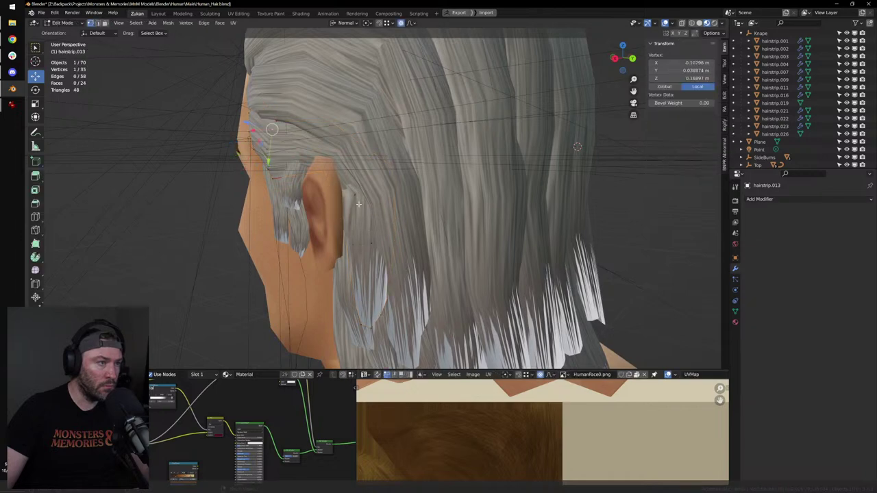
key("Tab")
left_click(344, 177)
middle_click_drag(352, 190, 434, 222)
key("Tab")
key("Tab")
key("KP_Decimal")
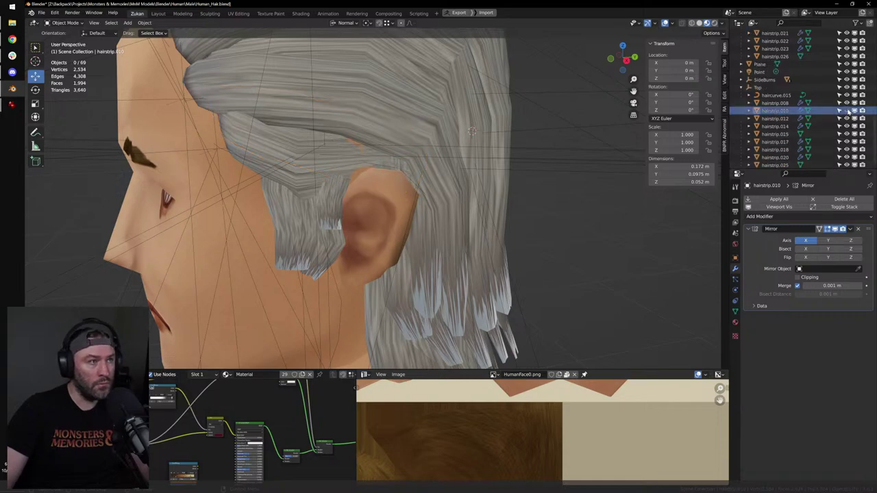
Open hairstrip.013 in Edit Mode with X-ray see-through display on
middle_click_drag(478, 188, 431, 196)
scroll(361, 210, "up", 3)
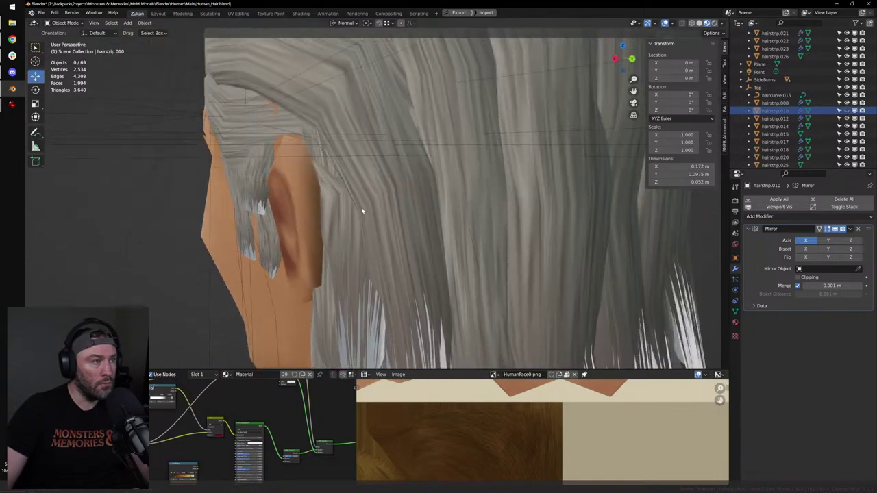
middle_click_drag(362, 210, 383, 225)
left_click(382, 188)
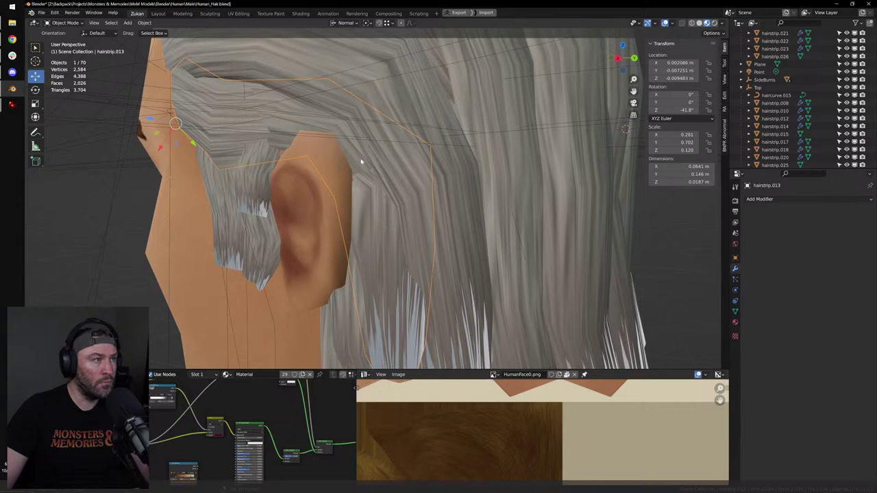
middle_click_drag(361, 162, 335, 210)
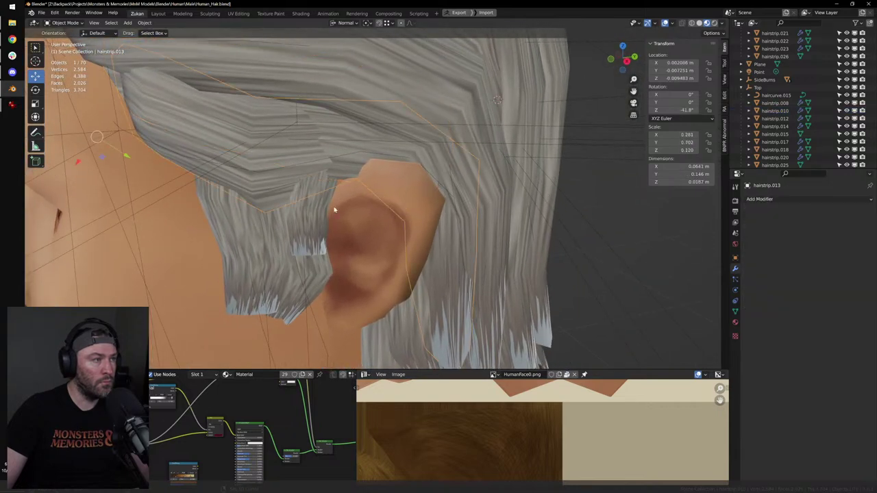
key("Tab")
key("alt+z")
Push a single vertex near the ear outward with proportional falloff
key("a")
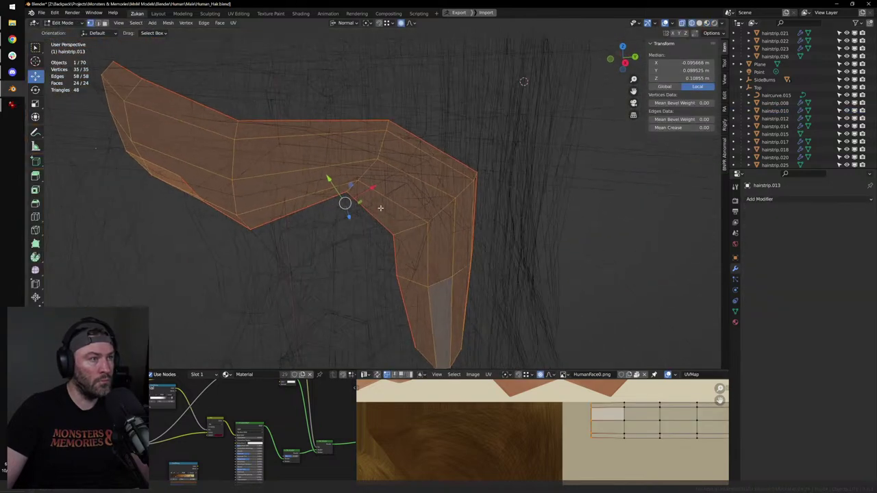
scroll(380, 207, "up", 3)
left_click(392, 168)
key("alt+z")
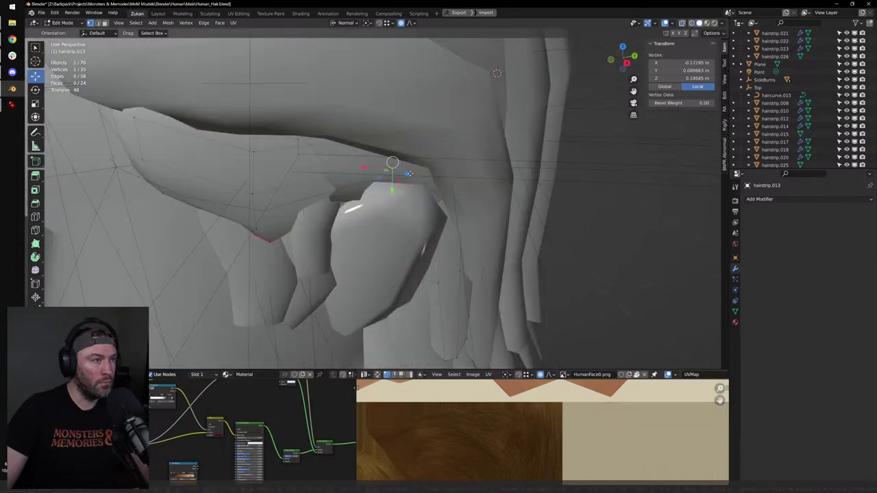
left_click_drag(408, 173, 416, 180)
scroll(425, 186, "down", 3)
Switch to edge selection and slide hairstrip.013's edges along the strip with Edge Slide
key("ctrl+Tab")
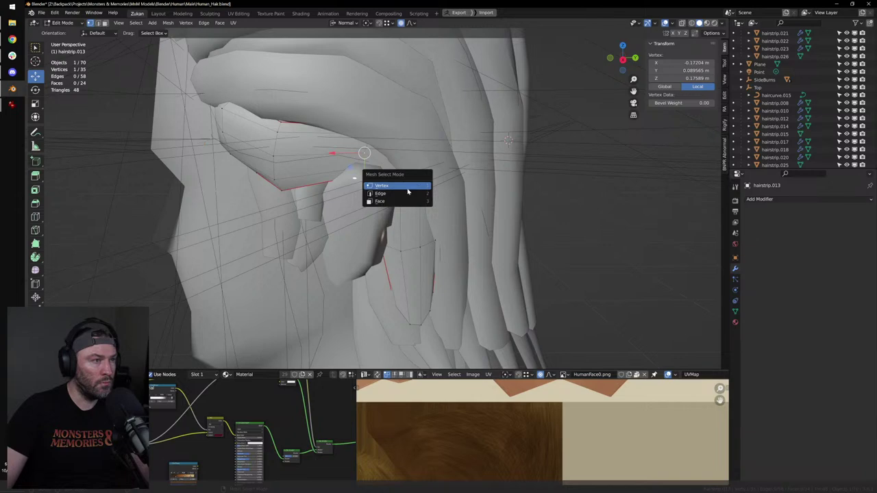
left_click(408, 193)
middle_click_drag(408, 193, 402, 168)
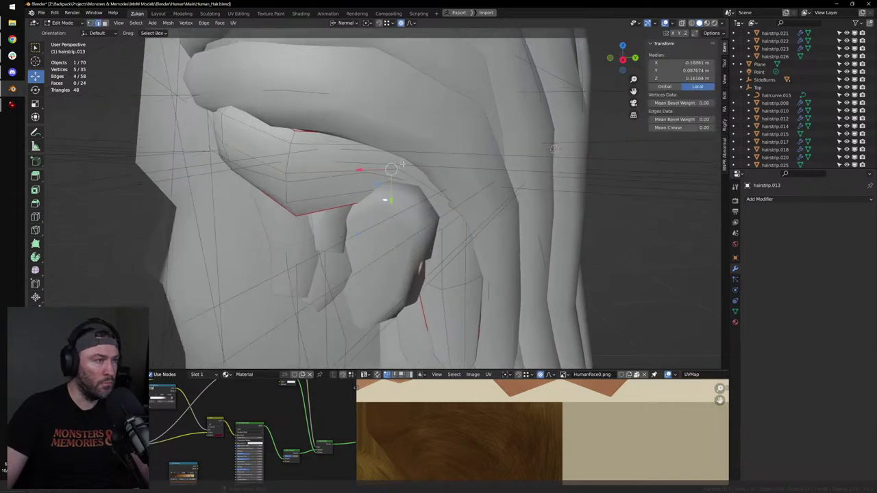
left_click(35, 285)
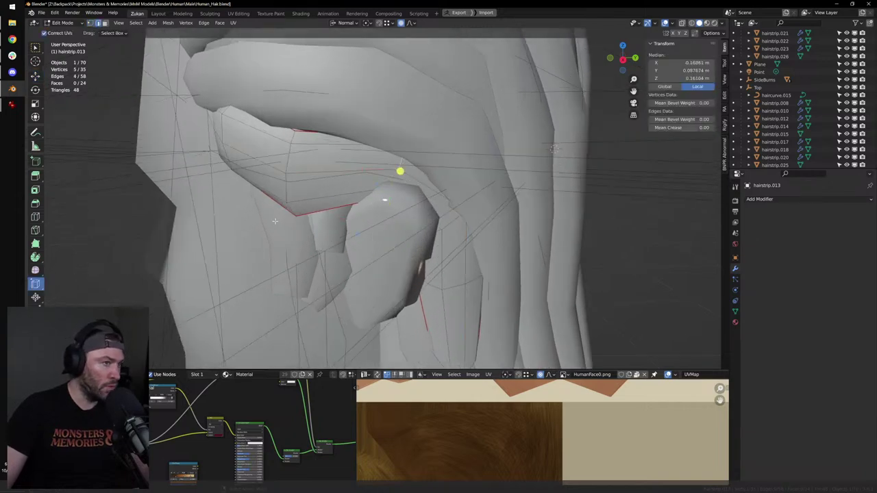
left_click_drag(403, 171, 422, 212)
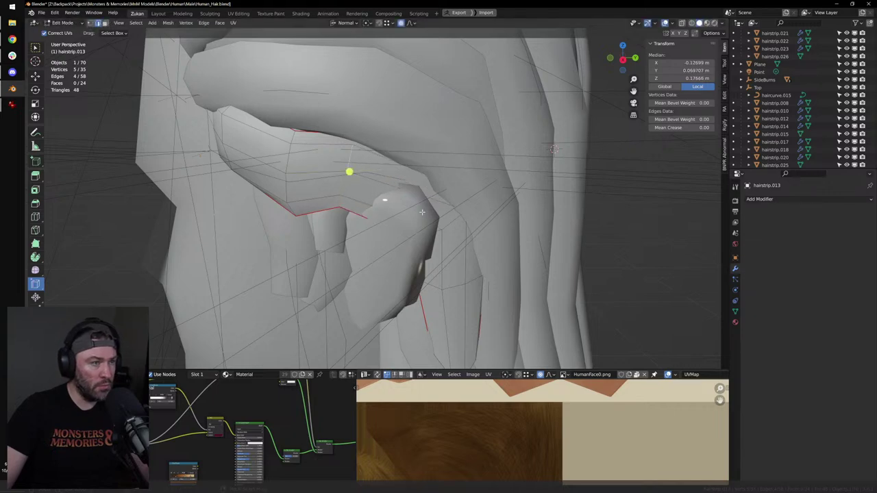
left_click_drag(473, 221, 443, 190)
left_click_drag(463, 292, 466, 267)
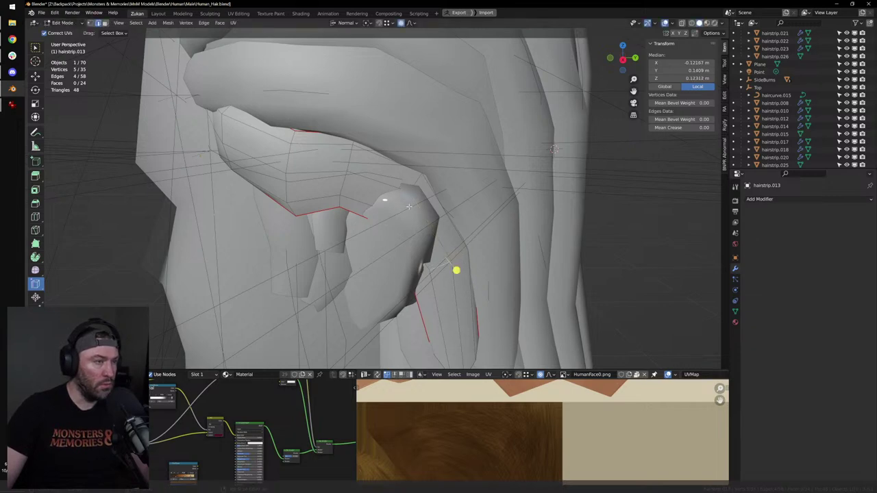
Move the selected vertices with proportional falloff and frame them
key("shift+space")
key("g")
left_click_drag(404, 197, 425, 182)
scroll(418, 187, "down", 4)
key("KP_Decimal")
key("alt+z")
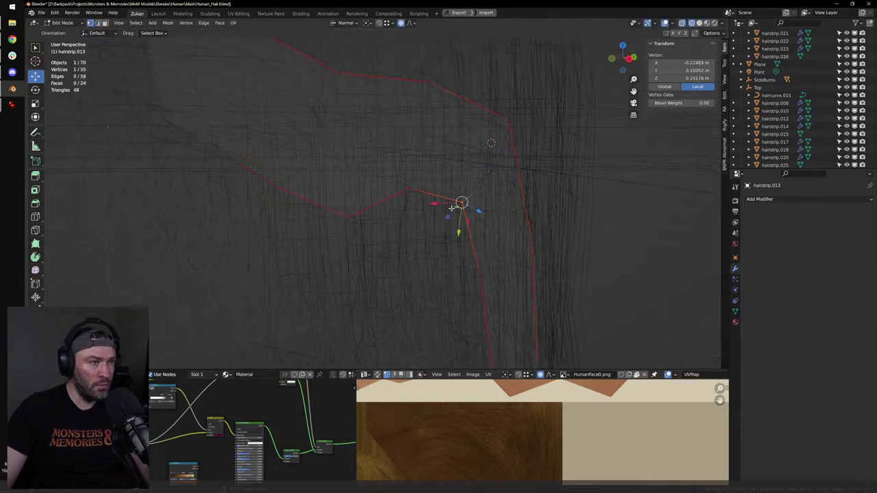
key("alt+z")
Push the selection along its normal and nudge a vertex slightly down so it hugs the head
left_click_drag(480, 214, 499, 224)
key("KP_Decimal")
left_click_drag(388, 180, 312, 156)
middle_click_drag(313, 156, 439, 137)
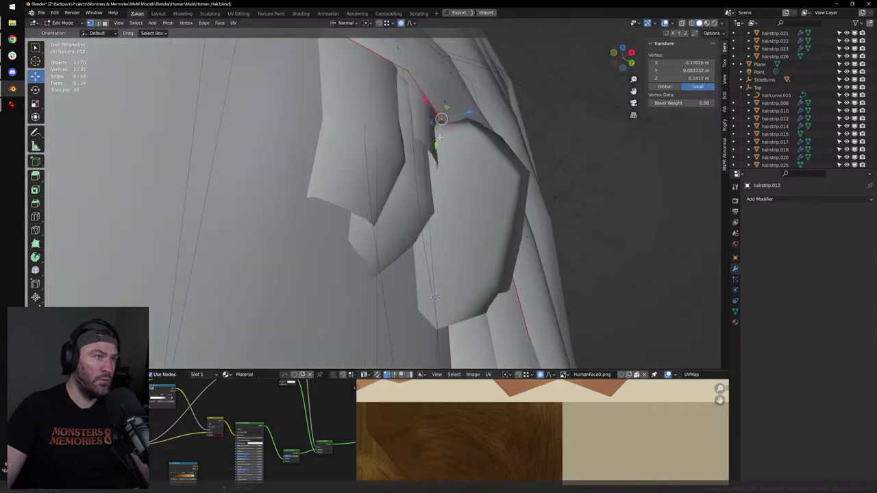
left_click_drag(441, 120, 441, 115)
middle_click_drag(386, 99, 457, 145)
Pick a transform orientation and proportionally nudge a vertex of hairstrip.013
left_click(353, 24)
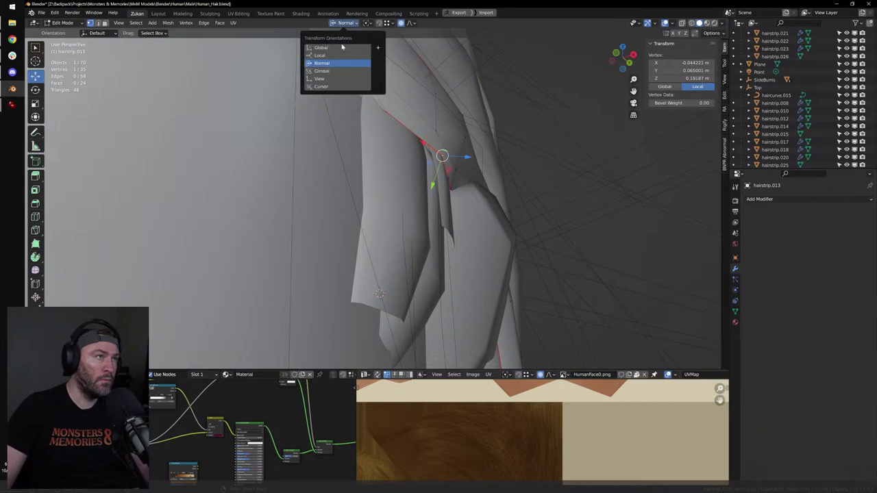
left_click(340, 48)
middle_click_drag(339, 55, 441, 231)
key("g")
left_click(471, 162)
scroll(320, 168, "down", 8)
key("Tab")
scroll(411, 231, "up", 5)
key("Tab")
middle_click_drag(354, 231, 334, 248)
Move single hairstrip.013 vertices in closer over the ear using proportional falloff
key("alt+a")
left_click(364, 226)
key("g")
left_click(348, 226)
left_click(376, 267)
key("g")
left_click(377, 264)
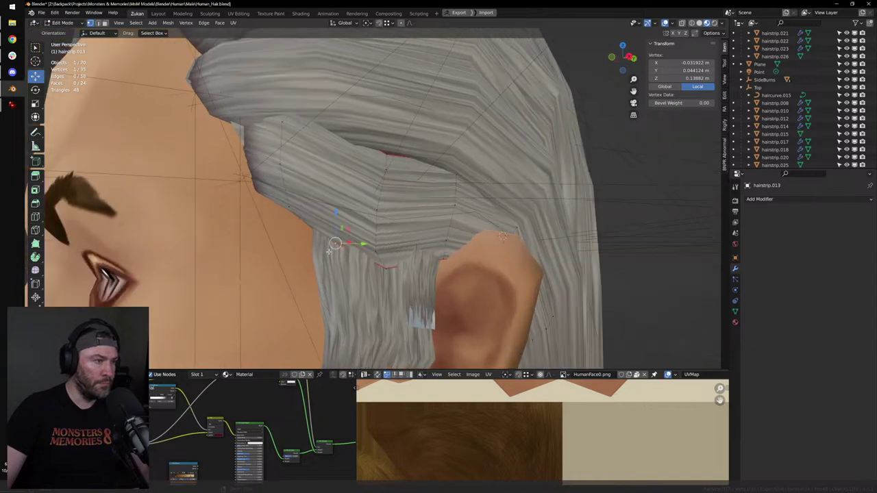
key("g")
left_click(317, 240)
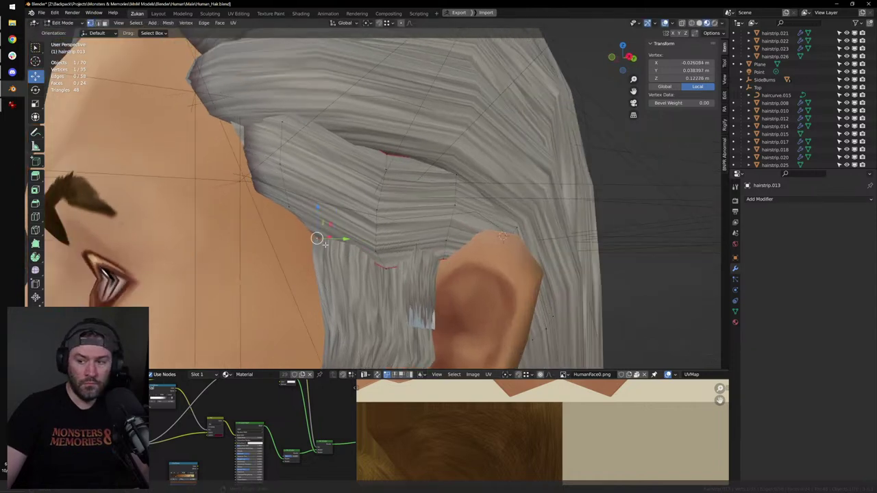
middle_click_drag(355, 232, 384, 293)
middle_click_drag(274, 197, 313, 217)
Switch to hairstrip.010 in Edit Mode and select a single vertex
key("Tab")
scroll(316, 220, "up", 2)
left_click(343, 220)
key("Tab")
left_click(300, 222)
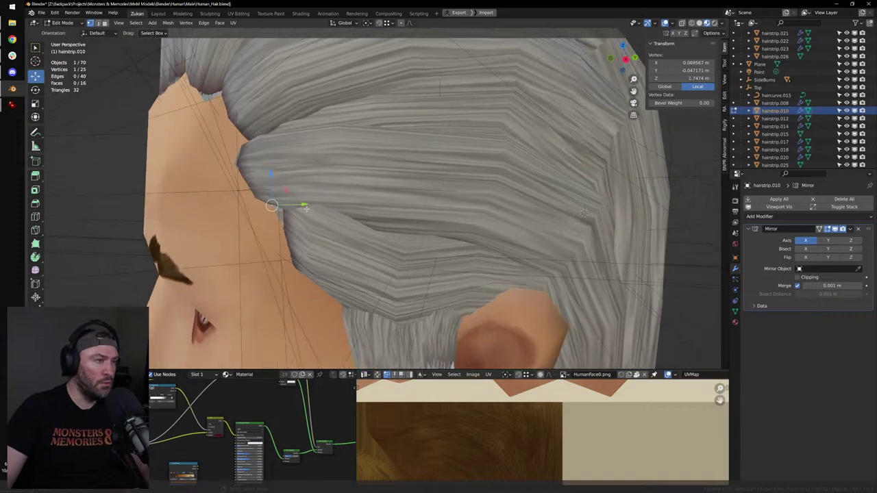
In wireframe, move hairstrip.010's three front-end vertices along Y with proportional falloff
left_click_drag(304, 205, 319, 205)
key("shift+z")
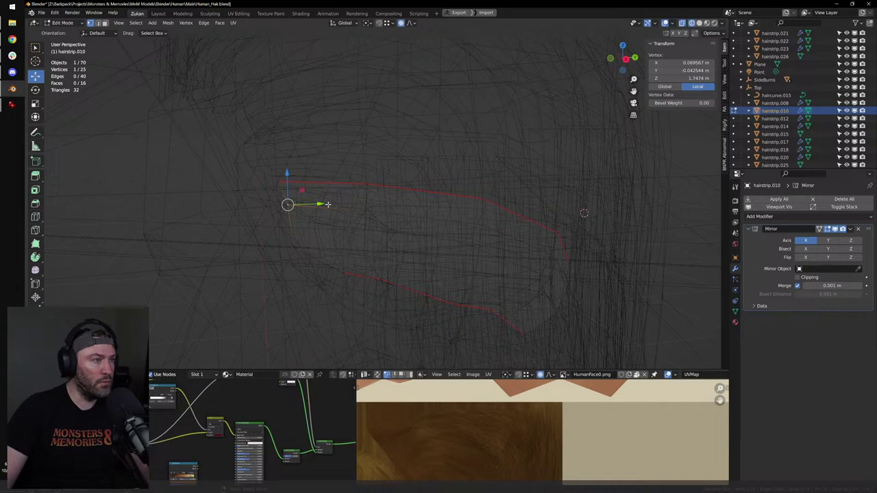
key("a")
middle_click_drag(325, 219, 246, 180)
left_click_drag(221, 142, 295, 268)
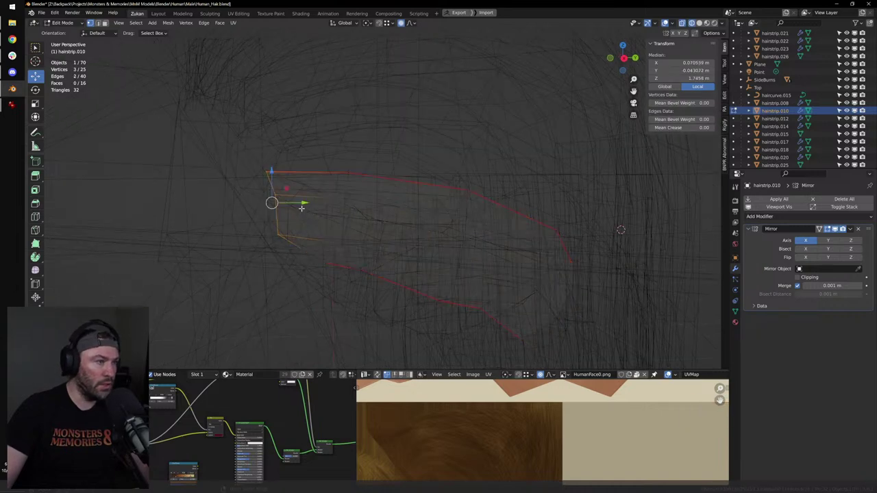
mouse_move(306, 207)
left_mouse_down()
mouse_move(300, 198)
mouse_move(313, 203)
left_mouse_up()
key("shift+z")
Back in Object Mode, select haircurve.013 and hairstrip.013 on the right side
key("Tab")
left_click(539, 298)
middle_click_drag(431, 257, 410, 247)
left_click(402, 238)
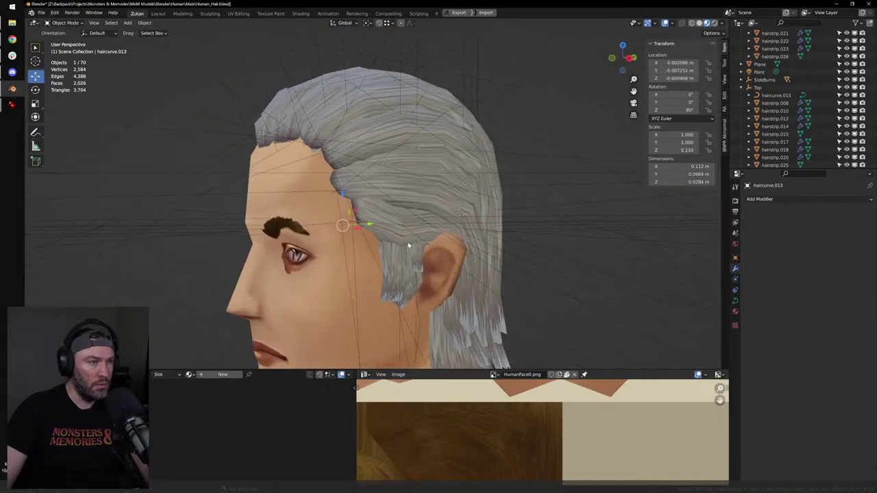
left_click(433, 254)
Add a Mirror modifier to hairstrip.013
left_click(747, 199)
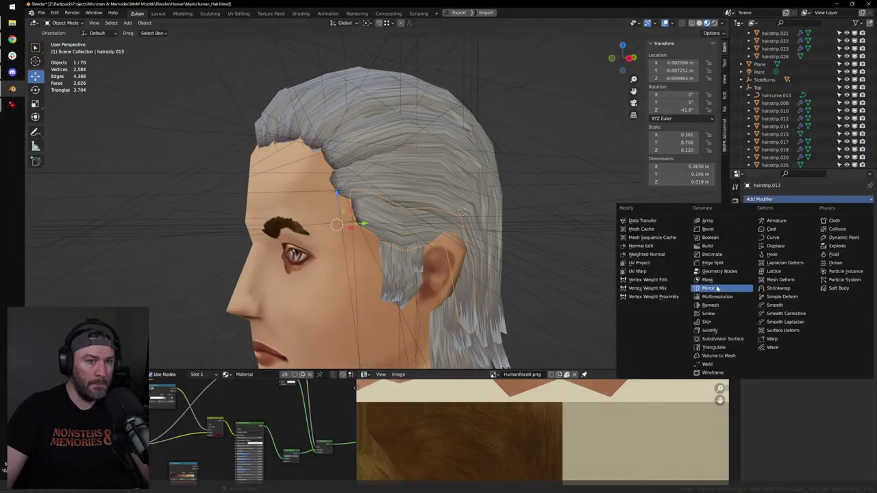
left_click(713, 282)
middle_click_drag(660, 288, 479, 257)
Apply all transforms to hairstrip.013, then select SideBurns as the parent
key("ctrl+a")
left_click(556, 255)
scroll(807, 123, "up", 5)
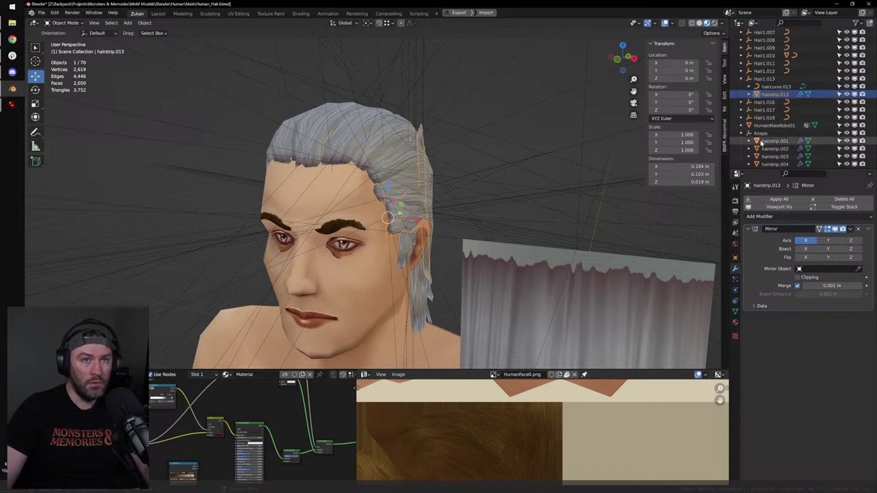
scroll(765, 141, "down", 3)
scroll(771, 141, "up", 6)
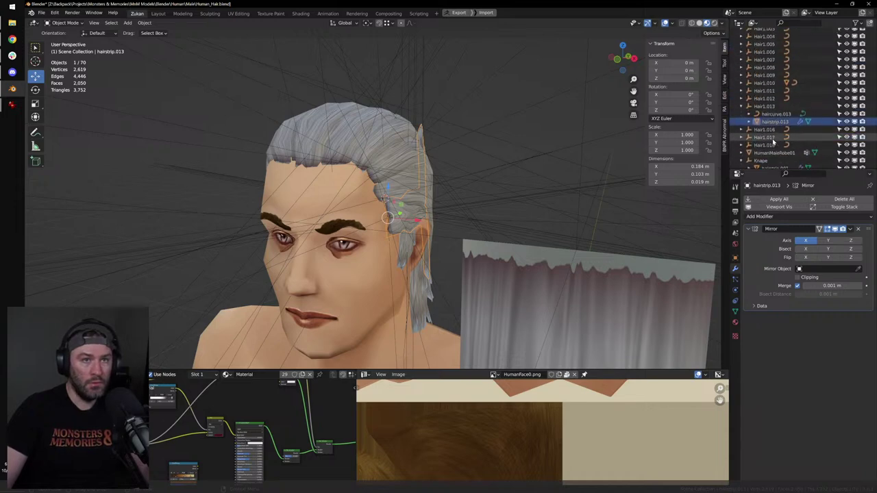
scroll(773, 141, "down", 10)
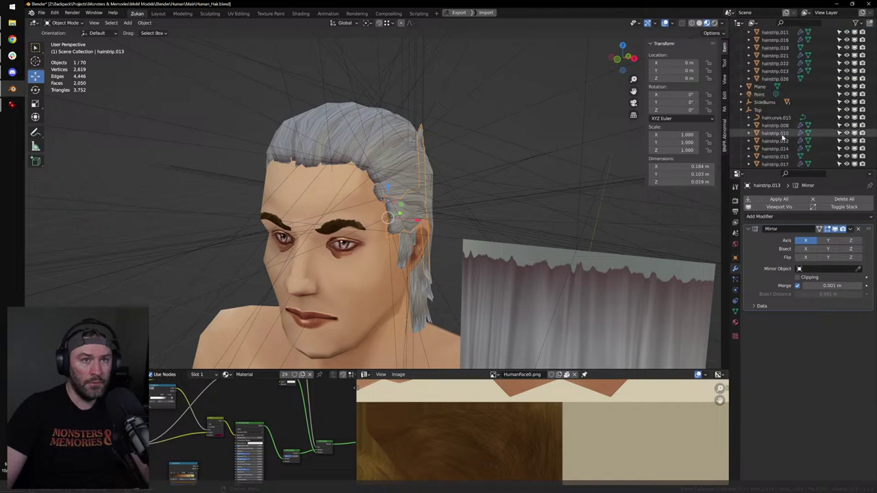
left_click(765, 101, "ctrl")
Parent the selected hair strip to SideBurns with Object (Keep Transform)
key("ctrl+p")
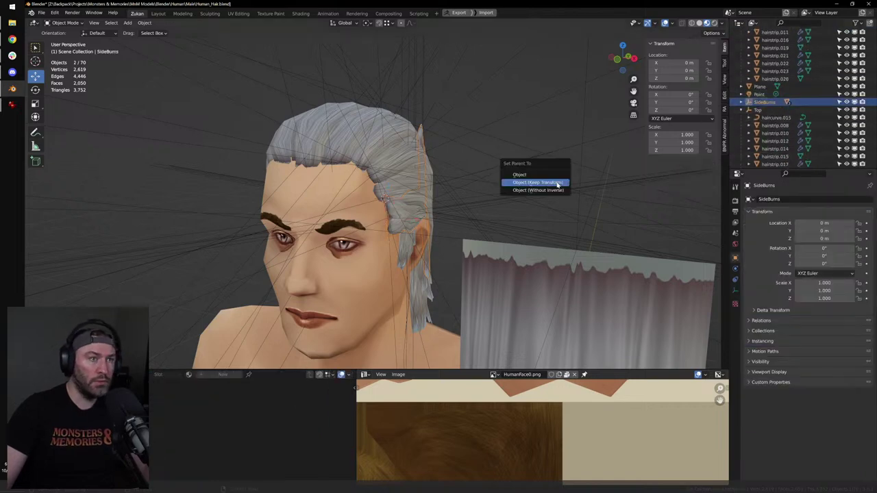
left_click(557, 184)
right_click(617, 153)
left_click(614, 157)
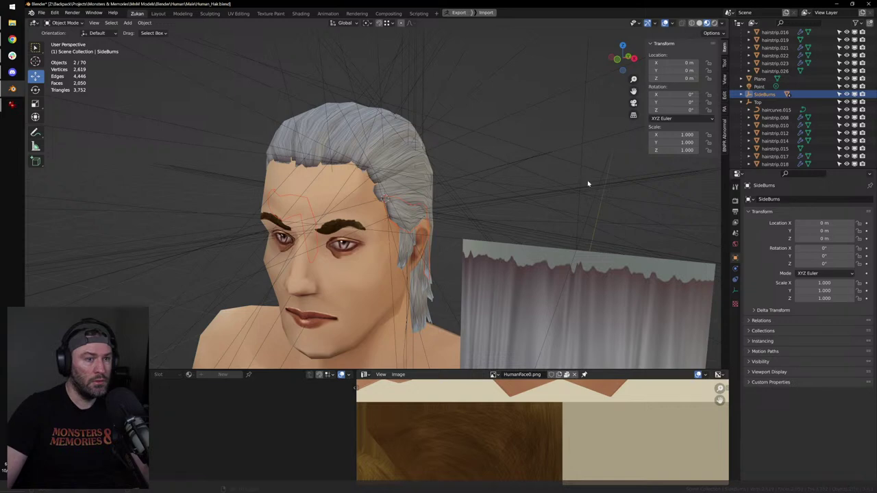
Toggle SideBurns' visibility from a side view to check the hair strips
middle_click_drag(588, 184, 608, 156)
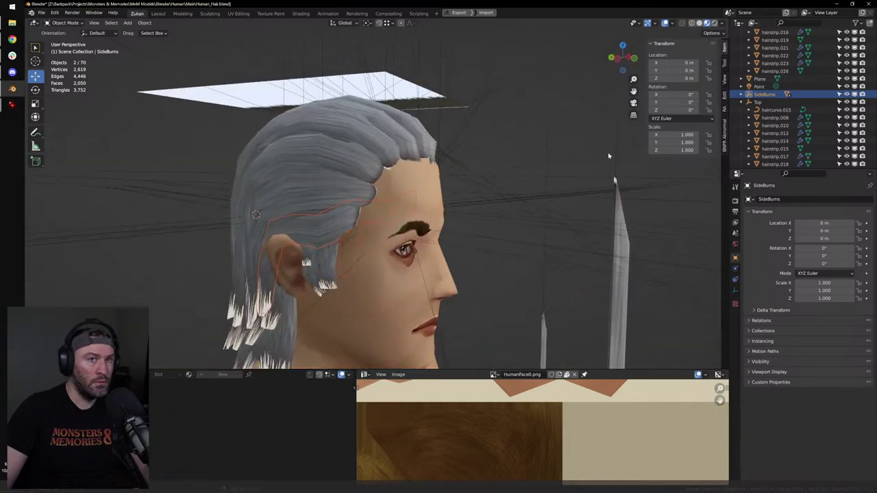
left_click(557, 140)
middle_click_drag(554, 139, 573, 143)
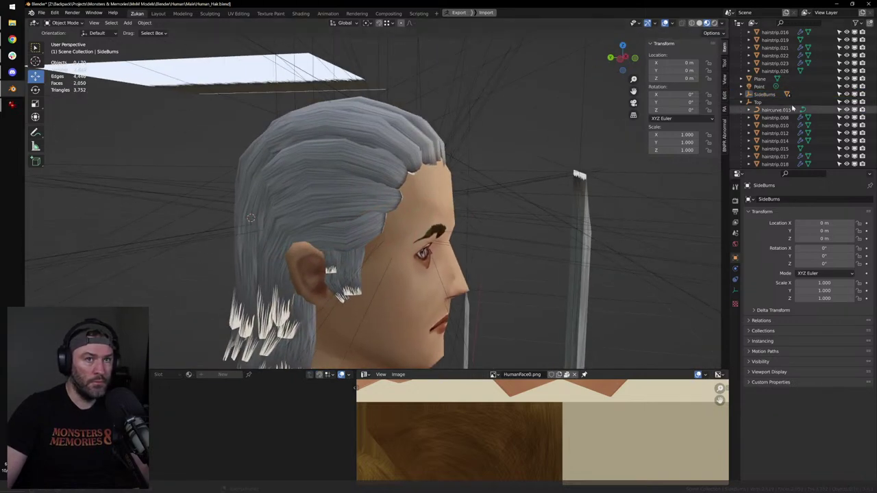
left_click(847, 94)
left_click(847, 94)
left_click(847, 94)
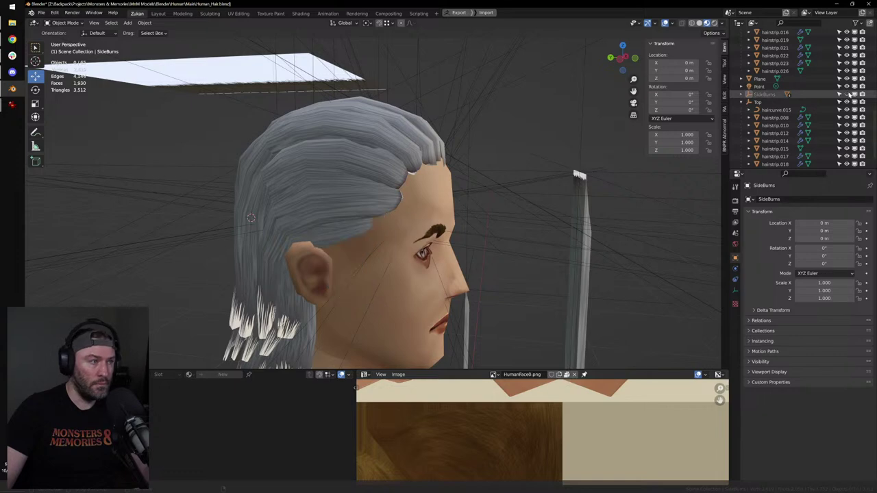
left_click(847, 94)
middle_click_drag(551, 154, 378, 177)
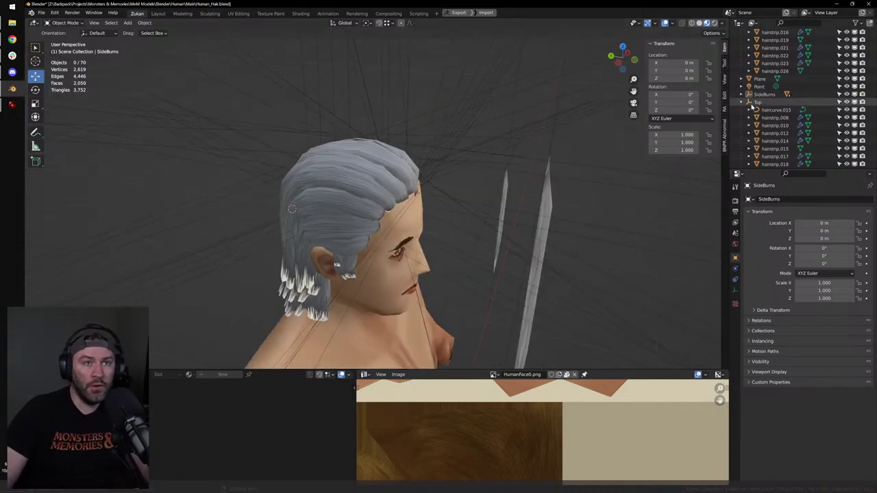
Parent Top, SideBurns and Knape to Hair1.018 with Object (Keep Transform)
left_click(743, 102)
scroll(776, 114, "up", 5)
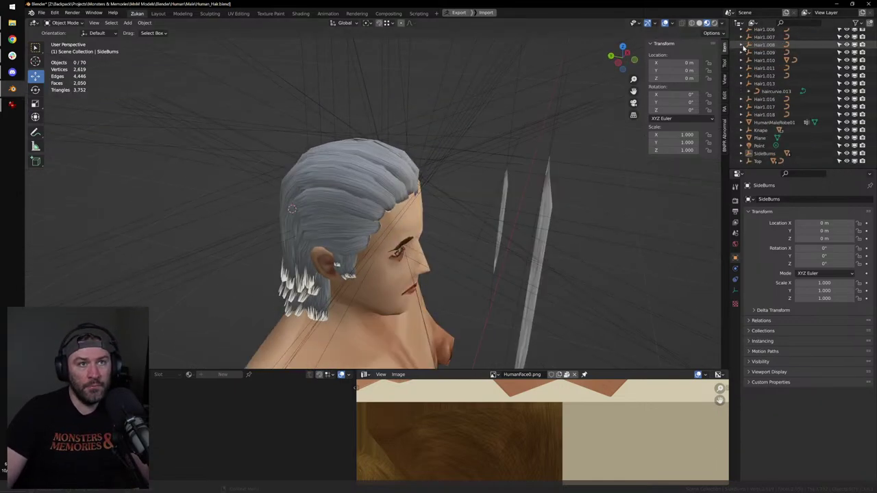
left_click(751, 115)
left_click(744, 93)
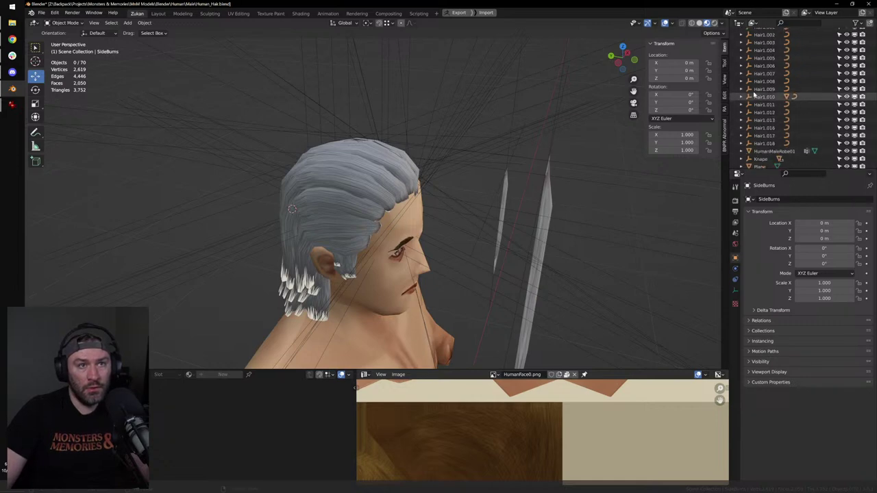
left_click(757, 162)
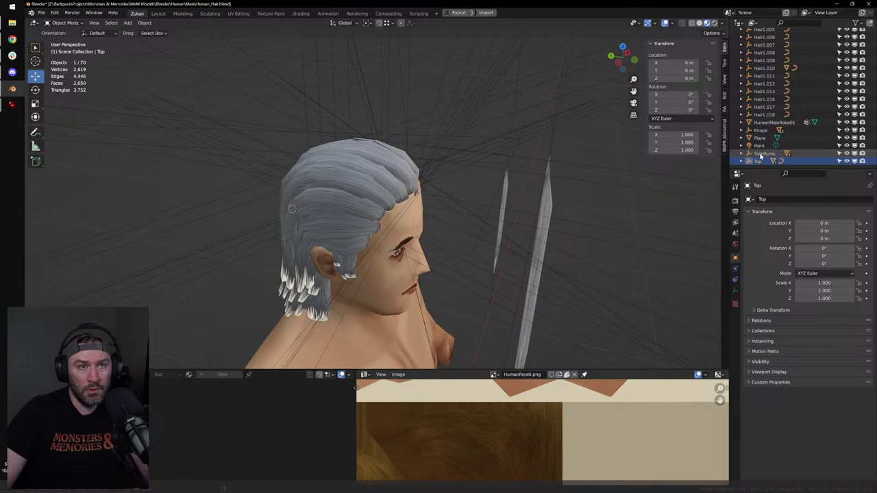
left_click(761, 155, "ctrl")
left_click(760, 131, "ctrl")
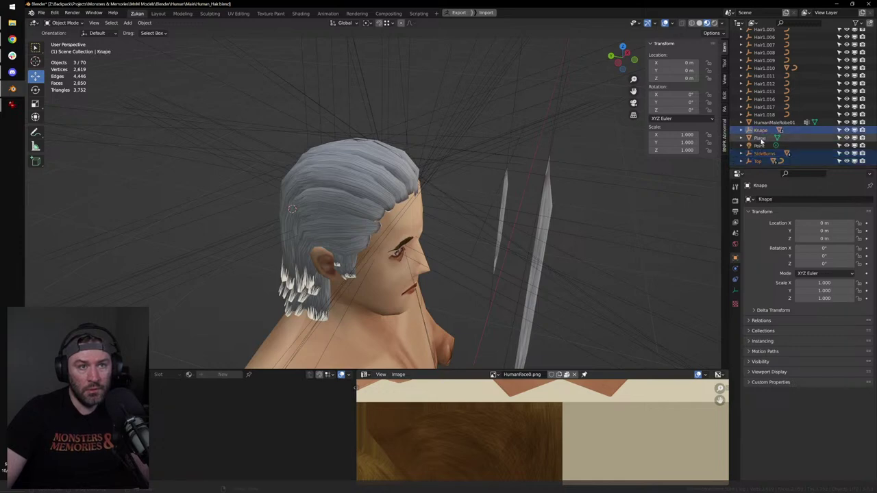
left_click(762, 115, "ctrl")
key("ctrl+p")
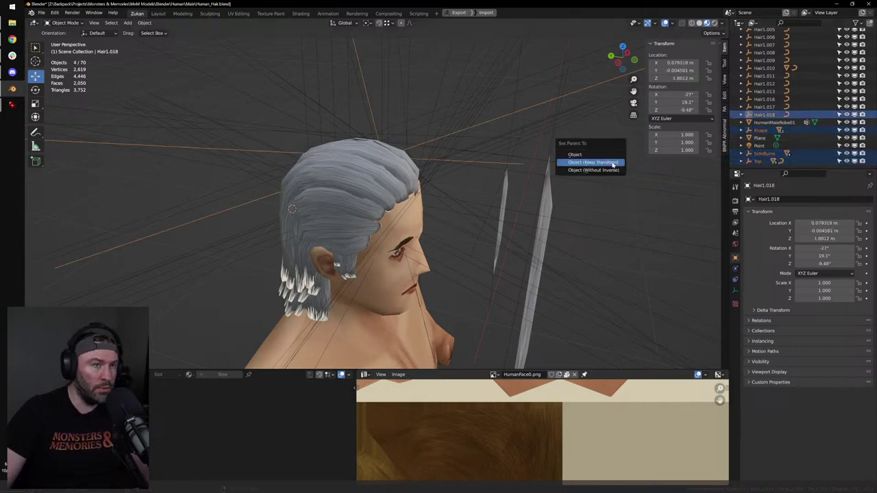
left_click(610, 162)
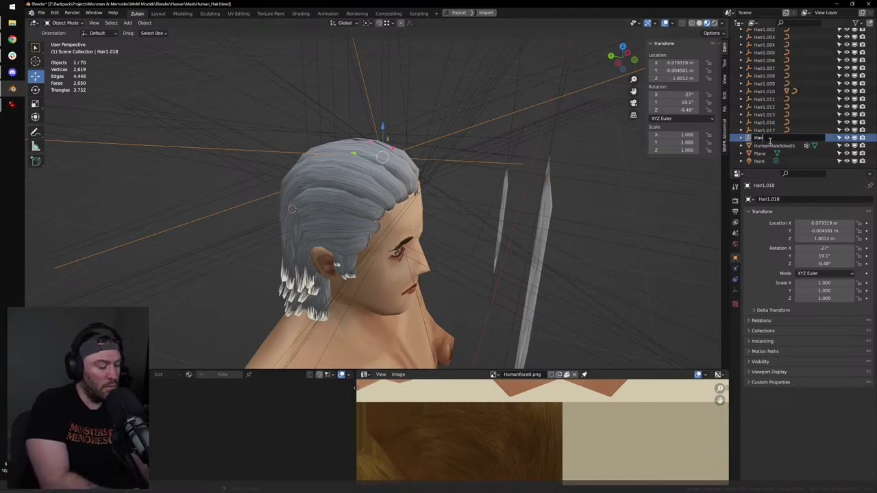
Rename the hair parent from Hair1 to HairStyle_01 and then $_HairStyle_01
type("1")
key("Return")
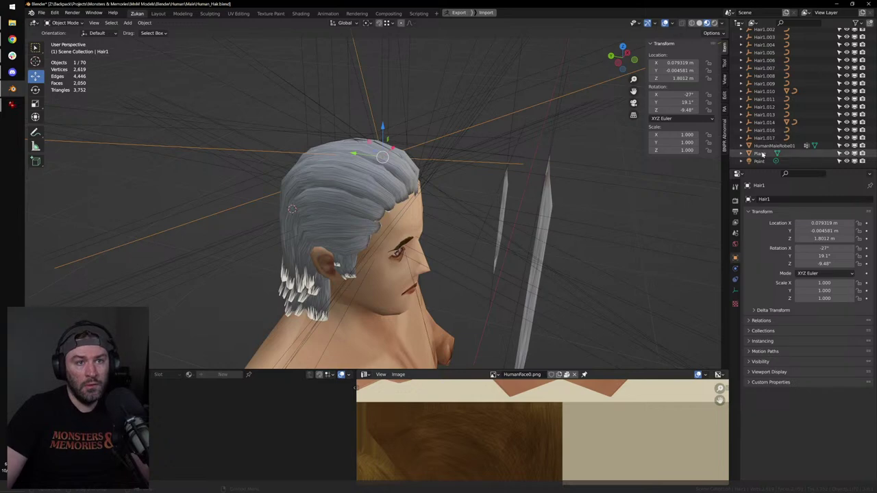
scroll(768, 141, "up", 2)
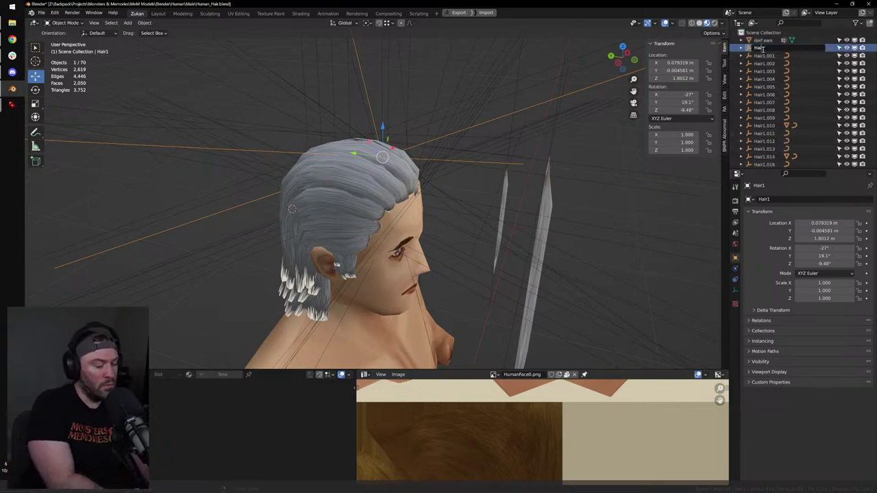
left_click(763, 49)
type("HairStyle_")
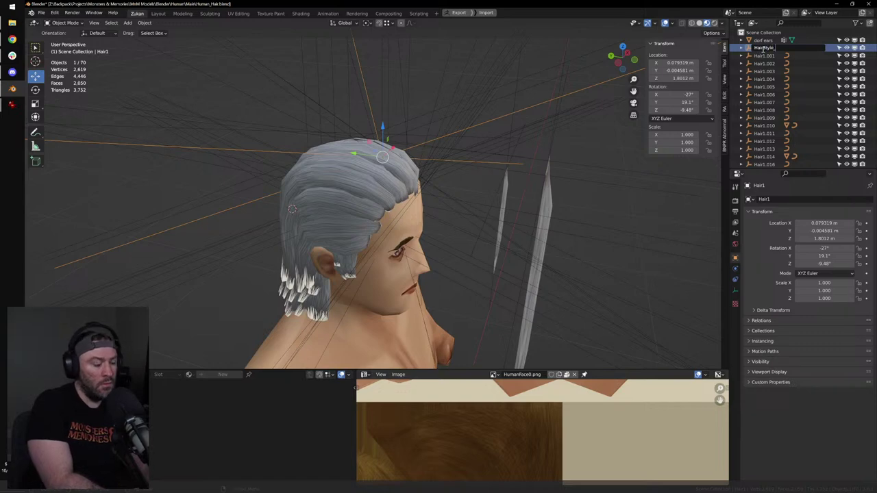
type("01")
key("Return")
scroll(766, 108, "down", 2)
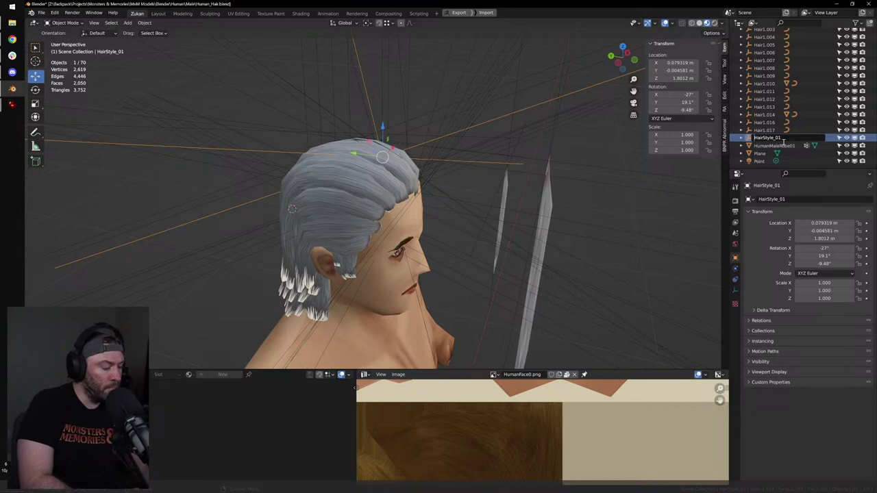
key("Home")
type("$_")
key("Return")
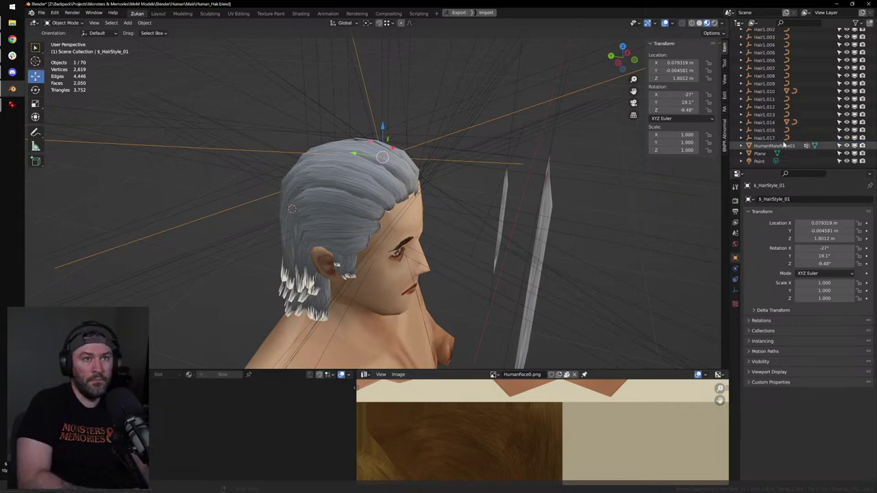
Expand $_HairStyle_01, hide it, and check the bald head from the side
scroll(732, 106, "up", 3)
left_click(742, 40)
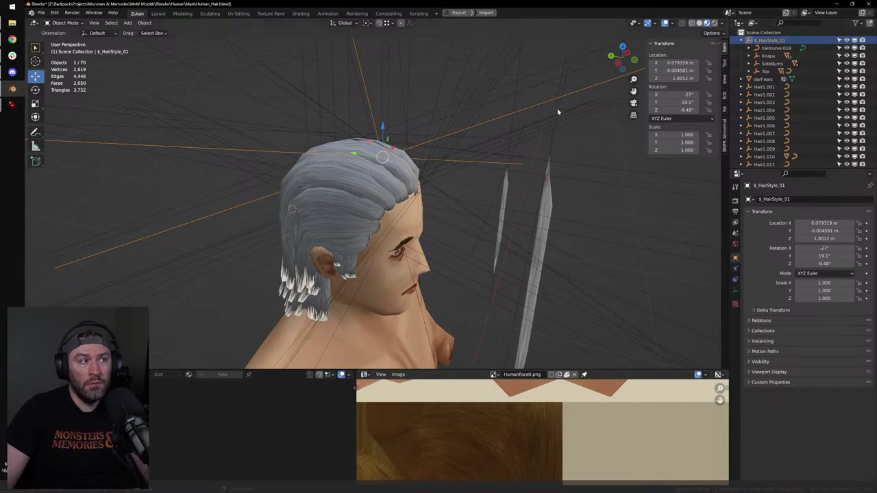
middle_click_drag(557, 109, 582, 146)
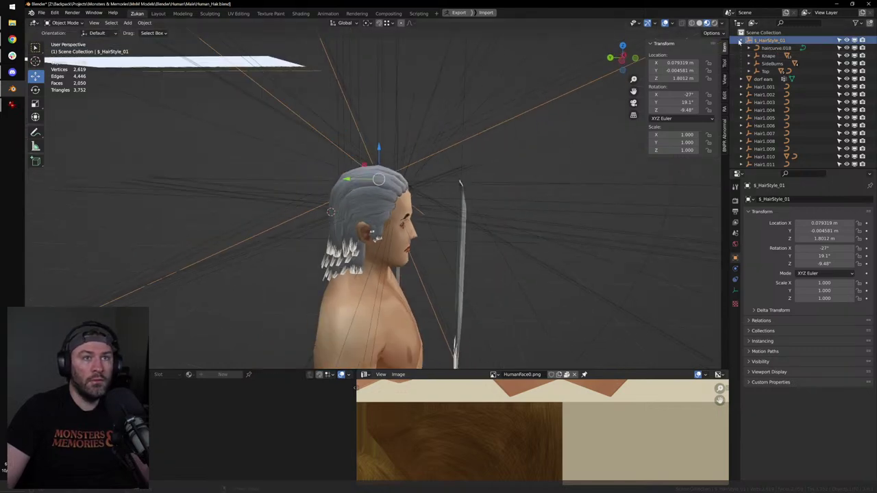
left_click(847, 40)
key("ctrl+KP_3")
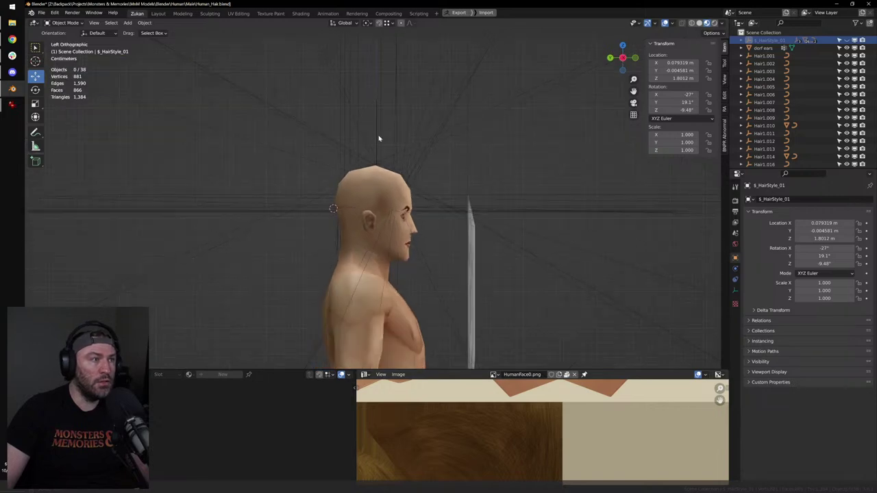
scroll(382, 147, "down", 2)
middle_click_drag(481, 179, 528, 181)
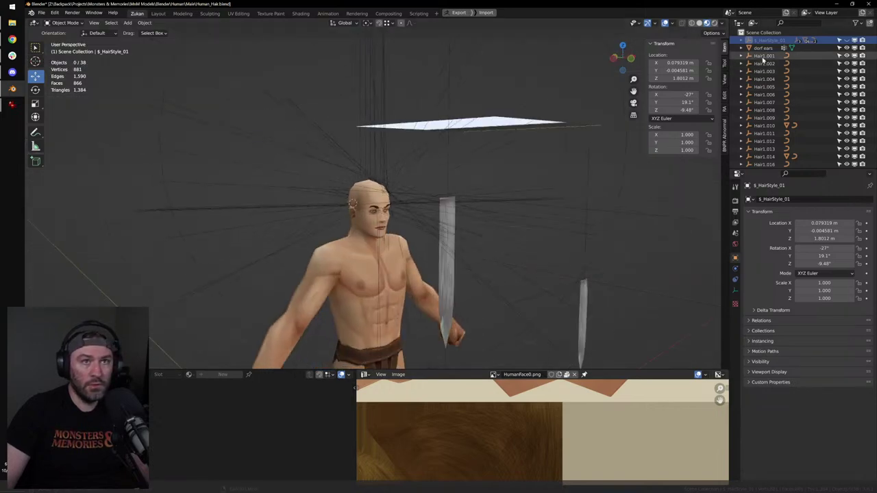
scroll(767, 102, "down", 2)
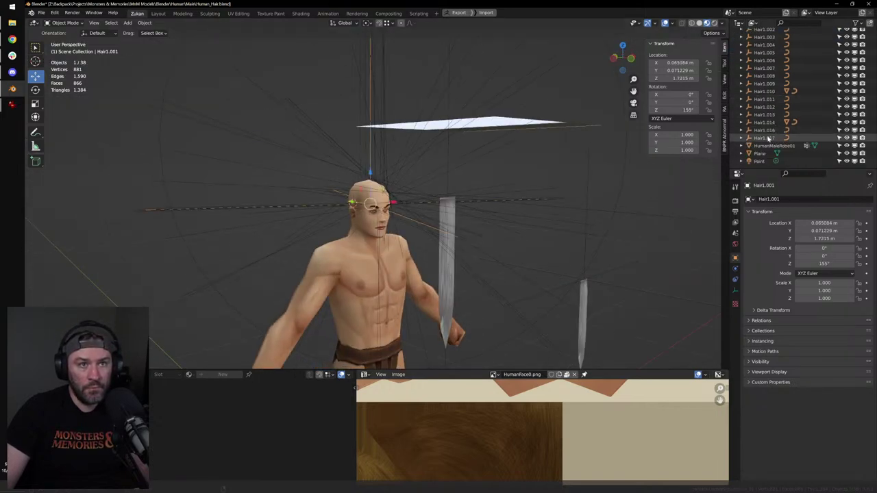
Select the leftover Hair1.017, Hair1.014 and Hair1.013 strips
left_click(769, 138)
left_click(769, 122, "ctrl")
left_click(769, 114, "ctrl")
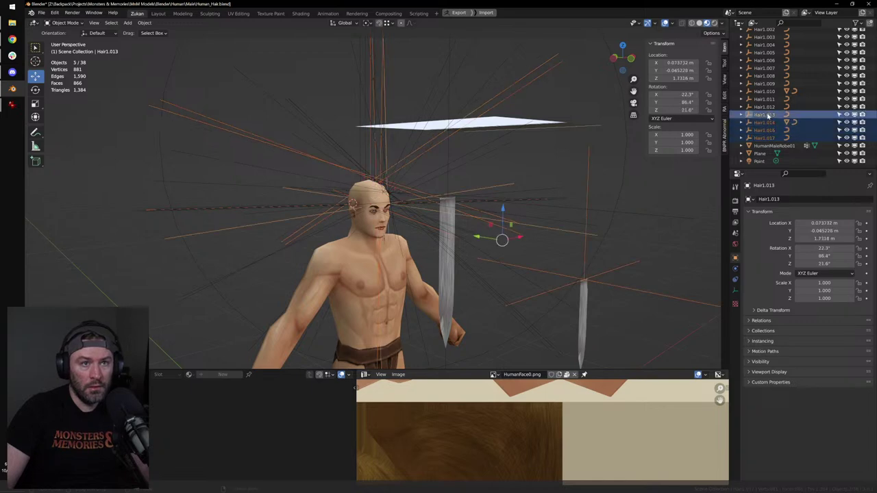
Delete the selected Hair1 strips together with their children
right_click(769, 117)
left_click(752, 117)
right_click(752, 115)
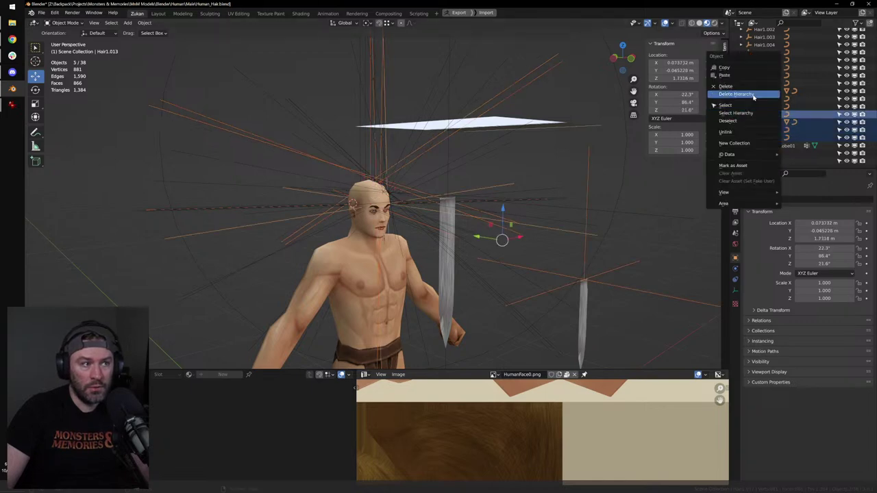
left_click(754, 98)
Select more loose strips: Hair1.002, .004–.006 and .009–.012
left_click(765, 133)
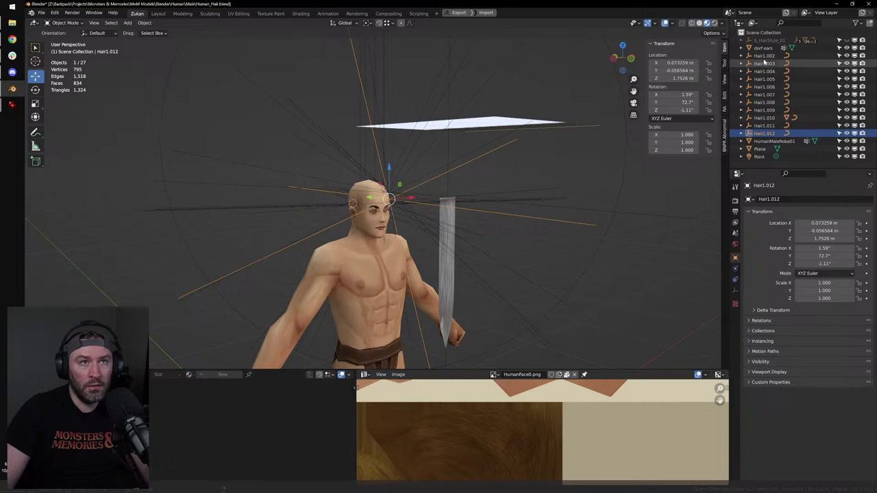
left_click(765, 55, "ctrl")
left_click(765, 72, "ctrl")
left_click(765, 79, "ctrl")
left_click(764, 87, "ctrl")
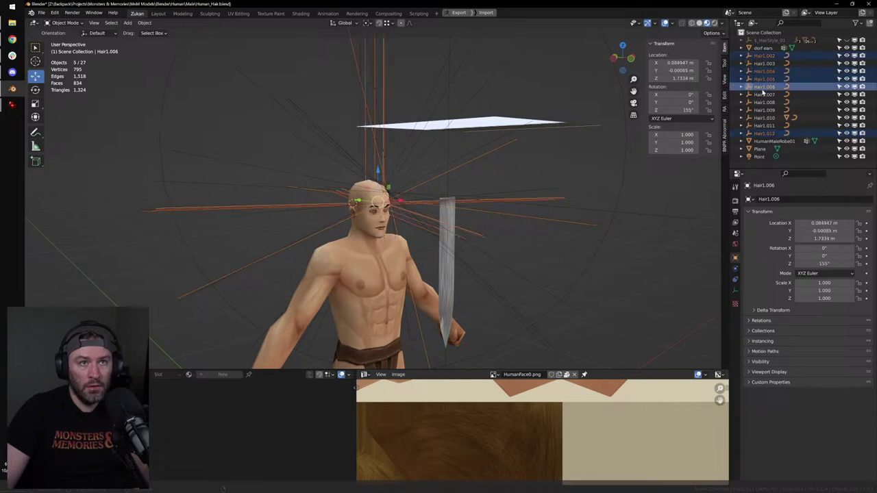
left_click(765, 125)
left_click(765, 133, "ctrl")
left_click(765, 118, "ctrl")
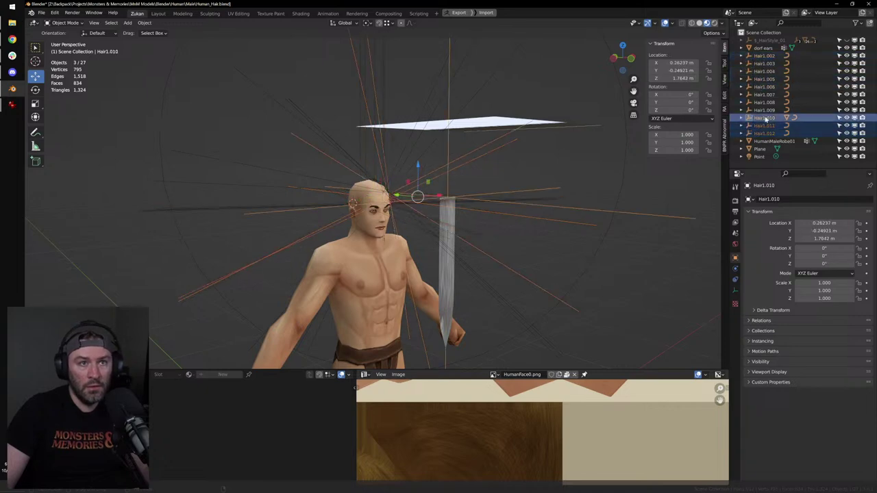
left_click(764, 109, "ctrl")
scroll(570, 137, "down", 5)
middle_click_drag(570, 137, 432, 133)
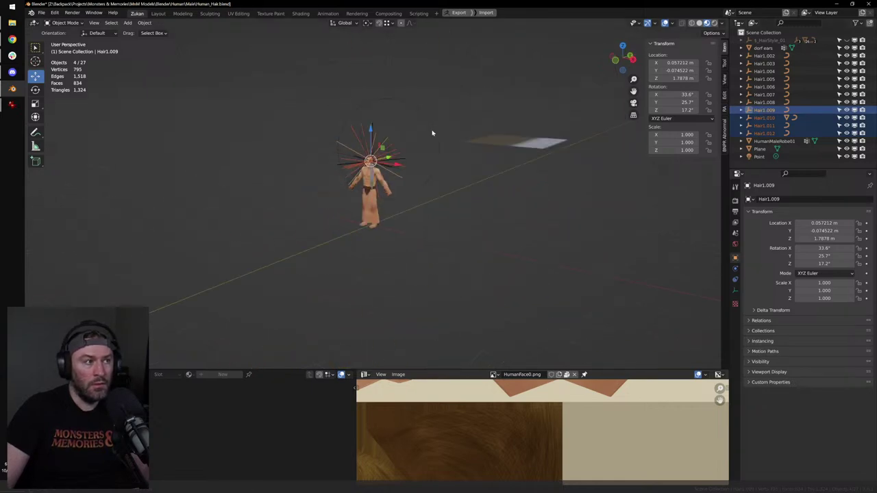
scroll(521, 136, "up", 4)
Undo the selections and the strip deletion to restore the hair objects
key("ctrl+z")
key("ctrl+z")
key("ctrl+z")
key("ctrl+z")
scroll(544, 157, "down", 4)
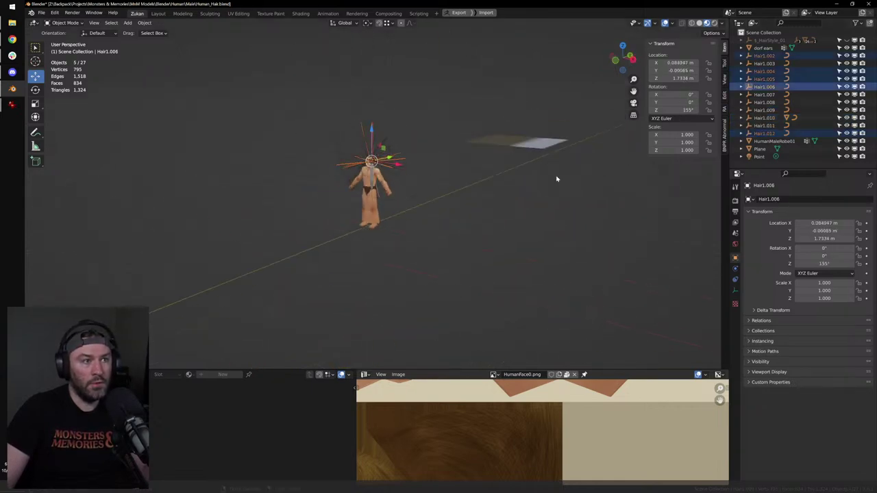
key("ctrl+z")
key("ctrl+z")
key("ctrl+z")
key("ctrl+z")
key("ctrl+z")
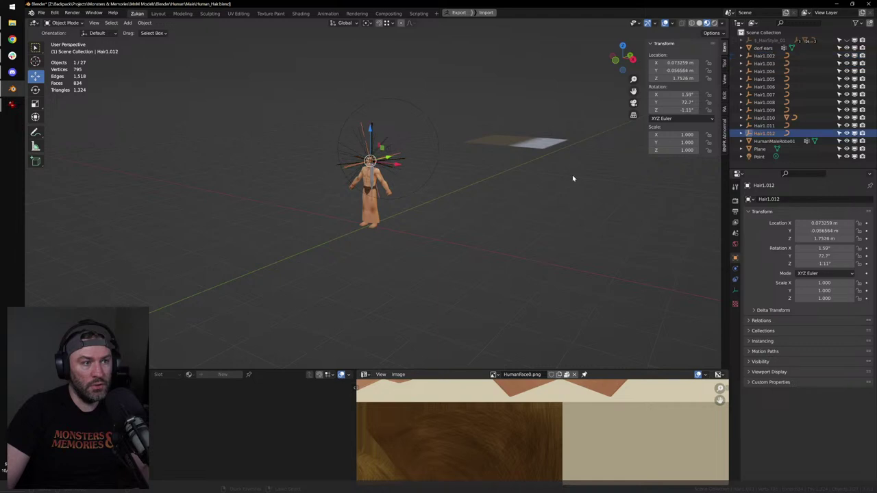
key("ctrl+z")
scroll(551, 203, "up", 3)
key("ctrl+z")
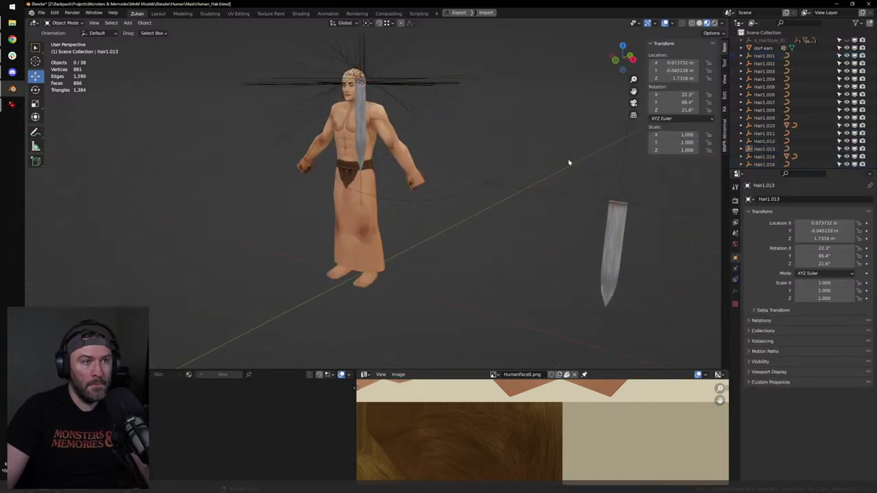
Delete Hair1.013 with its children and Hair1.017, hiding Hair1.014
left_click(767, 149)
right_click(767, 150)
left_click(766, 150)
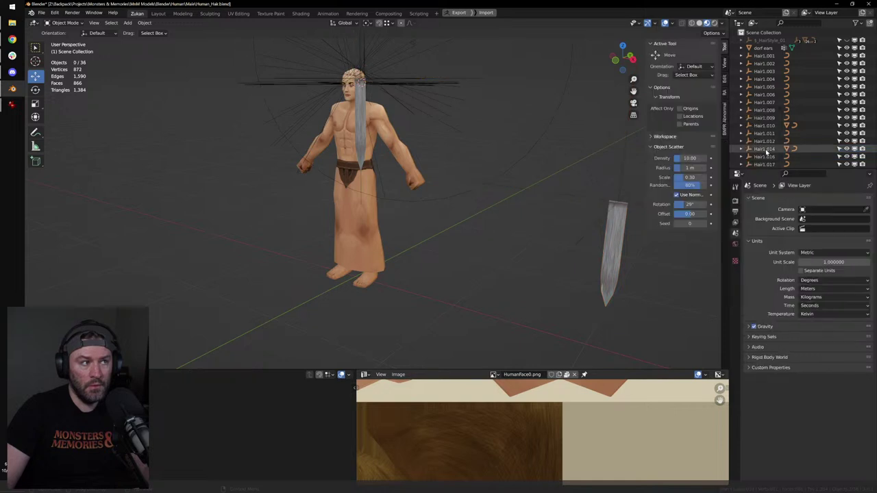
left_click(766, 150)
middle_click_drag(597, 221, 542, 194)
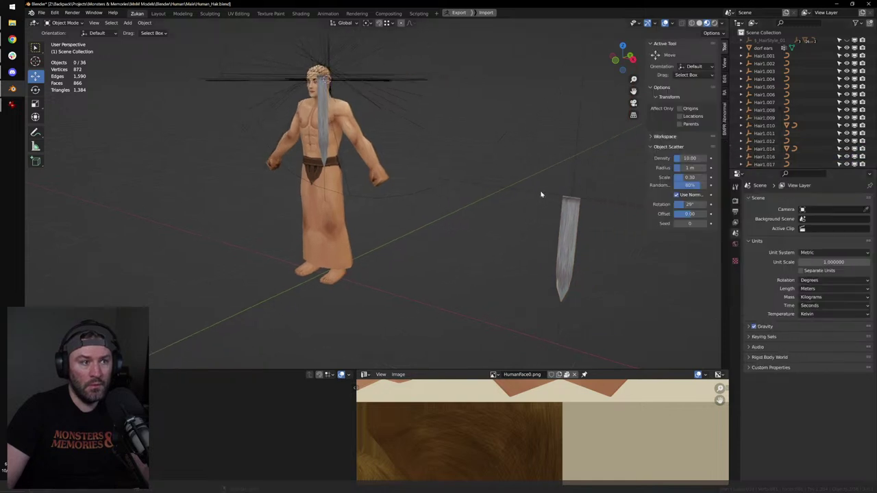
left_click(847, 149)
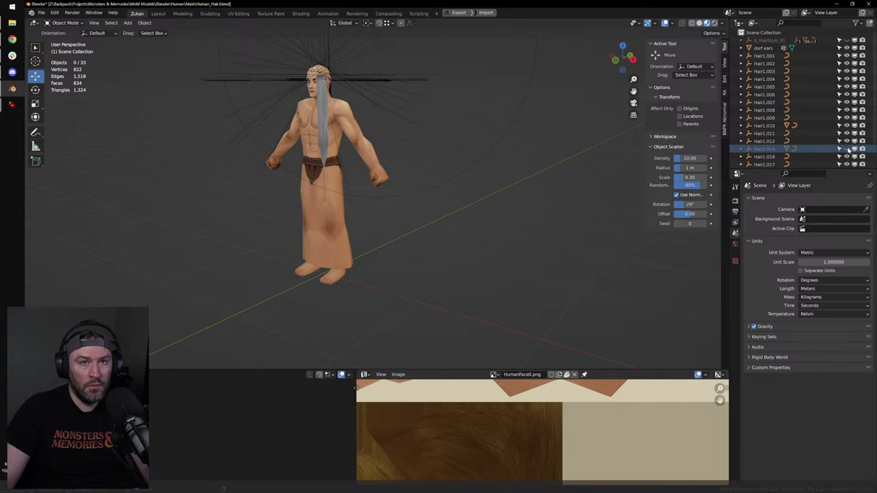
scroll(771, 147, "down", 2)
left_click(767, 138)
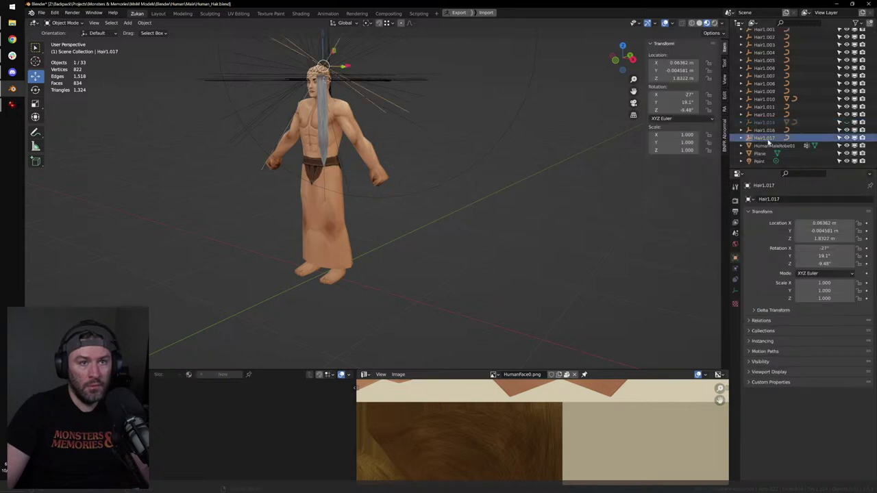
right_click(768, 138)
left_click(771, 134)
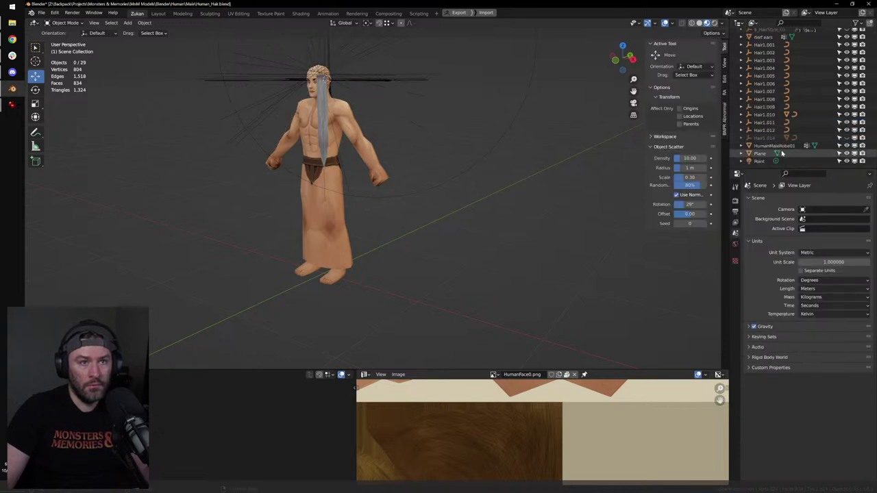
Box-select the remaining run of Hair1 strips and delete them with their hierarchy
left_click_drag(775, 131, 769, 45)
right_click(769, 46)
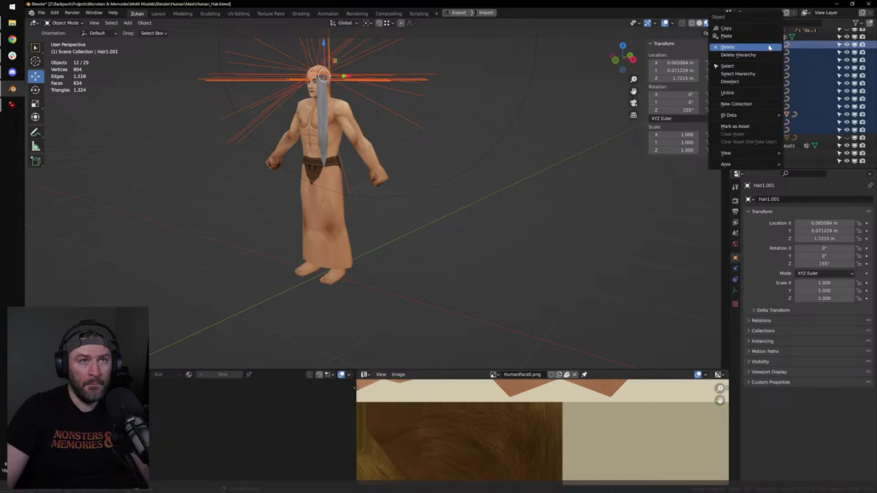
left_click(761, 54)
middle_click_drag(501, 131, 629, 170)
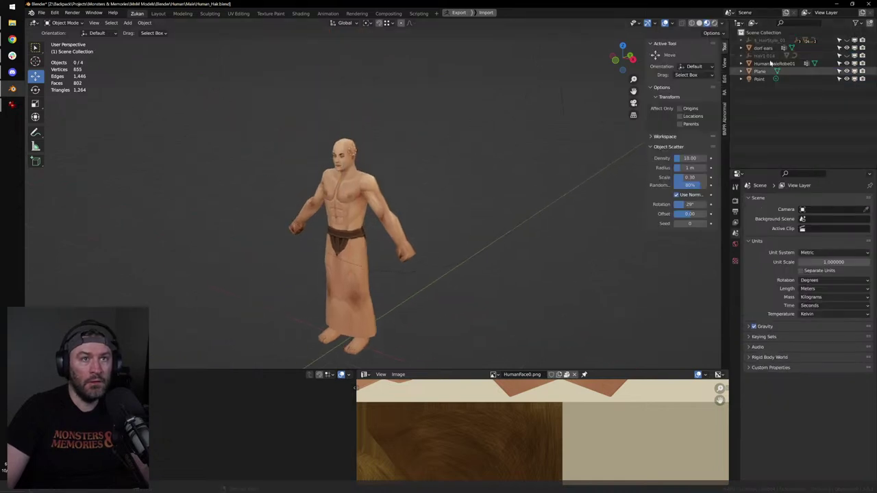
Undo the strip deletion and save the blend file
key("ctrl+z")
key("ctrl+z")
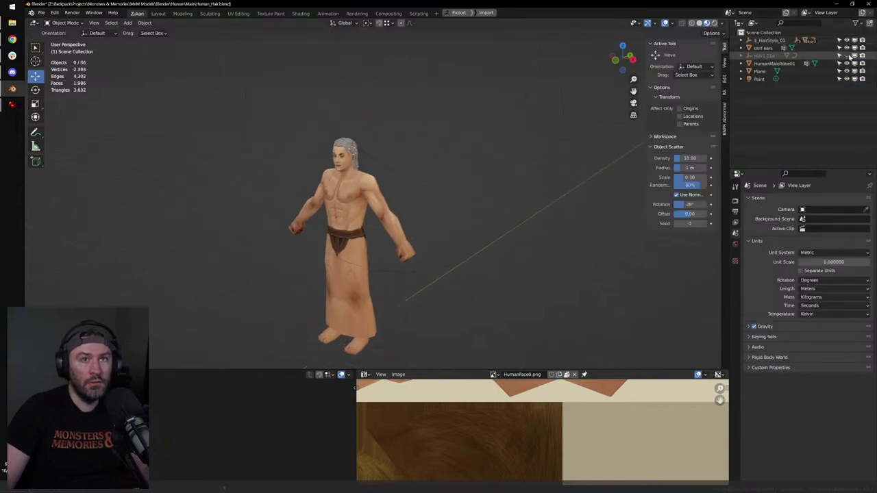
scroll(518, 147, "up", 4)
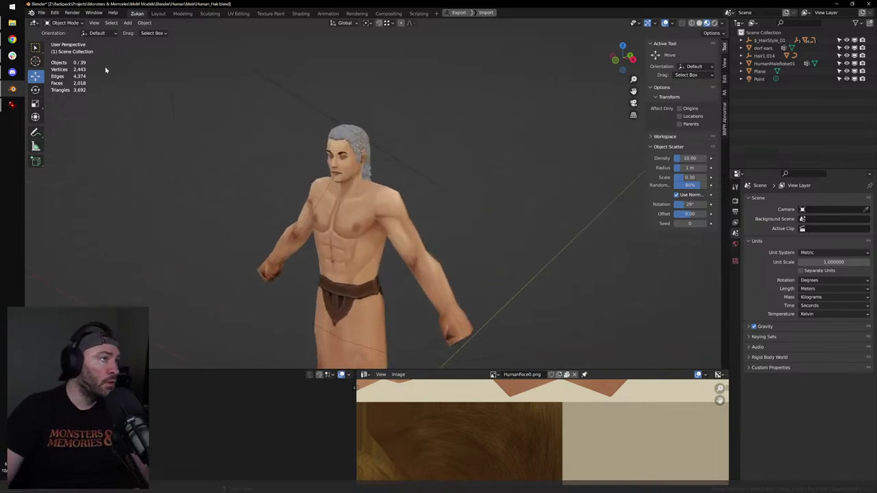
middle_click_drag(106, 70, 66, 28)
left_click(41, 13)
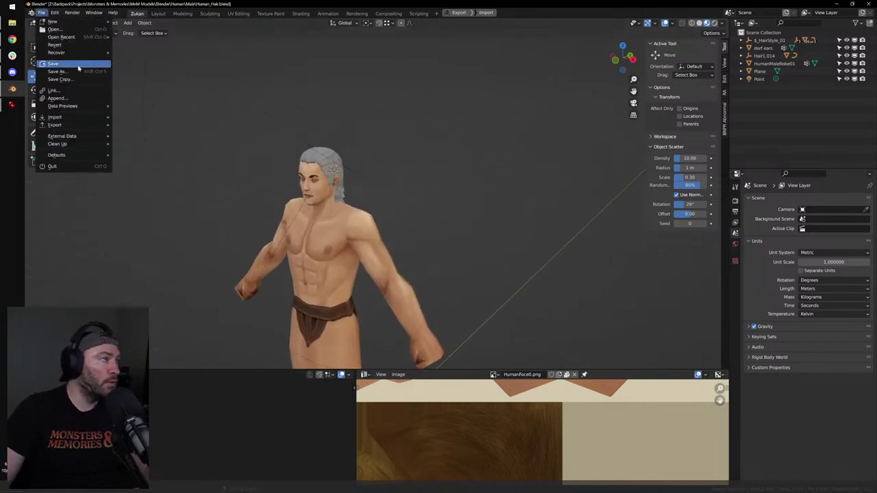
left_click(54, 64)
Select the whole HairStyle_01 hierarchy and apply All Transforms so location and rotation read zero
scroll(409, 179, "up", 2)
middle_click_drag(405, 187, 355, 160)
scroll(356, 161, "up", 2)
left_click(343, 140)
scroll(521, 151, "down", 5)
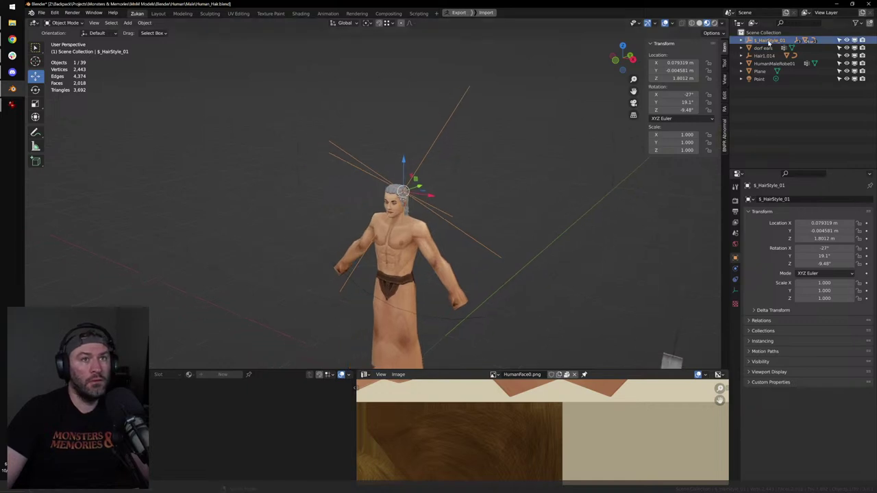
right_click(758, 53)
left_click(746, 74)
key("ctrl+a")
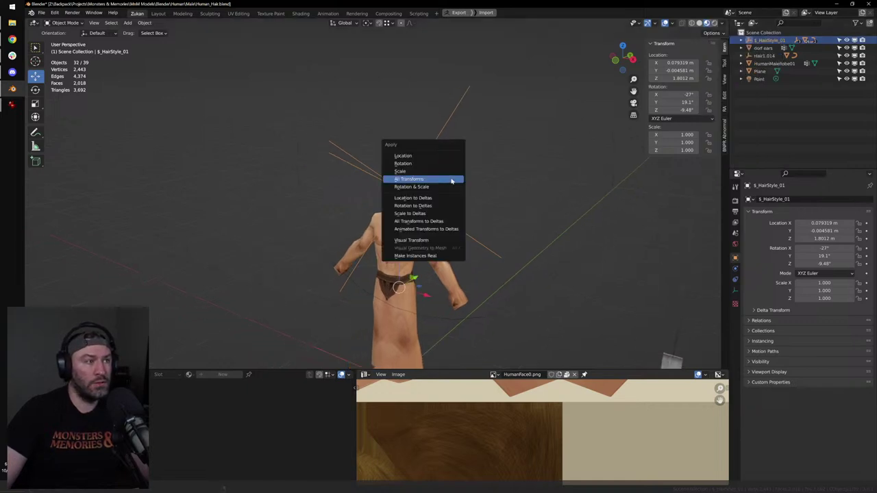
left_click(452, 180)
Expand HairStyle_01's child pieces in the Outliner and check the hair from a left profile
middle_click_drag(470, 244, 490, 226)
scroll(516, 198, "up", 3)
left_click(749, 40)
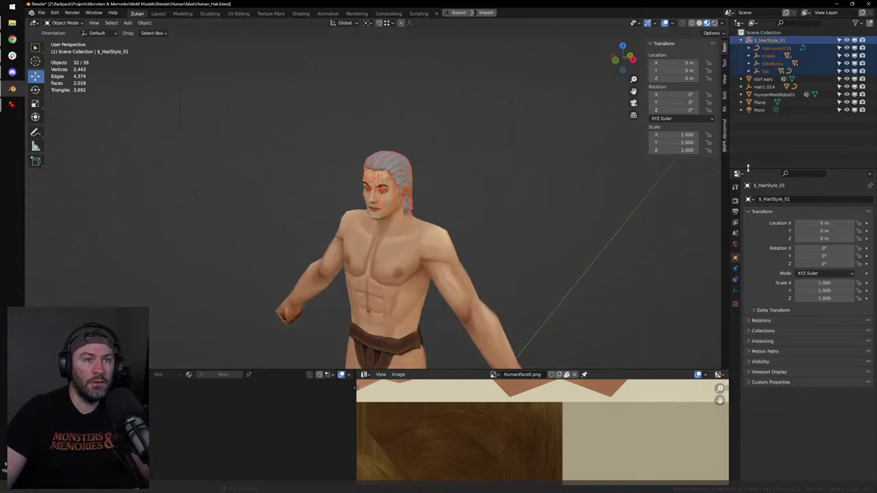
left_click_drag(755, 168, 754, 208)
scroll(550, 190, "up", 4)
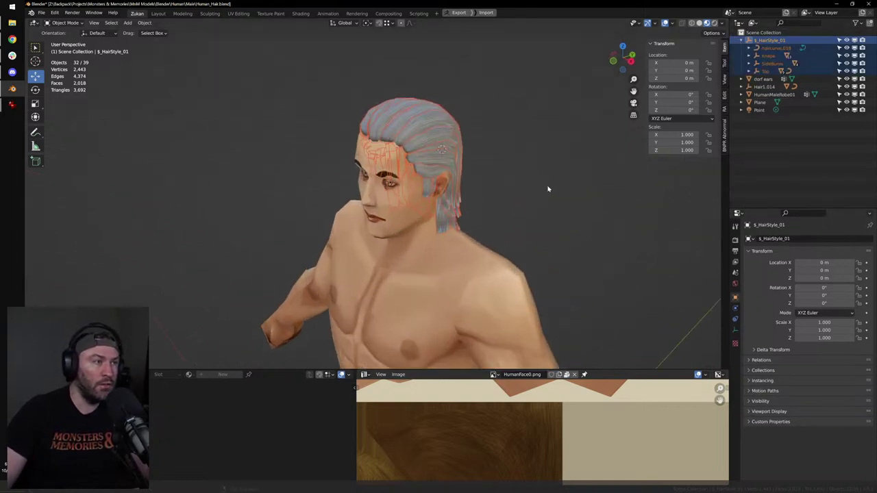
left_click(527, 211)
middle_click_drag(527, 212, 667, 162)
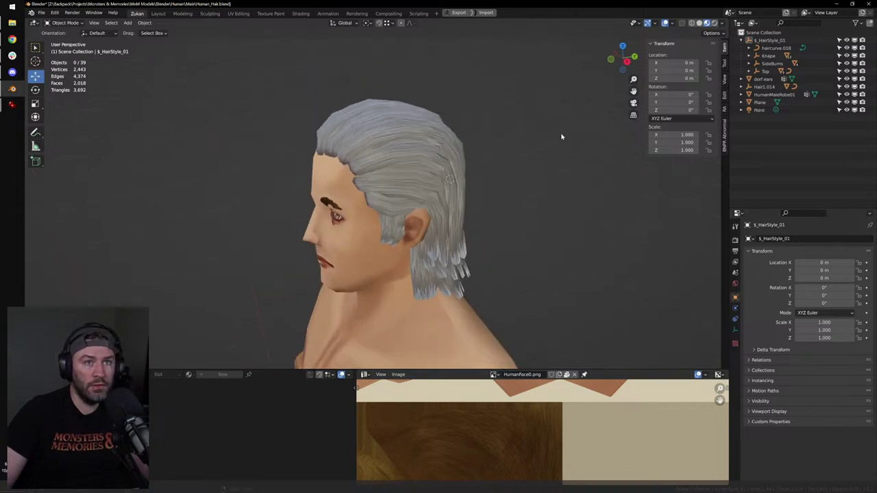
middle_click_drag(561, 136, 603, 141)
scroll(546, 148, "down", 2)
scroll(546, 149, "up", 2)
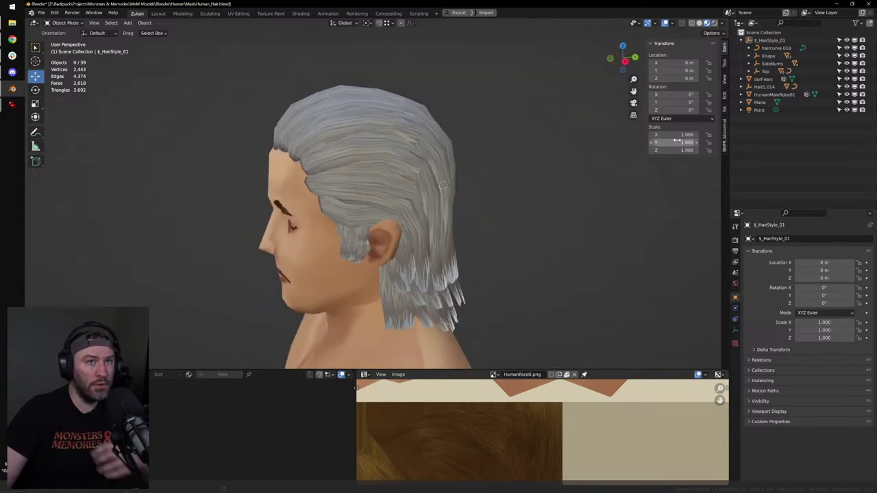
Compare the head with and without the Top hair piece, leaving Top hidden
left_click(848, 72)
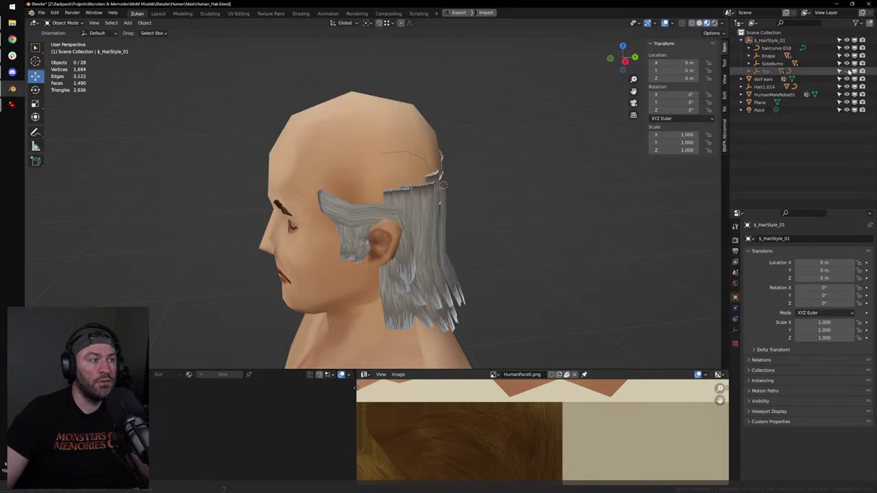
left_click(848, 71)
left_click(848, 71)
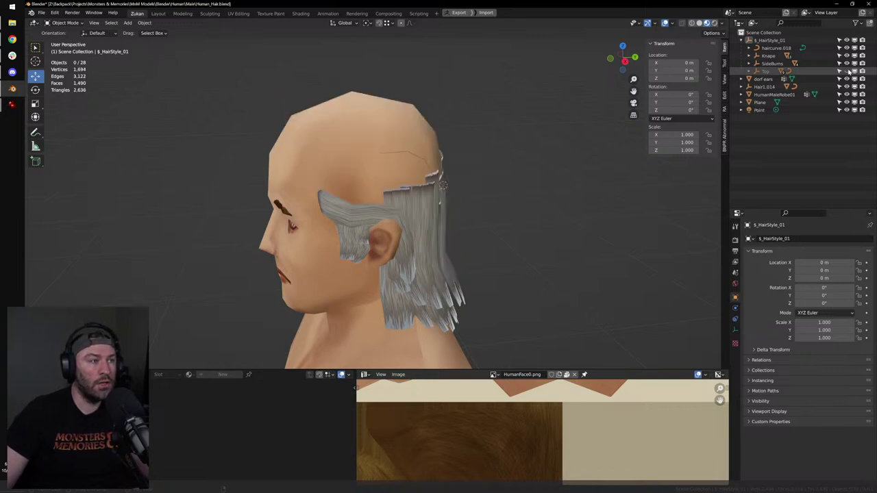
left_click(848, 72)
left_click(847, 71)
left_click(848, 71)
left_click(848, 71)
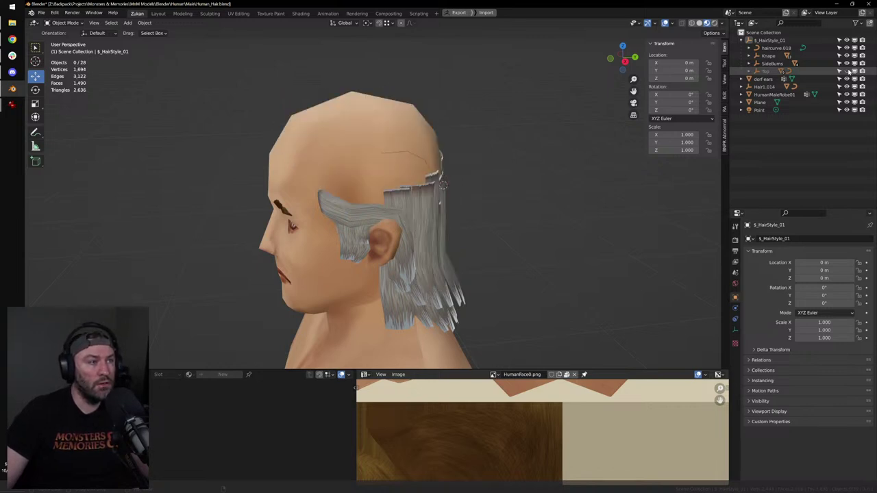
Inspect the side and back hair, then open FighterPlateHelm.blend in a second window
middle_click_drag(480, 150, 463, 189)
scroll(462, 190, "up", 1)
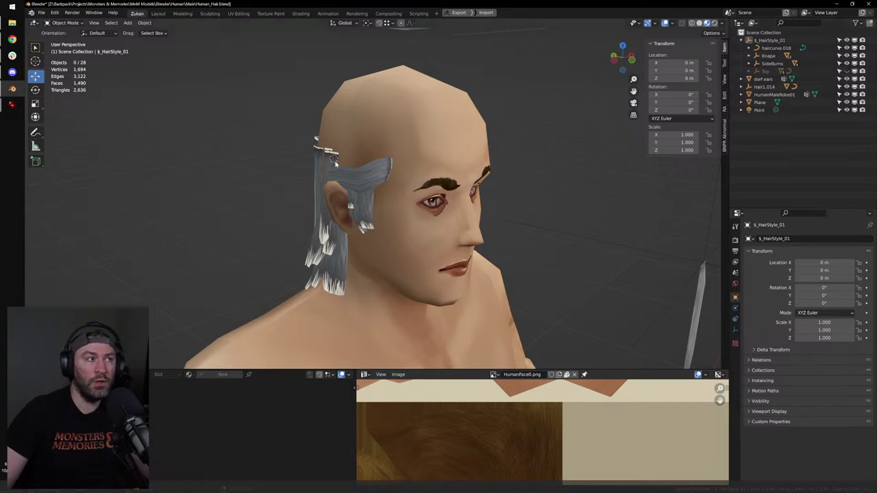
middle_click_drag(335, 162, 467, 189)
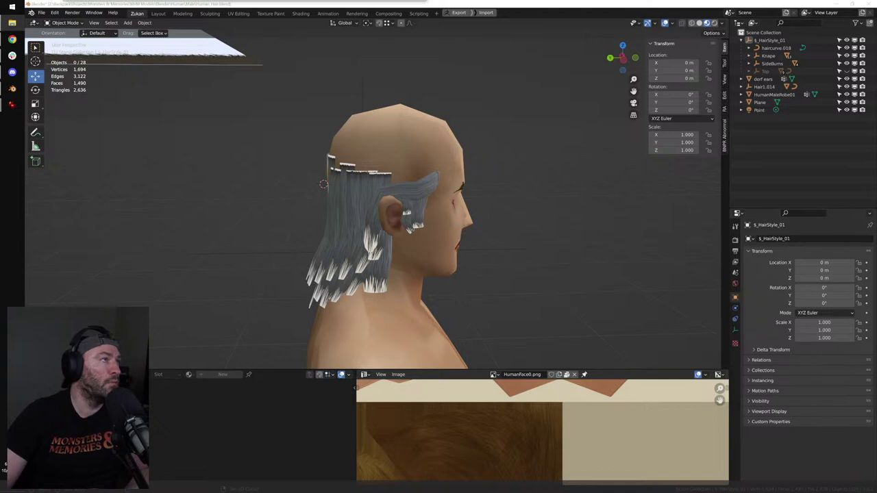
key("F12")
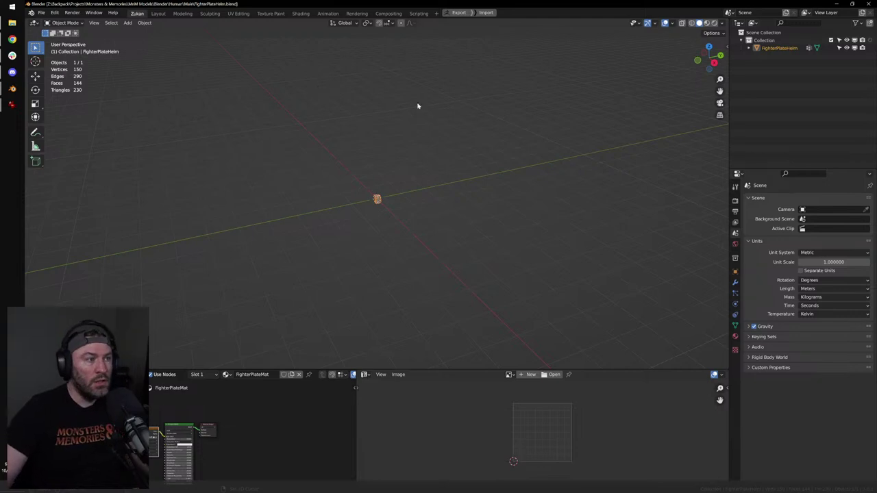
Frame the FighterPlateHelm in a front view and copy the helmet object from the Outliner
key("KP_Decimal")
key("KP_1")
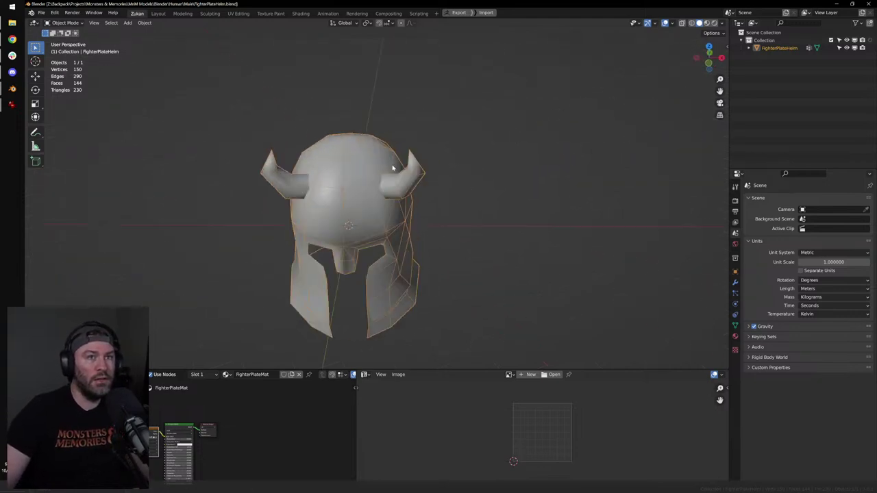
middle_click_drag(470, 128, 511, 144)
left_click(780, 48)
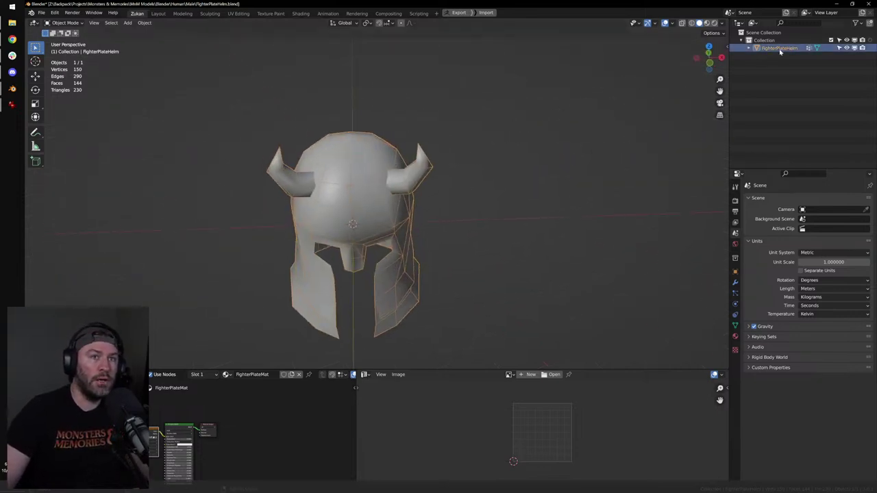
right_click(781, 50)
left_click(782, 96)
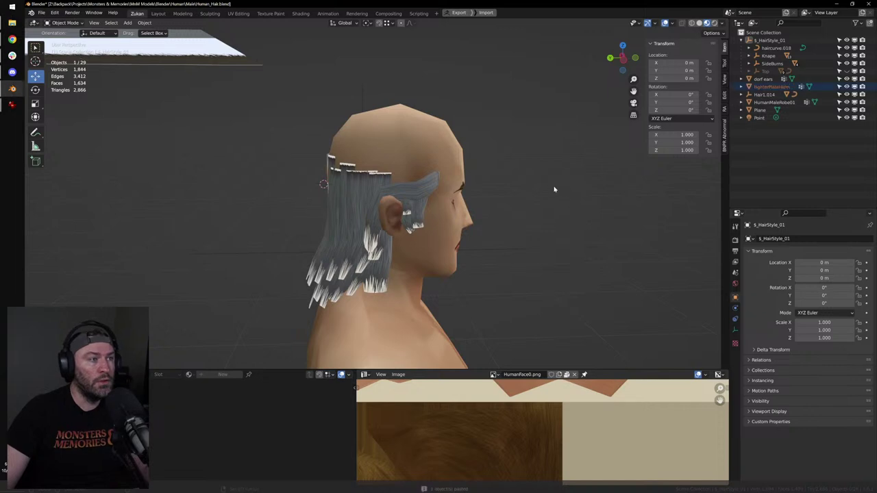
scroll(487, 209, "down", 5)
Raise the pasted FighterPlateHelm from the character's feet and lower it onto the head
middle_click_drag(487, 209, 500, 165)
left_click(762, 87)
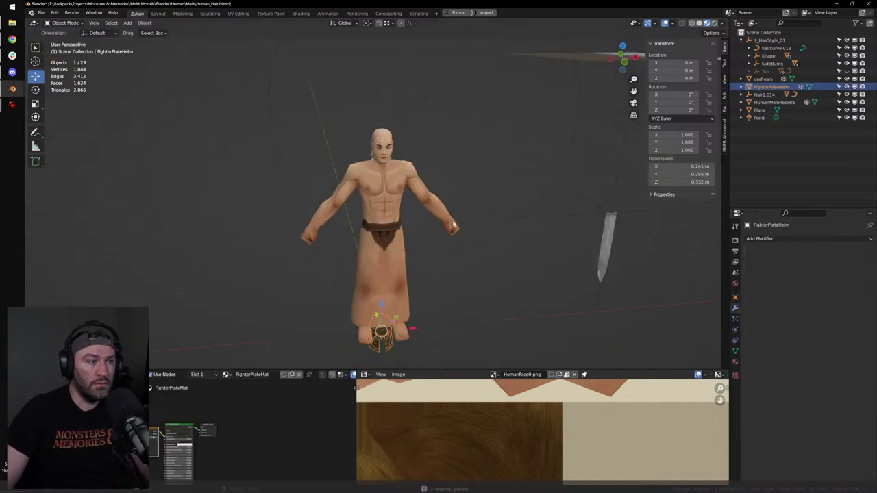
left_click_drag(378, 304, 406, 106)
key("ctrl+KP_3")
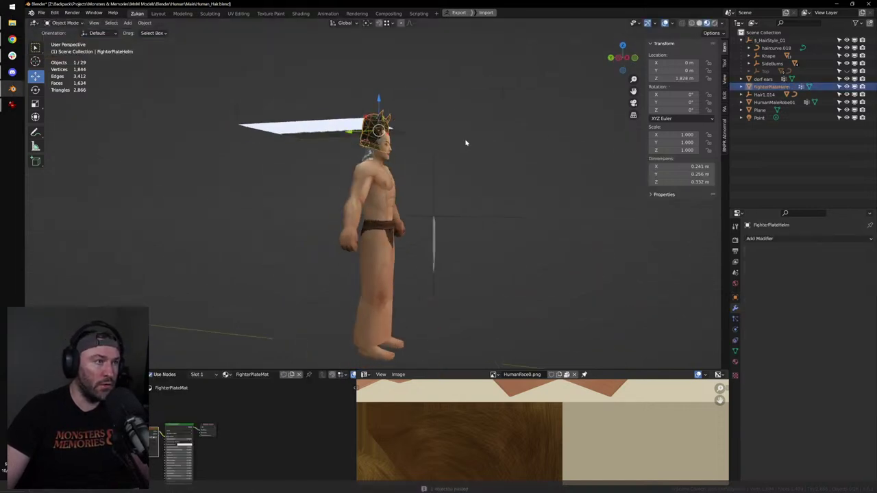
key("KP_Decimal")
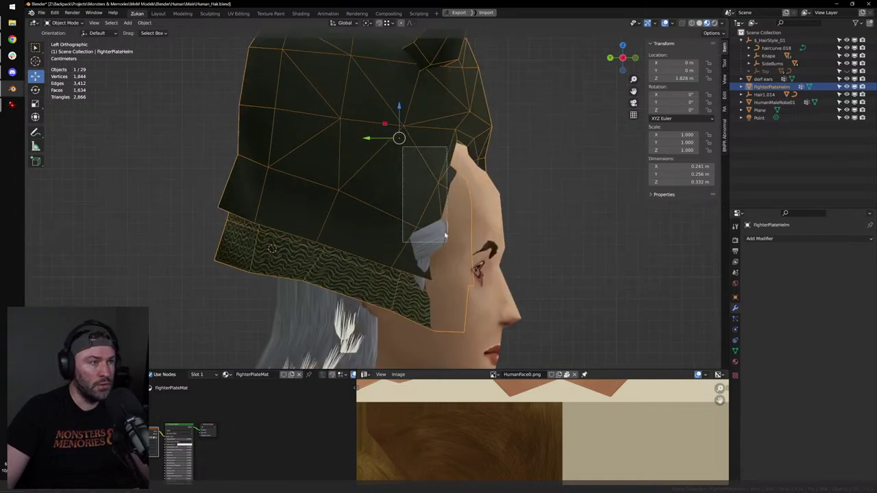
left_click(442, 235, "shift")
scroll(535, 160, "down", 5)
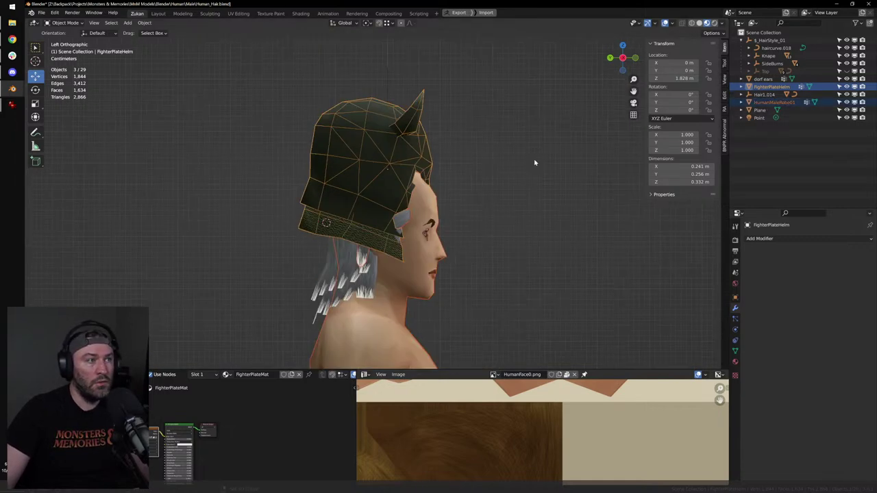
left_click(771, 87)
left_click(743, 87)
left_click(742, 87)
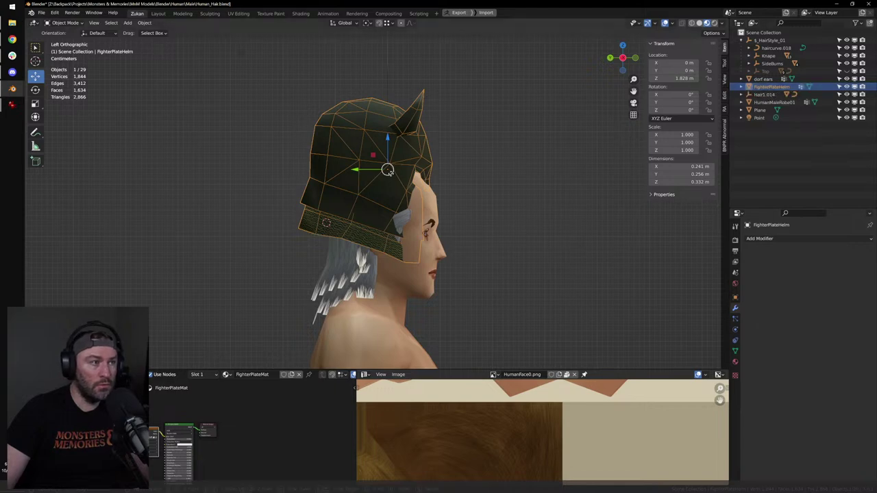
left_click_drag(388, 170, 402, 210)
middle_click_drag(401, 210, 384, 222)
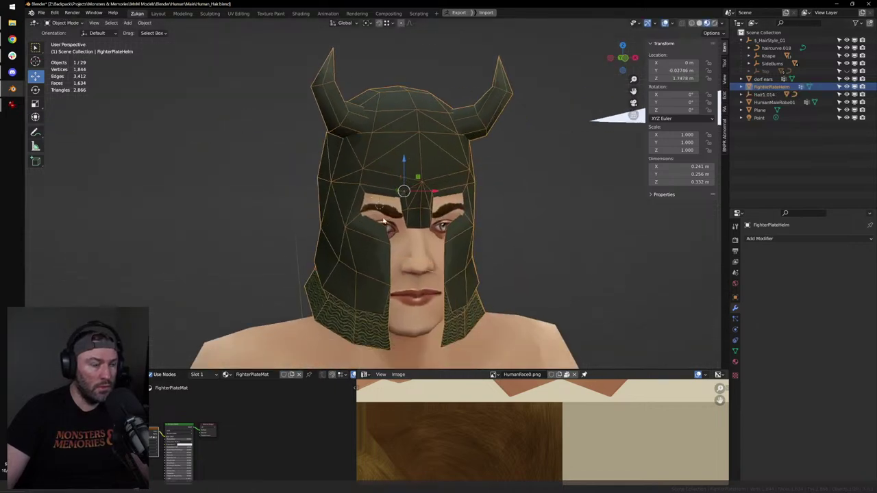
key("KP_1")
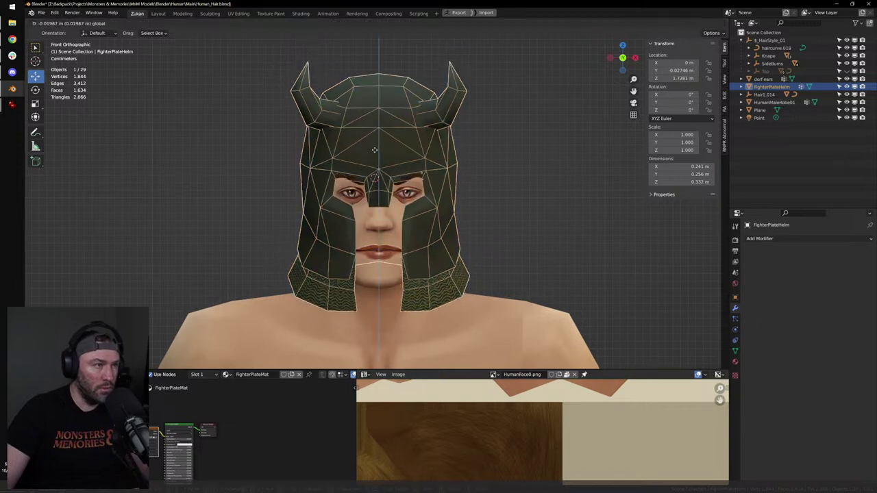
Shift the helmet slightly backward along Y to seat it on the head
left_click(351, 193)
middle_click_drag(351, 193, 472, 194)
left_click(463, 164)
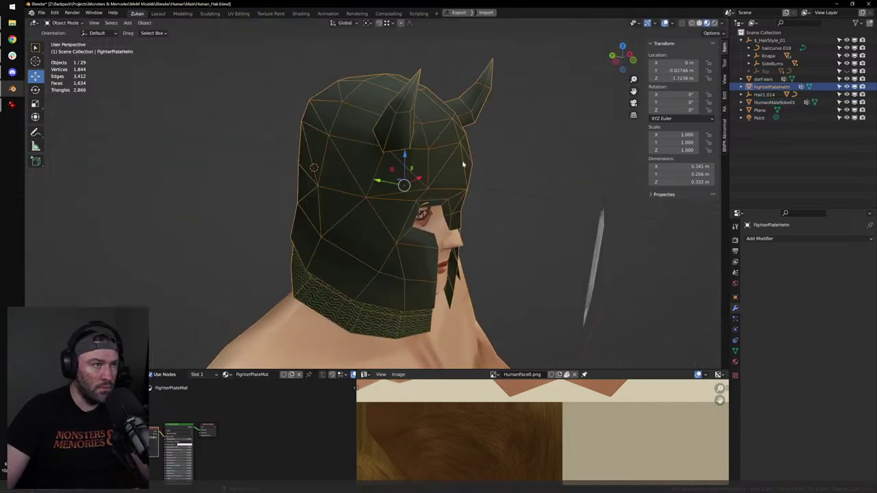
middle_click_drag(378, 184, 390, 193)
key("KP_1")
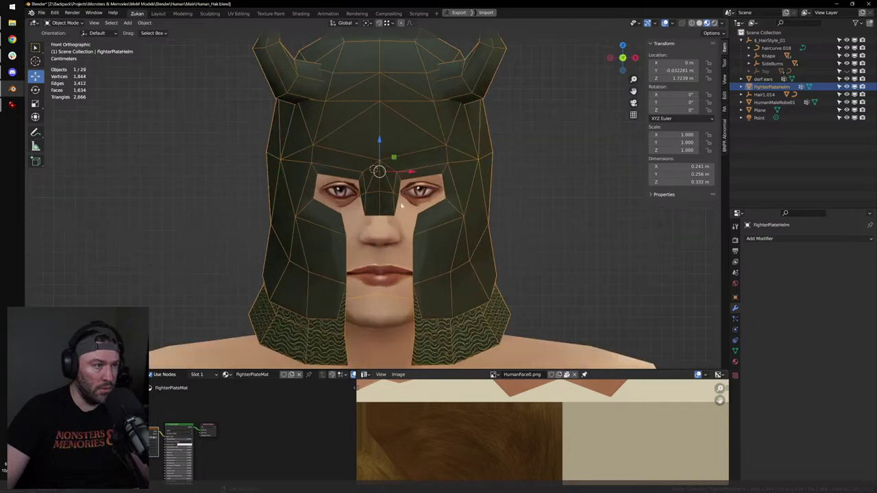
middle_click_drag(376, 142, 393, 186)
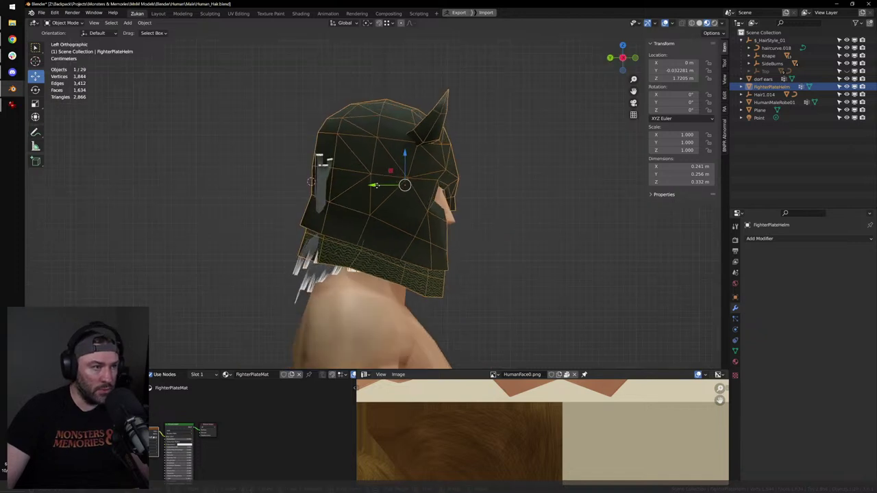
key("g")
key("y")
left_click(411, 200)
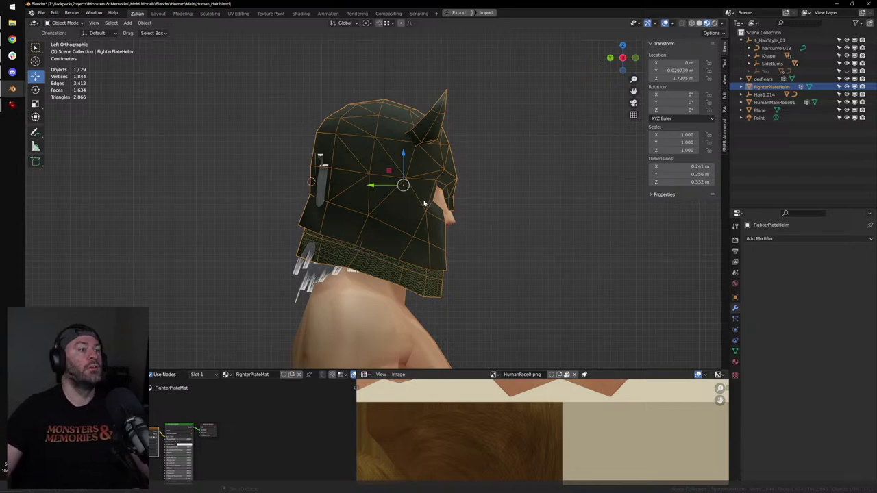
Check the helmet's fit from the face and a left side view, keeping it selected
middle_click_drag(424, 204, 454, 250)
scroll(373, 234, "down", 3)
left_click(511, 257)
left_click(454, 251)
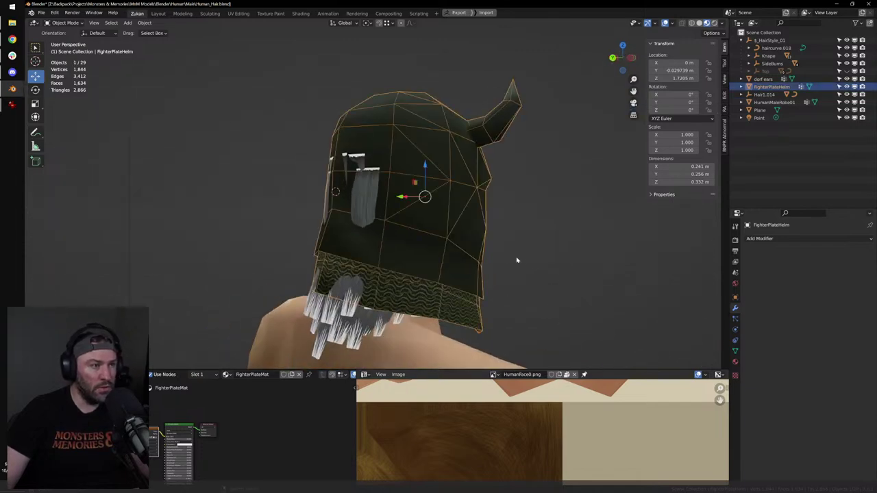
scroll(467, 248, "up", 3)
key("ctrl+KP_3")
In Edit Mode, select the helmet's bottom band edge loop and delete its faces
key("Tab")
key("ctrl+Tab")
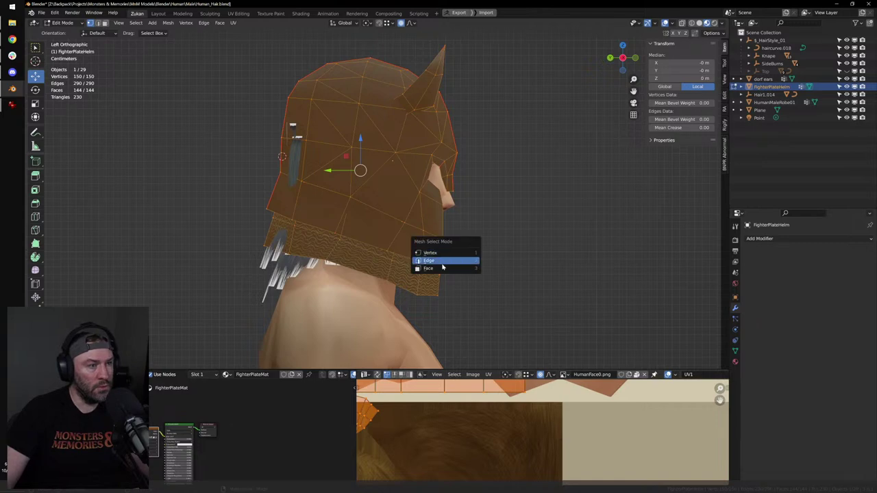
left_click(439, 268)
key("ctrl+Tab")
left_click(436, 282)
left_click(416, 280)
left_click(417, 279, "alt")
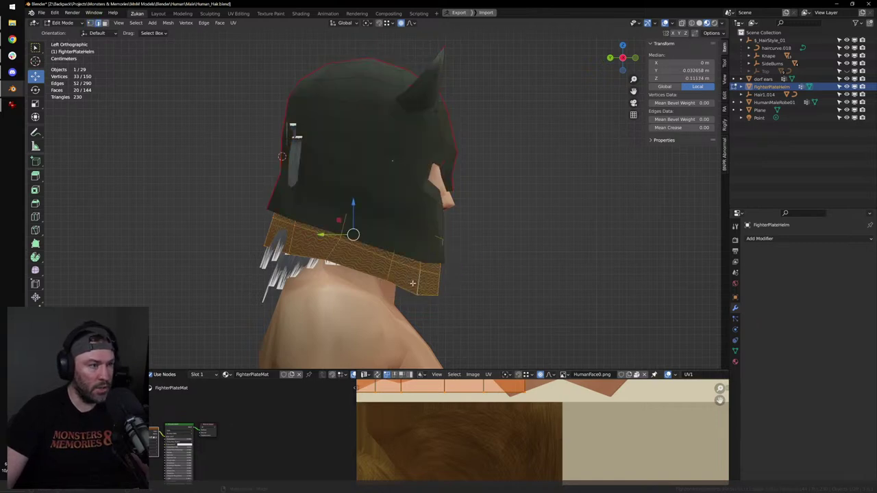
key("x")
left_click(403, 303)
middle_click_drag(403, 303, 407, 217)
key("Tab")
Select a back hair strip, inspect where strips poke through the helmet, and choose Sculpt Mode
scroll(469, 218, "up", 2)
left_click(436, 294)
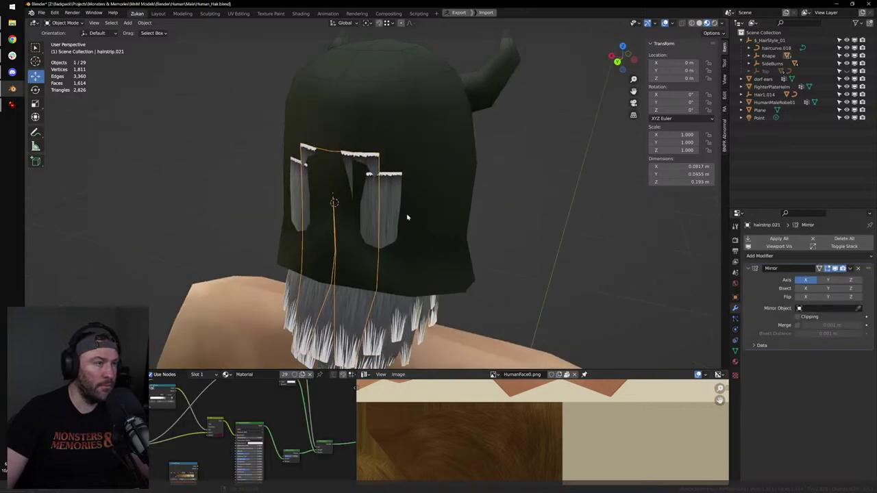
middle_click_drag(159, 166, 175, 201)
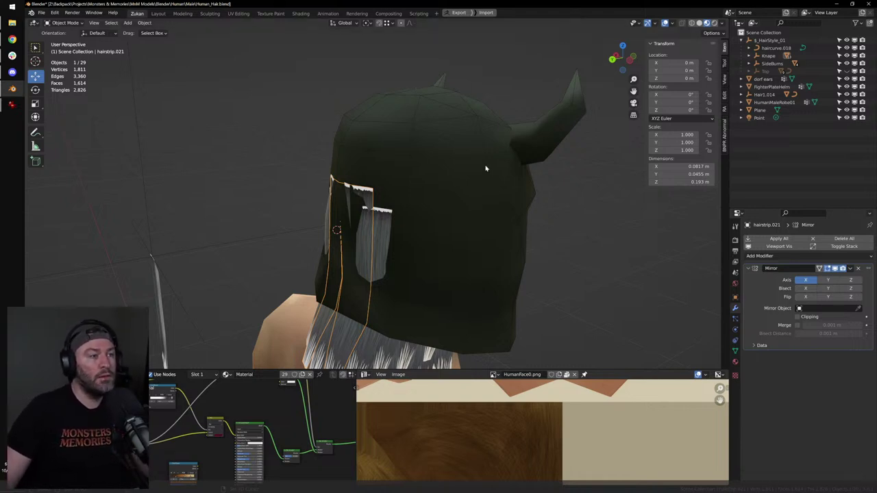
middle_click_drag(486, 168, 303, 313)
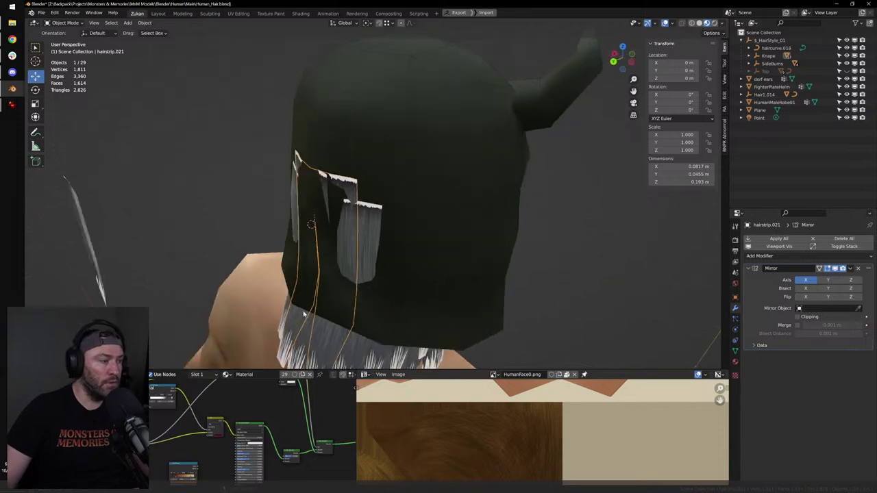
middle_click_drag(296, 155, 257, 148)
left_click(72, 24)
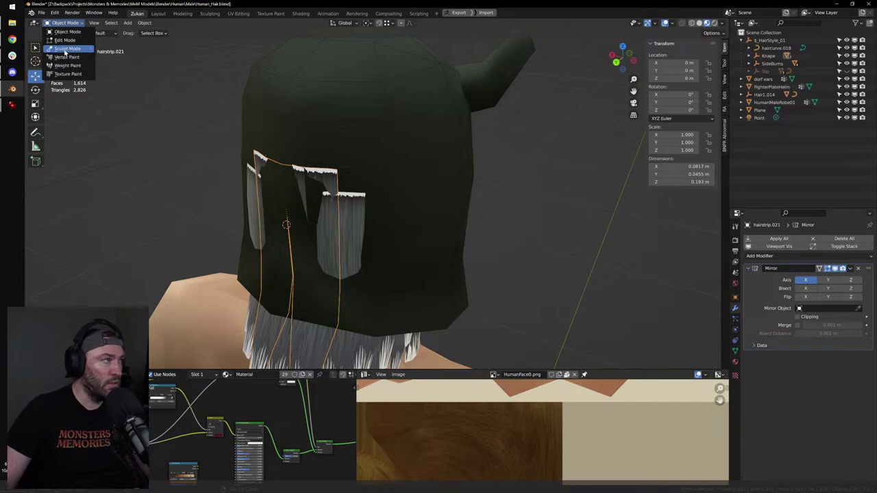
left_click(65, 52)
Toggle the hair strip between Object and Sculpt Mode and zoom in on the helmet's back-left
mouse_move(294, 215)
middle_mouse_down()
mouse_move(405, 206)
mouse_move(381, 216)
mouse_move(315, 191)
middle_mouse_up()
left_click(65, 22)
left_click(66, 32)
left_click(63, 23)
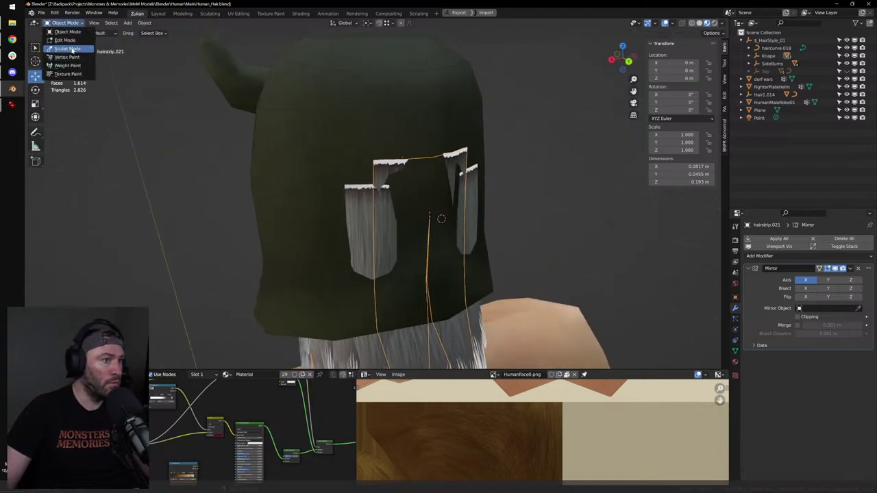
left_click(65, 50)
mouse_move(403, 177)
middle_mouse_down()
mouse_move(412, 196)
mouse_move(405, 246)
mouse_move(395, 227)
mouse_move(401, 244)
mouse_move(401, 235)
middle_mouse_up()
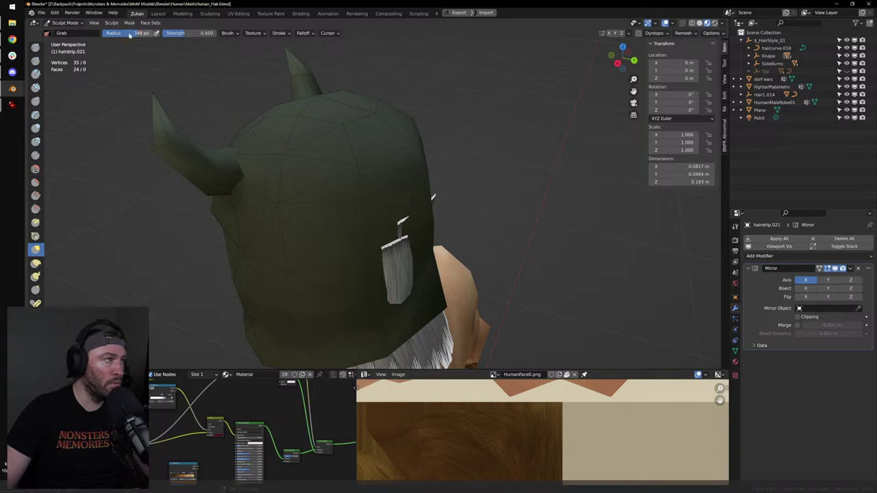
scroll(421, 268, "up", 5)
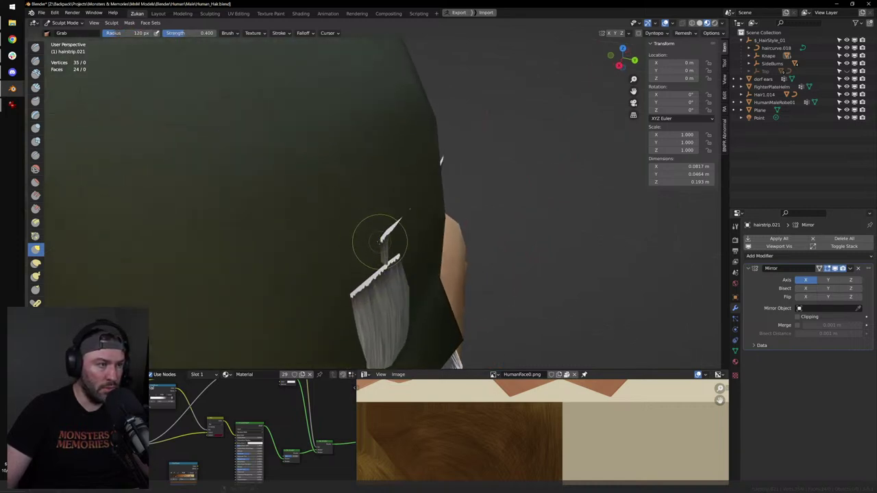
middle_click_drag(367, 236, 402, 260)
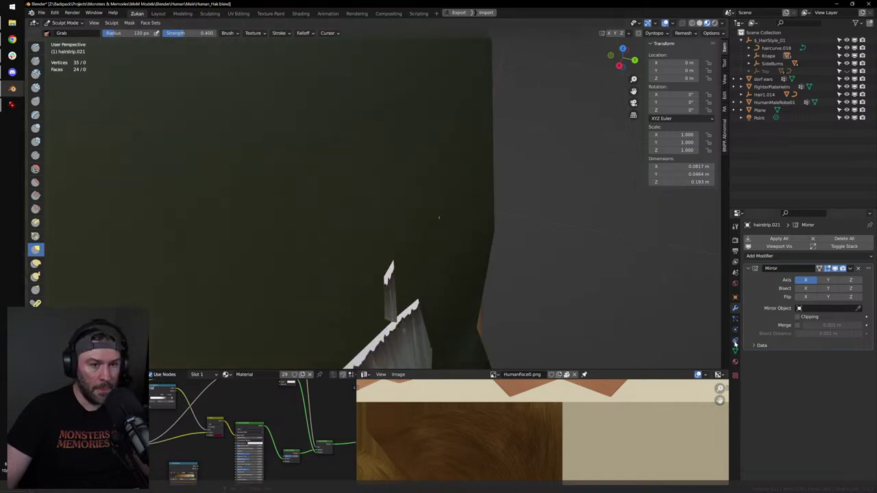
Expand Viewport Display in hairstrip.021's Object Properties and inspect the strip in local view
left_click(735, 299)
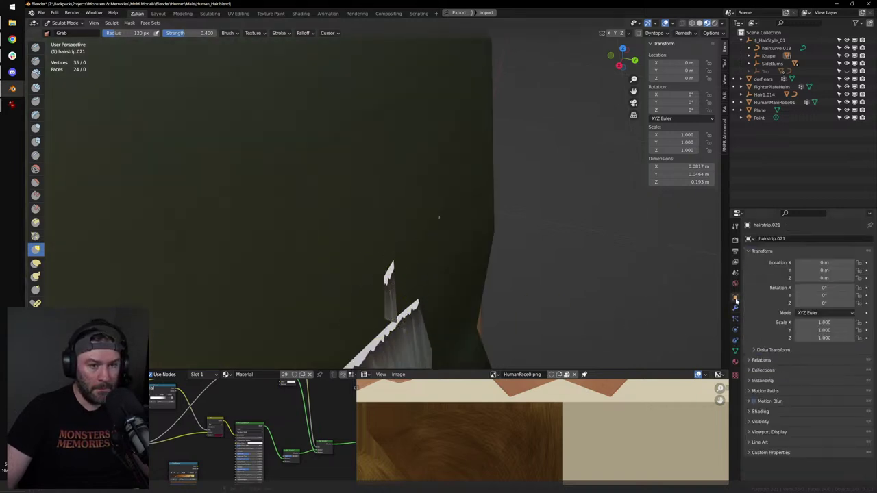
left_click(769, 432)
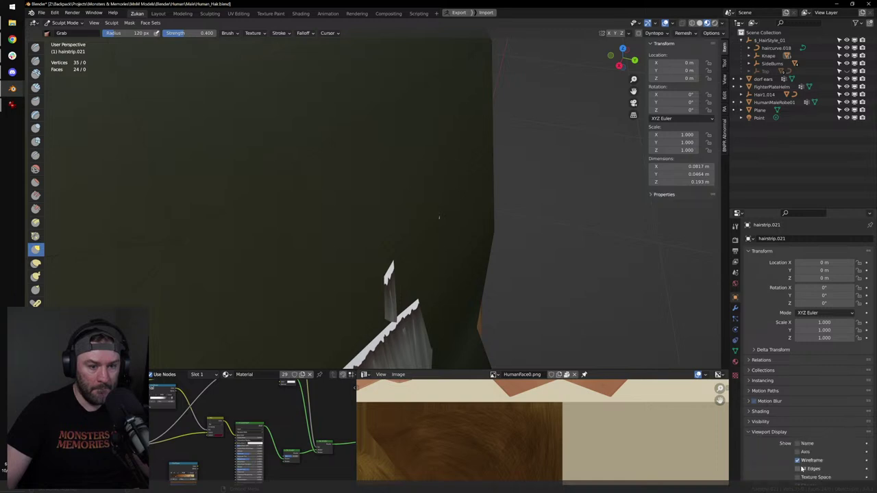
mouse_move(419, 315)
middle_mouse_down()
mouse_move(338, 233)
mouse_move(490, 220)
middle_mouse_up()
key("KP_Divide")
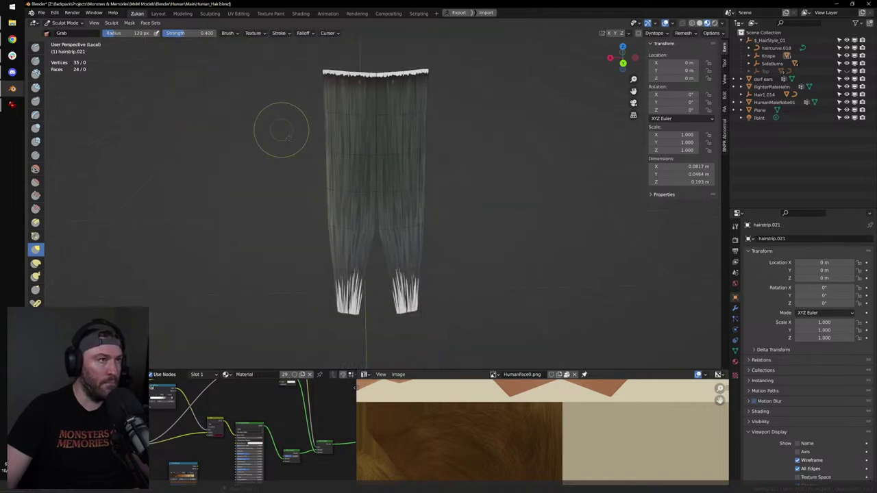
mouse_move(279, 127)
middle_mouse_down()
mouse_move(483, 283)
mouse_move(378, 245)
middle_mouse_up()
mouse_move(431, 219)
middle_mouse_down()
mouse_move(446, 237)
mouse_move(491, 218)
middle_mouse_up()
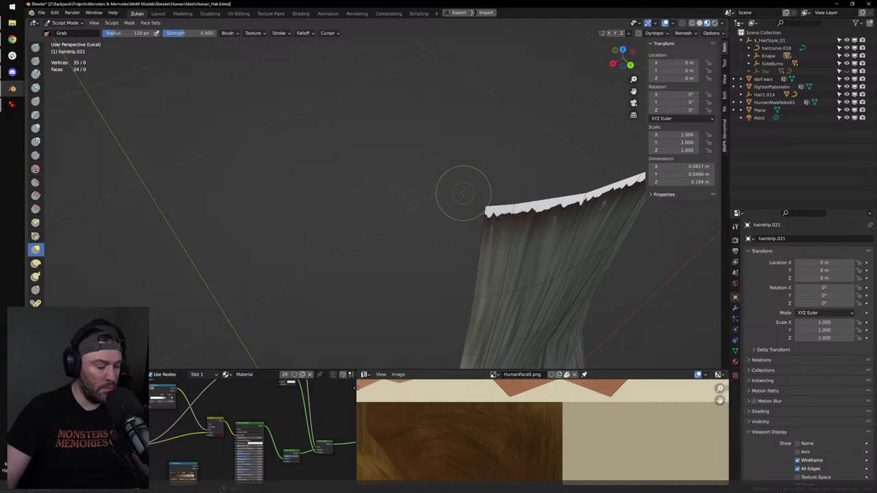
key("KP_Divide")
Try pulling a hair strip edge, undo it, and return to Object Mode
scroll(376, 255, "up", 2)
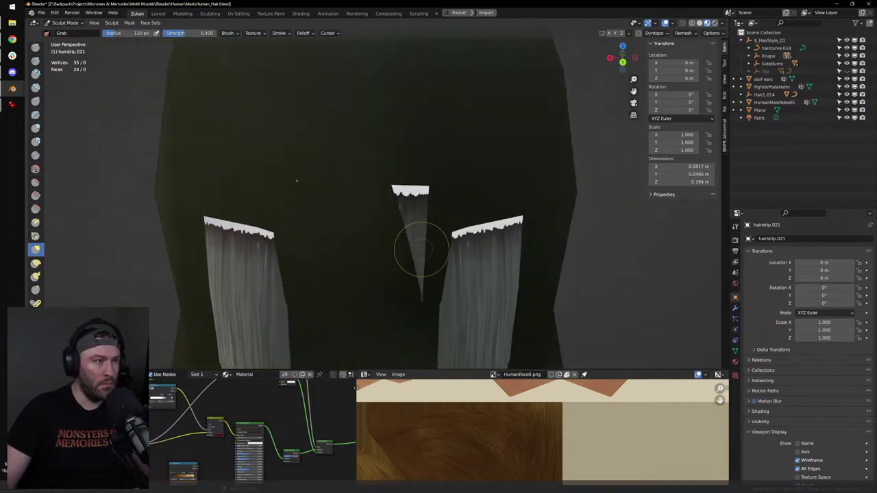
middle_click_drag(416, 251, 454, 251)
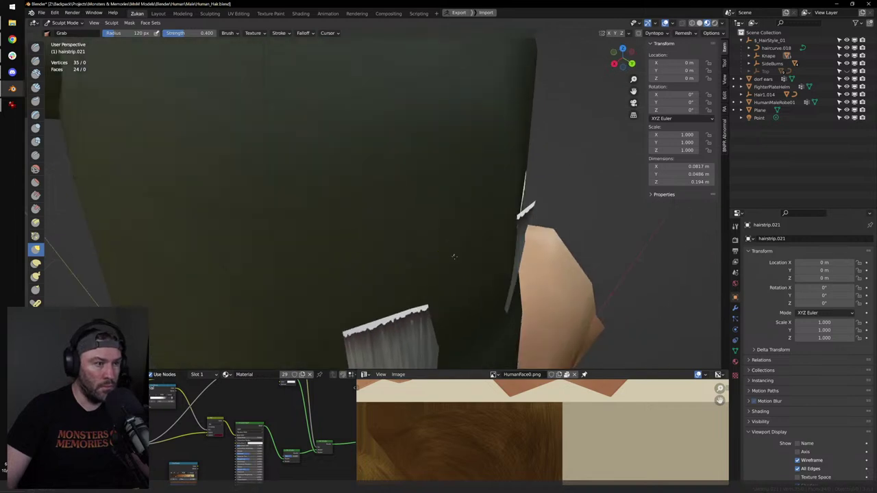
left_click_drag(451, 252, 425, 277)
key("ctrl+z")
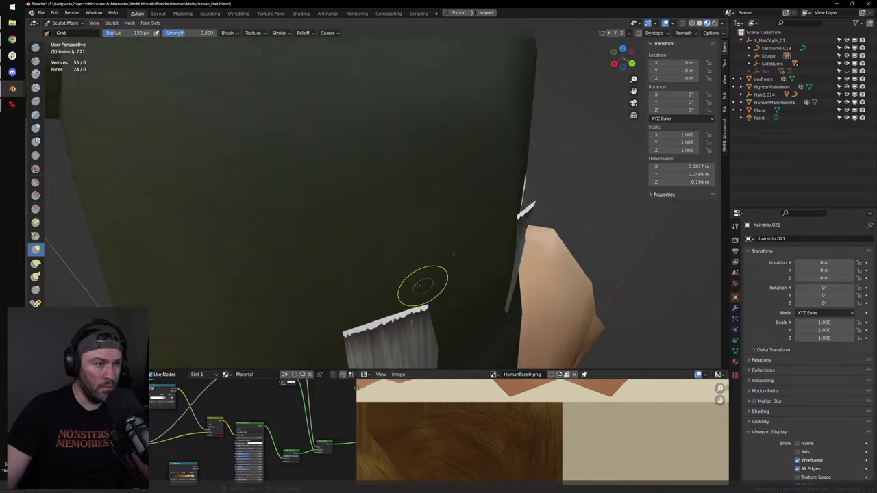
middle_click_drag(454, 284, 404, 277)
left_click(65, 22)
left_click(68, 33)
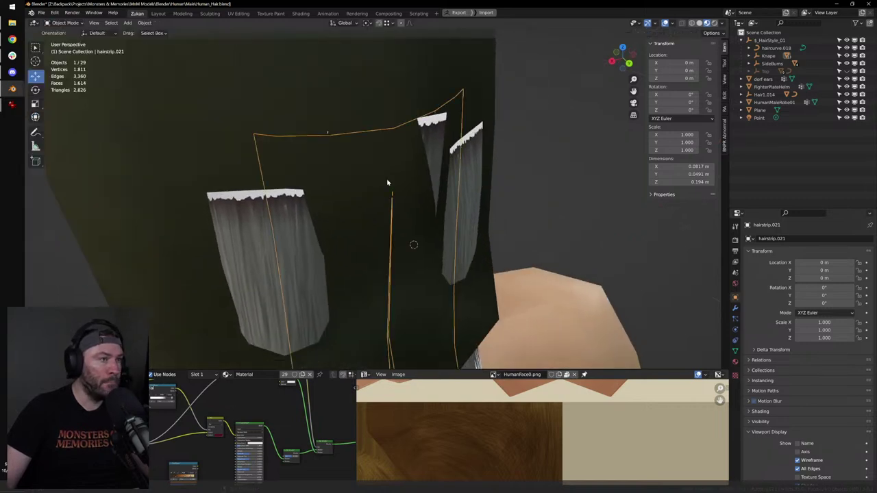
Select hairstrip.026 and in vertex-select Edit Mode move a vertex to reshape it
left_click(410, 194)
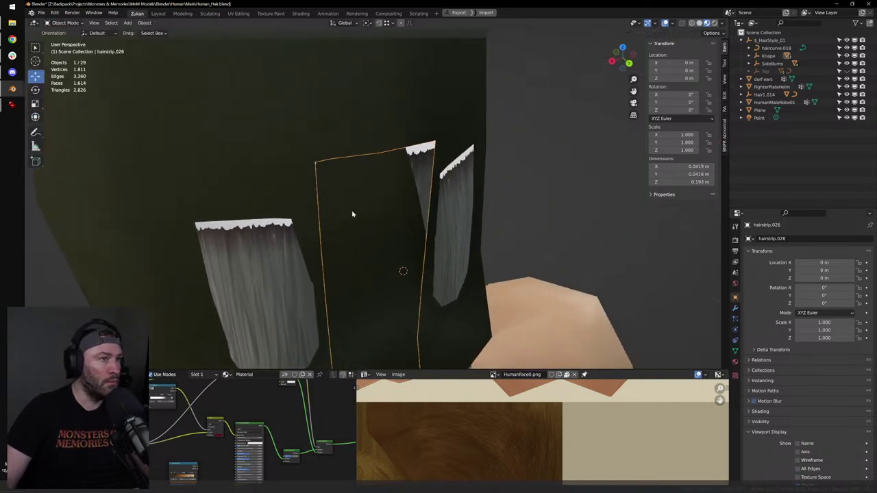
key("Tab")
key("ctrl+Tab")
left_click(308, 199)
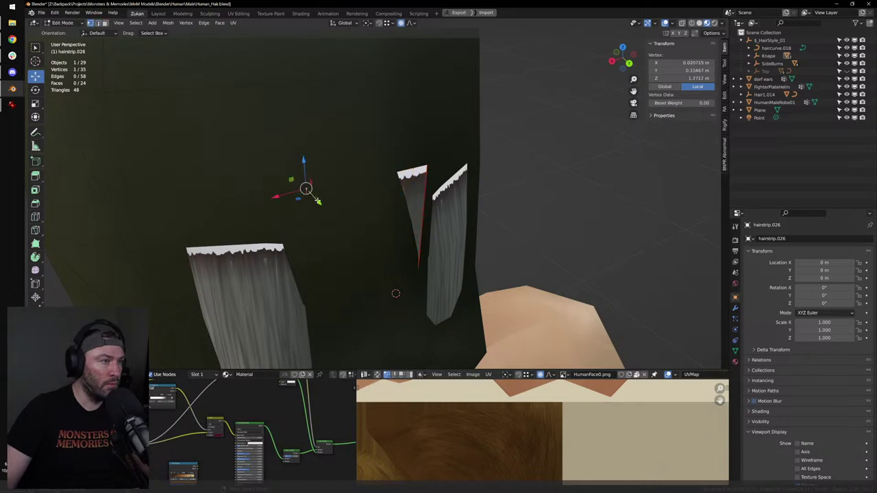
middle_click_drag(317, 200, 317, 216)
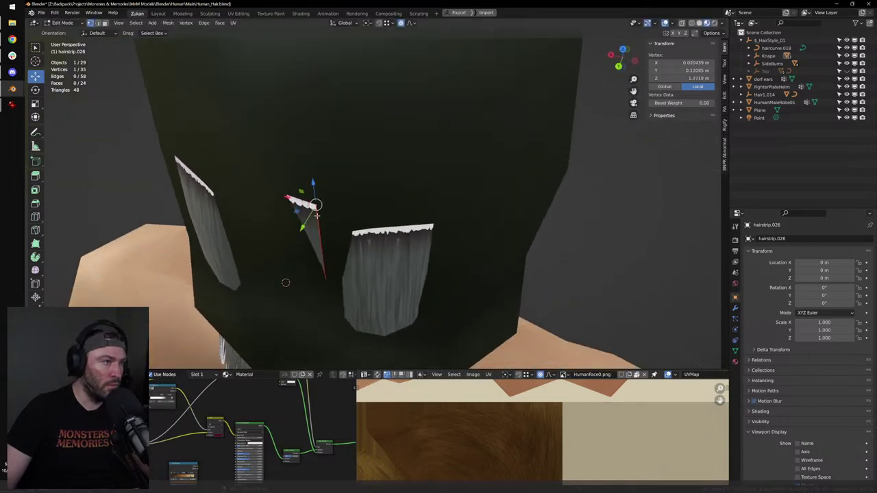
key("g")
left_click(313, 197)
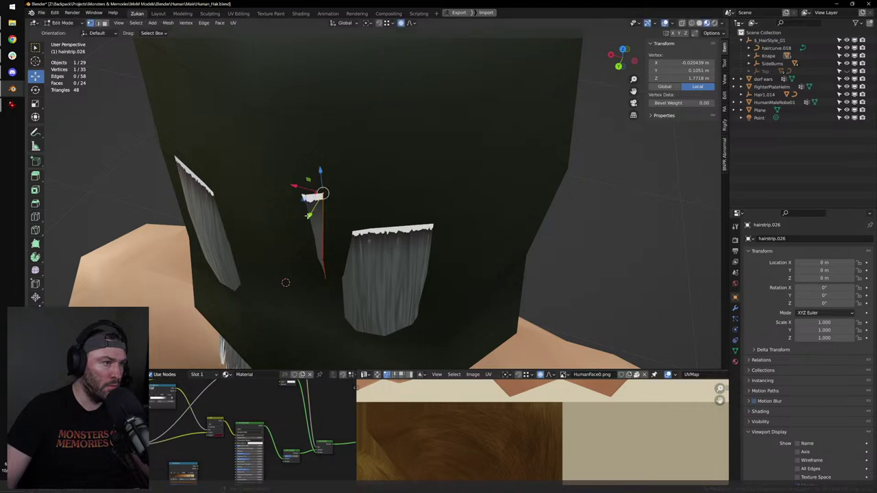
Move the strip's bottom vertex up along Y, collapsing the thin strip under the helmet
left_click(323, 260)
key("g")
key("y")
left_click(302, 189)
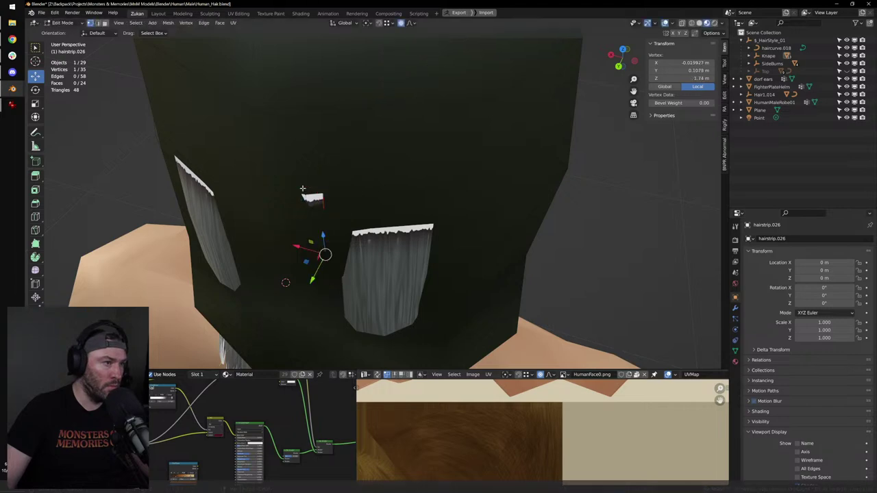
left_click(310, 197)
middle_click_drag(310, 197, 322, 292)
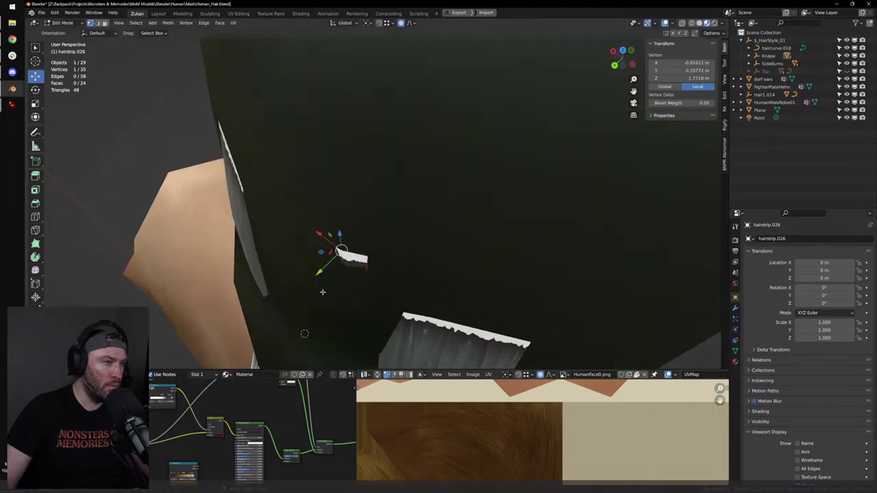
Switch hairstrip.026 to Sculpt Mode and examine the helmeted head close up from behind
left_click(62, 23)
left_click(67, 47)
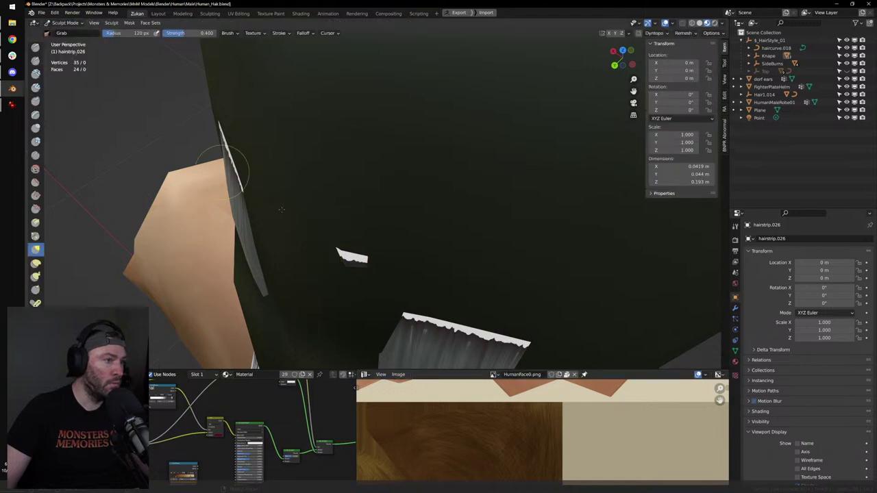
mouse_move(374, 252)
middle_mouse_down()
mouse_move(364, 292)
mouse_move(418, 205)
mouse_move(456, 256)
mouse_move(425, 253)
mouse_move(454, 251)
middle_mouse_up()
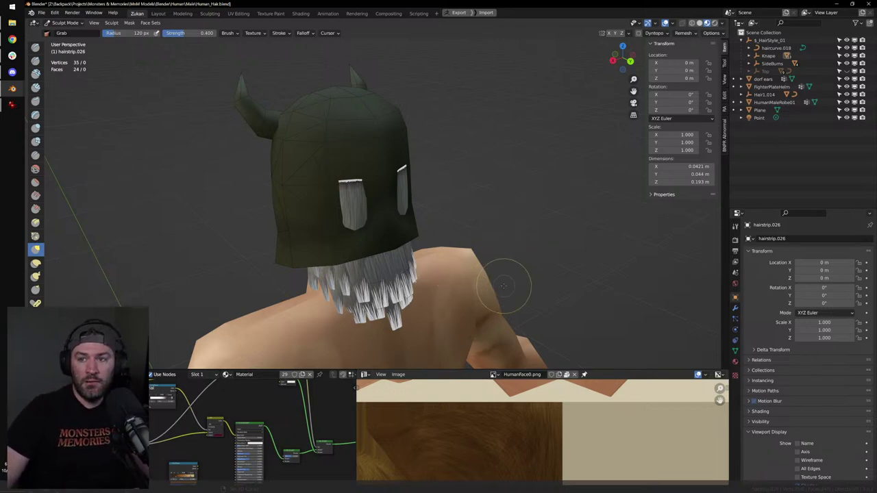
mouse_move(504, 287)
middle_mouse_down()
mouse_move(205, 114)
mouse_move(226, 117)
mouse_move(212, 186)
mouse_move(219, 128)
middle_mouse_up()
Return to Object Mode, select hairstrip.009, and frame it near the helmet's rear edge
left_click(65, 22)
left_click(66, 31)
left_click(333, 210)
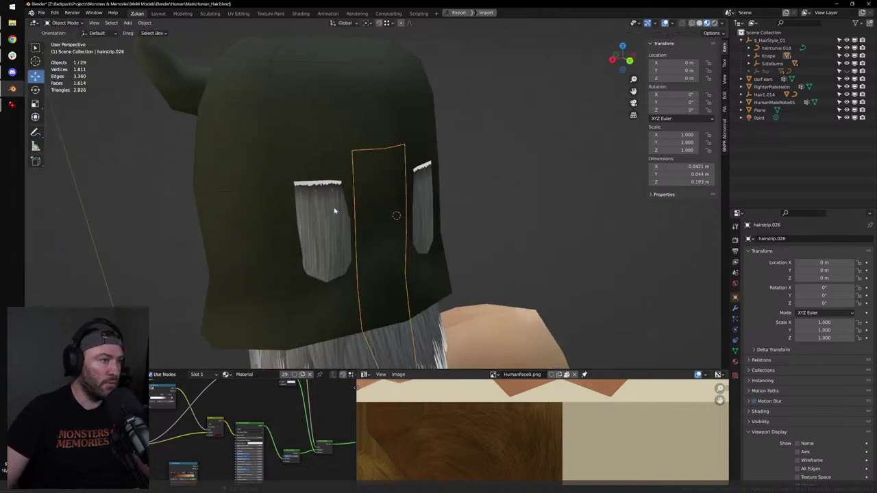
mouse_move(333, 209)
middle_mouse_down()
mouse_move(356, 260)
mouse_move(413, 211)
mouse_move(350, 227)
middle_mouse_up()
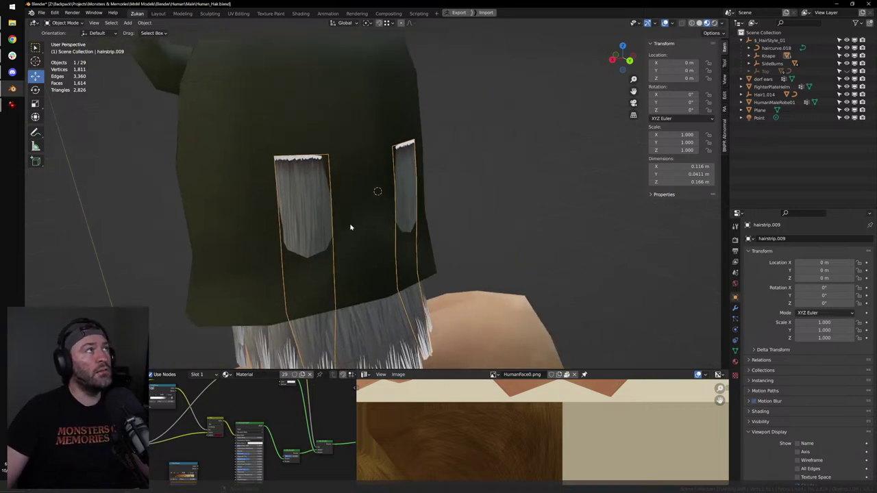
scroll(311, 192, "up", 3)
middle_click_drag(311, 192, 352, 182)
scroll(299, 236, "down", 3)
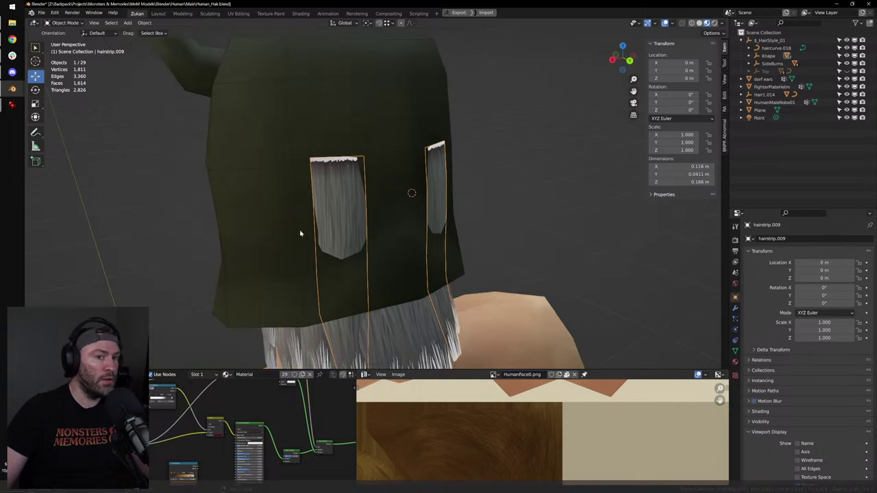
scroll(374, 231, "up", 1)
middle_click_drag(374, 231, 386, 242)
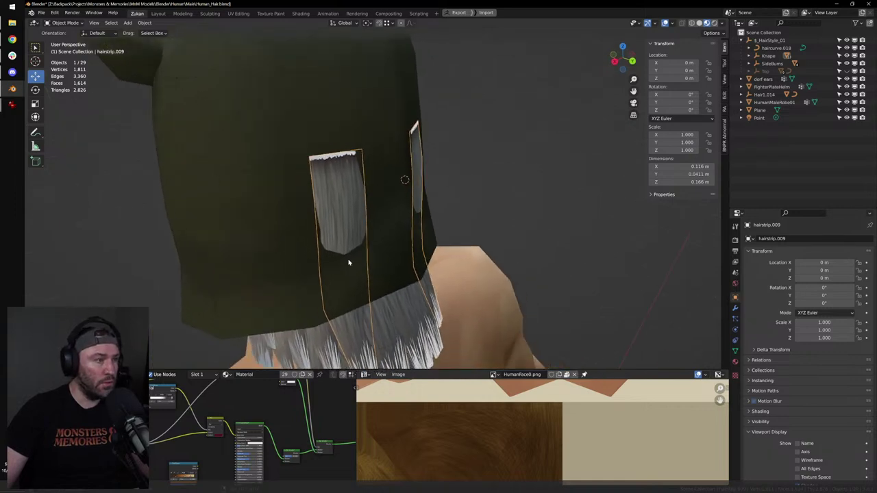
In Sculpt Mode, grab-push hairstrip.009 back under the helmet and check it from behind
left_click(58, 22)
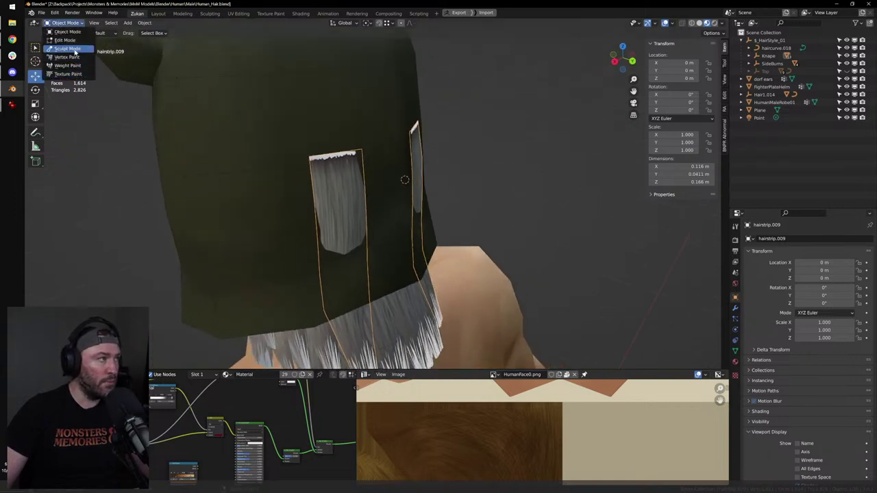
left_click(69, 54)
middle_click_drag(302, 199, 334, 194)
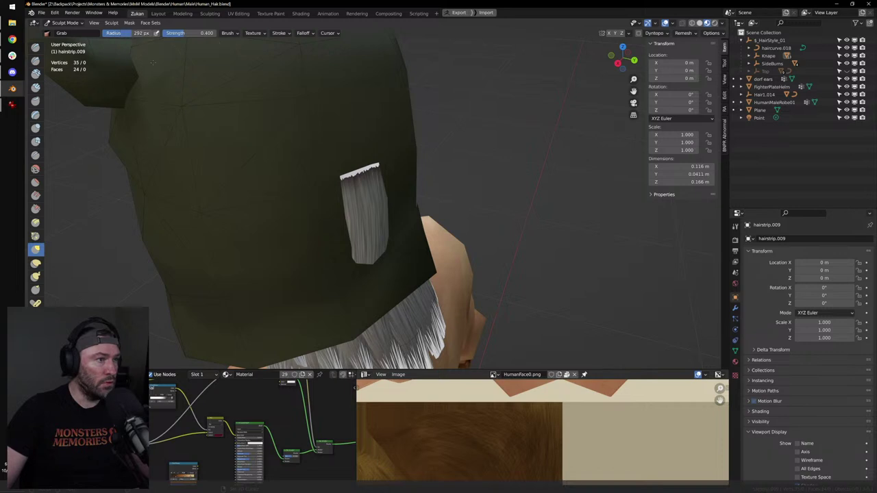
middle_click_drag(372, 245, 381, 218)
left_click_drag(384, 215, 379, 213)
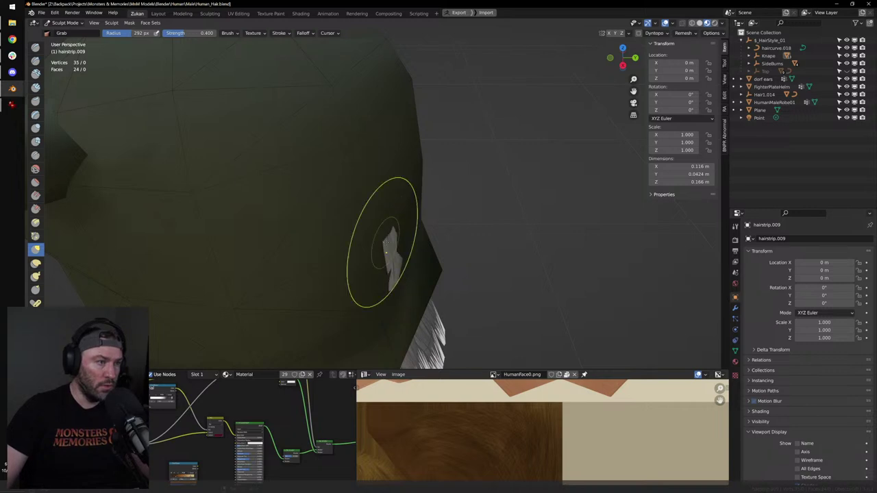
mouse_move(397, 243)
middle_mouse_down()
mouse_move(376, 239)
mouse_move(338, 255)
middle_mouse_up()
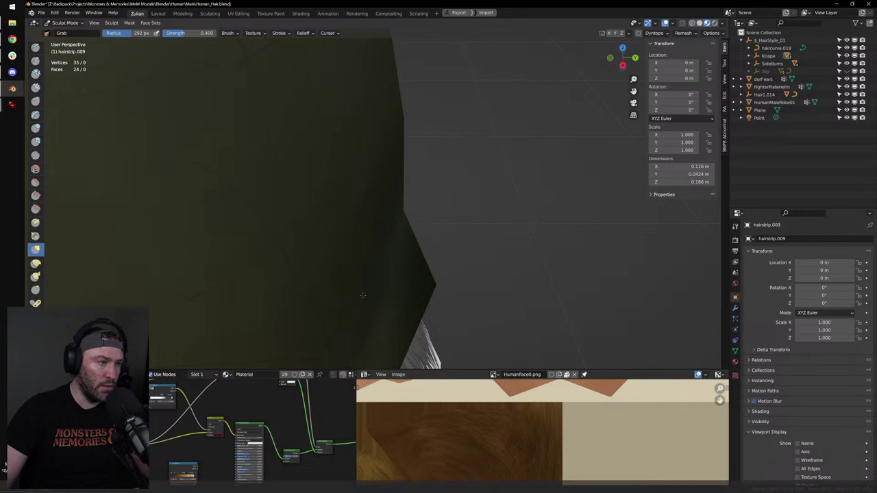
scroll(362, 295, "down", 8)
middle_click_drag(329, 254, 305, 244)
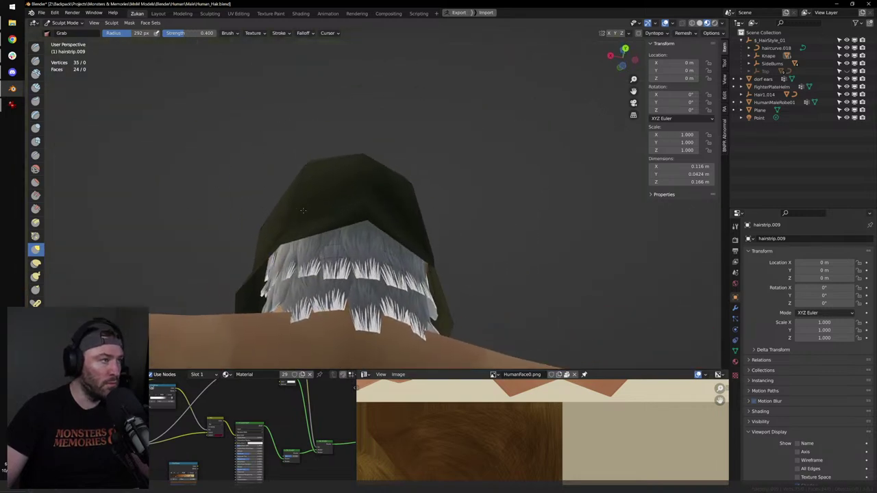
Leave Sculpt Mode and re-enter it for another hair strip, viewing the helmet's back
left_click(62, 22)
left_click(65, 33)
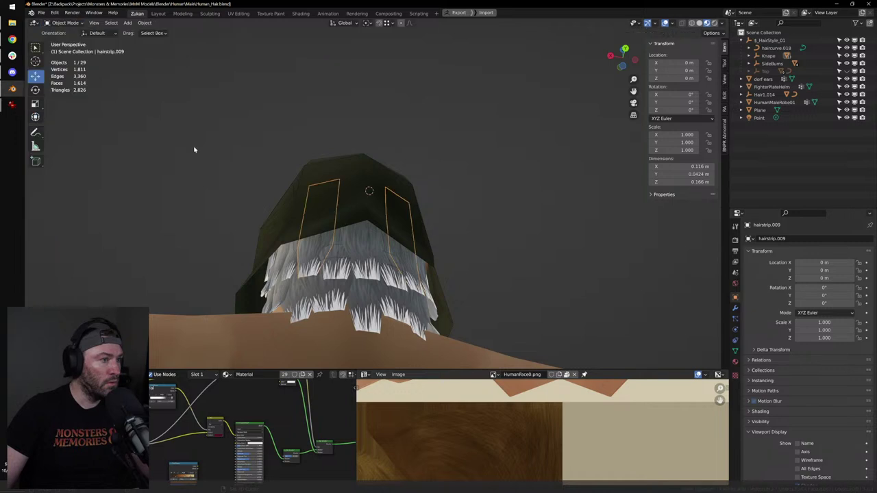
left_click(60, 23)
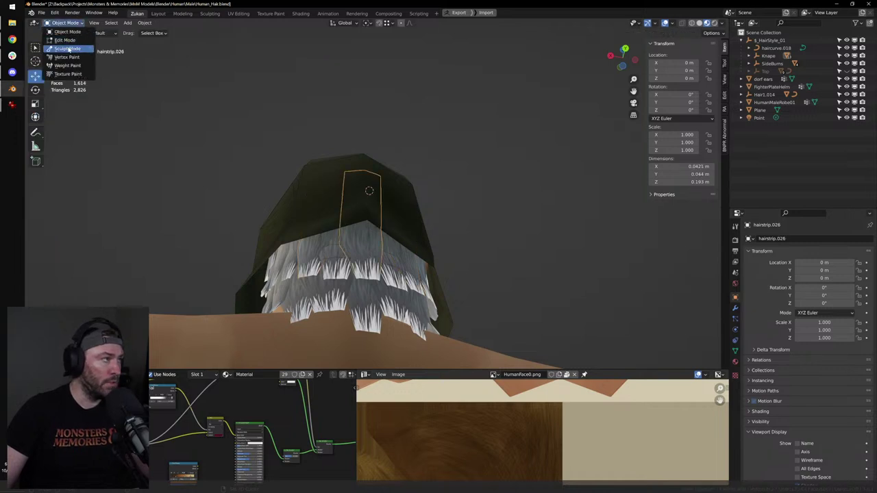
left_click(65, 47)
mouse_move(365, 252)
middle_mouse_down()
mouse_move(384, 250)
mouse_move(364, 251)
middle_mouse_up()
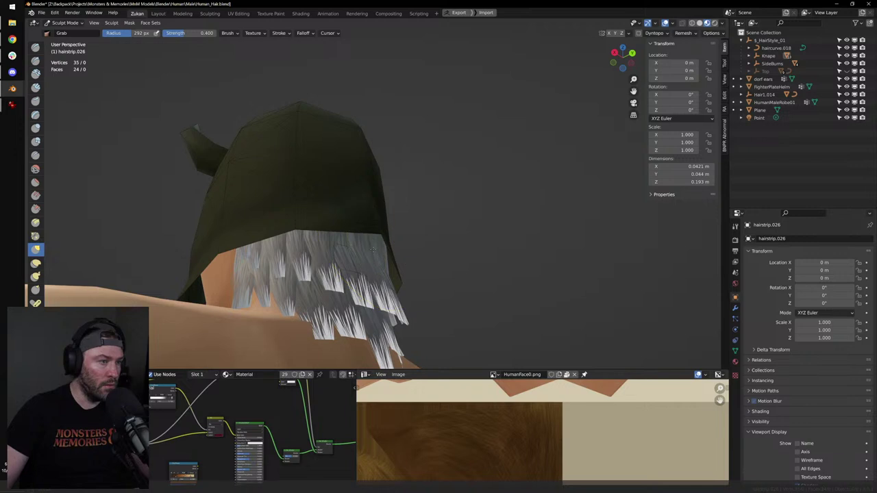
mouse_move(440, 266)
middle_mouse_down()
mouse_move(425, 262)
mouse_move(449, 254)
middle_mouse_up()
Return to Object Mode, briefly select then deselect hairstrip.021, and orbit to a side view
left_click(60, 24)
left_click(65, 33)
left_click(386, 274)
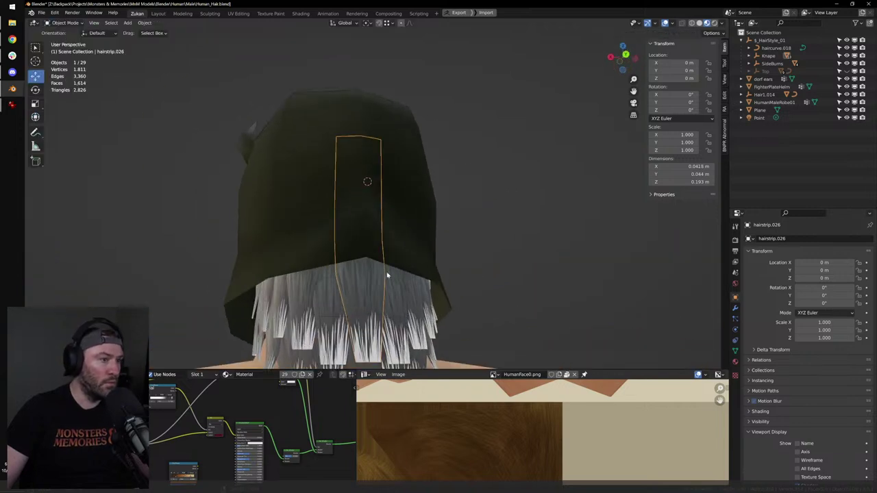
left_click(501, 292)
middle_click_drag(501, 292, 587, 135)
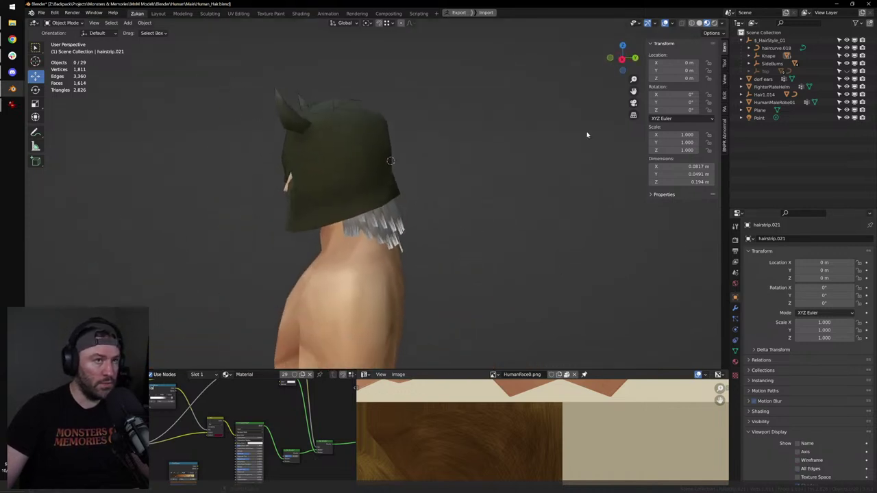
left_click(716, 23)
mouse_move(548, 212)
middle_mouse_down()
mouse_move(455, 237)
mouse_move(519, 212)
mouse_move(452, 194)
mouse_move(528, 221)
mouse_move(544, 208)
mouse_move(465, 209)
mouse_move(475, 208)
mouse_move(412, 229)
mouse_move(470, 240)
mouse_move(456, 255)
middle_mouse_up()
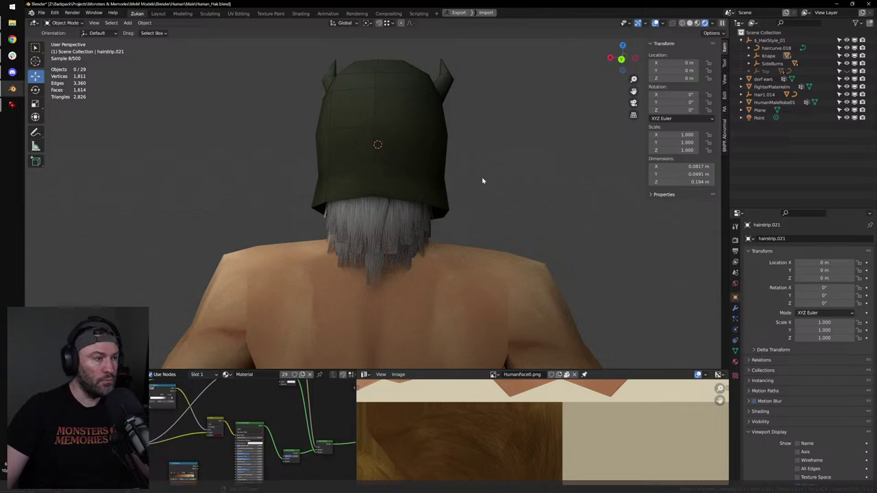
middle_click_drag(458, 204, 446, 223)
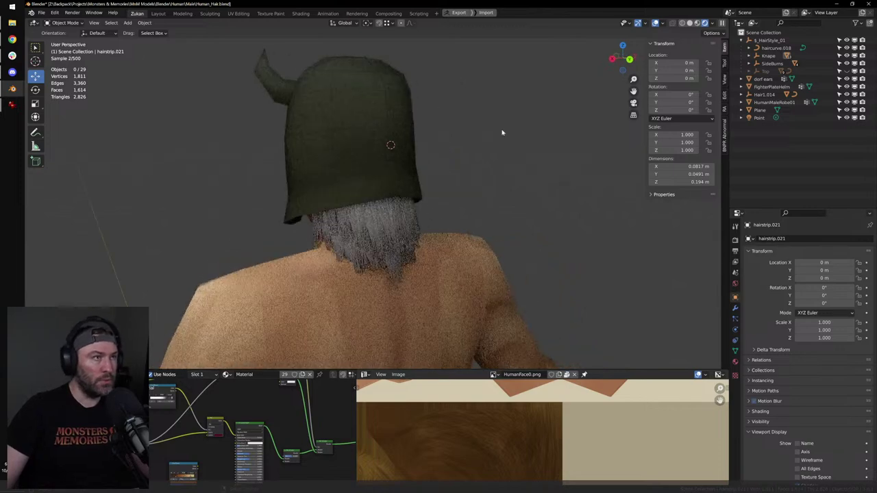
left_click(697, 23)
mouse_move(356, 180)
middle_mouse_down()
mouse_move(544, 190)
mouse_move(529, 192)
middle_mouse_up()
scroll(529, 192, "up", 5)
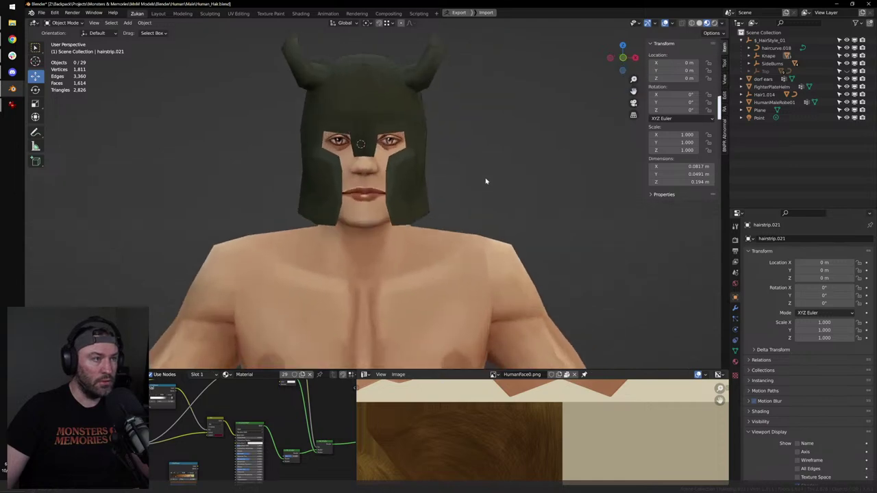
middle_click_drag(467, 196, 388, 203)
left_click(388, 203)
Edit the helmet mesh from the right side view with face select and X-ray on
key("Tab")
key("KP_3")
left_click(377, 227)
key("alt+z")
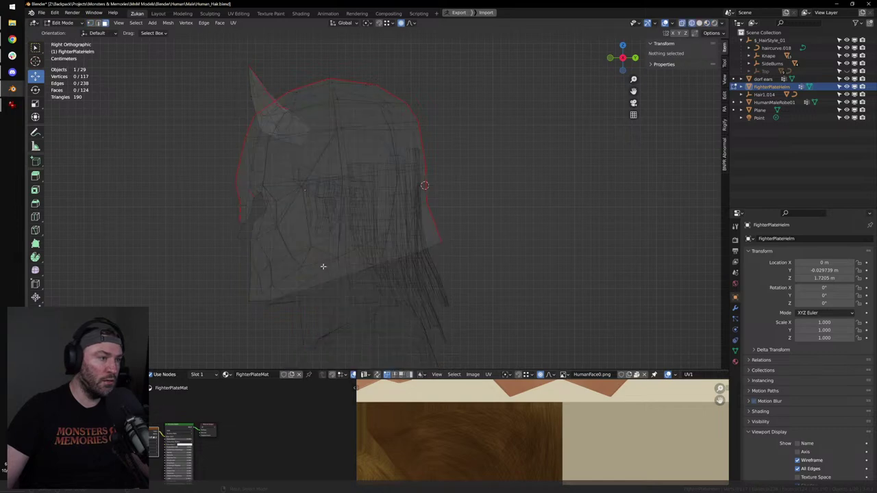
Box-select the helmet's lower side plate faces and delete them
left_click_drag(217, 324, 312, 247)
left_click_drag(240, 302, 355, 272, "shift")
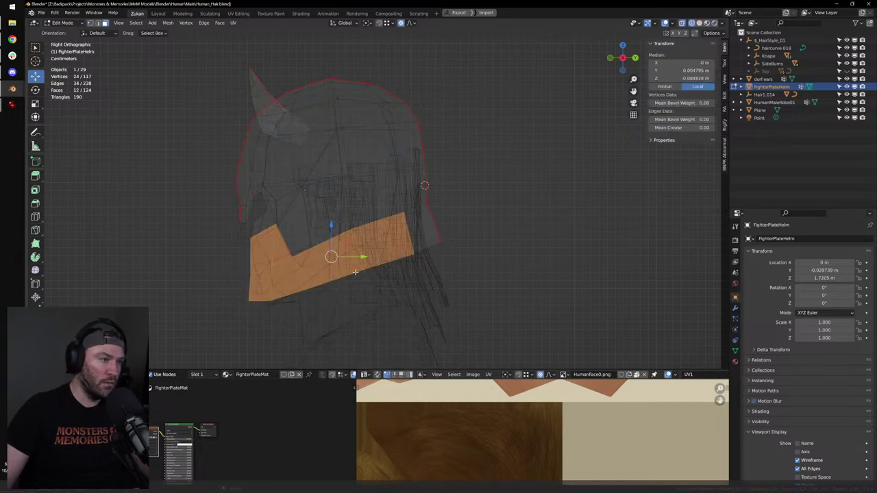
left_click_drag(265, 309, 305, 205, "shift")
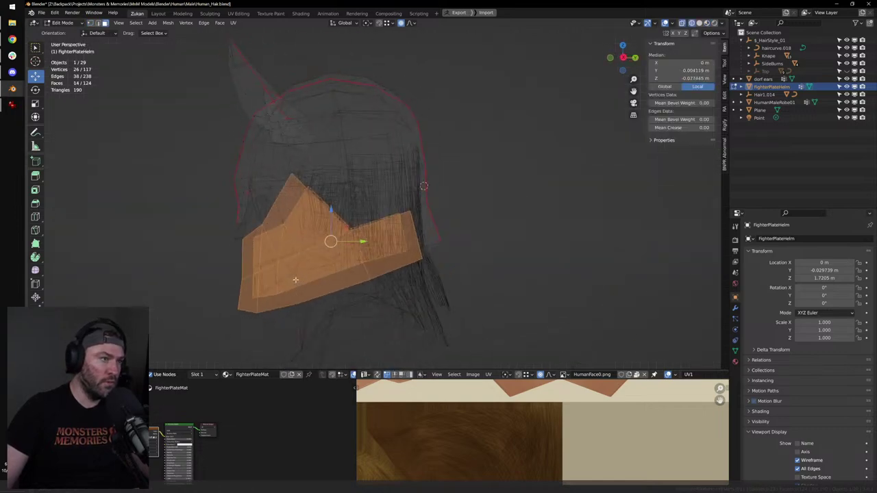
left_click_drag(244, 203, 323, 294, "shift")
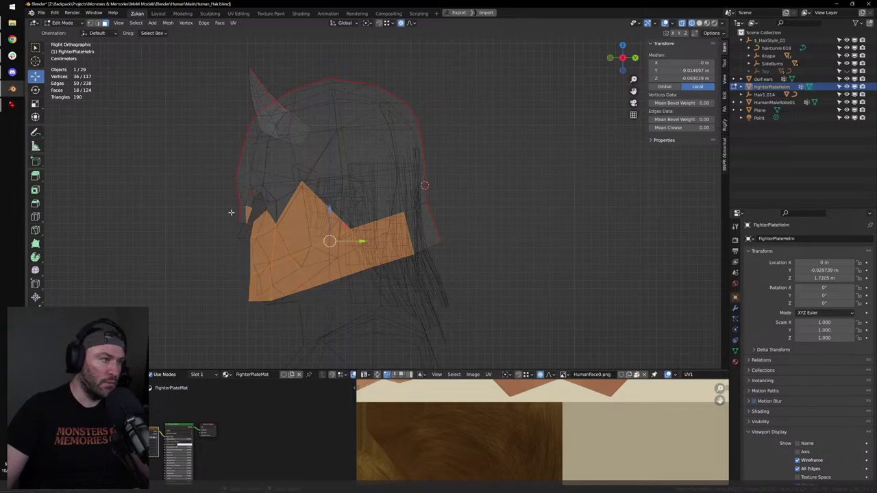
left_click_drag(250, 220, 251, 220, "ctrl")
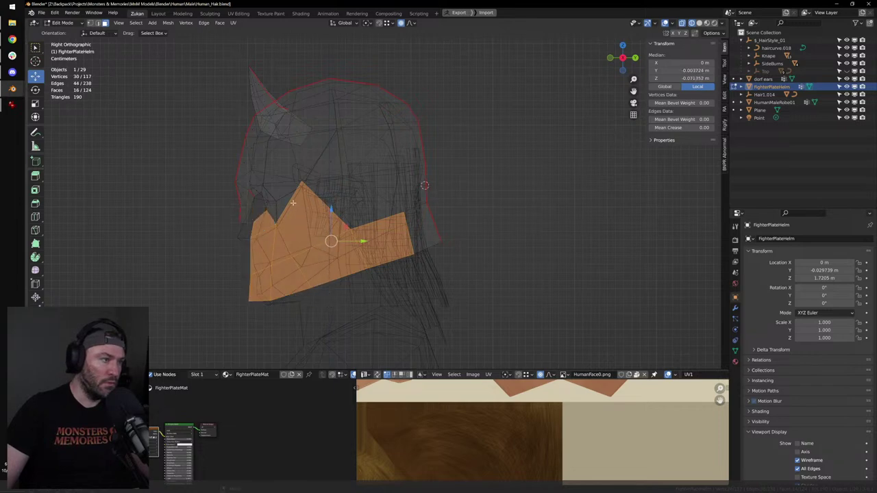
left_click_drag(453, 189, 451, 192, "shift")
middle_click_drag(451, 191, 391, 221)
middle_click_drag(461, 182, 476, 227)
key("x")
left_click(448, 205)
key("alt+z")
key("alt+z")
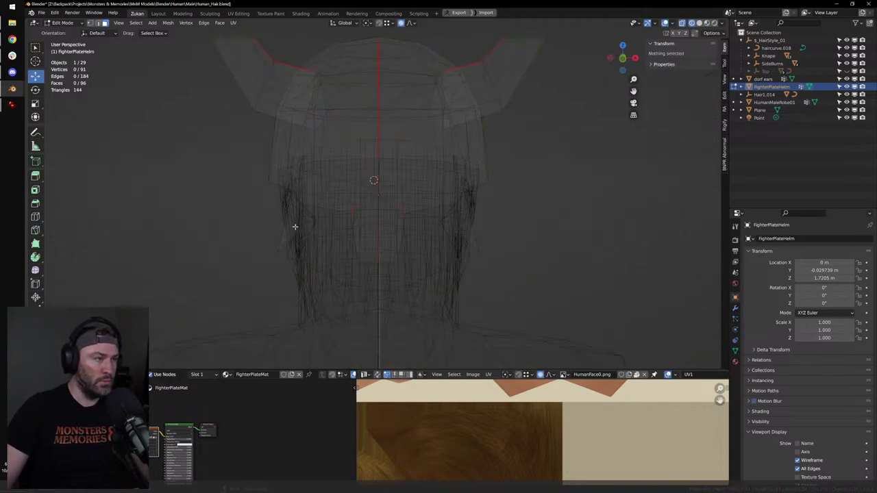
Select the cheek faces on both sides of the helmet and remove them
left_click_drag(260, 211, 328, 266)
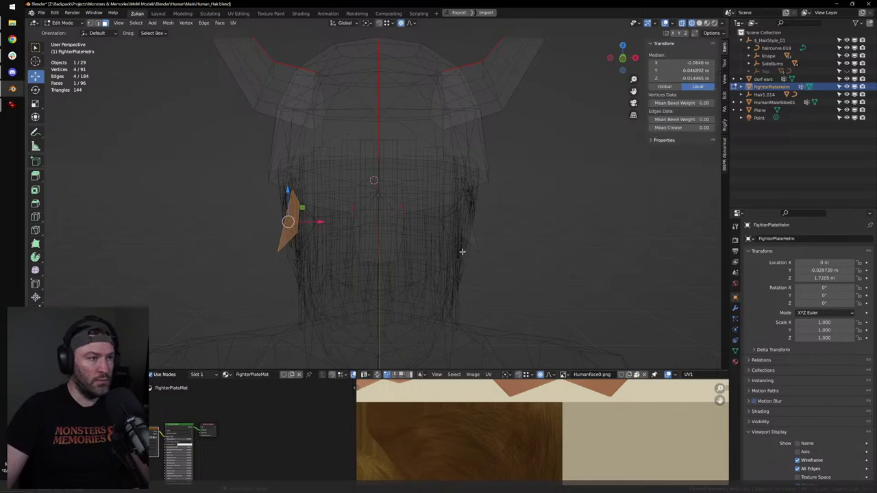
key("KP_1")
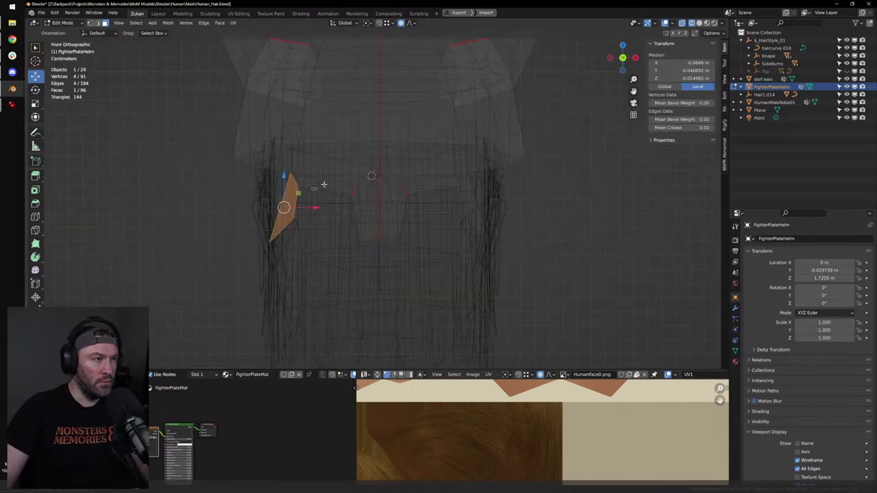
left_click_drag(456, 180, 486, 197, "shift")
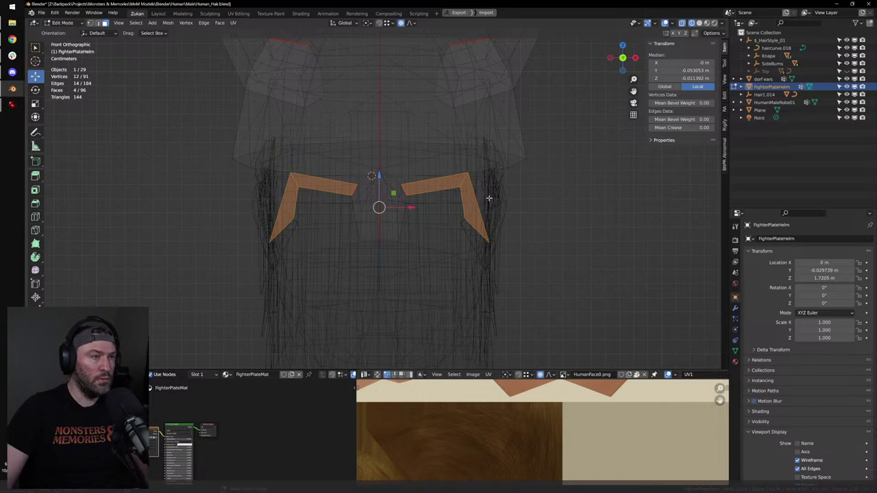
key("Tab")
key("alt+z")
middle_click_drag(484, 196, 391, 180)
Select the helmet's back rim edge loop, extrude it downward and scale it
key("Tab")
scroll(422, 184, "up", 2)
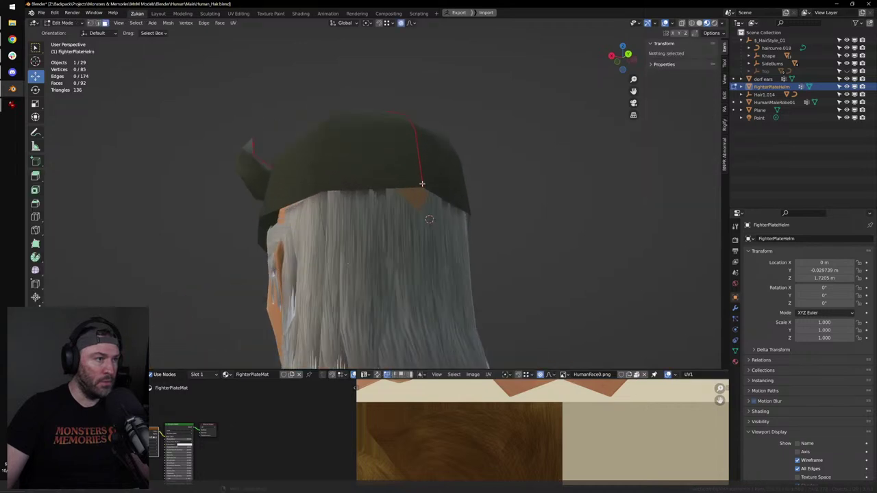
left_click(385, 176)
left_click(387, 192, "alt")
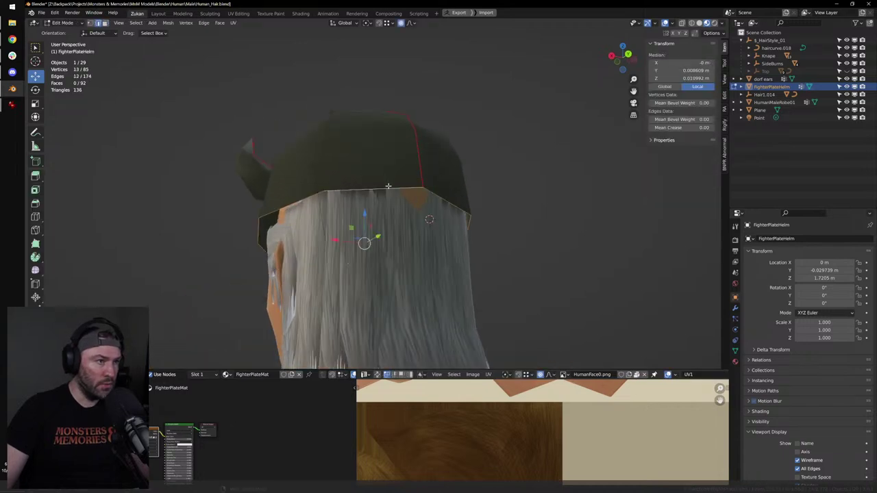
middle_click_drag(388, 192, 383, 205)
key("e")
key("shift+space")
key("s")
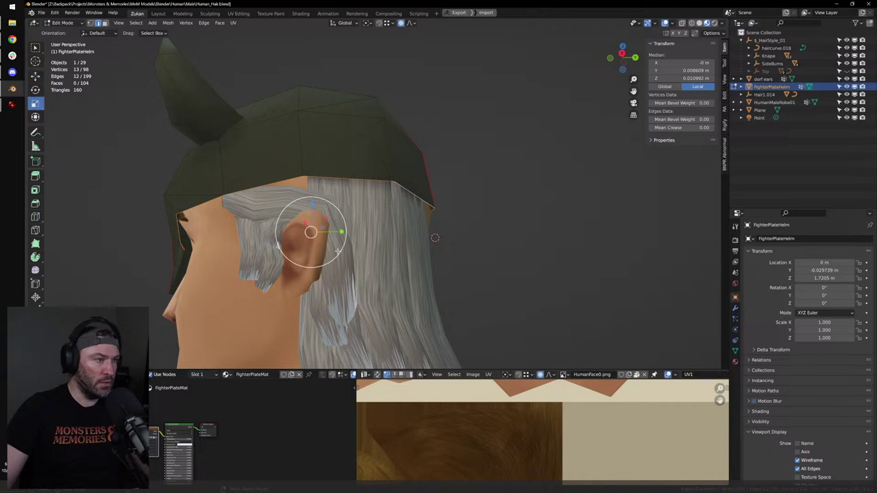
key("s")
key("Escape")
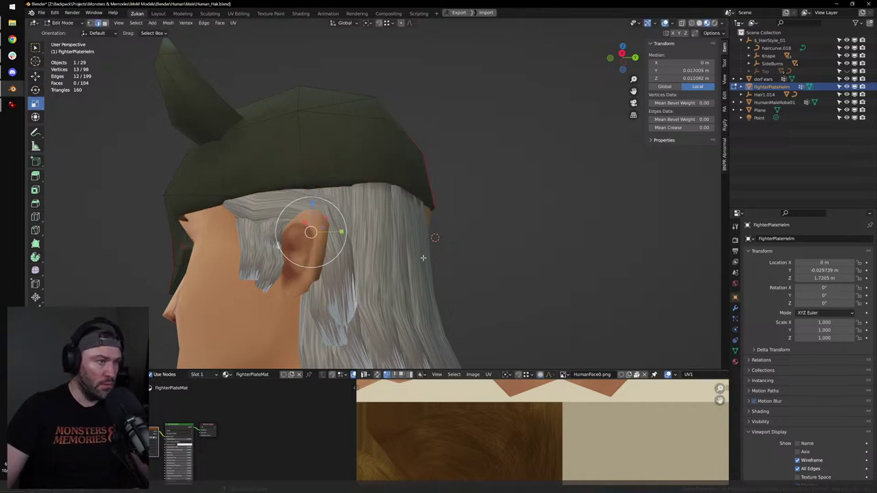
Leave Edit Mode and select hairstrip.026
mouse_move(329, 255)
middle_mouse_down()
mouse_move(475, 245)
mouse_move(416, 264)
mouse_move(477, 275)
mouse_move(329, 249)
middle_mouse_up()
key("Tab")
left_click(476, 274)
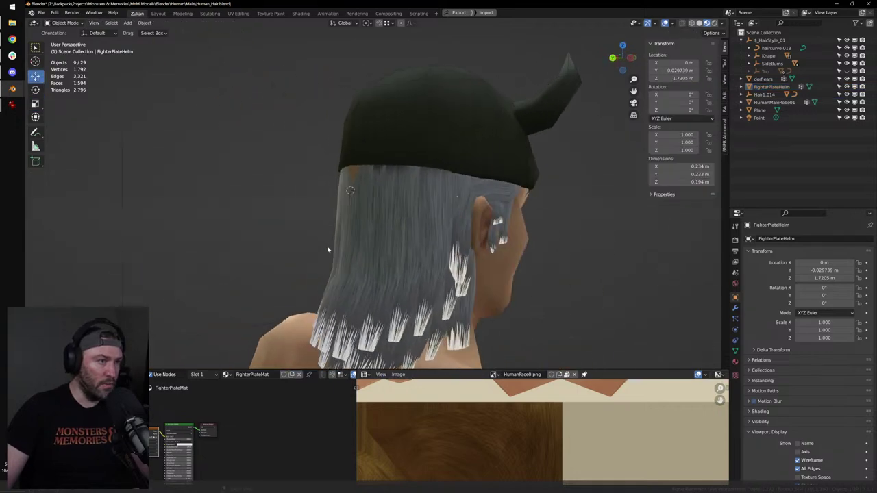
left_click(354, 183)
Edit hairstrip.026 and move one of its vertices along the Y axis
middle_click_drag(355, 183, 435, 199)
key("Tab")
scroll(410, 233, "up", 3)
left_click(411, 214)
key("g")
key("y")
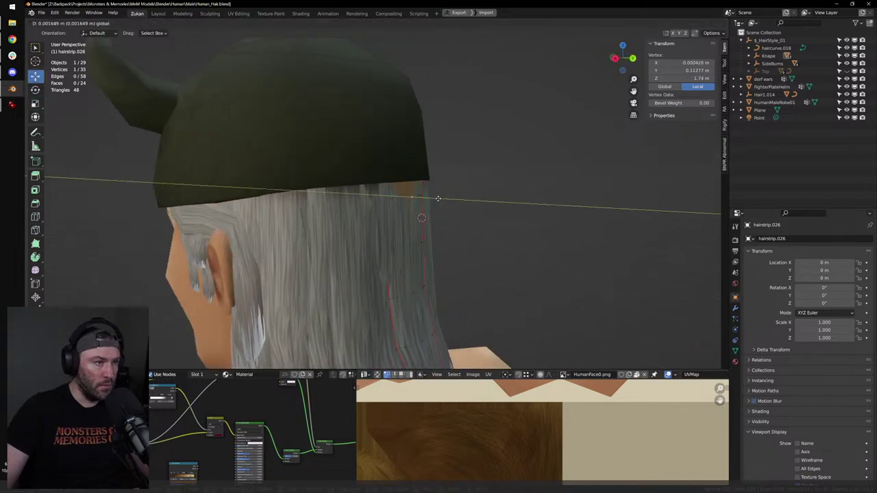
left_click(438, 199)
In wireframe view, slide two cross edge loops along hairstrip.026
key("shift+z")
scroll(390, 225, "up", 5)
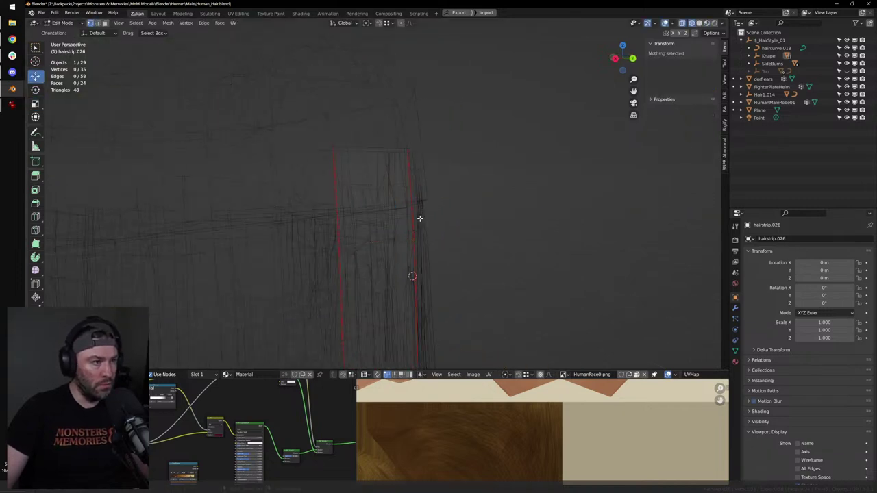
key("a")
scroll(384, 233, "down", 2)
key("ctrl+Tab")
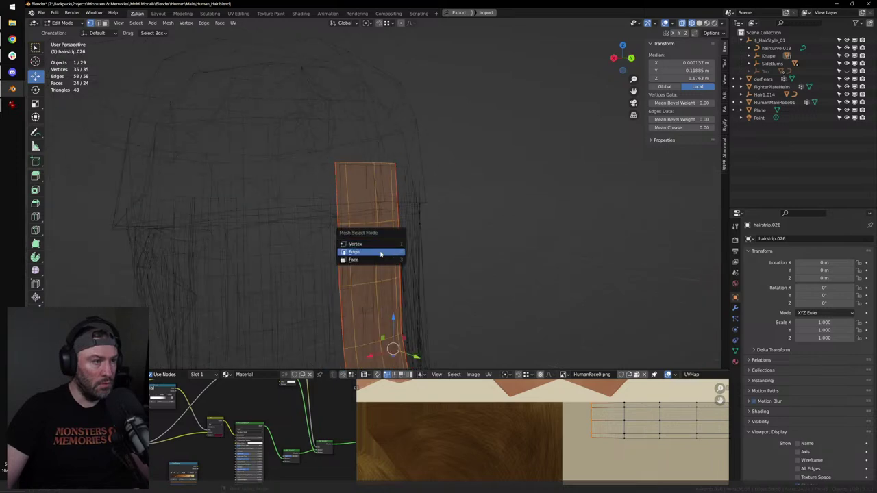
left_click(383, 248)
left_click(362, 220, "alt")
left_click(362, 291, "alt+shift")
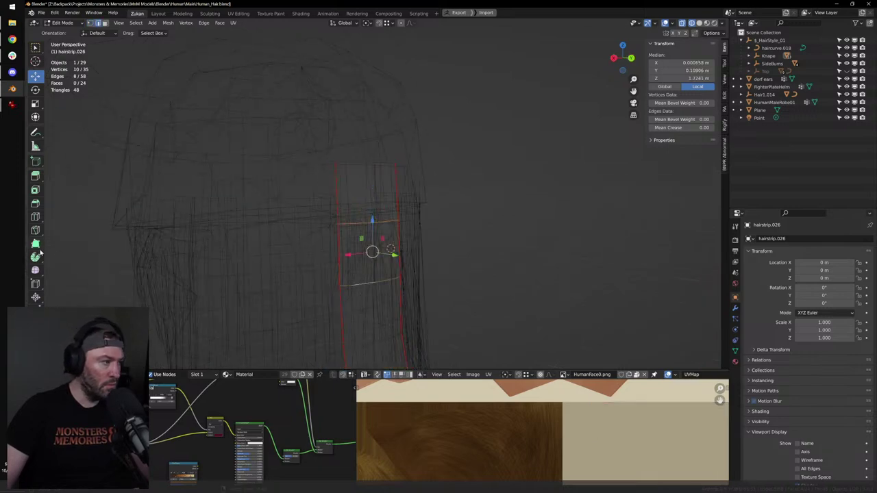
key("g")
key("g")
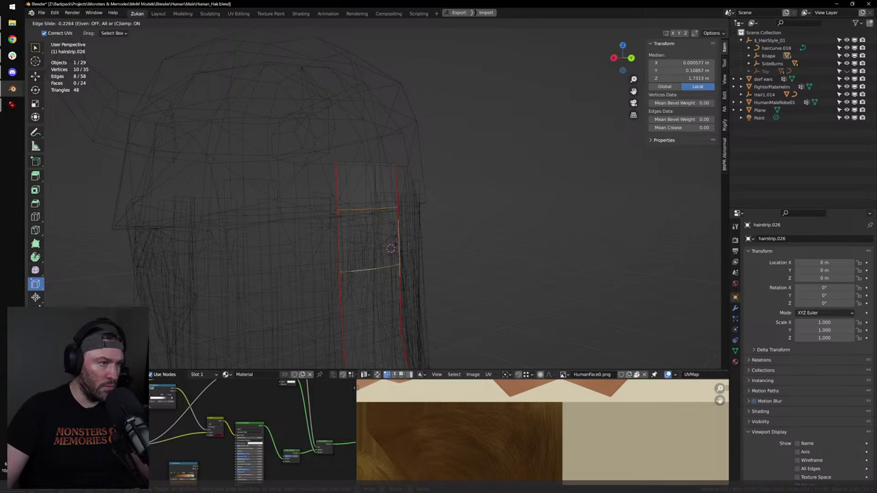
key("Return")
Back in solid shading, nudge another strip vertex slightly along Y
key("alt+a")
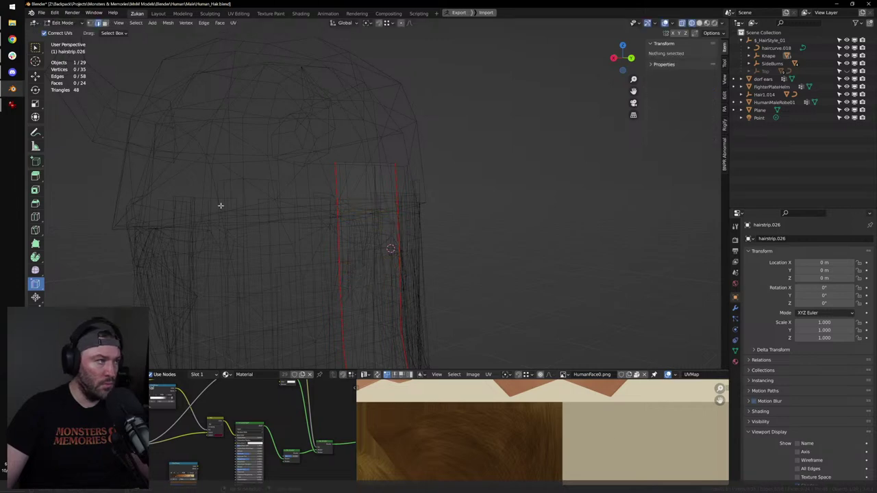
key("a")
key("shift+z")
mouse_move(434, 268)
middle_mouse_down()
mouse_move(380, 254)
mouse_move(402, 272)
middle_mouse_up()
key("ctrl+Tab")
left_click(372, 254)
left_click(388, 266)
key("shift+space")
key("g")
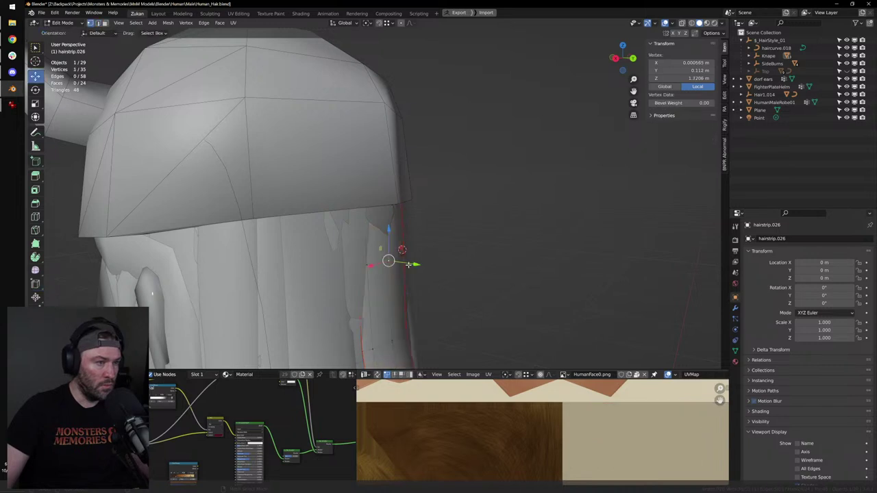
key("g")
key("y")
key("Return")
Push two vertices near the strip's top outward along Y, toggling wireframe to reach them
key("shift+z")
key("alt+a")
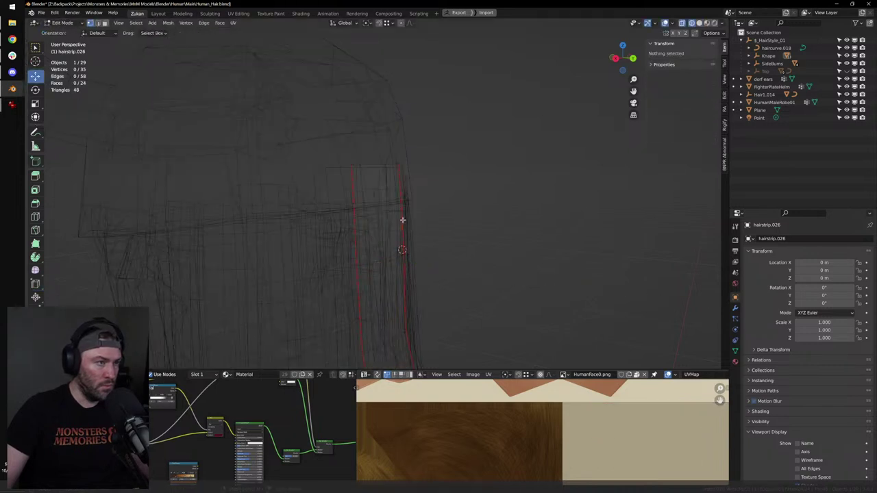
key("a")
scroll(398, 198, "up", 1)
left_click(392, 202)
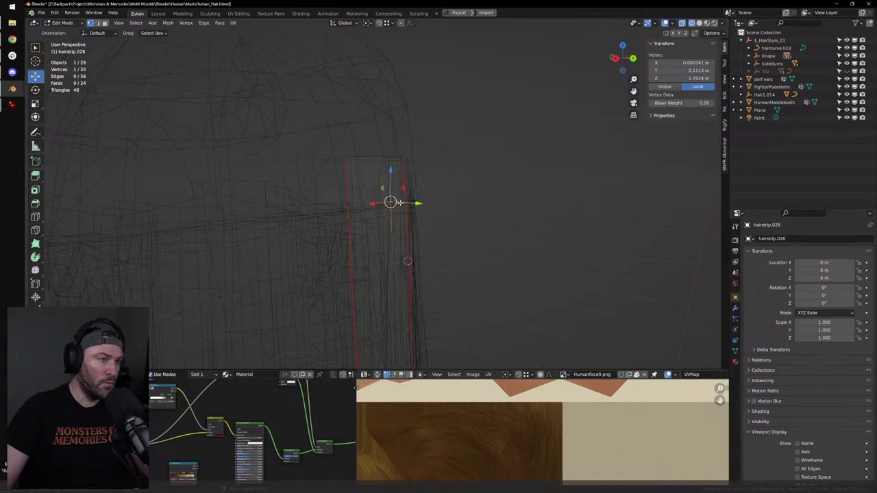
key("shift+z")
left_click_drag(417, 203, 419, 203)
mouse_move(419, 203)
middle_mouse_down()
mouse_move(307, 174)
mouse_move(277, 202)
mouse_move(425, 179)
middle_mouse_up()
key("shift+z")
left_click(281, 194, "shift")
key("shift+z")
left_click_drag(427, 178, 411, 179)
middle_click_drag(412, 180, 402, 254)
Switch to edge select and move a strip edge along Y
key("ctrl+Tab")
left_click(346, 231)
key("g")
key("y")
left_click(301, 220)
scroll(445, 264, "down", 5)
Exit the strip, select HumanMaleRobe01, and edit it in right side view with X-ray
key("Tab")
left_click(408, 264)
key("KP_3")
key("Tab")
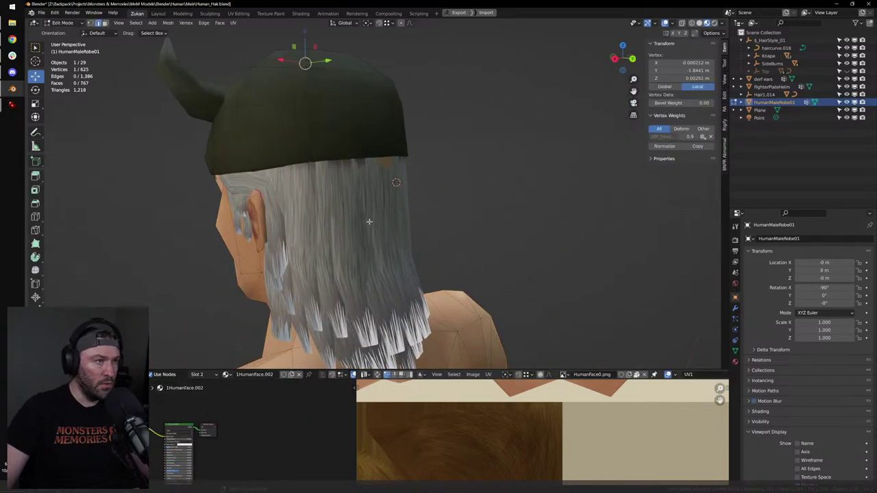
key("alt+z")
Check the body vertices behind the ear and at the helmet rim in X-ray, then leave Edit Mode
key("ctrl+Tab")
left_click(519, 208)
scroll(431, 182, "up", 2)
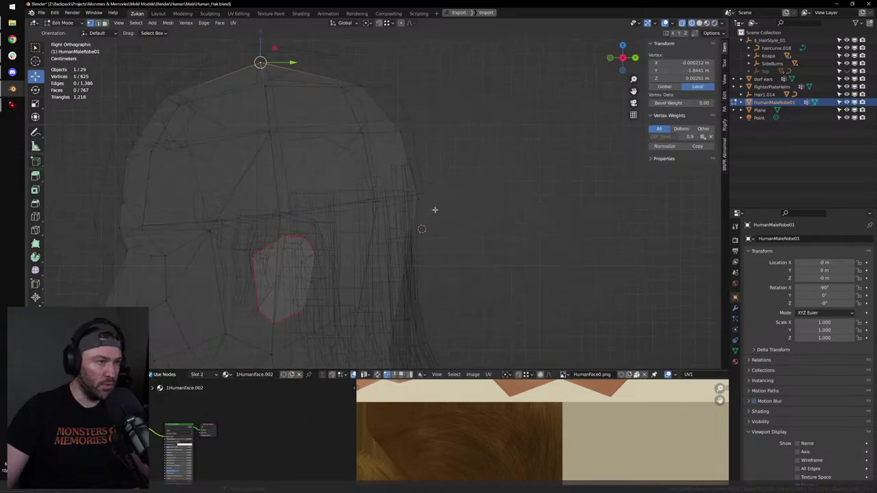
left_click(432, 197)
left_click(418, 199)
key("alt+z")
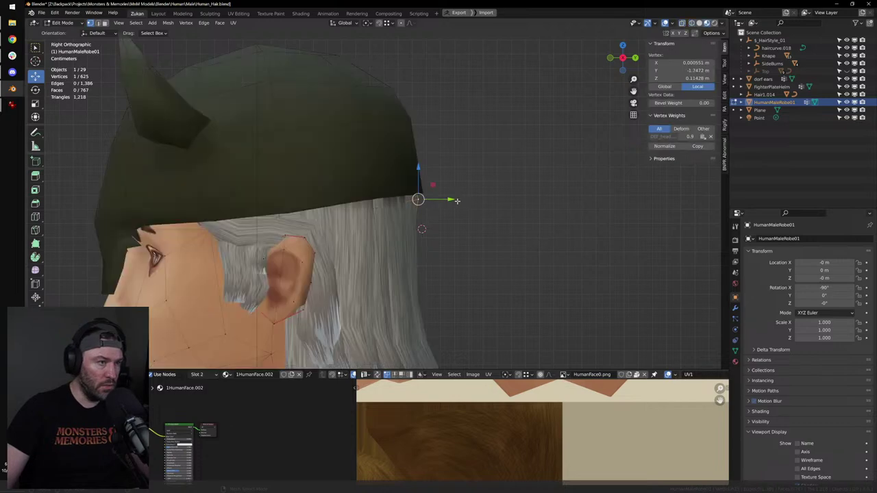
key("Tab")
Deselect everything and orbit the helmeted head round to a full profile to inspect the hair
middle_click_drag(454, 198, 418, 256)
left_click(498, 255)
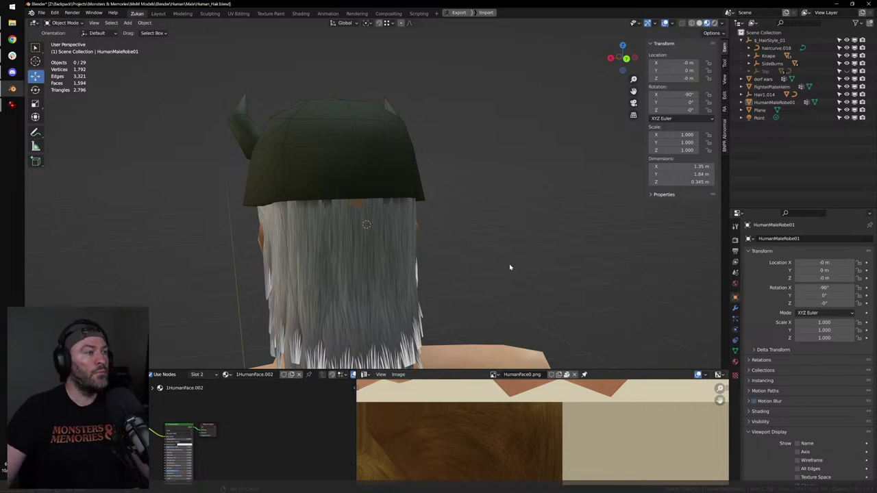
middle_click_drag(509, 266, 734, 136)
middle_click_drag(539, 127, 520, 142)
scroll(518, 147, "up", 4)
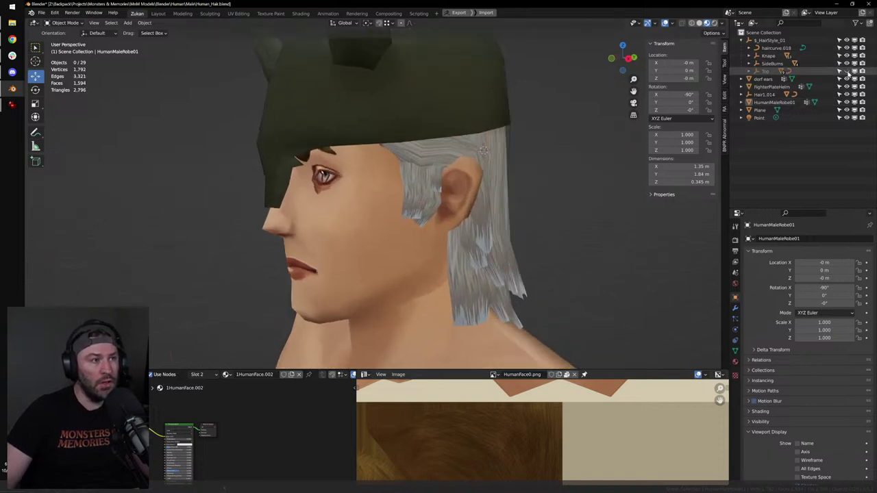
middle_click_drag(521, 103, 458, 174)
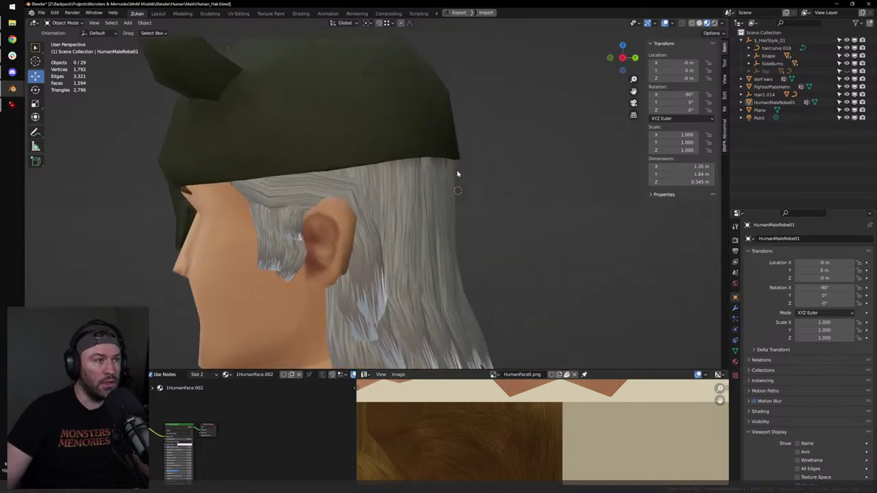
scroll(455, 170, "up", 5)
Select hairstrip.016, the hair card tucked behind the ear
left_click(454, 165)
scroll(470, 165, "down", 3)
scroll(415, 153, "up", 2)
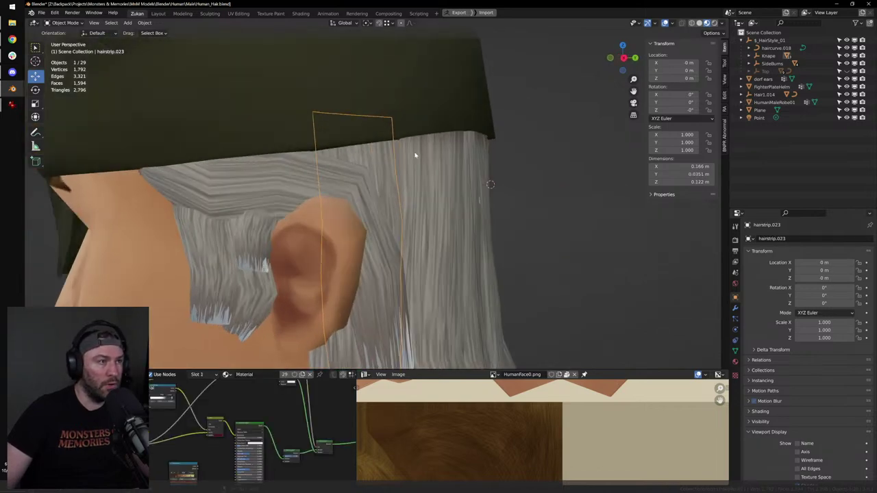
middle_click_drag(416, 153, 408, 222)
left_click(430, 150)
scroll(431, 148, "down", 4)
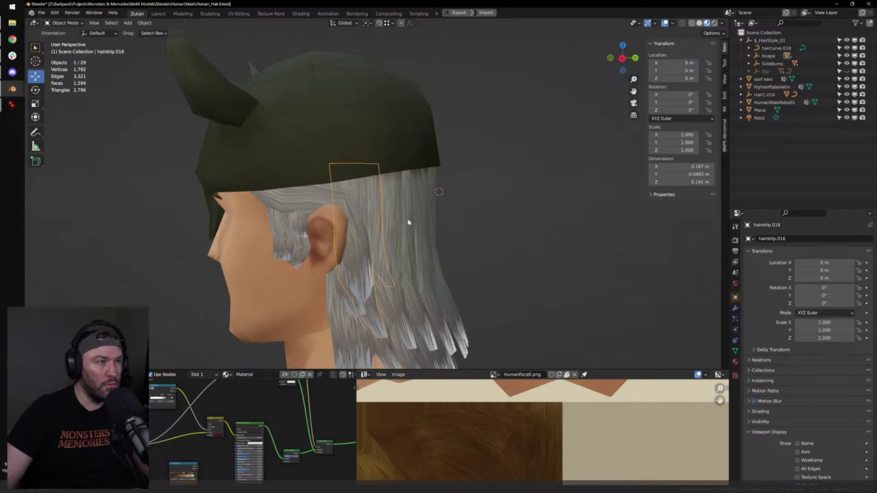
Locate hairstrip.016 in the Outliner and toggle its visibility to confirm it is the right strip
key("KP_Decimal")
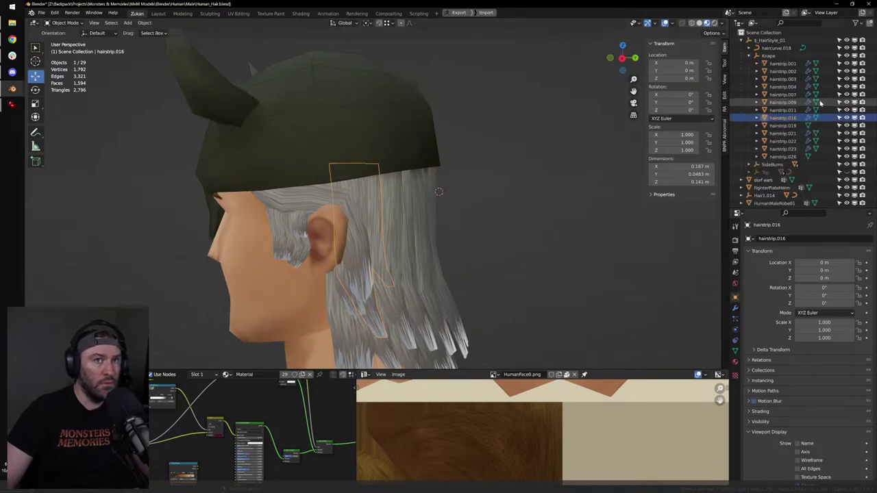
left_click(847, 117)
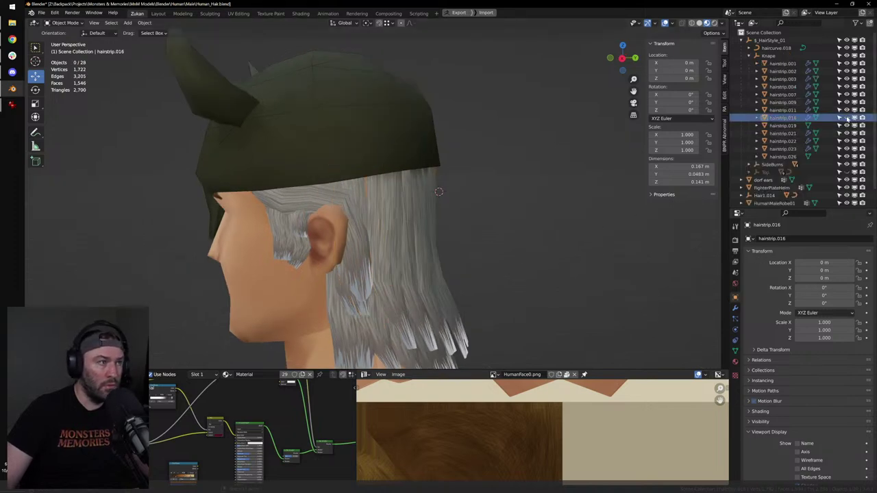
left_click(847, 118)
middle_click_drag(521, 203, 541, 207)
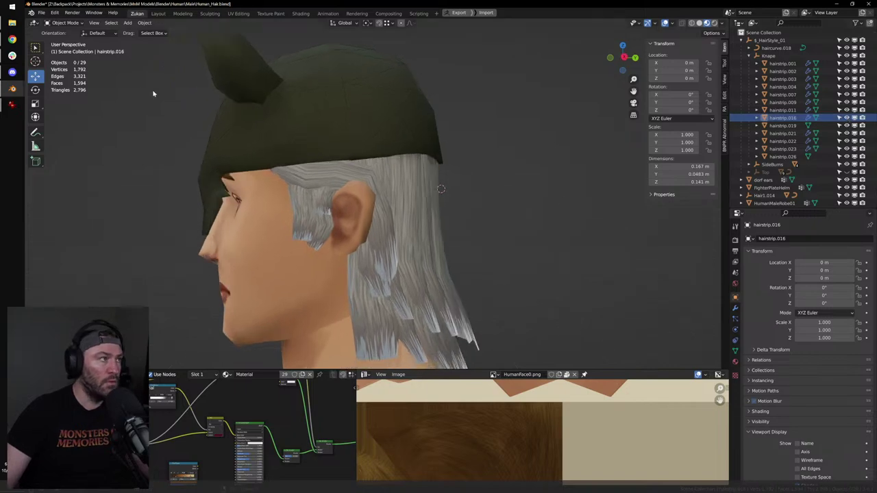
left_click(67, 22)
Put hairstrip.016 into Sculpt Mode and briefly check it in wireframe before returning to material preview
left_click(67, 48)
scroll(404, 198, "up", 5)
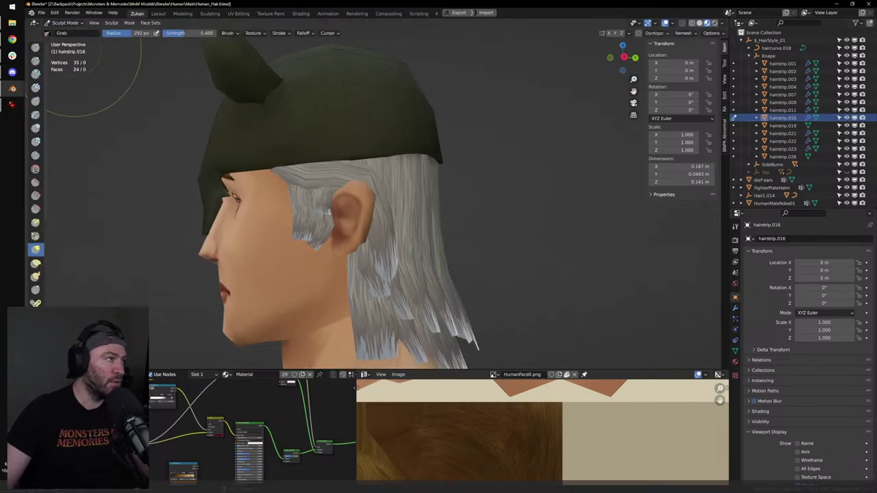
scroll(404, 198, "up", 2)
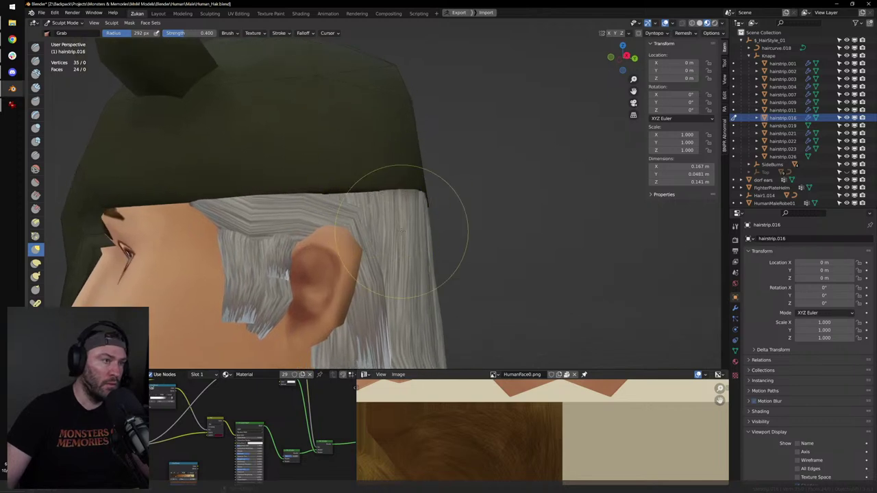
scroll(411, 202, "up", 4)
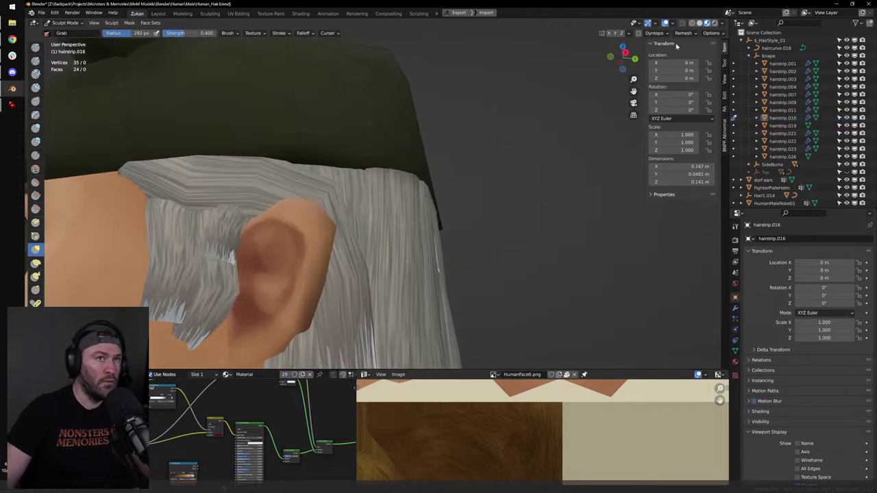
left_click(692, 23)
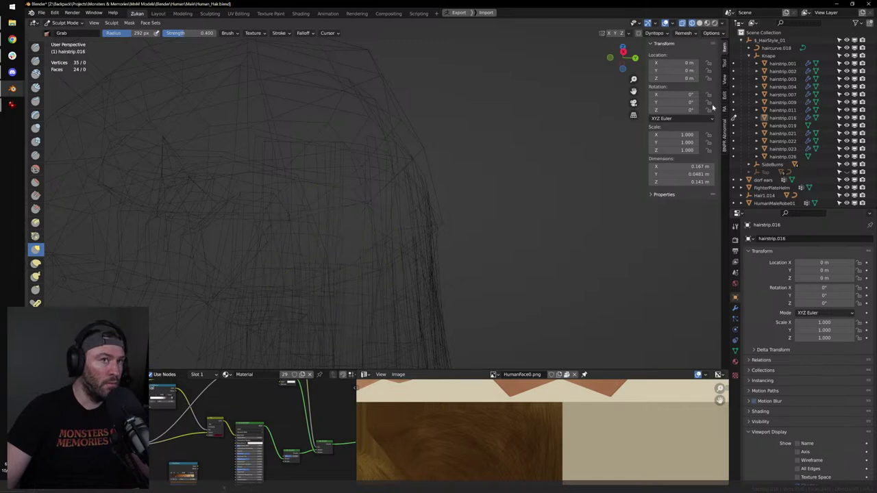
left_click(700, 22)
Inspect the hair card from behind, then switch back to Object Mode
mouse_move(617, 179)
middle_mouse_down()
mouse_move(422, 186)
mouse_move(460, 185)
mouse_move(384, 226)
mouse_move(343, 234)
mouse_move(470, 215)
middle_mouse_up()
scroll(341, 233, "up", 3)
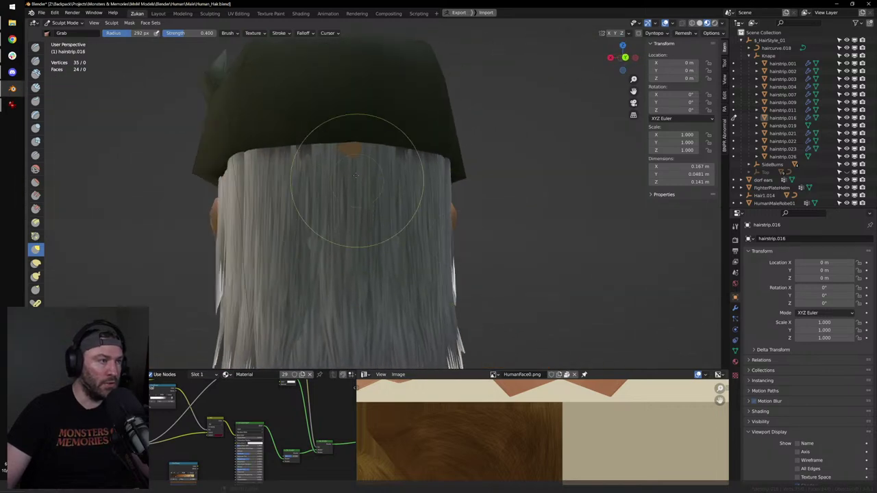
mouse_move(349, 177)
middle_mouse_down()
mouse_move(396, 204)
mouse_move(528, 207)
mouse_move(398, 204)
middle_mouse_up()
scroll(473, 206, "down", 3)
left_click(65, 22)
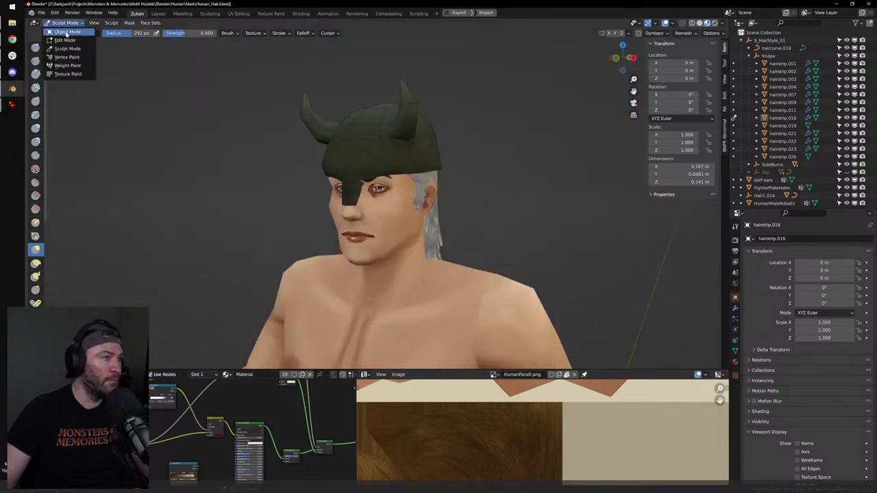
left_click(62, 32)
Enter Edit Mode on FighterPlateHelm in face select mode with a right-side X-ray view
left_click(344, 185)
key("Tab")
middle_click_drag(345, 185, 370, 219)
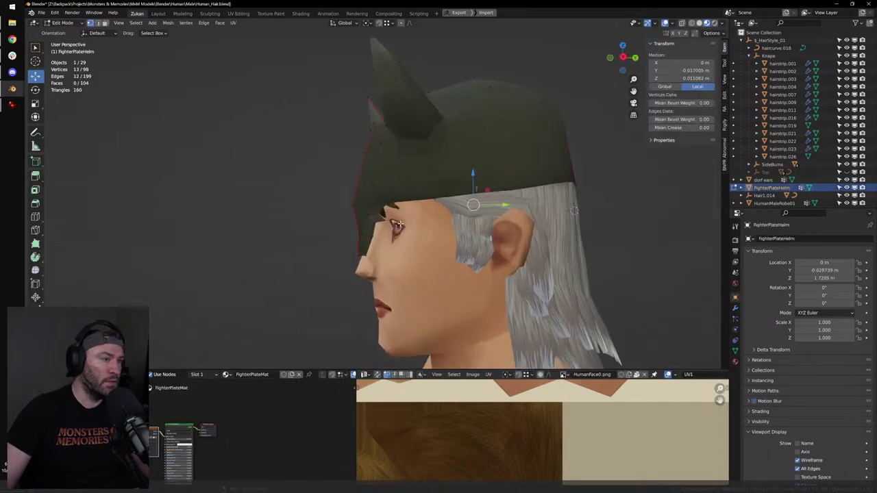
scroll(370, 219, "up", 3)
key("ctrl+Tab")
left_click(362, 231)
key("KP_3")
key("alt+a")
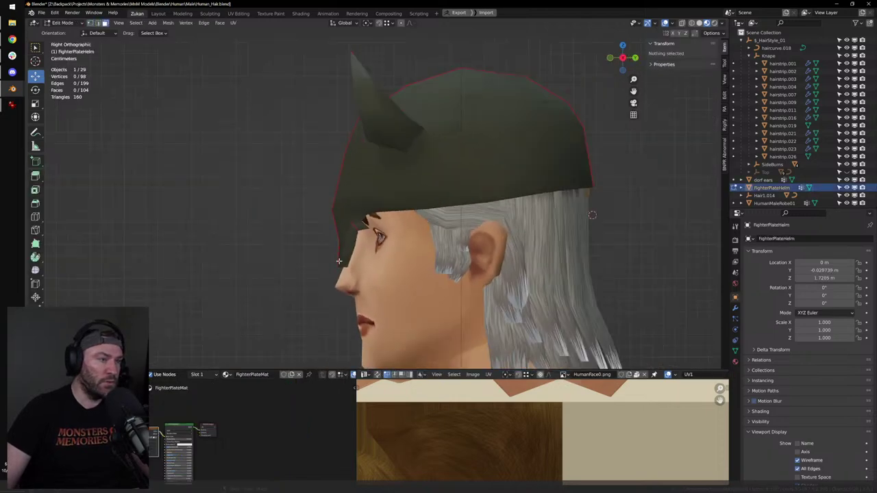
key("alt+z")
Box-select the nose guard faces and delete them
left_click_drag(293, 322, 377, 226)
middle_click_drag(392, 239, 412, 229)
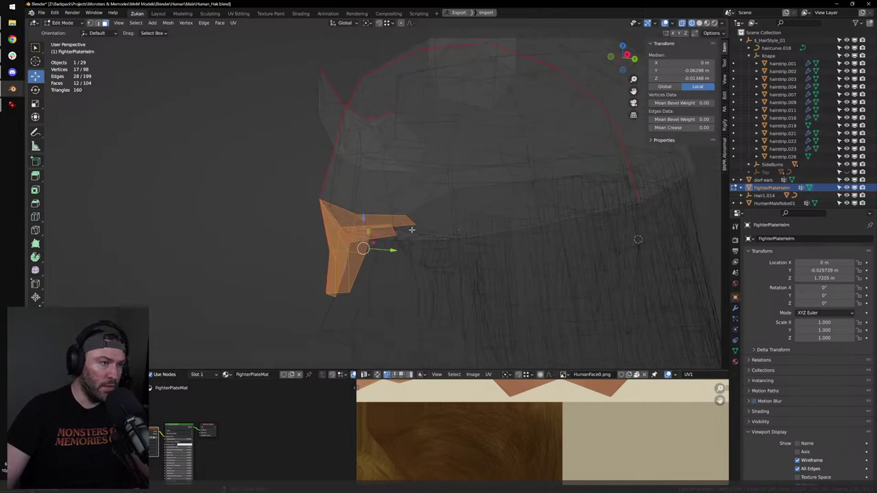
left_click_drag(431, 194, 431, 194, "shift")
mouse_move(432, 194)
middle_mouse_down()
mouse_move(523, 222)
mouse_move(367, 272)
mouse_move(476, 274)
mouse_move(533, 225)
mouse_move(441, 250)
middle_mouse_up()
key("x")
left_click(524, 217)
key("shift+z")
In vertex mode, merge the two vertices at the brim gap at their centre
key("ctrl+Tab")
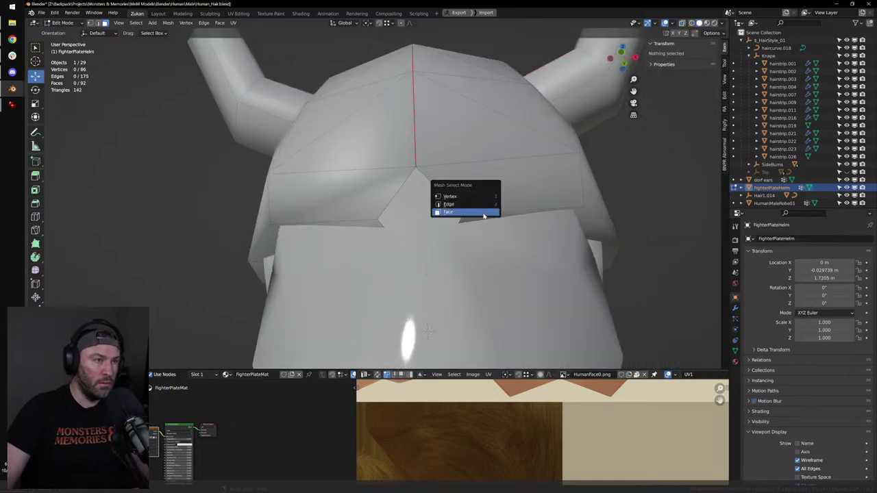
left_click(473, 203)
key("shift+z")
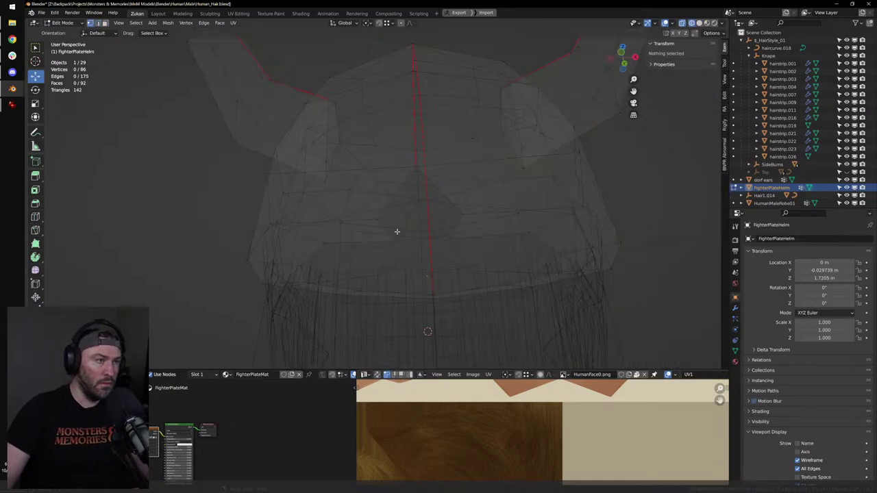
middle_click_drag(398, 231, 407, 261)
left_click_drag(370, 243, 470, 277)
key("m")
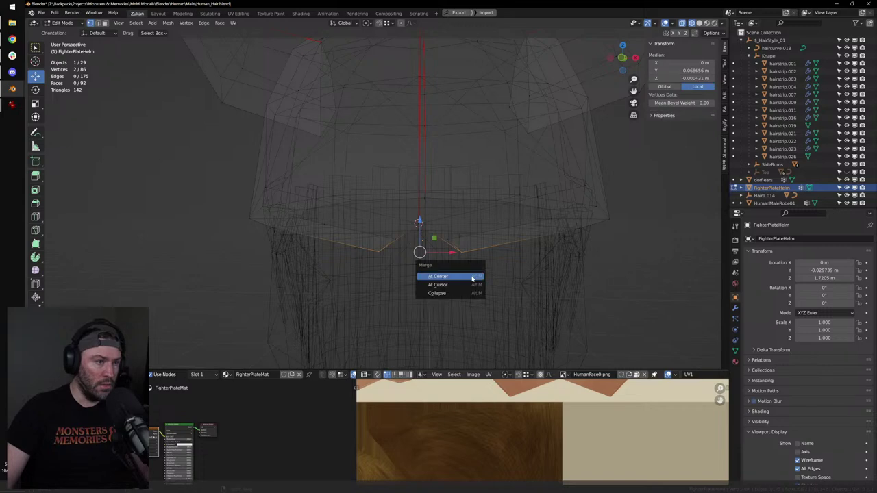
left_click(470, 278)
Select the two vertices at the brim centre and return to solid, textured shading
middle_click_drag(398, 267, 361, 184)
left_click_drag(361, 184, 466, 234)
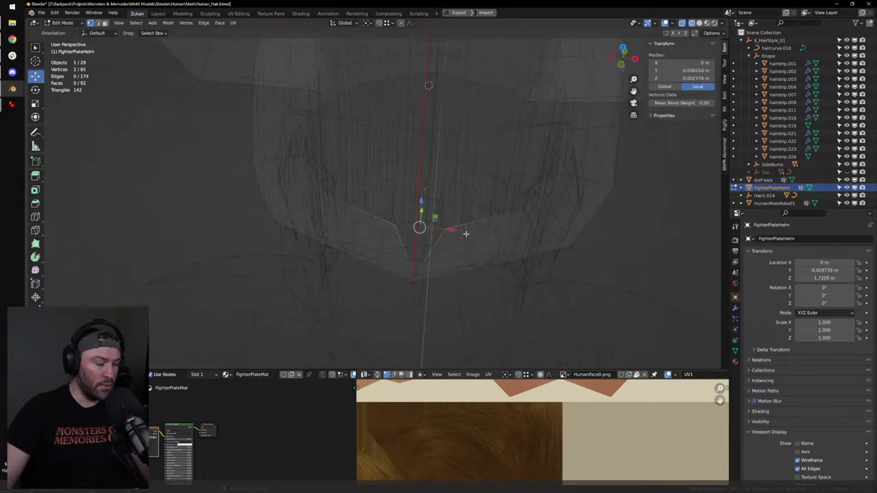
key("shift+z")
mouse_move(479, 284)
middle_mouse_down()
mouse_move(445, 274)
mouse_move(385, 232)
mouse_move(426, 229)
middle_mouse_up()
key("z")
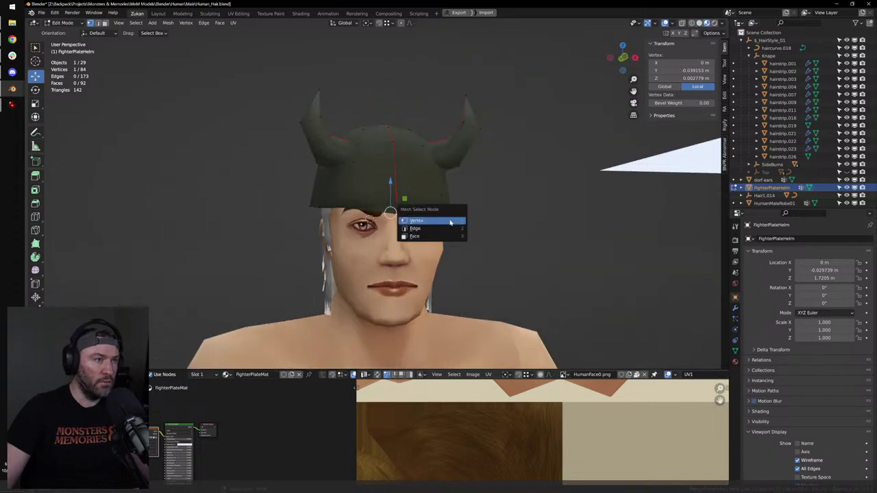
key("alt+a")
scroll(428, 230, "up", 3)
Raise the helmet's front centre edge along Z, then deselect and exit Edit Mode
left_click(414, 223)
key("g")
key("z")
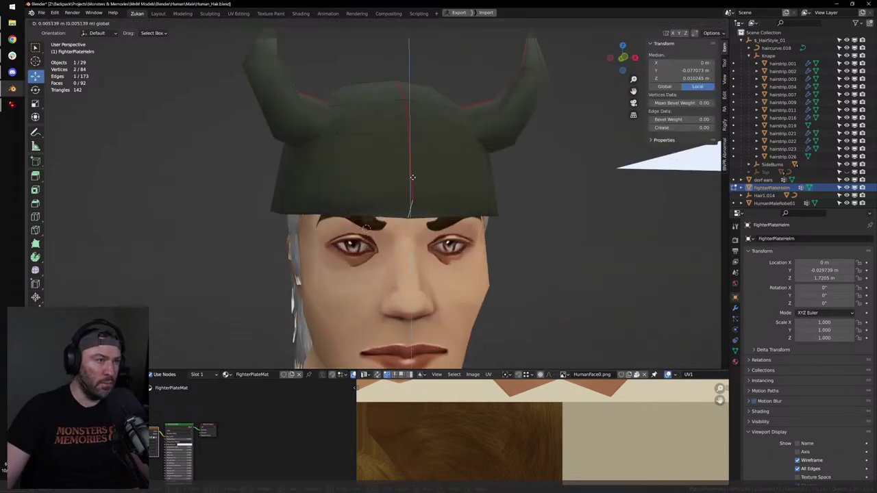
left_click(413, 170)
middle_click_drag(412, 177, 519, 245)
key("alt+a")
key("Tab")
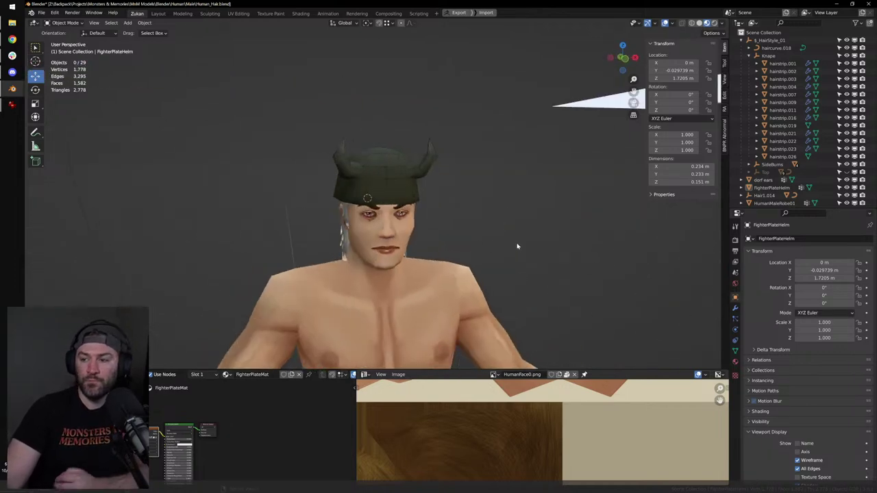
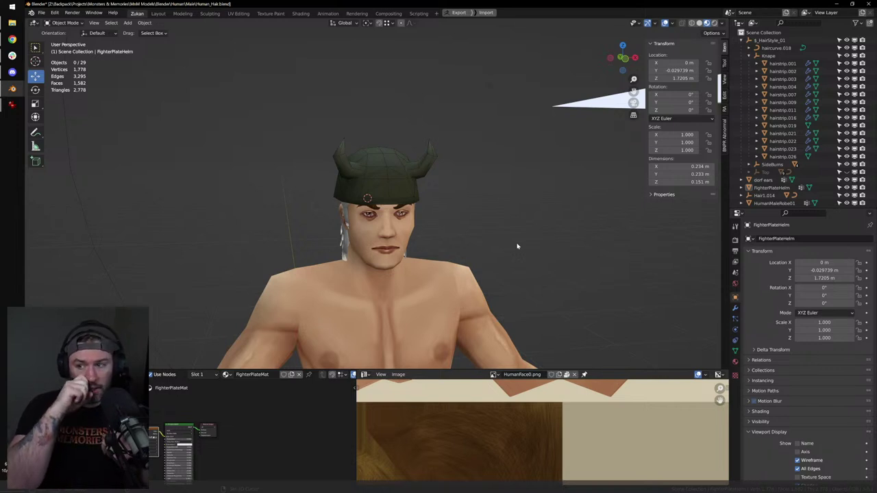
Select the horned FighterPlateHelm helmet and enter Edit Mode on its mesh
scroll(526, 207, "up", 2)
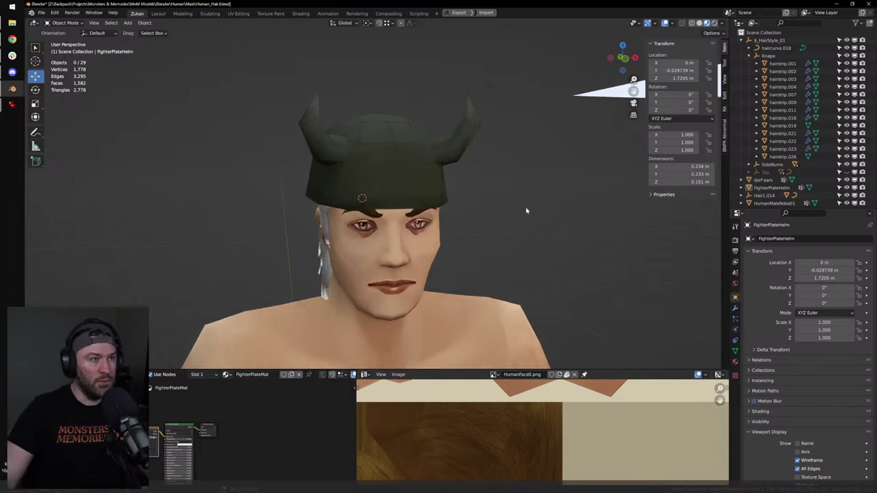
middle_click_drag(526, 207, 411, 202)
scroll(434, 177, "up", 4)
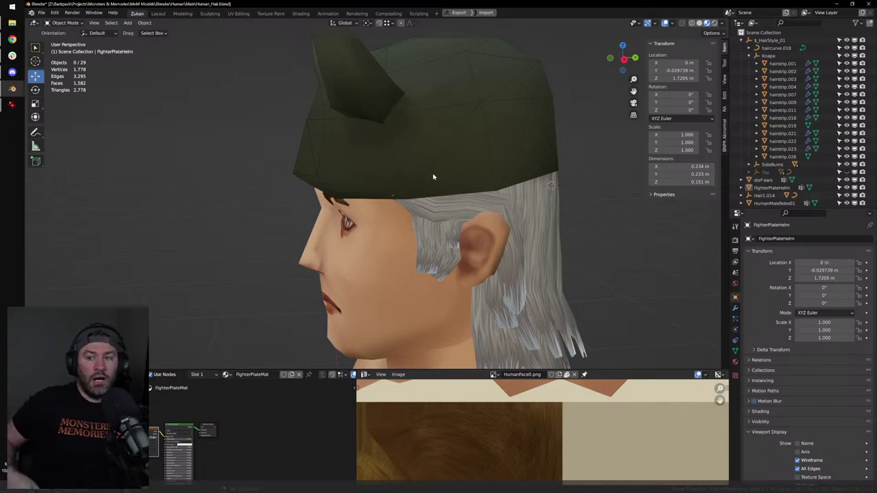
middle_click_drag(552, 98, 500, 167)
mouse_move(452, 155)
middle_mouse_down()
mouse_move(446, 171)
mouse_move(446, 153)
middle_mouse_up()
scroll(456, 162, "up", 3)
scroll(404, 165, "up", 2)
mouse_move(361, 176)
middle_mouse_down()
mouse_move(435, 169)
mouse_move(473, 179)
mouse_move(353, 186)
middle_mouse_up()
left_click(387, 194)
key("Tab")
In vertex select mode, move one front brim vertex to a lower position
left_click(358, 176)
left_click(372, 182)
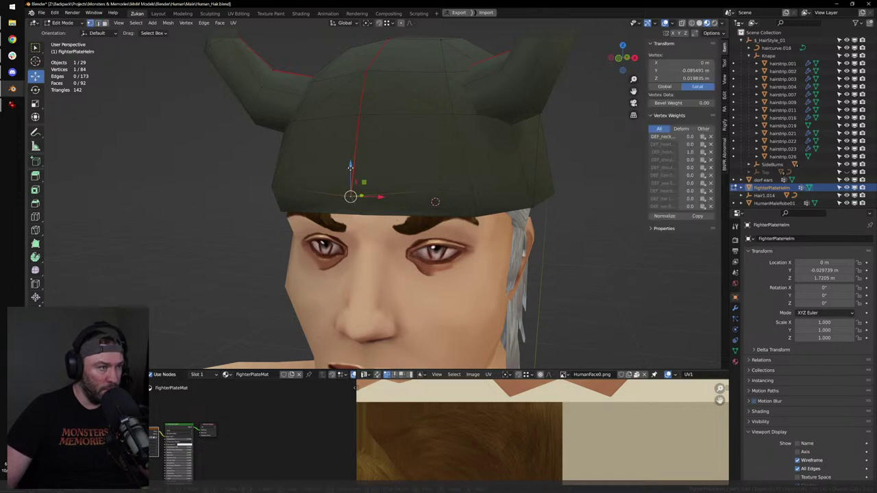
middle_click_drag(407, 208, 317, 210)
scroll(318, 199, "up", 2)
key("g")
left_click(357, 201)
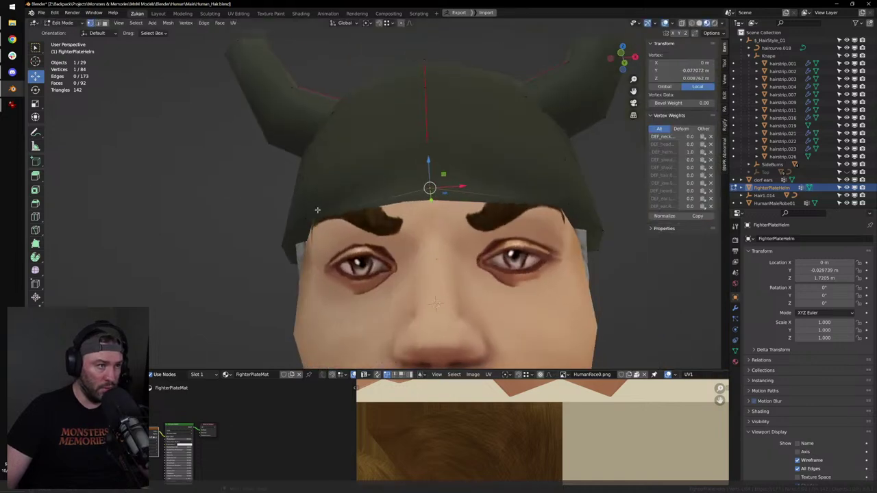
Select additional brim vertices on the left from a side profile
left_click(306, 219)
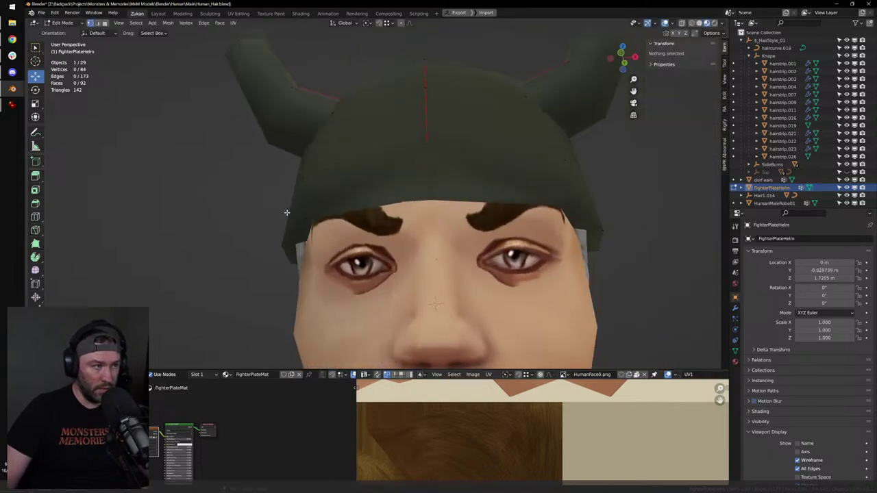
middle_click_drag(574, 200, 343, 219)
left_click(398, 206, "shift")
scroll(397, 206, "down", 3)
In exact side view, box-select all helmet brim vertices through the see-through mesh
key("Tab")
key("KP_3")
key("Tab")
key("alt+z")
left_click_drag(255, 191, 379, 221, "shift")
key("alt+z")
scroll(367, 218, "up", 2)
key("g")
key("y")
key("Escape")
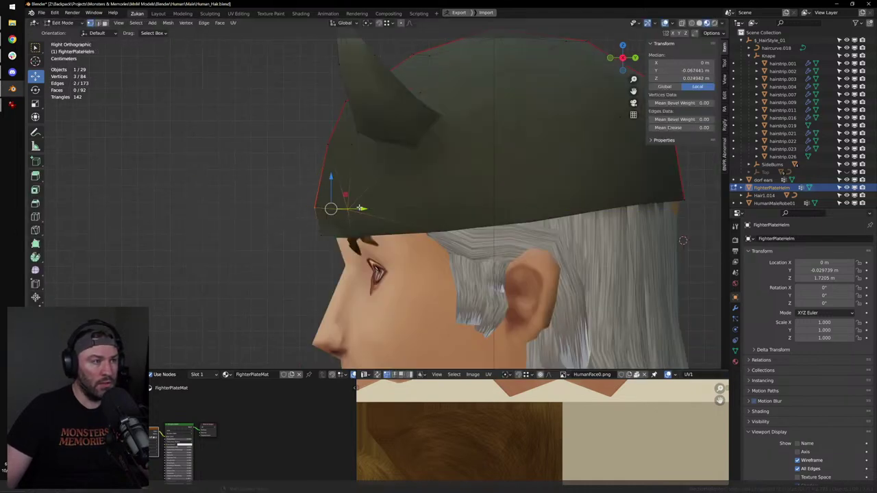
Re-enter Edit Mode in wireframe side view and box-select the back-of-helmet vertices
scroll(508, 226, "down", 4)
key("Tab")
left_click(478, 223)
middle_click_drag(478, 224, 431, 205)
key("Tab")
key("KP_3")
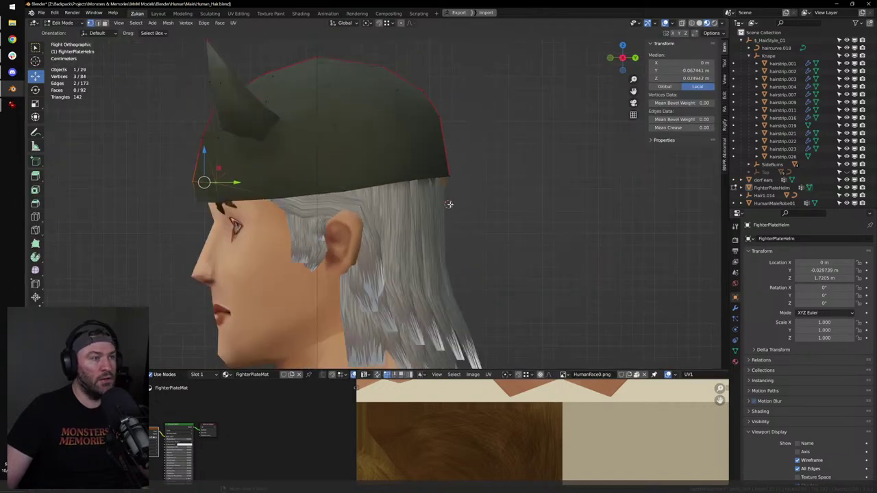
key("shift+z")
key("ctrl+Tab")
left_click_drag(377, 151, 417, 180)
Move the back rim vertices vertically along Z, checking from side and wireframe views
key("shift+z")
middle_click_drag(417, 180, 404, 180)
key("g")
key("z")
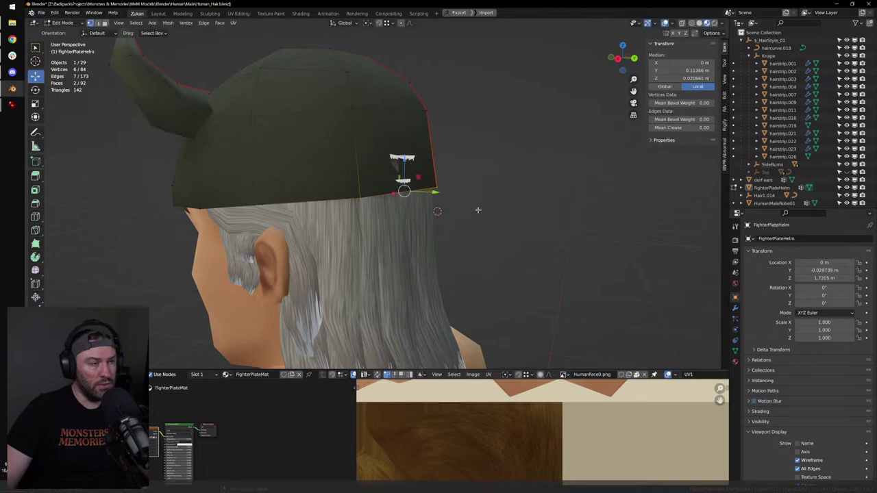
middle_click_drag(478, 210, 346, 273)
key("KP_3")
key("shift+z")
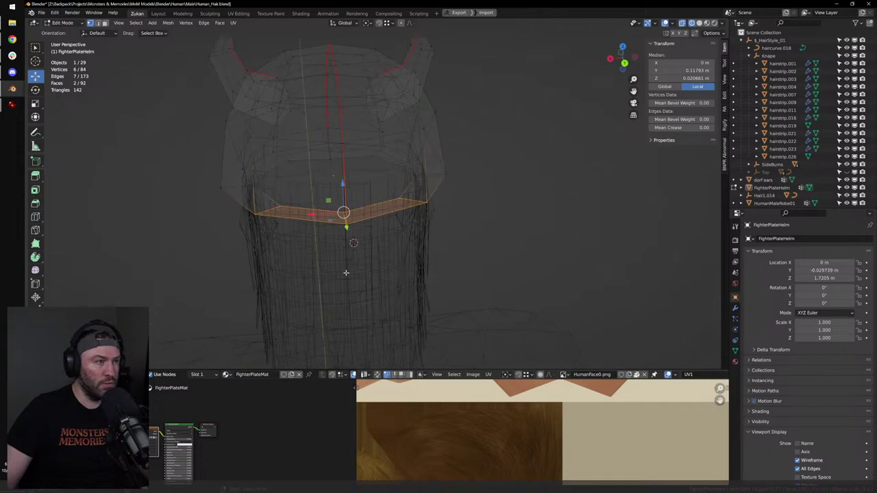
key("shift+z")
mouse_move(364, 204)
middle_mouse_down()
mouse_move(361, 166)
mouse_move(486, 245)
mouse_move(388, 224)
middle_mouse_up()
Reselect the lower back rim vertices from the left view and cancel an accidental move
key("z")
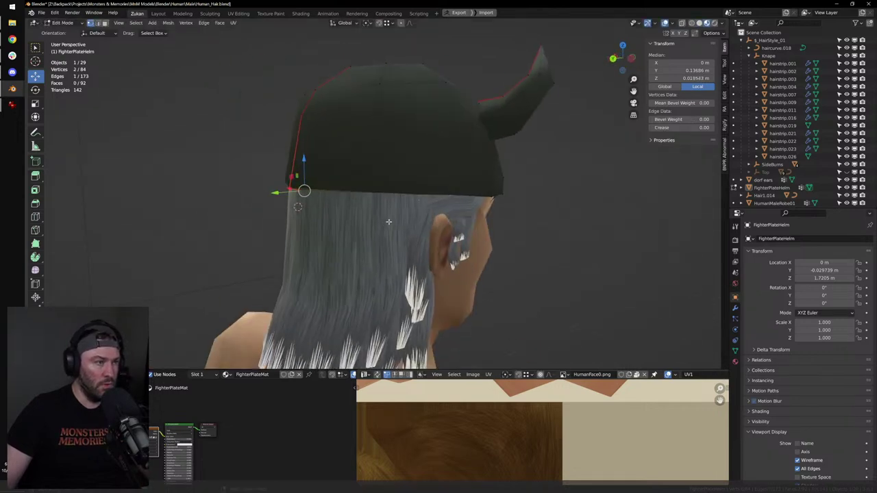
key("ctrl+KP_1")
key("shift+z")
middle_click_drag(368, 192, 383, 256)
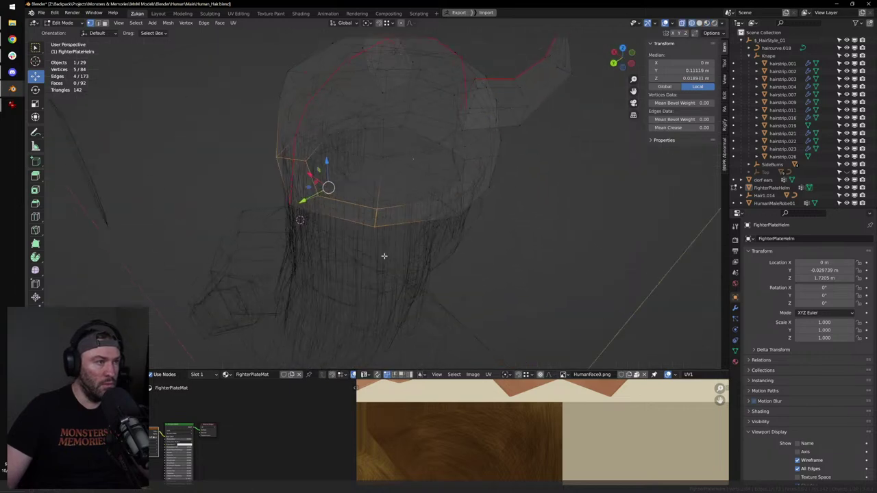
left_click_drag(346, 186, 342, 185, "ctrl")
mouse_move(343, 185)
middle_mouse_down()
mouse_move(336, 181)
mouse_move(349, 206)
mouse_move(347, 241)
middle_mouse_up()
key("shift+z")
right_click(352, 165)
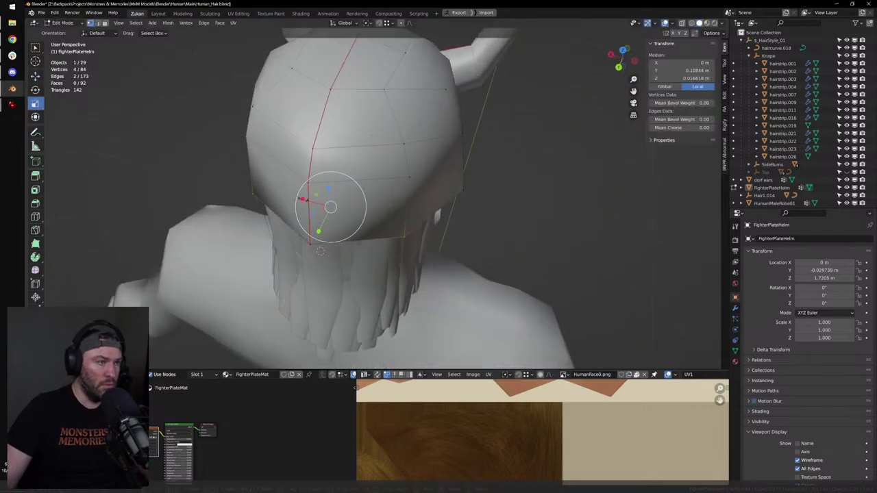
Scale the back rim inward along X to about 0.87, then return to Object Mode
key("s")
key("x")
middle_click_drag(302, 199, 383, 172)
key("KP_3")
key("alt+z")
key("alt+z")
key("ctrl+KP_1")
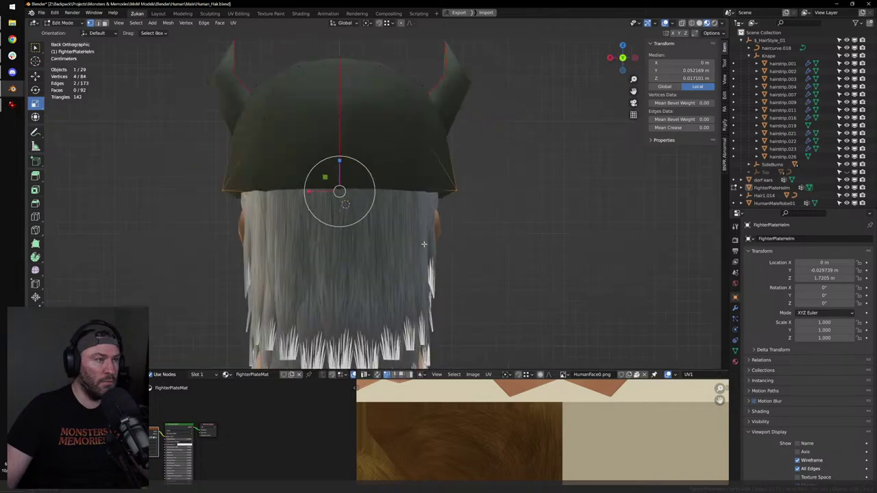
key("s")
key("x")
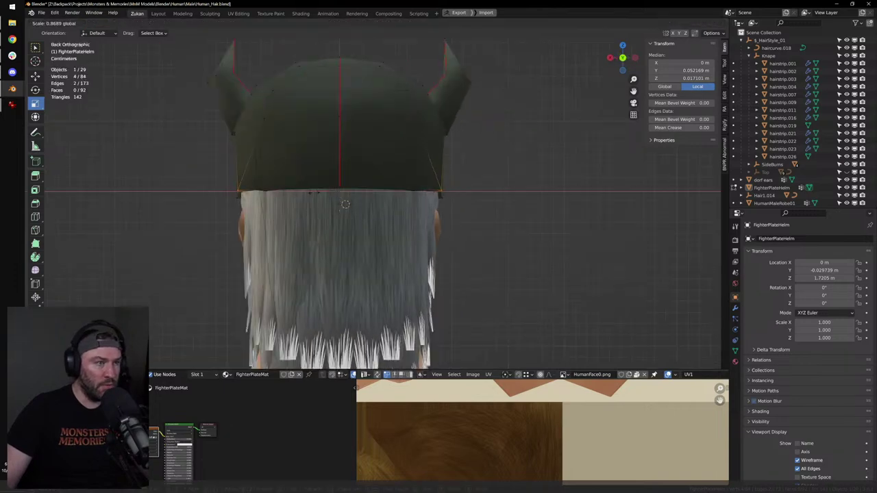
left_click(346, 204)
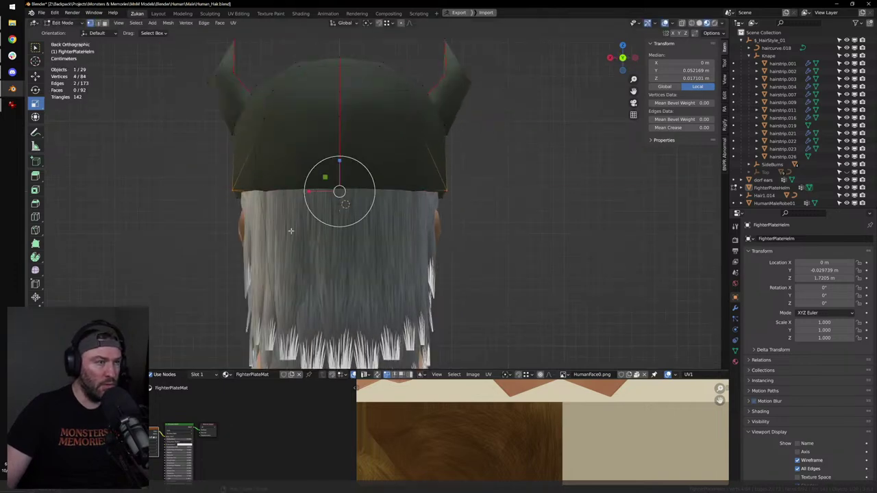
middle_click_drag(343, 205, 450, 229)
key("Tab")
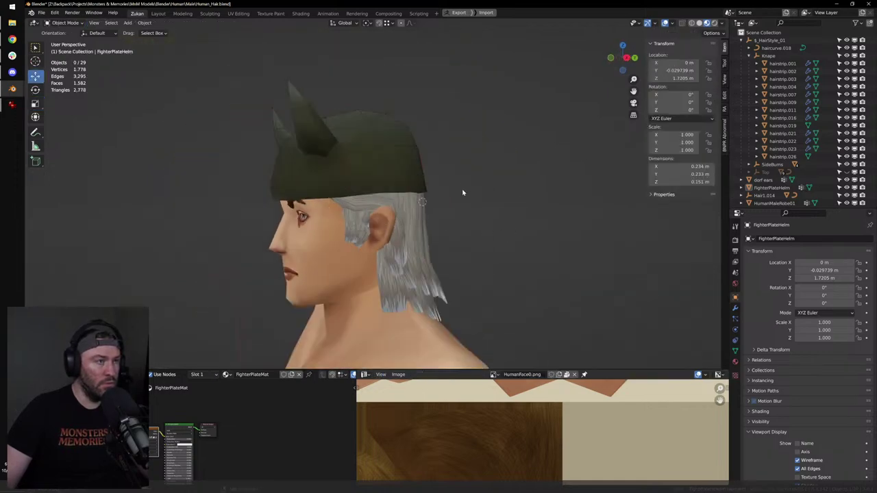
middle_click_drag(462, 194, 510, 202)
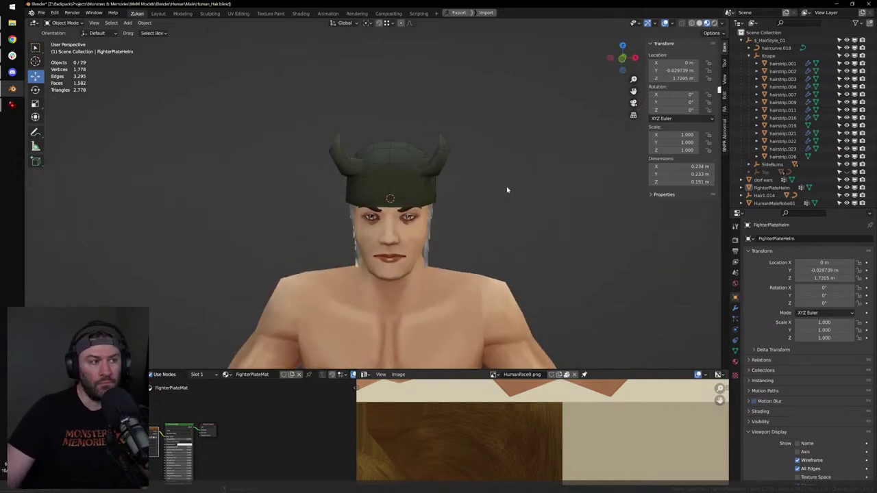
middle_click_drag(508, 189, 459, 215)
scroll(456, 222, "up", 3)
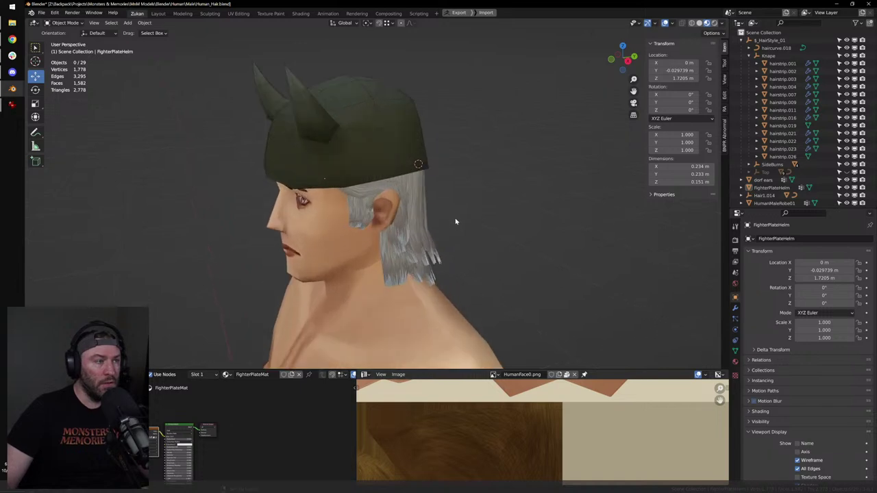
scroll(456, 221, "down", 3)
mouse_move(11, 89)
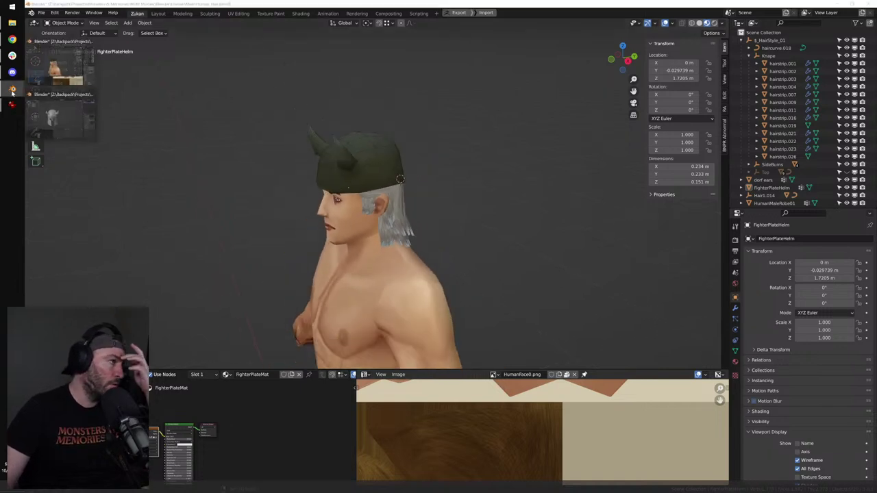
In the FighterPlateHelm window, open RangerLeatherHood.blend without saving, then close that window unsaved
left_click(69, 114)
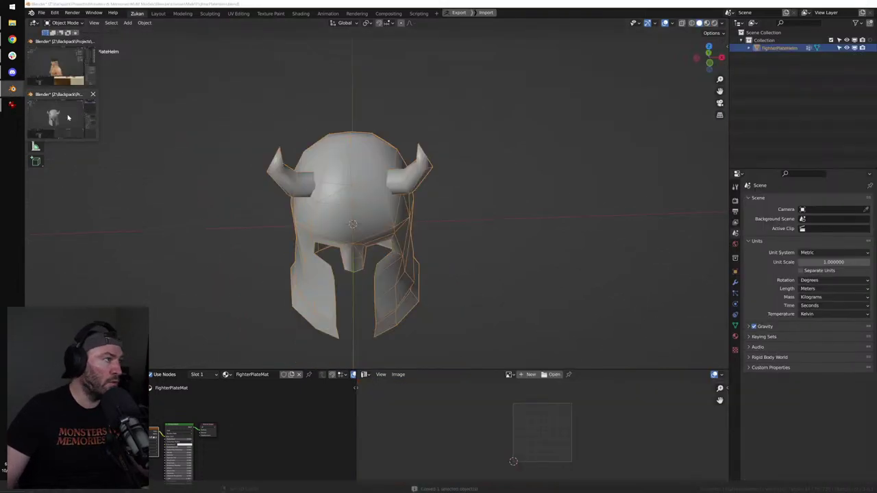
left_click(41, 12)
left_click(77, 37)
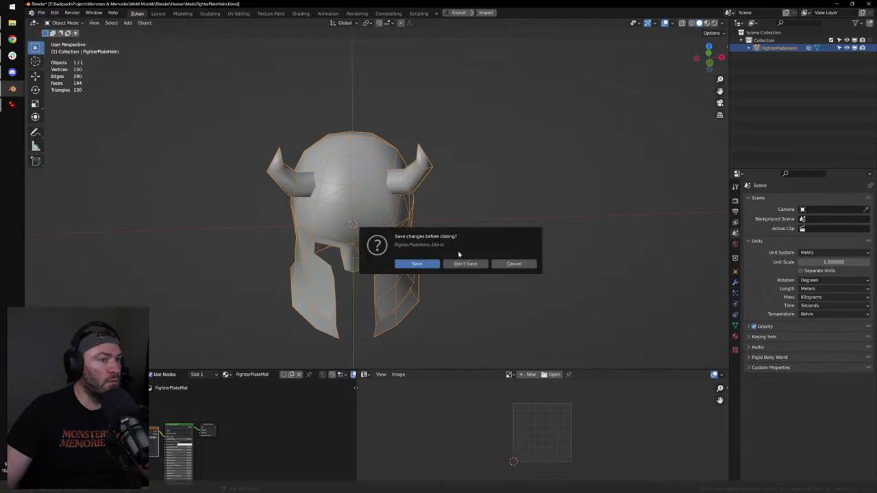
left_click(464, 264)
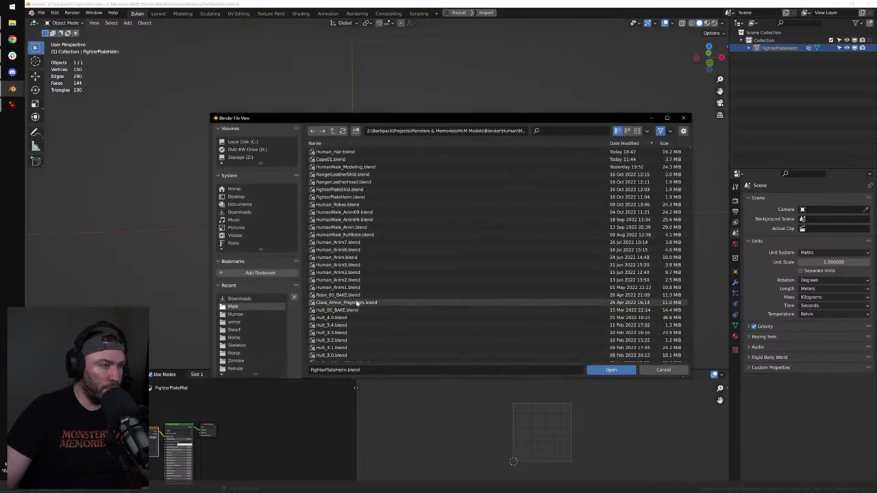
double_click(362, 182)
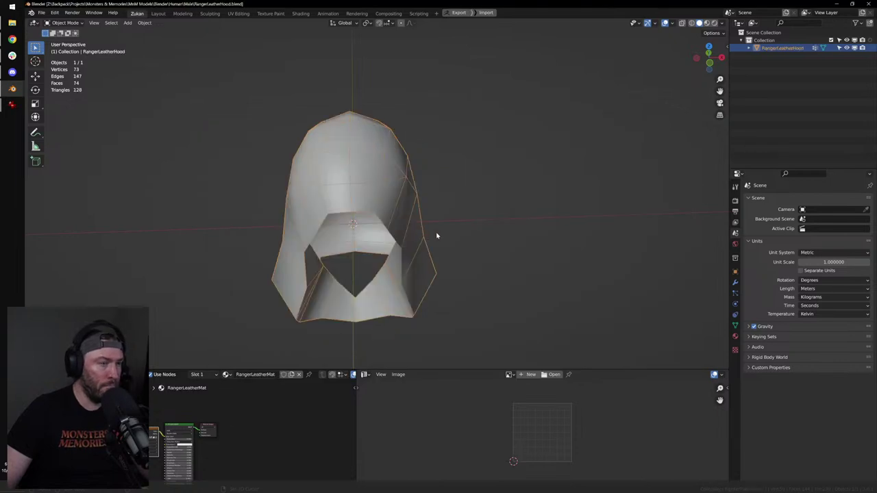
left_click(868, 4)
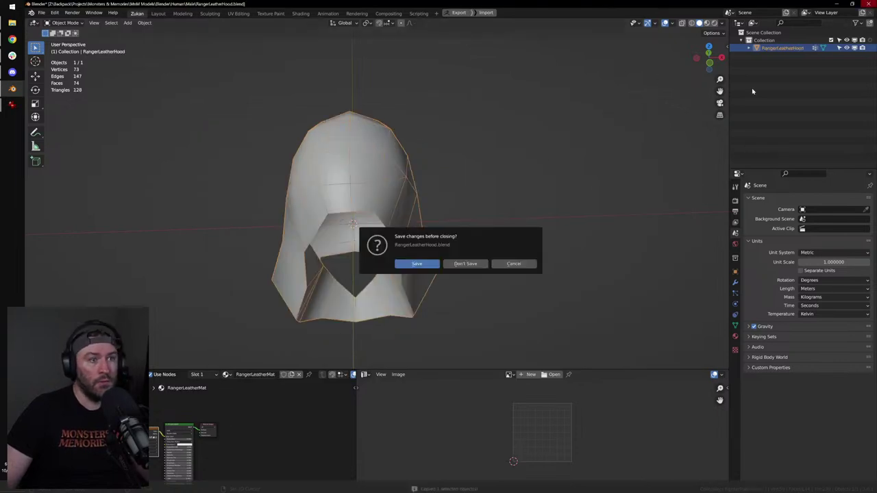
left_click(466, 264)
Raise the pasted hood from the character's feet up onto the head
scroll(510, 227, "down", 4)
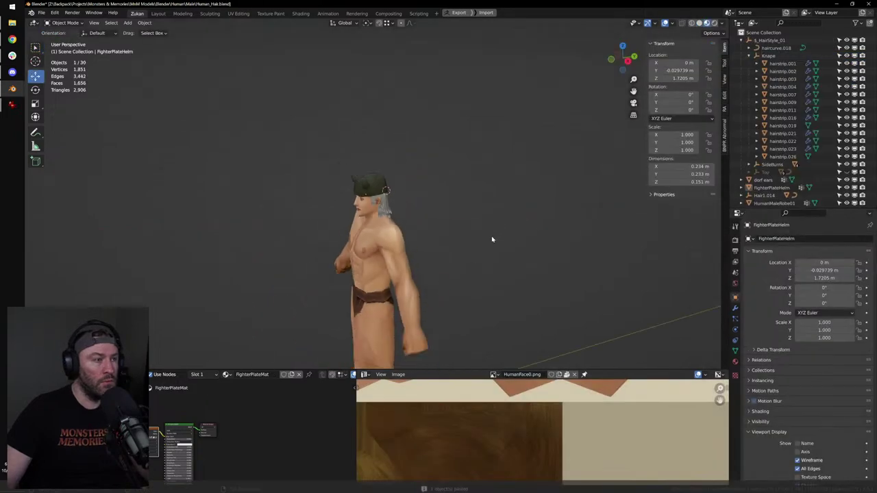
middle_click_drag(493, 239, 448, 317)
scroll(385, 363, "up", 5)
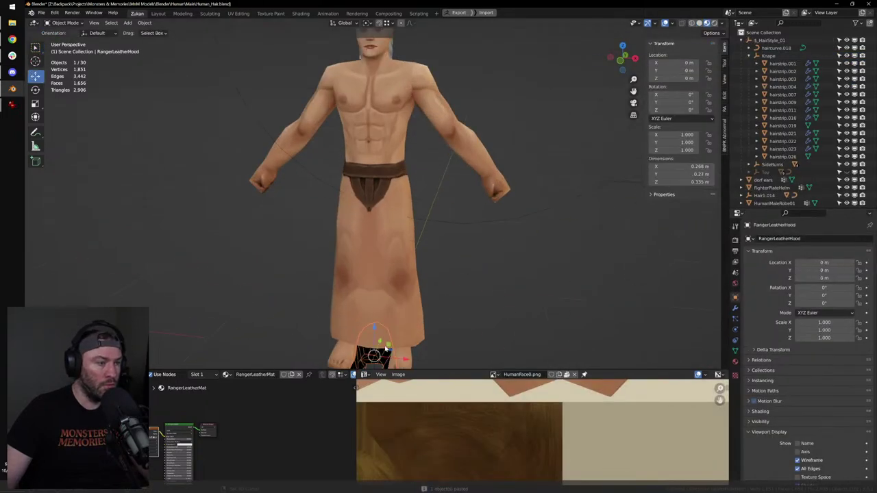
left_click_drag(374, 330, 370, 158)
scroll(355, 255, "down", 2)
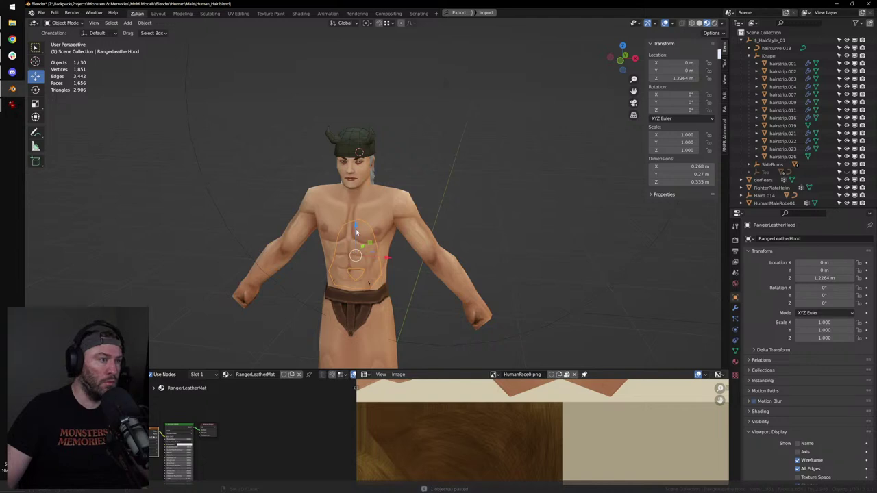
left_click_drag(356, 233, 363, 118)
Refine the hood's position in front and side orthographic views to about 1.685 m
key("KP_1")
scroll(401, 172, "up", 4)
scroll(370, 149, "up", 4)
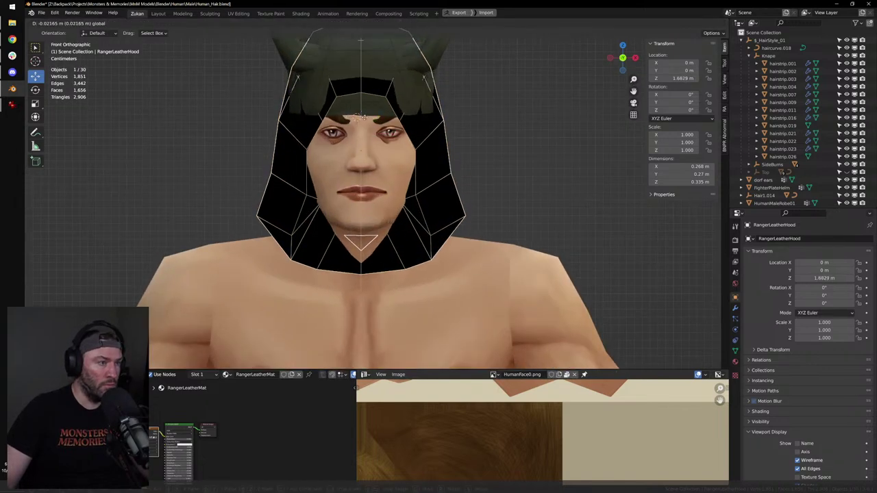
key("KP_3")
key("KP_Decimal")
key("shift+z")
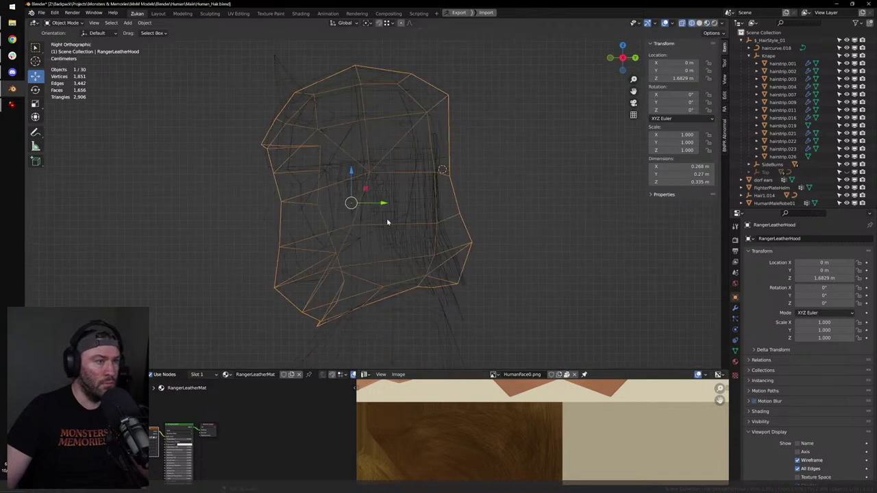
left_click_drag(382, 204, 348, 201)
key("shift+z")
middle_click_drag(348, 202, 466, 88)
Hide the horned helmet with H and select the hood
left_click(466, 86)
key("h")
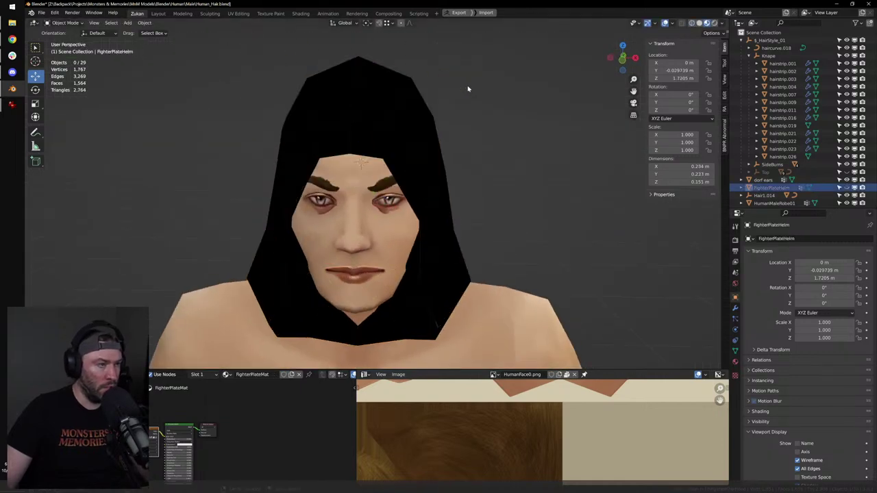
left_click(424, 126)
middle_click_drag(423, 126, 450, 170)
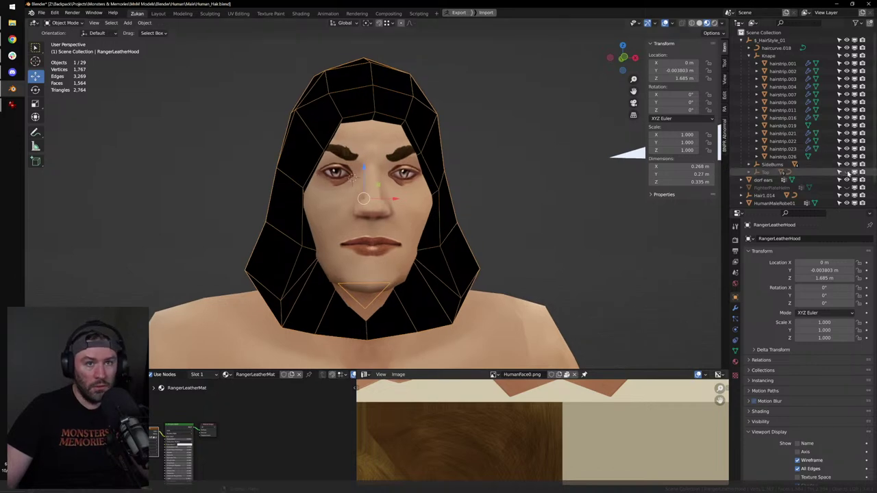
Collapse the Knape hair-strip group and orbit around to inspect the hood's fit
left_click(750, 56)
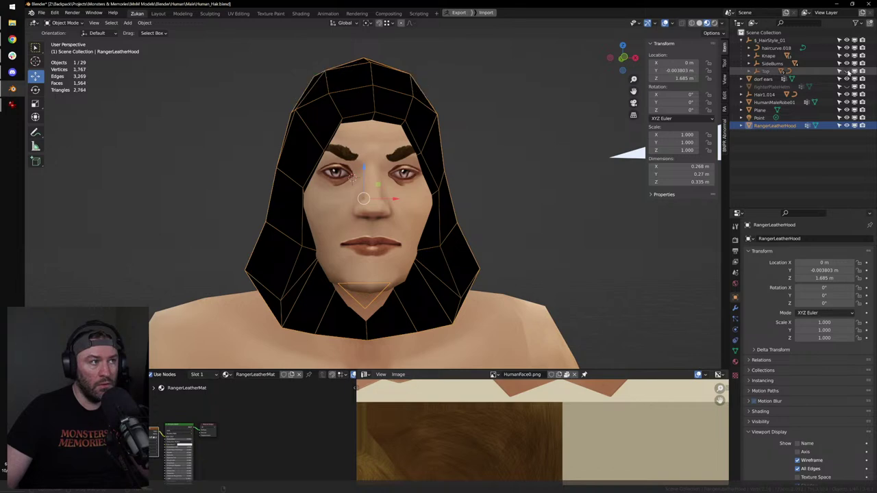
middle_click_drag(589, 85, 437, 163)
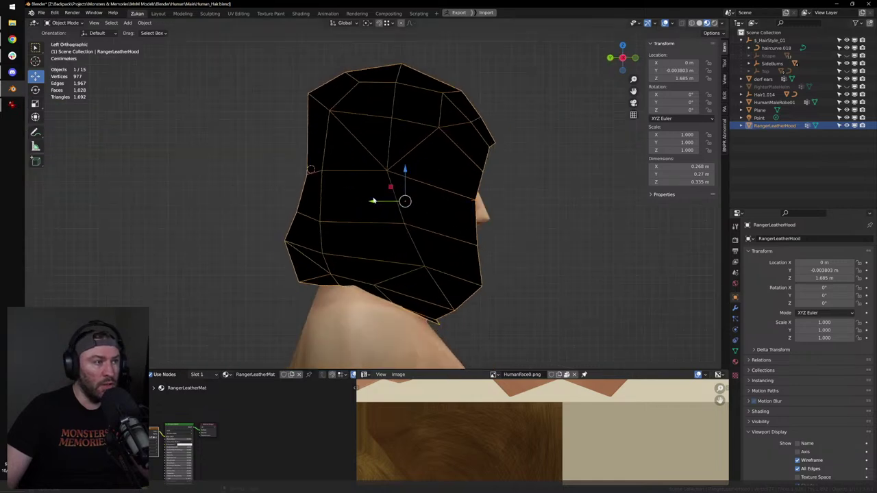
mouse_move(373, 200)
middle_mouse_down("alt")
mouse_move(443, 209)
mouse_move(367, 186)
mouse_move(411, 194)
mouse_move(350, 130)
mouse_move(345, 147)
mouse_move(370, 133)
mouse_move(406, 154)
mouse_move(398, 192)
mouse_move(392, 161)
mouse_move(378, 167)
mouse_move(519, 159)
mouse_move(401, 170)
middle_mouse_up("alt")
key("shift+z")
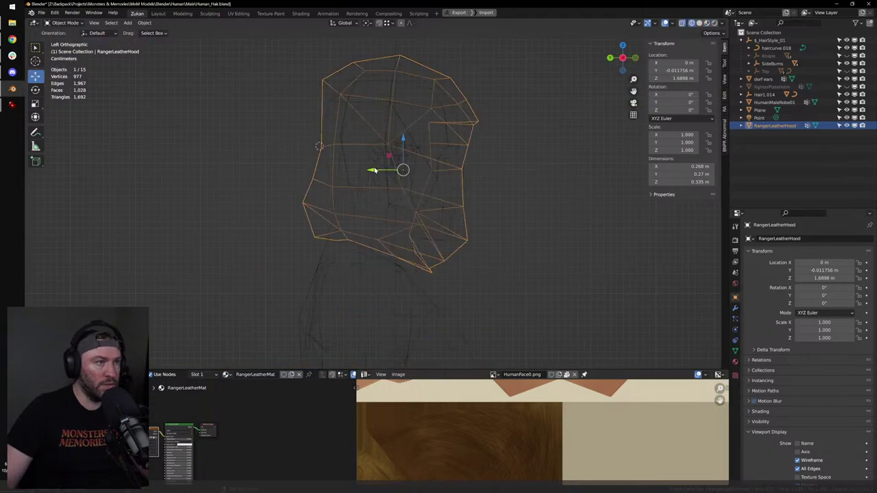
key("shift+z")
mouse_move(534, 189)
middle_mouse_down()
mouse_move(462, 183)
mouse_move(473, 172)
mouse_move(494, 172)
middle_mouse_up()
Return to solid shading and select the RangerLeatherHood object
key("shift+z")
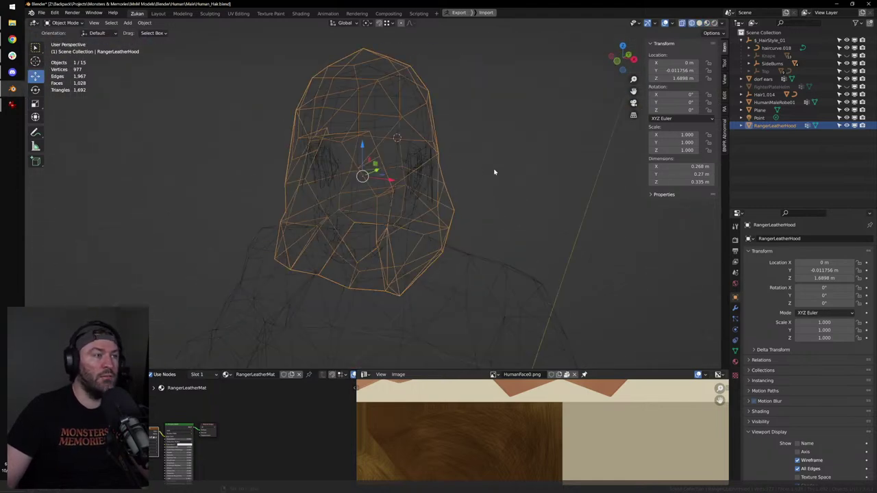
key("h")
left_click(699, 23)
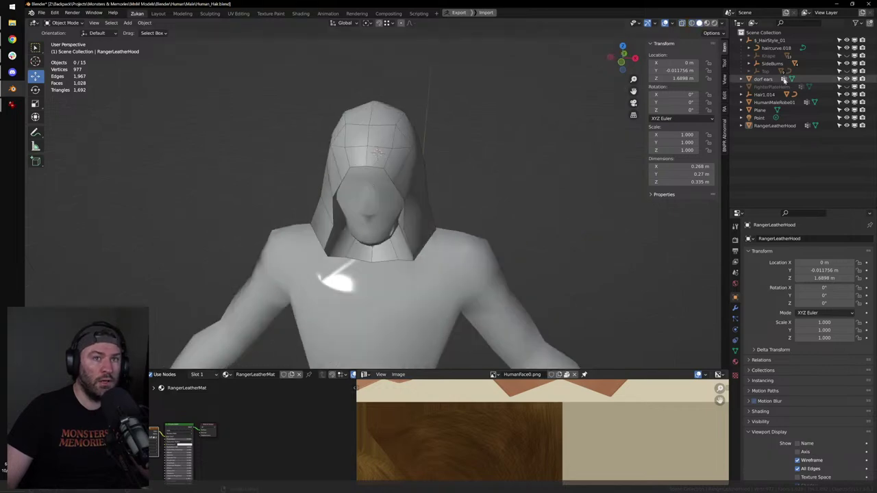
left_click(774, 125)
Hide the RangerLeatherHood and delete the haircurve.018 guide curve
key("h")
left_click(706, 22)
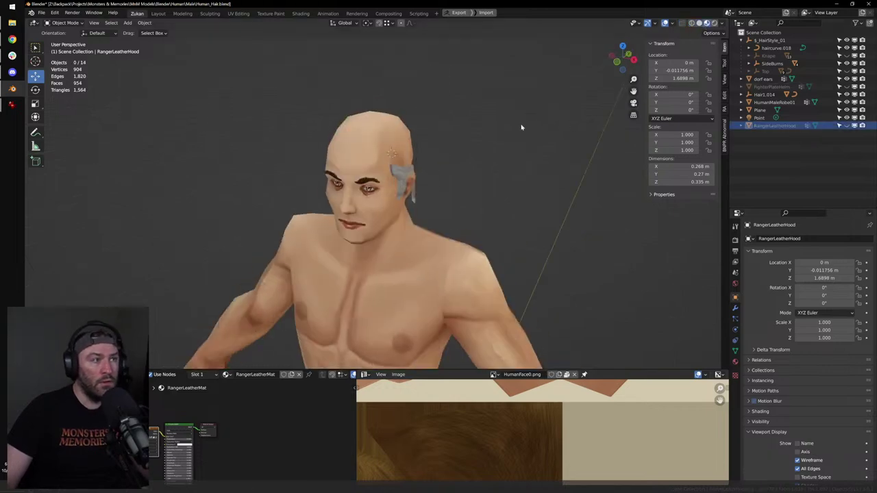
middle_click_drag(521, 127, 494, 137)
scroll(494, 137, "up", 4)
left_click(477, 225)
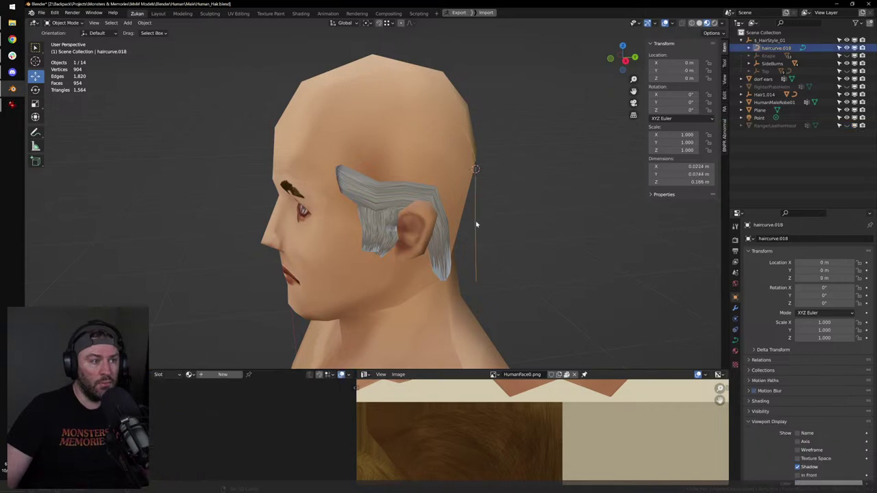
key("x")
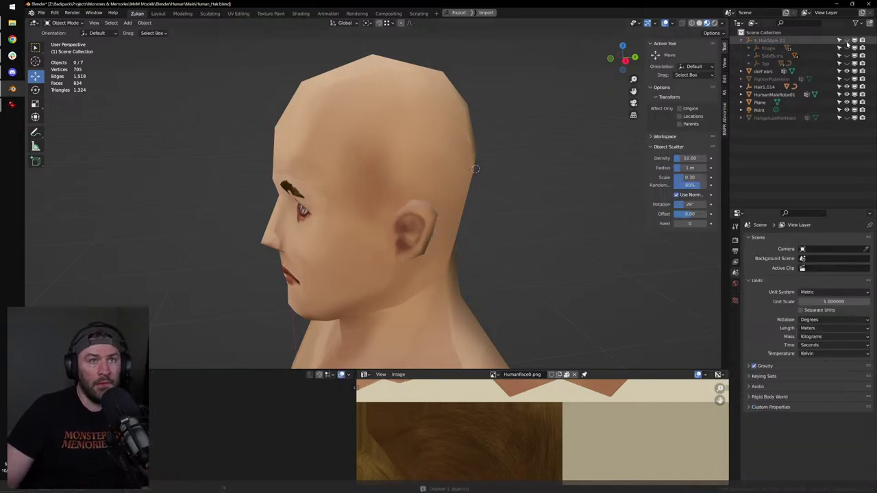
Make the whole hair collection visible again and select hairstrip.015 at the back of the head
left_click(846, 48)
middle_click_drag(480, 189, 392, 180)
scroll(393, 180, "up", 3)
left_click(399, 190)
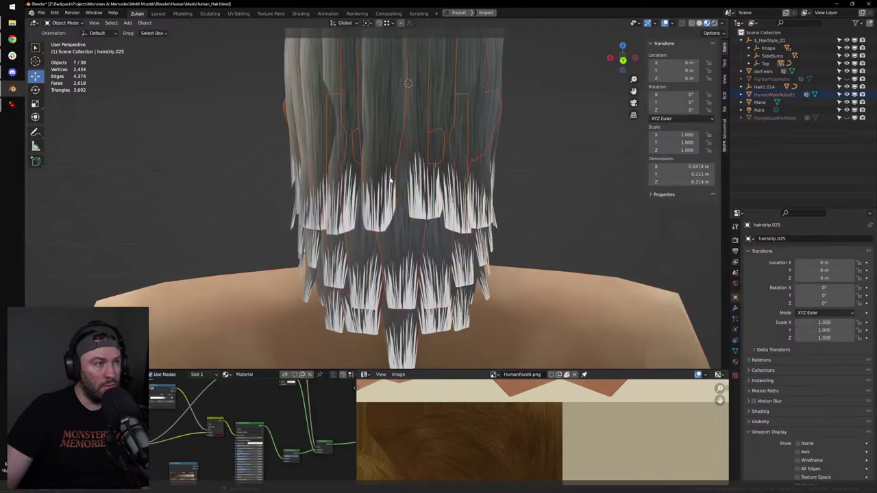
scroll(391, 180, "down", 3)
middle_click_drag(486, 147, 389, 162)
left_click(387, 155)
Toggle the hair strip between Sculpt Mode and Object Mode while viewing it from the left-rear
left_click(66, 23)
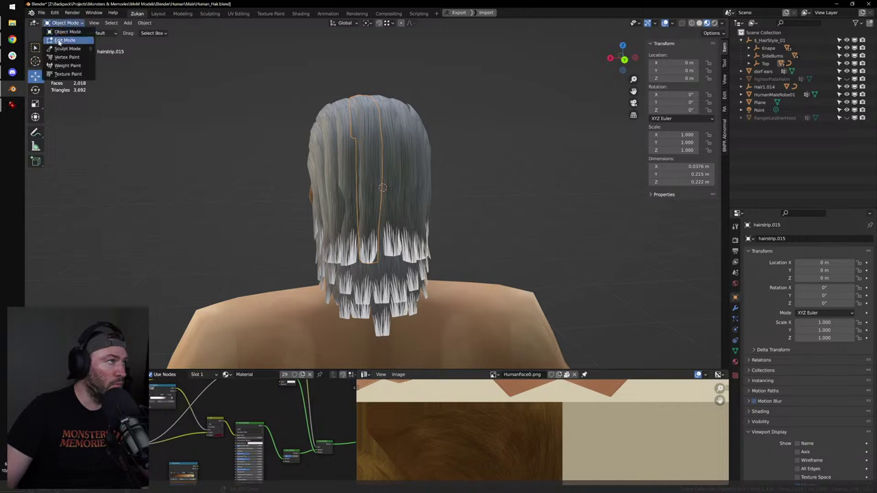
left_click(66, 49)
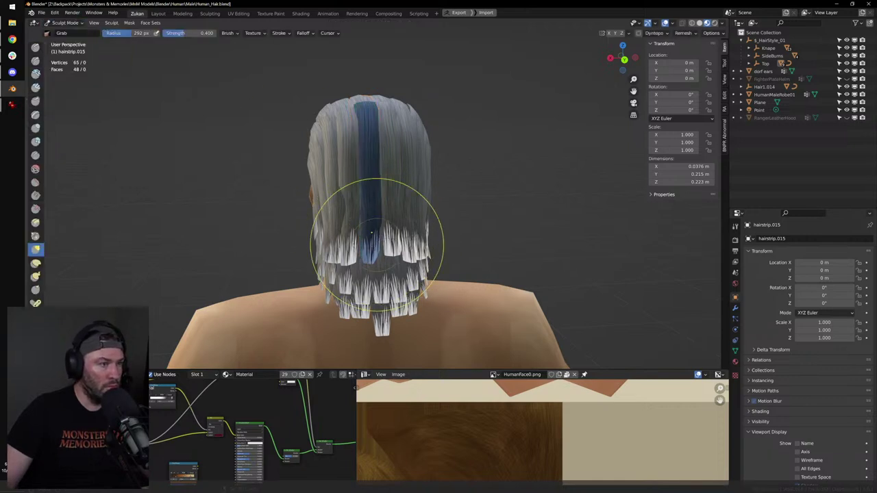
middle_click_drag(372, 233, 381, 214)
scroll(381, 214, "up", 3)
left_click(65, 22)
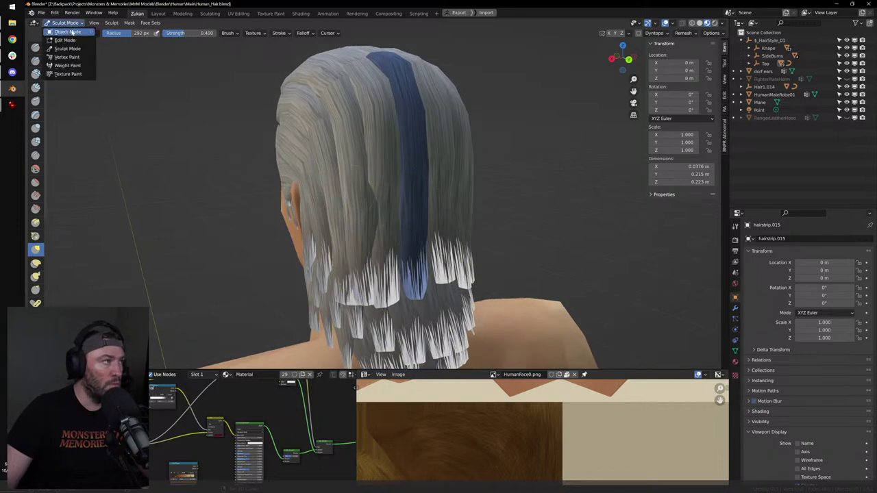
left_click(68, 38)
left_click(65, 23)
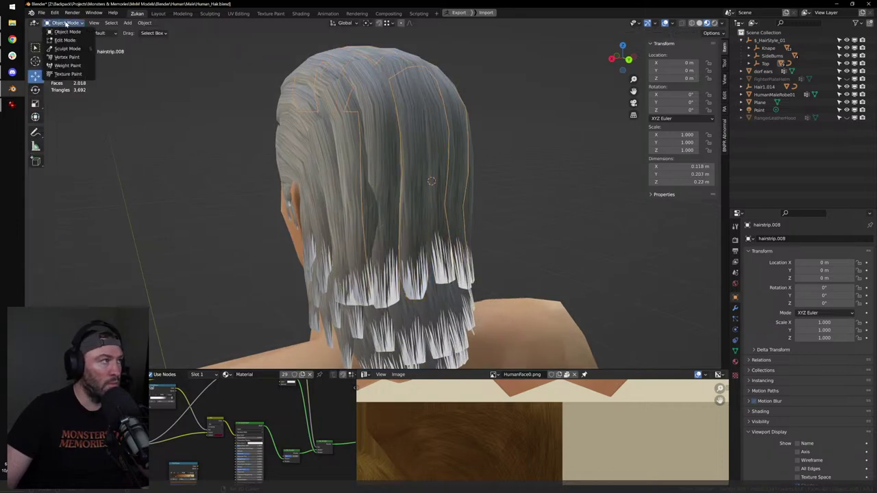
left_click(67, 49)
mouse_move(373, 194)
middle_mouse_down()
mouse_move(294, 172)
mouse_move(406, 206)
mouse_move(382, 204)
middle_mouse_up()
left_click(65, 23)
left_click(65, 32)
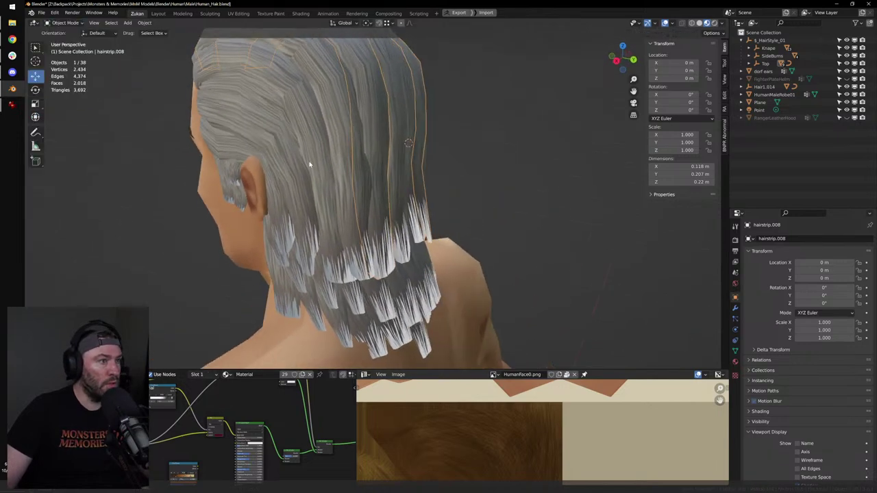
Switch to solid shading and enter Edit Mode on the hairstrip.017 strand
mouse_move(309, 165)
middle_mouse_down()
mouse_move(336, 176)
mouse_move(325, 190)
mouse_move(380, 210)
mouse_move(369, 214)
mouse_move(377, 198)
mouse_move(348, 222)
middle_mouse_up()
left_click(317, 169)
scroll(336, 176, "up", 3)
key("z")
left_click(364, 187)
left_click(390, 220)
key("Tab")
left_click(363, 232)
scroll(363, 218, "up", 3)
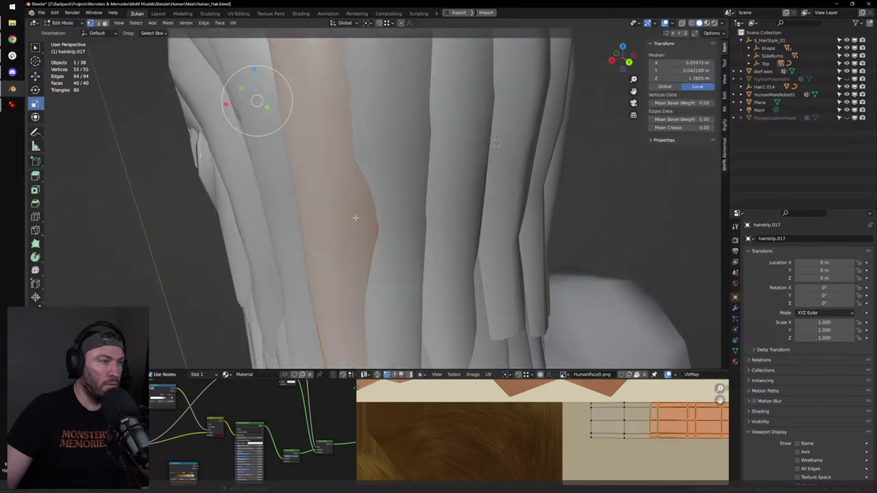
In vertex selection, move a point on hairstrip.017's edge up and outward
left_click(352, 218, "alt")
key("ctrl+Tab")
left_click(384, 219)
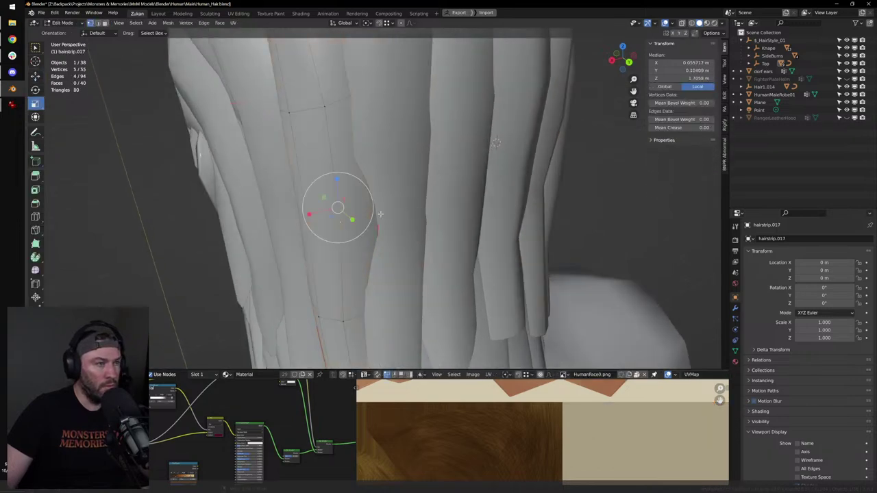
key("alt+a")
left_click(374, 211)
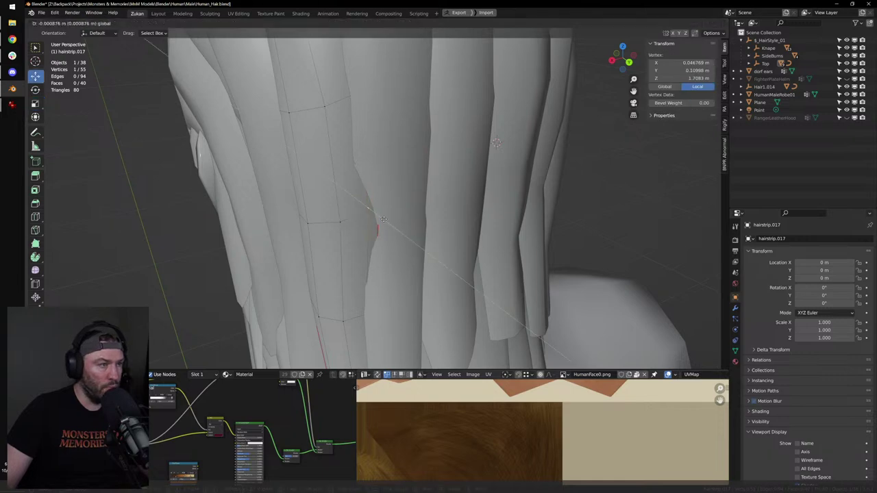
key("z")
left_click_drag(383, 218, 394, 211)
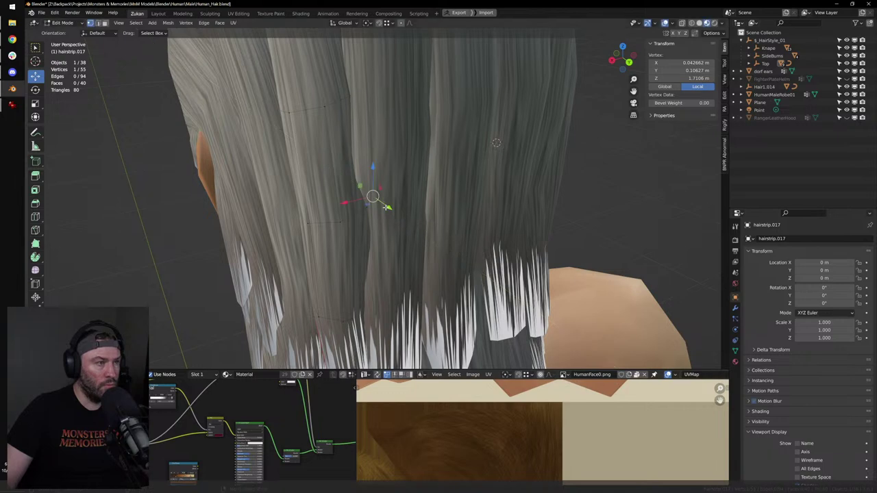
Shift hairstrip.017's row of points using X-ray checks, then leave Edit Mode to review the hair
key("shift+z")
left_click(368, 222, "alt")
key("shift+z")
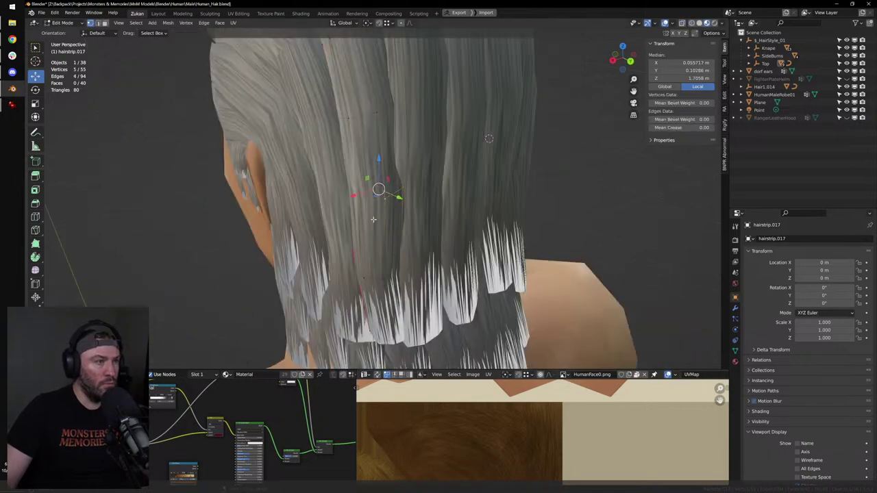
mouse_move(378, 190)
left_mouse_down()
mouse_move(373, 194)
mouse_move(392, 193)
left_mouse_up()
key("shift+z")
mouse_move(400, 194)
middle_mouse_down()
mouse_move(413, 191)
mouse_move(412, 183)
mouse_move(386, 219)
middle_mouse_up()
key("shift+z")
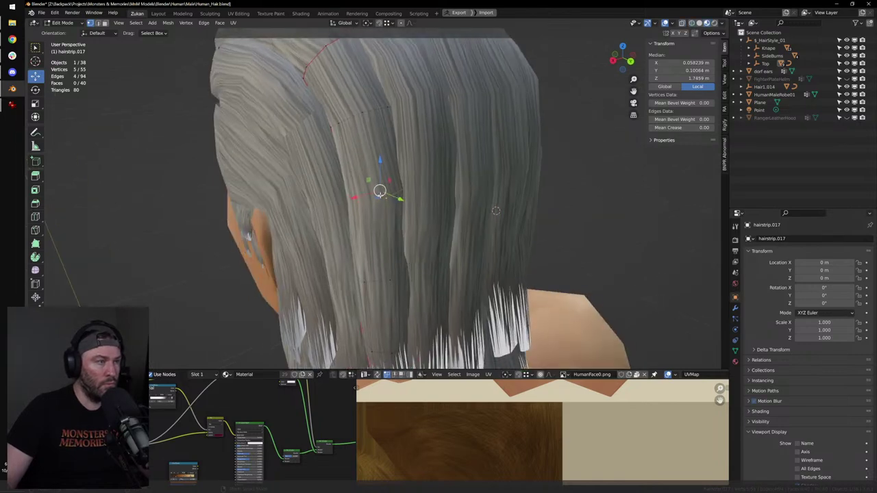
left_click_drag(379, 191, 375, 196)
scroll(430, 212, "down", 6)
key("Tab")
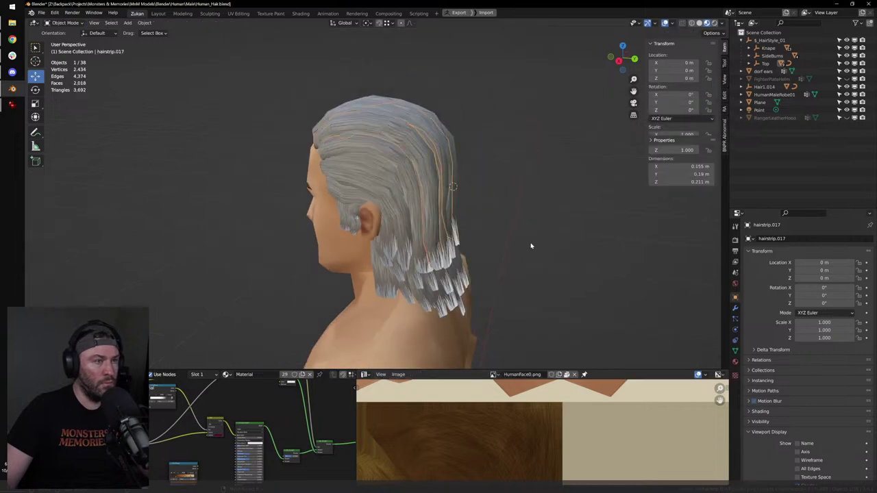
middle_click_drag(530, 245, 575, 227)
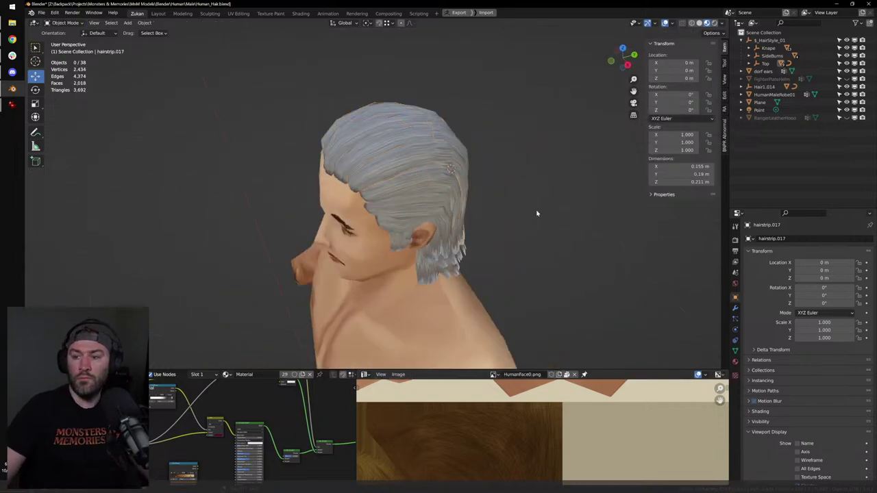
From a front view, move a point on hairstrip.015's lower edge along the Y axis
middle_click_drag(558, 241, 476, 194)
scroll(476, 193, "up", 5)
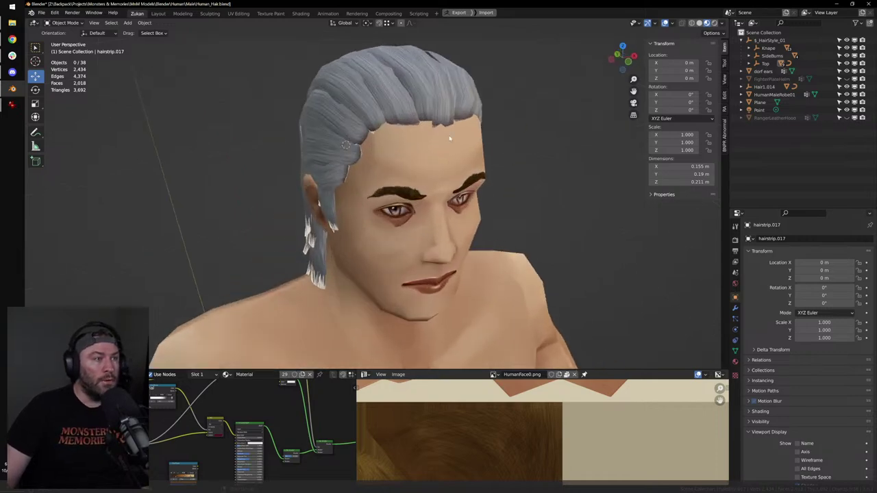
middle_click_drag(424, 204, 399, 290)
key("Tab")
key("p")
left_click(353, 245)
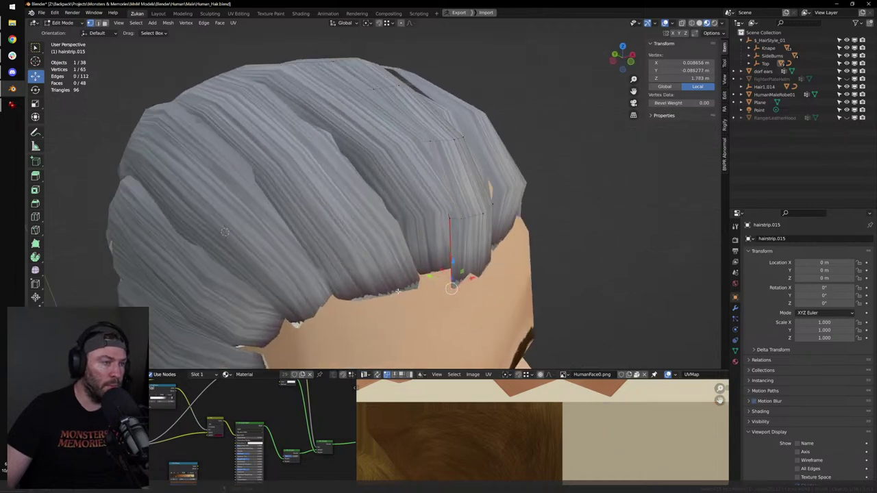
key("g")
key("y")
left_click(427, 277)
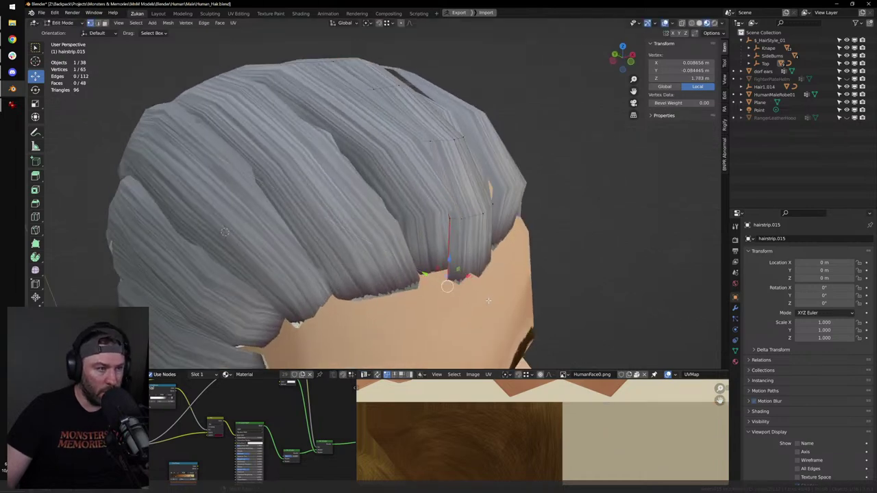
Switch to edge selection and select a strip edge, cancelling its move
scroll(419, 288, "up", 5)
key("ctrl+Tab")
left_click(413, 301)
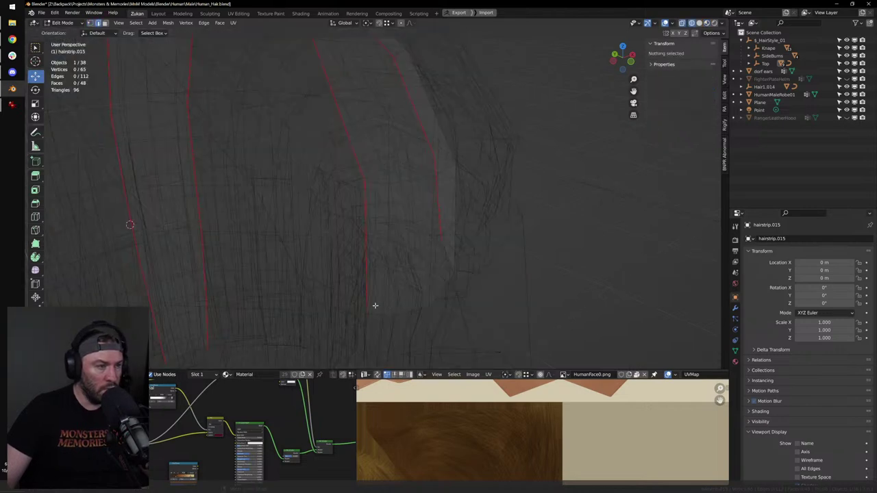
left_click(370, 308)
key("g")
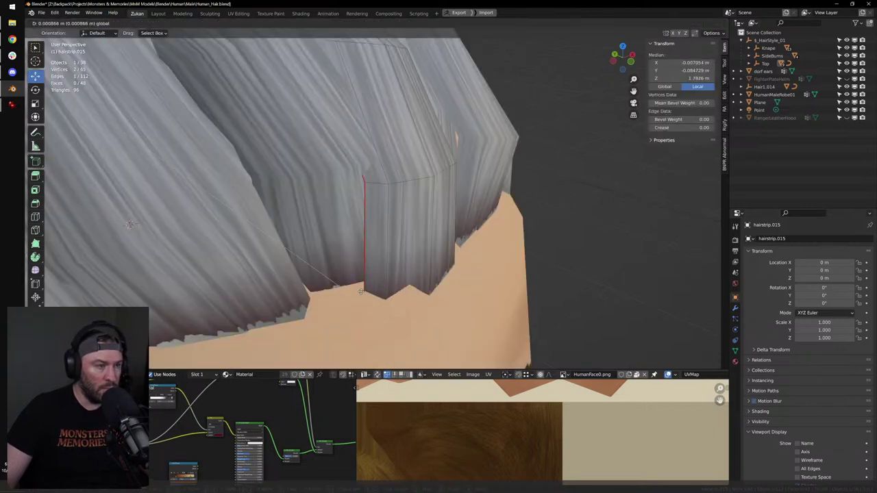
key("Escape")
Reposition the strip's lower corner point, finishing with a shift along the X axis
middle_click_drag(359, 299, 314, 264)
key("shift+z")
key("ctrl+Tab")
left_click(314, 264)
left_click(389, 281)
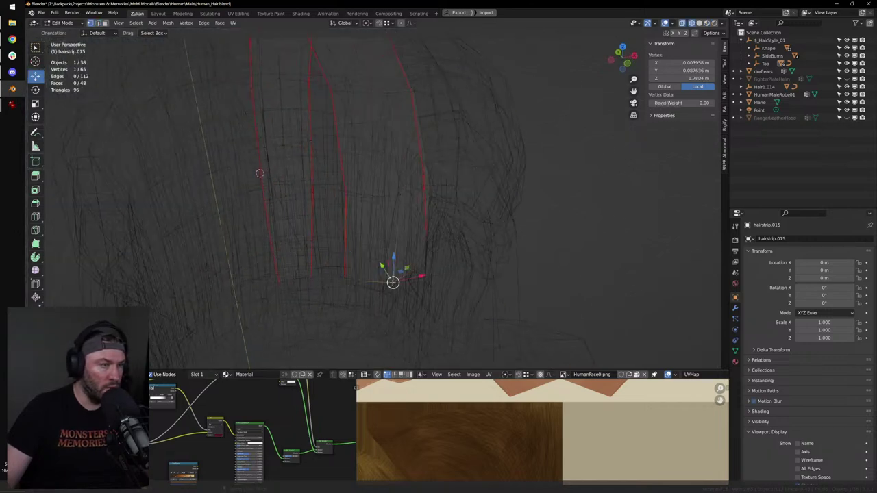
key("shift+z")
key("g")
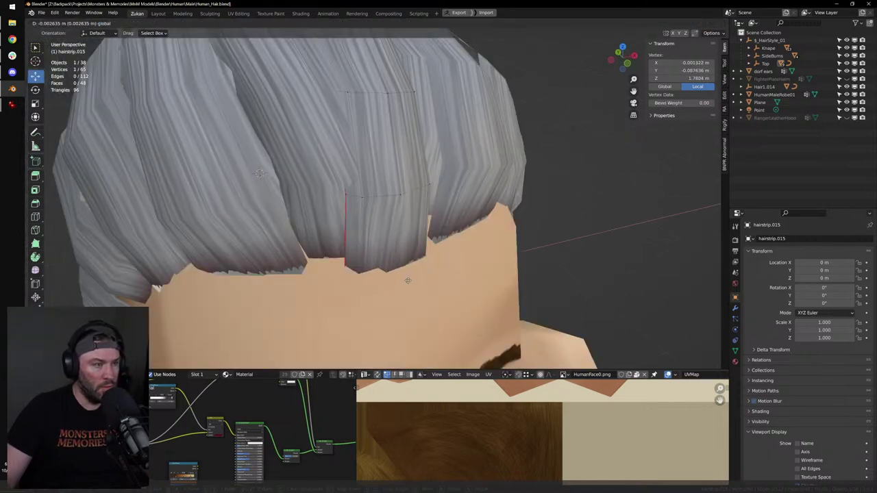
left_click(408, 281)
middle_click_drag(408, 281, 377, 278)
key("g")
key("x")
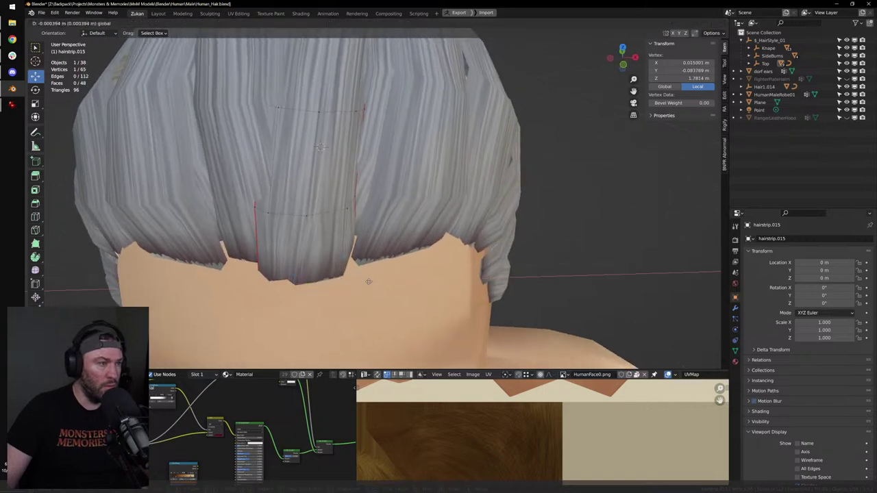
left_click(364, 282)
Switch editing to hairstrip.008 and select one of its edges
key("alt+q")
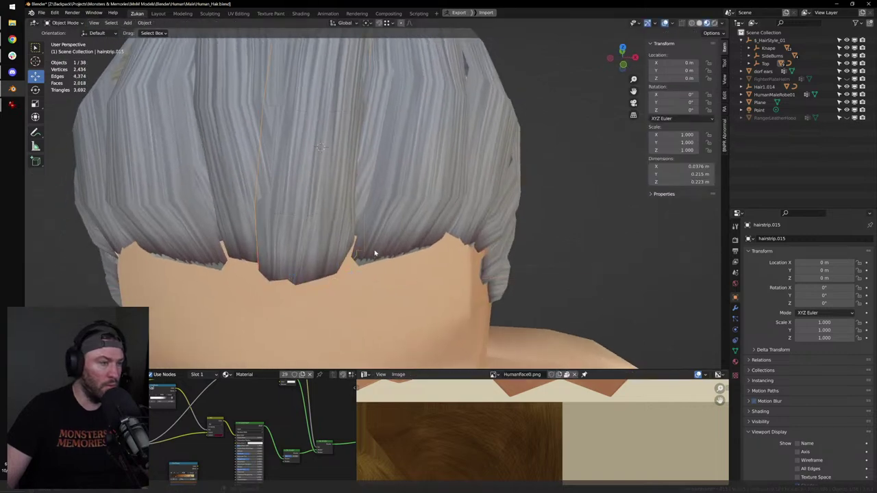
key("ctrl+Tab")
left_click(357, 266)
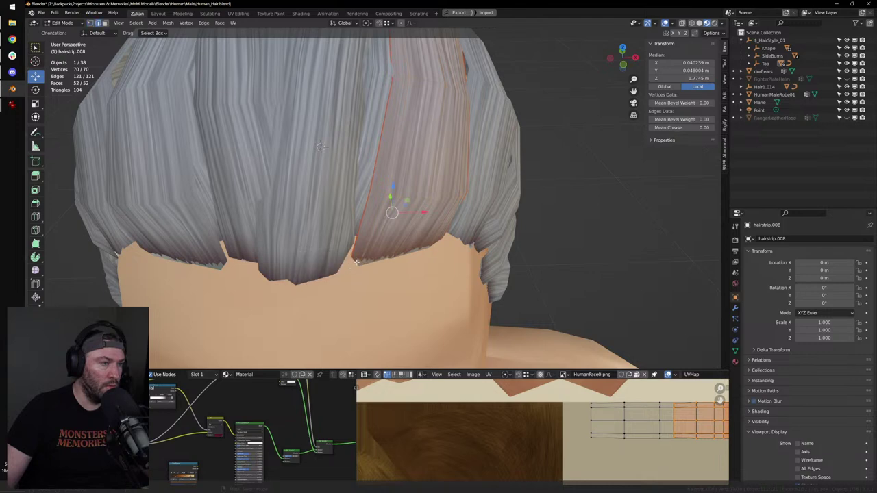
left_click(357, 265)
Move hairstrip.008's bottom tip vertex along the X axis
key("shift+z")
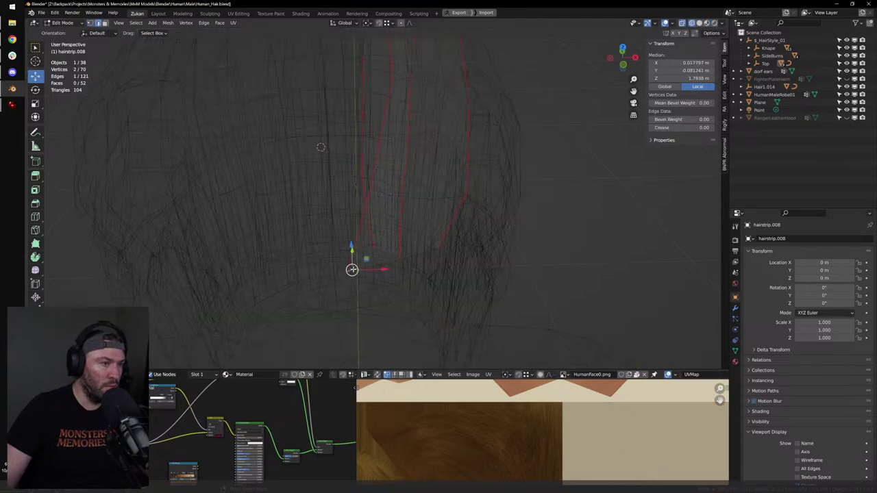
key("1")
left_click(348, 271)
key("shift+z")
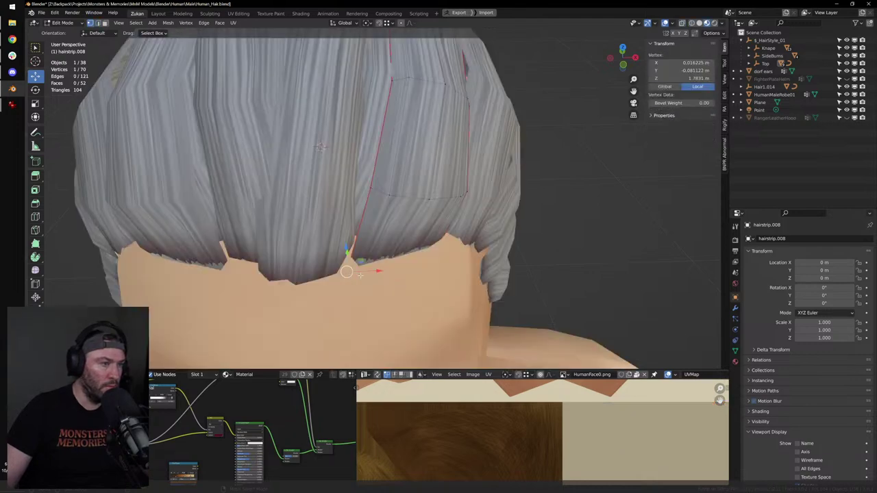
middle_click_drag(347, 271, 390, 255)
key("g")
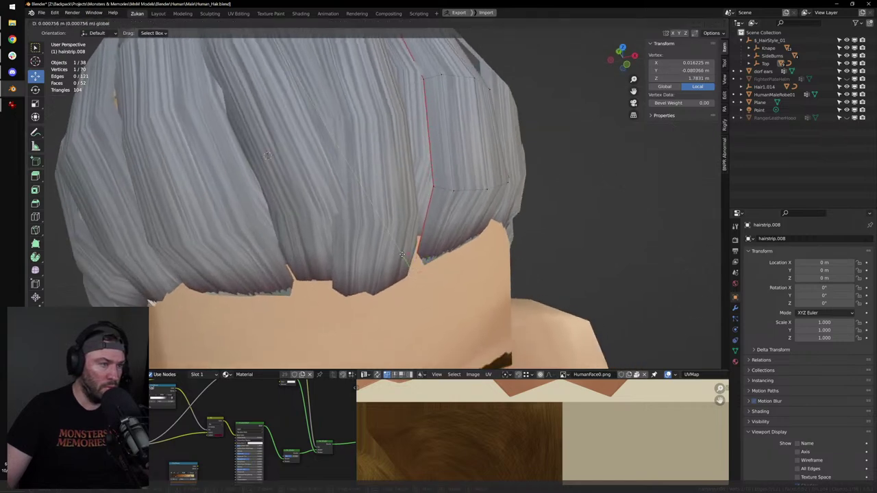
key("x")
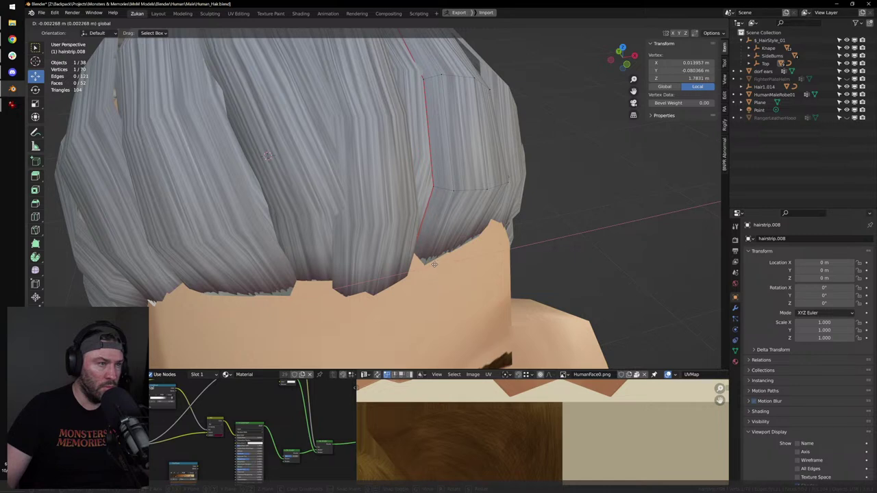
left_click(435, 265)
middle_click_drag(435, 264, 411, 263)
scroll(412, 264, "down", 3)
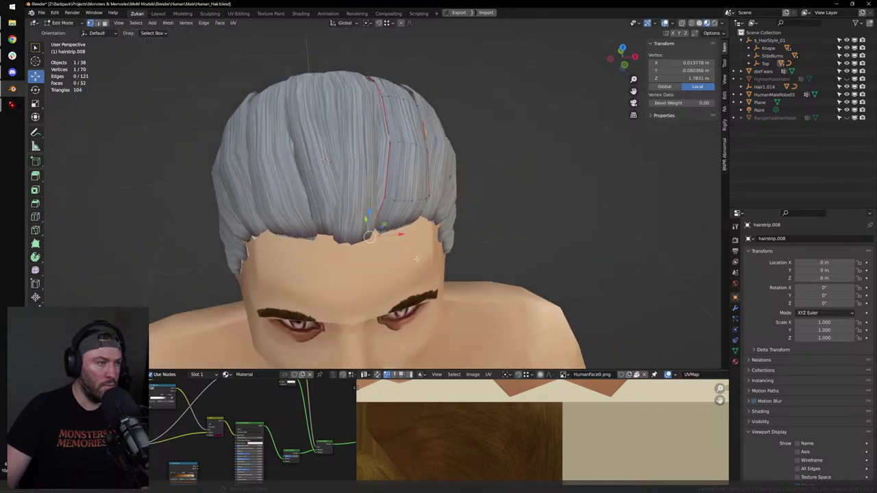
scroll(416, 259, "up", 3)
scroll(480, 247, "down", 3)
Apply hairstrip.008's Mirror modifier
key("Tab")
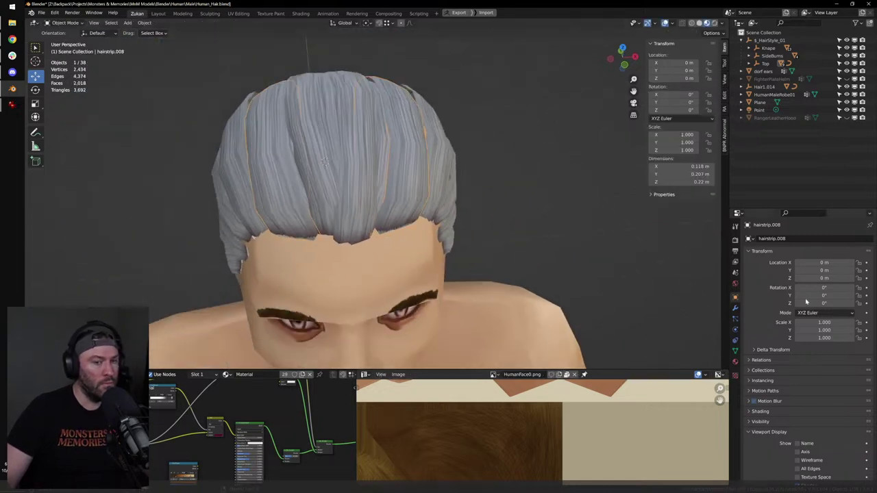
left_click(736, 309)
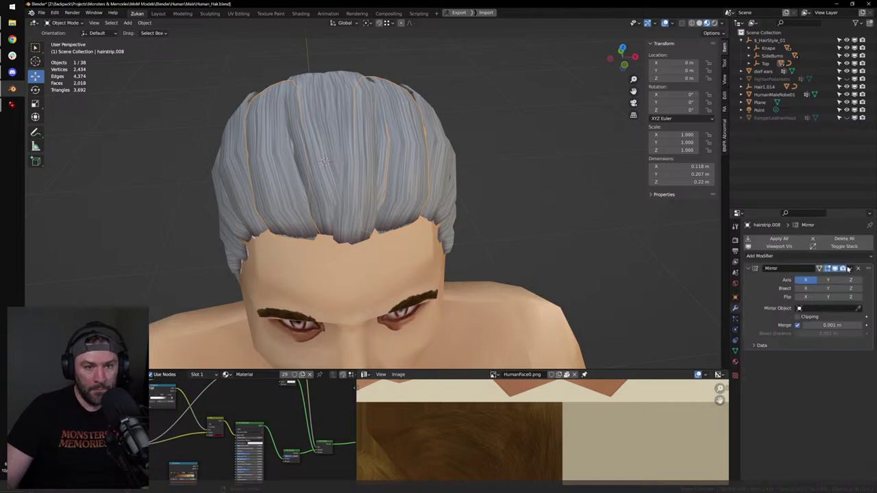
left_click(849, 269)
left_click(822, 275)
Separate the mirrored half into hairstrip.027 and open it for editing at the back
key("Tab")
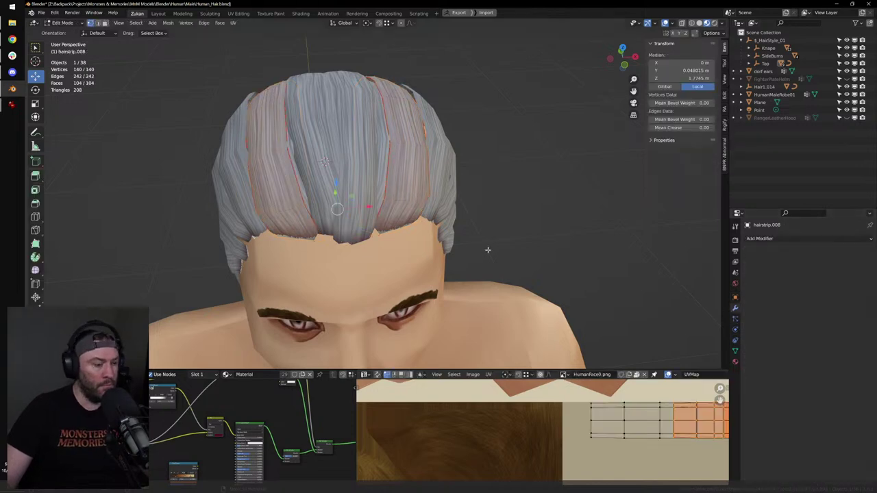
key("p")
left_click(476, 259)
key("Tab")
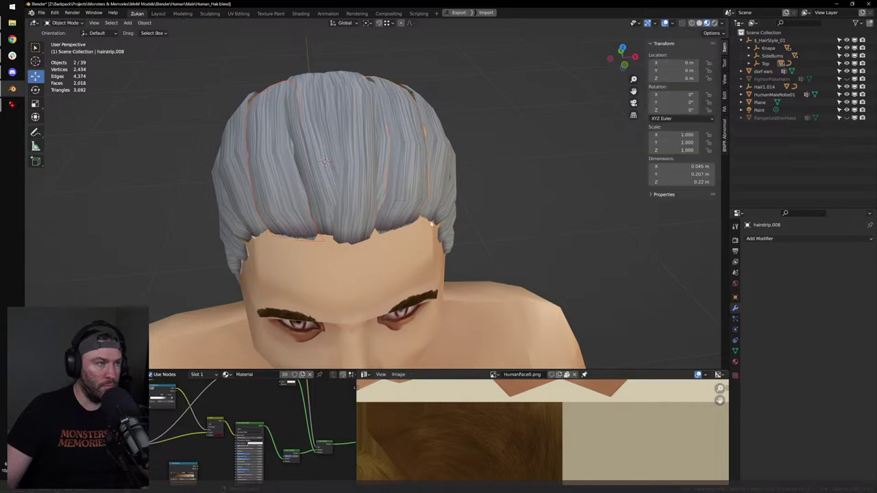
middle_click_drag(302, 218, 478, 309)
key("Tab")
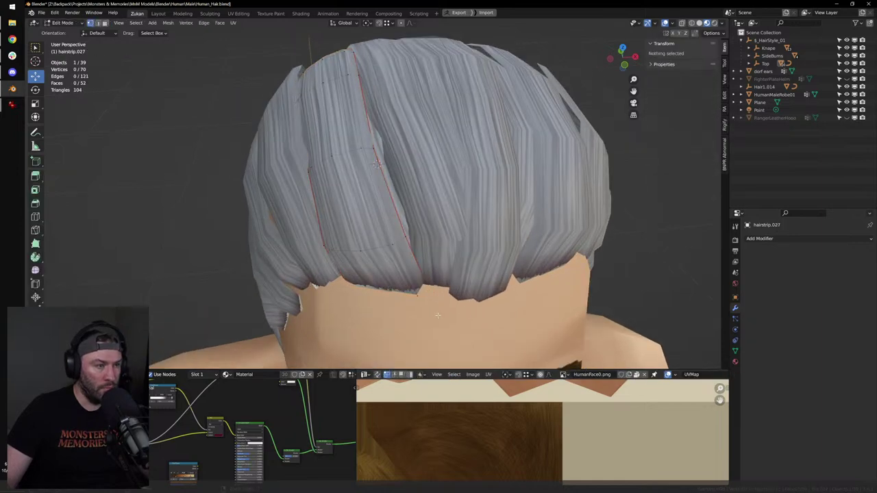
scroll(434, 288, "up", 2)
Move hairstrip.027's bottom edge loop with proportional falloff to smooth the strip's end
left_click(412, 291)
key("g")
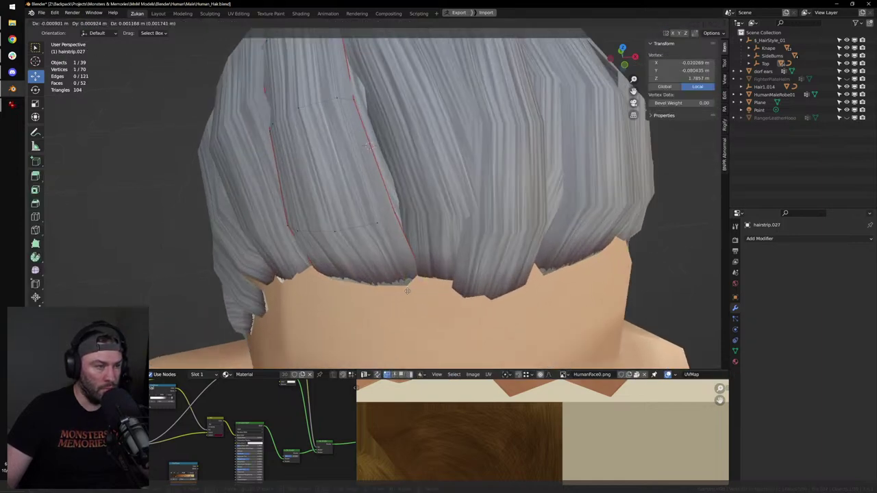
left_click(407, 291)
key("alt+a")
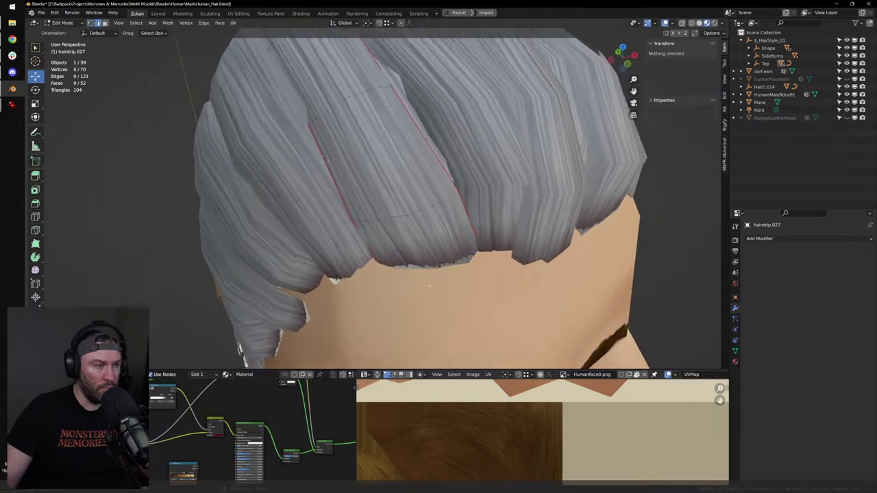
key("shift+z")
left_click(442, 275, "alt")
scroll(445, 268, "up", 2)
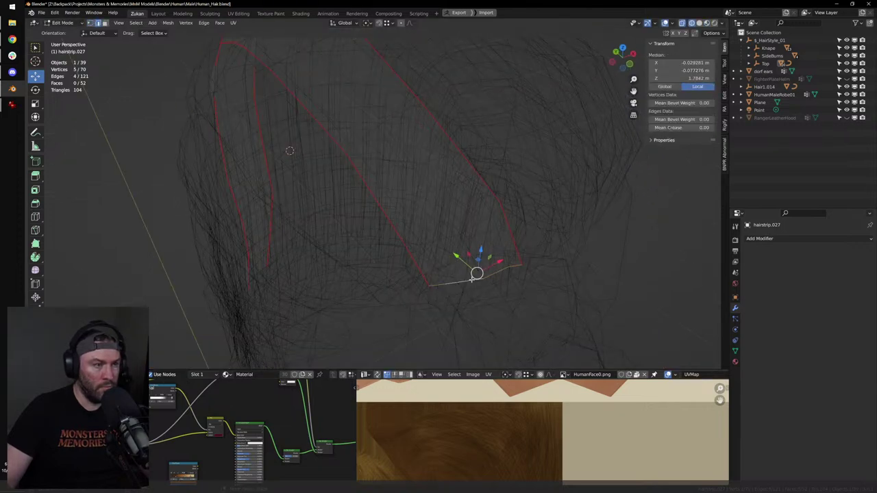
key("shift+z")
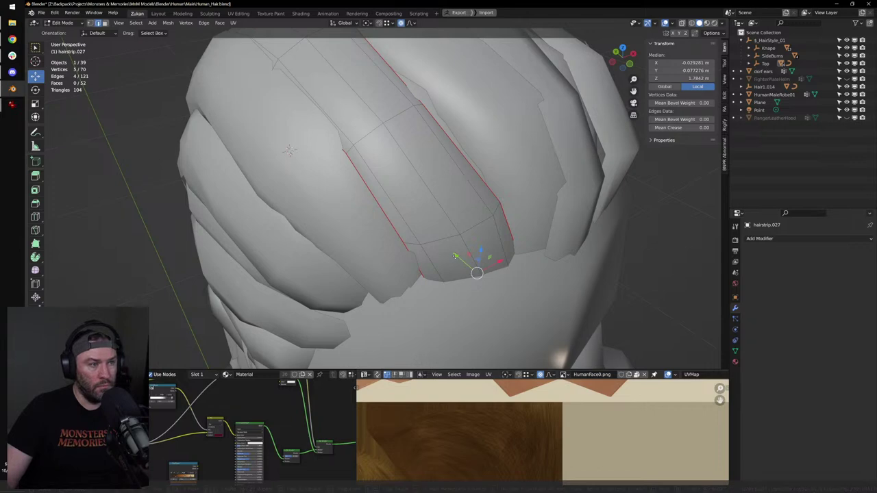
key("g")
scroll(454, 254, "down", 6)
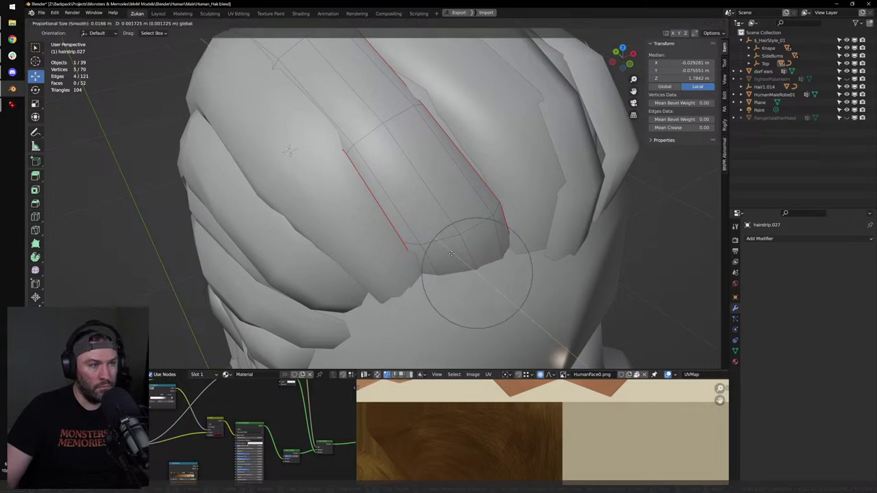
left_click(452, 253)
scroll(451, 254, "down", 5)
Back in Object Mode, view the back of the hair in Material Preview
key("Tab")
left_click(593, 254)
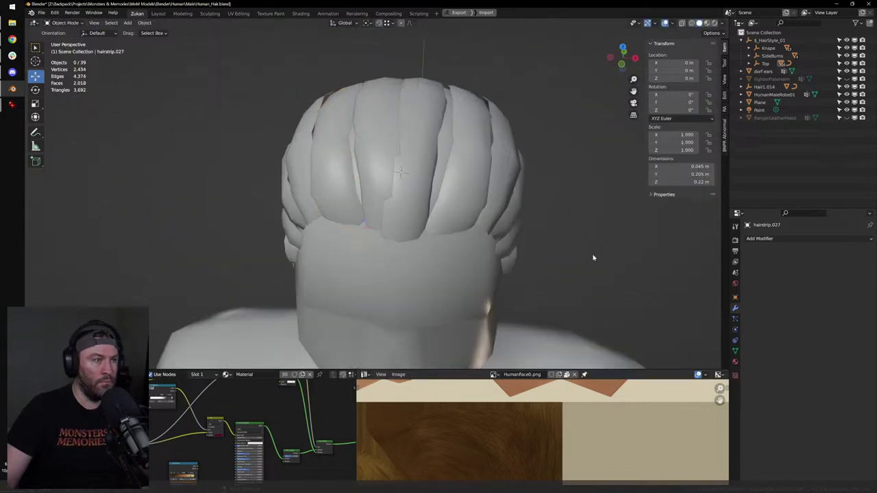
mouse_move(594, 254)
middle_mouse_down()
mouse_move(520, 260)
mouse_move(542, 256)
mouse_move(533, 192)
mouse_move(558, 216)
mouse_move(583, 217)
mouse_move(590, 192)
mouse_move(437, 207)
mouse_move(457, 236)
mouse_move(412, 233)
mouse_move(446, 241)
mouse_move(394, 253)
mouse_move(538, 213)
mouse_move(464, 180)
mouse_move(562, 206)
mouse_move(472, 165)
mouse_move(457, 231)
mouse_move(364, 223)
mouse_move(466, 225)
mouse_move(475, 167)
middle_mouse_up()
key("z")
scroll(562, 194, "up", 4)
Inspect hairstrip.008 in Edit Mode, then select hairstrip.020 on the front hairline
left_click(437, 207)
key("Tab")
scroll(459, 234, "up", 3)
key("Tab")
left_click(418, 243)
scroll(436, 245, "down", 3)
scroll(466, 226, "down", 3)
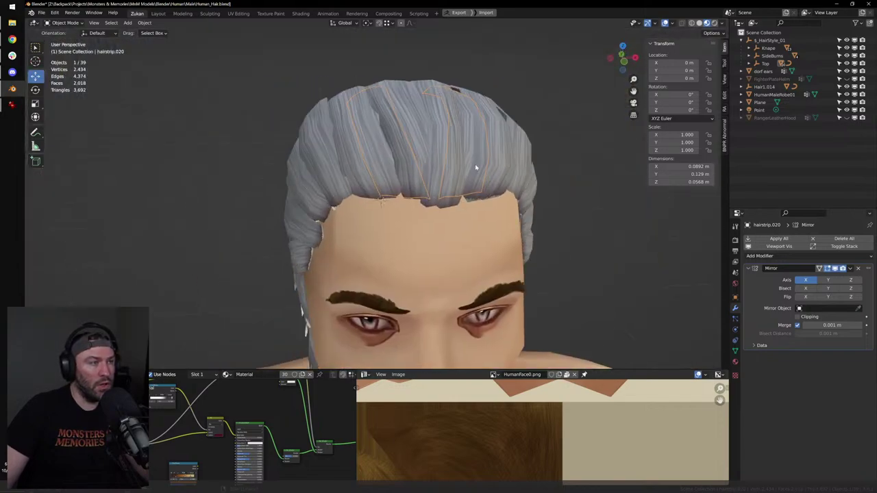
middle_click_drag(338, 216, 491, 238)
left_click(353, 212)
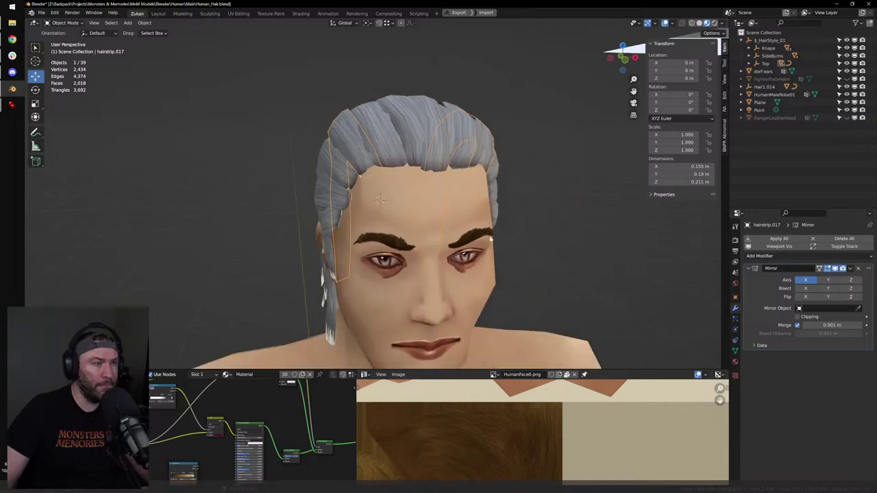
middle_click_drag(584, 248, 521, 209)
scroll(541, 226, "down", 4)
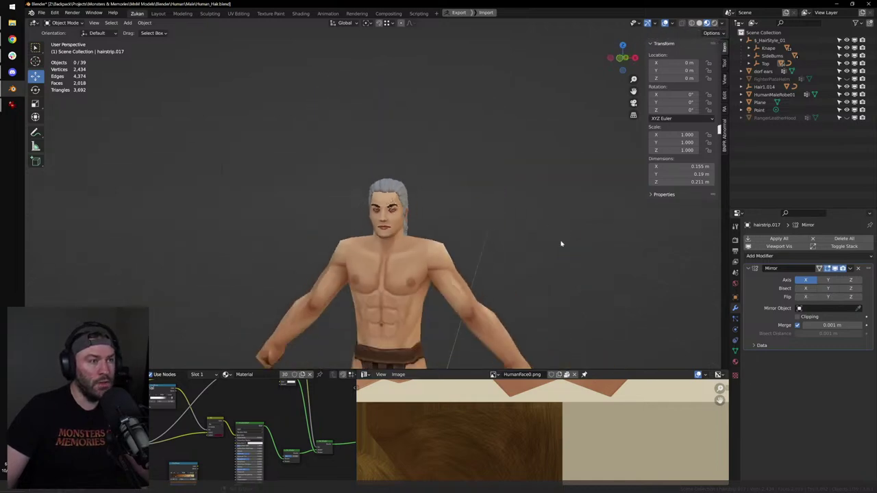
middle_click_drag(562, 243, 327, 138)
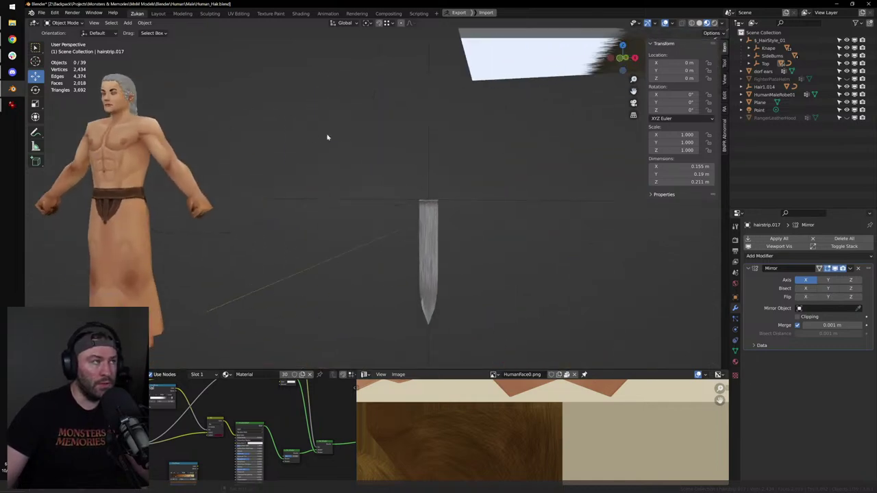
left_click(41, 13)
Save the blend file and place a duplicate of the hair strip
left_click(74, 67)
middle_click_drag(454, 238, 394, 216)
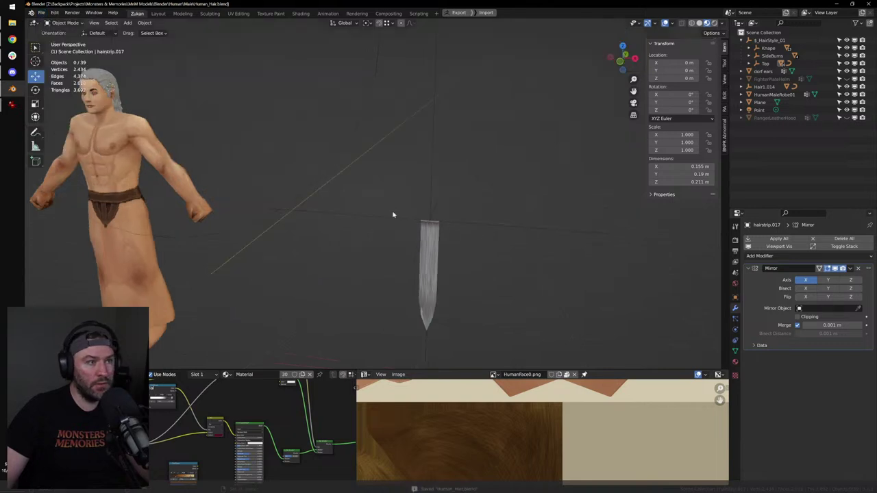
key("shift+d")
left_click(280, 168)
middle_click_drag(280, 169, 451, 117)
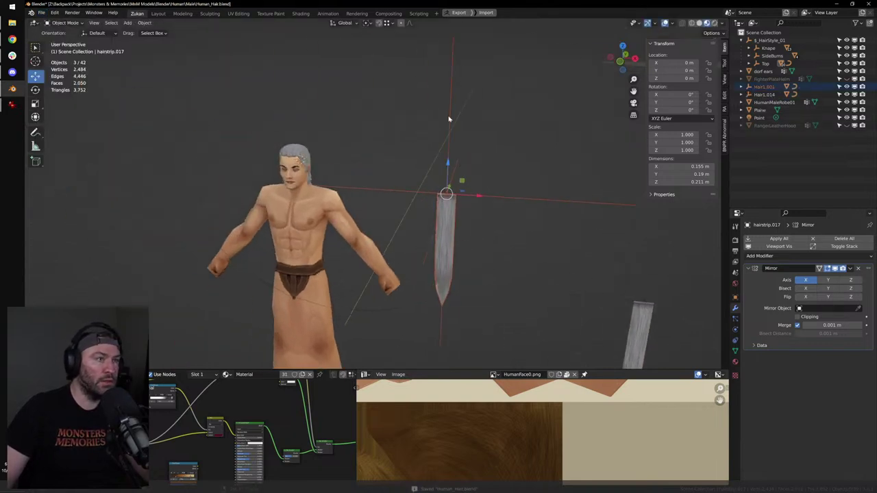
Move Hair1.001 onto the head and tilt it upward by -159° on Y
left_click(452, 188)
key("g")
left_click(308, 149)
key("KP_Decimal")
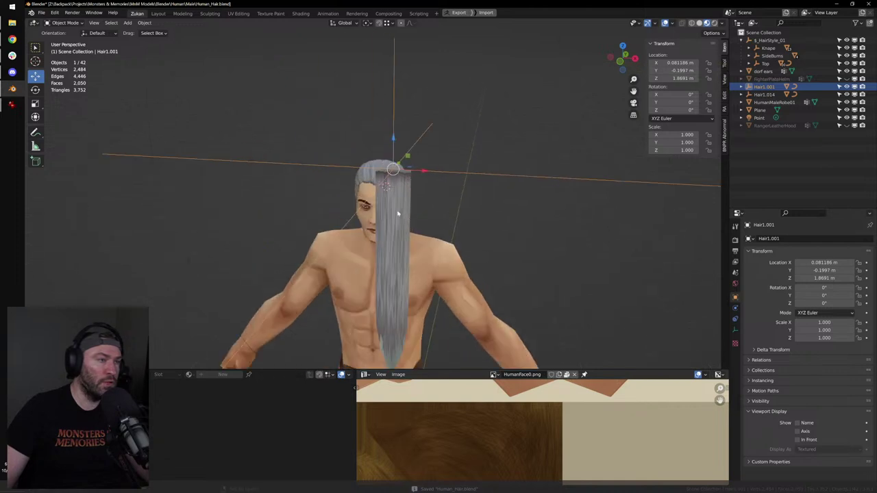
key("shift+space")
key("r")
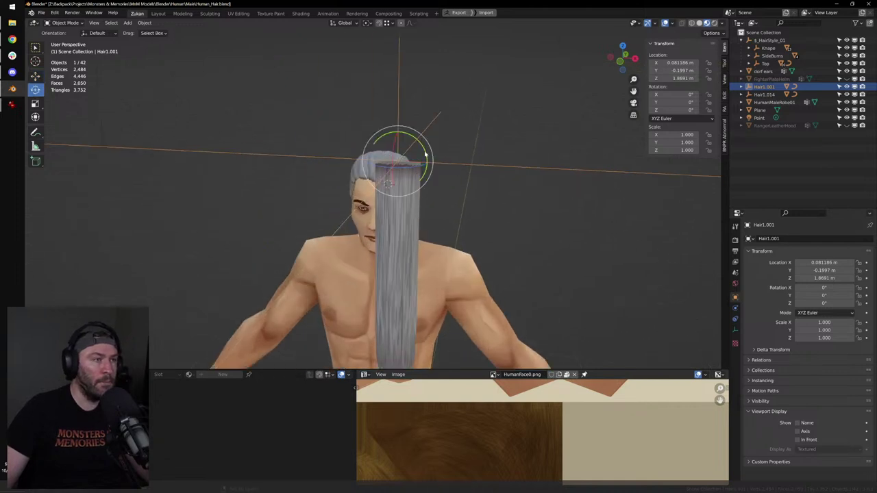
left_click_drag(425, 152, 443, 197)
middle_click_drag(443, 197, 387, 200)
key("shift+space")
key("g")
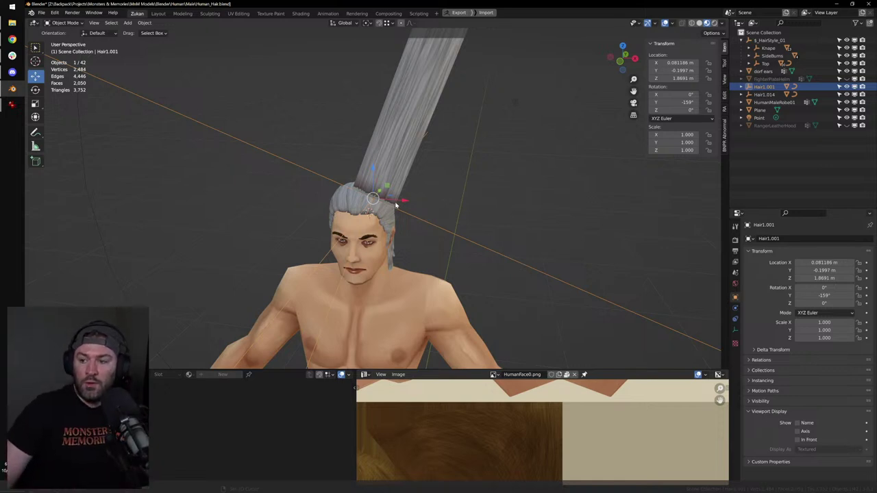
Set Normal transform orientation and scale hairstrip.028 to half width
scroll(350, 183, "up", 2)
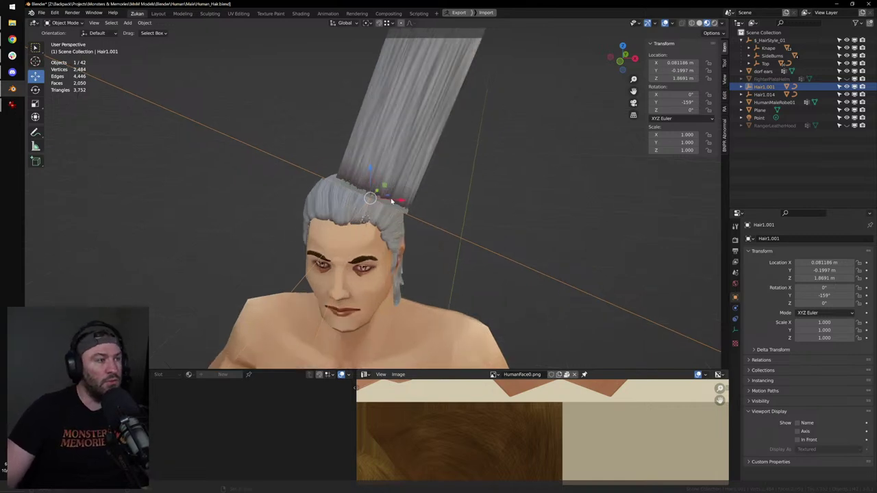
middle_click_drag(350, 183, 413, 231)
left_click(413, 231)
key("KP_Decimal")
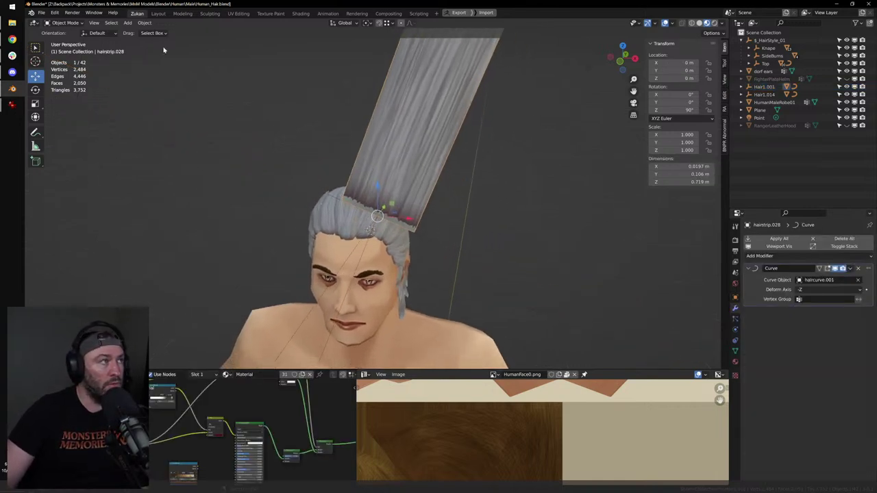
left_click(346, 23)
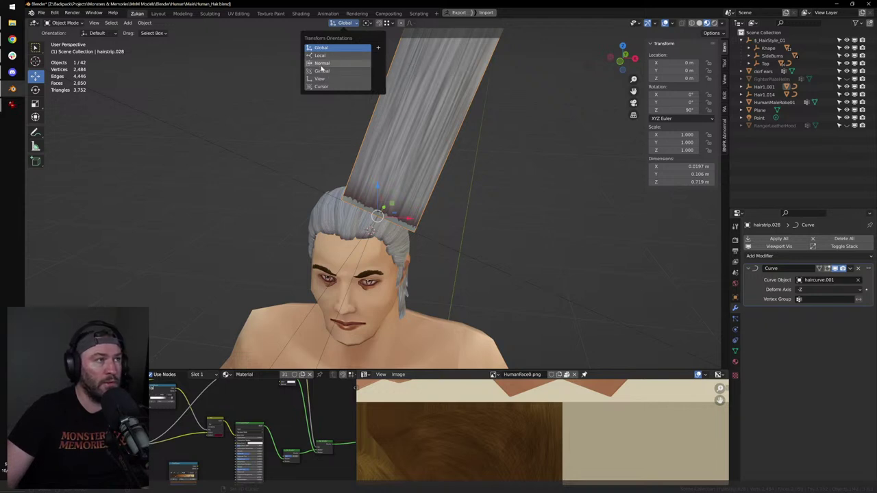
left_click(331, 63)
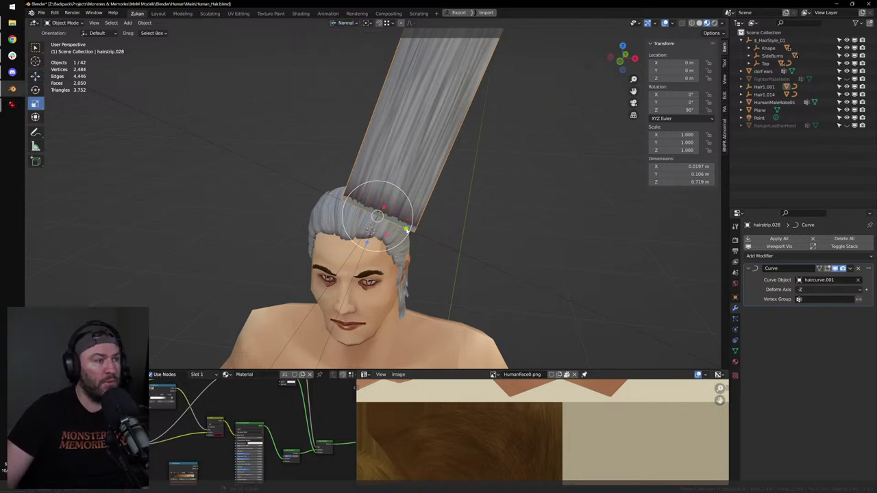
left_click_drag(406, 230, 395, 225)
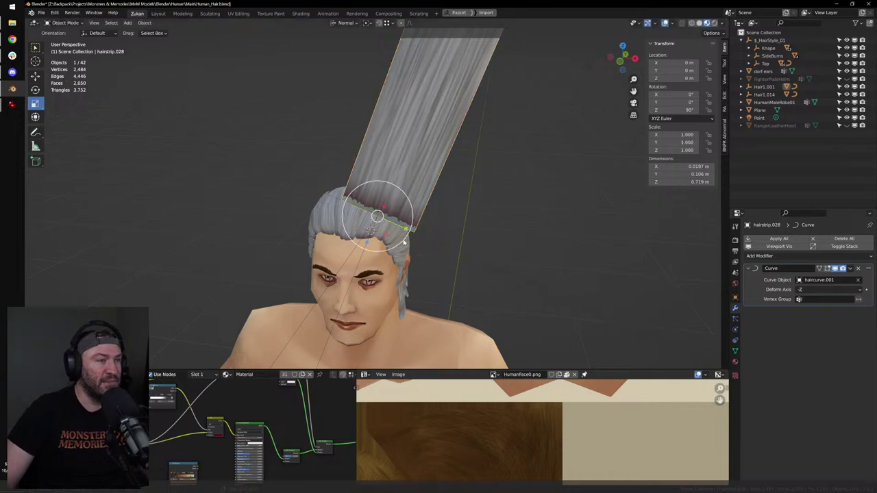
middle_click_drag(404, 242, 296, 232)
middle_click_drag(225, 216, 347, 224)
key("s")
key("y")
key("Return")
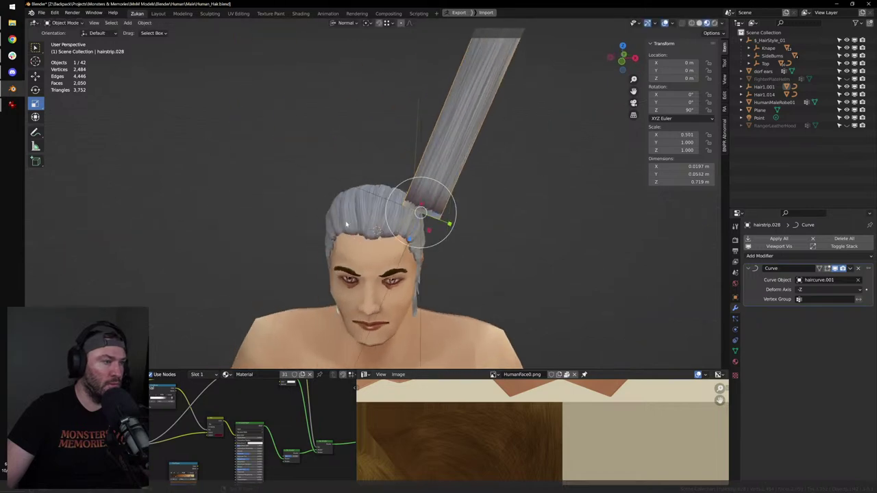
From the front view, lower Hair1.001 onto the side of the head
left_click(415, 220)
key("KP_1")
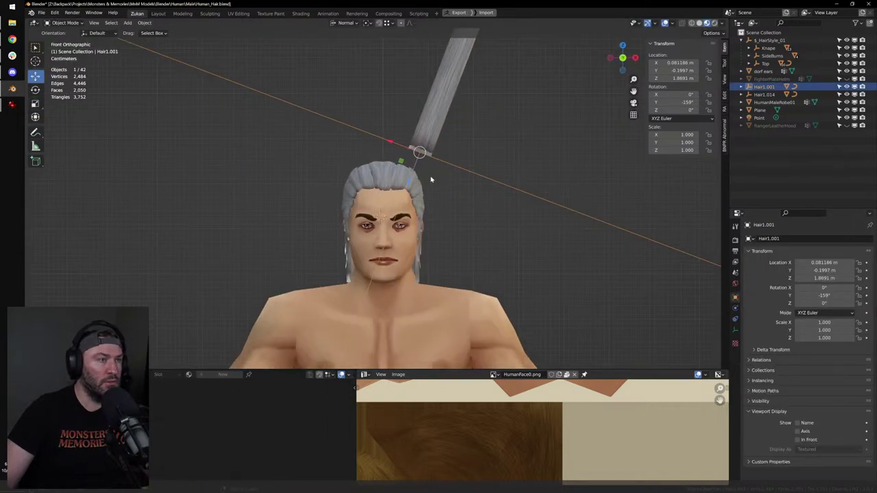
key("g")
left_click(415, 236)
middle_click_drag(414, 237, 403, 220)
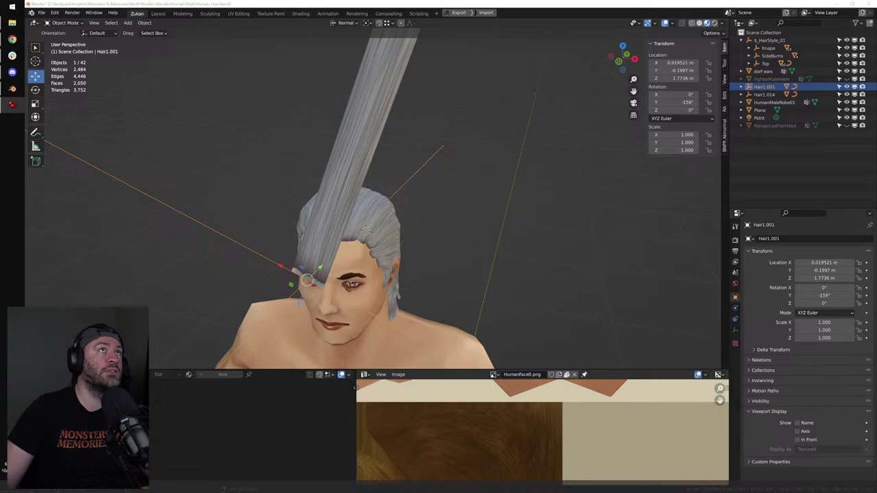
Move the long-hair reference photo aside and send it behind Blender
left_click_drag(333, 98, 216, 57)
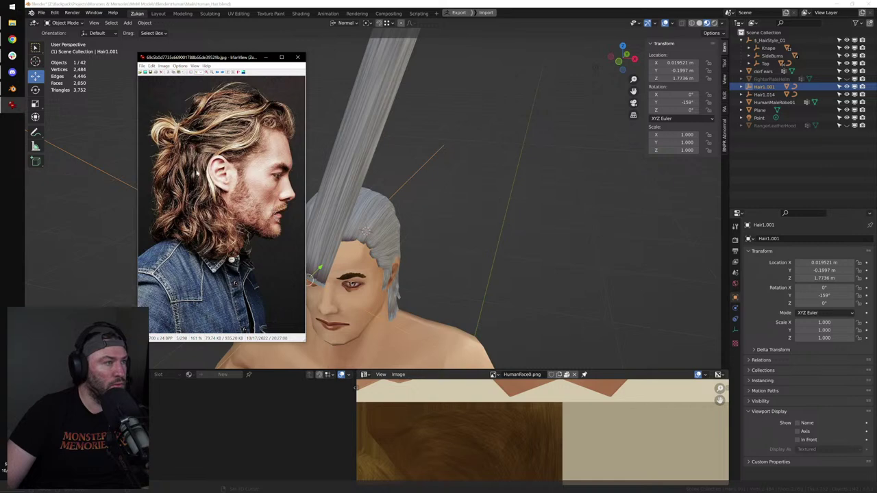
left_click_drag(235, 59, 440, 0)
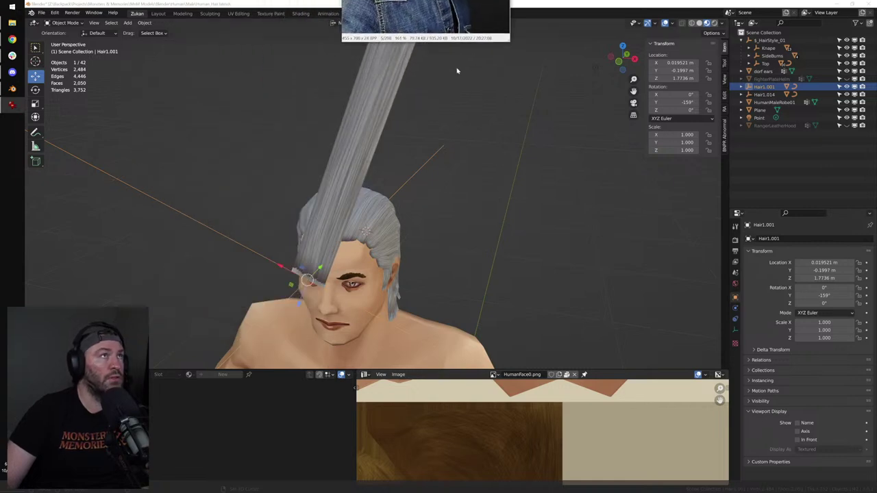
left_click(548, 118)
Shift Hair1.001 back along Y, then edit haircurve.001's points
middle_click_drag(541, 114, 377, 163)
middle_click_drag(329, 225, 257, 174)
left_click(269, 177)
left_click_drag(274, 164, 337, 165)
middle_click_drag(337, 168, 398, 226)
scroll(418, 213, "down", 3)
left_click(786, 87)
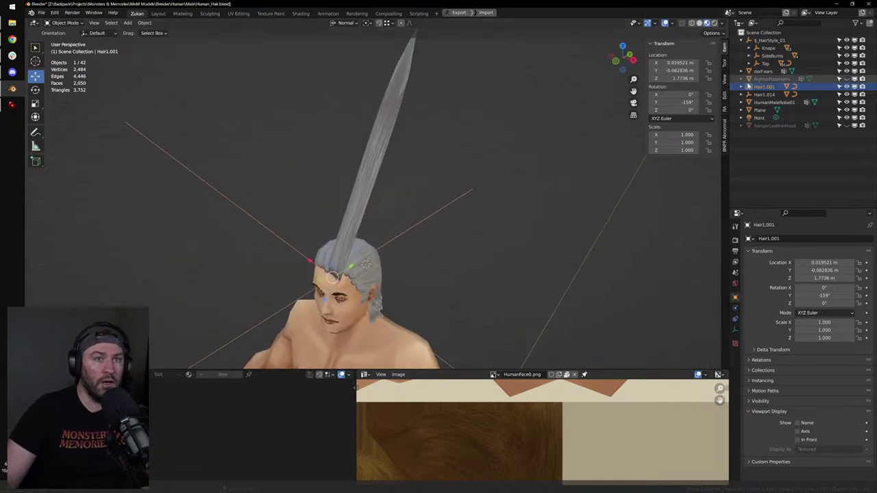
key("Tab")
Leave curve editing, select Hair1.001 and try a free rotation, then cancel it
middle_click_drag(458, 202, 381, 151)
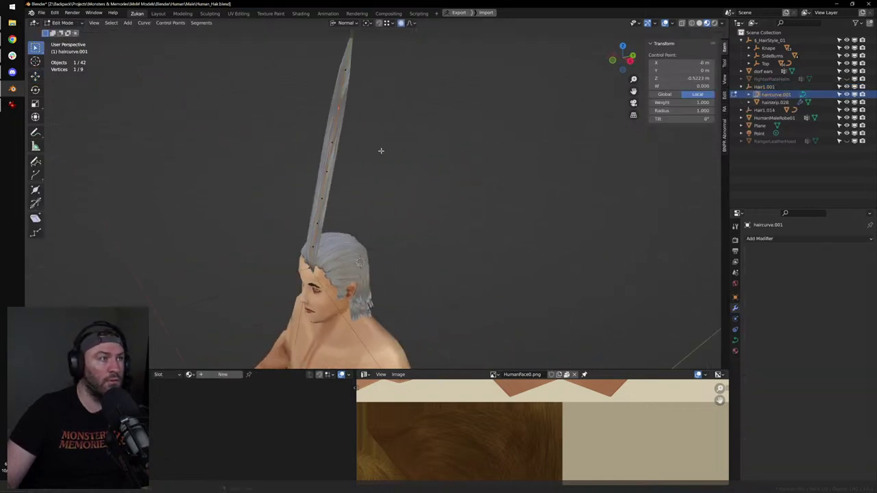
middle_click_drag(373, 104, 365, 79)
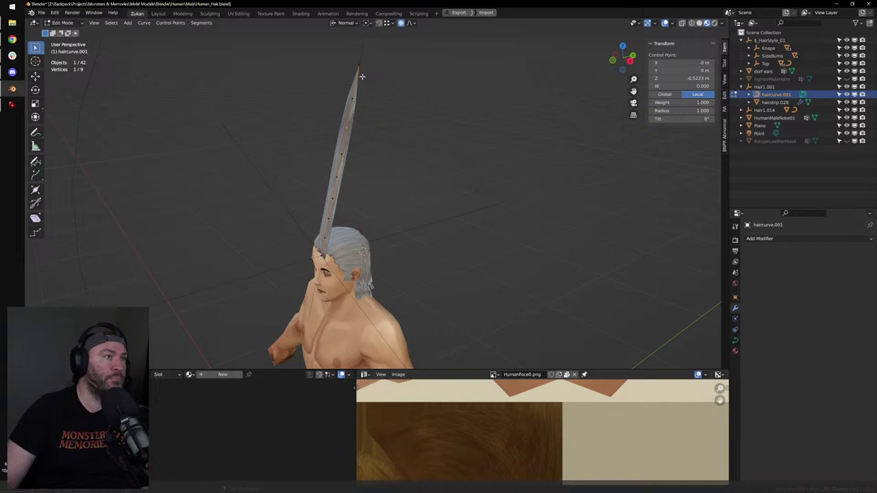
key("Tab")
left_click(287, 268)
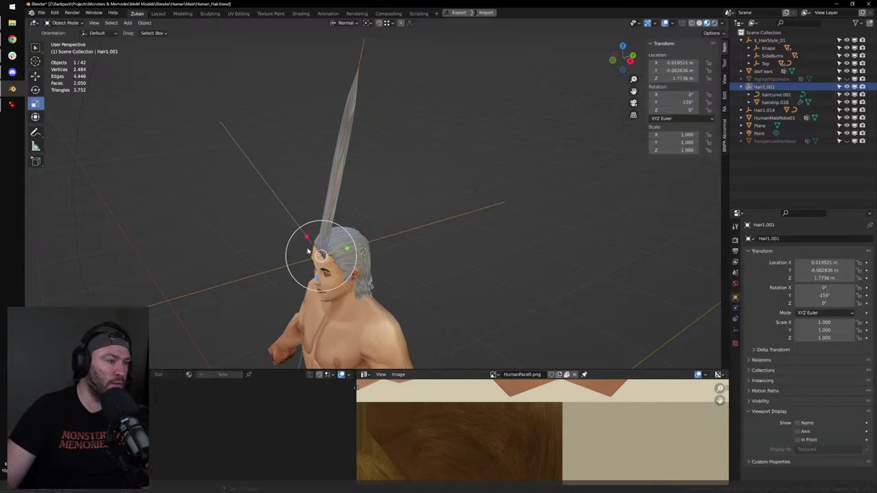
key("r")
left_click_drag(308, 251, 359, 277)
key("Escape")
Nudge Hair1.001 slightly up on the head to Y −0.0915 m
middle_click_drag(358, 278, 384, 202)
key("shift+space")
key("g")
left_click_drag(384, 202, 379, 216)
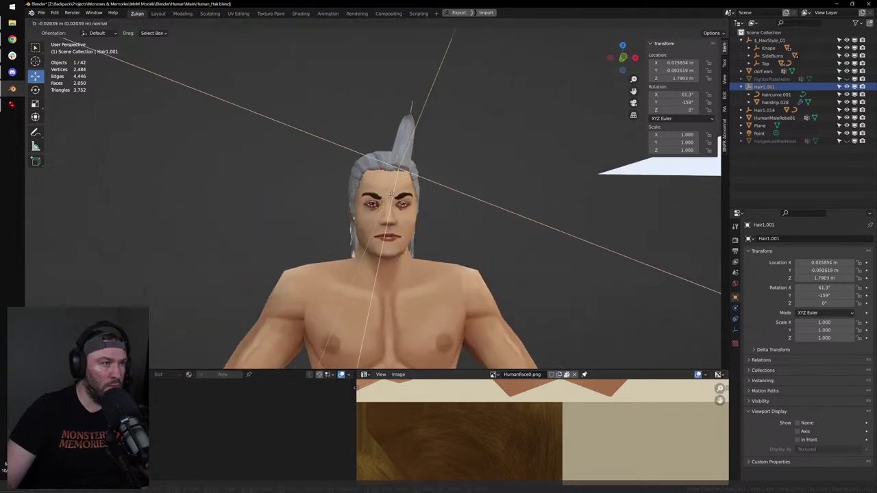
middle_click_drag(379, 216, 297, 247)
key("shift+space")
key("r")
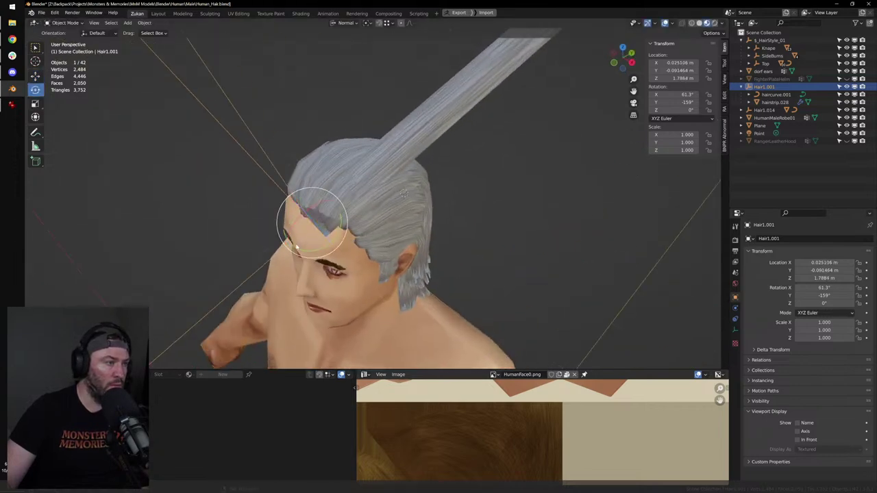
Narrow Hair1.001 to 0.867 on X, then edit haircurve.001's points
key("s")
key("x")
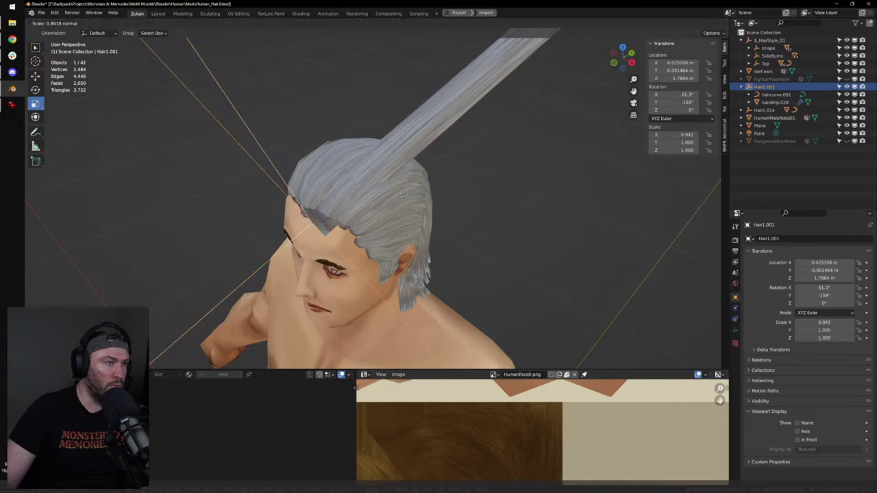
left_click(357, 264)
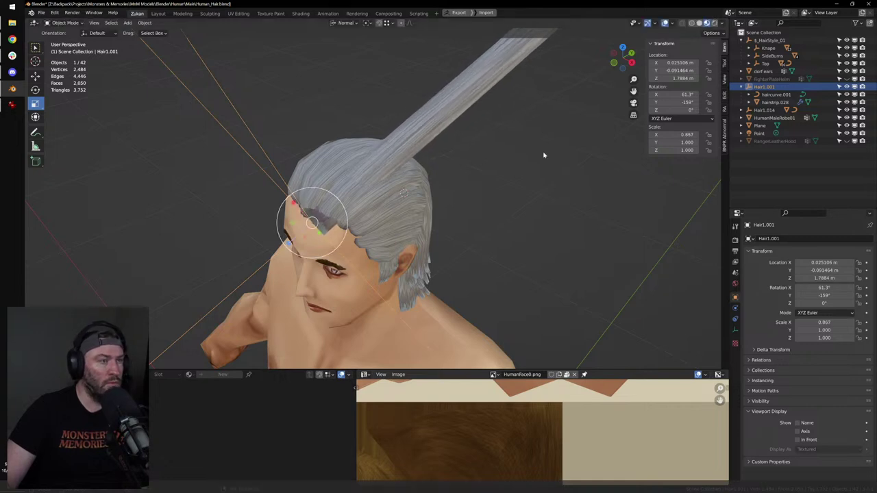
left_click(803, 94)
key("Tab")
middle_click_drag(456, 226, 371, 183)
right_click(343, 177)
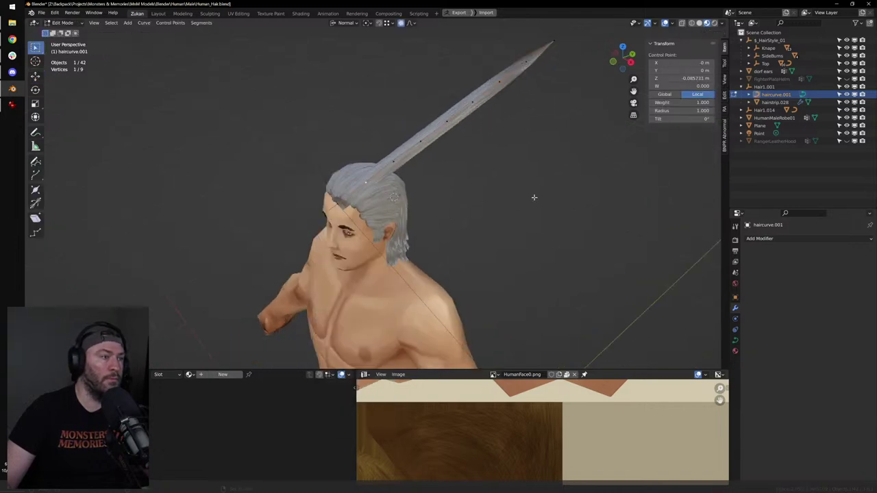
Nudge the root point and bend the four tip points down with smooth falloff
middle_click_drag(535, 197, 407, 196)
scroll(369, 204, "up", 2)
left_click(35, 76)
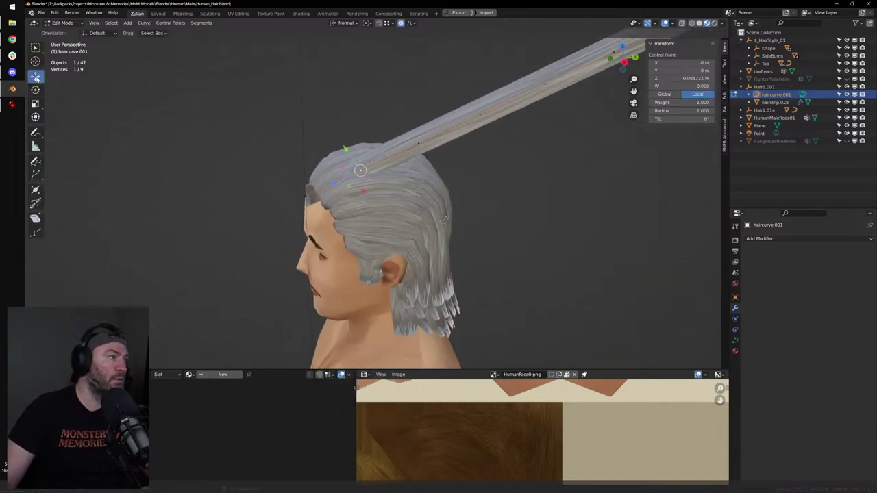
left_click_drag(346, 148, 339, 142)
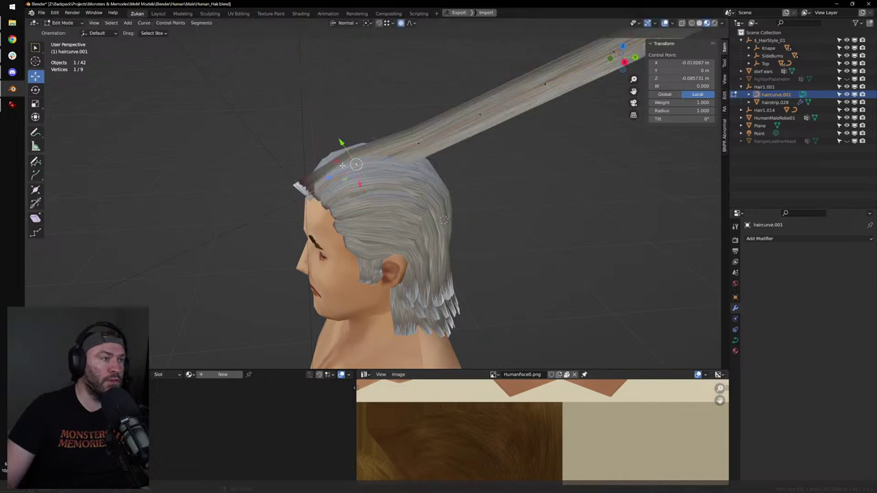
middle_click_drag(339, 142, 545, 106)
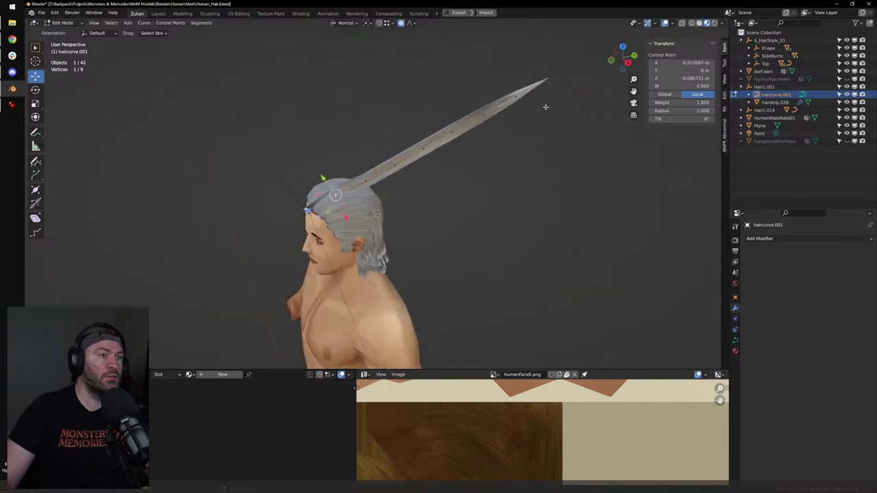
left_click_drag(556, 81, 496, 207)
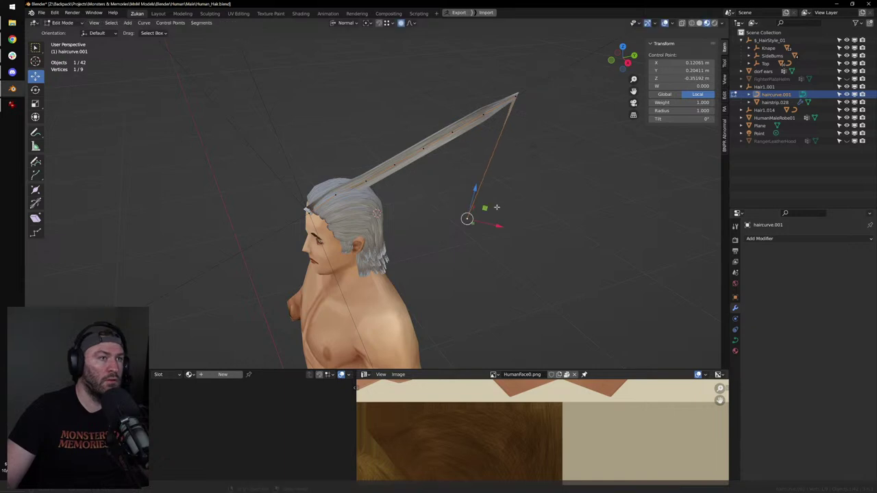
left_click_drag(578, 51, 443, 166)
key("g")
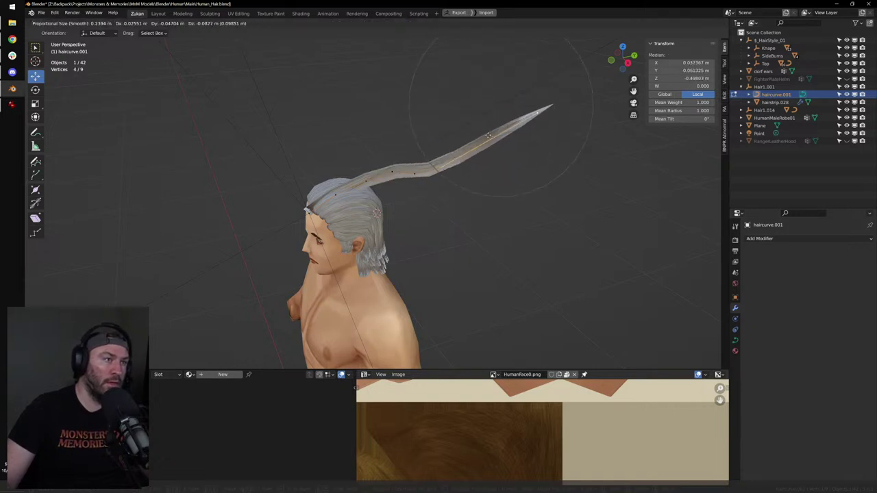
left_click(493, 138)
middle_click_drag(494, 137, 404, 253)
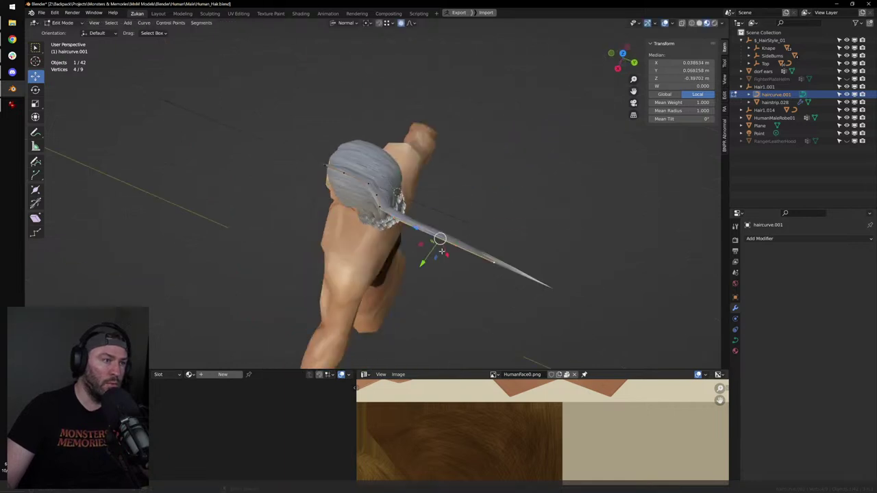
key("g")
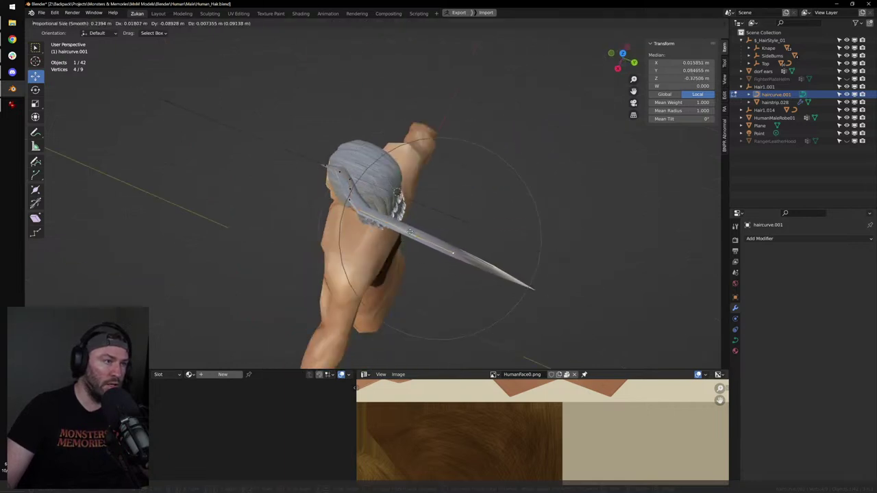
left_click(409, 232)
Lower the strand tip so it hangs down the back of the head
middle_click_drag(409, 232, 496, 178)
key("g")
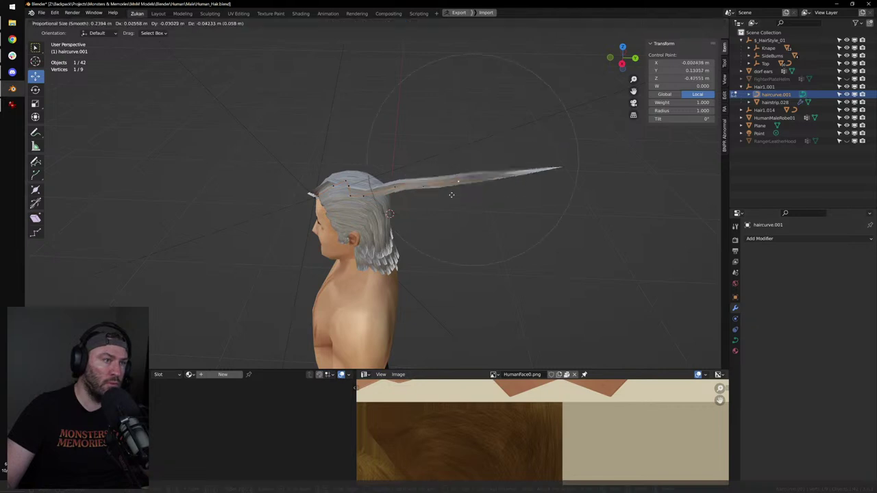
left_click(388, 256)
middle_click_drag(389, 256, 332, 204)
key("g")
left_click(402, 284)
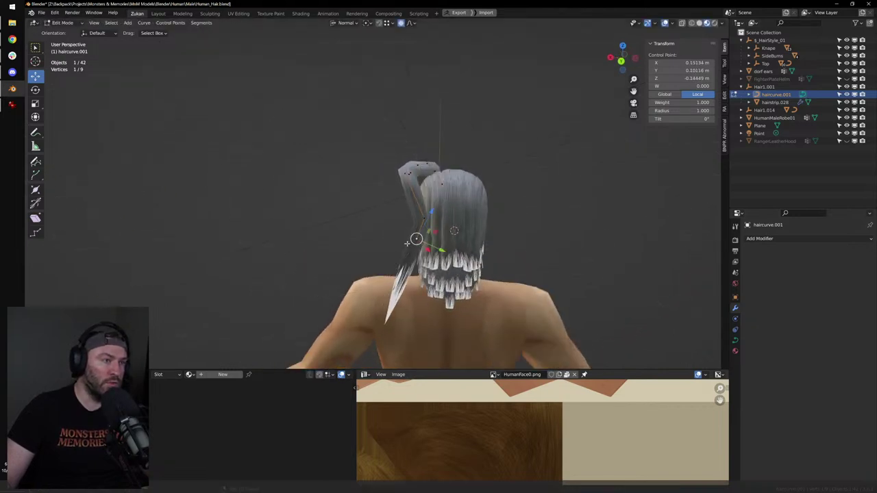
middle_click_drag(402, 284, 339, 205)
Smoothly reshape further control points, pulling the strand toward the head
key("g")
left_click(391, 225)
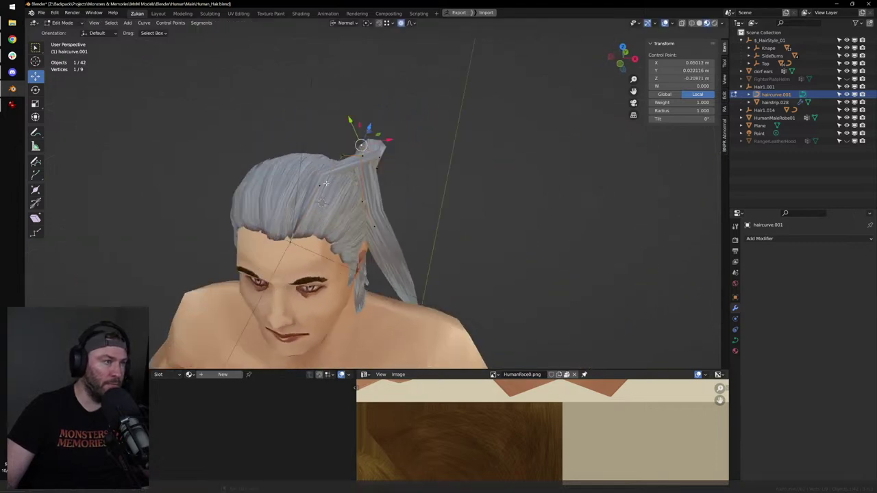
key("g")
left_click(337, 236)
middle_click_drag(337, 236, 376, 206)
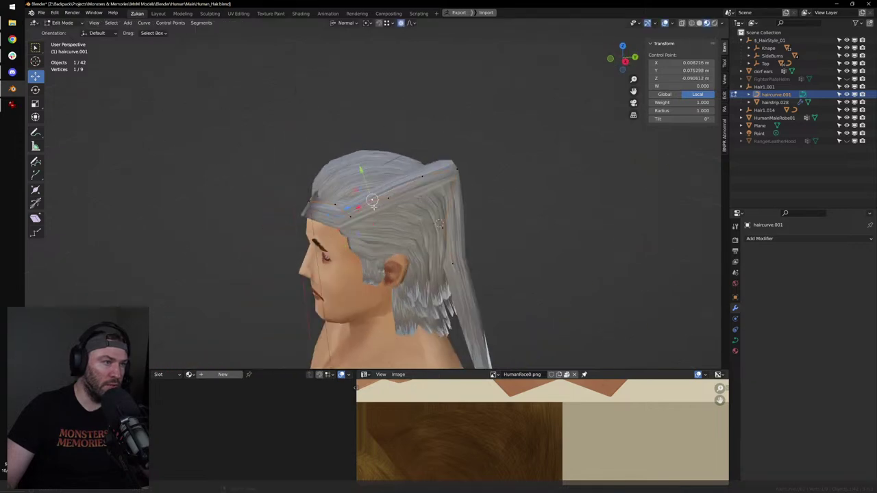
key("g")
scroll(383, 220, "up", 1)
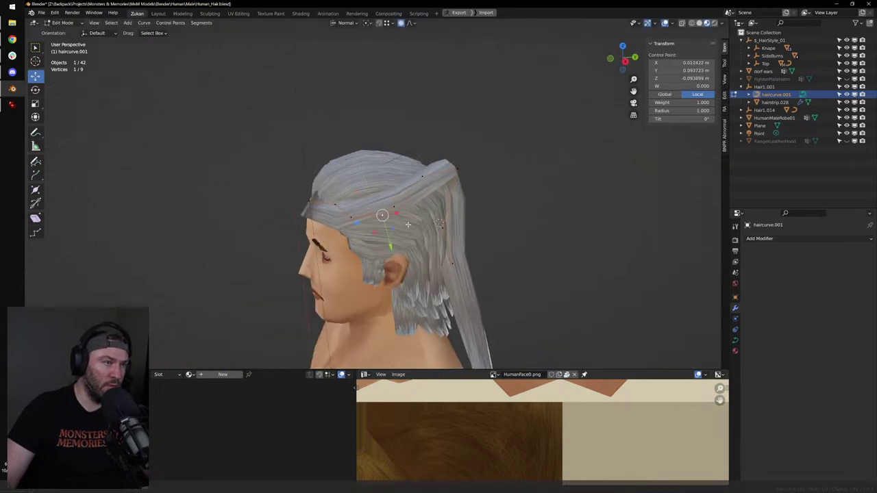
middle_click_drag(407, 255, 422, 238)
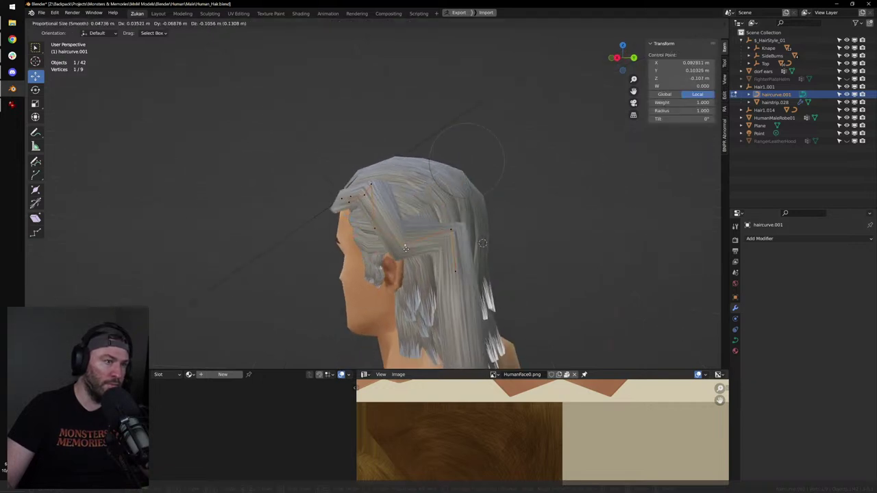
Pull the left strand's control points in toward the head from behind
left_click(407, 247)
key("g")
left_click(457, 262)
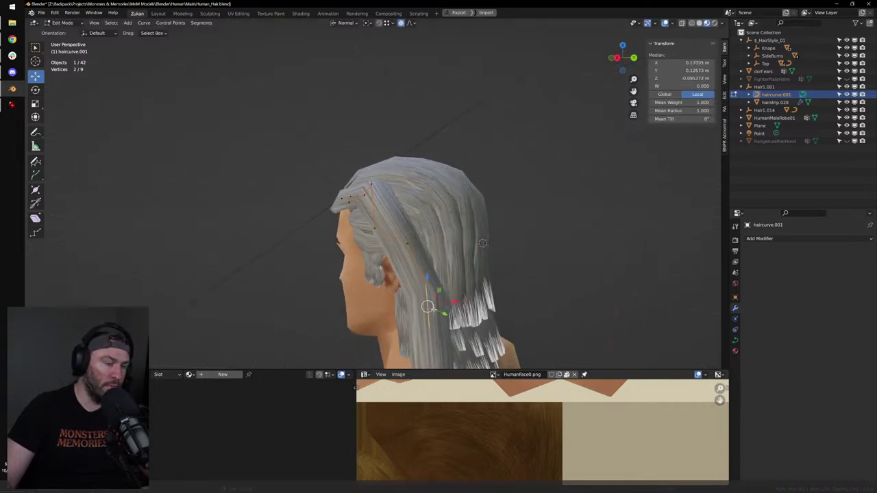
middle_click_drag(458, 263, 408, 273)
middle_click_drag(345, 170, 364, 174)
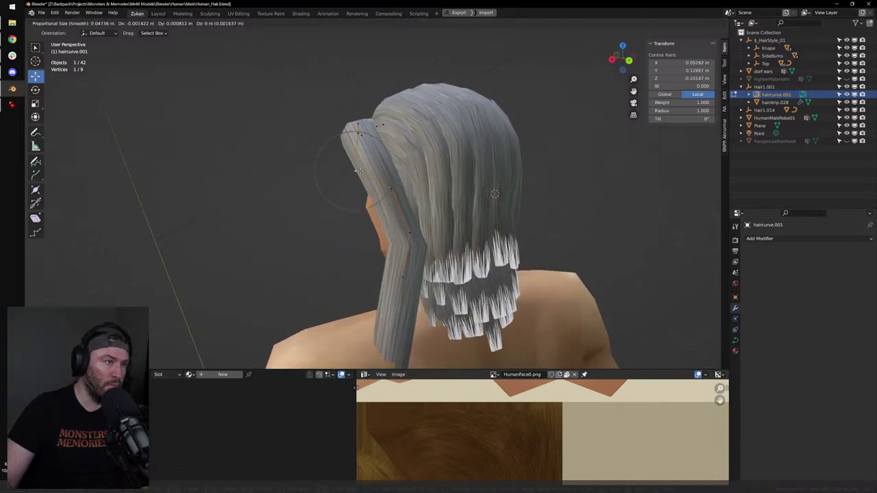
left_click(362, 165)
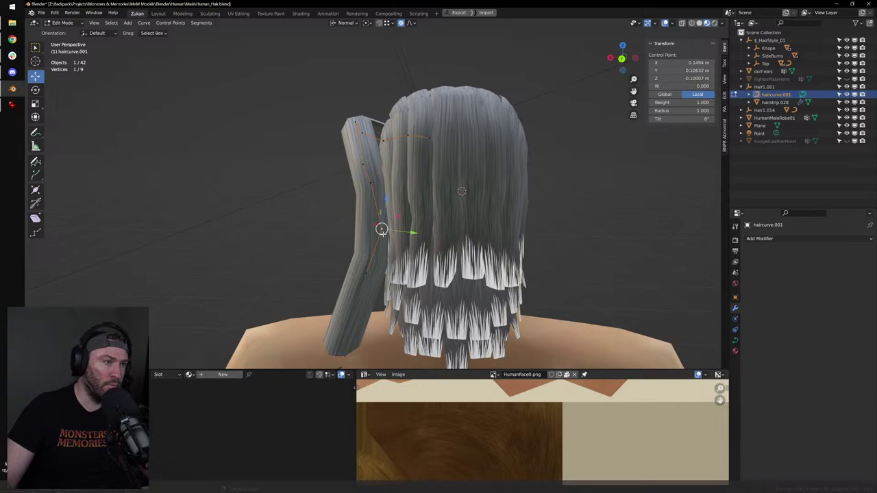
key("g")
left_click(337, 176)
Smoothly move the top control points so the hair card hugs the head
middle_click_drag(337, 177, 439, 195)
key("g")
left_click(397, 226)
key("g")
left_click(412, 202)
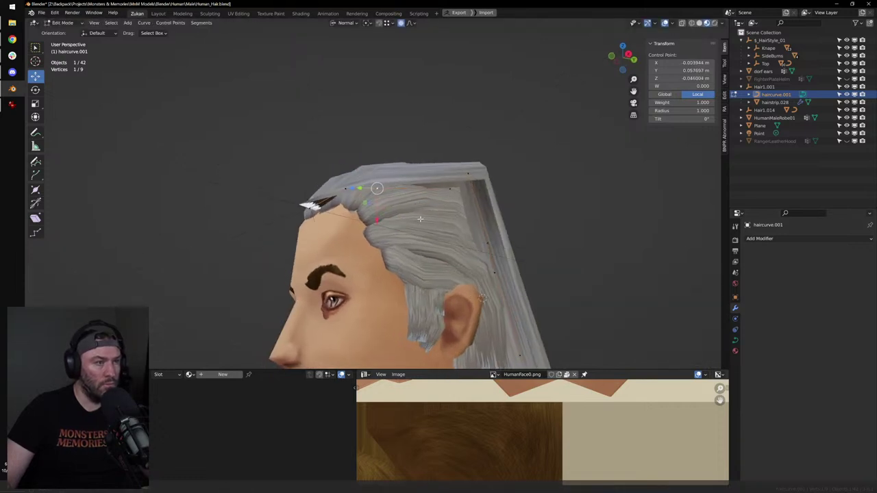
key("g")
left_click(431, 191)
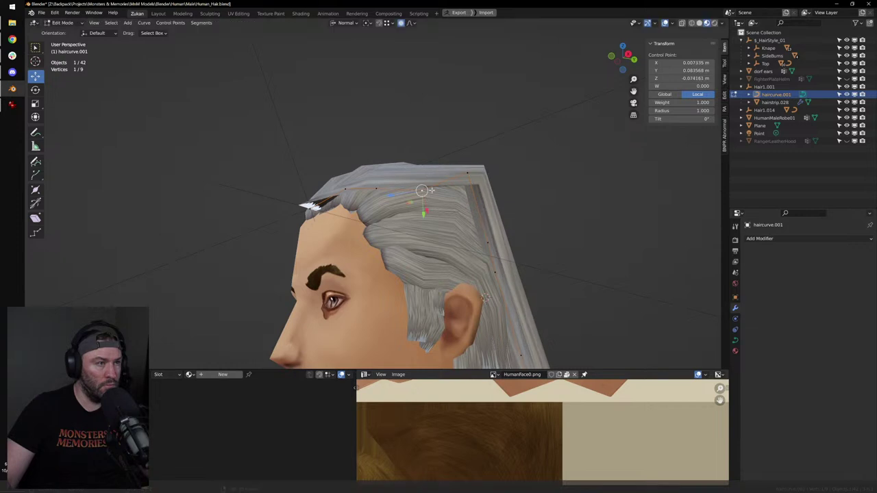
key("g")
left_click(471, 179)
middle_click_drag(471, 180, 484, 211)
key("g")
left_click(454, 199)
Select and check several other control points along the curve
left_click(442, 218)
left_click(430, 226)
left_click(362, 228)
left_click(356, 217)
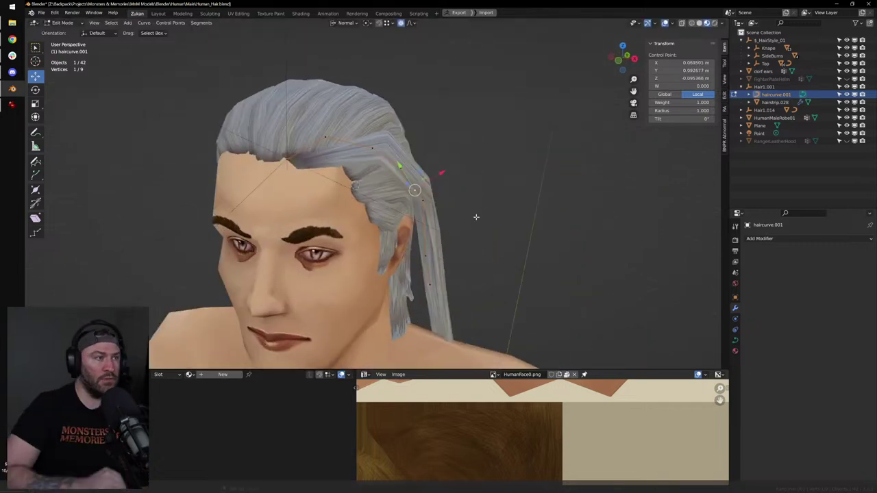
middle_click_drag(476, 217, 444, 190)
Back in Object Mode, rotate hairstrip.028 to 38.6° around Z
key("Tab")
left_click(418, 206)
left_click_drag(679, 110, 644, 110)
scroll(533, 231, "down", 3)
middle_click_drag(533, 232, 357, 157)
key("shift+space")
Scale hairstrip.028 down to 0.290 on X and 0.530 on Z with the gizmo
key("s")
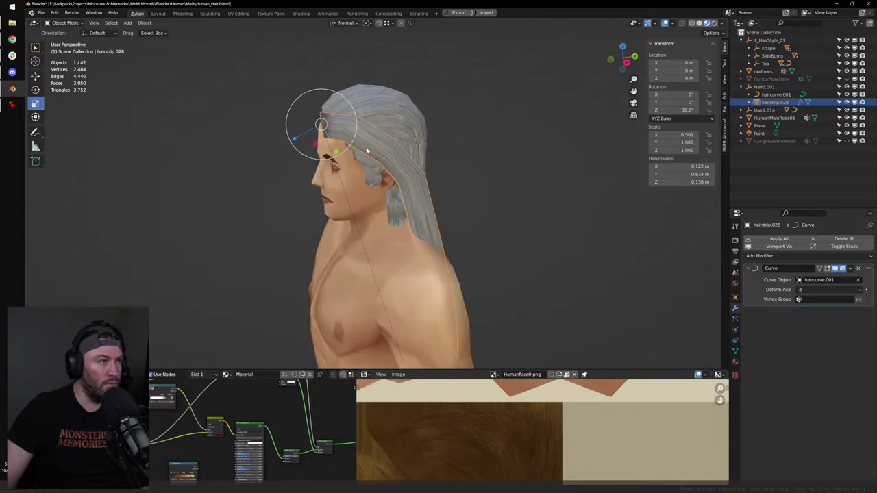
scroll(323, 155, "up", 2)
left_click_drag(310, 122, 283, 101)
middle_click_drag(324, 121, 289, 152, "shift")
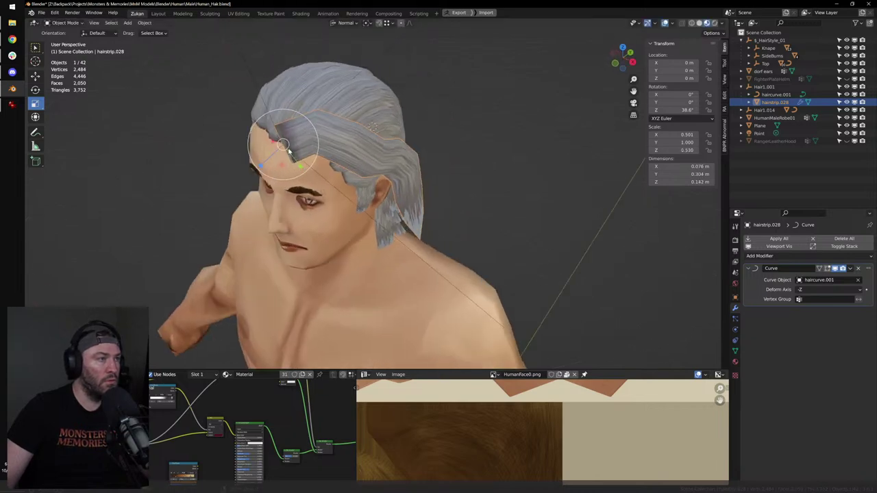
left_click_drag(272, 142, 276, 142)
scroll(398, 194, "up", 3)
middle_click_drag(398, 194, 413, 203)
scroll(376, 179, "down", 1)
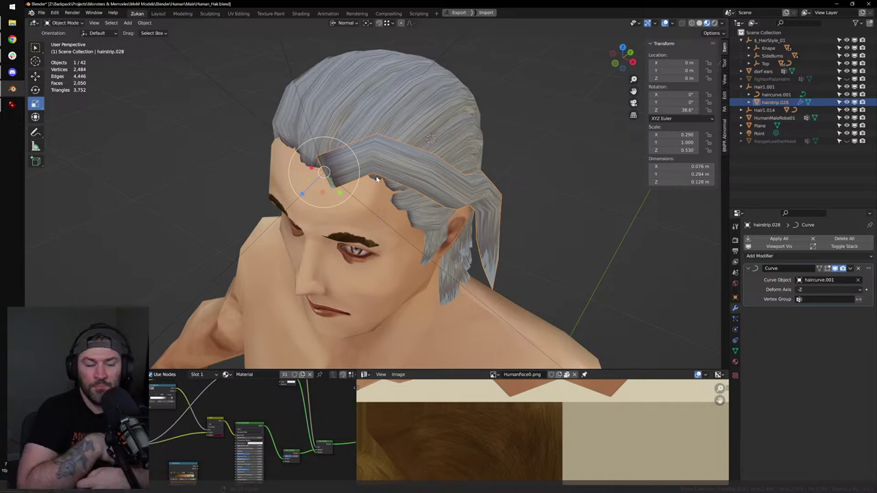
middle_click_drag(492, 141, 416, 241)
Taper hairstrip.028's lower end by scaling its end vertices along global X to about 0.835
key("Tab")
key("shift+z")
left_click_drag(329, 202, 429, 276)
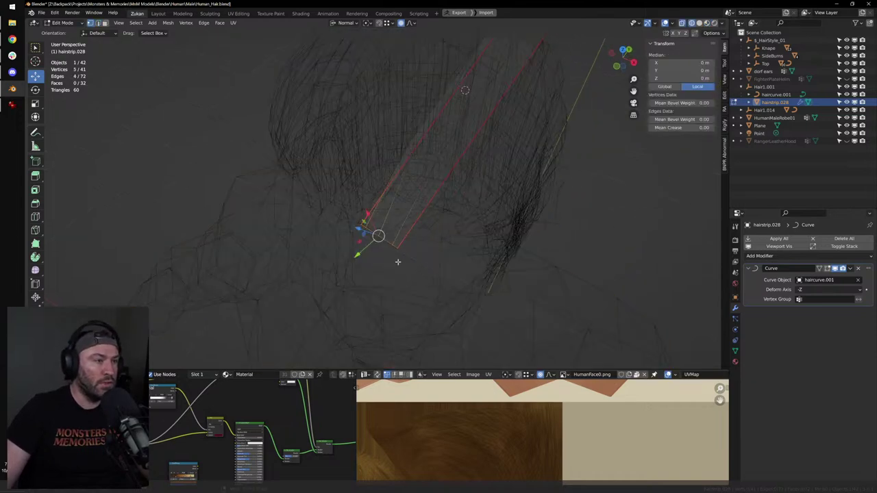
middle_click_drag(352, 230, 374, 218)
left_click(346, 22)
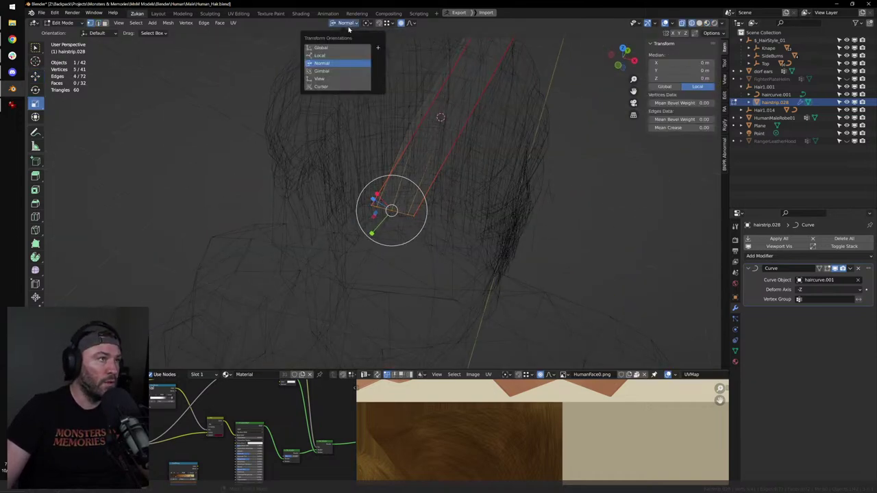
left_click(326, 48)
middle_click_drag(384, 171, 418, 155)
key("s")
key("x")
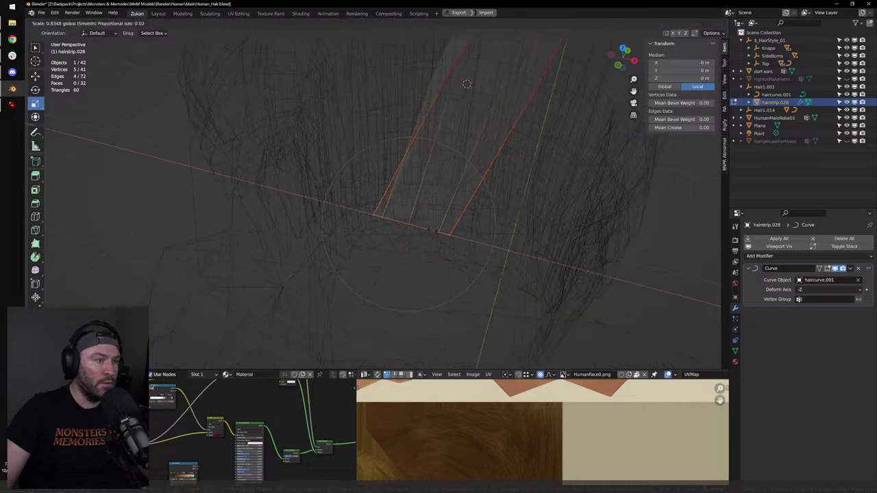
left_click(431, 231)
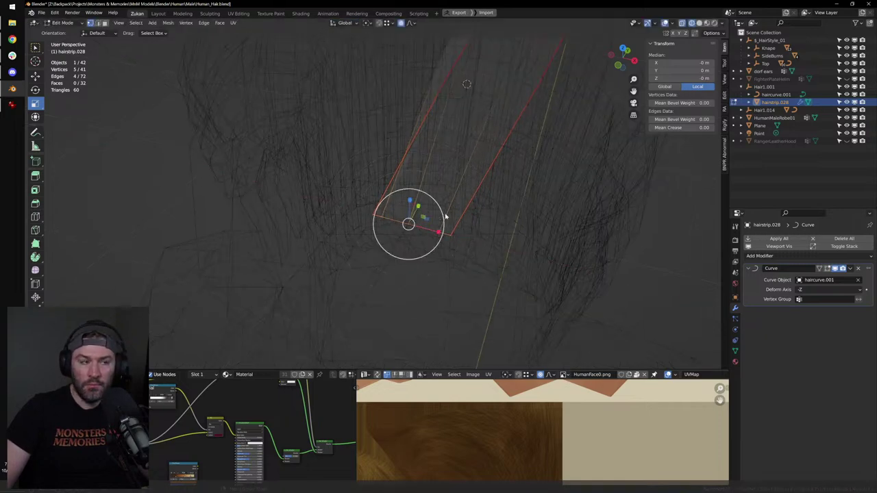
key("Tab")
key("shift+z")
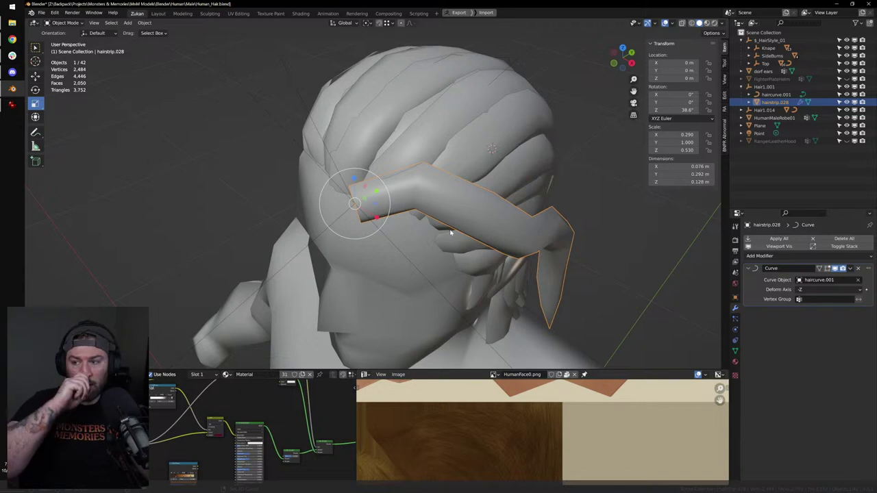
Select the Hair1.001 hair group, switch to the Move tool, and frame it
middle_click_drag(450, 233, 439, 92)
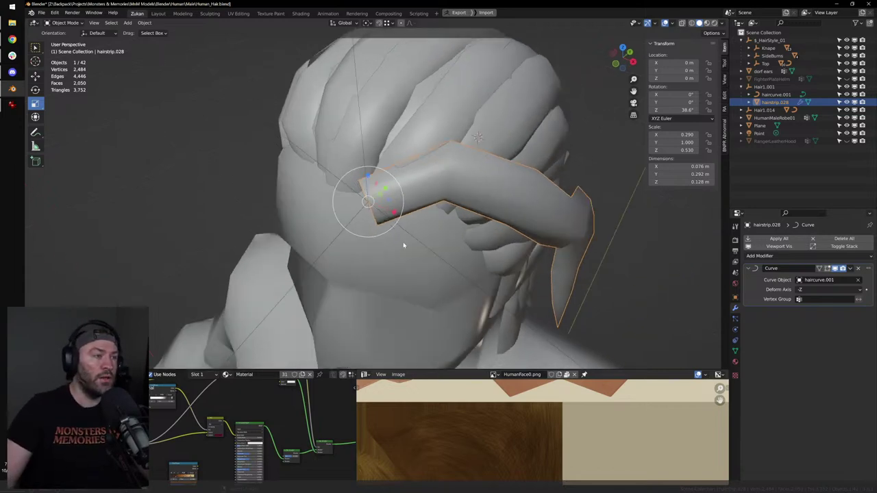
left_click(413, 237)
left_click(348, 227)
scroll(348, 227, "down", 4)
middle_click_drag(349, 227, 345, 86)
left_click(370, 92)
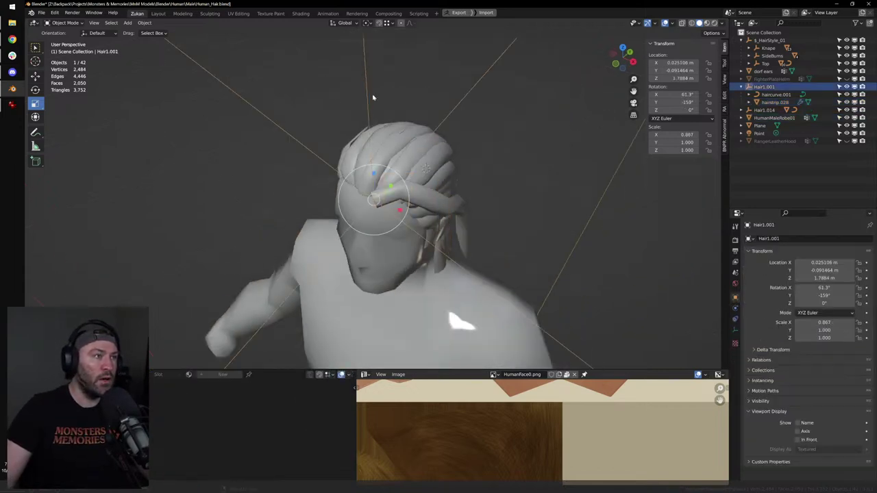
key("w")
key("KP_Decimal")
Shift the Hair1.001 group slightly and rotate it -9.79° around Z
middle_click_drag(418, 219, 373, 213)
scroll(373, 214, "up", 2)
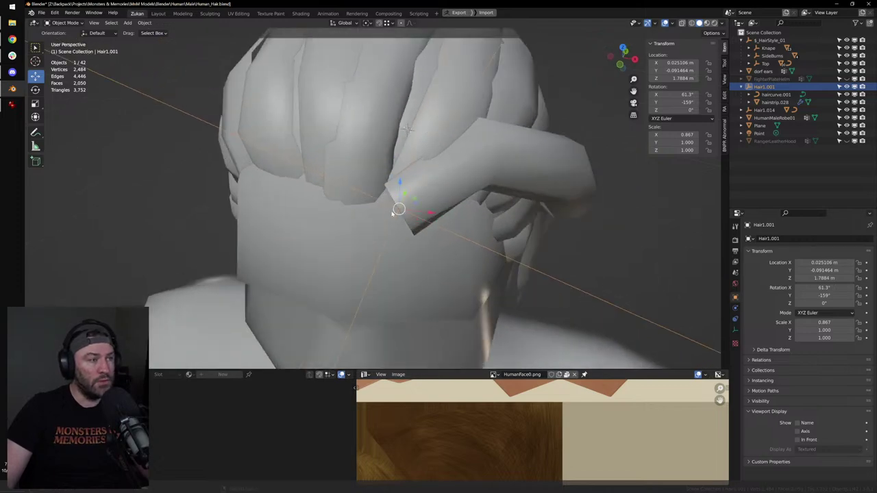
key("g")
left_click(406, 238)
scroll(407, 238, "down", 3)
middle_click_drag(407, 237, 372, 251)
key("e")
scroll(371, 218, "up", 2)
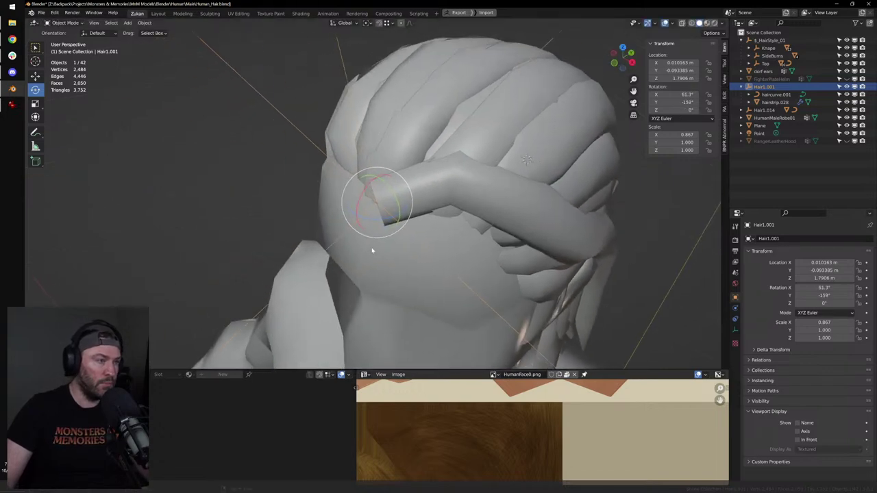
mouse_move(384, 221)
left_mouse_down()
mouse_move(373, 202)
mouse_move(381, 220)
left_mouse_up()
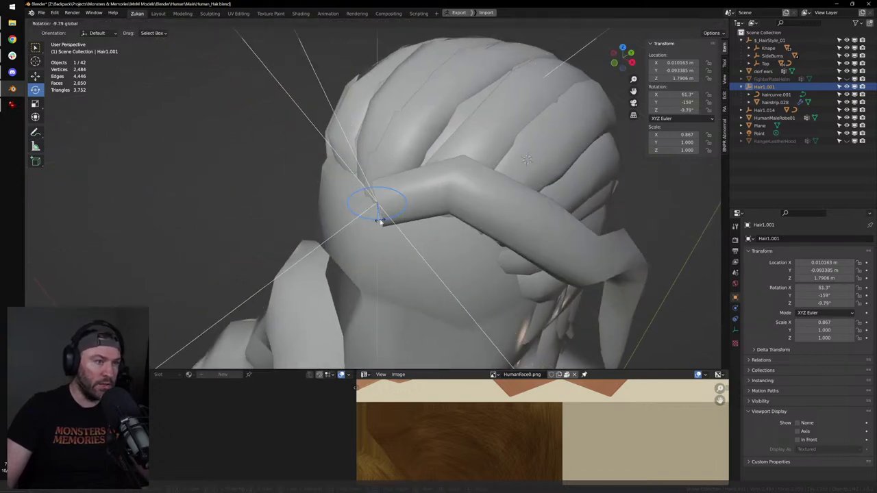
middle_click_drag(382, 220, 432, 243)
scroll(433, 242, "up", 1)
Select haircurve.001 in Edit Mode and move one of its control points
left_click(776, 94)
key("Tab")
middle_click_drag(480, 226, 372, 155)
left_click(381, 184)
right_click(375, 193)
key("g")
left_click(352, 191)
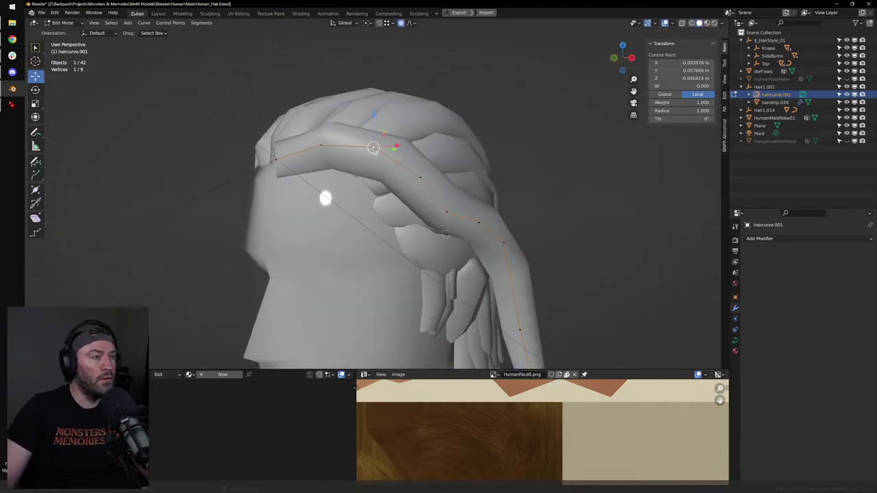
middle_click_drag(446, 233, 384, 172)
Move several haircurve.001 control points with smooth falloff to bend the strand back
scroll(391, 185, "up", 3)
key("g")
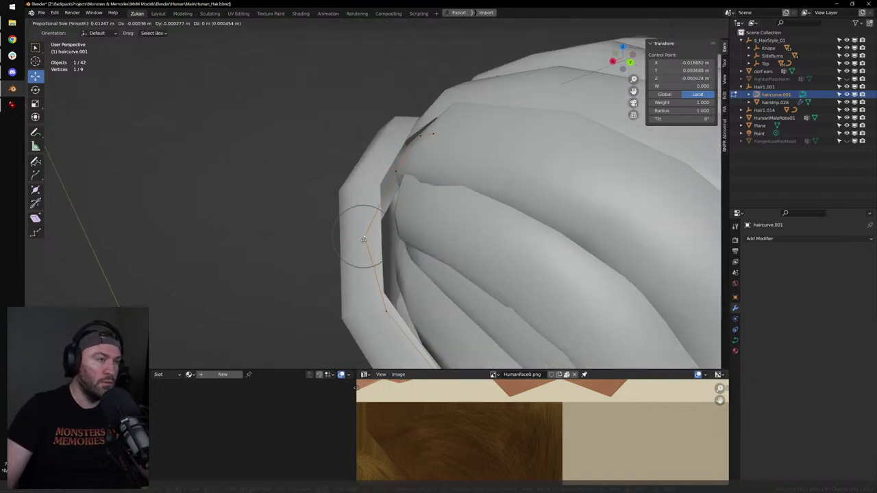
left_click(368, 250)
middle_click_drag(368, 251, 345, 214)
key("g")
left_click(367, 204)
key("g")
left_click(340, 177)
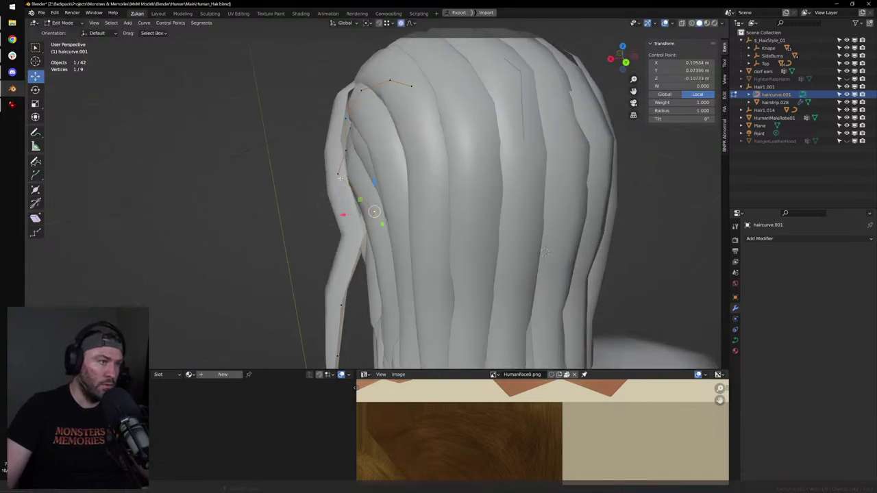
key("g")
left_click(340, 176)
Lower the strand's tip point down the side of the head behind the ear
middle_click_drag(339, 176, 445, 243)
key("g")
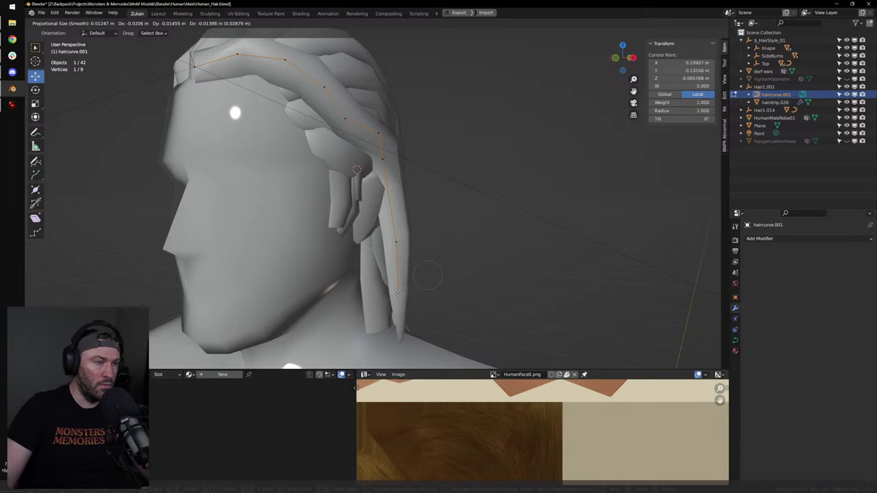
left_click(407, 294)
middle_click_drag(407, 293, 593, 132)
Switch to Material Preview shading, leave curve editing, and rescale hairstrip.028
key("z")
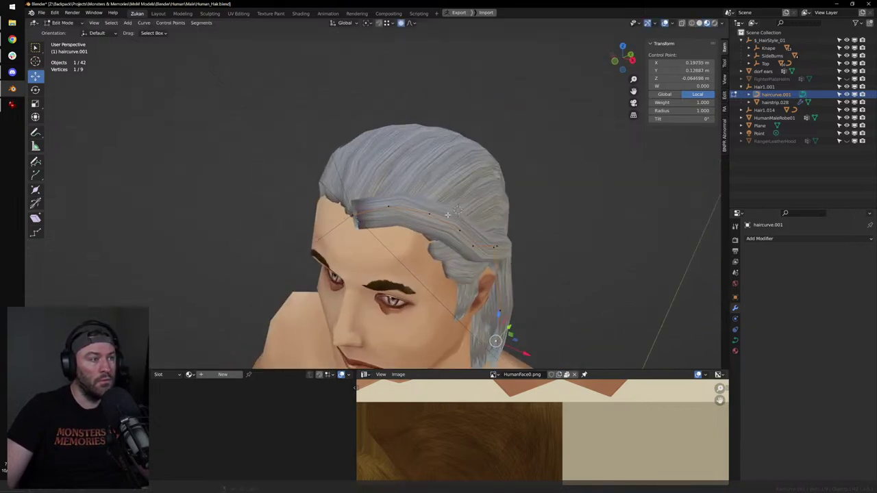
key("Tab")
left_click(444, 243)
key("s")
middle_click_drag(444, 243, 364, 244)
left_click(329, 207)
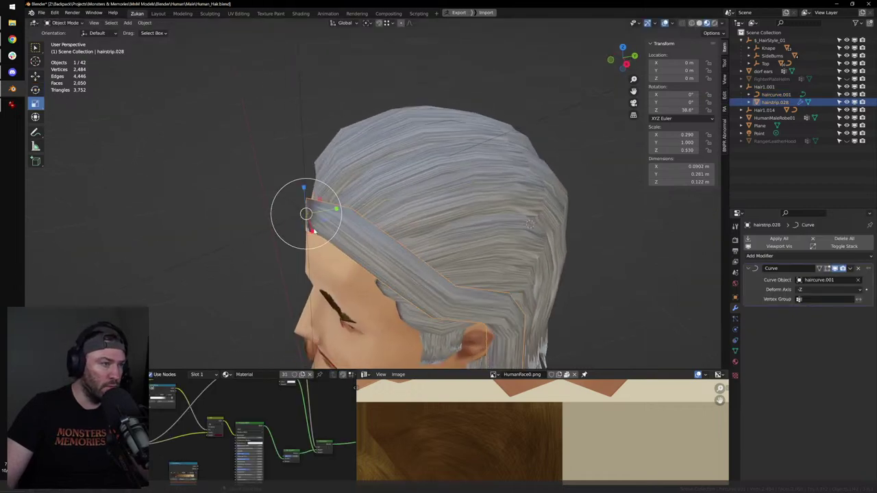
Rescale hairstrip.028 twice to adjust its overall size
key("s")
left_click(305, 214)
key("s")
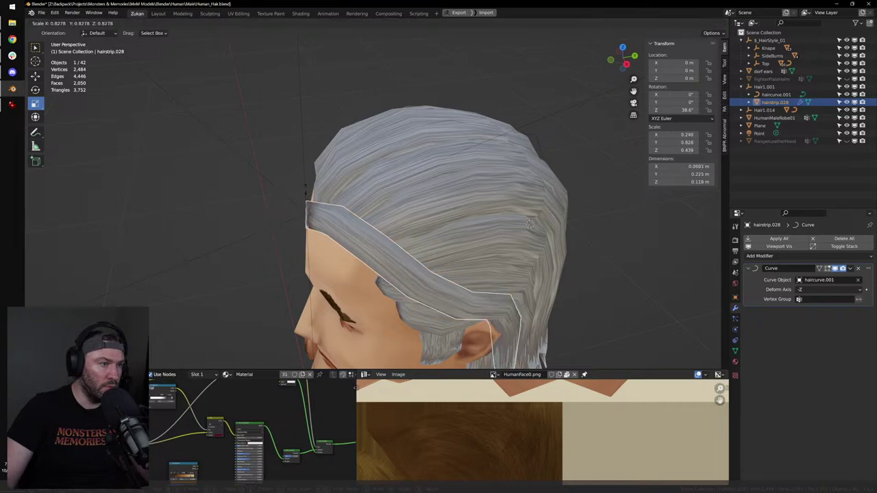
left_click(335, 200)
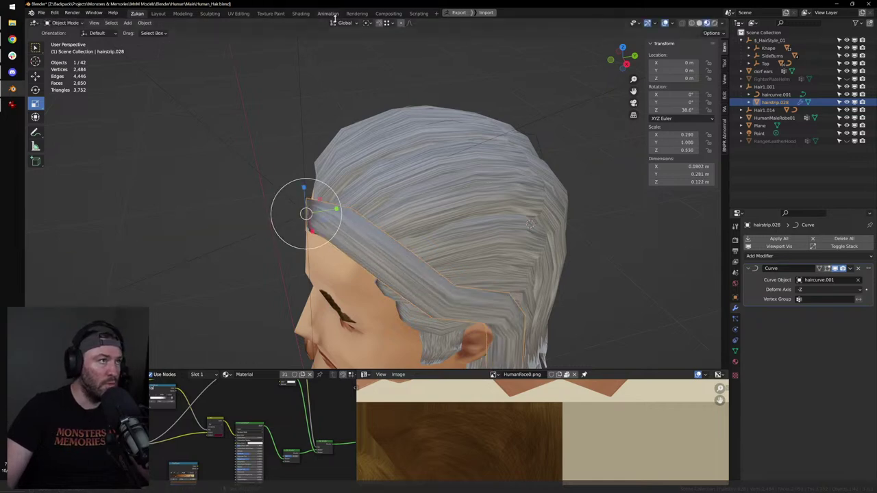
Set Normal orientation and scale hairstrip.028 along Y down to 0.481
left_click(343, 23)
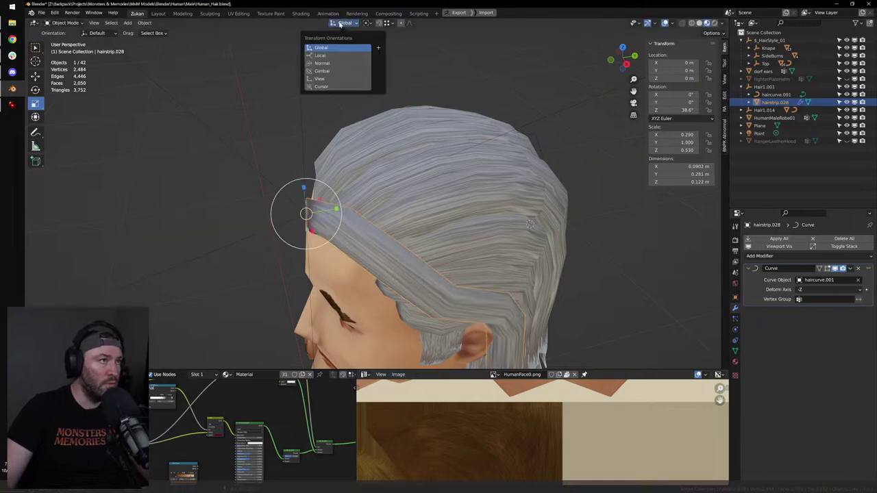
left_click(339, 63)
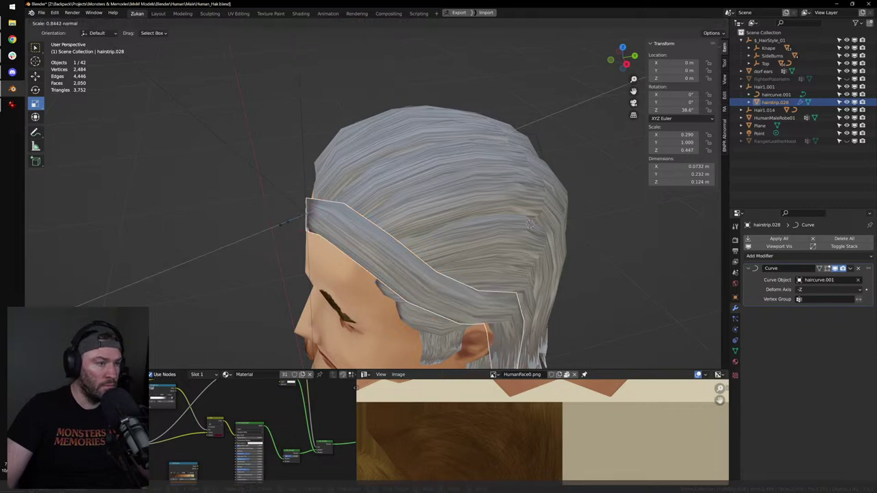
left_click_drag(281, 225, 304, 226)
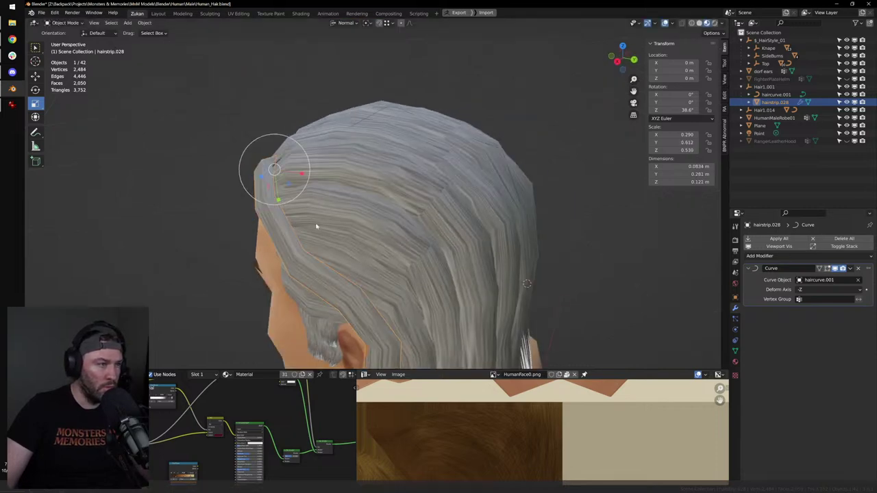
scroll(316, 226, "up", 2)
middle_click_drag(357, 233, 397, 239)
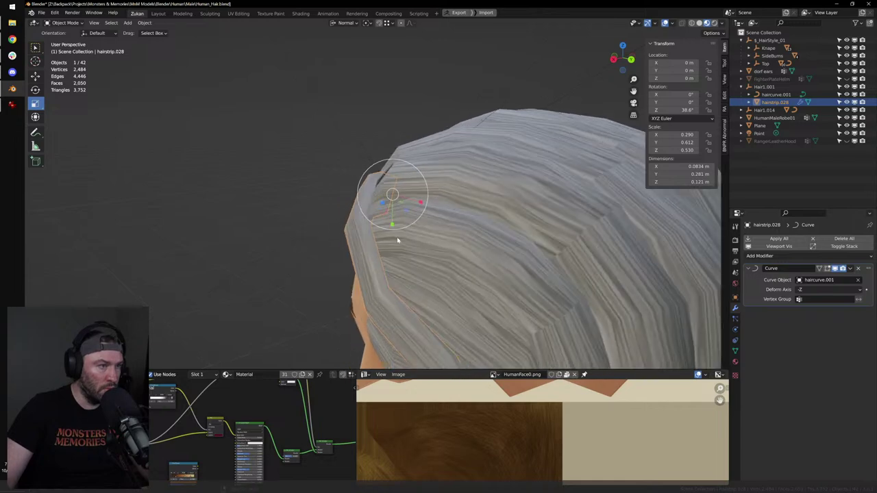
key("s")
key("y")
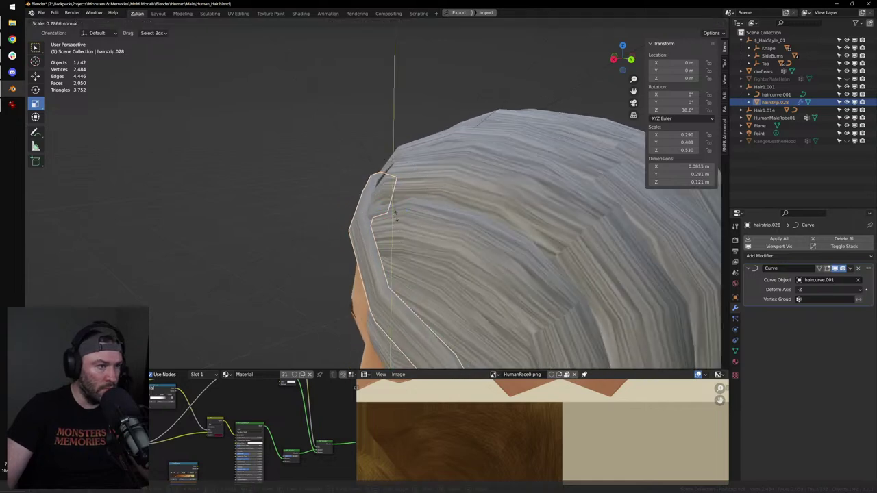
left_click(384, 205)
middle_click_drag(384, 205, 424, 209)
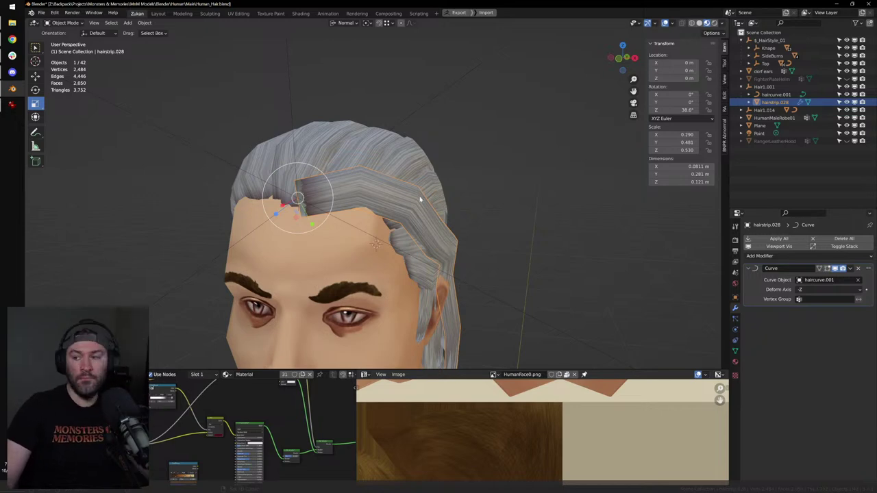
From a side profile view, select the haircurve.001 guide curve
middle_click_drag(421, 199, 439, 135)
left_click(419, 154)
scroll(425, 158, "down", 3)
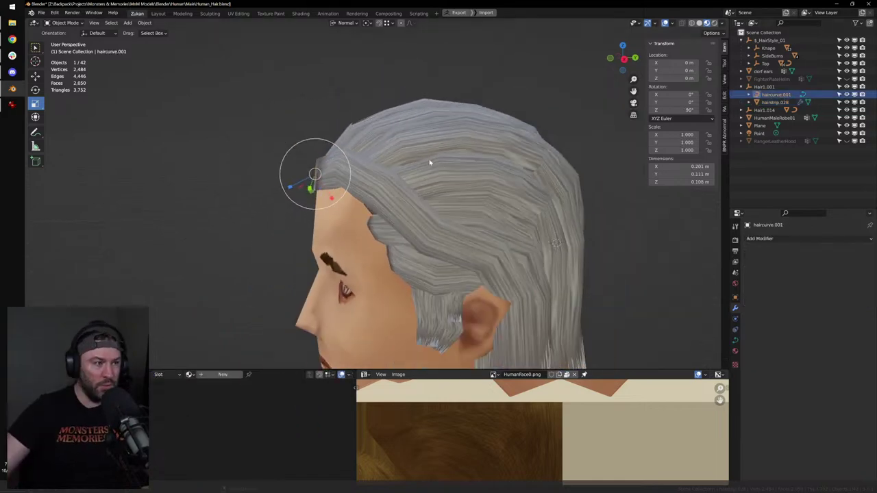
scroll(445, 151, "up", 2)
In haircurve.001 Edit Mode, move a single control point along X
key("Tab")
scroll(380, 173, "up", 2)
middle_click_drag(381, 172, 300, 192)
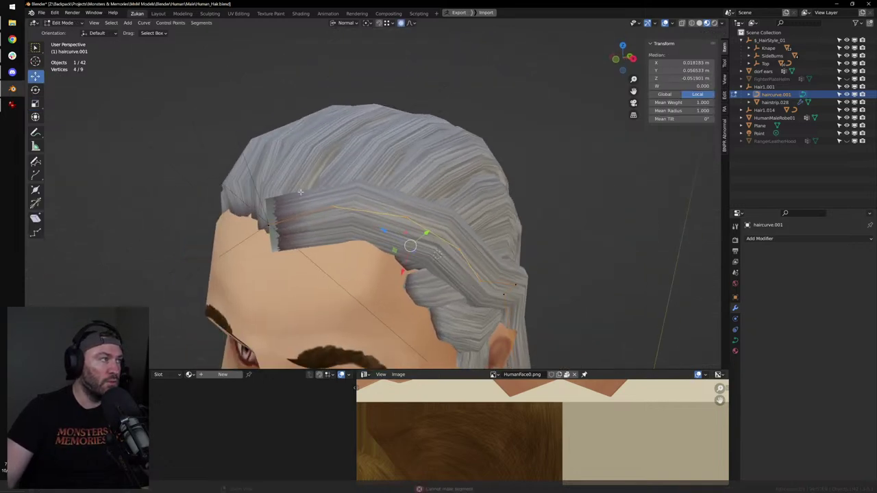
middle_click_drag(384, 205, 334, 261)
scroll(357, 192, "up", 2)
left_click(372, 219)
key("alt+a")
left_click(255, 191)
key("g")
key("x")
left_click(354, 269)
Grow the point selection along the curve and move the selected points
middle_click_drag(321, 244, 236, 159)
key("ctrl+KP_Add")
key("g")
left_click(456, 252)
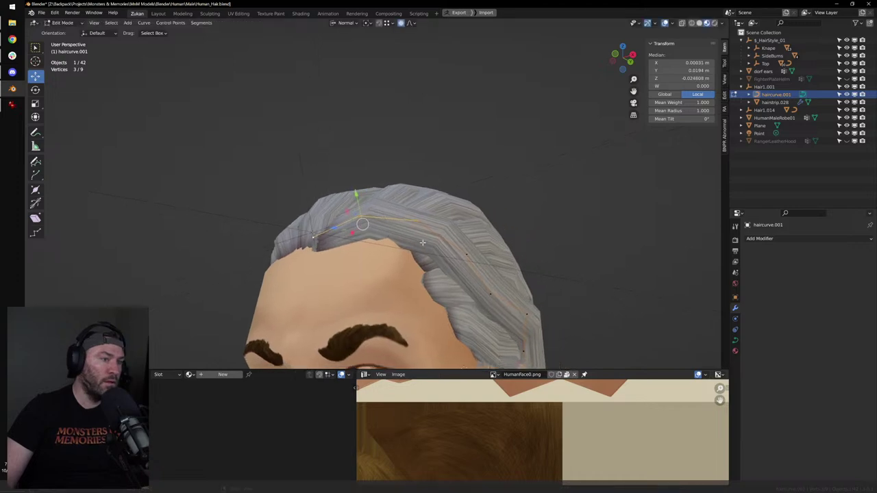
Select the three front curve points and rotate them about 10°
left_click_drag(234, 157, 476, 275)
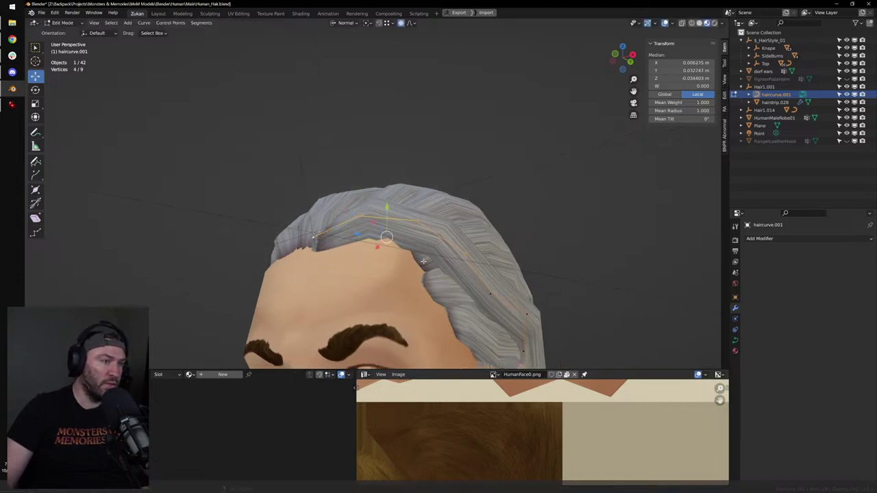
middle_click_drag(423, 261, 399, 237)
scroll(399, 237, "up", 3)
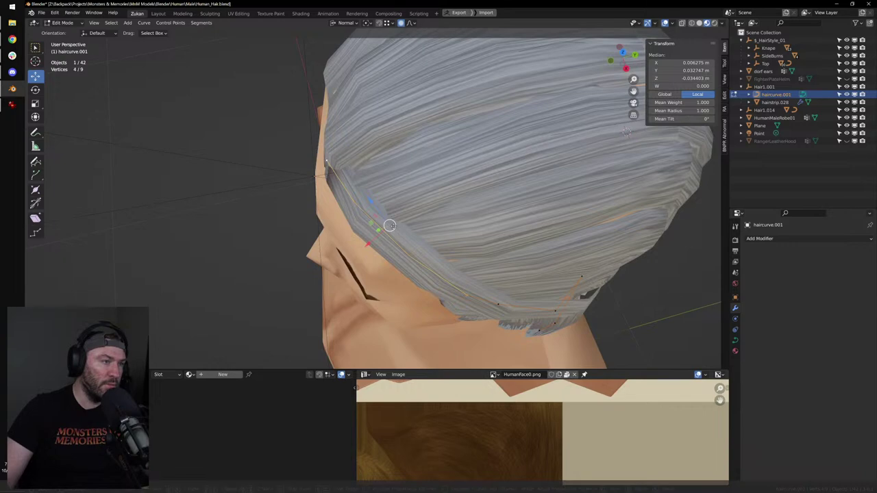
middle_click_drag(340, 180, 326, 234)
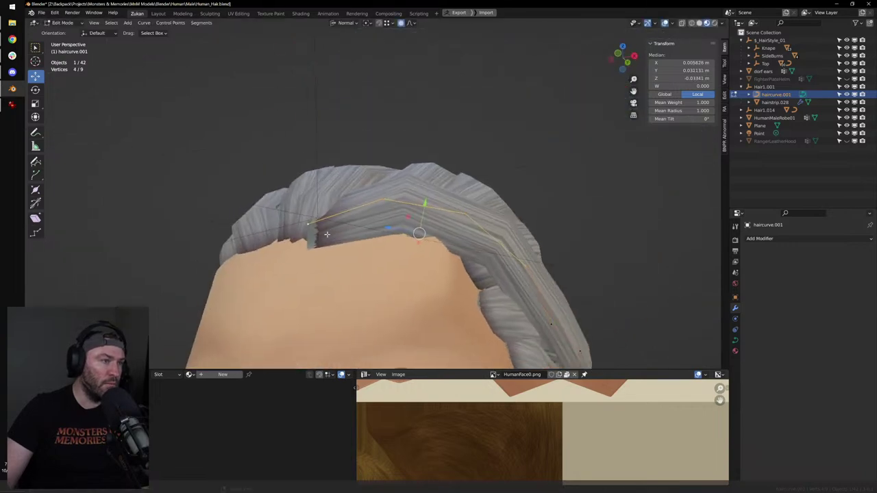
left_click_drag(252, 135, 467, 207)
middle_click_drag(468, 207, 79, 110)
left_click(35, 89)
middle_click_drag(383, 226, 387, 243)
left_click_drag(387, 244, 412, 159)
Set Global transform orientation and rotate the selected curve points slightly
left_click(346, 23)
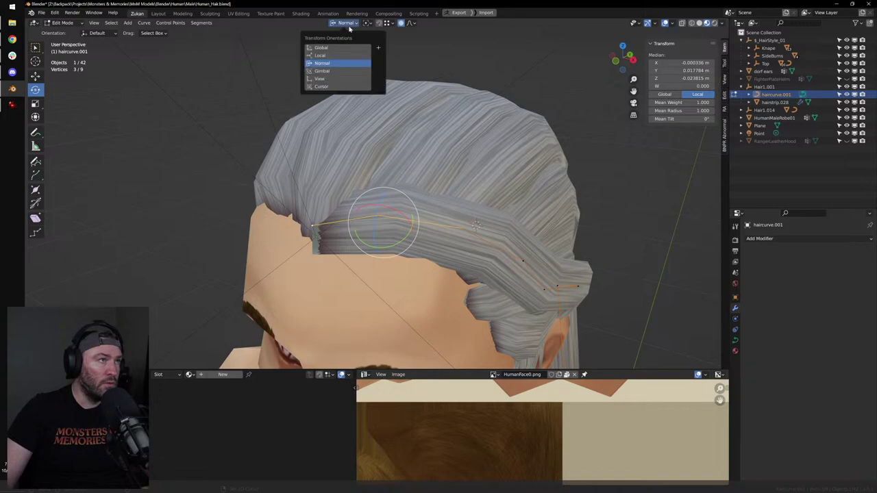
left_click(346, 48)
middle_click_drag(393, 208, 396, 252)
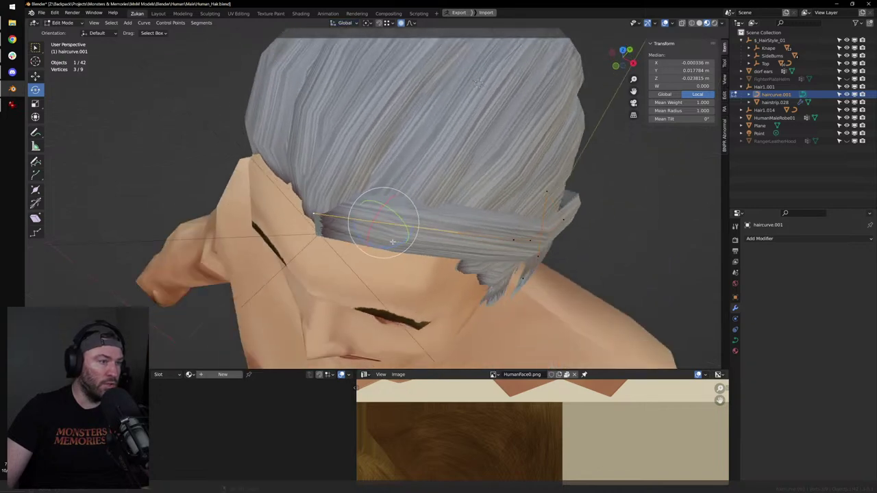
left_click_drag(392, 241, 388, 247)
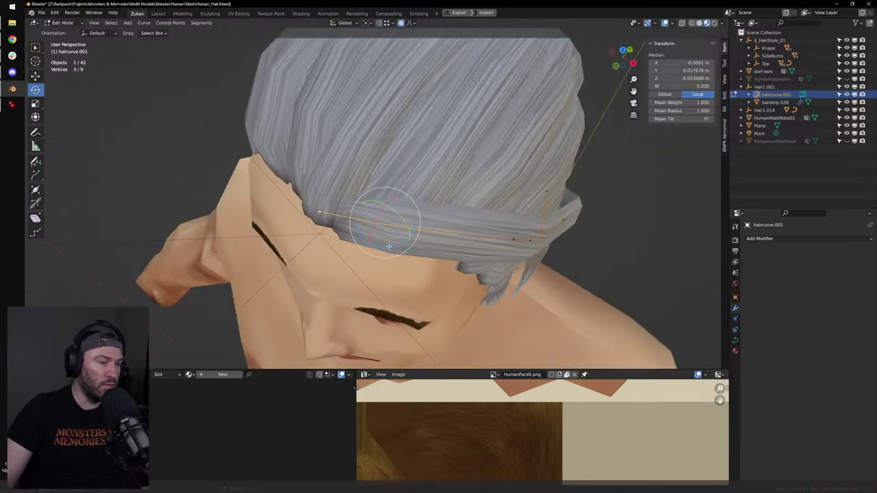
middle_click_drag(389, 247, 224, 192)
Narrow the selection to two curve points and move them, then adjust another point
left_click(38, 77)
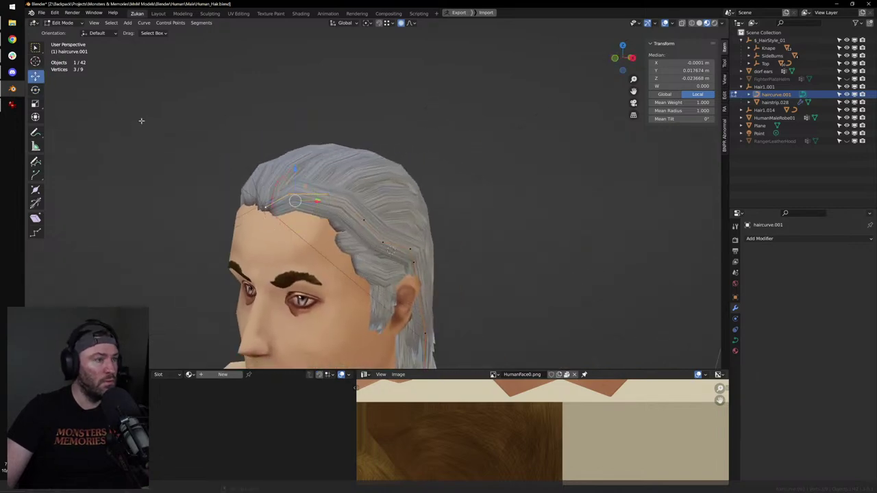
scroll(444, 248, "up", 2)
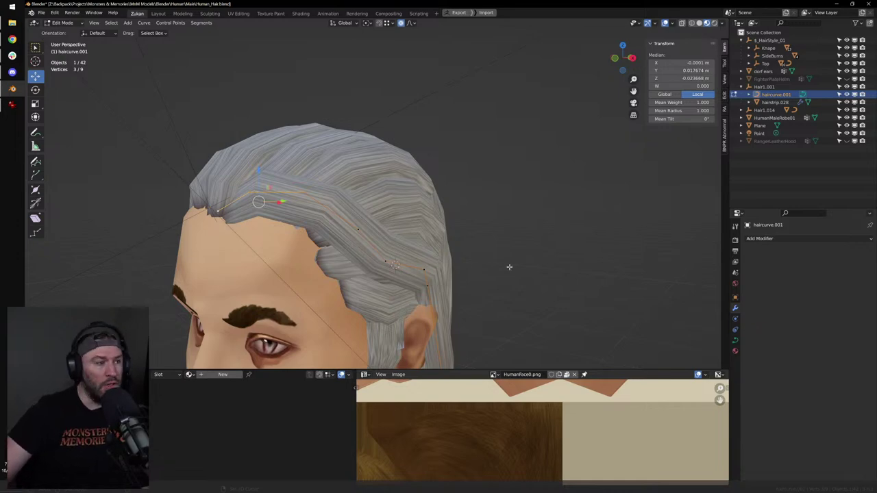
middle_click_drag(483, 259, 411, 203)
left_click(394, 181, "shift")
key("g")
left_click(425, 226)
key("g")
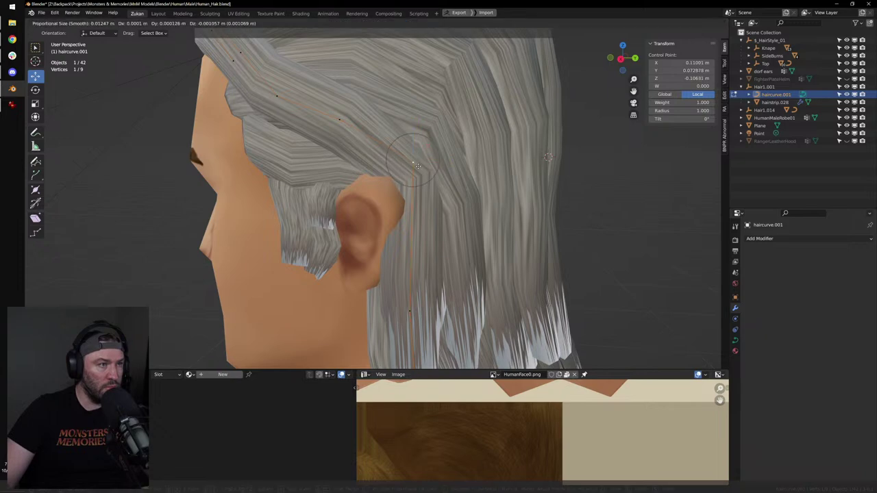
left_click(418, 172)
Reposition more control points so the strip sweeps past the ear, then select hairstrip.028
middle_click_drag(417, 171, 384, 207)
scroll(411, 240, "up", 3)
key("g")
left_click(346, 254)
key("g")
left_click(324, 166)
middle_click_drag(324, 166, 615, 177)
key("g")
left_click(439, 205)
key("Tab")
left_click(394, 190)
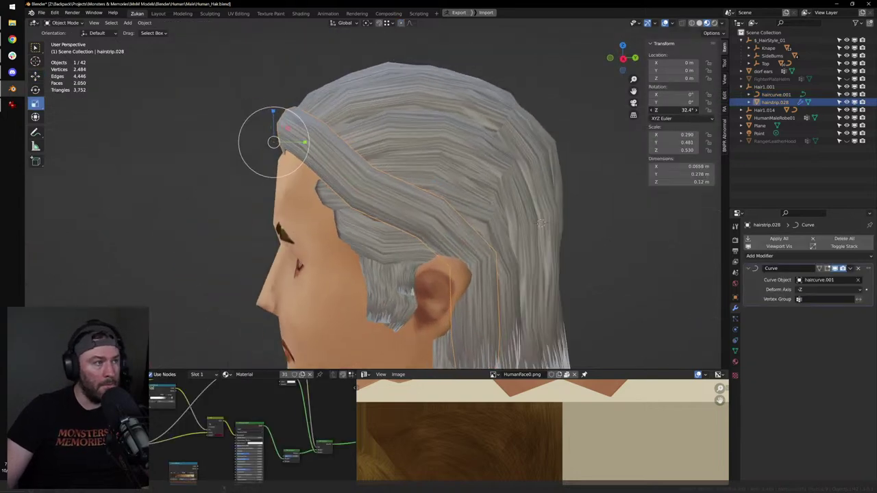
Deselect everything and inspect the hairstyle from the front and side profile
middle_click_drag(624, 129, 464, 135)
left_click(464, 135)
scroll(470, 176, "down", 3)
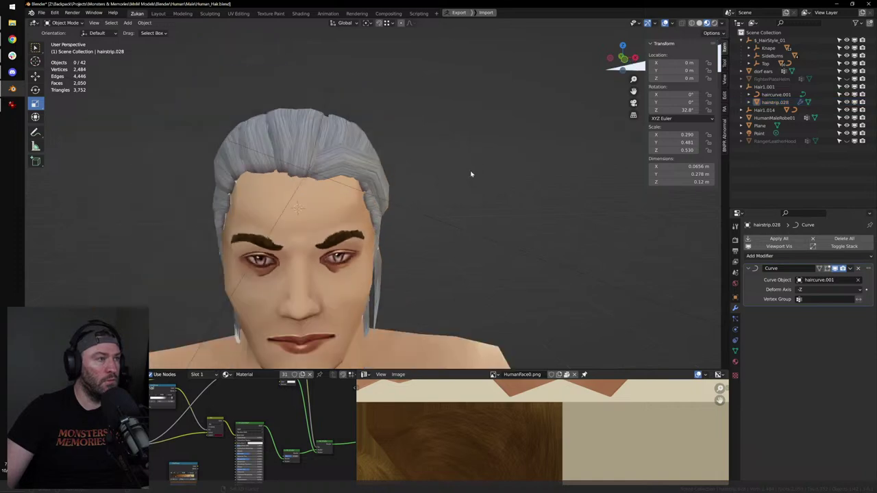
scroll(536, 176, "up", 1)
middle_click_drag(536, 177, 434, 251)
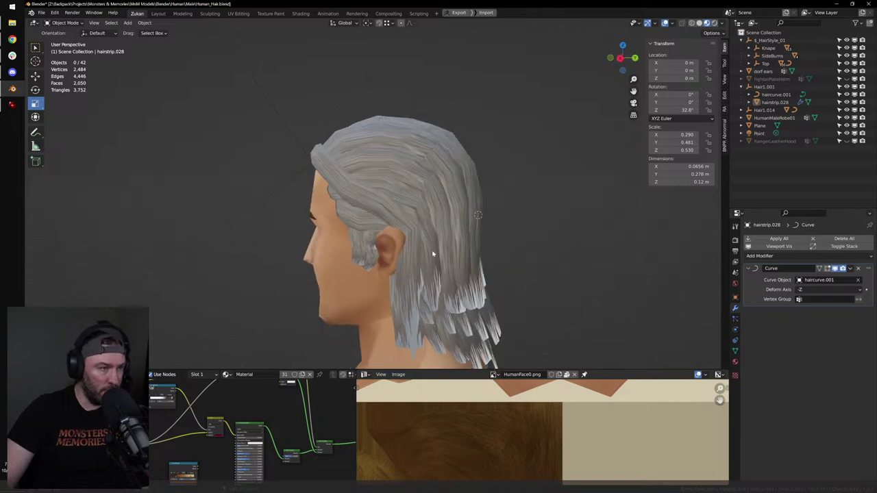
Select hairstrip.028, then haircurve.001 in the outliner, and enter its Edit Mode
left_click(439, 271)
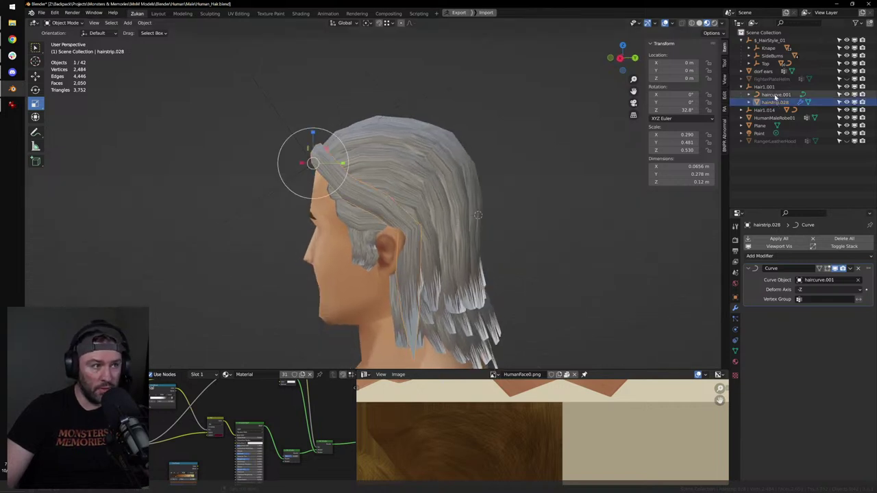
left_click(776, 94)
middle_click_drag(489, 281, 383, 274)
key("Tab")
scroll(383, 274, "up", 2)
Nudge haircurve.001's selected control points near the ear so the side strip falls cleanly
key("g")
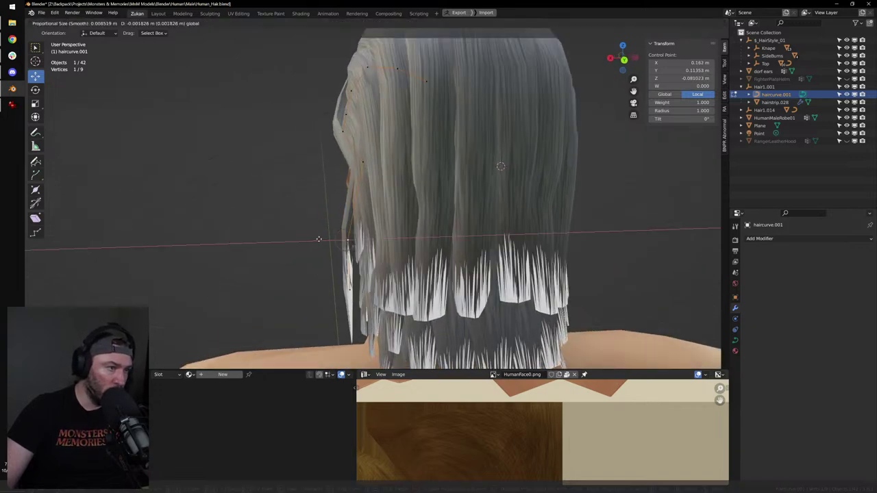
left_click(332, 240)
middle_click_drag(331, 240, 474, 269)
key("g")
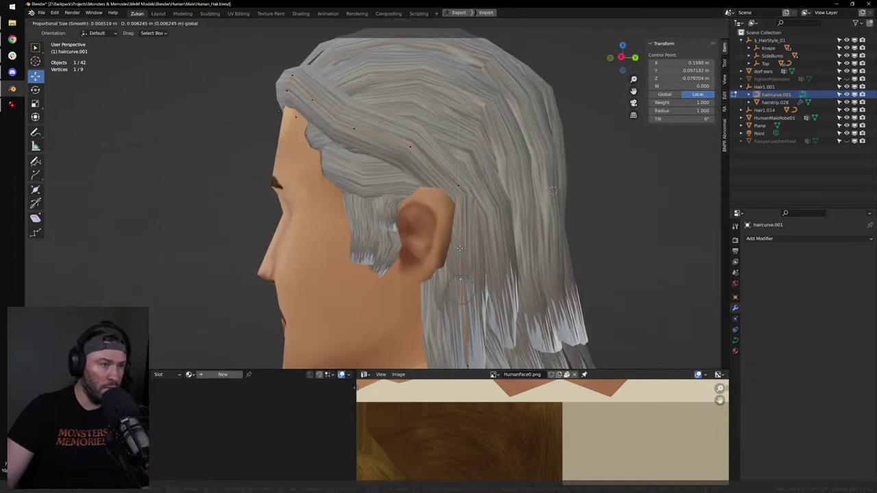
left_click(490, 269)
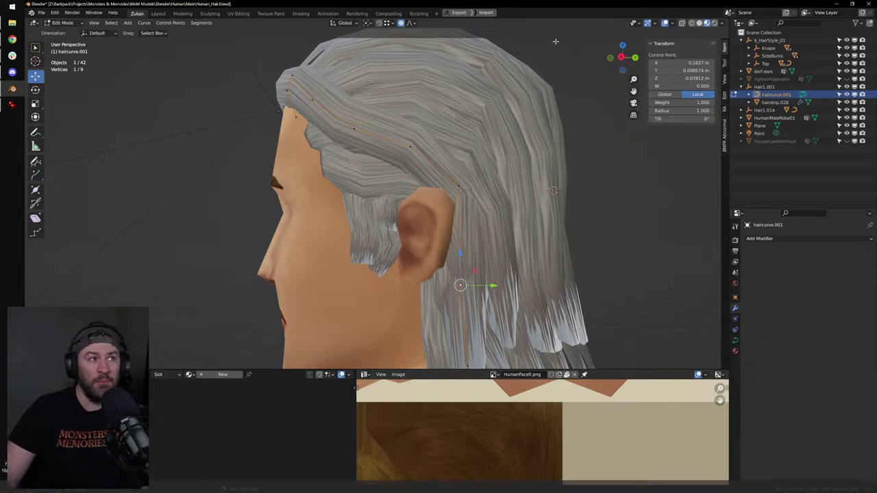
Check the strip from the back, side and front, return to Object Mode and select Hair1.001
middle_click_drag(479, 184, 381, 243)
scroll(434, 207, "up", 2)
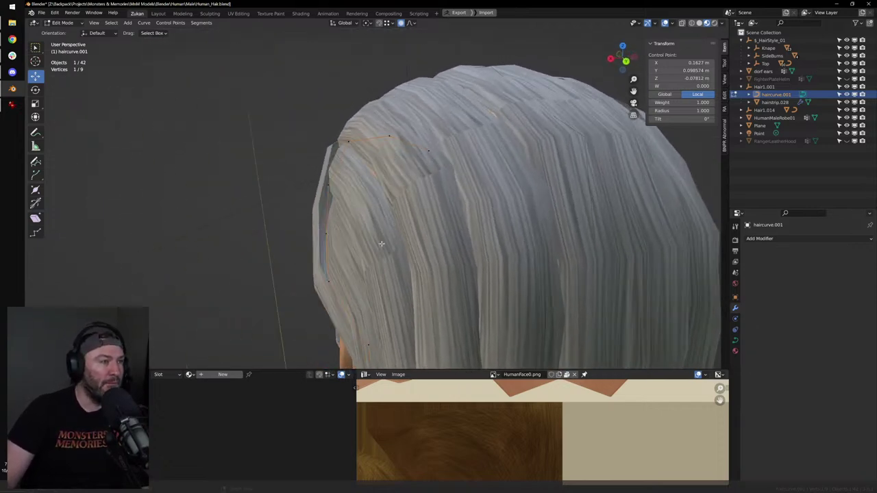
middle_click_drag(394, 201, 444, 185)
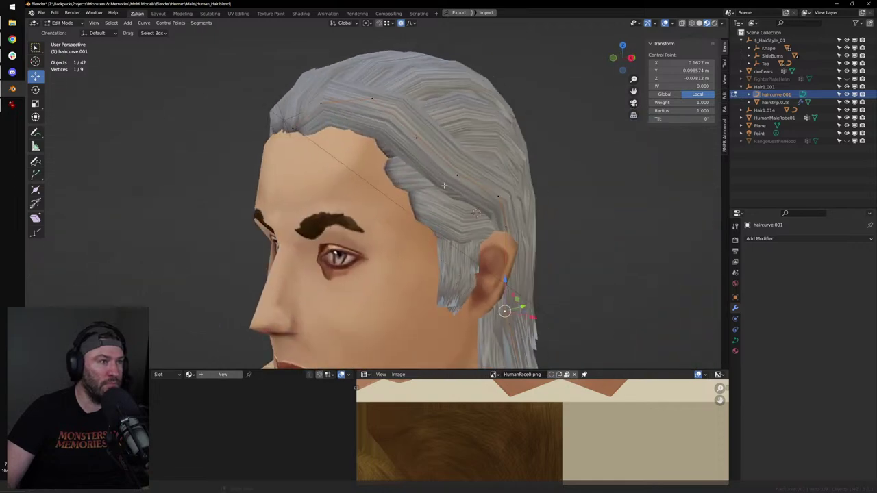
middle_click_drag(389, 138, 439, 195)
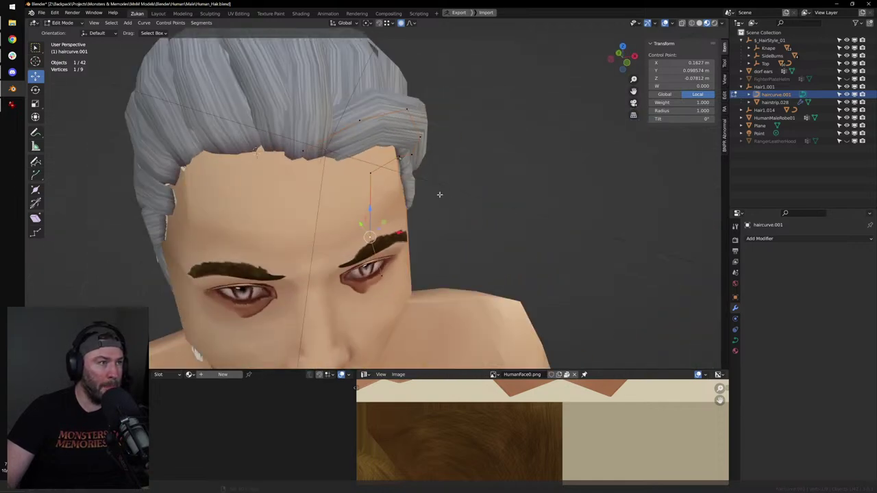
key("Tab")
middle_click_drag(500, 163, 497, 212)
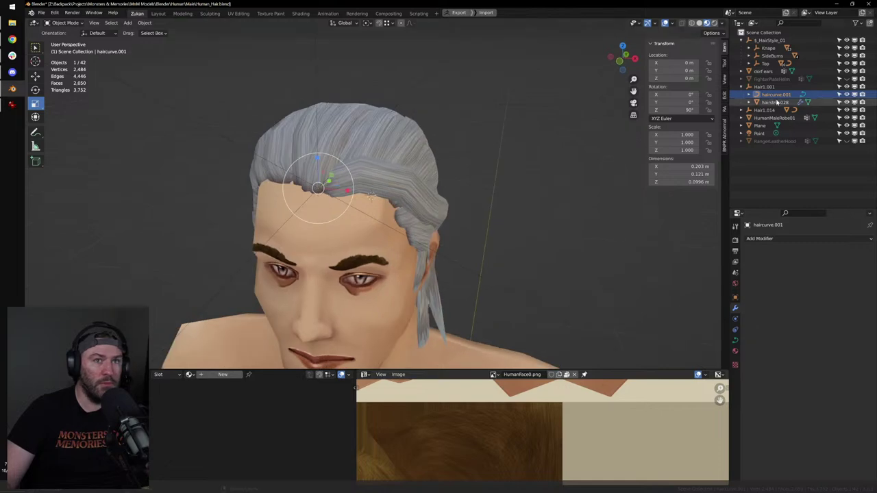
left_click(769, 87)
Duplicate Hair1.001 with its children as Hair1.002 beside the original
right_click(769, 87)
left_click(764, 87)
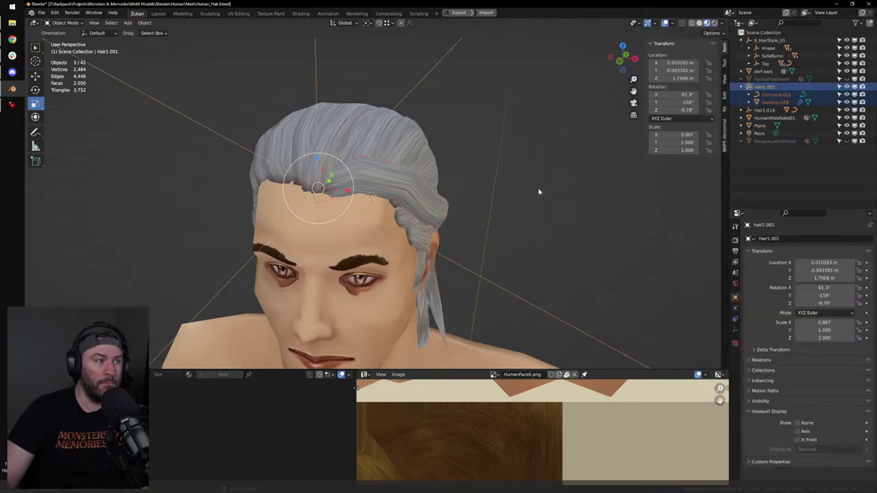
middle_click_drag(541, 192, 341, 215)
scroll(402, 229, "up", 2)
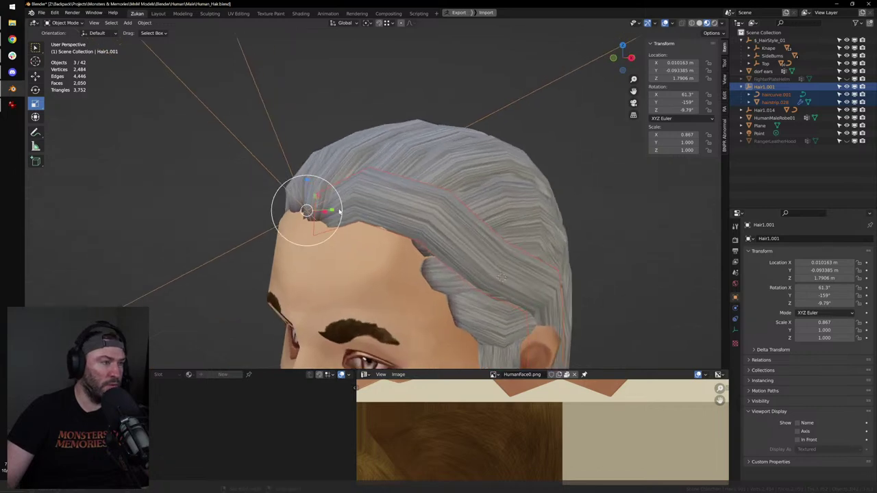
key("shift+d")
left_click(335, 186)
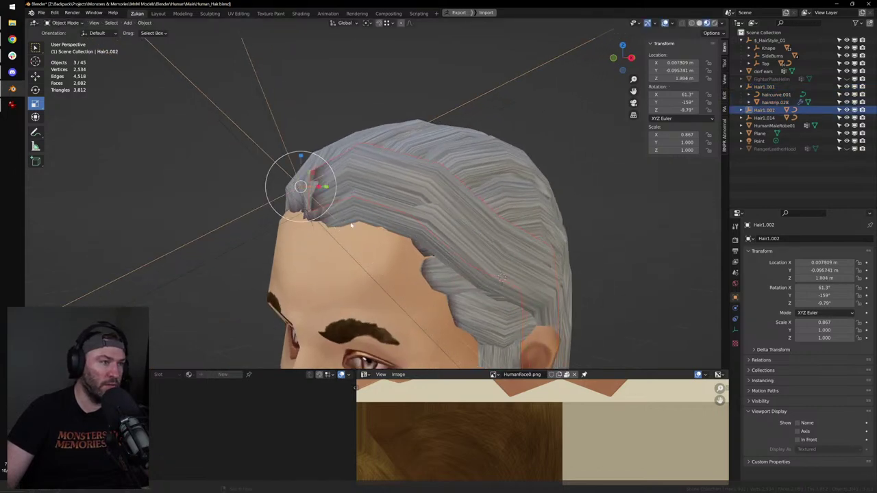
Rotate the Hair1.002 copy to about 56.7°, −168°, −4.62° along the hairline
middle_click_drag(350, 225, 451, 221)
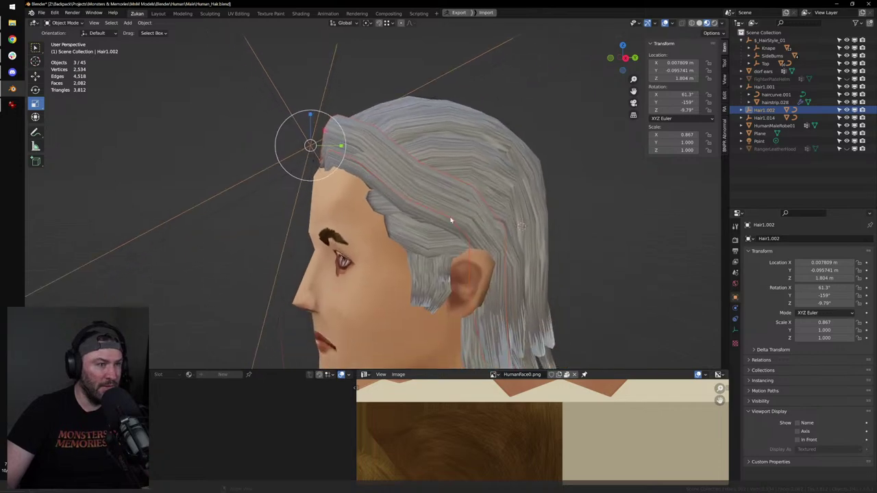
middle_click_drag(390, 215, 417, 211)
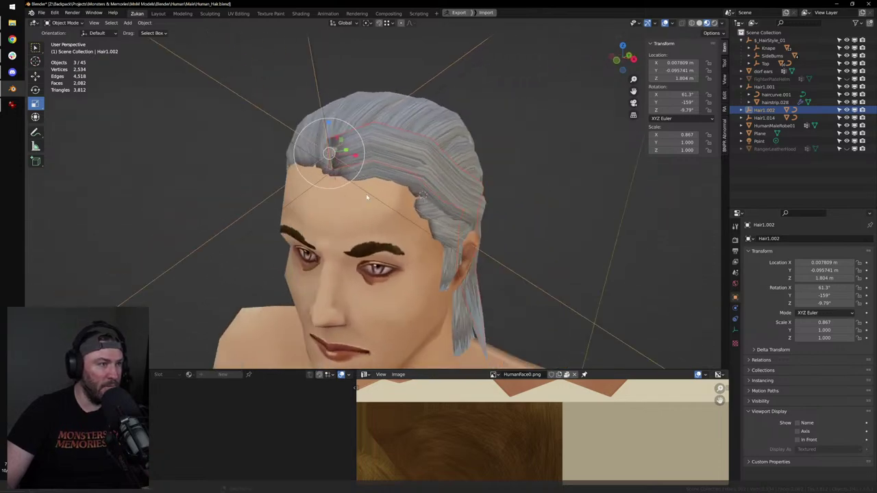
middle_click_drag(367, 197, 352, 185)
key("shift+space")
key("r")
middle_click_drag(334, 72, 387, 202)
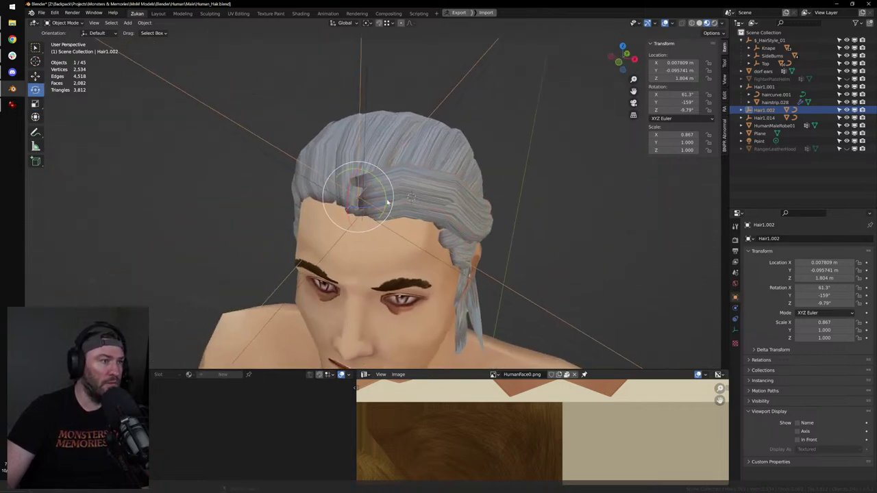
left_click_drag(394, 203, 401, 213)
middle_click_drag(401, 213, 370, 212)
Select the new strip hairstrip.029 and begin scaling it
left_click(413, 184)
key("shift+space")
key("s")
scroll(405, 199, "up", 4)
Scale hairstrip.029 down along the Y axis
key("s")
key("y")
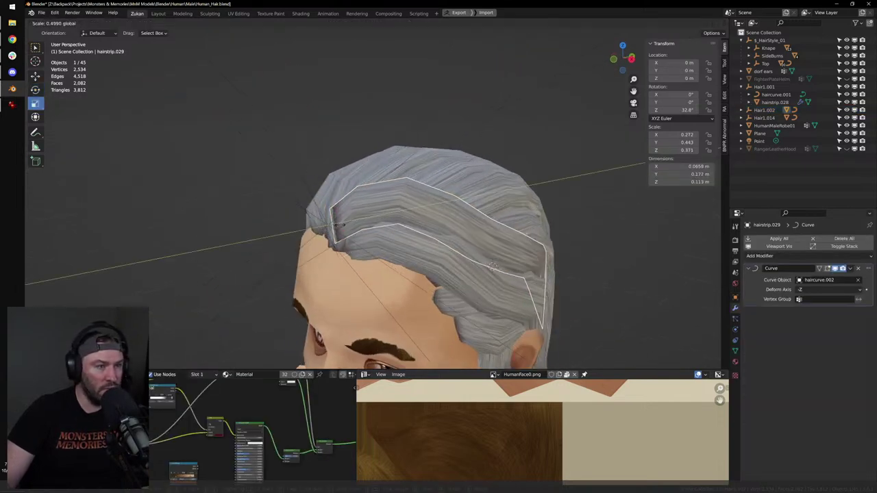
left_click(447, 270)
scroll(447, 269, "down", 4)
middle_click_drag(447, 270, 424, 236)
scroll(489, 216, "up", 3)
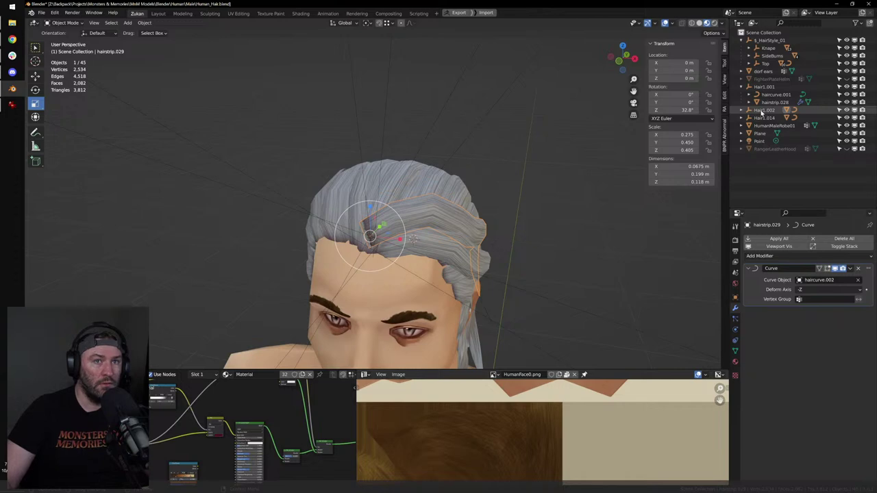
Rotate and lower the Hair1.002 group slightly, then tilt hairstrip.029 a little
left_click(761, 110)
key("r")
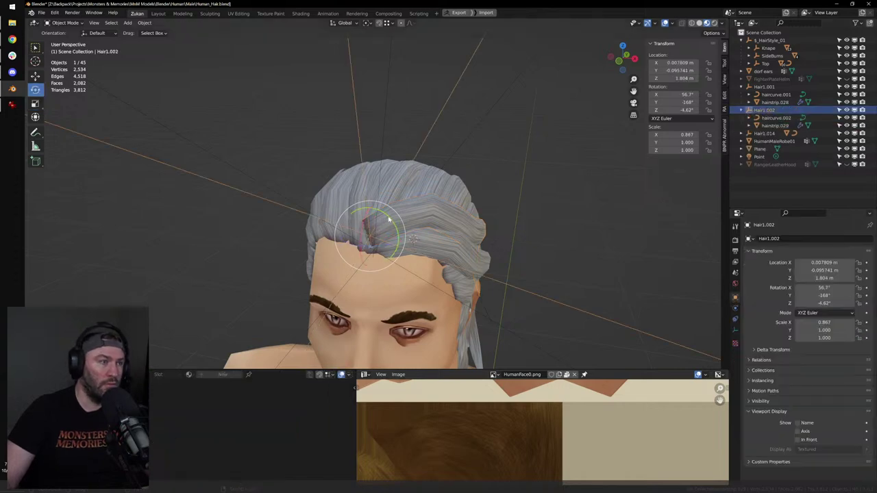
left_click_drag(389, 218, 405, 233)
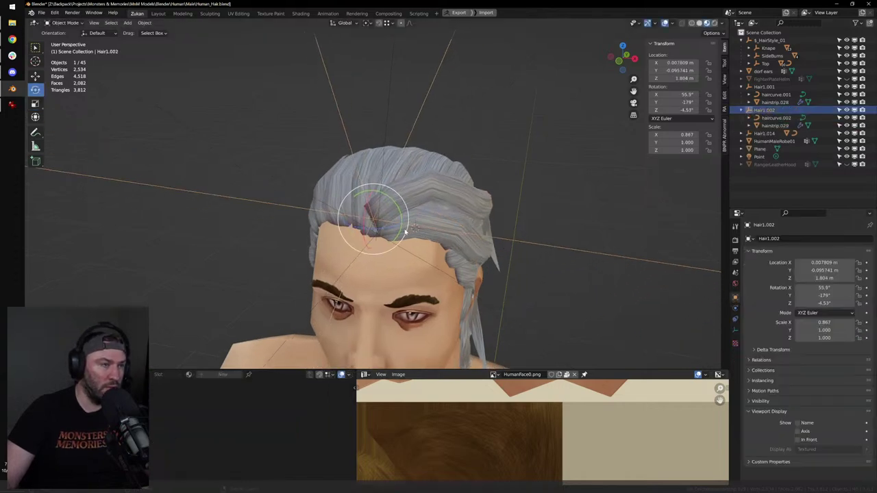
scroll(405, 233, "up", 2)
key("g")
left_click_drag(334, 206, 336, 198)
middle_click_drag(335, 198, 407, 233)
left_click(396, 200)
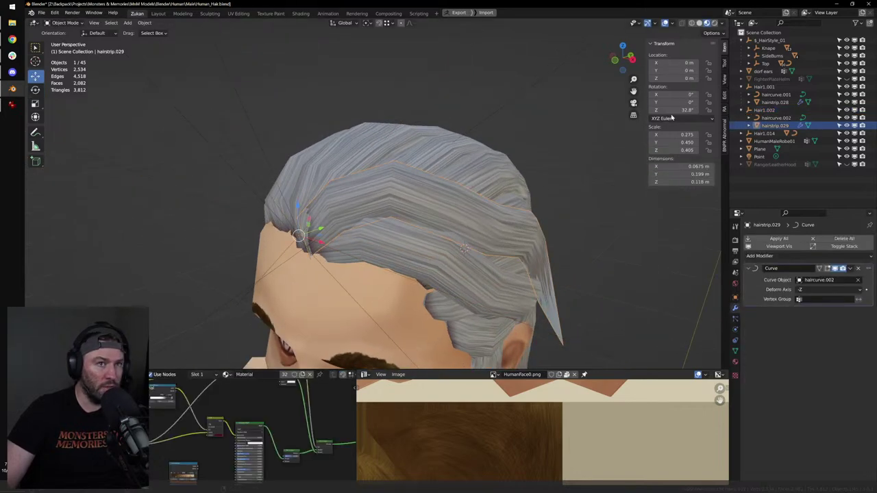
left_click_drag(464, 248, 465, 247)
middle_click_drag(472, 197, 521, 235)
In Edit Mode on haircurve.002, shift a hairline control point slightly
left_click(581, 206)
key("Tab")
middle_click_drag(581, 205, 373, 243)
key("alt+a")
left_click(403, 228)
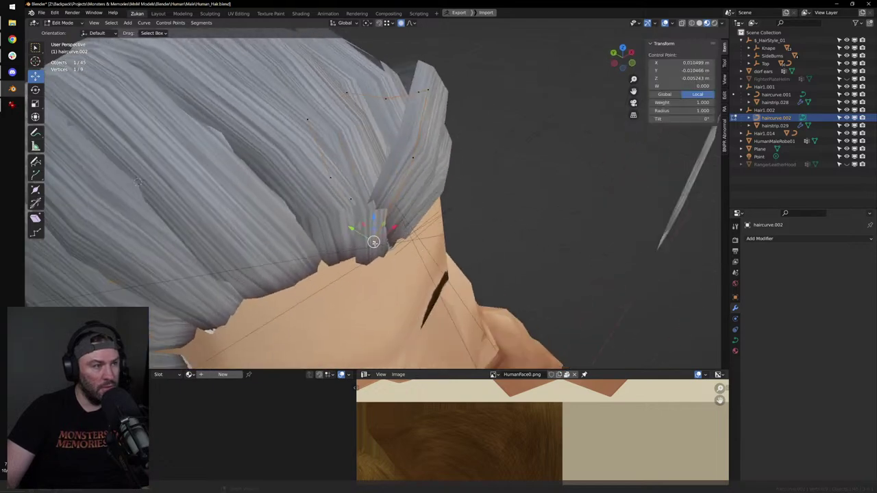
left_click_drag(357, 232, 355, 234)
Add a second control point and move both points together
mouse_move(377, 202)
middle_mouse_down()
mouse_move(384, 224)
mouse_move(362, 196)
middle_mouse_up()
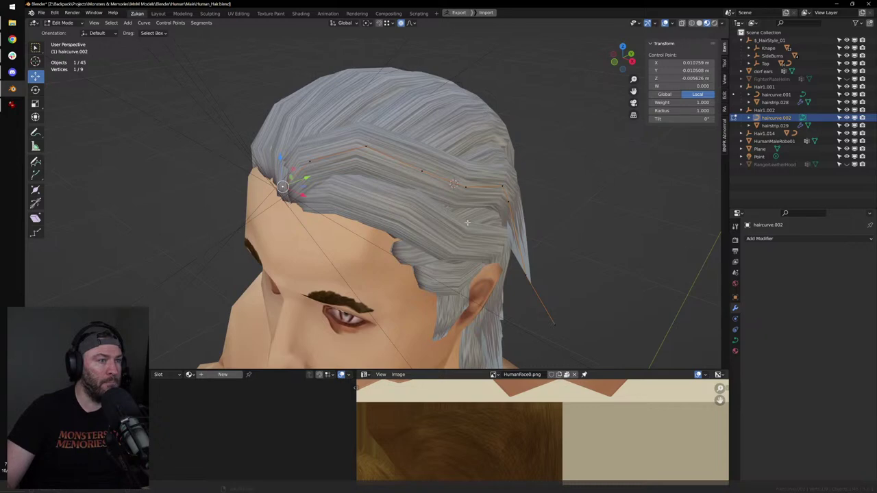
middle_click_drag(468, 223, 377, 150)
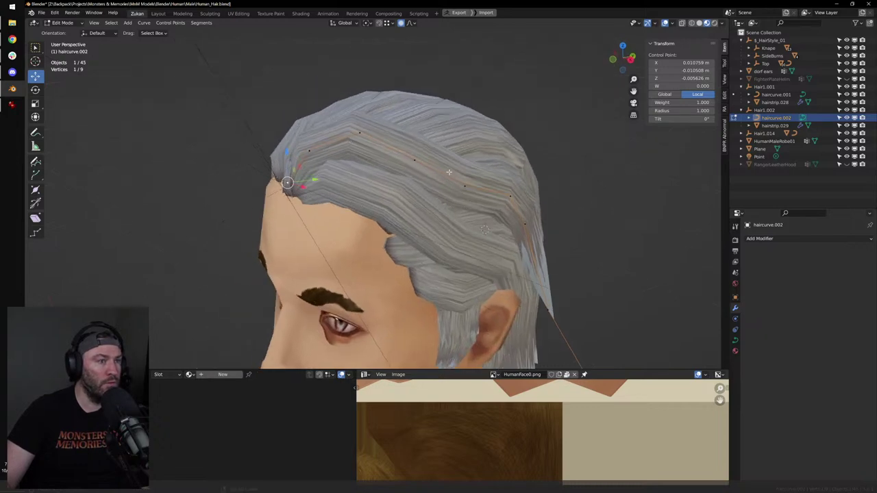
middle_click_drag(499, 213, 496, 296)
scroll(496, 296, "down", 2)
left_click(480, 265, "shift")
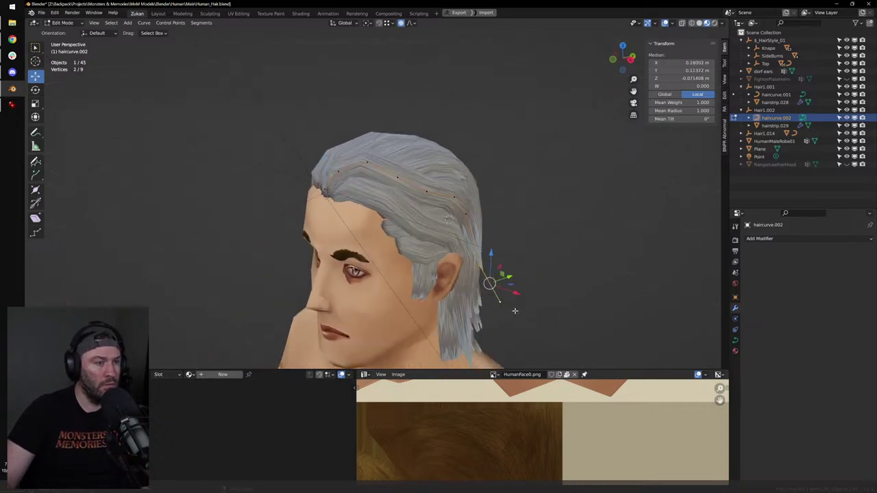
middle_click_drag(479, 266, 489, 282)
key("g")
left_click(488, 269)
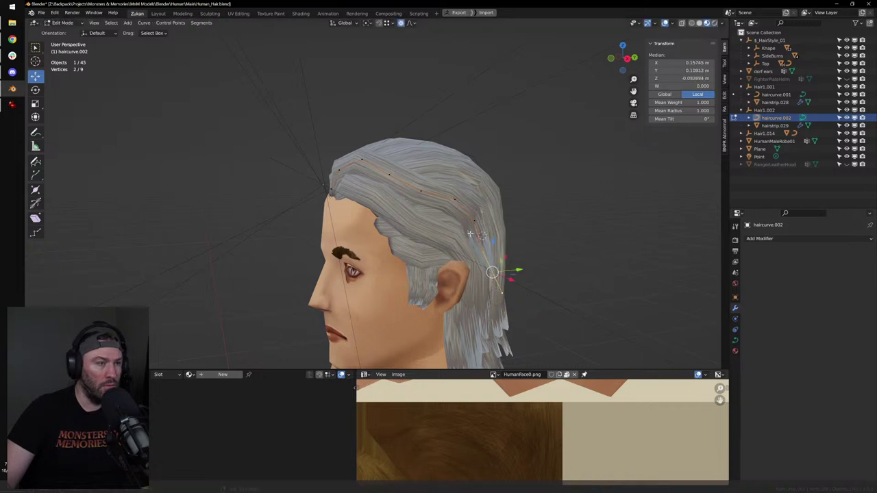
Move a single side-strip control point with smooth proportional falloff
middle_click_drag(486, 264, 472, 265)
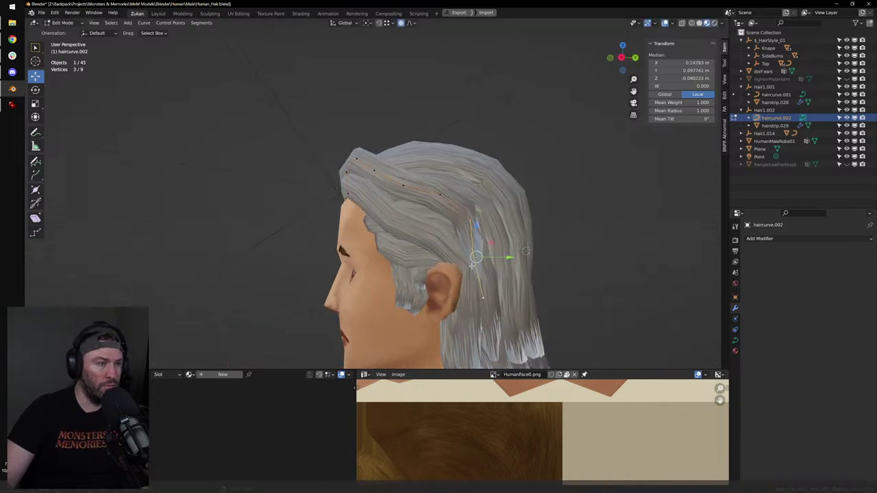
left_click_drag(476, 257, 477, 258)
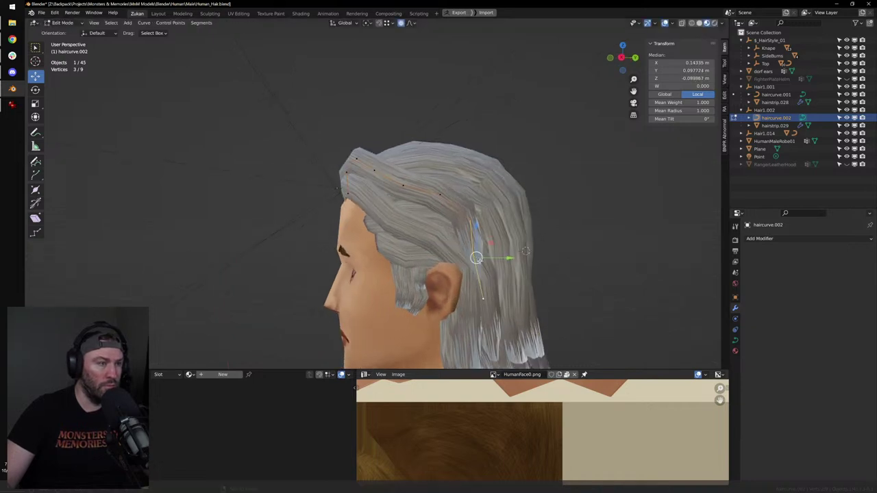
left_click(486, 300)
key("g")
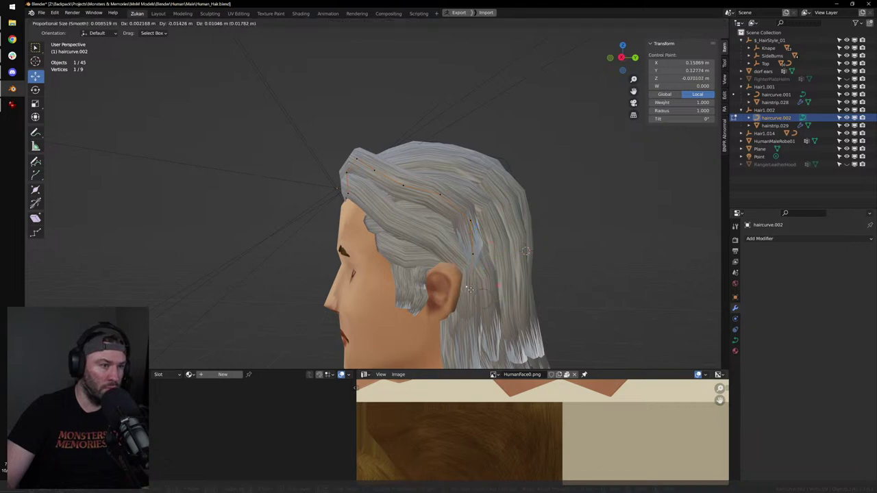
left_click(469, 288)
left_click_drag(456, 236, 461, 242)
Pull the control points back and down toward the ear, then return to Object Mode
middle_click_drag(439, 260, 467, 290)
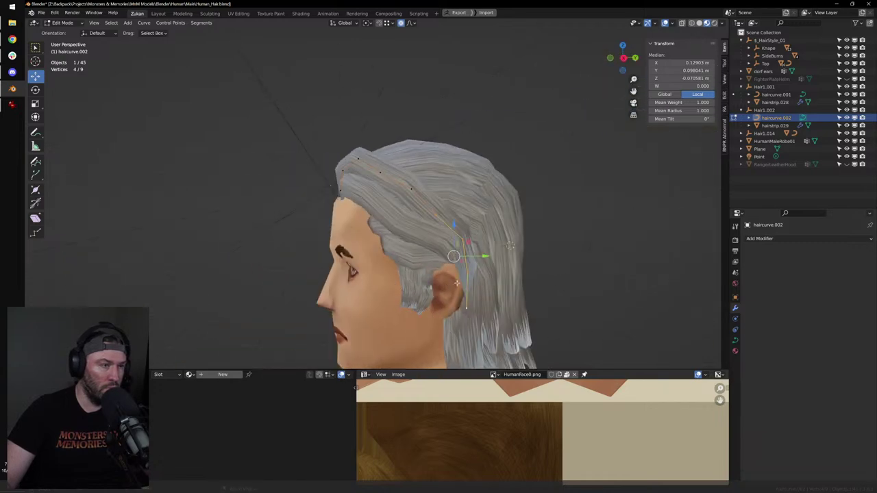
left_click_drag(458, 265, 425, 255)
middle_click_drag(425, 255, 463, 260)
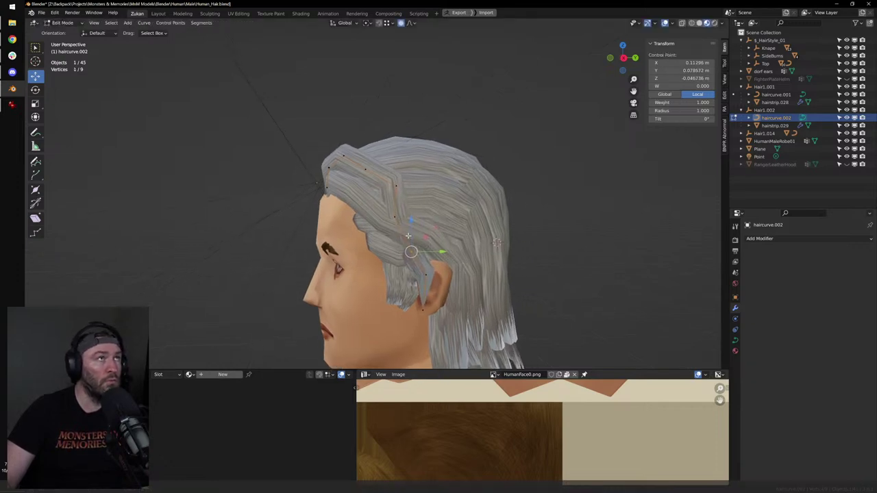
middle_click_drag(408, 235, 540, 271)
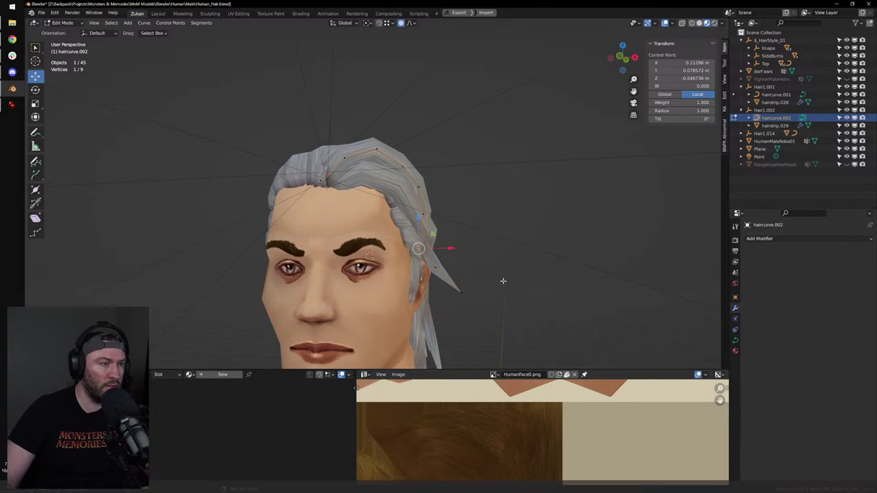
key("Tab")
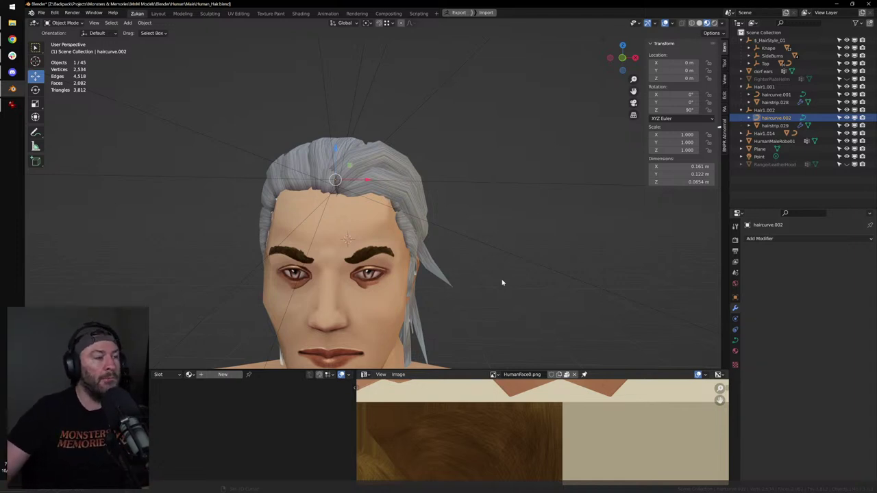
scroll(438, 169, "up", 5)
Select hairstrip.029, enter Edit Mode and bring up the mesh select mode choices
middle_click_drag(439, 169, 383, 198)
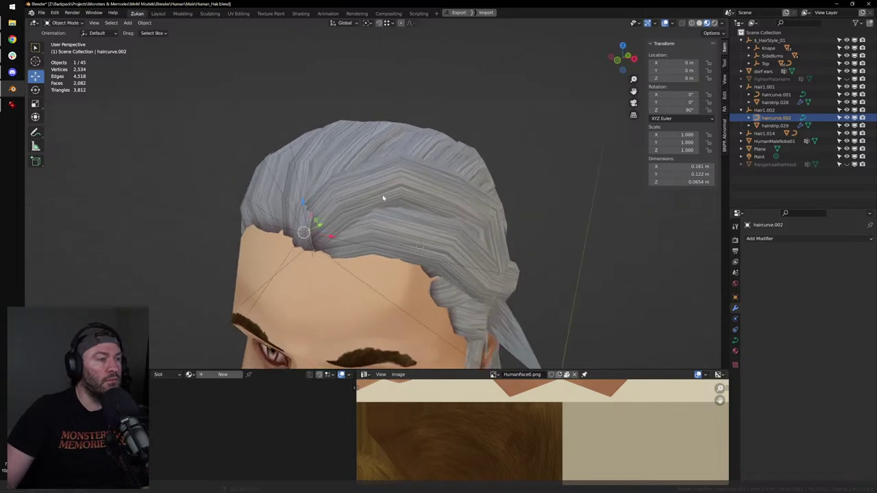
left_click(402, 231)
middle_click_drag(402, 231, 470, 199)
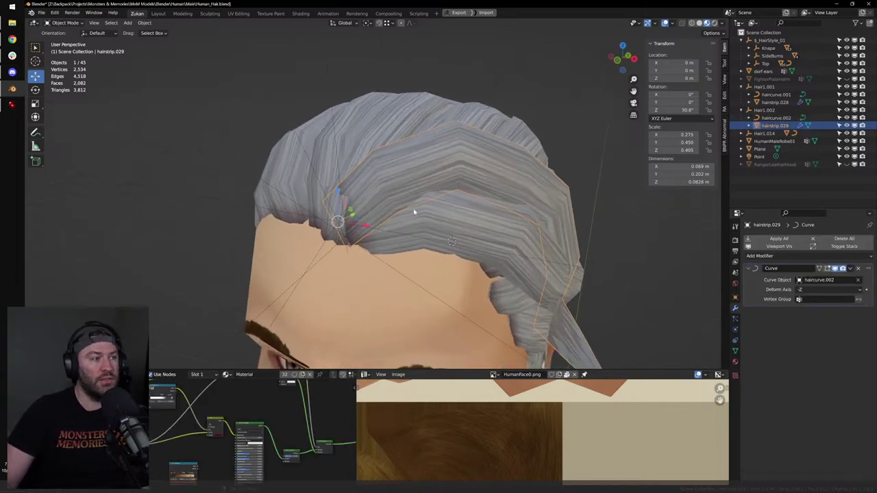
middle_click_drag(413, 211, 447, 216)
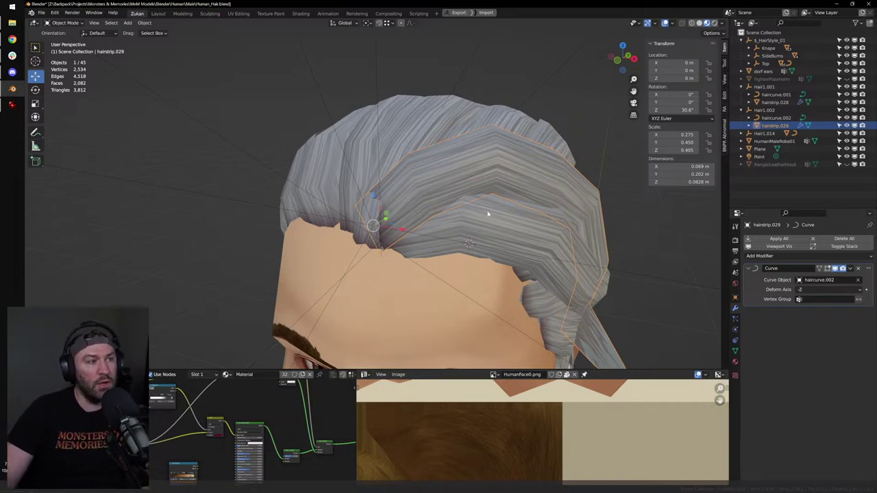
middle_click_drag(518, 206, 416, 184, "shift")
left_click(438, 234)
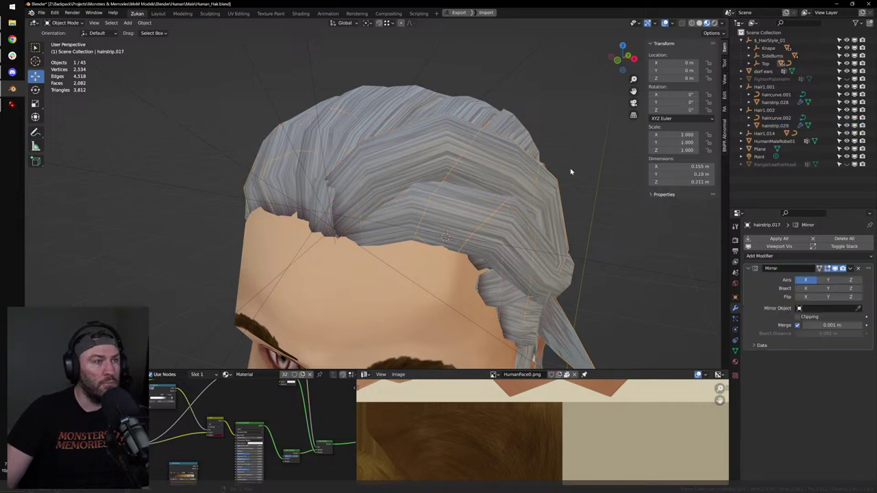
middle_click_drag(571, 172, 390, 197)
left_click(507, 175)
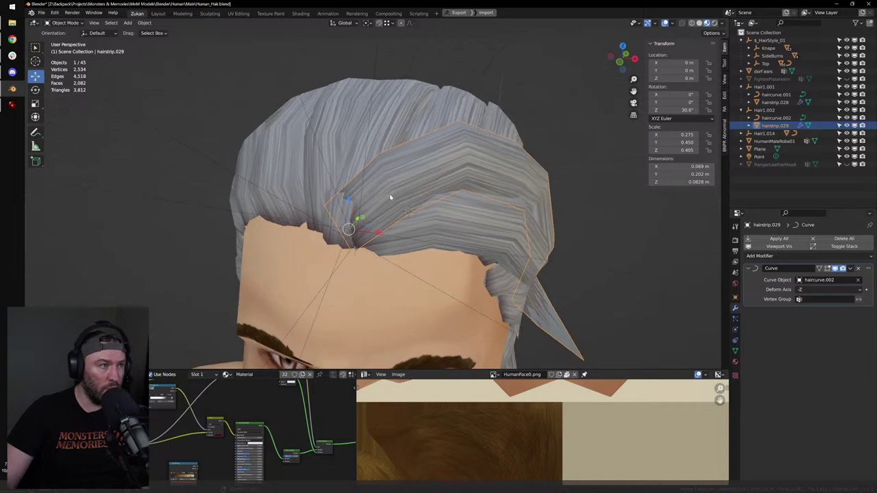
key("Tab")
key("ctrl+Tab")
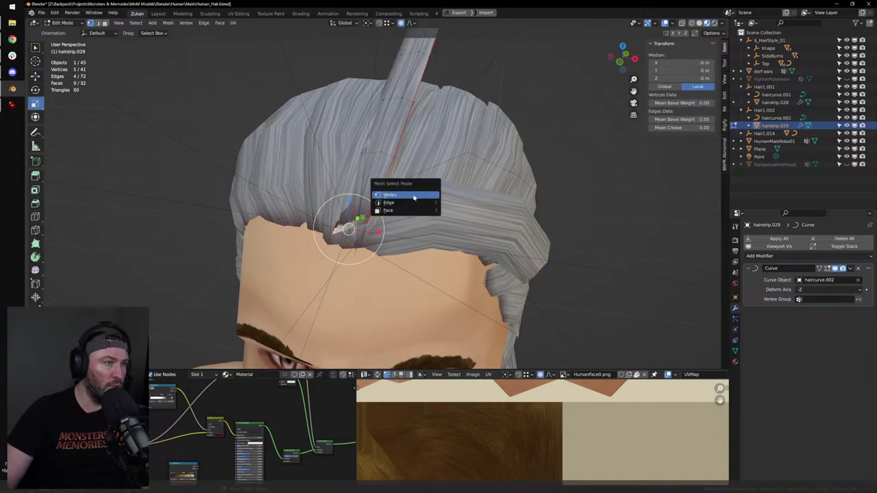
In wireframe, select the strip's front edge and move it along its Normal orientation
left_click(411, 203)
key("shift+z")
middle_click_drag(416, 214, 454, 234)
left_click(371, 226)
key("shift+space")
key("g")
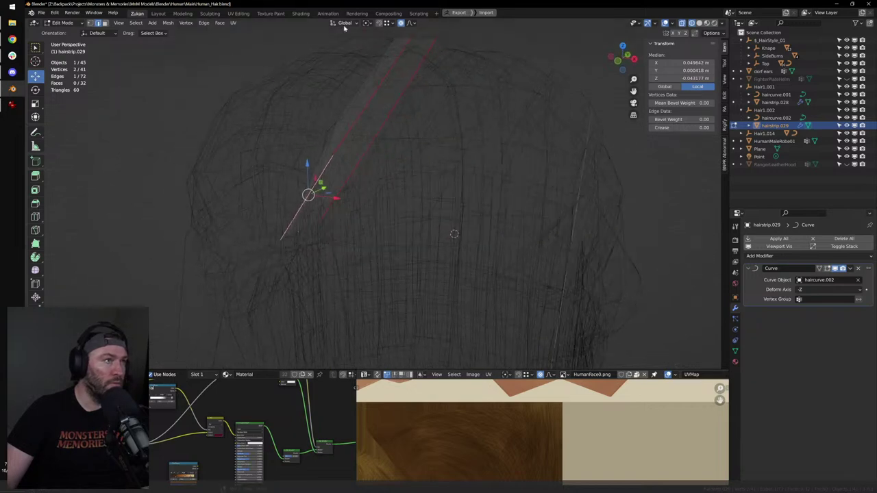
left_click(345, 25)
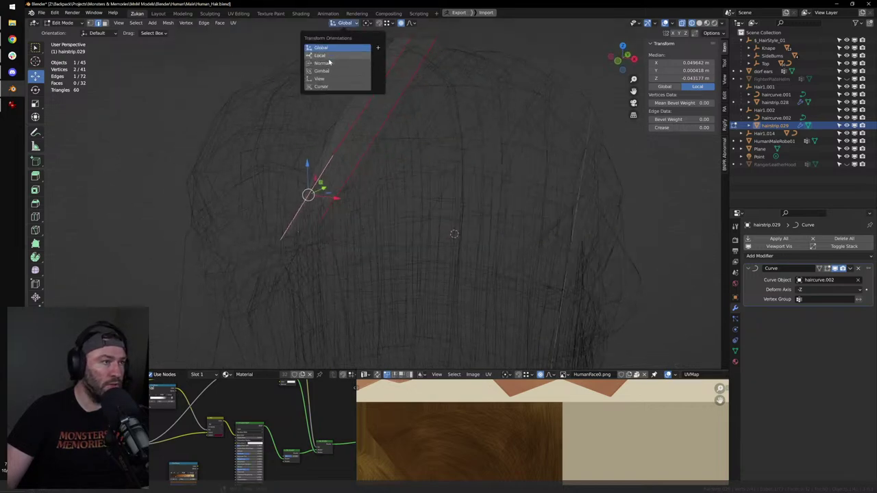
left_click(330, 48)
left_click(347, 23)
left_click(337, 65)
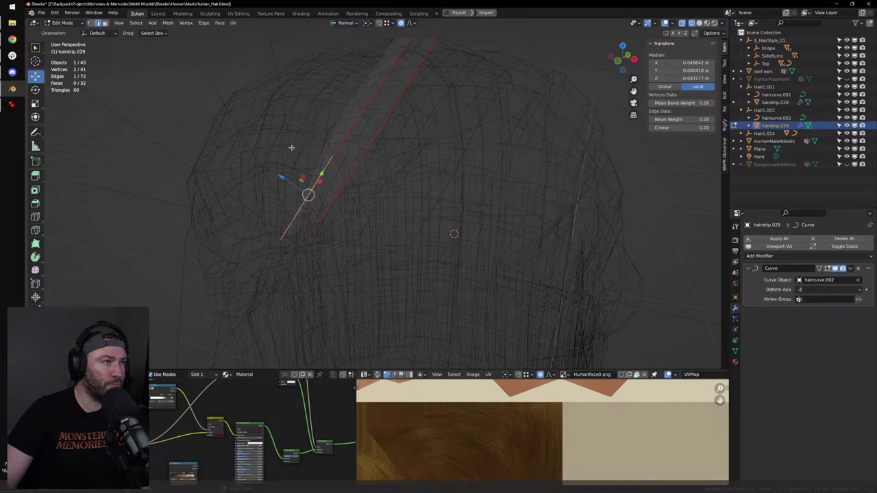
left_click_drag(314, 185, 315, 184)
left_click(315, 183)
Slide the front edge further along its normal and check it in solid shading
middle_click_drag(342, 196, 359, 204)
left_click_drag(359, 205, 378, 214)
key("Tab")
mouse_move(377, 213)
middle_mouse_down()
mouse_move(445, 245)
mouse_move(414, 231)
mouse_move(480, 233)
mouse_move(439, 226)
mouse_move(425, 250)
middle_mouse_up()
key("shift+z")
In vertex mode, move the strip's front tip vertex upward with proportional falloff
key("Tab")
key("ctrl+Tab")
left_click(429, 220)
key("shift+z")
left_click(423, 248)
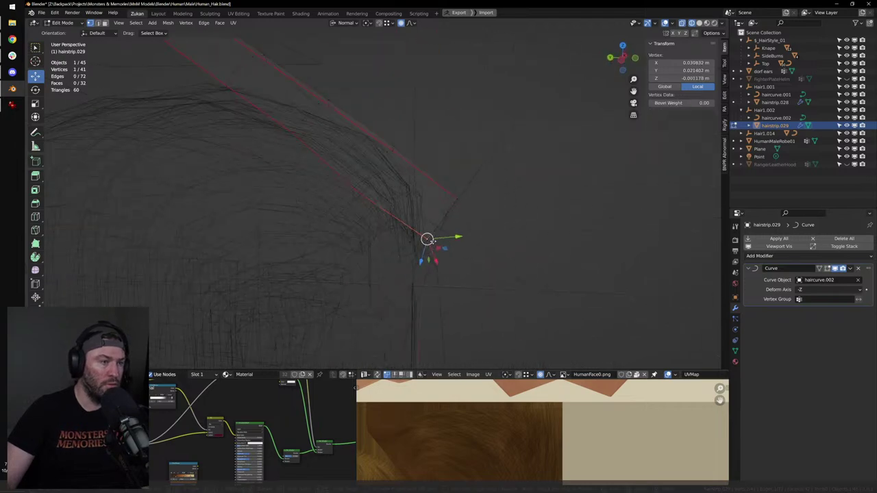
key("g")
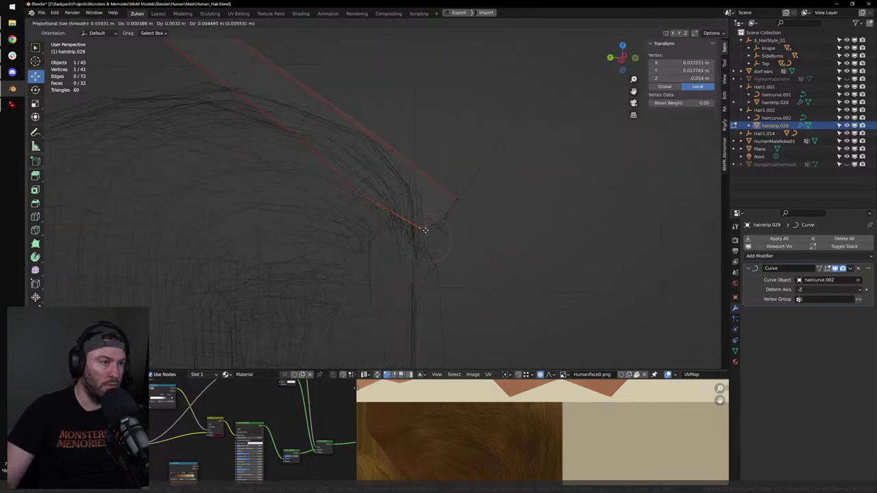
left_click(426, 229)
key("Tab")
middle_click_drag(426, 229, 371, 257)
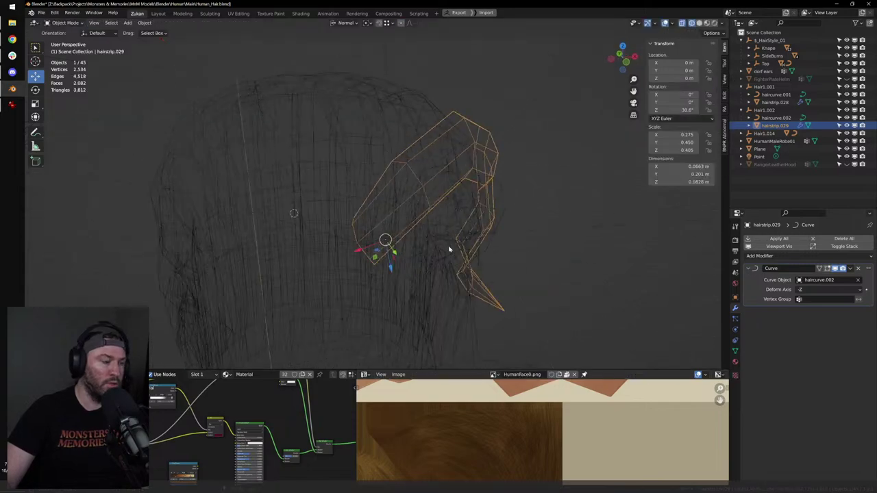
key("shift+z")
Tuck the tip vertex smoothly into the hairline, then exit to Object Mode and deselect
mouse_move(495, 256)
middle_mouse_down()
mouse_move(366, 242)
mouse_move(308, 153)
mouse_move(336, 168)
middle_mouse_up()
key("Tab")
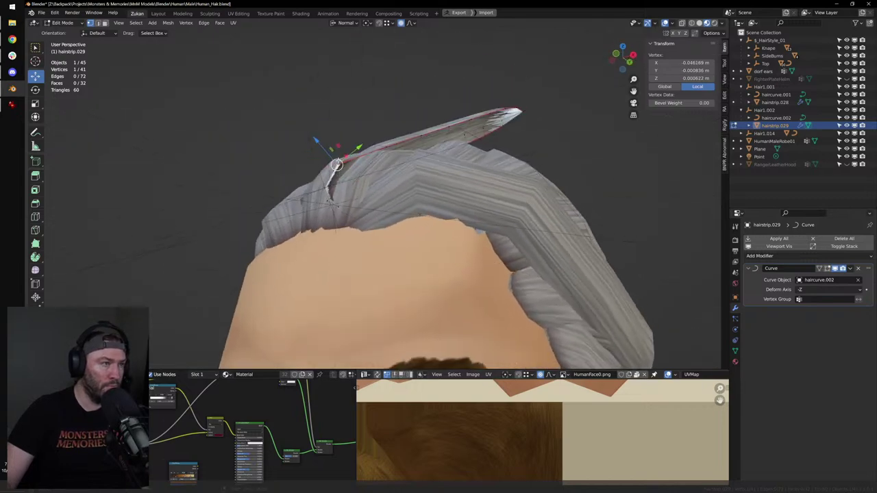
left_click_drag(336, 164, 347, 168)
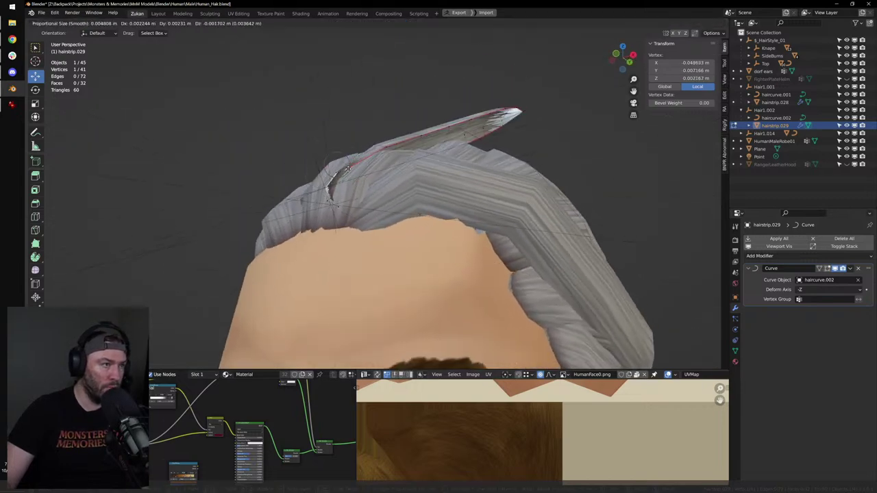
key("Tab")
middle_click_drag(346, 168, 480, 213)
scroll(479, 213, "down", 6)
left_click(505, 180)
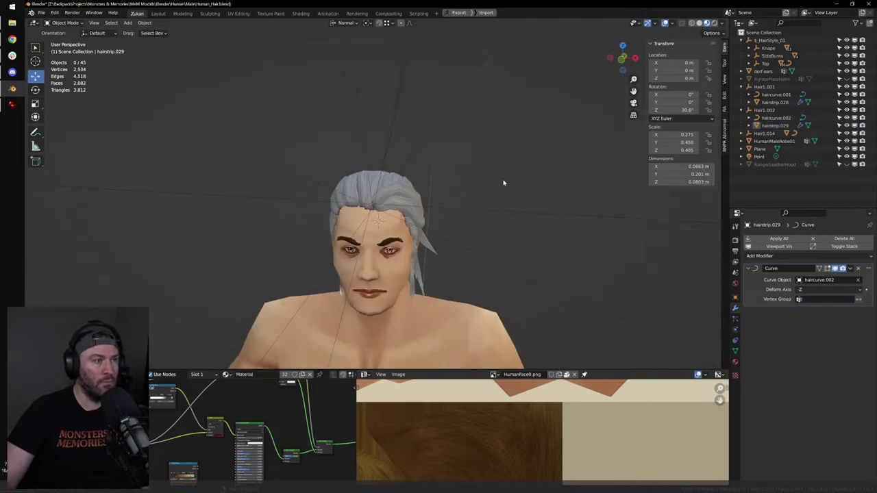
middle_click_drag(505, 180, 614, 92)
View the grey hairstyle in Rendered shading from the sides, back and front
left_click(715, 22)
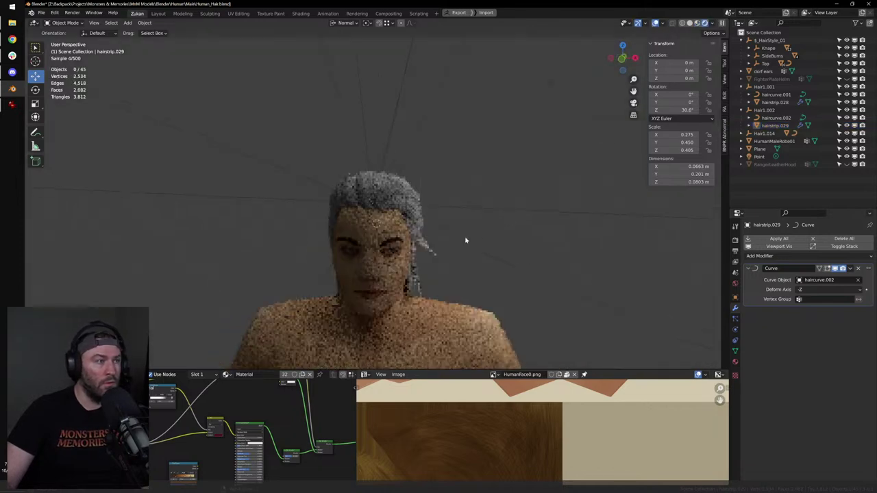
middle_click_drag(618, 74, 286, 255)
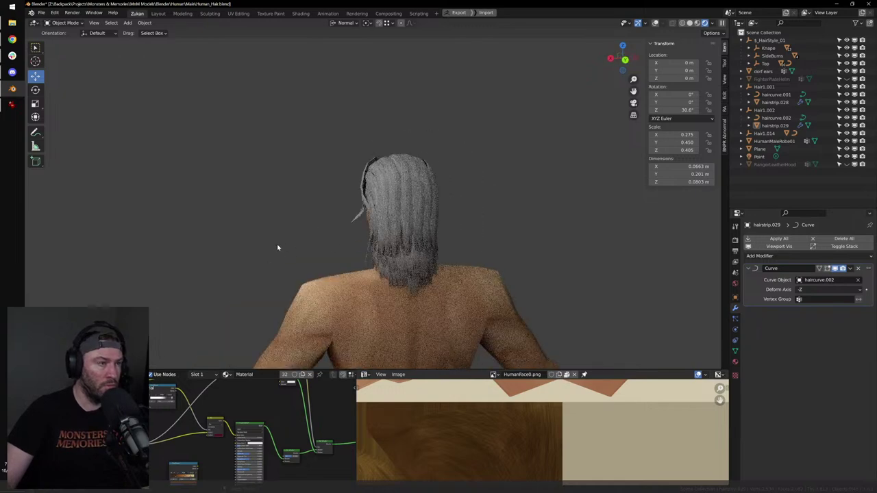
middle_click_drag(248, 230, 445, 248)
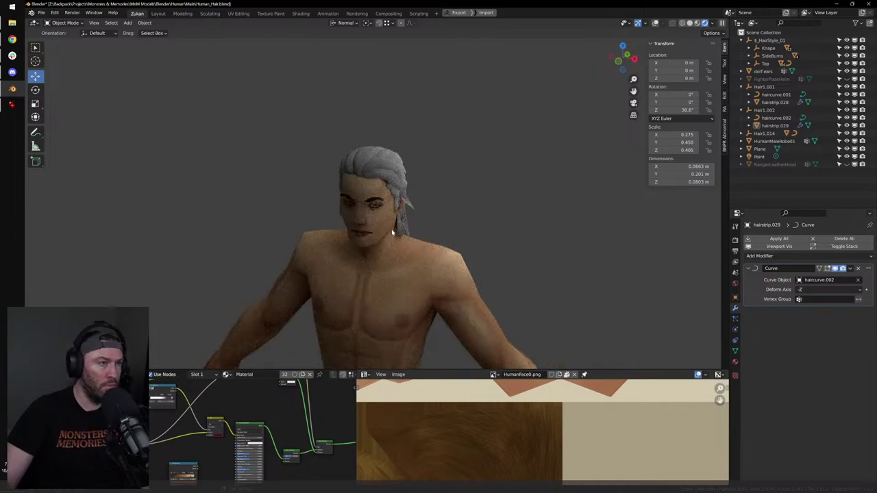
middle_click_drag(392, 233, 509, 219)
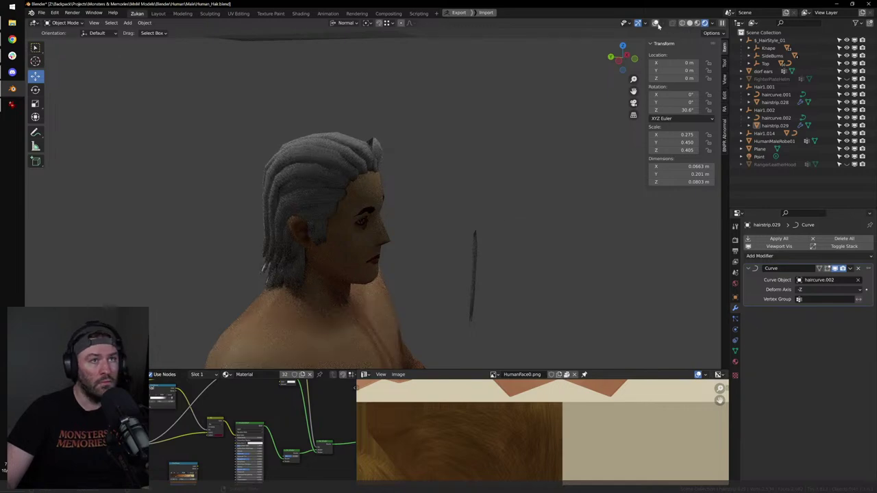
Turn overlays back on and switch the viewport to Material Preview shading
left_click(656, 23)
middle_click_drag(274, 196, 213, 199)
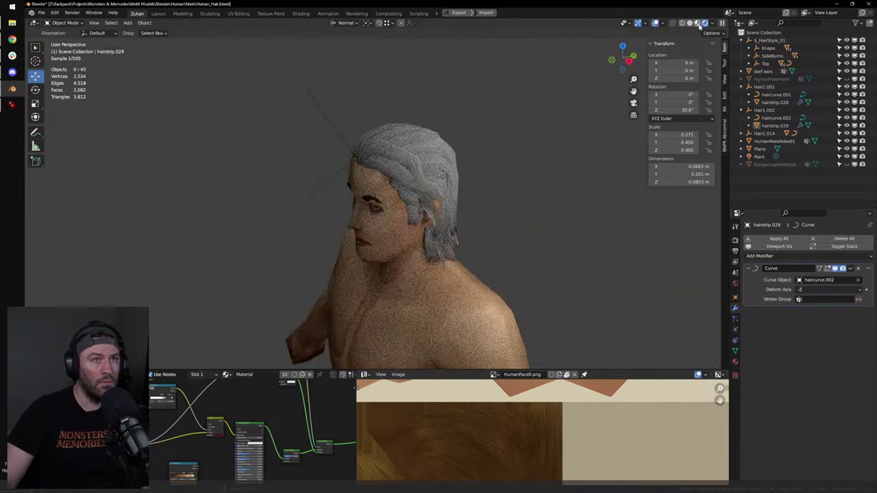
left_click(700, 24)
middle_click_drag(517, 164, 525, 185)
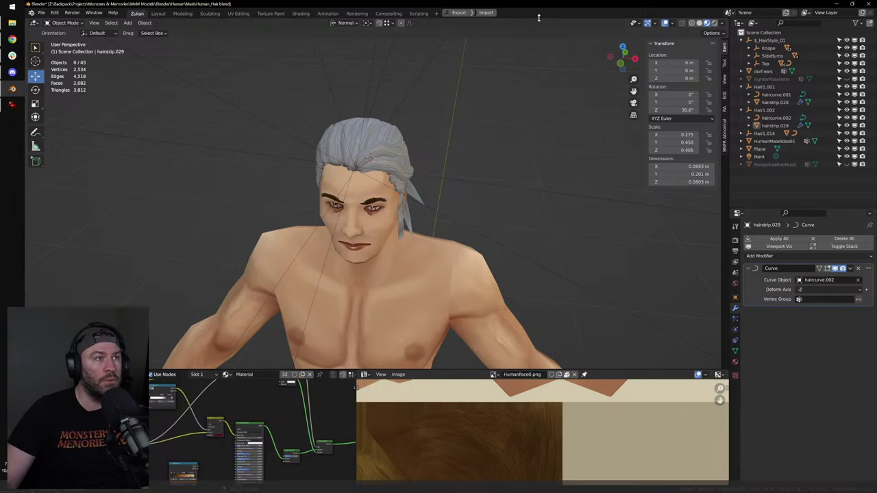
middle_click_drag(357, 236, 446, 164)
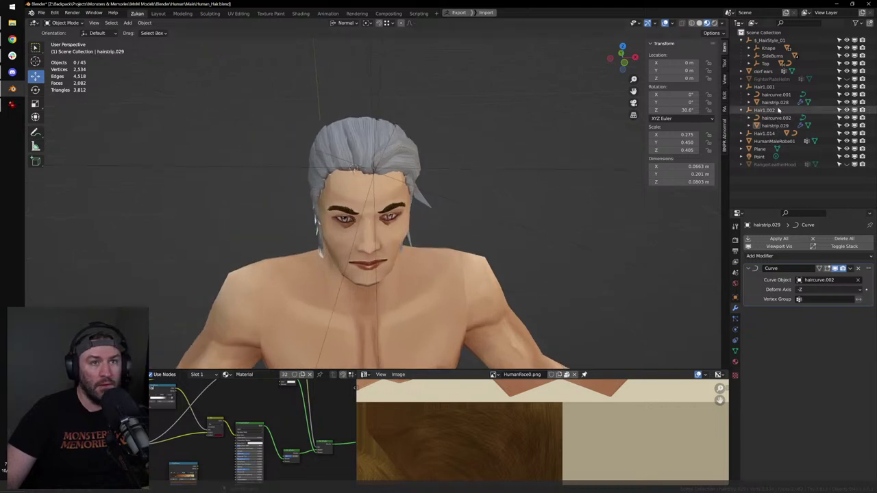
Duplicate the Hair1.001 hair group hierarchy and place the copy beside the head
left_click(765, 87)
right_click(765, 88)
left_click(741, 87)
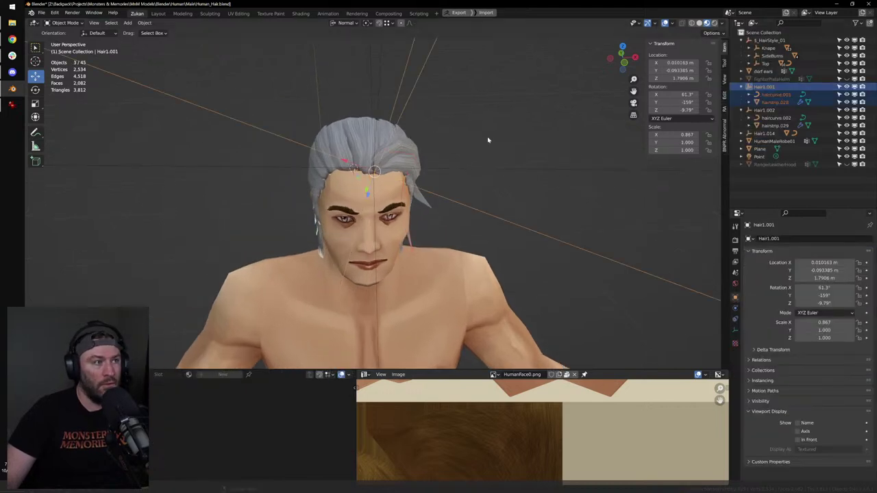
key("shift+d")
left_click(274, 171)
middle_click_drag(274, 171, 446, 178)
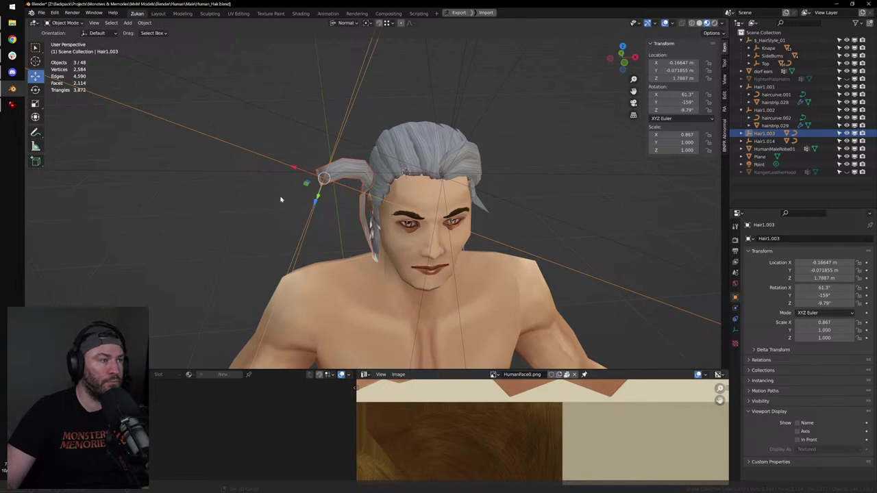
Set the transform orientation to Global and rotate the new strip to drape downward
key("r")
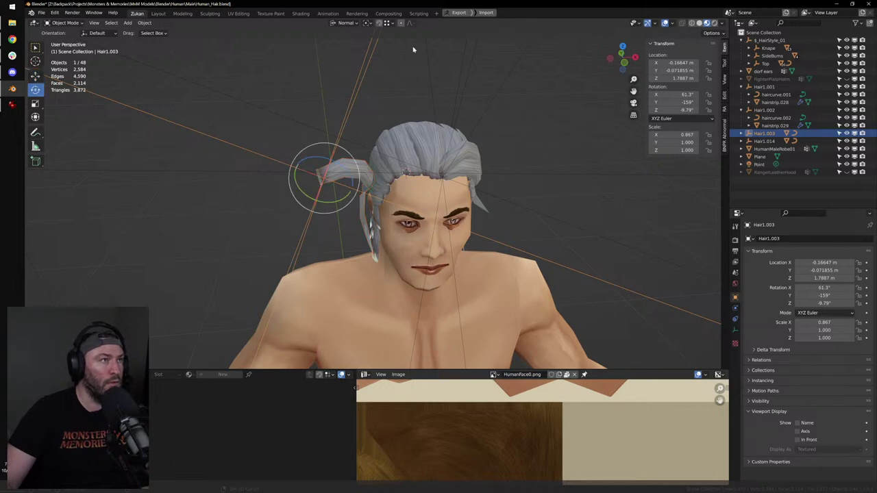
left_click(346, 23)
left_click(333, 48)
middle_click_drag(329, 185, 338, 197)
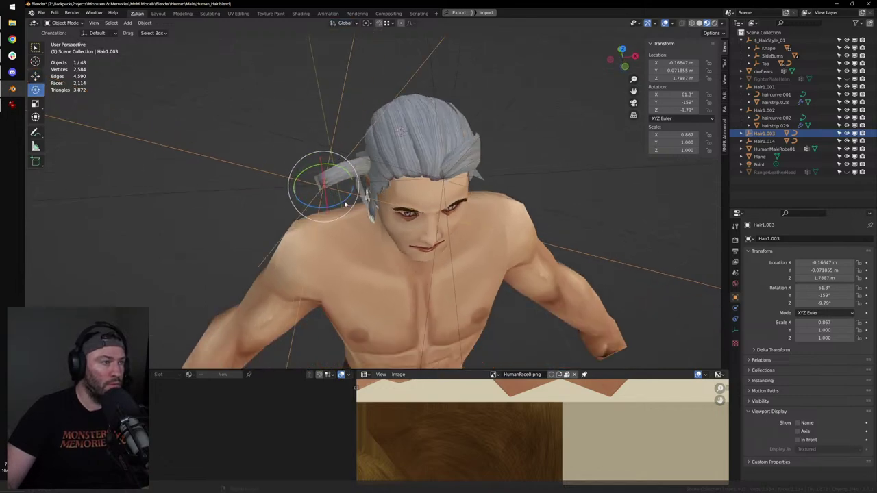
left_click_drag(346, 204, 274, 163)
middle_click_drag(274, 163, 375, 190)
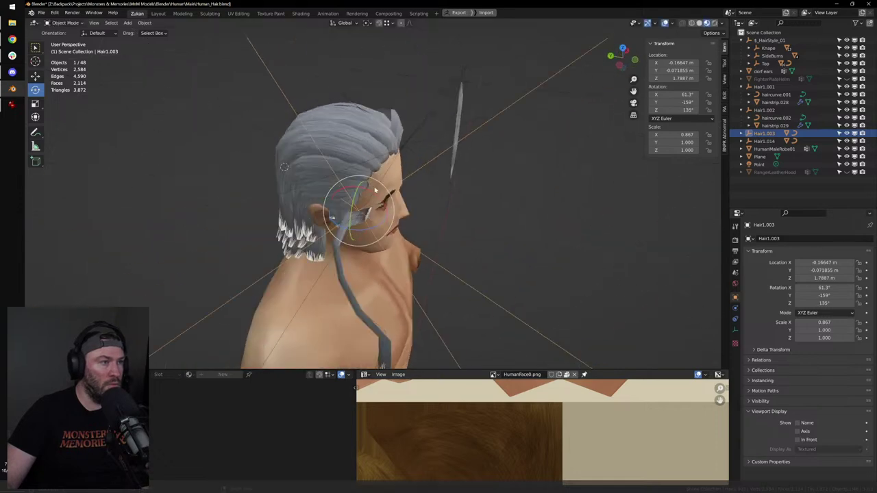
left_click_drag(375, 195, 443, 284)
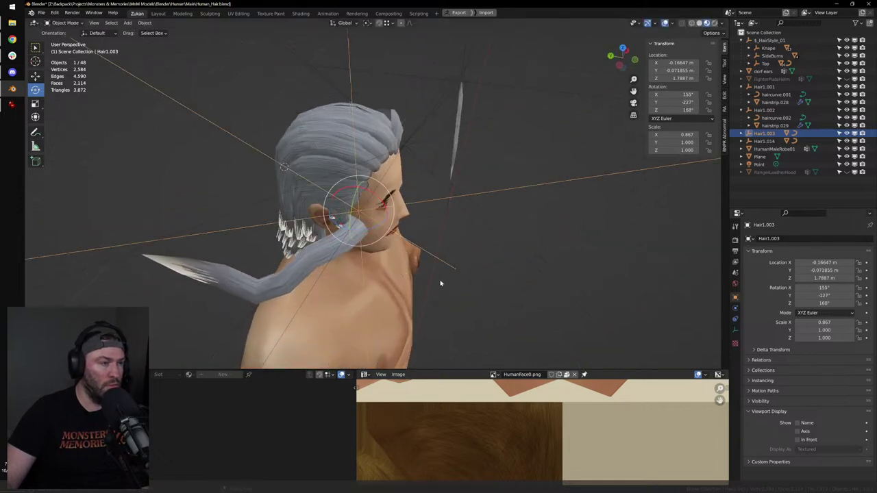
middle_click_drag(443, 284, 336, 194)
Move the strip onto the top of the head and rotate it to lie along the scalp
key("shift+space")
key("g")
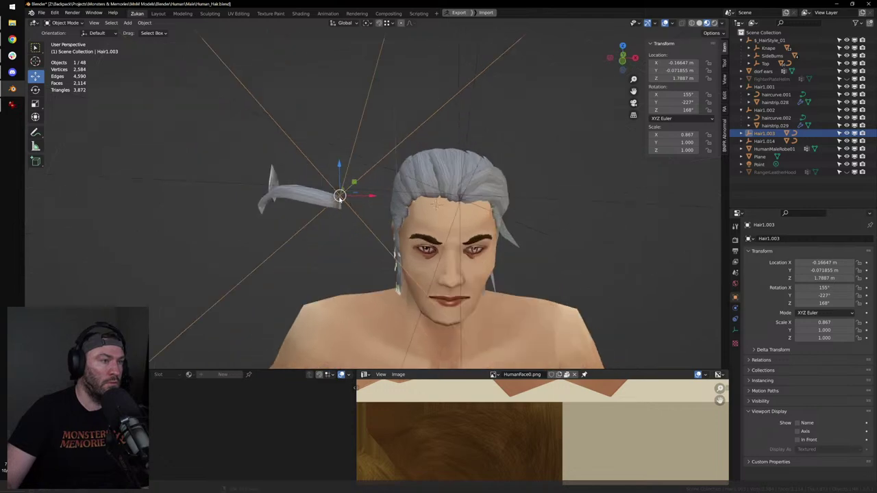
left_click_drag(337, 194, 461, 193)
key("shift+space")
key("r")
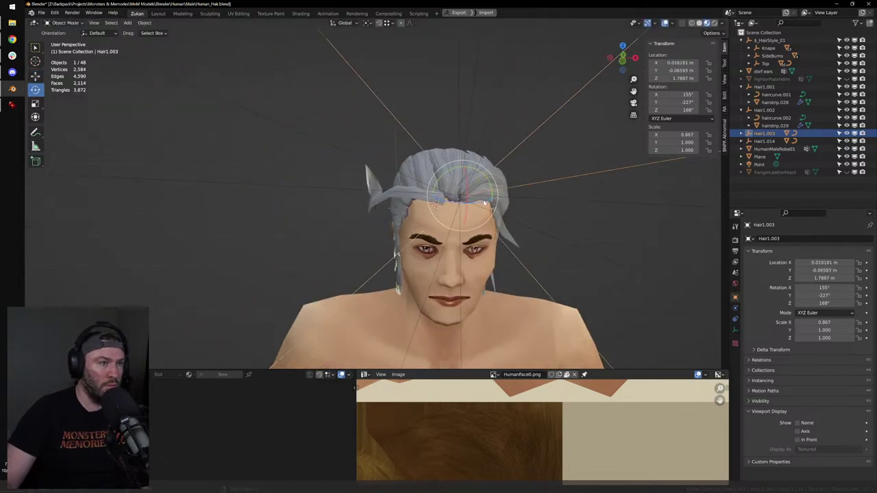
key("KP_1")
scroll(459, 212, "up", 2)
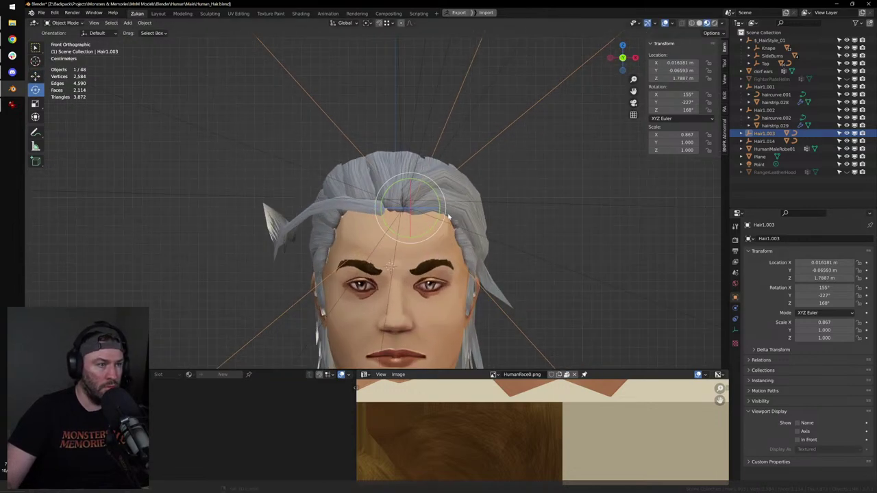
left_click_drag(446, 214, 307, 309)
Shift the strip left and down, turn it to sweep back, and raise it onto the scalp
key("shift+space")
key("g")
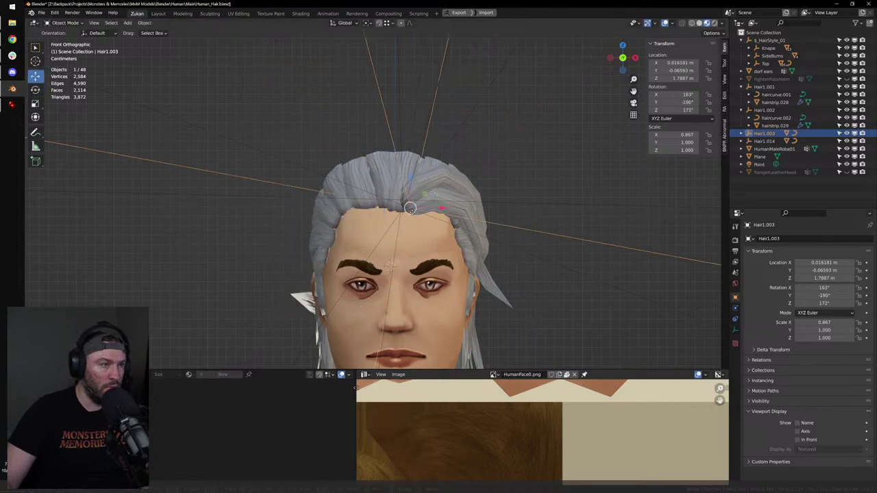
left_click_drag(410, 207, 388, 192)
middle_click_drag(388, 192, 394, 222)
left_click_drag(394, 222, 384, 226)
middle_click_drag(384, 226, 384, 202)
key("shift+space")
key("r")
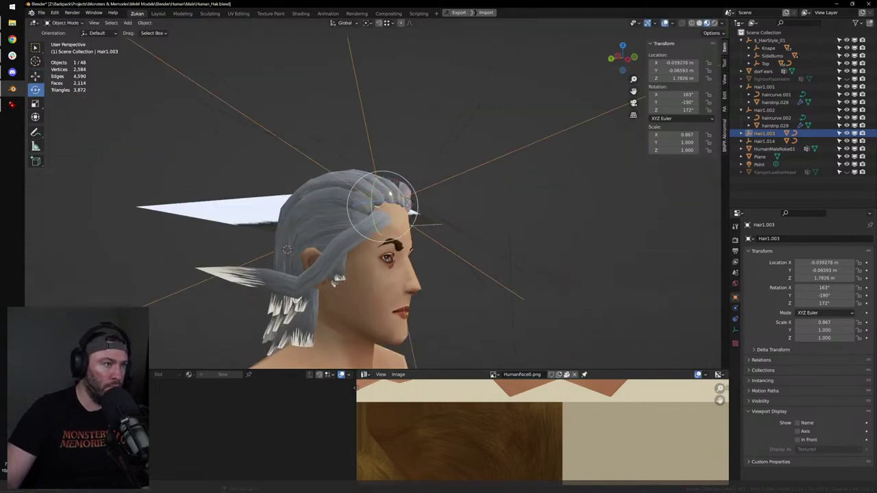
left_click_drag(389, 195, 384, 202)
key("shift+space")
key("g")
mouse_move(383, 202)
middle_mouse_down()
mouse_move(440, 240)
mouse_move(376, 198)
middle_mouse_up()
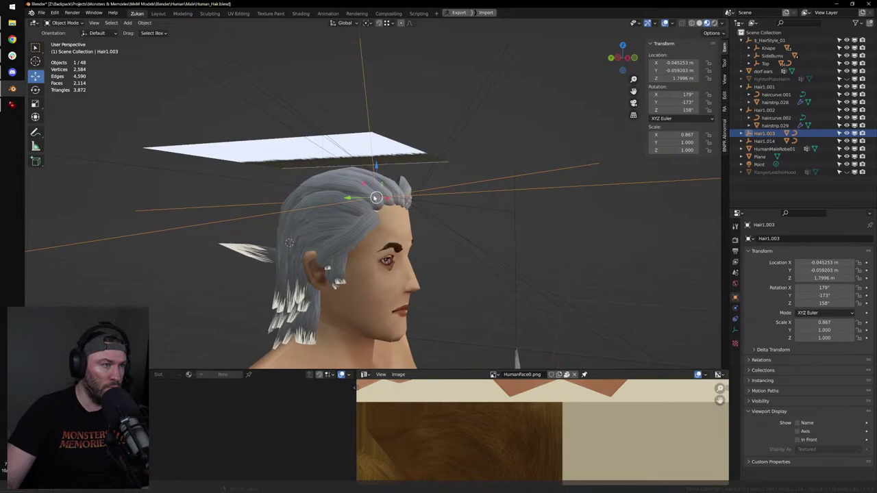
Tumble and turn the strip around the vertical axis to align it with the head
key("shift+space")
key("r")
mouse_move(375, 198)
left_mouse_down()
mouse_move(408, 212)
mouse_move(410, 200)
mouse_move(386, 199)
left_mouse_up()
key("shift+space")
key("g")
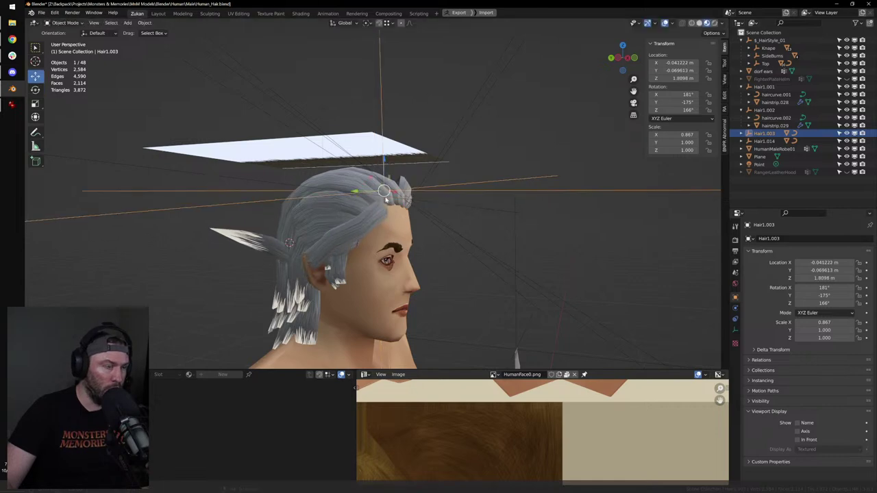
middle_click_drag(386, 199, 394, 218)
key("shift+space")
key("r")
left_click_drag(394, 218, 384, 209)
Settle Hair1.003 on the crown at X −0.0377 m, Z 1.8098 m and expand its contents
middle_click_drag(384, 209, 367, 205)
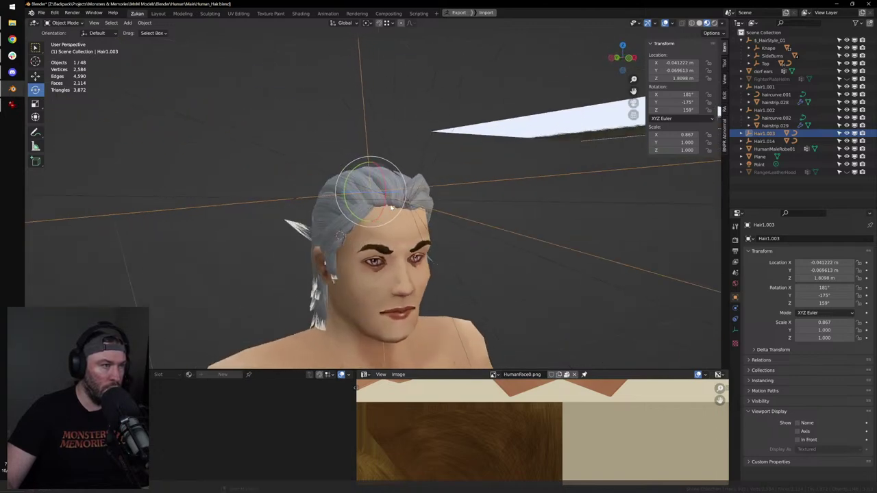
key("shift+space")
key("g")
left_click_drag(370, 192, 374, 196)
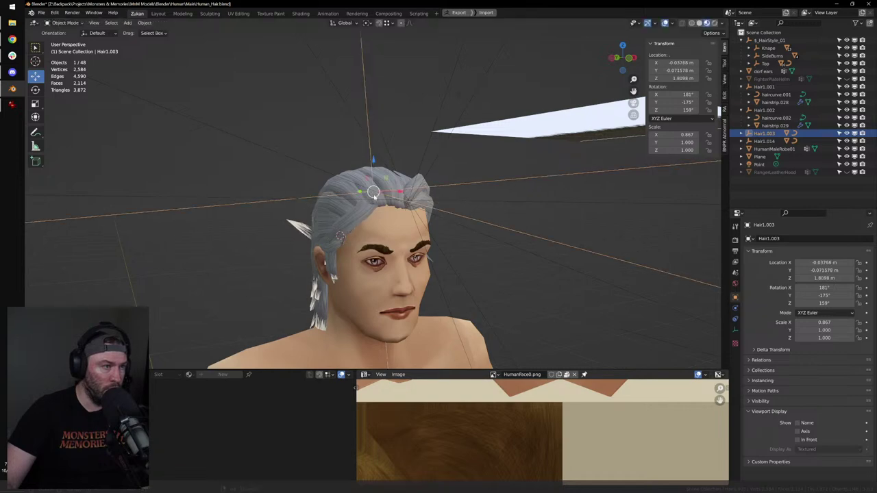
middle_click_drag(374, 196, 388, 234)
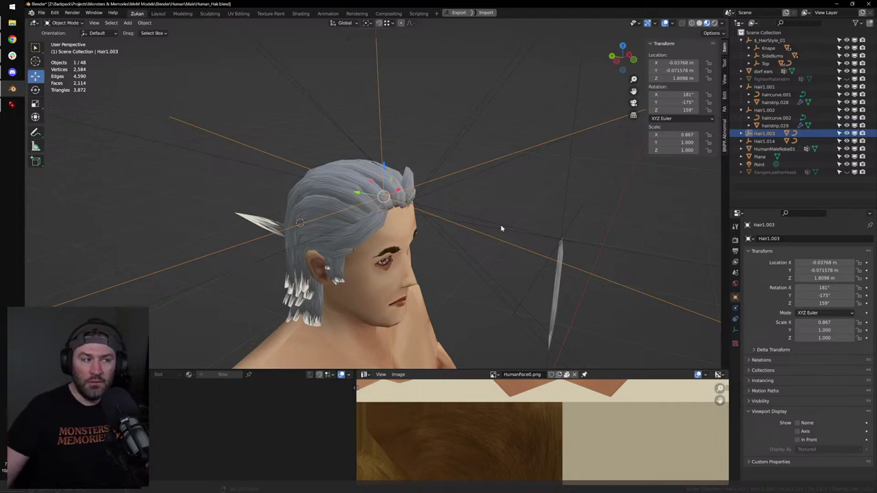
middle_click_drag(507, 226, 569, 205)
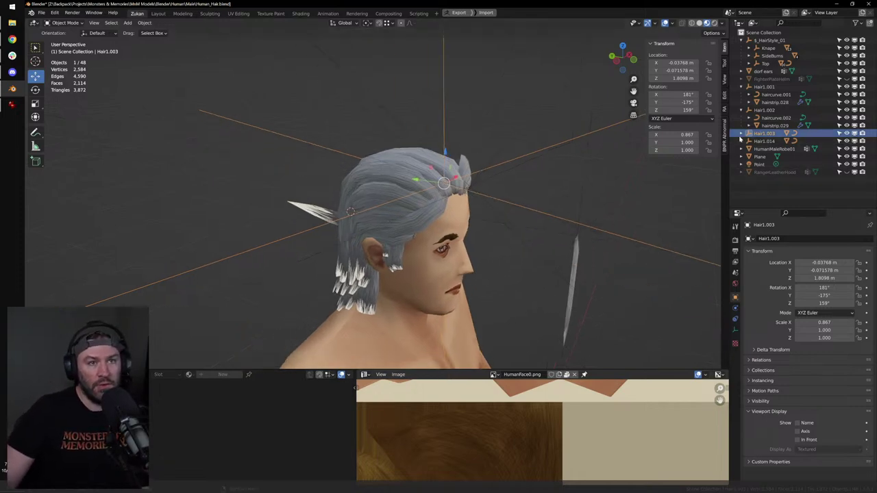
left_click(749, 133)
Enter Edit Mode on haircurve.003 and box-select its four end control points
left_click(775, 141)
key("Tab")
scroll(462, 247, "up", 2)
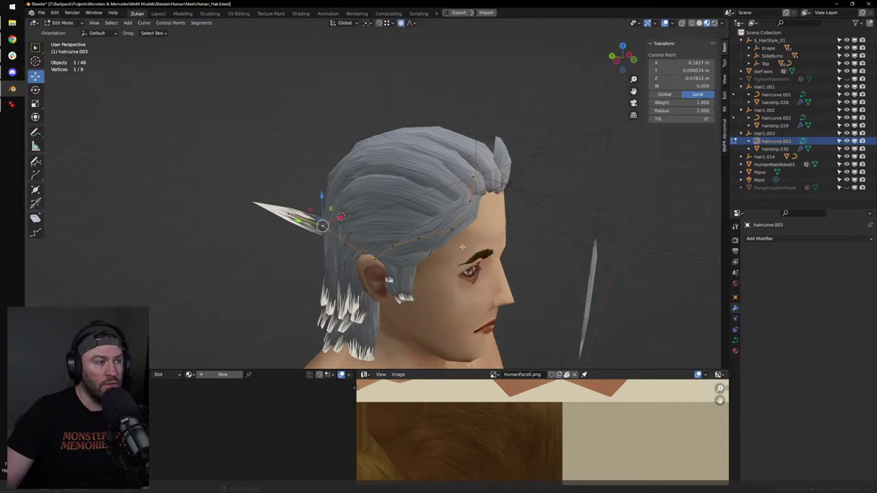
middle_click_drag(462, 246, 280, 234)
left_click_drag(188, 137, 370, 276)
middle_click_drag(371, 275, 305, 267)
right_click(305, 267)
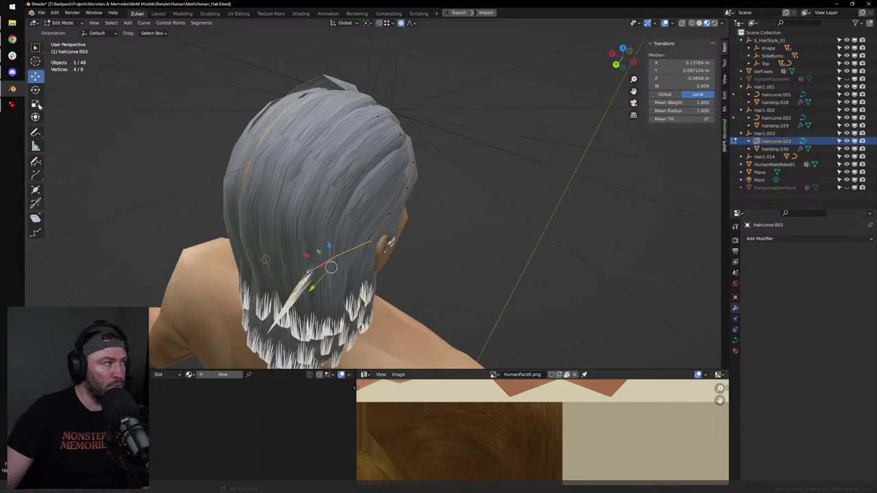
Pull the selected points down and back so the strip bends above the ear, then select hairstrip.030
left_click_drag(305, 253, 315, 246)
middle_click_drag(315, 245, 356, 239)
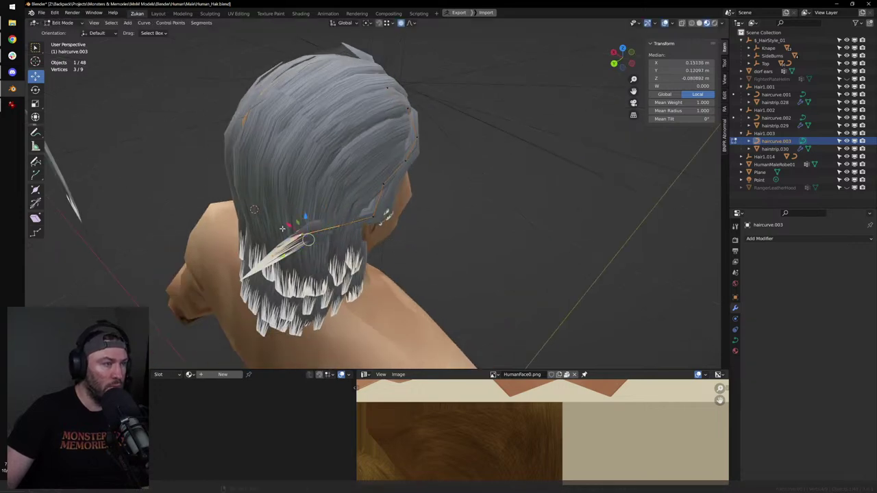
left_click_drag(282, 229, 329, 244)
middle_click_drag(350, 221, 359, 216)
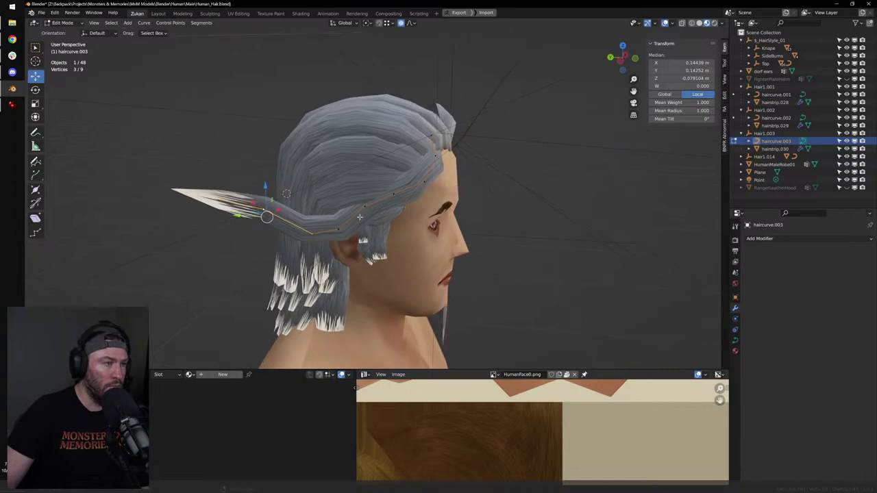
left_click_drag(365, 206, 375, 221)
middle_click_drag(376, 221, 423, 195)
key("Tab")
left_click(355, 244)
Shrink hairstrip.030 along Z to 0.413 and return to editing haircurve.003's points
left_click_drag(407, 134, 410, 140)
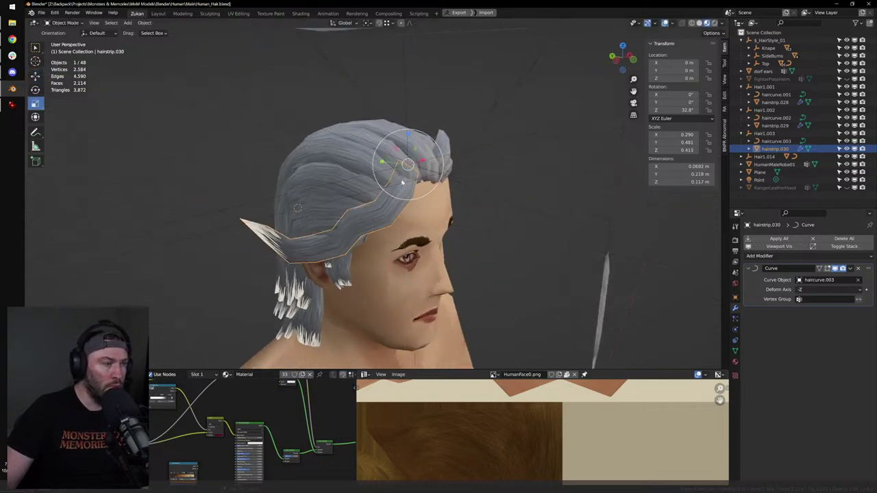
left_click(776, 140)
key("Tab")
middle_click_drag(512, 243, 343, 238)
Move curve points toward the ear tip and lower them behind the ear
key("g")
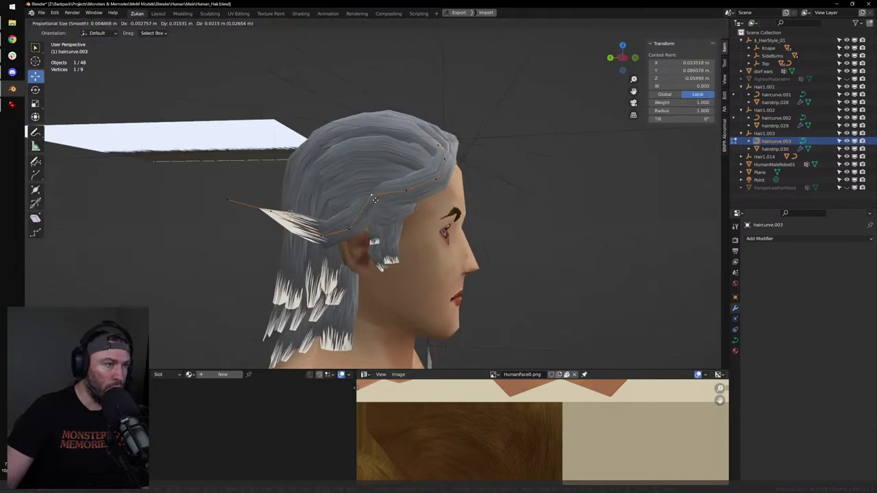
left_click(375, 206)
key("g")
left_click(326, 236)
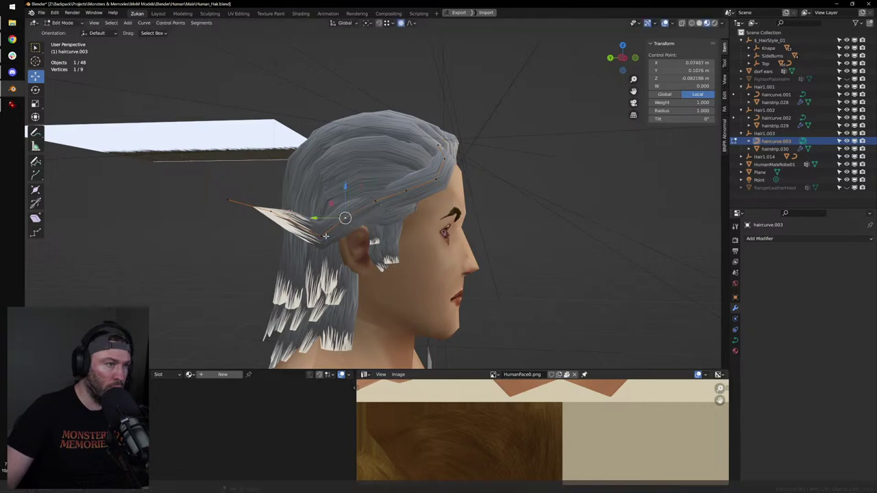
key("g")
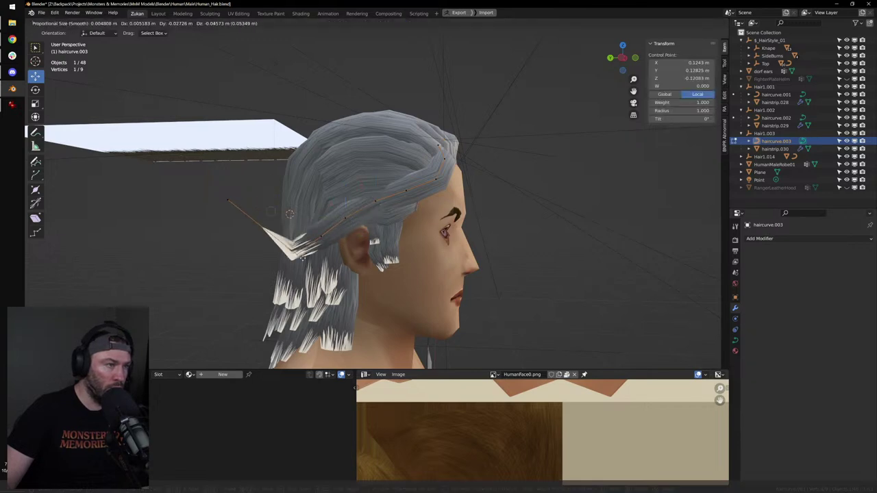
left_click(220, 199)
key("g")
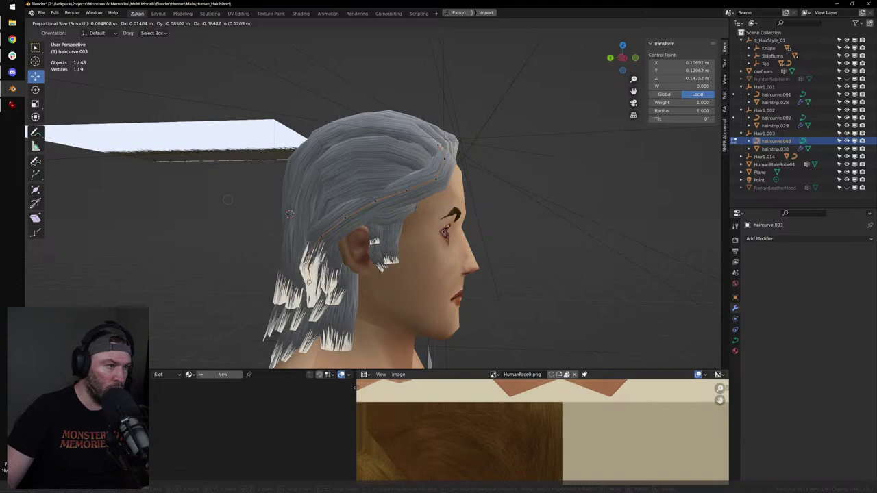
left_click(309, 267)
middle_click_drag(309, 268, 379, 241)
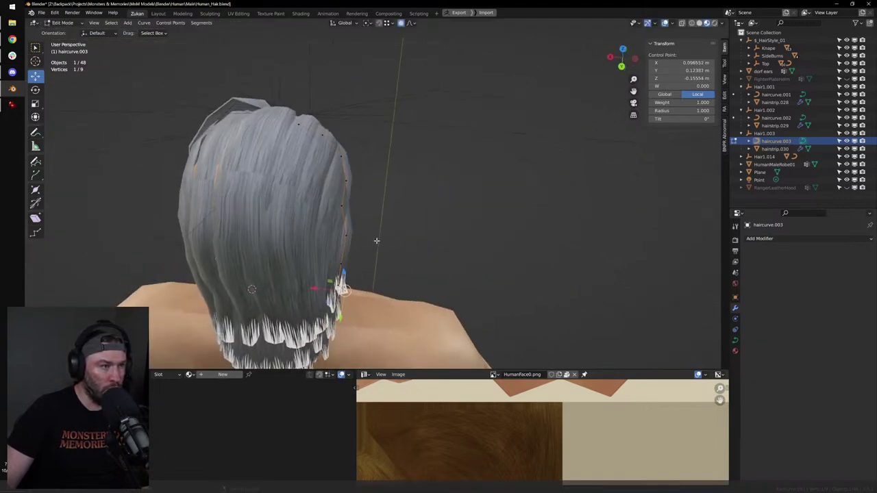
scroll(330, 222, "up", 4)
key("g")
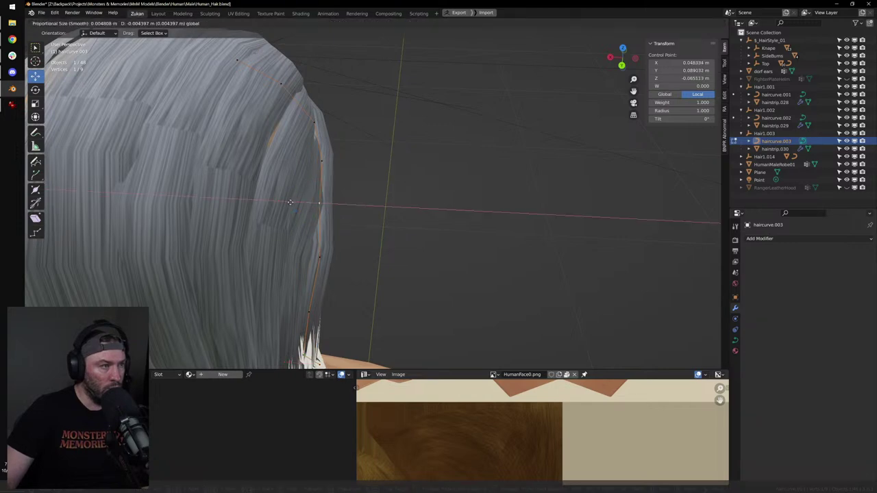
left_click(320, 256)
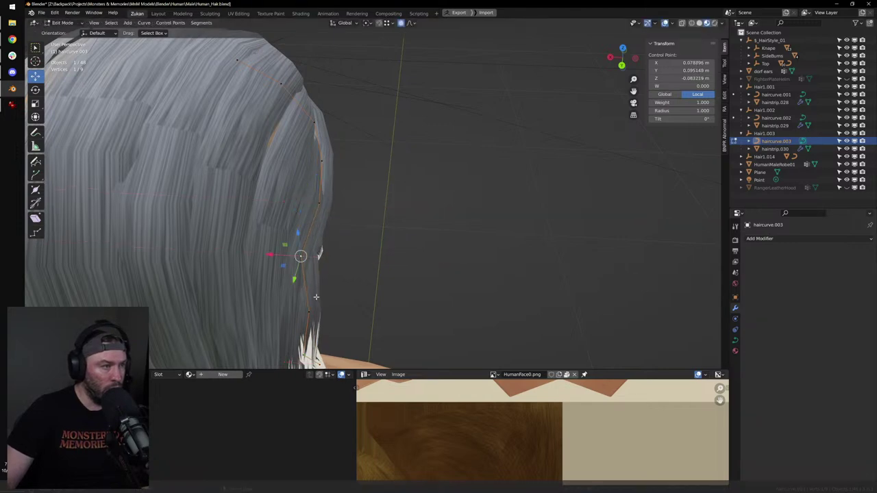
Adjust the back curve points, one constrained to X, pulling the strand inward
middle_click_drag(320, 256, 370, 226)
left_click_drag(338, 218, 384, 246)
key("g")
key("x")
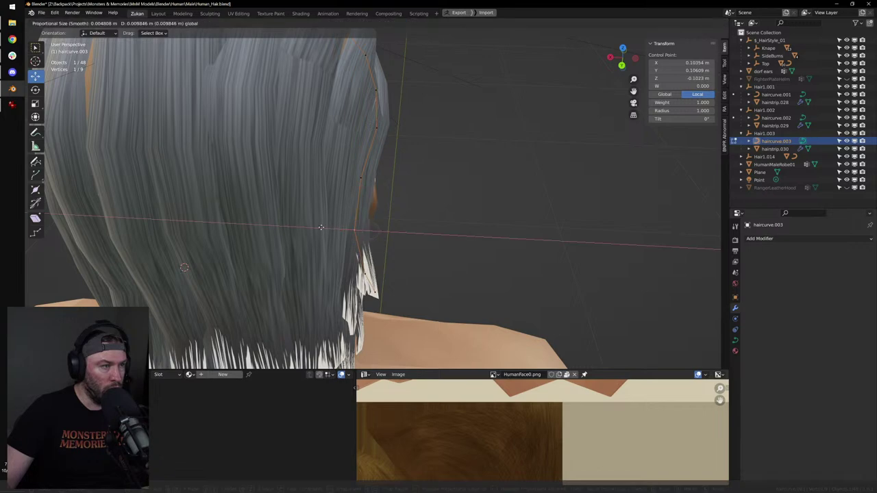
left_click(364, 231)
middle_click_drag(364, 231, 310, 189)
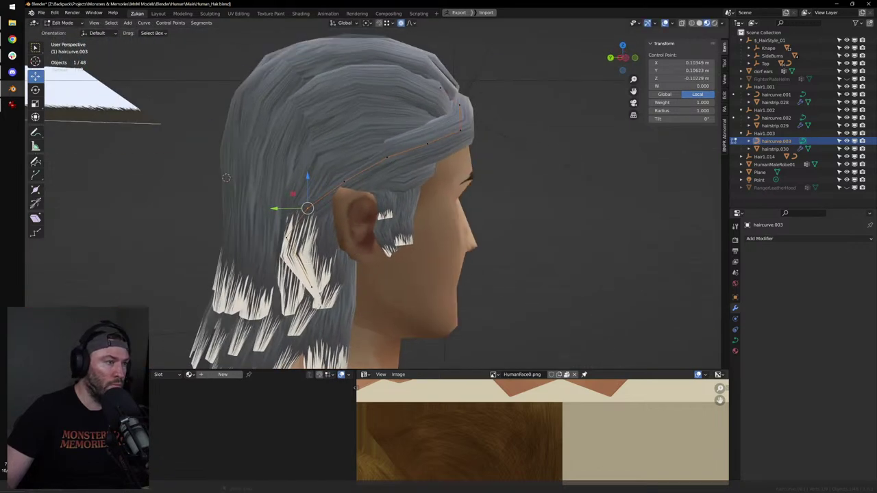
key("g")
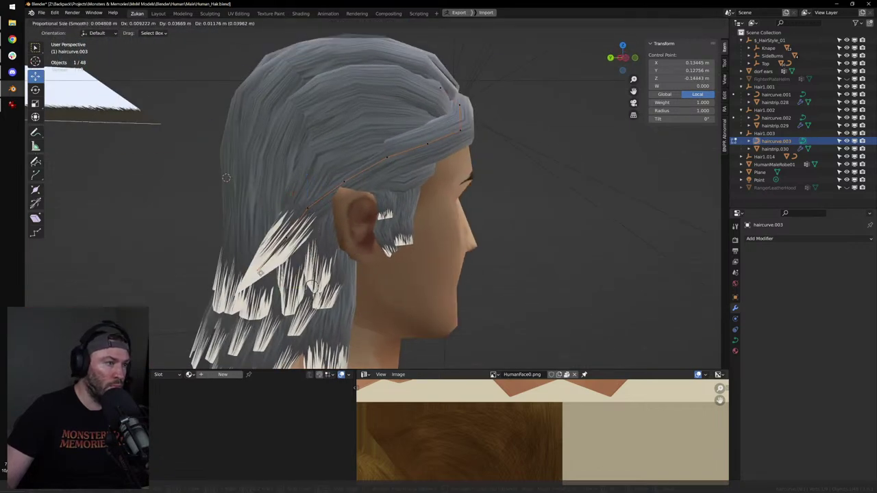
left_click(312, 287)
middle_click_drag(312, 287, 373, 228)
key("g")
left_click(363, 226)
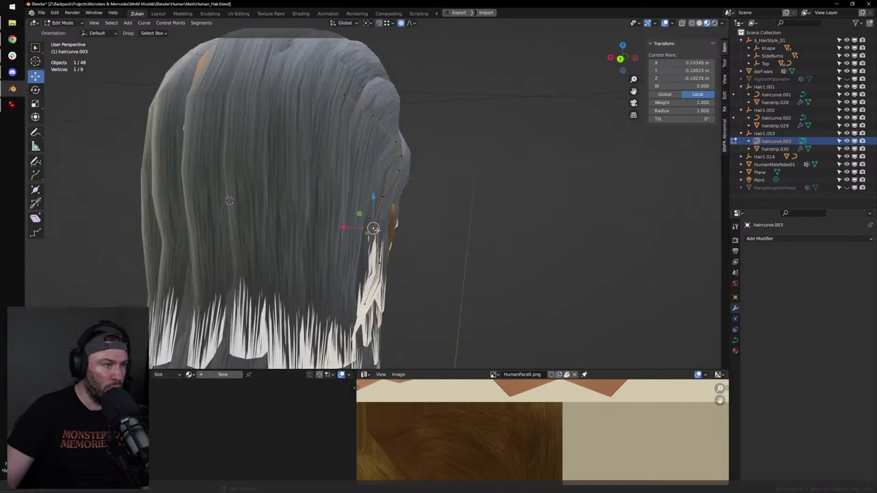
key("g")
left_click(415, 247)
middle_click_drag(415, 247, 452, 186)
Reposition more control points along the side of the face, one locked to X
left_click(407, 210)
key("g")
left_click(400, 211)
key("g")
key("x")
left_click(353, 222)
key("g")
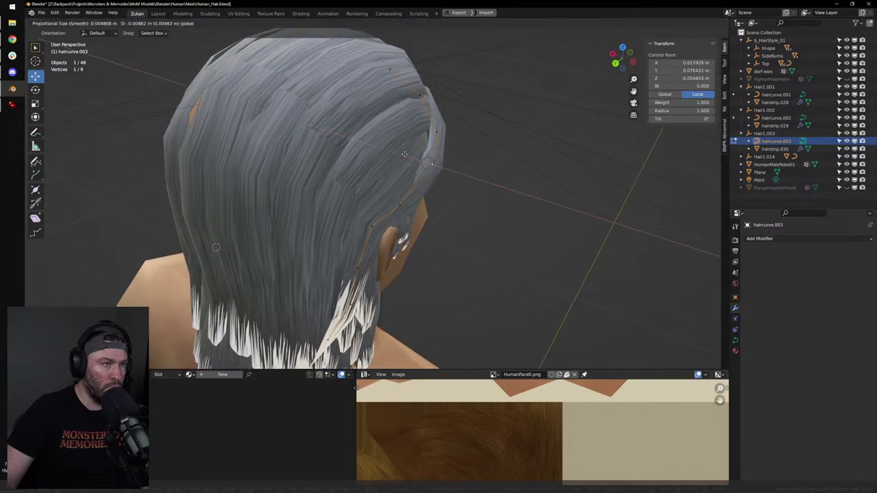
left_click(421, 157)
Raise control points along Z, adjust the last one, and reselect hairstrip.030 in Object Mode
middle_click_drag(421, 157, 513, 247)
key("g")
key("z")
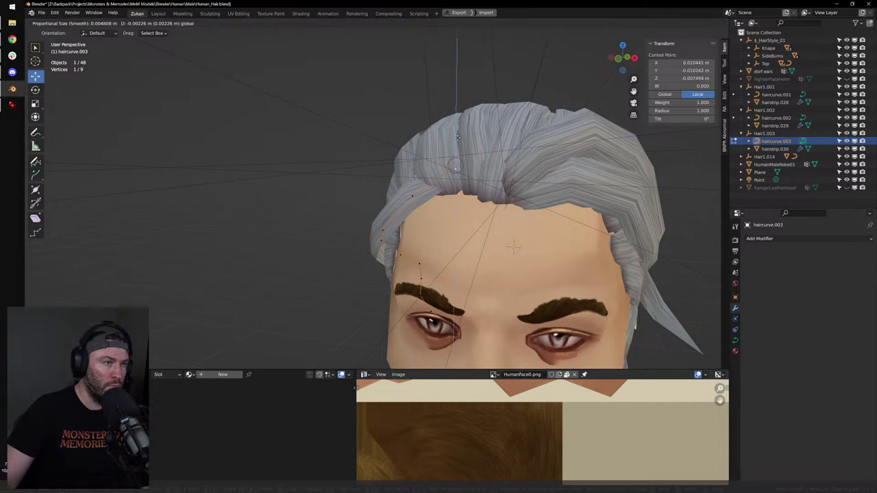
left_click(456, 176)
key("g")
key("z")
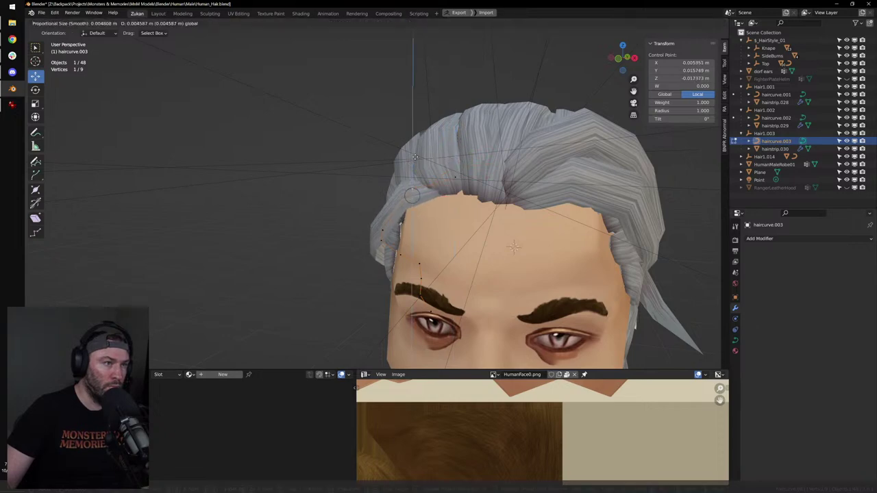
left_click(418, 152)
middle_click_drag(418, 152, 442, 223)
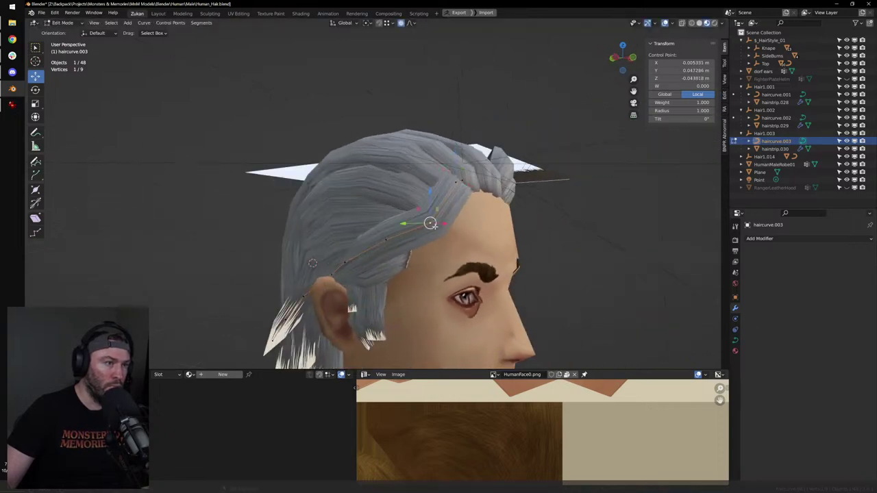
key("g")
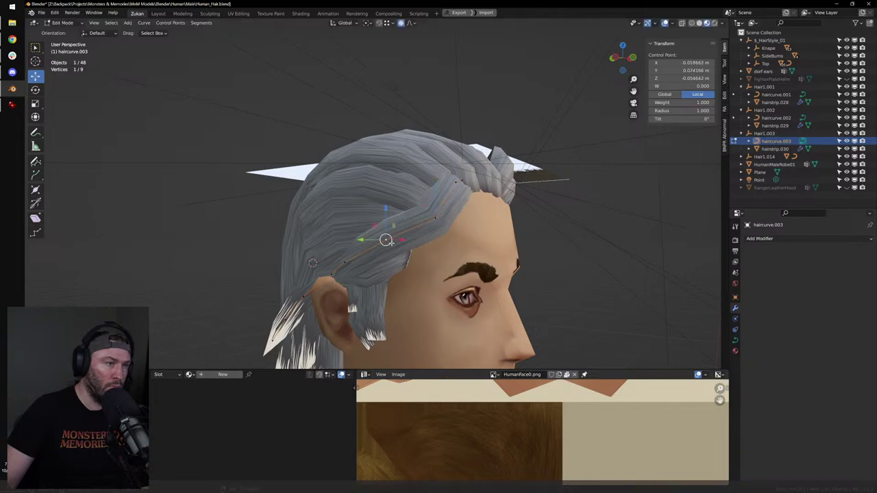
left_click(397, 248)
middle_click_drag(396, 248, 409, 272)
key("Tab")
left_click(443, 213)
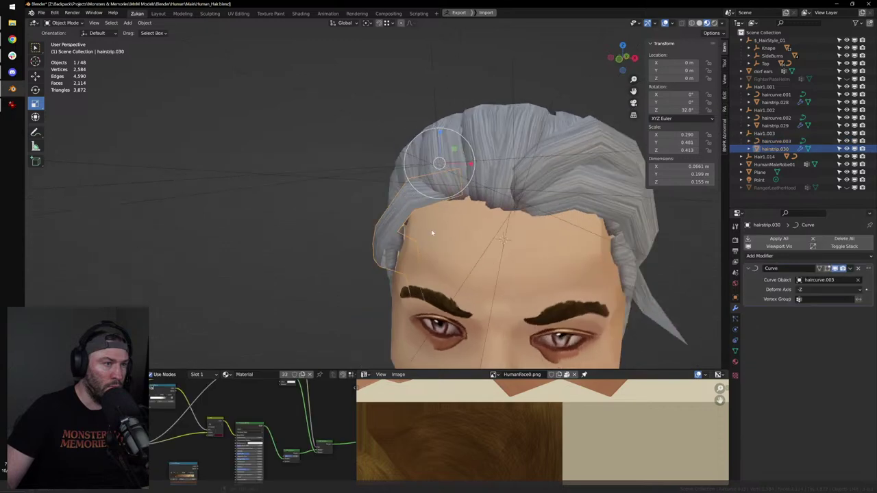
scroll(444, 147, "up", 4)
Switch to Normal orientation, scale hairstrip.030 along Y to 0.289, then deselect it
left_click(346, 22)
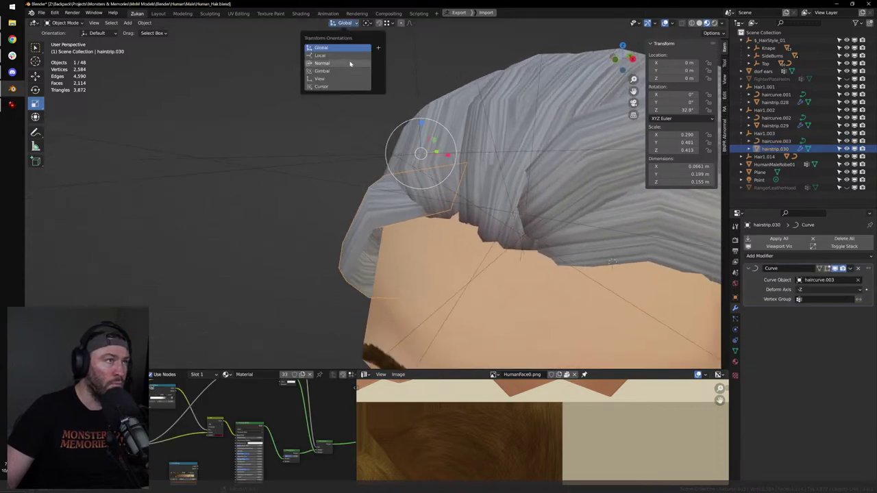
left_click(352, 63)
middle_click_drag(439, 164, 489, 159)
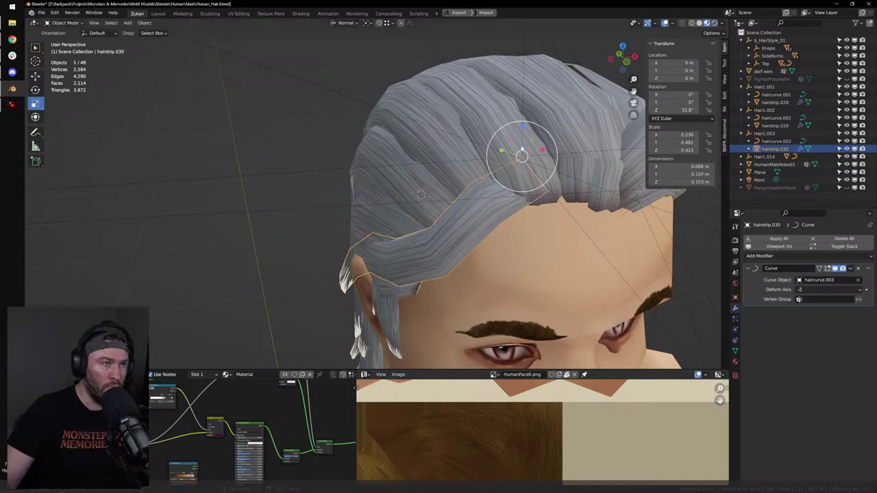
middle_click_drag(542, 149, 505, 149)
key("s")
key("y")
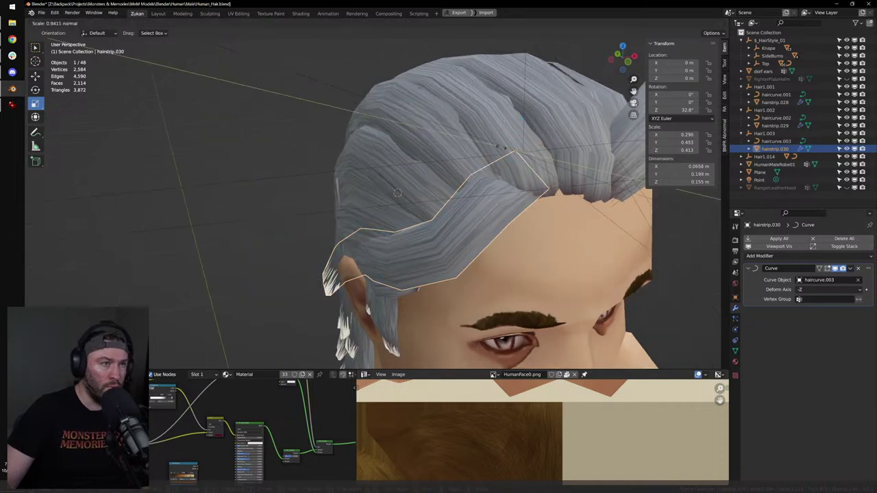
left_click(392, 202)
middle_click_drag(392, 202, 397, 245)
scroll(332, 226, "down", 3)
left_click(277, 240)
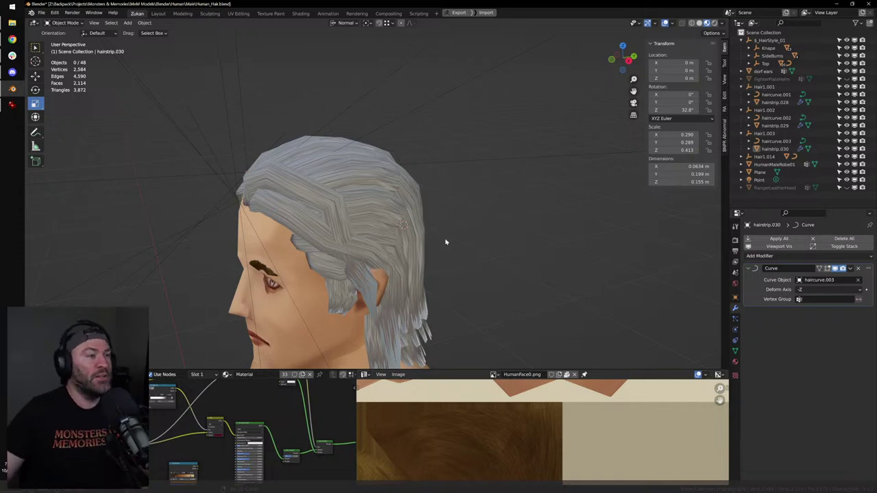
middle_click_drag(446, 243, 401, 198)
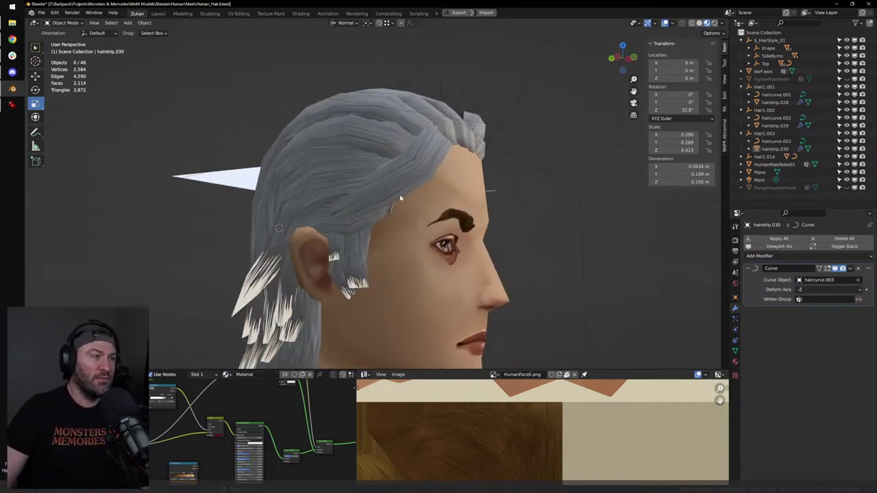
Select haircurve.002 among the hair strips and enter Edit Mode on its control points
middle_click_drag(448, 182, 473, 205)
left_click(458, 240)
left_click(346, 256)
left_click(453, 171)
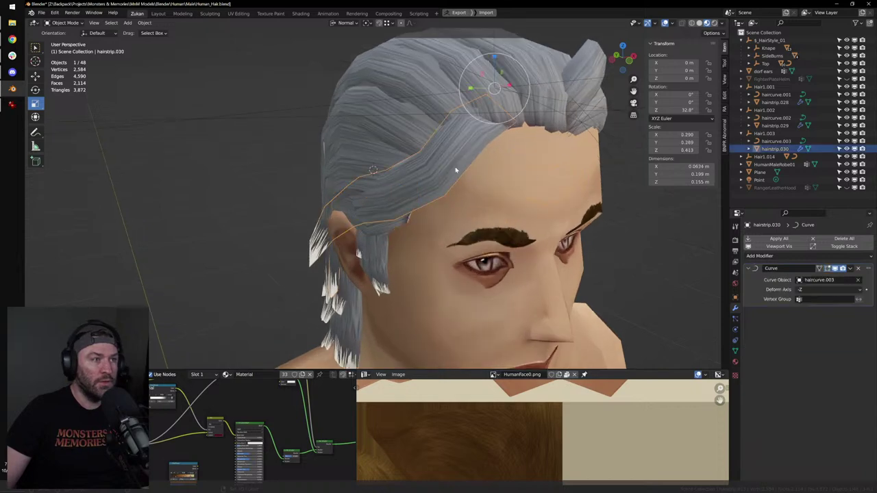
scroll(452, 158, "up", 4)
left_click(452, 147)
middle_click_drag(453, 146, 432, 181)
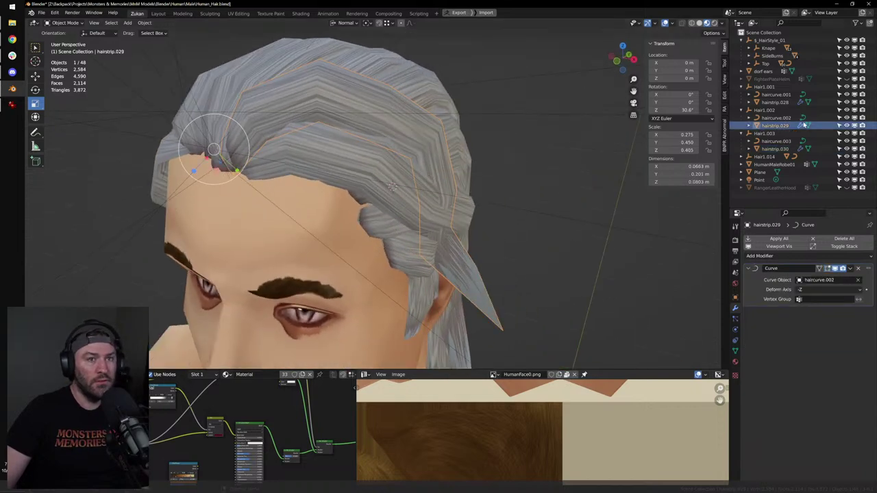
left_click(768, 119)
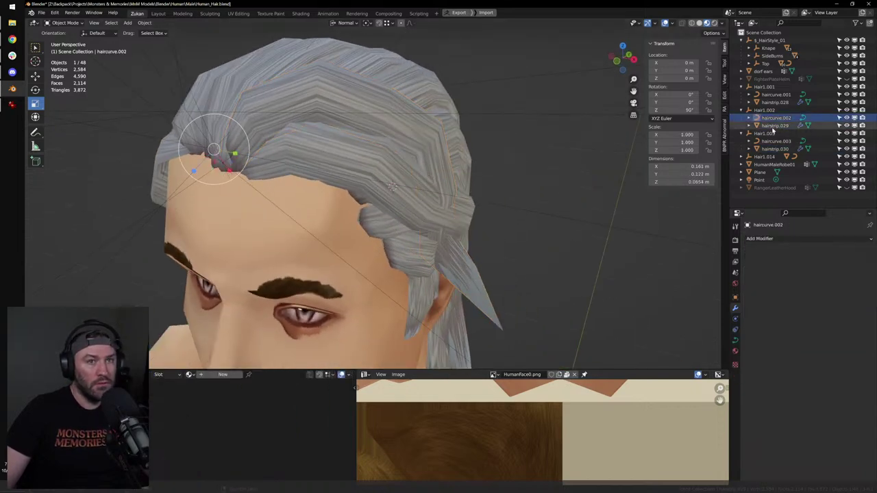
left_click(774, 126)
left_click(774, 118)
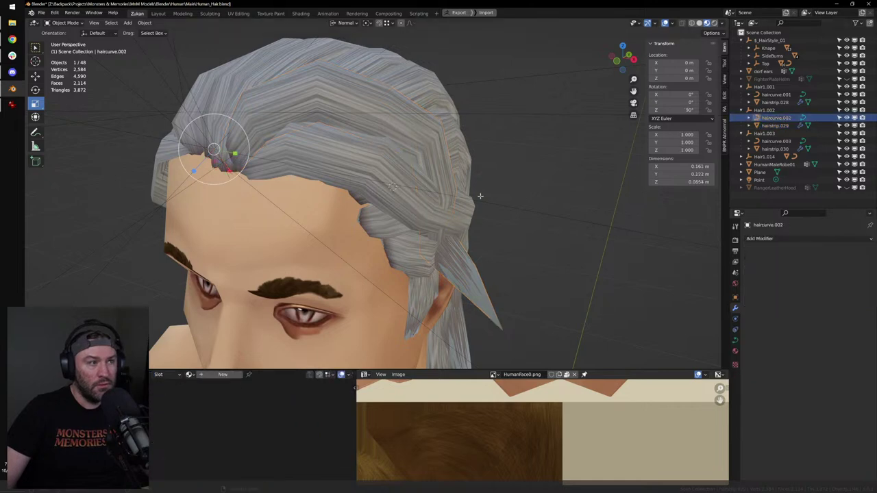
key("Tab")
Select two control points and shift them sideways in front view
middle_click_drag(478, 196, 477, 218)
middle_click_drag(456, 263, 427, 248)
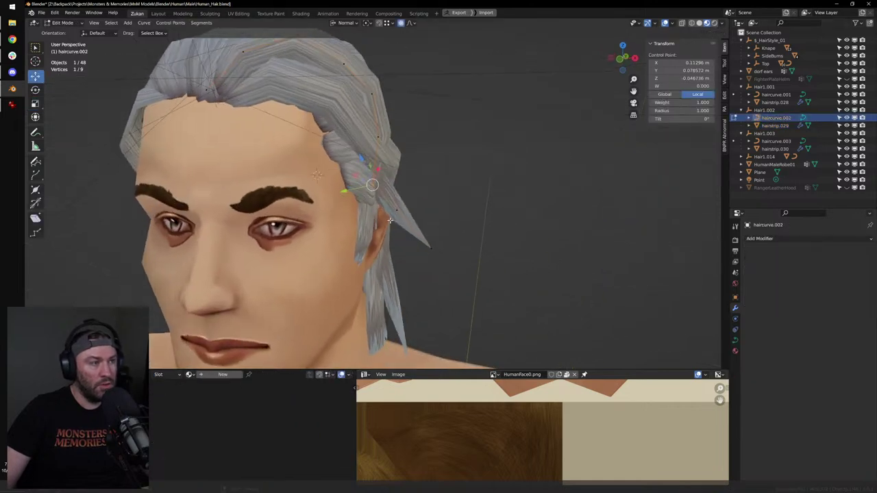
left_click(425, 255, "shift")
key("KP_1")
left_click_drag(425, 217, 411, 218)
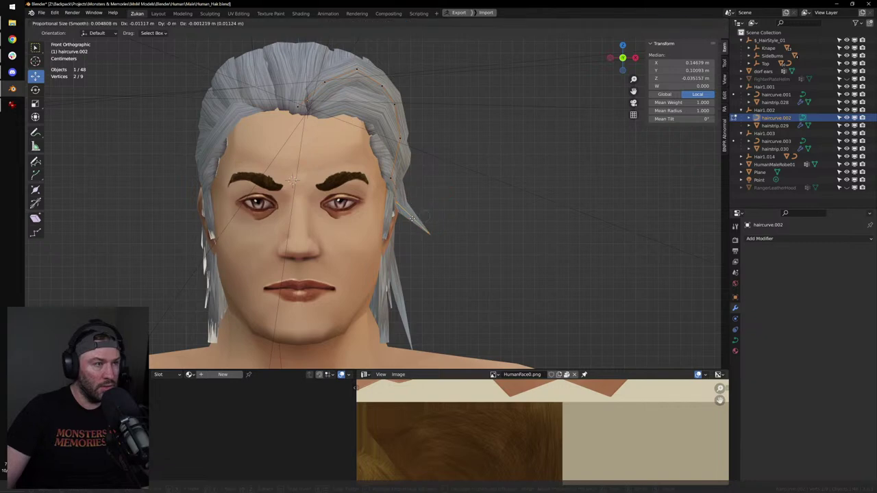
Move the control point by the ear down to X 0.135 m, Z −0.039 m
middle_click_drag(428, 233, 553, 161)
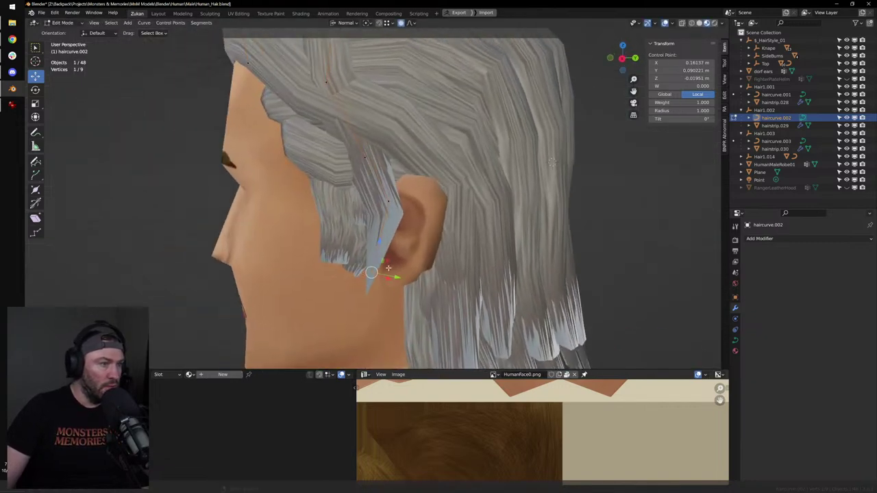
middle_click_drag(400, 229, 437, 220)
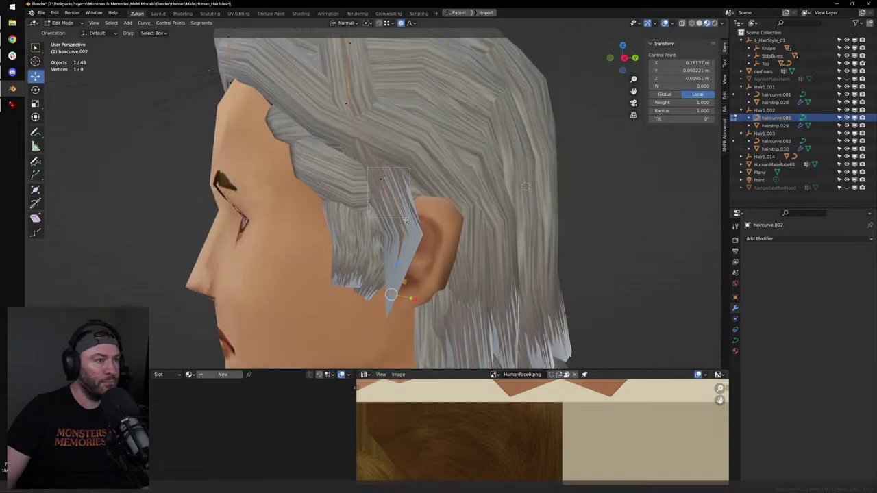
left_click(438, 219)
key("KP_Decimal")
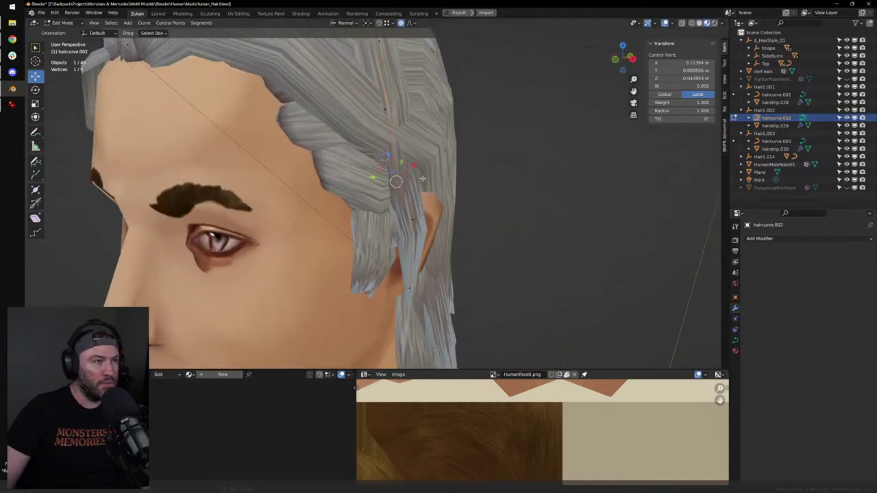
middle_click_drag(397, 179, 369, 220)
key("g")
left_click(358, 157)
key("g")
left_click(399, 233)
key("g")
left_click(398, 262)
left_click(374, 239)
left_click(369, 220)
Reposition the control point near the top of the strip
left_click(368, 220)
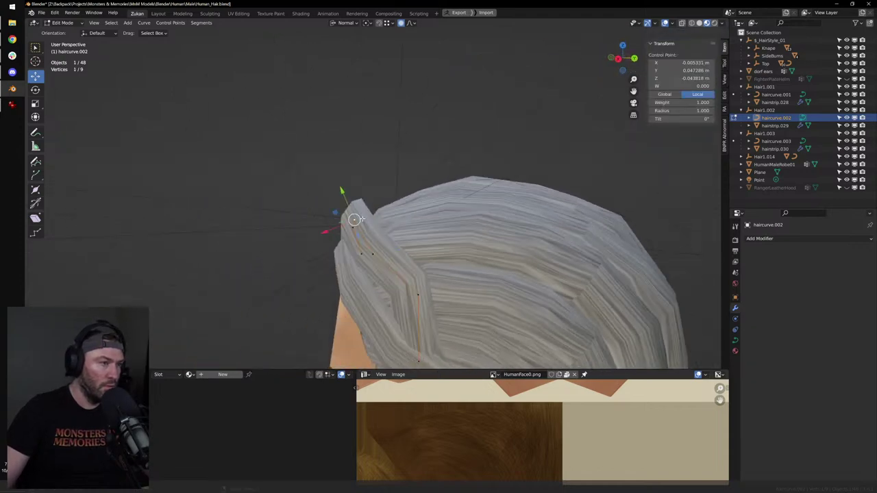
key("g")
left_click(372, 251)
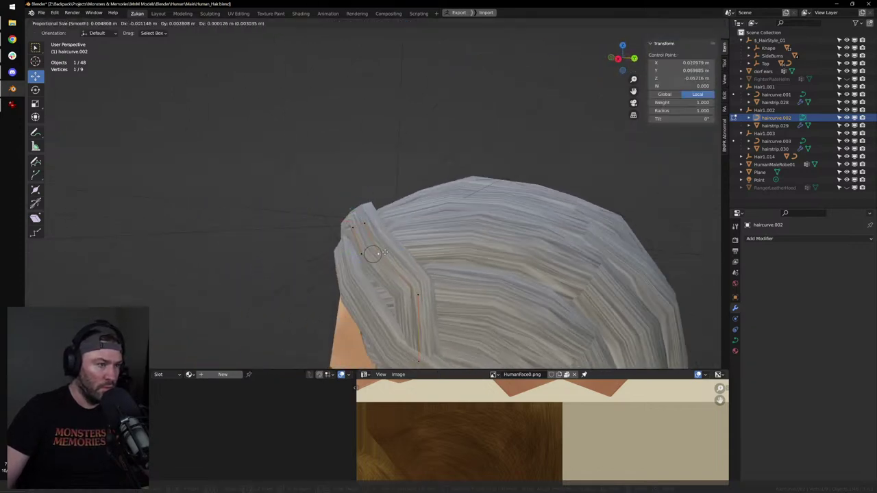
middle_click_drag(378, 251, 425, 242)
key("g")
left_click(413, 235)
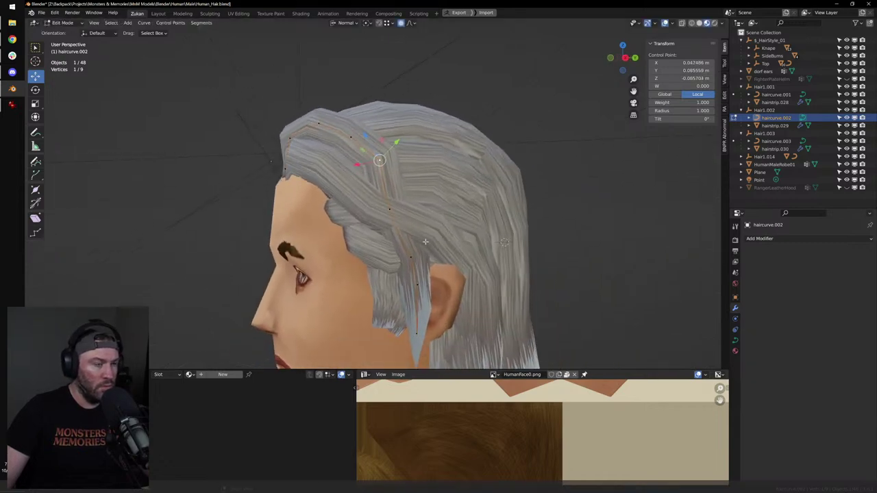
Box-select three strip points, rotate the tip up toward the ear, and move them
middle_click_drag(420, 288, 425, 262)
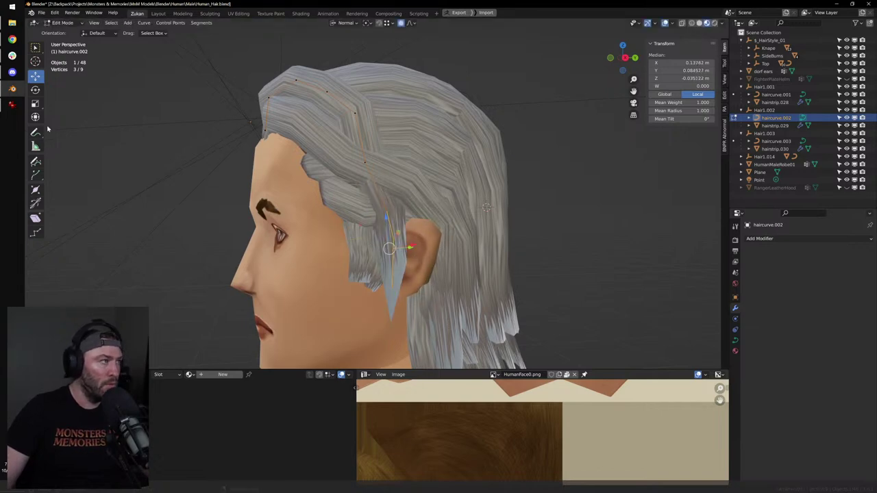
left_click_drag(426, 256, 418, 226)
key("r")
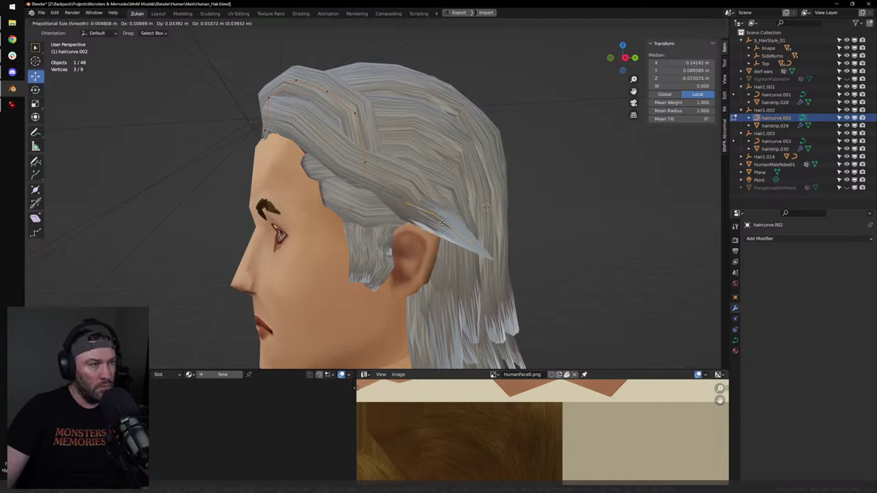
left_click(453, 205)
middle_click_drag(452, 205, 451, 235)
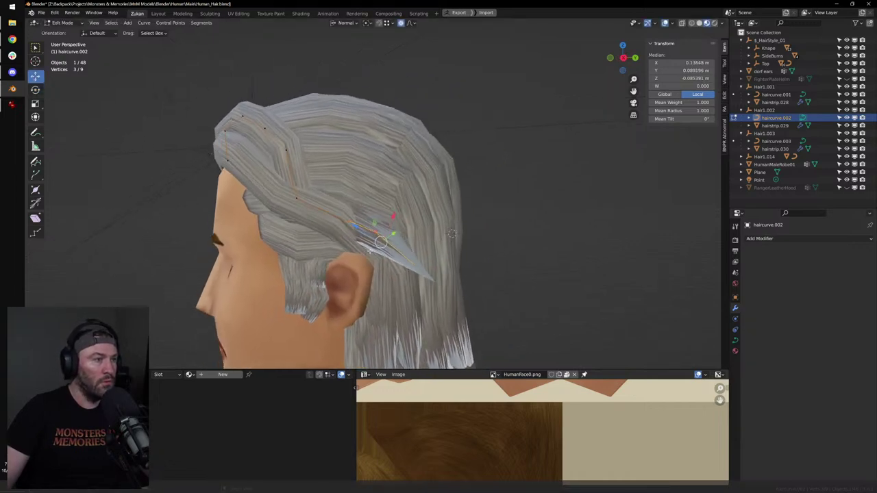
key("g")
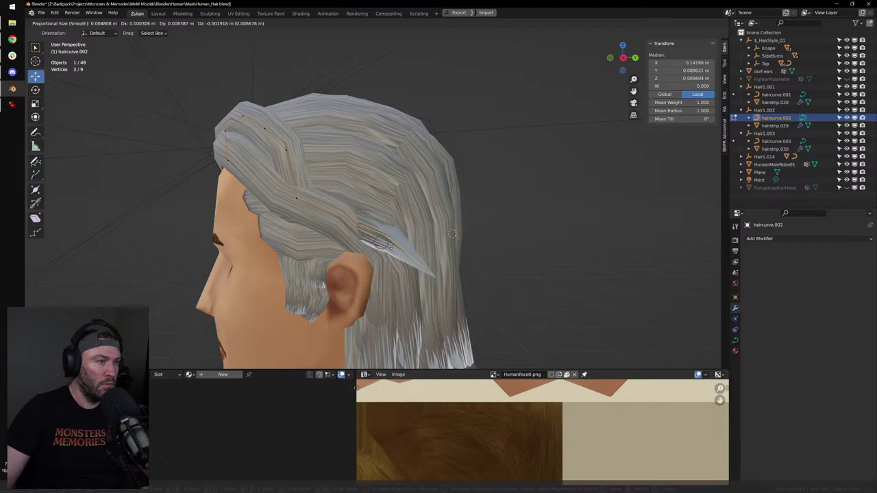
left_click(389, 244)
Refine the strand tip's control point position from a near-front view
middle_click_drag(318, 223, 354, 228)
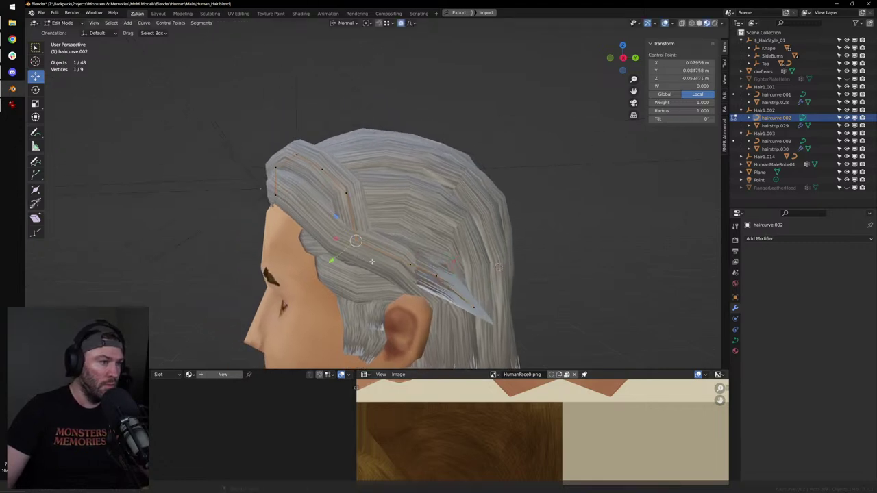
key("g")
left_click(337, 183)
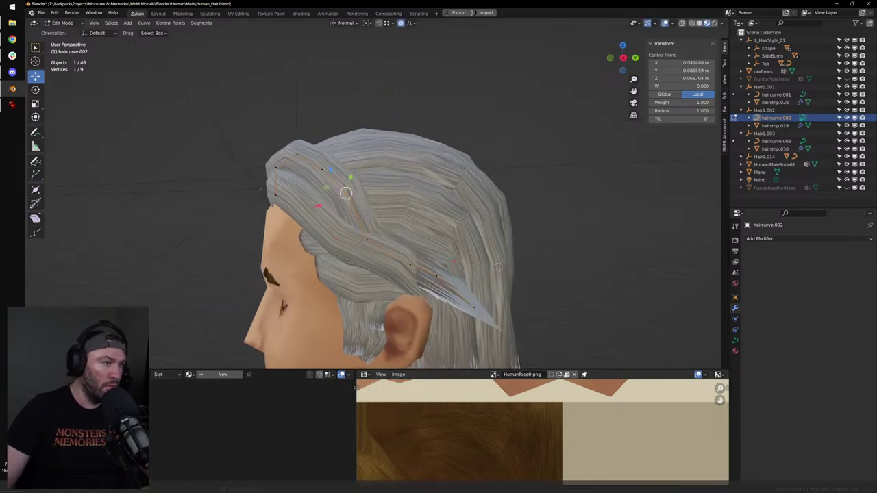
key("g")
left_click(345, 192)
middle_click_drag(344, 192, 365, 203)
key("g")
left_click(356, 185)
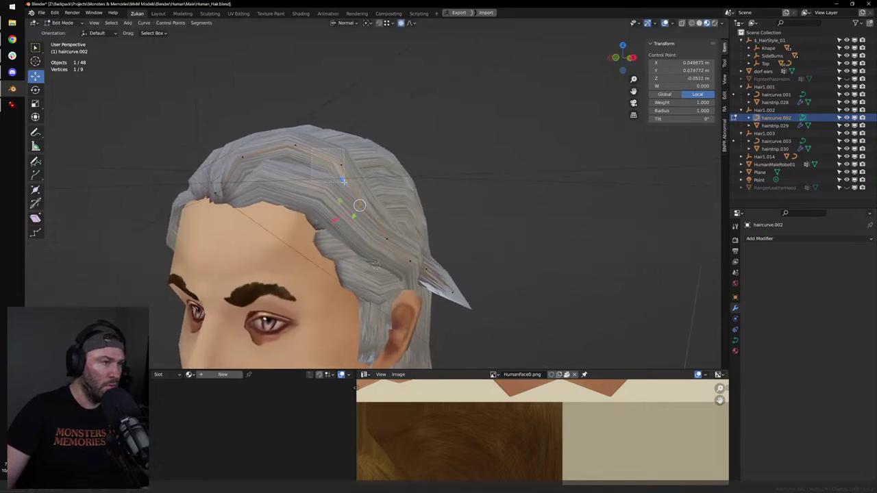
key("g")
left_click(325, 170)
Move the back-of-strip control point with proportional falloff to follow the head
middle_click_drag(325, 170, 369, 302)
left_click(372, 312)
key("g")
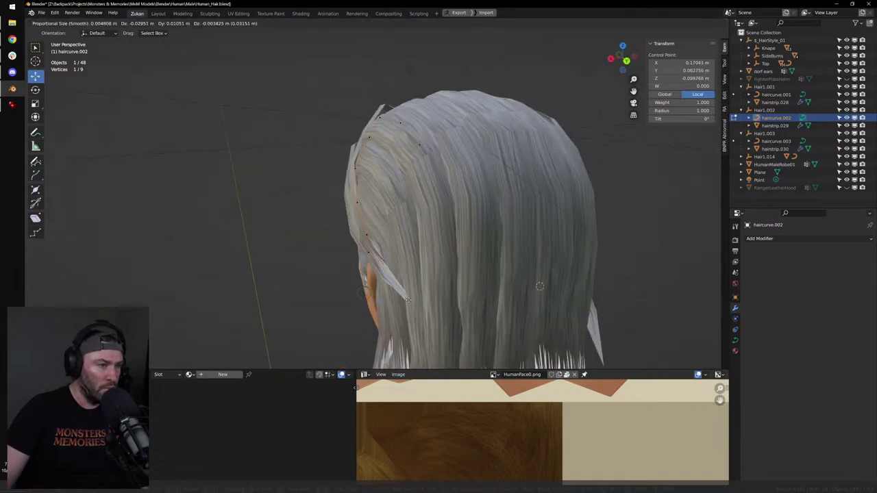
left_click(403, 296)
key("g")
left_click(370, 253)
middle_click_drag(370, 252, 421, 275)
key("g")
left_click(338, 254)
Fine-tune the ear point, leaving it at X 0.115 m, Z −0.074 m
key("g")
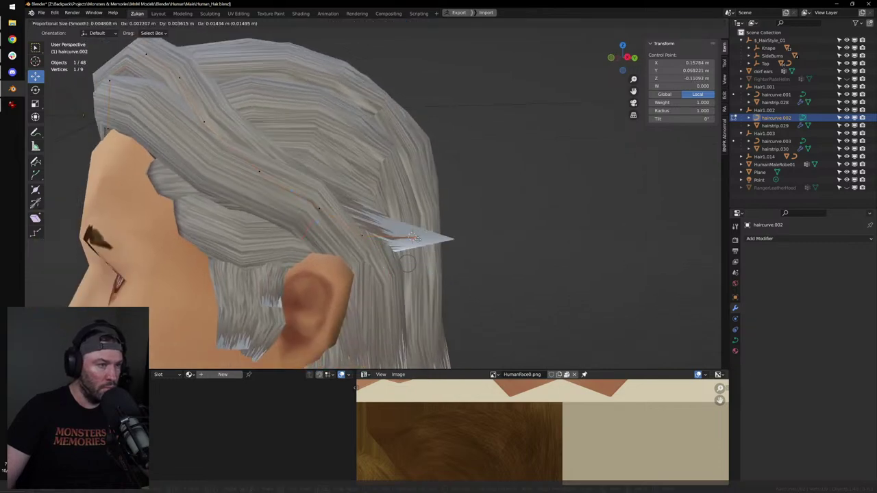
left_click(420, 231)
key("g")
left_click(371, 250)
middle_click_drag(371, 250, 472, 268)
key("g")
left_click(368, 220)
key("g")
left_click(368, 221)
Deselect everything and preview the grey hairstyle in Rendered viewport shading
left_click(509, 268)
mouse_move(412, 253)
middle_mouse_down()
mouse_move(514, 230)
mouse_move(525, 294)
mouse_move(500, 261)
mouse_move(525, 251)
mouse_move(466, 231)
mouse_move(530, 212)
mouse_move(505, 239)
mouse_move(513, 239)
mouse_move(485, 249)
mouse_move(446, 237)
mouse_move(527, 245)
mouse_move(405, 249)
middle_mouse_up()
key("z")
left_click(525, 294)
scroll(521, 220, "up", 2)
scroll(513, 239, "down", 3)
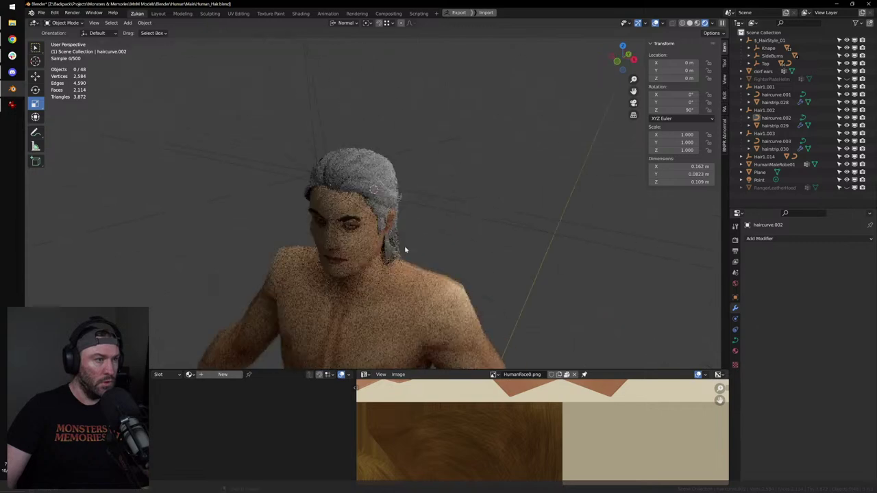
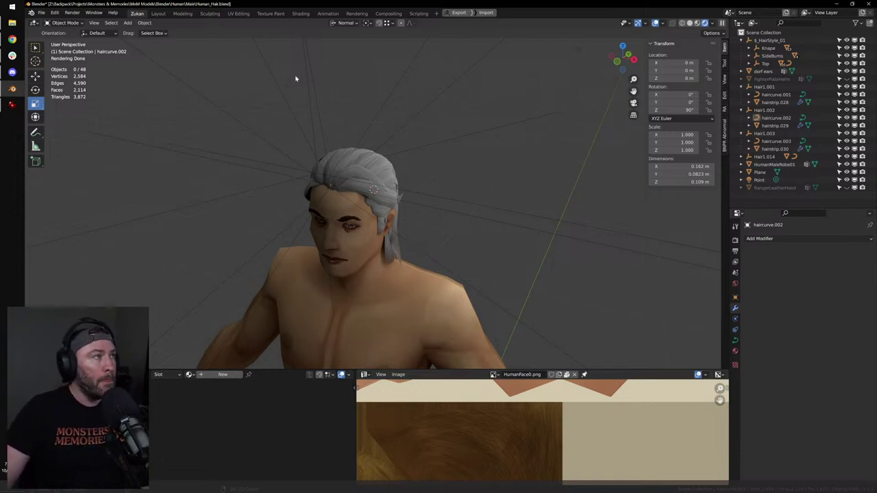
Switch the Blender viewport to Material Preview shading and launch Photoshop CC 2019
left_click(698, 24)
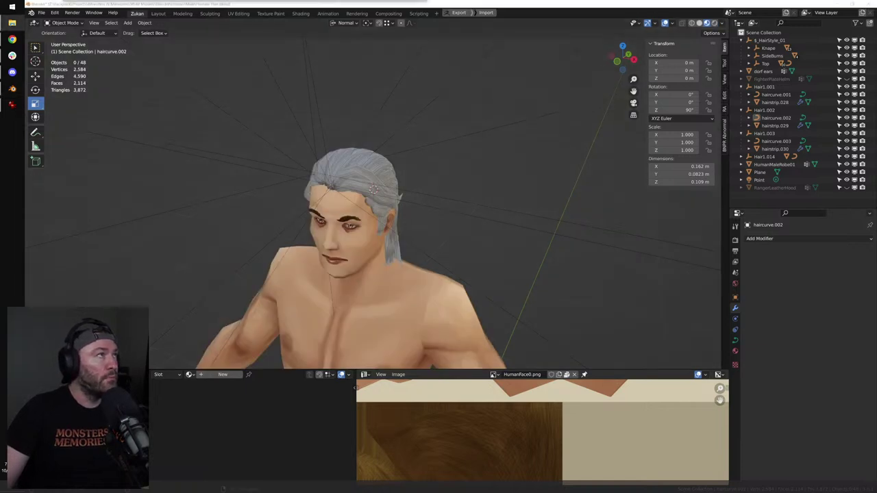
left_click(12, 6)
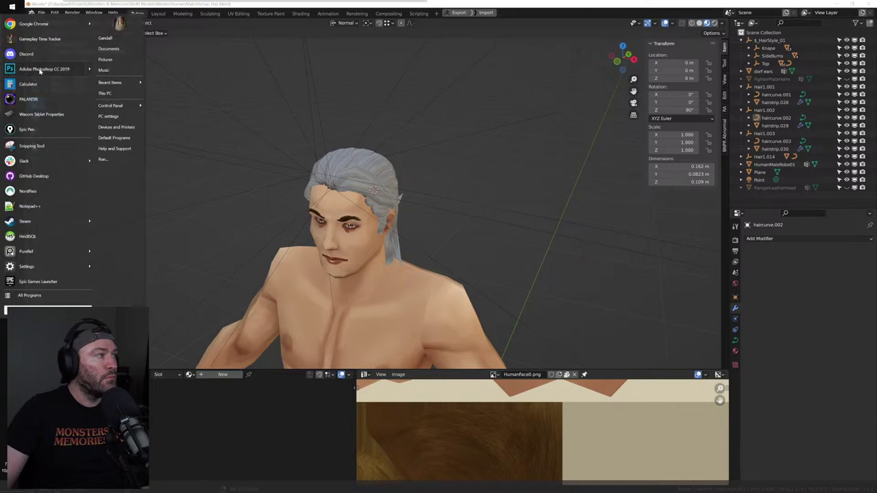
left_click(48, 64)
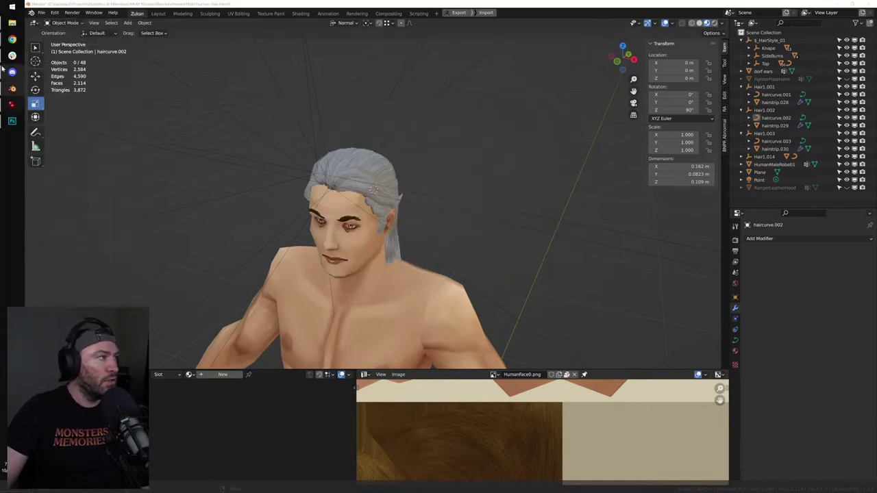
left_click(12, 7)
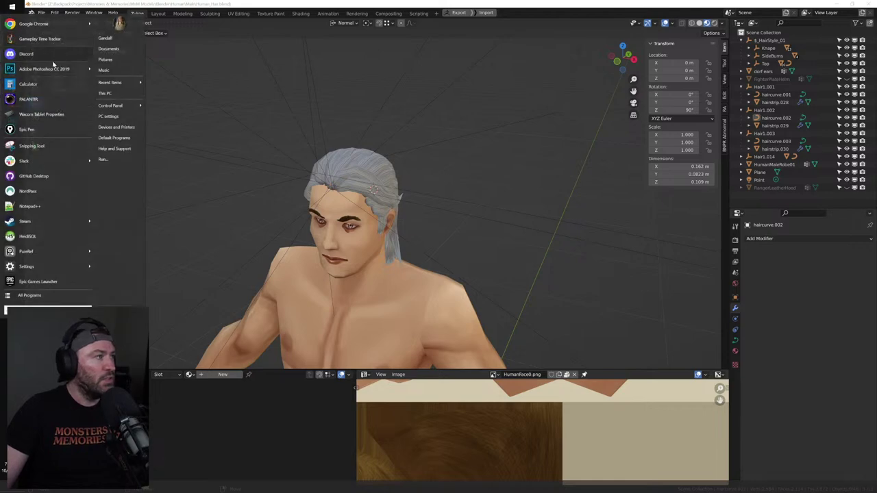
Return to the Blender hair scene and bring up the MnMClasses.jpg reference over it
mouse_move(48, 67)
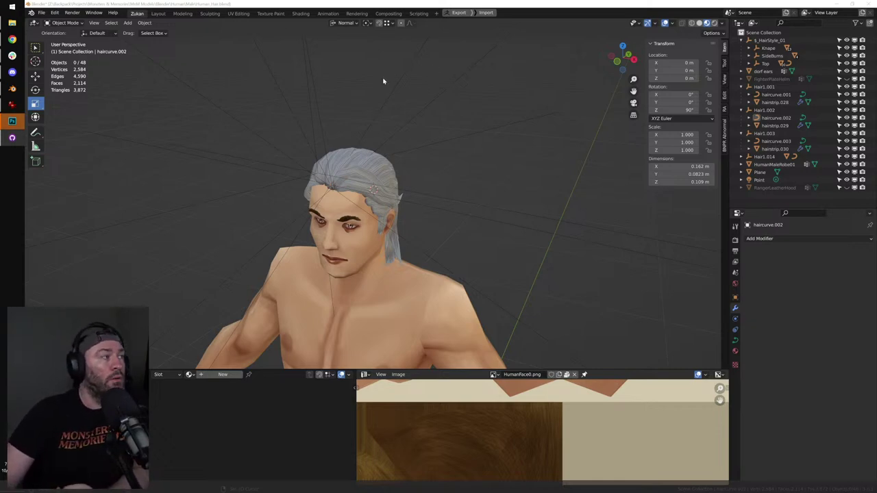
left_click(12, 121)
left_click(12, 138)
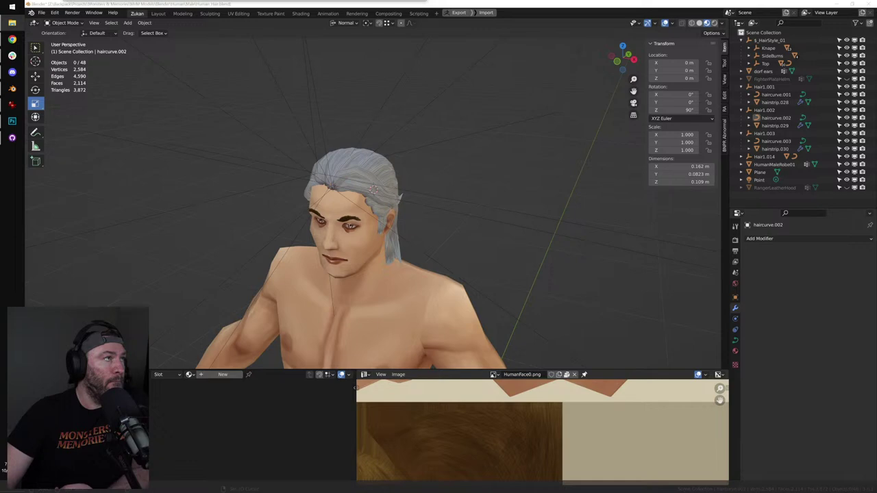
key("alt+Tab")
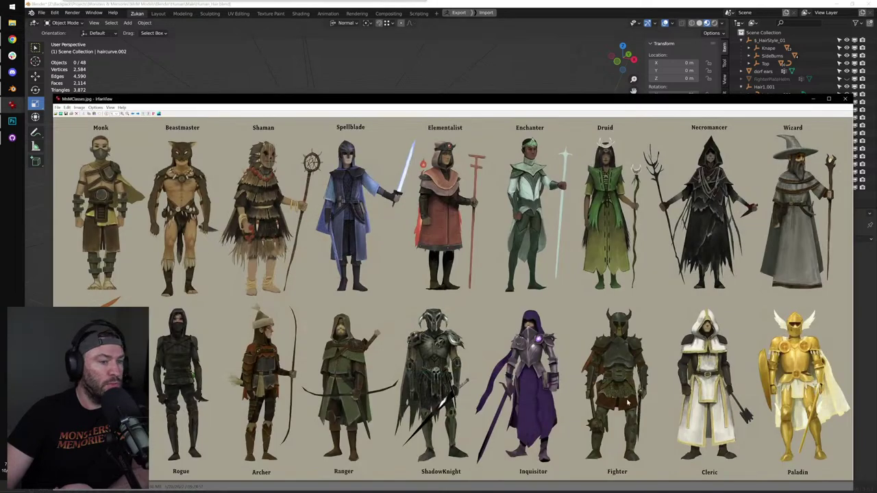
Zoom the reference in on the Fighter and shrink the IrfanView window beside the model
scroll(596, 370, "up", 2)
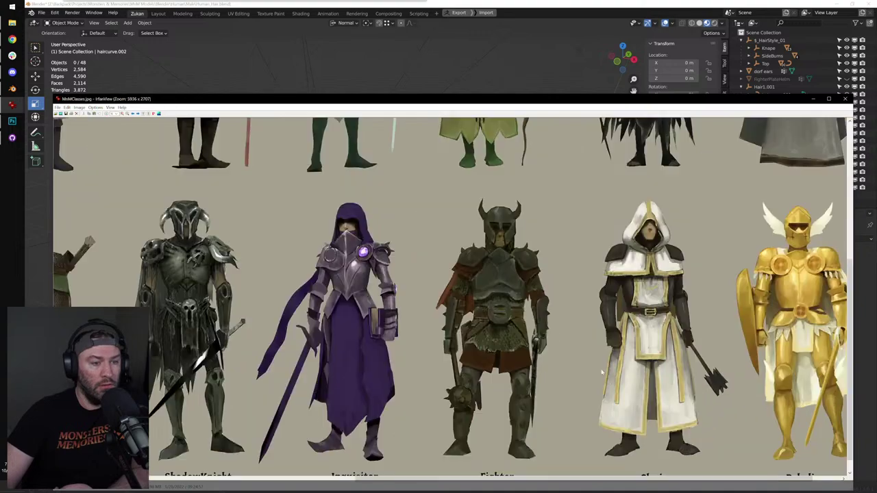
scroll(290, 171, "up", 1)
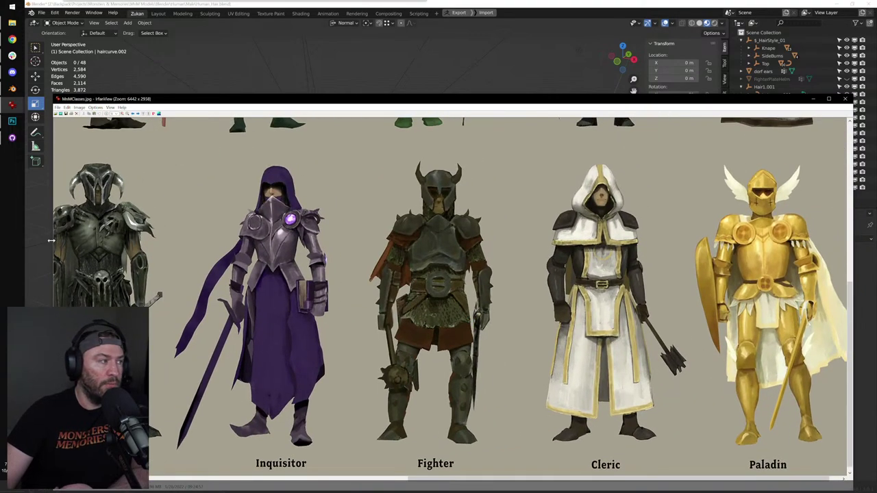
left_click_drag(50, 239, 572, 240)
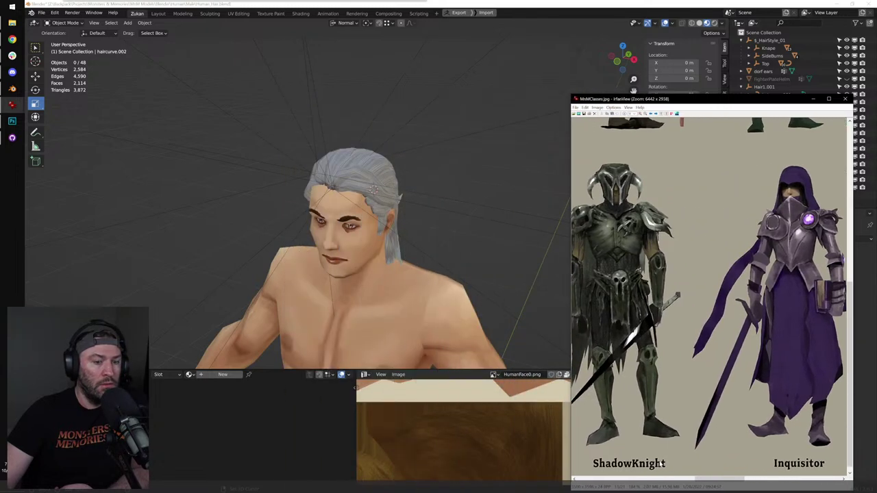
left_click_drag(720, 478, 762, 479)
left_click_drag(707, 100, 476, 92)
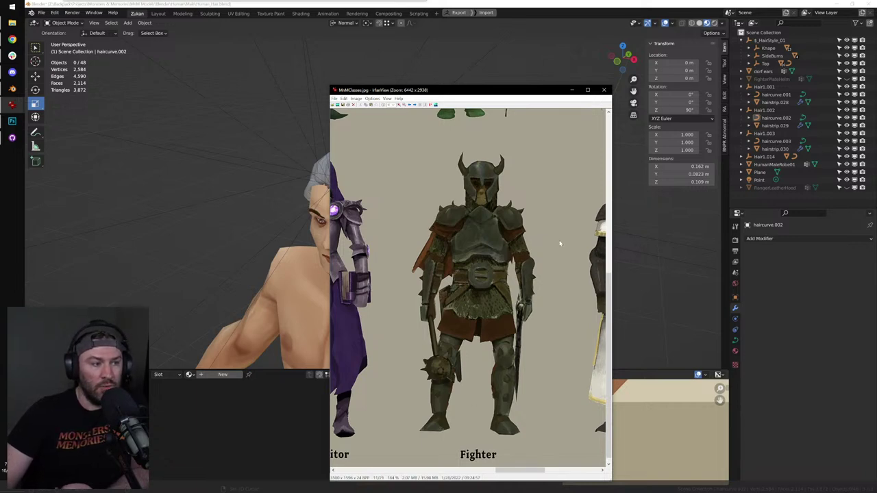
Pan the zoomed sheet across the Ranger, ShadowKnight, Enchanter, Beastmaster and Shaman figures
left_click_drag(480, 90, 477, 66)
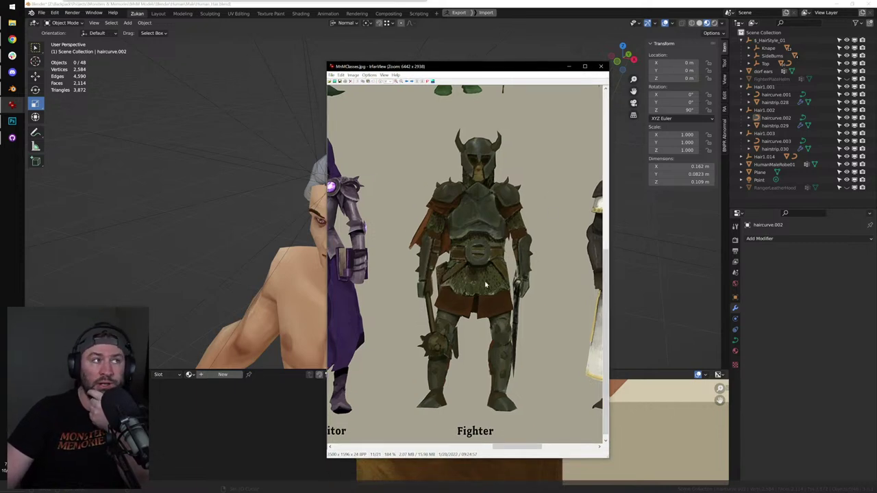
key("alt+Tab")
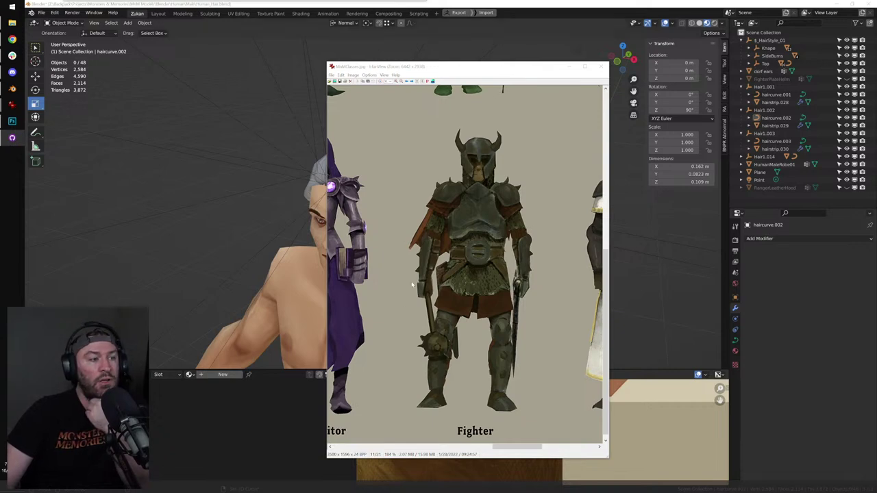
left_click_drag(412, 285, 598, 269)
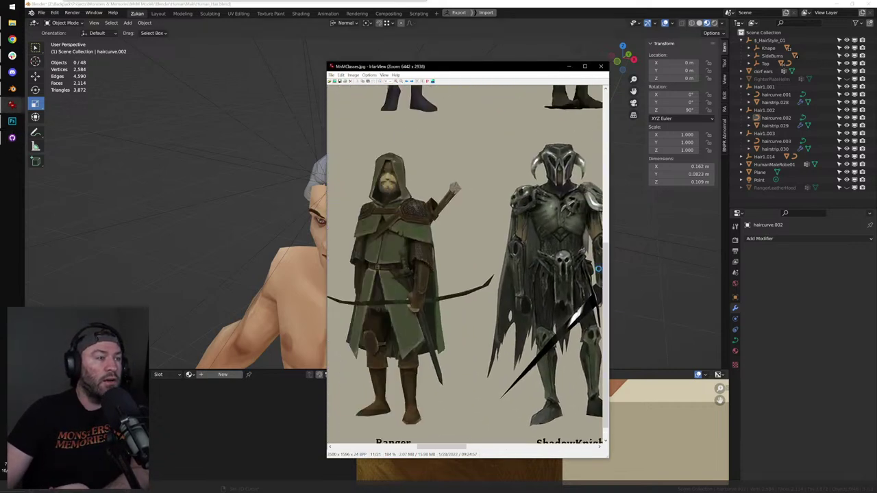
left_click_drag(373, 274, 420, 273)
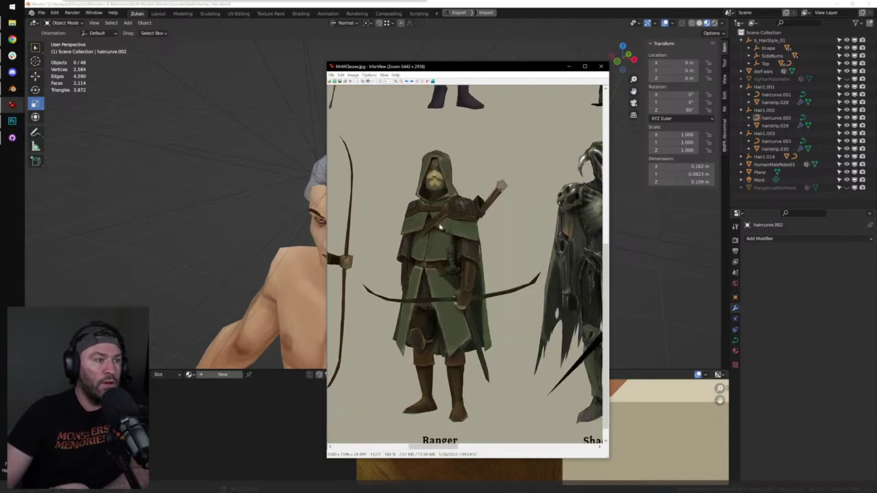
left_click_drag(424, 228, 412, 263)
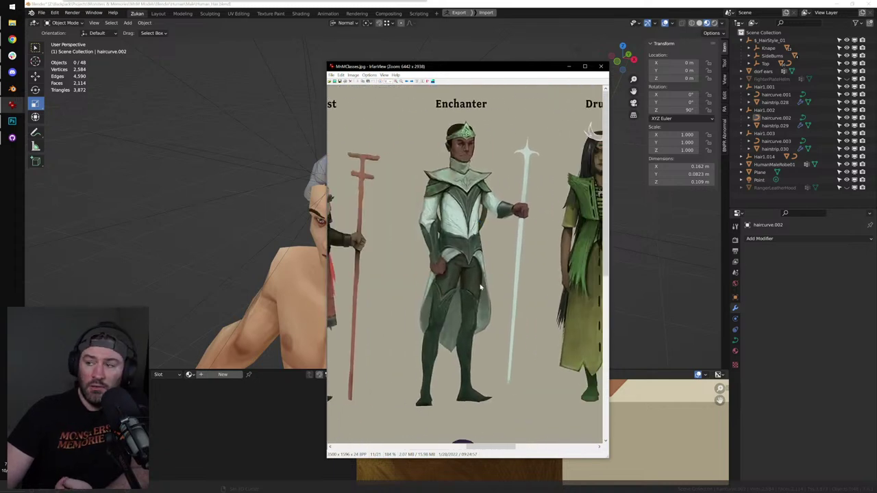
left_click_drag(491, 266, 569, 262)
key("Right")
key("Right")
key("Right")
key("Right")
key("Right")
key("Right")
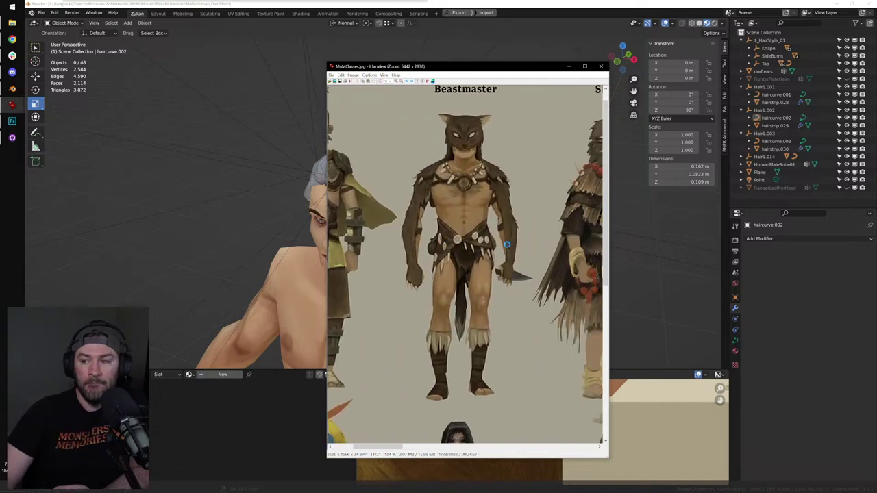
key("Down")
key("Down")
key("Down")
key("Down")
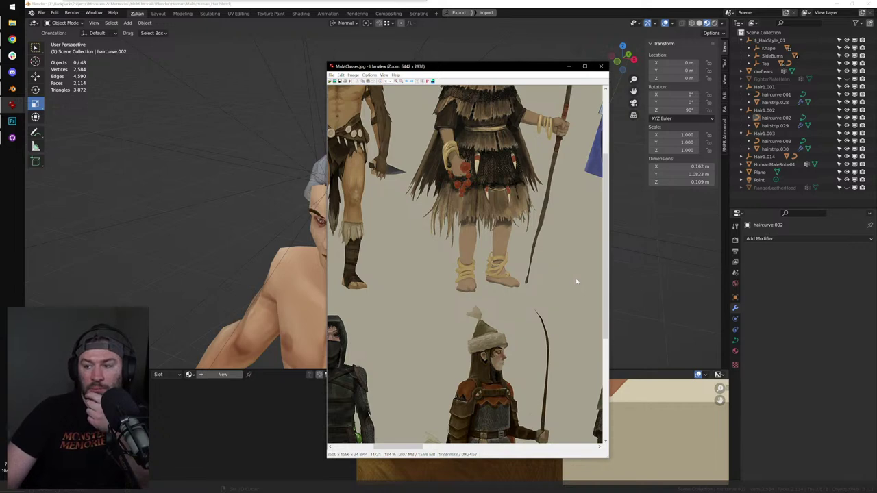
Go back to Blender through Photoshop and hide the reference window
left_click(12, 121)
key("alt+Tab")
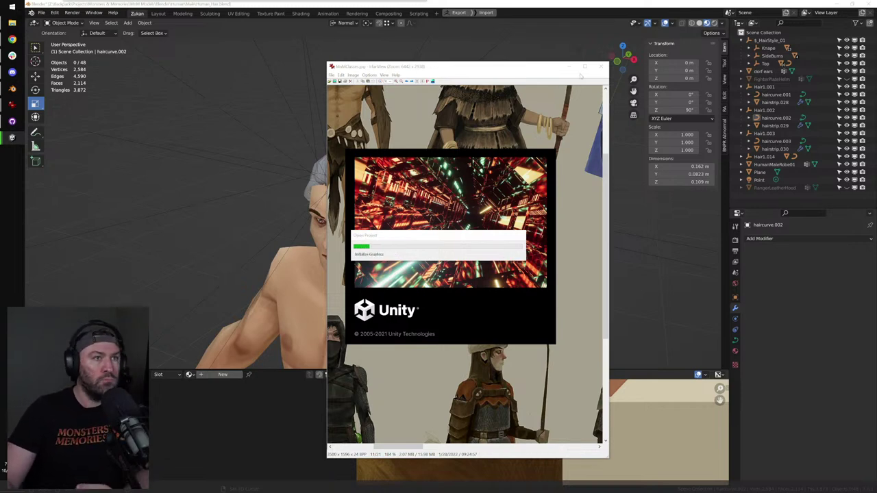
key("Escape")
Save Human_Hair.blend from Blender's File menu
left_click(41, 12)
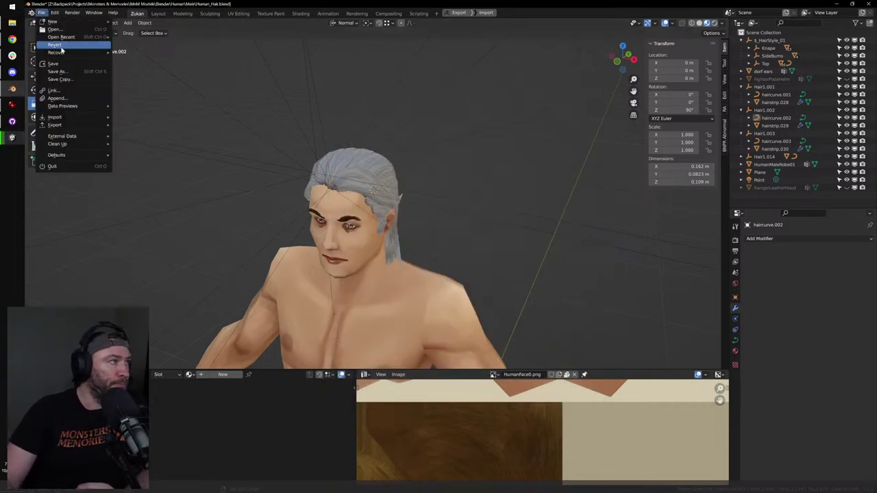
left_click(69, 65)
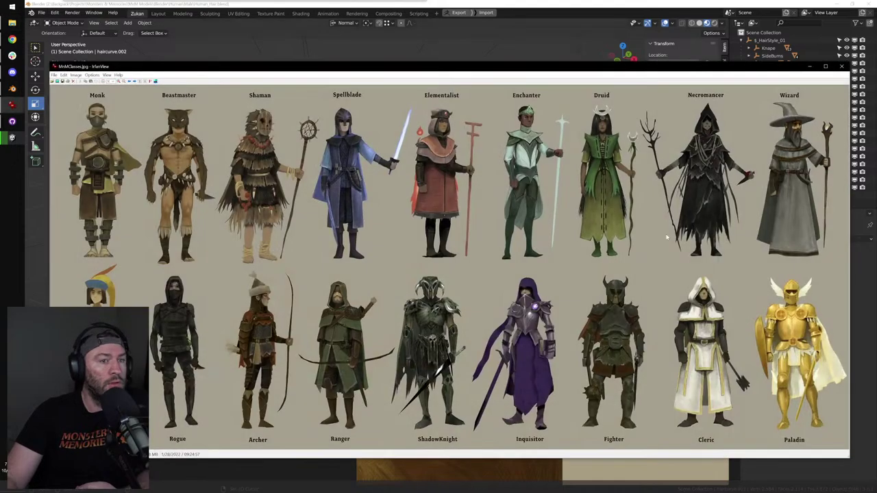
Scroll around the MnMClasses.jpg sheet to inspect the class figures
scroll(638, 291, "up", 3)
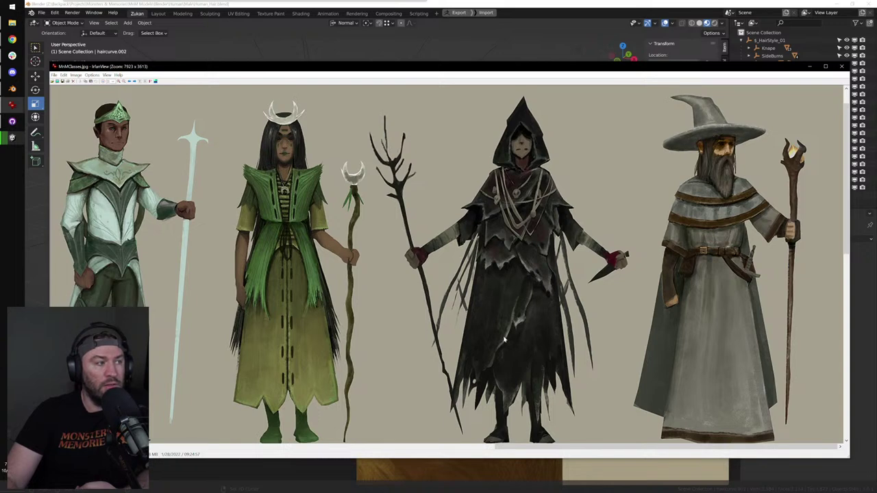
scroll(521, 309, "down", 2)
scroll(538, 279, "up", 2)
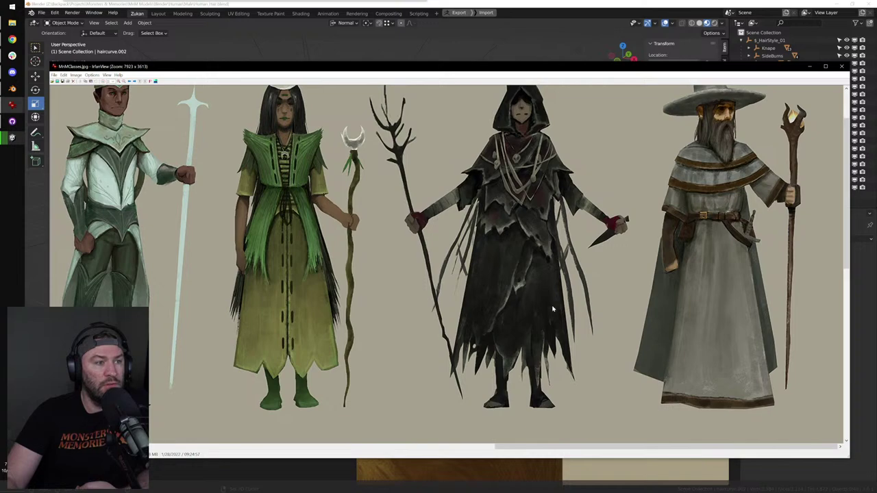
scroll(415, 318, "left", 10)
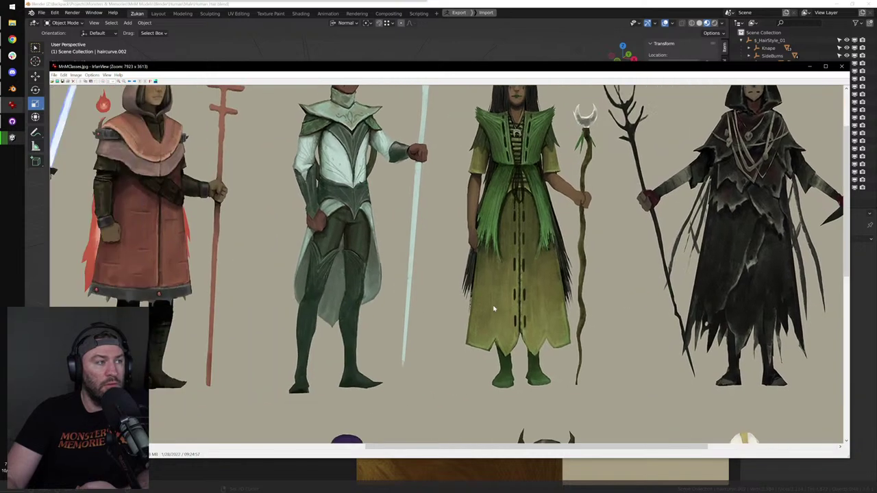
scroll(524, 283, "left", 6)
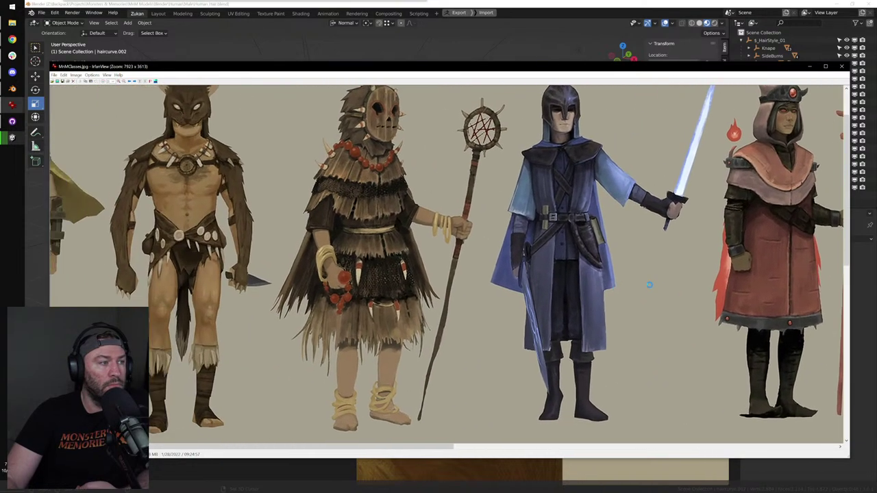
scroll(557, 292, "right", 10)
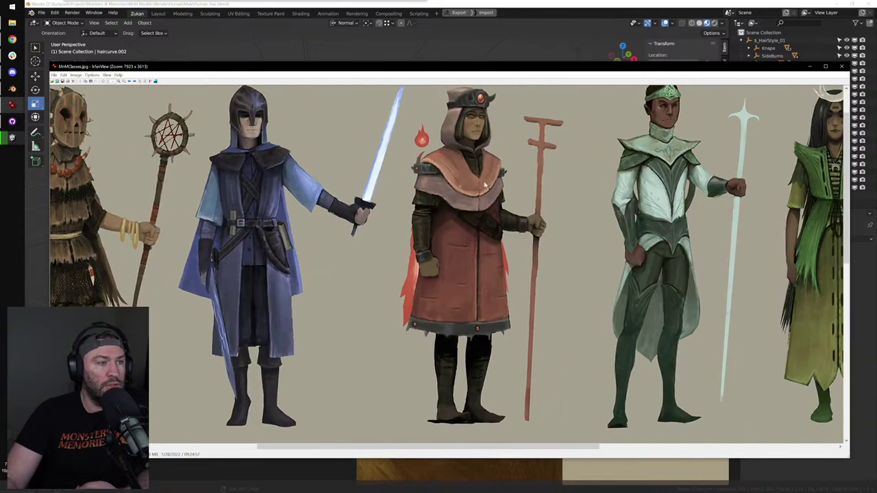
scroll(421, 301, "right", 3)
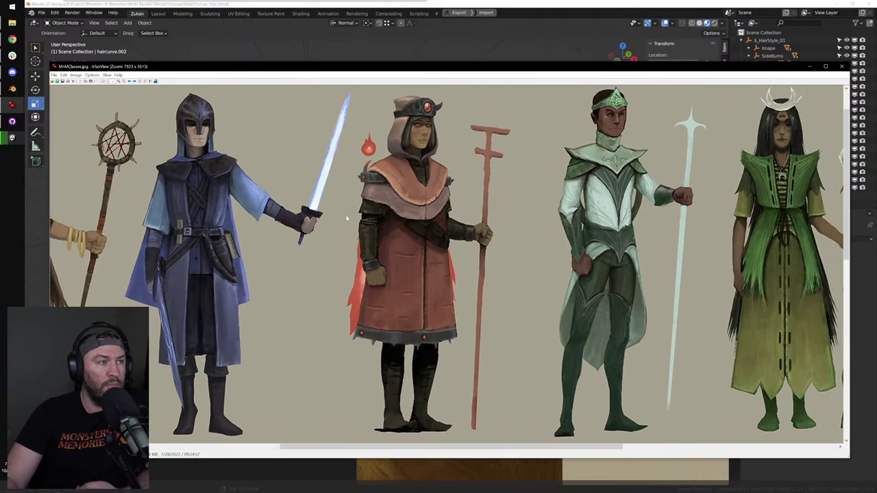
scroll(447, 266, "right", 6)
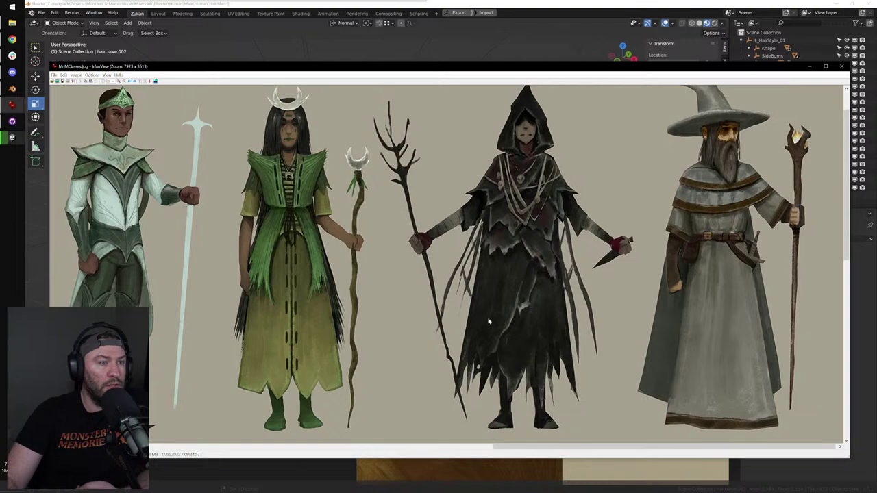
scroll(489, 321, "left", 10)
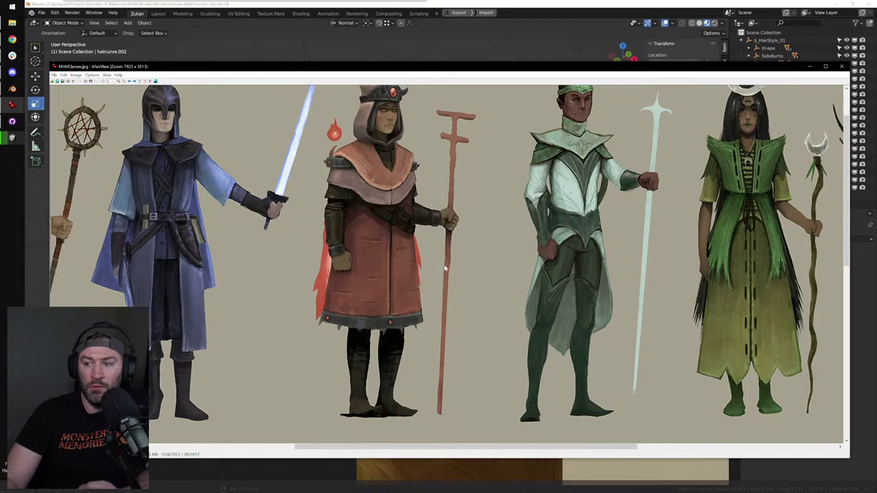
scroll(525, 270, "right", 5)
scroll(525, 270, "down", 1)
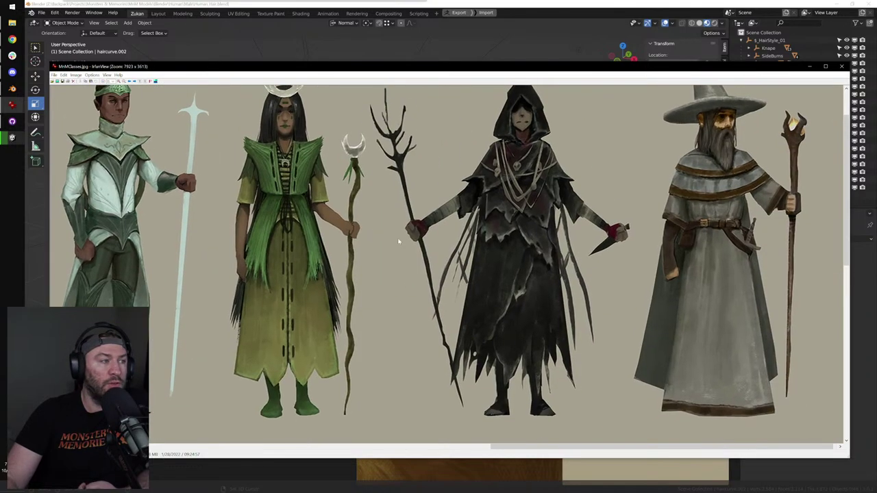
scroll(695, 315, "up", 1)
scroll(695, 315, "left", 10)
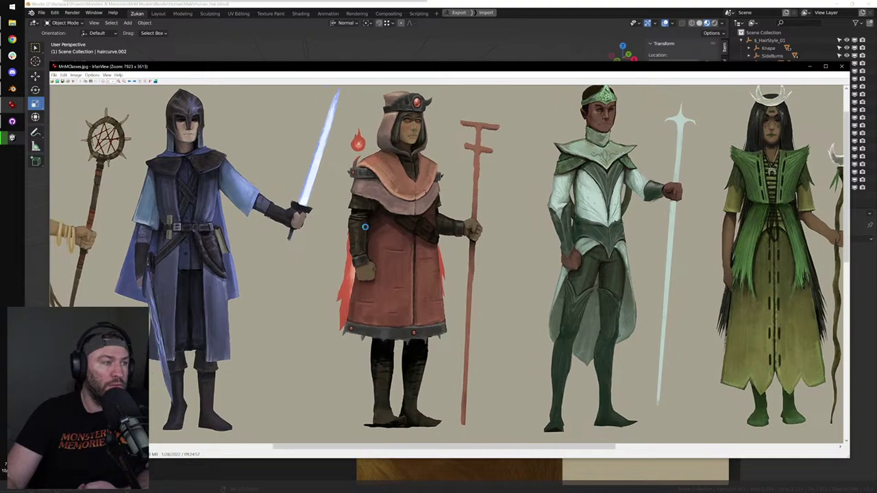
scroll(584, 255, "left", 6)
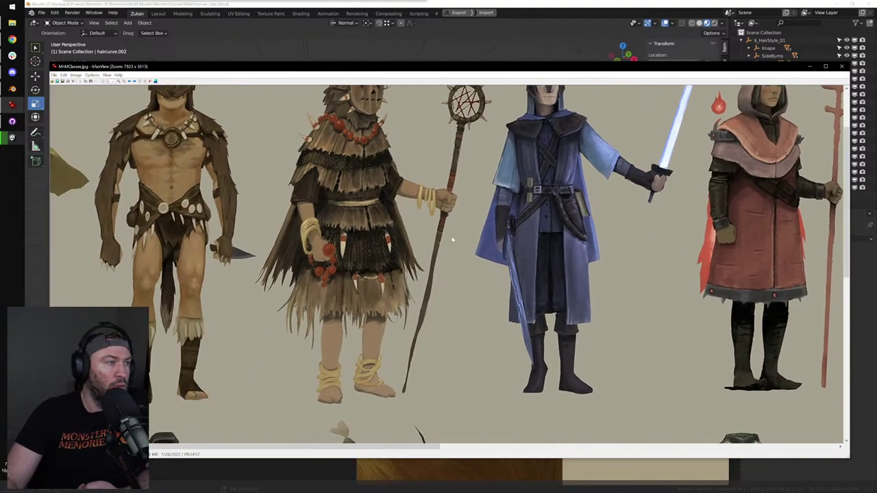
scroll(612, 240, "right", 5)
scroll(612, 240, "right", 10)
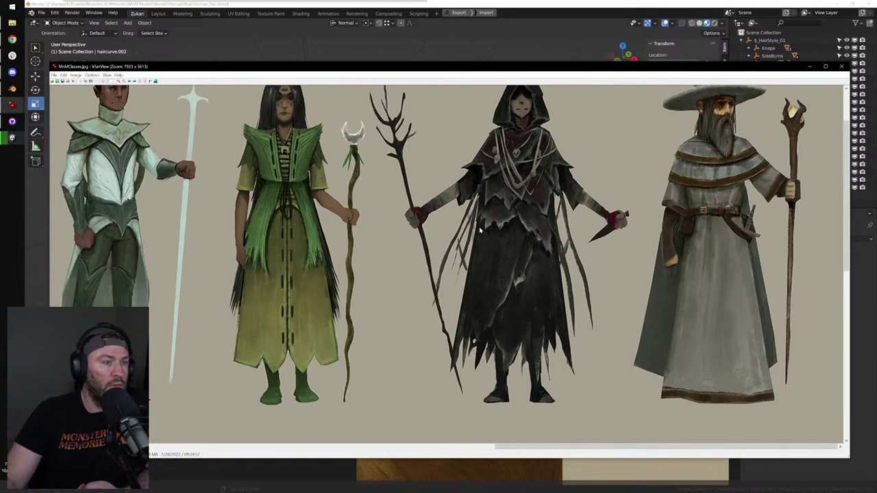
scroll(479, 231, "left", 8)
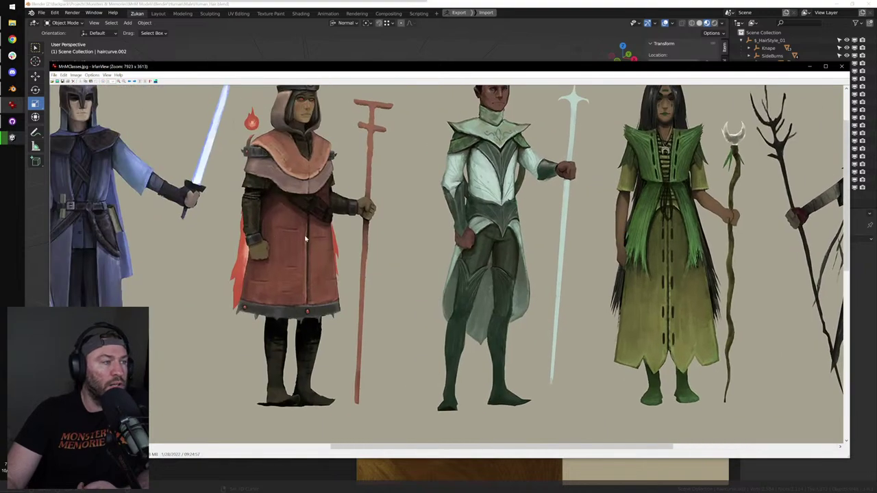
scroll(342, 239, "left", 4)
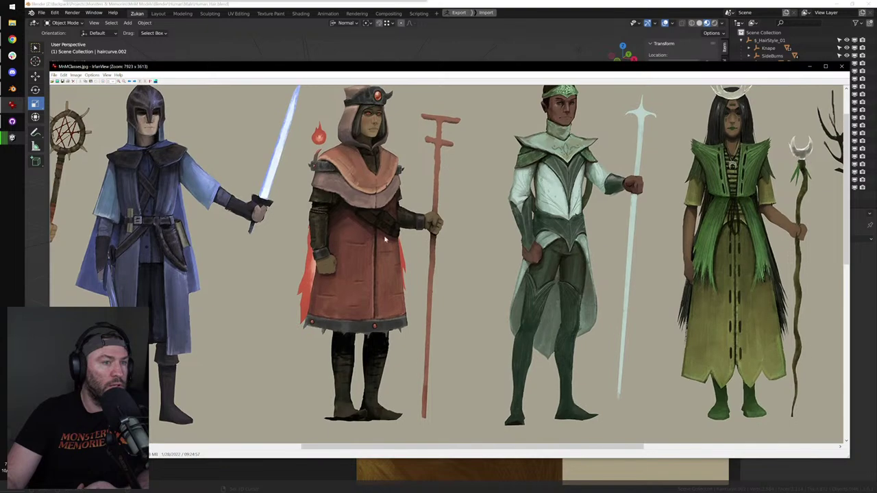
scroll(385, 239, "left", 4)
scroll(252, 234, "left", 10)
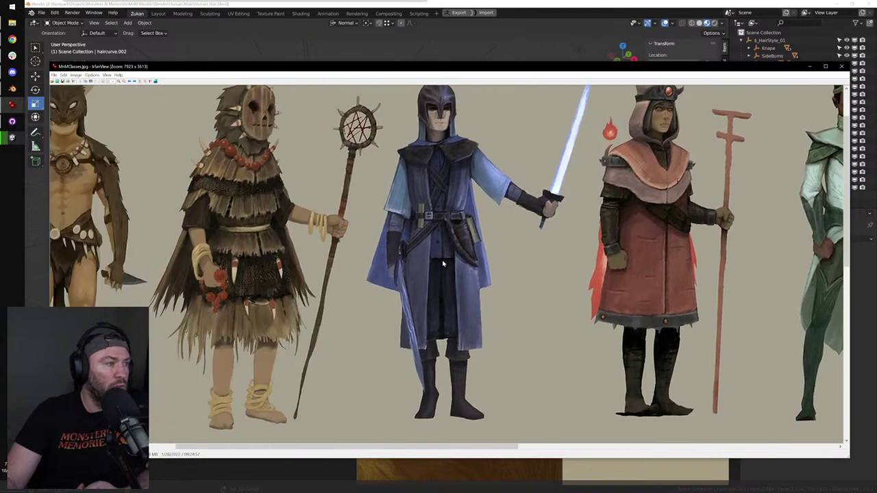
scroll(349, 240, "down", 7)
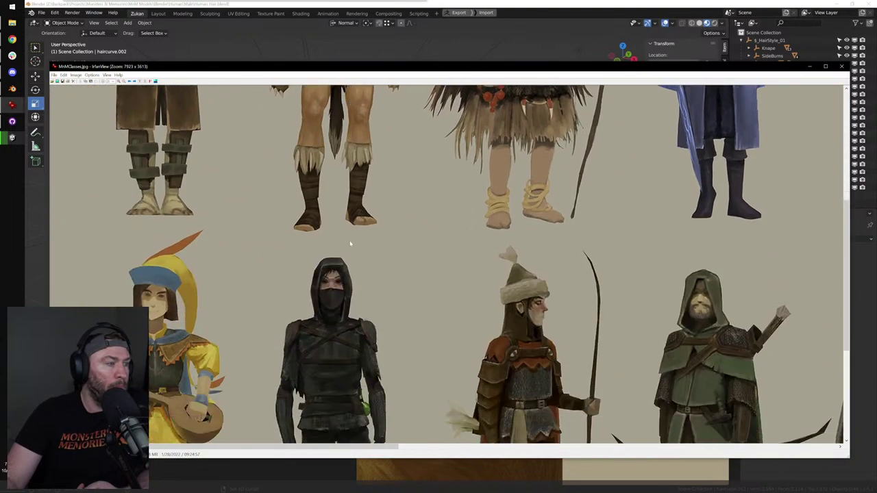
scroll(414, 303, "right", 8)
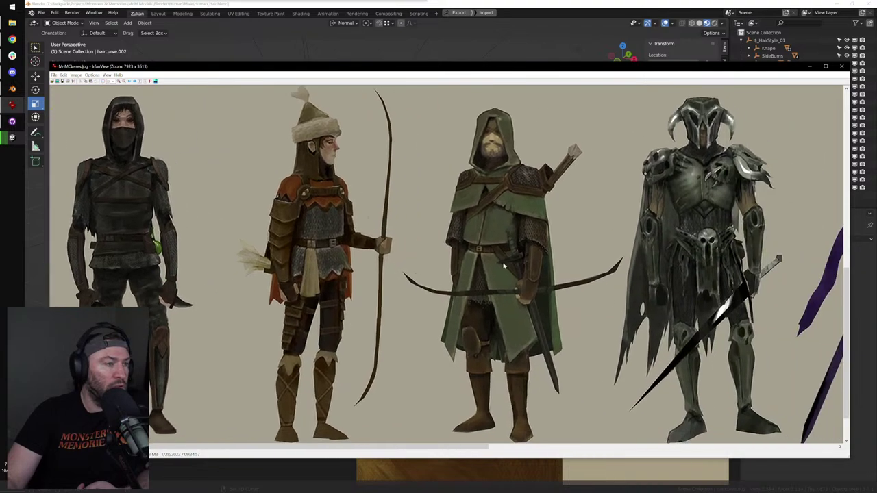
scroll(566, 290, "right", 12)
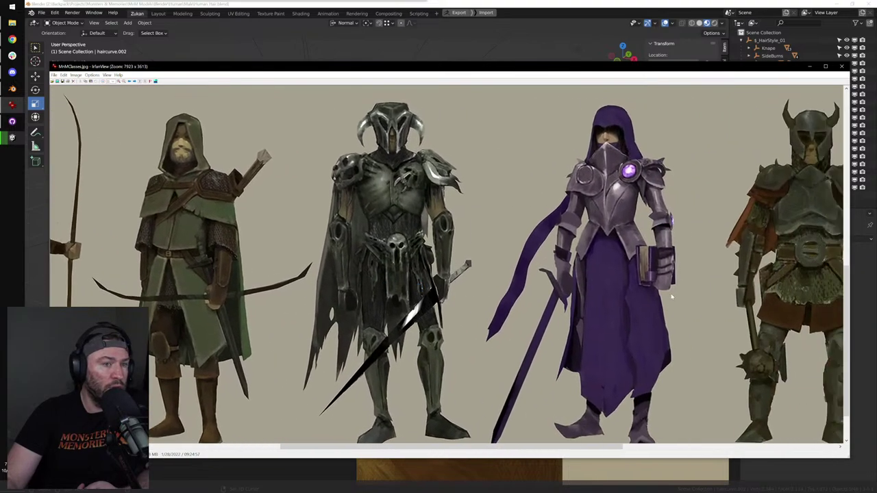
scroll(423, 295, "right", 2)
scroll(446, 206, "up", 8)
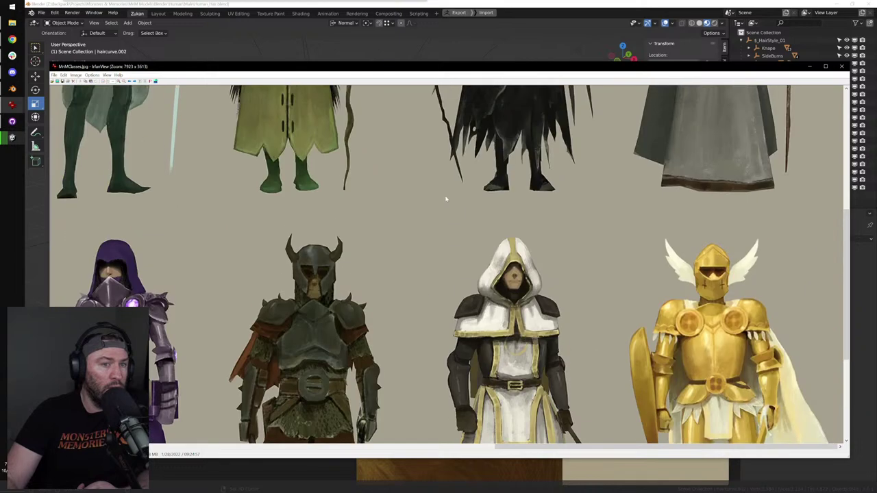
scroll(490, 284, "left", 3)
scroll(339, 274, "right", 4)
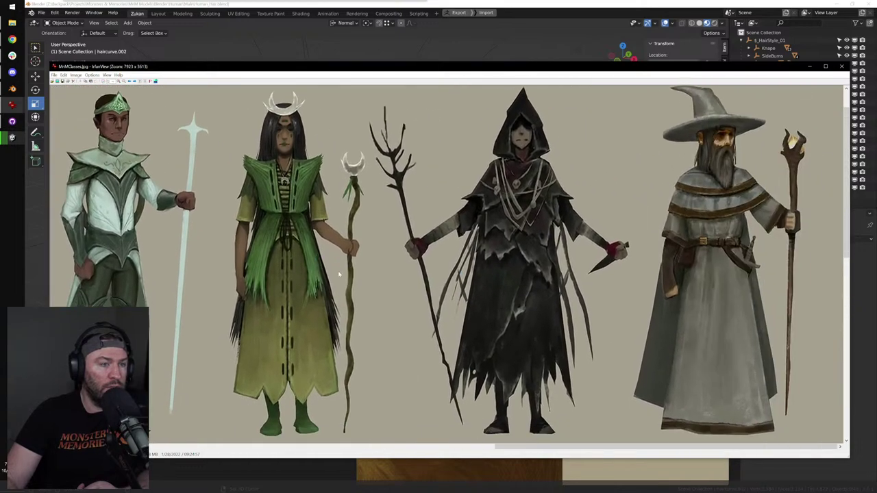
Close IrfanView and reopen MnMClasses.jpg so the whole sheet fits the window
left_click_drag(351, 271, 484, 273)
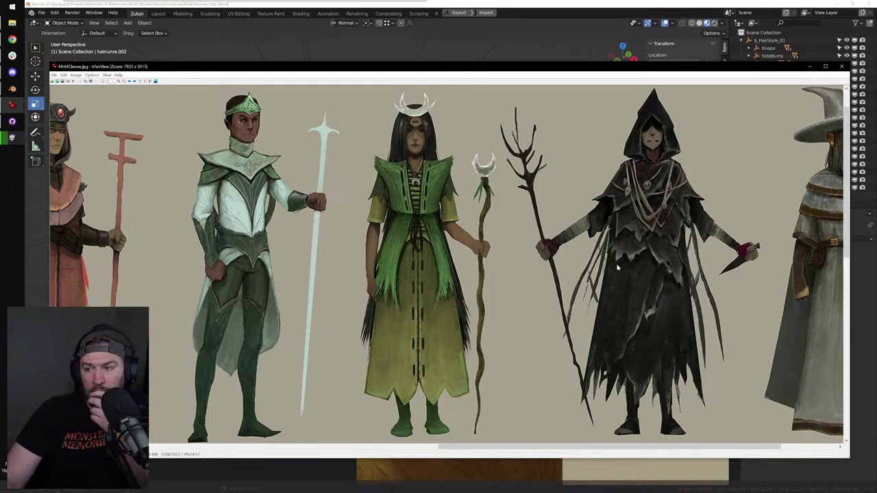
left_click(842, 65)
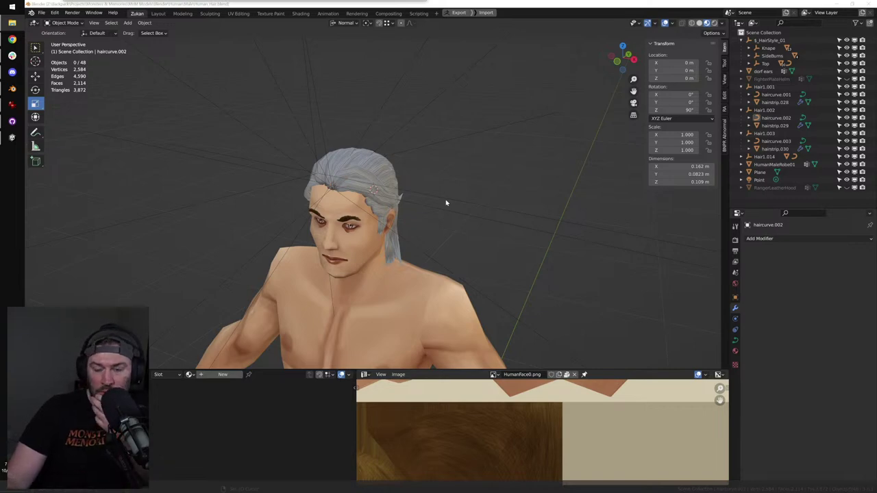
key("alt+Tab")
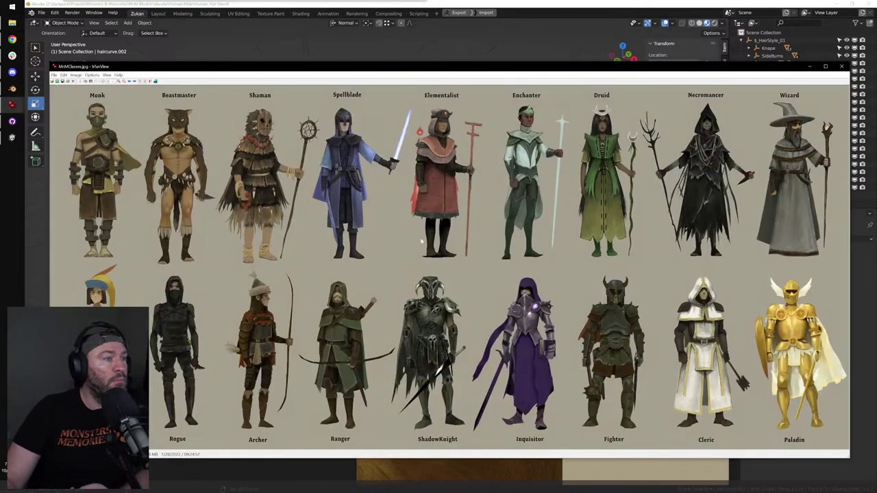
Zoom in on the Shaman's mask and staff, then minimize IrfanView to reveal Blender
scroll(422, 241, "up", 5)
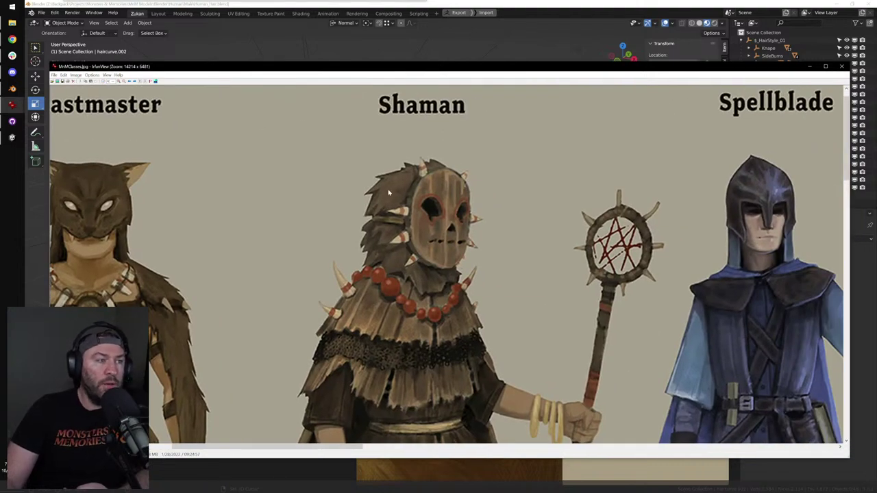
scroll(424, 241, "up", 3)
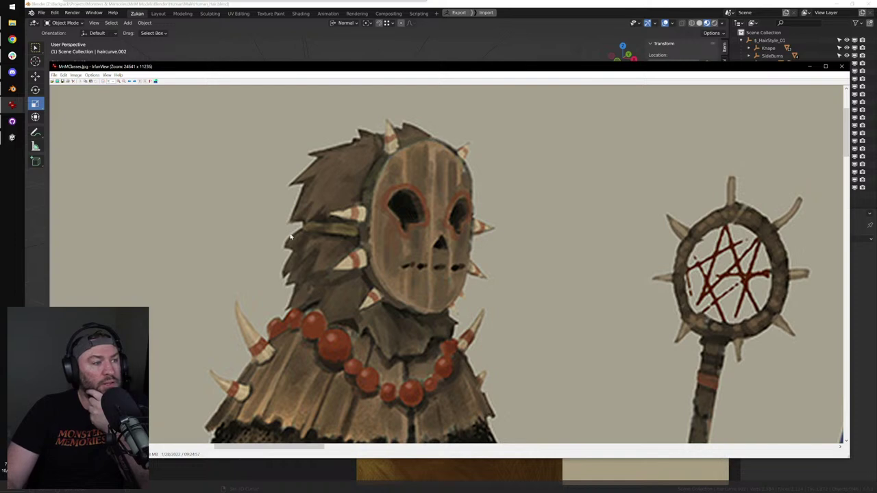
left_click_drag(384, 273, 402, 255)
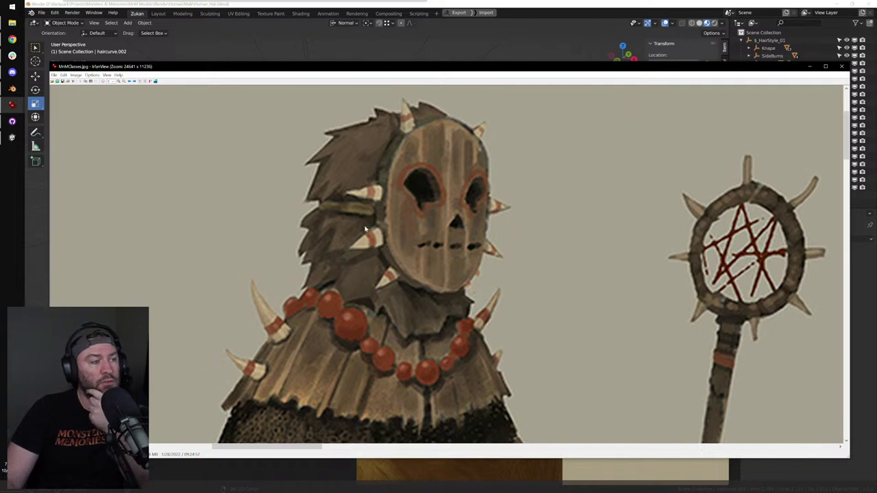
mouse_move(365, 229)
left_mouse_down()
mouse_move(337, 230)
mouse_move(356, 223)
left_mouse_up()
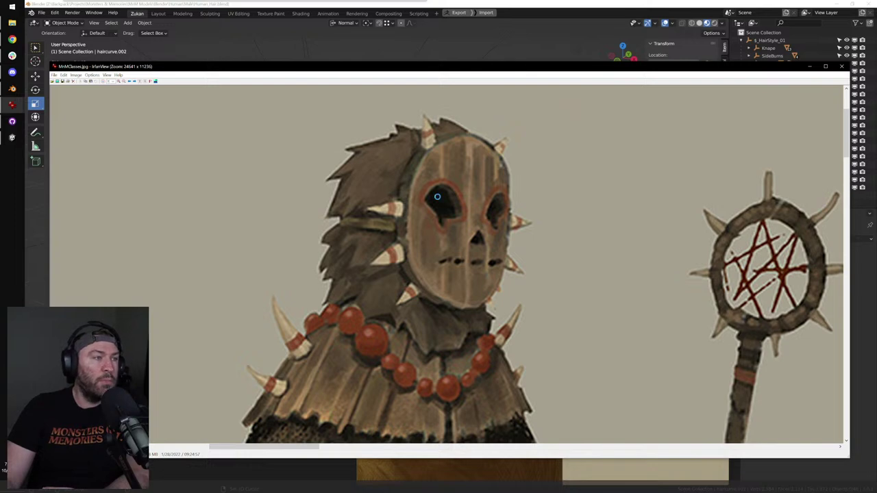
left_click_drag(438, 197, 352, 171)
left_click_drag(357, 67, 381, 57)
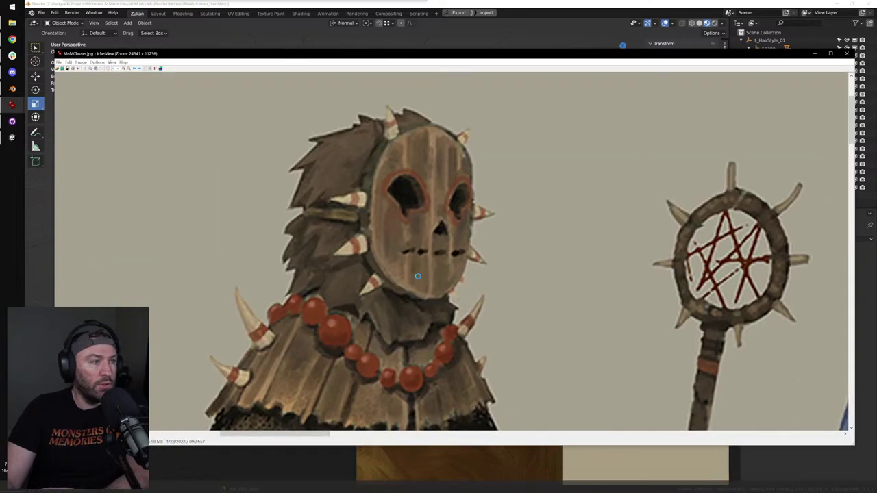
left_click_drag(418, 277, 414, 243)
left_click_drag(426, 275, 429, 321)
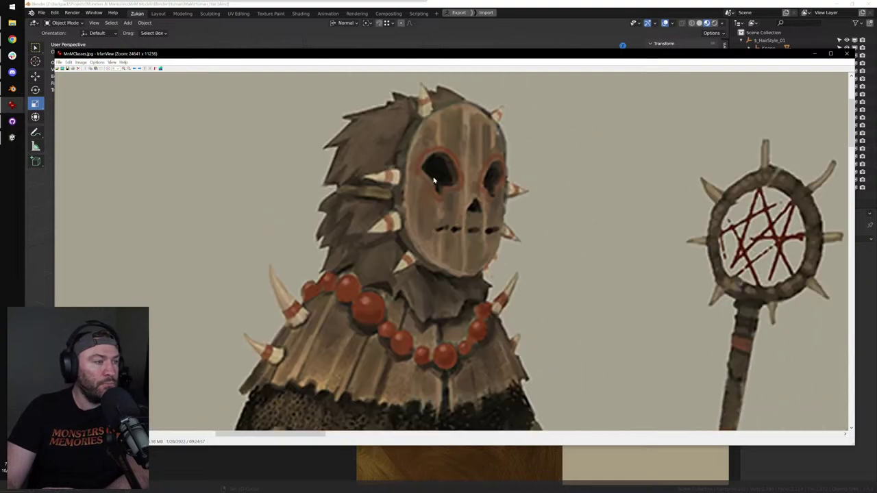
left_click(819, 55)
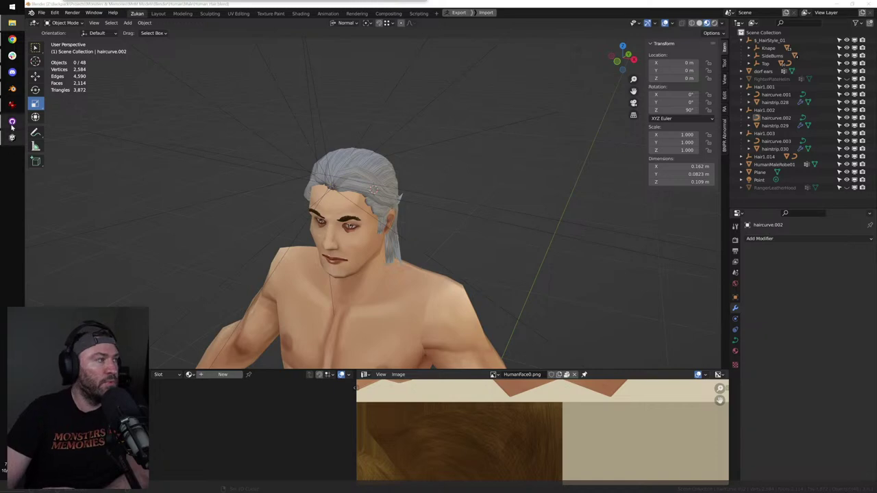
Switch to the Unity editor and enter Play mode to reach the Monsters & Memories login
left_click(11, 137)
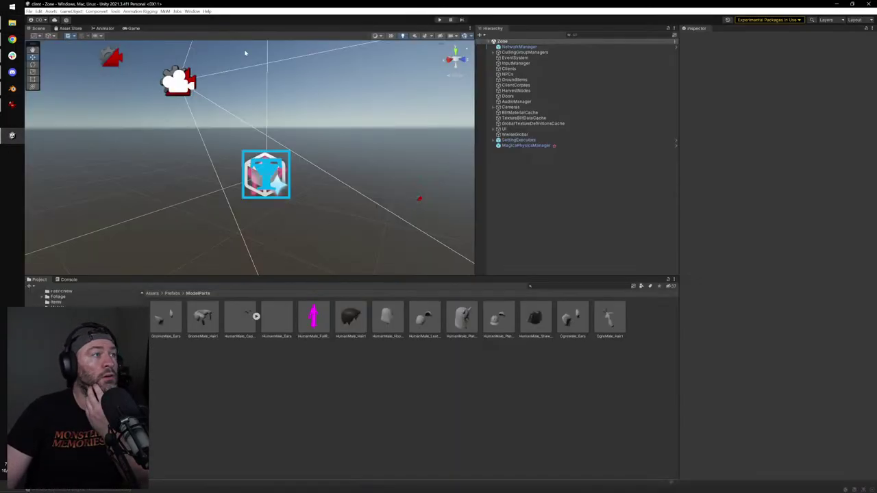
left_click(439, 19)
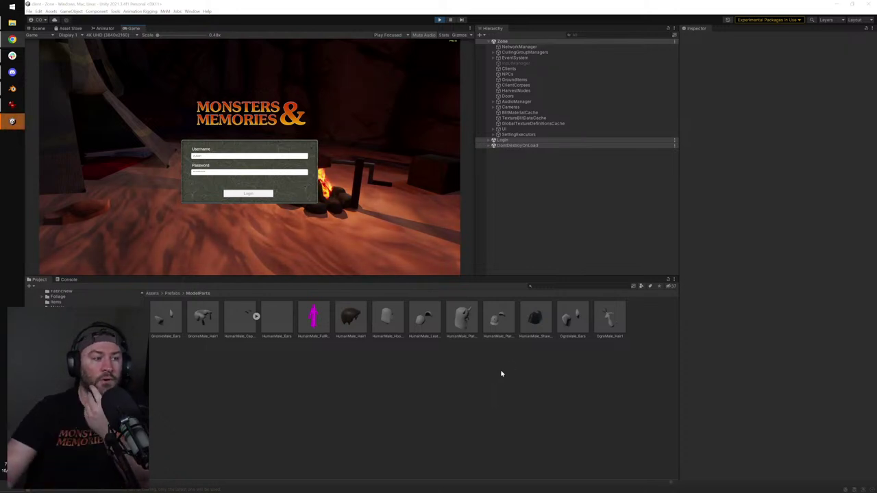
Log in, maximise the Game view, connect to TestWorld and enter with the shadow knight
left_click(264, 197)
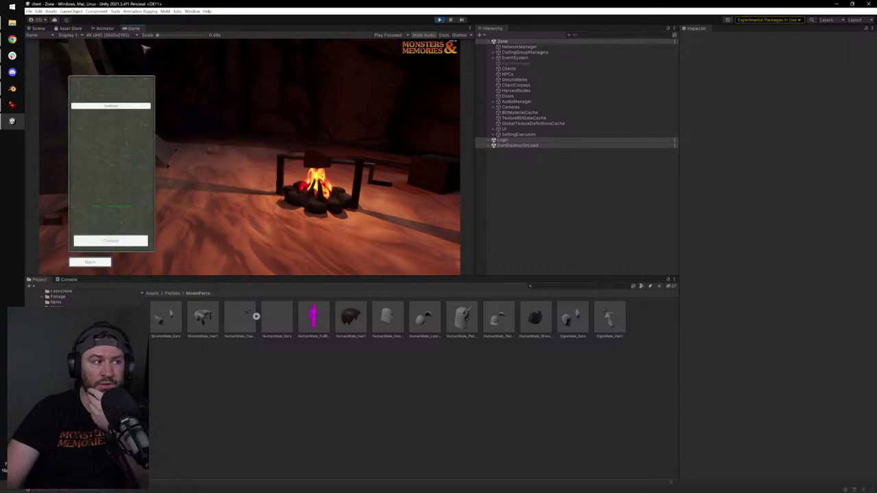
double_click(133, 28)
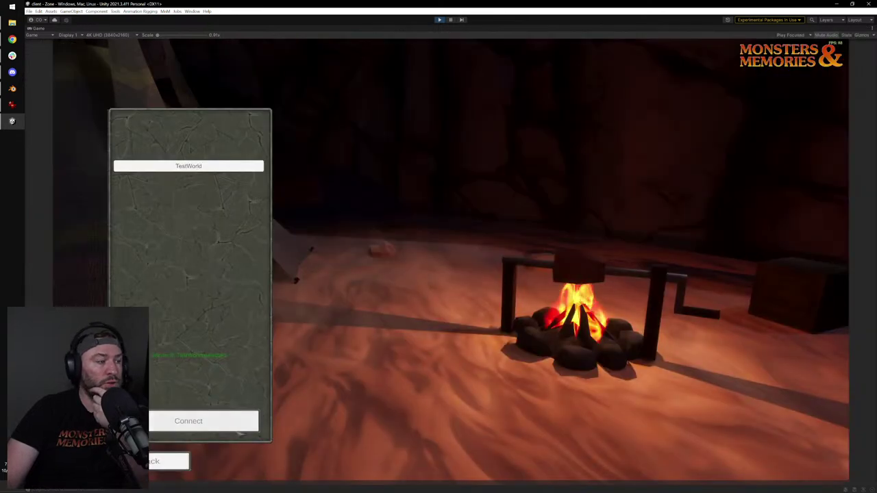
left_click(204, 420)
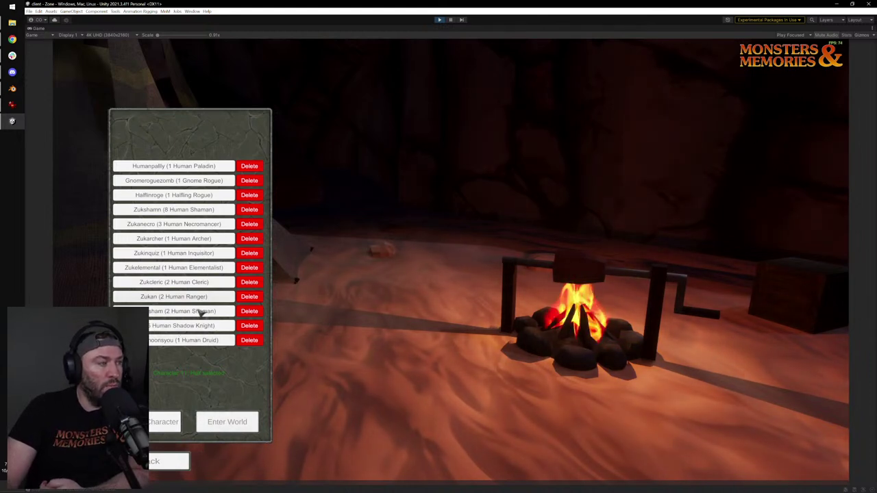
left_click(233, 422)
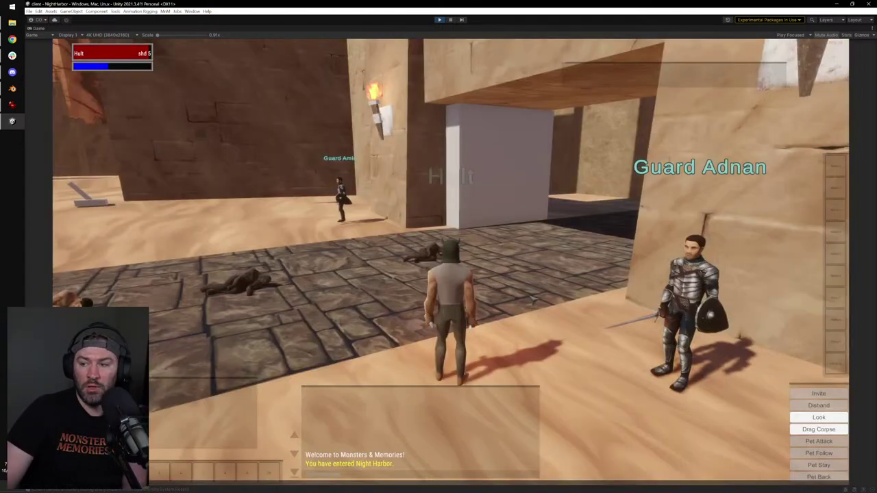
Target the character's own corpse, loot his robe back, then run out toward the desert
key("a")
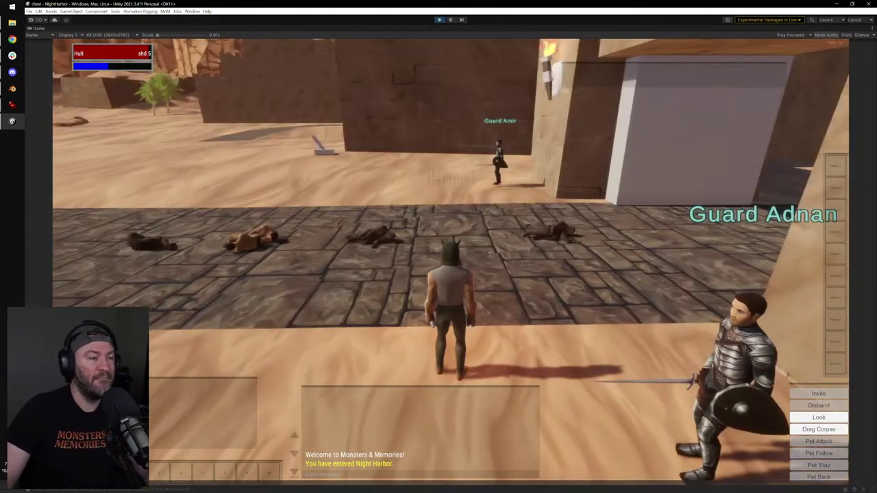
key("i")
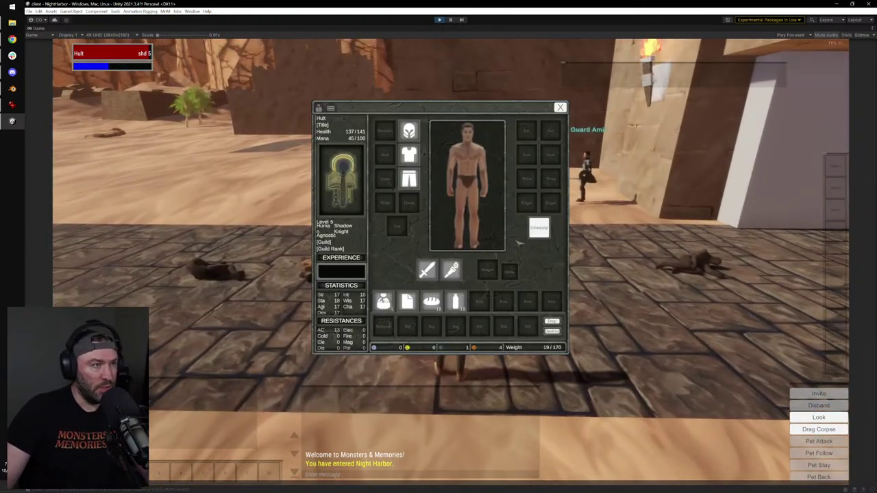
key("i")
key("d")
key("a")
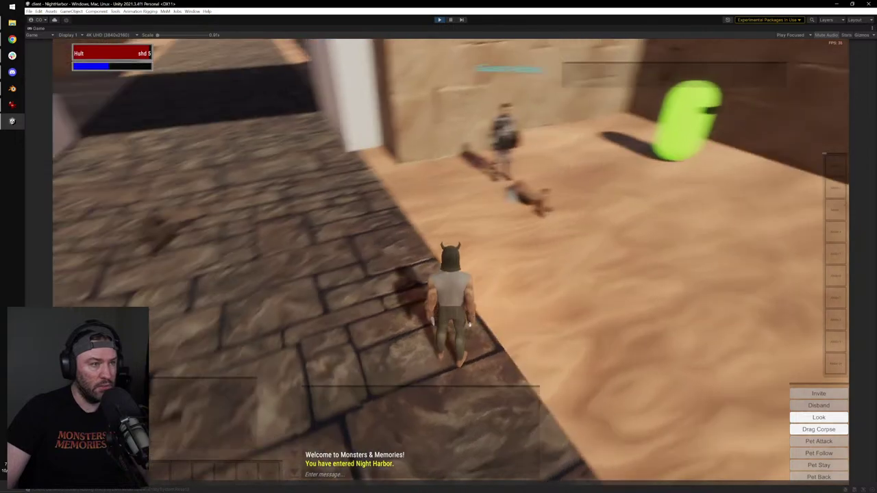
key("Tab")
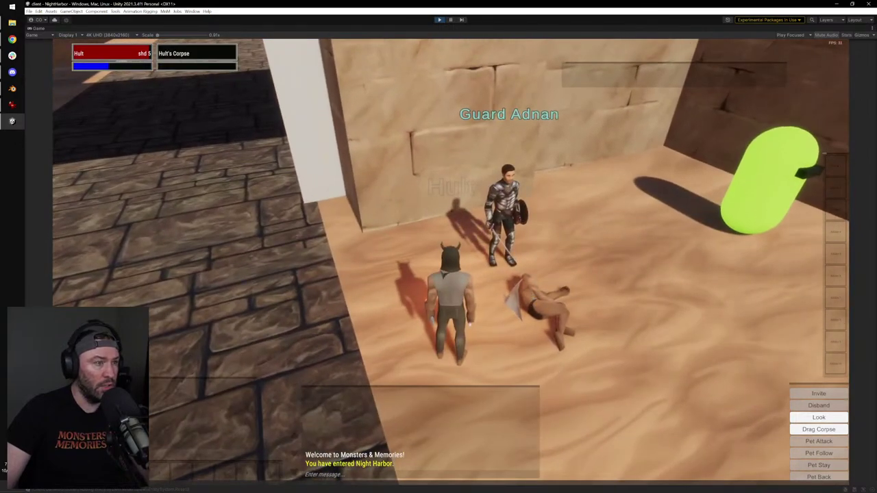
key("l")
left_click(677, 200)
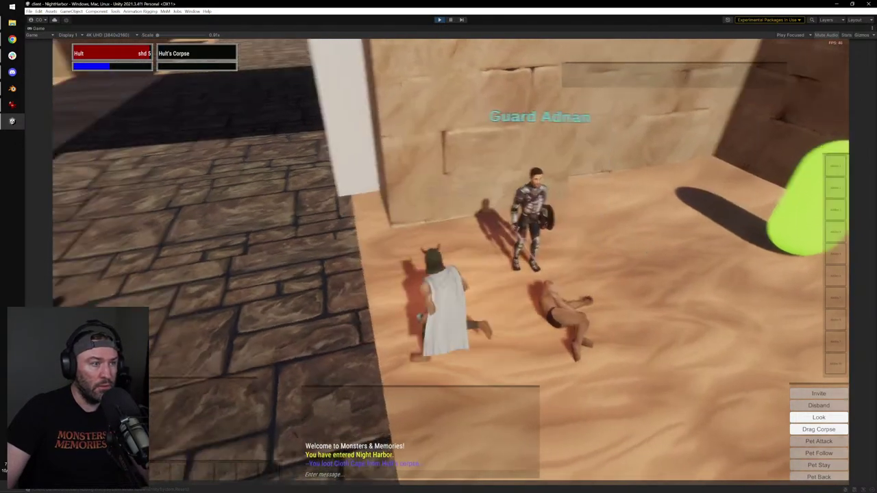
key("w")
key("a")
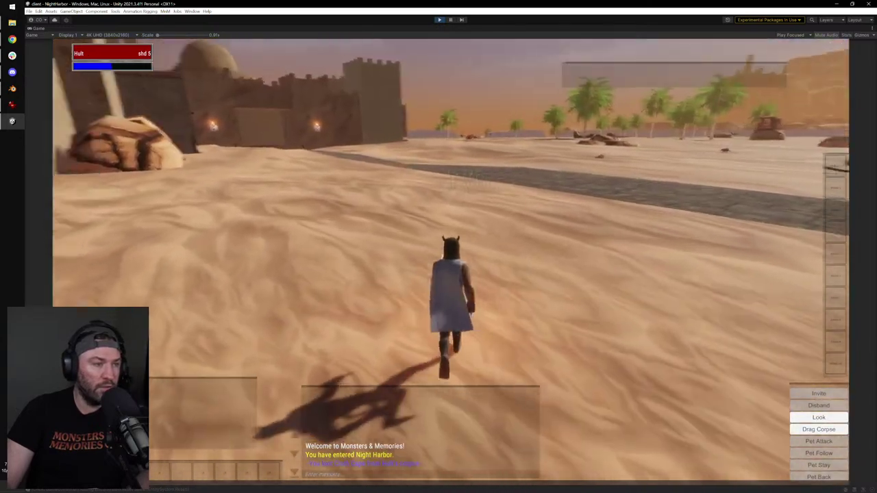
Defeat the rotting skeleton on the sand, then exit Play mode with Ctrl+P
key("a")
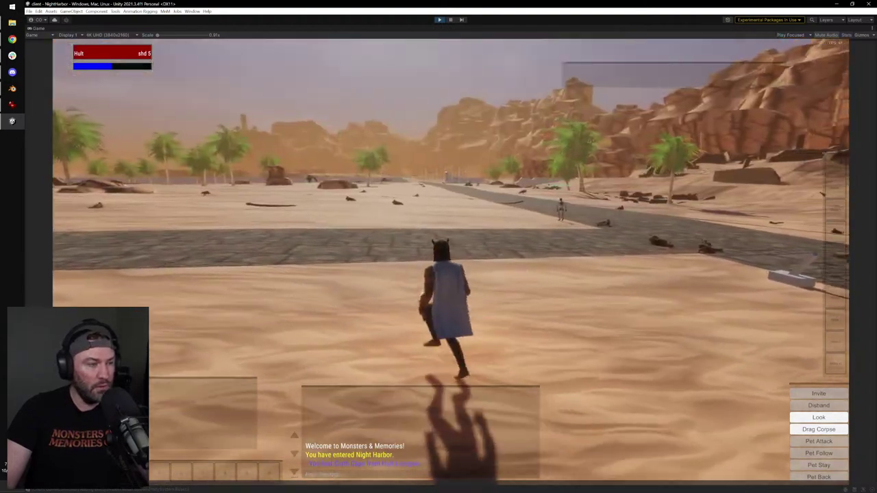
right_click_drag(499, 312, 499, 312)
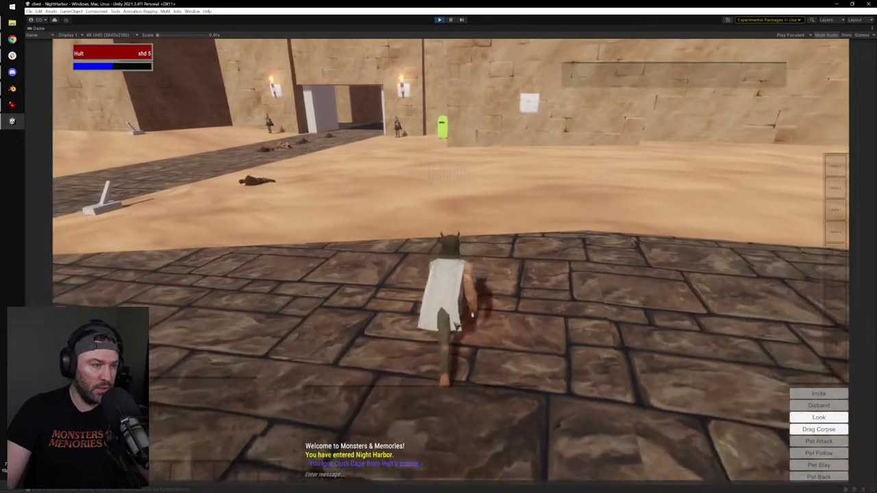
key("a")
key("a")
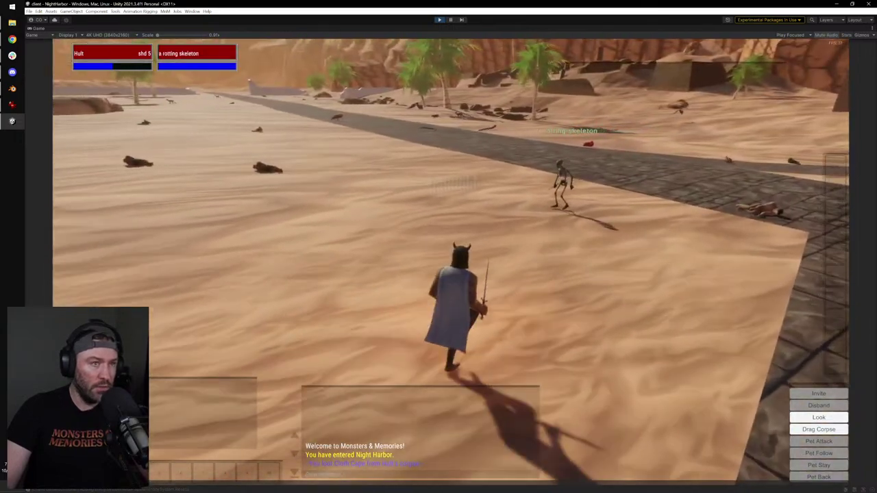
key("a")
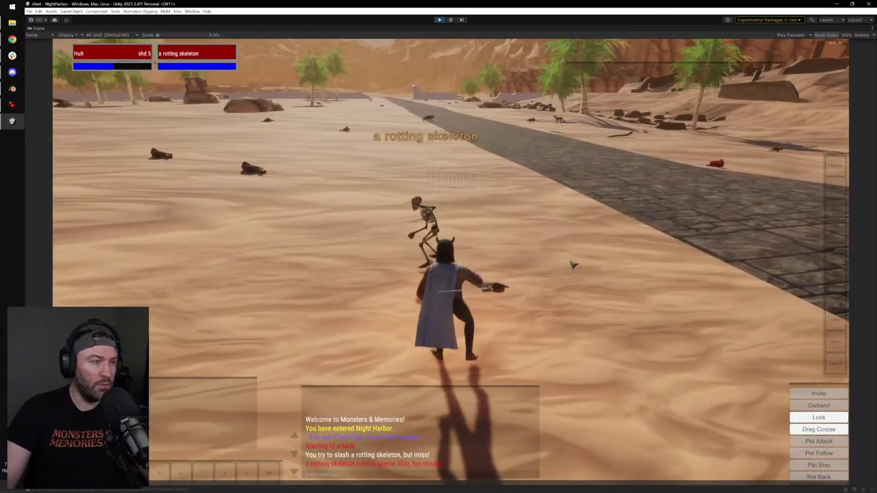
key("a")
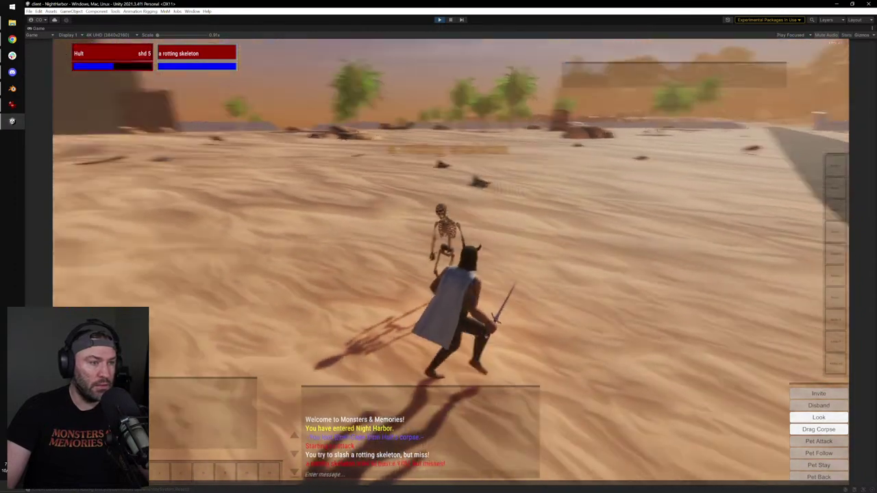
key("a")
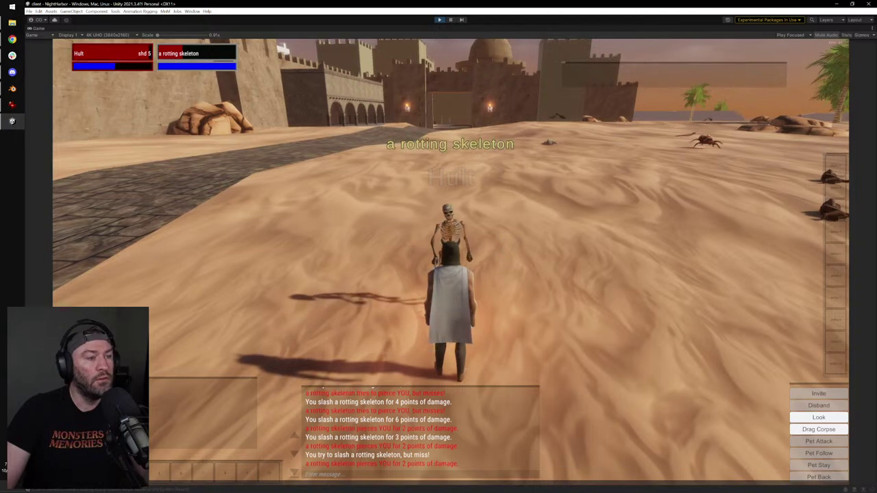
right_click_drag(507, 247, 370, 250)
right_click_drag(480, 274, 603, 278)
key("w")
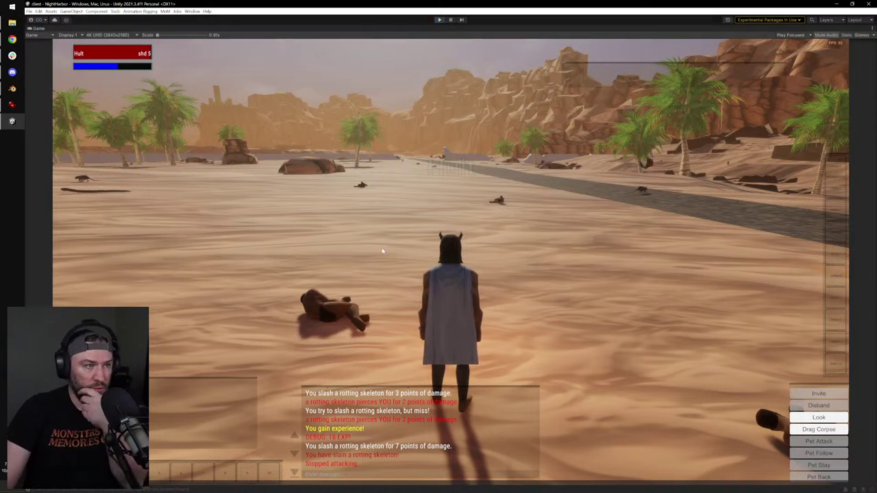
key("ctrl+p")
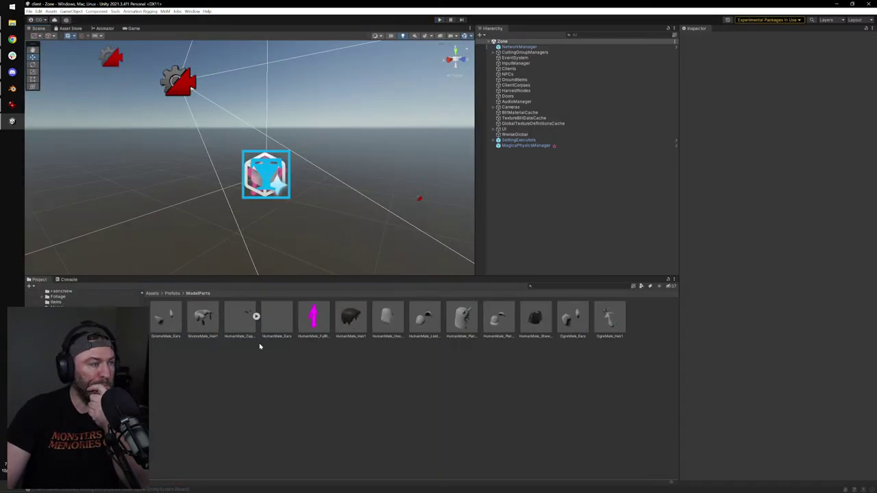
Open the Art > TextureBlits folder and inspect the ClothTorsoA texture blit asset
scroll(69, 302, "up", 5)
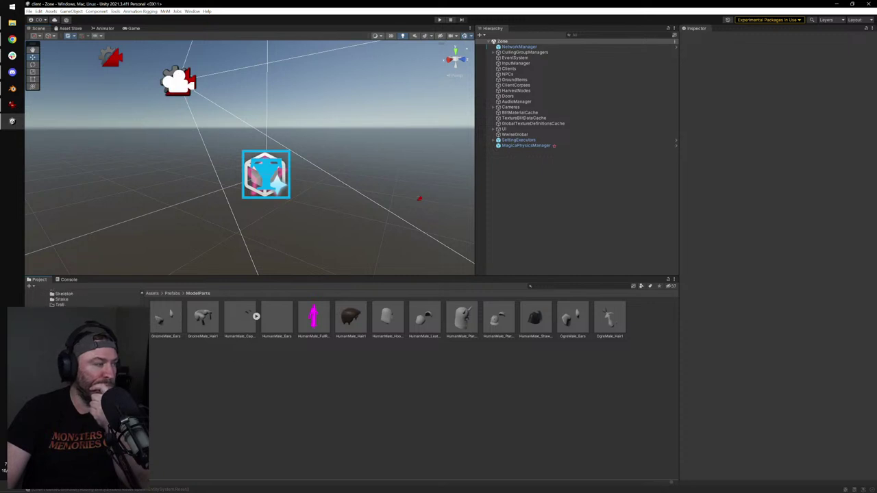
scroll(69, 300, "up", 5)
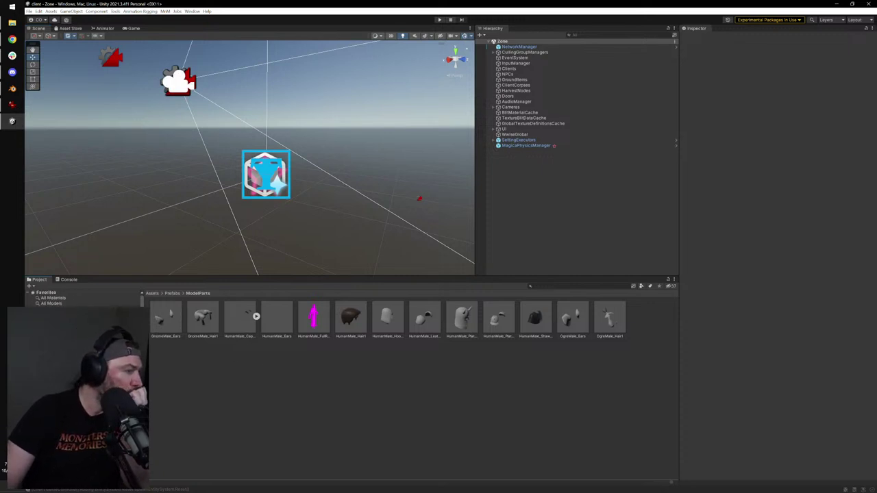
scroll(60, 299, "down", 5)
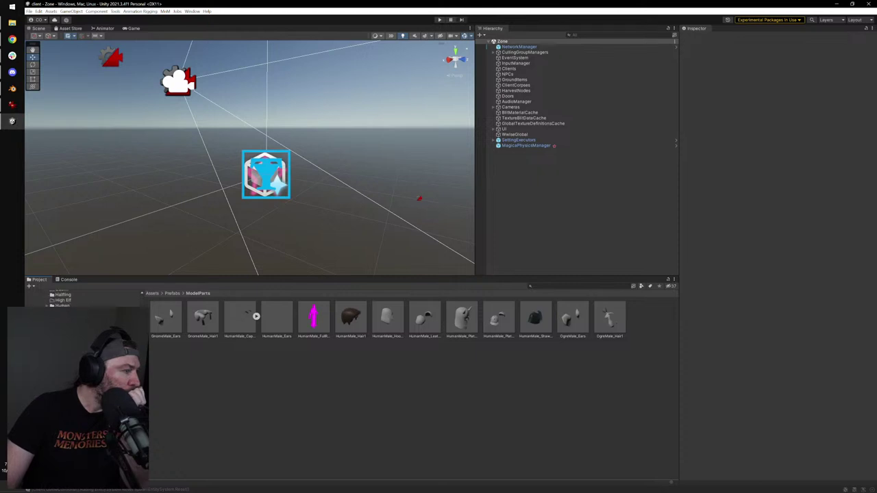
left_click(72, 357)
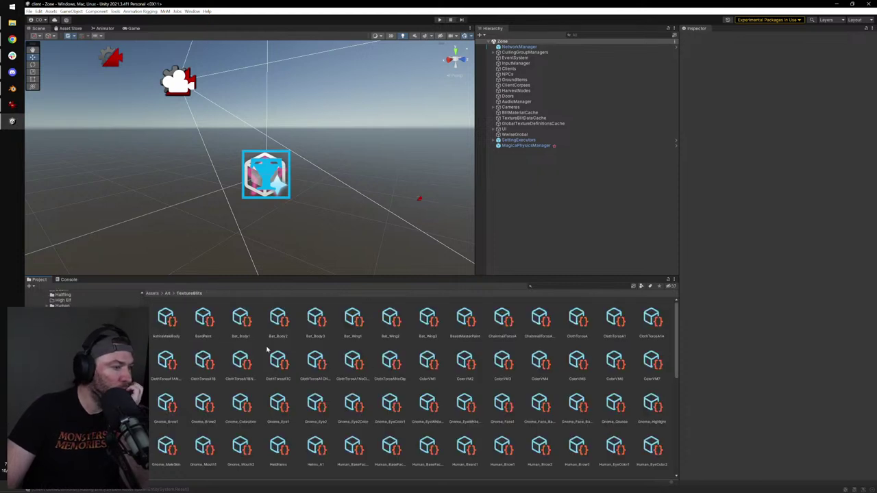
left_click(578, 319)
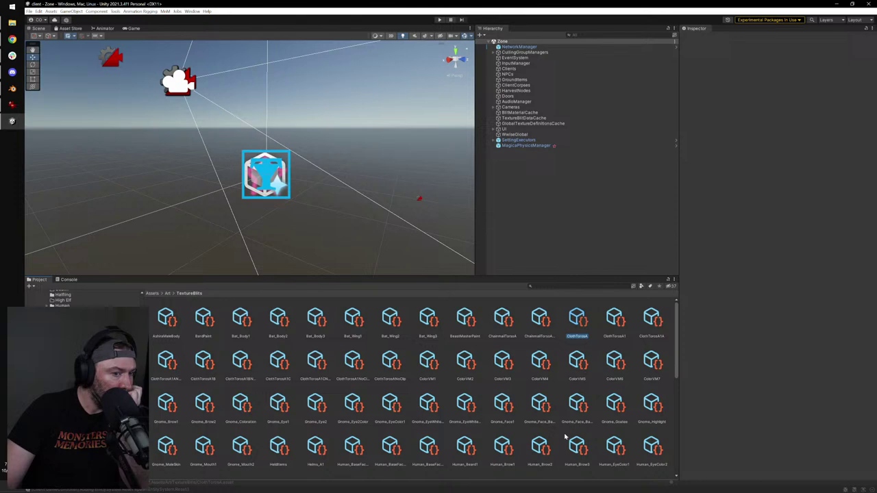
Search the project for 'helm' and inspect the helm icon data, Helms_A1 and HoodHelm_01 assets
left_click(617, 286)
type("helm")
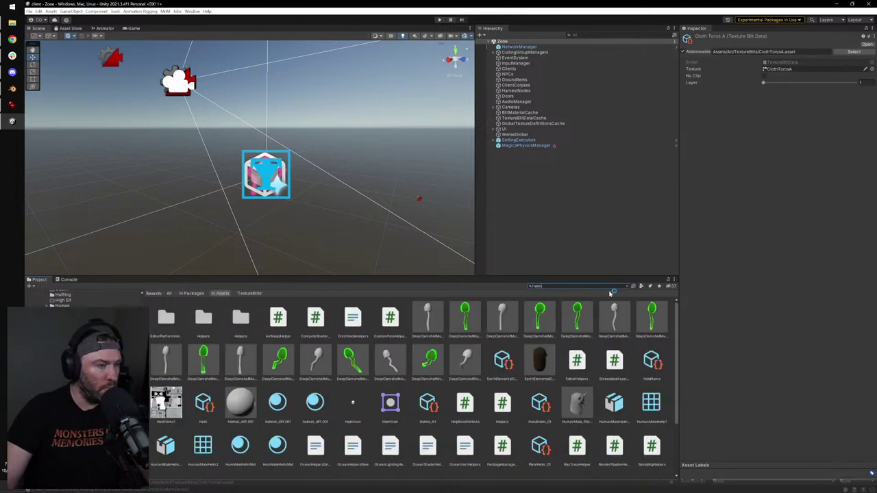
left_click(166, 317)
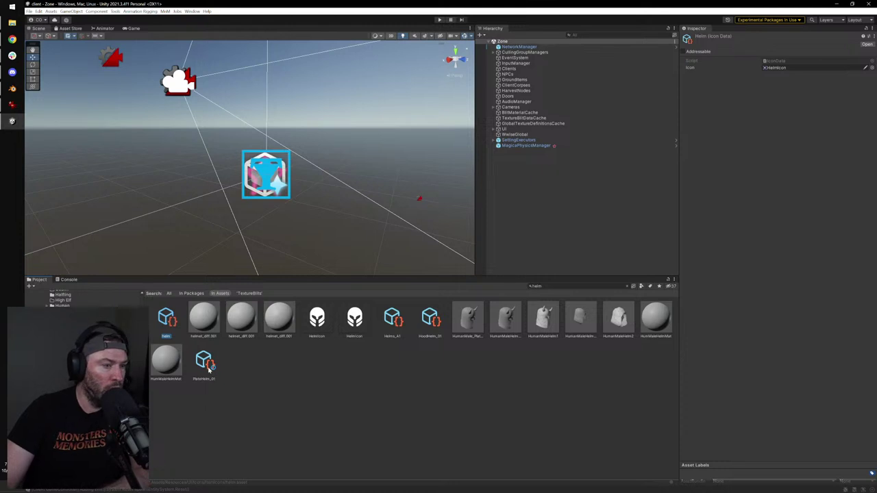
left_click(393, 319)
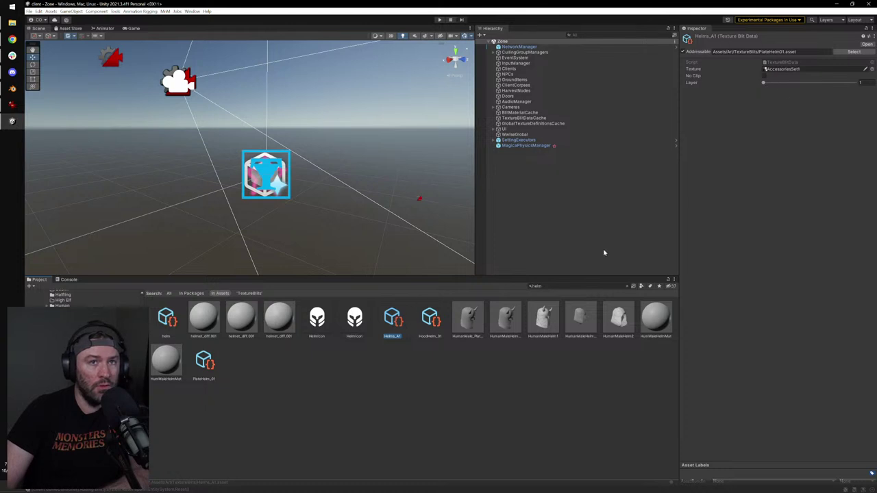
left_click(430, 319)
left_click(166, 317)
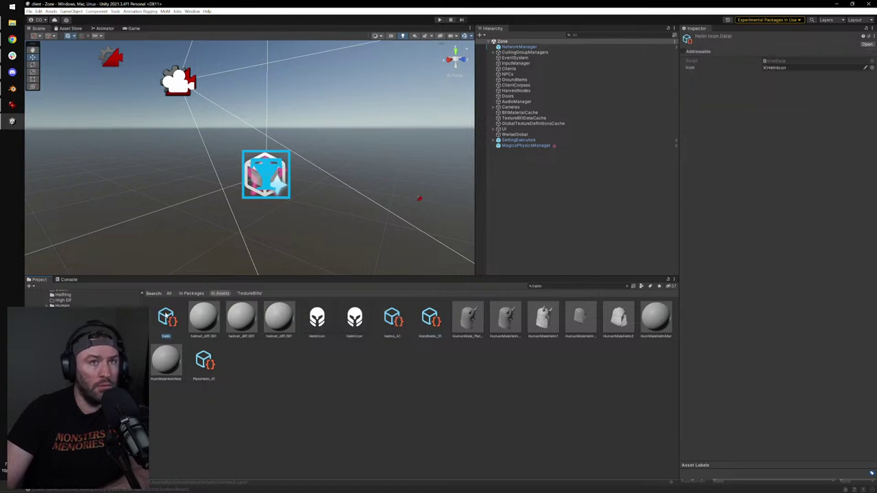
Inspect the PlateHelm_01 item model data, then clear the helm search
left_click(204, 362)
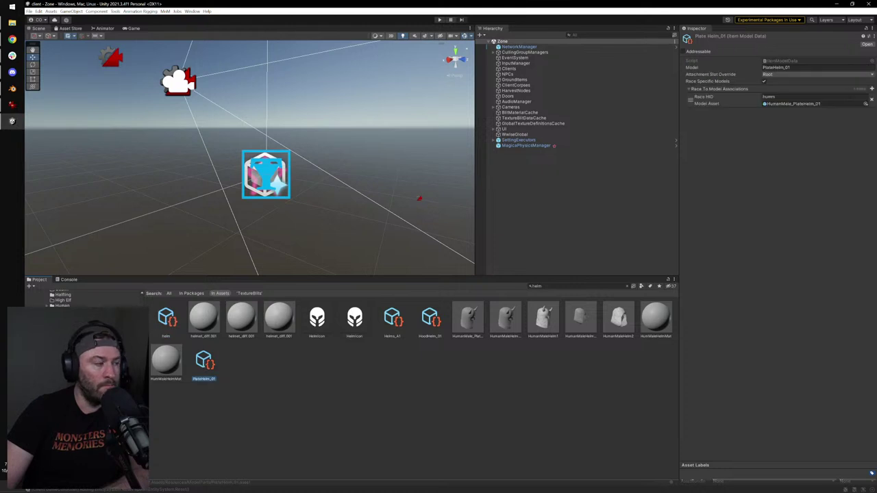
scroll(62, 299, "up", 5)
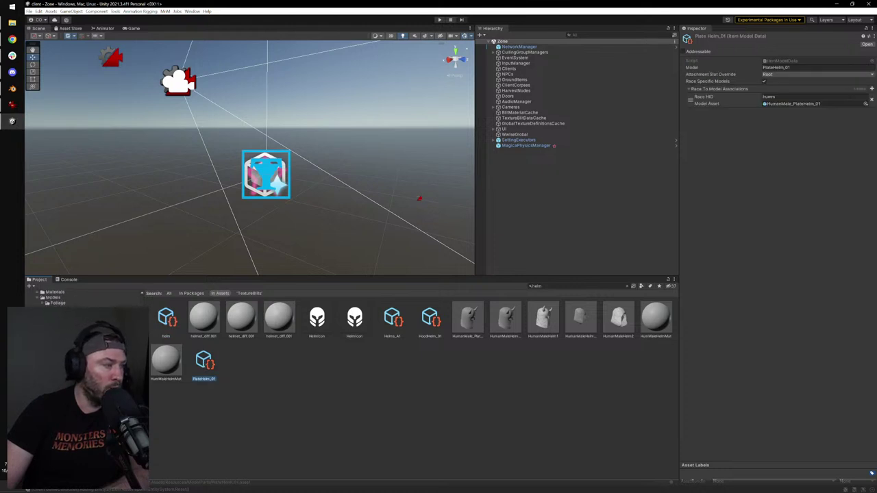
scroll(58, 299, "down", 5)
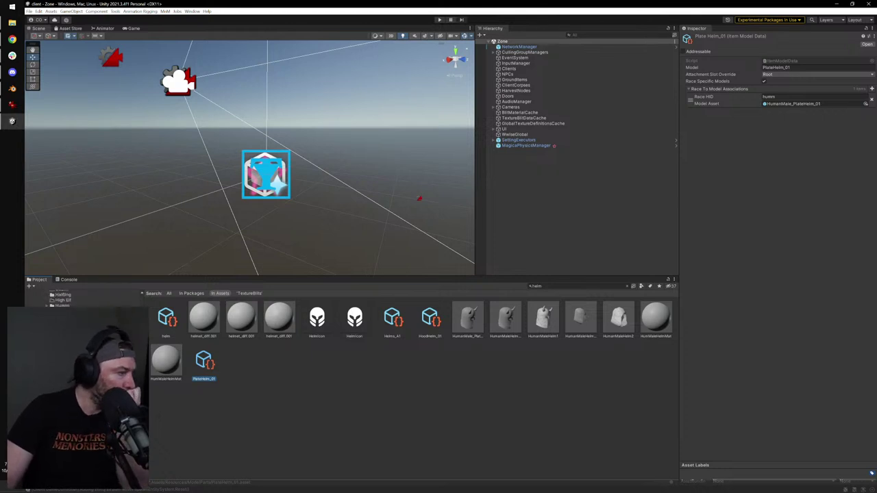
key("Escape")
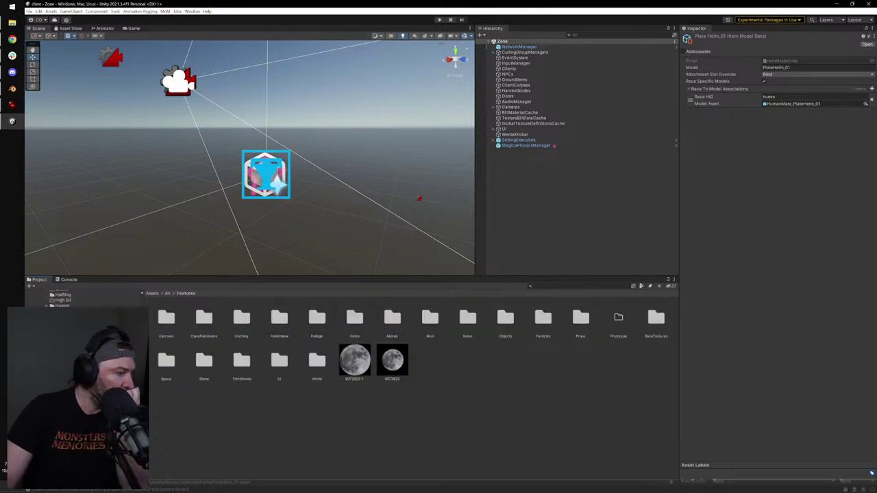
Start Play mode with Ctrl+P and submit the login details in the Game view
key("ctrl+p")
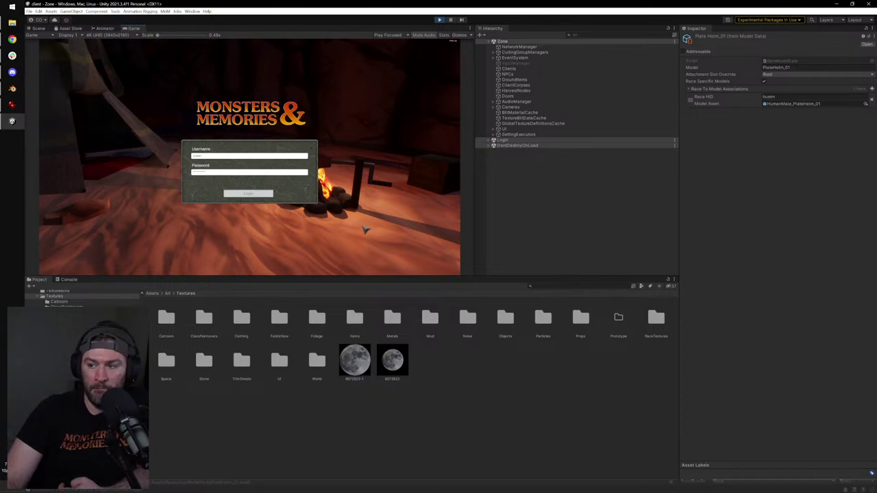
key("Return")
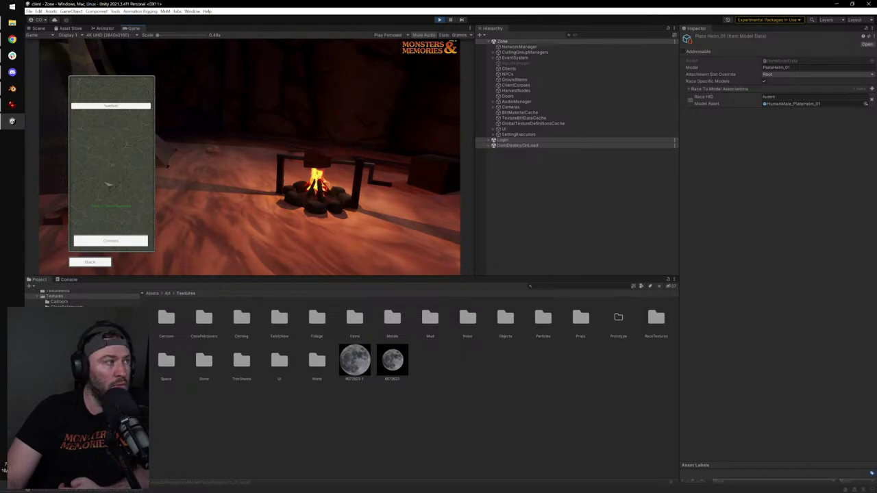
Connect to the server, enter the world with a character, and maximize the Game view
left_click(130, 239)
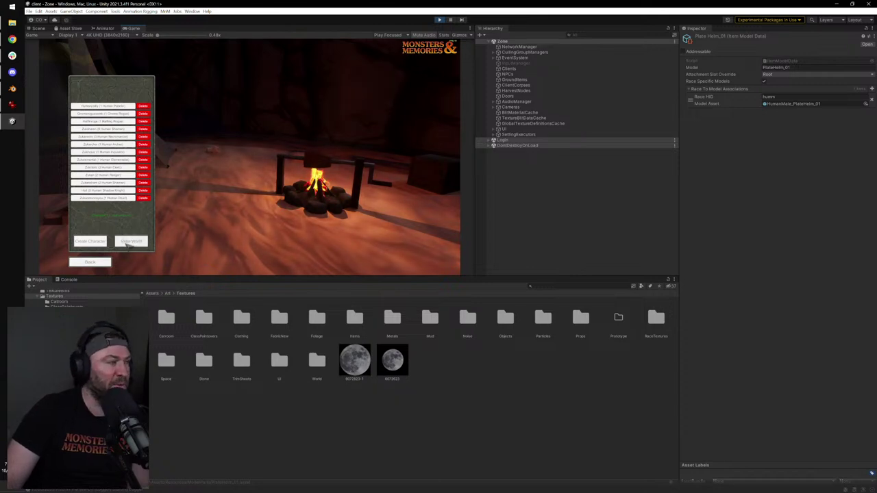
left_click(130, 242)
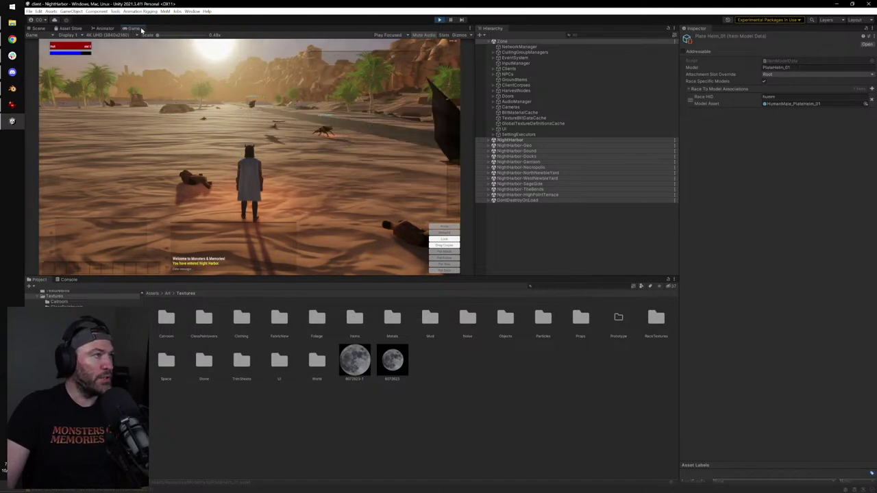
double_click(141, 29)
Run the character along the stone road toward the town gate, then out onto the desert sand
key("w")
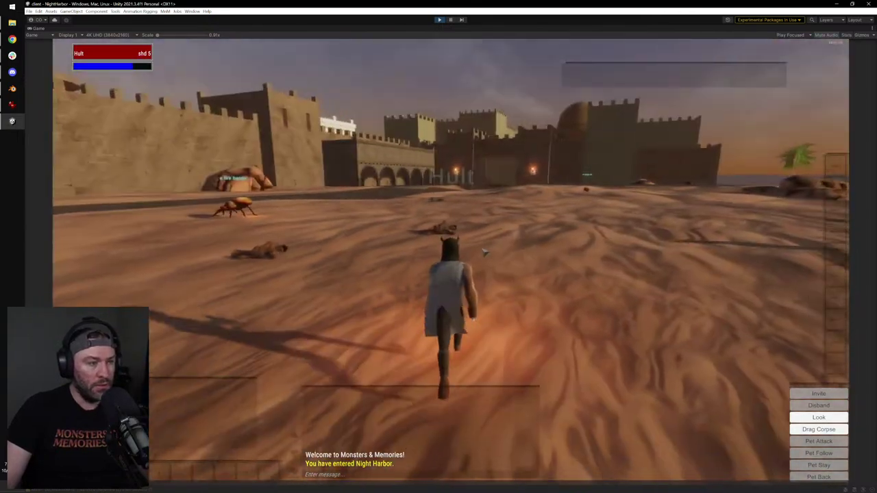
key("a")
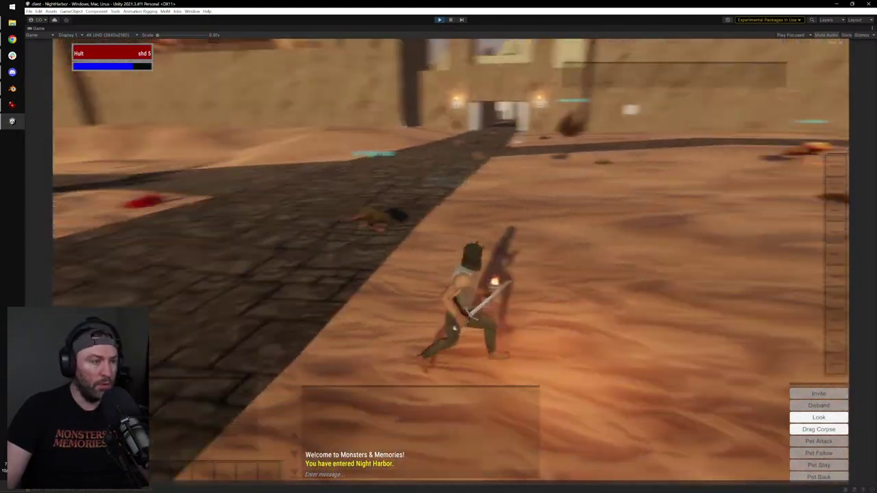
key("w")
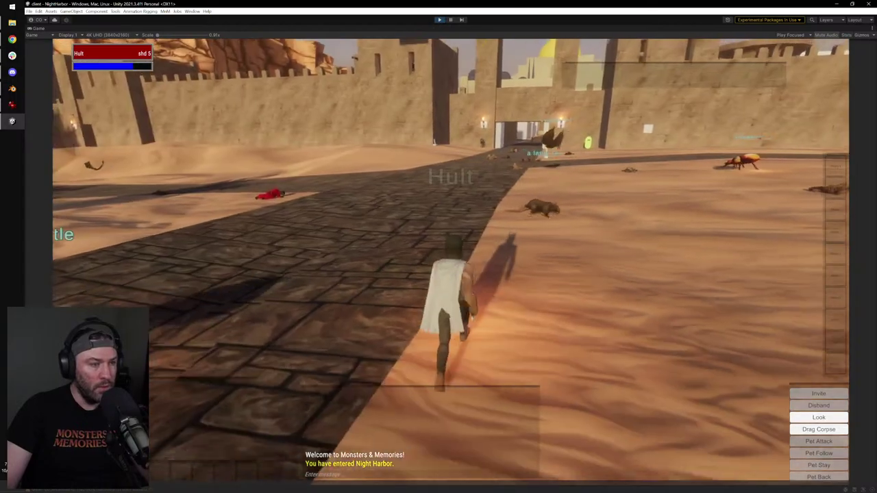
key("w")
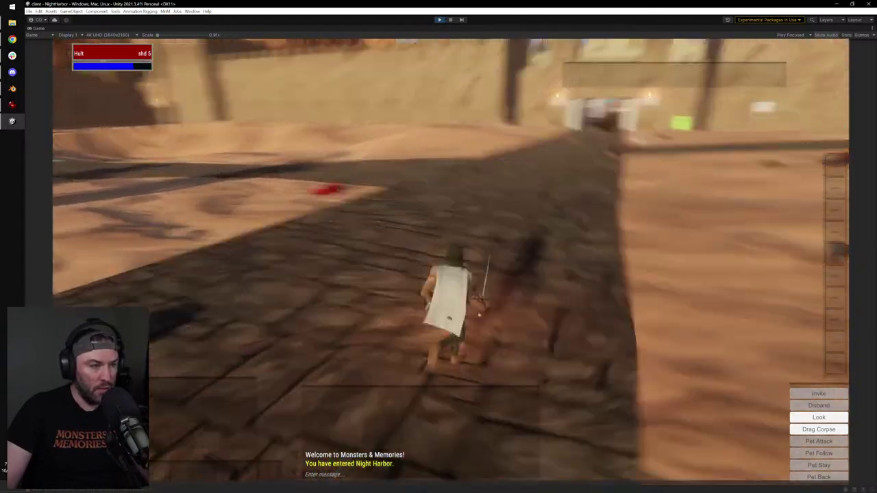
key("w")
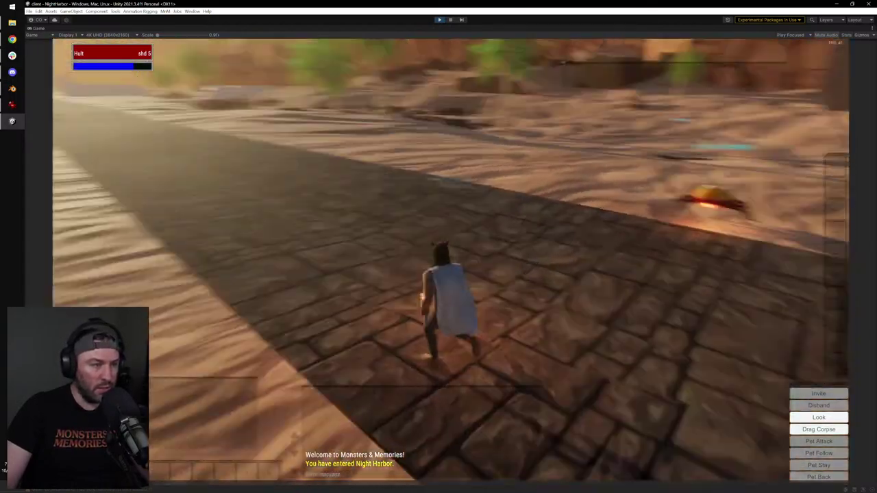
key("w")
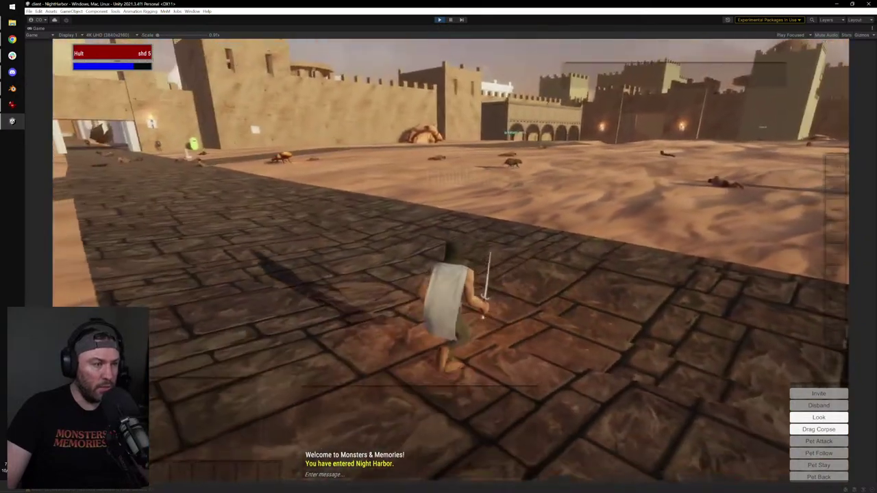
key("w")
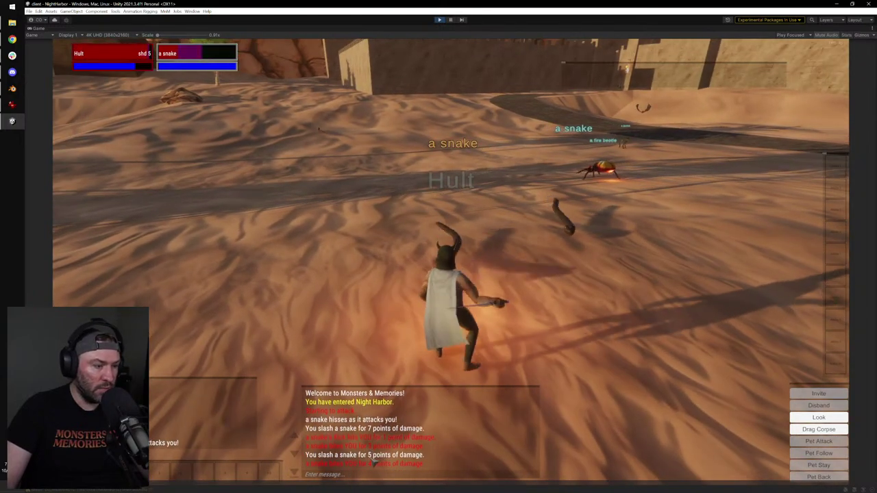
Target the snake with Tab and fight it until it is slain
key("d")
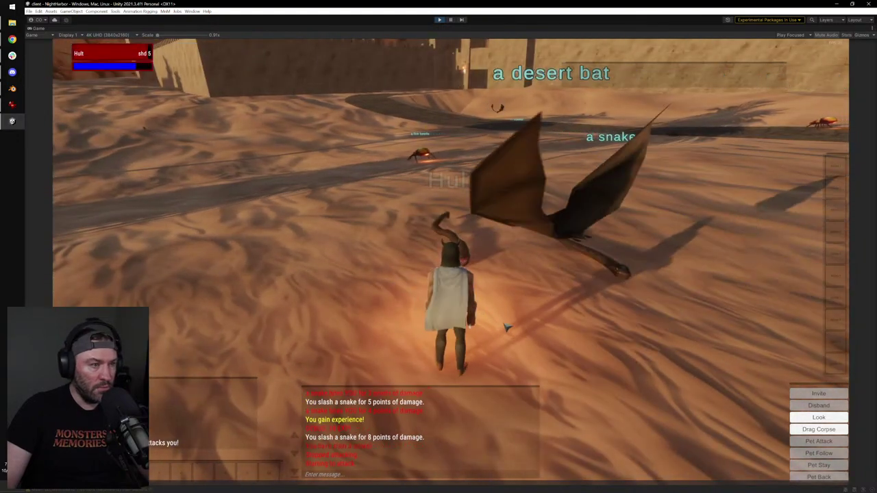
key("d")
key("Tab")
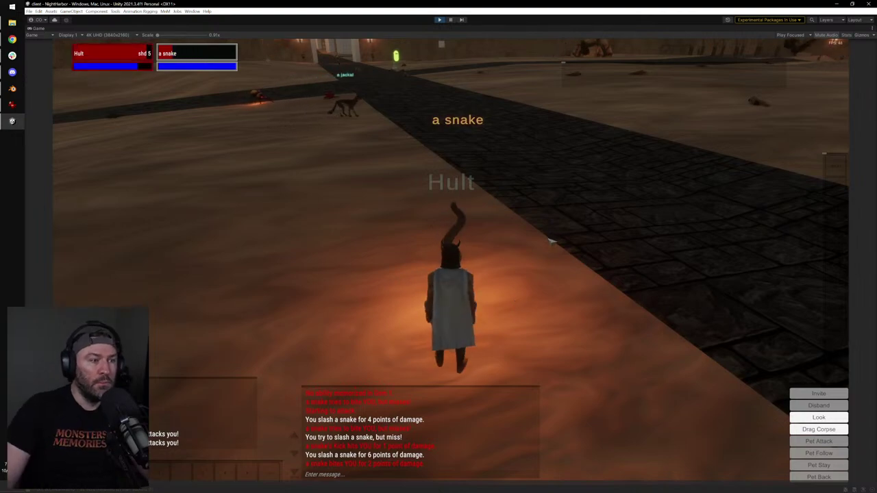
key("w")
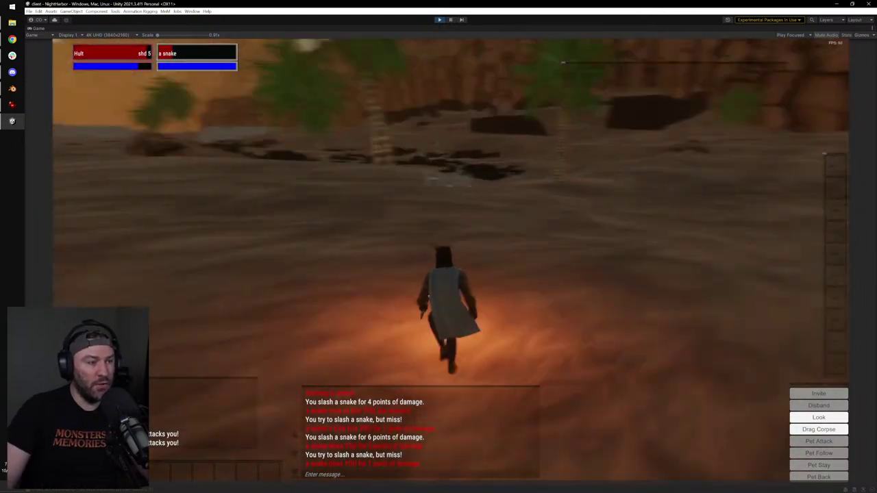
key("a")
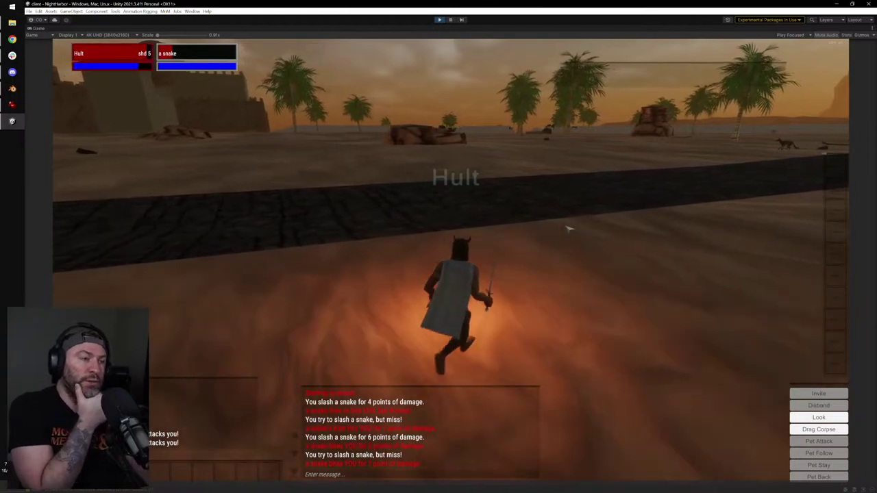
key("a")
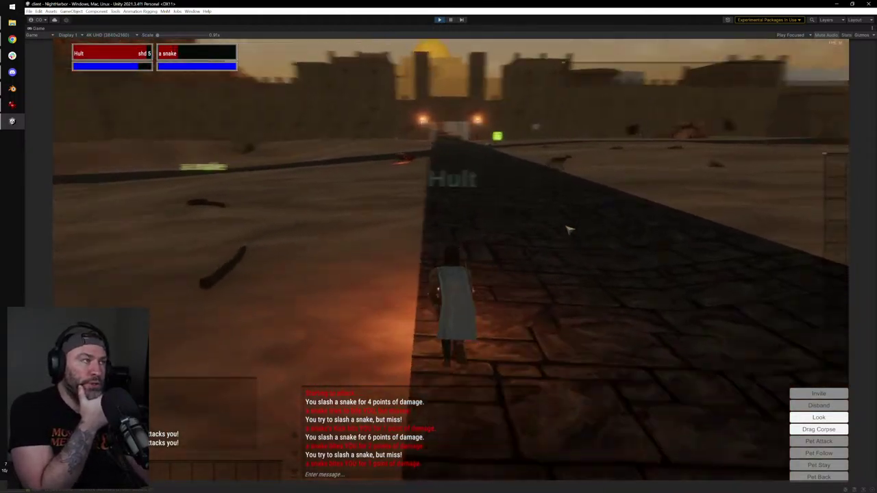
key("a")
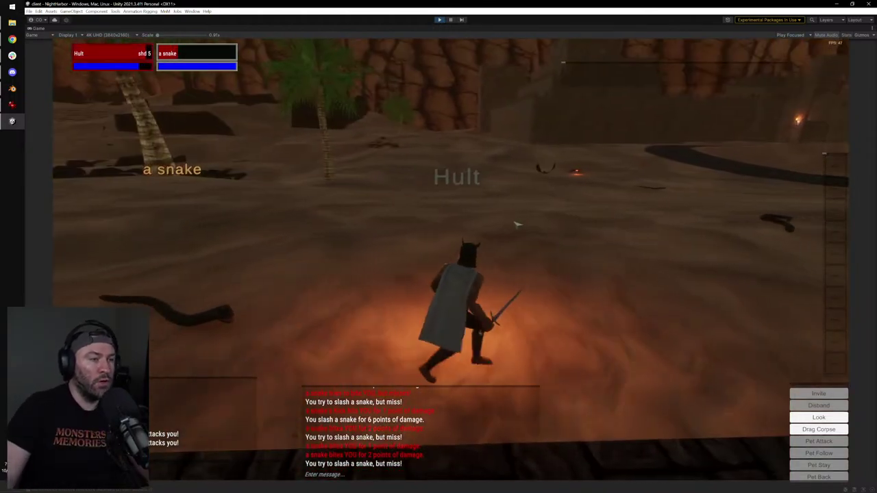
key("a")
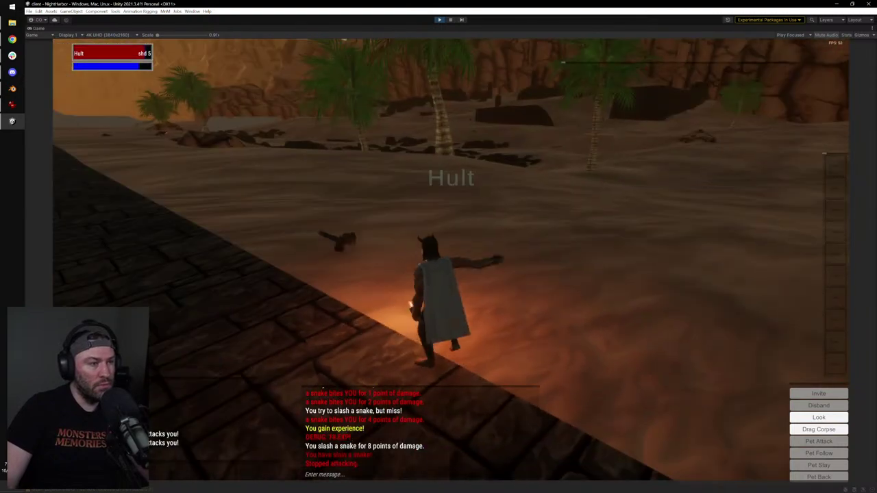
Look around the desert toward the walled city, cliffs, palm tree and desert bat
key("a")
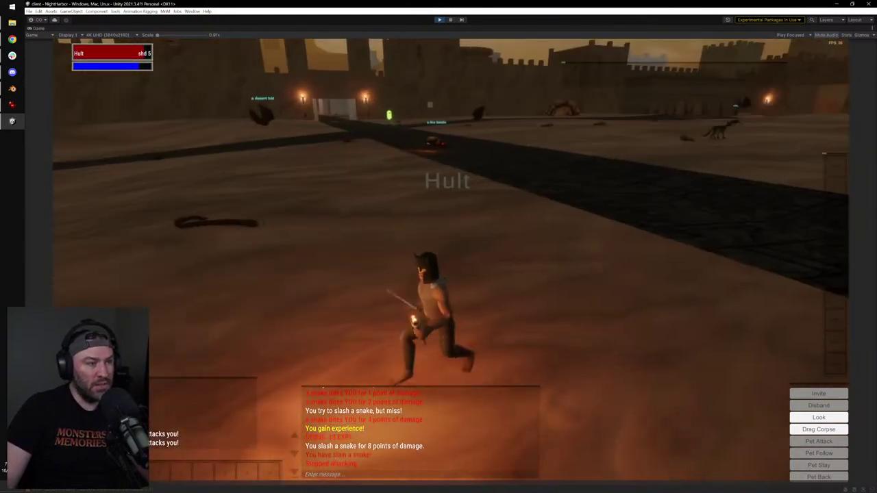
key("a")
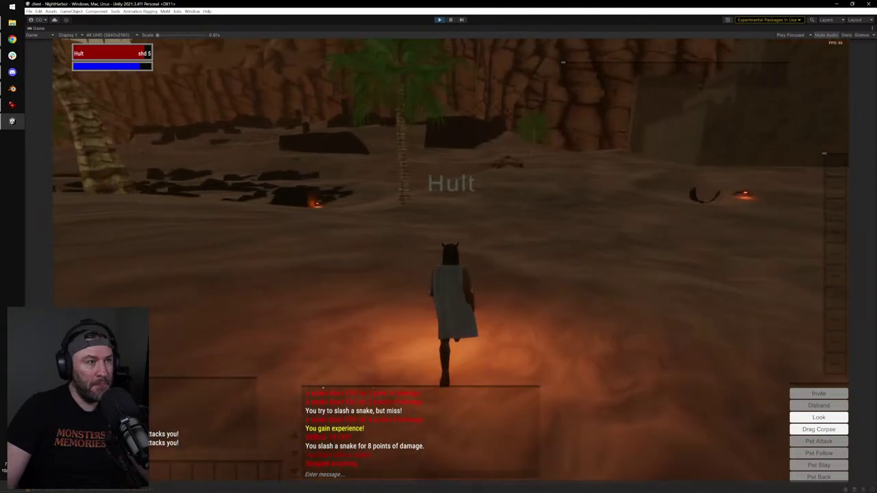
key("d")
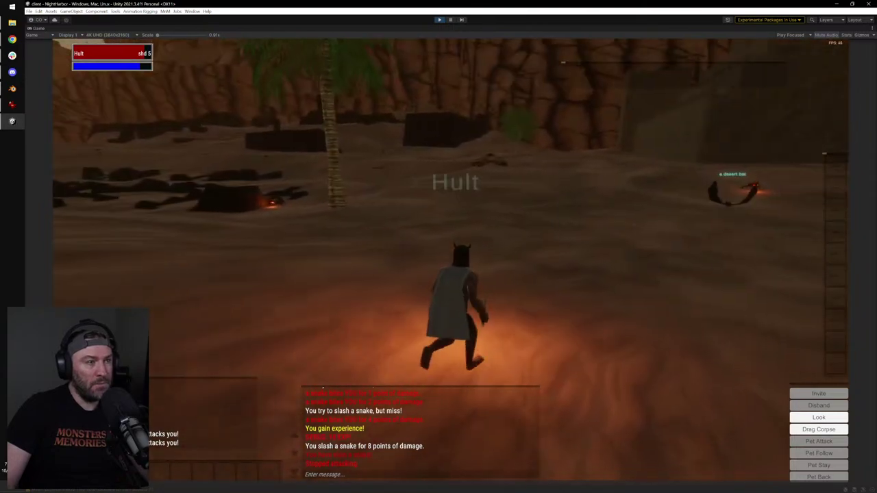
key("a")
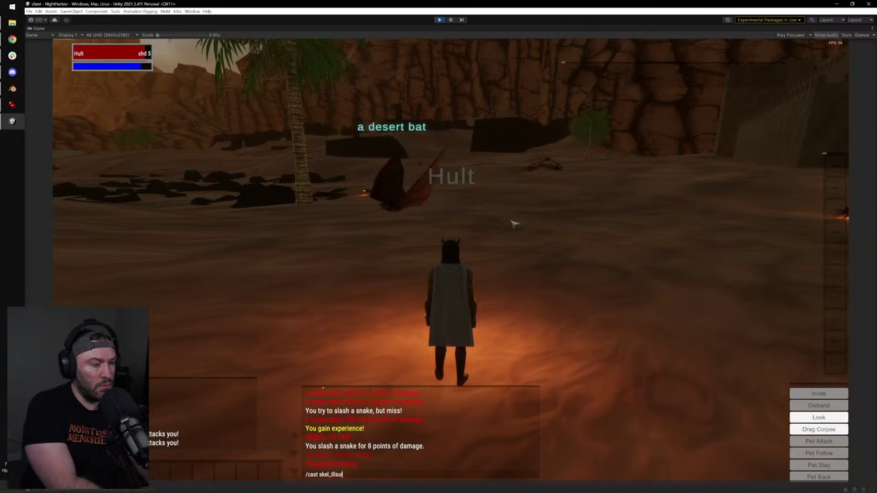
Cast Illusion: Skeleton and run the skeleton toward the torch-lit city gate
type("a")
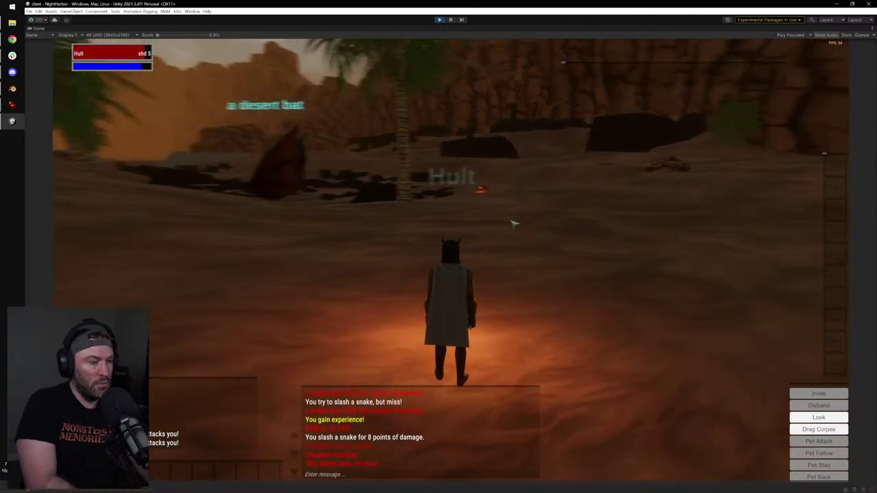
type("/")
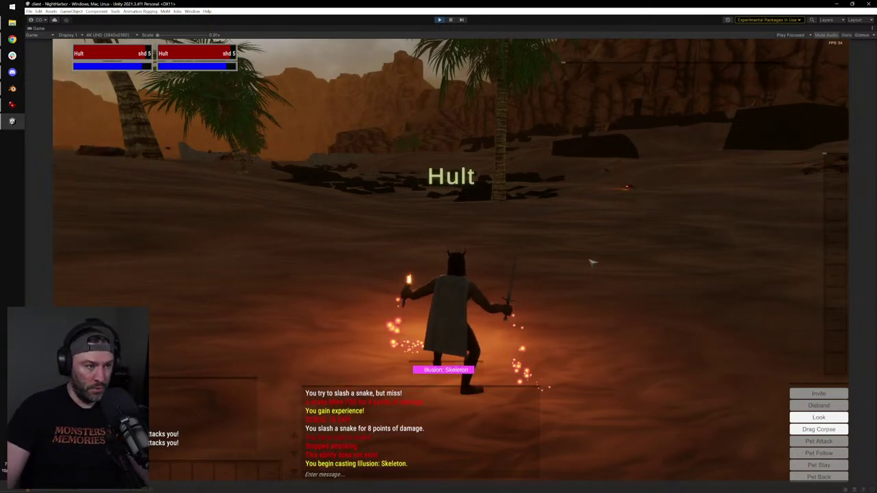
key("a")
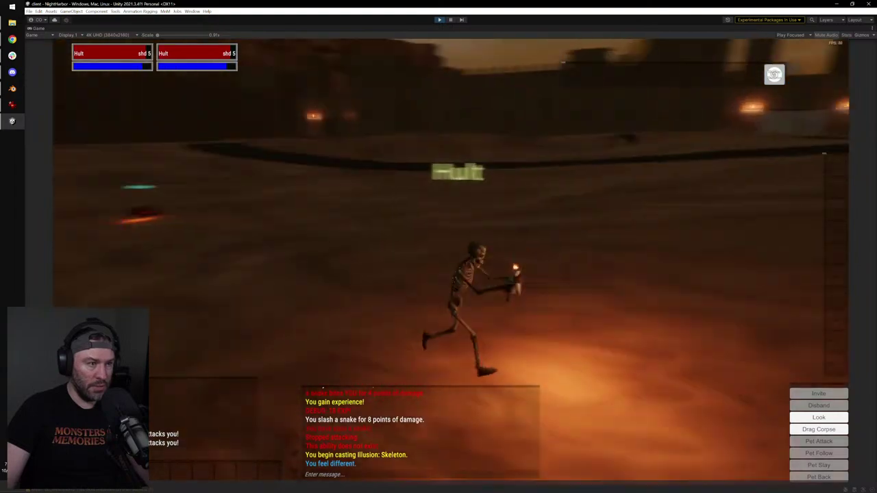
key("a")
key("w")
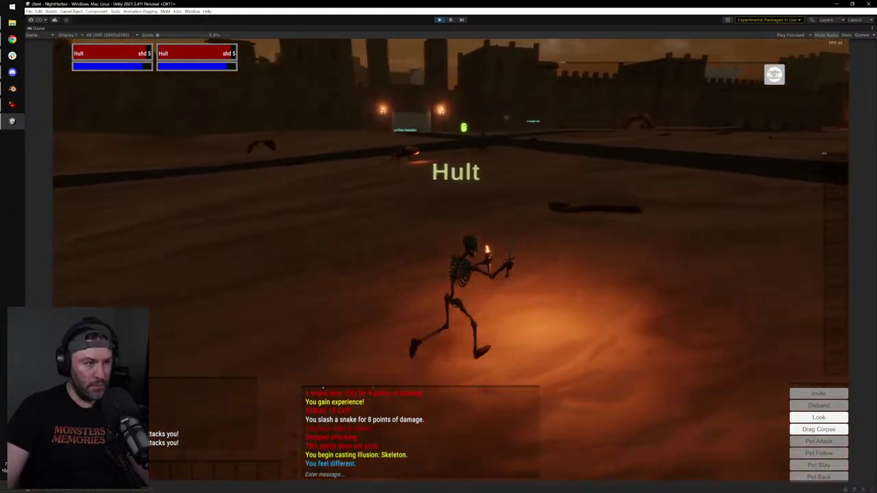
key("w")
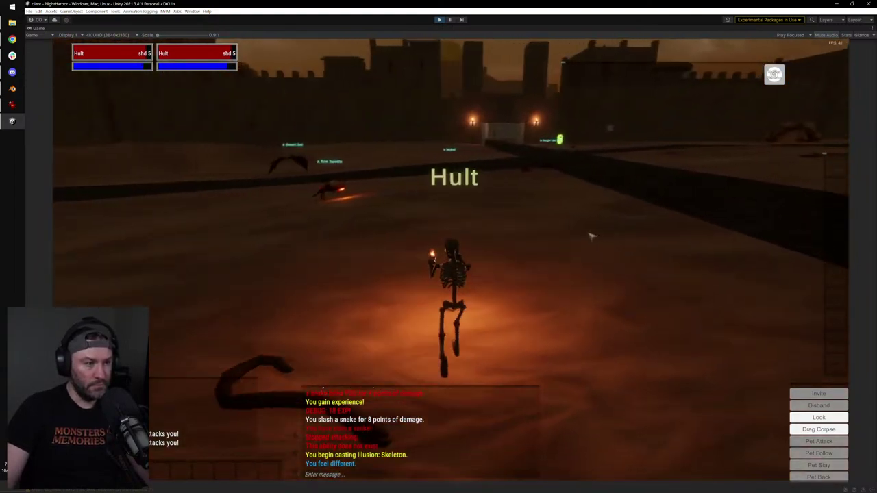
key("w")
key("d")
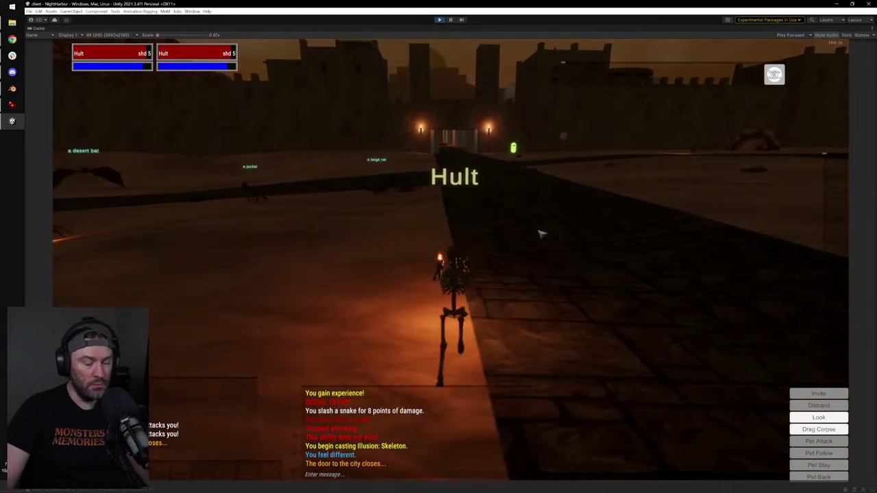
key("w")
key("d")
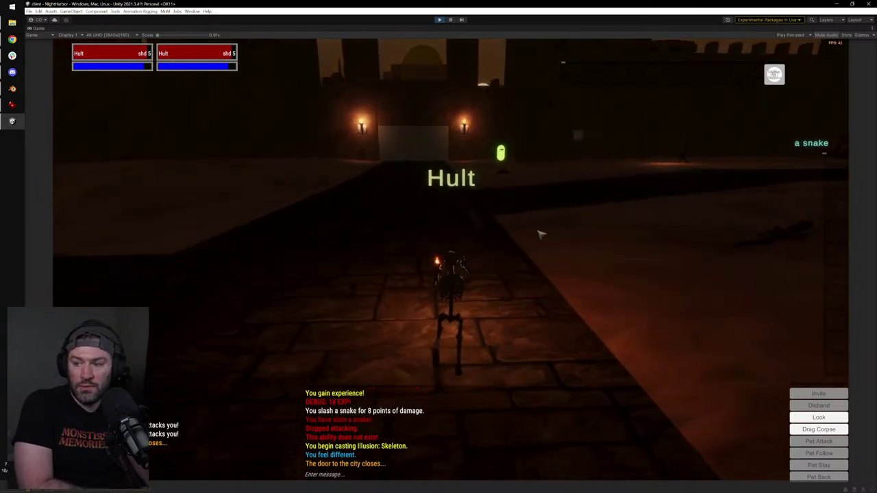
Enter the city past Guard Adnan and walk through the dark doorway into a torch-lit room
key("a")
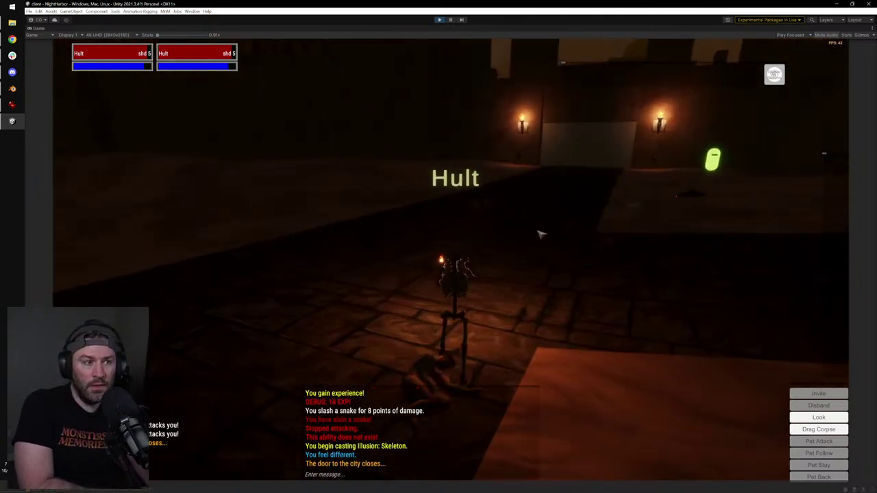
key("w")
key("a")
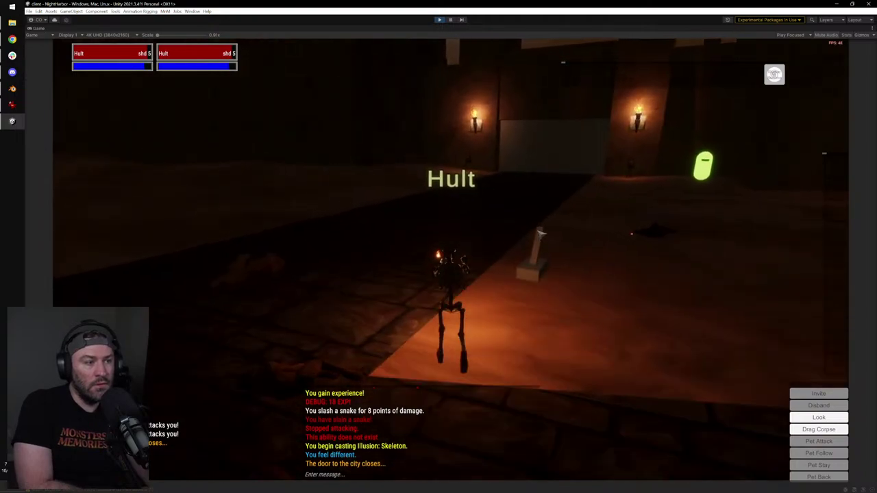
key("d")
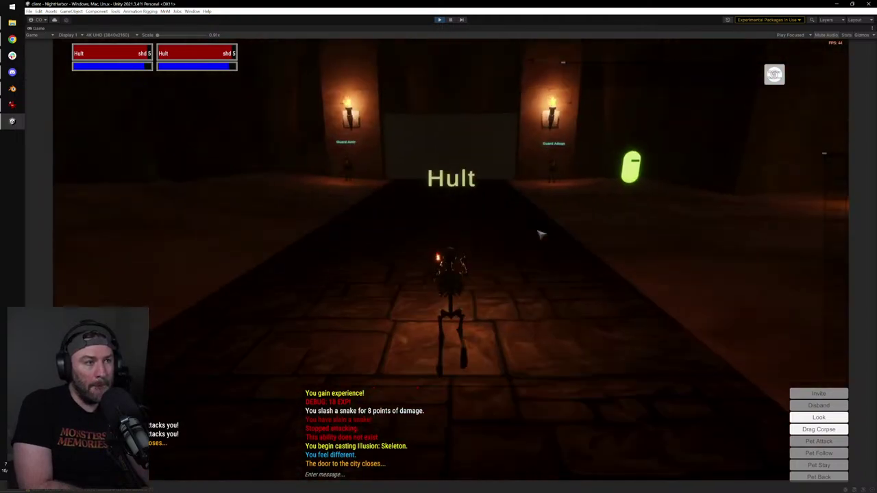
key("d")
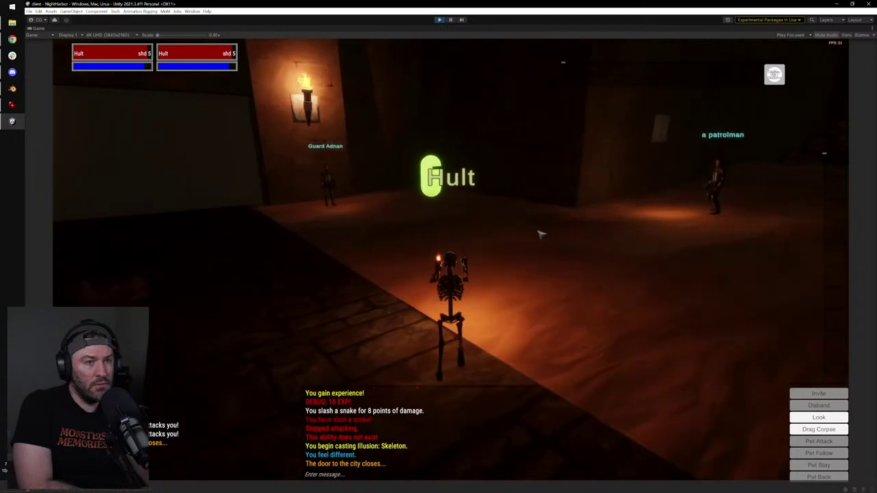
key("d")
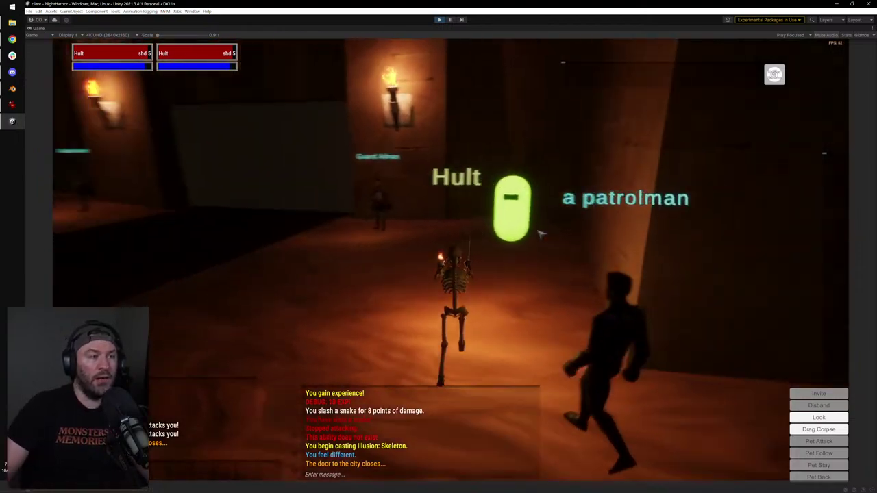
key("d")
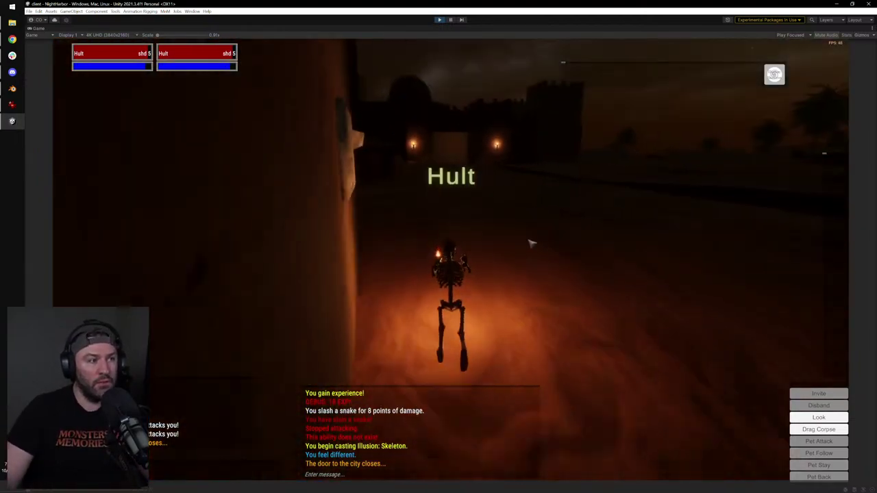
key("d")
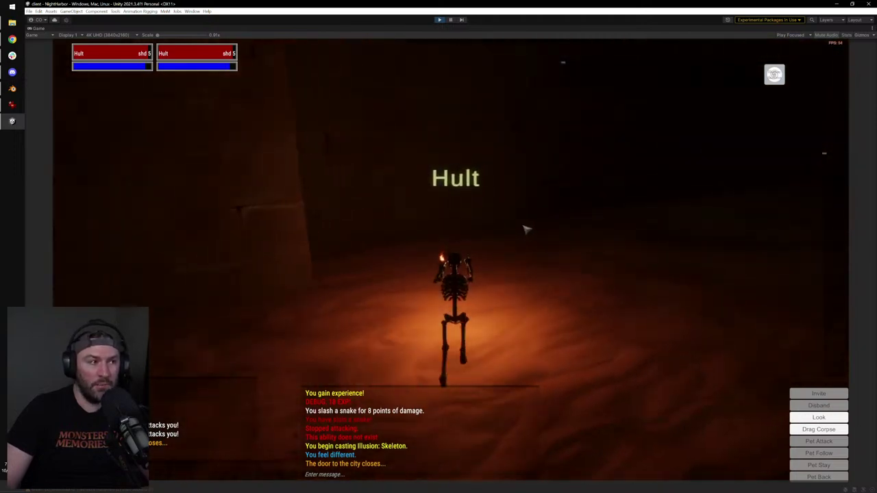
key("w")
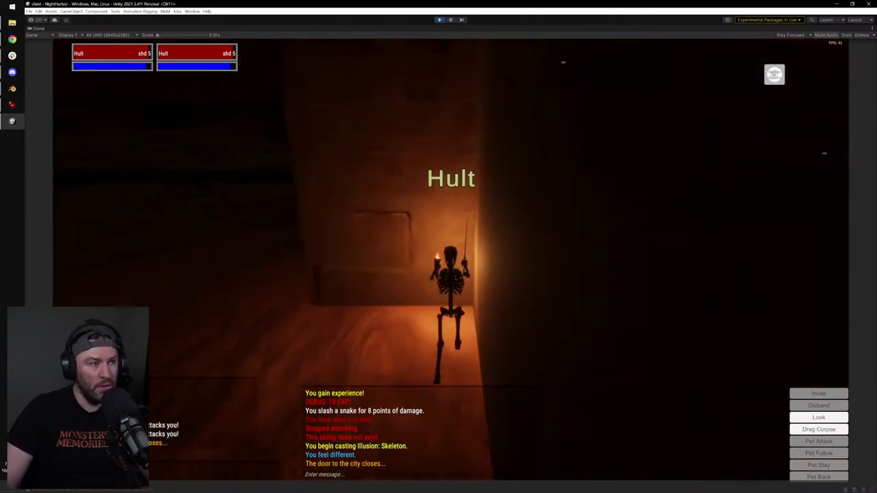
key("w")
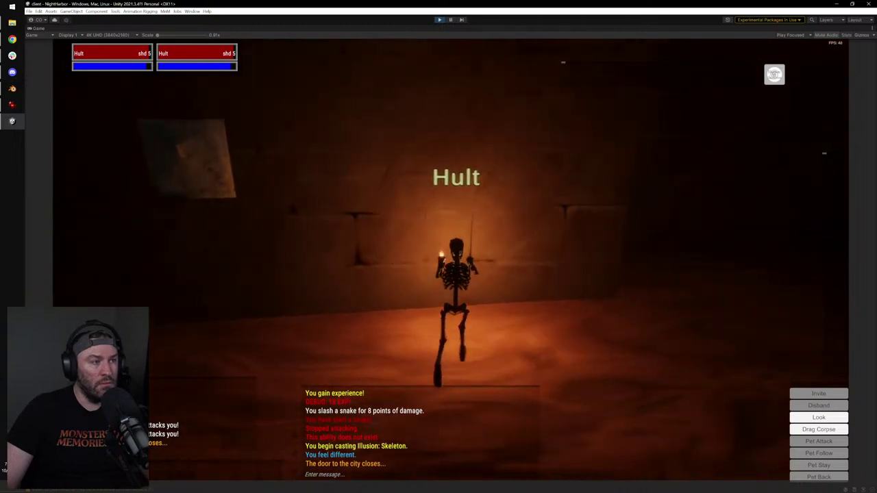
Walk along the lit corridor onto the tiled floor and up to the guards
key("d")
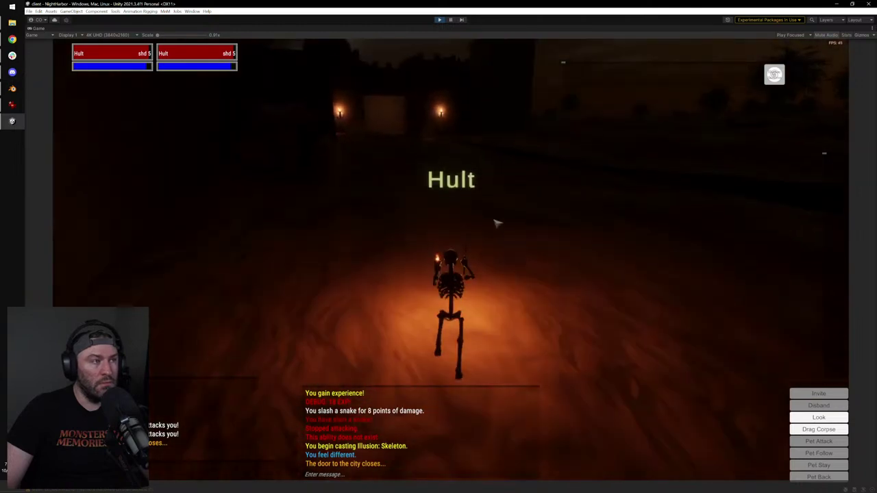
key("w")
key("a")
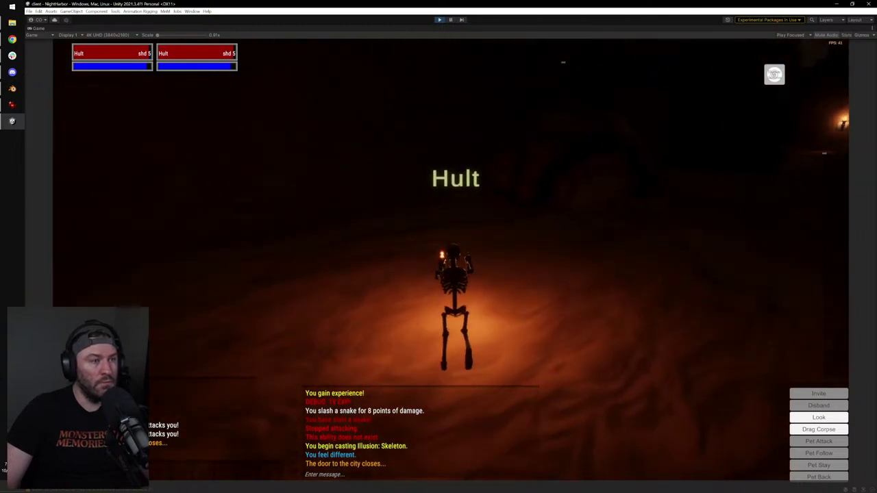
key("w")
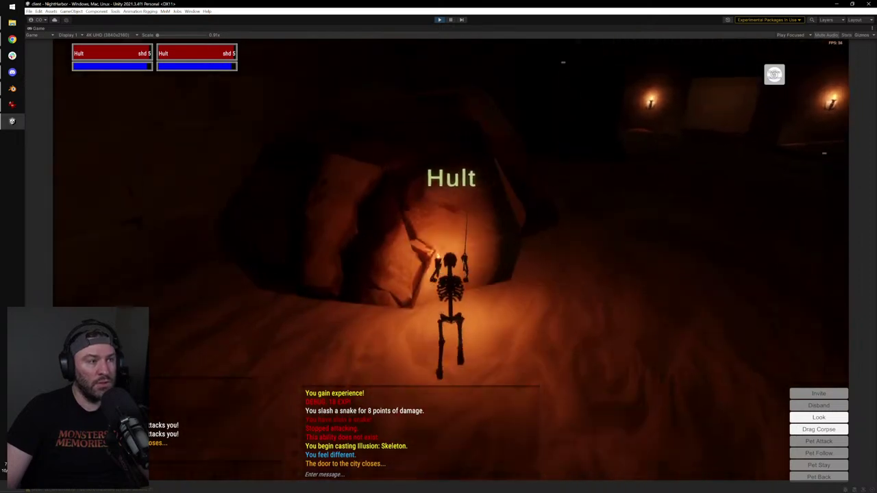
key("w")
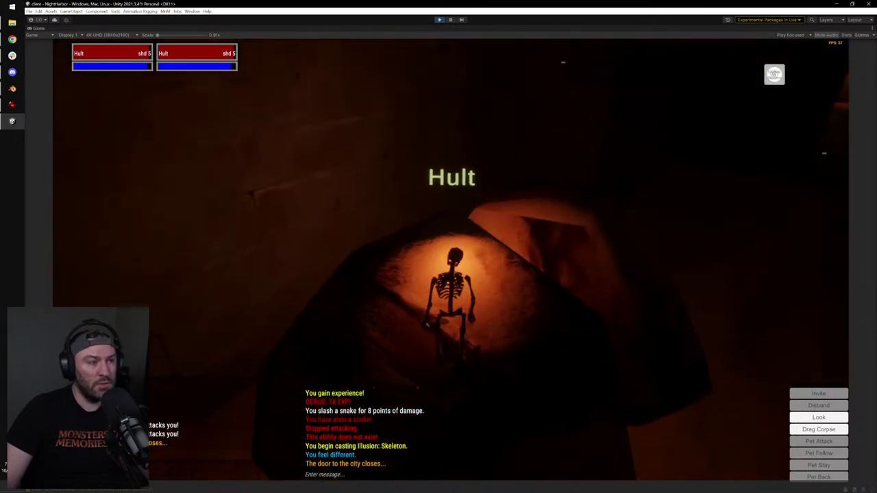
key("w")
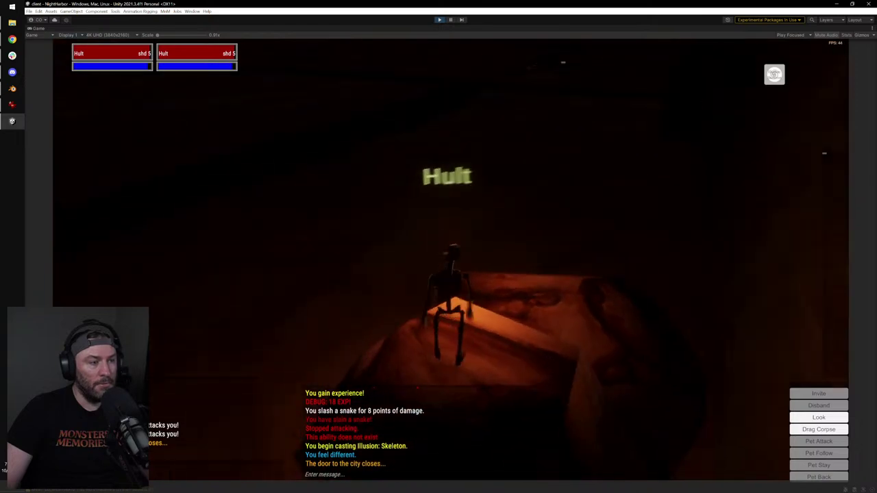
key("w")
key("w")
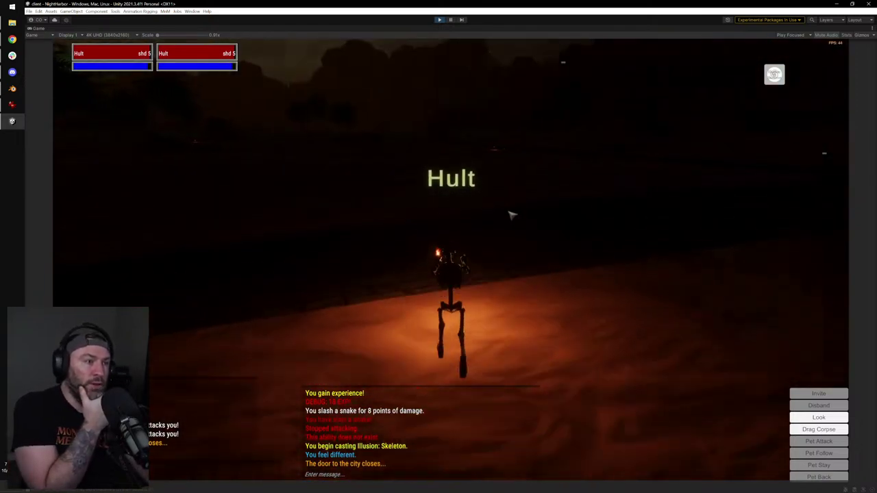
key("w")
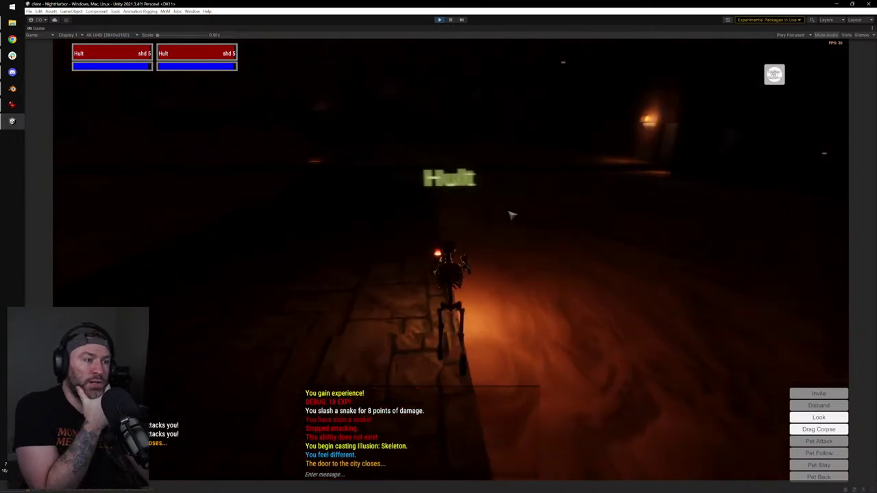
key("w")
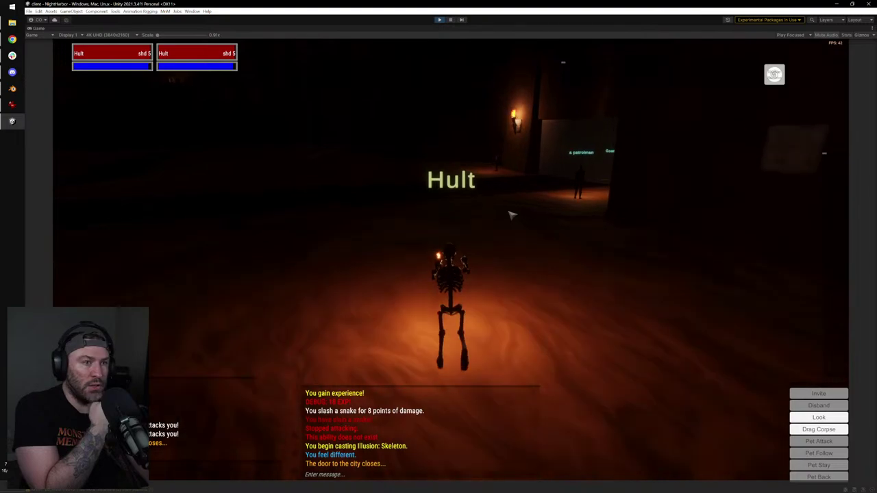
key("w")
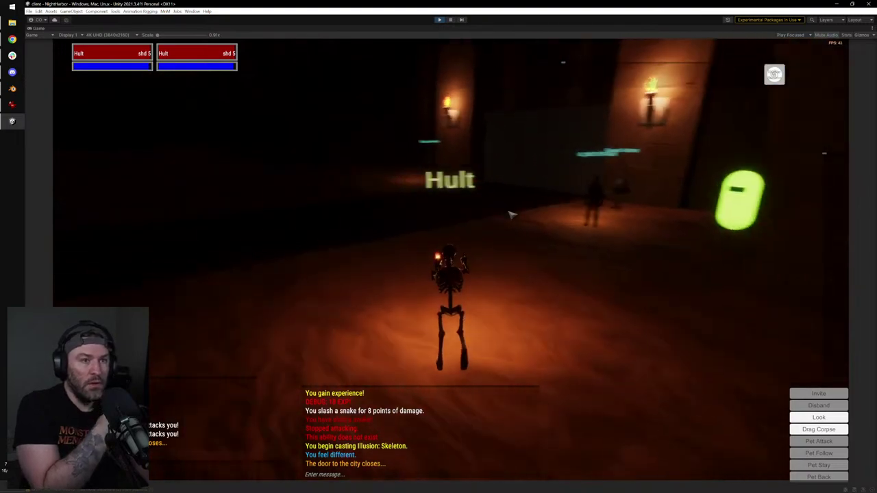
key("w")
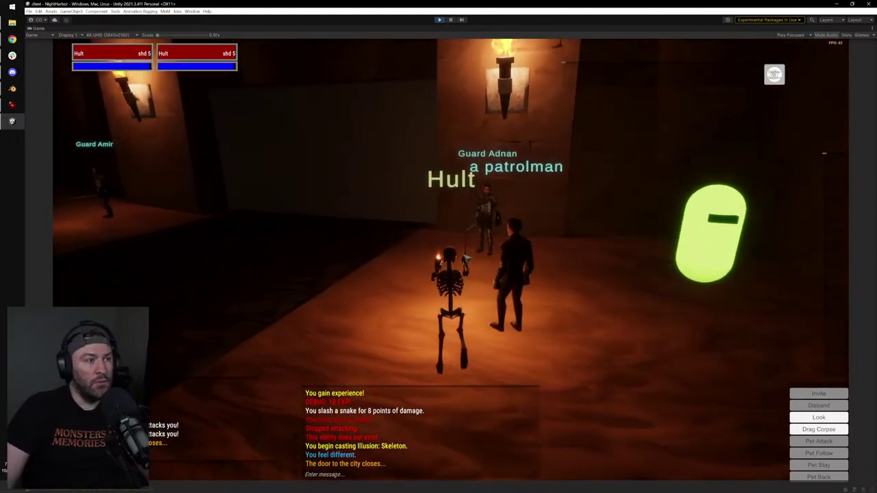
Go through the city door and head down the moonlit corridor
key("w")
key("a")
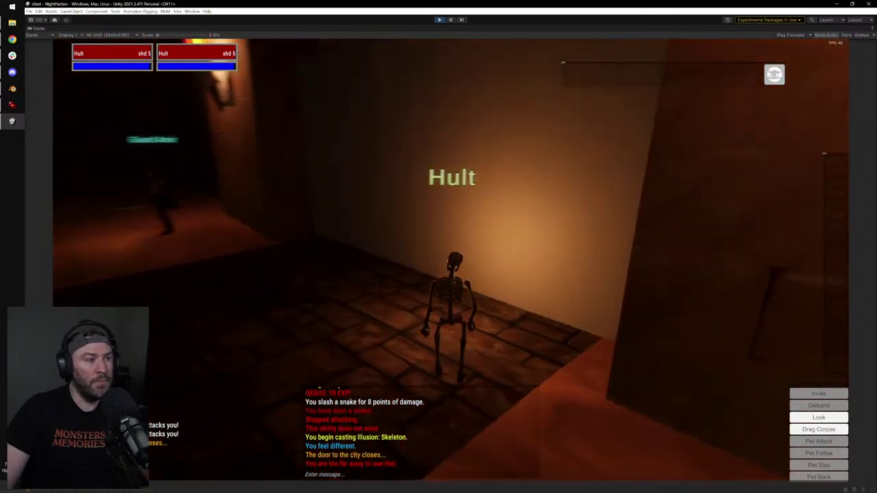
key("w")
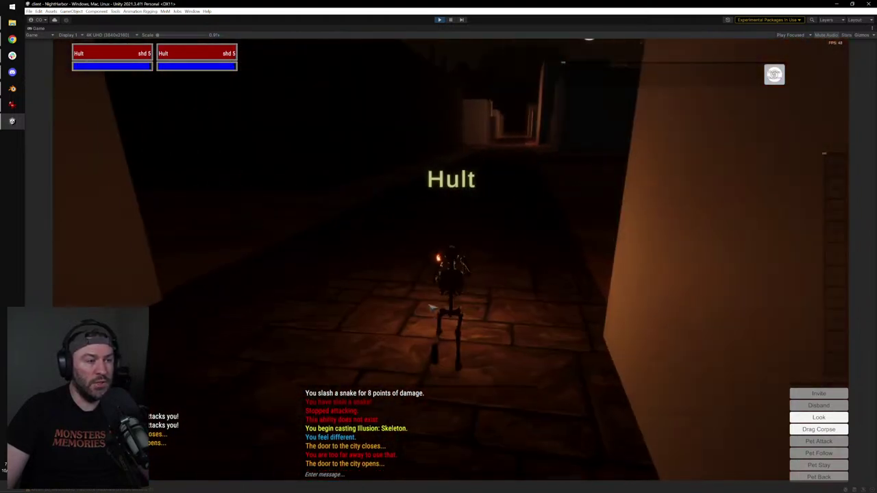
key("d")
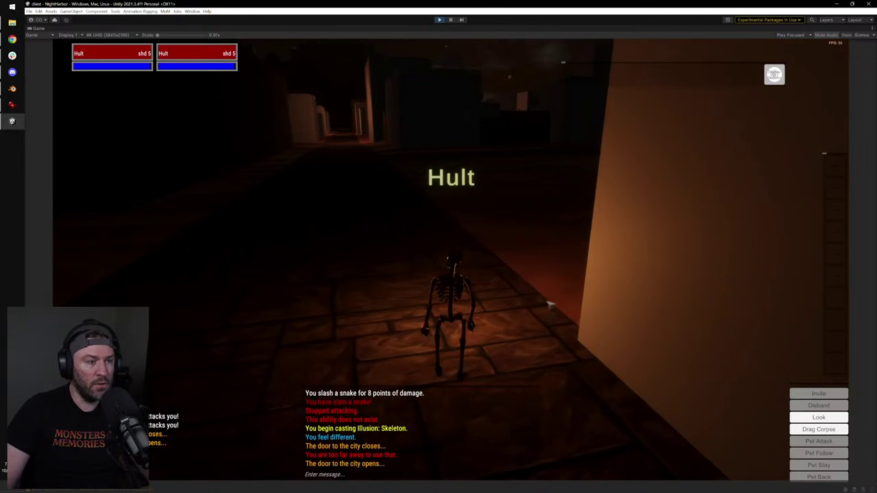
key("w")
key("a")
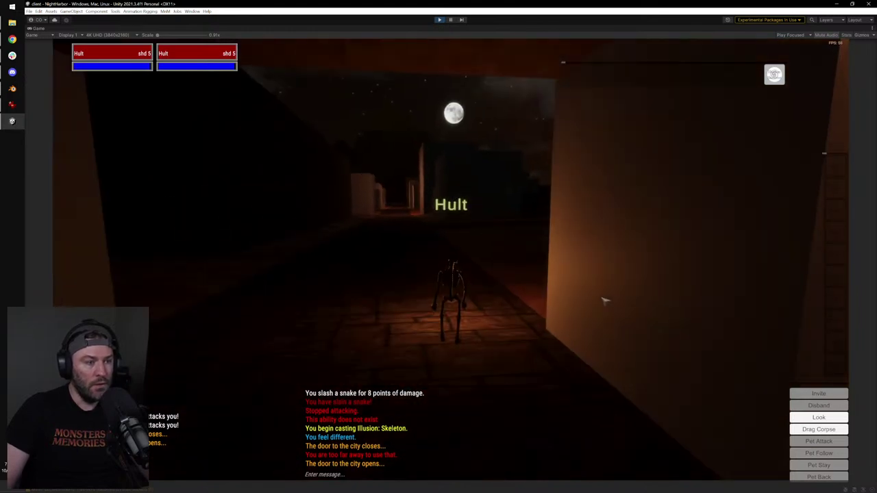
key("d")
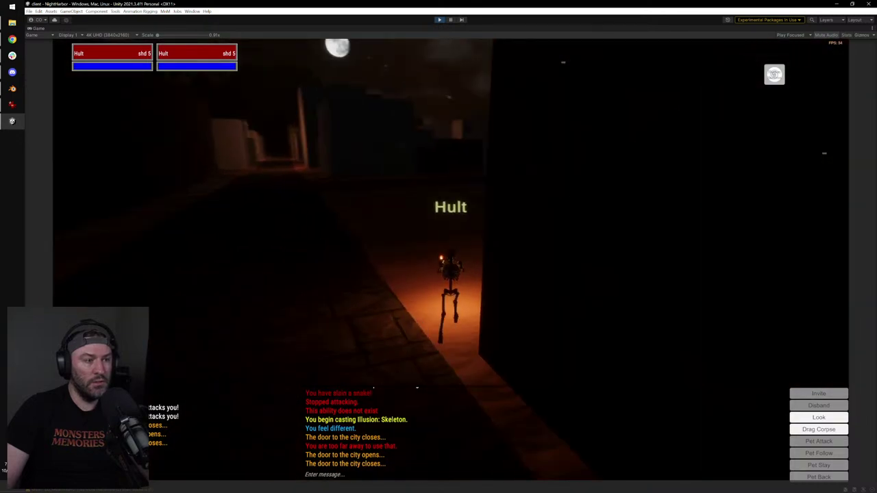
scroll(497, 285, "up", 3)
scroll(438, 260, "down", 3)
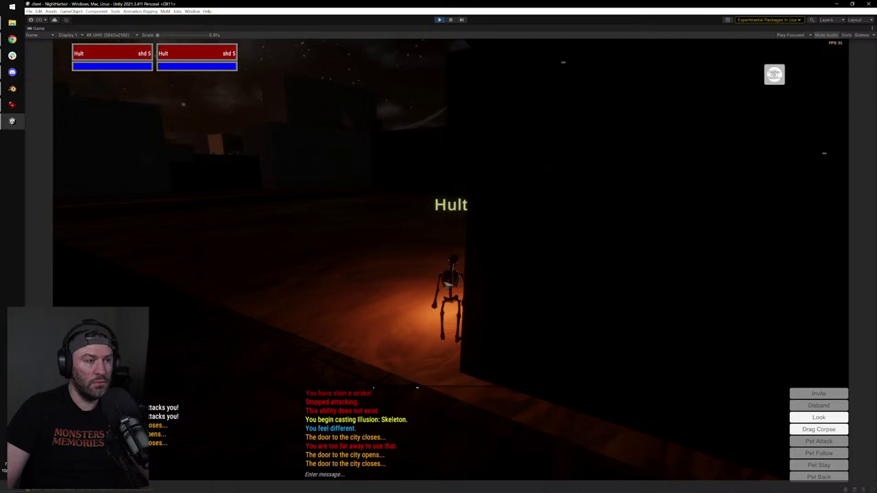
Turn toward the torch-lit corridor, climb the staircase and walk into the room
key("d")
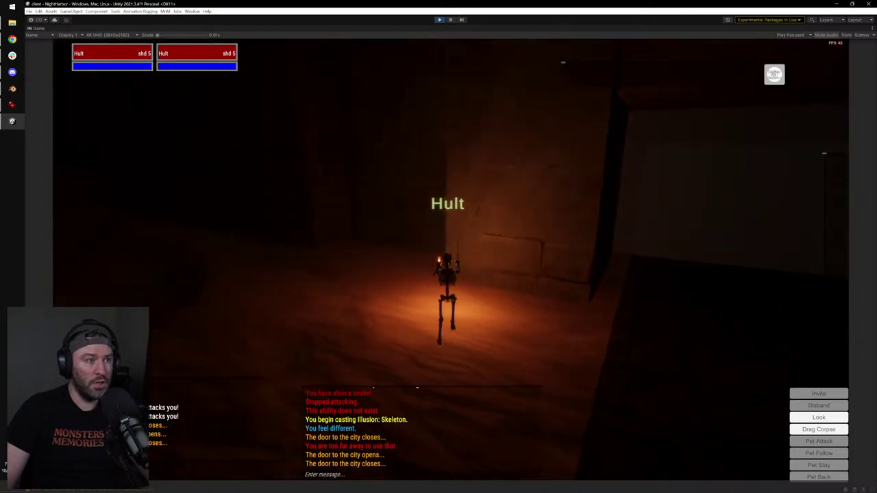
key("d")
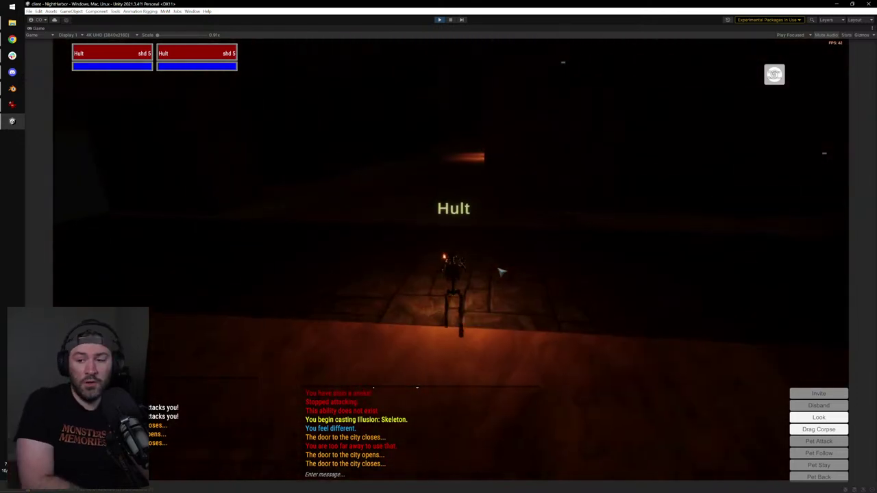
key("d")
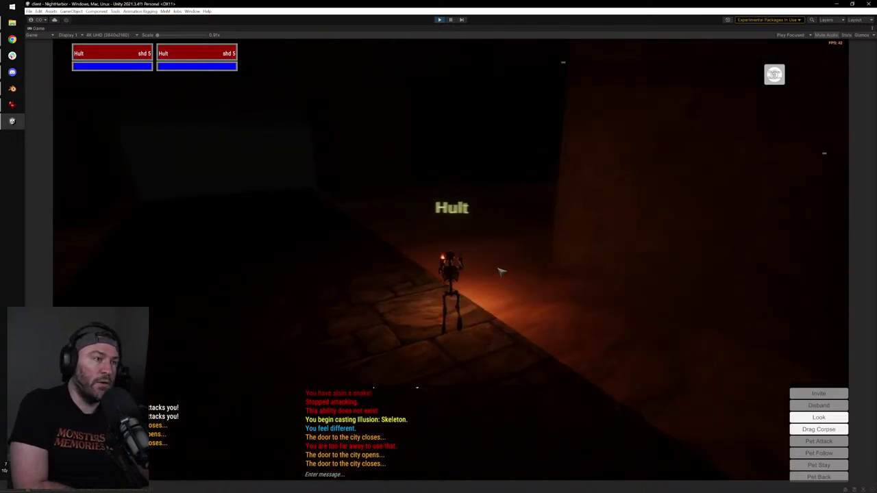
key("d")
key("d")
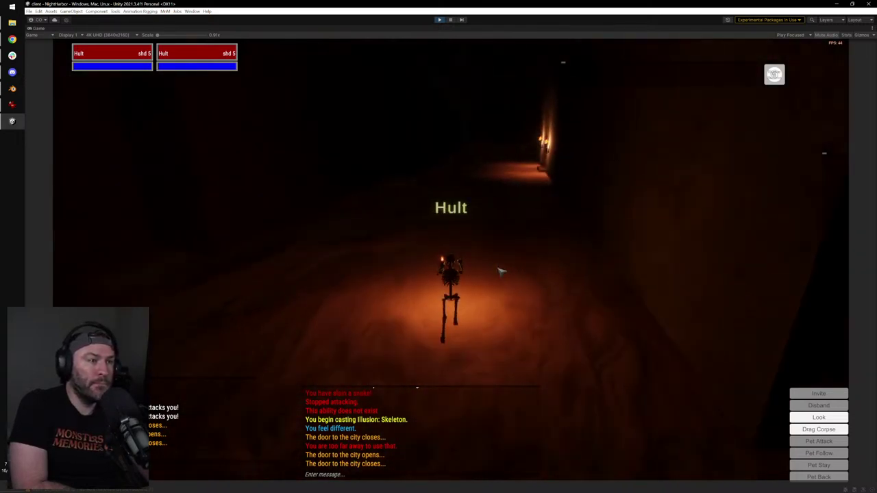
key("d")
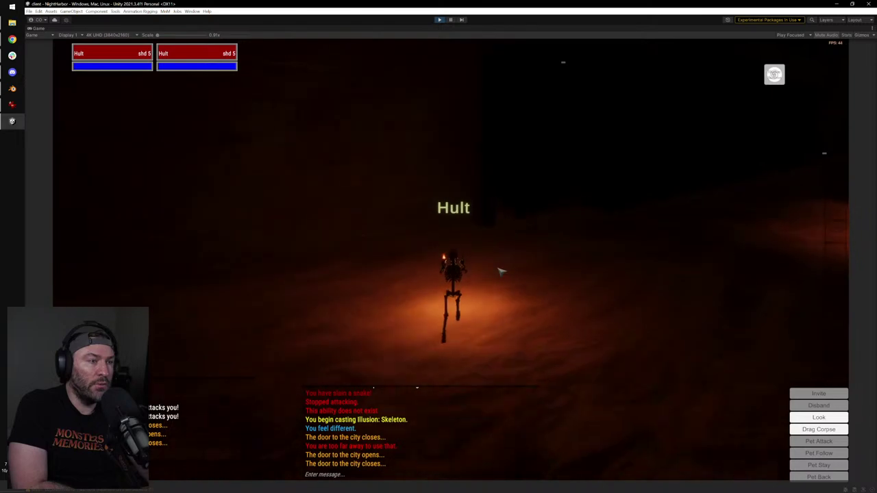
key("d")
key("w")
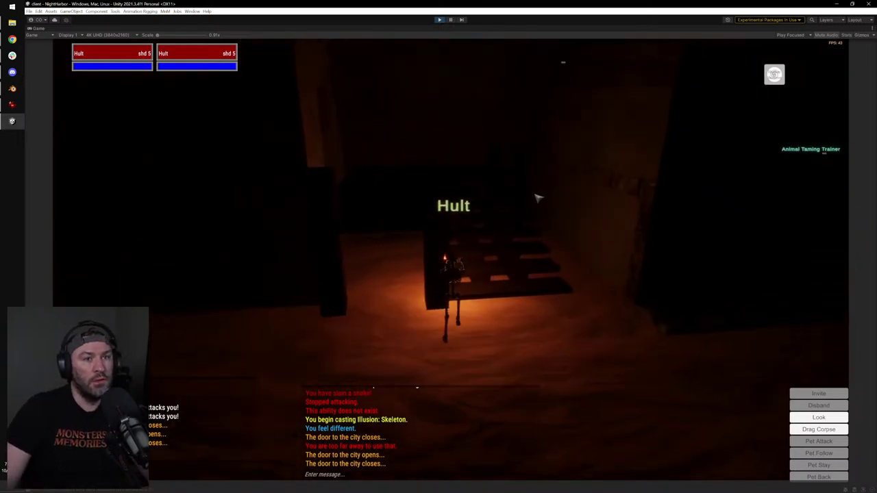
key("w")
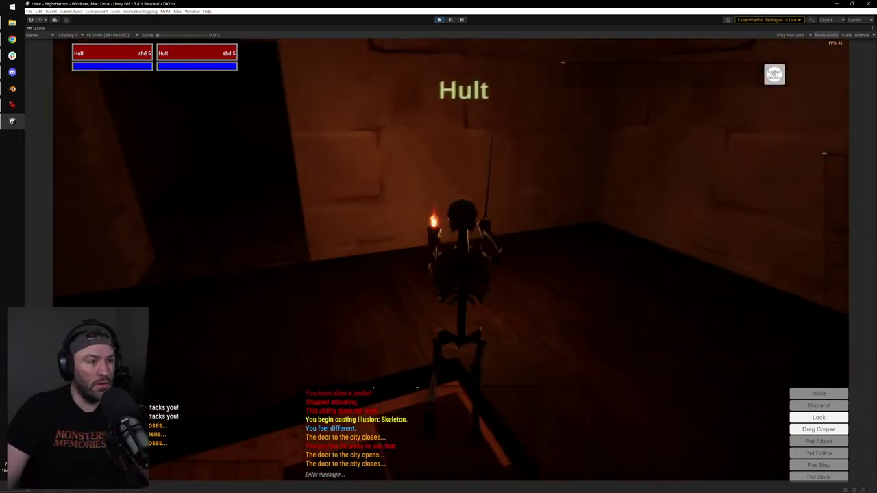
key("d")
key("d")
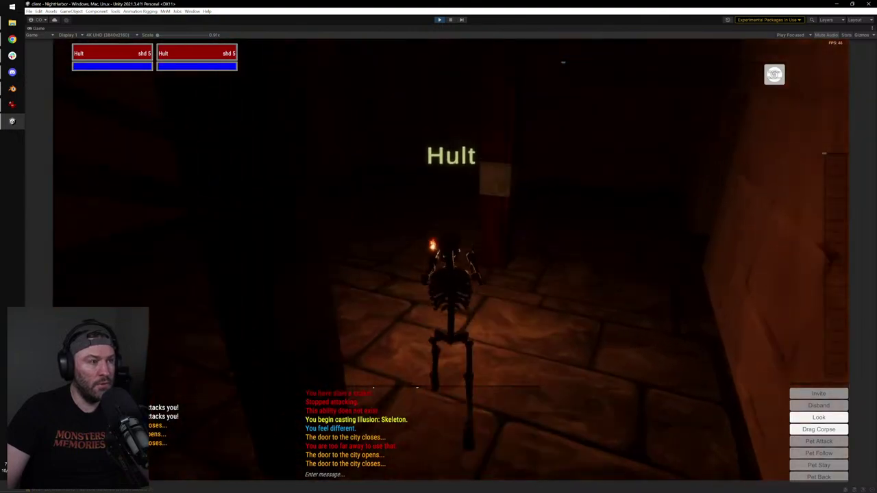
key("d")
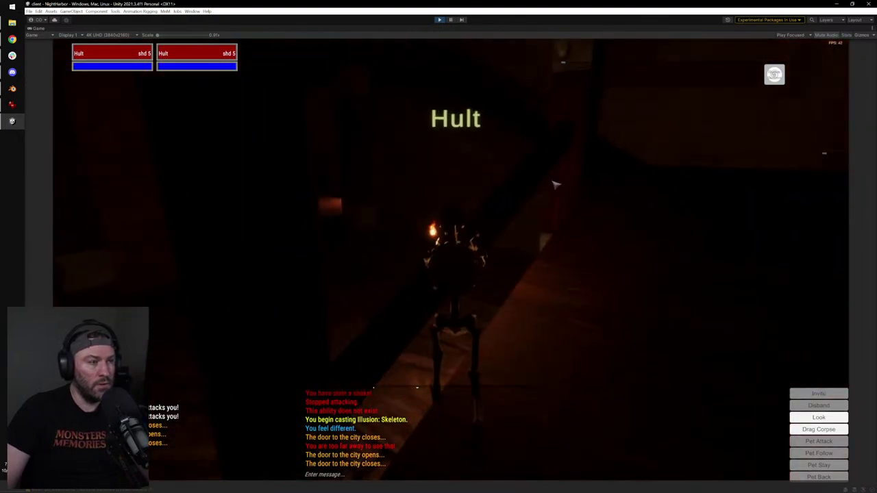
Walk past the guard toward the torch-lit wall and enable GM fly mode with /fly on
key("w")
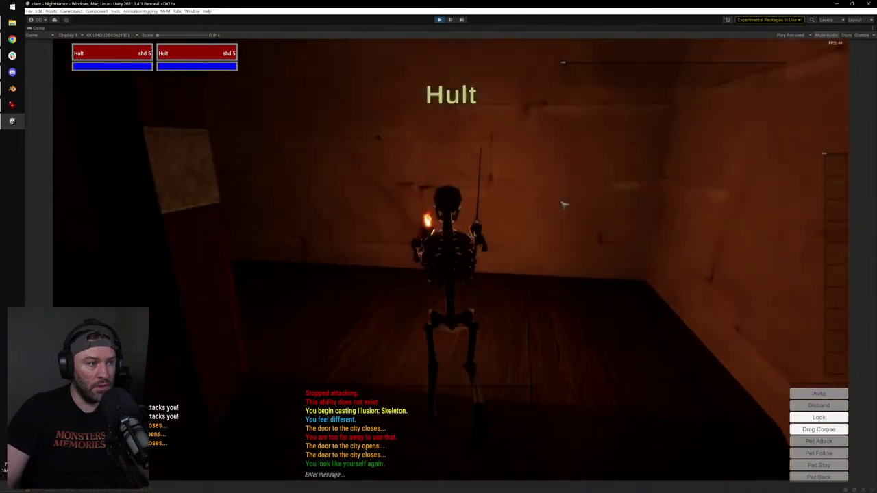
key("w")
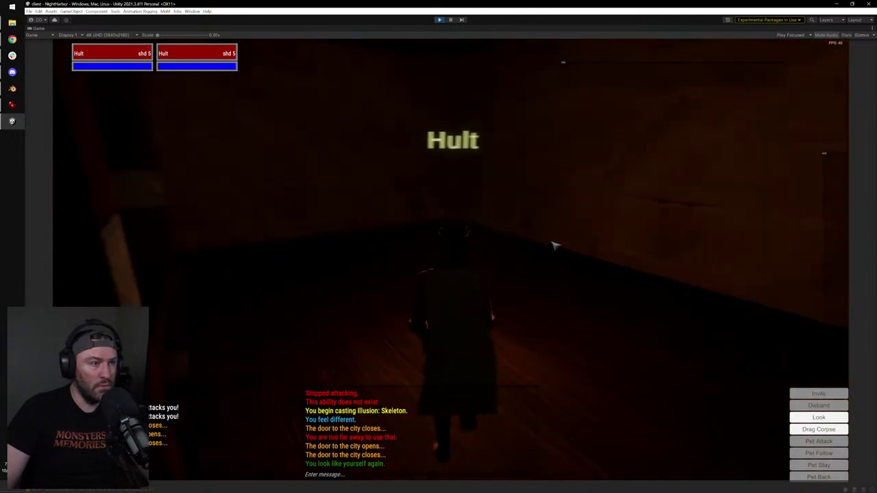
key("w")
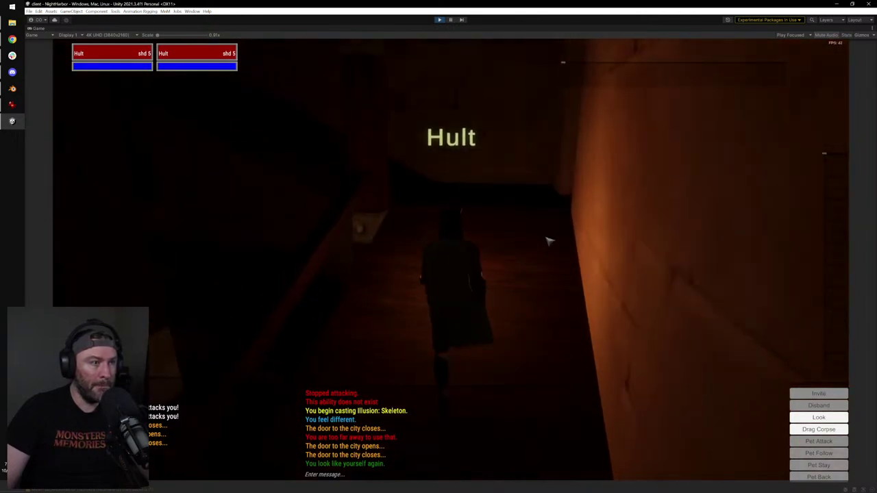
key("w")
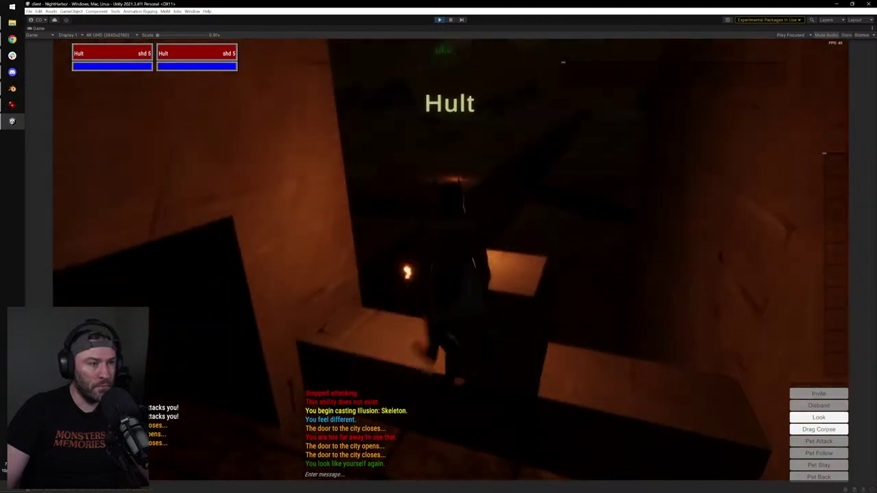
key("w")
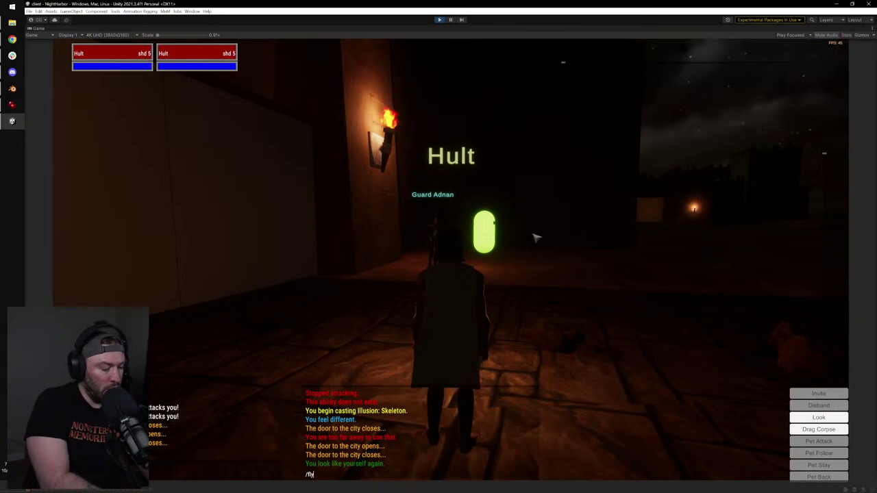
type("n")
key("Return")
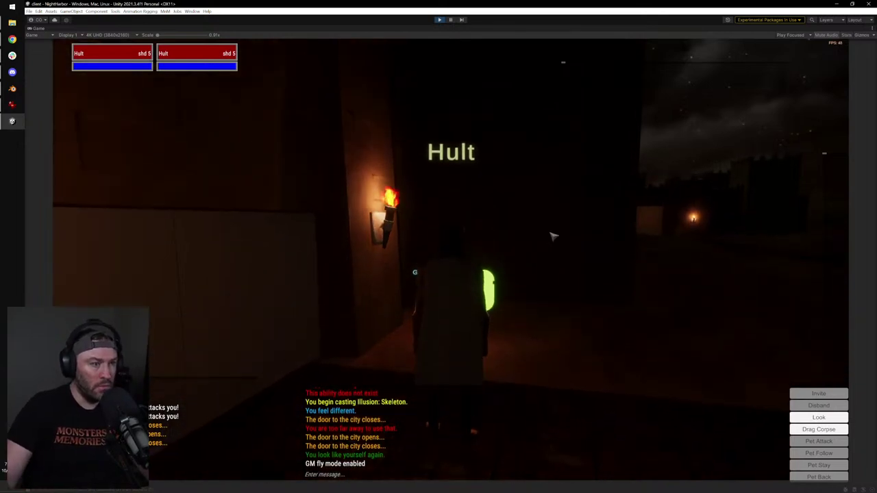
Fly over the dark city toward the tower, then enter /fly off to land
key("w")
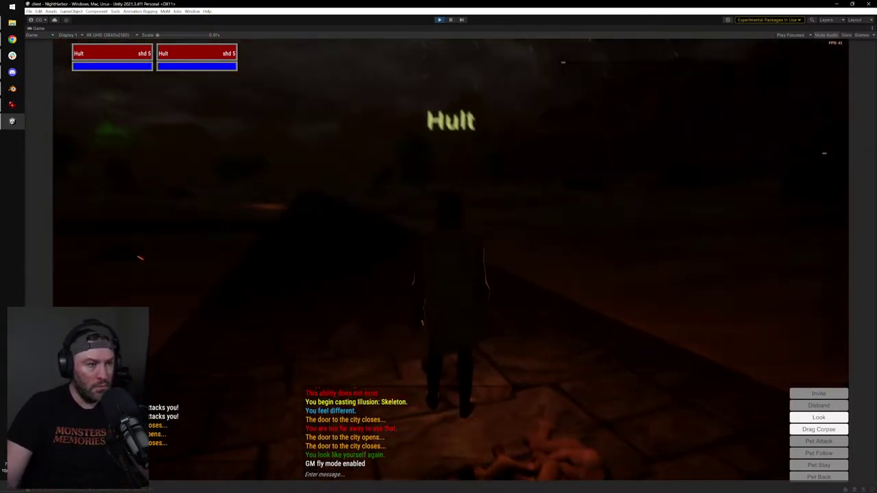
key("w")
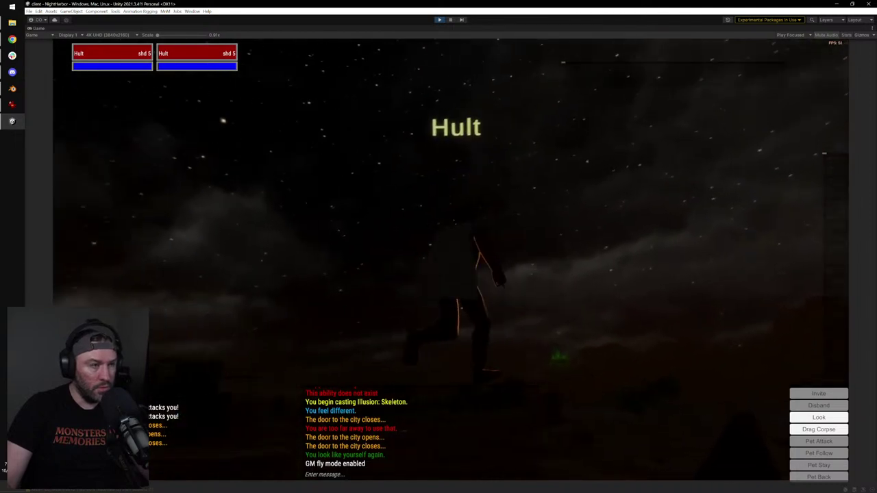
key("w")
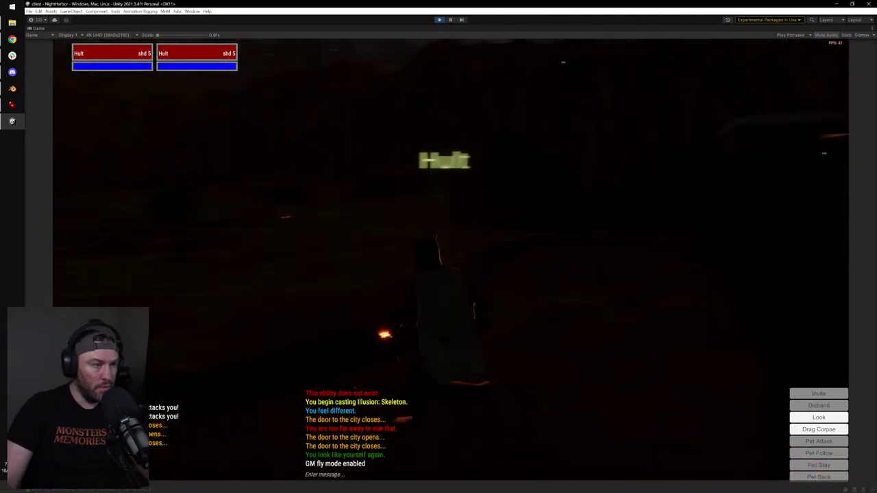
key("w")
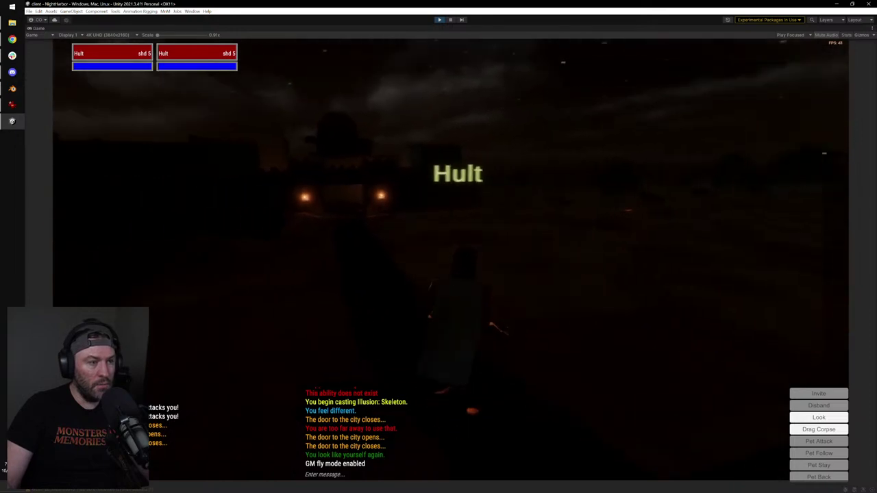
type("w/")
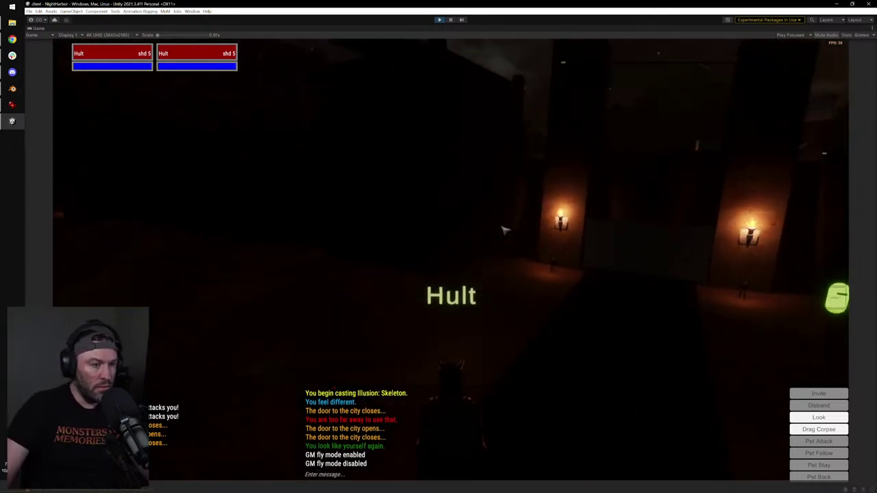
type("w")
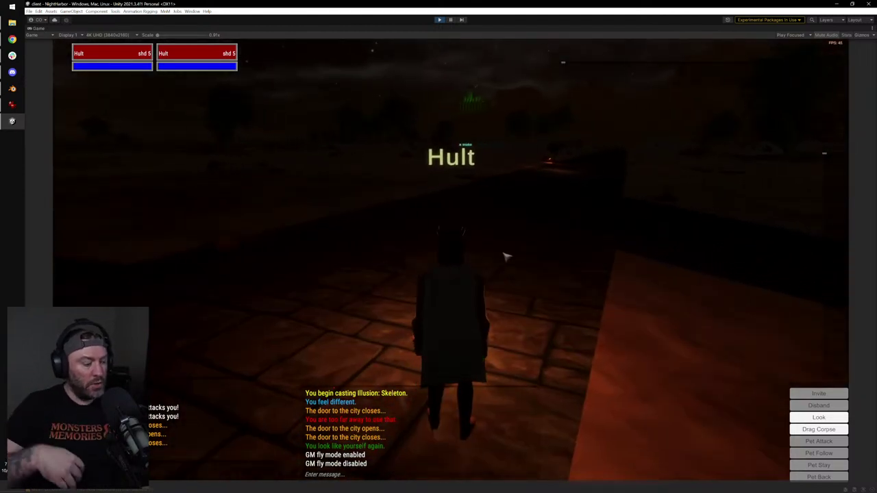
type("w")
Run the character around the arena, steering left and right into the dark tiled area
key("a")
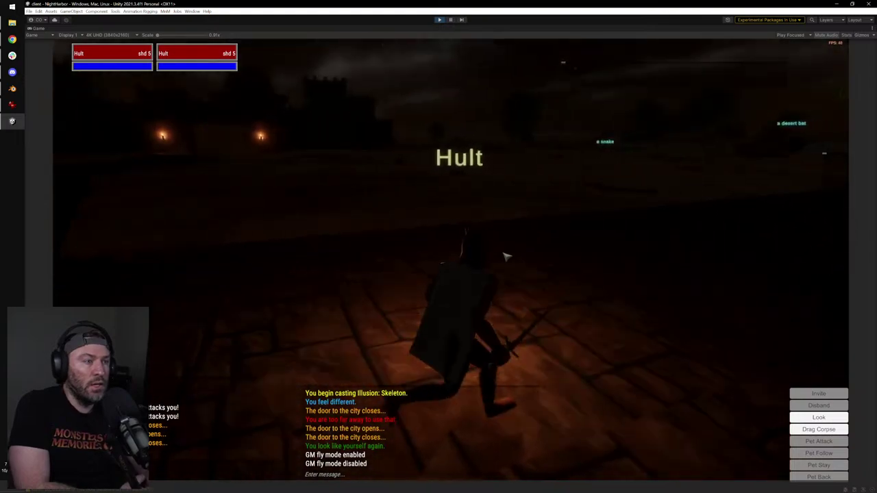
key("d")
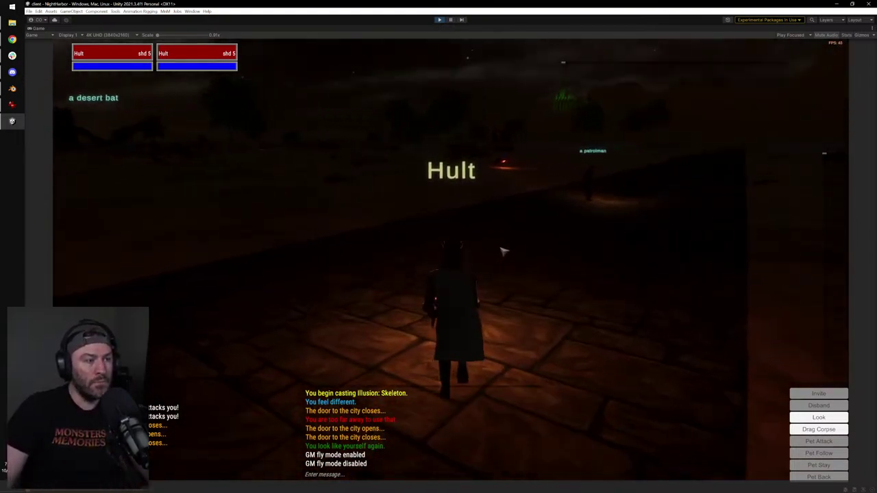
key("a")
key("d")
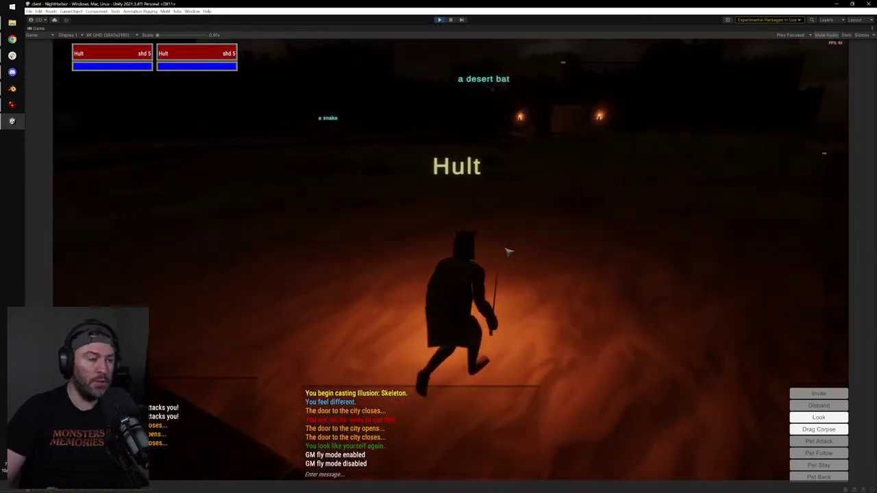
key("d")
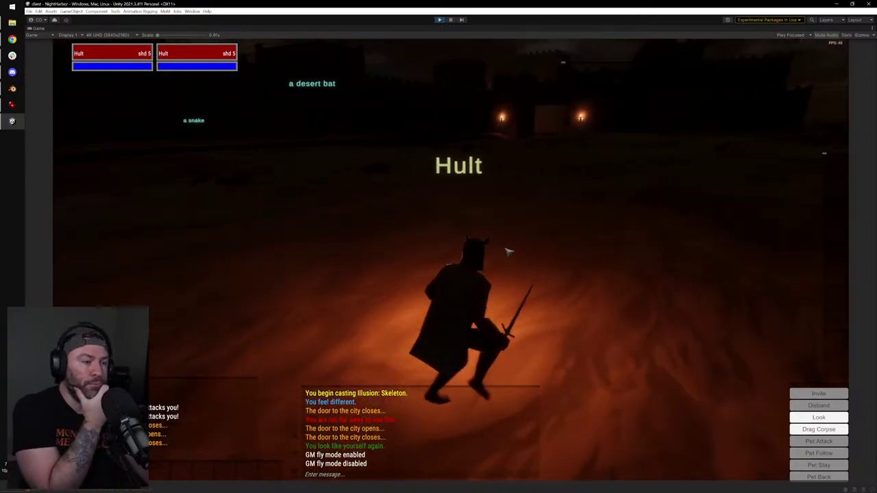
key("d")
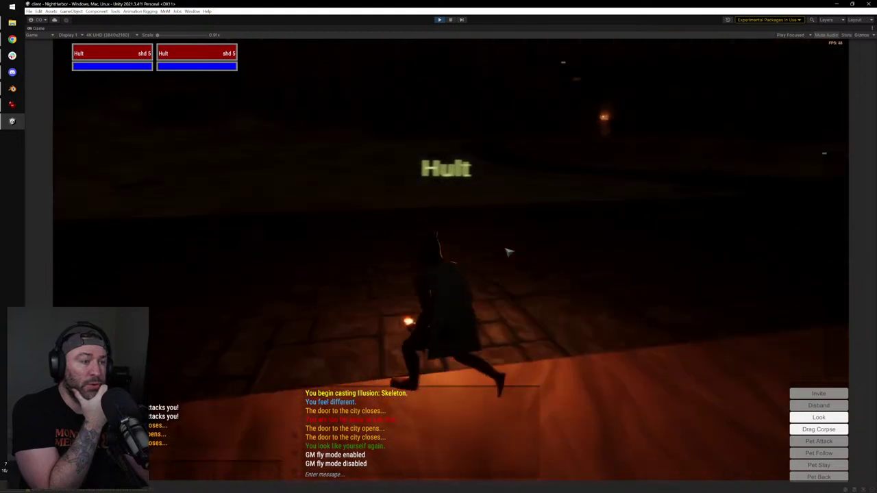
Run across the orange-lit ground and down the tiled corridor onto the fiery floor
key("w")
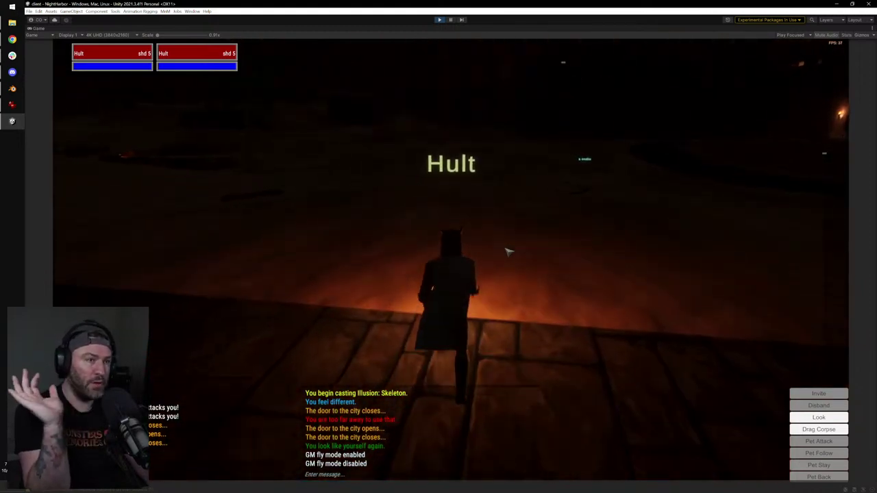
key("w")
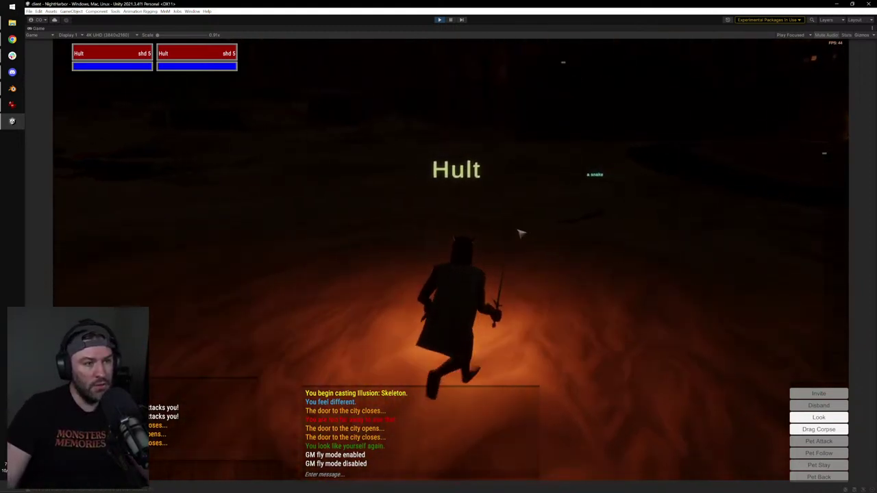
key("w")
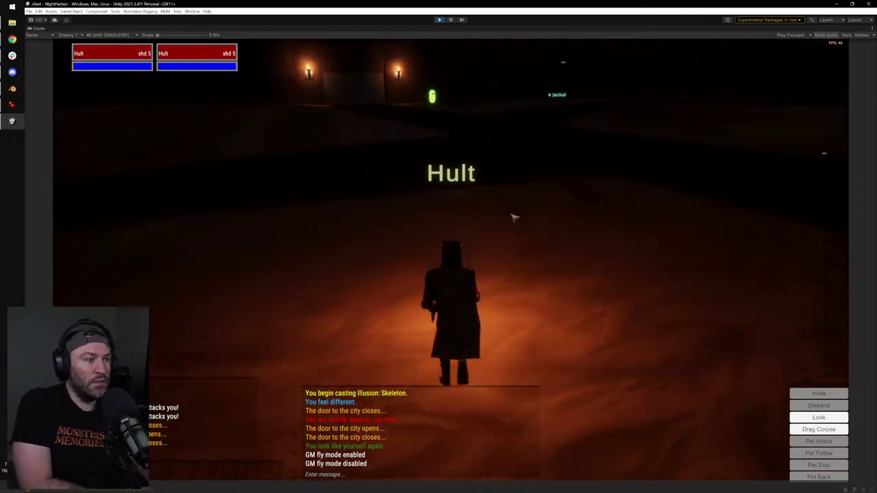
key("w")
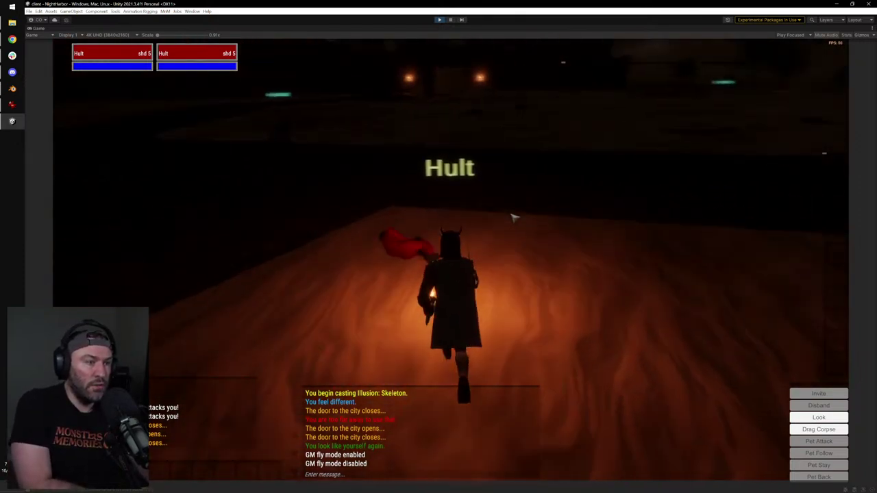
key("w")
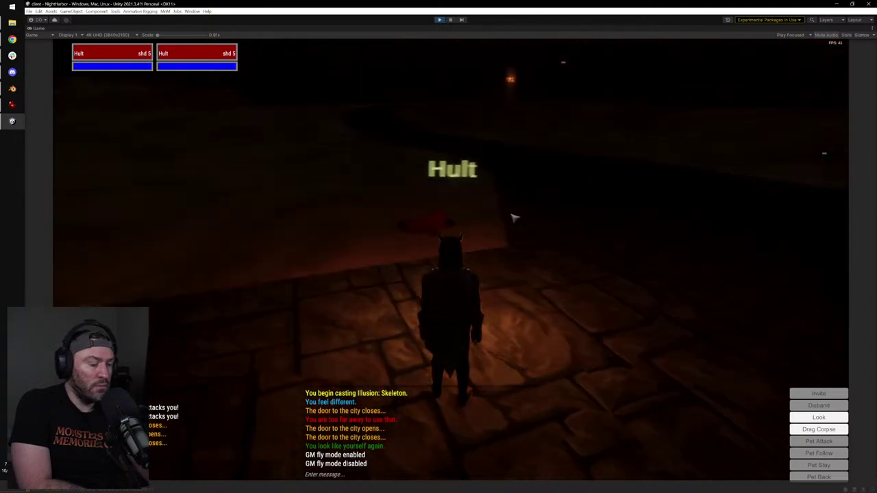
key("w")
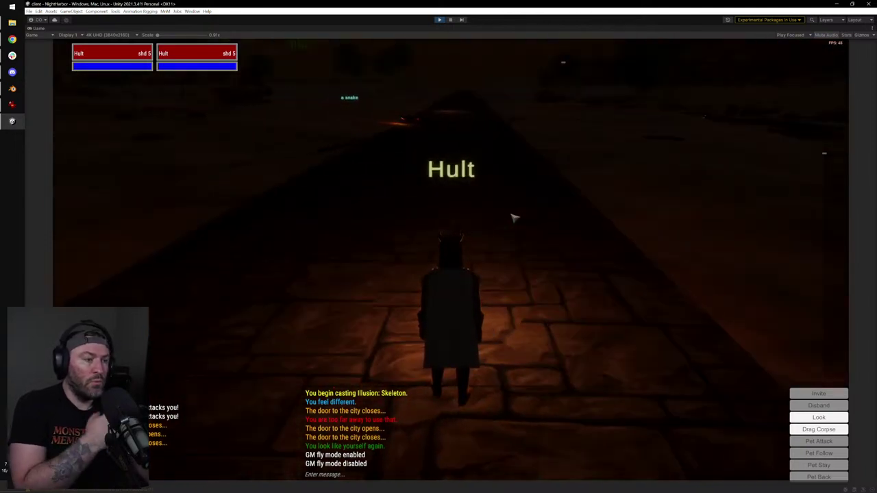
key("w")
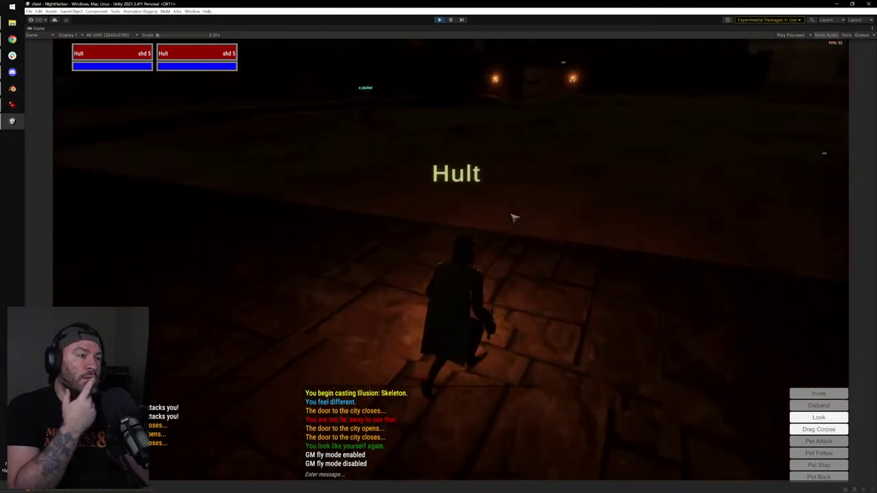
key("w")
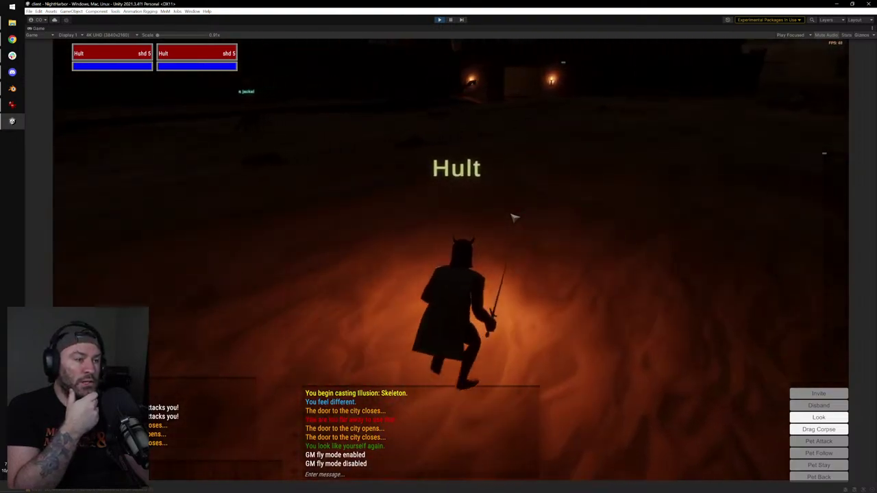
key("w")
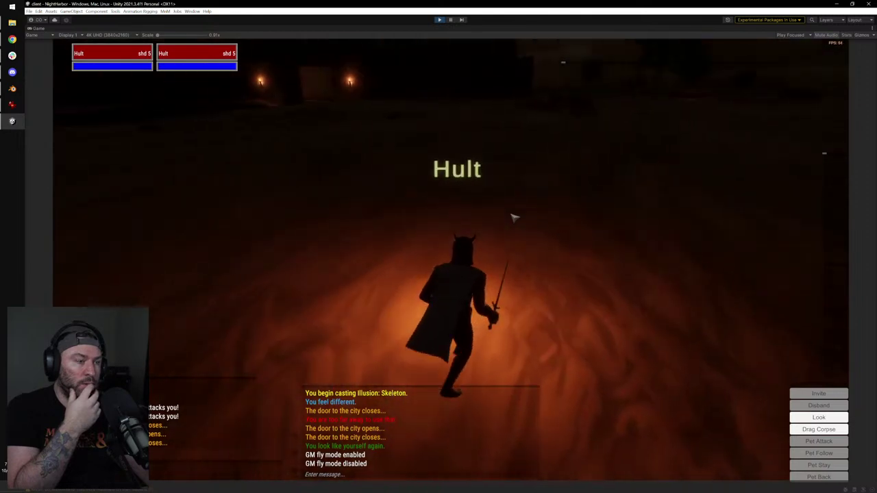
key("w")
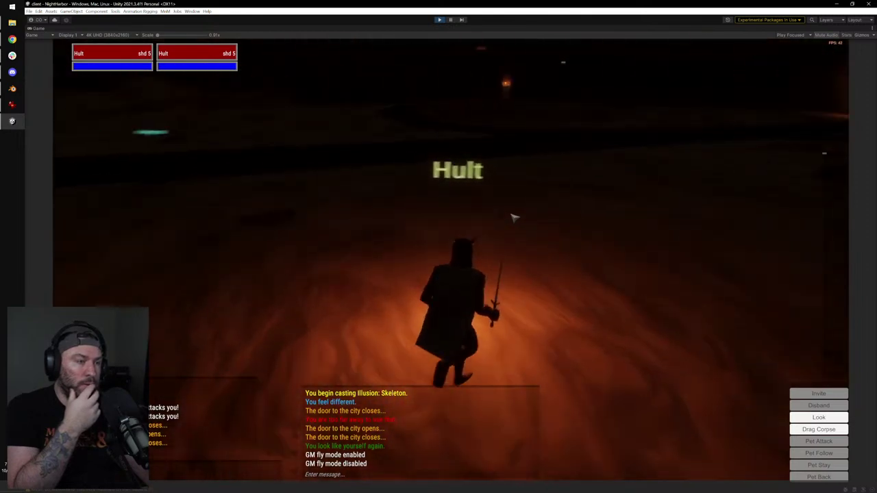
Open the inventory window and submit /search item sword in chat
key("i")
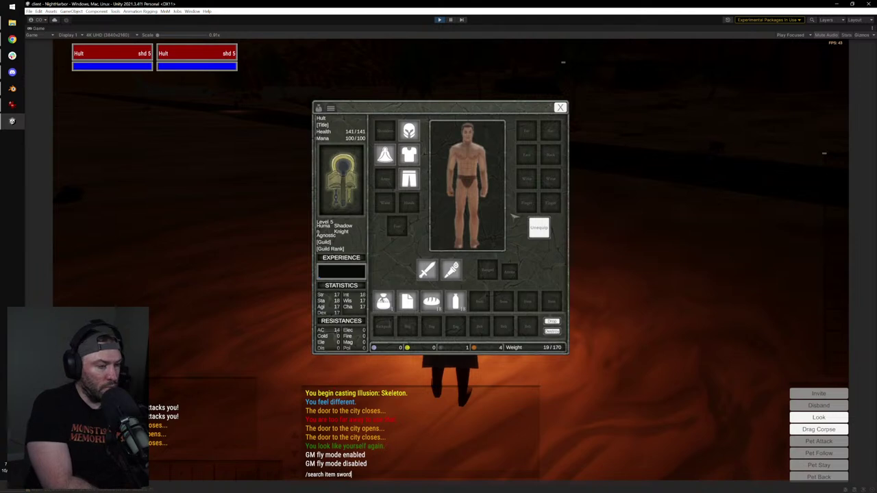
key("Return")
type("/si gregan_2")
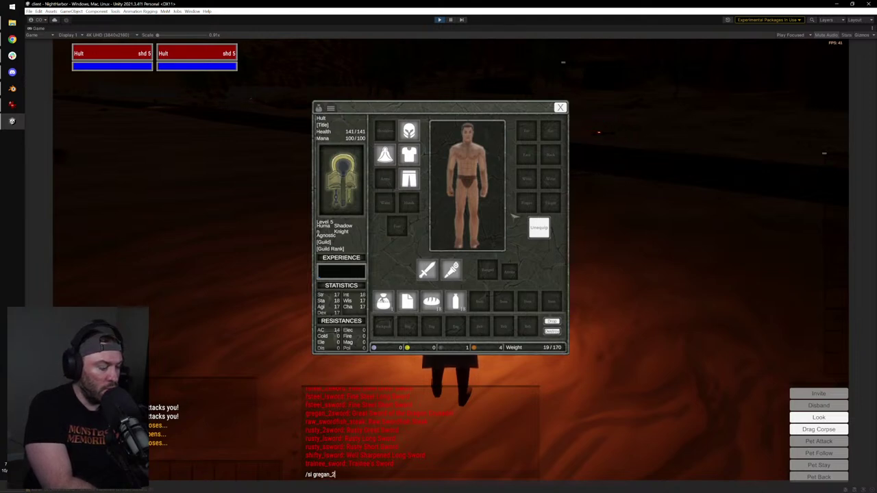
Spawn the Great Sword of the Dragon Crusader, inspect its stats, and unequip the offhand item
key("Return")
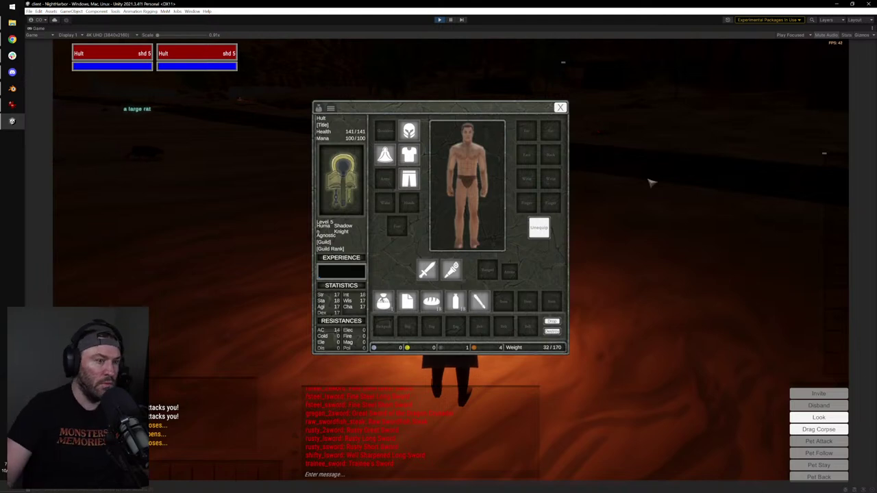
right_click(489, 292)
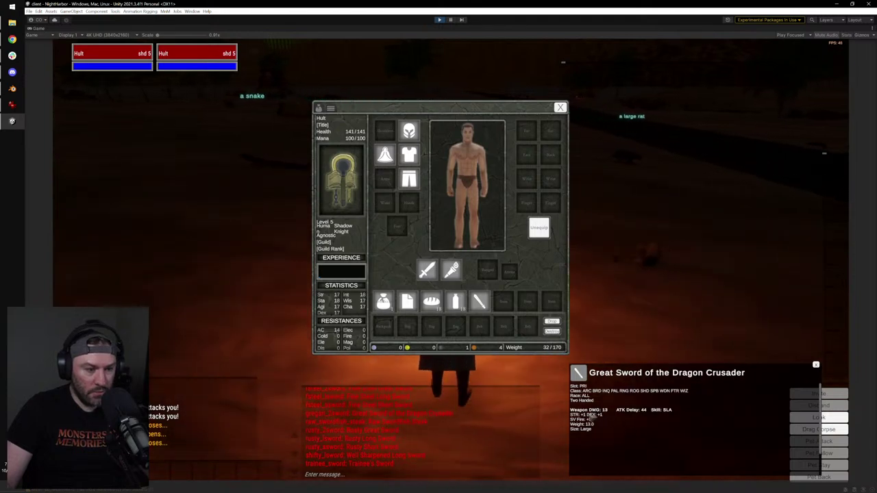
left_click_drag(451, 270, 490, 315)
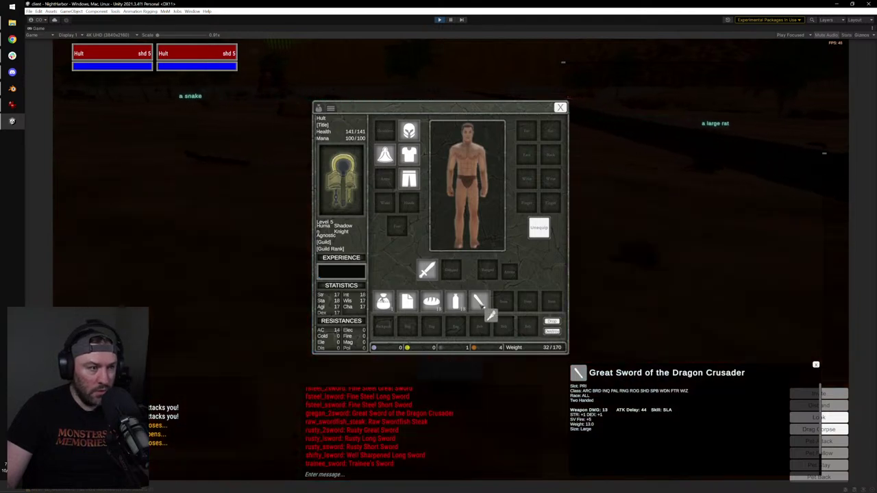
key("i")
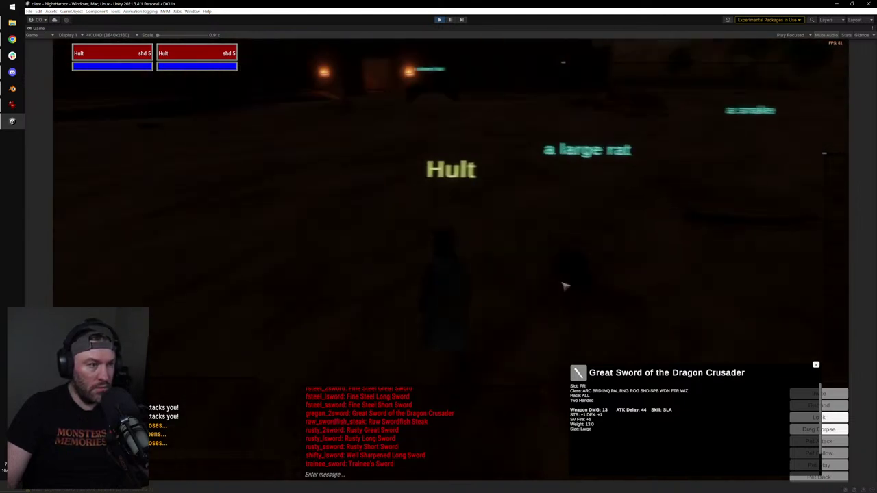
type("/timeset ")
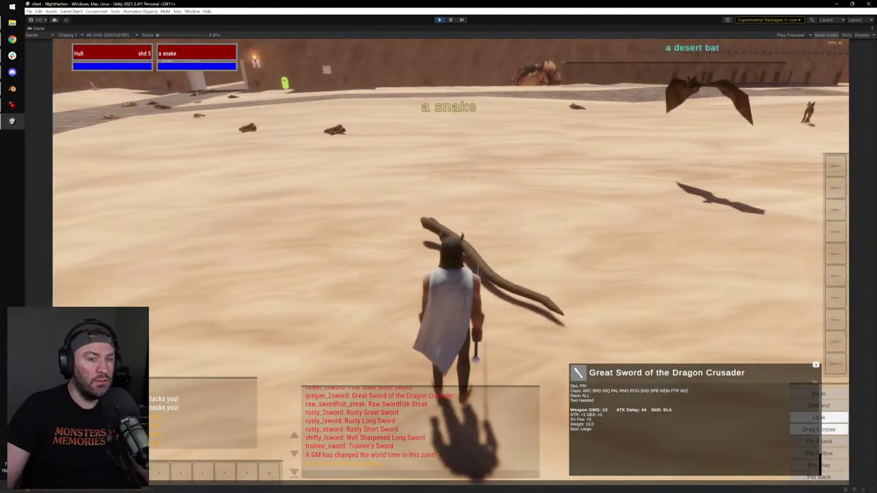
type("w")
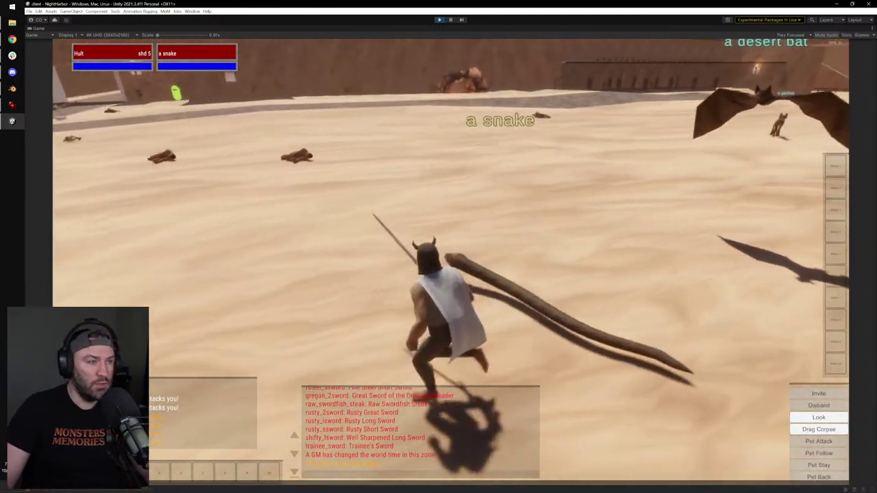
type("q")
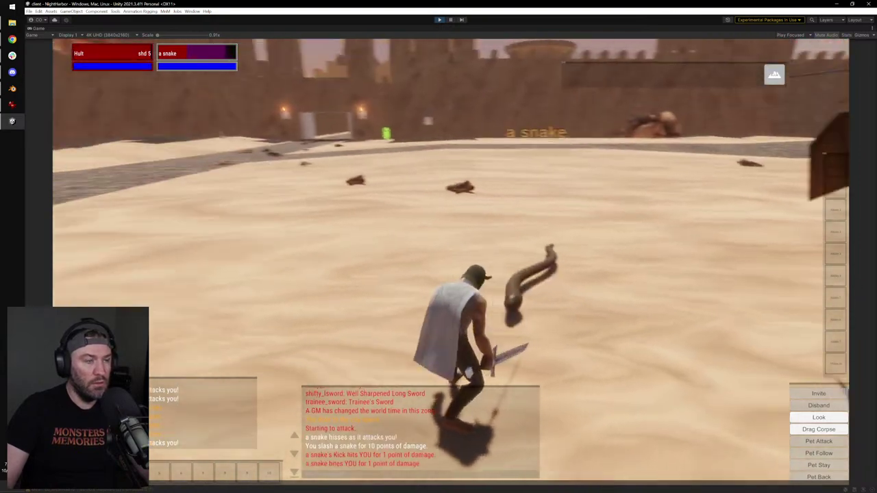
type("a")
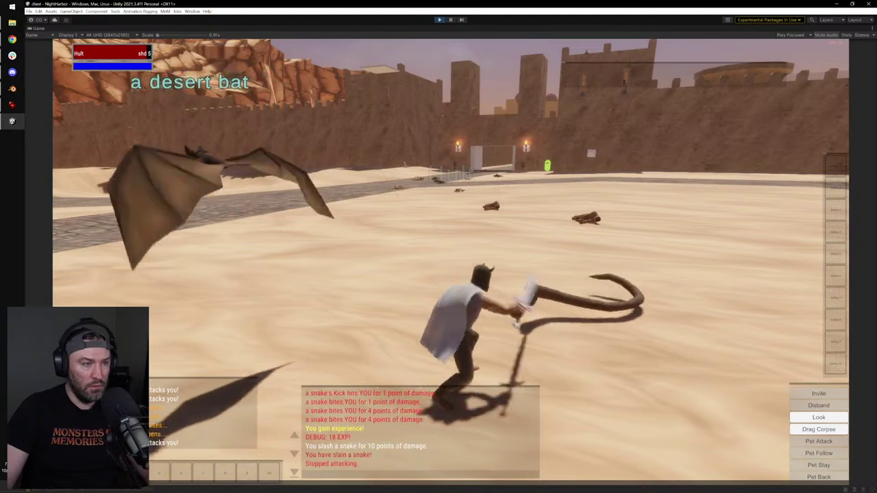
type("dw")
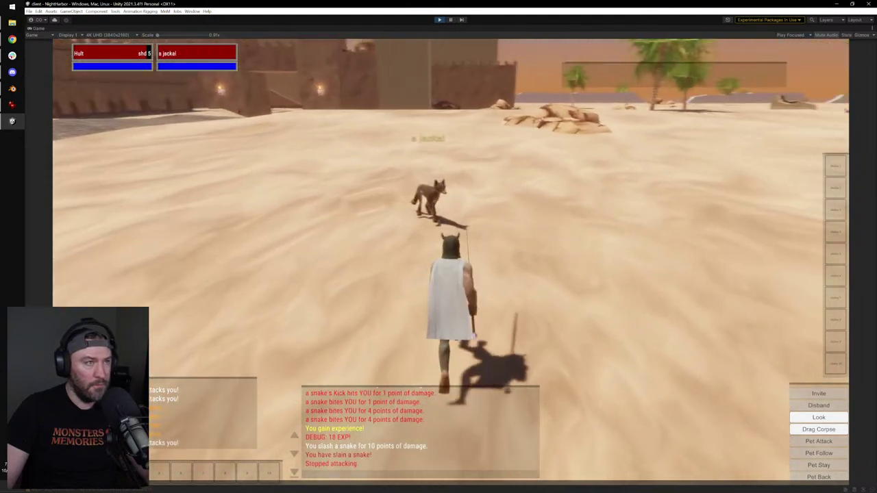
type("q")
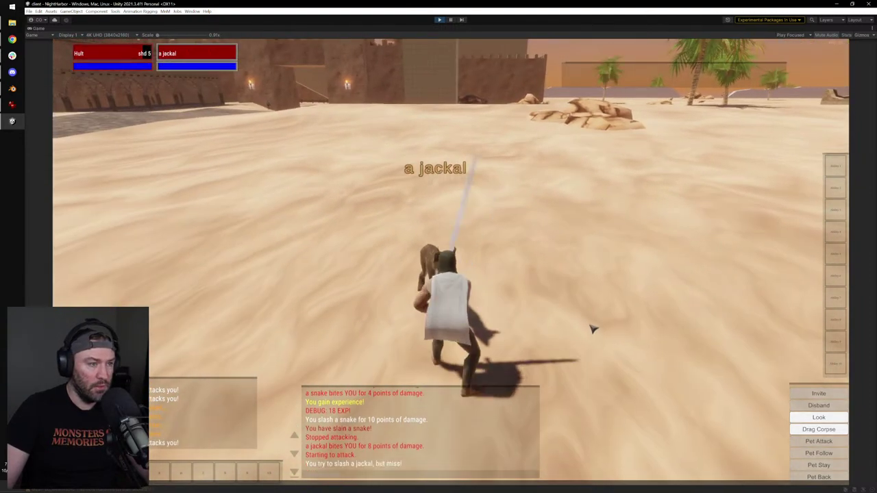
Fight the snake and jackals on the sand in daylight, then run toward the town gate
mouse_move(608, 323)
right_mouse_down()
mouse_move(658, 323)
mouse_move(603, 315)
mouse_move(609, 310)
right_mouse_up()
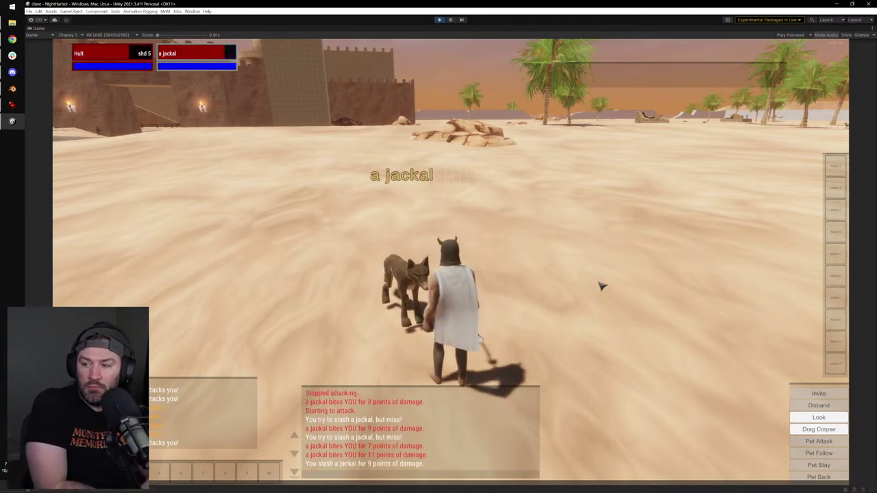
key("a")
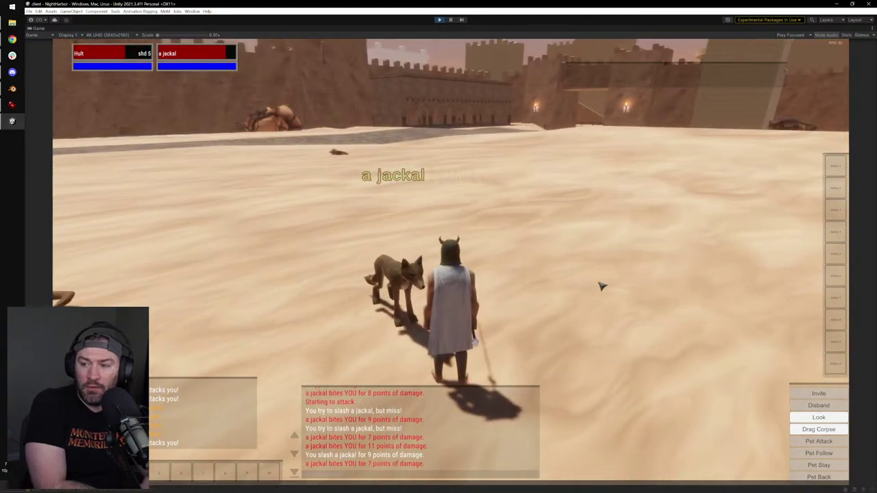
key("a")
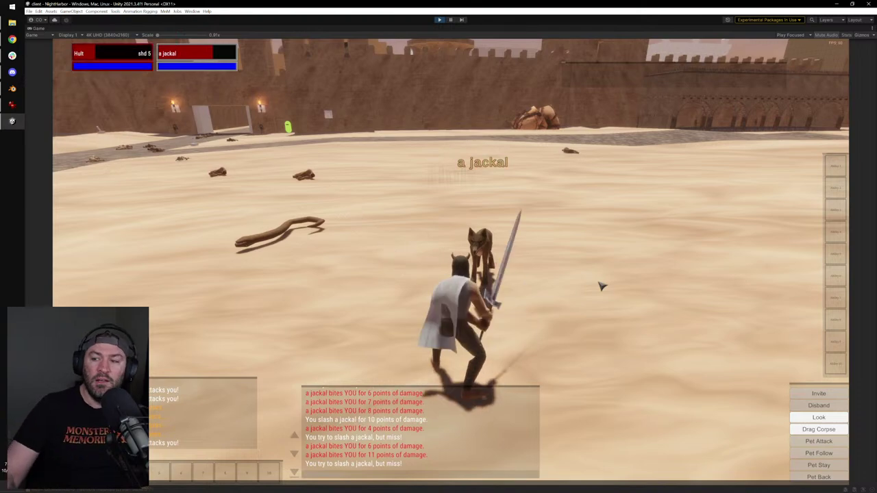
right_click_drag(592, 274, 692, 274)
key("w")
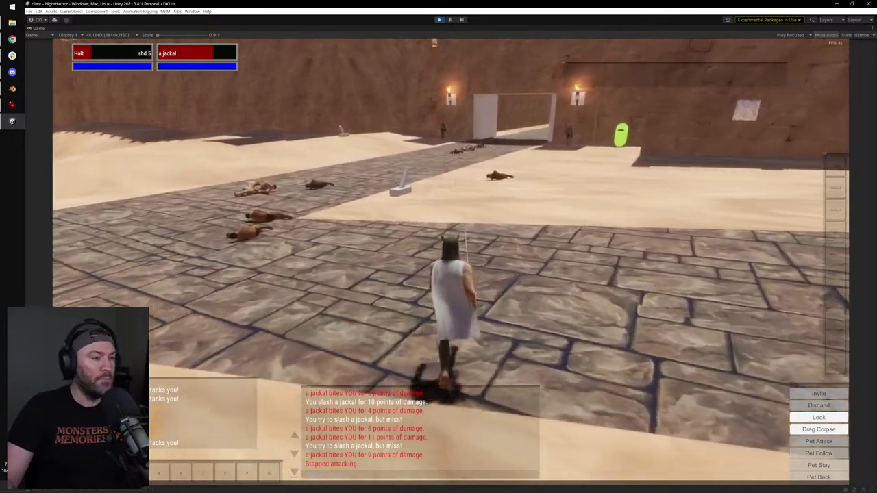
Run the character out through the doorway and onto the sunlit stone path
mouse_move(693, 274)
right_mouse_down()
mouse_move(505, 248)
mouse_move(617, 251)
right_mouse_up()
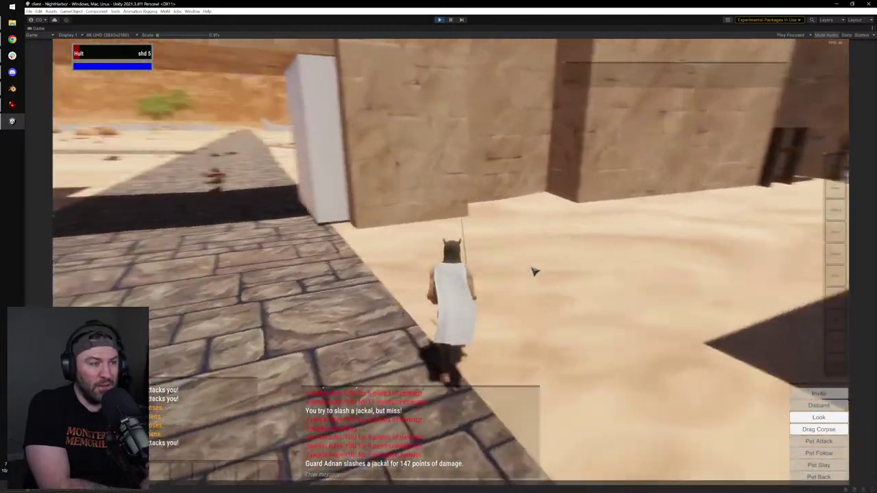
key("a")
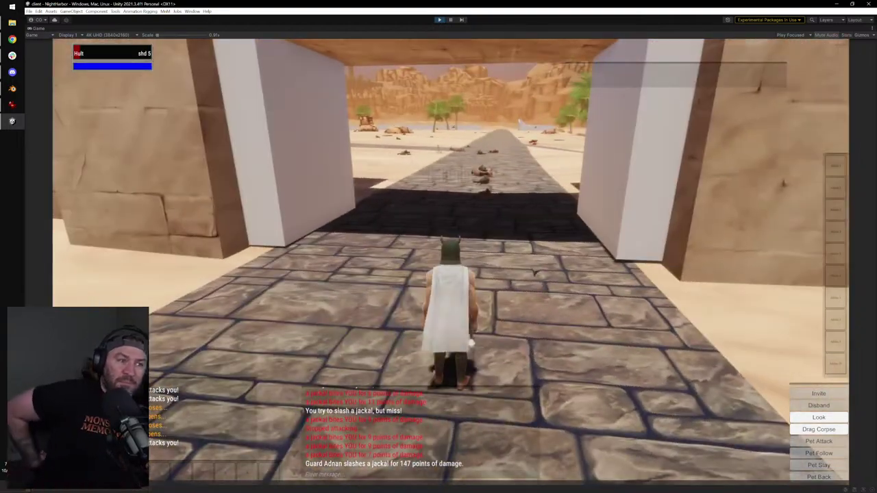
key("w")
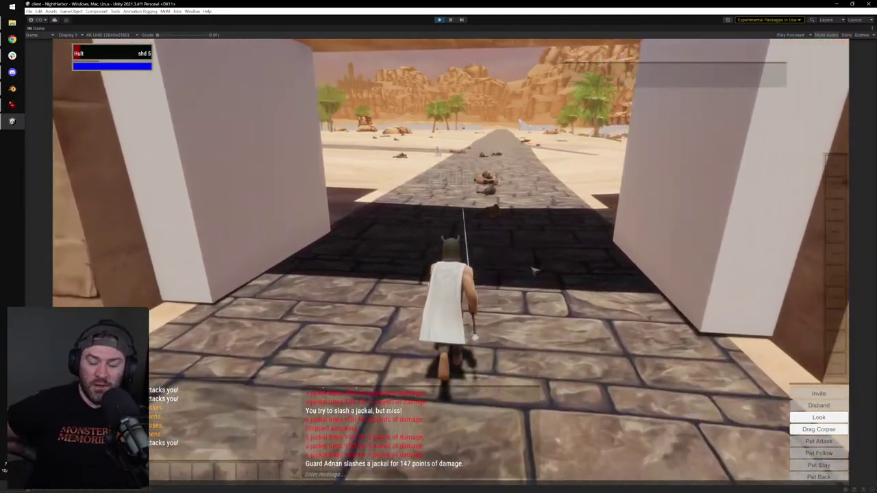
key("w")
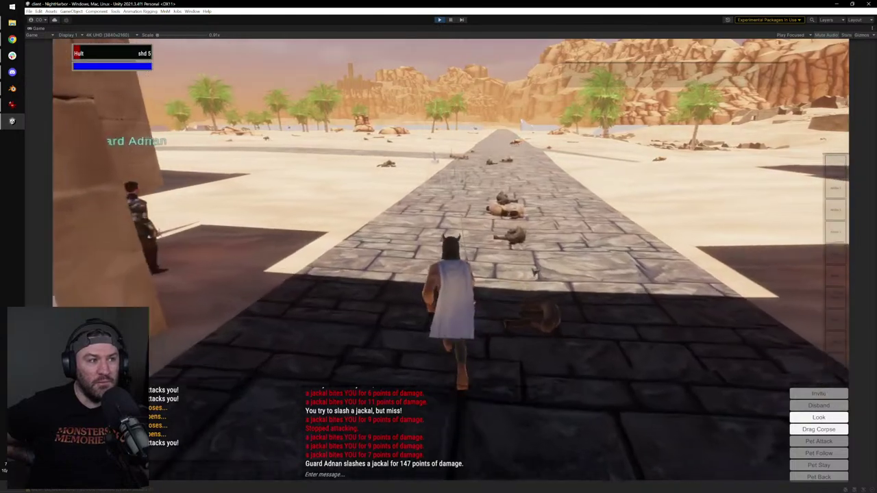
key("d")
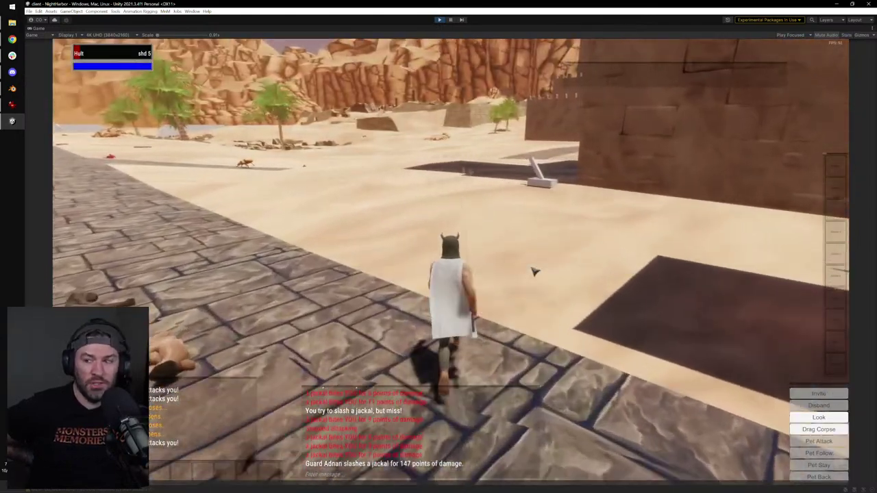
key("a")
key("w")
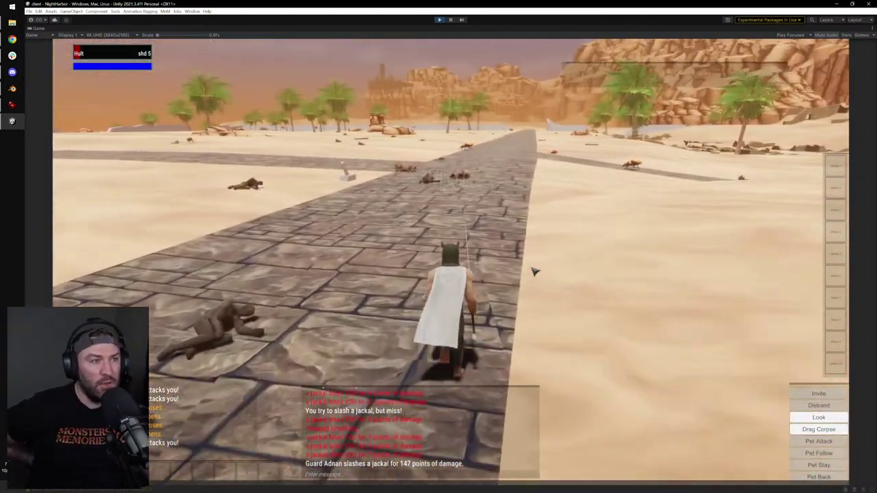
Run along the path toward the bodies, then stop the game test
key("a")
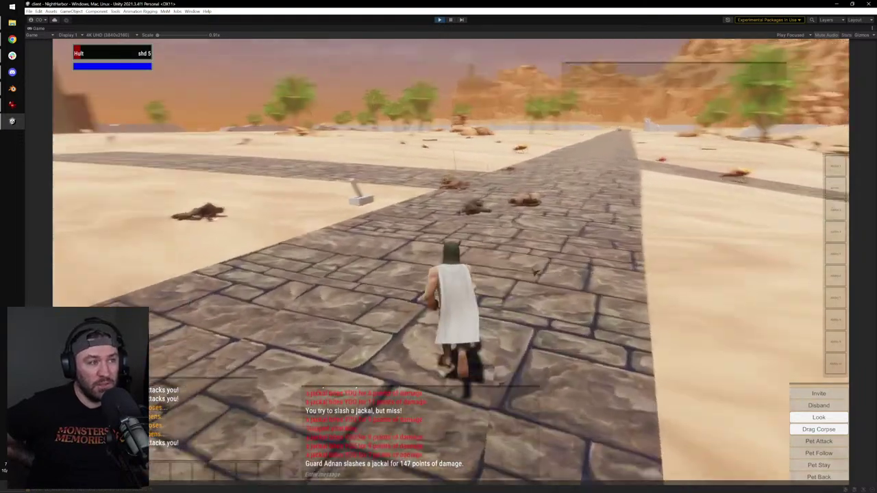
key("w")
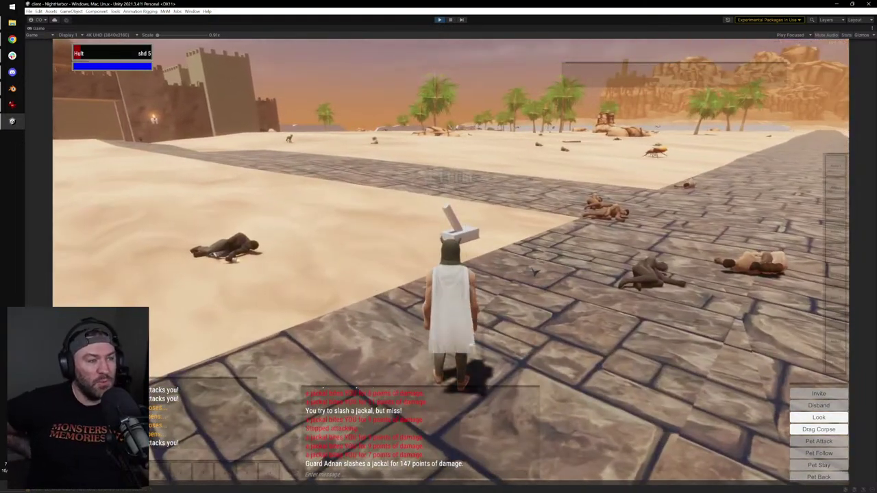
key("d")
key("w")
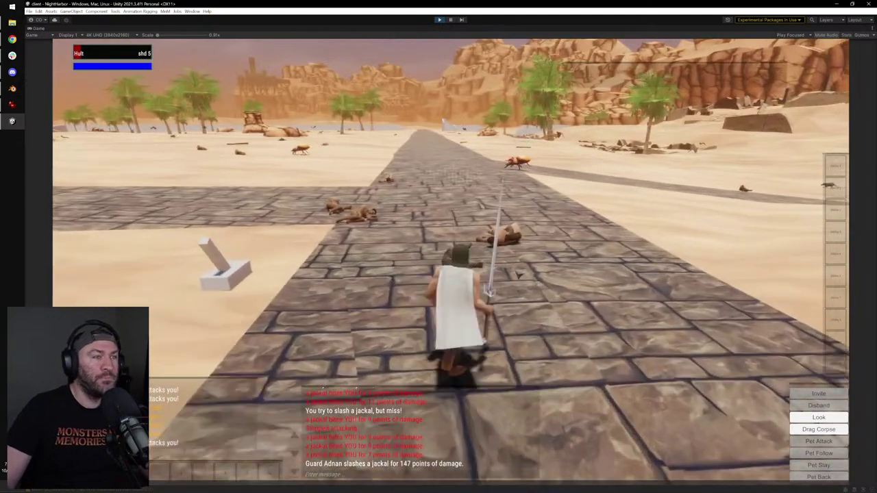
key("w")
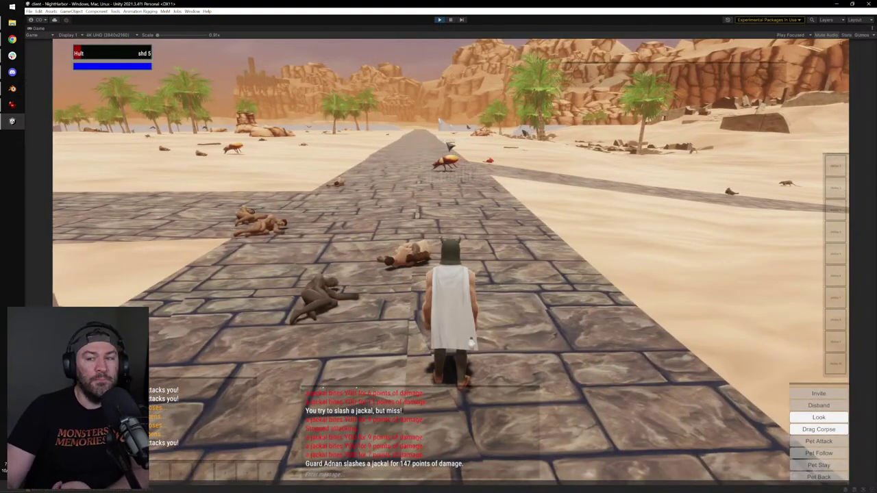
left_click(439, 20)
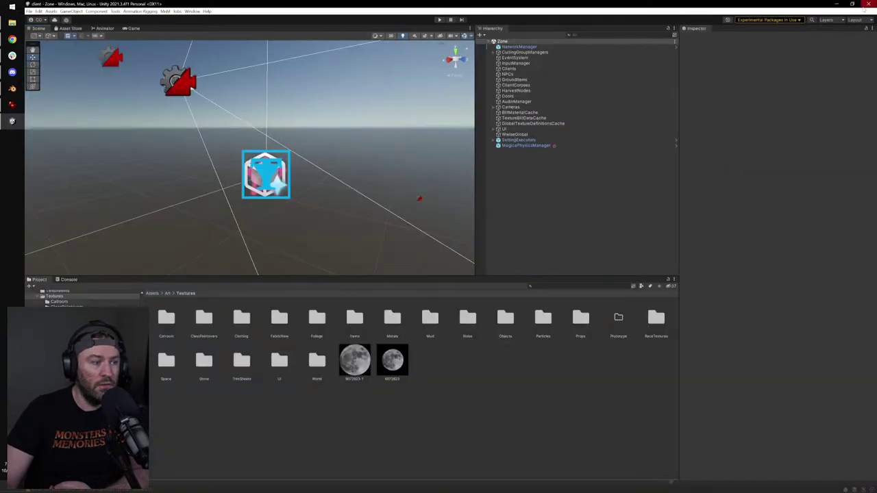
Return to Blender, orbit around the grey-haired head and select hairstrip.030
key("alt+Tab")
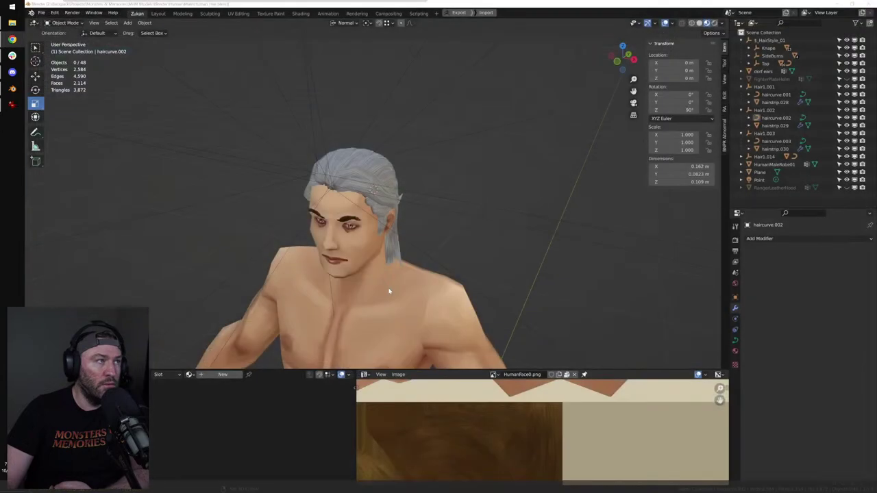
scroll(490, 157, "up", 4)
middle_click_drag(480, 190, 348, 189)
scroll(414, 216, "down", 3)
left_click(383, 199)
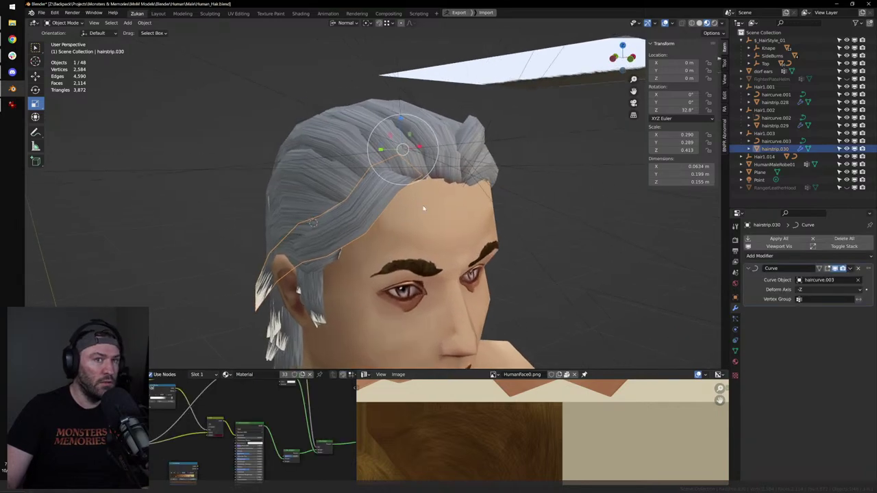
scroll(427, 204, "up", 2)
middle_click_drag(672, 179, 480, 164)
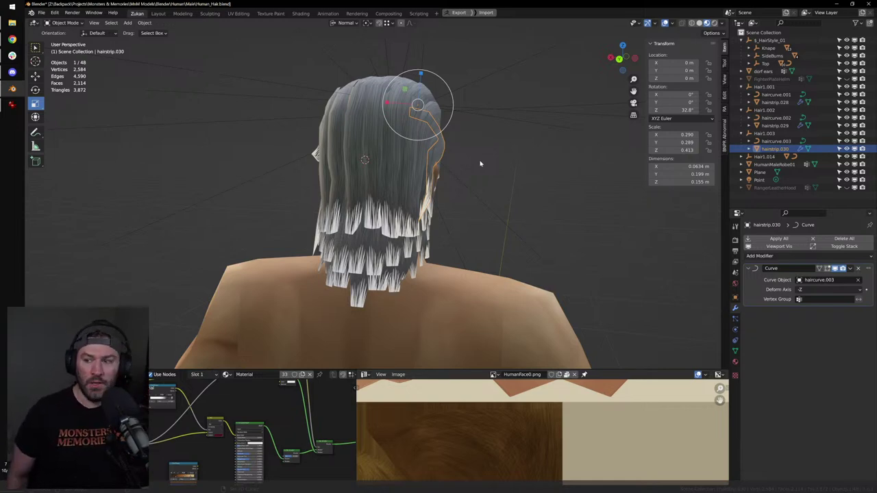
left_click(580, 178)
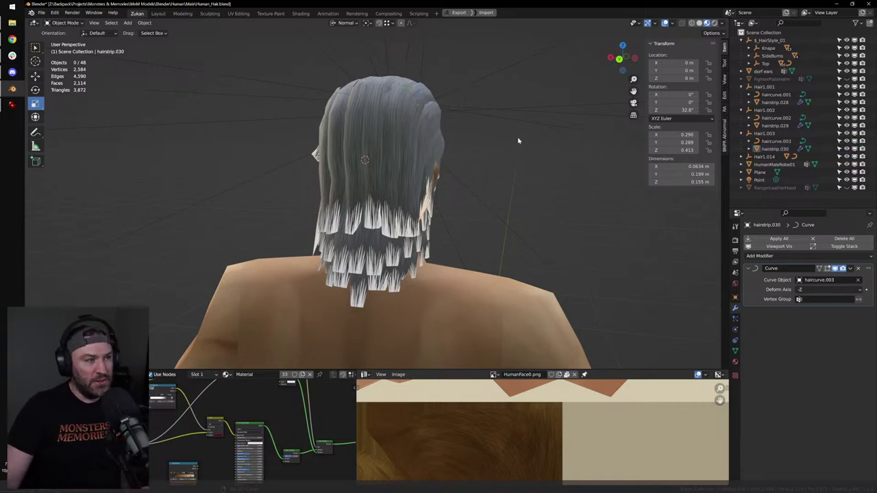
scroll(519, 141, "up", 3)
middle_click_drag(515, 140, 446, 170)
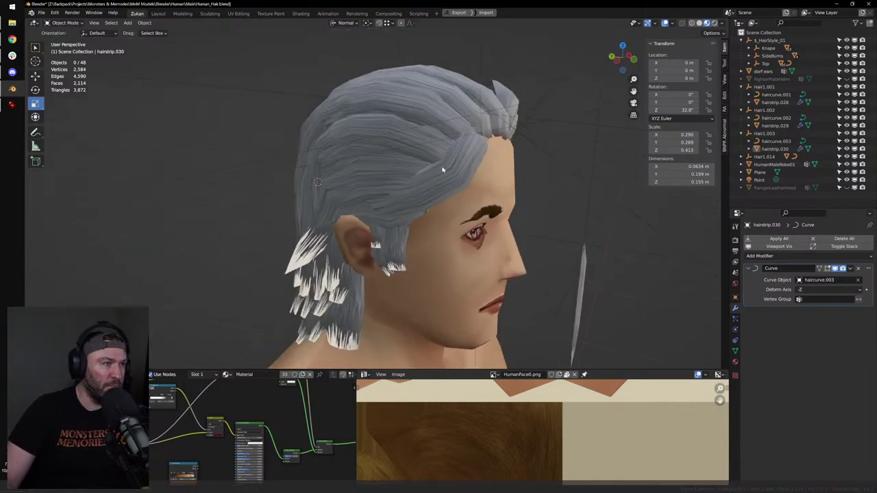
scroll(415, 233, "up", 3)
scroll(415, 233, "down", 3)
middle_click_drag(476, 260, 518, 200)
left_click(402, 152)
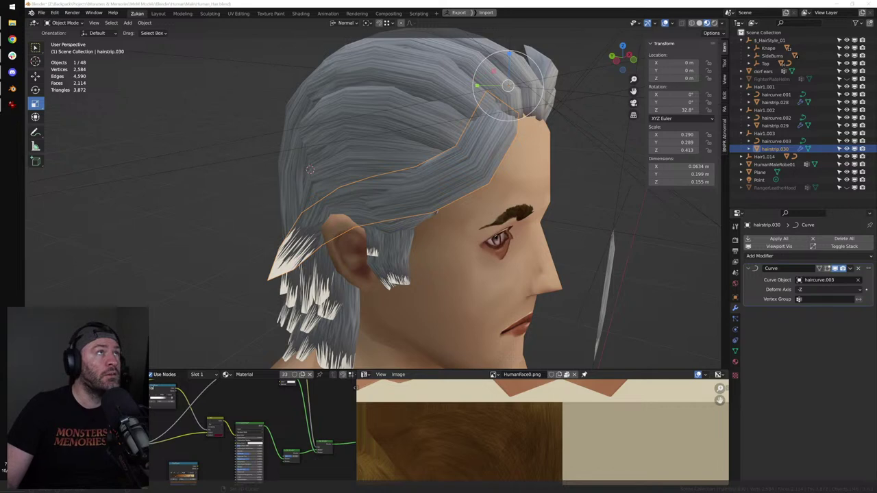
key("alt+a")
middle_click_drag(445, 52, 448, 104)
left_click(446, 102)
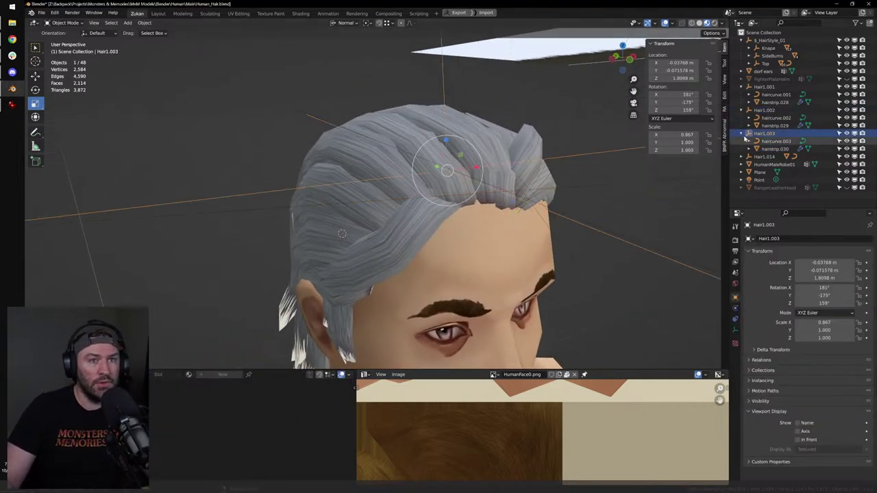
Duplicate the Hair1.003 group with its children as Hair1.004
right_click(769, 135)
left_click(769, 140)
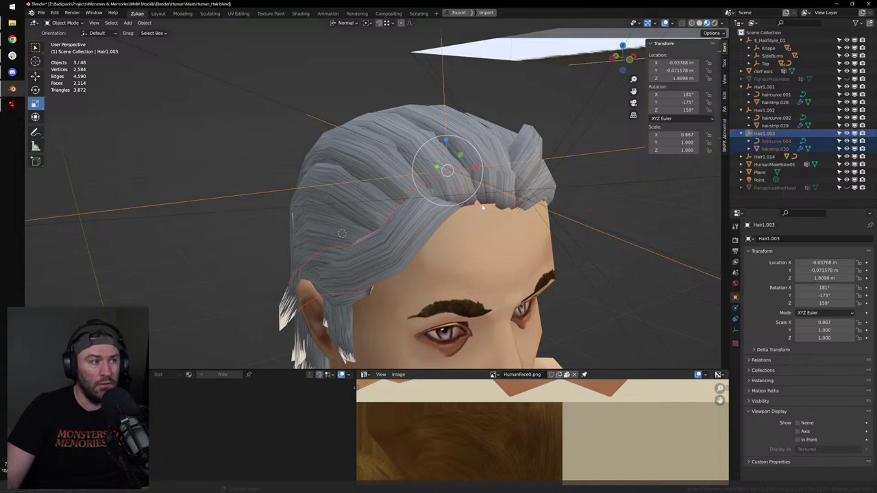
middle_click_drag(466, 192, 478, 195)
key("shift+d")
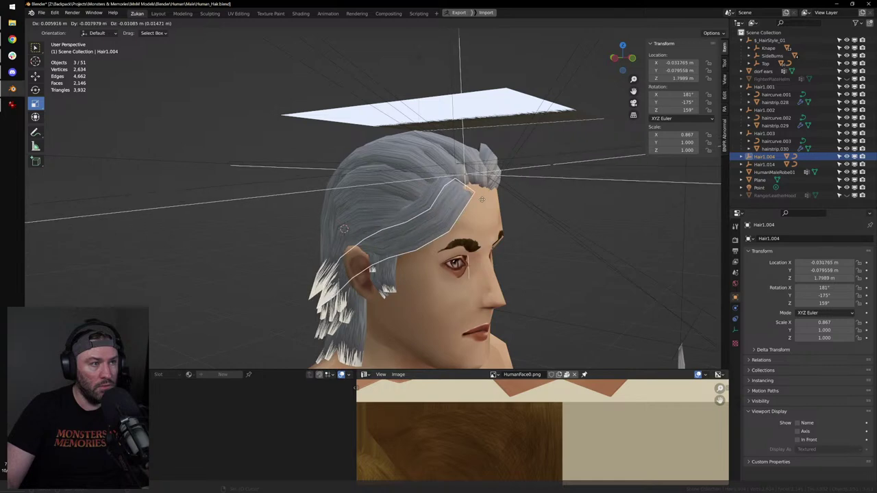
left_click(479, 198)
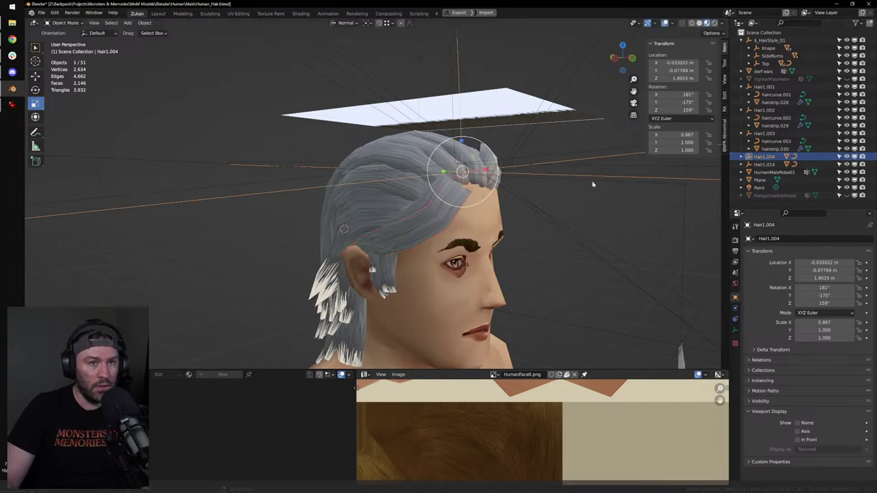
Move the Hair1.004 copy over the forehead and tilt it slightly
middle_click_drag(594, 185, 713, 175)
left_click(743, 158)
middle_click_drag(480, 220, 405, 211)
key("r")
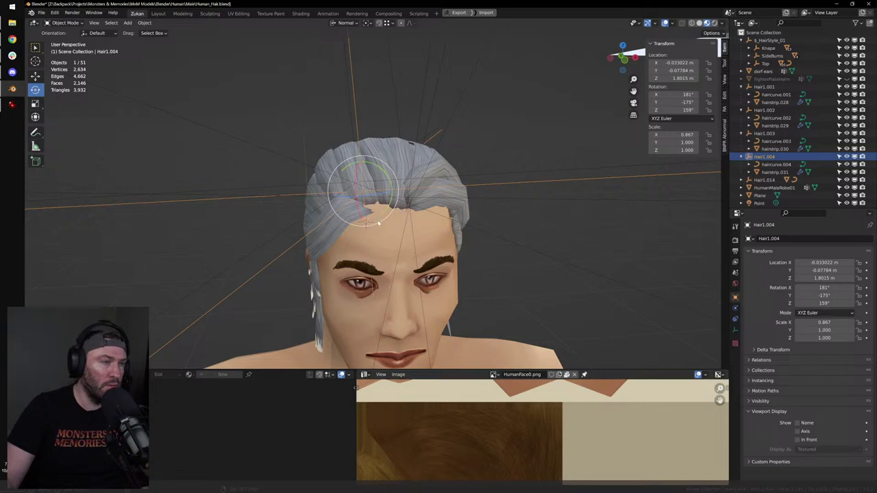
key("g")
left_click_drag(363, 195, 404, 199)
key("r")
left_click(367, 219)
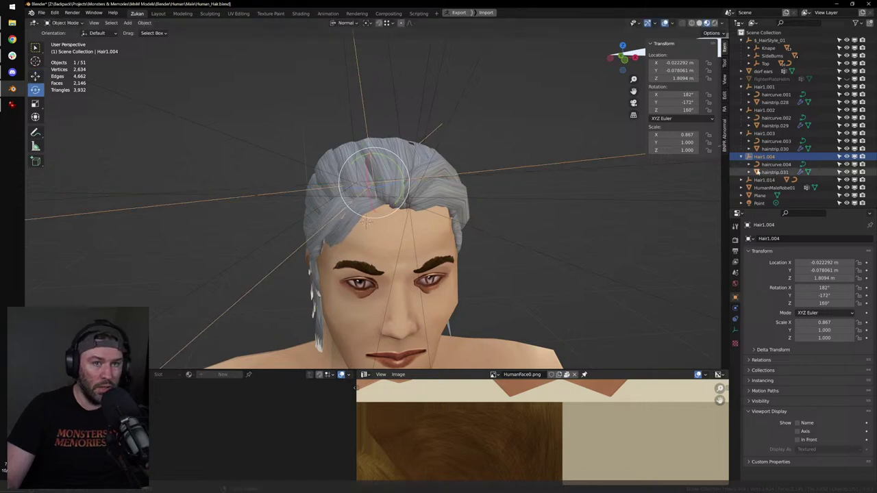
Enter Edit Mode on haircurve.004 and select two of its control points
left_click(770, 165)
key("Tab")
middle_click_drag(439, 233, 412, 227)
scroll(404, 240, "up", 3)
right_click(356, 230)
key("Escape")
middle_click_drag(455, 183, 411, 192)
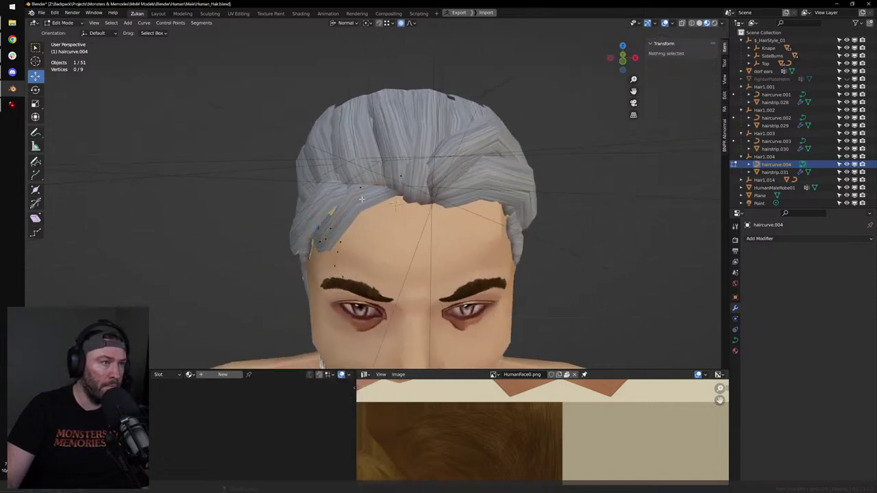
left_click(379, 197)
left_click(331, 214, "shift")
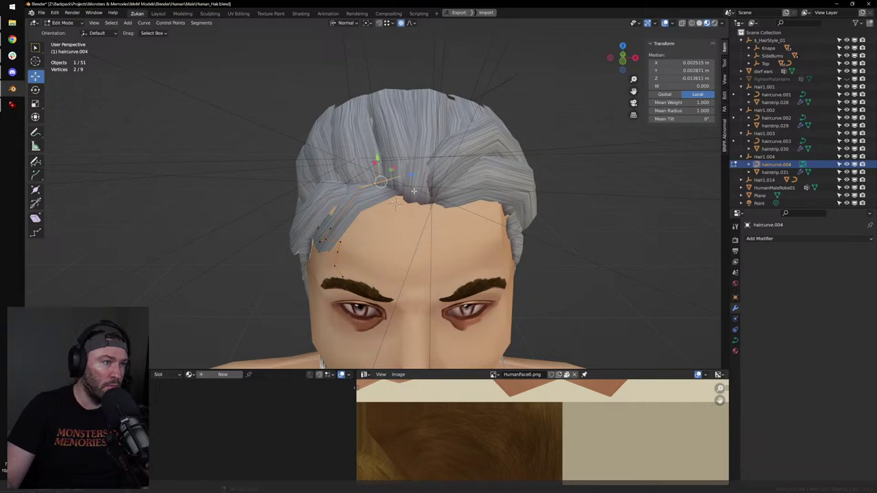
middle_click_drag(331, 213, 411, 237)
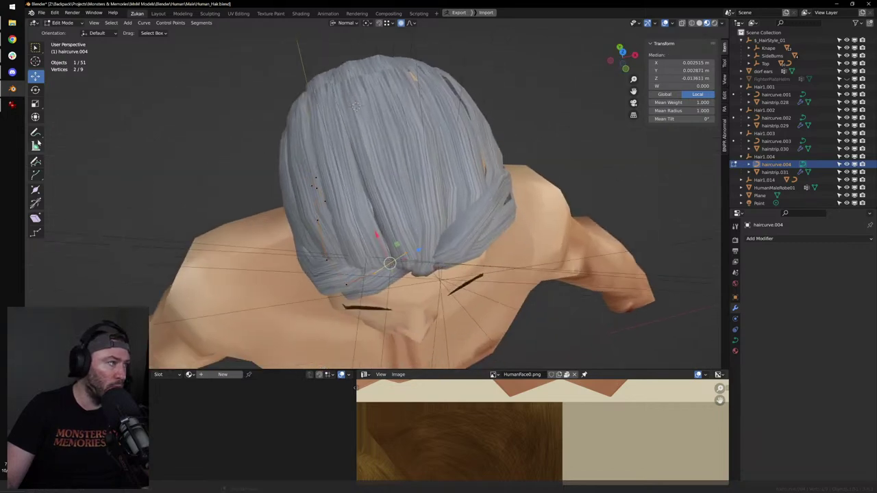
Move haircurve.004's control point along the temple and over the ear
left_click(35, 89)
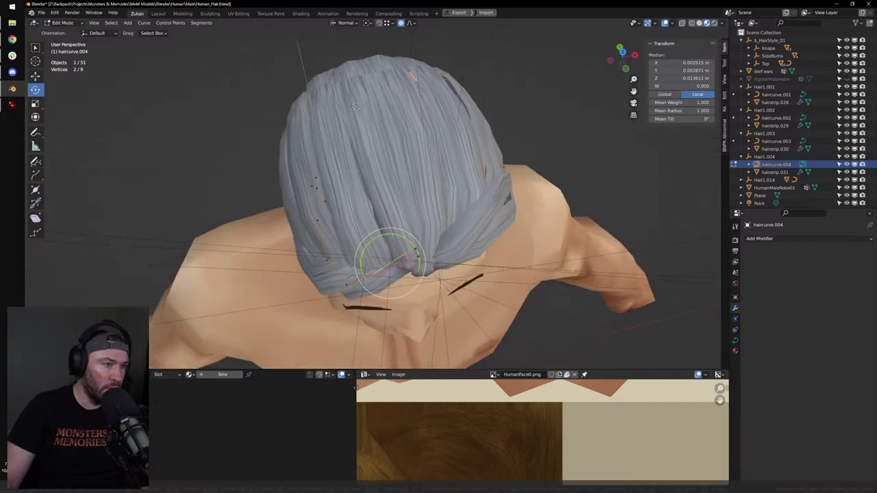
middle_click_drag(413, 252, 411, 254)
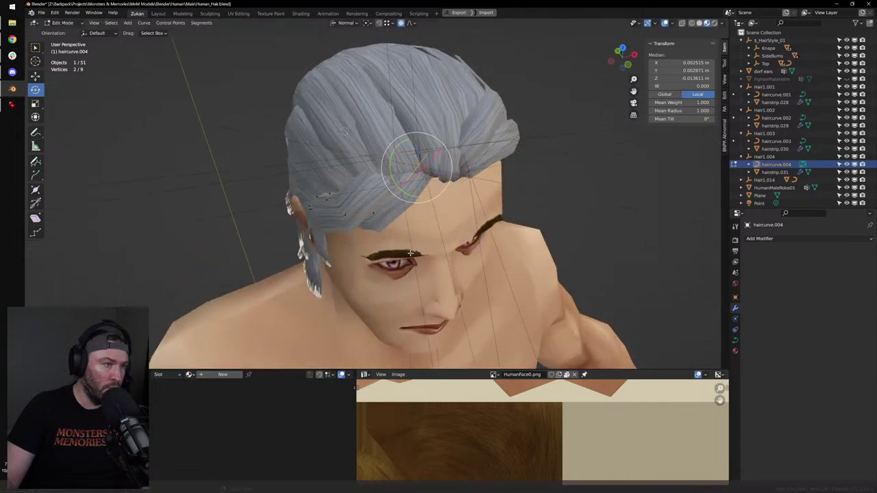
left_click(372, 198)
left_click(35, 75)
middle_click_drag(377, 227, 390, 218)
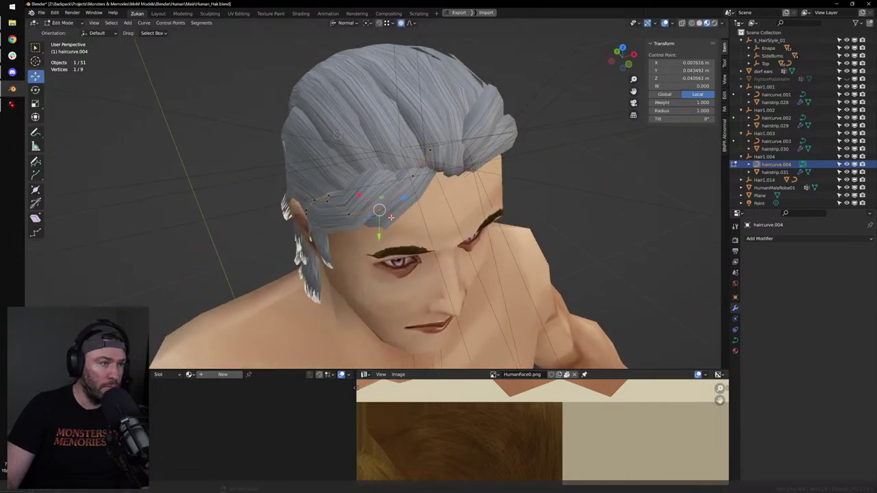
left_click_drag(380, 210, 396, 218)
middle_click_drag(395, 218, 415, 244)
left_click_drag(416, 244, 418, 244)
middle_click_drag(418, 245, 417, 237)
left_click_drag(417, 237, 388, 242)
Adjust the curve point near the ear and pull it up toward the temple
middle_click_drag(388, 242, 373, 205)
left_click_drag(374, 206, 411, 233)
middle_click_drag(411, 233, 415, 236)
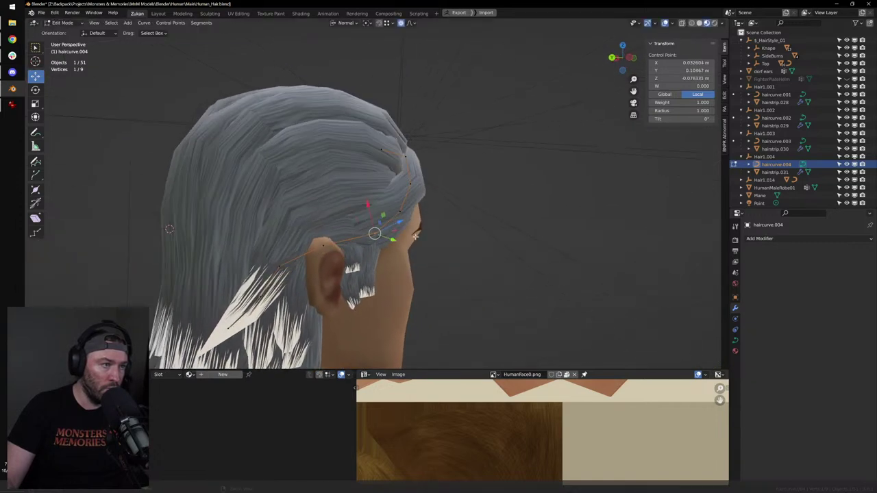
left_click_drag(415, 237, 440, 215)
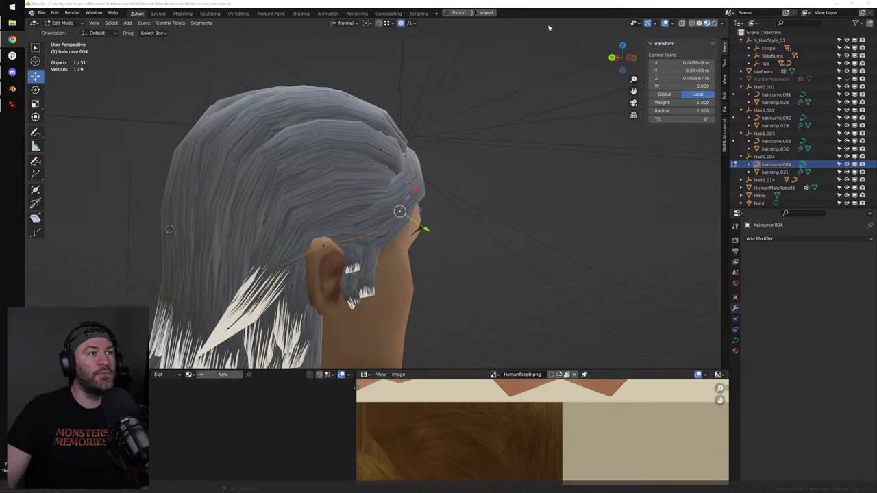
middle_click_drag(469, 88, 368, 195)
left_click_drag(368, 195, 369, 198)
middle_click_drag(370, 197, 358, 157)
left_click_drag(358, 157, 363, 160)
middle_click_drag(362, 160, 399, 157)
Move two top points into place, exit Edit Mode, then select hairstrip.030 and haircurve.003
left_click(410, 165, "shift")
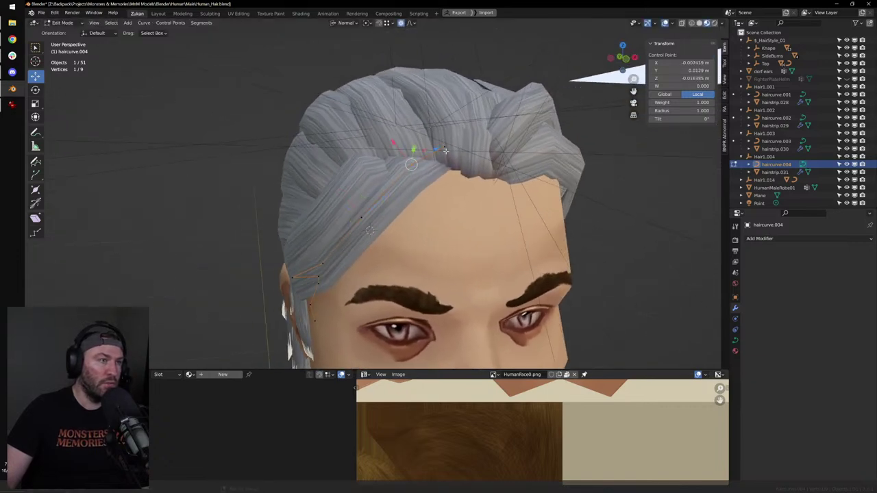
key("g")
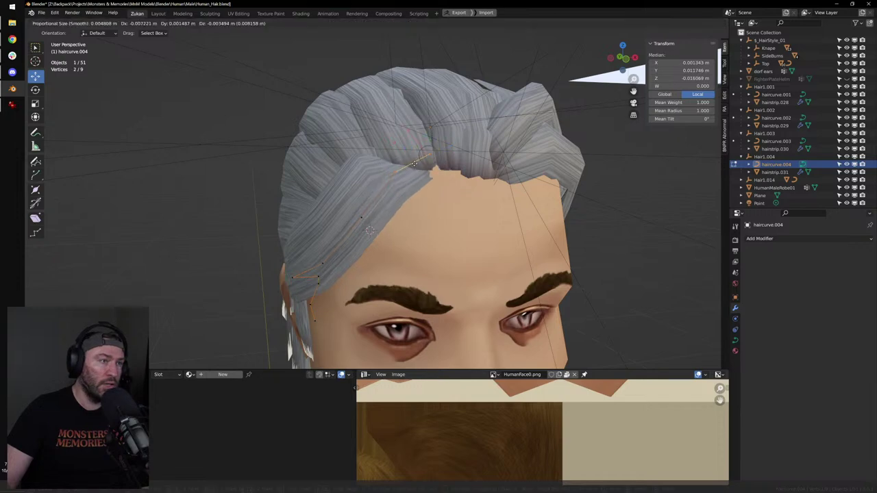
left_click(425, 159)
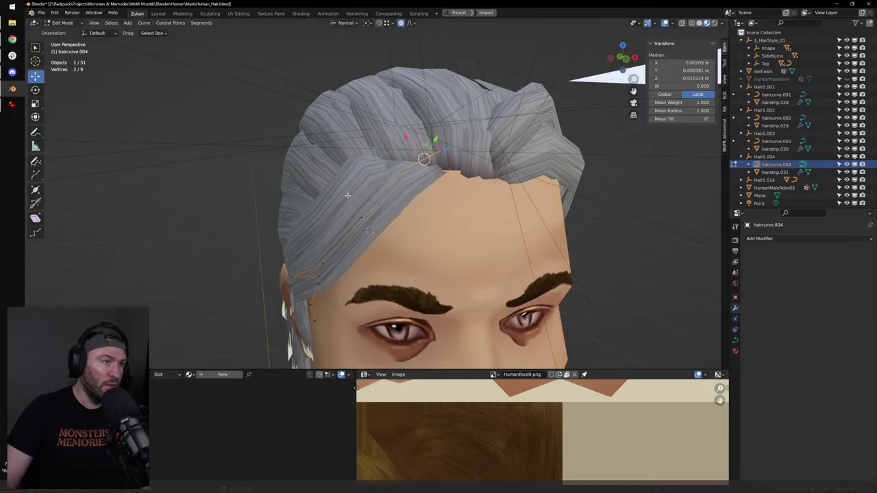
middle_click_drag(425, 159, 450, 147)
key("Tab")
left_click(384, 165)
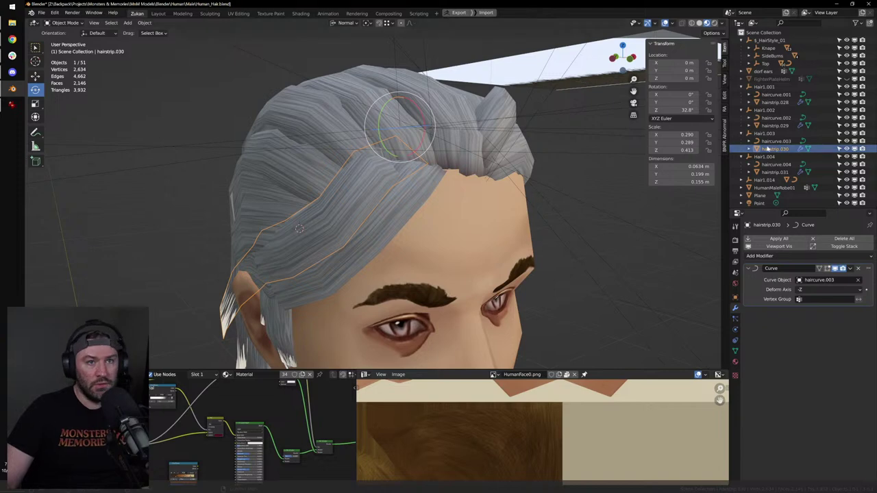
left_click(776, 142)
Move haircurve.003's points near the parting with proportional editing
key("Tab")
middle_click_drag(370, 161, 402, 241)
left_click(401, 185)
key("g")
left_click(409, 166)
key("g")
left_click(336, 196)
key("g")
left_click(366, 175)
key("g")
left_click(402, 191)
scroll(402, 204, "down", 3)
Open haircurve.003 and haircurve.004 together in Edit Mode and slide points down the side hair
key("Tab")
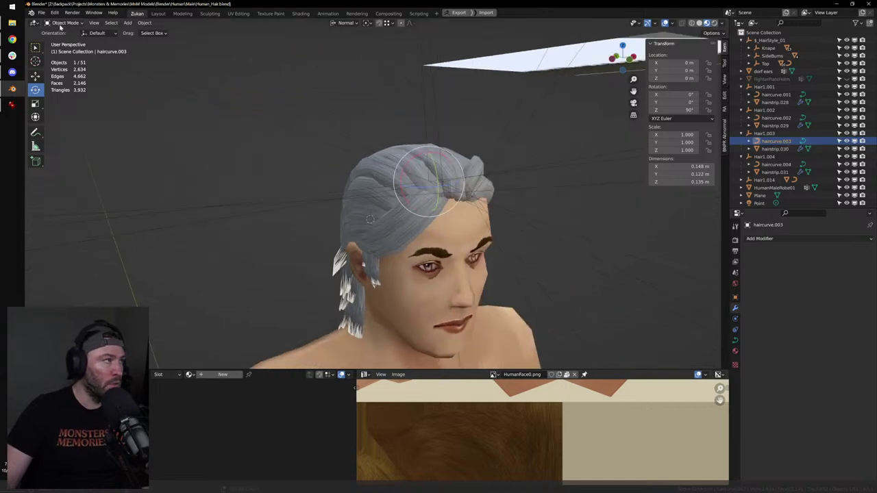
key("Tab")
middle_click_drag(425, 274, 432, 241)
key("Tab")
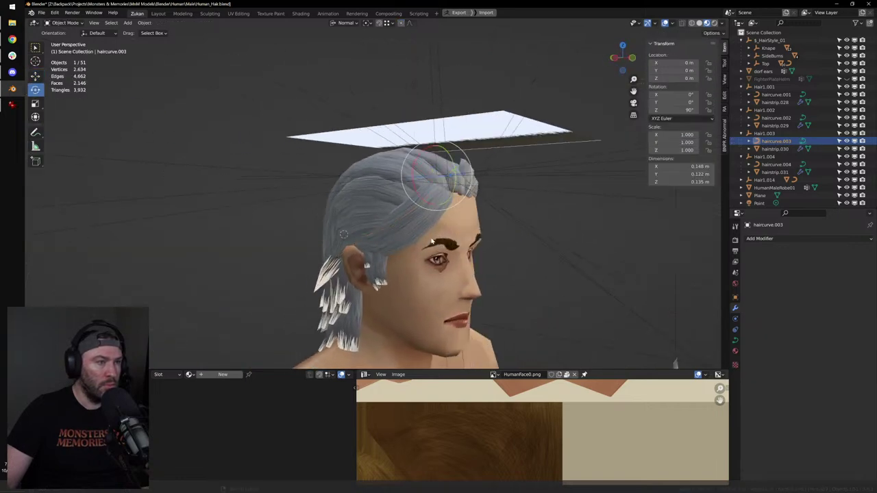
left_click(777, 165, "ctrl")
key("Tab")
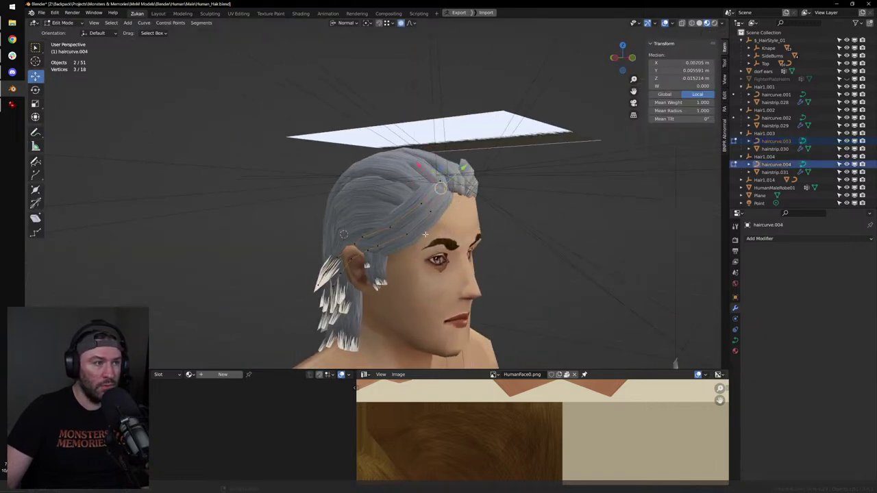
left_click_drag(441, 187, 391, 237)
Pull individual temple strand points down along the hairline with proportional editing
left_click(401, 230)
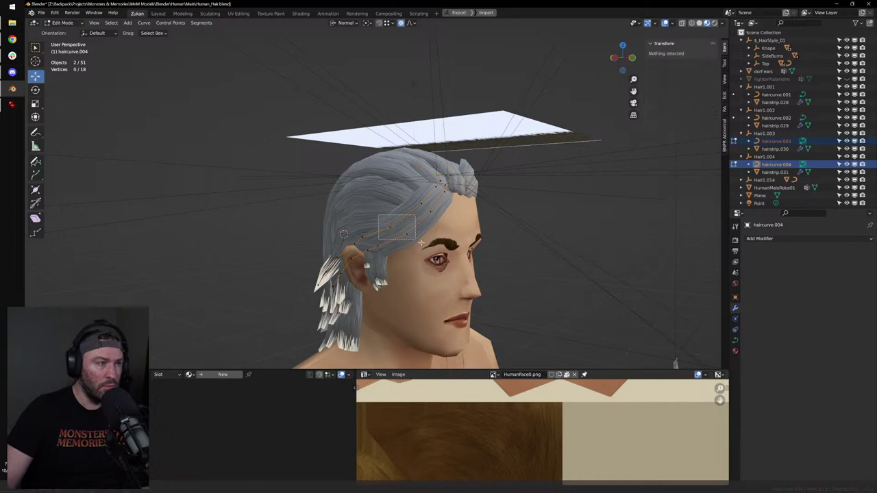
left_click(394, 228)
key("g")
left_click(396, 230)
middle_click_drag(396, 231, 411, 203)
left_click(411, 203, "shift")
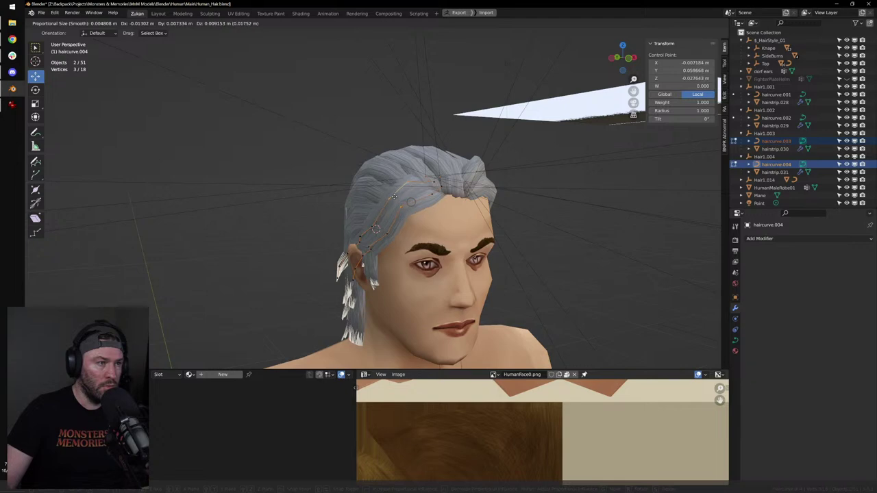
left_click(393, 195)
middle_click_drag(393, 194, 396, 218)
left_click(396, 218)
key("g")
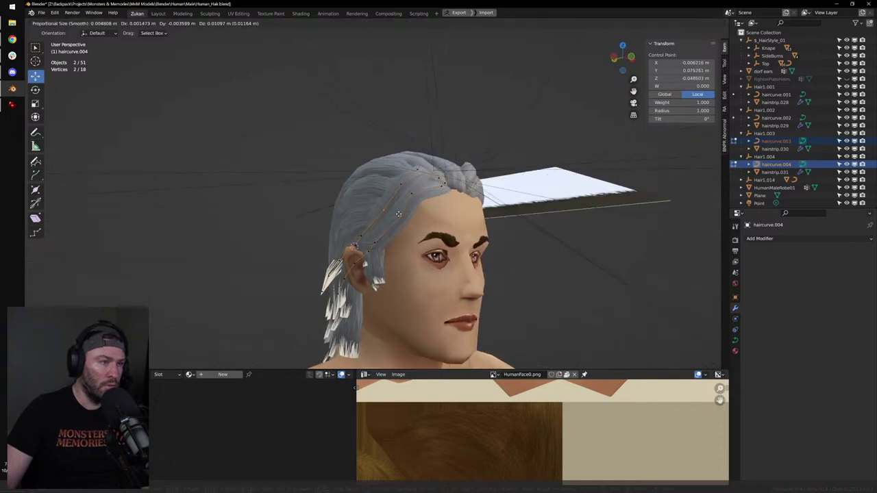
left_click(400, 216)
Move the point near the hairline beside the eye, then switch to Solid shading
middle_click_drag(400, 215, 415, 210)
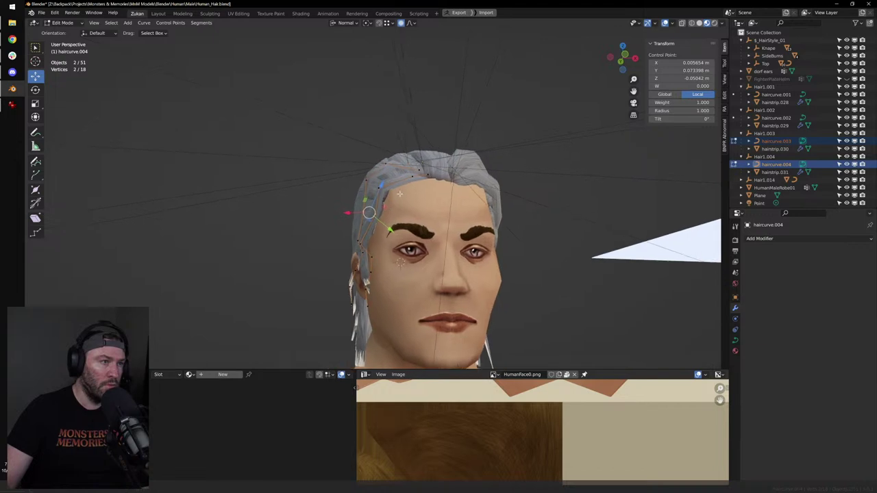
scroll(414, 209, "up", 3)
key("alt+a")
left_click(412, 199)
key("g")
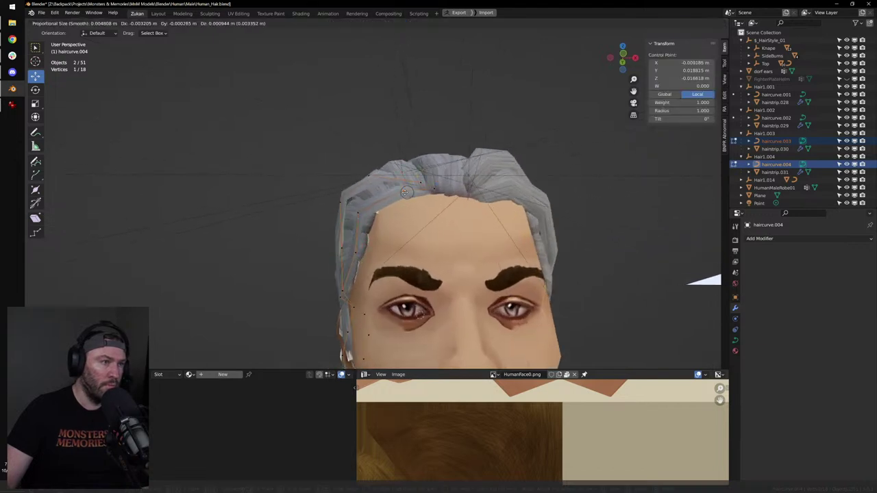
left_click(400, 191)
mouse_move(399, 191)
middle_mouse_down()
mouse_move(492, 259)
mouse_move(556, 268)
mouse_move(489, 254)
mouse_move(547, 276)
mouse_move(452, 265)
mouse_move(443, 276)
mouse_move(358, 283)
mouse_move(397, 233)
mouse_move(413, 192)
mouse_move(425, 215)
mouse_move(372, 222)
mouse_move(446, 236)
mouse_move(386, 261)
mouse_move(354, 257)
mouse_move(366, 249)
mouse_move(361, 269)
middle_mouse_up()
key("z")
scroll(390, 206, "up", 6)
scroll(406, 233, "down", 4)
Nudge a haircurve.003 control point near the strand tip, then leave Edit Mode
left_click(329, 310)
middle_click_drag(328, 310, 313, 299)
left_click(316, 301)
middle_click_drag(368, 304, 359, 286)
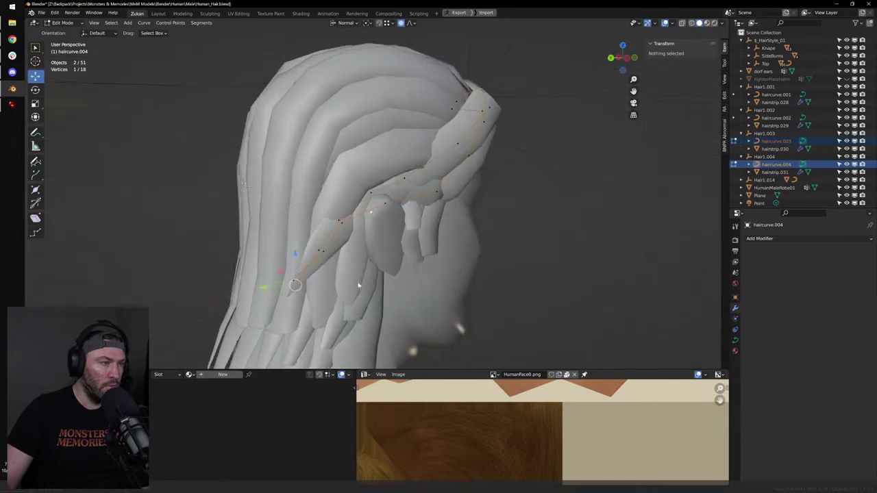
left_click(348, 250)
middle_click_drag(348, 250, 368, 239)
key("g")
left_click(354, 234)
key("Tab")
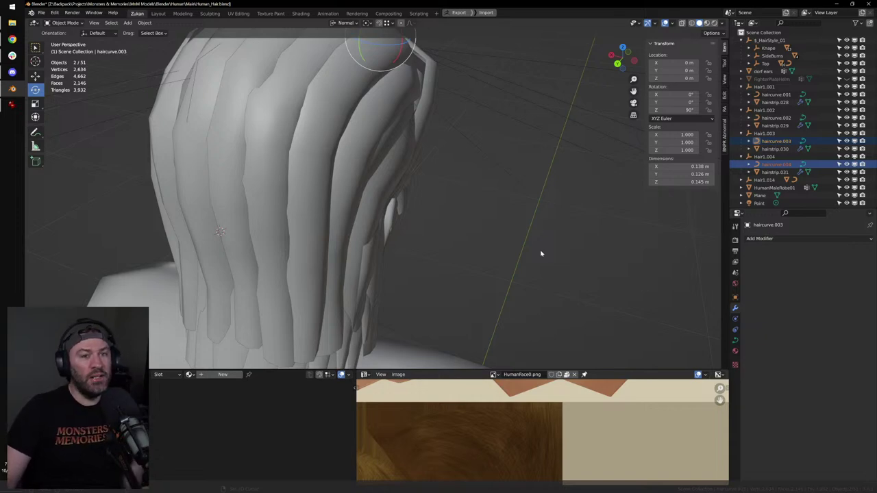
Edit haircurve.004's points and move a rear control point twice to reshape the strand
middle_click_drag(611, 190, 441, 208)
key("Tab")
middle_click_drag(296, 217, 373, 195)
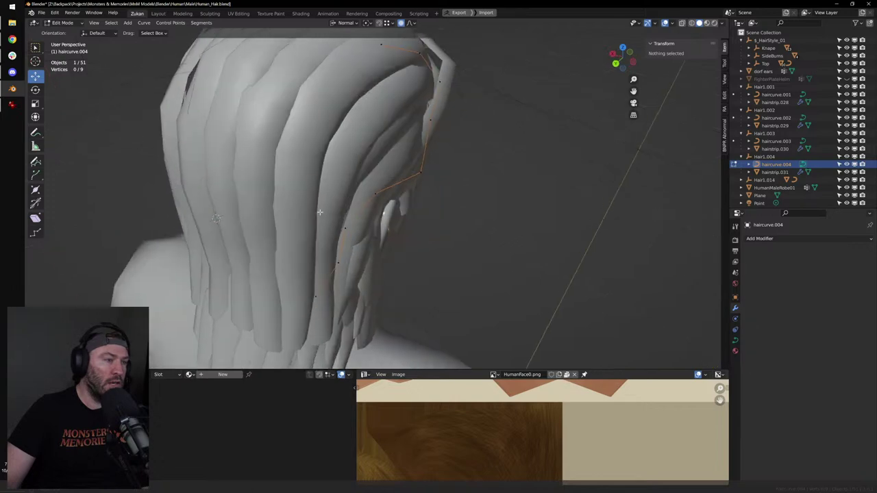
left_click(373, 195)
scroll(380, 198, "up", 2)
key("g")
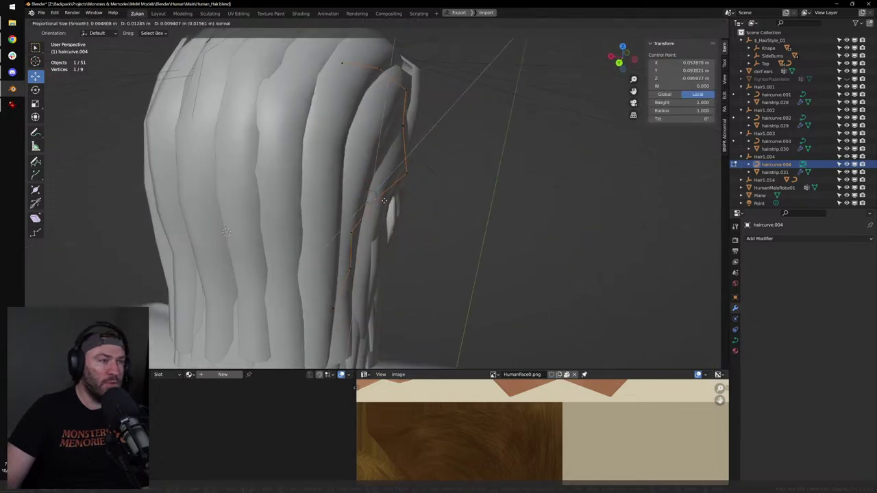
left_click(391, 202)
key("g")
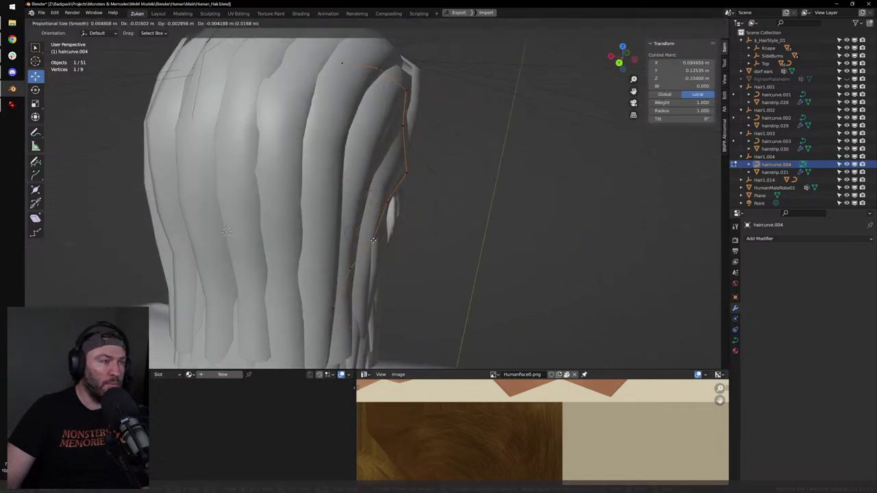
left_click(370, 219)
Move two lower points together, then pull a single lower point closer to the head
middle_click_drag(370, 219, 342, 248)
left_click(330, 246, "shift")
key("g")
left_click(370, 236)
left_click(315, 261)
left_click_drag(314, 261, 322, 268)
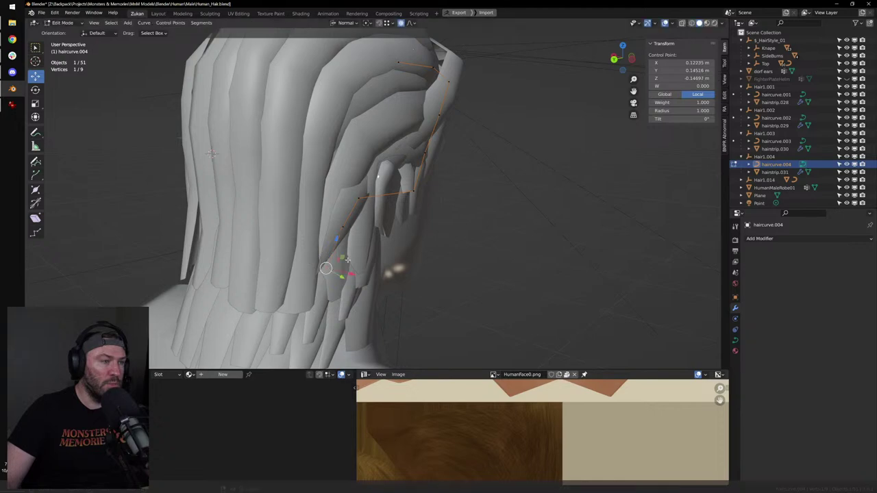
middle_click_drag(322, 269, 452, 223)
key("g")
left_click(432, 225)
Reposition the lower point and tuck it behind the ear
left_click_drag(461, 218, 449, 203)
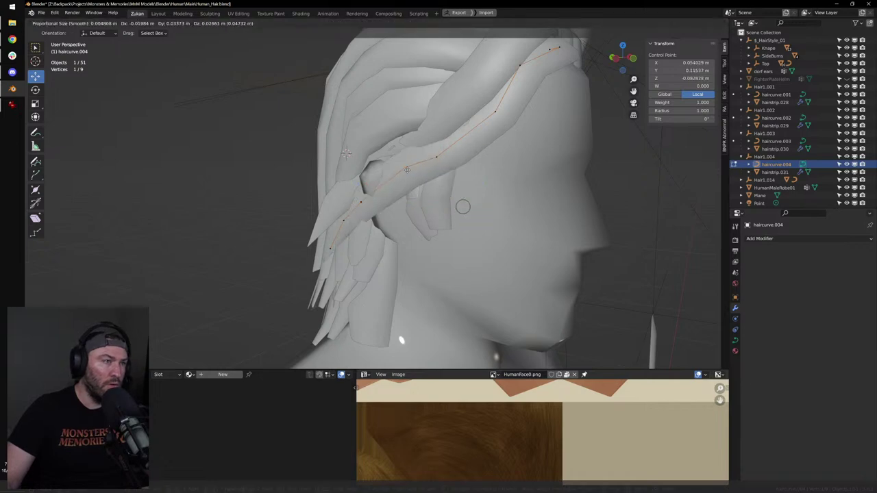
middle_click_drag(449, 203, 404, 202)
scroll(383, 212, "up", 3)
key("g")
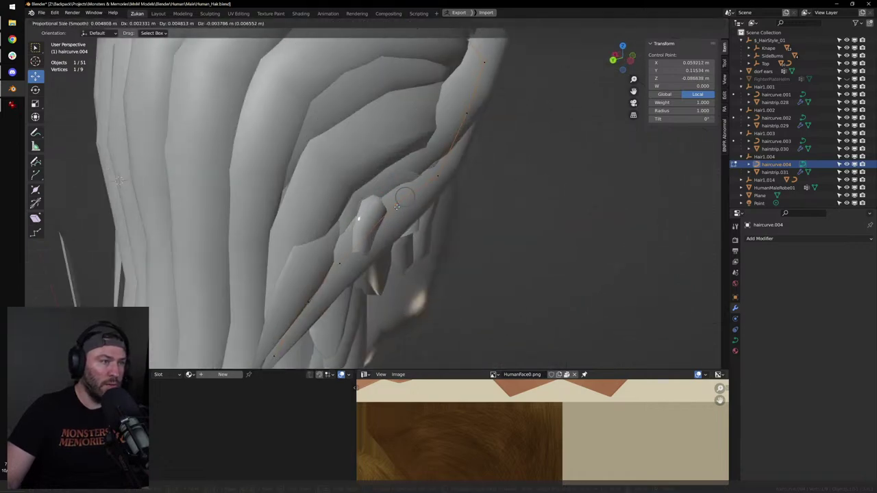
left_click(408, 200)
middle_click_drag(486, 212, 479, 192)
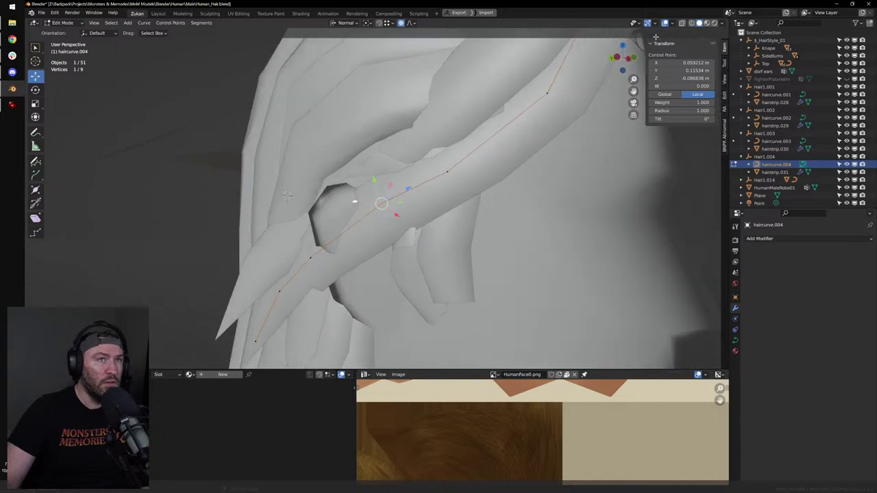
Switch the viewport back to Material Preview and nudge the ear-side point slightly outward
left_click(706, 23)
mouse_move(425, 206)
middle_mouse_down()
mouse_move(393, 271)
mouse_move(396, 254)
mouse_move(418, 253)
mouse_move(370, 218)
mouse_move(391, 192)
mouse_move(418, 179)
middle_mouse_up()
key("g")
left_click(406, 245)
key("g")
left_click(365, 203)
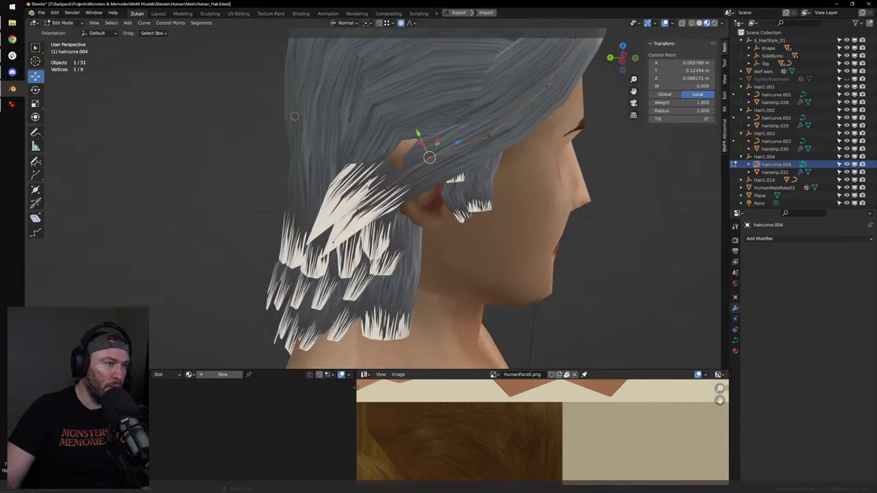
middle_click_drag(295, 116, 251, 112)
Move the ear-side point behind the ear and adjust another point in side profile
key("g")
left_click(390, 241)
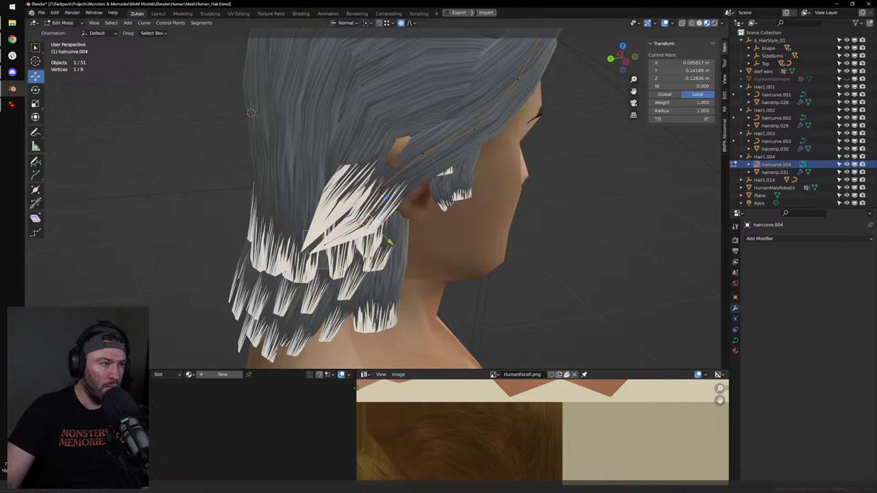
middle_click_drag(395, 214, 455, 213)
key("g")
left_click(473, 200)
Box-select four points on the strand's lower part and move them along Z
scroll(507, 210, "up", 3)
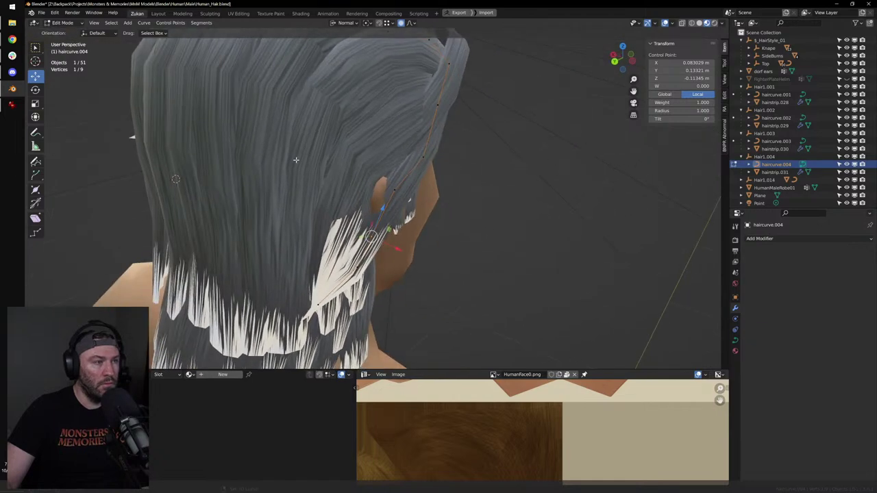
left_click_drag(296, 160, 431, 334)
key("g")
key("z")
key("z")
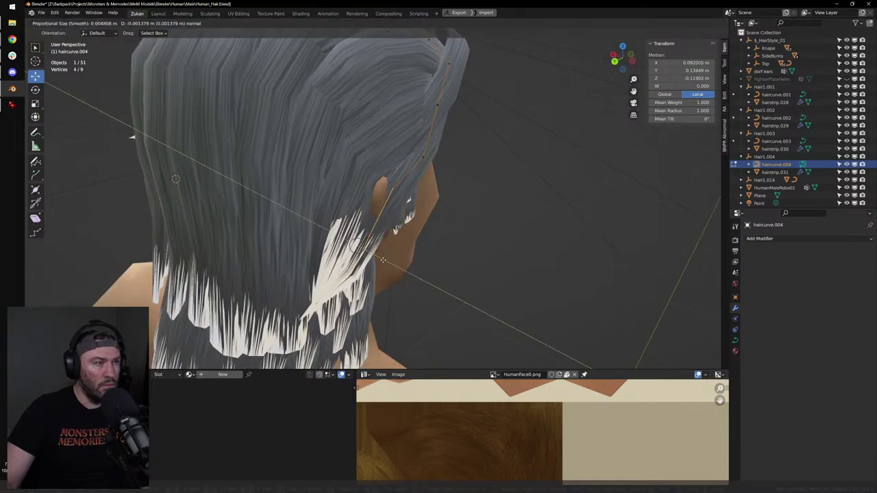
left_click(376, 256)
middle_click_drag(376, 257, 363, 208)
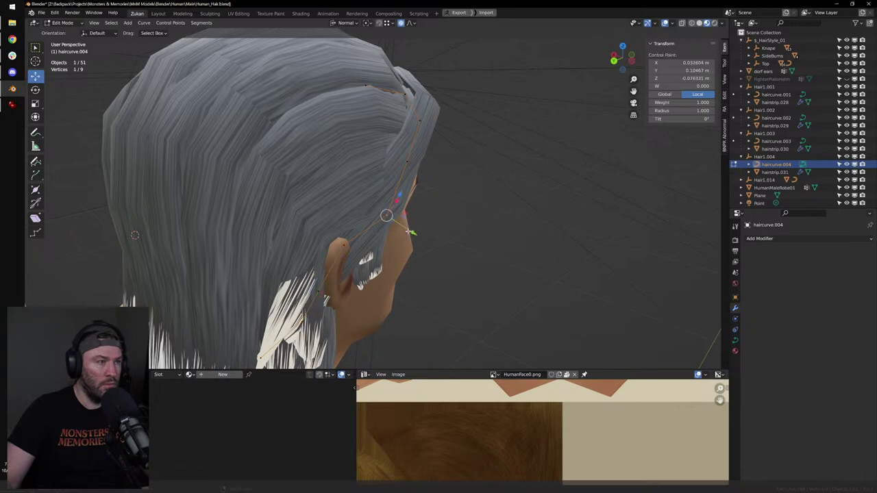
middle_click_drag(409, 231, 344, 235)
Shift a rear point up and outward, nudge it down, then adjust another control point
key("g")
left_click(370, 225)
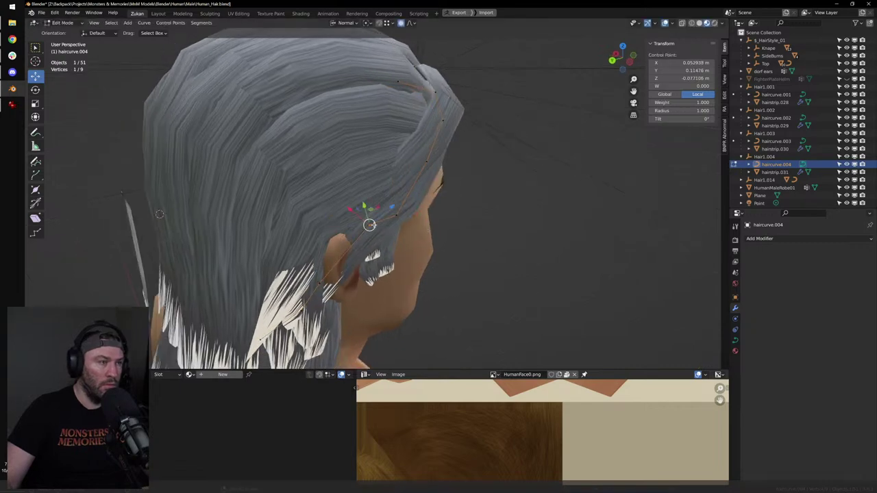
key("g")
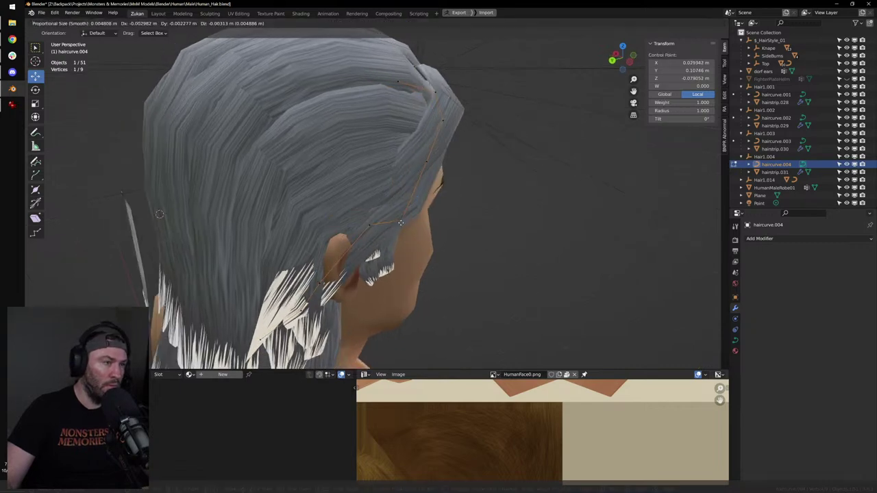
key("Return")
middle_click_drag(319, 283, 329, 231)
key("g")
left_click(323, 253)
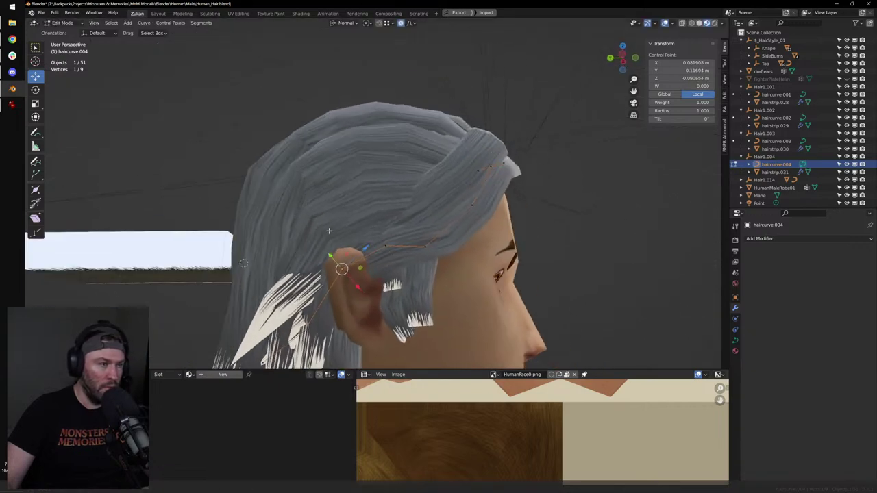
Lower the point and bring it in toward the ear with a few small moves
key("g")
left_click(421, 251)
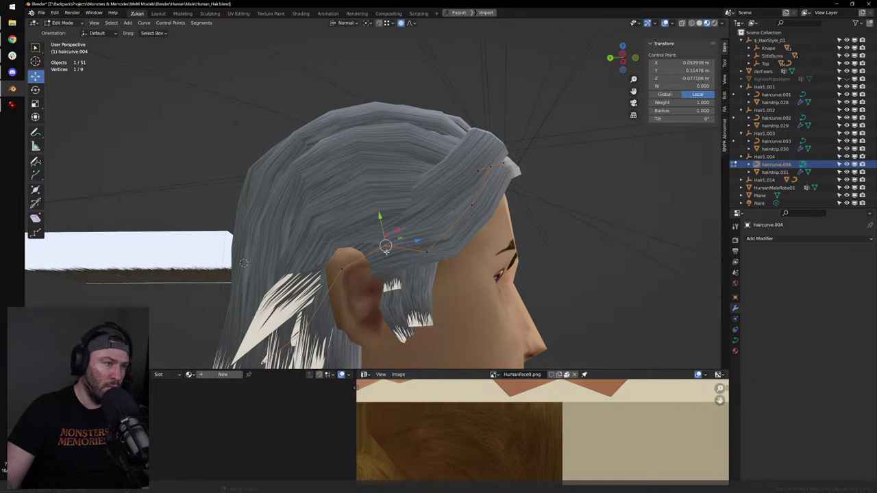
key("g")
left_click(339, 262)
key("g")
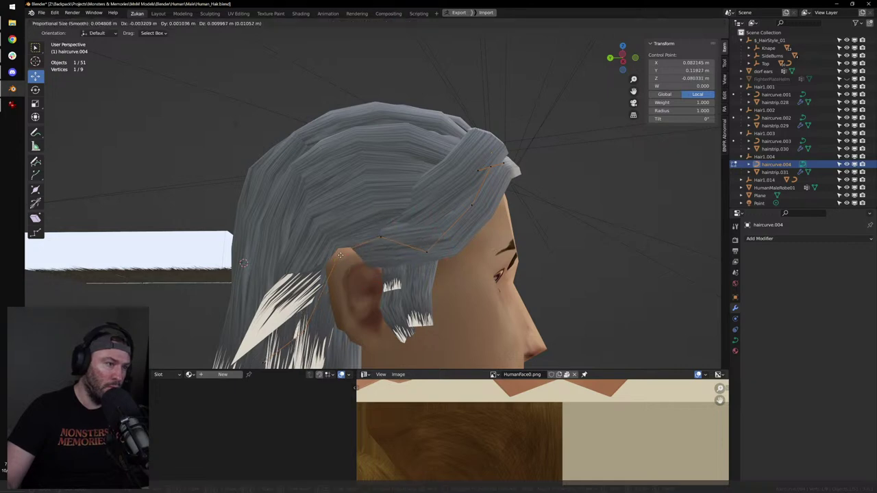
left_click(340, 255)
middle_click_drag(340, 255, 376, 179)
Lower the point over the ear, finish with a Y-locked move to X 0.10165, Y 0.12964, Z −0.11322 m, and exit Edit Mode
key("g")
left_click(358, 218)
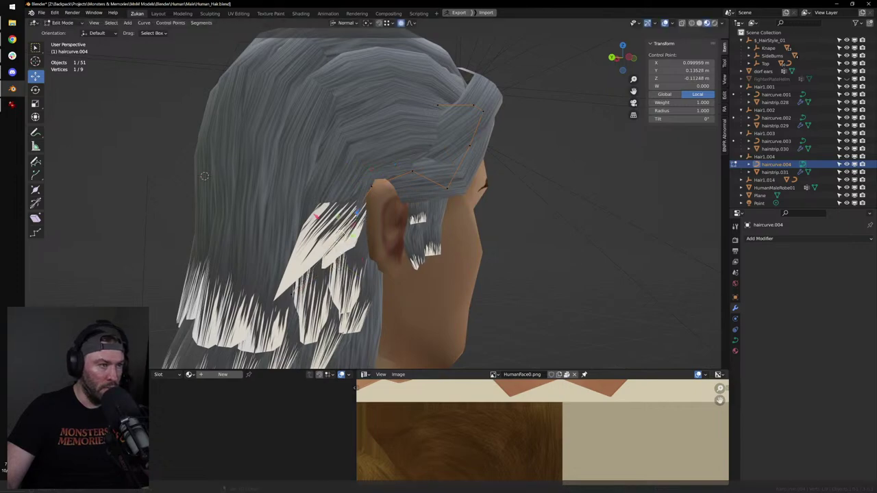
middle_click_drag(358, 218, 316, 231)
key("g")
key("y")
left_click(376, 218)
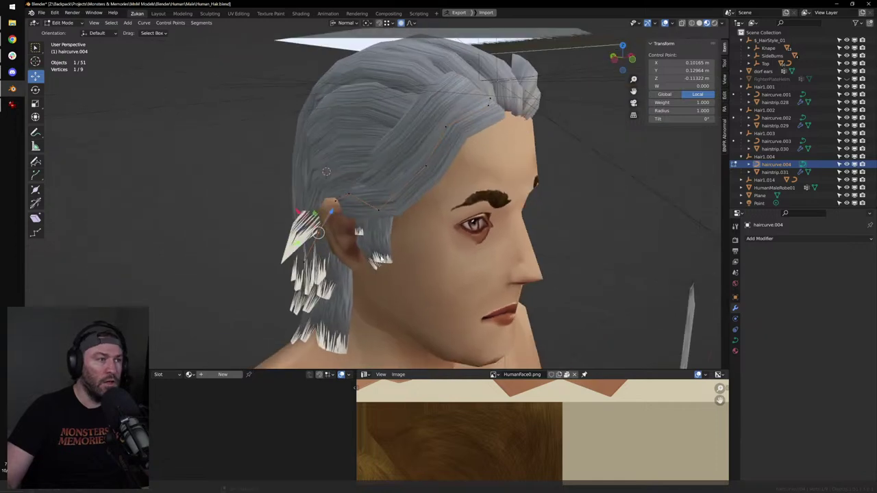
key("Tab")
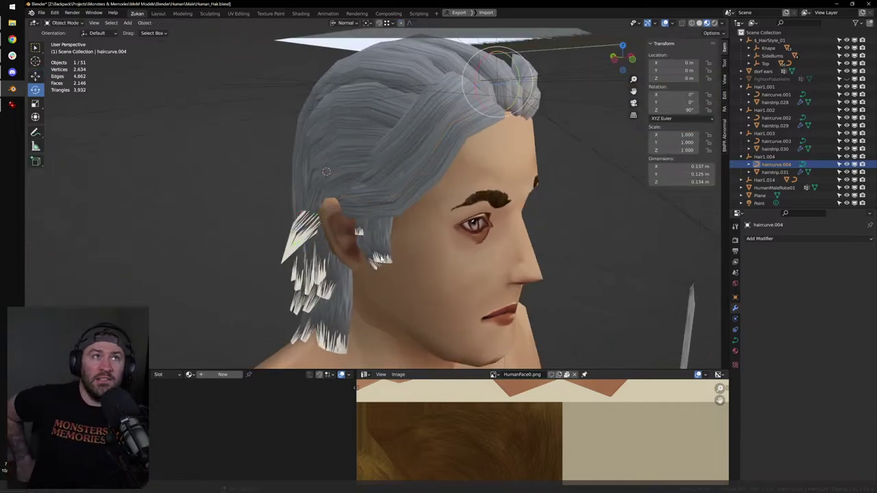
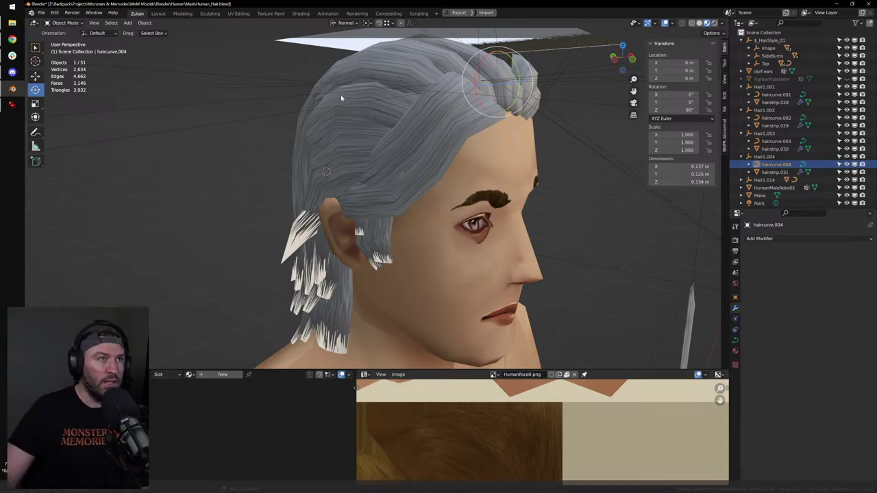
Put haircurve.003 into Edit Mode and orbit to view its strip behind the ear
scroll(345, 172, "up", 3)
middle_click_drag(345, 172, 798, 233)
left_click(774, 142)
key("Tab")
middle_click_drag(521, 226, 408, 226)
left_click_drag(407, 226, 417, 223)
middle_click_drag(199, 129, 285, 80)
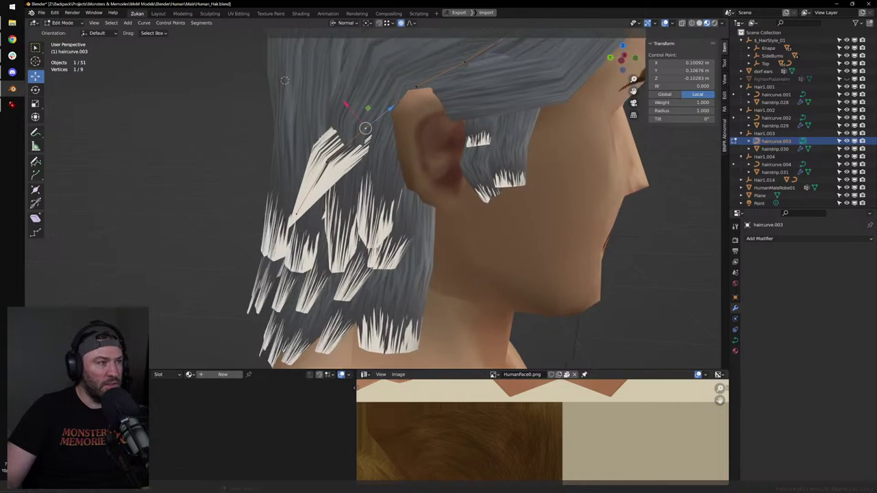
middle_click_drag(333, 157, 333, 180)
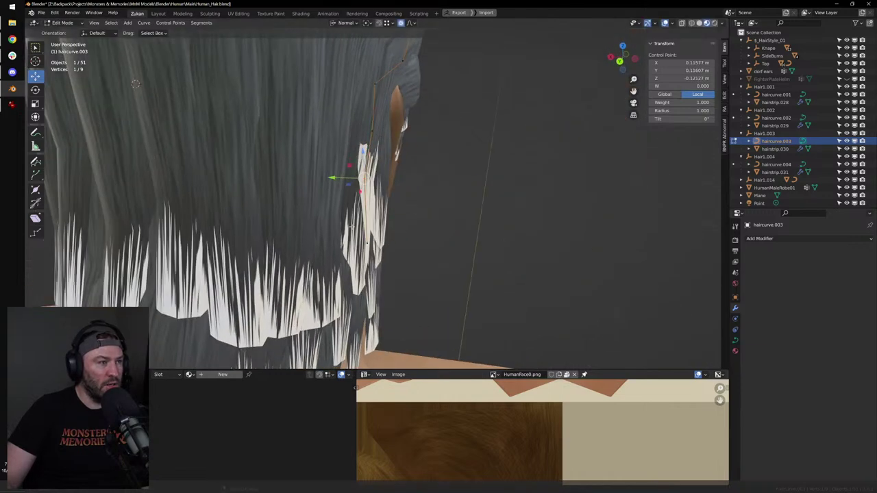
left_click_drag(333, 180, 390, 260)
middle_click_drag(390, 260, 146, 133)
middle_click_drag(406, 285, 377, 214)
Move a haircurve.003 control point closer to the head, then return to Object Mode in Solid shading
key("g")
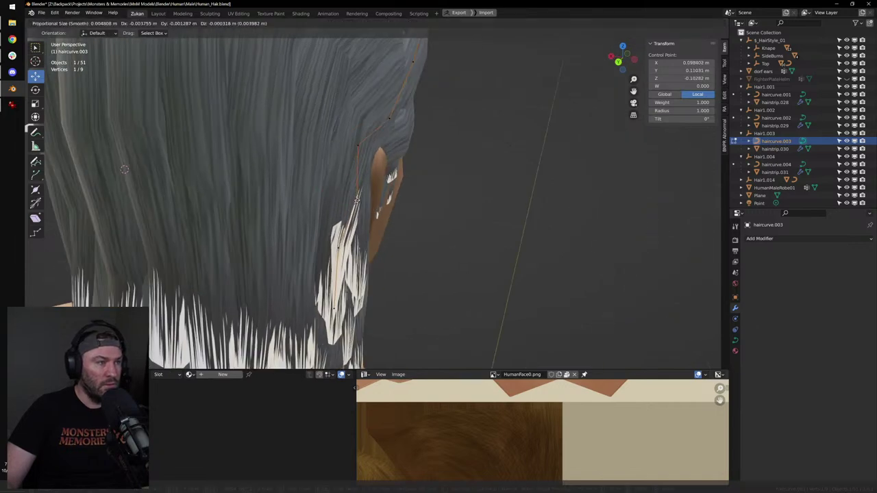
left_click(357, 198)
key("g")
left_click(364, 206)
middle_click_drag(364, 206, 384, 296)
key("Tab")
scroll(375, 296, "down", 3)
scroll(384, 296, "up", 3)
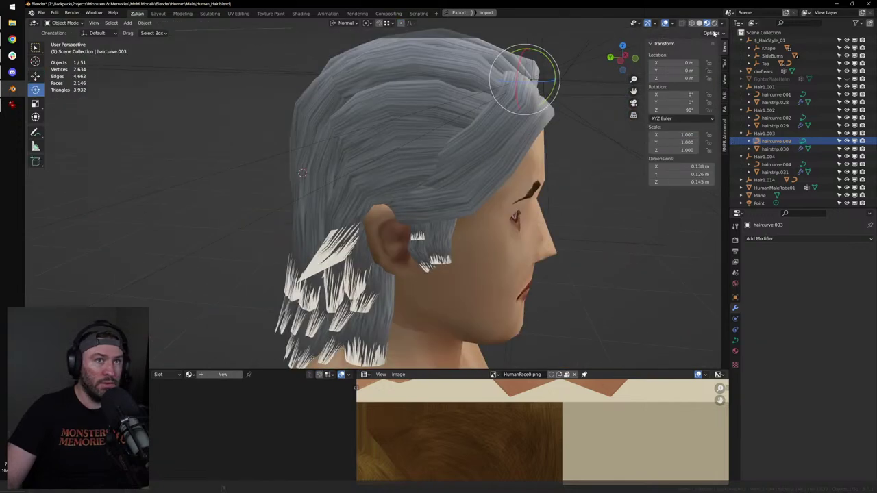
left_click(699, 23)
On haircurve.003, shift two control points left and one point along an axis
middle_click_drag(439, 260, 427, 268)
scroll(402, 235, "up", 2)
left_click(334, 237)
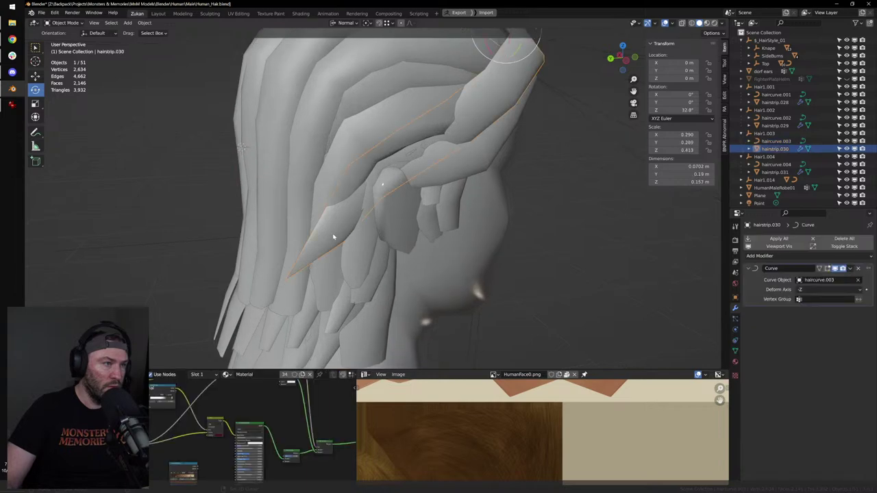
left_click(776, 141)
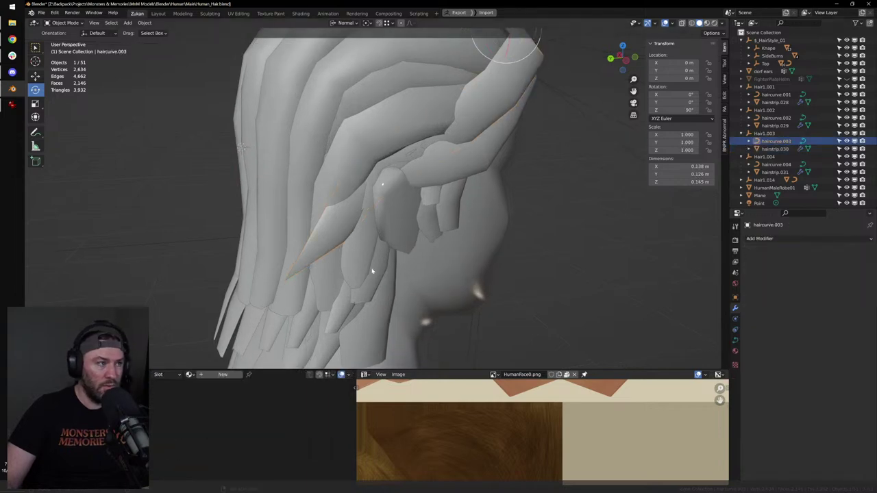
middle_click_drag(412, 247, 385, 250)
key("Tab")
key("g")
left_click(339, 237)
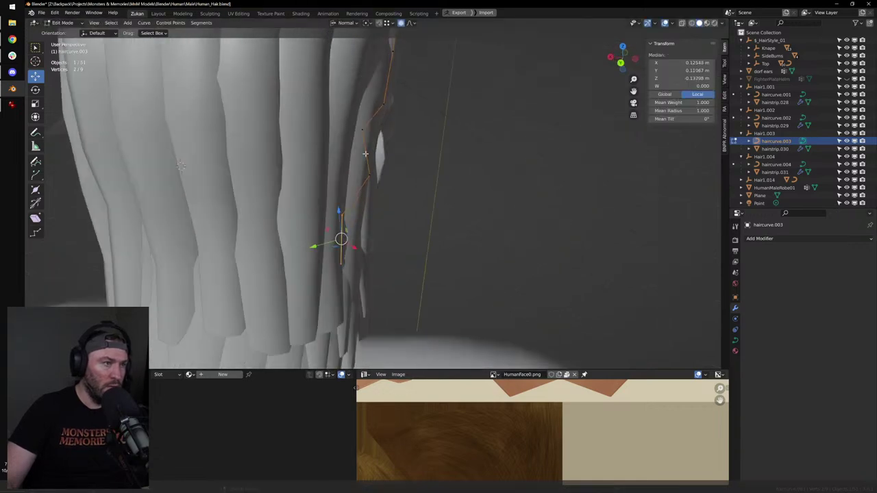
left_click(377, 172)
key("g")
left_click(343, 172)
middle_click_drag(343, 172, 371, 274)
Return to Object Mode and select hairstrip.030 to check it along the back of the head
key("Tab")
scroll(361, 245, "down", 3)
left_click(333, 225)
middle_click_drag(426, 267, 382, 259)
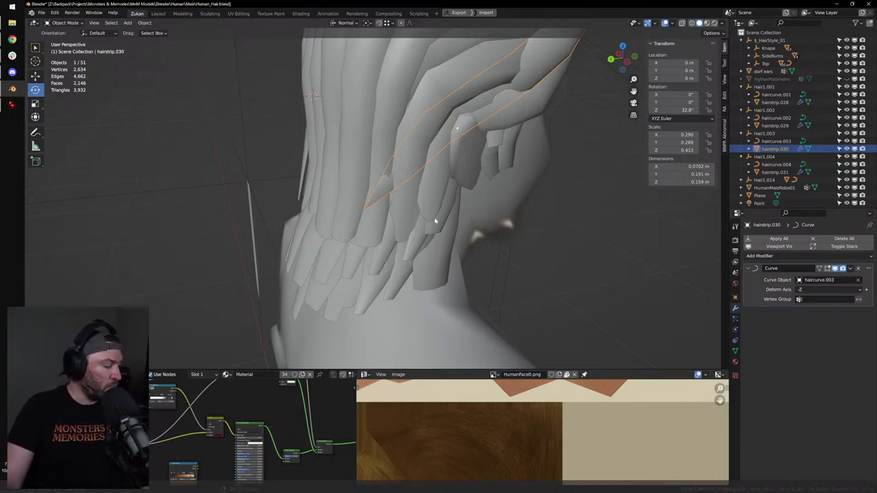
middle_click_drag(435, 220, 535, 220)
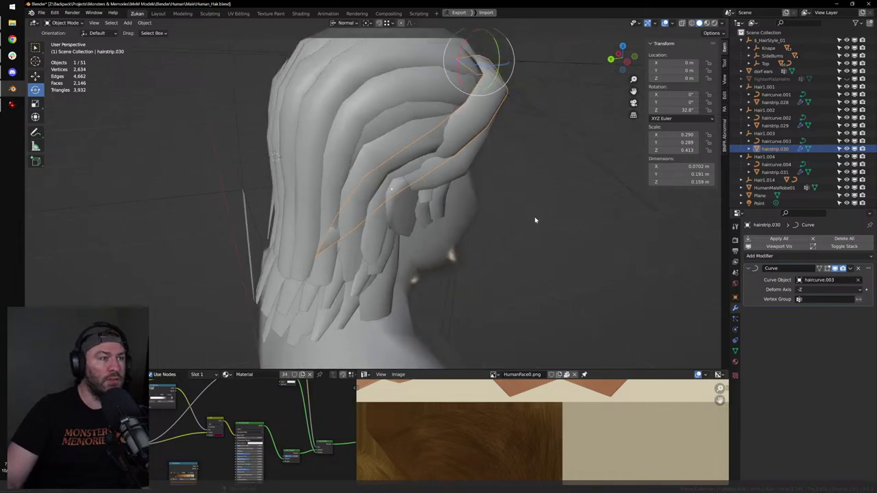
Pull a haircurve.003 point in with a Z-constrained proportional move
middle_click_drag(513, 125, 428, 226)
left_click(777, 140)
key("Tab")
middle_click_drag(529, 217, 441, 255)
scroll(463, 236, "up", 2)
left_click(377, 243)
key("g")
key("z")
key("z")
left_click(451, 249)
key("Tab")
Set Global transform orientation and move a haircurve.004 point along X, then soft-falloff adjust it
left_click(426, 255)
left_click(777, 164)
key("Tab")
left_click(421, 253)
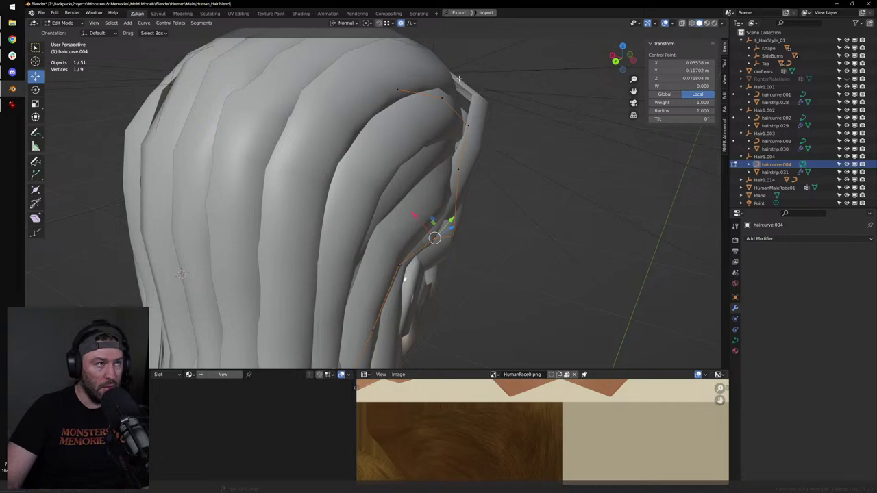
left_click(355, 26)
left_click(343, 47)
key("g")
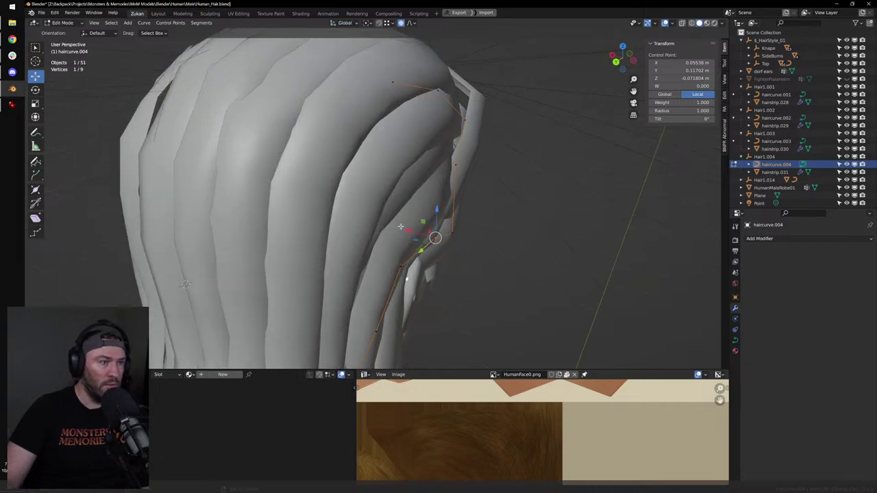
key("x")
left_click(406, 232)
middle_click_drag(411, 235, 333, 247)
key("g")
left_click(371, 223)
Move haircurve.004's three lower points with soft falloff, then leave Edit Mode
left_click_drag(184, 141, 325, 320)
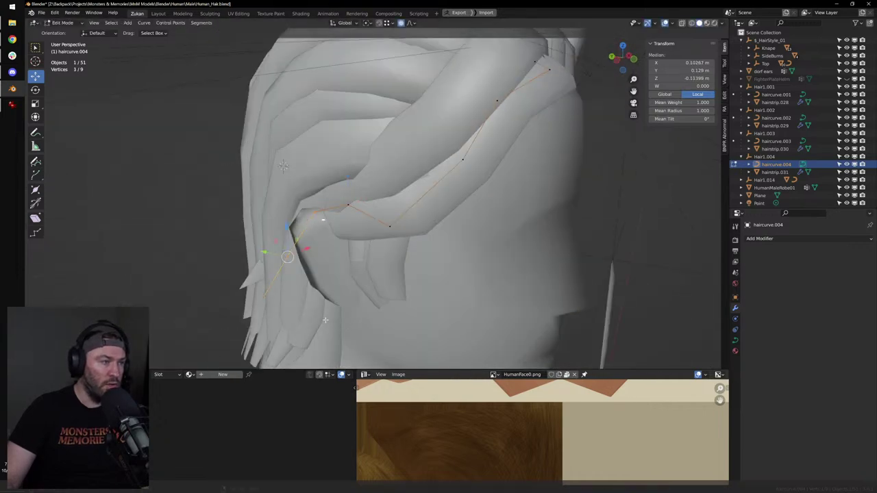
middle_click_drag(336, 290, 325, 256)
left_click_drag(324, 243, 331, 242)
middle_click_drag(331, 242, 355, 180)
key("Tab")
Select hairstrip.030 and switch the viewport to Material Preview to show the grey hair texture
left_click(356, 181)
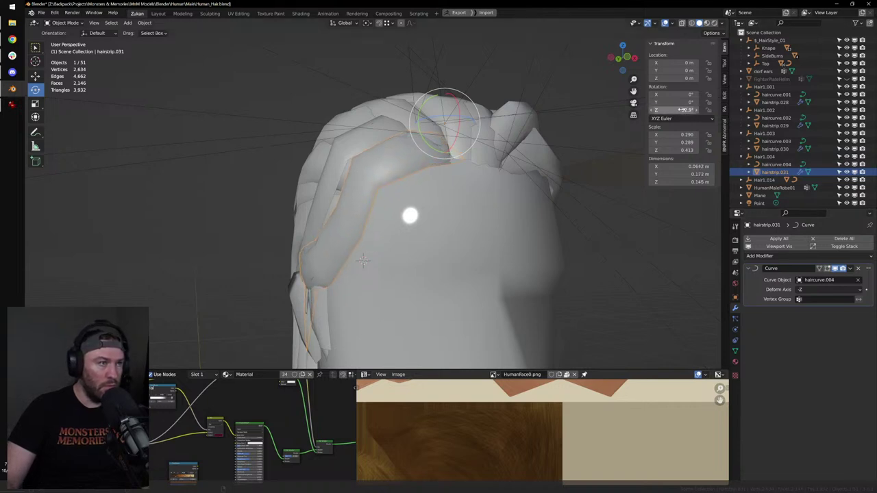
middle_click_drag(439, 164, 404, 173)
left_click(404, 173)
middle_click_drag(673, 128, 617, 161)
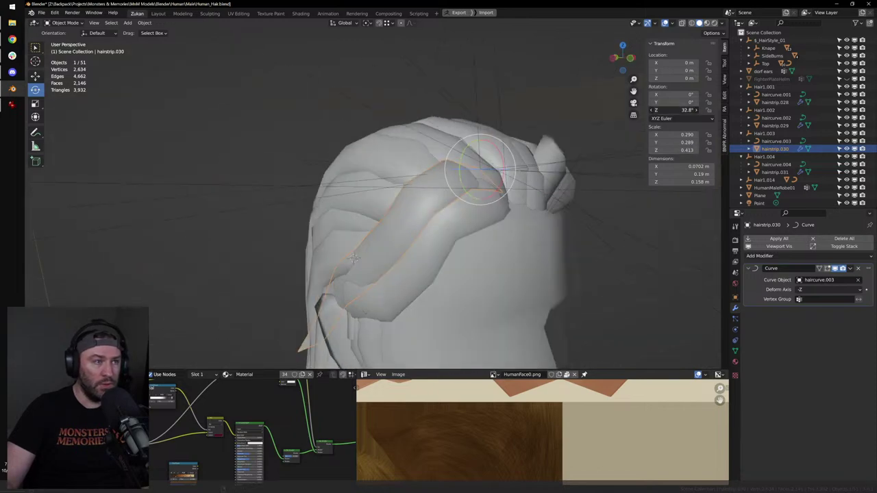
left_click(708, 23)
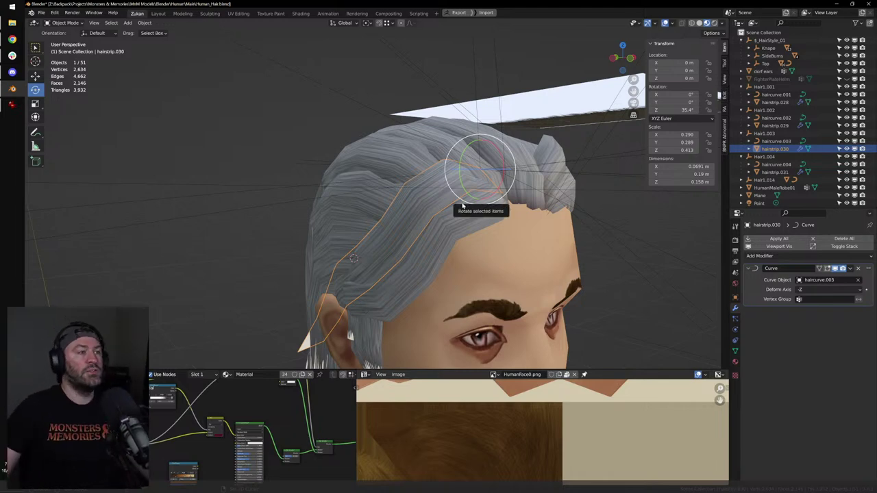
scroll(490, 243, "up", 2)
Adjust haircurve.003's bottom and lower control points behind the ear
middle_click_drag(517, 218, 548, 233)
left_click(774, 141)
key("Tab")
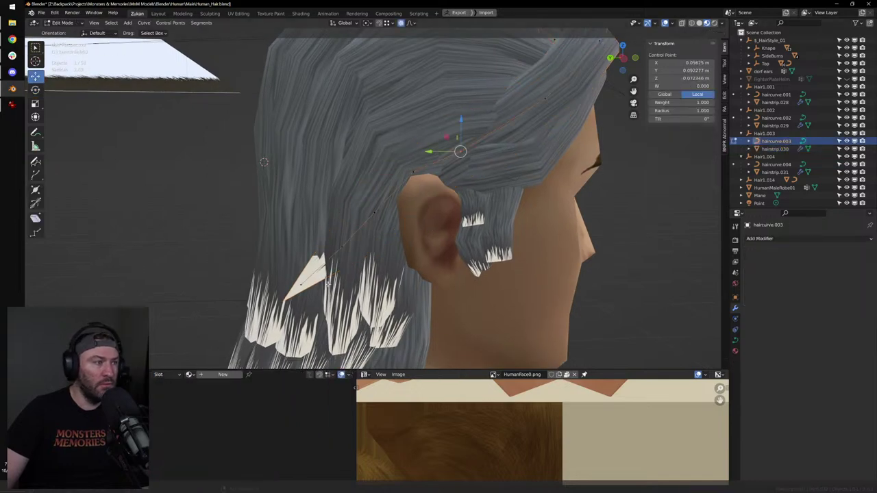
middle_click_drag(438, 226, 368, 231)
left_click(361, 264)
left_click_drag(299, 201, 426, 285)
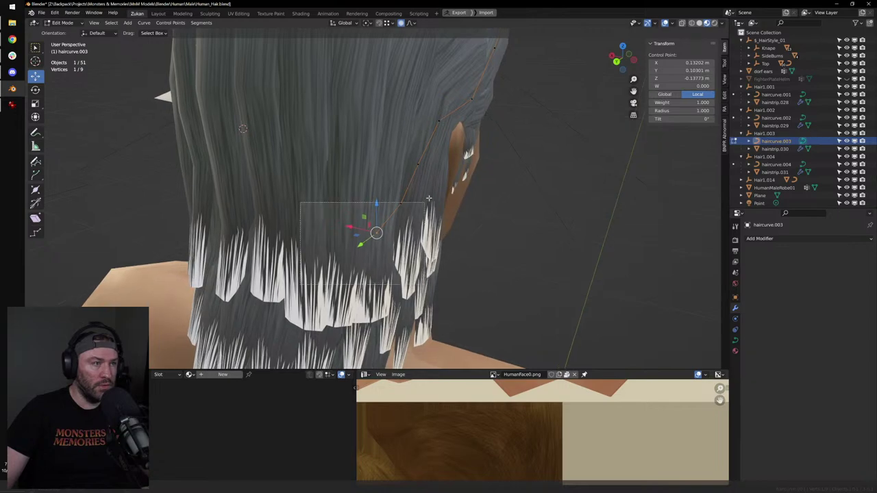
middle_click_drag(426, 285, 415, 250)
left_click(392, 207)
key("Tab")
Select hairstrip.030 and switch the viewport back to untextured Solid shading
left_click(400, 183)
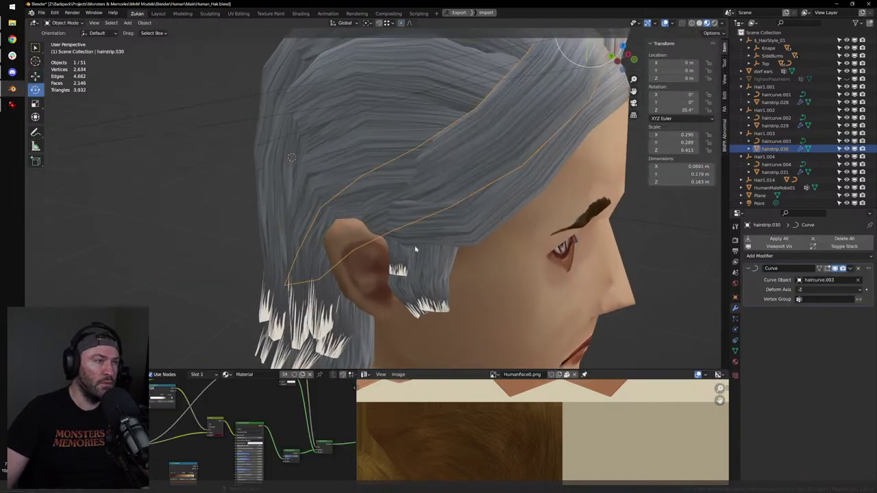
middle_click_drag(521, 205, 567, 210)
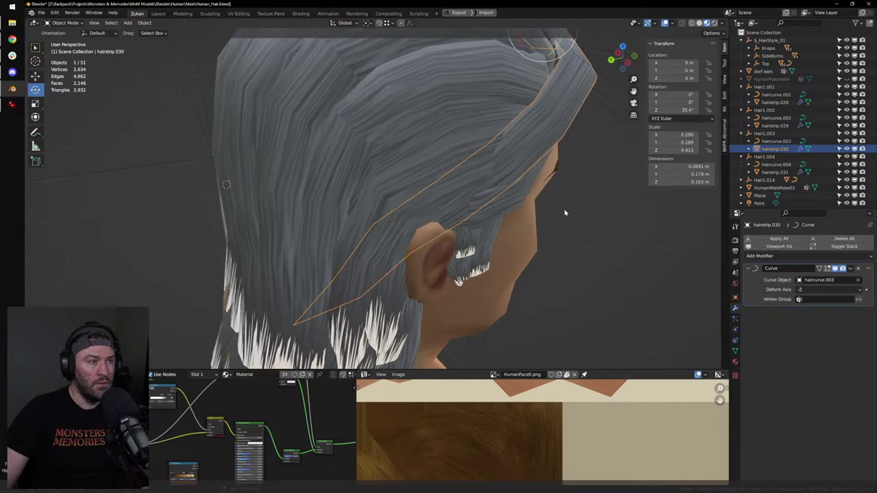
middle_click_drag(499, 189, 429, 204)
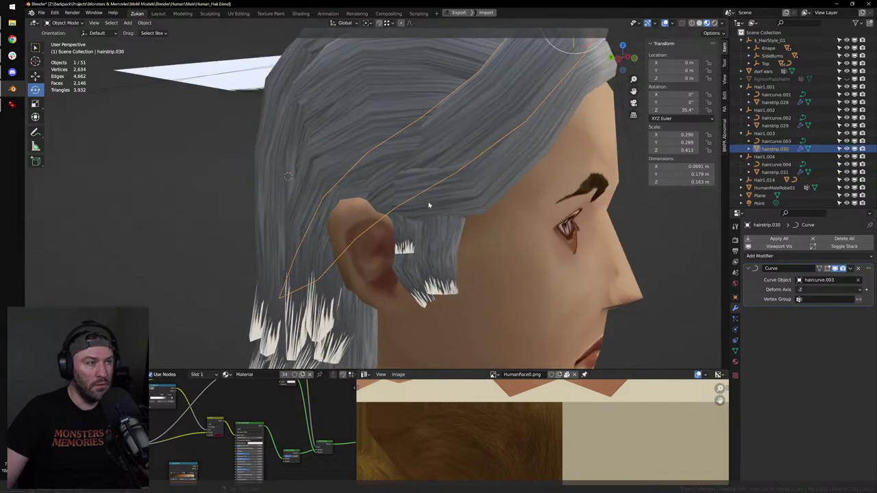
key("z")
scroll(435, 200, "up", 2)
scroll(425, 182, "down", 4)
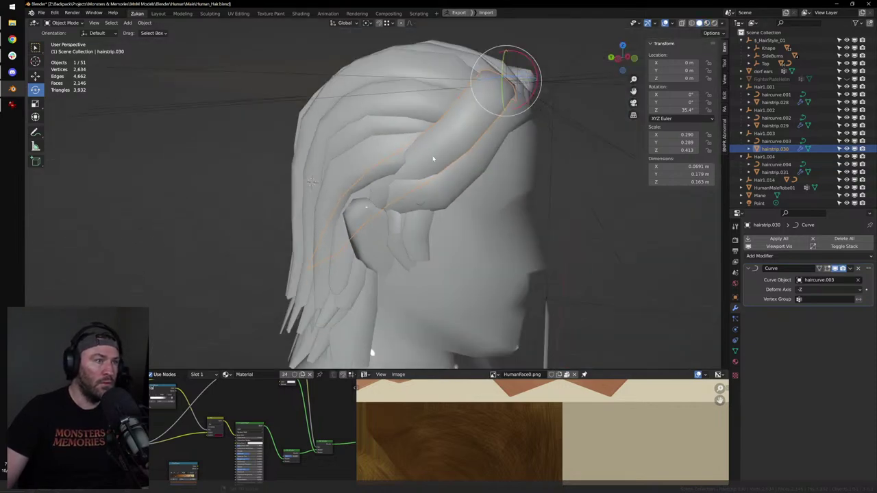
scroll(433, 159, "up", 3)
Select hairstrip.013 to display its Mirror modifier settings
left_click(417, 197)
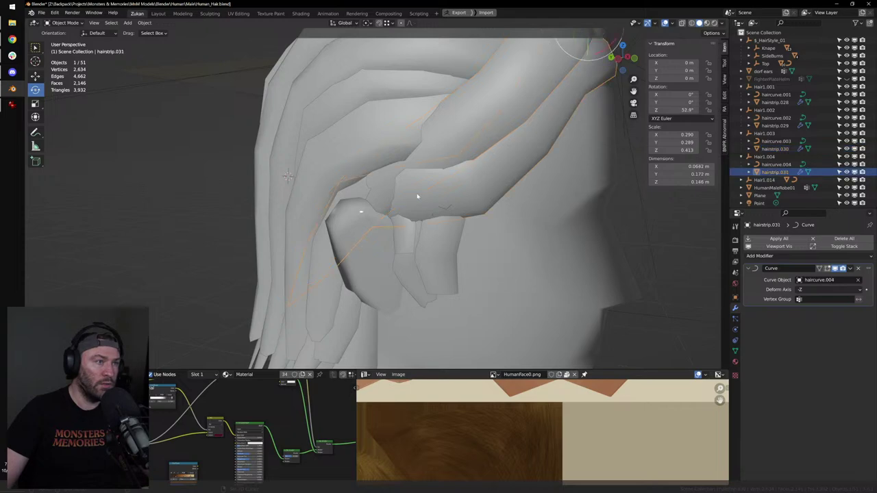
scroll(424, 195, "up", 2)
left_click(439, 174)
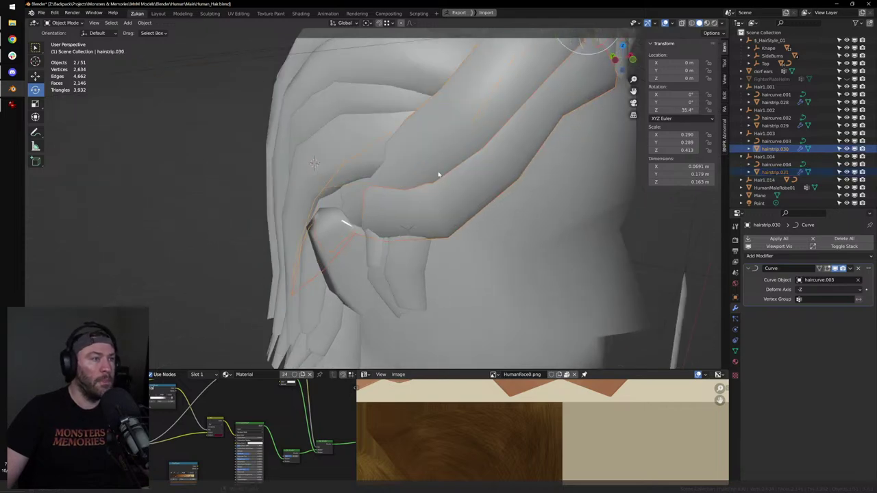
middle_click_drag(439, 174, 364, 309)
left_click(408, 290)
mouse_move(409, 289)
middle_mouse_down()
mouse_move(373, 296)
mouse_move(394, 291)
middle_mouse_up()
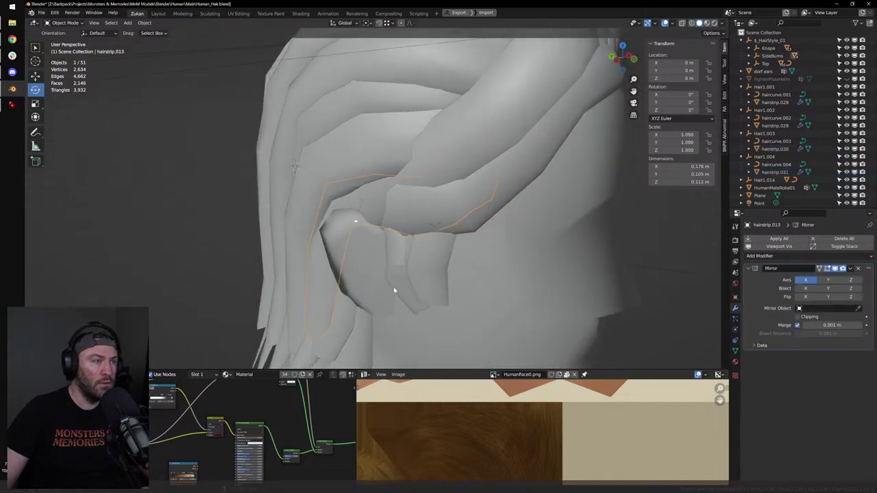
Toggle hairstrip.013's Mirror modifier to compare, then delete it, with textures shown
left_click(836, 269)
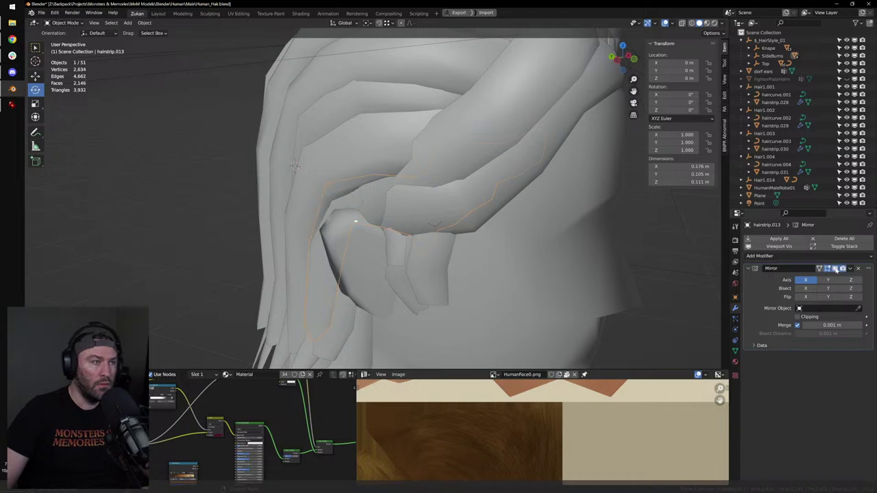
left_click(706, 23)
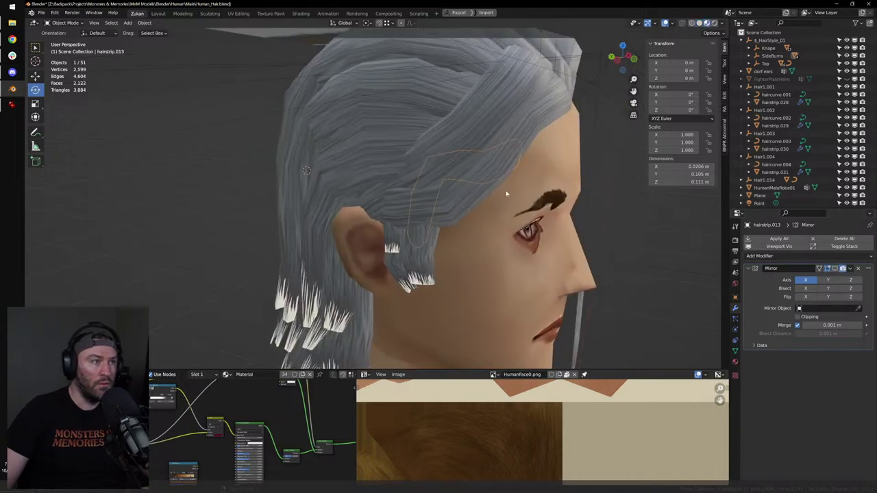
middle_click_drag(506, 194, 776, 290)
left_click(834, 268)
left_click(834, 268)
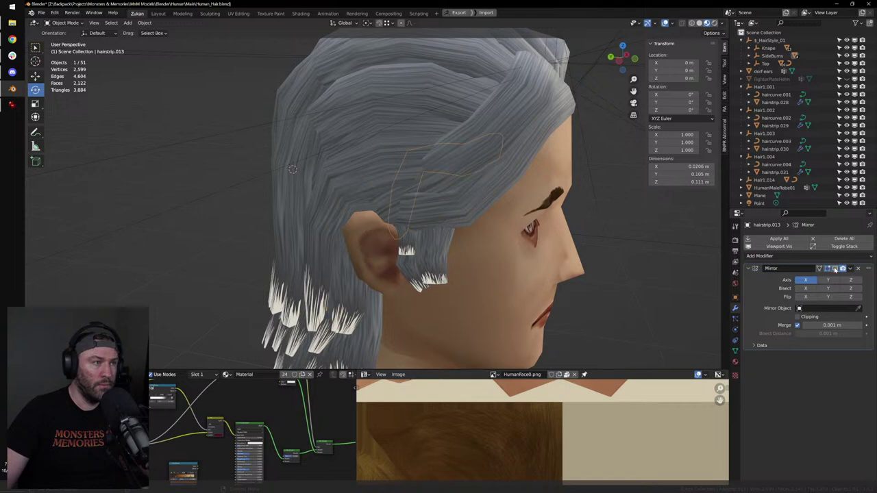
left_click(834, 269)
left_click(834, 268)
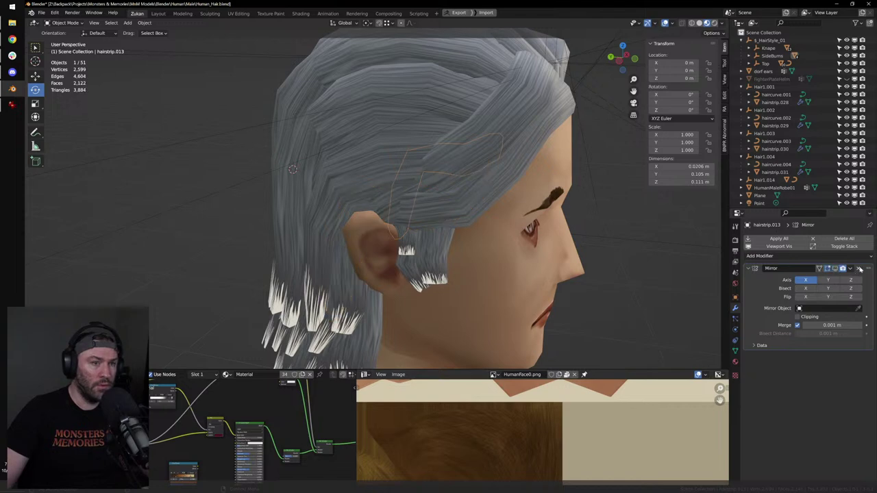
left_click(859, 269)
middle_click_drag(480, 171, 514, 126)
Raise the haircurve.003 control point above the ear to lift hairstrip.030
left_click(493, 167)
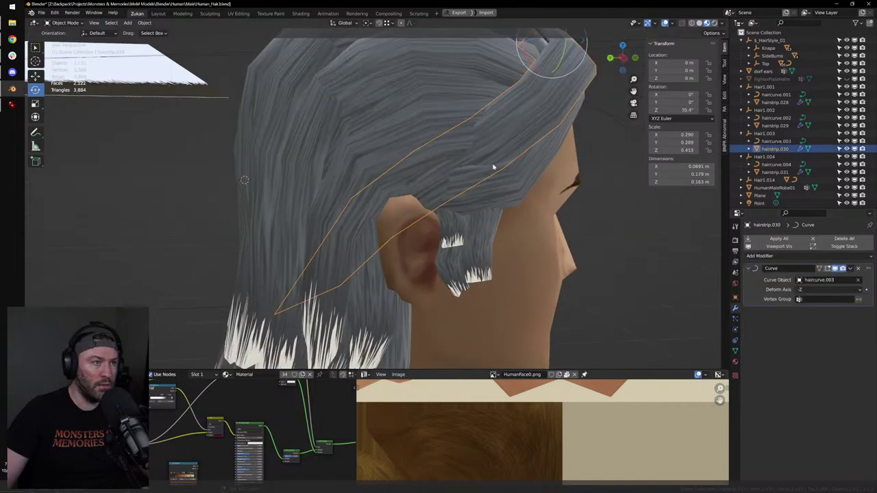
left_click(776, 141)
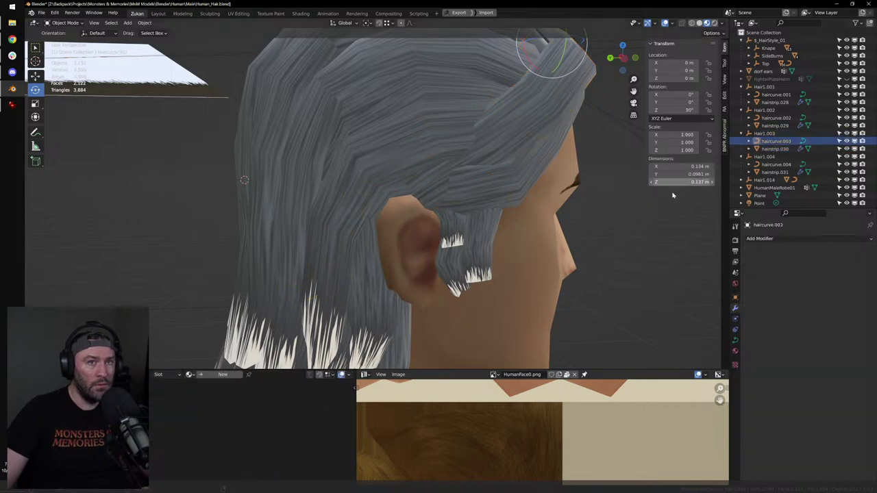
key("Tab")
left_click_drag(351, 233, 382, 197)
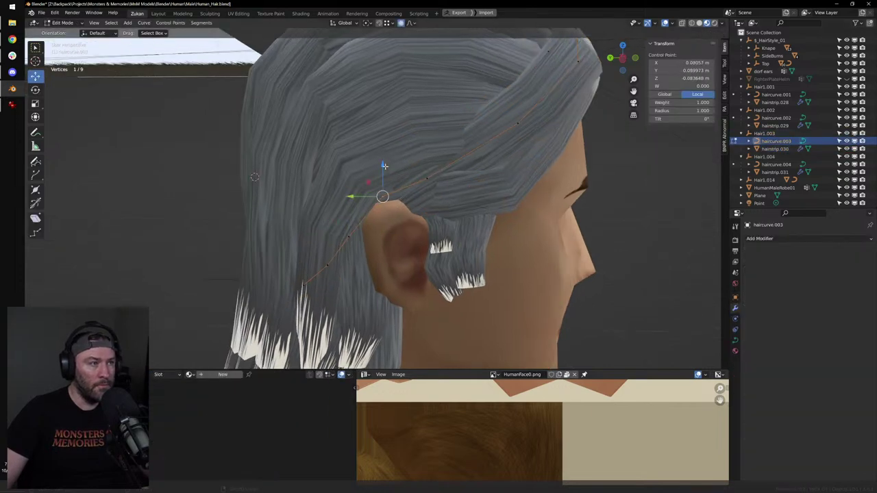
left_click_drag(384, 165, 389, 150)
key("Tab")
Move a haircurve.004 point above the ear vertically to reshape hairstrip.031
left_click(486, 210)
left_click(486, 210)
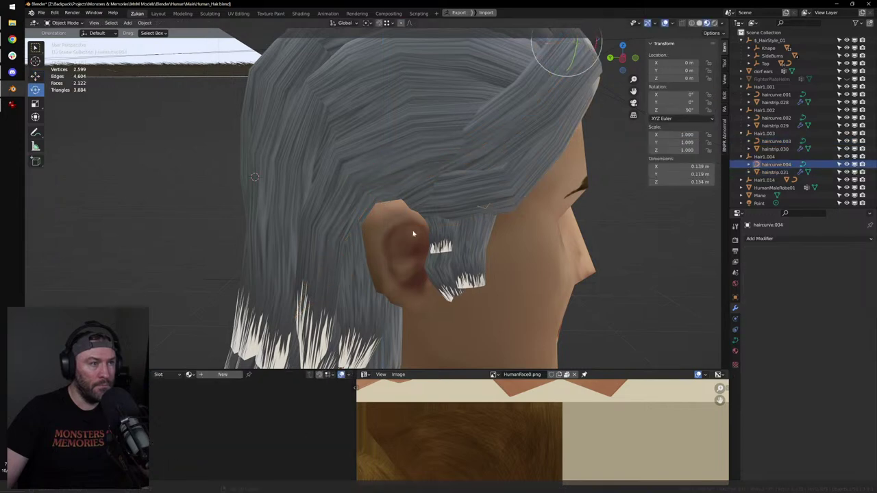
key("Tab")
left_click_drag(398, 226, 398, 227)
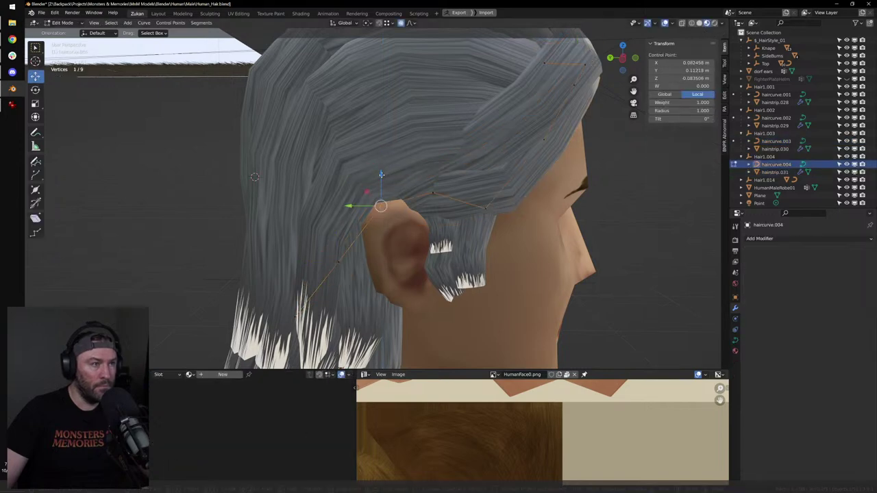
left_click_drag(382, 175, 386, 169)
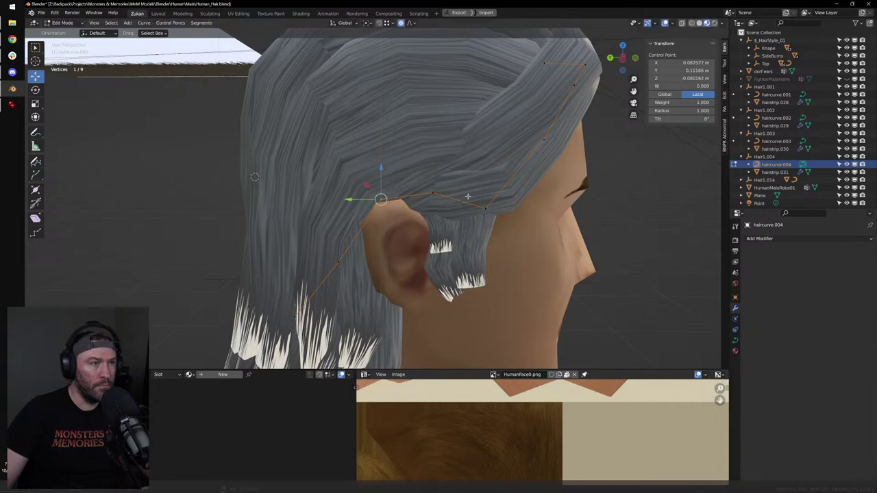
Pull haircurve.003's upper and back points in to hug the temple, then select hairstrip.027
left_click(776, 141)
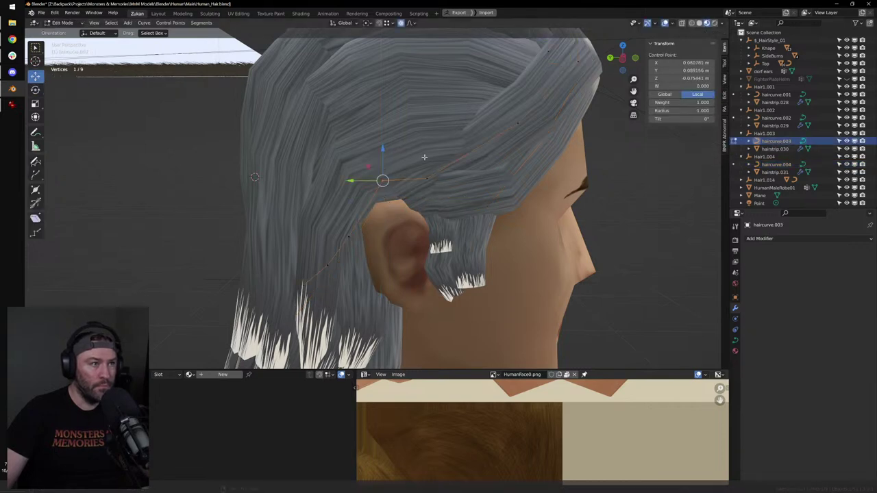
left_click_drag(424, 158, 447, 182)
middle_click_drag(447, 181, 475, 177)
left_click_drag(475, 180, 478, 181)
middle_click_drag(478, 181, 448, 187)
left_click(452, 188)
left_click(449, 186)
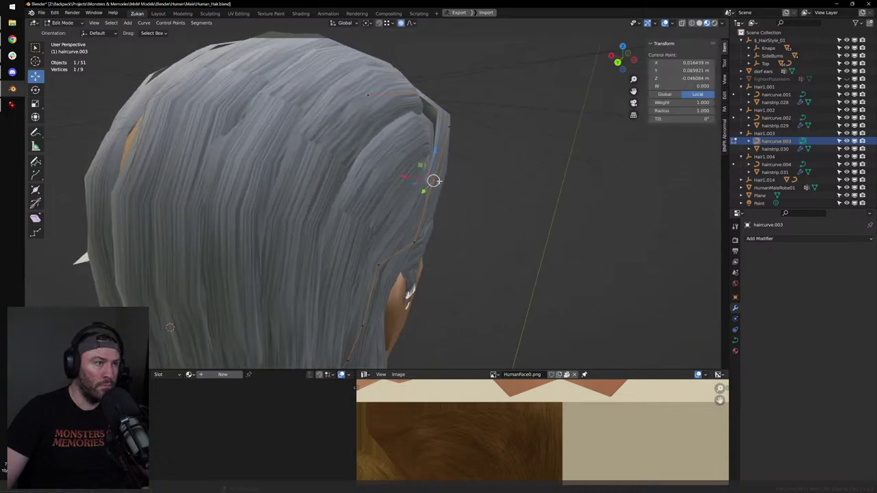
left_click_drag(432, 180, 438, 183)
middle_click_drag(500, 188, 356, 169)
key("Tab")
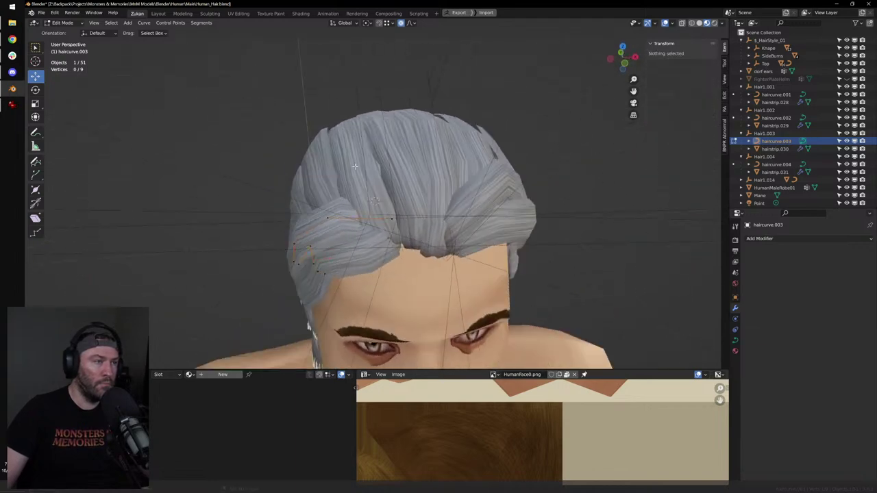
left_click(355, 167)
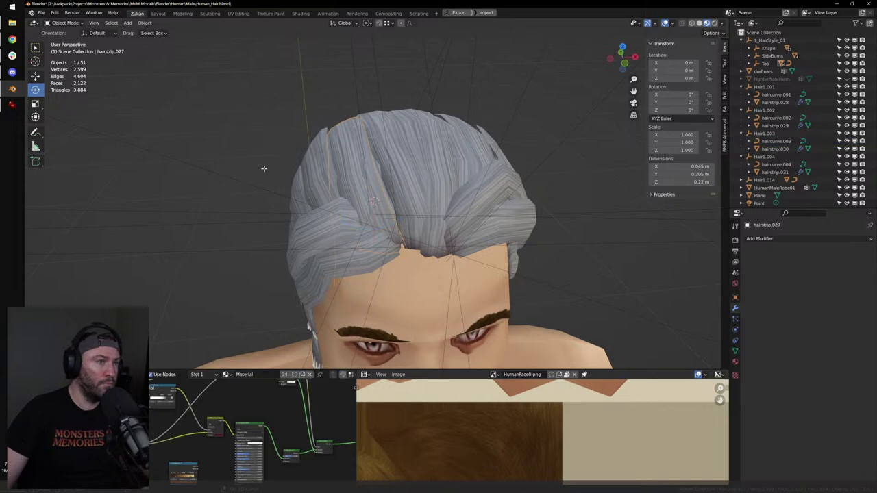
Grab-sculpt the hair strip near the temple inward, enlarging the brush to 351 px
left_click(62, 22)
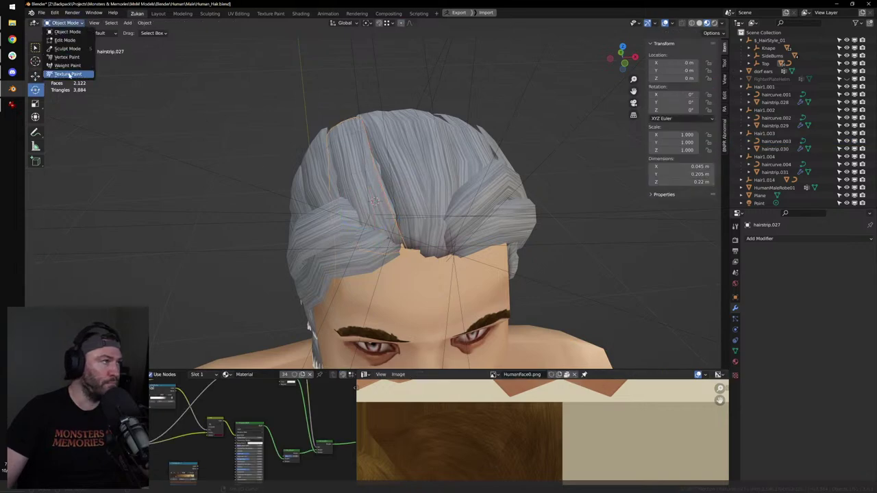
left_click(68, 51)
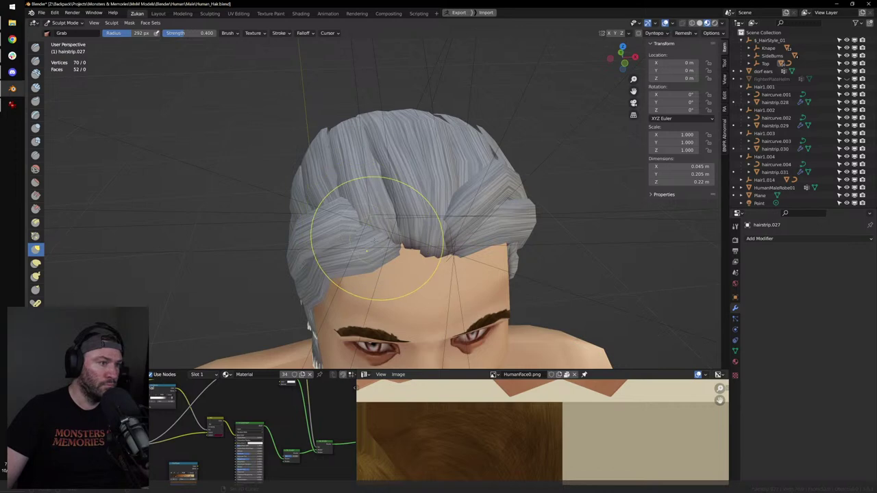
left_click_drag(370, 225, 362, 226)
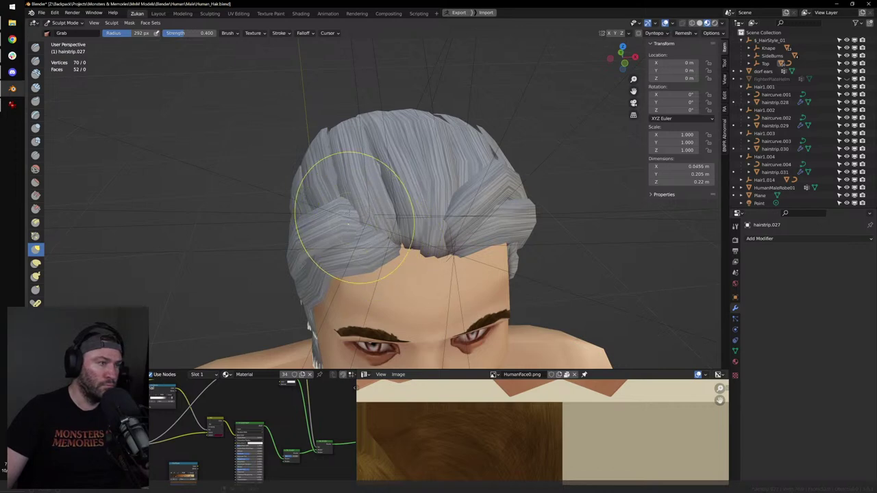
middle_click_drag(352, 186, 357, 172)
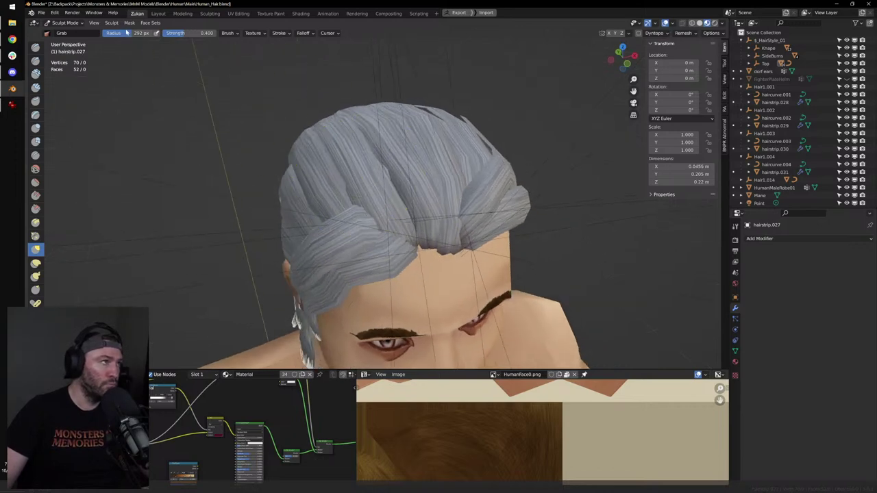
left_click_drag(137, 33, 154, 33)
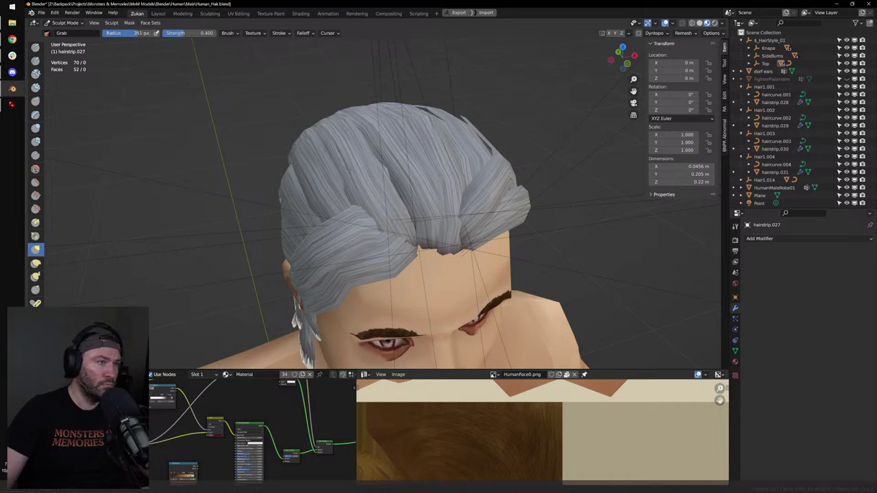
mouse_move(341, 141)
middle_mouse_down()
mouse_move(372, 215)
mouse_move(364, 216)
middle_mouse_up()
middle_click_drag(441, 294, 323, 176)
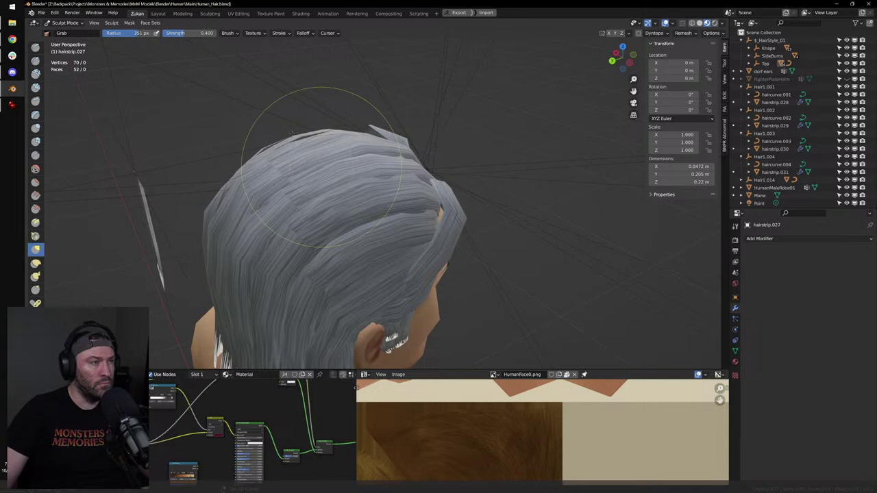
Apply the Mirror modifier on hairstrip.017 at the back of the head
left_click(69, 23)
left_click(76, 32)
middle_click_drag(372, 239, 407, 237)
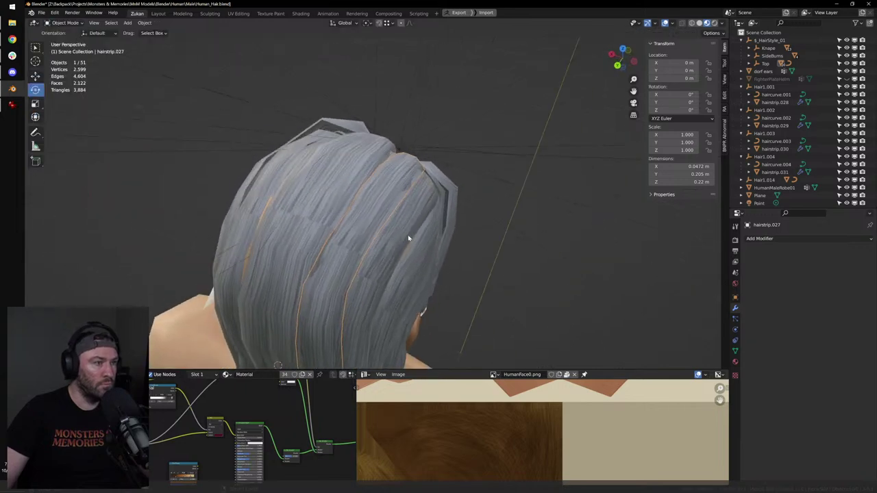
left_click(407, 237)
left_click(851, 267)
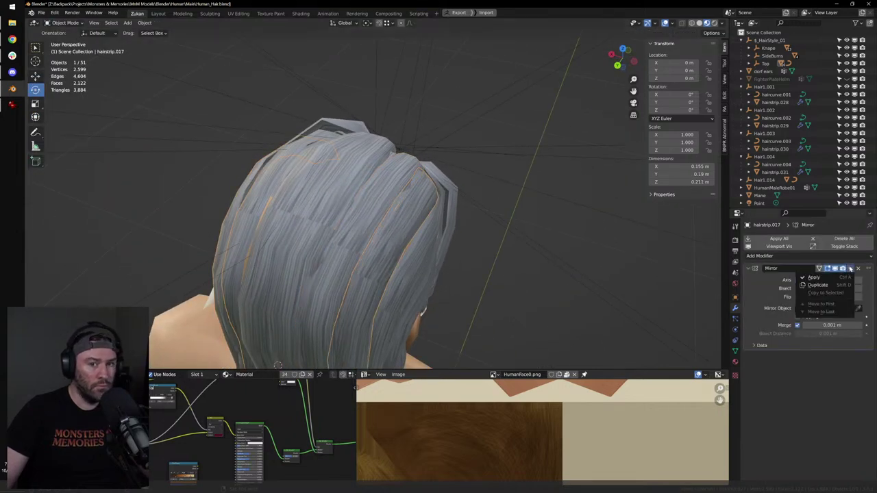
left_click(818, 280)
Grab-sculpt hairstrip.017 in Sculpt Mode to bring it closer to the head
left_click(65, 23)
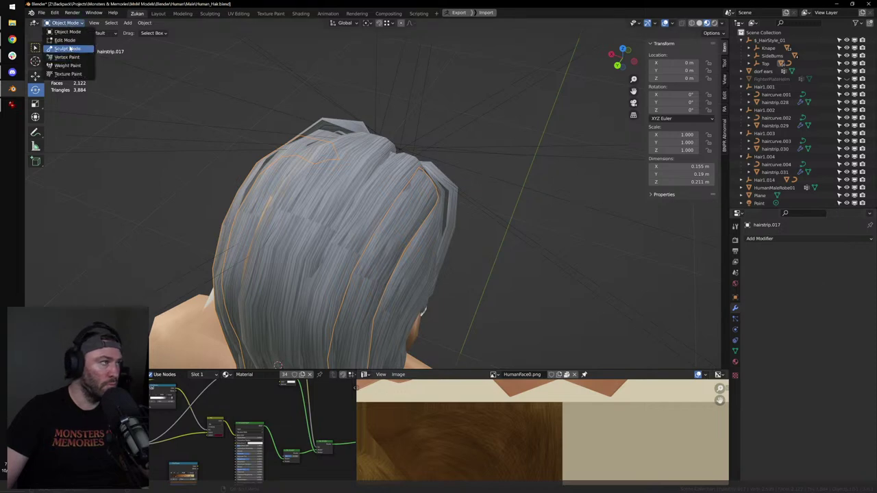
left_click(69, 48)
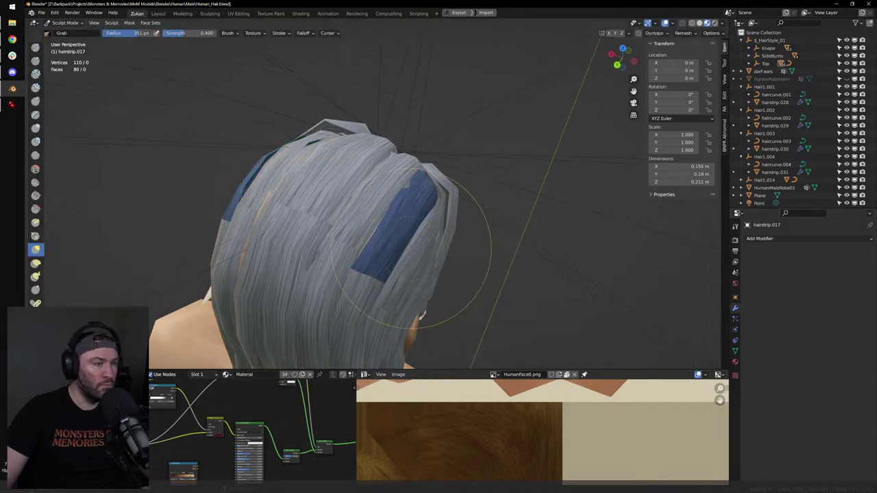
mouse_move(446, 276)
middle_mouse_down()
mouse_move(387, 253)
mouse_move(372, 206)
mouse_move(412, 226)
mouse_move(274, 216)
mouse_move(401, 298)
mouse_move(353, 250)
mouse_move(364, 197)
mouse_move(470, 180)
mouse_move(414, 217)
mouse_move(420, 167)
middle_mouse_up()
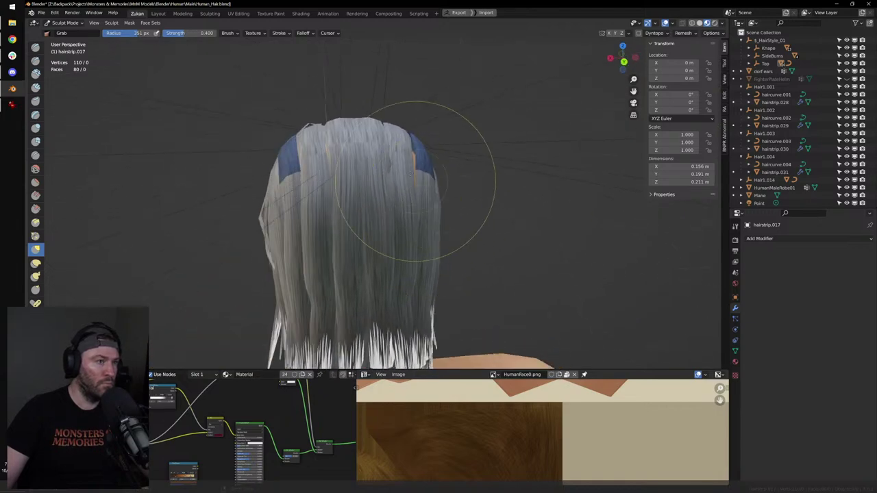
left_click(65, 23)
left_click(65, 33)
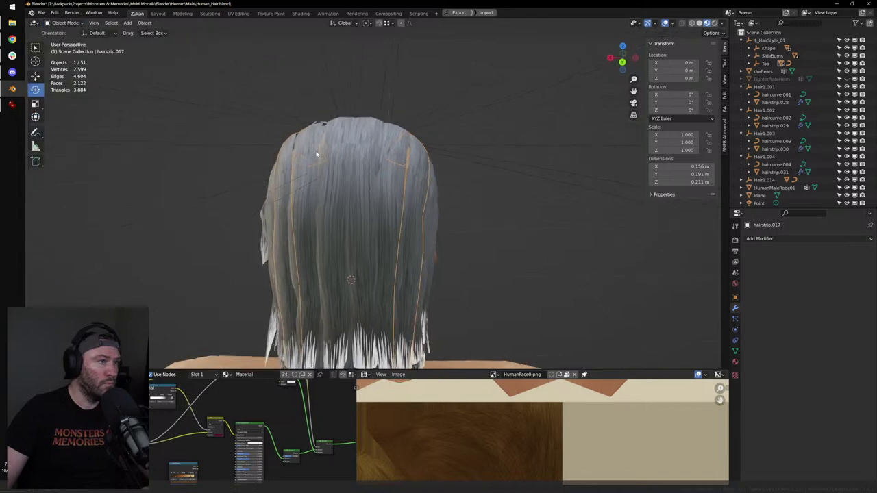
Grab-sculpt hairstrip.027 so the back strip sits tighter against the head
left_click(386, 180)
left_click(75, 23)
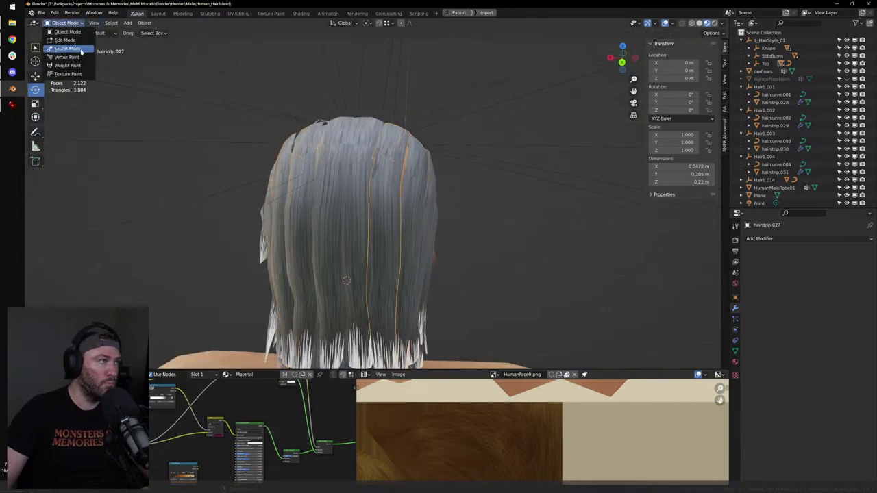
left_click(67, 49)
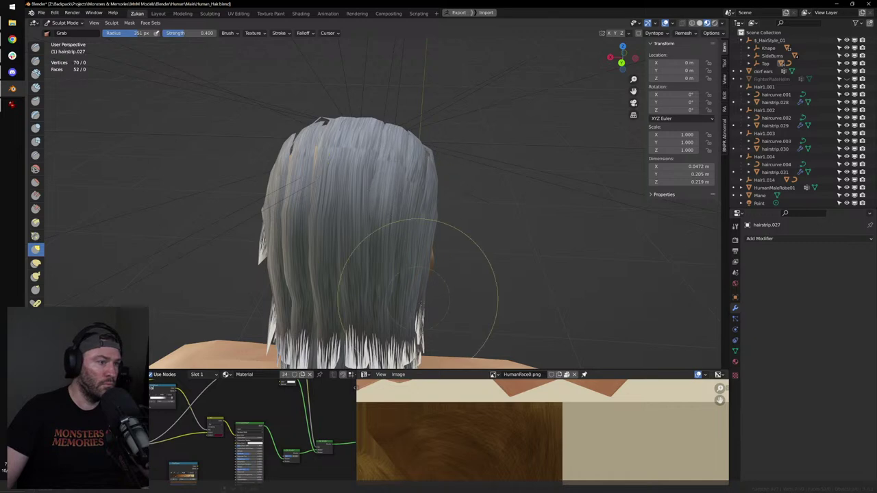
mouse_move(418, 295)
middle_mouse_down()
mouse_move(428, 305)
mouse_move(384, 322)
middle_mouse_up()
left_click(76, 23)
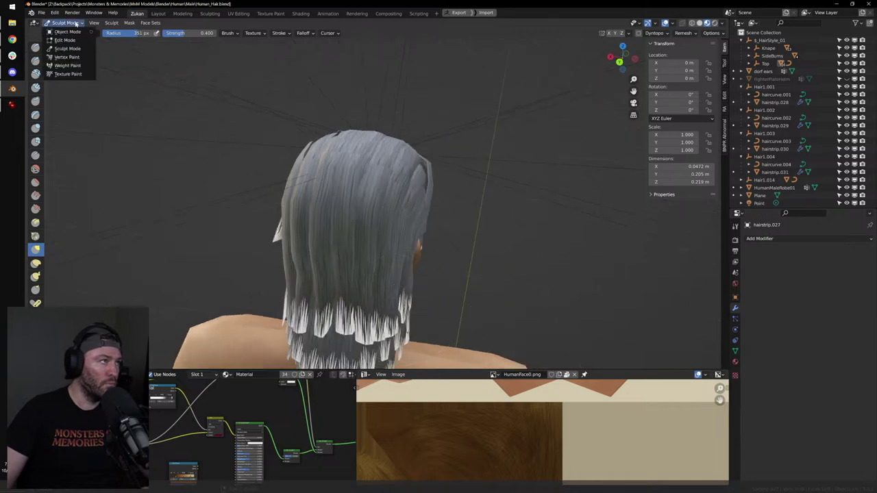
left_click(67, 32)
Turn the view toward the face and select hairstrip.031
middle_click_drag(439, 199, 480, 191)
middle_click_drag(395, 204, 443, 233)
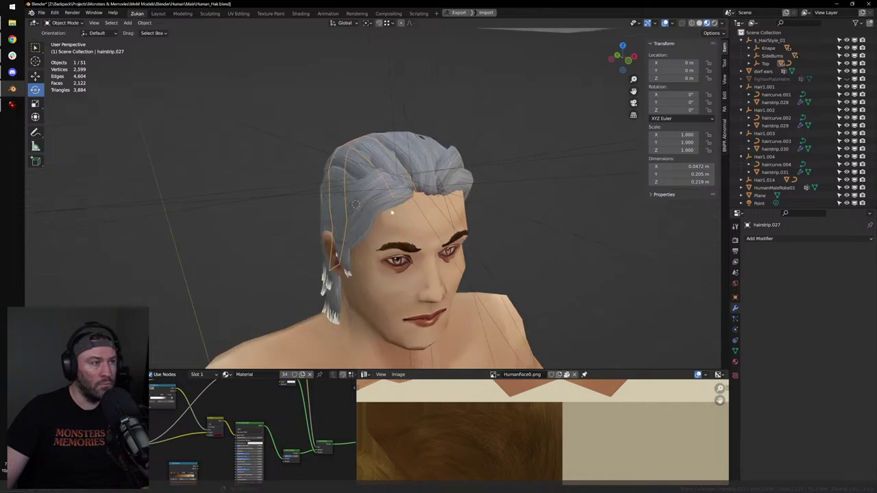
left_click(447, 236)
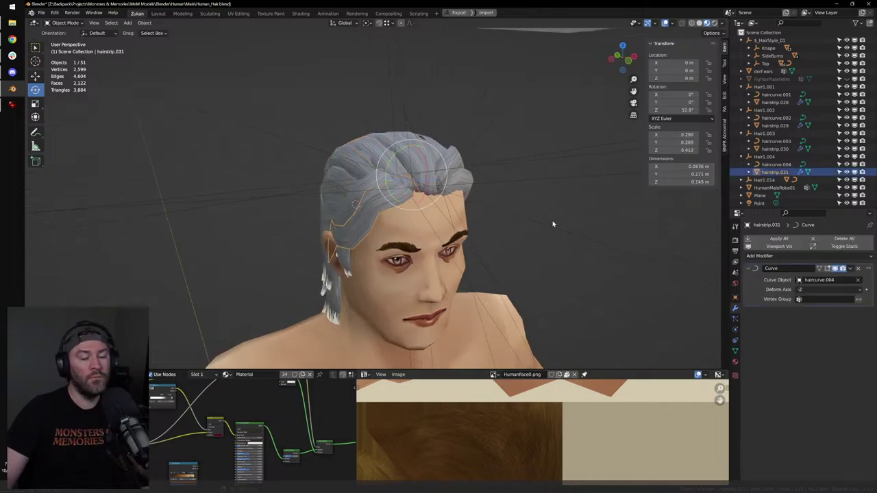
scroll(779, 179, "down", 2)
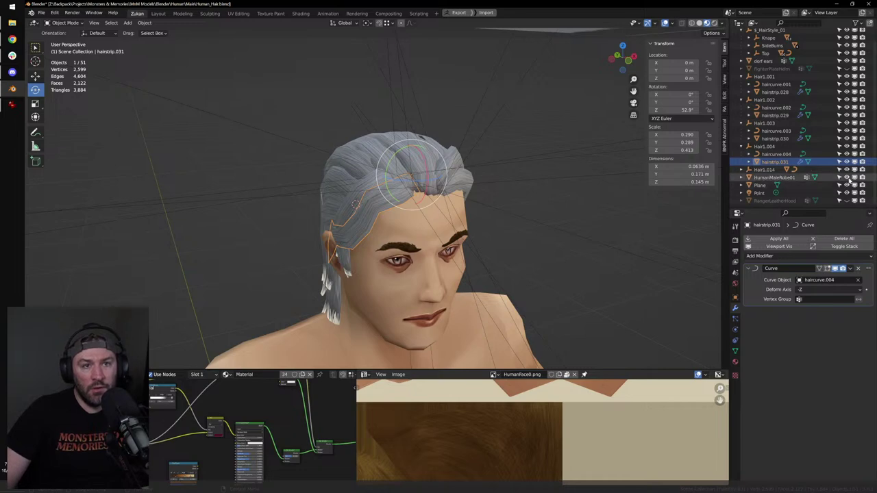
scroll(512, 198, "down", 2)
scroll(511, 198, "down", 1)
scroll(775, 158, "up", 1)
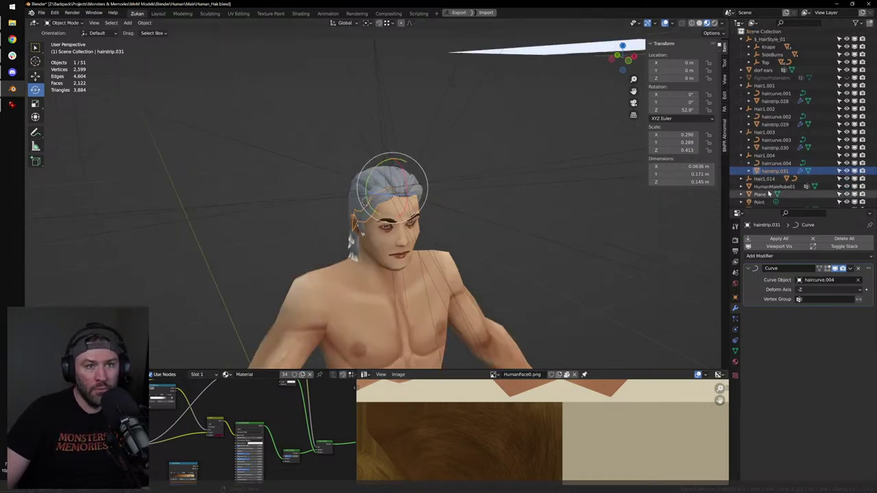
left_click(773, 78)
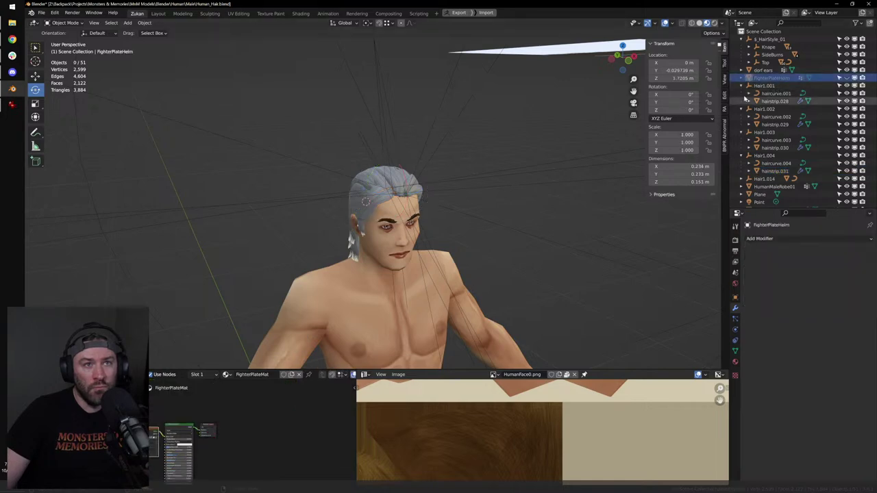
left_click(847, 78)
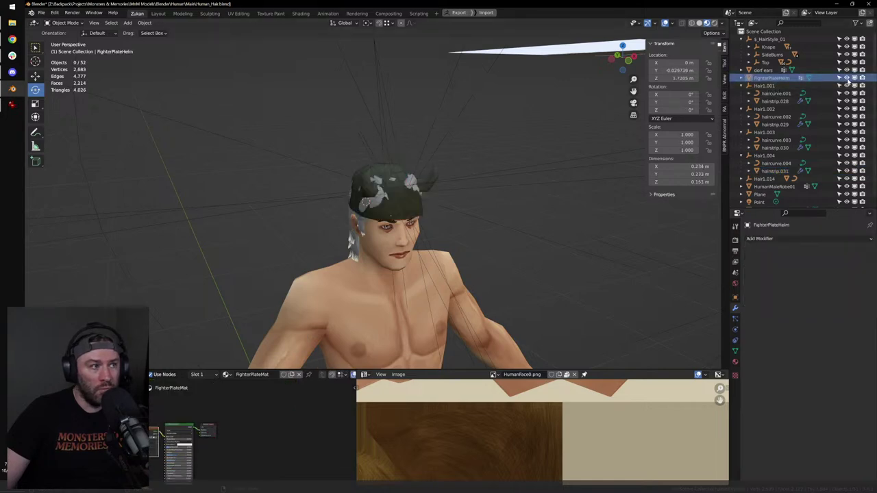
left_click(847, 78)
scroll(783, 199, "down", 1)
left_click(847, 201)
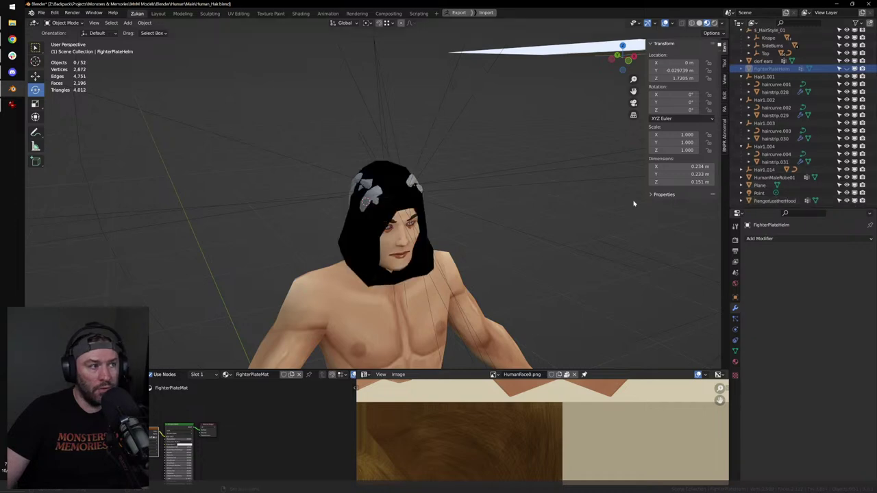
scroll(501, 209, "up", 3)
middle_click_drag(511, 226, 568, 108)
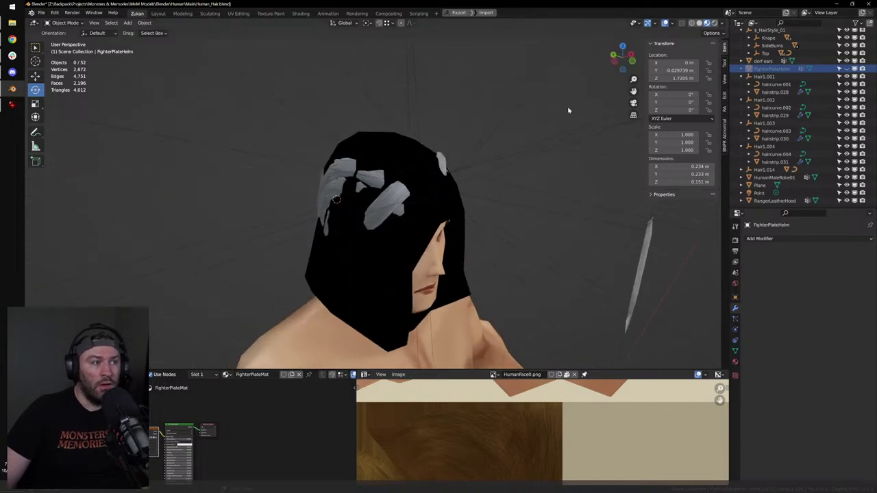
left_click(847, 201)
left_click(413, 214)
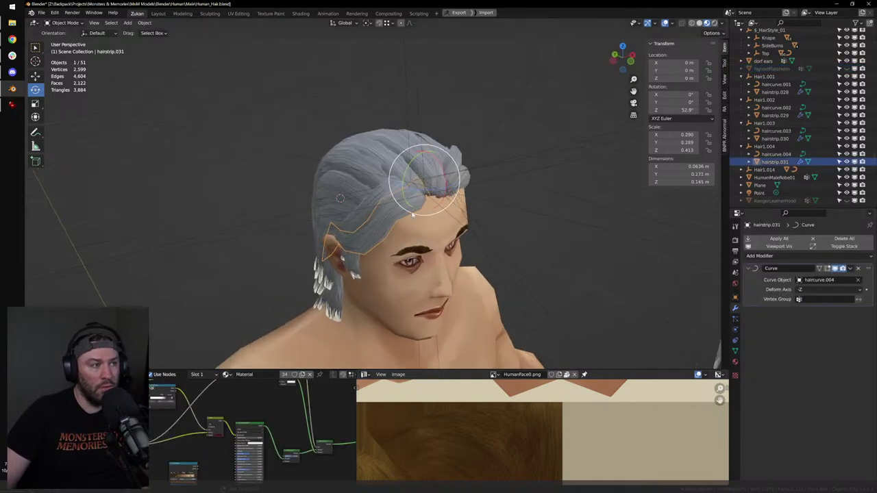
middle_click_drag(413, 214, 446, 199)
Convert the new hair strips hairstrip.028–.031 to meshes with Alt+C
left_click(384, 201, "shift")
left_click(445, 192, "shift")
left_click(453, 182, "shift")
key("alt+c")
left_click(459, 183)
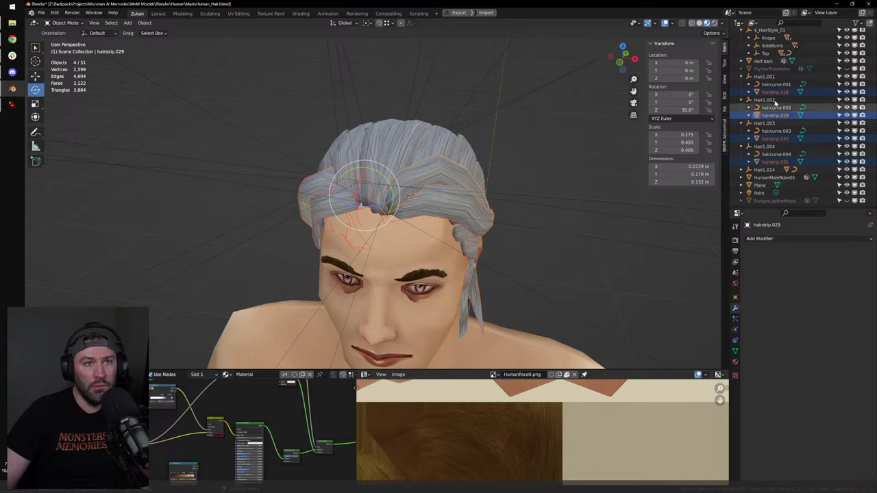
Parent the converted strips to Top, keeping their transforms
left_click(766, 52, "ctrl")
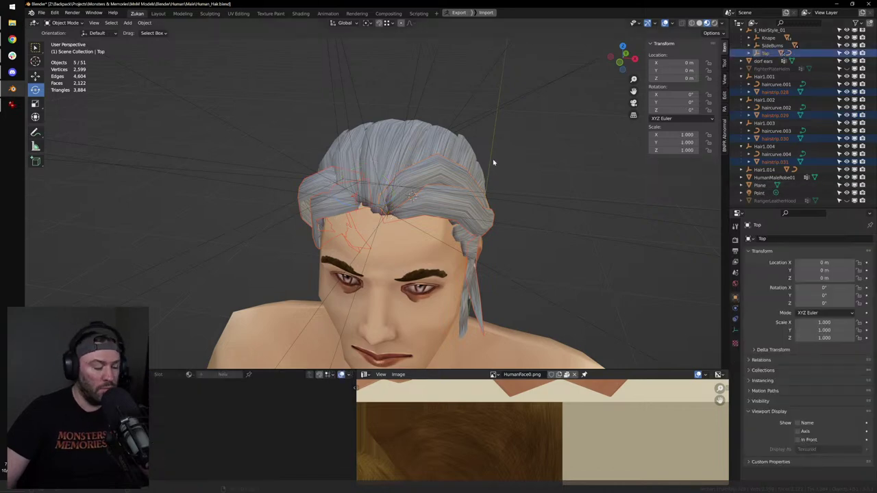
key("ctrl+p")
left_click(491, 159)
Select S_HairStyle_01 with all its children and apply all transforms
scroll(558, 151, "down", 2)
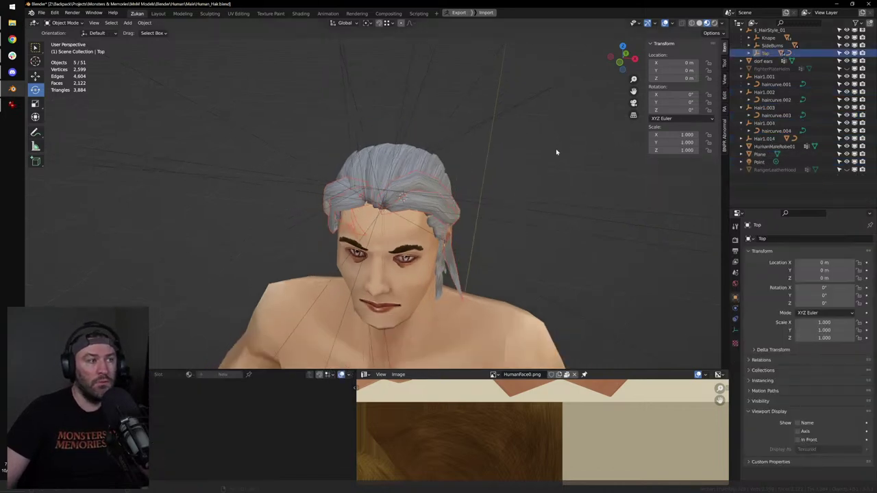
right_click(770, 41)
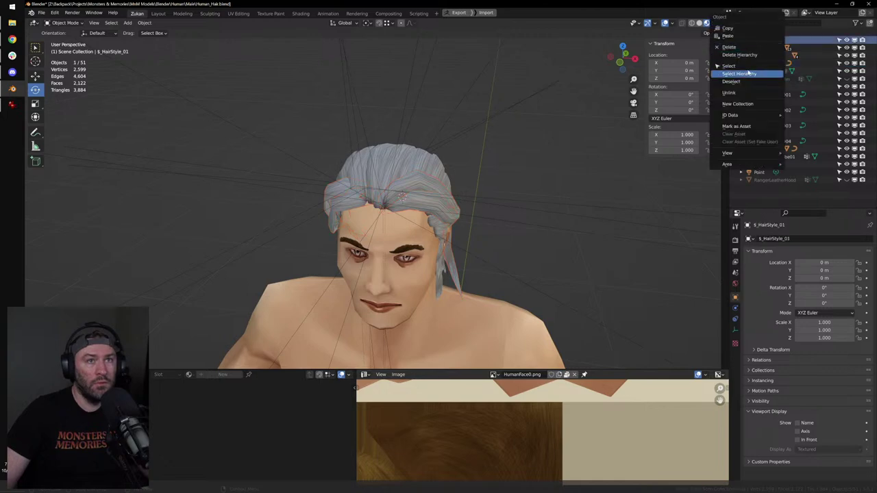
left_click(749, 73)
key("ctrl+a")
left_click(564, 119)
Hide the hair and delete Hair1.001–Hair1.004 along with their curve hierarchy
middle_click_drag(554, 133, 536, 146)
key("h")
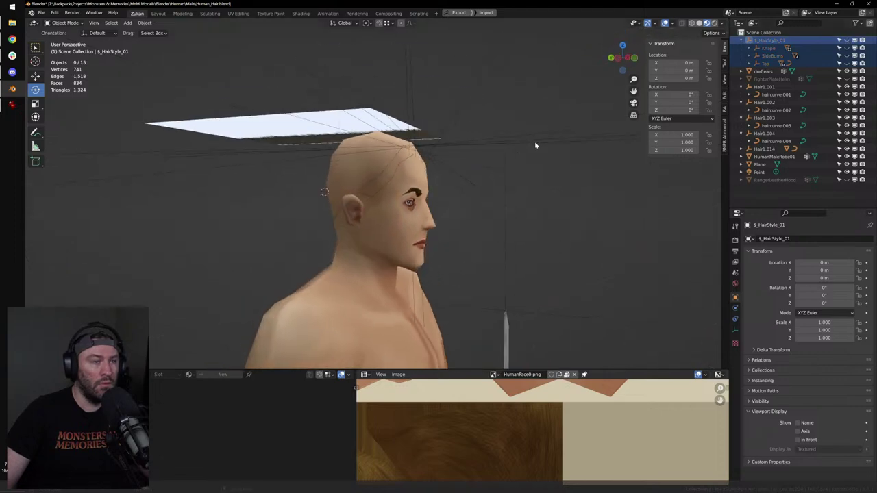
left_click(763, 133)
left_click(764, 118, "ctrl")
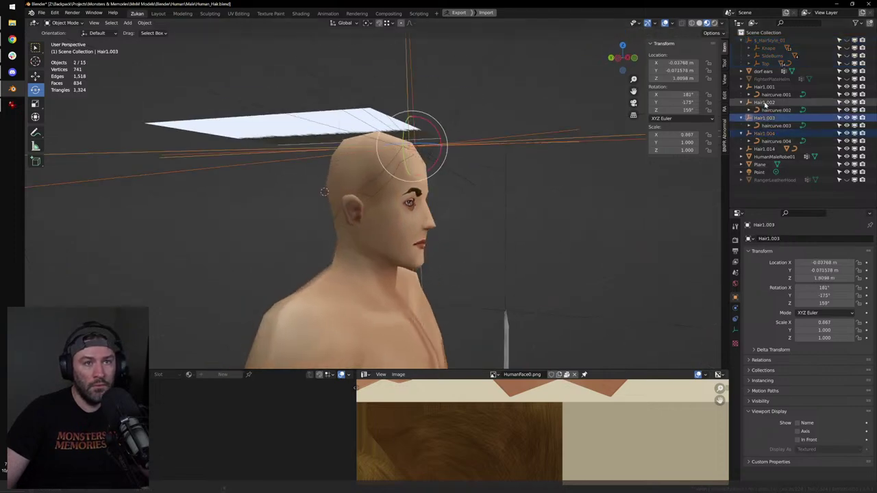
left_click(763, 103, "ctrl")
left_click(765, 87, "ctrl")
right_click(763, 87)
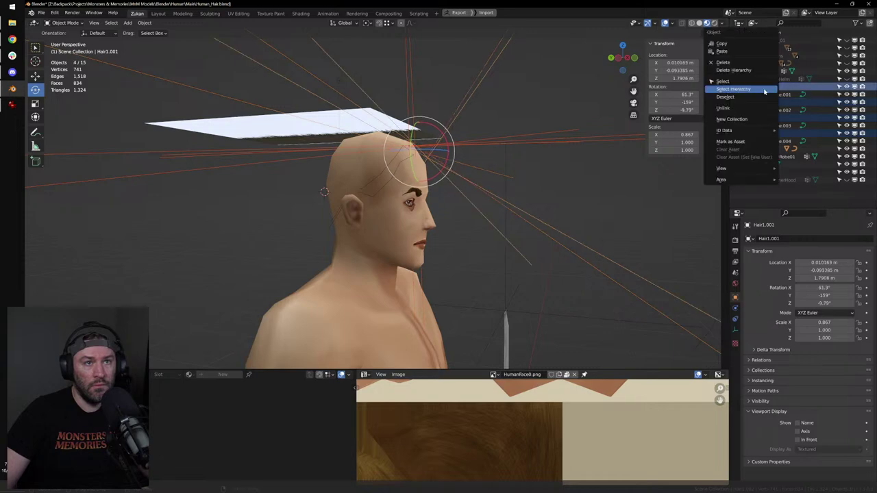
left_click(756, 71)
Unhide the S_HairStyle_01 hair on the bald head
middle_click_drag(517, 172, 459, 181)
left_click(847, 41)
scroll(505, 153, "up", 3)
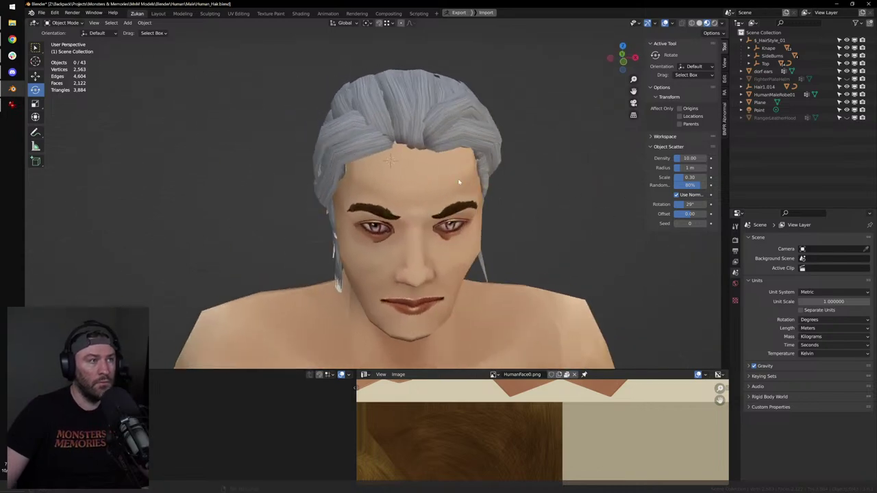
Enter Edit Mode on hairstrip.031 with a see-through wireframe view
left_click(368, 151)
scroll(429, 136, "up", 5)
key("Tab")
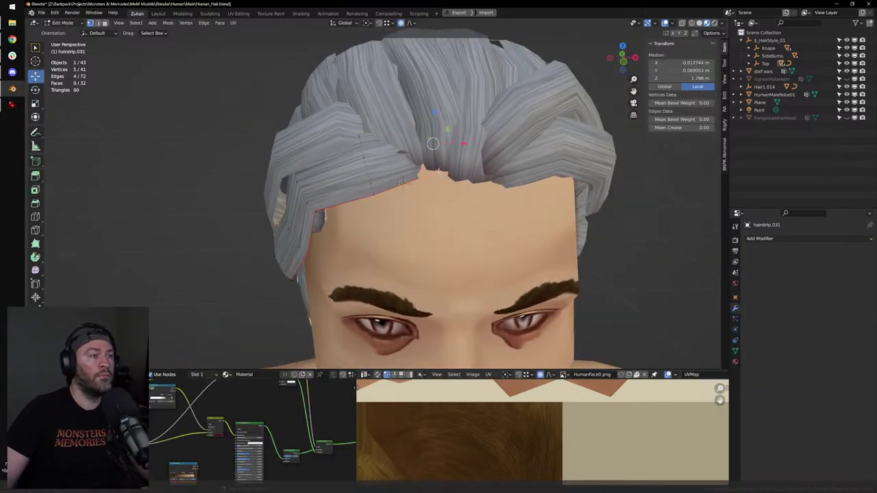
key("shift+z")
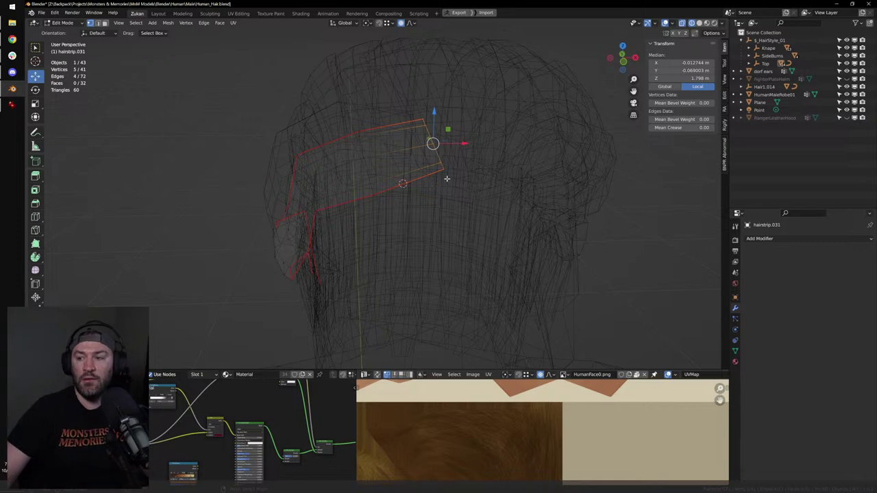
scroll(438, 177, "up", 2)
mouse_move(486, 149)
middle_mouse_down()
mouse_move(427, 188)
mouse_move(423, 208)
mouse_move(436, 215)
mouse_move(421, 226)
mouse_move(449, 206)
mouse_move(416, 230)
middle_mouse_up()
Pick hairline vertices and move them toward the scalp with proportional falloff
left_click(410, 240)
left_click(444, 207)
left_click(414, 220)
key("alt+z")
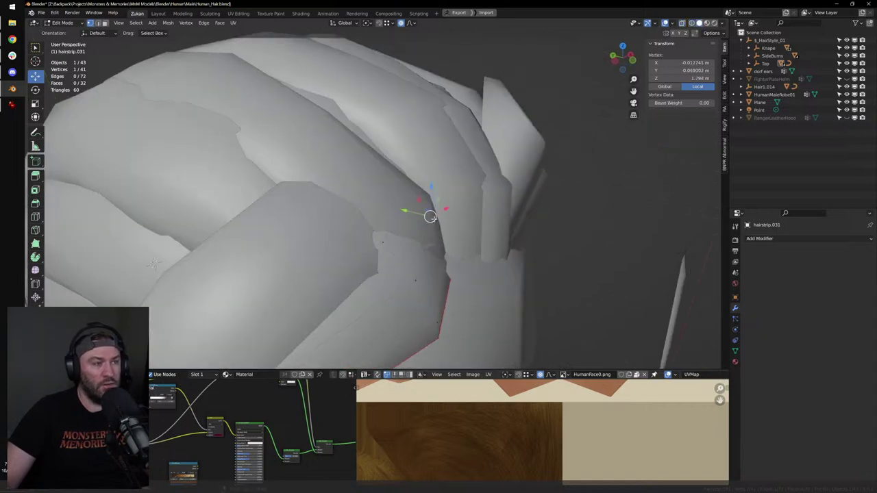
key("g")
left_click(444, 216)
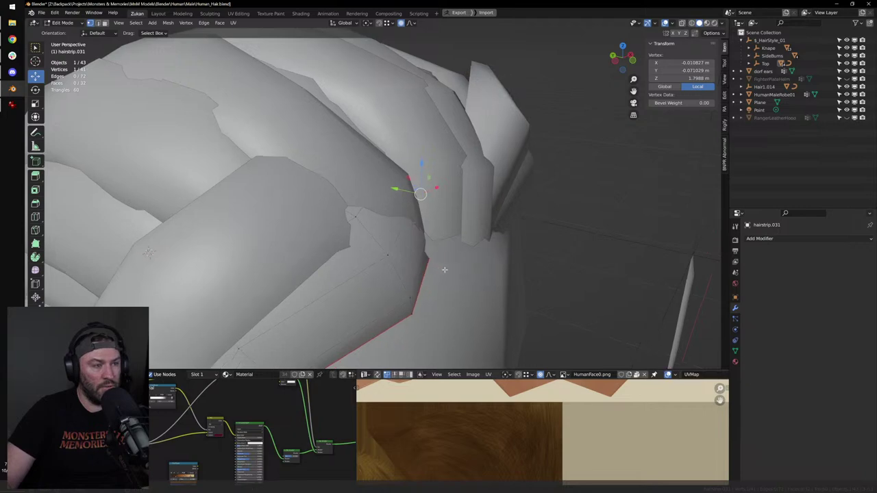
Pull the hairline vertex further down onto the forehead and check it from the side
key("alt+z")
middle_click_drag(412, 205, 350, 241)
key("alt+z")
scroll(214, 224, "up", 5)
scroll(214, 224, "down", 5)
scroll(213, 224, "down", 3)
scroll(381, 237, "up", 4)
key("g")
left_click(365, 202)
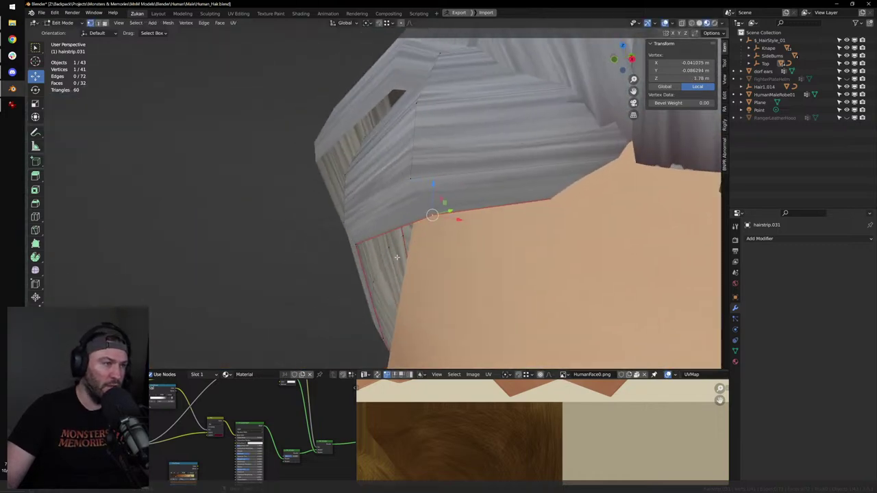
middle_click_drag(397, 257, 425, 233)
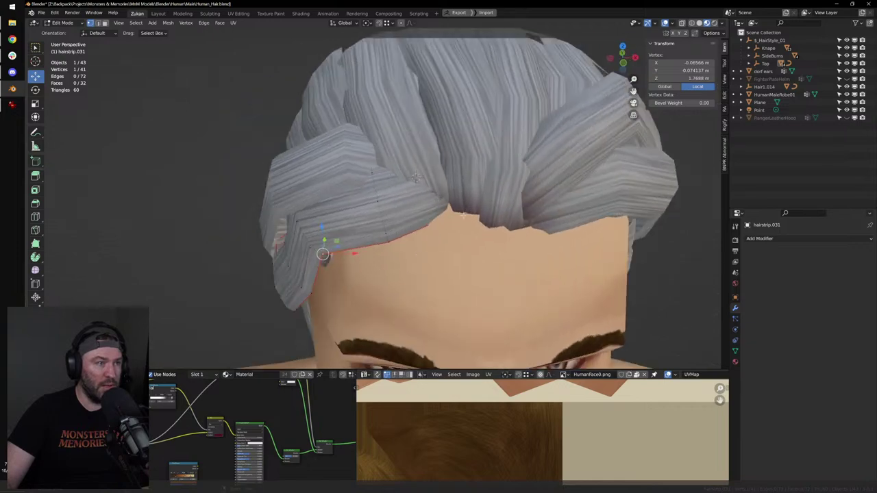
scroll(425, 233, "up", 6)
Move a pair of hairline vertices of hairstrip.031 onto the forehead
middle_click_drag(444, 261, 448, 235)
left_click(459, 257, "shift")
key("alt+z")
key("g")
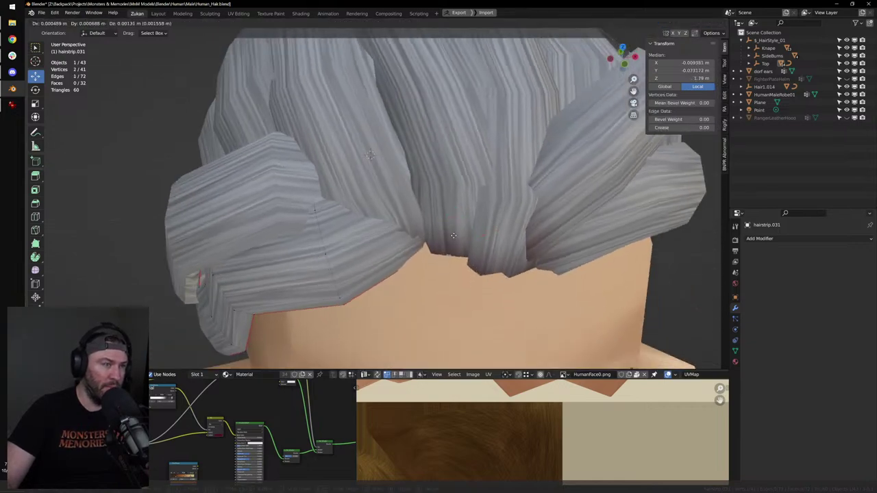
left_click(453, 232)
key("alt+z")
Box-select the strip's lower edge vertices, press them flush to the forehead, and return to Object Mode
left_click_drag(347, 106, 510, 267)
key("alt+z")
key("g")
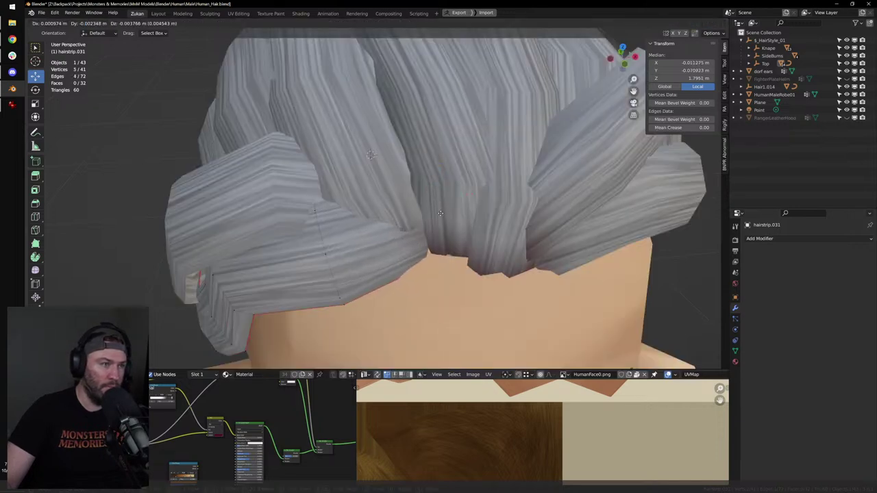
left_click(441, 214)
key("g")
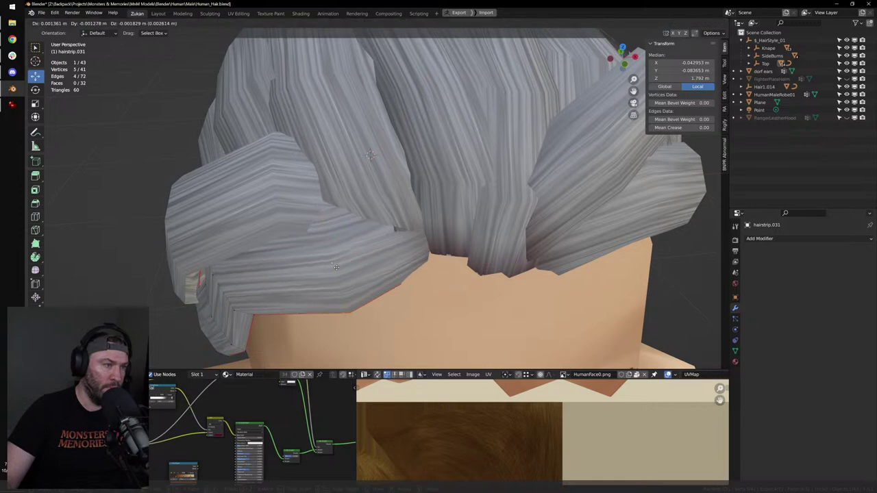
left_click(301, 259)
middle_click_drag(302, 259, 328, 186)
key("Tab")
middle_click_drag(406, 222, 419, 240, "shift")
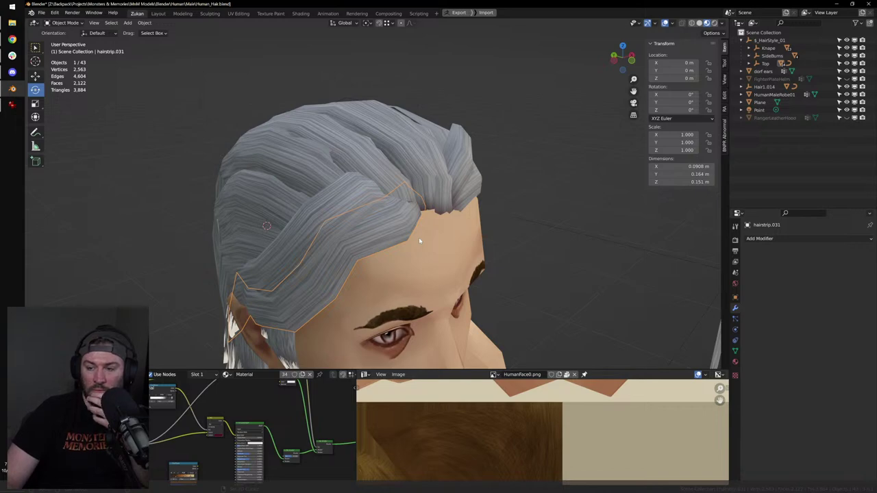
In wireframe Edit Mode, move two vertices of hairstrip.031 toward the scalp
mouse_move(419, 239)
middle_mouse_down()
mouse_move(426, 209)
mouse_move(449, 207)
middle_mouse_up()
key("Tab")
key("shift+z")
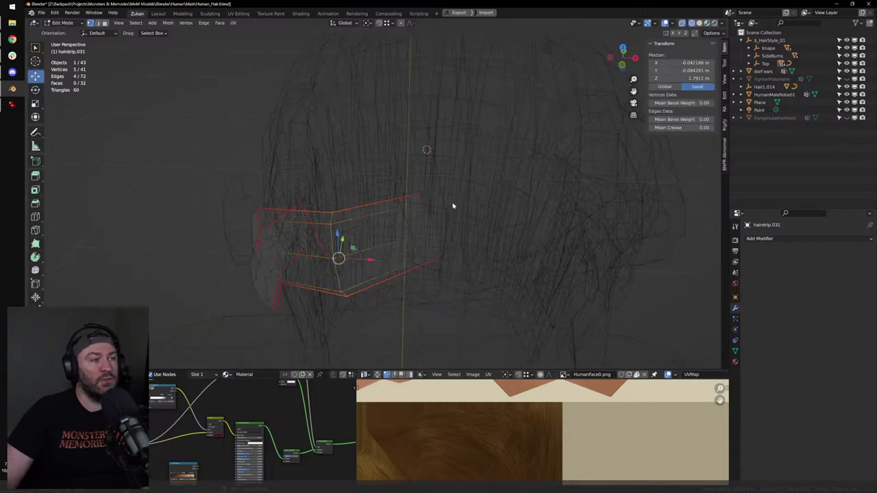
left_click(405, 194)
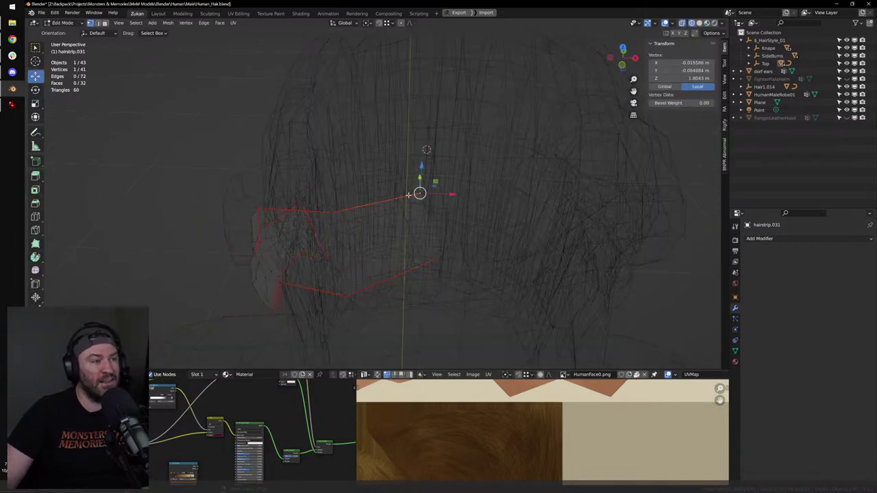
middle_click_drag(408, 196, 413, 221)
left_click(442, 225, "shift")
key("g")
left_click(425, 211)
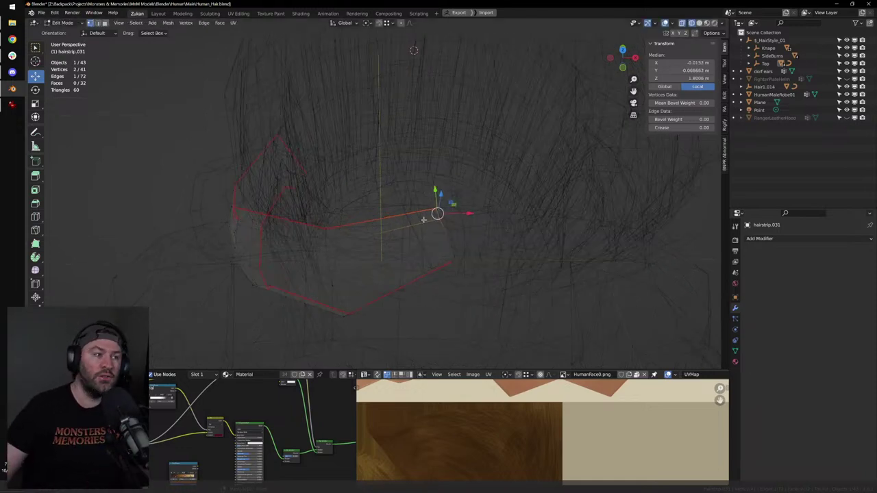
Reposition a single strip vertex so it sits lower against the head
middle_click_drag(413, 221, 435, 236)
left_click(472, 240)
left_click(435, 237)
mouse_move(431, 240)
left_mouse_down()
mouse_move(423, 255)
mouse_move(437, 235)
mouse_move(428, 241)
left_mouse_up()
middle_click_drag(428, 241, 383, 213)
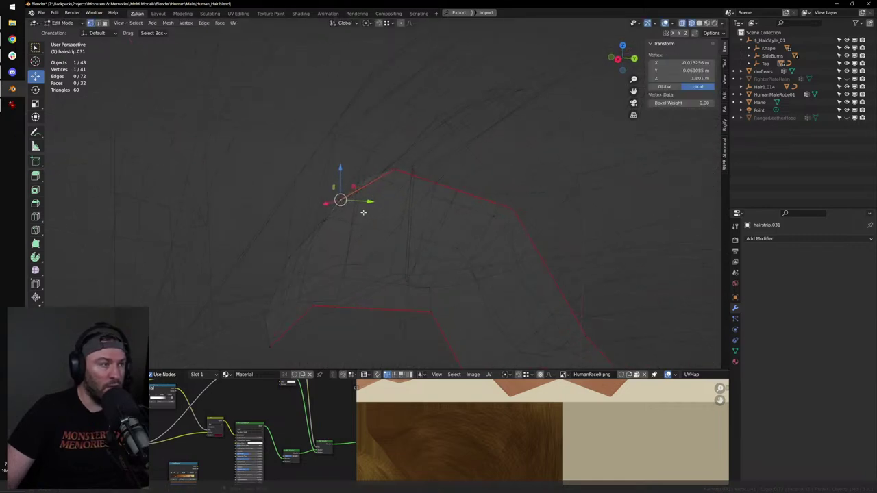
left_click_drag(363, 212, 372, 215)
middle_click_drag(372, 215, 354, 232)
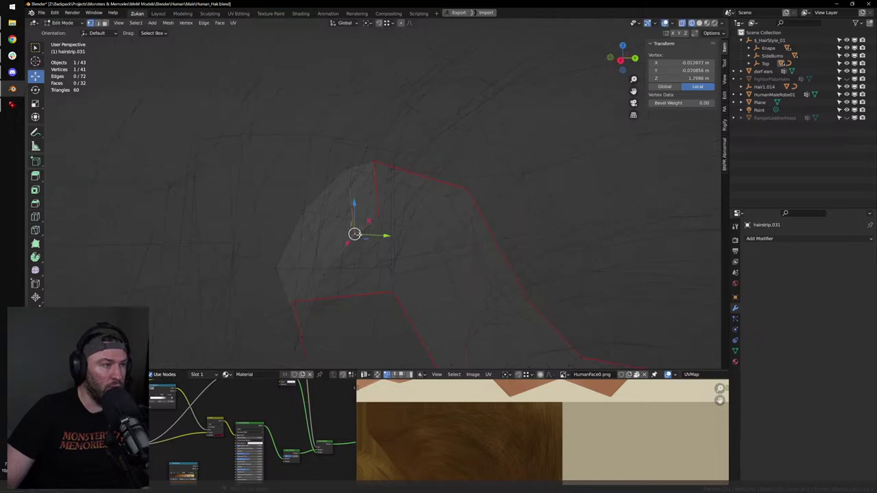
left_click_drag(354, 233, 352, 231)
scroll(411, 213, "up", 4)
middle_click_drag(412, 212, 404, 234)
left_click_drag(394, 234, 358, 202)
scroll(396, 233, "up", 1)
middle_click_drag(395, 234, 341, 231)
scroll(340, 231, "down", 3)
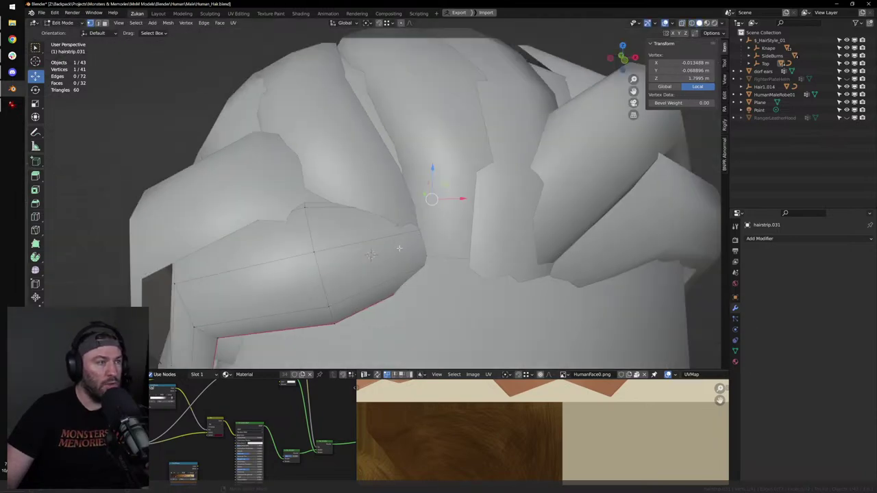
Switch to the neighbouring strip hairstrip.030 in Edit Mode
key("Tab")
middle_click_drag(399, 245, 344, 198)
key("Tab")
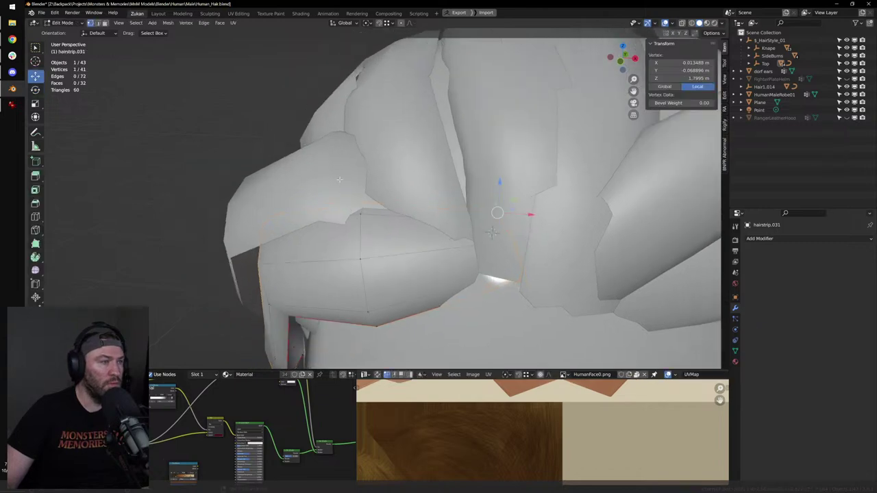
key("Tab")
scroll(339, 179, "down", 5)
left_click(336, 180)
key("Tab")
scroll(336, 179, "up", 6)
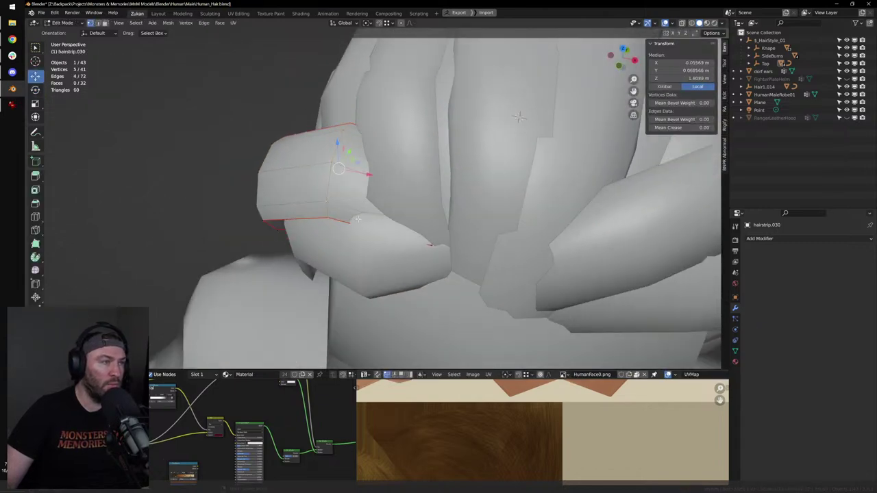
middle_click_drag(358, 219, 410, 218)
Rotate hairstrip.030's end about 10 degrees toward the head
key("shift+space")
key("r")
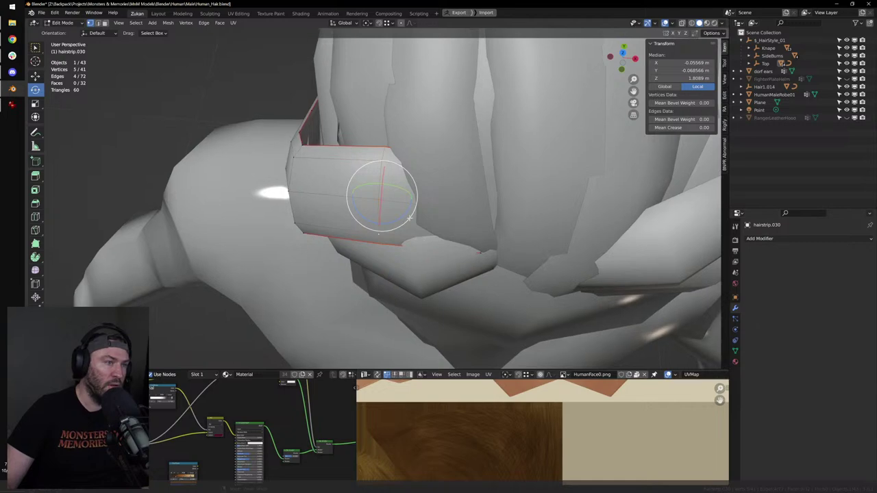
left_click_drag(410, 218, 414, 206)
key("shift+space")
key("g")
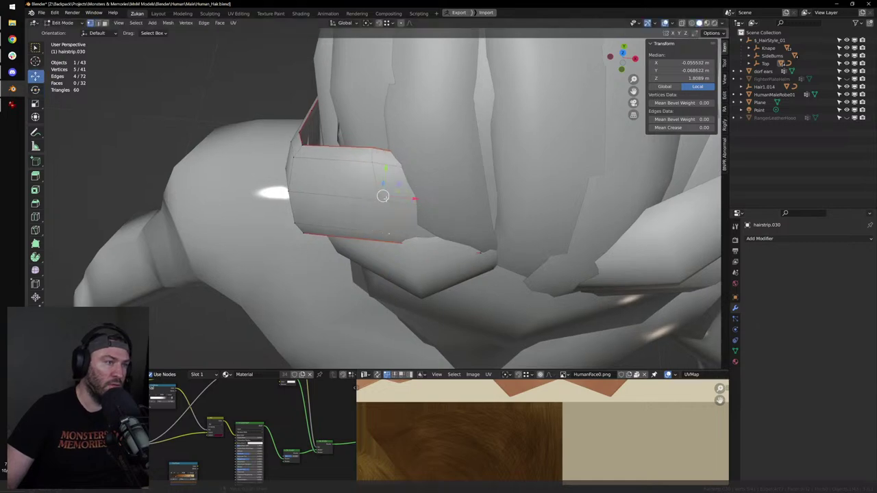
In edge select mode, nudge the selected edge against the head
middle_click_drag(384, 232, 484, 269)
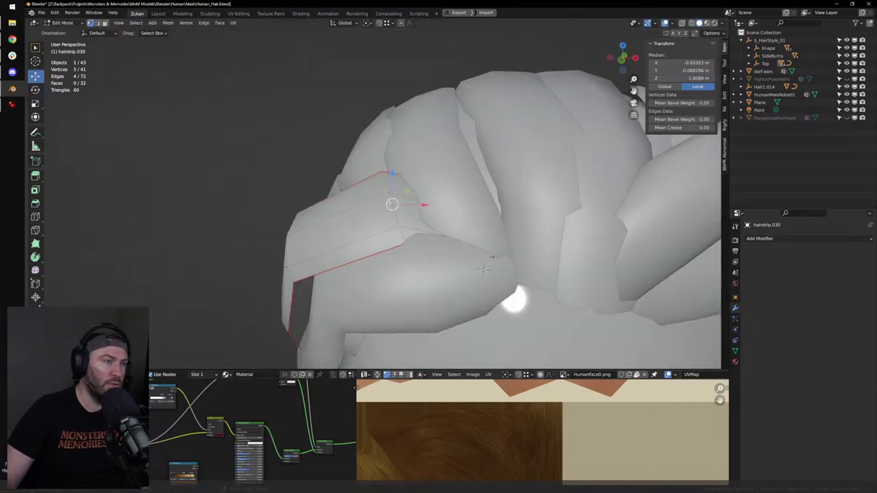
key("ctrl+Tab")
left_click(400, 243)
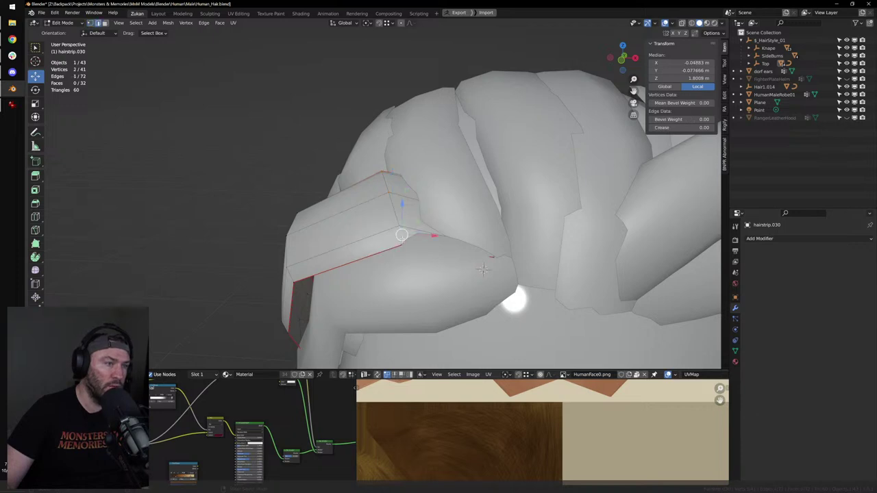
left_click_drag(401, 235, 404, 234)
middle_click_drag(404, 233, 431, 227)
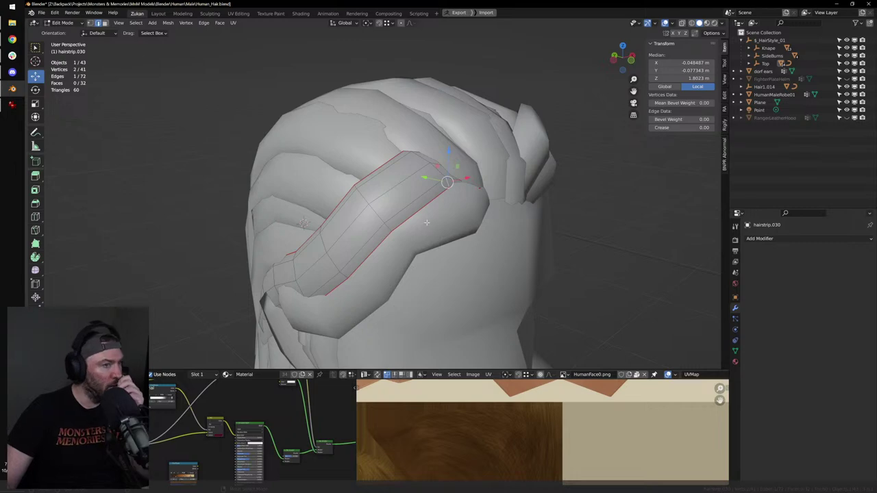
With textured shading on, edge-slide the selected edge along the strip
left_click(706, 23)
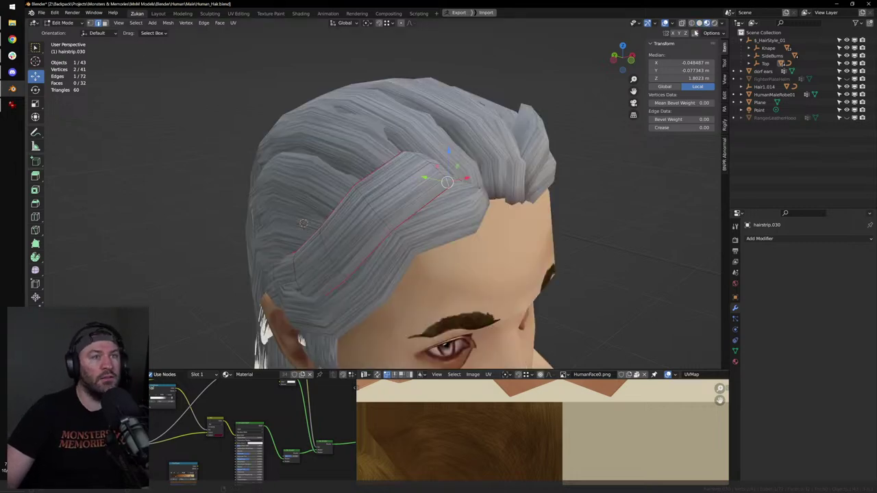
mouse_move(425, 205)
middle_mouse_down()
mouse_move(396, 202)
mouse_move(387, 227)
mouse_move(395, 219)
mouse_move(302, 171)
middle_mouse_up()
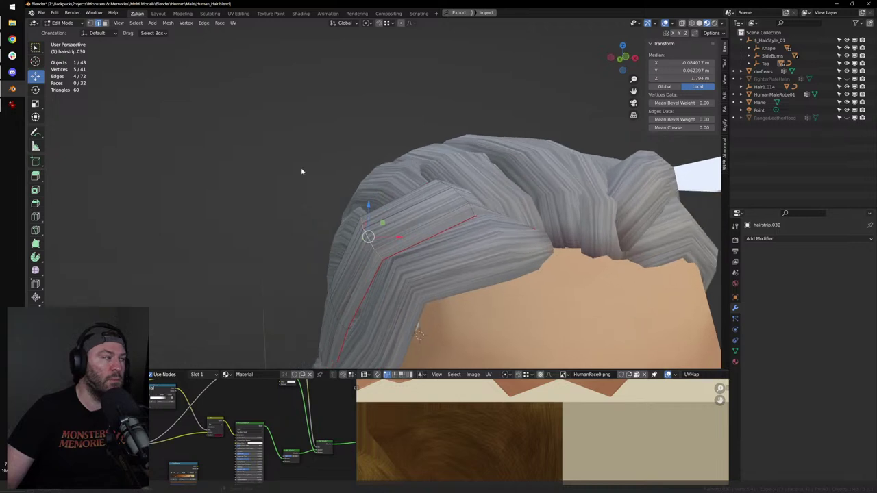
left_click(35, 230)
left_click(35, 285)
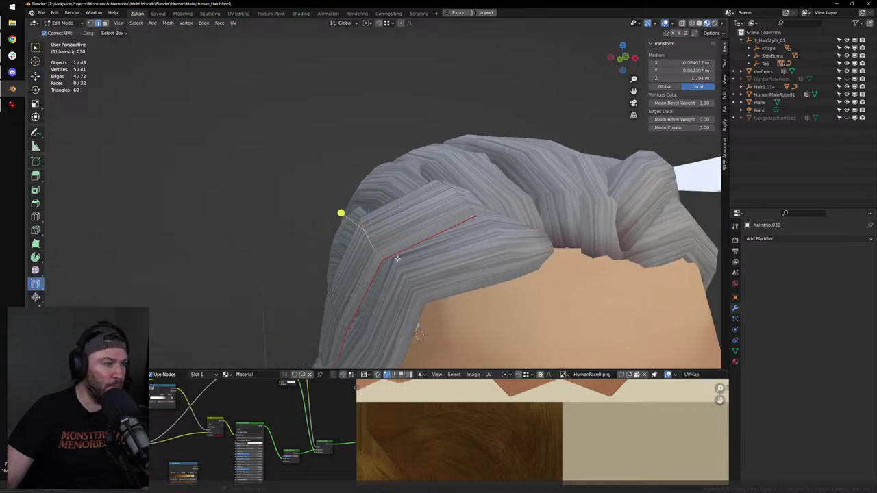
left_click_drag(341, 213, 361, 202)
middle_click_drag(360, 201, 419, 222)
left_click_drag(383, 219, 398, 201)
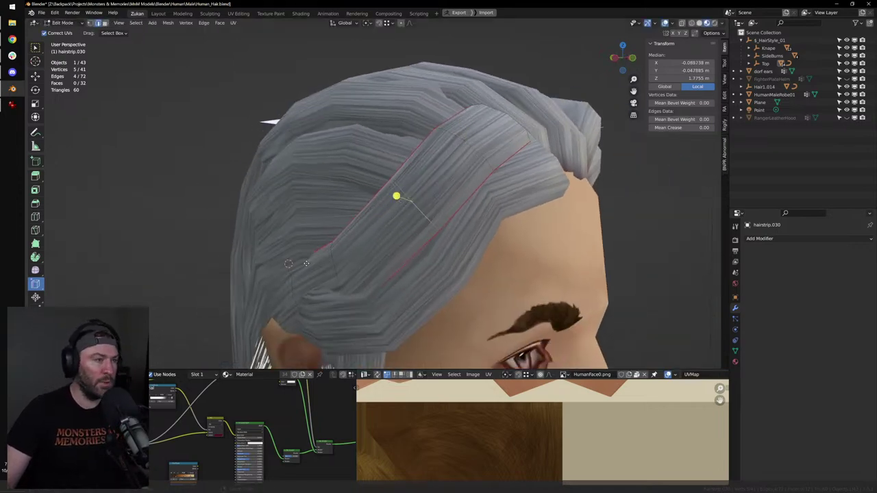
middle_click_drag(307, 263, 304, 265)
left_click_drag(283, 288, 295, 274)
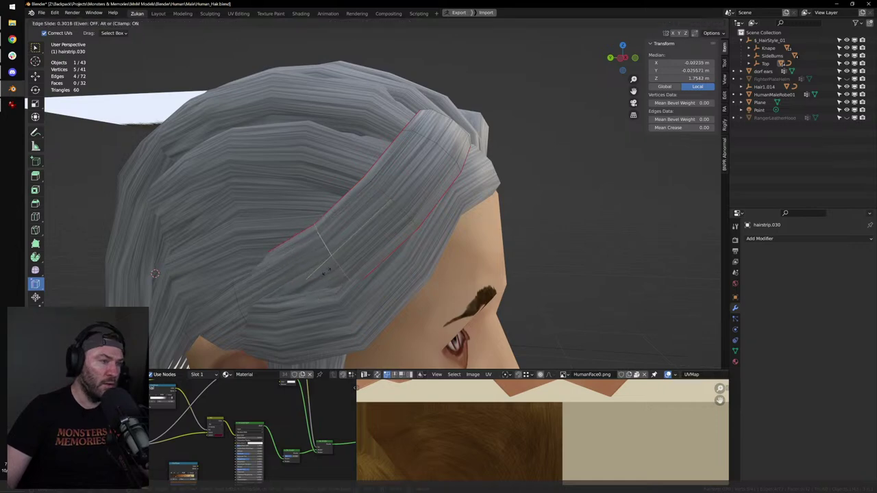
middle_click_drag(295, 274, 425, 240)
Move the strip's edge along X in toward the head
key("shift+space")
key("g")
left_click_drag(425, 240, 428, 239)
left_click(436, 239)
middle_click_drag(436, 239, 333, 233)
Select two edge loops on hairstrip.031 and move them along X toward the head
left_click(382, 146)
middle_click_drag(423, 299, 376, 221)
scroll(322, 259, "up", 2)
left_click(322, 259, "alt")
left_click(322, 259, "alt+shift")
key("g")
key("x")
left_click(445, 266)
Press one loop in along X, rotate the end about 8 degrees, and exit Edit Mode
left_click(346, 251, "alt")
key("g")
key("x")
left_click(364, 232)
key("shift+space")
key("r")
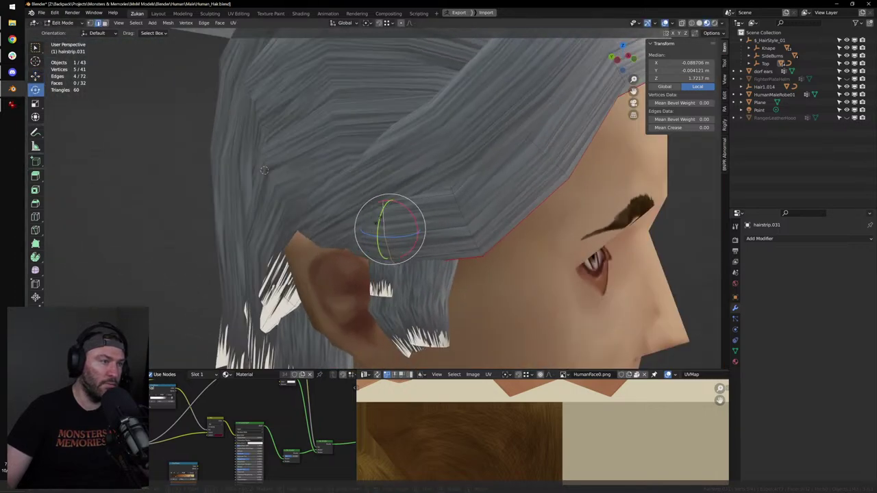
left_click_drag(379, 220, 383, 218)
middle_click_drag(383, 218, 497, 281)
key("Tab")
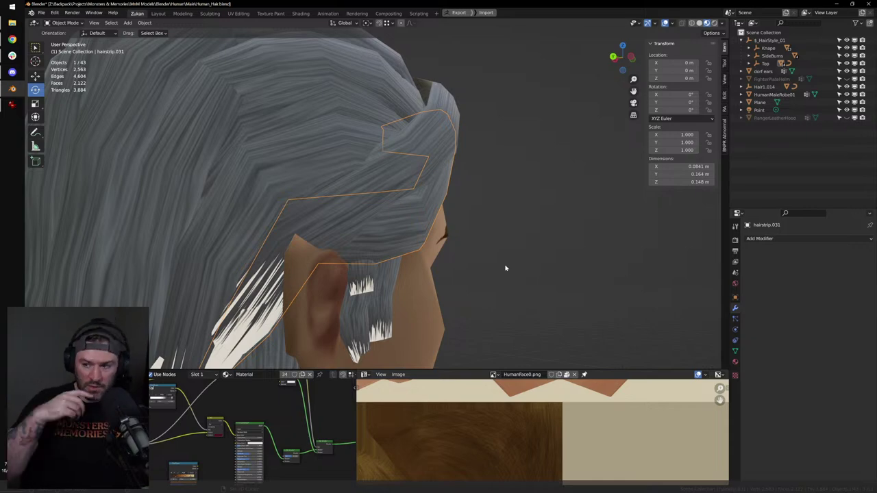
left_click(496, 198)
middle_click_drag(505, 196, 426, 234)
scroll(426, 234, "down", 1)
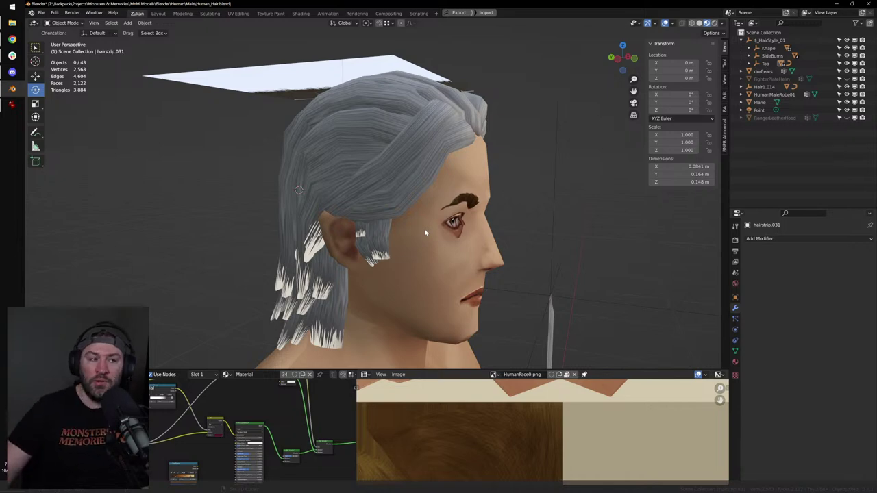
left_click(500, 152)
middle_click_drag(557, 146, 496, 165)
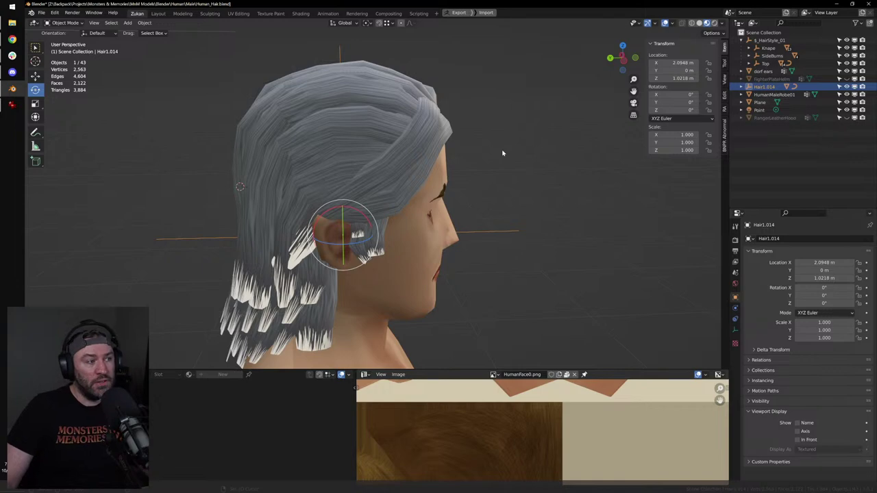
middle_click_drag(503, 153, 425, 140)
left_click(424, 140)
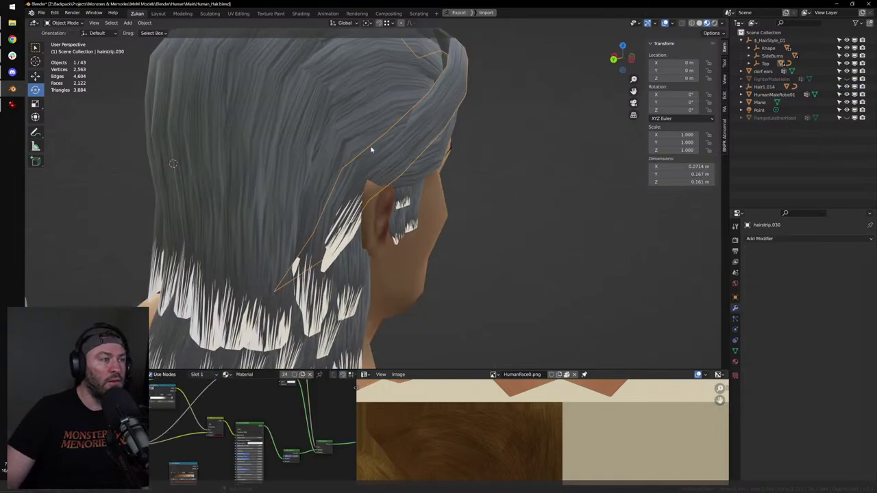
scroll(371, 149, "up", 3)
In wireframe Edit Mode, select hairstrip.030's lower edge loop and end vertex
middle_click_drag(370, 149, 392, 141)
key("Tab")
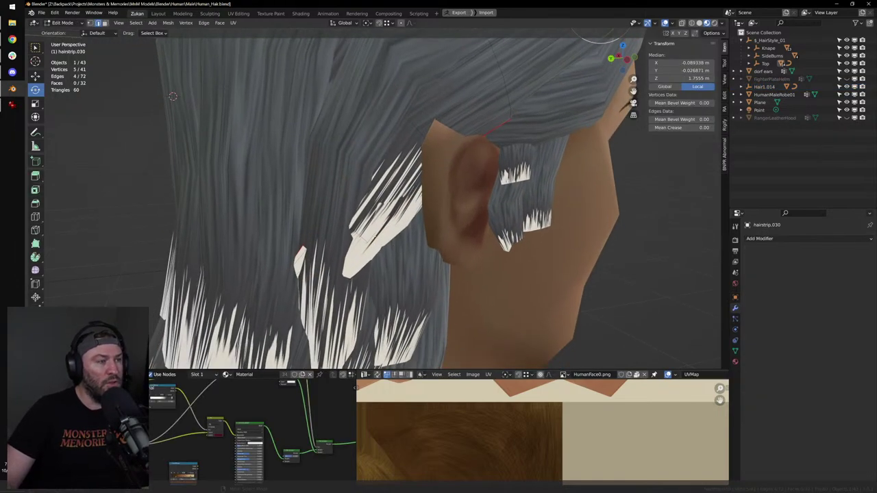
key("shift+z")
left_click(381, 261, "alt")
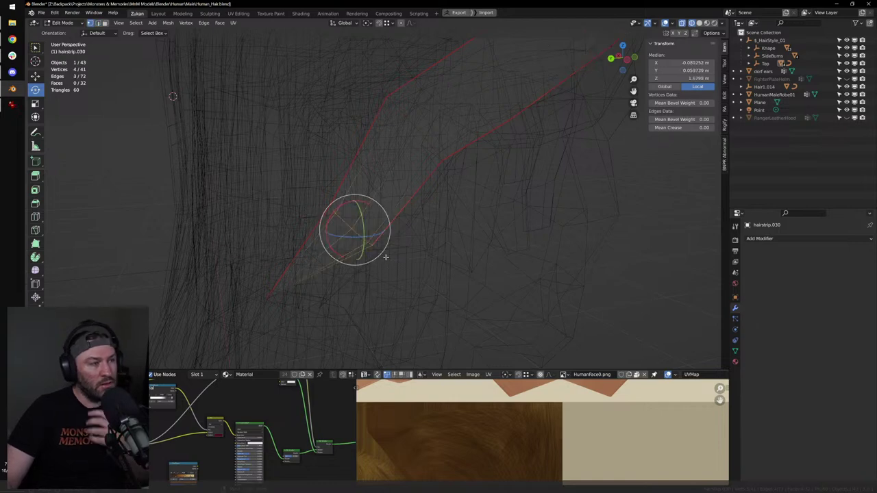
left_click_drag(319, 190, 415, 270, "shift")
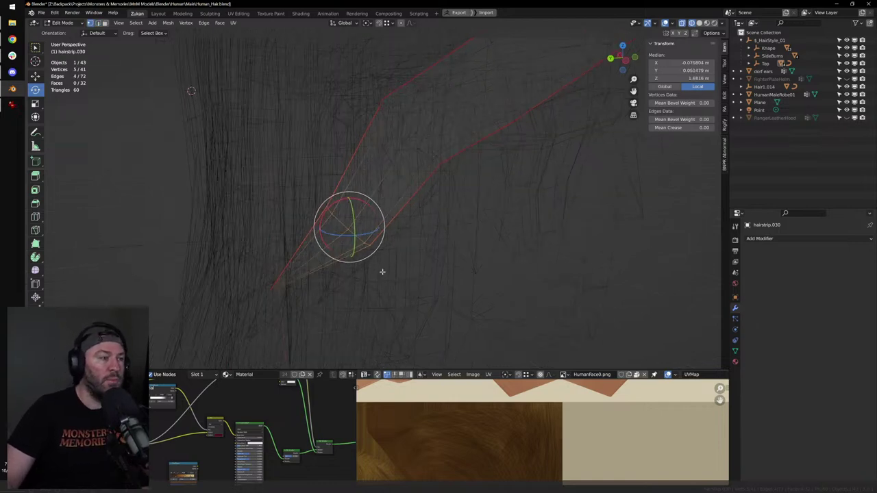
middle_click_drag(382, 271, 360, 242)
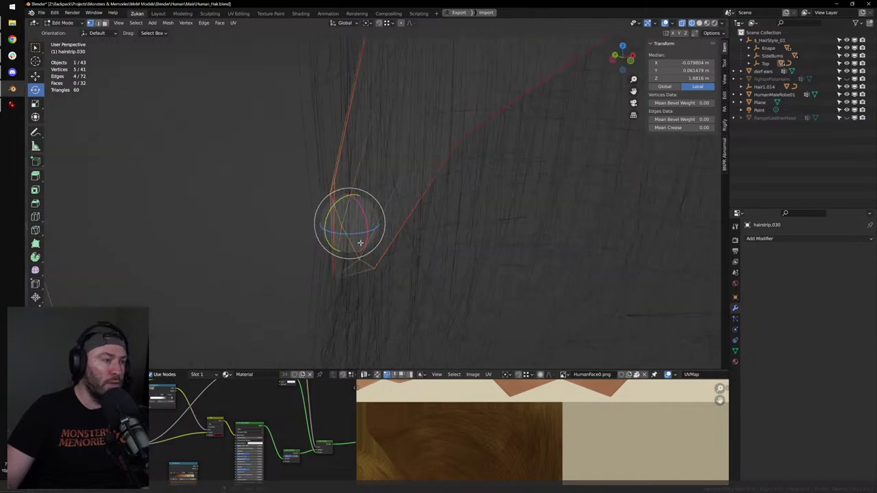
Select the tip edge and nudge it toward the neck
mouse_move(353, 233)
left_mouse_down()
mouse_move(352, 263)
mouse_move(359, 231)
left_mouse_up()
middle_click_drag(358, 231, 379, 288)
left_click(406, 290)
key("shift+space")
key("g")
left_click_drag(379, 288, 379, 285)
middle_click_drag(379, 285, 357, 289)
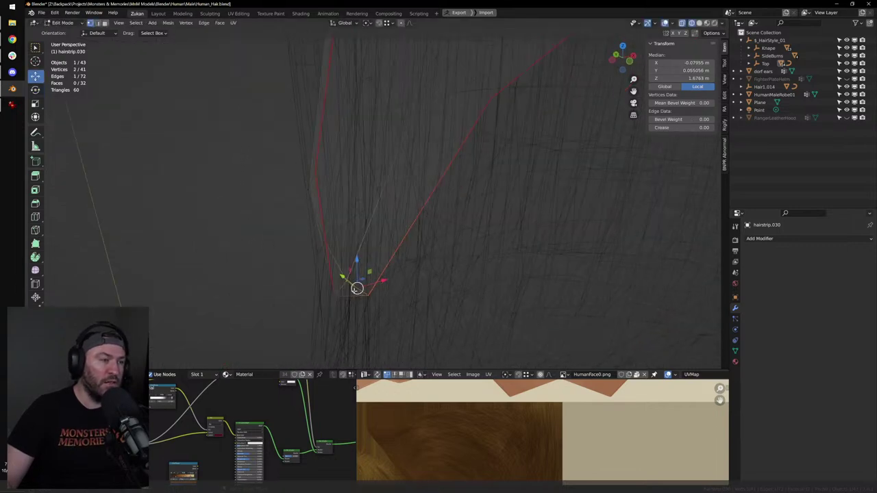
left_click_drag(357, 288, 361, 283)
Push the tip edge in against the neck, then exit Edit Mode
middle_click_drag(360, 283, 366, 229)
left_click_drag(367, 229, 377, 237)
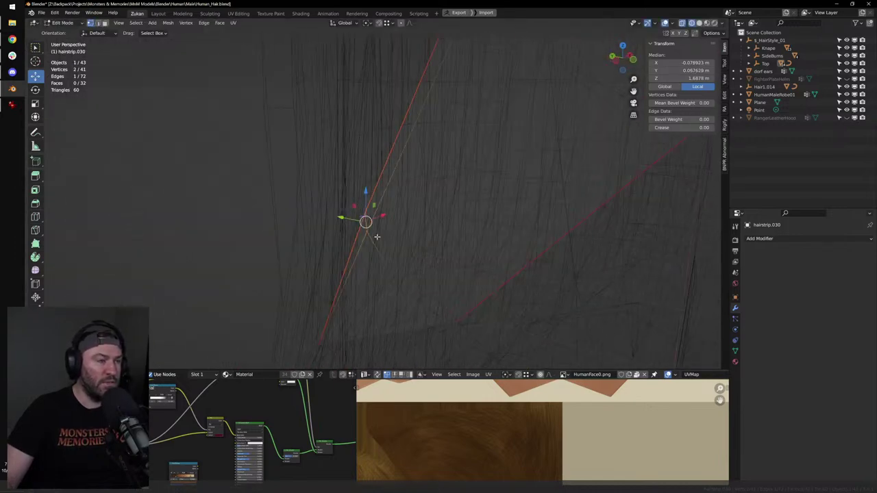
middle_click_drag(377, 237, 396, 239)
left_click(394, 278)
scroll(394, 278, "down", 5)
middle_click_drag(393, 278, 398, 199)
key("Tab")
key("Tab")
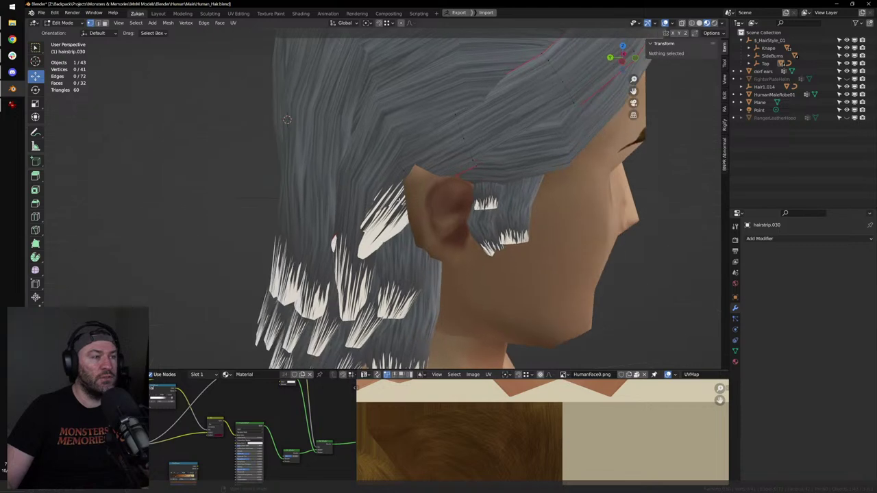
Check the strip tip behind the ear in see-through view, selecting its tip faces
key("shift+z")
key("l")
left_click(411, 203)
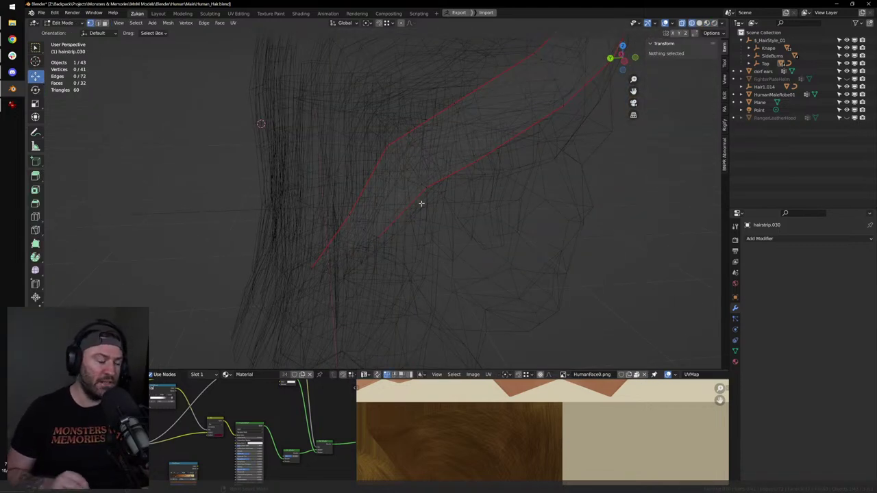
middle_click_drag(421, 202, 304, 176)
key("shift+z")
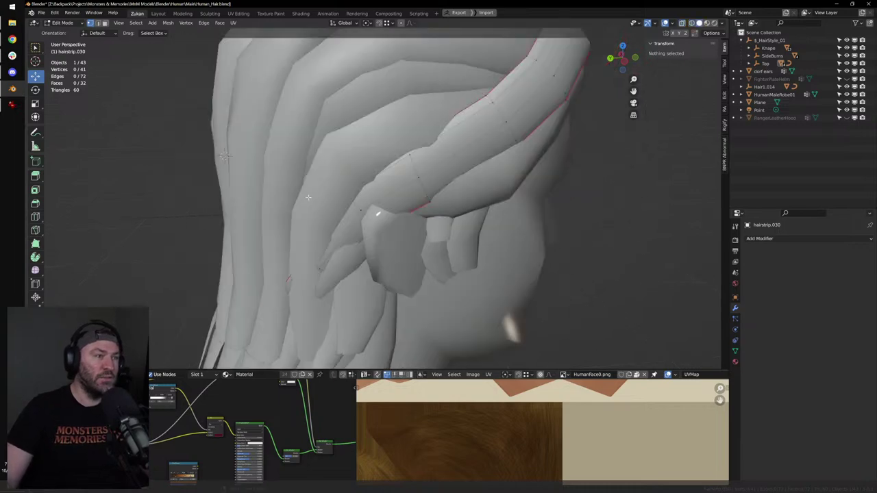
key("shift+z")
key("shift+z")
key("l")
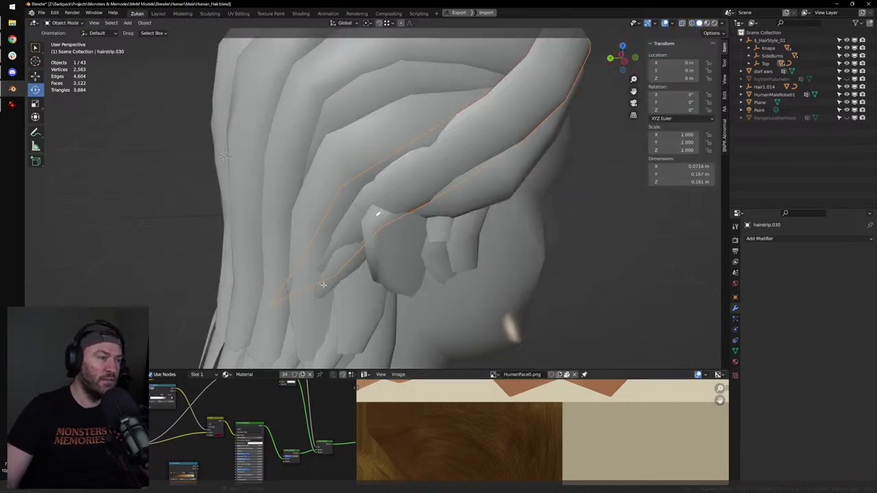
key("shift+z")
mouse_move(348, 327)
middle_mouse_down()
mouse_move(327, 304)
mouse_move(349, 262)
mouse_move(377, 274)
middle_mouse_up()
key("shift+z")
Select hairstrip.031 and enter Edit Mode on it
key("Tab")
left_click(379, 275)
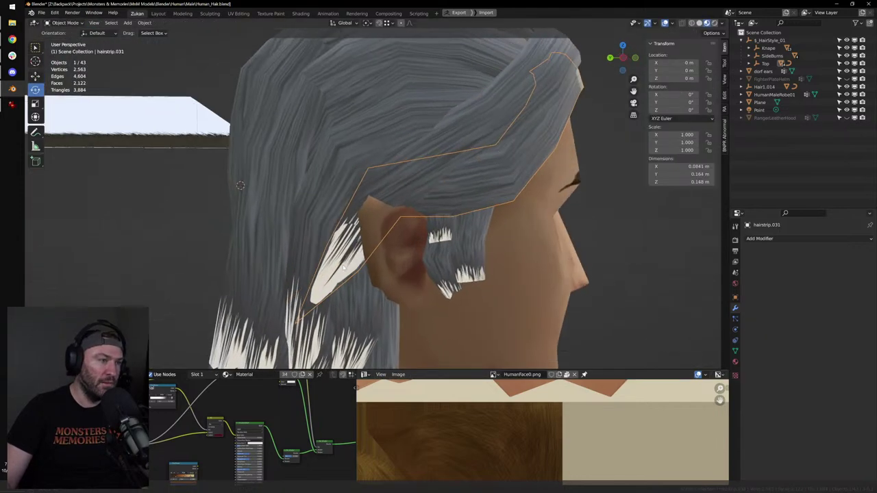
key("Tab")
key("Tab")
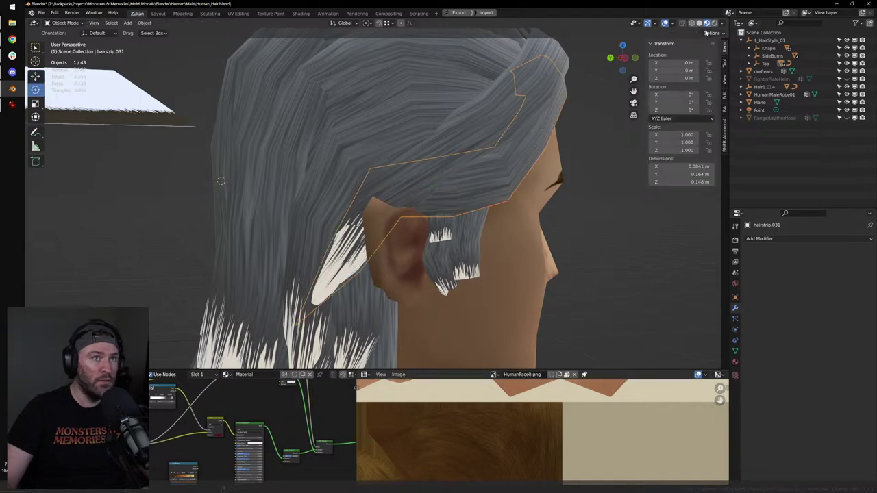
left_click(720, 24)
left_click(715, 23)
scroll(569, 233, "down", 5)
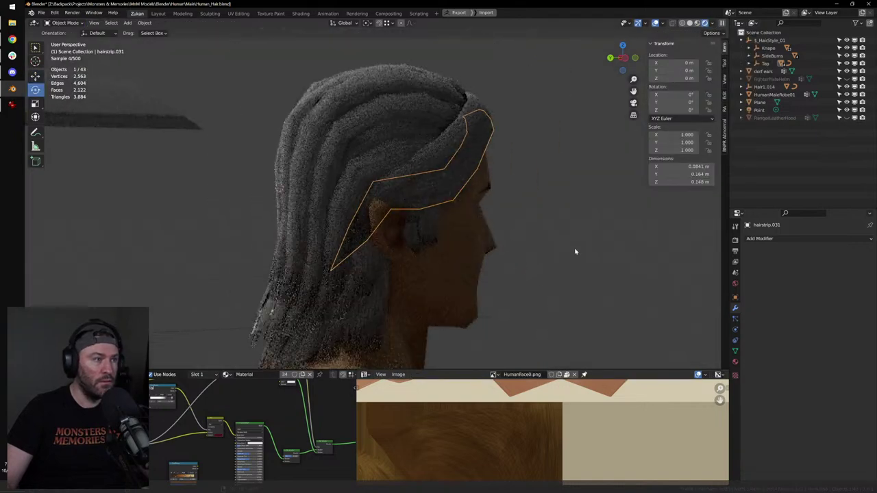
scroll(485, 226, "up", 2)
scroll(491, 237, "up", 5)
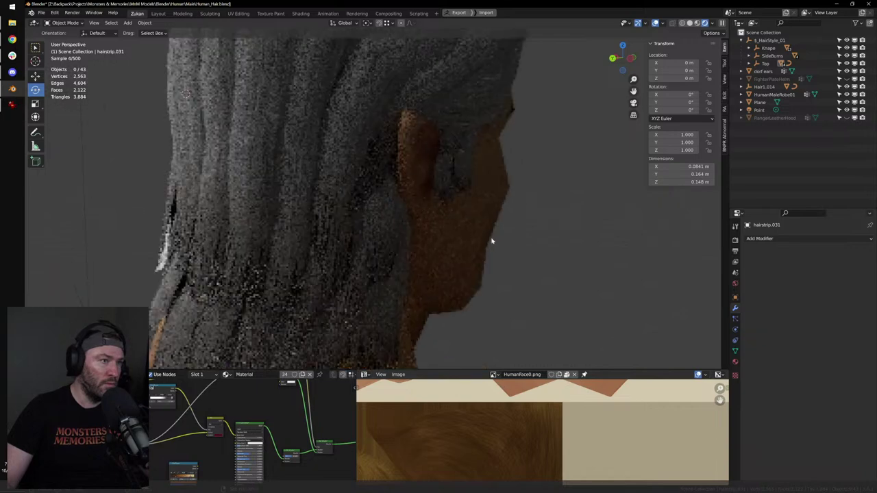
scroll(493, 241, "down", 6)
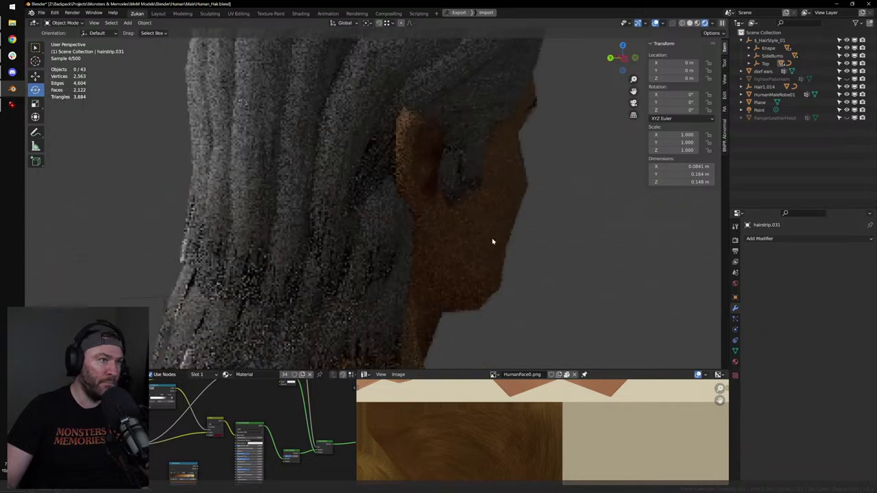
middle_click_drag(484, 249, 272, 244)
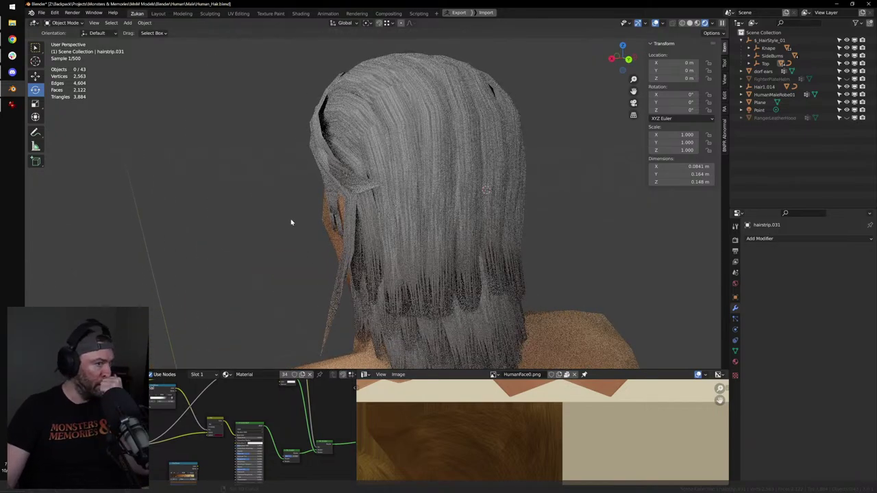
scroll(309, 221, "down", 4)
mouse_move(309, 221)
middle_mouse_down()
mouse_move(555, 226)
mouse_move(498, 264)
mouse_move(422, 231)
mouse_move(456, 233)
mouse_move(414, 226)
mouse_move(530, 245)
mouse_move(496, 194)
middle_mouse_up()
left_click(697, 22)
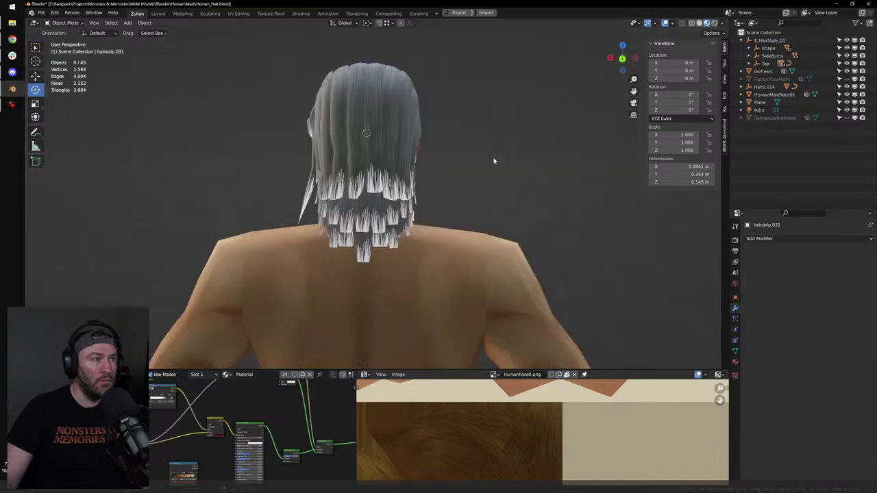
Toggle the FighterPlateHelm helmet on and off and orbit to inspect the hair
left_click(847, 79)
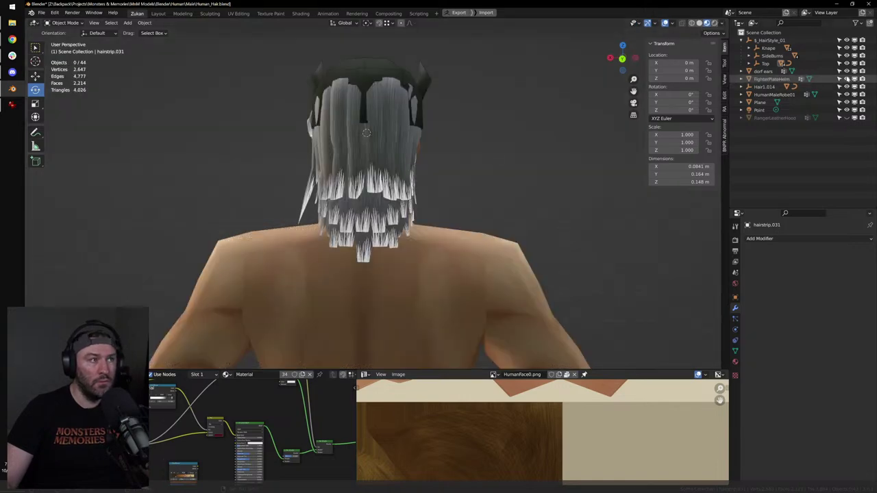
left_click(847, 79)
middle_click_drag(622, 168, 585, 200)
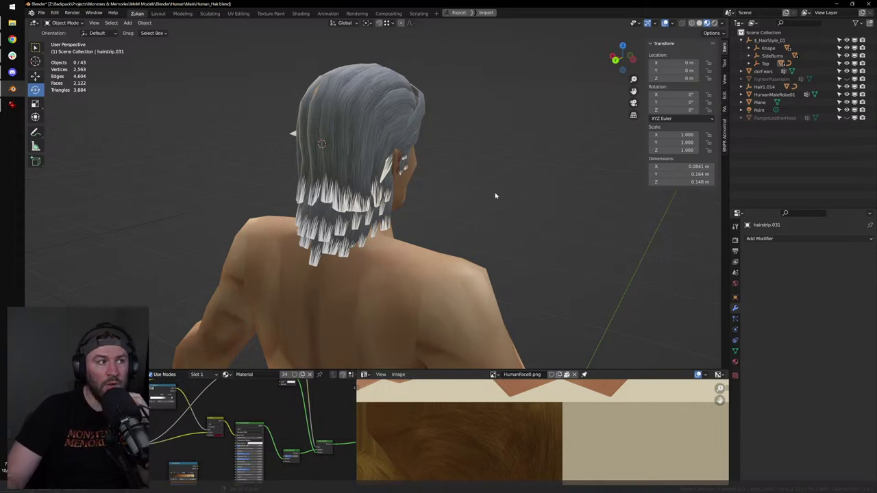
middle_click_drag(495, 196, 500, 157)
scroll(446, 165, "up", 2)
middle_click_drag(446, 164, 385, 175)
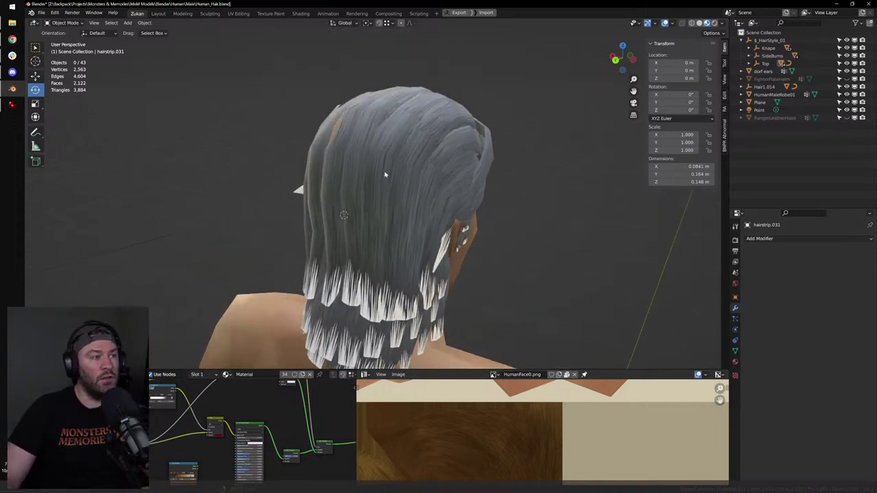
middle_click_drag(470, 135, 420, 130)
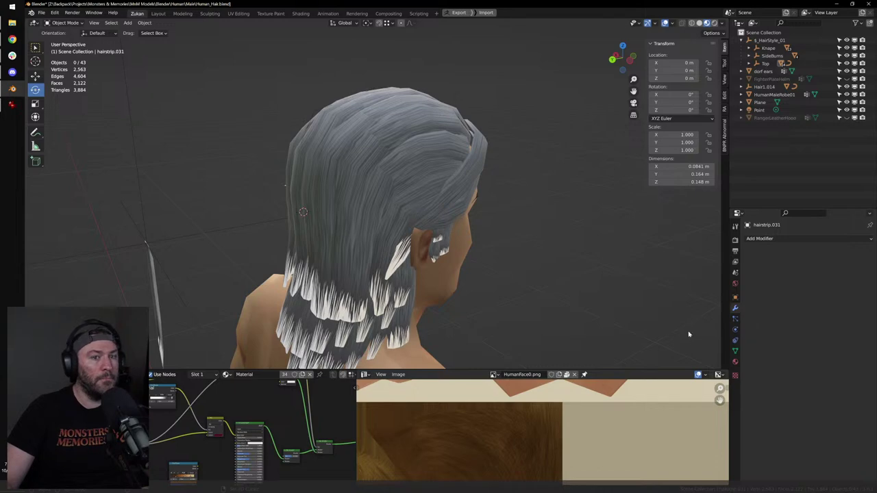
middle_click_drag(521, 291, 486, 280)
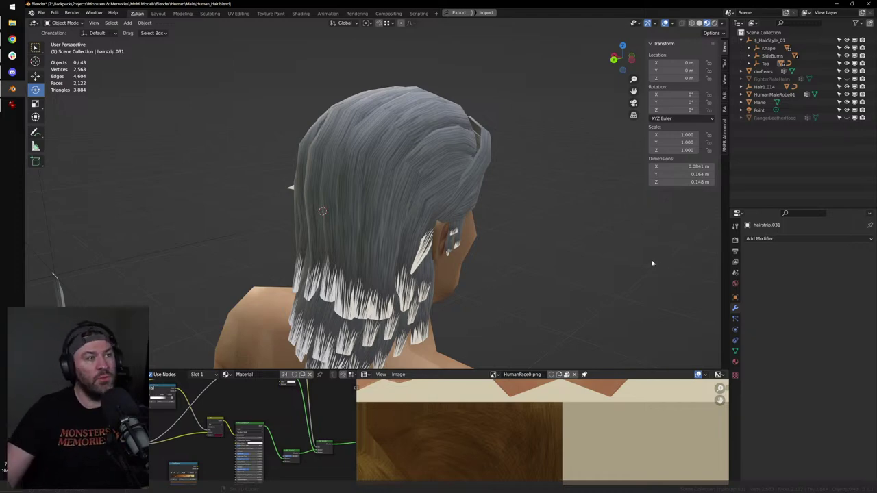
Orbit round the head, then select crown strip hairstrip.008 and enter Edit Mode
middle_click_drag(652, 263, 432, 213)
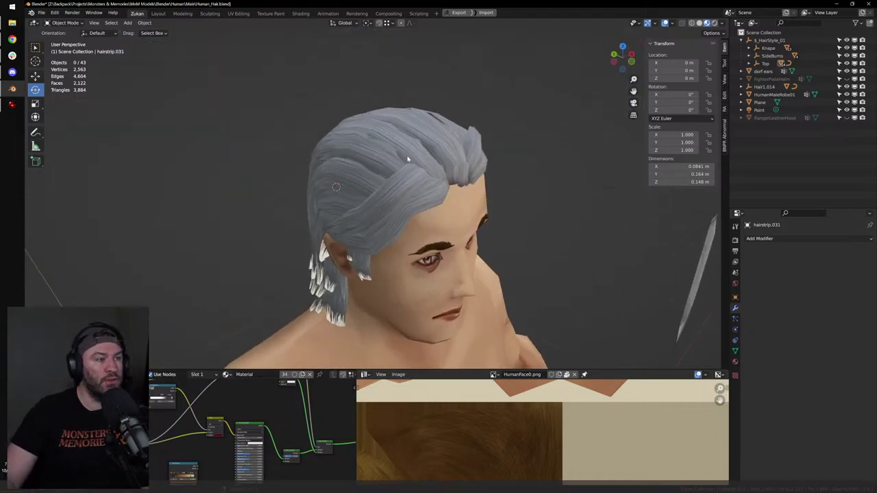
middle_click_drag(408, 159, 469, 200)
middle_click_drag(348, 114, 349, 176)
scroll(379, 181, "up", 4)
middle_click_drag(329, 241, 366, 231)
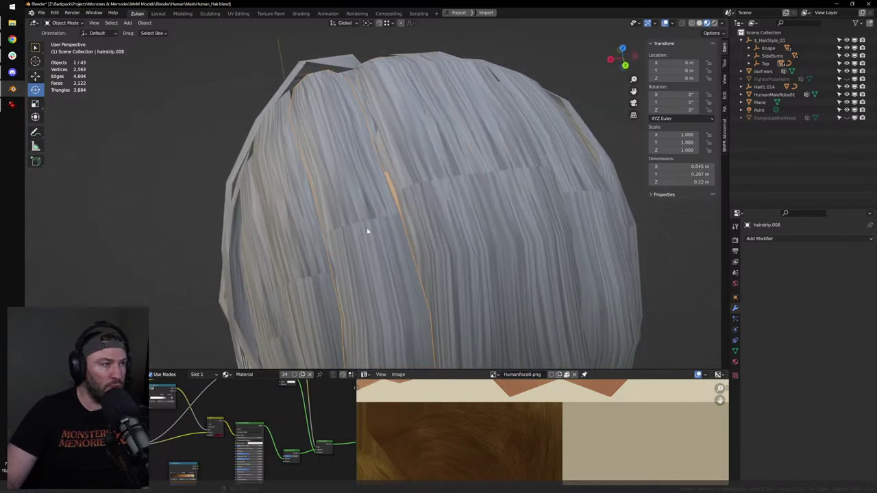
left_click(366, 231)
key("Tab")
In vertex select, pull hairstrip.008's edge vertices and neighbours toward the head with proportional falloff
key("ctrl+Tab")
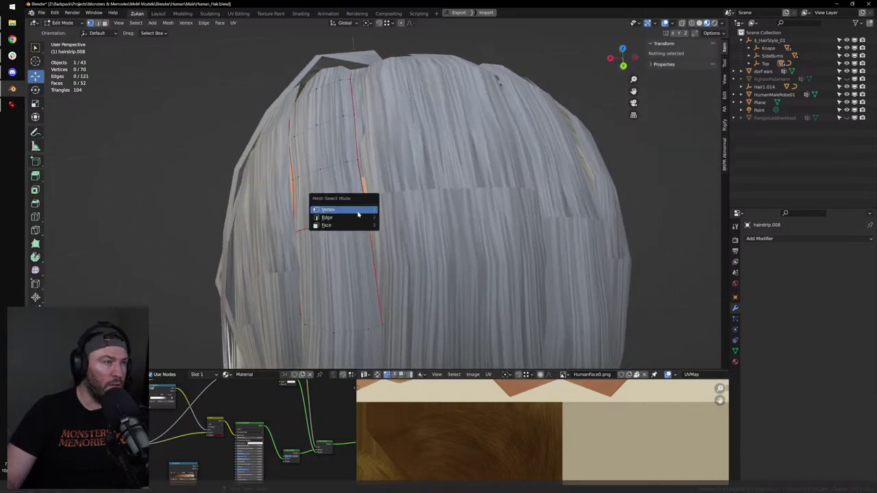
left_click(358, 215)
middle_click_drag(358, 215, 377, 178)
left_click(378, 178)
left_click_drag(377, 179, 379, 177)
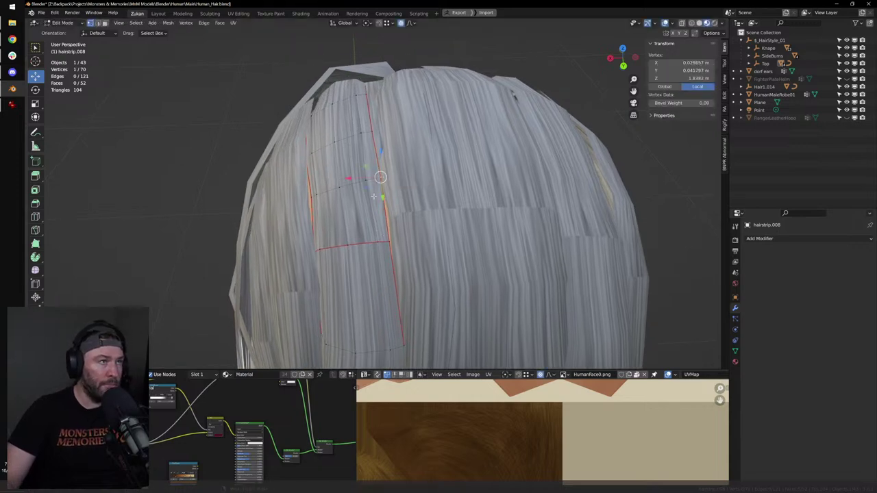
middle_click_drag(381, 176, 378, 177)
mouse_move(378, 178)
left_mouse_down()
mouse_move(373, 172)
mouse_move(378, 176)
left_mouse_up()
middle_click_drag(375, 223, 369, 221)
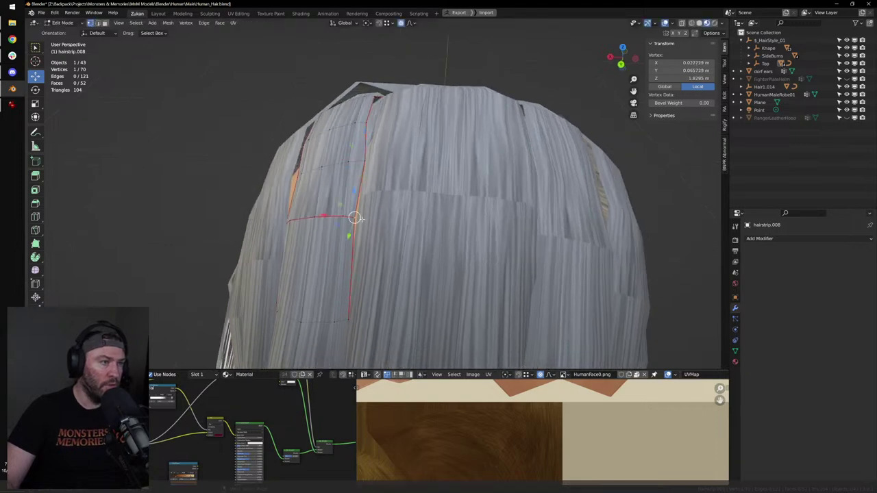
left_click_drag(362, 218, 356, 206)
Press hairstrip.008's crown vertices flatter and slightly lower against the scalp
middle_click_drag(356, 206, 386, 181)
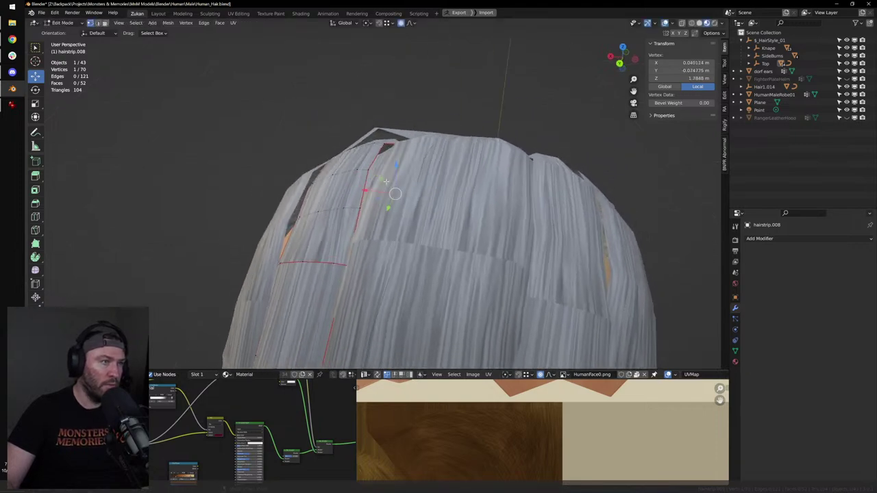
left_click_drag(368, 170, 373, 171)
middle_click_drag(374, 171, 383, 196)
left_click_drag(388, 194, 377, 198)
middle_click_drag(377, 198, 353, 209)
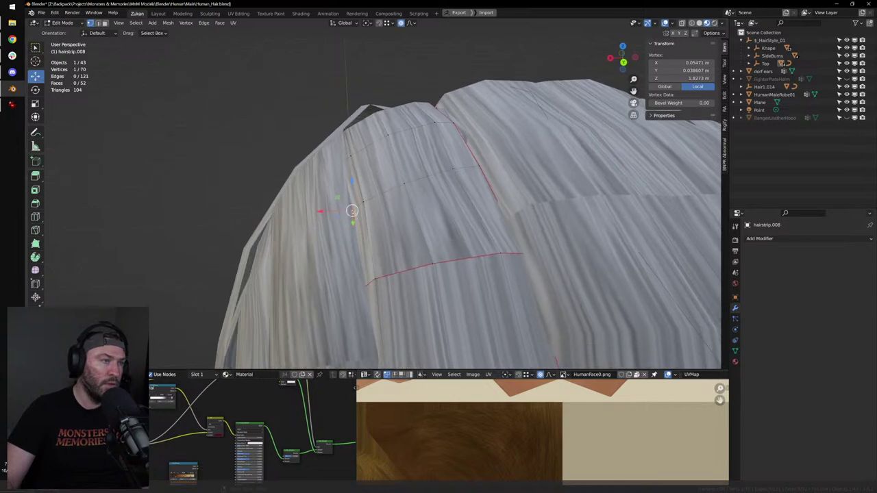
left_click_drag(352, 210, 347, 220)
middle_click_drag(346, 220, 294, 248)
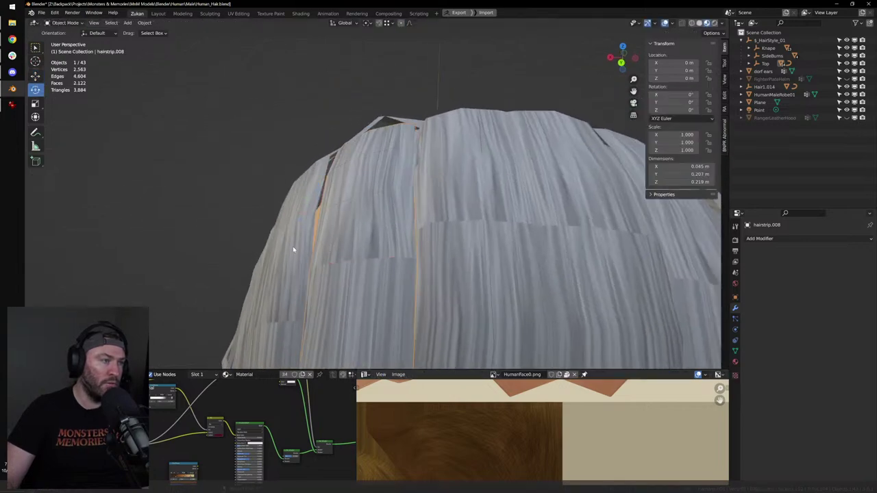
Tuck a vertex on neighbouring strip hairstrip.017 tighter against the scalp
left_click(314, 214)
left_click_drag(315, 215, 322, 227)
middle_click_drag(323, 228, 355, 250)
left_click_drag(340, 241, 344, 245)
middle_click_drag(345, 245, 423, 256)
Select an edge loop across hairstrip.017 and edge-slide it along the strip
left_click_drag(445, 248, 233, 224)
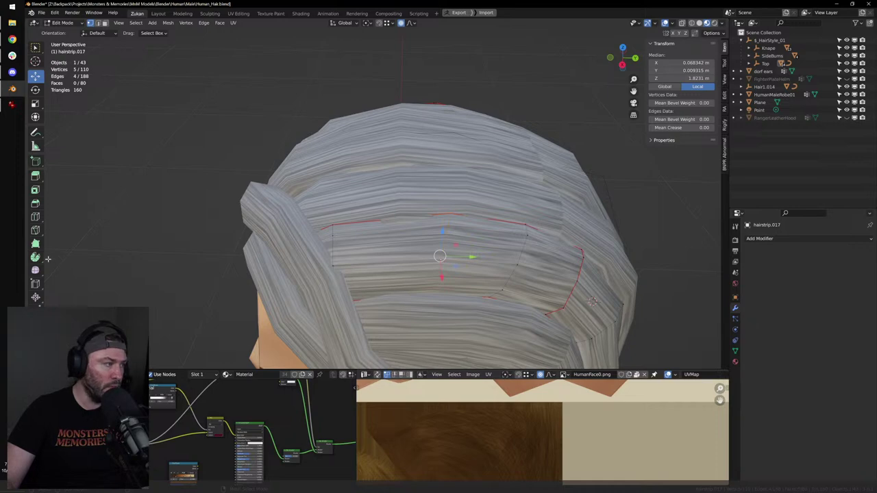
left_click(36, 231)
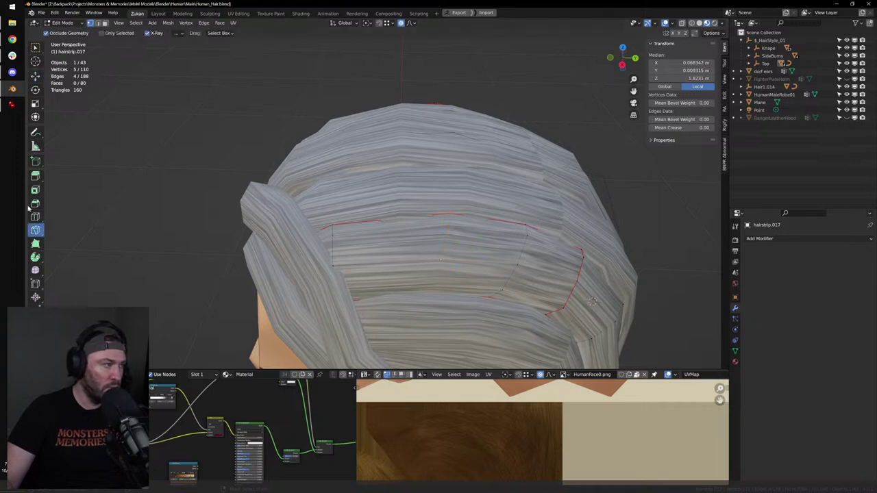
left_click(36, 284)
left_click_drag(446, 261, 428, 259)
middle_click_drag(428, 259, 447, 260)
left_click_drag(456, 264, 446, 268)
middle_click_drag(446, 268, 449, 244)
Restore the move tool and return to Object Mode, checking the back and side views
key("shift+space")
key("g")
middle_click_drag(377, 262, 411, 250)
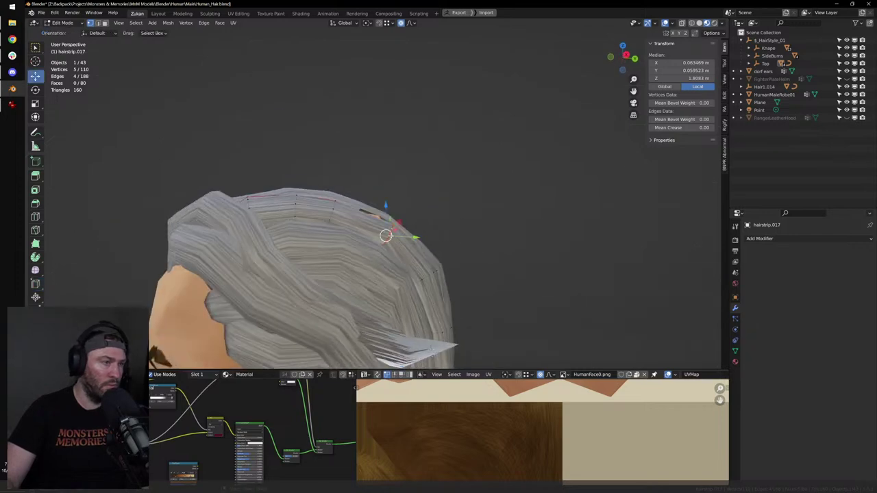
key("Tab")
middle_click_drag(450, 299, 372, 289)
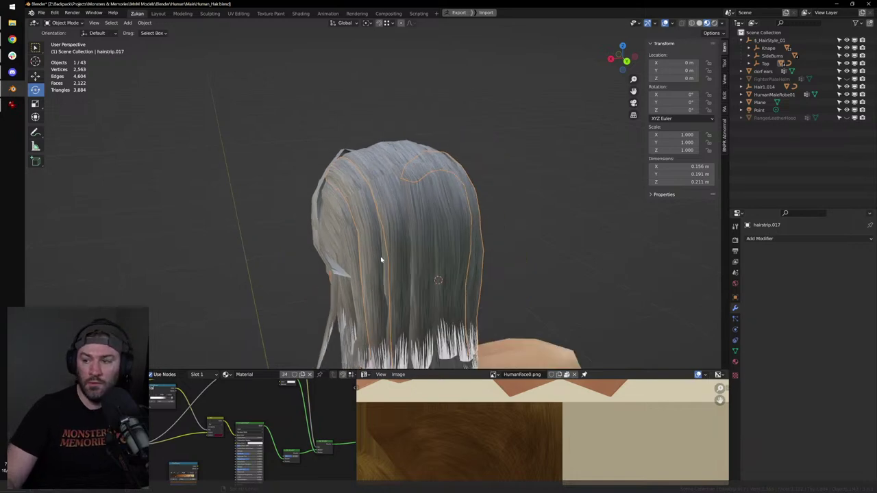
middle_click_drag(377, 255, 438, 231)
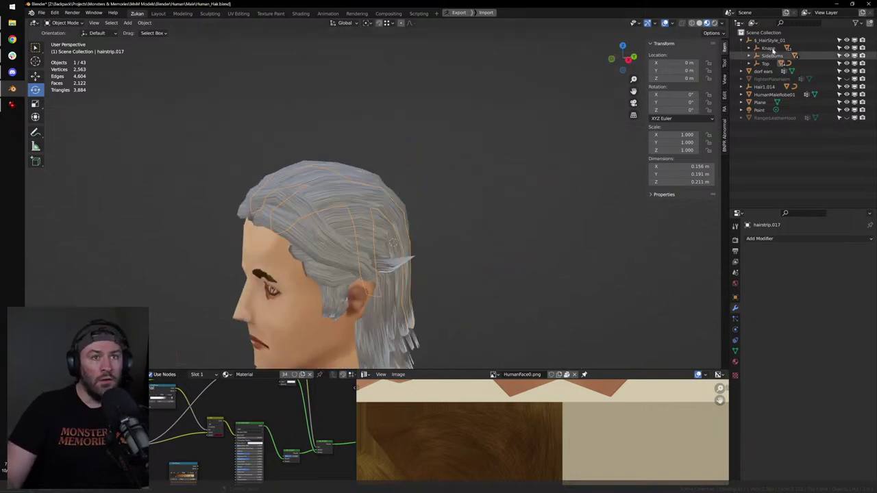
Select the hairstyle's whole hierarchy of strips, with hairstrip.017 as the active object
left_click(769, 40)
right_click(764, 41)
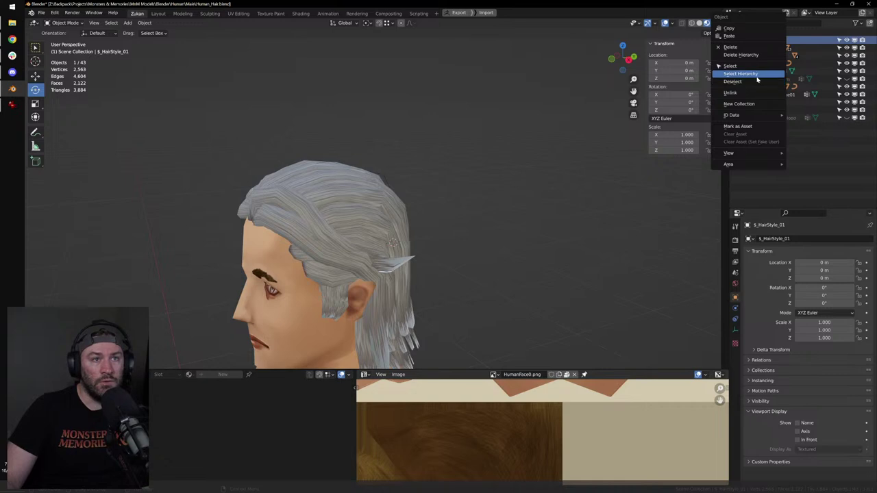
left_click(740, 73)
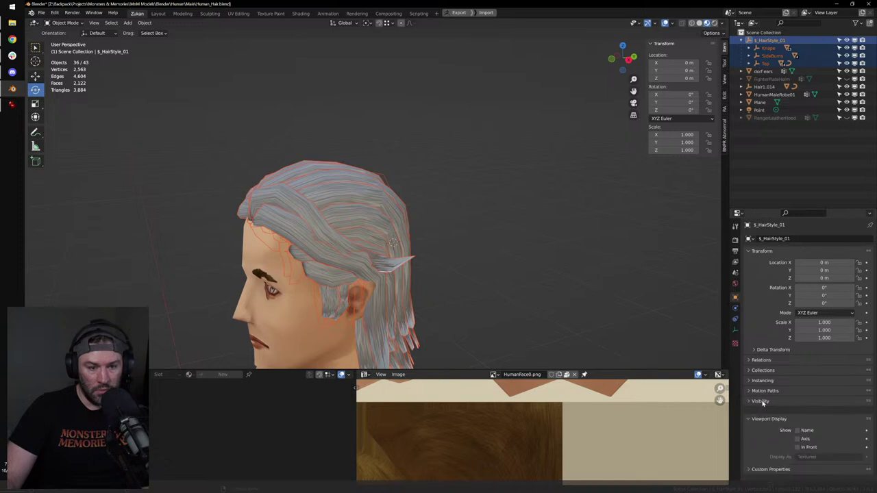
left_click(381, 204, "shift")
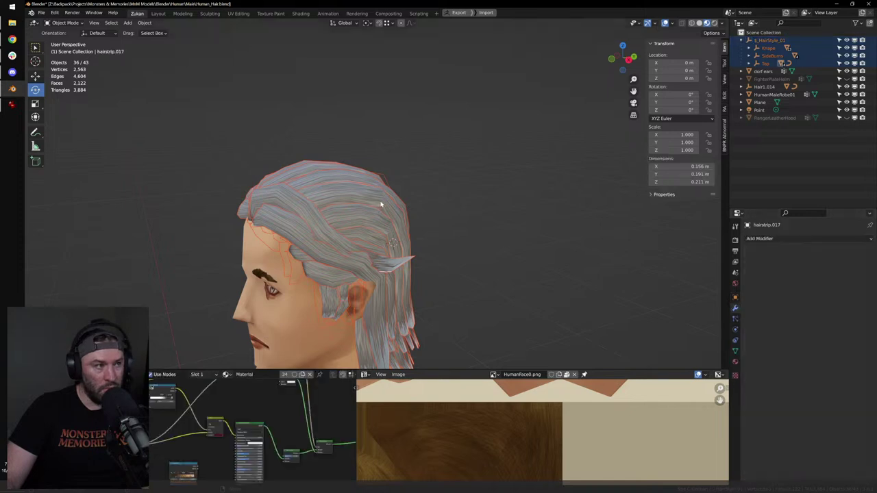
Enable Wireframe and All Edges in Viewport Display, then deselect and pick hairstrip.008
left_click(735, 297)
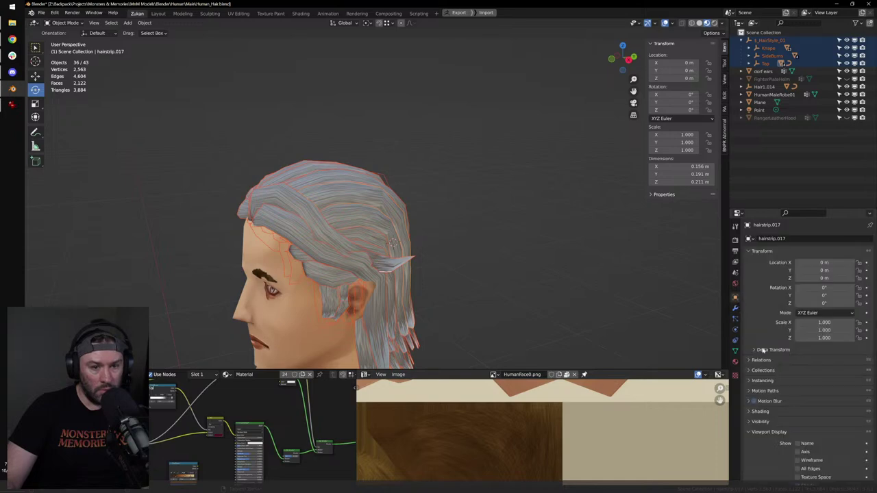
scroll(812, 434, "down", 2)
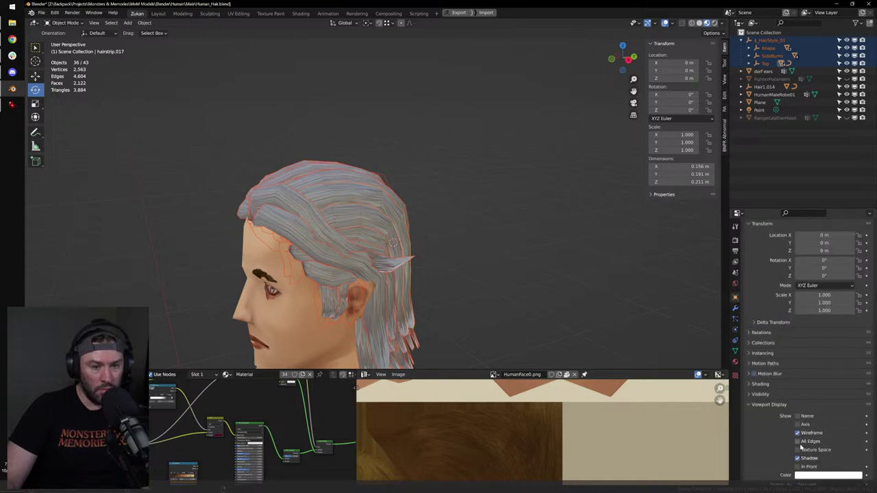
middle_click_drag(555, 308, 490, 266)
key("alt+a")
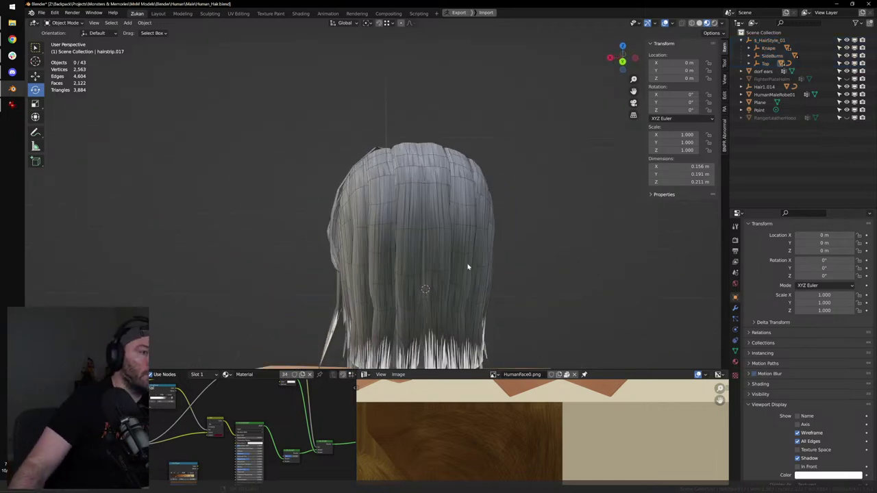
middle_click_drag(440, 133, 272, 207)
left_click(373, 225)
Edge-slide a loop along hairstrip.008 in edge select mode
key("Tab")
key("ctrl+Tab")
left_click(326, 221)
left_click(356, 209, "alt")
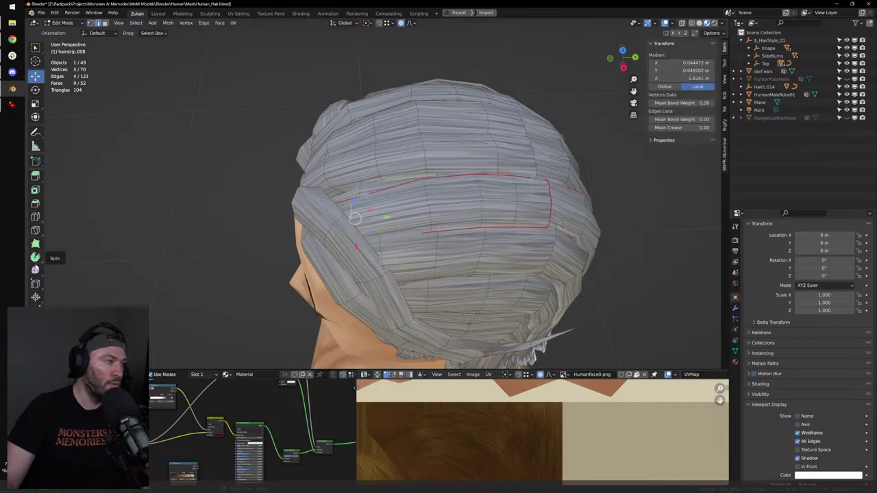
left_click(36, 284)
left_click_drag(334, 215, 370, 210)
middle_click_drag(370, 210, 387, 215)
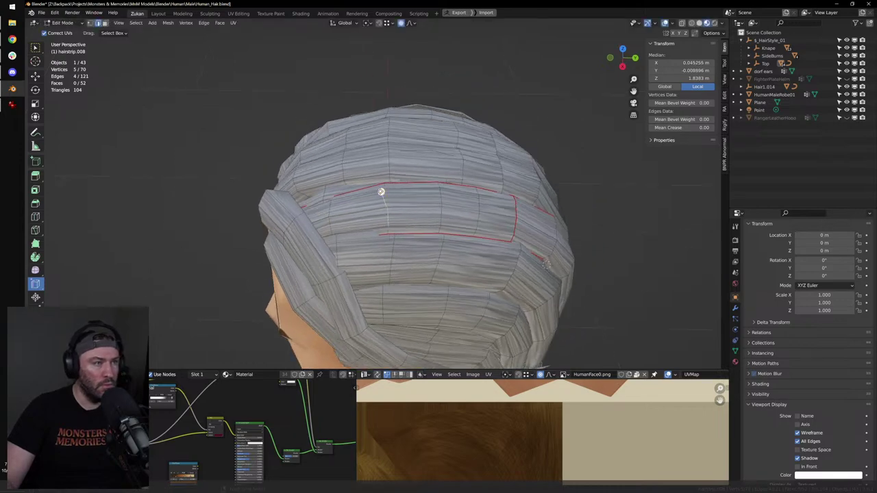
left_click_drag(381, 192, 384, 194)
middle_click_drag(384, 194, 380, 221)
Move and dissolve a loop on the strip, then undo those changes
right_click(374, 210)
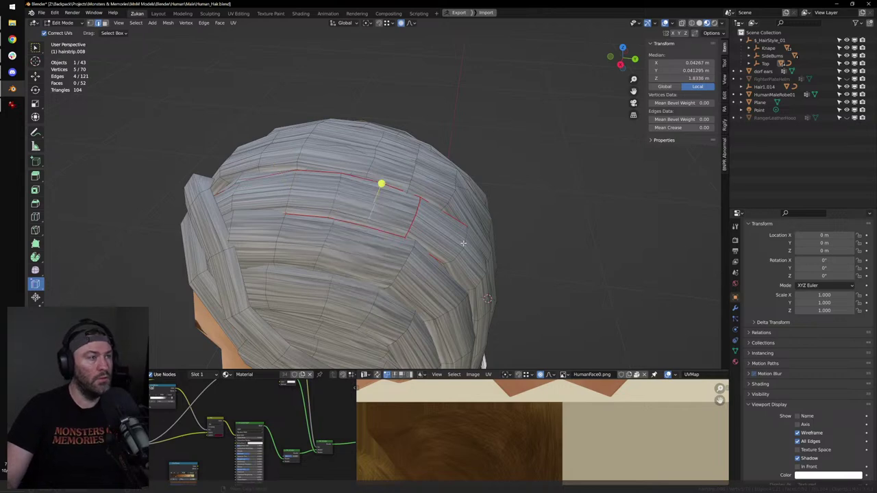
key("g")
key("g")
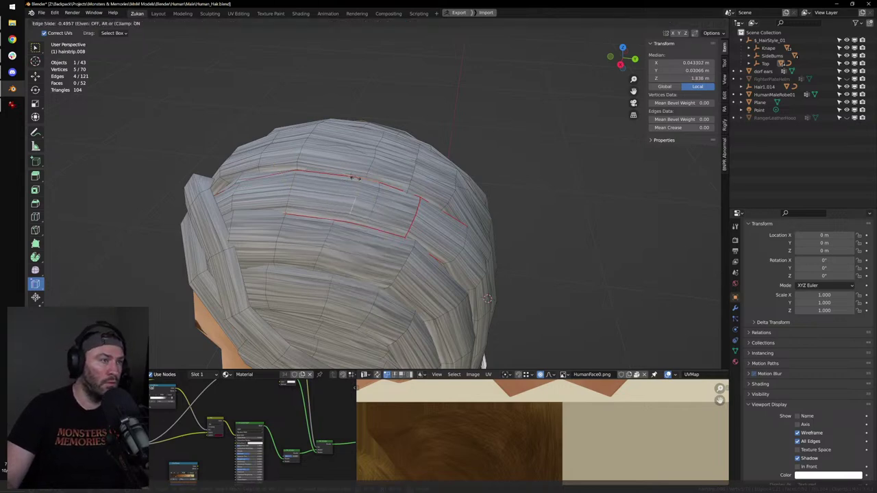
left_click(355, 177)
key("x")
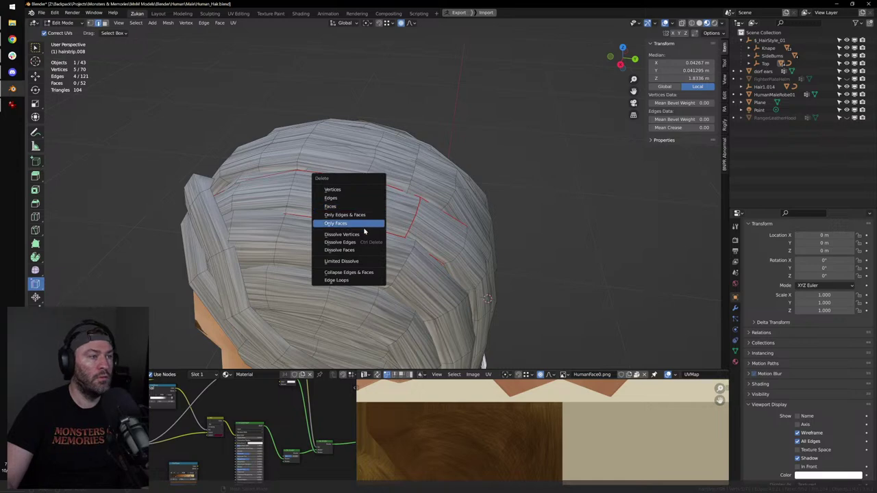
left_click(358, 243)
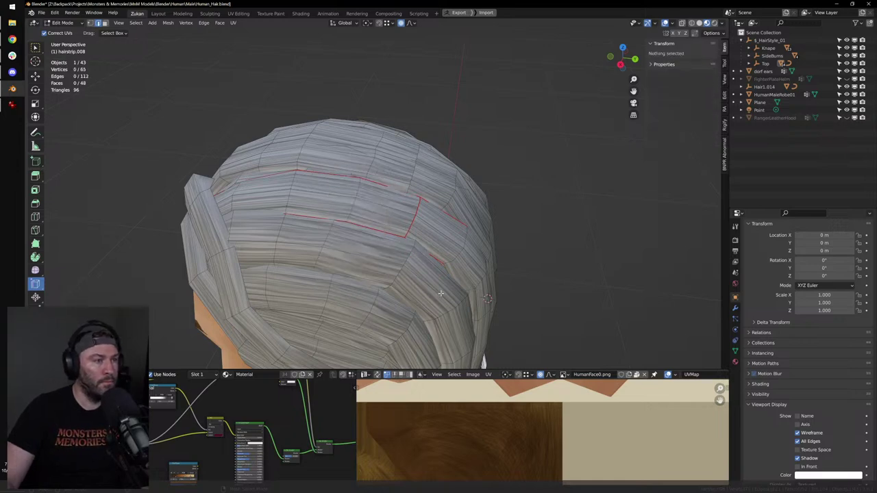
middle_click_drag(441, 293, 388, 270)
key("ctrl+z")
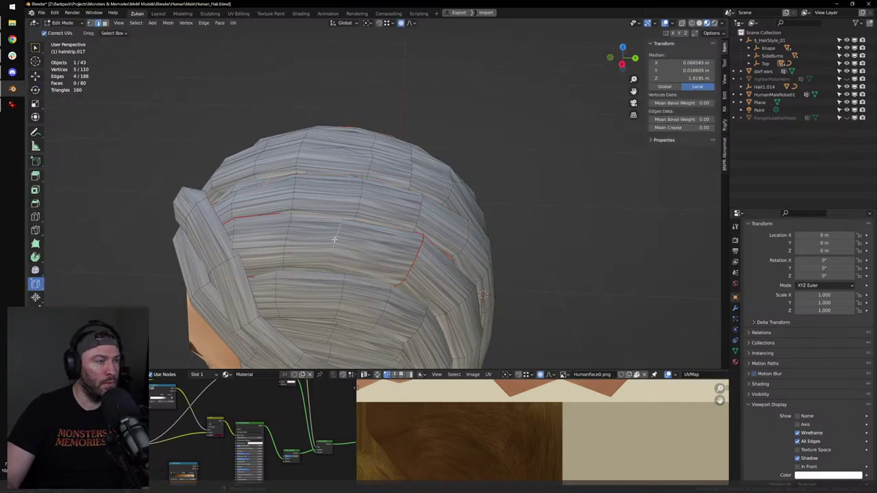
key("ctrl+z")
middle_click_drag(350, 251, 317, 230)
key("ctrl+z")
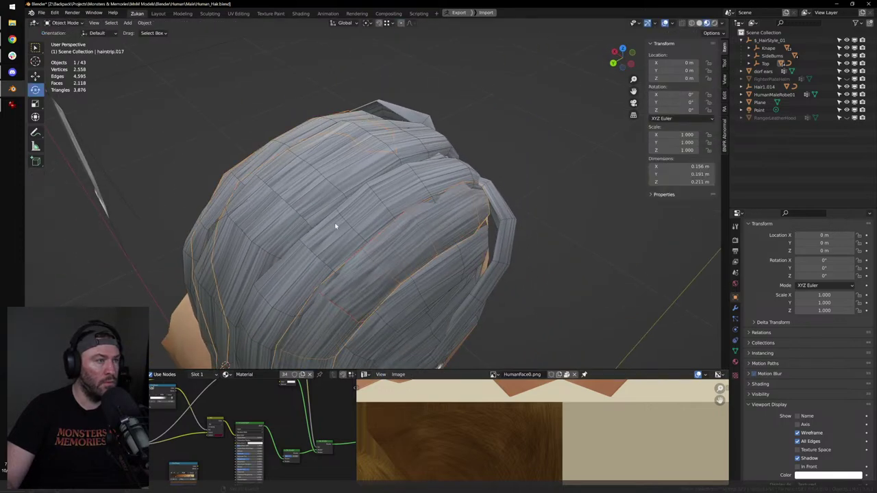
middle_click_drag(360, 248, 340, 223)
Move a vertex on hairstrip.027, dissolve its extra loop, and return to Object Mode
key("g")
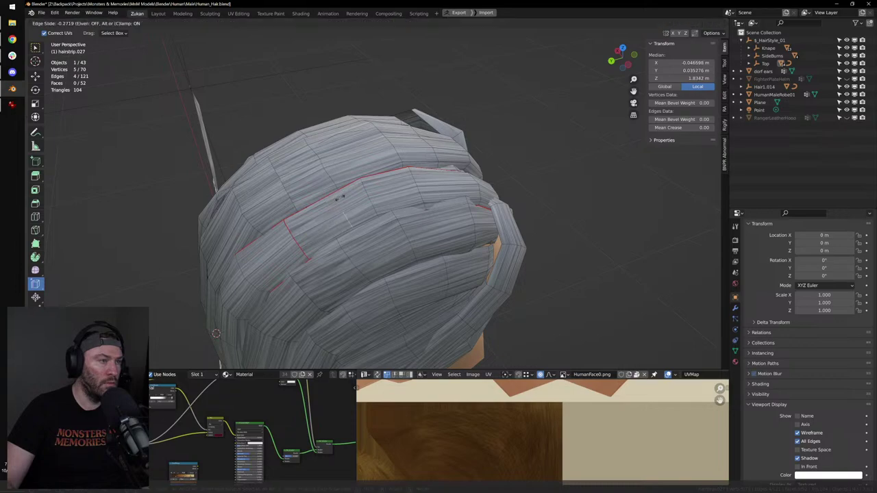
left_click(377, 205)
right_click(377, 206)
left_click(374, 205)
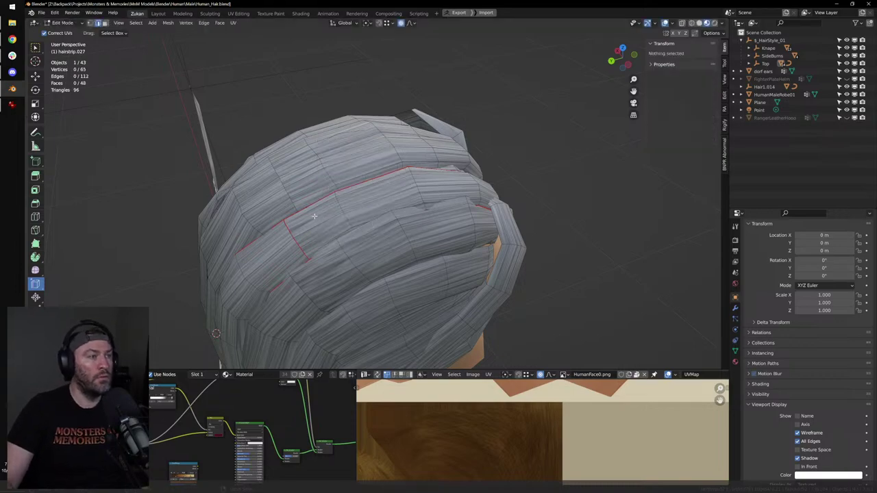
middle_click_drag(373, 205, 491, 224)
key("Tab")
scroll(498, 215, "down", 2)
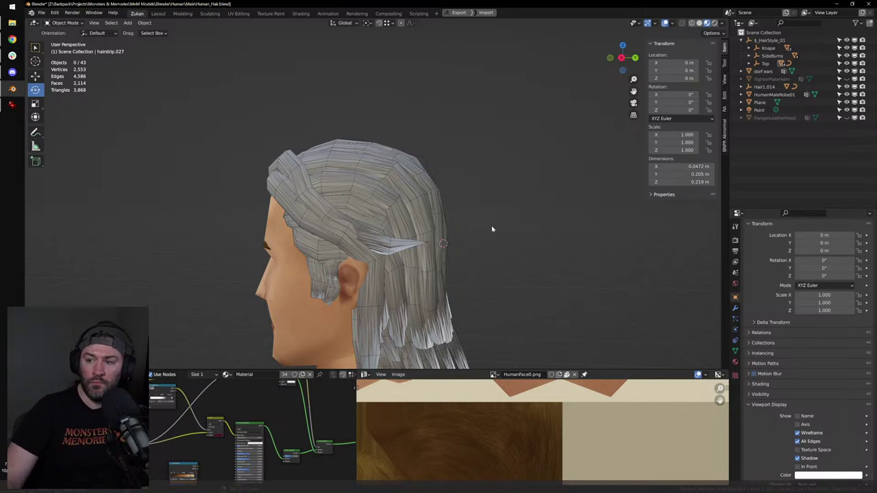
Slide an edge loop along hairstrip.018 in Edit Mode
middle_click_drag(541, 292, 569, 166)
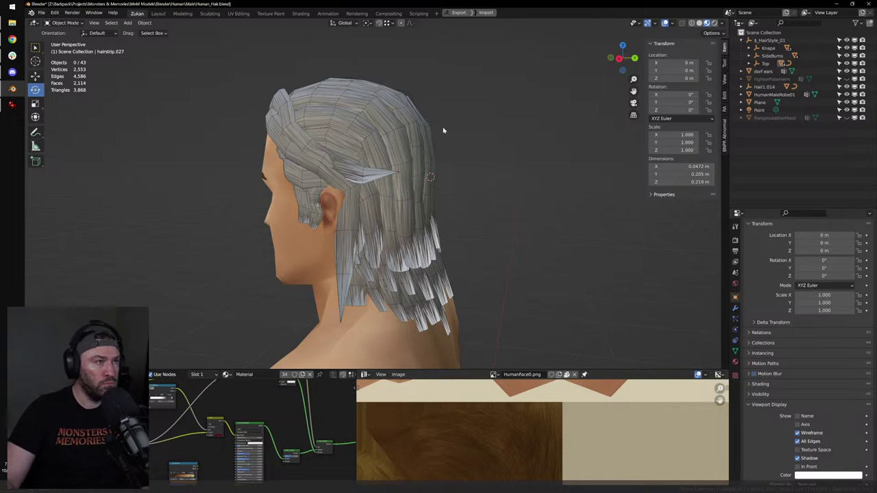
middle_click_drag(443, 129, 407, 190)
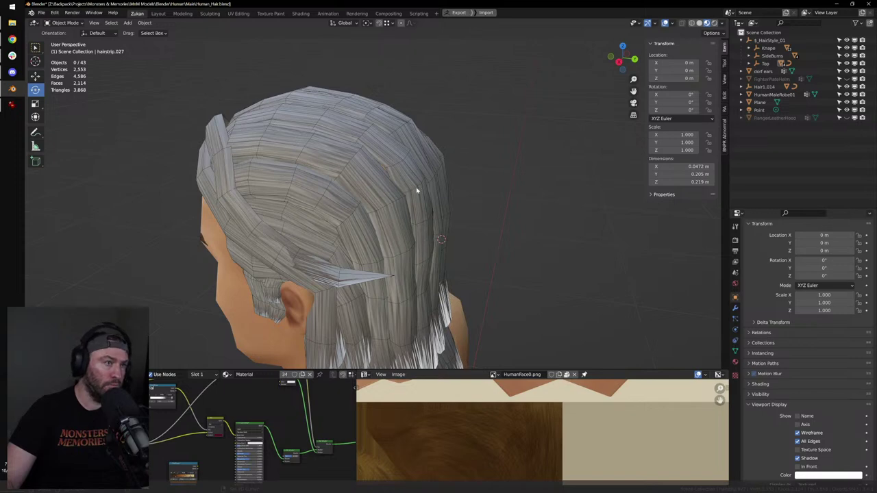
middle_click_drag(392, 185, 366, 210)
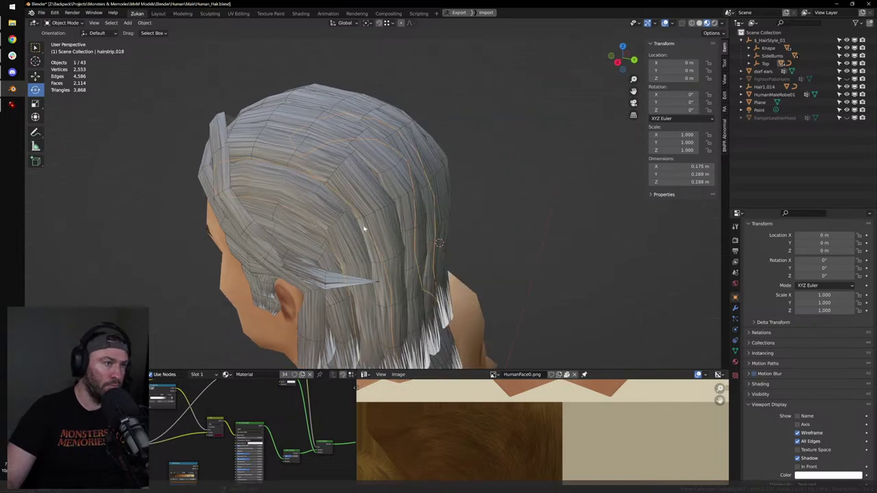
left_click(364, 229)
key("Tab")
left_click(341, 225, "alt")
key("g")
key("g")
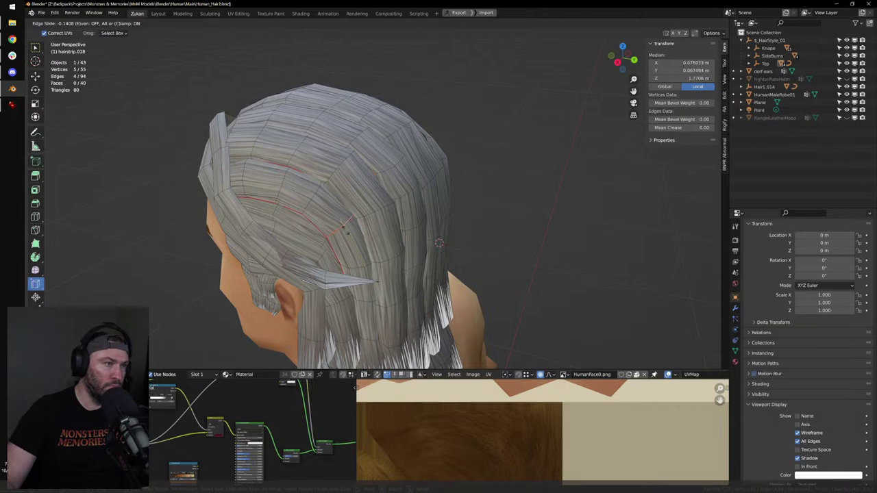
left_click(347, 229)
middle_click_drag(343, 233, 372, 200)
Dissolve the extra loop on hairstrip.008
key("alt+q")
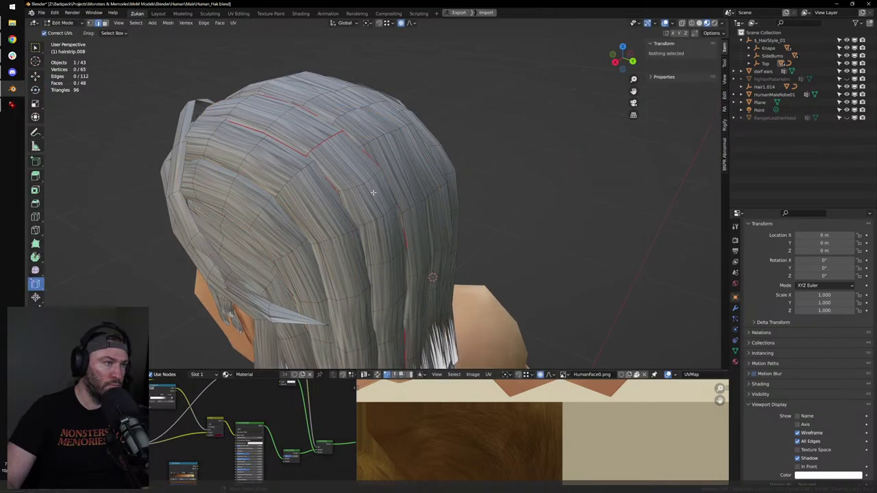
left_click(368, 168, "alt")
key("x")
left_click(353, 178)
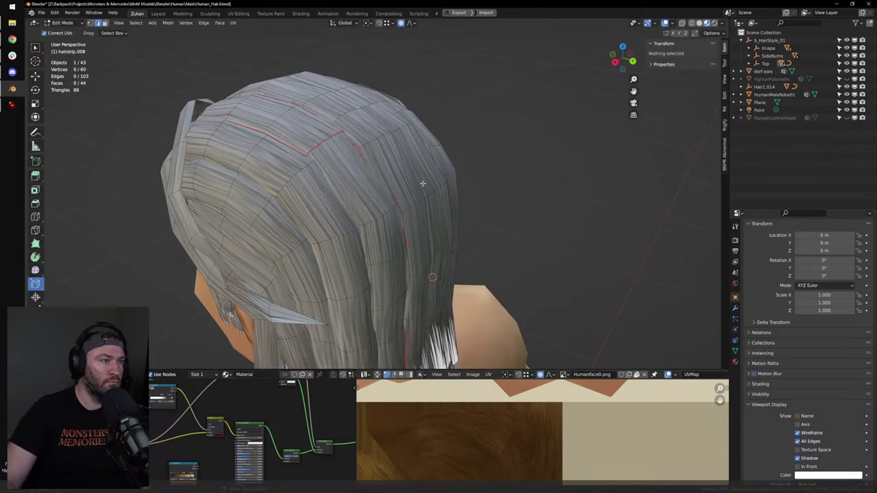
middle_click_drag(423, 184, 364, 162)
Slide another hairstrip.008 loop, soft-falloff move the strip, and return to Object Mode
left_click(347, 105, "alt")
key("g")
key("g")
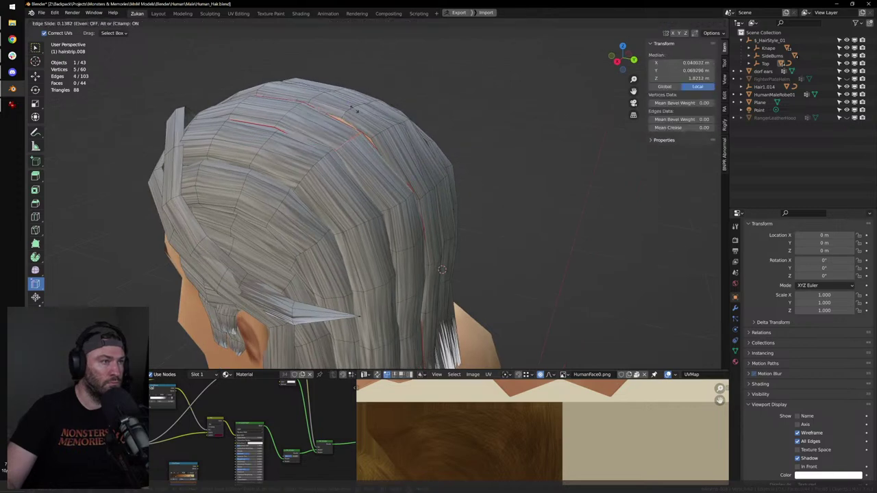
left_click(355, 108)
middle_click_drag(358, 117, 385, 159)
key("g")
left_click(410, 117)
key("Tab")
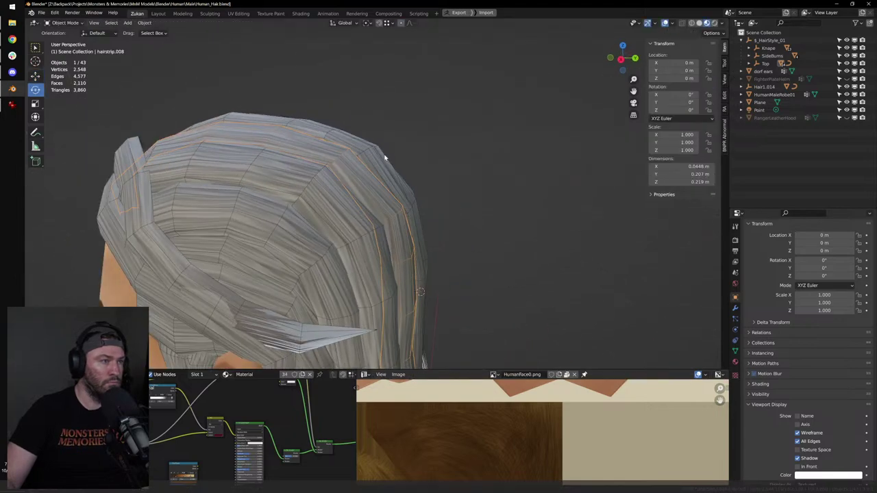
Delete the unneeded object, then edge-slide a loop along hairstrip.027
key("Delete")
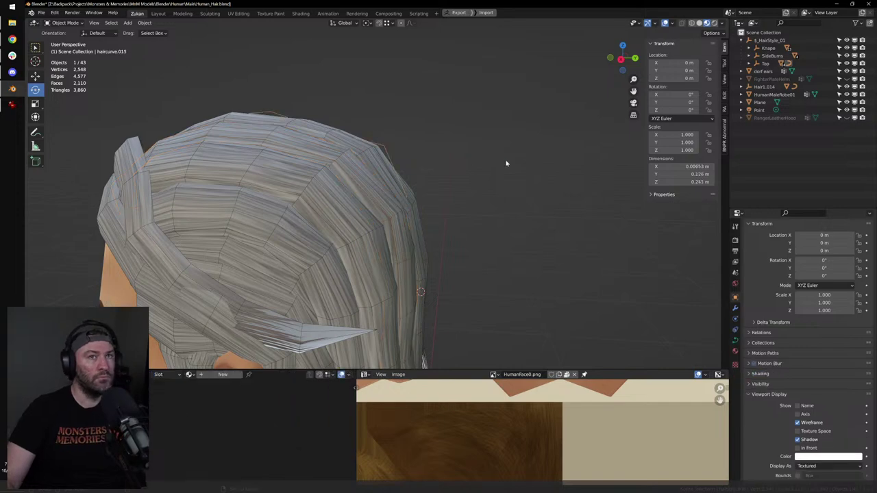
middle_click_drag(506, 163, 387, 195)
left_click(415, 202)
key("Tab")
left_click(385, 186, "alt")
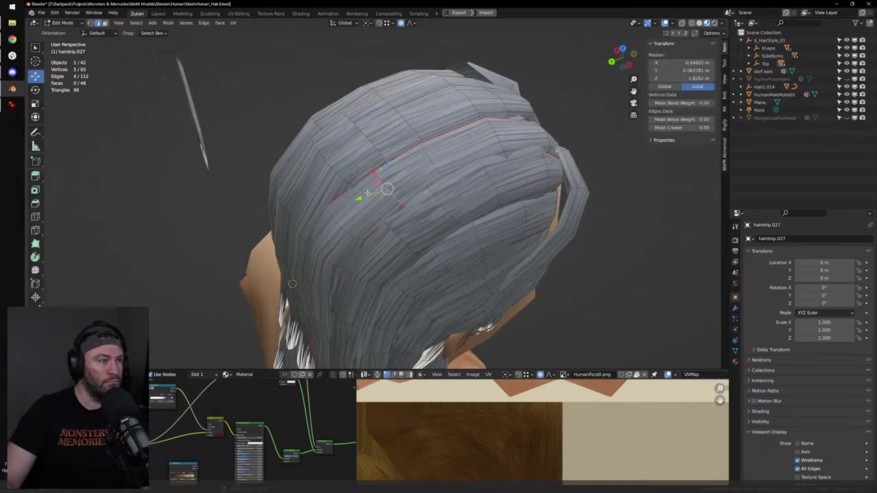
left_click(35, 283)
left_click_drag(380, 177, 442, 141)
middle_click_drag(443, 142, 442, 130)
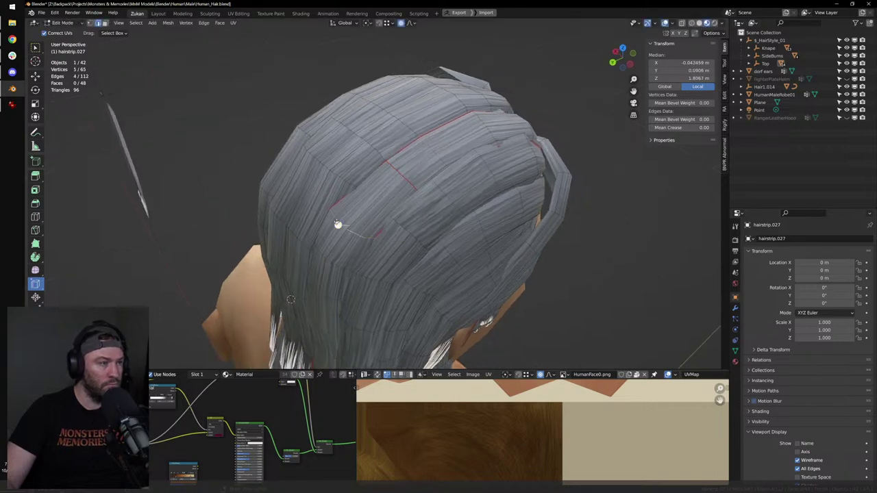
left_click_drag(338, 224, 366, 198)
middle_click_drag(366, 197, 425, 211)
Select an edge loop on hairstrip.018's side and slide it to a new position
left_click(405, 208, "alt")
key("Tab")
key("Tab")
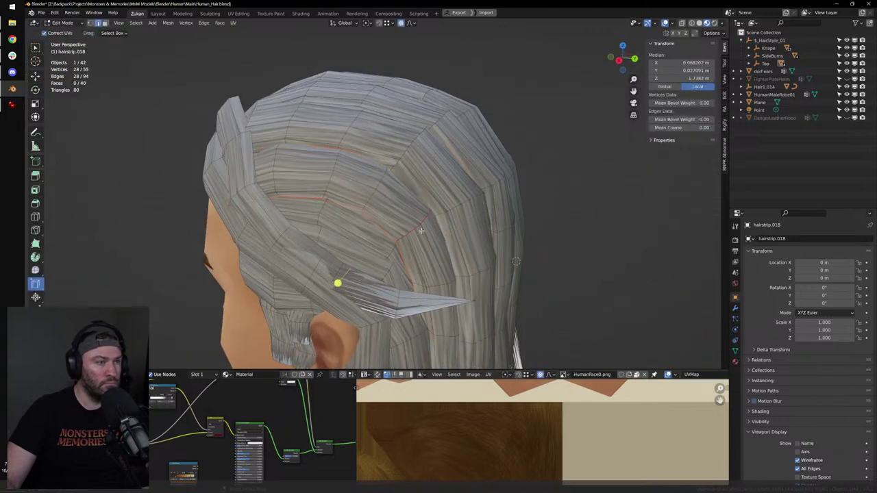
left_click(430, 223, "alt")
key("Tab")
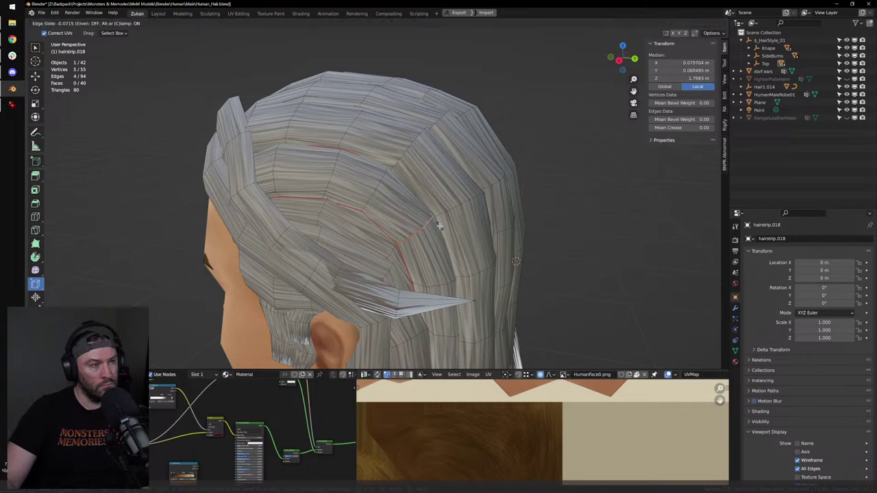
key("Tab")
mouse_move(433, 227)
middle_mouse_down()
mouse_move(392, 198)
mouse_move(370, 197)
middle_mouse_up()
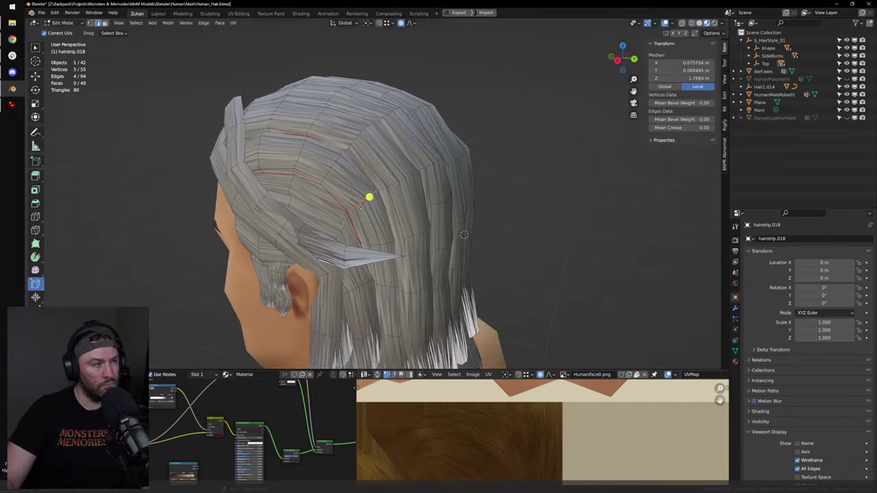
left_click(331, 163, "alt")
Push the loop sideways along X with soft falloff using the move gizmo
key("shift+space")
key("g")
middle_click_drag(366, 203, 243, 200)
left_click_drag(235, 196, 235, 196)
left_click(286, 210, "alt")
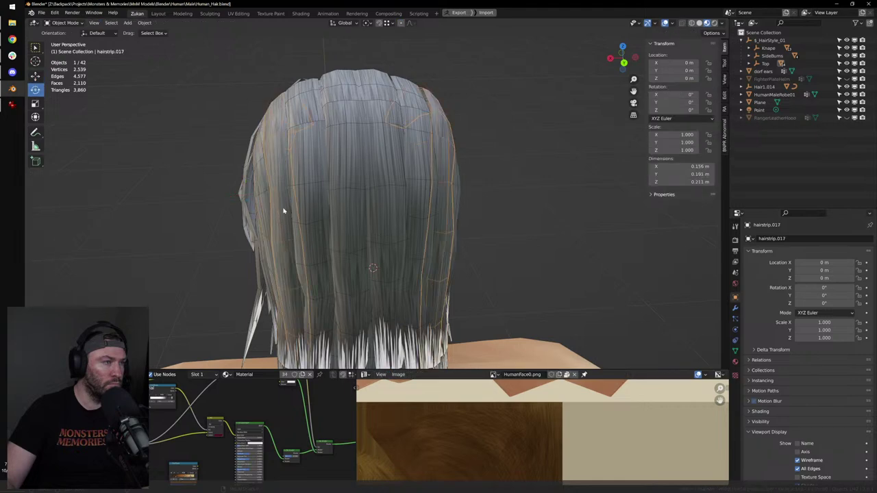
middle_click_drag(286, 210, 349, 220)
Select an edge vertex of hairstrip.017 and slide it slightly along X
scroll(349, 220, "up", 2)
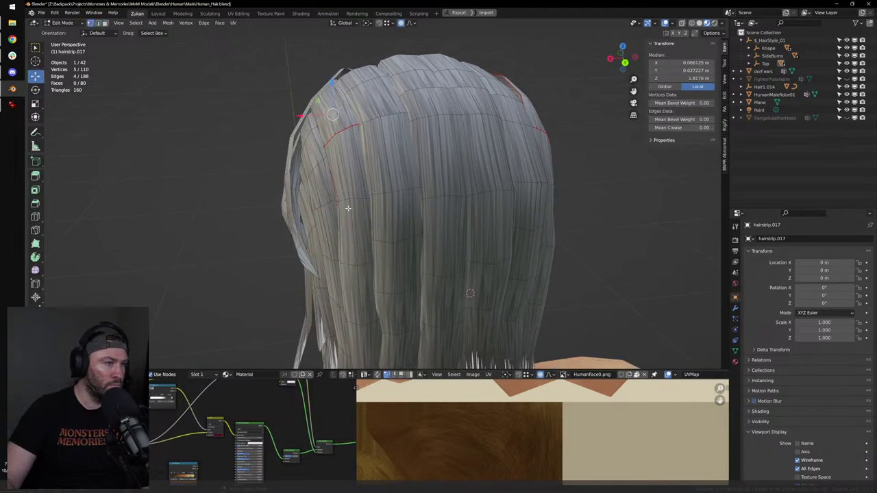
scroll(348, 208, "up", 2)
left_click(288, 205)
left_click_drag(288, 206, 312, 206)
scroll(311, 203, "down", 5)
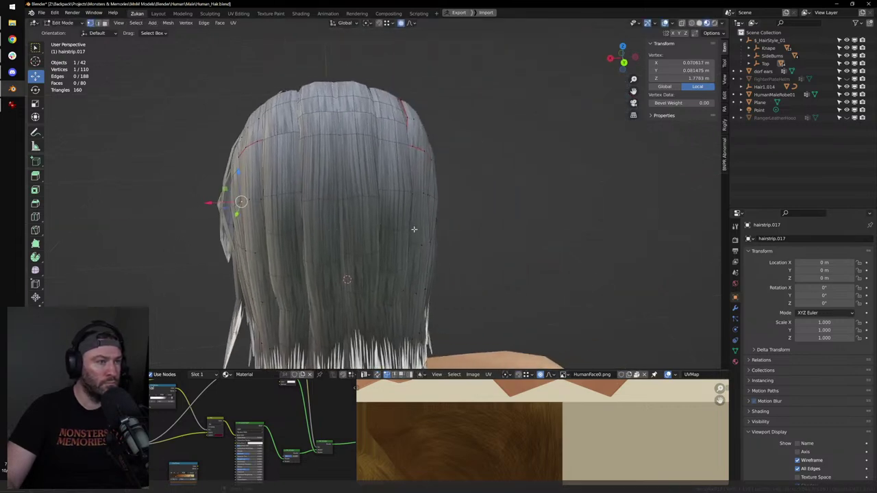
key("Tab")
key("Tab")
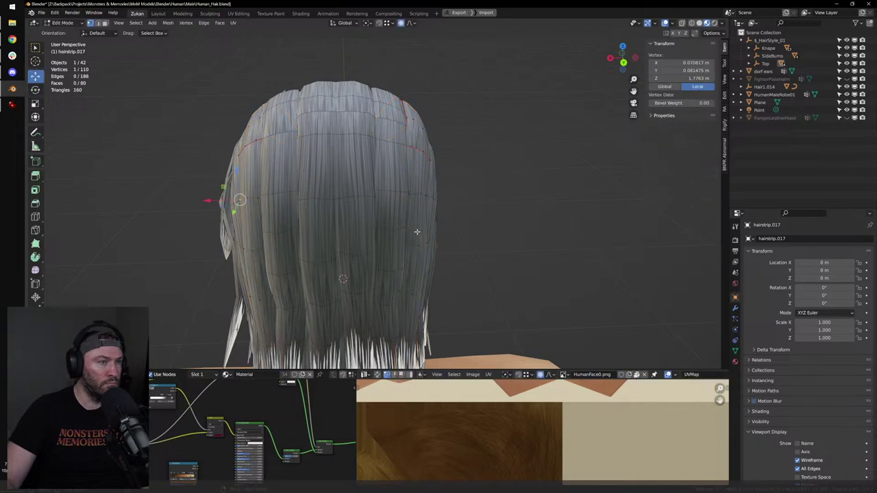
Check the vertex through X-ray, then move it further along X to tuck it against the head
scroll(447, 218, "up", 4)
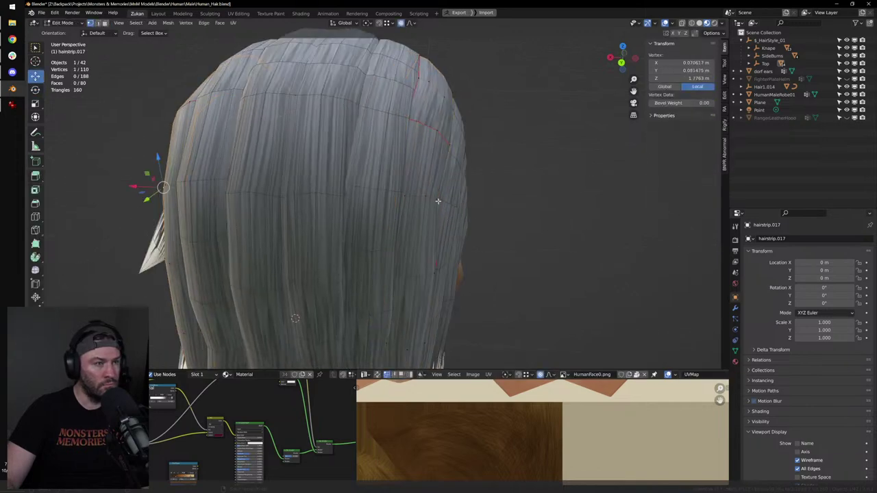
key("shift+z")
scroll(366, 217, "up", 5)
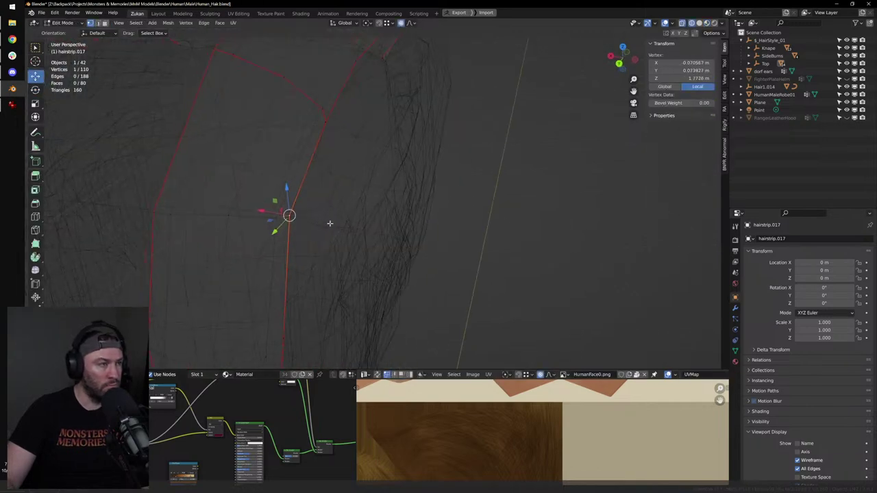
key("shift+z")
key("g")
key("x")
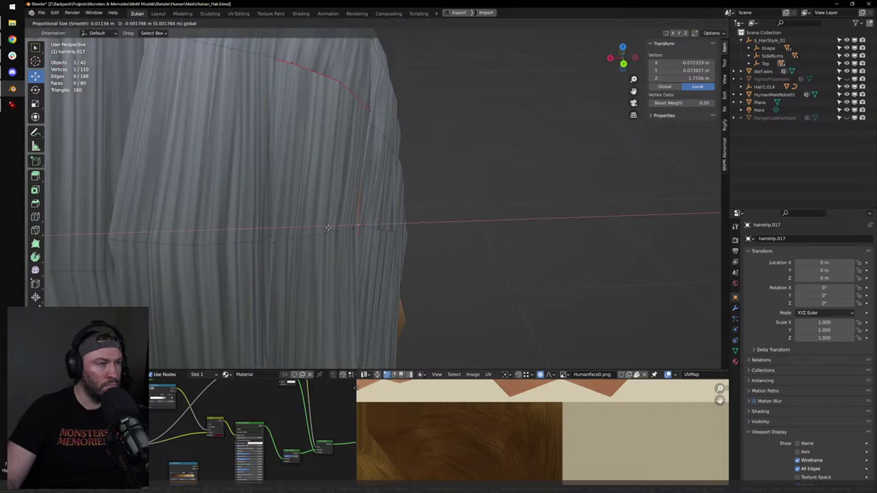
left_click(353, 229)
key("Tab")
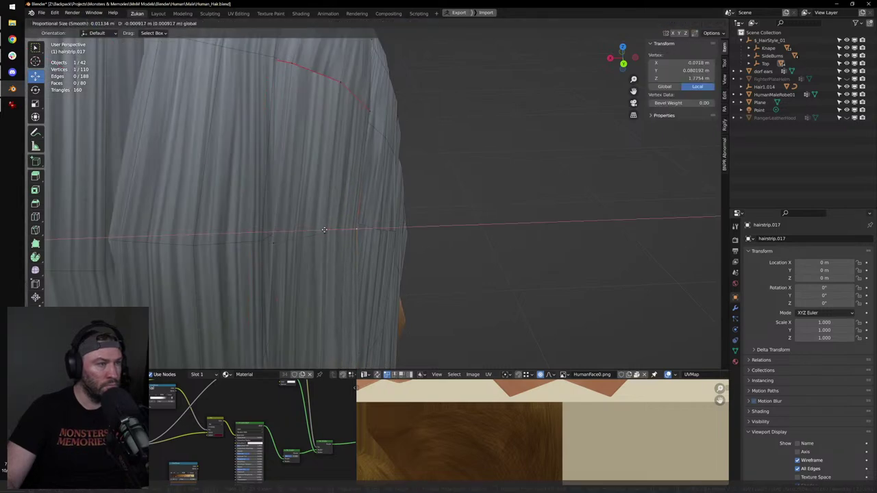
Pick hairstrip.008 and set its mesh selection mode to vertices
scroll(411, 233, "down", 10)
left_click(482, 235)
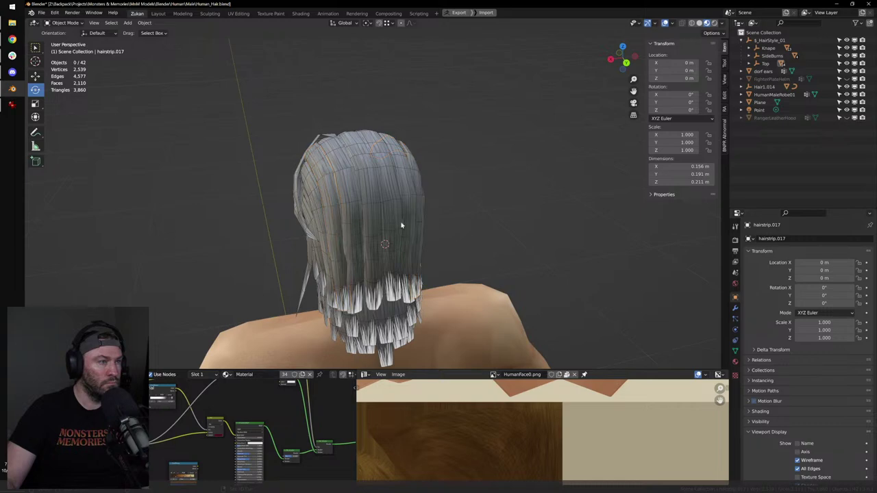
middle_click_drag(399, 225, 352, 221)
scroll(413, 223, "up", 3)
left_click(344, 217)
key("Tab")
key("ctrl+Tab")
left_click(341, 202)
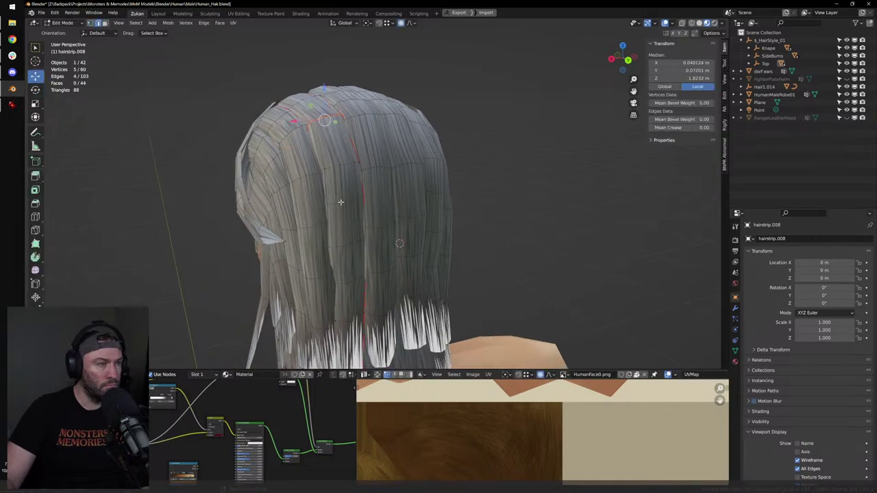
key("Tab")
Select hairstrip.018, hairstrip.017 and three more back strips, and isolate them in local view
middle_click_drag(405, 226, 425, 210)
left_click(299, 214)
left_click(319, 197, "shift")
left_click(347, 186, "shift")
left_click(394, 186, "shift")
left_click(394, 188, "shift")
key("KP_Divide")
Add a sixth back strip and join all six into one object with Ctrl+J
key("KP_Divide")
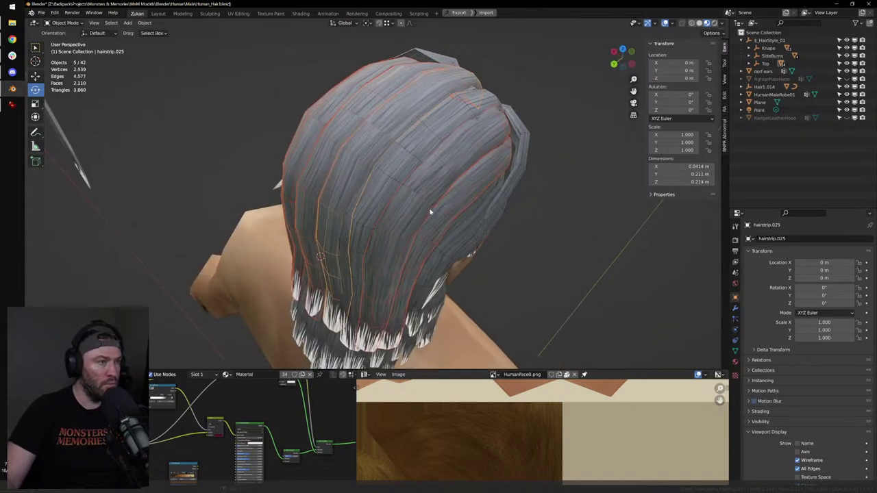
left_click(419, 156, "shift")
key("KP_Divide")
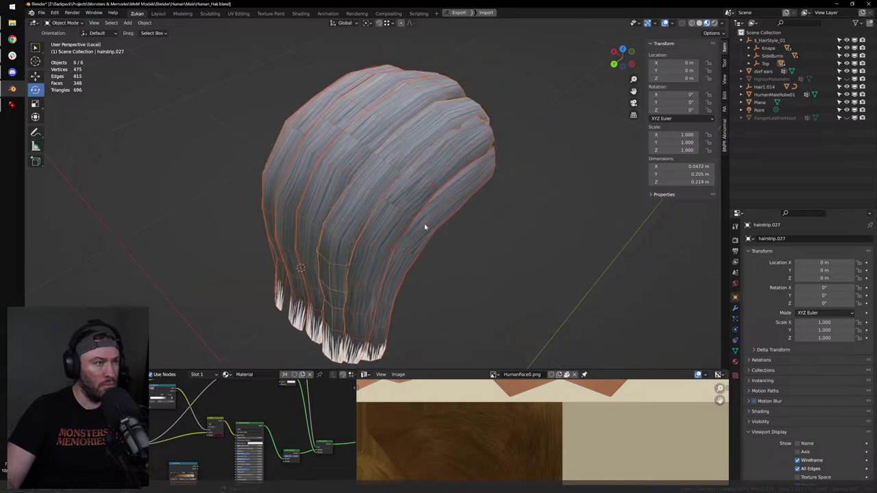
middle_click_drag(425, 229, 411, 191)
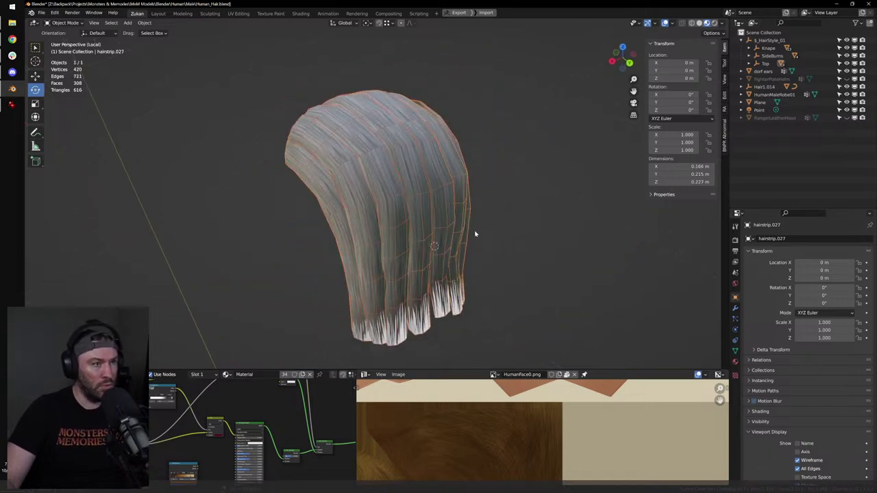
key("ctrl+j")
middle_click_drag(473, 231, 490, 252)
Edit the merged hair in edge select mode with the selection cleared
left_click(735, 309)
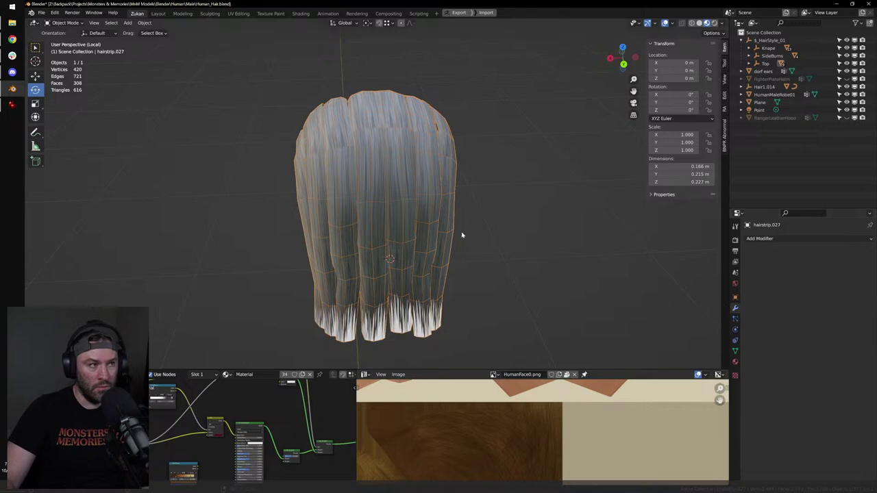
key("Tab")
scroll(395, 212, "up", 2)
key("ctrl+Tab")
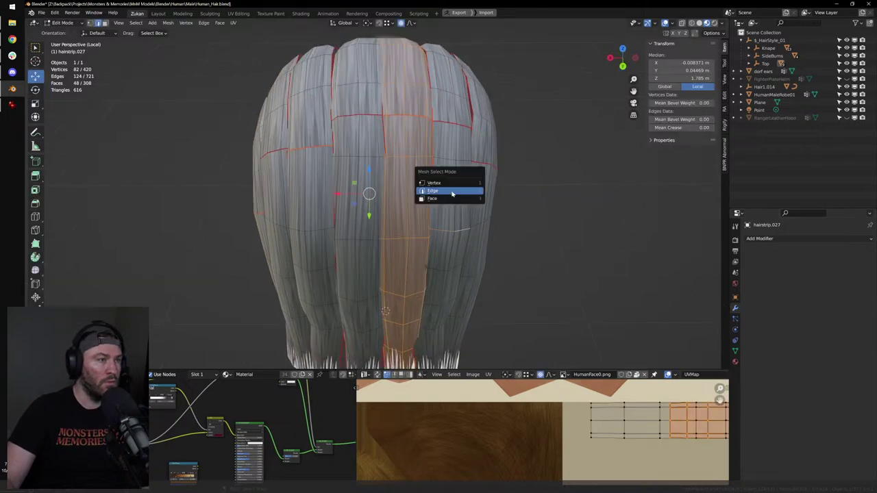
key("Escape")
scroll(395, 212, "down", 2)
key("alt+a")
middle_click_drag(395, 212, 370, 194)
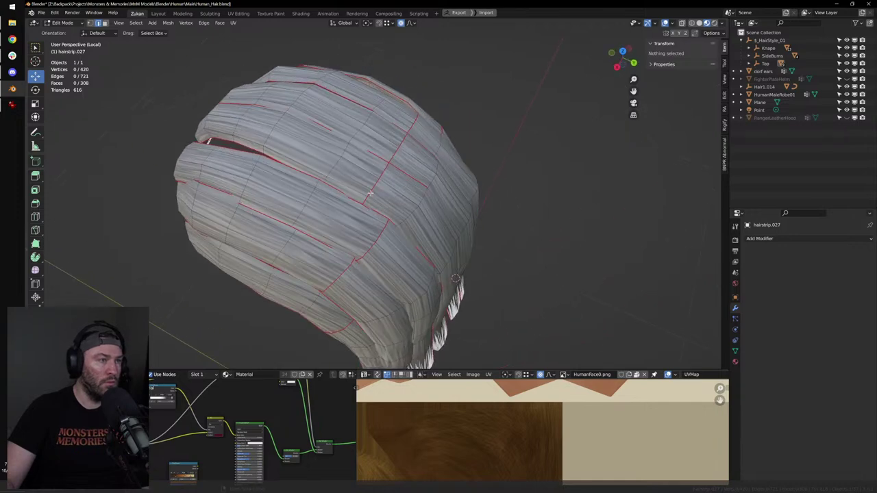
Select the extra edge loop across the strips and delete it
left_click(388, 206, "alt")
middle_click_drag(440, 223, 389, 224)
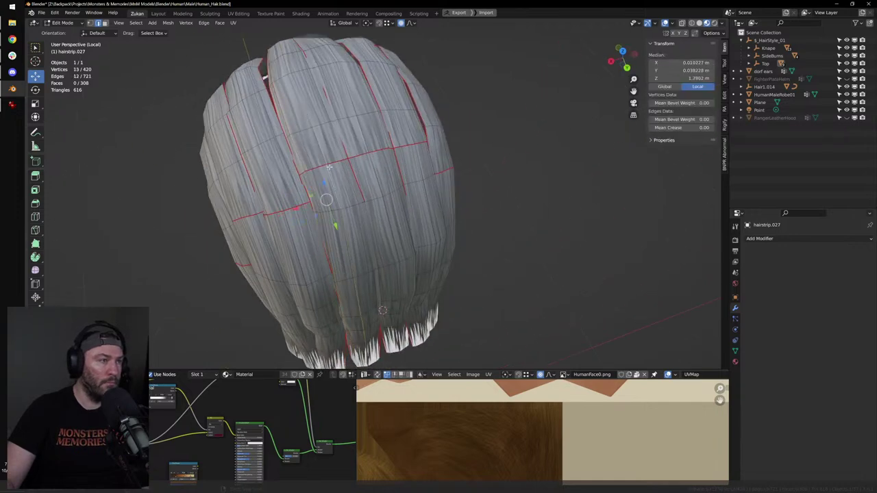
middle_click_drag(367, 155, 438, 206)
key("x")
left_click(408, 165)
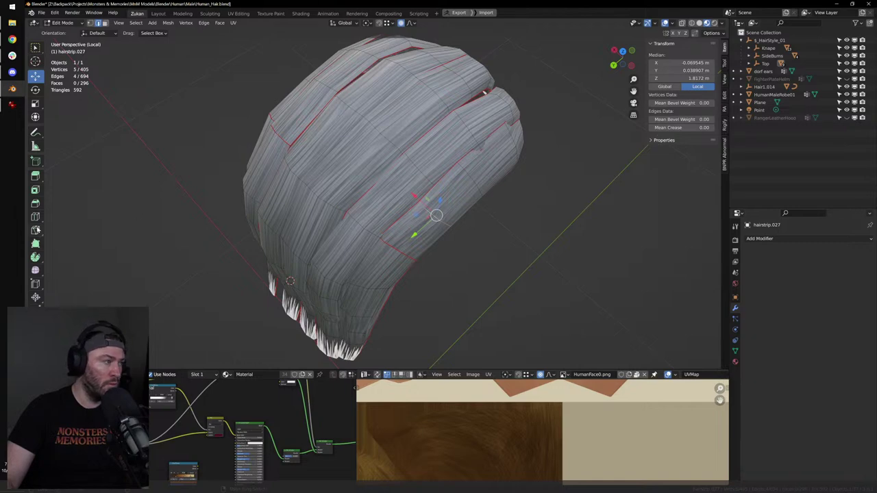
Slide the remaining vertices and edges along the strips to even out their spacing
key("shift+v")
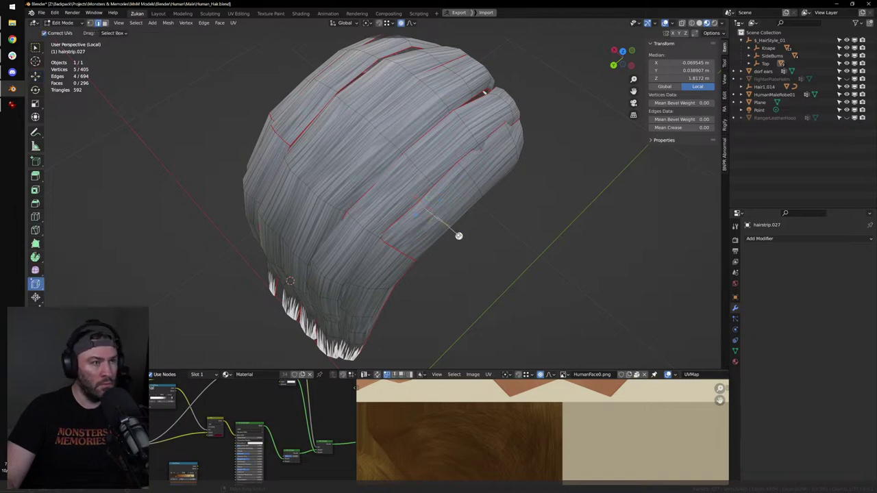
left_click(459, 236)
key("shift+v")
middle_click_drag(507, 231, 422, 207)
key("g")
key("g")
left_click(414, 225)
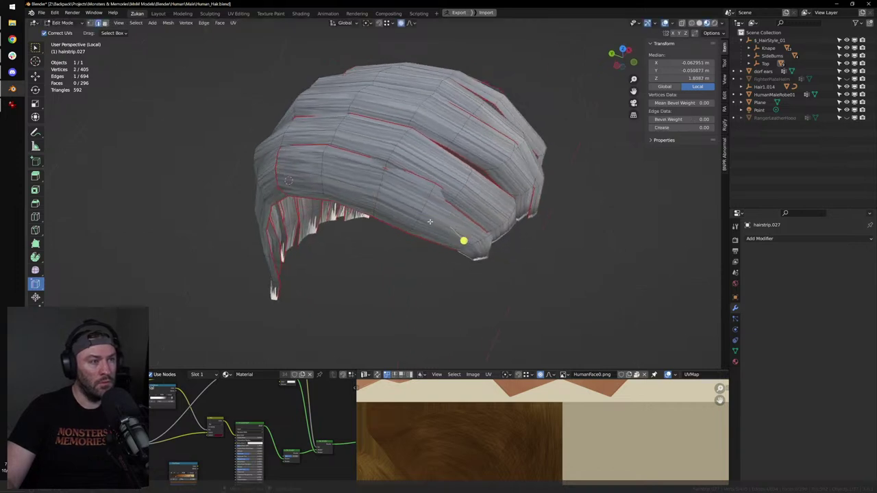
key("g")
key("g")
left_click(433, 229)
Nudge the five crown vertices to median X −0.0100 m and slide the edges once more
middle_click_drag(433, 228, 416, 258)
scroll(345, 257, "up", 1)
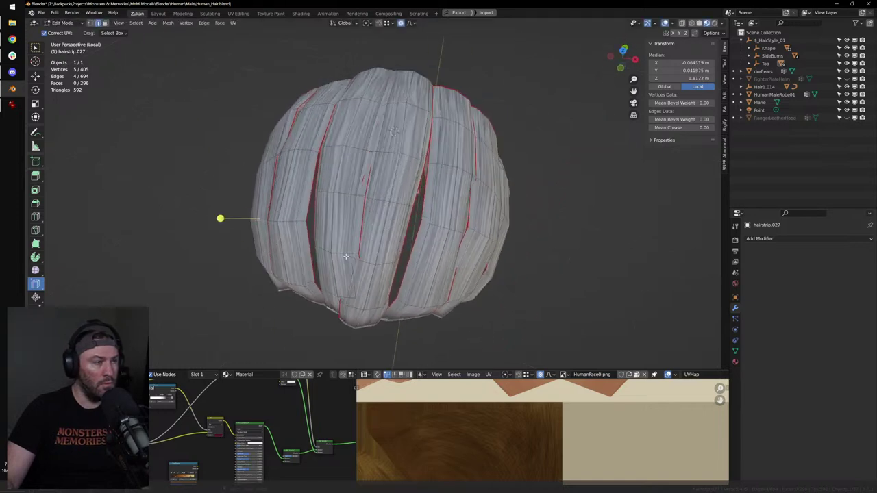
key("g")
key("g")
left_click(353, 235)
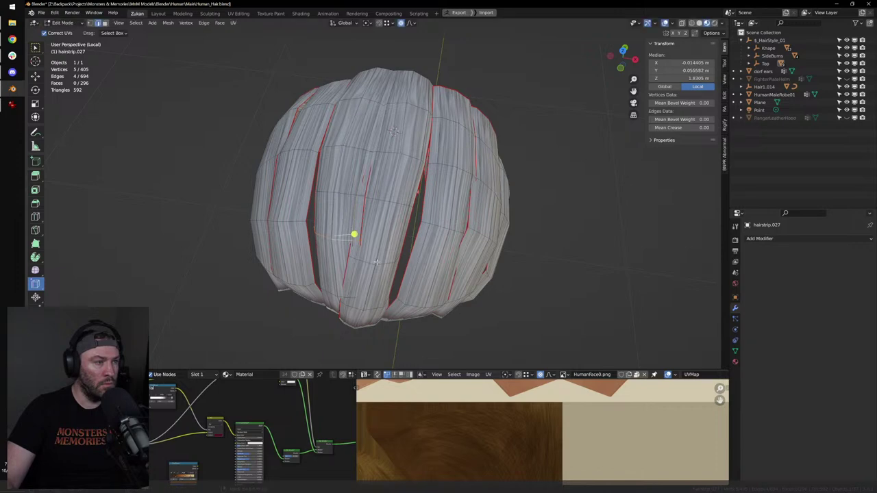
key("g")
key("g")
left_click(393, 252)
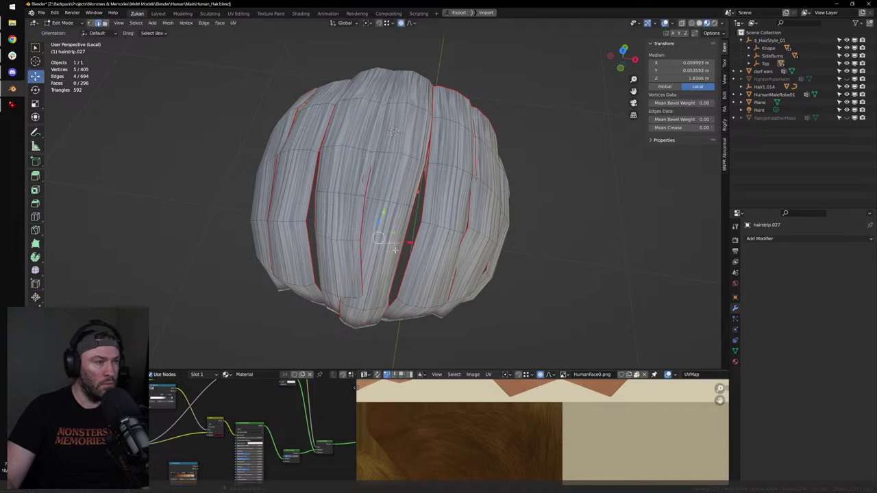
left_click(413, 22)
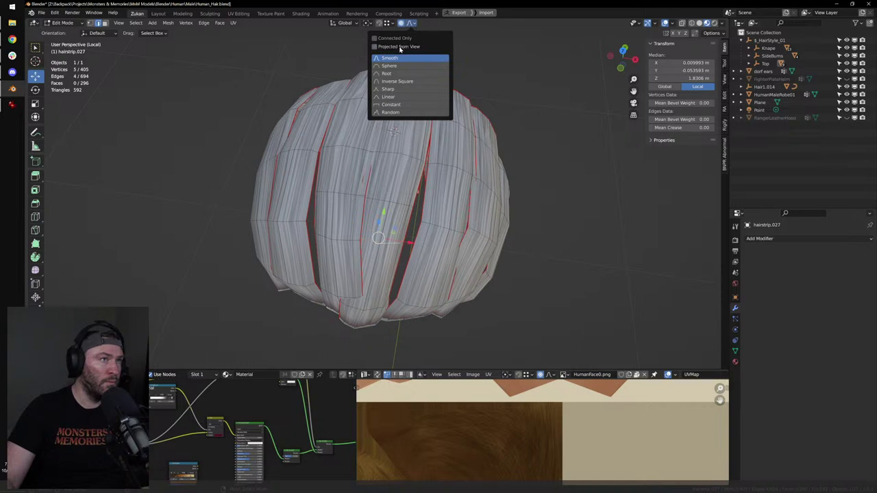
Pull the merged strips' edges inward twice with a proportional falloff radius
key("g")
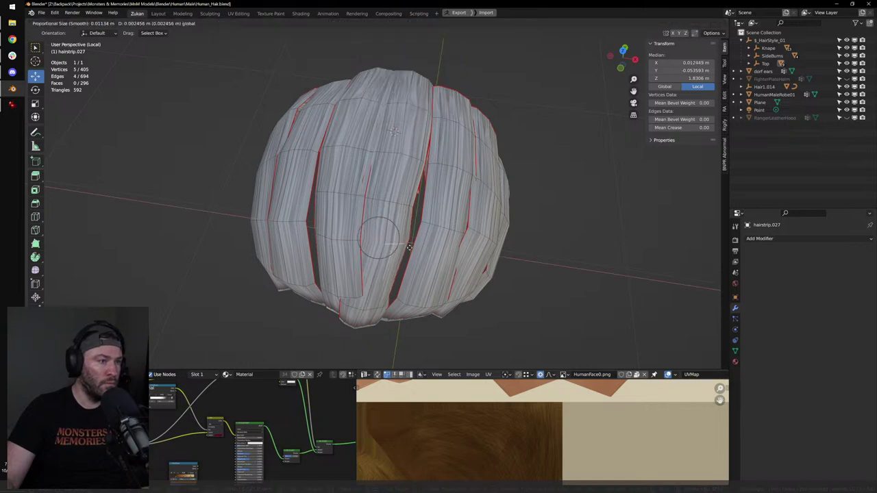
scroll(410, 246, "down", 16)
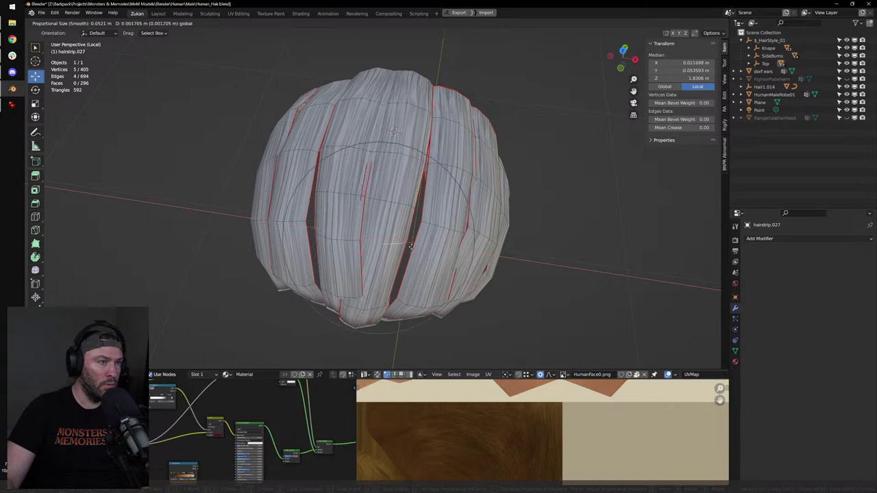
left_click(396, 249)
middle_click_drag(336, 240, 381, 218)
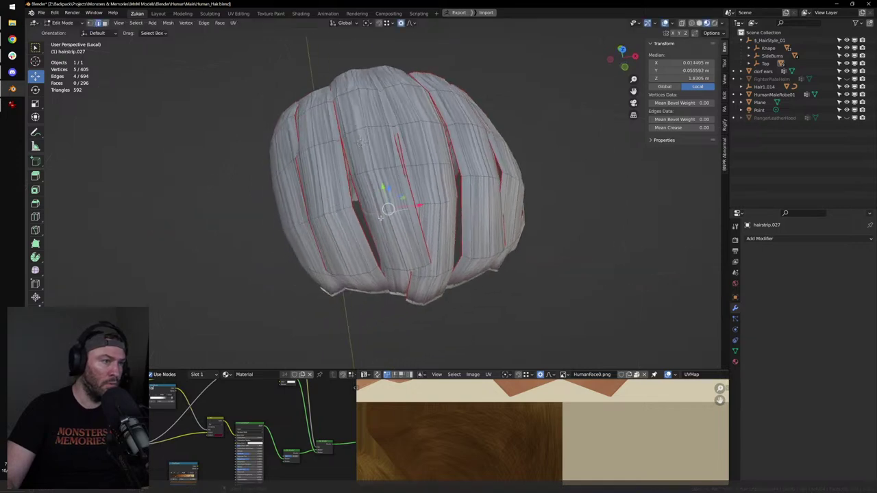
key("g")
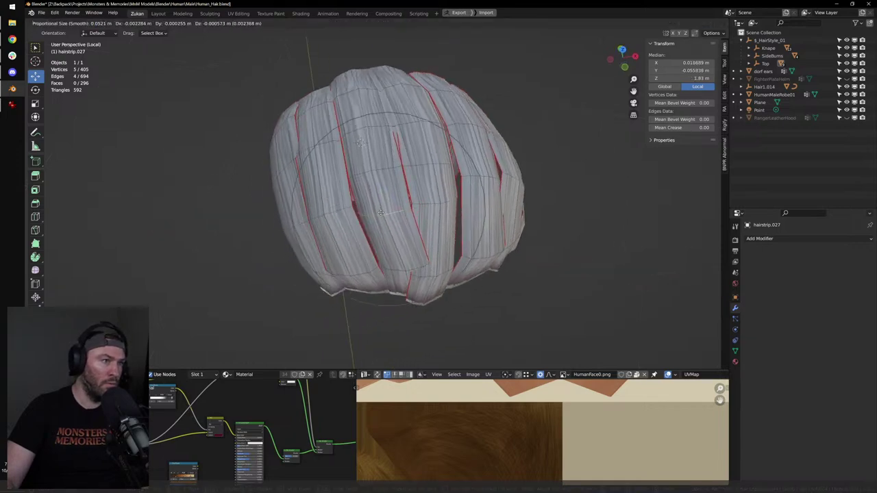
left_click(381, 212)
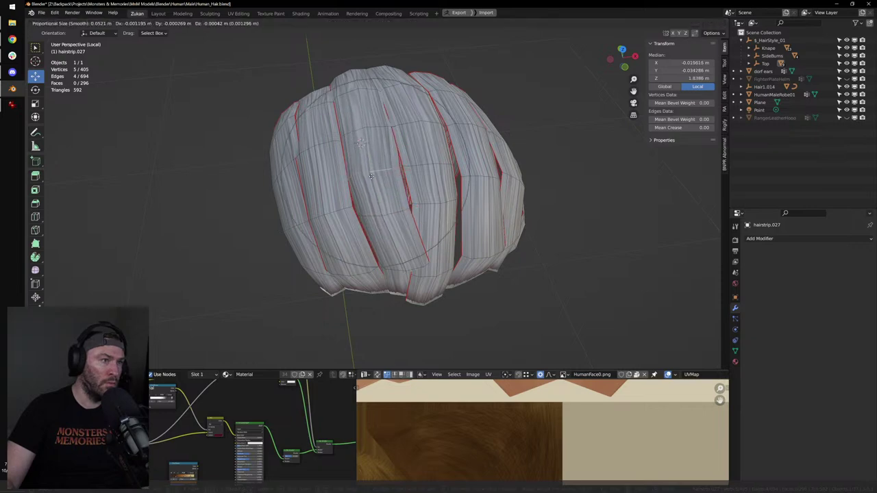
middle_click_drag(381, 211, 334, 252)
From the left view, tuck the crown vertices to median Z 1.841 m, then restore the full character
key("ctrl+KP_3")
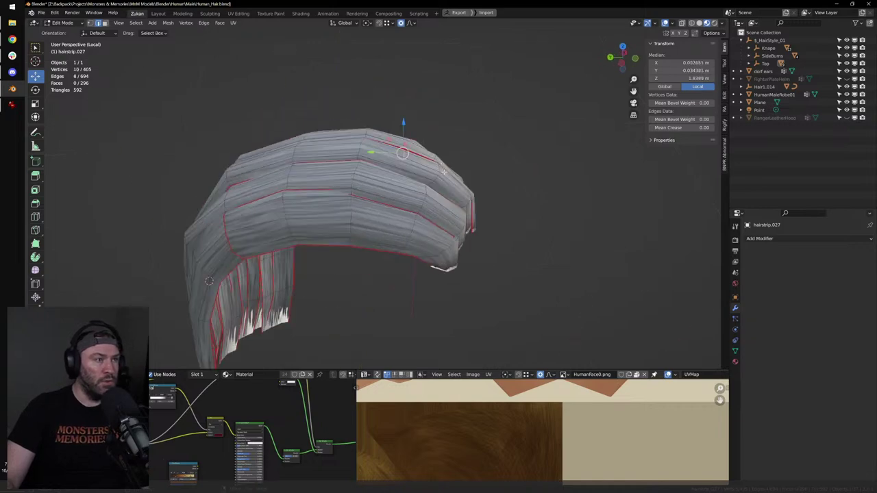
scroll(411, 103, "up", 3)
key("g")
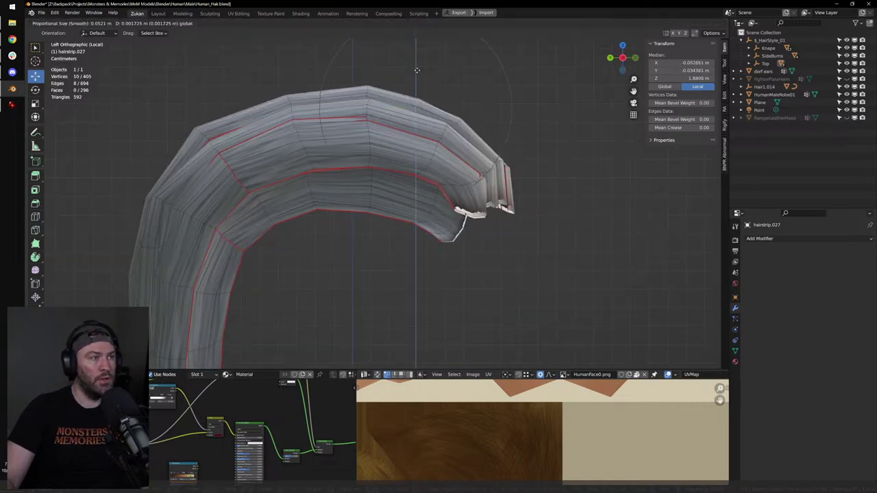
left_click(422, 70)
middle_click_drag(423, 69, 338, 206)
key("Tab")
key("KP_Divide")
left_click(390, 191)
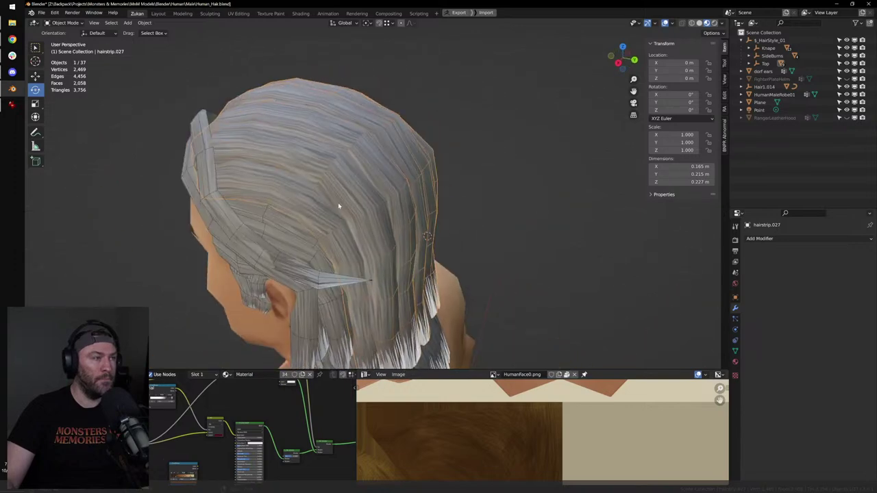
Separate one side hair strip from the merged hair into its own object by loose parts
key("Tab")
key("ctrl+Tab")
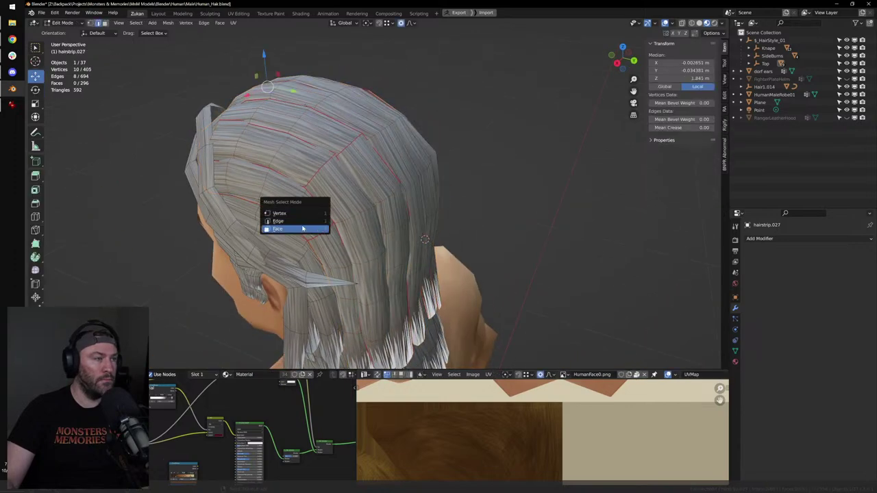
left_click(302, 220)
key("l")
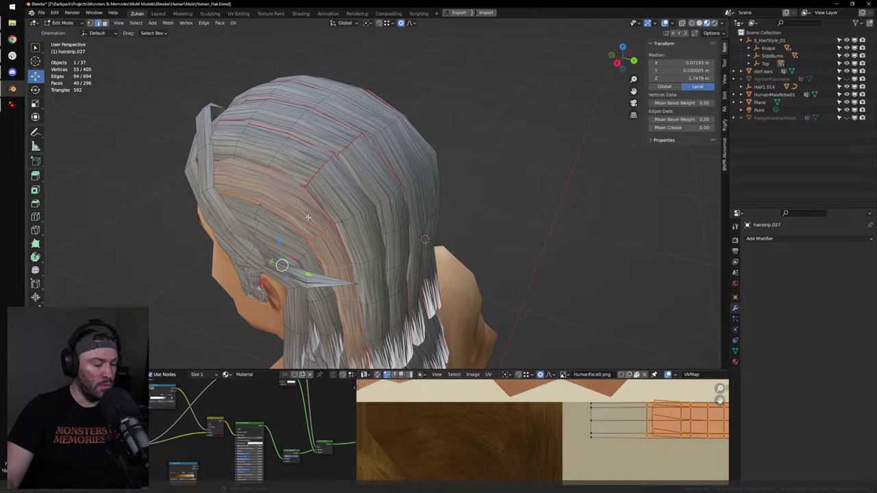
key("p")
left_click(305, 216)
key("Tab")
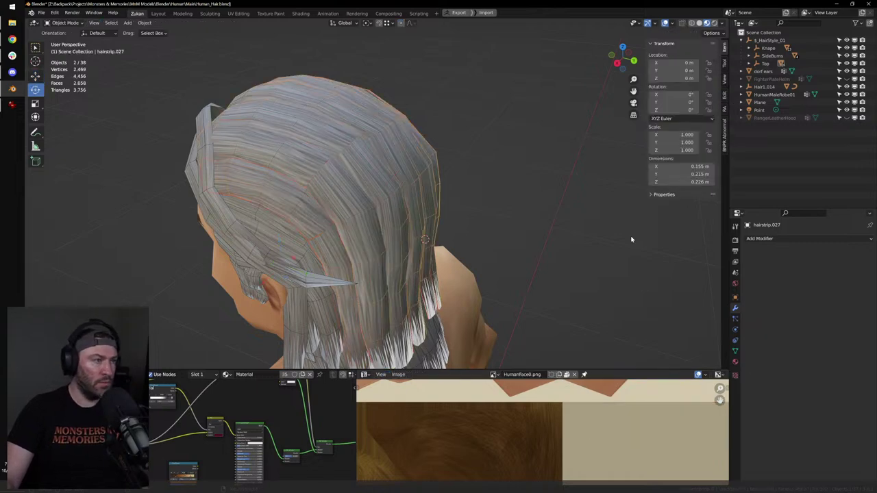
Add a Mirror modifier to the separated strip, apply it, and deselect everything
left_click(777, 238)
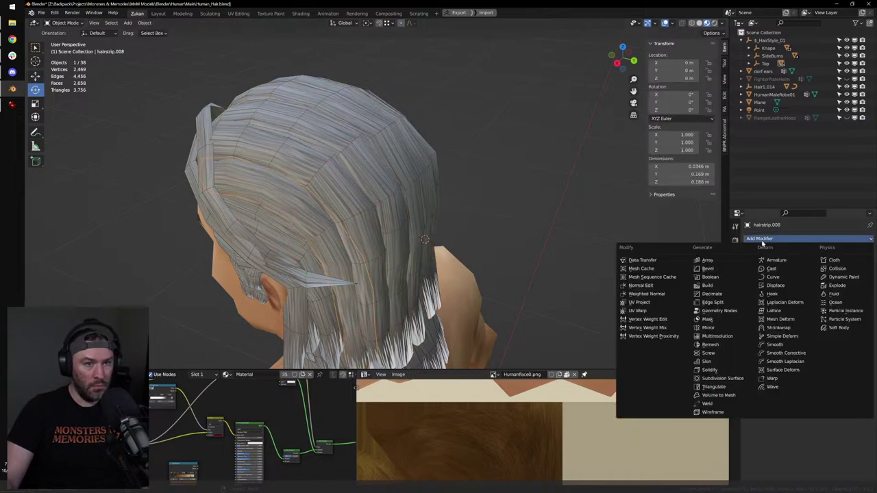
left_click(719, 332)
middle_click_drag(518, 287, 802, 264)
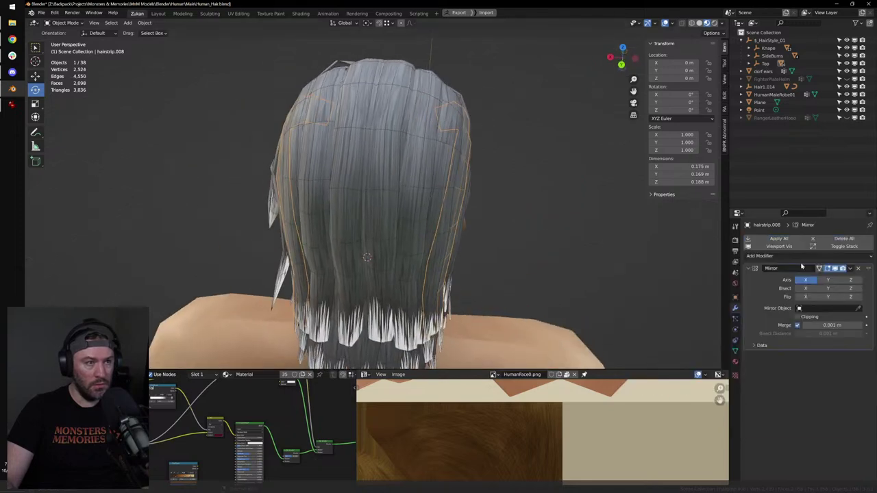
left_click(851, 269)
left_click(819, 277)
middle_click_drag(497, 254, 412, 178)
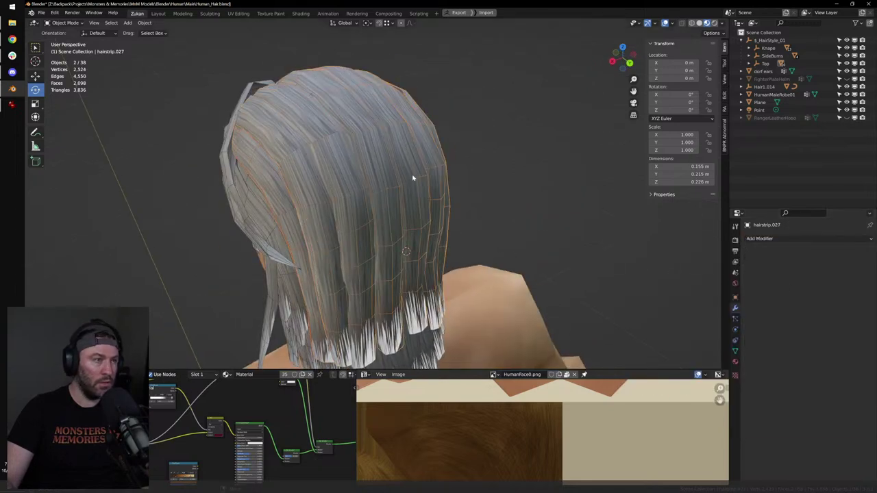
middle_click_drag(554, 227, 601, 272)
left_click(562, 280)
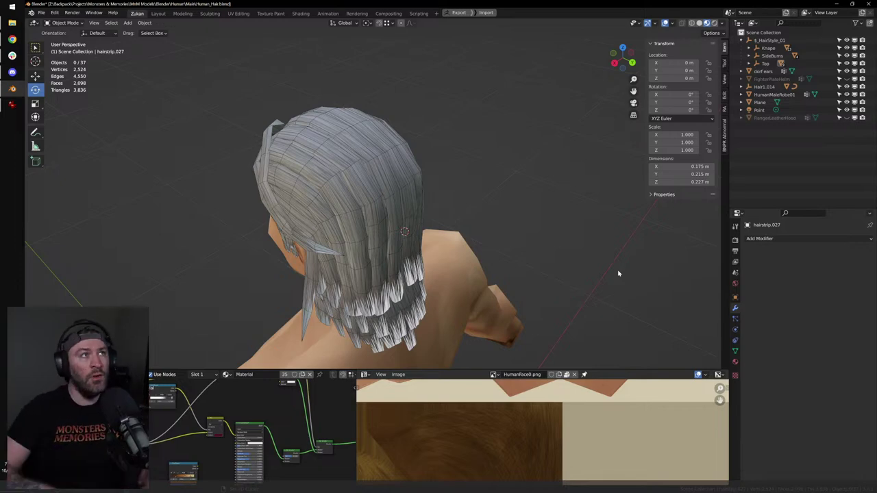
scroll(411, 168, "up", 3)
Select an upper edge loop, move it with soft falloff and rotate it to follow the head
middle_click_drag(368, 172, 349, 181)
key("Tab")
left_click(359, 200, "alt")
key("g")
left_click(369, 181)
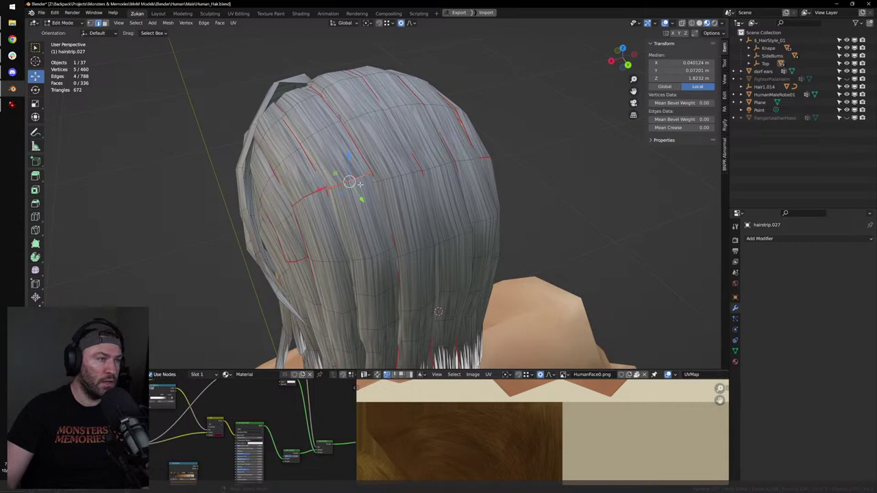
key("shift+space")
key("r")
left_click_drag(369, 196, 357, 194)
key("shift+space")
key("g")
Pull the loop further down and in against the top and back of the scalp
middle_click_drag(356, 193, 380, 204)
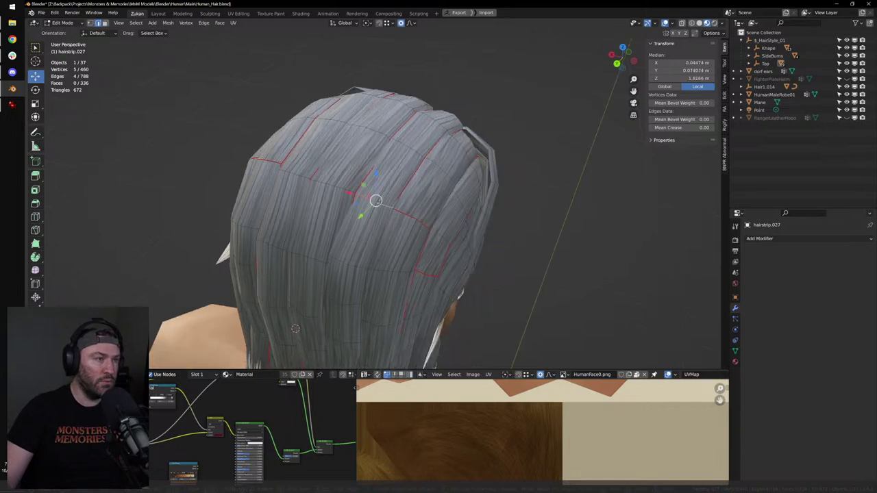
left_click_drag(378, 204, 381, 202)
middle_click_drag(380, 202, 436, 168)
left_click_drag(410, 144, 412, 140)
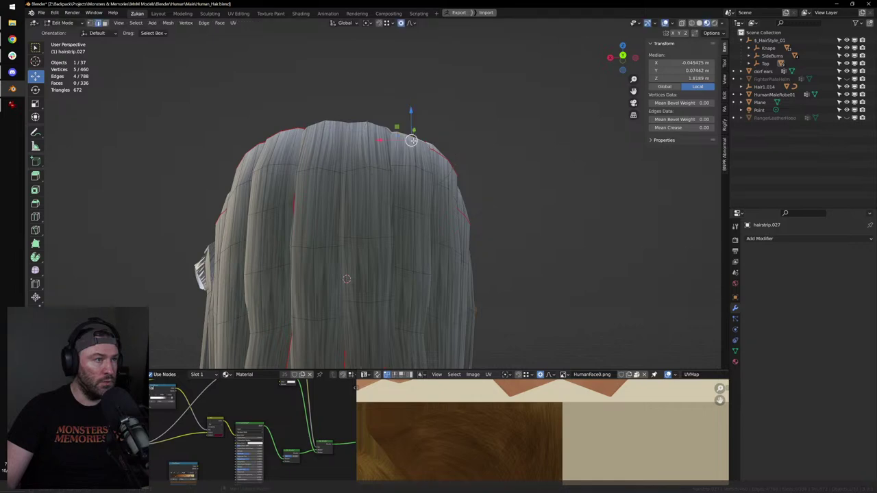
middle_click_drag(413, 140, 401, 113)
left_click_drag(402, 113, 368, 186)
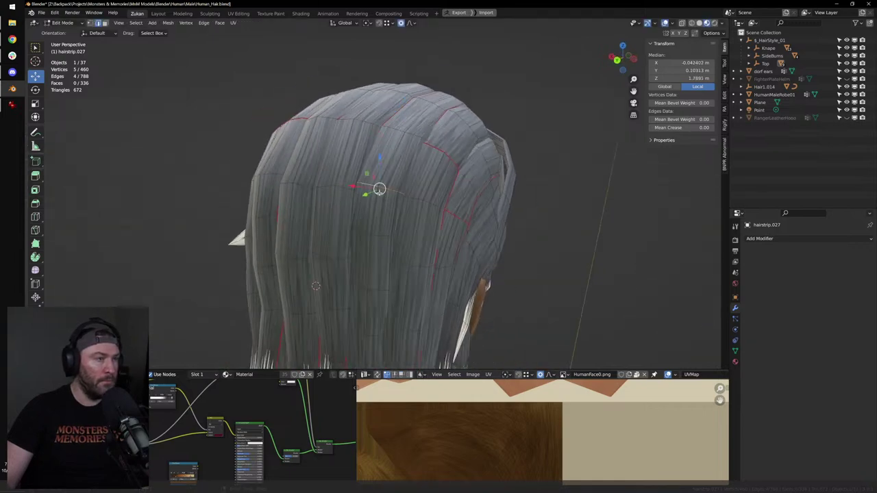
middle_click_drag(368, 186, 349, 196)
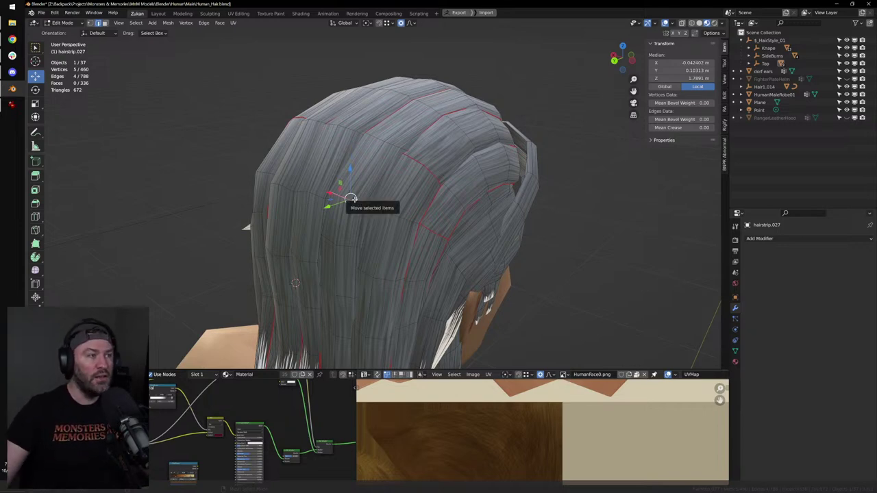
middle_click_drag(341, 210, 385, 270)
Change the selection mode, box-select the central vertical edge in X-ray and frame it
key("ctrl+Tab")
left_click(369, 216)
key("alt+z")
left_click_drag(402, 262, 405, 261)
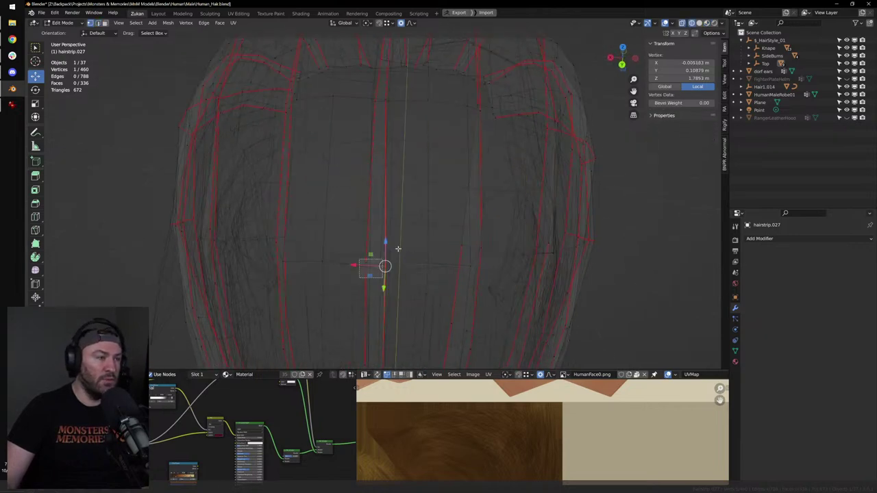
key("KP_Decimal")
mouse_move(407, 280)
middle_mouse_down()
mouse_move(405, 231)
mouse_move(412, 249)
mouse_move(421, 224)
middle_mouse_up()
key("alt+z")
scroll(421, 224, "down", 4)
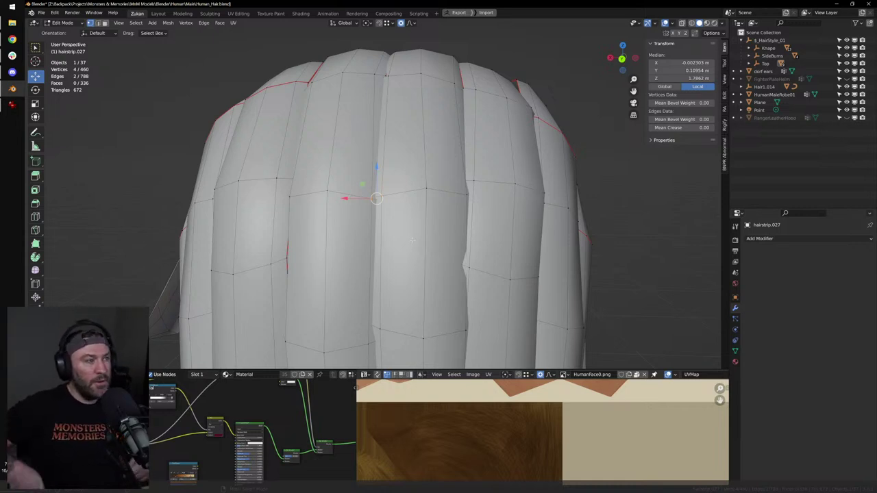
Select a single edge on a back strip and proportionally move it closer to the head
scroll(467, 220, "up", 4)
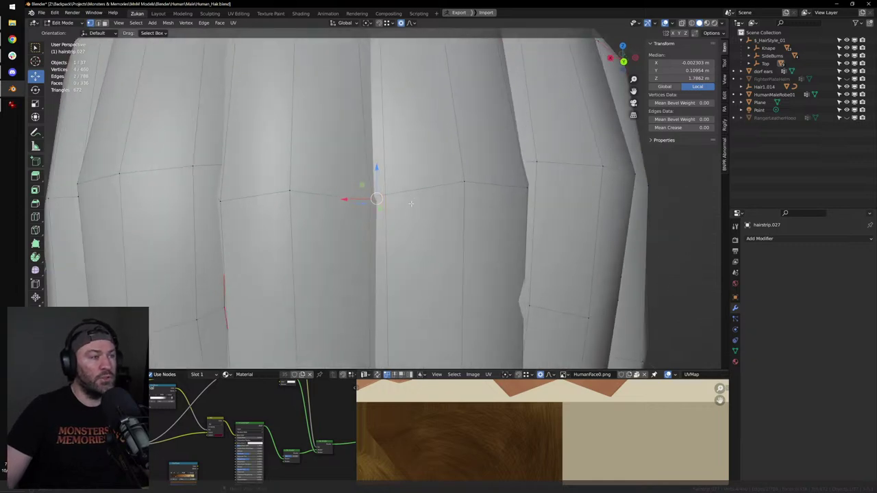
middle_click_drag(467, 220, 409, 239)
key("shift+z")
mouse_move(461, 215)
middle_mouse_down()
mouse_move(363, 205)
mouse_move(290, 215)
mouse_move(383, 200)
mouse_move(373, 196)
middle_mouse_up()
left_click(417, 217)
left_click(403, 219)
key("shift+z")
scroll(372, 196, "down", 3)
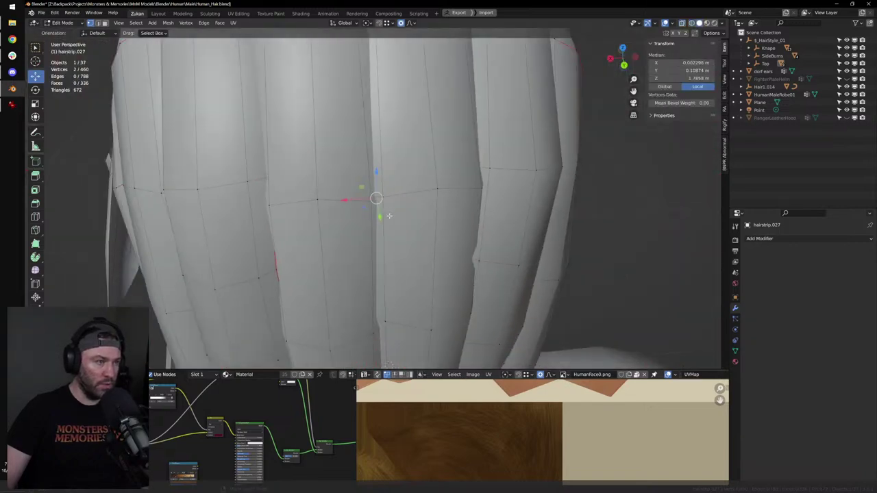
key("g")
scroll(376, 182, "up", 6)
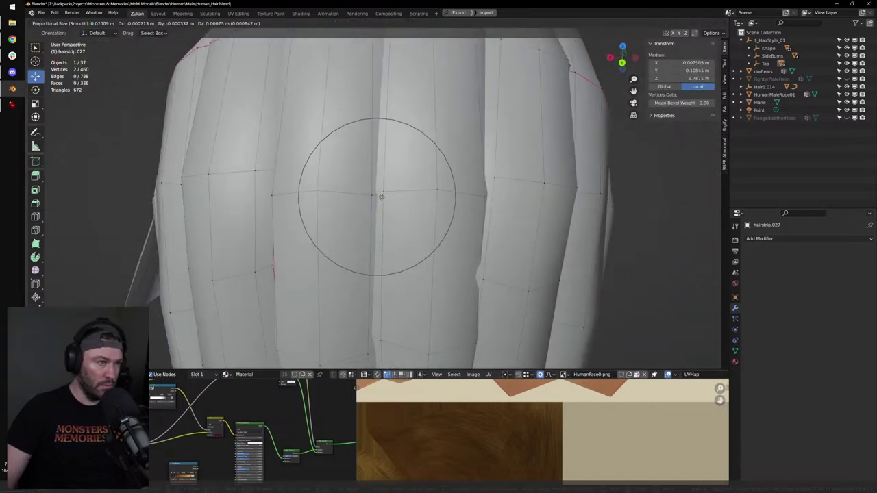
left_click(376, 189)
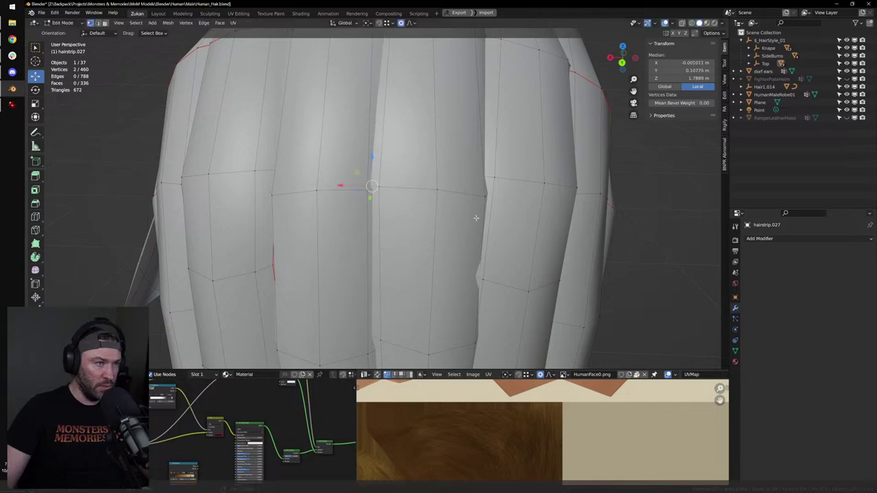
Soft-move the strip vertices again, then nudge a five-vertex edge loop into place
middle_click_drag(484, 197, 343, 213)
key("g")
left_click(342, 194)
scroll(395, 240, "down", 3)
key("alt+a")
scroll(395, 238, "down", 3)
left_click(319, 223, "alt")
scroll(318, 223, "up", 3)
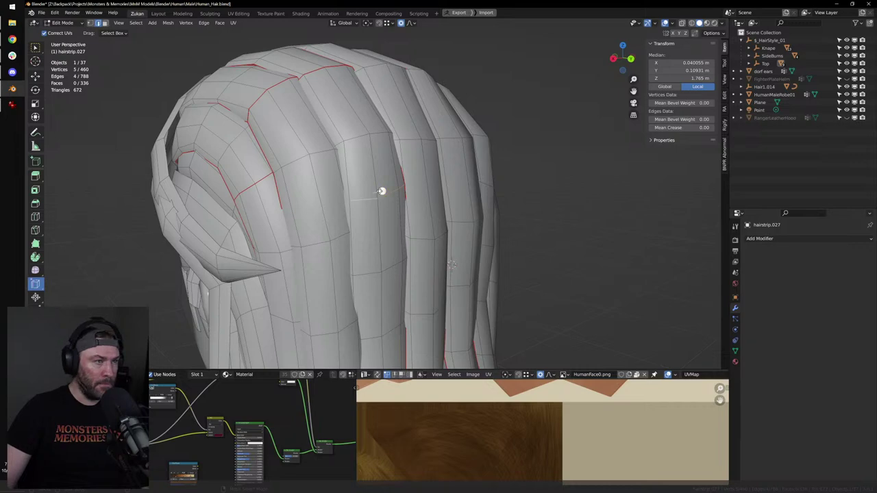
key("g")
key("Return")
Nudge several individual strip vertices tighter against the back of the head
middle_click_drag(384, 226, 426, 261)
left_click(406, 249)
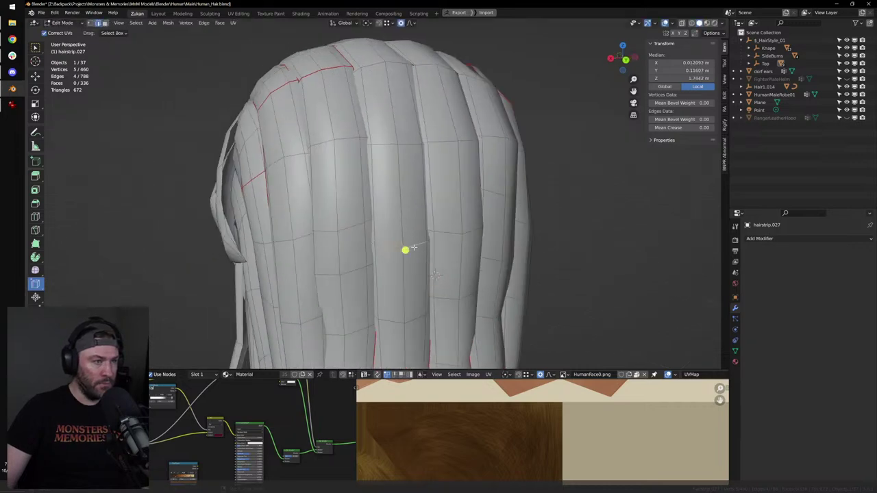
key("g")
key("Return")
middle_click_drag(409, 228, 433, 219)
left_click(411, 217)
key("g")
key("Return")
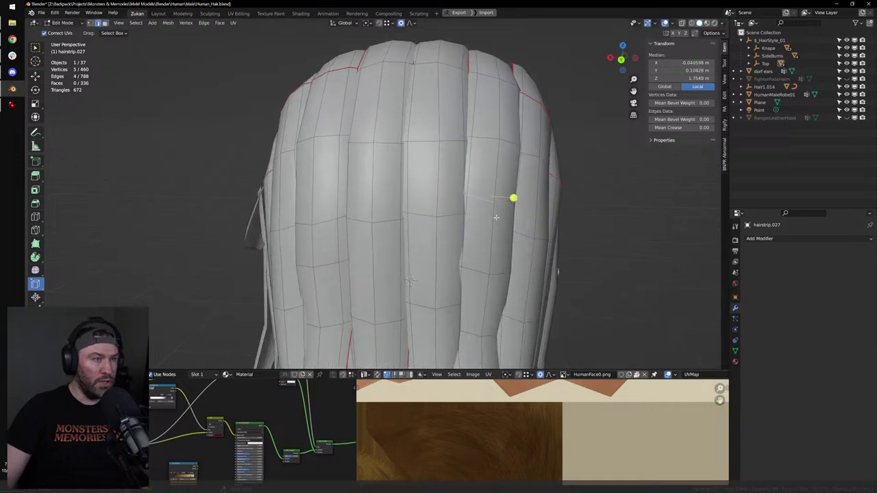
middle_click_drag(514, 198, 460, 182)
key("g")
key("Return")
Select the extra loop on the strips and delete it
left_click(359, 244)
middle_click_drag(359, 244, 273, 223)
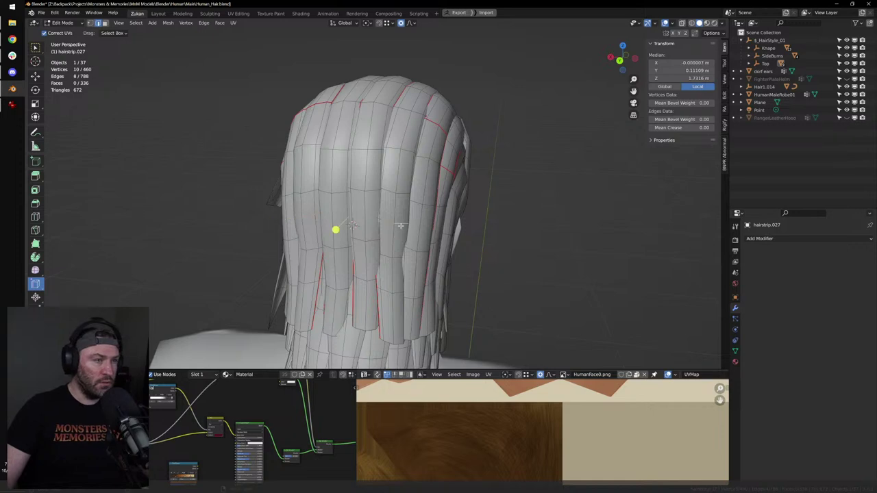
key("x")
left_click(402, 229)
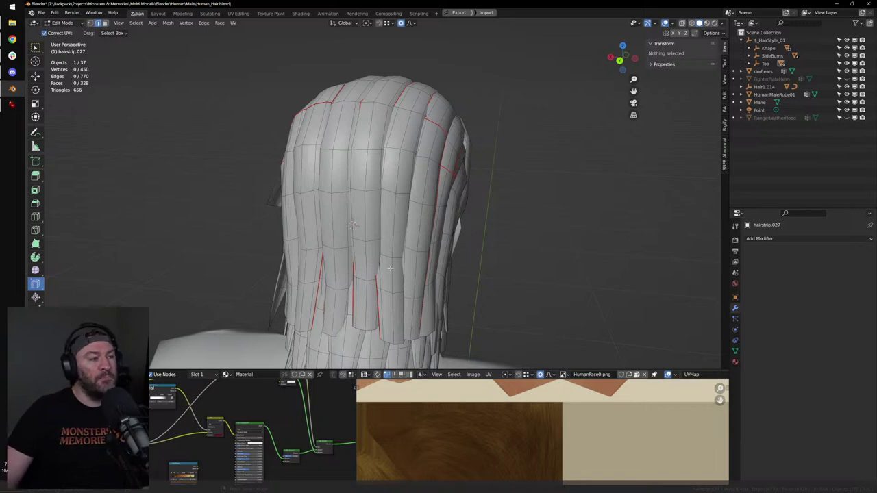
In vertex select mode, pick a vertex at a strip's lower end and start moving it
middle_click_drag(400, 264, 419, 274)
key("ctrl+Tab")
left_click(404, 250)
left_click(391, 274)
key("shift+space")
key("g")
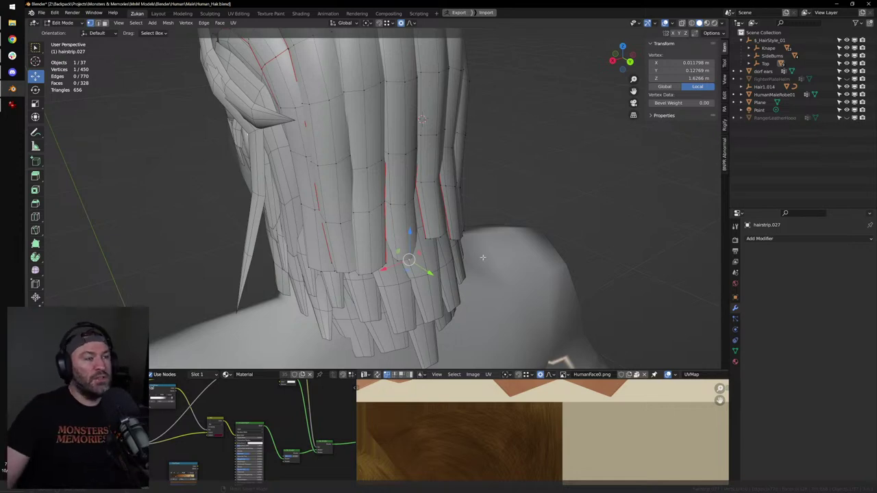
In Right Ortho view, proportionally tuck the strip tip in toward the neck
middle_click_drag(475, 246, 453, 248)
left_click_drag(453, 250, 449, 249)
middle_click_drag(448, 248, 414, 249)
key("ctrl+z")
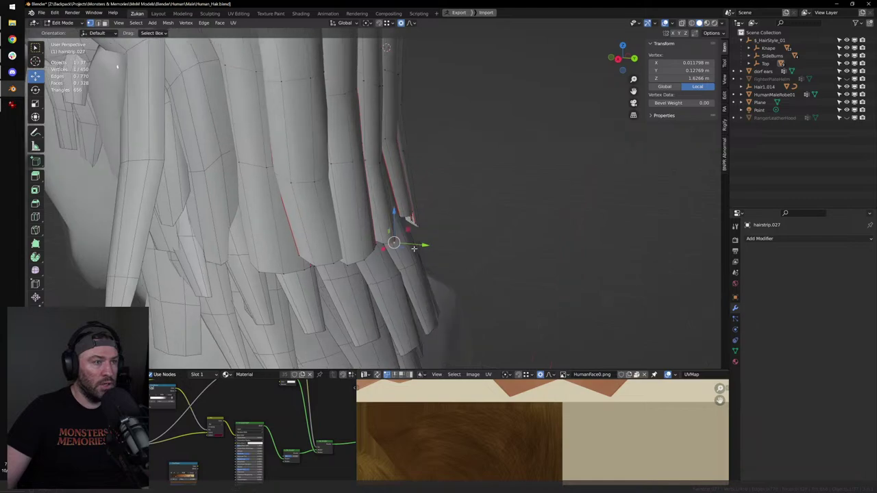
key("KP_3")
key("g")
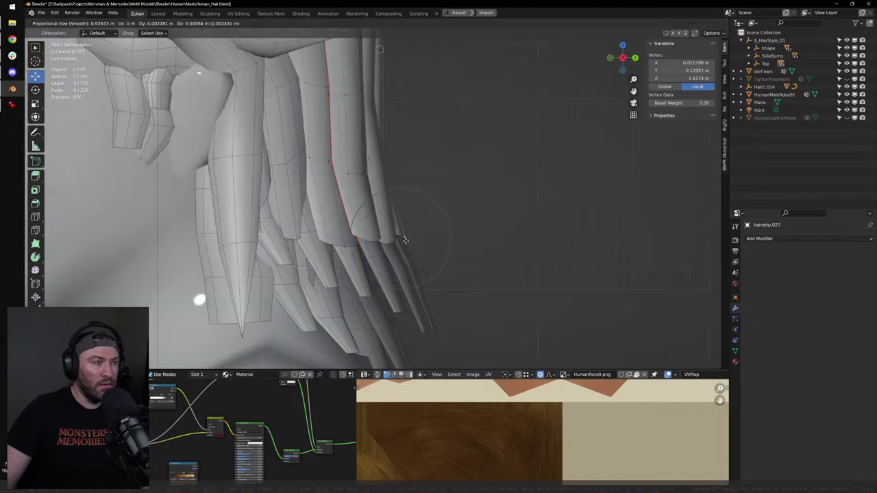
left_click(405, 240)
mouse_move(405, 237)
middle_mouse_down()
mouse_move(425, 250)
mouse_move(387, 297)
mouse_move(360, 256)
mouse_move(389, 234)
mouse_move(568, 245)
mouse_move(485, 243)
mouse_move(473, 264)
mouse_move(464, 196)
mouse_move(438, 214)
mouse_move(492, 212)
middle_mouse_up()
Select hairstrip.026, check the whole strip in edit mode, then return to Object Mode
key("Tab")
left_click(391, 288)
key("Tab")
key("shift+z")
key("a")
key("shift+z")
key("Tab")
scroll(388, 234, "down", 2)
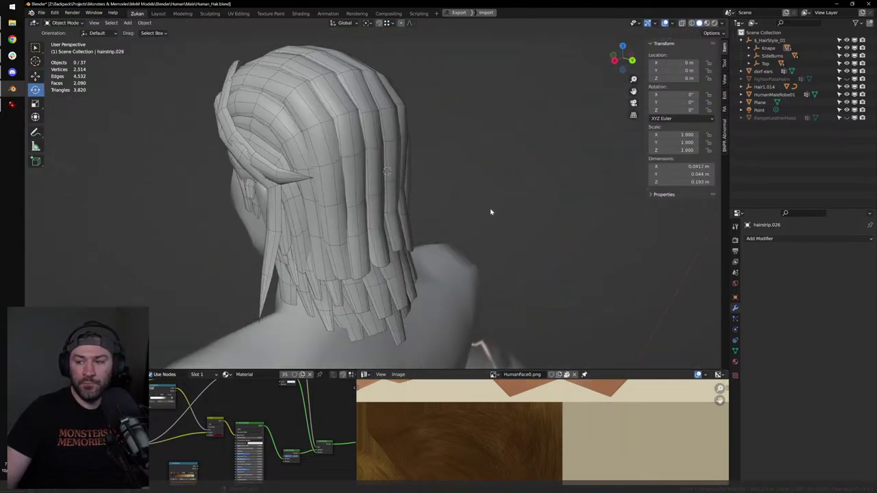
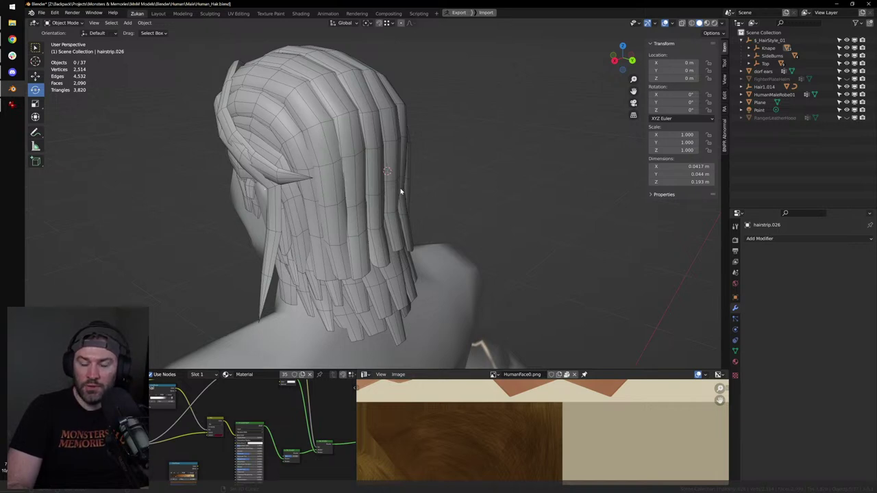
Enter Edit Mode on hairstrip.027 and softly move one vertical strip loop
mouse_move(401, 192)
middle_mouse_down()
mouse_move(441, 170)
mouse_move(434, 226)
mouse_move(425, 235)
mouse_move(390, 212)
mouse_move(433, 202)
mouse_move(399, 229)
mouse_move(386, 198)
middle_mouse_up()
left_click(399, 230)
scroll(400, 230, "up", 3)
key("Tab")
left_click(386, 198, "alt")
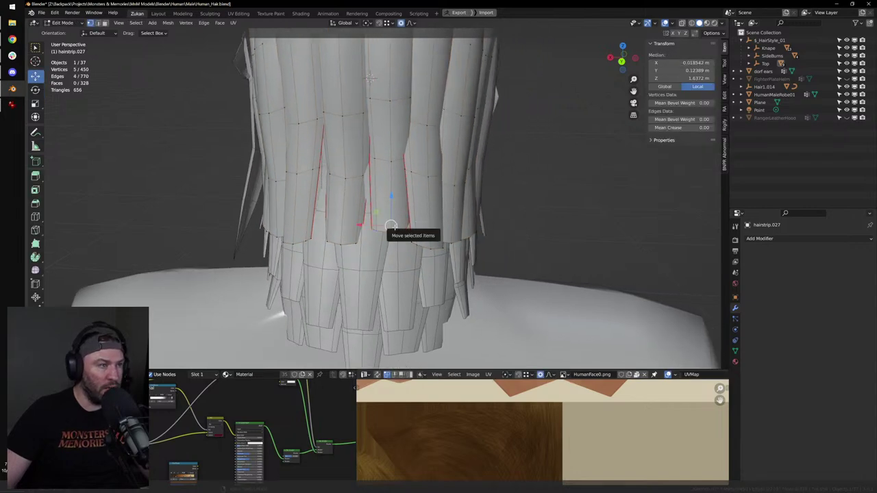
key("g")
scroll(391, 228, "down", 5)
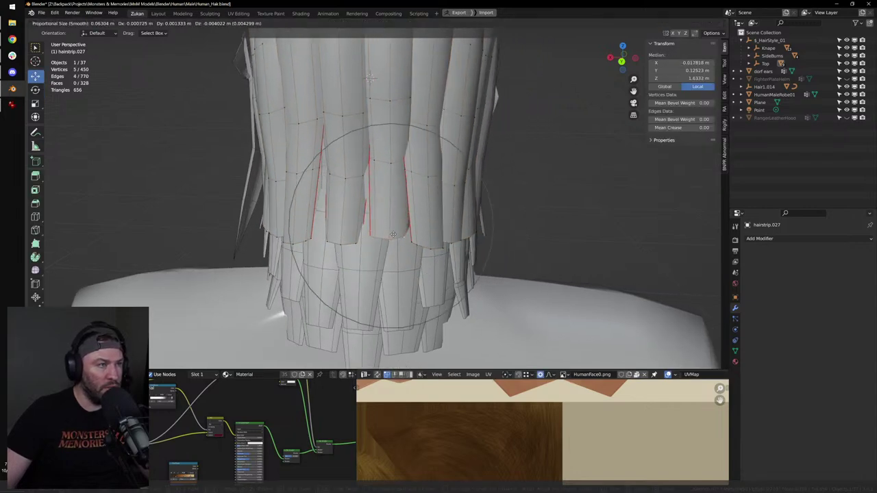
left_click(392, 239)
middle_click_drag(392, 240, 414, 248)
Nudge the selected back-strip loop repeatedly with proportional moves to lower its end
key("g")
left_click(370, 230)
key("g")
left_click(365, 242)
key("g")
left_click(346, 237)
key("g")
left_click(408, 249)
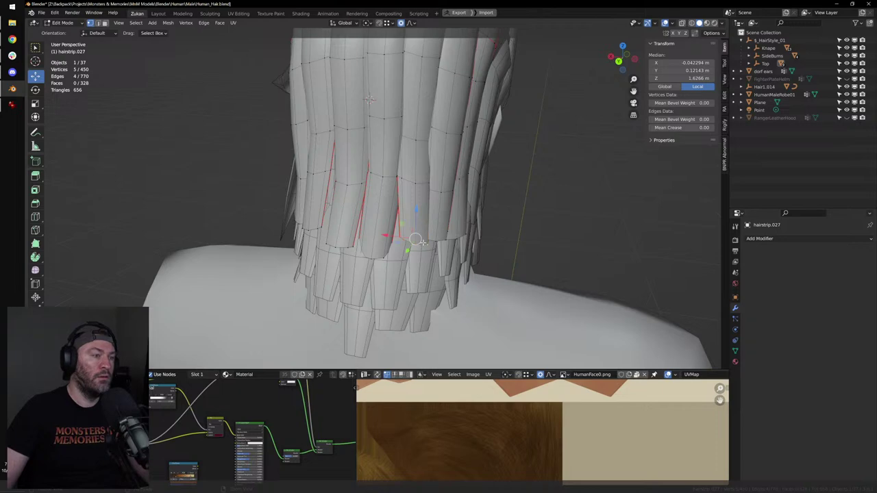
key("g")
left_click(418, 245)
middle_click_drag(419, 246, 409, 252)
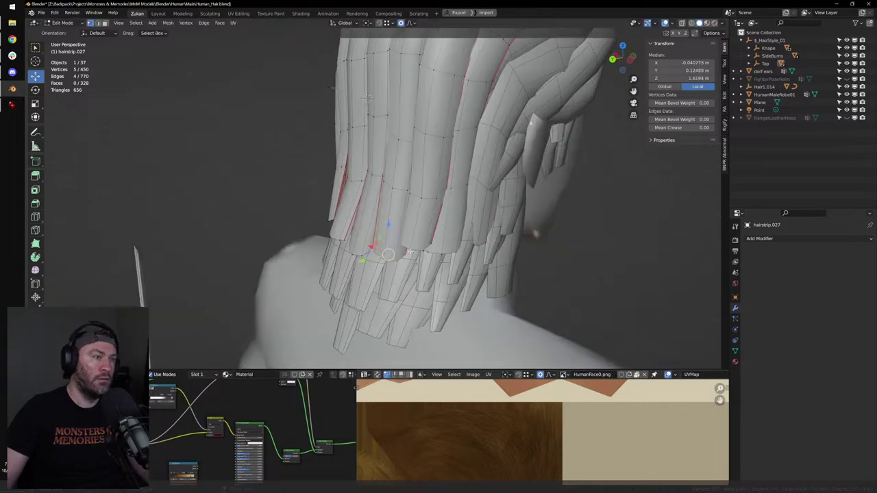
Make final small vertex nudges over the neck, then leave Edit Mode
key("g")
left_click(416, 248)
key("g")
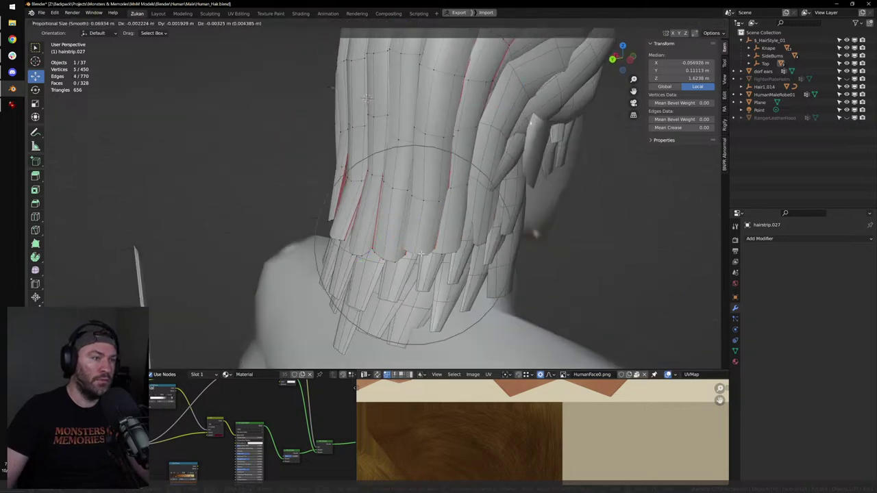
left_click(416, 246)
middle_click_drag(415, 247, 439, 252)
scroll(438, 253, "down", 2)
key("g")
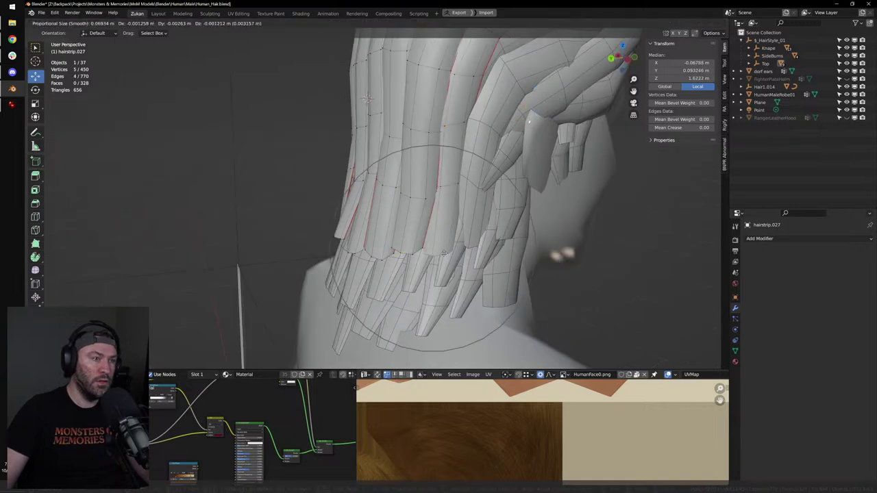
key("Escape")
key("Tab")
scroll(464, 251, "down", 4)
Reselect hairstrip.027 in Edit Mode and pick loops on the back strips
middle_click_drag(464, 251, 364, 172)
left_click(583, 201)
scroll(449, 192, "up", 4)
left_click(364, 172)
key("Tab")
key("ctrl+Tab")
left_click(384, 172)
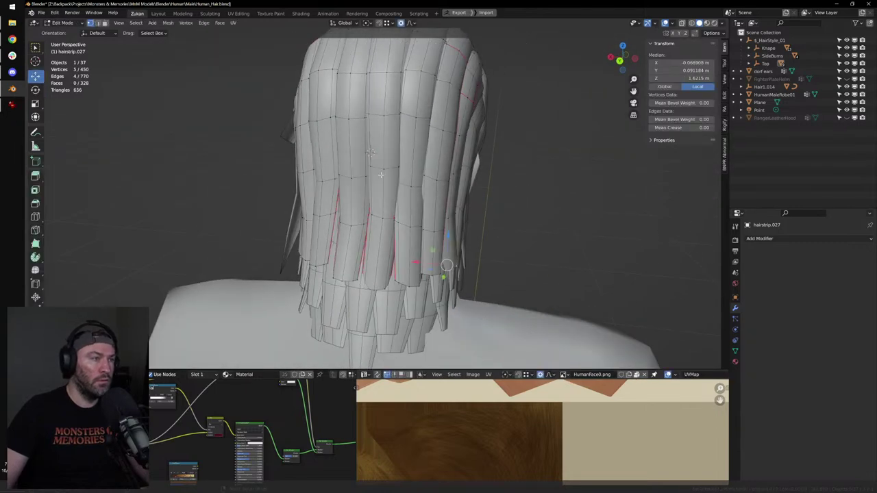
key("ctrl+Tab")
left_click(382, 179)
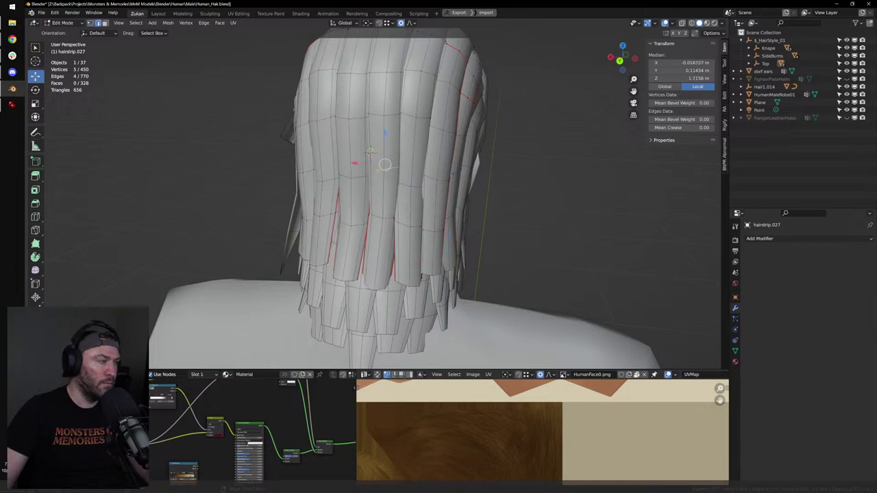
Clear the selection and switch to edge selection with the Move tool on the left-side strips
left_click(36, 283)
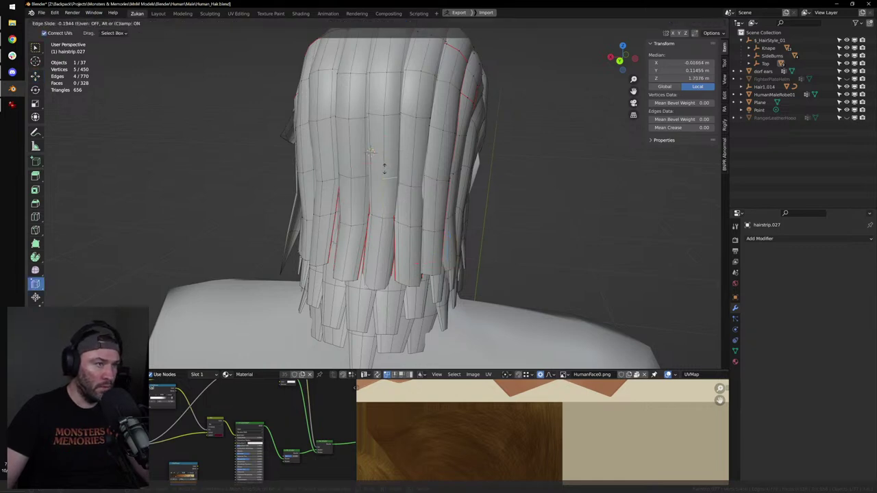
middle_click_drag(386, 159, 384, 166)
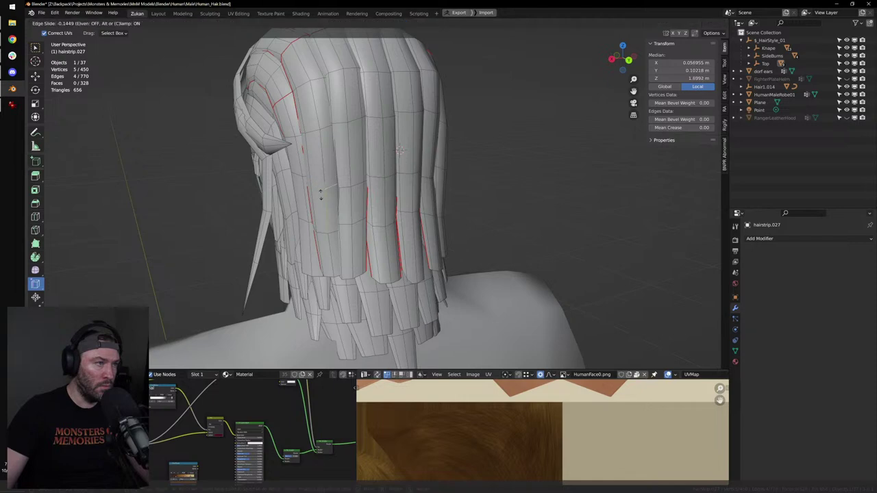
middle_click_drag(320, 194, 317, 161)
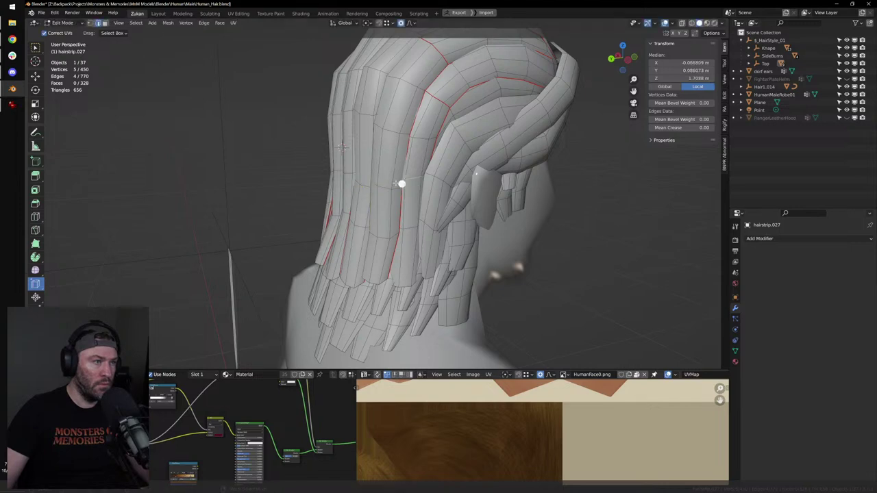
middle_click_drag(415, 186, 416, 169)
scroll(416, 170, "up", 3)
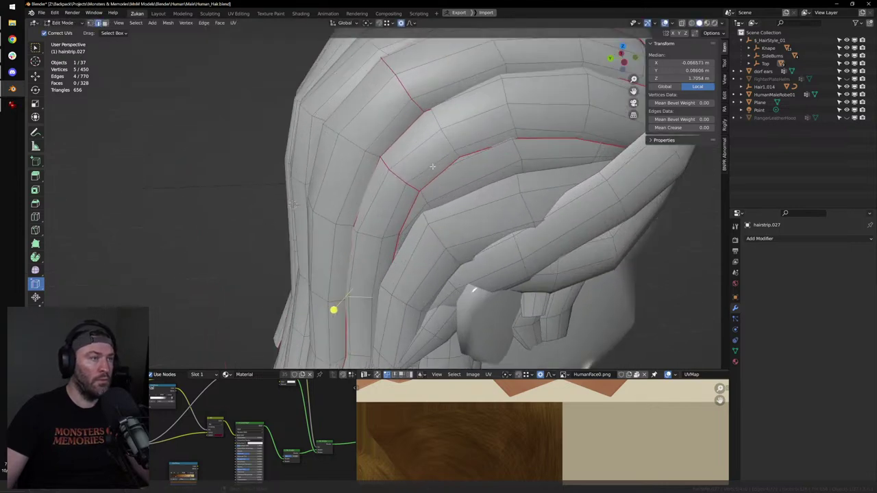
key("alt+a")
left_click(368, 163)
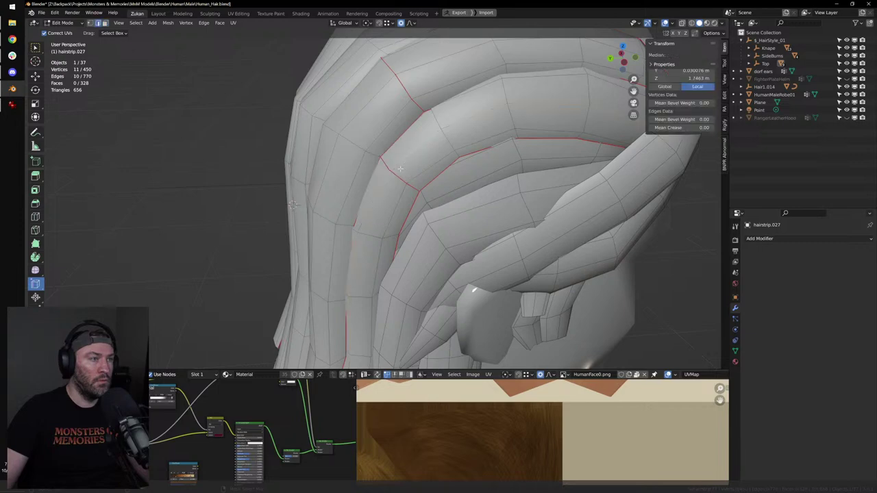
middle_click_drag(404, 175, 441, 216)
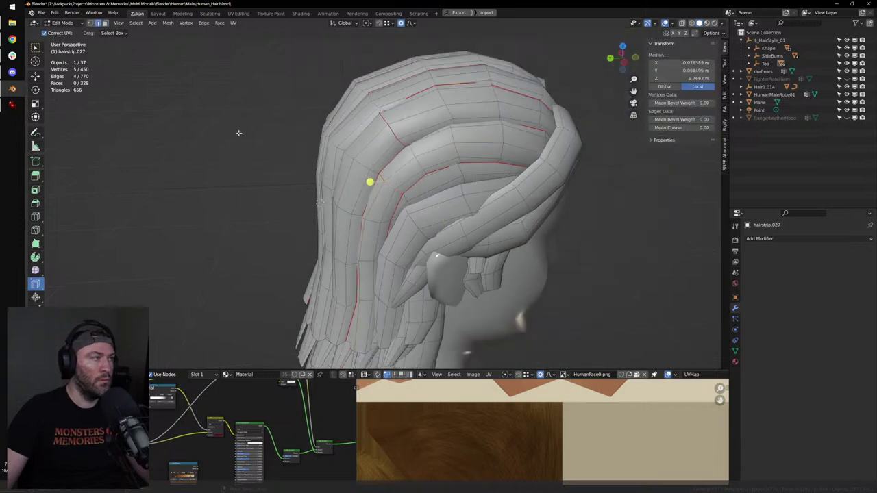
left_click(34, 75)
scroll(411, 227, "up", 4)
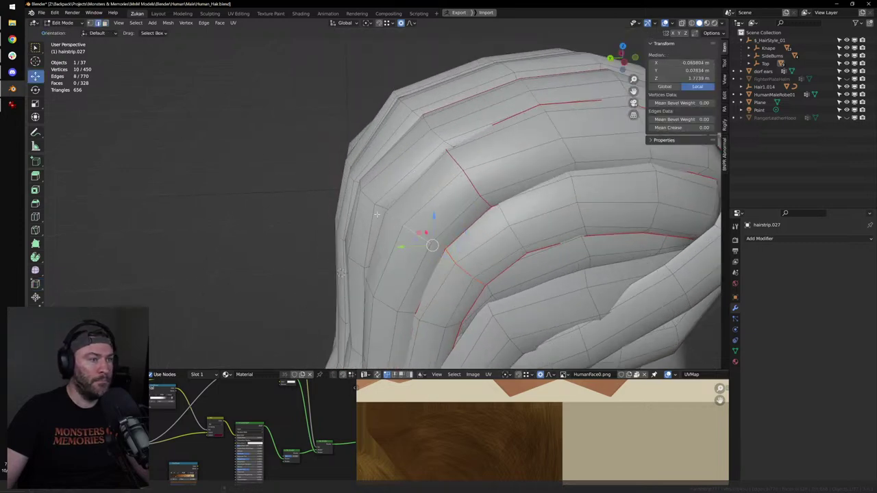
middle_click_drag(376, 215, 369, 160)
Add two side edge loops and push them with a soft proportional move
left_click(404, 179, "alt+shift")
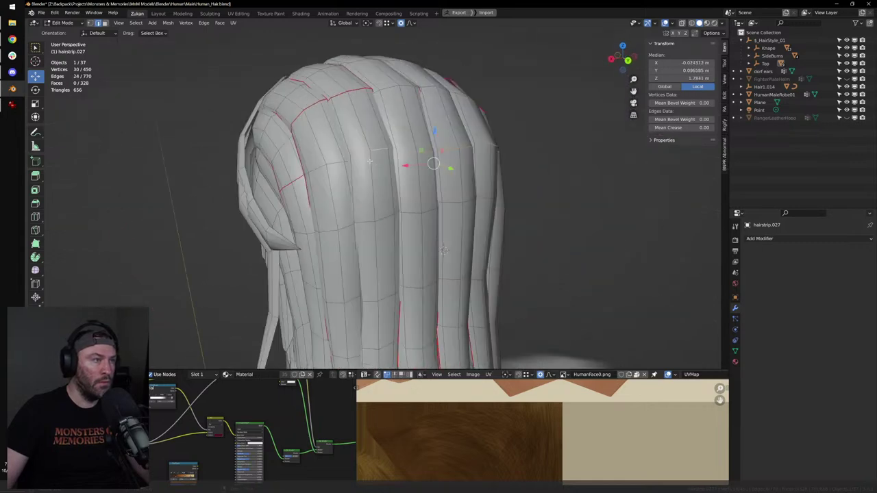
left_click(444, 250, "alt+shift")
middle_click_drag(444, 250, 356, 222)
key("g")
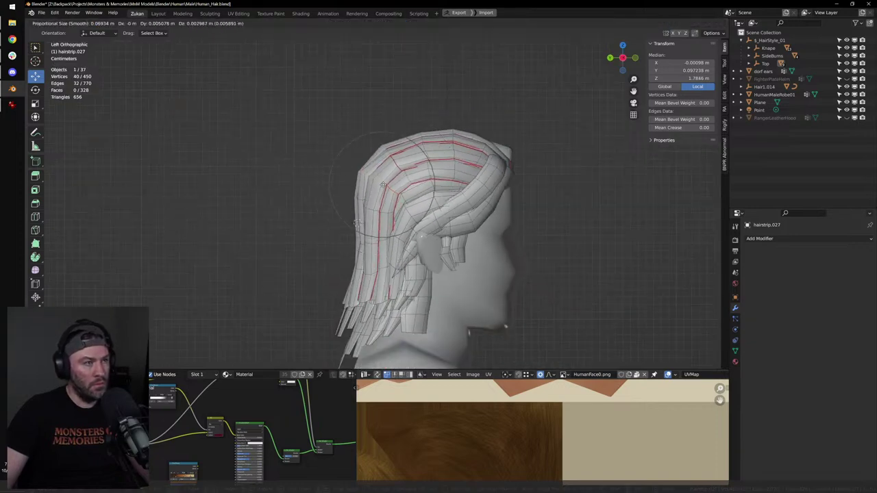
left_click(382, 184)
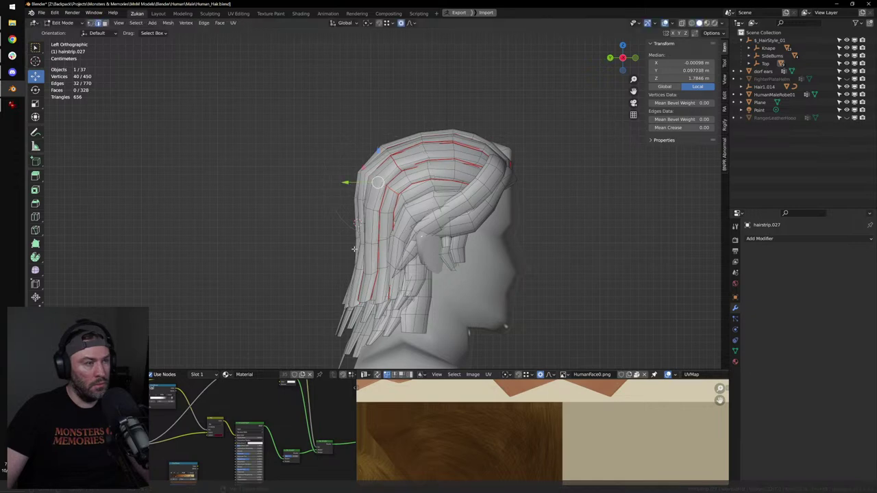
Select three back-strip loops and softly move them in Left Ortho view
middle_click_drag(340, 260, 369, 277)
left_click(309, 272, "alt")
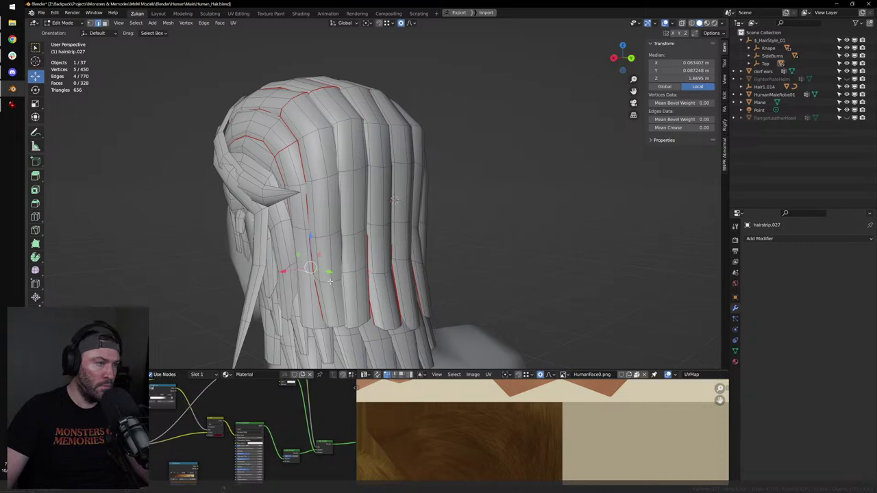
middle_click_drag(351, 272, 416, 282)
left_click(373, 272, "alt+shift")
left_click(414, 274, "alt+shift")
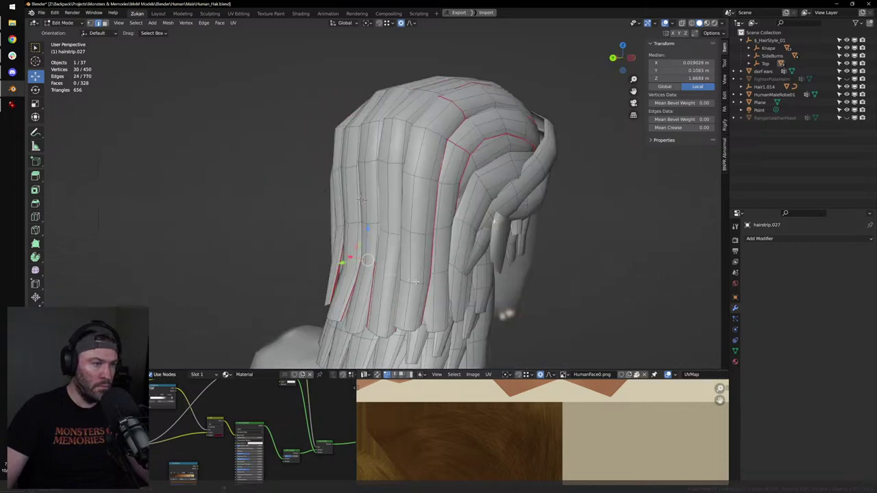
key("ctrl+KP_3")
key("g")
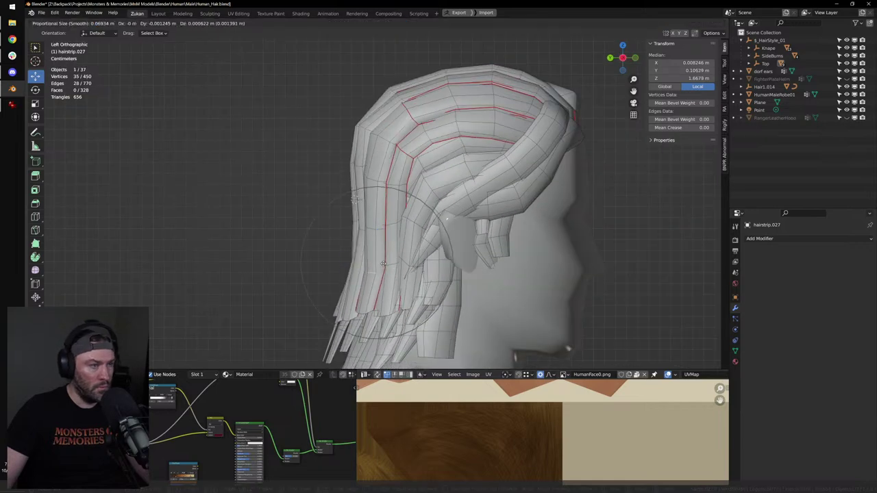
left_click(385, 261)
middle_click_drag(385, 261, 309, 43)
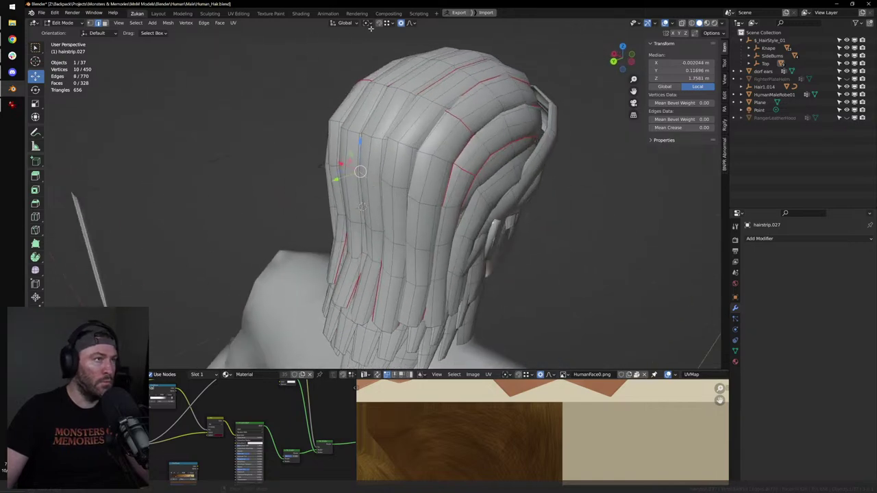
Change falloff to Constant, then Smooth, move the loops along Y, and exit Edit Mode
middle_click_drag(387, 161, 362, 51)
left_click(411, 23)
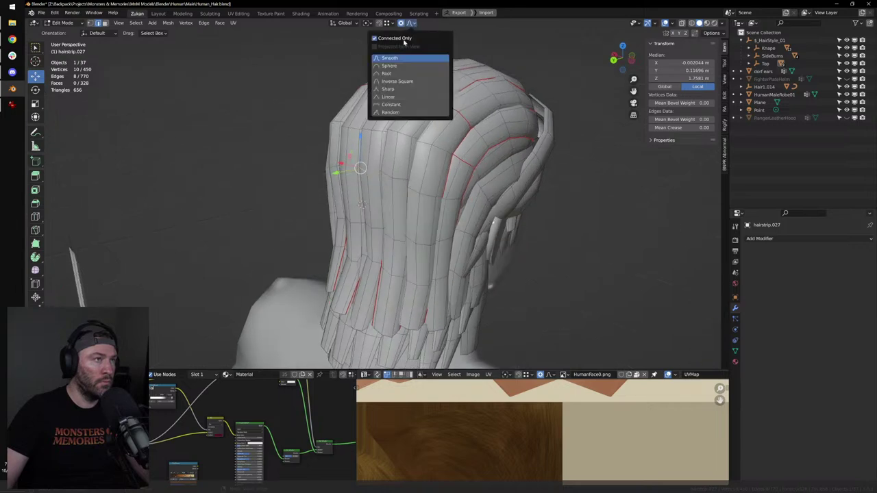
left_click(417, 105)
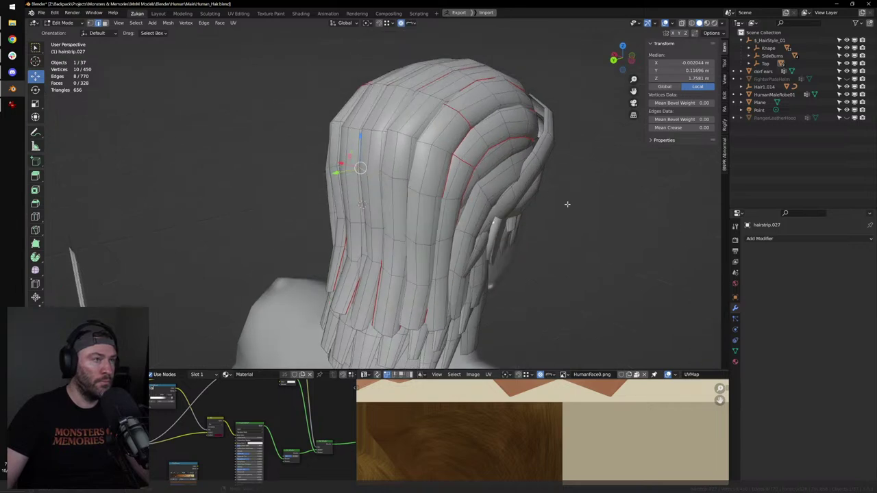
left_click(416, 23)
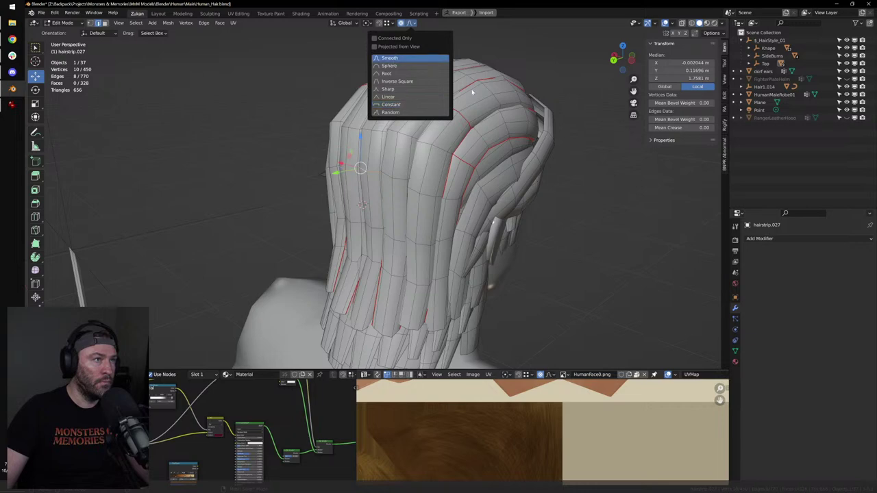
left_click(411, 59)
key("ctrl+KP_3")
key("g")
key("y")
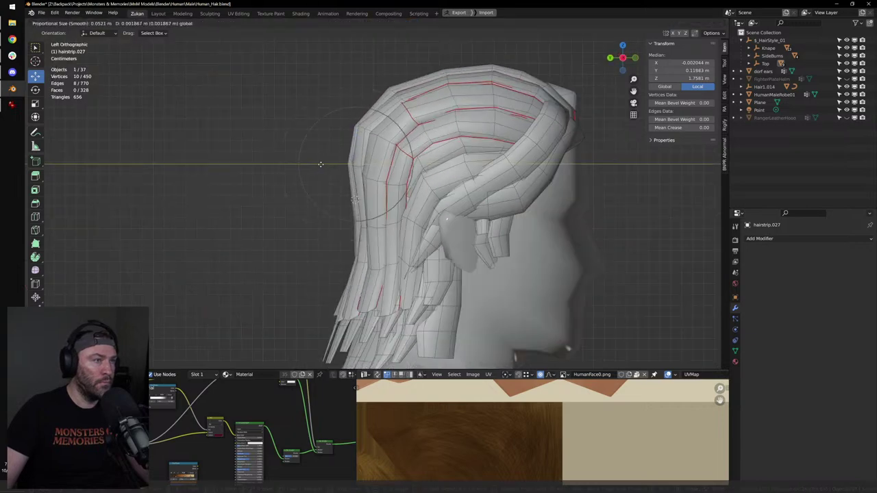
left_click(317, 164)
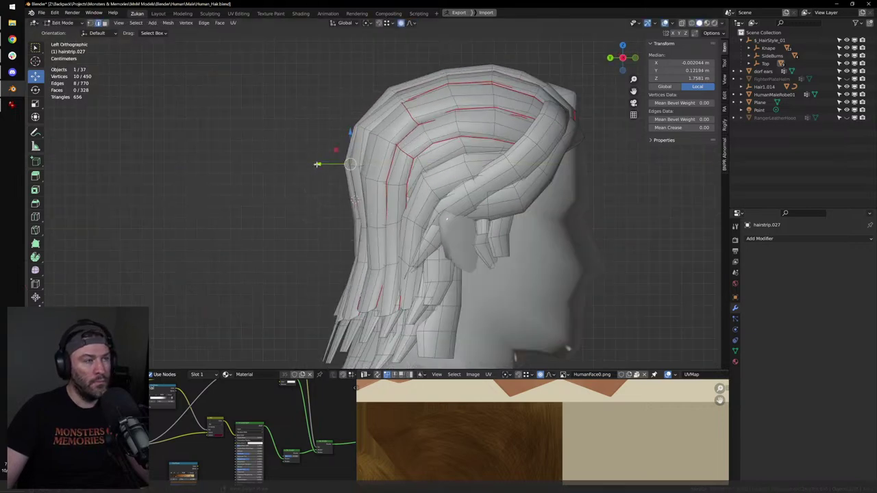
key("Tab")
middle_click_drag(317, 165, 357, 184)
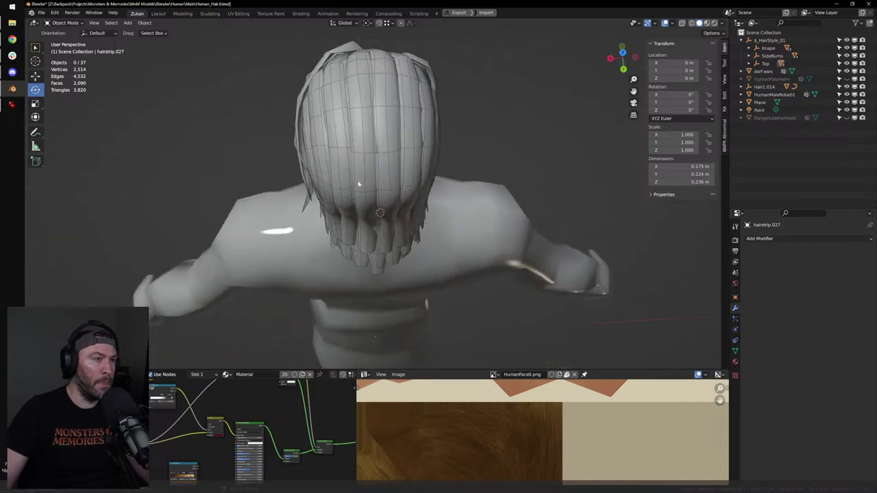
Switch to Sculpt Mode and orbit around the hair strips to the back of the head
left_click(65, 23)
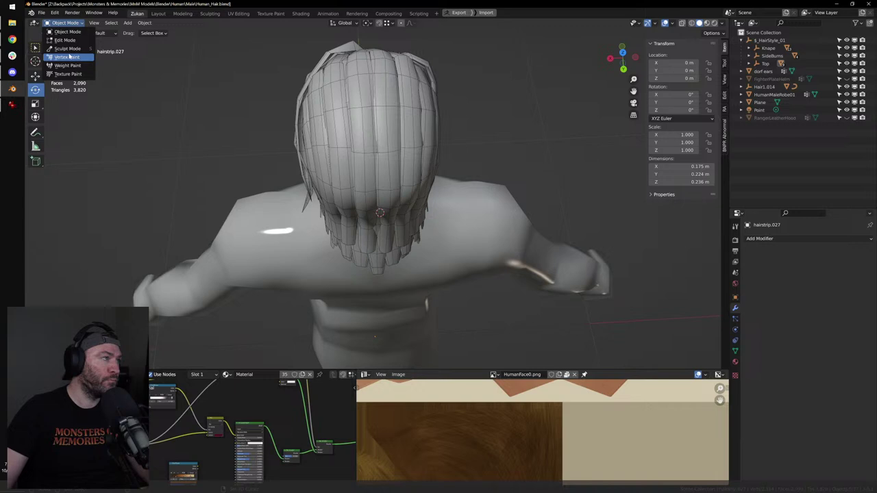
left_click(67, 48)
mouse_move(460, 196)
middle_mouse_down()
mouse_move(466, 147)
mouse_move(416, 215)
mouse_move(430, 205)
middle_mouse_up()
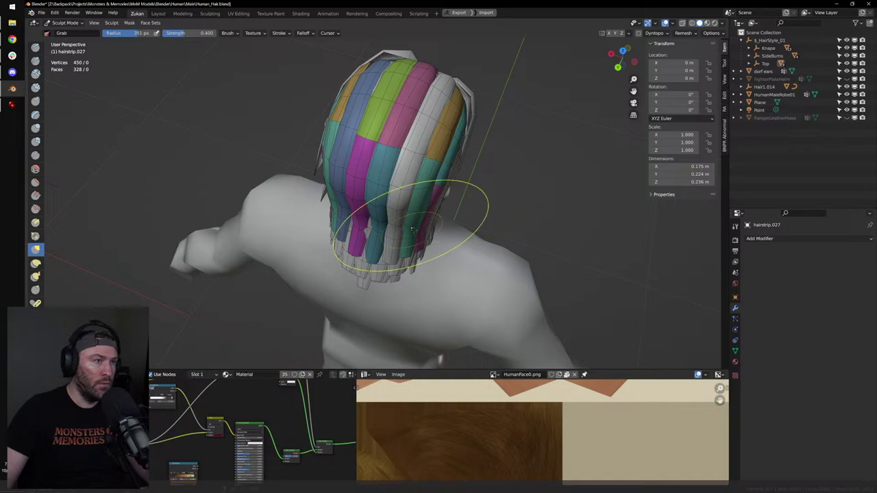
middle_click_drag(409, 226, 328, 243)
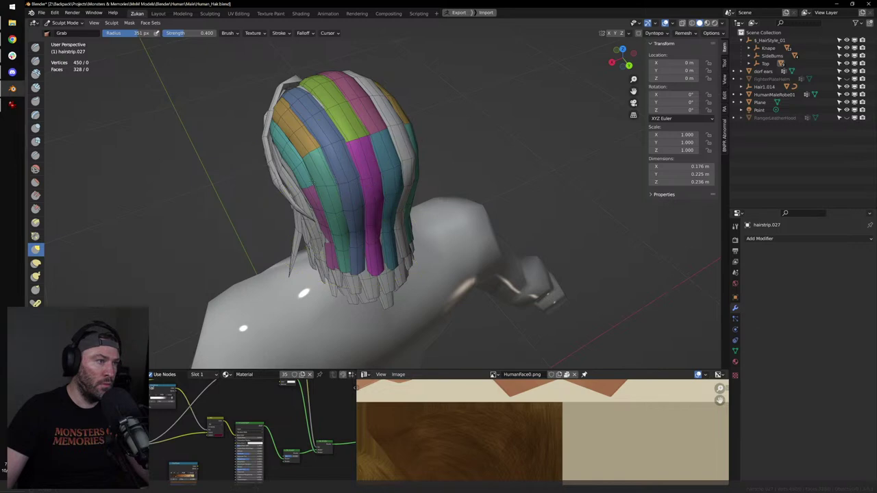
mouse_move(311, 150)
middle_mouse_down()
mouse_move(337, 171)
mouse_move(323, 167)
mouse_move(378, 182)
mouse_move(353, 189)
mouse_move(411, 176)
mouse_move(402, 147)
mouse_move(363, 144)
mouse_move(343, 157)
mouse_move(360, 161)
mouse_move(349, 178)
mouse_move(463, 130)
mouse_move(388, 153)
mouse_move(460, 231)
mouse_move(464, 216)
mouse_move(452, 205)
mouse_move(475, 220)
mouse_move(460, 225)
mouse_move(480, 219)
mouse_move(476, 231)
mouse_move(441, 244)
mouse_move(336, 220)
middle_mouse_up()
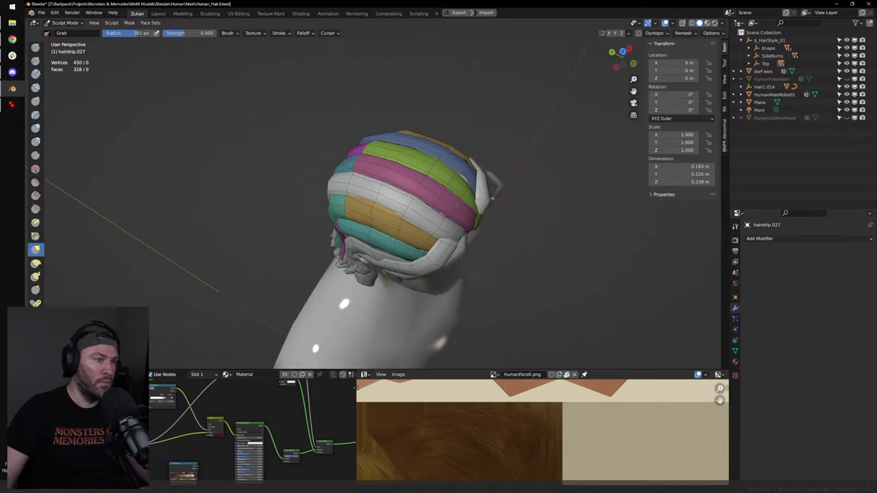
middle_click_drag(492, 199, 421, 224)
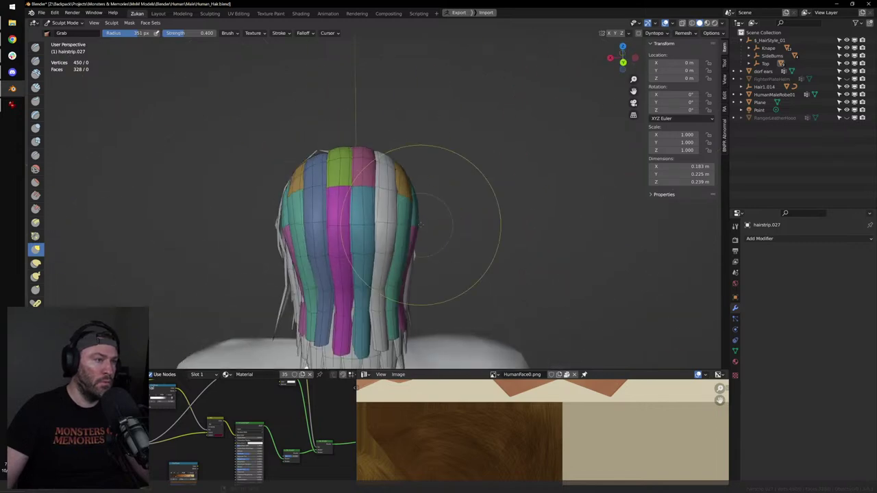
Turn on Material Preview shading, return to Object Mode, and select the main hair mesh
left_click(708, 22)
scroll(489, 225, "down", 2)
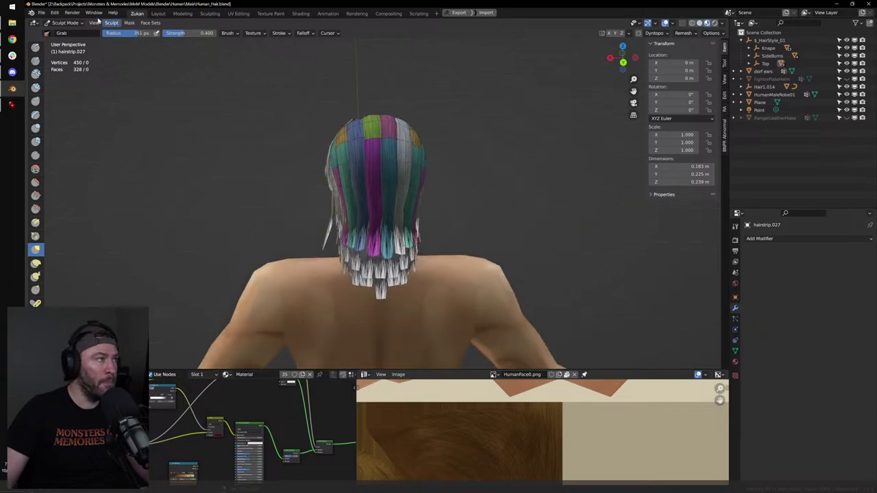
left_click(80, 24)
left_click(65, 31)
middle_click_drag(484, 181, 399, 153)
scroll(399, 153, "up", 2)
middle_click_drag(467, 125, 456, 124)
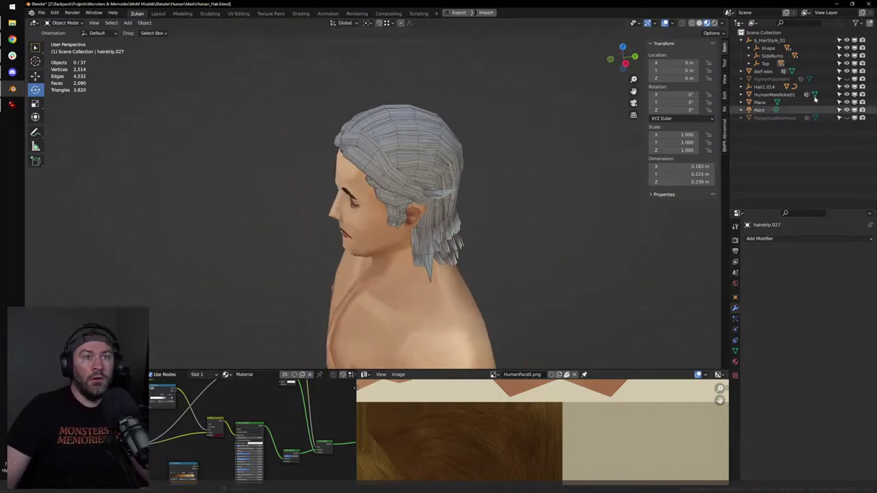
left_click(454, 123)
Hide hairstrip.027, select hairstrip.020 and apply its Mirror modifier
key("KP_Decimal")
key("KP_Decimal")
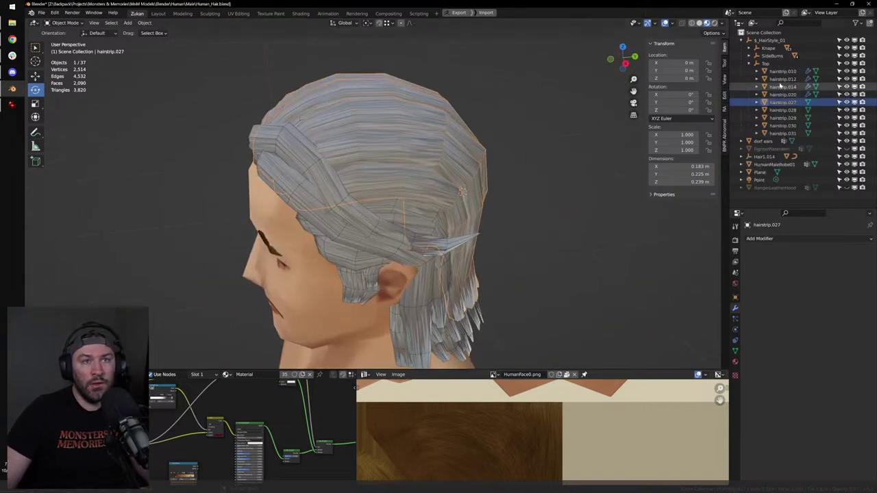
left_click(847, 102)
left_click(847, 102)
left_click(848, 102)
left_click(847, 102)
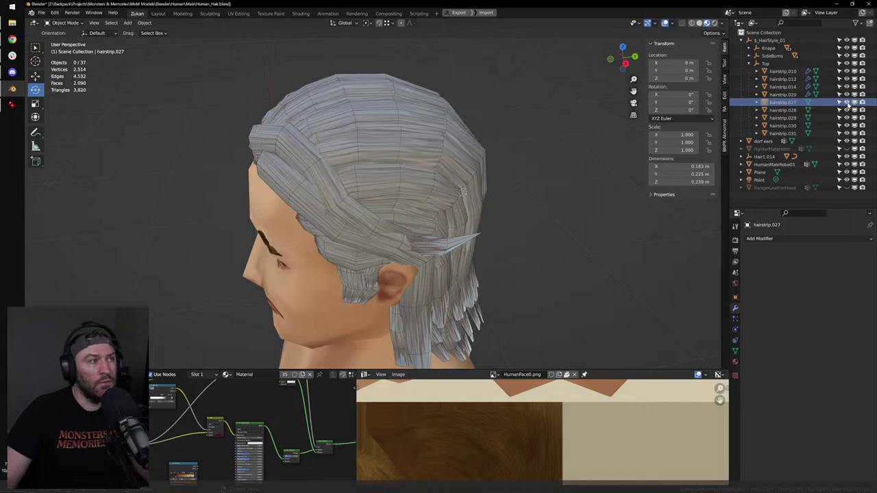
left_click(847, 102)
middle_click_drag(546, 122, 571, 211)
left_click(425, 137)
left_click(850, 268)
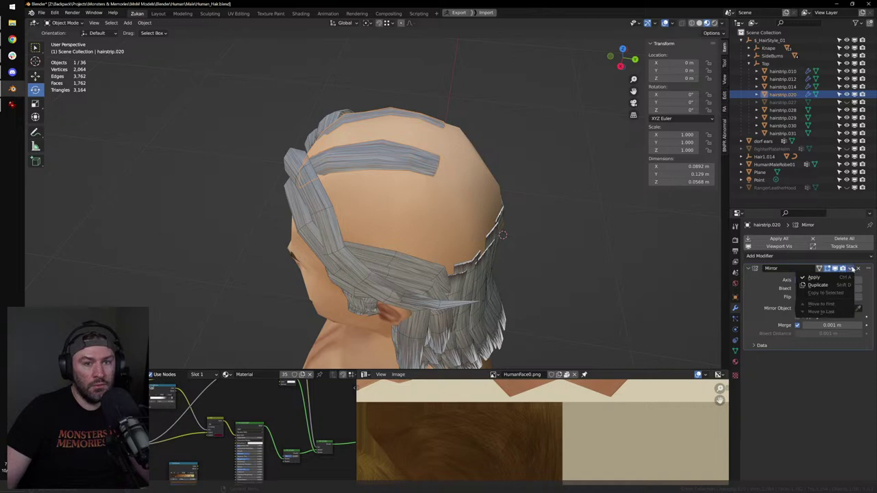
left_click(822, 277)
Join hairstrip.020 into hairstrip.027 and select hairstrip.014
middle_click_drag(603, 246, 548, 240)
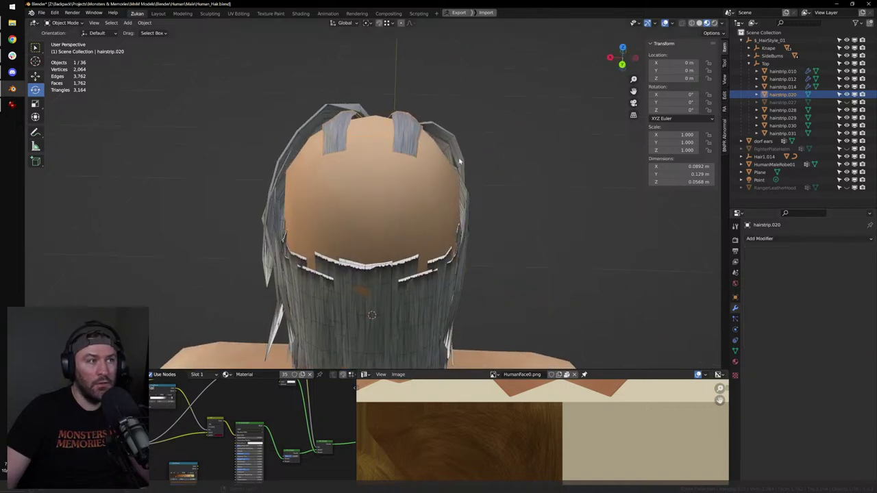
left_click(847, 102)
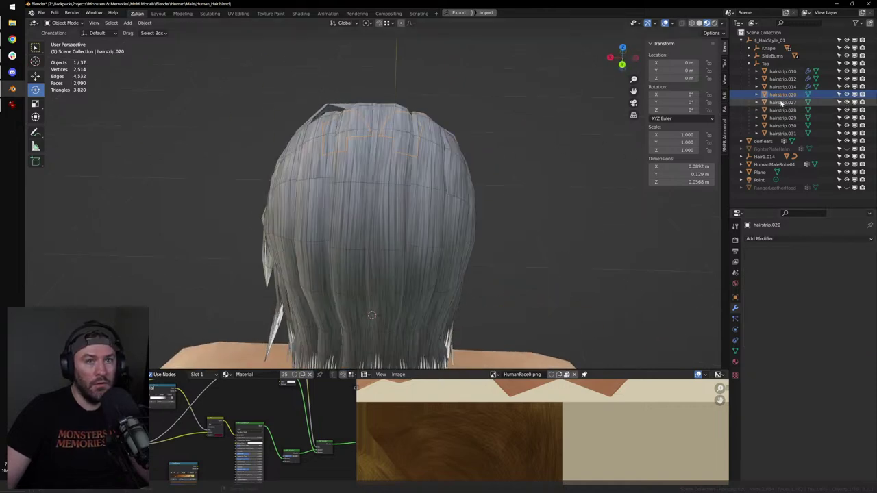
left_click(782, 102, "ctrl")
key("Delete")
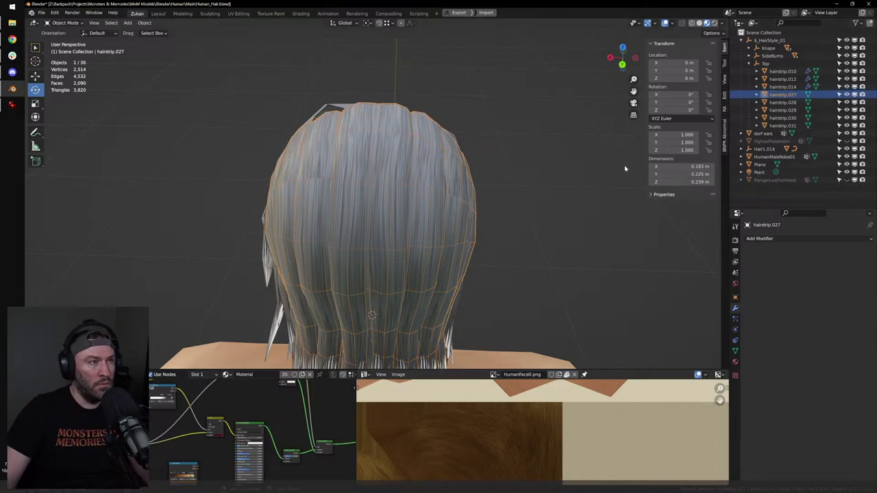
left_click(848, 94)
middle_click_drag(429, 170, 489, 186)
left_click(783, 87)
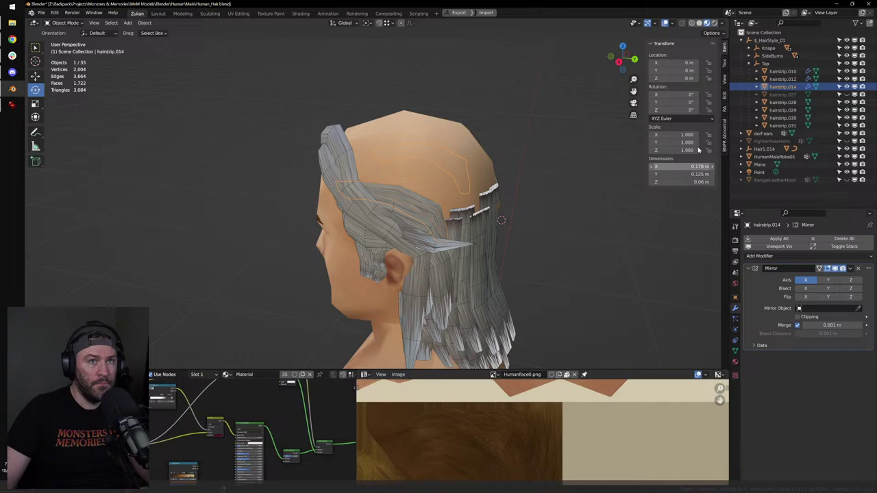
left_click(847, 94)
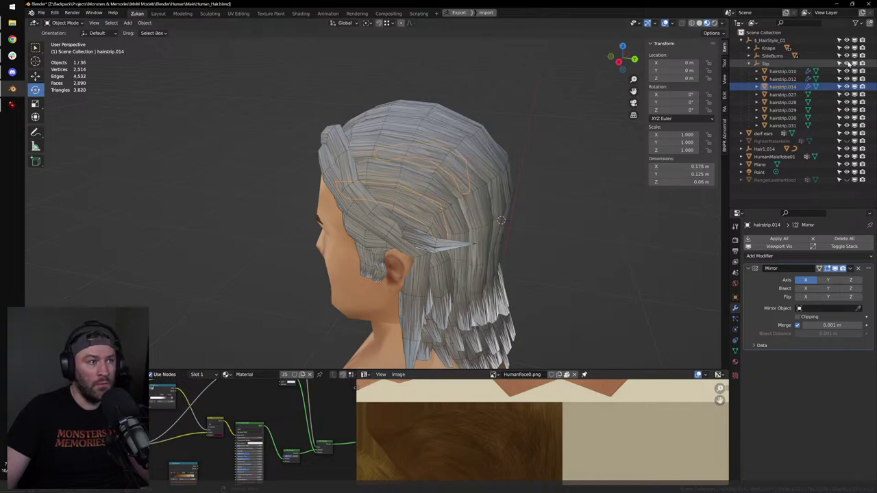
Hide the Top collection and select hairstrip.013 on the left of the face
left_click(847, 63)
left_click(847, 63)
left_click(847, 63)
left_click(847, 63)
left_click(847, 63)
left_click(847, 63)
left_click(847, 63)
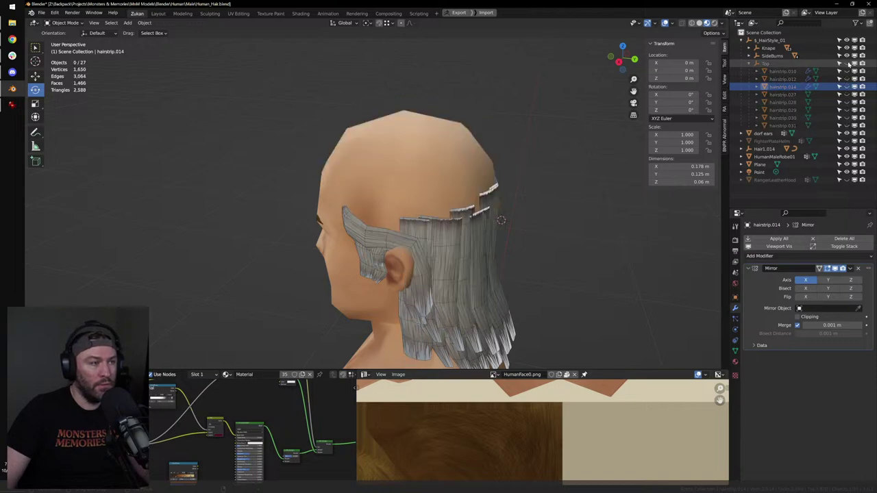
middle_click_drag(480, 226, 429, 224)
left_click(429, 225)
middle_click_drag(564, 205, 497, 204)
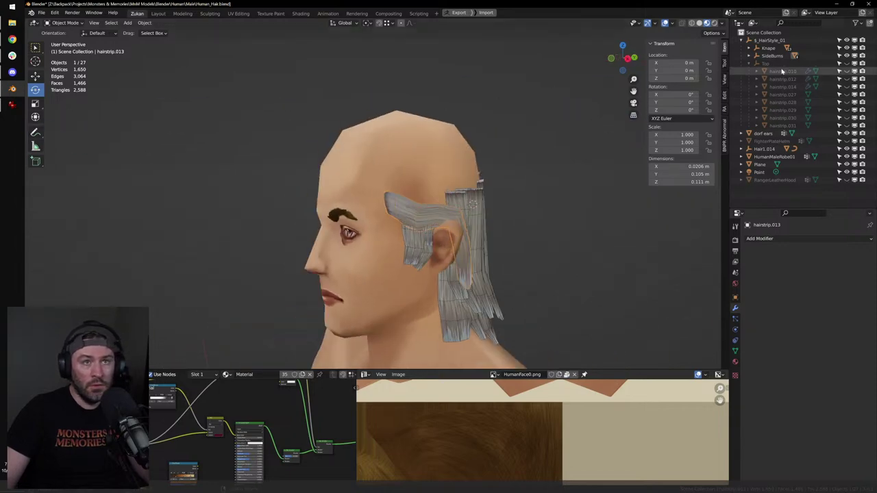
Parent hairstrip.013 to Top with Keep Transform, then hide Top
left_click(768, 63, "ctrl")
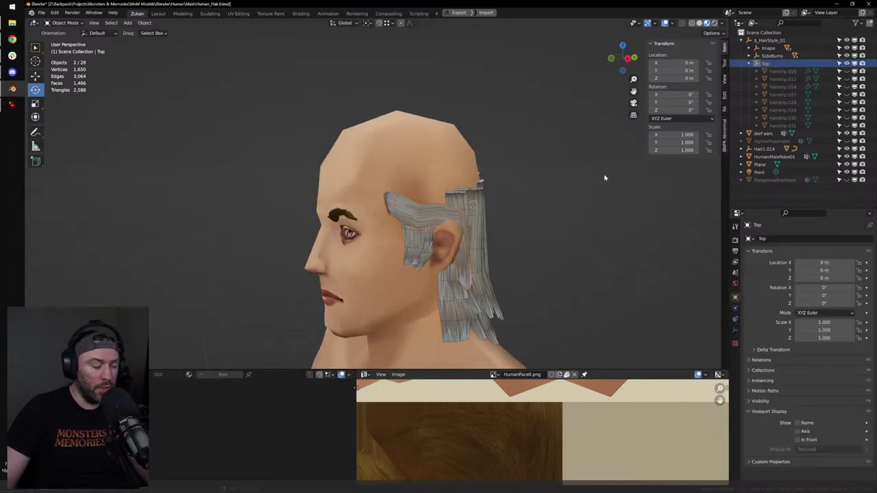
key("ctrl+p")
left_click(603, 176)
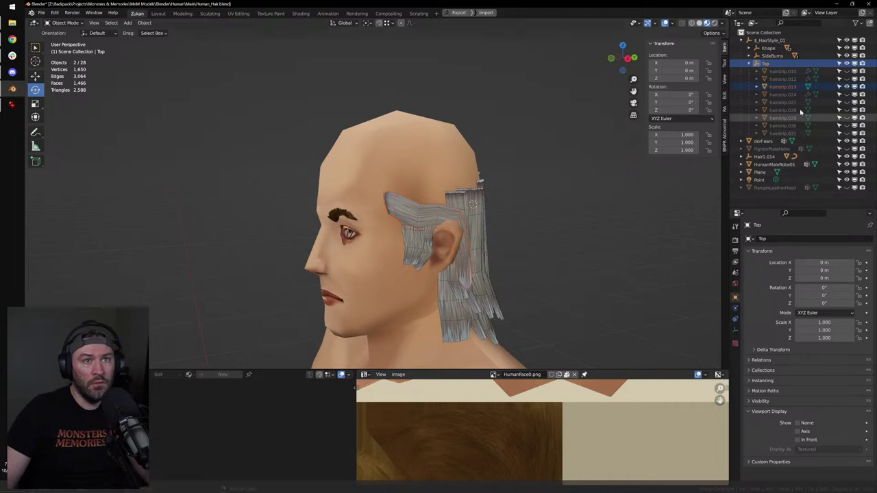
left_click(848, 63)
left_click(848, 63, "shift")
left_click(848, 64)
middle_click_drag(520, 110, 617, 133)
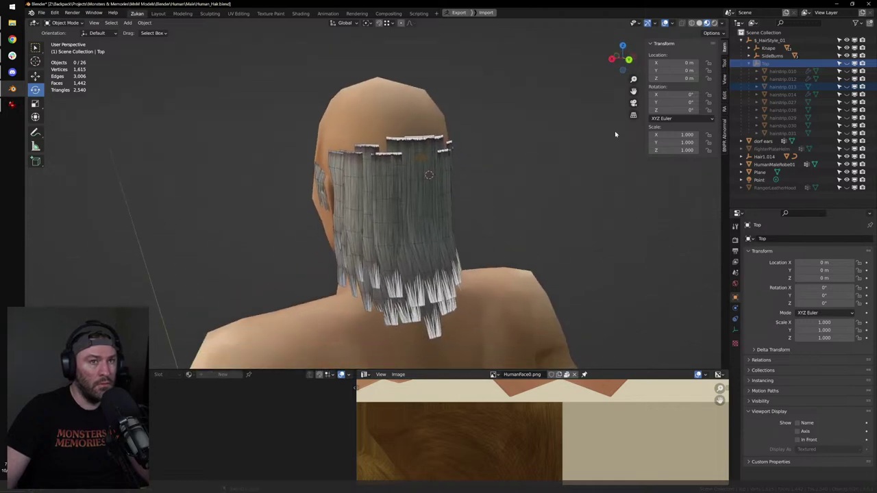
Unhide the Top collection and select hairstrip.014 from a rear-left view
left_click(848, 63, "shift")
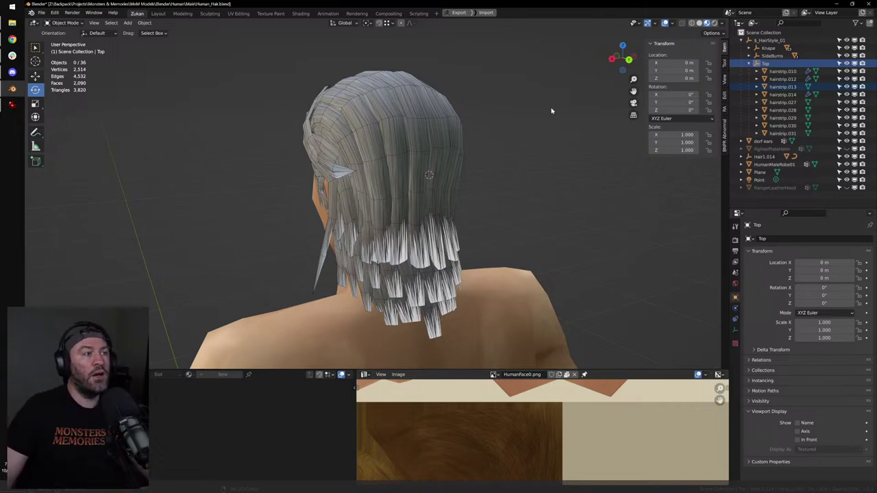
middle_click_drag(488, 182, 407, 219)
left_click(351, 162)
middle_click_drag(351, 162, 458, 188)
scroll(407, 194, "up", 2)
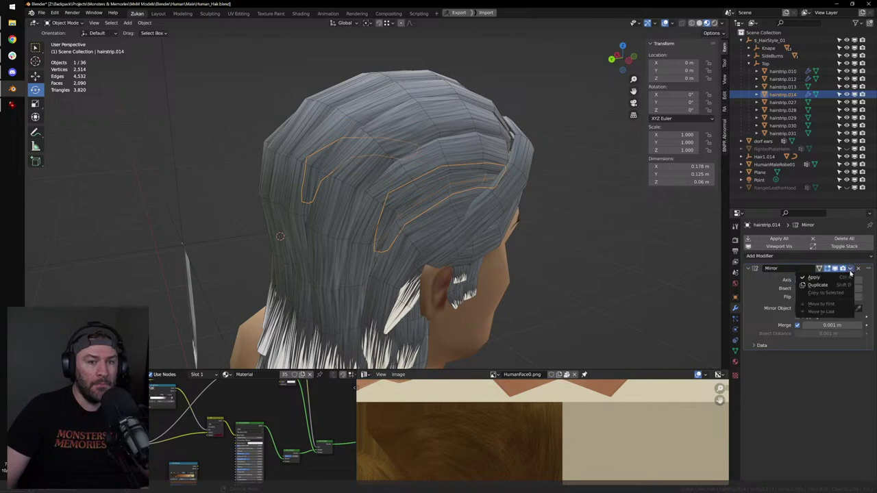
Apply the Mirror modifier on hairstrip.012
middle_click_drag(445, 244, 583, 249)
left_click(468, 231)
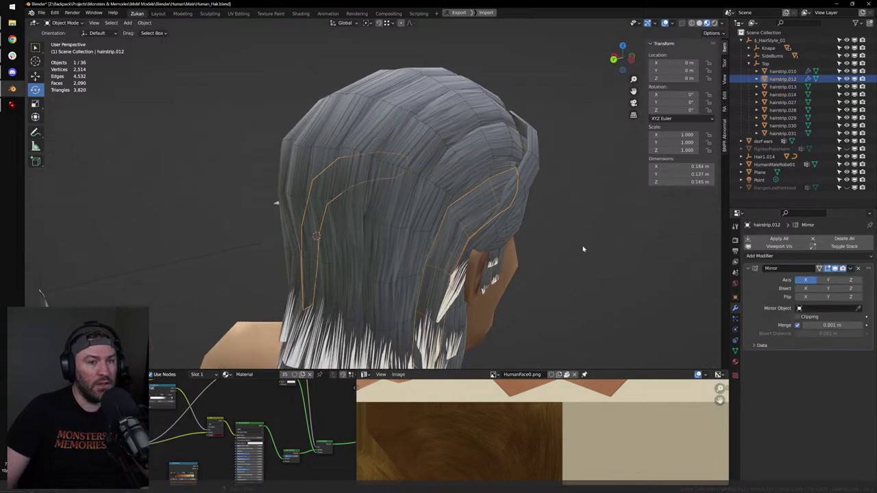
left_click(850, 268)
left_click(822, 279)
Join hairstrip.012 and hairstrip.014 into hairstrip.027 with Ctrl+J
middle_click_drag(433, 229, 532, 215)
left_click(409, 183, "shift")
left_click(506, 179, "shift")
scroll(532, 215, "down", 2)
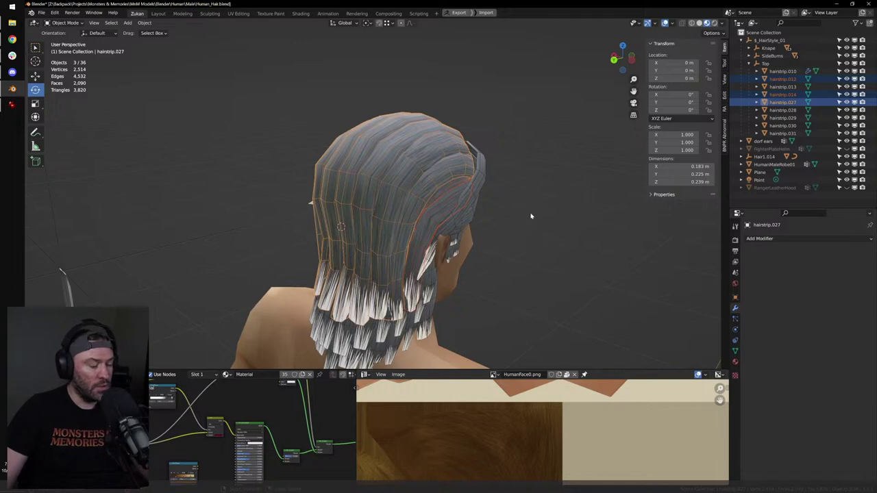
key("ctrl+j")
scroll(529, 202, "up", 3)
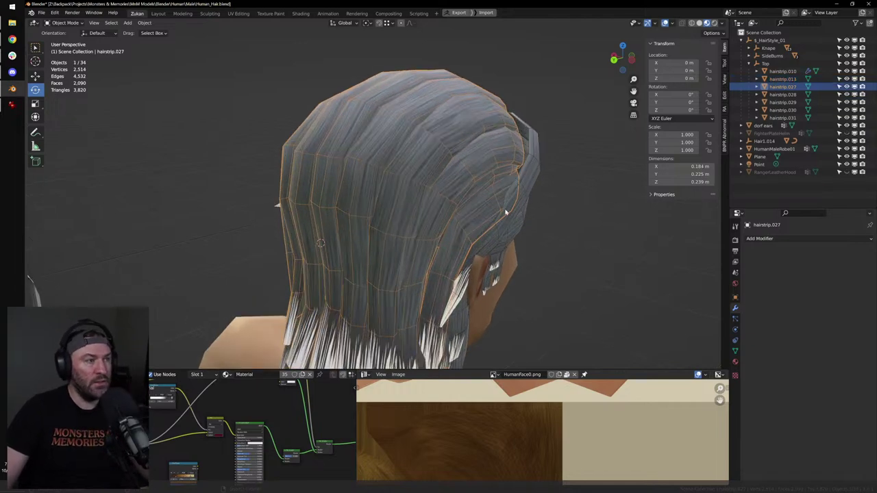
Hide hairstrip.027, then select hairstrip.031 and another front strip
middle_click_drag(372, 196, 392, 198)
middle_click_drag(317, 188, 277, 177)
middle_click_drag(407, 187, 423, 177)
left_click(847, 86)
left_click(457, 164)
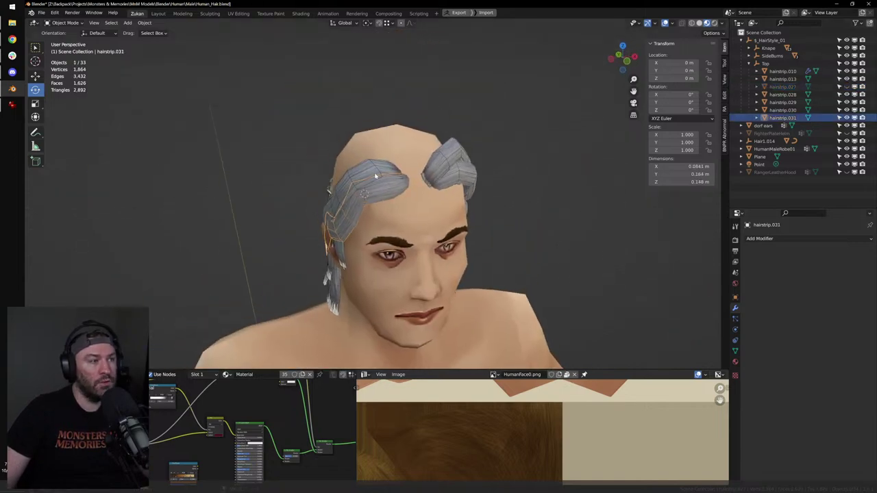
left_click(360, 185, "shift")
Join the four selected front strips into hairstrip.028
left_click(457, 160, "shift")
left_click(471, 184, "shift")
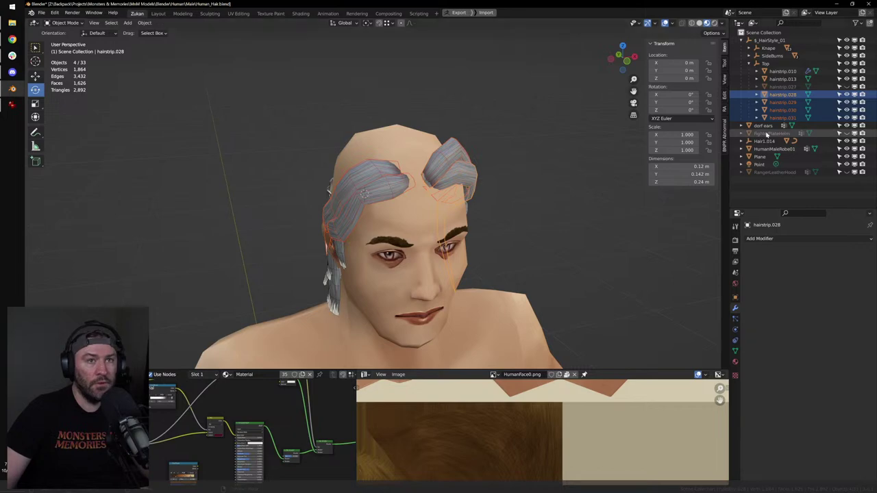
key("ctrl+j")
middle_click_drag(566, 187, 439, 195)
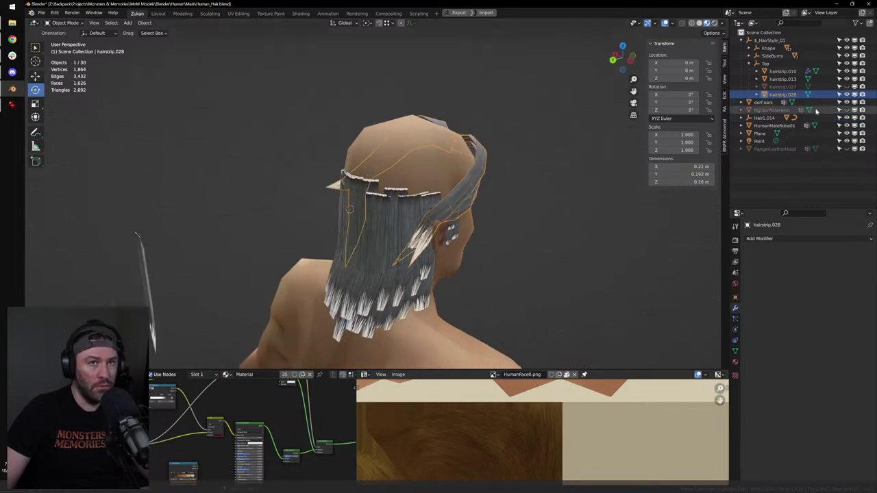
Hide hairstrip.028 and hairstrip.013, then frame hairstrip.013 in the view
left_click(847, 94)
left_click(847, 79)
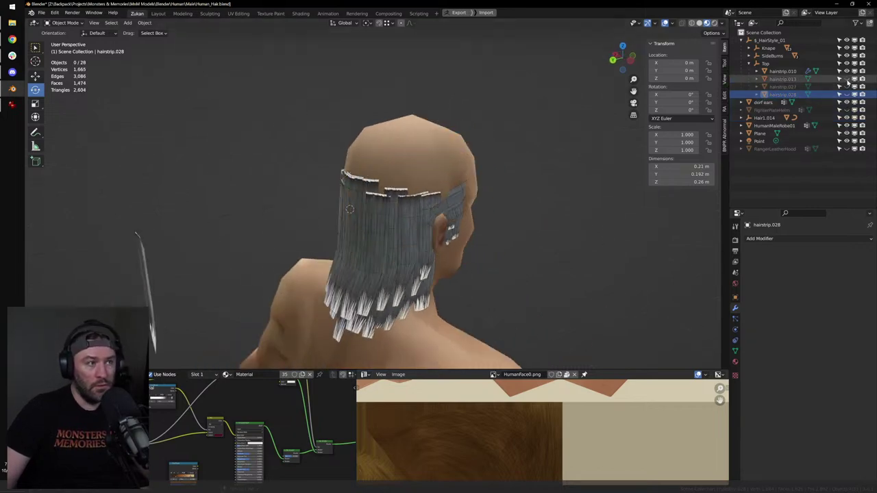
left_click(793, 80)
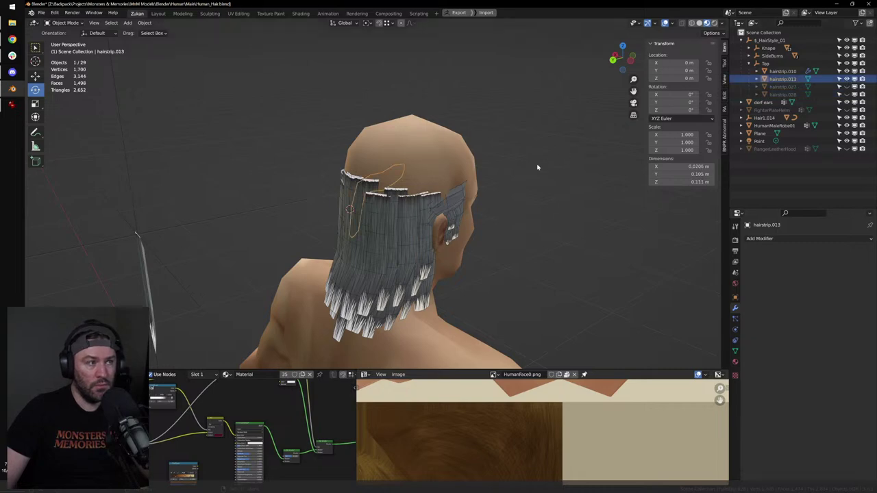
key("KP_Decimal")
scroll(446, 187, "down", 4)
middle_click_drag(455, 172, 435, 159)
scroll(434, 159, "up", 3)
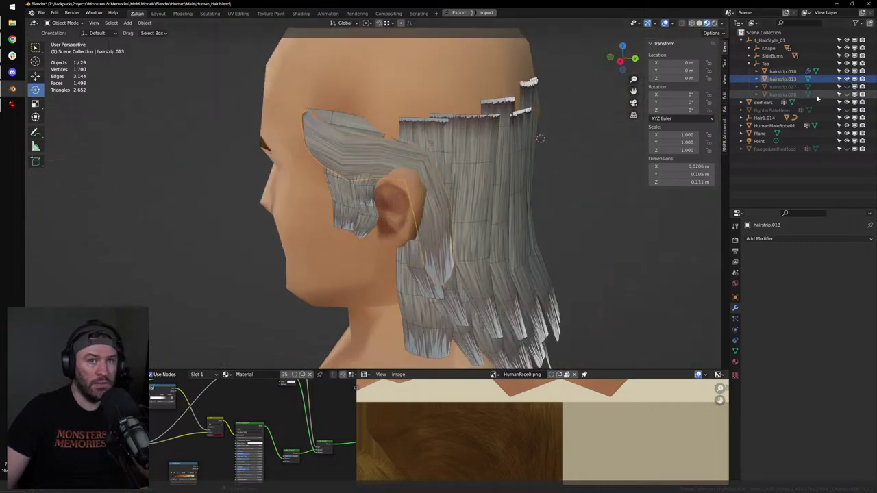
Apply the Mirror modifier on hairstrip.010
left_click(783, 71)
middle_click_drag(521, 170, 411, 188)
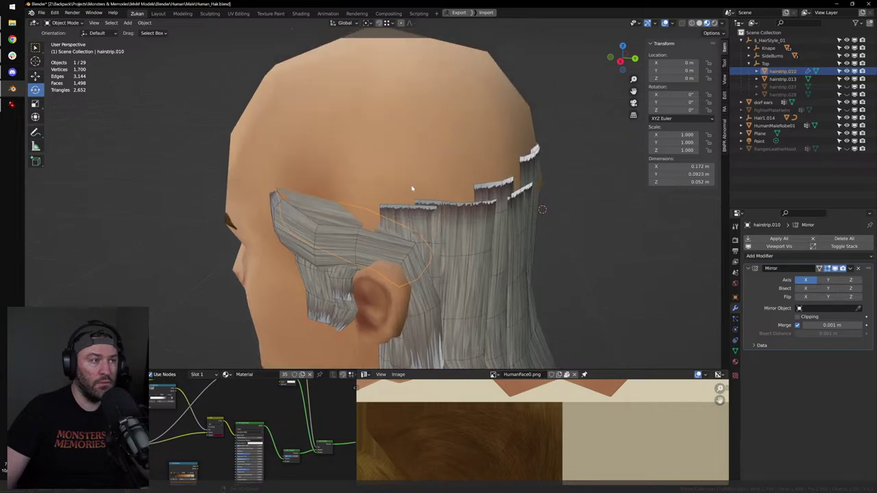
left_click(849, 268)
left_click(823, 278)
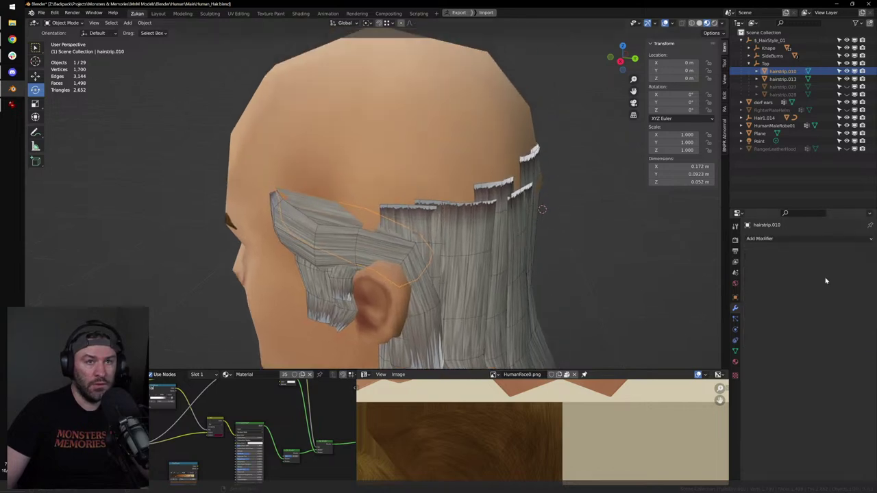
Join hairstrip.013, hairstrip.010 and hairstrip.027 into hairstrip.027
left_click(783, 79)
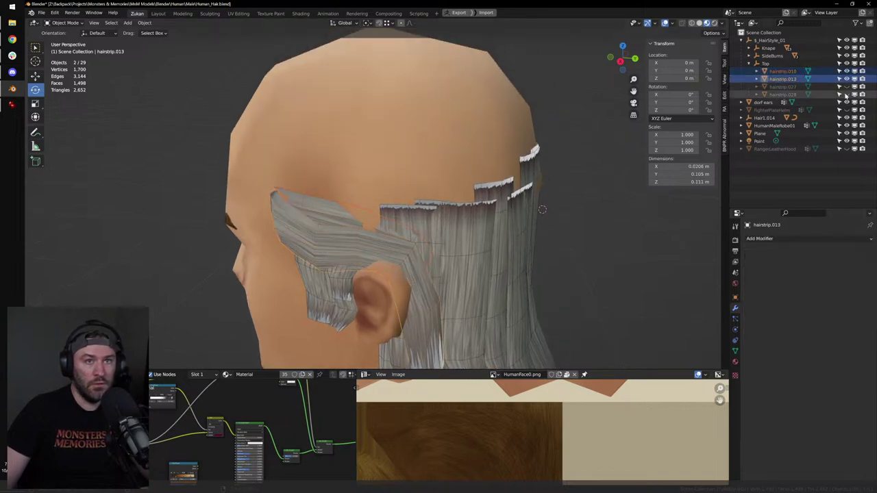
key("alt+h")
left_click(778, 89, "ctrl")
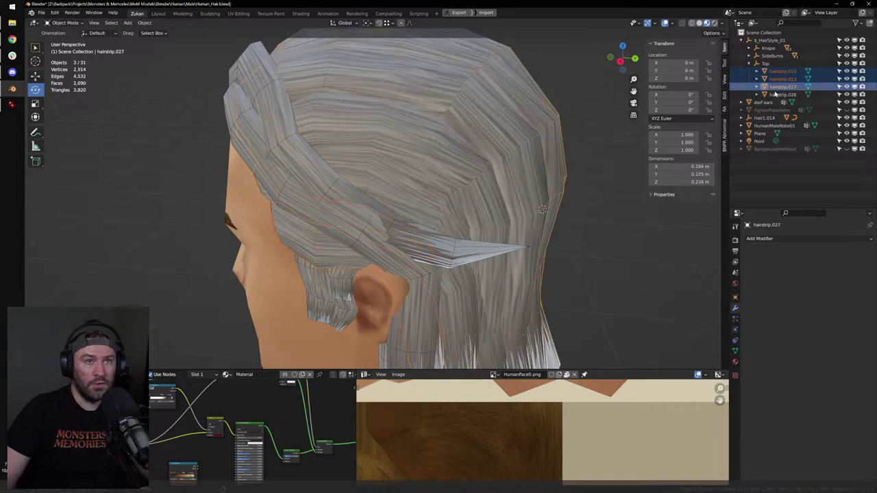
key("ctrl+j")
Select only hairstrip.028 and enter Edit Mode on it
scroll(493, 163, "down", 3)
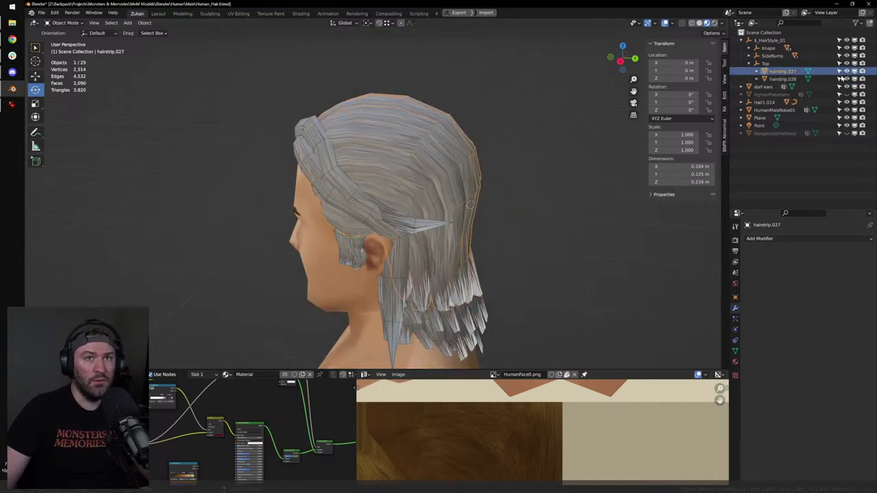
left_click(781, 79, "ctrl")
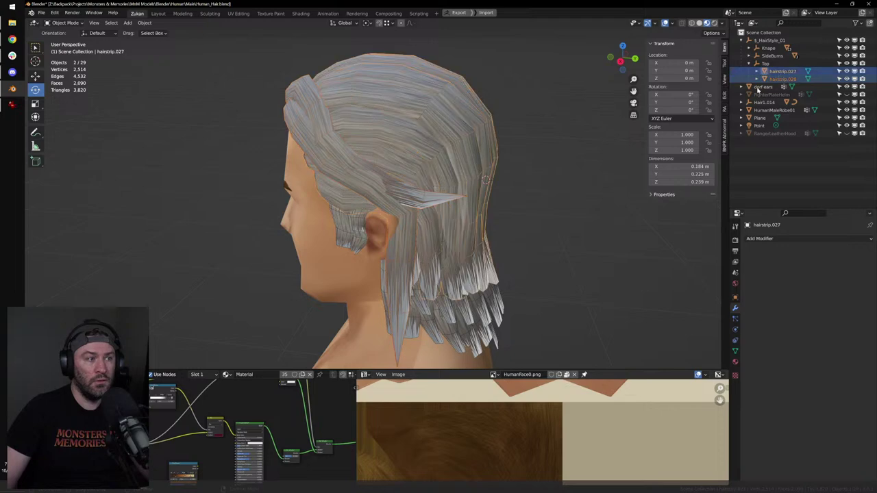
scroll(533, 170, "down", 2)
left_click(781, 78)
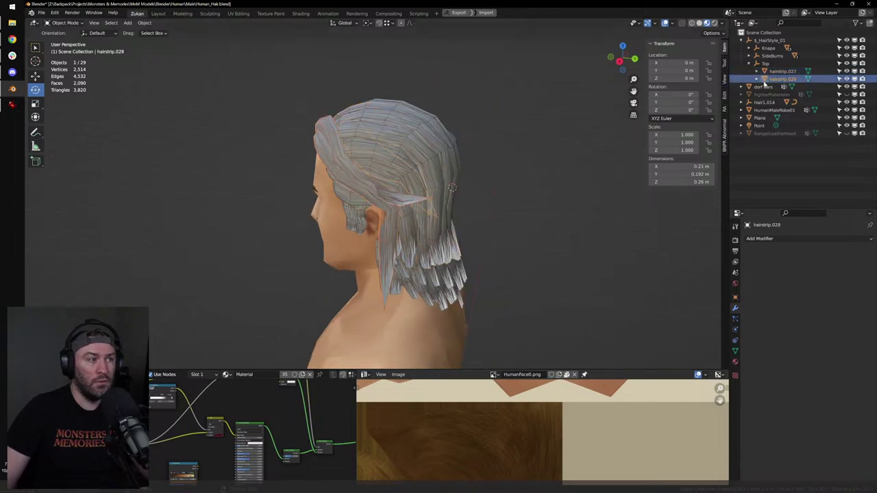
middle_click_drag(498, 155, 465, 264)
scroll(452, 237, "up", 3)
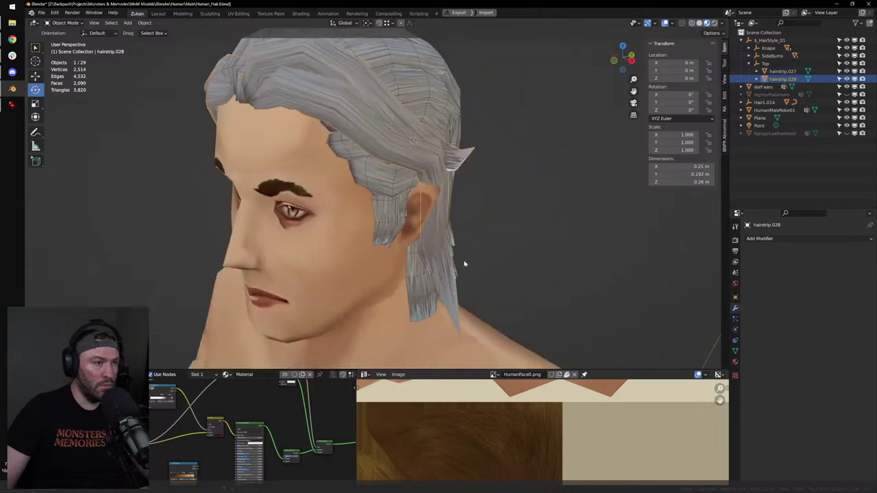
left_click(443, 301)
key("Tab")
key("Tab")
key("Tab")
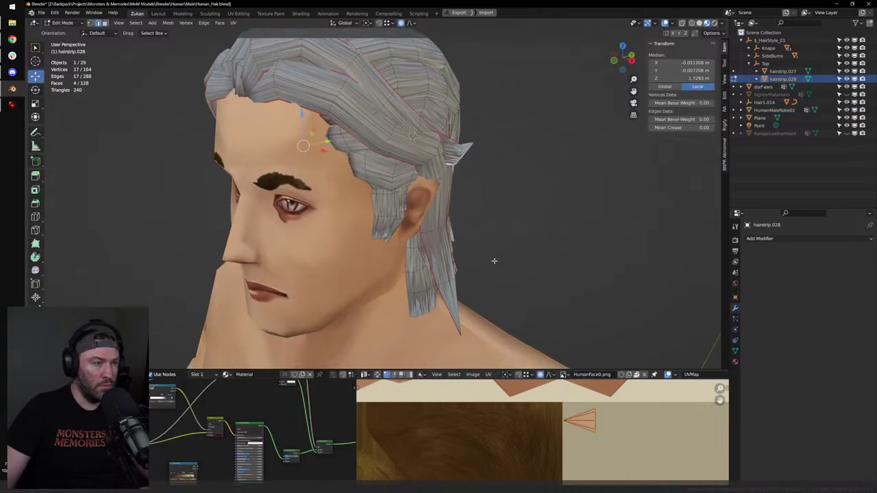
In vertex mode, pull the hair tip vertex by the neck with smooth proportional falloff
middle_click_drag(494, 260, 453, 269)
key("ctrl+Tab")
left_click(458, 270)
left_click(448, 314)
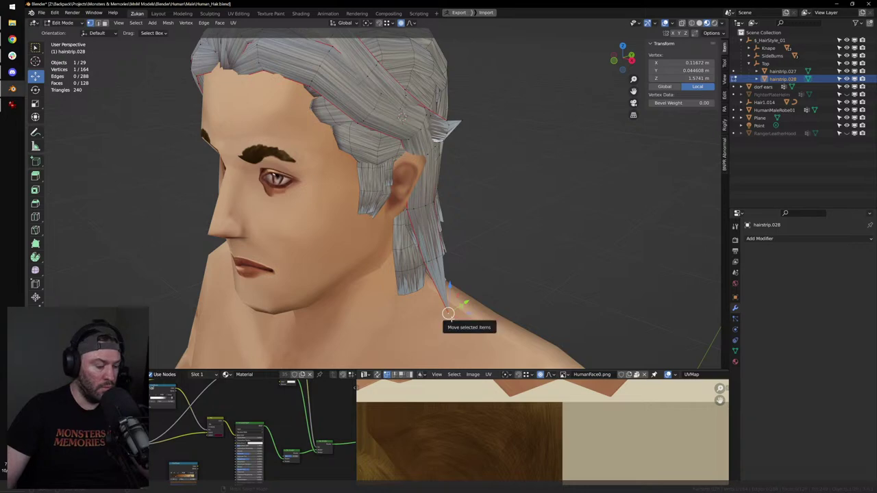
key("g")
scroll(448, 315, "down", 4)
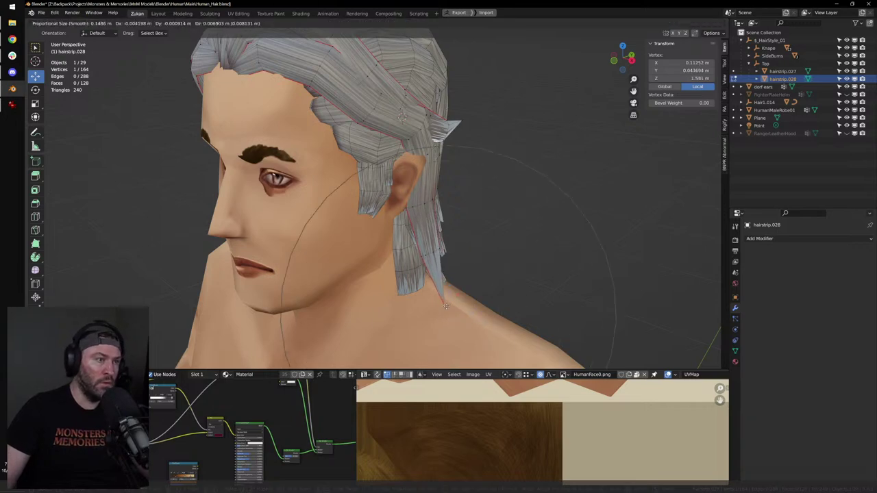
left_click(442, 296)
middle_click_drag(442, 296, 502, 134)
key("g")
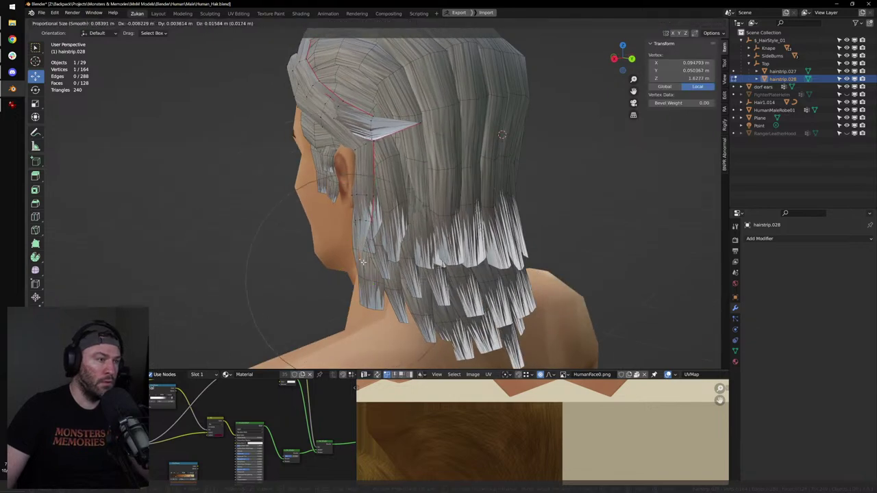
left_click(364, 262)
Select the linked strip piece behind the ear and move it against the head
key("l")
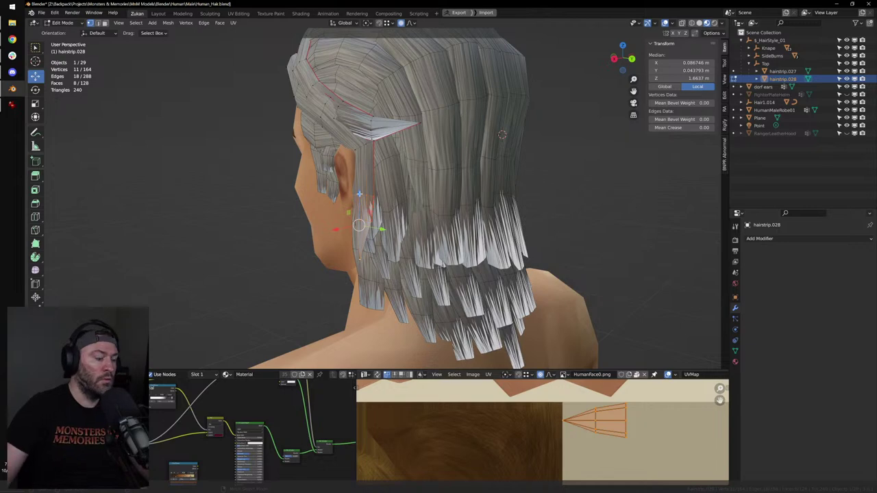
key("g")
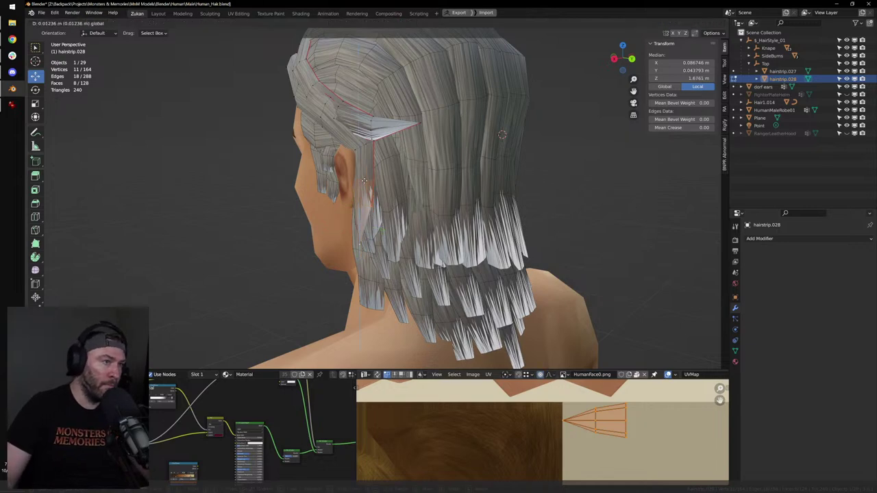
left_click(360, 196)
middle_click_drag(359, 195, 419, 212)
key("g")
left_click(402, 191)
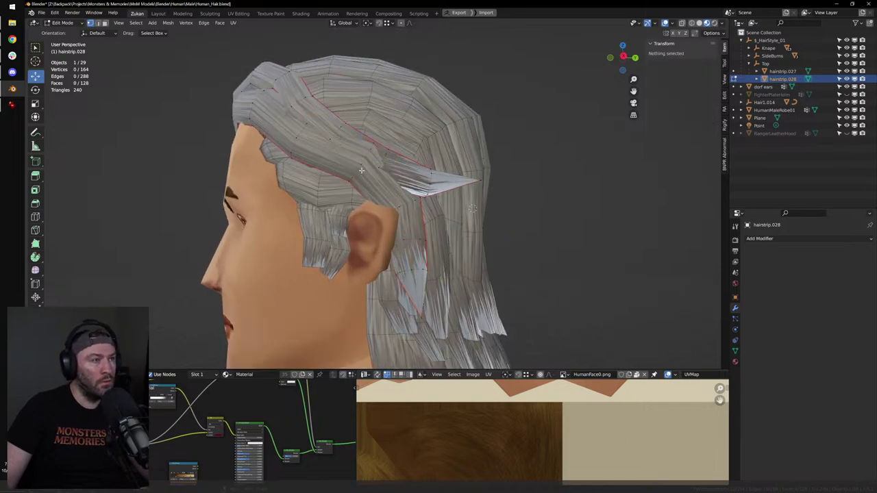
key("g")
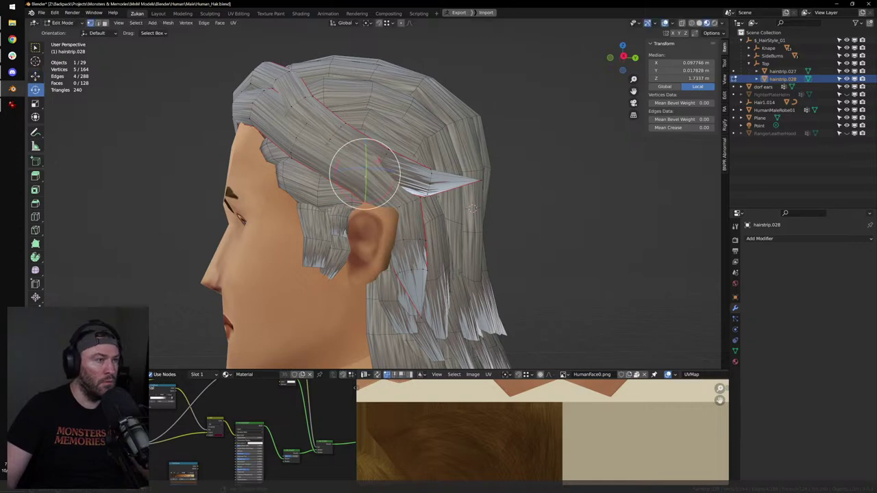
left_click(401, 188)
key("g")
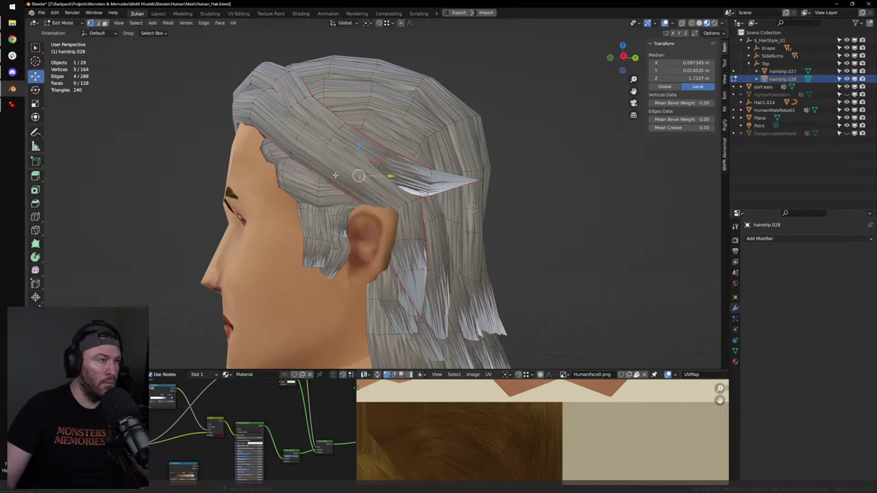
Move the strip end at the temple and rotate it about 7.7 degrees
middle_click_drag(335, 175, 446, 173)
key("g")
left_click(323, 163)
key("r")
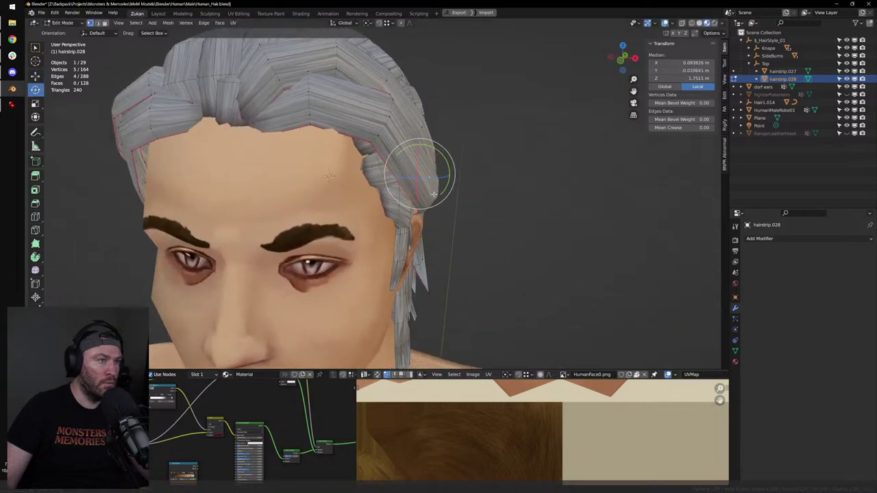
mouse_move(461, 210)
middle_mouse_down()
mouse_move(458, 200)
mouse_move(458, 218)
middle_mouse_up()
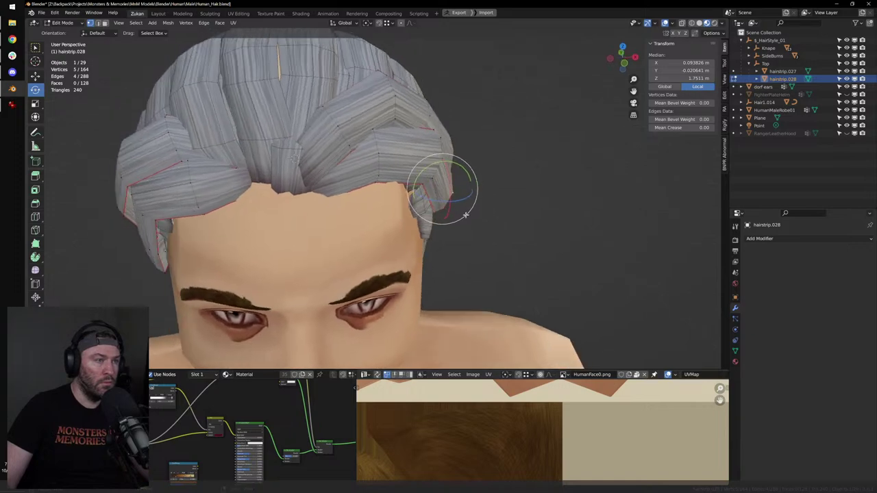
left_click_drag(458, 218, 462, 217)
left_click(442, 189)
Switch to vertex selection and select a vertex on the strip near the ear
middle_click_drag(450, 185, 293, 164)
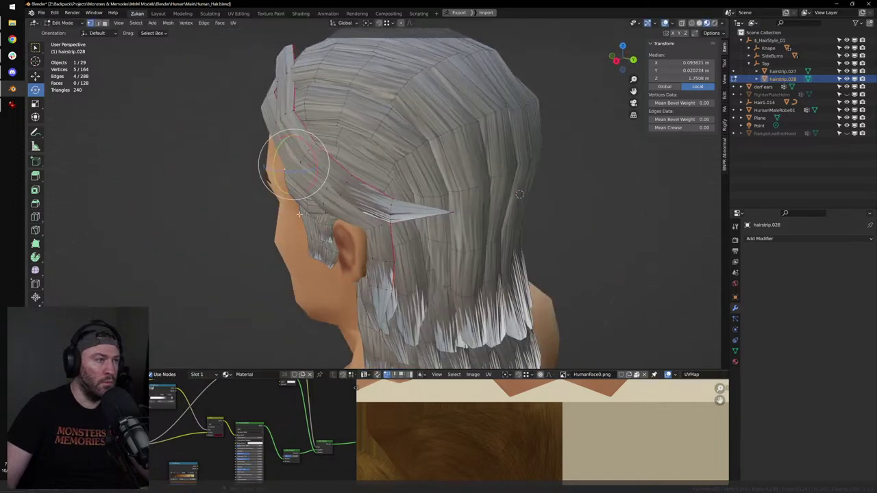
middle_click_drag(210, 200, 434, 214)
key("ctrl+Tab")
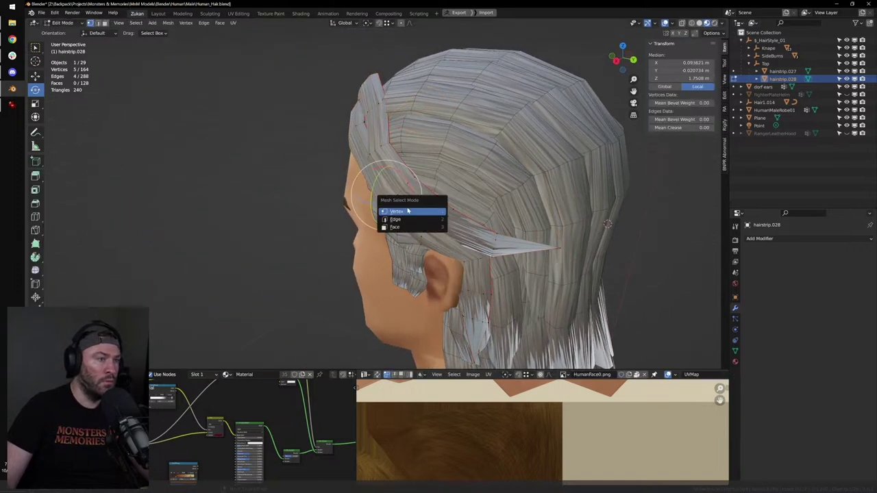
left_click(408, 211)
scroll(379, 207, "up", 3)
key("w")
left_click(379, 205)
scroll(376, 208, "up", 2)
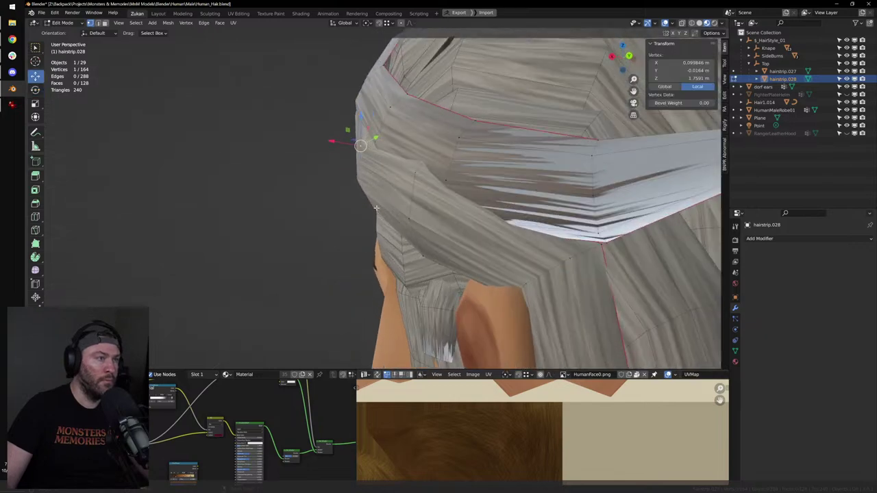
middle_click_drag(377, 208, 394, 157)
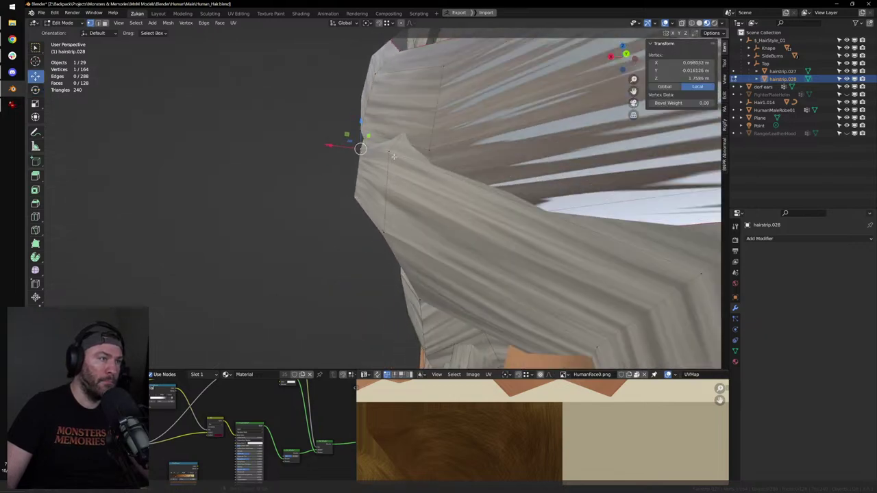
Using see-through display, pick a single strip vertex and move it
key("alt+z")
key("a")
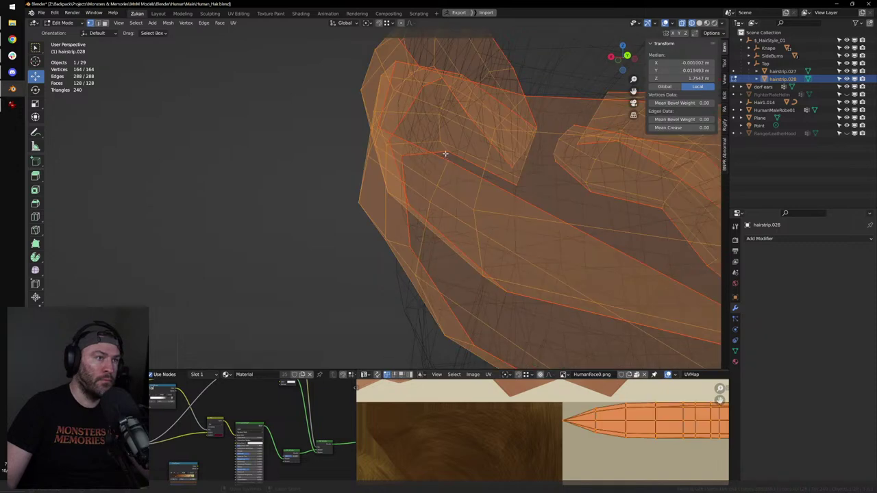
left_click(445, 154)
key("alt+z")
key("g")
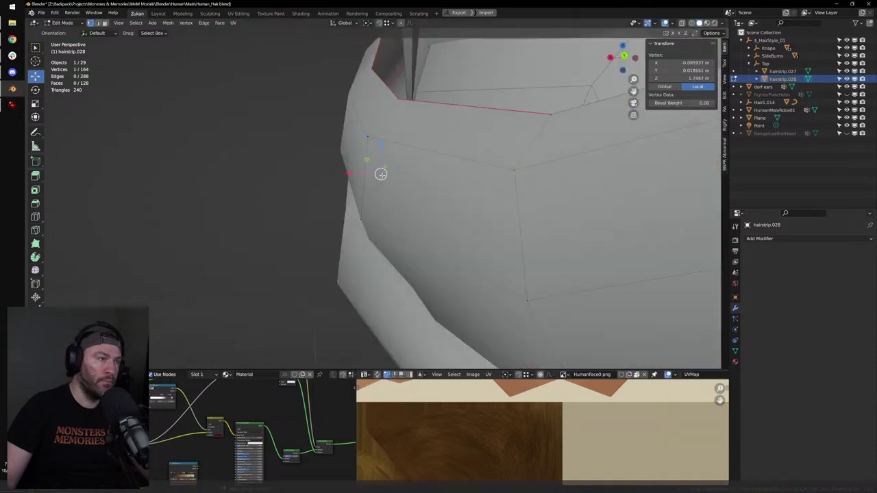
middle_click_drag(381, 174, 442, 188)
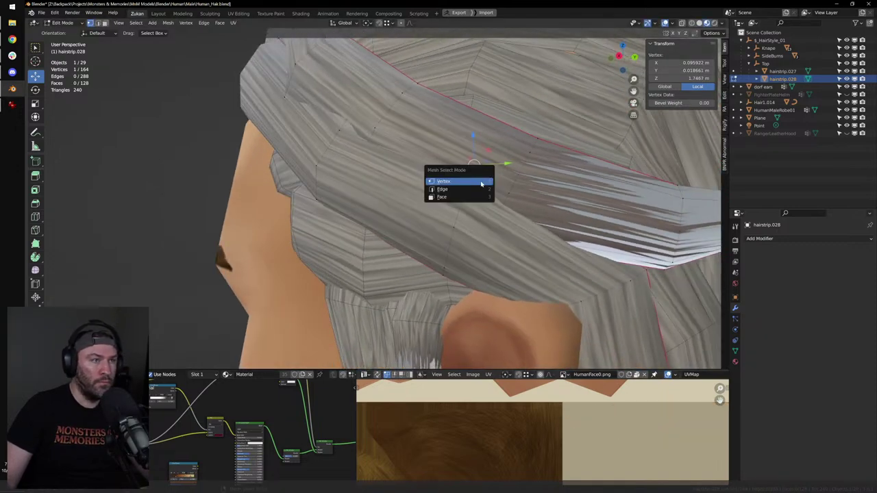
left_click(482, 184)
key("alt+a")
Select an edge on the strip near the ear and shift it into place
left_click(473, 180)
key("g")
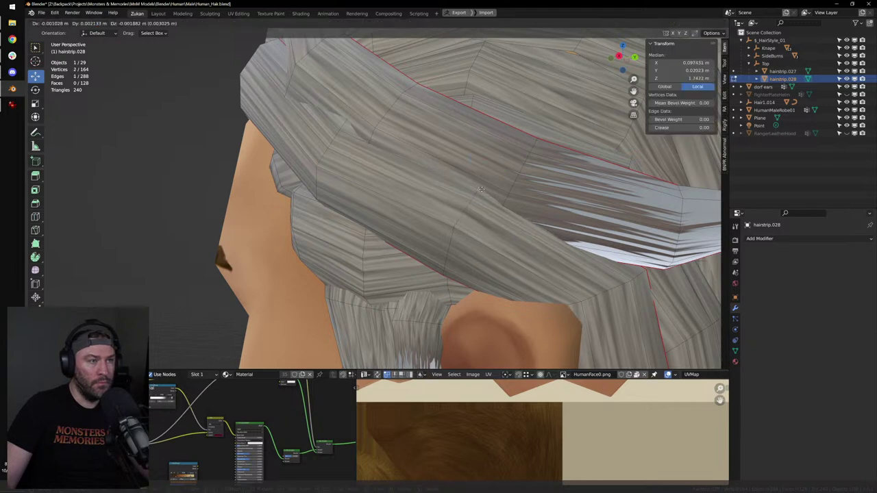
left_click(485, 195)
key("shift+z")
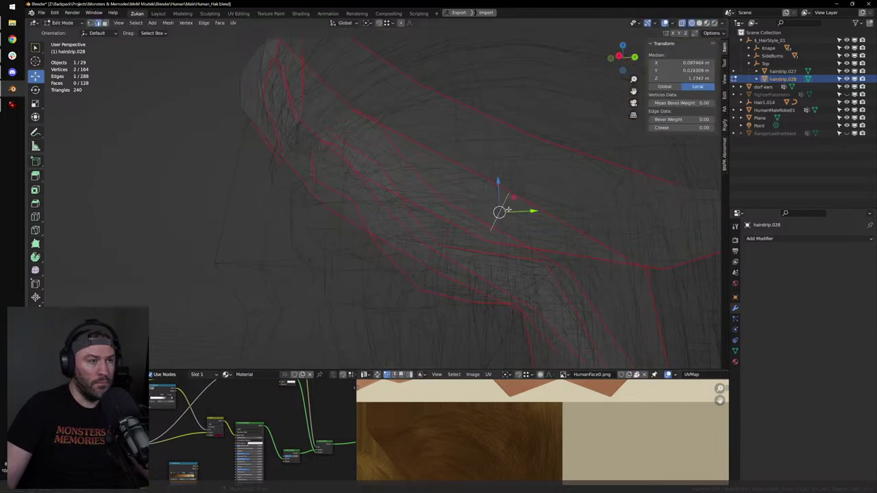
key("shift+z")
scroll(507, 185, "down", 2)
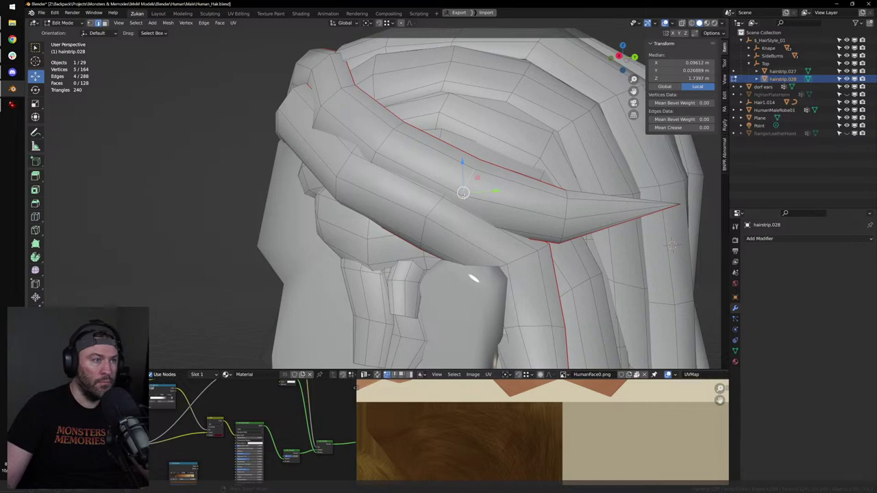
key("g")
left_click(478, 200)
Rotate the selected edge and apply an M-menu operation to reshape the spike
left_click_drag(482, 207, 472, 212)
middle_click_drag(397, 223, 411, 245)
key("r")
key("r")
left_click(352, 168)
key("m")
left_click(433, 243)
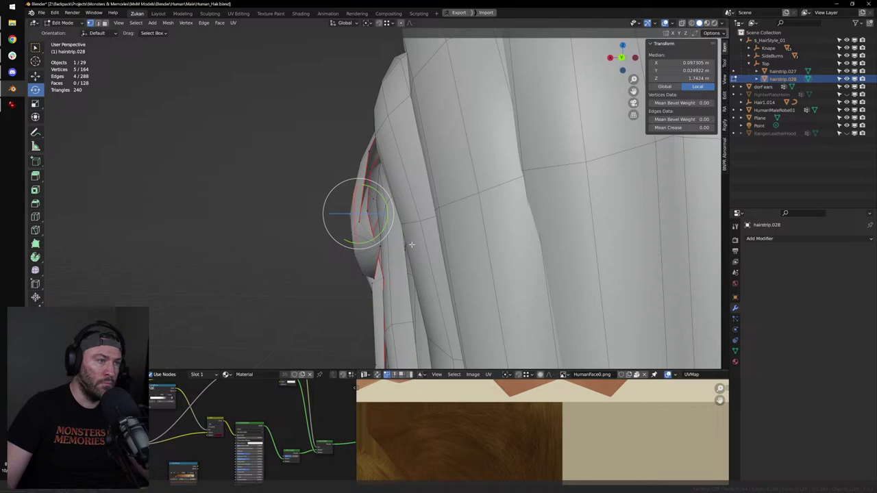
Select a single strip vertex and nudge it against the head
left_click(318, 251)
left_click(366, 224)
key("g")
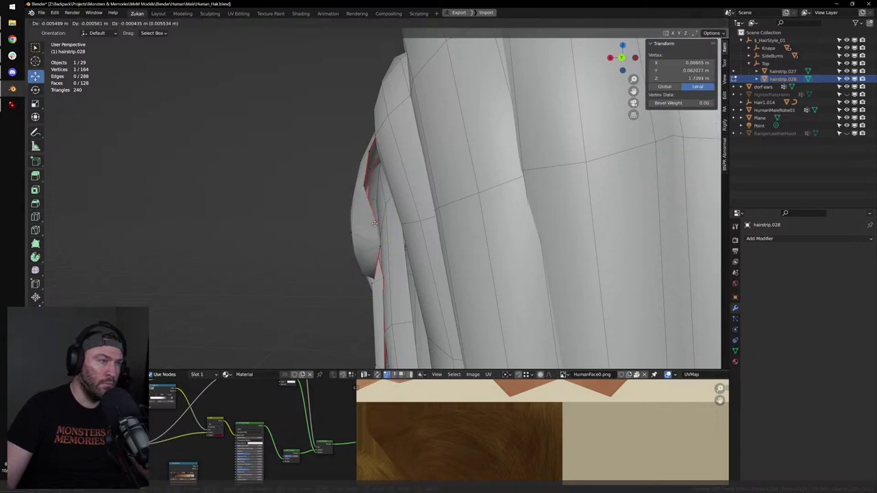
left_click(375, 223)
middle_click_drag(375, 223, 368, 184)
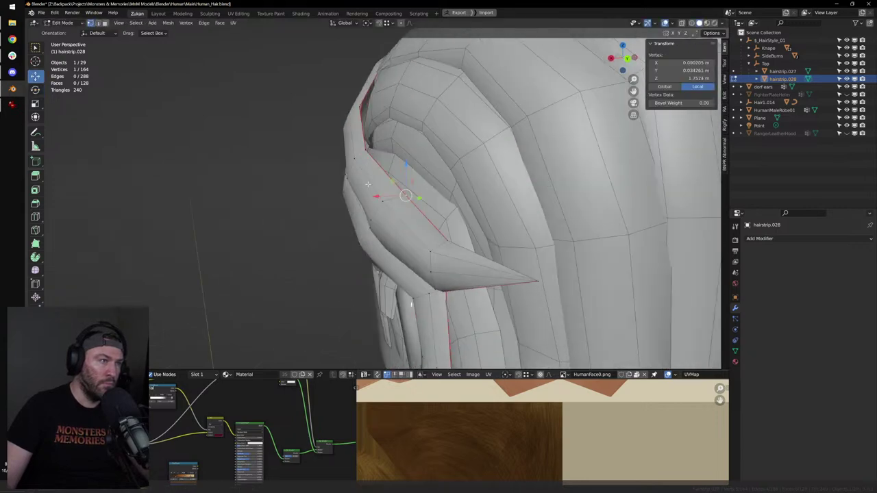
key("g")
left_click(366, 152)
scroll(364, 176, "up", 2)
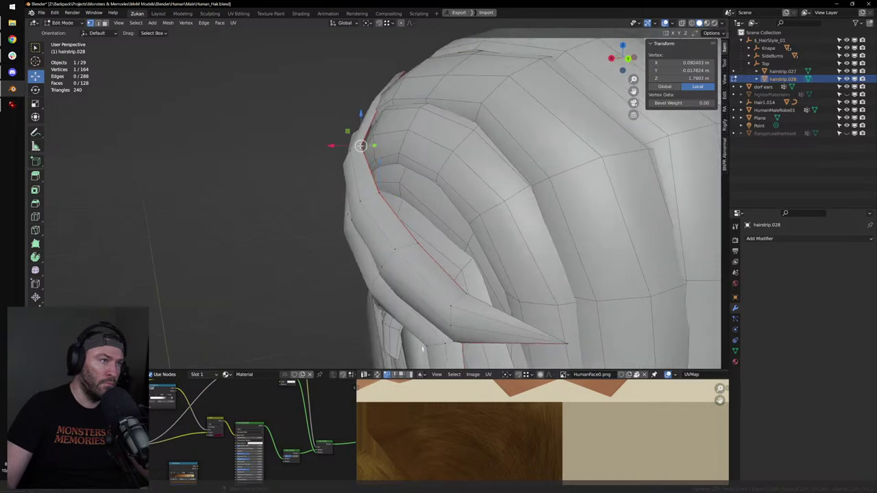
Select the vertex at the strip's top and move it near the head bun
left_click(367, 149, "alt")
left_click(364, 145)
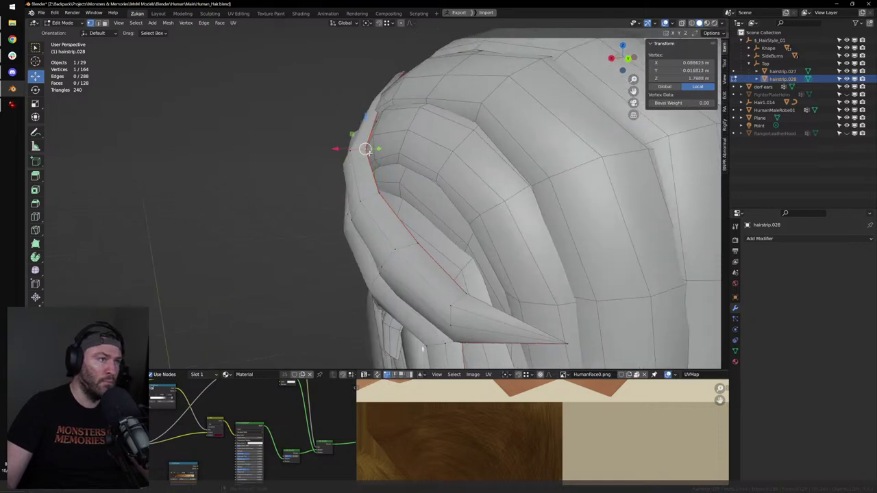
middle_click_drag(363, 144, 458, 195)
middle_click_drag(381, 198, 489, 173)
scroll(483, 217, "up", 3)
middle_click_drag(483, 217, 528, 194)
key("g")
left_click(486, 209)
Return to Object Mode and check the hair, selecting hairstrip.027 and HumanMaleRobe01
key("Tab")
left_click(364, 160)
middle_click_drag(364, 160, 356, 200)
scroll(416, 164, "down", 4)
scroll(434, 248, "up", 5)
left_click(376, 233)
left_click(356, 200)
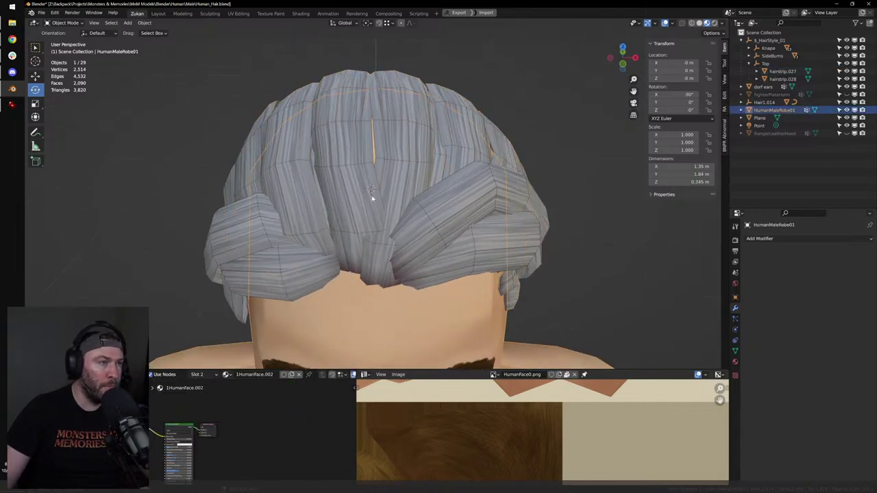
left_click(372, 199)
Pick a vertex on hairstrip.027 in Edit Mode and move it toward the gap
key("Tab")
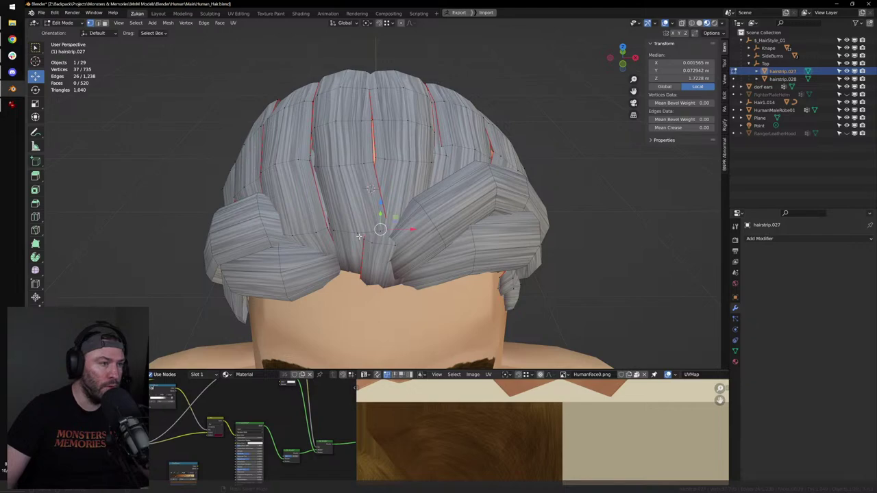
left_click(358, 236)
scroll(383, 250, "up", 8)
scroll(446, 254, "down", 5)
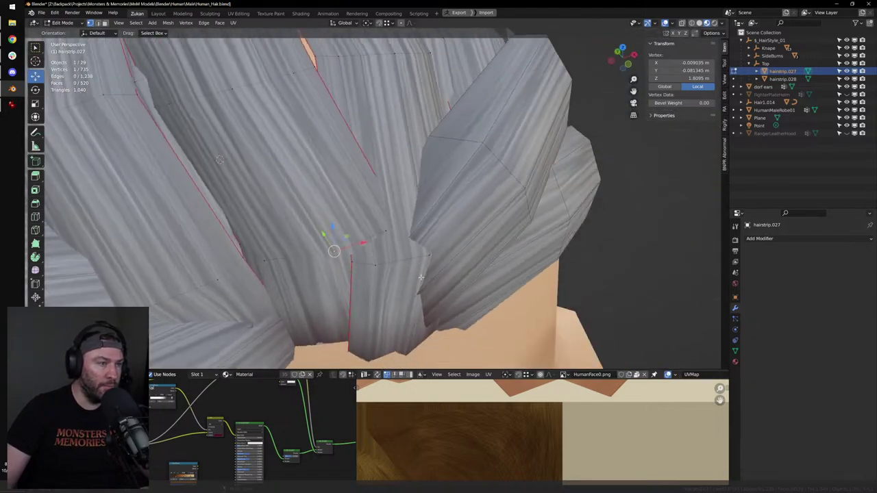
key("shift+z")
key("shift+z")
middle_click_drag(421, 277, 387, 231)
key("g")
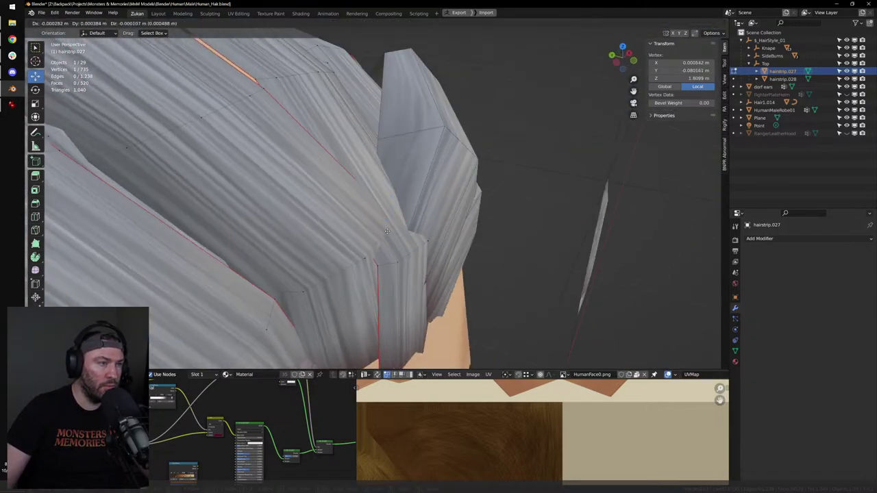
In edge select mode, move the strip's vertical edges upward to cover the scalp
key("ctrl+Tab")
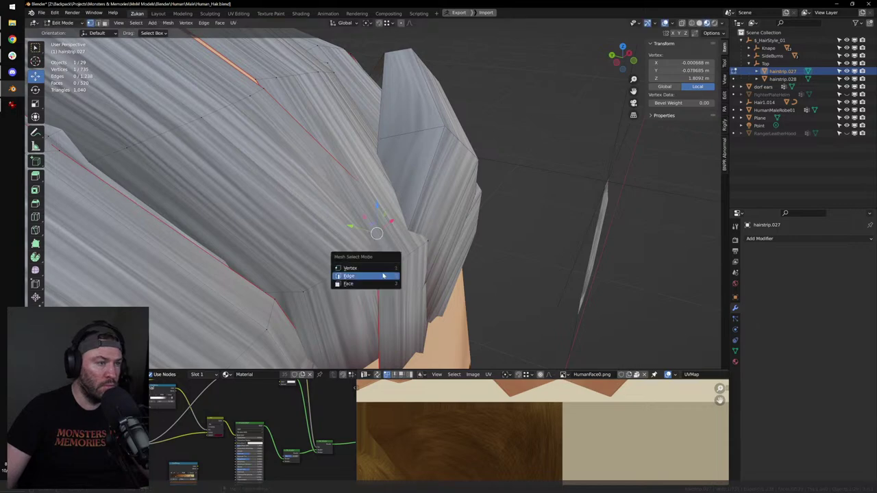
left_click(379, 269)
left_click(401, 267)
key("g")
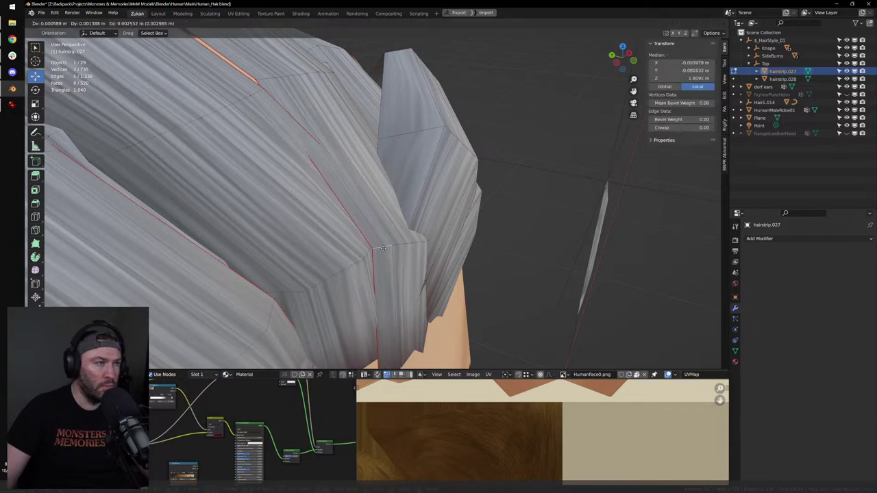
middle_click_drag(383, 244, 363, 206)
left_click(327, 147)
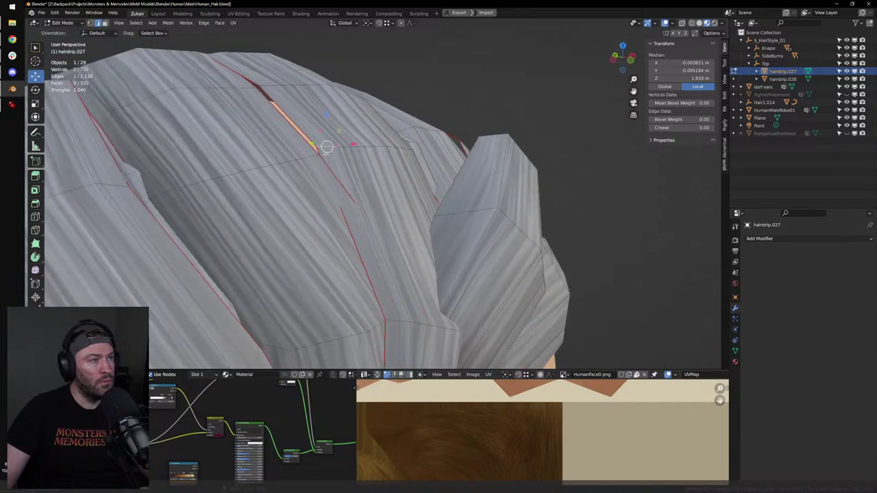
middle_click_drag(327, 147, 344, 203)
key("g")
left_click(352, 161)
left_click(364, 186)
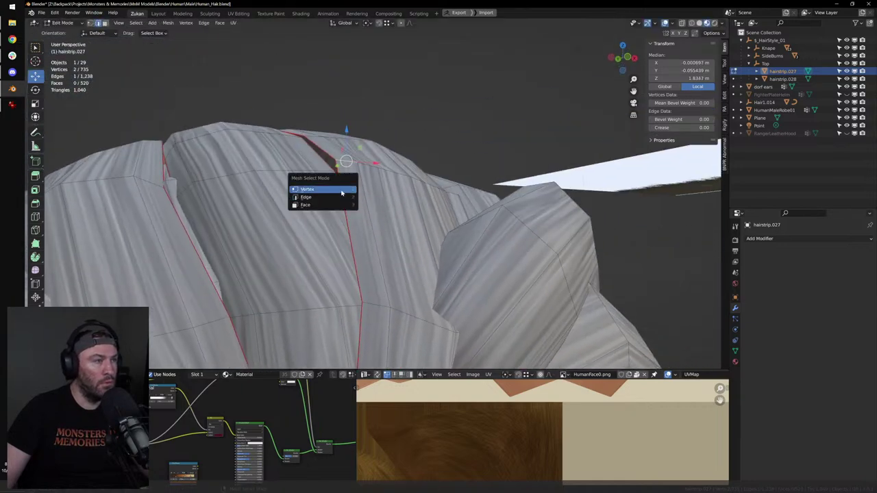
Return to vertex select mode and move a vertex beside the gap
left_click(317, 184)
left_click(325, 170)
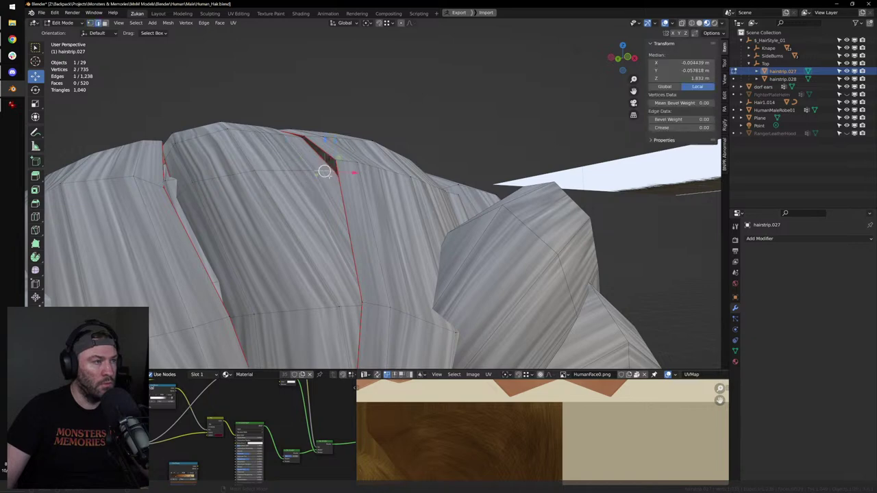
right_click(332, 185)
key("ctrl+Tab")
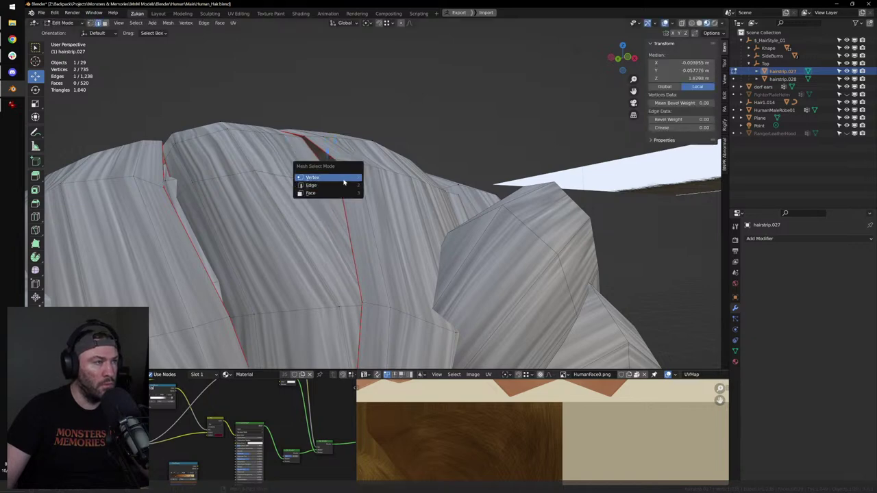
left_click(320, 179)
middle_click_drag(324, 178, 382, 229)
key("g")
left_click(301, 172)
Fine-tune that vertex in X-ray until the gap closes, then leave Edit Mode
key("alt+z")
key("g")
left_click(299, 180)
key("alt+z")
key("g")
left_click(351, 211)
key("Tab")
Reselect hairstrip.027 in Edit Mode and select a whole strip island with L
left_click(508, 212)
left_click(295, 207)
key("Tab")
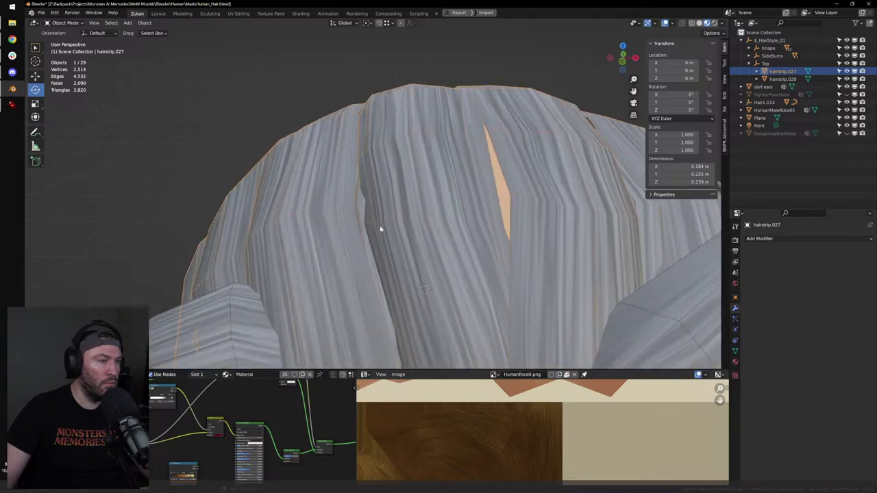
key("ctrl+Tab")
left_click(355, 227)
key("l")
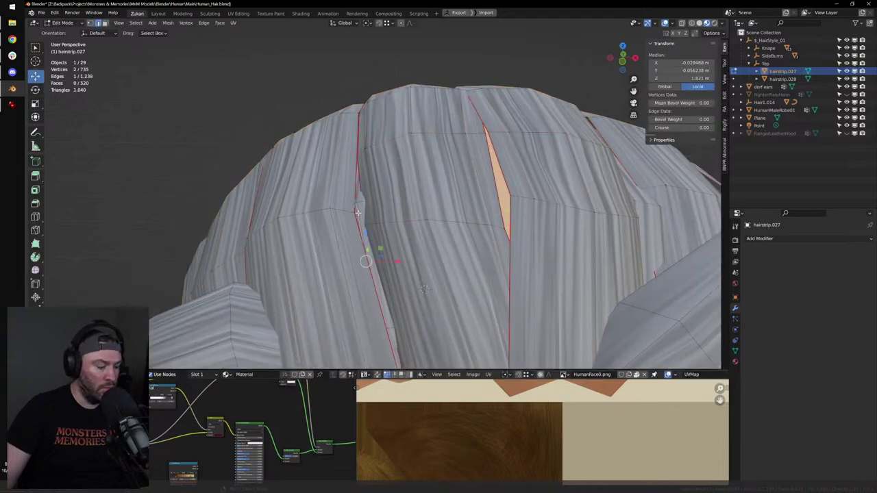
scroll(370, 212, "down", 4)
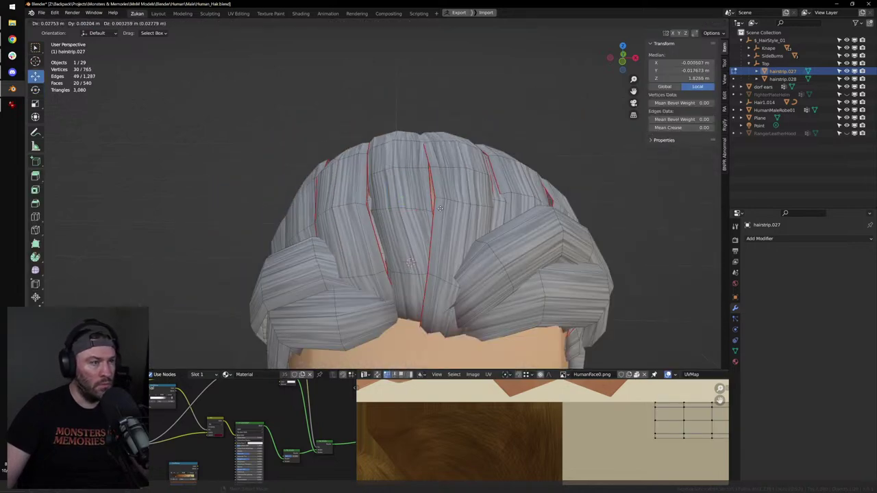
Rotate the selected strip upright in front view with X-ray on
key("alt+z")
key("KP_1")
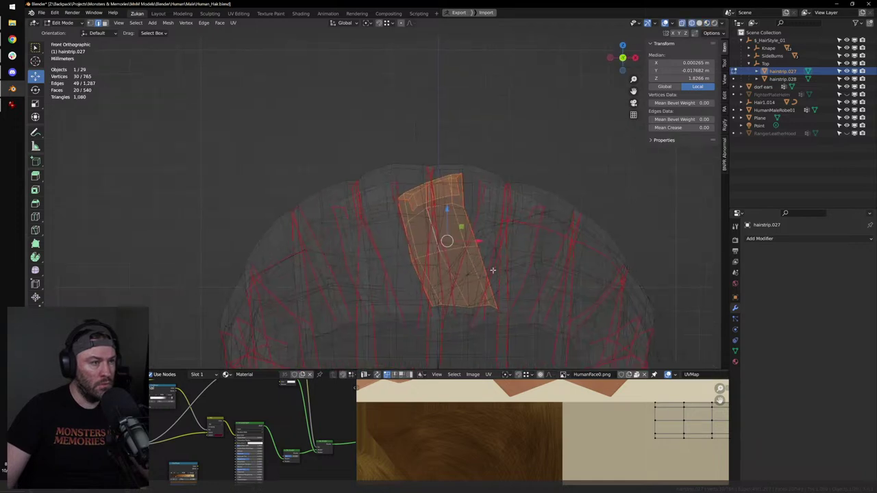
key("w")
left_click_drag(441, 232, 411, 235)
key("w")
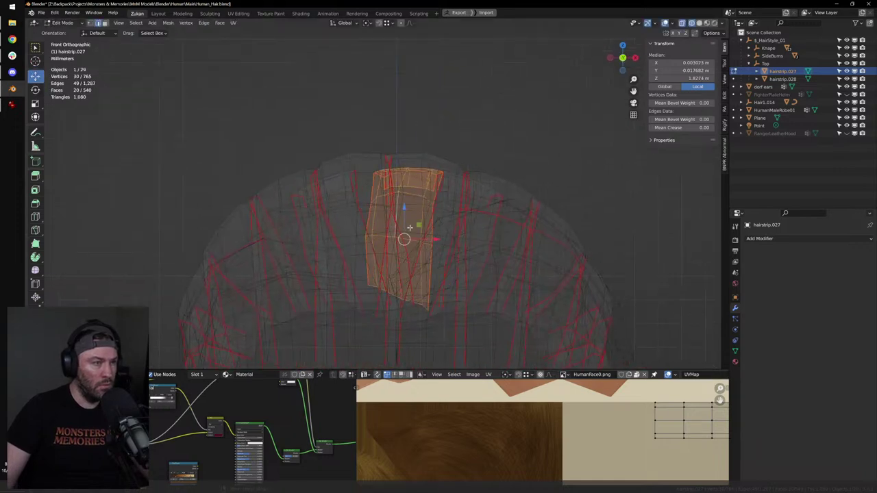
mouse_move(400, 236)
middle_mouse_down()
mouse_move(455, 251)
mouse_move(423, 264)
mouse_move(384, 205)
middle_mouse_up()
key("alt+z")
scroll(423, 264, "up", 4)
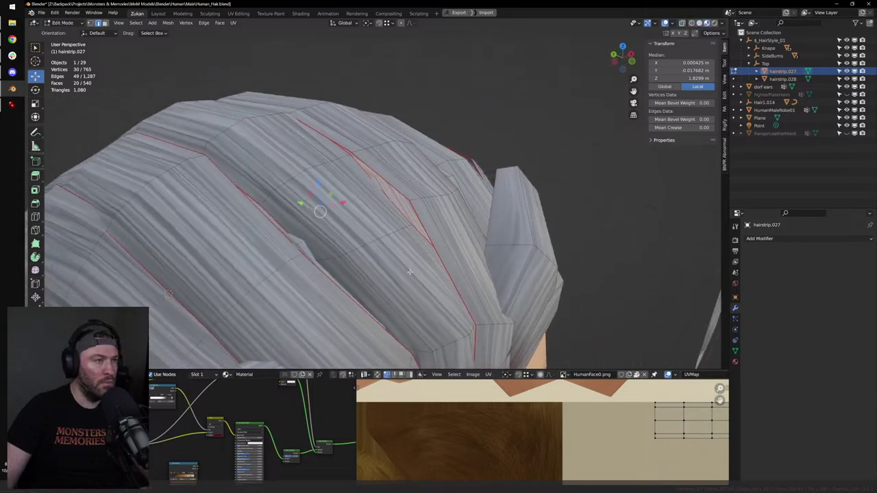
scroll(388, 218, "down", 2)
From top view, rotate the strip slightly around its centre
key("e")
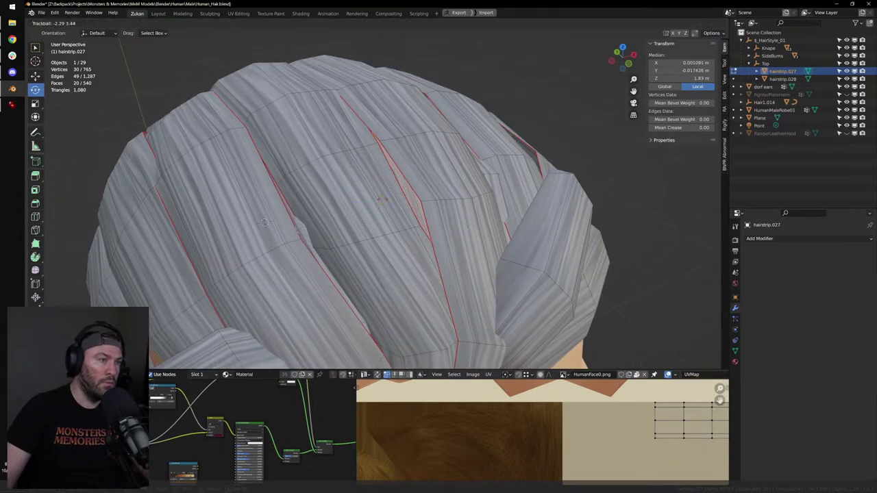
middle_click_drag(433, 228, 410, 229)
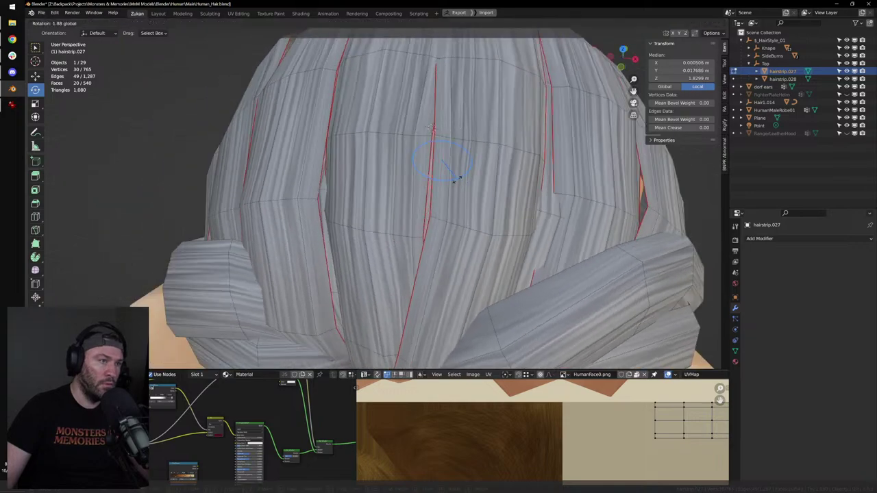
key("w")
middle_click_drag(456, 180, 406, 292)
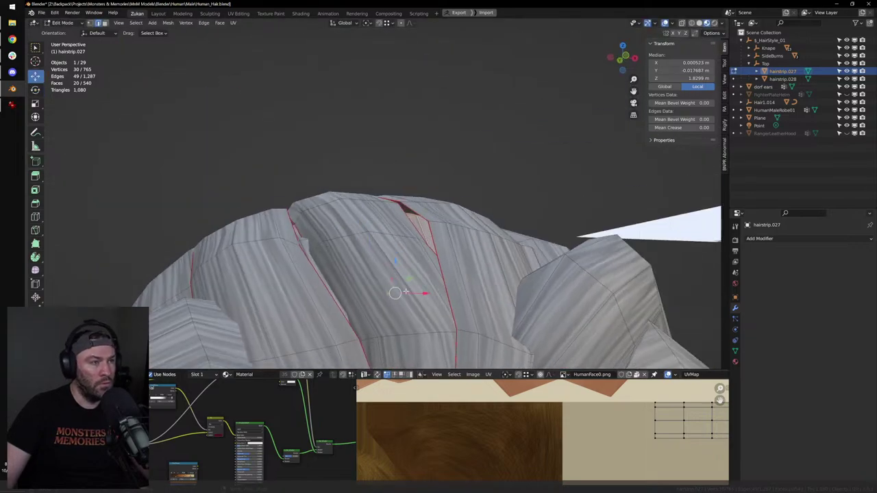
key("KP_7")
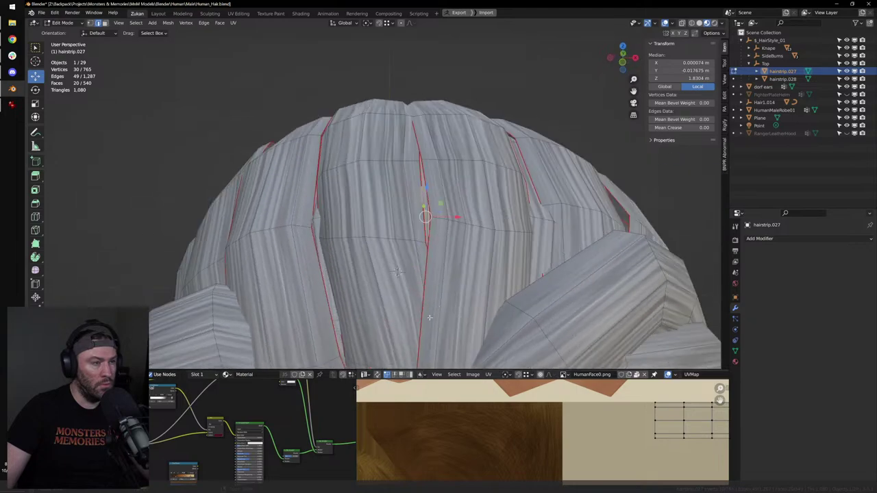
key("e")
scroll(455, 254, "up", 5)
key("KP_Decimal")
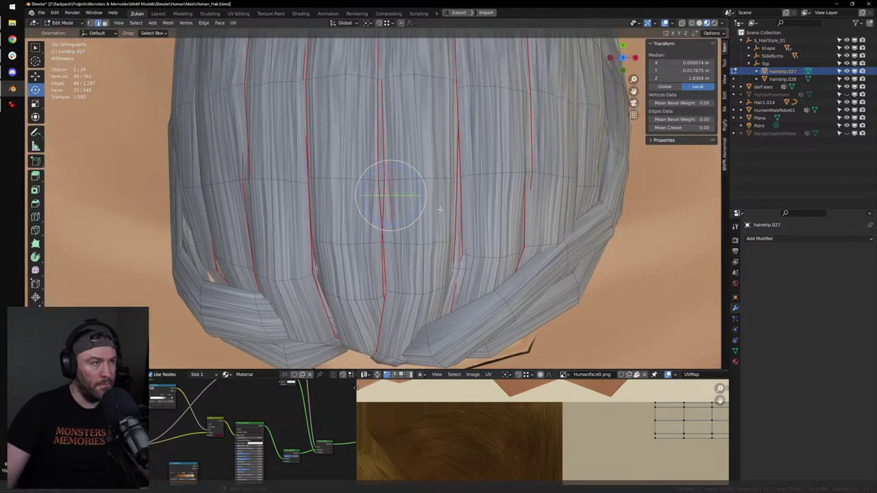
key("alt+z")
left_click_drag(423, 210, 425, 212)
middle_click_drag(424, 212, 231, 82)
key("alt+z")
Delete four stray faces from the strip in face select mode
key("alt+z")
key("ctrl+Tab")
left_click(472, 289)
left_click_drag(233, 81, 418, 213)
middle_click_drag(418, 214, 492, 228)
key("alt+z")
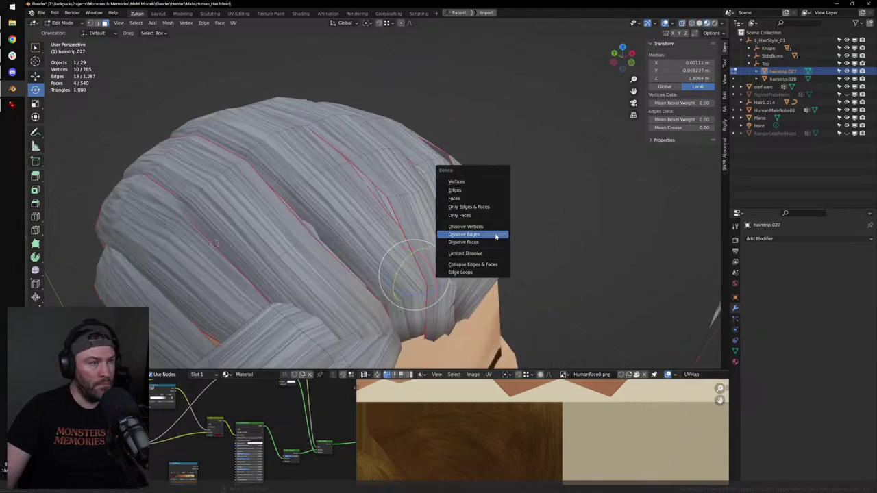
left_click(492, 202)
middle_click_drag(454, 229, 465, 258)
key("Tab")
key("Tab")
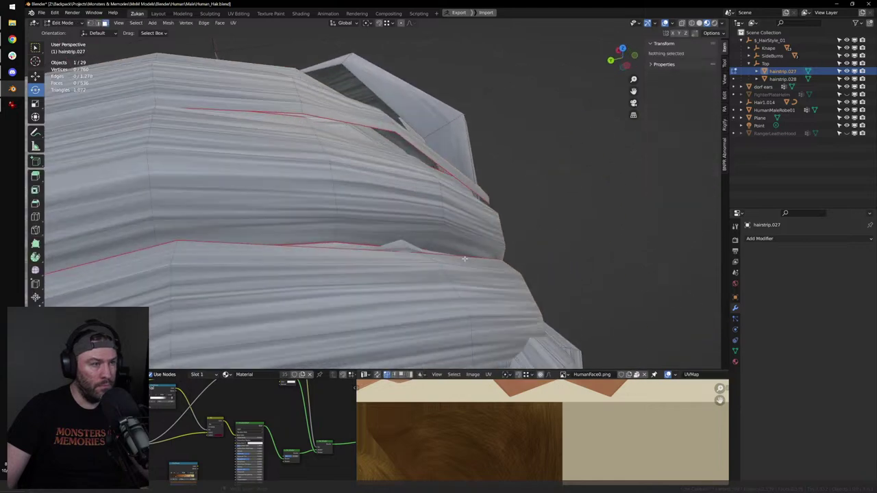
Nudge a vertex on the strip's edge slightly to tidy the coverage
left_click(455, 244)
key("alt+z")
left_click(403, 248)
key("alt+z")
middle_click_drag(412, 257, 512, 191)
key("shift+space")
key("g")
left_click_drag(504, 185, 505, 188)
middle_click_drag(502, 193, 254, 146)
key("Tab")
Collapse the Top collection and save Human_Hair.blend
scroll(394, 206, "down", 4)
left_click(564, 127)
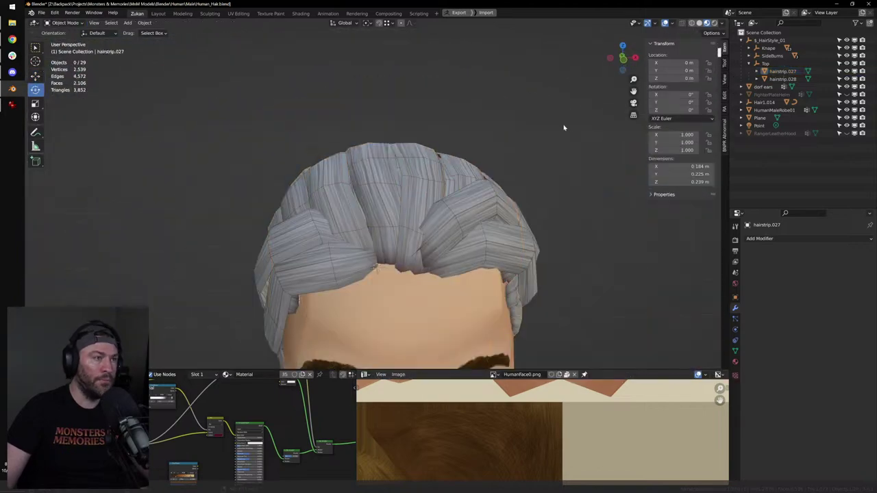
middle_click_drag(564, 127, 575, 178)
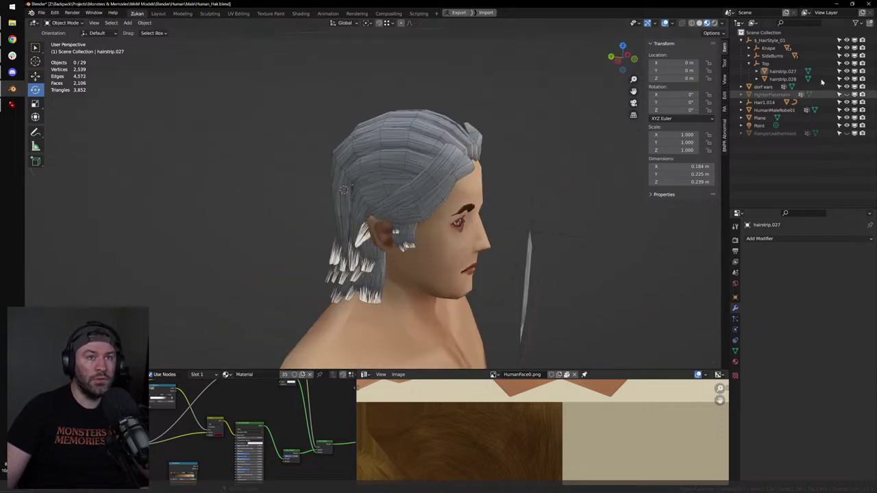
left_click(757, 63)
left_click(42, 13)
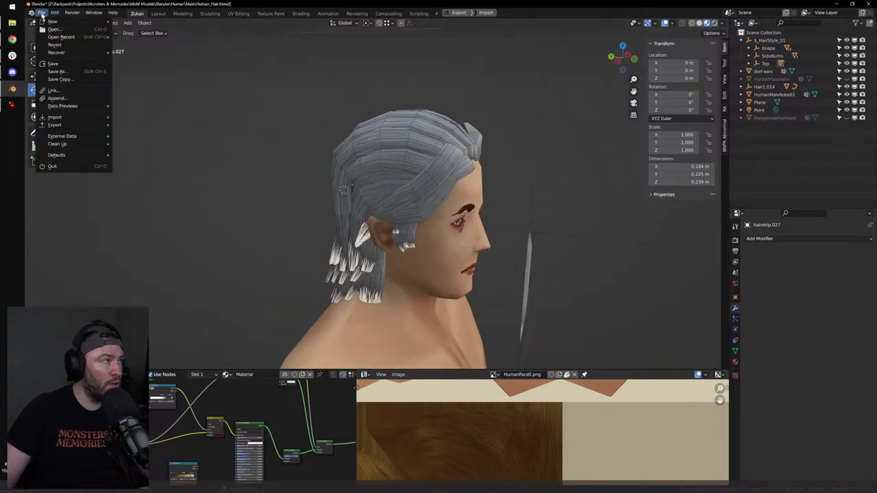
left_click(70, 64)
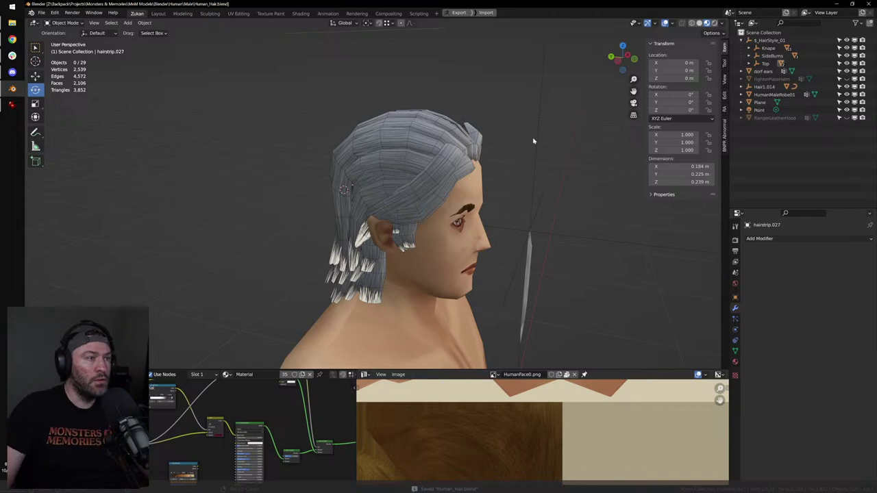
Enter Edit Mode on the hair and select the entire mesh with X-ray off
scroll(533, 141, "up", 6)
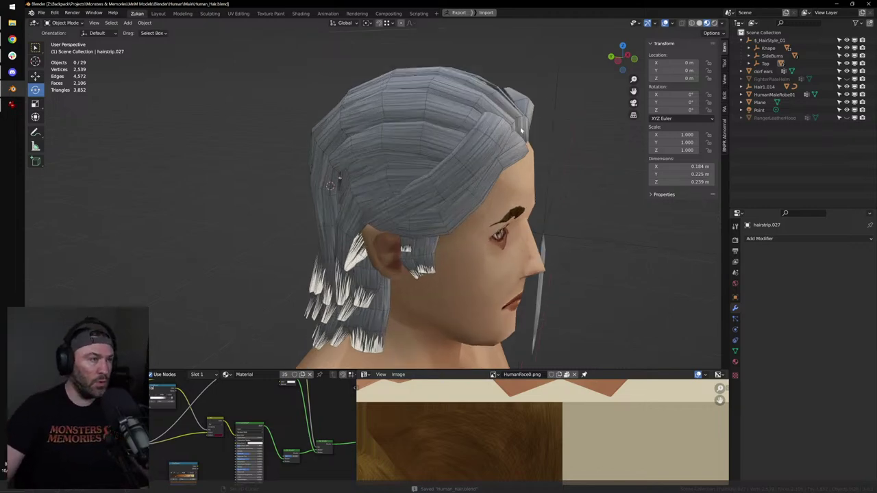
middle_click_drag(383, 139, 411, 157)
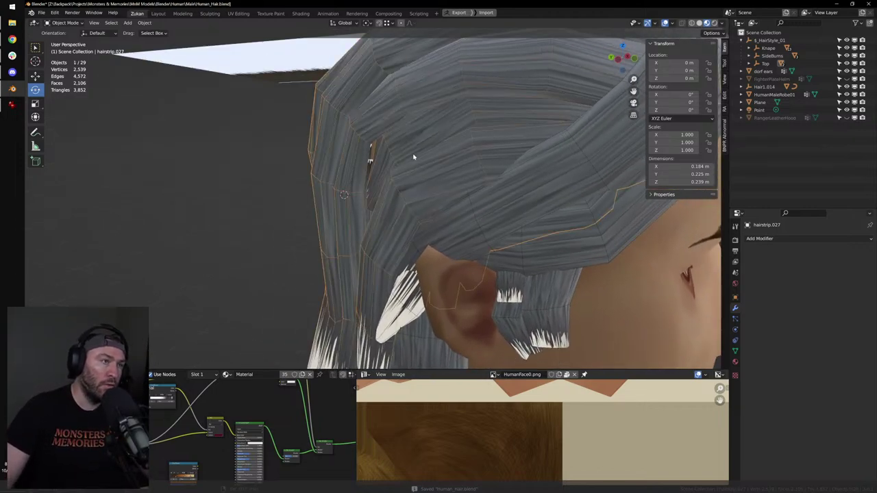
key("Tab")
scroll(411, 170, "up", 4)
middle_click_drag(362, 183, 369, 154)
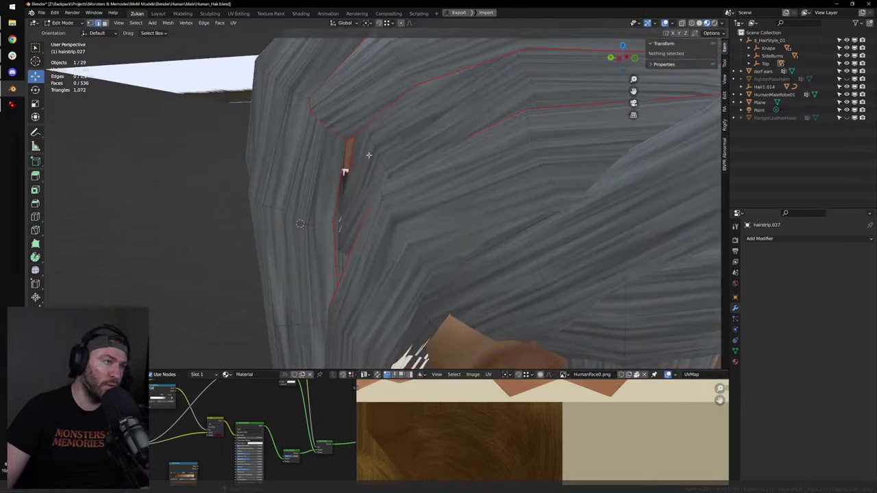
left_click(377, 153)
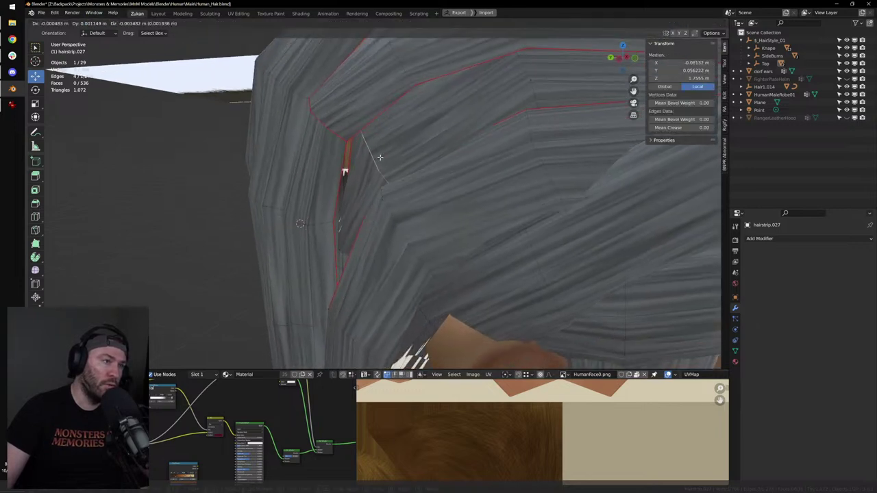
middle_click_drag(382, 174, 402, 203)
key("a")
key("alt+z")
scroll(402, 204, "down", 4)
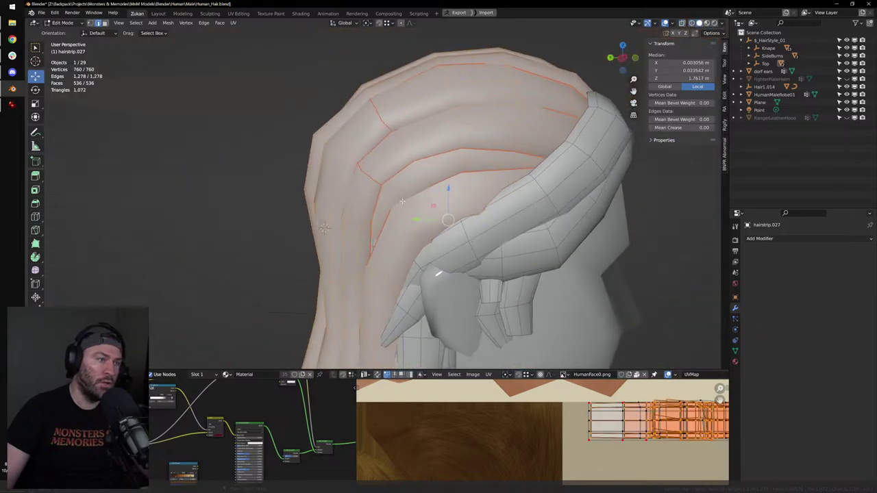
scroll(396, 250, "up", 4)
Select three neighbouring linked strips with Ctrl+L, then leave Edit Mode
middle_click_drag(396, 250, 417, 277)
left_click(417, 284)
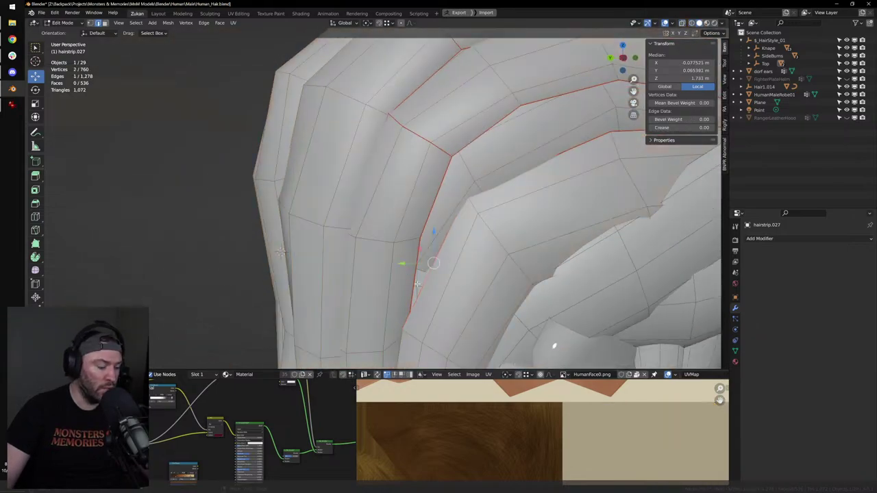
key("ctrl+l")
left_click(429, 287)
key("ctrl+l")
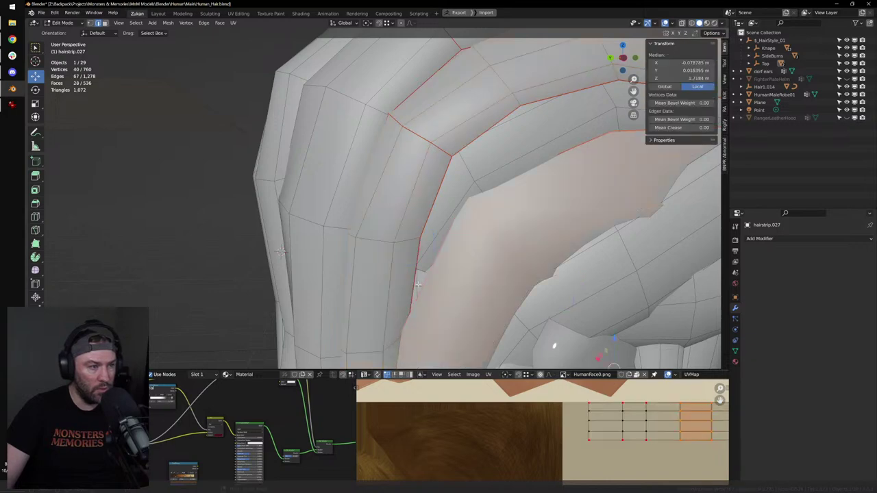
left_click(418, 283)
key("ctrl+l")
middle_click_drag(418, 283, 420, 325)
key("Tab")
Hide the hair cap hairstrip.027 and select hairstrip.011 at the back
left_click(421, 326)
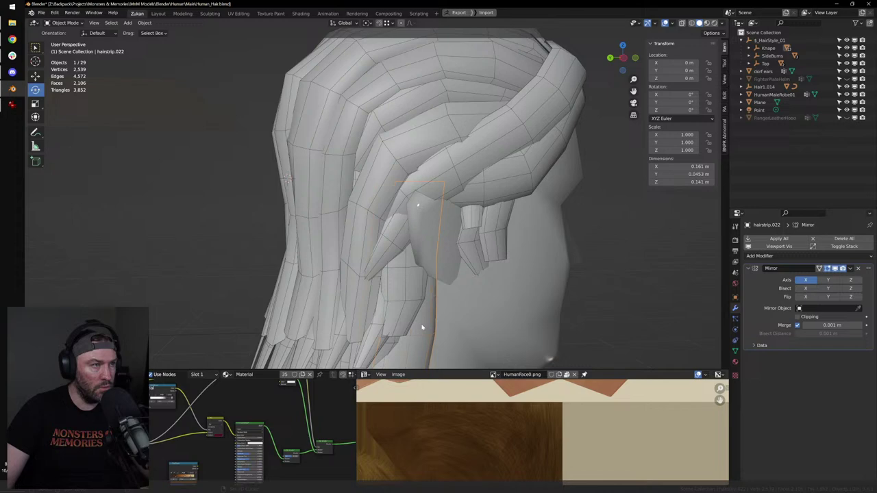
left_click(356, 181)
scroll(360, 185, "down", 3)
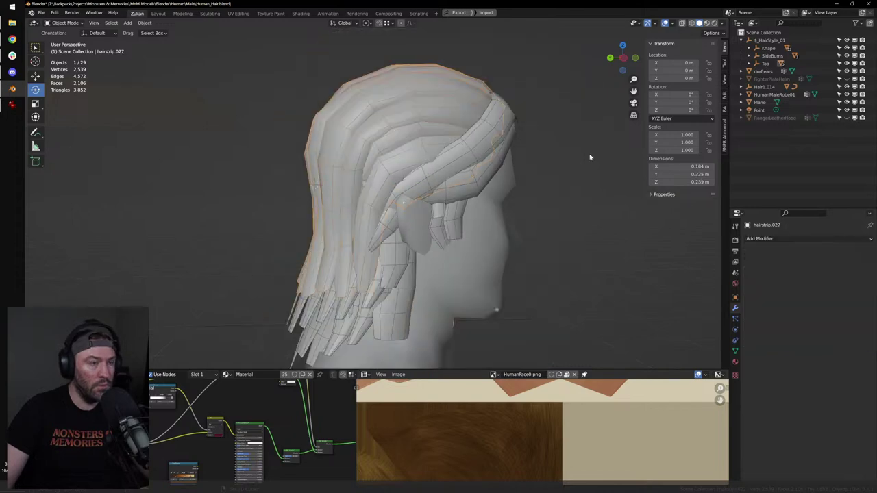
key("h")
scroll(364, 194, "up", 4)
left_click(364, 195)
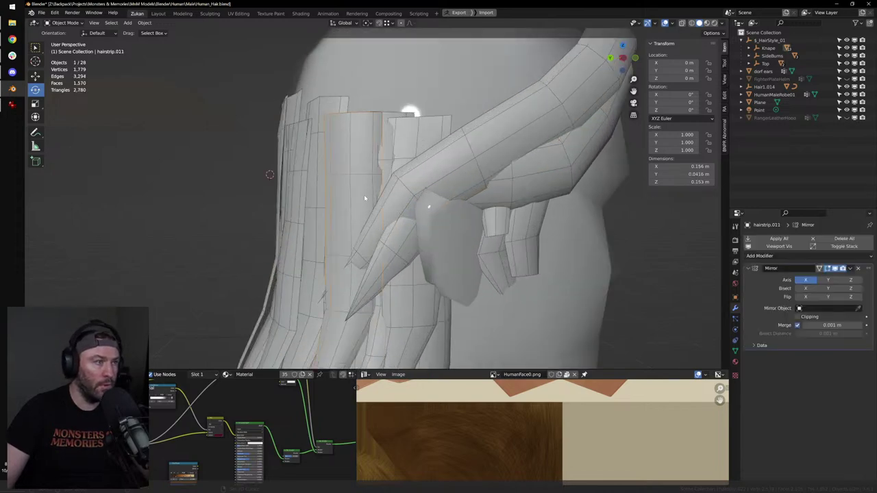
scroll(363, 194, "down", 3)
Unhide FighterPlateHelm and switch to Material Preview shading
left_click(847, 79)
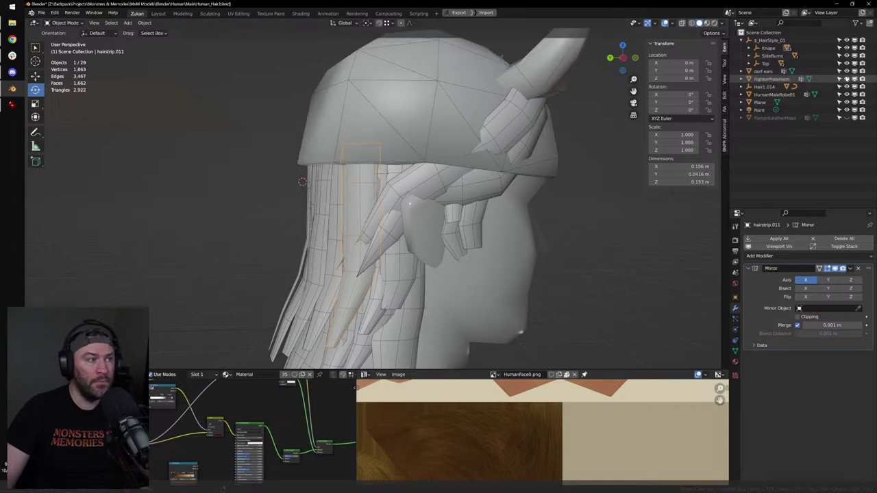
key("z")
mouse_move(571, 171)
middle_mouse_down()
mouse_move(572, 235)
mouse_move(684, 135)
middle_mouse_up()
left_click(847, 63)
left_click(847, 63)
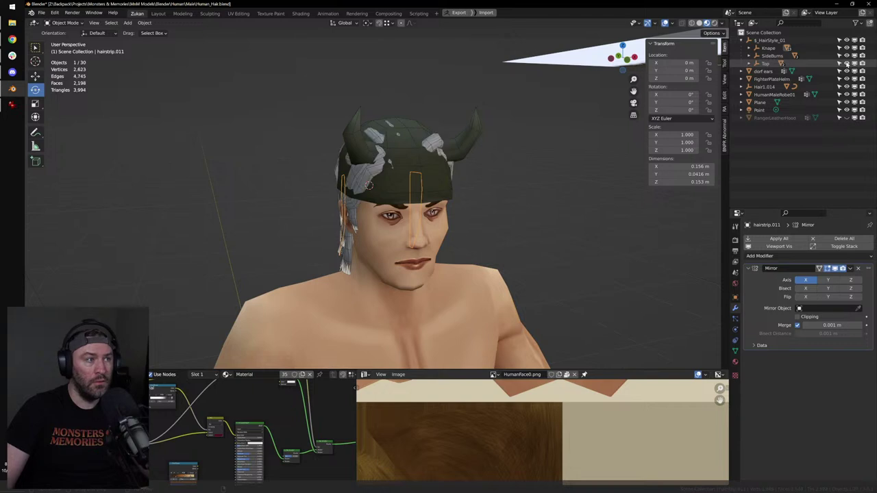
left_click(847, 63)
left_click(505, 172)
middle_click_drag(505, 172, 435, 201)
scroll(386, 217, "up", 3)
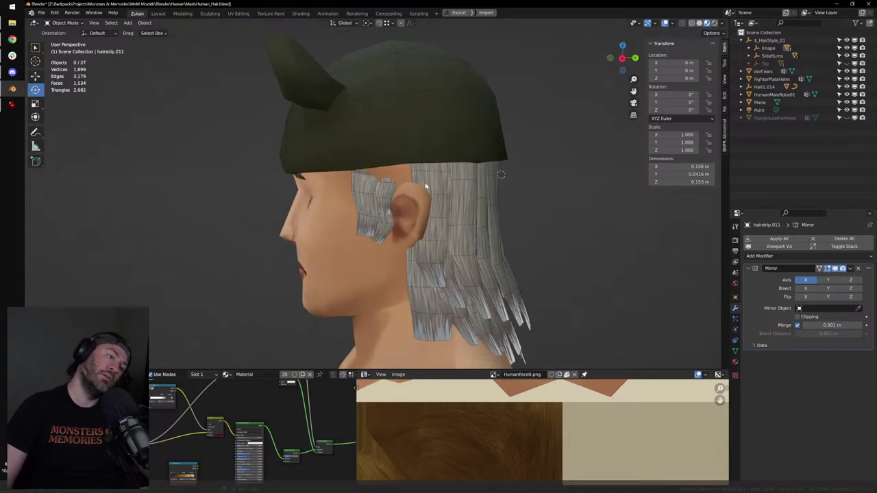
Show the Top hair strips, then isolate hairstrip.027 in local view in Edit Mode
left_click(847, 63)
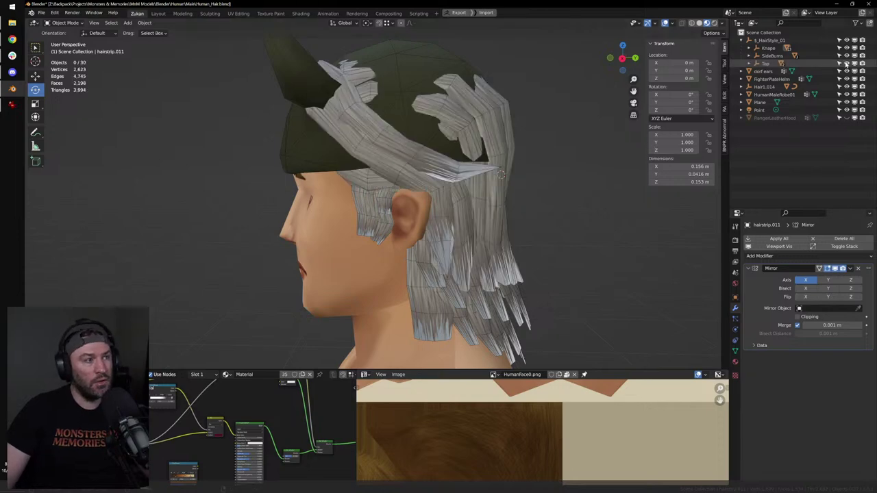
left_click(370, 184)
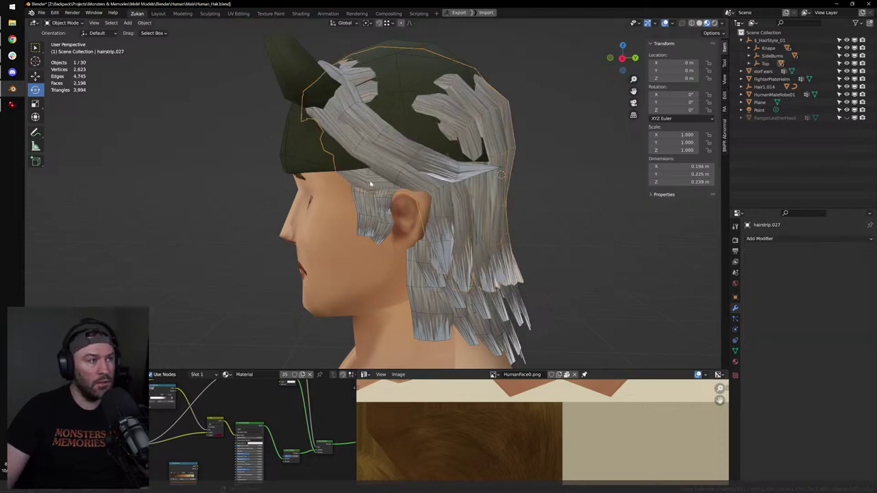
key("KP_Divide")
key("Tab")
Switch to edge selection, leave local view, and pick edges on the strands by the ear
middle_click_drag(384, 219, 392, 214)
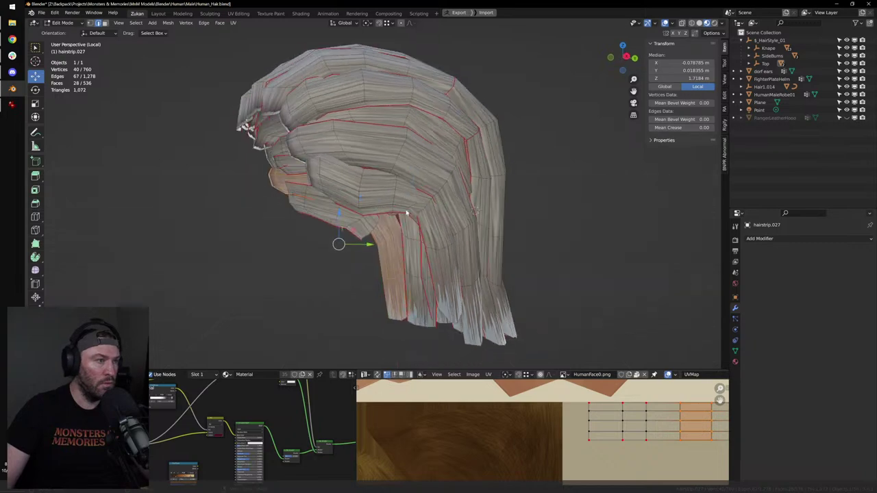
key("ctrl+Tab")
left_click(392, 215)
key("KP_Divide")
scroll(432, 118, "up", 4)
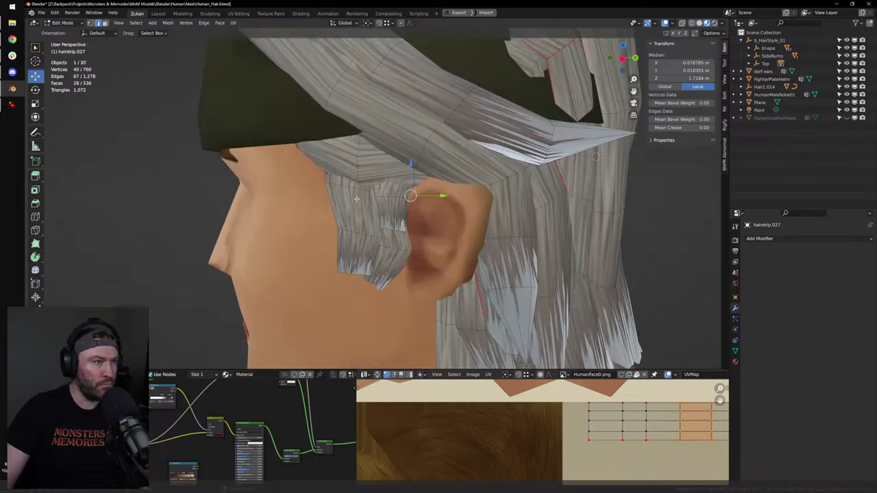
left_click(428, 120, "alt")
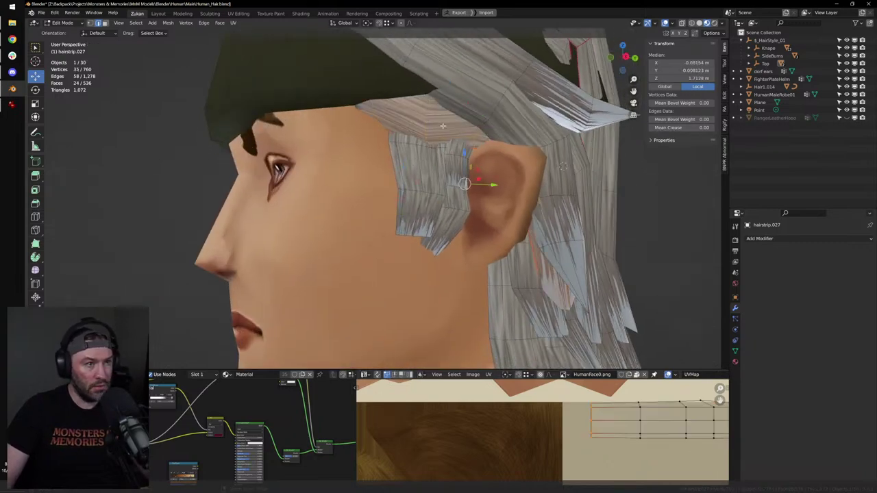
middle_click_drag(442, 126, 440, 151)
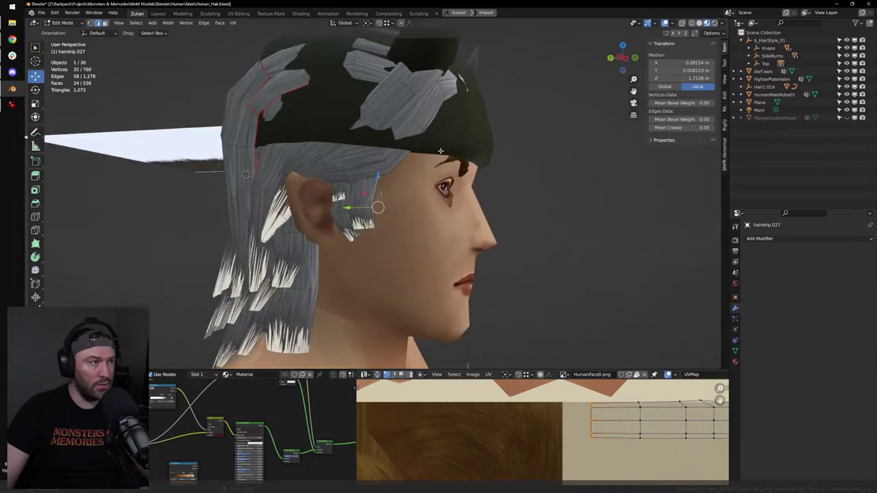
left_click(387, 166)
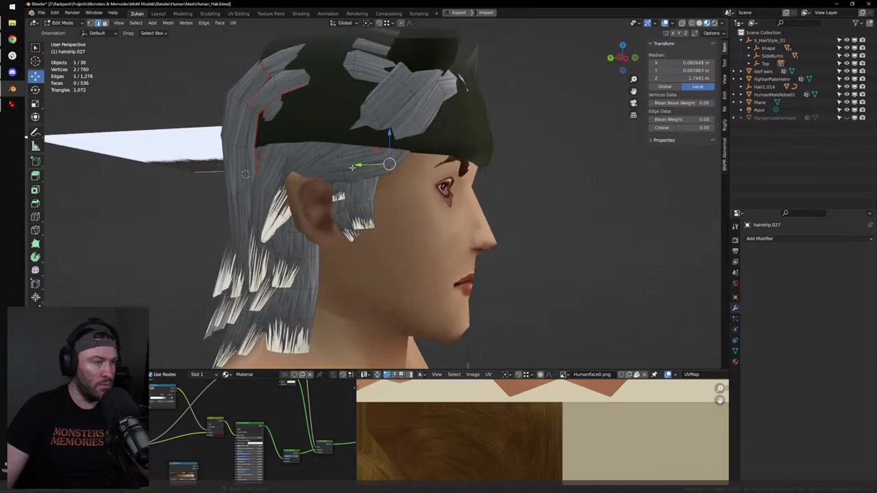
key("Tab")
Separate the strand in front of the ear from hair cap hairstrip.027 into its own object
left_click(388, 165)
scroll(388, 164, "up", 2)
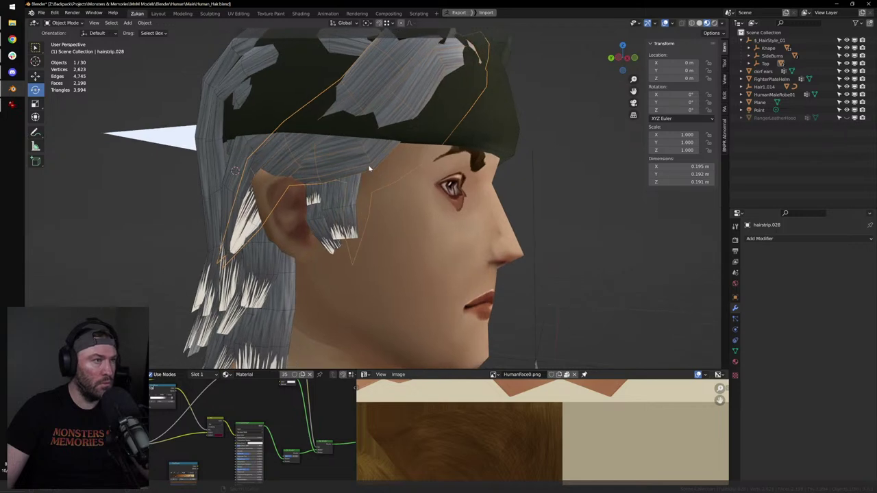
mouse_move(388, 164)
middle_mouse_down()
mouse_move(314, 187)
mouse_move(274, 182)
mouse_move(395, 179)
middle_mouse_up()
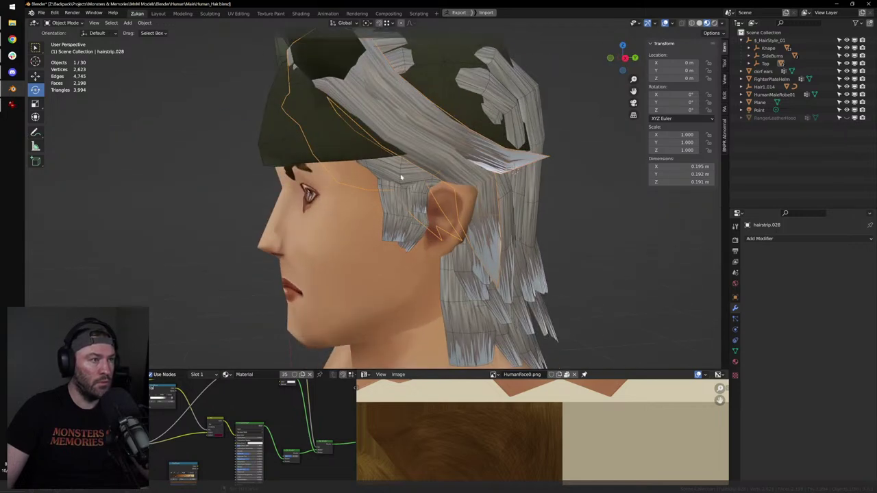
left_click(401, 177)
key("Tab")
key("l")
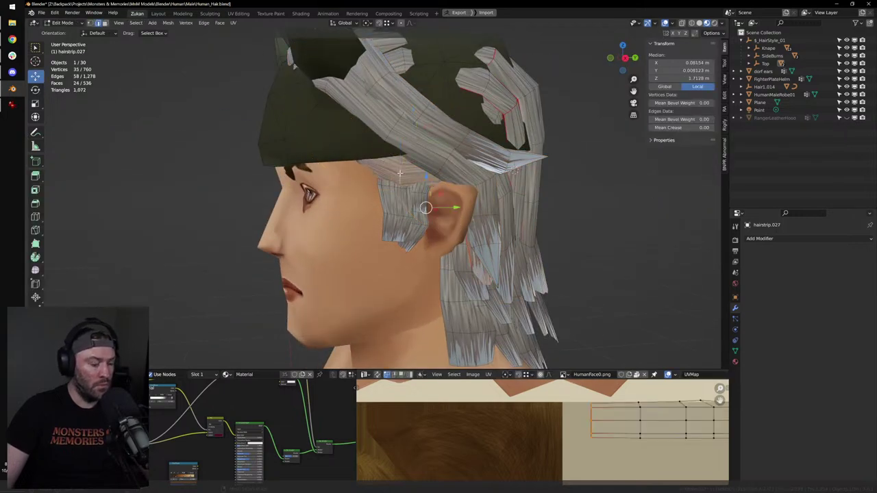
key("p")
left_click(374, 178)
key("Tab")
Delete the unwanted strip hairstrip.028
key("alt+a")
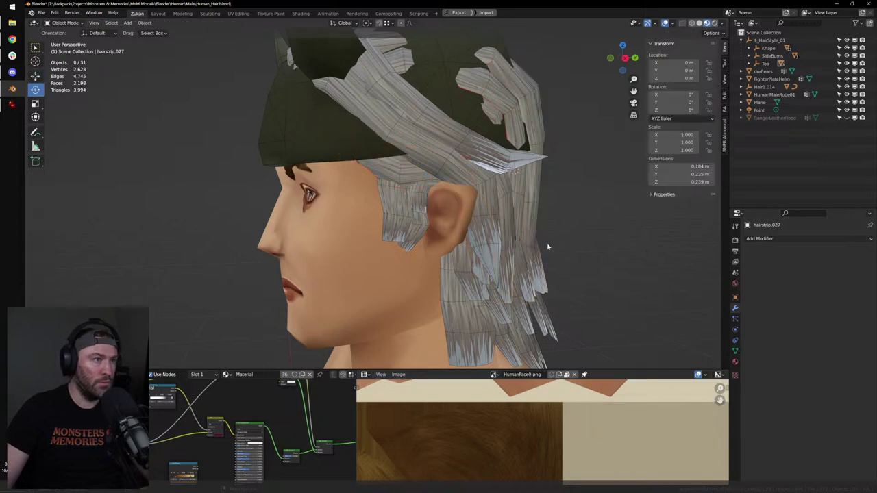
left_click(395, 176, "shift")
middle_click_drag(394, 177, 509, 177)
left_click(334, 176)
middle_click_drag(335, 176, 371, 182)
left_click(357, 170)
key("Delete")
Separate the temple strand from hairstrip.027 into a new object
left_click(350, 169)
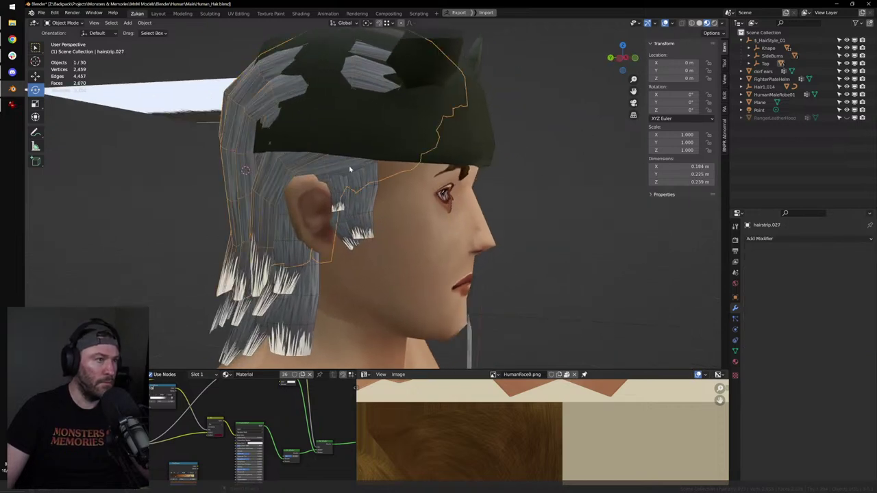
key("Tab")
key("l")
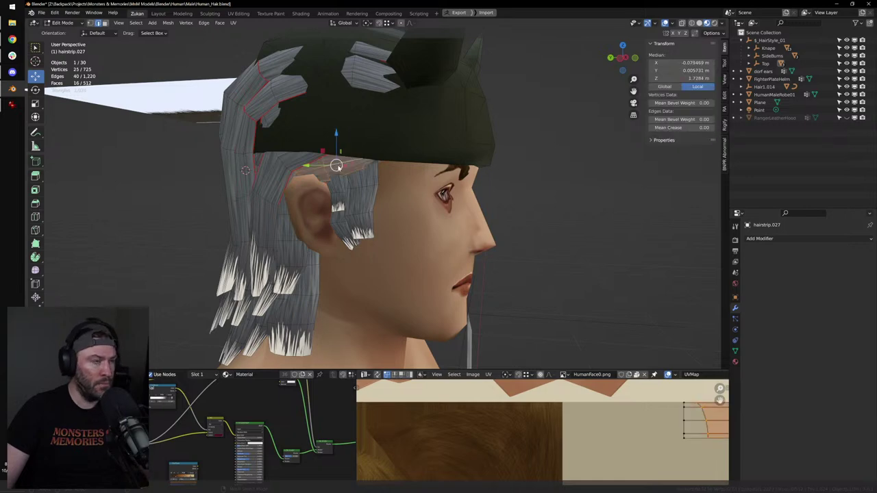
key("p")
left_click(339, 171)
key("Tab")
Select the ear strips hairstrip.005 and hairstrip.006
left_click(577, 225)
middle_click_drag(578, 225, 444, 198)
middle_click_drag(318, 182, 326, 182)
left_click(336, 207, "shift")
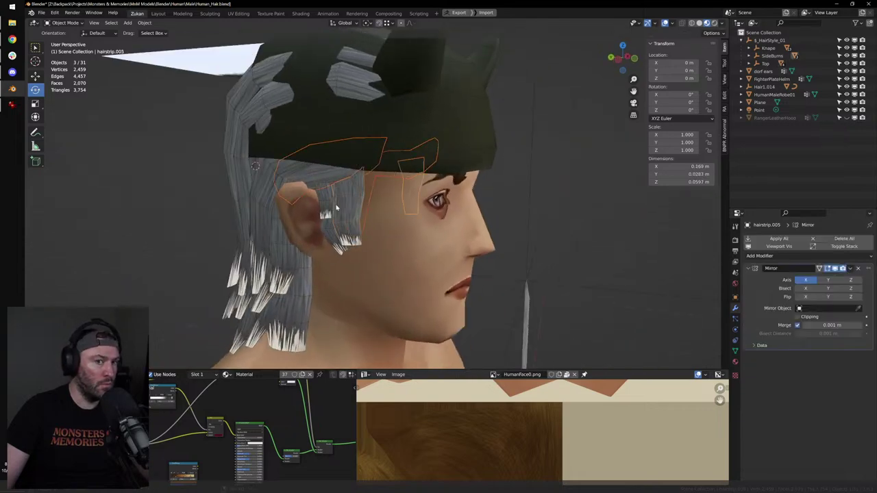
scroll(401, 205, "up", 4)
left_click(325, 230)
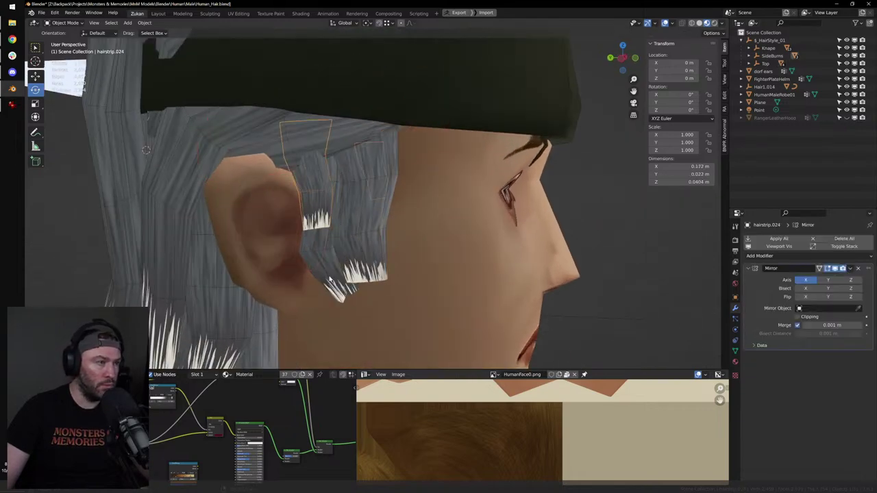
middle_click_drag(325, 230, 376, 255)
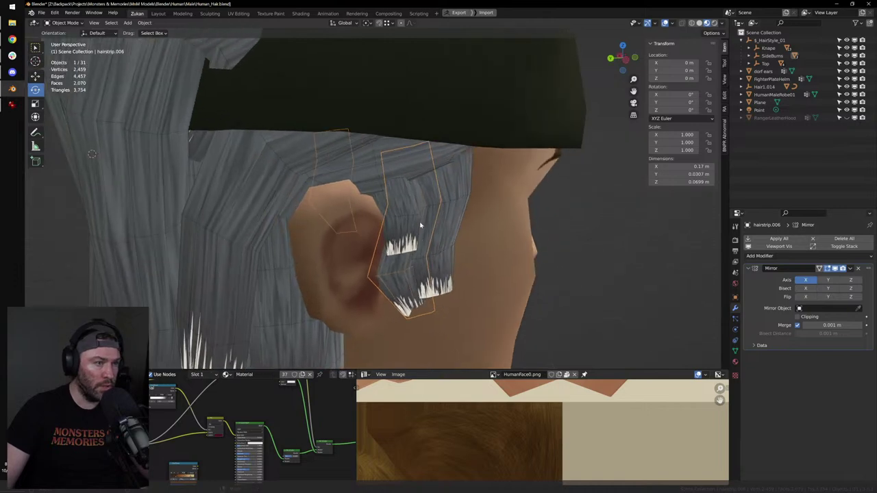
Convert the mirrored sideburn strips to plain meshes with Alt+C
key("alt+c")
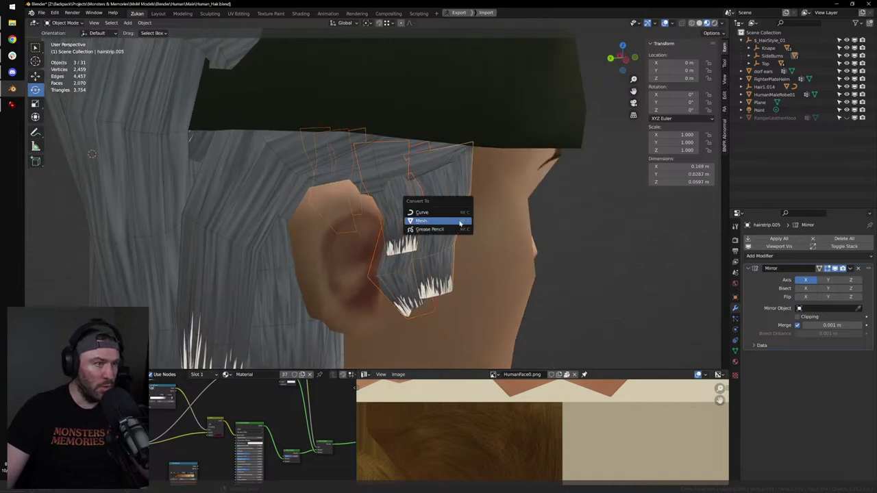
left_click(460, 223)
middle_click_drag(460, 224, 421, 214)
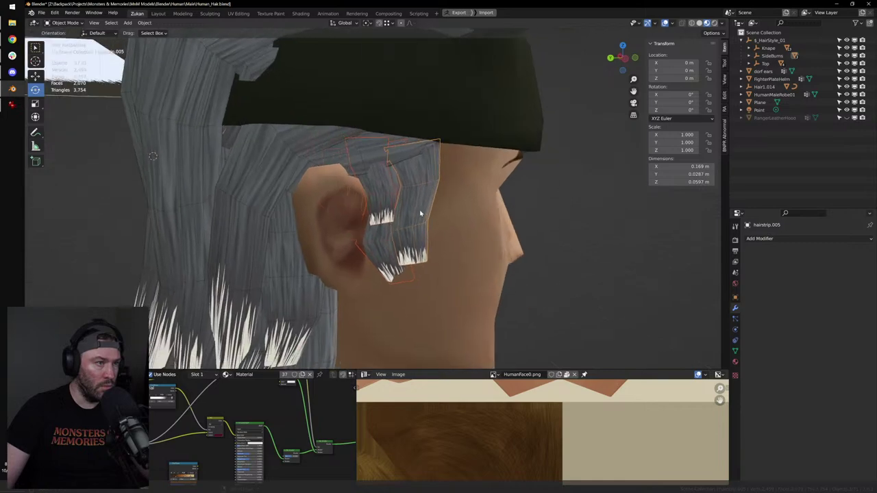
left_click(394, 162)
middle_click_drag(394, 163, 457, 183)
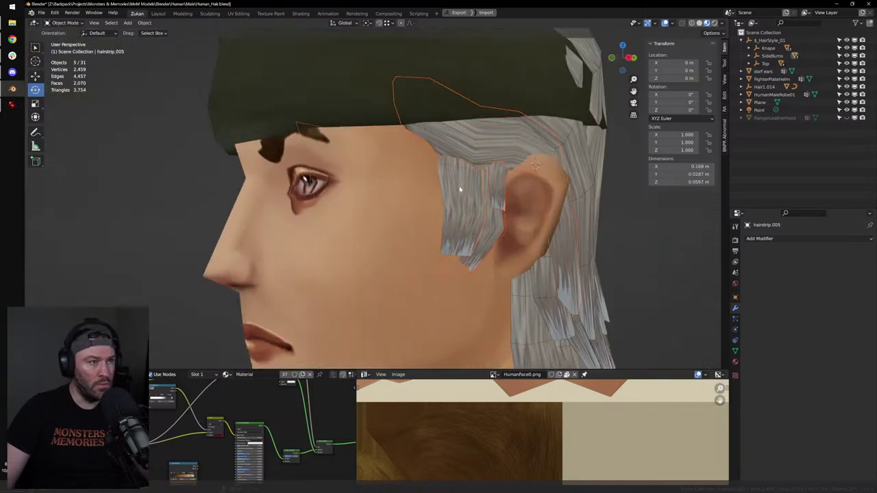
scroll(460, 189, "down", 3)
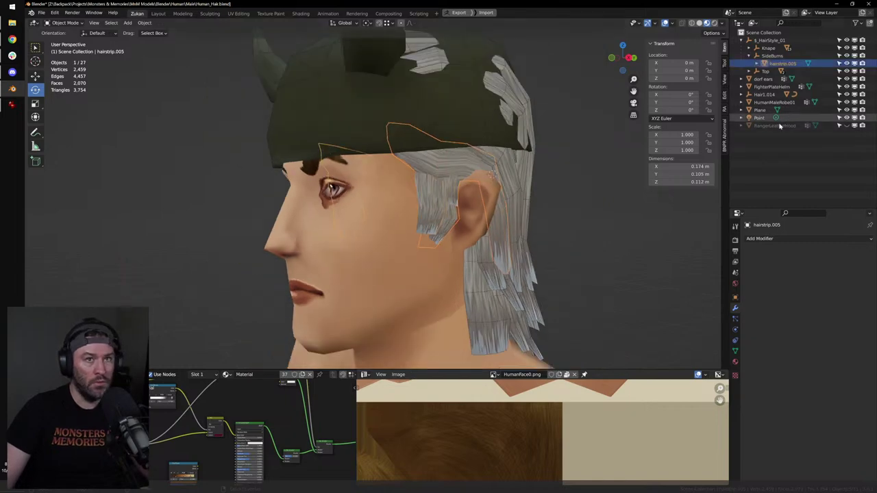
Collapse the SideBurns group, hide the Top collection, and select hairstrip.005
left_click(750, 57)
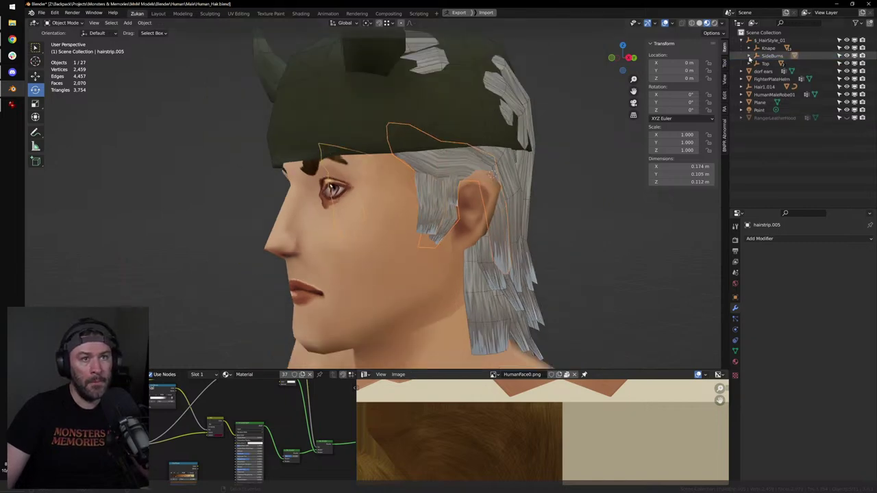
left_click(576, 114)
left_click(847, 63)
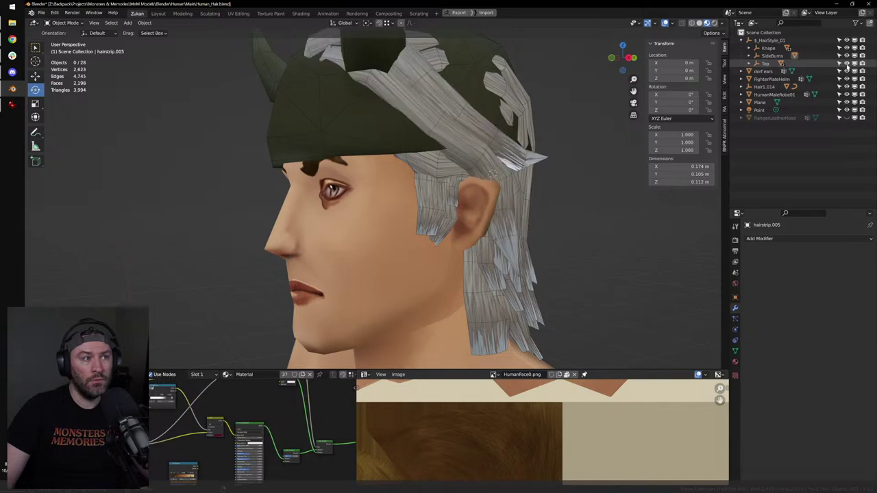
left_click(847, 64)
middle_click_drag(590, 137, 482, 131)
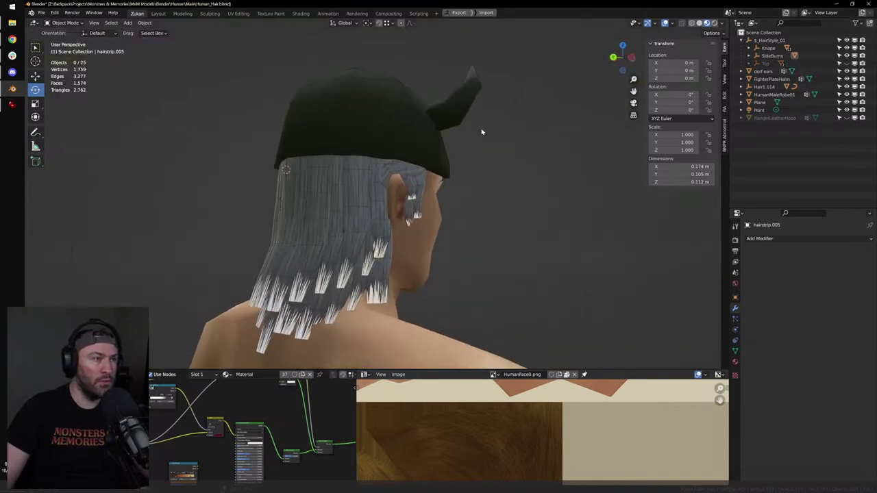
scroll(421, 176, "up", 5)
left_click(440, 195)
scroll(439, 196, "up", 3)
In vertex mode, join two vertices on hairstrip.005's top edge with Connect Vertex Pairs
key("Tab")
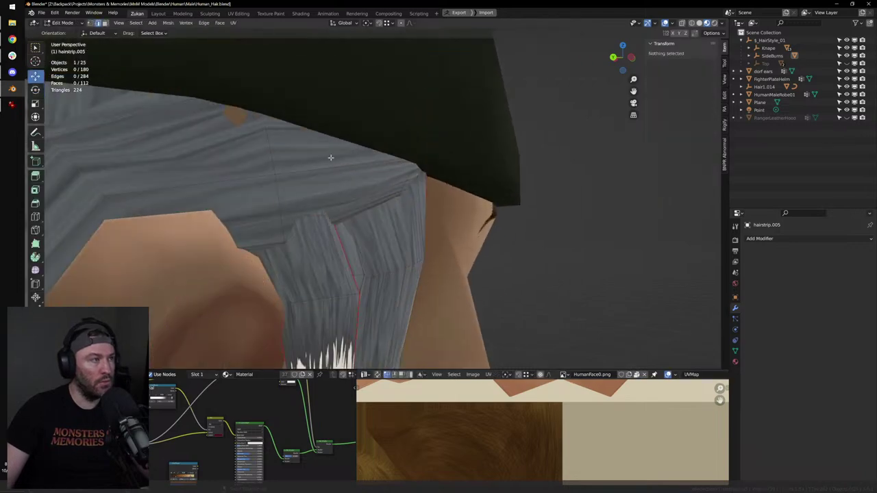
key("ctrl+Tab")
left_click(358, 178)
left_click(315, 221)
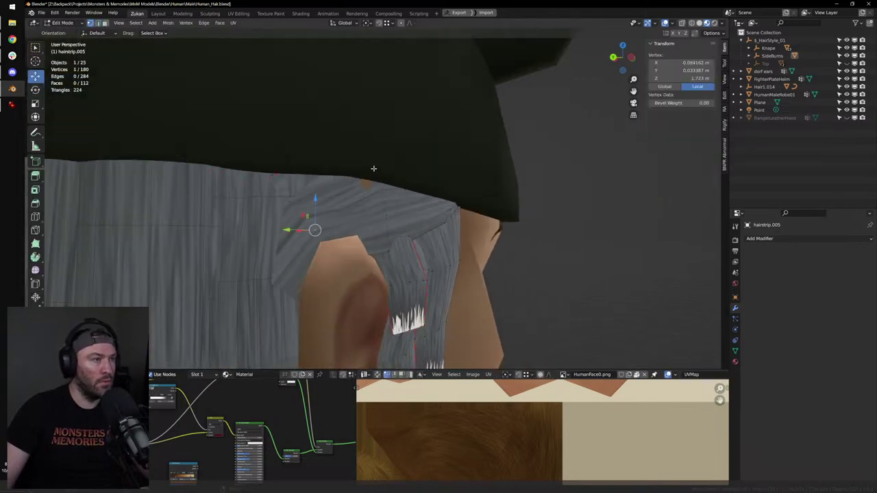
key("ctrl+e")
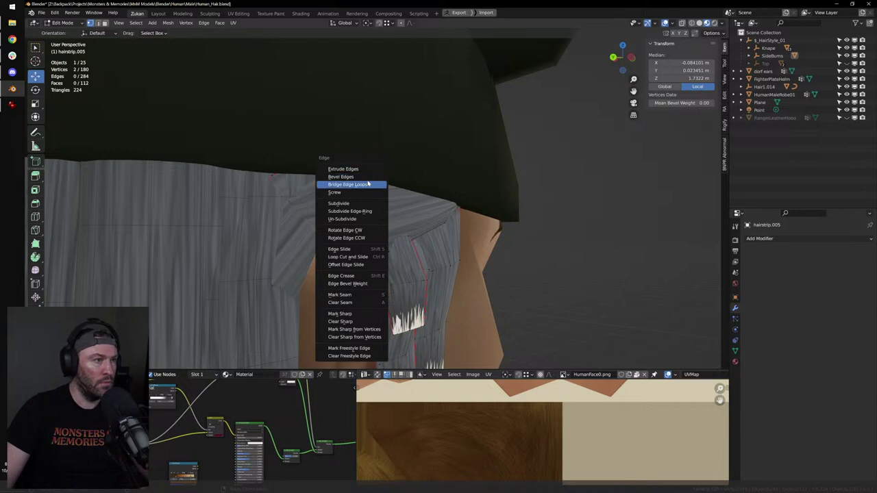
left_click(368, 184)
key("ctrl+e")
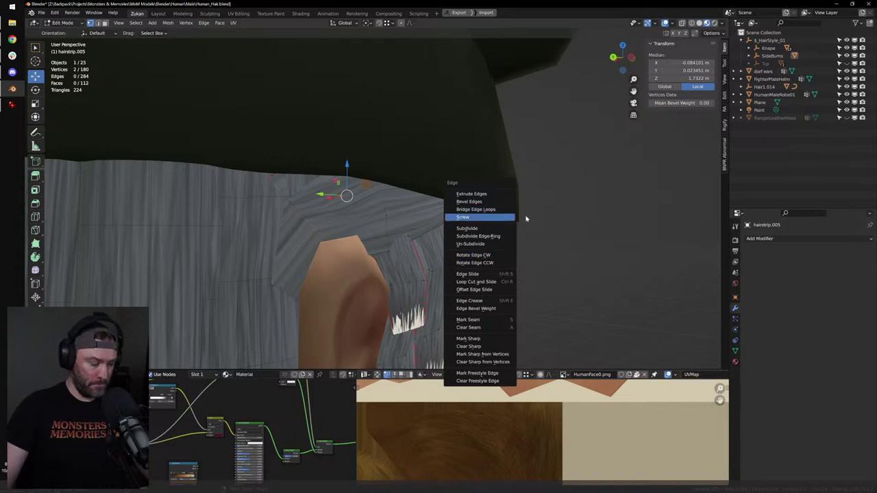
key("ctrl+v")
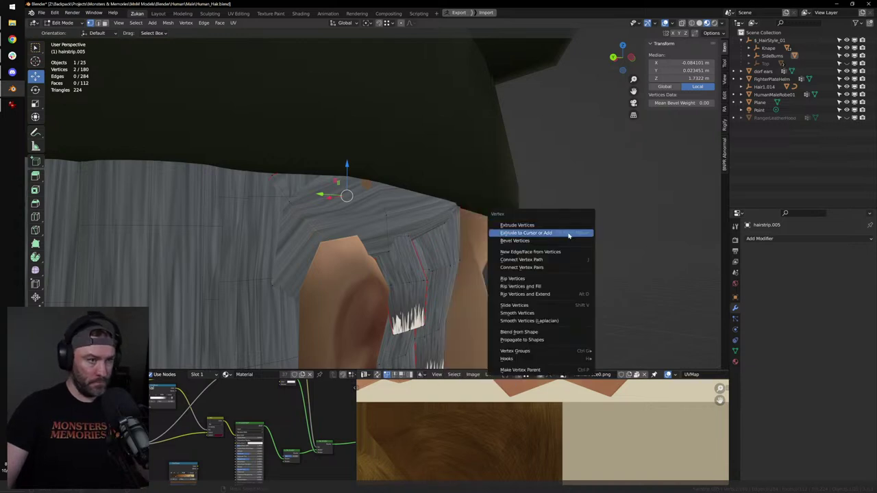
left_click(555, 267)
Check the new edge from the side of the ear, then return to Object Mode
key("alt+z")
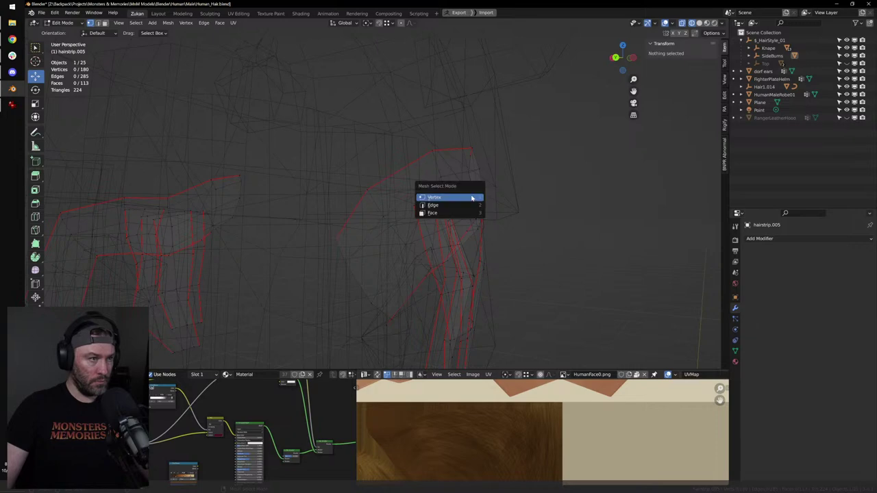
left_click(445, 178)
key("alt+z")
middle_click_drag(441, 177, 493, 185)
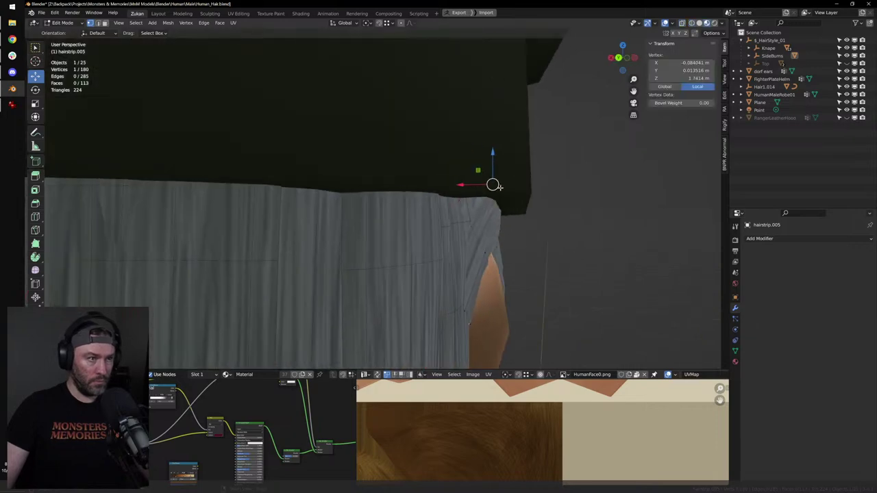
middle_click_drag(546, 212, 407, 216)
key("Tab")
left_click(637, 262)
middle_click_drag(638, 263, 419, 238)
scroll(418, 238, "up", 2)
Back in Edit Mode with edge selection, slide the selected edges along the Y axis
key("Tab")
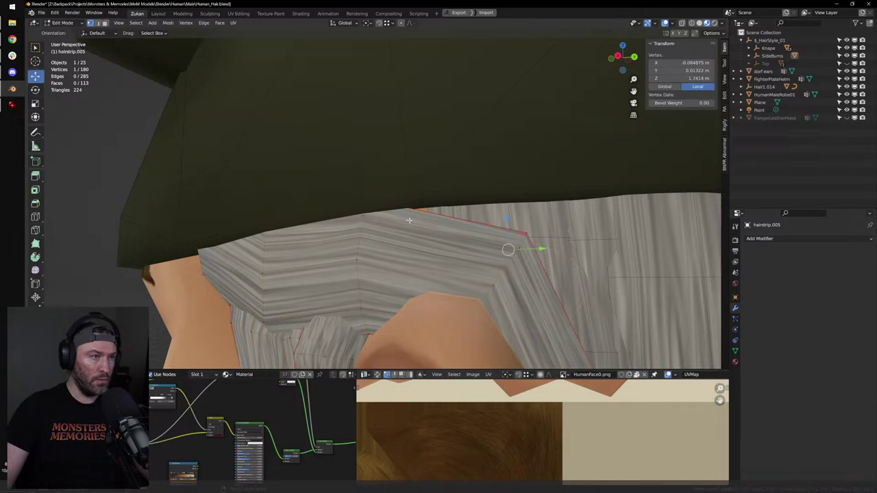
key("ctrl+Tab")
left_click(389, 211)
key("alt+z")
key("ctrl+Tab")
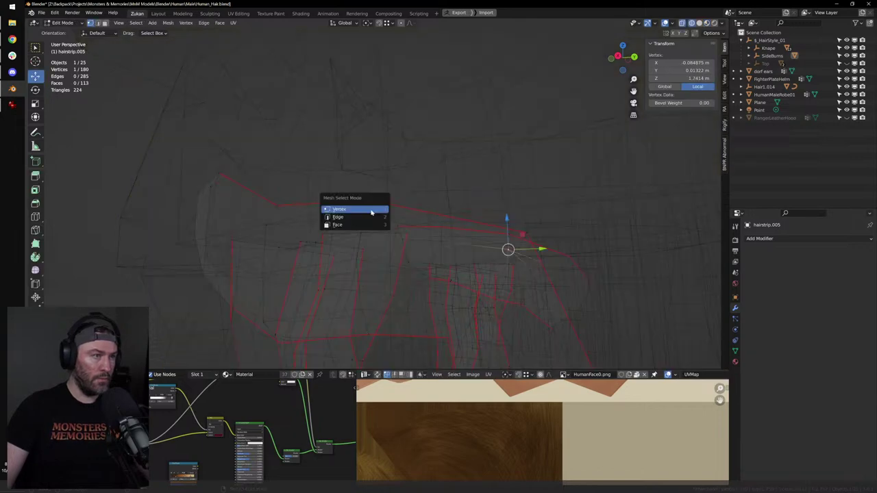
left_click(366, 211)
key("ctrl+Tab")
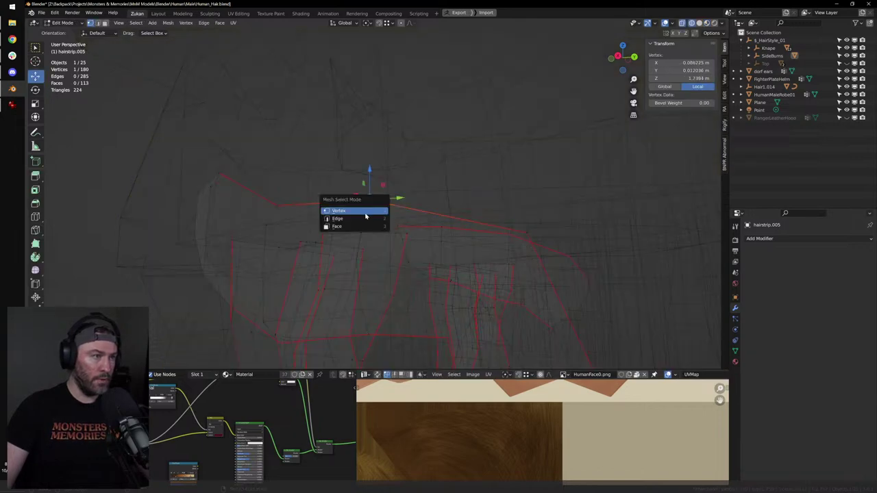
left_click(363, 213)
key("alt+z")
middle_click_drag(396, 209, 418, 225)
left_click_drag(420, 226, 462, 220)
key("ctrl+Tab")
Move a sideburn vertex closer to the scalp in X-ray, then return to Object Mode
key("alt+z")
key("alt+z")
middle_click_drag(462, 220, 519, 261)
key("g")
left_click(312, 229)
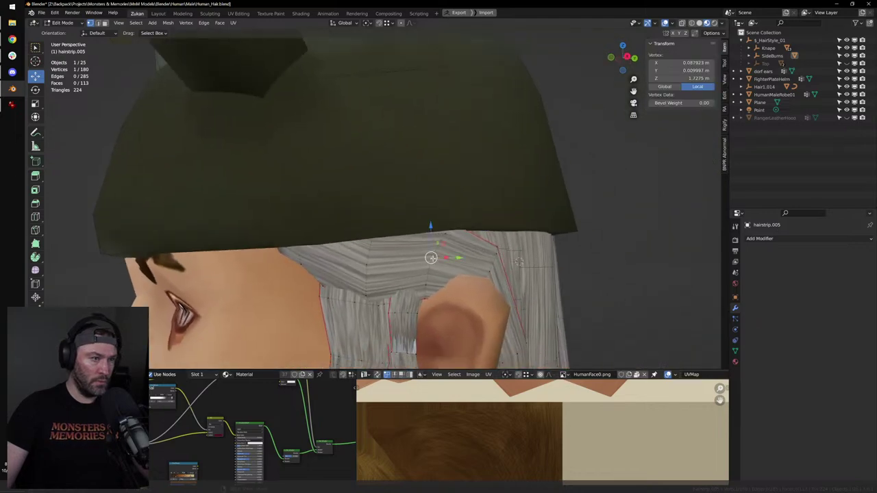
left_click_drag(431, 258, 426, 285)
scroll(508, 287, "down", 5)
key("Tab")
left_click(509, 287)
middle_click_drag(509, 287, 425, 216)
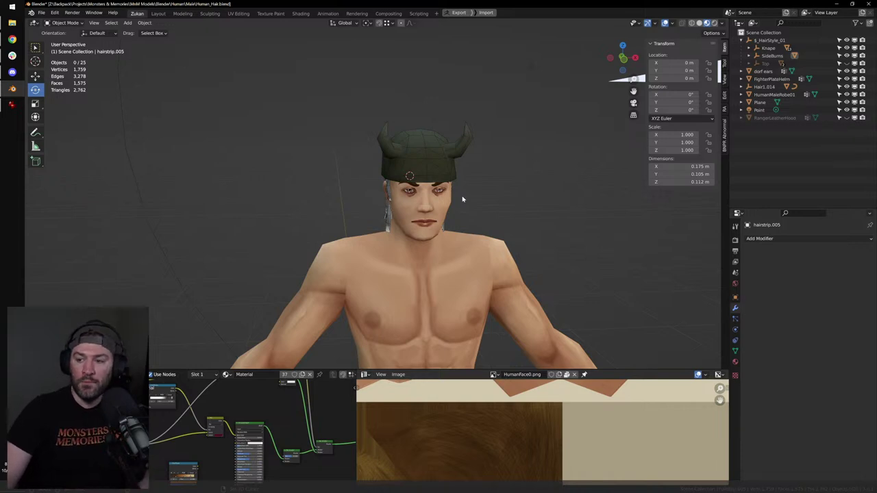
From the right side view, edit FighterPlateHelm and box-select its lower front part in X-ray
middle_click_drag(516, 152, 333, 126)
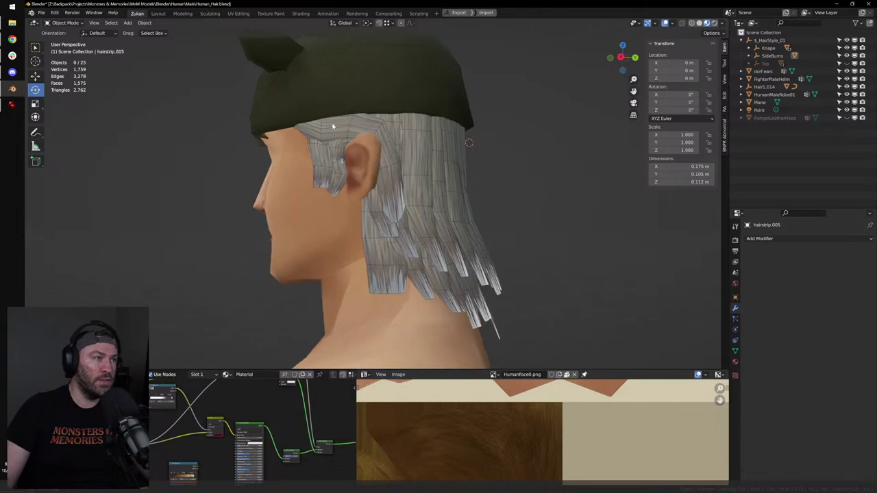
key("KP_3")
scroll(353, 137, "up", 2)
left_click(368, 147)
key("Tab")
scroll(359, 181, "up", 3)
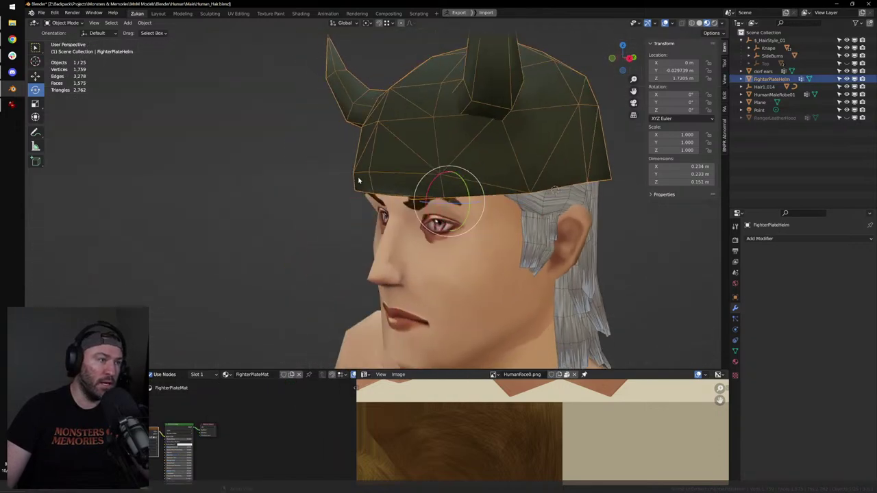
key("alt+a")
scroll(410, 182, "down", 3)
key("ctrl+Tab")
key("Escape")
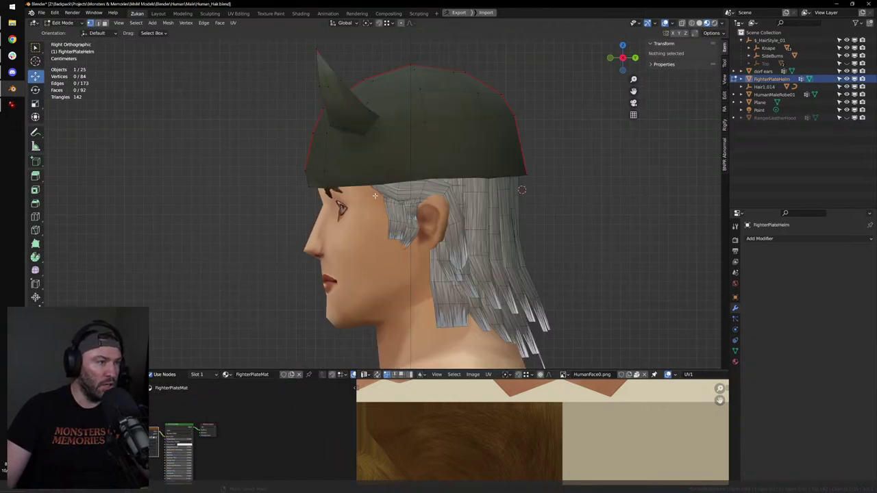
key("alt+z")
left_click_drag(245, 242, 367, 169)
Add more lower helmet faces to the selection in face mode and delete them
scroll(337, 191, "up", 2)
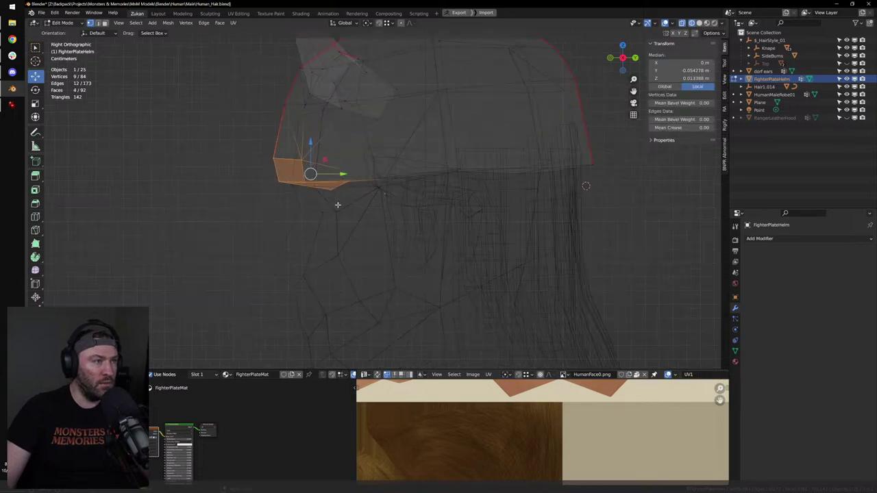
scroll(295, 226, "up", 3)
key("ctrl+Tab")
left_click(314, 238)
left_click_drag(225, 197, 366, 255)
key("x")
left_click(360, 253)
Isolate the helmet in local view and delete two mirrored inner faces
key("alt+z")
scroll(360, 253, "down", 3)
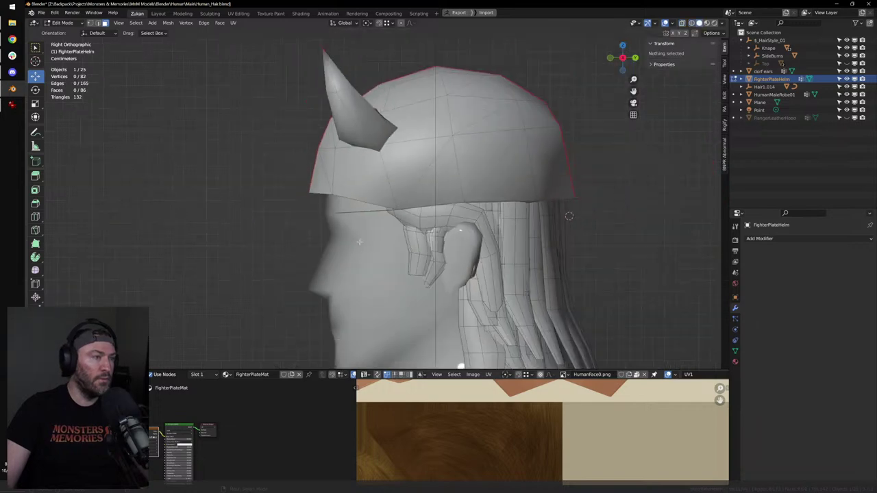
middle_click_drag(360, 253, 411, 172)
key("ctrl+Tab")
left_click(419, 209)
key("slash")
key("ctrl+Tab")
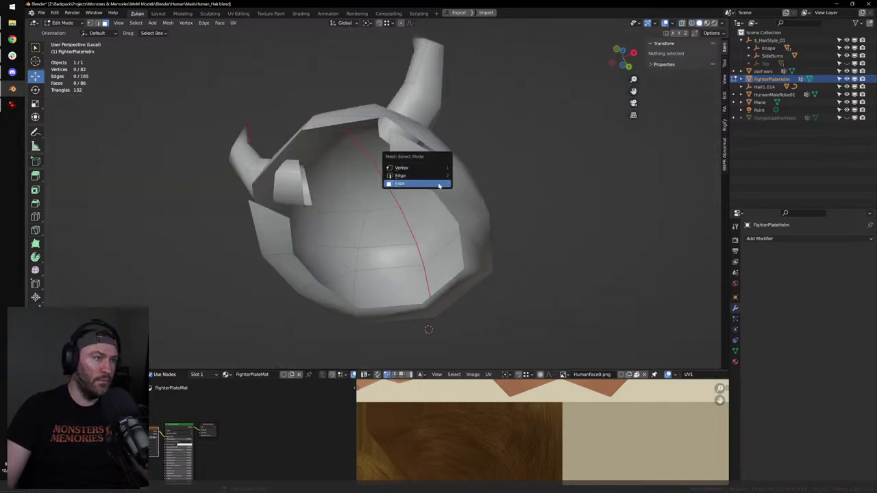
left_click(421, 182)
left_click(452, 174)
left_click(313, 167, "shift")
middle_click_drag(365, 192, 395, 209)
key("x")
Fill the open side gap from its edge and shift the new vertices along Y
key("ctrl+Tab")
left_click(477, 173)
left_click(472, 171)
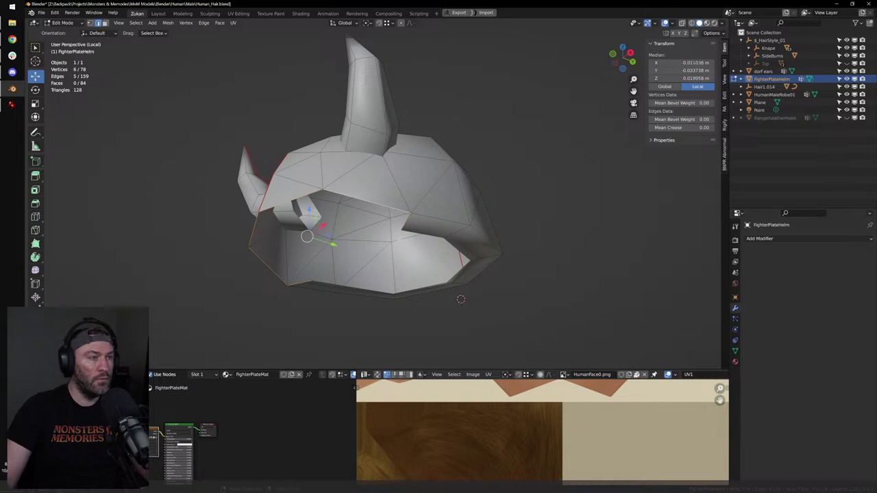
middle_click_drag(411, 247, 341, 249)
key("e")
left_click(395, 245)
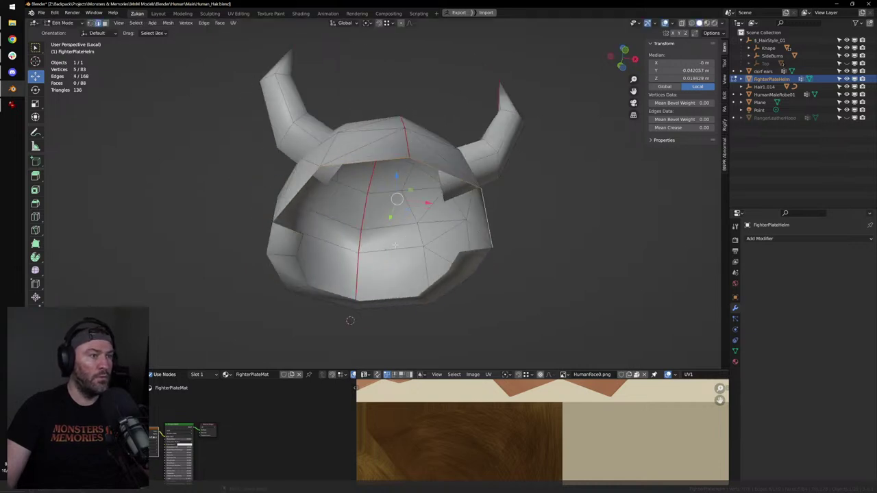
key("shift+space")
key("g")
middle_click_drag(404, 231, 388, 219)
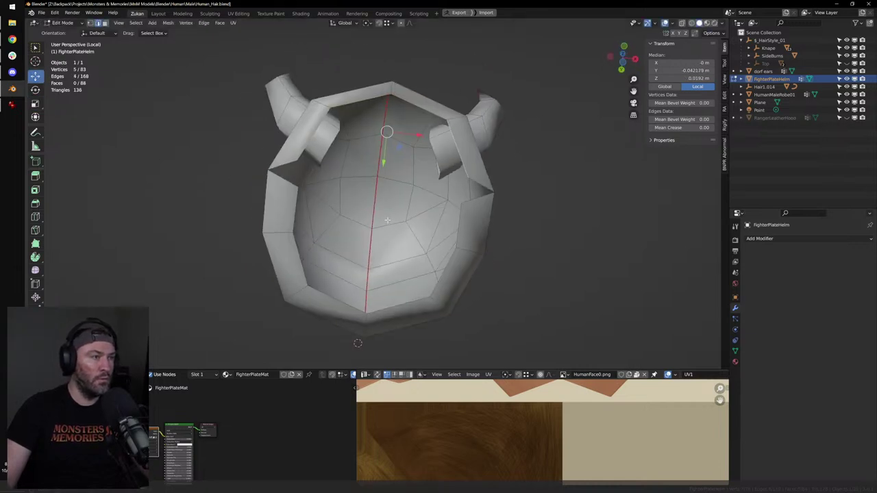
left_click_drag(380, 158, 379, 184)
Merge two pairs of stray rim vertices at their centres
key("ctrl+Tab")
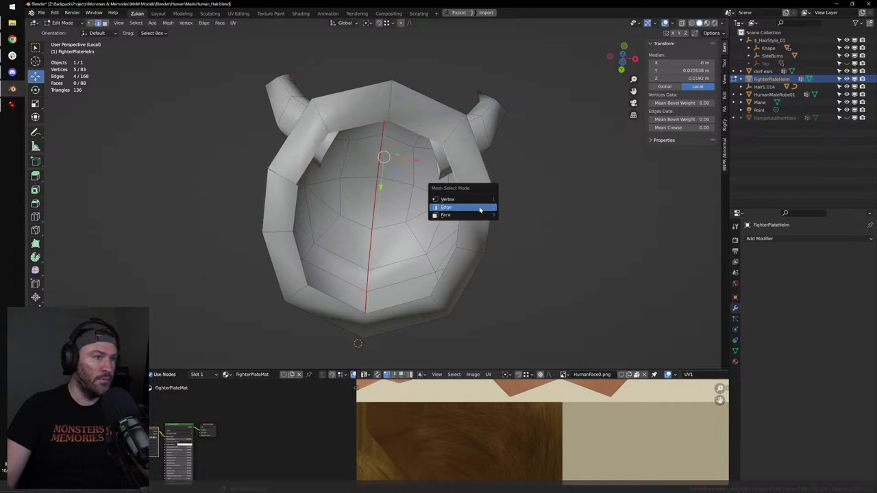
left_click(472, 211)
middle_click_drag(472, 211, 458, 227)
scroll(388, 223, "up", 5)
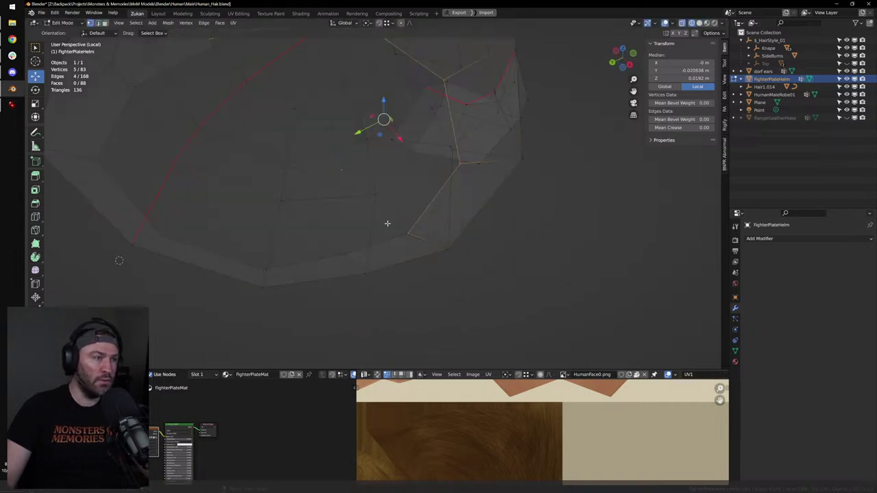
left_click(408, 235)
key("m")
left_click(408, 237)
middle_click_drag(408, 237, 362, 248)
left_click_drag(362, 248, 421, 285)
key("m")
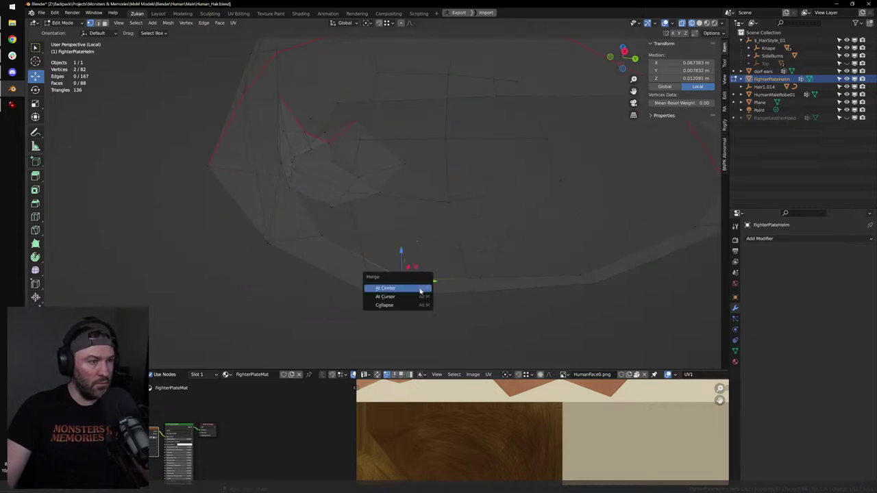
left_click(421, 290)
Turn off X-ray and leave local view to see the helmet on the head
key("alt+z")
key("KP_Divide")
middle_click_drag(470, 254, 456, 255)
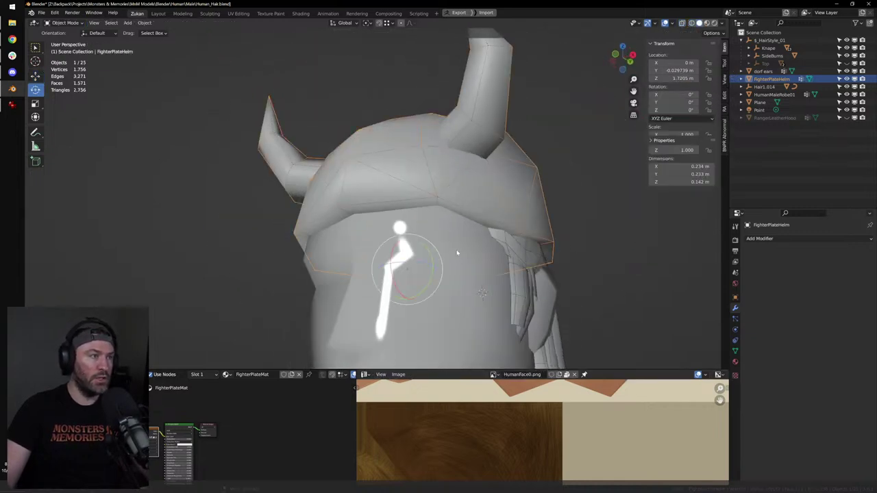
Leave Edit Mode, switch to material preview shading and view the head from the left side
mouse_move(405, 246)
middle_mouse_down()
mouse_move(591, 243)
mouse_move(519, 255)
mouse_move(526, 185)
middle_mouse_up()
key("Tab")
key("alt+a")
key("shift+z")
left_click(699, 22)
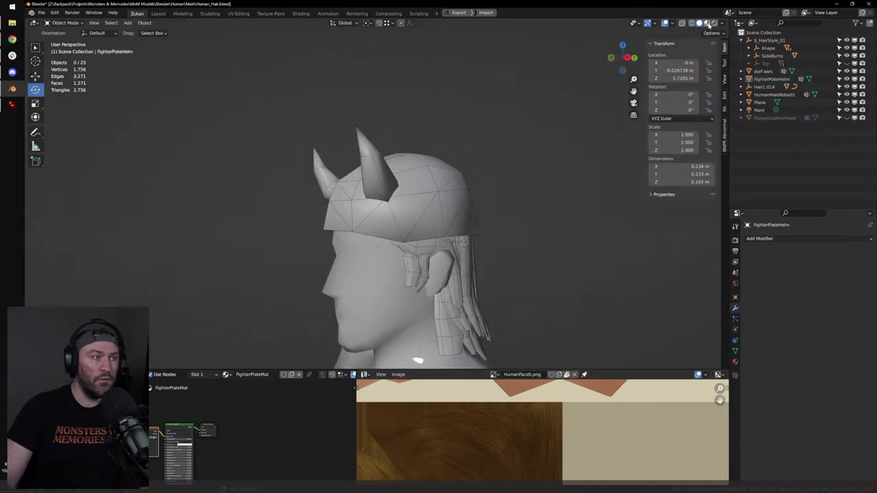
left_click(707, 22)
middle_click_drag(560, 230, 502, 191)
key("ctrl+KP_3")
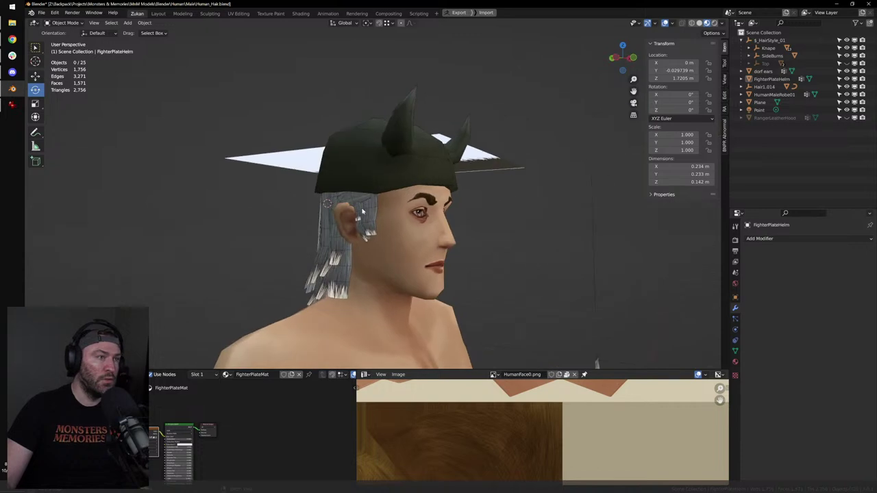
Box-select the helmet's lower rim vertices in X-ray and lower them along Z
key("Tab")
scroll(374, 220, "up", 3)
key("ctrl+Tab")
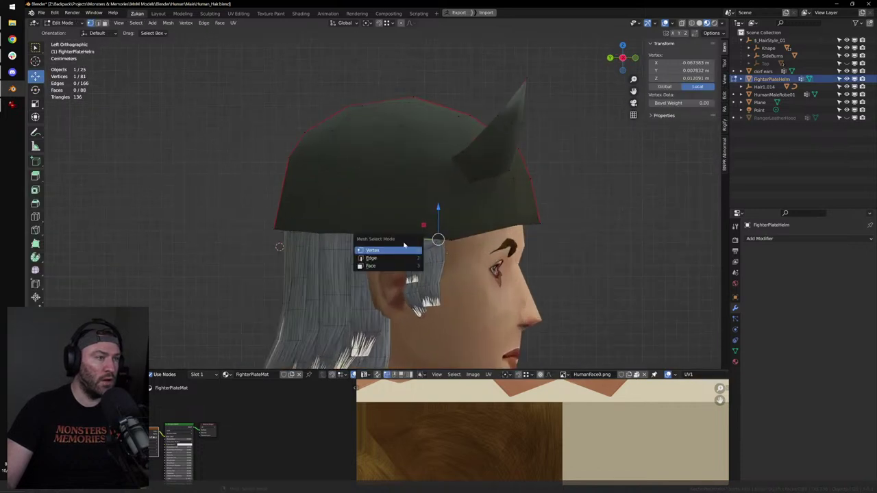
key("alt+z")
left_click_drag(196, 196, 403, 257)
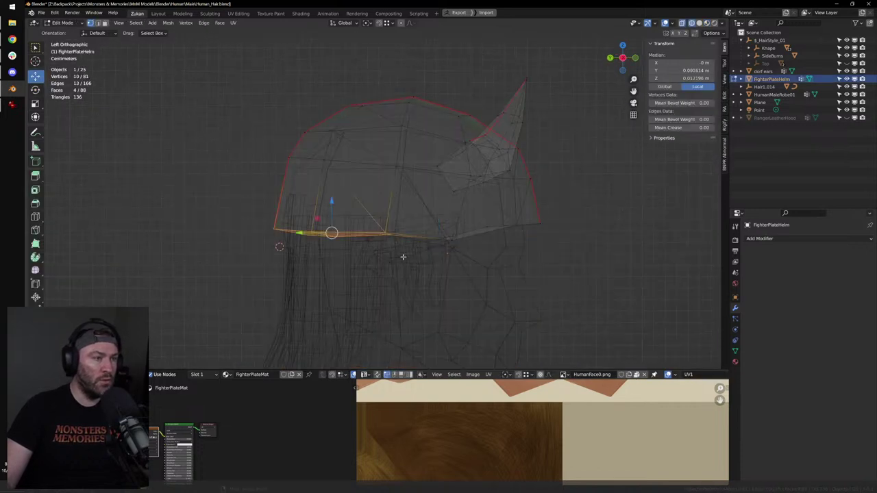
key("alt+z")
key("g")
key("z")
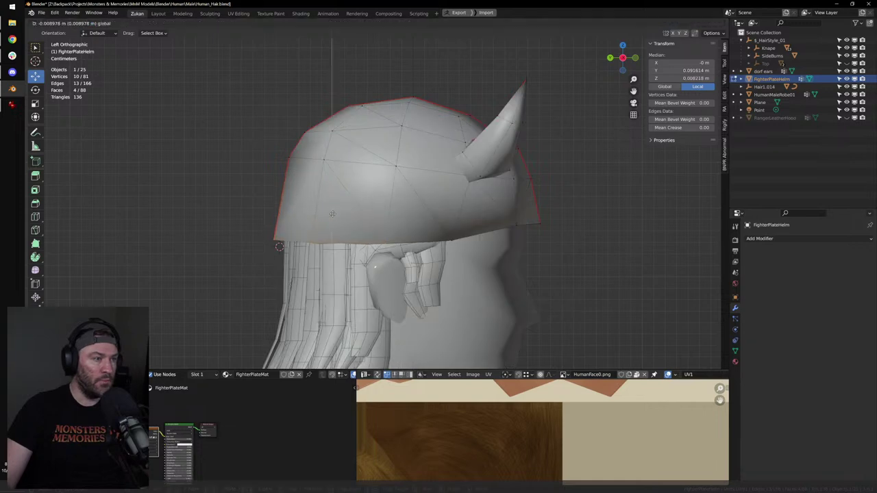
left_click(332, 216)
Select two back rim vertices and lower them vertically along Z
key("alt+z")
middle_click_drag(261, 215, 302, 216, "shift")
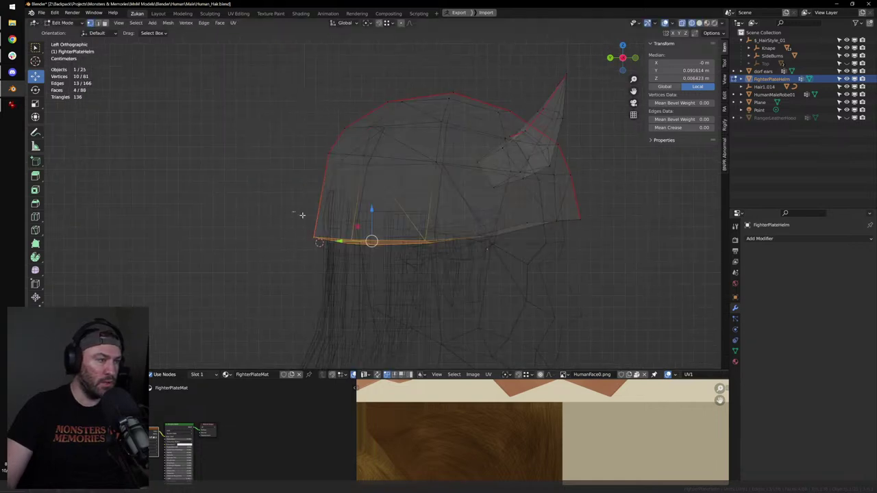
left_click_drag(340, 251, 340, 251)
key("alt+z")
middle_click_drag(340, 251, 314, 219)
key("alt+z")
key("alt+z")
left_click(313, 205, "shift")
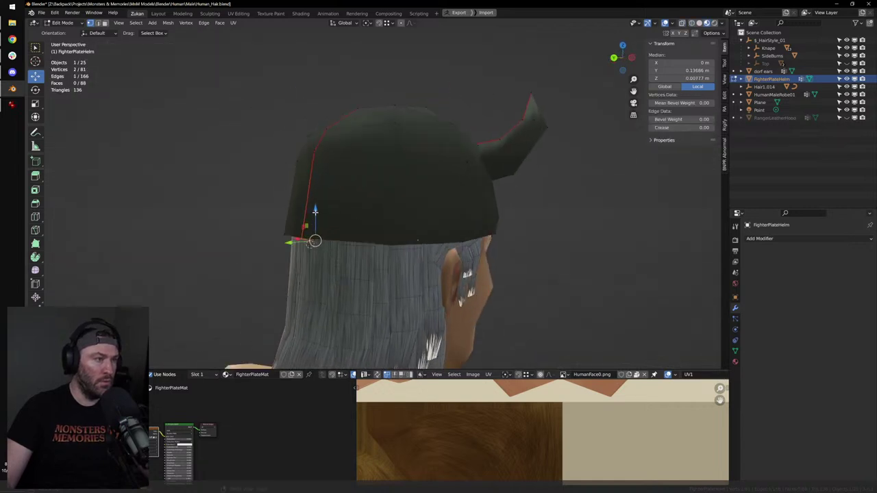
key("g")
key("z")
left_click(318, 214)
Check the back rim from the left side and readjust its height along Z
key("alt+z")
key("ctrl+KP_3")
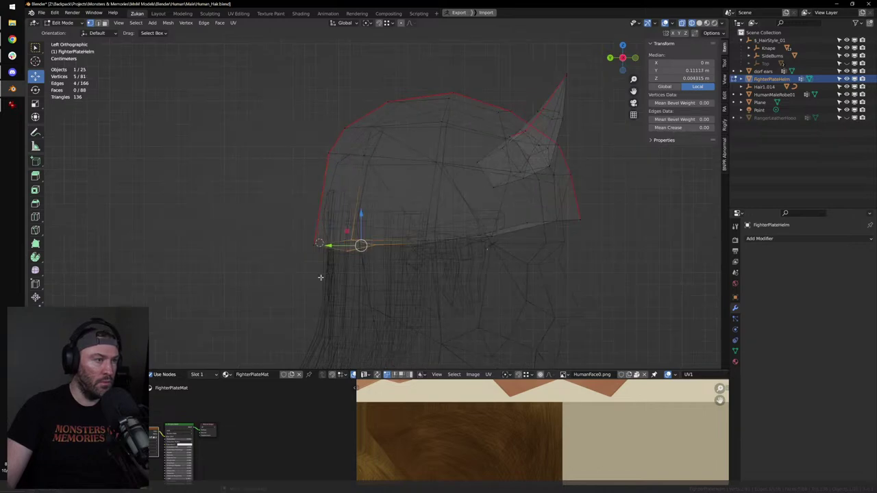
mouse_move(353, 257)
middle_mouse_down()
mouse_move(397, 270)
mouse_move(339, 231)
middle_mouse_up()
key("alt+z")
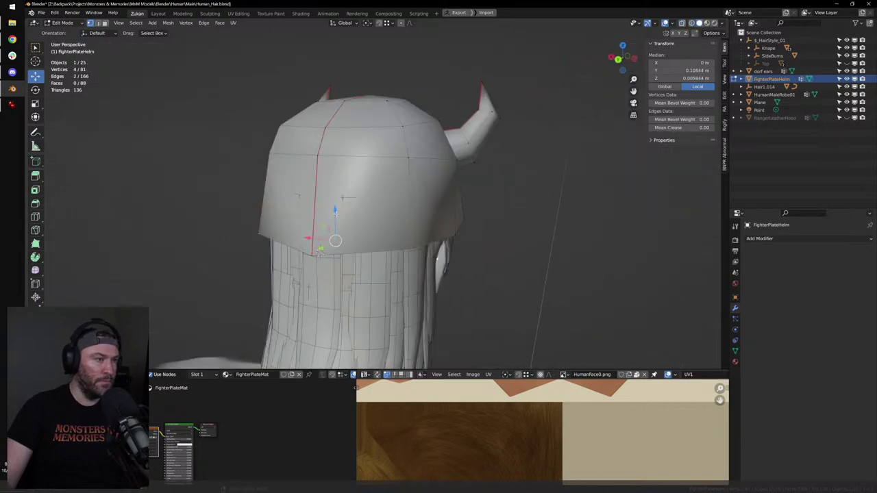
key("g")
key("z")
left_click(348, 202)
From the right side view, select the front rim vertices and move them along Z
middle_click_drag(349, 202, 488, 236)
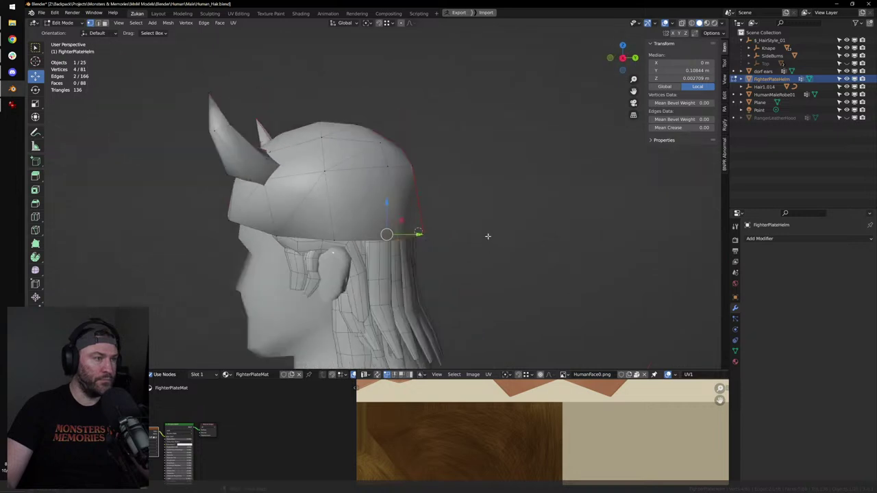
key("KP_3")
key("alt+z")
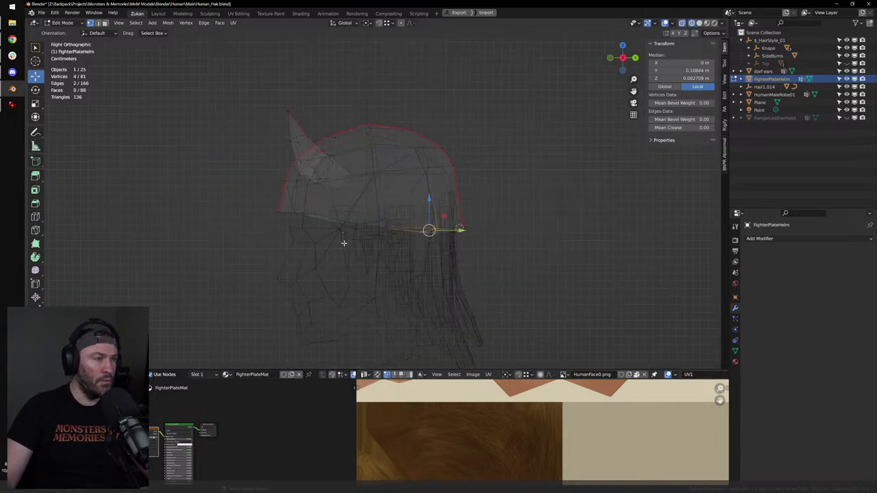
left_click_drag(367, 241, 329, 188)
key("z")
key("g")
key("z")
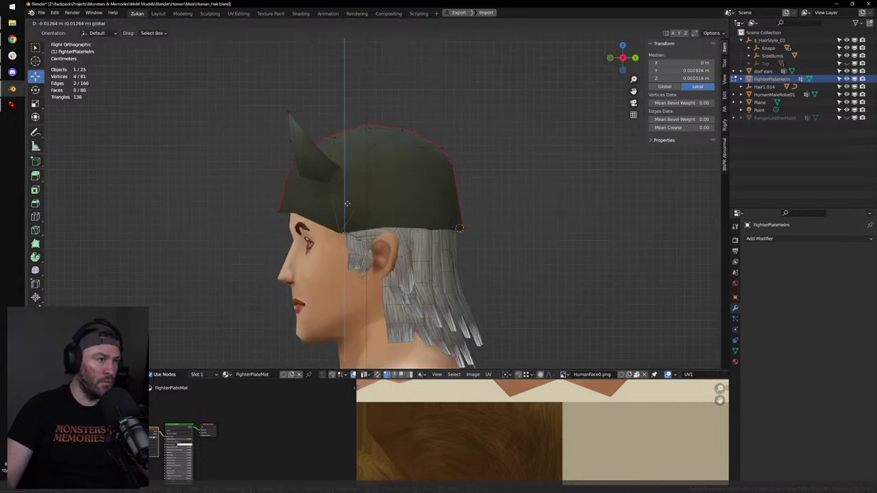
left_click(347, 203)
Return to Object Mode, reselect the helmet and re-enter Edit Mode
middle_click_drag(352, 206, 507, 226)
key("Tab")
key("alt+a")
left_click(469, 189)
key("Tab")
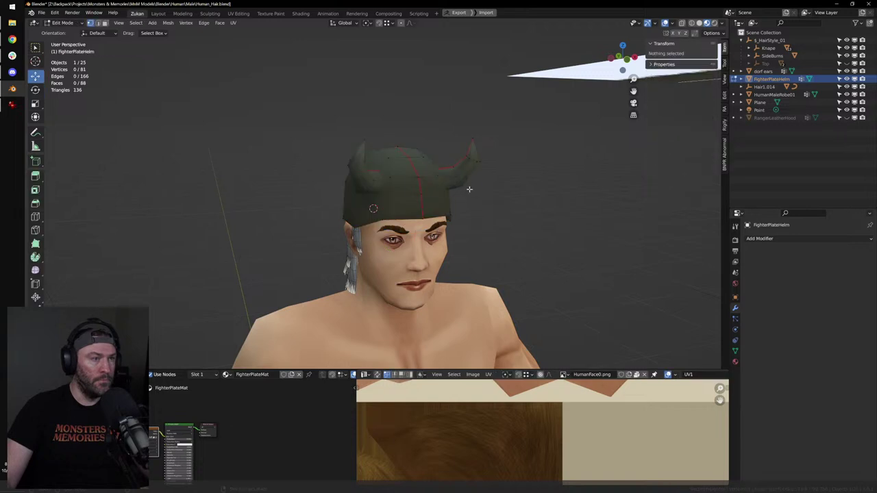
key("ctrl+Tab")
Select both horn islands and move them toward the back of the helmet in side view
left_click(446, 180)
key("l")
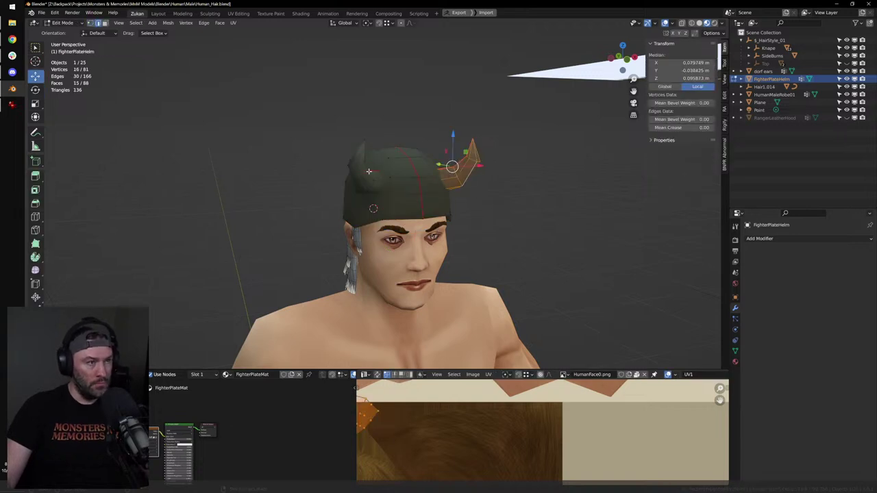
key("l")
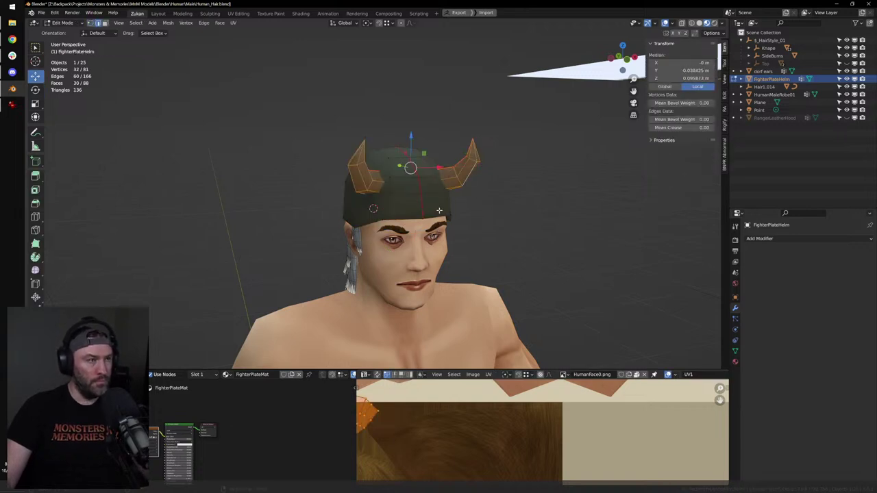
key("ctrl+KP_3")
left_click_drag(397, 164, 351, 164)
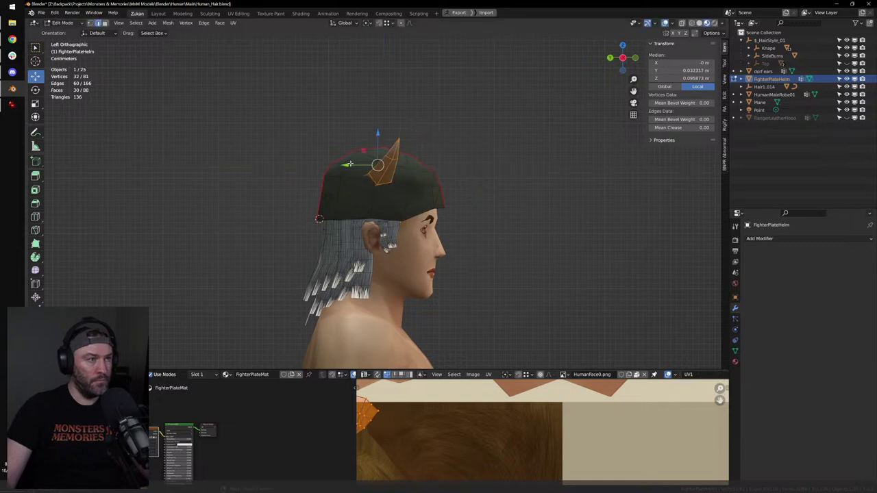
Tilt both horns backward in the side view
key("r")
mouse_move(398, 184)
left_mouse_down()
mouse_move(403, 190)
mouse_move(394, 181)
left_mouse_up()
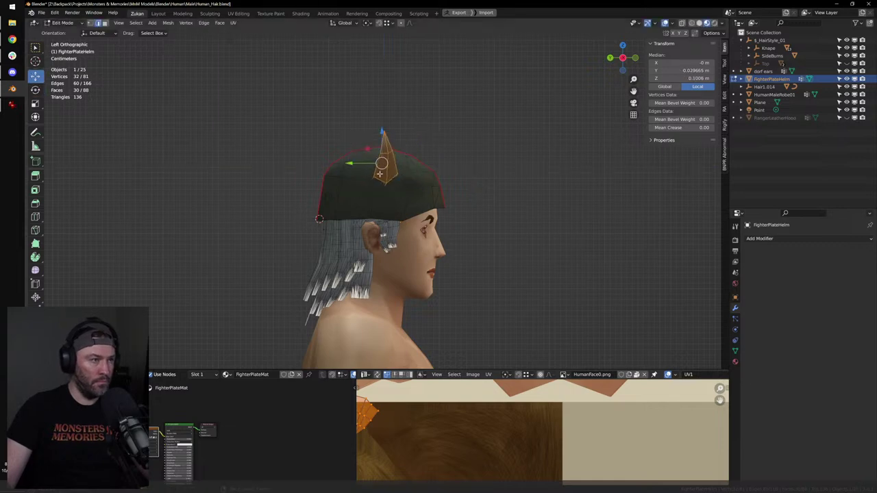
middle_click_drag(315, 185, 442, 213)
key("KP_7")
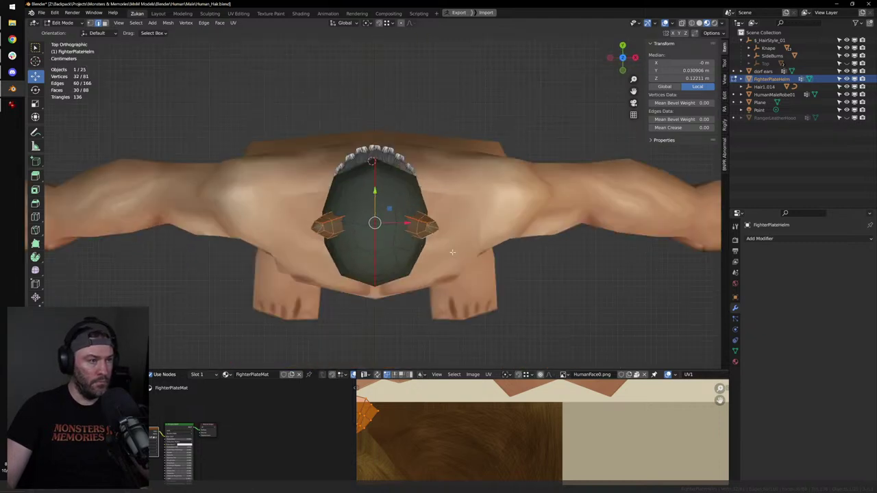
Set the pivot to Median Point and rotate both horns in top view
left_click(371, 24)
left_click(374, 44)
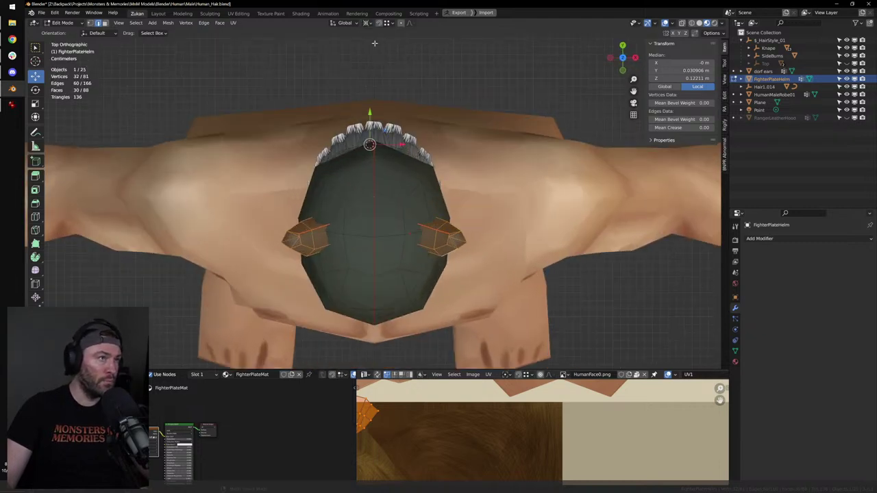
left_click(369, 23)
left_click(374, 57)
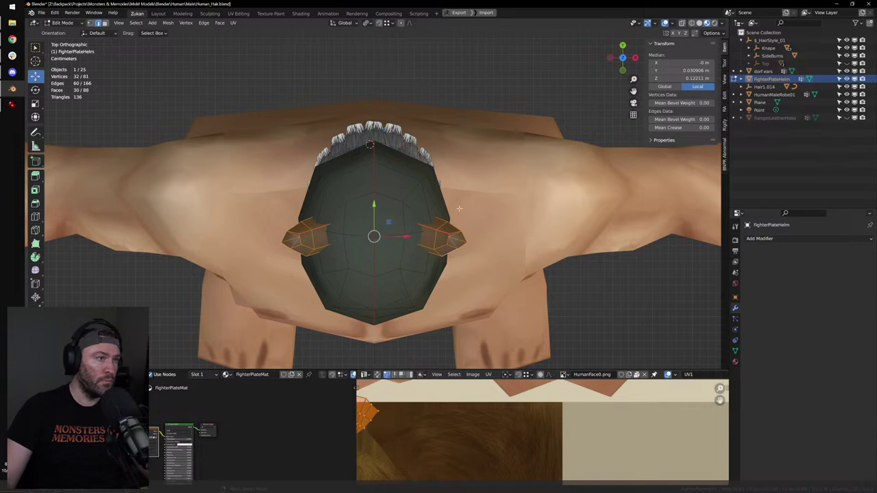
key("shift+space")
key("r")
mouse_move(406, 251)
left_mouse_down()
mouse_move(412, 237)
mouse_move(404, 267)
left_mouse_up()
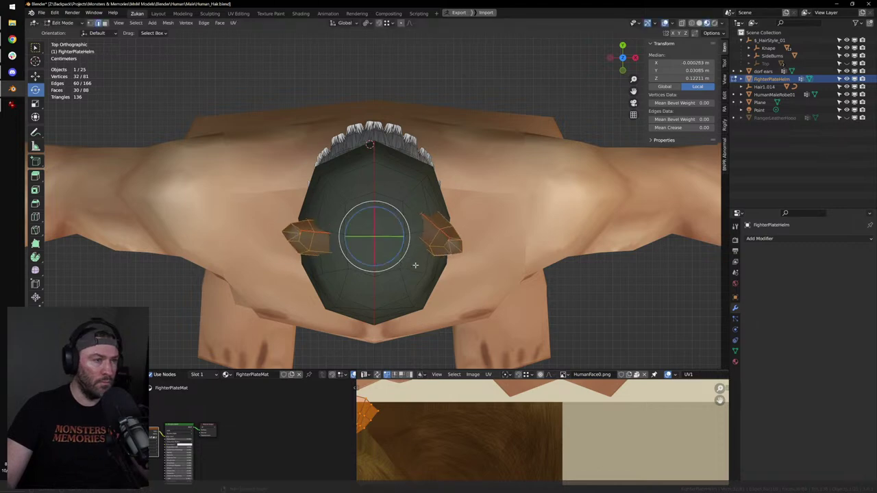
Rotate the right horn from above, then rotate both horns in front view so they match
left_click(455, 244)
left_click_drag(469, 253, 480, 226)
middle_click_drag(480, 226, 427, 190)
key("Tab")
key("Tab")
key("KP_1")
key("l")
left_click_drag(414, 200, 411, 210)
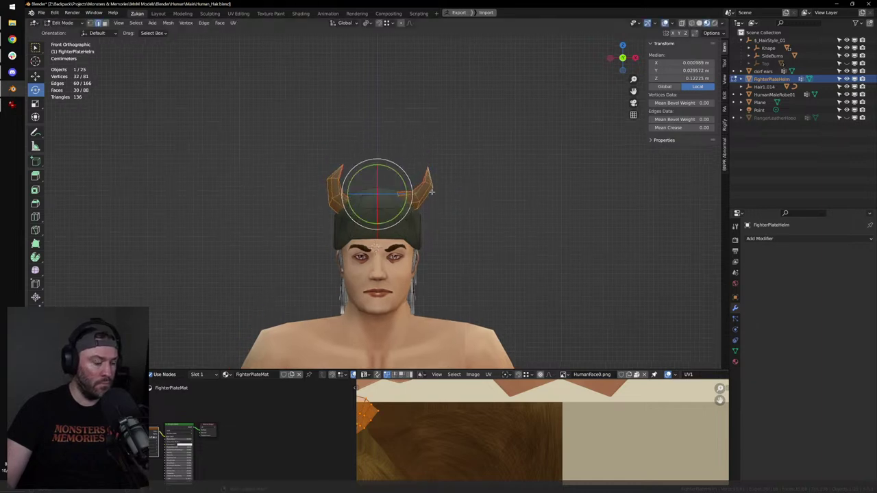
left_click(431, 191)
key("l")
left_click_drag(446, 182, 449, 237)
In left side view, change the pivot and tilt both horns about 14 degrees
middle_click_drag(448, 240, 551, 246)
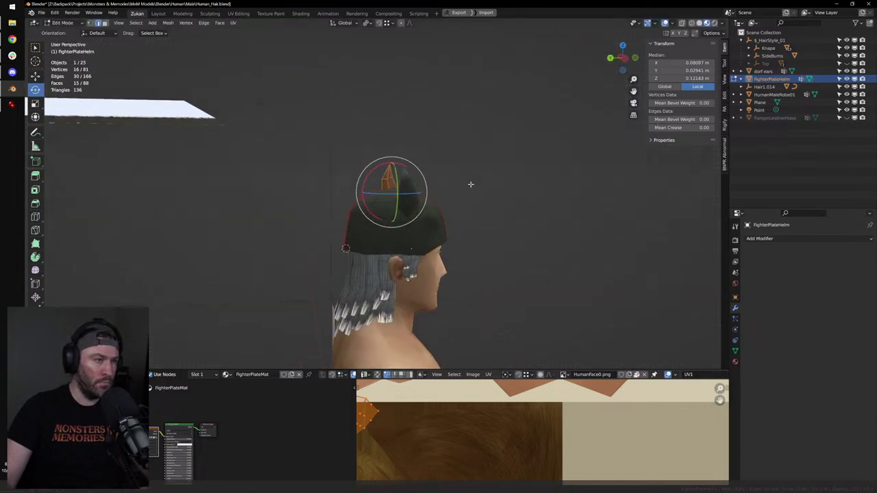
key("ctrl+KP_3")
scroll(412, 196, "up", 3)
key("l")
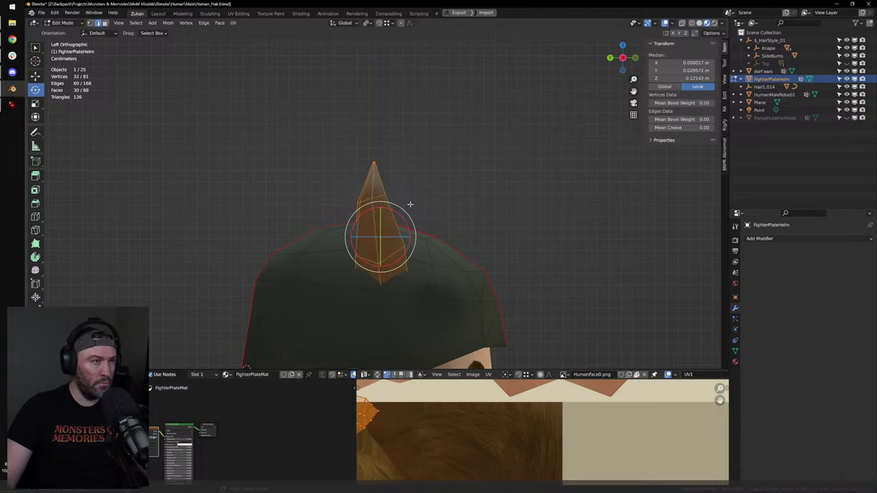
left_click(367, 23)
left_click(387, 50)
mouse_move(409, 215)
left_mouse_down()
mouse_move(415, 222)
mouse_move(407, 214)
left_mouse_up()
Nudge the horns' position once more and return to Object Mode to inspect the helmet
key("Tab")
scroll(408, 214, "down", 4)
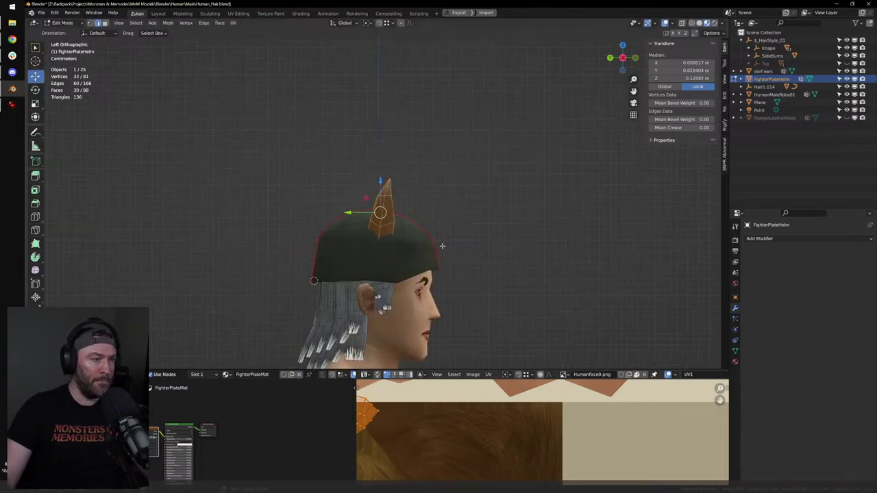
middle_click_drag(408, 214, 484, 222)
scroll(484, 222, "down", 3)
middle_click_drag(413, 251, 368, 241)
key("Tab")
key("g")
left_click(470, 229)
key("Tab")
scroll(489, 251, "down", 4)
middle_click_drag(475, 272, 481, 164)
scroll(357, 214, "up", 2)
scroll(458, 204, "up", 3)
scroll(472, 165, "down", 2)
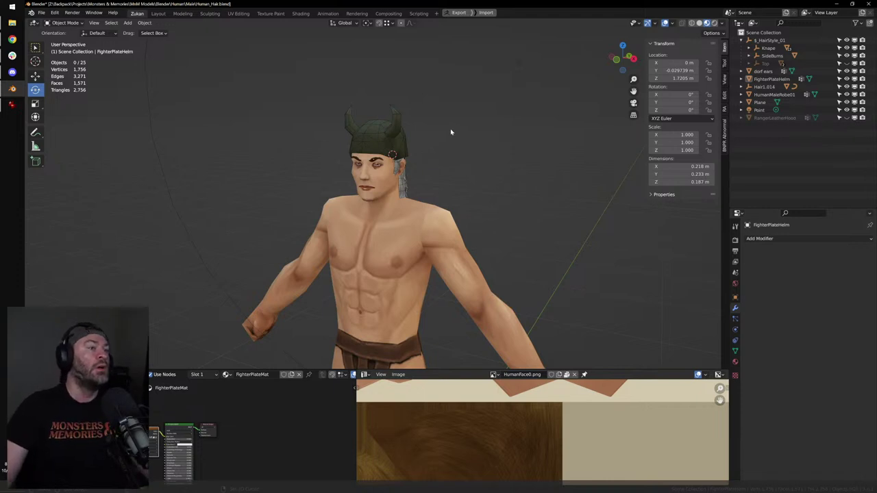
scroll(451, 131, "up", 4)
middle_click_drag(451, 131, 448, 187)
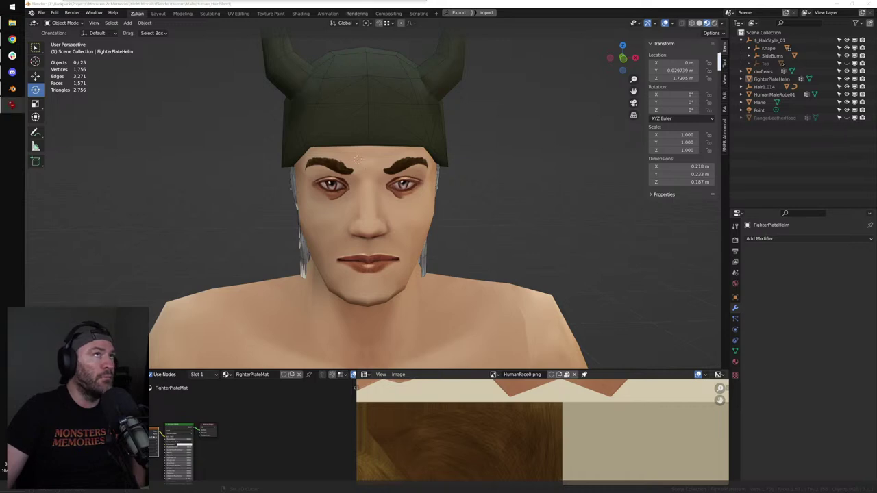
Zoom into the hair-male.png head sketches in IrfanView and box the first sketch for comparison
key("alt+Tab")
left_click_drag(468, 243, 425, 183)
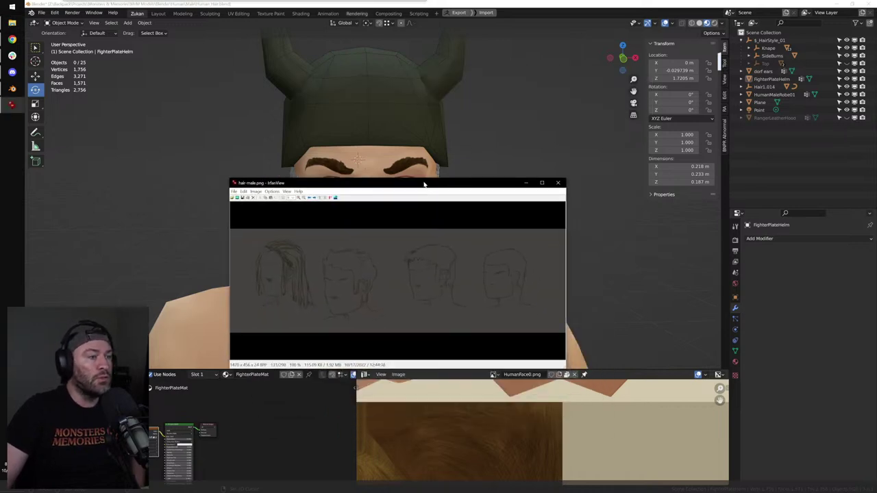
left_click(298, 198)
left_click(299, 198)
left_click(299, 199)
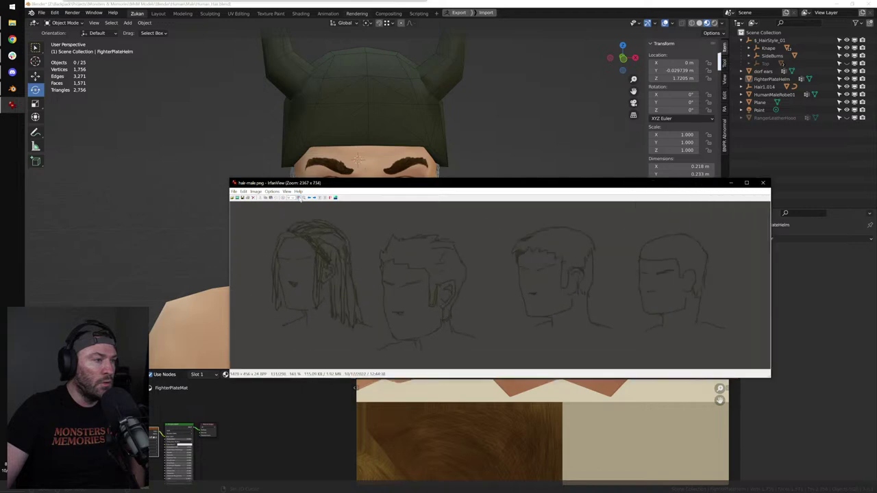
left_click(299, 198)
left_click_drag(329, 184, 215, 78)
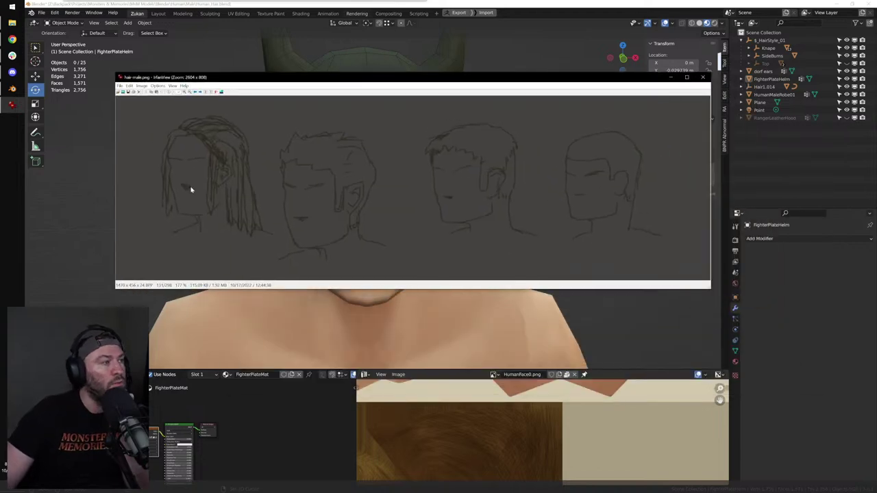
mouse_move(155, 111)
left_mouse_down()
mouse_move(264, 261)
mouse_move(260, 249)
left_mouse_up()
mouse_move(219, 190)
left_mouse_down()
mouse_move(202, 210)
mouse_move(209, 199)
mouse_move(284, 189)
mouse_move(325, 194)
mouse_move(345, 212)
mouse_move(336, 208)
mouse_move(503, 201)
mouse_move(476, 186)
mouse_move(488, 210)
mouse_move(494, 196)
mouse_move(624, 192)
mouse_move(619, 176)
mouse_move(206, 193)
mouse_move(219, 207)
mouse_move(350, 212)
mouse_move(640, 204)
mouse_move(246, 187)
mouse_move(328, 174)
left_mouse_up()
mouse_move(494, 171)
left_mouse_down()
mouse_move(288, 202)
mouse_move(258, 194)
mouse_move(361, 184)
mouse_move(215, 179)
mouse_move(623, 210)
mouse_move(222, 194)
mouse_move(338, 202)
mouse_move(320, 215)
mouse_move(509, 192)
mouse_move(229, 170)
mouse_move(216, 174)
mouse_move(219, 183)
mouse_move(222, 160)
mouse_move(198, 172)
mouse_move(226, 195)
mouse_move(205, 188)
left_mouse_up()
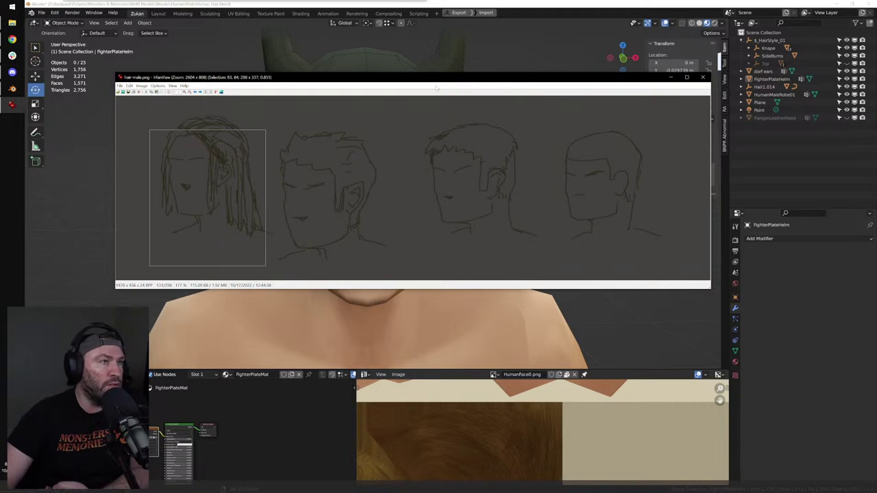
Close IrfanView and hide the FighterPlateHelm helmet in Blender with H
key("Escape")
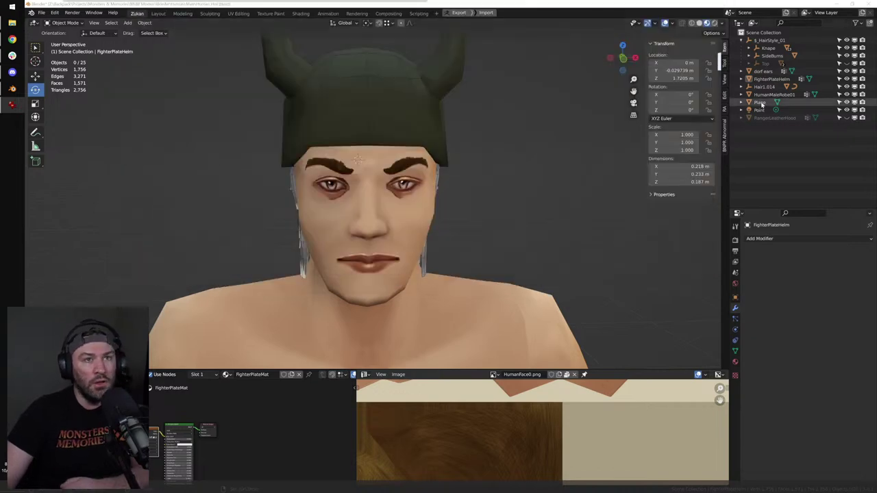
left_click(438, 63)
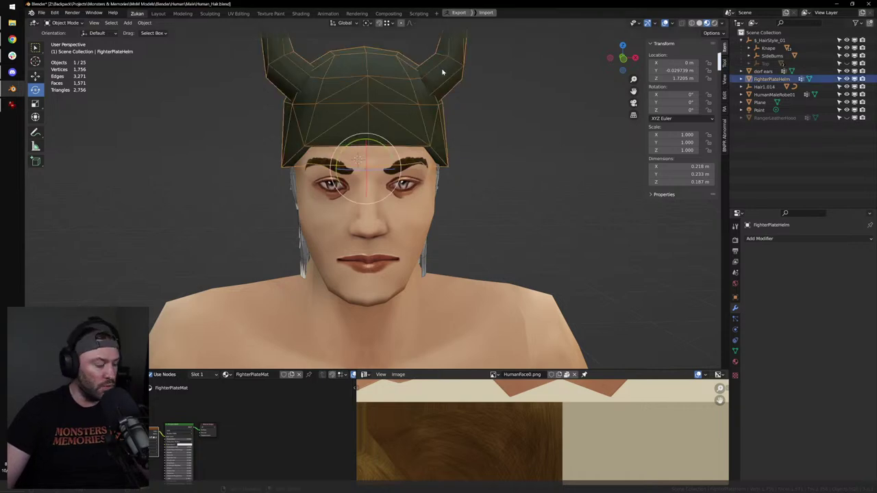
key("h")
middle_click_drag(480, 137, 582, 141)
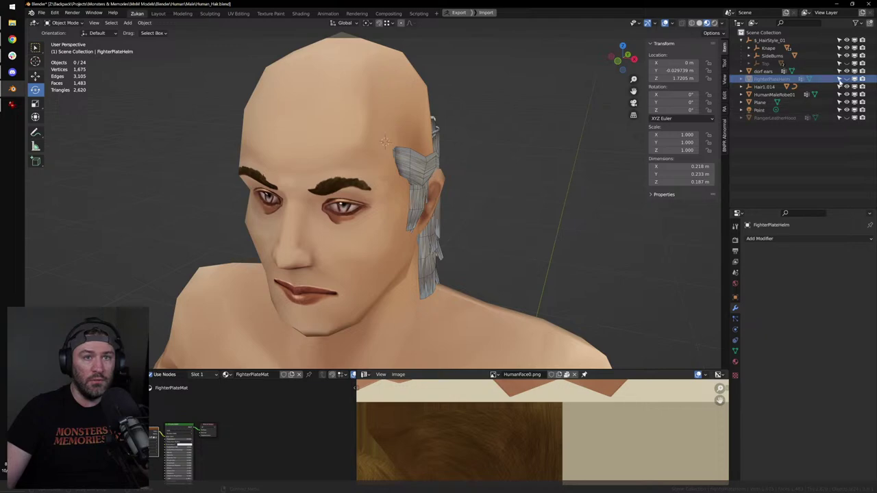
Toggle the leather hood back off and unhide the Top hair strips
left_click(847, 118)
left_click(847, 118)
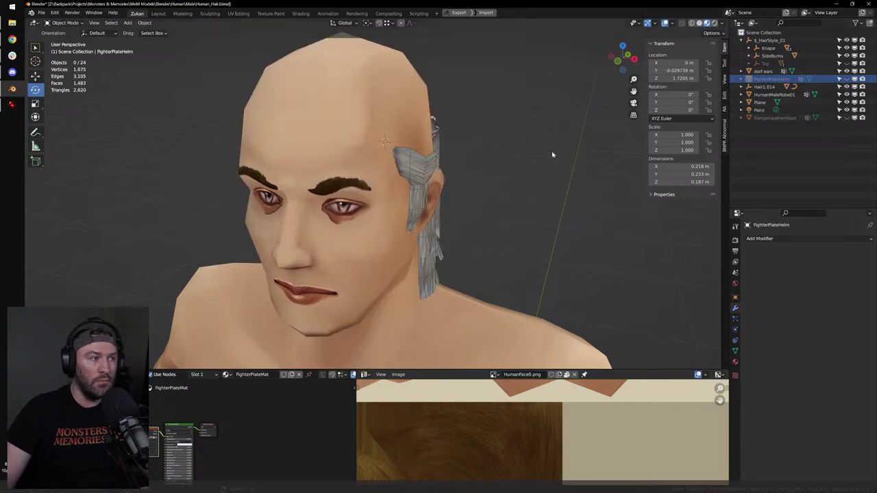
left_click(847, 63)
middle_click_drag(575, 103, 447, 179)
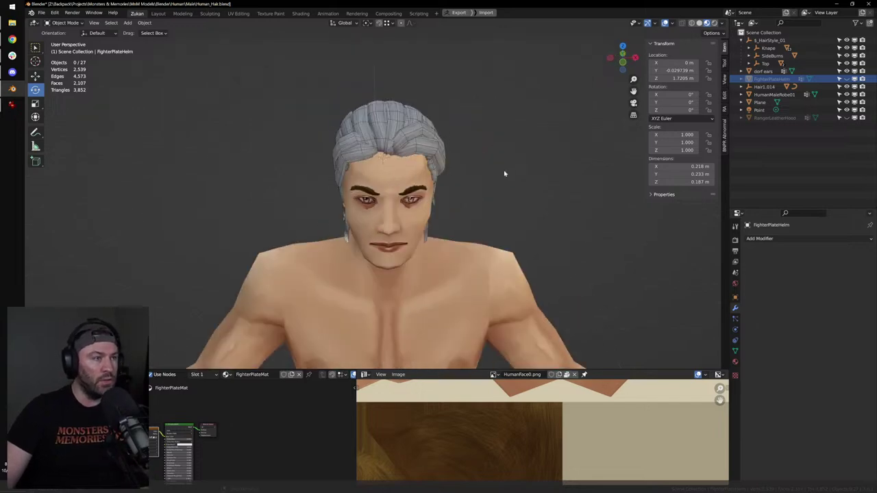
middle_click_drag(504, 174, 626, 143)
Select S_HairStyle_01 with its children and review hairstrip.027's modifier, data and object properties
left_click(411, 165)
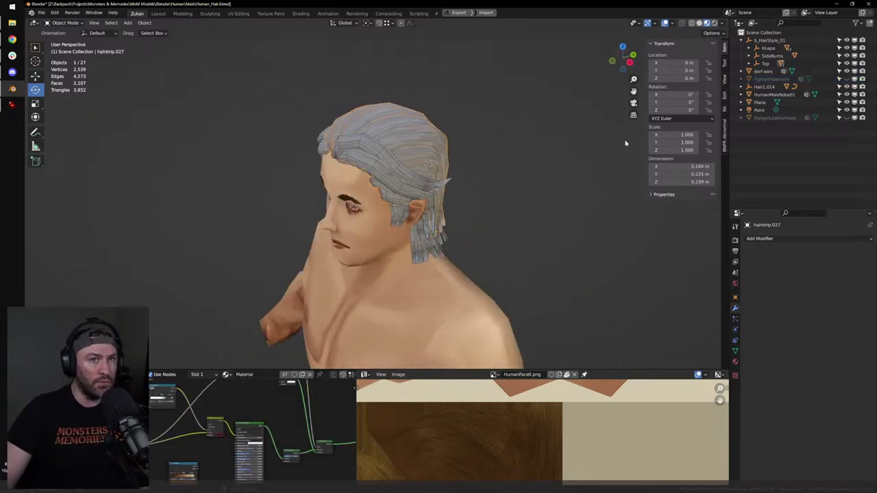
left_click(771, 41)
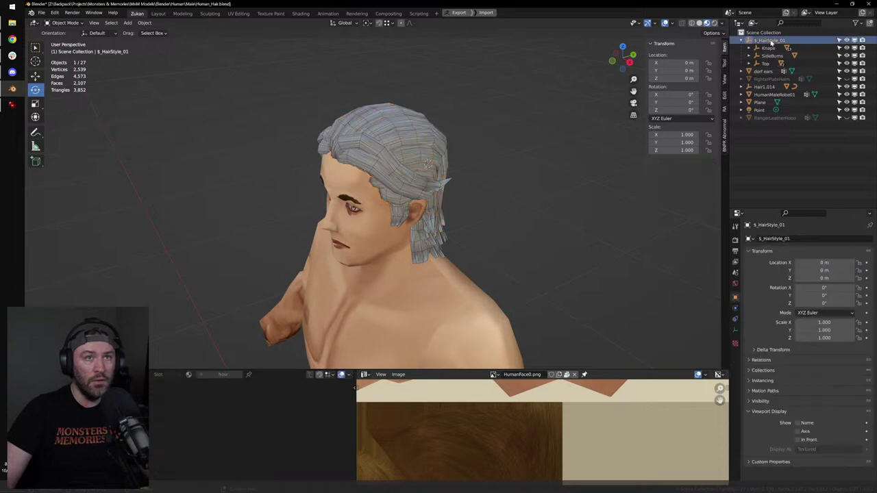
right_click(770, 40)
left_click(747, 74)
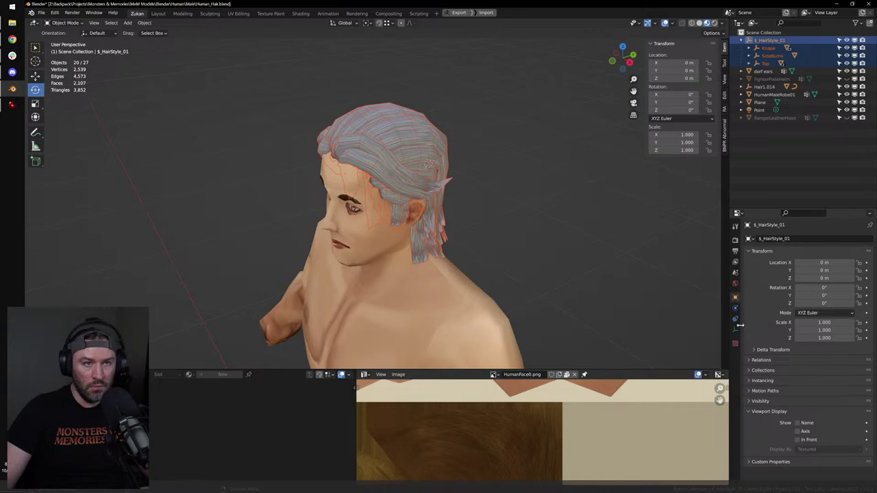
left_click(443, 139, "shift")
left_click(735, 307)
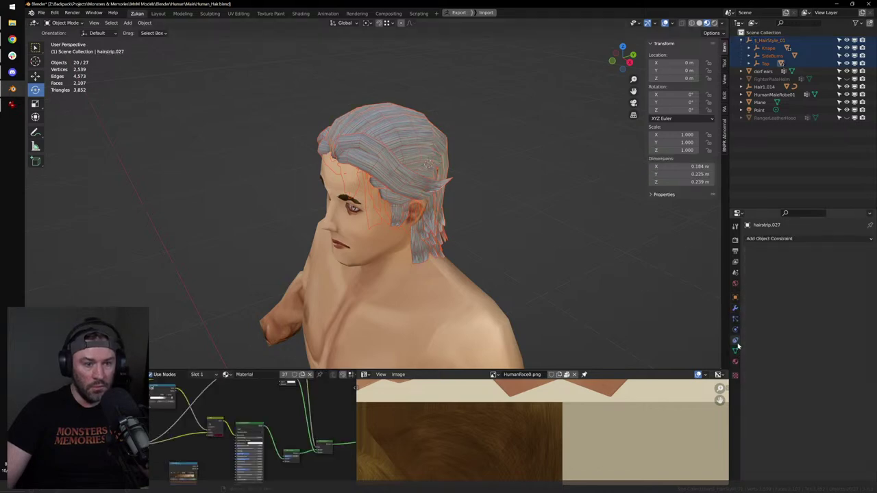
left_click(735, 350)
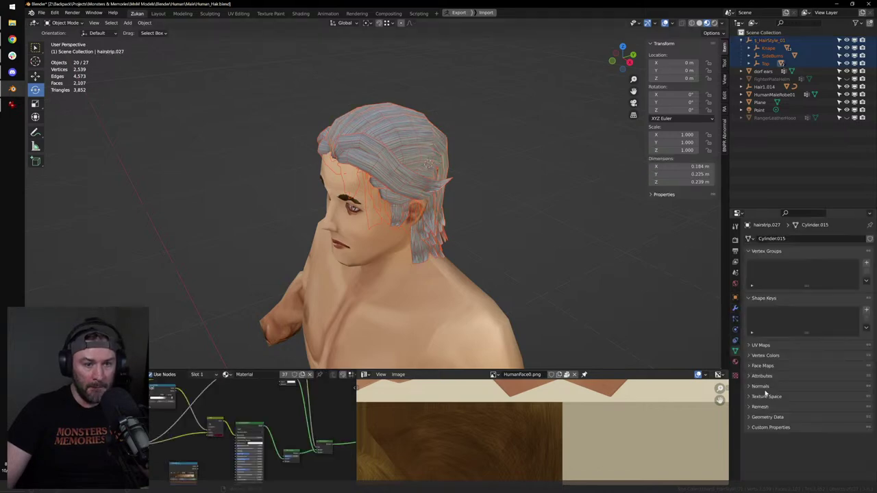
left_click(735, 298)
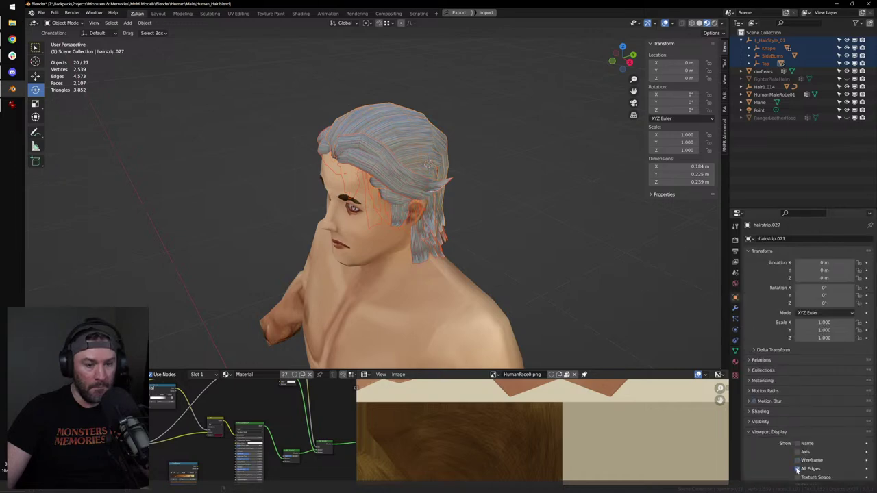
left_click(523, 250)
Switch the viewport to Rendered shading to preview the hairstyle
middle_click_drag(607, 239, 712, 52)
left_click(714, 22)
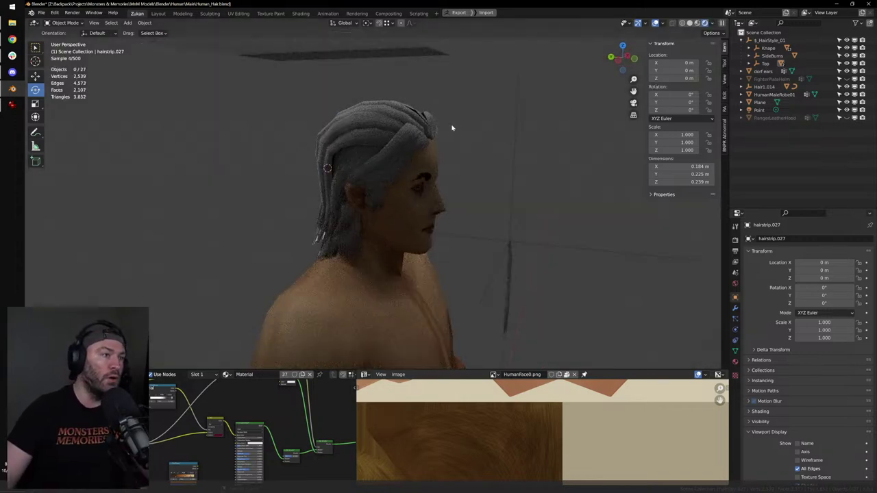
middle_click_drag(452, 128, 356, 196)
Select one hairstrip.027 piece in Edit Mode and shift it slightly sideways, checking in rendered view
middle_click_drag(363, 164, 411, 185)
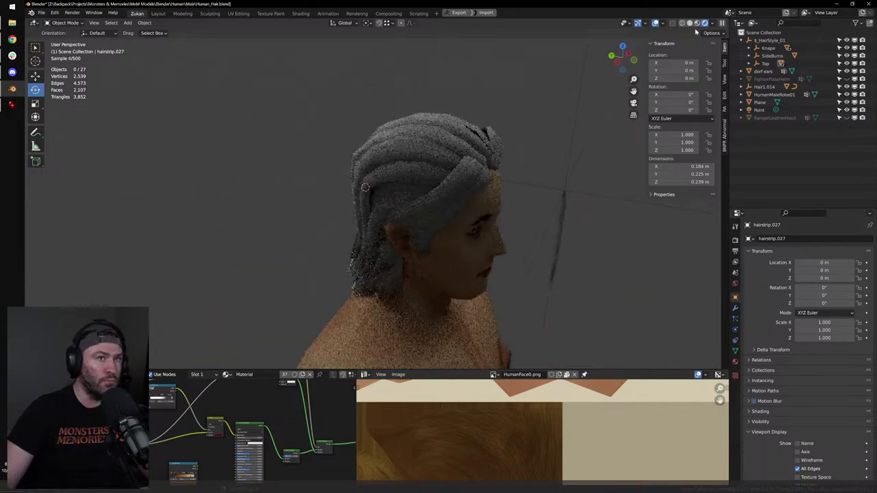
key("z")
scroll(447, 218, "up", 2)
key("Tab")
middle_click_drag(446, 218, 383, 212)
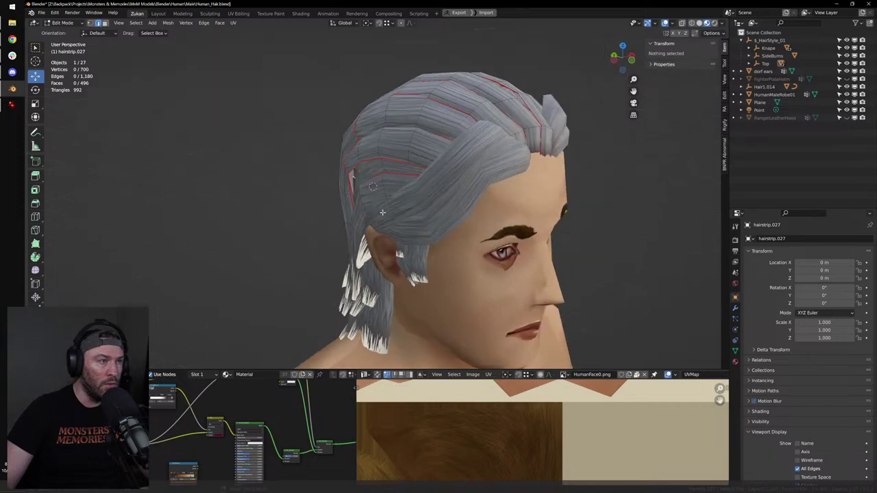
key("l")
middle_click_drag(384, 175, 583, 216)
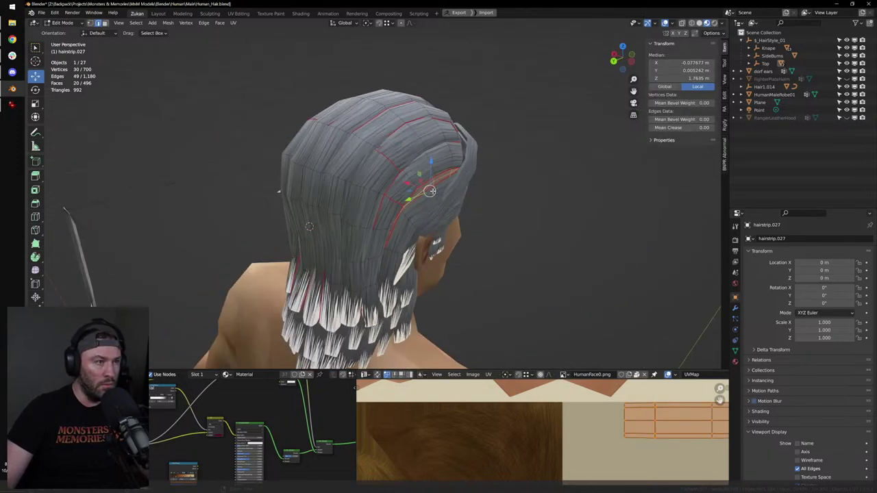
left_click_drag(405, 185, 426, 195)
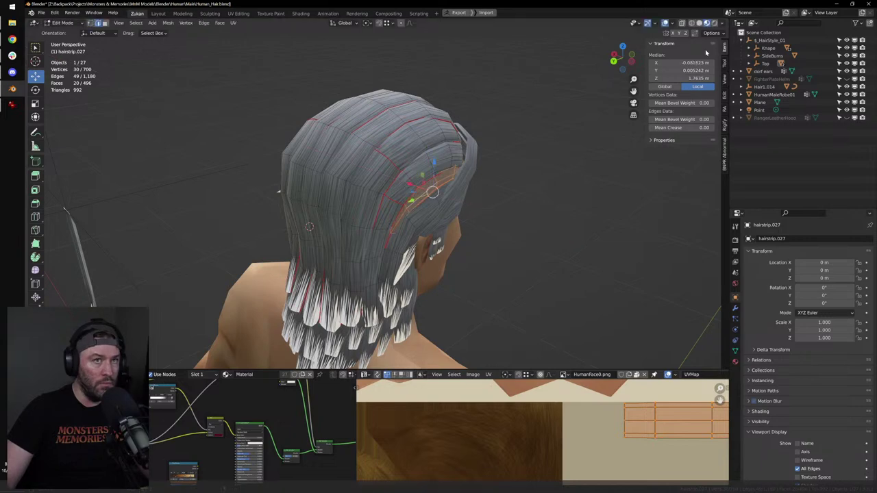
left_click(715, 24)
middle_click_drag(556, 176, 417, 210)
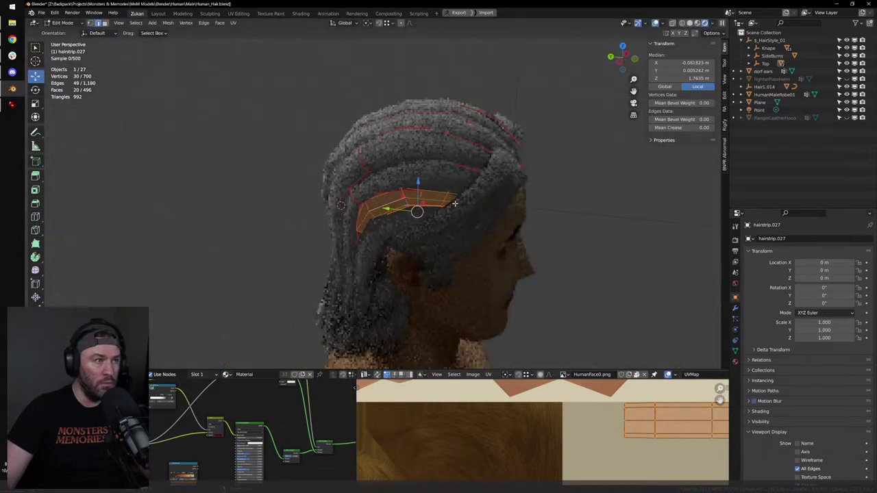
key("Tab")
Move the front edge loop at one temple sideways with proportional editing and a different falloff
middle_click_drag(582, 324, 454, 298)
scroll(454, 297, "up", 3)
key("Tab")
left_click(330, 204, "alt")
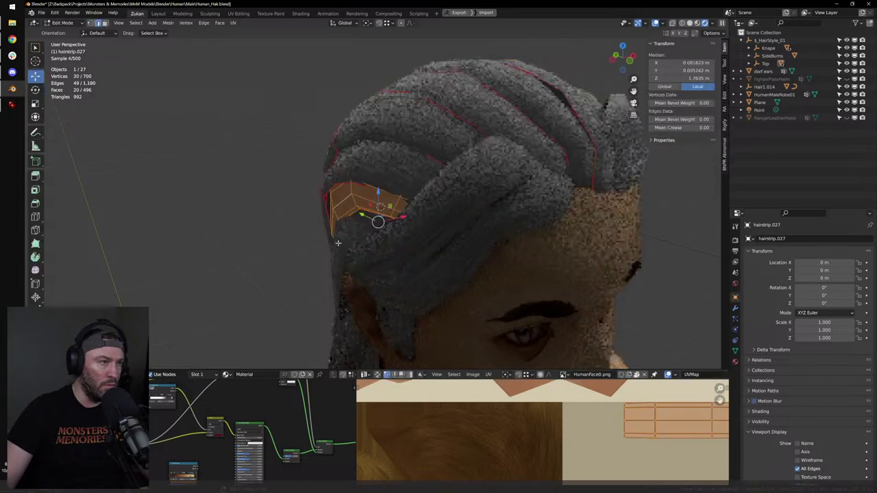
left_click(331, 202, "alt")
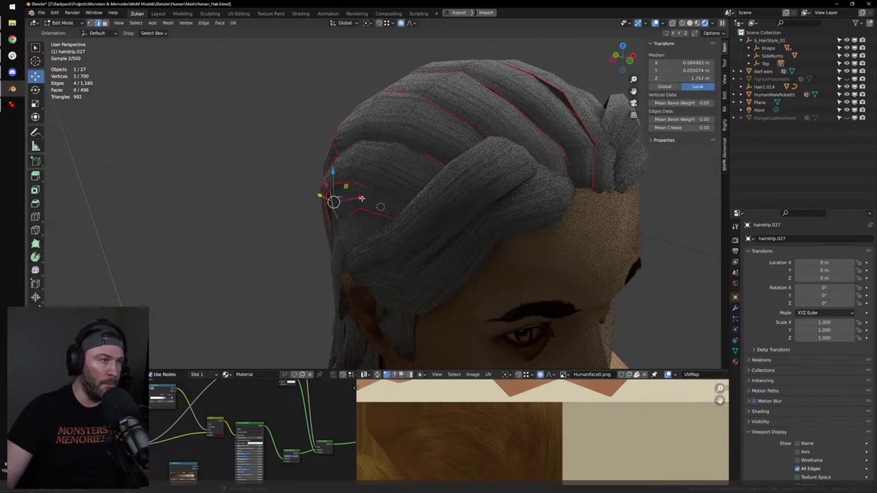
left_click_drag(361, 198, 362, 198)
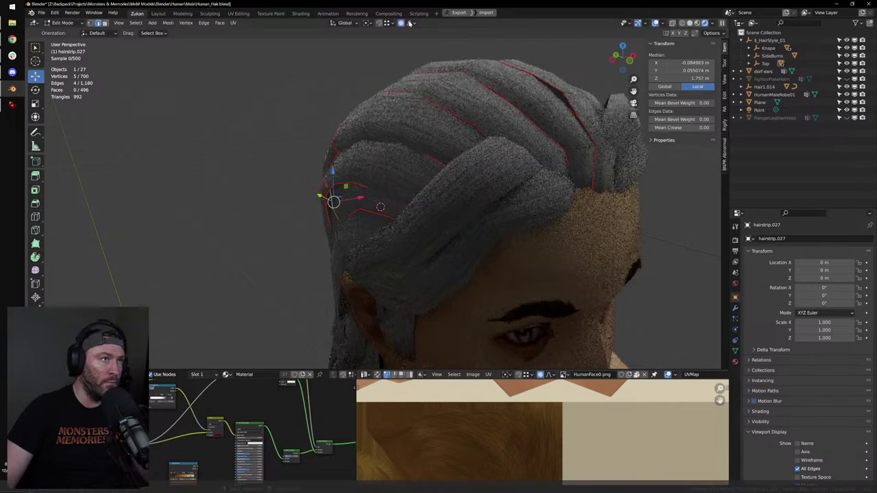
left_click(410, 23)
left_click(394, 39)
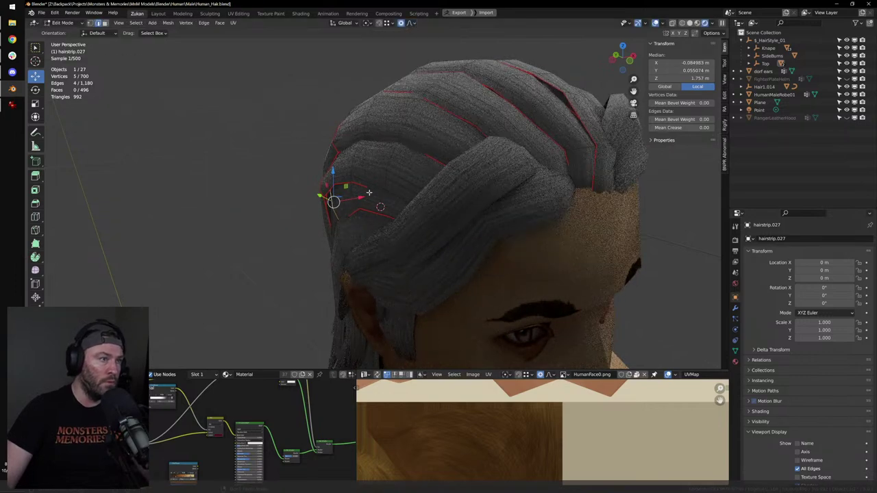
key("Tab")
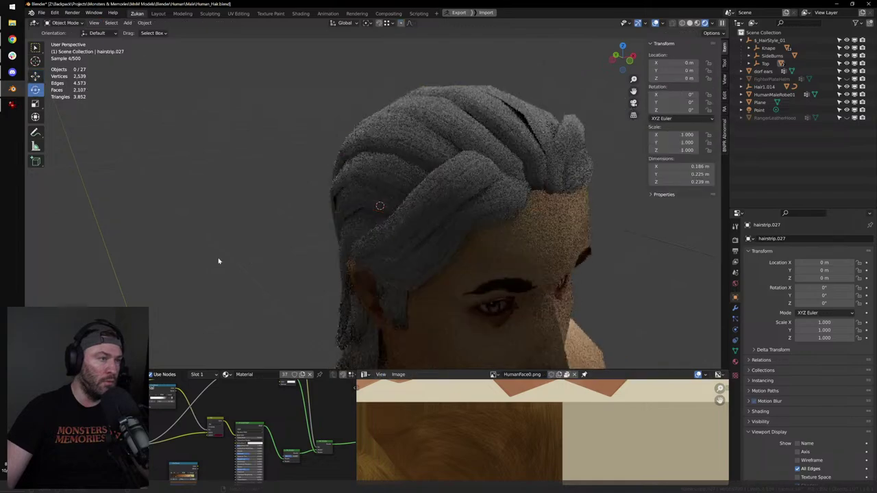
Select the mirrored edge loop on the other temple and move it the same way
middle_click_drag(218, 262, 431, 243)
key("Tab")
scroll(435, 238, "up", 6)
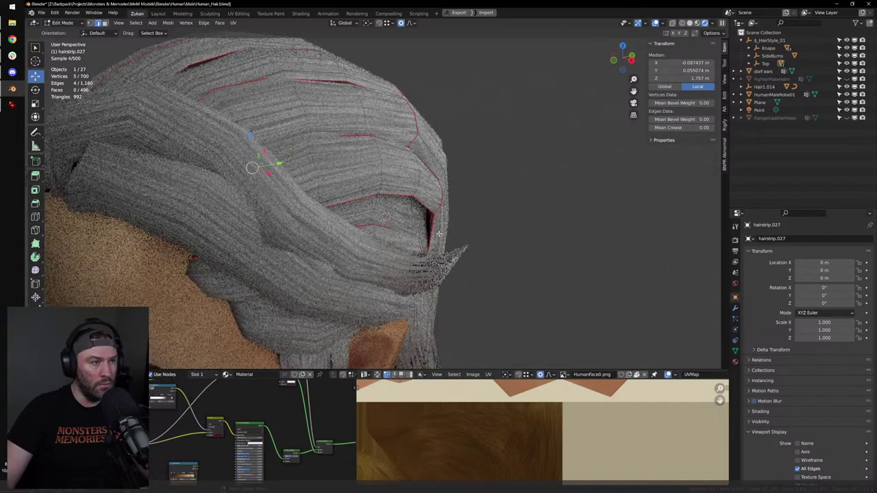
key("shift+ctrl+m")
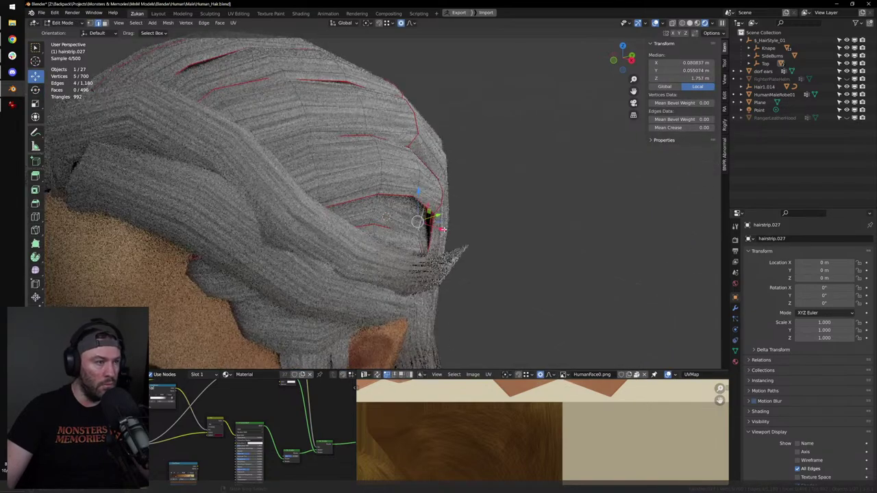
key("g")
left_click(449, 233)
key("Tab")
scroll(489, 259, "down", 5)
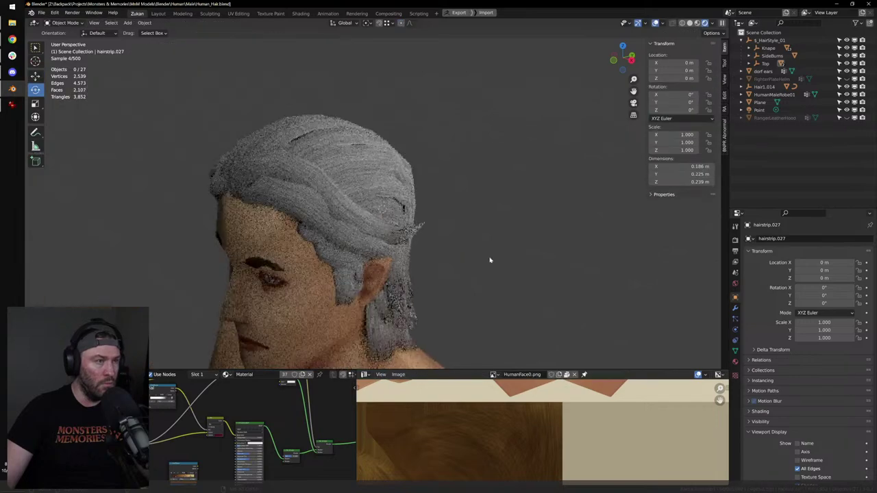
Orbit through rear, three-quarter and side views of the hair, then switch to Material Preview
middle_click_drag(487, 254, 466, 166)
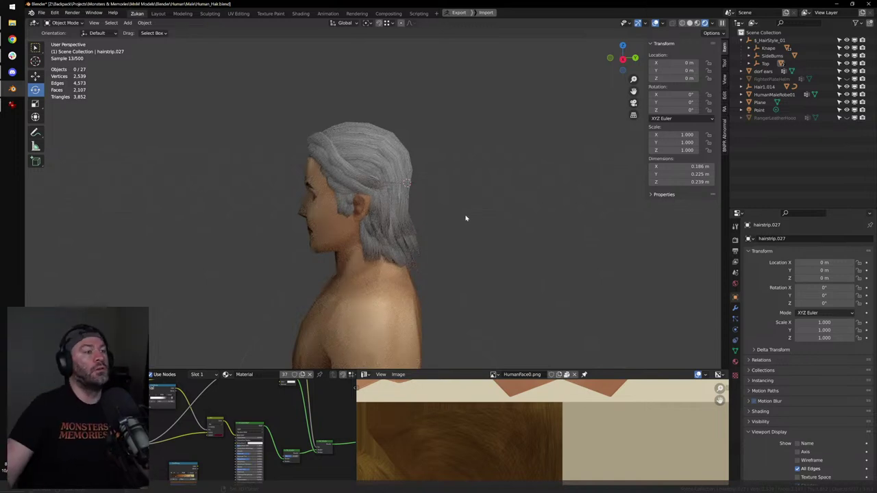
middle_click_drag(489, 151, 317, 181)
scroll(473, 219, "down", 3)
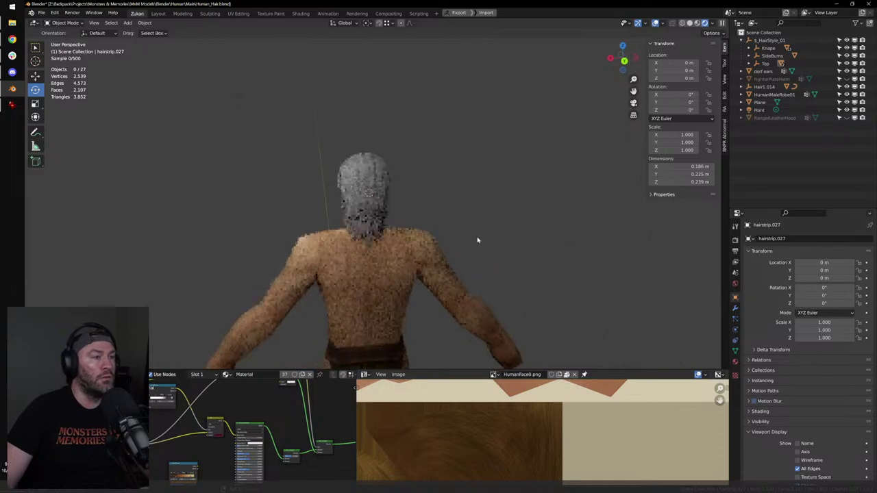
scroll(466, 230, "up", 2)
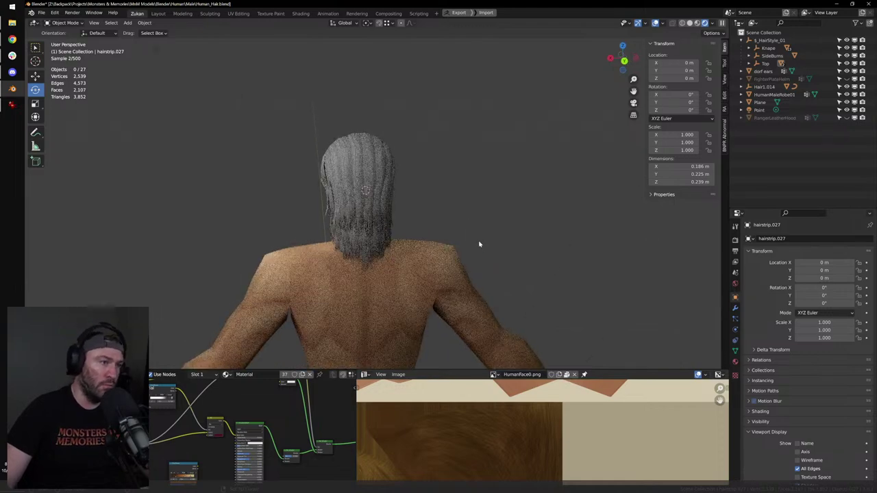
middle_click_drag(413, 289, 473, 283)
scroll(480, 272, "down", 3)
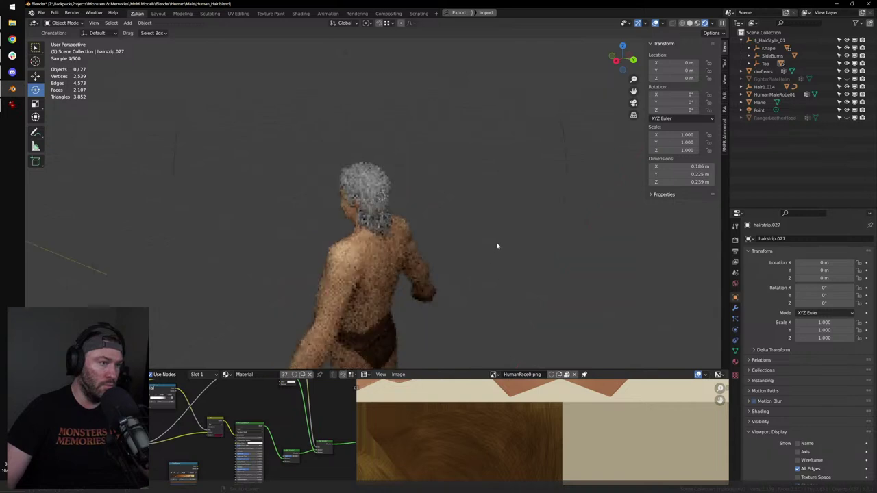
middle_click_drag(497, 246, 447, 250)
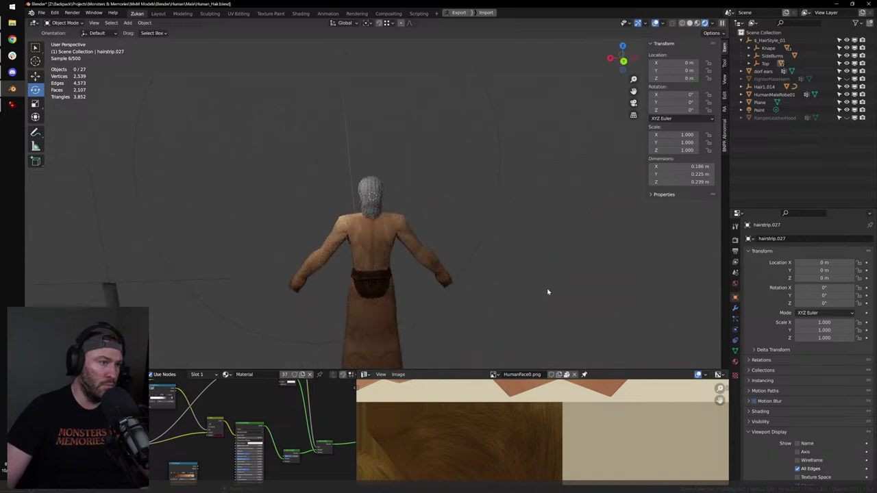
scroll(492, 270, "up", 3)
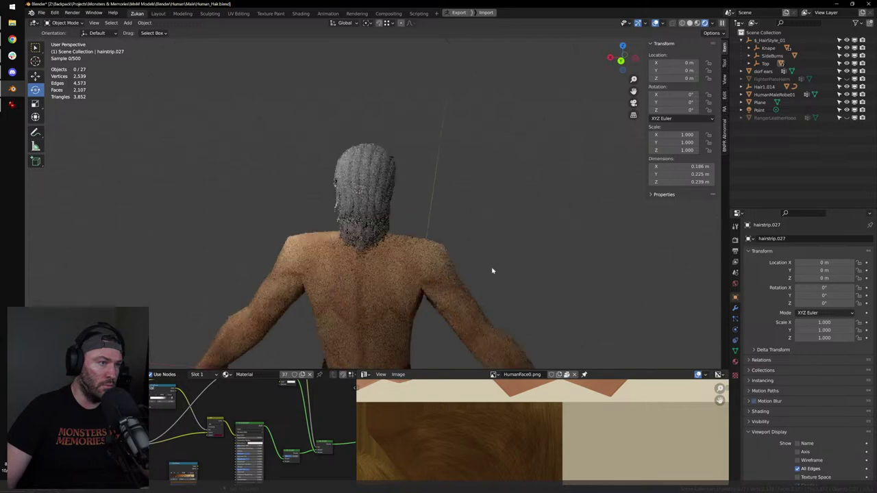
middle_click_drag(460, 273, 417, 249)
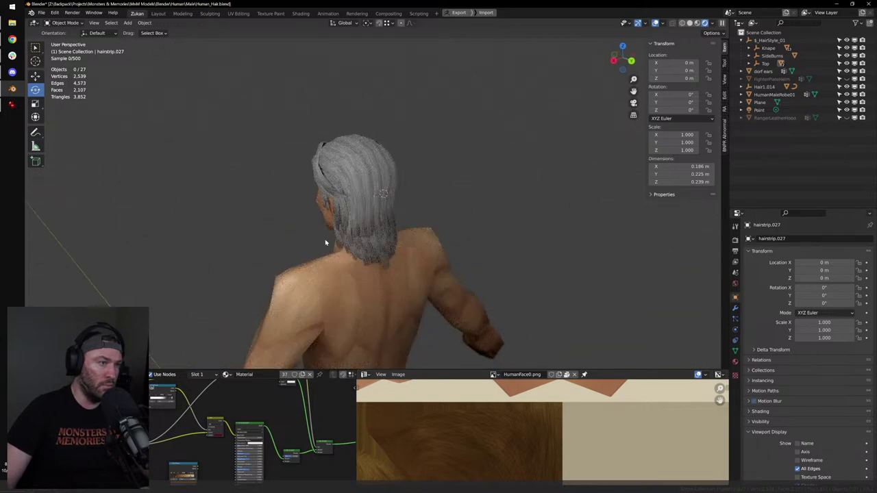
middle_click_drag(326, 242, 402, 250)
left_click(697, 23)
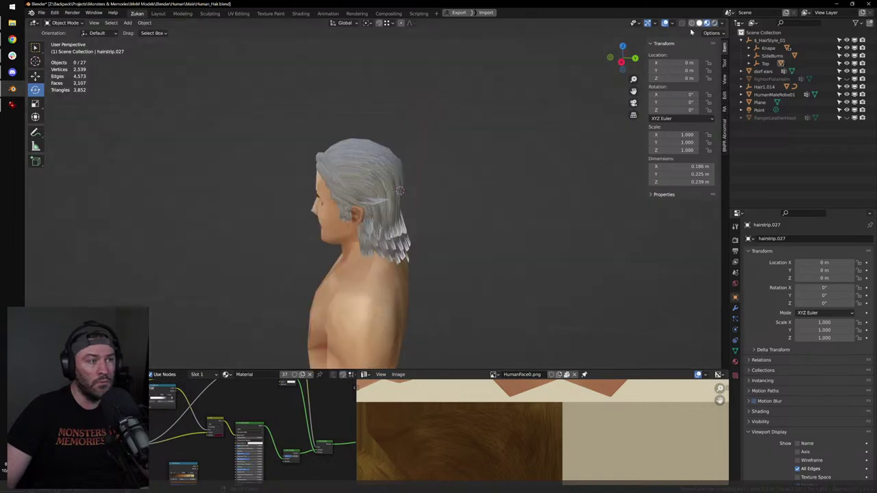
middle_click_drag(473, 188, 405, 186)
Select hairstrip.019 at the back of the head from the overlapping strips
middle_click_drag(364, 267, 374, 250)
left_click(365, 240, "shift")
left_click(380, 255)
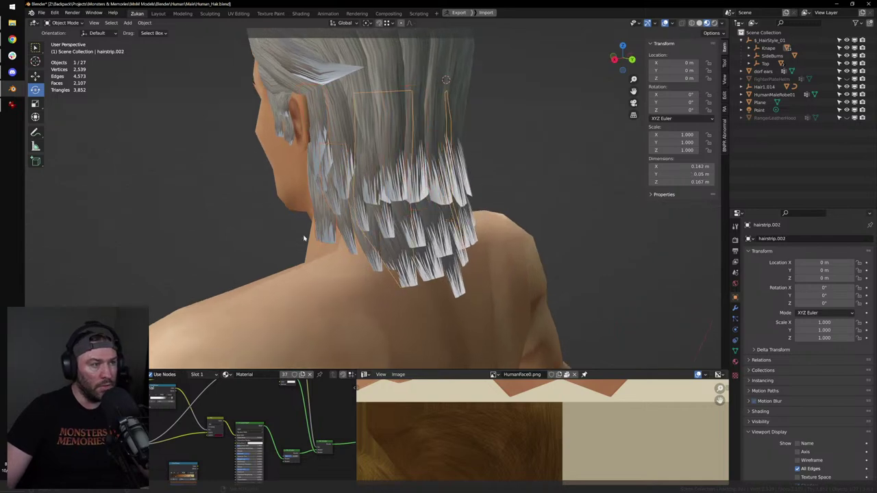
middle_click_drag(304, 238, 349, 238)
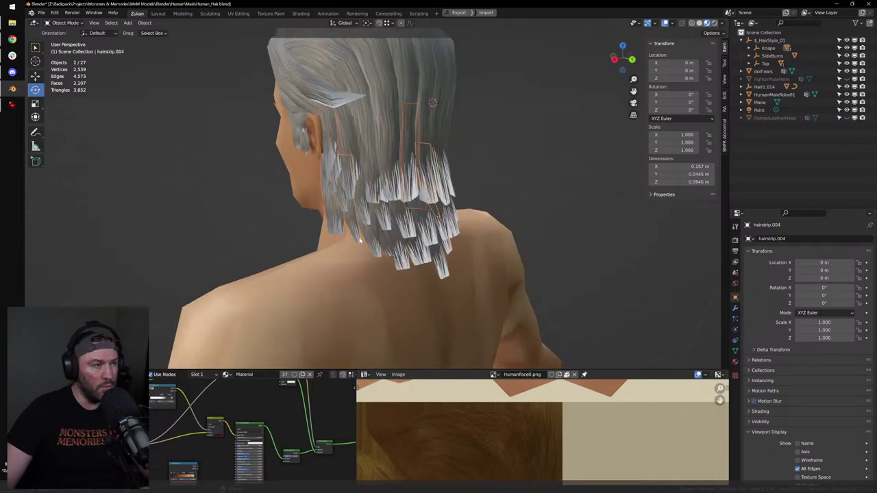
middle_click_drag(388, 254, 438, 259)
left_click(397, 266, "shift")
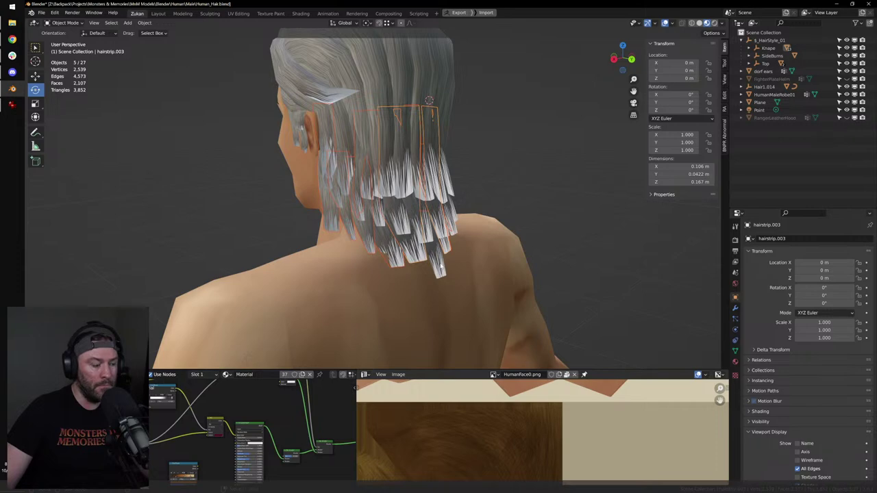
left_click(442, 266, "alt")
left_click(421, 264)
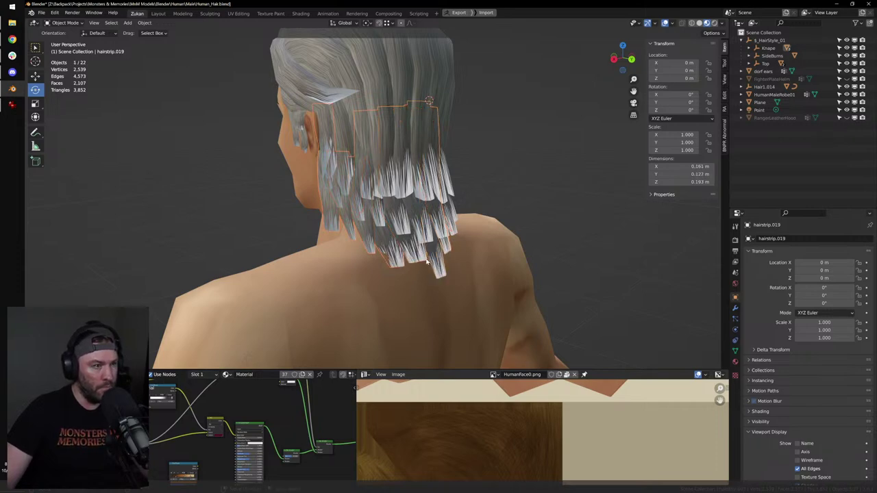
middle_click_drag(429, 262, 385, 263)
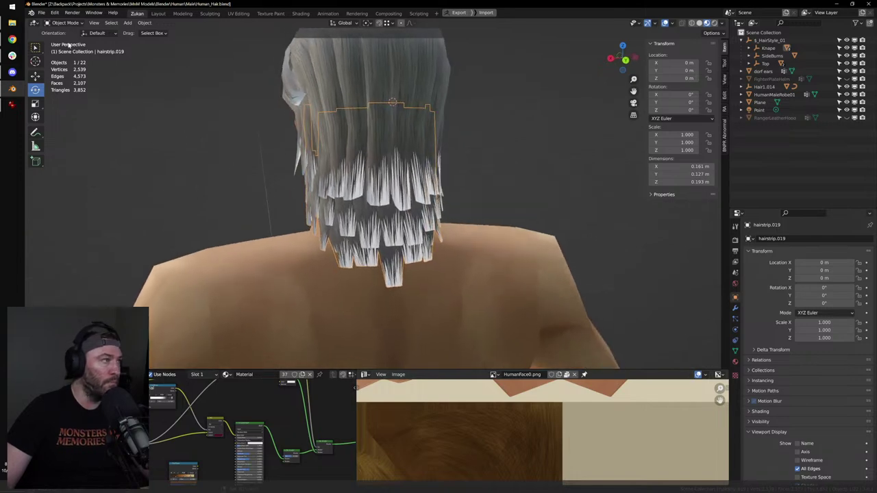
In Sculpt Mode, grab the lower nape strands slightly wider to about 0.164 m across
left_click(65, 23)
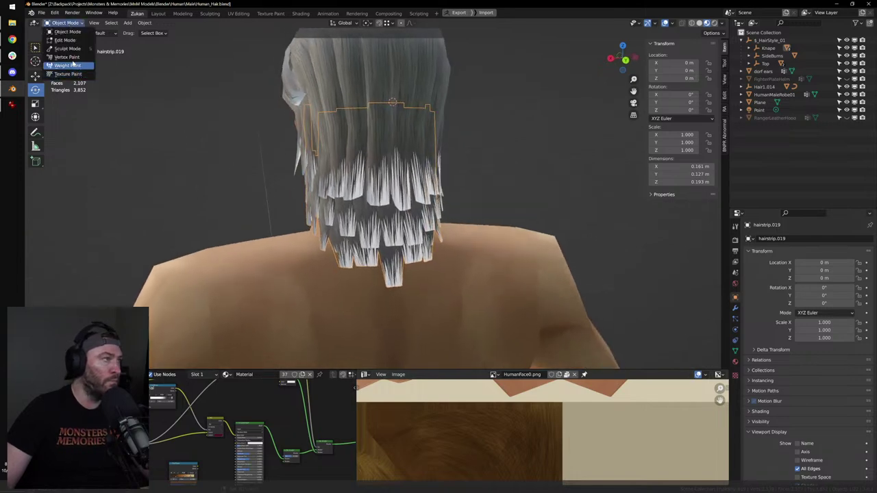
left_click(67, 49)
mouse_move(215, 117)
middle_mouse_down()
mouse_move(254, 180)
mouse_move(245, 177)
mouse_move(331, 231)
mouse_move(322, 228)
mouse_move(332, 224)
middle_mouse_up()
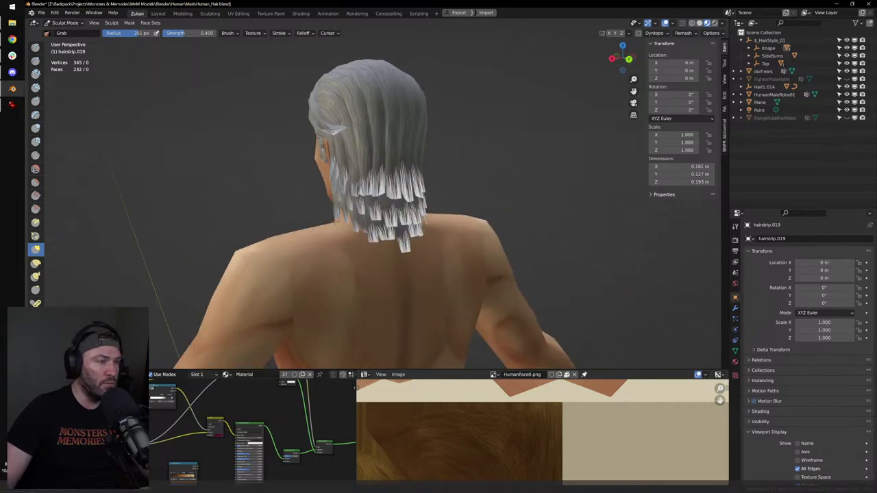
left_click_drag(313, 206, 326, 210)
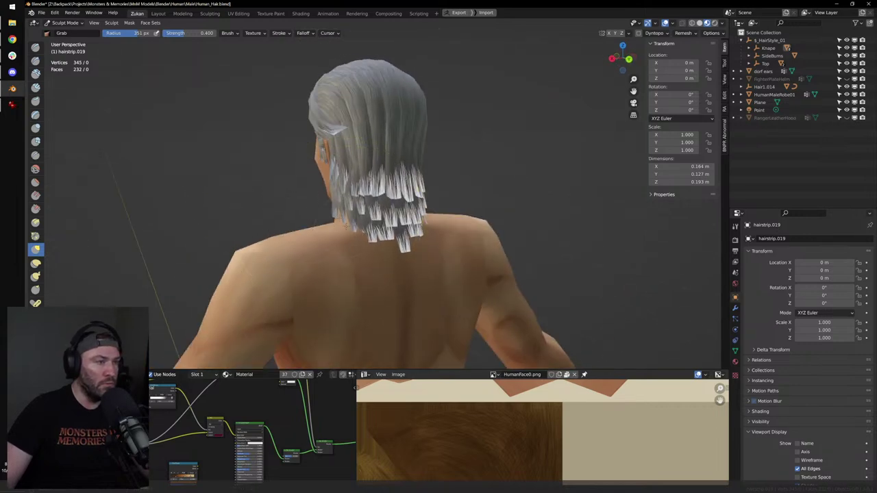
middle_click_drag(347, 231, 447, 231)
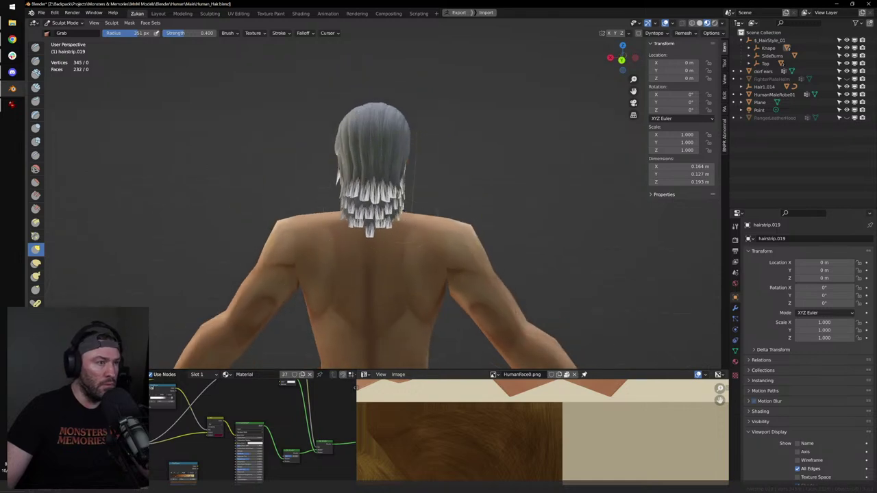
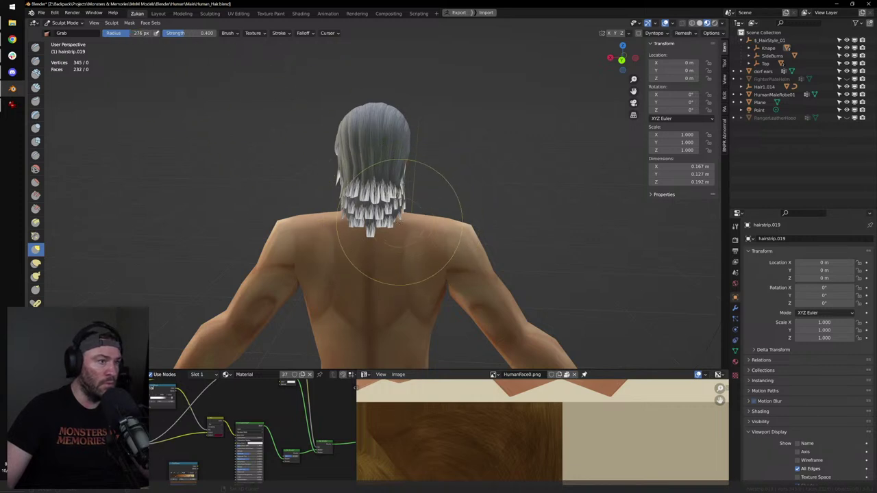
Return to Object Mode in Solid shading and isolate hairstrip.019 in Local View
mouse_move(322, 226)
middle_mouse_down()
mouse_move(463, 214)
mouse_move(294, 196)
middle_mouse_up()
scroll(353, 218, "up", 3)
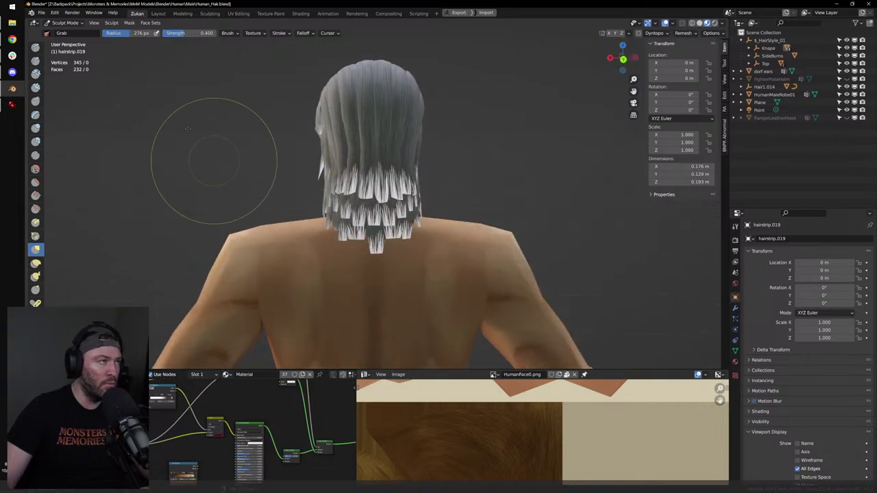
left_click(65, 22)
left_click(66, 32)
scroll(382, 214, "up", 2)
left_click(351, 208)
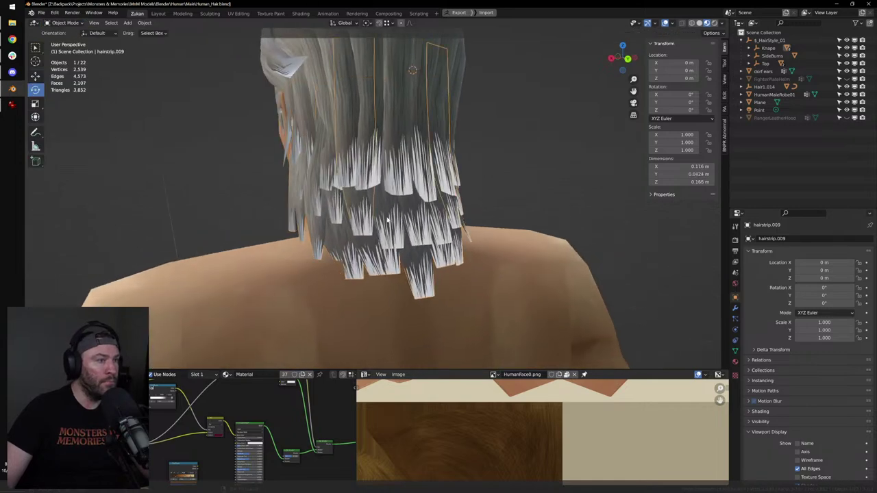
mouse_move(351, 208)
middle_mouse_down()
mouse_move(409, 208)
mouse_move(364, 220)
mouse_move(375, 236)
mouse_move(349, 198)
mouse_move(390, 198)
mouse_move(344, 271)
mouse_move(348, 258)
mouse_move(384, 248)
middle_mouse_up()
left_click(699, 22)
left_click(372, 231)
key("KP_Divide")
In Edit Mode with vertex select, pick one whole strip with L and start rotating it
key("Tab")
key("ctrl+Tab")
left_click(345, 272)
key("alt+a")
key("l")
key("r")
key("r")
scroll(409, 257, "down", 3)
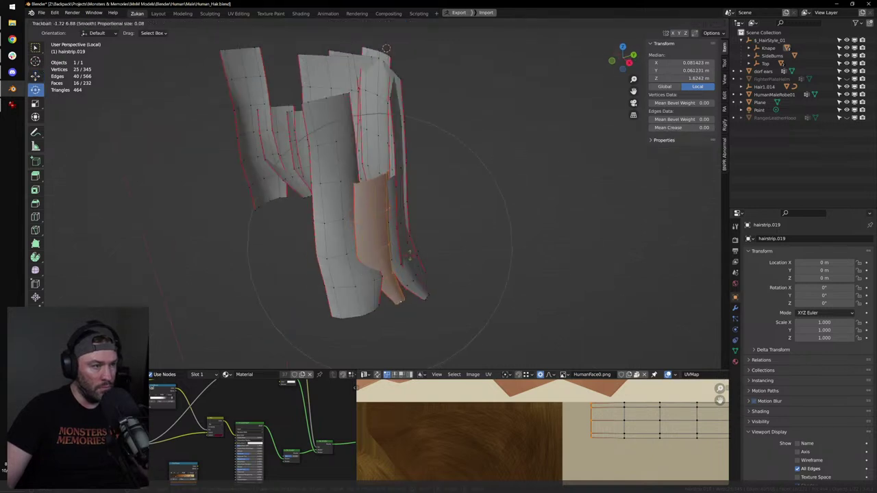
scroll(409, 257, "up", 5)
Finish rotating the selected strip around its vertical axis
left_click(460, 268)
middle_click_drag(459, 268, 385, 239)
left_click_drag(375, 236, 374, 237)
middle_click_drag(374, 237, 396, 257)
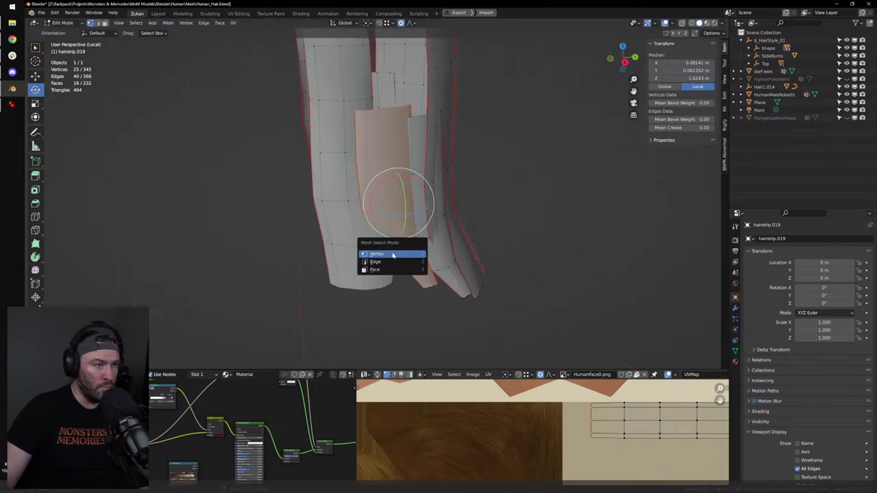
Slide a strip edge along the X axis with proportional editing
key("2")
left_click(390, 245)
key("shift+space")
key("g")
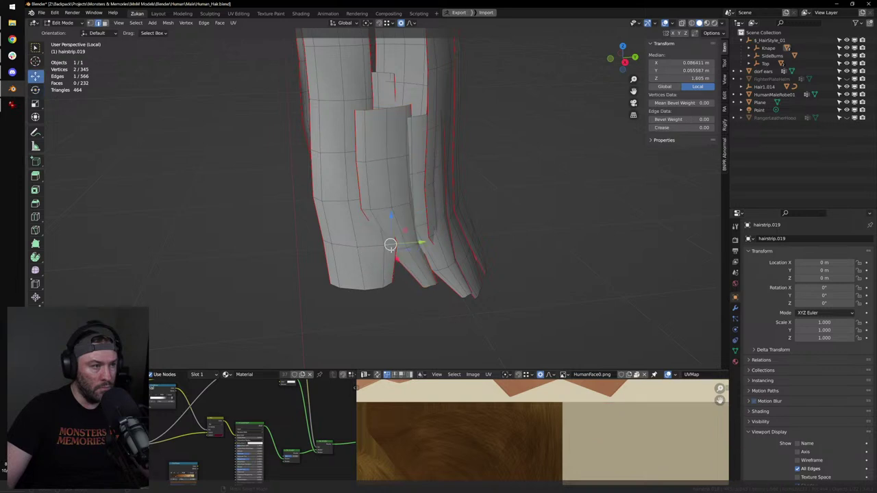
middle_click_drag(395, 267, 425, 255)
key("g")
key("x")
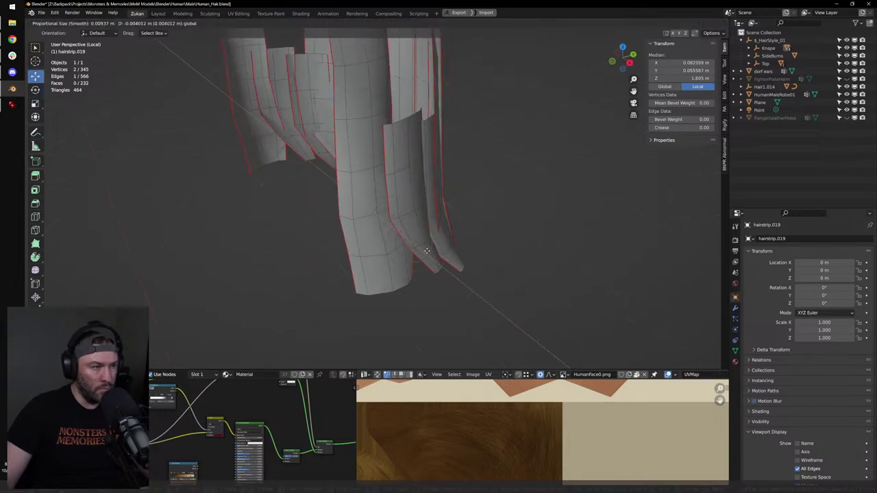
left_click(427, 251)
middle_click_drag(426, 250, 359, 251)
scroll(437, 250, "up", 2)
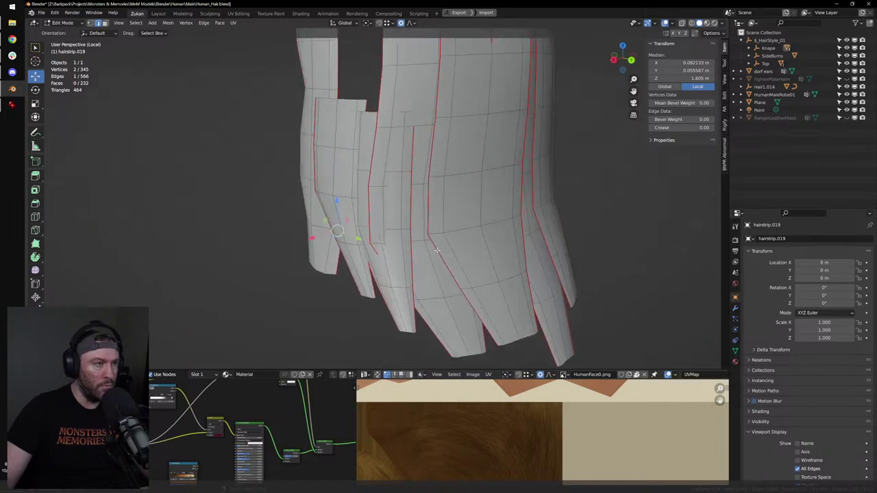
middle_click_drag(437, 250, 485, 245)
Nudge the selection and another strip-edge vertex slightly with soft falloff
key("g")
left_click(417, 171)
key("Tab")
key("Tab")
scroll(410, 252, "up", 3)
left_click(486, 221)
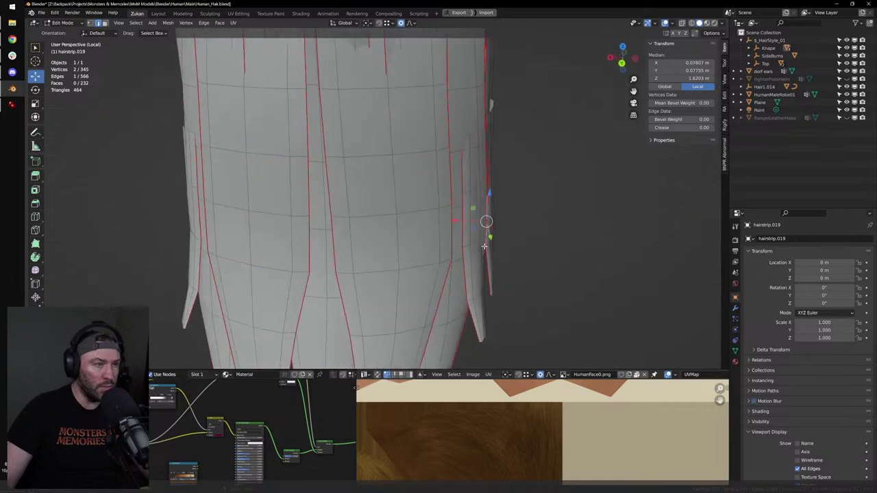
left_click_drag(486, 222, 483, 223)
Select the mirrored side, then pick individual vertices along the top of the strips
middle_click_drag(482, 222, 411, 204)
right_click(408, 202)
left_click(424, 221)
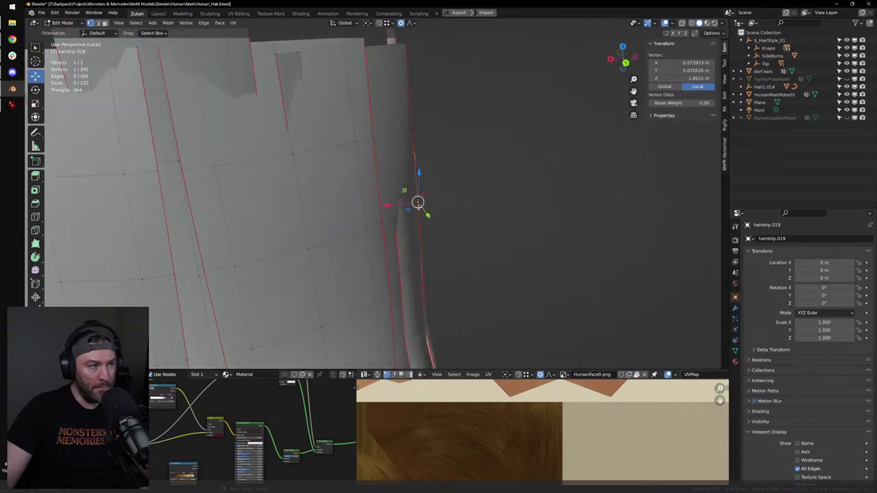
left_click(417, 202)
scroll(326, 214, "down", 3)
middle_click_drag(325, 215, 356, 257)
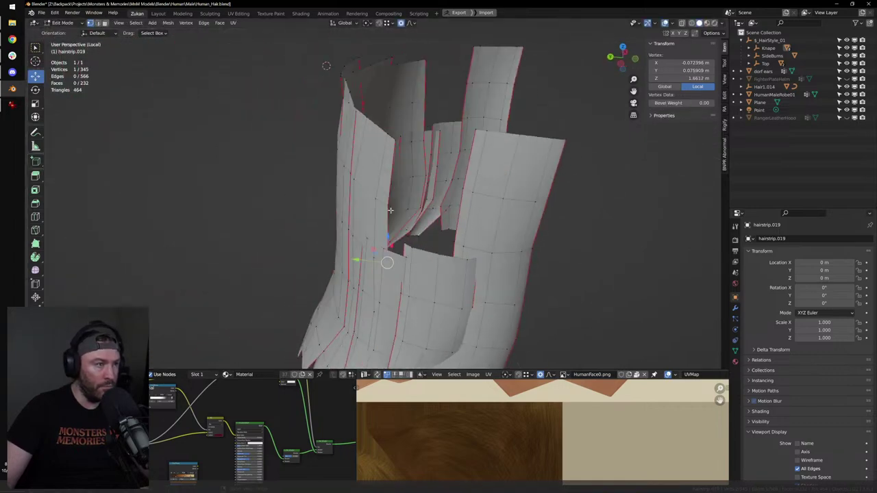
left_click(398, 209)
middle_click_drag(401, 215, 398, 192)
Switch to edge select and move another strip edge with soft falloff
key("ctrl+Tab")
left_click(386, 215)
left_click(370, 186)
key("g")
left_click(407, 190)
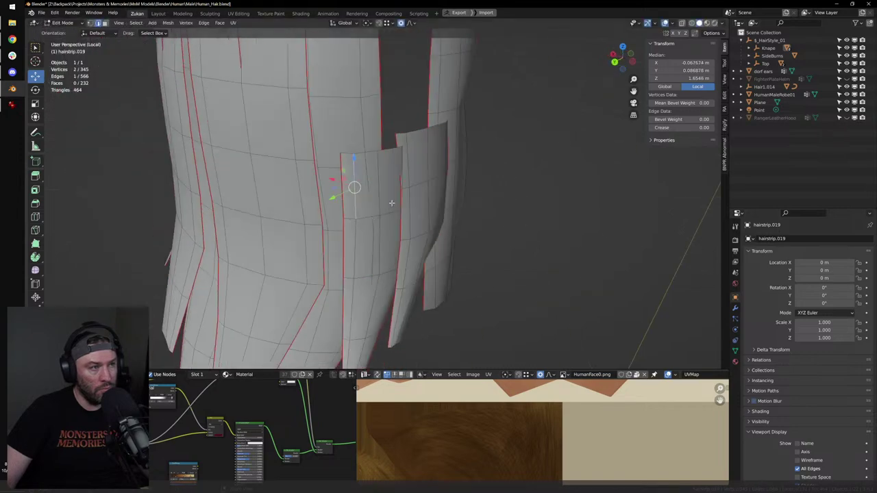
scroll(407, 190, "down", 4)
middle_click_drag(343, 185, 411, 264)
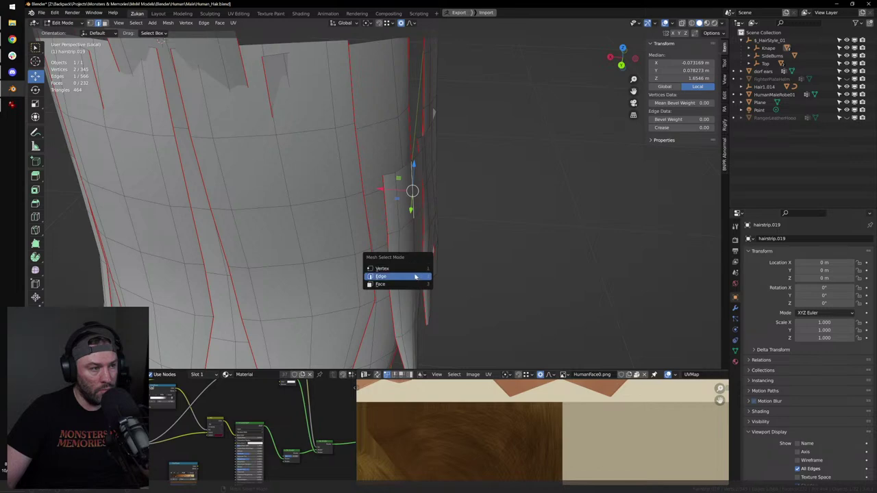
left_click(416, 276)
Tuck in a single strip vertex with proportional editing
key("ctrl+Tab")
left_click(411, 258)
left_click(413, 268)
key("g")
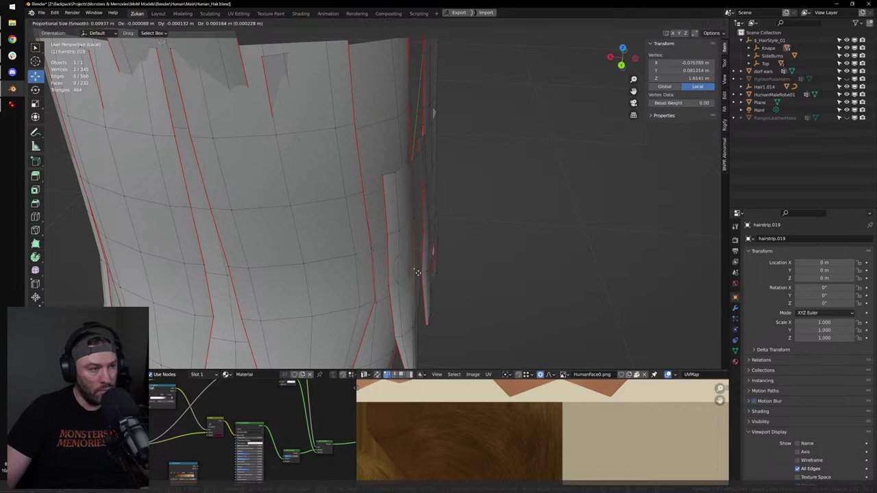
left_click(416, 270)
scroll(411, 275, "down", 3)
middle_click_drag(407, 277, 347, 265)
Select the vertex at a strip's bottom and start moving it with soft falloff
key("ctrl+Tab")
key("ctrl+Tab")
key("ctrl+Tab")
left_click(365, 270)
scroll(384, 254, "up", 3)
scroll(404, 226, "down", 4)
scroll(397, 250, "up", 3)
left_click(356, 231)
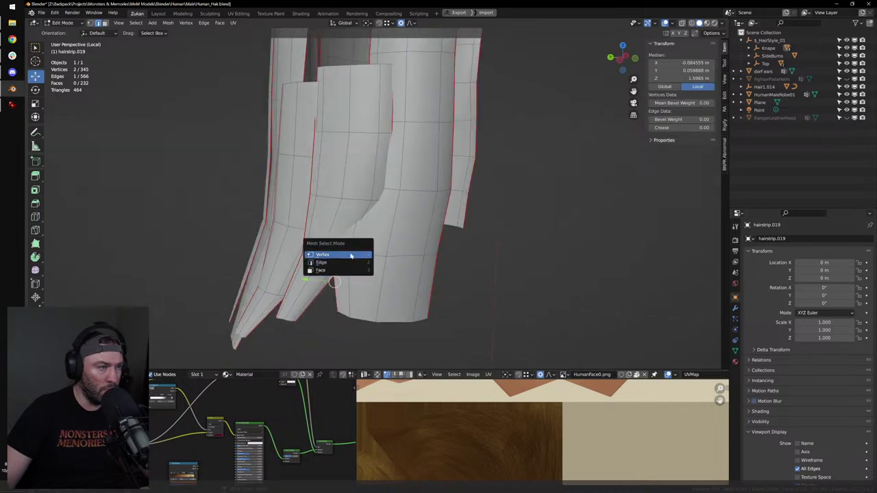
left_click(351, 255)
left_click_drag(411, 314, 318, 352)
middle_click_drag(306, 333, 333, 260)
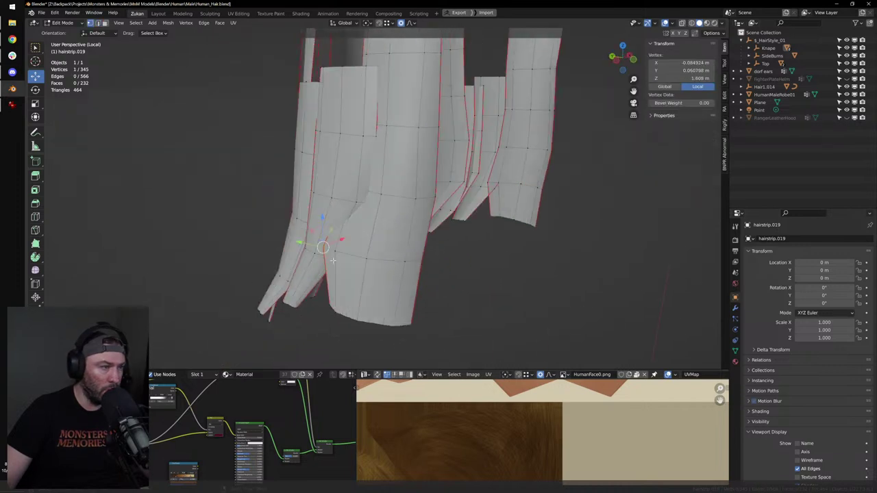
key("g")
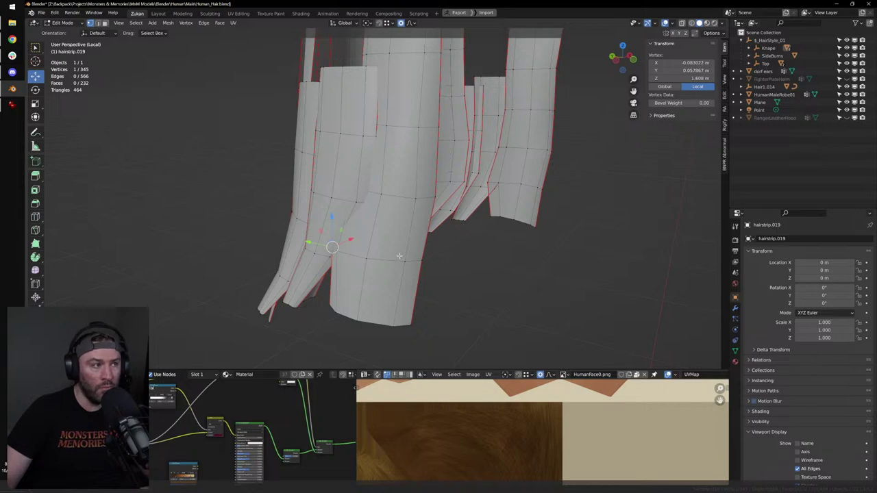
Adjust strip edges in several small soft-falloff moves
mouse_move(400, 256)
middle_mouse_down()
mouse_move(411, 250)
mouse_move(408, 241)
middle_mouse_up()
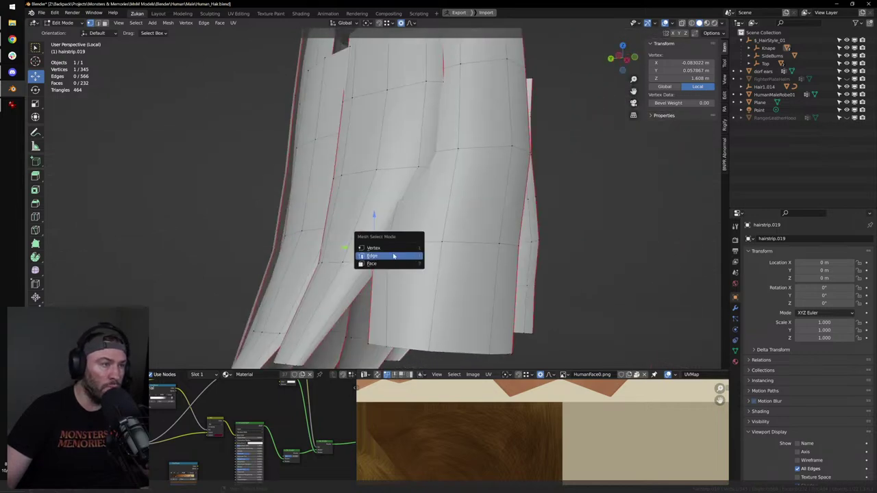
left_click(393, 256)
key("g")
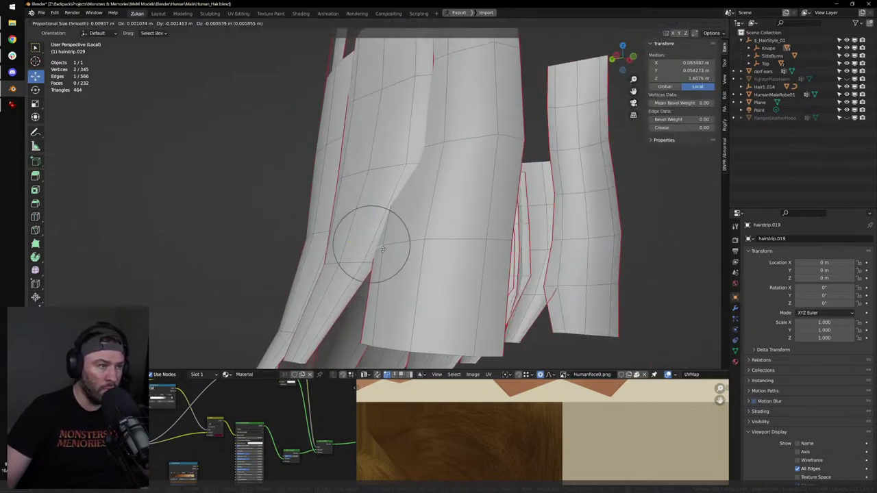
left_click(383, 249)
middle_click_drag(383, 248, 376, 205)
key("g")
left_click(407, 242)
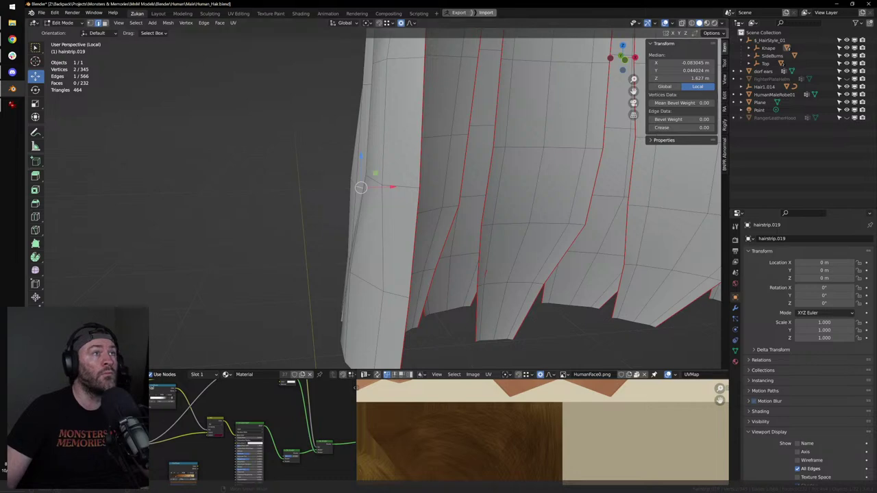
key("g")
middle_click_drag(397, 175, 384, 233)
left_click(368, 238)
Move one more vertex in two small steps, then return to Object Mode
left_click(407, 242)
left_click(379, 250)
key("g")
left_click(371, 217)
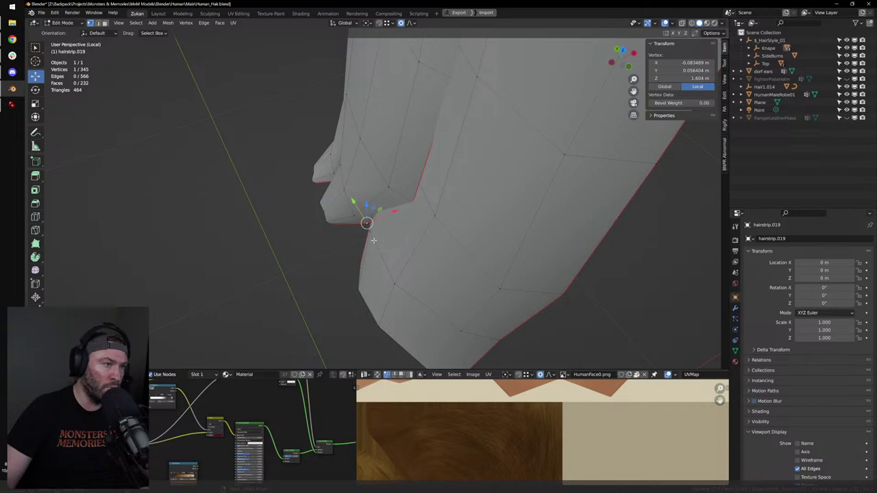
key("g")
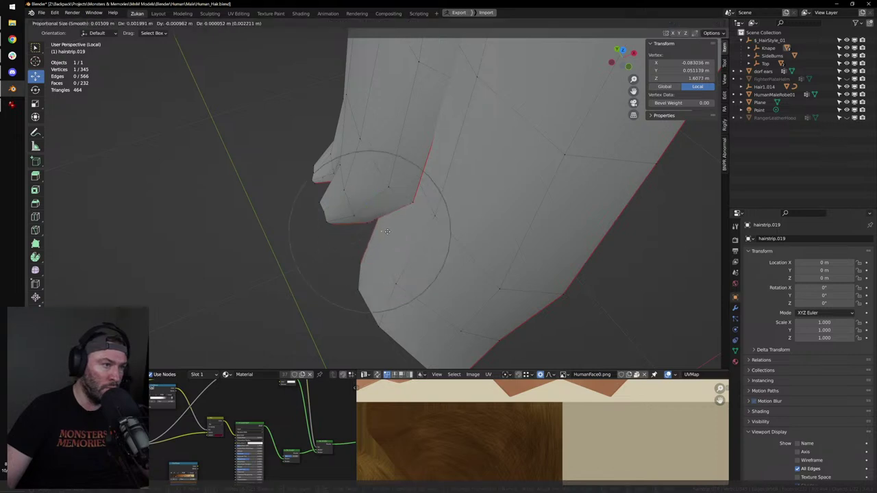
left_click(387, 232)
scroll(370, 226, "down", 5)
middle_click_drag(386, 232, 427, 231)
key("Tab")
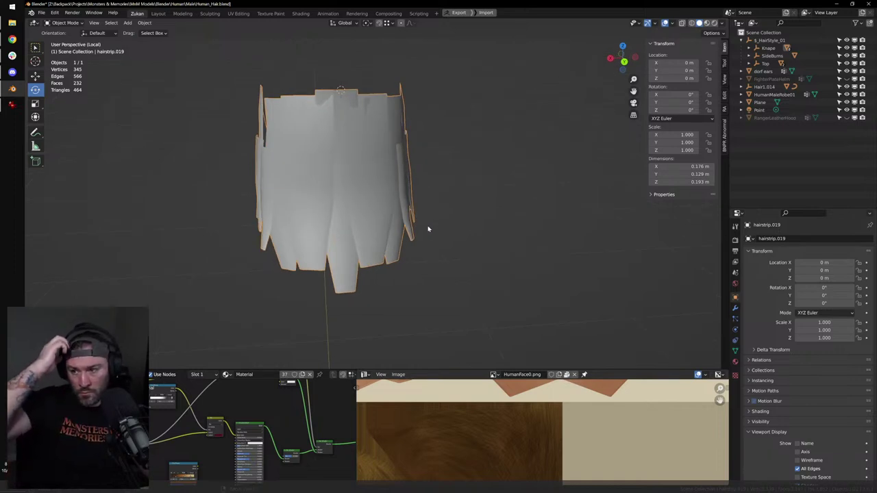
Show the textured strips, exit Local View and delete the old hair covering them
middle_click_drag(511, 198, 394, 169)
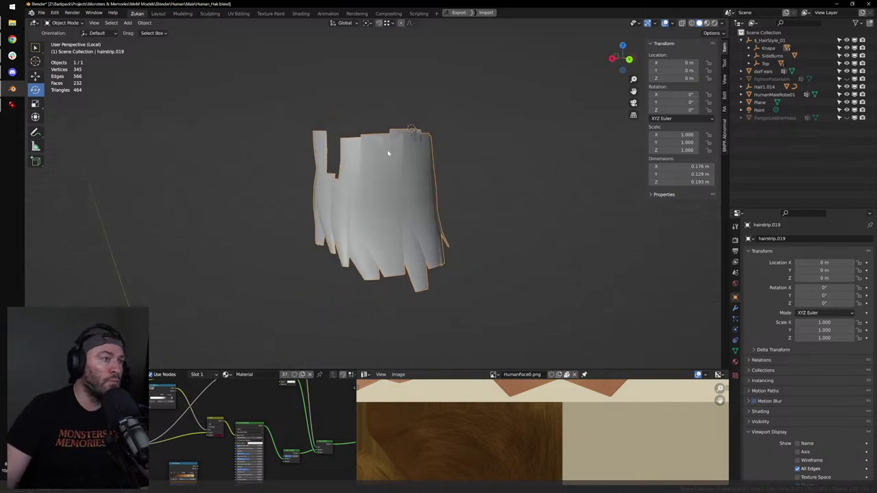
scroll(375, 166, "up", 4)
left_click(708, 22)
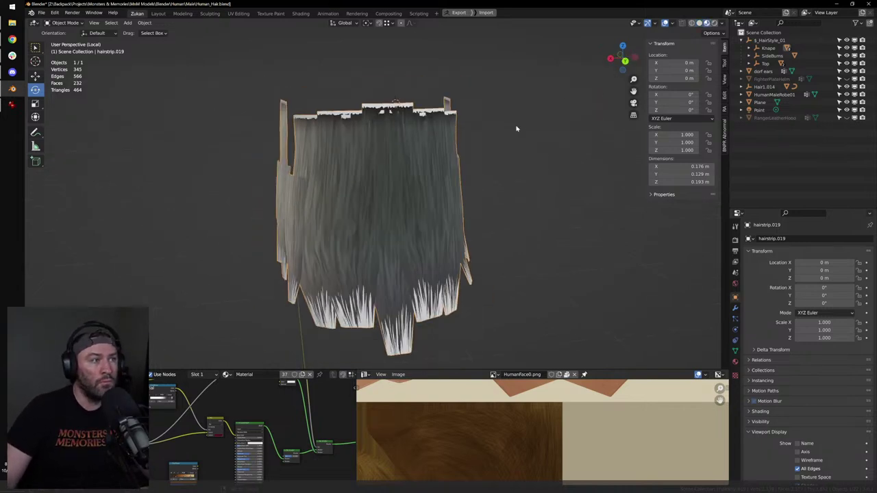
mouse_move(518, 129)
middle_mouse_down()
mouse_move(489, 153)
mouse_move(499, 157)
mouse_move(402, 146)
mouse_move(509, 160)
middle_mouse_up()
key("KP_Divide")
left_click(509, 159)
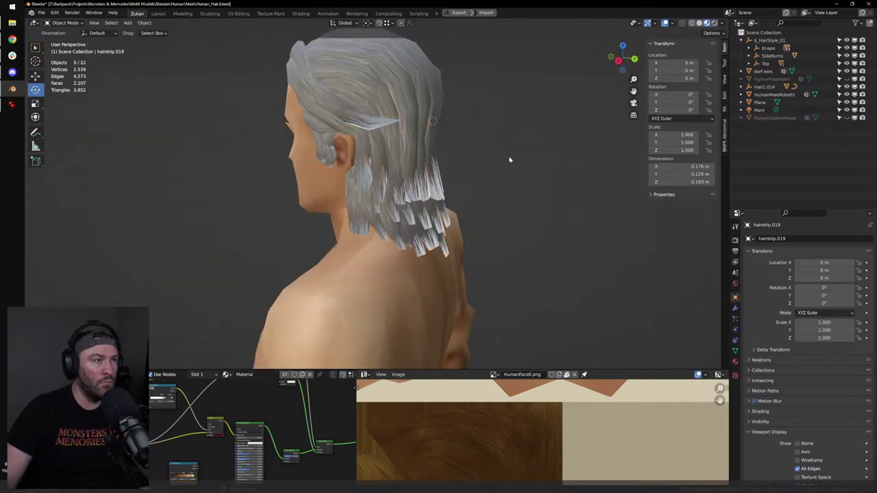
key("Delete")
middle_click_drag(438, 84, 482, 161)
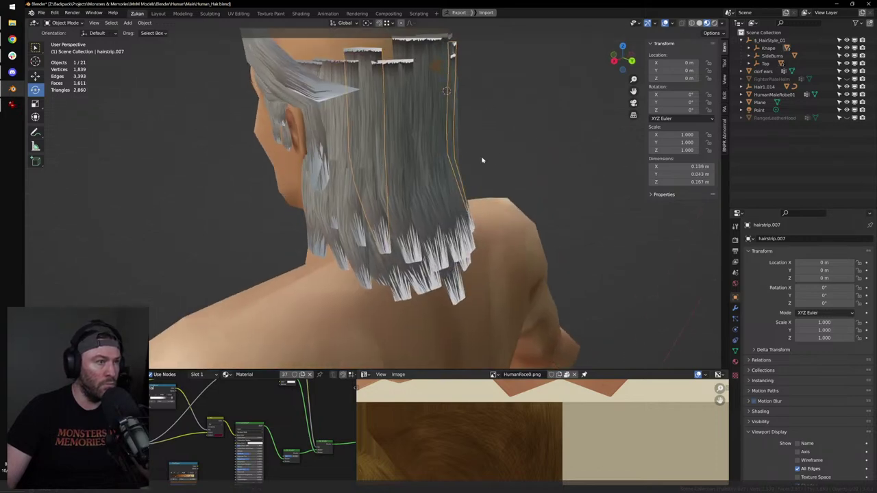
Switch to Solid shading and hide hairstrip.019 with H
left_click(451, 280)
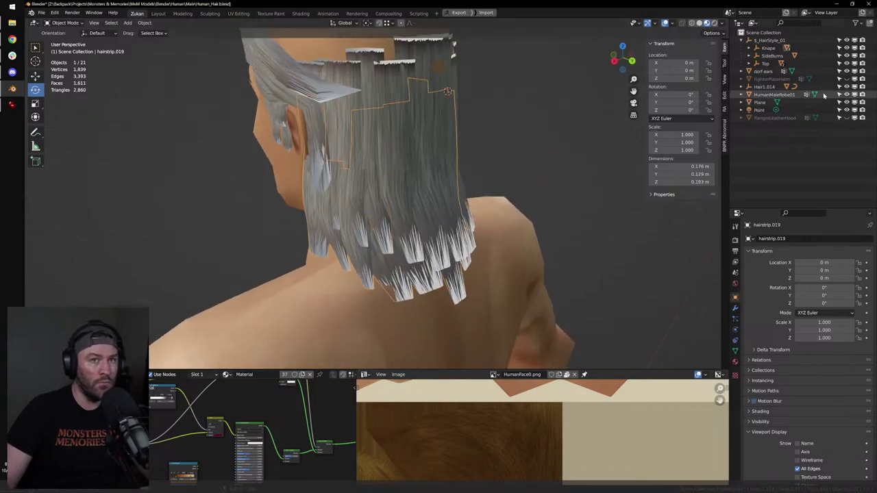
key("KP_Decimal")
left_click(847, 89)
left_click(847, 87)
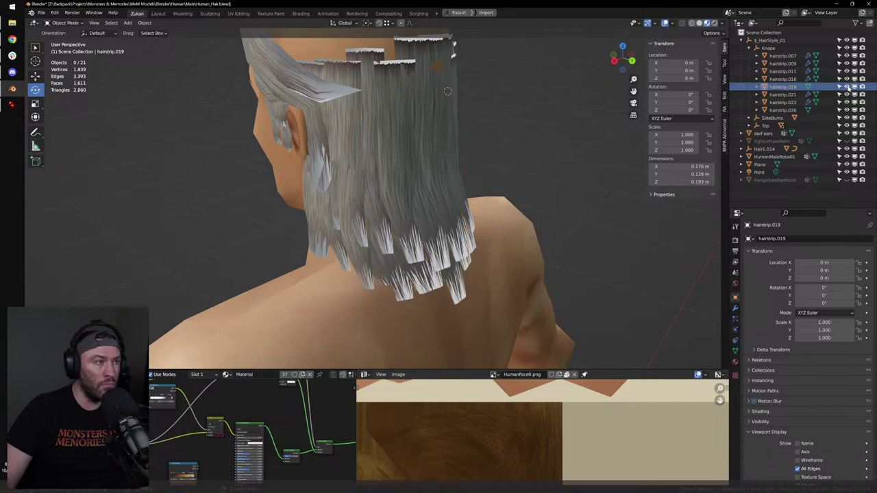
left_click(699, 22)
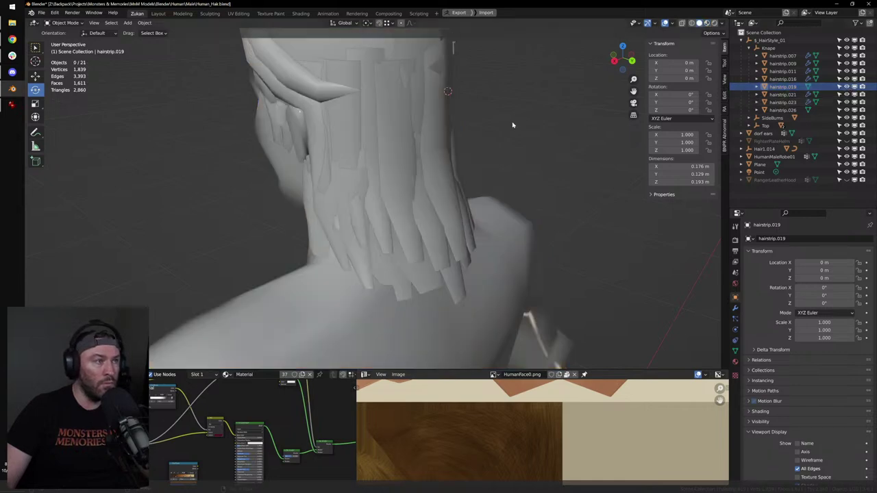
mouse_move(513, 125)
middle_mouse_down()
mouse_move(413, 129)
mouse_move(386, 157)
middle_mouse_up()
left_click(783, 64)
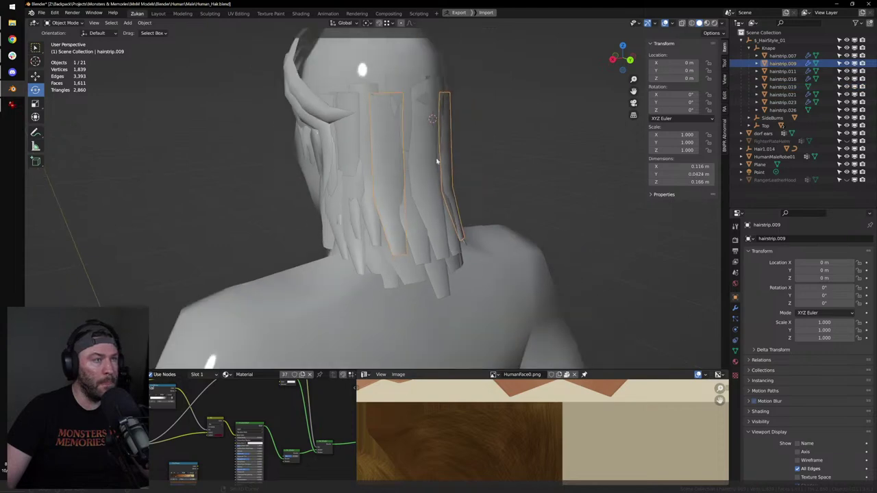
left_click(783, 87)
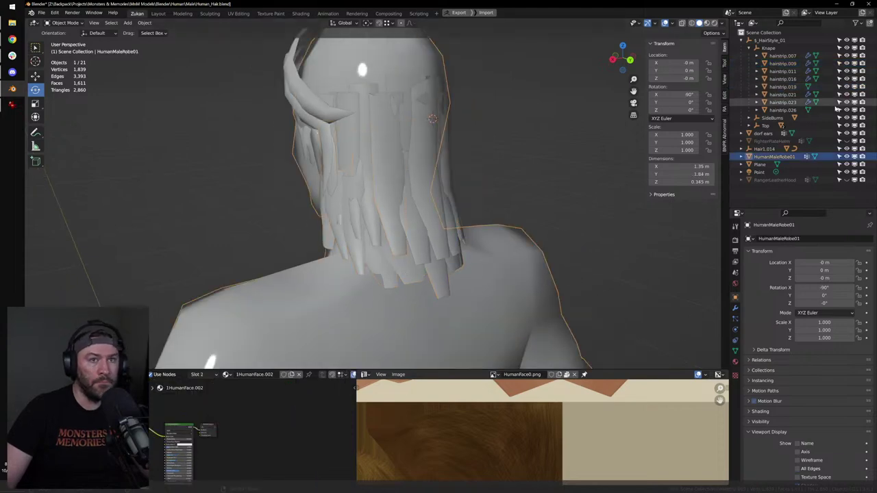
key("h")
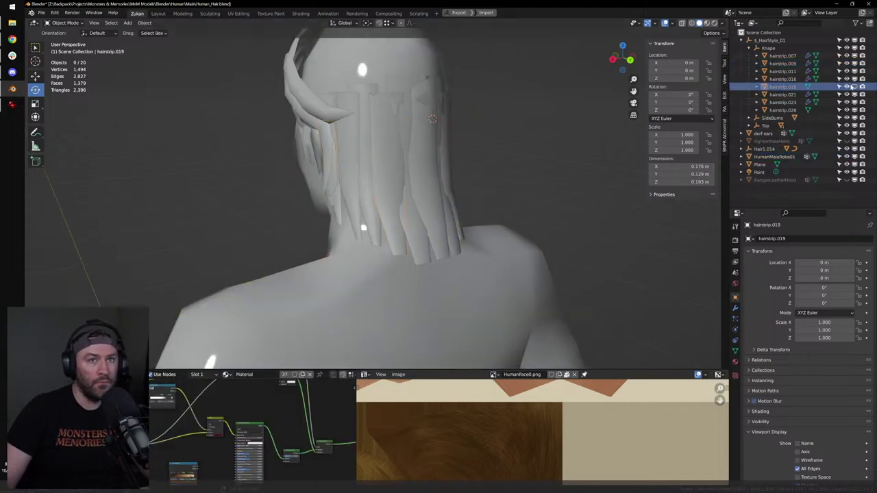
key("alt+h")
key("h")
Hide the Top hair group, switch to Material Preview, and select hairstrip.023
scroll(421, 202, "up", 2)
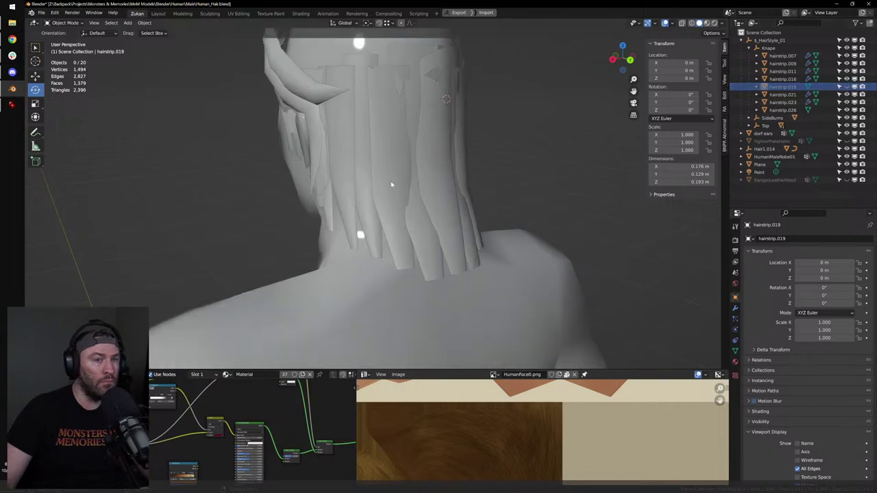
middle_click_drag(391, 183, 381, 178)
scroll(381, 178, "up", 3)
left_click(379, 196)
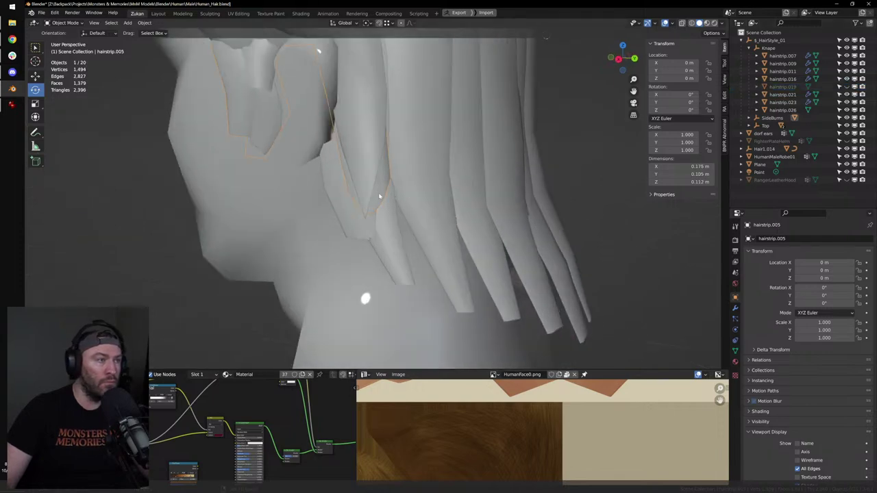
key("KP_Decimal")
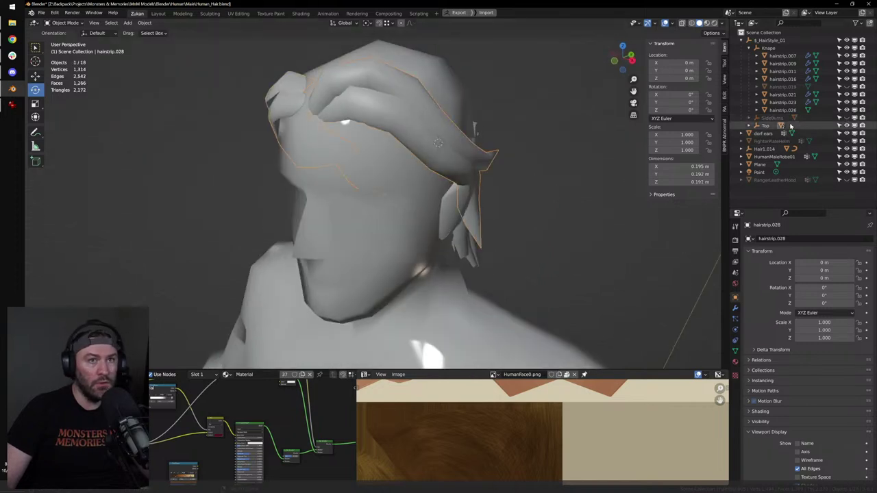
left_click(847, 127)
mouse_move(521, 164)
middle_mouse_down()
mouse_move(423, 151)
mouse_move(535, 184)
mouse_move(487, 175)
mouse_move(521, 167)
middle_mouse_up()
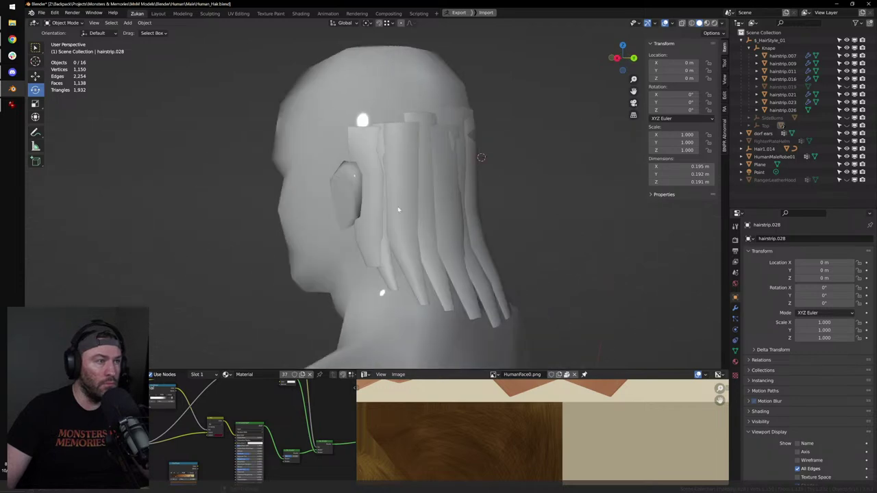
key("shift+z")
key("z")
mouse_move(401, 215)
middle_mouse_down()
mouse_move(388, 226)
mouse_move(404, 229)
mouse_move(309, 235)
mouse_move(420, 244)
middle_mouse_up()
left_click(419, 243)
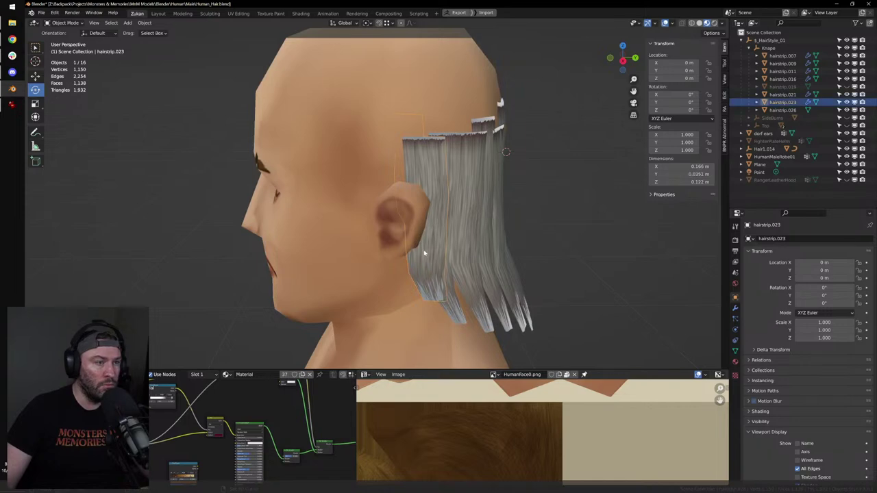
Select hairstrip.016, enter Edit Mode and view it from the right with Numpad 3
left_click(736, 307)
middle_click_drag(603, 282, 527, 274)
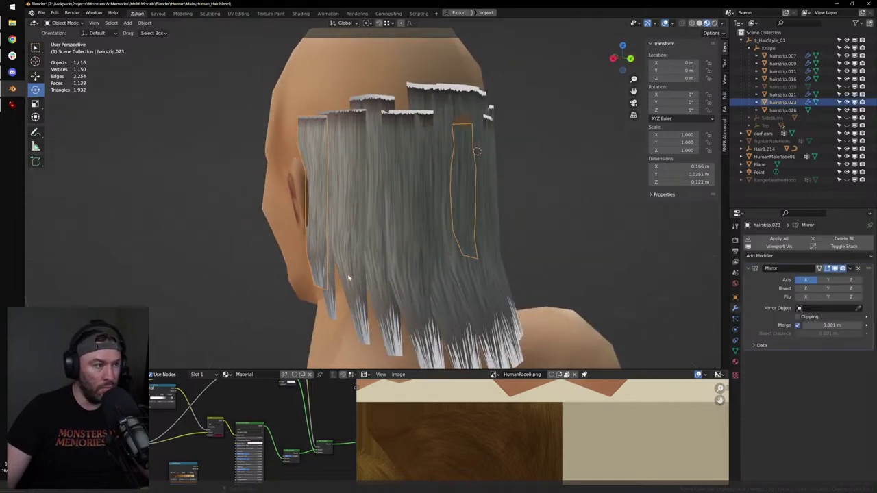
middle_click_drag(349, 277, 393, 280)
left_click(403, 289)
key("Tab")
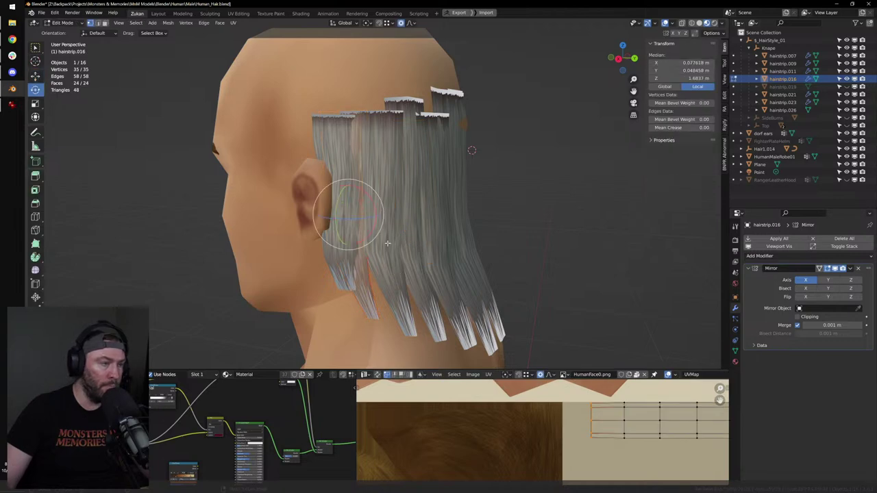
key("KP_3")
Nudge the strip slightly toward the back, then return to Object Mode and deselect
key("r")
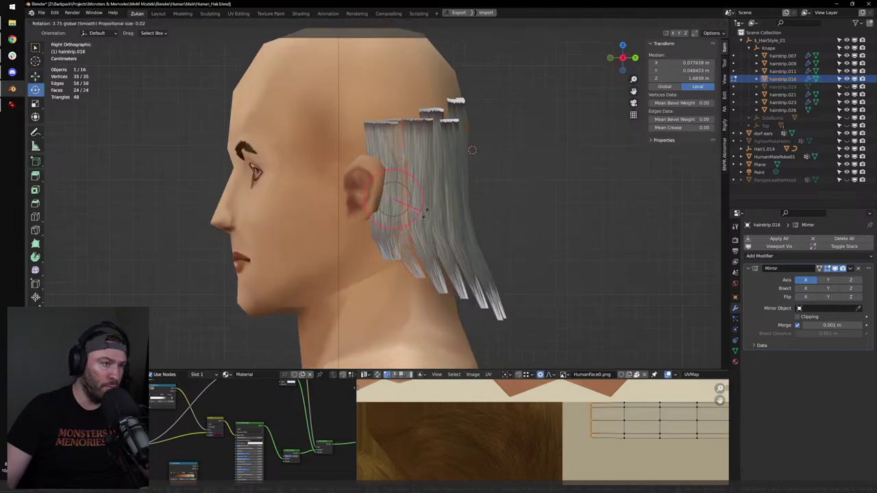
left_click(471, 241)
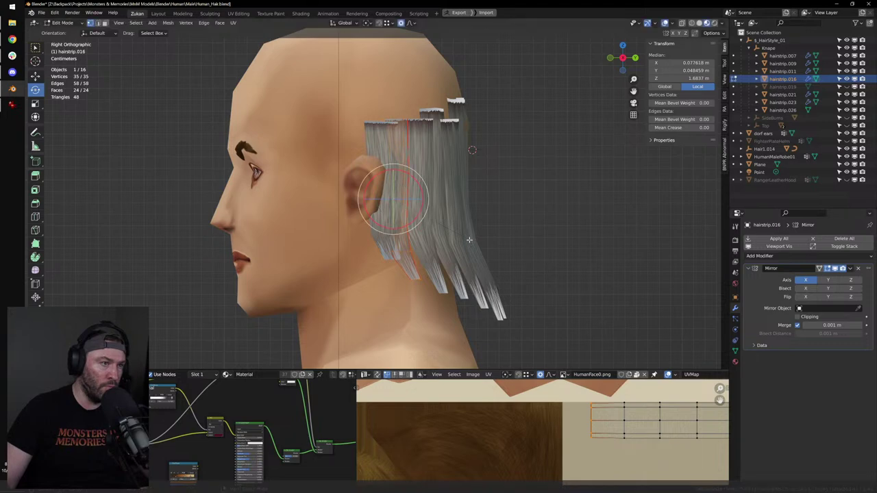
left_click_drag(395, 200, 400, 200)
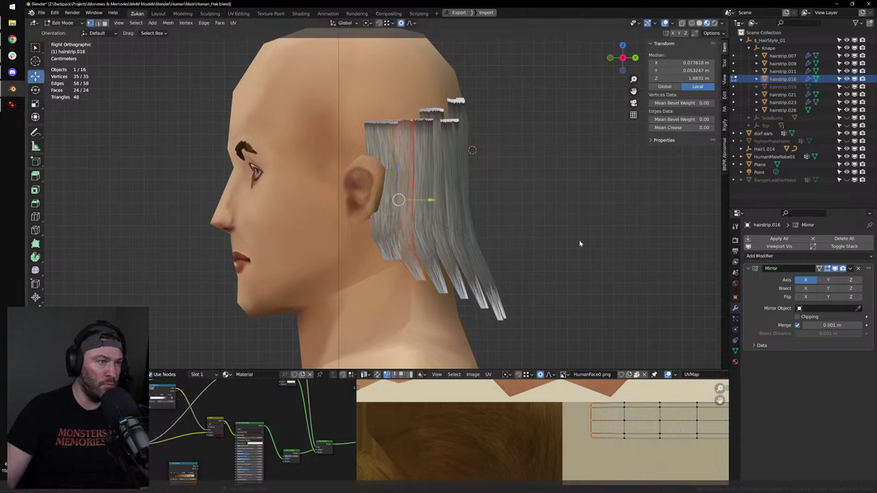
key("Tab")
middle_click_drag(580, 244, 477, 146)
left_click(544, 219)
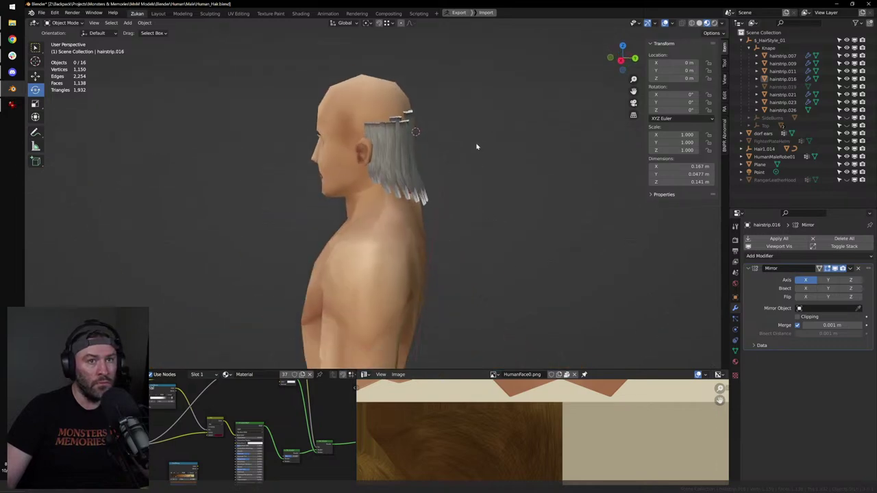
right_click(11, 87)
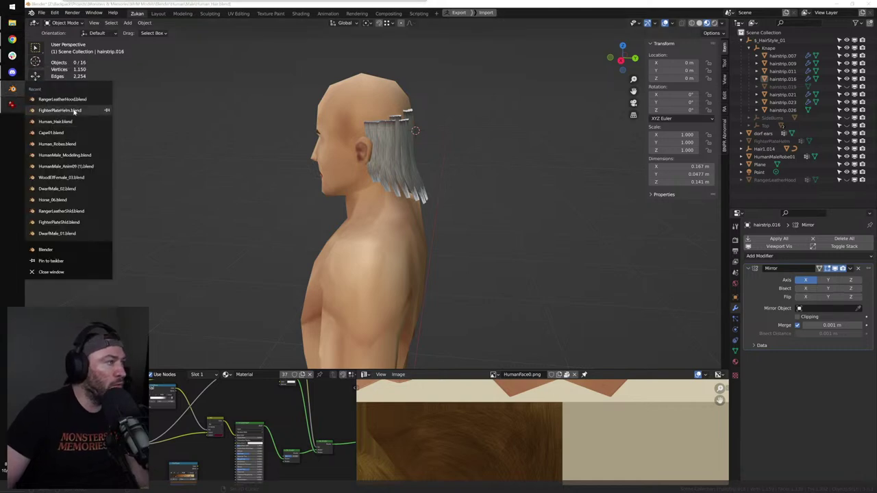
Copy the helm from FighterPlateHelm.blend, close that file without saving, and paste it here
left_click(59, 111)
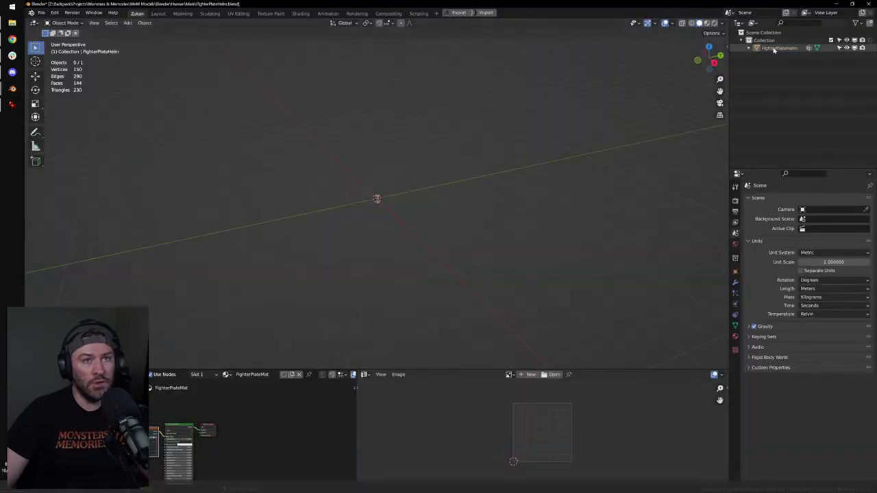
left_click(869, 3)
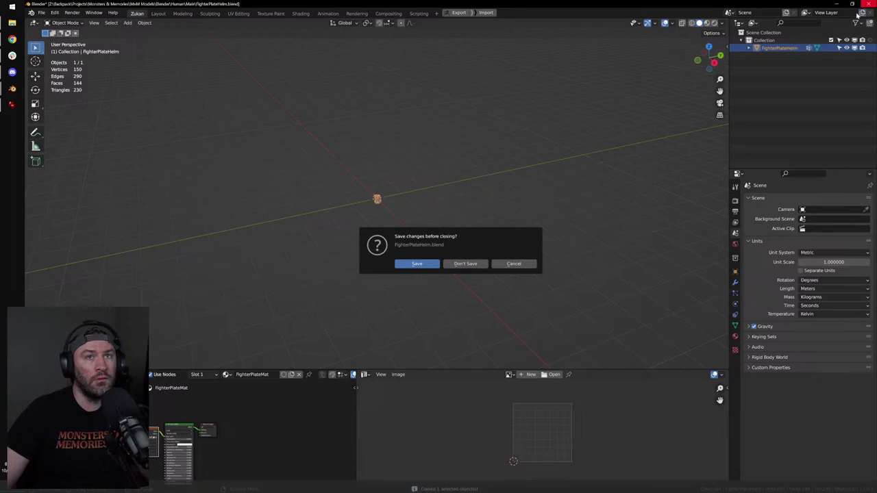
left_click(466, 264)
scroll(509, 225, "down", 3)
middle_click_drag(420, 308, 435, 243)
scroll(435, 243, "up", 3)
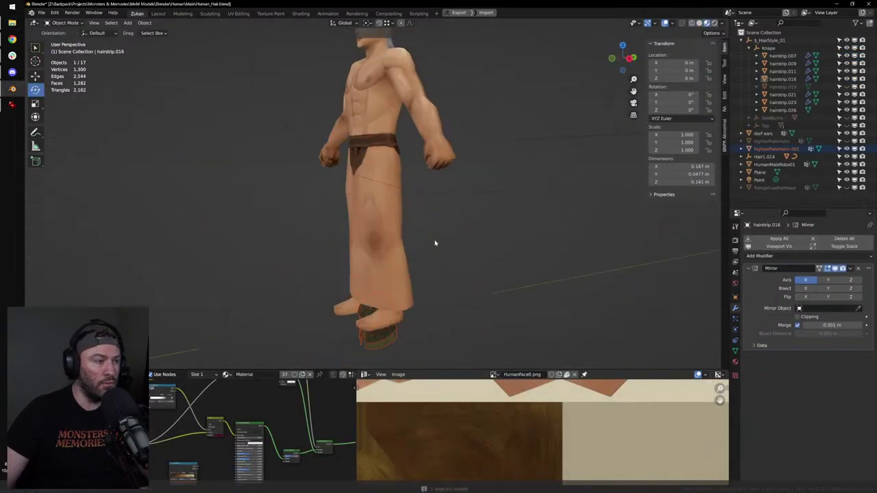
key("KP_1")
Move the pasted helm vertically up onto the character's head
scroll(416, 268, "down", 2, "ctrl")
left_click(403, 244)
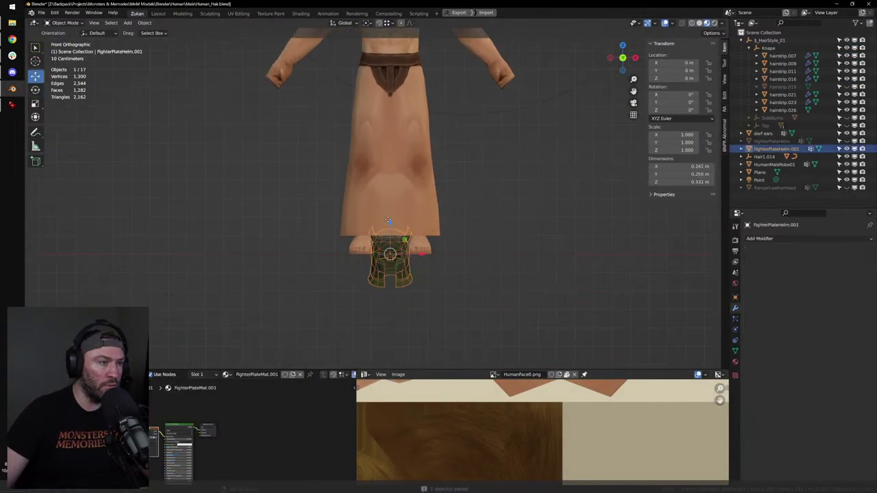
key("g")
key("z")
key("KP_Decimal")
scroll(398, 179, "down", 4)
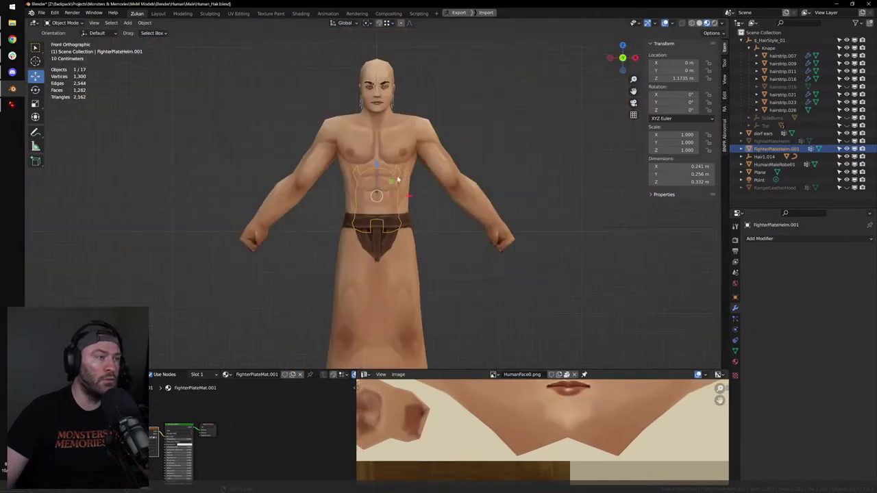
middle_click_drag(397, 180, 397, 268, "shift")
key("g")
key("z")
left_click(397, 140)
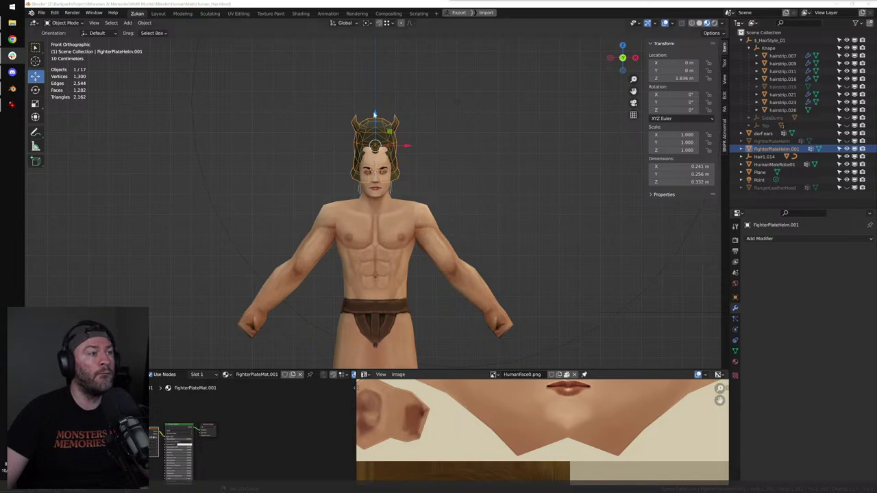
key("g")
key("z")
left_click(384, 127)
scroll(431, 122, "up", 5)
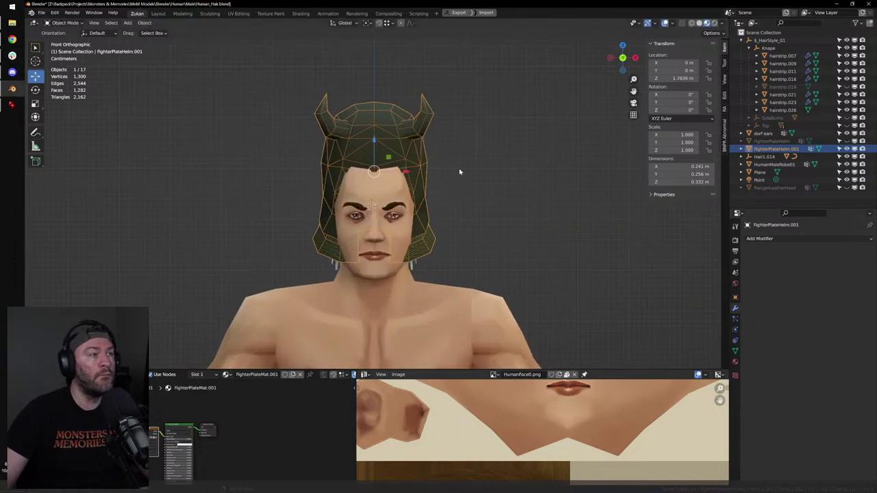
Refine the helm's position in right-side and front views, lowering it slightly
key("KP_3")
scroll(439, 205, "up", 4)
key("g")
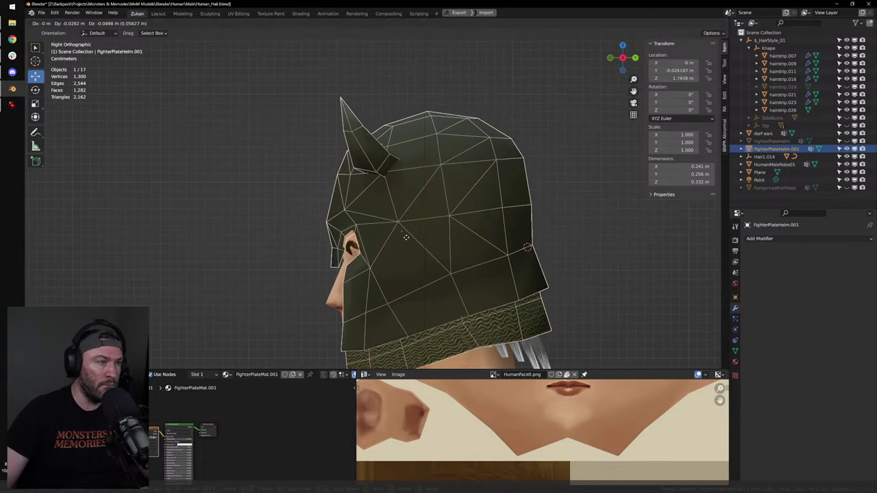
left_click(405, 236)
key("KP_1")
scroll(392, 154, "up", 2)
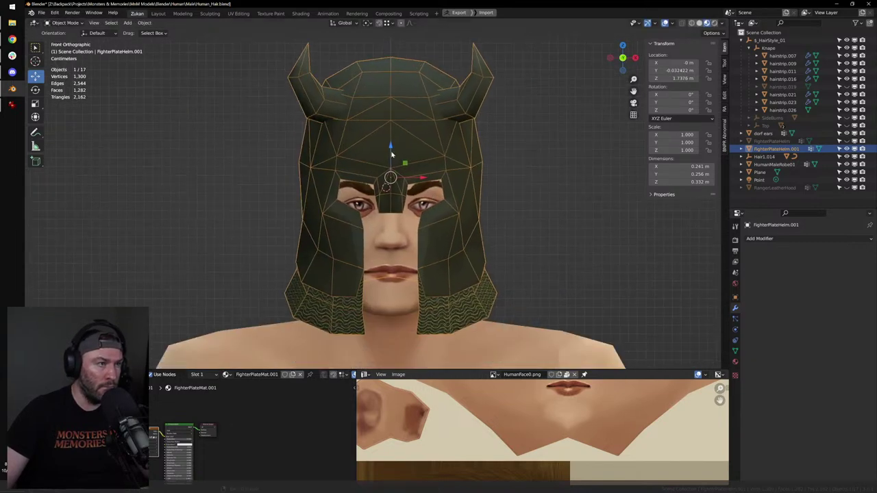
key("g")
key("z")
left_click(392, 169)
middle_click_drag(392, 169, 397, 204)
scroll(440, 233, "down", 1)
scroll(511, 263, "down", 2)
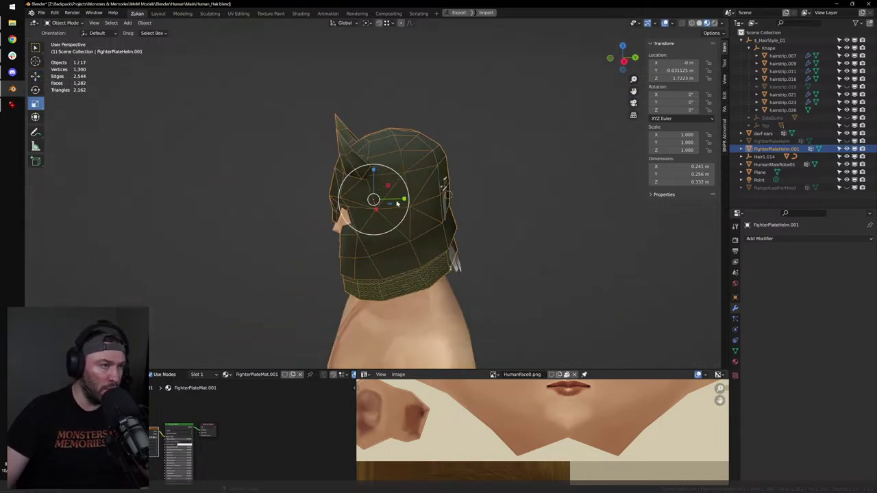
Scale the helm to 1.046 front-to-back, then show hairstrip.019 again
key("s")
key("y")
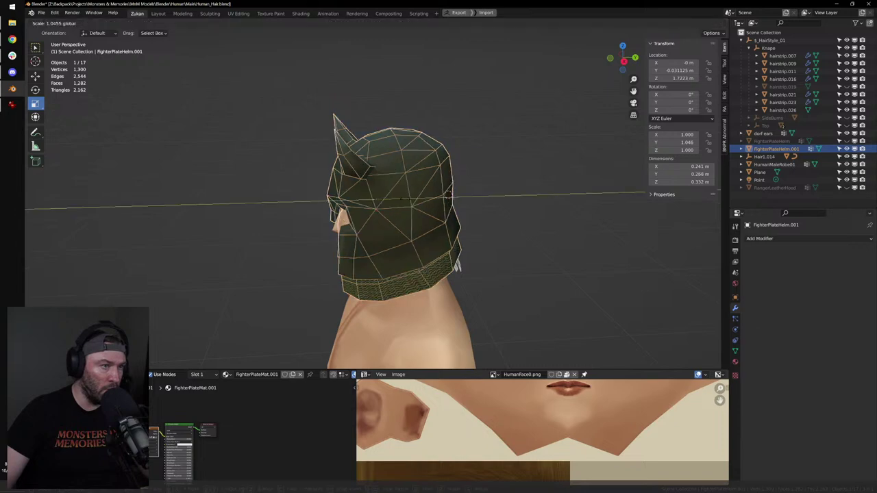
key("Return")
middle_click_drag(260, 237, 396, 193)
key("shift+space")
key("g")
left_click_drag(396, 194, 399, 192)
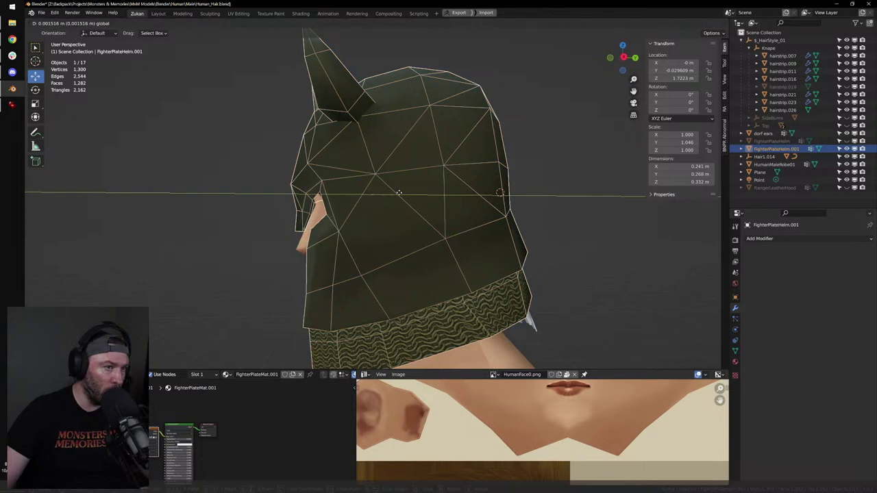
key("Escape")
left_click(536, 226)
middle_click_drag(536, 227, 684, 214)
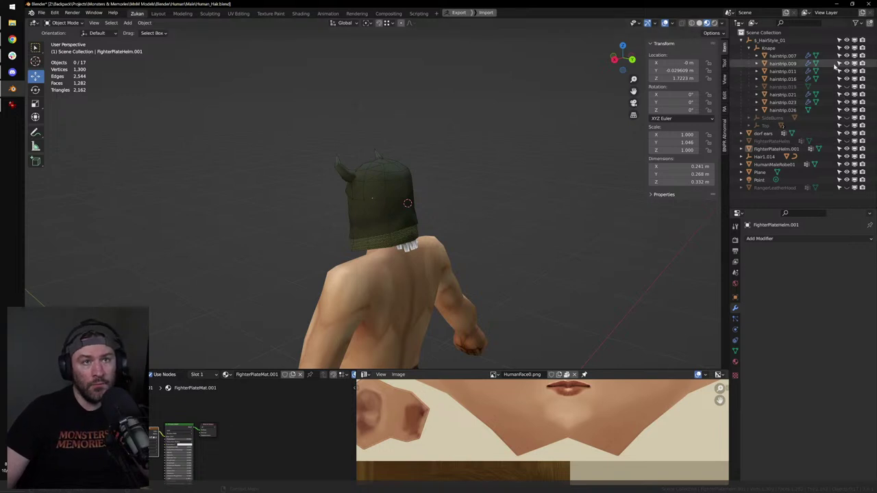
left_click(847, 86)
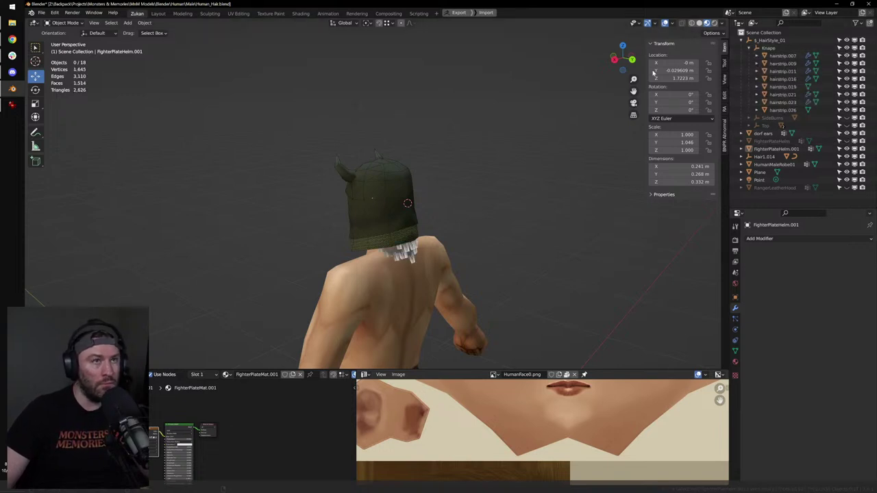
Preview the helmeted character in rendered shading and maximize the 3D view around it
left_click(714, 23)
scroll(519, 151, "up", 4)
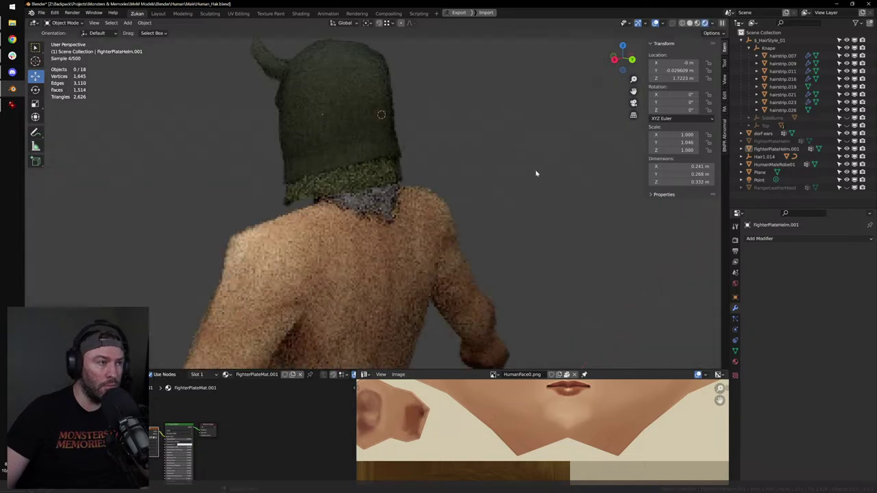
mouse_move(537, 172)
middle_mouse_down()
mouse_move(495, 189)
mouse_move(438, 179)
mouse_move(499, 205)
middle_mouse_up()
middle_click_drag(439, 180, 468, 201)
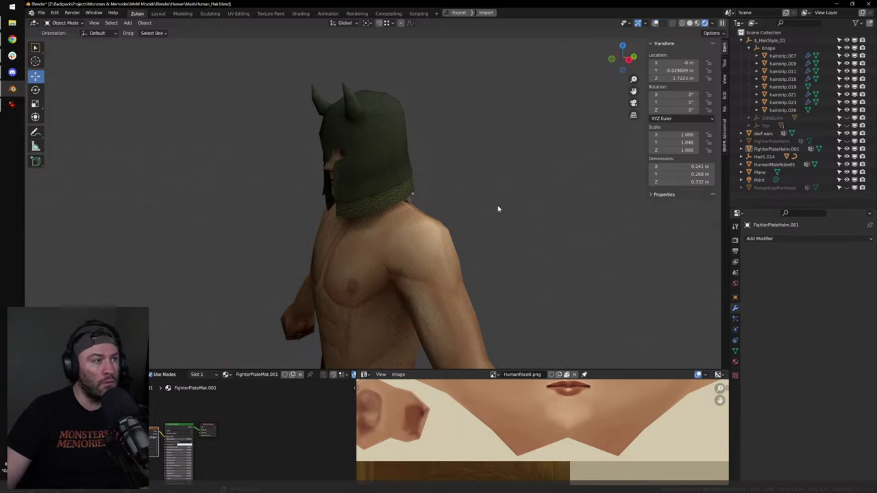
middle_click_drag(486, 260, 528, 254)
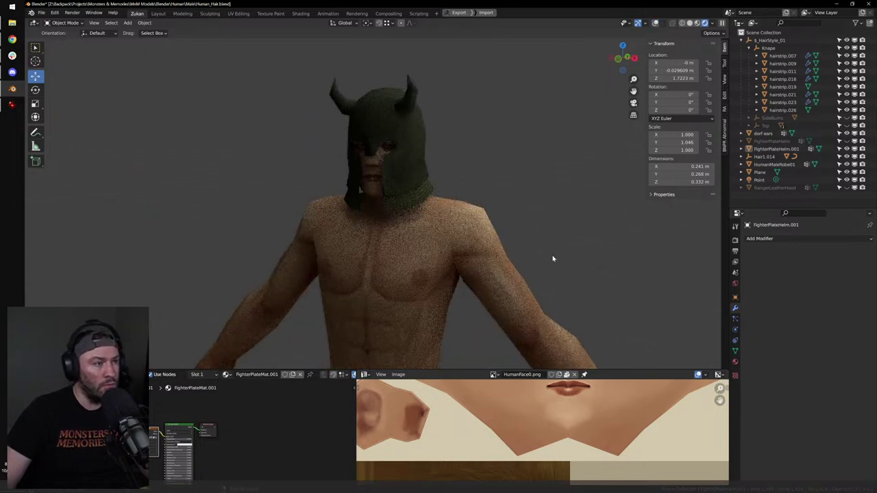
scroll(555, 258, "down", 5)
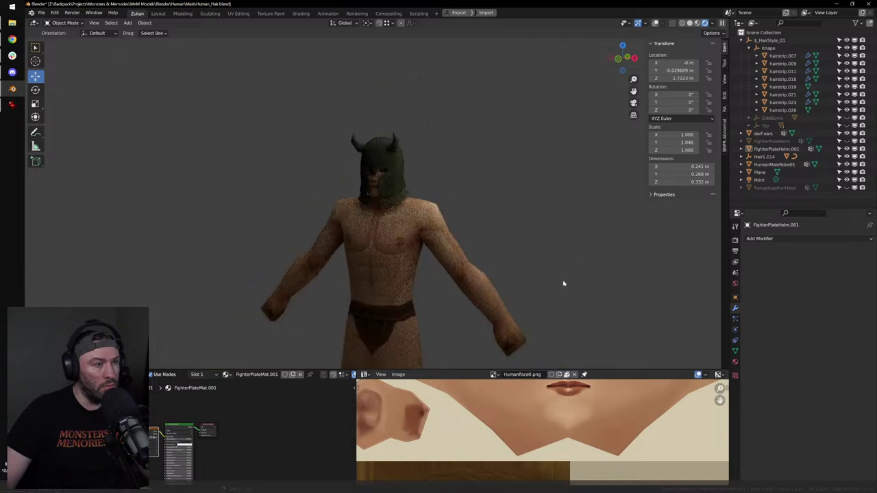
middle_click_drag(564, 284, 436, 224, "shift")
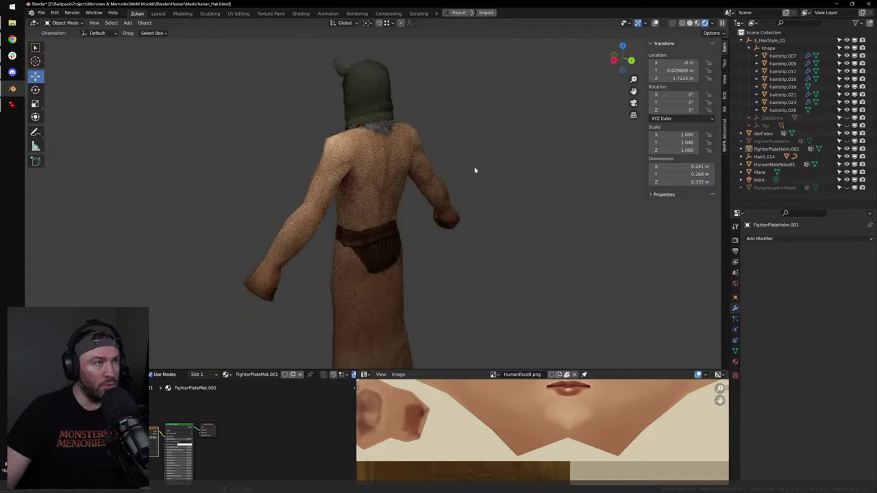
middle_click_drag(475, 170, 459, 211)
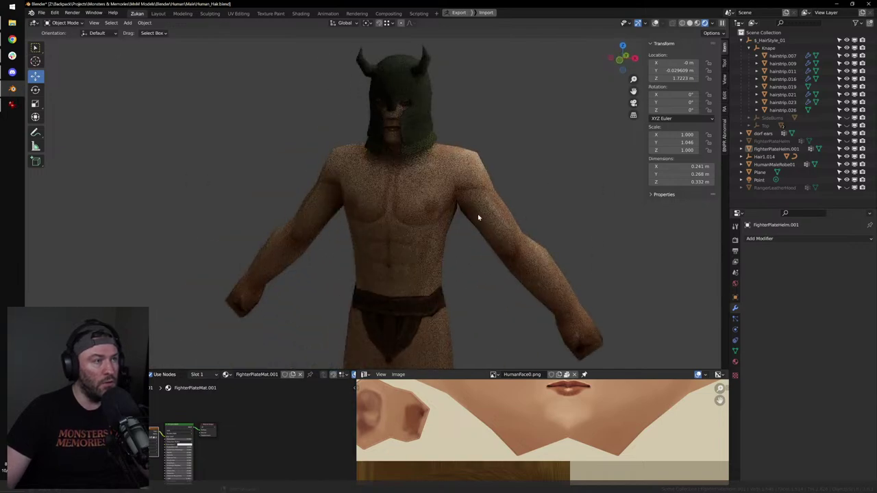
key("ctrl+space")
scroll(534, 299, "up", 6)
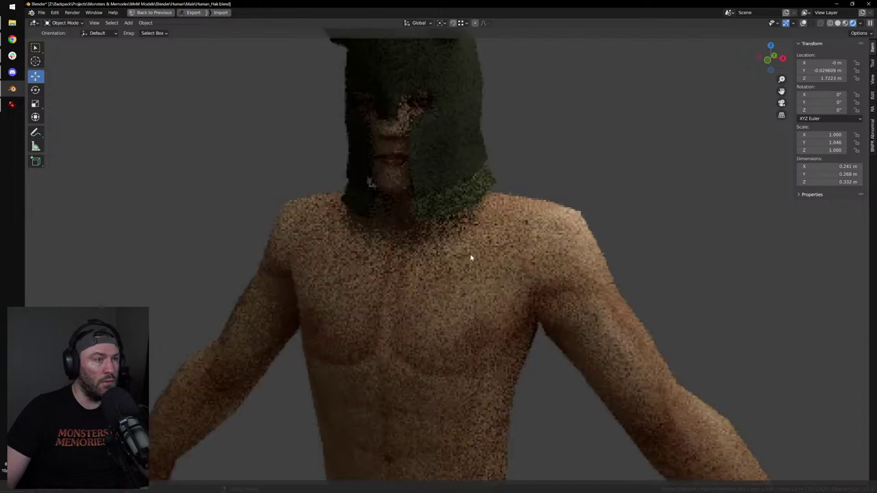
scroll(471, 258, "down", 3)
Show the helmeted character from behind with viewport overlays hidden, then open the Start menu
mouse_move(523, 290)
middle_mouse_down()
mouse_move(531, 307)
mouse_move(490, 290)
mouse_move(515, 305)
middle_mouse_up()
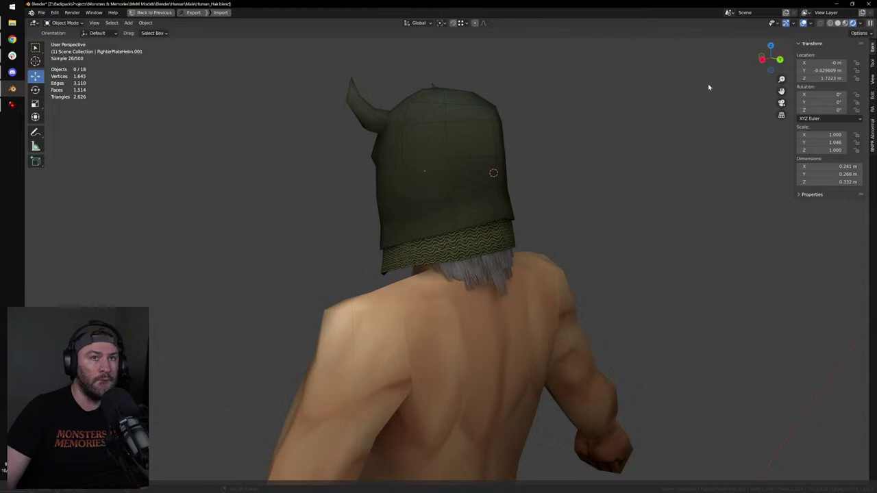
key("shift+alt+z")
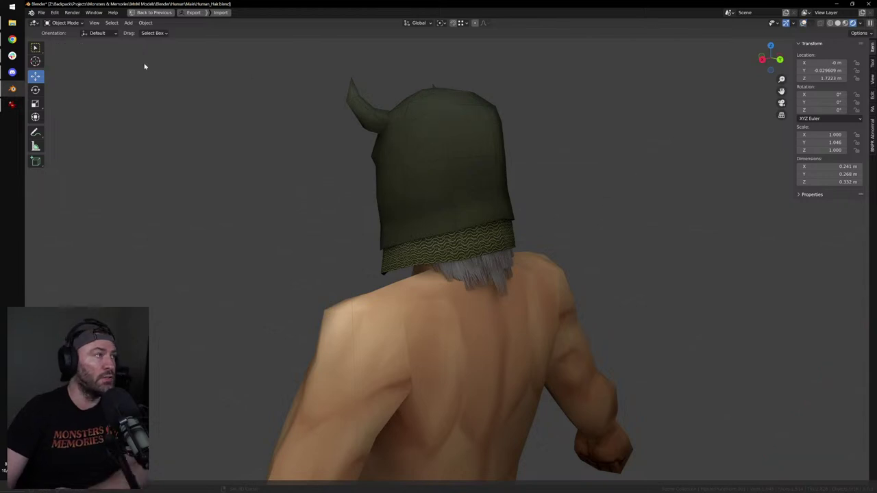
left_click(11, 7)
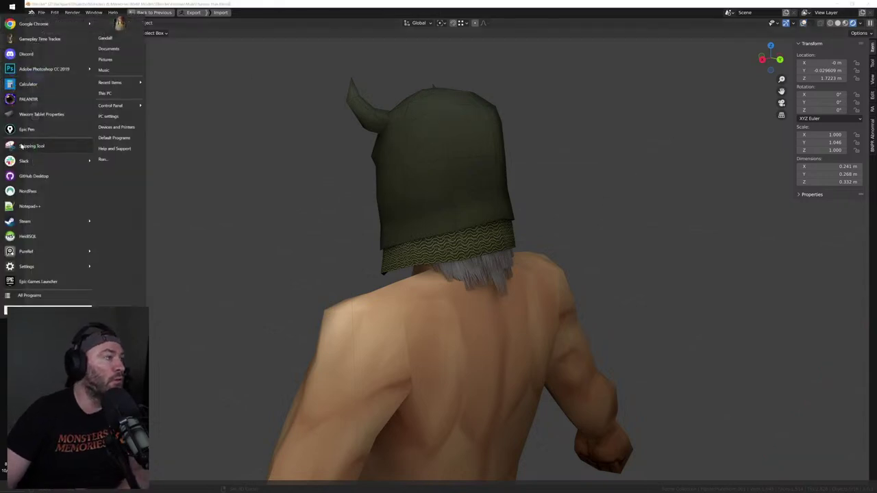
Snip the helmet and shoulders rear view, close the snip, and restore Blender's full layout
left_click(27, 146)
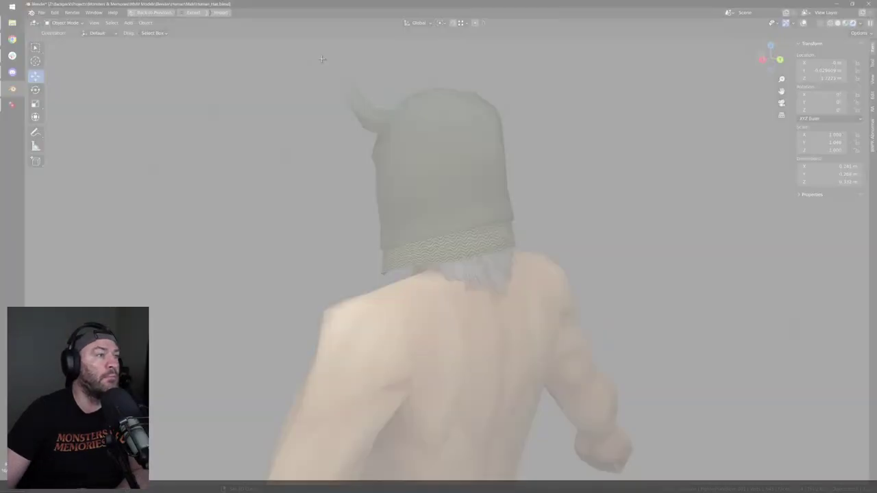
left_click_drag(321, 59, 588, 350)
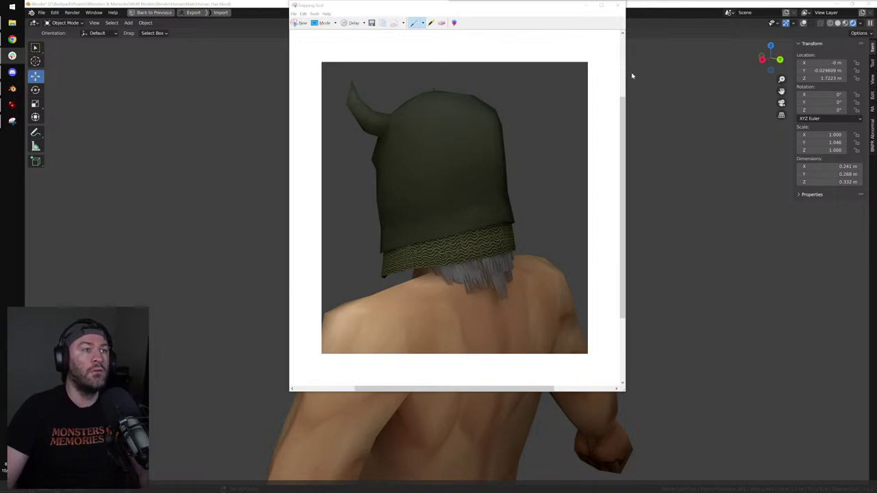
left_click_drag(562, 5, 550, 83)
left_click(607, 83)
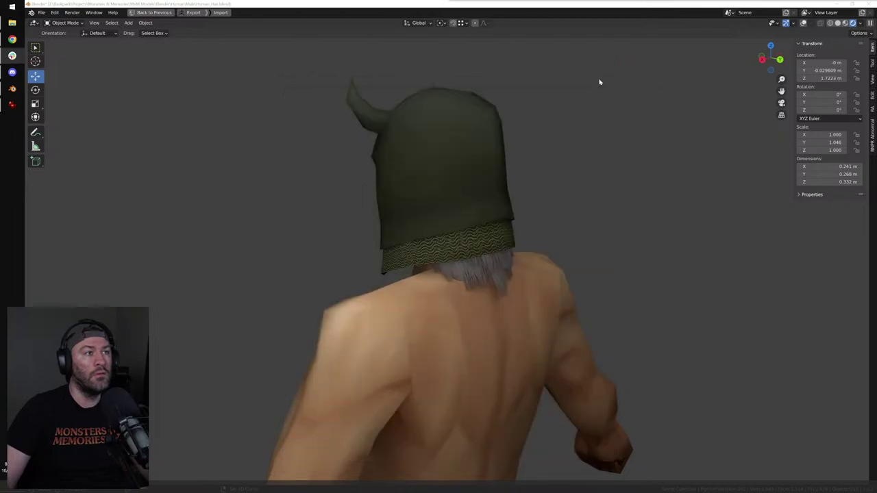
key("ctrl+space")
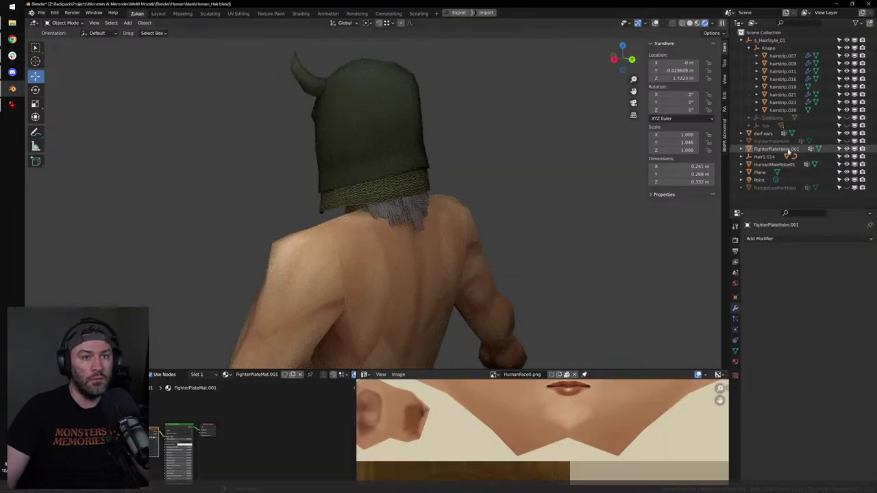
Hide FighterPlateHelm.001, show the smaller FighterPlateHelm, and maximize the 3D view
left_click(847, 149)
left_click(848, 141)
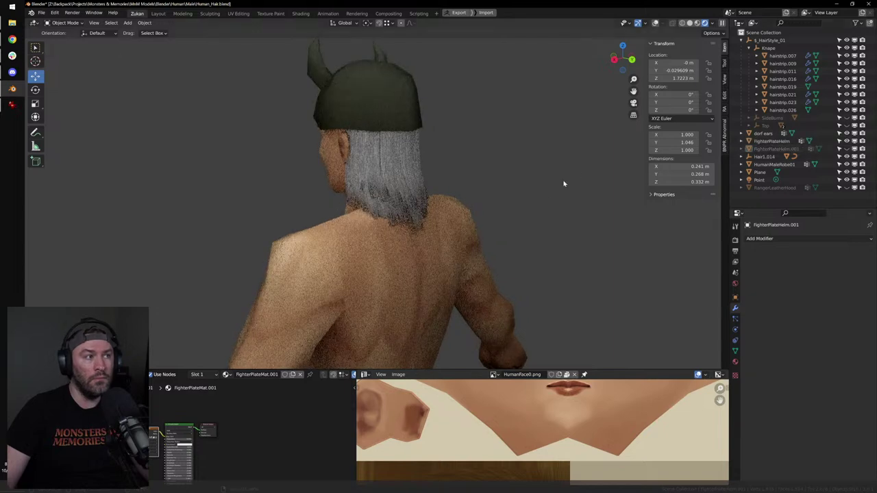
key("ctrl+space")
scroll(599, 213, "up", 3)
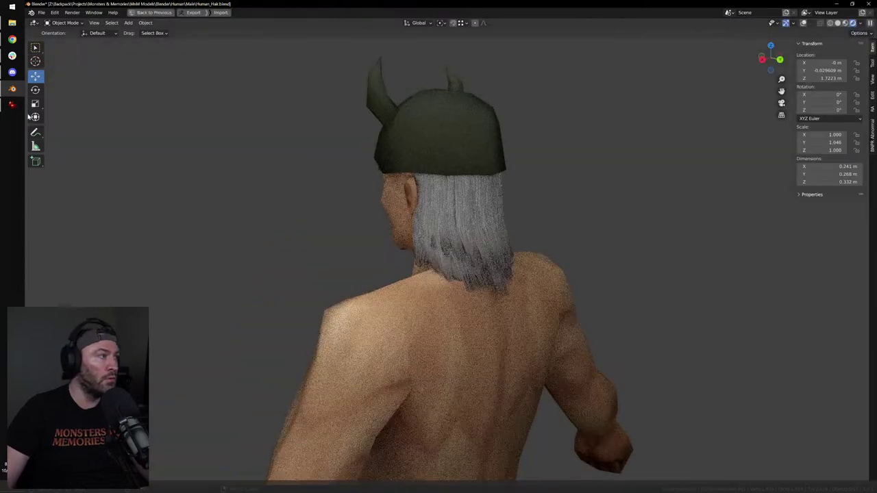
Open and dismiss the Start menu, re-maximize the 3D view, then reopen Start
left_click(11, 8)
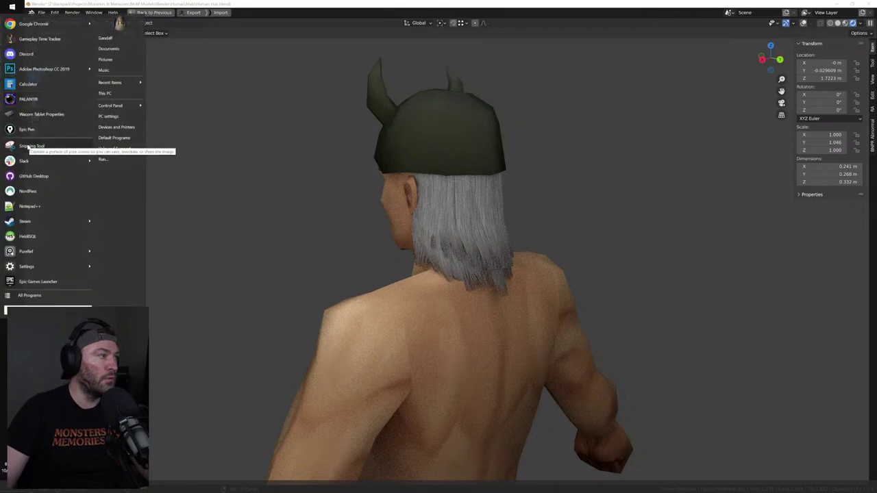
left_click(656, 190)
key("ctrl+space")
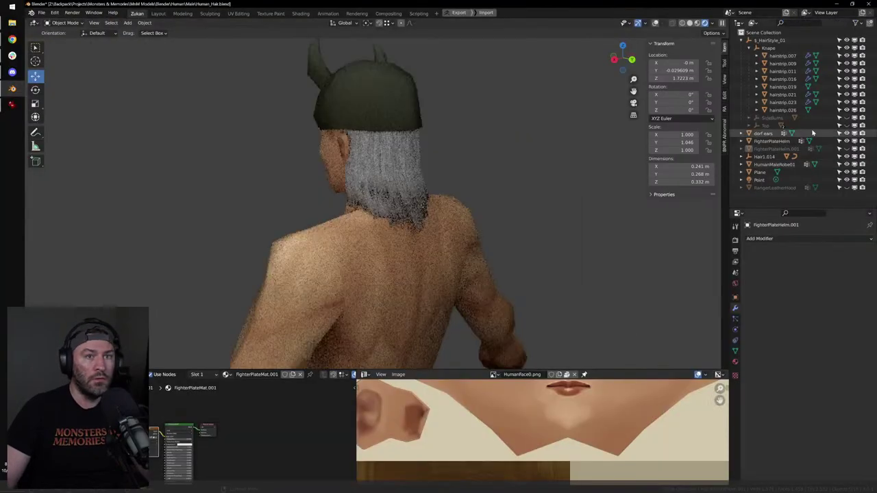
key("ctrl+space")
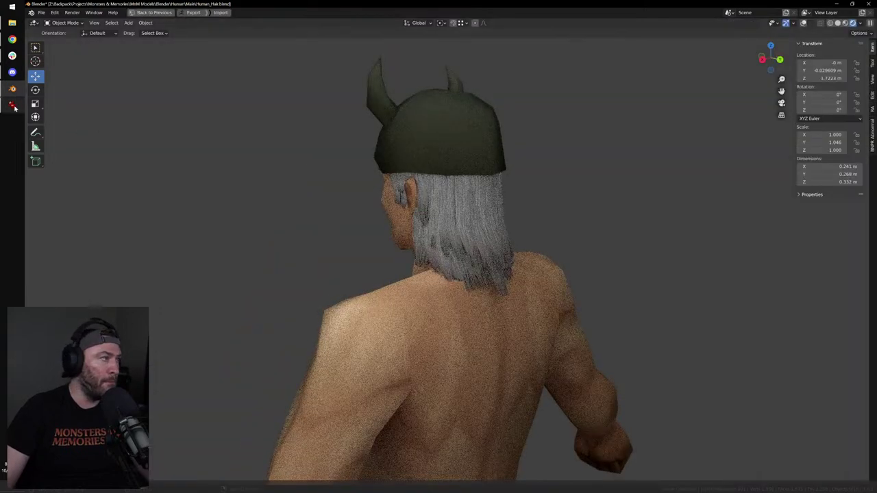
left_click(12, 6)
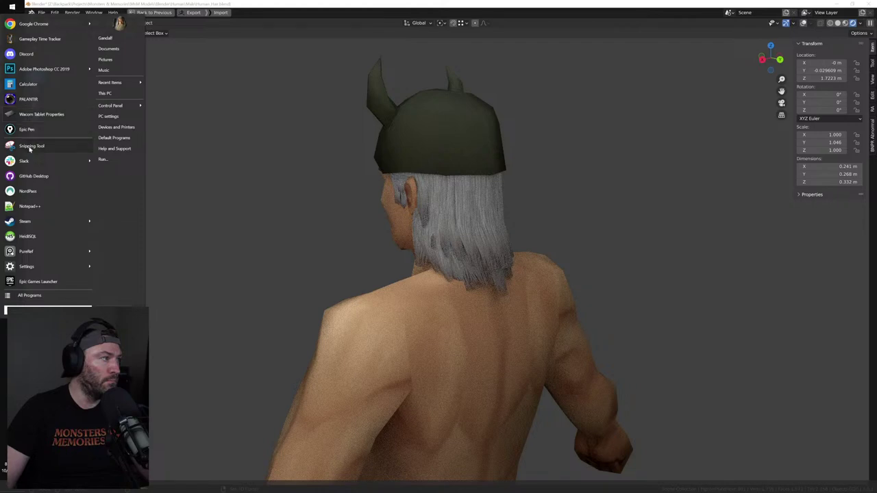
Snip the smaller helmet, long grey hair and shoulders with Snipping Tool, then close it
left_click(28, 145)
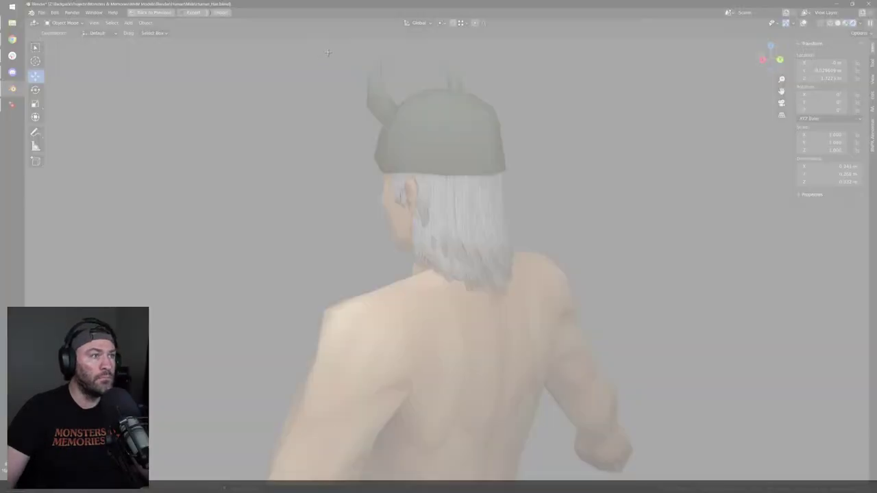
left_click_drag(316, 41, 588, 351)
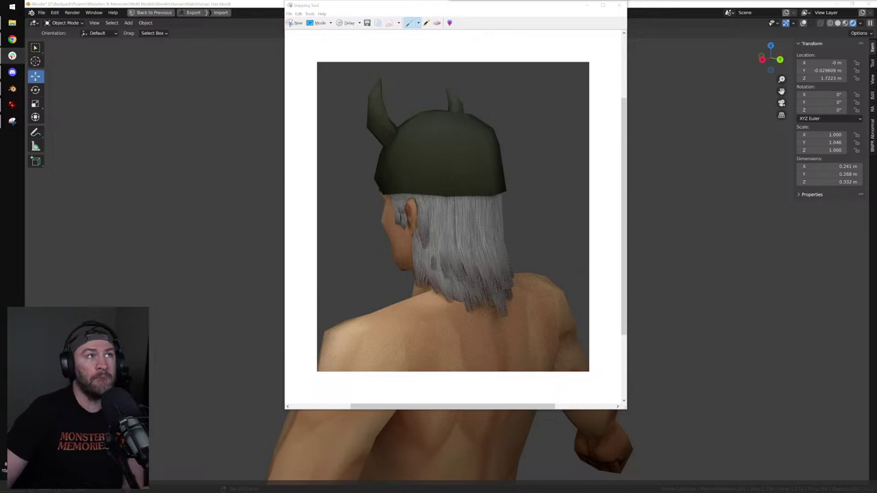
left_click(619, 5)
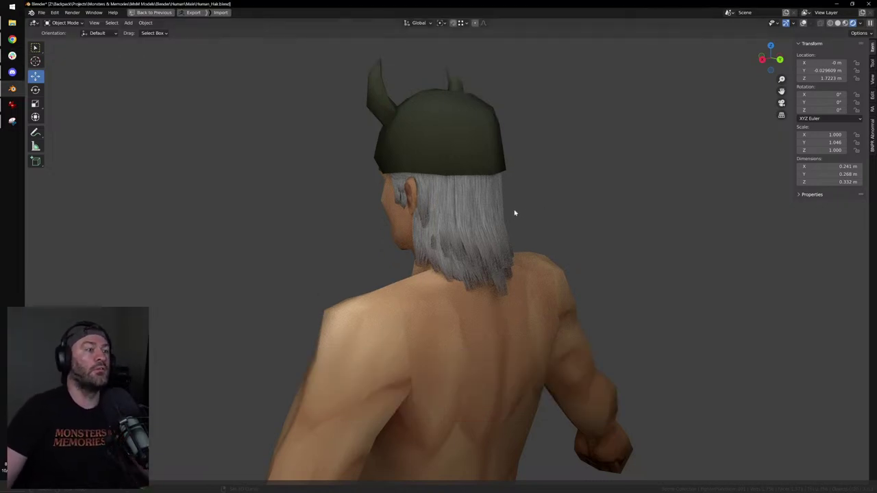
Hide the FighterPlateHelm, show the Top hair object, and maximize the 3D view
key("ctrl+space")
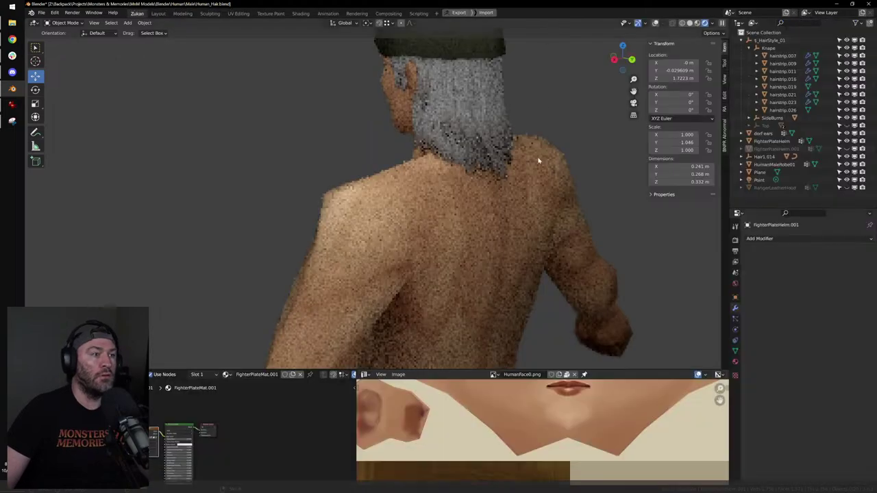
left_click(846, 141)
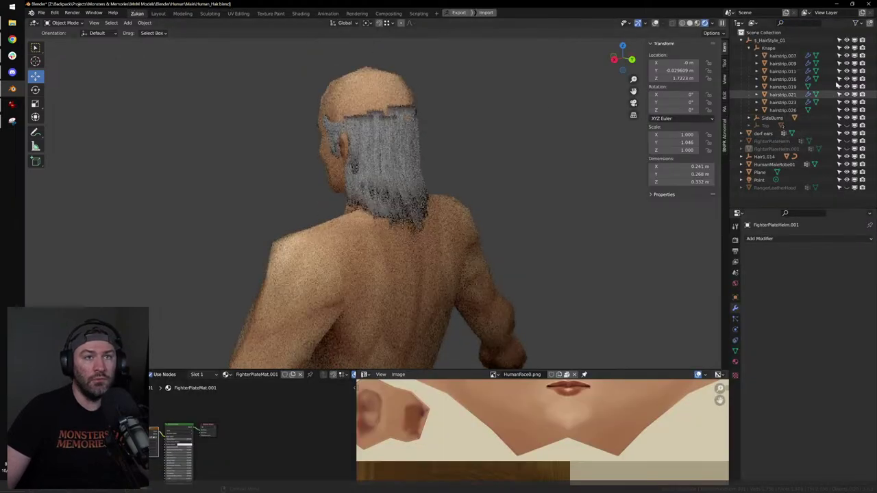
left_click(847, 40, "shift")
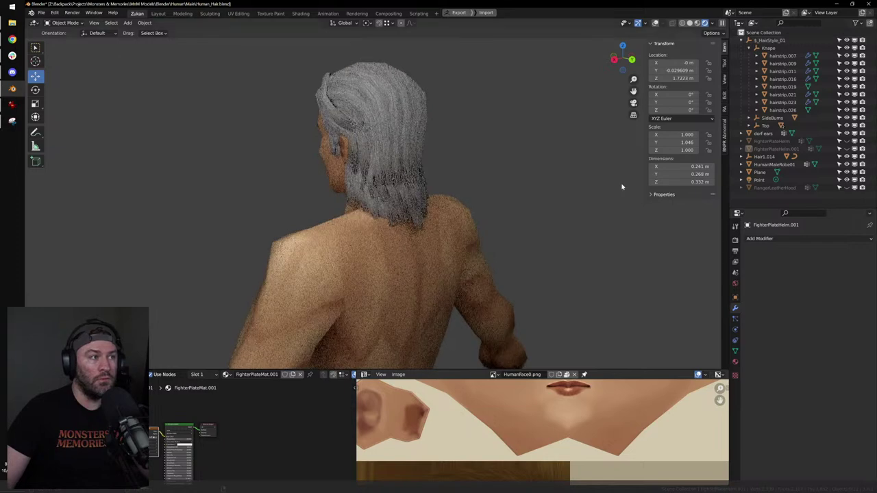
key("ctrl+space")
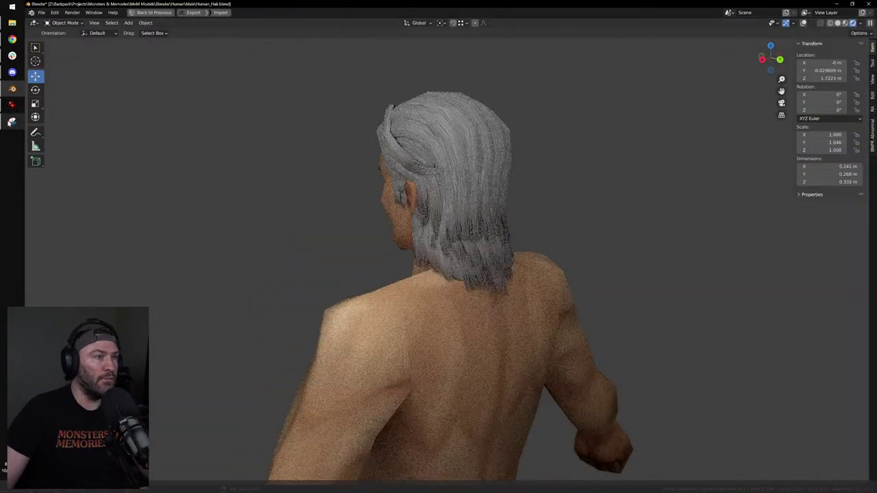
Compare against the earlier helmet snip, then snip the bare-headed hair and shoulders
left_click(12, 121)
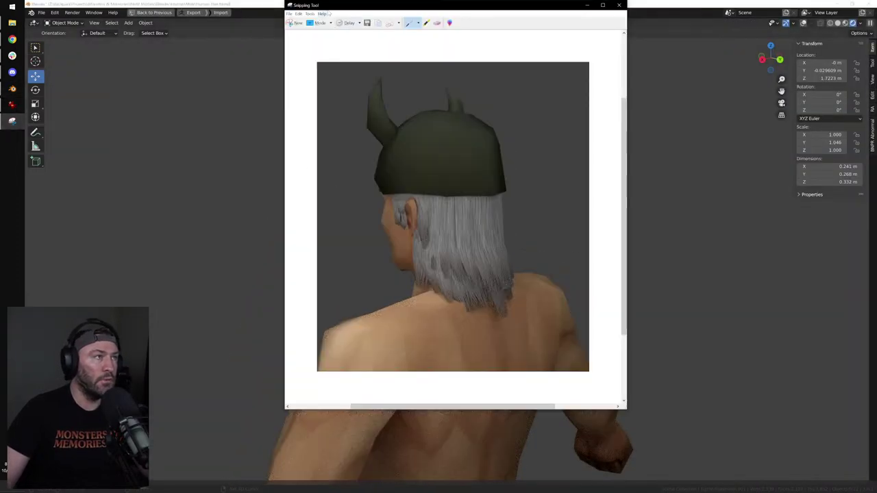
left_click(140, 7)
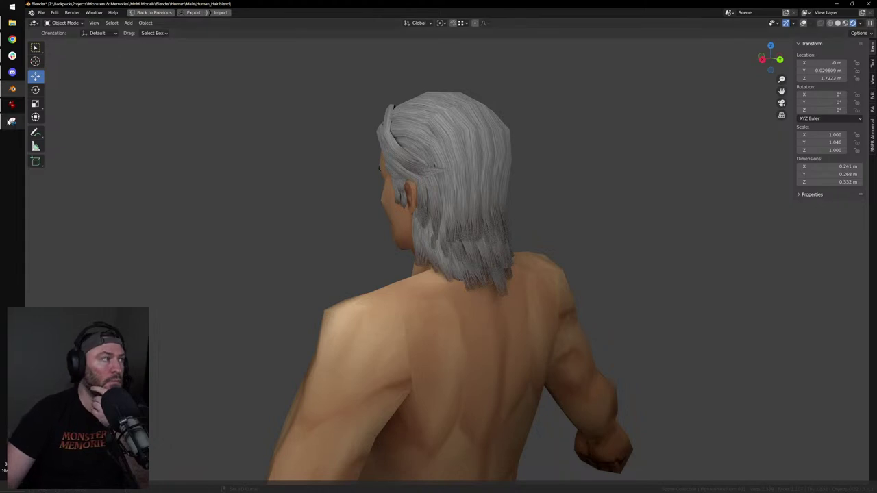
left_click(12, 121)
left_click(287, 30)
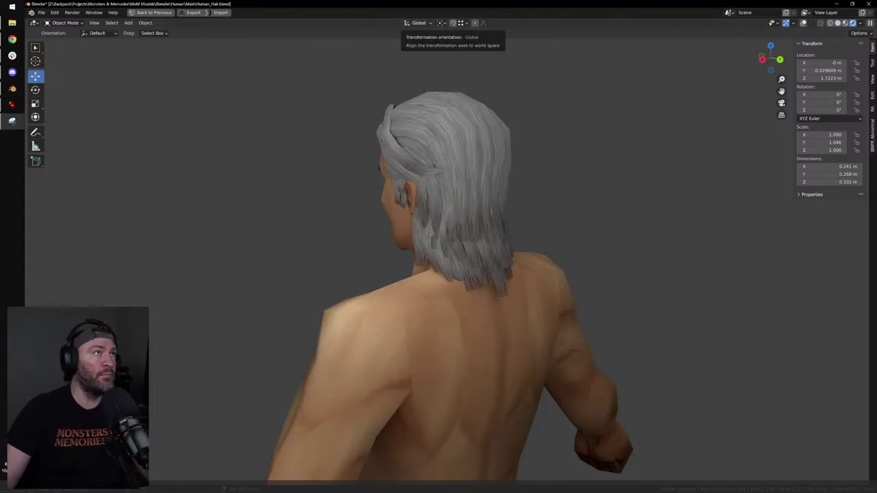
key("super+shift+s")
left_click_drag(327, 59, 578, 333)
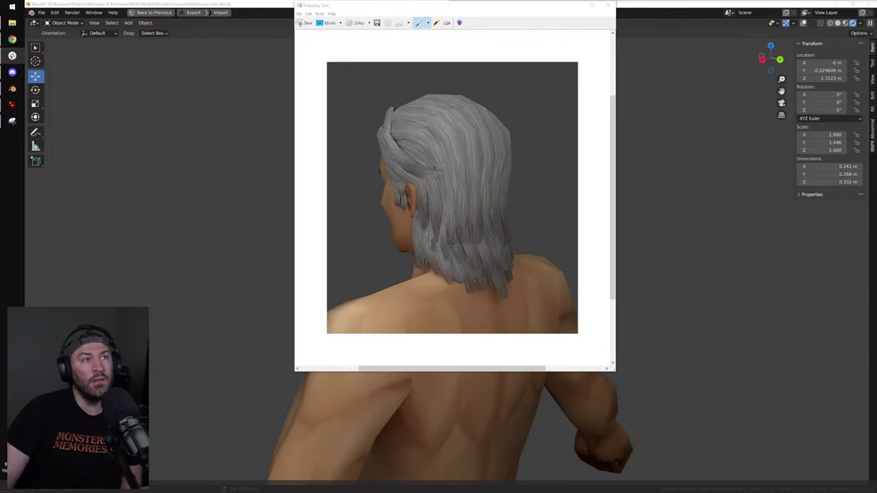
left_click(607, 6)
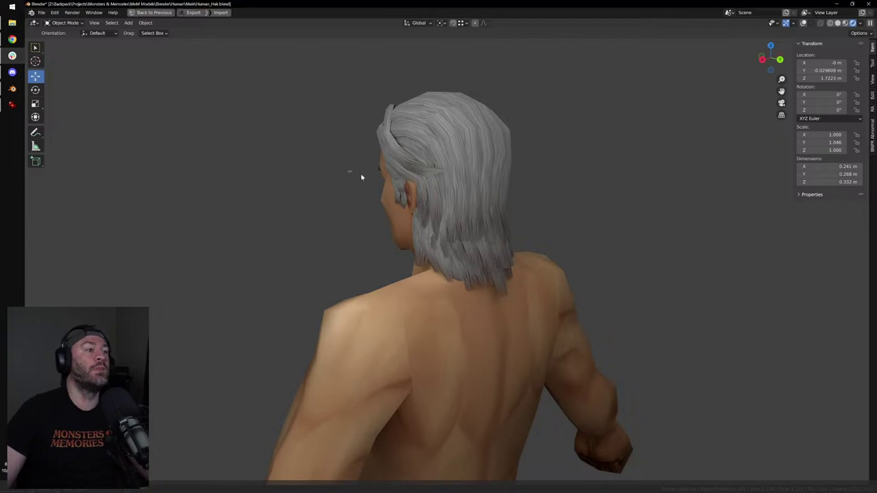
middle_click_drag(485, 190, 594, 210)
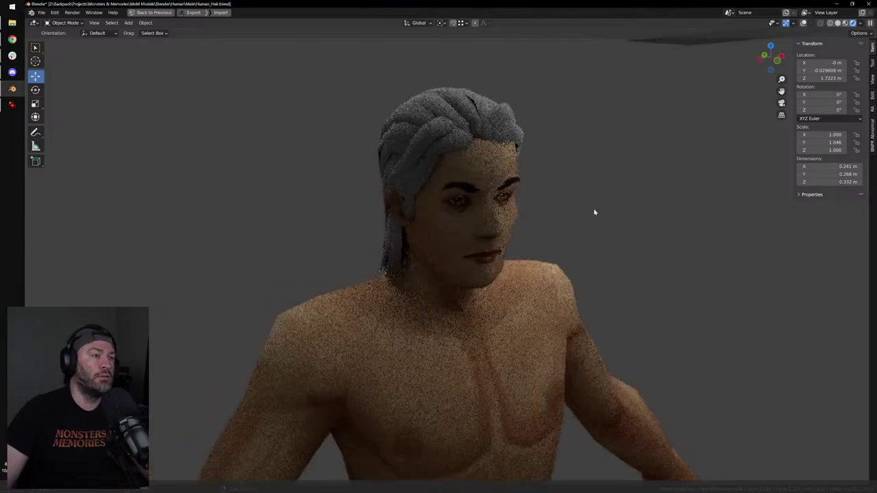
middle_click_drag(492, 214, 587, 213)
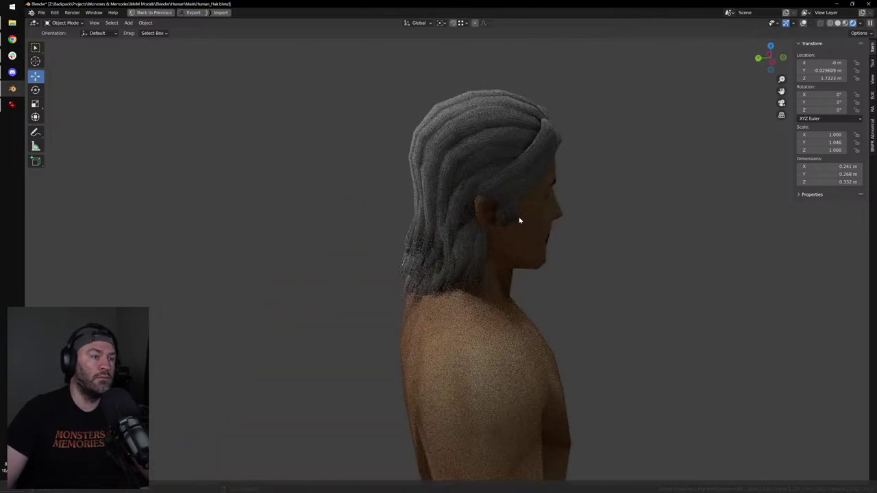
middle_click_drag(521, 224, 555, 259)
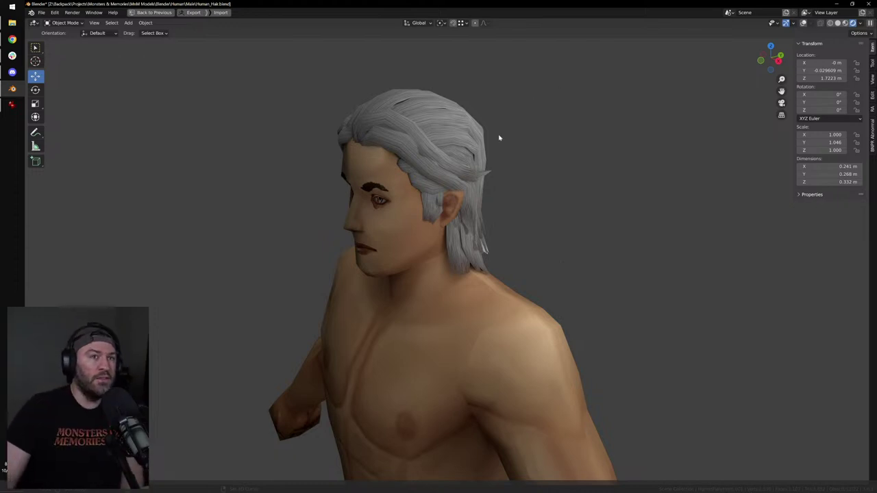
left_click(804, 24)
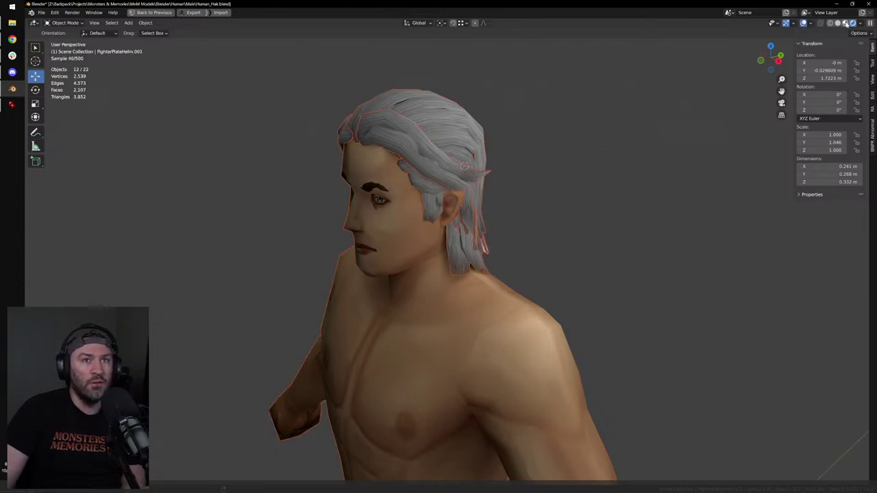
Restore the full workspace, collapse the Knape group, and briefly check beneath the Top hair
scroll(601, 172, "down", 3)
key("ctrl+space")
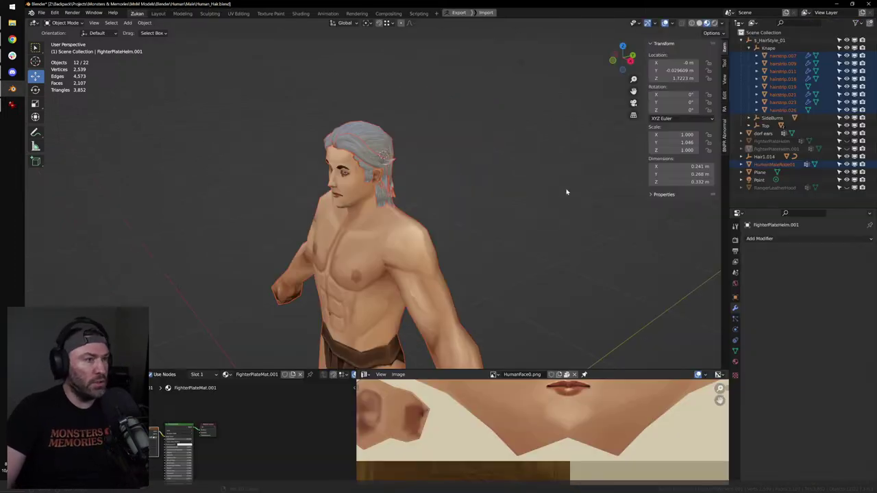
middle_click_drag(501, 210, 466, 191)
scroll(466, 192, "up", 4)
left_click(523, 188)
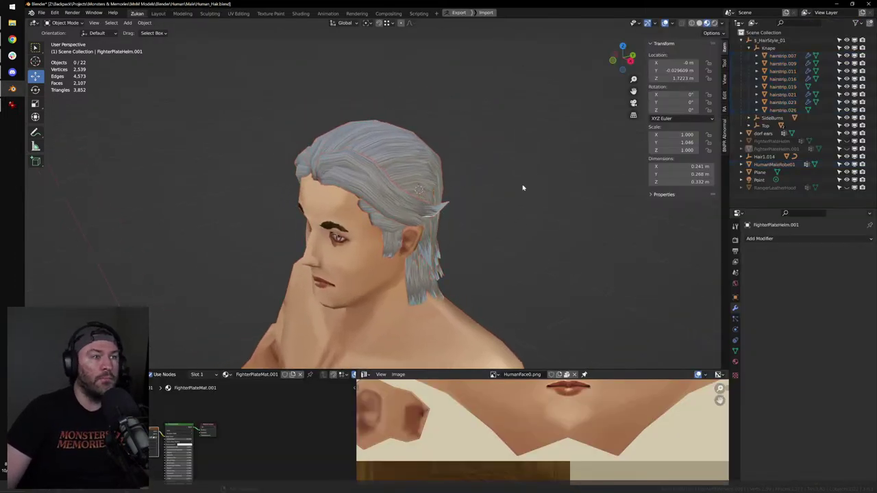
mouse_move(522, 188)
middle_mouse_down()
mouse_move(493, 189)
mouse_move(521, 192)
middle_mouse_up()
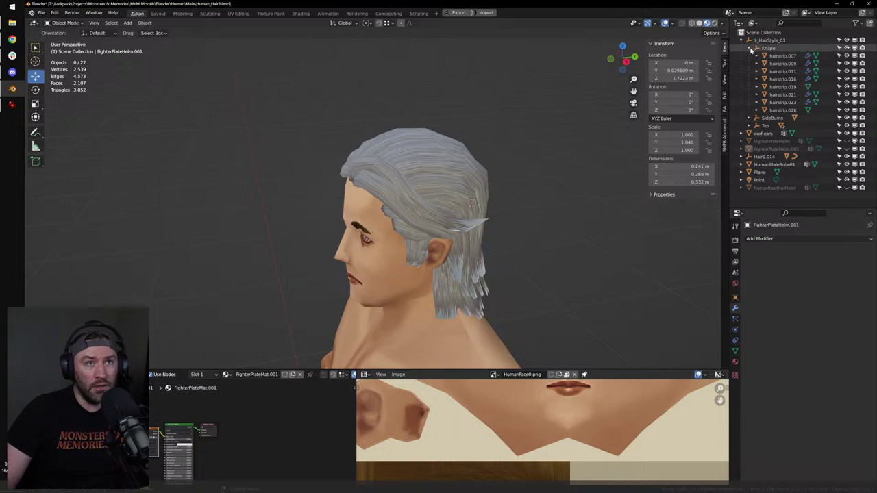
left_click(752, 49)
middle_click_drag(577, 124, 590, 127)
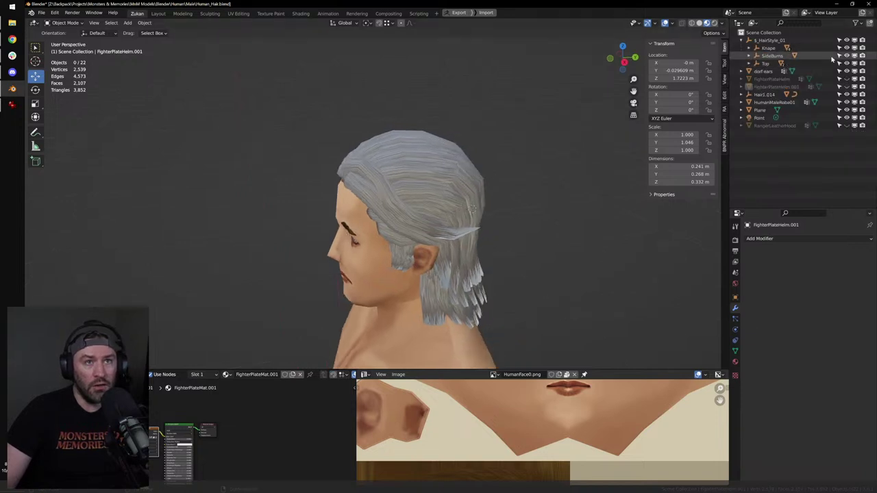
left_click(847, 63)
left_click(847, 63)
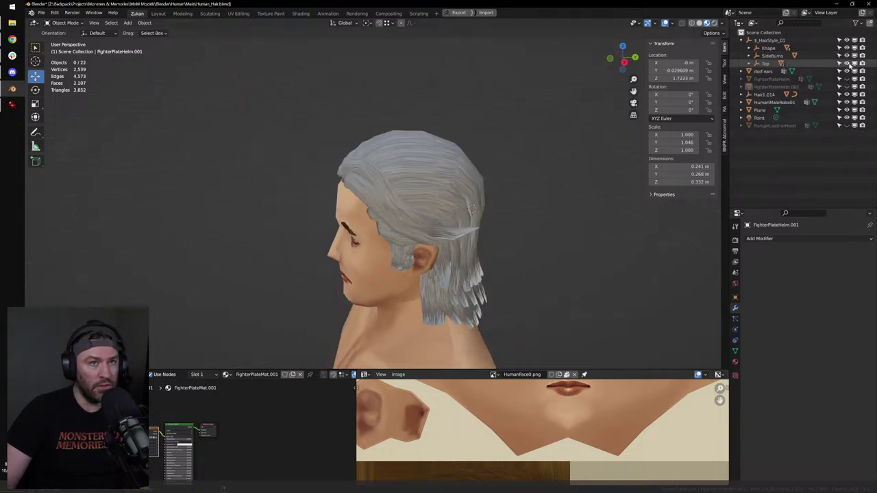
Select Top with its child hair pieces, inspect hairstrip.028 in local view, then hide Top
left_click(767, 64)
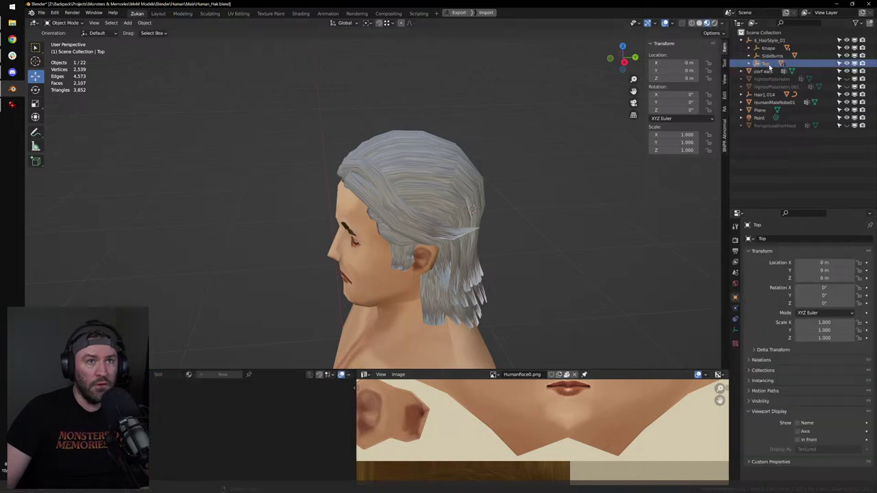
right_click(768, 65)
left_click(762, 73)
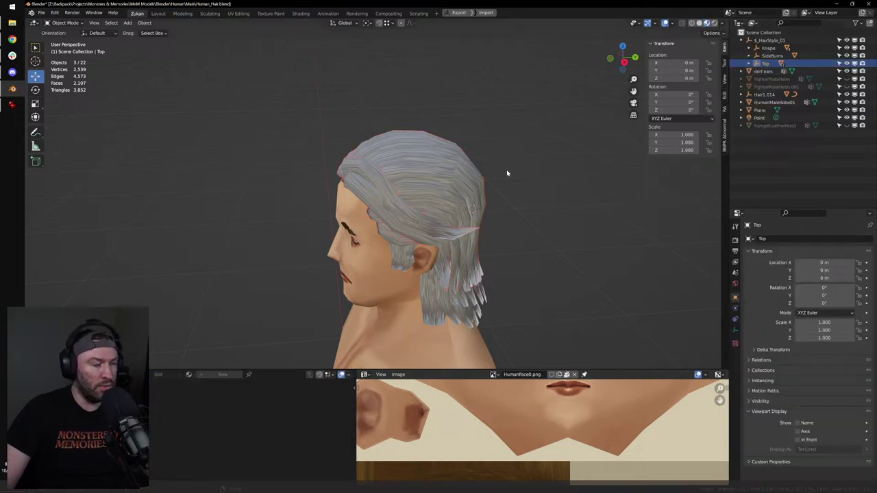
key("KP_Divide")
left_click(384, 81)
key("KP_Decimal")
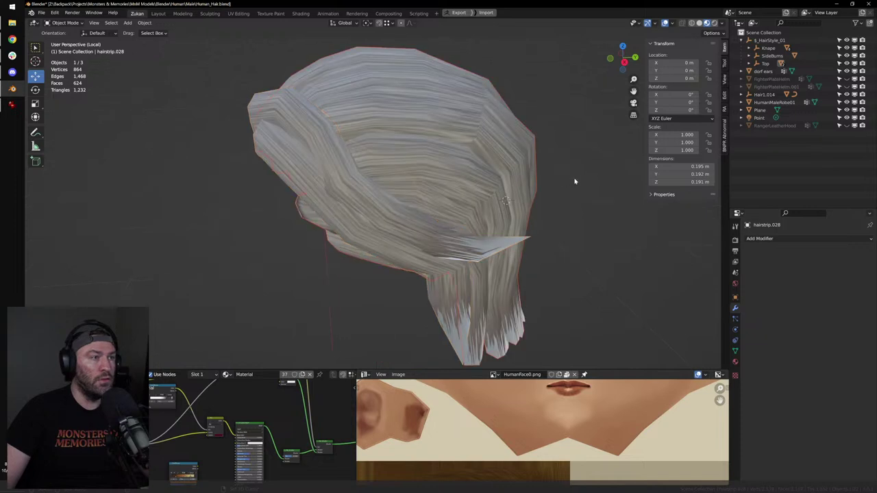
middle_click_drag(573, 183, 404, 226)
key("alt+a")
key("KP_Divide")
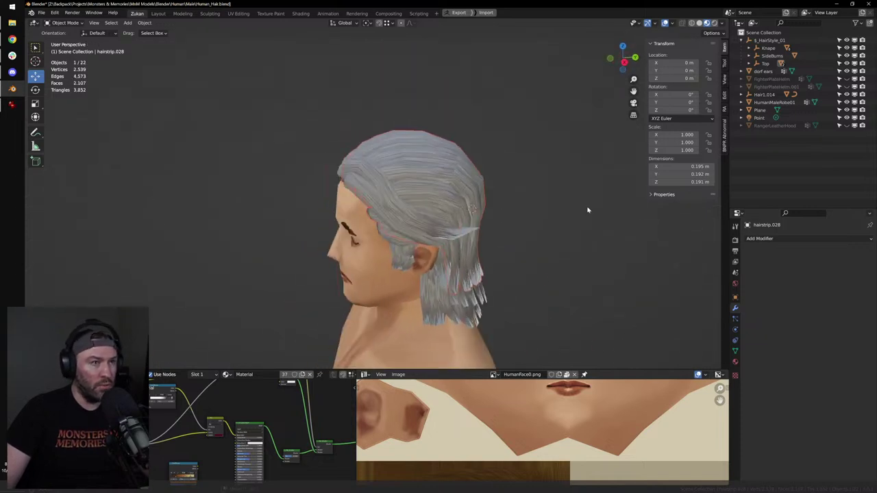
left_click(847, 63)
Show the FighterPlateHelm.001 helm on the head and view it from behind
middle_click_drag(604, 157, 381, 186)
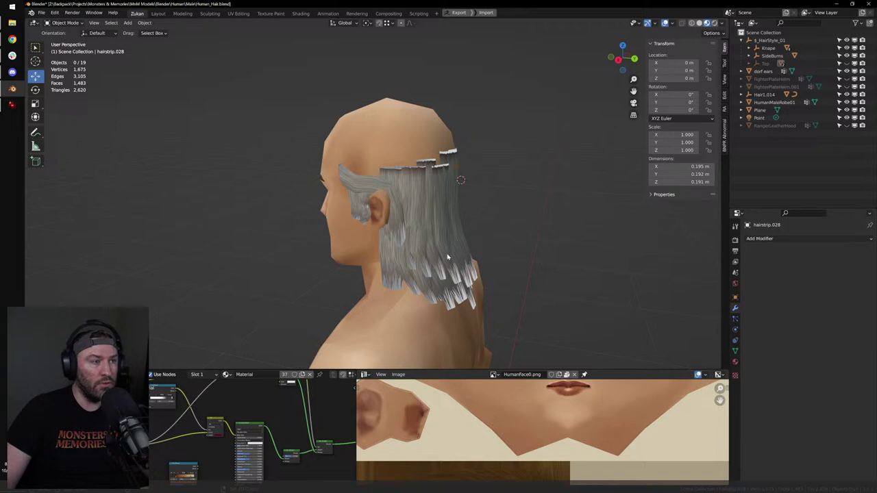
middle_click_drag(467, 239, 416, 234, "shift")
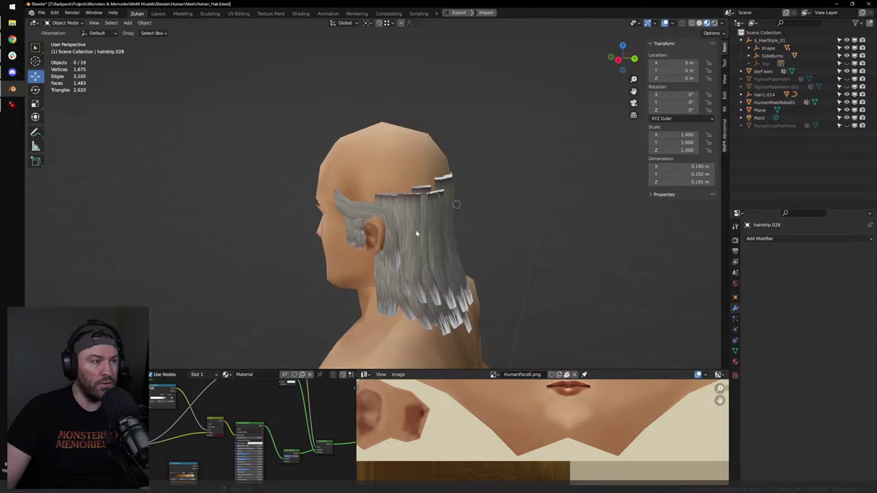
left_click(847, 87)
left_click(847, 87)
left_click(847, 87)
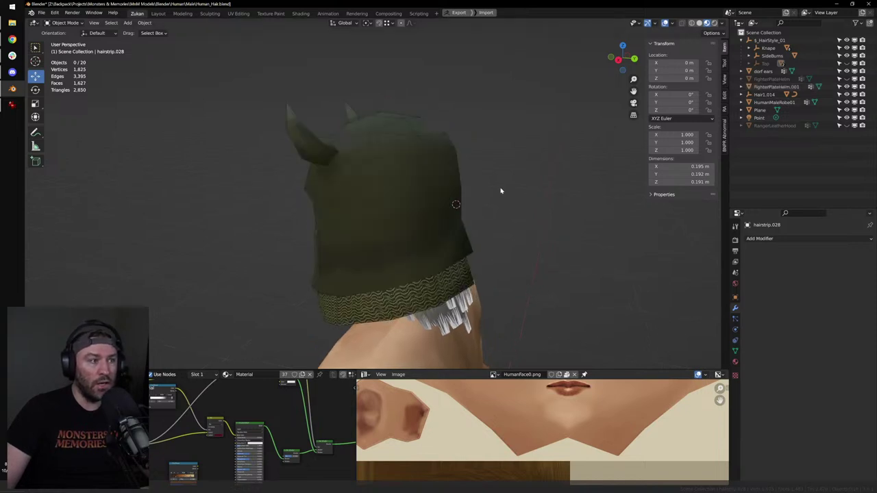
middle_click_drag(501, 190, 382, 286)
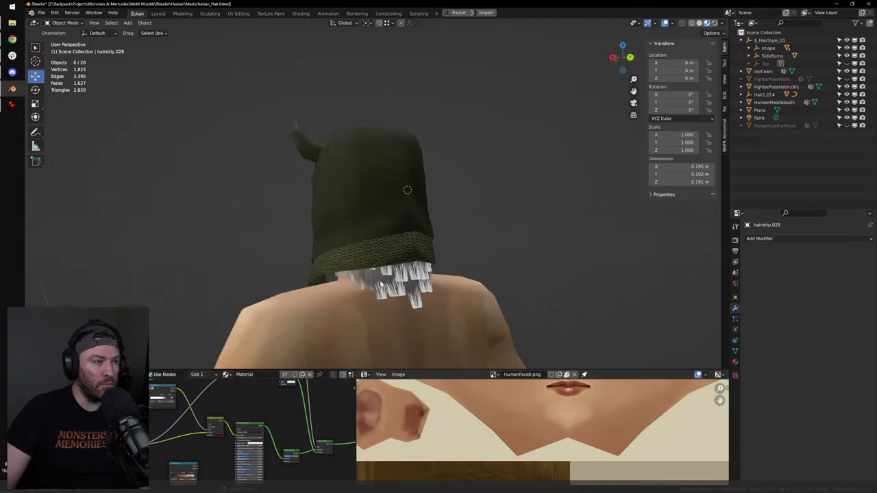
middle_click_drag(442, 237, 487, 251)
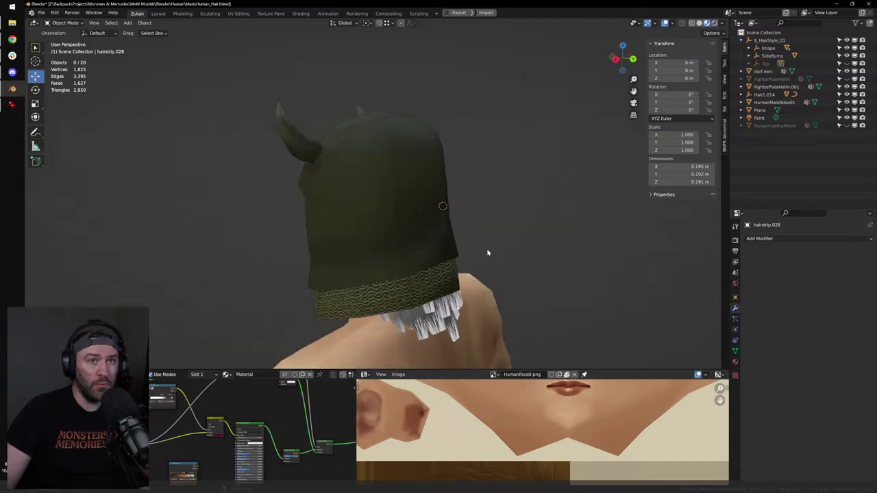
Swap to the smaller FighterPlateHelm and orbit around the helmeted head
left_click(847, 87)
left_click(847, 79)
middle_click_drag(383, 190, 404, 208)
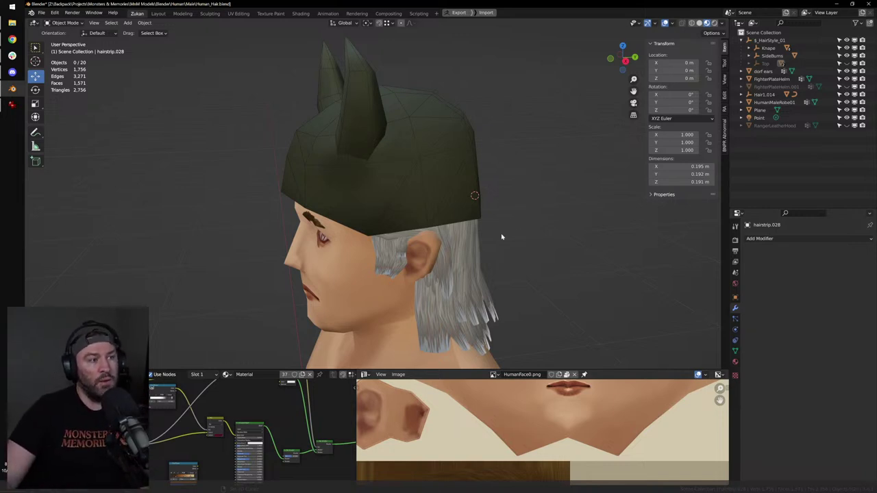
middle_click_drag(503, 238, 369, 214)
middle_click_drag(288, 219, 527, 282)
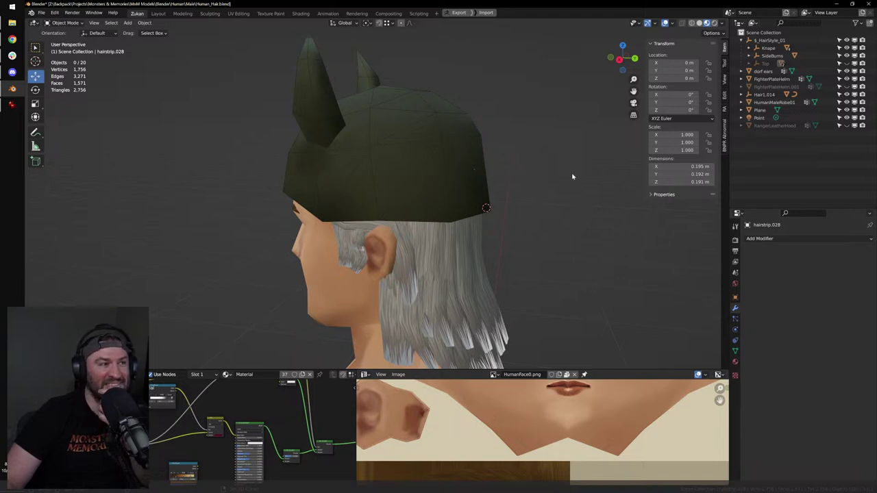
scroll(515, 164, "down", 2)
middle_click_drag(515, 165, 517, 162)
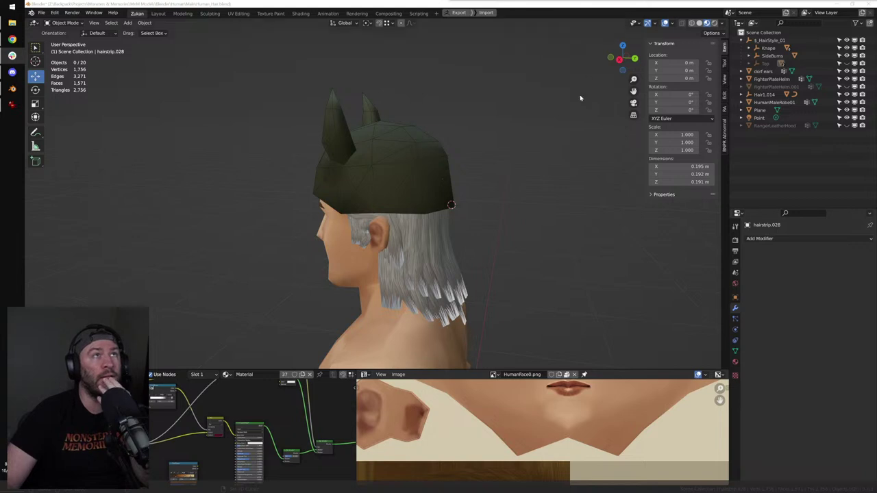
left_click(546, 110)
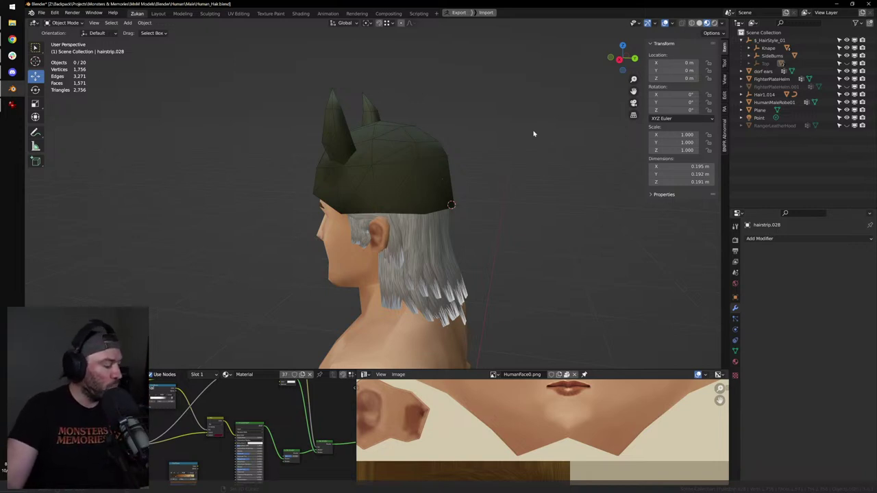
middle_click_drag(538, 137, 428, 224)
scroll(439, 158, "down", 4)
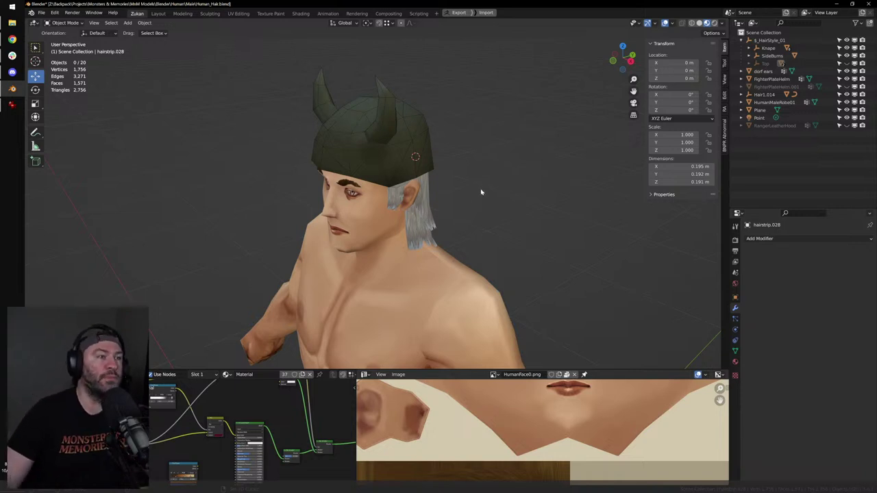
middle_click_drag(480, 189, 617, 130)
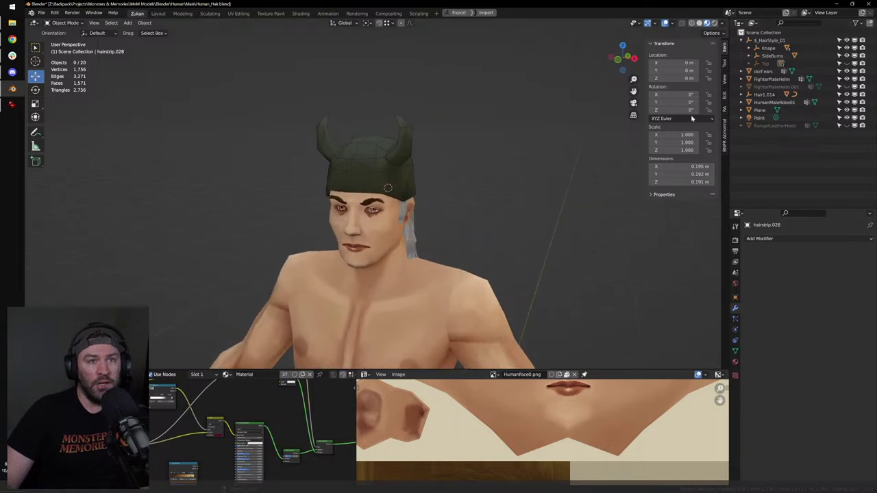
left_click(847, 79)
Make the Top hair piece visible again and orbit around the head
middle_click_drag(499, 173, 460, 186)
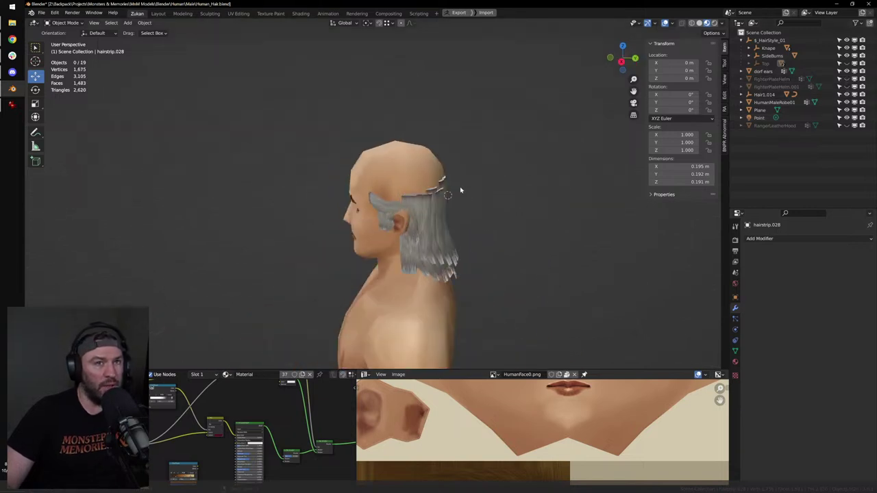
left_click(847, 63)
scroll(535, 160, "up", 5)
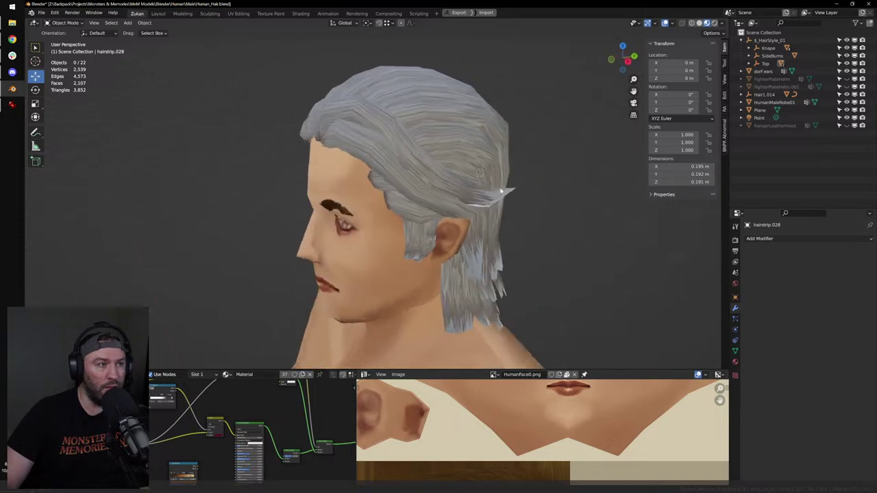
middle_click_drag(525, 226, 384, 199)
scroll(510, 188, "down", 3)
Hide the whole HairStyle_01 hairstyle and save Human_Hair.blend
left_click(847, 40)
middle_click_drag(480, 192, 418, 192)
left_click(41, 14)
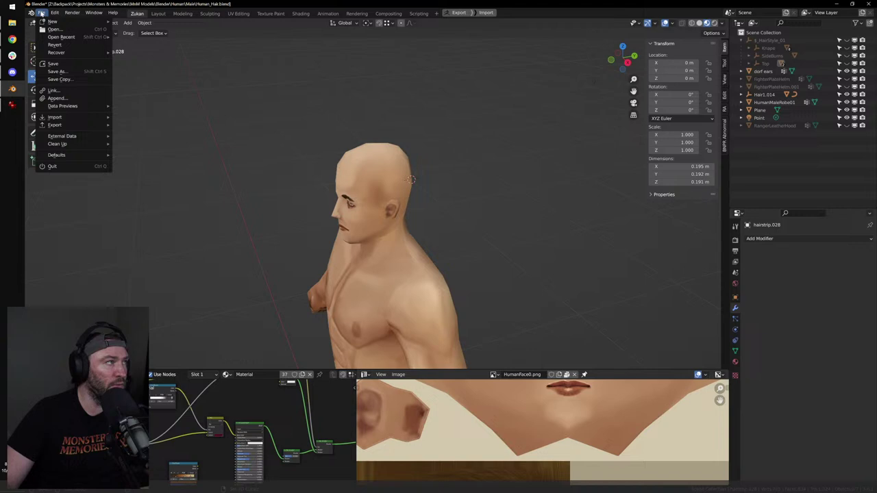
left_click(52, 63)
Duplicate the hair strip lying on the ground with Shift+D
middle_click_drag(368, 133, 438, 147)
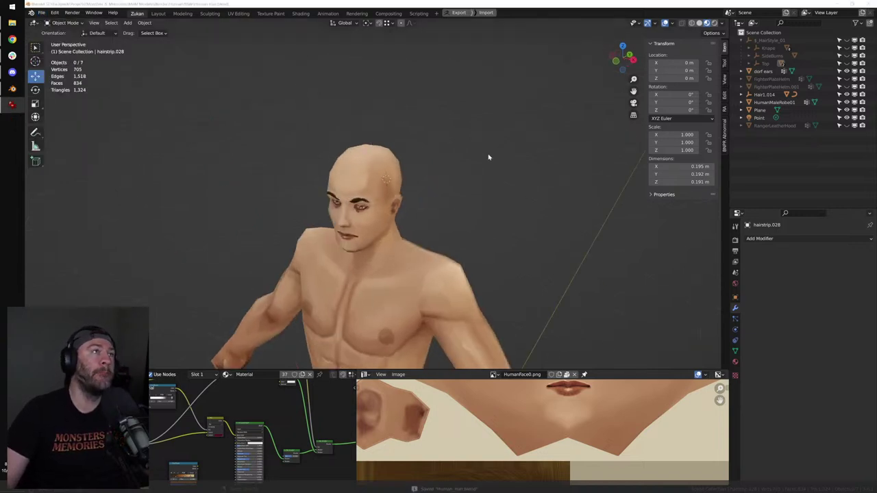
middle_click_drag(476, 148, 451, 155)
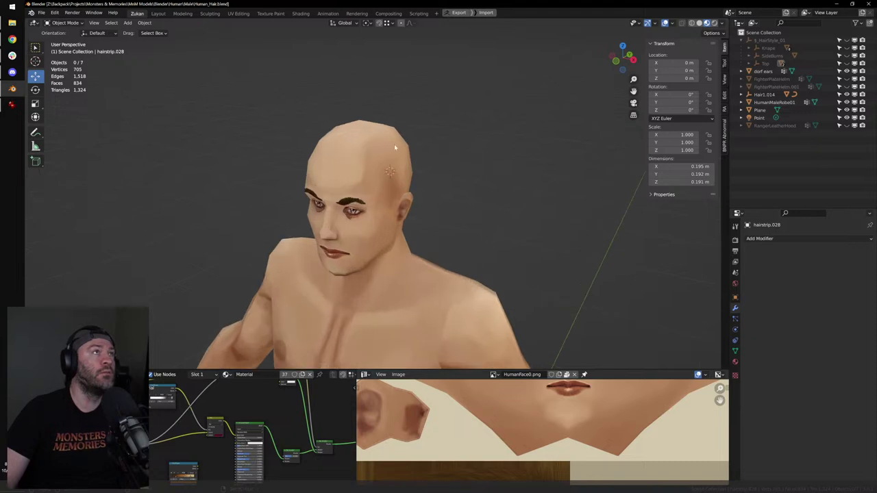
scroll(507, 192, "down", 6)
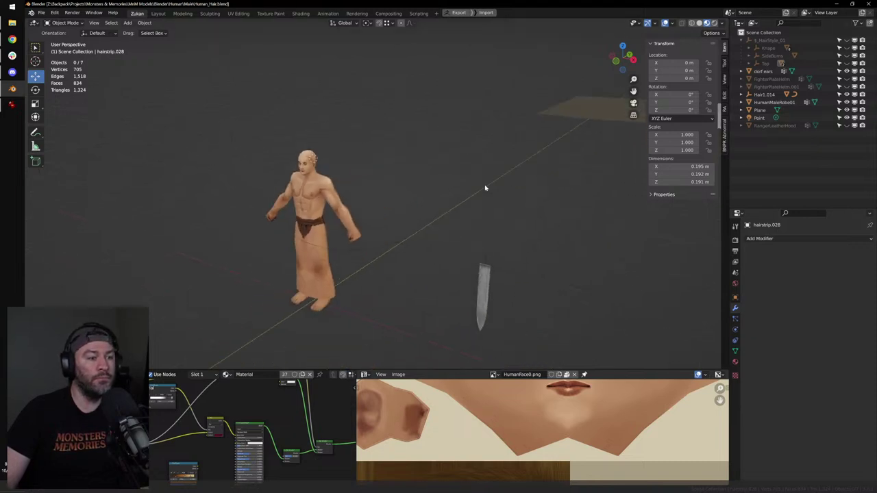
middle_click_drag(485, 187, 442, 231)
left_click(472, 253)
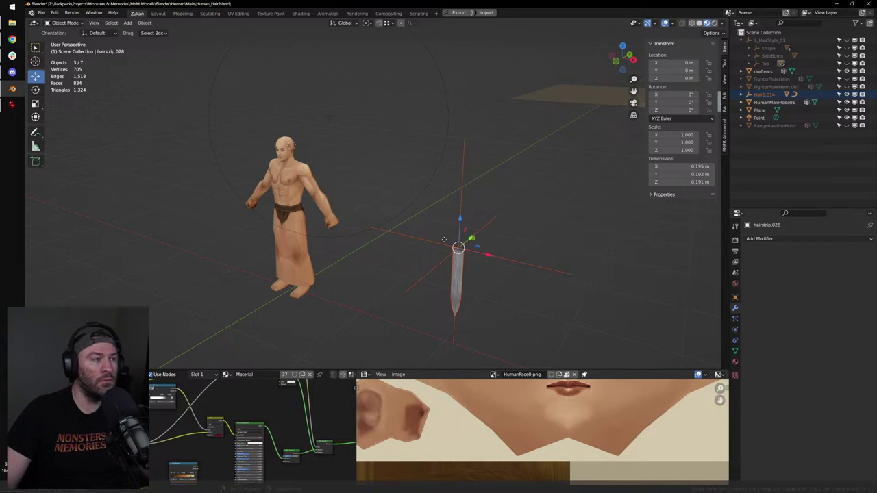
key("shift+d")
Collapse b_HairStyle_01, then frame and delete the dorf ears object
scroll(350, 133, "up", 3)
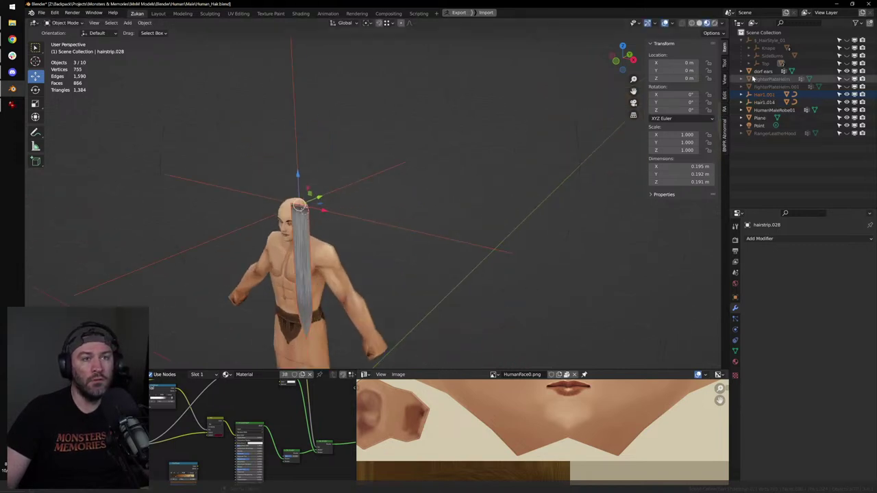
left_click(743, 41)
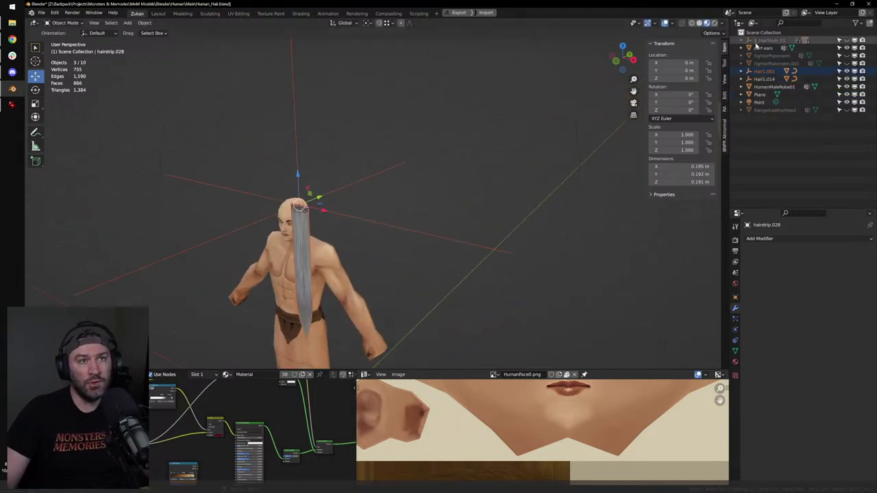
left_click(762, 48)
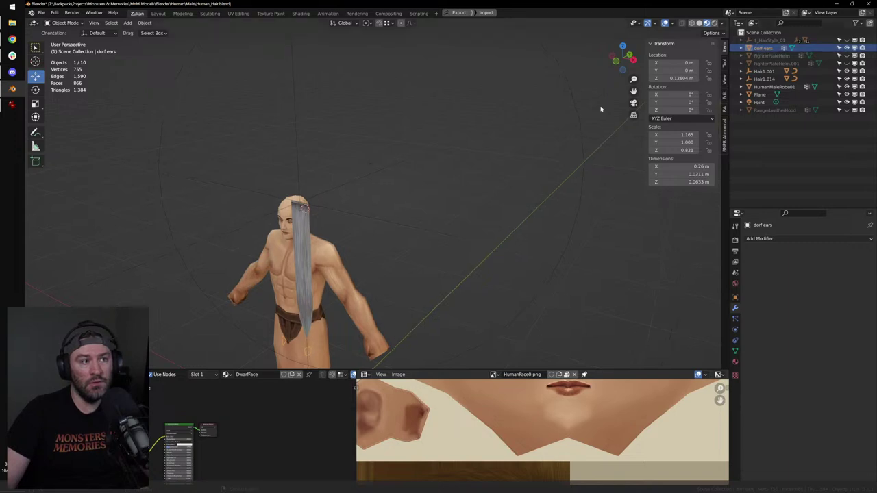
key("KP_Decimal")
key("Delete")
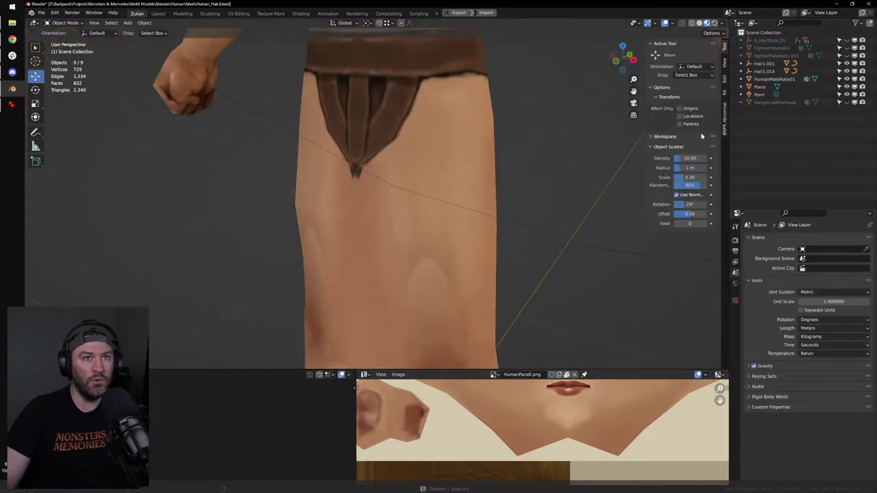
scroll(374, 199, "down", 5)
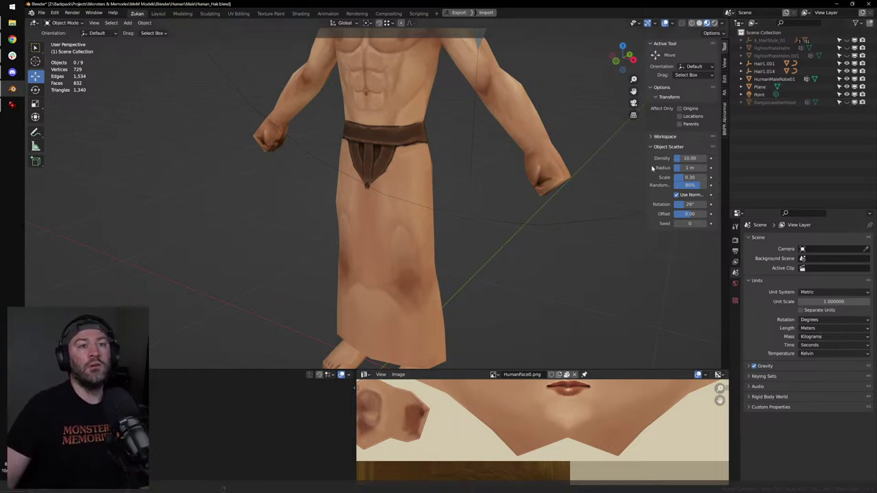
Delete the duplicated Hair1.001 strip from the Outliner
scroll(542, 144, "down", 4)
left_click(765, 72)
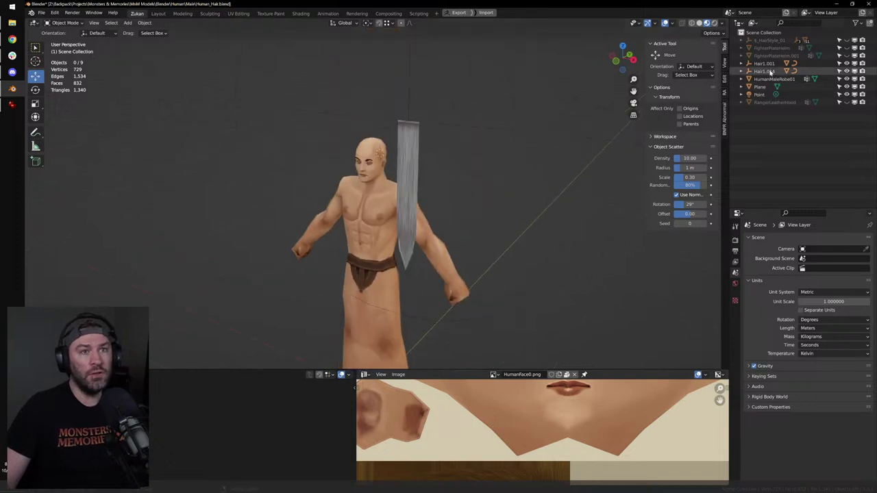
scroll(470, 143, "down", 2)
left_click(765, 63)
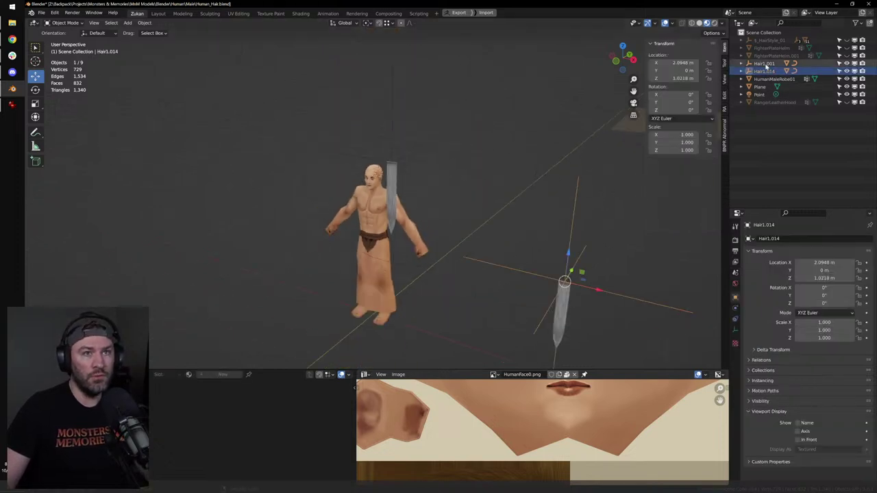
right_click(765, 63)
left_click(747, 55)
Reframe the view on the figure, toggle the side panel, and open Scene Collection's context menu
scroll(536, 163, "up", 2)
middle_click_drag(537, 163, 464, 221)
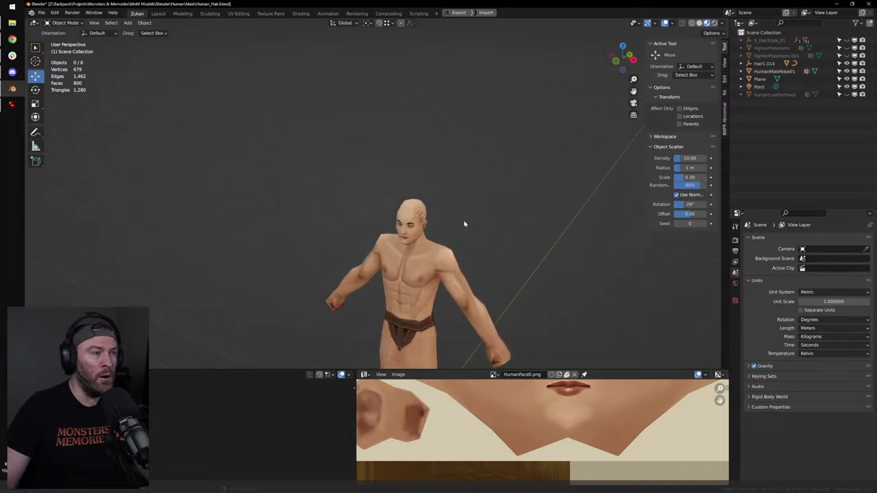
scroll(460, 198, "down", 3)
middle_click_drag(473, 191, 485, 191)
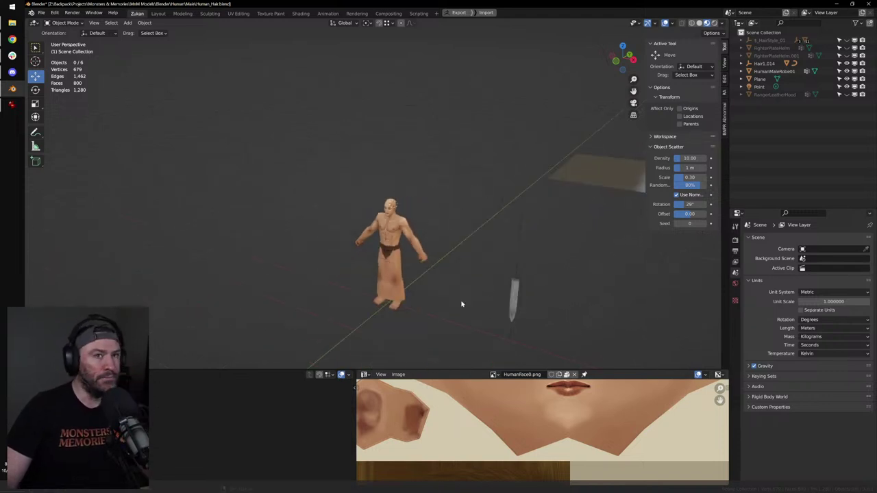
middle_click_drag(462, 304, 453, 292)
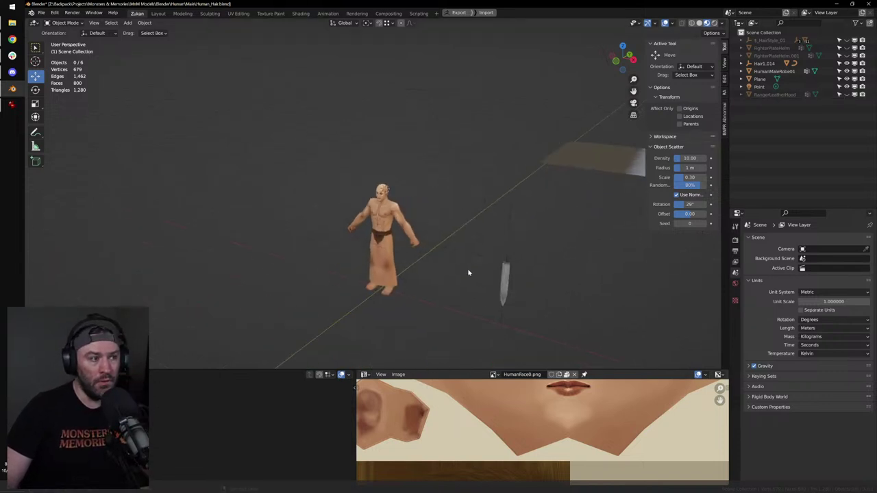
left_click(725, 63)
key("n")
key("n")
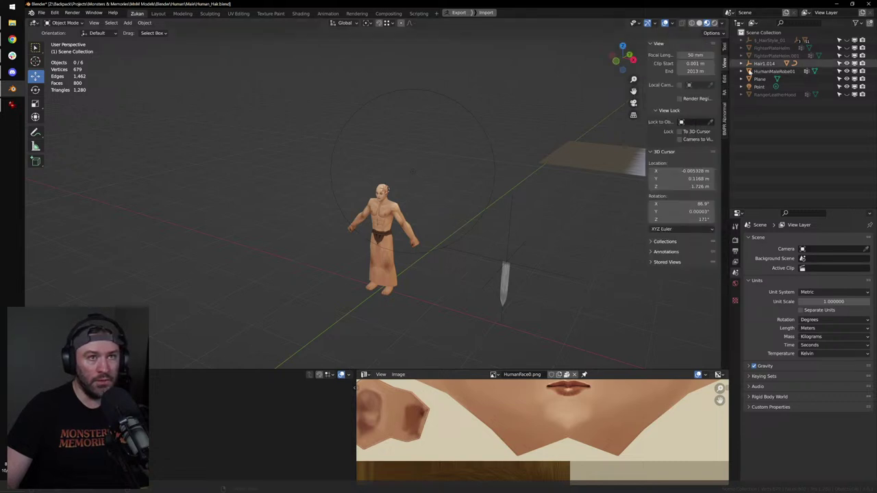
right_click(751, 33)
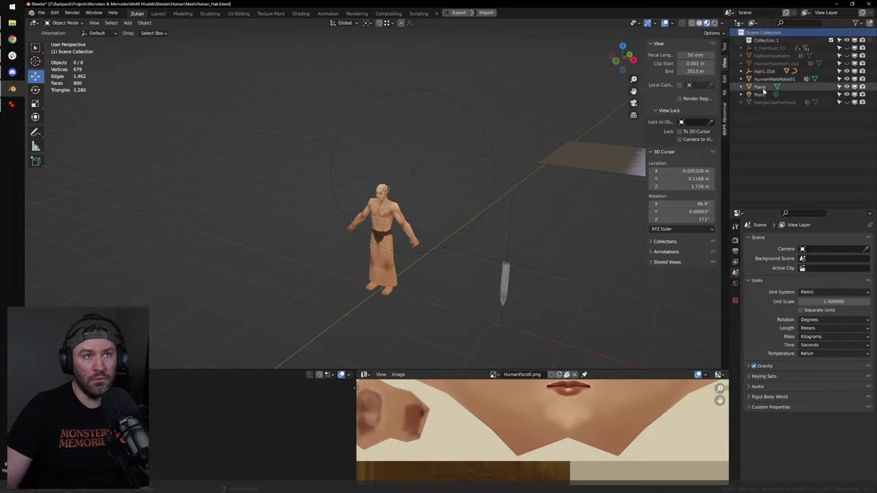
right_click(767, 36)
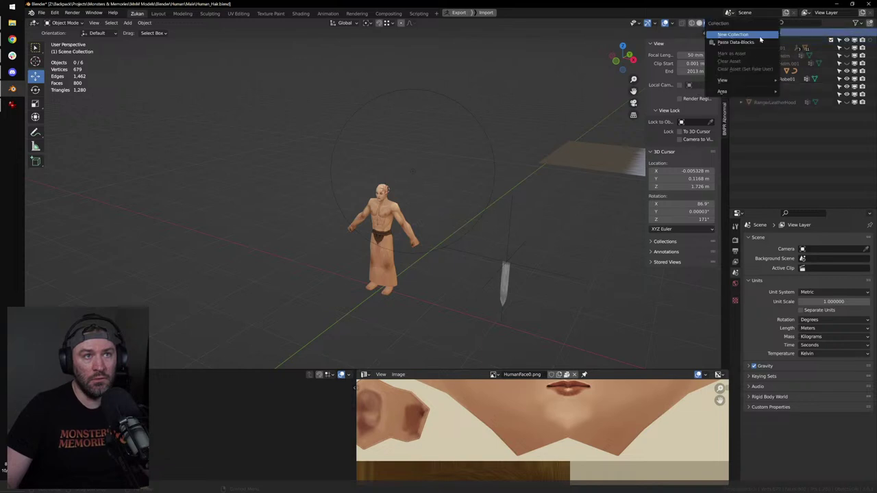
Create a collection named Hats and rename Collection 2 to Working
left_click(760, 35)
double_click(759, 40)
type("H")
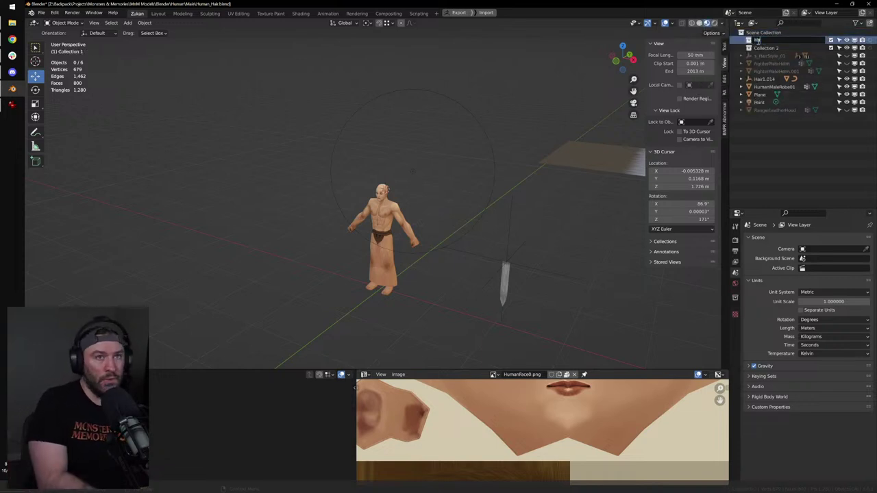
type("ats")
key("Return")
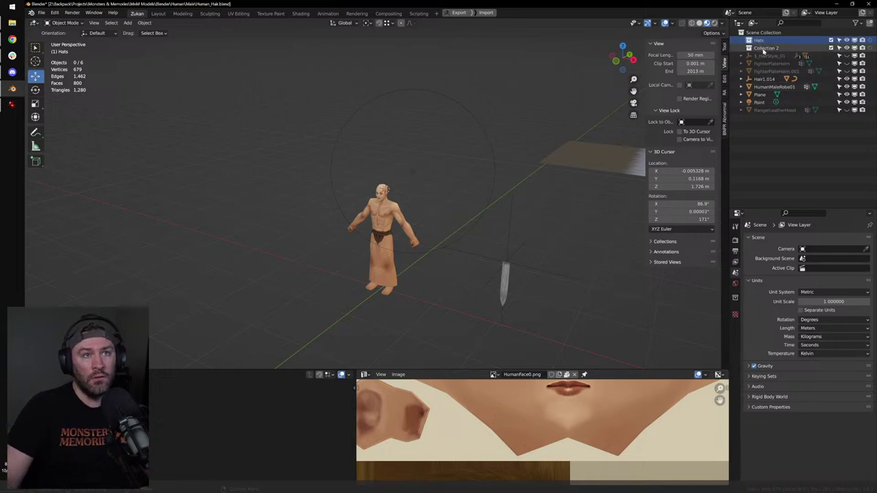
left_click(763, 48)
double_click(763, 49)
type("Wea")
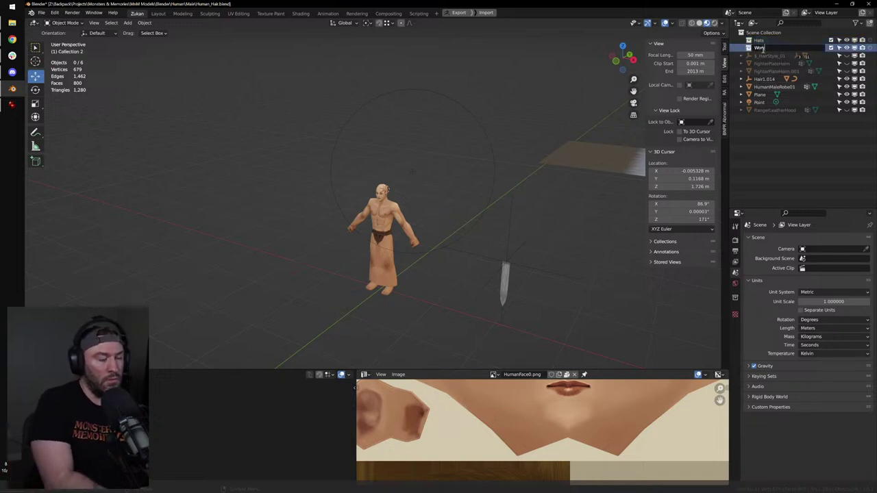
type("king")
key("Return")
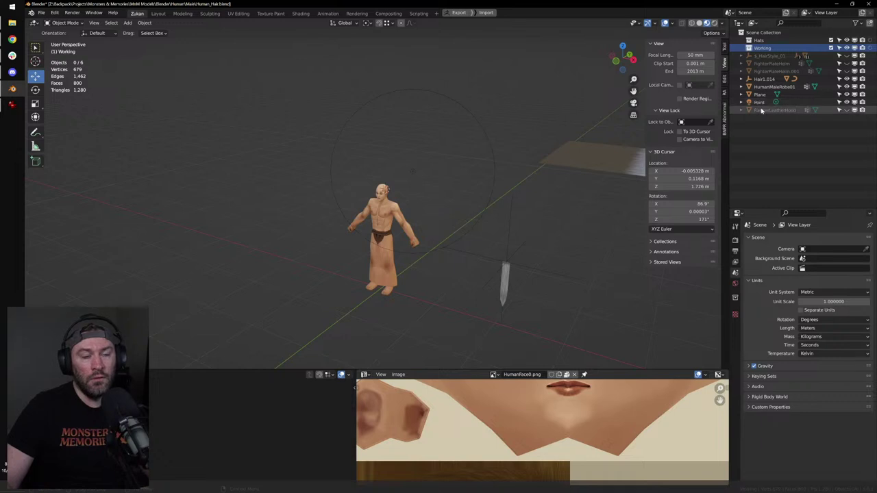
Move RangerLeatherHood, FighterPlateHelm and FighterPlateHelm.001 into the Hats collection
left_click(788, 111)
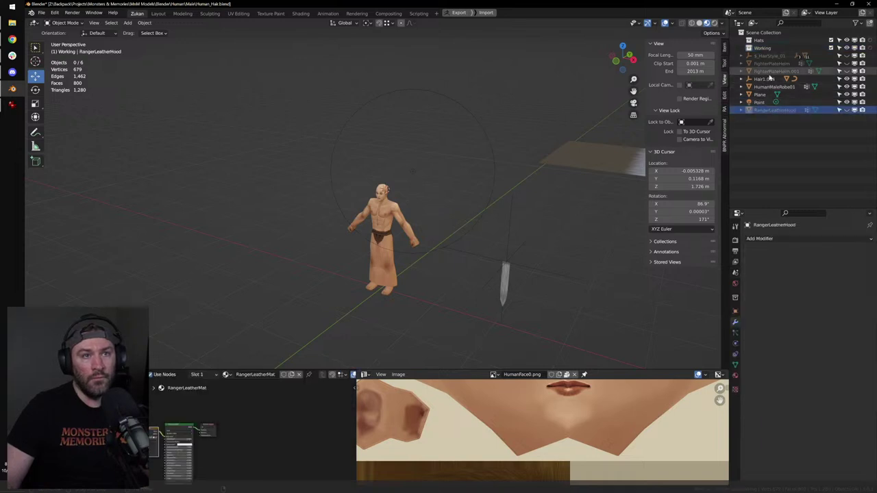
left_click(775, 71, "ctrl")
left_click(777, 64, "ctrl")
left_click_drag(776, 64, 767, 41)
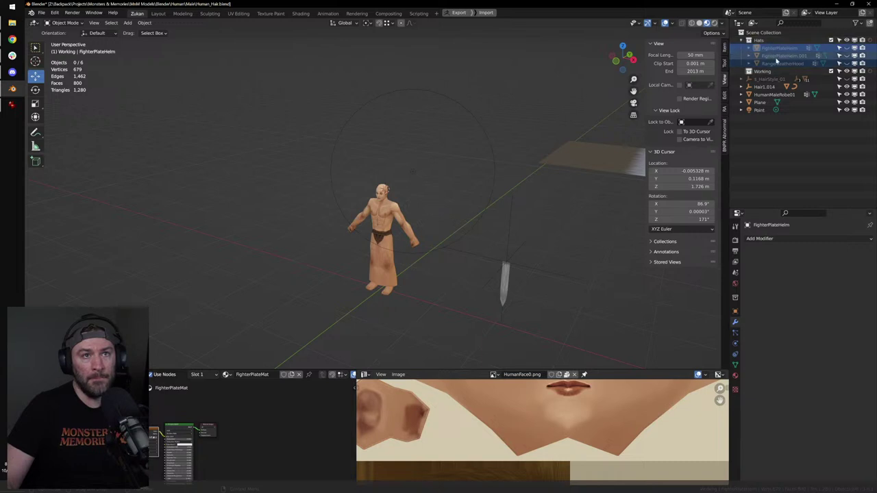
Hide the Hats collection and both helms, then switch to the hair-male.png sketches
left_click(847, 40)
scroll(384, 195, "up", 6)
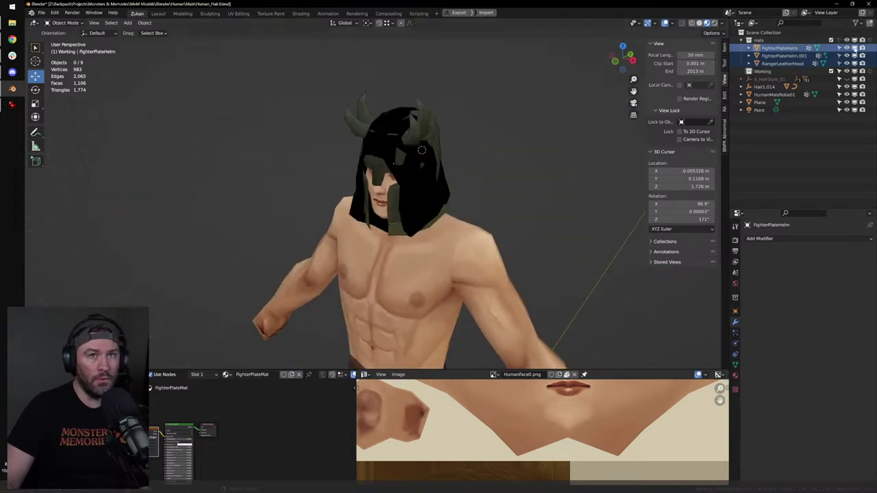
left_click(848, 41)
left_click(847, 40)
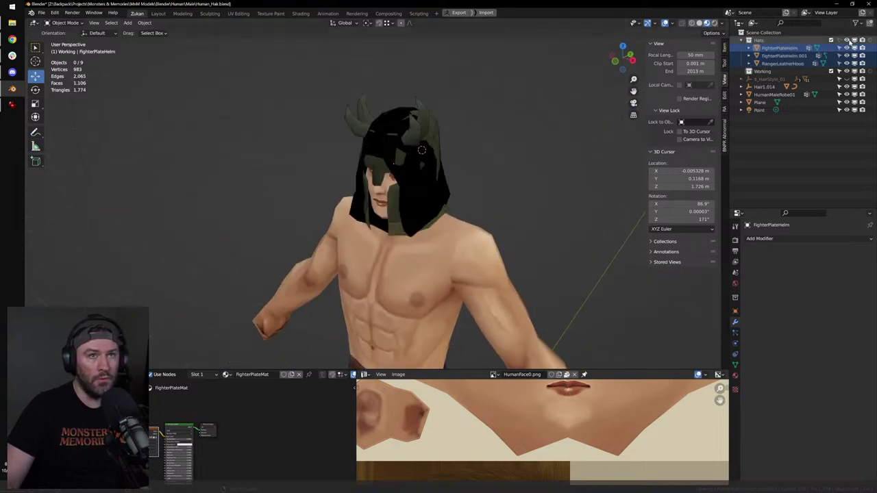
left_click(847, 41)
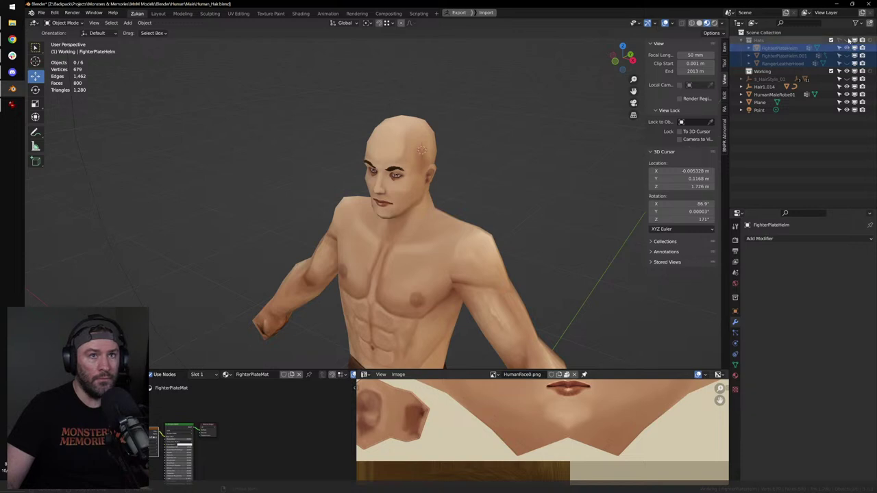
left_click(847, 48)
left_click(847, 48)
left_click(847, 55)
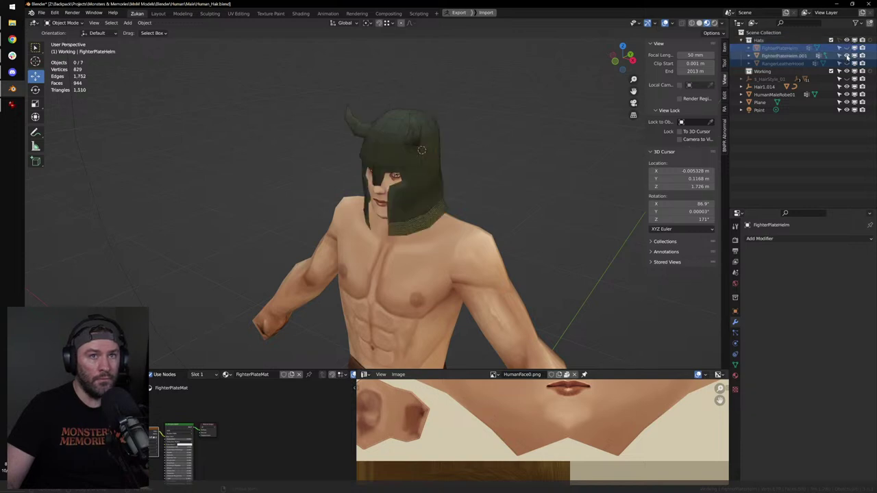
left_click(848, 55)
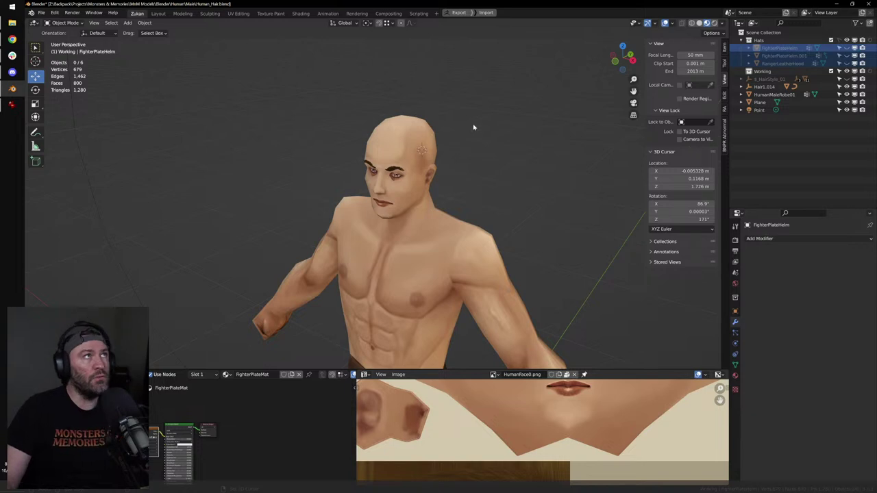
key("alt+Tab")
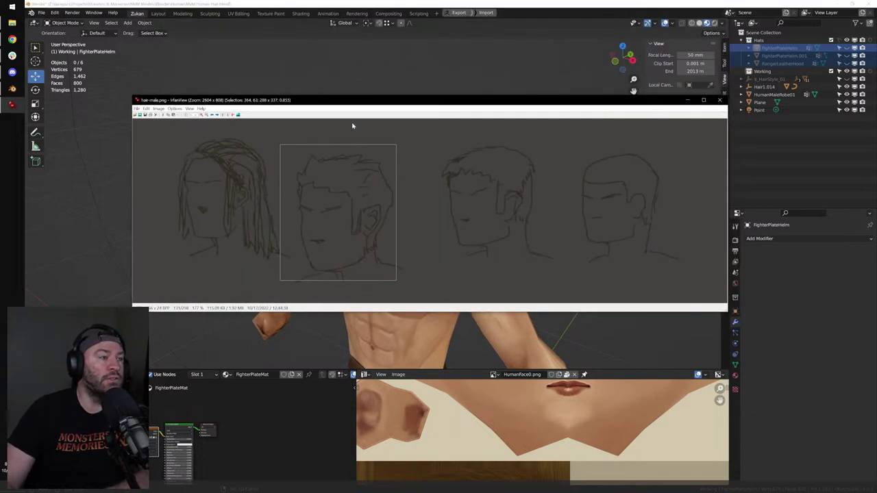
Look over the second and third hair-male.png head sketches, then close IrfanView
mouse_move(302, 216)
left_mouse_down()
mouse_move(290, 222)
mouse_move(377, 221)
mouse_move(297, 219)
mouse_move(363, 212)
mouse_move(355, 216)
mouse_move(361, 200)
mouse_move(350, 209)
mouse_move(359, 194)
mouse_move(338, 194)
left_mouse_up()
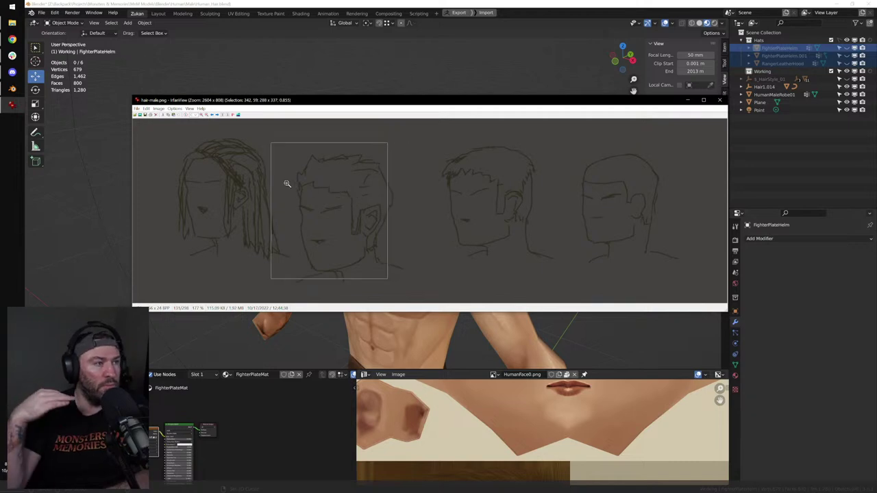
mouse_move(337, 221)
left_mouse_down()
mouse_move(491, 209)
mouse_move(621, 217)
mouse_move(627, 203)
mouse_move(632, 218)
mouse_move(634, 206)
mouse_move(624, 218)
mouse_move(491, 210)
mouse_move(503, 216)
mouse_move(486, 200)
mouse_move(483, 214)
left_mouse_up()
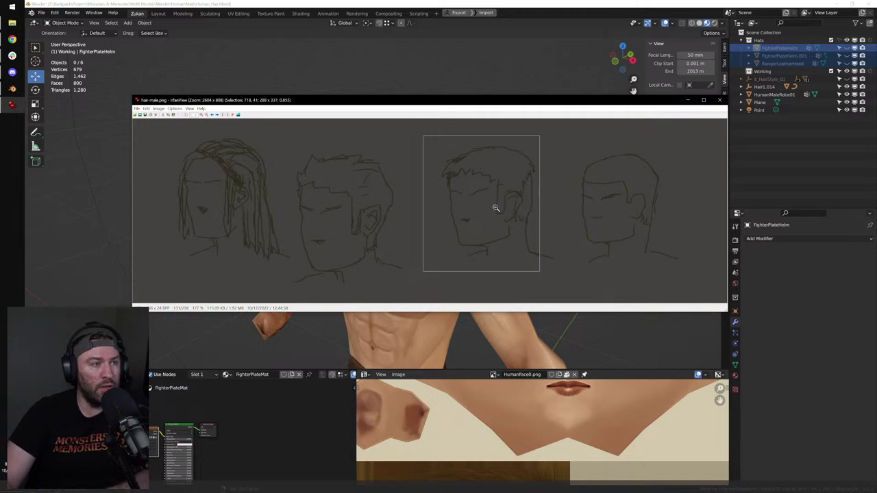
mouse_move(514, 200)
left_mouse_down()
mouse_move(345, 209)
mouse_move(373, 209)
mouse_move(364, 208)
left_mouse_up()
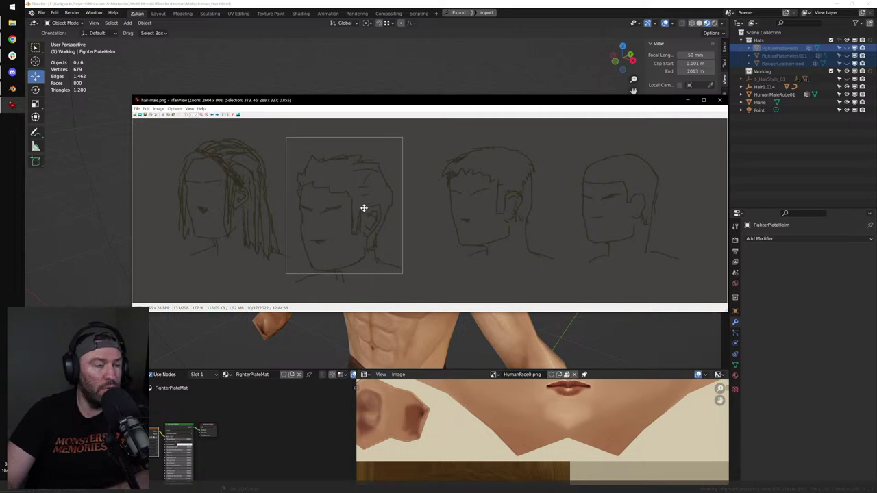
left_click(484, 4)
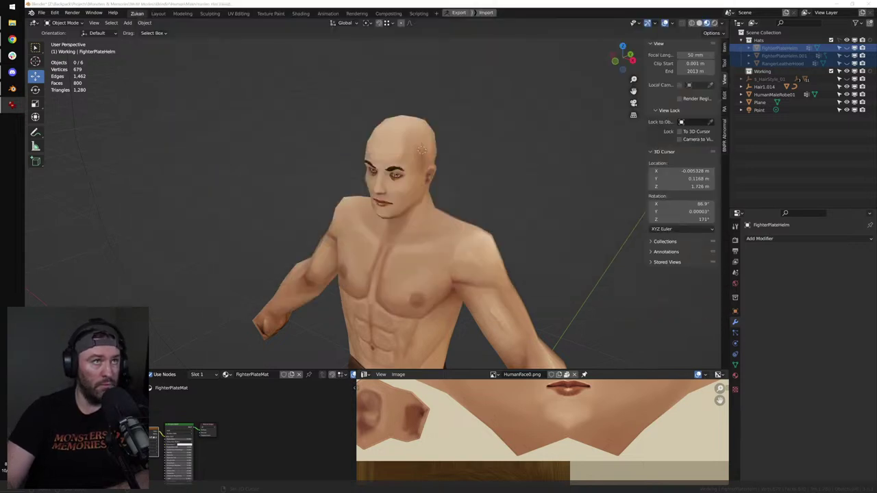
Orbit to the character and select the Hair1.014 strip, then return to the sketches
left_click(529, 108)
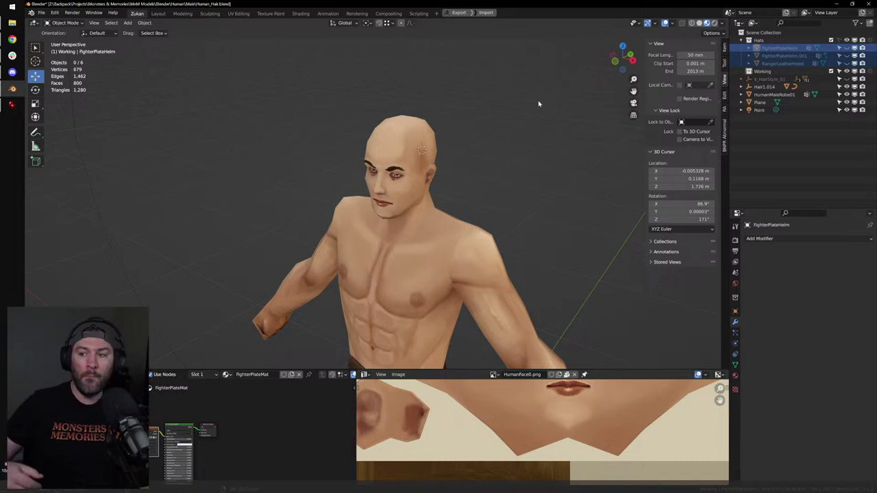
scroll(418, 137, "down", 6)
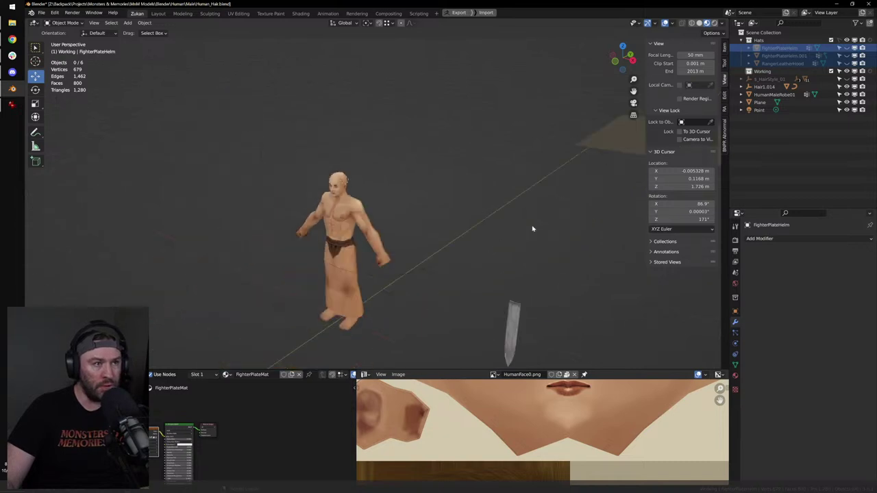
middle_click_drag(533, 229, 480, 172)
scroll(479, 172, "up", 3)
left_click(483, 218)
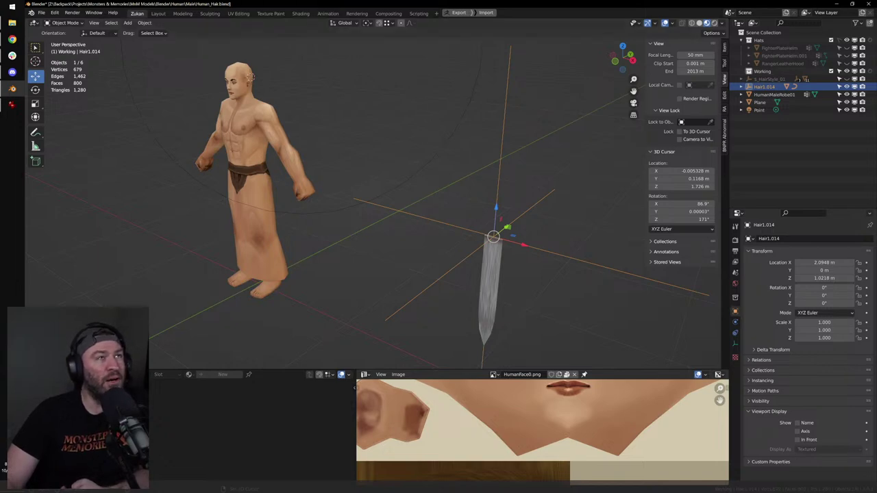
key("alt+Tab")
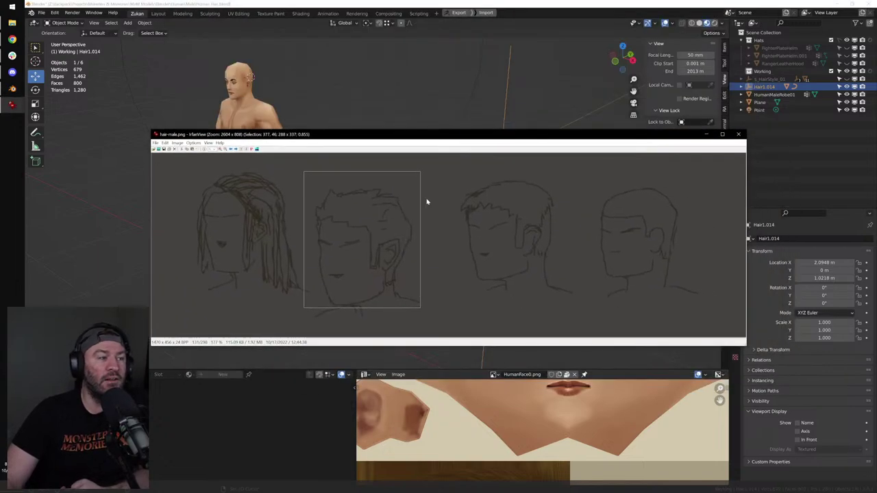
mouse_move(427, 198)
left_mouse_down()
mouse_move(309, 254)
mouse_move(276, 252)
mouse_move(558, 257)
mouse_move(572, 290)
mouse_move(208, 263)
mouse_move(608, 274)
mouse_move(397, 276)
mouse_move(587, 255)
left_mouse_up()
mouse_move(318, 256)
left_mouse_down()
mouse_move(227, 254)
mouse_move(670, 250)
mouse_move(644, 257)
mouse_move(655, 261)
left_mouse_up()
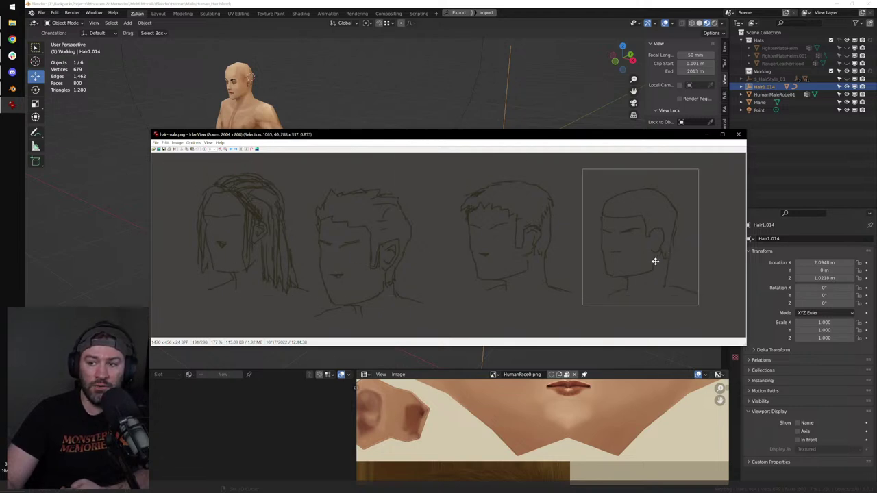
left_click_drag(646, 247, 599, 268)
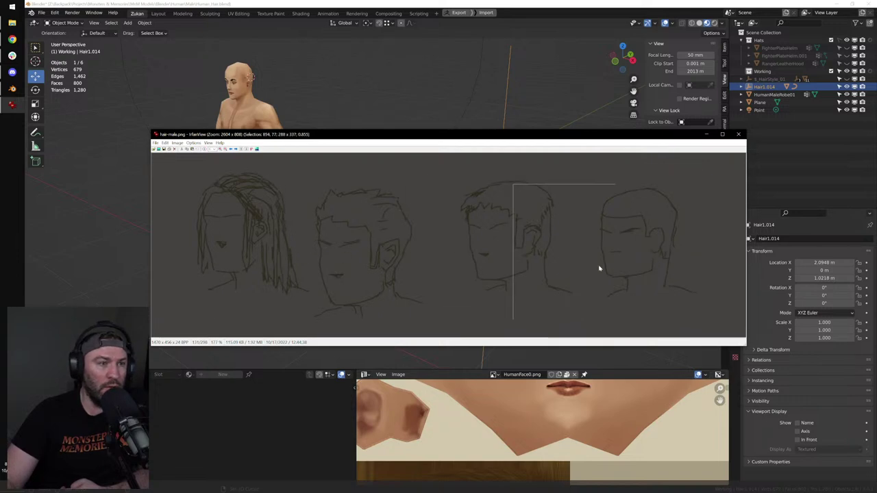
scroll(644, 264, "up", 2)
key("Escape")
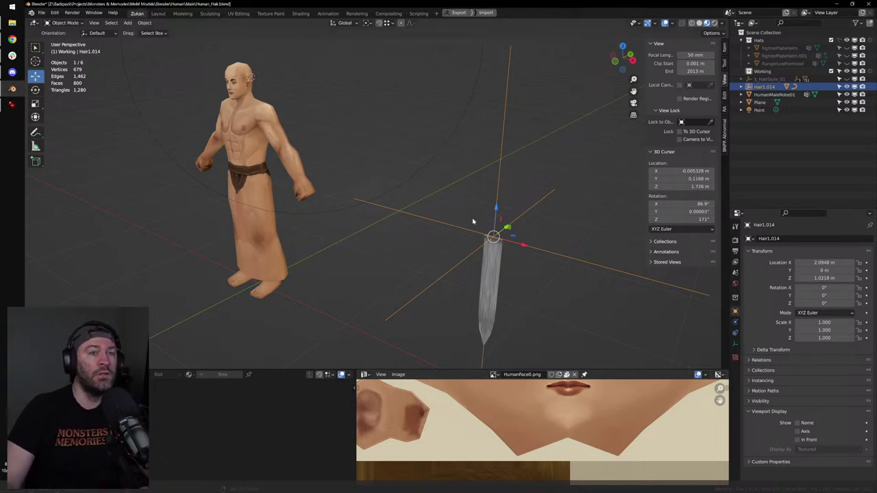
left_click(555, 313)
Duplicate the hair strip and move the copy above the character's head
left_click(490, 254)
key("shift+d")
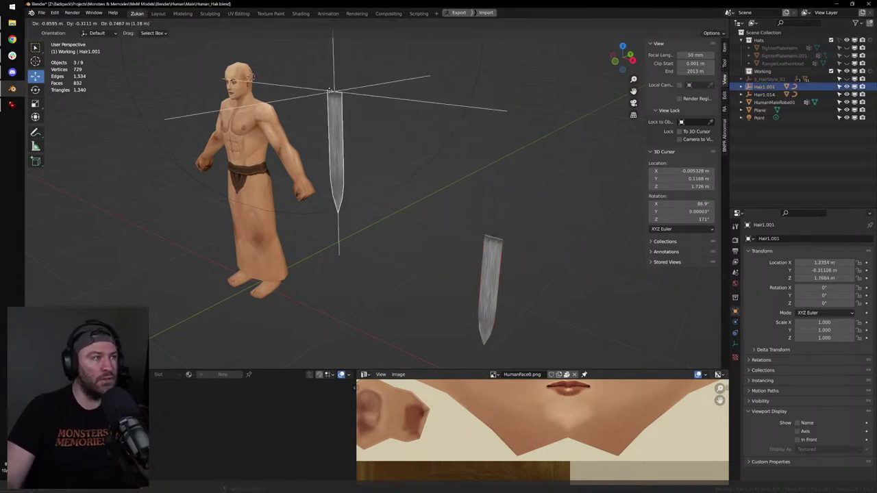
left_click(362, 186)
middle_click_drag(362, 186, 478, 242)
left_click(384, 272)
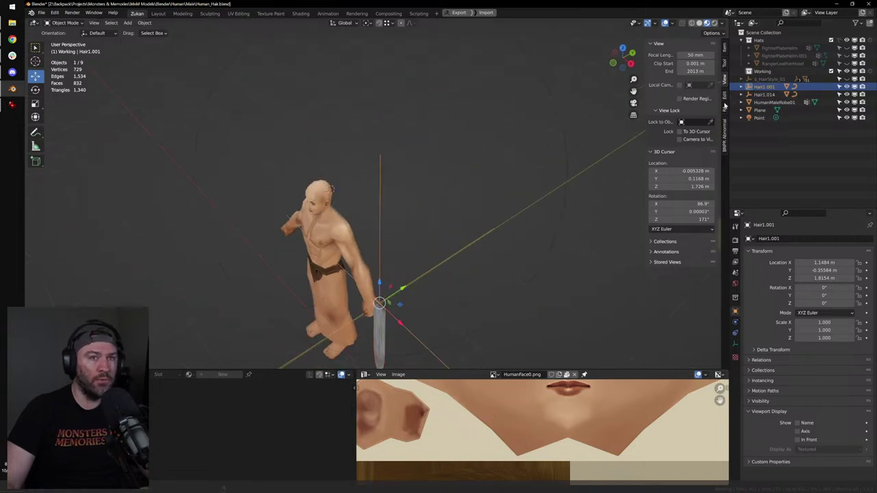
key("g")
left_click(368, 244)
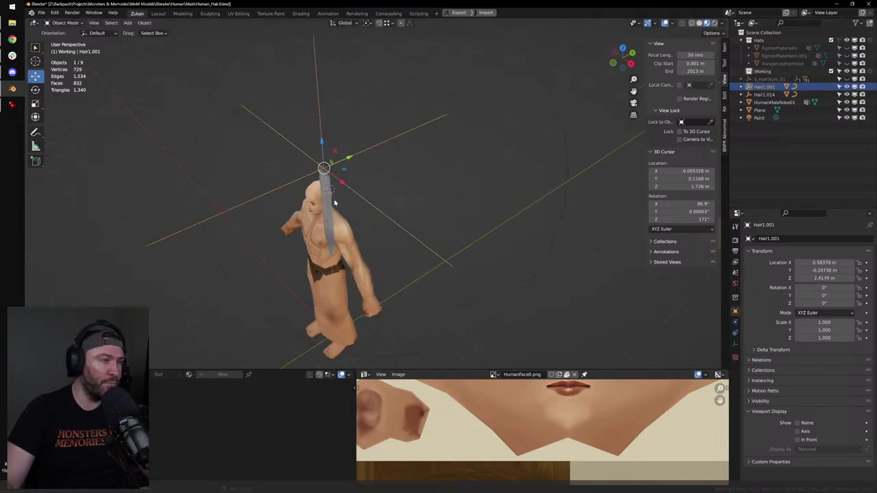
middle_click_drag(368, 244, 368, 244)
middle_click_drag(357, 275, 289, 185)
Reposition the hair copy onto the back of the head
key("g")
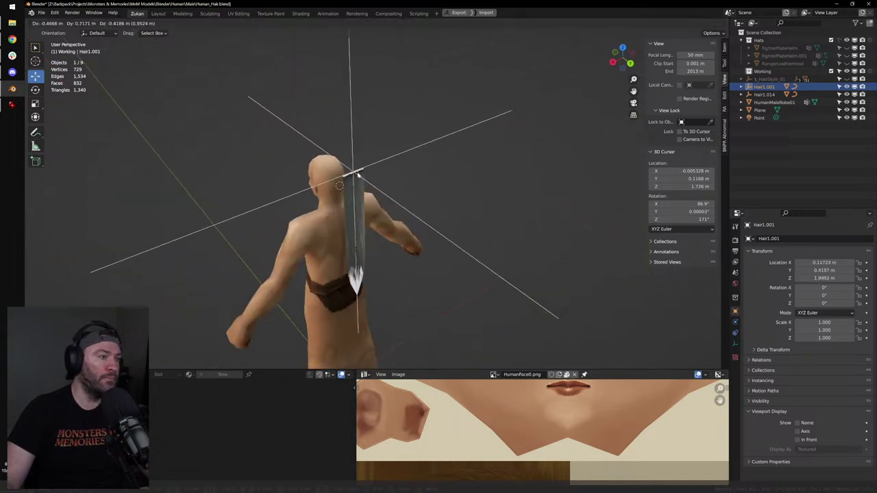
left_click(362, 190)
middle_click_drag(366, 203, 374, 226)
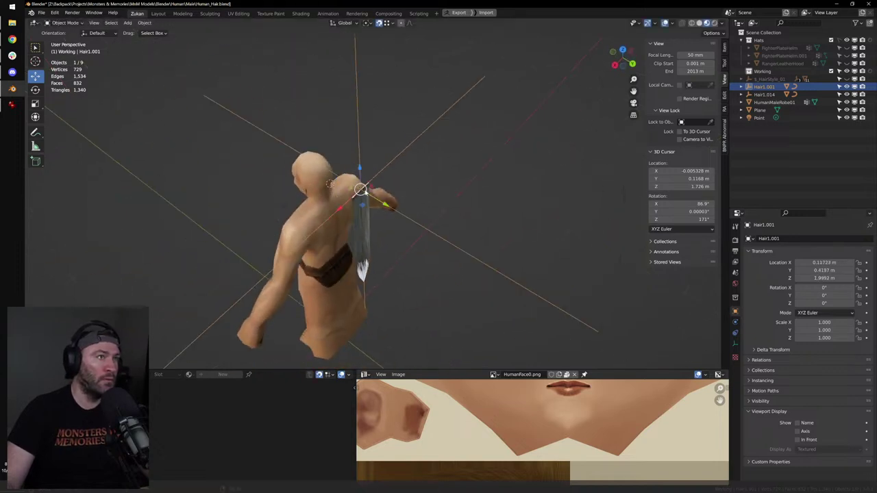
key("g")
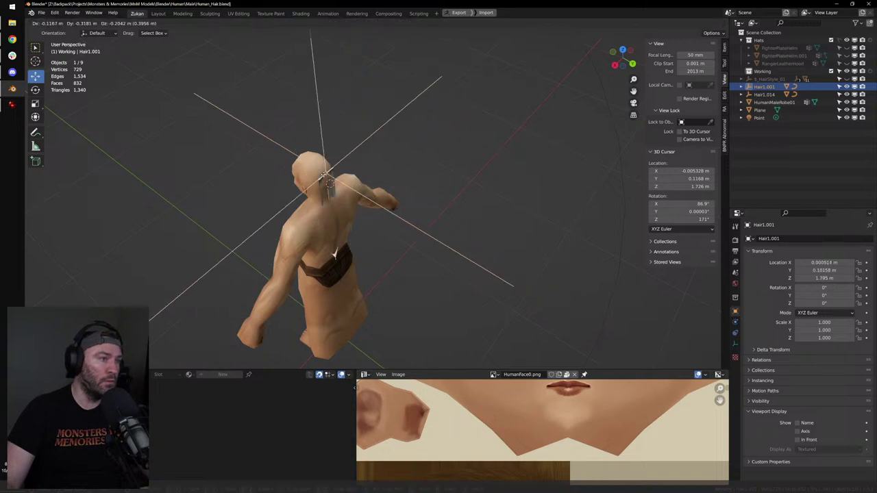
left_click(381, 218)
mouse_move(381, 218)
middle_mouse_down()
mouse_move(370, 216)
mouse_move(385, 219)
middle_mouse_up()
Rotate the strip about 180° around Z and select hairstrip.001 for resizing
key("r")
key("z")
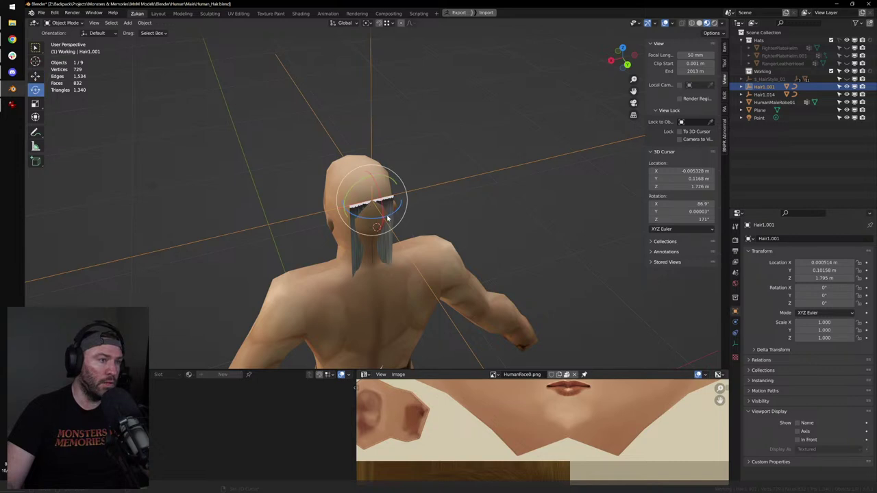
left_click(386, 220)
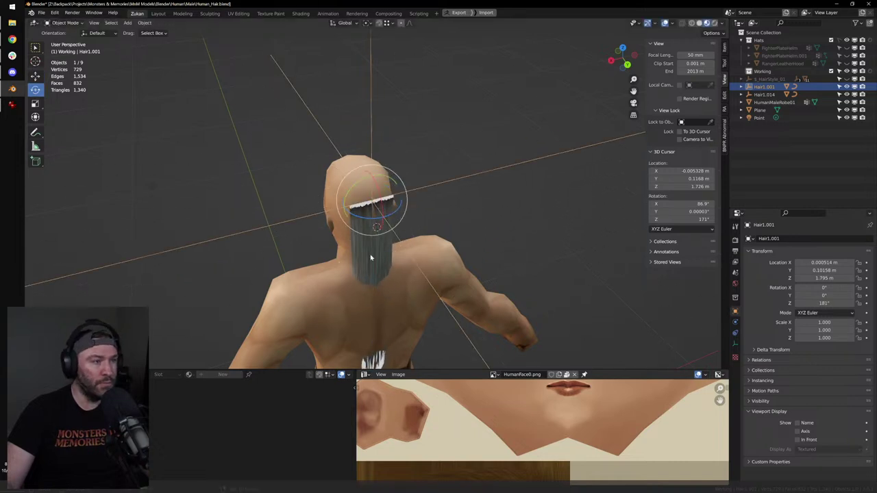
left_click(370, 260)
key("shift+space")
key("s")
middle_click_drag(370, 260, 362, 197)
Switch transform orientation to Local and shorten the strip along its Z axis
left_click(356, 23)
left_click(333, 54)
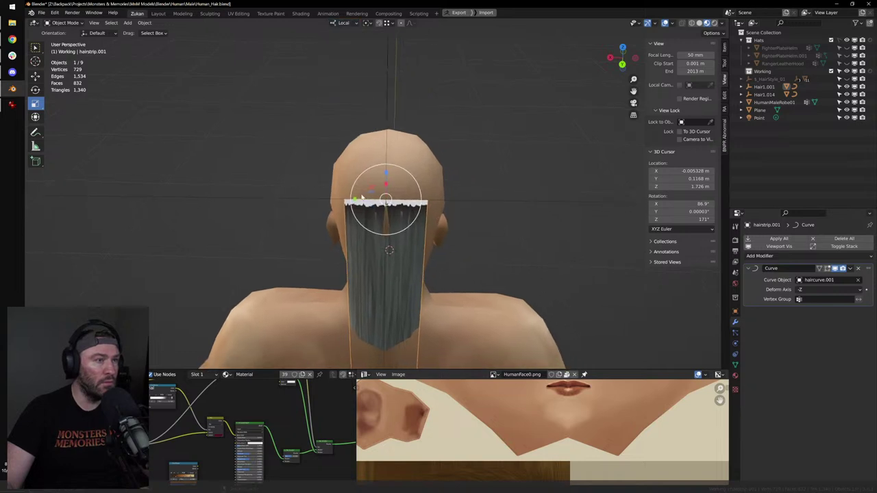
left_click_drag(359, 198, 350, 200)
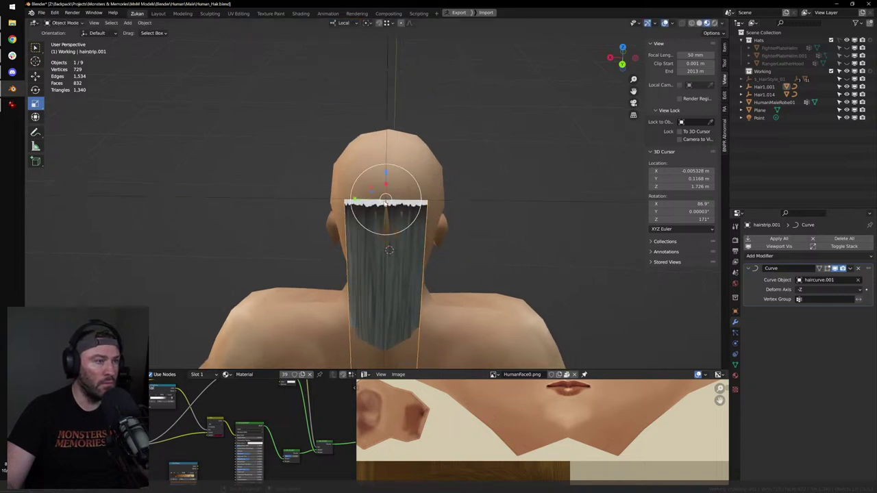
middle_click_drag(350, 199, 384, 219)
key("s")
key("z")
left_click(449, 196)
left_click_drag(401, 202, 391, 214)
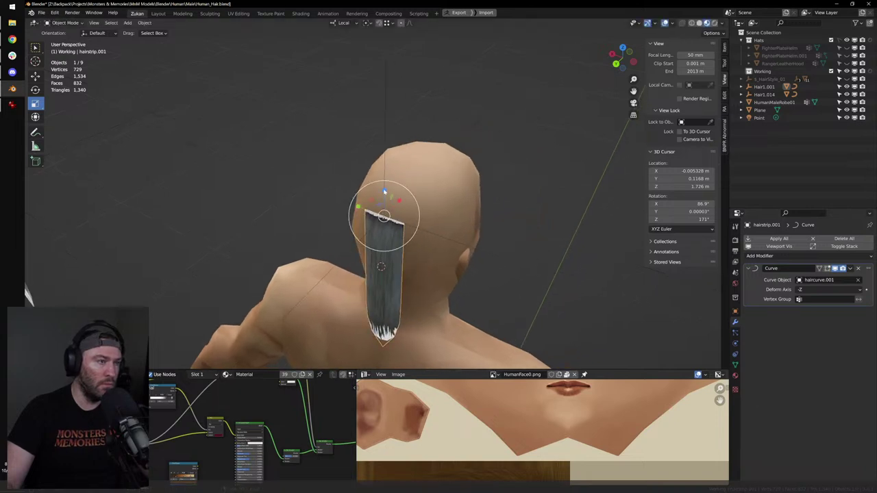
Shrink the strip uniformly to about 0.82 size, then resize it along Y
key("s")
left_click(402, 196)
key("s")
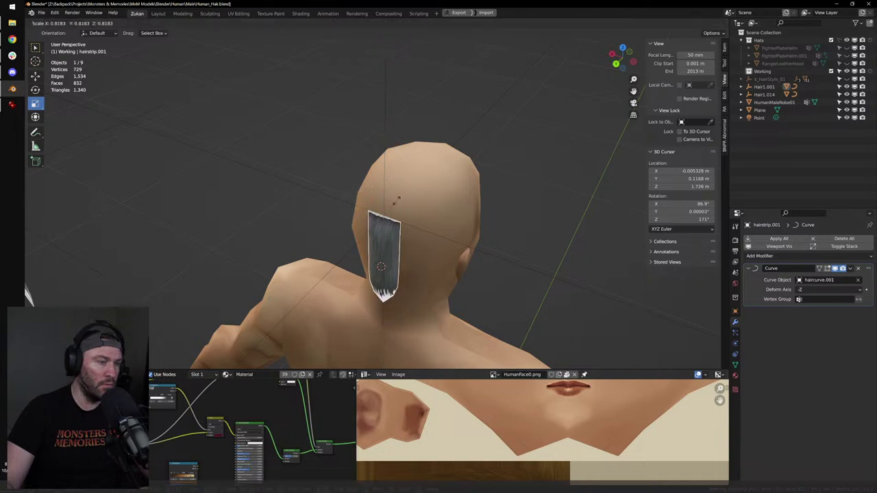
left_click(396, 200)
middle_click_drag(396, 200, 424, 236)
key("s")
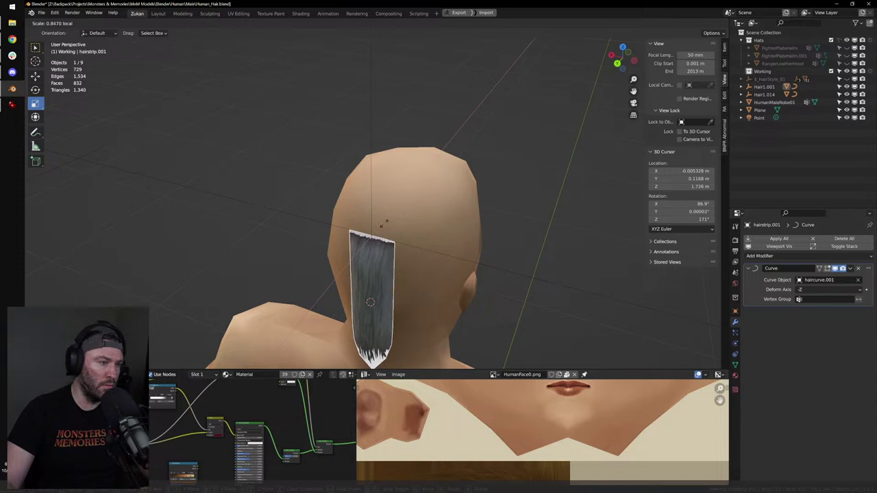
key("y")
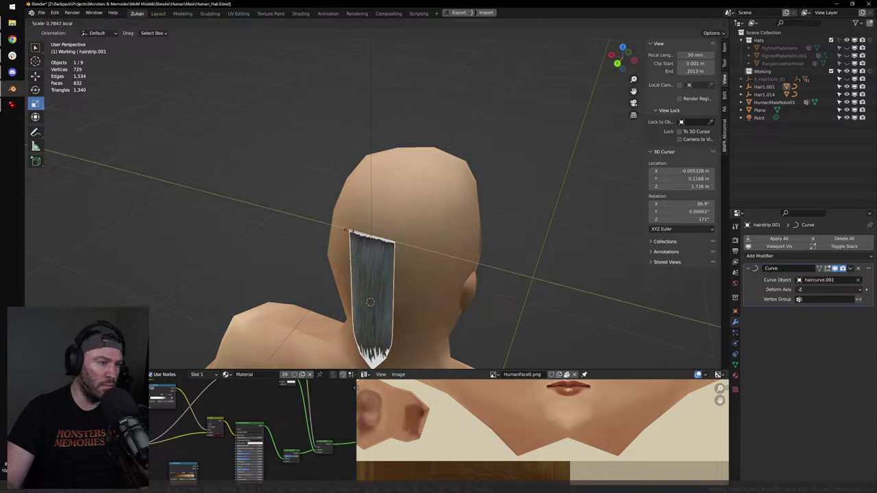
left_click(346, 231)
Select the whole Hair1.001 object and view the head straight from behind
middle_click_drag(346, 231, 408, 220)
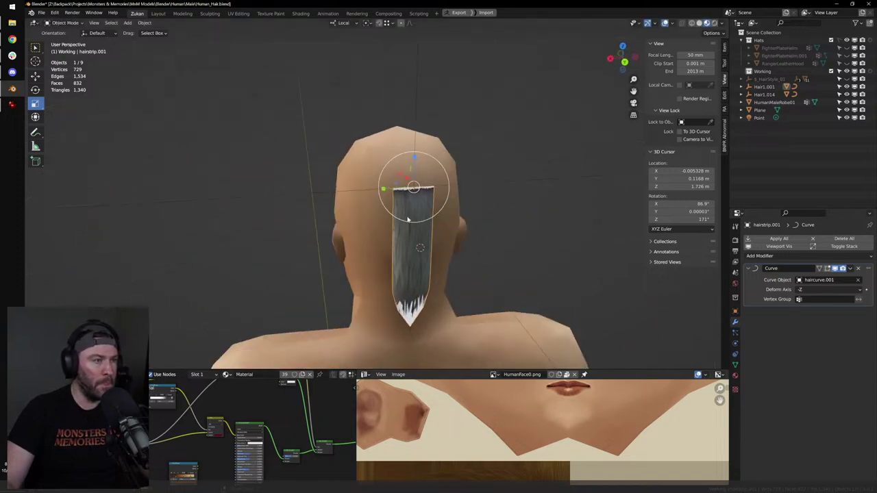
key("bracketleft")
scroll(452, 247, "down", 3)
key("ctrl+KP_1")
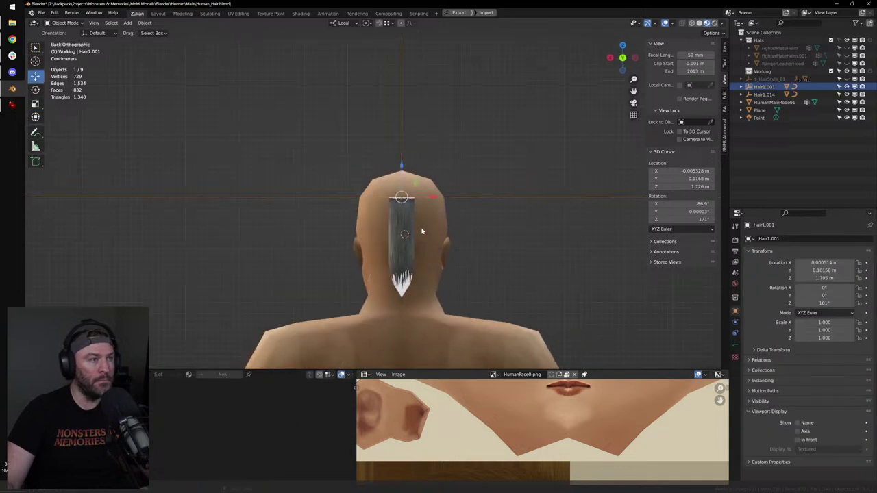
scroll(307, 174, "up", 3)
Shift the hair strip slightly to the left on the head
key("g")
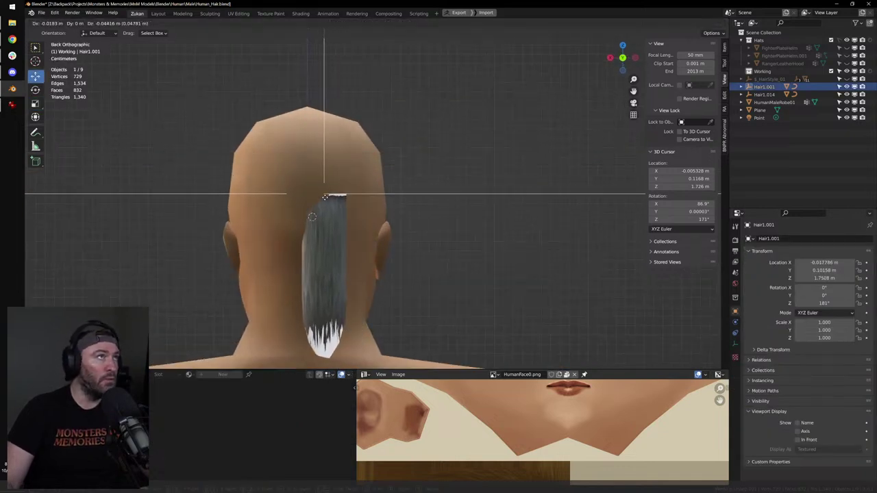
left_click(260, 192)
middle_click_drag(261, 192, 352, 199)
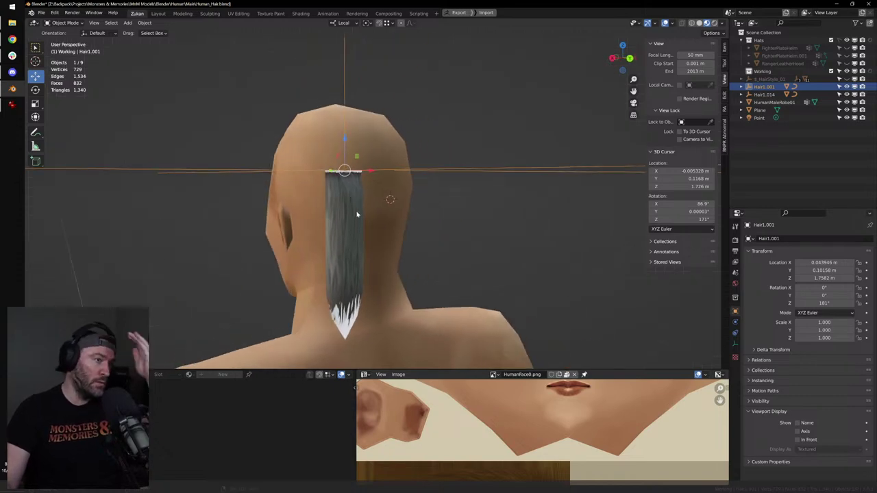
mouse_move(386, 180)
middle_mouse_down()
mouse_move(379, 196)
mouse_move(348, 190)
mouse_move(393, 194)
middle_mouse_up()
Scale the hair strip to about half size, then shorten its length on Z to 0.345
key("shift+space")
key("s")
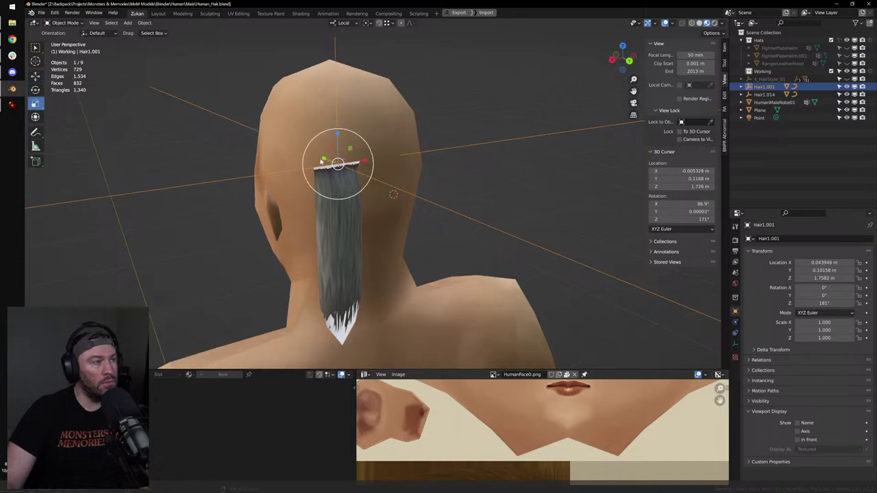
key("s")
left_click(326, 160)
key("s")
key("z")
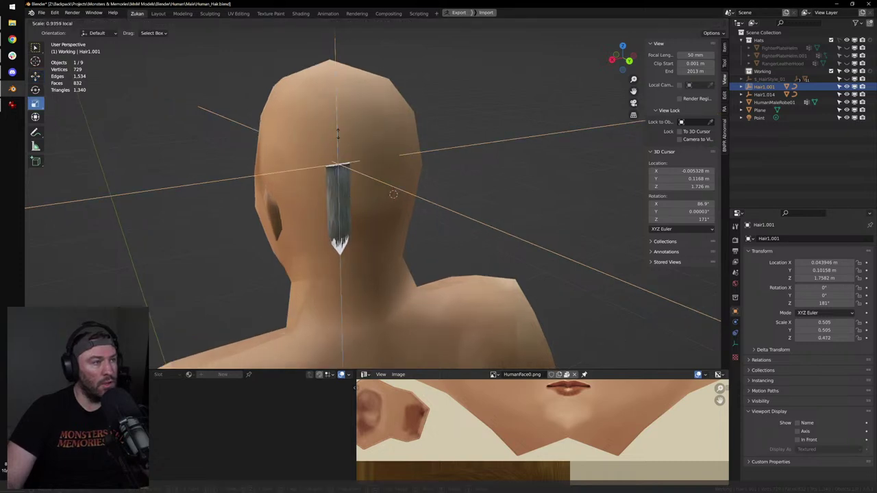
left_click(338, 163)
middle_click_drag(338, 163, 356, 162)
Refine the strip's proportions: width about 0.522, taller along local Z, wider along Y
key("s")
key("x")
key("x")
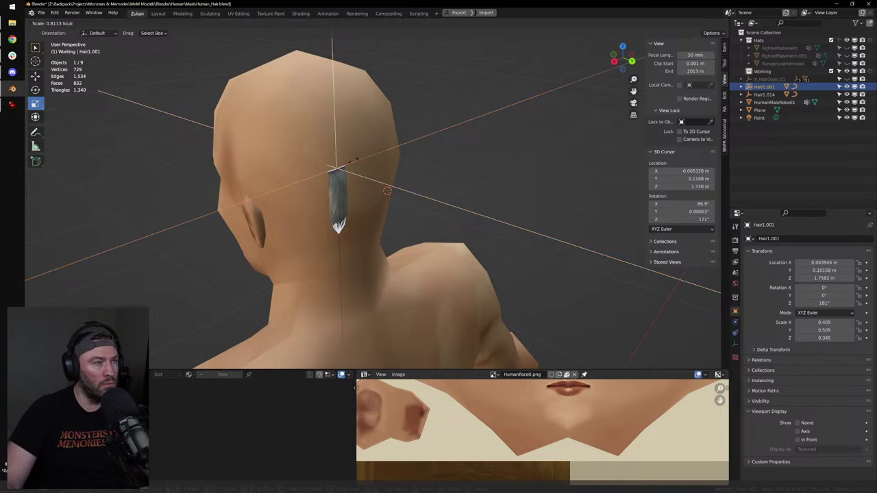
left_click(387, 191)
scroll(348, 137, "up", 3)
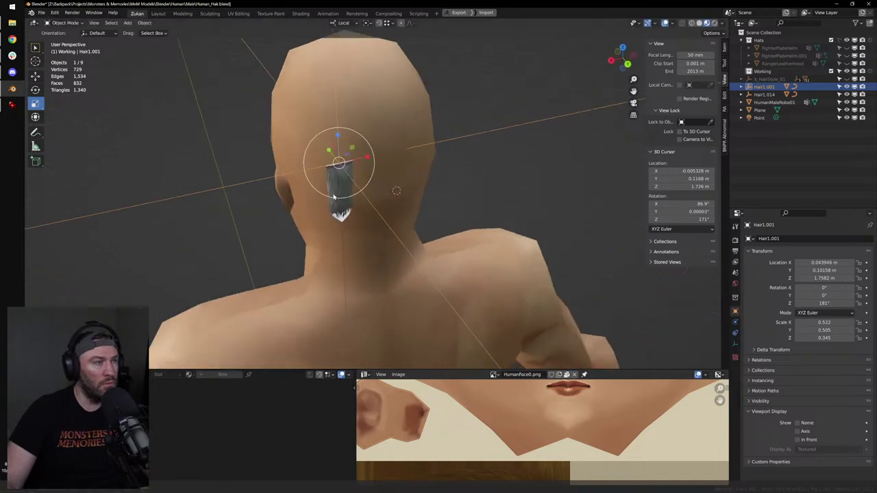
middle_click_drag(349, 137, 299, 130)
key("s")
key("z")
key("z")
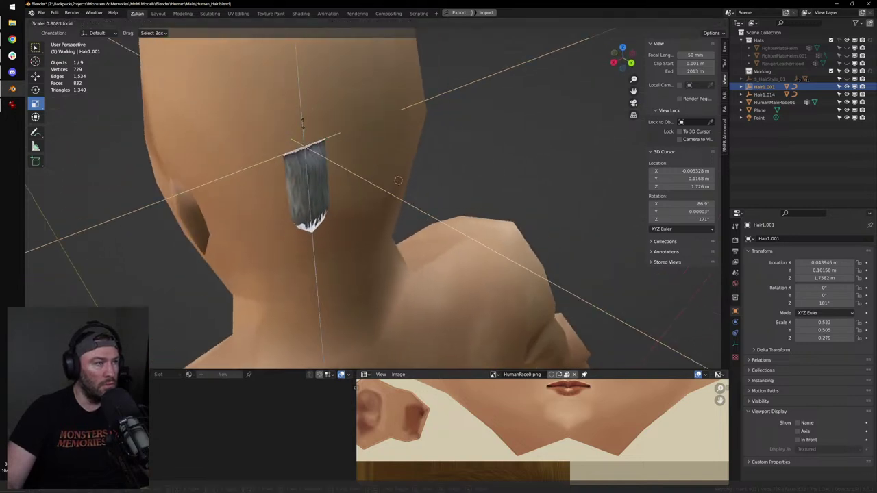
left_click(295, 130)
key("s")
key("y")
key("y")
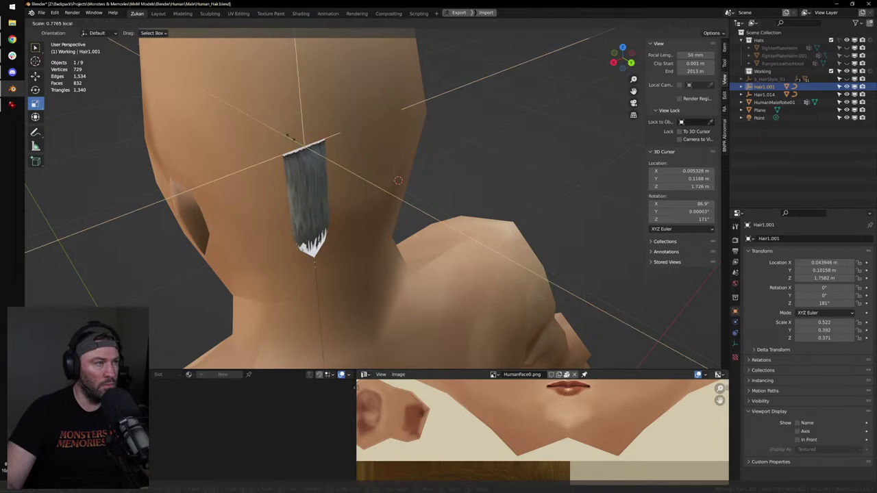
left_click(356, 179)
middle_click_drag(356, 179, 384, 189)
Rotate the strip to 160° on Z and lower it below the skull
key("shift+space")
key("r")
left_click_drag(370, 164, 351, 174)
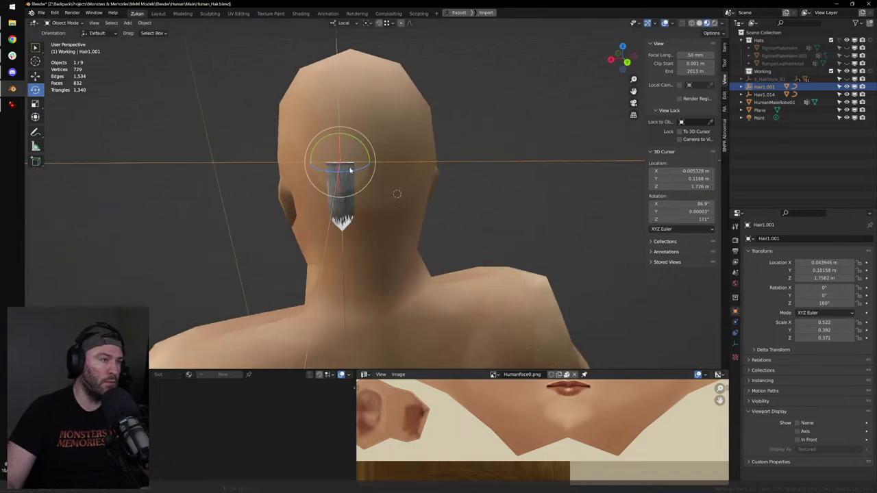
key("shift+space")
key("g")
middle_click_drag(351, 174, 363, 180)
left_click_drag(346, 168, 374, 245)
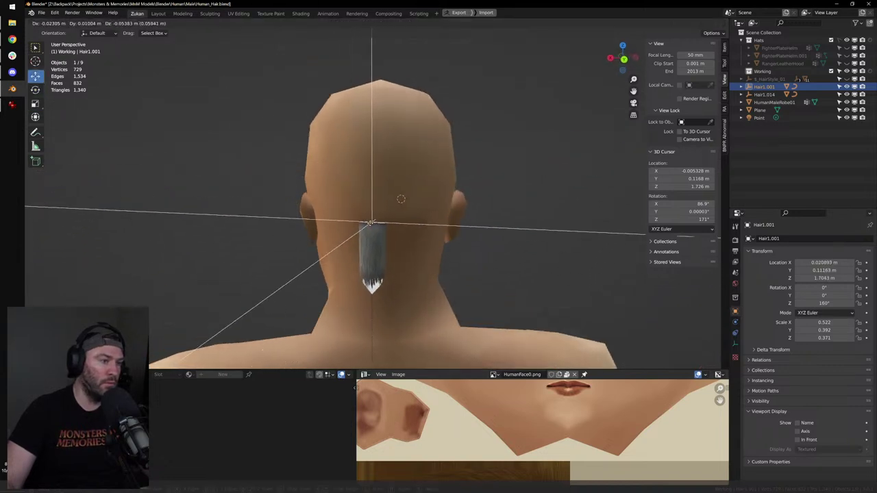
middle_click_drag(402, 245, 423, 259)
scroll(459, 208, "up", 3)
middle_click_drag(426, 194, 450, 226)
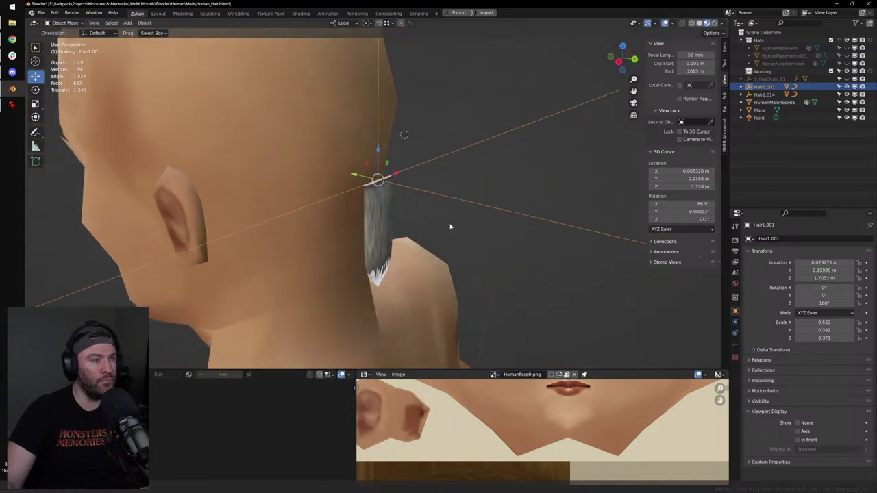
Push the strip along its Y axis against the back of the neck
key("g")
key("y")
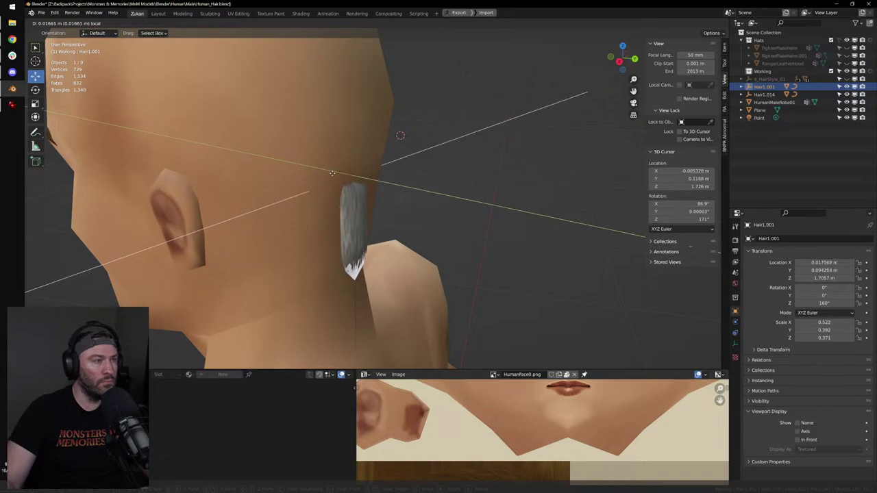
left_click(351, 179)
middle_click_drag(351, 179, 408, 210)
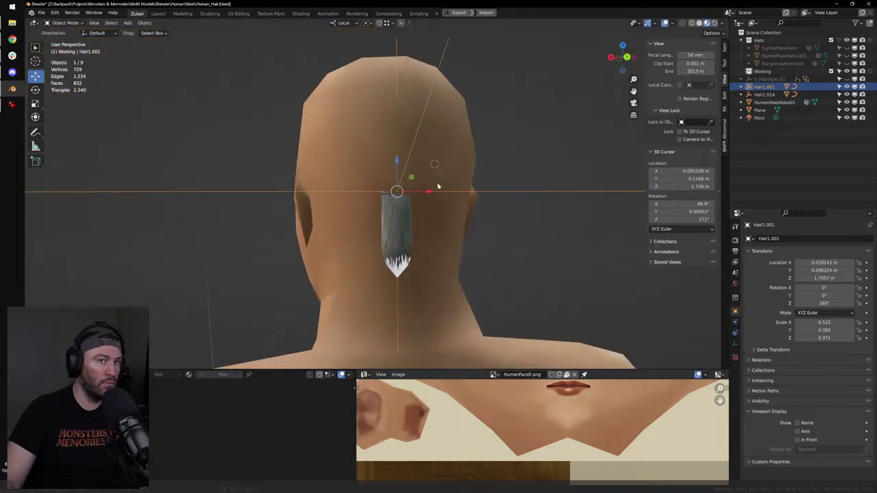
Select Hair1.001 with its children and duplicate it
right_click(764, 87)
left_click(744, 102)
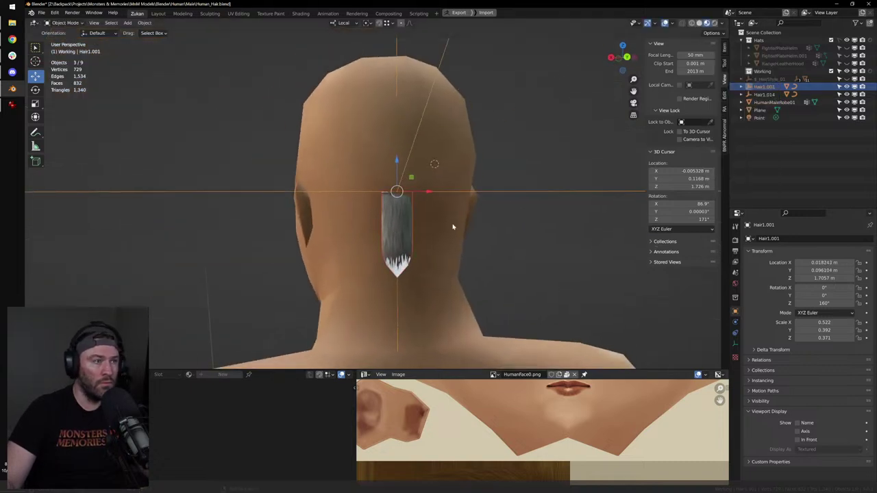
key("shift+d")
Place the copies side by side to make a row of four strips along the neck
left_click(411, 199)
middle_click_drag(411, 199, 416, 236)
key("shift+d")
left_click(412, 195)
key("shift+d")
left_click(370, 159)
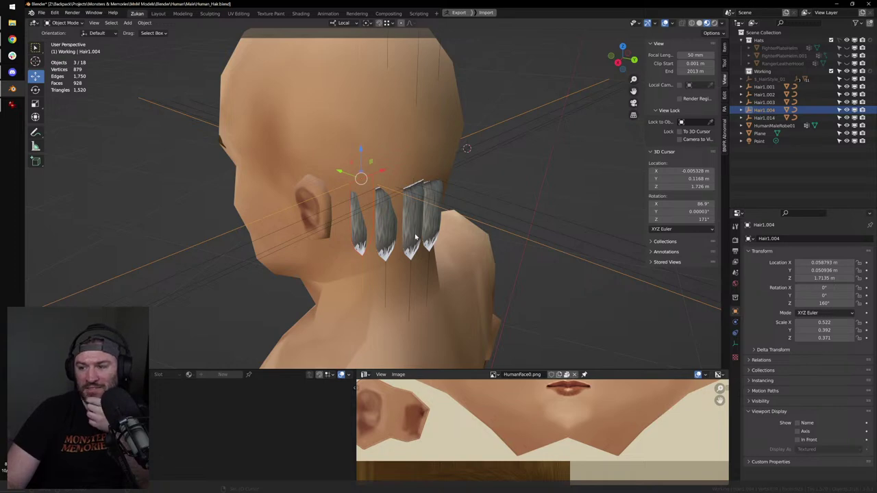
Rotate the fourth strip on Z to follow the side of the head
middle_click_drag(416, 237, 429, 221)
left_click(319, 192)
key("shift+space")
key("r")
left_click(329, 205)
left_click_drag(429, 221, 396, 226)
key("shift+space")
key("g")
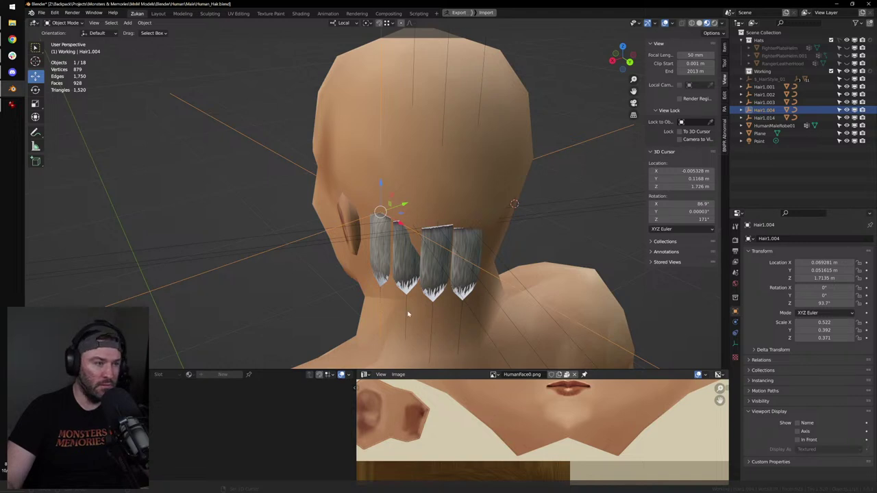
Angle Hair1.003 to 124° and slide it closer to the row
left_click(416, 307)
left_click(417, 260)
middle_click_drag(416, 261, 418, 255)
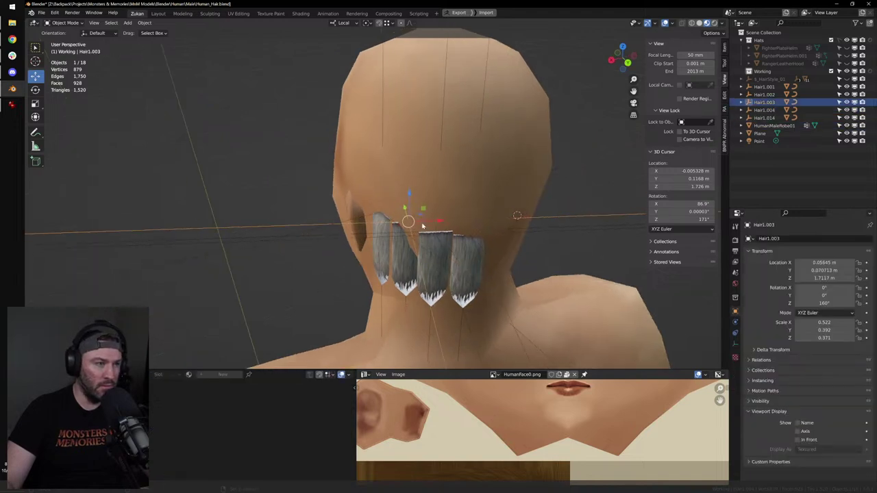
key("shift+space")
key("r")
mouse_move(421, 231)
left_mouse_down()
mouse_move(414, 244)
mouse_move(422, 241)
left_mouse_up()
key("shift+space")
key("g")
middle_click_drag(422, 241, 378, 253)
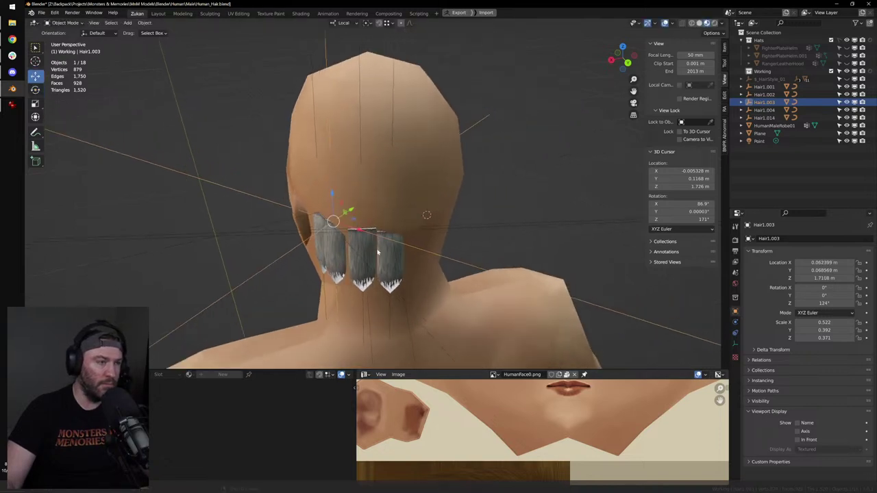
Angle Hair1.002 to 145° and nudge it into line with the row
scroll(370, 267, "up", 1)
left_click(365, 335)
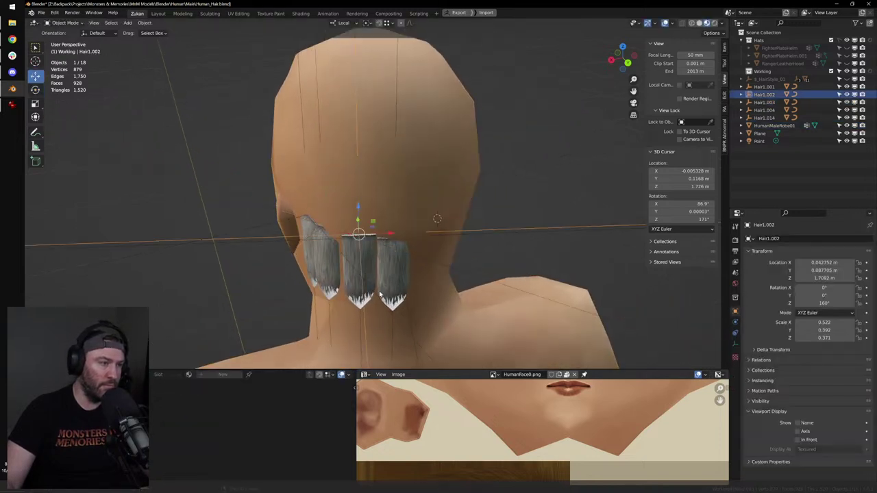
key("shift+space")
key("r")
left_click_drag(376, 248, 382, 321)
key("Escape")
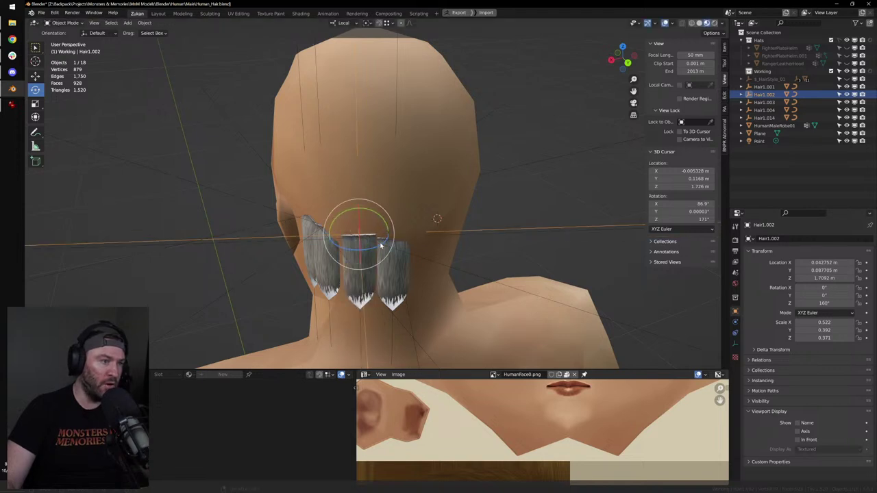
left_click_drag(384, 253, 385, 249)
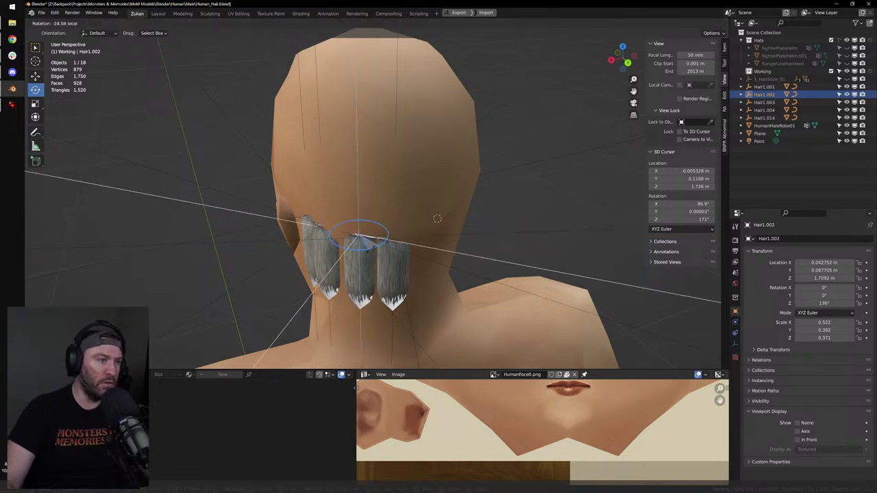
key("shift+space")
key("g")
middle_click_drag(385, 250, 406, 294)
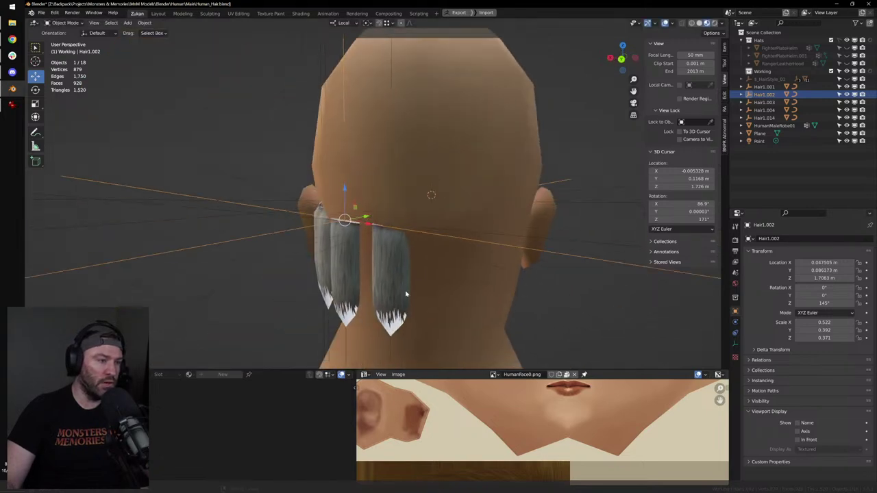
left_click(401, 325)
middle_click_drag(419, 337, 435, 243)
Reposition the first strip, then inspect the row around the head
key("g")
left_click(401, 250)
scroll(377, 246, "down", 6)
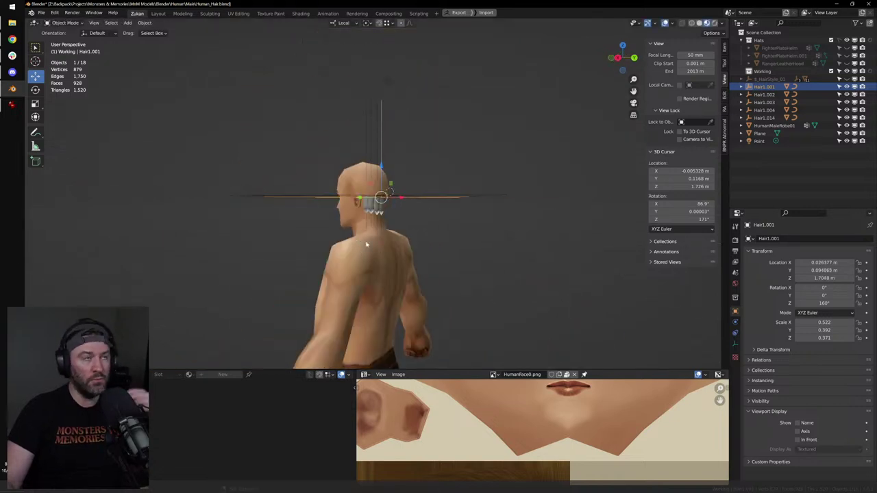
scroll(398, 201, "up", 2)
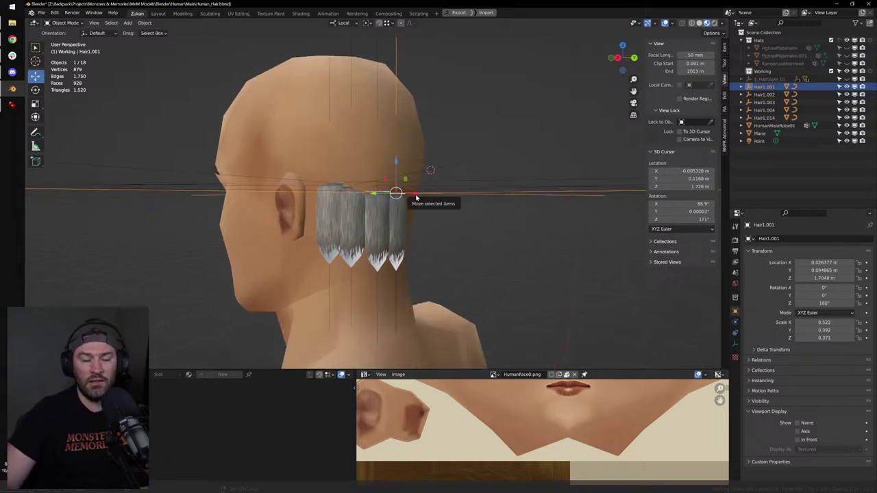
middle_click_drag(420, 201, 364, 239)
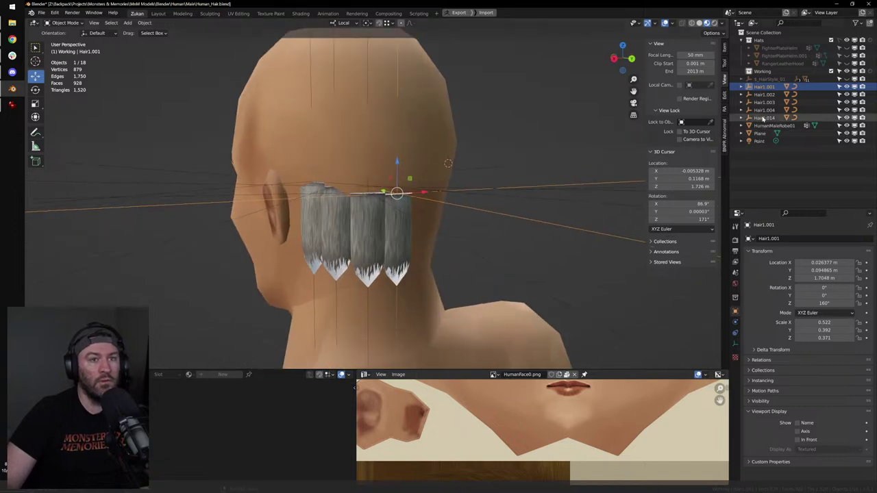
scroll(420, 213, "down", 2)
middle_click_drag(421, 213, 380, 209)
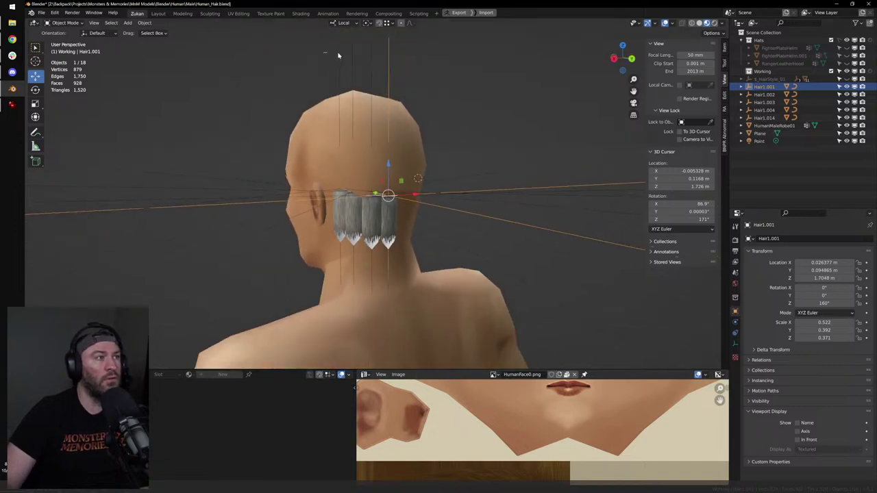
Select the strips with their hierarchies in the Outliner, with Hair1.003 active
left_click(764, 109, "shift")
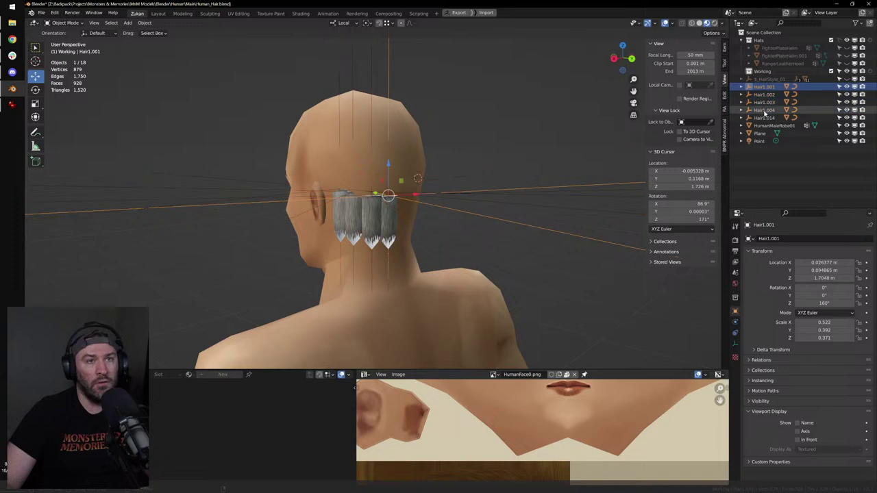
left_click(765, 110, "ctrl")
left_click(771, 102, "ctrl")
left_click(765, 109, "ctrl")
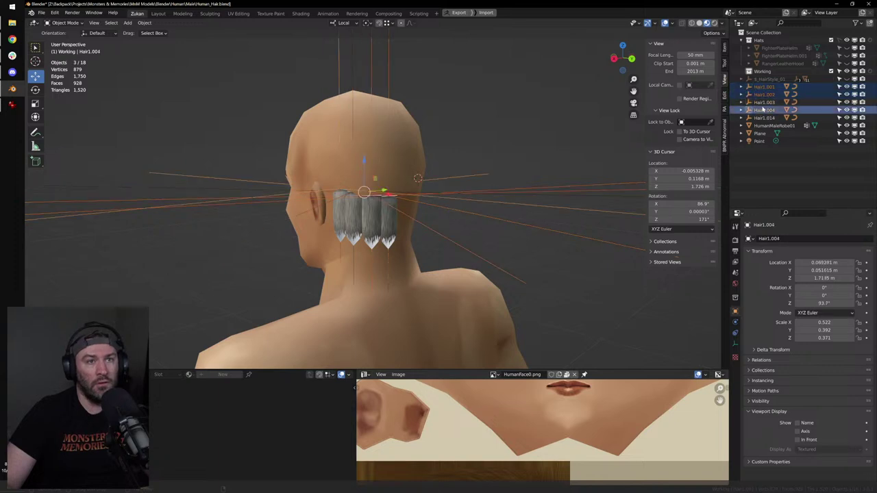
right_click(764, 107)
left_click(764, 105)
Duplicate the selected strips and drop the copy lower on Z as a second row
middle_click_drag(438, 209, 465, 213)
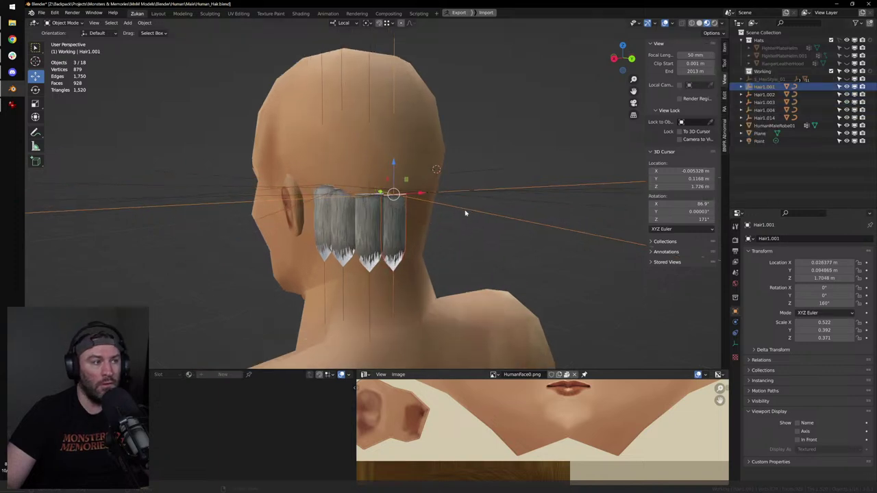
middle_click_drag(450, 168, 480, 178)
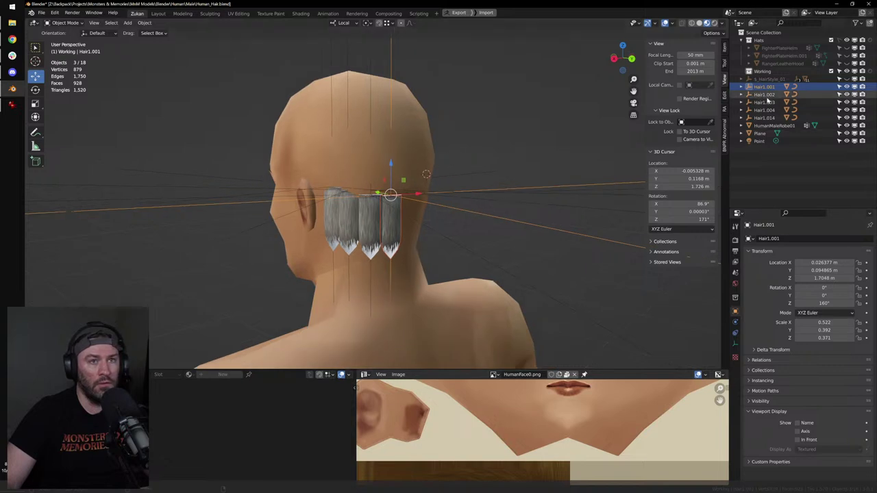
middle_click_drag(489, 137, 578, 129)
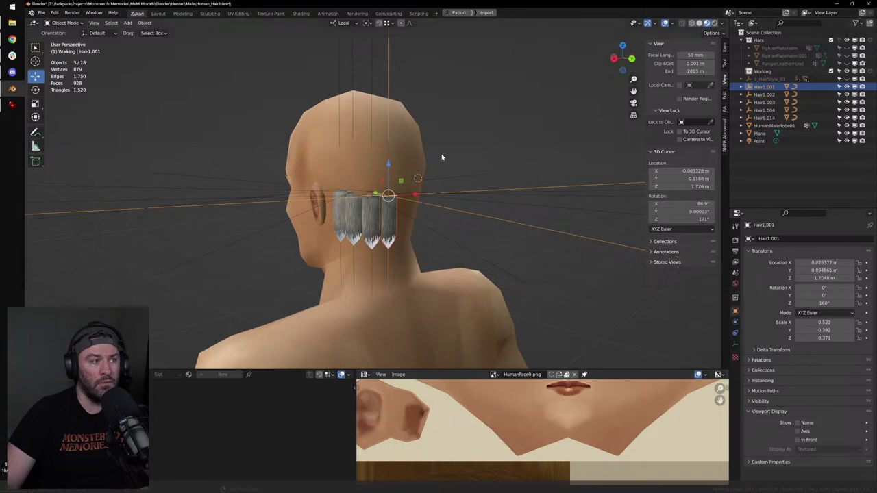
scroll(388, 196, "up", 3)
key("shift+d")
key("z")
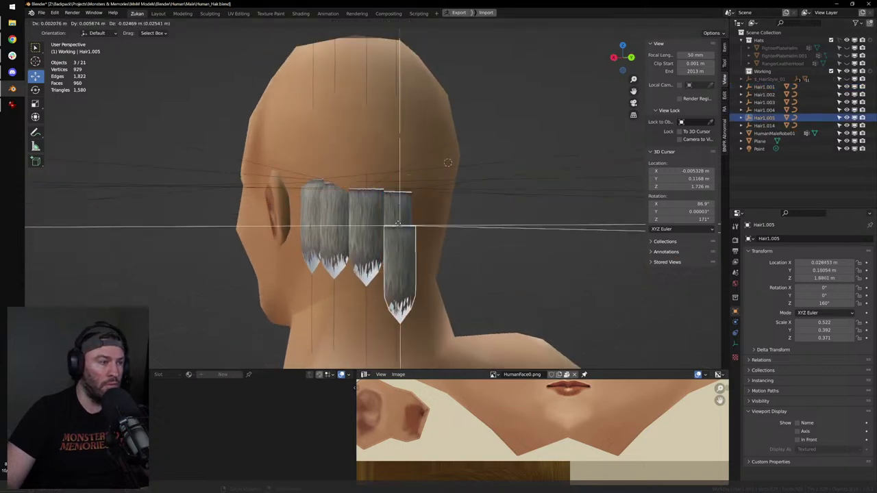
left_click(386, 192)
Select Hair1.002 with its hierarchy and duplicate it for the lower row
left_click(372, 57)
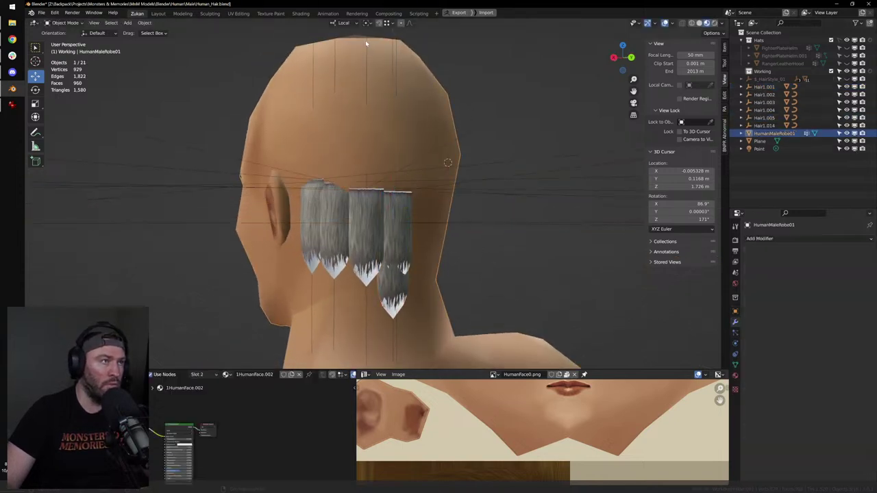
scroll(384, 171, "down", 2)
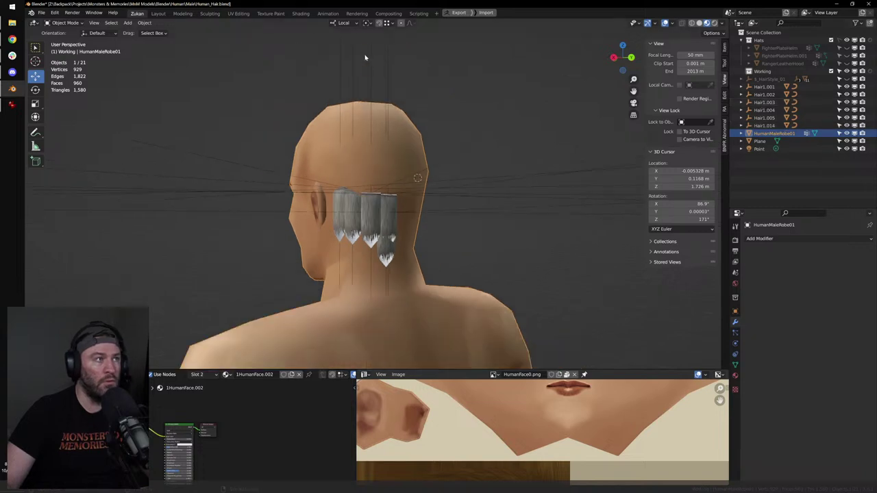
left_click(372, 213)
scroll(372, 205, "up", 3)
right_click(759, 103)
left_click(734, 96)
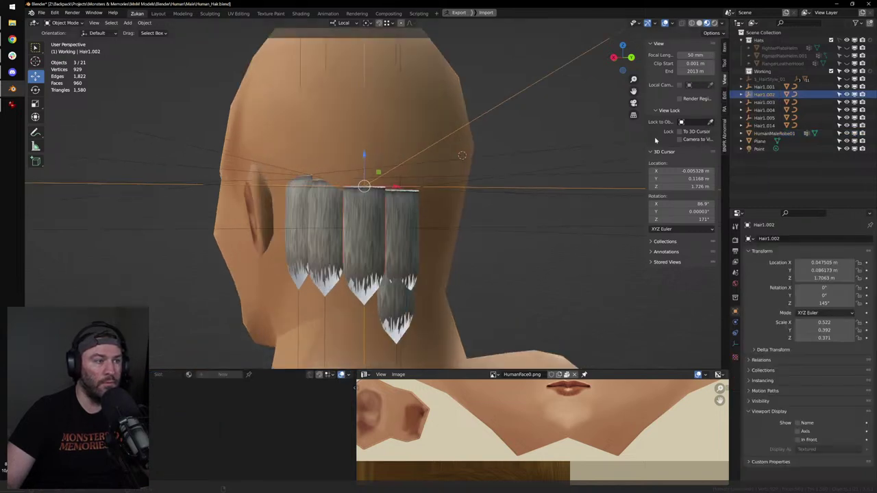
key("shift+d")
scroll(435, 247, "down", 3)
middle_click_drag(434, 246, 407, 248)
scroll(390, 245, "up", 2)
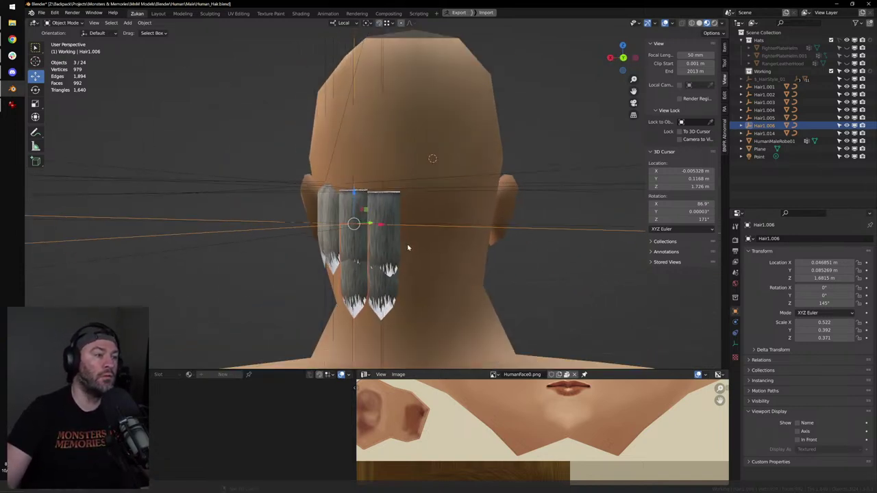
middle_click_drag(381, 301, 384, 247)
scroll(322, 253, "up", 2)
Inspect Hair1.004's hair curve in Edit Mode, then return to Object Mode
left_click(787, 109)
left_click(749, 110)
left_click(776, 118)
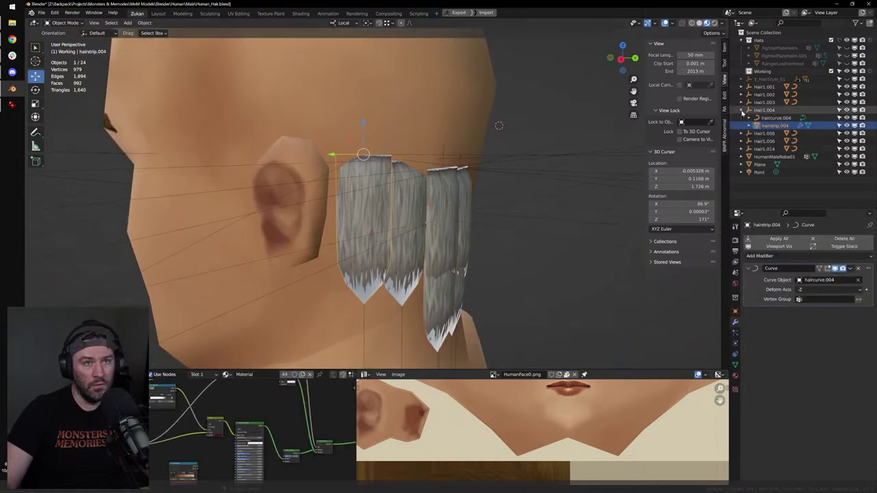
key("Tab")
scroll(479, 219, "down", 4)
middle_click_drag(462, 245, 458, 290)
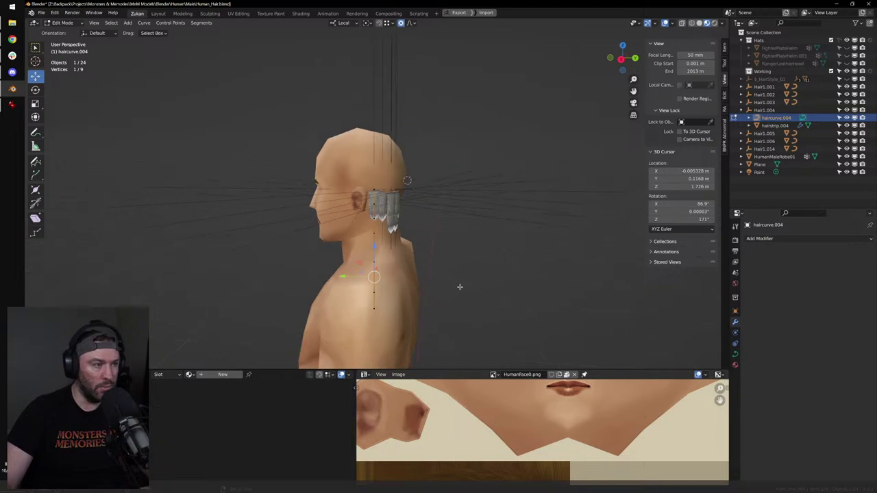
scroll(468, 268, "up", 2)
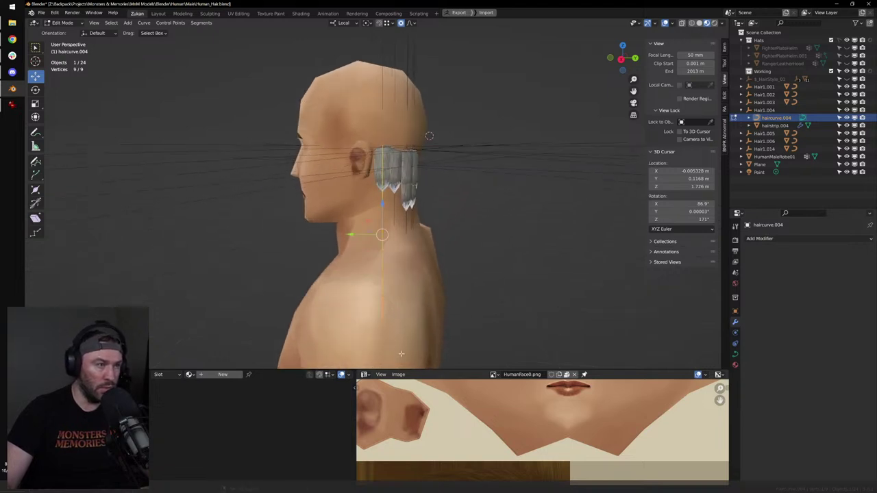
key("Tab")
middle_click_drag(485, 210, 515, 203)
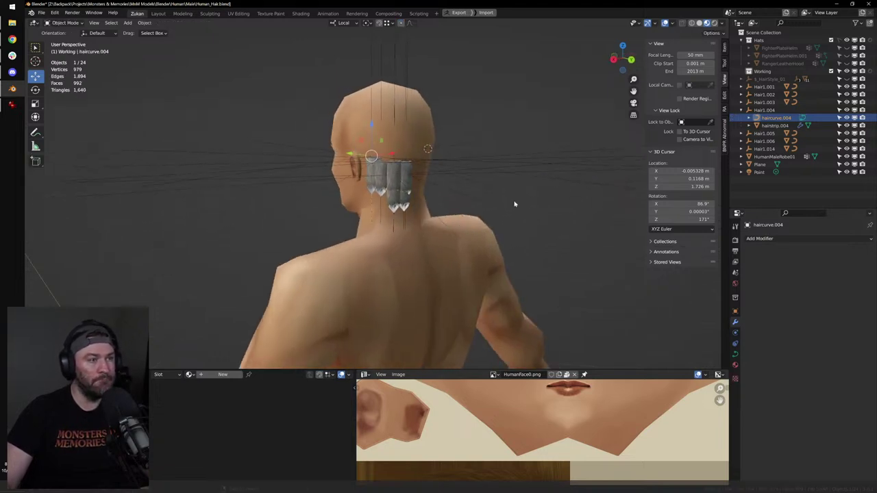
Select hair groups Hair1.001 through Hair1.005 in the Outliner
left_click(749, 109)
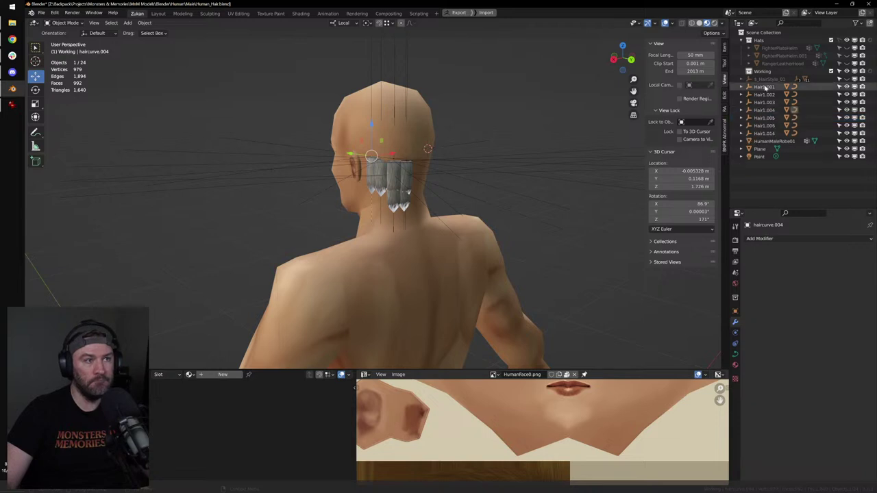
left_click(765, 87)
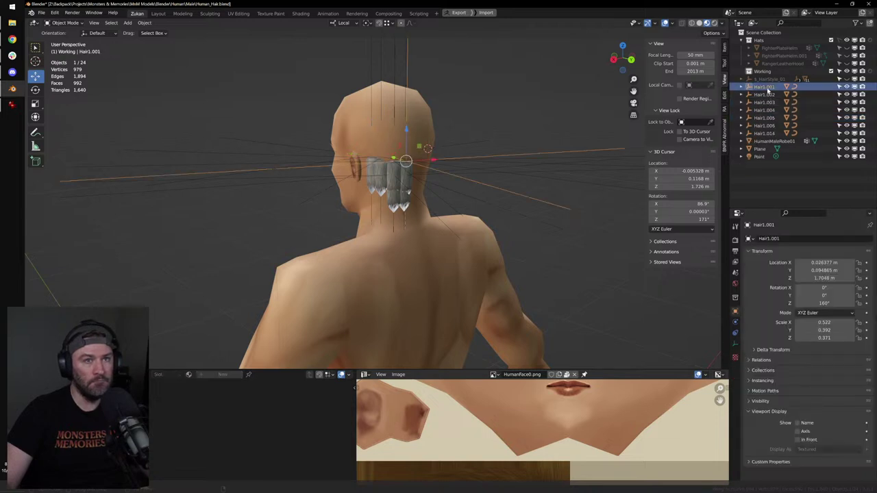
left_click_drag(769, 92, 761, 118)
scroll(486, 133, "down", 5)
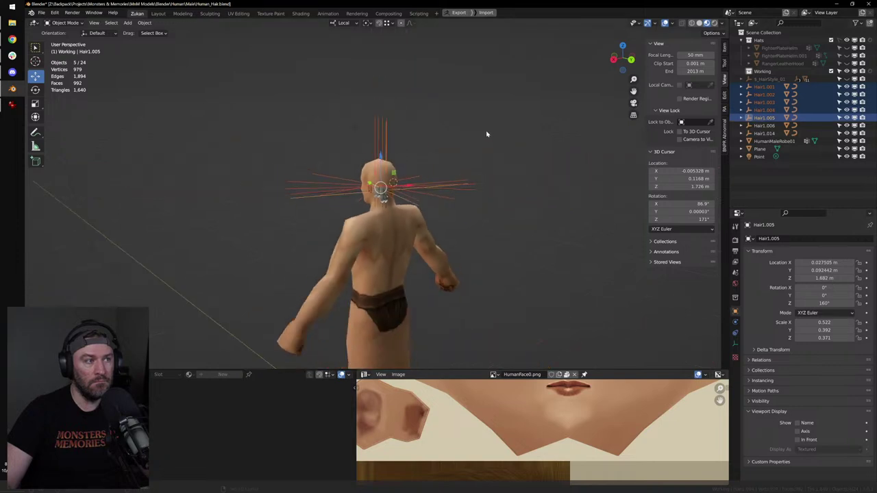
middle_click_drag(486, 133, 542, 137)
Delete the selected hair groups and Hair1.006 with Delete Hierarchy
right_click(766, 117)
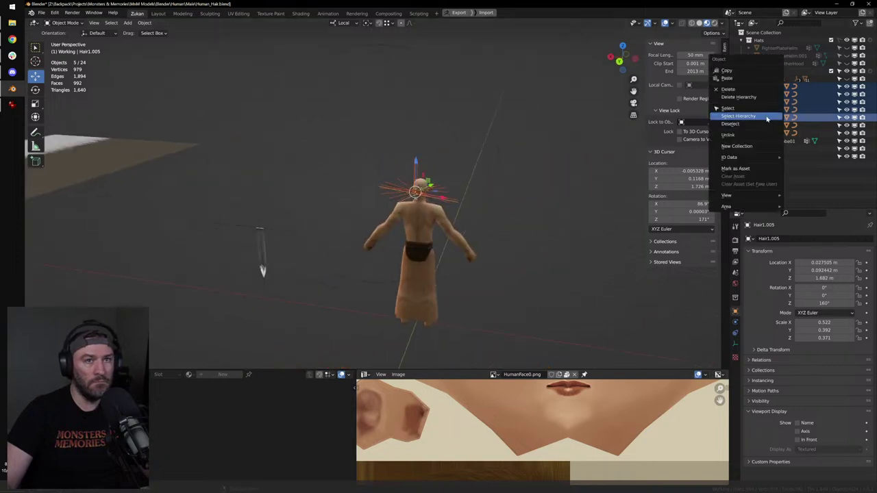
left_click(739, 97)
scroll(535, 131, "up", 5)
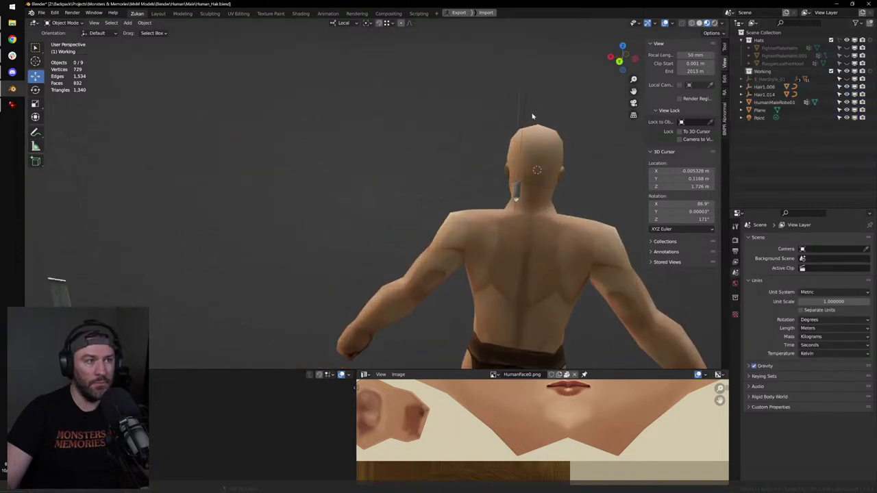
left_click(764, 87)
right_click(762, 89)
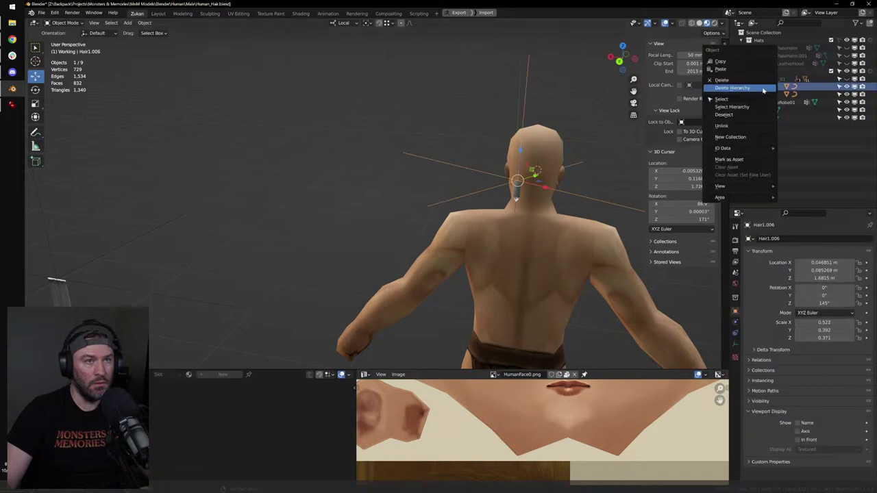
left_click(762, 89)
scroll(468, 177, "down", 4)
Duplicate the spare hair pieces beside the dagger and bring them to the head
middle_click_drag(327, 171, 268, 164)
left_click_drag(165, 187, 245, 334)
key("shift+d")
left_click(531, 172)
middle_click_drag(531, 173, 384, 251)
Turn the Hair1.001 hair card around its vertical axis
left_click(384, 251)
key("shift+space")
key("r")
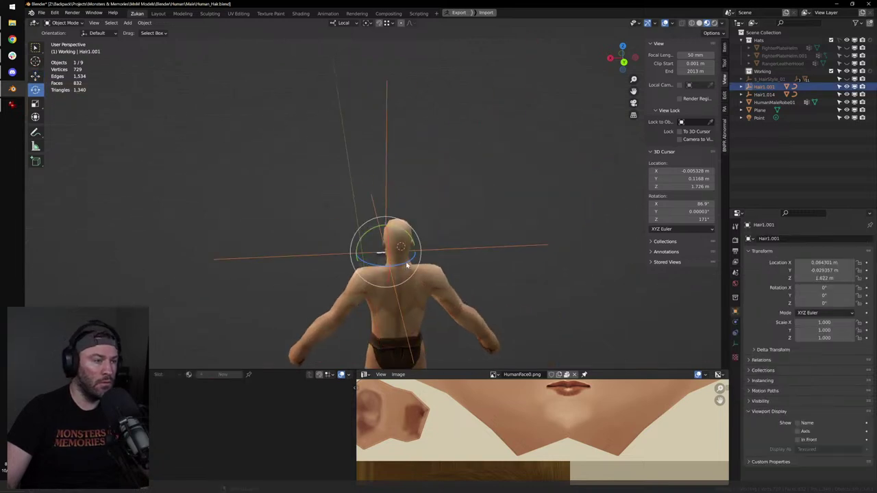
left_click_drag(404, 254, 343, 243)
Turn on surface snapping and move Hair1.001 onto the back of the head
scroll(364, 264, "up", 1)
key("shift+Tab")
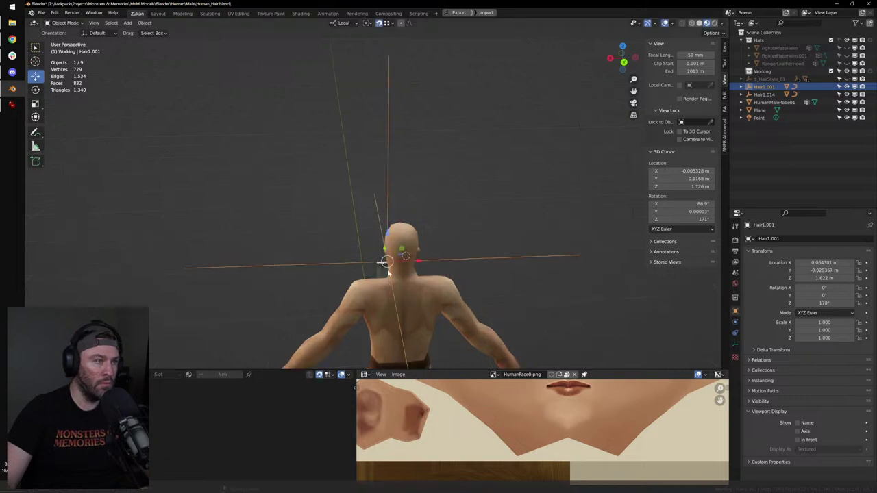
left_click_drag(386, 262, 404, 241)
scroll(412, 240, "up", 2)
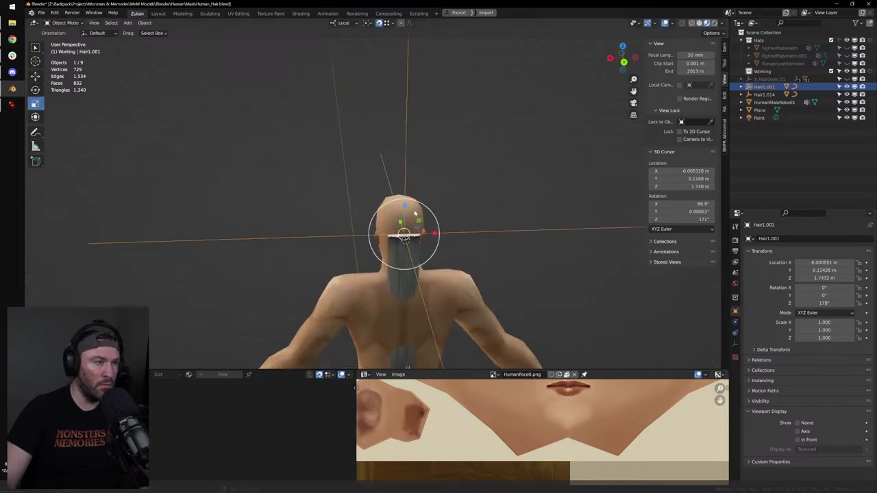
middle_click_drag(453, 249, 394, 172)
Scale the card's height to 0.3, then narrow its width to 0.421 and height to 0.105
type("sz.3")
key("Return")
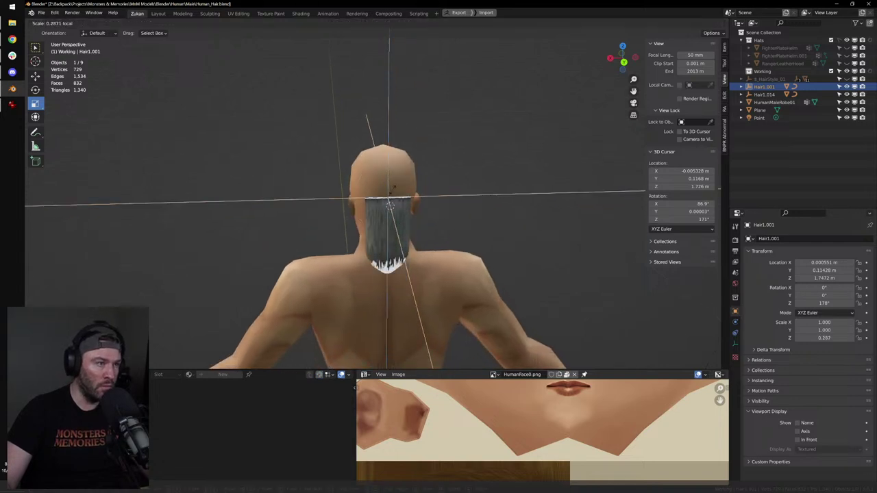
scroll(431, 218, "up", 2)
key("s")
key("x")
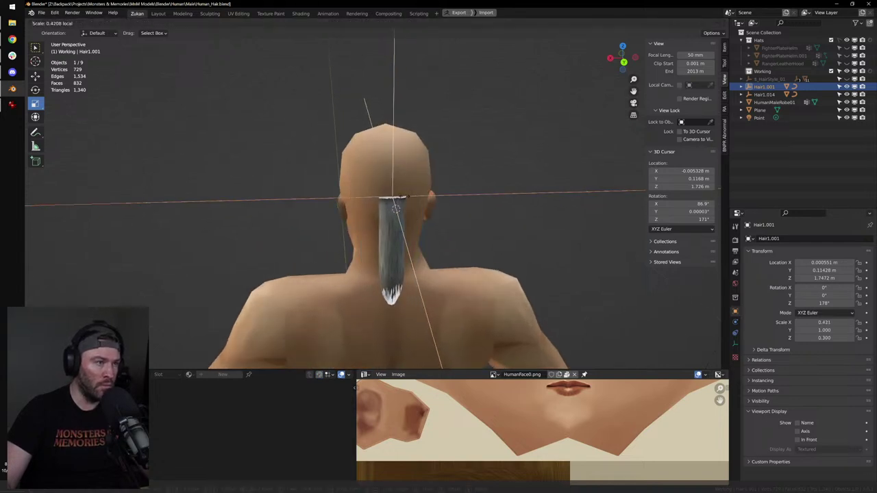
left_click(396, 168)
key("s")
key("z")
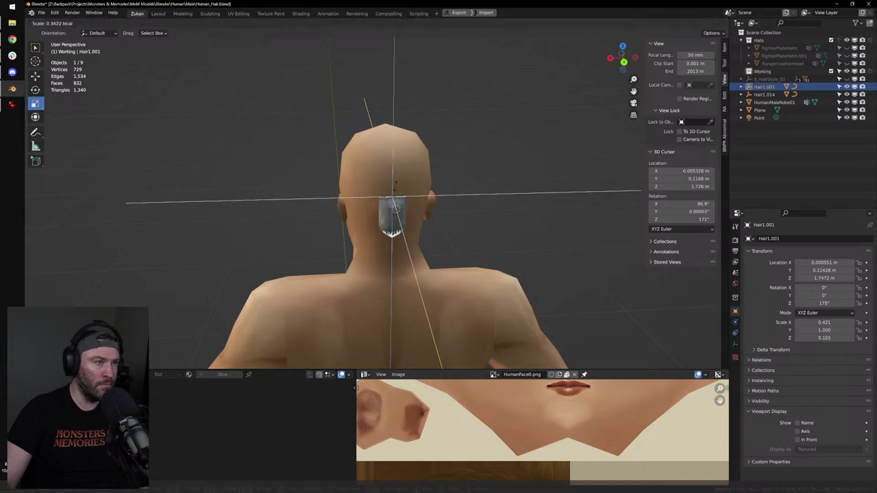
left_click(394, 187)
Thin the card's depth to 0.380 and check the fit from behind and the left
middle_click_drag(393, 187, 372, 202)
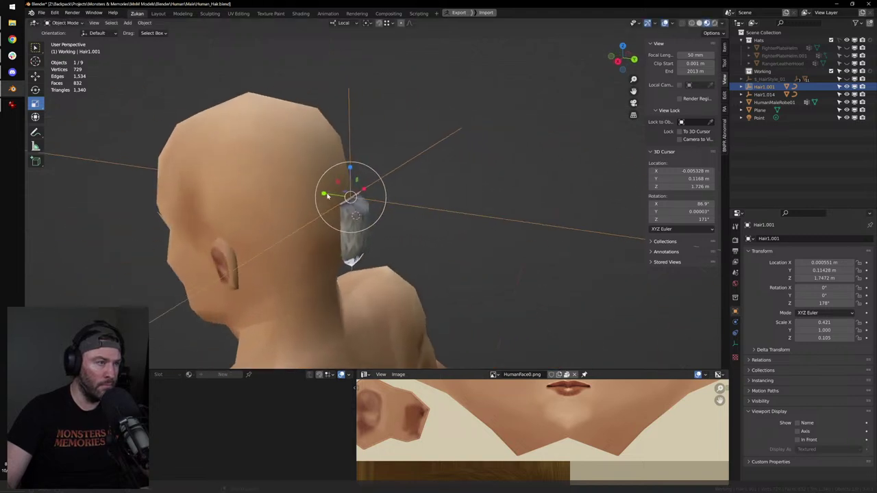
key("s")
key("y")
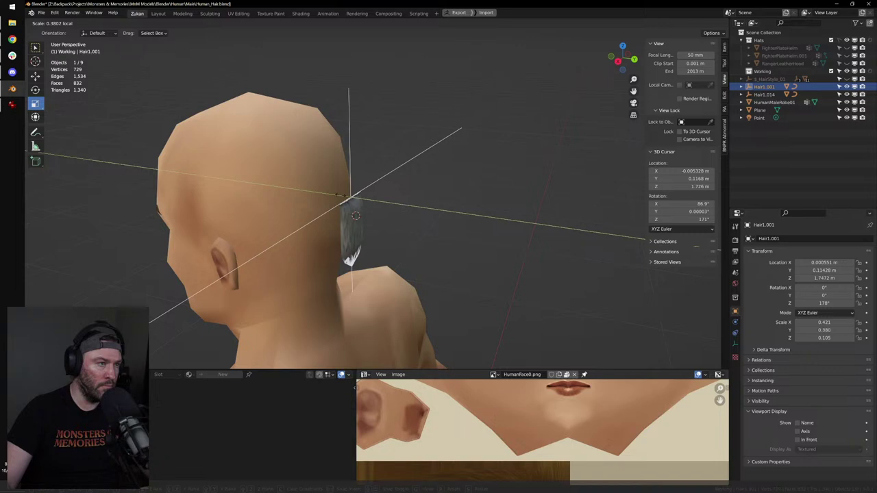
left_click(340, 194)
middle_click_drag(340, 194, 455, 248)
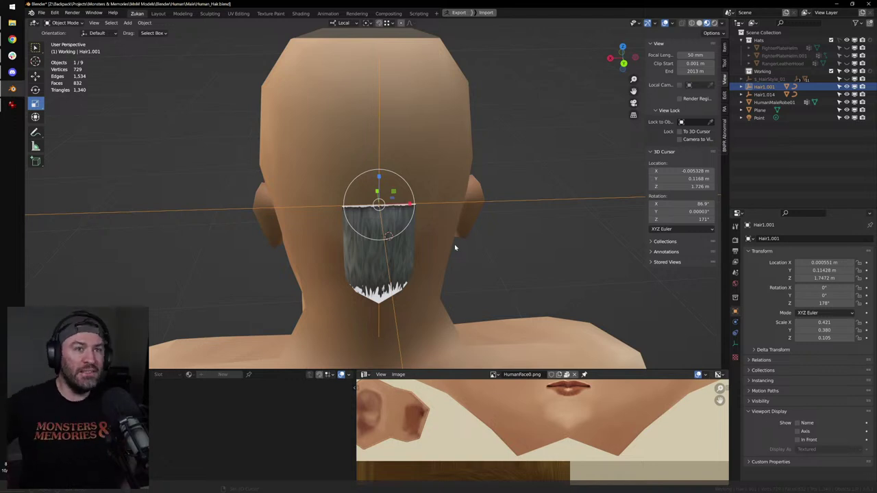
scroll(487, 211, "down", 3)
middle_click_drag(486, 211, 548, 219)
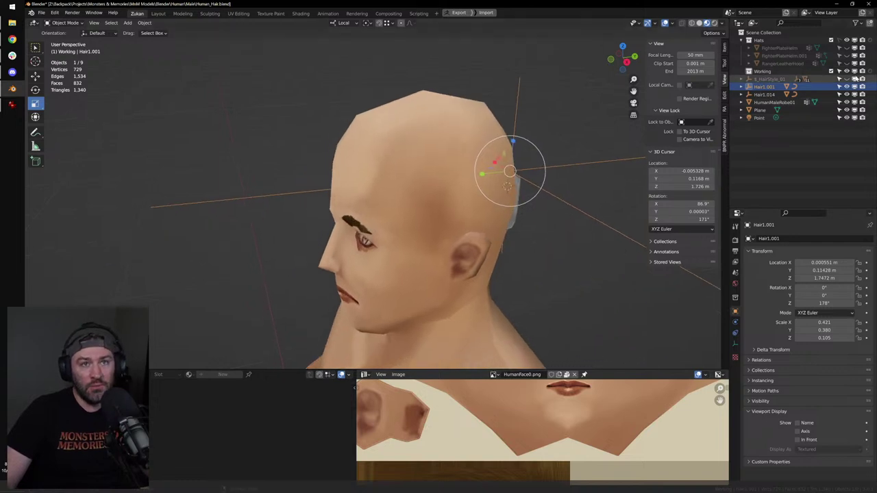
left_click(848, 80)
middle_click_drag(548, 179, 446, 165)
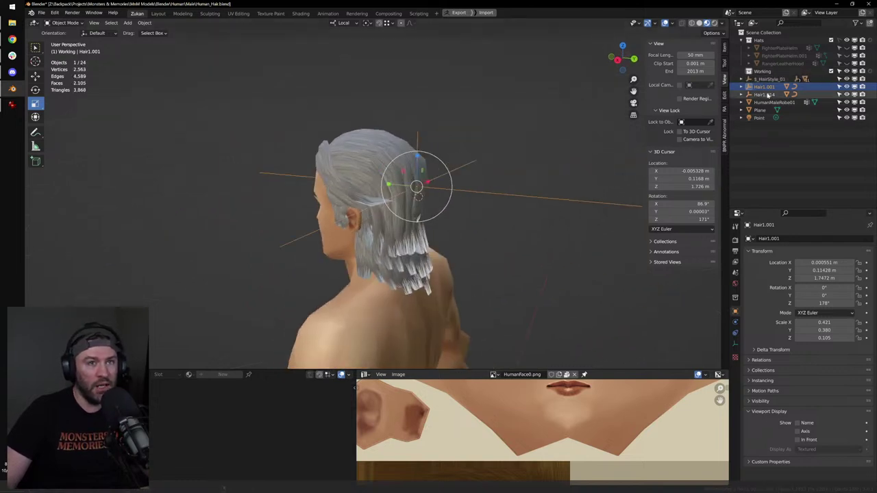
middle_click_drag(509, 151, 549, 154)
left_click(749, 87)
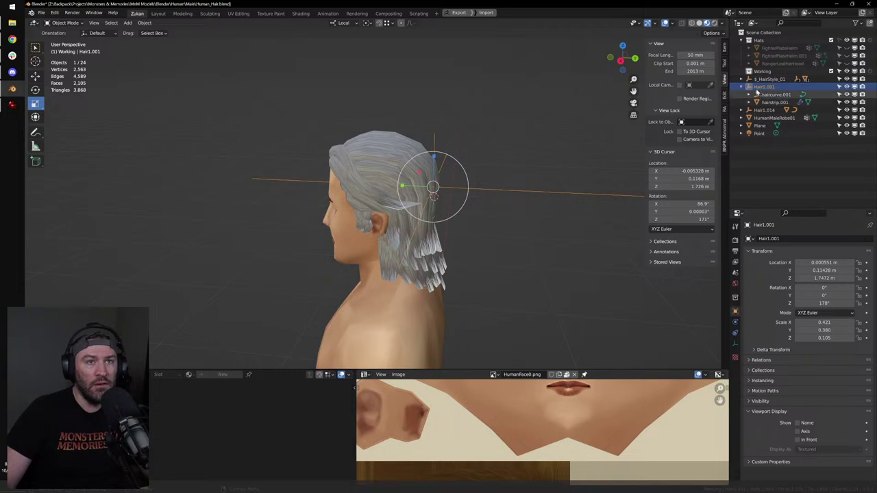
left_click(741, 87)
left_click(741, 79)
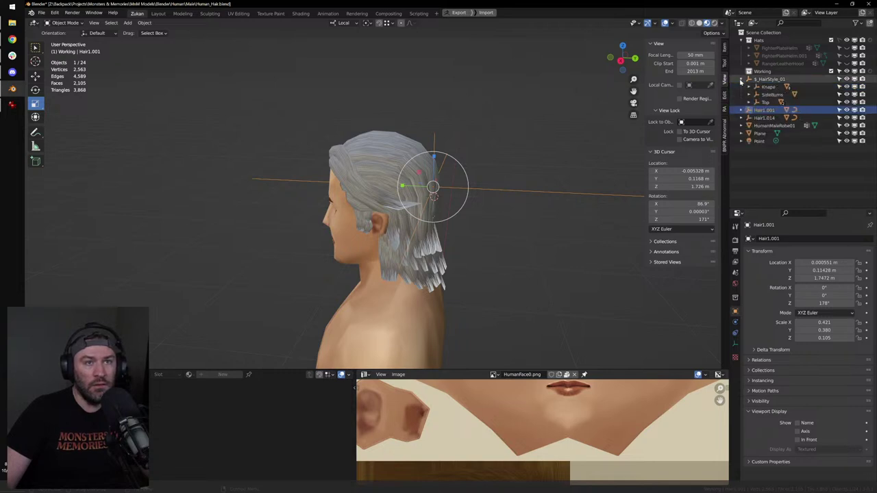
left_click(847, 103)
middle_click_drag(439, 158, 507, 155)
scroll(507, 154, "up", 3)
middle_click_drag(349, 169, 371, 183)
middle_click_drag(461, 159, 398, 224)
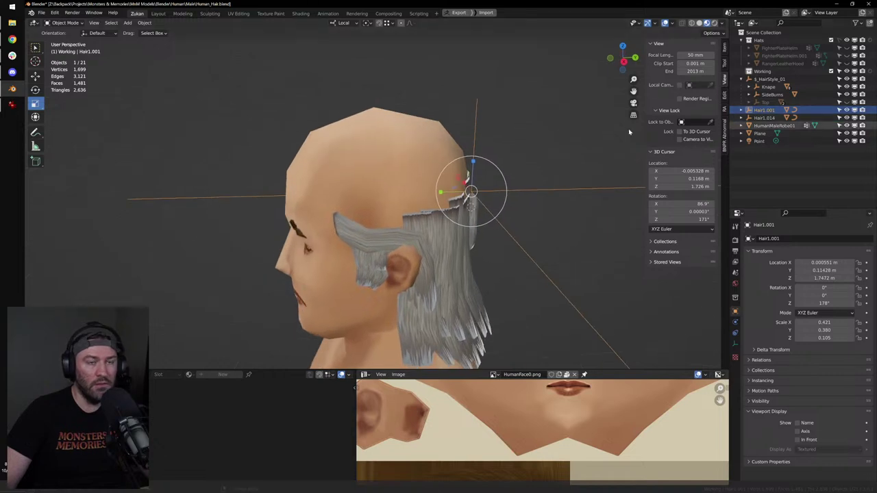
left_click(831, 102)
middle_click_drag(521, 137, 556, 130)
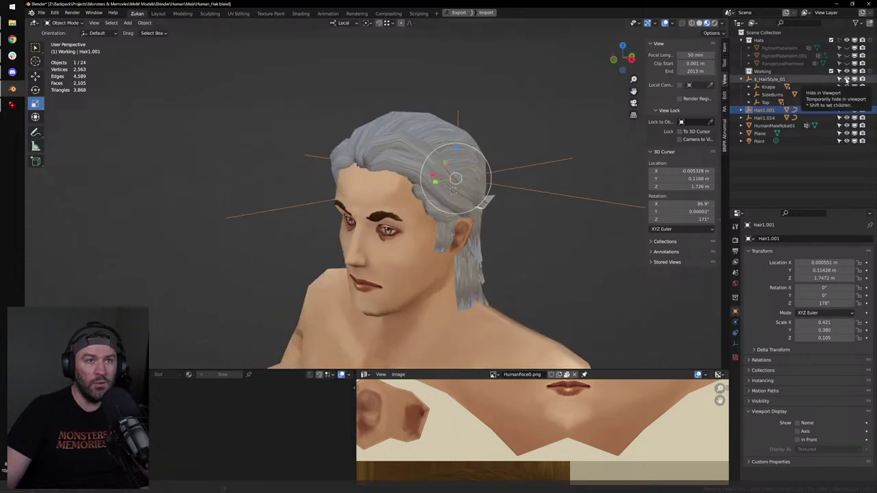
left_click(847, 79)
middle_click_drag(564, 137, 513, 183)
left_click(409, 55)
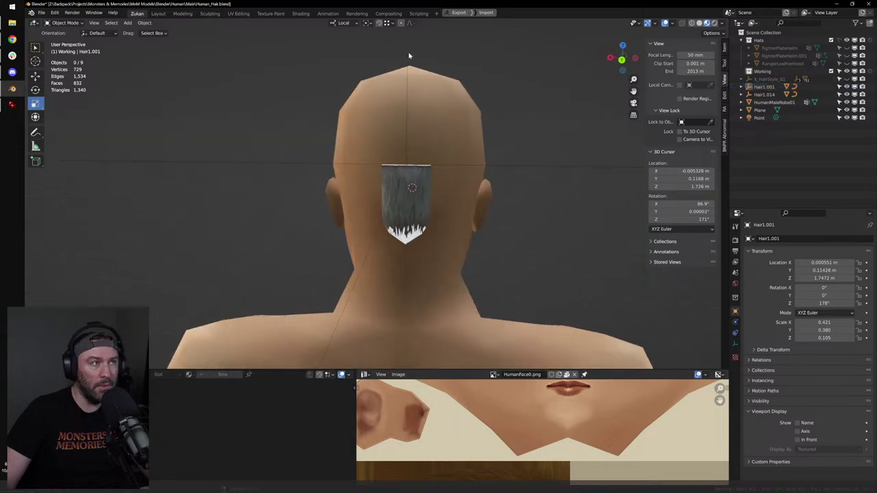
left_click(410, 195)
Duplicate Hair1.001 twice, placing the copies further around the back of the head
key("ctrl+KP_1")
scroll(439, 165, "up", 3)
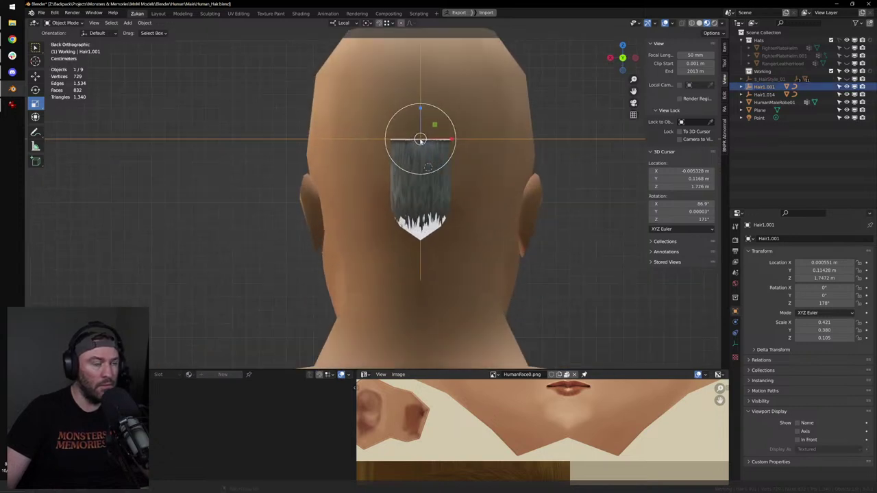
right_click(761, 87)
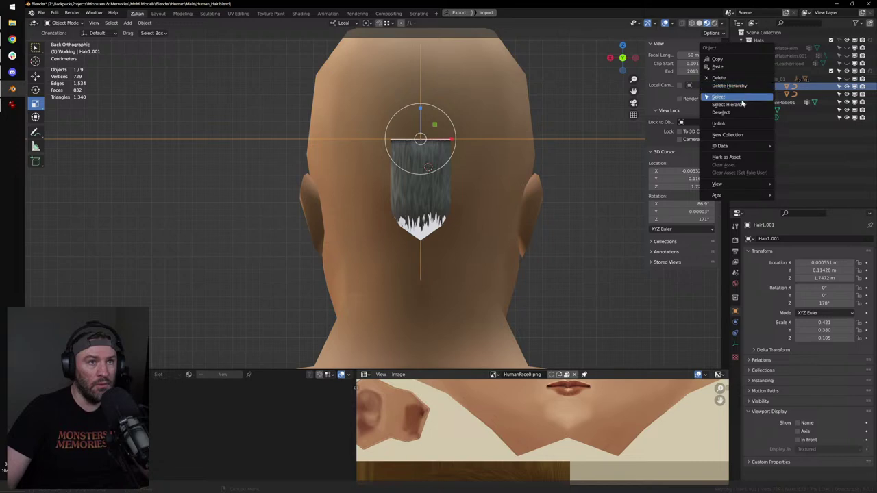
middle_click_drag(488, 176, 441, 147)
key("shift+d")
left_click(466, 158)
scroll(421, 150, "up", 2)
key("shift+d")
left_click(435, 143)
Turn the third card, Hair1.003, to 121° to follow the head and nudge it closer
middle_click_drag(517, 139, 423, 150)
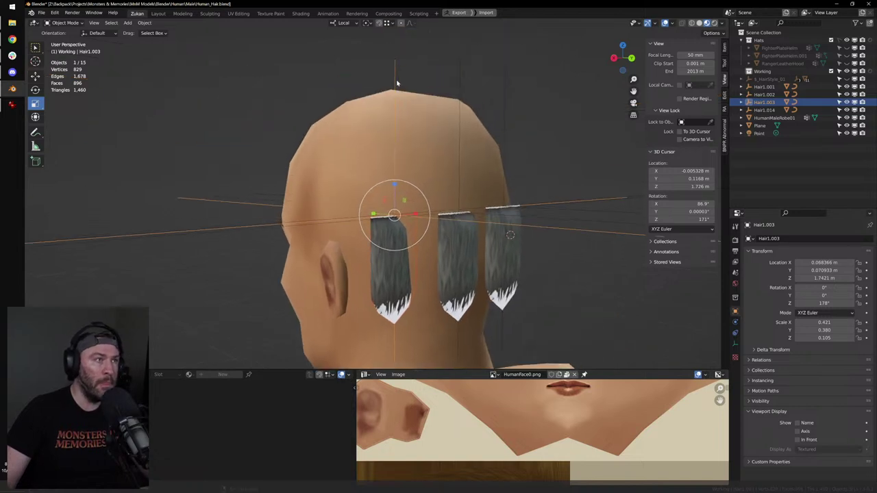
left_click_drag(408, 219, 424, 267)
key("shift+space")
key("g")
middle_click_drag(424, 267, 493, 257)
Expand s_HairStyle_01 in the Outliner and make the long reference hairstyle visible
left_click_drag(391, 183, 387, 149)
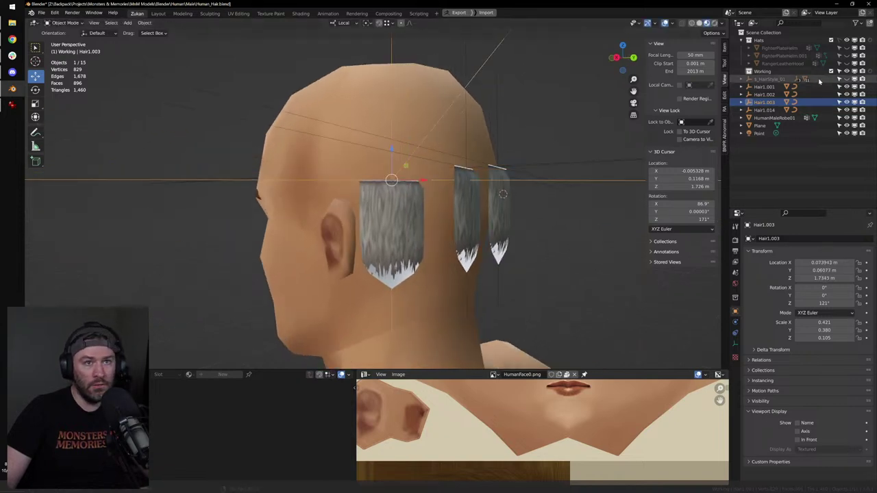
left_click(740, 79)
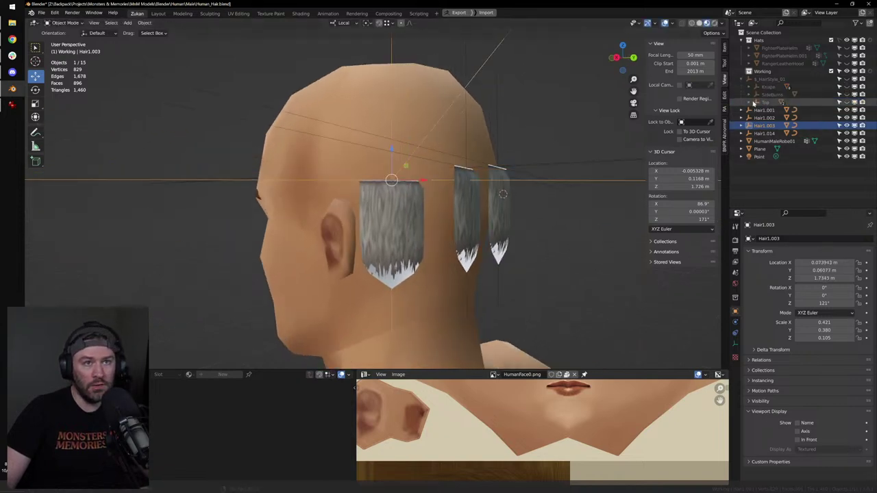
left_click(845, 87)
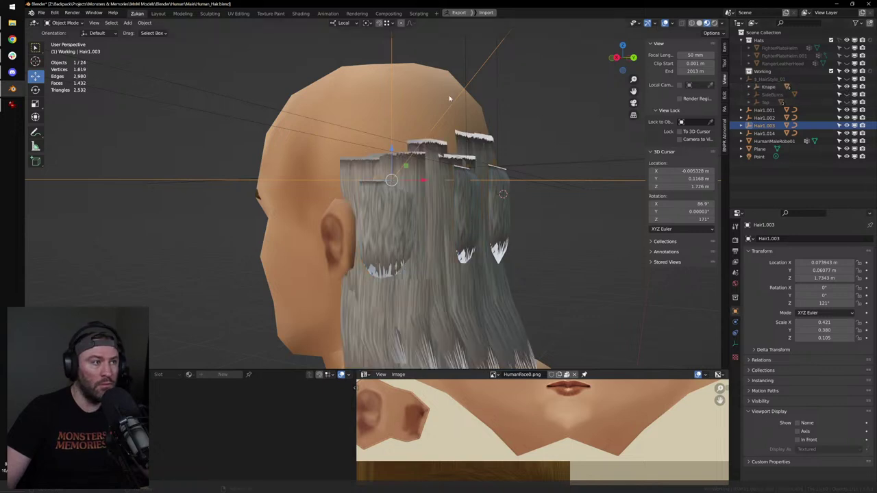
Select the centre card Hair1.001 and raise it slightly on the back of the head
middle_click_drag(389, 181, 436, 90)
key("ctrl+z")
key("ctrl+z")
key("ctrl+z")
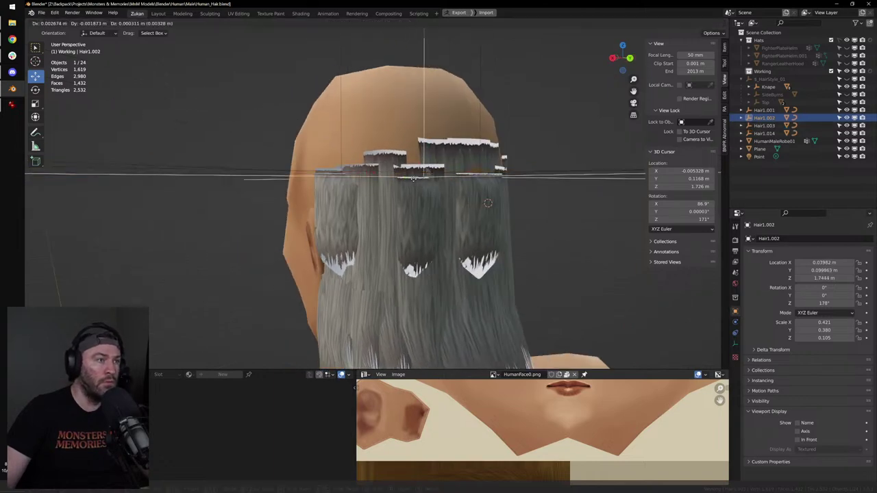
key("ctrl+z")
key("ctrl+KP_1")
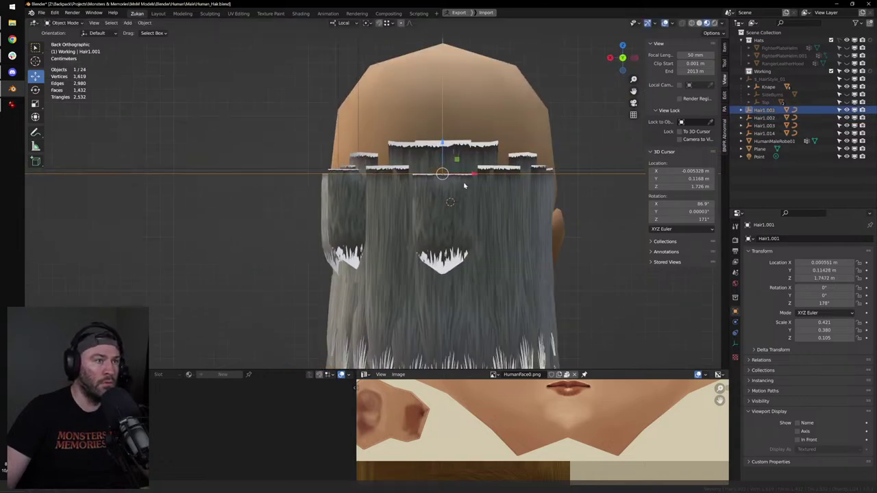
key("ctrl+z")
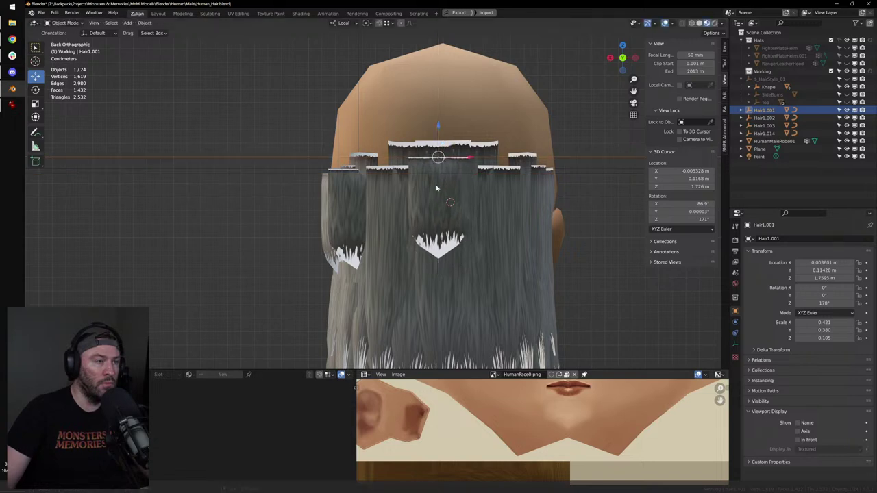
key("ctrl+z")
middle_click_drag(437, 162, 473, 178)
Duplicate the centre card into a fourth card, Hair1.004, within the row
right_click(773, 117)
left_click(774, 114)
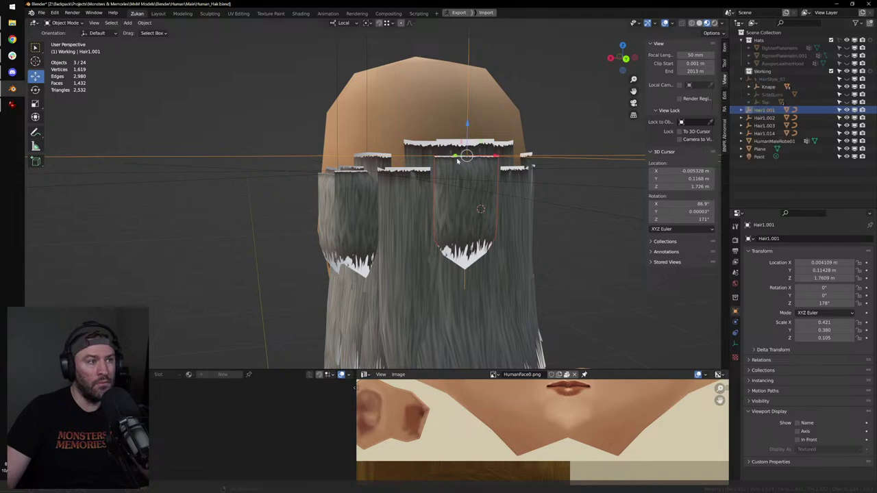
key("shift+d")
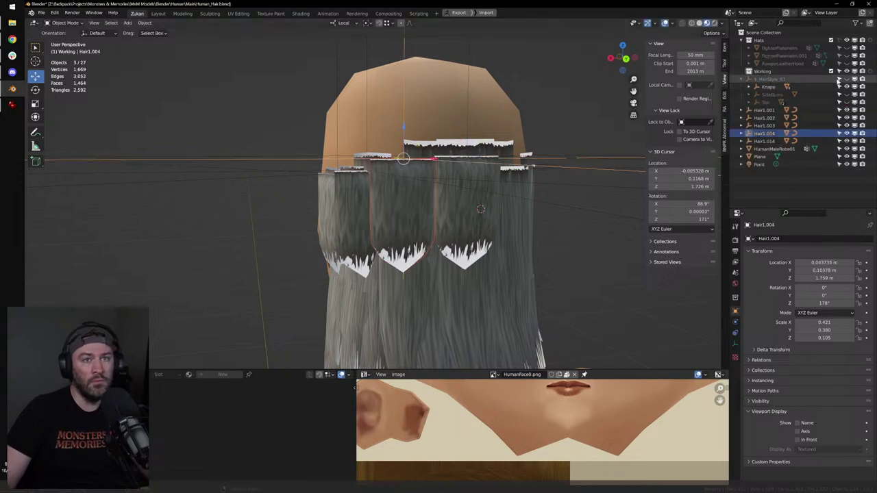
Hide the long reference hairstyle, deselect all cards, and switch to the hair reference image
left_click(847, 79)
middle_click_drag(473, 171, 518, 174)
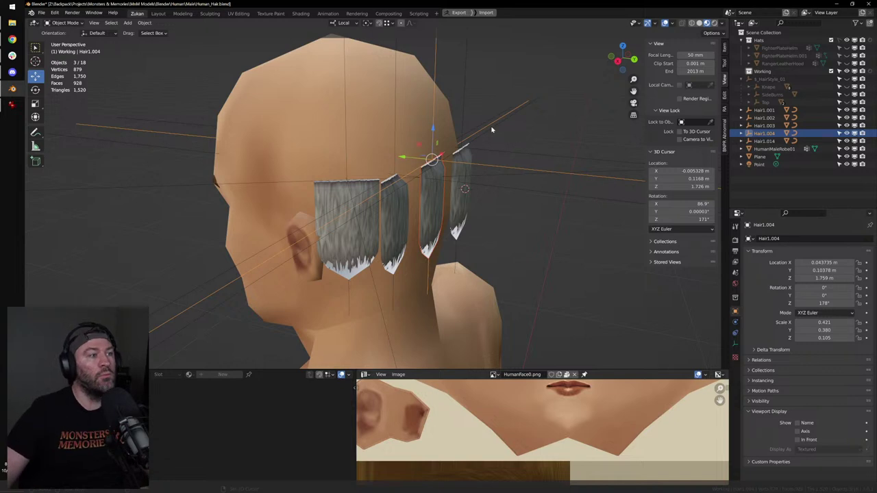
middle_click_drag(492, 130, 382, 92)
left_click(365, 94)
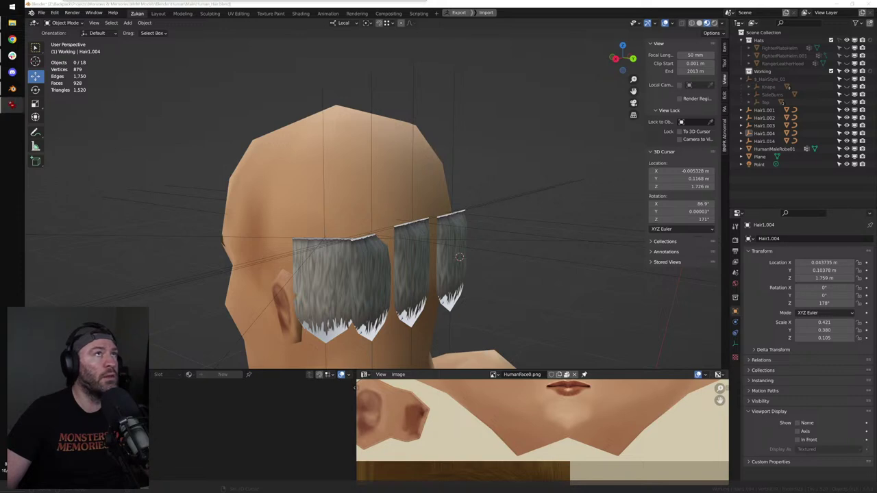
key("alt+Tab")
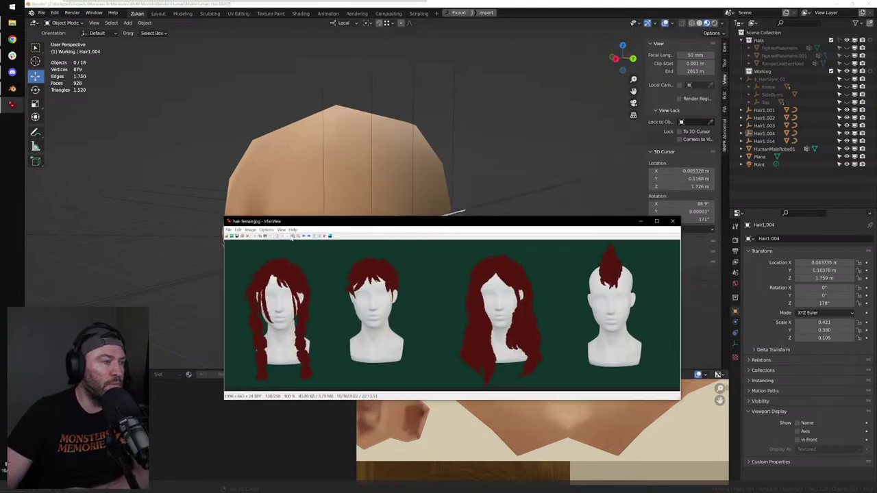
Enlarge hair-female.jpg, frame the second head and mohawk hairstyles, then close the viewer
left_click(292, 235)
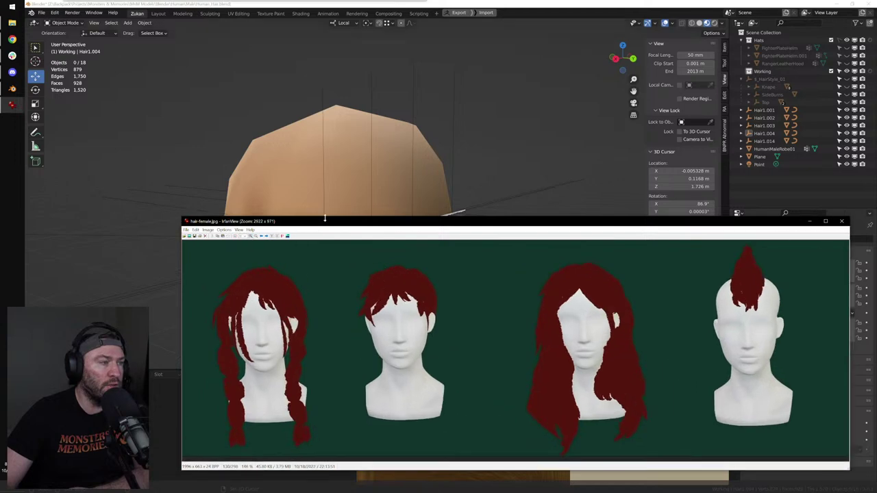
left_click_drag(317, 209, 302, 95)
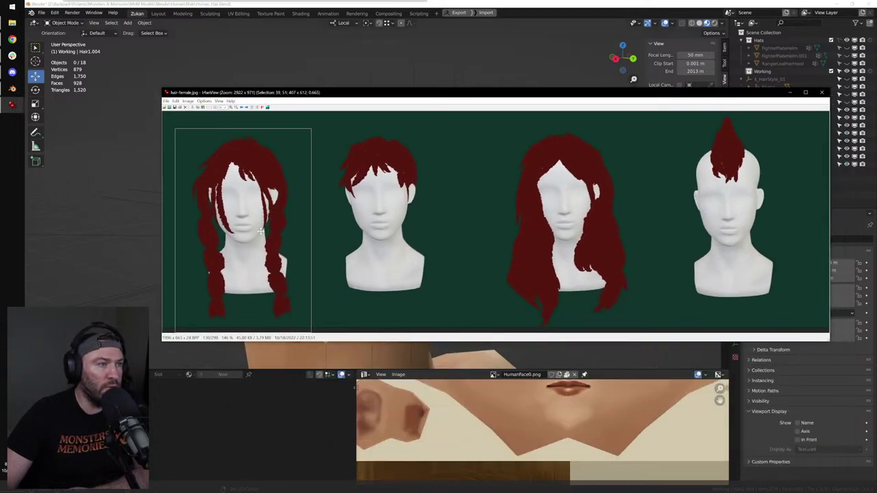
right_click_drag(260, 232, 560, 191)
left_click_drag(583, 266, 731, 191)
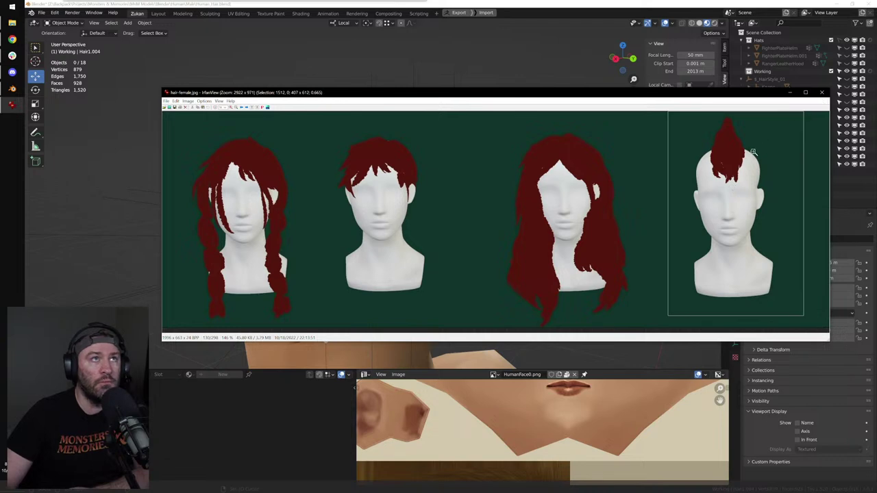
left_click(822, 92)
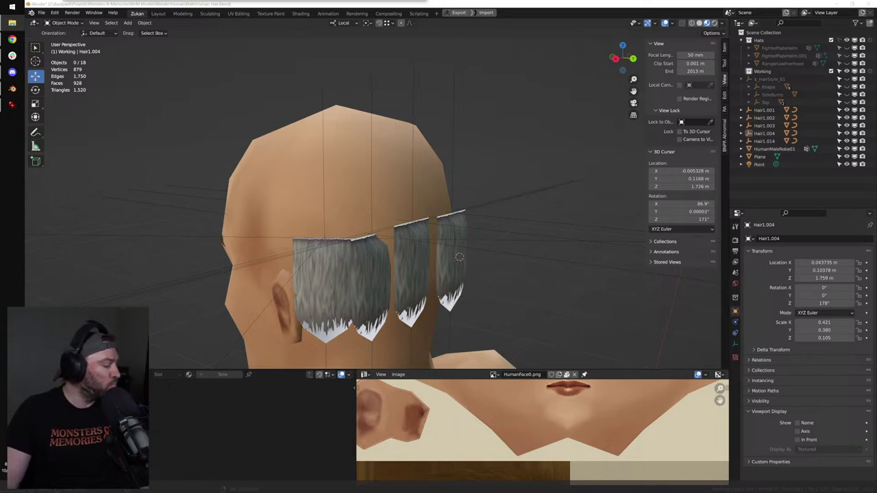
Rotate Hair1.002 to follow the head's curve and pull it closer to the scalp
left_click(548, 49)
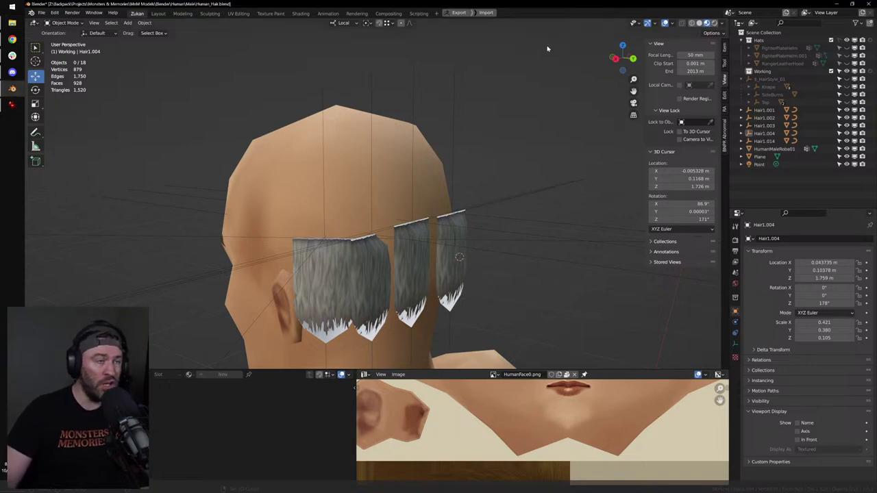
middle_click_drag(545, 66, 408, 115)
left_click(407, 116)
key("r")
middle_click_drag(423, 205, 400, 270)
left_click_drag(409, 235, 421, 239)
middle_click_drag(421, 239, 472, 249)
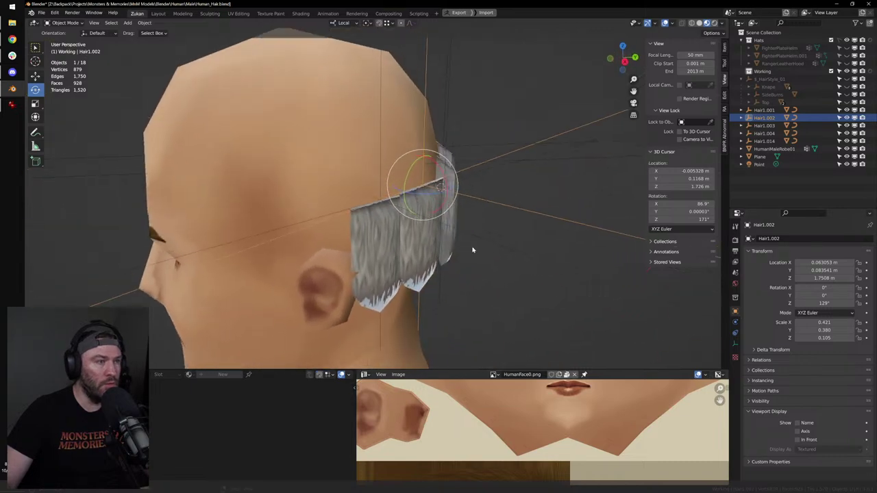
key("g")
middle_click_drag(424, 205, 422, 183)
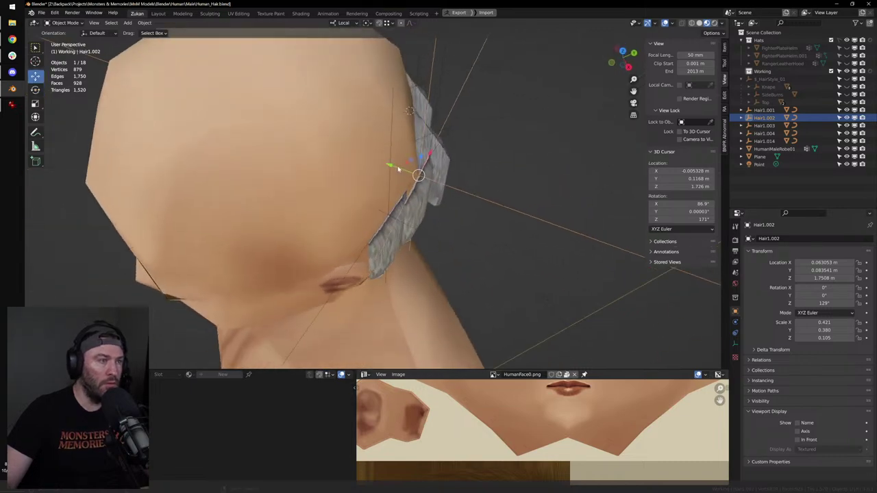
left_click_drag(398, 170, 394, 172)
middle_click_drag(394, 172, 417, 136)
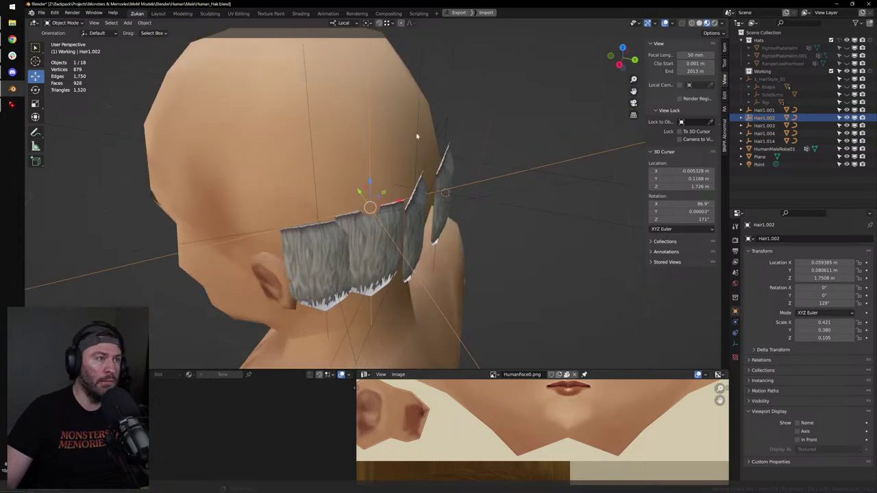
Rotate Hair1.004 to follow the head's curve and tuck it closer to the scalp
left_click(439, 166)
middle_click_drag(439, 166, 433, 192)
key("r")
left_click_drag(432, 192, 402, 172)
key("g")
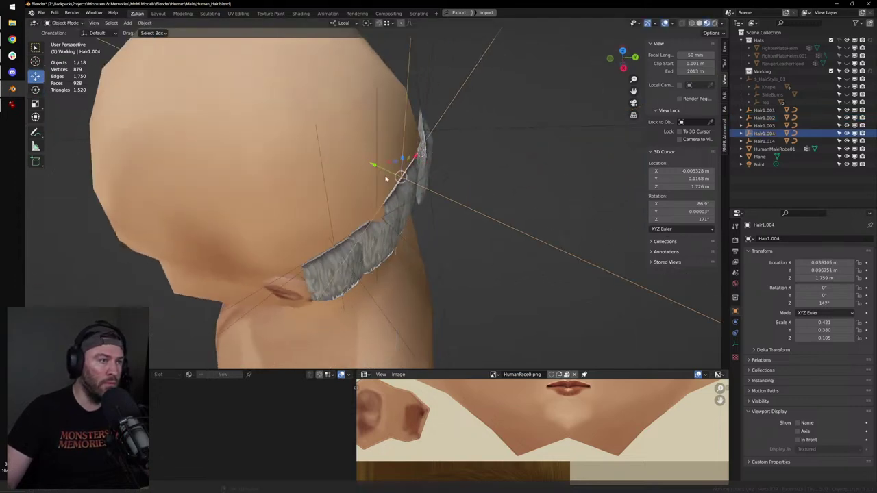
middle_click_drag(401, 173, 400, 219)
Raise Hair1.003 along Z to 1.753 m
left_click(366, 125)
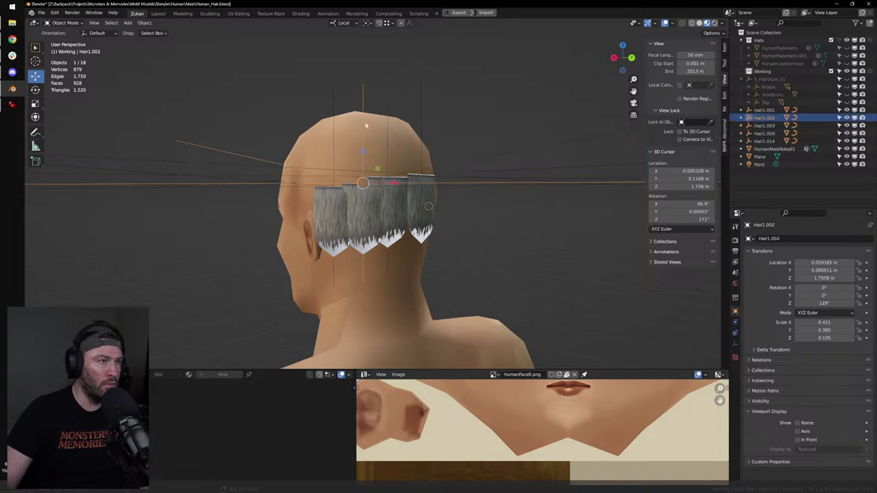
middle_click_drag(363, 151, 350, 155)
left_click(351, 155)
middle_click_drag(351, 122, 341, 101)
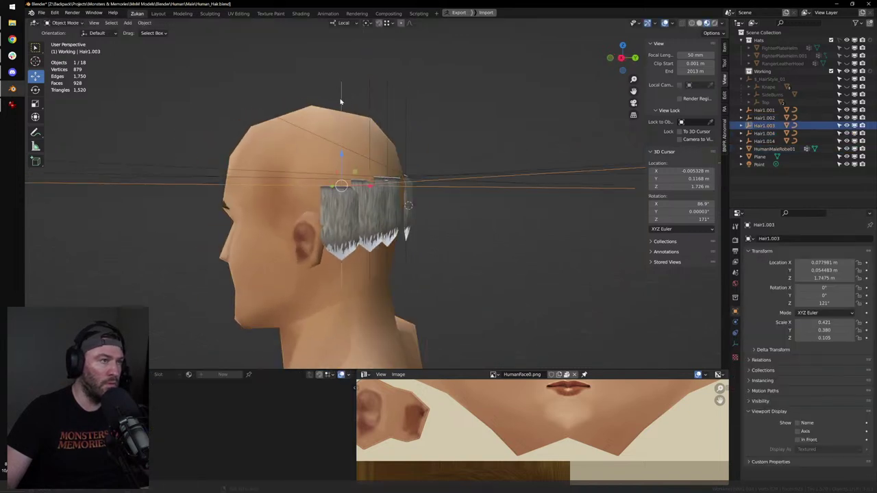
middle_click_drag(340, 156, 357, 203)
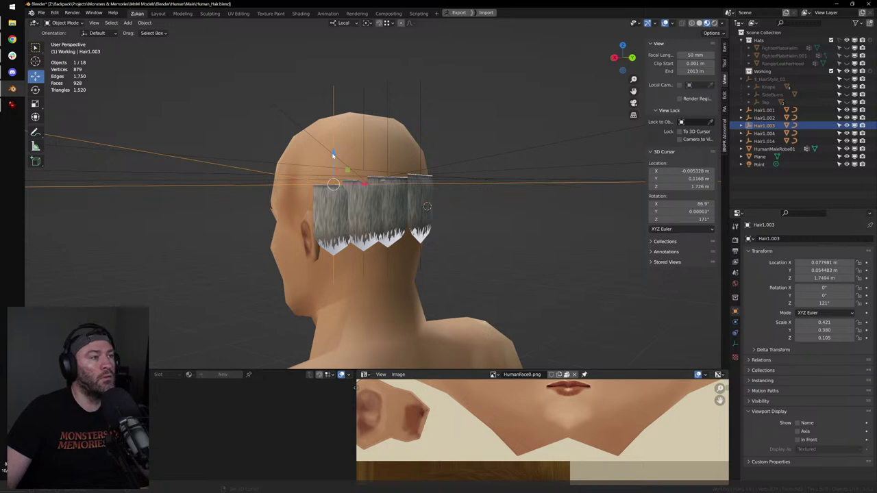
key("g")
key("z")
left_click(333, 153)
Nudge Hair1.001 closer to the head, to Y 0.1094 m
key("ctrl+KP_1")
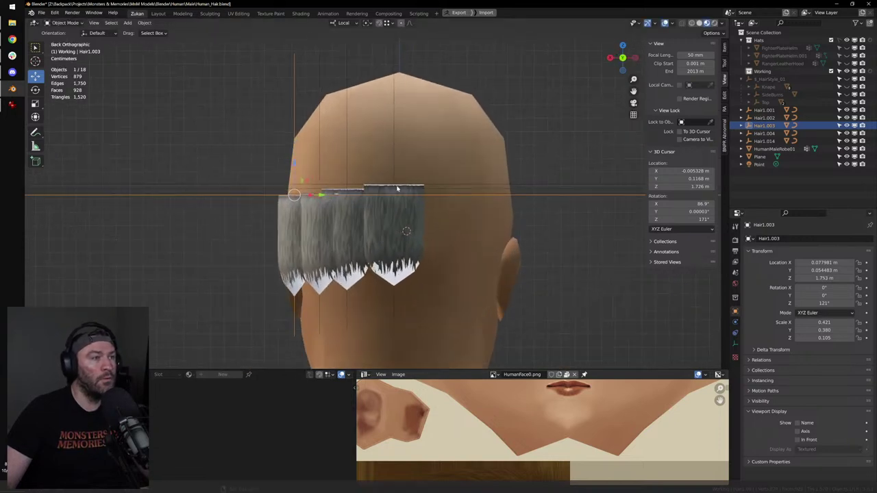
left_click(392, 68)
middle_click_drag(392, 69, 399, 201)
left_click_drag(383, 181, 386, 184)
middle_click_drag(386, 183, 337, 126)
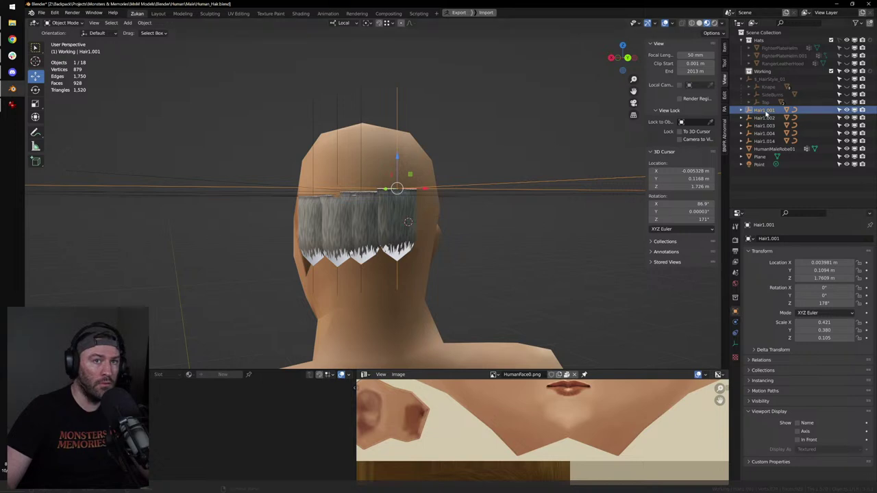
right_click(761, 116)
Duplicate the first-row hair cards and drop the copies below the row
left_click(754, 112)
middle_click_drag(533, 162, 451, 174)
key("ctrl+KP_1")
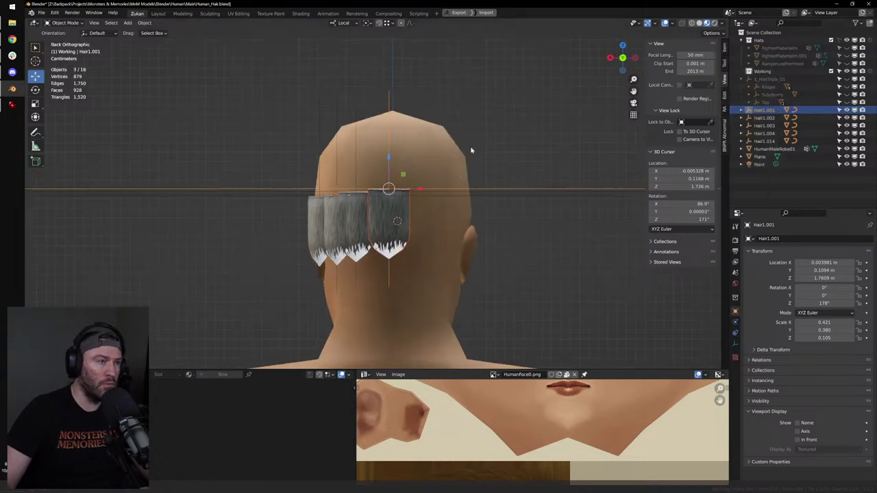
scroll(459, 121, "up", 2)
key("shift+d")
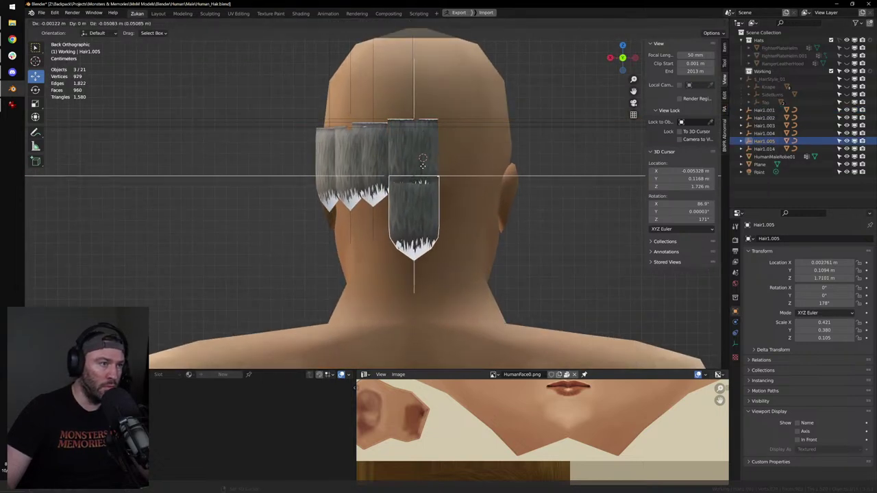
left_click(423, 160)
middle_click_drag(424, 159, 450, 173)
middle_click_drag(429, 75, 474, 90)
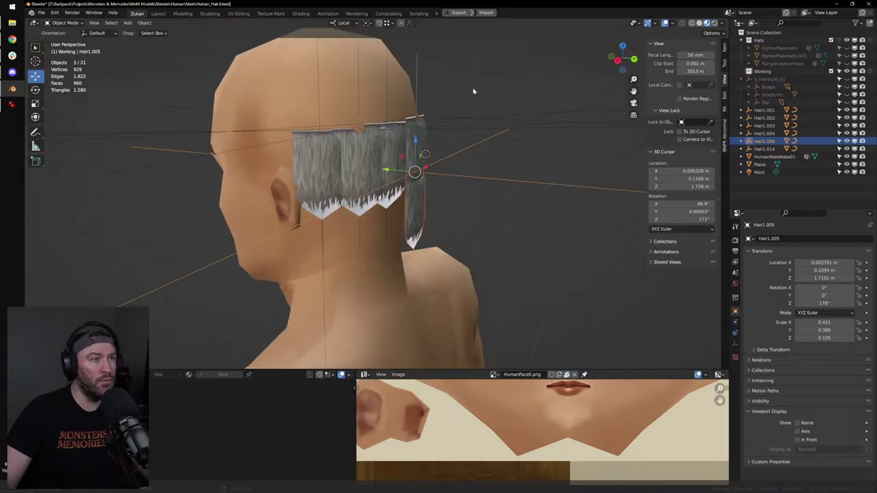
Make Hair1.005 narrower, shorter and thinner, and shift it into place under the row
left_click(473, 89)
scroll(451, 190, "up", 2)
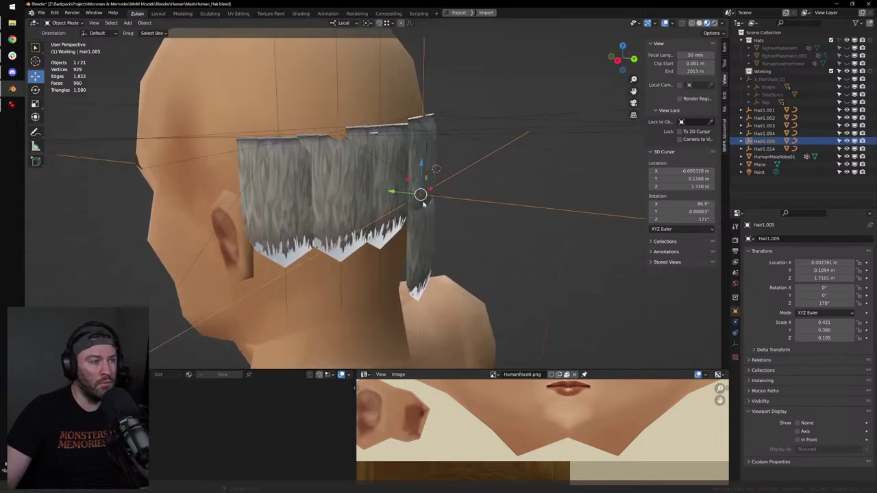
middle_click_drag(490, 221, 473, 206)
key("shift+space")
key("s")
left_click_drag(462, 199, 452, 206)
left_click(452, 205)
middle_click_drag(453, 206, 452, 212)
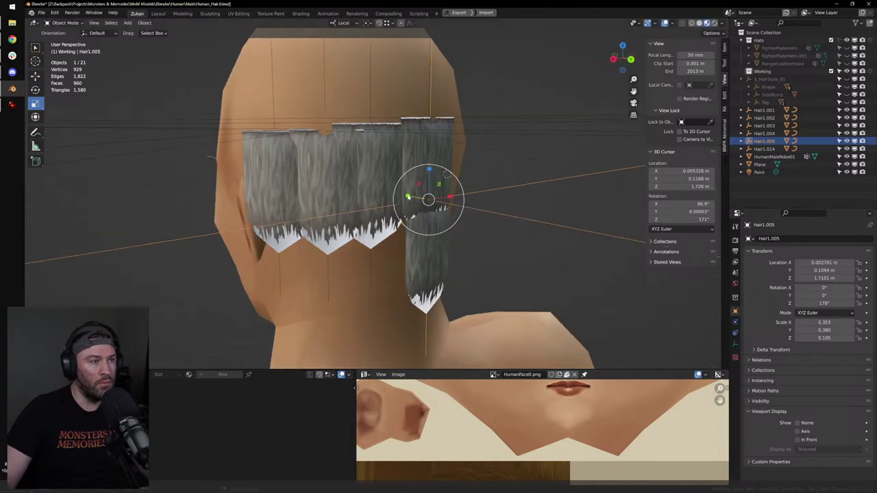
left_click_drag(446, 174, 439, 203)
left_click(446, 174)
middle_click_drag(439, 203, 421, 194)
left_click_drag(396, 188, 399, 190)
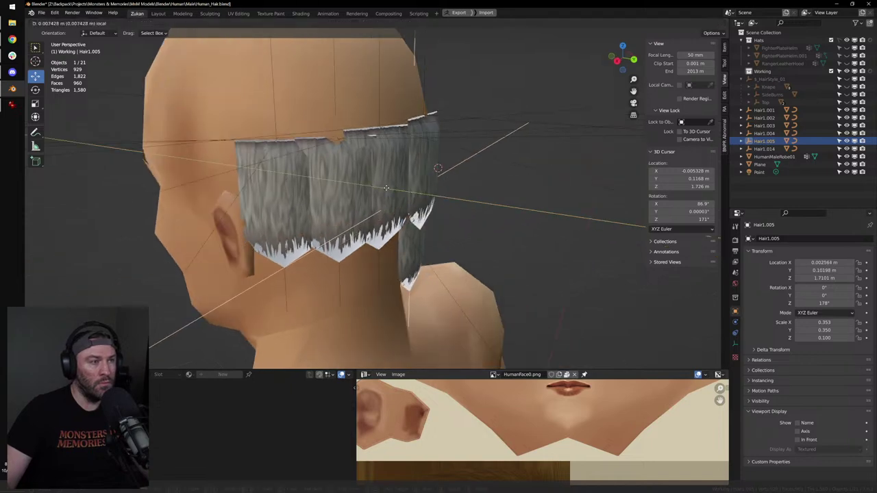
Raise Hair1.005 slightly to Z 1.7179 m and tilt it 6.16° on X
middle_click_drag(399, 191, 441, 226, "alt")
left_click_drag(415, 173, 419, 169)
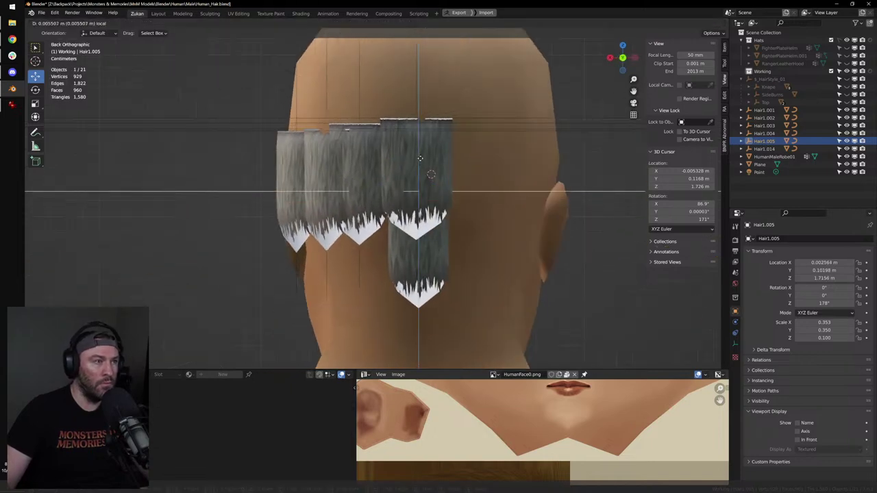
middle_click_drag(425, 215, 427, 163)
key("e")
scroll(426, 163, "up", 3)
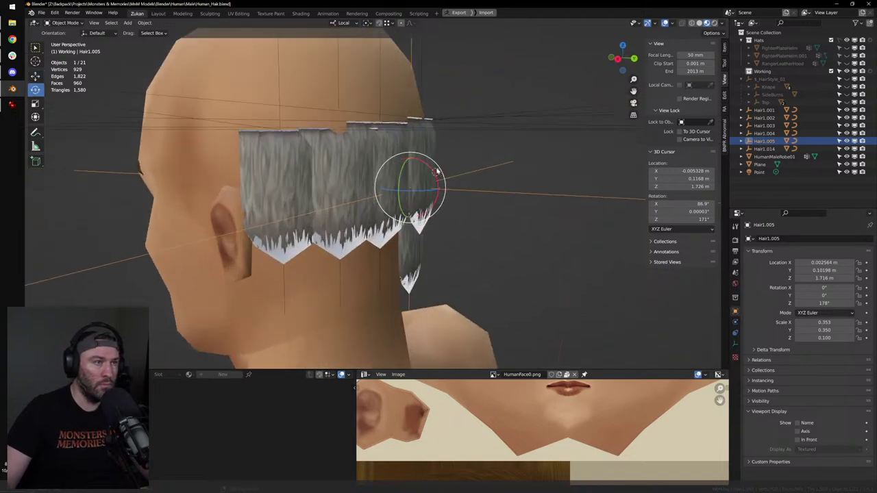
left_click_drag(431, 168, 436, 171)
right_click(436, 171)
middle_click_drag(436, 172, 439, 196)
left_click_drag(430, 175, 469, 203)
Preview the hair strips in rendered shading from behind, then return to material preview
key("KP_3")
key("shift+space")
key("g")
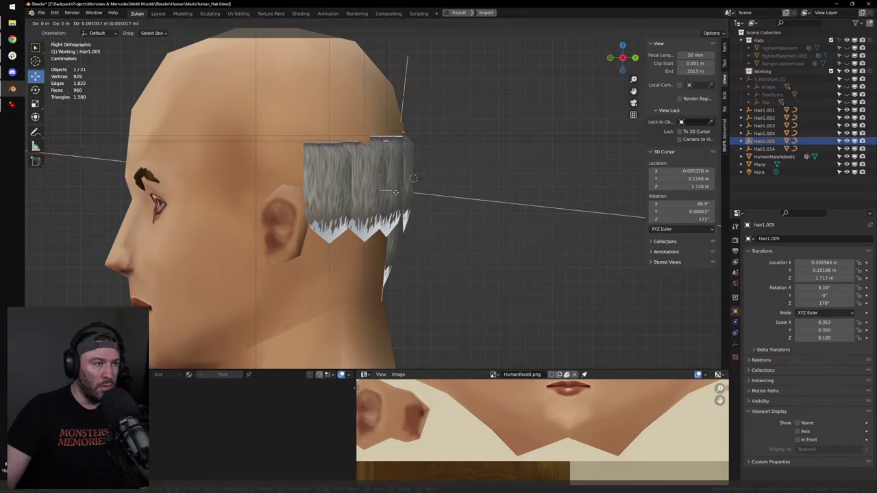
mouse_move(469, 203)
middle_mouse_down()
mouse_move(386, 218)
mouse_move(439, 179)
middle_mouse_up()
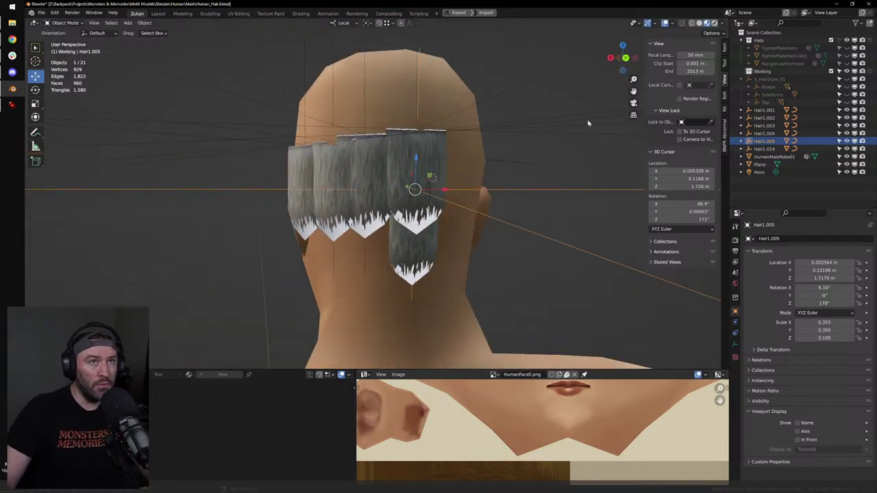
key("z")
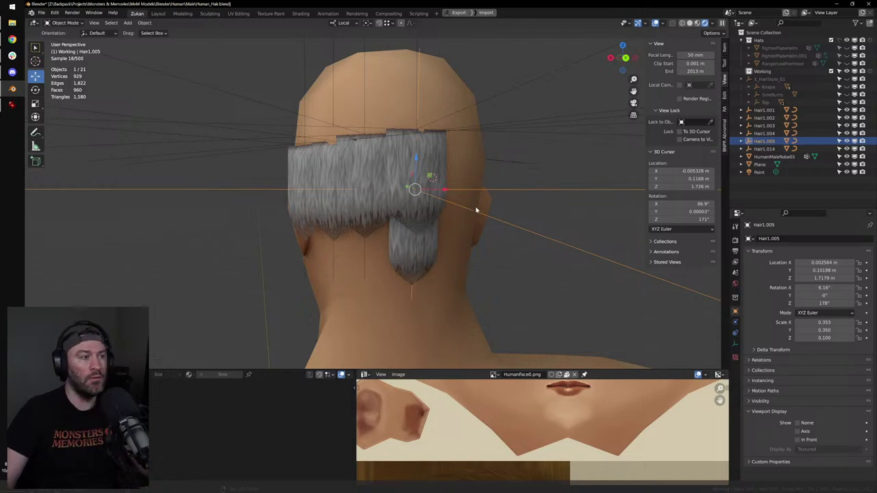
middle_click_drag(487, 212, 446, 159)
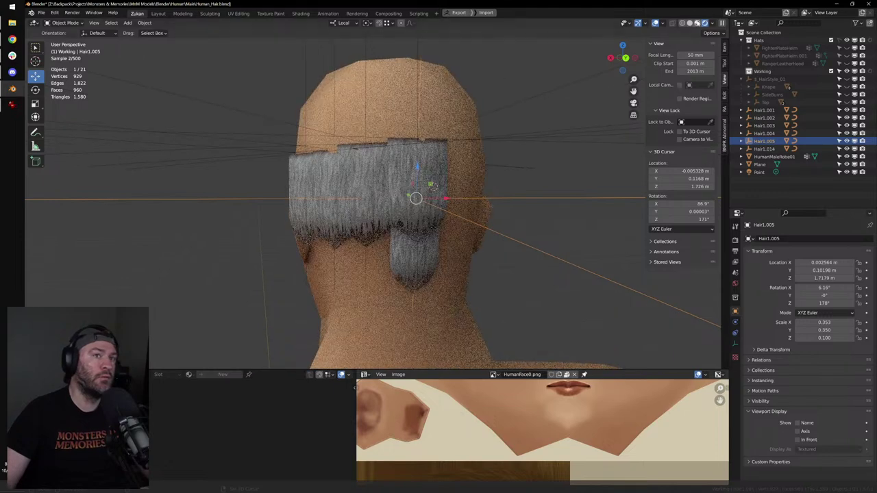
key("z")
middle_click_drag(424, 115, 420, 140)
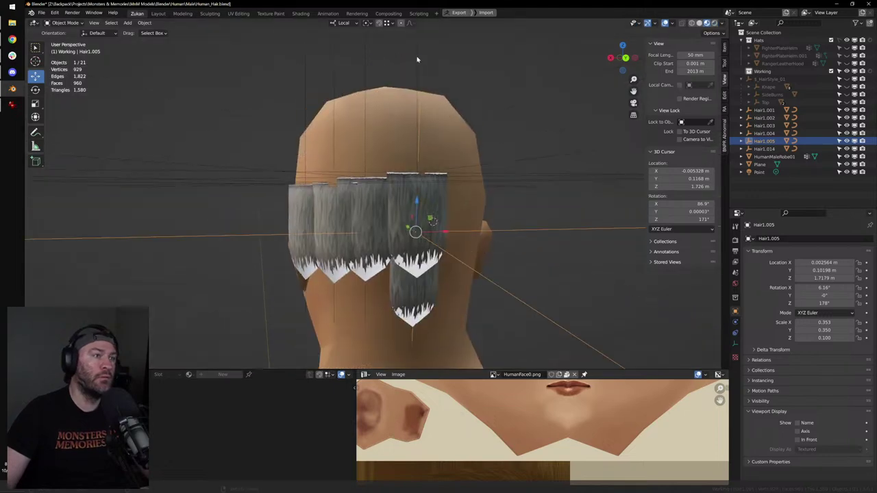
Shorten the upper strip Hair1.001 along its local Z axis
left_click(764, 110)
left_click(35, 103)
key("s")
key("z")
key("z")
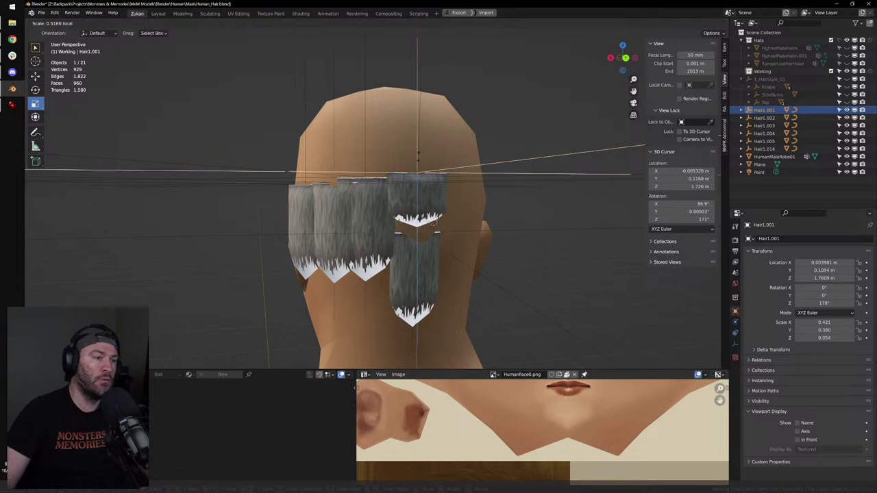
key("Return")
Undo the Z-scale shortening of the top strip, then inspect hairstrip.001 in face select mode
key("ctrl+z")
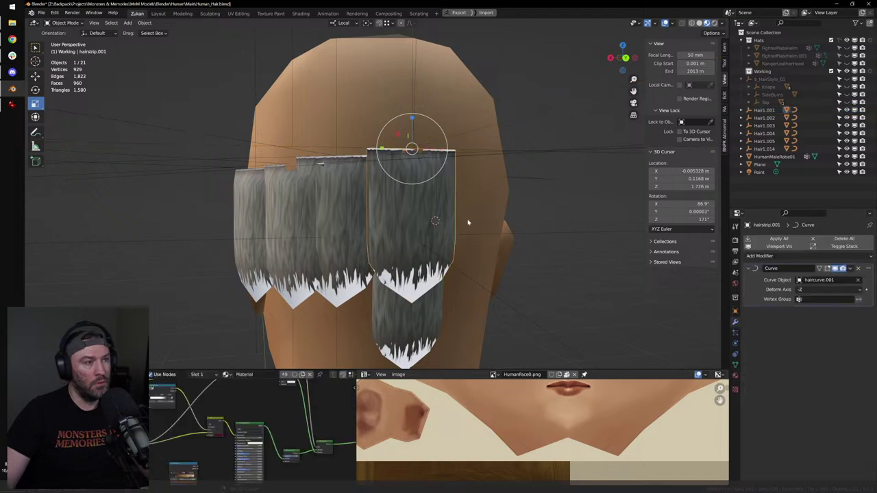
key("Tab")
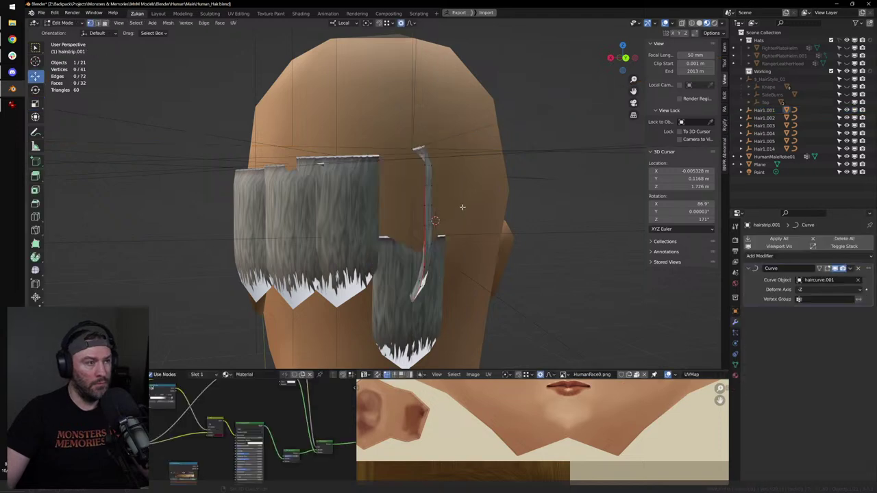
key("ctrl+Tab")
left_click(503, 224)
key("ctrl+Tab")
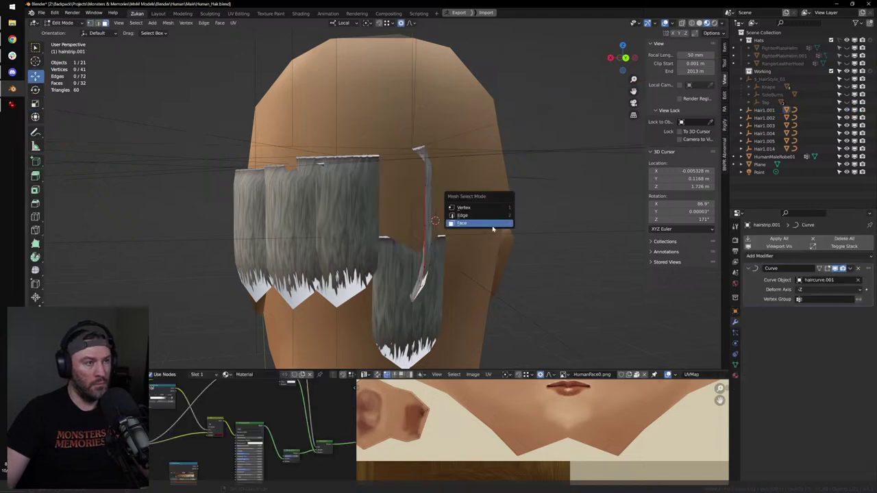
key("Tab")
Select the lower strip Hair1.005, try duplicating it, and undo the copy
middle_click_drag(535, 251, 396, 248)
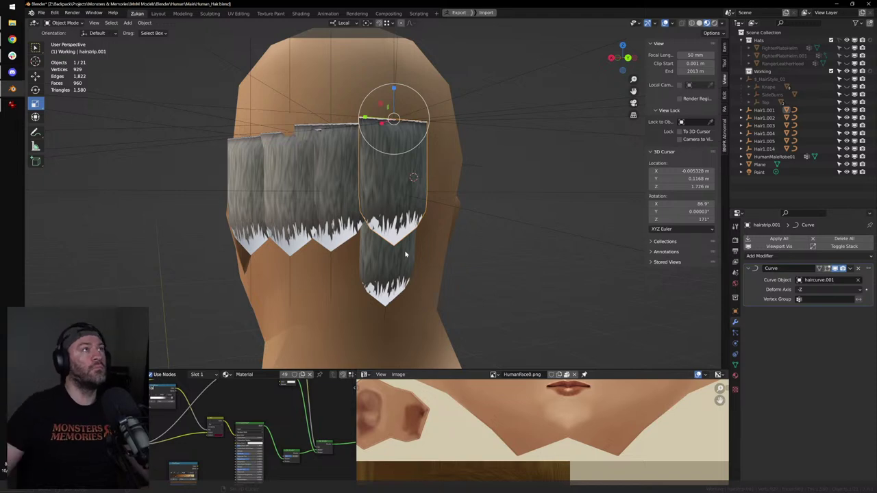
middle_click_drag(366, 241, 419, 236)
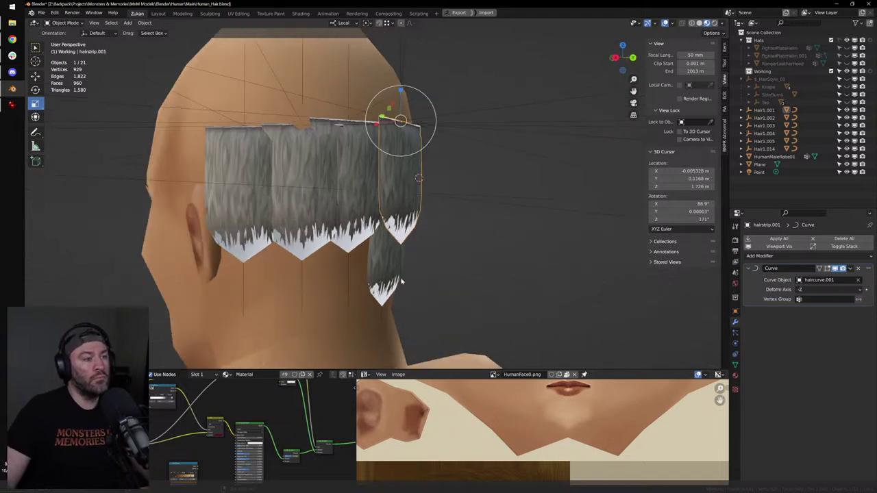
middle_click_drag(402, 281, 388, 290)
left_click(385, 315)
left_click(403, 237)
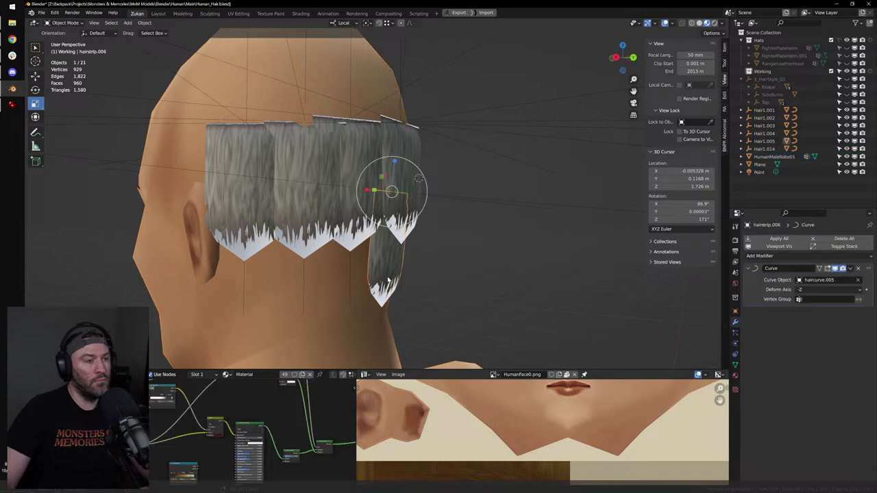
middle_click_drag(407, 243, 454, 215)
key("shift+d")
left_click(429, 174)
key("ctrl+z")
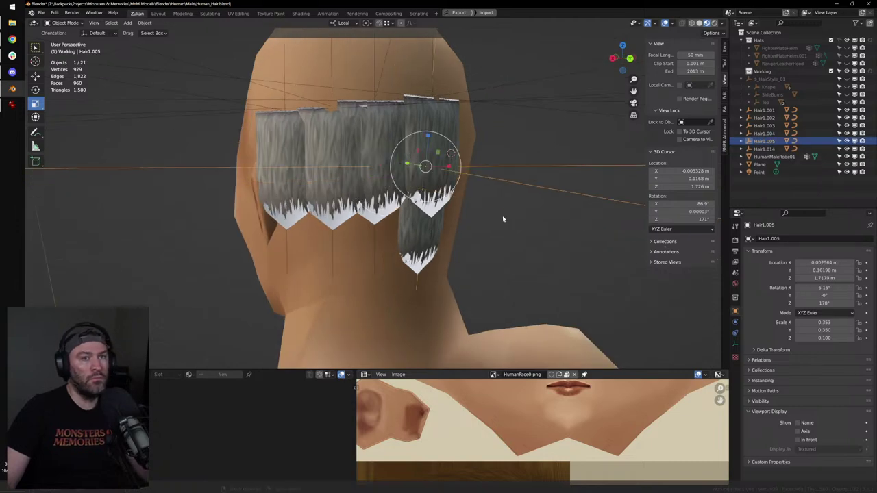
Select Hair1.005 with its hierarchy and duplicate the strips three times around the back of the head
right_click(766, 141)
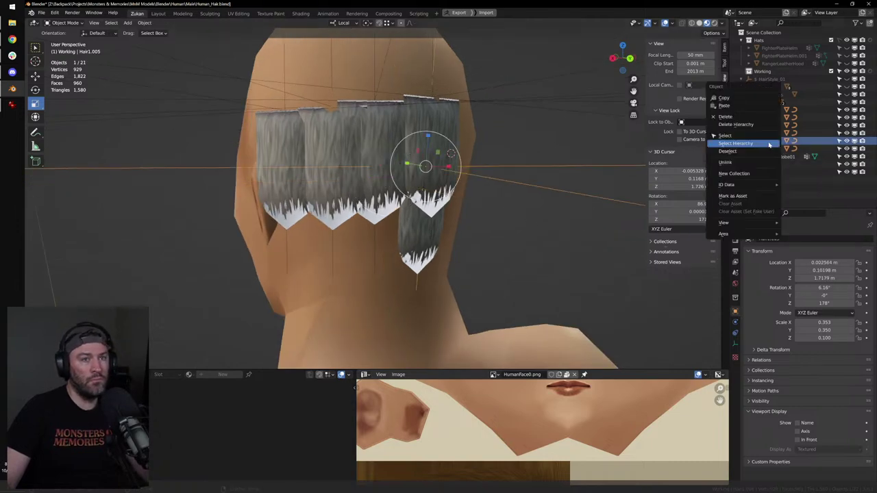
left_click(769, 146)
middle_click_drag(613, 190, 442, 186)
key("shift+d")
left_click(384, 186)
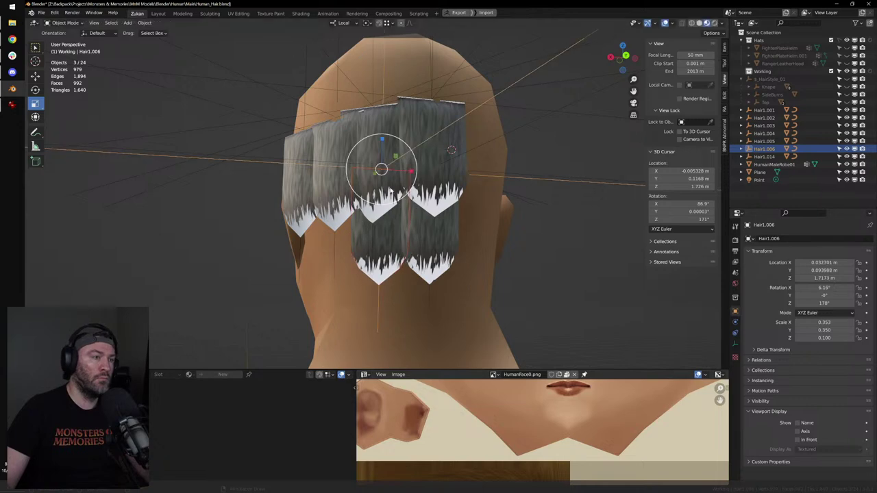
middle_click_drag(384, 187, 322, 184)
key("shift+d")
left_click(333, 185)
key("shift+d")
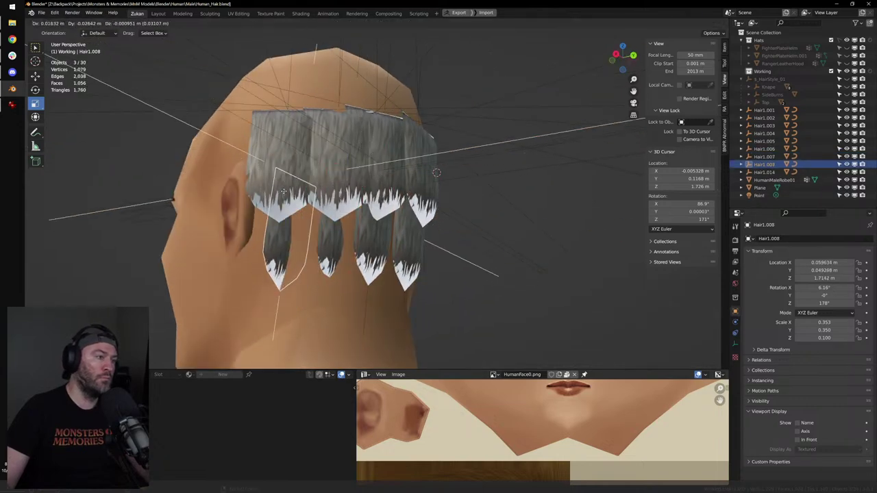
left_click(299, 180)
middle_click_drag(300, 179, 284, 174)
Select the end strip Hair1.008 and rotate it toward the side of the head
key("alt+a")
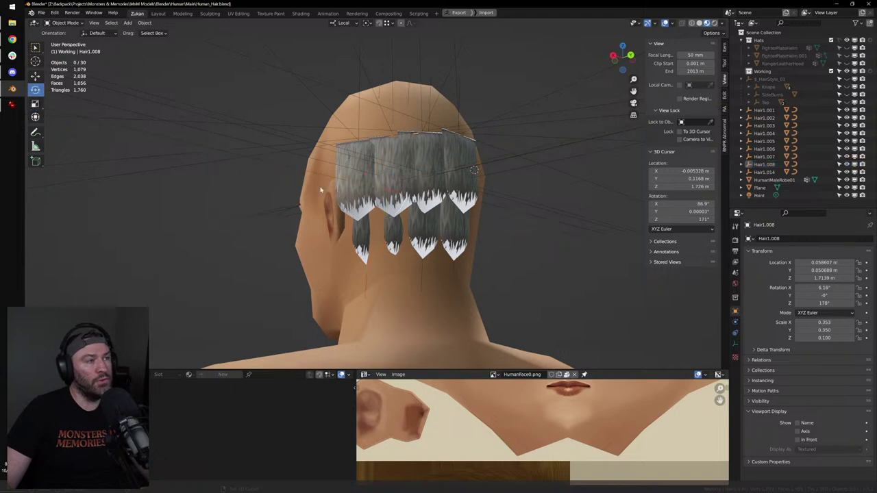
left_click(289, 167)
scroll(290, 167, "up", 3)
middle_click_drag(290, 166, 267, 158)
left_click_drag(362, 164, 363, 167)
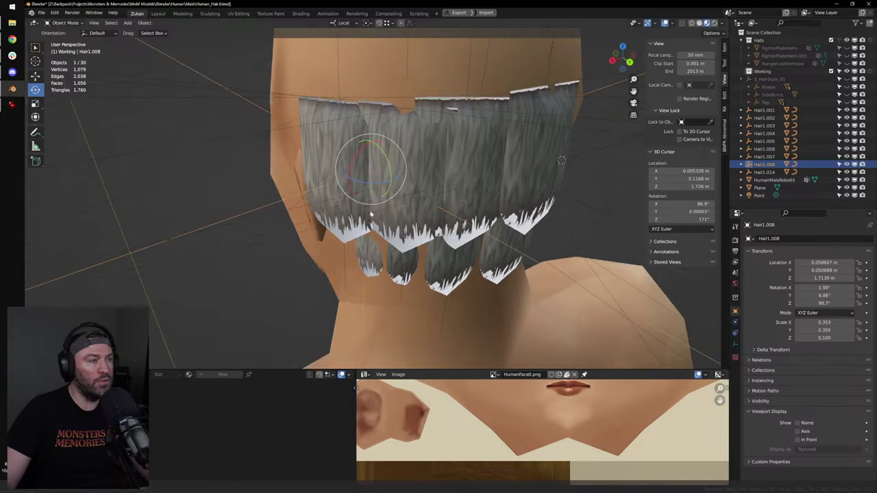
middle_click_drag(363, 166, 374, 170)
Move Hair1.008 closer to the scalp and tilt it on the Y axis
key("shift+space")
key("g")
left_click_drag(375, 170, 377, 173)
mouse_move(377, 172)
middle_mouse_down()
mouse_move(387, 196)
mouse_move(380, 180)
middle_mouse_up()
left_click_drag(380, 180, 400, 162)
key("shift+space")
key("r")
key("shift+space")
key("g")
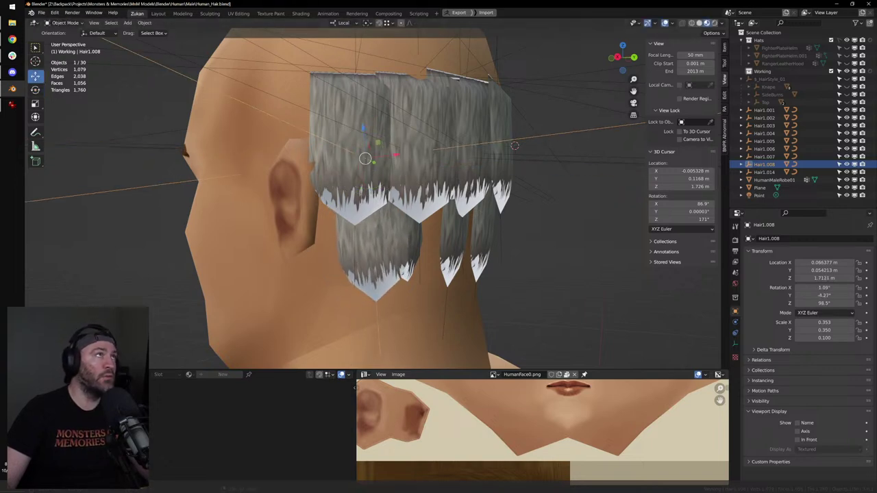
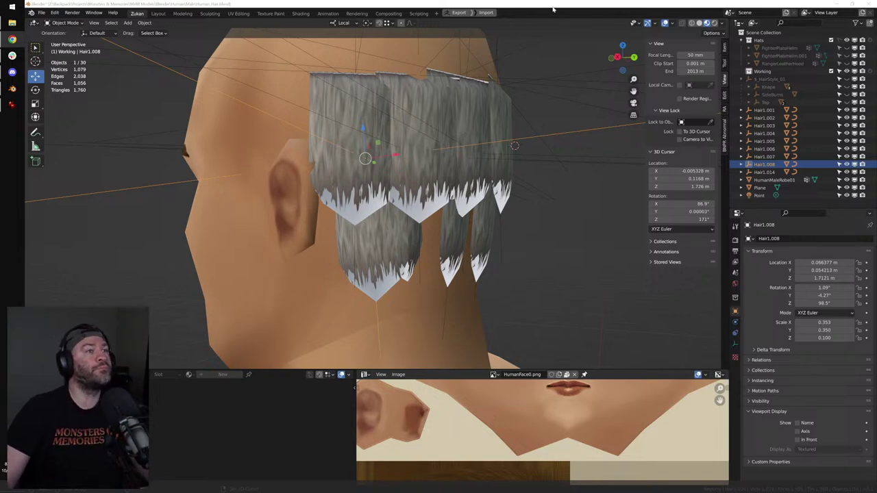
Select hair card Hair1.003 and orbit around the head to inspect the hair cards
scroll(399, 159, "down", 3)
scroll(400, 160, "up", 3)
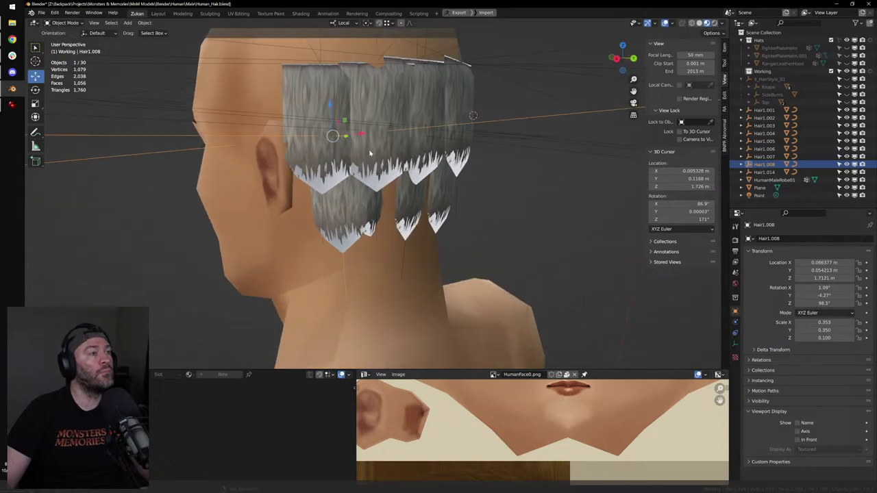
scroll(376, 126, "up", 2)
middle_click_drag(376, 127, 343, 107)
left_click(344, 57)
middle_click_drag(344, 57, 366, 112)
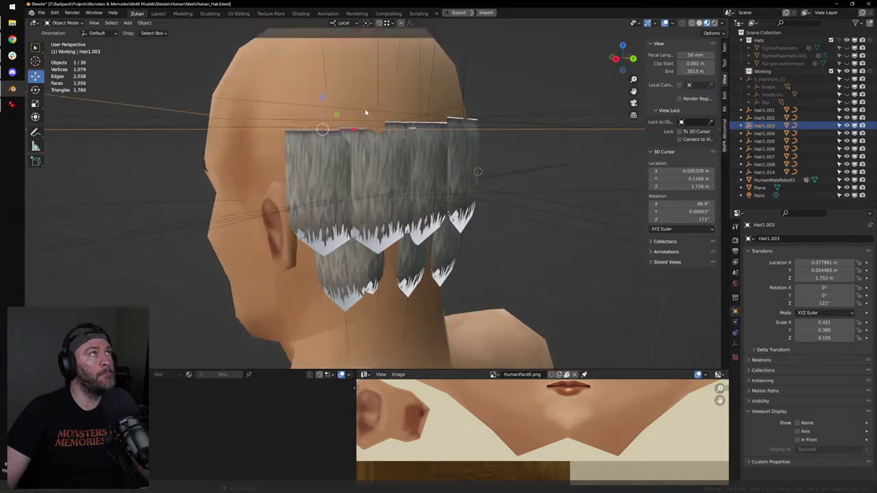
middle_click_drag(355, 159, 356, 167)
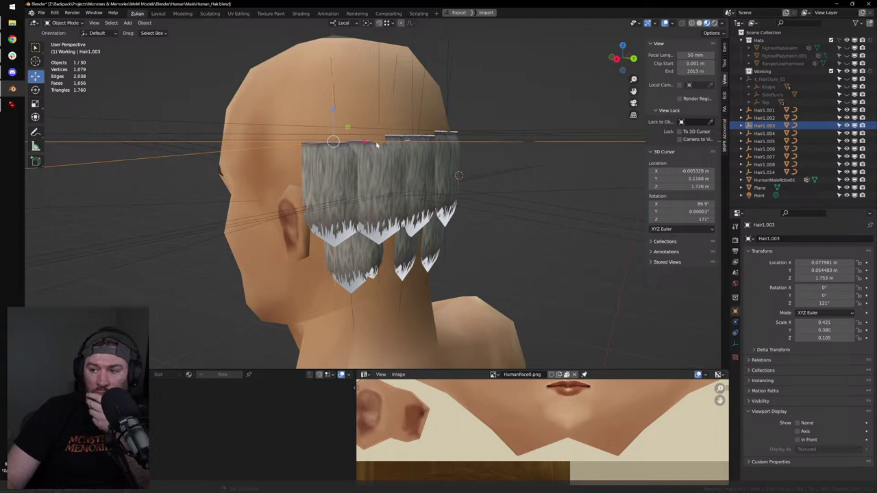
scroll(377, 145, "down", 3)
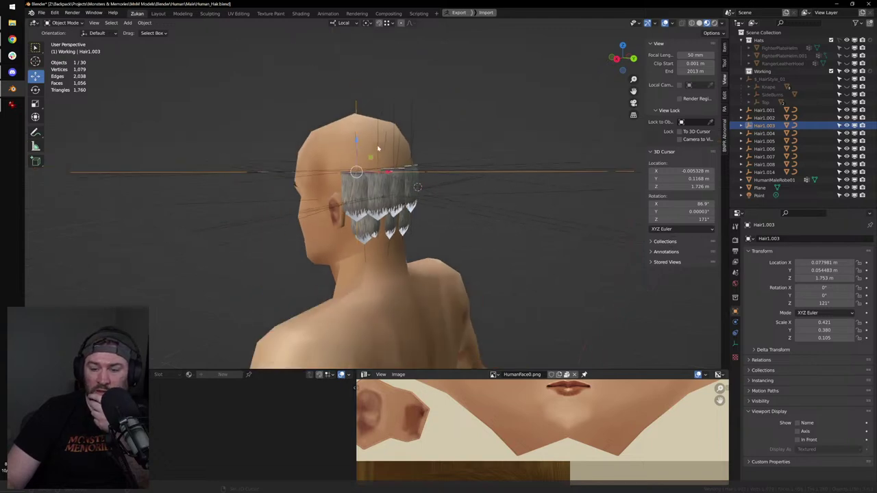
middle_click_drag(378, 148, 402, 163)
scroll(462, 217, "up", 5)
middle_click_drag(461, 217, 373, 194)
scroll(453, 126, "down", 3)
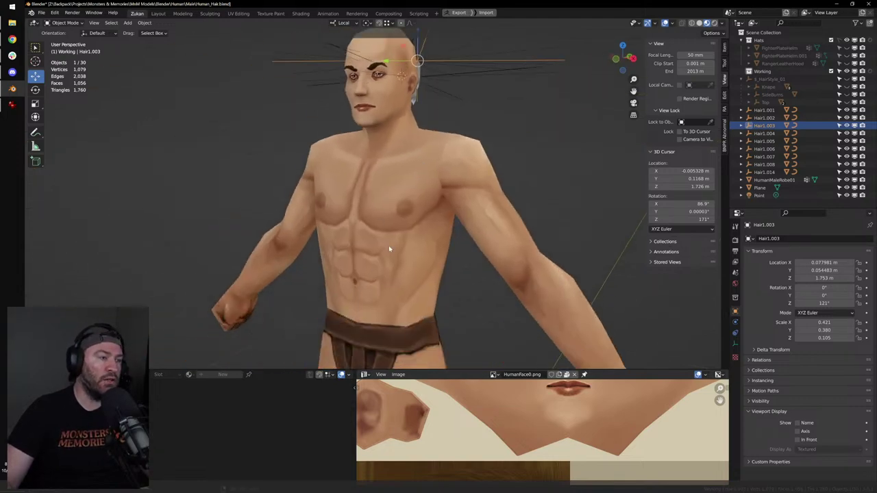
middle_click_drag(389, 249, 354, 206)
middle_click_drag(463, 214, 316, 240)
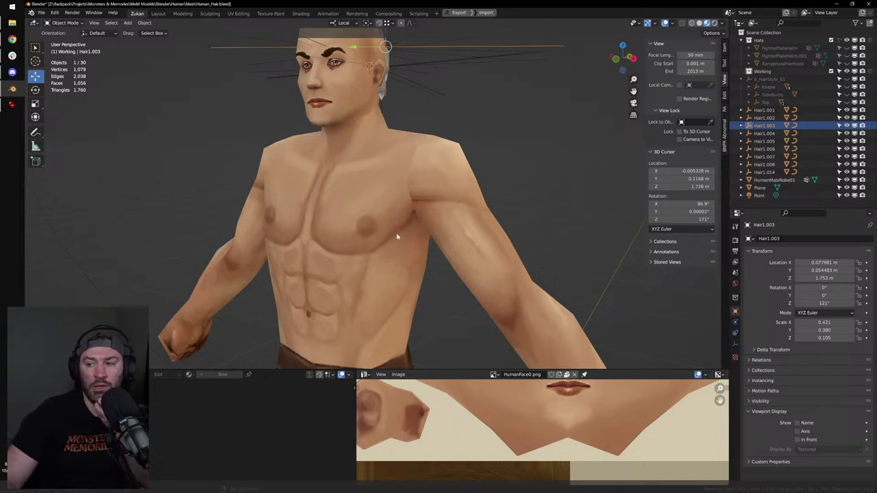
Rotate Hair1.003 so it tilts flat against the side of the head
scroll(350, 215, "up", 1)
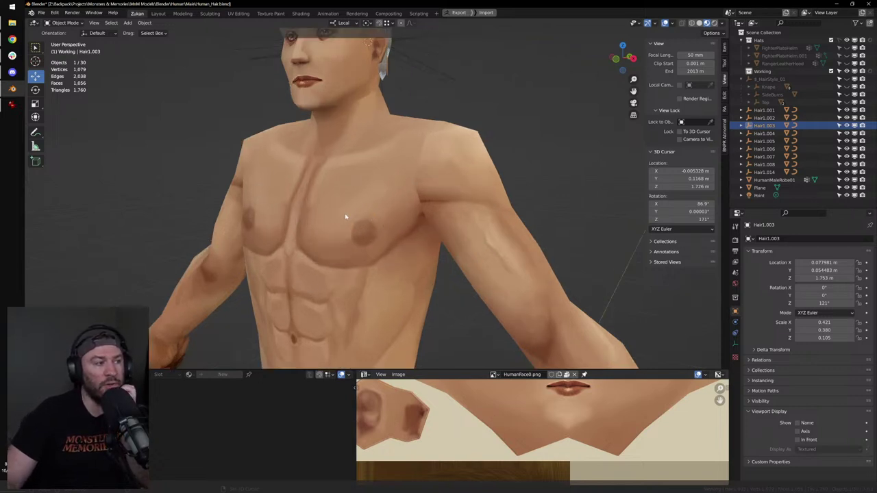
scroll(362, 190, "down", 1)
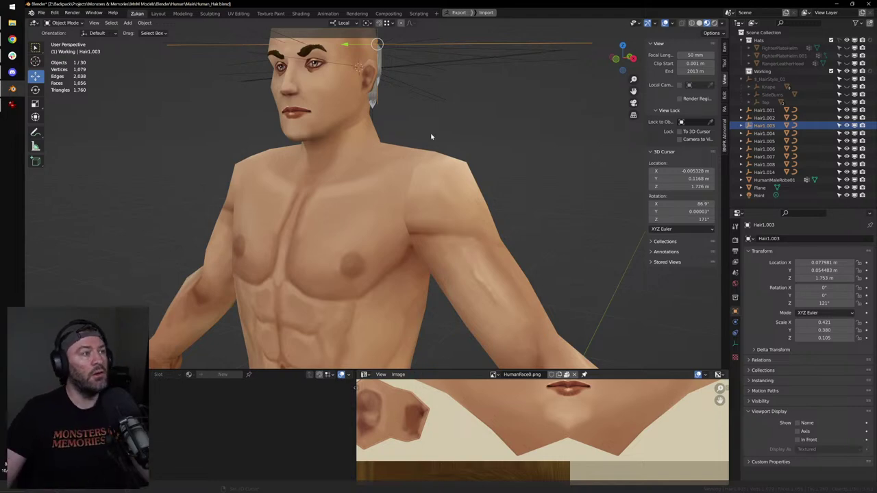
scroll(471, 122, "up", 4)
middle_click_drag(434, 153, 414, 190)
scroll(399, 192, "up", 3)
key("shift+space")
key("r")
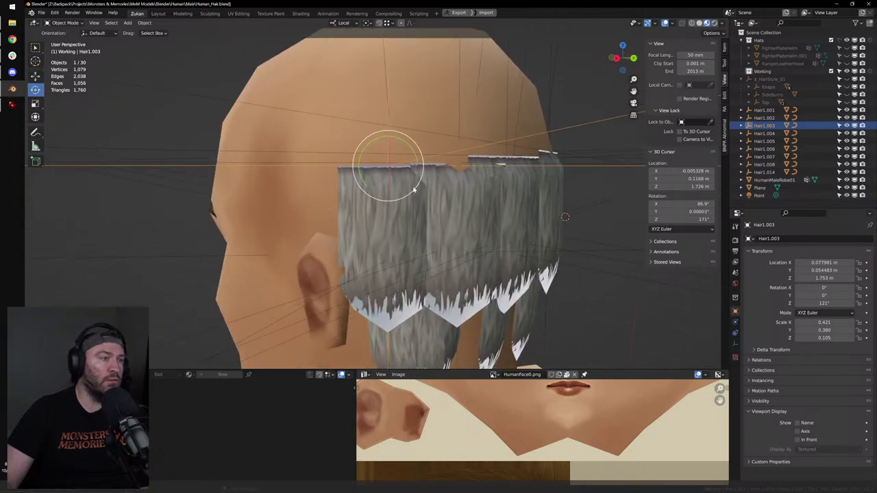
left_click_drag(413, 190, 390, 176)
key("shift+space")
key("g")
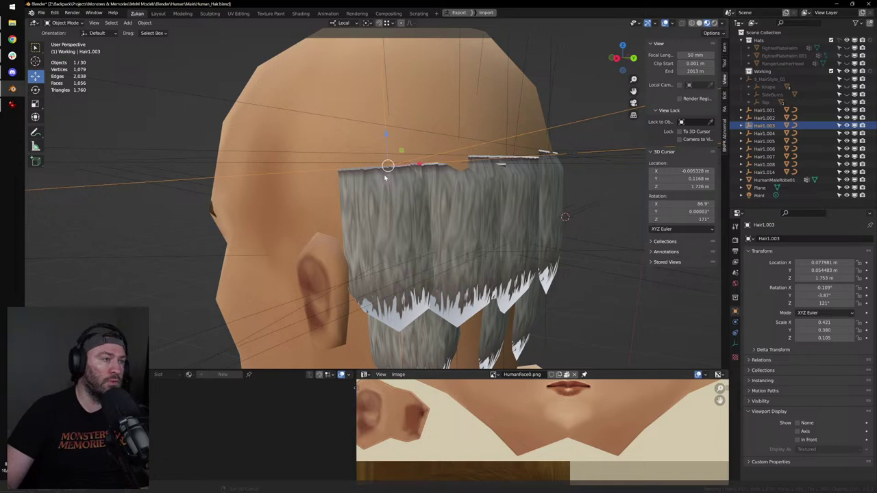
Rotate Hair1.003 further to hug the skull and slide it closer to the head
middle_click_drag(385, 177, 446, 165)
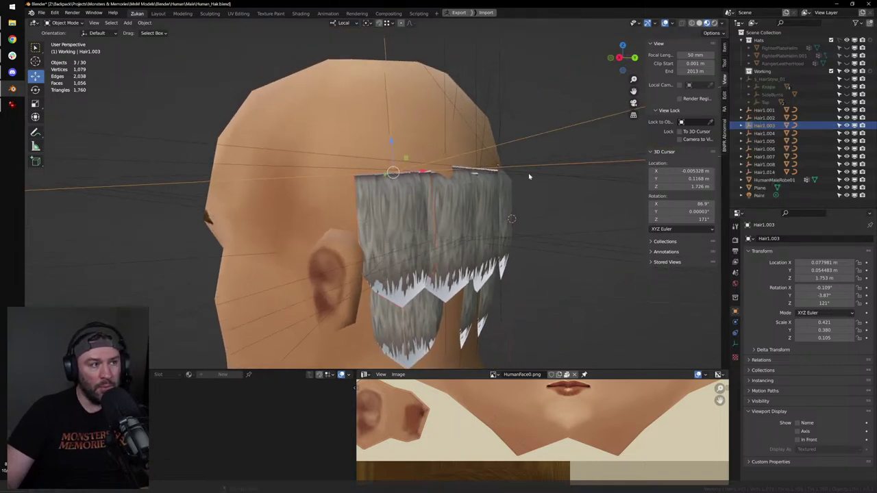
middle_click_drag(529, 176, 477, 206)
scroll(478, 207, "up", 6)
middle_click_drag(421, 229, 488, 239)
key("r")
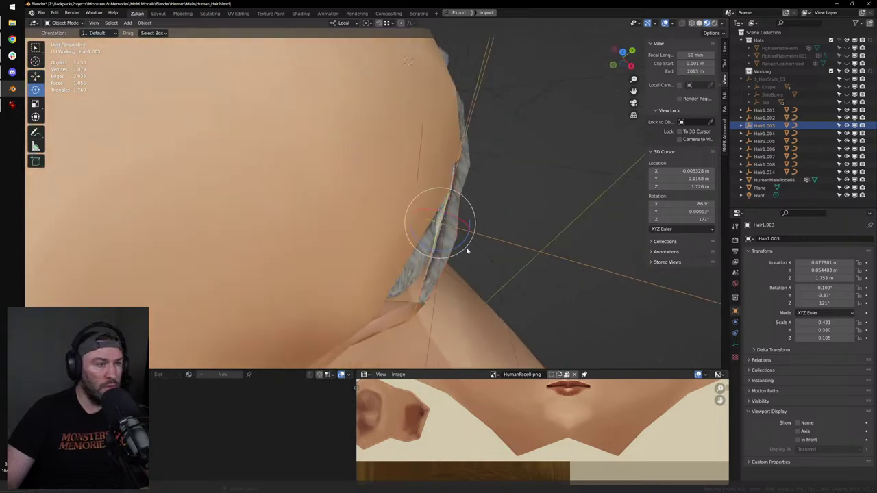
mouse_move(452, 247)
left_mouse_down()
mouse_move(457, 240)
mouse_move(454, 252)
left_mouse_up()
key("w")
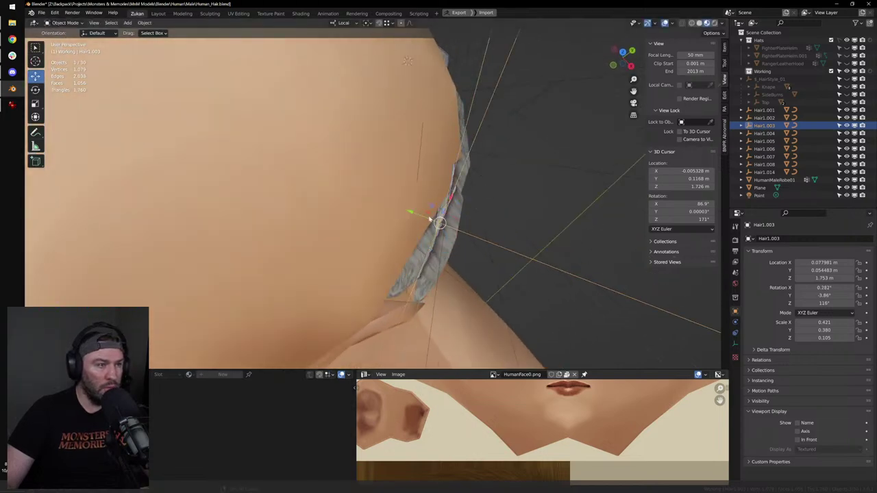
left_click_drag(413, 215, 406, 220)
Rotate Hair1.003 to follow the head's curve and move it higher up
mouse_move(406, 219)
middle_mouse_down()
mouse_move(423, 217)
mouse_move(404, 207)
middle_mouse_up()
key("e")
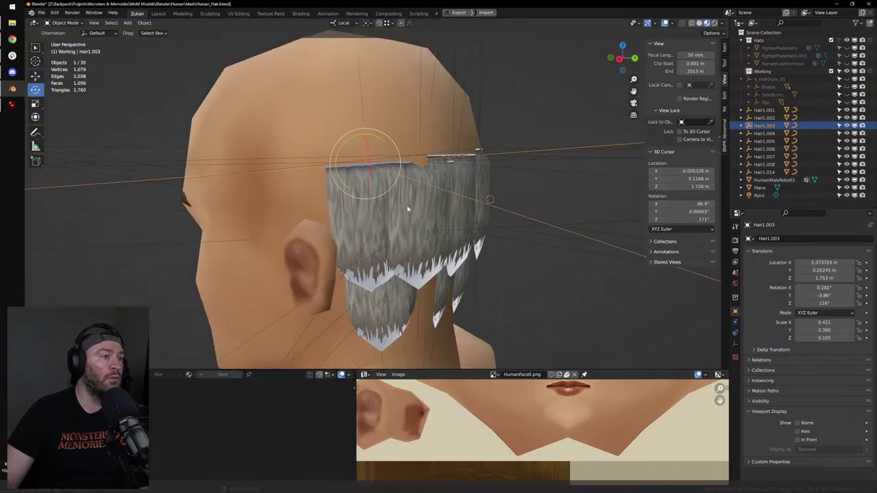
left_click_drag(394, 185, 355, 174)
key("w")
middle_click_drag(354, 173, 365, 239)
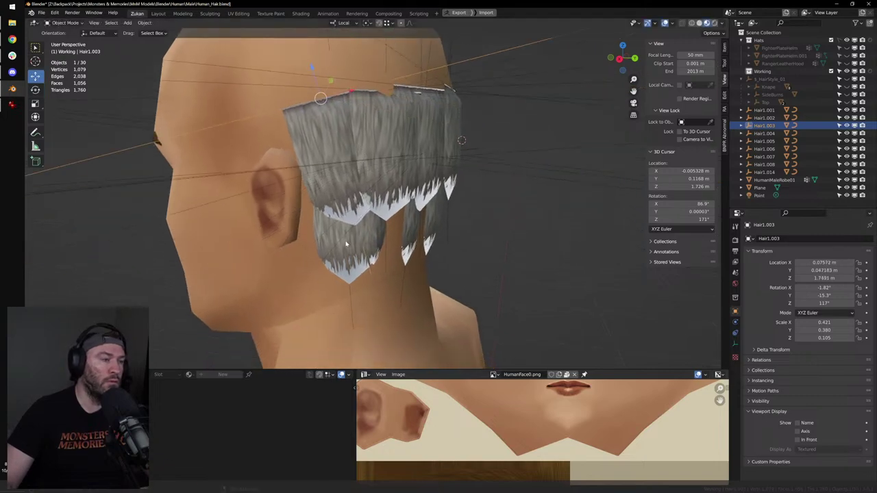
Select hair card Hair1.008 and nudge it into place against the head
left_click(370, 195)
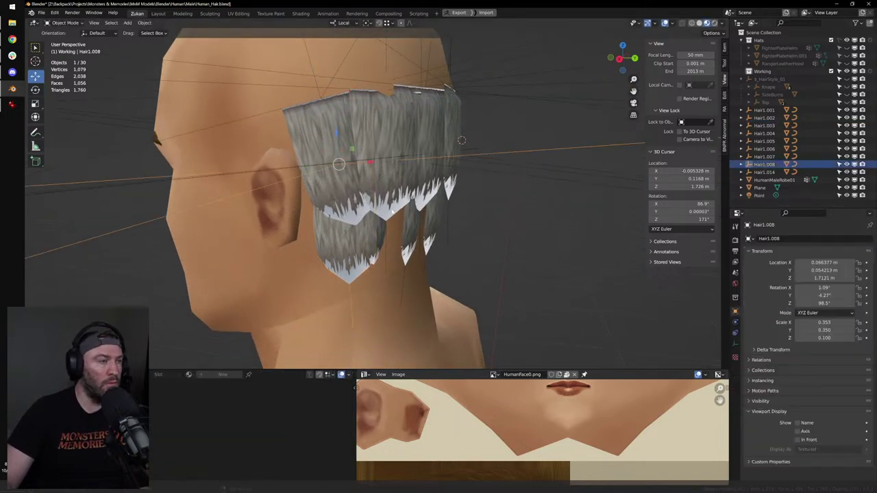
middle_click_drag(370, 195, 363, 185)
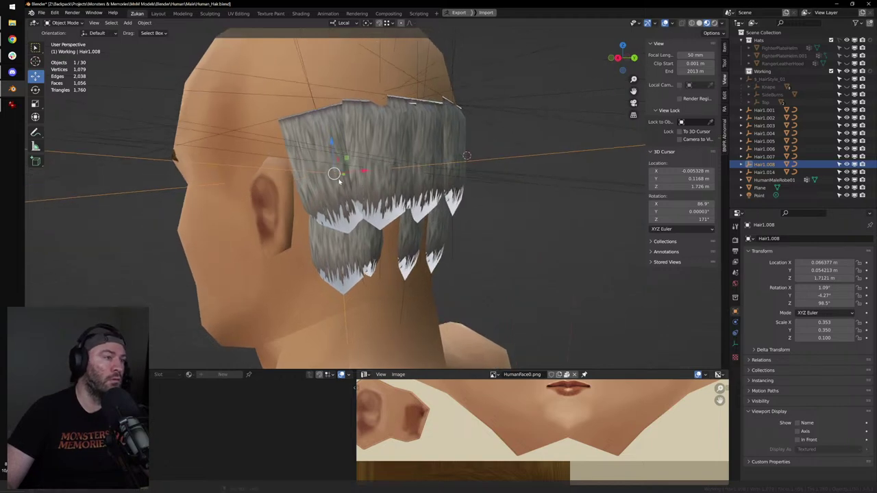
left_click_drag(339, 180, 349, 195)
key("shift+space")
key("r")
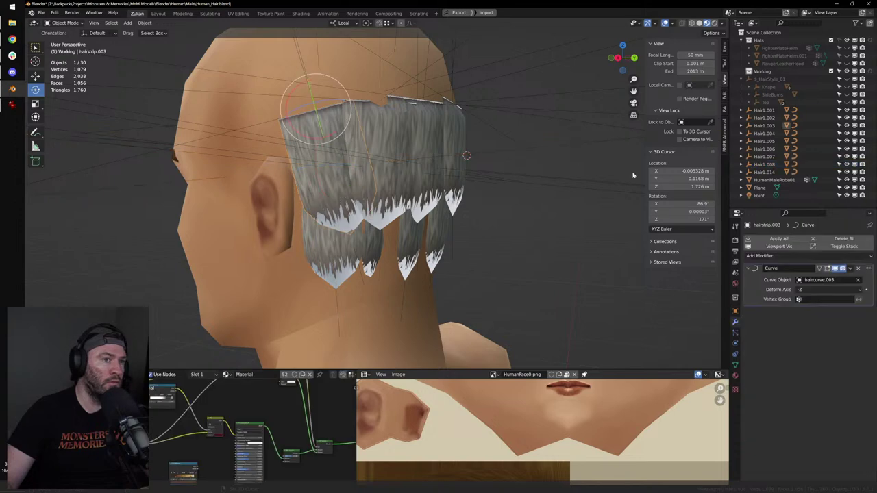
Bend the haircurve.003 strand by moving a control point with proportional falloff
left_click(763, 134)
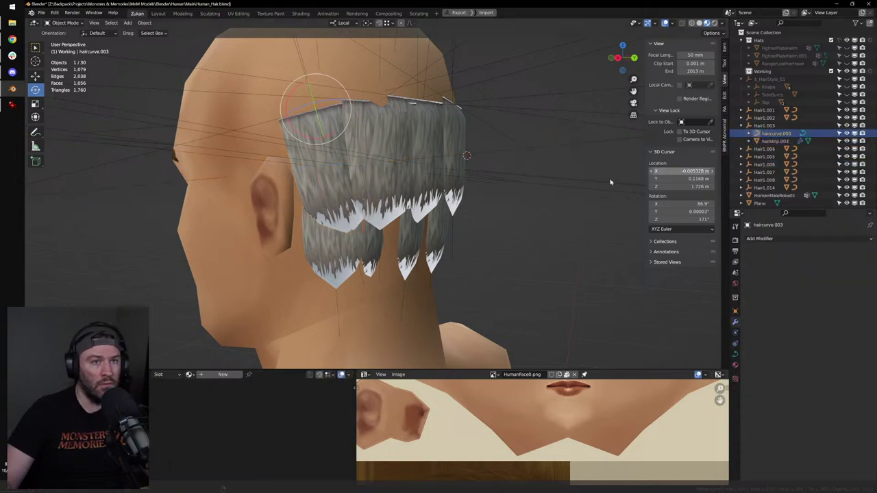
key("Tab")
key("KP_Decimal")
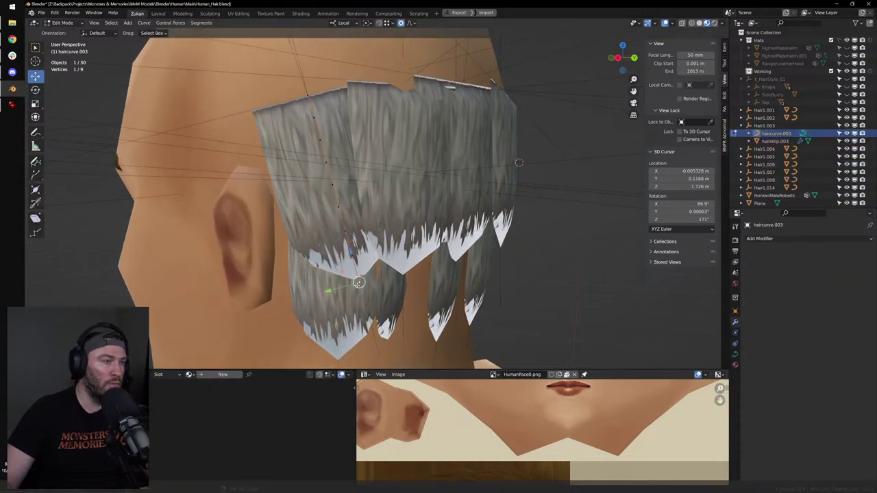
key("g")
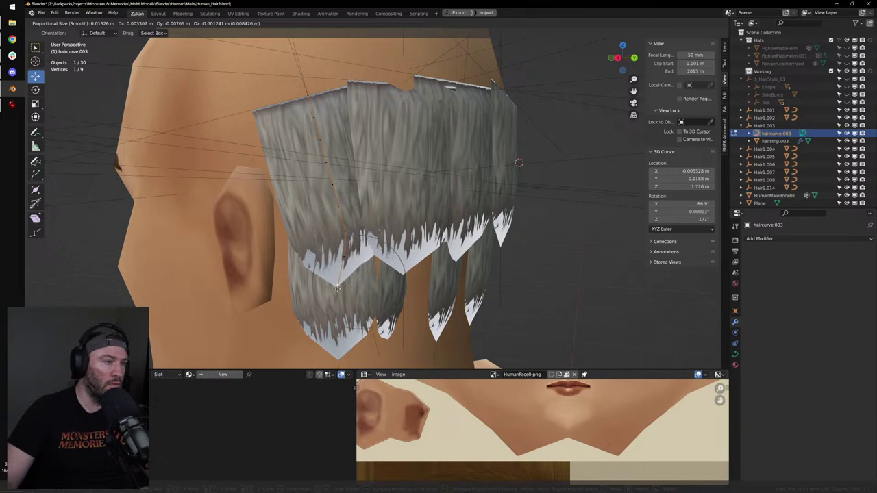
left_click(329, 281)
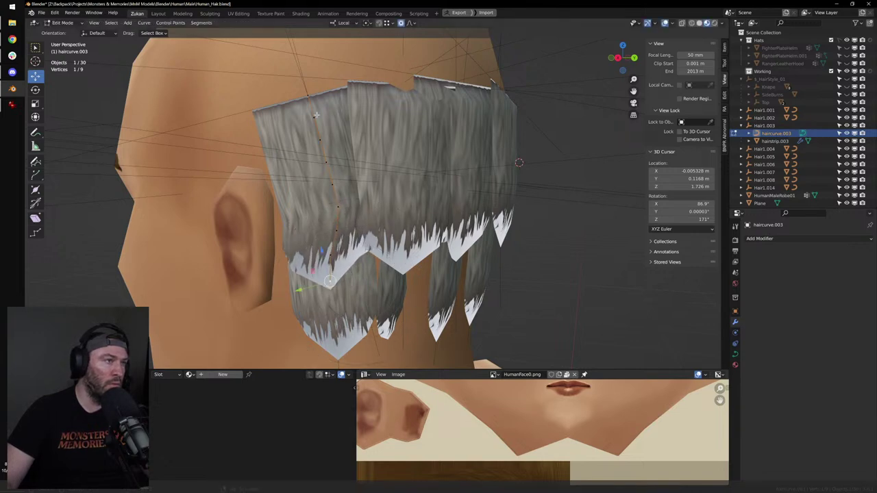
key("g")
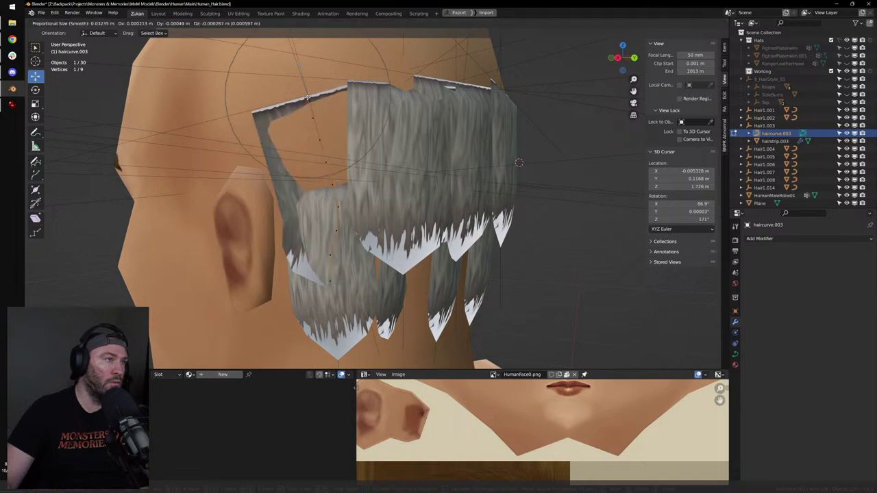
key("Escape")
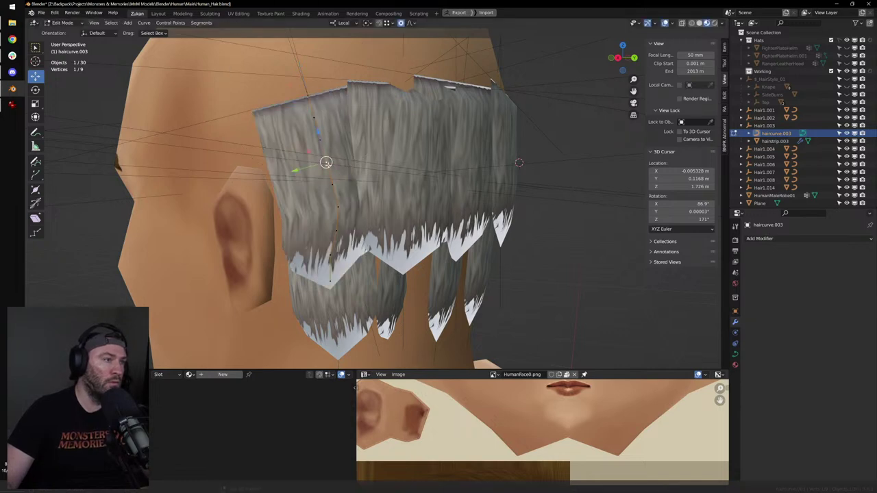
key("Tab")
Set hairstrip.003's Z rotation to -90° in the N-panel, then fine-tune it to about -86°
key("shift+space")
key("r")
left_click(288, 191)
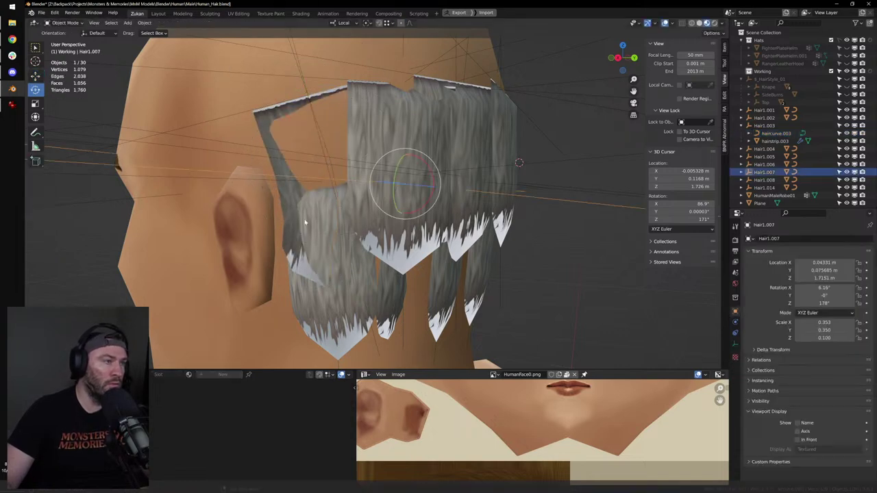
key("ctrl+z")
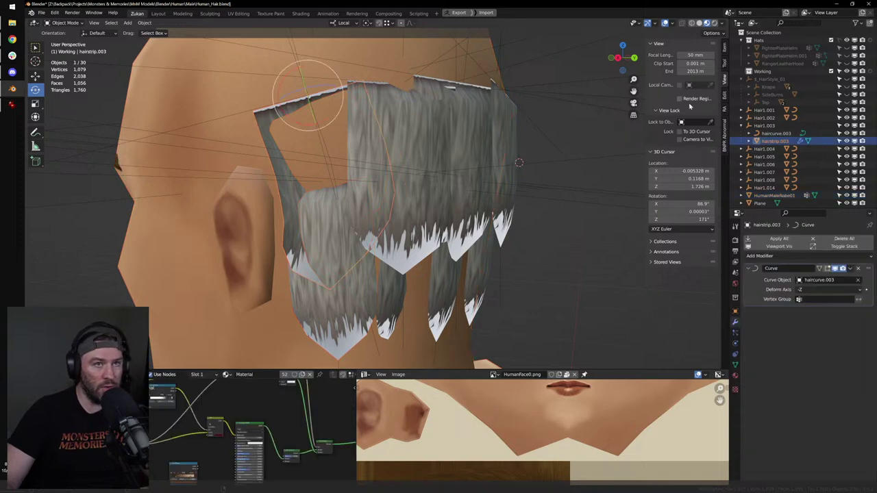
left_click(725, 48)
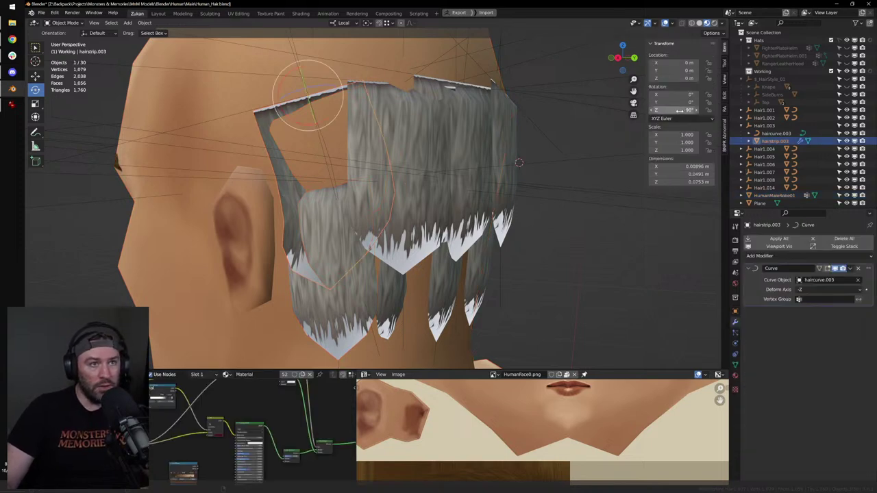
left_click_drag(678, 110, 689, 110)
double_click(675, 109)
type("0")
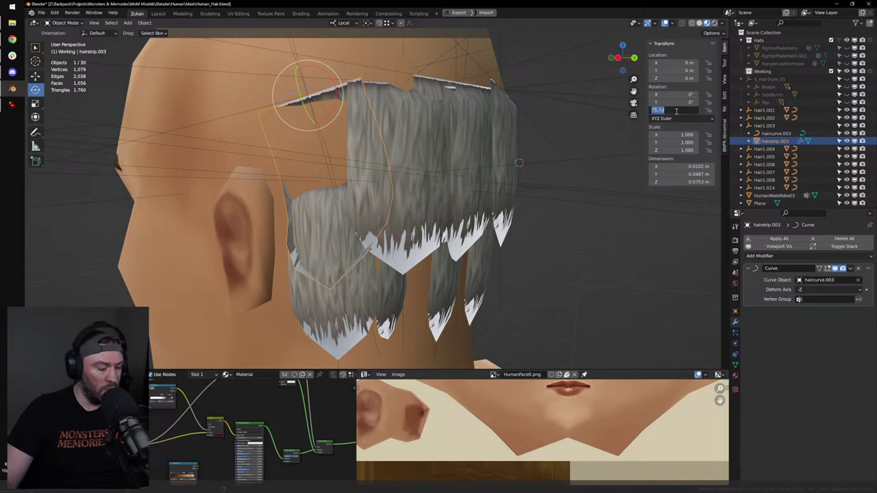
key("Return")
double_click(683, 110)
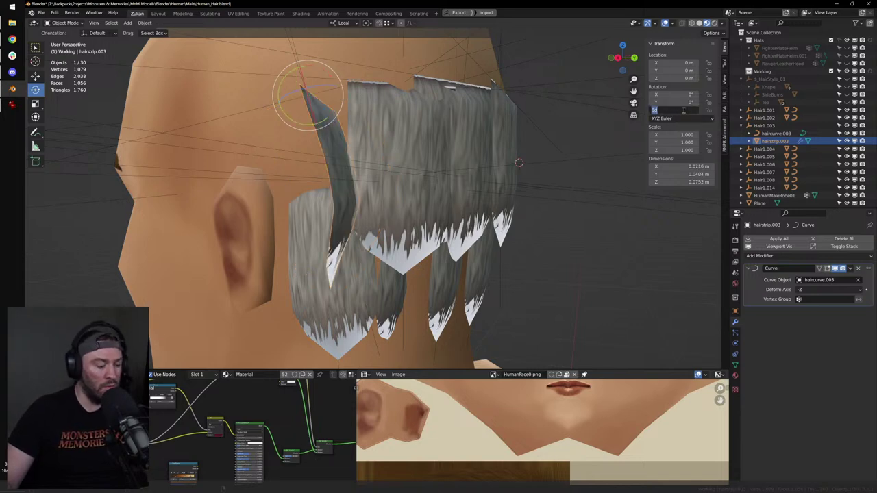
type("-90")
key("Return")
left_click_drag(684, 110, 674, 109)
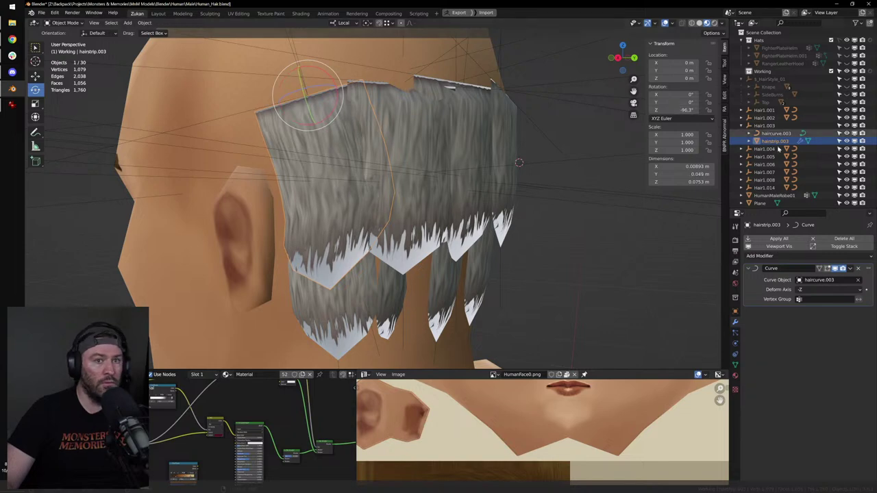
Select haircurve.003 and enter Edit Mode on its control points
left_click(773, 133)
key("Tab")
middle_click_drag(421, 201, 376, 130)
Shift the hair curve's top three control points left and rotate them toward the head
left_click_drag(392, 158, 392, 157)
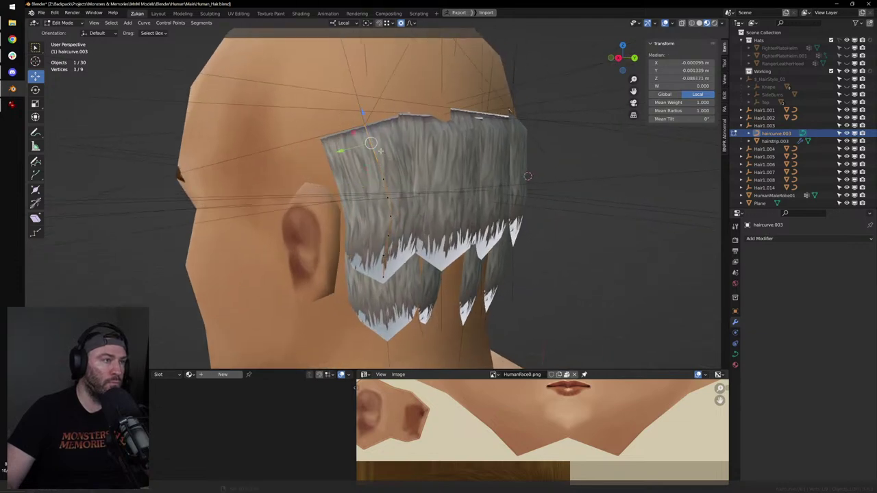
key("g")
left_click(391, 148)
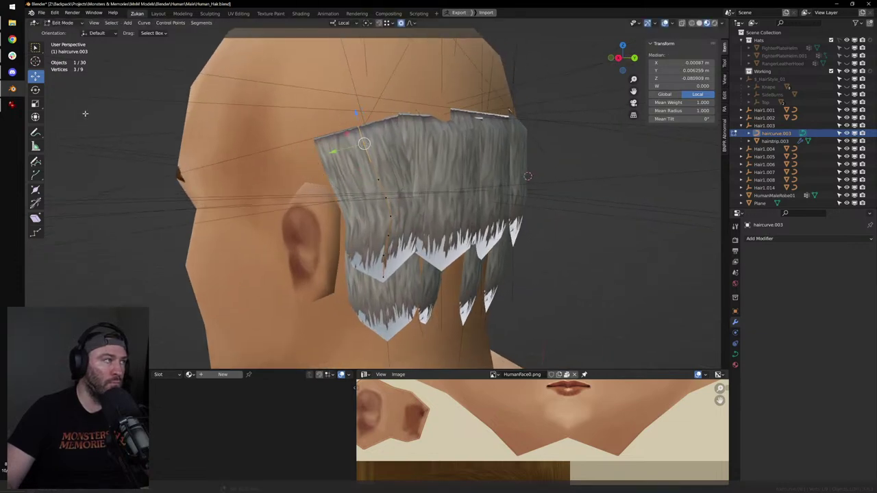
left_click(35, 89)
middle_click_drag(364, 141, 347, 134)
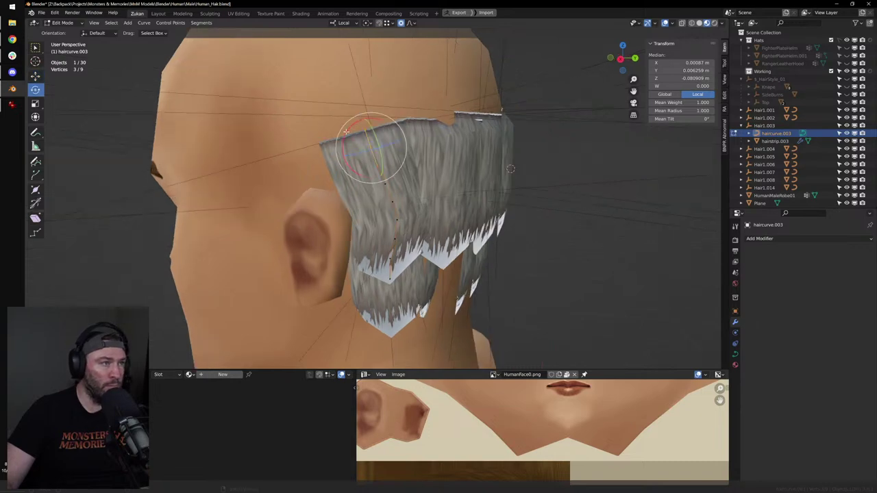
left_click_drag(347, 135, 361, 145)
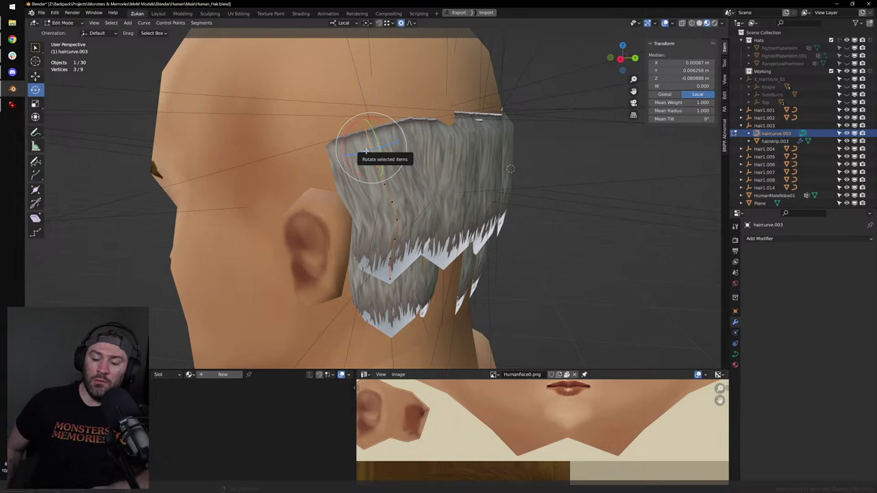
Pull a single control point on the side of the hair curve closer to the head
scroll(361, 212, "down", 5)
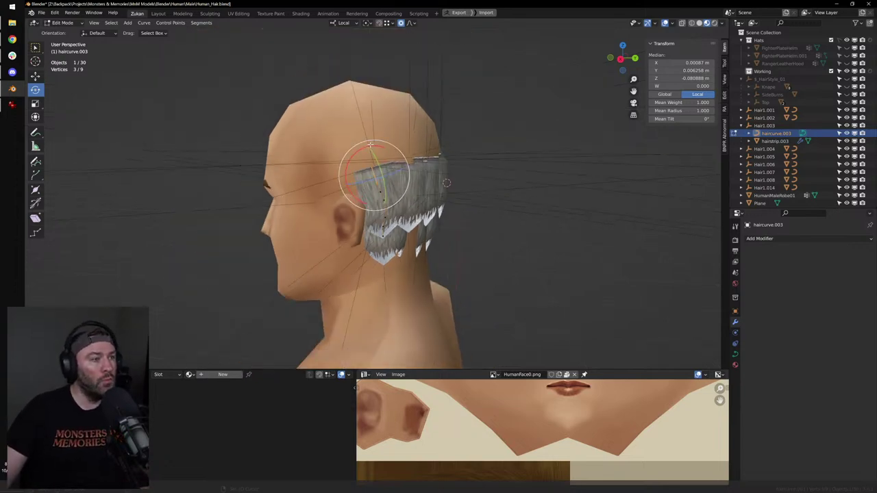
middle_click_drag(361, 212, 424, 206)
scroll(425, 206, "down", 3)
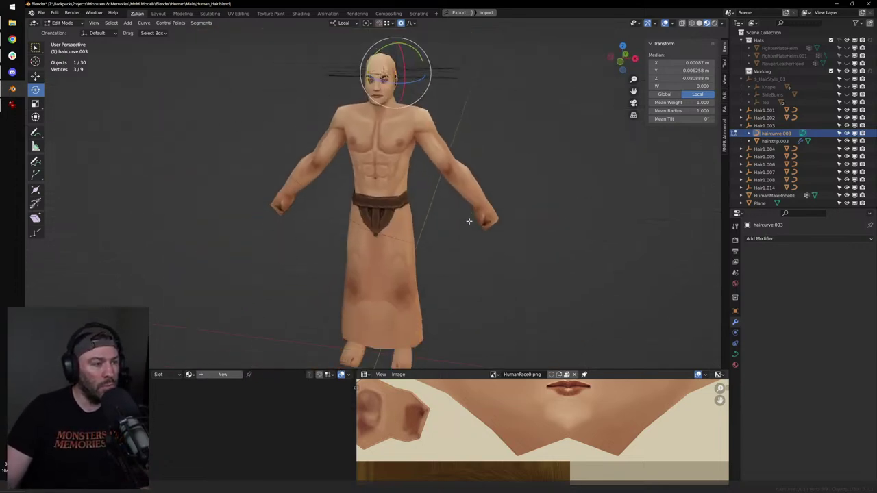
scroll(411, 100, "up", 6)
middle_click_drag(410, 100, 449, 227)
scroll(383, 191, "up", 5)
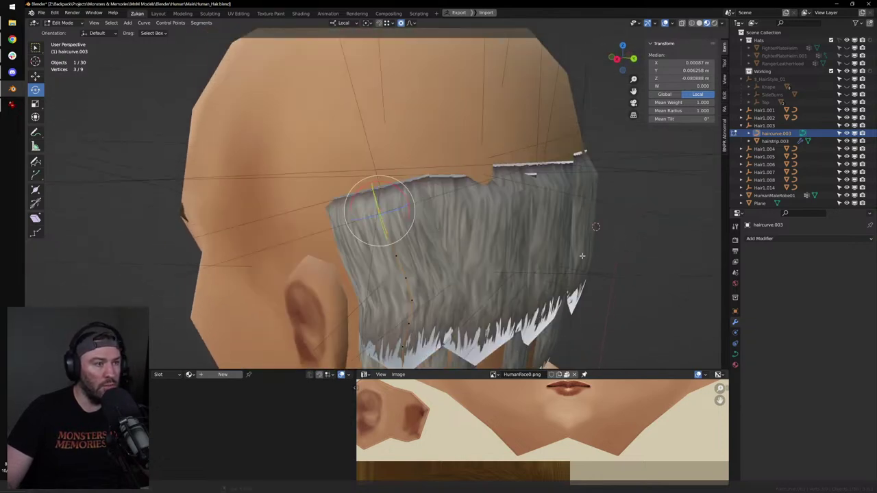
middle_click_drag(582, 255, 430, 197)
left_click(412, 208)
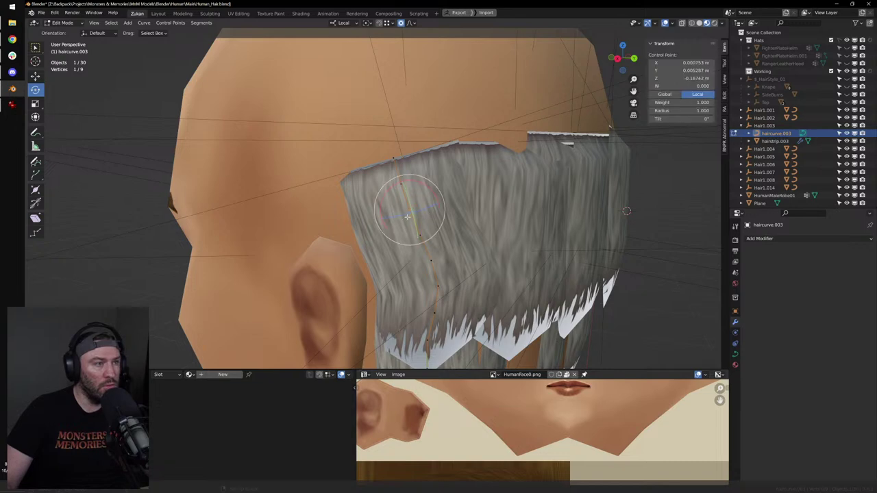
left_click(35, 76)
middle_click_drag(458, 234, 448, 184)
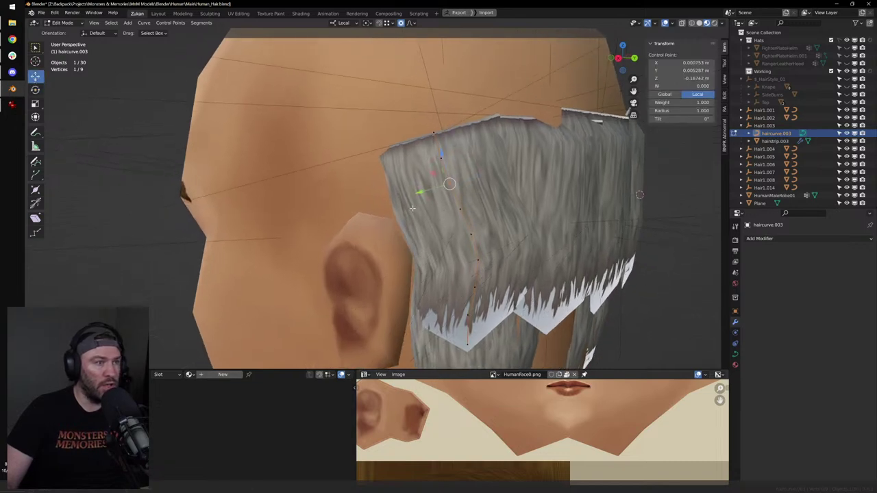
left_click_drag(448, 185, 442, 190)
middle_click_drag(442, 190, 368, 134)
Set the hairstrip.003 hair card's Z rotation to 90°
key("Tab")
left_click(357, 145)
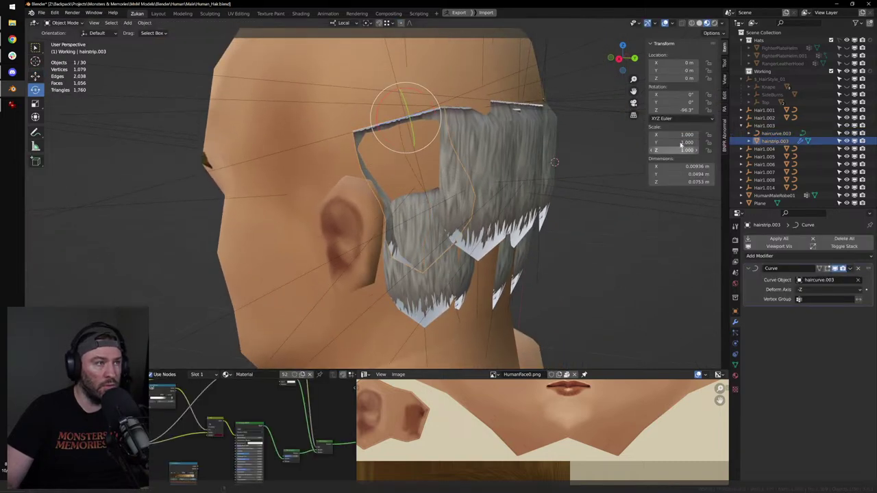
left_click(683, 111)
type("90")
key("Return")
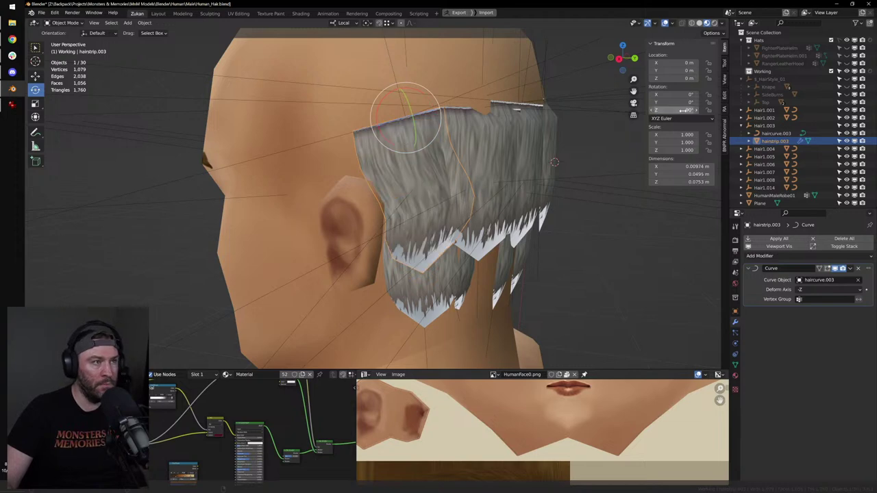
Select hairstrip.002 and inspect the points of its guide curve haircurve.002
middle_click_drag(513, 196, 405, 178)
left_click(534, 290)
scroll(490, 257, "up", 3)
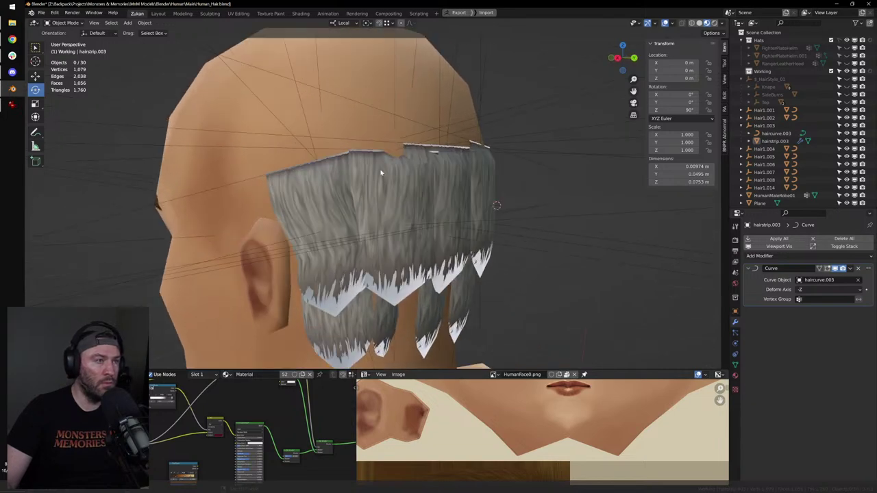
left_click(405, 174)
key("KP_Decimal")
left_click(775, 107)
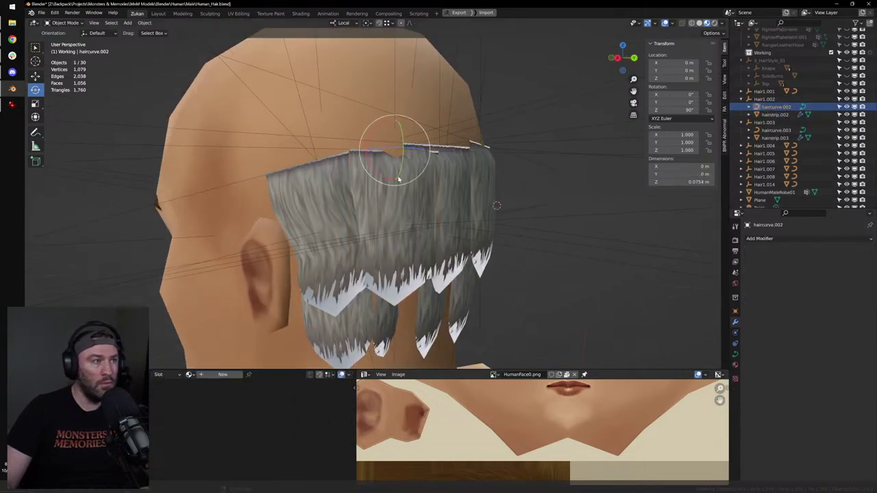
key("Tab")
middle_click_drag(370, 173, 355, 168)
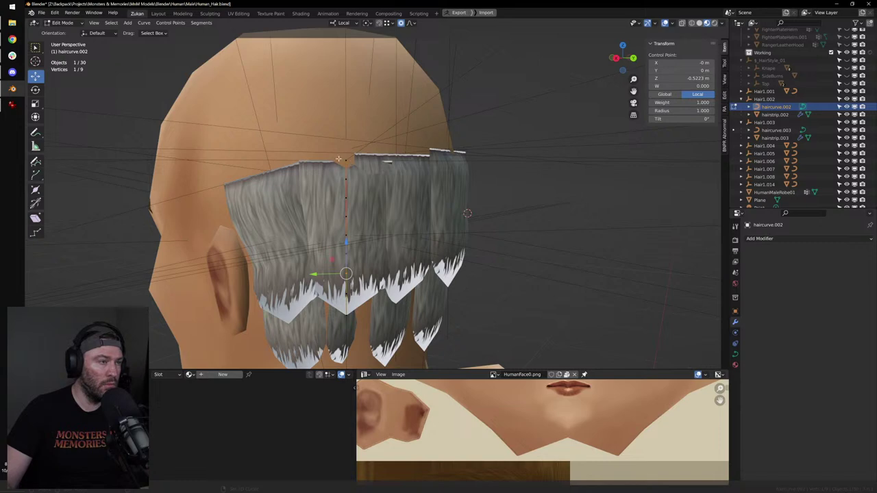
key("Tab")
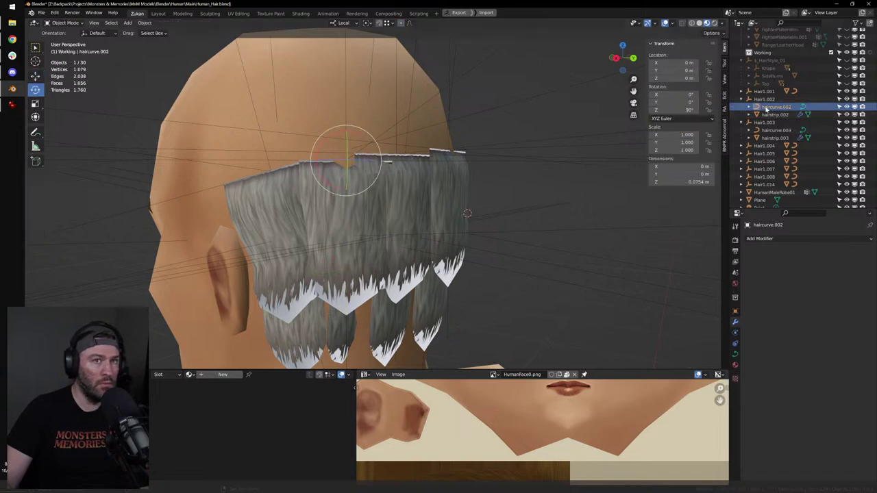
Tilt the parent Hair1.002 object about Y by about -8.6°
left_click(349, 182)
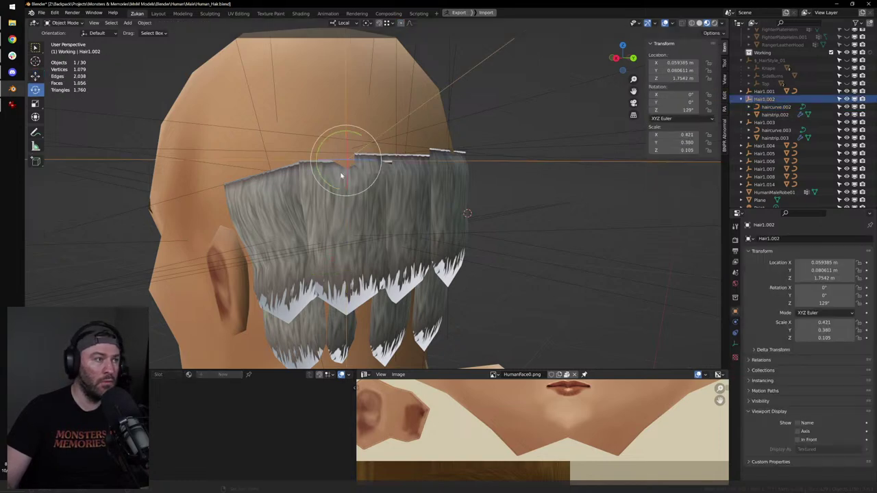
left_click_drag(337, 140, 333, 158)
key("shift+space")
key("g")
Try nudging a lower point of haircurve.002, then undo back to the straight strip
left_click(775, 115)
key("Tab")
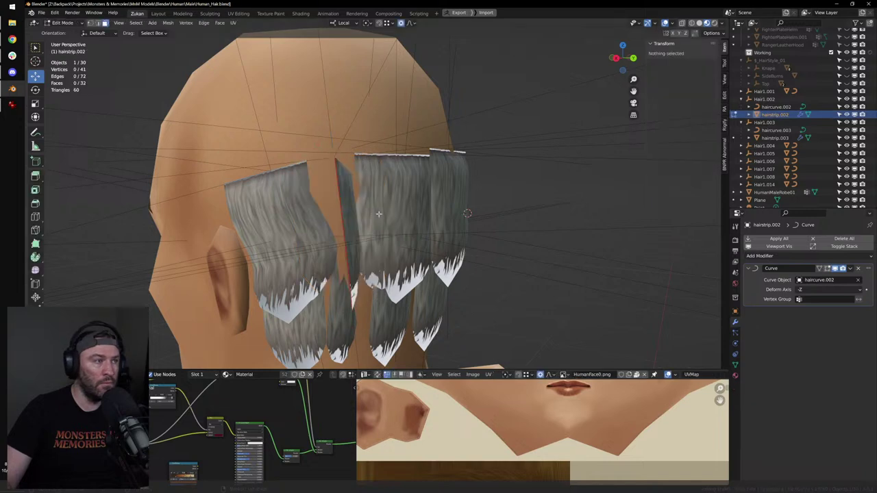
key("Tab")
left_click(775, 107)
key("Tab")
middle_click_drag(370, 260, 395, 257)
left_click(409, 255)
left_click_drag(409, 256, 408, 255)
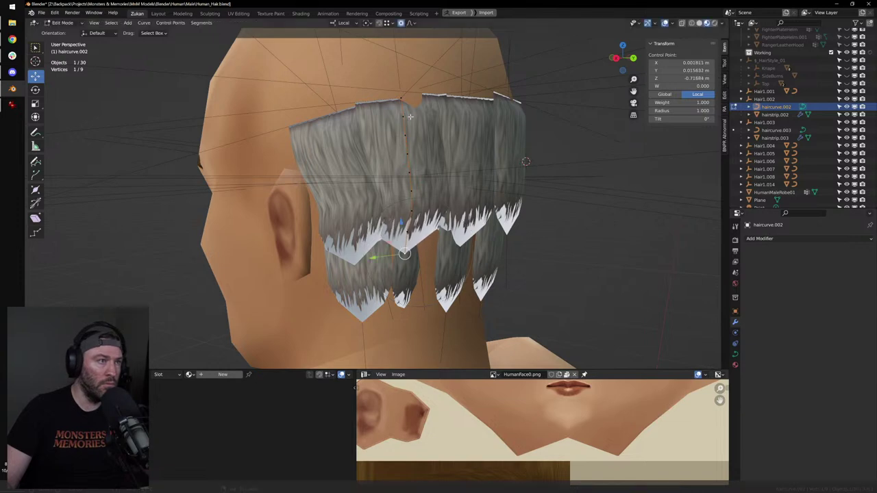
left_click(401, 116)
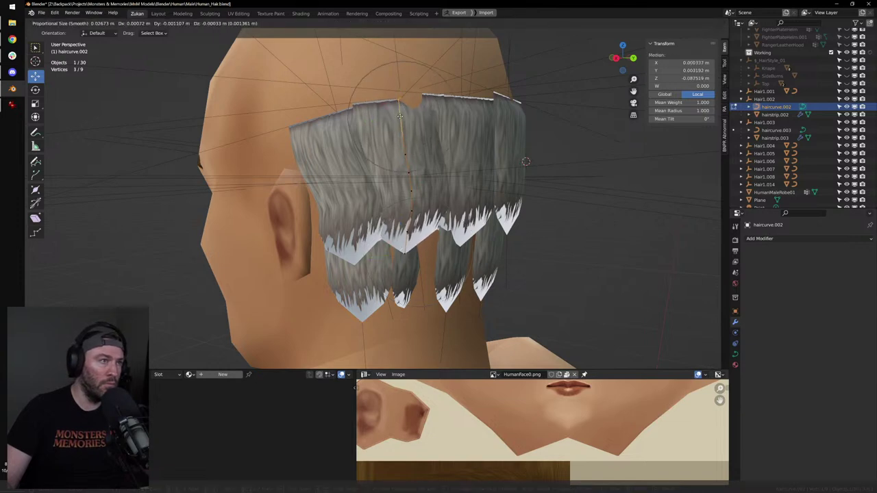
key("Escape")
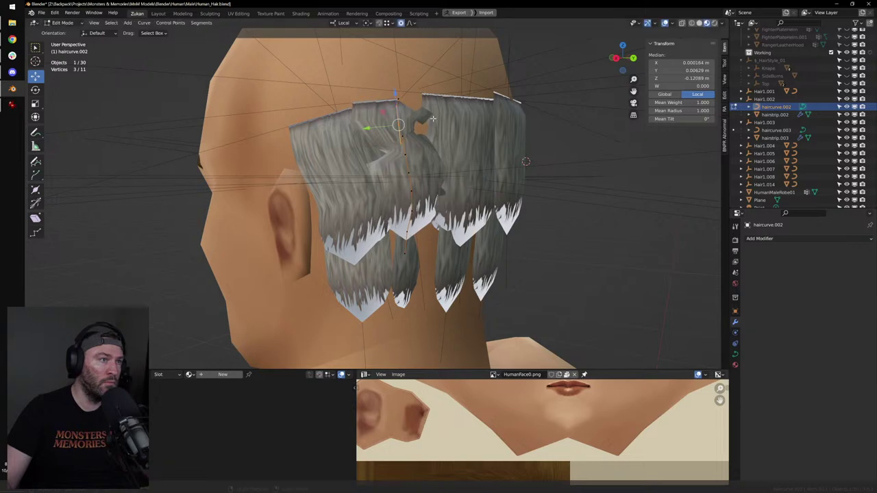
key("ctrl+z")
Tilt the top points of haircurve.002 slightly and return to Object Mode
left_click(35, 89)
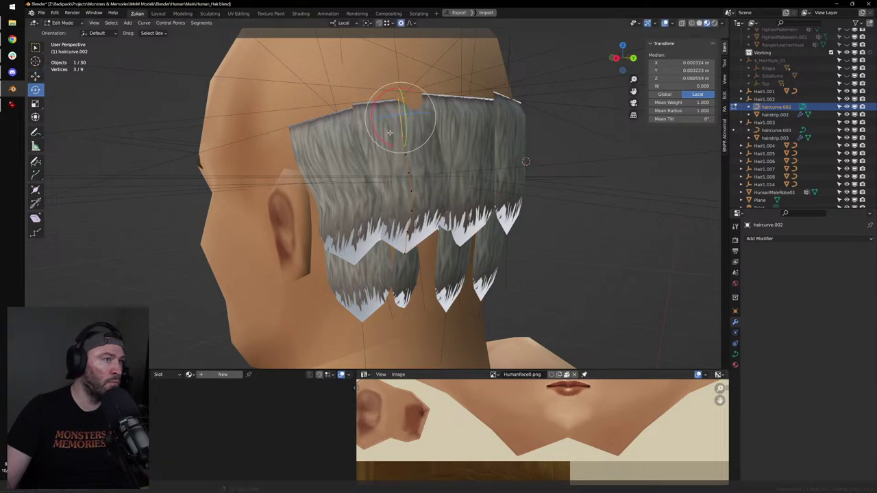
middle_click_drag(392, 120, 302, 140)
left_click_drag(302, 140, 303, 142)
middle_click_drag(303, 142, 432, 175)
key("Tab")
Move a mid control point of haircurve.002 using smooth proportional falloff
left_click(415, 157)
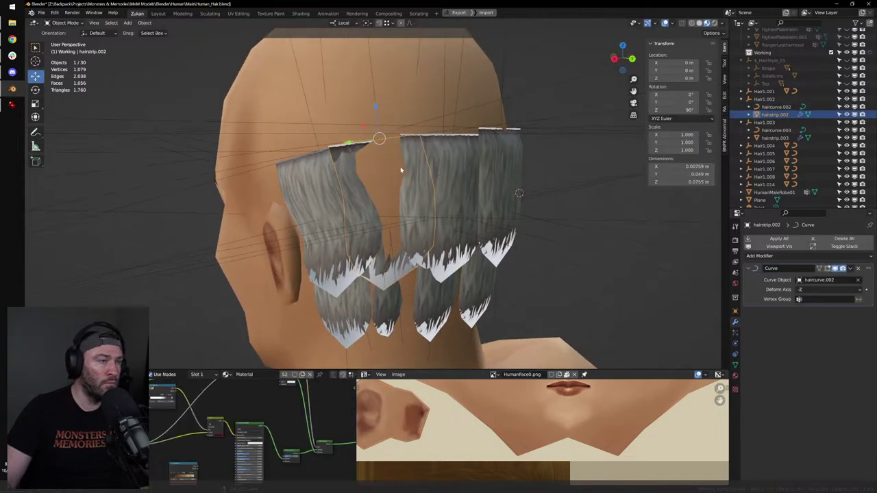
left_click(391, 175)
key("Tab")
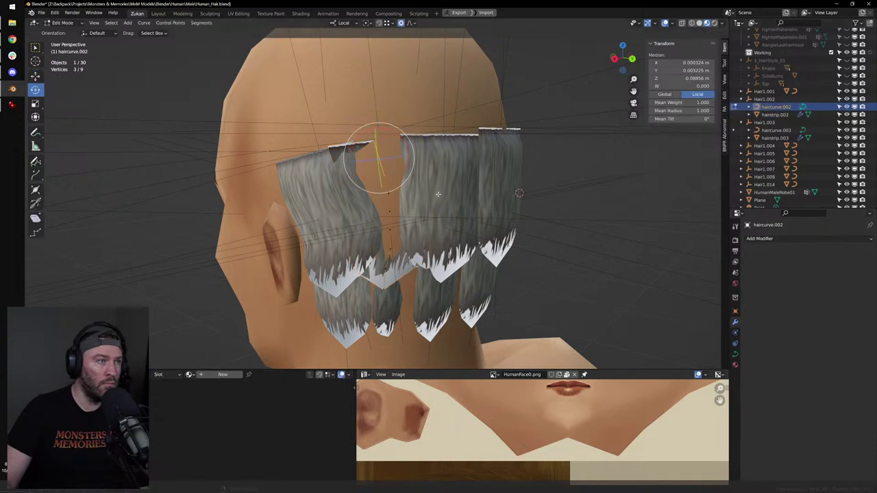
key("alt+a")
left_click(35, 75)
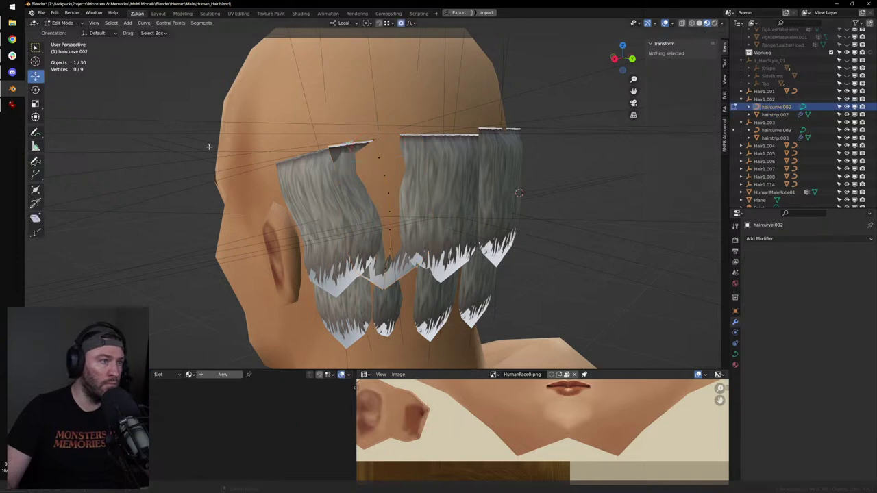
left_click_drag(362, 203, 362, 204)
key("g")
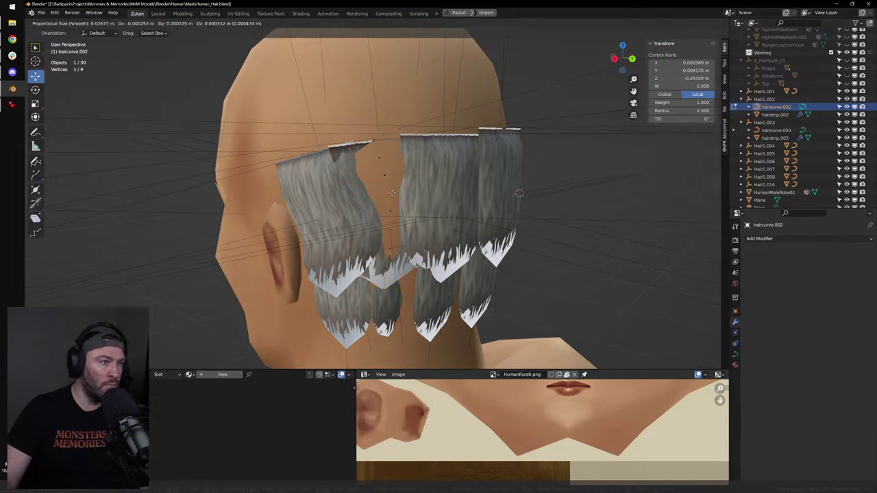
left_click(392, 210)
Move several lower haircurve.002 points so the strip hugs the side of the head
middle_click_drag(384, 225, 411, 211)
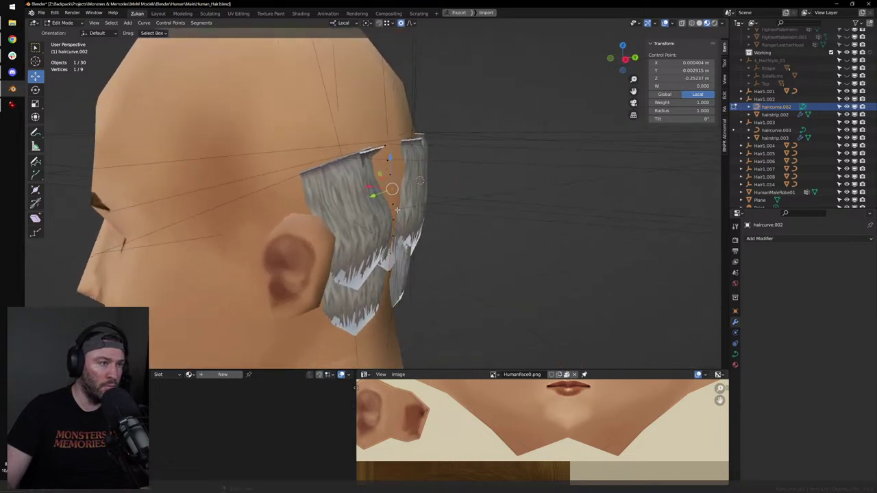
scroll(411, 211, "up", 3)
key("g")
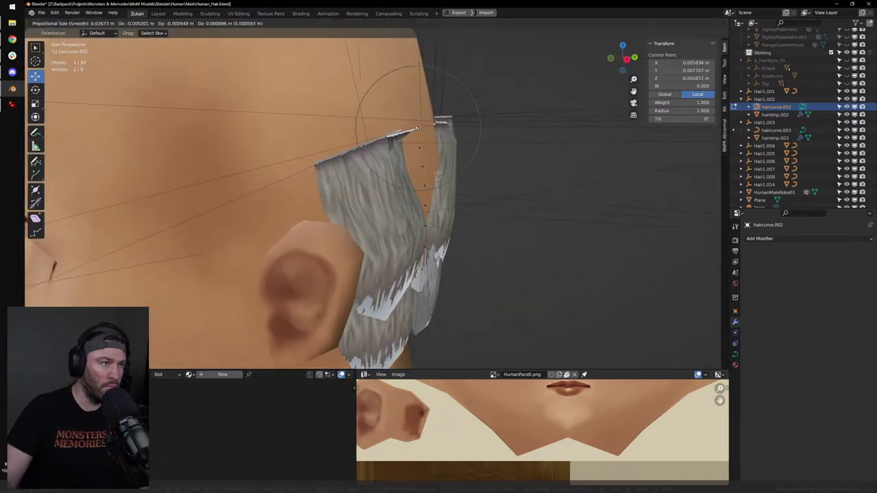
left_click(431, 192)
left_click(432, 198)
key("g")
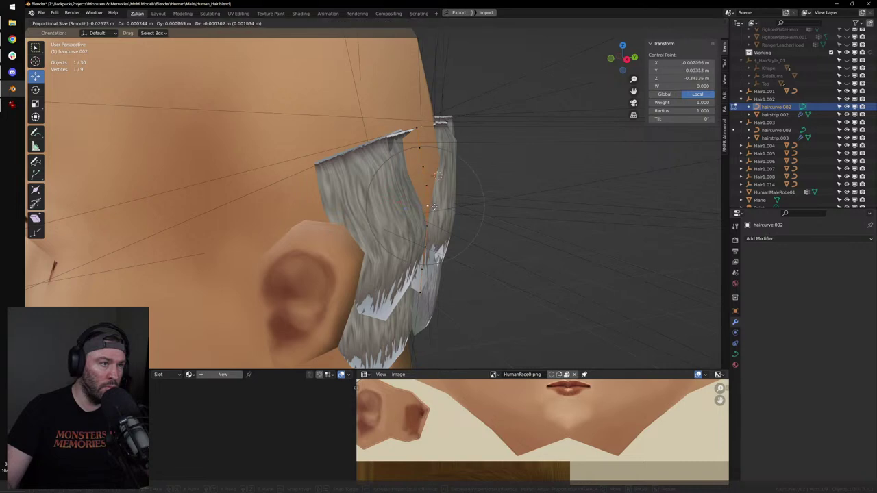
left_click(434, 205)
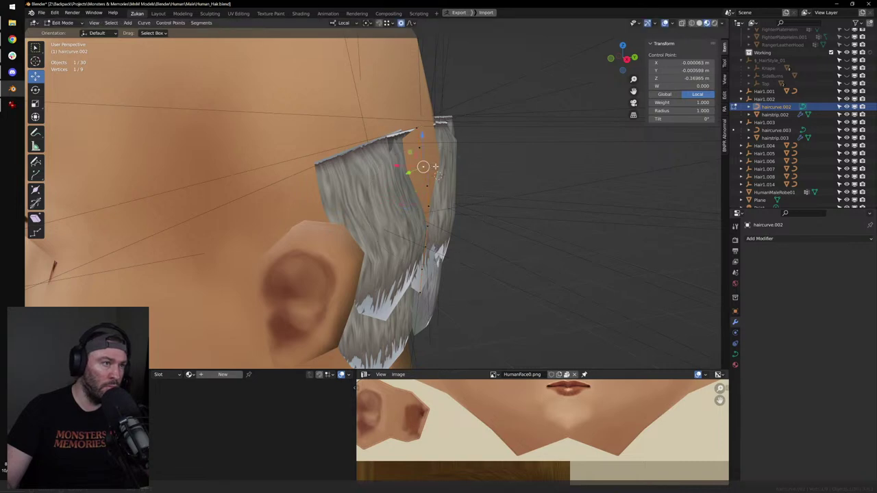
middle_click_drag(434, 167, 446, 169, "shift")
key("g")
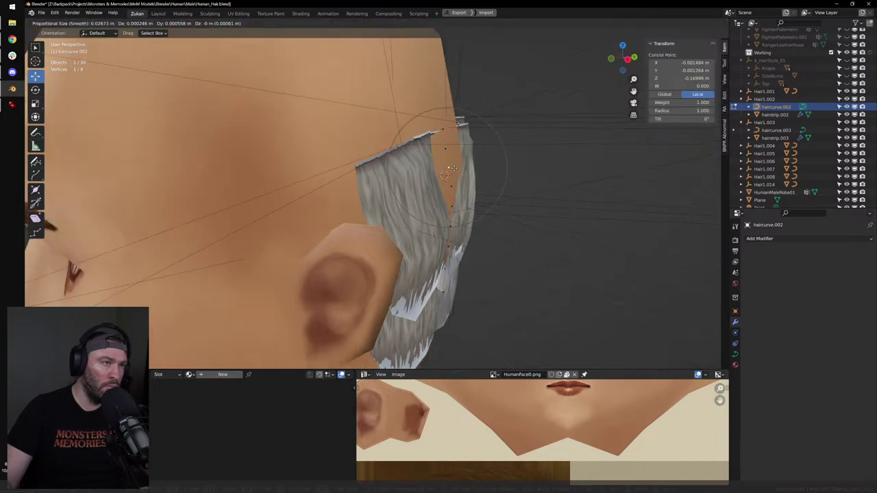
left_click(453, 168)
key("Tab")
Set the left back hair strip's Z rotation to -90°
middle_click_drag(525, 190, 399, 194)
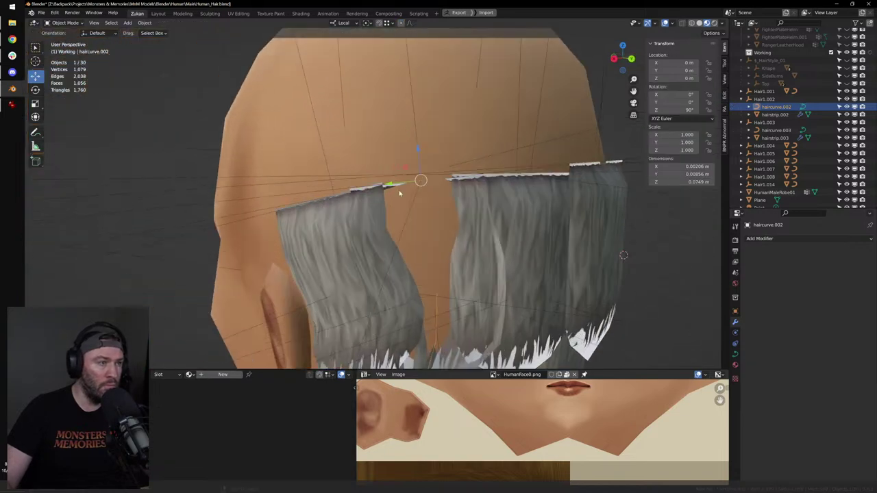
left_click(388, 190)
left_click(677, 111)
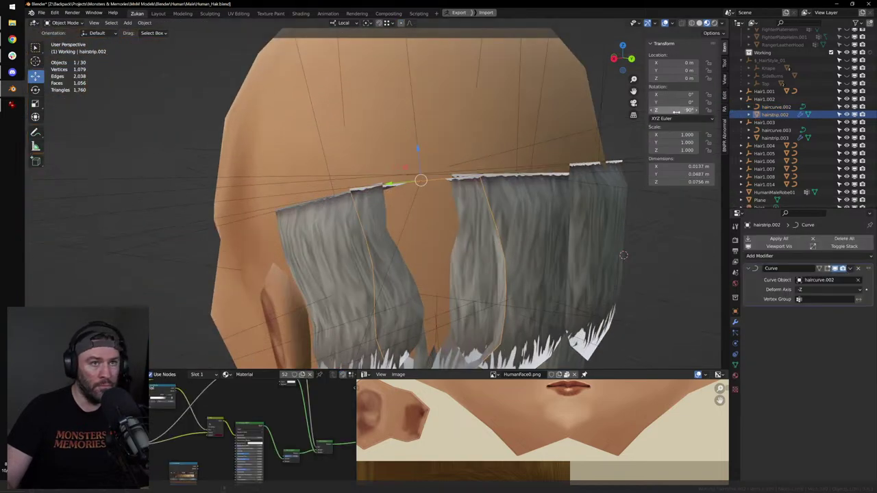
type("-90")
key("Return")
middle_click_drag(548, 233, 425, 253)
key("alt+a")
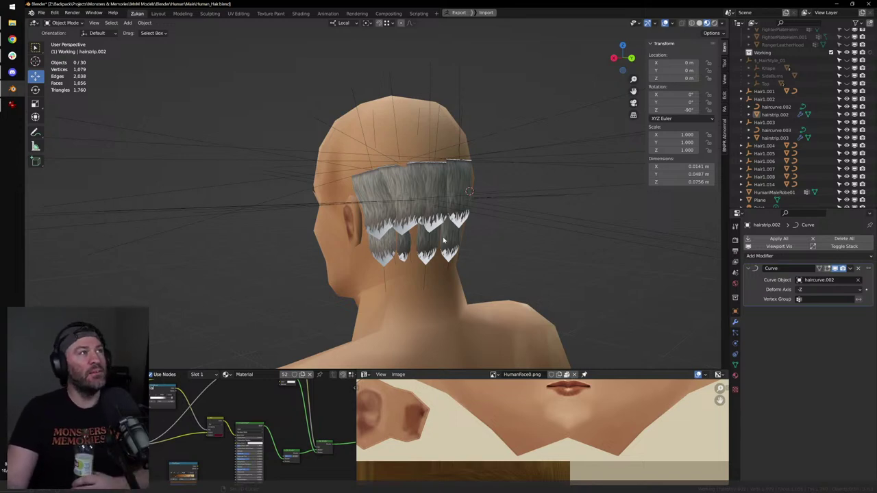
scroll(444, 240, "down", 6)
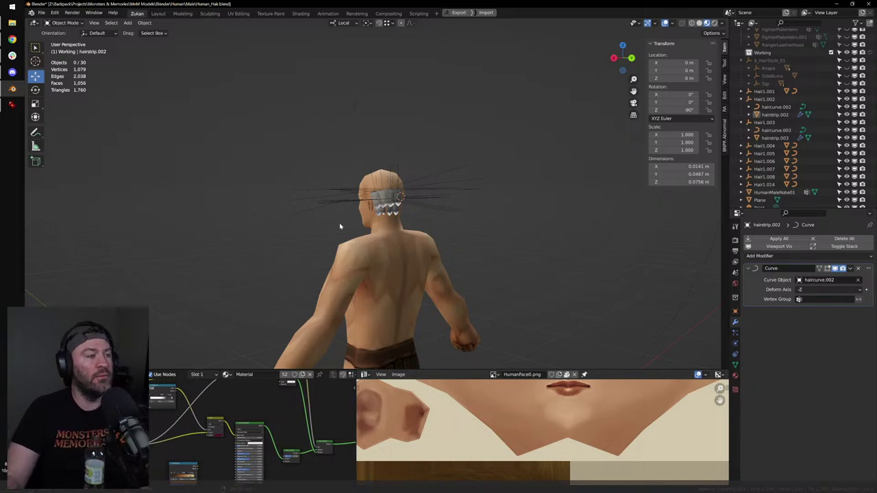
middle_click_drag(339, 226, 505, 215)
scroll(482, 261, "up", 5)
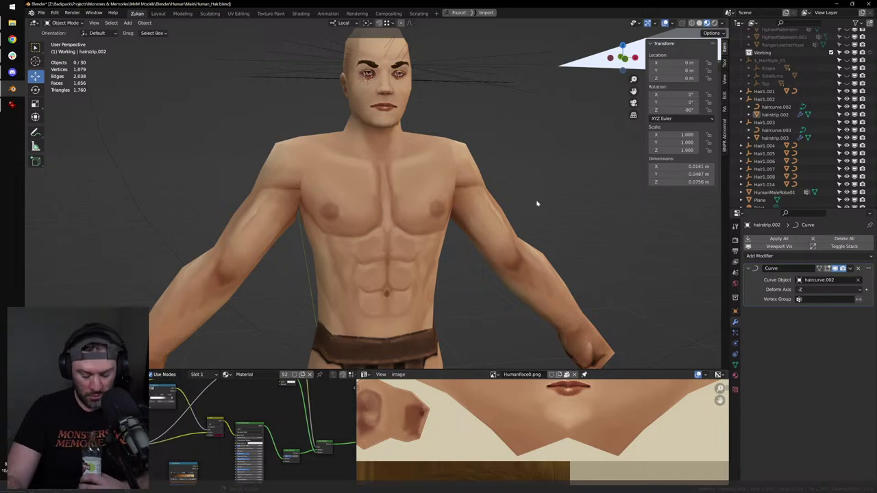
scroll(546, 192, "down", 2)
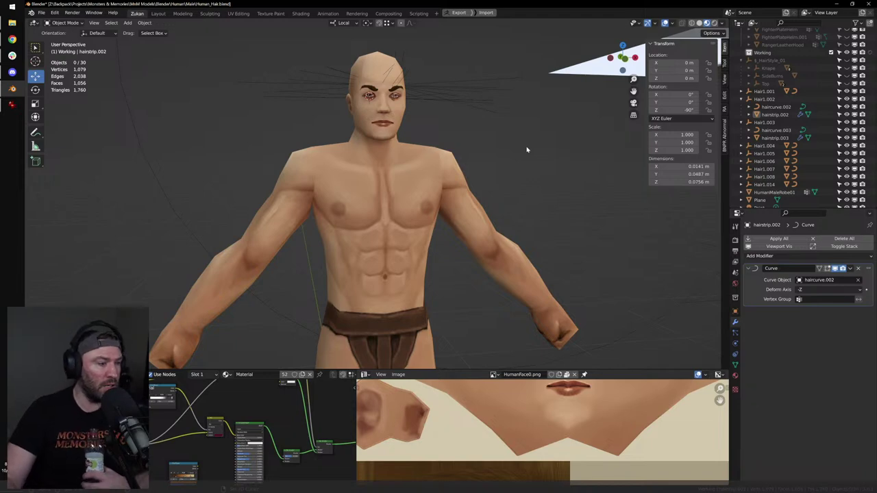
scroll(525, 146, "down", 3)
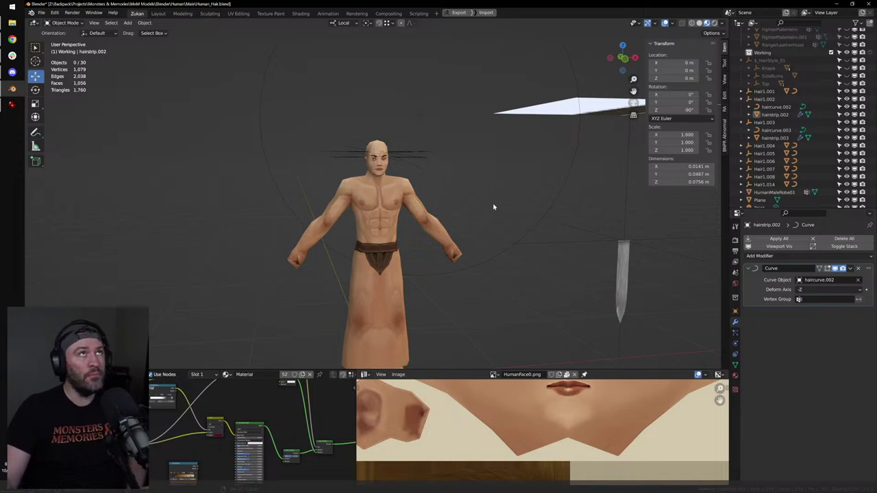
scroll(493, 208, "up", 3)
middle_click_drag(500, 137, 361, 235)
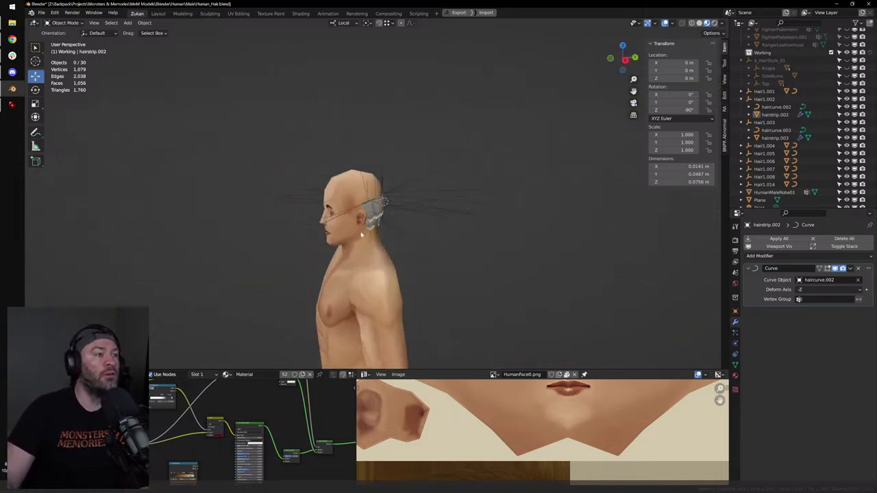
scroll(407, 231, "up", 2)
scroll(405, 206, "up", 3)
middle_click_drag(401, 183, 370, 220)
scroll(411, 178, "up", 3)
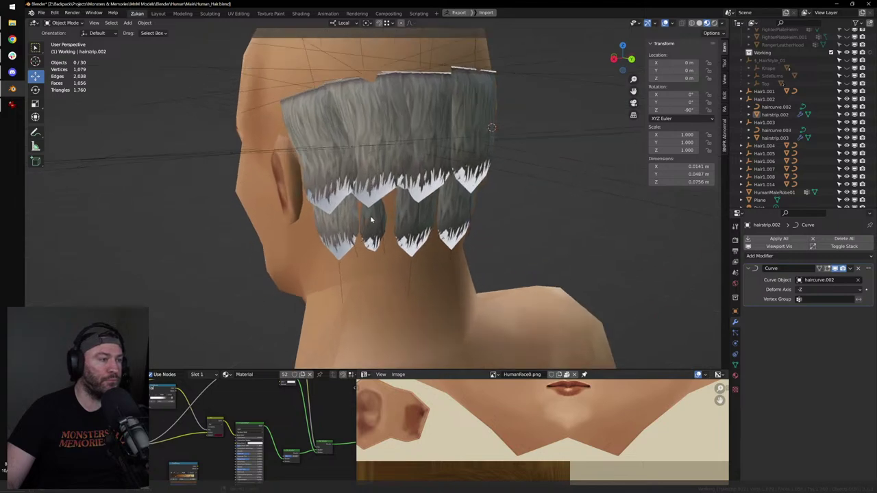
scroll(371, 220, "up", 1)
left_click(372, 223)
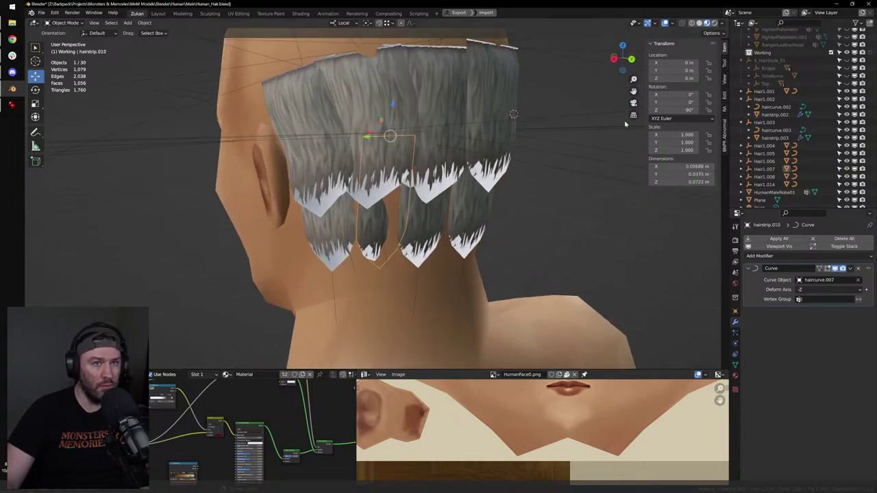
Rotate the Hair1.007 curve to reposition its hair strip
left_click(765, 169)
key("r")
middle_click_drag(401, 151, 433, 183)
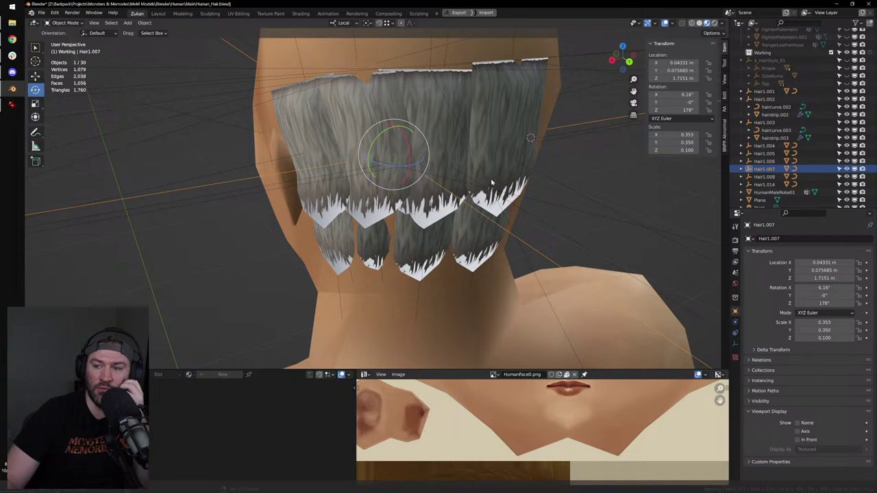
middle_click_drag(394, 176, 402, 207)
scroll(389, 182, "up", 4)
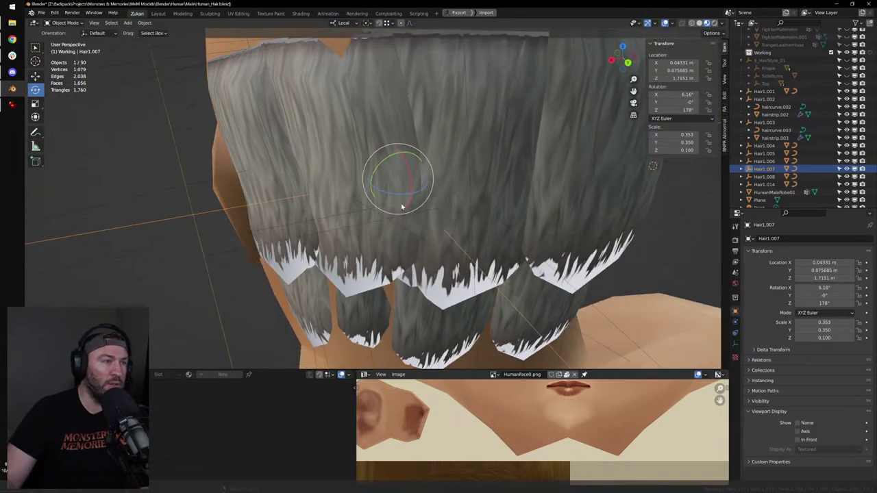
left_click_drag(420, 193, 411, 162)
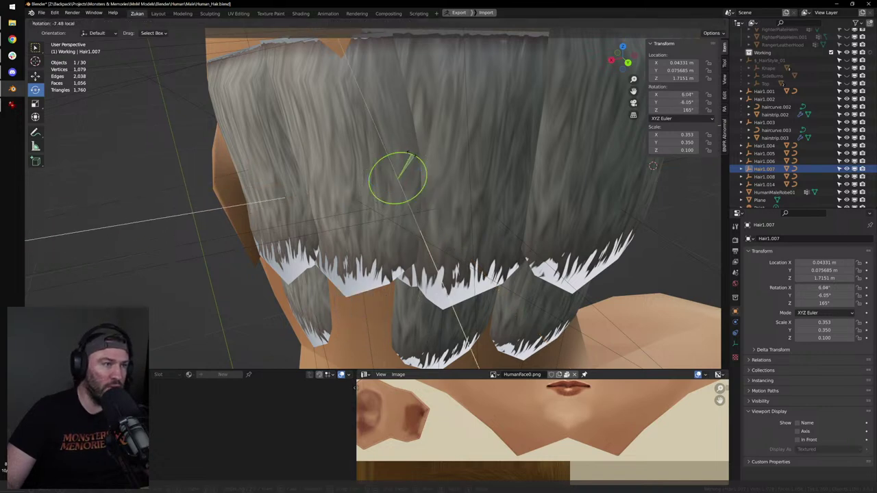
middle_click_drag(411, 162, 397, 243)
Nudge Hair1.007 slightly sideways along X
key("shift+space")
key("g")
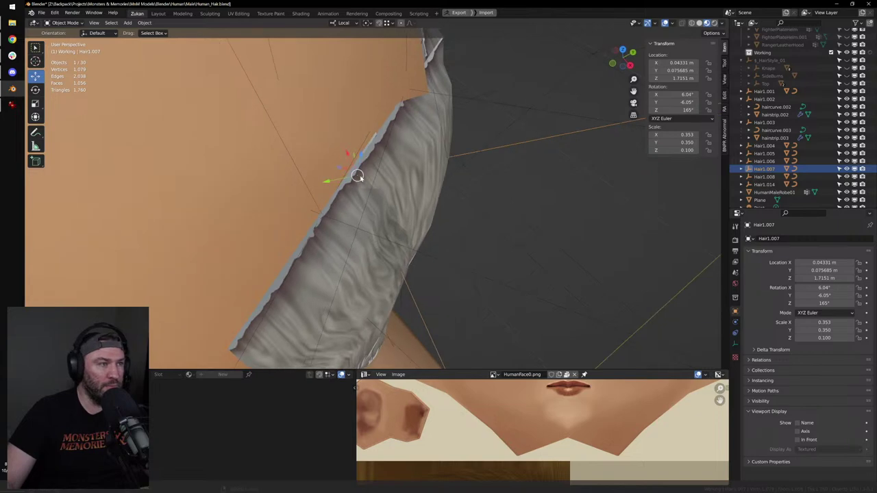
left_click_drag(358, 177, 366, 185)
middle_click_drag(366, 185, 387, 191)
left_click_drag(388, 192, 377, 197)
middle_click_drag(377, 197, 401, 182)
Rotate Hair1.007 further to hug the head, then move it slightly outward
key("shift+space")
key("r")
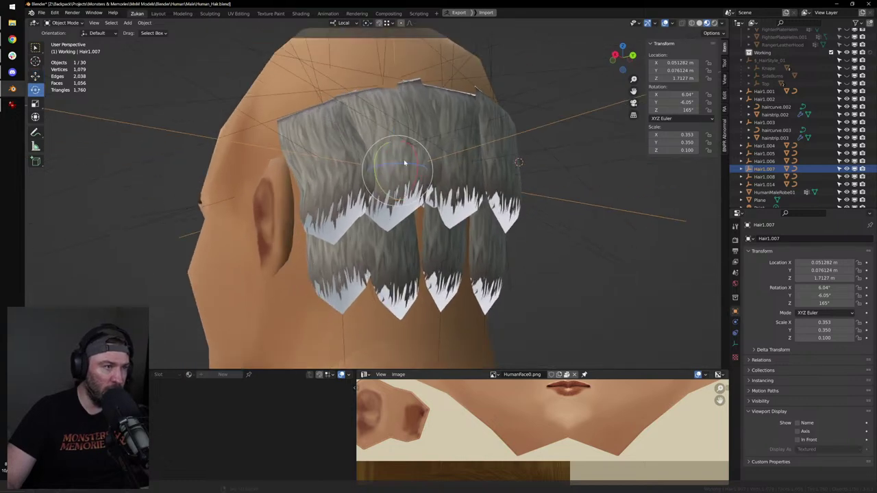
left_click_drag(406, 164, 415, 171)
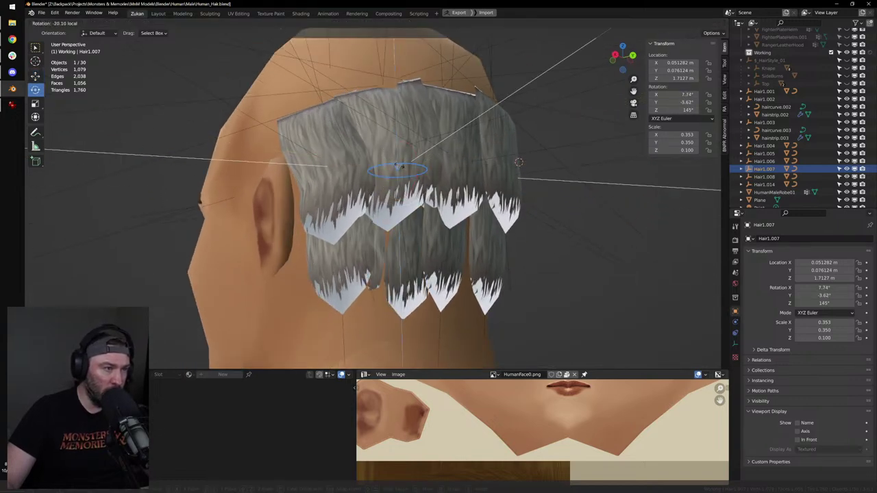
middle_click_drag(415, 172, 374, 206)
key("shift+space")
key("g")
left_click_drag(374, 206, 377, 213)
middle_click_drag(377, 212, 365, 257)
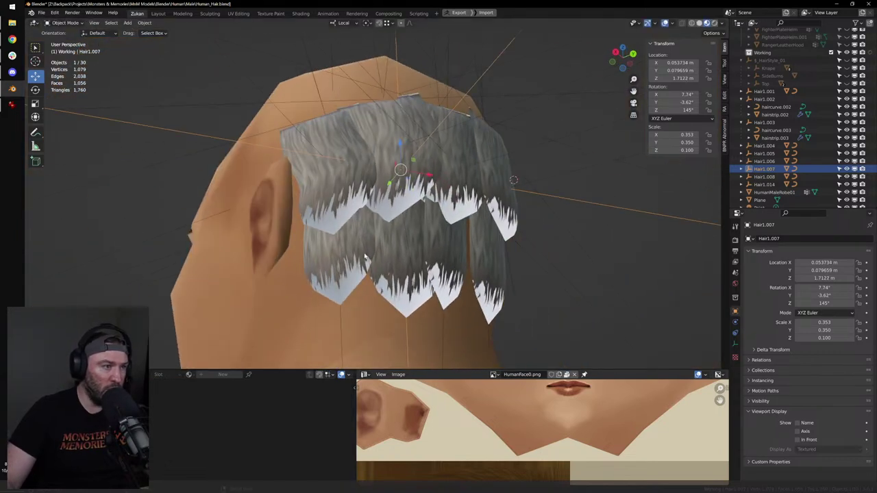
Tilt Hair1.008 to about 8.63° on X, then open hairstrip.003 in Edit Mode
middle_click_drag(593, 260, 336, 244)
left_click(411, 206)
left_click(360, 316)
key("r")
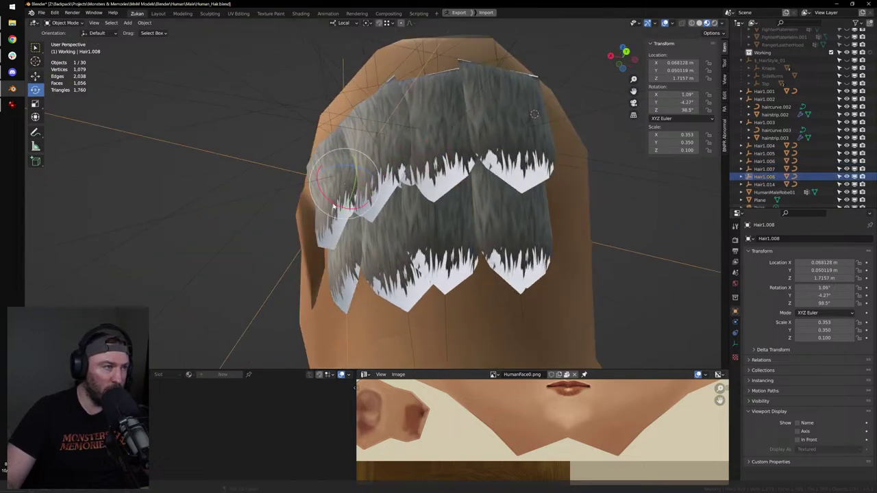
left_click_drag(334, 206, 343, 226)
middle_click_drag(343, 226, 418, 262)
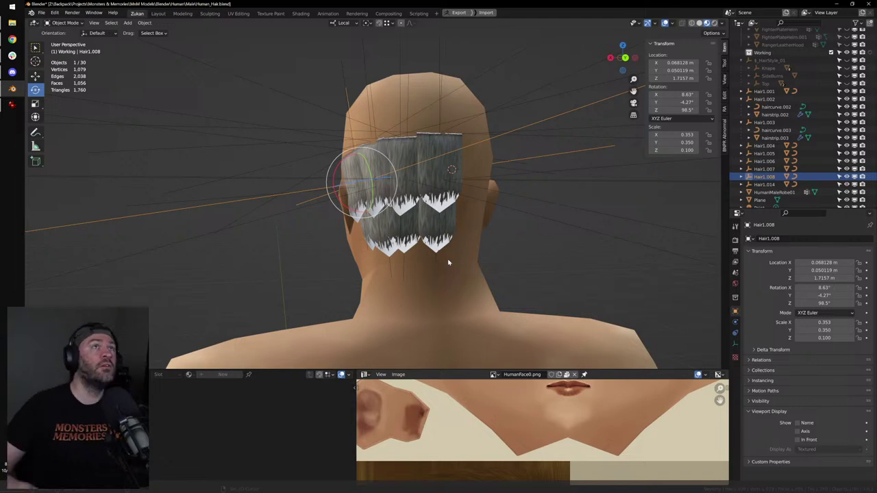
middle_click_drag(451, 247, 348, 218)
scroll(444, 215, "up", 3)
left_click(432, 218)
key("Tab")
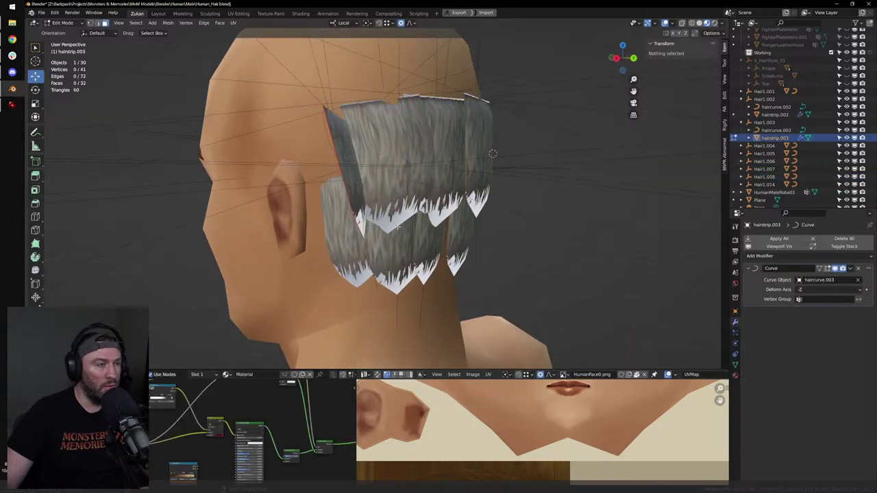
In wireframe, delete the pointed lower faces of hairstrip.003
key("z")
left_click(368, 226)
mouse_move(366, 225)
middle_mouse_down()
mouse_move(343, 239)
mouse_move(296, 238)
middle_mouse_up()
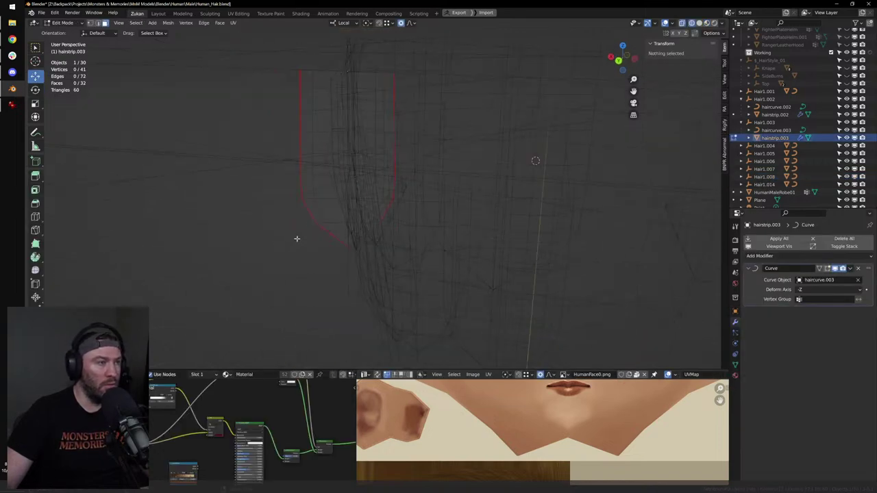
left_click_drag(287, 203, 406, 249)
key("x")
left_click(419, 249)
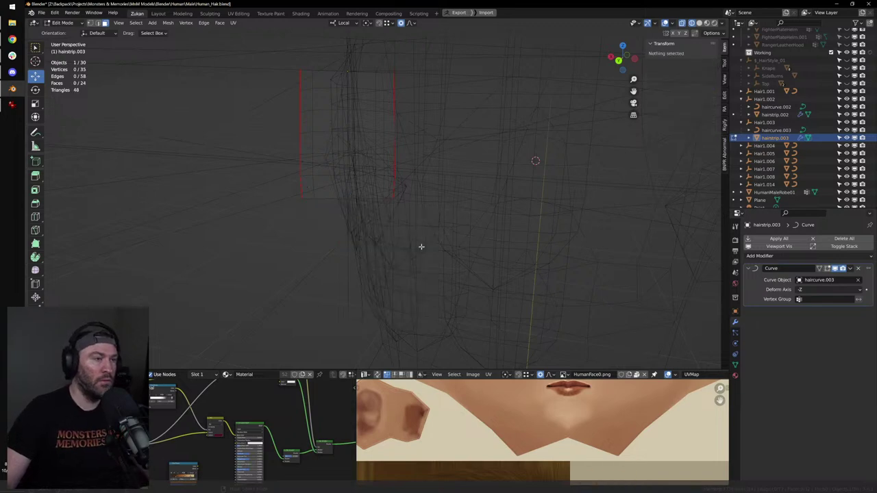
key("Tab")
Delete the lower faces of hairstrip.002 so its bottom ends straight
key("shift+z")
mouse_move(333, 243)
middle_mouse_down()
mouse_move(505, 132)
mouse_move(314, 261)
middle_mouse_up()
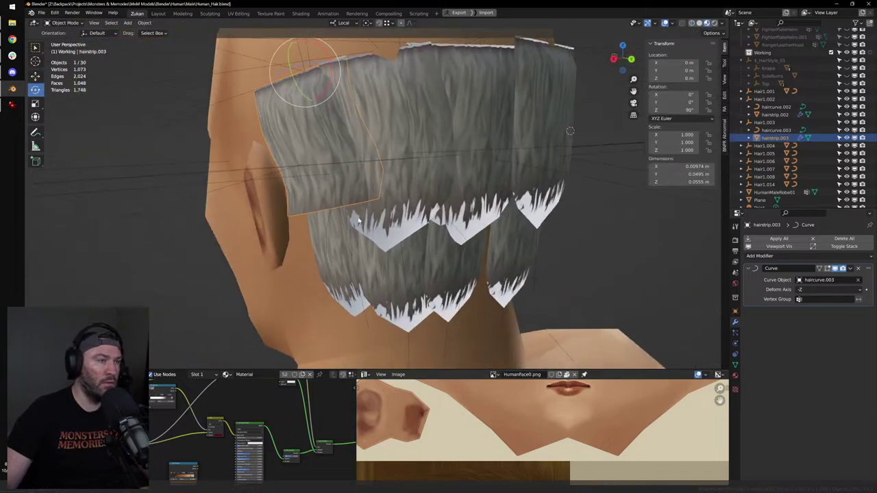
left_click(314, 260)
key("Tab")
key("shift+z")
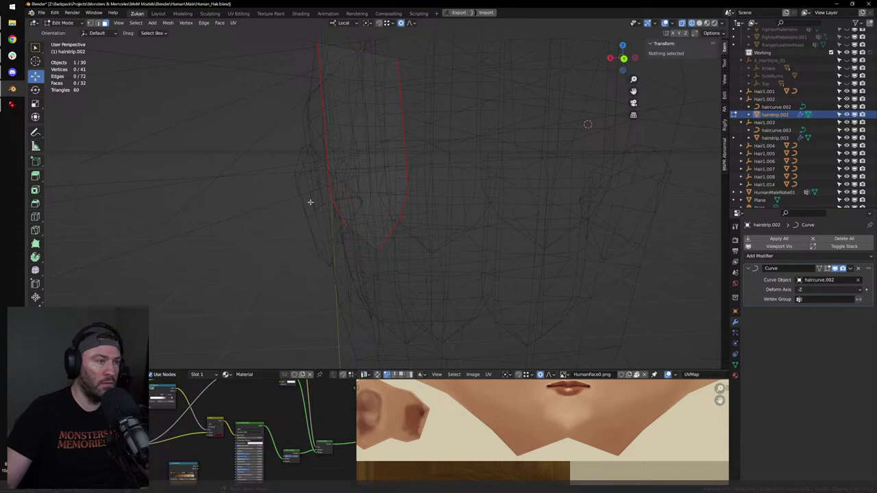
left_click_drag(309, 202, 426, 250)
key("x")
left_click(447, 251)
key("Tab")
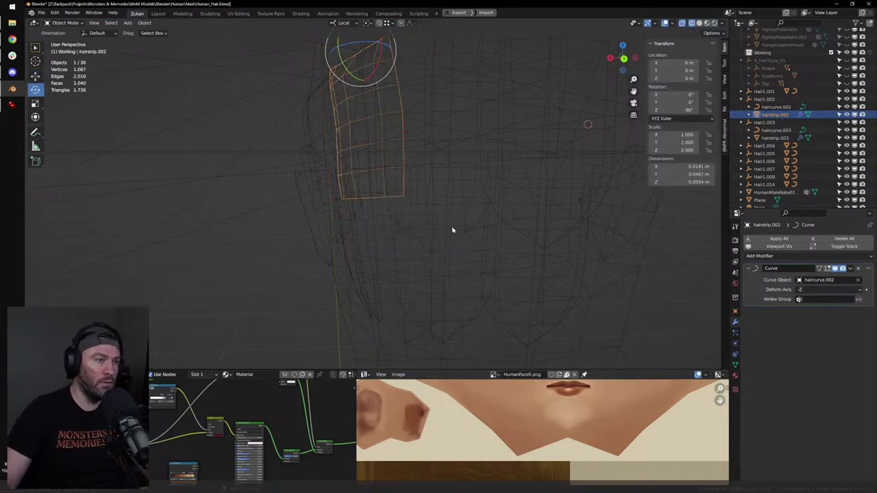
Remove the pointed lower faces from hairstrip.004
left_click(452, 231)
key("Tab")
left_click_drag(325, 196, 468, 253)
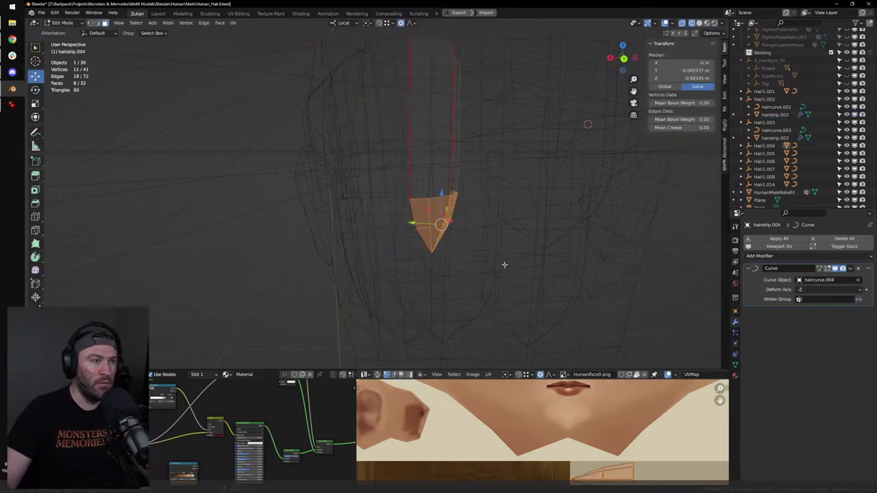
key("x")
left_click(440, 257)
key("Tab")
Frame hairstrip.001, delete its lower faces, and return to solid shading
key("shift+z")
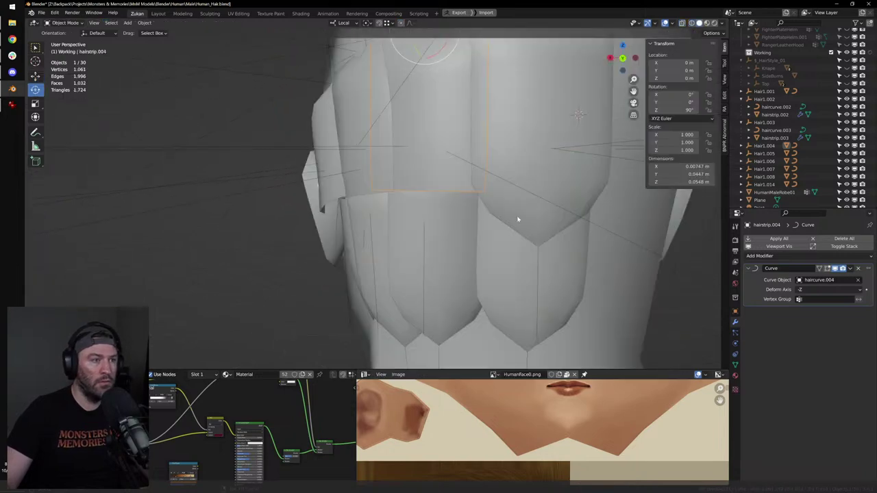
left_click(523, 215)
key("KP_Decimal")
key("Tab")
key("shift+z")
left_click_drag(314, 306, 485, 207)
key("x")
left_click(405, 235)
key("Tab")
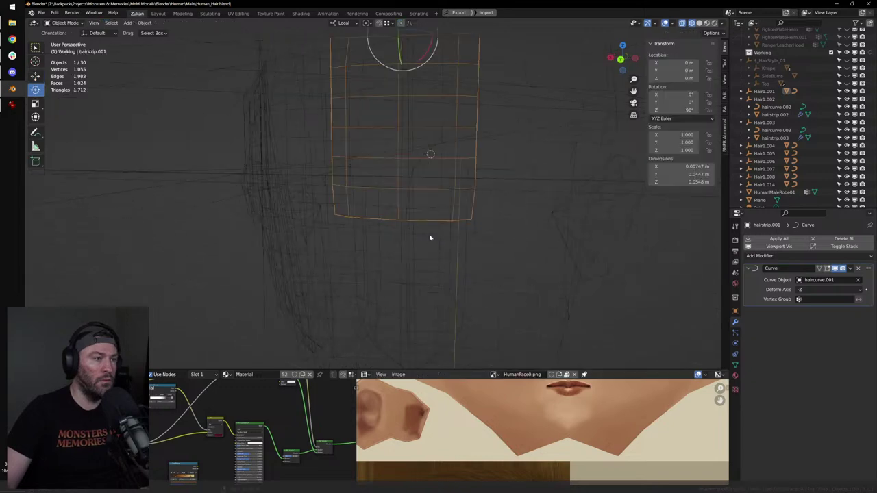
key("shift+z")
View the back hair from behind and above, and select the Hair1.003 curve
scroll(431, 238, "down", 5)
middle_click_drag(431, 239, 549, 248)
key("alt+a")
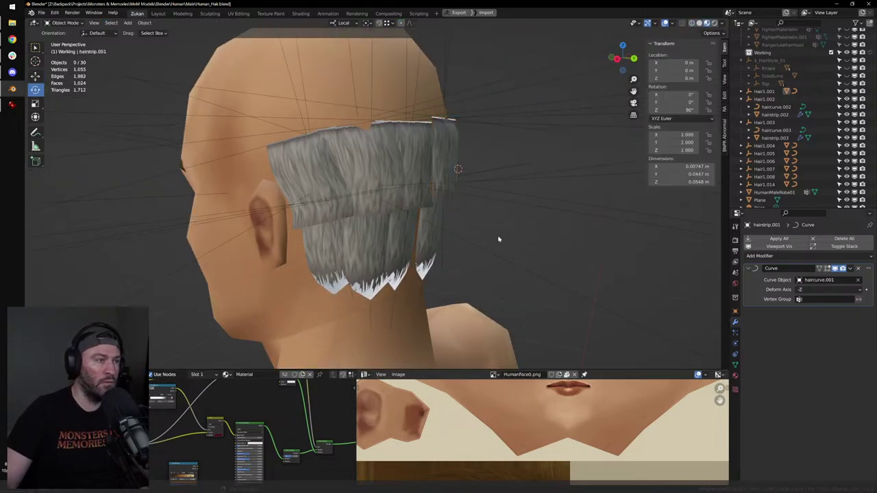
middle_click_drag(498, 239, 440, 233)
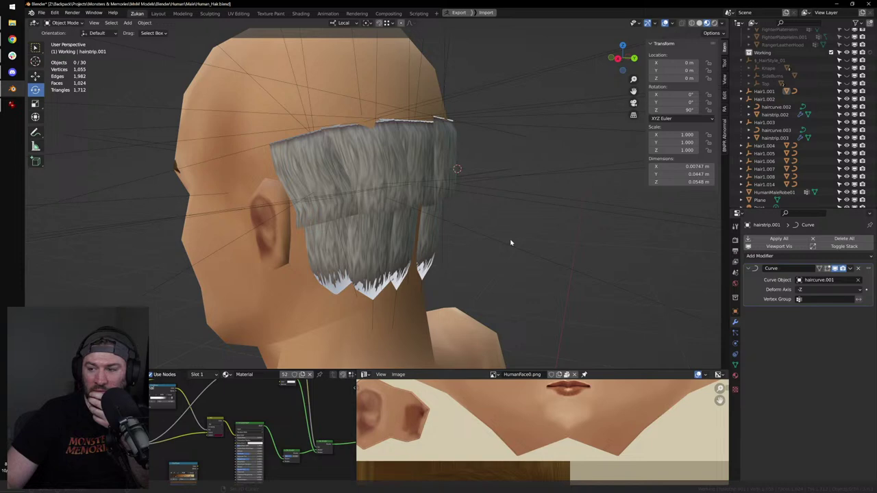
scroll(510, 242, "up", 4)
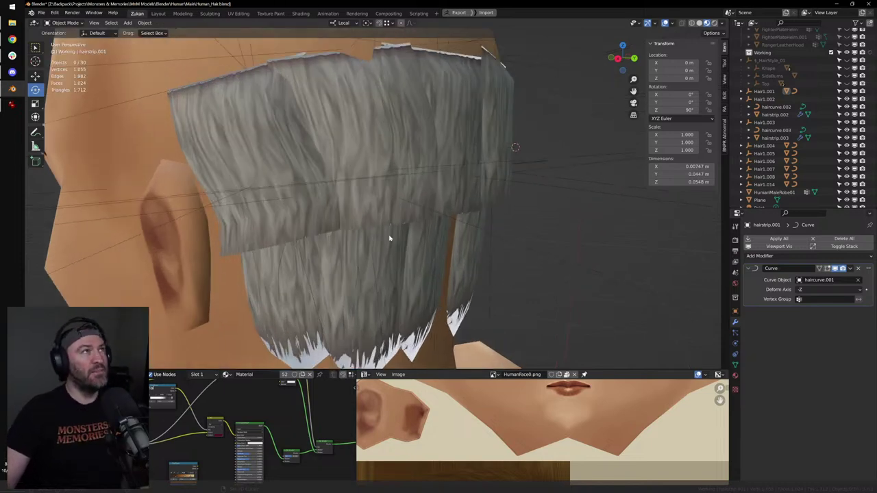
middle_click_drag(433, 226, 345, 73)
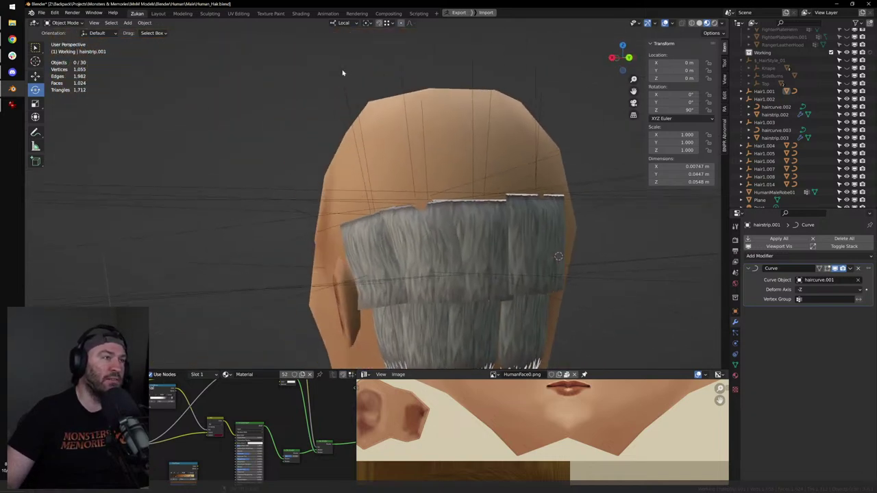
left_click(384, 248)
middle_click_drag(384, 248, 376, 130)
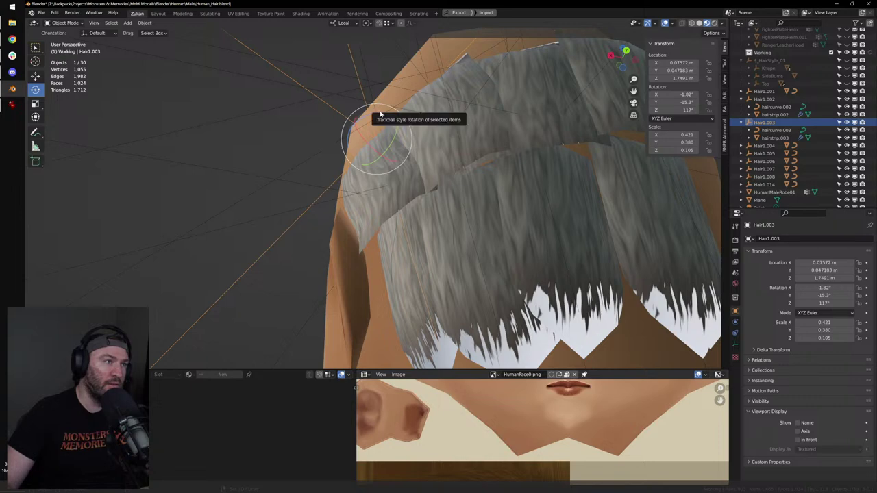
Tilt the Hair1.003 hair card slightly and narrow it along its local Y axis
left_click_drag(376, 112, 377, 125)
key("shift+space")
key("s")
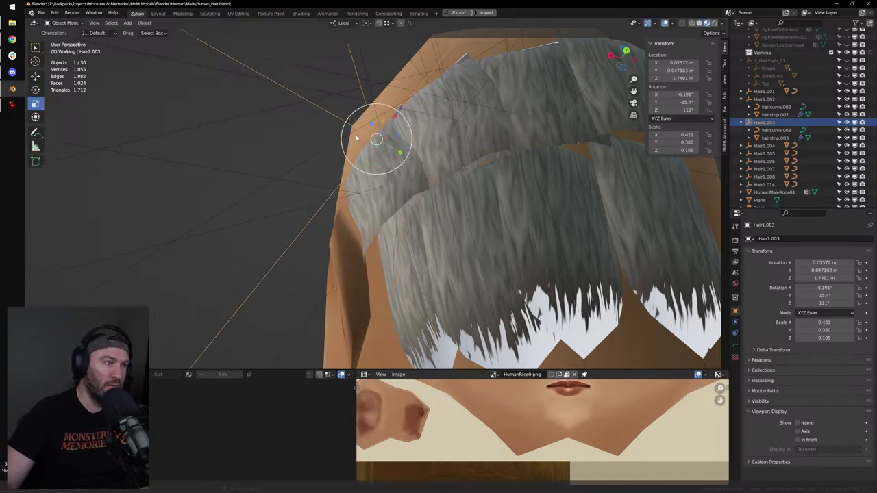
left_click_drag(402, 154, 399, 149)
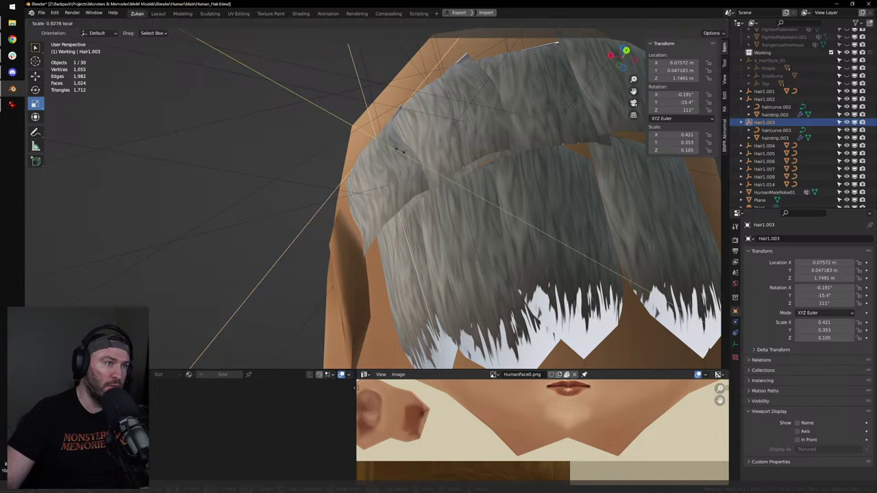
Scale the five lower-end vertices of hairstrip.003 along Y with proportional falloff
left_click(399, 150)
left_click(411, 178)
key("Tab")
middle_click_drag(411, 178, 499, 241)
key("shift+z")
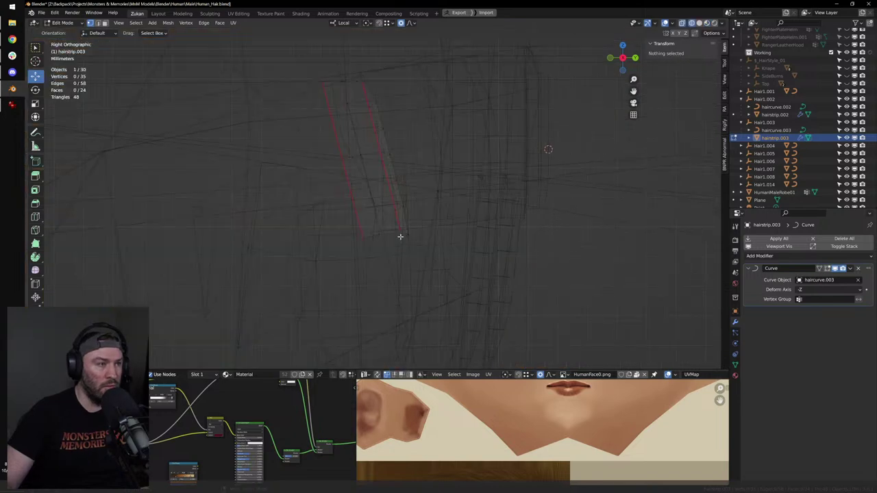
middle_click_drag(400, 237, 376, 257)
left_click_drag(340, 223, 439, 263)
key("s")
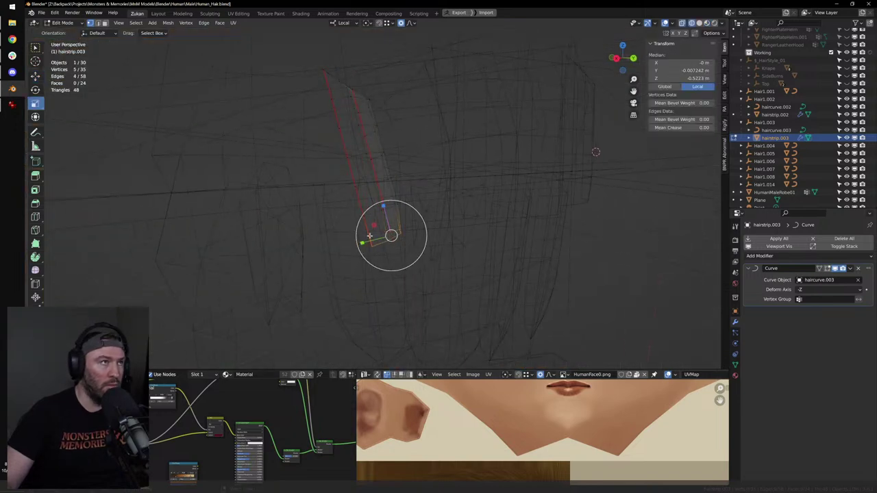
middle_click_drag(393, 266, 366, 234)
key("y")
key("y")
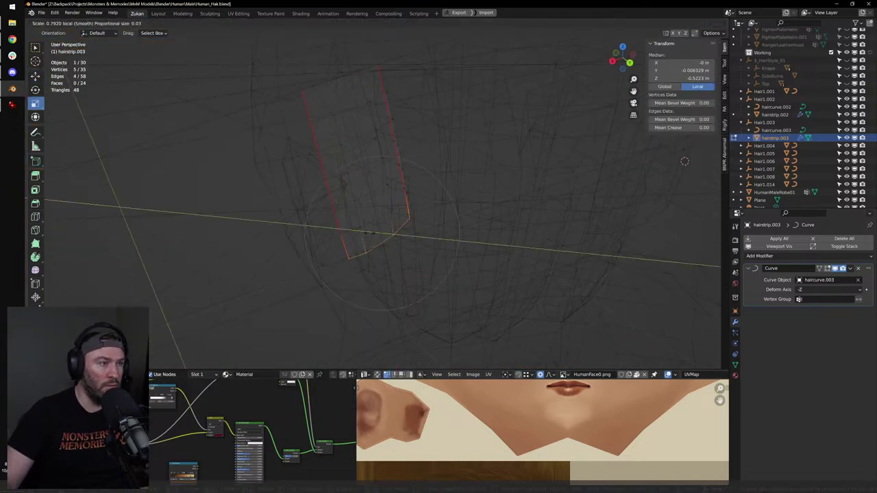
key("Return")
Move the strip's lower end along Y to tuck it in toward the head
mouse_move(404, 274)
middle_mouse_down()
mouse_move(431, 231)
mouse_move(443, 250)
mouse_move(384, 253)
middle_mouse_up()
key("shift+z")
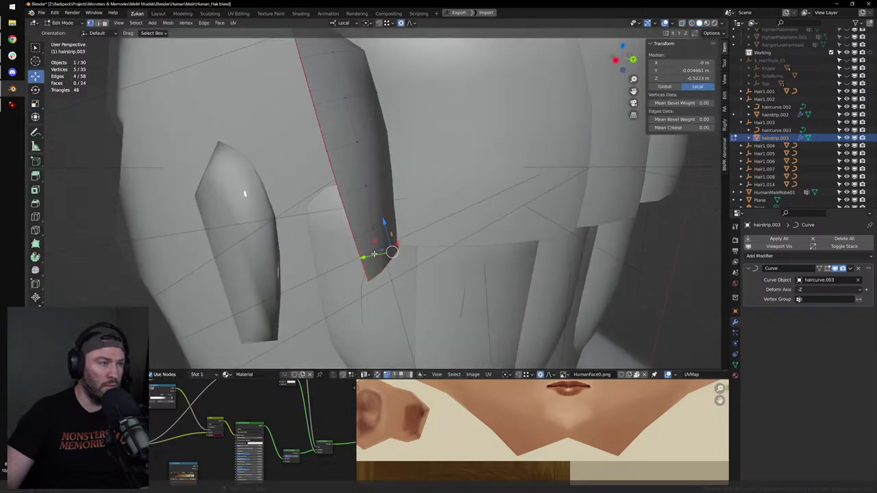
key("g")
key("y")
key("y")
scroll(363, 256, "up", 4)
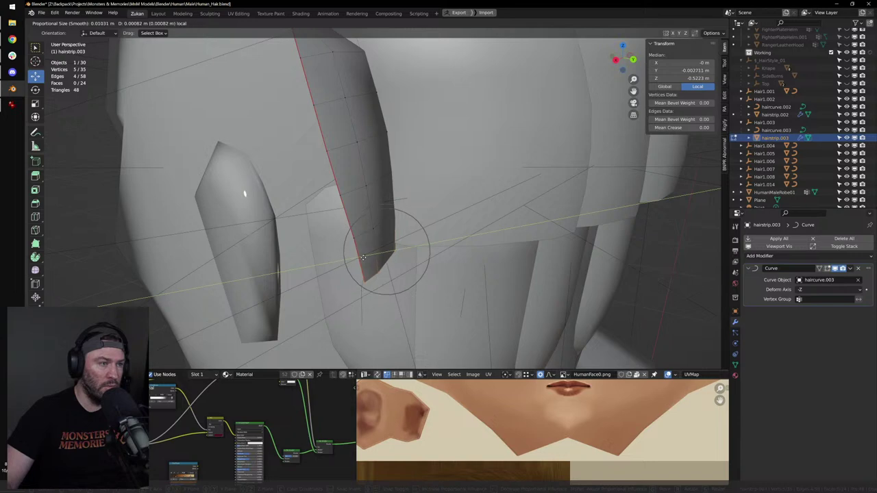
left_click(363, 255)
key("Tab")
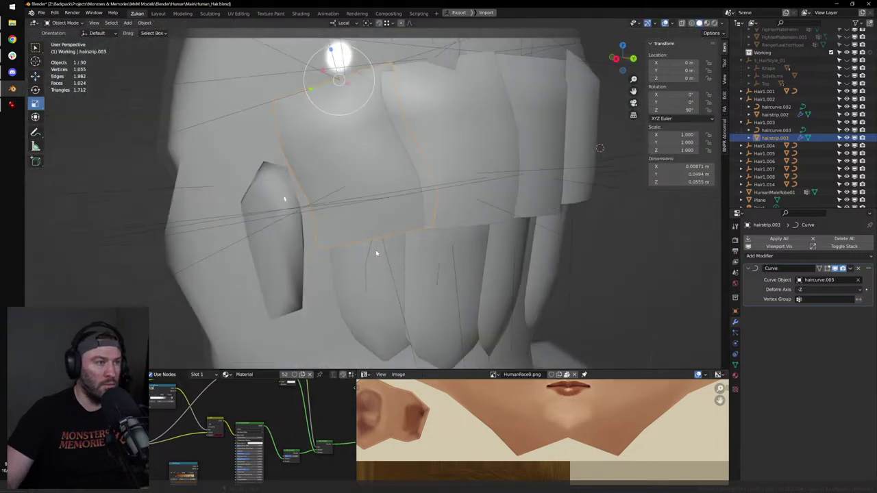
Inspect the back hair strips and the HumanMaleRobe01 body from several angles
key("shift+z")
key("shift+z")
mouse_move(408, 249)
middle_mouse_down()
mouse_move(496, 245)
mouse_move(446, 242)
mouse_move(461, 196)
mouse_move(519, 212)
mouse_move(353, 233)
middle_mouse_up()
key("alt+a")
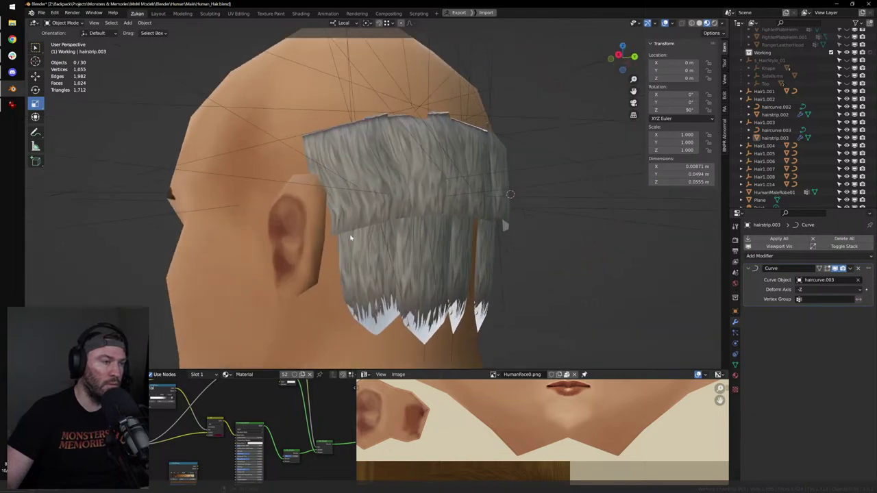
left_click(379, 267)
middle_click_drag(404, 284, 548, 192)
left_click(476, 275)
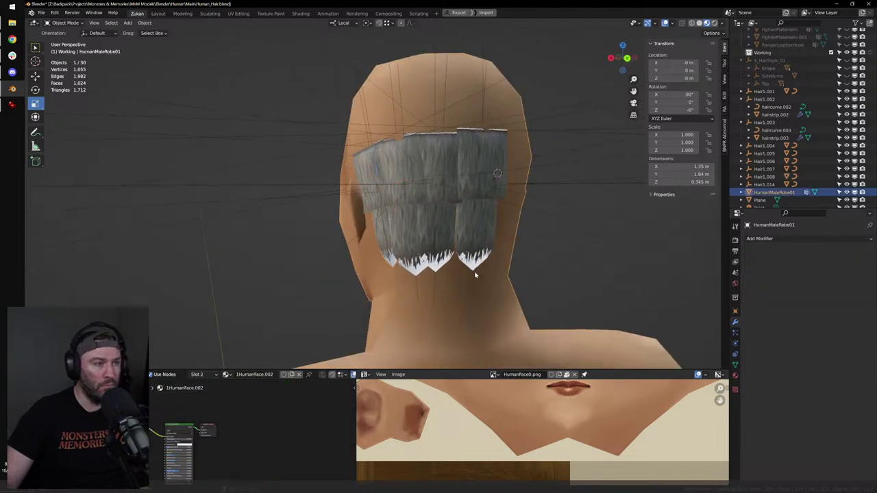
scroll(455, 261, "down", 5)
mouse_move(455, 261)
middle_mouse_down()
mouse_move(514, 248)
mouse_move(501, 268)
mouse_move(448, 260)
middle_mouse_up()
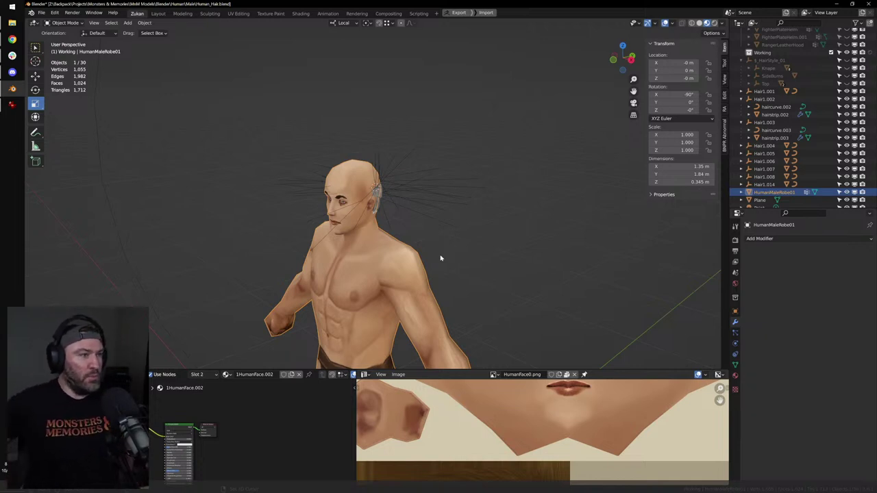
scroll(440, 258, "up", 5)
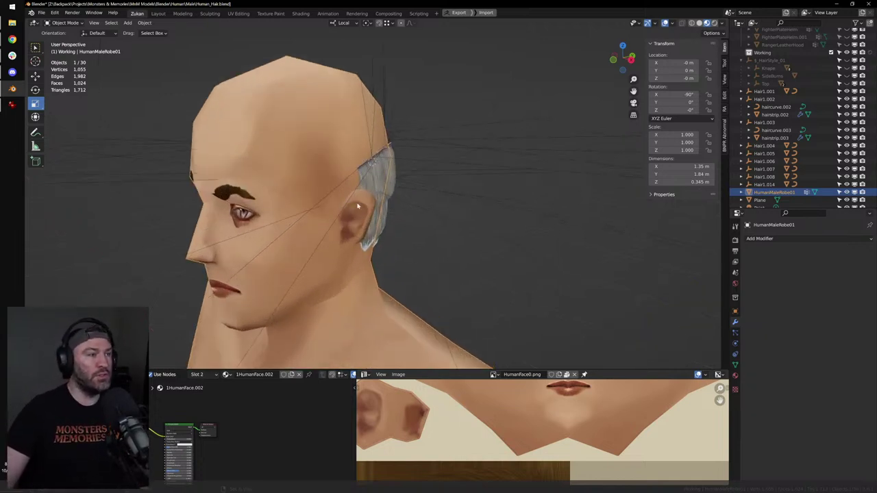
middle_click_drag(441, 258, 447, 214)
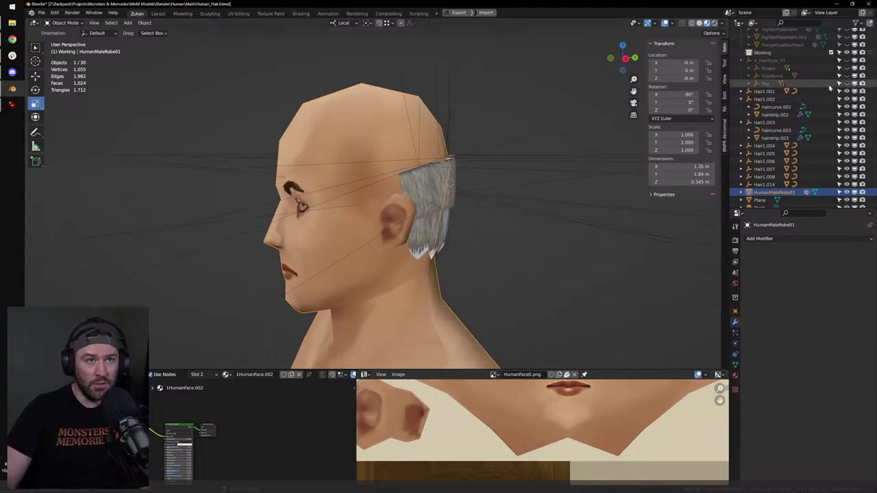
Unhide SideBurns, expand it, and select its strip hairstrip.005
left_click(846, 75)
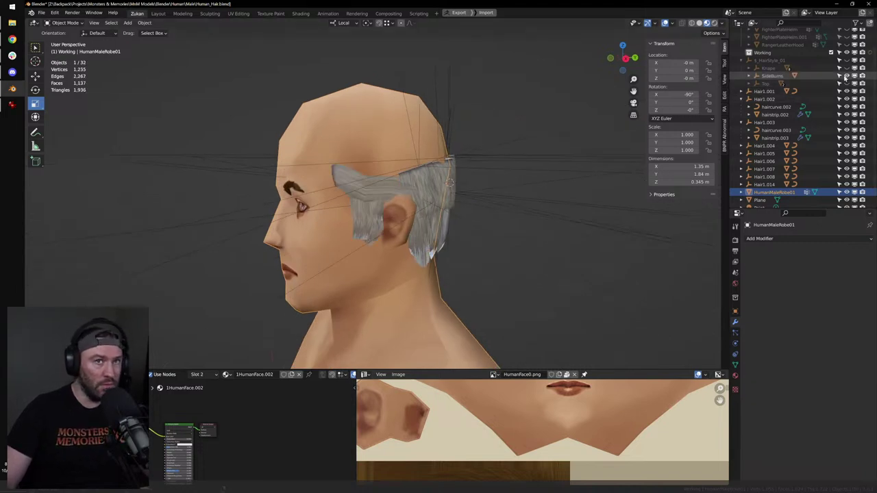
left_click(846, 75)
left_click(846, 75)
left_click(771, 76)
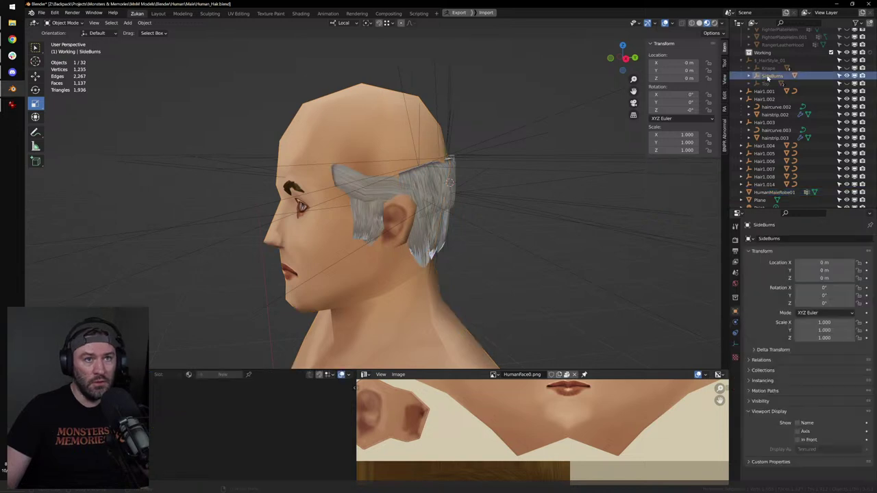
left_click(756, 75)
left_click(782, 84)
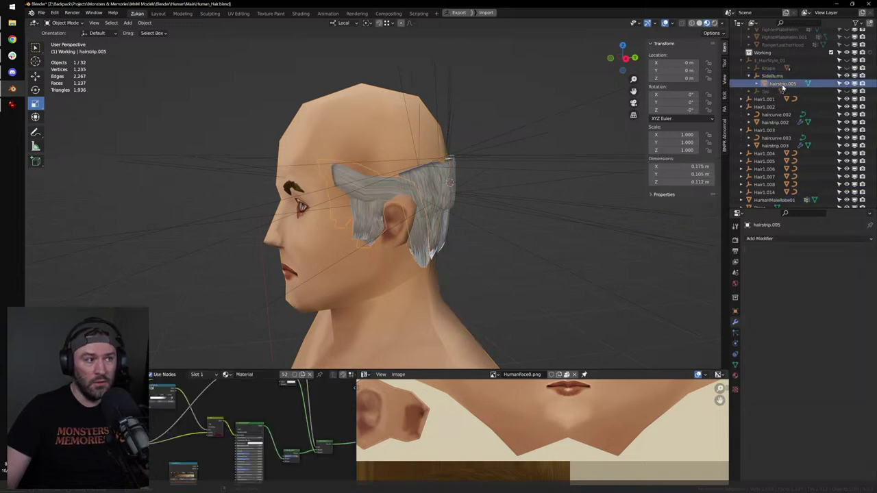
Duplicate hairstrip.005 in place and clear its parent, keeping the transformation
key("shift+d")
key("Escape")
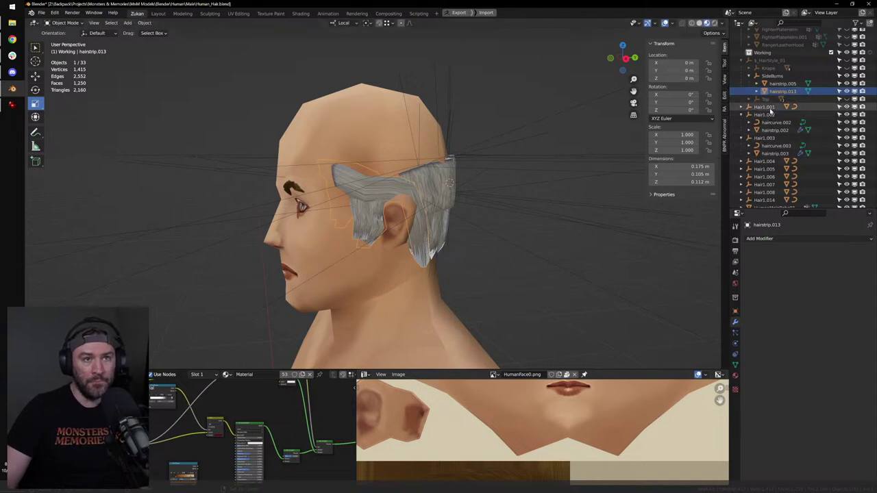
key("alt+p")
left_click(575, 168)
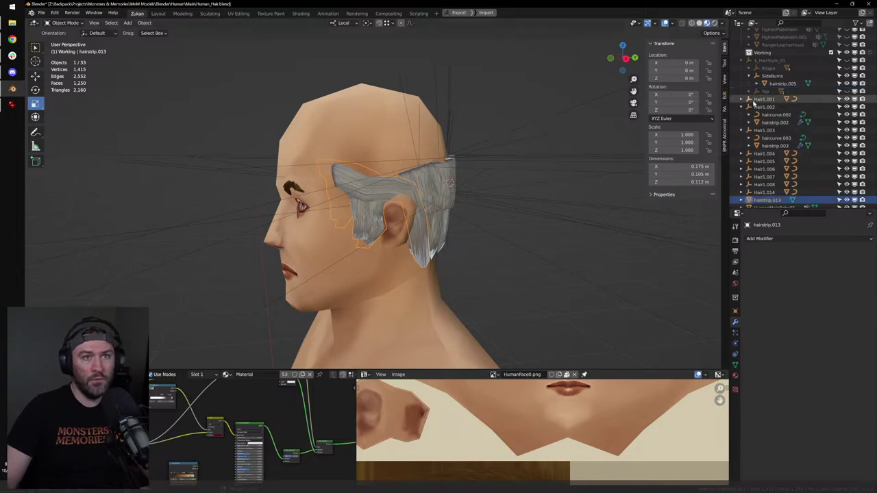
left_click(750, 76)
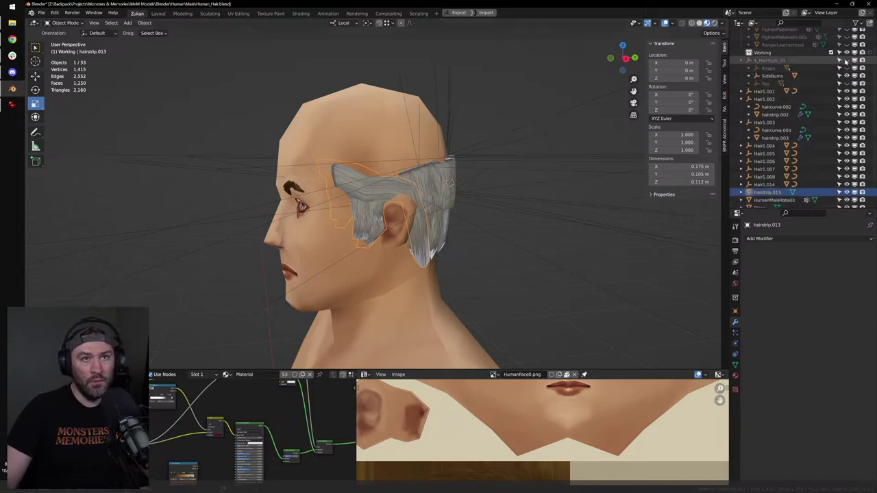
Select the copied strip hairstrip.013 in a profile view and enter Edit Mode
left_click(492, 172)
middle_click_drag(491, 172, 480, 206)
key("alt+a")
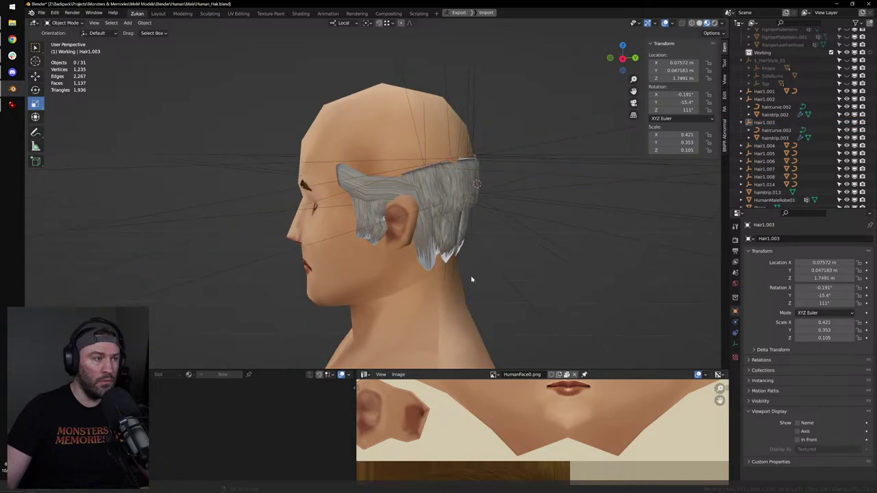
middle_click_drag(472, 278, 411, 206)
left_click(384, 183)
key("Tab")
Delete the connected top piece of the current hair strip, then exit Edit Mode and deselect all
key("ctrl+Tab")
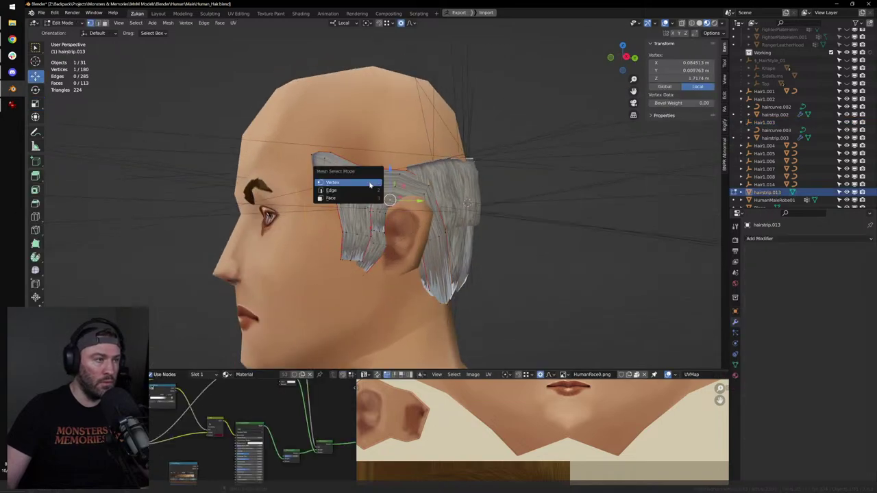
left_click(370, 185)
key("ctrl+l")
middle_click_drag(370, 185, 435, 185)
scroll(435, 185, "up", 2)
scroll(436, 185, "down", 2)
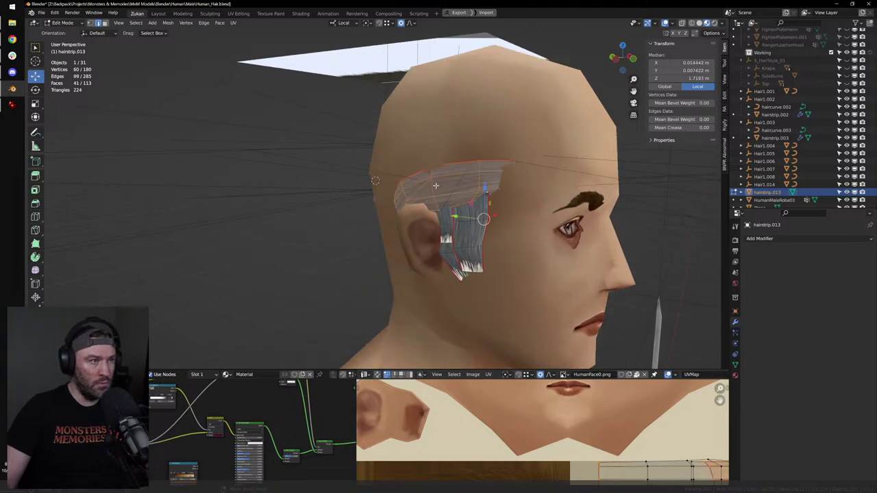
key("x")
left_click(425, 186)
key("Tab")
scroll(425, 186, "down", 2)
key("alt+a")
Orbit to the rear-left of the head and select the copied hair strip by the ear
middle_click_drag(482, 268, 437, 318)
scroll(446, 278, "up", 3)
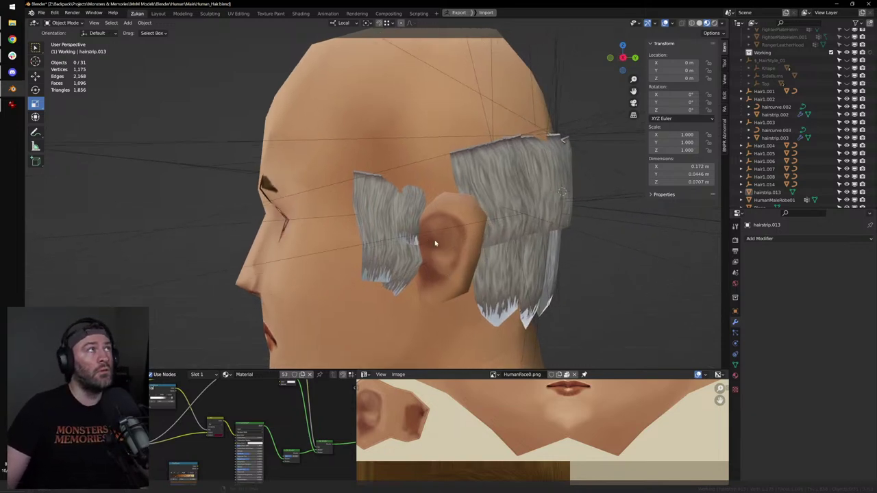
scroll(435, 244, "down", 3)
scroll(421, 229, "up", 5)
left_click(410, 231)
scroll(410, 232, "down", 4)
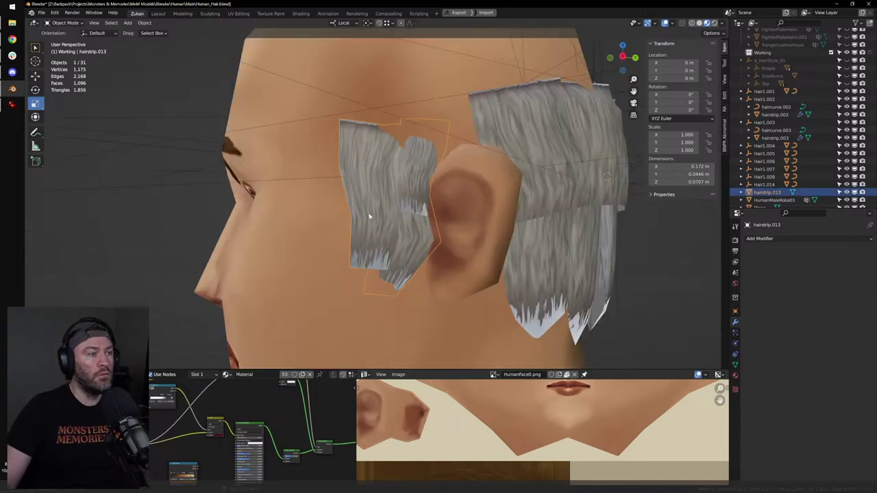
Delete the extra strip piece on one side of the copy and frame what remains
key("Tab")
key("shift+z")
key("KP_1")
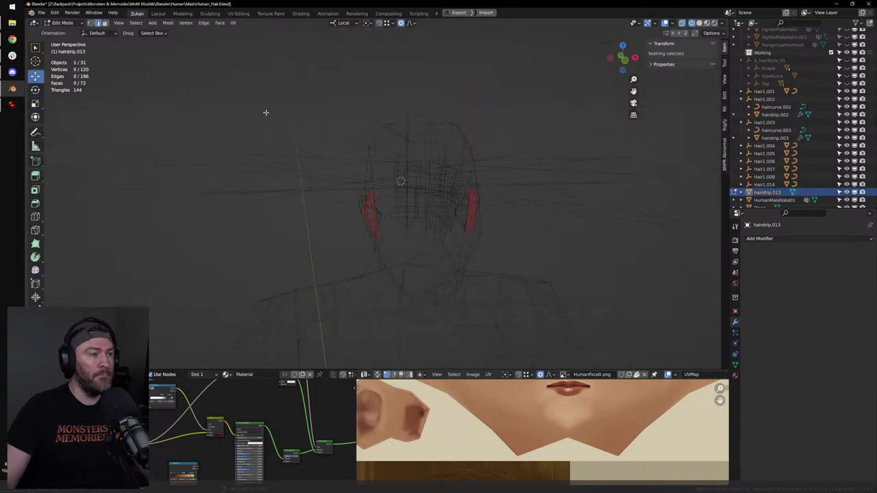
key("l")
key("x")
left_click(355, 235)
key("Tab")
key("KP_Decimal")
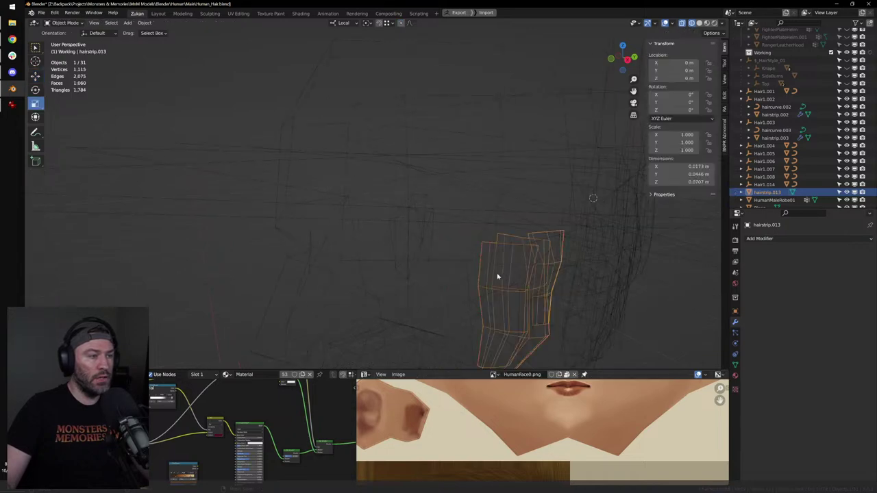
key("shift+z")
From a side view, delete the front one of the two remaining hair pieces
mouse_move(473, 251)
middle_mouse_down()
mouse_move(441, 274)
mouse_move(376, 221)
middle_mouse_up()
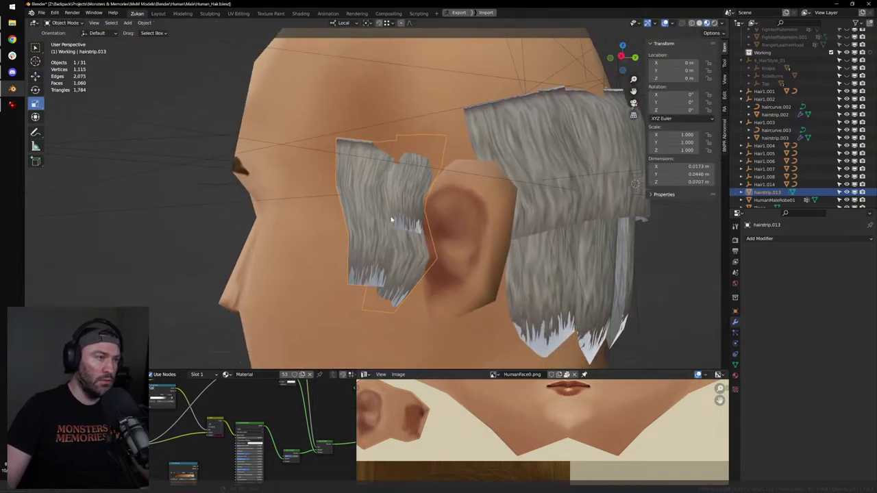
key("Tab")
left_click(374, 235)
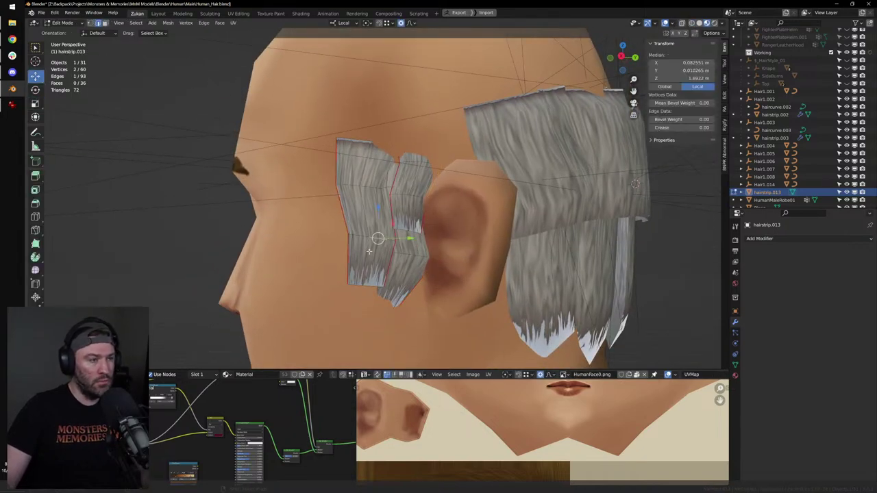
key("ctrl+l")
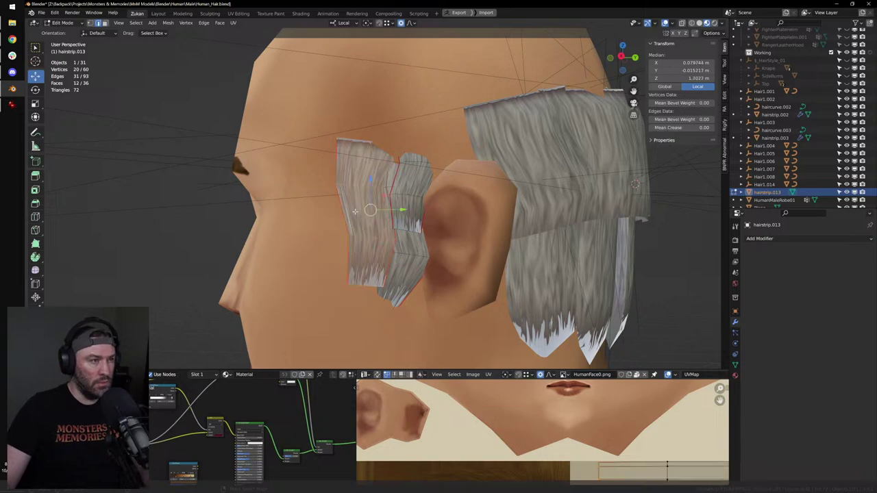
key("x")
left_click(355, 212)
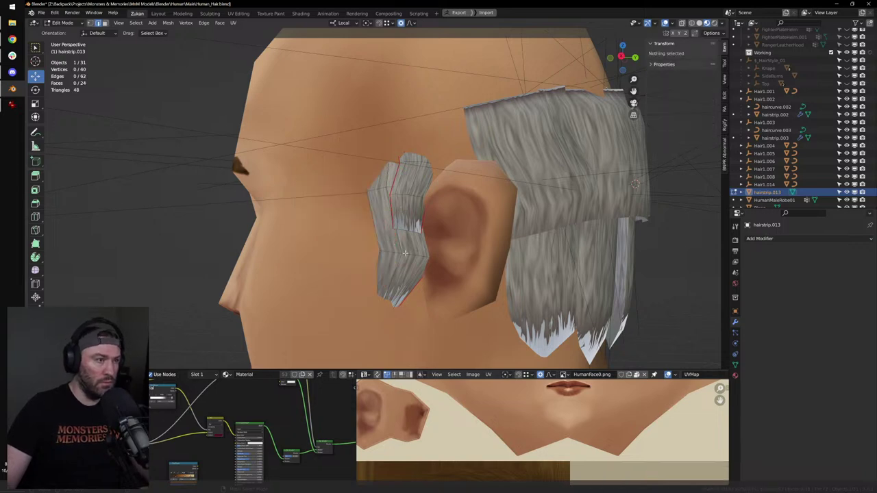
In a straight side wireframe view, move the strip's two left-edge vertices with proportional falloff
key("KP_3")
key("ctrl+Tab")
left_click(397, 241)
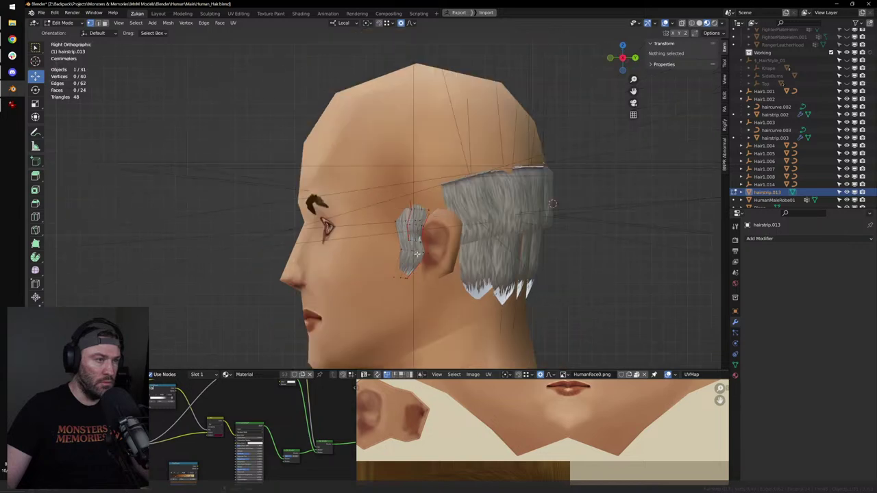
key("shift+z")
scroll(416, 254, "up", 5)
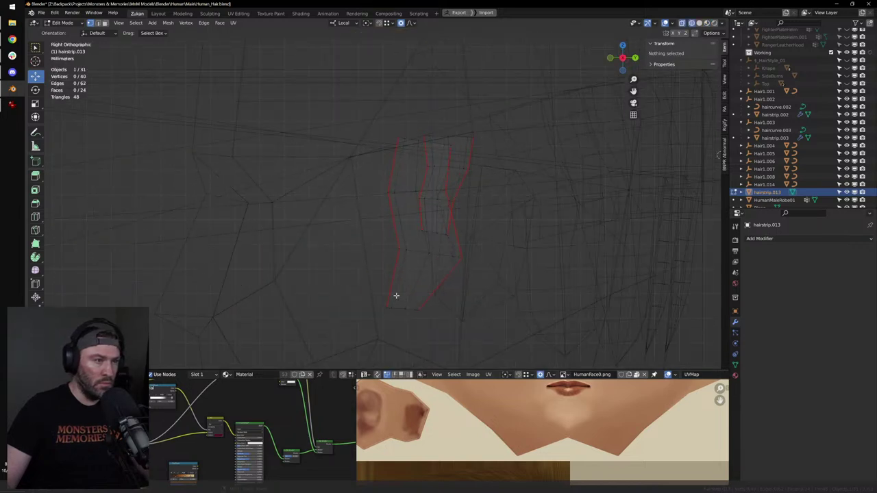
left_click_drag(375, 235, 414, 265)
key("g")
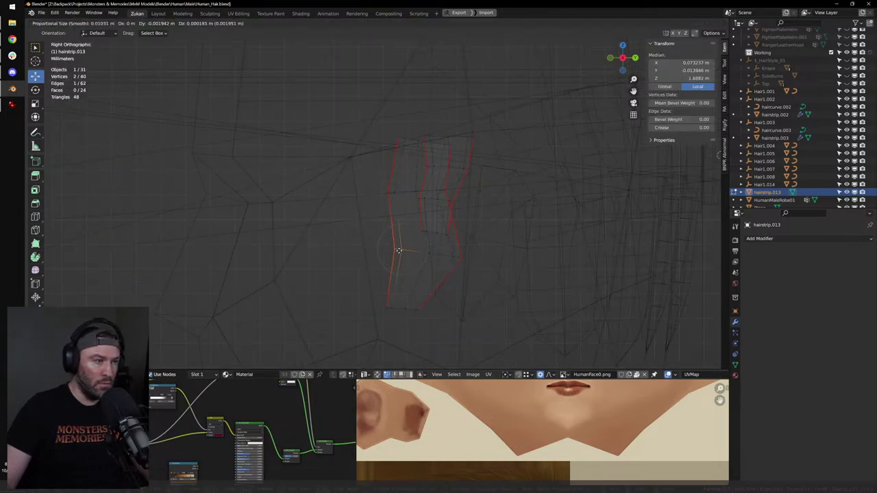
left_click(390, 247)
Delete the overlapping duplicate card and shift two vertices of the remaining strip
key("l")
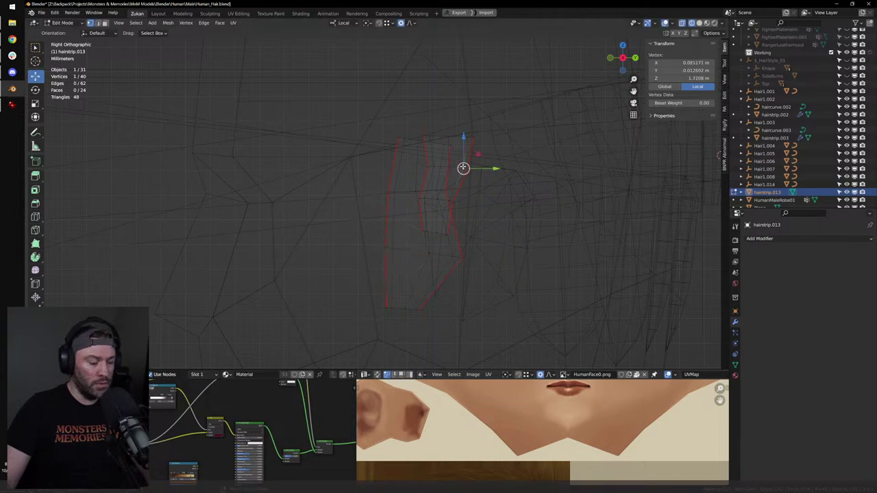
key("x")
left_click(443, 179)
left_click_drag(431, 179, 455, 201)
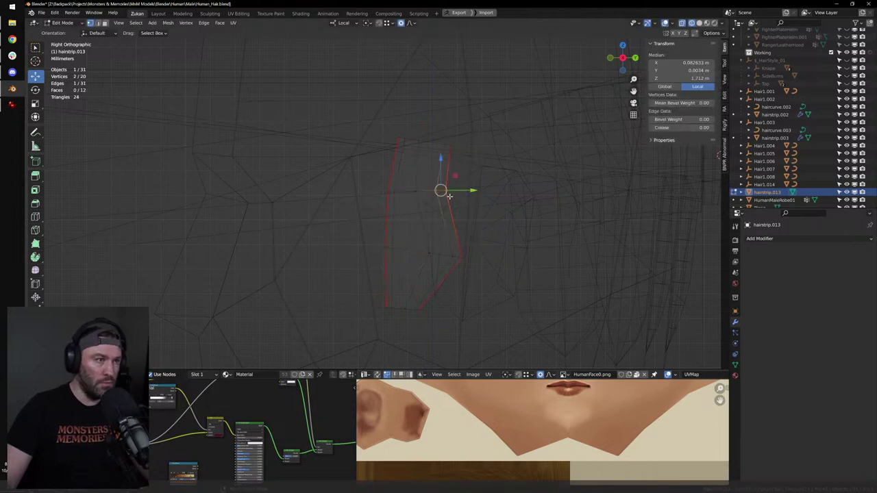
key("g")
key("y")
key("Escape")
key("shift+z")
key("g")
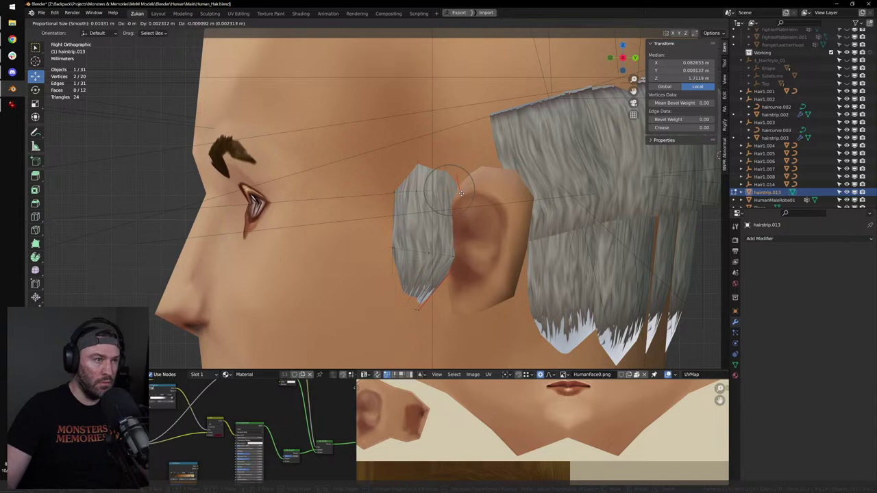
left_click(458, 194)
Reshape the strip's top edge and a top corner vertex with proportional falloff
key("shift+z")
left_click_drag(362, 137, 396, 152)
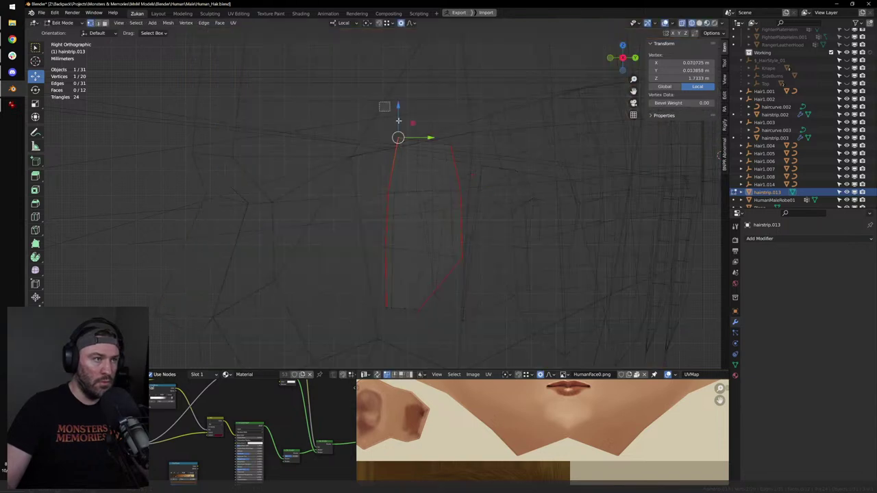
key("shift+z")
key("g")
left_click(384, 148)
key("shift+z")
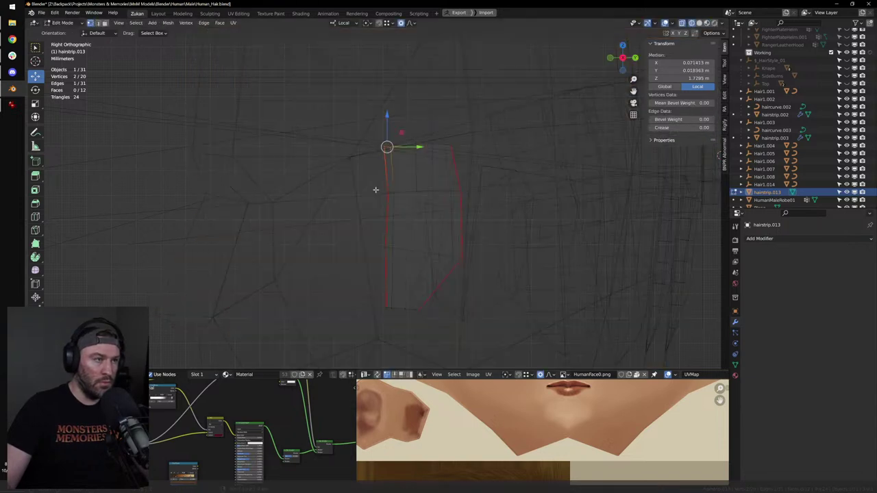
left_click_drag(376, 188, 388, 199)
key("shift+z")
key("g")
left_click(372, 192)
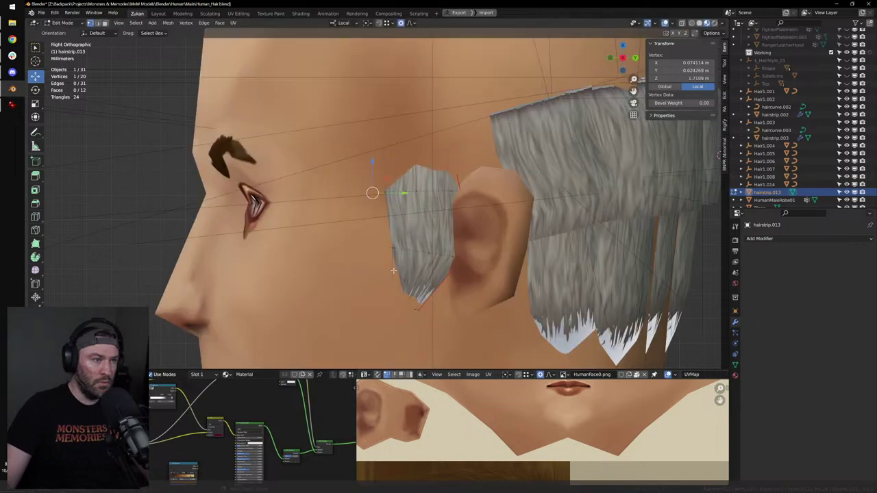
Move the strip's lower vertices to fit the cheek, redoing the move after an undo
key("shift+z")
left_click_drag(359, 290, 431, 349)
key("shift+z")
key("g")
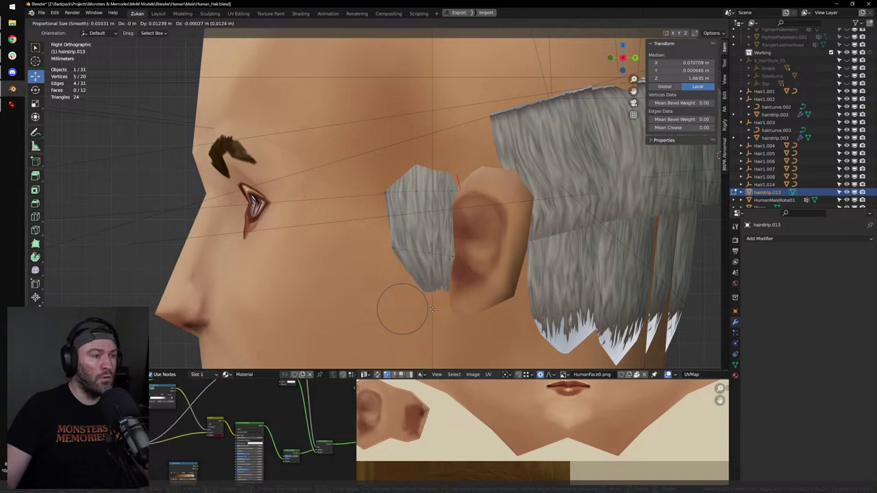
left_click(436, 309)
key("shift+z")
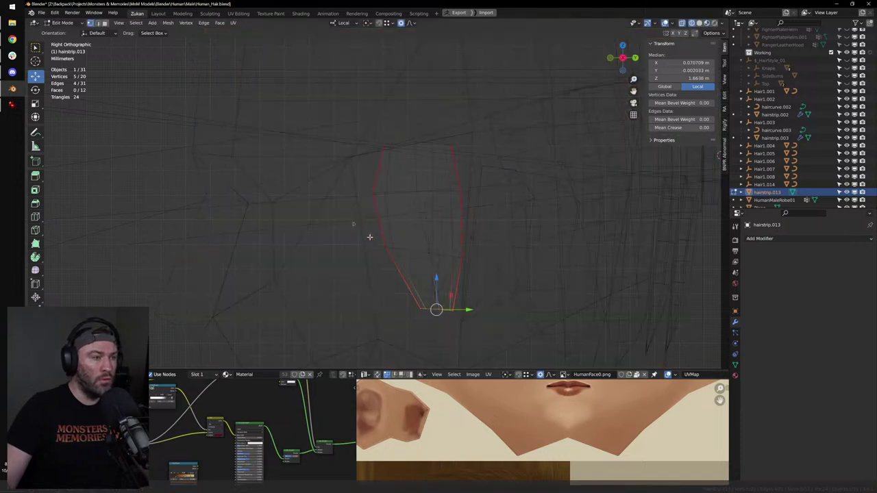
key("ctrl+z")
key("shift+z")
key("shift+z")
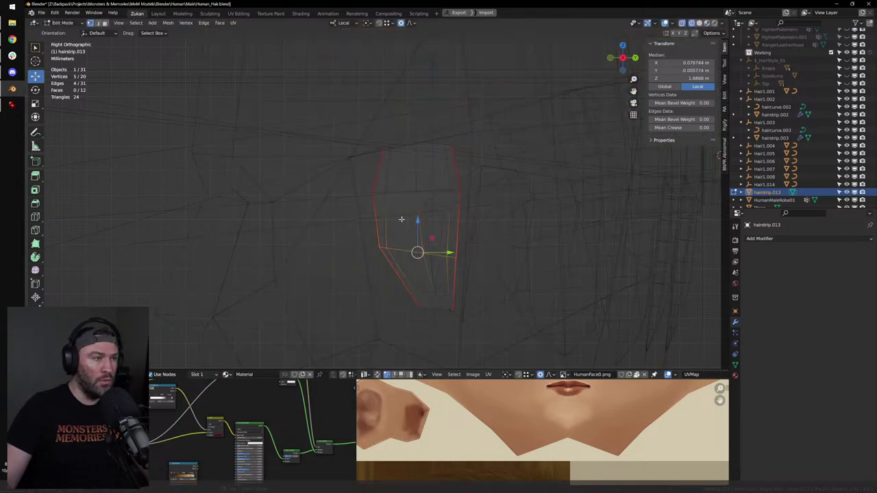
key("g")
key("shift+z")
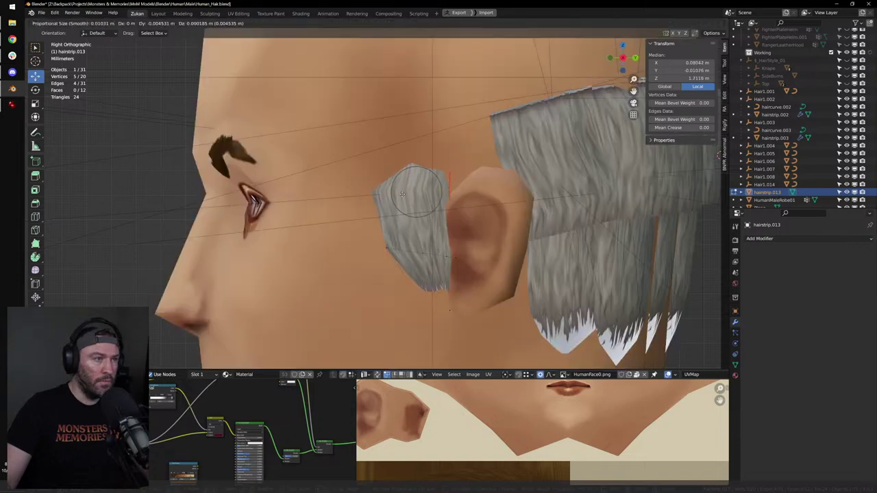
left_click(408, 198)
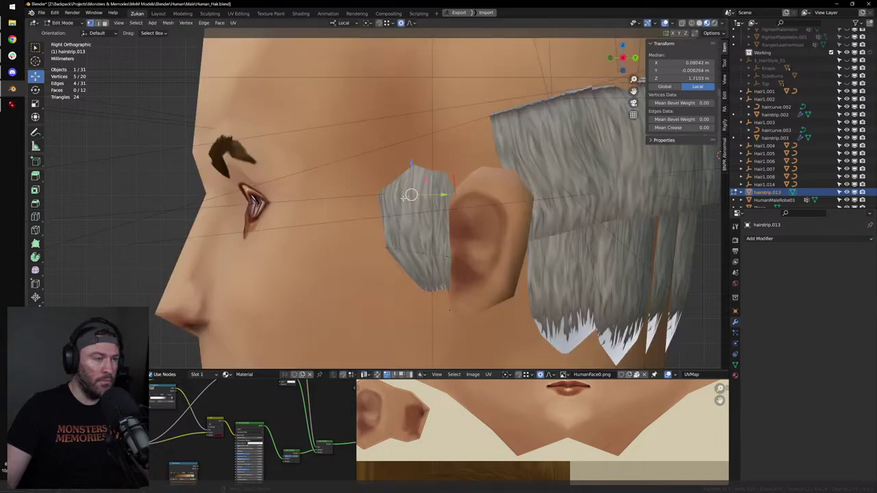
Orbit around the face and select the strip's top edge row of vertices
key("shift+z")
left_click_drag(354, 115, 402, 157)
key("shift+z")
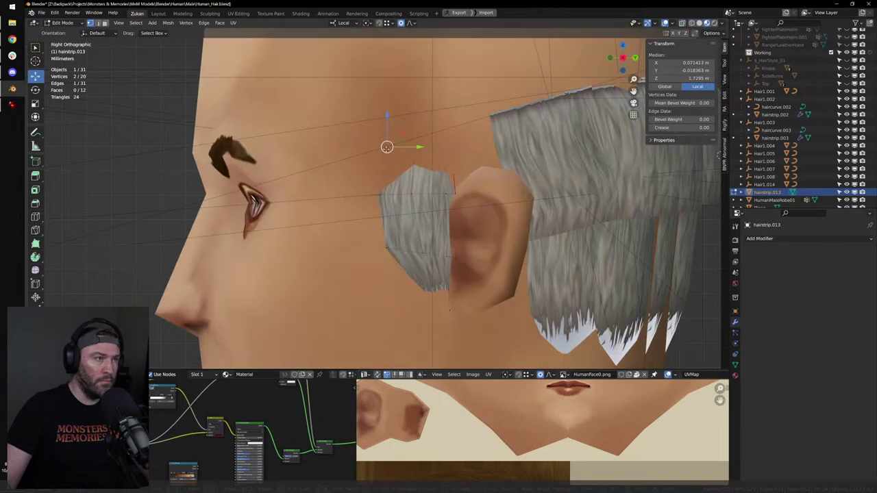
mouse_move(371, 146)
middle_mouse_down()
mouse_move(450, 201)
mouse_move(322, 201)
mouse_move(294, 215)
middle_mouse_up()
key("shift+z")
left_click(353, 199, "alt")
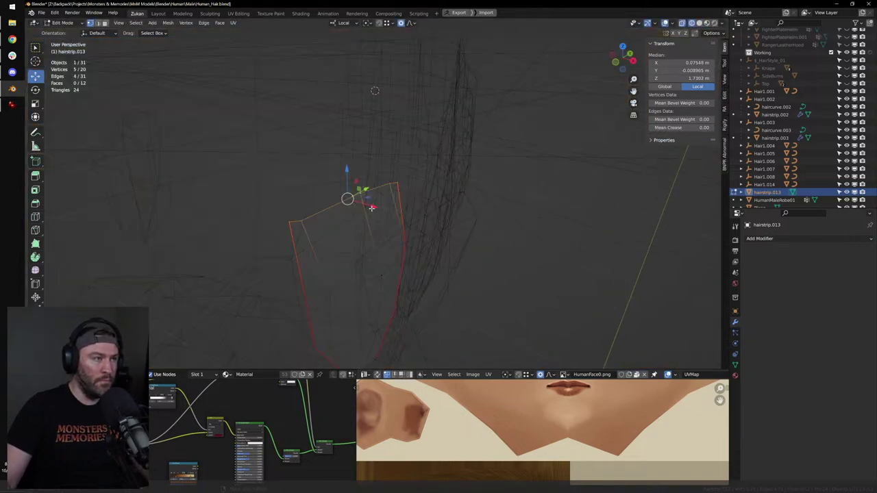
key("shift+z")
Shift the strip's top edge row along its local X axis toward the head
key("g")
key("x")
key("x")
right_click(382, 214)
scroll(370, 205, "down", 4)
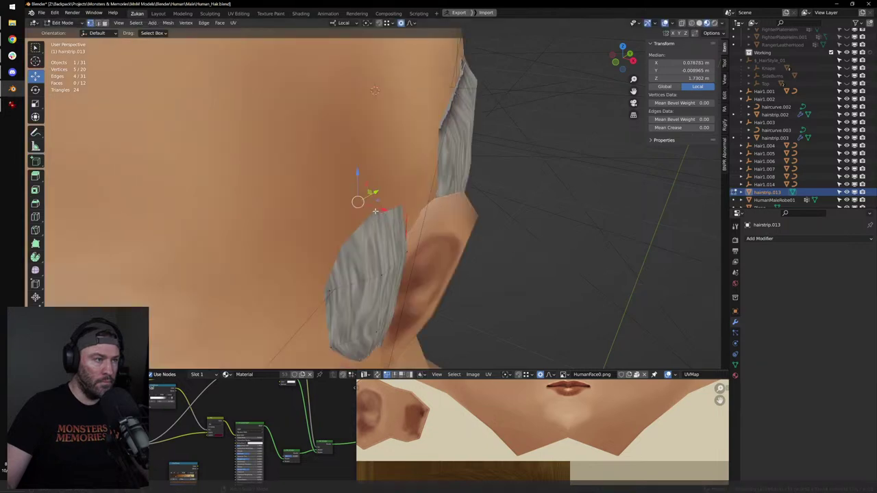
mouse_move(358, 196)
middle_mouse_down()
mouse_move(349, 196)
mouse_move(356, 206)
middle_mouse_up()
key("g")
key("x")
key("x")
left_click(382, 208)
scroll(343, 205, "up", 2)
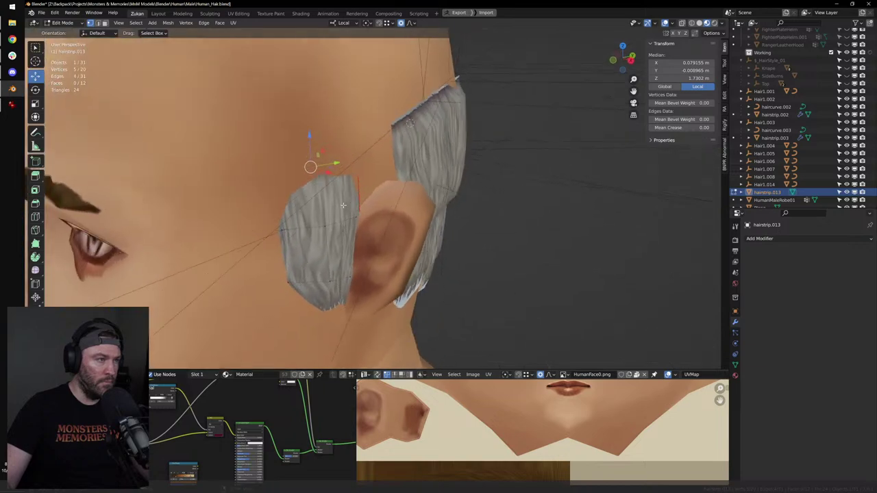
key("g")
key("x")
key("x")
left_click(312, 191)
Move the strip's top corner vertex along local X, lowering it against the head
key("shift+z")
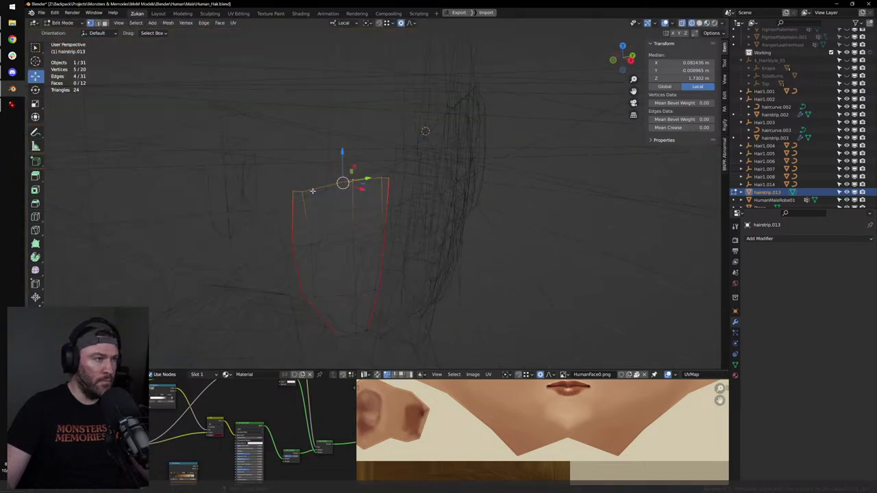
left_click_drag(293, 186, 295, 189)
key("shift+z")
key("g")
key("x")
key("x")
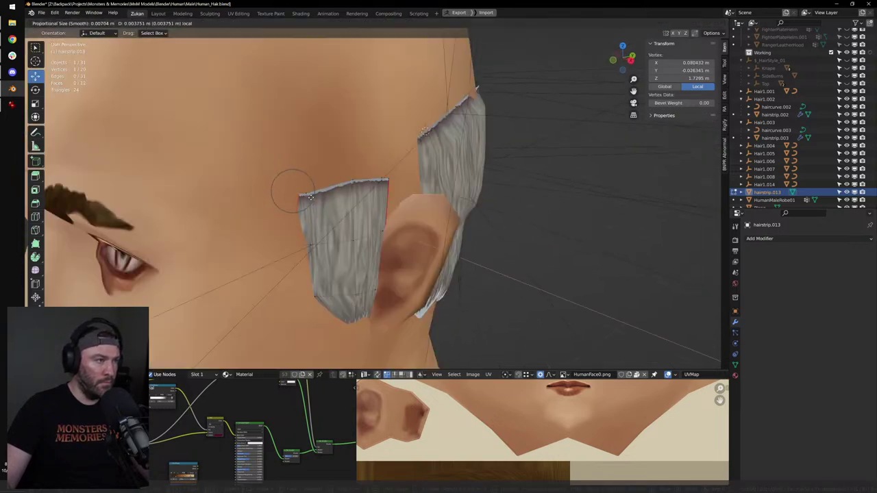
left_click(307, 196)
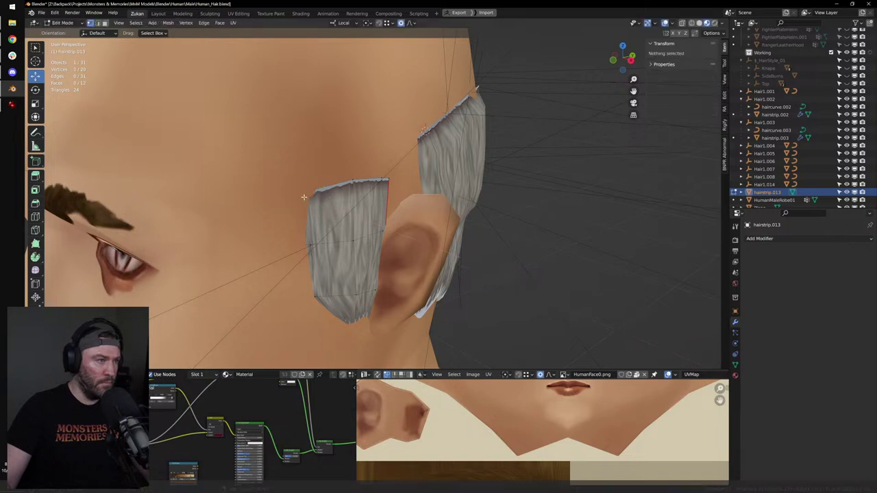
key("shift+z")
key("shift+z")
key("g")
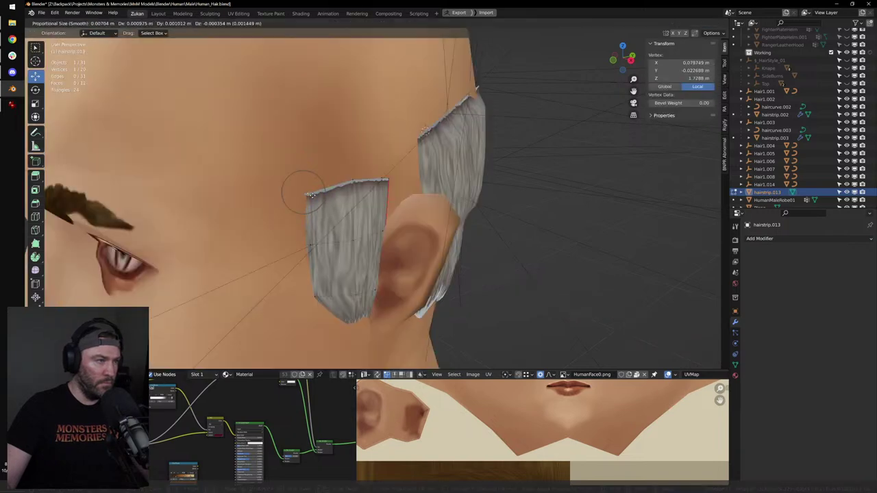
left_click(311, 196)
middle_click_drag(310, 194, 386, 228)
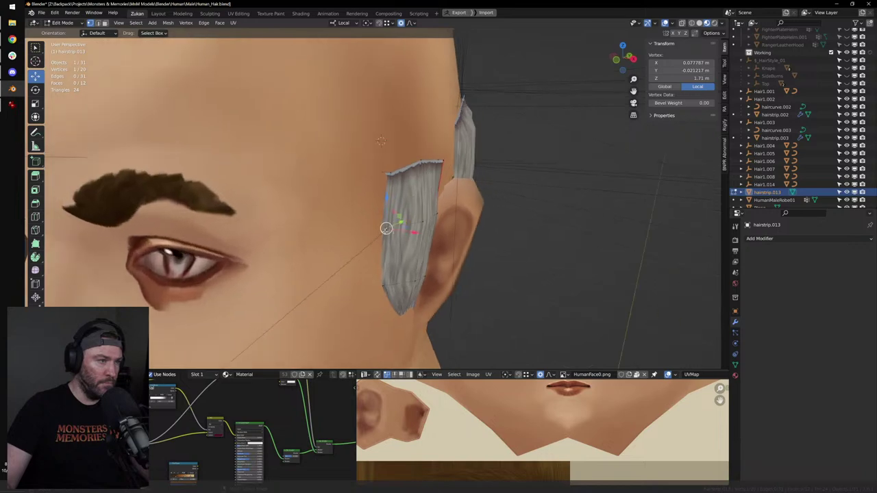
key("g")
key("x")
key("x")
left_click(384, 285)
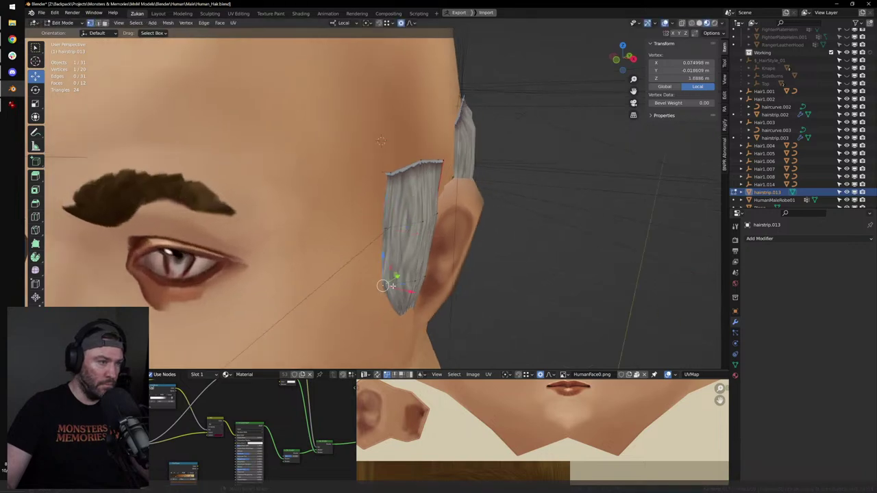
Select the strip's bottom vertex row and move it with proportional falloff
middle_click_drag(408, 289, 267, 291)
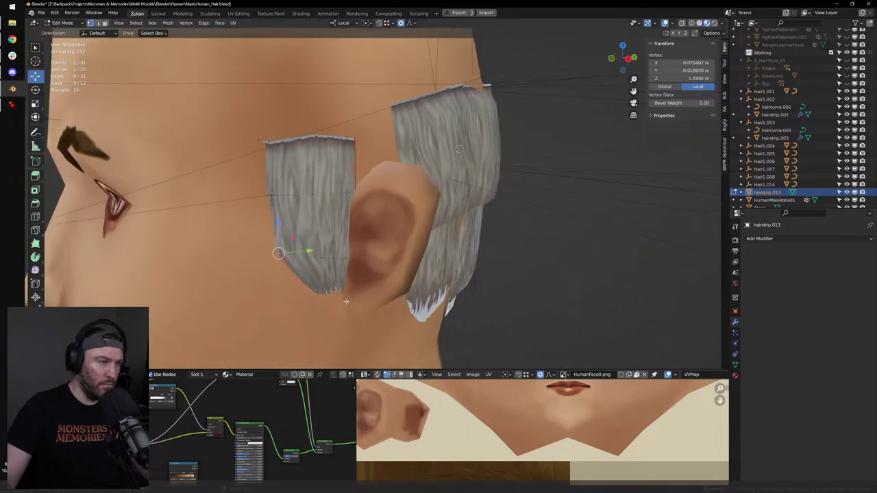
key("shift+z")
left_click_drag(263, 291, 339, 318)
key("shift+z")
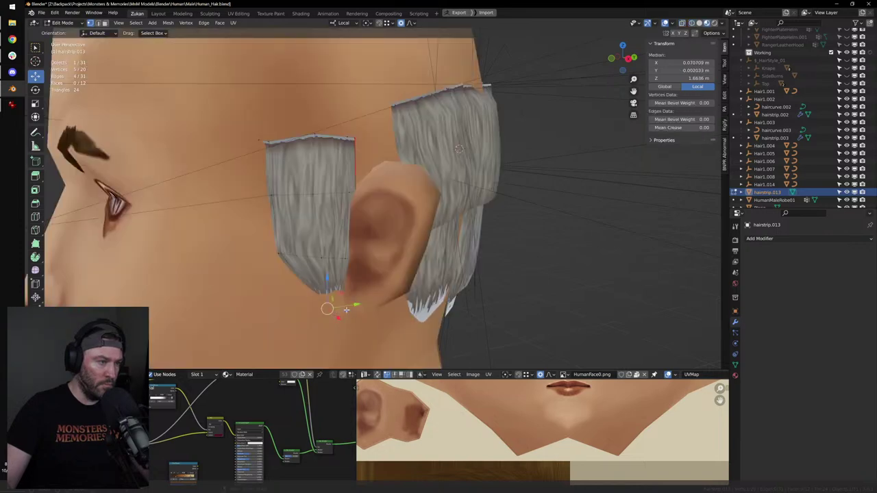
middle_click_drag(326, 309, 349, 275)
key("g")
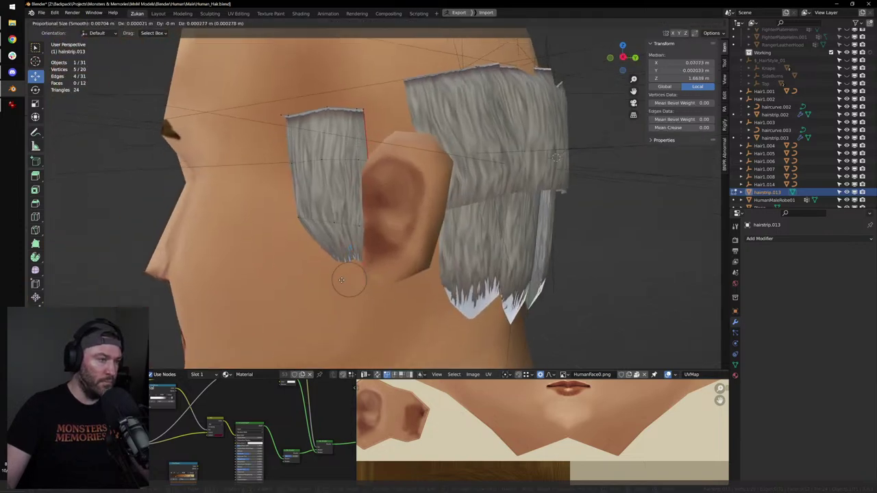
scroll(338, 276, "down", 8)
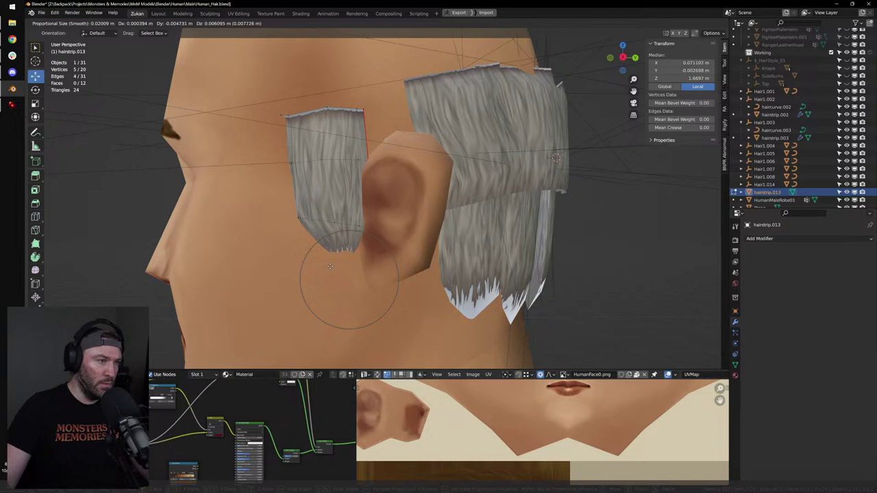
left_click(330, 266)
Scale the bottom row to widen the strip's tip, then move the tip along local Y
key("shift+z")
key("shift+z")
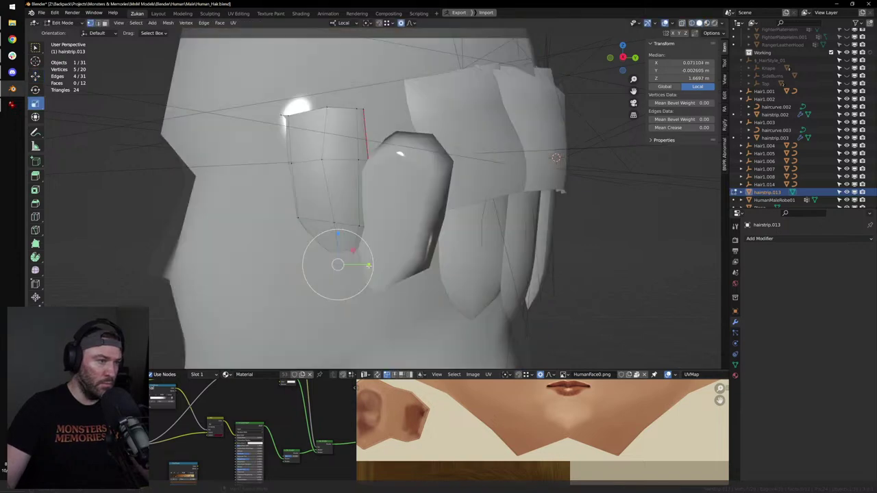
key("s")
key("Escape")
key("shift+z")
key("s")
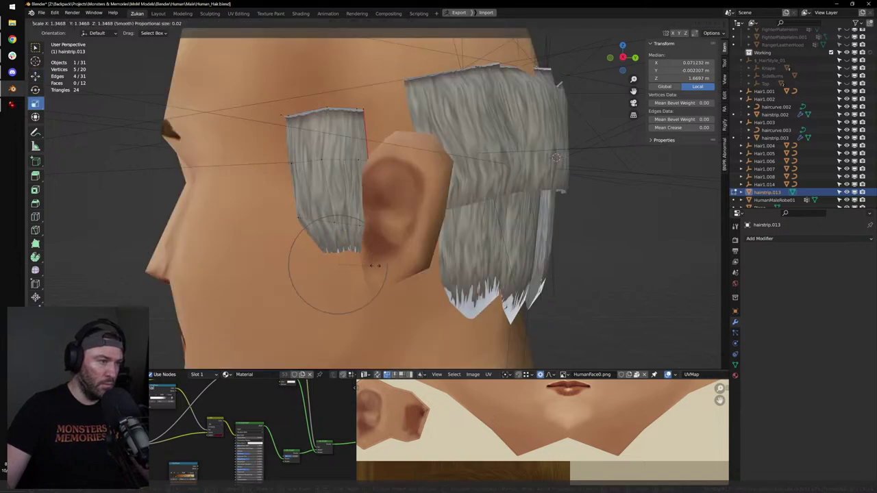
left_click(368, 265)
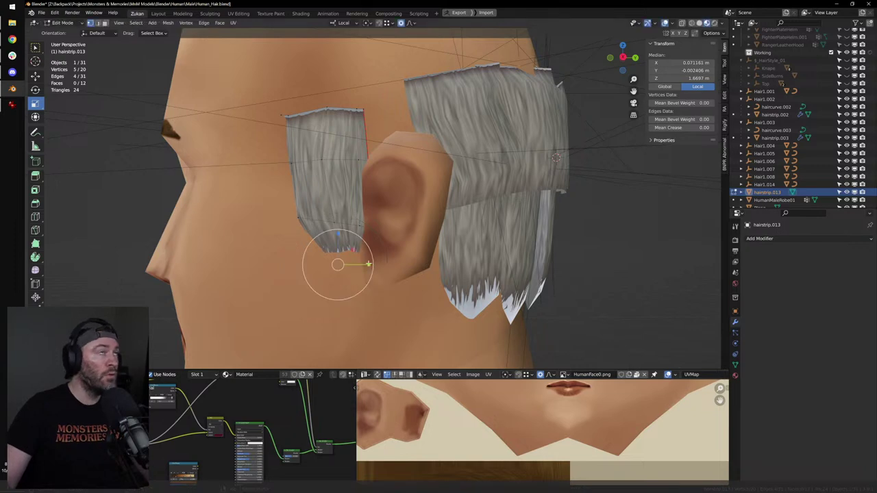
key("shift+space")
key("g")
left_click_drag(369, 265, 325, 231)
Grow the selection to the next row and rotate the lower strip with falloff
key("shift+z")
key("ctrl+KP_Add")
key("shift+z")
key("shift+space")
key("r")
key("shift+space")
key("g")
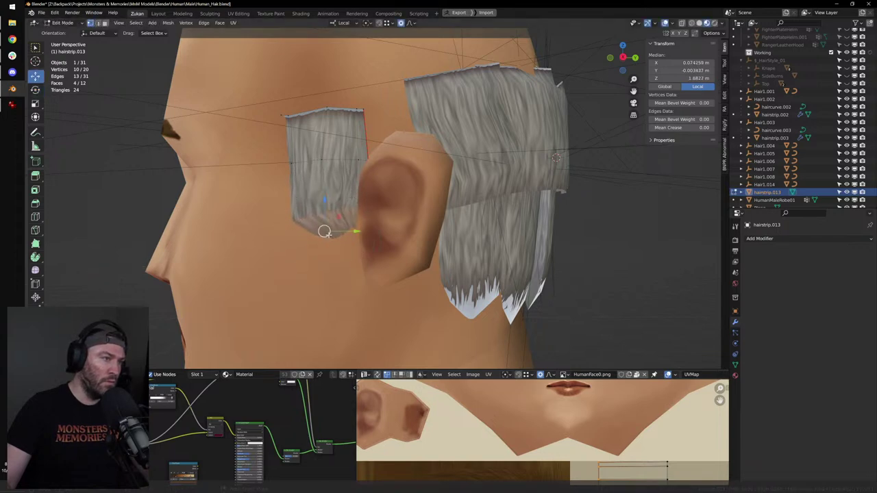
Select the strip's middle row, nudge it, and rotate it
left_click(308, 168, "alt")
left_click_drag(323, 163, 341, 181)
key("shift+space")
key("r")
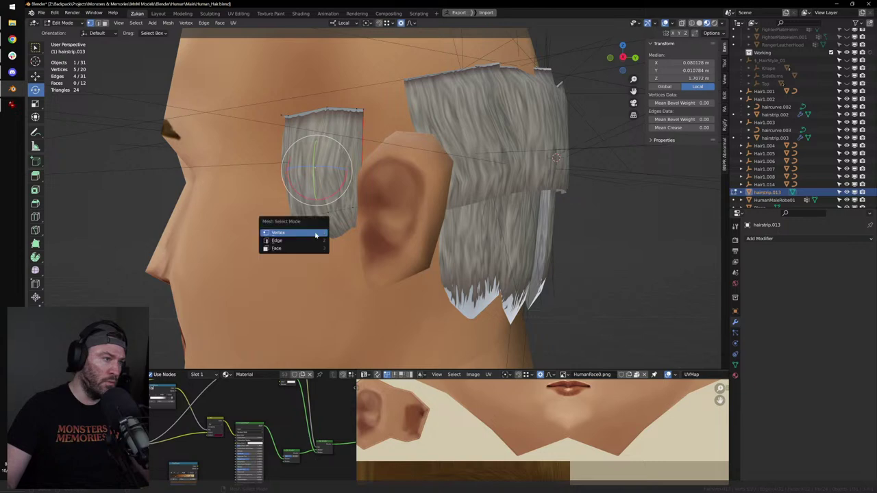
Select the hidden lower vertices in X-ray and move them with soft falloff
key("alt+z")
left_click_drag(266, 207, 291, 221)
key("alt+z")
key("shift+space")
key("g")
mouse_move(292, 221)
middle_mouse_down()
mouse_move(320, 212)
mouse_move(446, 251)
mouse_move(373, 242)
mouse_move(394, 234)
mouse_move(405, 199)
mouse_move(412, 300)
mouse_move(370, 256)
middle_mouse_up()
Frame a single strip vertex and move it along local X toward the head
left_click(445, 198)
key("KP_Decimal")
key("g")
key("x")
left_click(403, 200)
Select the strip's lower vertices and move them along local X toward the head
key("shift+z")
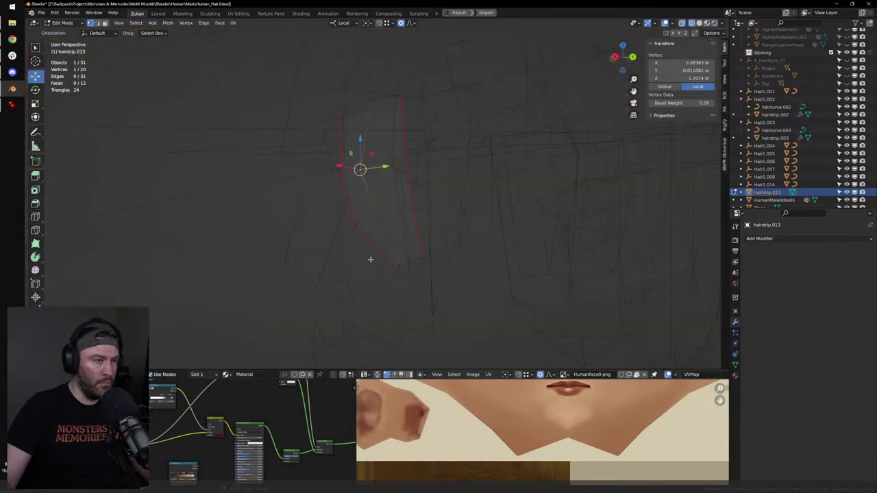
left_click_drag(354, 274, 464, 259)
key("shift+z")
middle_click_drag(411, 261, 419, 258)
key("g")
key("x")
left_click(405, 265)
Return to Object Mode and preview the head in rendered shading from the side
scroll(418, 259, "down", 3)
key("Tab")
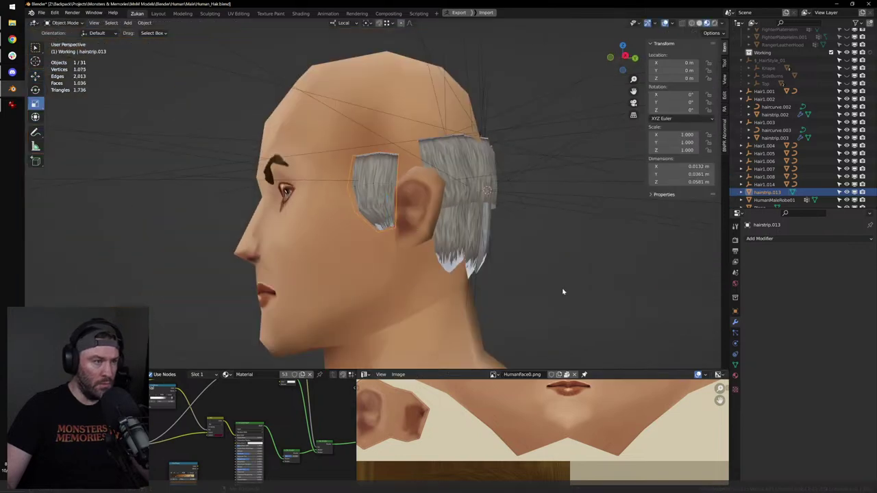
key("z")
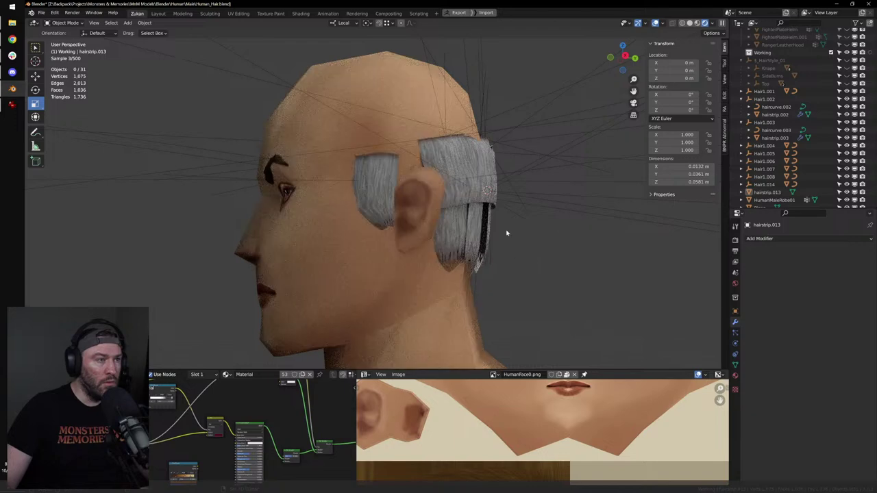
mouse_move(507, 233)
middle_mouse_down()
mouse_move(462, 229)
mouse_move(514, 215)
mouse_move(446, 237)
mouse_move(475, 231)
mouse_move(406, 266)
mouse_move(456, 235)
mouse_move(391, 229)
mouse_move(445, 265)
middle_mouse_up()
key("z")
scroll(406, 266, "up", 4)
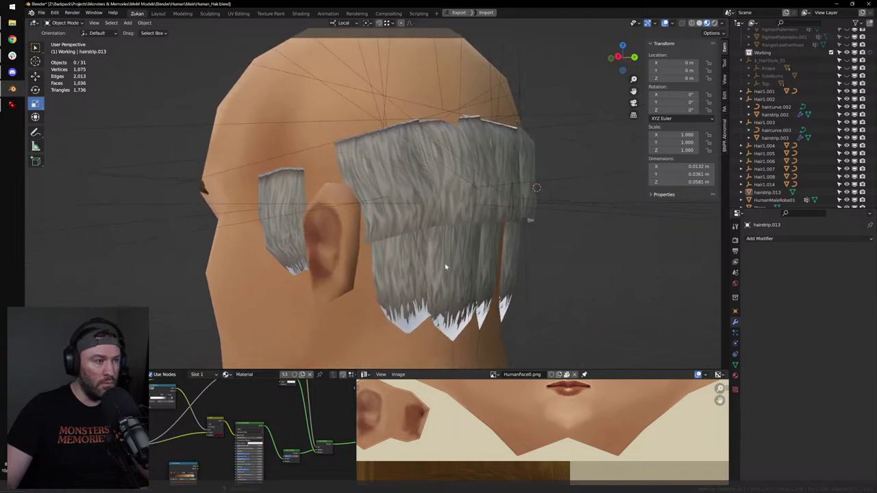
Duplicate the Hair1.008 hierarchy as Hair1.009 and place it higher on the side of the head
right_click(767, 176)
left_click(766, 180)
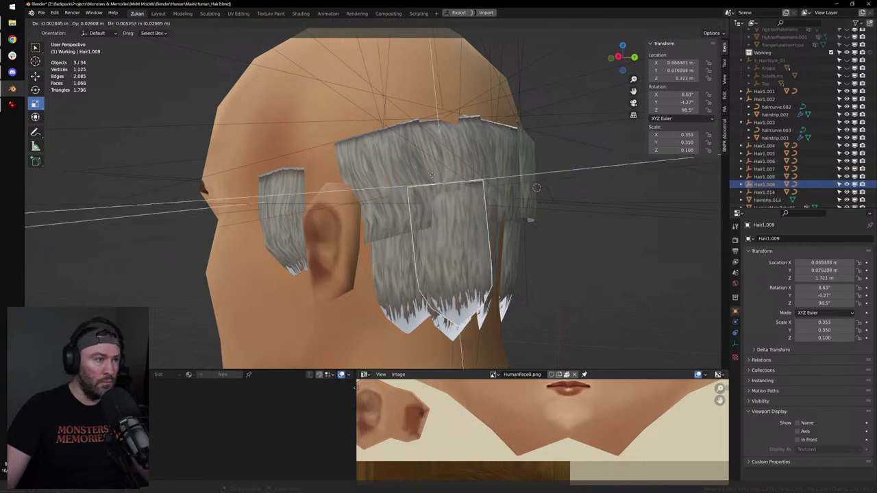
key("shift+d")
middle_click_drag(381, 138, 388, 110)
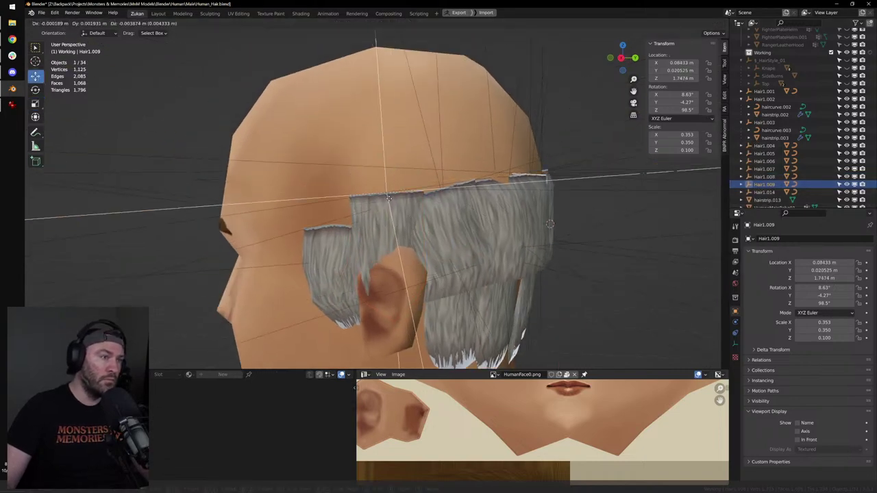
scroll(438, 240, "up", 2)
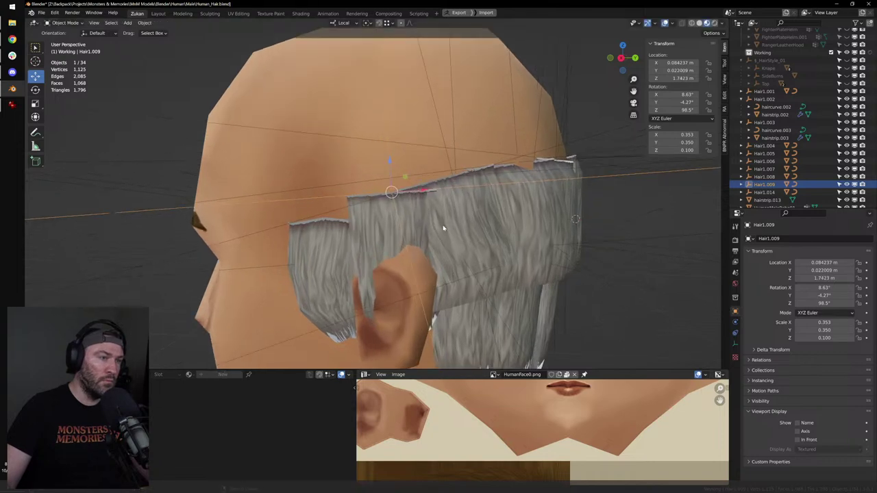
middle_click_drag(410, 217, 436, 208)
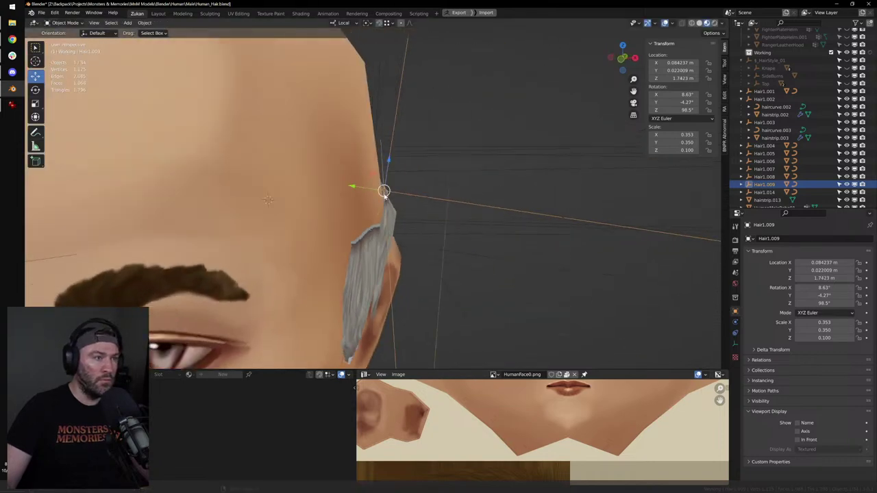
left_click_drag(386, 195, 380, 199)
middle_click_drag(374, 225, 466, 237)
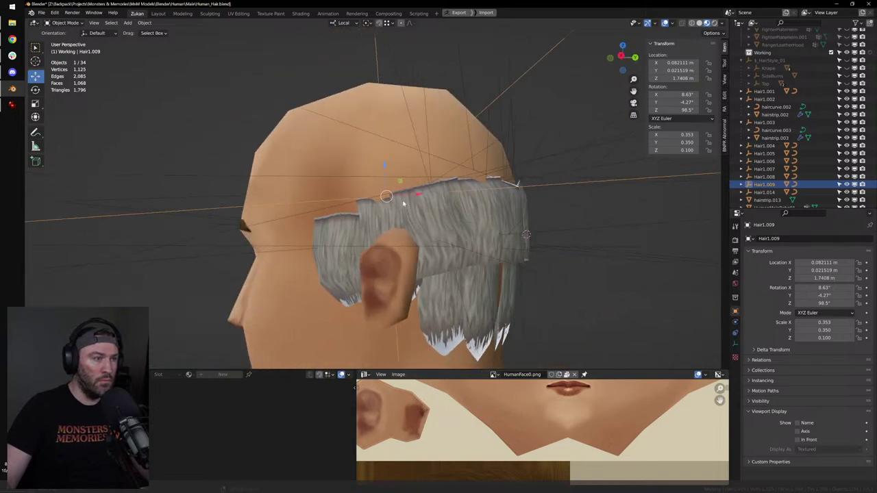
Tilt Hair1.009 to -11.1° on Y and flatten its Z scale to 0.078
key("e")
left_click_drag(414, 214, 404, 230)
key("w")
left_click_drag(387, 197, 387, 204)
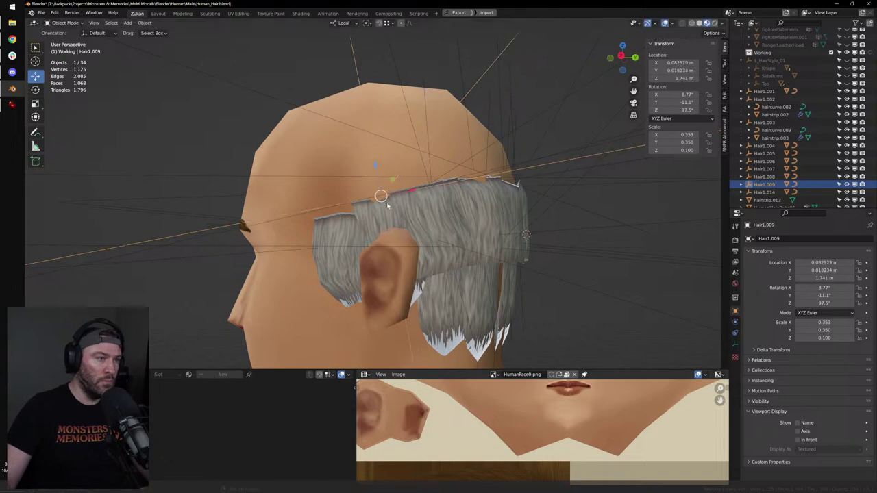
key("r")
left_click_drag(376, 166, 379, 176)
Select the haircurve.009 guide curve and enter its Edit Mode
left_click(749, 185)
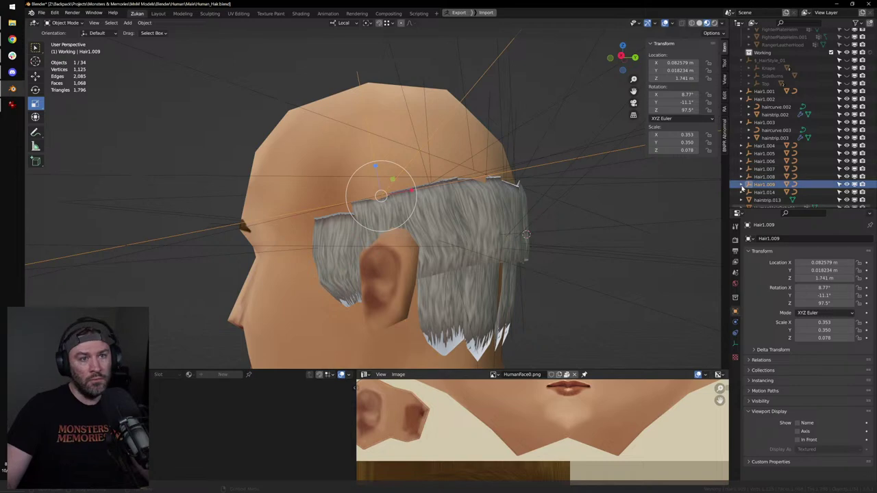
left_click(776, 192)
key("Tab")
middle_click_drag(413, 245, 403, 268)
Move a lower curve point with falloff, then shift two upper control points together
right_click(397, 286)
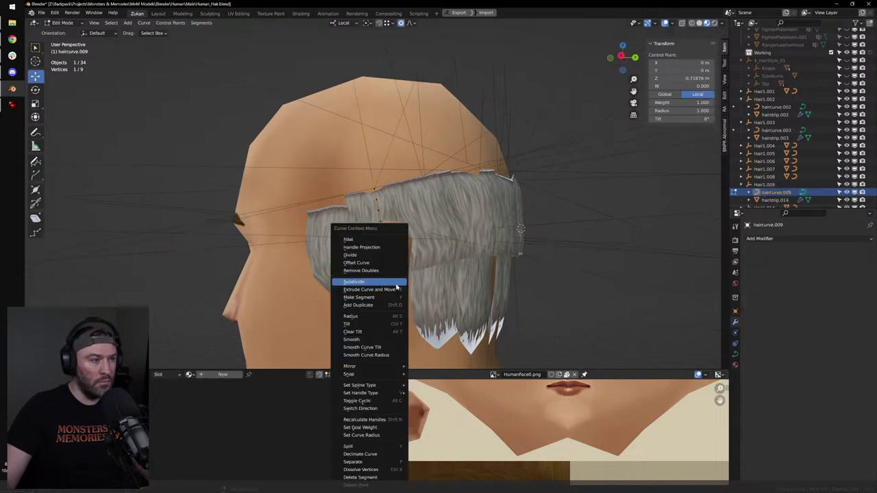
key("Escape")
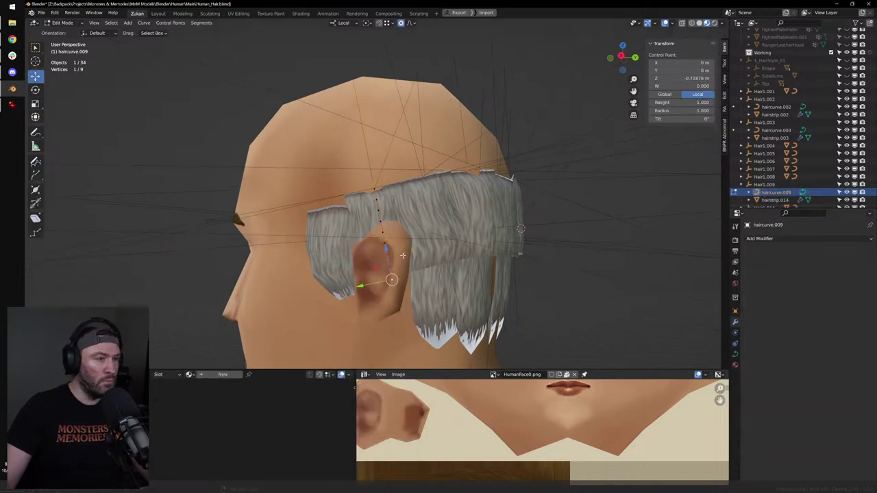
key("g")
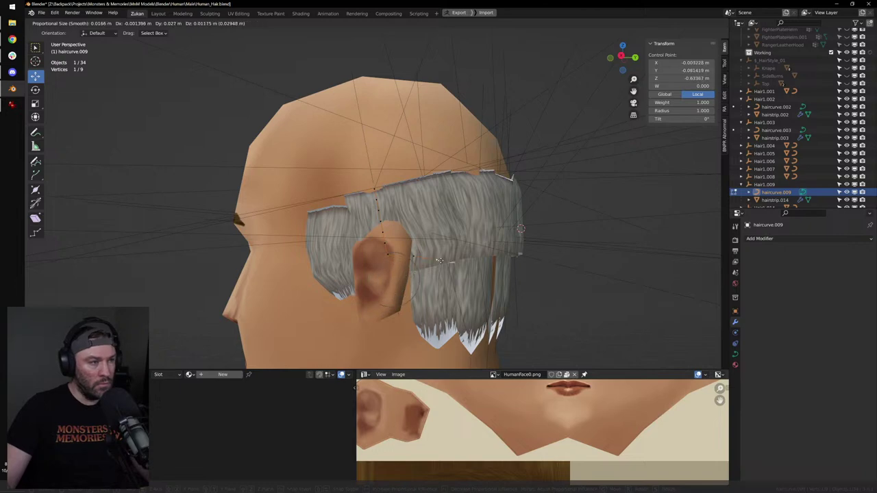
left_click(427, 260)
key("g")
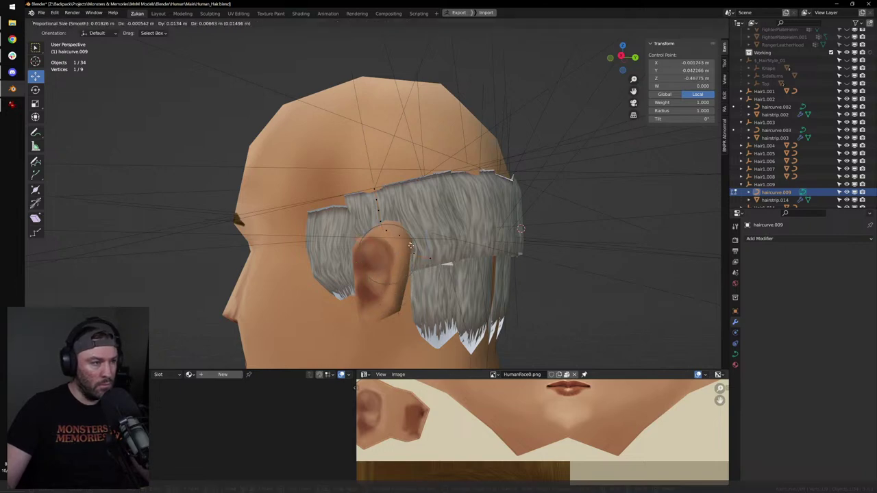
left_click(413, 244)
left_click(377, 210)
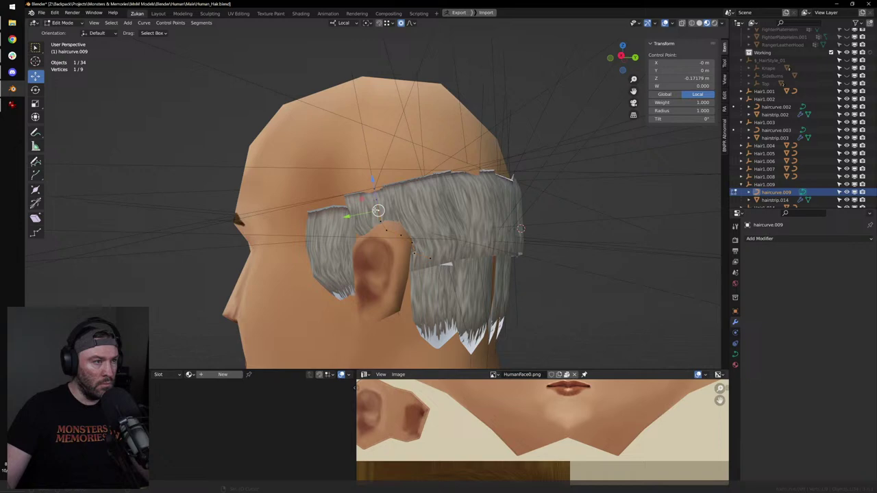
left_click(391, 184, "shift")
key("g")
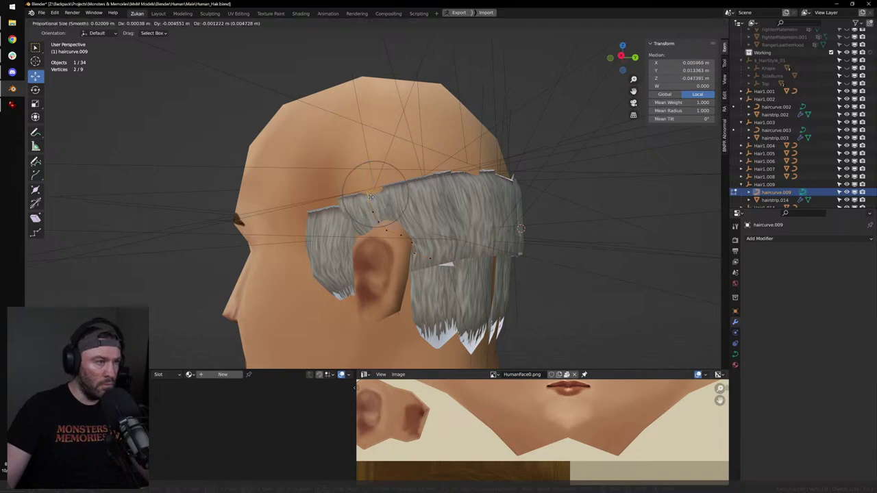
left_click(376, 227)
Adjust individual control points to lift the hair card over the ear
scroll(376, 226, "up", 2)
left_click(379, 234)
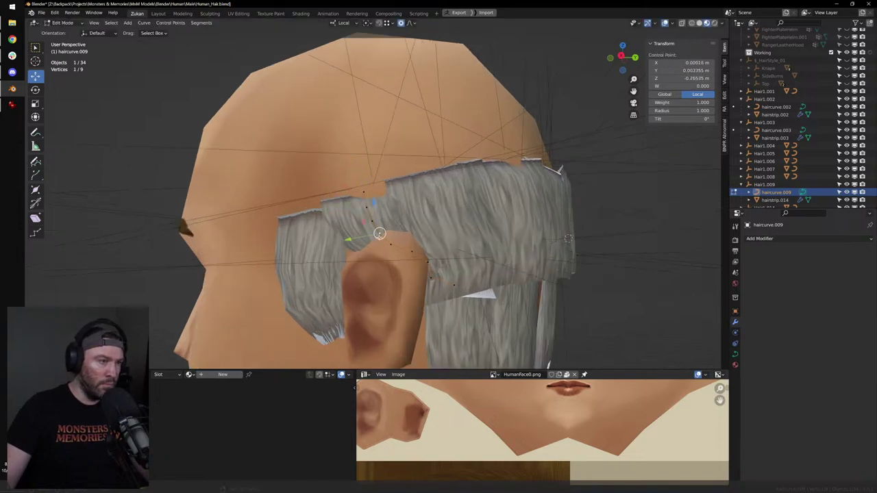
key("g")
left_click(395, 254)
middle_click_drag(396, 254, 364, 260)
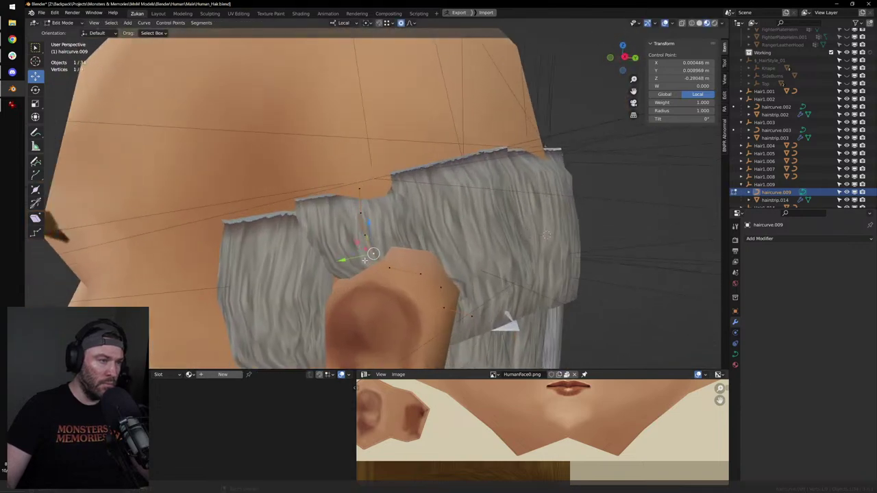
key("g")
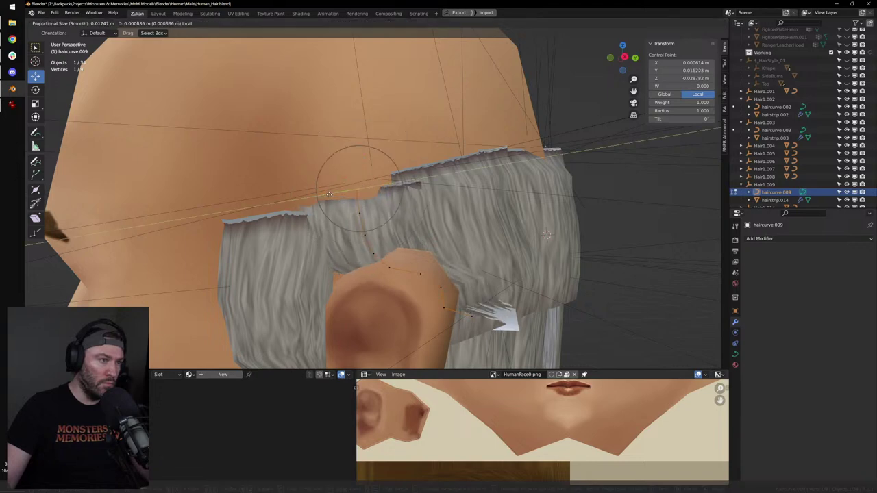
left_click(354, 227)
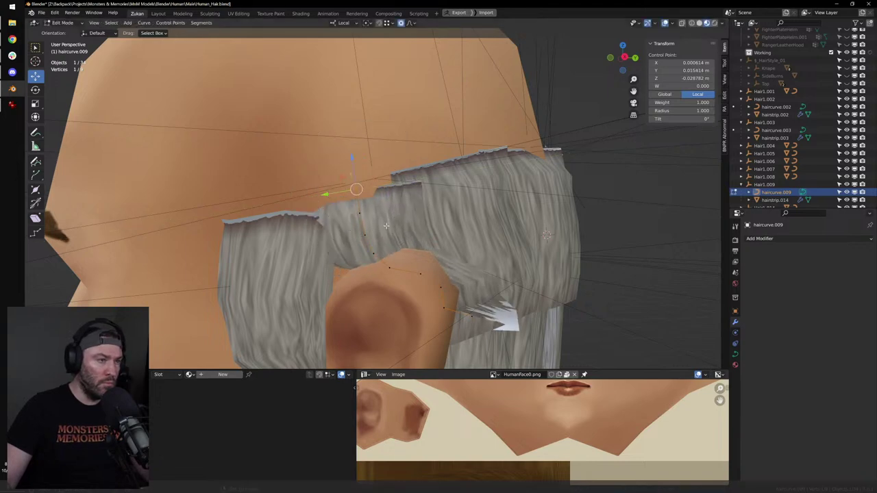
middle_click_drag(355, 227, 391, 239)
key("g")
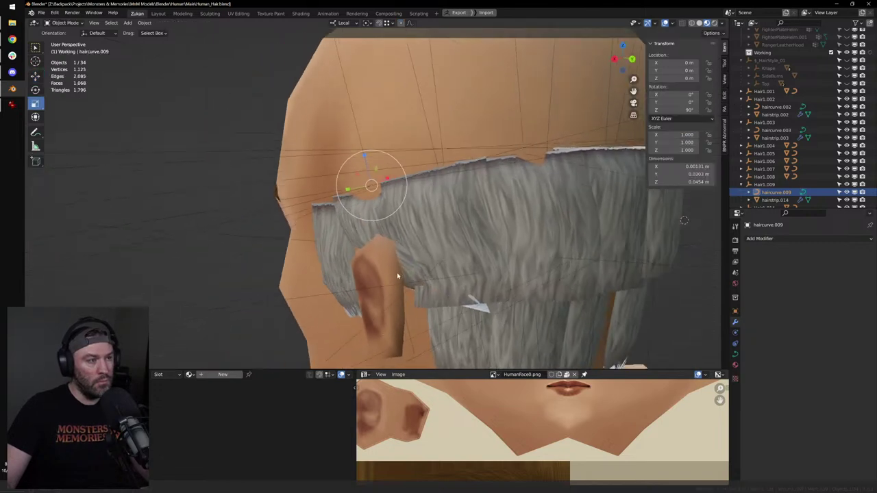
left_click(446, 272)
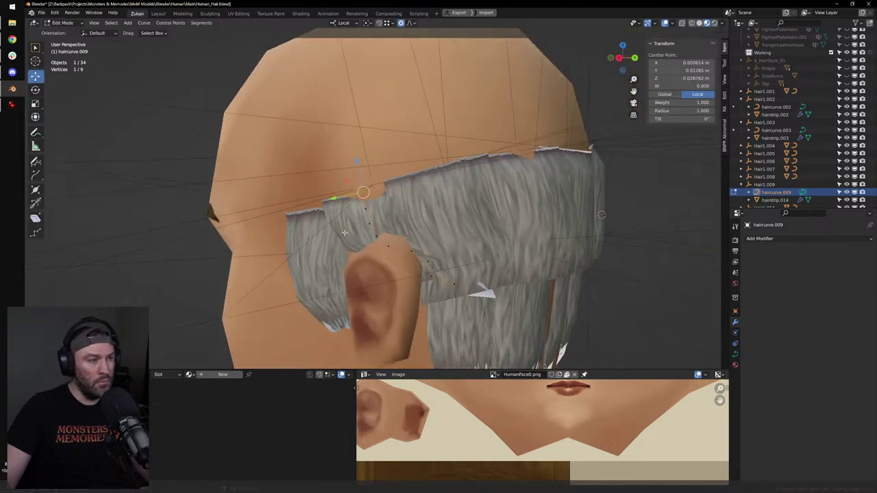
Leave curve editing and open the hairstrip.014 mesh in Edit Mode
key("Tab")
left_click(344, 233)
key("Tab")
Delete the bottom faces of hairstrip.014
key("shift+z")
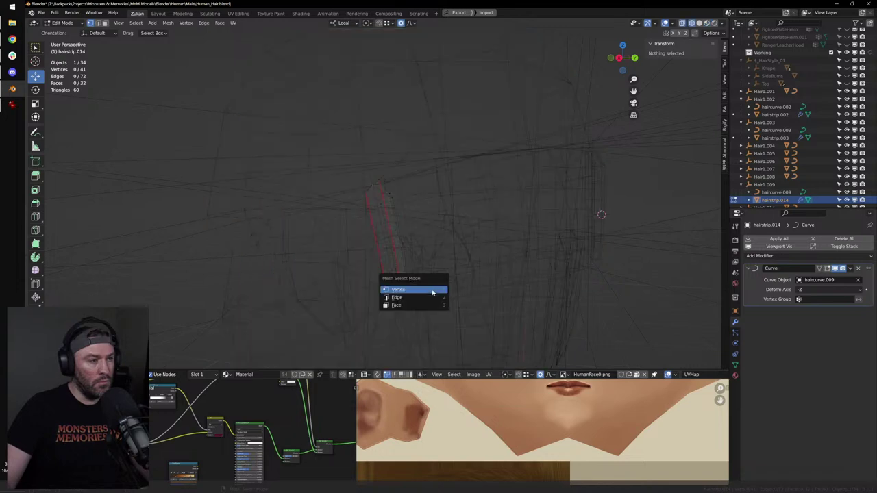
left_click_drag(338, 347, 441, 271)
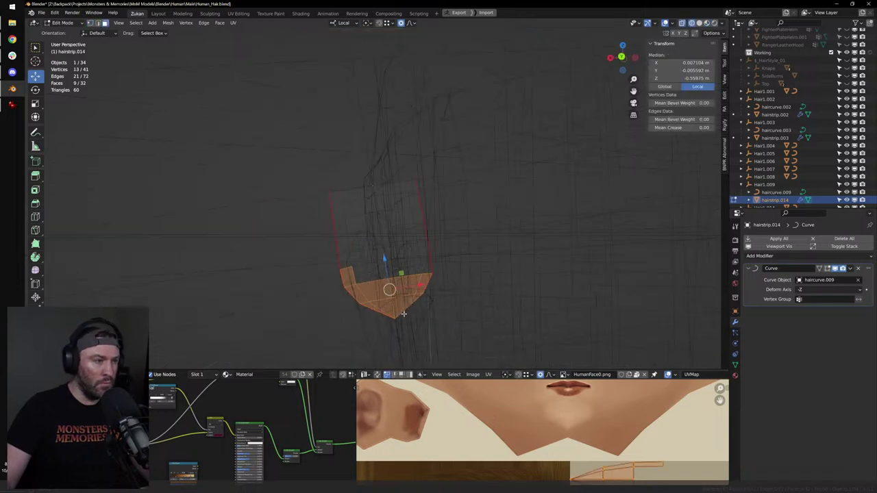
left_click_drag(322, 327, 453, 261)
key("x")
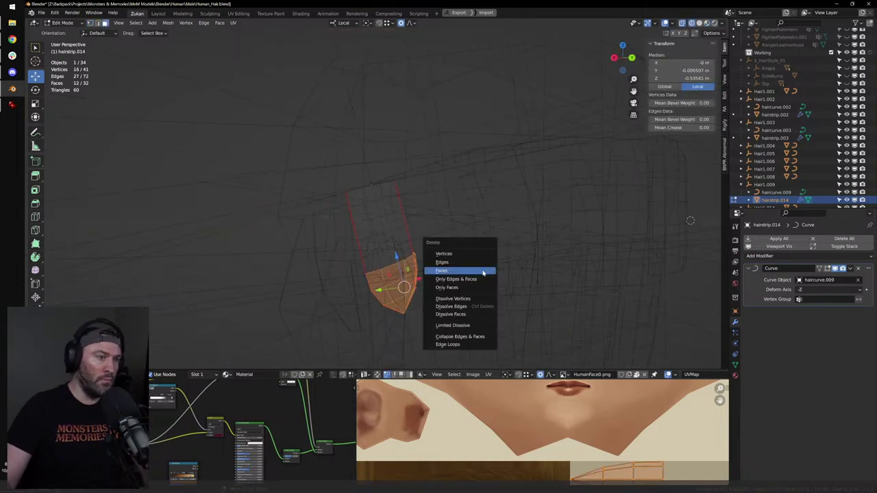
left_click(484, 272)
key("Tab")
key("shift+z")
Reselect hairstrip.014 and edit it in vertex select mode
middle_click_drag(436, 261, 402, 280)
left_click(480, 294)
scroll(401, 274, "up", 4)
left_click(362, 217)
key("Tab")
key("ctrl+Tab")
left_click(391, 284)
Scale the strip's bottom edge loop along local Y to narrow it
key("shift+z")
left_click(383, 295, "alt")
key("s")
key("y")
key("y")
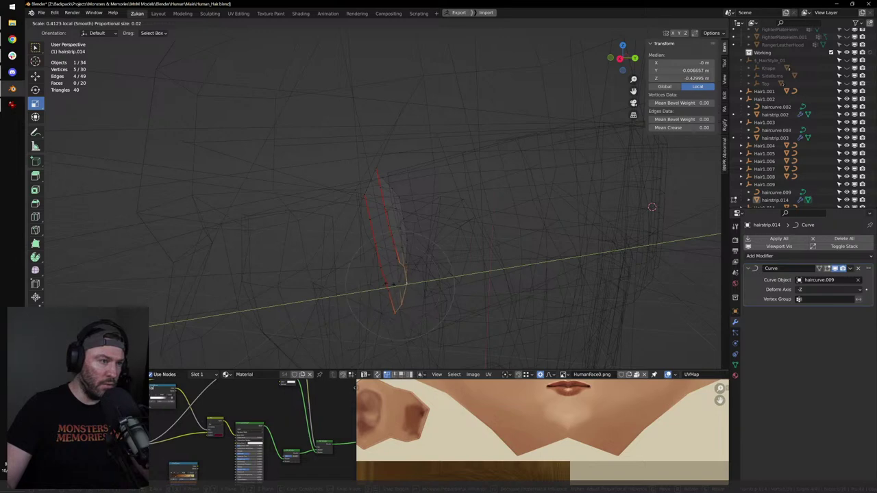
key("Return")
key("Tab")
key("shift+z")
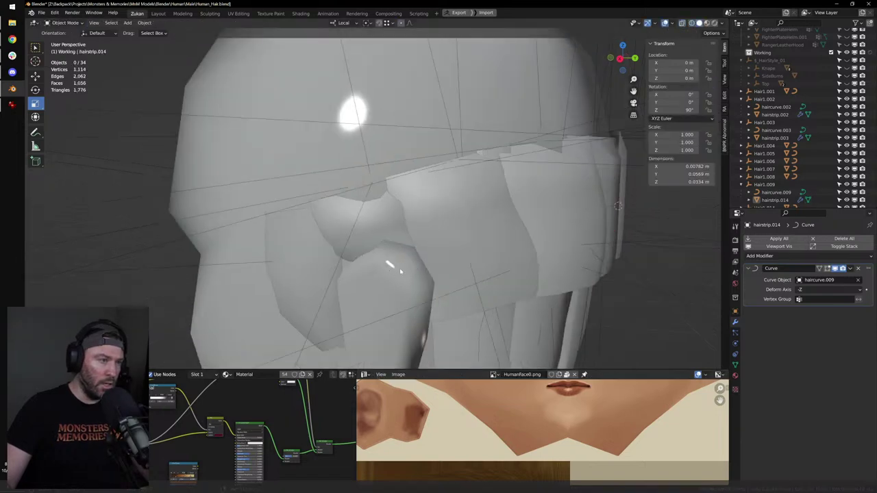
mouse_move(400, 268)
middle_mouse_down()
mouse_move(464, 245)
mouse_move(483, 210)
middle_mouse_up()
Switch to textured shading, then bring up the MnMRaces0.jpg race lineup in IrfanView
key("z")
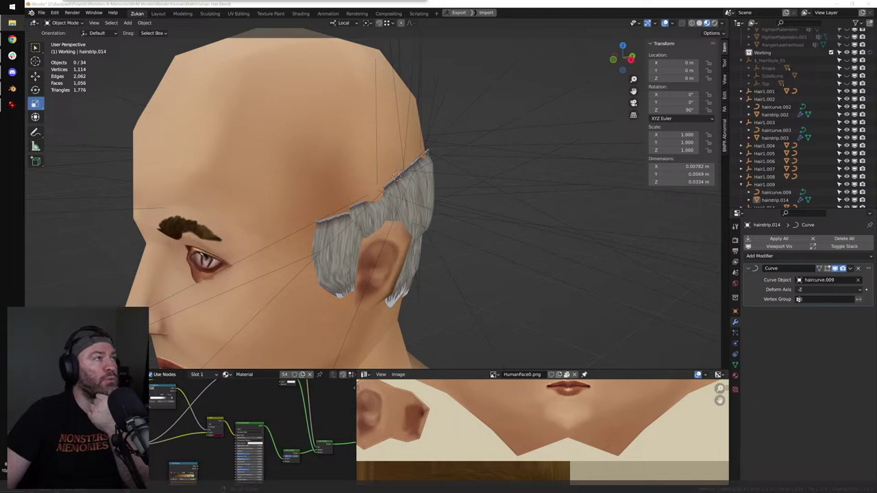
key("alt+Tab")
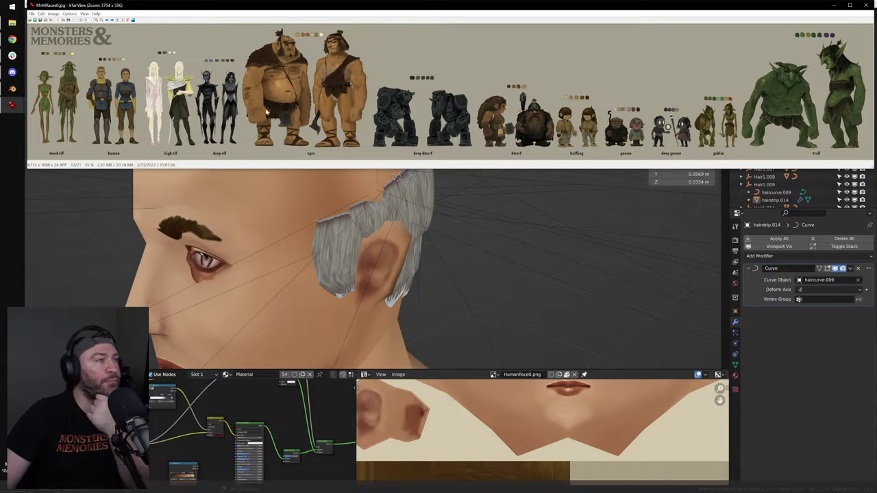
Box the ogre and high elf figures on the lineup to compare their sizes
left_click_drag(297, 146, 399, 32)
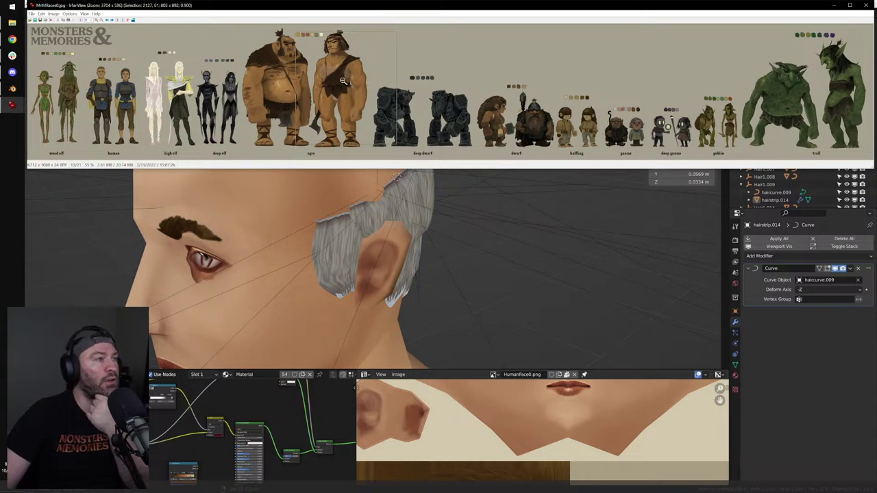
left_click_drag(349, 85, 171, 97)
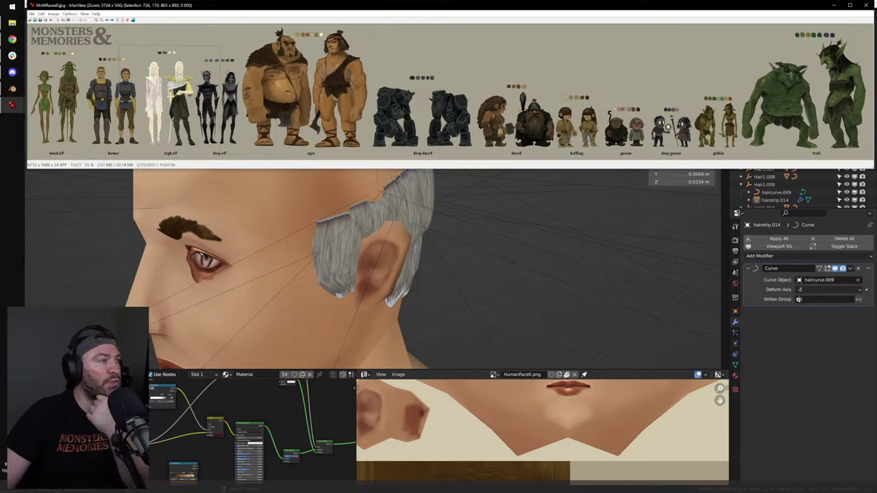
left_click_drag(113, 96, 232, 106)
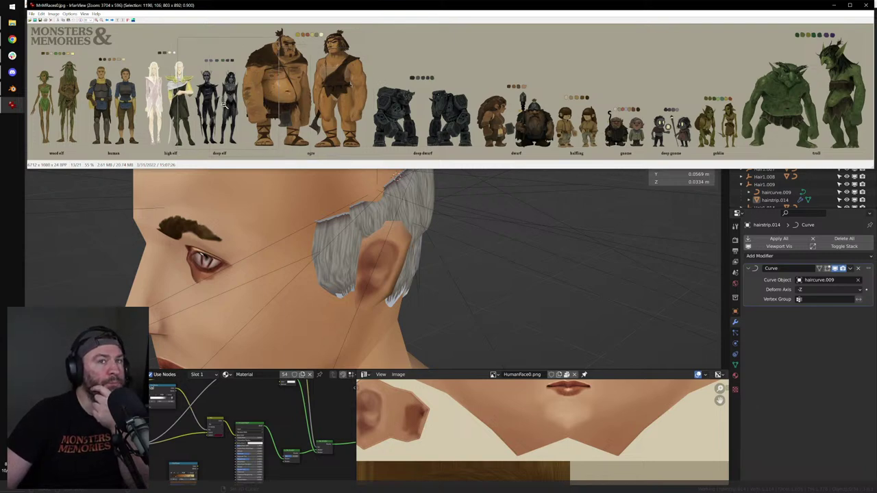
left_click_drag(224, 109, 144, 106)
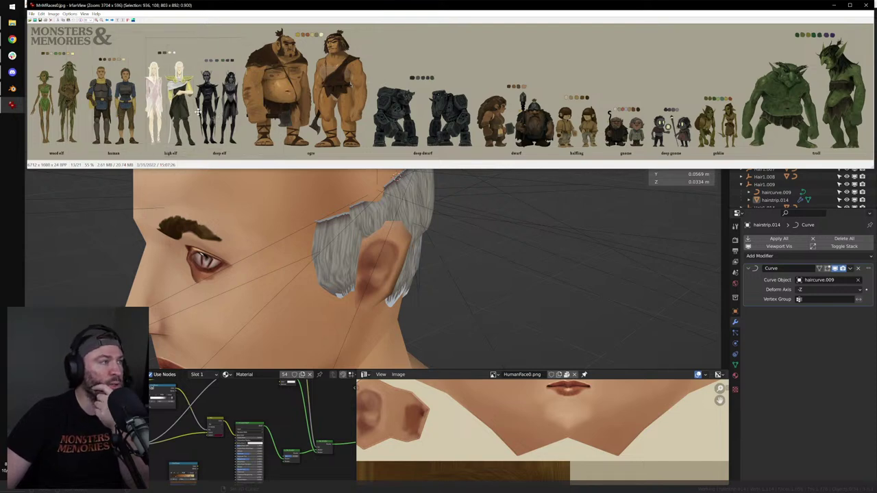
left_click_drag(197, 111, 213, 101)
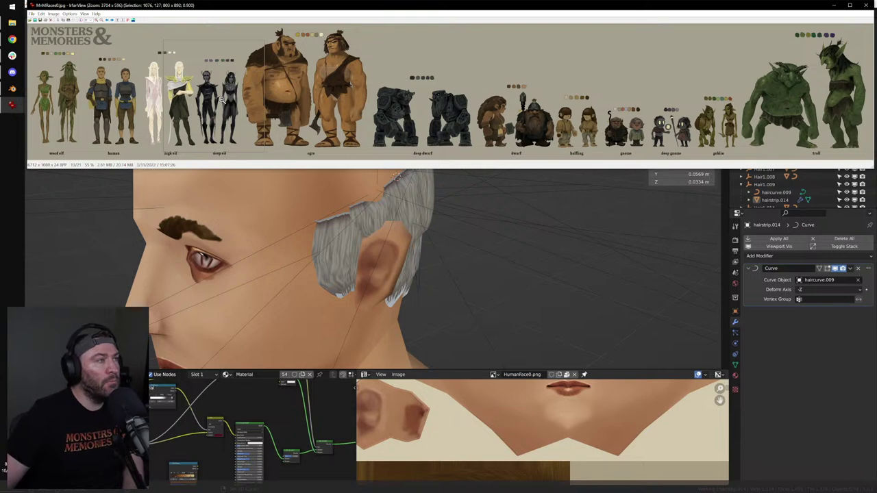
right_click_drag(221, 104, 109, 111)
Box the human figures for comparison, then close the IrfanView reference window
left_click_drag(78, 49, 149, 152)
right_click_drag(129, 115, 132, 119)
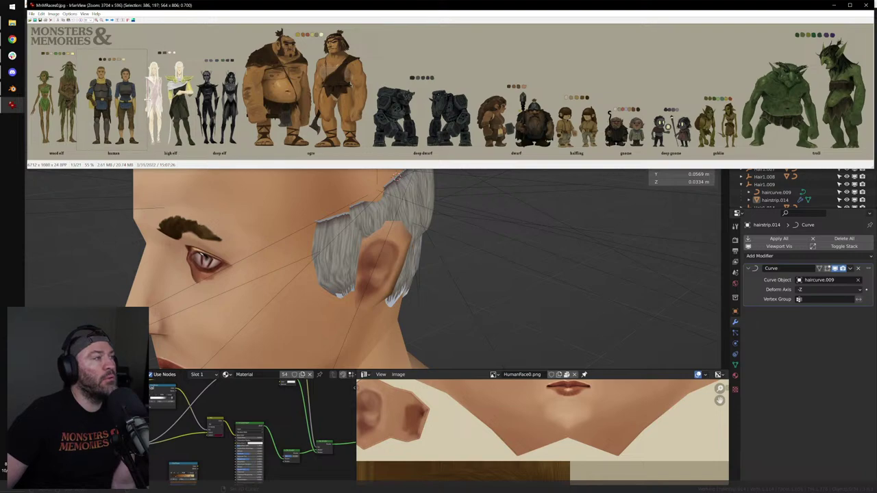
left_click_drag(221, 7, 184, 65)
left_click(808, 65)
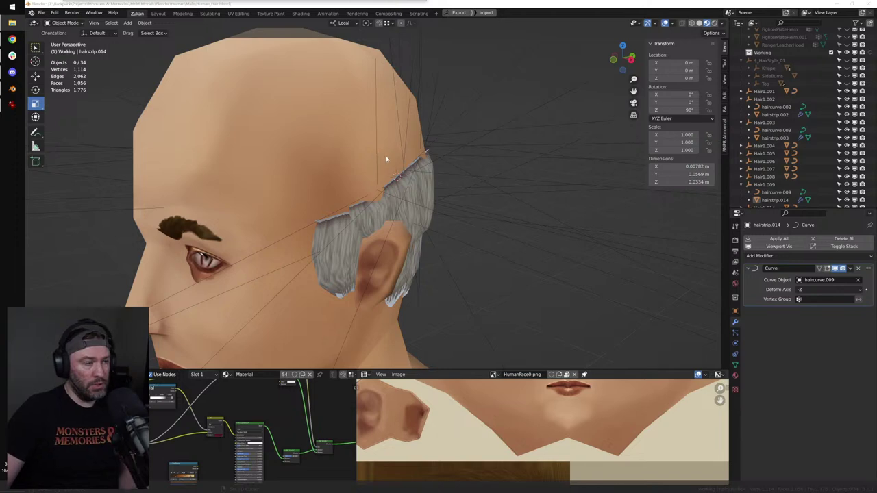
Select the hair card beside the ear, then nudge Hair1.009 slightly along Y
scroll(379, 215, "up", 2)
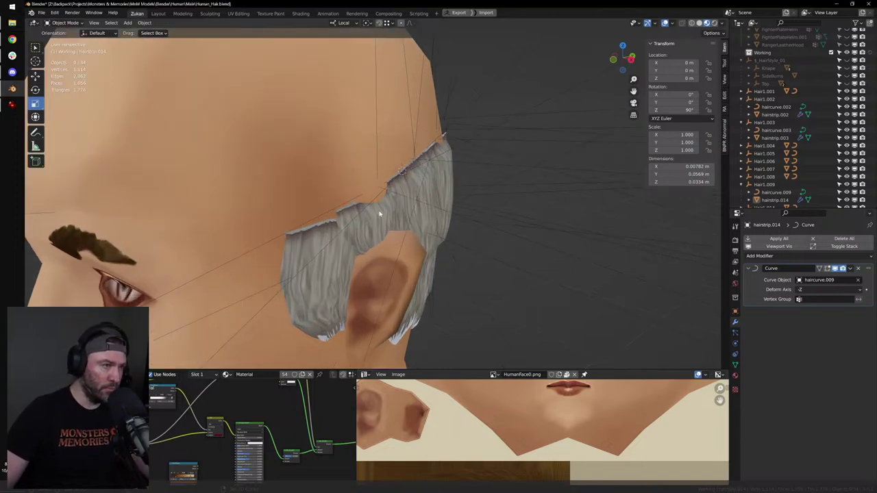
left_click(379, 215)
scroll(383, 218, "up", 2)
key("g")
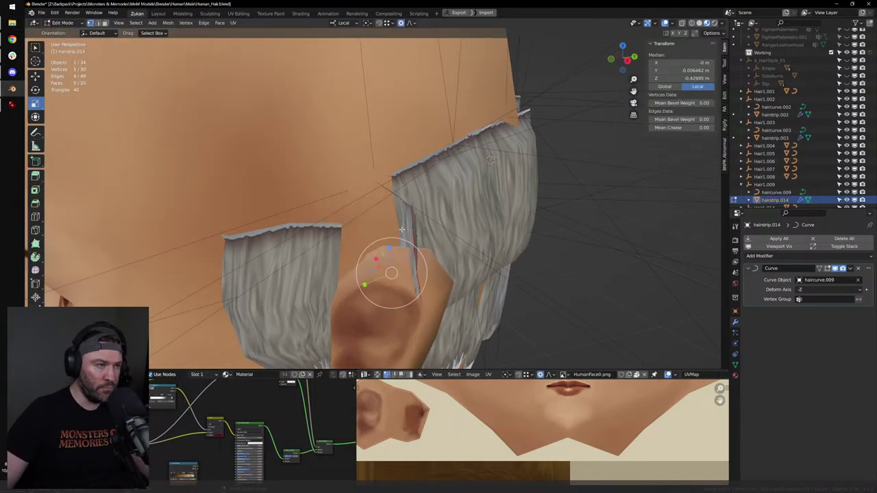
key("Escape")
middle_click_drag(403, 233, 388, 217)
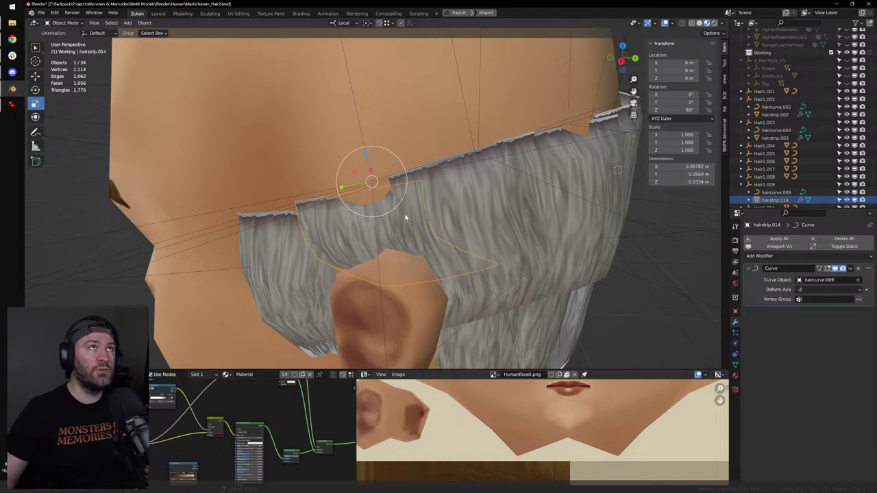
scroll(405, 217, "down", 6)
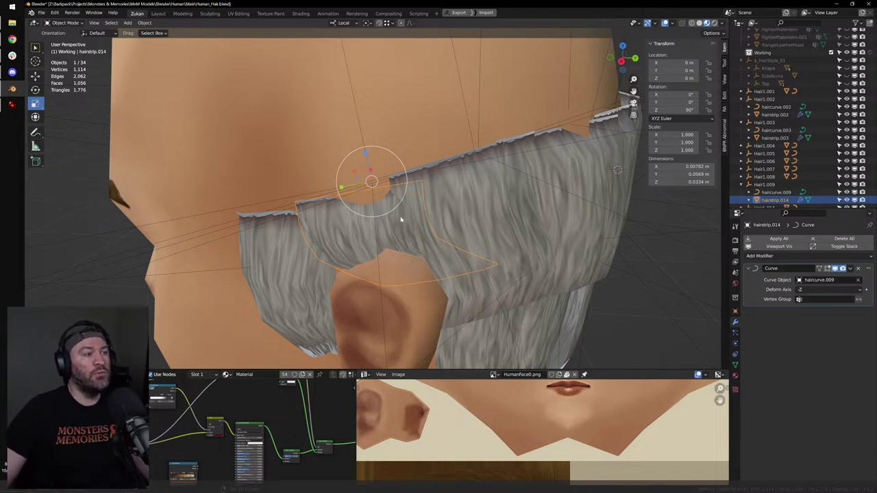
middle_click_drag(393, 138, 353, 103)
left_click(348, 110)
key("shift+space")
key("g")
scroll(407, 204, "up", 8)
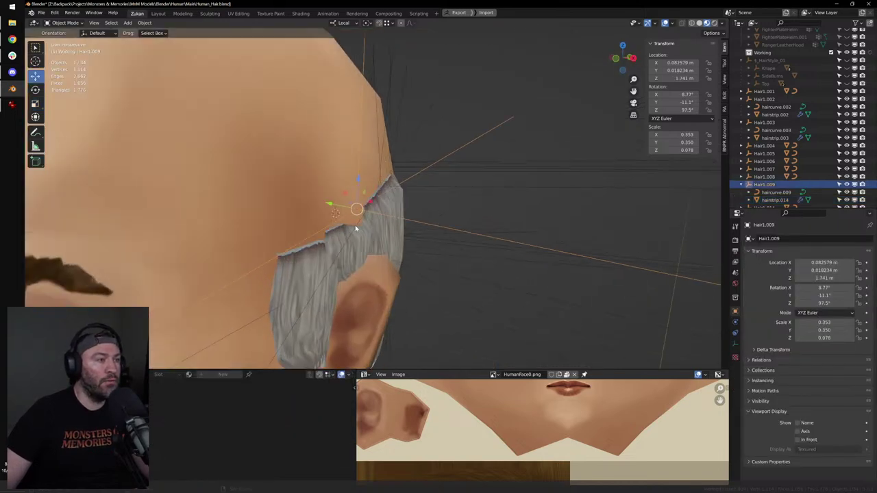
left_click_drag(325, 214, 327, 214)
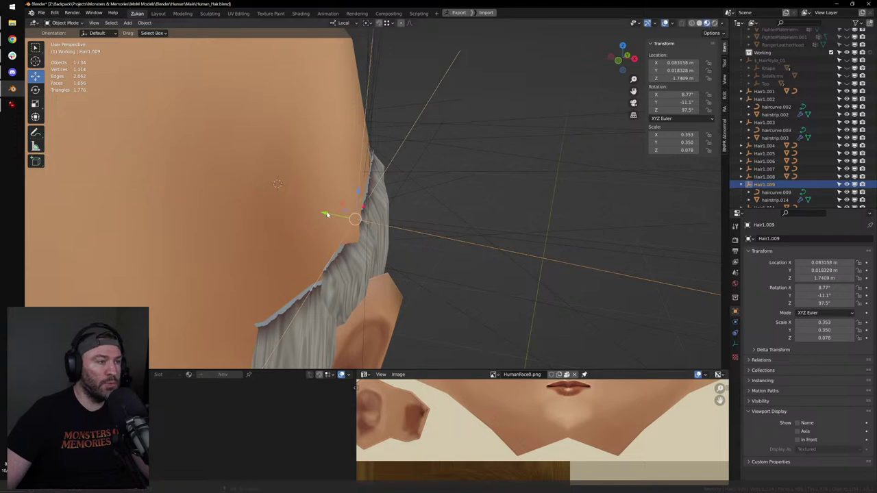
Edit hairstrip.014 in X-ray with edge select, trimming edges from the selection
middle_click_drag(327, 213, 404, 253)
left_click(355, 266)
key("Tab")
key("ctrl+Tab")
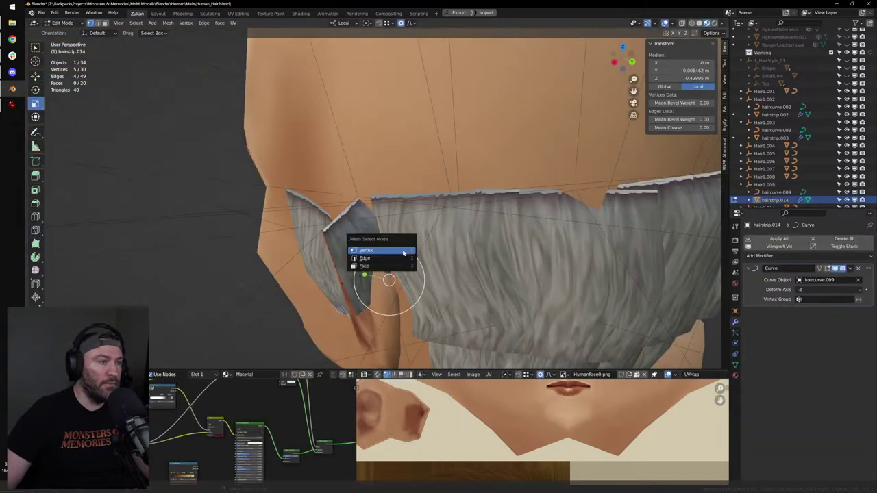
left_click(376, 257)
key("alt+z")
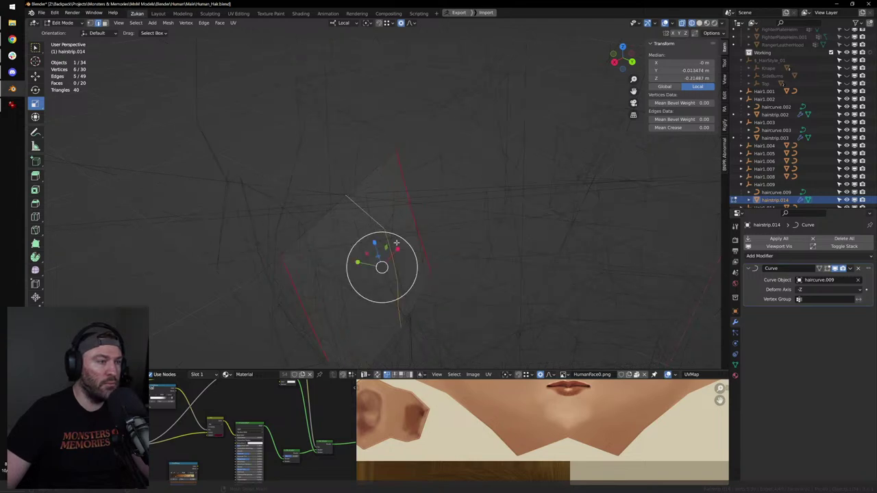
left_click(396, 242, "shift")
middle_click_drag(396, 242, 415, 245)
left_click(336, 275, "shift")
key("shift+space")
key("g")
Move hairstrip.014's top vertex along Y against the head, exit Edit Mode, and bring back the lineup
key("ctrl+Tab")
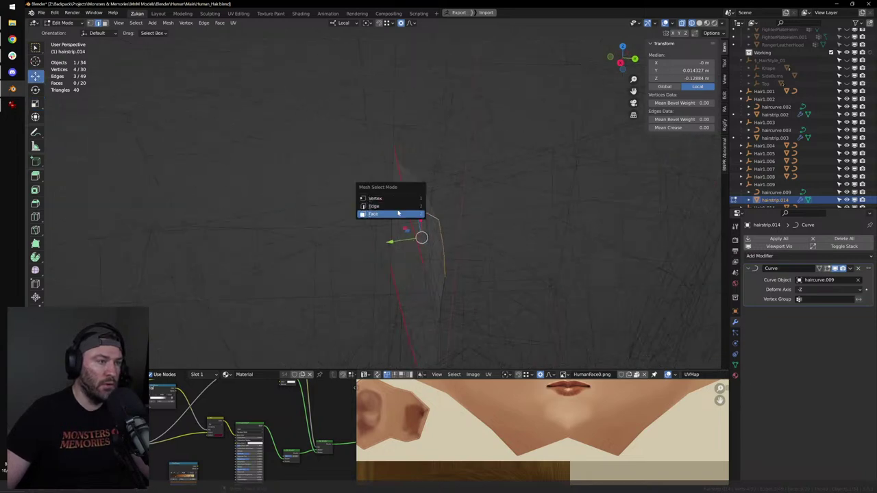
mouse_move(391, 202)
middle_mouse_down()
mouse_move(366, 210)
mouse_move(391, 197)
middle_mouse_up()
key("ctrl+Tab")
left_click(402, 196)
left_click(392, 195)
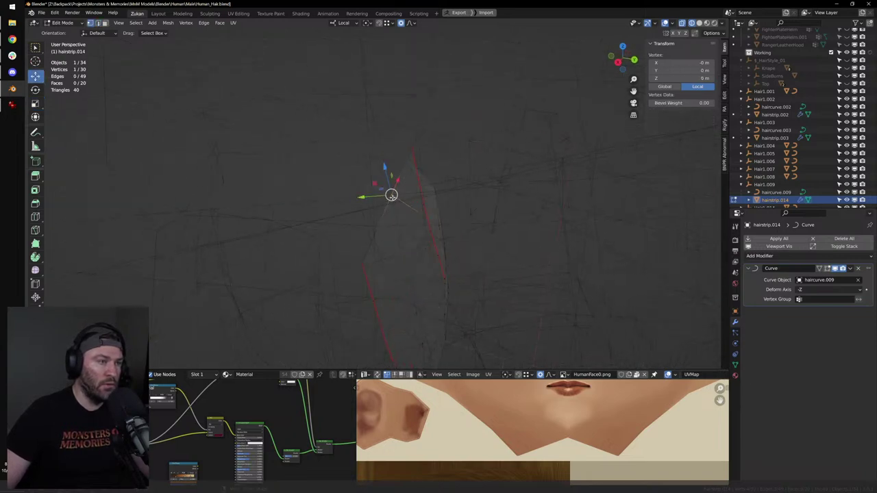
key("g")
key("y")
key("Return")
key("Tab")
key("shift+z")
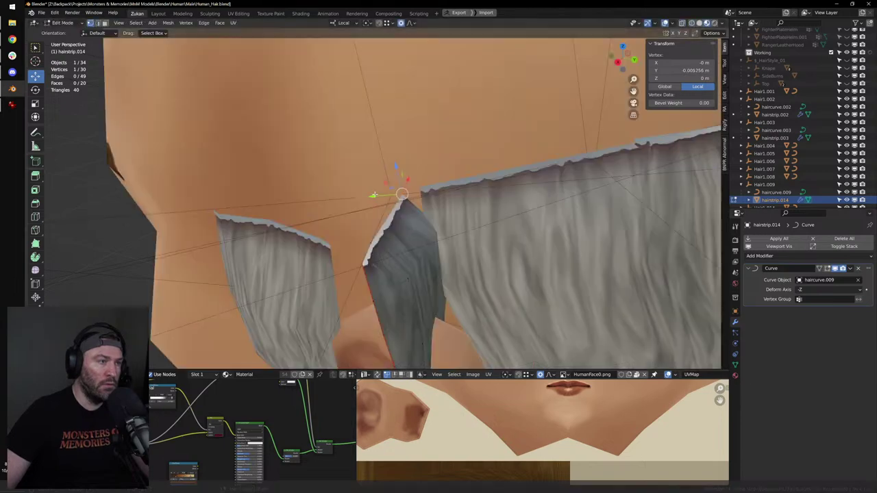
middle_click_drag(423, 258, 444, 246)
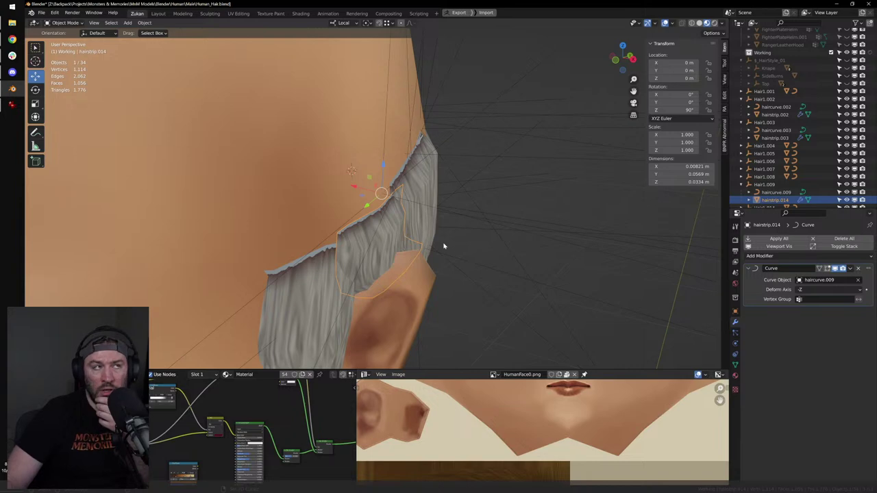
key("alt+Tab")
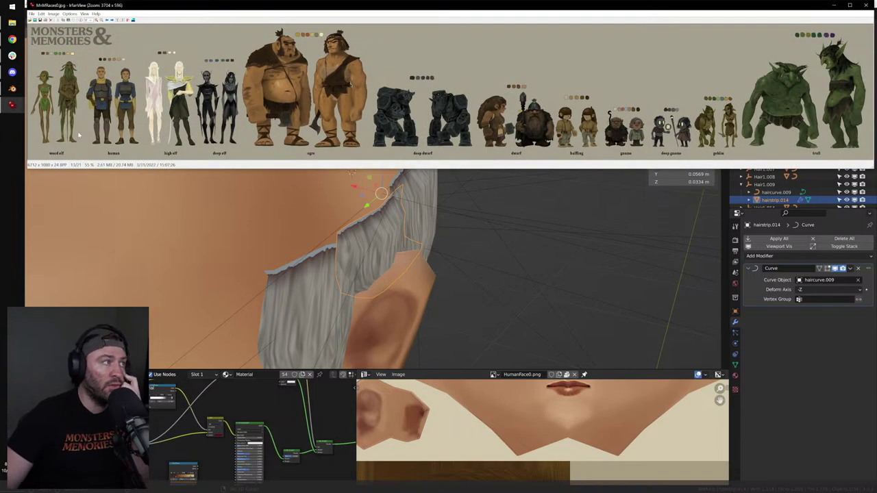
Zoom into the lineup to box the dwarf, then pan across to the ogres and elves
left_click_drag(79, 134, 135, 63)
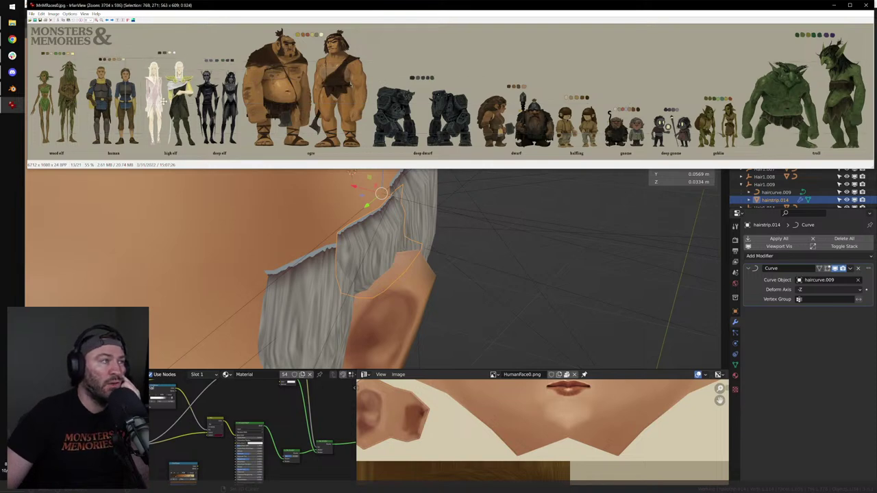
right_click_drag(167, 103, 483, 128)
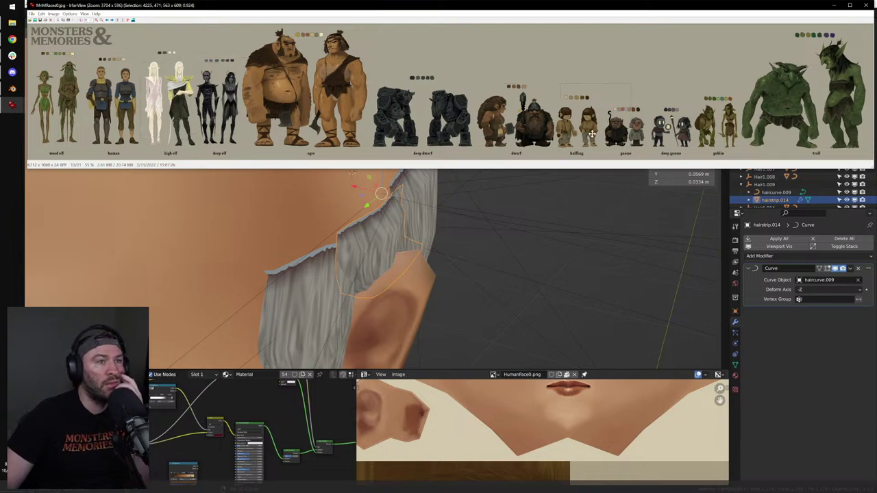
right_click_drag(712, 120, 492, 123)
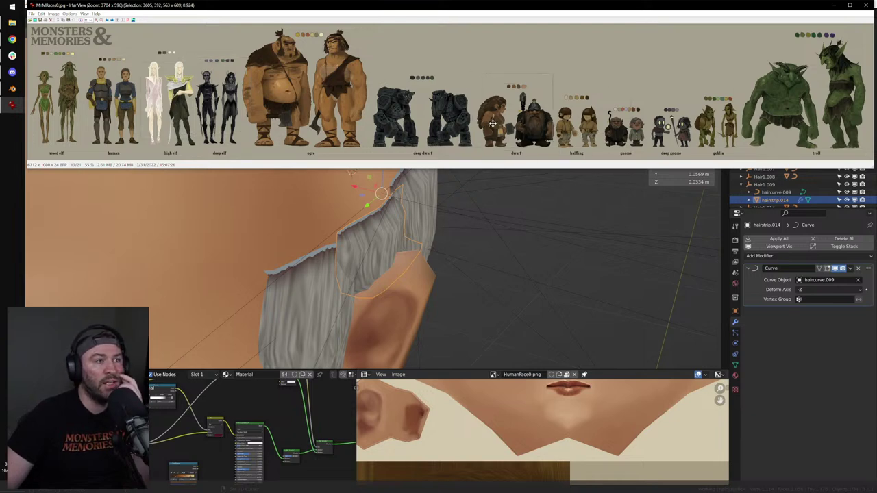
scroll(494, 118, "up", 2)
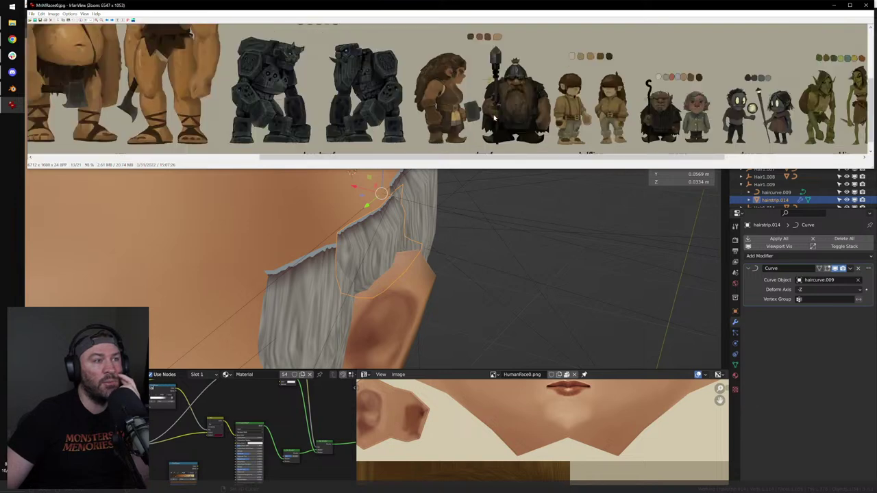
left_click_drag(458, 110, 494, 46)
left_click_drag(442, 102, 547, 81)
scroll(361, 105, "left", 10)
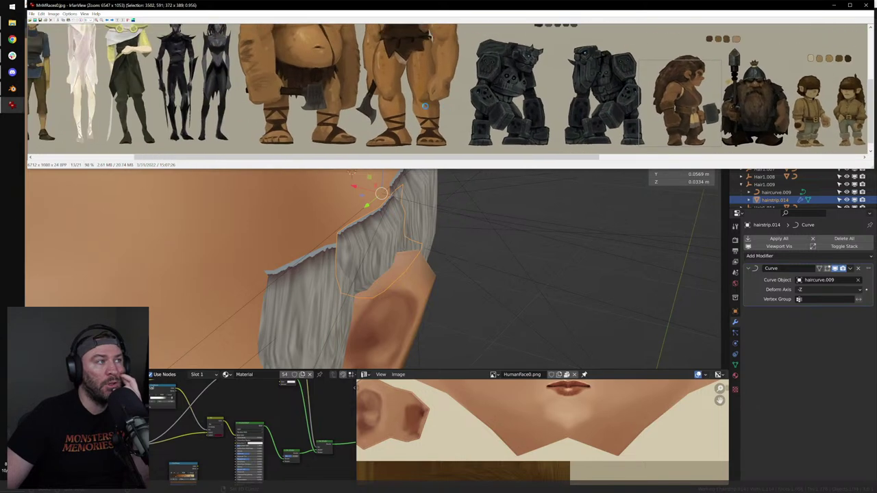
scroll(361, 105, "left", 3)
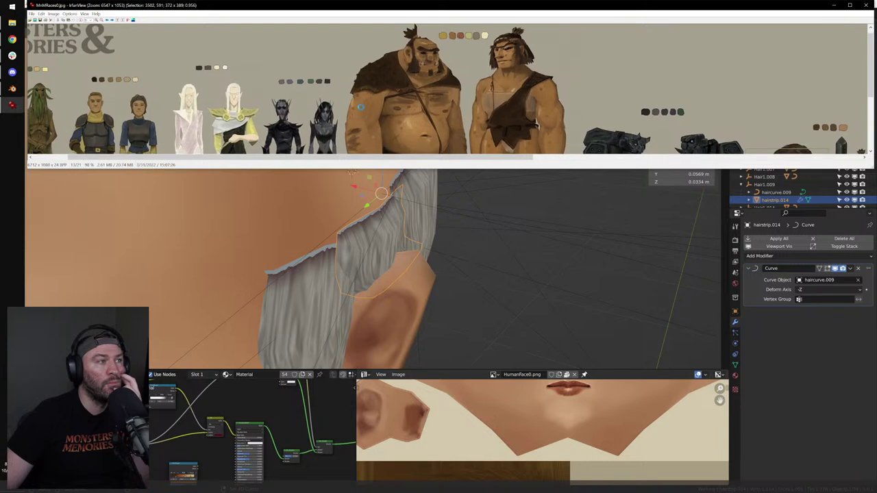
scroll(508, 82, "down", 3)
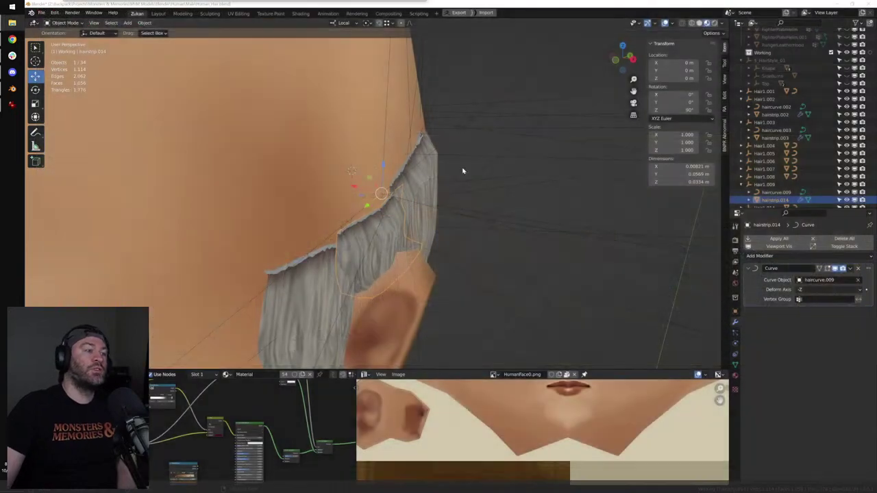
scroll(462, 171, "down", 3)
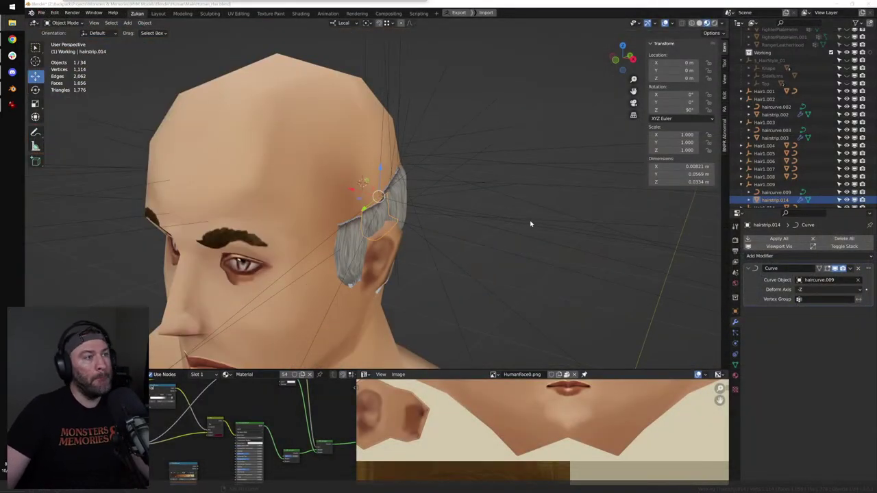
Select the back hair card hairstrip.003 and enter Edit Mode in X-ray view
left_click_drag(442, 279, 370, 199)
middle_click_drag(370, 199, 374, 237)
scroll(370, 227, "up", 3)
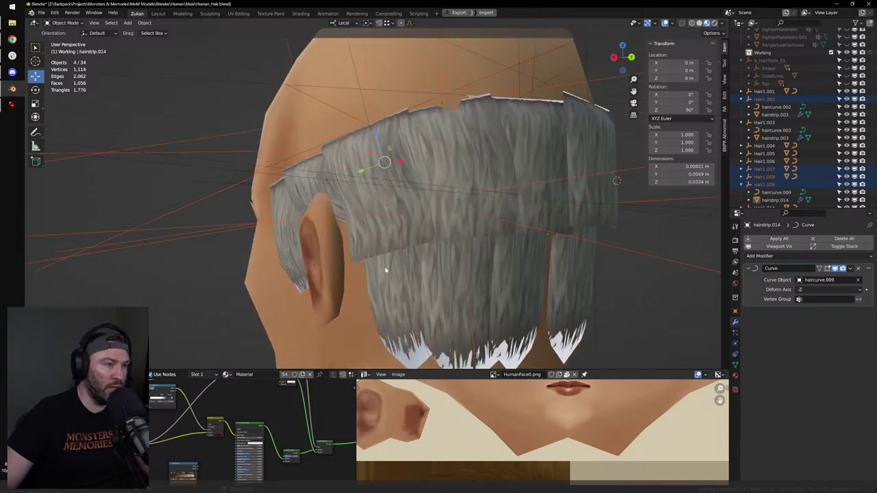
middle_click_drag(385, 270, 364, 196)
middle_click_drag(383, 242, 405, 226)
left_click(401, 218)
key("Tab")
scroll(375, 246, "up", 3)
key("shift+z")
Proportionally scale the strip's vertices, including along local X, into a U, then exit to solid shading
key("s")
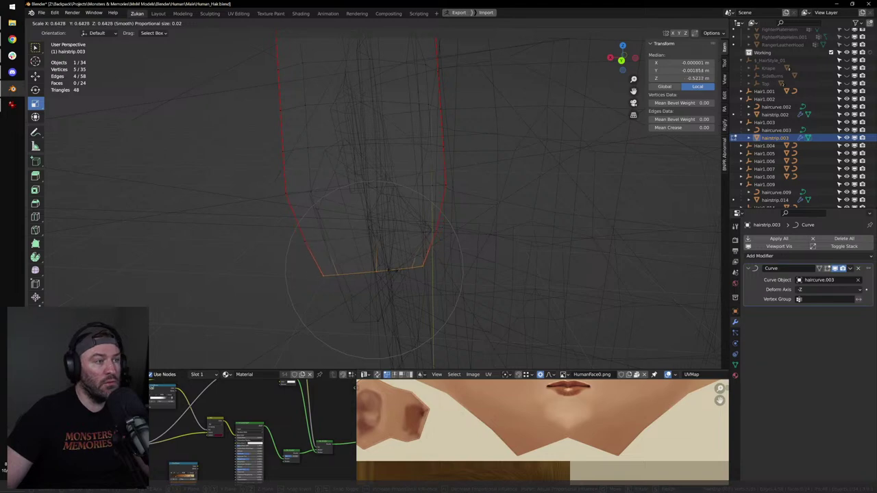
left_click(420, 273)
key("s")
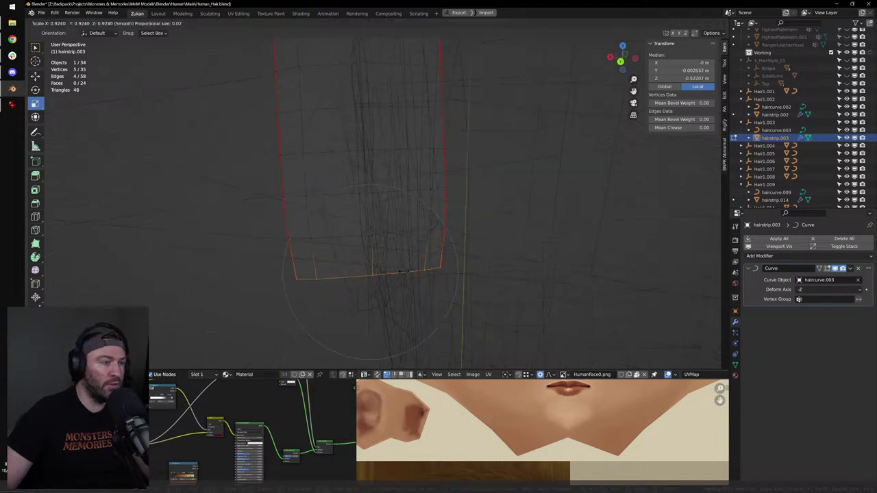
left_click(384, 281)
mouse_move(384, 281)
middle_mouse_down()
mouse_move(411, 288)
mouse_move(394, 291)
middle_mouse_up()
key("s")
key("x")
key("x")
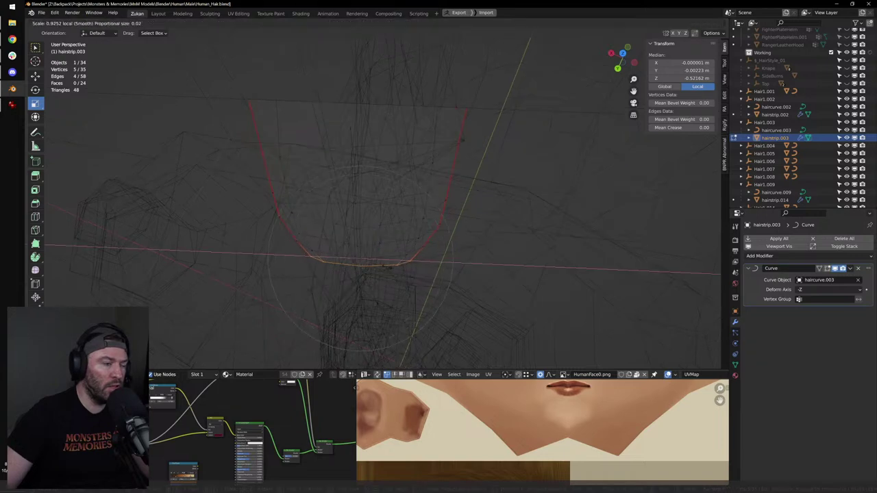
left_click(413, 258)
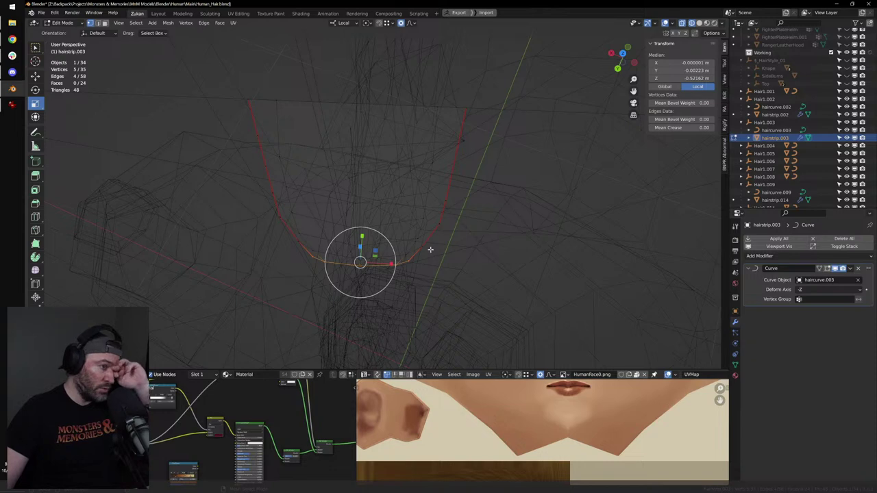
mouse_move(450, 235)
middle_mouse_down()
mouse_move(459, 215)
mouse_move(435, 221)
mouse_move(492, 190)
mouse_move(431, 196)
mouse_move(405, 237)
mouse_move(412, 219)
mouse_move(428, 213)
middle_mouse_up()
key("Tab")
key("shift+z")
left_click(504, 211)
In haircurve.003's Edit Mode, move control points with falloff and shift the whole curve vertically
key("Tab")
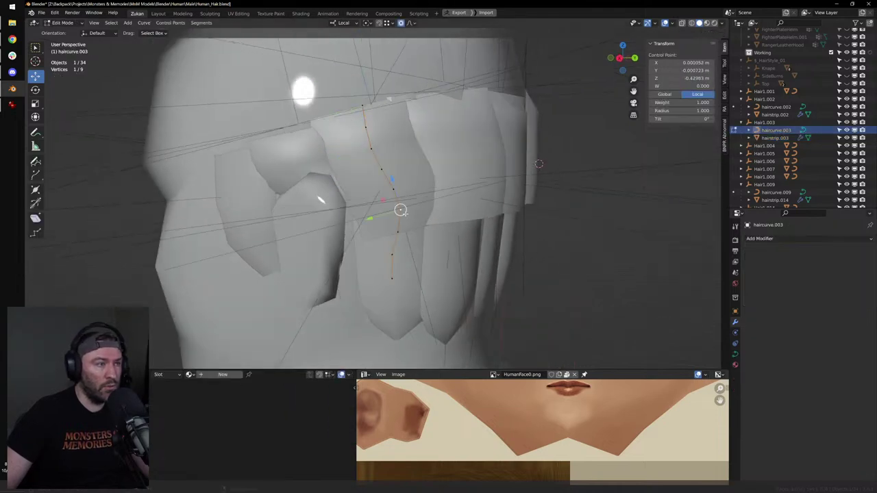
key("g")
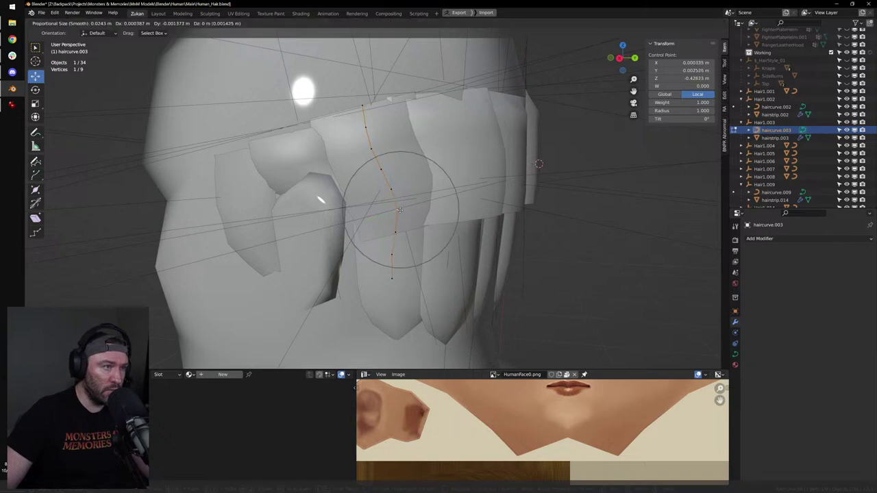
left_click(401, 202)
middle_click_drag(401, 202, 352, 144)
key("g")
left_click(374, 177)
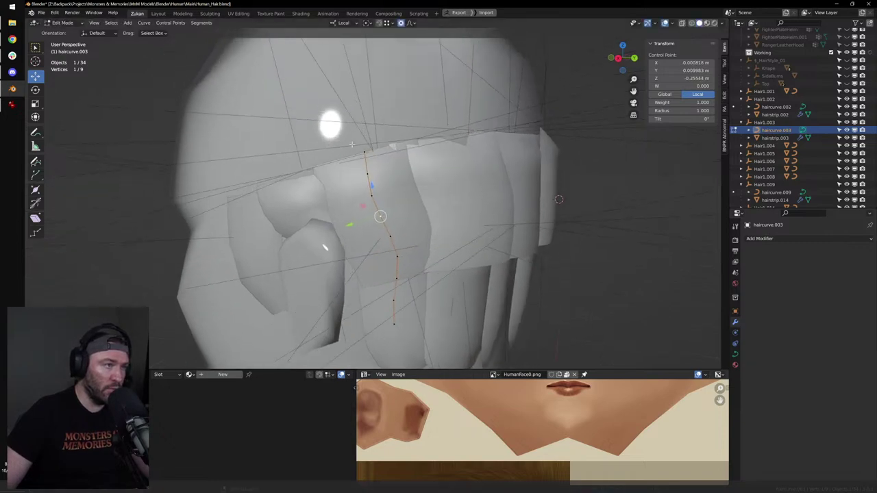
key("a")
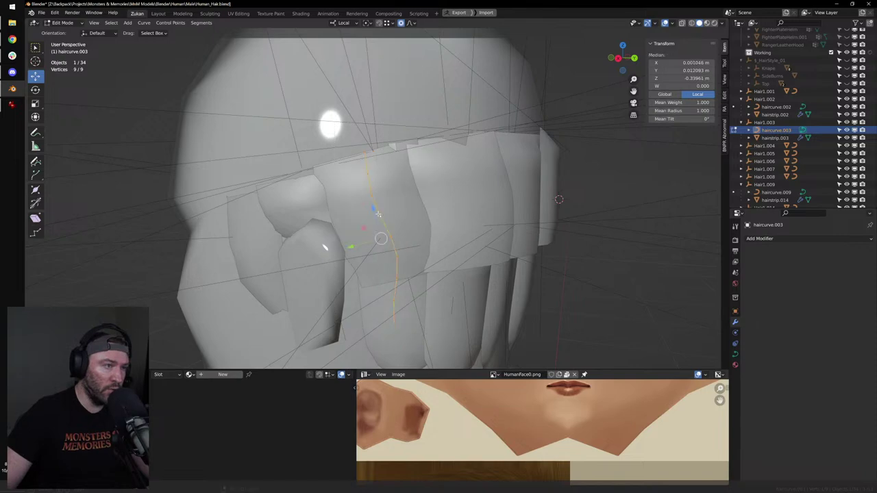
key("g")
key("z")
left_click(373, 212)
key("alt+a")
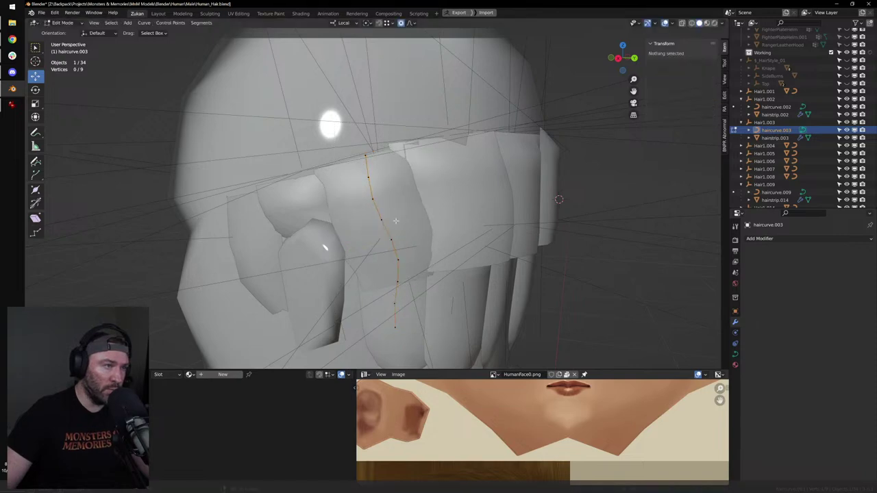
Pull a haircurve.003 control point up-left and toward the head with large proportional falloff
middle_click_drag(392, 215, 394, 240)
left_click(391, 236)
key("g")
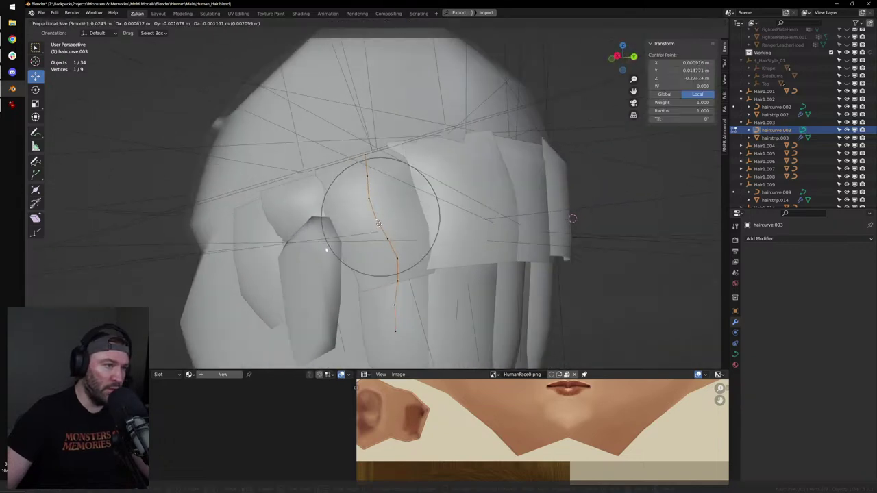
left_click(407, 272)
key("g")
left_click(396, 262)
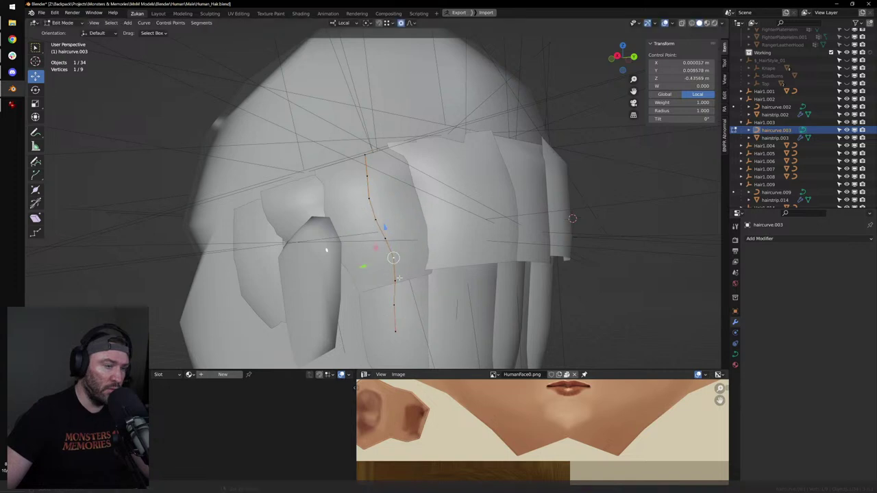
middle_click_drag(396, 262, 386, 286)
key("g")
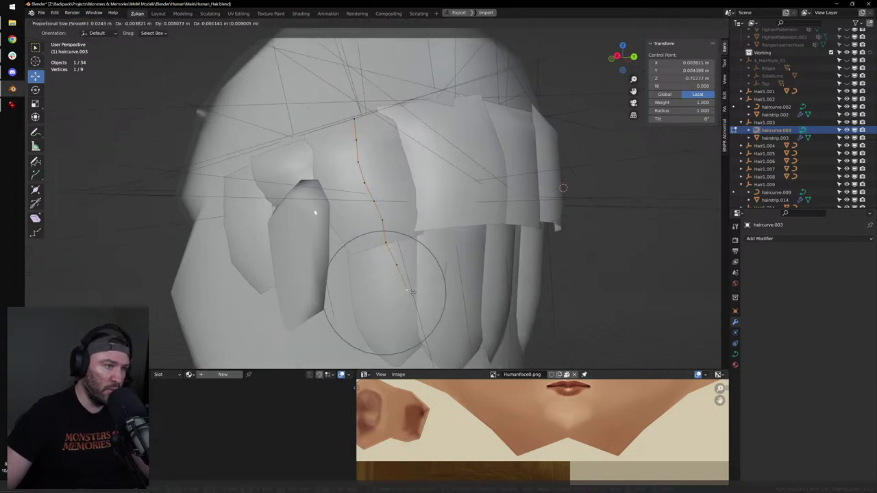
left_click(406, 289)
key("g")
left_click(374, 281)
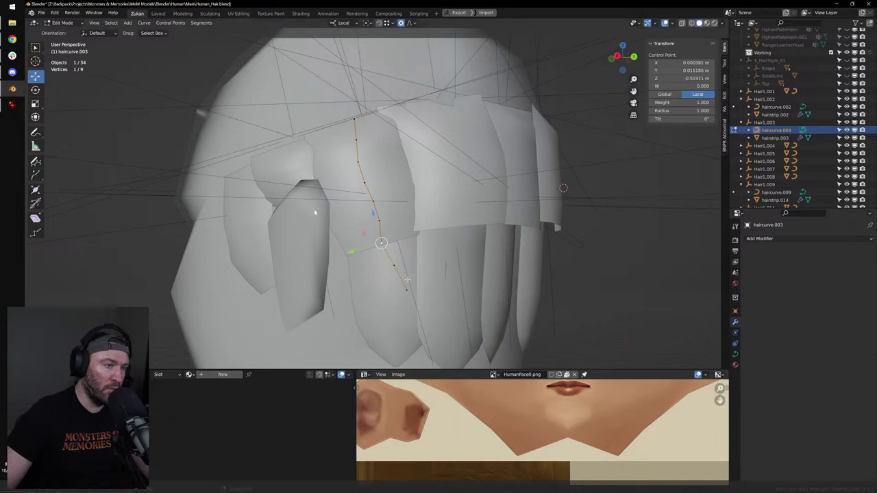
Nudge further control points in toward the head, then leave Edit Mode
middle_click_drag(373, 281, 376, 288)
key("g")
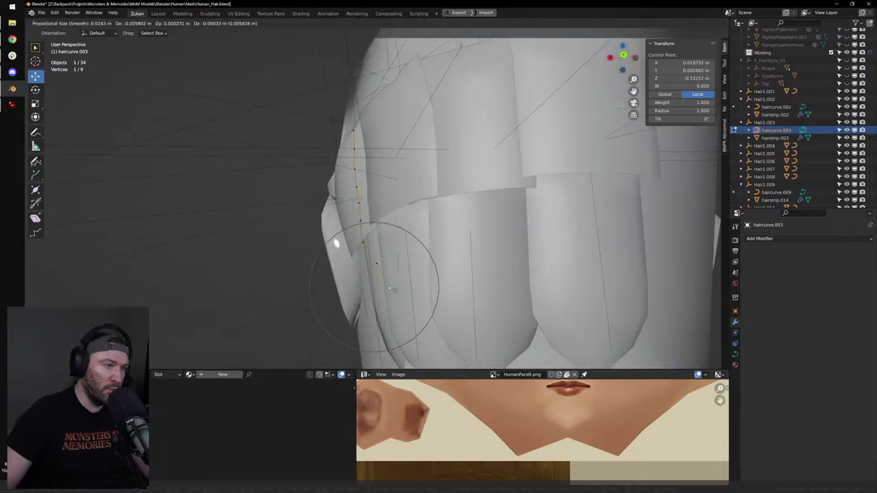
left_click(359, 251)
key("g")
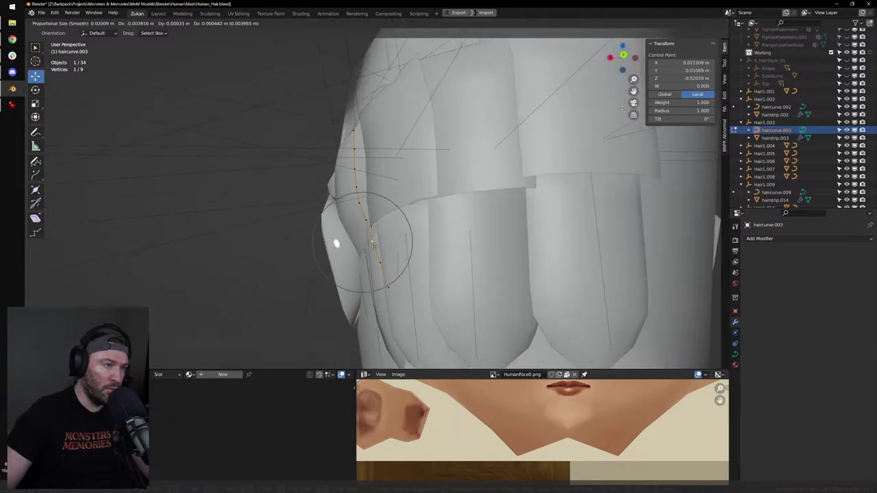
left_click(347, 200)
key("g")
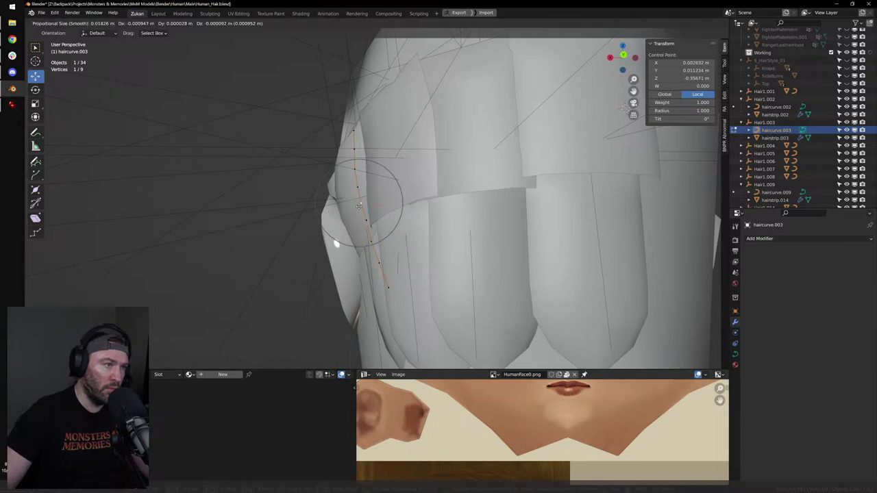
left_click(336, 241)
middle_click_drag(337, 242, 310, 229)
middle_click_drag(409, 274, 388, 194)
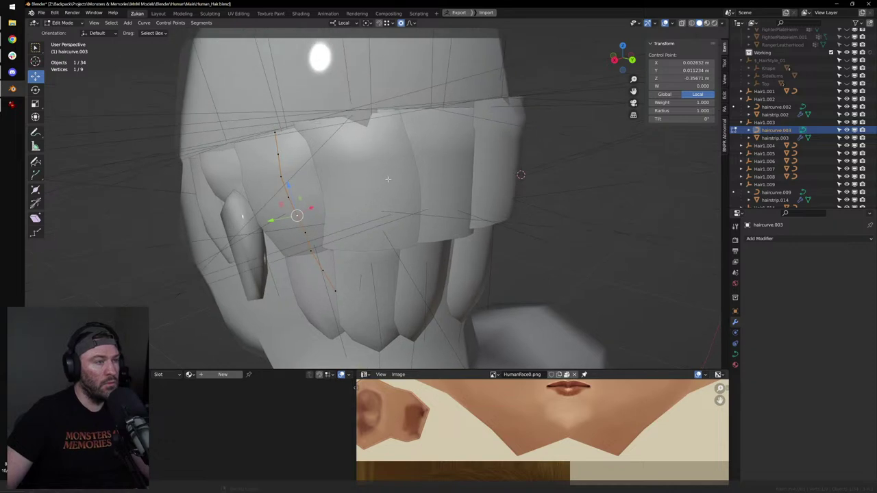
key("Tab")
left_click(402, 194)
Switch to Material Preview shading and orbit the head to inspect the textured hair strips
left_click(707, 22)
scroll(567, 131, "down", 3)
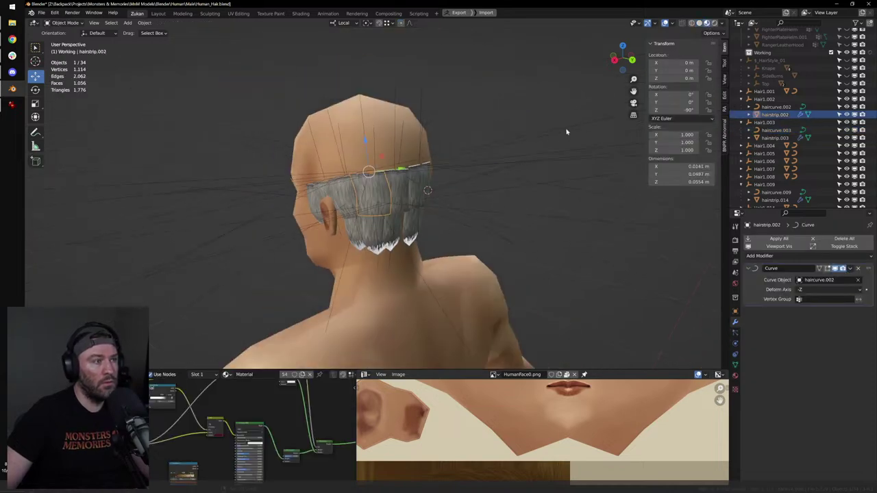
left_click(504, 97)
middle_click_drag(507, 119, 568, 201)
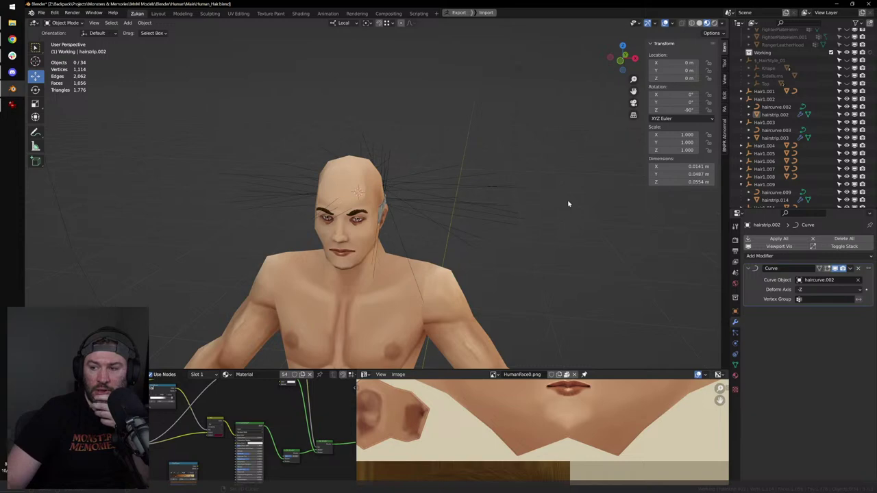
scroll(569, 203, "up", 3)
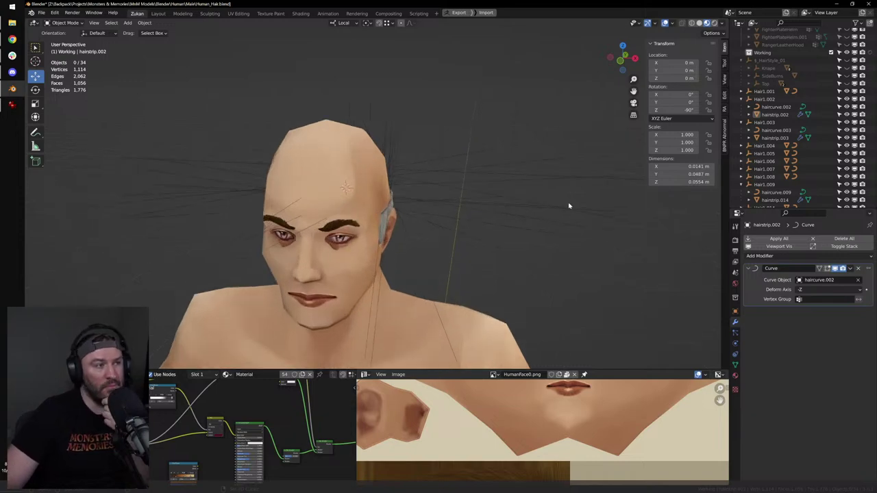
scroll(513, 222, "up", 3)
middle_click_drag(514, 221, 437, 220)
scroll(358, 210, "up", 5)
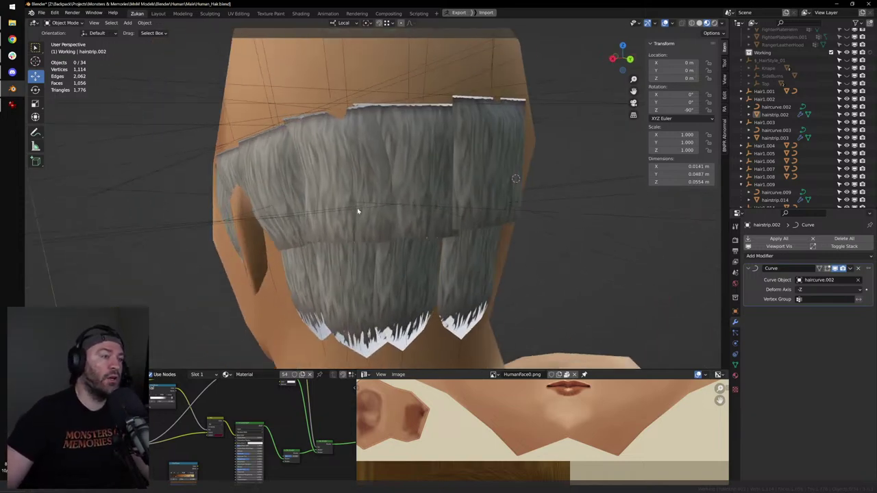
left_click(399, 157)
middle_click_drag(399, 156, 412, 105)
scroll(411, 105, "down", 3)
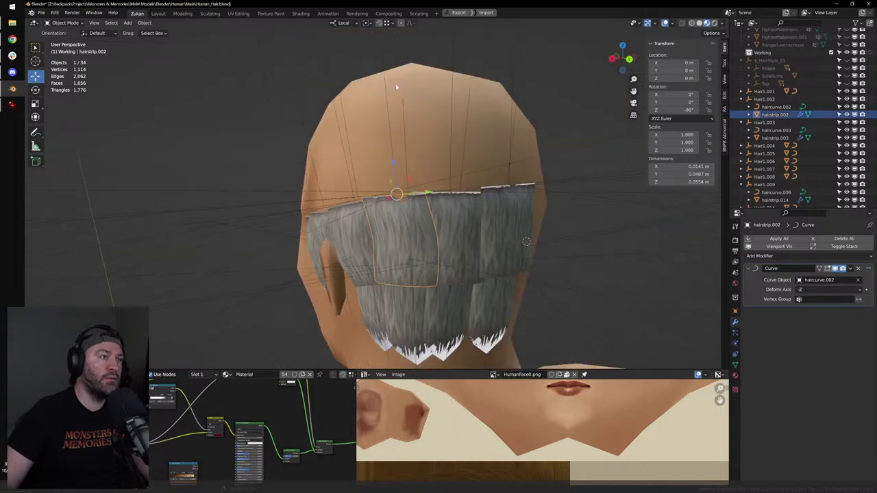
Select Hair1.002, then pick haircurve.002 in the Outliner and enter its Edit Mode
left_click(405, 193)
scroll(452, 210, "up", 3)
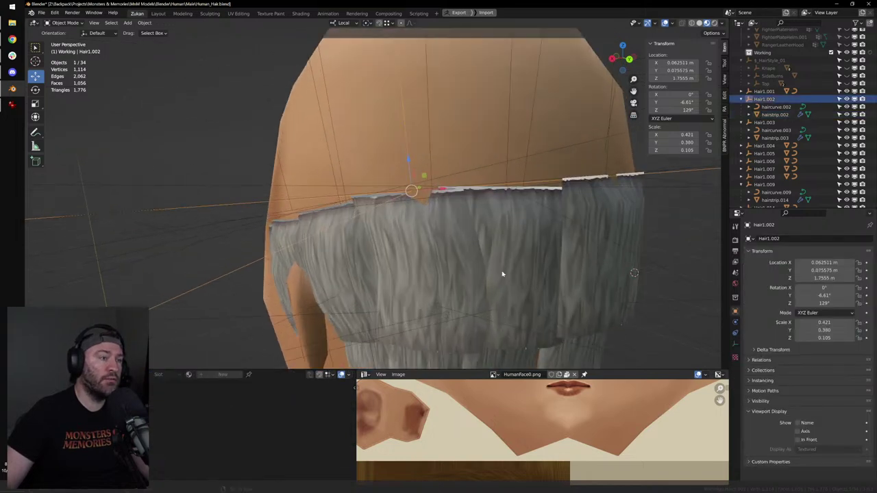
middle_click_drag(502, 275, 536, 221, "shift")
scroll(503, 251, "down", 2)
middle_click_drag(503, 251, 476, 251)
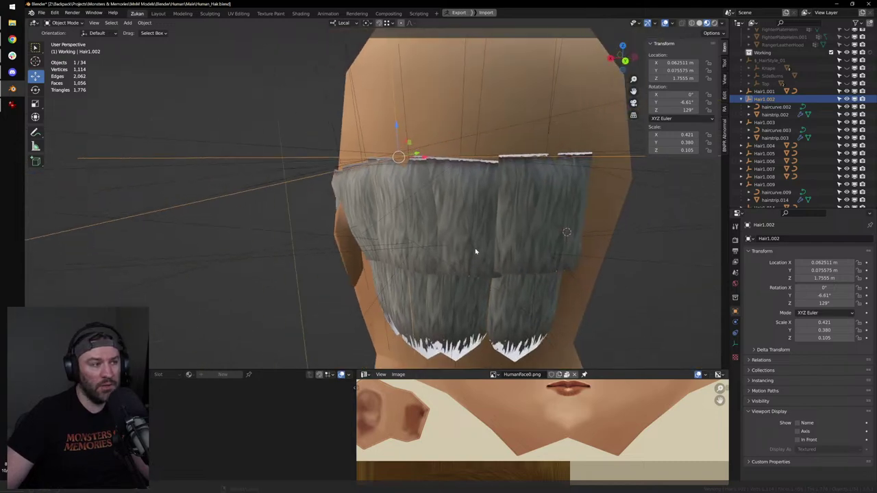
scroll(466, 249, "up", 2)
scroll(463, 231, "down", 3)
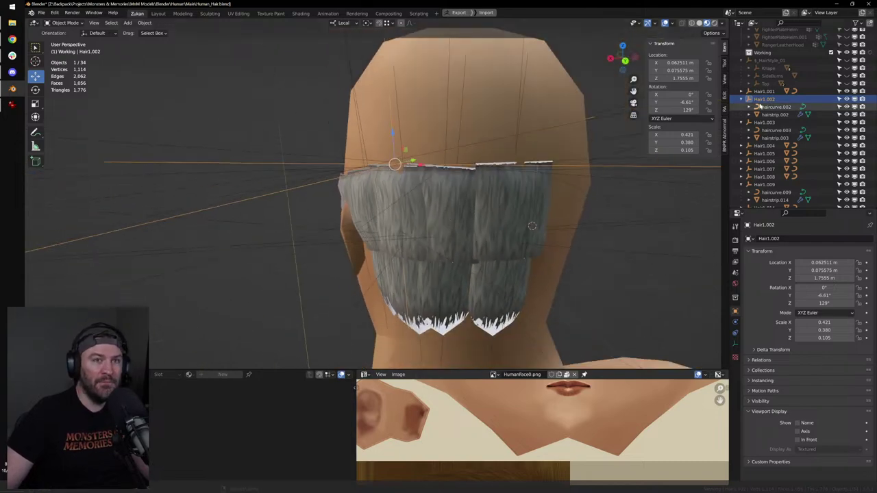
left_click(776, 107)
key("Tab")
scroll(418, 192, "up", 2)
mouse_move(418, 191)
middle_mouse_down()
mouse_move(412, 171)
mouse_move(418, 182)
middle_mouse_up()
scroll(418, 182, "down", 2)
scroll(418, 181, "up", 3)
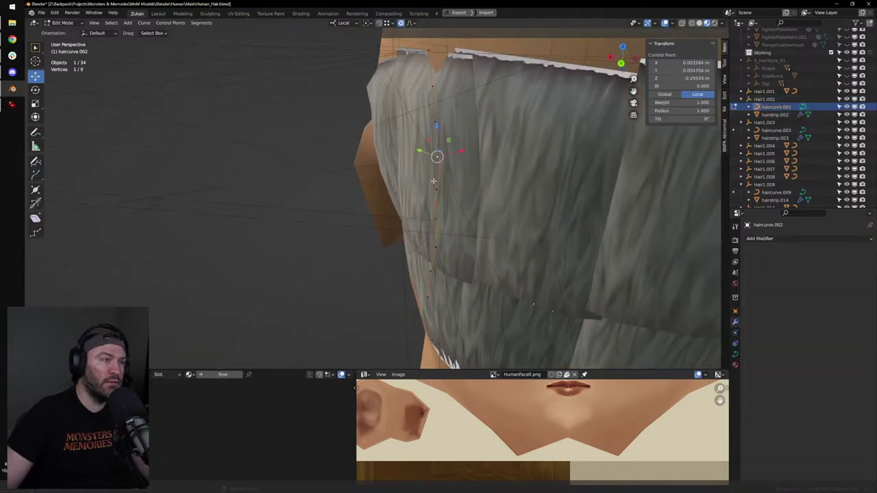
Nudge the back control points of haircurve.002 toward the head with proportional falloff
key("g")
left_click(438, 178)
middle_click_drag(437, 179, 415, 272)
left_click(415, 219)
key("g")
left_click(415, 219)
Select only a lower hair-curve control point and shift it right, closer to the head
key("alt+a")
left_click(412, 261)
key("g")
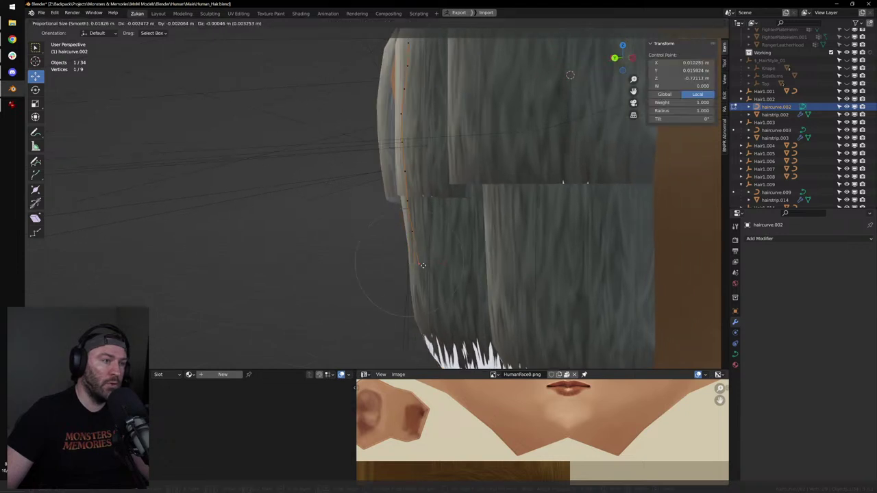
left_click(414, 214)
key("g")
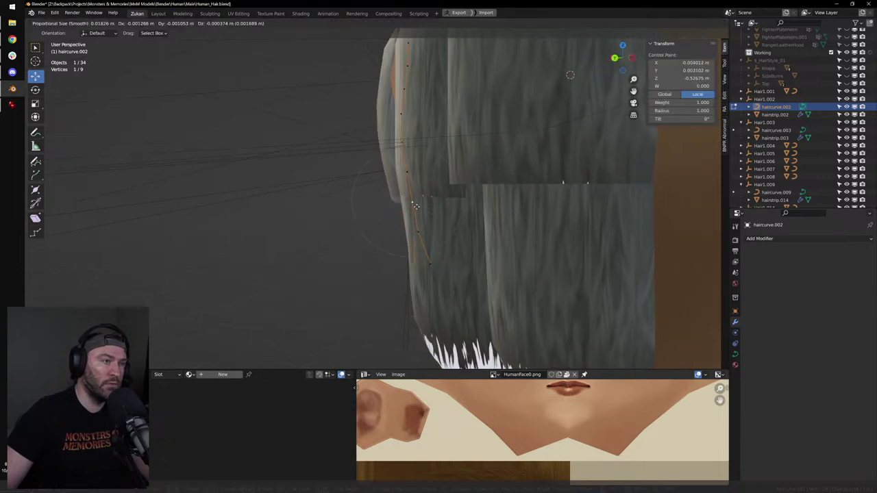
left_click(572, 137)
middle_click_drag(571, 137, 574, 209)
key("g")
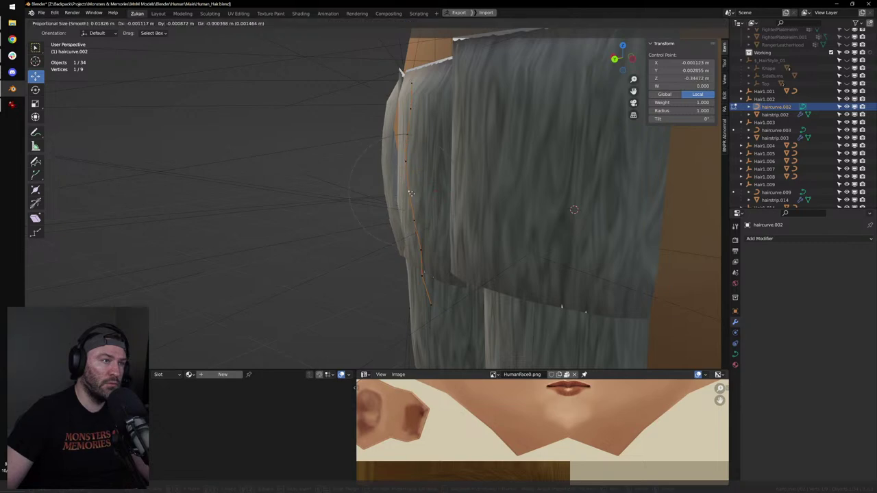
left_click(415, 194)
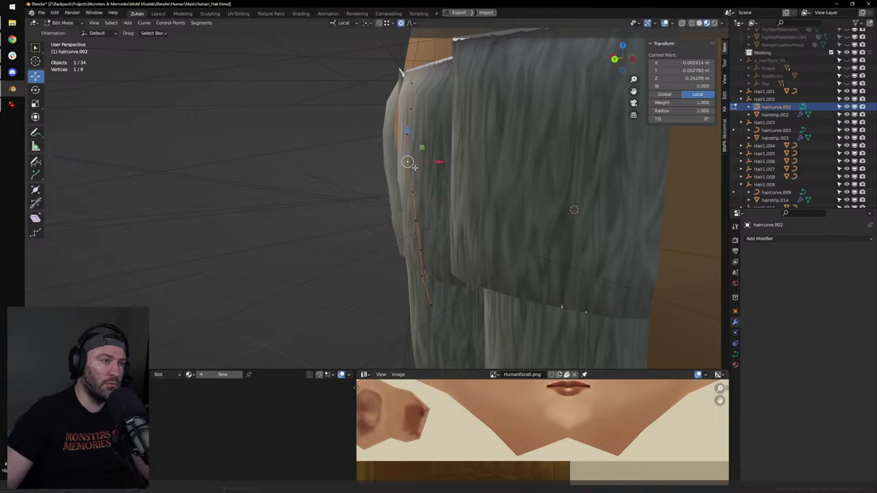
Fine-tune that point, lowering it twice, then raising it so the strip hugs the head
key("g")
left_click(413, 166)
mouse_move(413, 167)
middle_mouse_down()
mouse_move(556, 163)
mouse_move(383, 232)
mouse_move(411, 241)
mouse_move(409, 181)
middle_mouse_up()
key("g")
left_click(411, 226)
key("g")
left_click(397, 238)
key("g")
left_click(395, 239)
key("g")
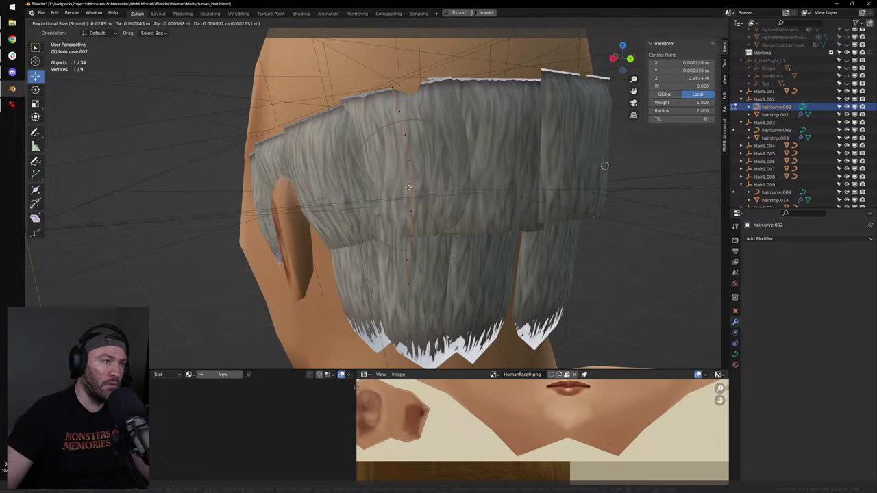
left_click(452, 226)
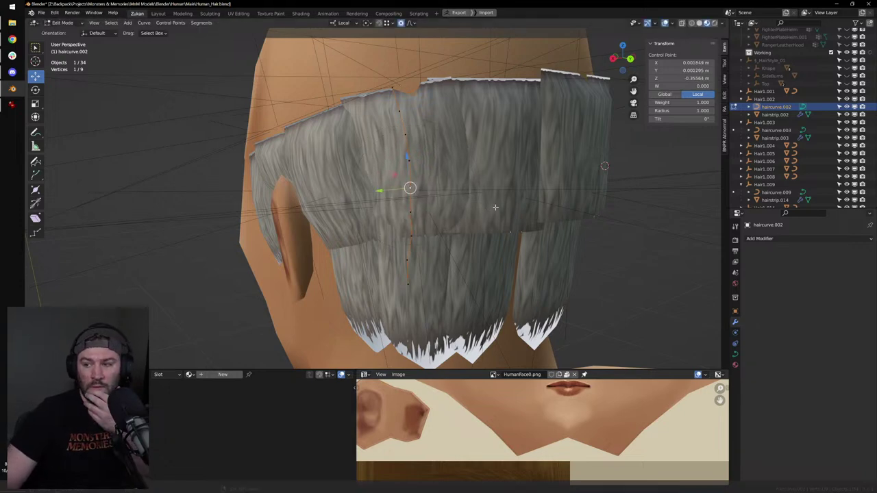
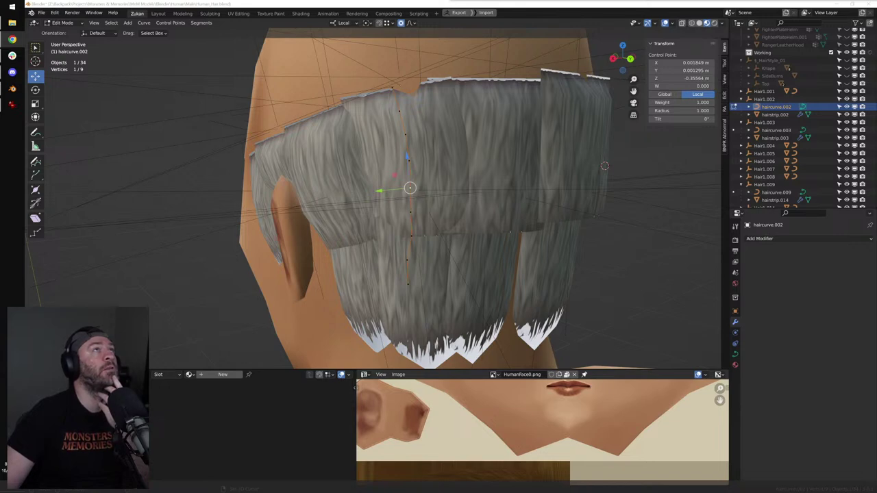
Switch from Blender to the Chrome window loading the Shards of Dalaya texture-editing thread
key("alt+Tab")
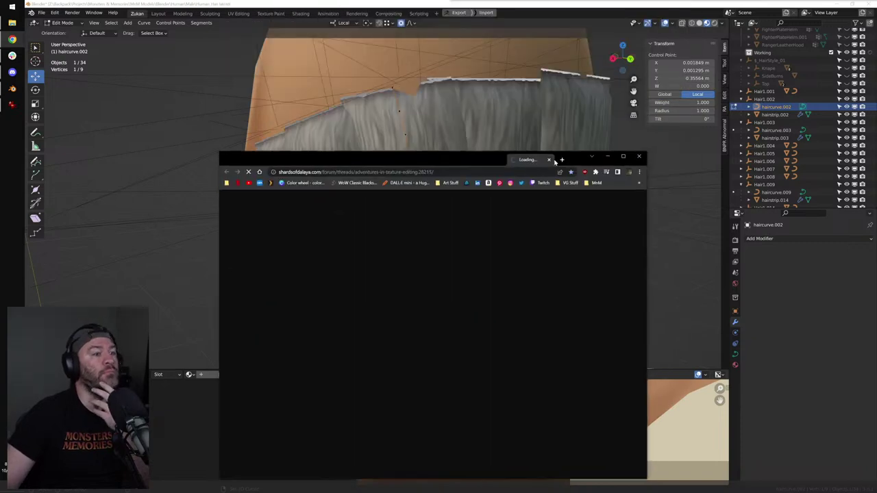
Maximize Chrome and hide the bookmarks bar
left_click(622, 118)
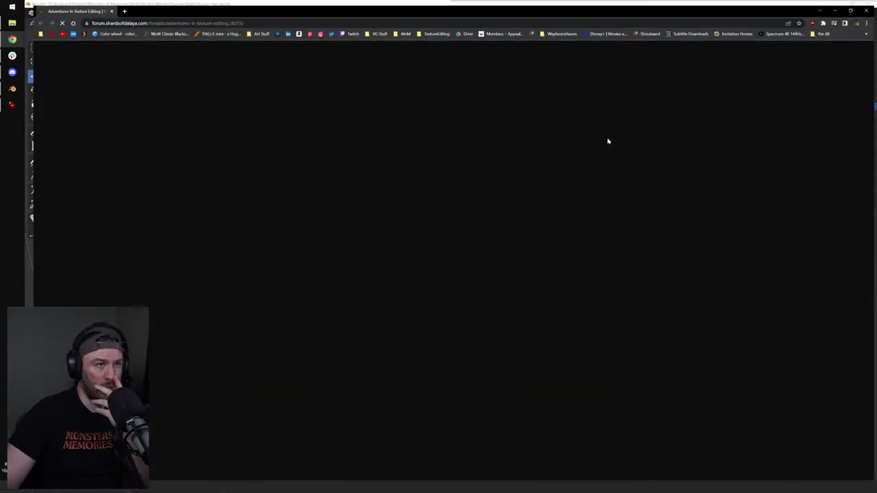
right_click(856, 32)
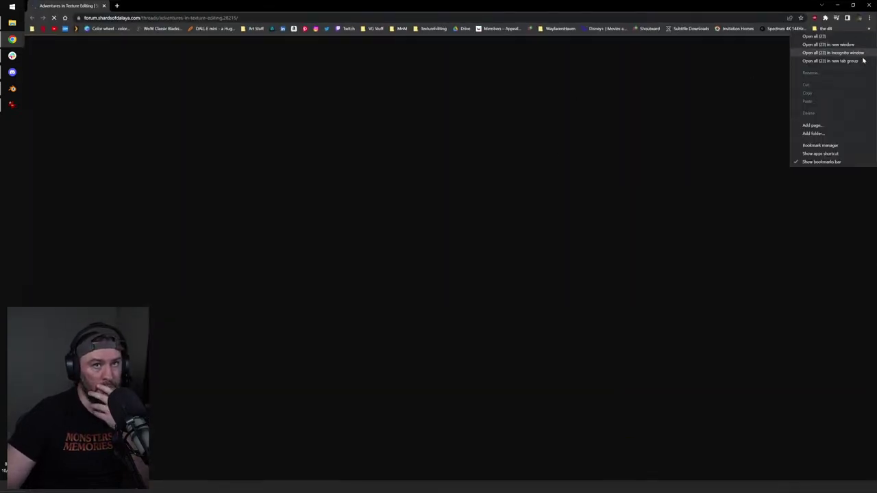
left_click(810, 163)
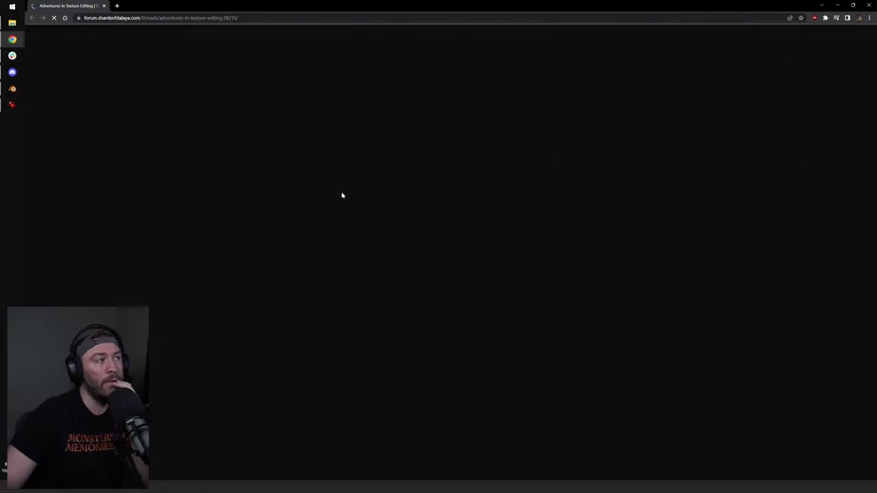
Read down the thread to the Gnome/Ogre post and open the combination screenshot in a new tab
scroll(286, 236, "down", 2)
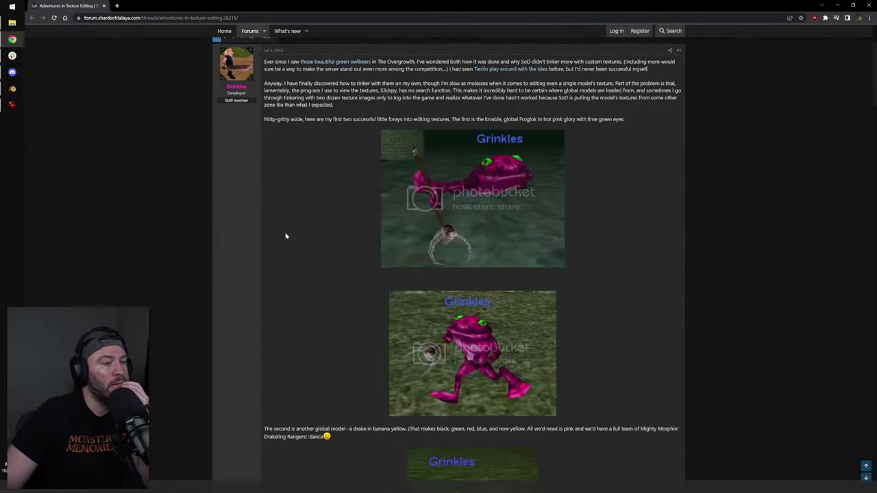
scroll(286, 236, "down", 1)
scroll(281, 233, "up", 1)
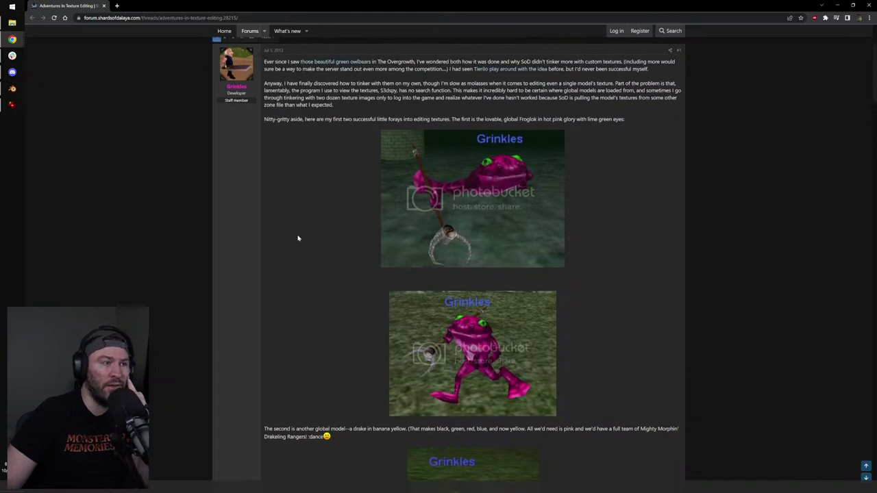
scroll(299, 238, "down", 10)
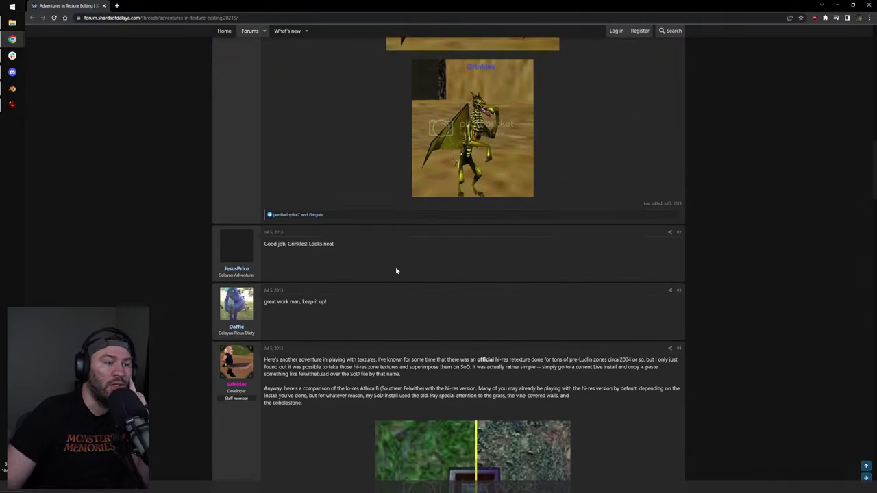
scroll(396, 271, "down", 15)
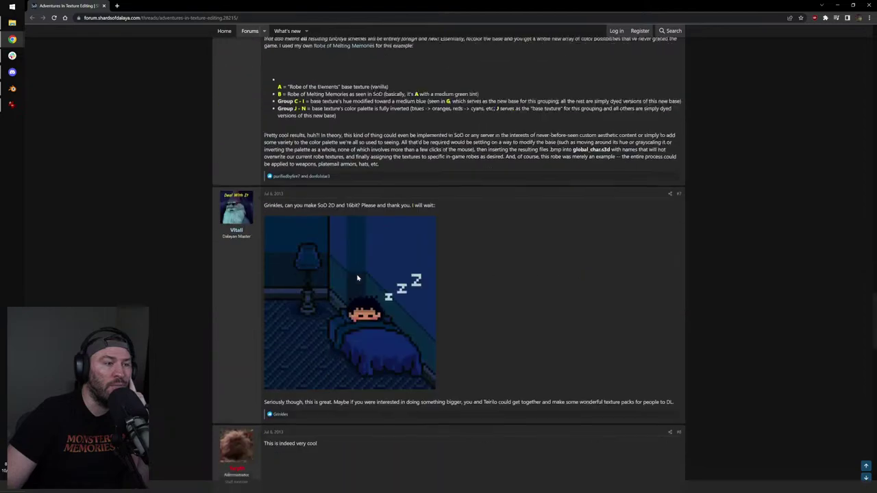
scroll(357, 278, "up", 10)
scroll(376, 281, "down", 5)
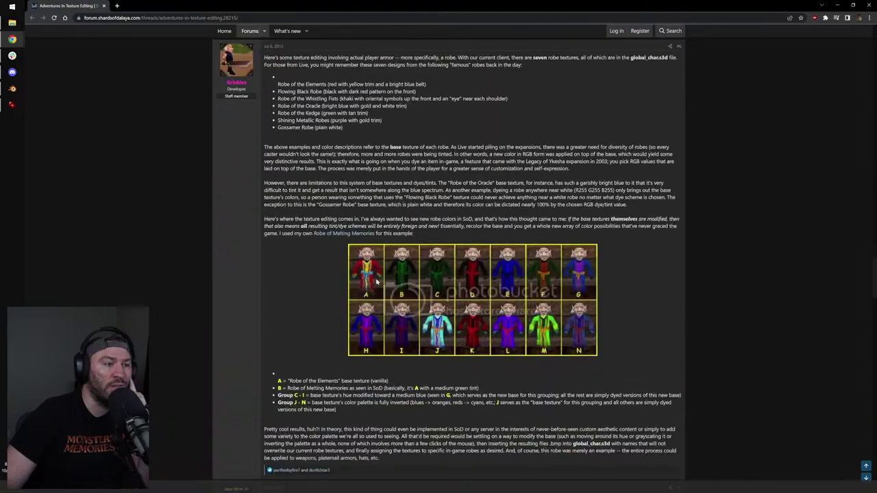
scroll(383, 281, "down", 10)
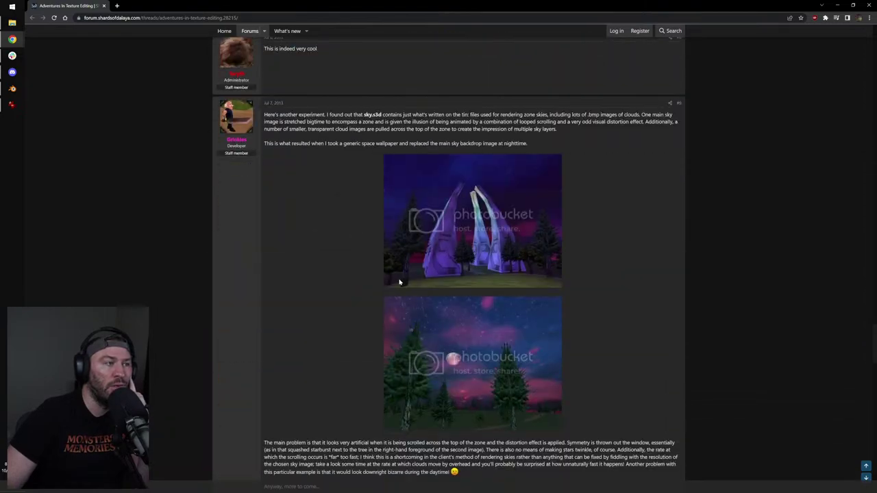
scroll(316, 261, "down", 2)
scroll(317, 259, "up", 1)
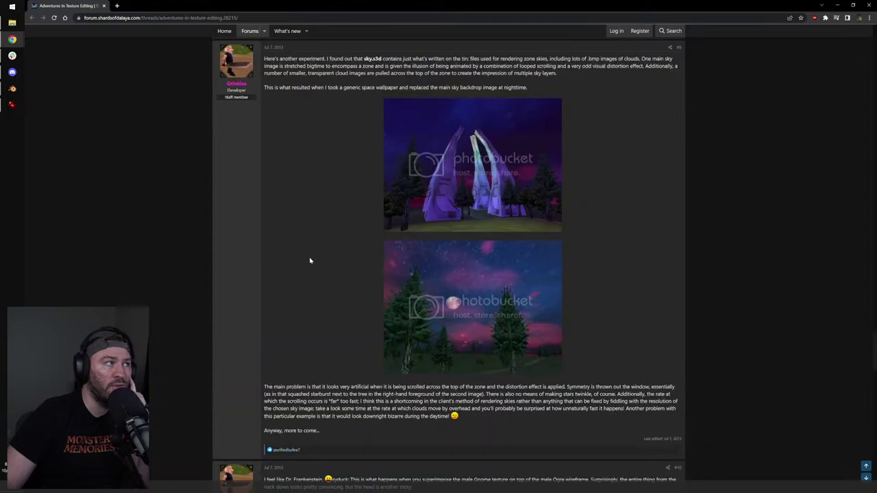
scroll(315, 259, "down", 7)
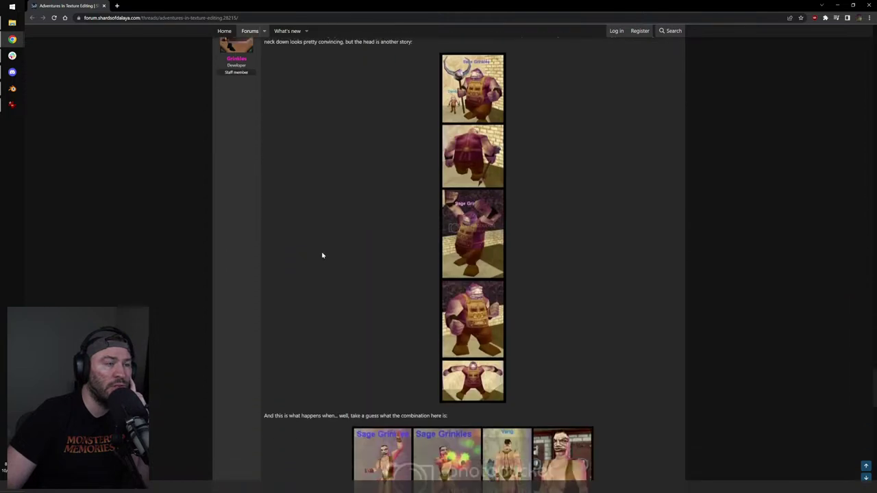
scroll(322, 256, "down", 3)
right_click(396, 302)
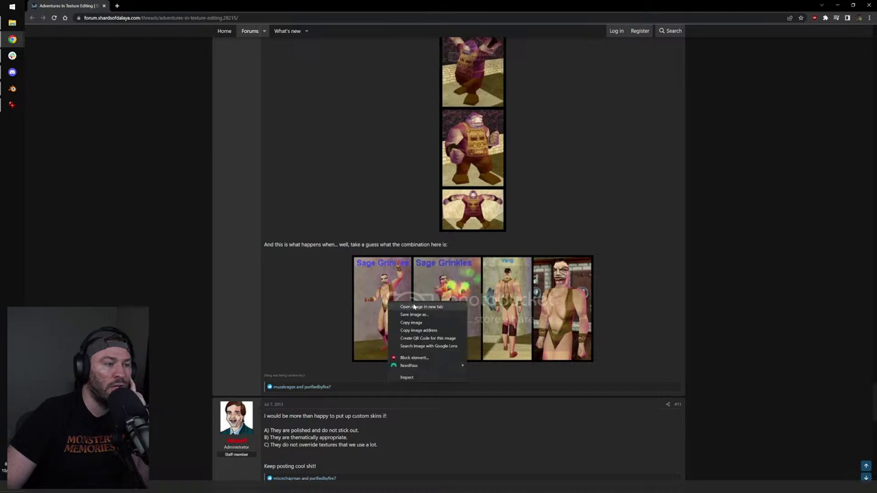
left_click(418, 308)
Study the combination screenshot in its own tab, then return to the thread
key("ctrl+Tab")
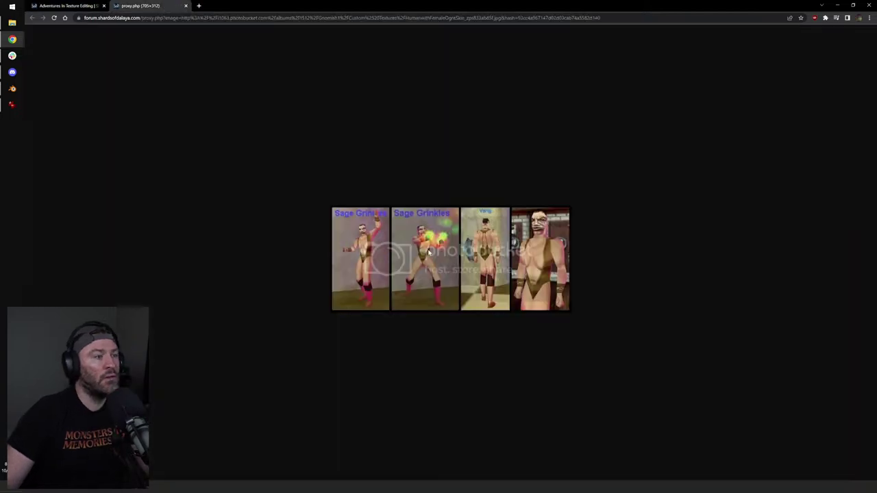
scroll(446, 285, "up", 6, "ctrl")
scroll(379, 262, "up", 1, "ctrl")
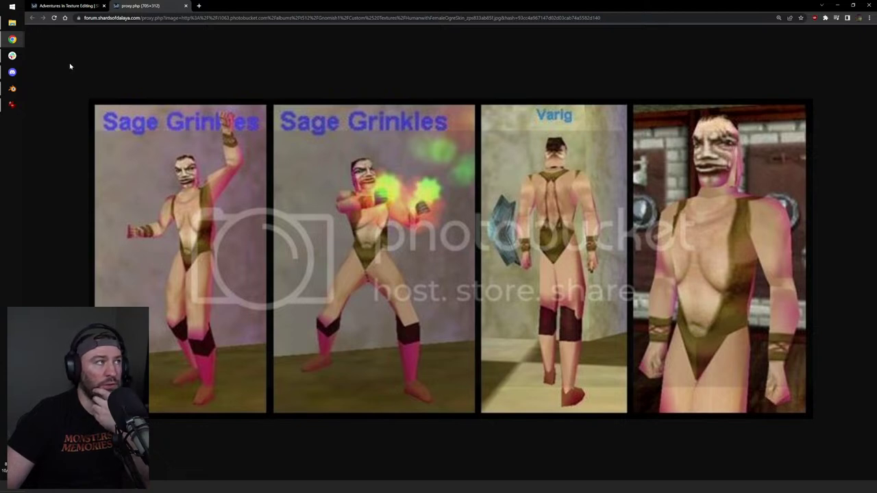
left_click(68, 6)
Open the ogre screenshot column in a new tab, cancelling an accidental Save As
scroll(387, 230, "down", 5)
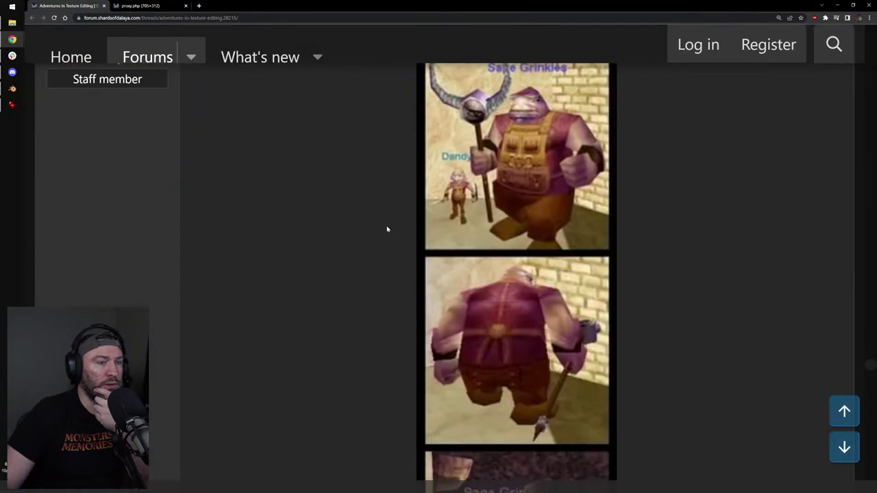
right_click(531, 221)
left_click(558, 201)
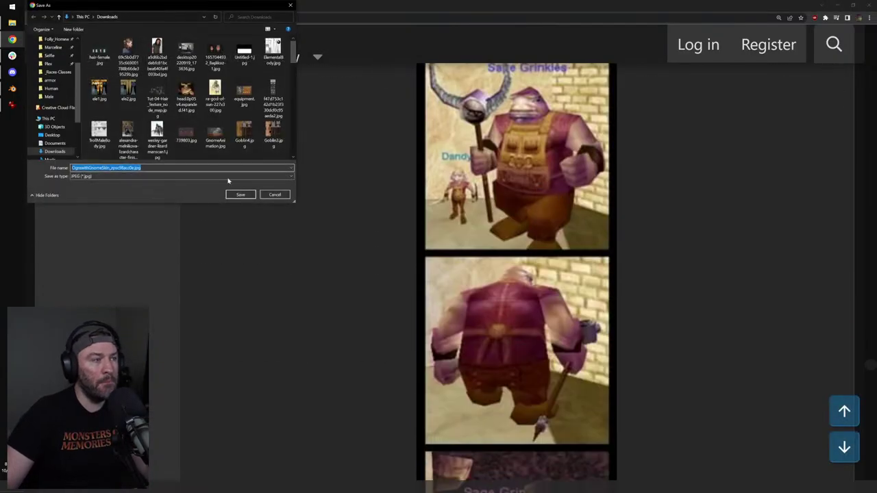
left_click(274, 194)
right_click(512, 187)
left_click(541, 193)
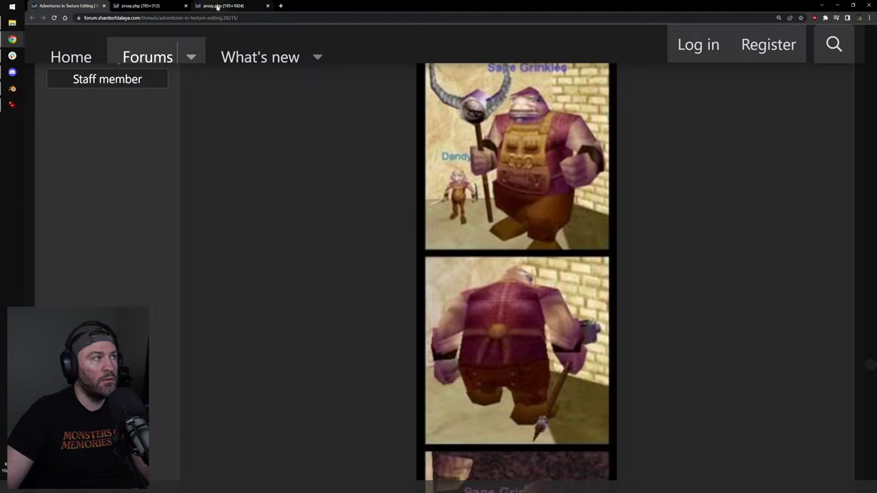
Look through the full-size ogre-with-gnome-skin screenshot strip, then go back to the forum thread
left_click(217, 7)
scroll(484, 272, "down", 5)
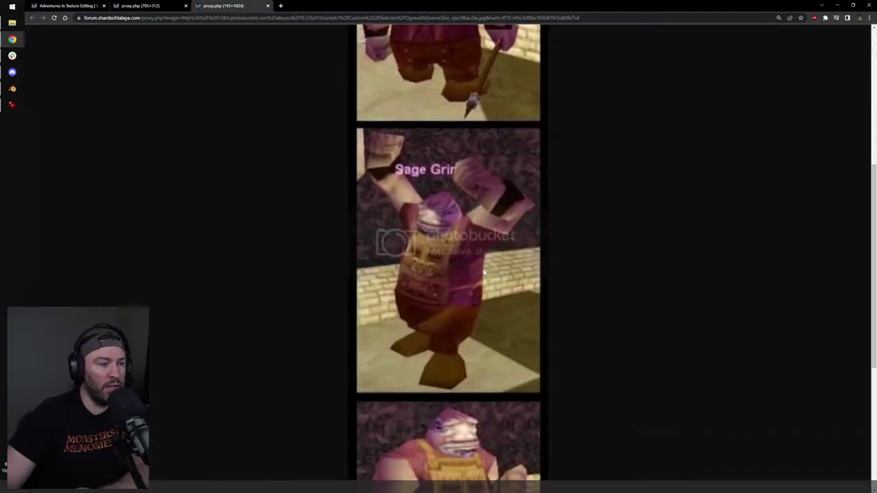
scroll(483, 273, "down", 4)
scroll(473, 304, "down", 1)
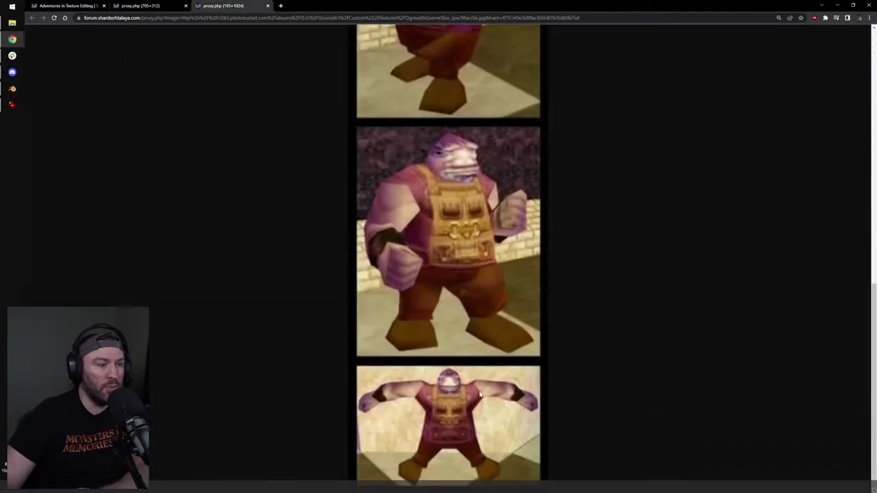
scroll(495, 209, "up", 2)
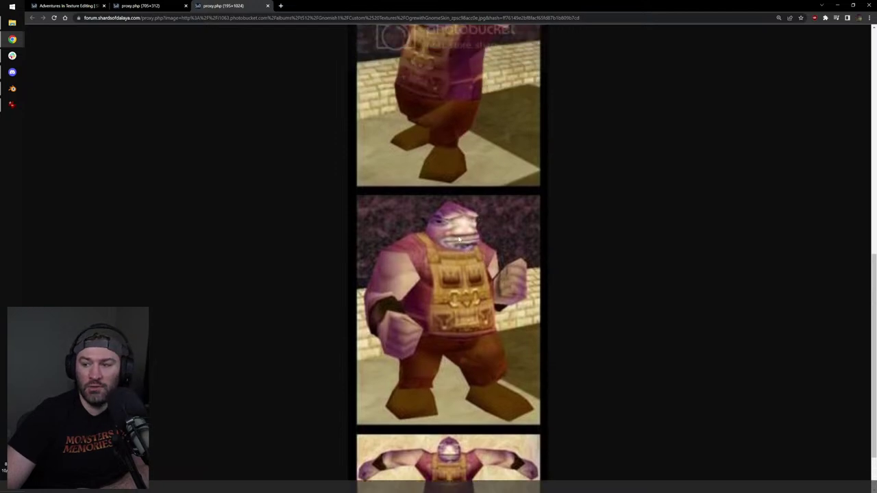
left_click(58, 7)
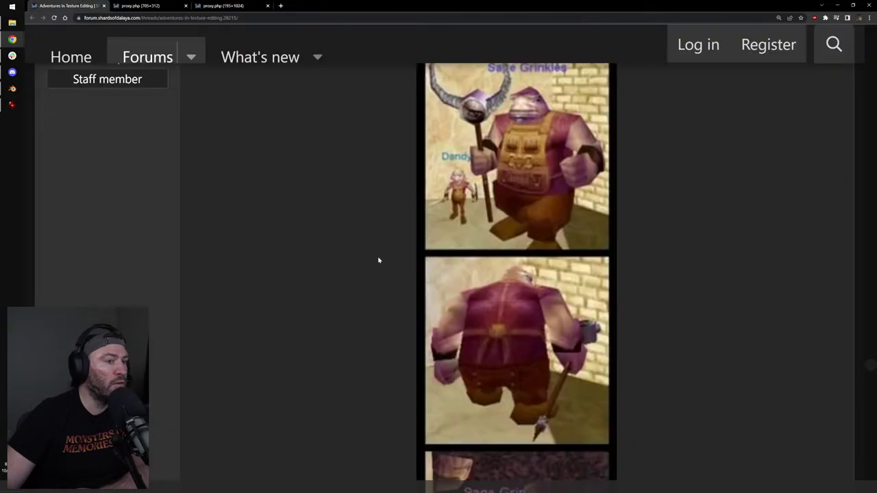
Scroll through the current thread page and jump to page 22, the last page
scroll(350, 216, "down", 15)
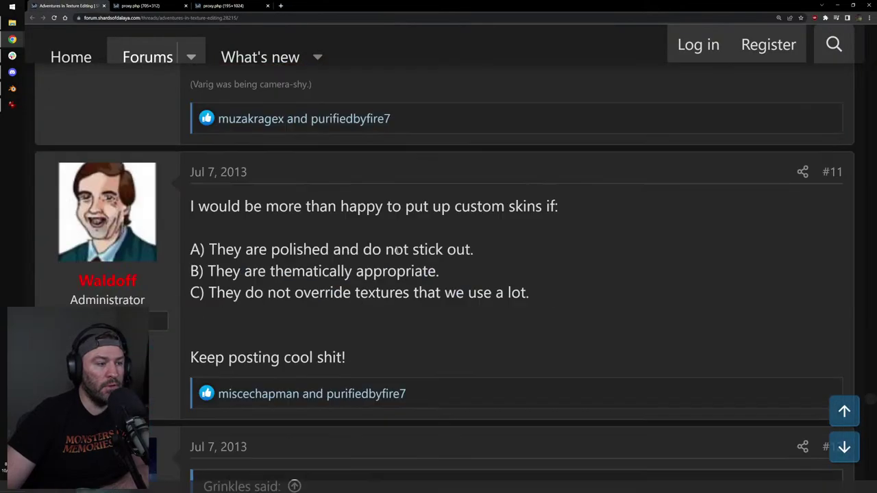
scroll(400, 257, "down", 5)
scroll(400, 260, "down", 6, "ctrl")
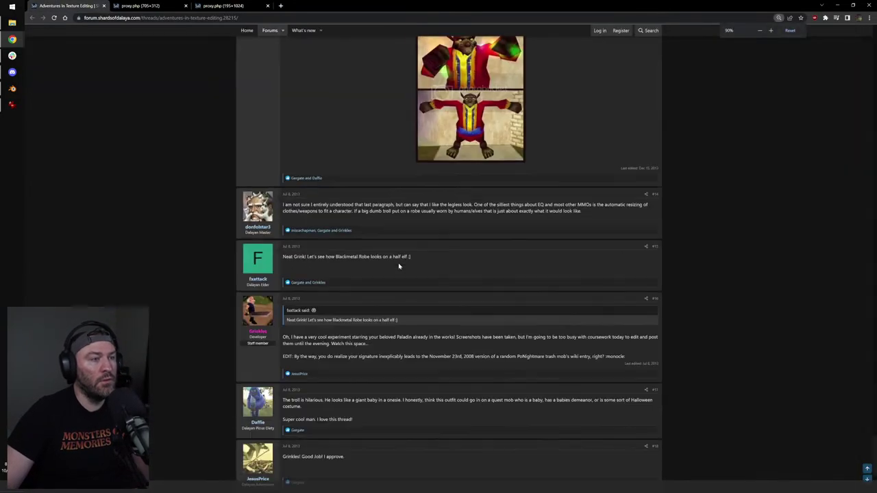
scroll(400, 263, "up", 8)
scroll(473, 317, "up", 3, "ctrl")
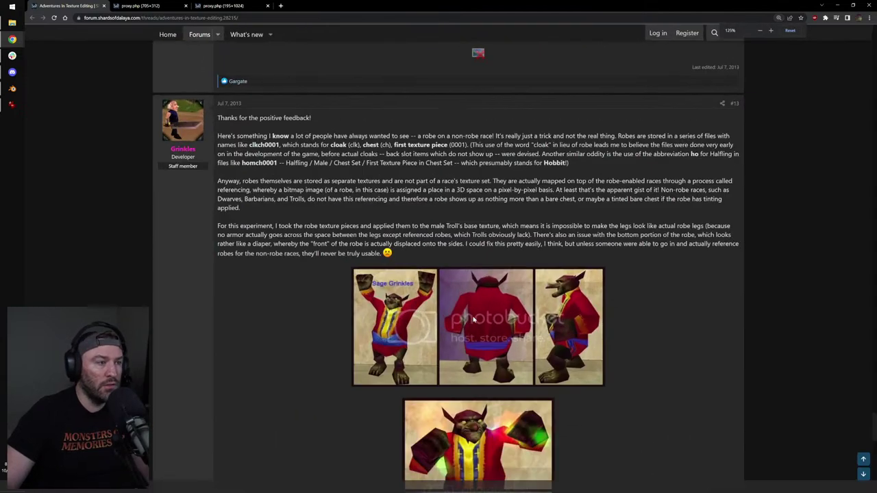
scroll(474, 317, "down", 3)
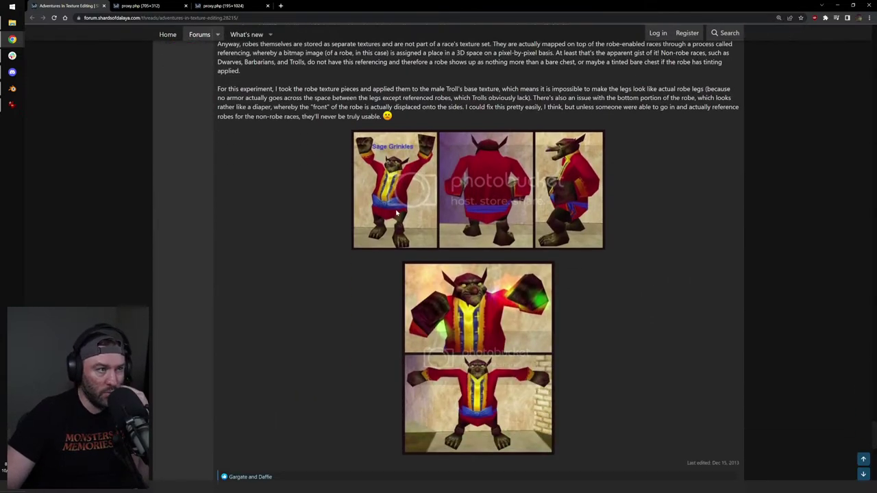
scroll(452, 297, "down", 3)
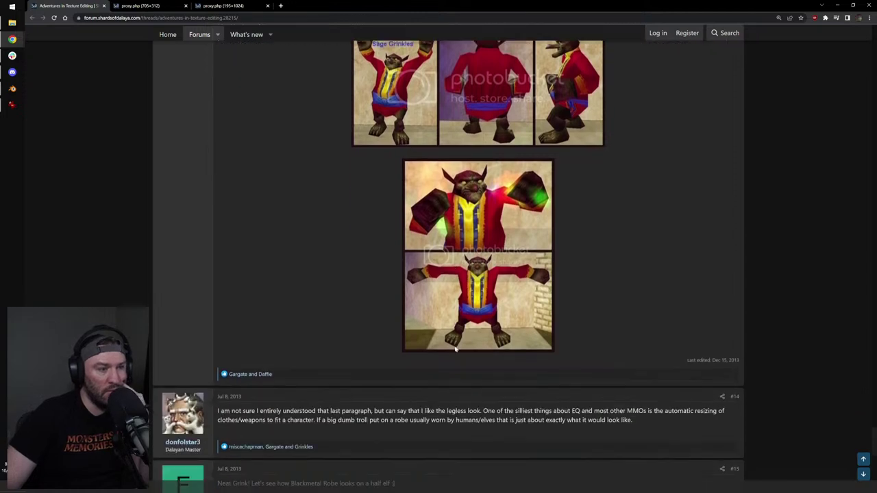
scroll(443, 315, "down", 12)
scroll(442, 313, "down", 3)
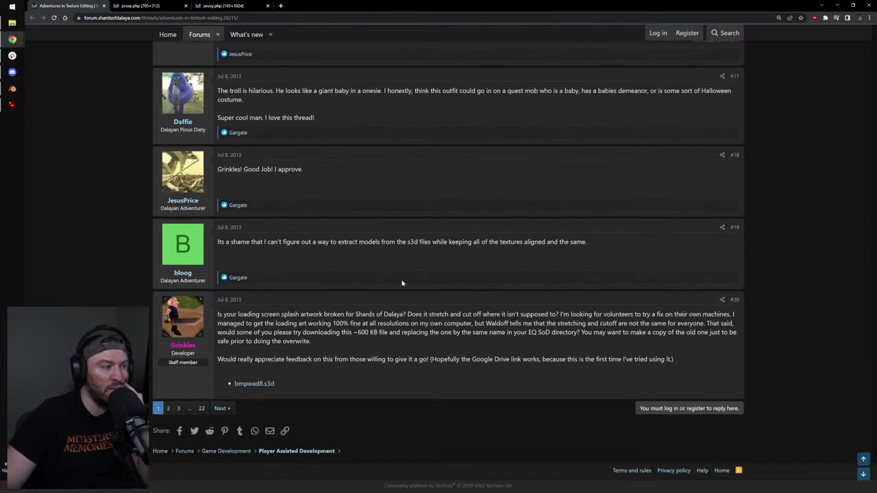
left_click(202, 410)
Read down page 22 to the final 2016 replies and the pagination bar
scroll(274, 317, "down", 6)
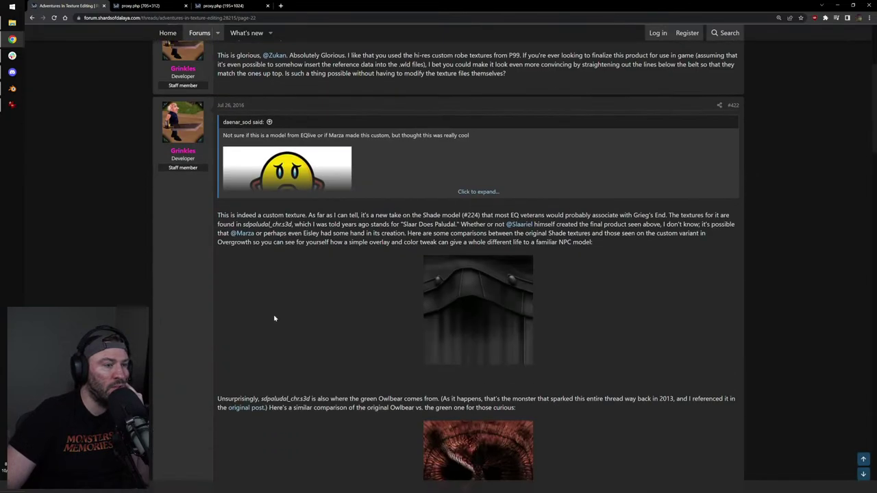
scroll(235, 302, "down", 12)
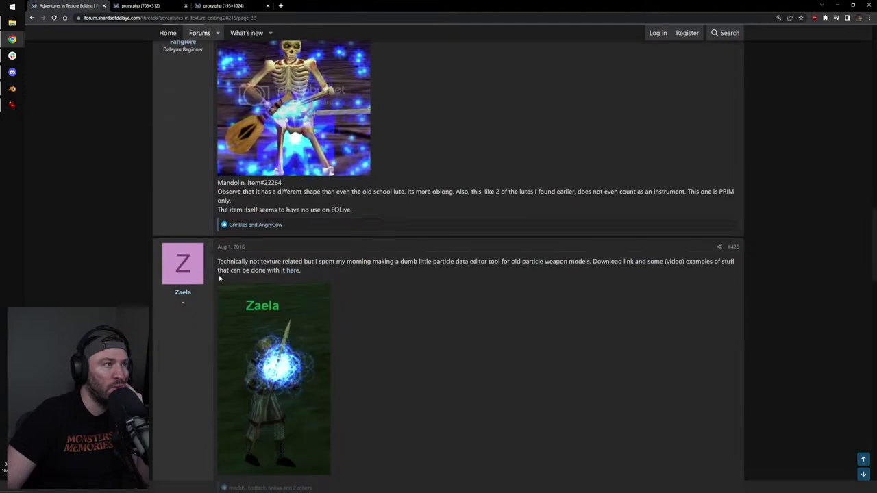
scroll(221, 274, "down", 15)
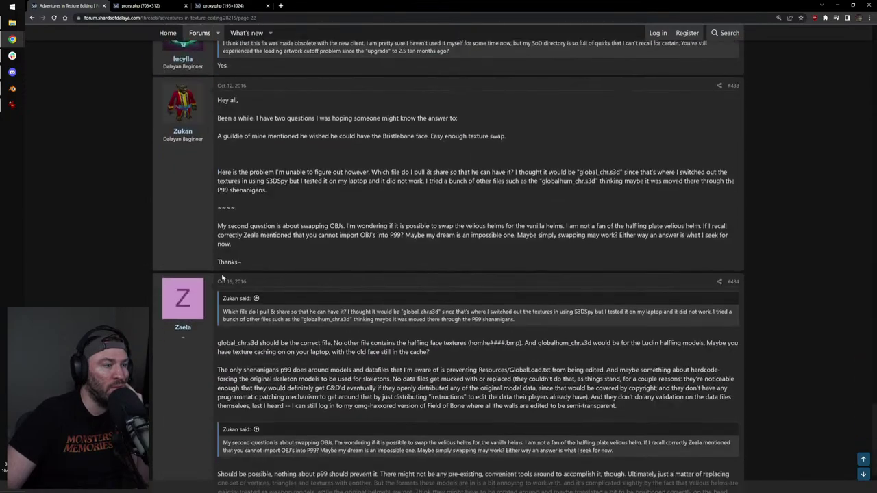
scroll(215, 327, "down", 2)
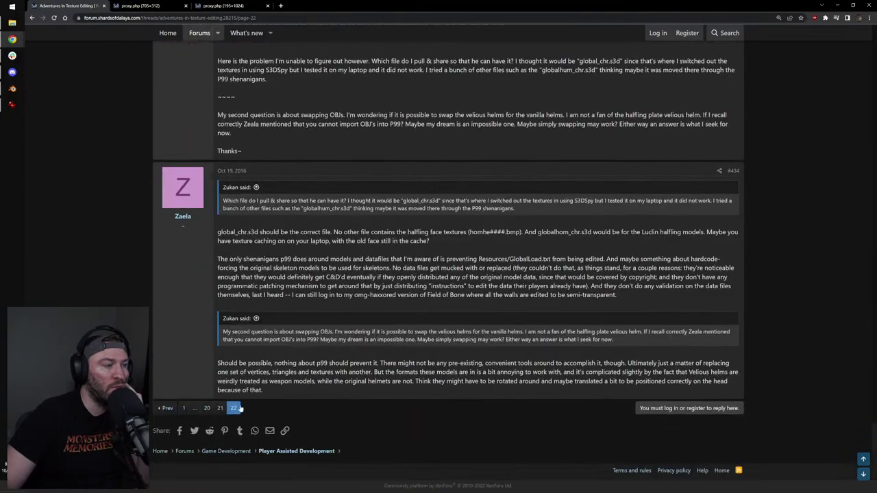
Go to page 20 and read down to the 'I went about fixing the UV's' post
left_click(208, 411)
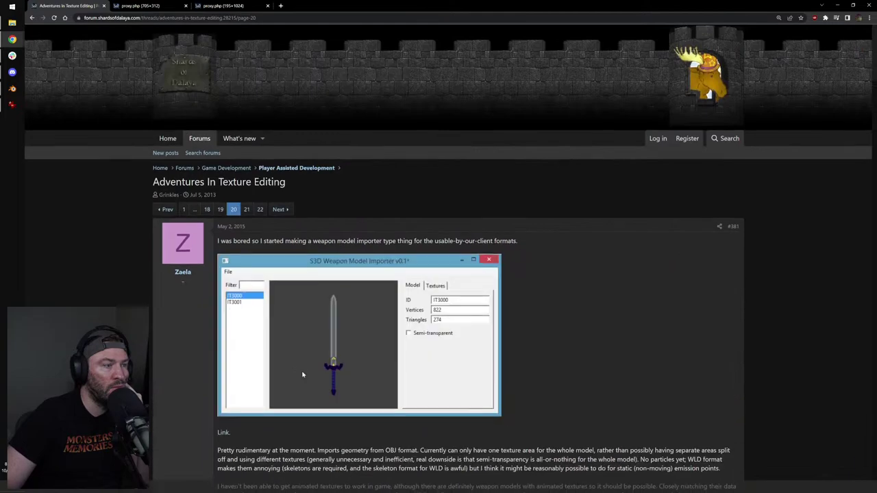
scroll(301, 372, "down", 10)
scroll(274, 332, "down", 20)
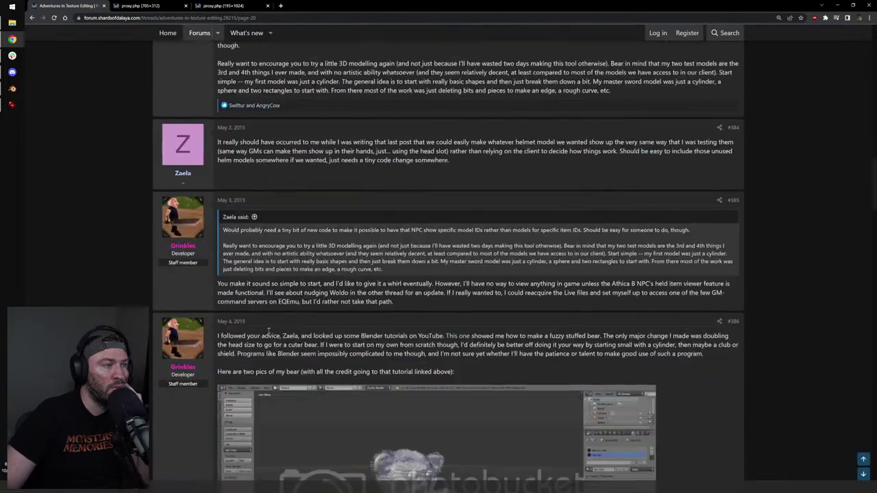
scroll(247, 326, "down", 15)
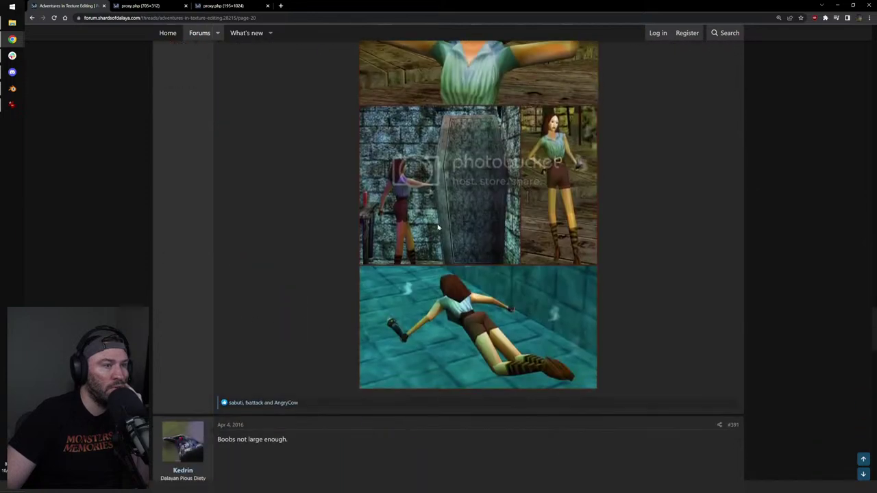
scroll(438, 228, "up", 3)
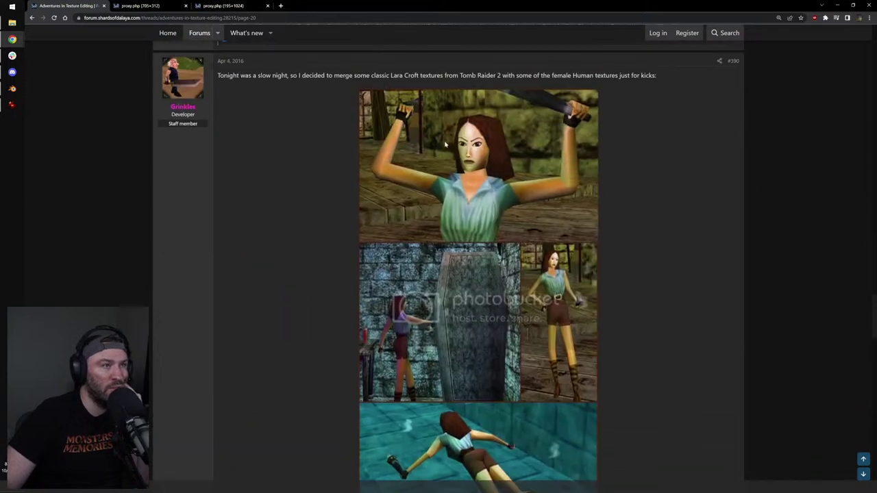
scroll(529, 328, "down", 8)
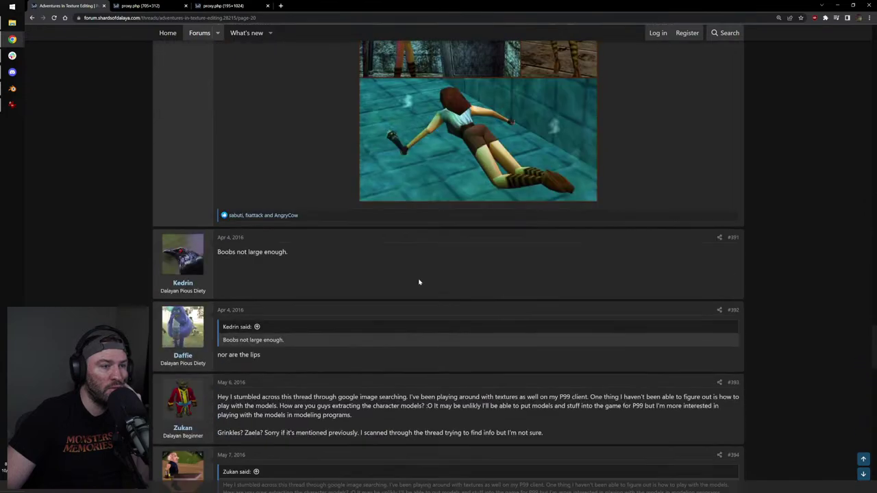
scroll(359, 277, "down", 12)
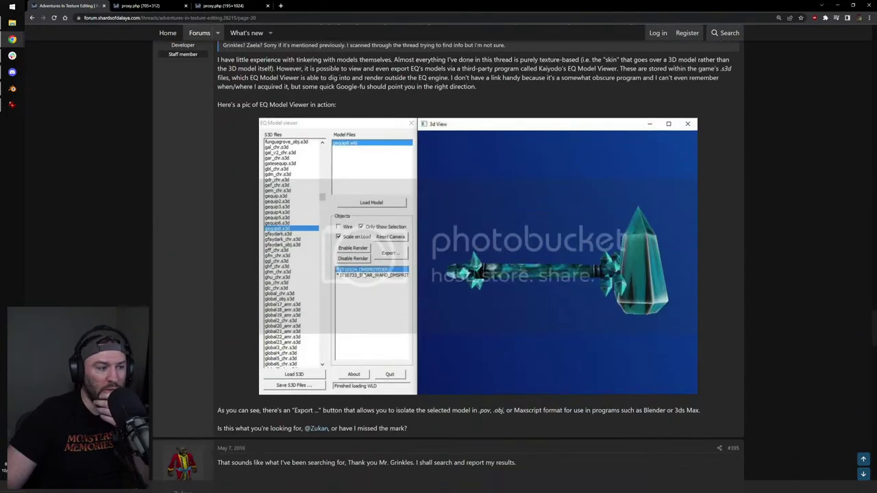
scroll(351, 303, "down", 9)
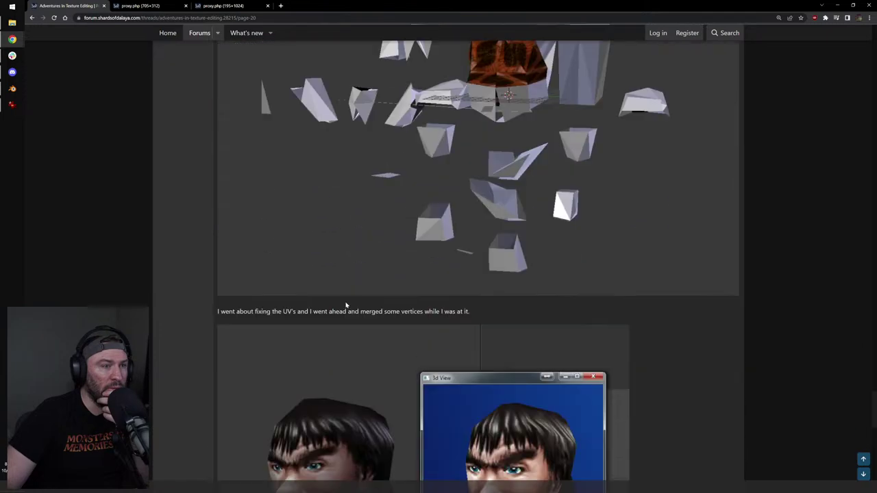
scroll(319, 314, "up", 5)
scroll(295, 281, "up", 10)
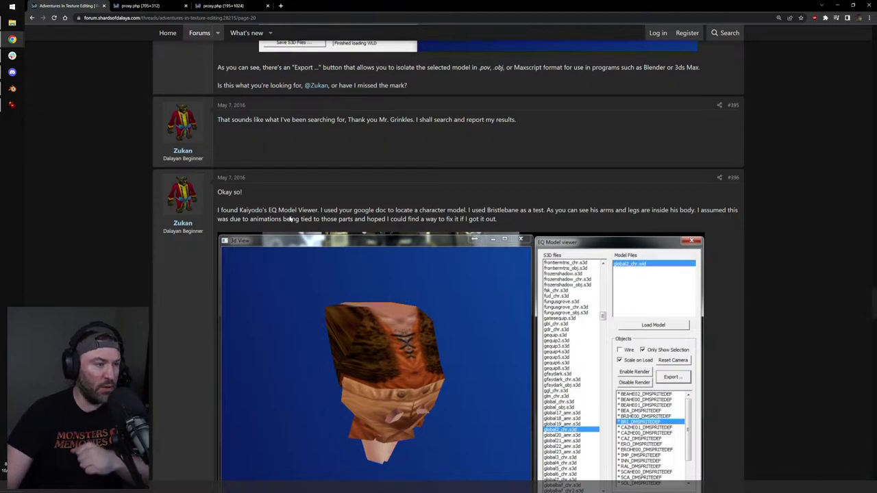
scroll(349, 224, "down", 3)
scroll(359, 231, "up", 2)
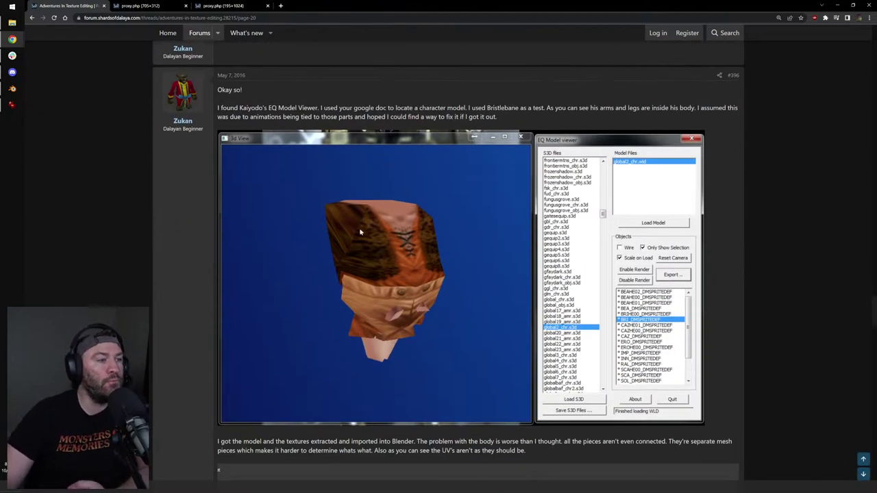
scroll(360, 229, "down", 1)
scroll(371, 256, "down", 10)
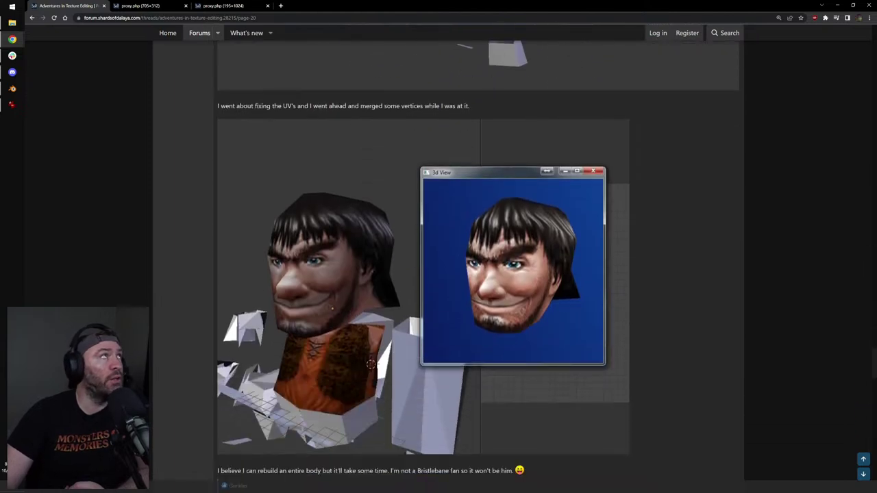
Grab the shared Slack image link from another window and paste it into a new Chrome tab
key("alt+Tab")
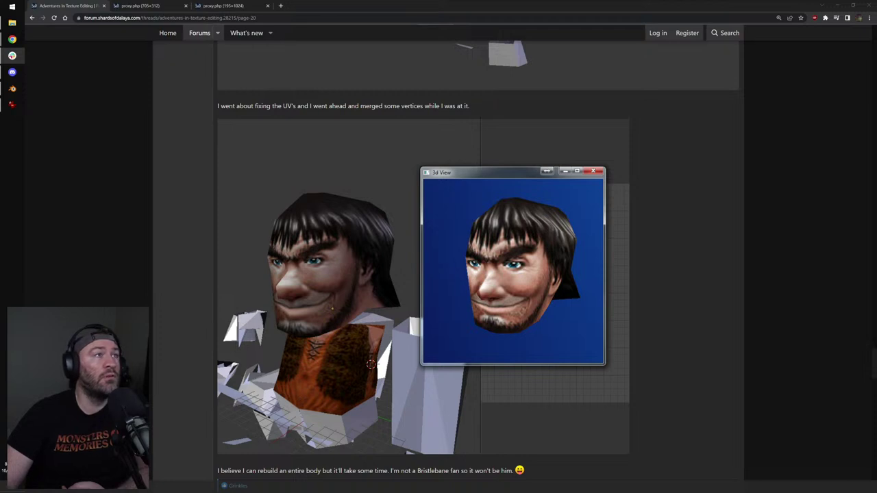
left_click(280, 5)
Load the Slack photo of the printed ogre figurine and compare it with the forum thread
key("Return")
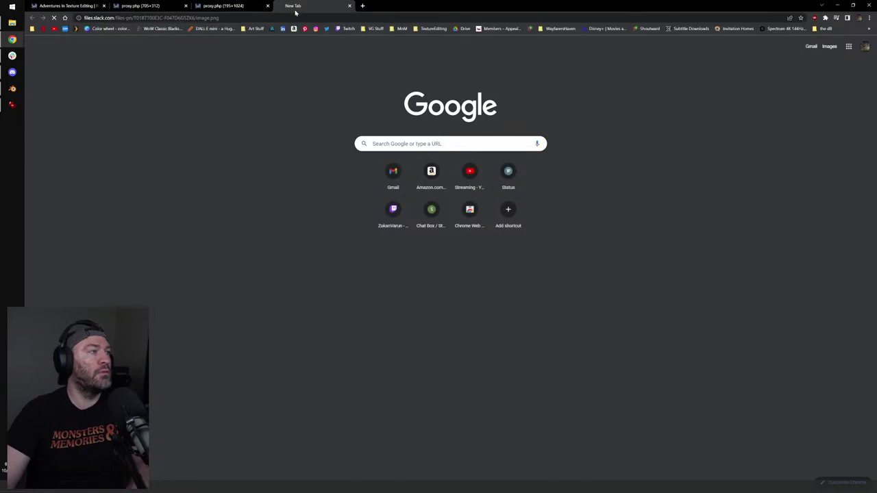
scroll(426, 214, "down", 7, "ctrl")
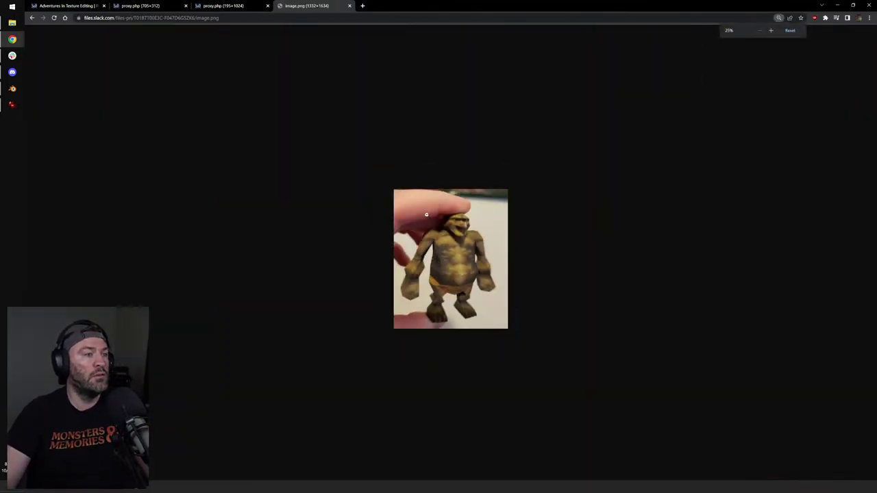
scroll(426, 215, "up", 4, "ctrl")
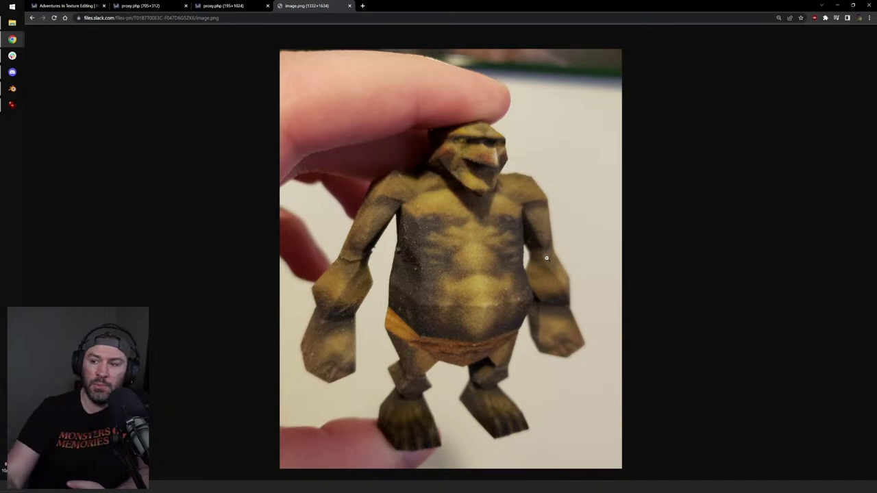
left_click(76, 5)
left_click(295, 5)
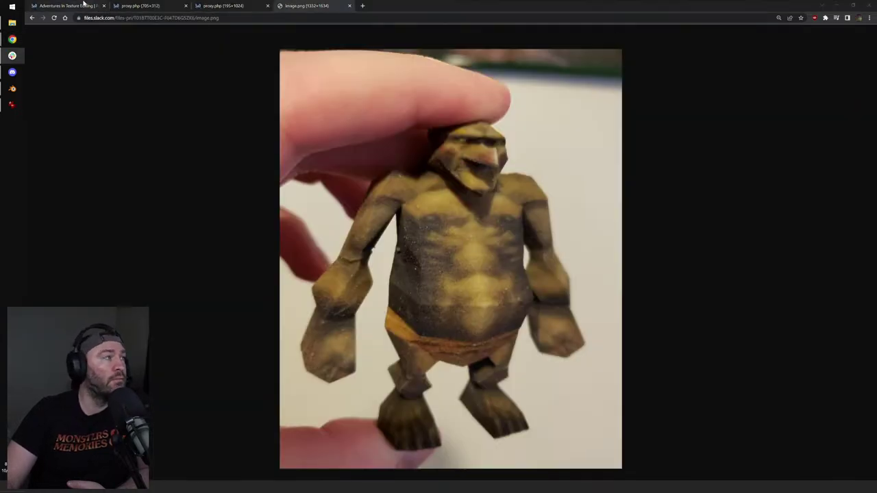
left_click(82, 5)
Finish reading the remaining posts on page 20 of the thread
scroll(403, 240, "down", 5)
scroll(435, 293, "down", 15)
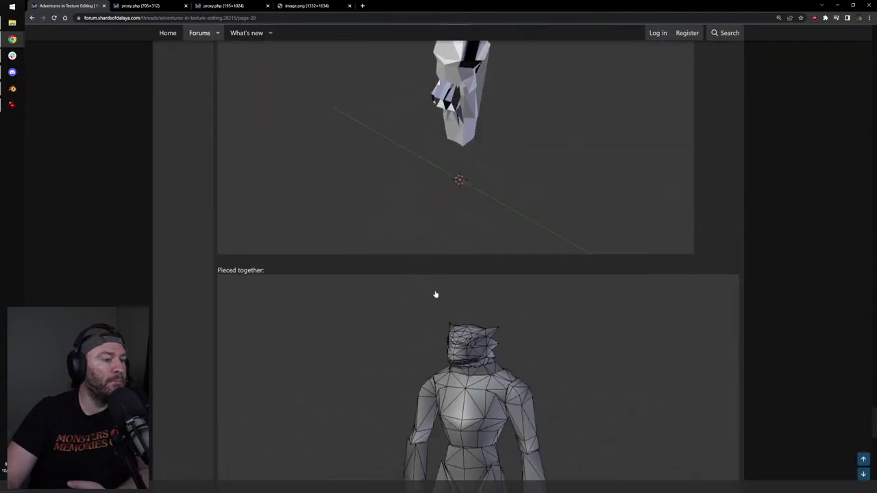
scroll(435, 267, "down", 4)
scroll(490, 323, "up", 3)
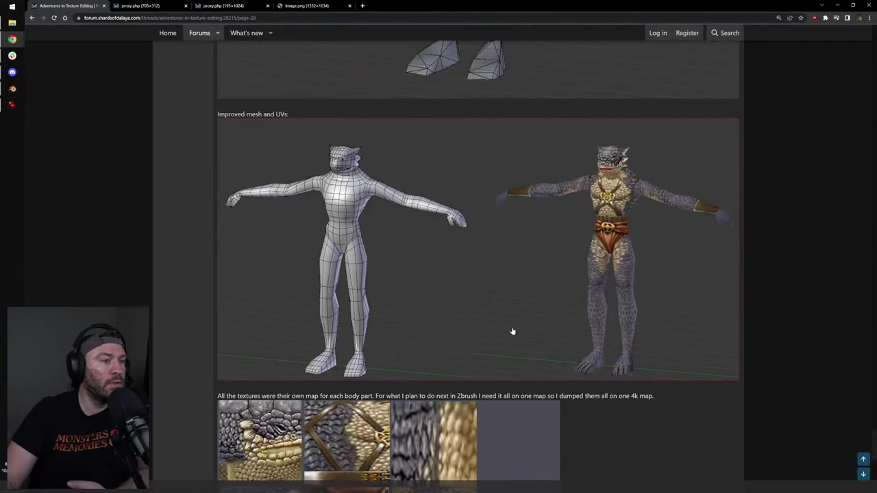
scroll(599, 244, "down", 4)
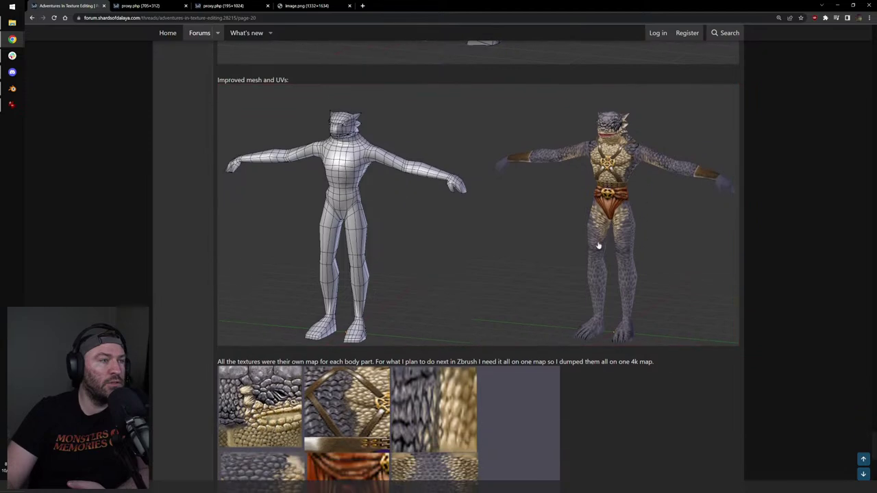
scroll(409, 255, "down", 2)
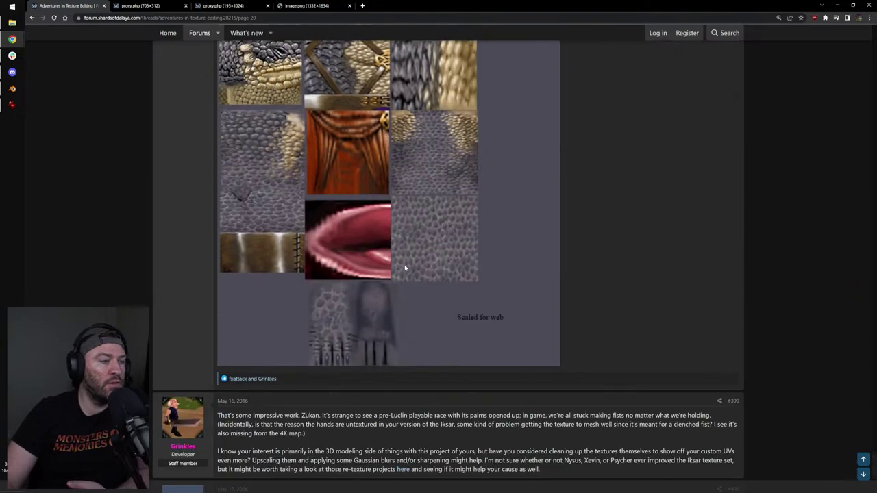
scroll(399, 273, "down", 1)
scroll(399, 264, "up", 2)
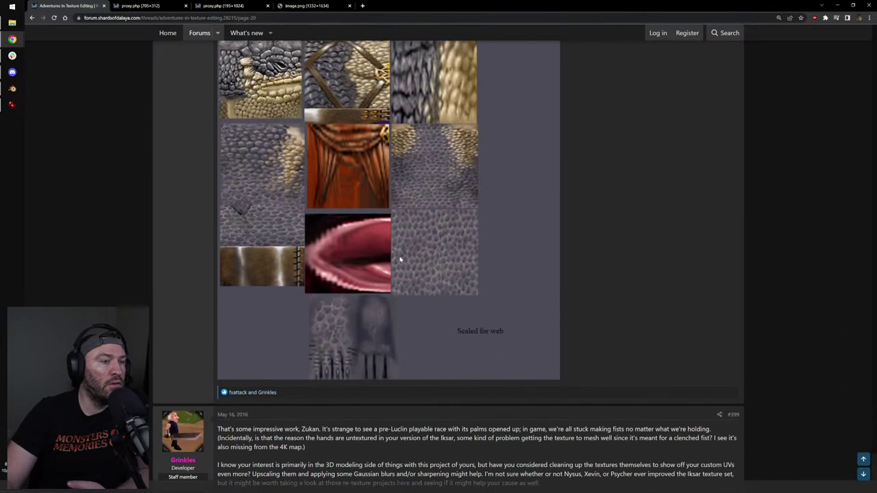
scroll(321, 211, "down", 3)
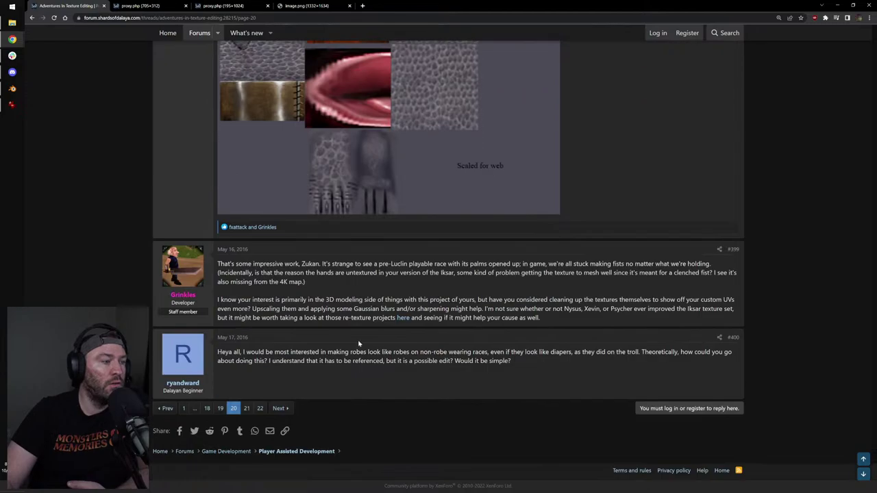
Browse page 19 and an earlier page, then select the thread's web address
left_click(220, 410)
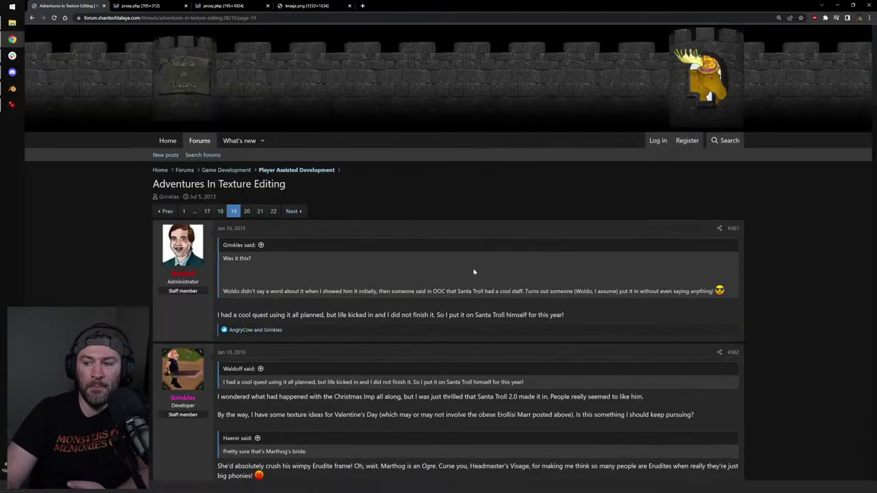
scroll(470, 265, "down", 4)
scroll(367, 280, "down", 12)
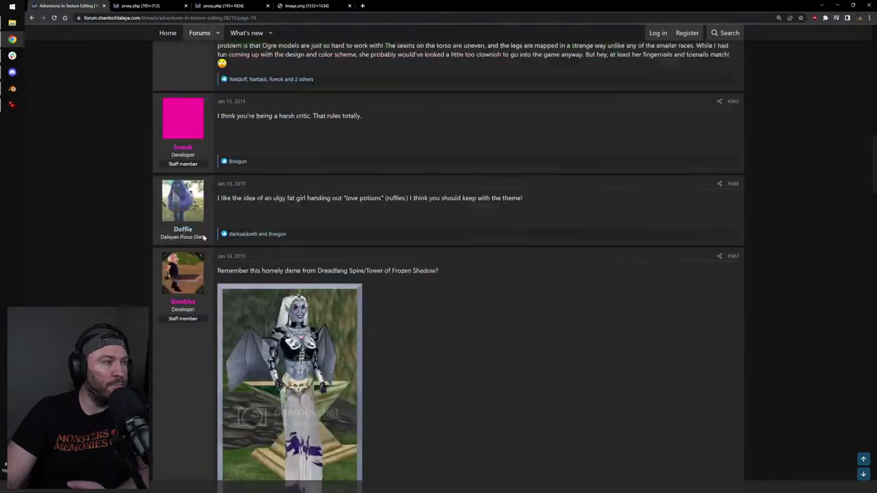
scroll(163, 224, "down", 7)
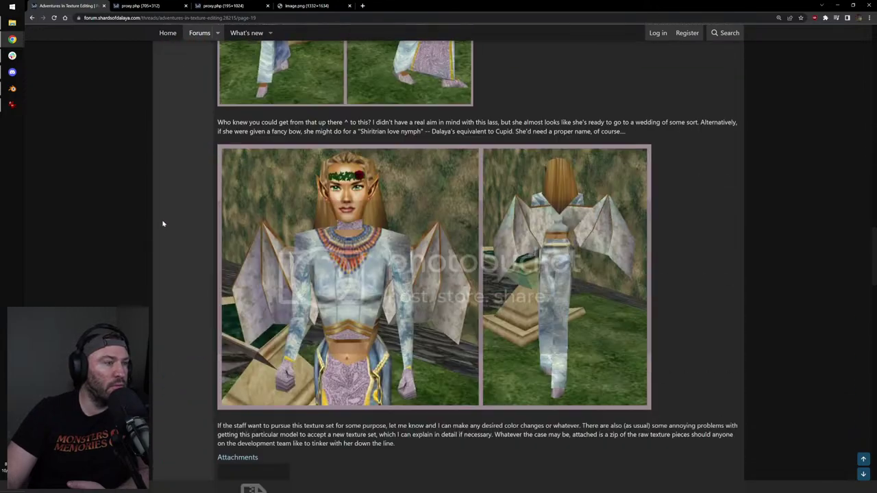
scroll(163, 223, "down", 16)
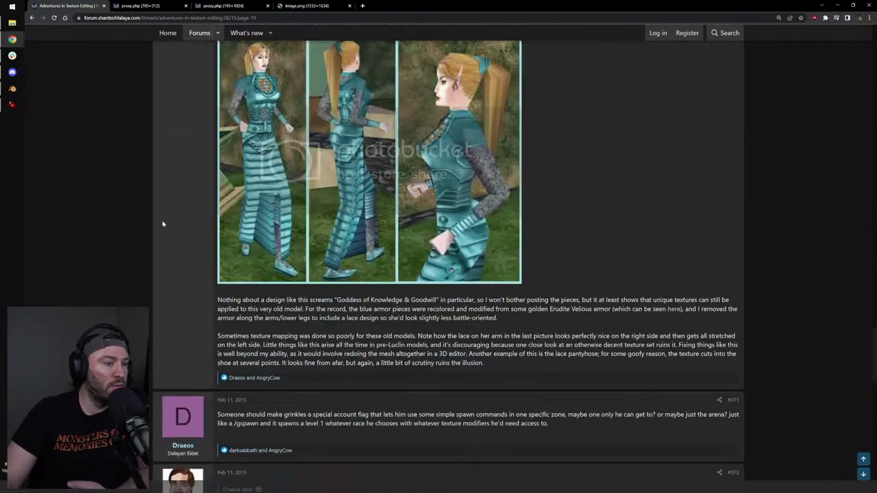
scroll(162, 226, "down", 18)
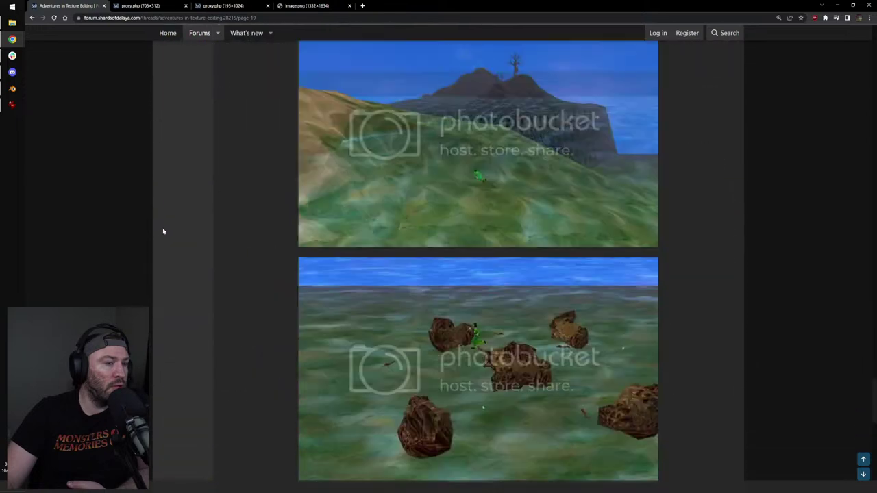
scroll(203, 153, "down", 6)
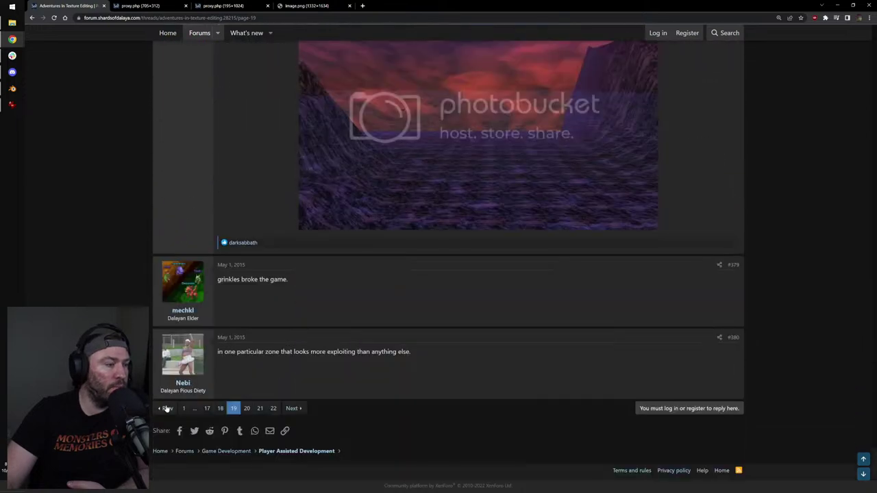
left_click(183, 409)
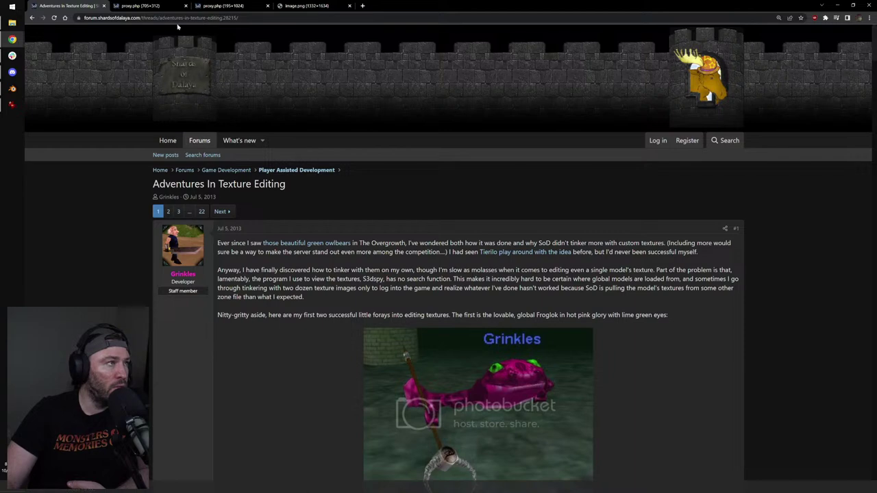
left_click(194, 18)
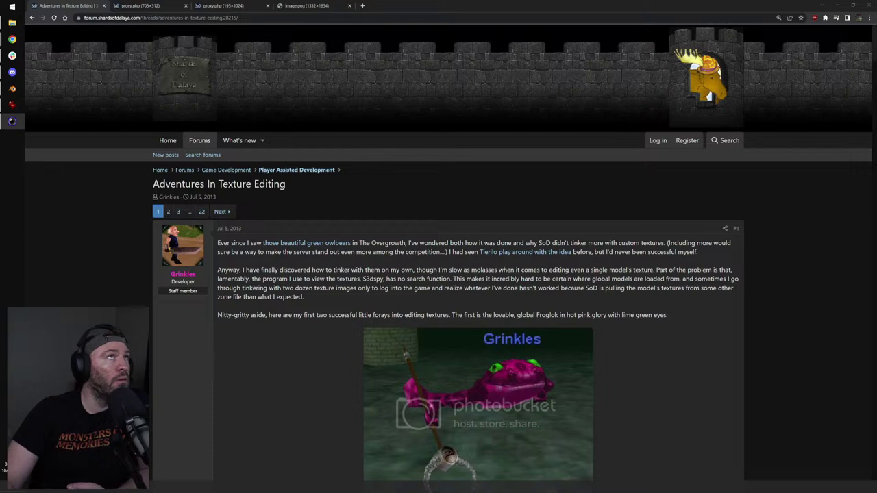
scroll(354, 240, "down", 4)
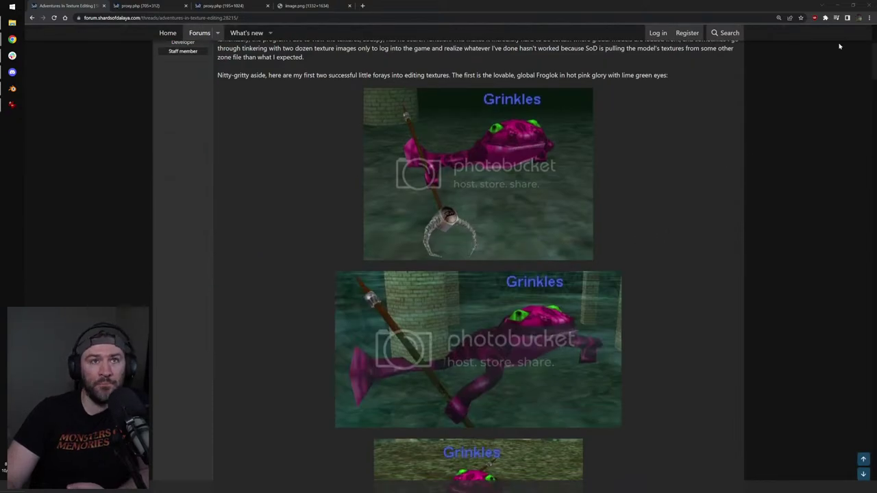
Close Chrome, deselect the hair curve's control point, and bring up the Reddit post
left_click(869, 6)
left_click(615, 285)
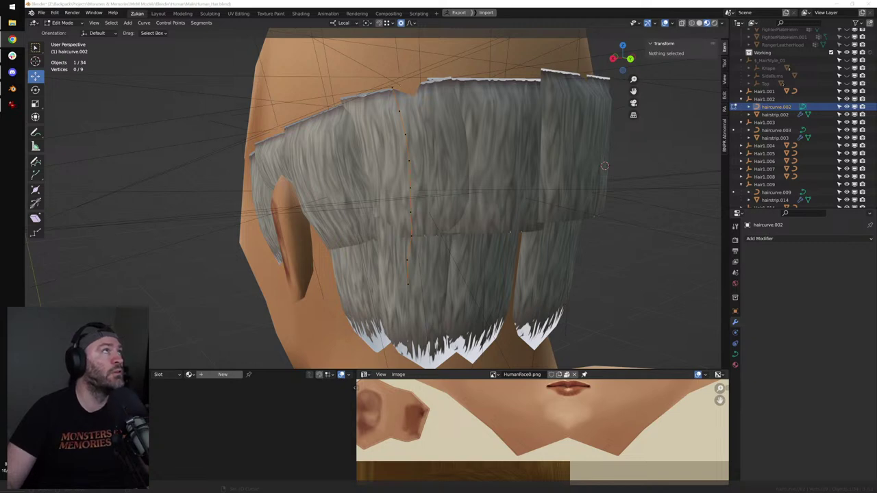
key("alt+Tab")
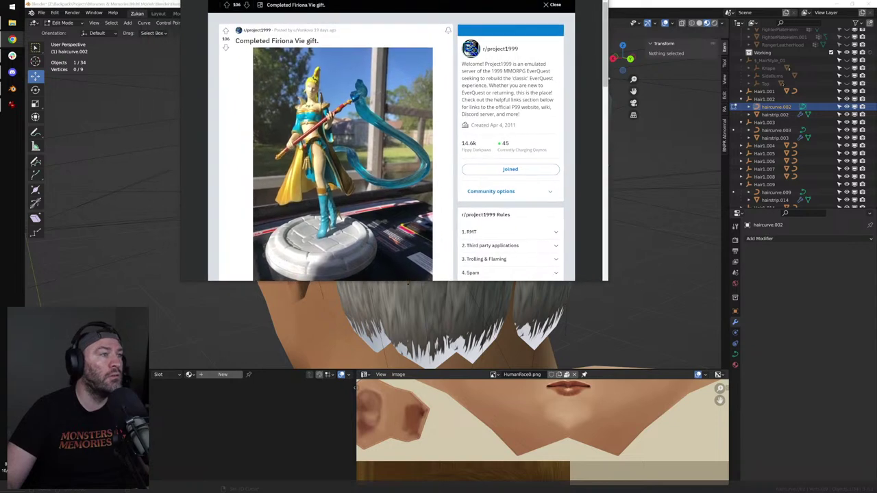
View the 'Completed Firiona Vie gift' photo at full resolution, then close it and refocus Blender
left_click(308, 157)
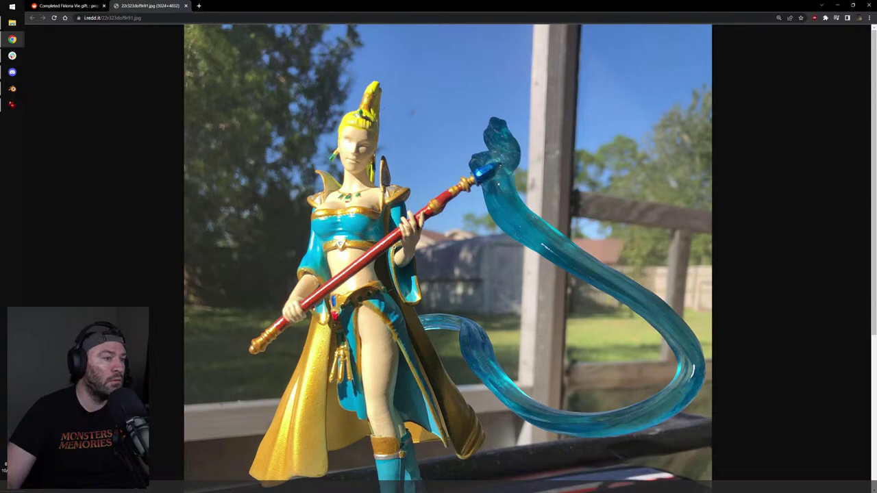
left_click(407, 235)
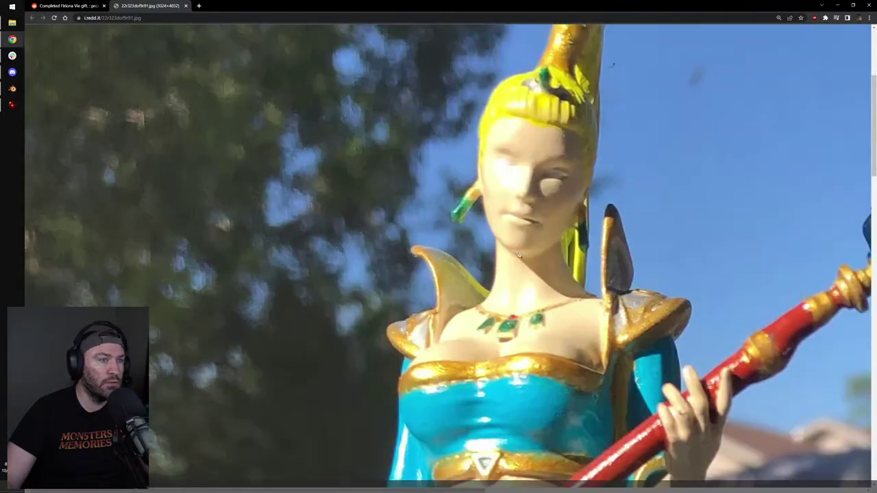
scroll(474, 246, "down", 5)
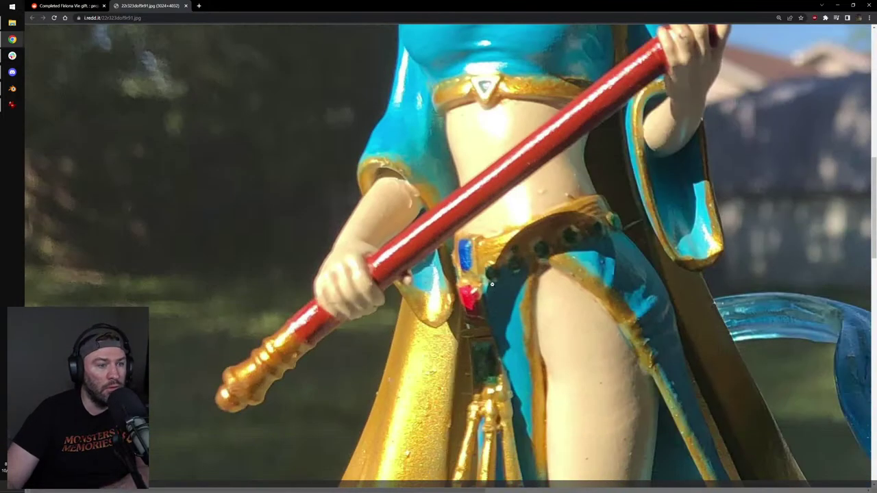
scroll(492, 284, "down", 10)
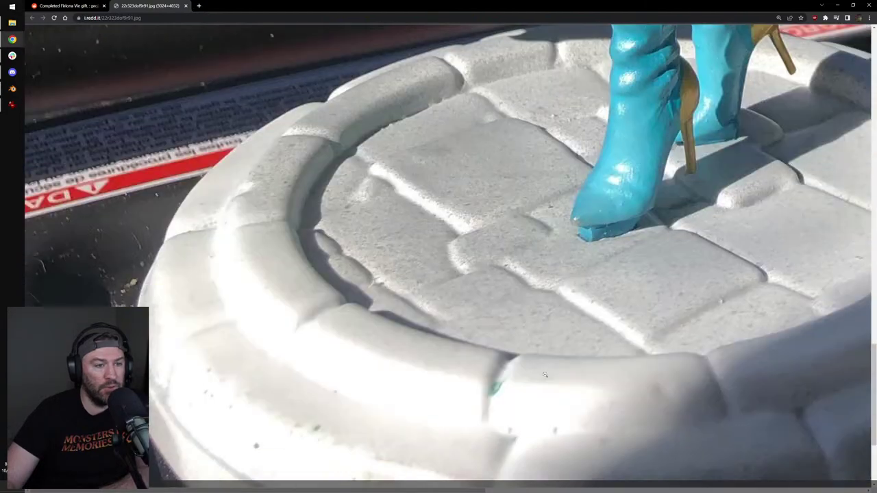
scroll(612, 373, "up", 2)
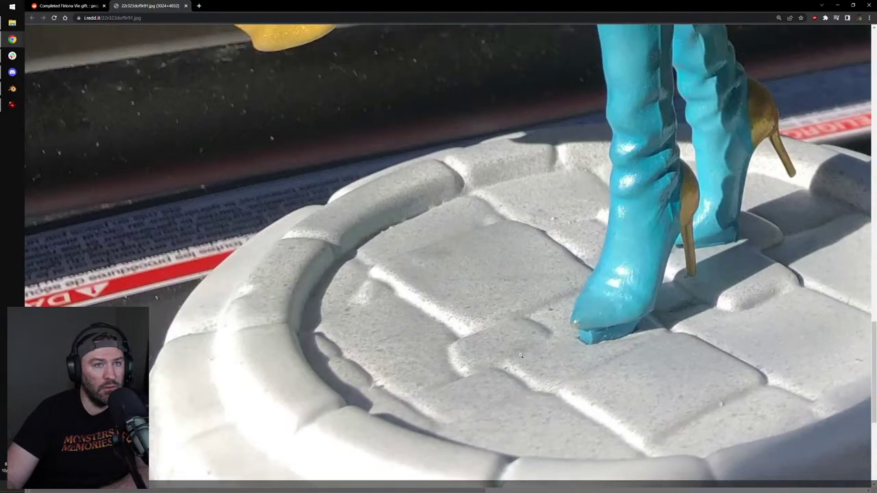
scroll(520, 355, "up", 4)
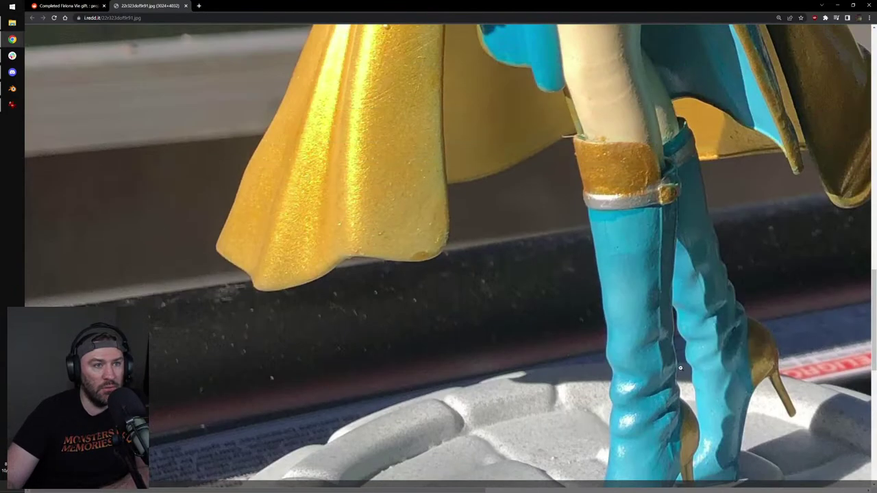
scroll(679, 368, "down", 5)
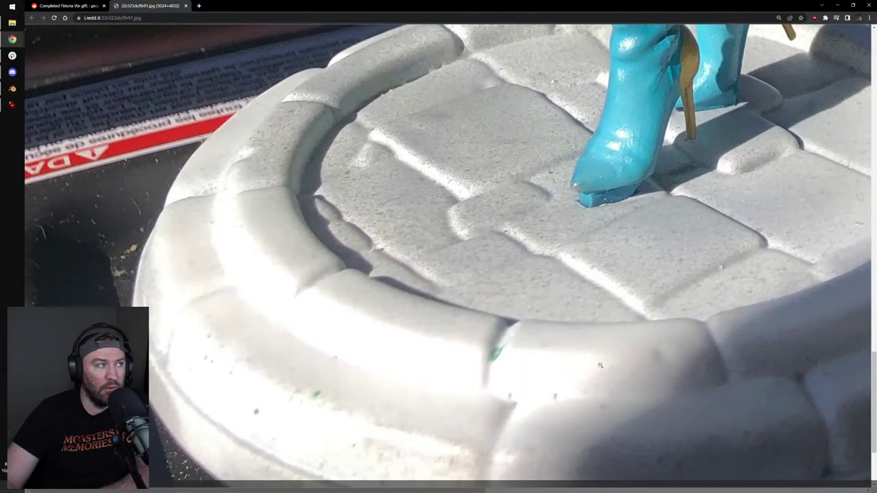
scroll(600, 366, "up", 15)
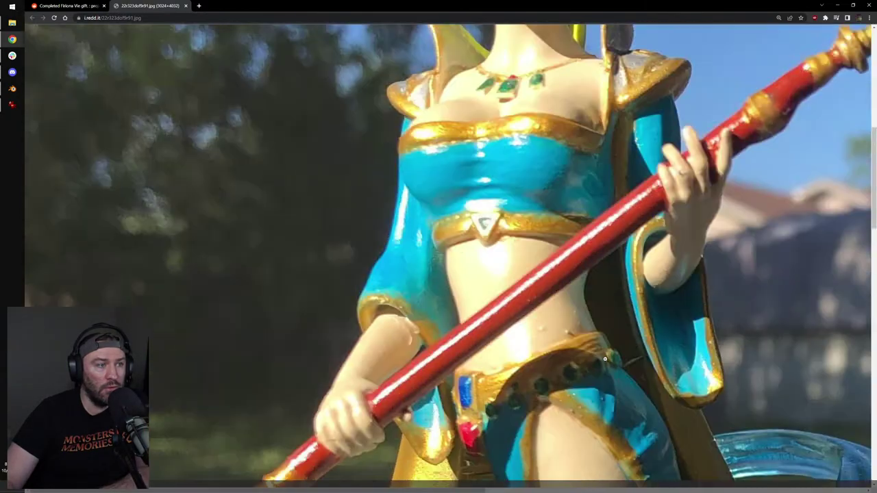
scroll(605, 359, "up", 6)
left_click(869, 6)
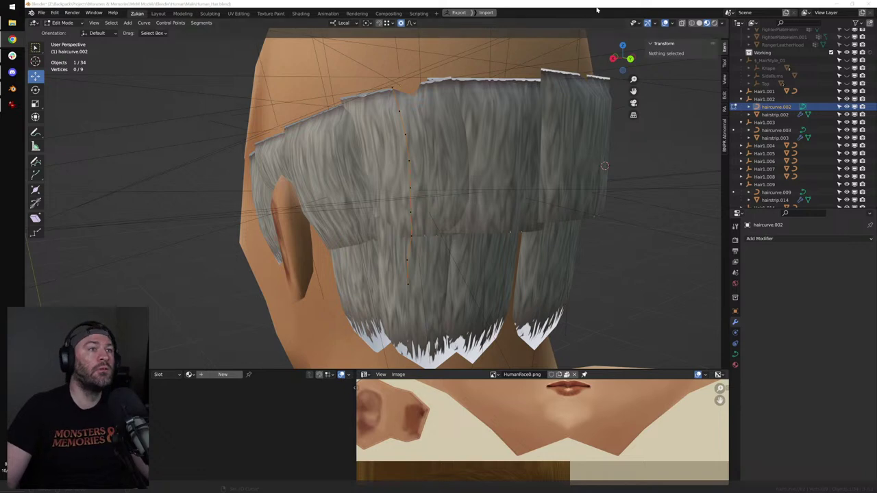
left_click(526, 117)
Orbit behind the head and select the hairstrip.004 card in Object Mode
scroll(370, 176, "down", 5)
middle_click_drag(371, 177, 318, 207)
scroll(370, 176, "up", 5)
key("Tab")
left_click(377, 173)
Scale hairstrip.004's bottom edge loop inward along local X in wireframe view
key("Tab")
key("shift+z")
left_click(265, 203, "alt")
mouse_move(265, 204)
middle_mouse_down()
mouse_move(338, 223)
mouse_move(330, 215)
mouse_move(401, 215)
mouse_move(424, 196)
mouse_move(386, 153)
mouse_move(427, 188)
mouse_move(451, 237)
mouse_move(356, 228)
middle_mouse_up()
key("s")
key("x")
key("x")
left_click(334, 217)
key("Tab")
key("shift+z")
Shrink the selected strip vertices further with proportional scaling along one axis
scroll(357, 227, "up", 4)
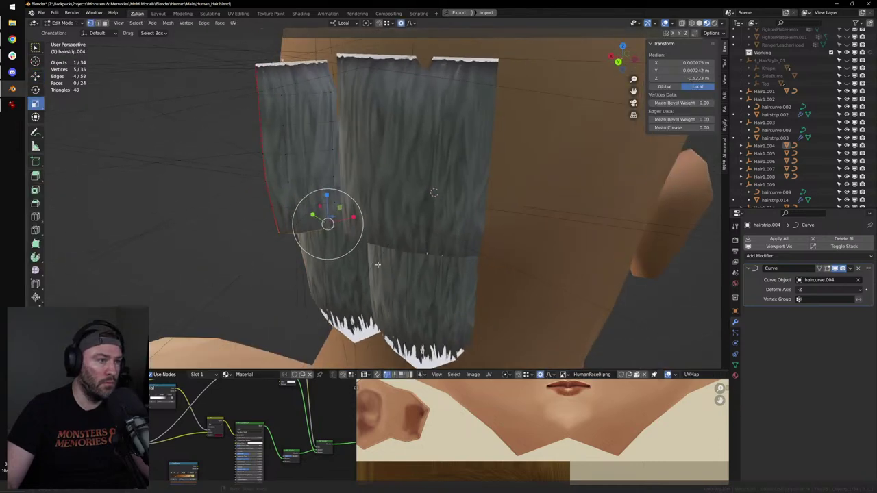
key("Tab")
key("shift+z")
left_click_drag(308, 220, 321, 224)
left_click(434, 192)
middle_click_drag(315, 250, 364, 212)
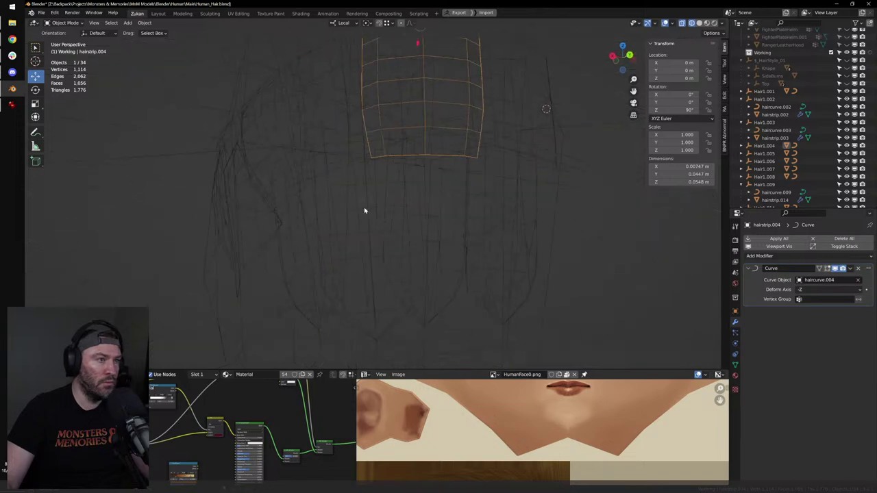
key("Tab")
key("shift+z")
mouse_move(421, 198)
middle_mouse_down()
mouse_move(415, 214)
mouse_move(455, 237)
mouse_move(498, 245)
mouse_move(500, 229)
mouse_move(421, 234)
mouse_move(329, 219)
mouse_move(344, 226)
mouse_move(348, 271)
middle_mouse_up()
Deselect everything, then pick the hairstrip.006 strip and the Hair1.001 empty
key("alt+a")
scroll(416, 214, "down", 5)
scroll(418, 233, "up", 3)
left_click(346, 228)
scroll(359, 241, "up", 2)
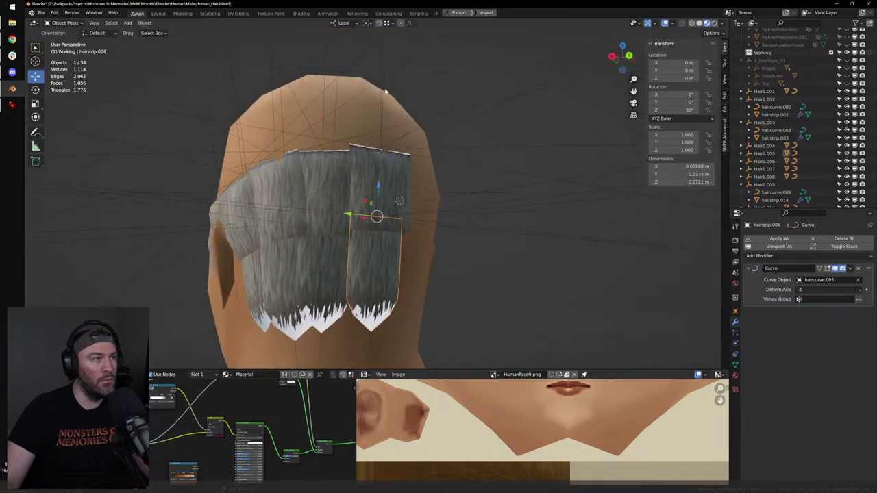
middle_click_drag(386, 90, 365, 60)
left_click(358, 130)
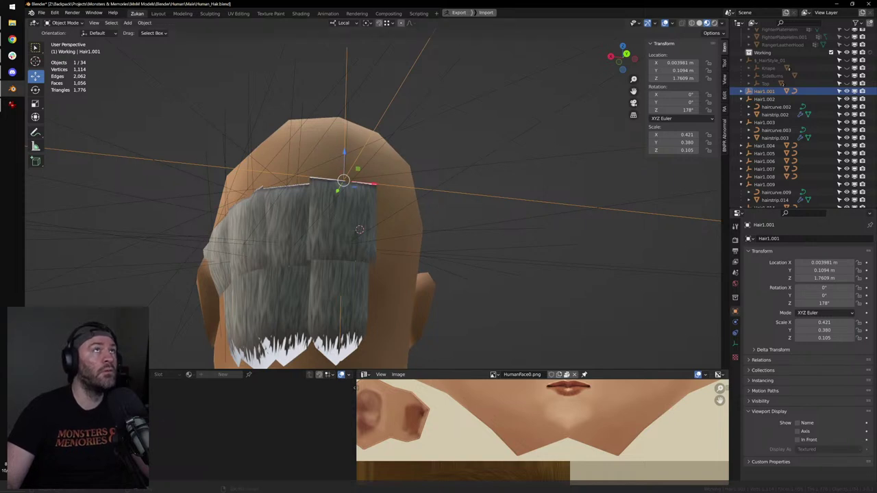
Inspect the hair from the side and back, nudging the Hair1.001 strip into position
key("alt+Tab")
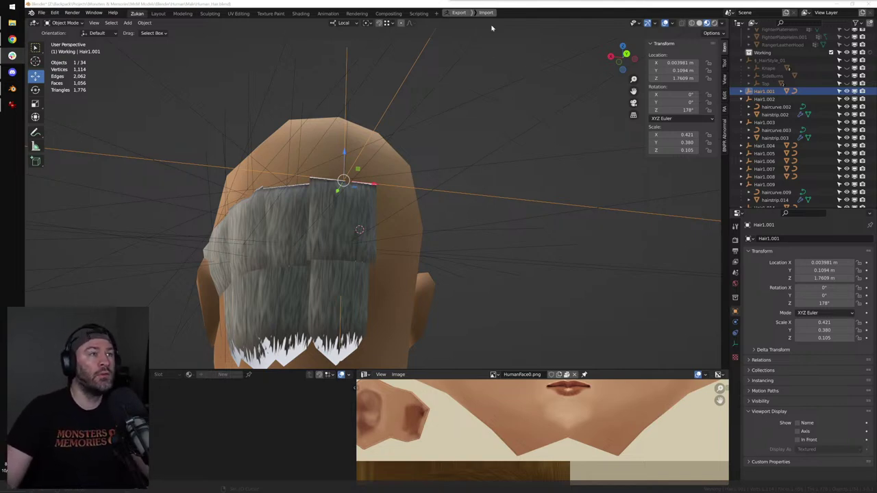
middle_click_drag(525, 113, 470, 153)
scroll(478, 178, "up", 4)
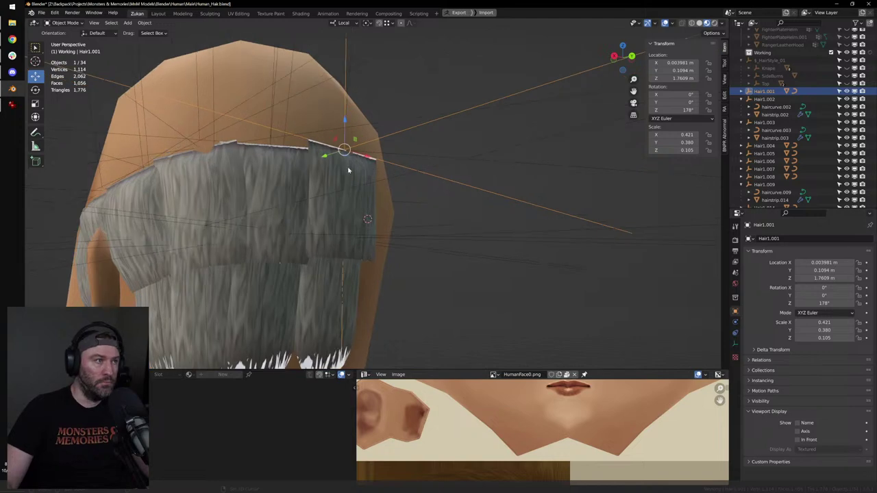
middle_click_drag(348, 170, 391, 210)
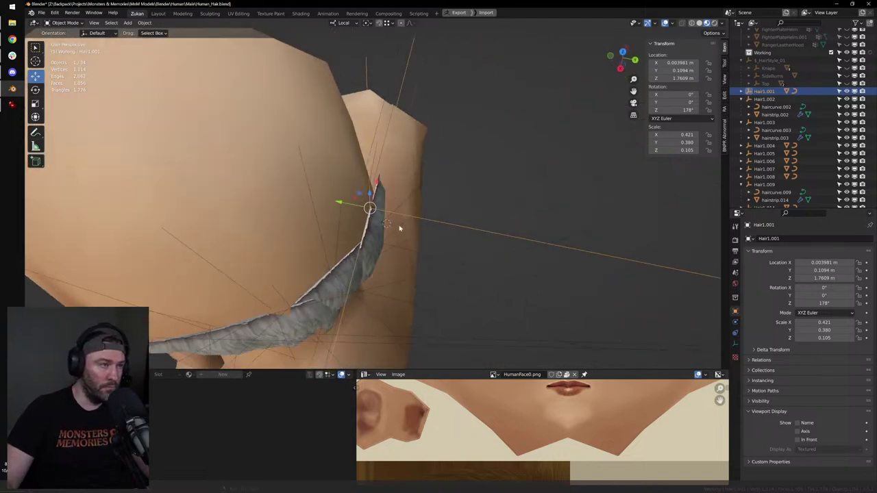
left_click_drag(345, 205, 357, 204)
middle_click_drag(357, 204, 474, 200)
Select Hair1.005, nudge it slightly and tilt it to 7.82° on X
left_click(365, 262)
left_click(476, 218)
left_click(471, 213)
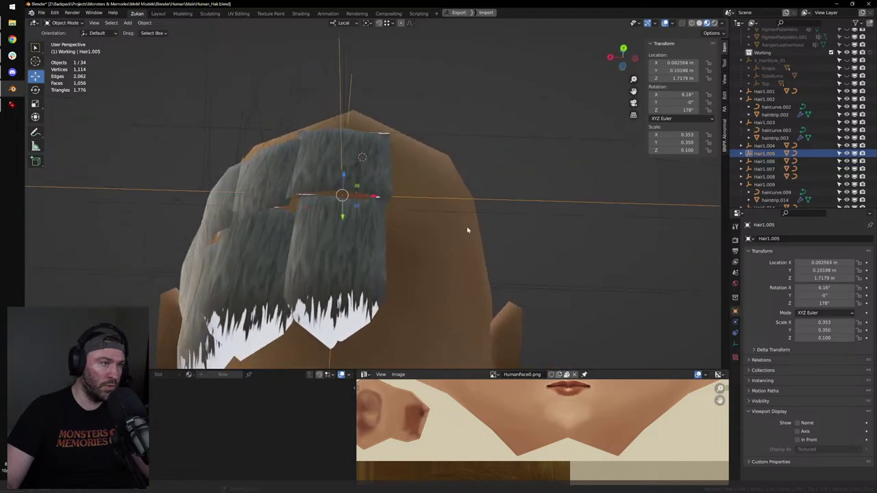
middle_click_drag(468, 231, 393, 199)
left_click_drag(392, 198, 370, 197)
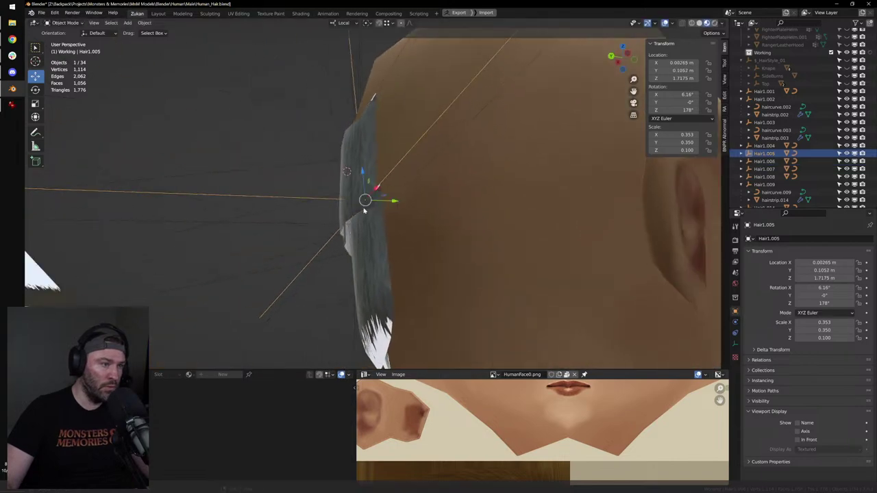
middle_click_drag(370, 196, 351, 192)
key("shift+space")
key("r")
left_click_drag(337, 195, 334, 209)
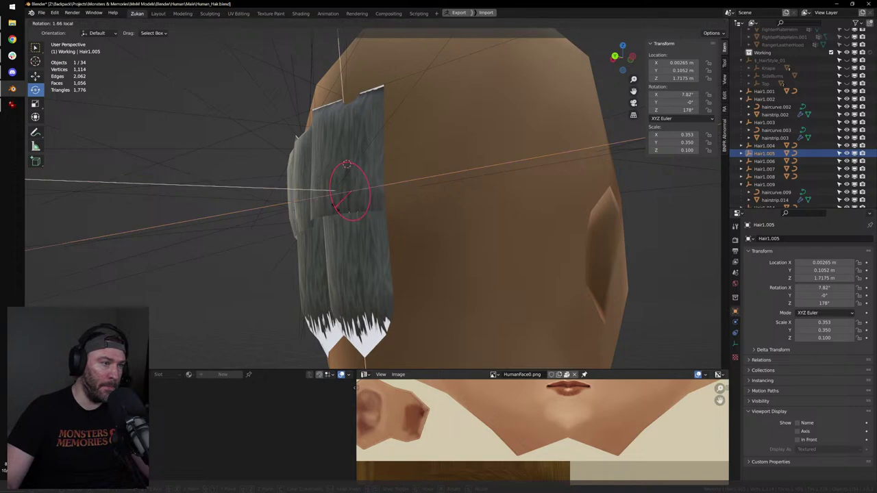
middle_click_drag(334, 209, 530, 229)
Reselect Hair1.005 together with its children, its curve and strip
left_click(456, 276)
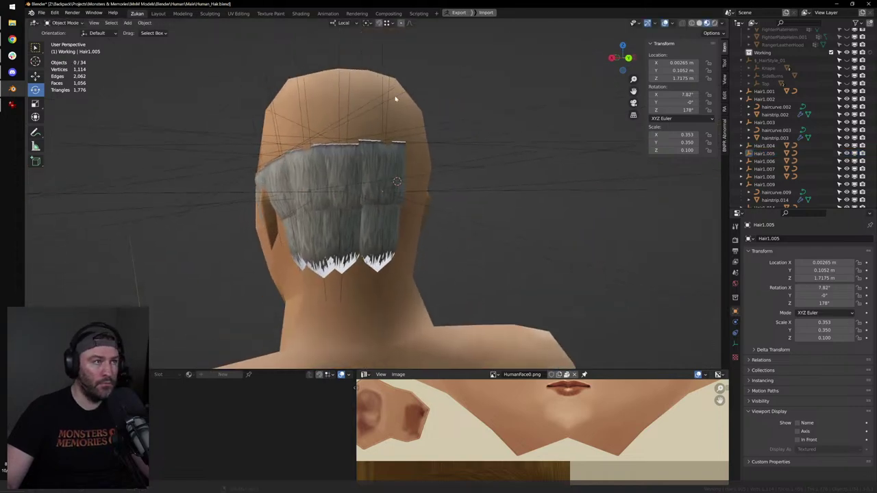
middle_click_drag(386, 56, 397, 78)
left_click(456, 170)
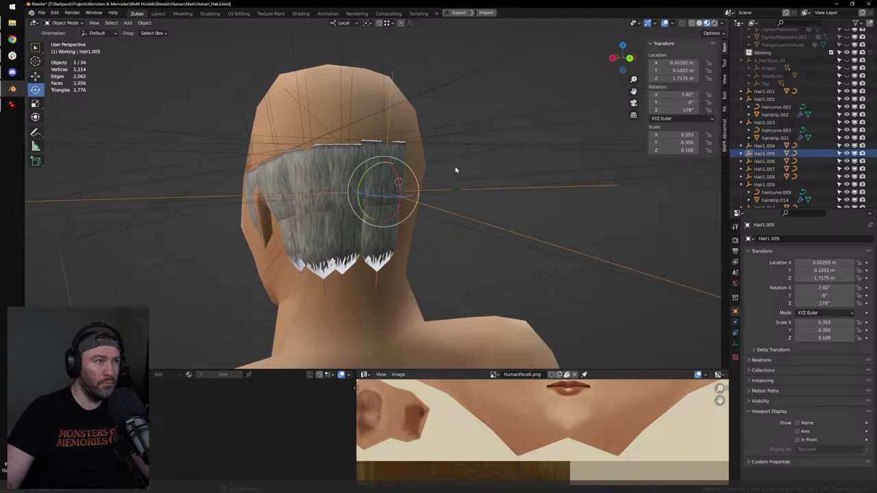
right_click(765, 157)
left_click(761, 155)
middle_click_drag(494, 220, 478, 228)
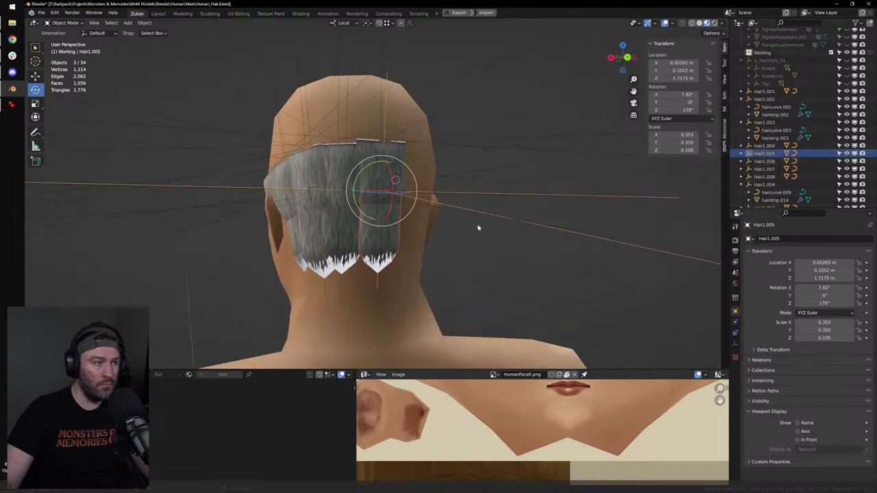
Duplicate the Hair1.005 strip and curve and move the copy to a new spot
key("shift+d")
left_click(411, 254)
middle_click_drag(411, 254, 429, 164)
key("shift+space")
key("g")
left_click_drag(418, 154, 403, 161)
middle_click_drag(403, 161, 391, 187)
Duplicate again as Hair1.011 and rotate it to 145° across the nape
key("shift+d")
left_click(368, 176)
key("shift+space")
key("r")
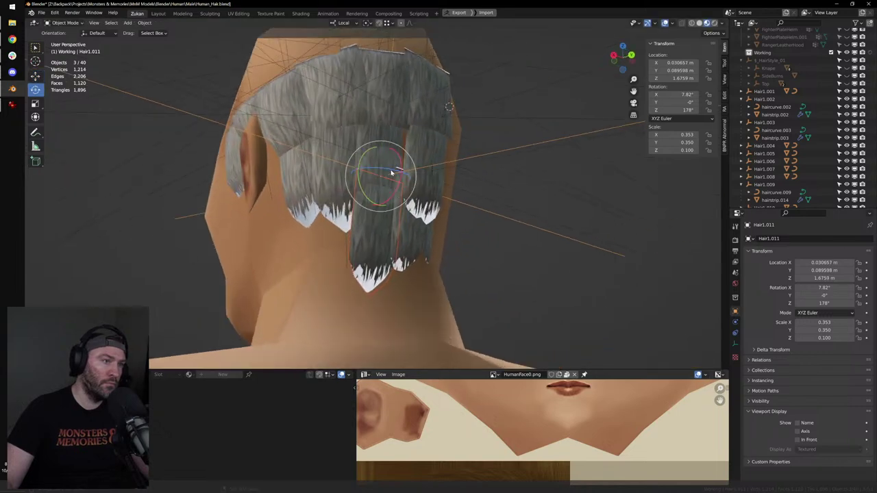
left_click_drag(391, 172, 433, 224)
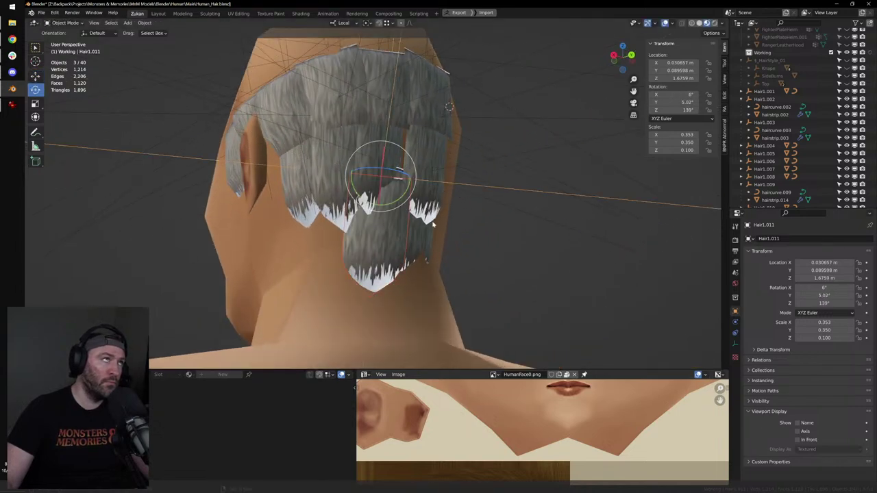
middle_click_drag(433, 224, 402, 191)
key("r")
key("r")
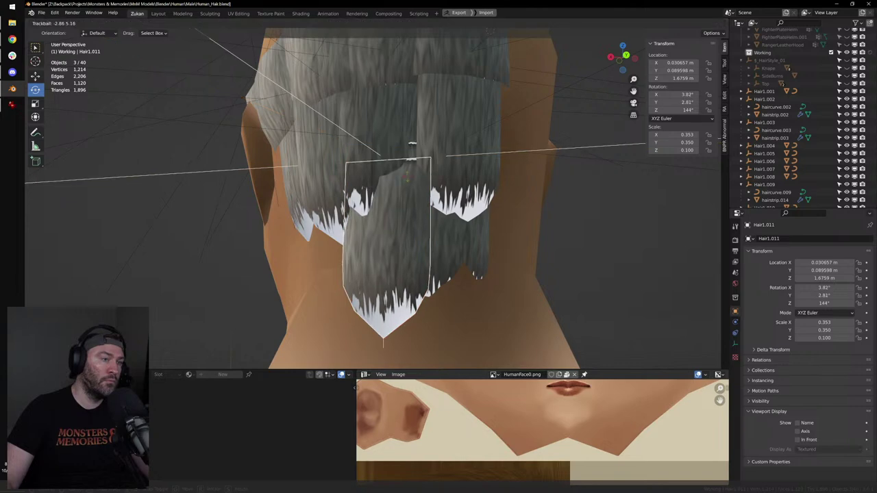
left_click(412, 144)
key("shift+space")
key("g")
Check the hair from several sides, then duplicate Hair1.011 with its curve
middle_click_drag(395, 159, 396, 98)
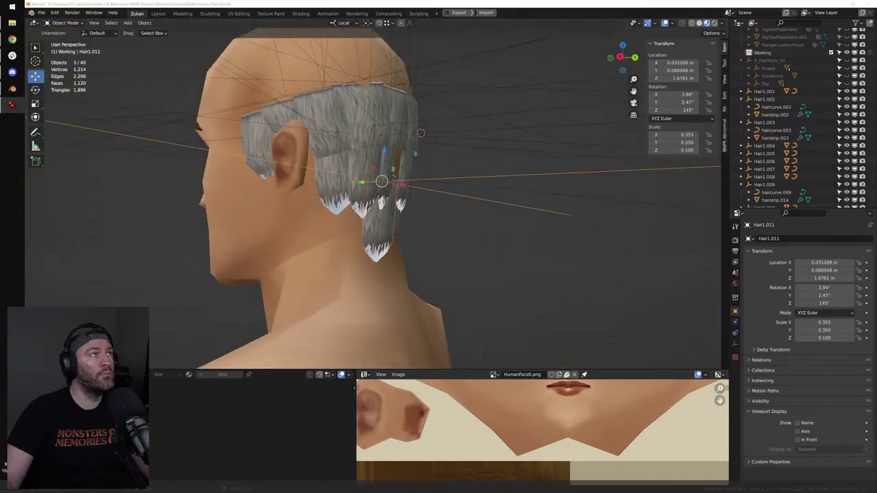
scroll(490, 135, "down", 5)
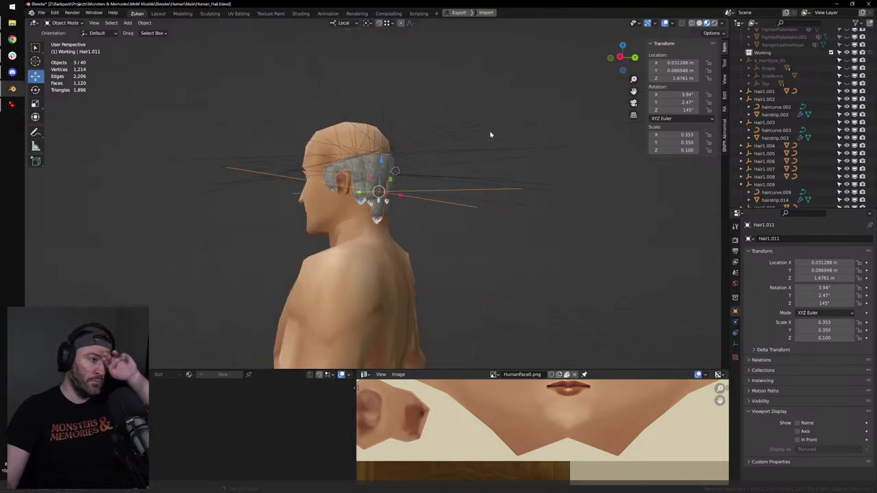
middle_click_drag(493, 129, 372, 209)
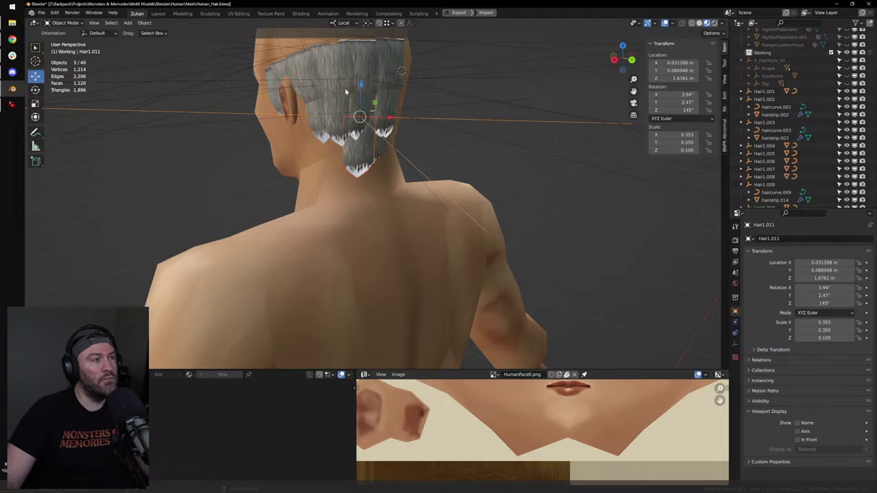
middle_click_drag(415, 140, 364, 251)
scroll(470, 192, "up", 3)
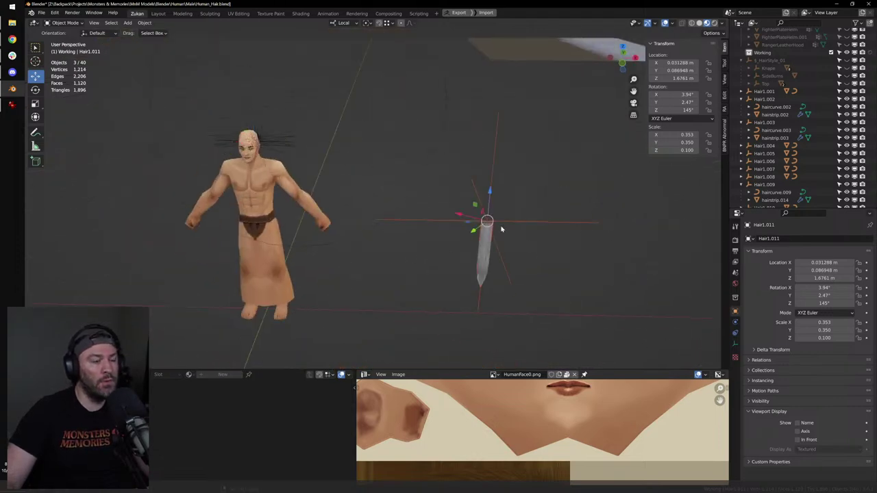
key("shift+d")
Drop the copy above the head, check it from several angles, and select Hair1.012 alone
left_click(310, 138)
mouse_move(448, 231)
middle_mouse_down()
mouse_move(487, 311)
mouse_move(460, 230)
middle_mouse_up()
scroll(488, 311, "up", 3)
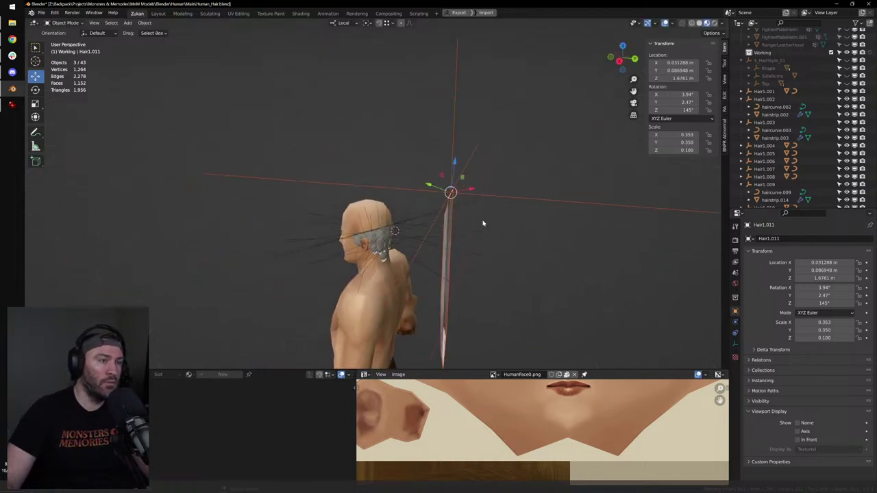
middle_click_drag(456, 194, 341, 185)
scroll(341, 185, "up", 2)
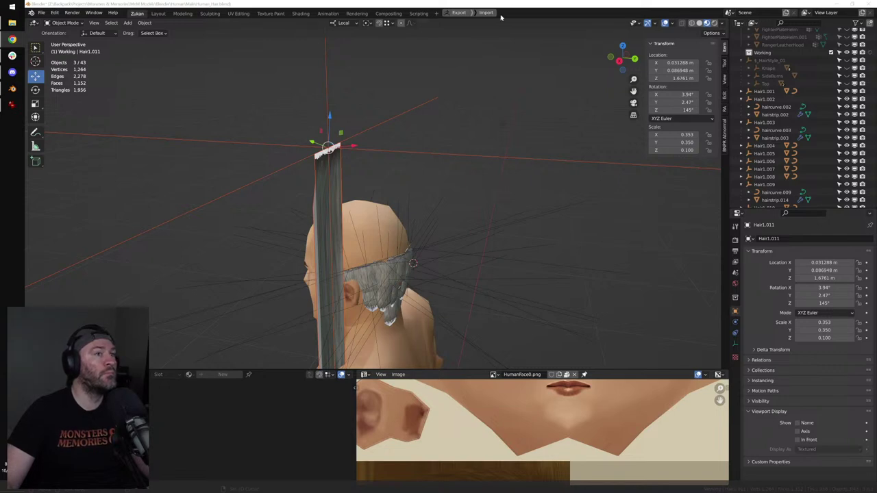
middle_click_drag(536, 135, 514, 247)
scroll(480, 206, "up", 4)
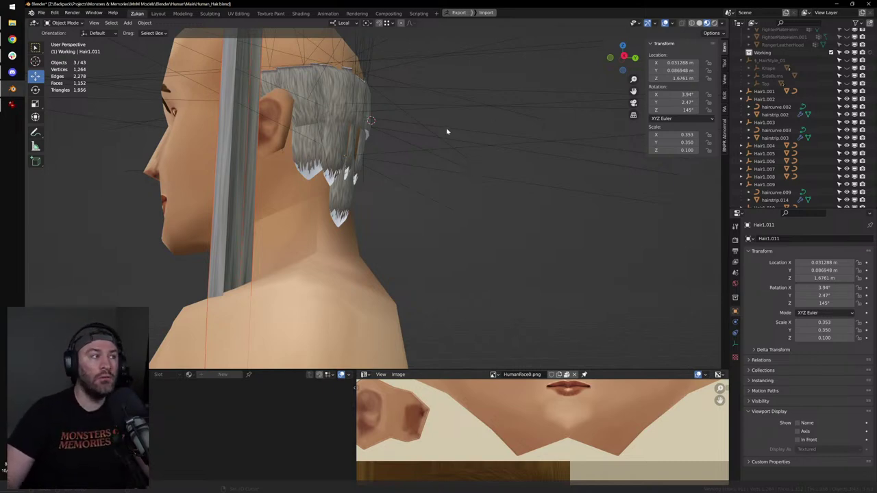
middle_click_drag(446, 131, 415, 184)
scroll(395, 55, "down", 3)
left_click(395, 160)
Reset the strip's rotation, turn it to 163° on Z, and raise it over the head
key("shift+space")
key("r")
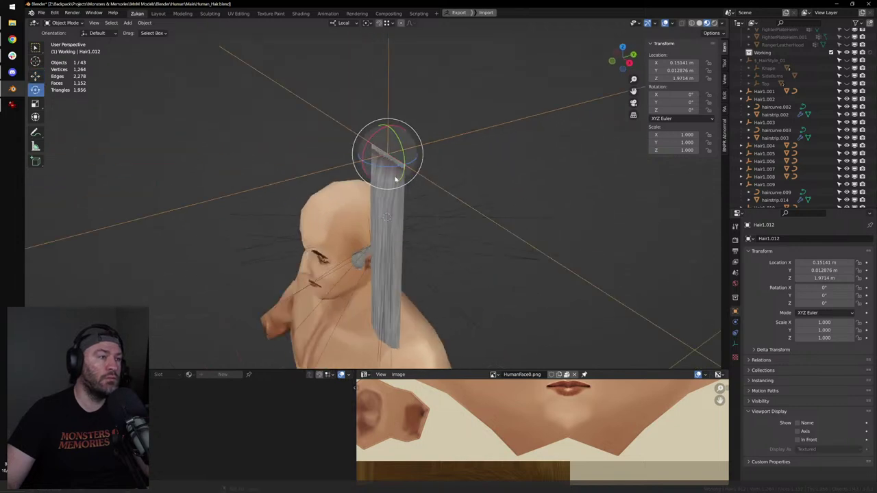
left_click_drag(392, 172, 414, 168)
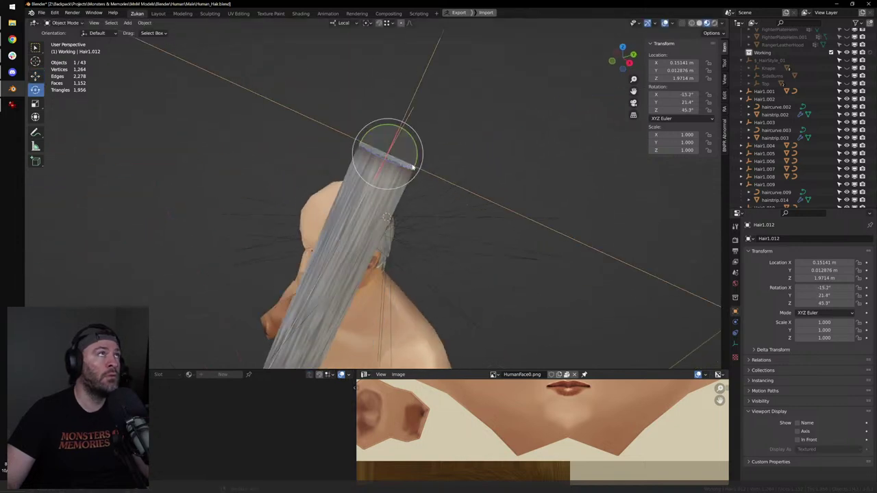
key("alt+r")
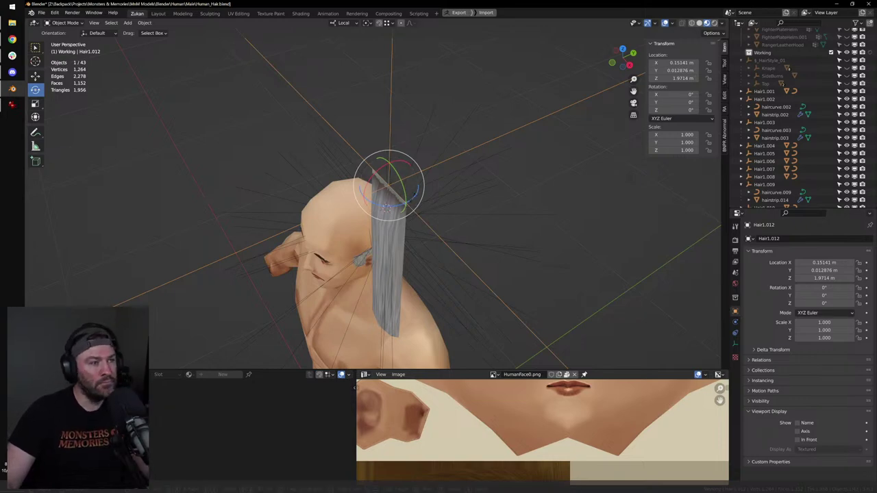
left_click_drag(414, 201, 435, 196)
middle_click_drag(435, 196, 401, 206)
key("shift+space")
key("g")
left_click_drag(401, 206, 337, 220)
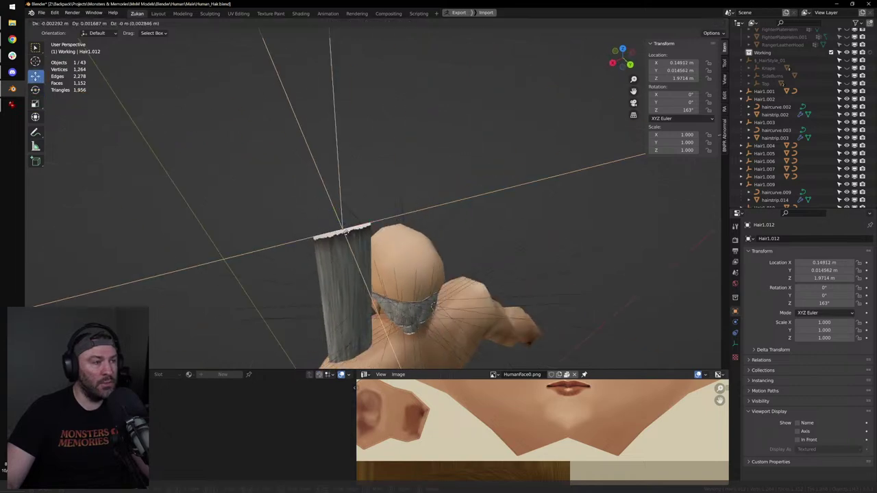
middle_click_drag(336, 219, 430, 177)
Narrow the strip to 0.581 on Y, shorten it to 0.378 on Z, and lower it
key("shift+space")
key("r")
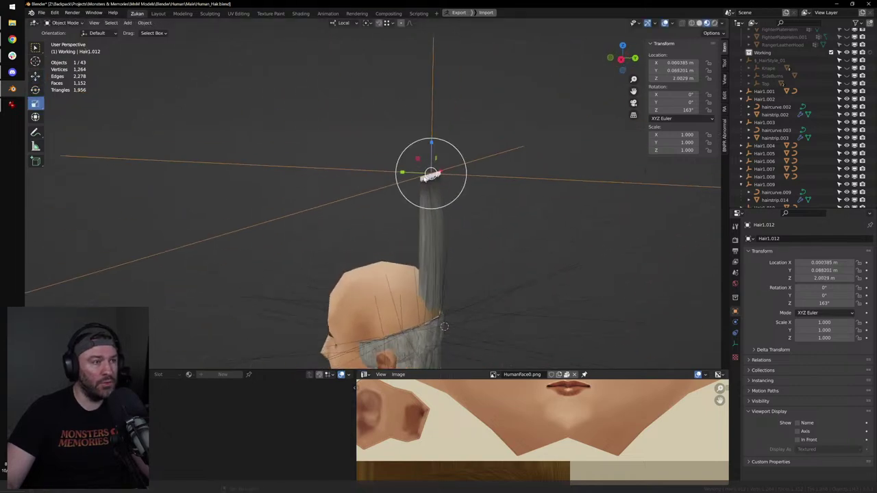
left_click_drag(404, 173, 432, 160)
key("shift+space")
key("g")
middle_click_drag(432, 160, 440, 280)
left_click_drag(440, 280, 460, 266)
middle_click_drag(460, 266, 422, 269)
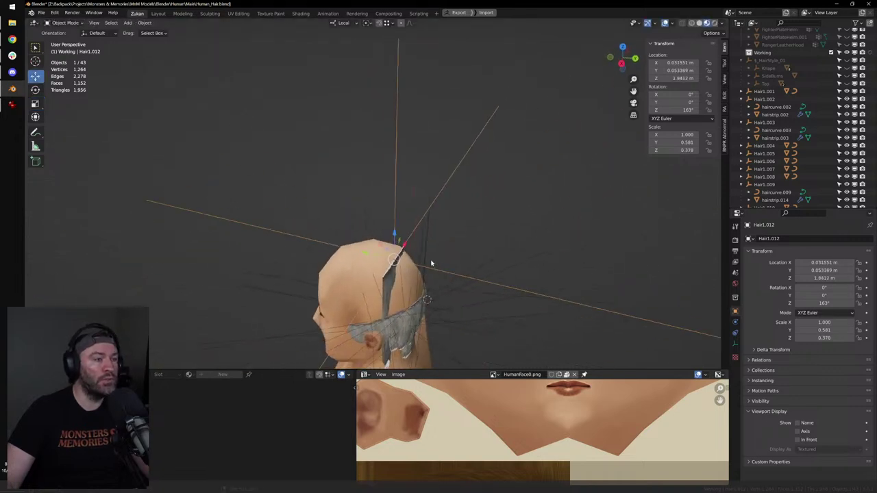
Tilt the strip back to -65.4° on X and fit it down against the scalp
key("shift+space")
key("r")
left_click_drag(420, 259, 442, 284)
middle_click_drag(442, 285, 387, 203)
key("shift+space")
key("g")
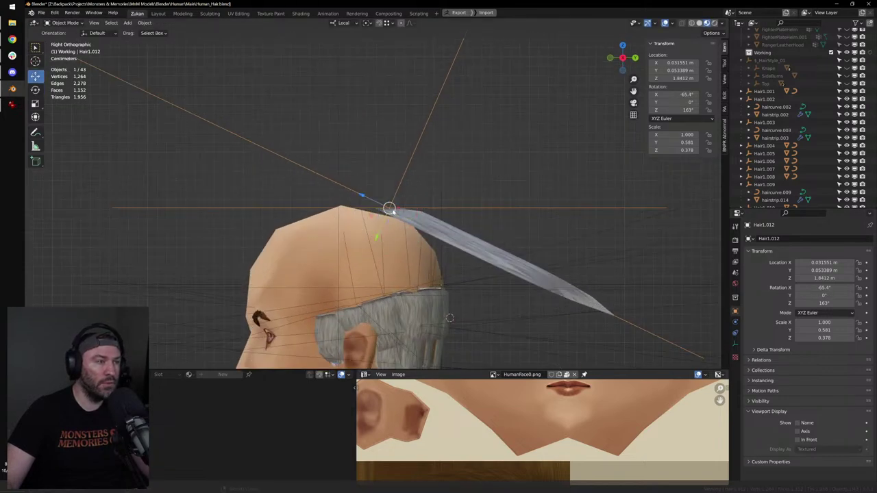
left_click_drag(388, 203, 333, 215)
middle_click_drag(333, 215, 337, 281)
key("KP_7")
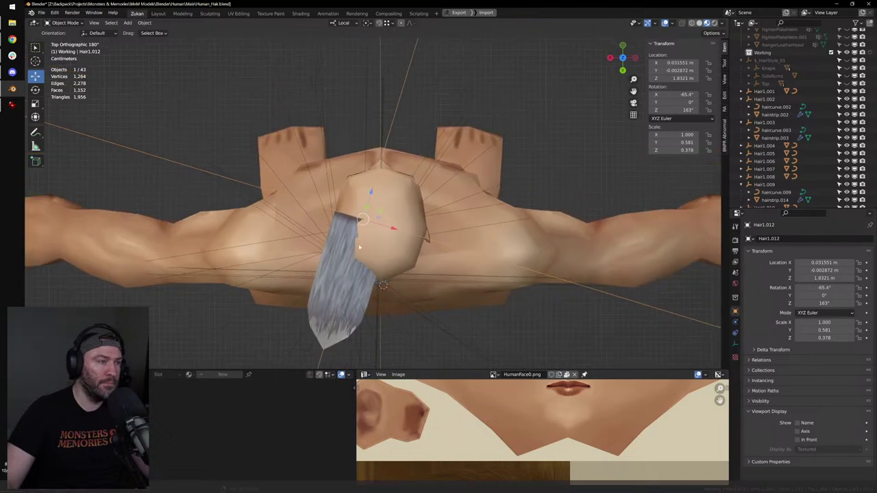
Scale the strip's width to 0.678 and slide it up onto the scalp
key("shift+space")
key("s")
left_click_drag(391, 227, 356, 206)
key("shift+space")
key("g")
middle_click_drag(356, 206, 411, 212)
scroll(411, 213, "up", 3)
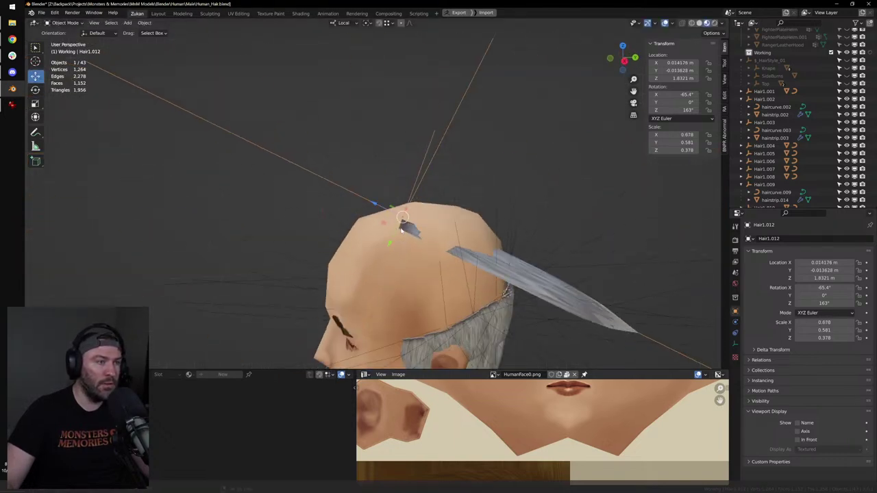
left_click_drag(402, 225, 415, 198)
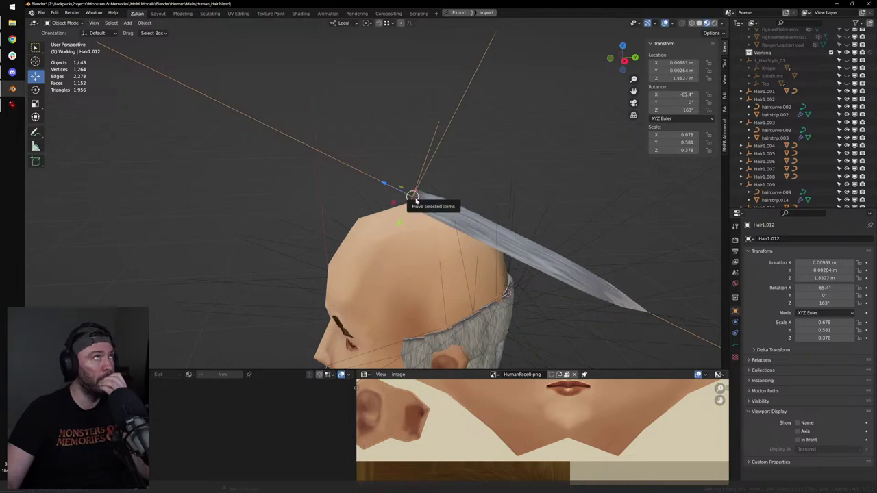
Check the strip from above and behind and confirm its final position
middle_click_drag(459, 196, 433, 190)
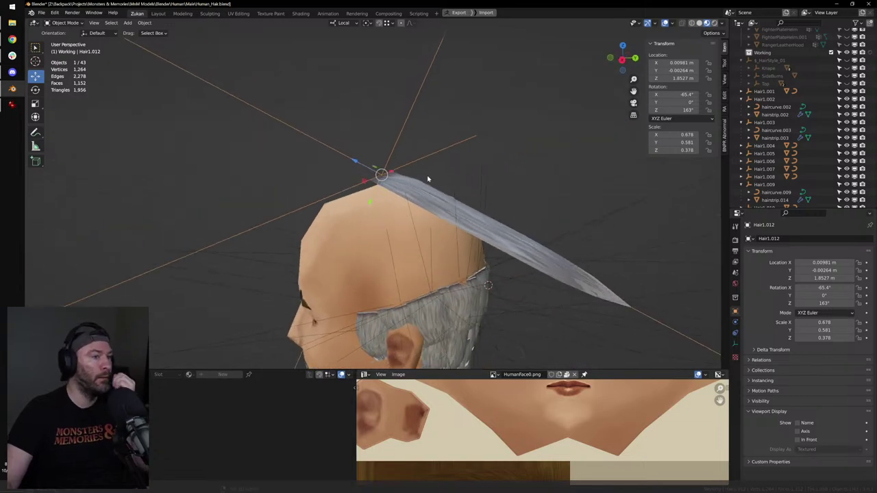
middle_click_drag(437, 169, 406, 207)
key("ctrl+KP_1")
key("g")
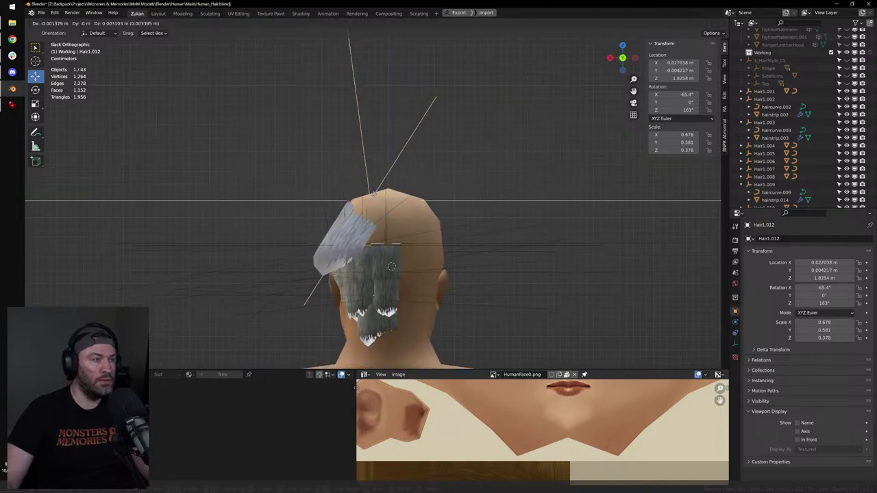
left_click(368, 189)
Try a duplicate, then undo back to the strip's higher position
key("shift+d")
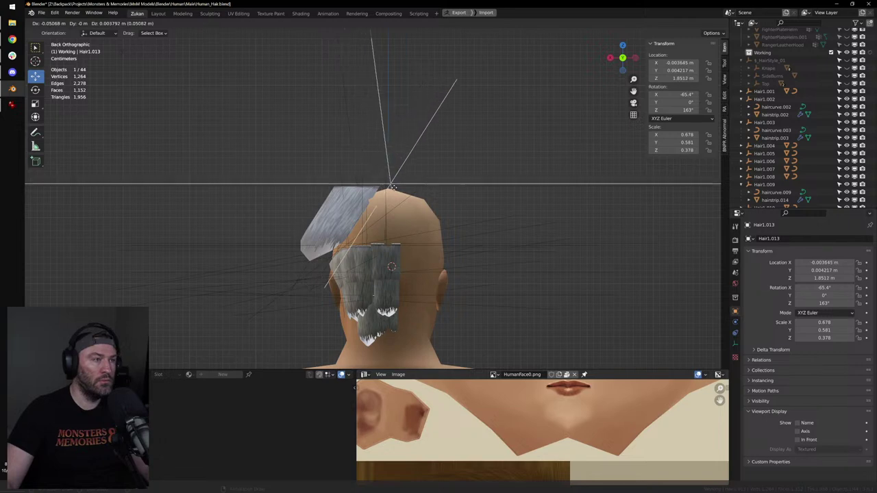
left_click(394, 189)
key("ctrl+z")
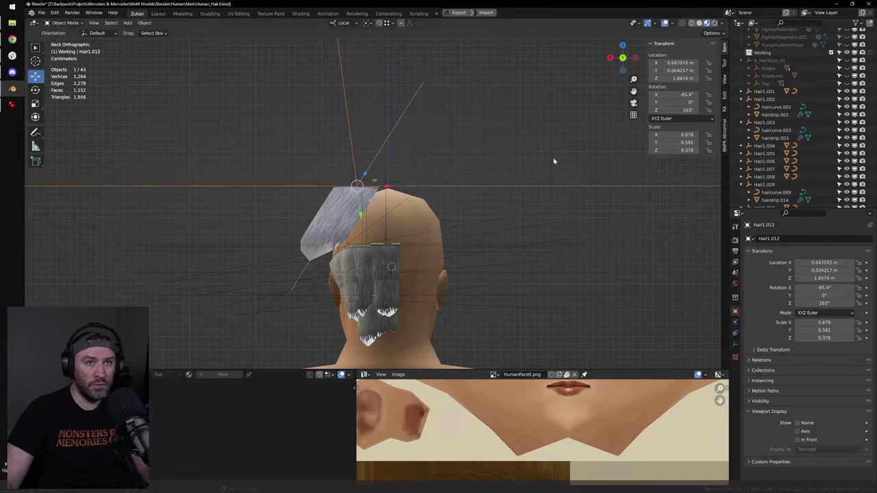
key("ctrl+z")
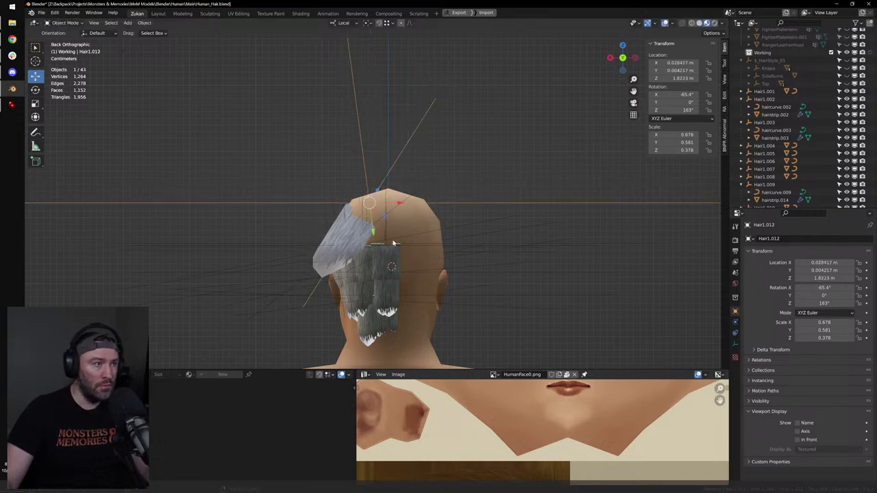
key("ctrl+z")
scroll(788, 154, "down", 3)
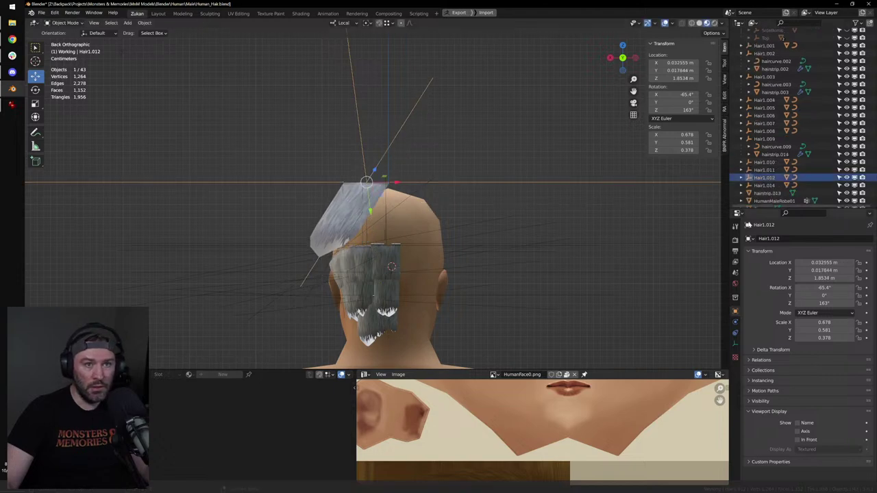
Select the whole Hair1.012 group and duplicate it twice, placing the copies side by side
right_click(762, 177)
left_click(737, 178)
key("shift+d")
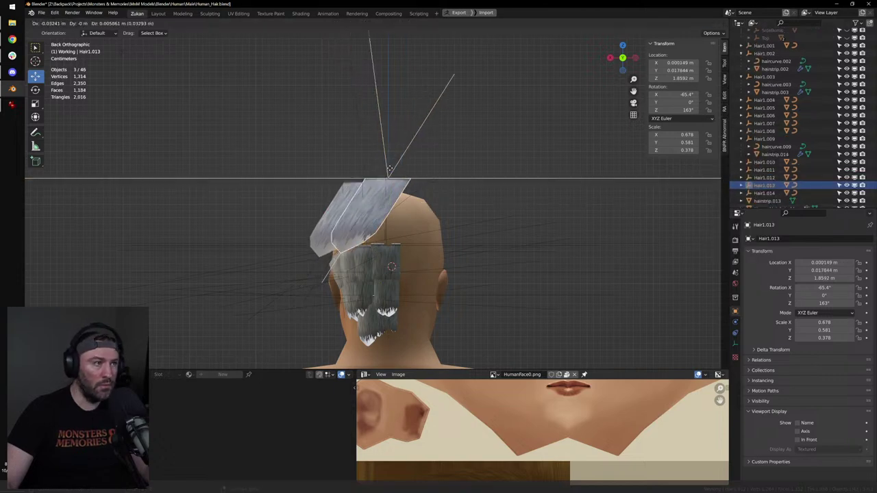
left_click(389, 169)
key("shift+d")
middle_click_drag(389, 172, 371, 175)
left_click(356, 197)
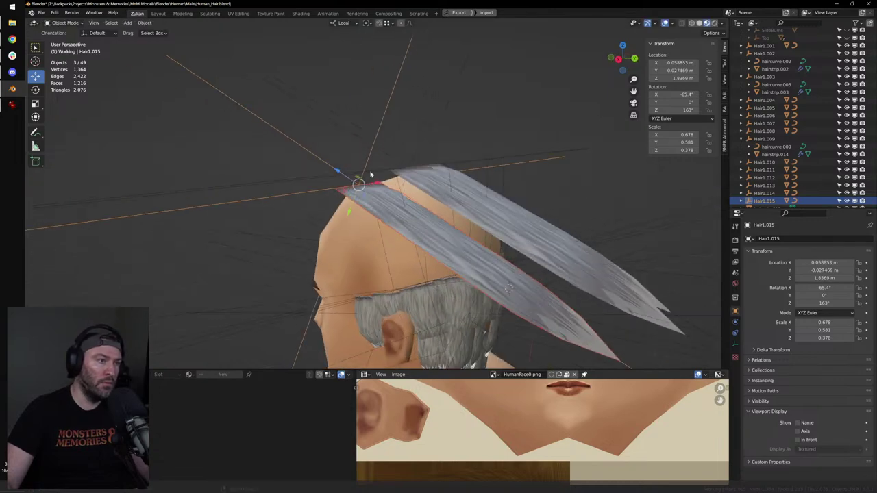
Angle the Hair1.015 strip outward and nudge it onto the scalp
key("shift+space")
key("r")
left_click(353, 180)
mouse_move(352, 179)
left_mouse_down()
mouse_move(349, 163)
mouse_move(350, 172)
left_mouse_up()
middle_click_drag(350, 172, 362, 212)
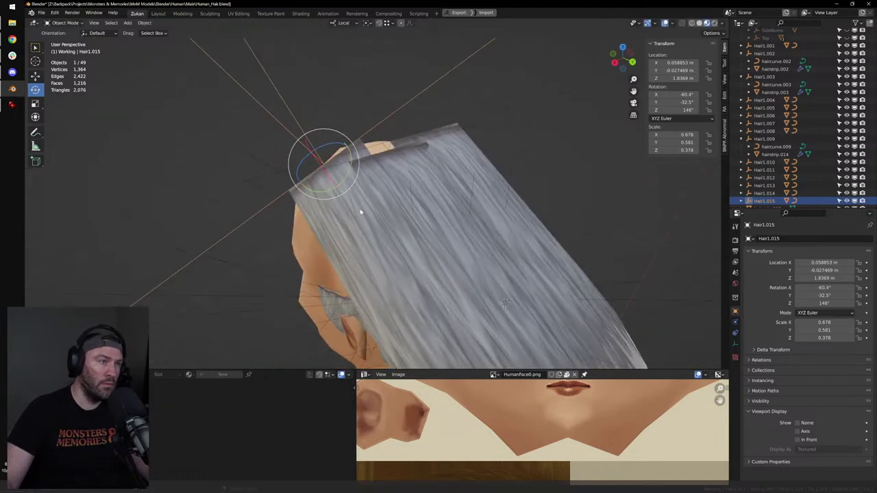
key("shift+space")
key("g")
left_click_drag(323, 164, 334, 182)
middle_click_drag(333, 182, 514, 251)
scroll(782, 184, "down", 2)
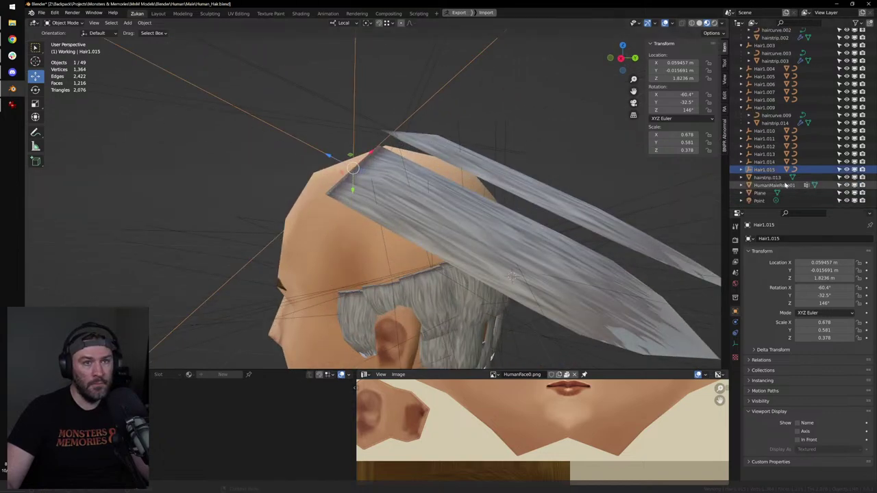
Expand Hair1.015, select hairstrip.022, and show its modifier settings
left_click(741, 170)
left_click(735, 322)
middle_click_drag(480, 205, 411, 227)
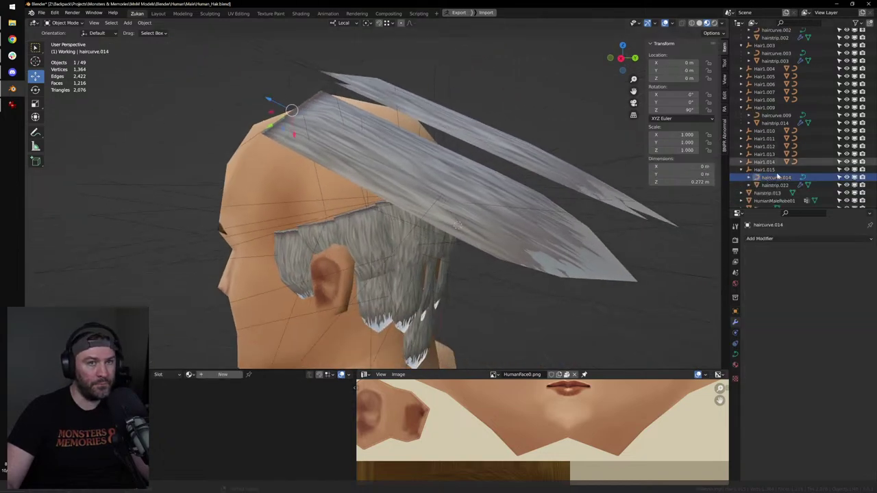
left_click(774, 185)
Select haircurve.014's tip point and start bending it down, then cancel the move
key("Tab")
key("Tab")
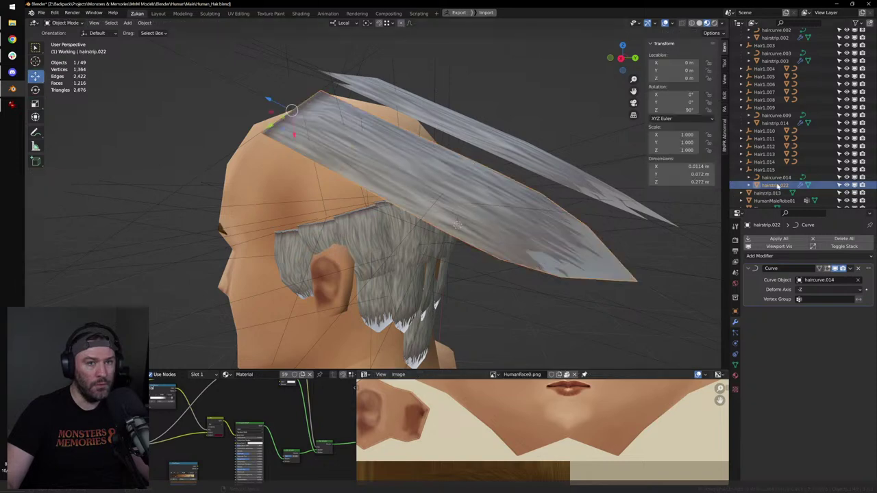
left_click(774, 178)
key("Tab")
middle_click_drag(497, 242, 541, 219)
right_click(649, 261)
left_click(648, 261)
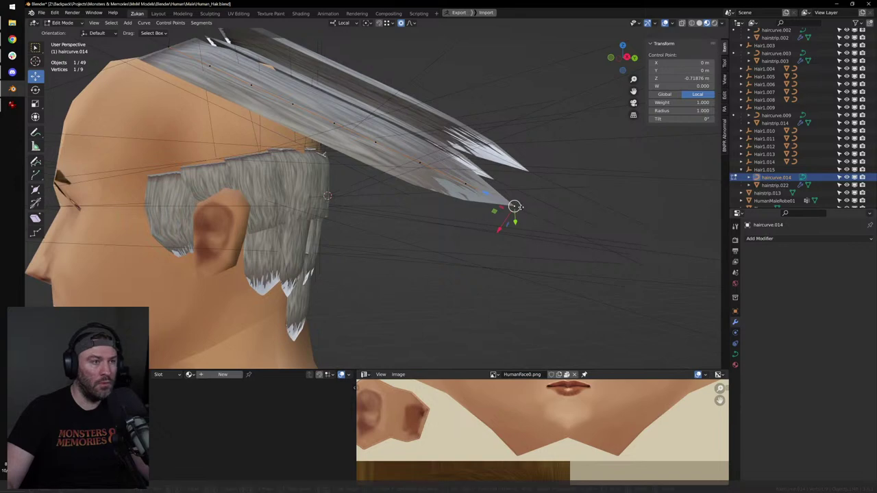
key("g")
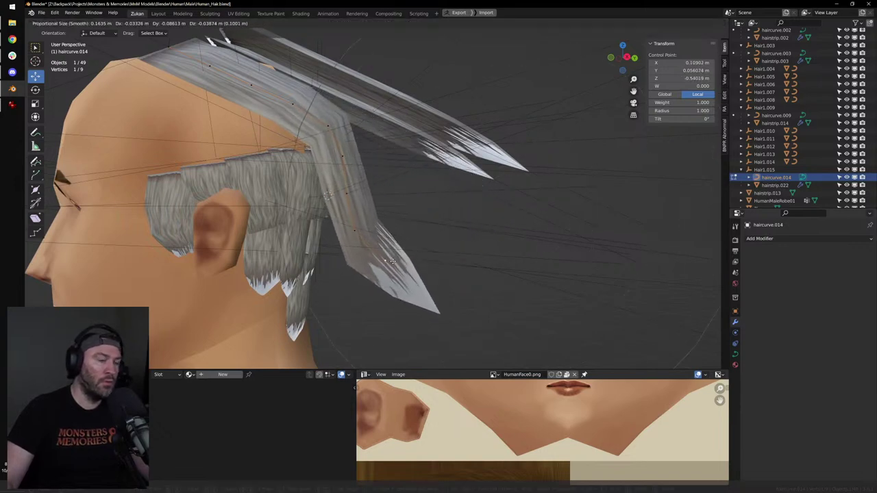
right_click(392, 261)
middle_click_drag(434, 239, 255, 153)
key("Tab")
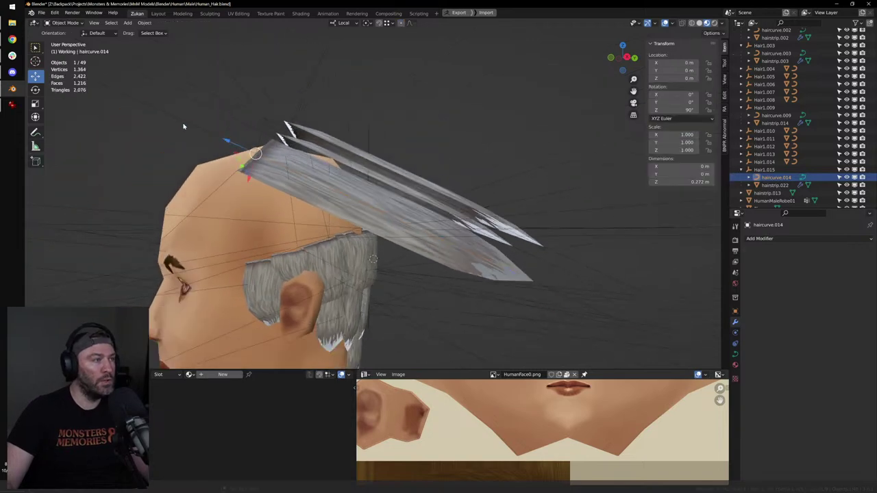
Shrink Hair1.015 and narrow it along local X to 0.347
key("bracketleft")
key("s")
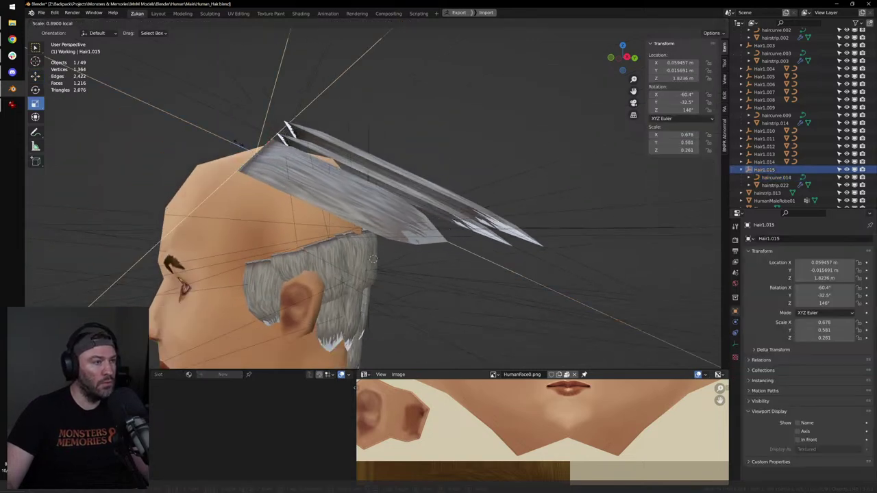
left_click(244, 151)
middle_click_drag(243, 151, 320, 168)
scroll(320, 168, "up", 3)
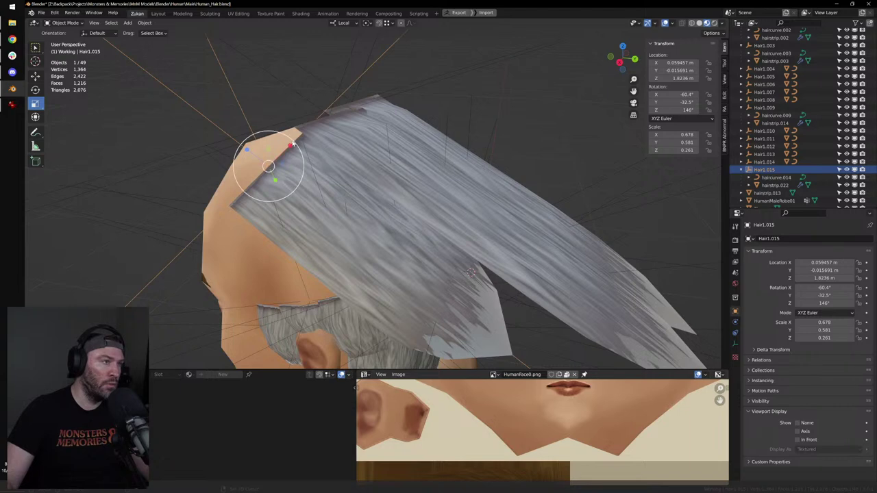
key("s")
key("x")
key("x")
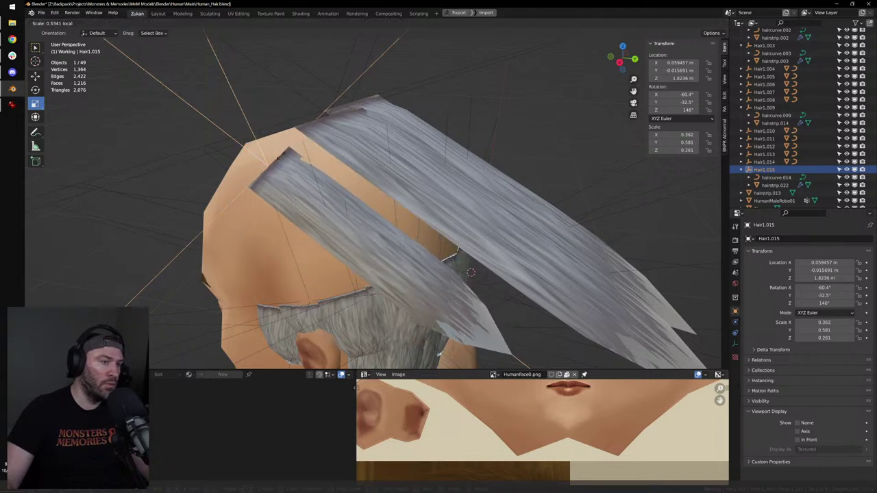
left_click(395, 254)
middle_click_drag(395, 254, 427, 238)
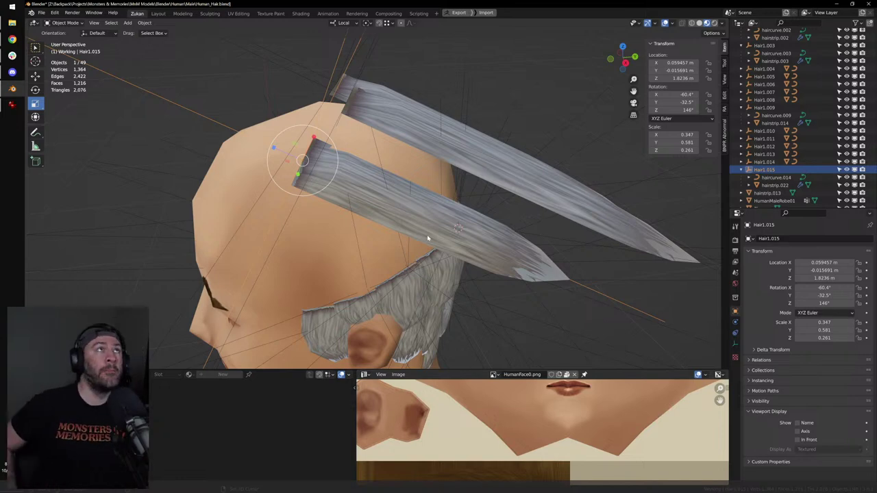
middle_click_drag(460, 196, 439, 175)
Move haircurve.014's control points with proportional editing so the strand sweeps down past the ear
left_click(768, 177)
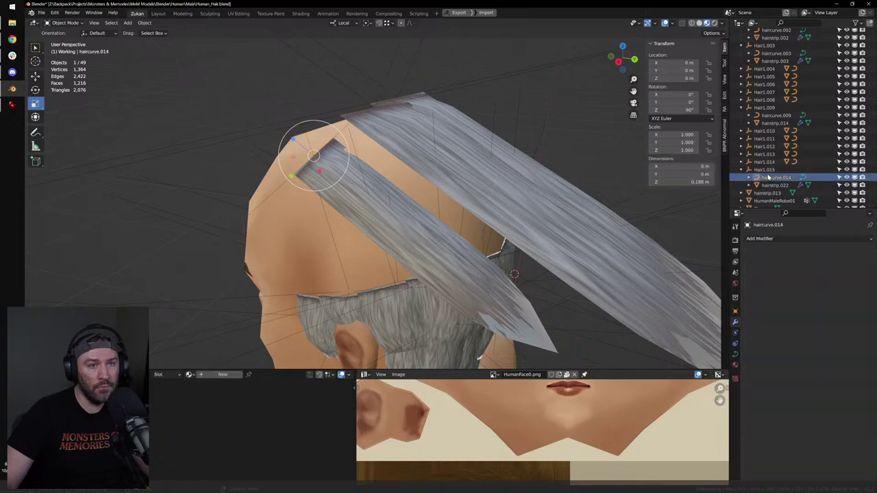
key("Tab")
middle_click_drag(480, 206, 532, 181)
left_click(538, 180)
key("g")
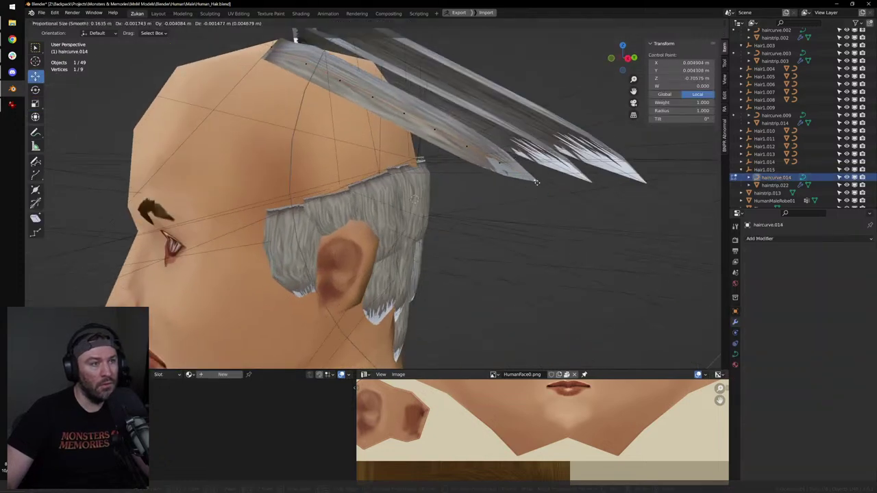
scroll(514, 189, "up", 5)
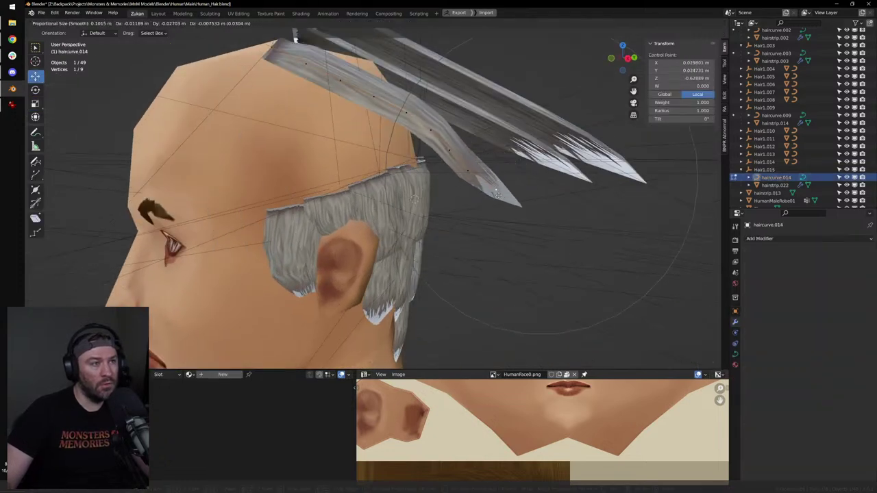
scroll(457, 237, "up", 2)
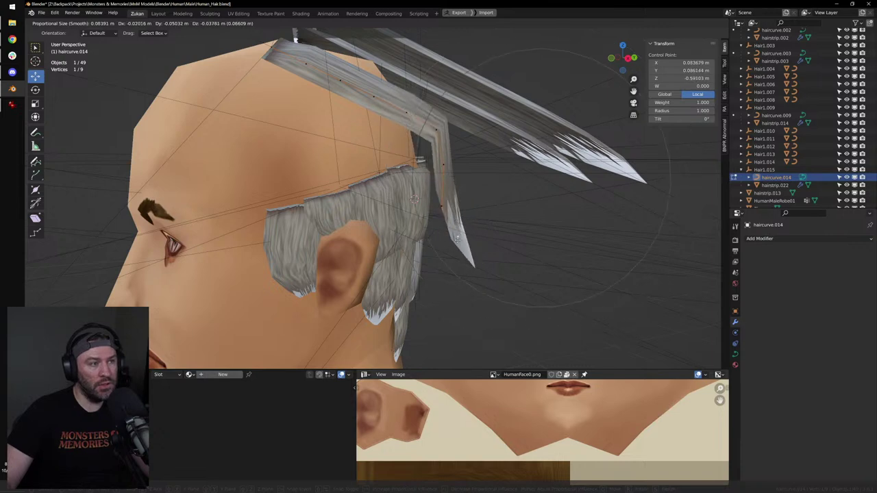
left_click(452, 250)
middle_click_drag(452, 250, 454, 226)
key("g")
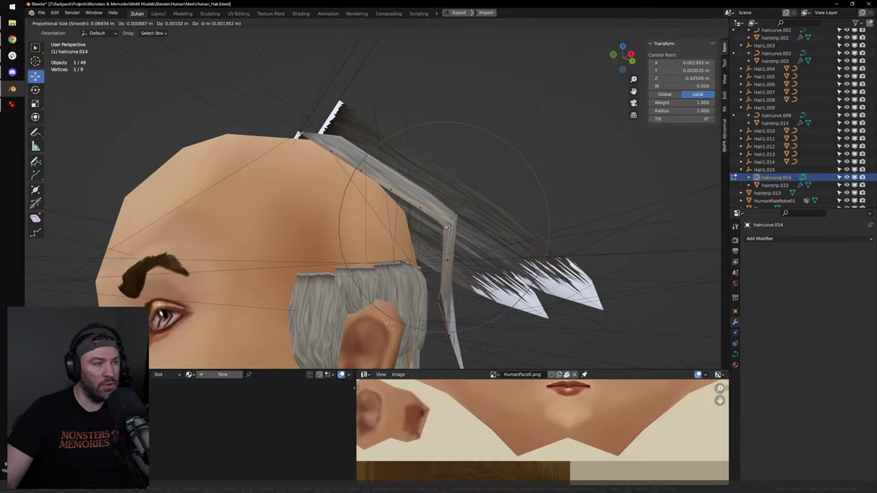
left_click(411, 239)
middle_click_drag(411, 239, 378, 197)
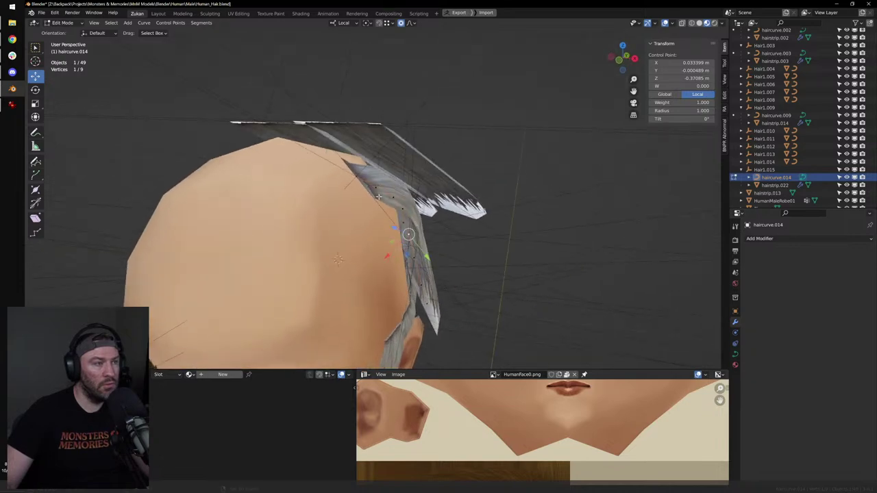
key("Tab")
Scale Hair1.015 along Y to 0.396
left_click(383, 180)
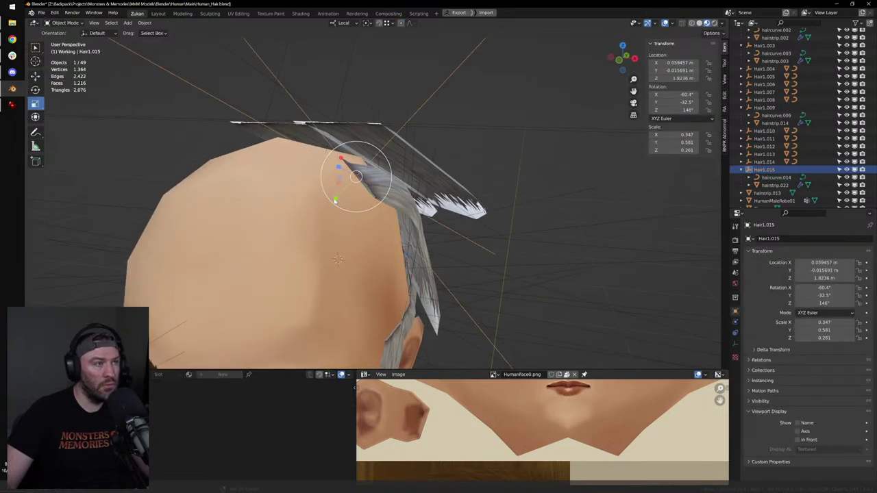
key("s")
key("y")
left_click(444, 245)
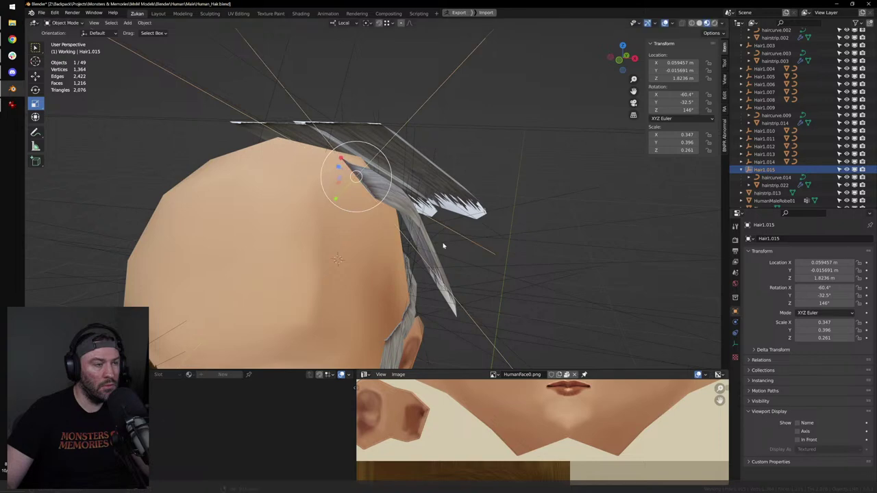
middle_click_drag(443, 246, 574, 213)
Inspect haircurve.014's control points in profile in Edit Mode, then return to Object Mode
left_click(574, 214)
key("Tab")
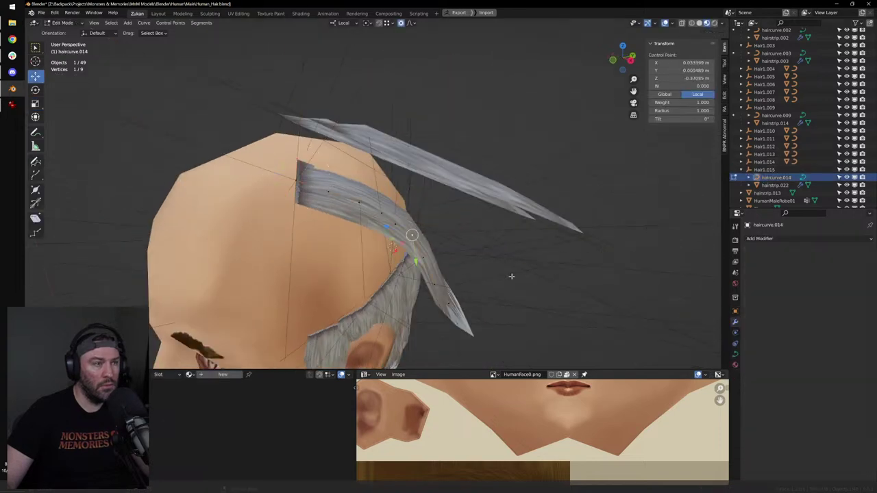
middle_click_drag(440, 319, 414, 308)
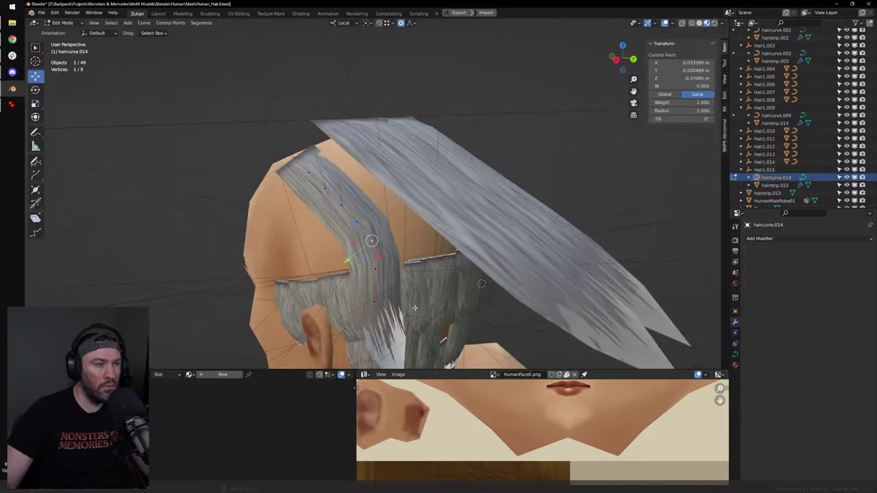
scroll(377, 262, "down", 4)
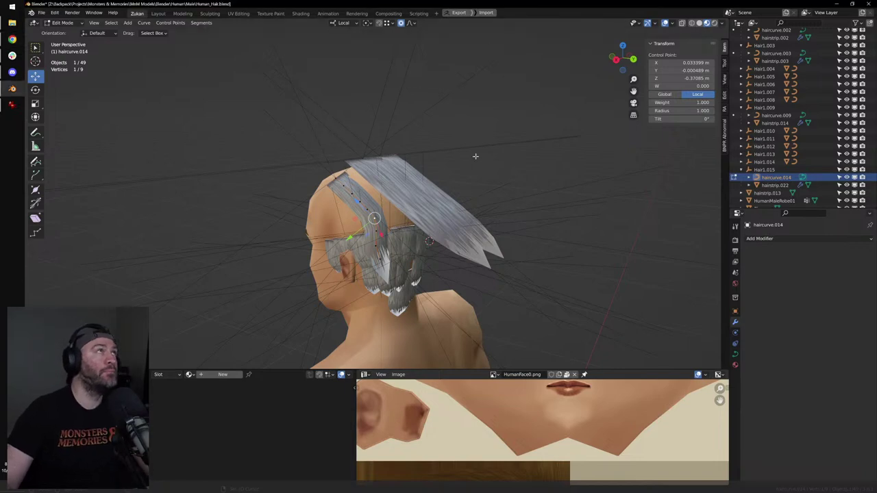
middle_click_drag(460, 157, 384, 178)
scroll(353, 204, "up", 3)
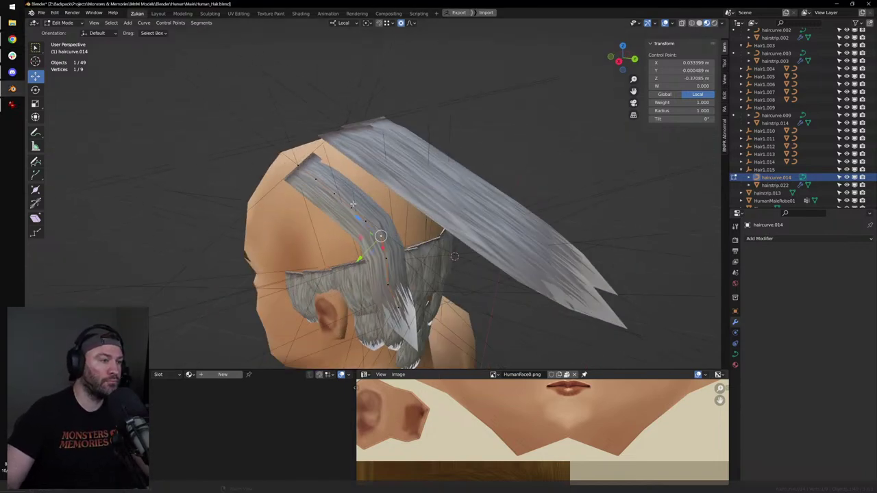
key("Tab")
Tilt Hair1.015 to a new angle with the rotate gizmo
left_click(288, 157)
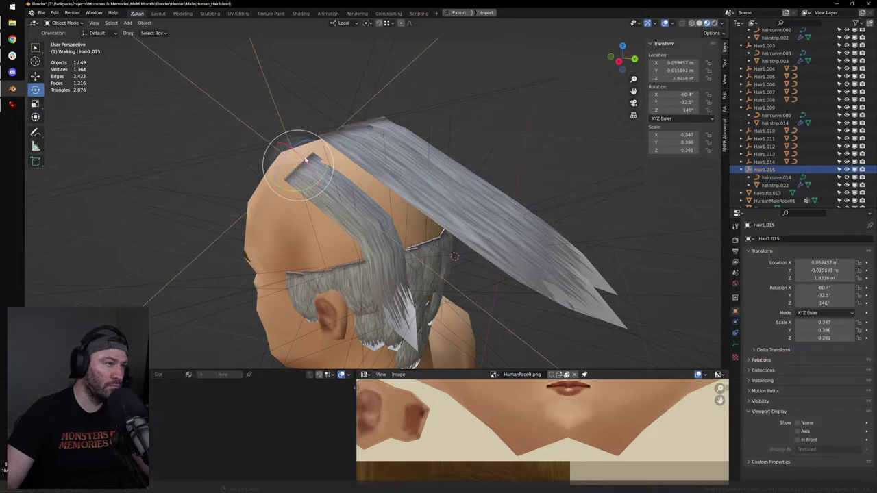
middle_click_drag(288, 157, 290, 156)
left_click_drag(290, 156, 294, 147)
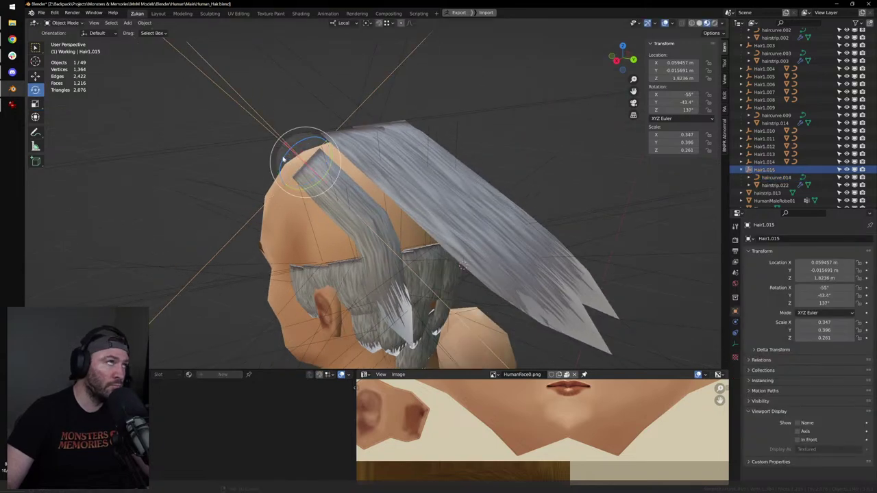
middle_click_drag(294, 147, 357, 192)
left_click_drag(357, 199, 365, 137)
Slide Hair1.015 onto the scalp and tip it around X to -73.6°
key("shift+space")
key("g")
middle_click_drag(364, 137, 425, 149)
left_click_drag(420, 140, 411, 143)
middle_click_drag(411, 144, 371, 221)
key("shift+space")
key("r")
mouse_move(356, 166)
left_mouse_down()
mouse_move(343, 170)
mouse_move(347, 163)
left_mouse_up()
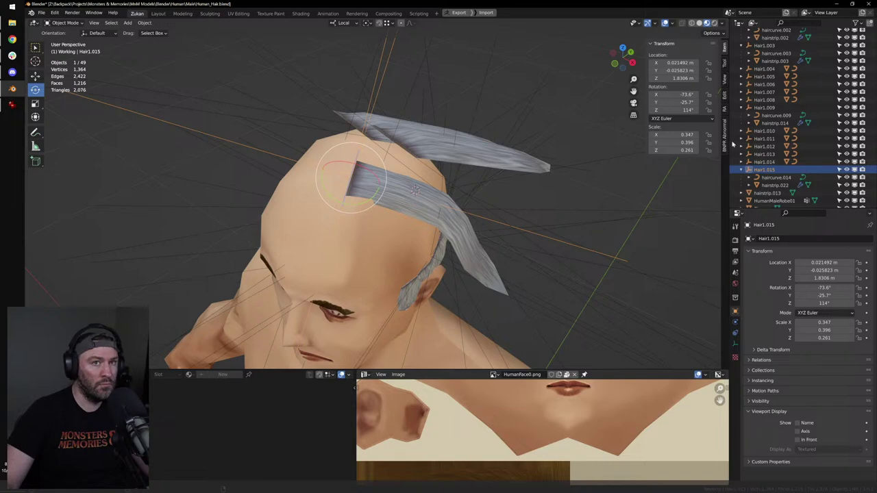
Move haircurve.014's control points with smooth falloff to fit the strand along the scalp
left_click(774, 178)
key("Tab")
middle_click_drag(695, 198, 423, 184)
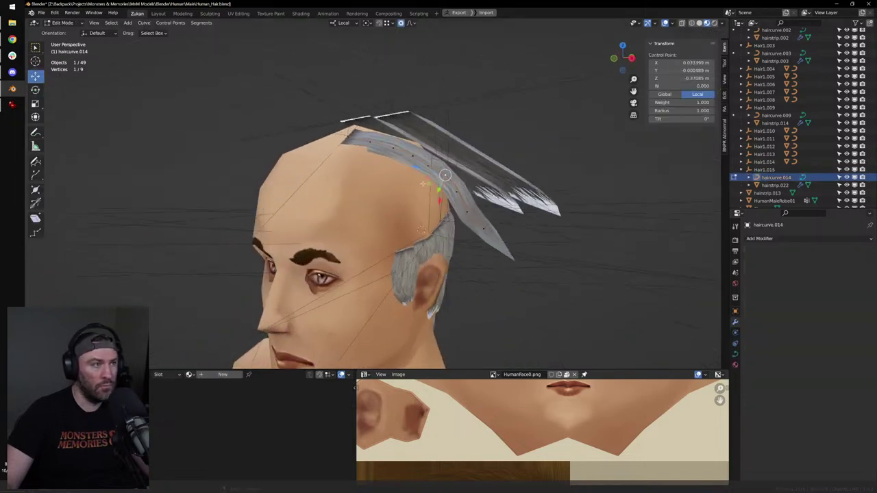
left_click_drag(393, 148, 389, 153)
middle_click_drag(389, 154, 260, 251)
left_click_drag(261, 251, 314, 234)
middle_click_drag(314, 234, 485, 263)
key("Tab")
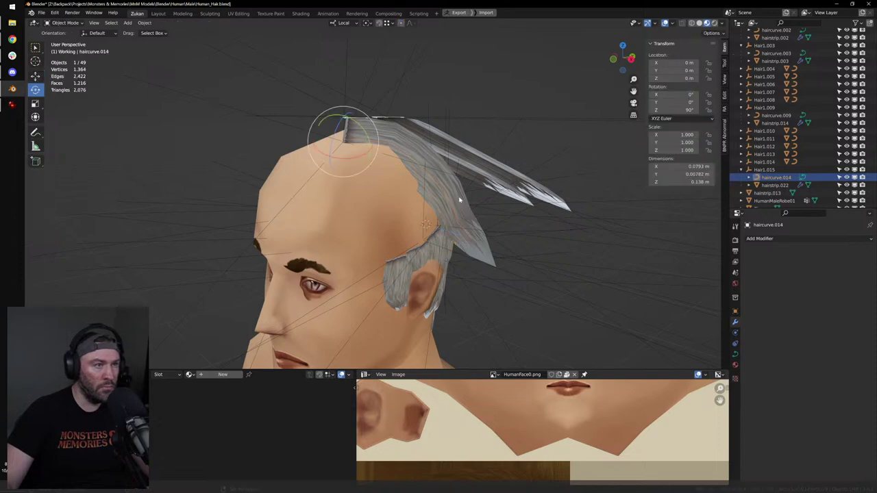
Rotate hairstrip.022 about Z to -41°
left_click(508, 188)
left_click_drag(682, 110, 610, 110)
middle_click_drag(660, 234, 603, 236)
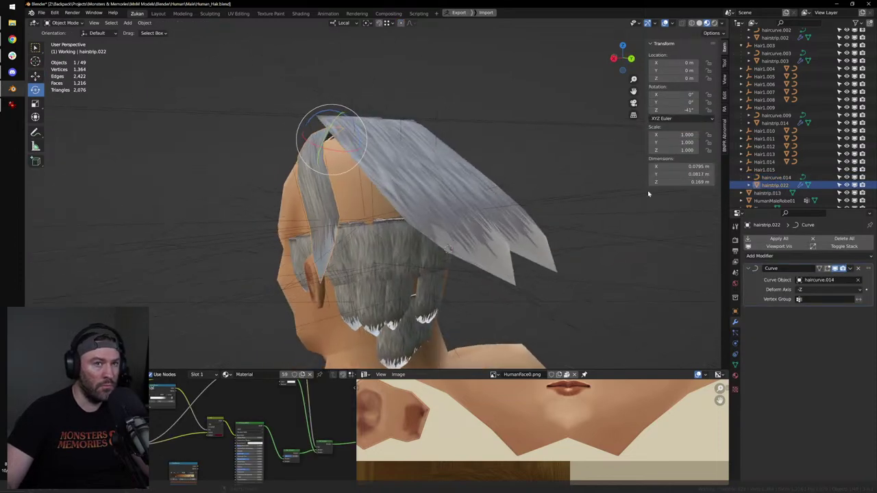
Pull haircurve.014's control points down with proportional editing to bend the strand
left_click(776, 178)
key("Tab")
middle_click_drag(405, 258, 413, 238)
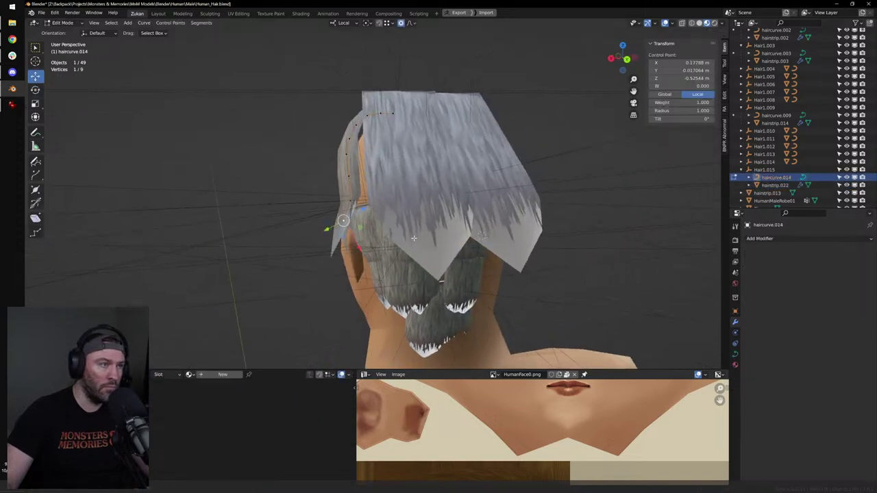
scroll(305, 258, "up", 2)
key("g")
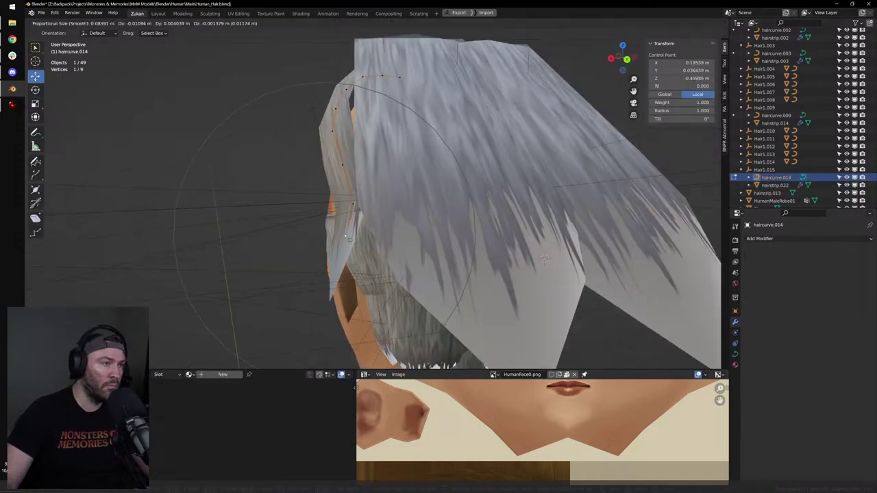
left_click(368, 246)
middle_click_drag(368, 247, 416, 265)
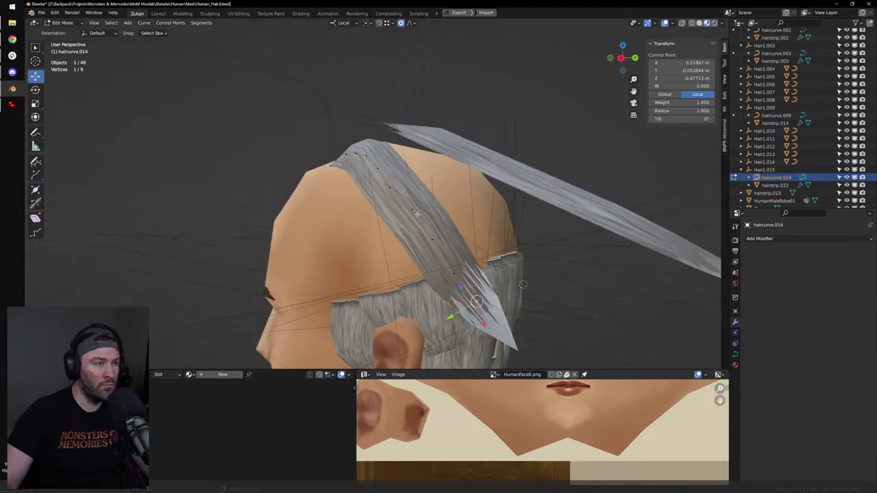
middle_click_drag(421, 207, 410, 235)
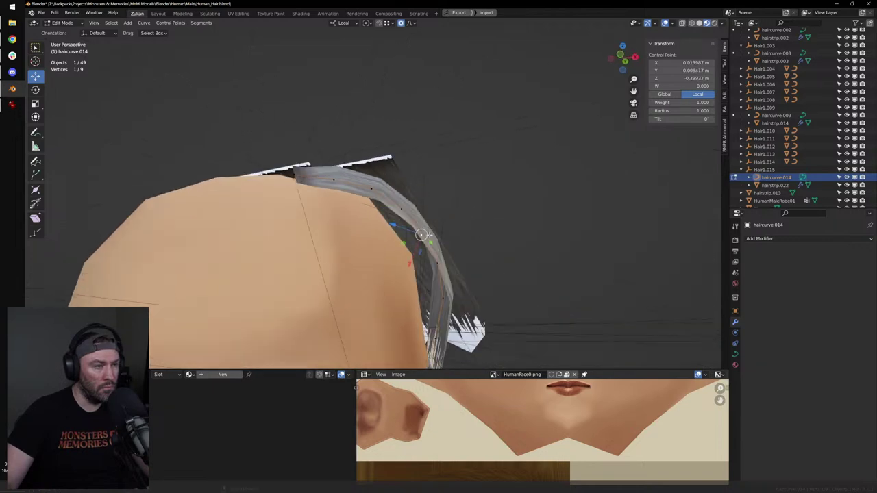
key("g")
left_click(402, 239)
middle_click_drag(329, 198, 384, 274)
Reposition the hair-root points of haircurve.014 with falloff
left_click(281, 226)
key("g")
left_click(286, 231)
key("g")
key("Escape")
left_click(369, 262)
key("g")
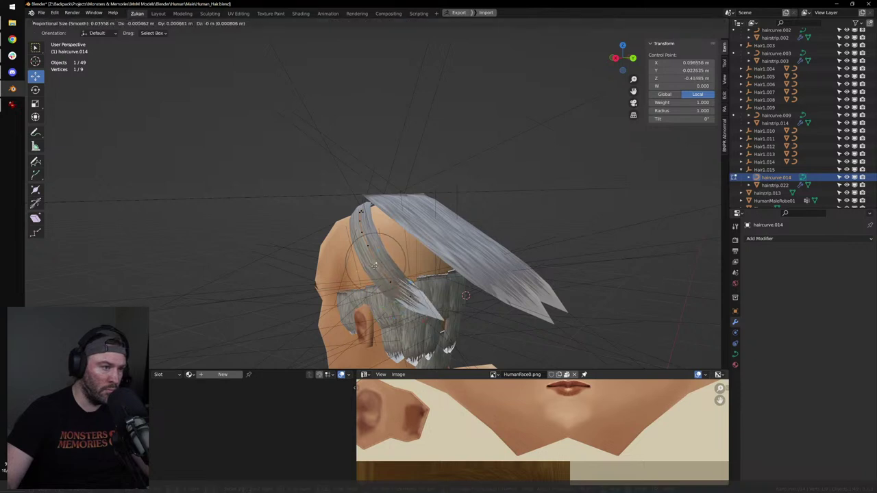
left_click(414, 290)
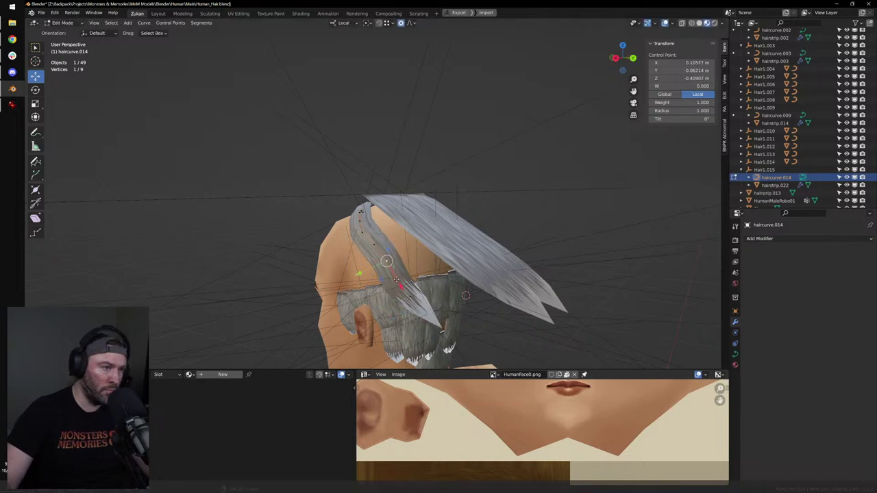
Move a lower control point with smooth falloff and return to Object Mode
key("g")
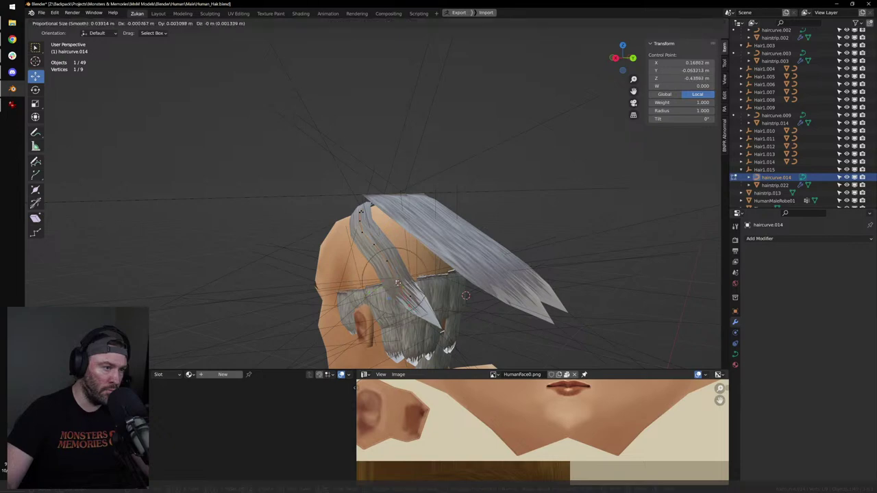
key("Escape")
left_click(431, 327)
left_click(421, 302)
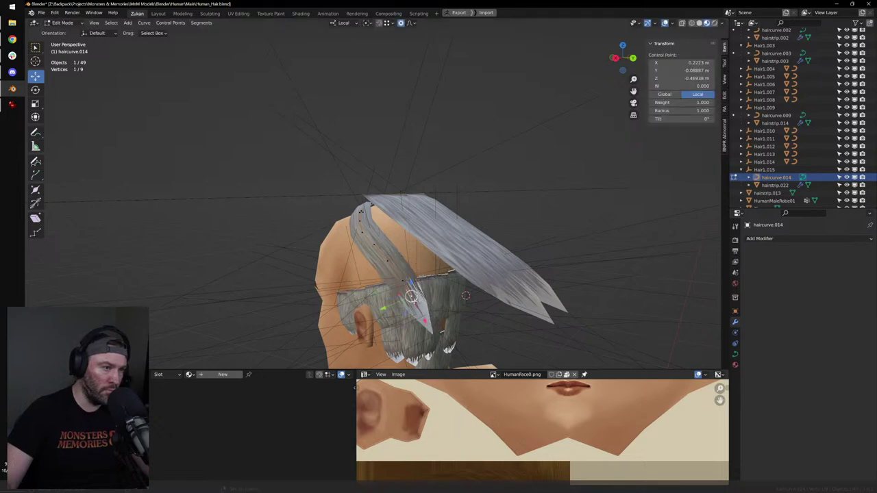
key("g")
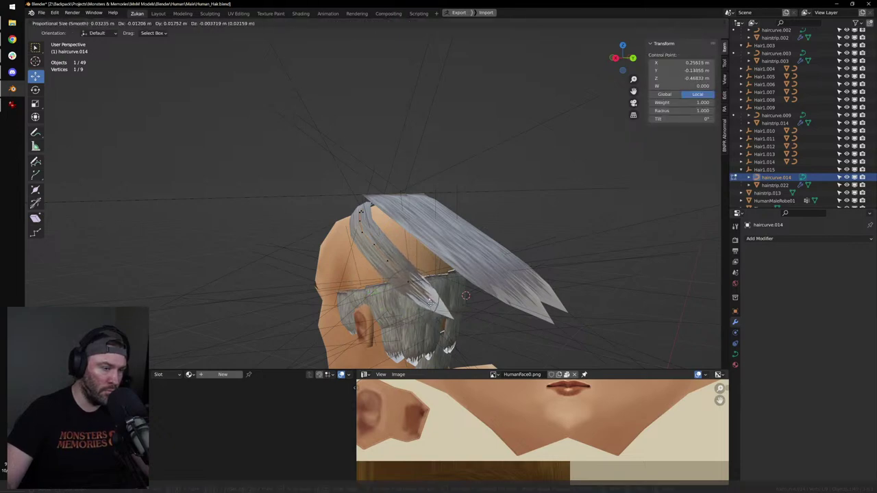
left_click(433, 302)
middle_click_drag(433, 302, 450, 233)
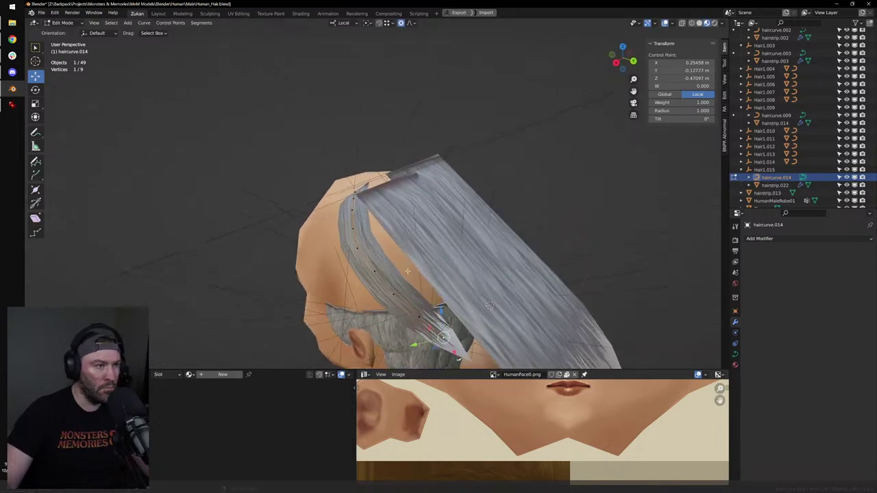
key("Tab")
left_click(422, 197)
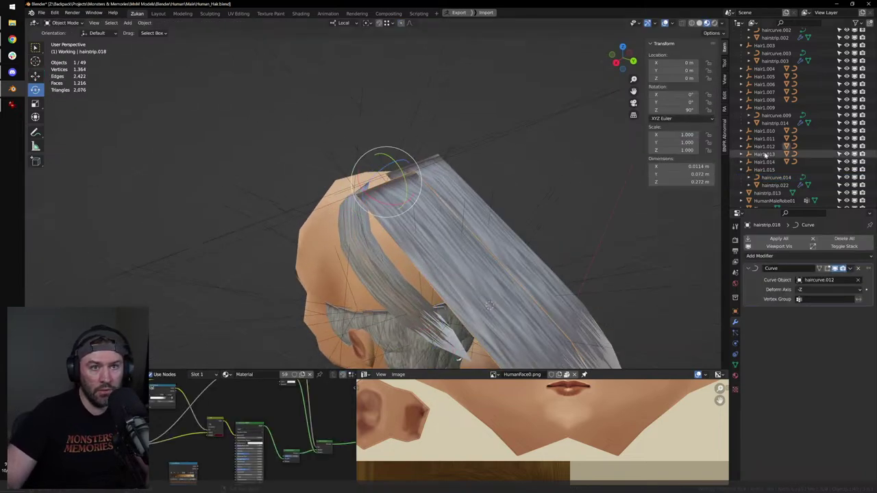
Delete the Hair1.012 and Hair1.013 groups with their full hierarchies
right_click(765, 146)
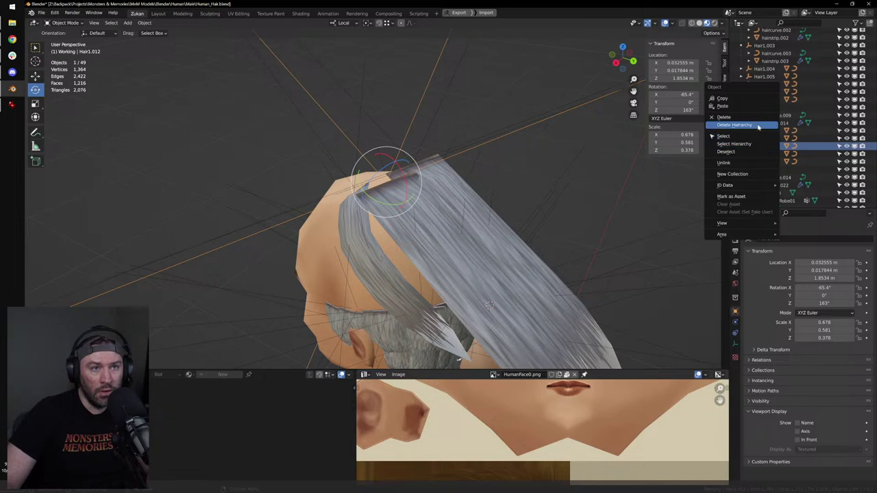
left_click(737, 125)
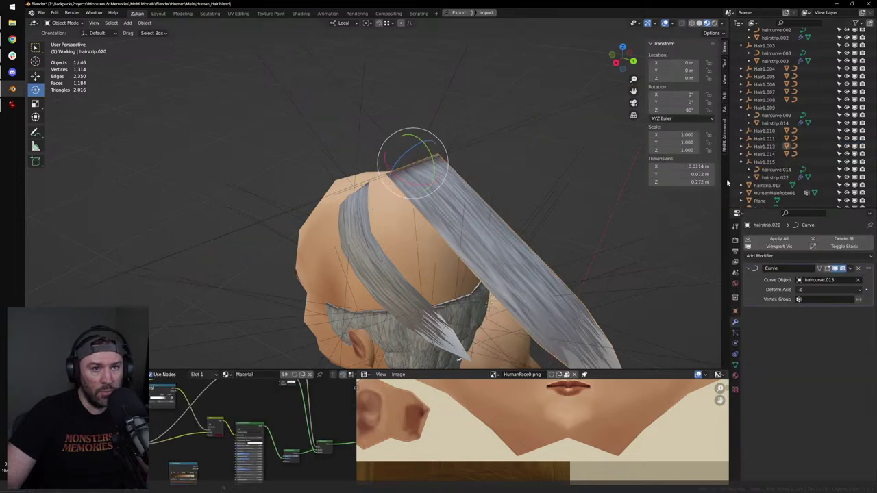
right_click(764, 146)
left_click(754, 147)
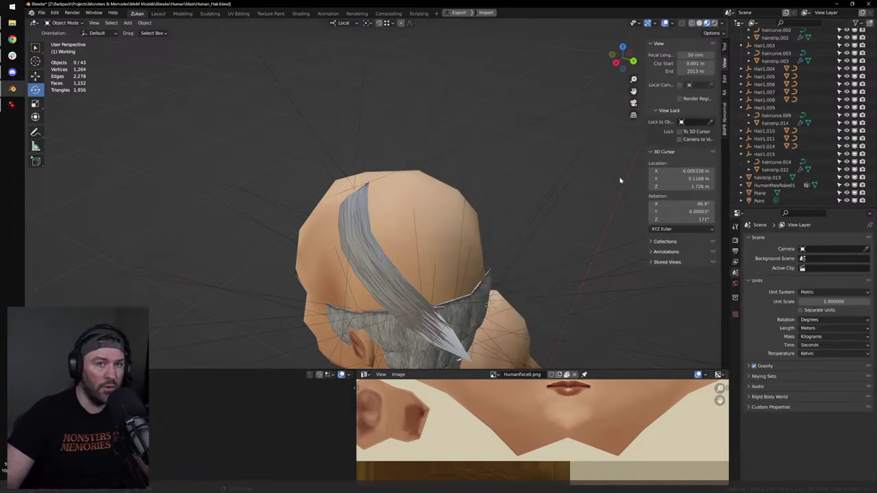
Select the Hair1.015 hierarchy and duplicate it twice, placing the copies on the head
left_click(366, 219)
right_click(769, 156)
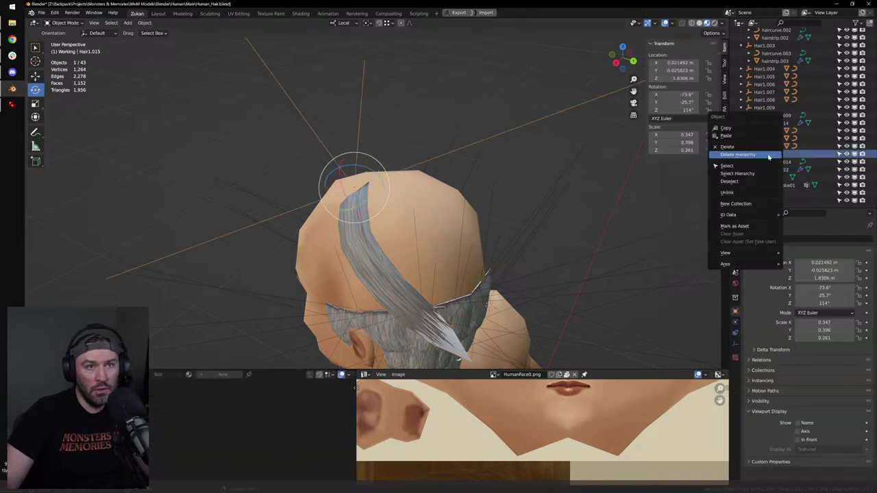
left_click(738, 173)
key("shift+d")
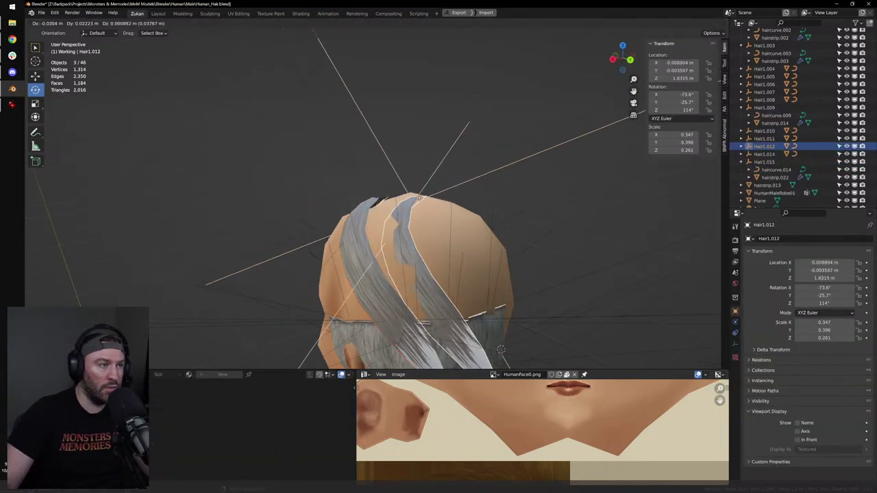
left_click(405, 191)
middle_click_drag(406, 192, 360, 204)
key("shift+d")
left_click(414, 144)
key("shift+space")
key("g")
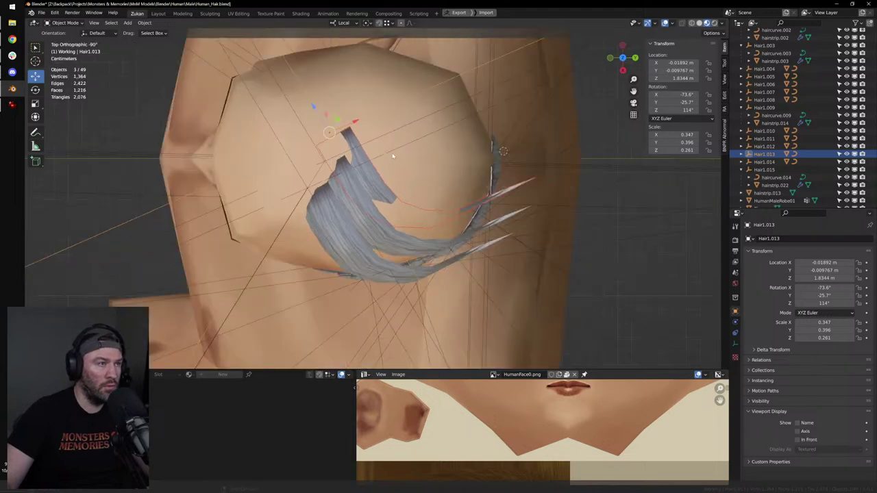
left_click(388, 157)
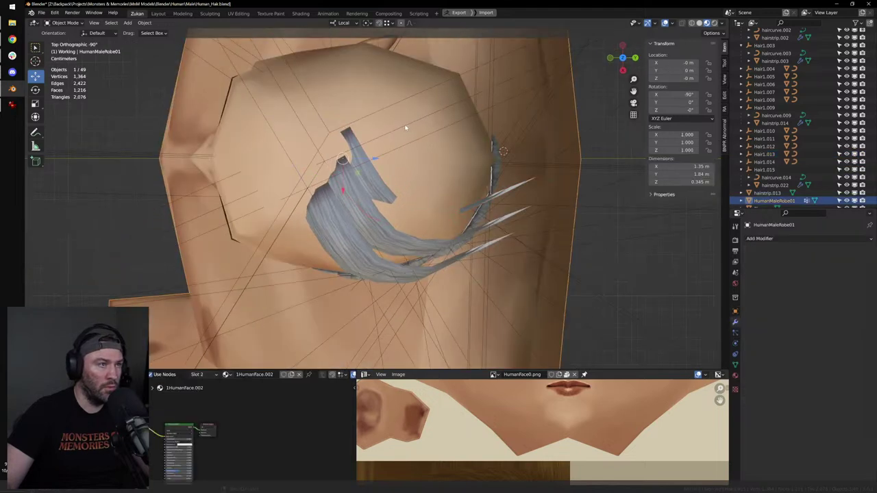
Move Hair1.012 and Hair1.013 side by side across the crown
left_click(345, 171)
key("g")
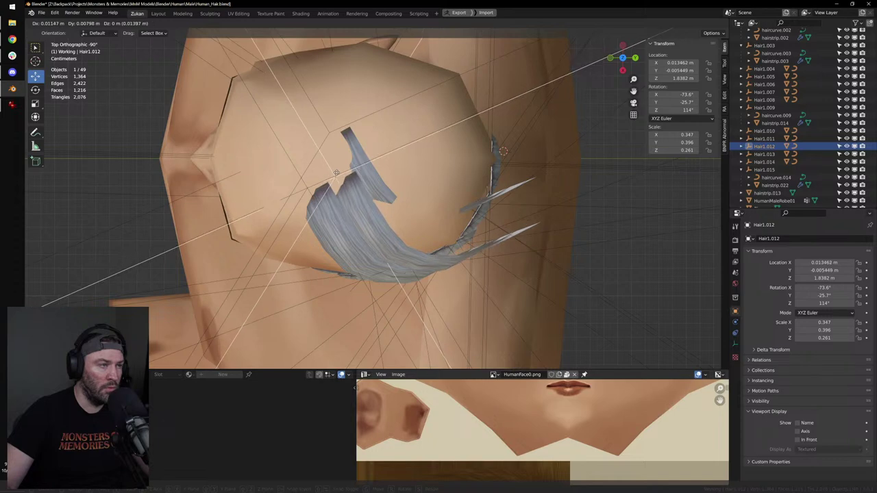
left_click(334, 169)
left_click(355, 130)
key("g")
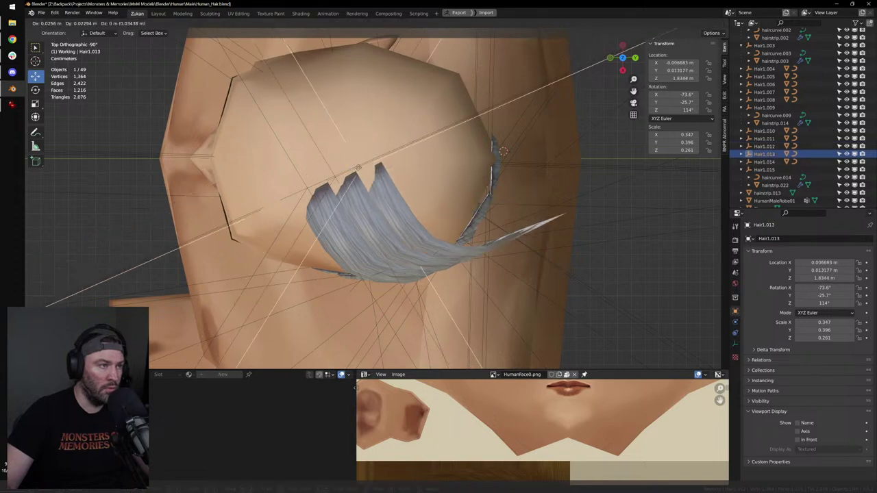
left_click(486, 164)
middle_click_drag(486, 164, 466, 181)
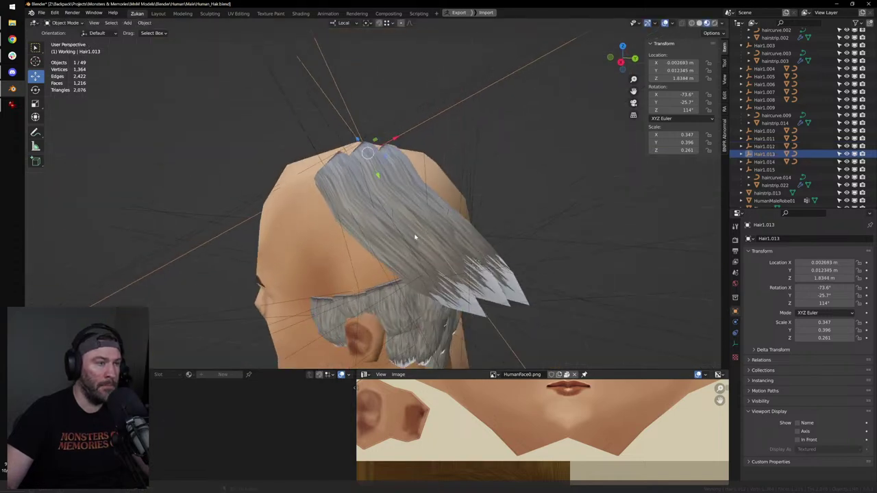
key("g")
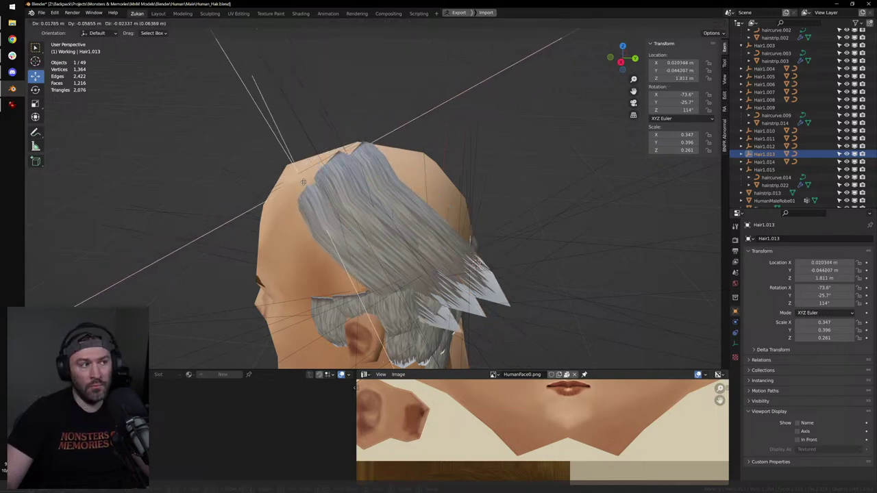
left_click(303, 183)
middle_click_drag(303, 184, 428, 143)
Tilt Hair1.012 to -71.3°, -21°, 113° in right view and nudge it up
left_click(413, 181)
left_click(765, 146)
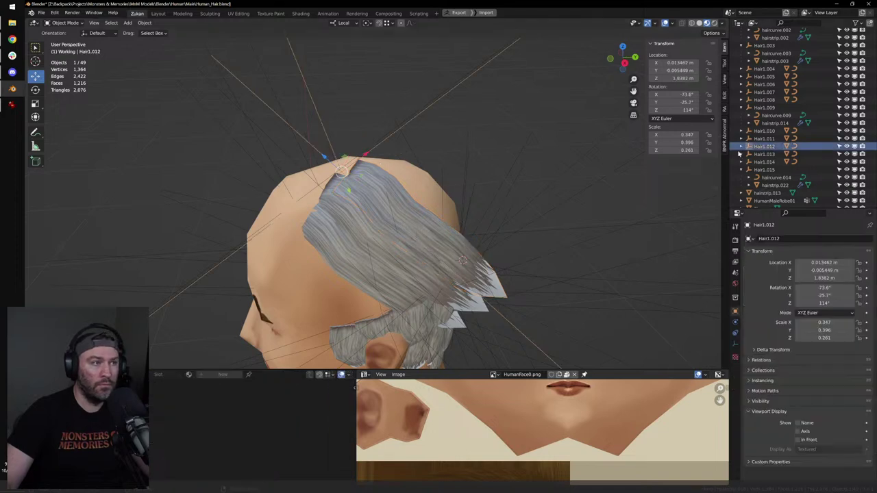
key("shift+space")
key("r")
key("KP_3")
left_click_drag(385, 179, 352, 169)
key("shift+space")
key("g")
middle_click_drag(352, 168, 425, 231)
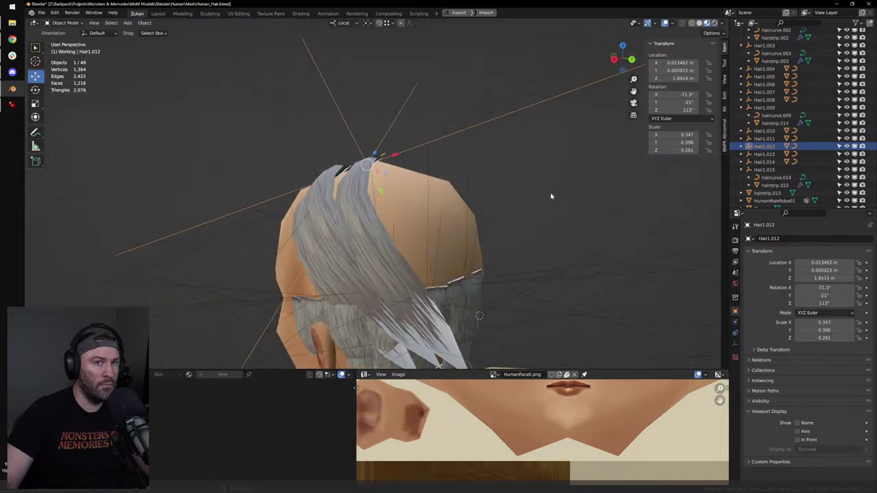
Expand Hair1.012 and edit its haircurve.012 guide curve's control points
left_click(749, 145)
left_click(762, 155)
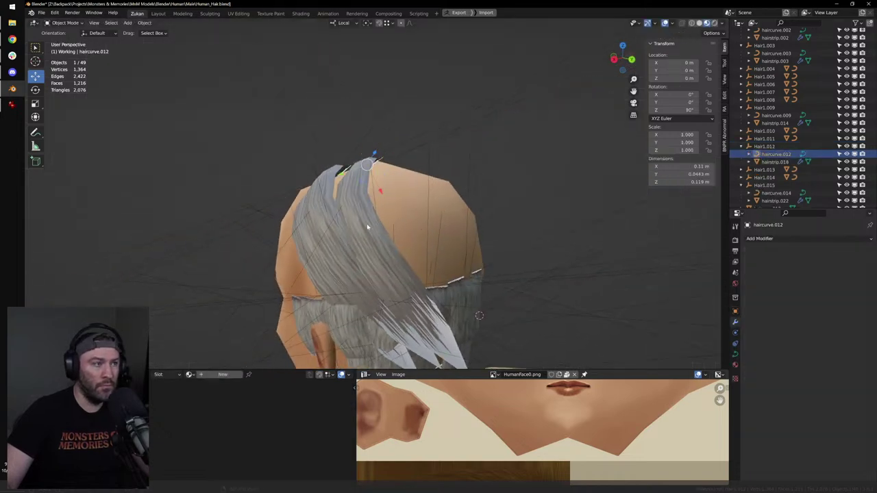
key("Tab")
Move haircurve.012's upper control points so the Hair1.012 strip starts bending over the head
right_click(373, 234)
left_click(373, 234)
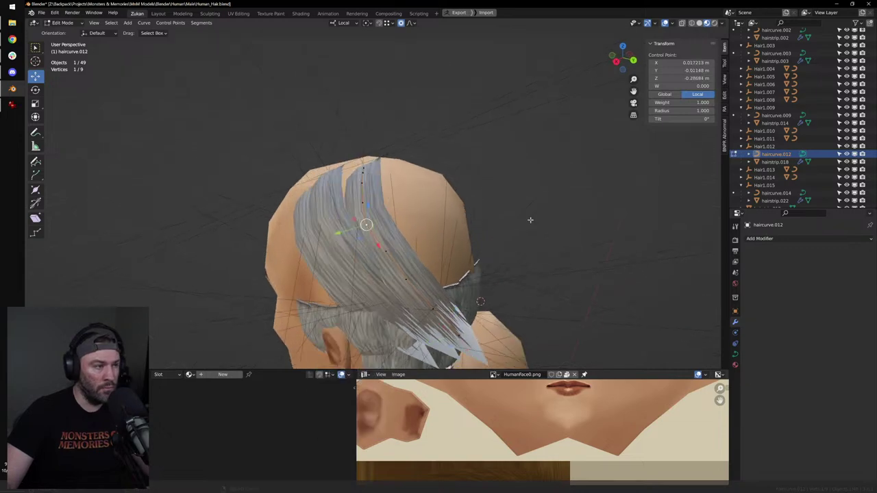
key("g")
left_click(373, 227)
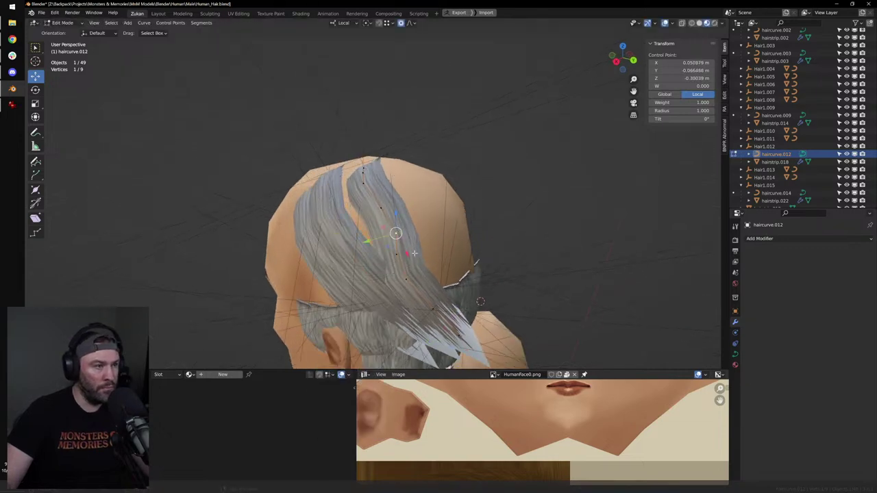
middle_click_drag(374, 227, 366, 215)
key("g")
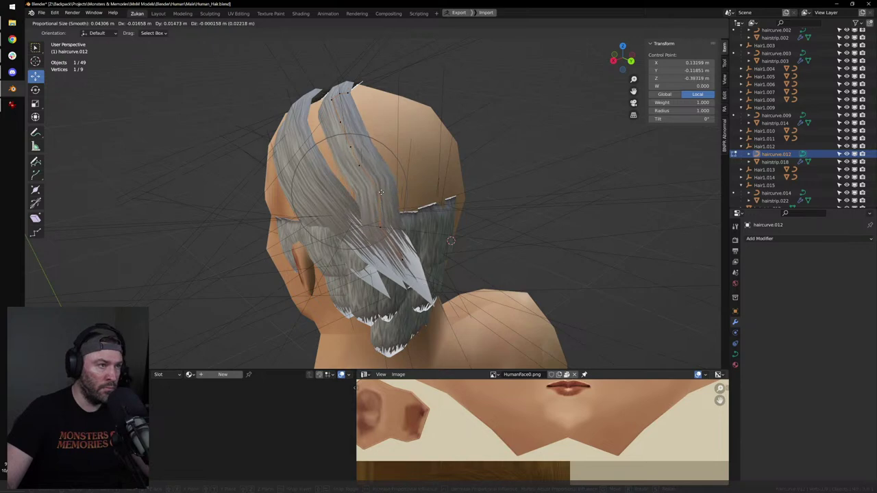
left_click(366, 215)
key("g")
left_click(365, 215)
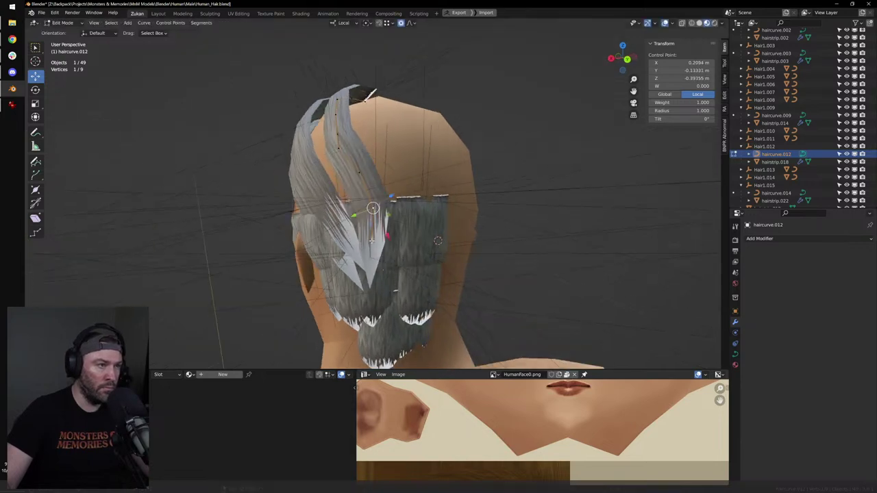
middle_click_drag(365, 215, 363, 219)
key("g")
left_click(363, 274)
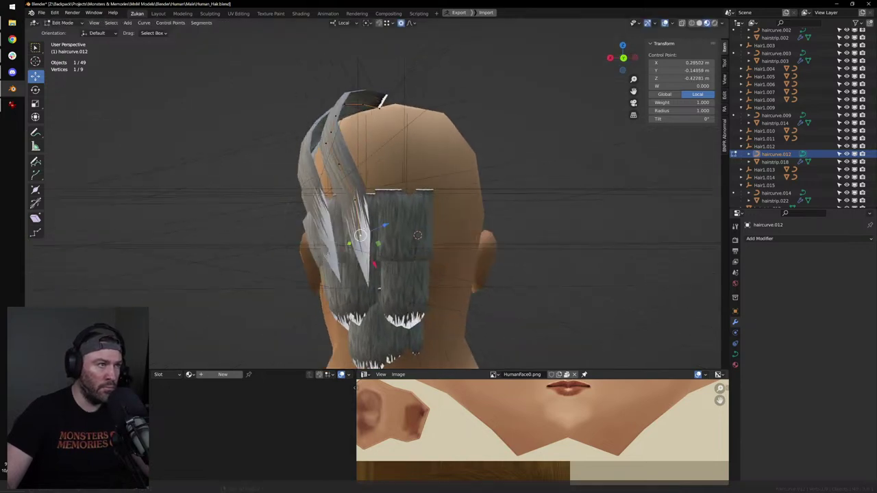
middle_click_drag(363, 274, 384, 185)
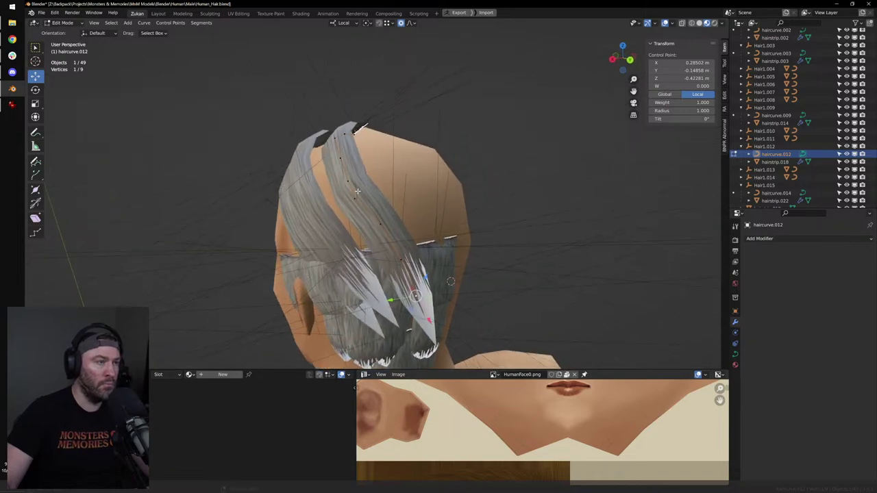
key("g")
left_click(379, 197)
Pull haircurve.012's lower points toward the back with smooth falloff so the strip hugs the head
key("g")
left_click(341, 161)
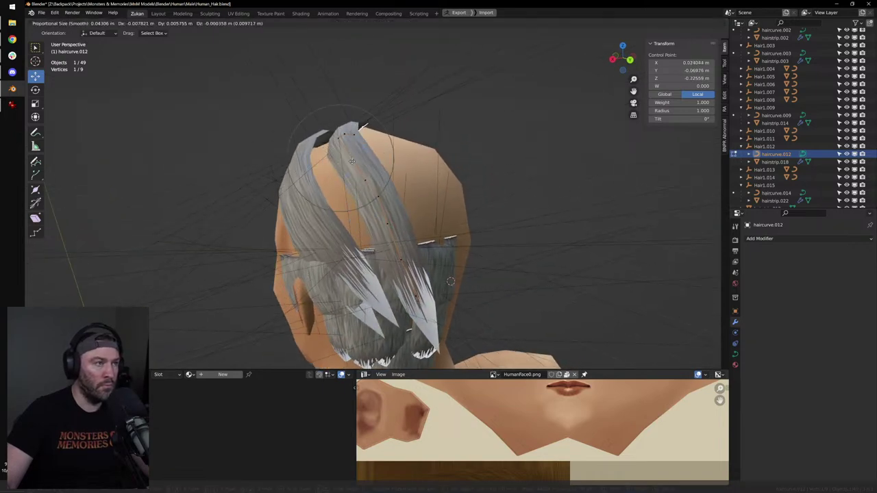
middle_click_drag(341, 161, 327, 177)
key("g")
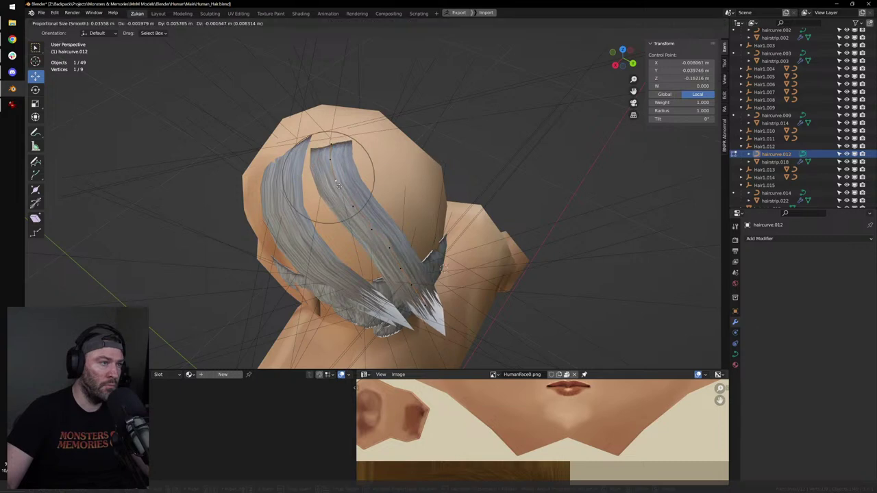
left_click(412, 301)
middle_click_drag(411, 301, 316, 256)
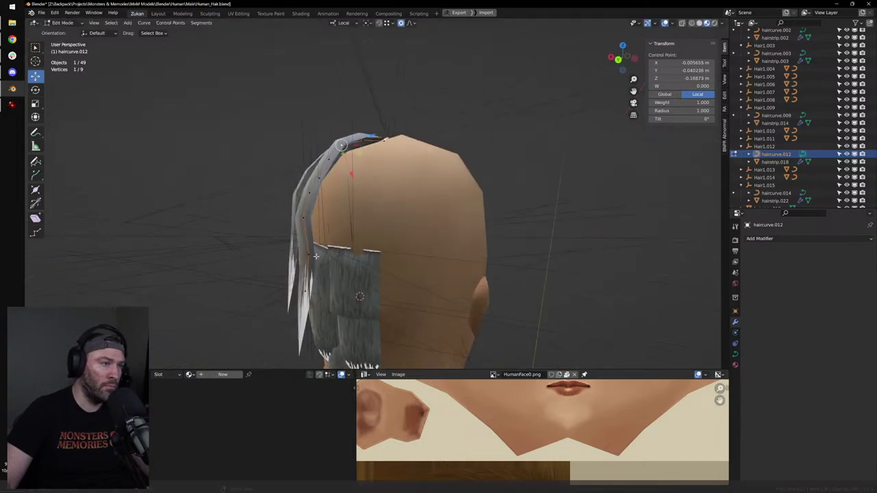
key("g")
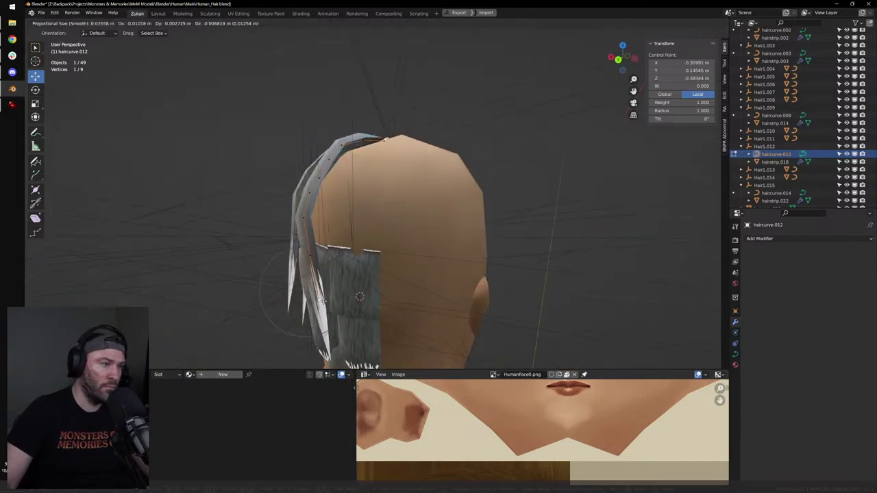
left_click(317, 301)
middle_click_drag(316, 302, 429, 255)
key("g")
left_click(334, 218)
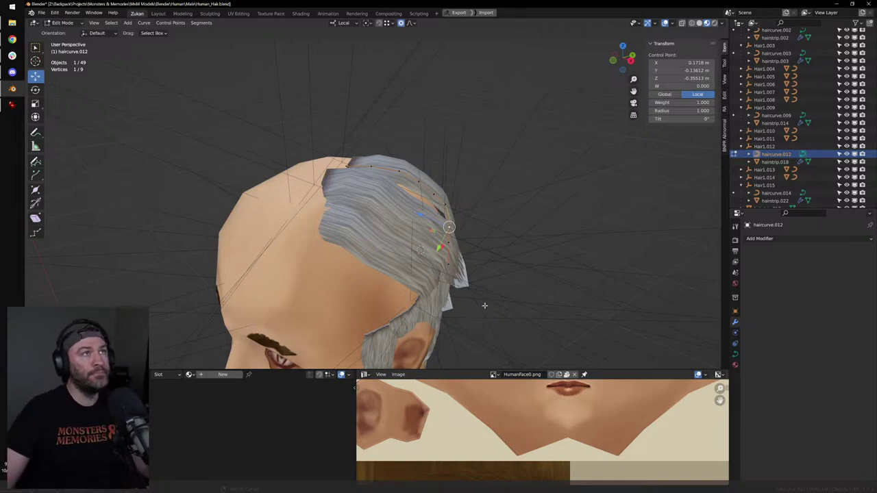
middle_click_drag(462, 226, 409, 213)
key("Tab")
scroll(410, 212, "up", 1)
Duplicate Hair1.012 with its strip and curve, placing the copy near the crown
right_click(765, 148)
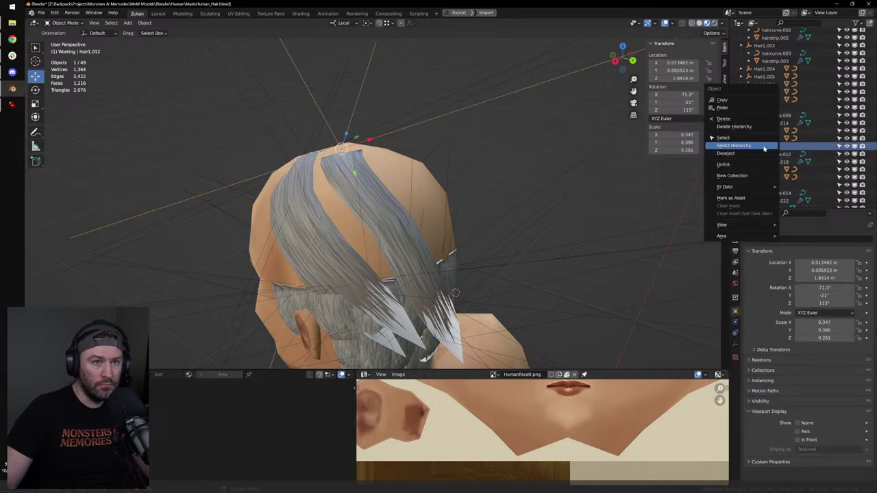
left_click(764, 147)
middle_click_drag(345, 181, 398, 205)
key("shift+d")
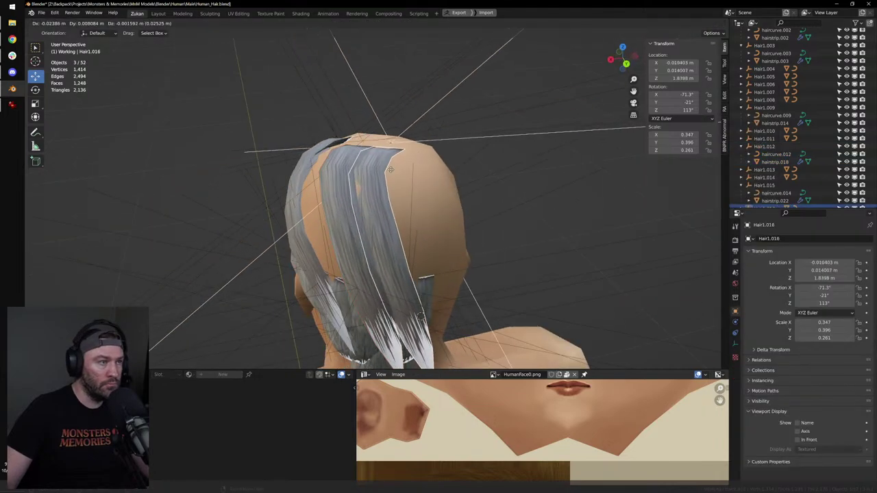
left_click(454, 225)
middle_click_drag(454, 224, 466, 192, "alt")
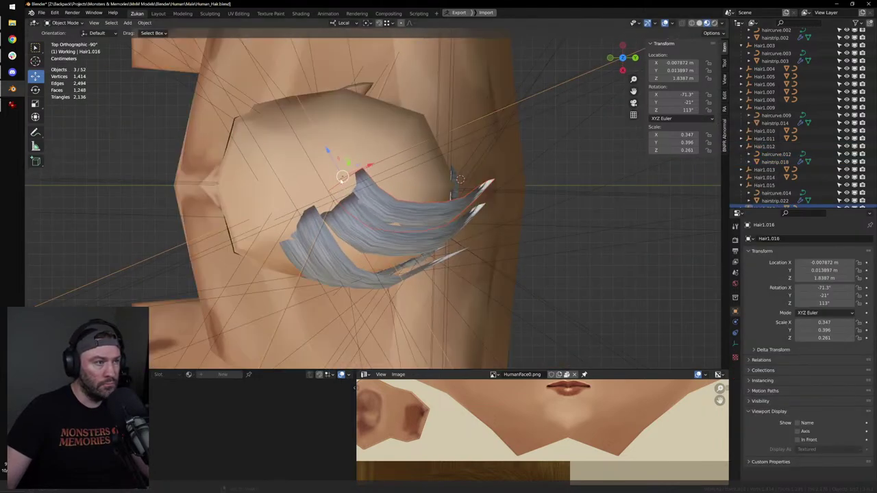
key("g")
left_click(479, 179)
scroll(774, 192, "down", 3)
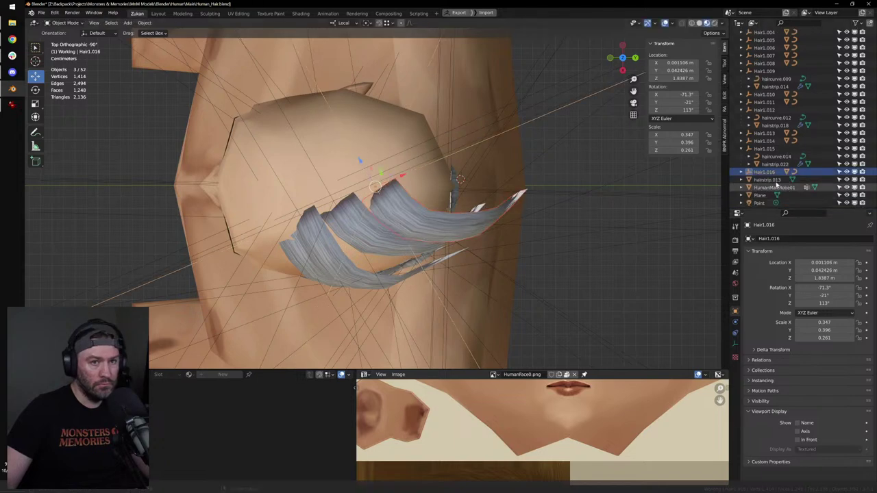
Rotate the Hair1.016 copy to 140° on Z and move it beside the crown strands
left_click(767, 172)
key("shift+space")
key("r")
left_click_drag(402, 216, 364, 209)
key("shift+space")
key("g")
middle_click_drag(363, 209, 491, 235)
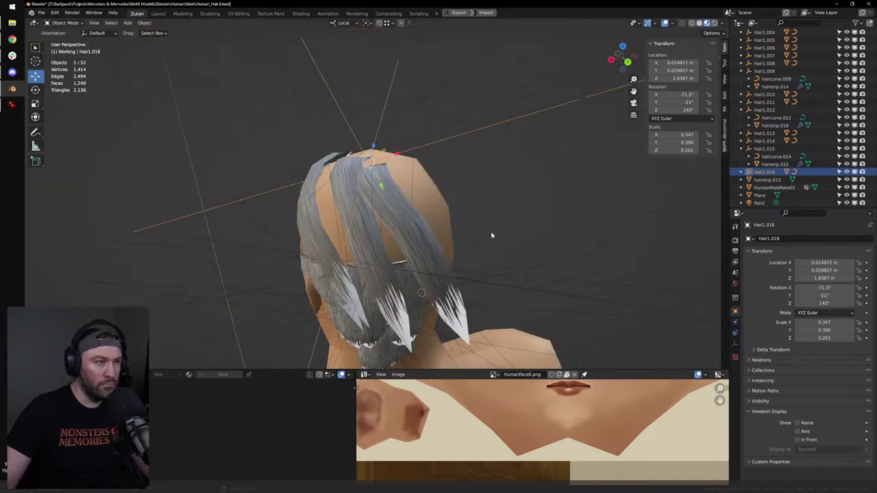
left_click(741, 172)
In the back view, lower and shift haircurve.015's points so the copied strip bends down
left_click(764, 187)
left_click(776, 179)
middle_click_drag(541, 249, 455, 227)
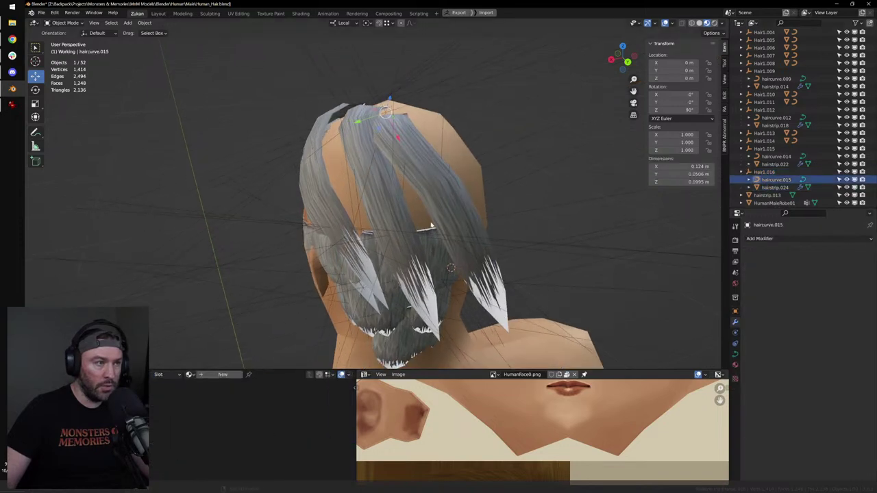
key("Tab")
key("ctrl+KP_1")
key("g")
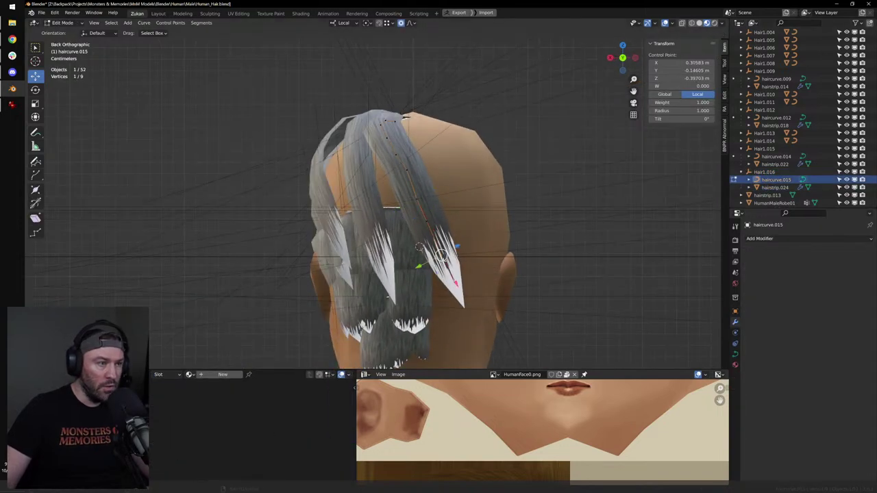
left_click(414, 342)
key("g")
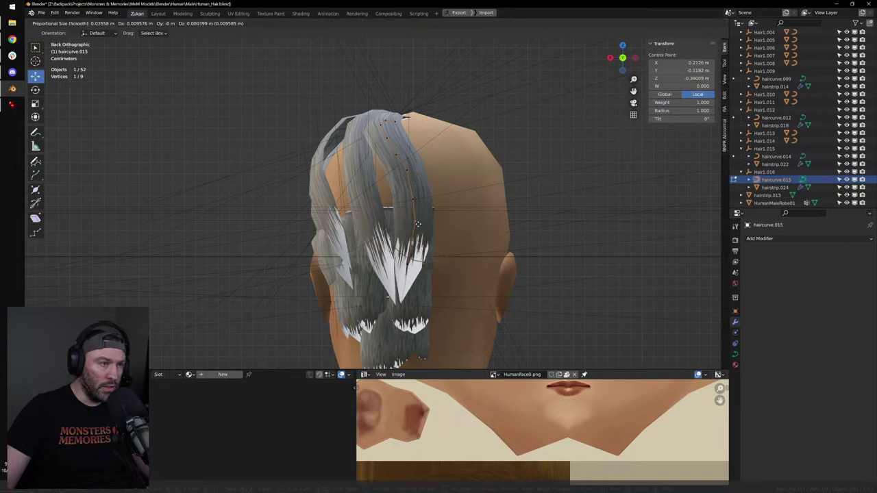
left_click(426, 174)
key("g")
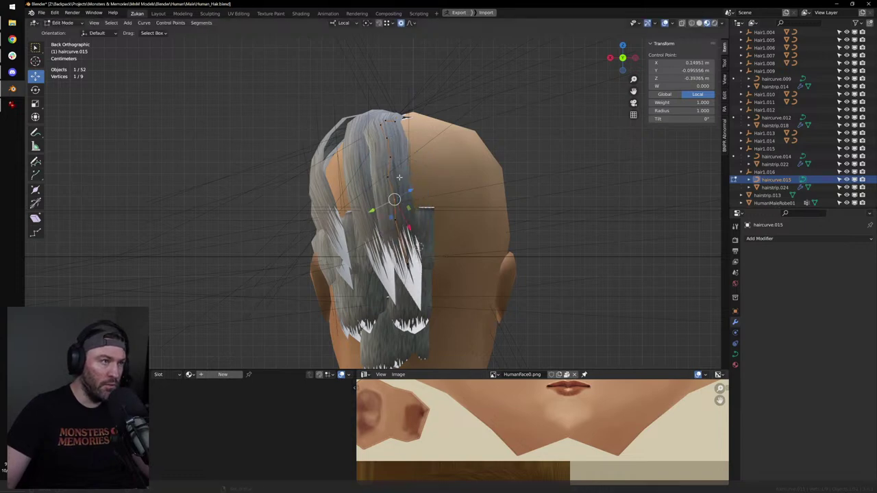
middle_click_drag(397, 199, 411, 218)
left_click(414, 199)
Pull several haircurve.015 points closer to the scalp
key("g")
left_click(401, 253)
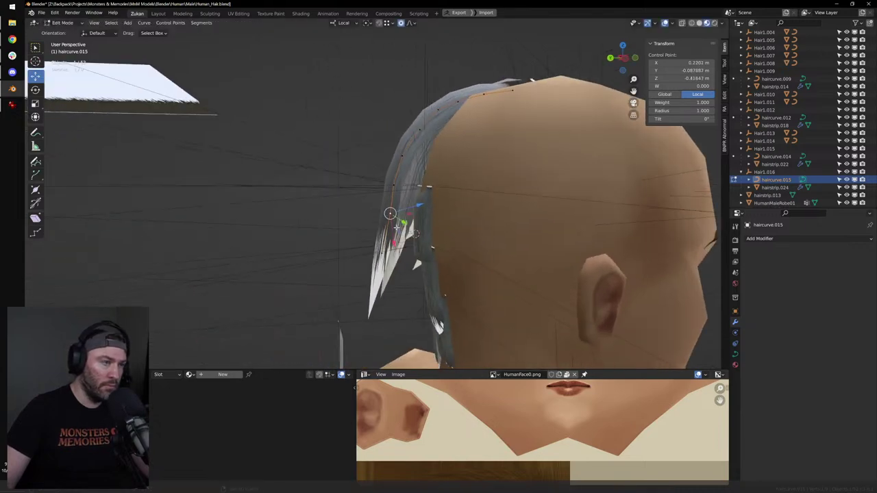
key("g")
left_click(408, 237)
key("g")
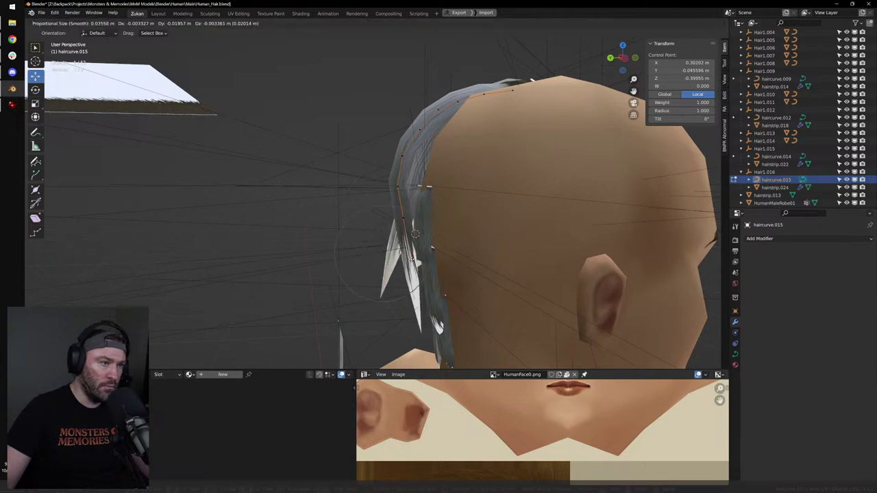
left_click(405, 220)
middle_click_drag(405, 221, 401, 212)
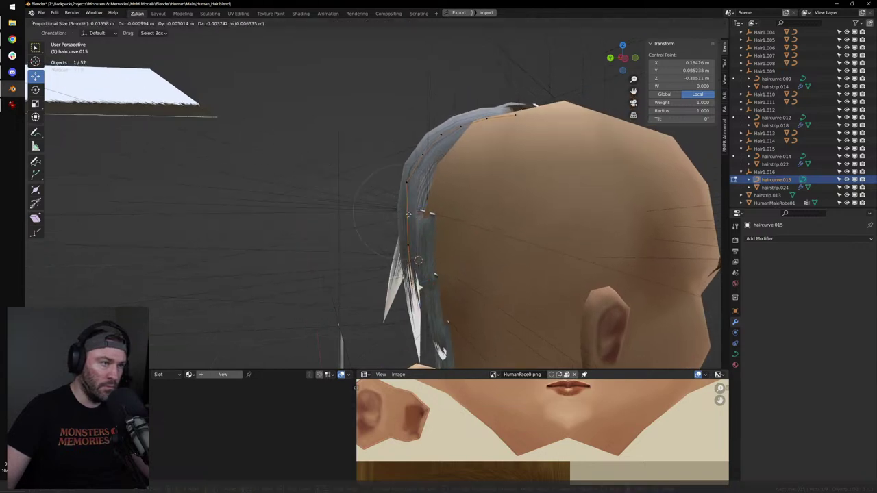
From the left side view, raise a side point of haircurve.015 up the head
key("alt+a")
key("ctrl+KP_3")
left_click(393, 182)
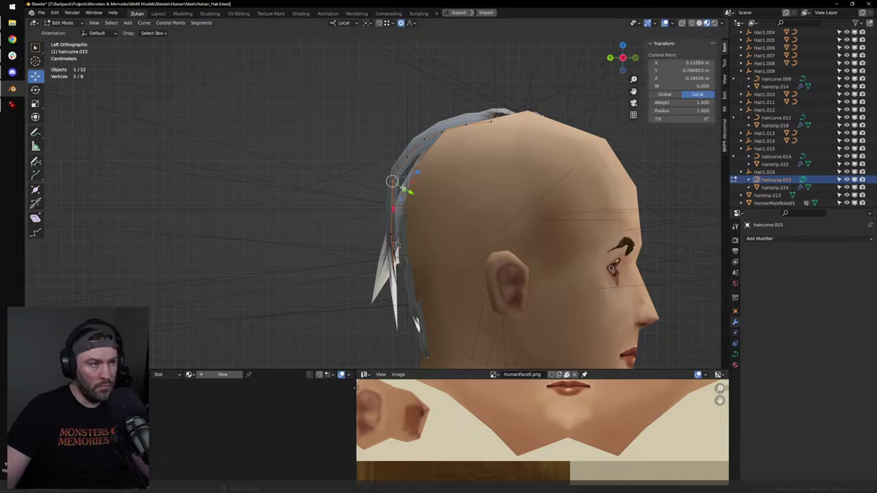
key("g")
left_click(397, 180)
key("g")
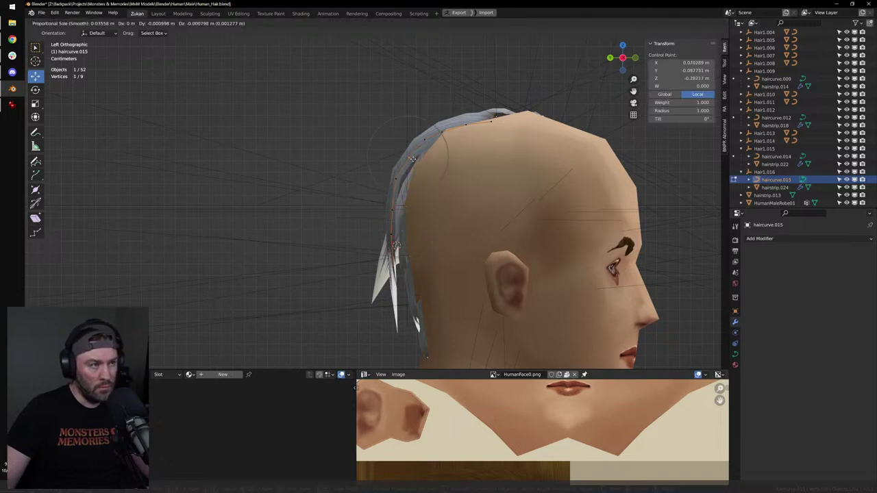
left_click(428, 152)
middle_click_drag(429, 153, 475, 206)
key("Tab")
Rotate hairstrip.024 about Z to -59.4°
left_click(503, 172)
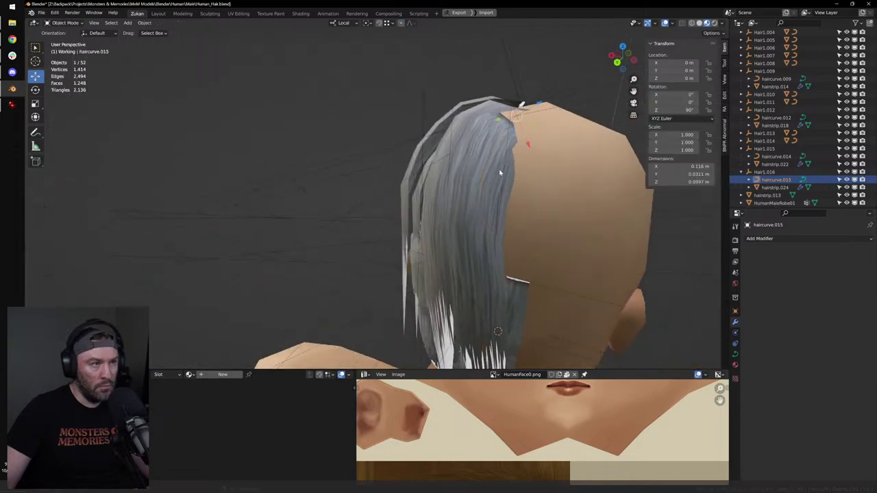
key("r")
key("z")
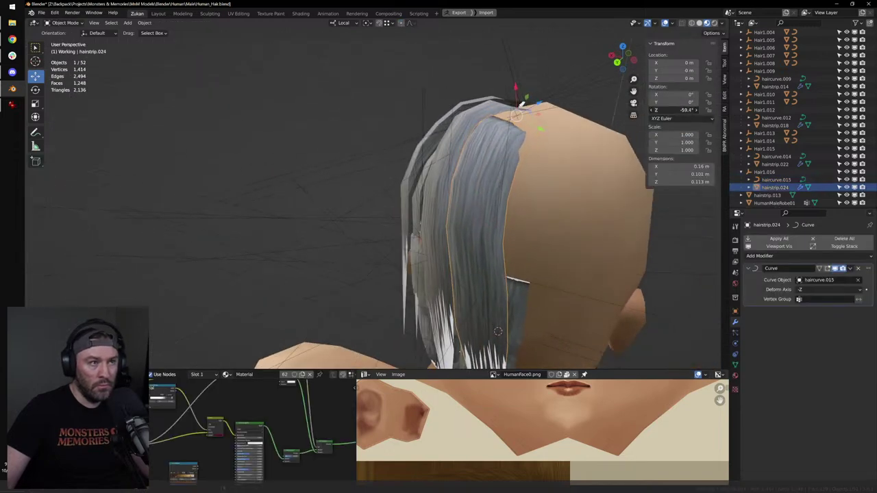
left_click(523, 121)
middle_click_drag(523, 122, 463, 201)
Make a small top-view adjustment to haircurve.015's selected point, then reselect hairstrip.024
key("Tab")
key("ctrl+z")
key("ctrl+z")
key("ctrl+z")
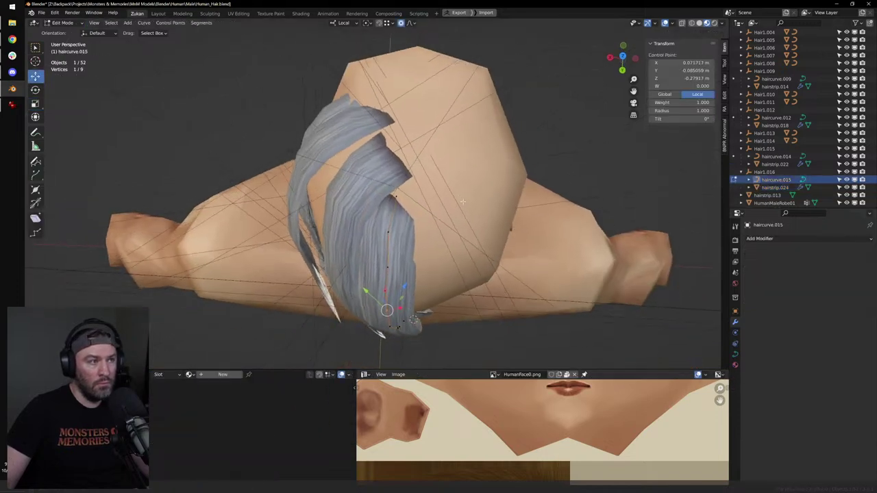
key("KP_Decimal")
key("KP_7")
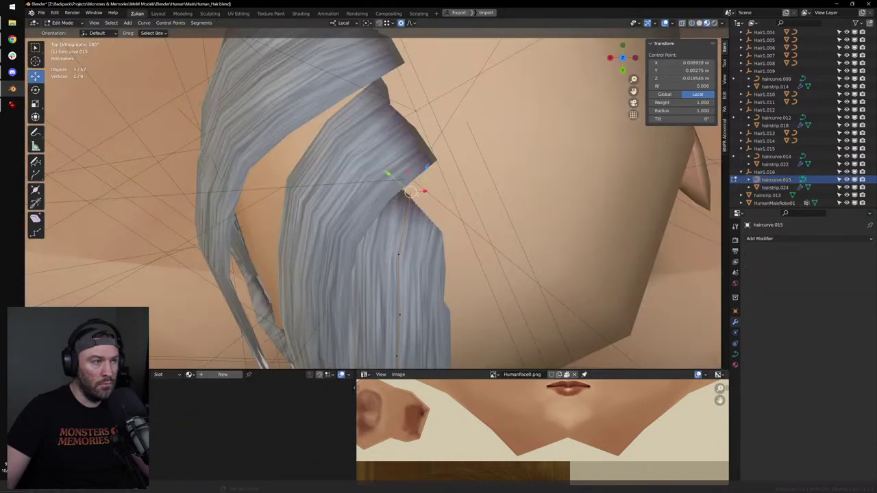
key("g")
scroll(405, 193, "up", 5)
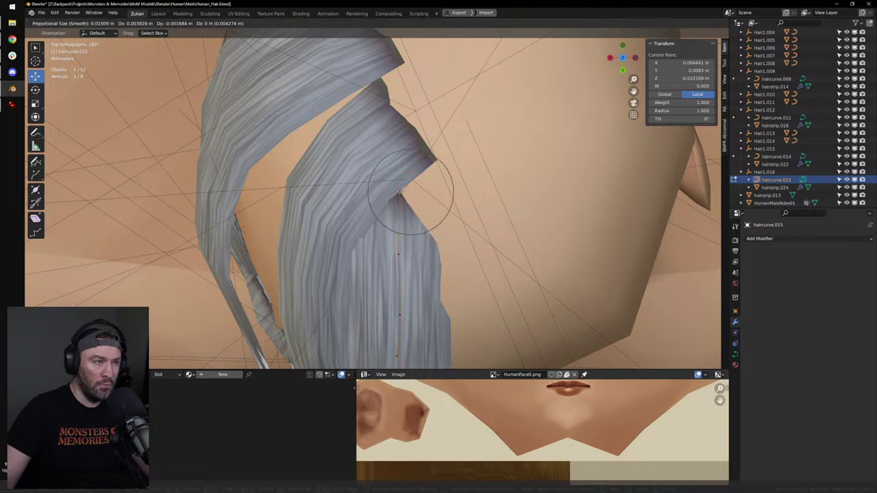
left_click(398, 192)
scroll(397, 192, "down", 6)
mouse_move(398, 192)
middle_mouse_down()
mouse_move(415, 186)
mouse_move(490, 234)
mouse_move(404, 218)
mouse_move(394, 199)
mouse_move(405, 206)
middle_mouse_up()
key("Tab")
left_click(405, 206)
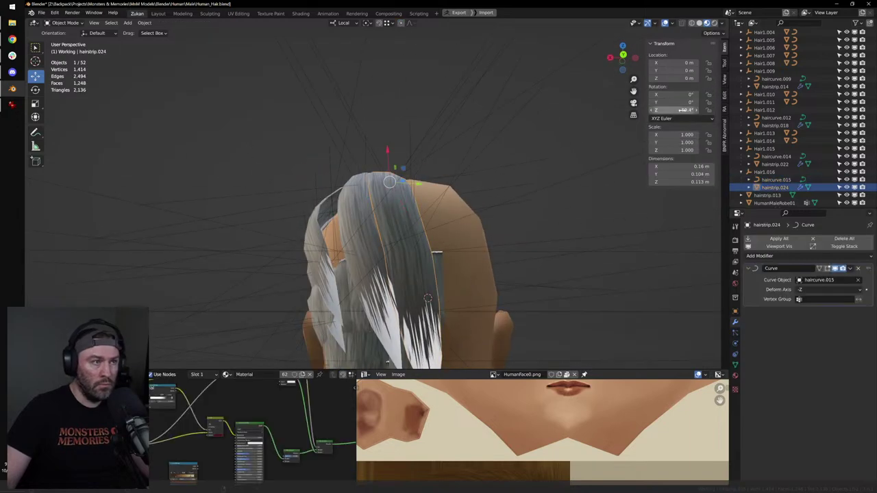
Select the Hair1.015 group in the Outliner and shift it slightly up-right, checking from the side
middle_click_drag(388, 362, 352, 237)
left_click(347, 233)
left_click(348, 233)
key("Tab")
scroll(352, 236, "up", 4)
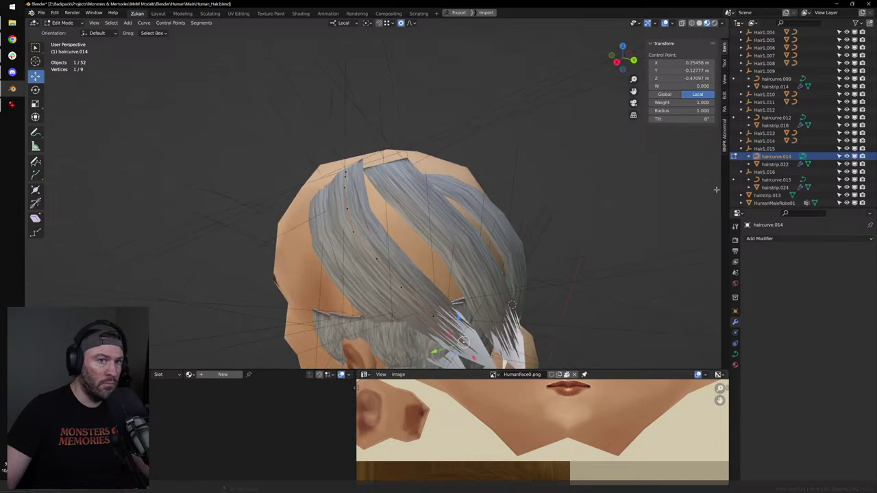
left_click(764, 149)
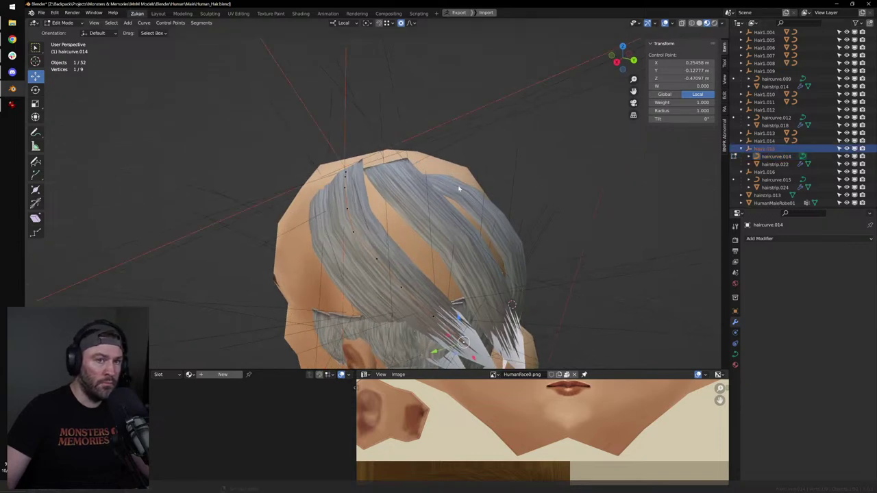
key("Tab")
left_click_drag(347, 167, 354, 170)
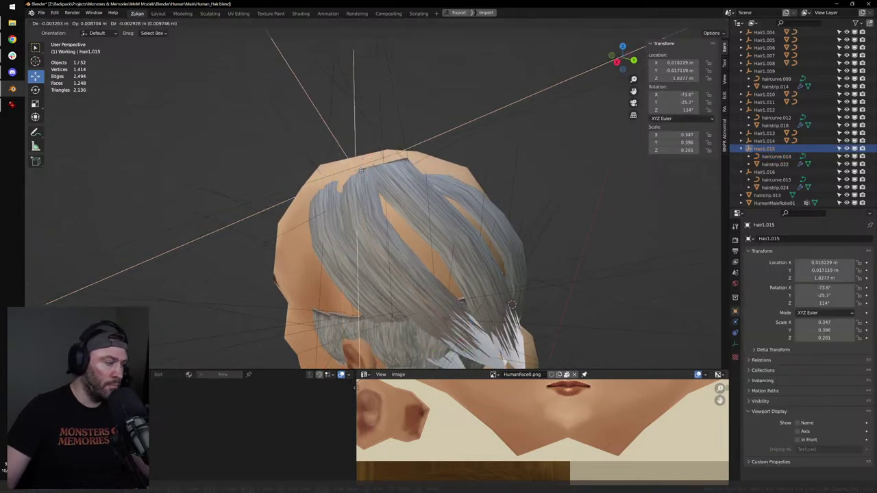
left_click(776, 156)
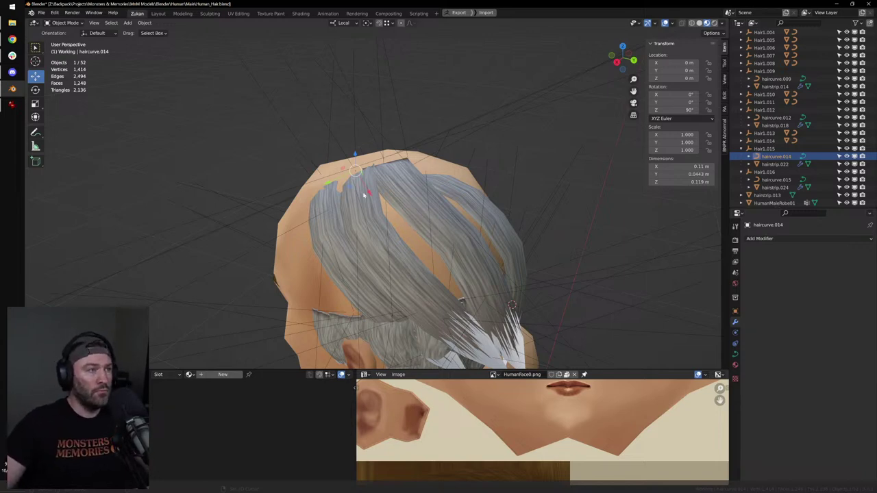
middle_click_drag(363, 195, 408, 208)
middle_click_drag(387, 171, 446, 180)
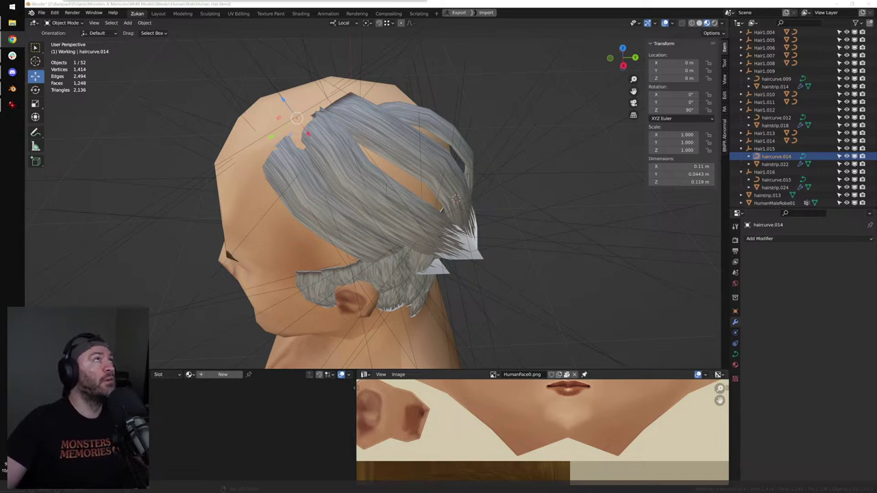
key("alt+Tab")
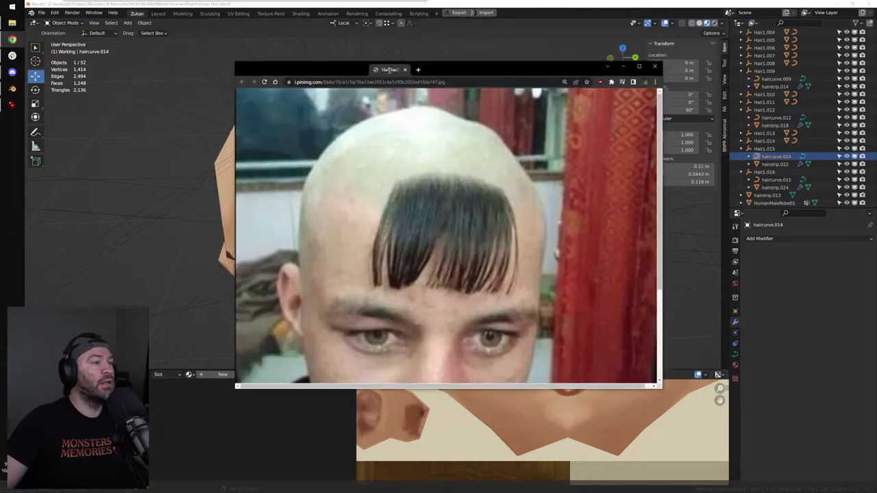
left_click(633, 68)
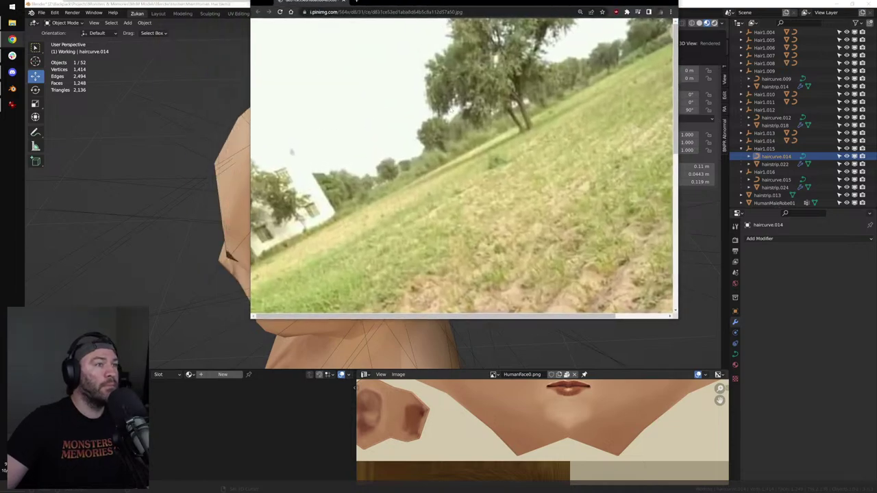
scroll(469, 163, "down", 4, "ctrl")
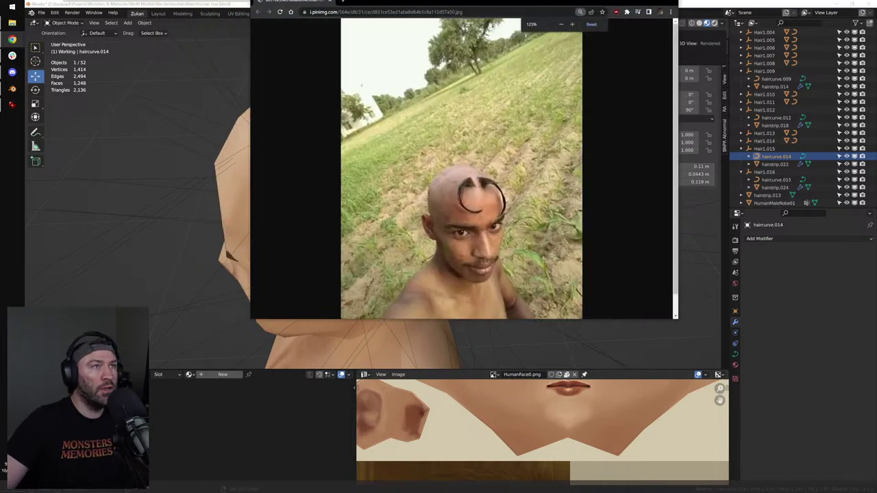
mouse_move(377, 2)
left_mouse_down()
mouse_move(389, 56)
mouse_move(369, 66)
left_mouse_up()
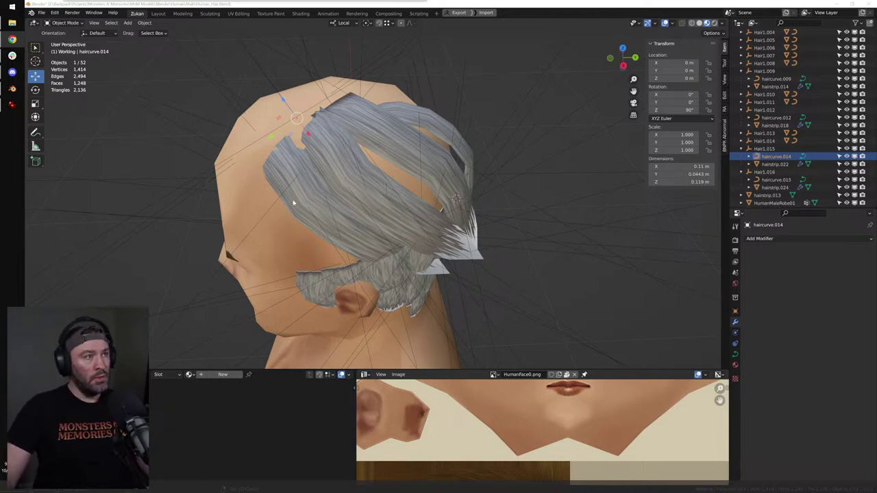
Turn hairstrip.022 at the back of the head slightly to -35.8°
left_click(498, 22)
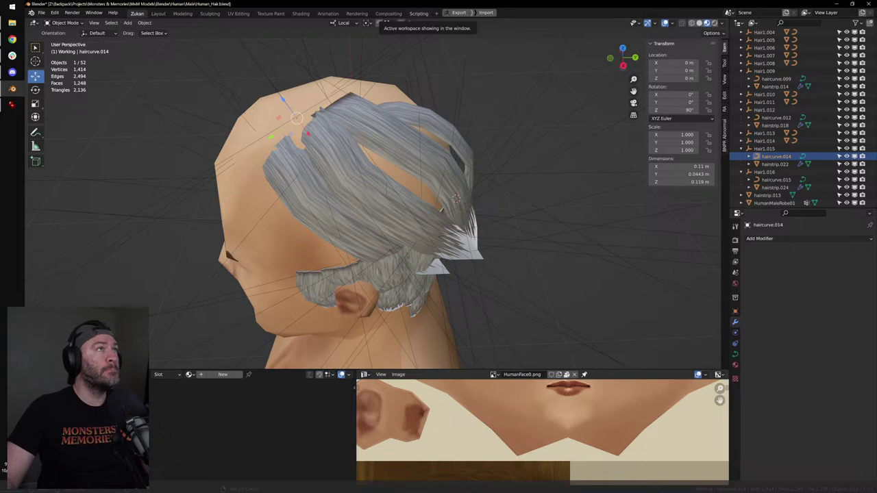
middle_click_drag(536, 69, 441, 130)
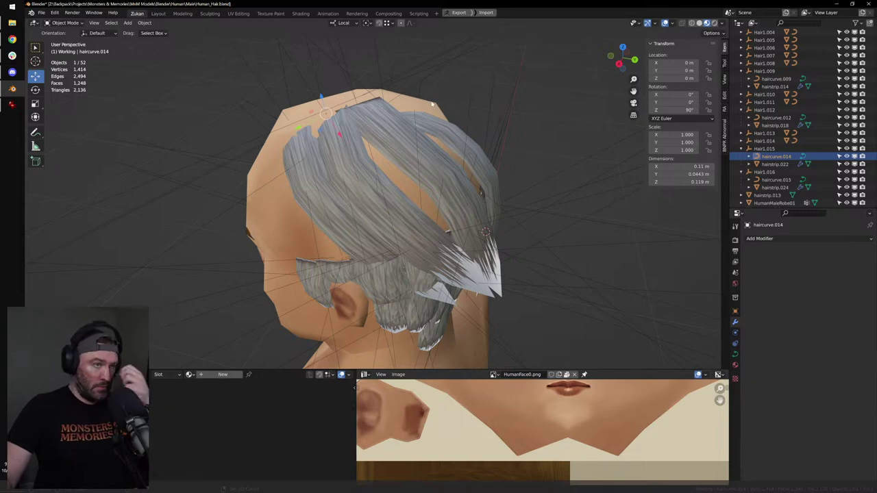
middle_click_drag(521, 165, 445, 177)
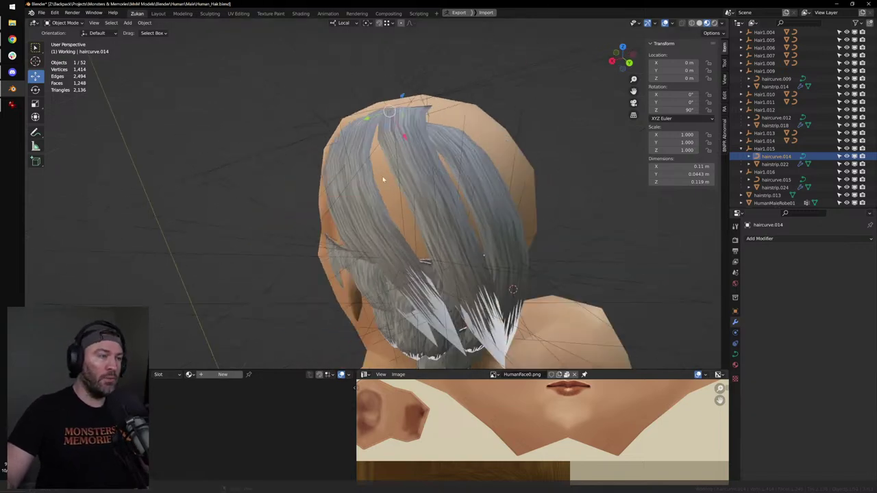
middle_click_drag(383, 180, 446, 244)
left_click(416, 212)
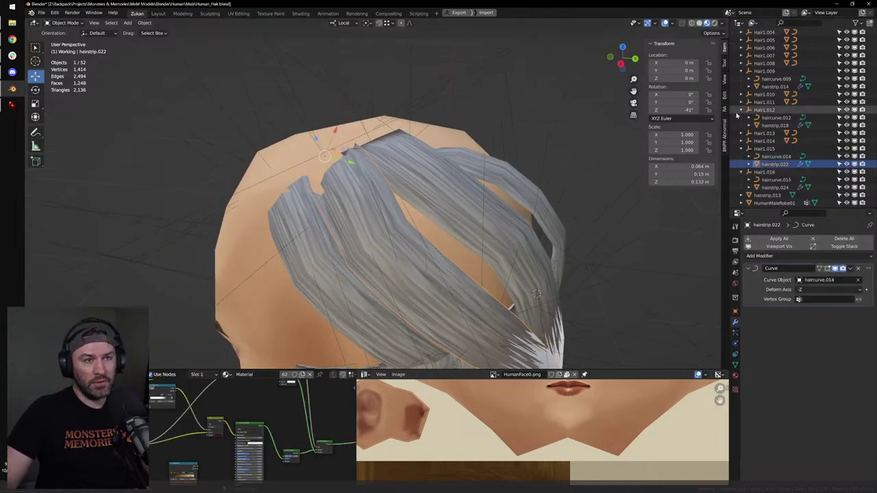
left_click_drag(675, 110, 692, 110)
Reposition a control point of haircurve.014 to reshape its strip
left_click(777, 156)
middle_click_drag(507, 274, 404, 248)
key("Tab")
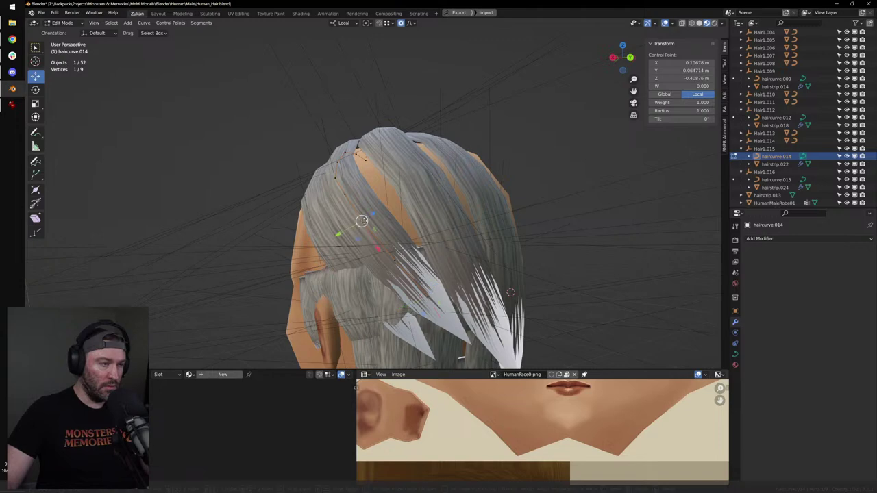
left_click_drag(362, 221, 377, 216)
key("g")
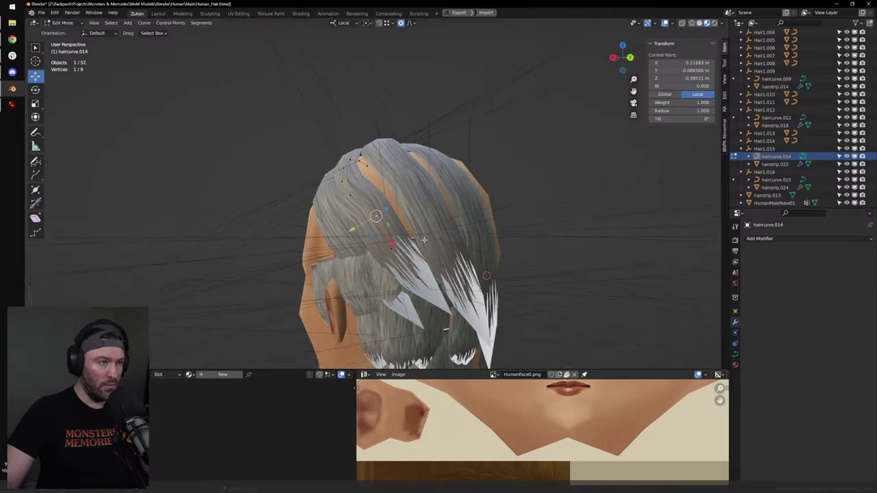
left_click(427, 242)
middle_click_drag(426, 241, 413, 214)
key("Tab")
Move haircurve.012's control points, using smooth falloff, to bend its strip at the back
left_click(411, 211)
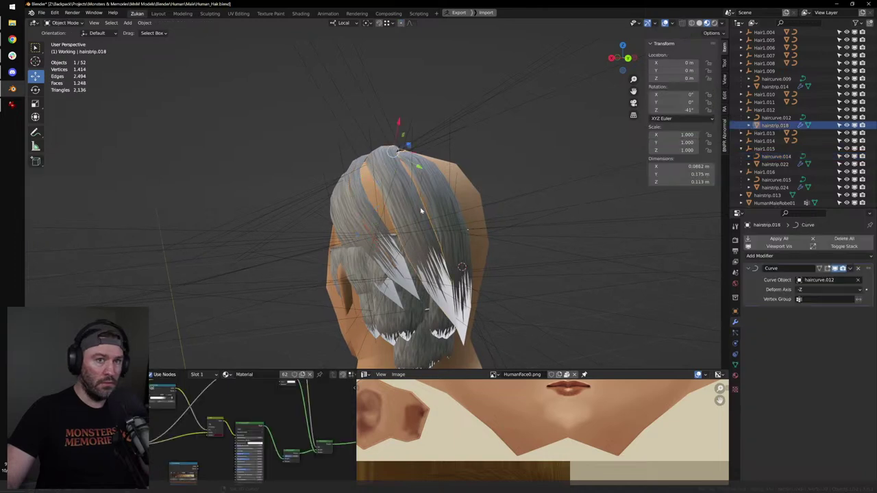
left_click(409, 207)
left_click(407, 203)
key("Tab")
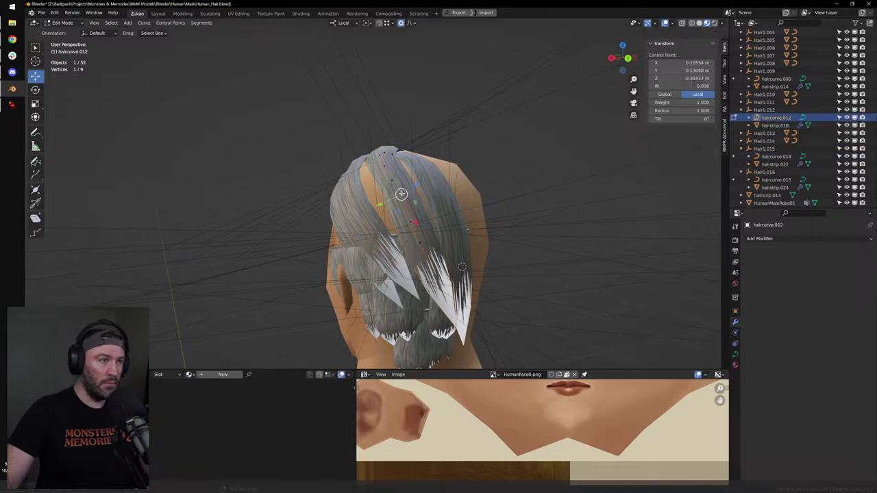
key("g")
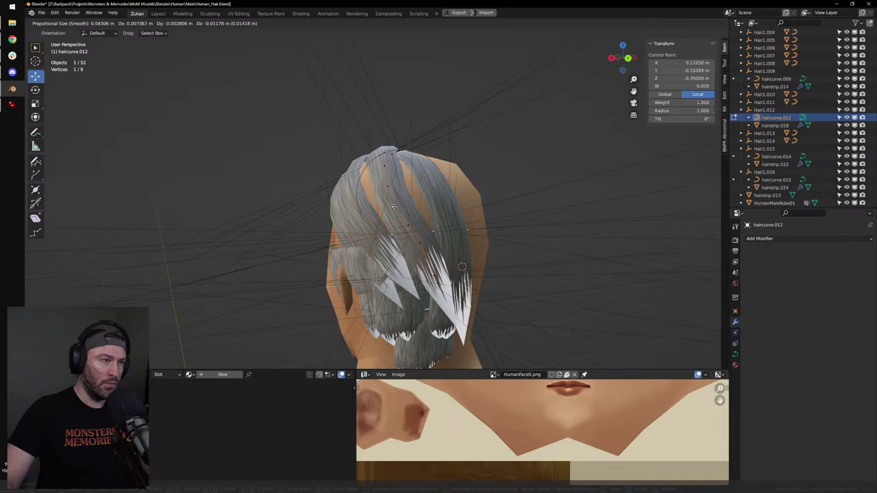
left_click(394, 206)
key("g")
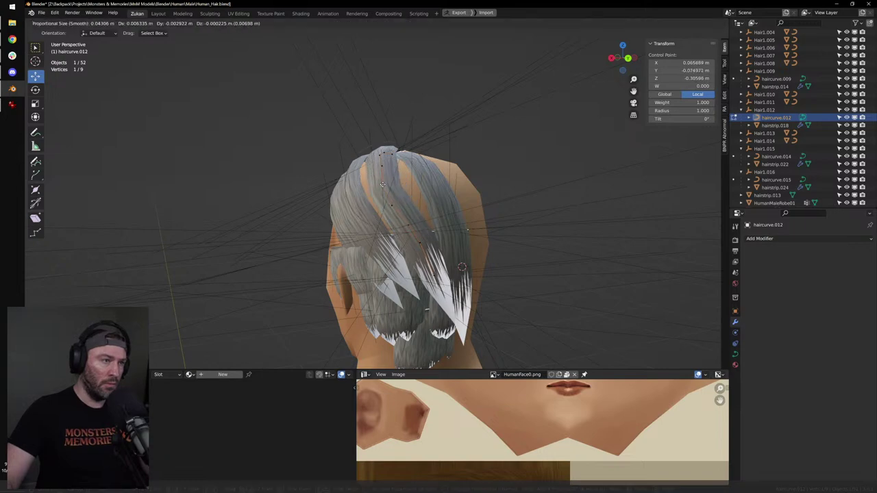
left_click(382, 184)
middle_click_drag(382, 183, 416, 265)
key("g")
left_click(388, 194)
Readjust haircurve.014's points so its strip hugs the back and side of the head
left_click(777, 156)
key("g")
left_click(385, 268)
key("g")
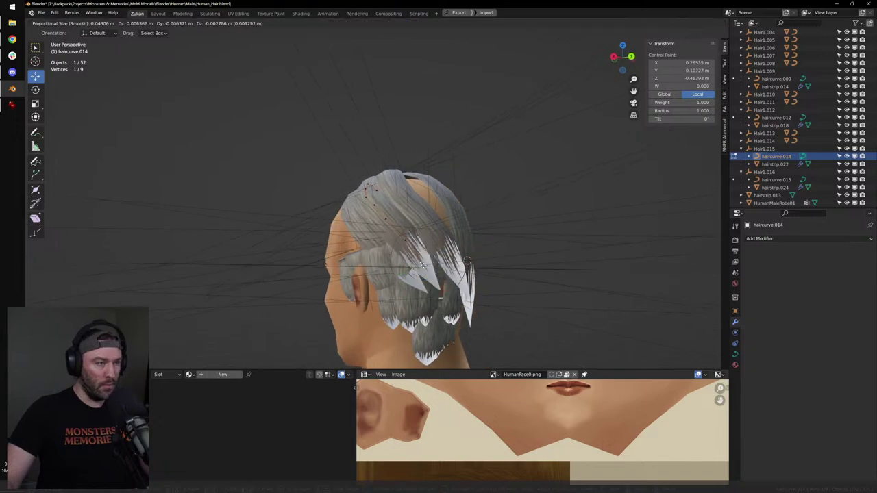
left_click(423, 265)
scroll(423, 264, "up", 2)
key("g")
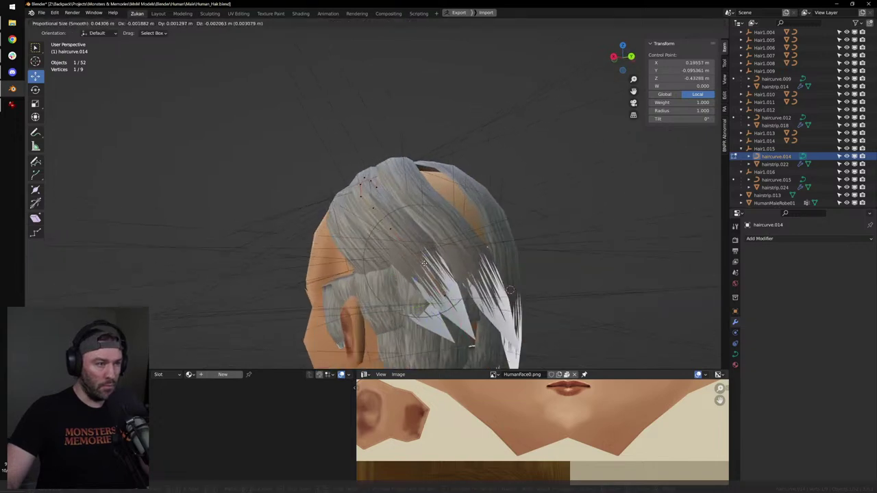
left_click(429, 265)
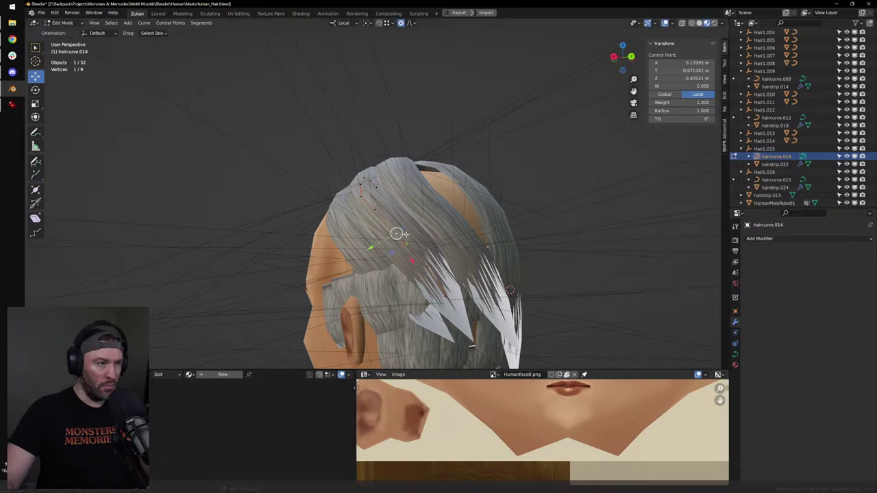
middle_click_drag(429, 264, 402, 253)
key("Tab")
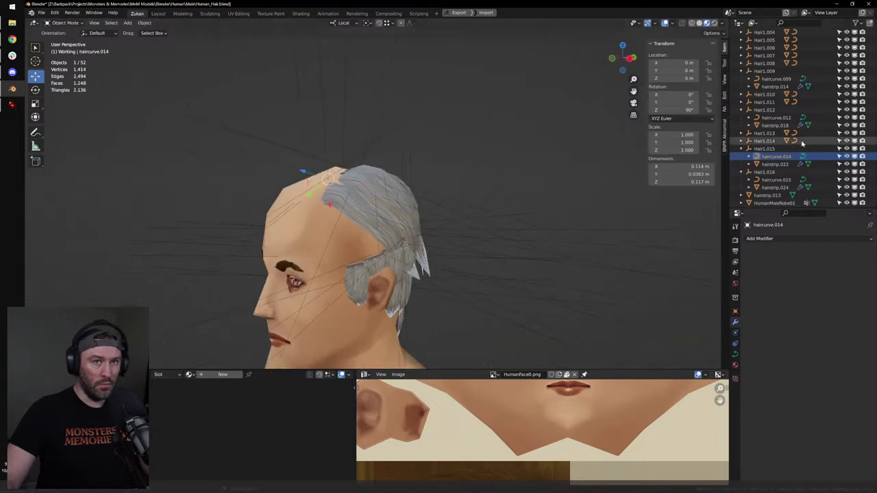
Select haircurve.013 from the Hair1.013 group and enter Edit Mode on its control points
left_click(374, 231)
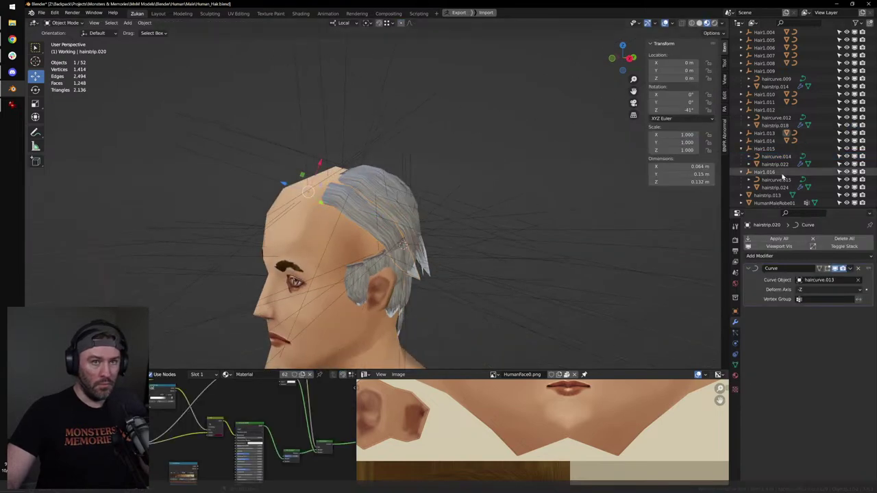
left_click(749, 133)
left_click(775, 142)
key("Tab")
scroll(374, 234, "up", 5)
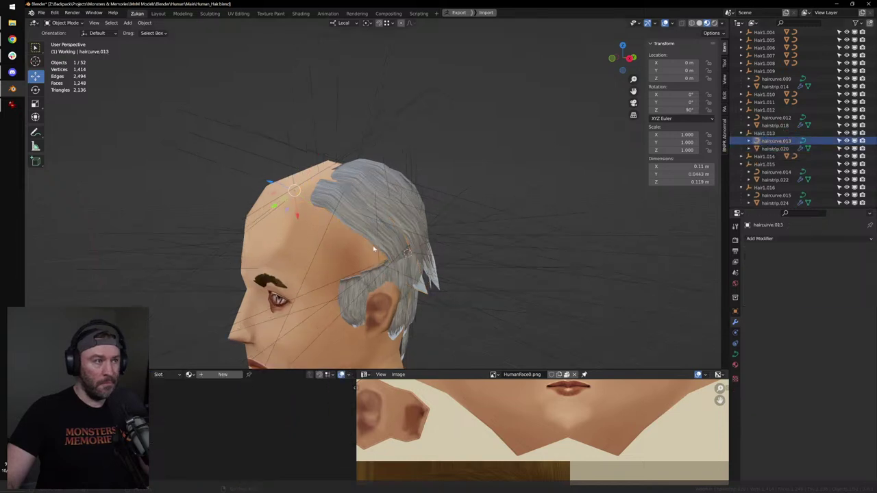
middle_click_drag(370, 222, 370, 245)
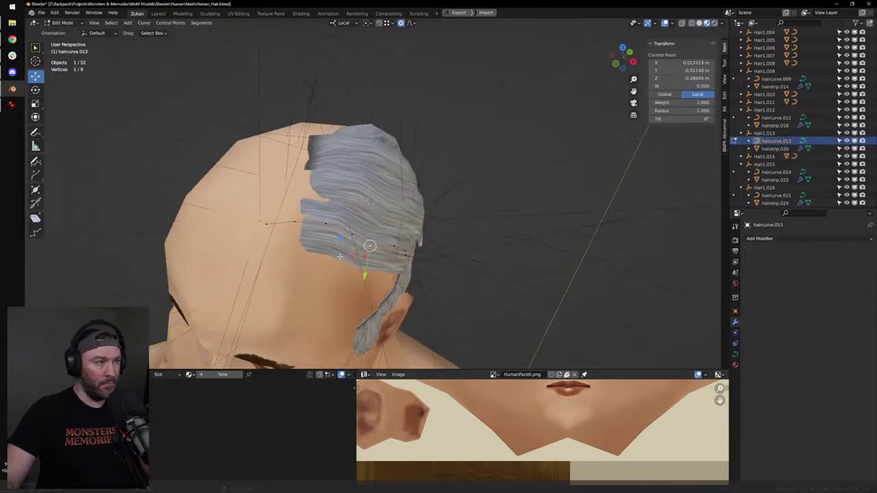
Move three of haircurve.013's control points to bend the strip along the head's side
left_click(266, 224)
key("g")
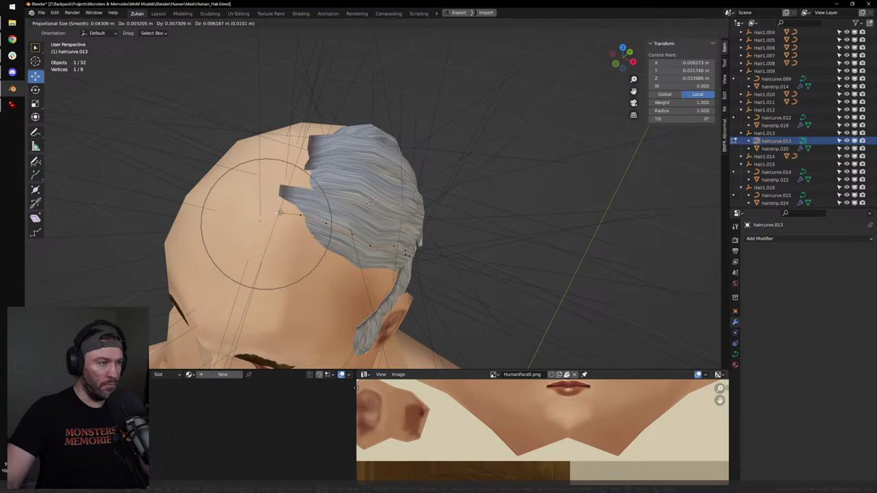
left_click(283, 210)
left_click(326, 224)
key("g")
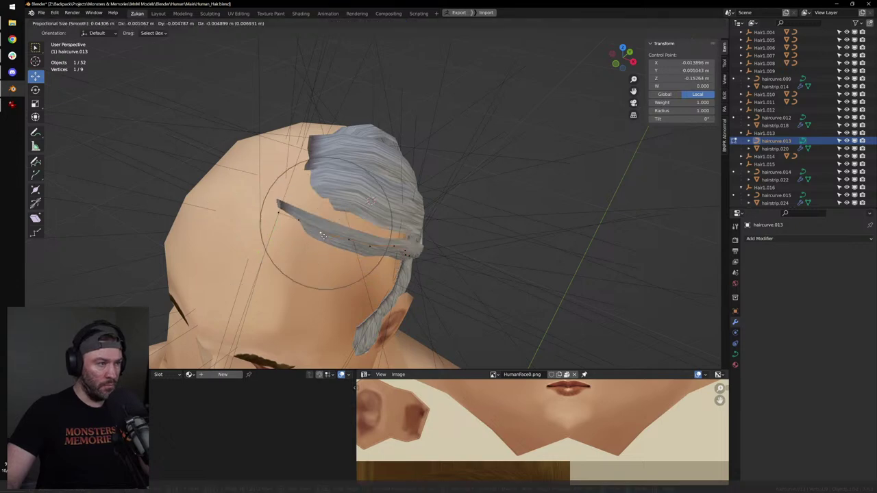
left_click(328, 240)
middle_click_drag(328, 240, 440, 339)
left_click(351, 235)
key("g")
left_click(348, 236)
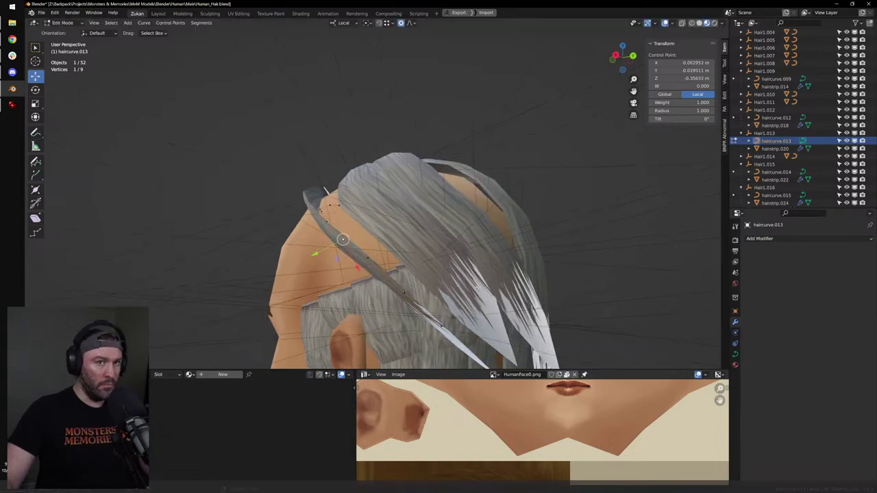
key("Tab")
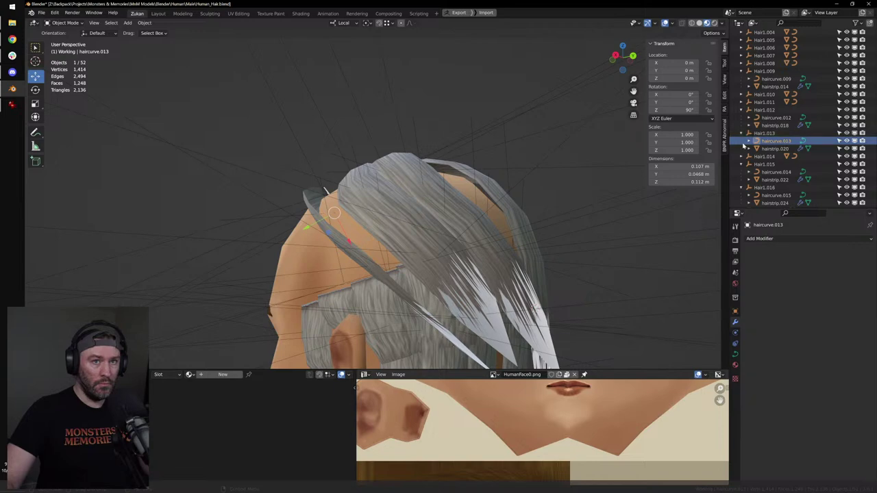
Turn hairstrip.020 to a Z rotation of 41.3°
middle_click_drag(383, 246, 352, 233)
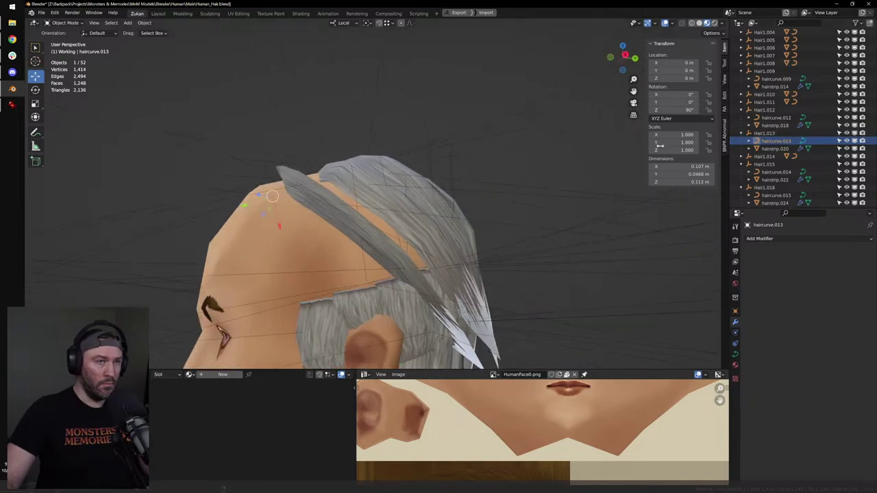
middle_click_drag(311, 202, 333, 205)
left_click(334, 206)
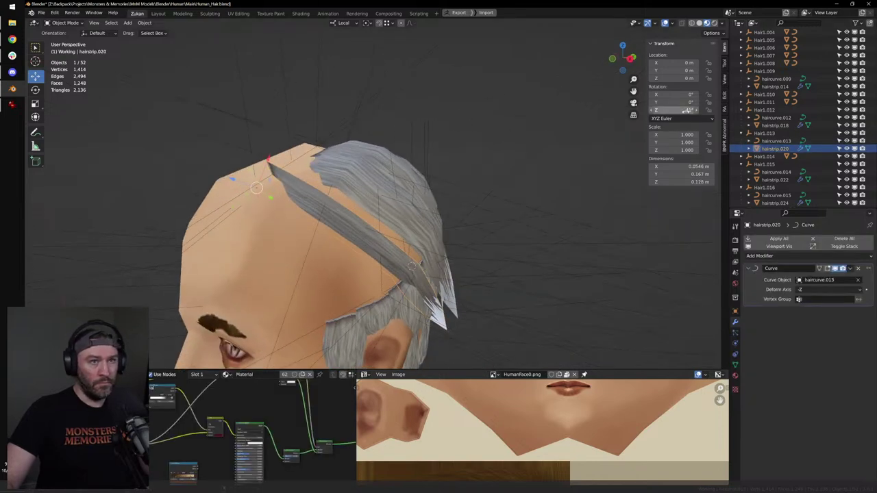
left_click_drag(686, 110, 706, 110)
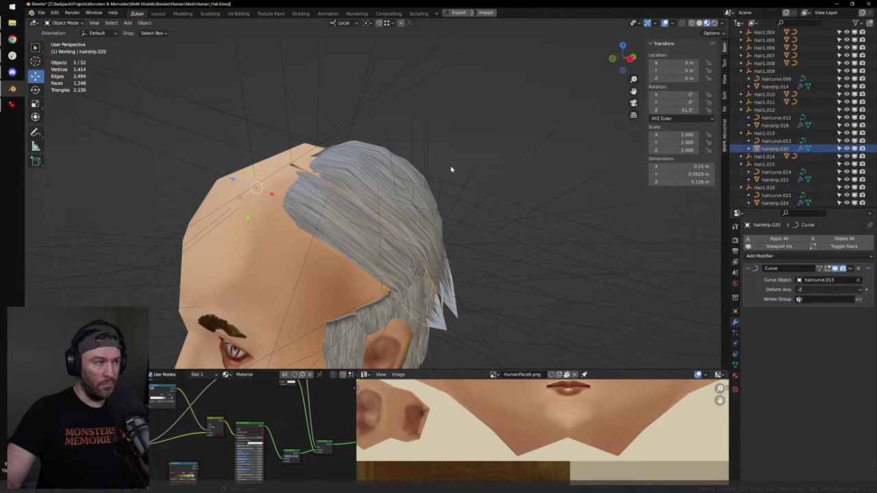
Select hairstrip.024 at the back of the head, then make Hair1.016 the active group
middle_click_drag(451, 170, 555, 194)
left_click(774, 203)
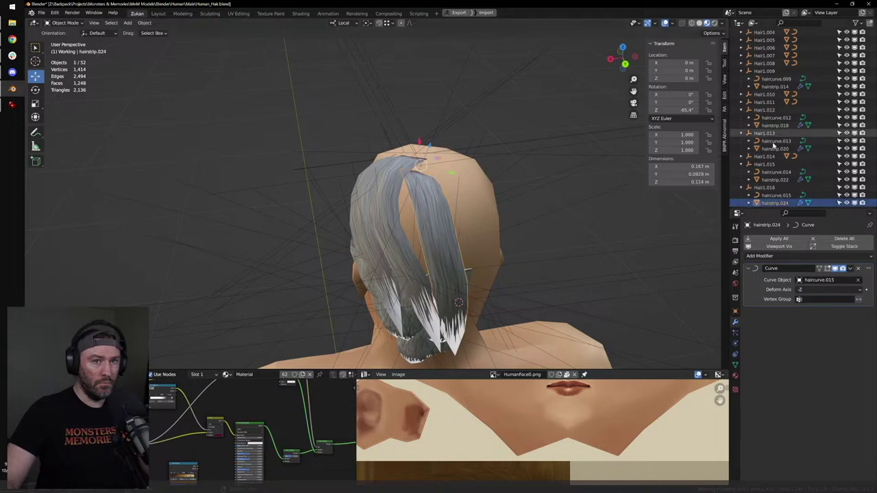
scroll(773, 151, "down", 2)
left_click(765, 154)
Duplicate the Hair1.016 group with its children in place, creating Hair1.017
right_click(762, 155)
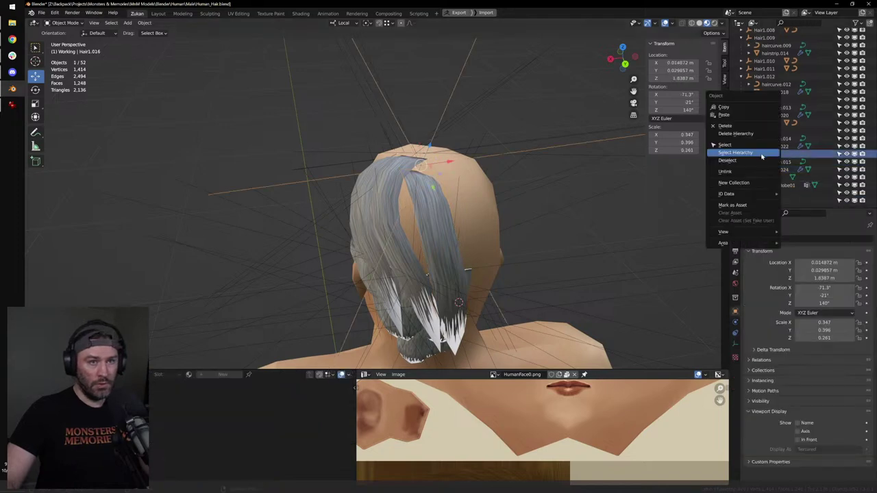
left_click(764, 157)
key("shift+d")
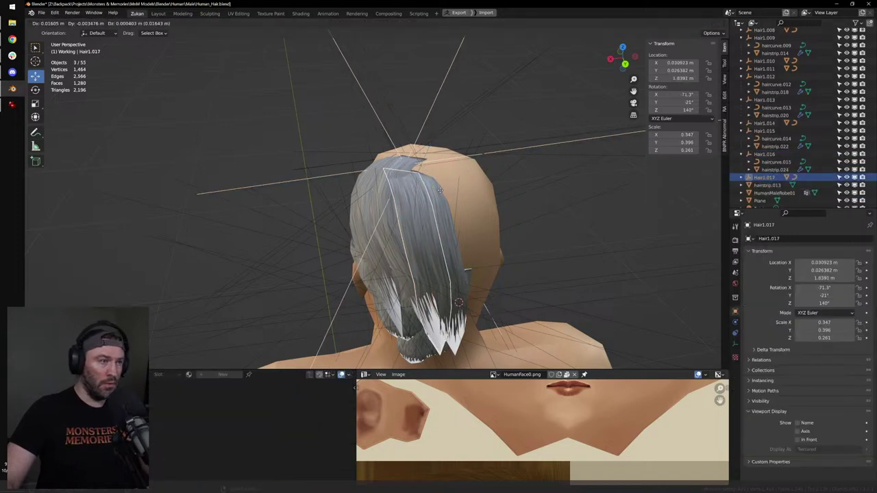
left_click(756, 177)
left_click(760, 177)
Rotate Hair1.017 to a new angle on the crown
key("shift+space")
key("r")
middle_click_drag(397, 179, 416, 172)
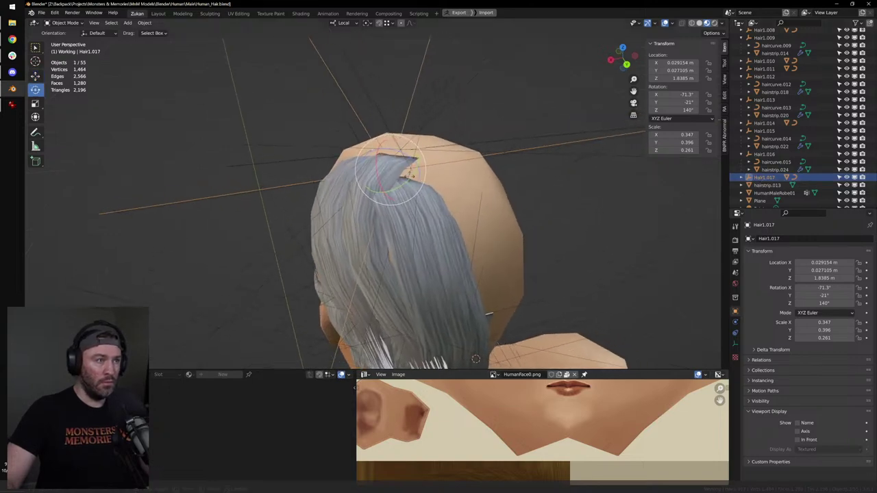
left_click_drag(410, 173, 401, 181)
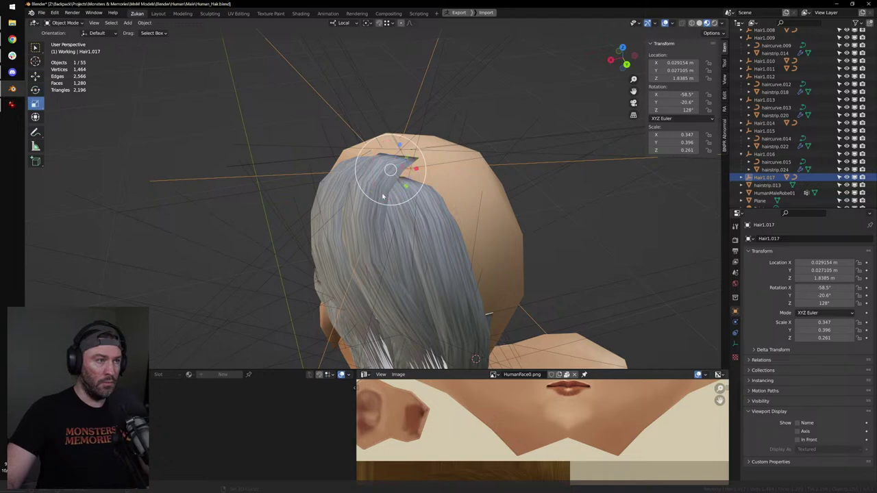
middle_click_drag(383, 197, 397, 183)
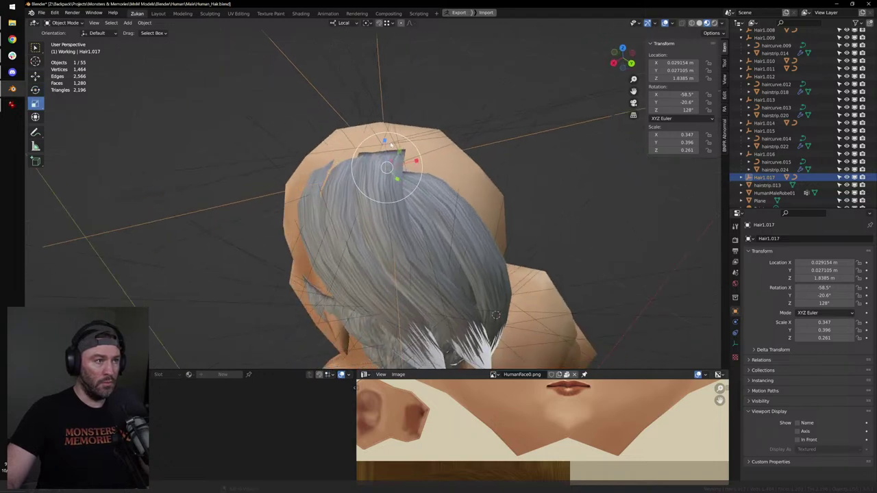
Shorten hairstrip.025 by scaling it along its local Z axis
left_click(438, 248)
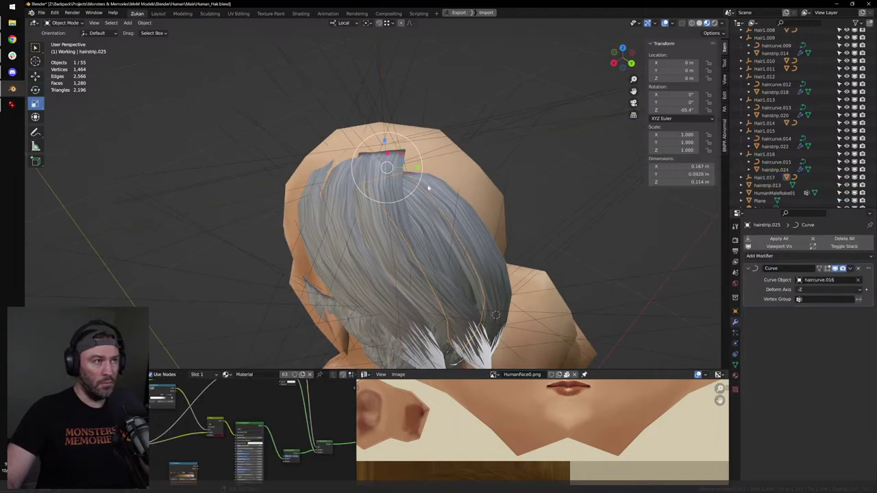
middle_click_drag(429, 187, 411, 169)
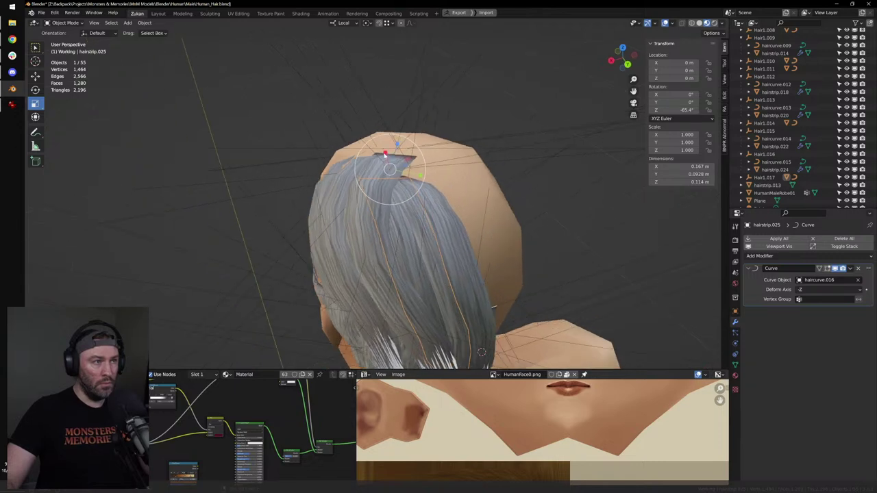
key("s")
key("y")
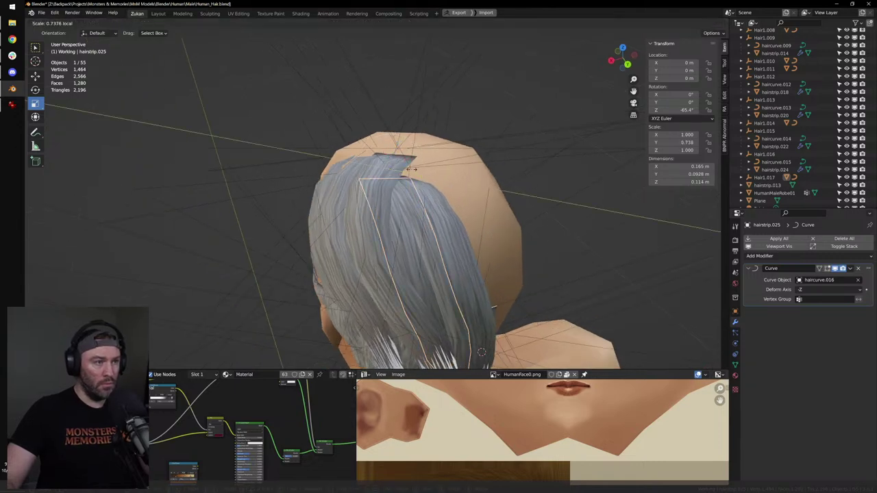
key("z")
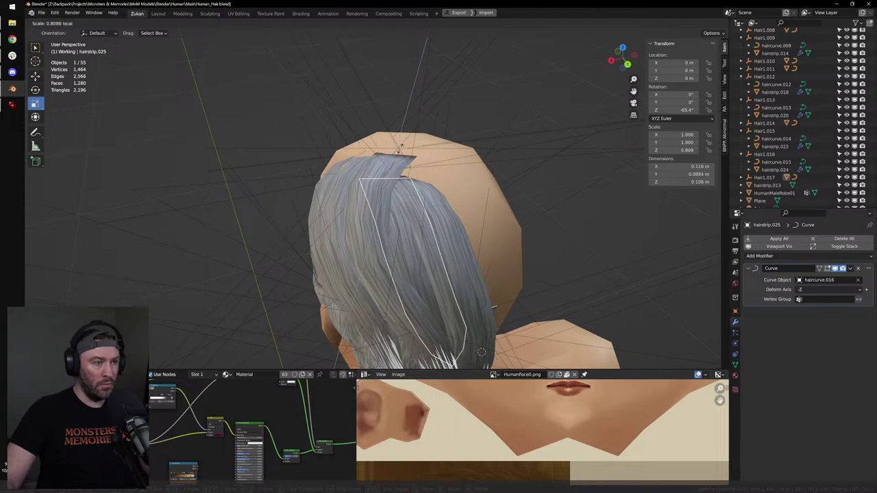
left_click(493, 307)
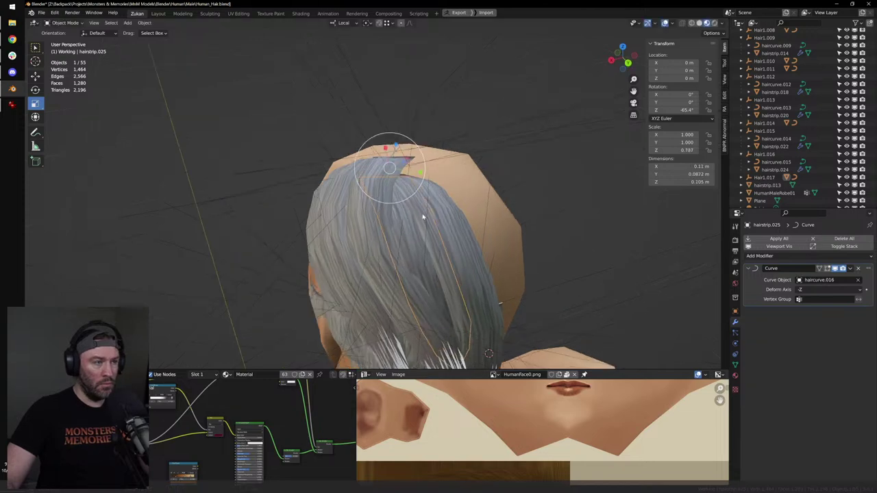
Select Hair1.016 and try the move and rotate tools, cancelling the trial rotation
left_click(480, 175)
middle_click_drag(479, 175, 433, 173)
key("shift+space")
key("g")
key("shift+space")
key("g")
key("shift+space")
key("r")
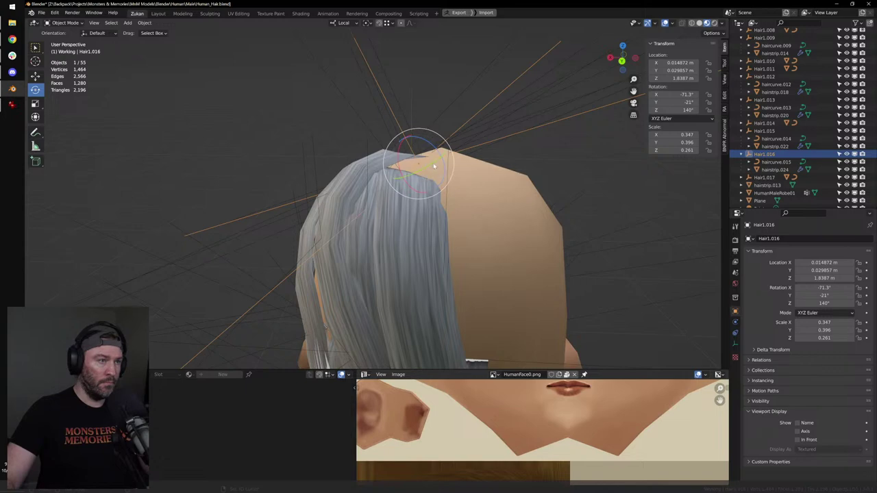
key("r")
key("Escape")
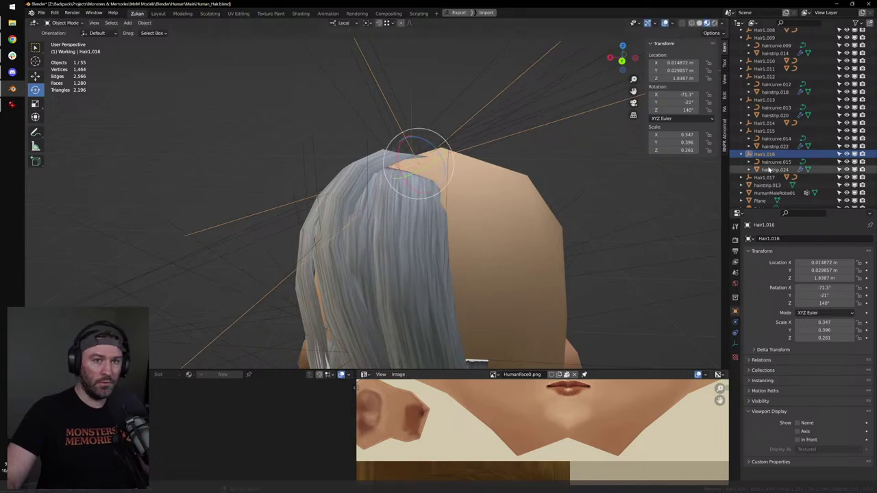
Tilt Hair1.017 to -52.3°, -23.4°, 123° so its hair lies flatter, then select haircurve.015
middle_click_drag(345, 202, 413, 245)
left_click(538, 320)
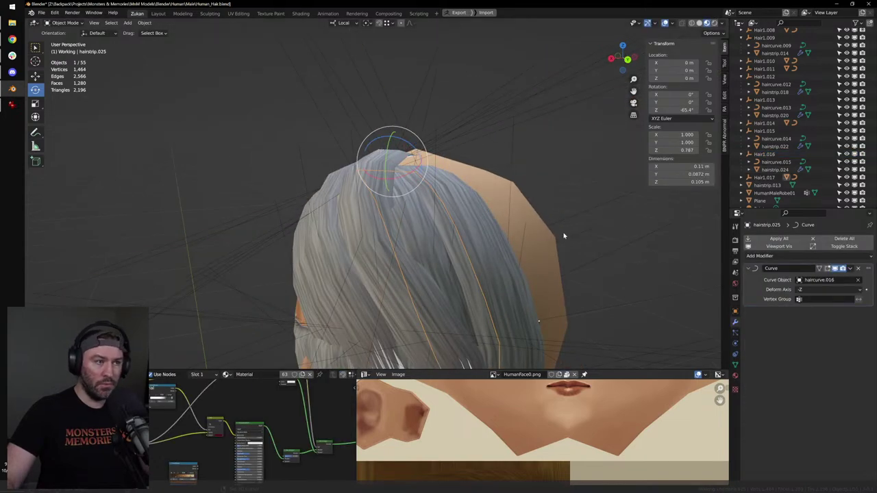
left_click(765, 177)
middle_click_drag(384, 206, 406, 196)
left_click_drag(404, 176, 415, 165)
middle_click_drag(415, 165, 420, 144)
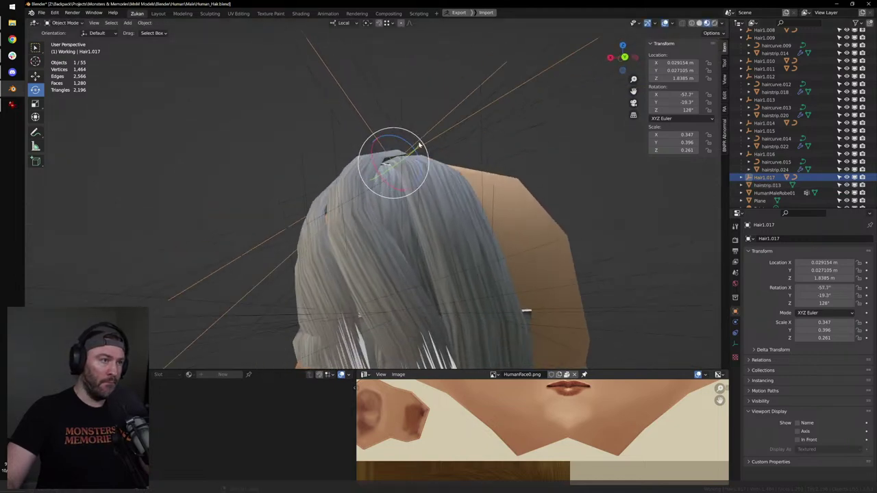
left_click_drag(420, 142, 436, 165)
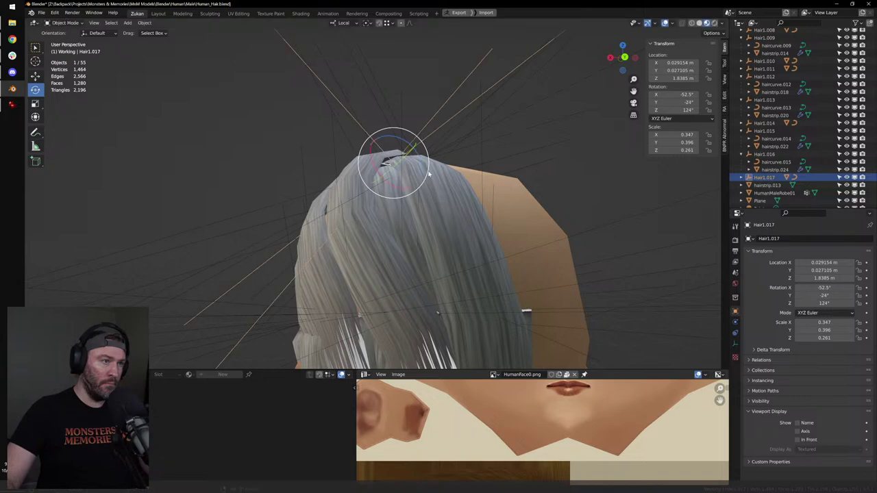
middle_click_drag(439, 205, 404, 192)
left_click_drag(404, 192, 405, 186)
middle_click_drag(405, 185, 453, 196)
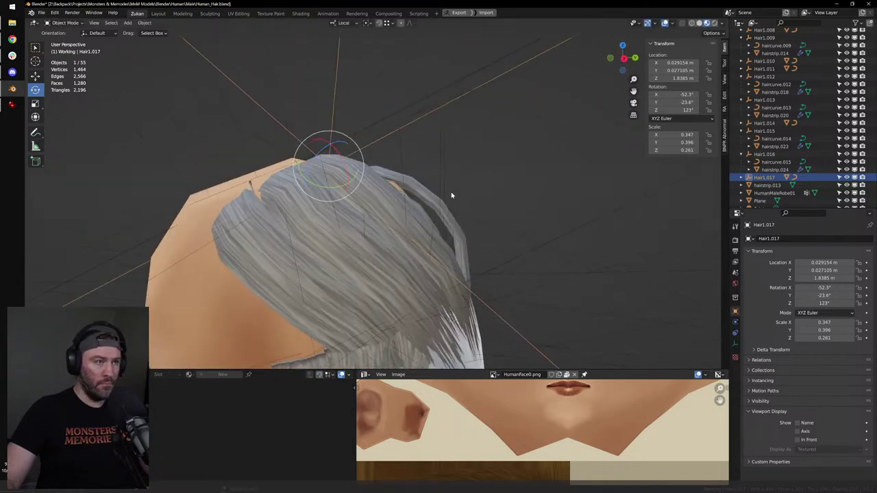
left_click(453, 196)
left_click(776, 161)
Pull haircurve.015's control points in toward the head so hairstrip.024 hugs it
middle_click_drag(528, 202, 484, 210)
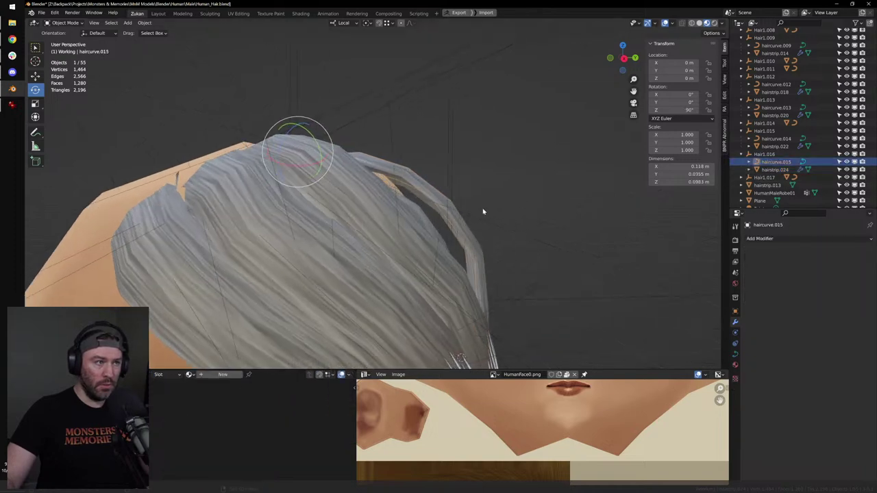
key("Tab")
left_click_drag(403, 158, 519, 269)
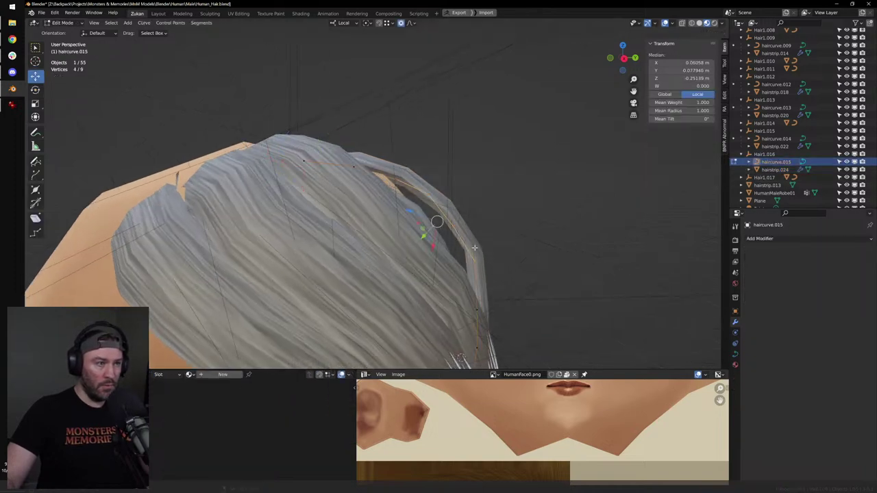
left_click_drag(436, 223, 452, 213)
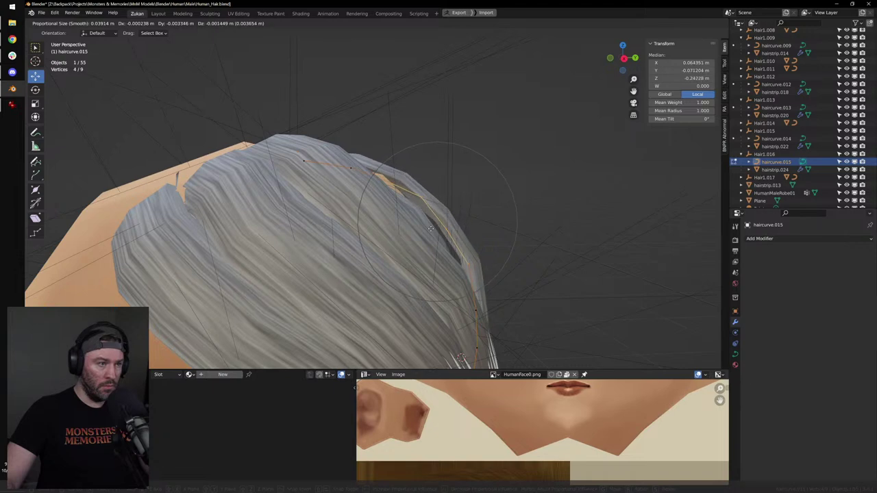
left_click(446, 230)
key("g")
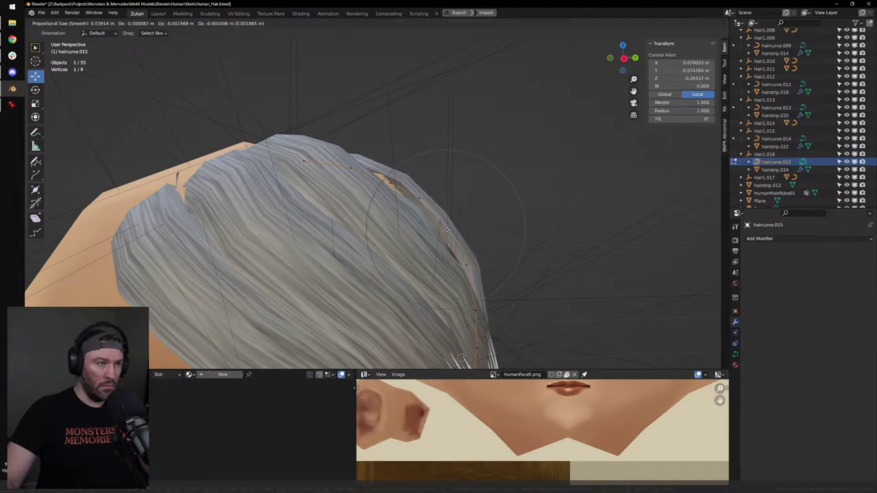
left_click(446, 230)
key("g")
left_click(405, 194)
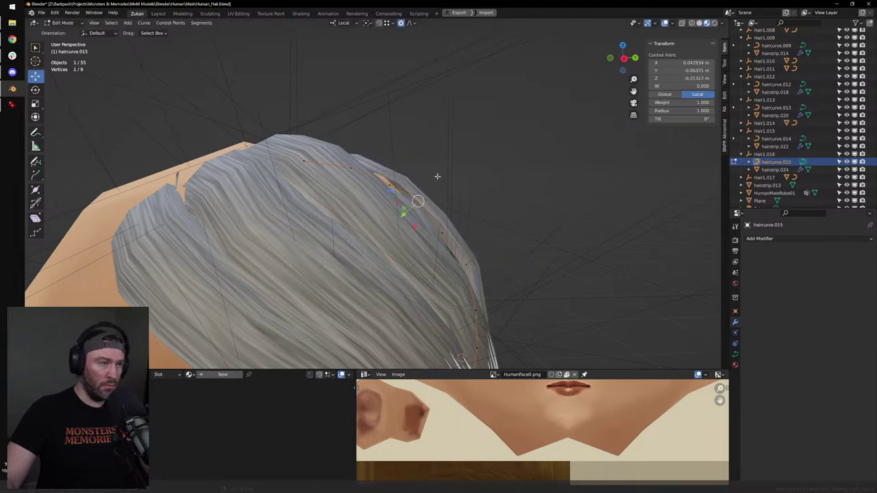
middle_click_drag(437, 176, 461, 249)
key("Tab")
Twist hairstrip.024 slightly to a Z rotation of -70.1°
left_click(460, 248)
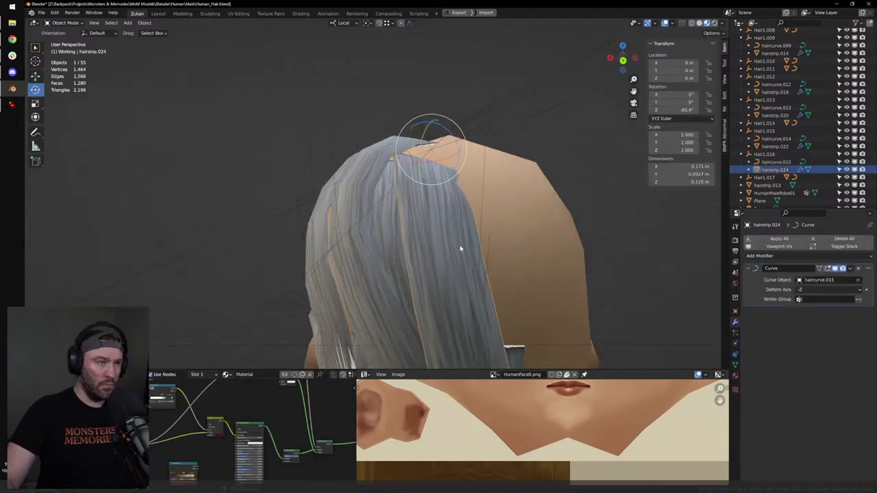
left_click_drag(426, 128, 426, 124)
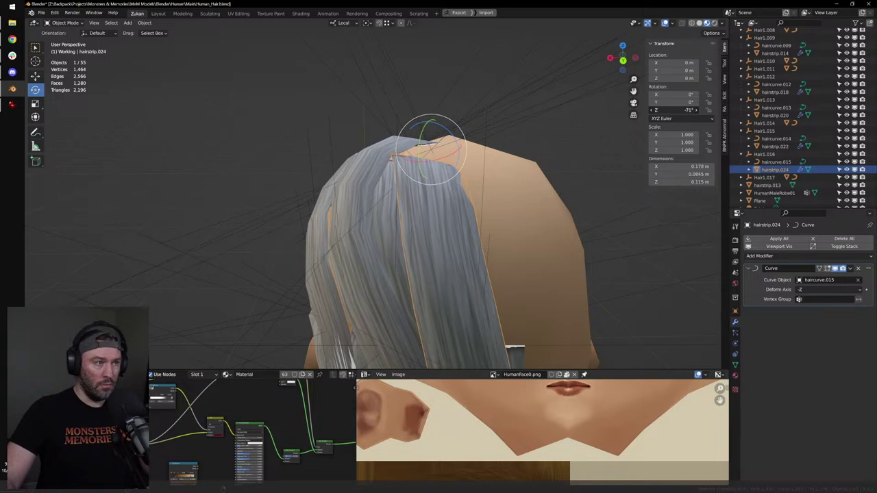
mouse_move(457, 145)
middle_mouse_down()
mouse_move(455, 226)
mouse_move(445, 231)
mouse_move(419, 194)
mouse_move(419, 171)
mouse_move(425, 185)
middle_mouse_up()
Taper hairstrip.024's tip by proportionally scaling its end vertices to 0.7855
key("Tab")
key("c")
left_click(425, 185)
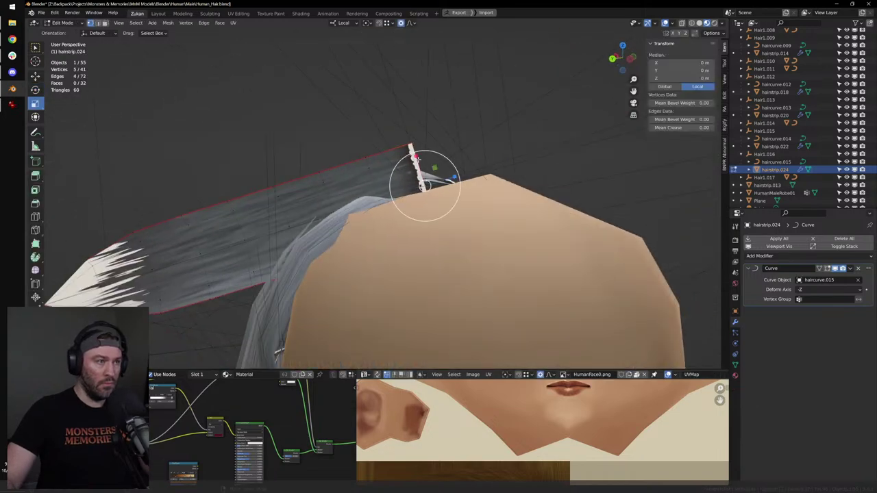
key("Escape")
key("s")
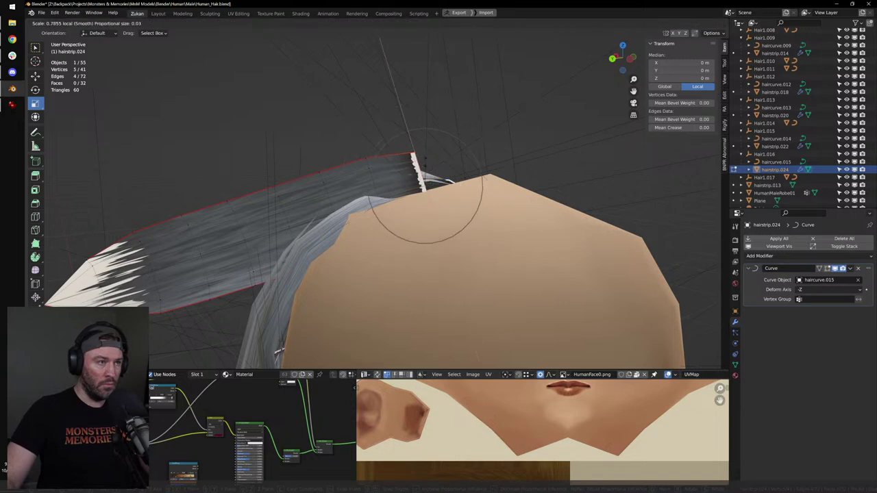
key("Return")
key("Tab")
middle_click_drag(427, 186, 499, 263)
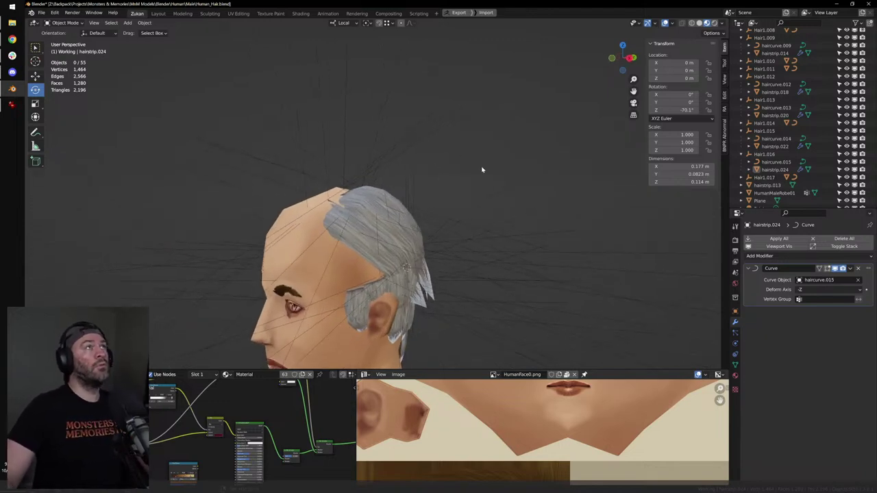
middle_click_drag(491, 190, 455, 245)
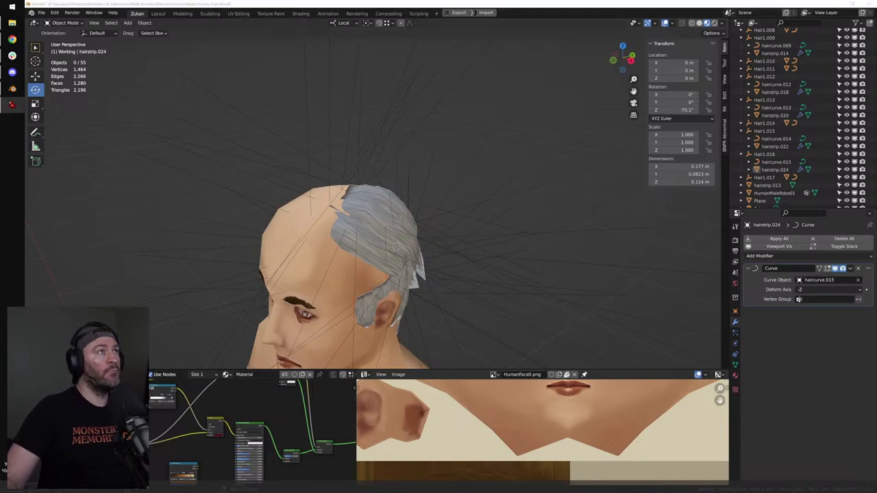
middle_click_drag(538, 105, 478, 156)
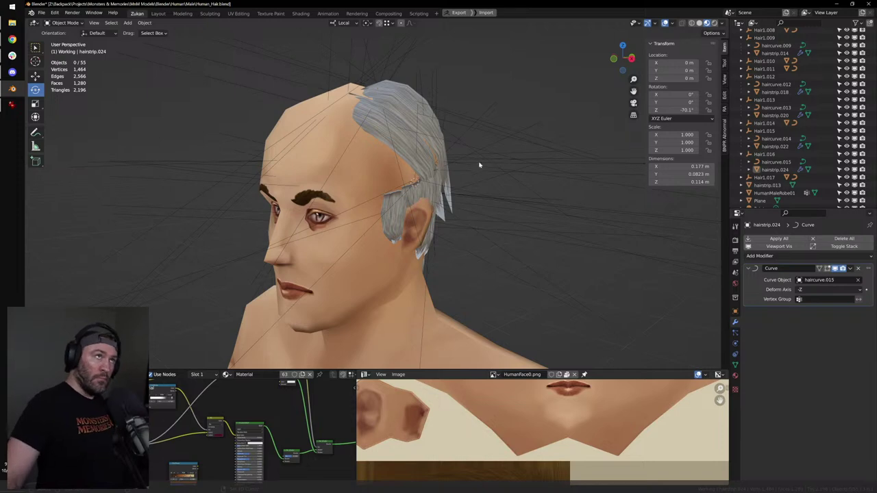
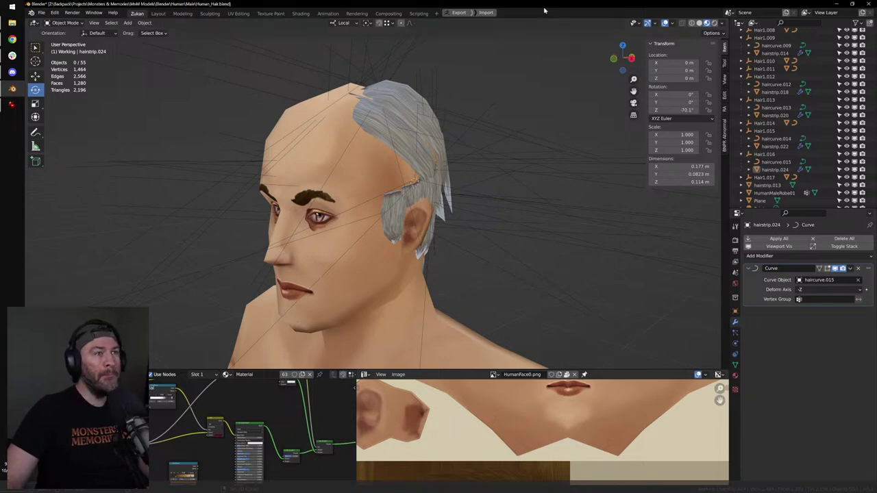
Select the whole Hair1.013 hierarchy and duplicate it in place
middle_click_drag(547, 150, 480, 146)
left_click(368, 141)
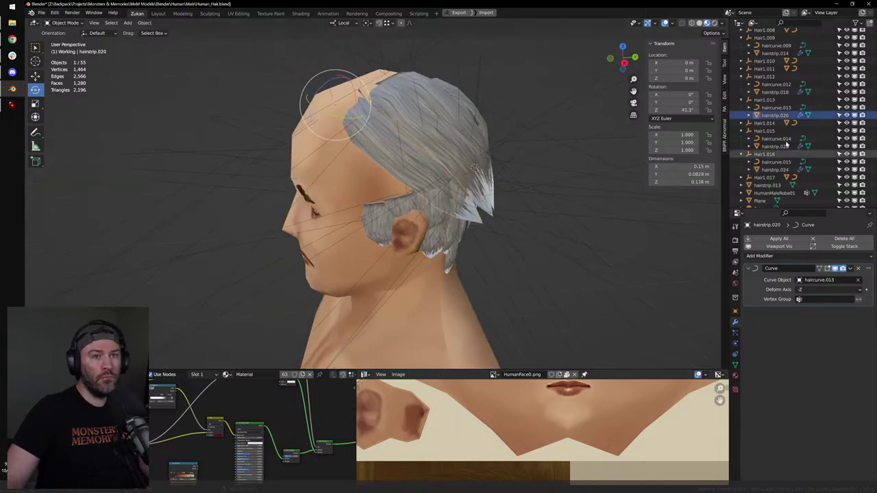
right_click(768, 100)
left_click(761, 110)
middle_click_drag(357, 137, 445, 205)
key("shift+d")
left_click(411, 141)
Move the duplicate Hair1.018 onto the front of the scalp
left_click(764, 185)
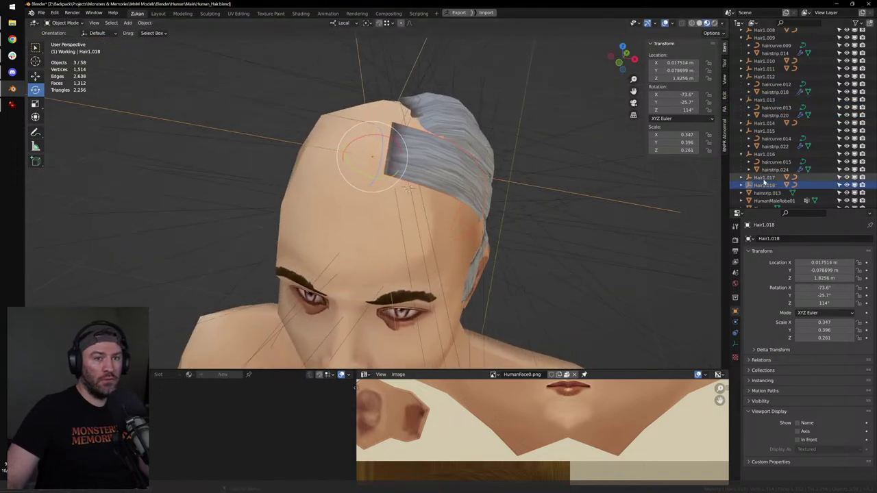
middle_click_drag(629, 215, 413, 160)
key("shift+space")
key("g")
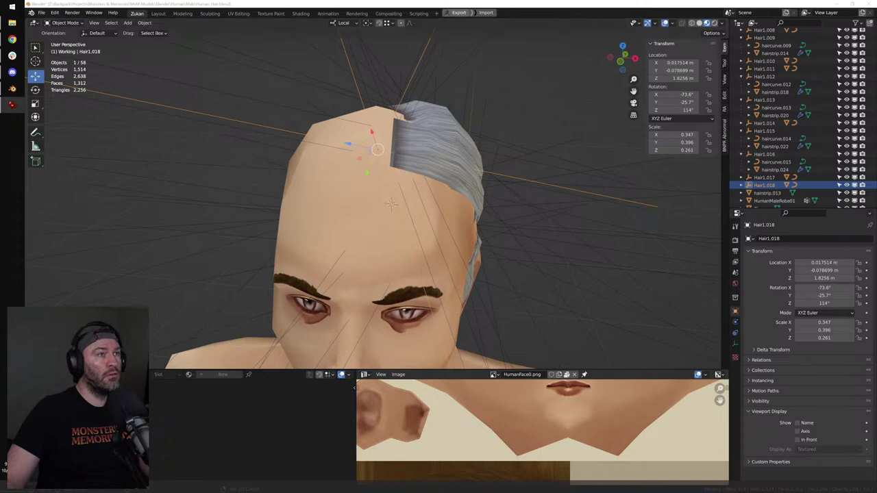
left_click(516, 11)
middle_click_drag(480, 82, 411, 140)
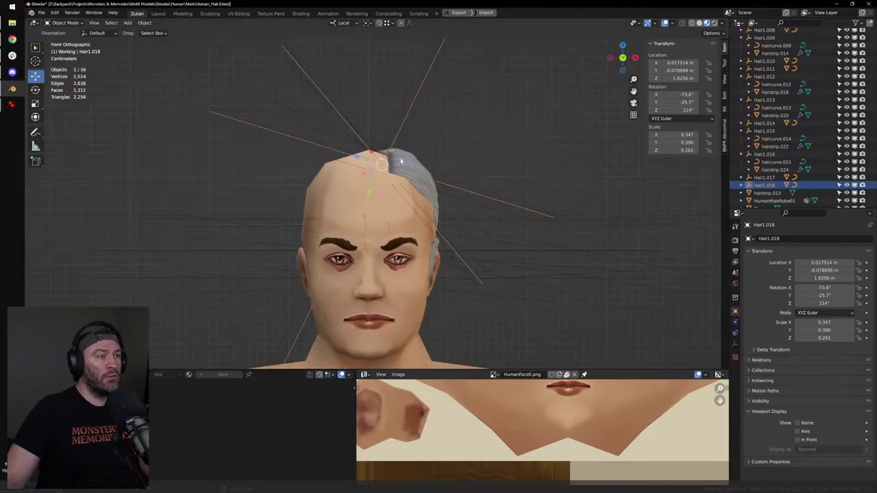
key("KP_1")
key("g")
left_click(384, 179)
Rotate Hair1.018 to about -124°, 3.9°, 124° so it sweeps back over the crown
key("shift+space")
key("r")
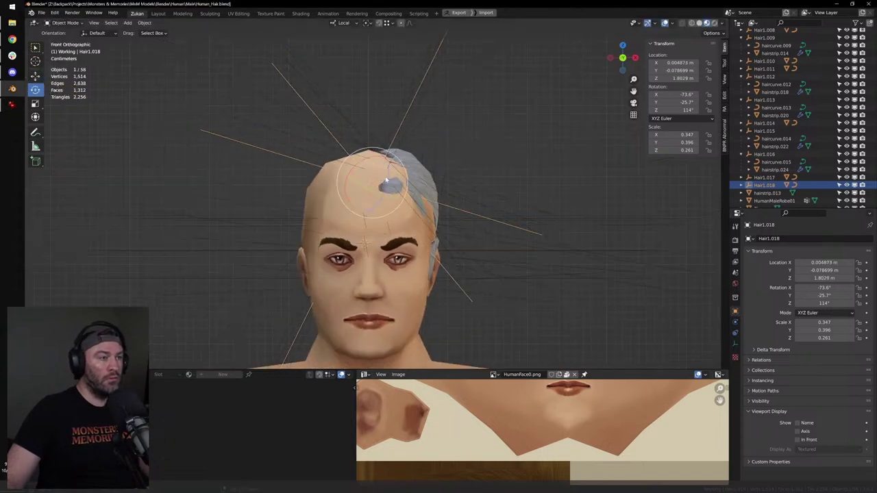
left_click_drag(406, 172, 410, 198)
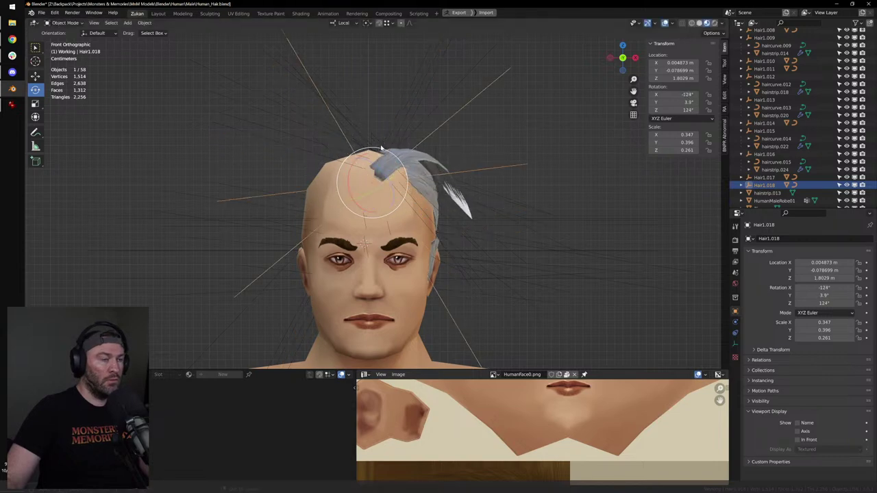
middle_click_drag(409, 199, 431, 227)
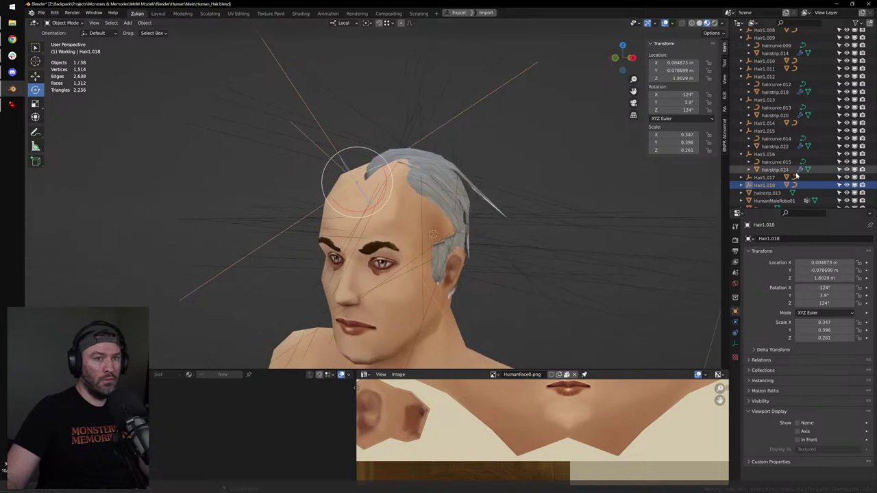
left_click(749, 185)
Pull haircurve.017's front control points in toward the head with proportional falloff
left_click(770, 194)
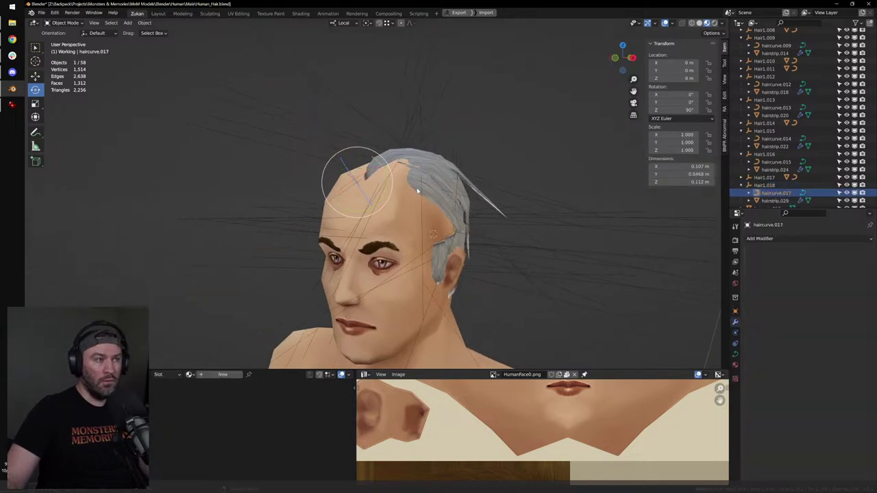
key("Tab")
middle_click_drag(406, 169, 421, 127)
left_click_drag(433, 113, 558, 227)
key("g")
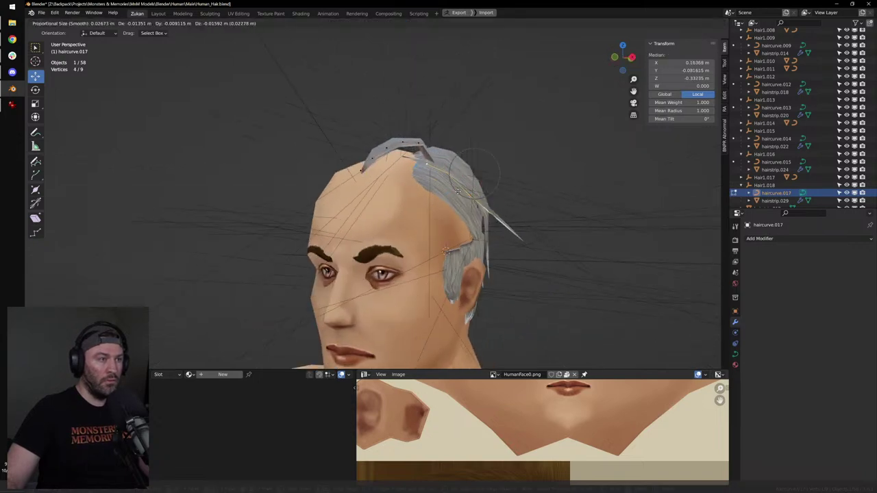
left_click(458, 192)
middle_click_drag(458, 192, 443, 212)
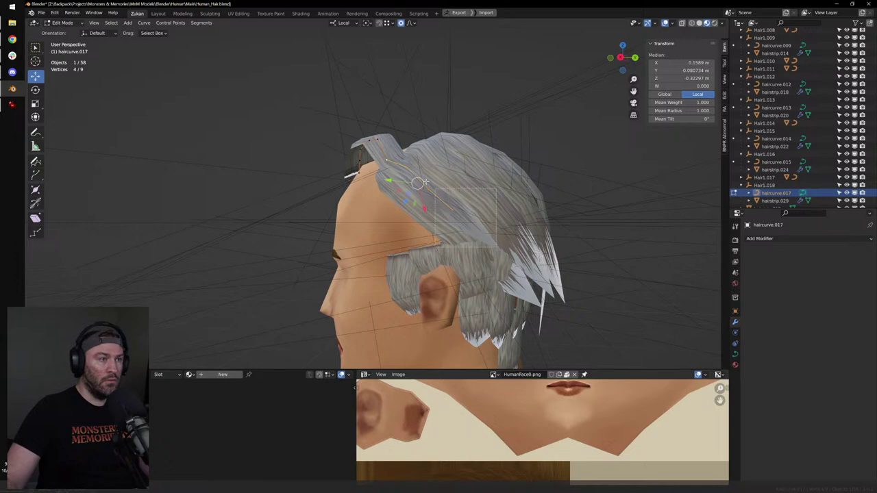
mouse_move(418, 183)
middle_mouse_down()
mouse_move(466, 209)
mouse_move(448, 251)
mouse_move(406, 189)
middle_mouse_up()
key("g")
scroll(473, 233, "up", 2)
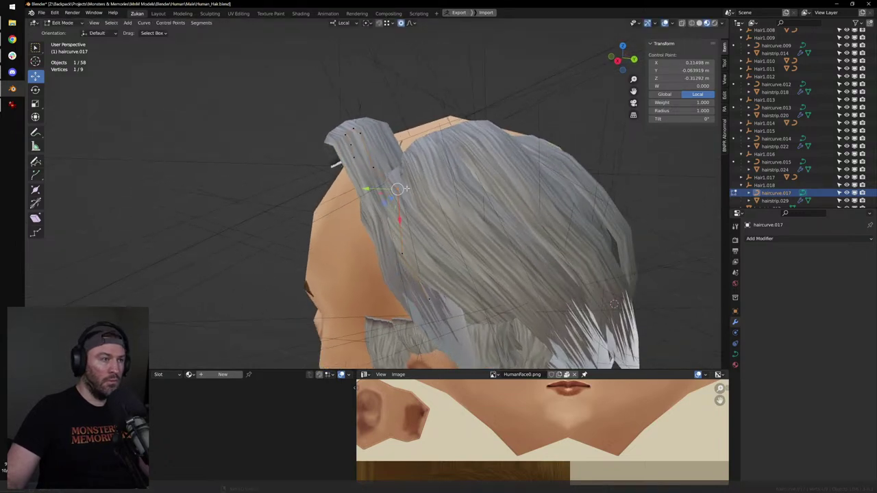
Bend the strip's tip and remaining points closer to the scalp along the temple
mouse_move(341, 207)
middle_mouse_down()
mouse_move(371, 208)
mouse_move(350, 193)
middle_mouse_up()
left_click(350, 194)
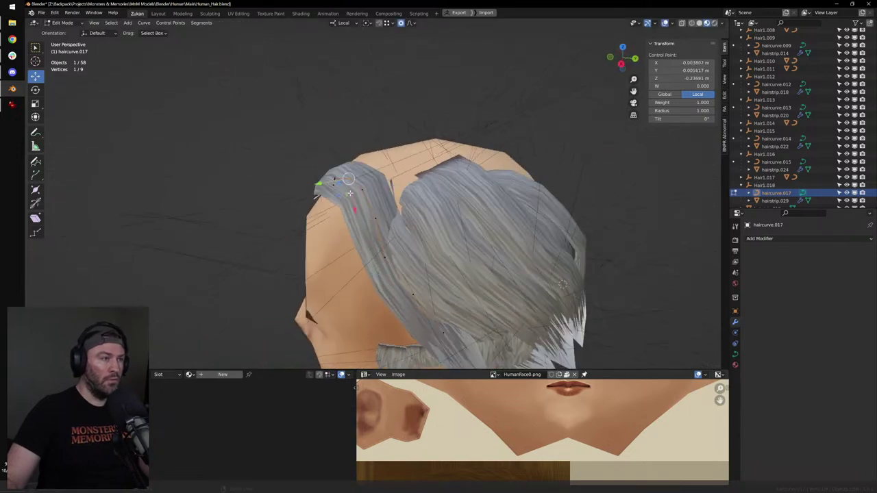
key("g")
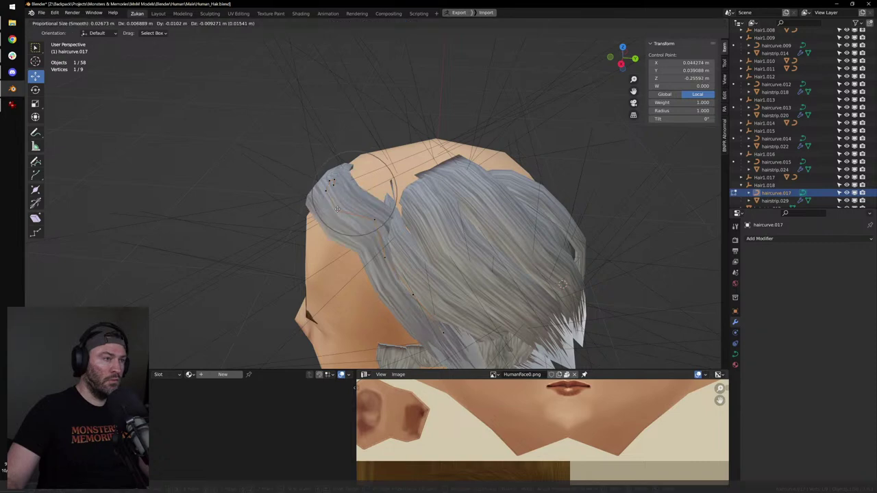
middle_click_drag(375, 219, 406, 246)
left_click(345, 235)
key("g")
left_click(411, 213)
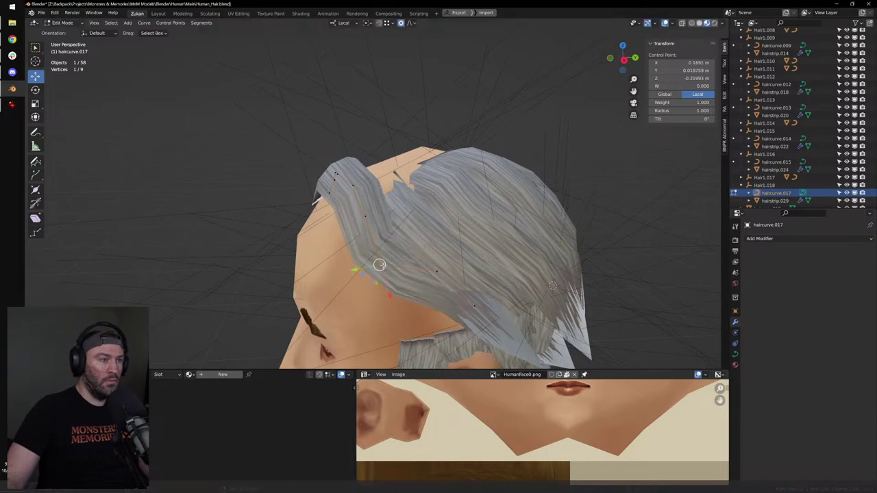
middle_click_drag(412, 213, 394, 179)
key("g")
left_click(421, 203)
key("Tab")
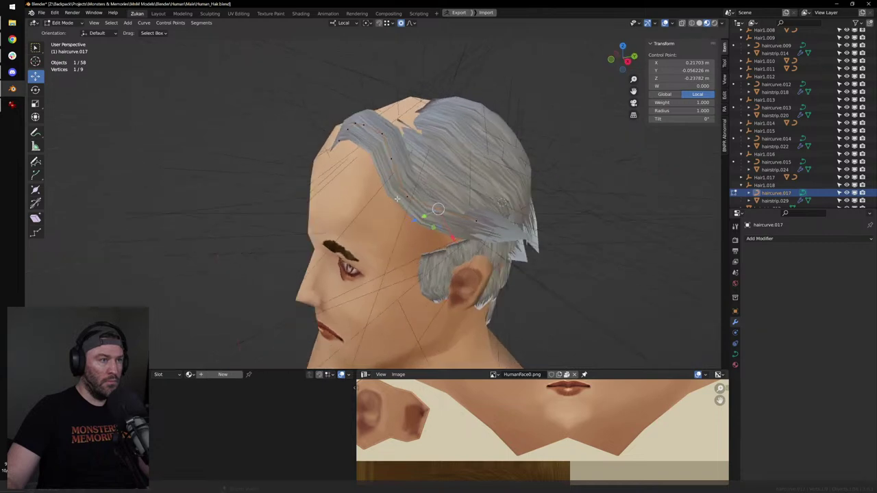
left_click(386, 166)
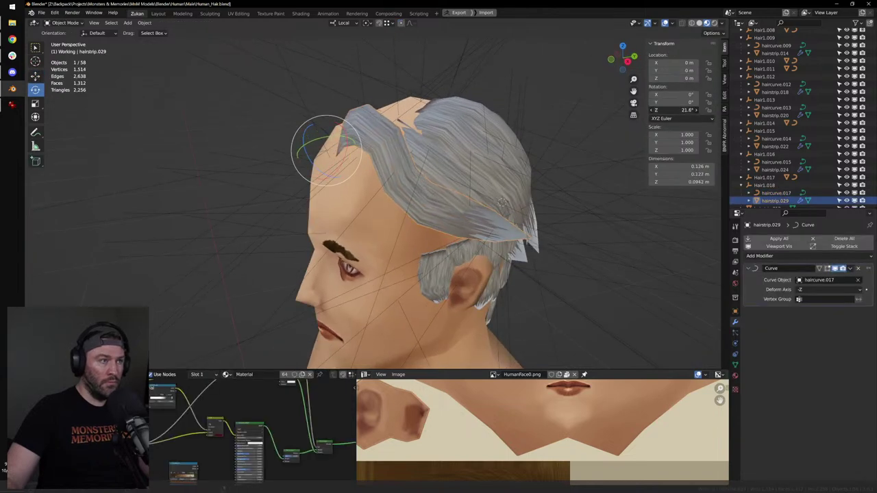
Shorten the hairstrip.020 card along Z to about 0.909
middle_click_drag(411, 157, 509, 210)
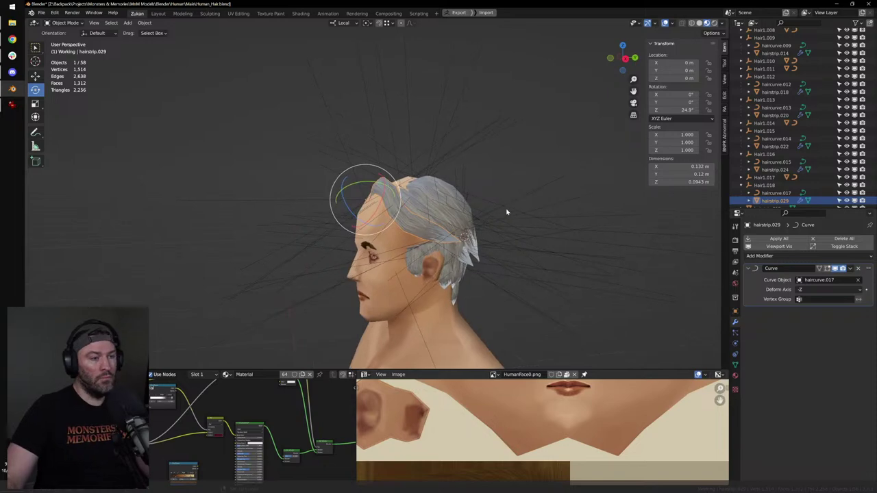
key("KP_3")
scroll(490, 215, "up", 6)
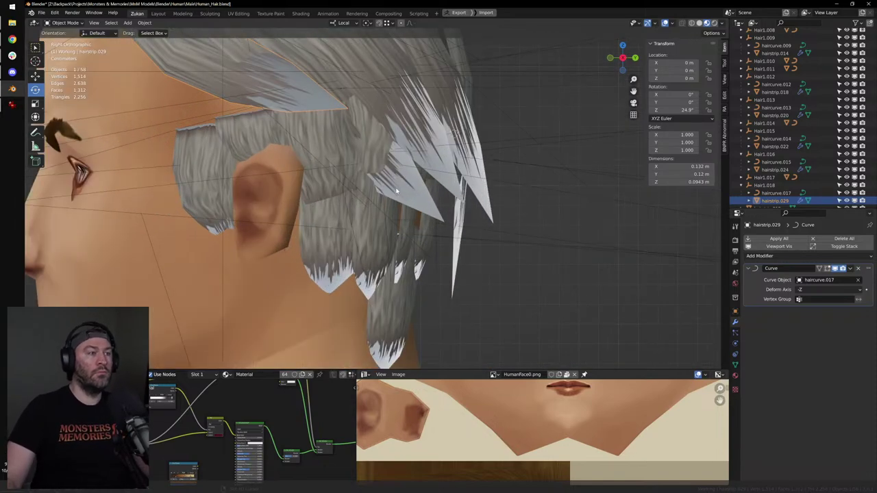
left_click(422, 191)
scroll(395, 135, "down", 5)
scroll(390, 194, "up", 3)
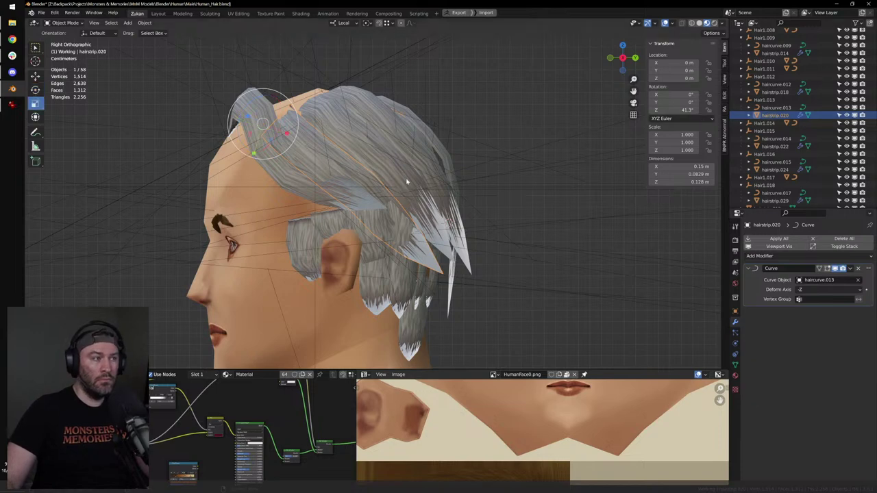
key("Tab")
key("Tab")
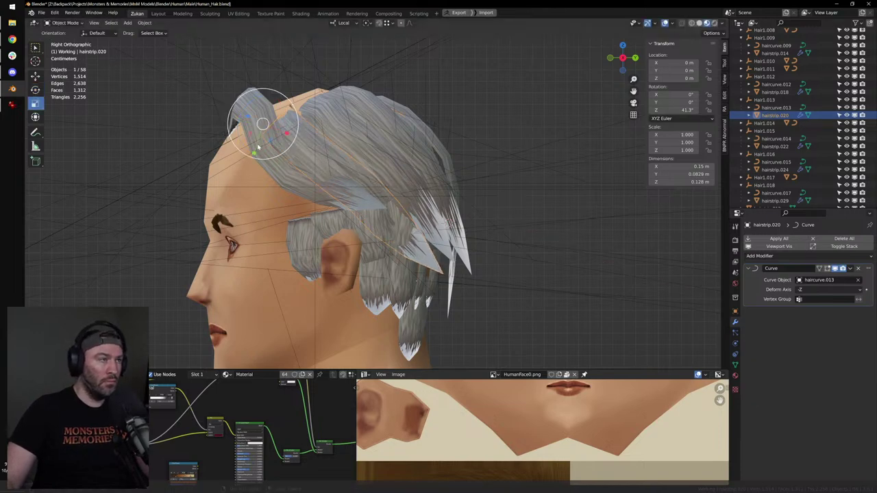
key("alt+z")
key("alt+z")
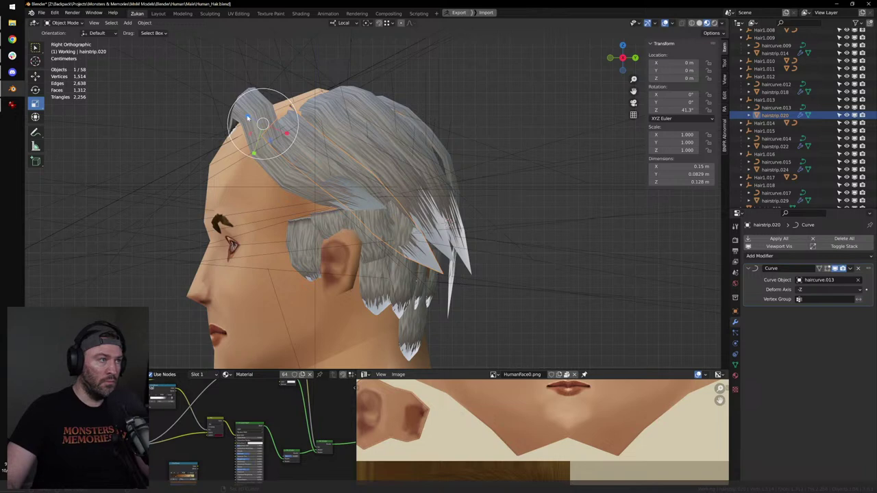
key("s")
key("z")
key("z")
left_click(248, 117)
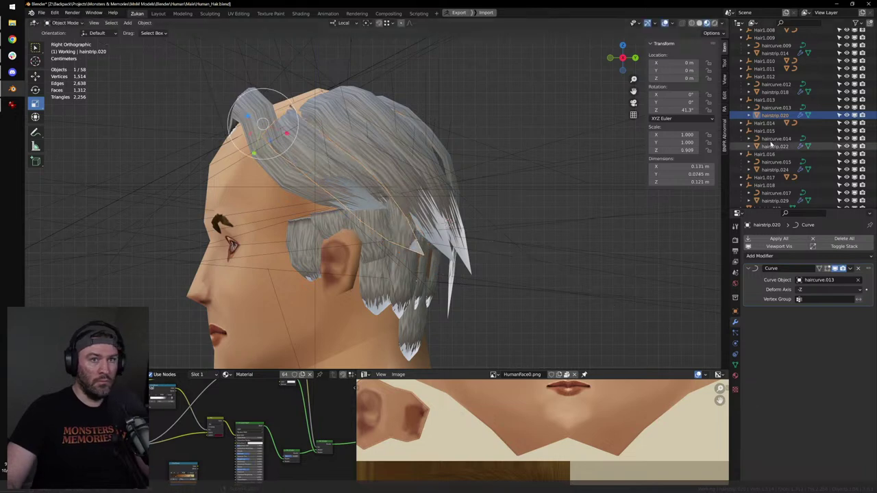
Reshape haircurve.013's control points to tuck the strip closer to the temple
left_click(775, 107)
key("Tab")
middle_click_drag(439, 226, 406, 205)
left_click(365, 218)
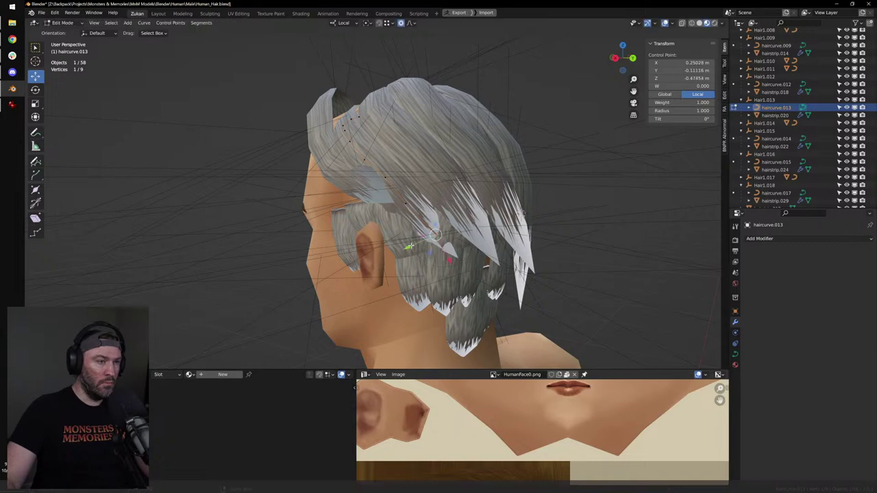
middle_click_drag(410, 245, 441, 232)
left_click(417, 225)
scroll(416, 263, "up", 5)
middle_click_drag(469, 302, 443, 283)
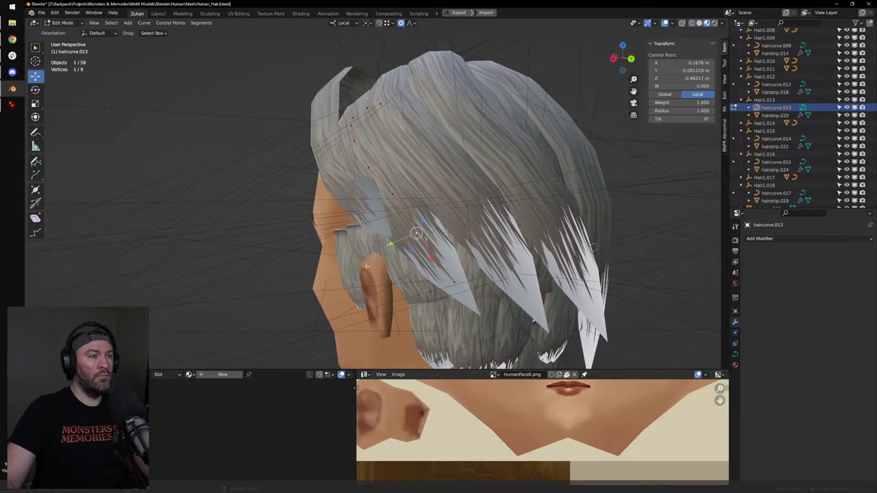
middle_click_drag(366, 266, 417, 227)
key("Tab")
left_click(424, 242)
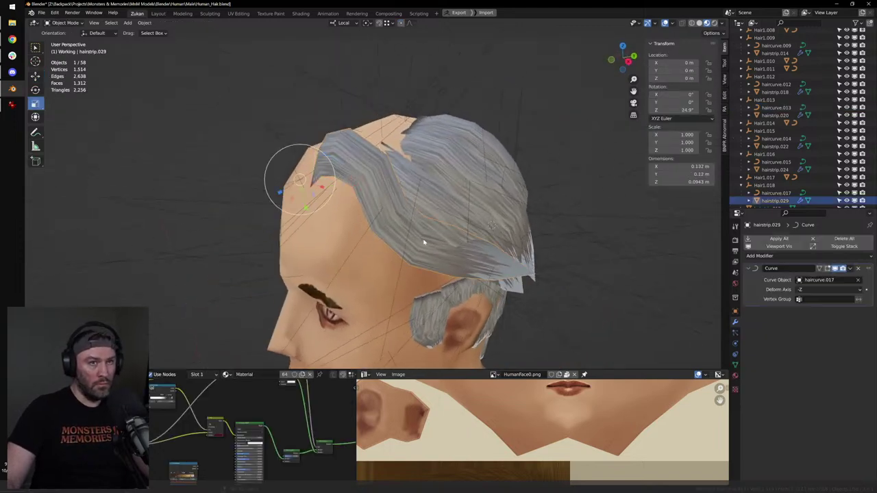
Duplicate the Hair1.018 hierarchy to create the new Hair1.019 hair piece
left_click(765, 185)
right_click(765, 185)
left_click(761, 183)
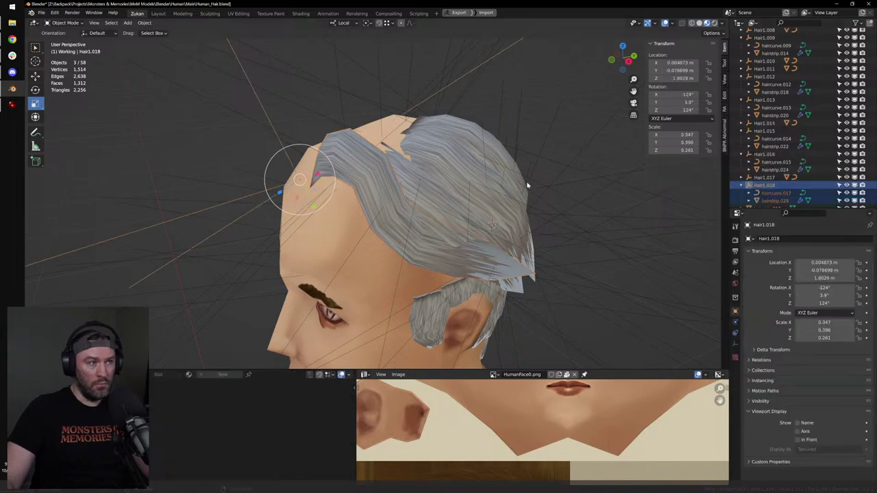
middle_click_drag(528, 185, 343, 243)
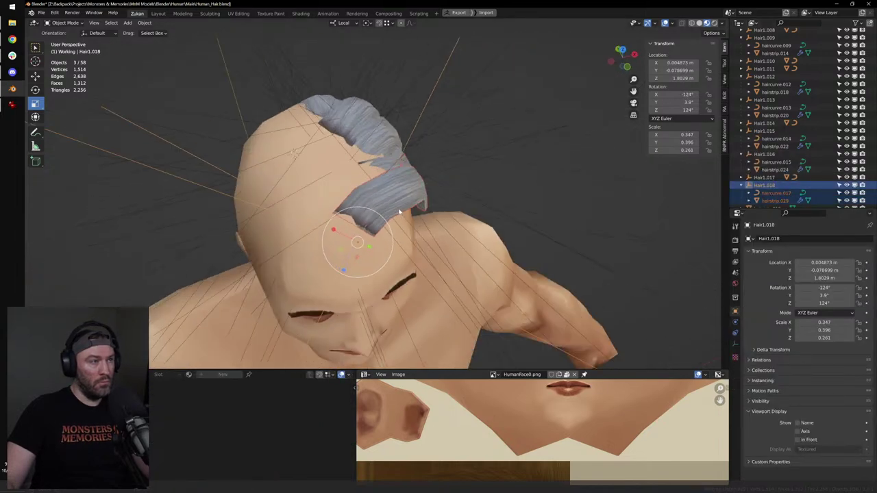
key("shift+d")
left_click(352, 192)
key("ctrl+z")
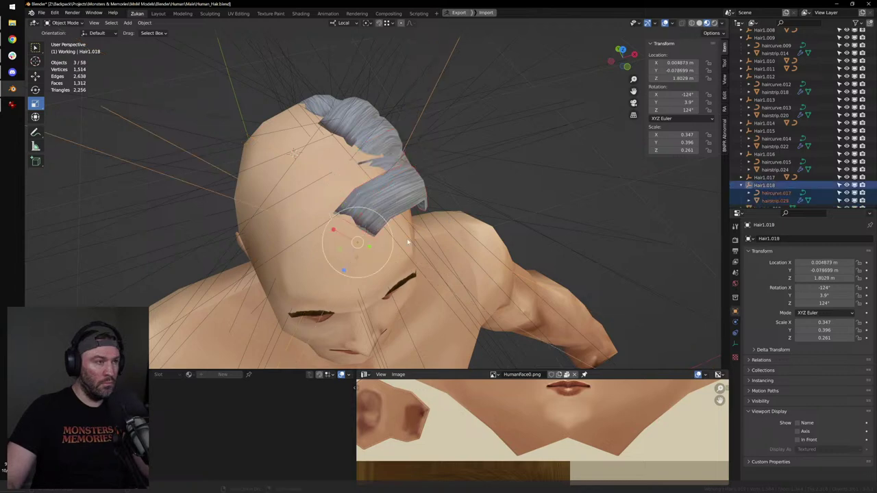
middle_click_drag(374, 251, 187, 53)
key("shift+d")
left_click(329, 251)
key("shift+space")
key("g")
scroll(788, 137, "down", 2)
left_click(765, 172)
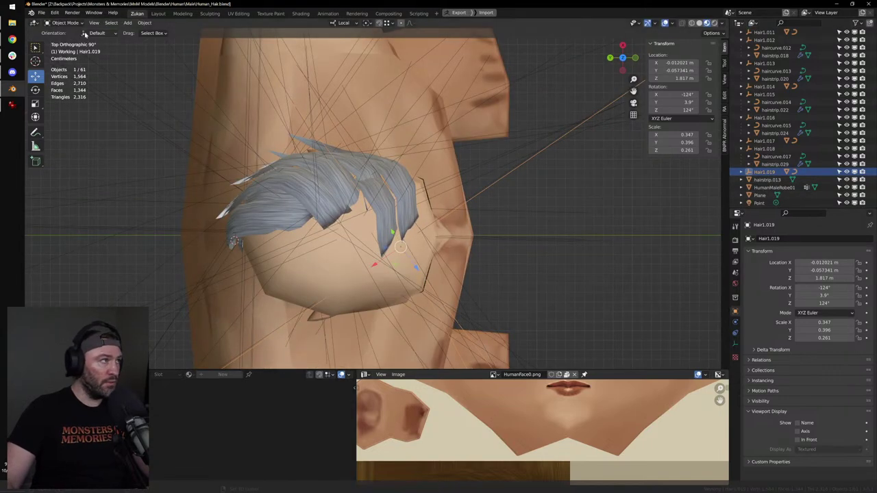
Save the blend file and move Hair1.019 onto the forehead hairline
left_click(42, 13)
left_click(53, 64)
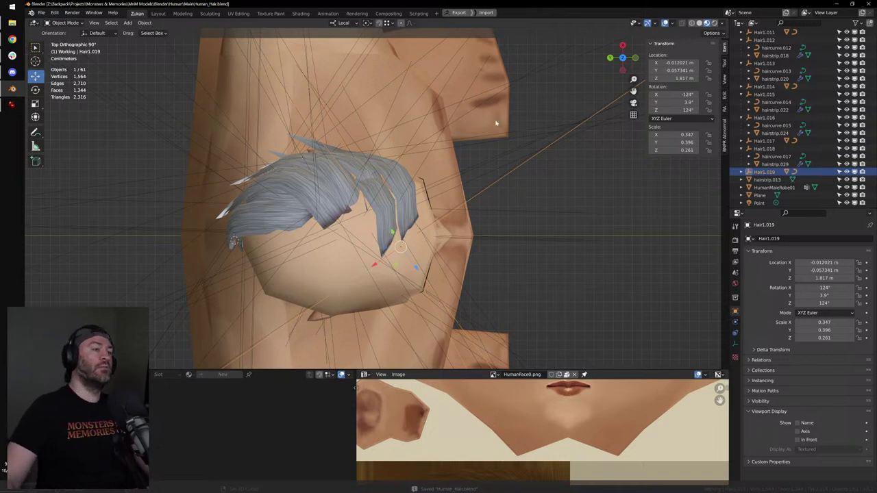
middle_click_drag(496, 123, 341, 234)
left_click_drag(314, 198, 330, 197)
mouse_move(331, 197)
middle_mouse_down()
mouse_move(406, 214)
mouse_move(360, 193)
mouse_move(314, 193)
middle_mouse_up()
left_click_drag(314, 193, 316, 195)
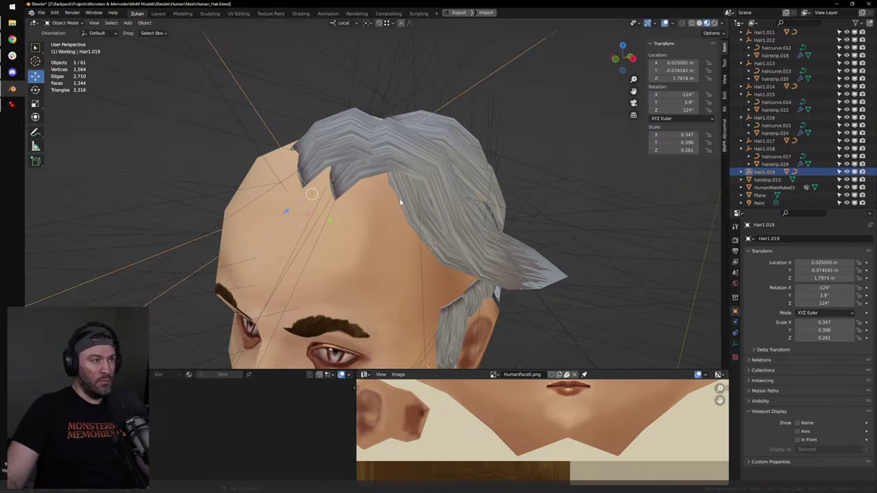
Rotate Hair1.019 to -114°, 2.87°, 107° to follow the hairline
middle_click_drag(347, 206, 363, 259)
left_click_drag(363, 259, 357, 270)
key("shift+space")
key("g")
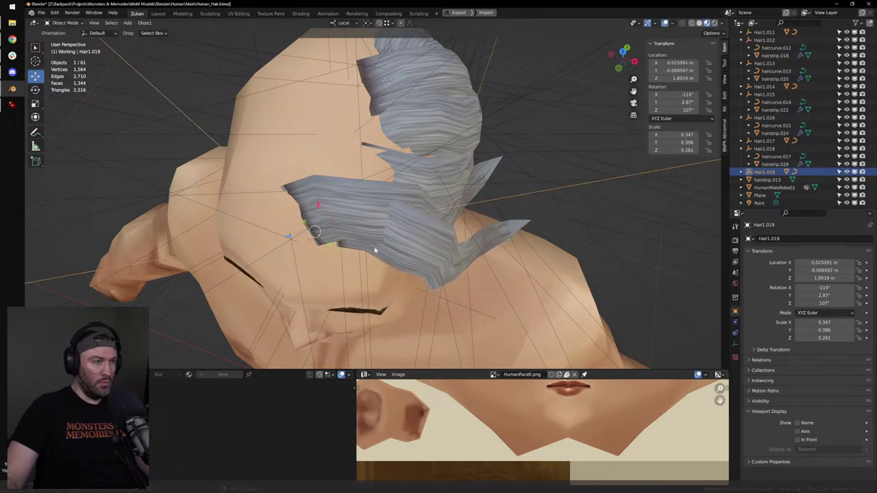
middle_click_drag(384, 247, 425, 218)
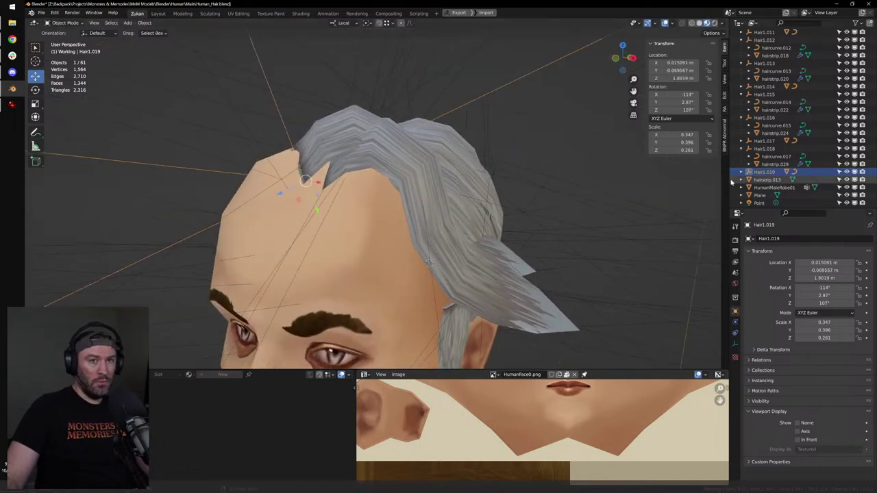
left_click(742, 172)
Bend haircurve.018's control points with proportional falloff so the strip hugs the scalp
left_click(774, 180)
key("Tab")
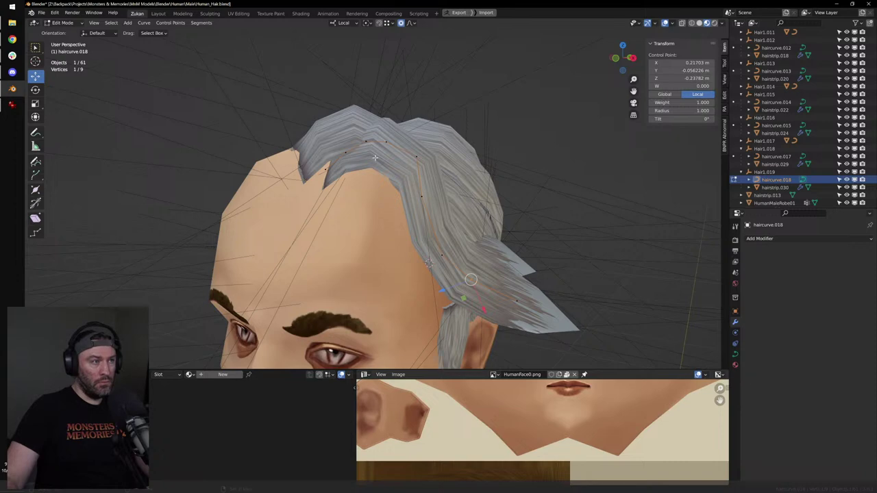
middle_click_drag(375, 157, 377, 131)
key("g")
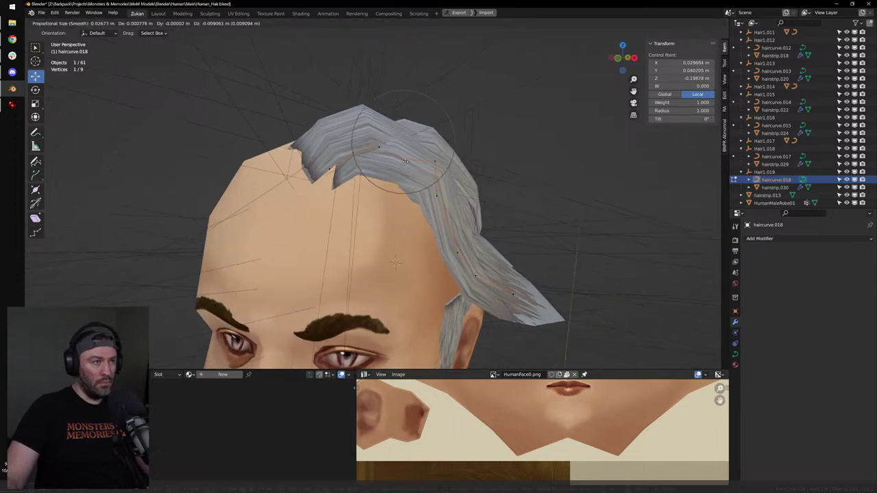
middle_click_drag(462, 215, 435, 220)
left_click_drag(466, 265, 466, 265)
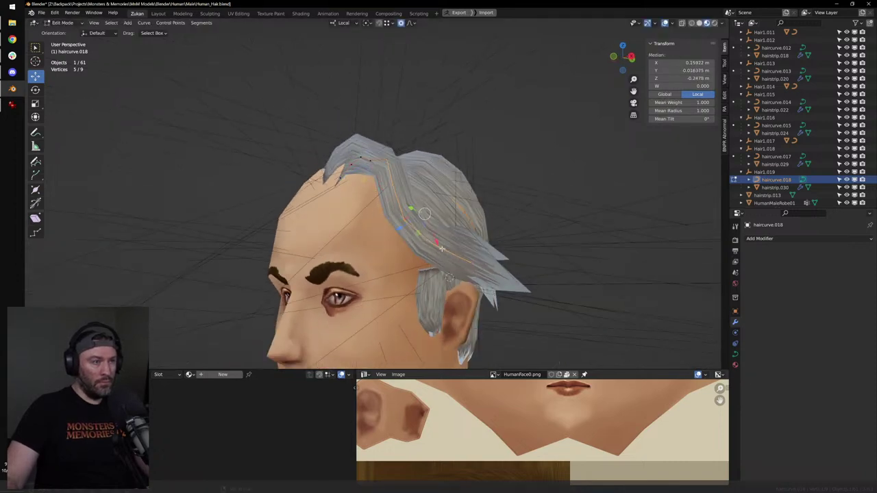
middle_click_drag(466, 265, 424, 231)
key("g")
left_click(438, 234)
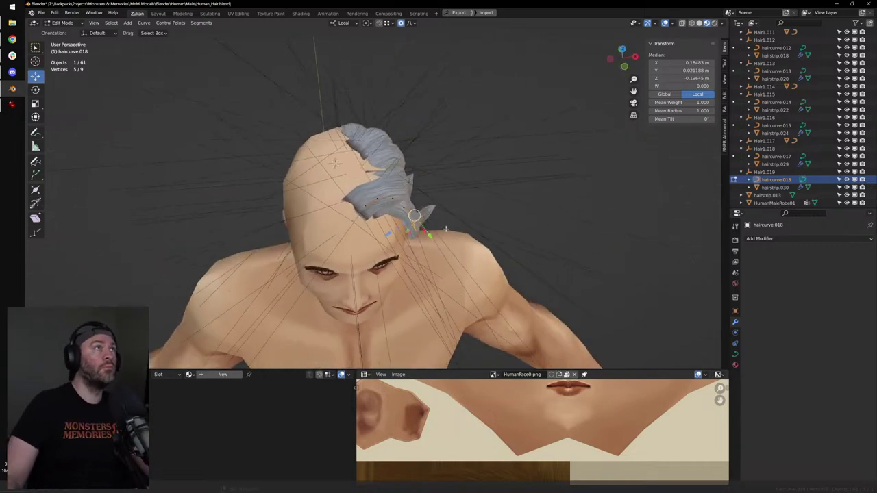
middle_click_drag(446, 229, 409, 213)
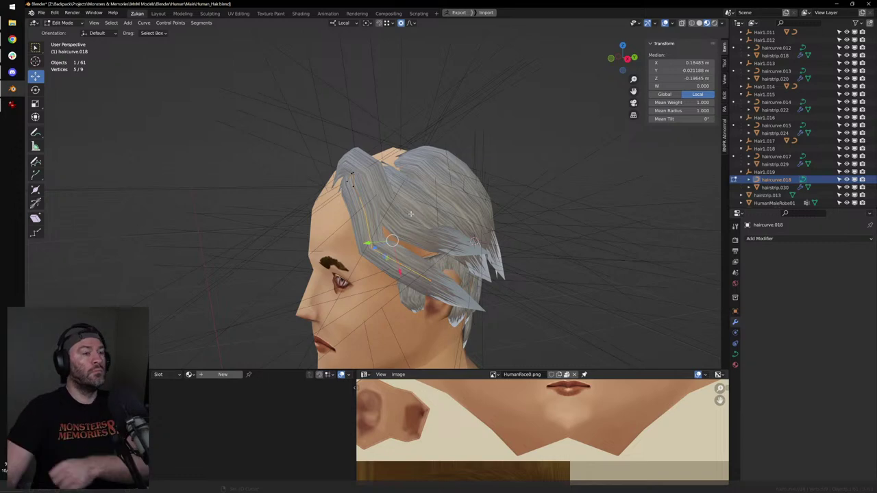
middle_click_drag(414, 203, 527, 185)
key("Tab")
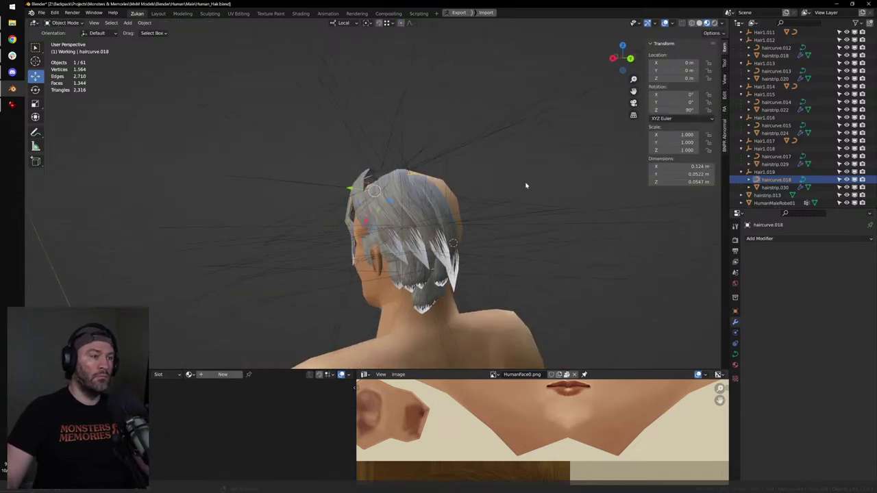
Shorten hairstrip.030 along Z to 0.790, checking it in rendered shading
left_click(716, 23)
mouse_move(446, 247)
middle_mouse_down()
mouse_move(505, 251)
mouse_move(489, 268)
mouse_move(411, 268)
middle_mouse_up()
scroll(458, 272, "up", 3)
left_click(415, 272)
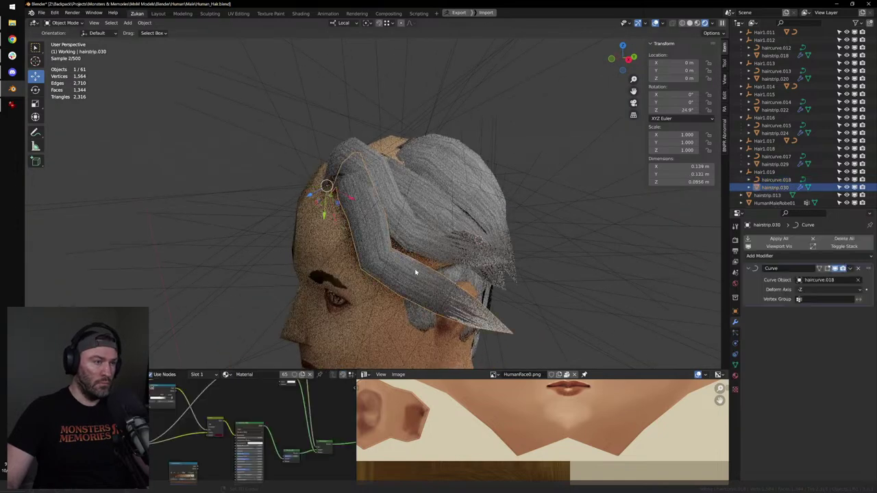
left_click_drag(311, 197, 338, 231)
middle_click_drag(338, 231, 587, 205)
left_click(698, 23)
Reposition a single haircurve.018 control point to refine the strip's bend
left_click(444, 242)
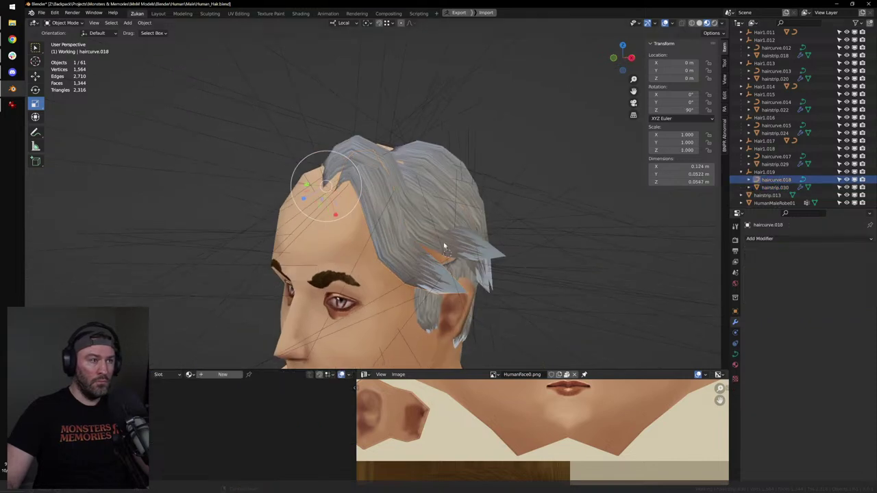
middle_click_drag(444, 242, 409, 329)
key("Tab")
key("alt+a")
right_click(411, 329)
left_click(428, 308)
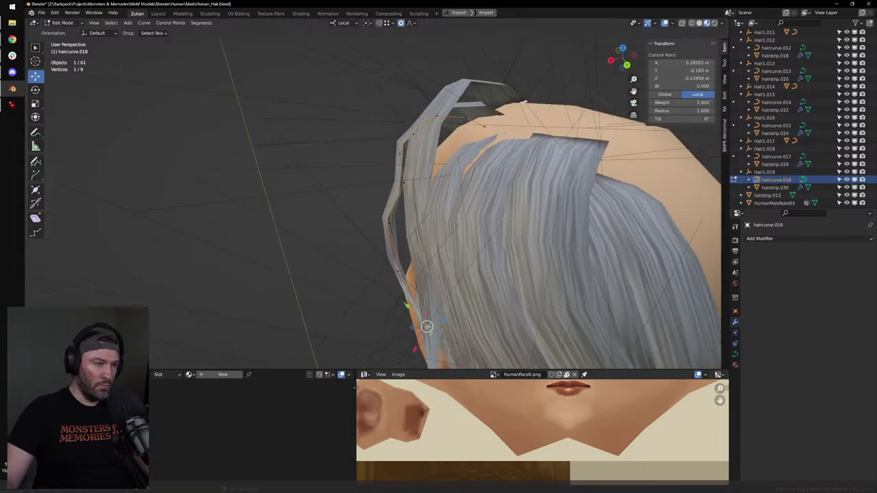
key("g")
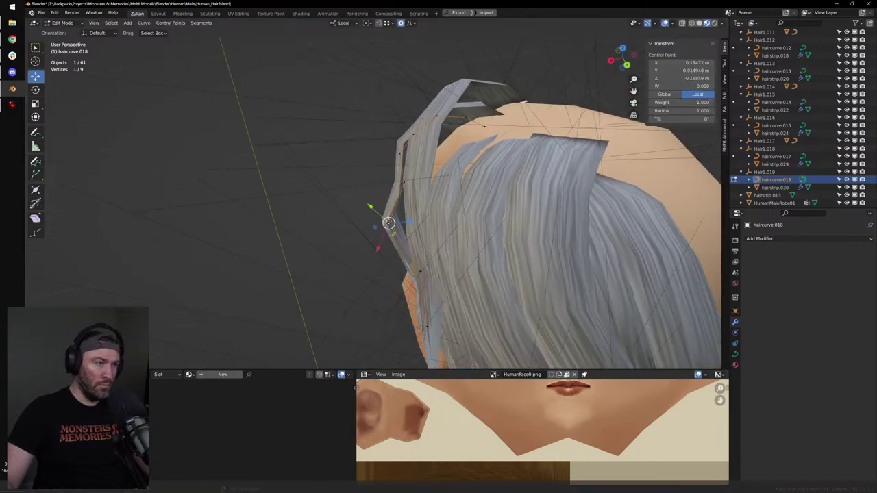
key("g")
left_click(376, 199)
middle_click_drag(376, 199, 409, 249)
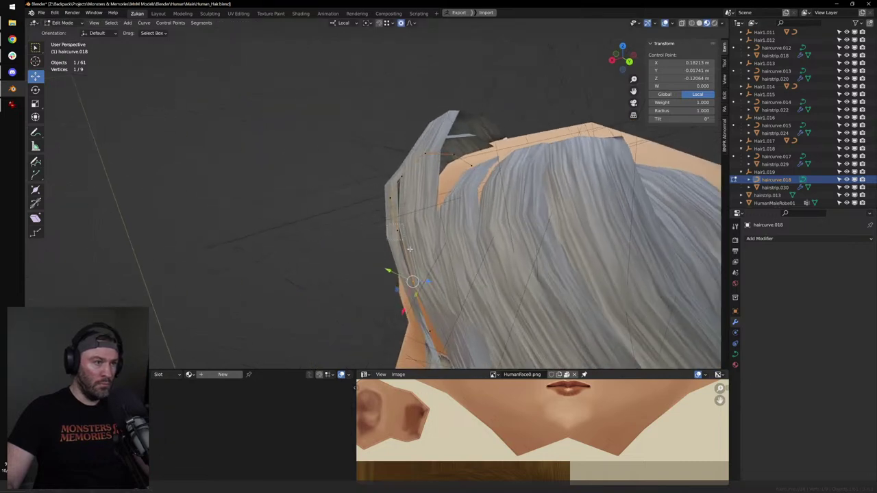
key("g")
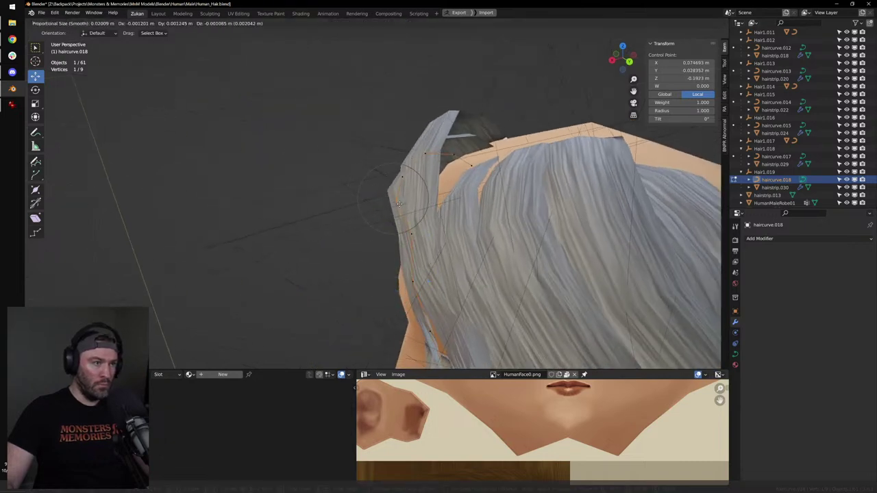
middle_click_drag(377, 202, 336, 241)
left_click(357, 247)
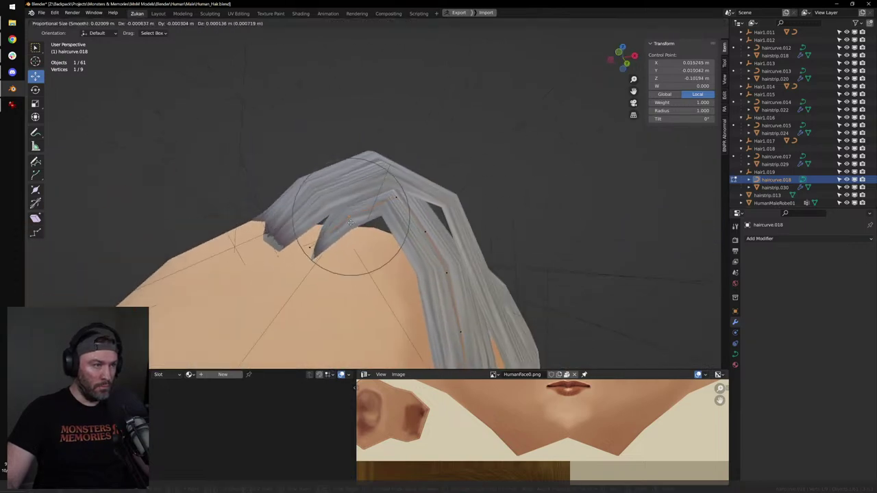
key("Tab")
Rotate hairstrip.030 from 24.9° to 12°
left_click(422, 253)
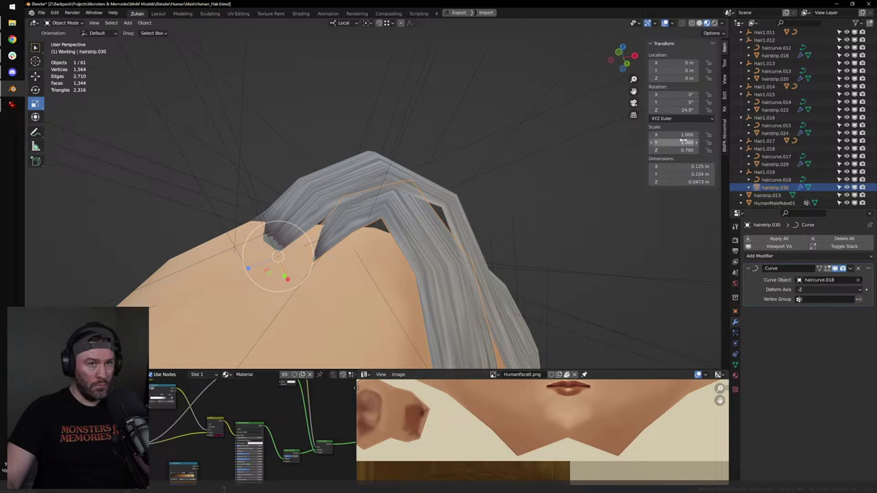
left_click_drag(689, 110, 675, 109)
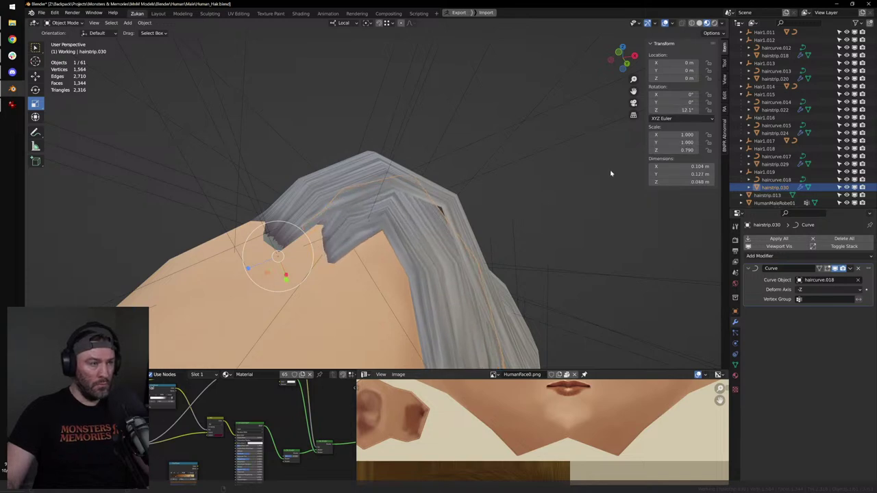
middle_click_drag(612, 173, 540, 195)
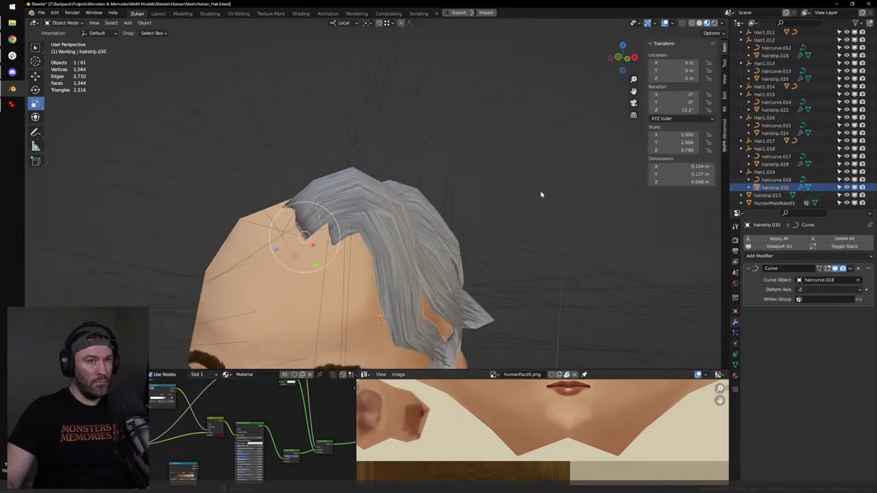
Nudge another haircurve.018 point with soft falloff to tighten the front hair
left_click(775, 179)
key("Tab")
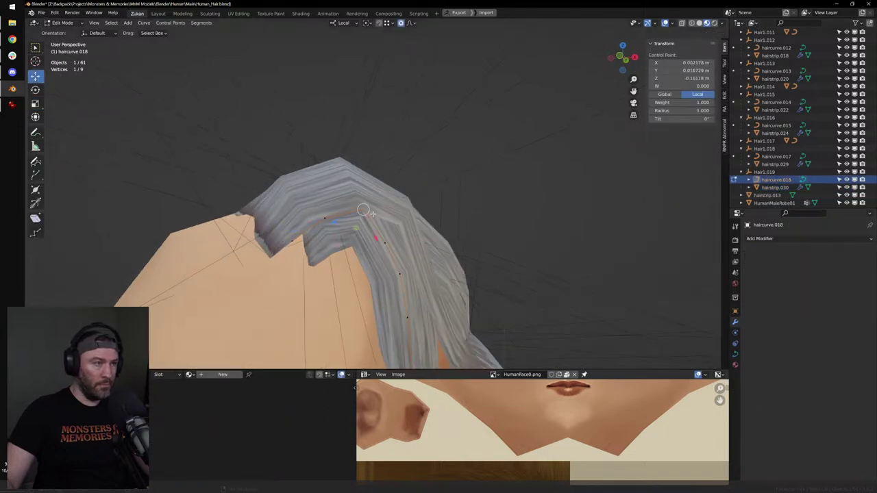
key("g")
left_click(359, 226)
middle_click_drag(360, 227, 469, 270)
key("Tab")
Shorten hairstrip.029 along Z to 0.874
scroll(407, 229, "up", 2)
left_click(422, 196)
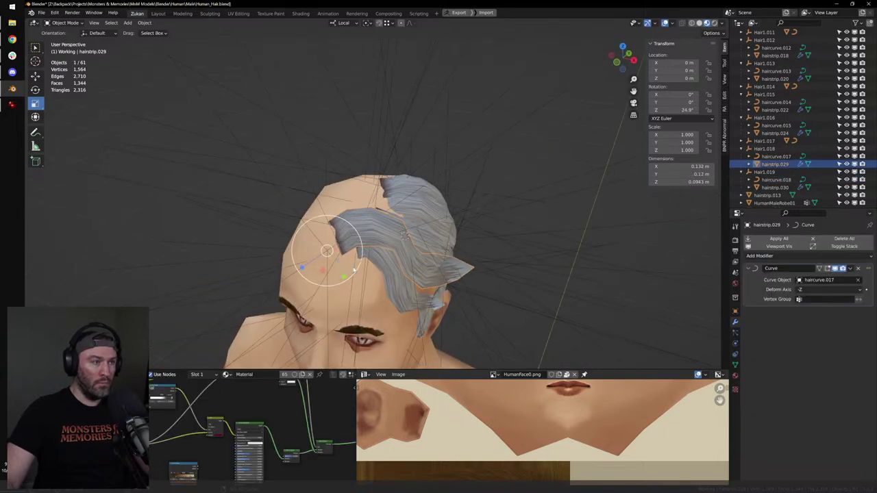
key("s")
key("z")
left_click(319, 265)
middle_click_drag(318, 265, 408, 218)
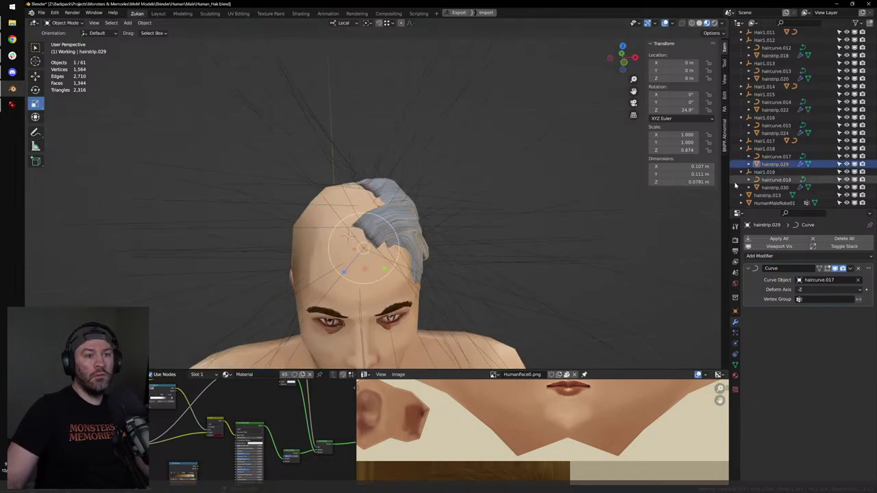
Duplicate the Hair1.018 hair piece with its children and place the copy on the head
right_click(768, 149)
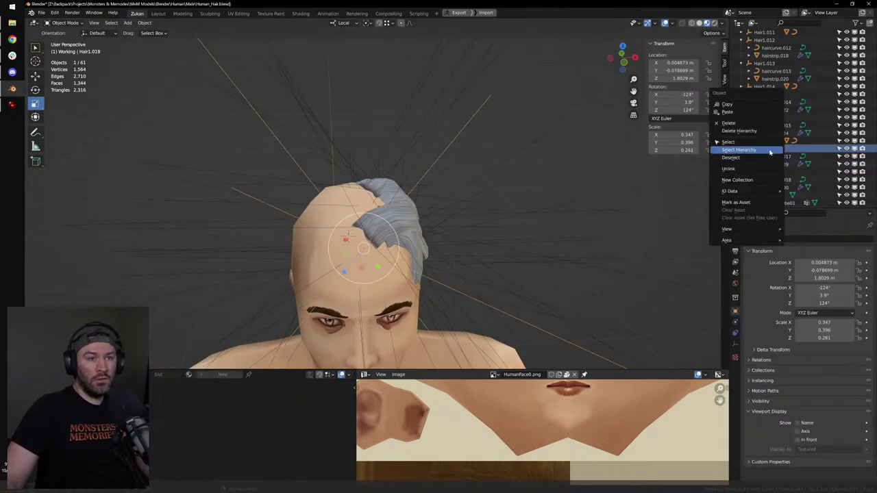
left_click(769, 151)
middle_click_drag(452, 254, 411, 226)
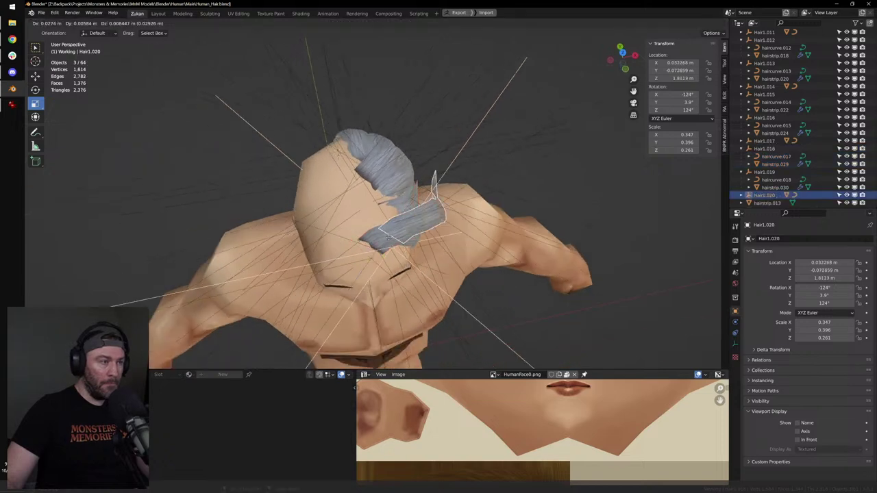
key("shift+d")
key("shift+d")
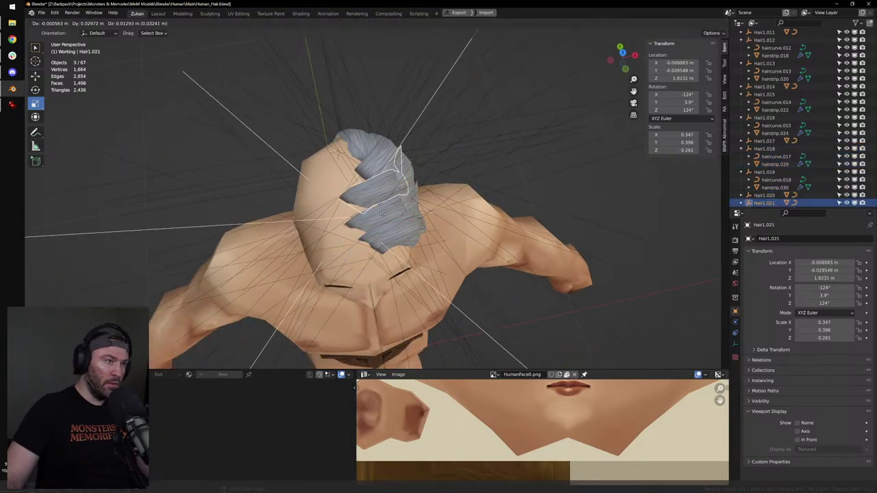
left_click(385, 218)
middle_click_drag(386, 218, 473, 217)
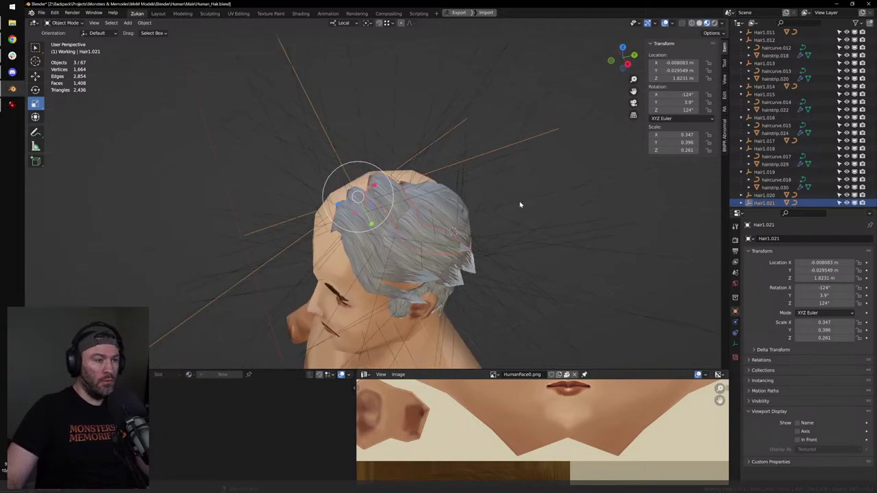
middle_click_drag(521, 204, 438, 248)
scroll(435, 244, "up", 3)
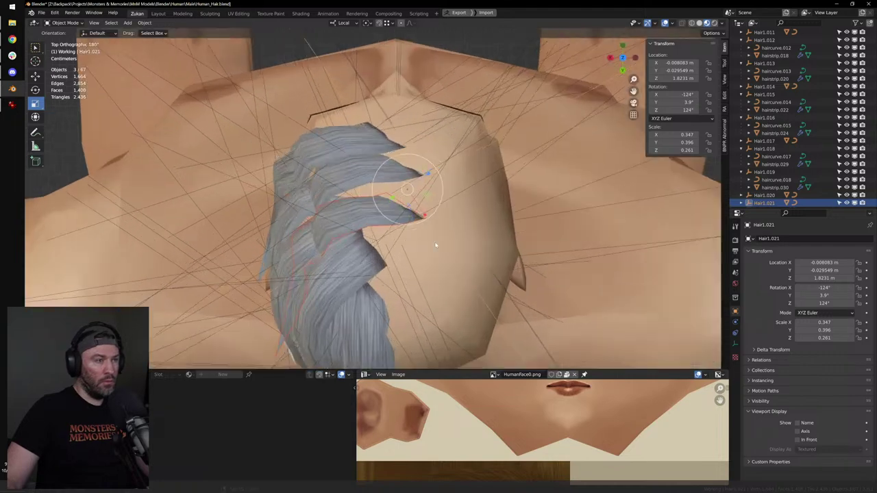
scroll(734, 183, "down", 2)
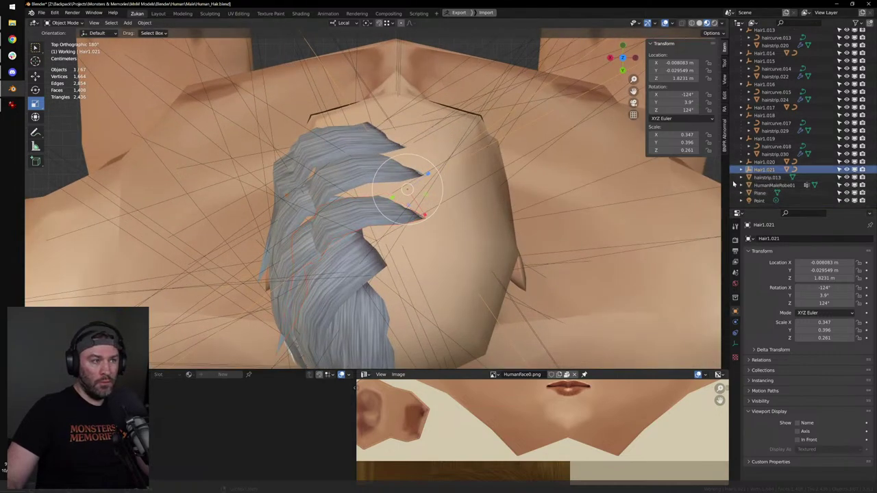
Swivel Hair1.021 on Z from 124° to 111° and reposition it
left_click(391, 229)
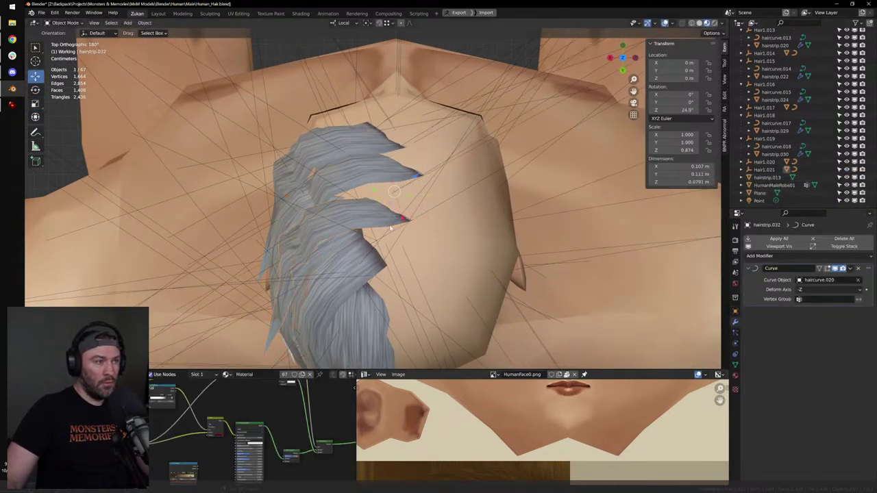
left_click(421, 230)
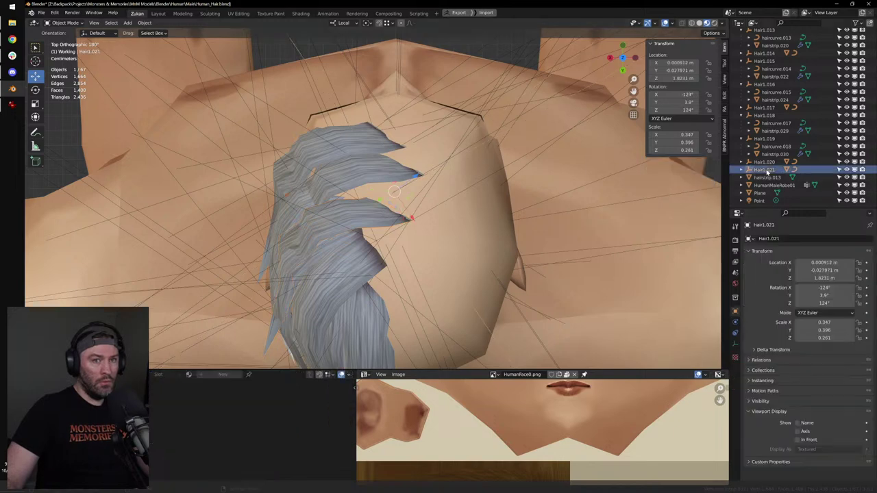
key("shift+space")
key("r")
left_click_drag(423, 217, 395, 192)
key("shift+space")
key("g")
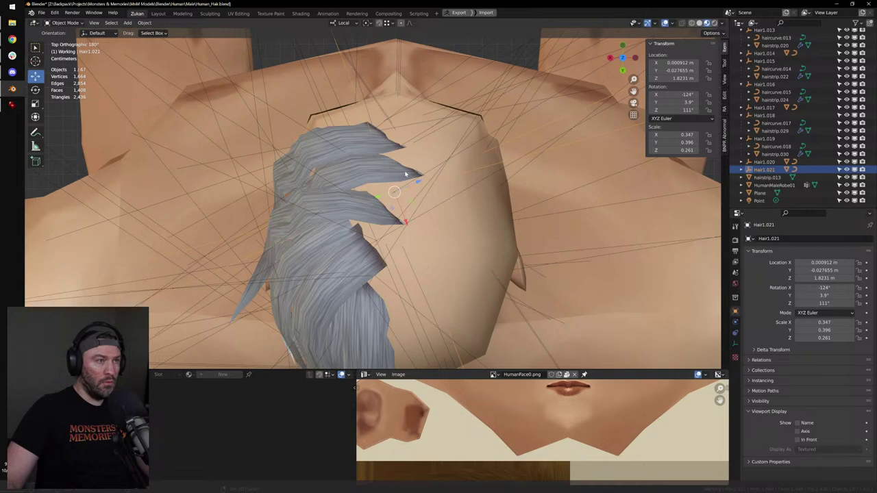
Swivel Hair1.020 on Z from 124° to 114° and reposition it
left_click(405, 174)
key("shift+space")
key("r")
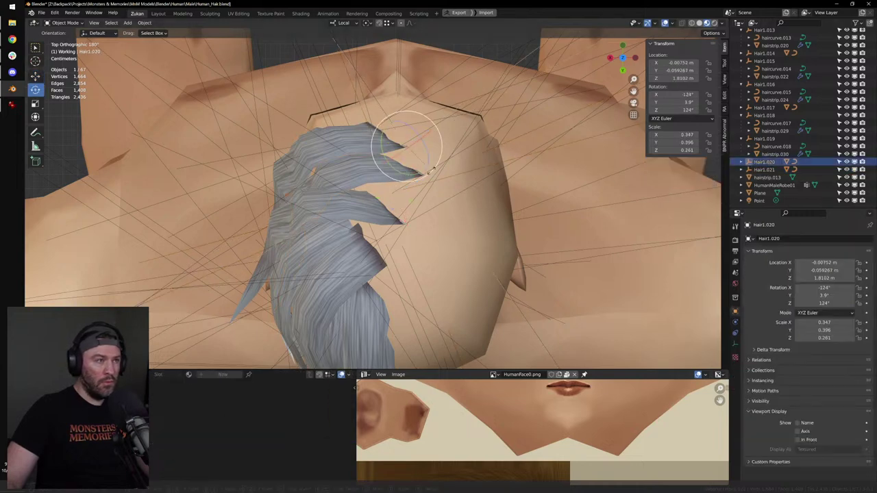
left_click_drag(431, 170, 407, 149)
key("shift+space")
key("g")
Twist hairstrip.031 to roughly 52° Z rotation in the N-panel
left_click(410, 175)
left_click_drag(685, 110, 696, 110)
scroll(405, 201, "down", 2)
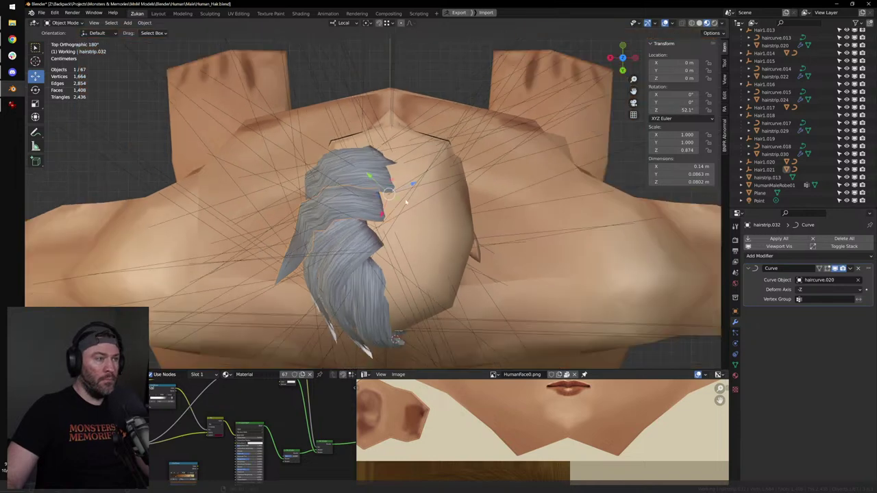
middle_click_drag(326, 231, 437, 256)
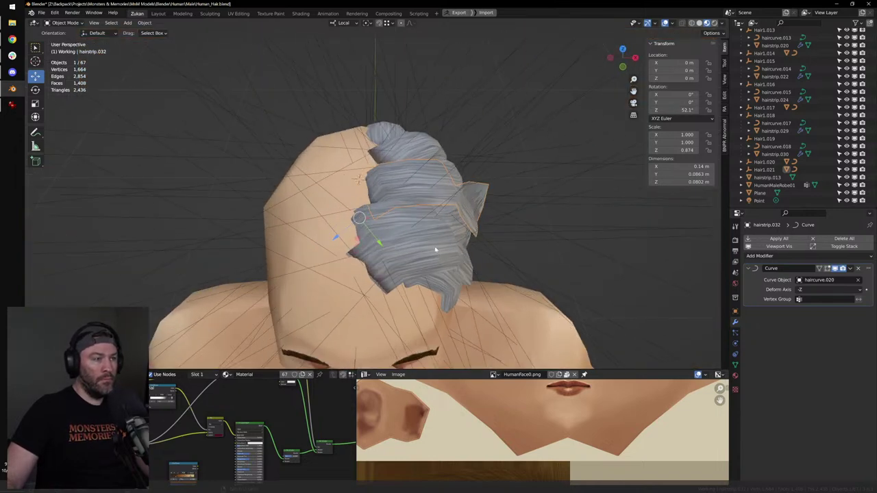
Nudge Hair1.021 slightly sideways and check the hair from behind
left_click(765, 170)
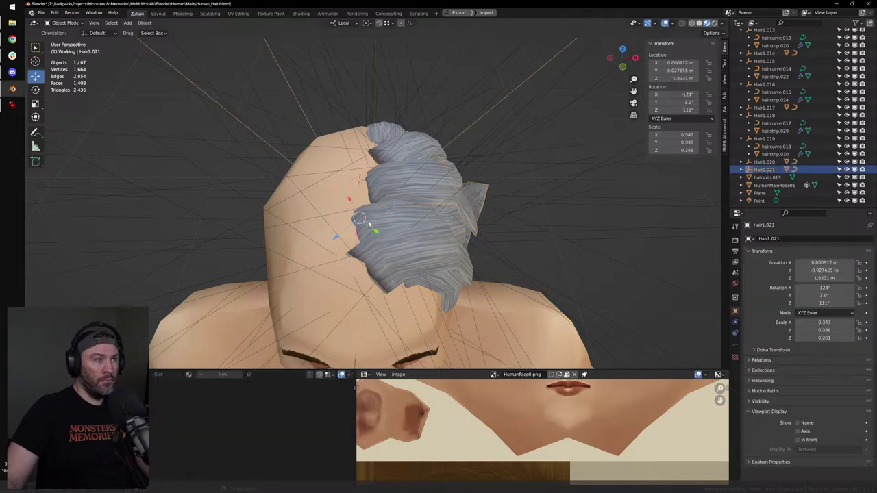
left_click_drag(359, 218, 358, 216)
middle_click_drag(358, 216, 509, 218)
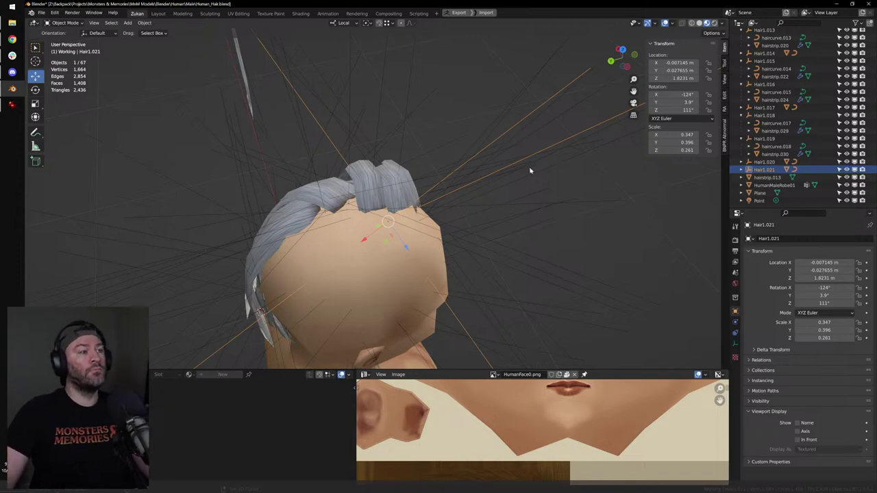
mouse_move(529, 170)
middle_mouse_down()
mouse_move(473, 189)
mouse_move(520, 178)
middle_mouse_up()
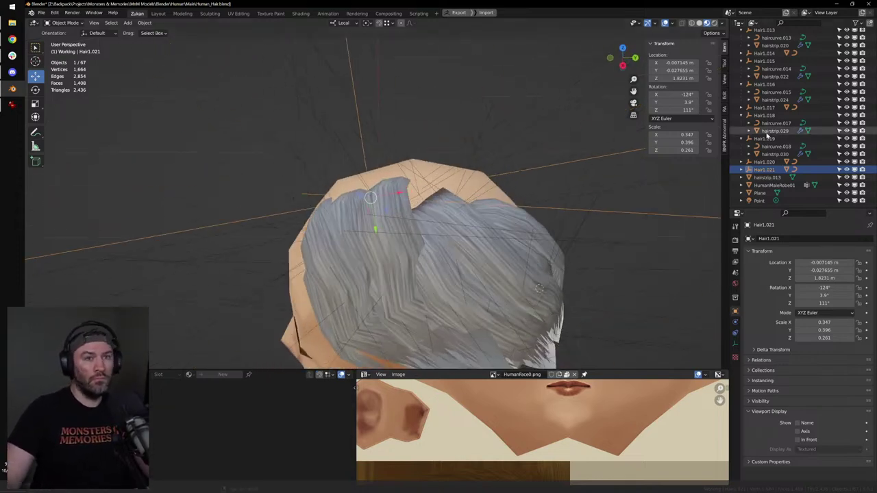
Reshape haircurve.020 under Hair1.021 by moving its control points in Edit Mode
left_click(749, 169)
left_click(775, 177)
middle_click_drag(493, 271, 331, 209)
key("Tab")
key("g")
left_click(391, 255)
key("Tab")
Box-select part of haircurve.019's control points and move them with smooth proportional falloff
left_click(774, 147)
left_click(398, 252)
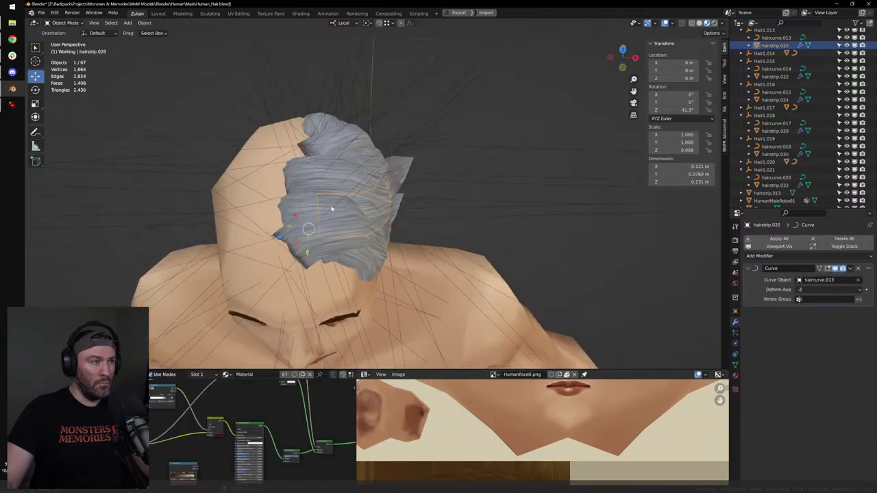
left_click(331, 209)
left_click(741, 163)
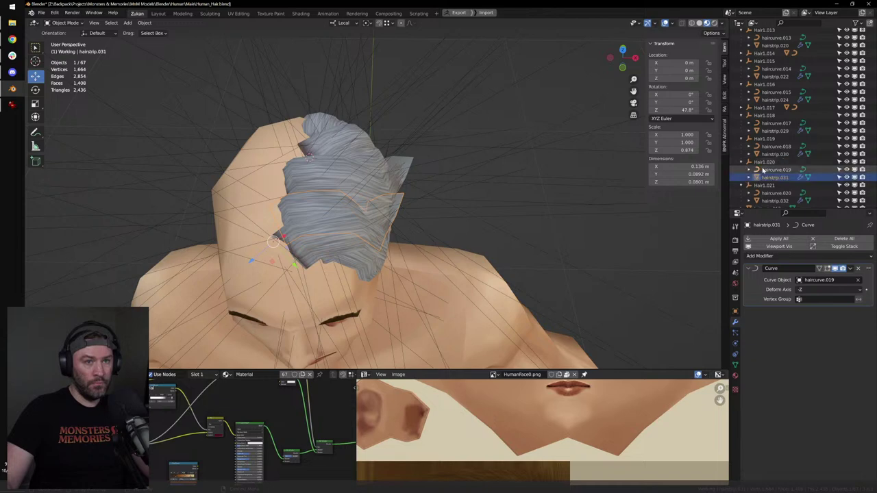
left_click(775, 170)
key("Tab")
middle_click_drag(398, 220, 330, 181)
left_click_drag(329, 182, 478, 293)
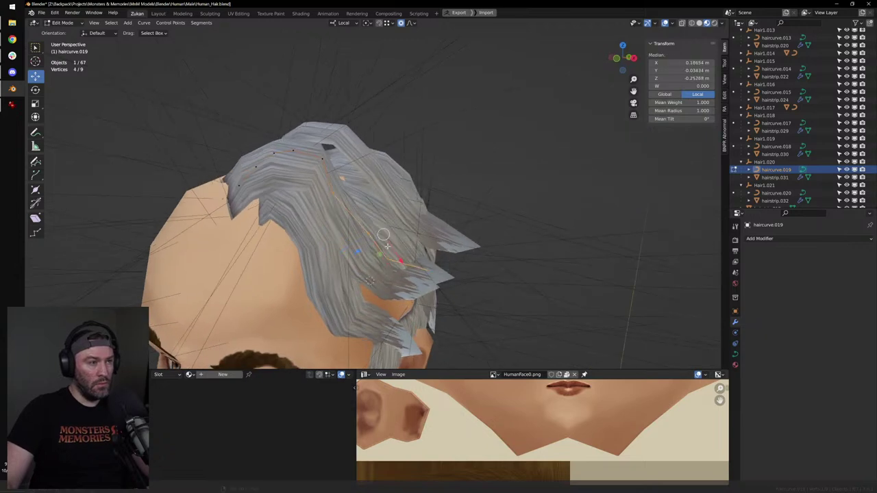
key("g")
left_click(394, 232)
Pull a single haircurve.019 control point into a new position twice
mouse_move(393, 232)
middle_mouse_down()
mouse_move(370, 226)
mouse_move(328, 188)
mouse_move(373, 200)
mouse_move(396, 188)
mouse_move(391, 237)
middle_mouse_up()
scroll(389, 233, "up", 5)
left_click(387, 234)
key("g")
left_click(338, 197)
key("g")
left_click(404, 184)
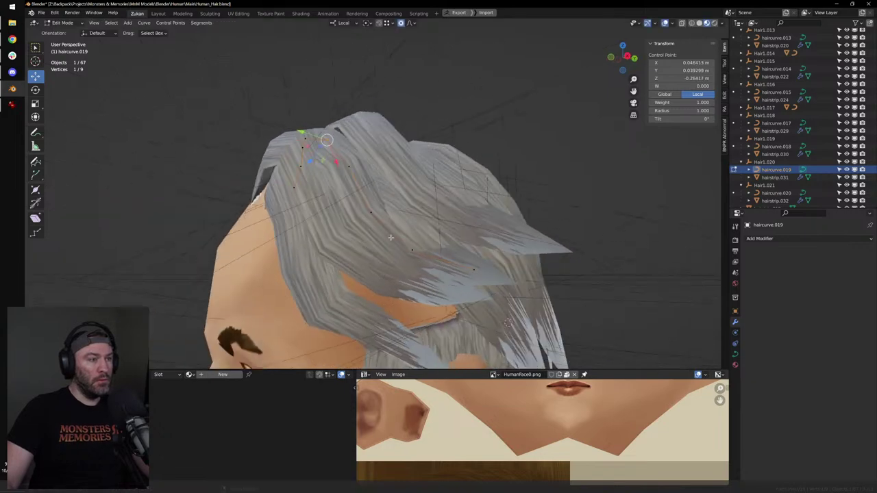
Lower then raise another haircurve.019 point so the strip hugs the scalp, then exit Edit Mode
key("g")
left_click(440, 251)
middle_click_drag(440, 251, 421, 260)
key("g")
left_click(410, 221)
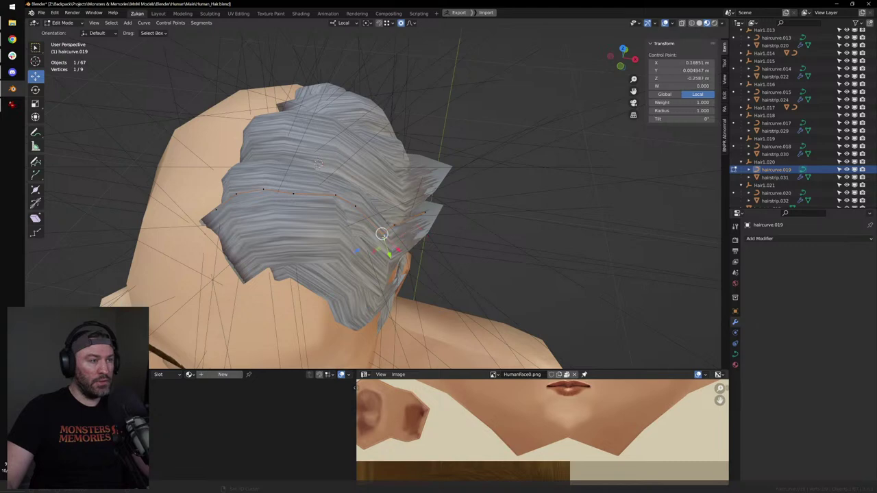
key("g")
left_click(383, 224)
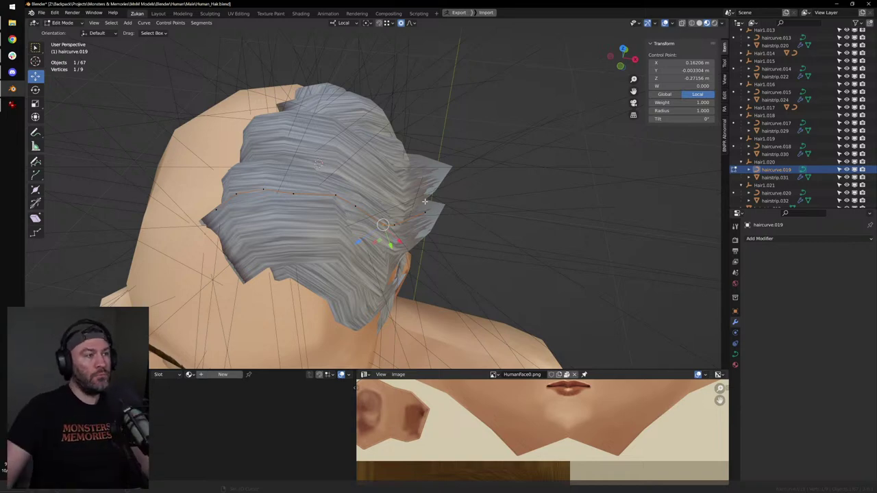
middle_click_drag(480, 68, 435, 162)
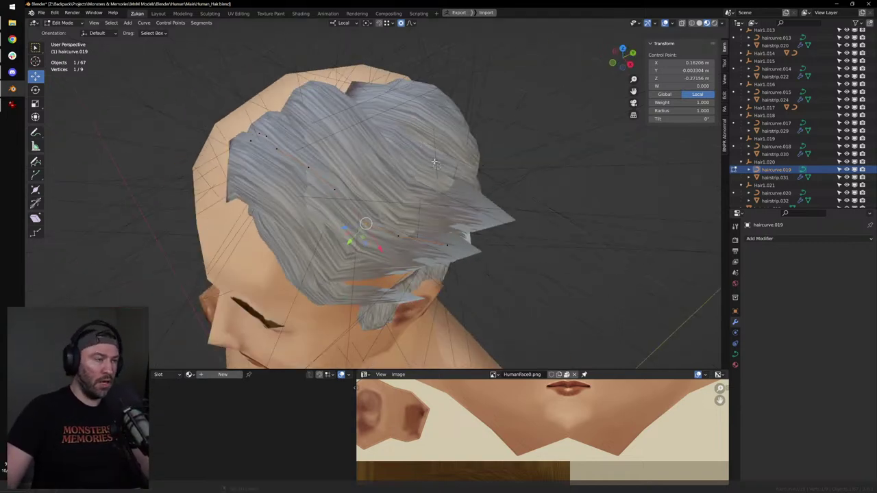
middle_click_drag(366, 184, 308, 227)
key("Tab")
left_click(356, 234)
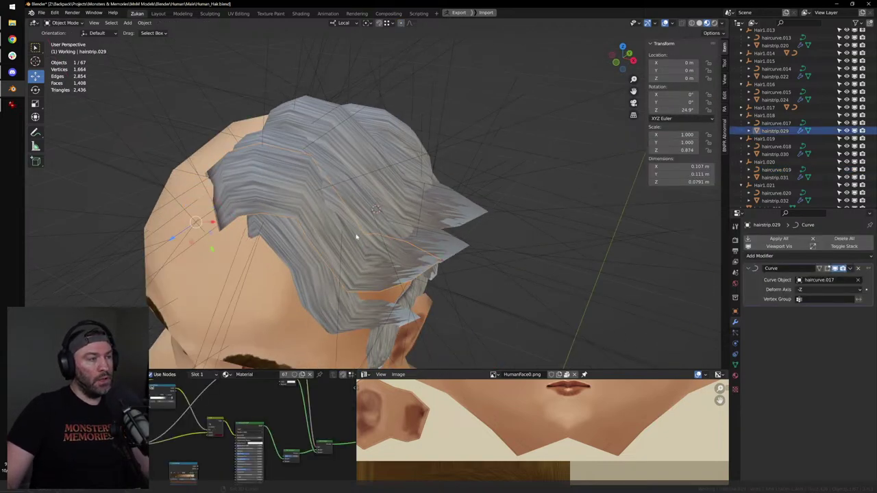
Select haircurve.017 and inspect the hair from all sides
left_click(356, 234)
key("Tab")
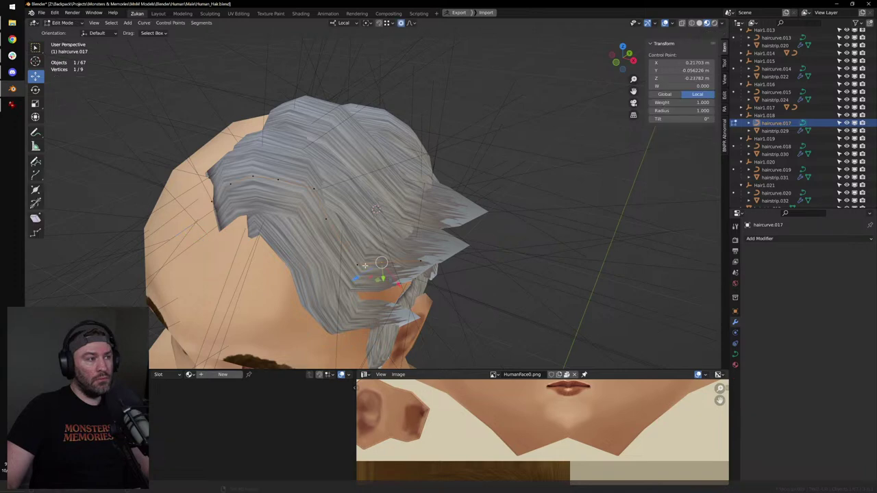
middle_click_drag(366, 266, 385, 229)
scroll(439, 212, "down", 3)
key("Tab")
scroll(351, 193, "up", 4)
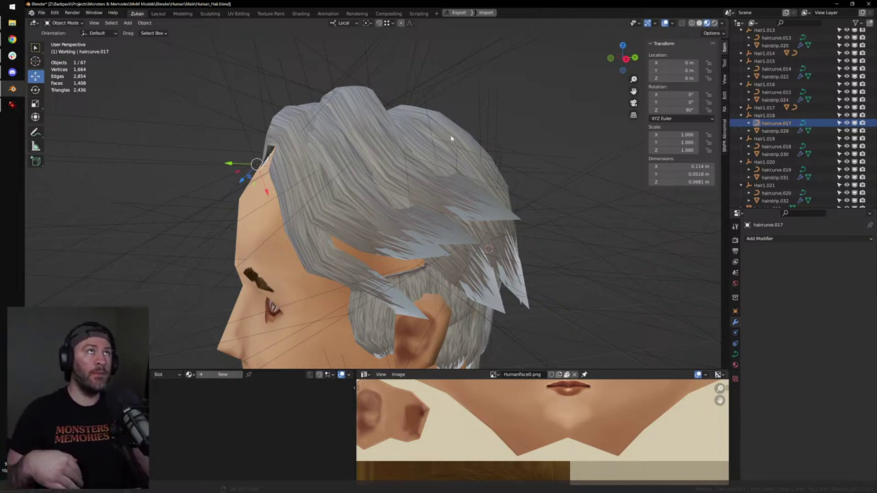
middle_click_drag(407, 146, 406, 213)
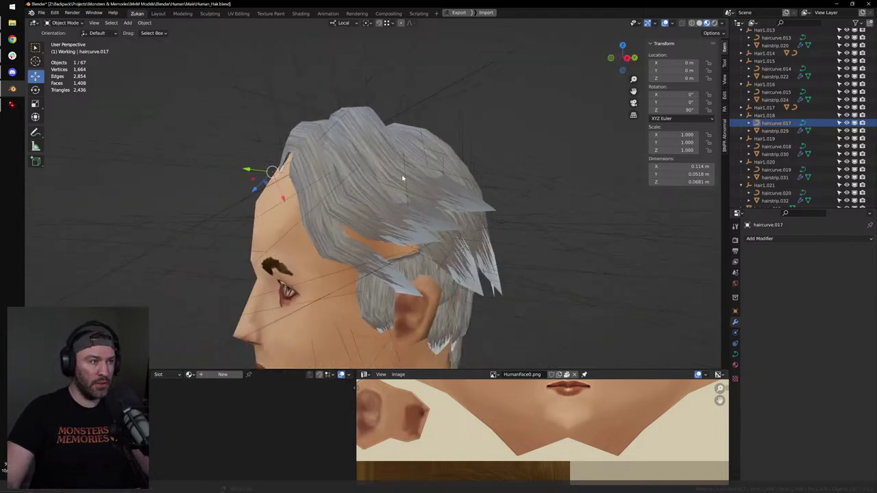
middle_click_drag(403, 178, 378, 240)
Select hairstrip.029, then haircurve.017 again from a lower front-side angle
left_click(376, 248)
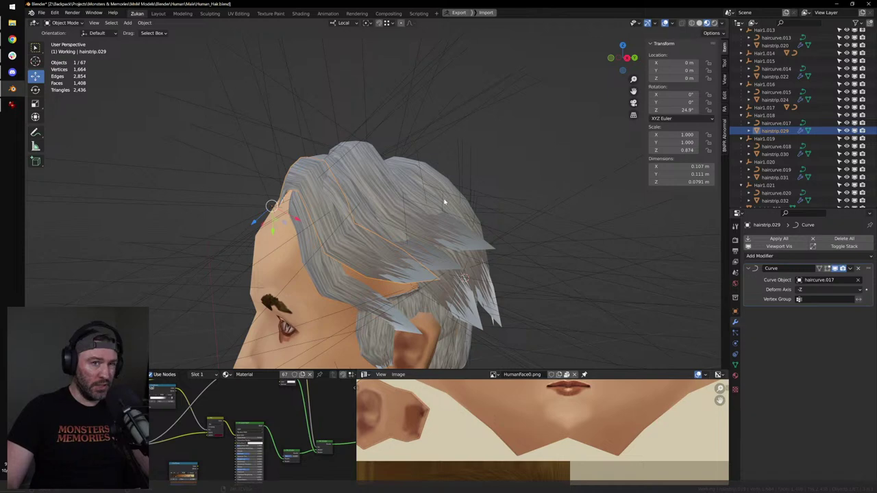
scroll(444, 202, "up", 3)
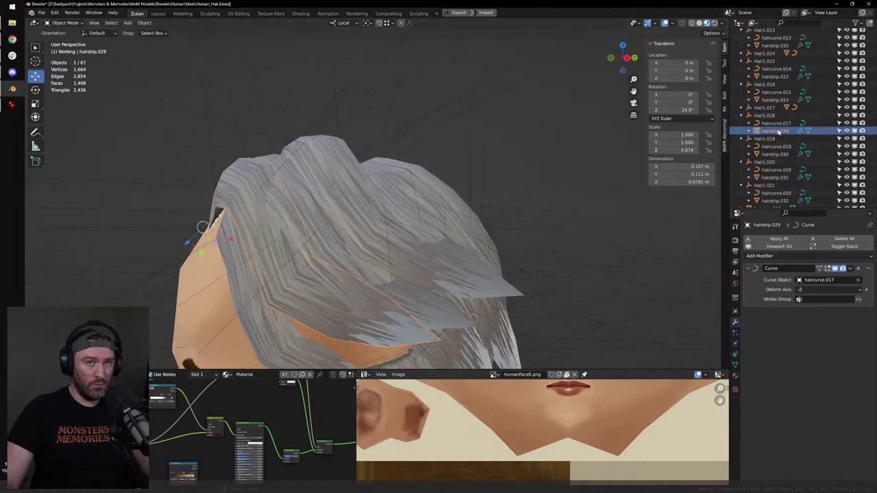
middle_click_drag(411, 261, 388, 271)
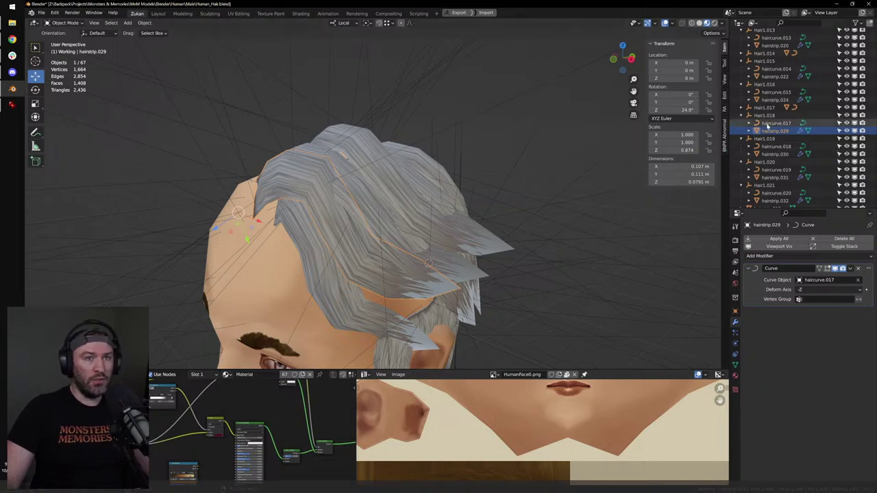
left_click(453, 248)
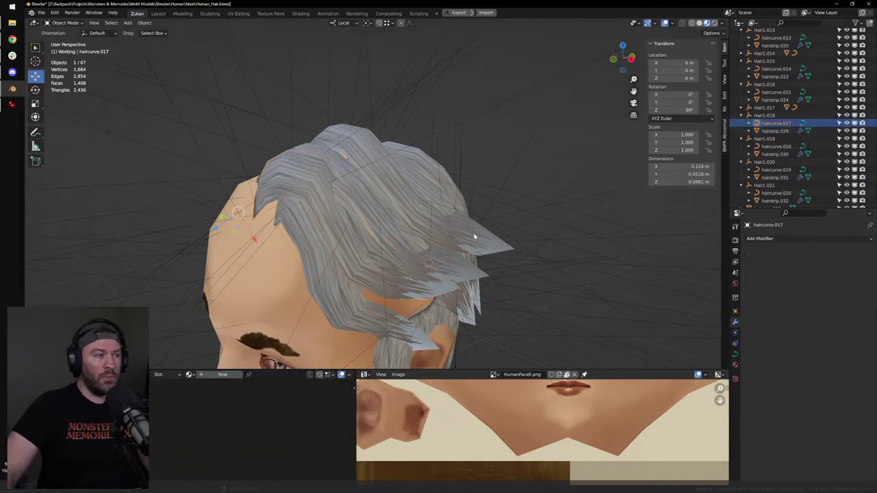
middle_click_drag(448, 238, 459, 237)
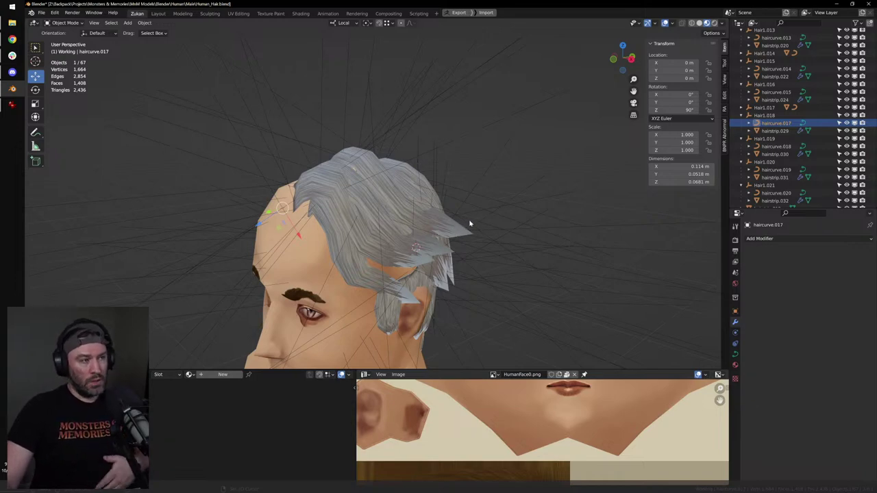
scroll(470, 222, "up", 3)
middle_click_drag(419, 212, 405, 209)
Grow haircurve.017's point selection to four and move them twice with smooth falloff
key("Tab")
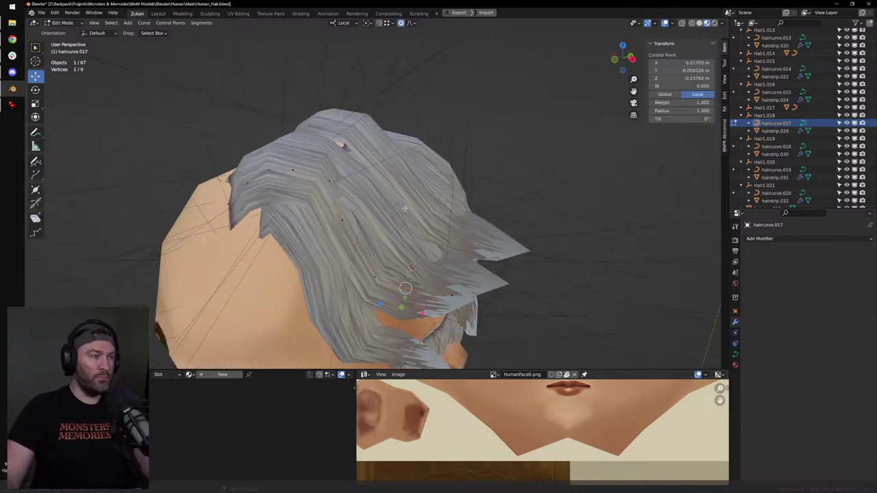
middle_click_drag(380, 256, 332, 261)
key("ctrl+KP_Add")
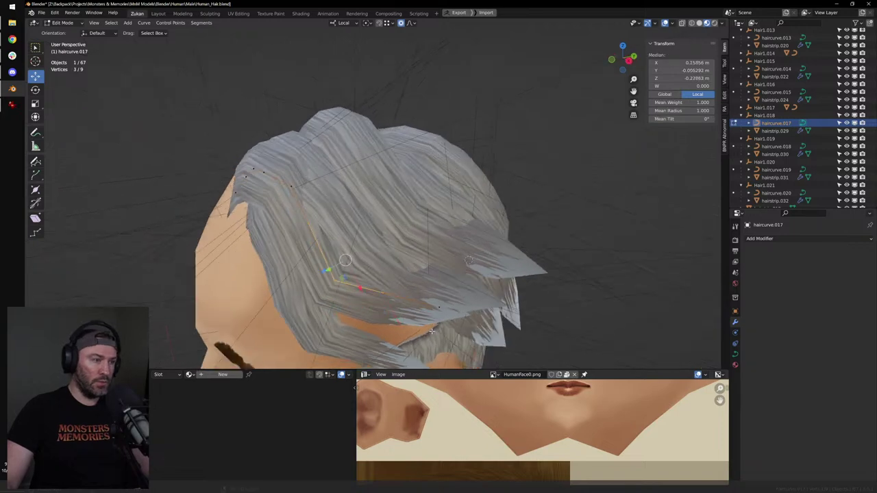
key("ctrl+KP_Add")
middle_click_drag(297, 216, 417, 278)
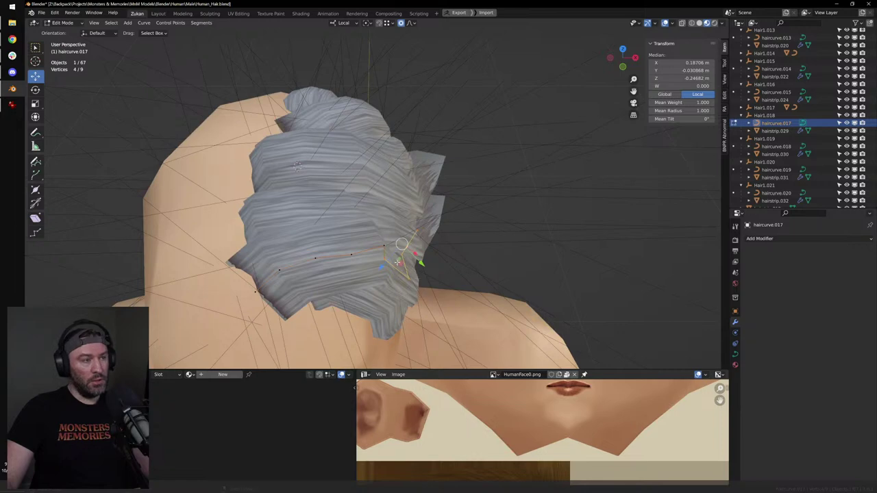
key("g")
left_click(408, 244)
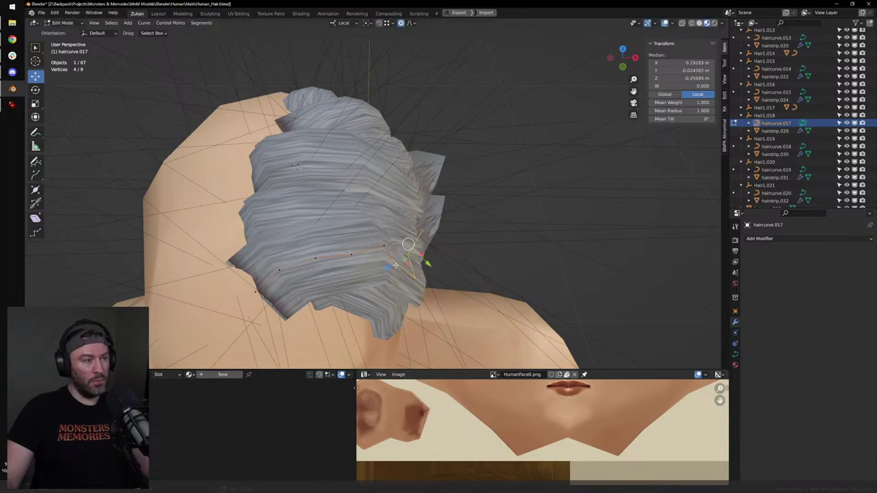
key("g")
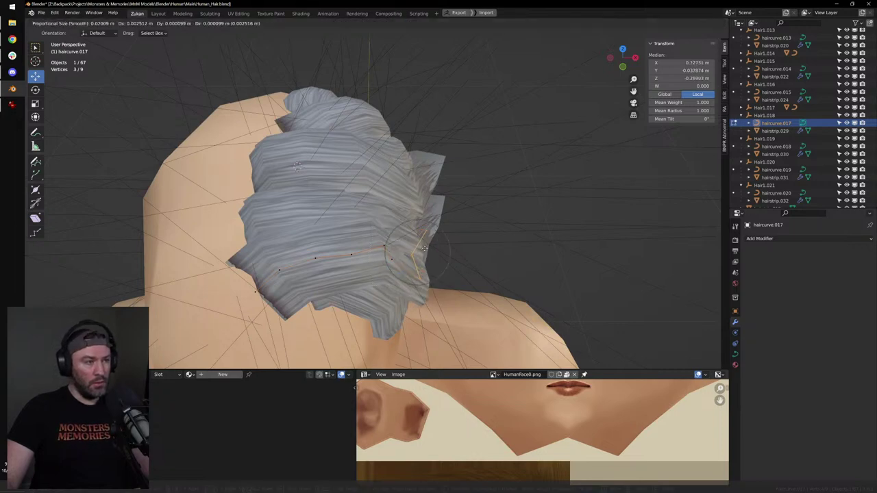
left_click(421, 253)
Move individual haircurve.017 control points with falloff to pull the strip against the head
middle_click_drag(420, 253, 425, 219)
scroll(394, 258, "up", 3)
left_click(360, 265)
key("g")
left_click(346, 271)
middle_click_drag(407, 273, 345, 259)
left_click(385, 248)
key("g")
left_click(391, 248)
key("g")
left_click(384, 236)
Return to Object Mode and set hairstrip.029's Z rotation to 21.4°
key("Tab")
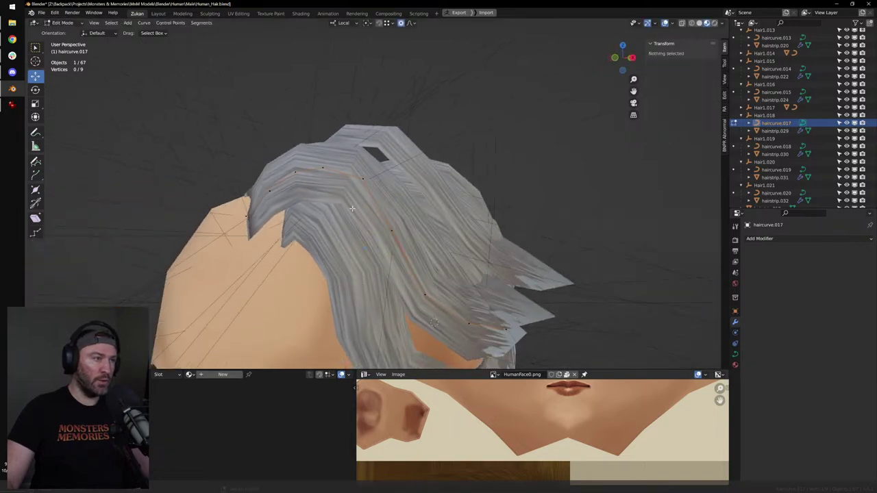
left_click(488, 245)
left_click_drag(685, 110, 679, 109)
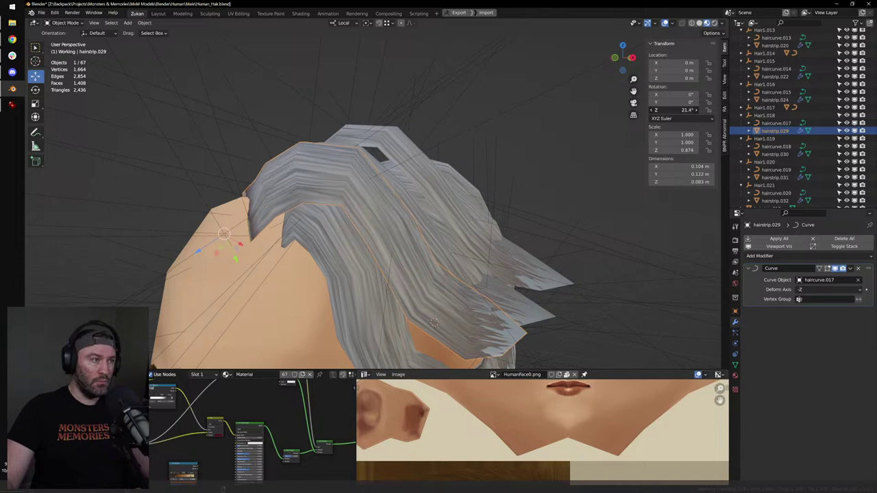
In wireframe, slide an edge of hairstrip.029 along its local Y axis
mouse_move(521, 226)
middle_mouse_down()
mouse_move(478, 247)
mouse_move(340, 274)
mouse_move(402, 254)
middle_mouse_up()
key("Tab")
key("z")
left_click(333, 239)
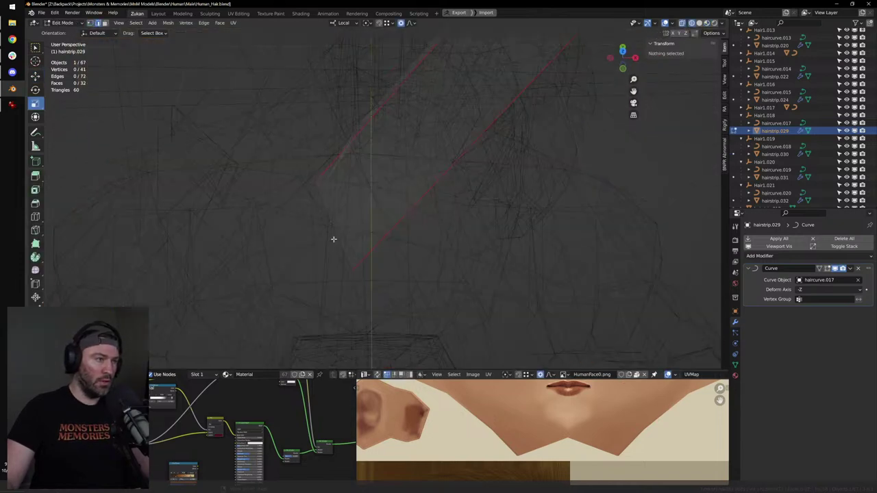
left_click(331, 216)
middle_click_drag(331, 216, 324, 241)
key("shift+space")
left_click(313, 270)
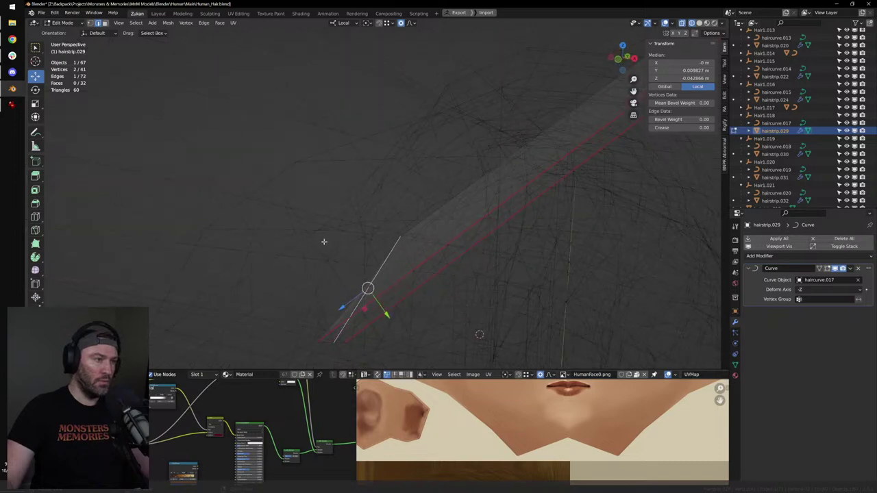
left_click_drag(386, 314, 376, 278)
key("Tab")
Scale hairstrip.029's end vertices to about 0.74 with proportional editing
mouse_move(376, 279)
middle_mouse_down()
mouse_move(386, 246)
mouse_move(385, 268)
mouse_move(310, 287)
mouse_move(313, 293)
middle_mouse_up()
key("shift+z")
key("Tab")
key("shift+z")
key("s")
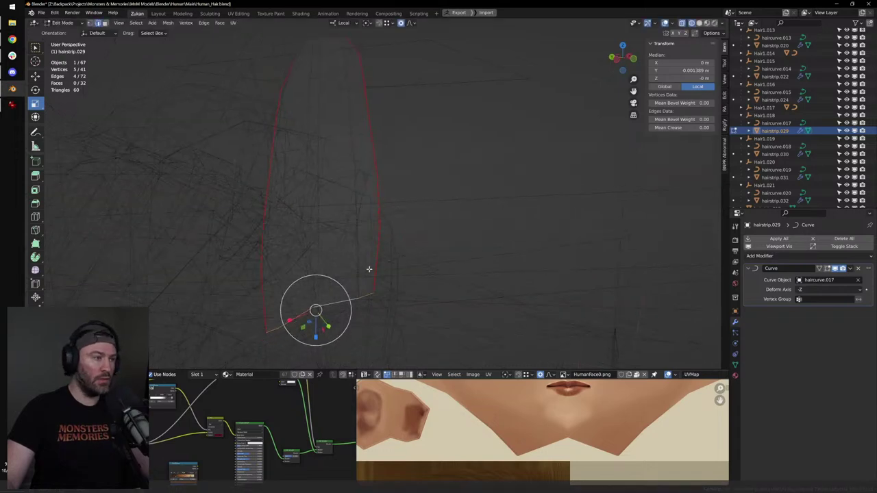
left_click(385, 288)
key("Tab")
Switch back to solid shading and select a different hair strip
mouse_move(386, 289)
middle_mouse_down()
mouse_move(398, 247)
mouse_move(415, 229)
mouse_move(386, 210)
mouse_move(500, 240)
middle_mouse_up()
key("shift+z")
scroll(384, 281, "up", 4)
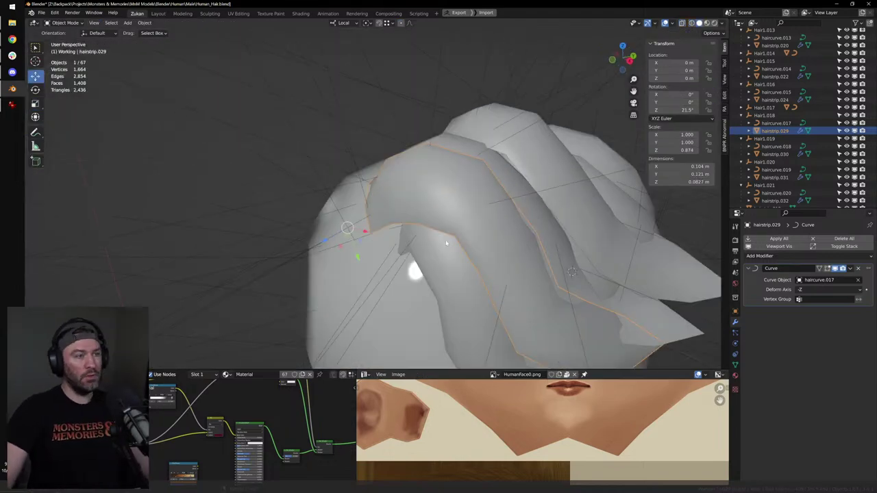
middle_click_drag(525, 194, 405, 151)
left_click(422, 153)
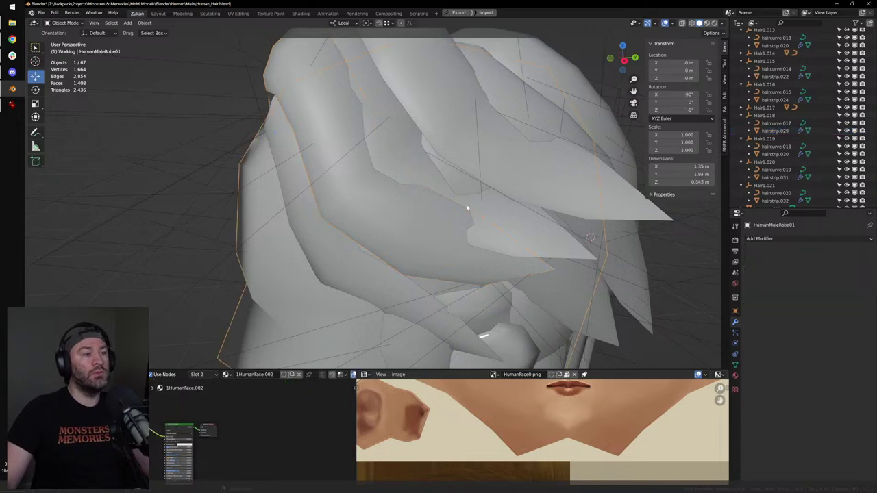
middle_click_drag(422, 153, 385, 201)
Nudge hairstrip.031's right edge about 0.0023 m along local Y with a smaller proportional radius
left_click(380, 141)
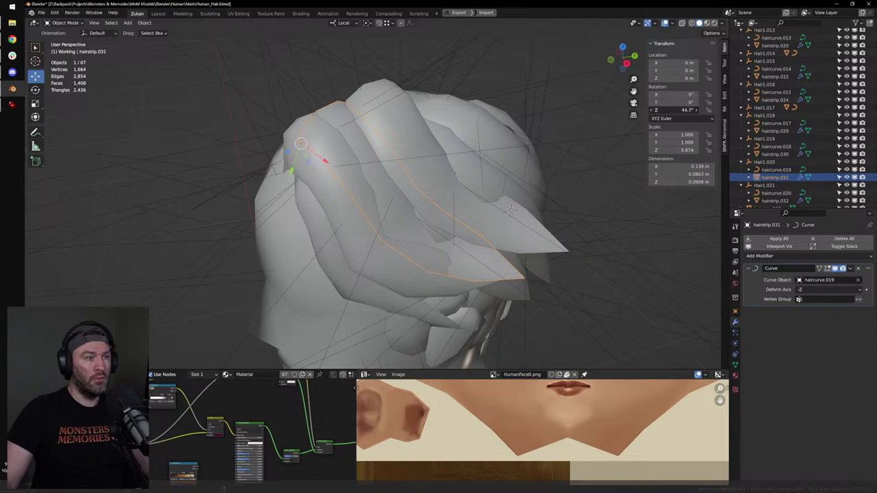
key("Tab")
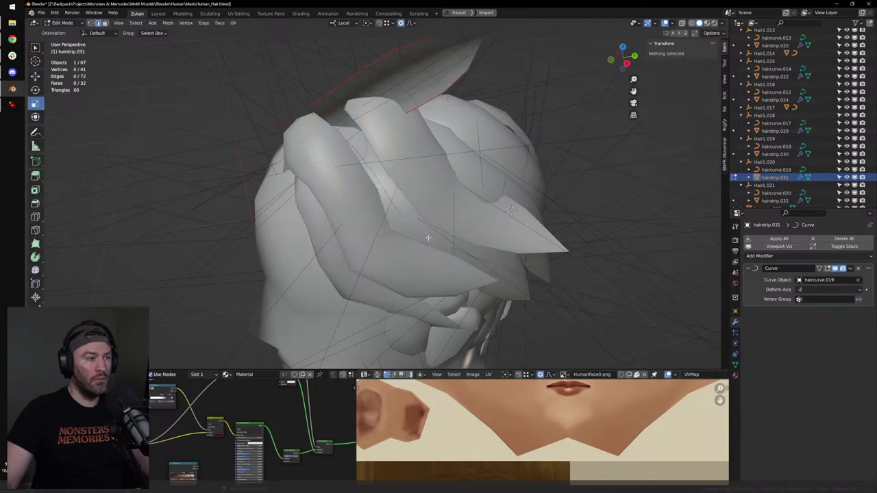
middle_click_drag(361, 146, 423, 194)
left_click(458, 169, "alt")
key("alt+z")
key("g")
scroll(425, 194, "up", 3)
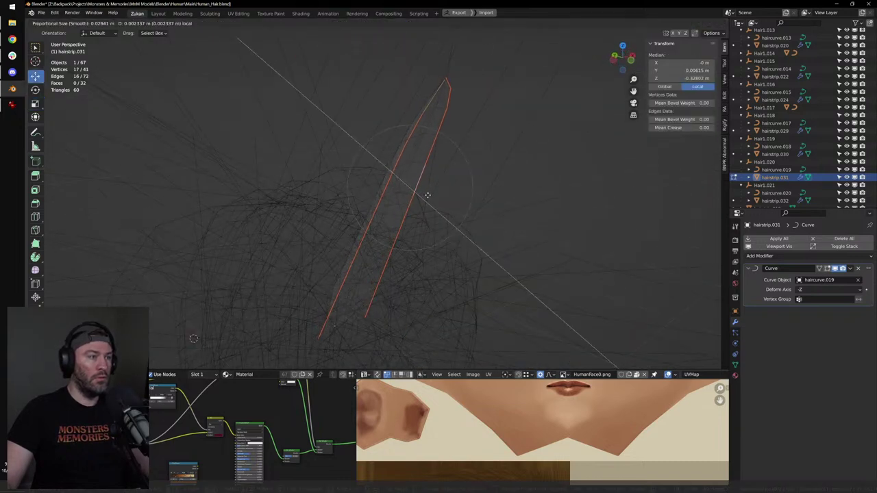
left_click(429, 194)
key("Tab")
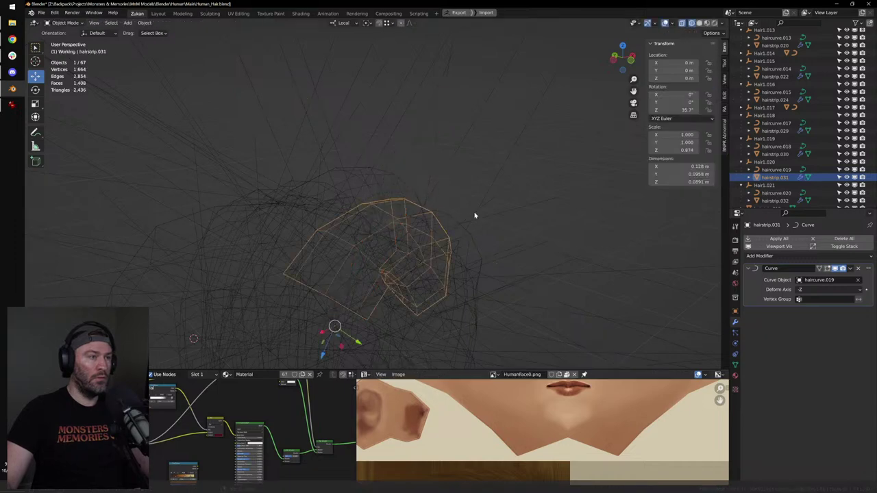
Review the reshaped hairstrip.031 in textured shading from a front view of the head
key("alt+z")
key("Tab")
mouse_move(462, 260)
middle_mouse_down()
mouse_move(388, 286)
mouse_move(393, 259)
middle_mouse_up()
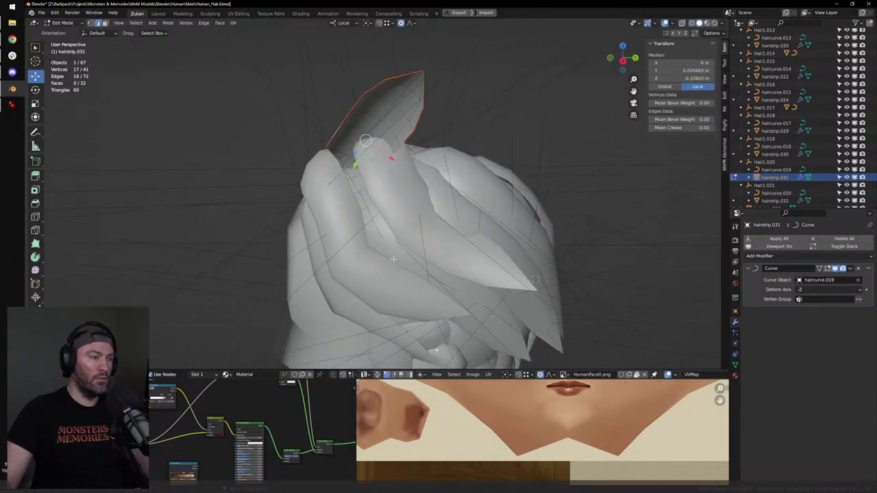
key("Tab")
key("shift+z")
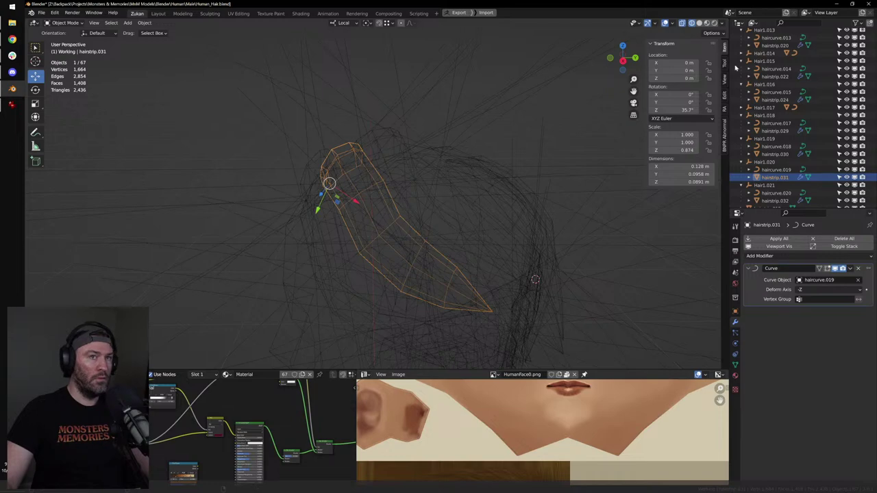
left_click(707, 22)
mouse_move(542, 205)
middle_mouse_down()
mouse_move(521, 204)
mouse_move(489, 176)
mouse_move(514, 180)
mouse_move(466, 192)
middle_mouse_up()
left_click(489, 176)
scroll(414, 204, "up", 5)
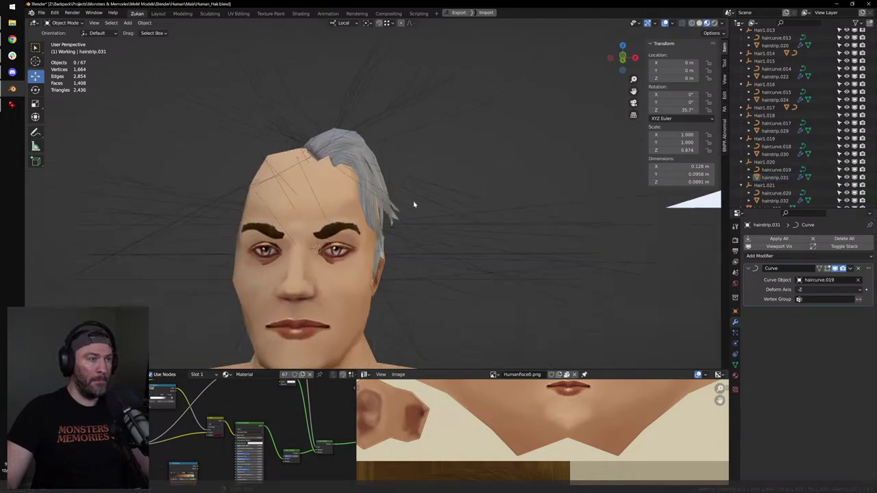
Briefly inspect haircurve.017's points, then select hairstrip.020
left_click(393, 233)
middle_click_drag(392, 217, 349, 233)
left_click(393, 270)
key("Tab")
scroll(375, 203, "up", 3)
key("Tab")
left_click(375, 203)
scroll(766, 118, "up", 2)
Move a haircurve.013 control point with proportional falloff
left_click(776, 65)
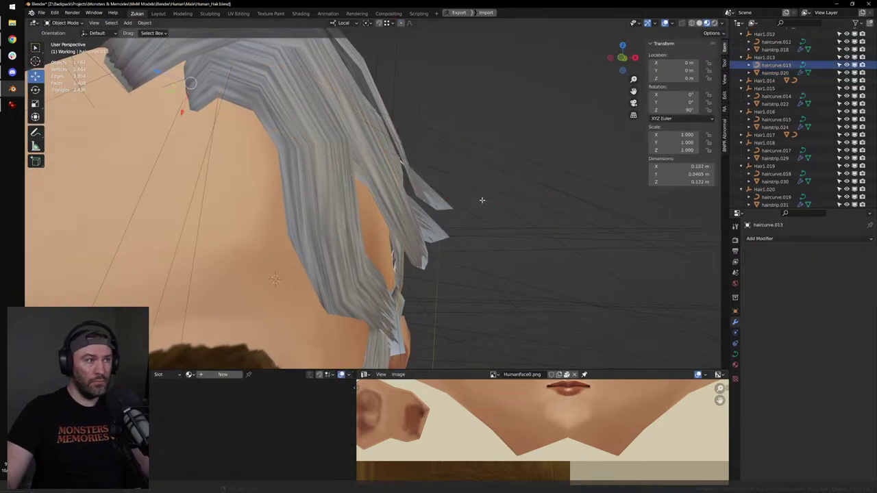
key("Tab")
middle_click_drag(483, 199, 373, 222)
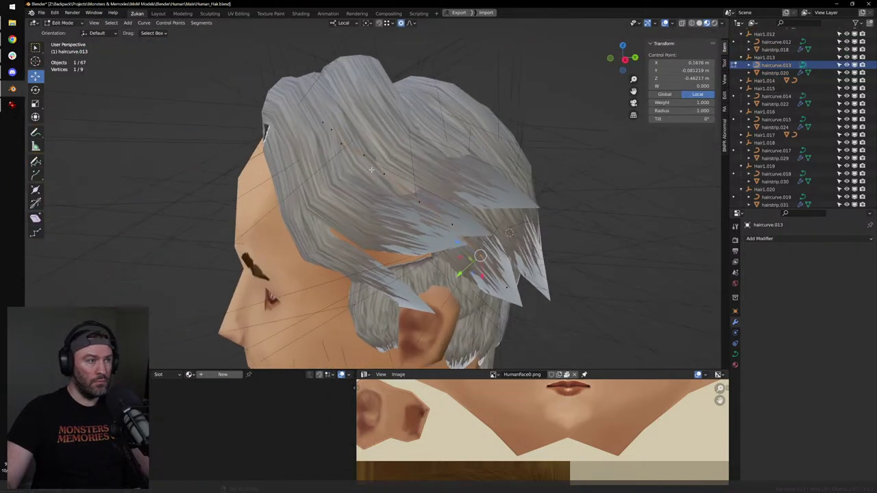
middle_click_drag(371, 169, 377, 178)
left_click(377, 180)
key("g")
left_click(383, 176)
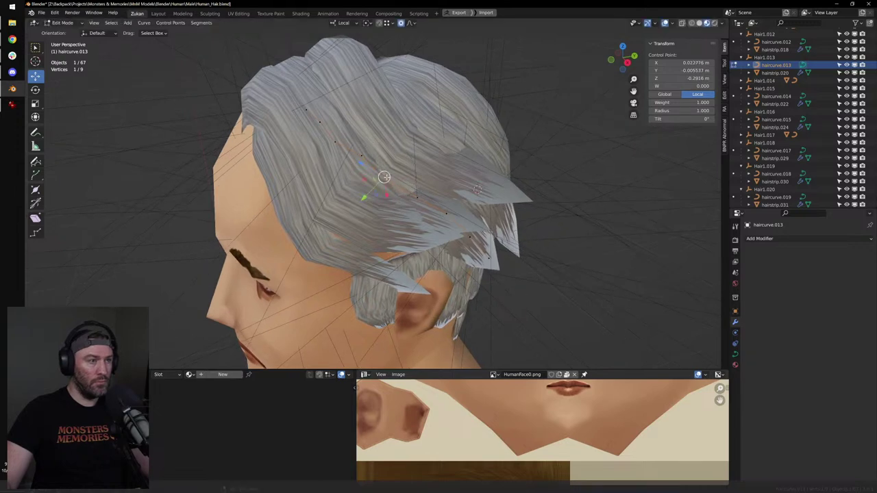
Nudge the haircurve.013 control point several more times so the clump sweeps over the ear
middle_click_drag(431, 226, 394, 175)
key("g")
left_click(392, 171)
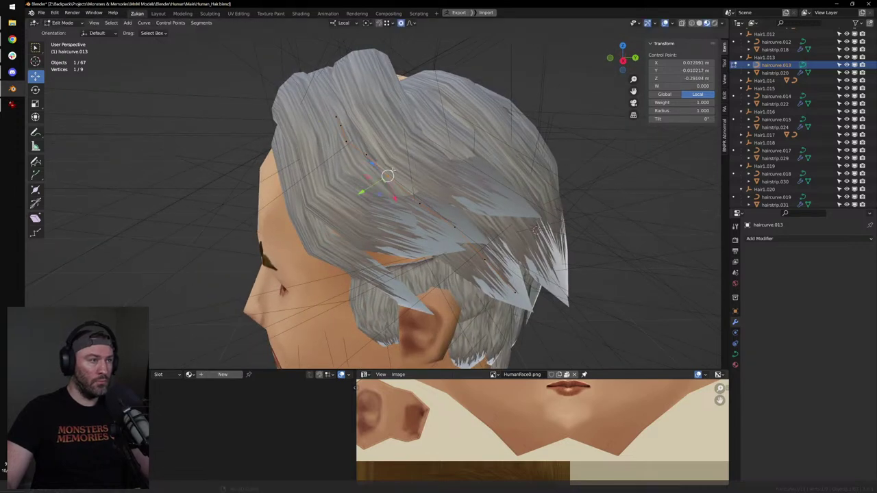
key("g")
left_click(376, 168)
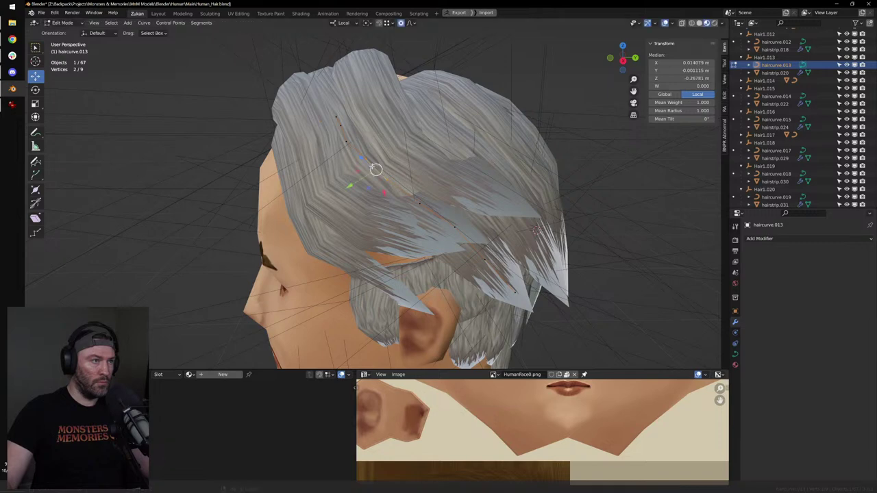
key("g")
left_click(376, 172)
middle_click_drag(376, 171, 521, 247)
key("Tab")
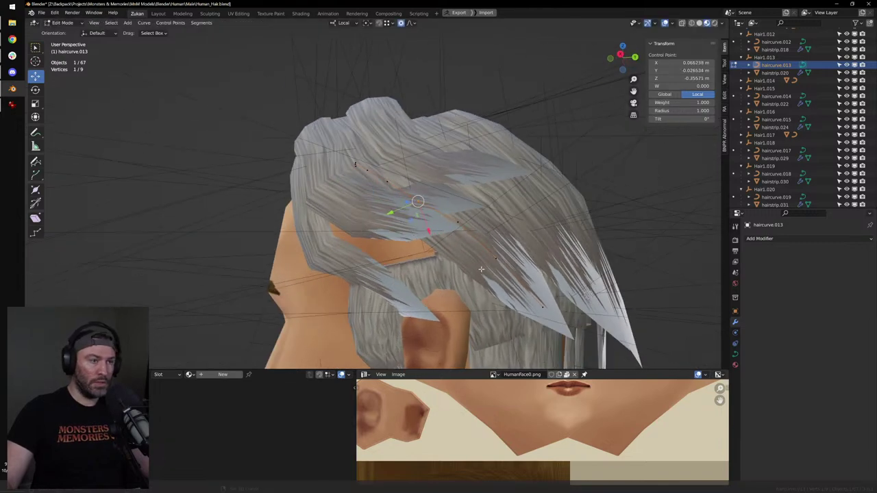
Reselect hairstrip.020 and haircurve.013, then bring up the options for the Hair1.013 group
left_click(541, 256)
left_click(775, 64)
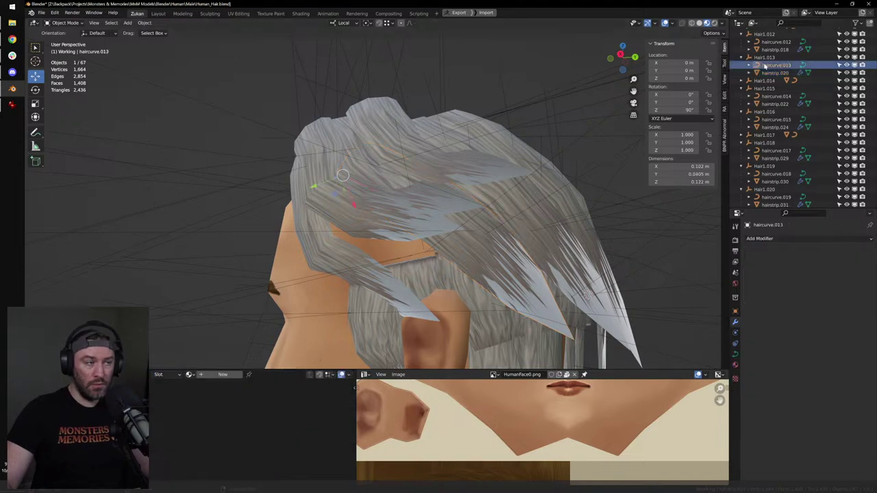
middle_click_drag(479, 116, 528, 226)
scroll(514, 229, "up", 3)
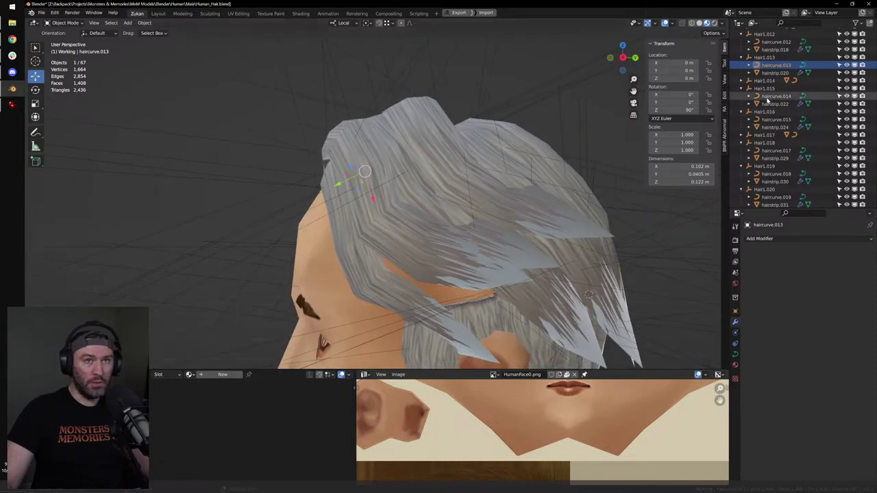
right_click(770, 59)
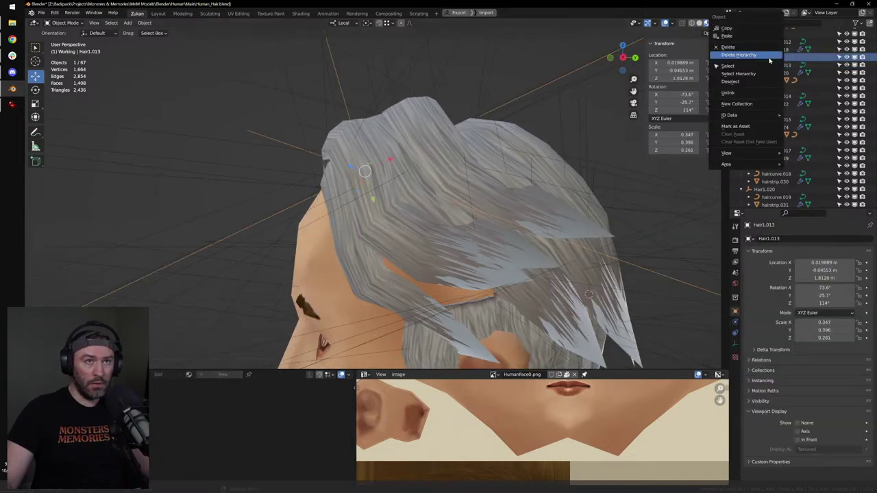
Try duplicating the Hair1.013 group with its children, then undo the duplicate
left_click(739, 73)
middle_click_drag(493, 138, 463, 143)
middle_click_drag(439, 207, 433, 177, "alt")
key("shift+d")
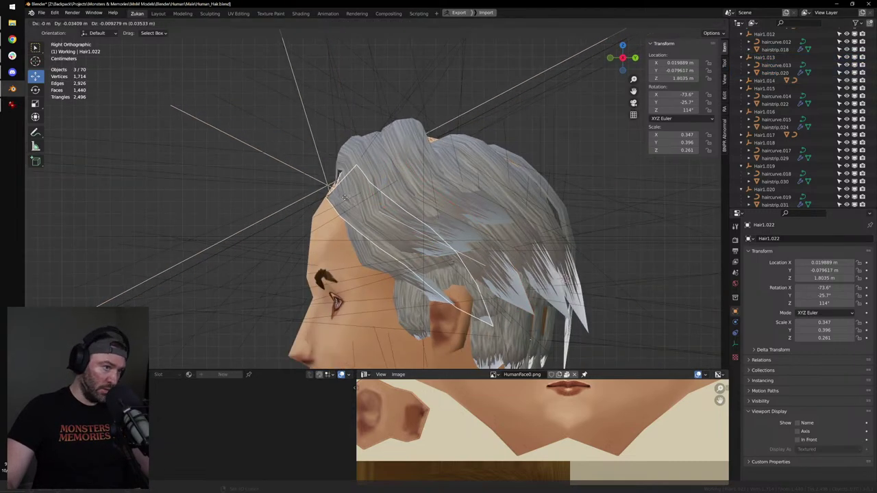
left_click(373, 189)
mouse_move(373, 189)
middle_mouse_down()
mouse_move(397, 201)
mouse_move(347, 186)
mouse_move(382, 185)
middle_mouse_up()
key("ctrl+z")
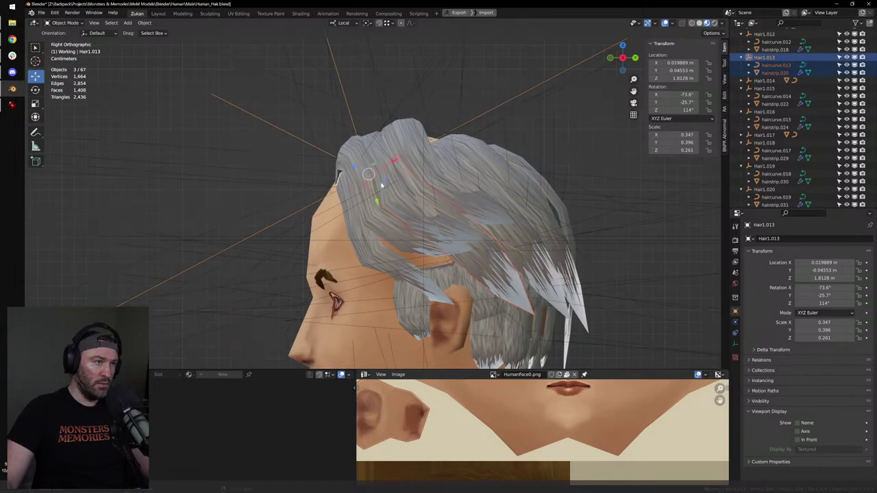
Pull haircurve.013's control points in toward the side of the head with proportional falloff
left_click(775, 65)
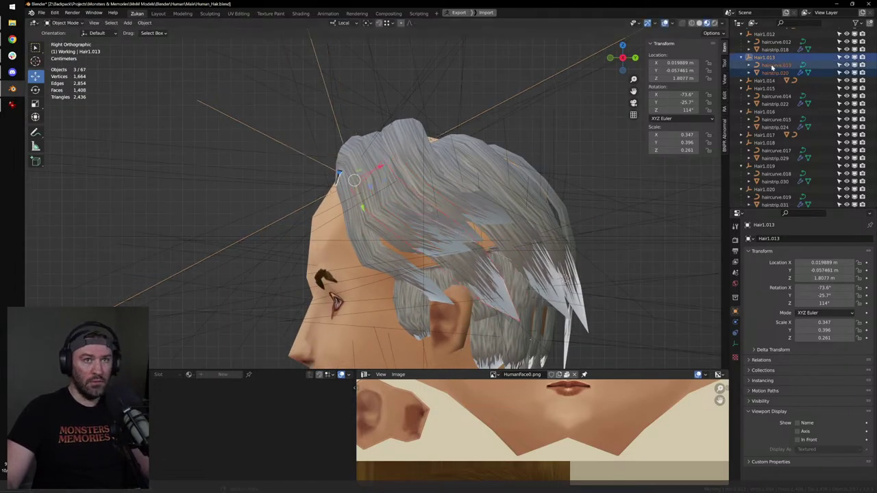
key("Tab")
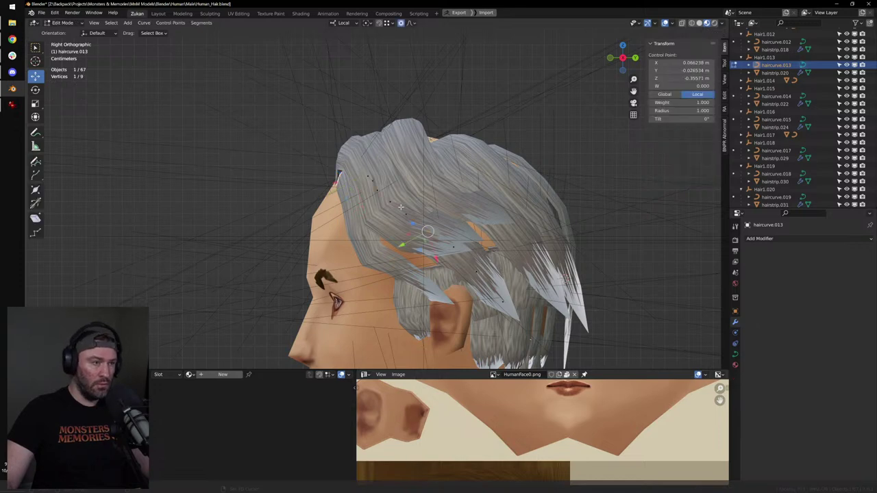
left_click_drag(428, 232, 442, 261)
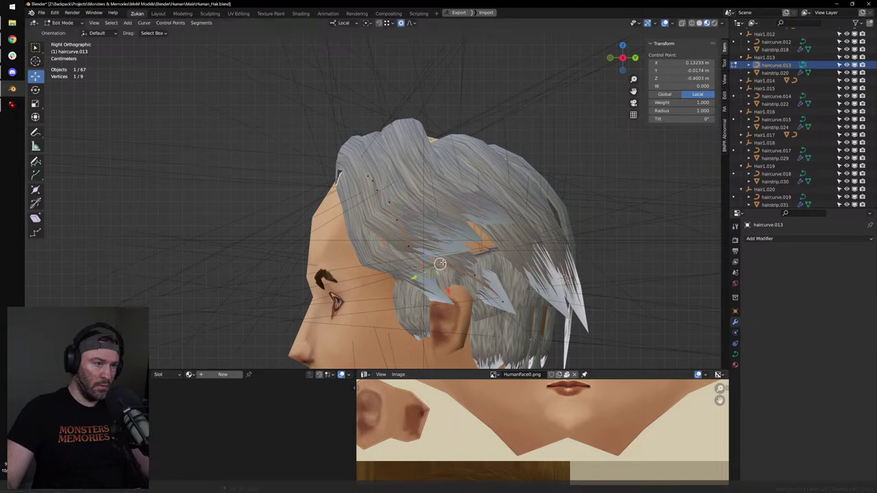
middle_click_drag(442, 261, 397, 210)
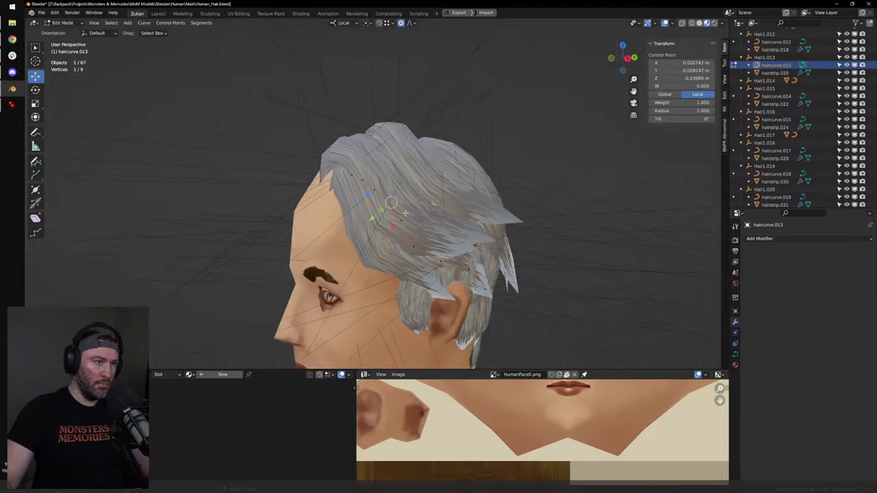
left_click_drag(395, 205, 401, 229)
middle_click_drag(402, 229, 467, 261)
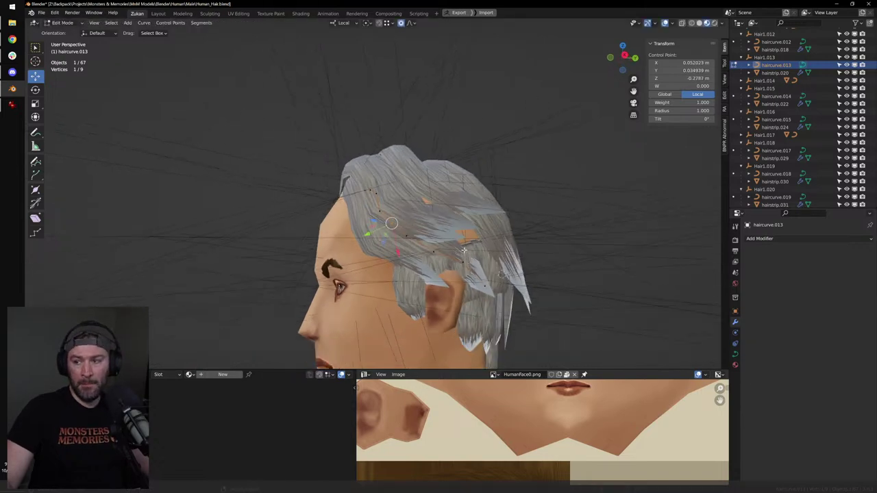
Adjust a single haircurve.013 point from the left profile, then select hairstrip.020 in object mode
middle_click_drag(525, 231, 459, 278)
middle_click_drag(490, 243, 371, 251)
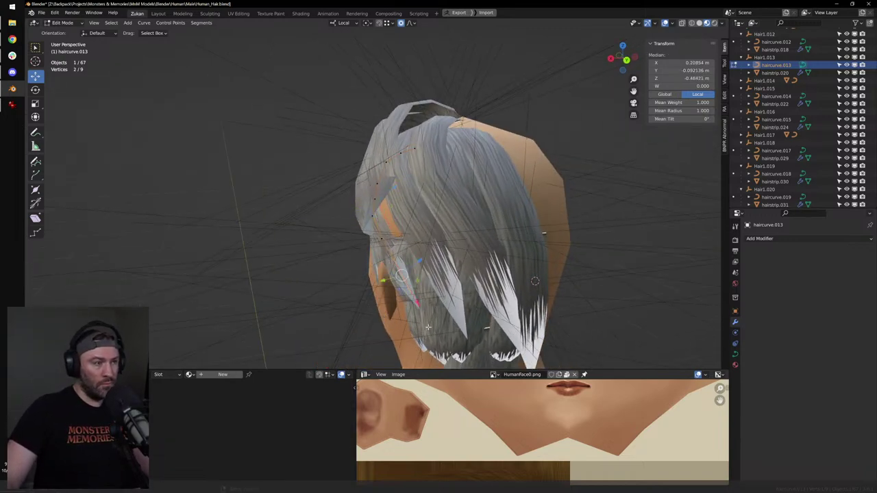
middle_click_drag(427, 328, 430, 240)
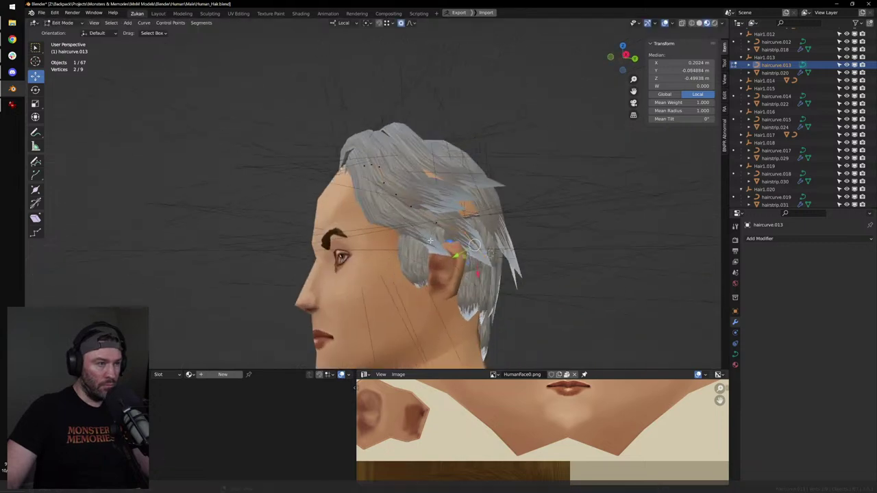
scroll(429, 240, "up", 6)
left_click(367, 283)
left_click(368, 283)
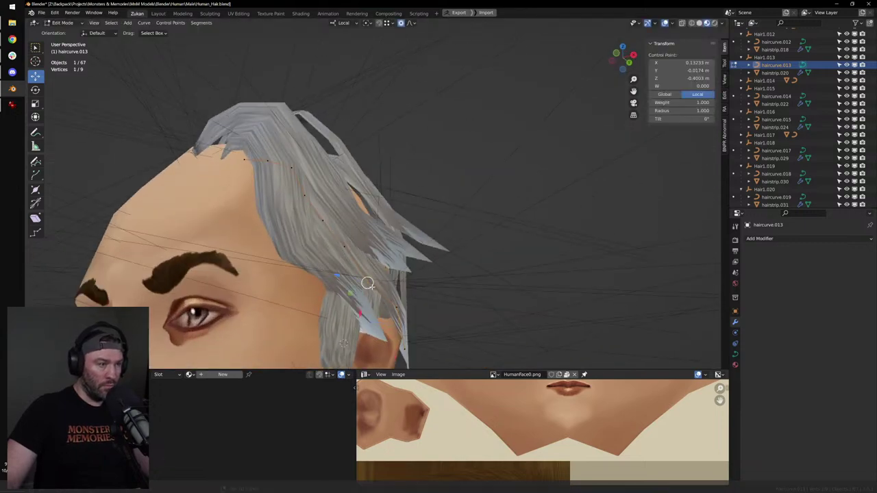
key("g")
left_click(363, 271)
middle_click_drag(376, 277, 412, 260)
key("Tab")
left_click(384, 206)
scroll(388, 262, "up", 2)
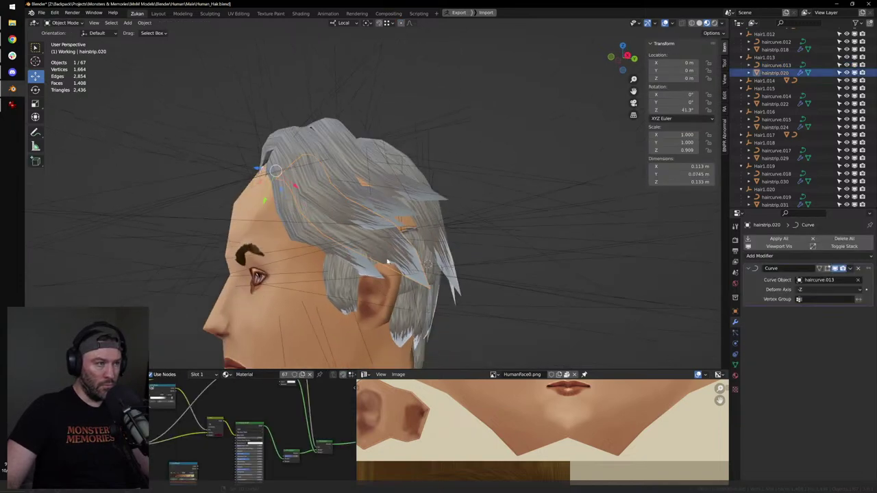
Scale the hair strip to 0.857 width on Y and 0.657 length on Z
key("s")
key("y")
left_click(265, 195)
middle_click_drag(266, 195, 290, 200)
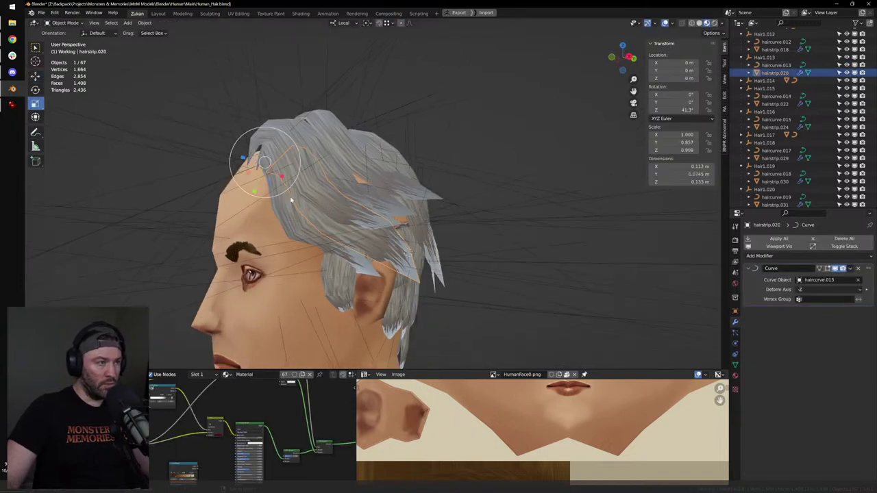
middle_click_drag(269, 168, 266, 194)
key("s")
key("z")
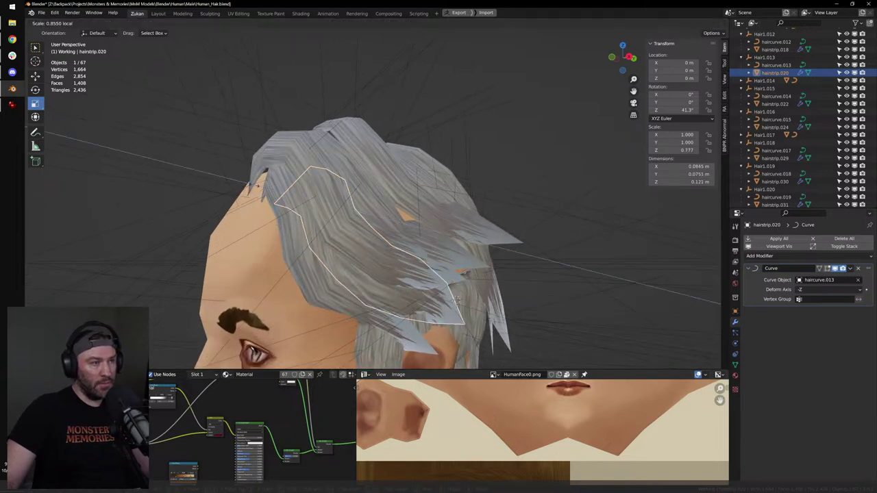
key("Return")
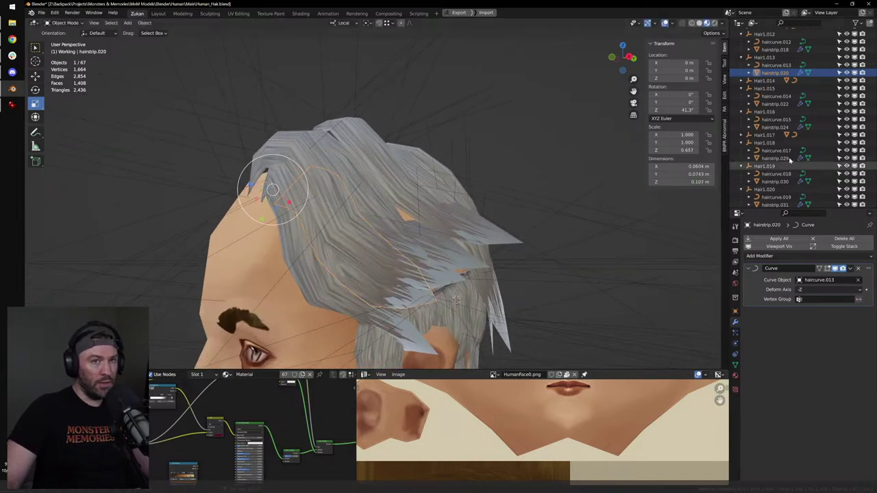
Undo the length scaling on hairstrip.020 and select its parent Hair1.013 empty
left_click(776, 65)
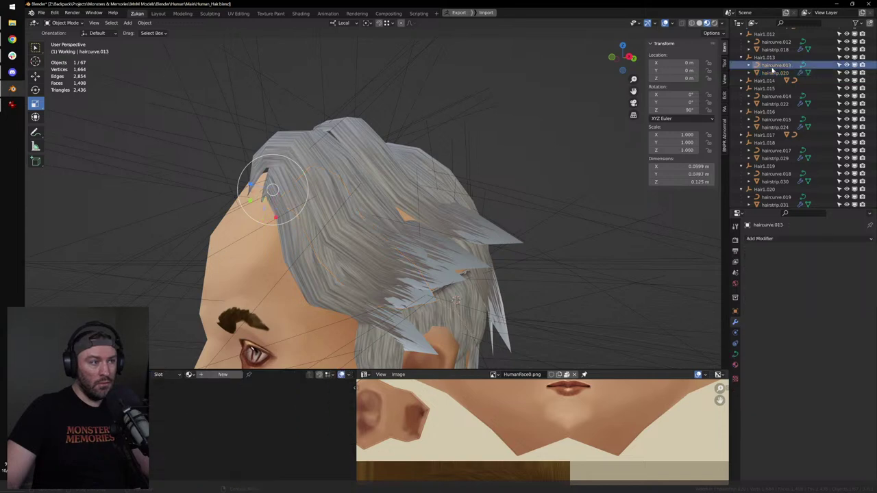
key("Tab")
key("Tab")
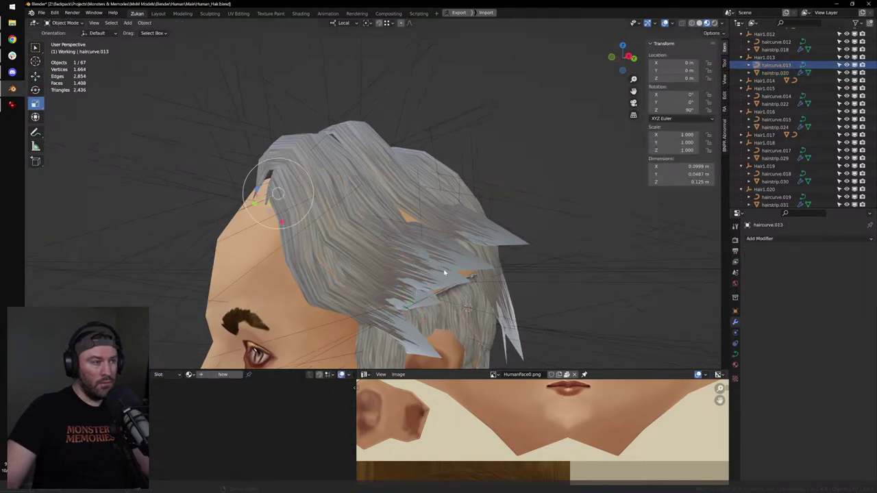
key("Tab")
key("Tab")
left_click(460, 274)
key("ctrl+z")
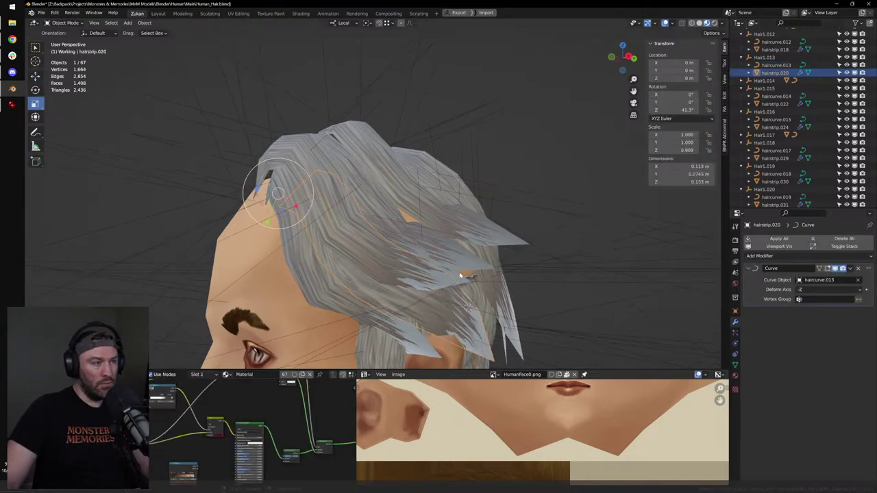
key("bracketleft")
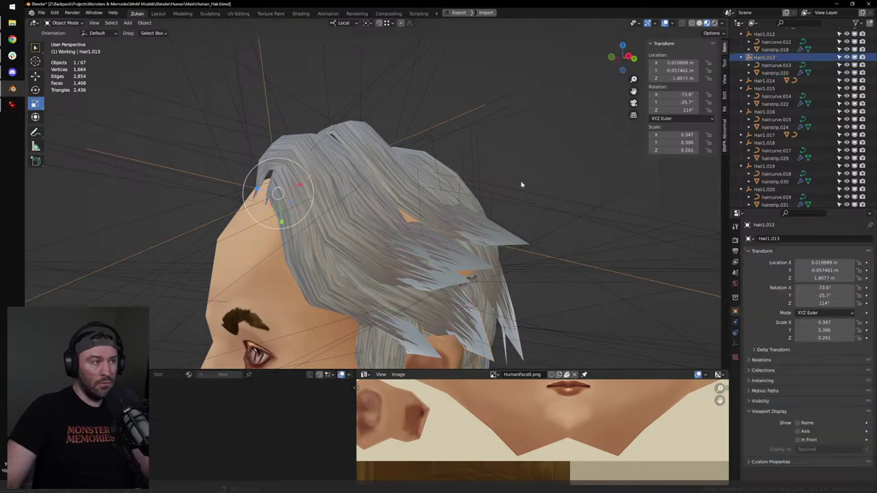
Shrink Hair1.013 to about 0.86 and tilt it about -4° on local X
key("s")
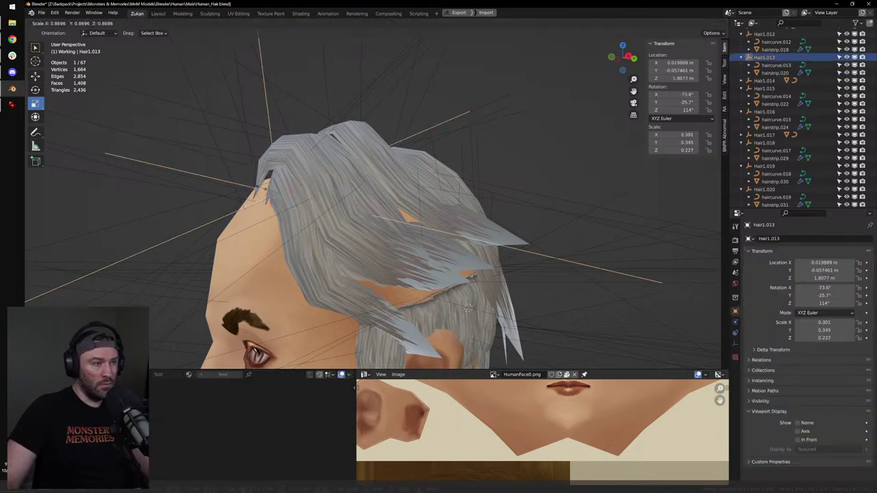
left_click(269, 193)
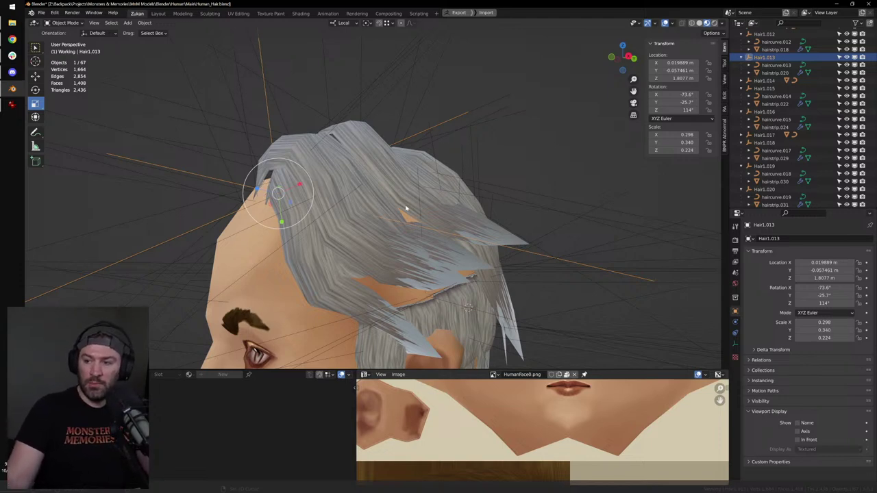
middle_click_drag(406, 208, 422, 190)
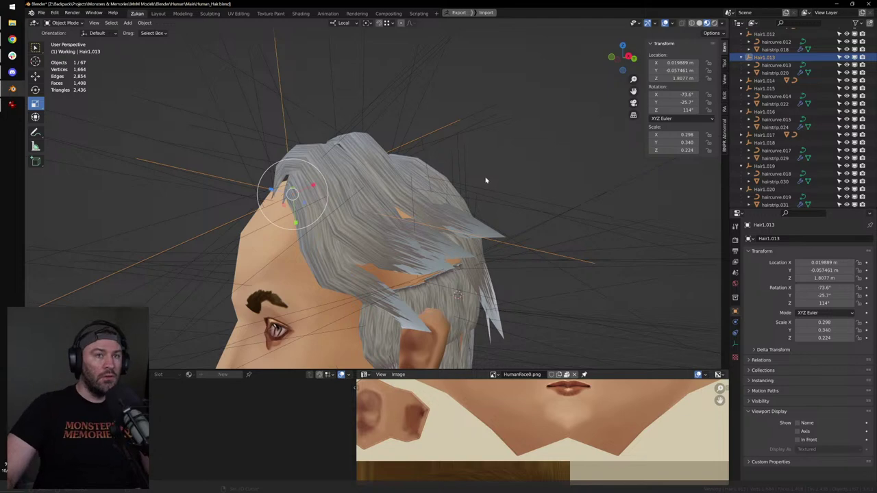
middle_click_drag(488, 138, 481, 197)
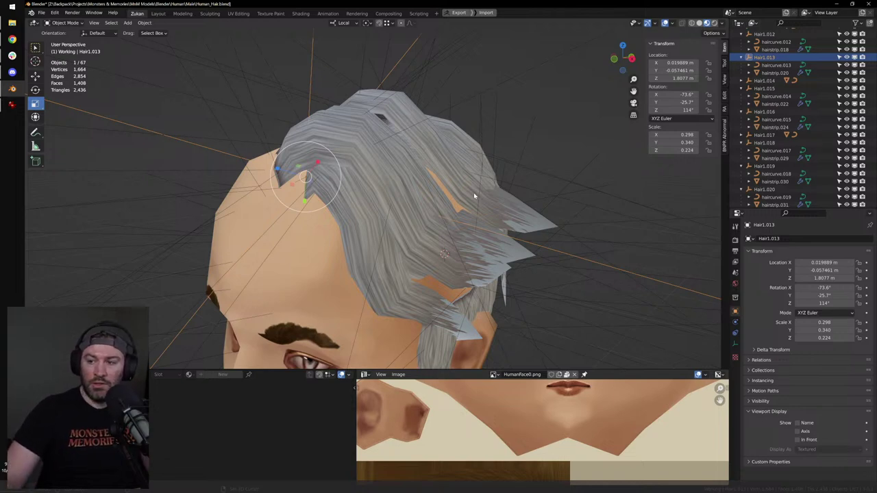
middle_click_drag(488, 177, 375, 164)
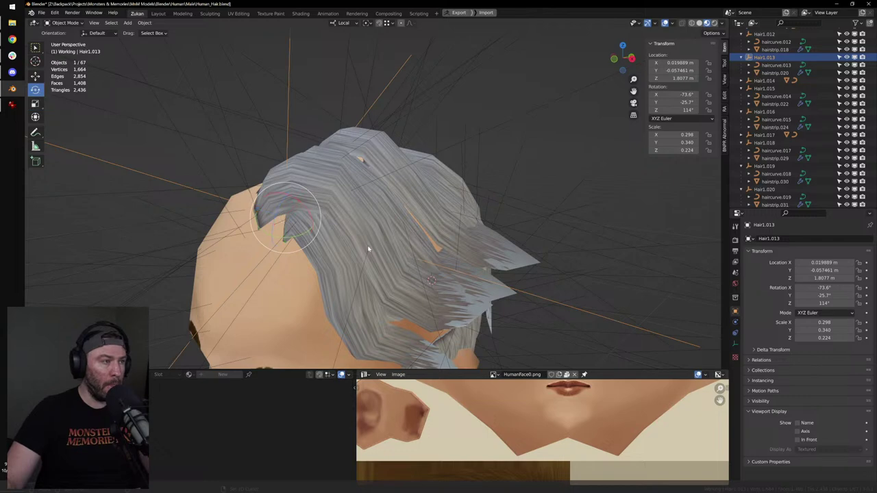
middle_click_drag(368, 248, 319, 199)
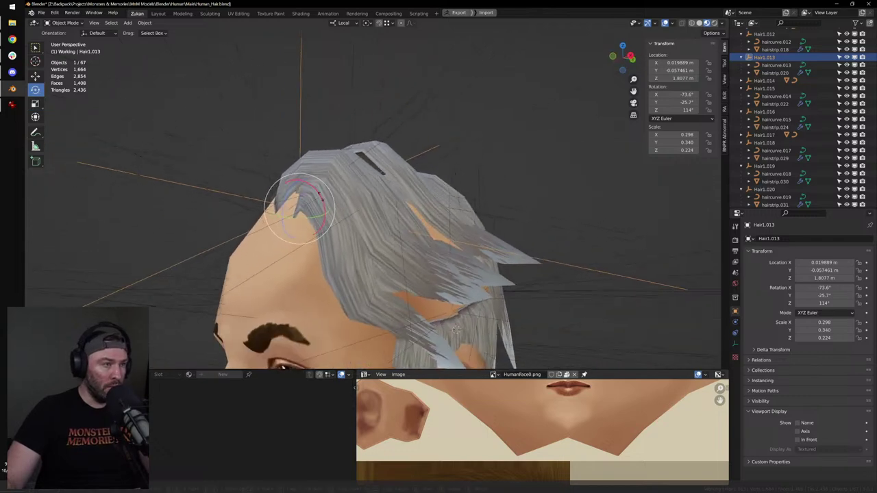
left_click_drag(320, 195, 320, 197)
middle_click_drag(320, 197, 397, 219)
Start moving a haircurve.013 control point in edit mode
left_click(776, 64)
key("Tab")
key("g")
Move several haircurve.013 control points to pull the strip in near the ear
left_click(428, 219)
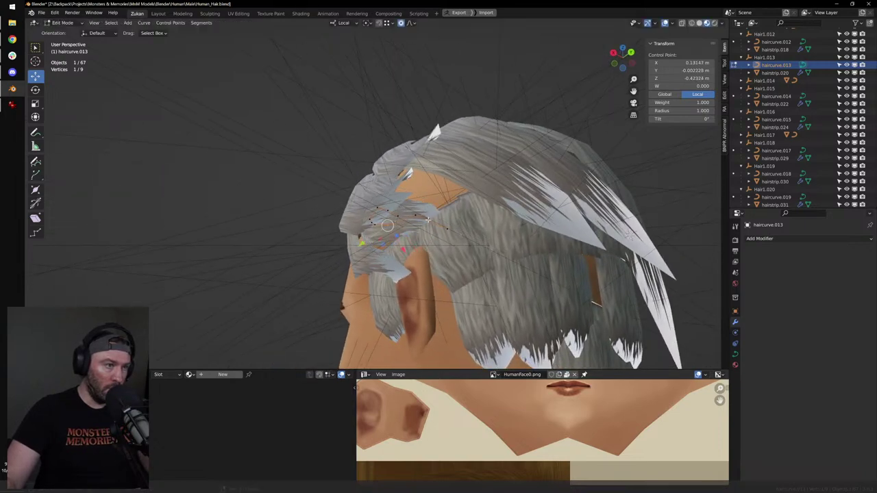
key("g")
left_click(424, 234)
middle_click_drag(436, 258, 446, 255)
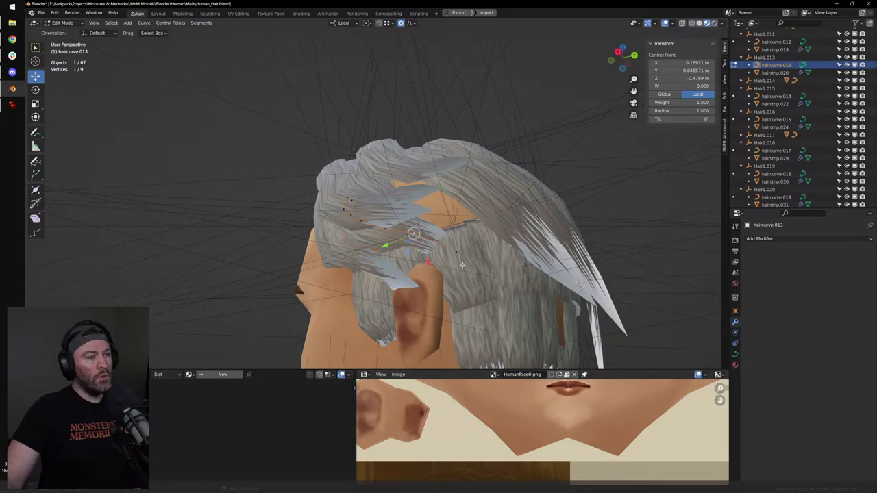
middle_click_drag(444, 243, 351, 220)
left_click(382, 199)
key("g")
left_click(401, 198)
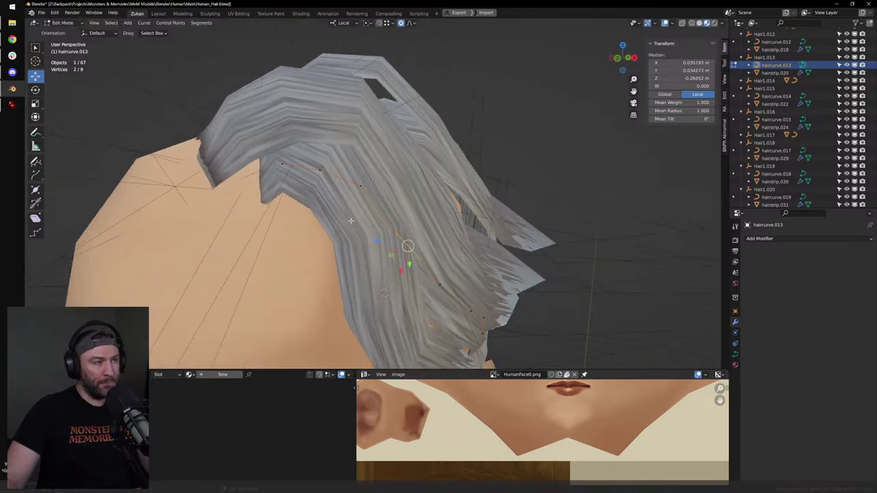
key("g")
left_click(349, 179)
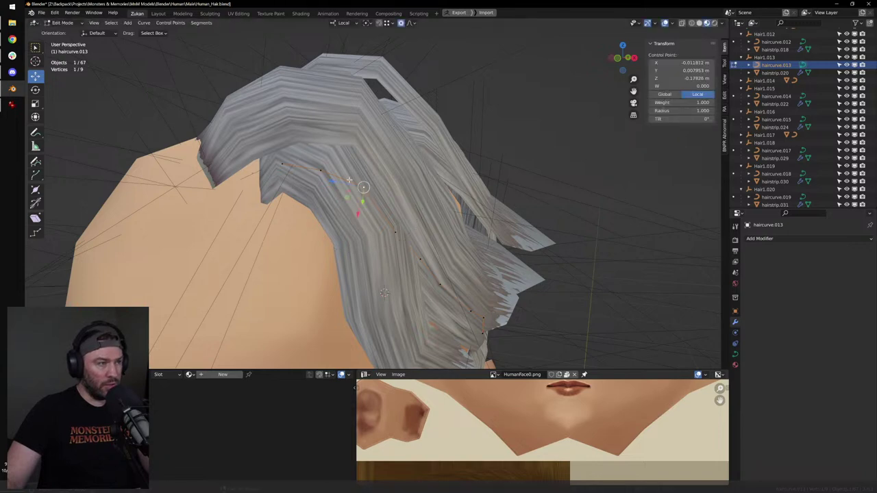
Adjust points near the brow and along the side with proportional falloff
middle_click_drag(442, 259, 350, 149)
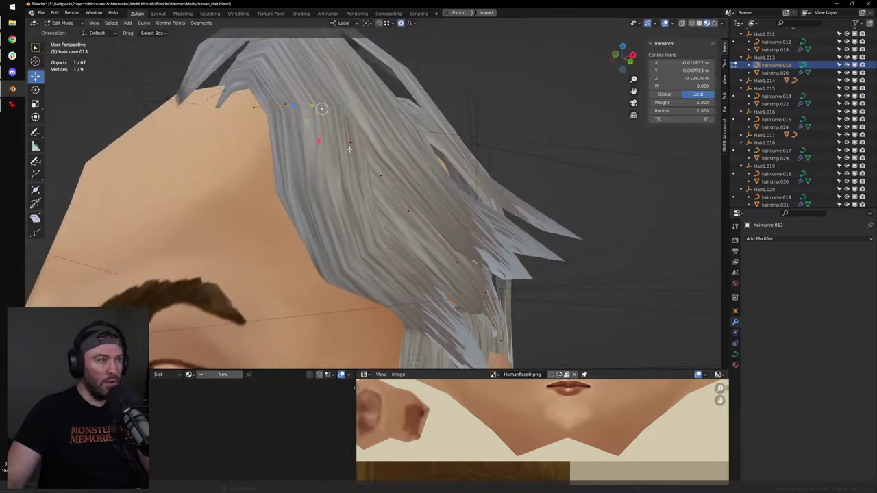
key("g")
left_click(355, 143)
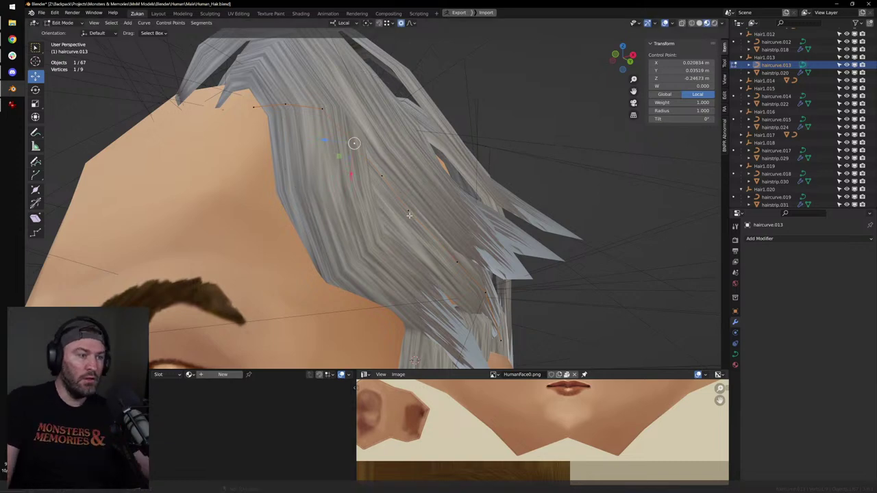
middle_click_drag(413, 212, 411, 190)
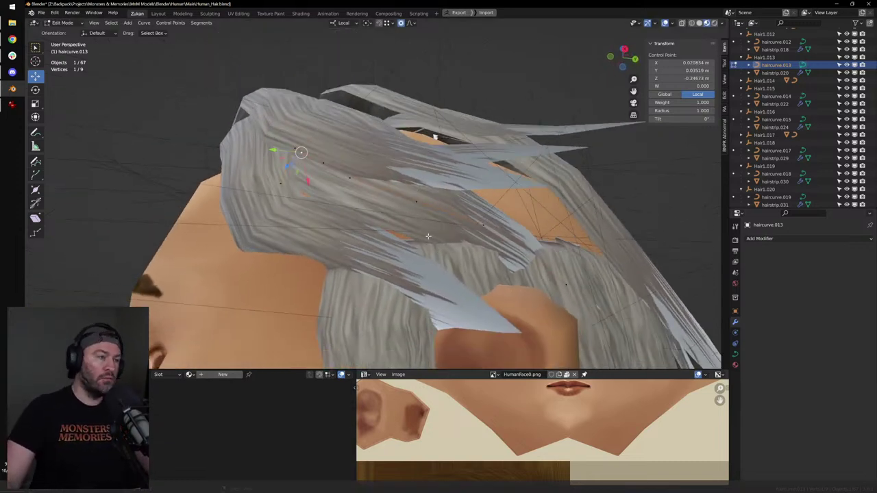
middle_click_drag(403, 220, 367, 203)
middle_click_drag(475, 224, 353, 239)
left_click(289, 293)
left_click(355, 235)
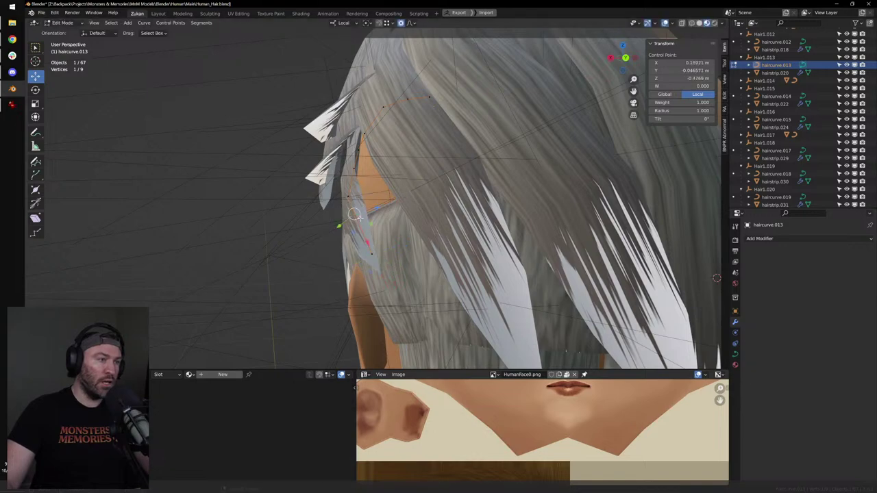
left_click_drag(356, 215, 353, 218)
middle_click_drag(353, 217, 388, 203)
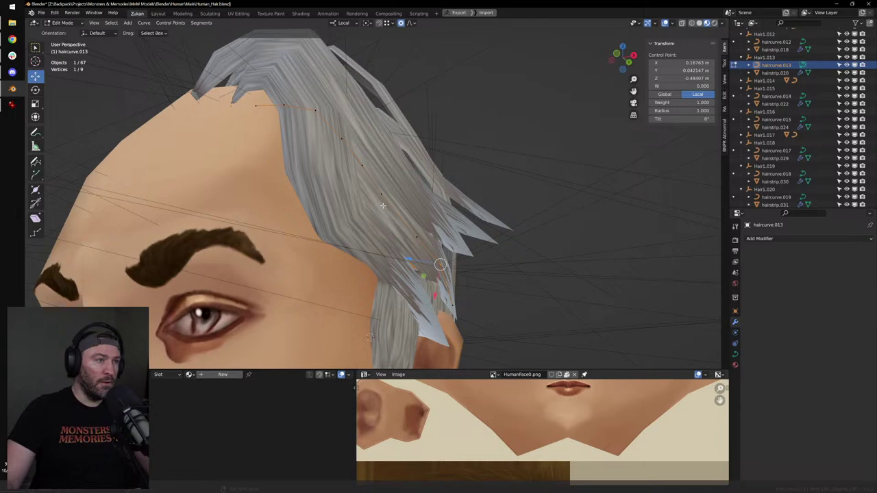
Refine the forehead-side control points with smooth-falloff moves
scroll(382, 205, "up", 2)
middle_click_drag(365, 257, 391, 230)
key("g")
left_click(398, 223)
key("g")
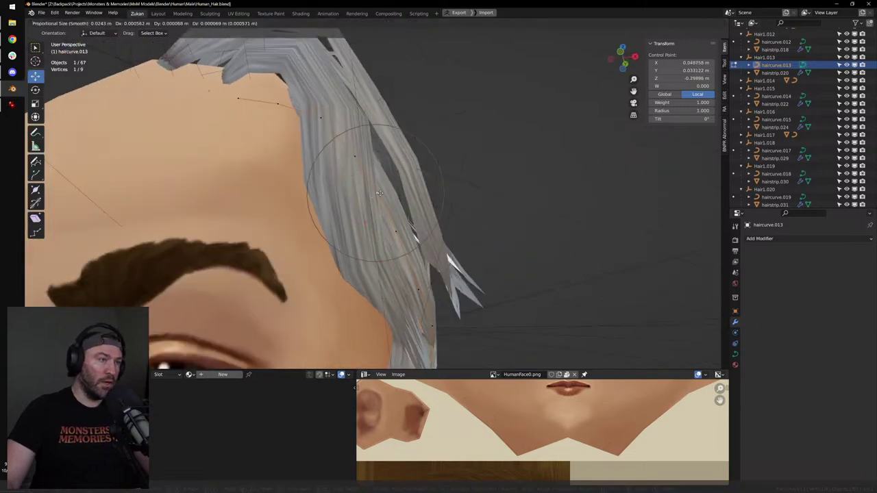
left_click(380, 192)
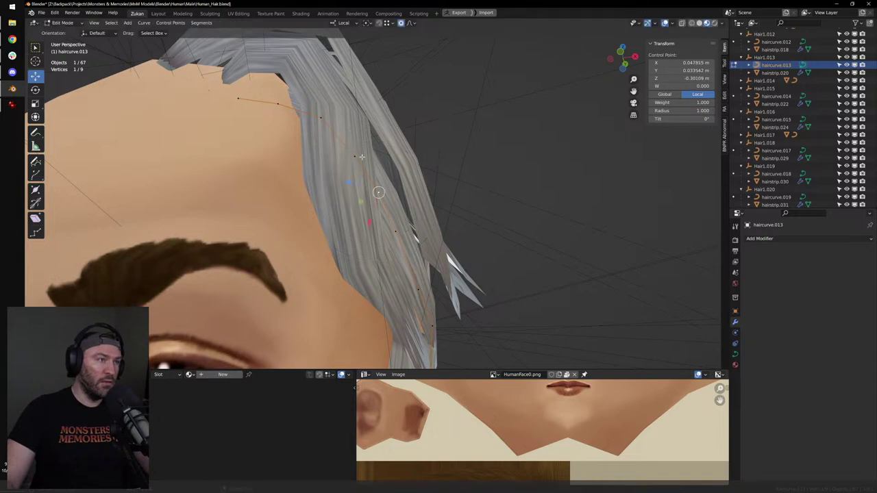
middle_click_drag(361, 158, 369, 251)
key("g")
left_click(343, 185)
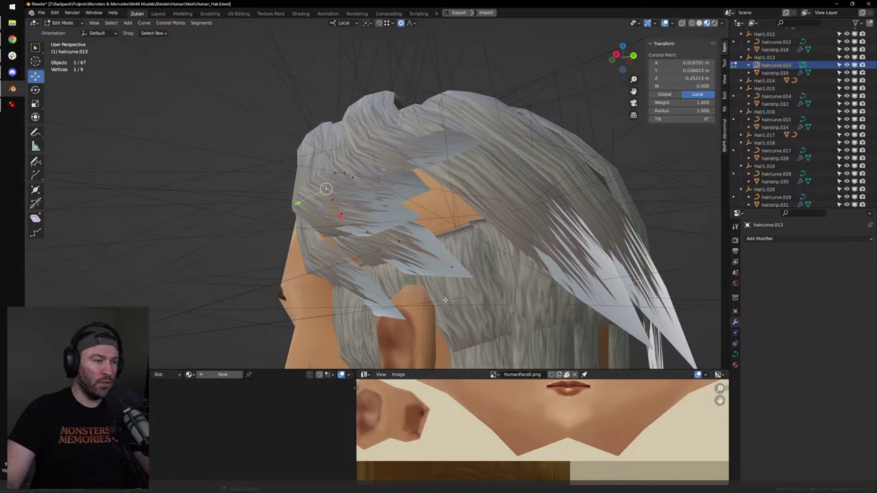
Check the left side of the face, return to object mode and select haircurve.018
middle_click_drag(445, 299, 399, 302)
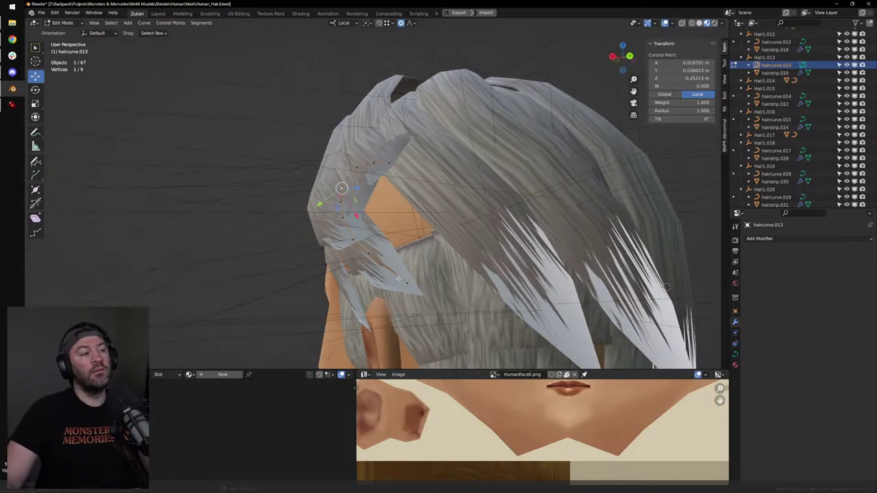
middle_click_drag(398, 278, 345, 214)
key("Tab")
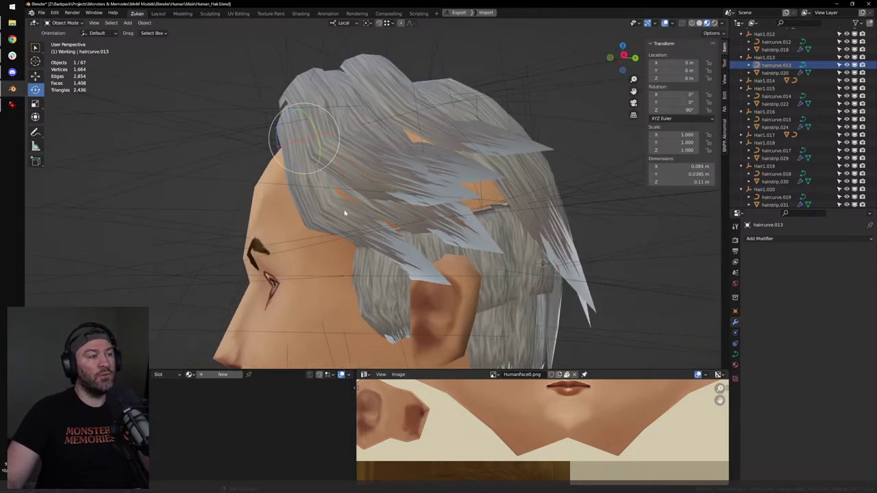
left_click(776, 173)
Reposition two of haircurve.018's control points together to reshape its strip
key("Tab")
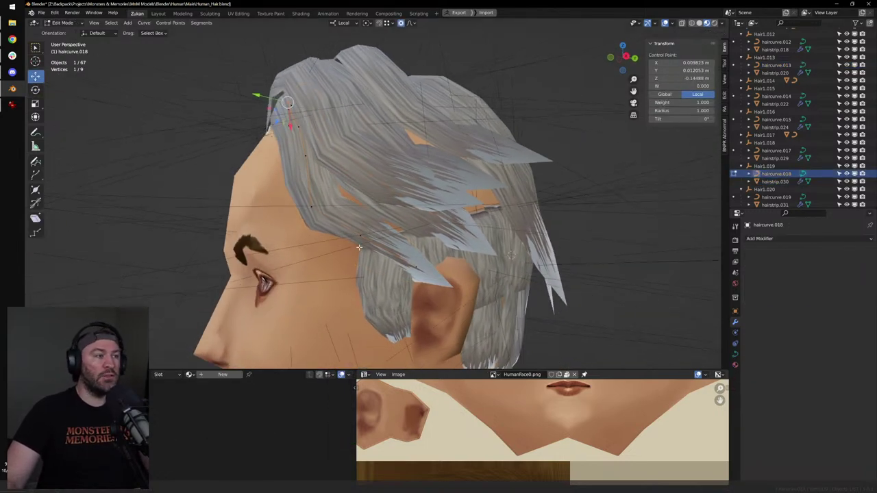
middle_click_drag(358, 247, 323, 204)
left_click(323, 204)
scroll(326, 205, "up", 2)
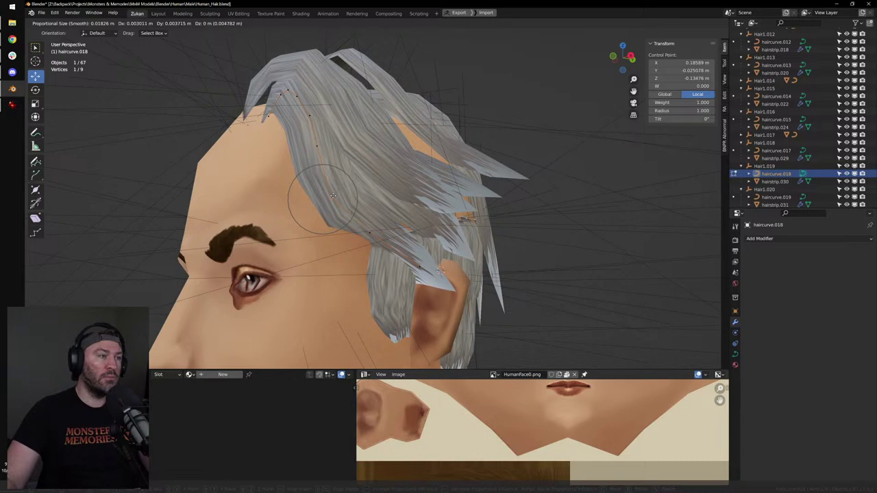
left_click(332, 222)
middle_click_drag(332, 223, 322, 221)
left_click(426, 280, "shift")
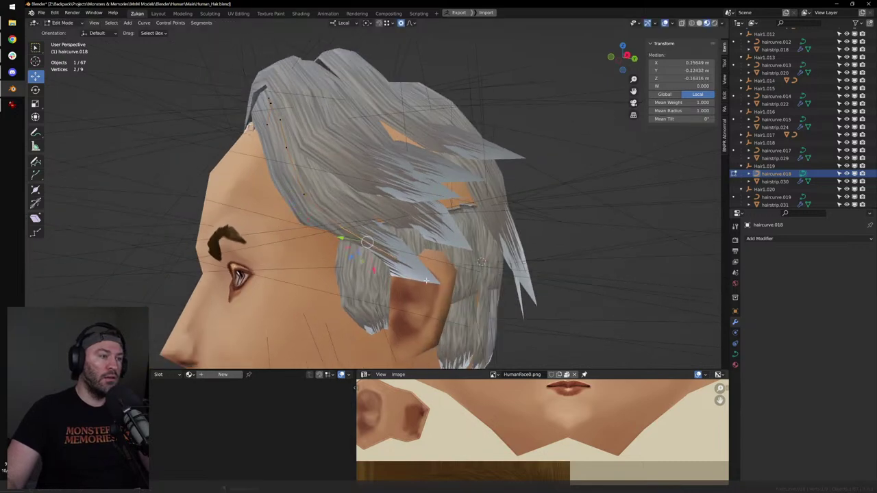
key("g")
left_click(363, 240)
middle_click_drag(363, 240, 438, 233)
Taper hairstrip.030 by scaling its bottom edge loop to about 0.7 with proportional editing
key("Tab")
left_click(331, 168)
key("Tab")
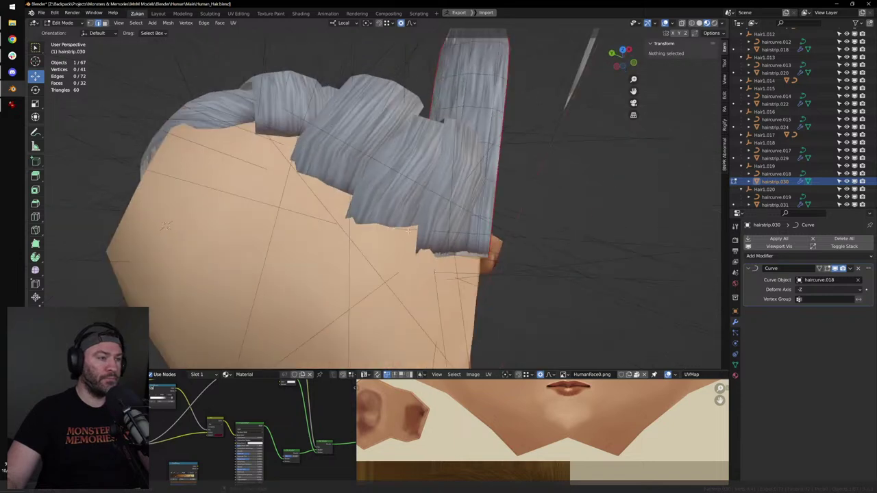
key("shift+z")
key("ctrl+Tab")
left_click(381, 235)
left_click(323, 241, "alt")
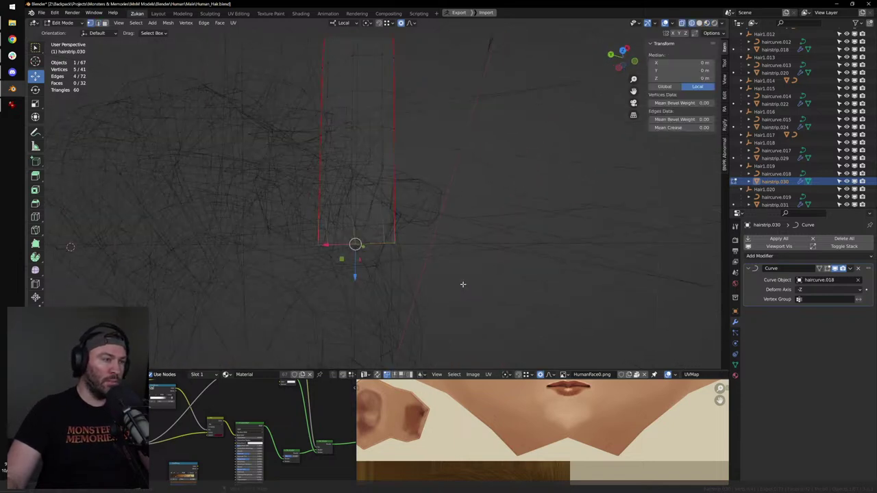
key("shift+space")
key("s")
middle_click_drag(329, 248, 358, 268)
left_click_drag(358, 268, 366, 266)
key("Tab")
Restore textured shading, orbit to a side profile and reselect haircurve.018
mouse_move(395, 261)
middle_mouse_down()
mouse_move(367, 219)
mouse_move(361, 227)
mouse_move(335, 169)
mouse_move(338, 194)
middle_mouse_up()
key("shift+z")
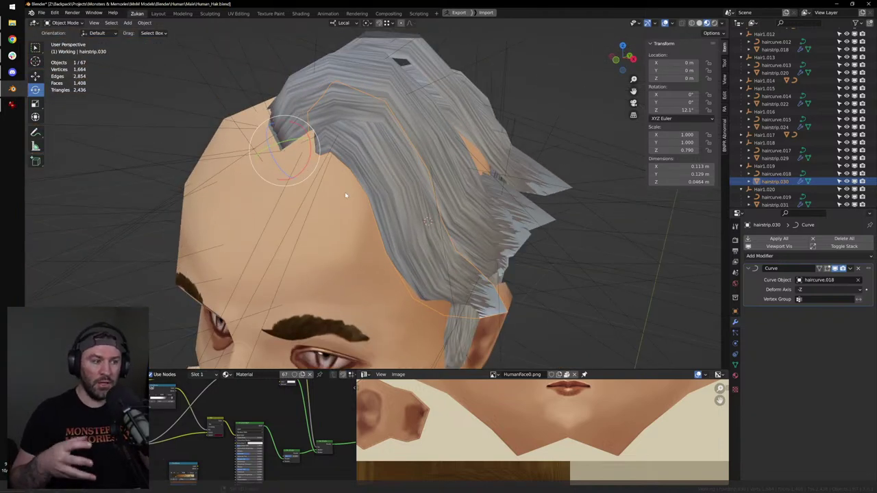
middle_click_drag(358, 194, 353, 237)
left_click(777, 173)
Pull haircurve.018's temple control point in with smooth falloff so the strip hugs the head
key("Tab")
left_click(370, 240)
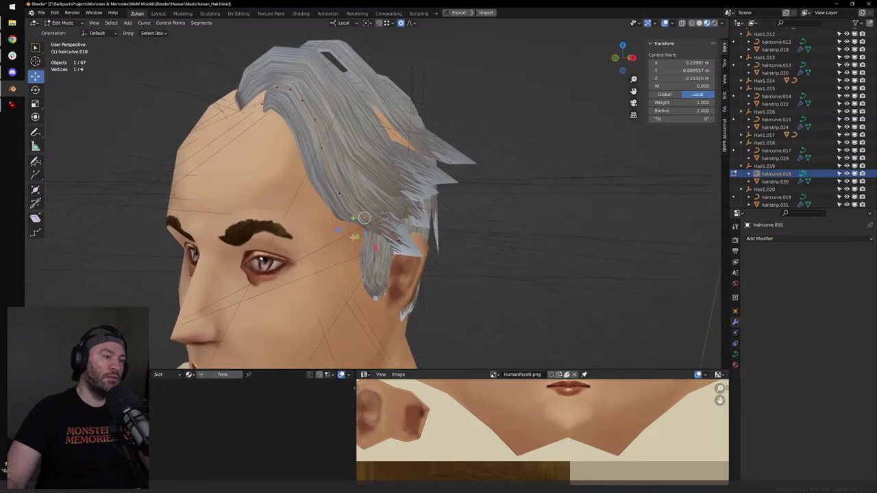
scroll(353, 237, "up", 3)
key("g")
left_click(432, 244)
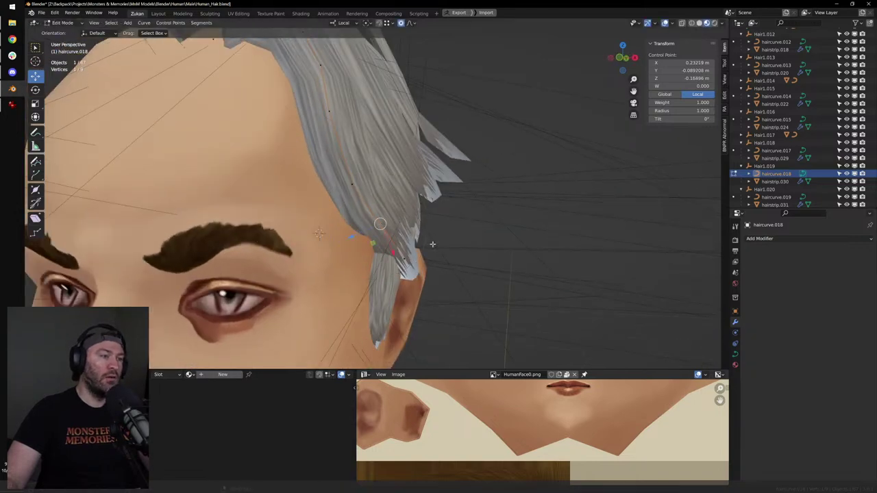
scroll(432, 244, "down", 3)
middle_click_drag(433, 244, 408, 240)
key("g")
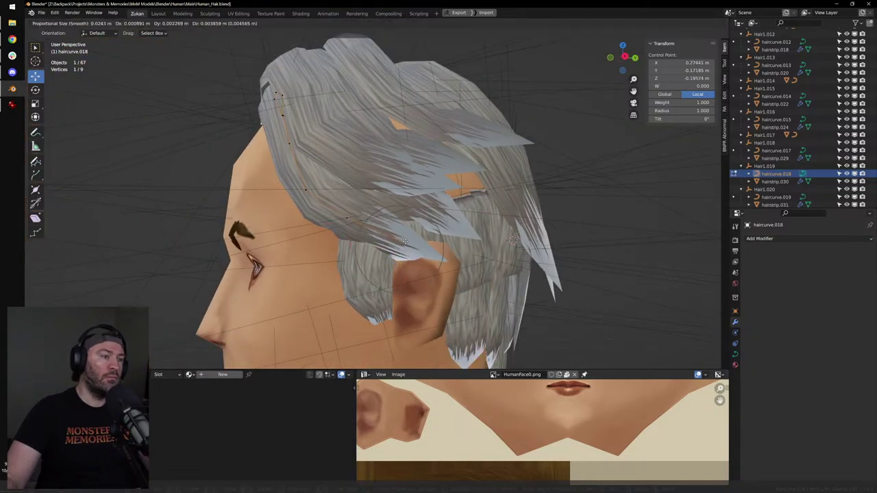
right_click(392, 233)
middle_click_drag(392, 233, 389, 230)
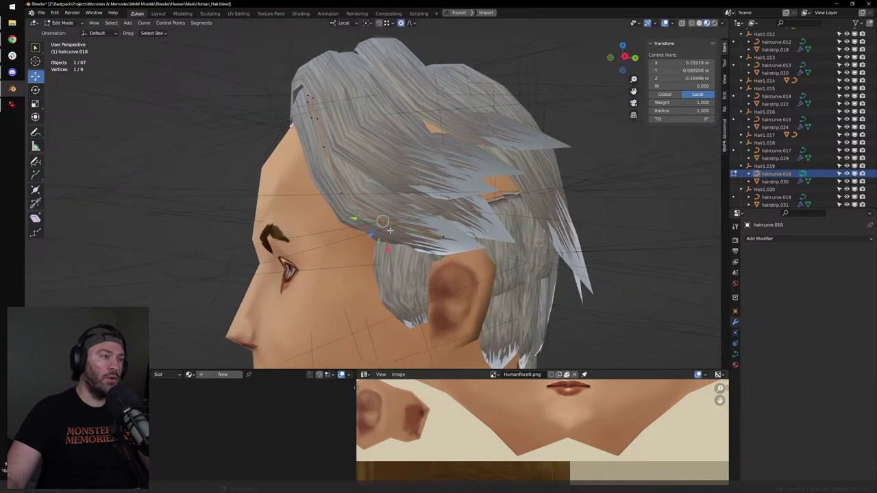
key("g")
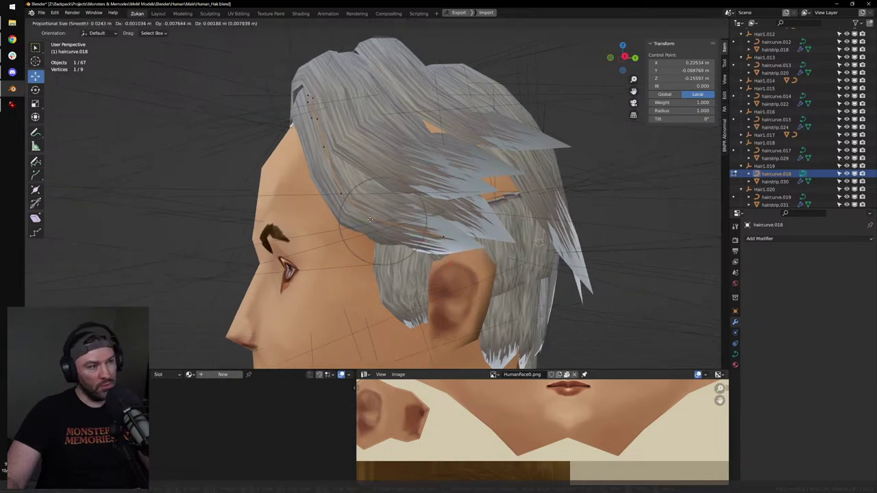
left_click(364, 214)
Move haircurve.018's upper control points so the strip sweeps back from the hairline
middle_click_drag(364, 214, 527, 231)
scroll(528, 231, "up", 3)
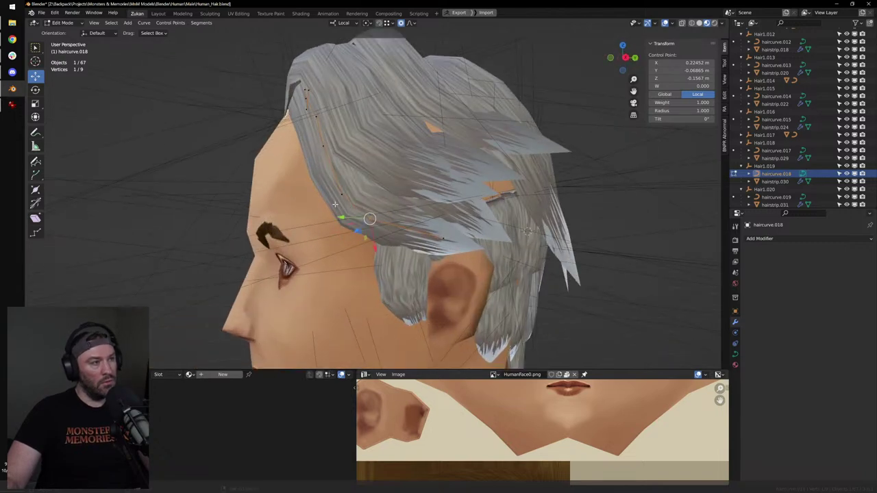
middle_click_drag(335, 203, 316, 211)
left_click(343, 194)
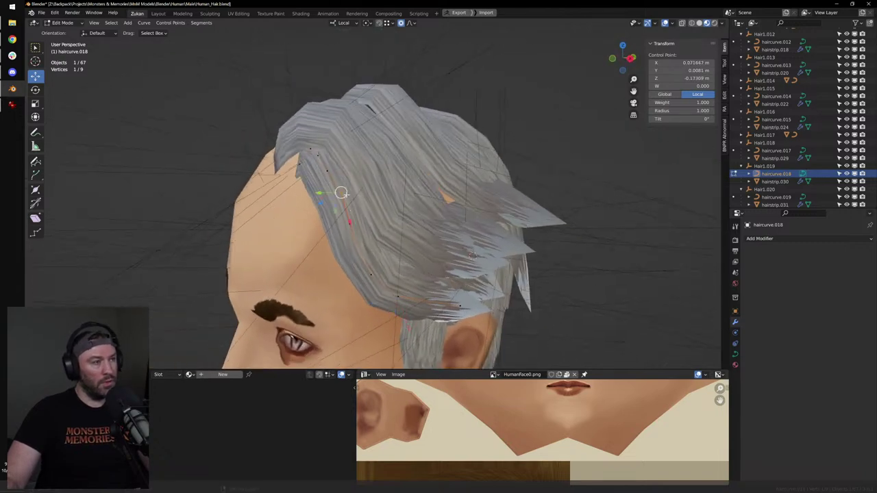
key("g")
left_click(368, 218)
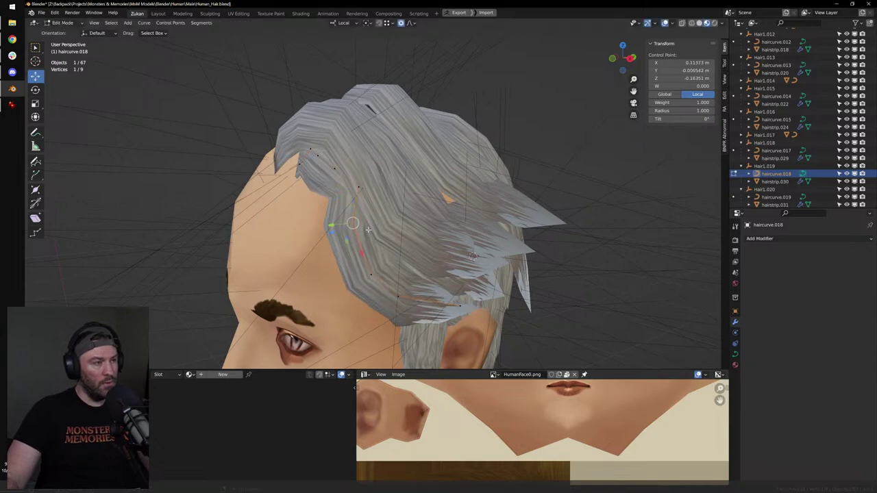
key("g")
left_click(318, 199)
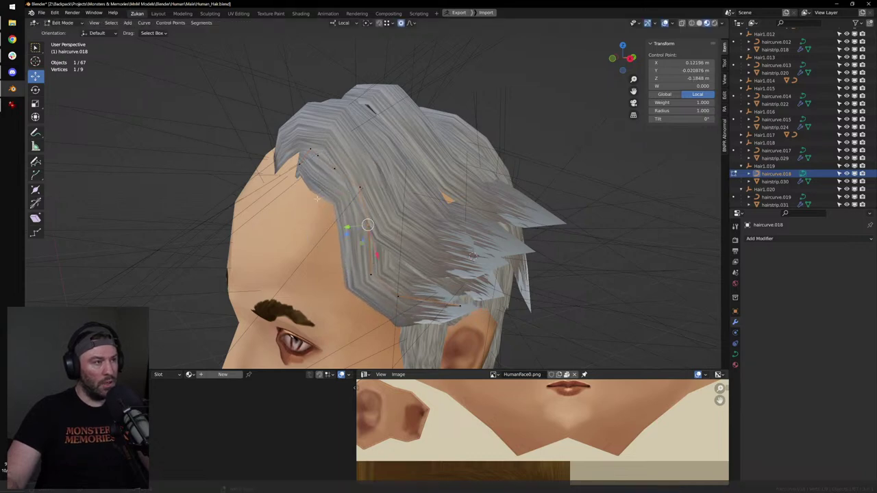
mouse_move(318, 199)
middle_mouse_down()
mouse_move(342, 181)
mouse_move(339, 205)
mouse_move(331, 200)
middle_mouse_up()
left_click(348, 176)
key("g")
left_click(331, 213)
key("g")
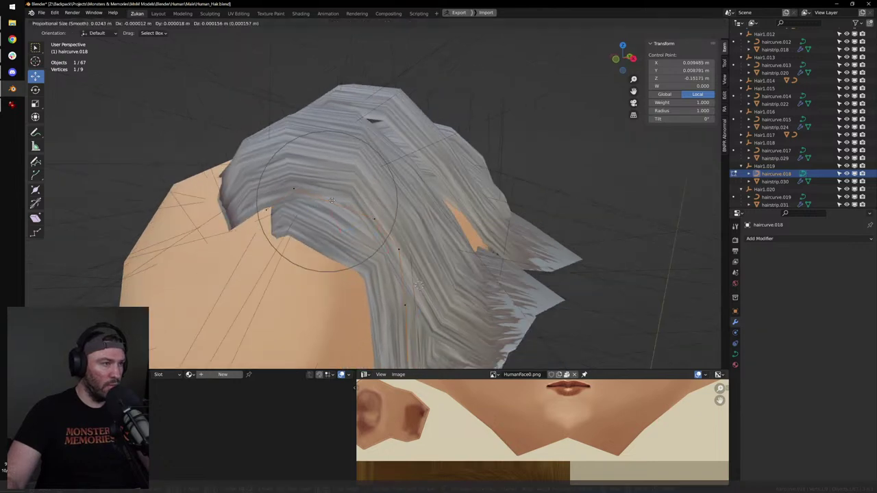
scroll(332, 200, "up", 5)
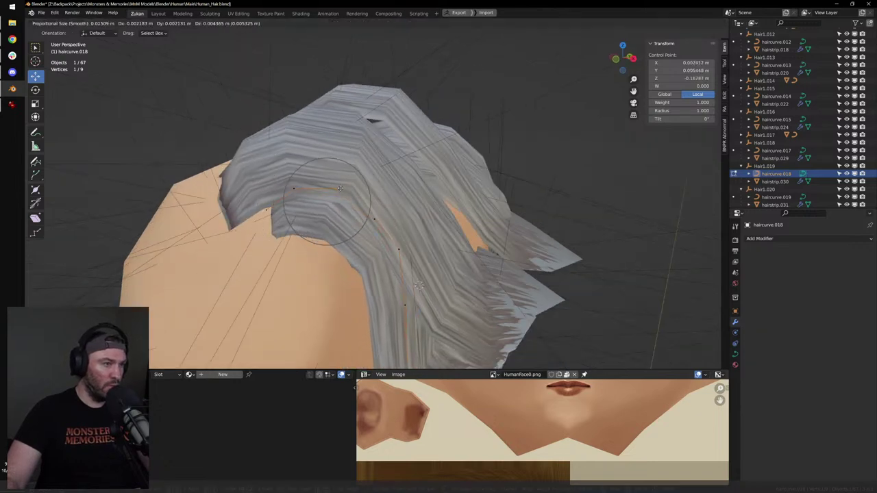
left_click(341, 188)
middle_click_drag(341, 188, 425, 275)
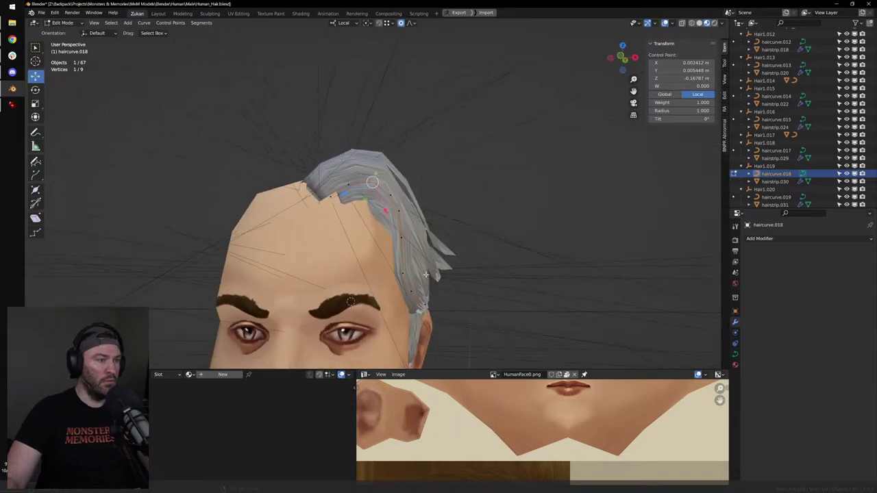
Select hairstrip.030 and reduce its rotation from 12.1° to 5.8°
key("Tab")
left_click(405, 261)
scroll(405, 261, "up", 5)
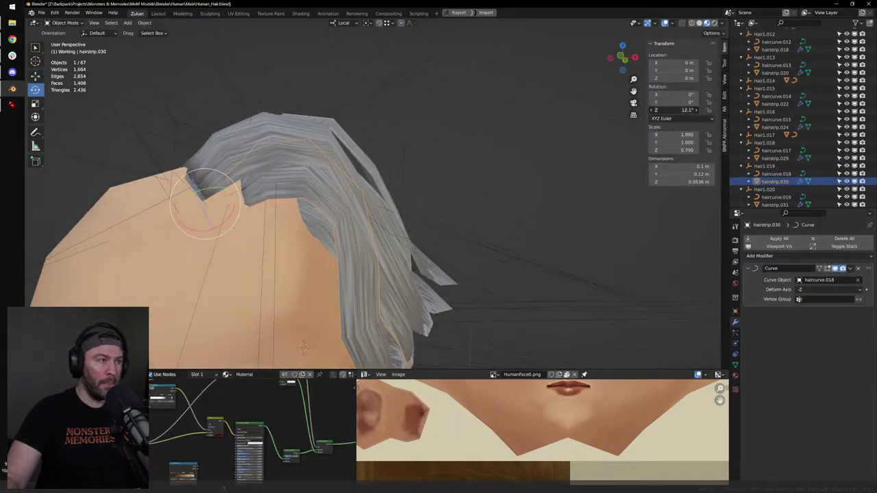
left_click_drag(686, 109, 666, 109)
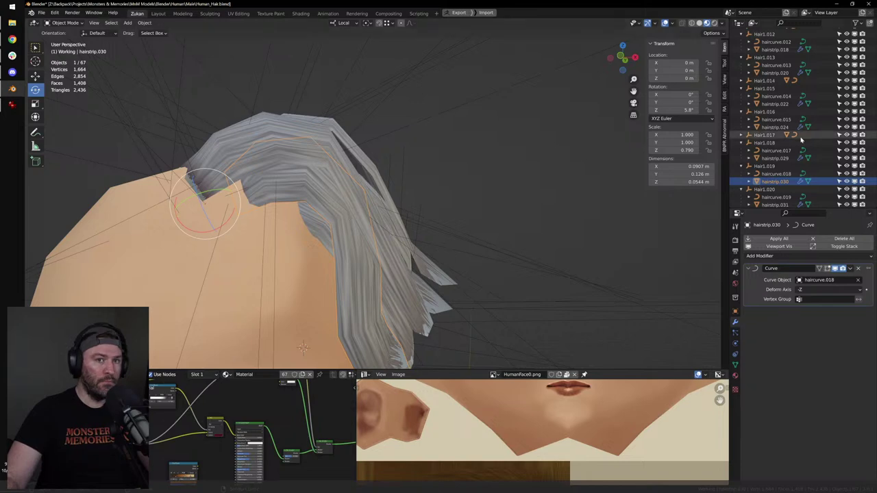
Nudge one more haircurve.018 control point with smooth falloff
left_click(776, 173)
key("Tab")
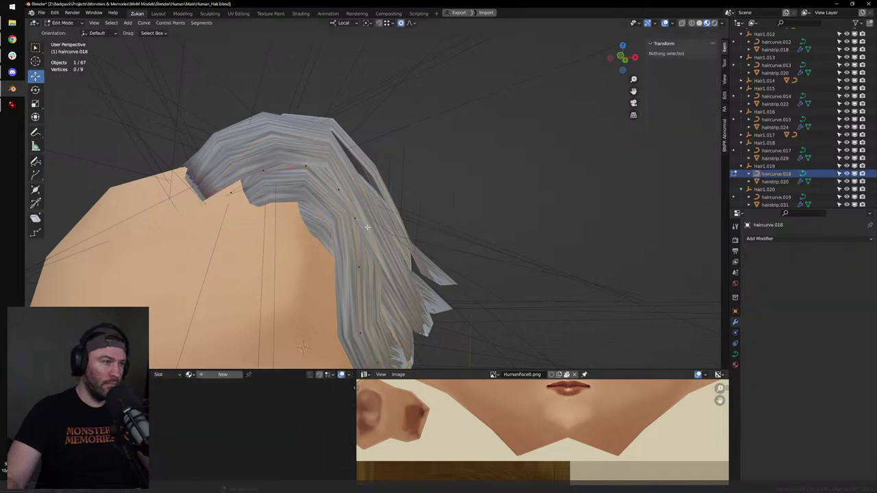
left_click(355, 219)
key("g")
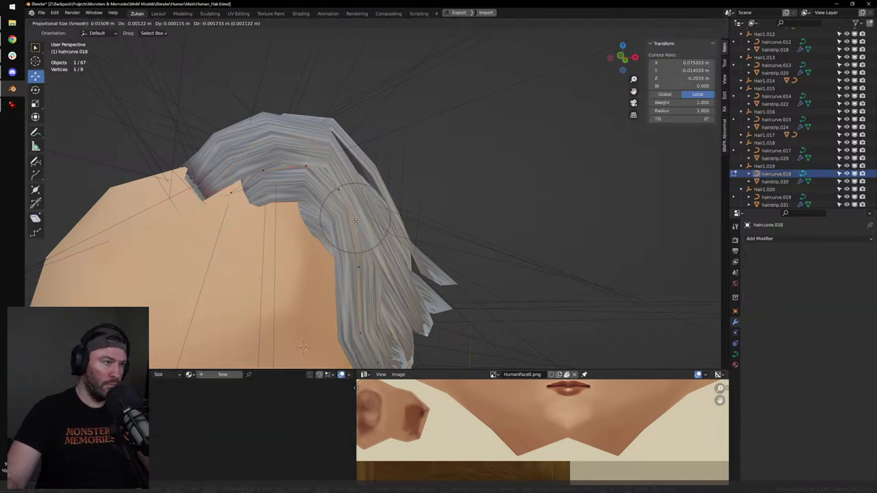
left_click(355, 222)
middle_click_drag(355, 222, 392, 241)
key("Tab")
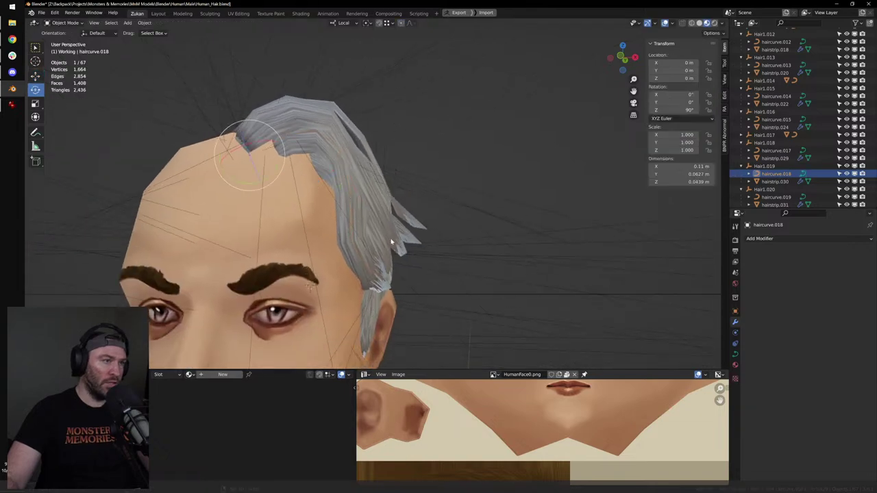
Select hairstrip.020 and rotate it from 41.3° to 33.6°
middle_click_drag(323, 205, 356, 213)
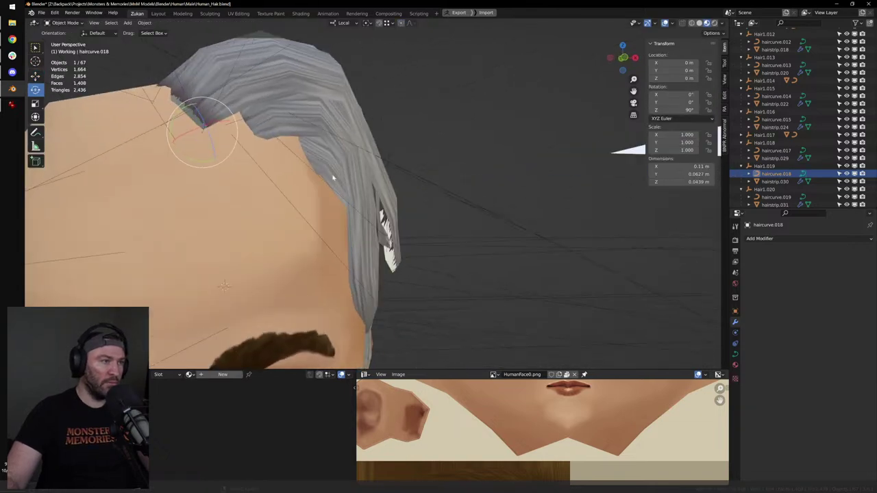
left_click(374, 206)
middle_click_drag(509, 241, 515, 256, "shift")
left_click_drag(685, 110, 662, 110)
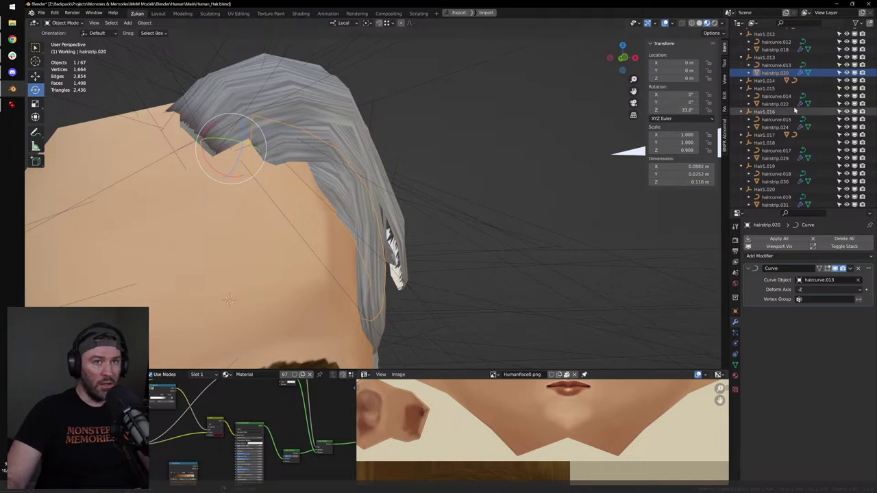
Select and adjust control points along the haircurve.013 guide curve
left_click(777, 65)
key("Tab")
middle_click_drag(350, 252, 382, 250)
left_click(335, 178)
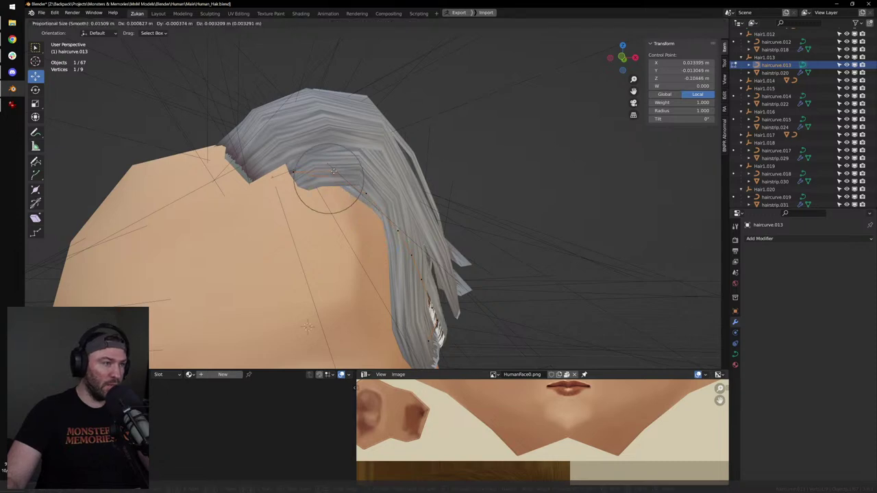
middle_click_drag(415, 233, 295, 295)
left_click(401, 241)
left_click(388, 238)
left_click(409, 244)
left_click(410, 251)
left_click(418, 244)
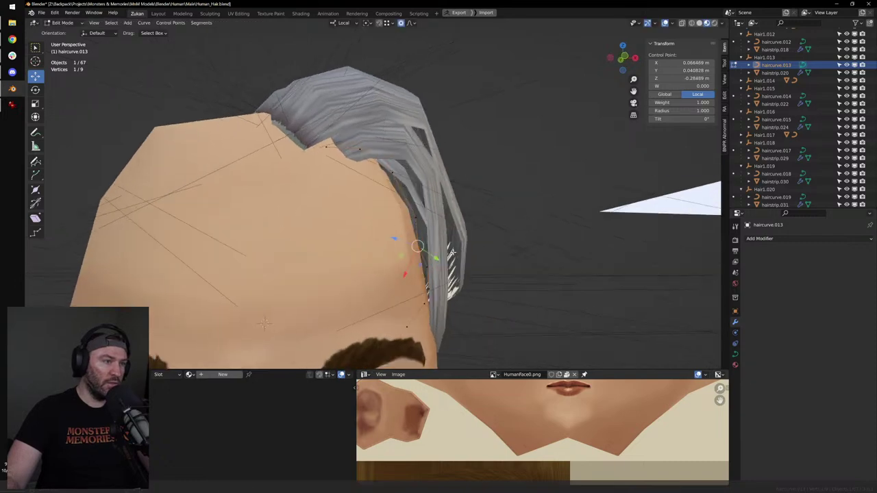
scroll(480, 206, "up", 2)
Untwist hairstrip.020 by bringing its rotation down to 3°
left_click(776, 72)
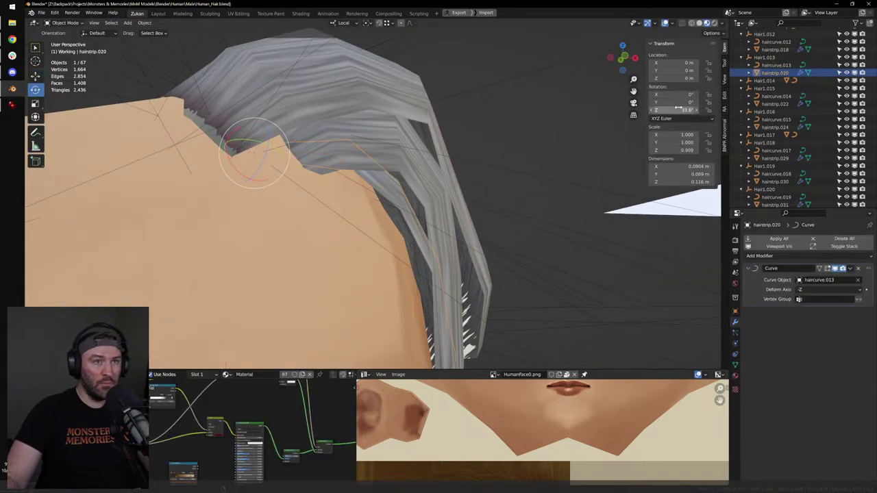
left_click_drag(679, 110, 642, 110)
middle_click_drag(383, 205, 442, 245)
scroll(442, 245, "down", 2)
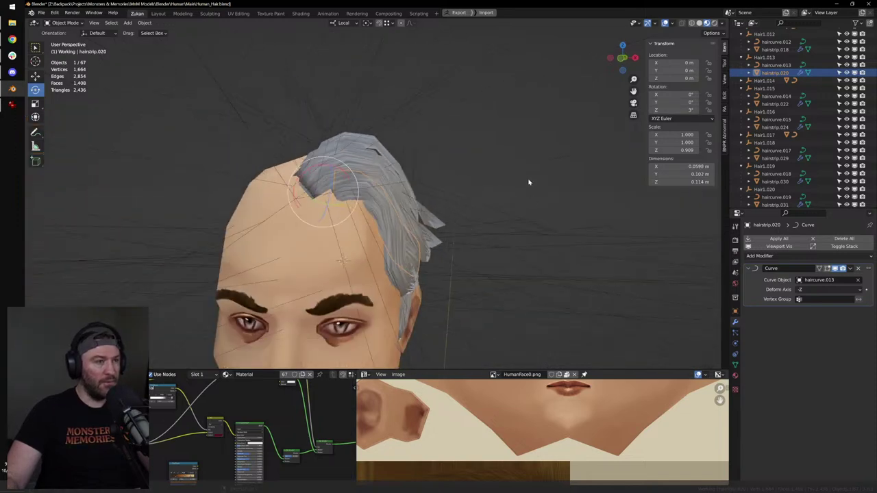
Deselect, orbit around the head to review the hair, then select hairstrip.029
left_click(529, 182)
middle_click_drag(529, 182, 496, 202)
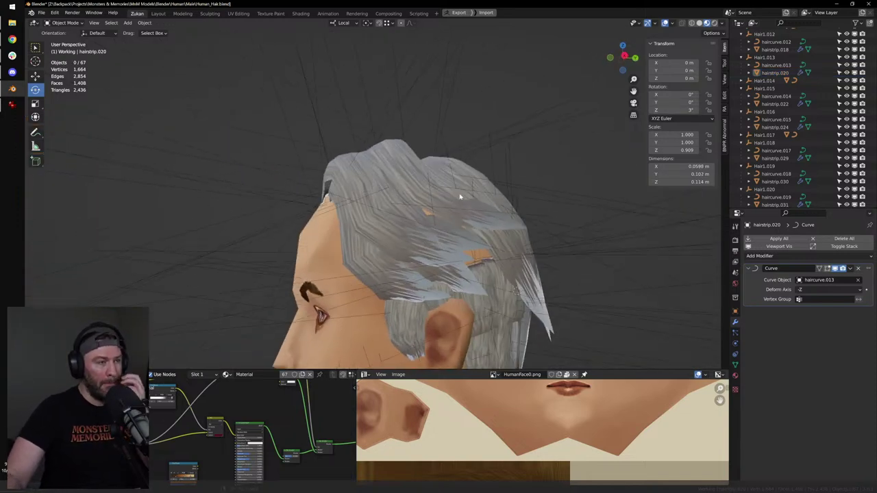
middle_click_drag(440, 197, 420, 180)
scroll(486, 194, "down", 3)
left_click(516, 172)
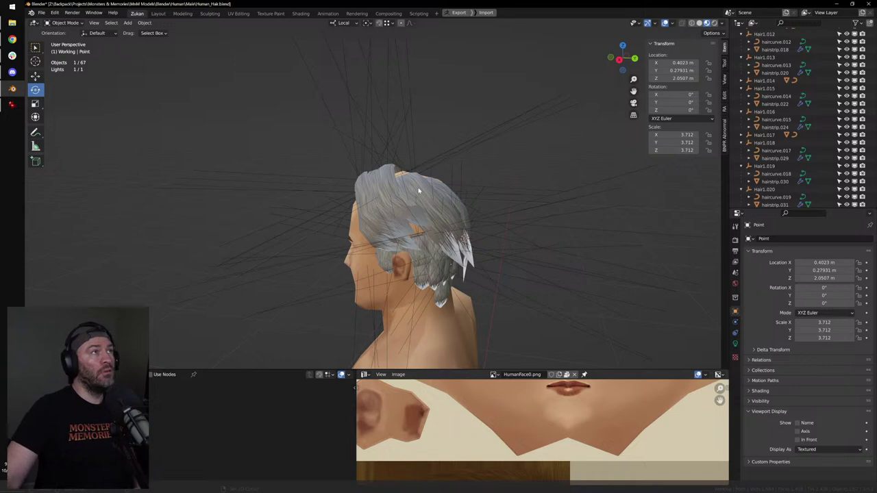
scroll(401, 170, "up", 2)
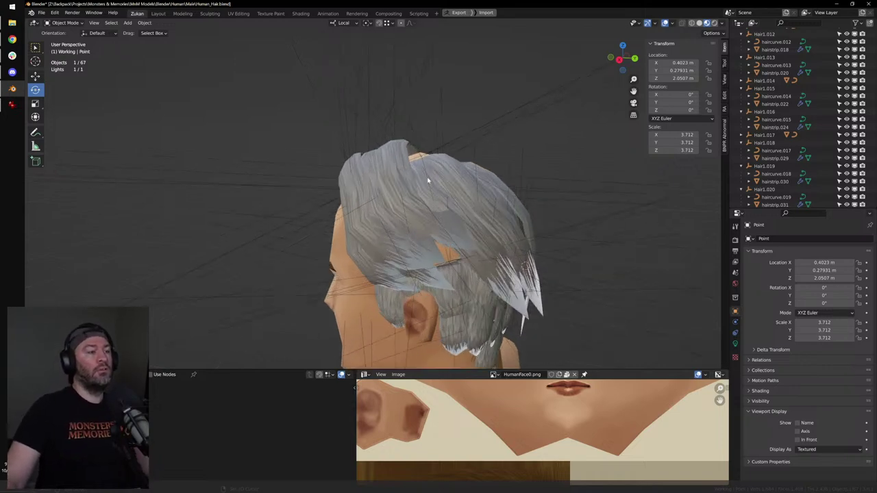
middle_click_drag(400, 167, 413, 196)
scroll(404, 205, "up", 2)
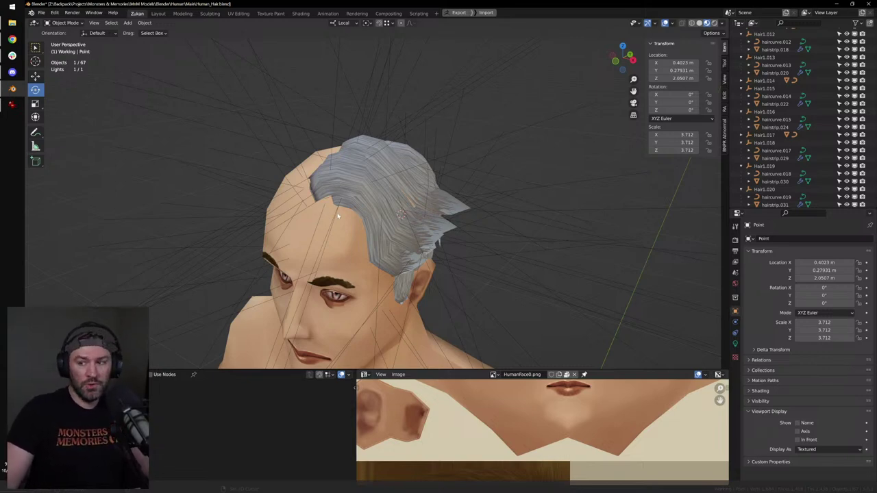
scroll(348, 185, "up", 3)
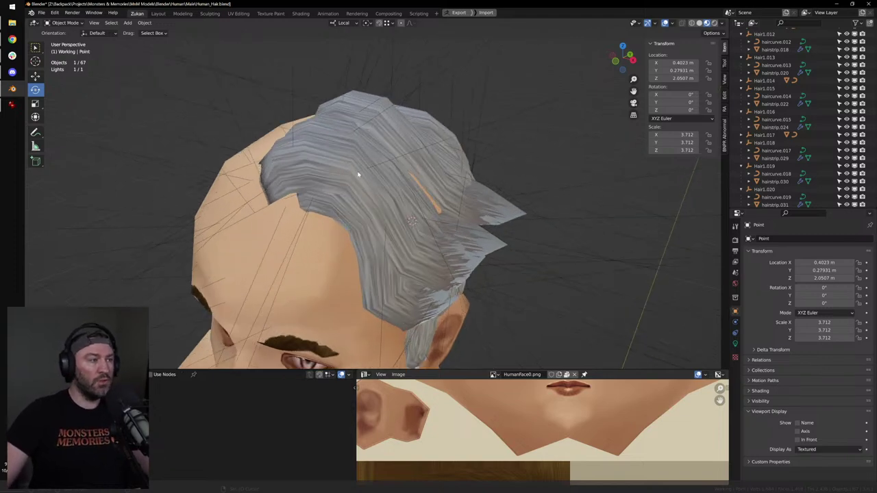
middle_click_drag(359, 172, 382, 186)
left_click(434, 214)
scroll(434, 215, "up", 4)
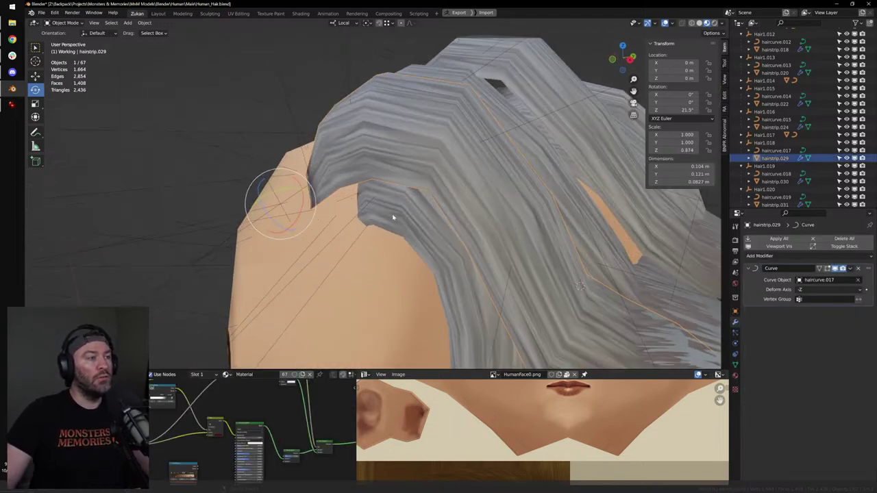
key("Tab")
middle_click_drag(364, 219, 371, 236)
key("ctrl+Tab")
left_click(410, 237)
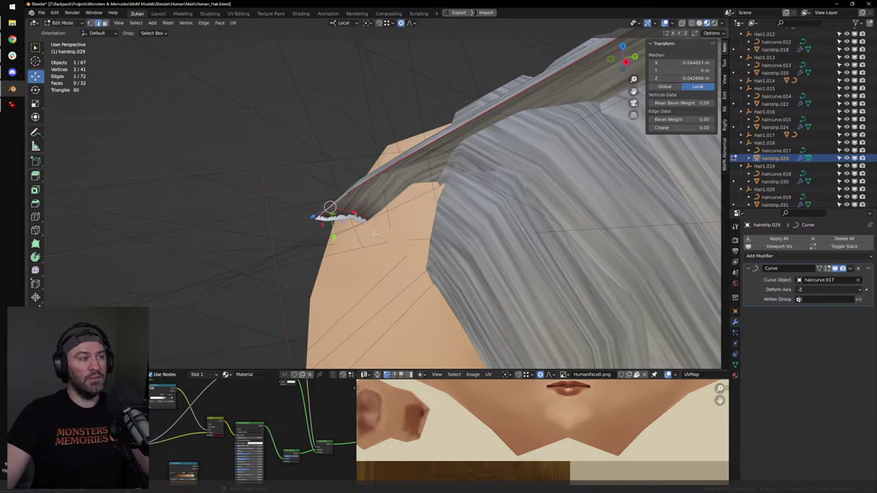
middle_click_drag(374, 233, 479, 255)
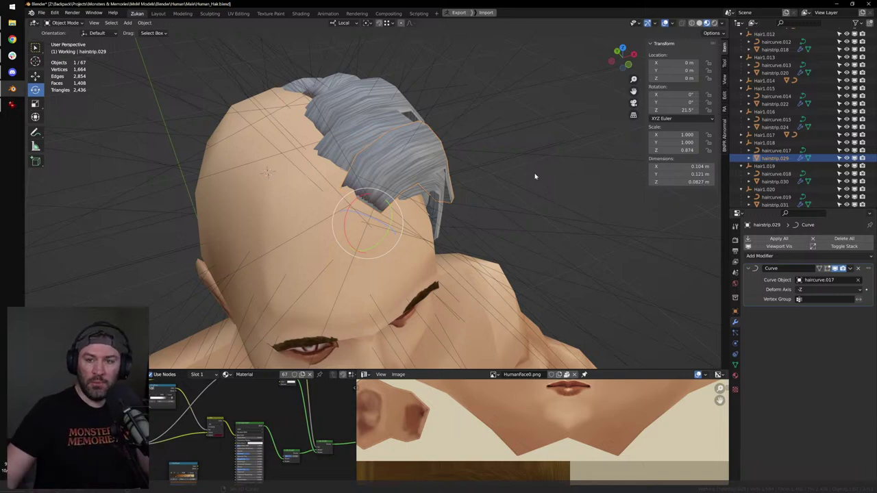
Orbit around the front hair and select hairstrip.032
middle_click_drag(532, 104, 457, 183)
scroll(397, 157, "up", 4)
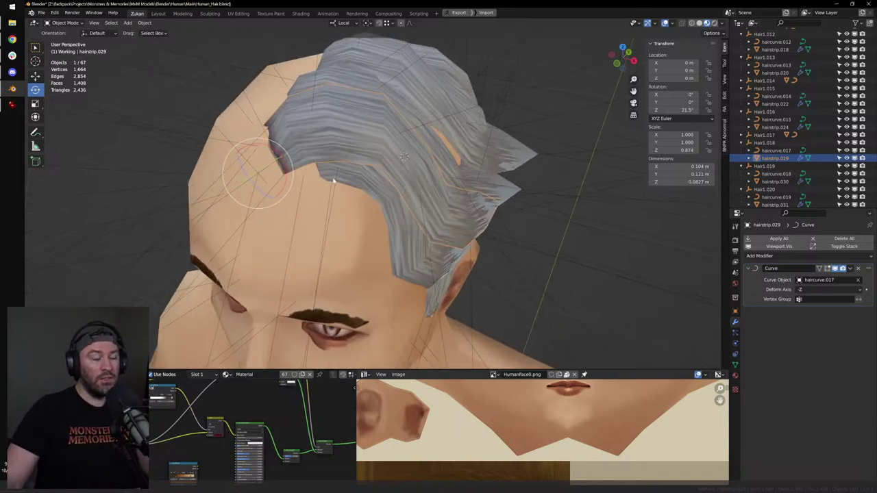
middle_click_drag(391, 164, 375, 181)
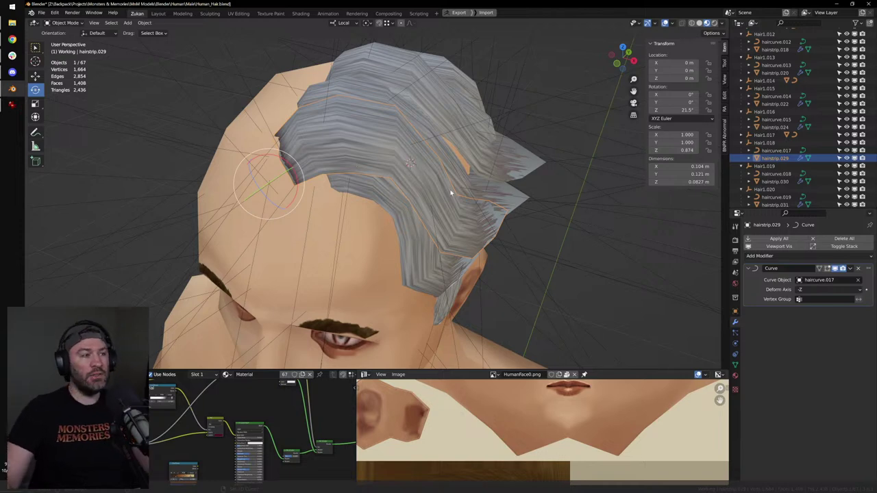
middle_click_drag(540, 127, 419, 212)
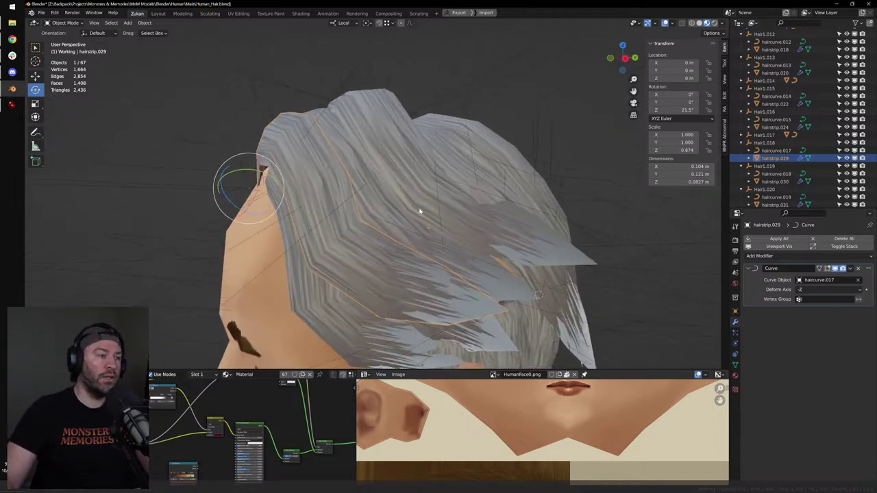
scroll(415, 211, "up", 4)
left_click(413, 178)
middle_click_drag(478, 235, 441, 176)
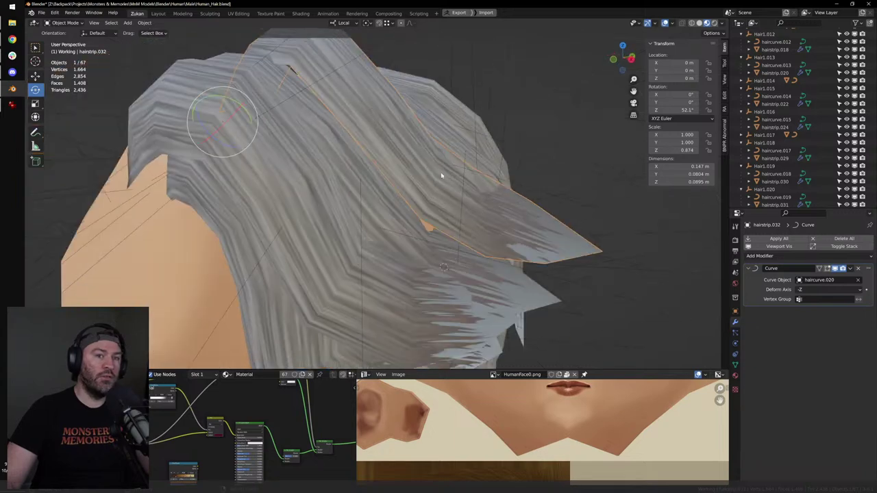
scroll(747, 124, "down", 3)
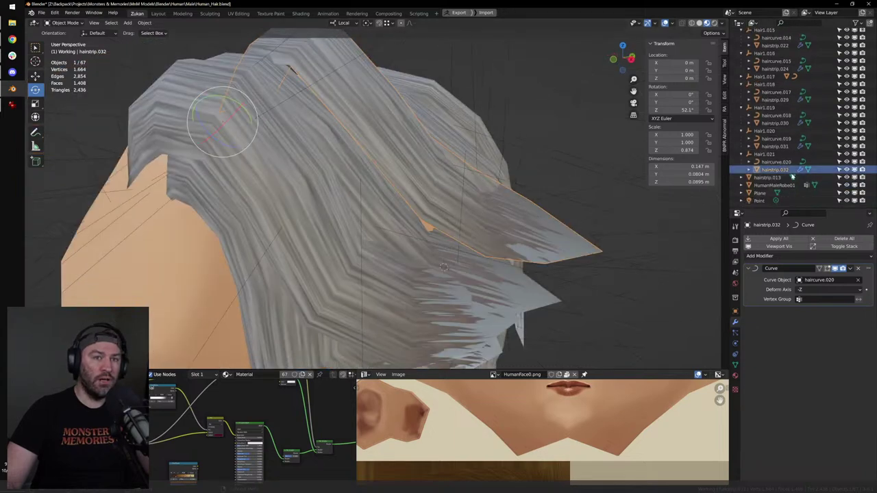
Move a haircurve.020 control point with smooth falloff to reshape hairstrip.032's path
left_click(776, 162)
key("Tab")
middle_click_drag(412, 223, 359, 232)
left_click(353, 246)
key("g")
left_click(371, 257)
key("g")
key("Tab")
Shift hairstrip.032's base vertex loop with soft falloff, constrained along local Y
left_click(310, 155)
middle_click_drag(310, 155, 378, 181)
key("Tab")
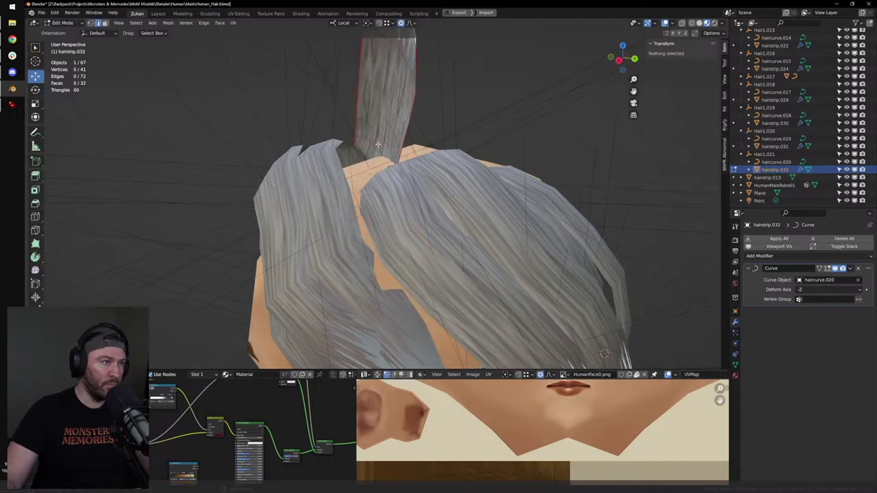
middle_click_drag(378, 144, 265, 137)
left_click(386, 197, "alt")
key("g")
left_click(370, 188)
key("shift+z")
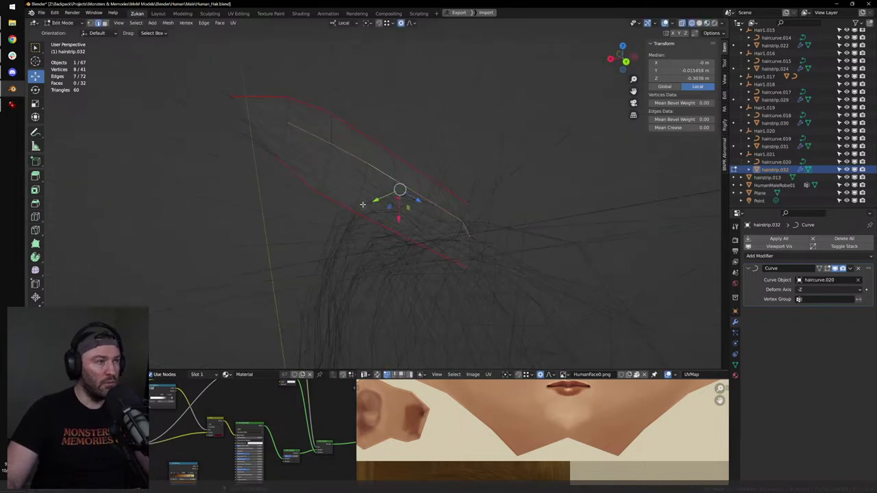
key("g")
key("y")
key("y")
left_click(376, 199)
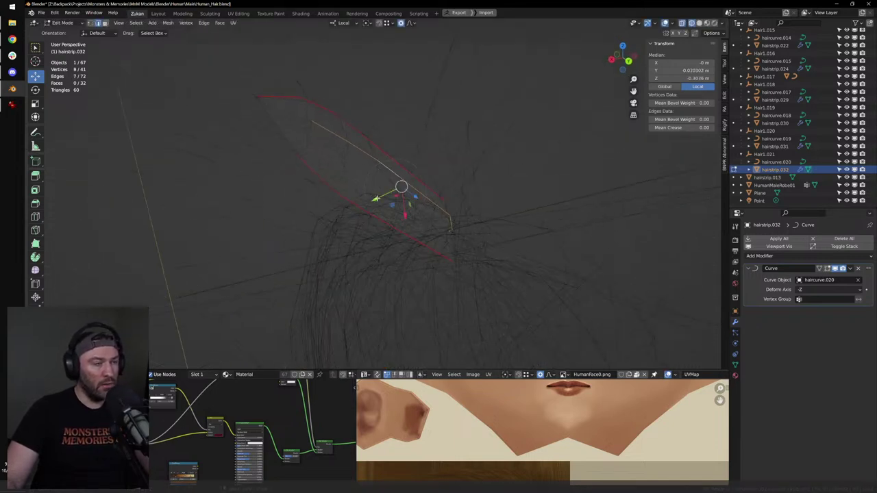
key("shift+z")
key("Tab")
Narrow hairstrip.032 to an X scale of 0.812
middle_click_drag(405, 206, 436, 221)
middle_click_drag(379, 185, 403, 241)
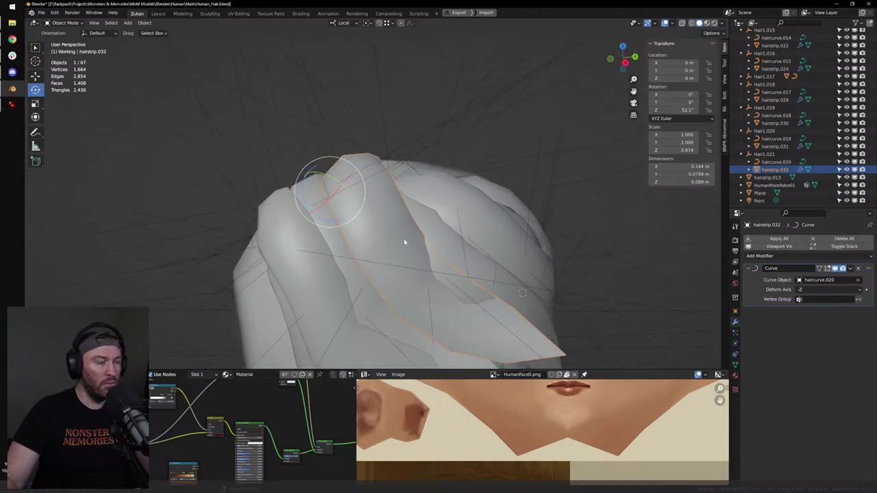
left_click_drag(318, 198, 346, 215)
middle_click_drag(346, 214, 384, 231)
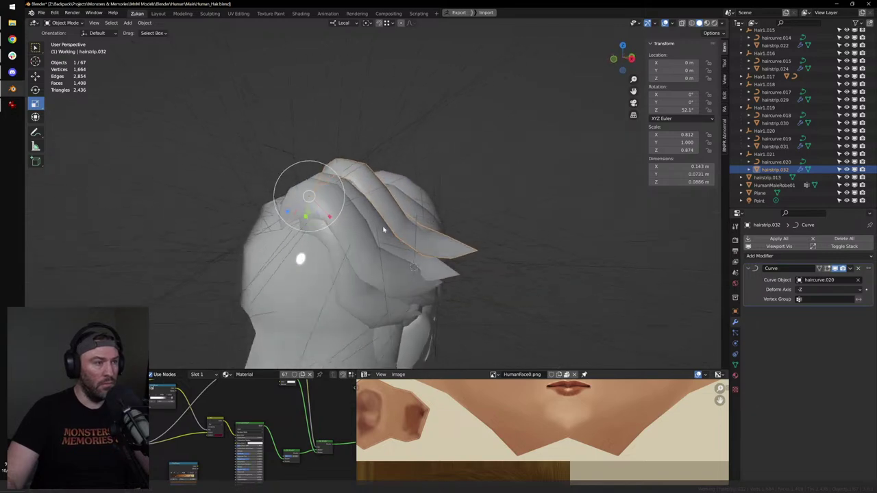
left_click_drag(362, 249, 388, 235)
Slim hairstrip.029 to an X scale of about 0.865 and view textured shading
left_click(352, 227)
middle_click_drag(352, 227, 300, 230)
left_click_drag(310, 214, 312, 213)
left_click(706, 22)
mouse_move(425, 212)
middle_mouse_down()
mouse_move(550, 205)
mouse_move(489, 201)
mouse_move(343, 235)
middle_mouse_up()
Nudge the Hair1.020 group slightly along the head to about Z 1.8136 m
left_click(775, 146)
left_click(773, 131)
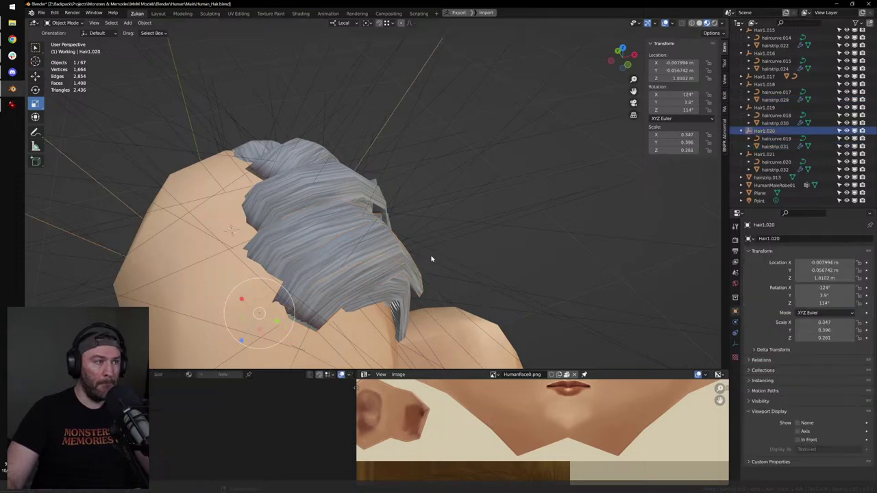
middle_click_drag(434, 256, 326, 254)
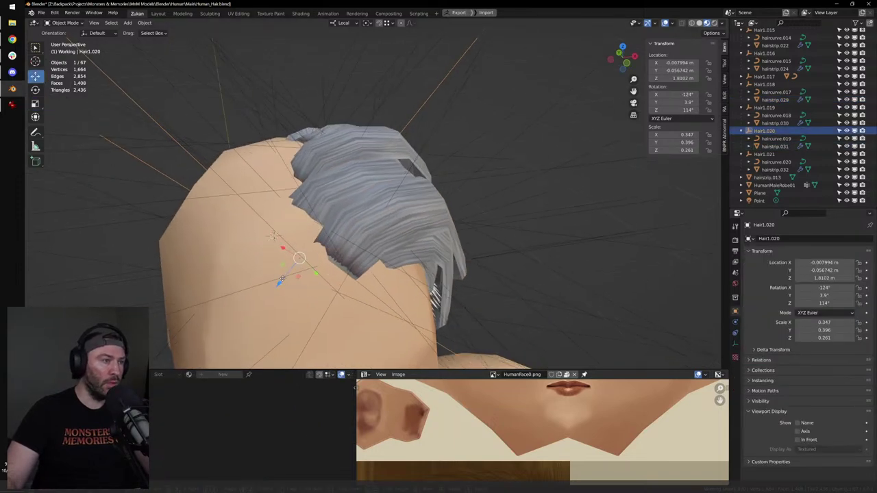
left_click_drag(281, 279, 287, 275)
middle_click_drag(291, 277, 387, 308)
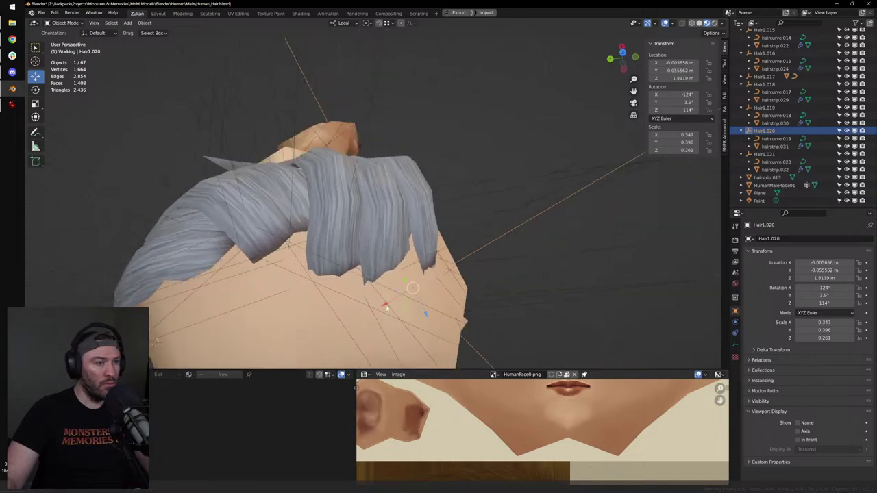
left_click_drag(412, 289, 417, 282)
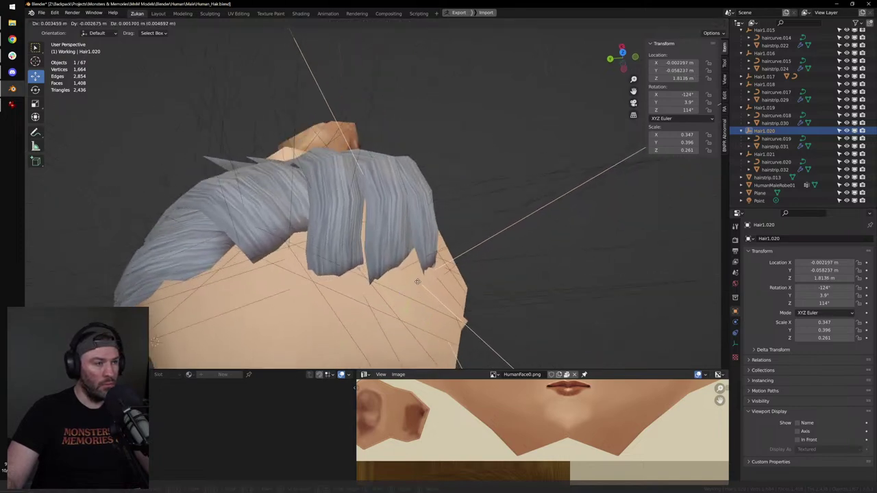
Rotate hairstrip.031 to about 52.5° and hairstrip.029 to about 26.4° around Z
left_click(422, 260)
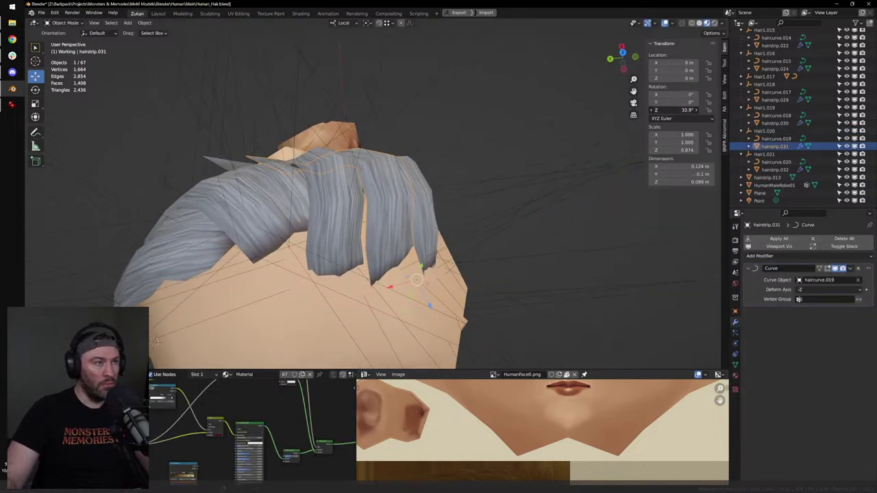
left_click_drag(685, 109, 706, 110)
left_click(428, 244)
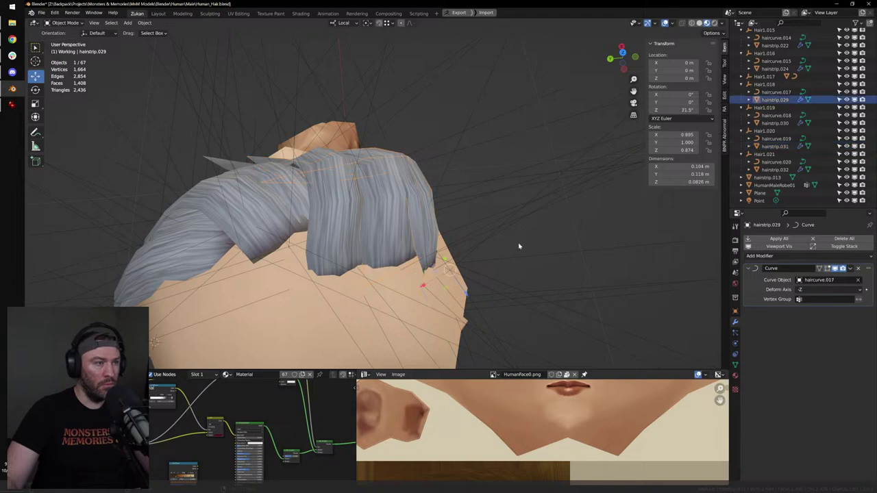
middle_click_drag(518, 245, 640, 161)
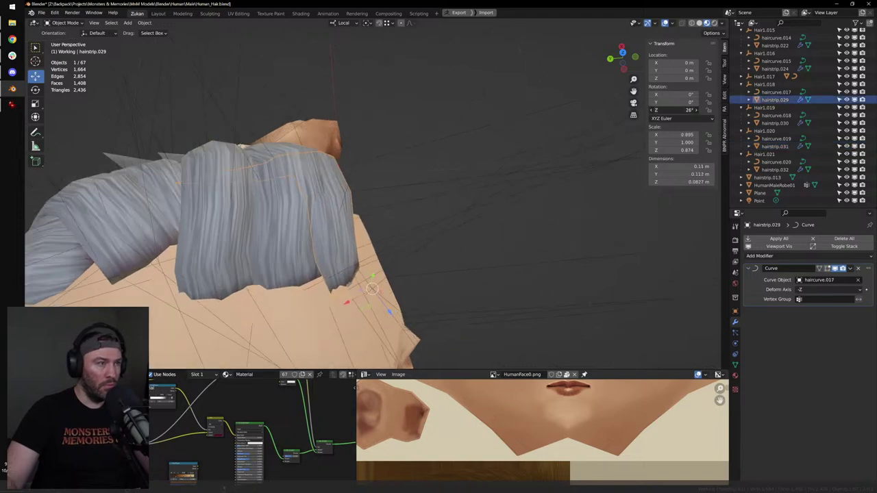
middle_click_drag(459, 198, 376, 280)
Enter Edit Mode on hairstrip.029 and select the vertex at its tip in vertex mode
key("Tab")
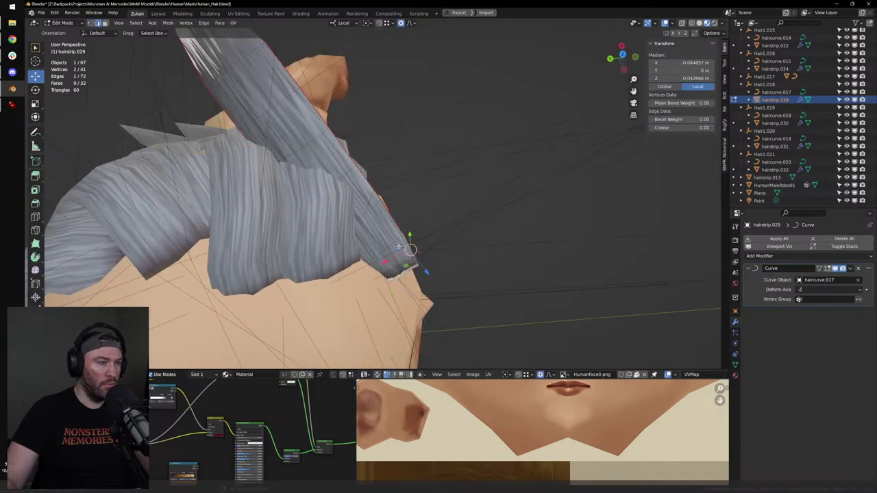
key("ctrl+Tab")
left_click(414, 224)
key("alt+a")
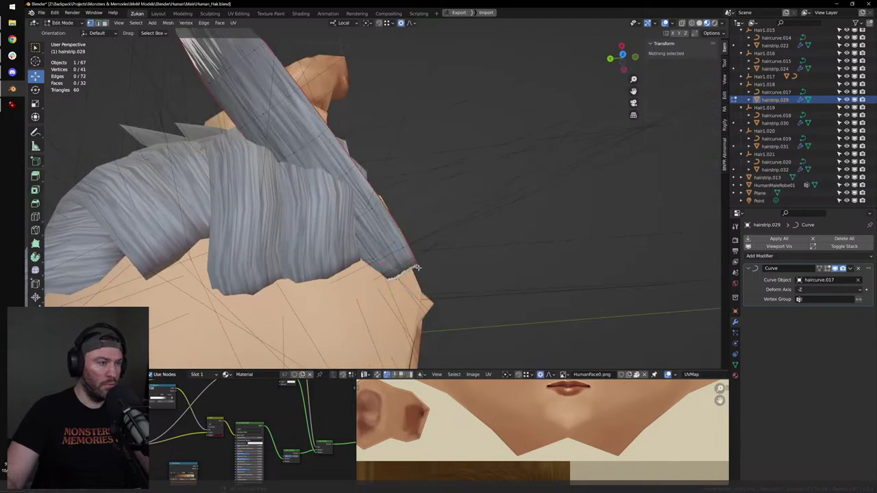
key("ctrl+Tab")
left_click(411, 259)
left_click(418, 266)
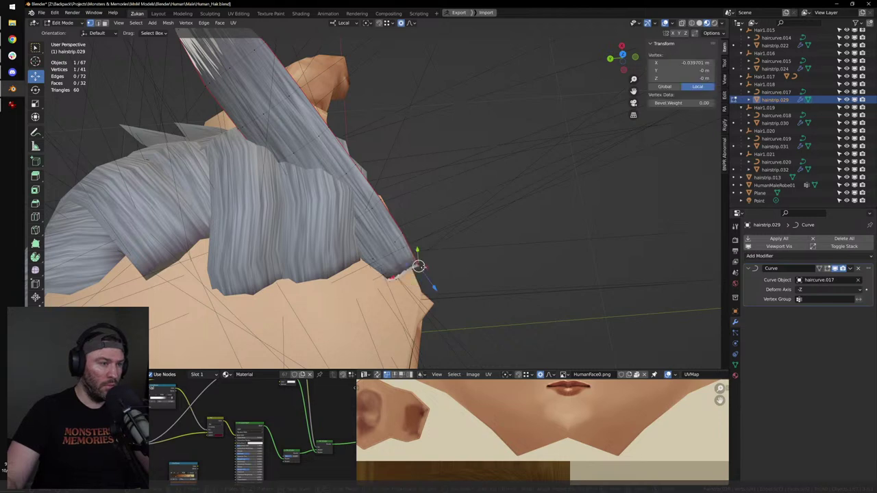
key("Tab")
Reselect the tip vertex in wireframe and move it toward the scalp with proportional falloff
middle_click_drag(502, 280, 357, 226)
key("Tab")
scroll(411, 261, "up", 5)
mouse_move(411, 260)
middle_mouse_down()
mouse_move(460, 272)
mouse_move(364, 273)
mouse_move(322, 302)
middle_mouse_up()
key("ctrl+z")
key("ctrl+z")
key("ctrl+z")
key("shift+z")
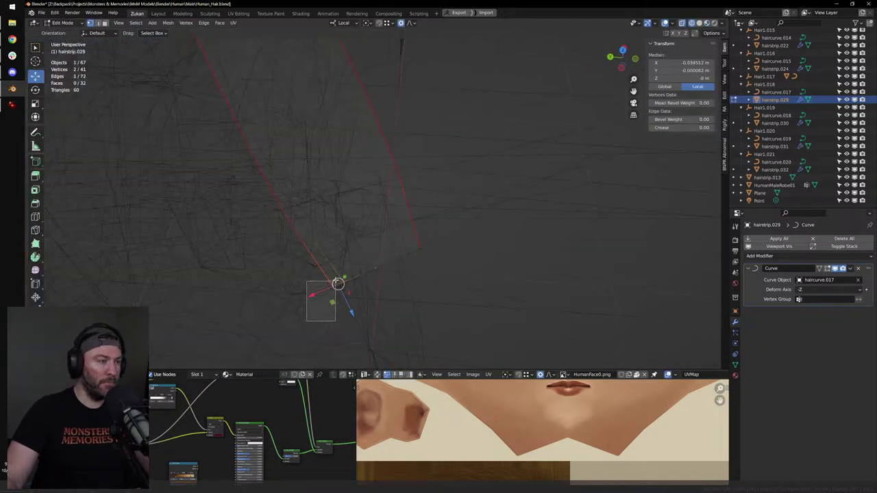
left_click_drag(335, 281, 336, 281)
mouse_move(335, 281)
middle_mouse_down()
mouse_move(378, 290)
mouse_move(313, 279)
mouse_move(370, 265)
middle_mouse_up()
key("shift+z")
key("shift+z")
key("g")
key("z")
key("z")
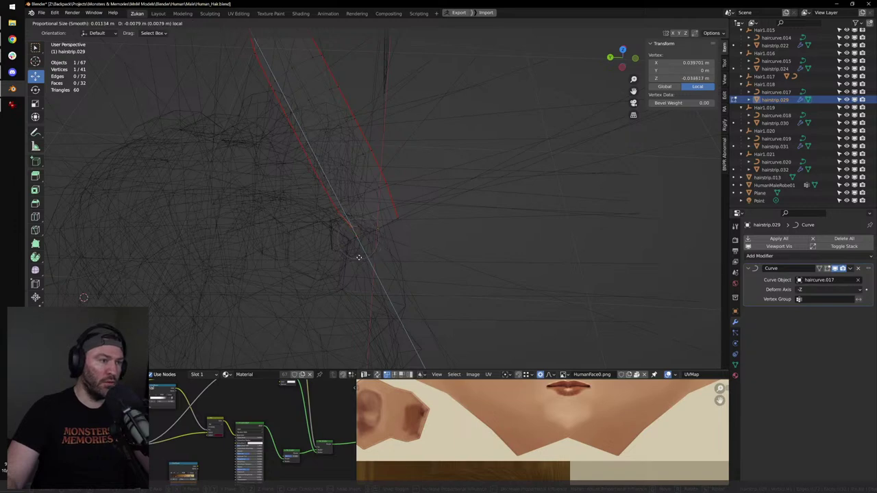
left_click(359, 257)
key("Tab")
Undo the overstretched tip move, cancel a retry, and preview the skin and hair materials
key("shift+z")
mouse_move(346, 278)
middle_mouse_down()
mouse_move(359, 300)
mouse_move(402, 290)
middle_mouse_up()
key("Tab")
left_click(404, 297)
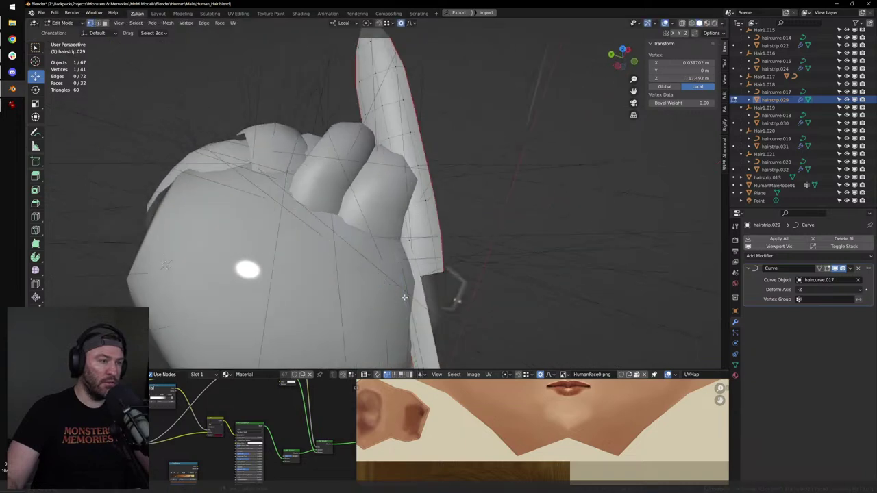
key("ctrl+z")
key("shift+z")
key("g")
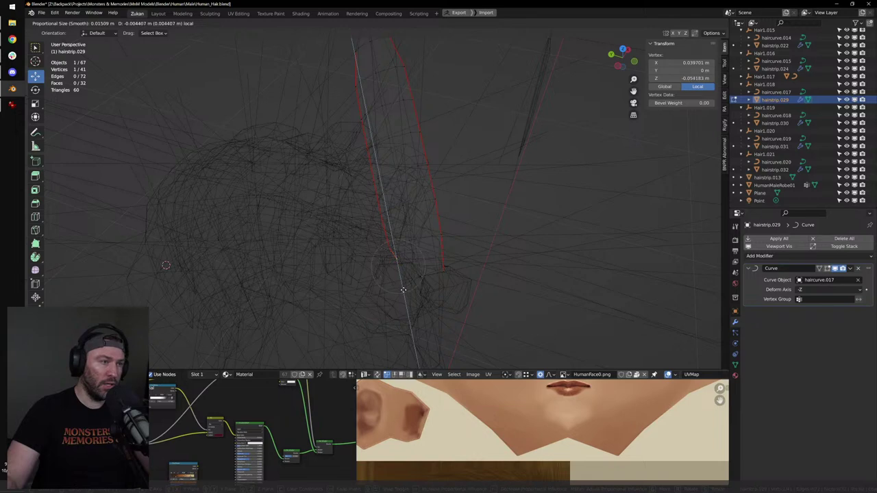
right_click(403, 290)
key("Tab")
key("shift+z")
mouse_move(445, 300)
middle_mouse_down()
mouse_move(443, 309)
mouse_move(383, 258)
mouse_move(423, 254)
mouse_move(418, 268)
mouse_move(418, 251)
mouse_move(433, 248)
mouse_move(368, 238)
mouse_move(391, 231)
mouse_move(432, 258)
mouse_move(401, 274)
mouse_move(375, 268)
middle_mouse_up()
key("z")
Make several more proportional-falloff moves of the tip until it tucks against the scalp
key("Tab")
key("g")
left_click(380, 243)
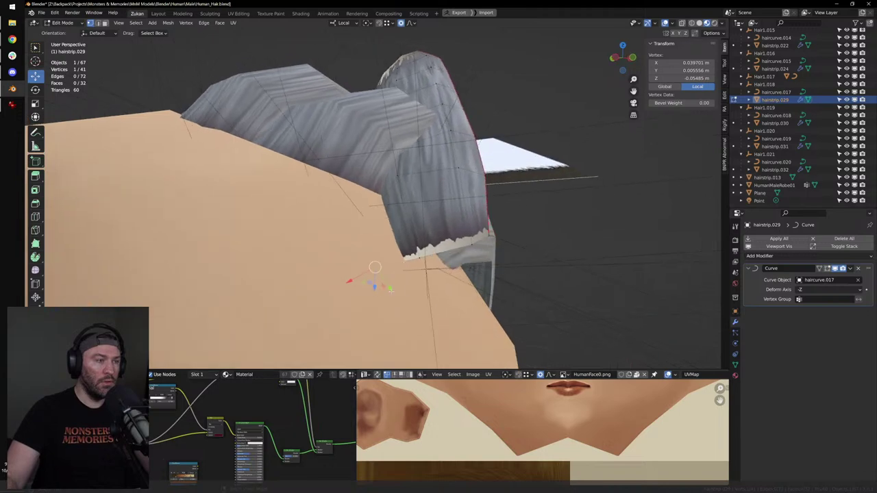
key("g")
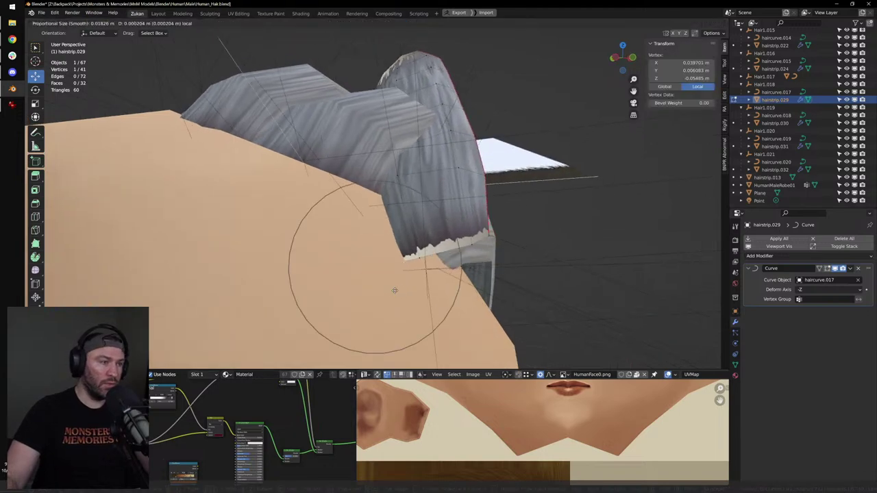
left_click(401, 294)
key("Tab")
middle_click_drag(401, 293, 328, 280)
key("Tab")
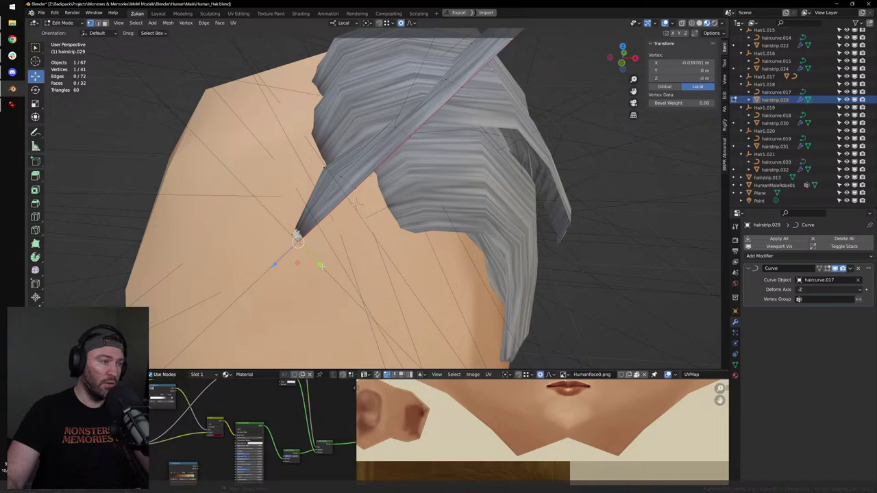
key("g")
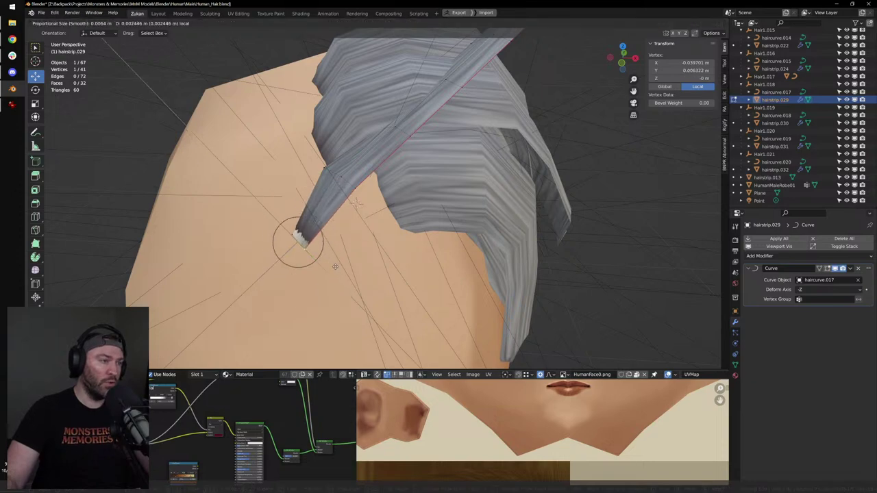
left_click(335, 266)
key("Tab")
middle_click_drag(335, 266, 377, 238)
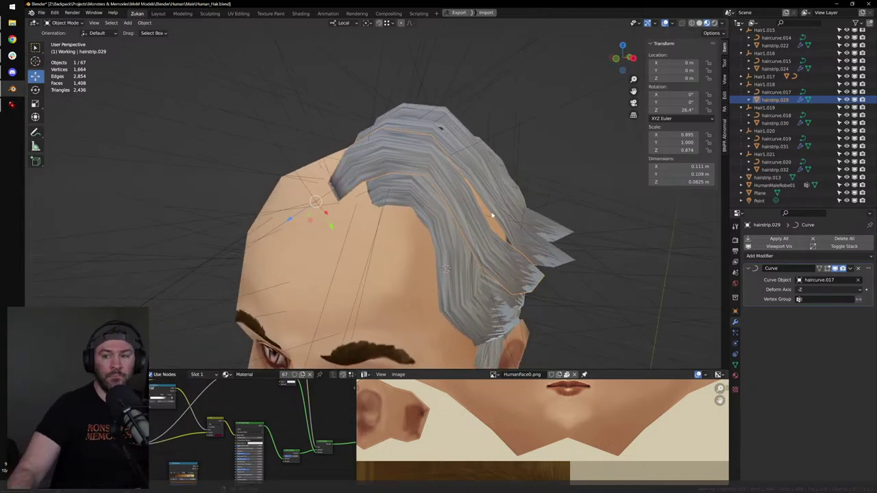
Select the Hair1.015 group with its hierarchy and duplicate it as Hair1.022
middle_click_drag(491, 216, 405, 218)
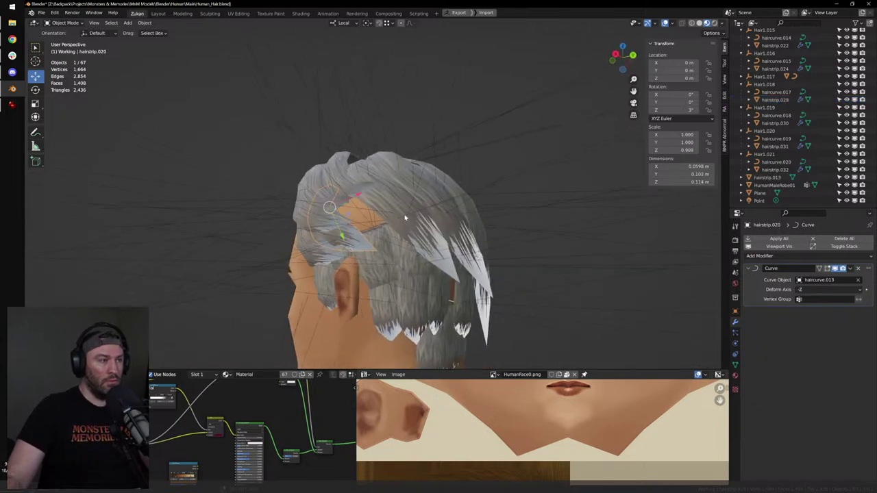
scroll(778, 68, "up", 2)
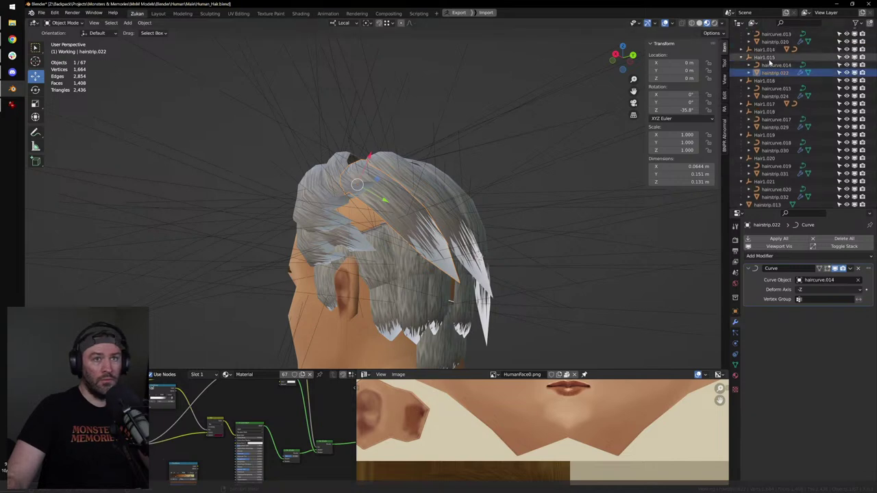
right_click(770, 61)
left_click(747, 73)
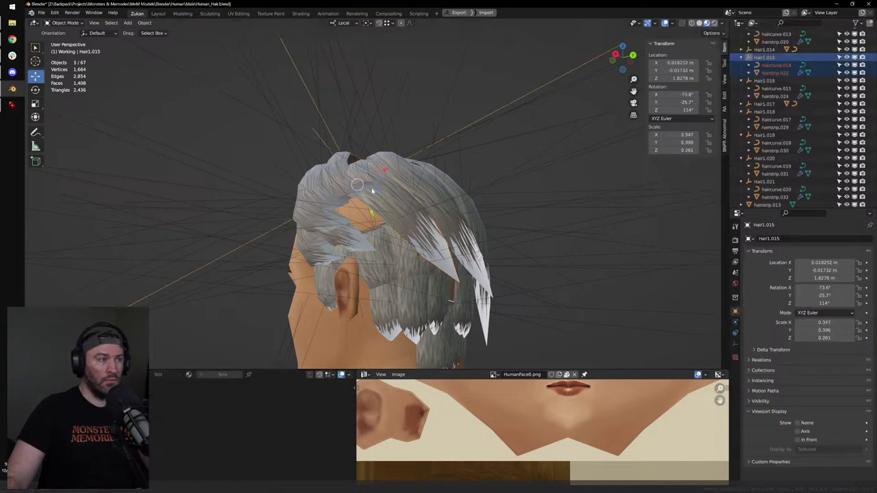
scroll(372, 191, "up", 2)
key("shift+d")
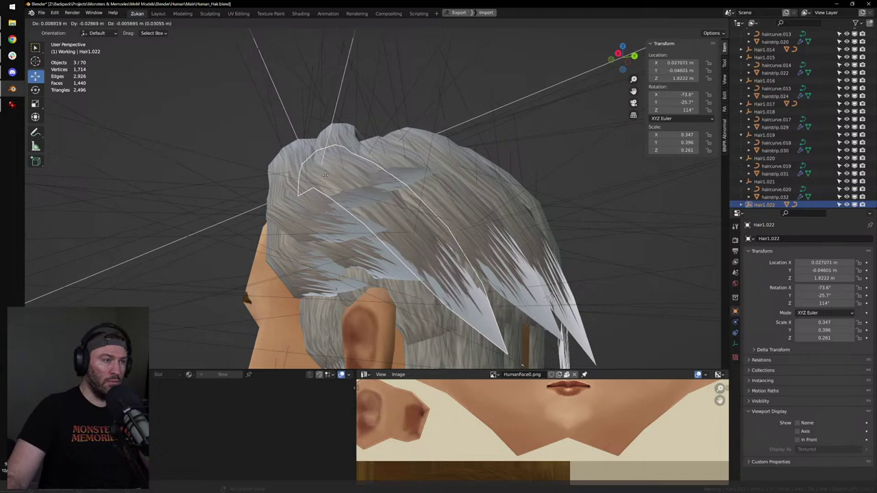
left_click(326, 175)
Position Hair1.022 over the front of the crown using top and front views, at Z 1.817 m
middle_click_drag(326, 174, 429, 263)
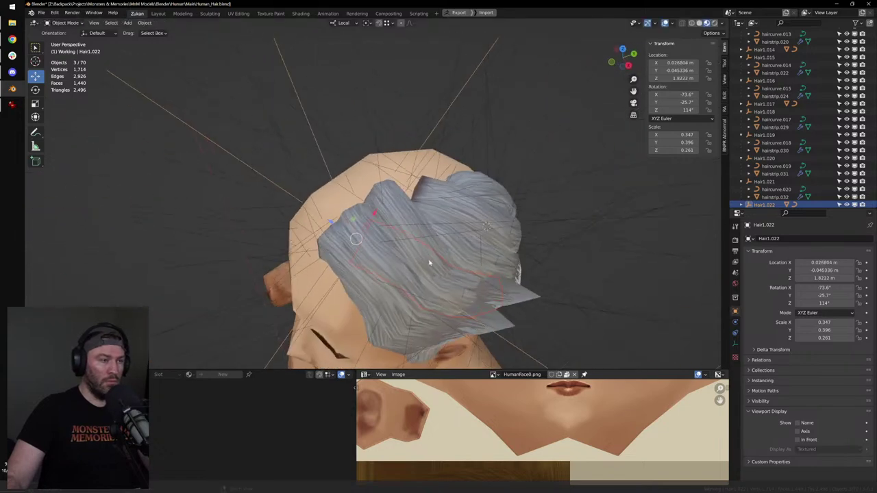
middle_click_drag(333, 195, 344, 186)
left_click_drag(326, 188, 328, 190)
middle_click_drag(329, 190, 440, 247)
key("KP_7")
scroll(440, 247, "up", 4)
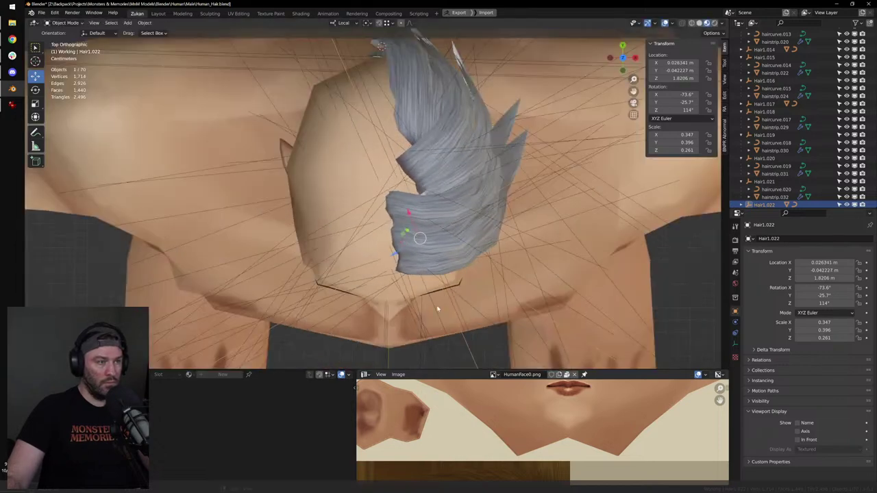
key("g")
left_click(431, 244)
middle_click_drag(430, 244, 418, 183)
key("KP_1")
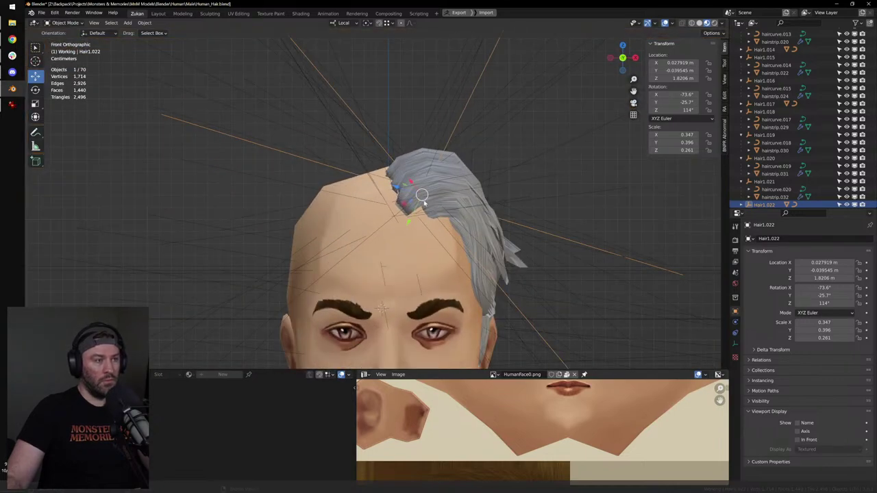
key("g")
left_click(437, 278)
middle_click_drag(437, 278, 480, 206)
scroll(798, 96, "down", 2)
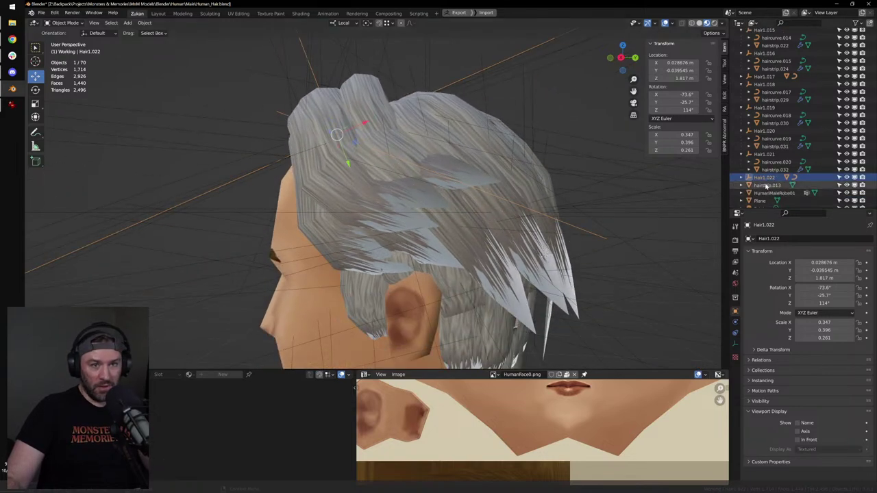
left_click(776, 185)
Shorten hairstrip.033 by scaling it along Z
left_click(735, 322)
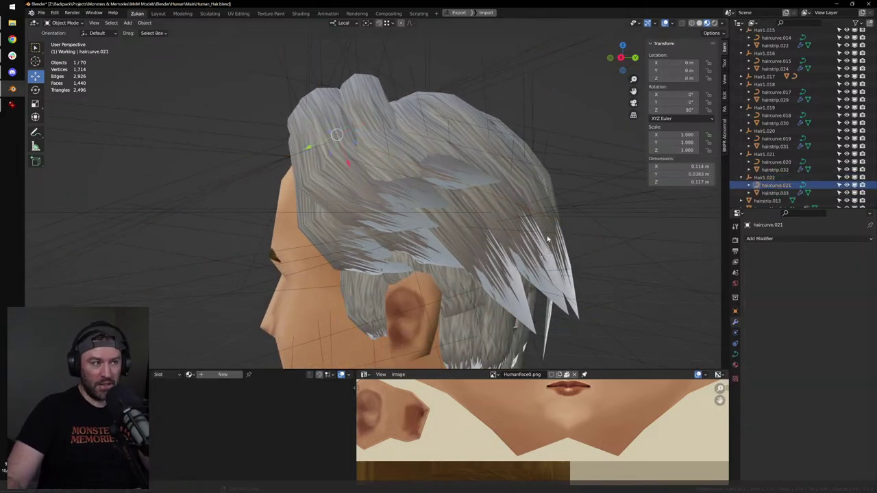
middle_click_drag(452, 226, 326, 205)
left_click(767, 193)
key("s")
key("z")
key("z")
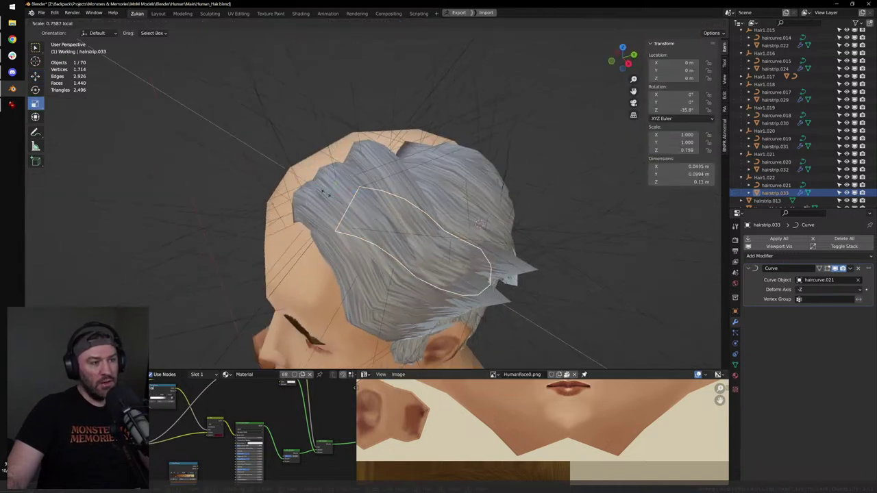
left_click(391, 235)
middle_click_drag(392, 235, 365, 233)
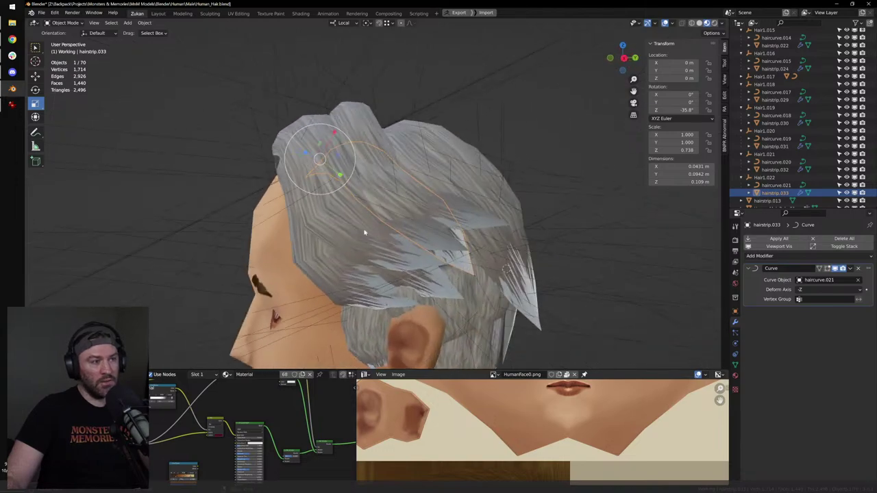
scroll(365, 234, "up", 3)
middle_click_drag(417, 242, 549, 225)
Reshape haircurve.021 from the right view, moving a control point with proportional falloff
left_click(777, 185)
key("Tab")
key("KP_3")
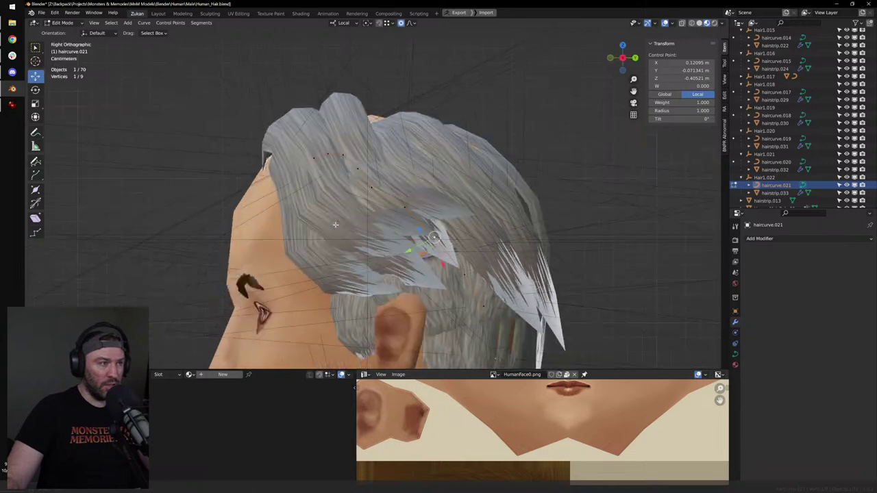
key("alt+a")
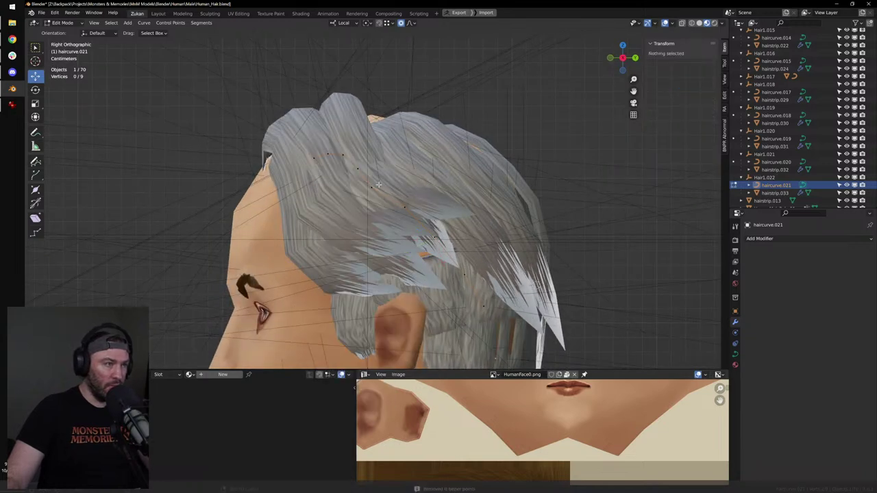
left_click(379, 184)
middle_click_drag(378, 184, 316, 182)
key("g")
left_click(483, 170)
left_click(479, 150)
key("g")
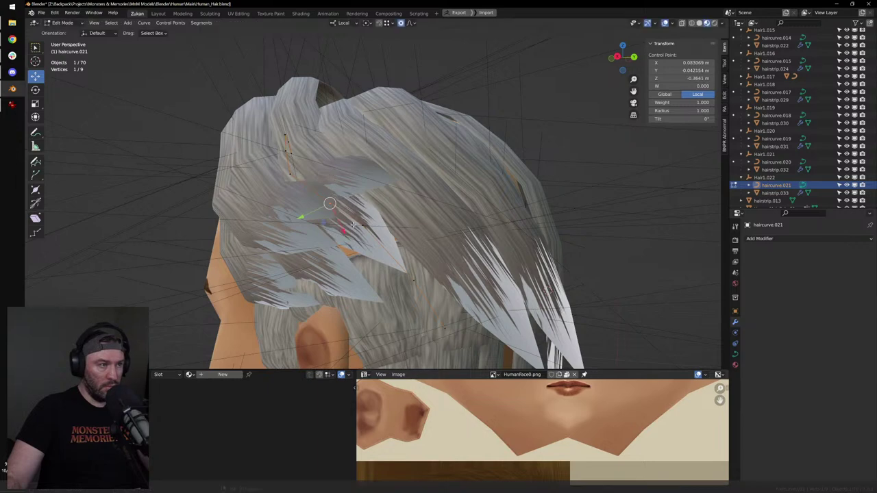
key("g")
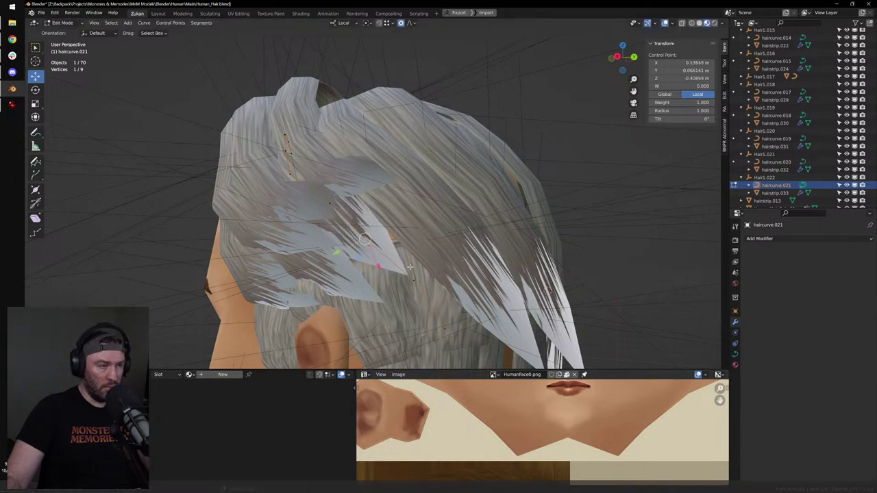
key("Tab")
Resize hairstrip.033 along Y, then uniformly, then widen it slightly without changing its length
left_click(387, 248)
key("s")
key("y")
key("y")
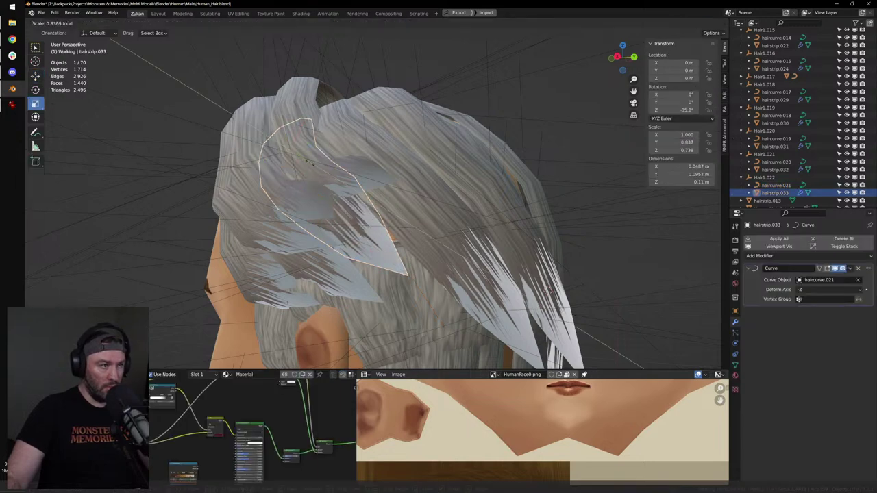
left_click(309, 164)
key("s")
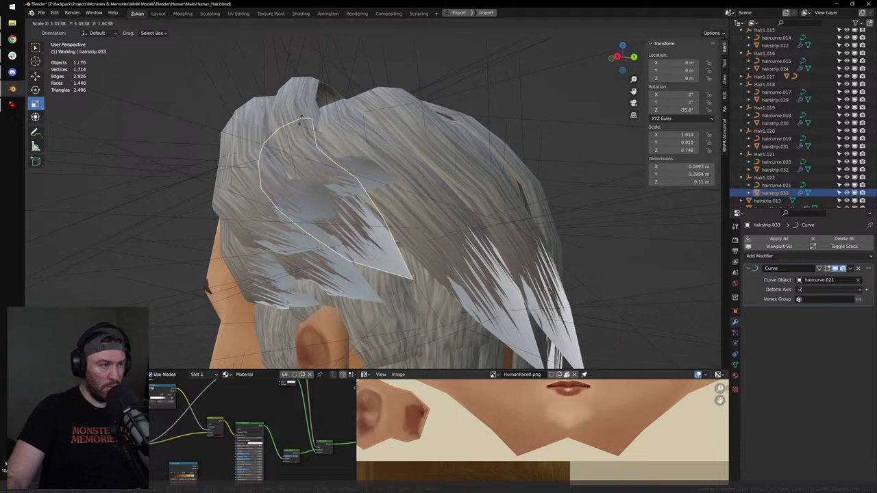
left_click(300, 131)
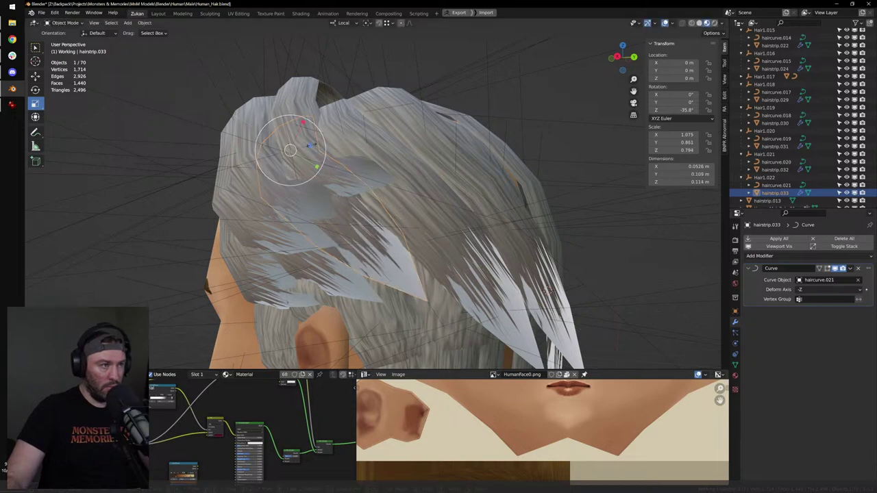
key("s")
key("shift+z")
key("shift+z")
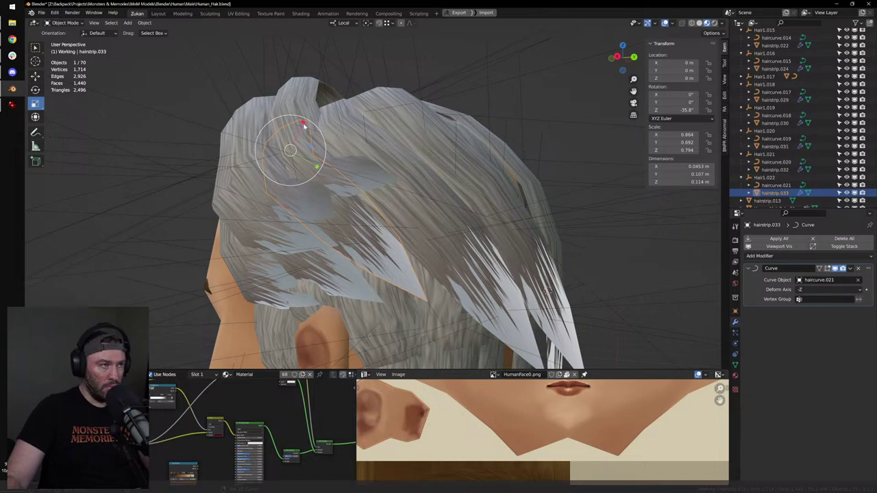
left_click_drag(304, 125, 322, 166)
scroll(323, 166, "down", 3)
middle_click_drag(322, 165, 452, 206)
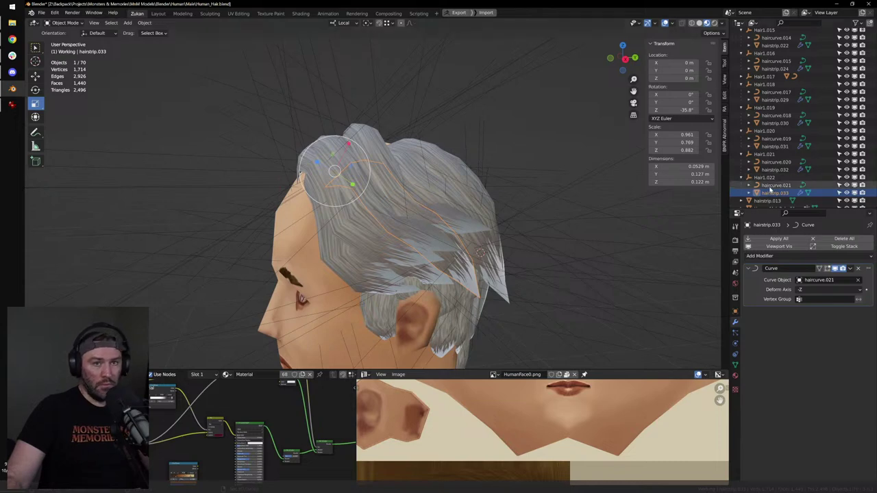
Pull more haircurve.021 control points inward so the strip hugs the side of the head
left_click(776, 185)
key("Tab")
scroll(471, 272, "up", 3)
middle_click_drag(471, 272, 438, 274)
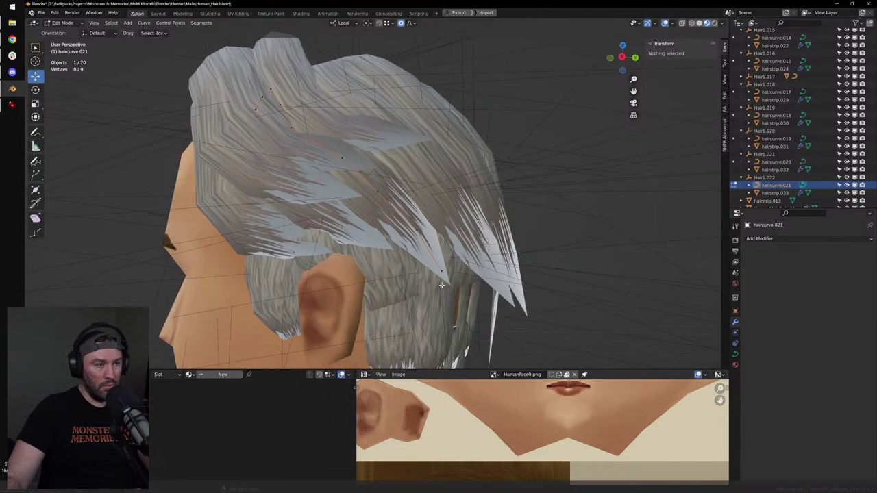
left_click(413, 294)
key("g")
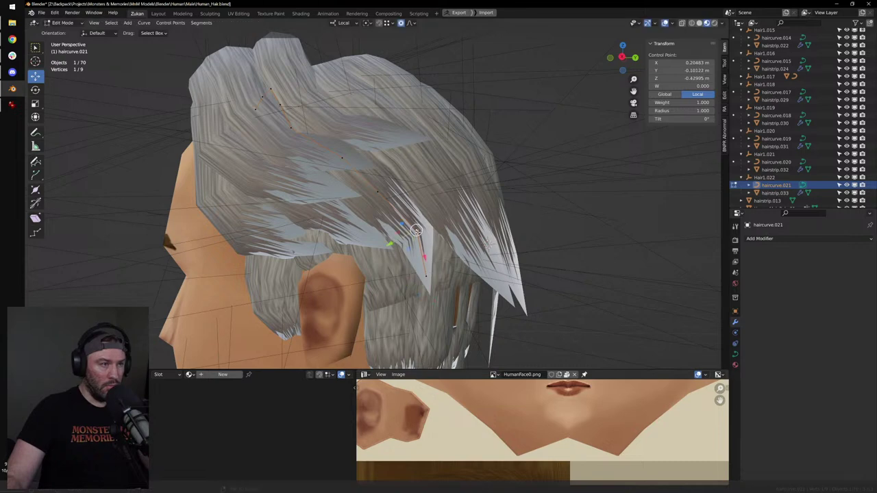
left_click(408, 237)
left_click(392, 205)
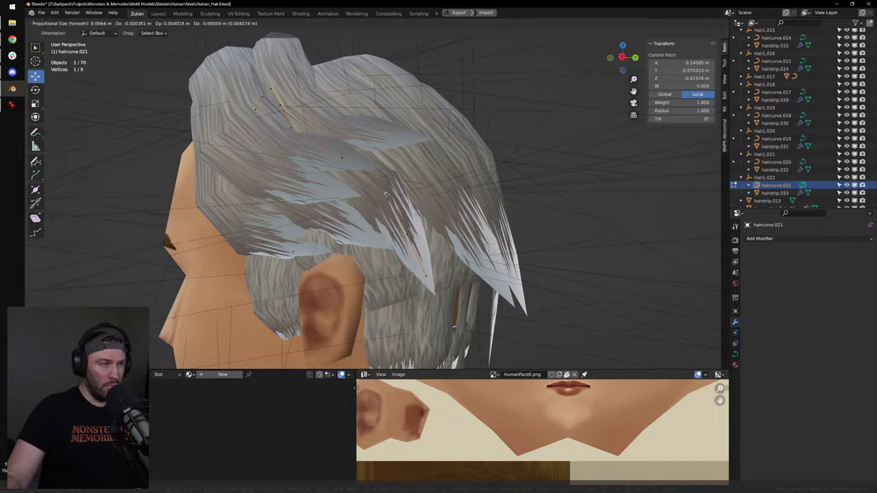
left_click_drag(417, 239, 426, 240)
mouse_move(426, 240)
middle_mouse_down()
mouse_move(524, 244)
mouse_move(425, 247)
middle_mouse_up()
scroll(425, 246, "up", 2)
key("Tab")
Reshape haircurve.013 by moving three of its control points to reposition its hair strip
left_click(295, 137)
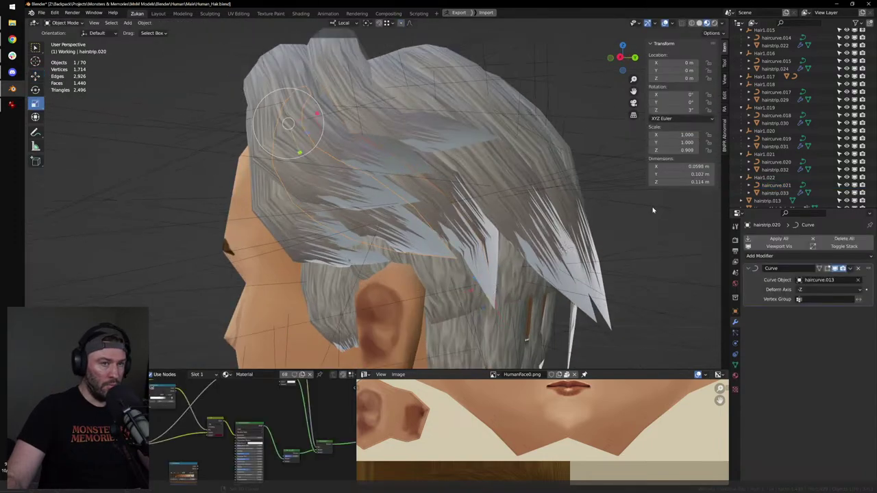
scroll(767, 137, "up", 5)
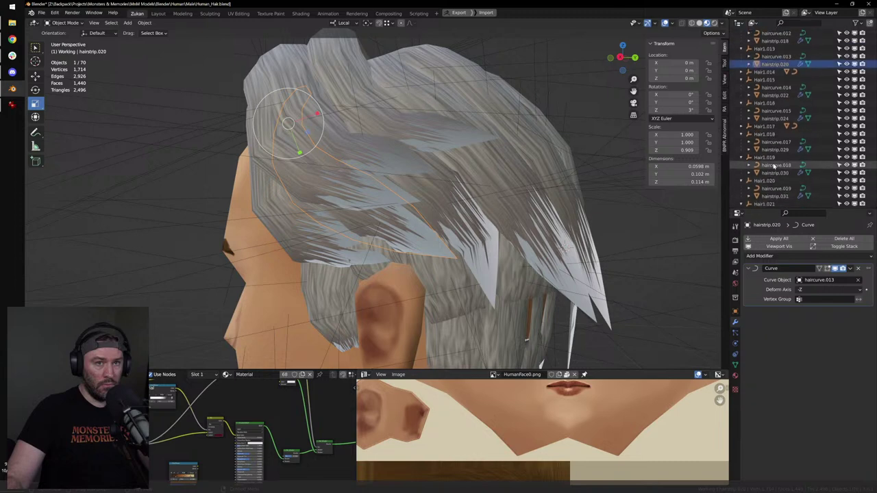
left_click(762, 74)
key("Tab")
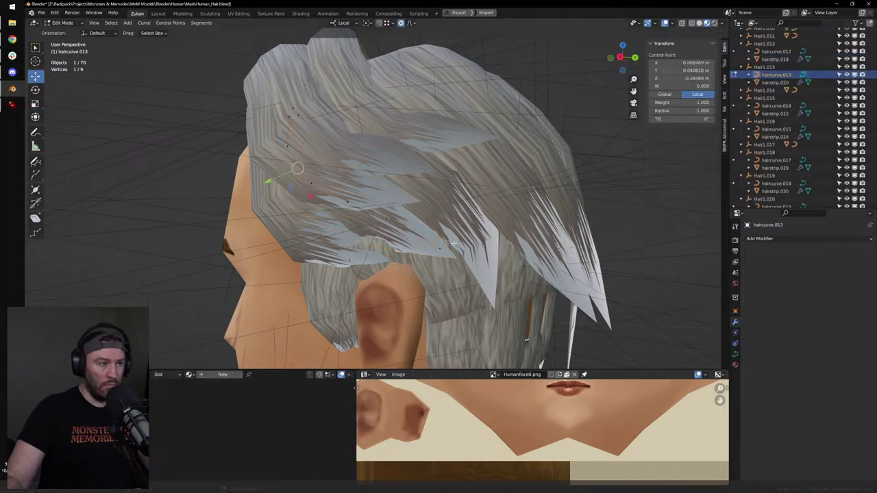
left_click_drag(435, 263, 417, 276)
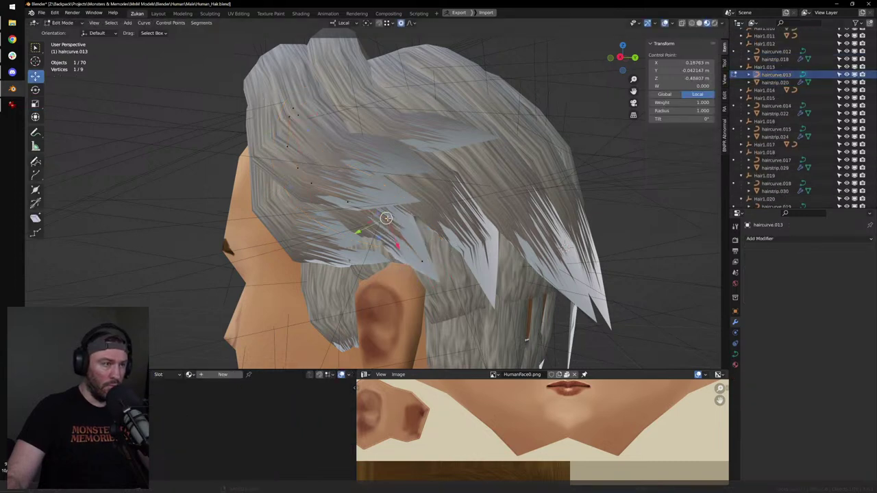
left_click_drag(386, 218, 399, 217)
left_click_drag(348, 203, 358, 197)
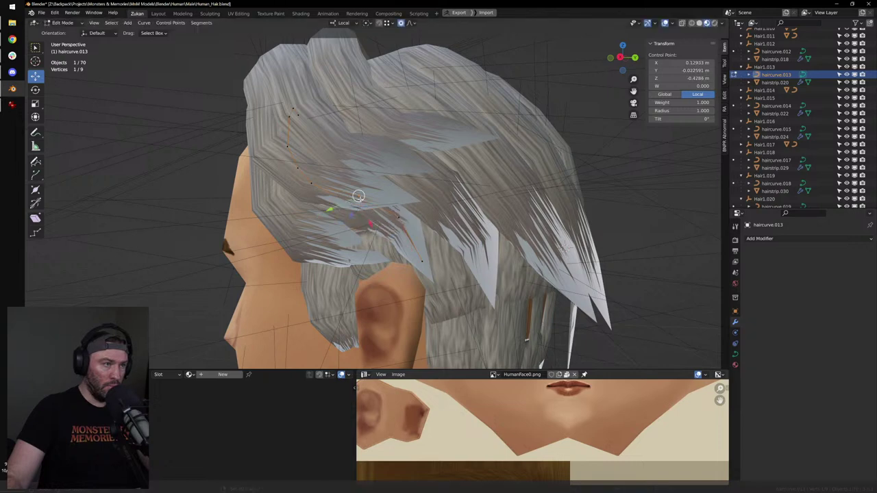
key("Tab")
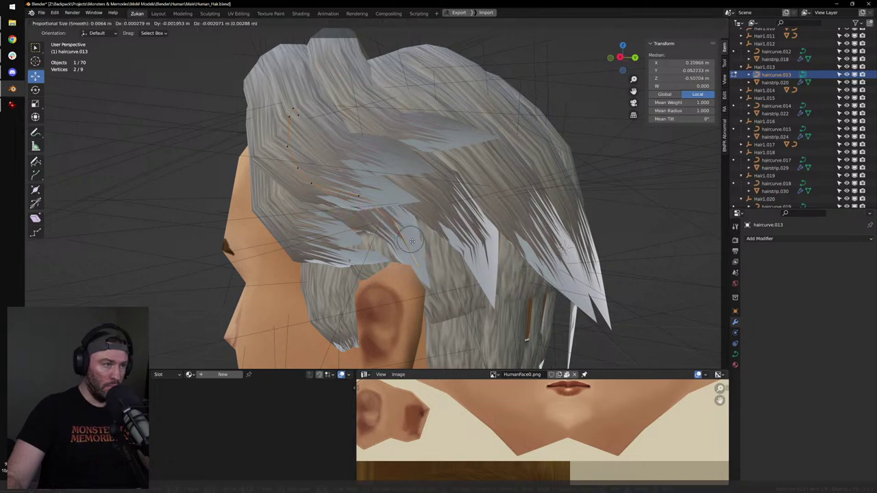
Enlarge hairstrip.030 near the temple with a uniform scale
middle_click_drag(401, 244, 364, 256)
left_click(356, 254)
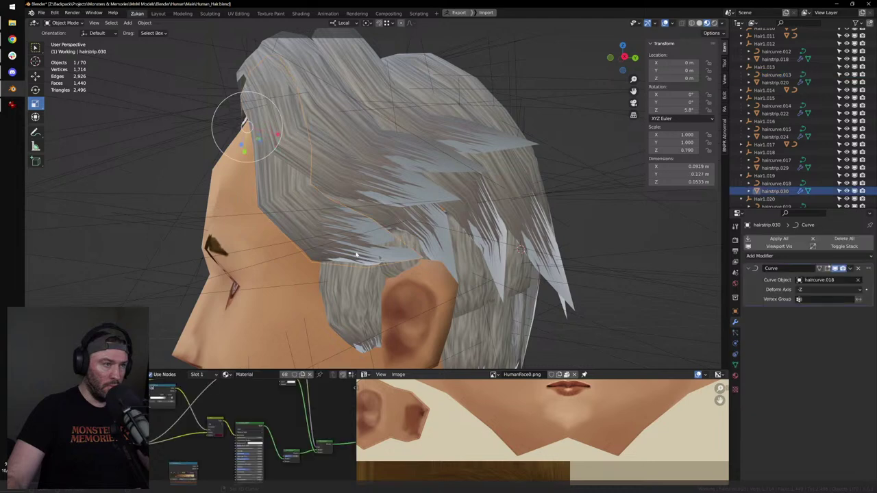
key("s")
key("x")
key("x")
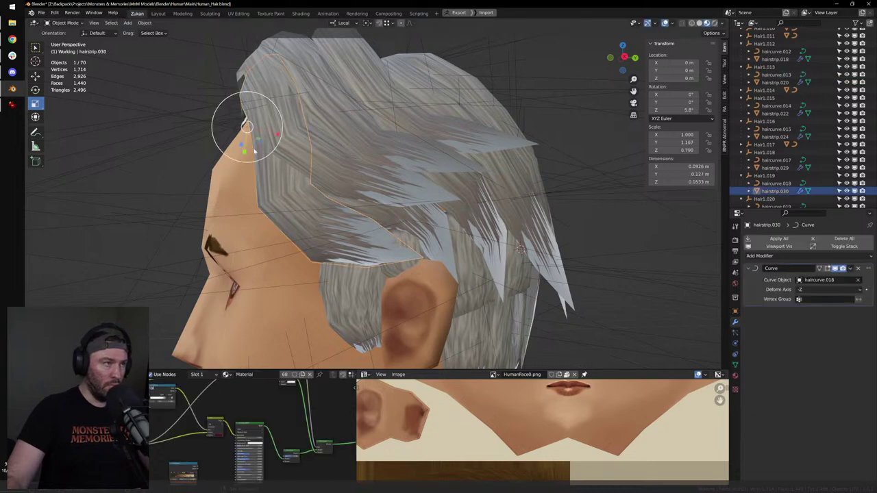
key("Escape")
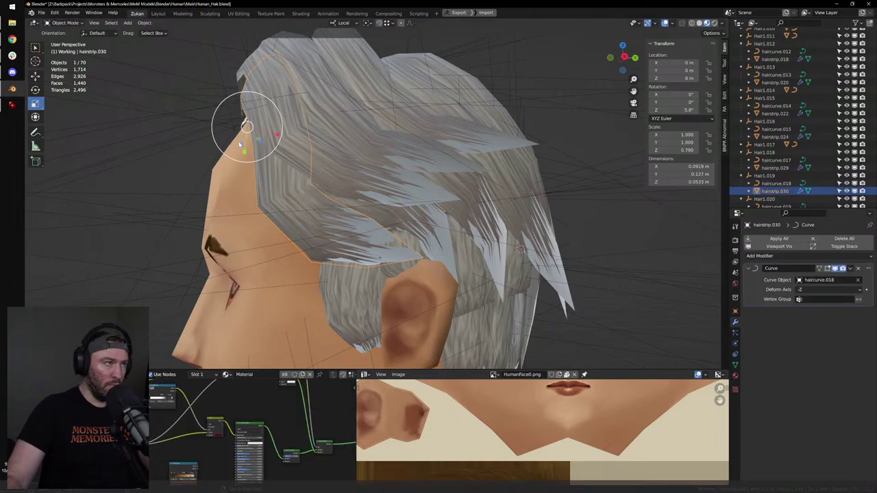
key("s")
left_click(262, 142)
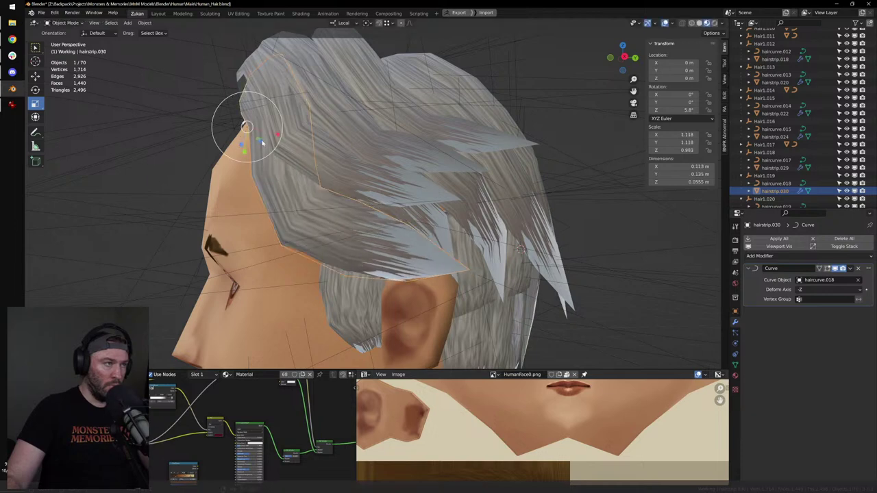
Set hairstrip.030's X scale to 1.058, giving 1.058/1.118/0.883, then deselect everything
middle_click_drag(279, 135, 322, 171)
key("s")
key("x")
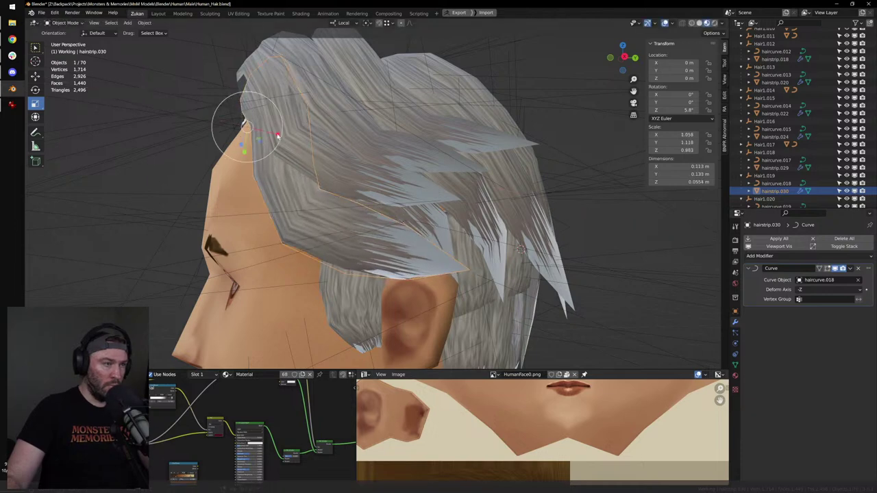
left_click(356, 209)
middle_click_drag(355, 209, 443, 264)
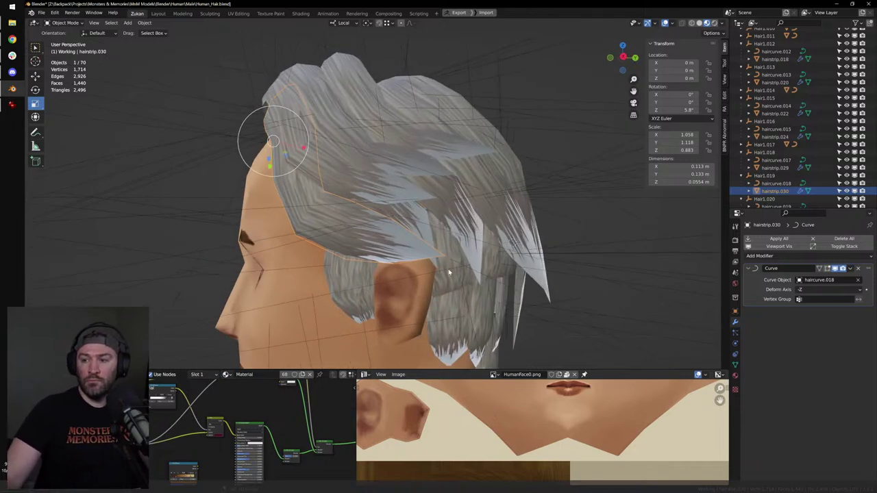
scroll(449, 272, "down", 5)
left_click(487, 306)
middle_click_drag(488, 305, 423, 248)
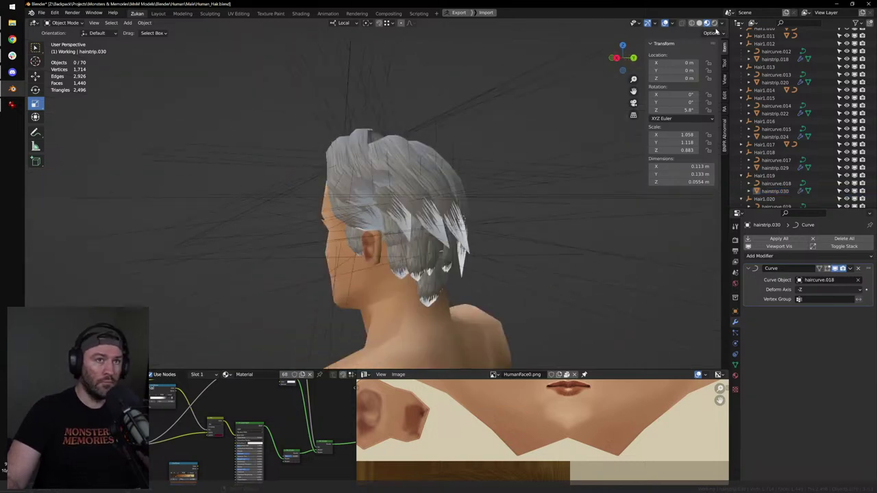
Switch to Rendered shading and inspect the hair from side, rear three-quarter and front views
left_click(715, 23)
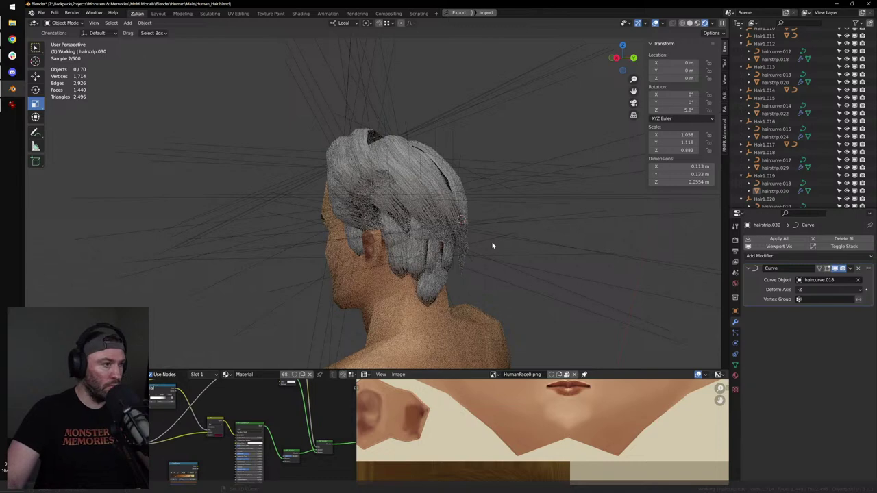
middle_click_drag(459, 252, 515, 336)
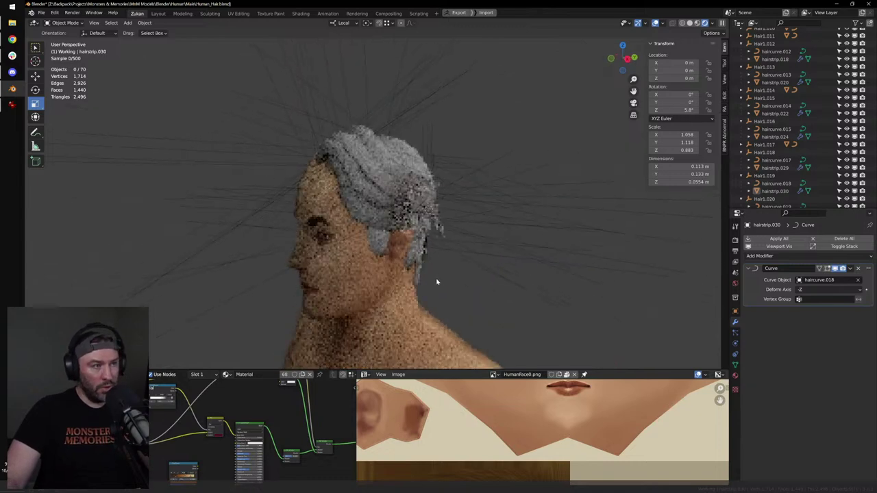
middle_click_drag(440, 288, 408, 288)
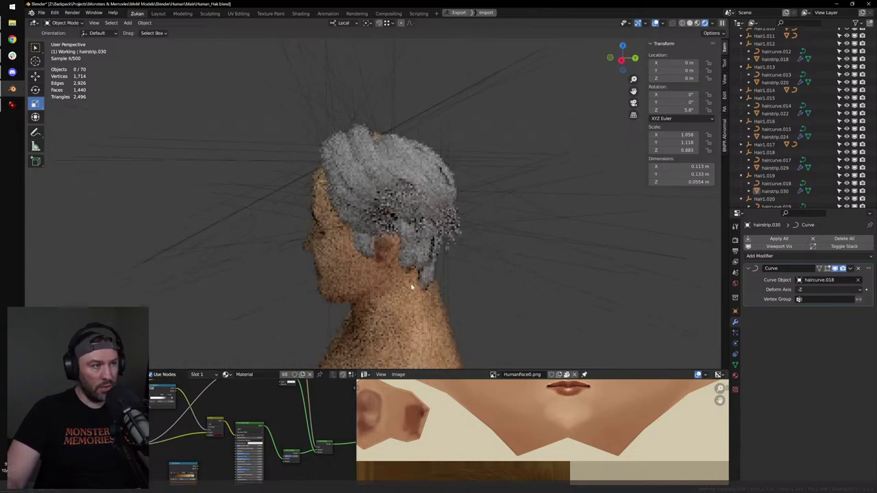
middle_click_drag(470, 196, 469, 235)
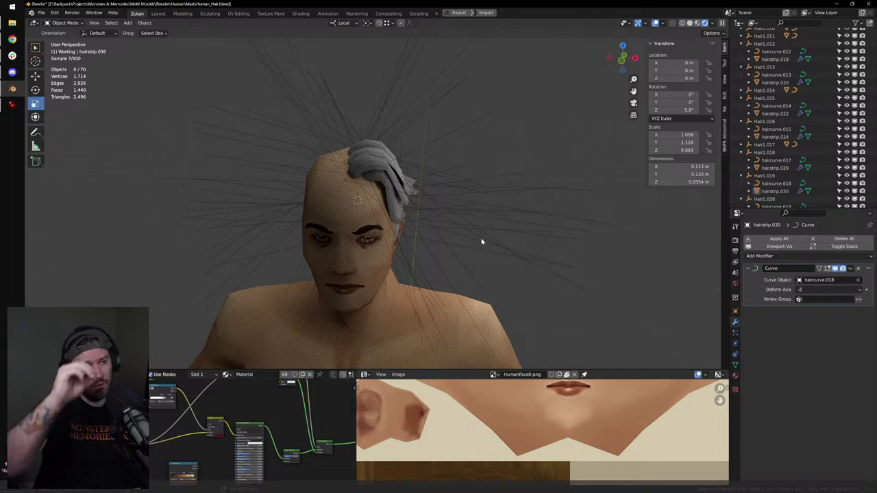
middle_click_drag(461, 237, 427, 221)
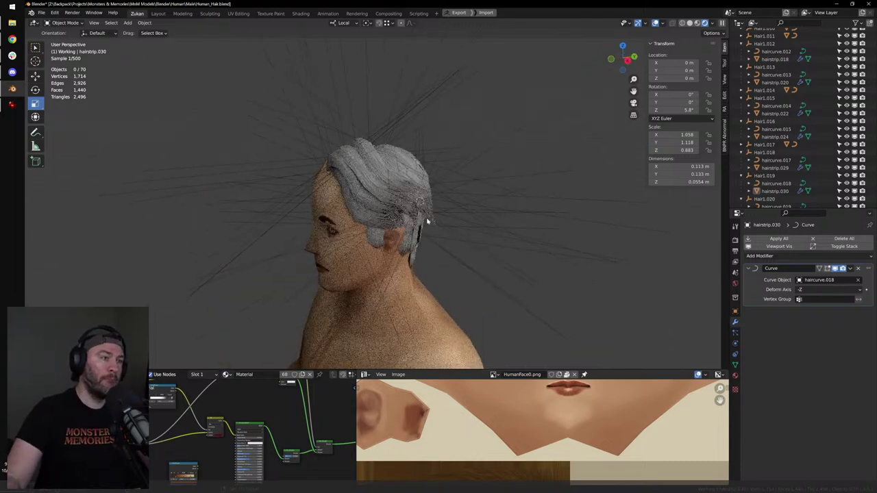
middle_click_drag(403, 187, 384, 180)
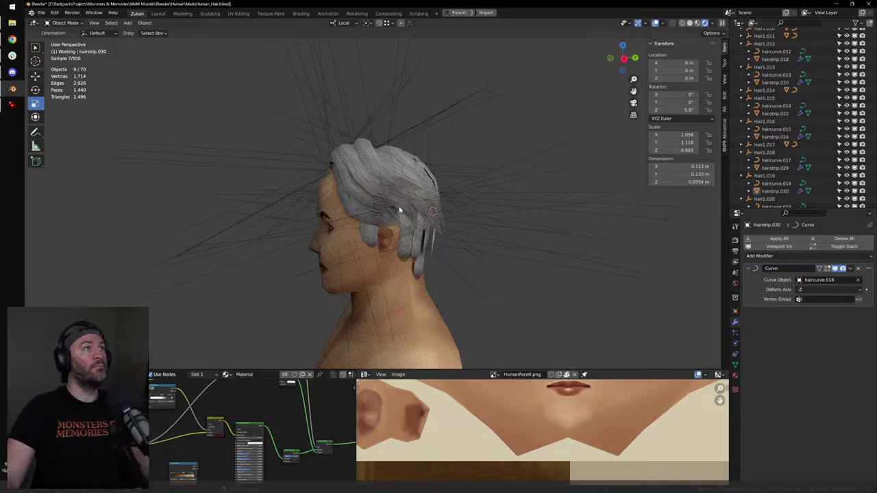
middle_click_drag(359, 194, 410, 208)
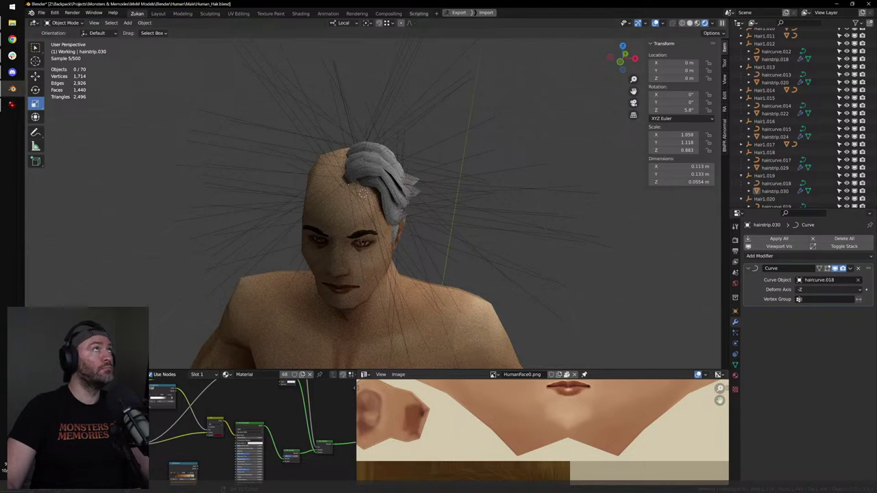
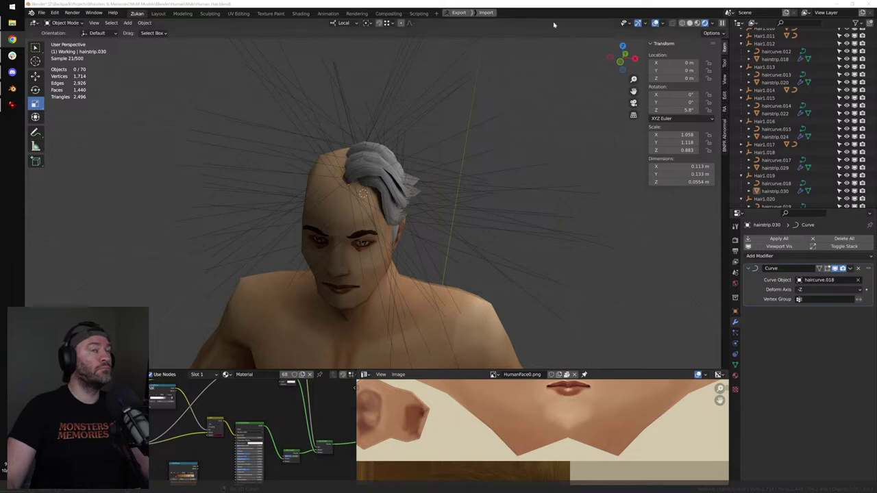
Switch the viewport from Rendered to Solid shading and select hairstrip.030 and Hair1.016 to inspect the temple strips
middle_click_drag(416, 153, 420, 212)
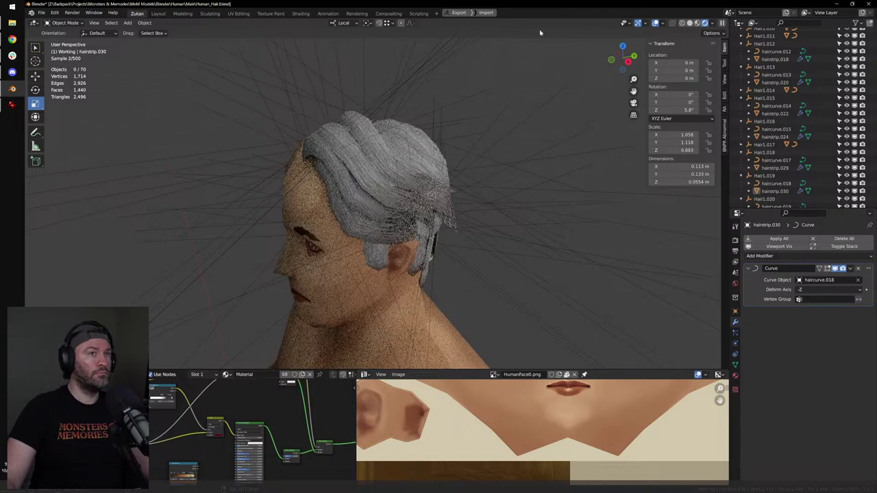
left_click(689, 23)
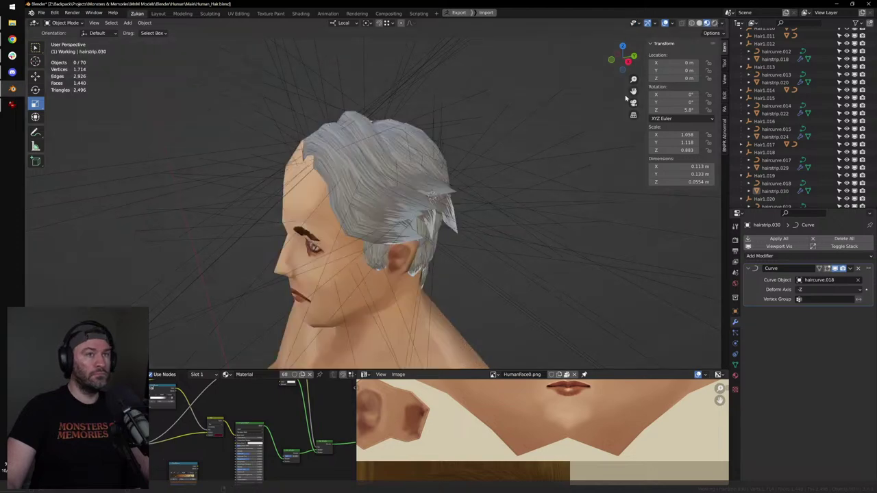
left_click(362, 224)
middle_click_drag(362, 224, 334, 227)
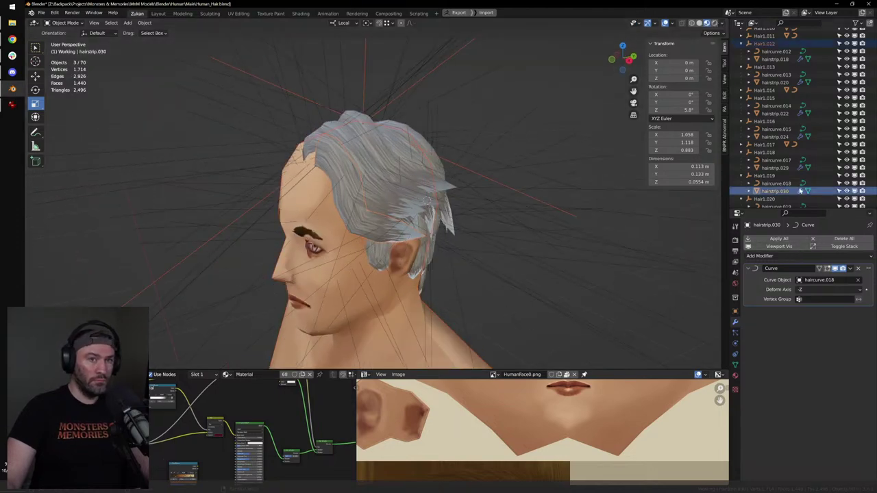
left_click(765, 176)
left_click(765, 120)
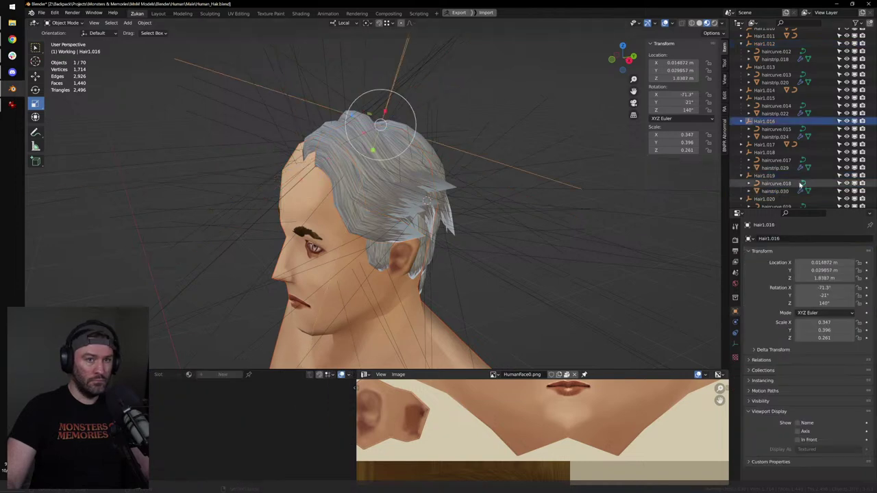
left_click(775, 191)
Enter Edit Mode on haircurve.018 and raise its three selected control points
left_click(775, 183)
key("Tab")
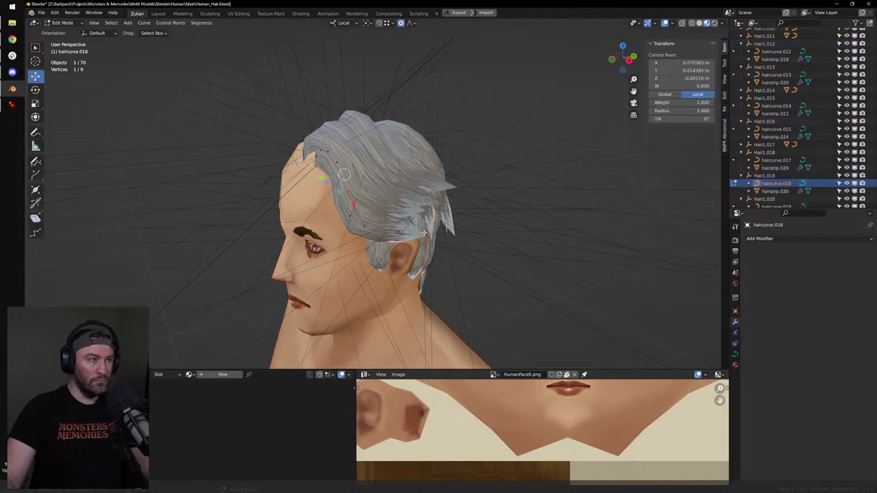
scroll(367, 243, "up", 2)
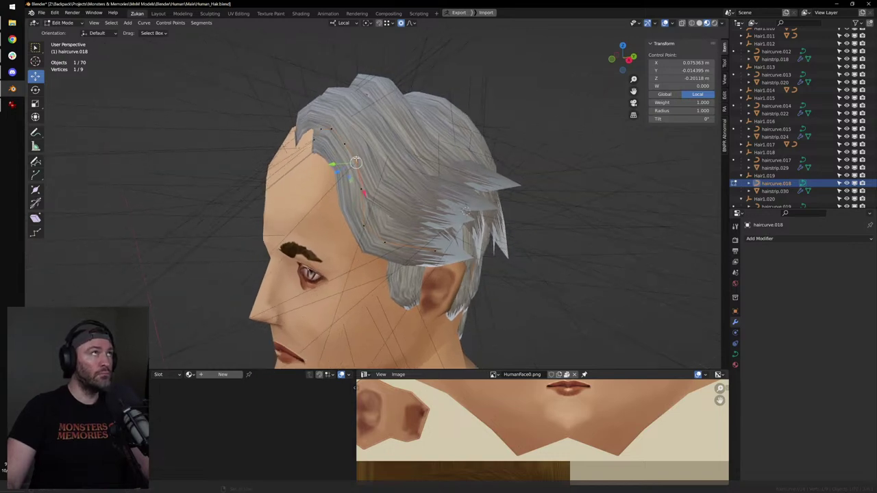
middle_click_drag(329, 137, 379, 138)
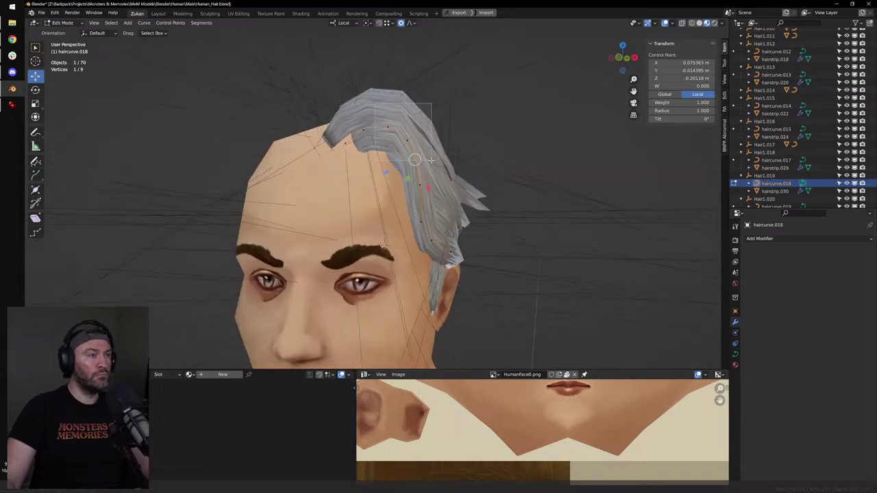
middle_click_drag(428, 186, 377, 249)
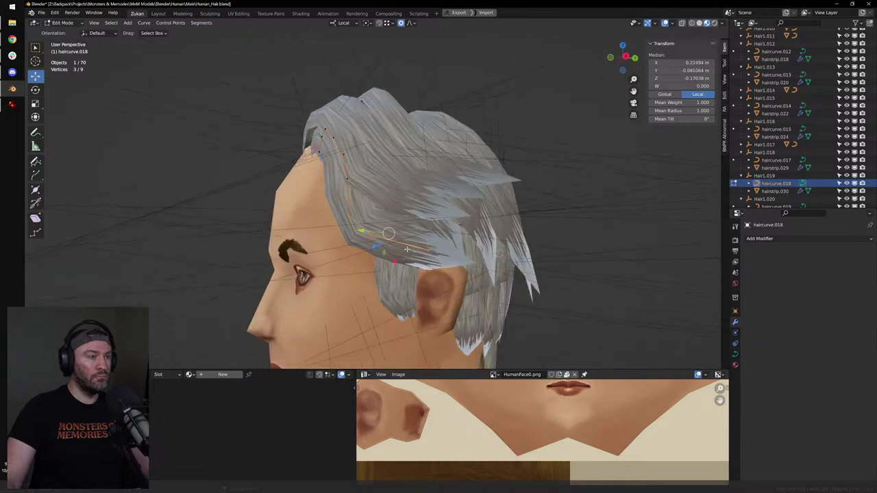
key("g")
left_click(418, 212)
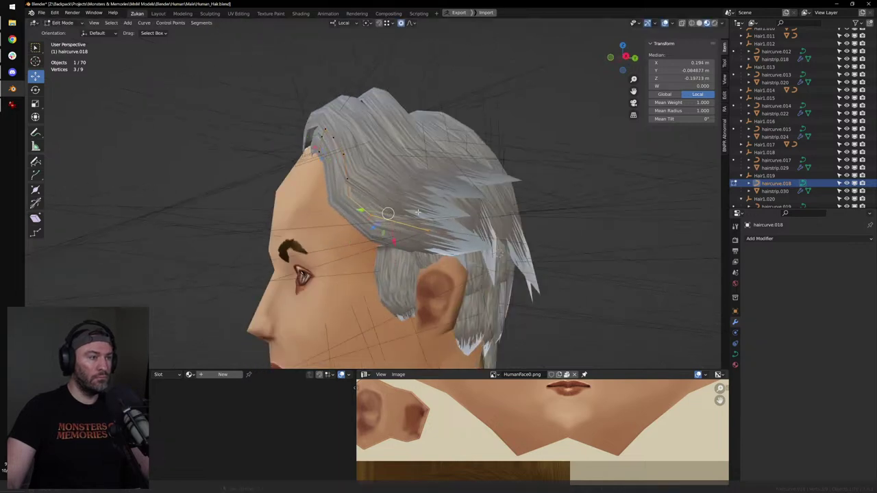
Move a single control point up and left along the hairline, then return to Object Mode
left_click(417, 214)
middle_click_drag(418, 214, 428, 257)
key("g")
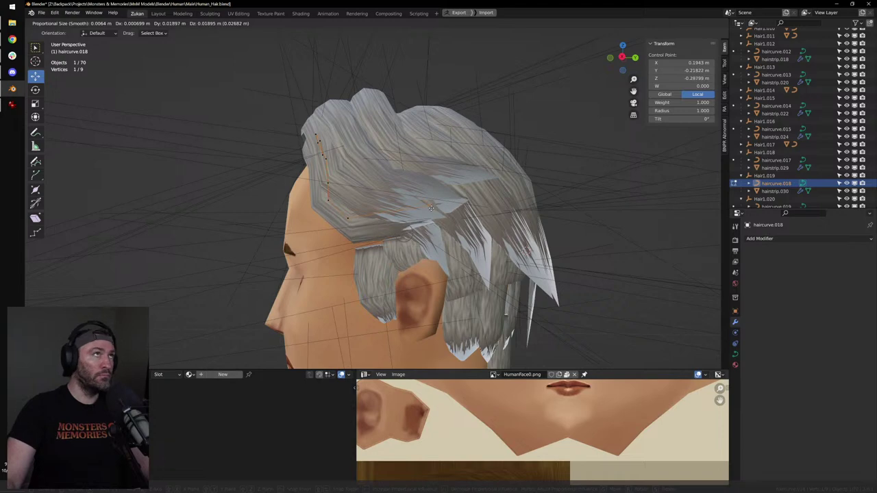
left_click(431, 208)
middle_click_drag(431, 208, 397, 239)
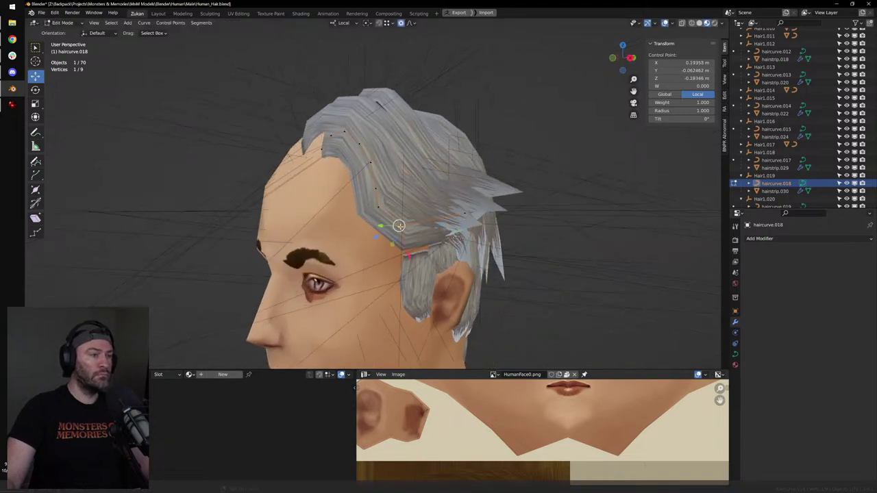
key("g")
left_click(428, 200)
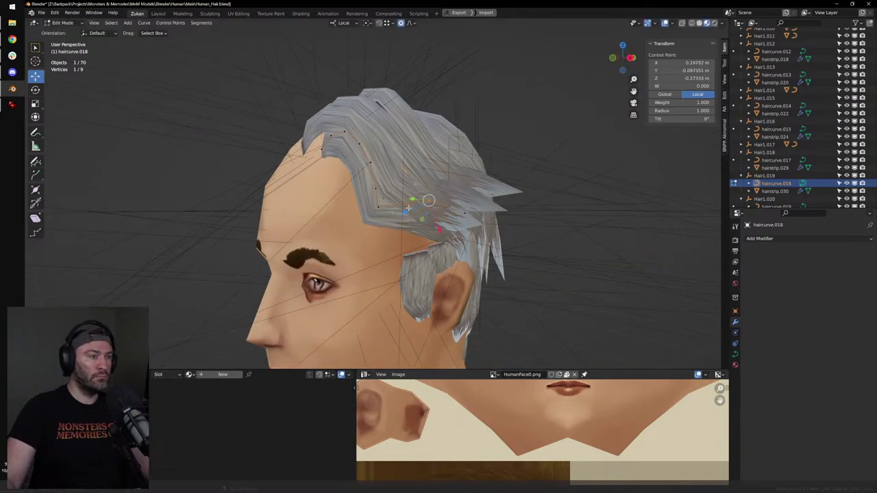
key("g")
left_click(381, 204)
key("g")
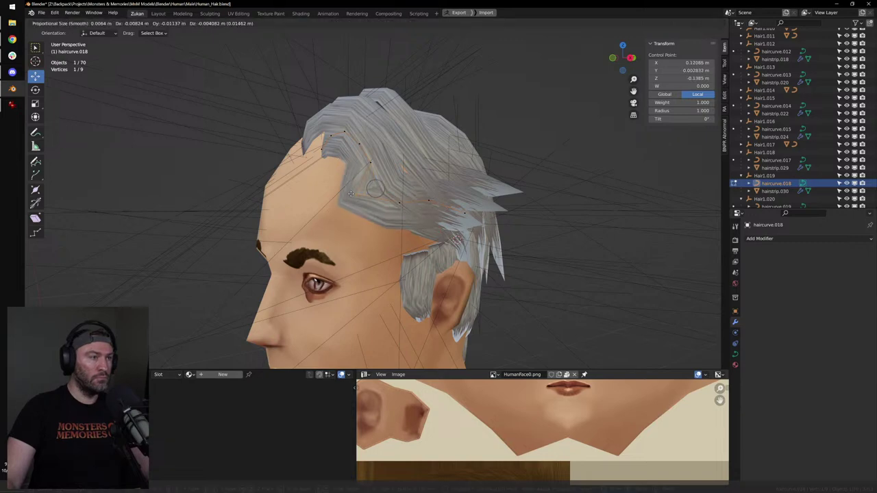
left_click(370, 193)
key("g")
left_click(362, 169)
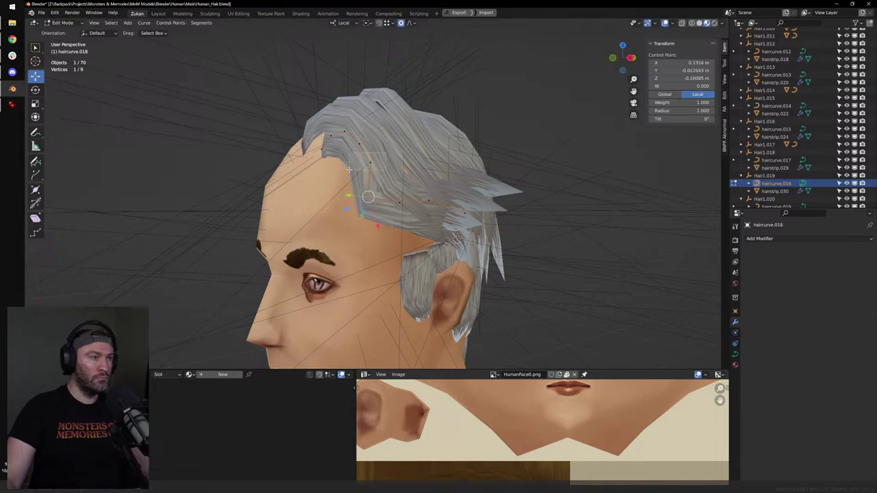
key("g")
left_click(361, 167)
middle_click_drag(361, 166, 442, 226)
key("Tab")
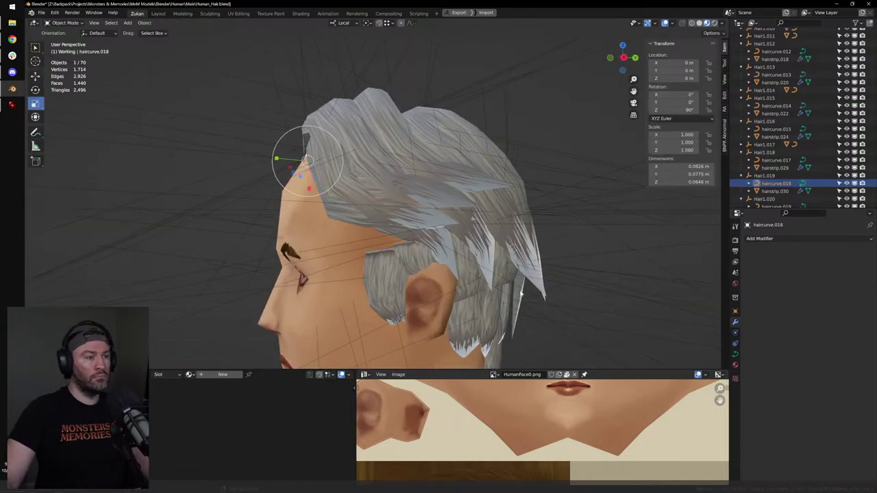
Select hairstrip.014 over the ear from a side-on view
middle_click_drag(521, 293, 412, 236)
left_click(402, 232)
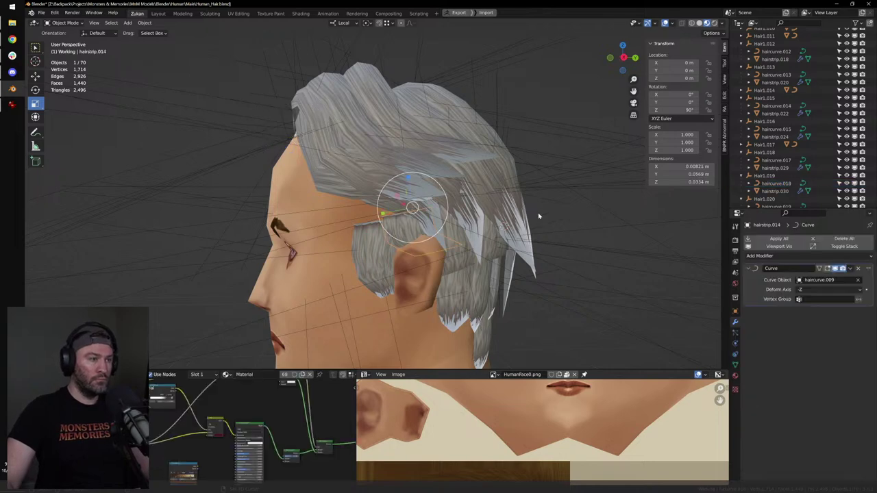
scroll(775, 167, "down", 1)
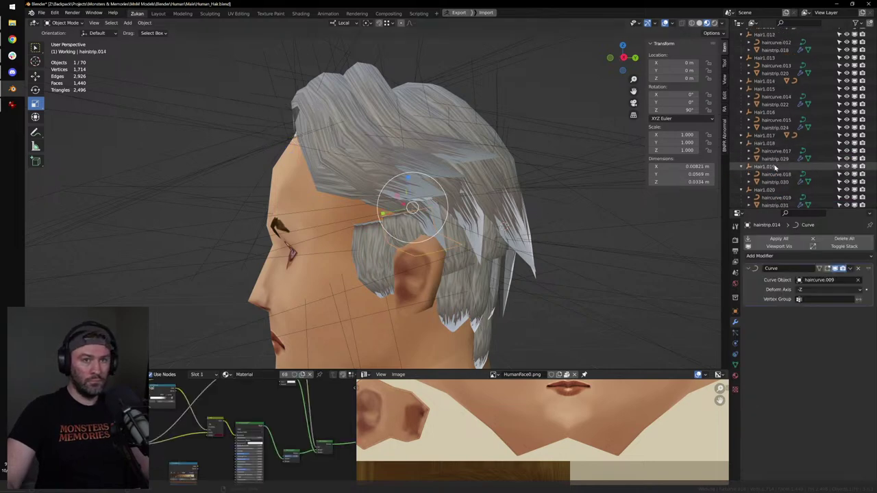
scroll(775, 167, "up", 5)
Select the Hair1.009 hierarchy and duplicate it as Hair1.023, placed higher across the temple
right_click(771, 81)
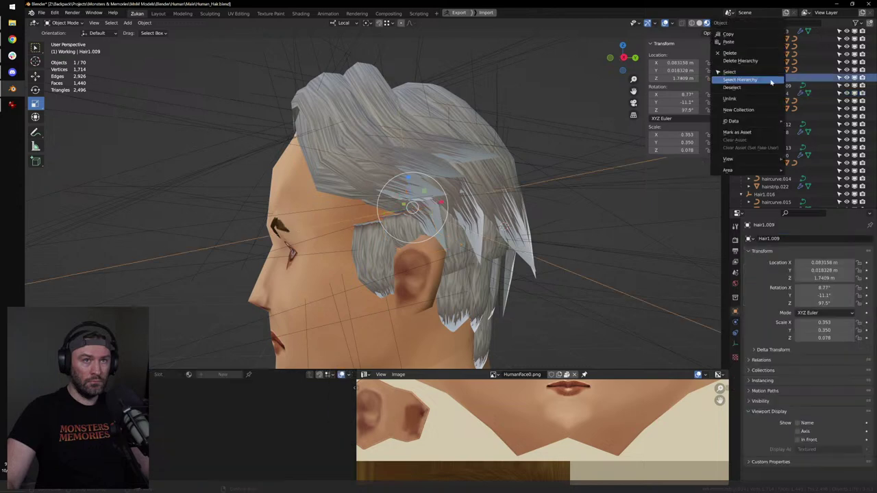
left_click(771, 80)
key("shift+d")
left_click(638, 123)
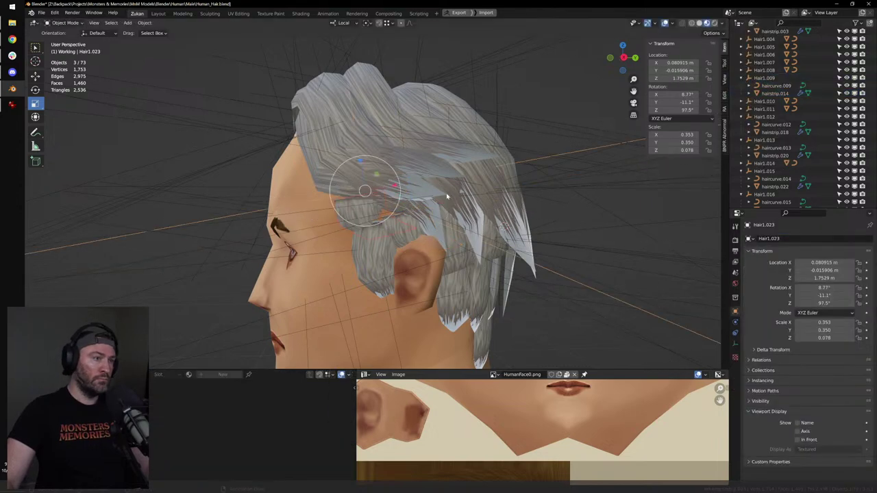
scroll(758, 137, "down", 10)
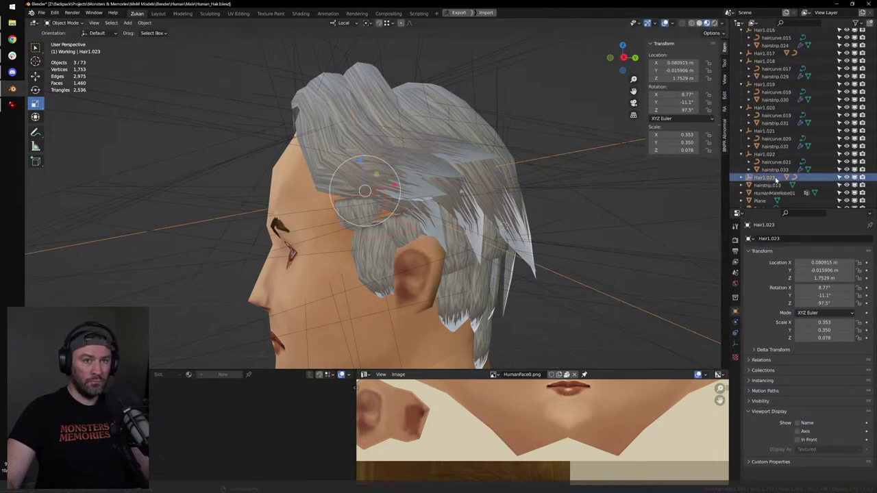
left_click(771, 169)
key("shift+space")
Rotate Hair1.023 along the temple in right view, then shift it toward the temple in front view
key("r")
key("KP_3")
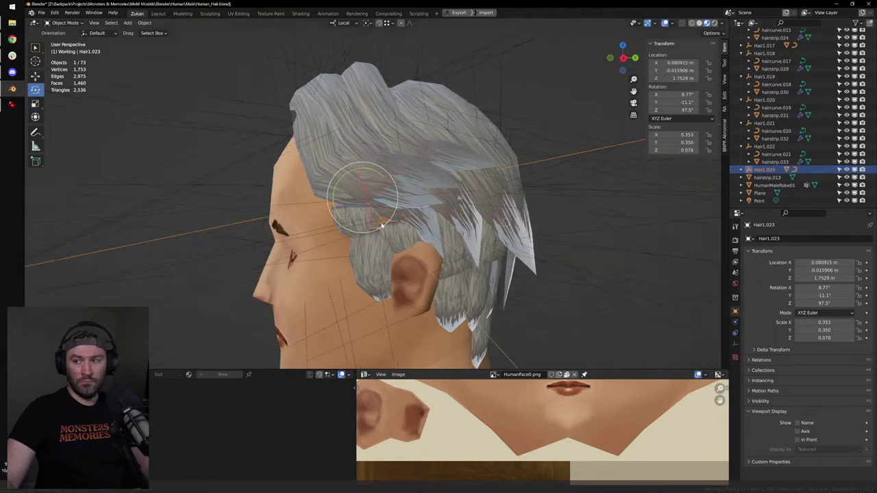
left_click_drag(390, 223, 345, 197)
key("shift+space")
key("g")
key("KP_1")
scroll(414, 180, "up", 4)
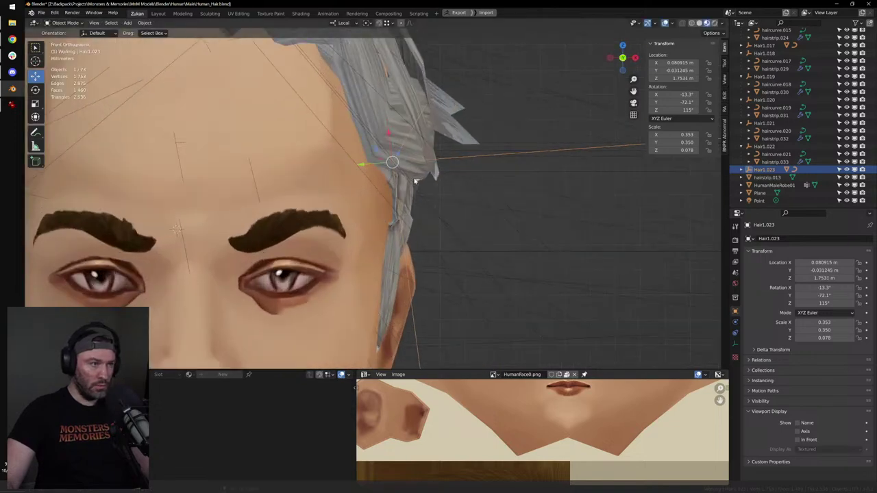
left_click_drag(392, 162, 396, 163)
Turn Hair1.023 to about 104° around Z, tilt it against the temple, then select hairstrip.034
key("shift+space")
key("r")
middle_click_drag(396, 163, 449, 278)
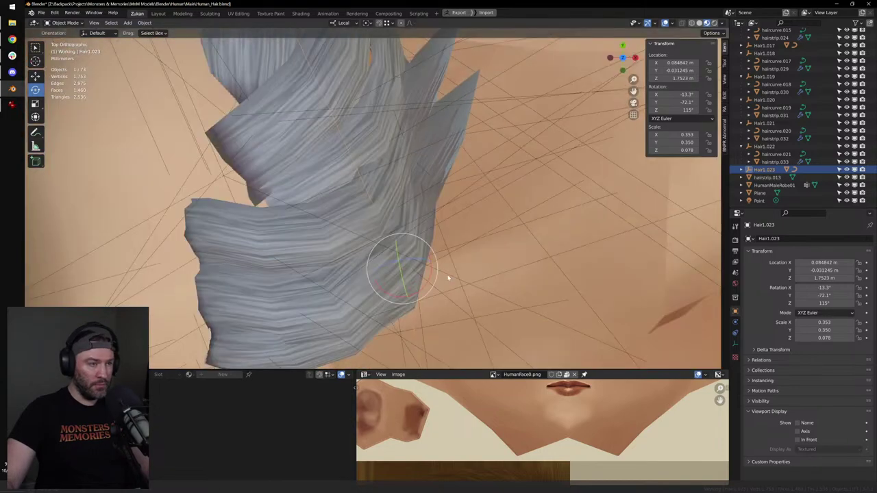
left_click_drag(436, 285, 435, 304)
middle_click_drag(435, 303, 348, 203)
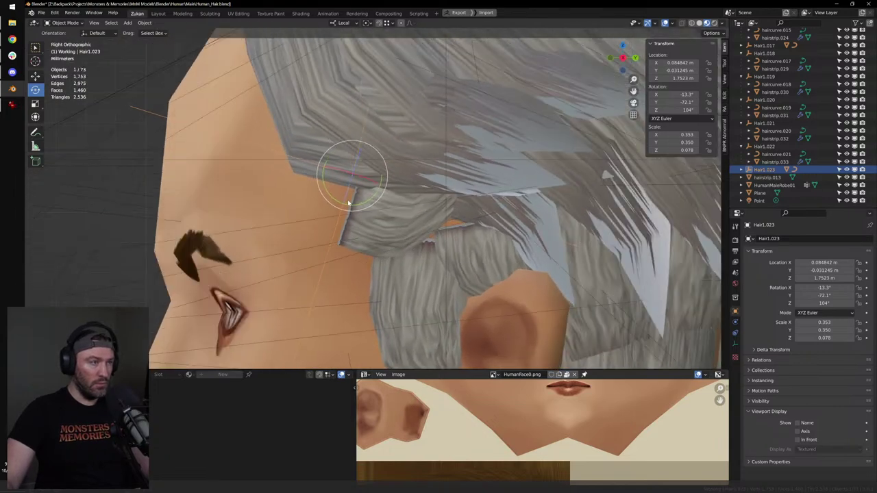
left_click_drag(376, 197, 367, 158)
key("shift+space")
key("g")
left_click(367, 158)
left_click(431, 221)
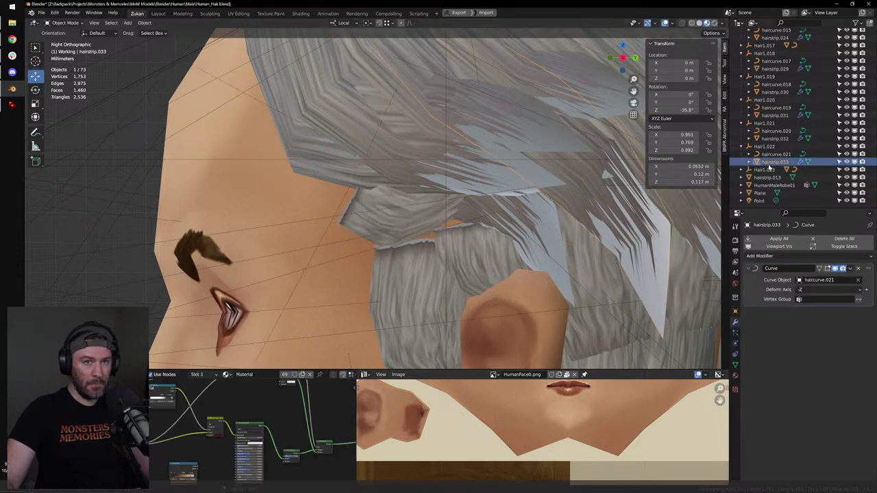
left_click(430, 228)
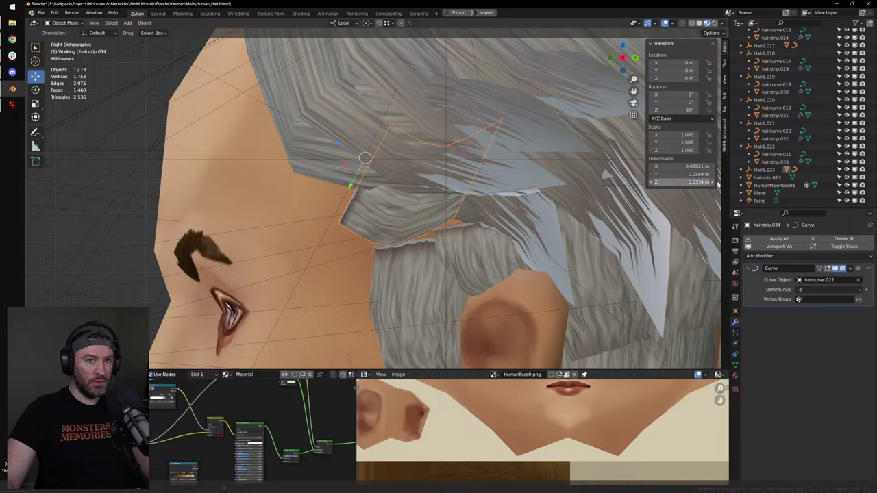
Enter Edit Mode on haircurve.022 and move the strip's four end points with proportional falloff
key("KP_Decimal")
left_click(773, 166)
key("Tab")
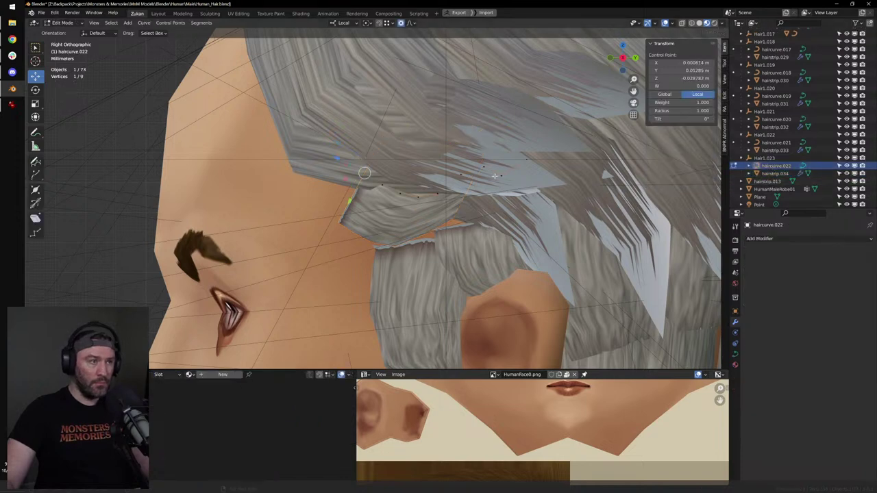
middle_click_drag(495, 176, 420, 169, "shift")
left_click_drag(503, 220, 505, 222)
key("g")
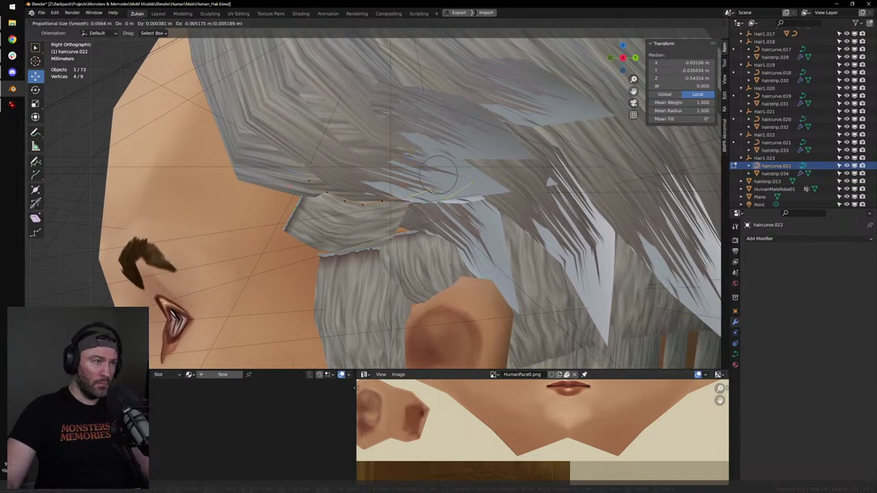
left_click(447, 209)
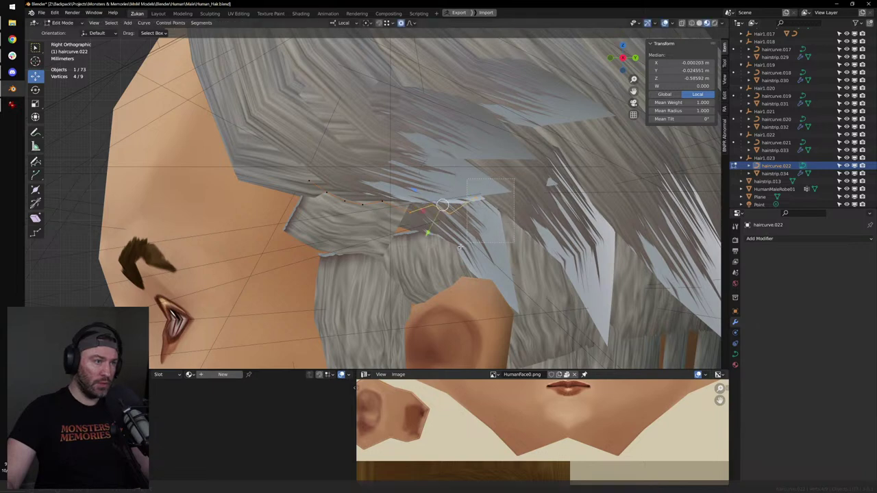
Reposition a single haircurve.022 control point repeatedly so the strip bends toward the head
key("g")
left_click(488, 236)
key("g")
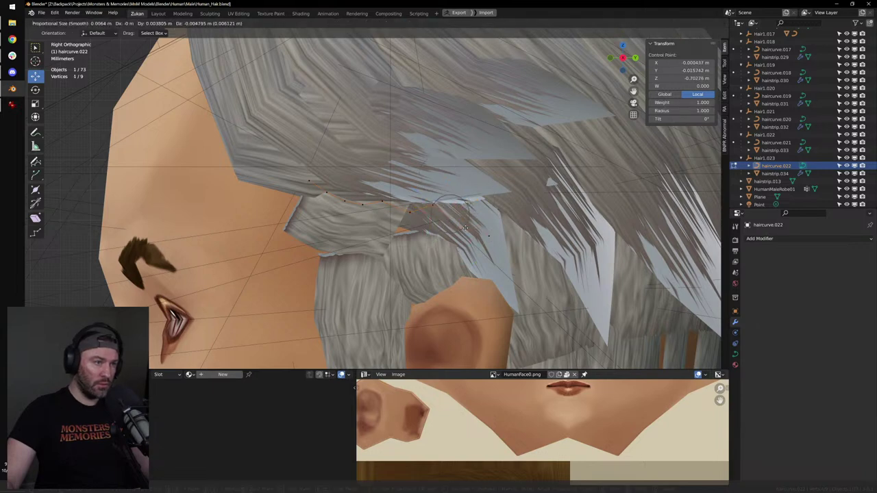
left_click(435, 205)
key("g")
left_click(435, 223)
key("g")
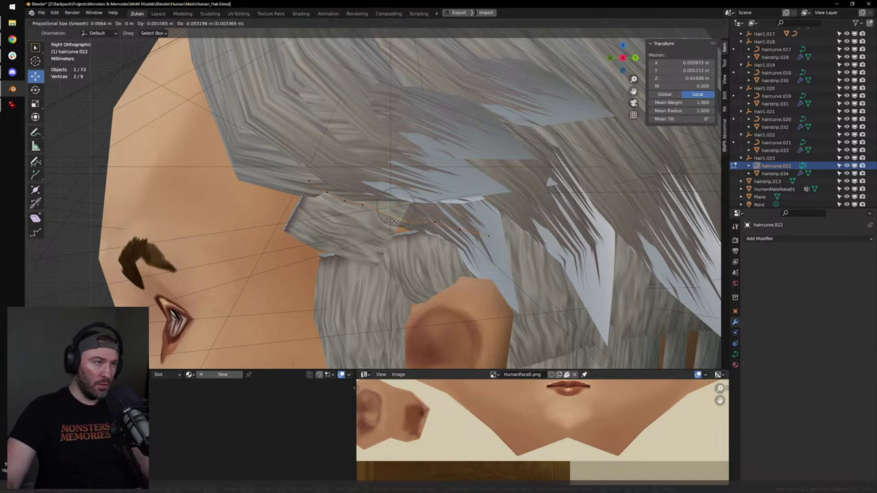
left_click(350, 211)
key("g")
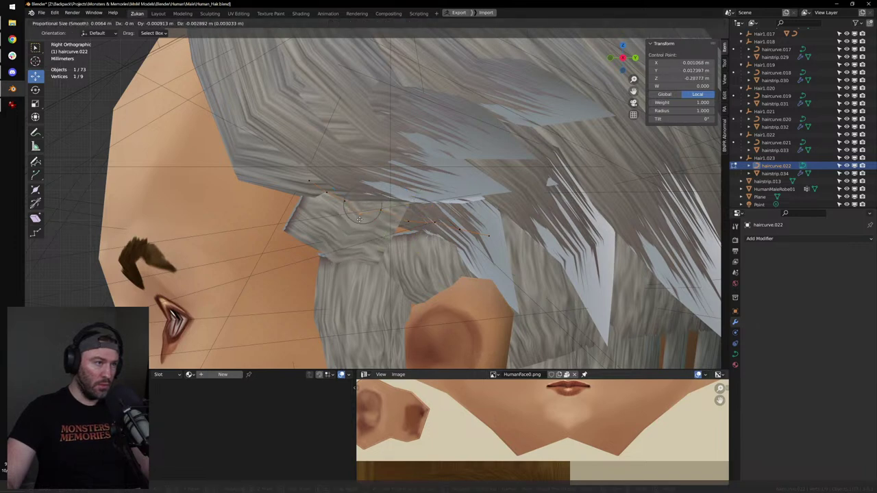
left_click(359, 219)
key("g")
left_click(310, 185)
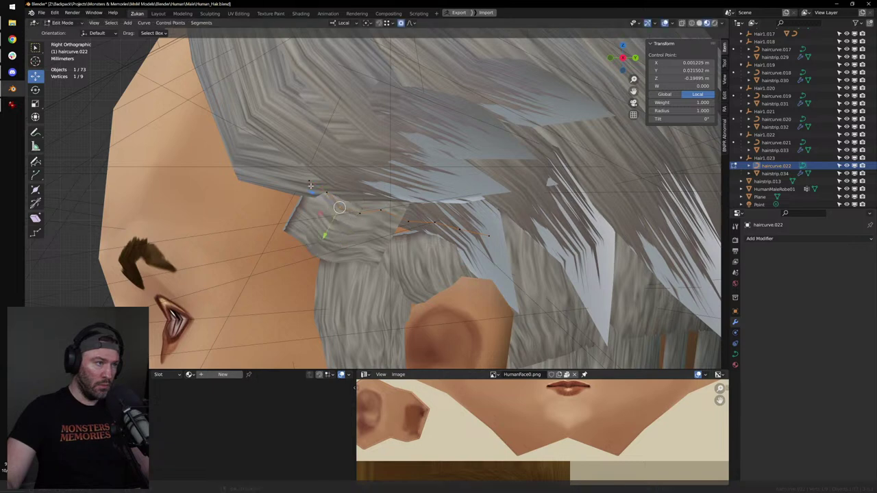
key("g")
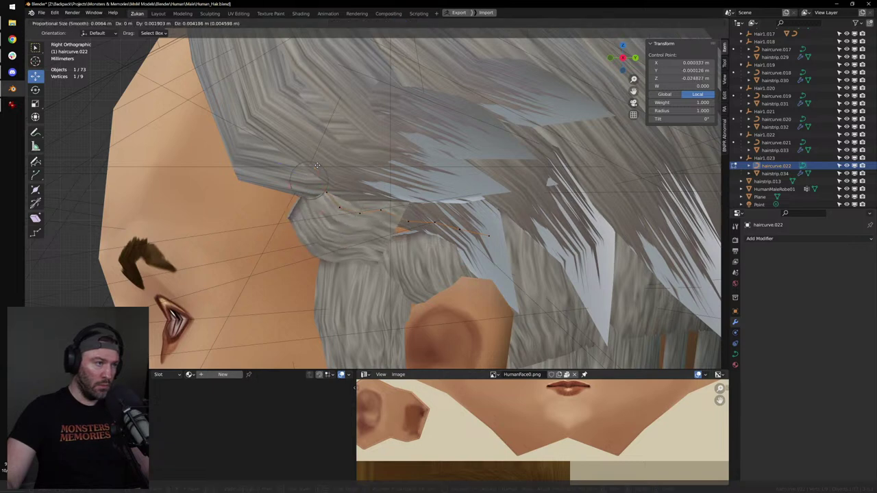
left_click(313, 163)
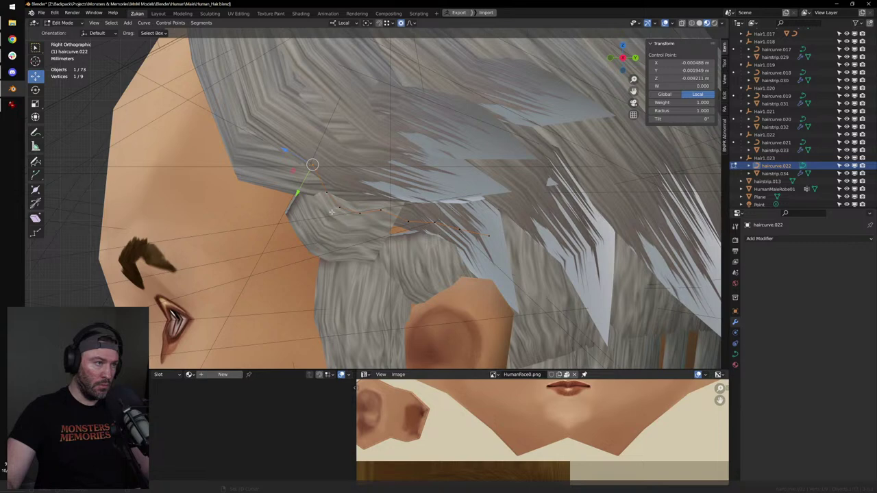
Adjust another control point slightly and leave Edit Mode
left_click(377, 213)
key("g")
left_click(387, 221)
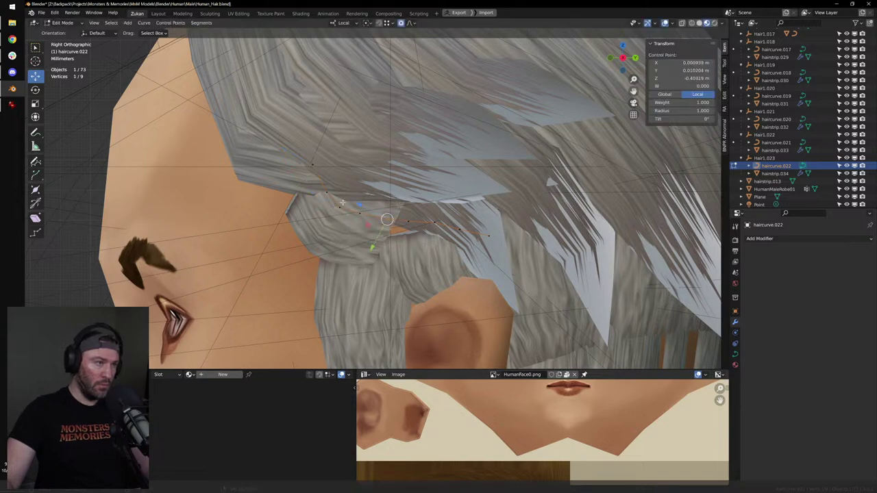
key("g")
left_click(346, 205)
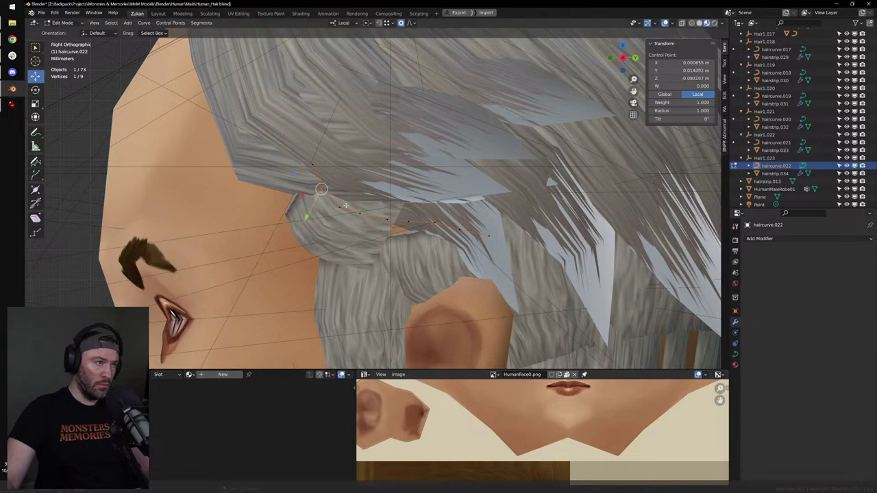
middle_click_drag(415, 246, 434, 232)
scroll(433, 232, "up", 2)
key("Tab")
Shift the Hair1.023 group slightly
left_click(765, 158)
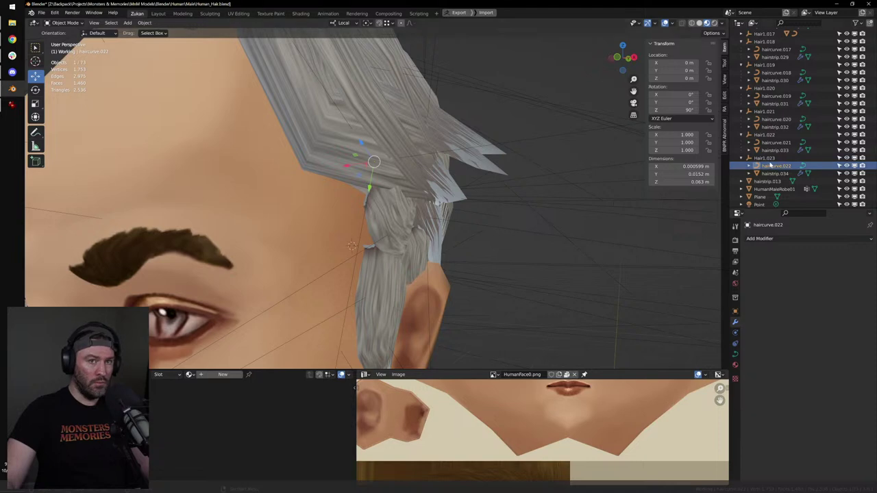
middle_click_drag(384, 205, 410, 169)
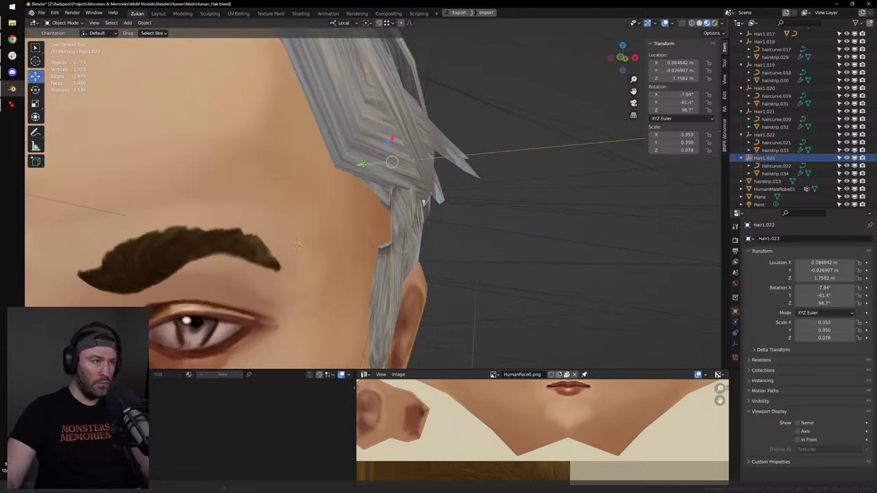
key("g")
left_click(562, 227)
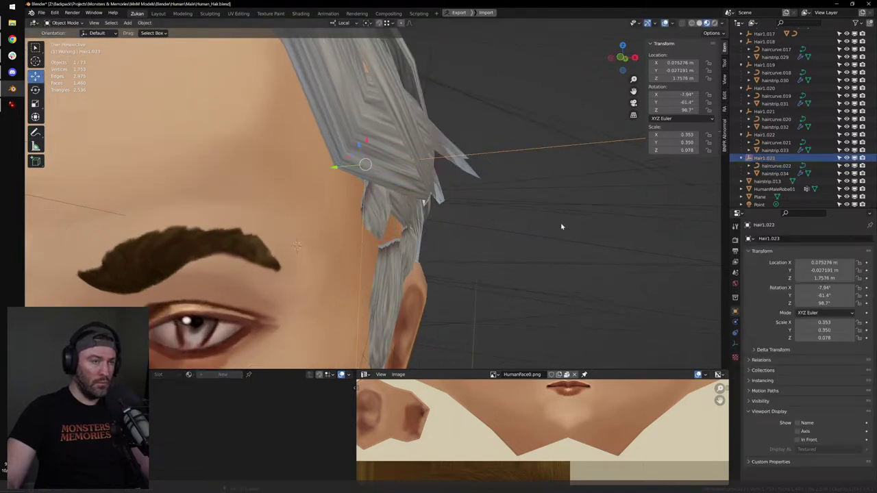
Back in haircurve.022 Edit Mode, make small X-constrained soft-falloff moves on two control points
left_click(777, 166)
key("Tab")
middle_click_drag(411, 259, 384, 219)
key("g")
key("x")
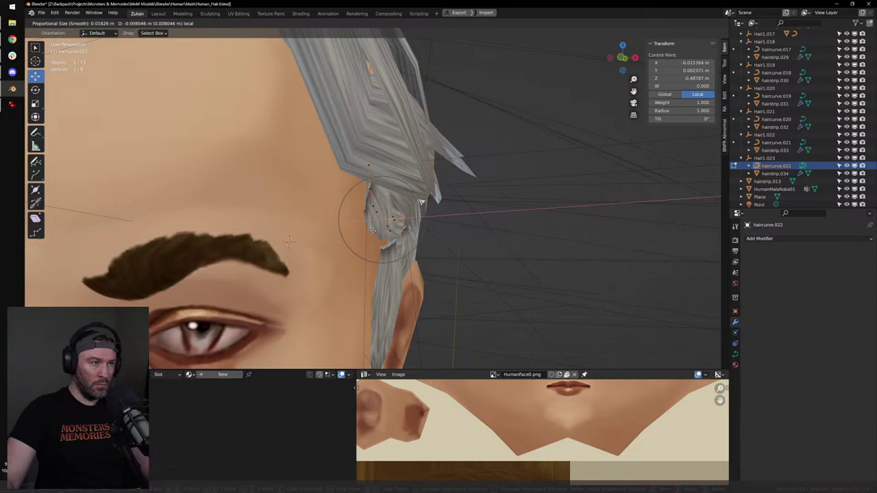
left_click(372, 230)
mouse_move(372, 230)
middle_mouse_down()
mouse_move(309, 255)
mouse_move(377, 220)
middle_mouse_up()
left_click(346, 236)
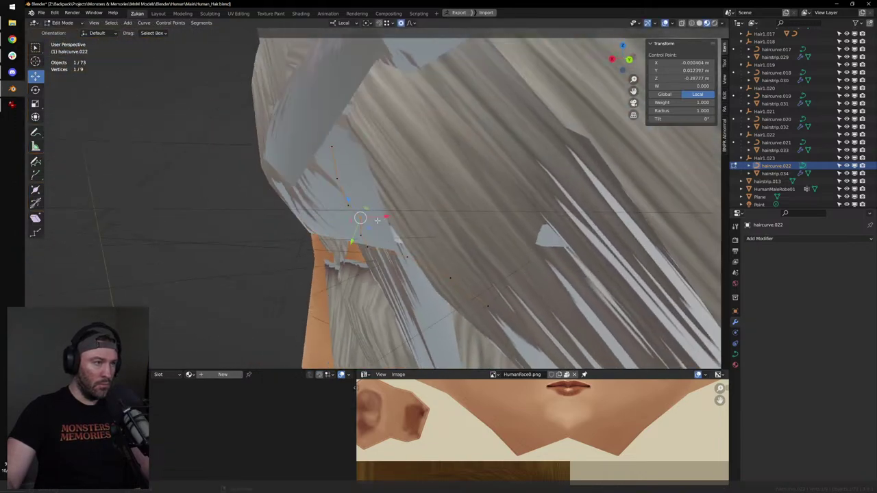
key("g")
key("x")
left_click(367, 211)
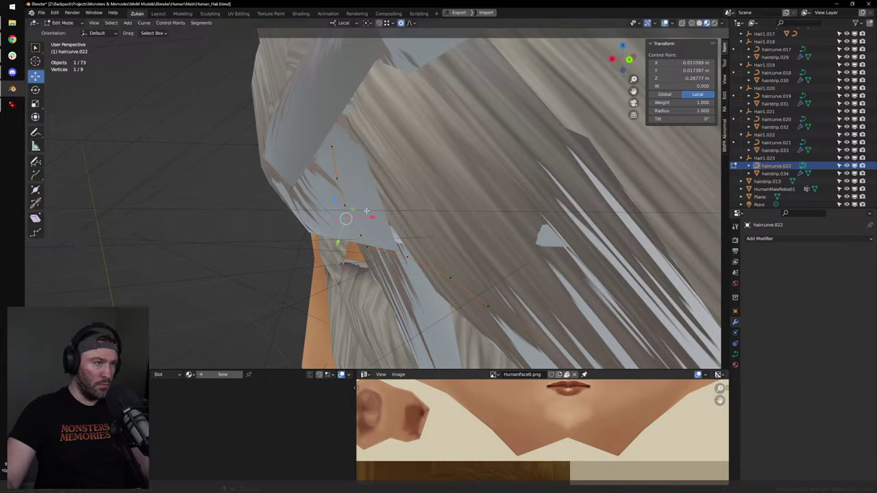
Fine-tune more control points along X so hairstrip.034 bends down before the ear, then exit Edit Mode
middle_click_drag(361, 198, 336, 194)
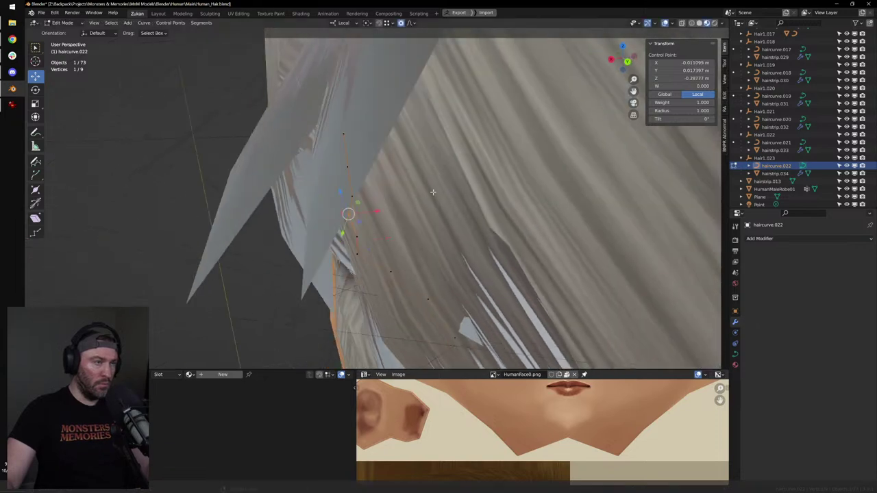
middle_click_drag(432, 191, 415, 203)
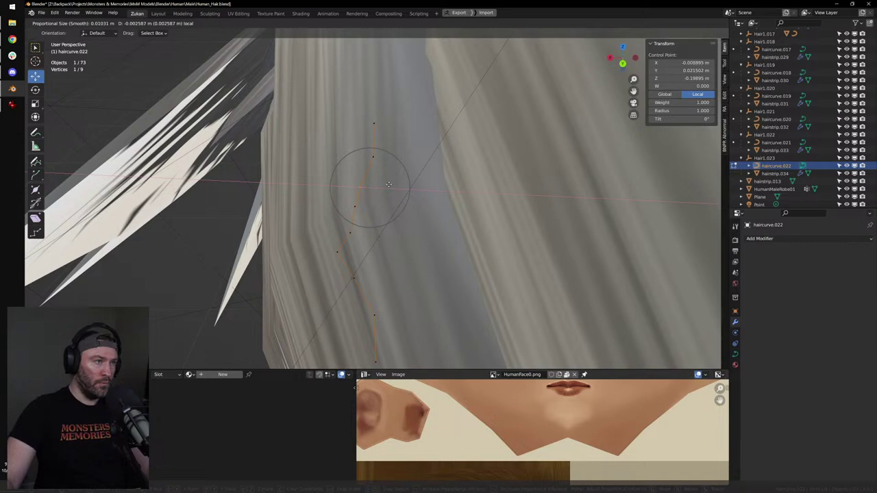
left_click(388, 184)
middle_click_drag(389, 183, 396, 202)
left_click_drag(416, 205, 421, 175)
middle_click_drag(421, 174, 374, 247)
key("g")
left_click(349, 264)
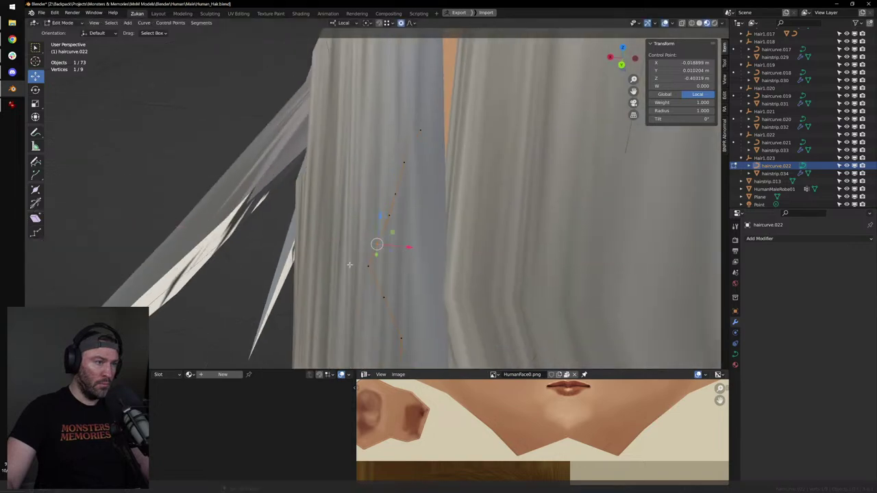
left_click_drag(395, 267, 400, 267)
middle_click_drag(400, 266, 457, 249)
key("Tab")
Rotate hairstrip.034 to about 55.9° around Z, then deselect everything
left_click(774, 174)
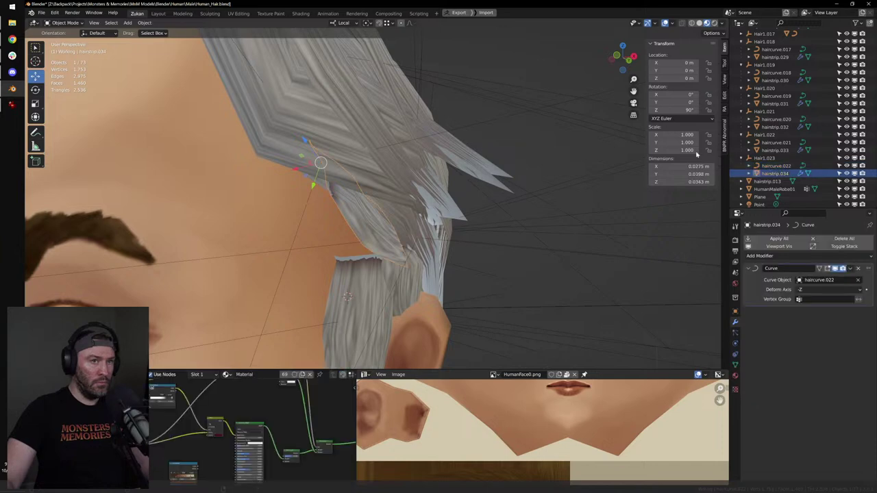
left_click_drag(677, 110, 657, 110)
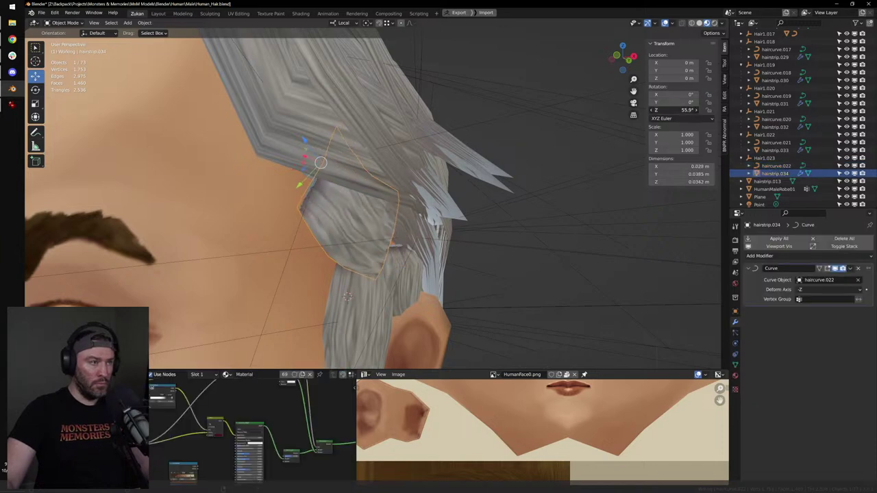
scroll(525, 261, "down", 5)
middle_click_drag(525, 262, 459, 298)
left_click(505, 307)
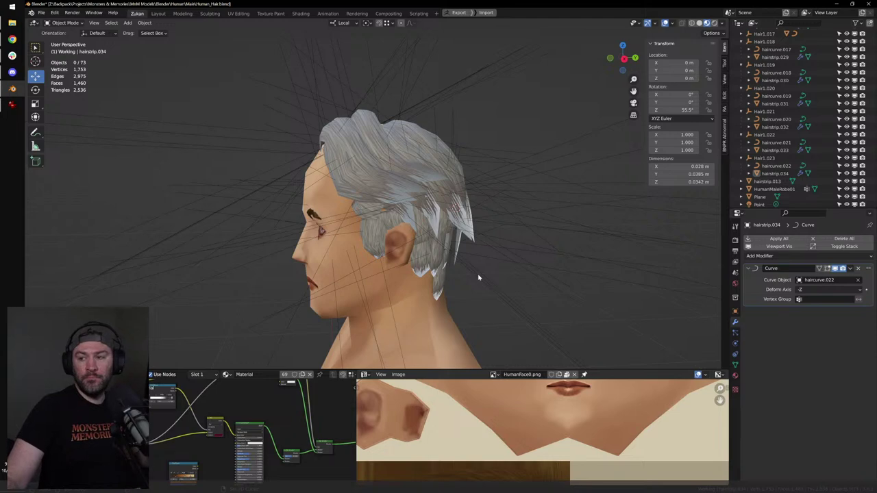
Select the Hair1.023 hierarchy and duplicate it as Hair1.024, placed lower over the side hair
scroll(479, 277, "up", 5)
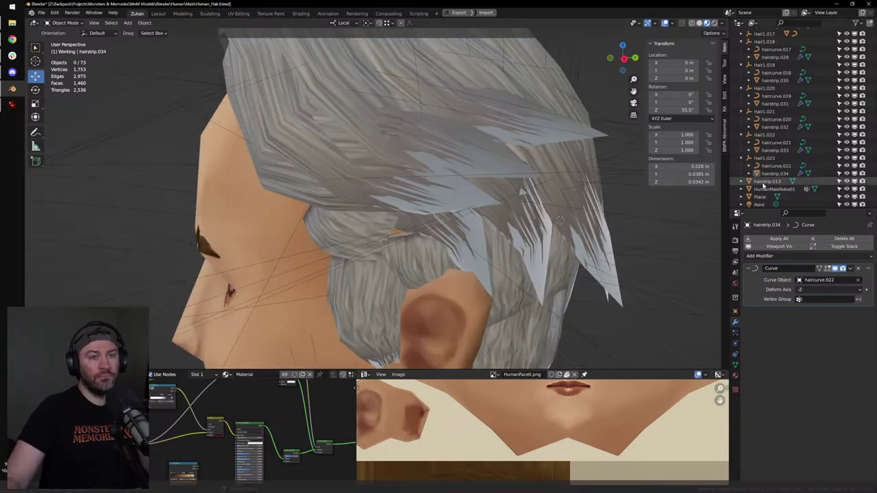
right_click(759, 159)
left_click(760, 158)
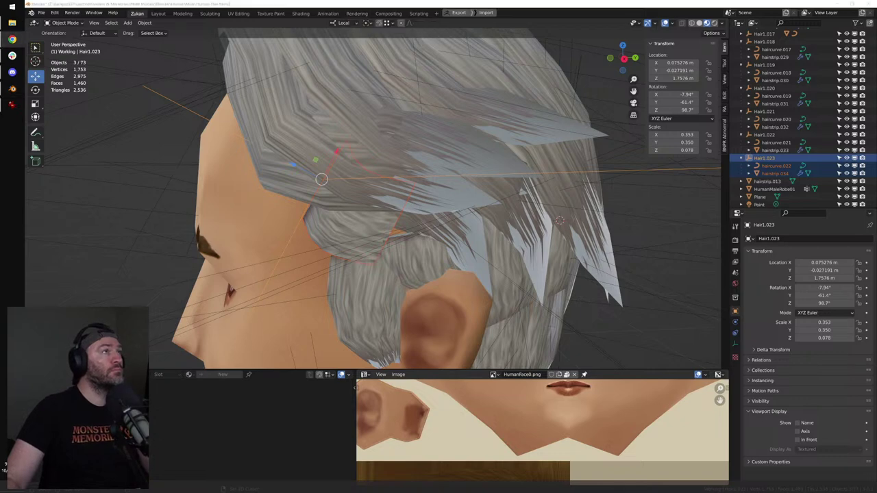
middle_click_drag(439, 192, 402, 166)
key("shift+d")
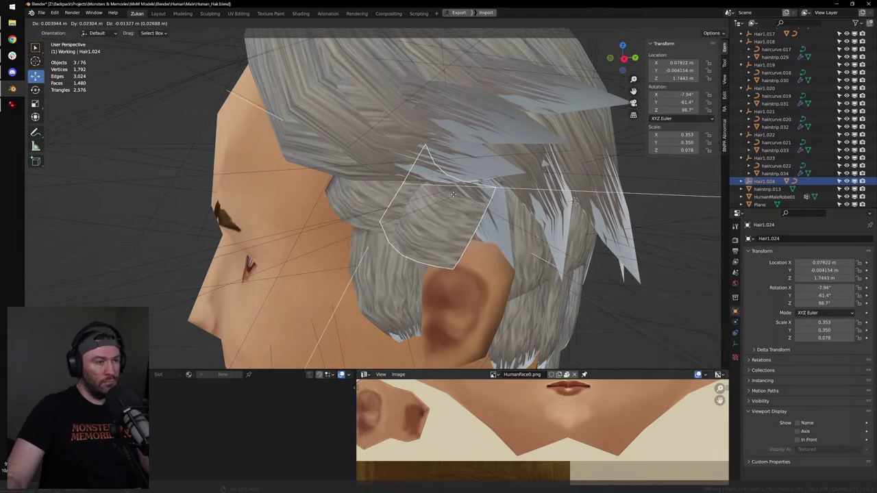
left_click(453, 200)
Shorten hairstrip.035 to 0.580 on Y and narrow it along X
left_click(441, 218)
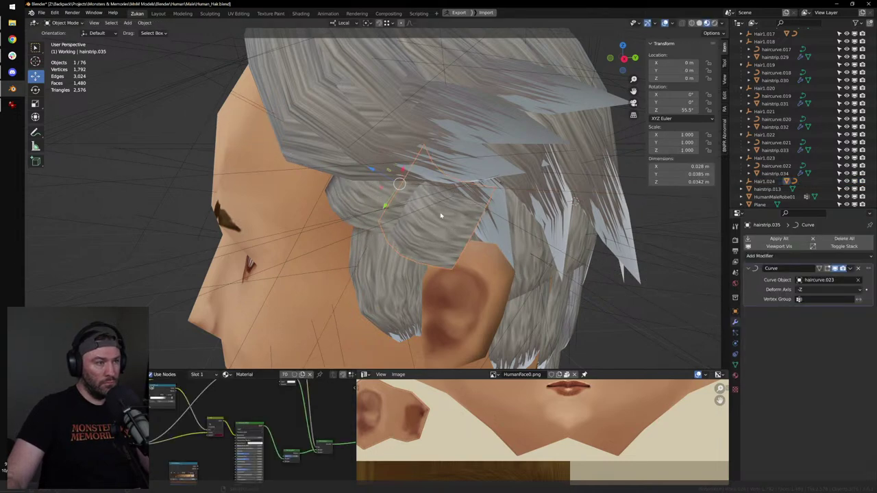
key("s")
key("y")
key("y")
left_click(401, 202)
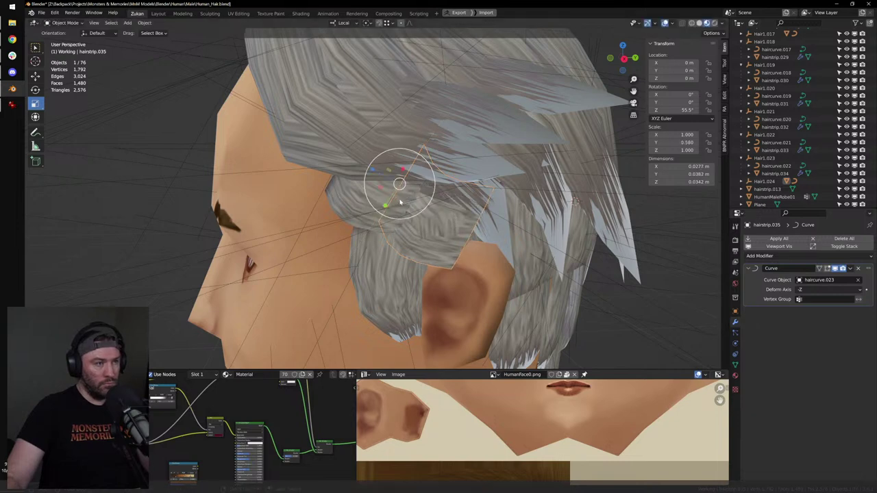
key("s")
key("x")
key("x")
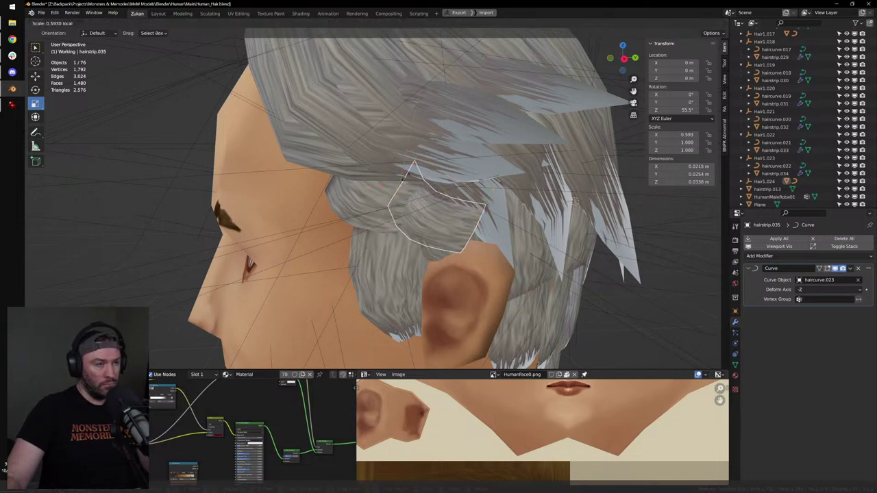
left_click(613, 217)
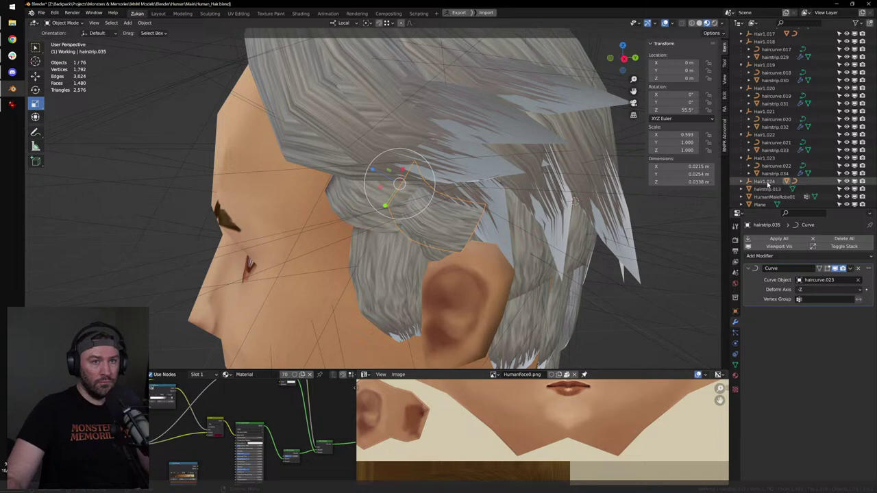
Move the Hair1.024 hair piece toward the area behind the ear
left_click(765, 181)
key("KP_Decimal")
middle_click_drag(488, 226, 420, 198)
left_click_drag(386, 185, 398, 190)
middle_click_drag(397, 190, 378, 196)
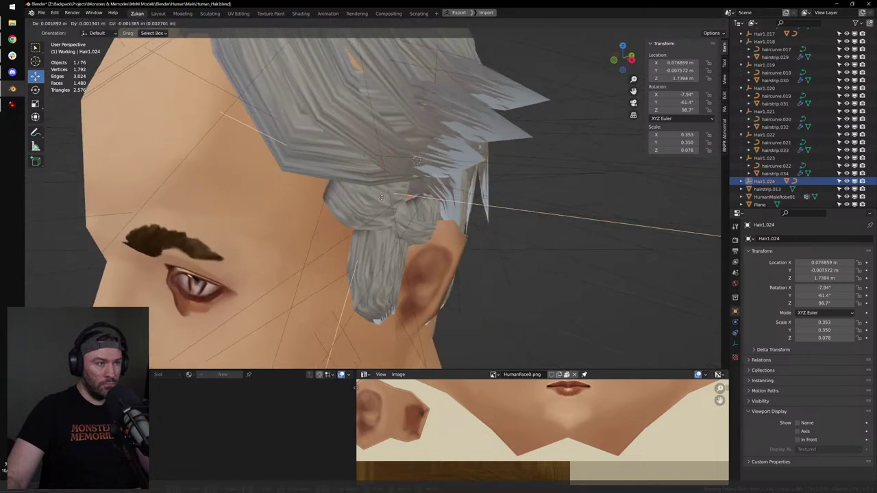
left_click_drag(378, 197, 391, 209)
Rotate Hair1.024 in Right Ortho view so it follows the head's curve
key("KP_3")
scroll(378, 200, "up", 2)
scroll(390, 216, "down", 1)
scroll(391, 209, "up", 2)
middle_click_drag(363, 216, 368, 269)
left_click_drag(423, 155, 418, 138)
middle_click_drag(417, 137, 472, 119)
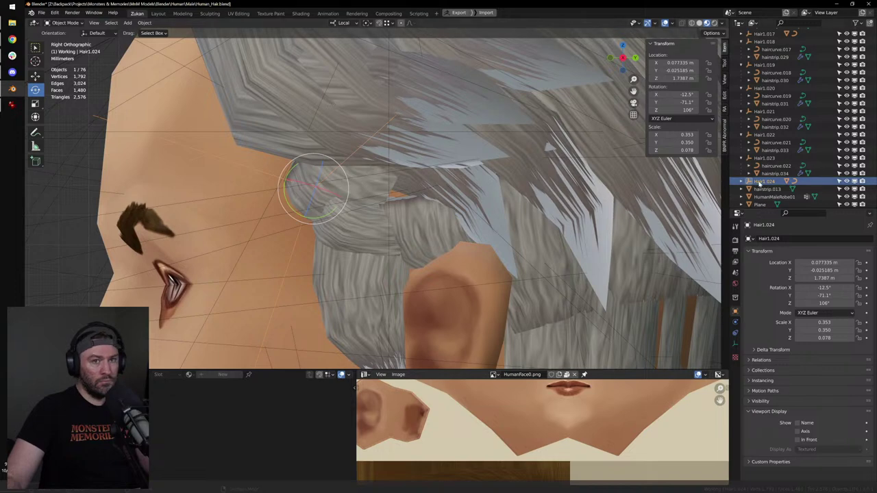
Duplicate Hair1.024 with its hierarchy as Hair1.025 and place it slightly higher beside it
right_click(753, 187)
left_click(752, 181)
key("shift+d")
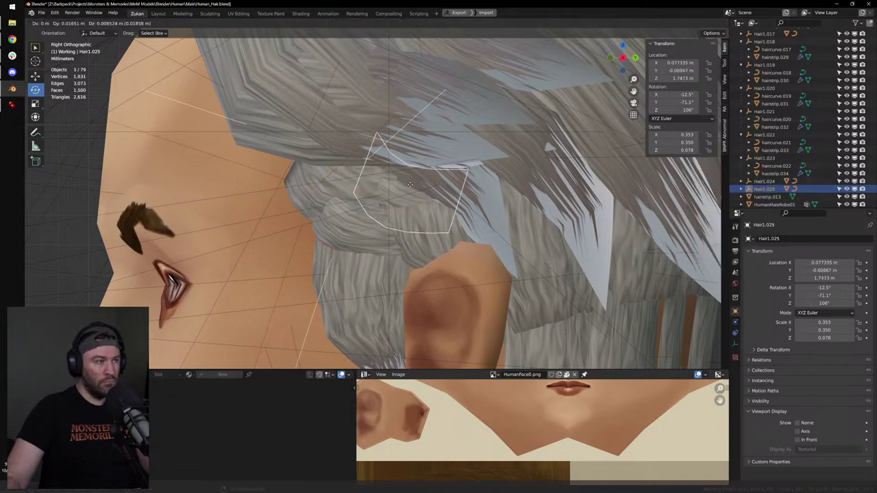
left_click(407, 185)
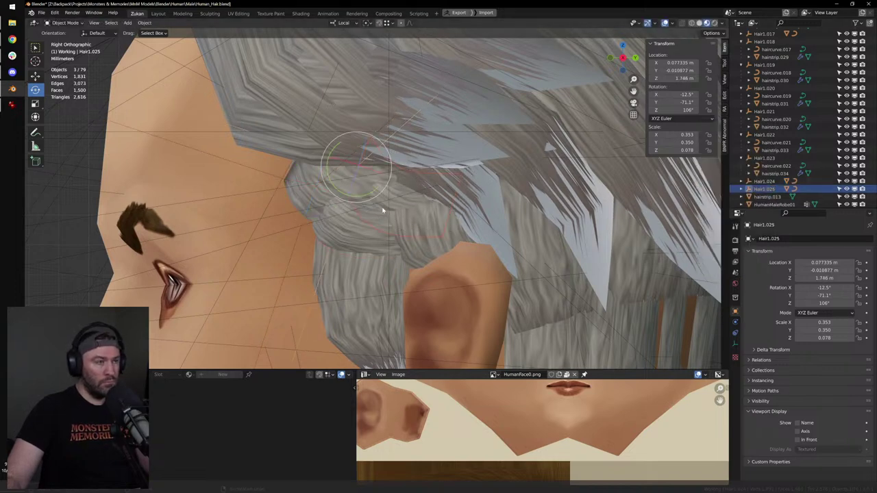
middle_click_drag(406, 185, 433, 249)
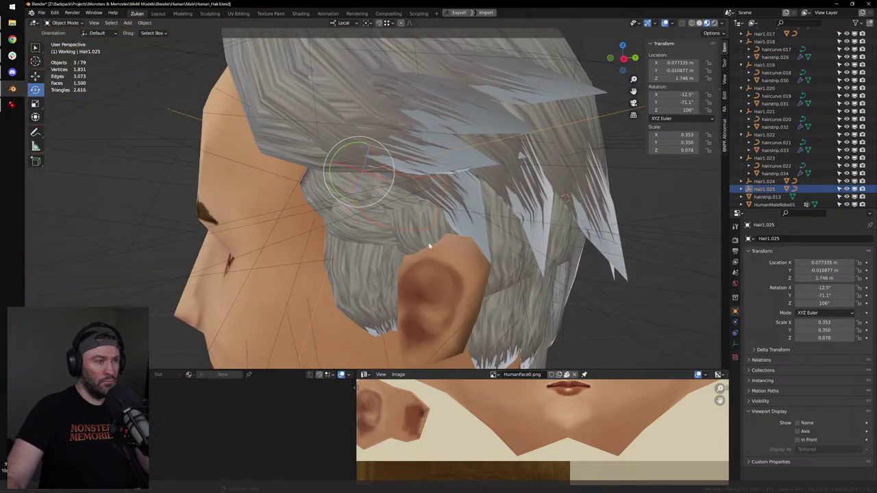
left_click(433, 246)
scroll(793, 168, "up", 5)
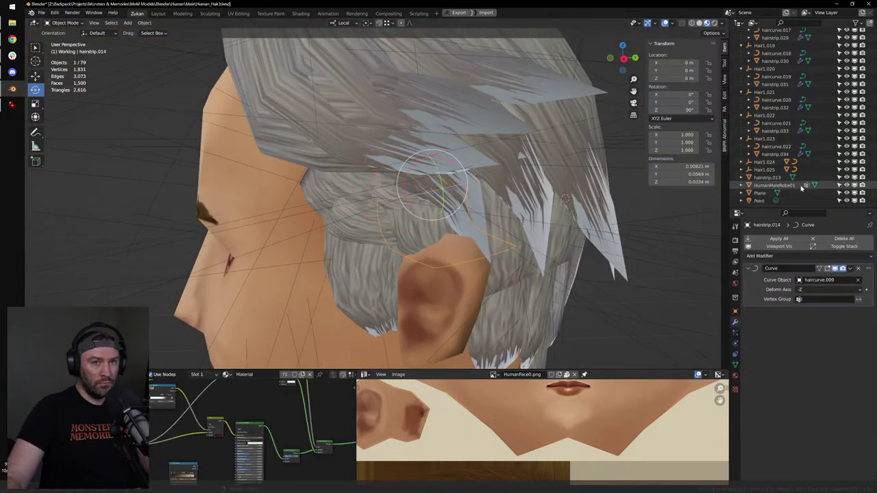
scroll(793, 168, "up", 5)
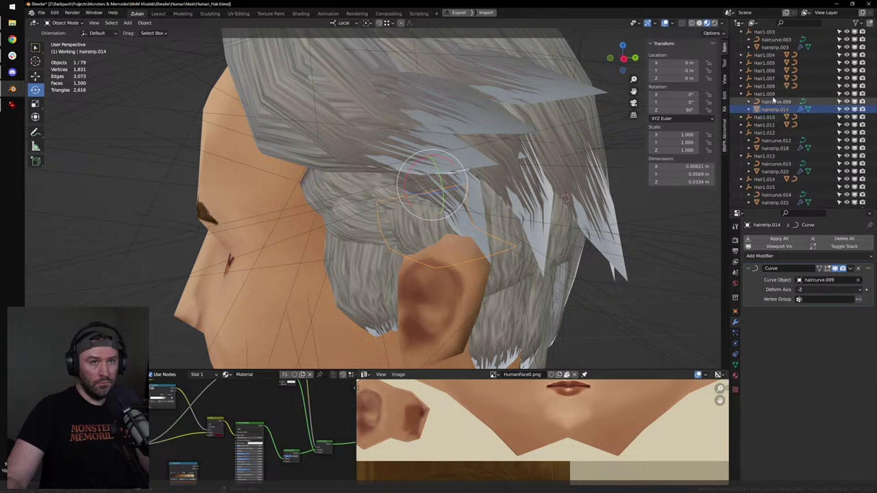
right_click(765, 96)
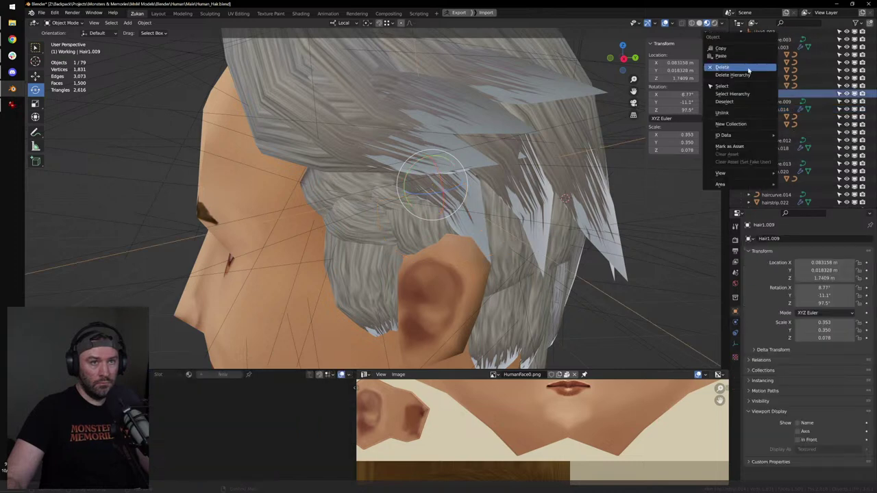
Delete Hair1.009 and its children with Delete Hierarchy
left_click(741, 74)
left_click(405, 223)
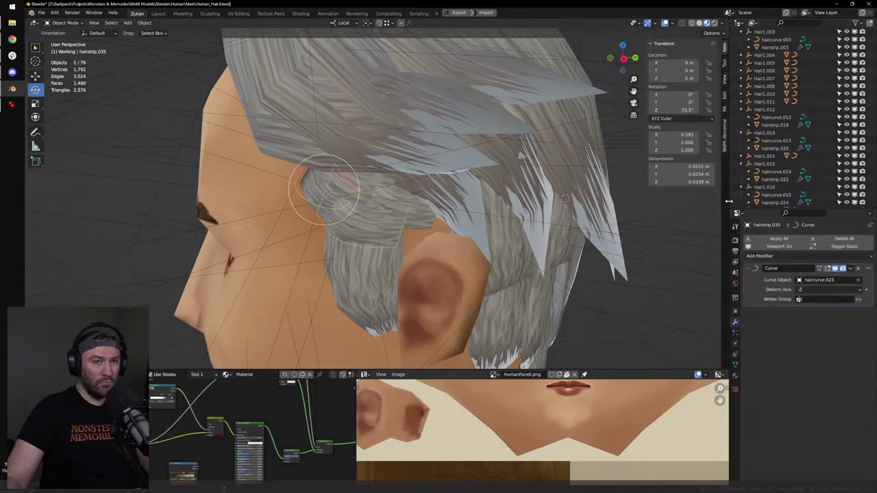
scroll(799, 137, "down", 8)
scroll(798, 181, "down", 1)
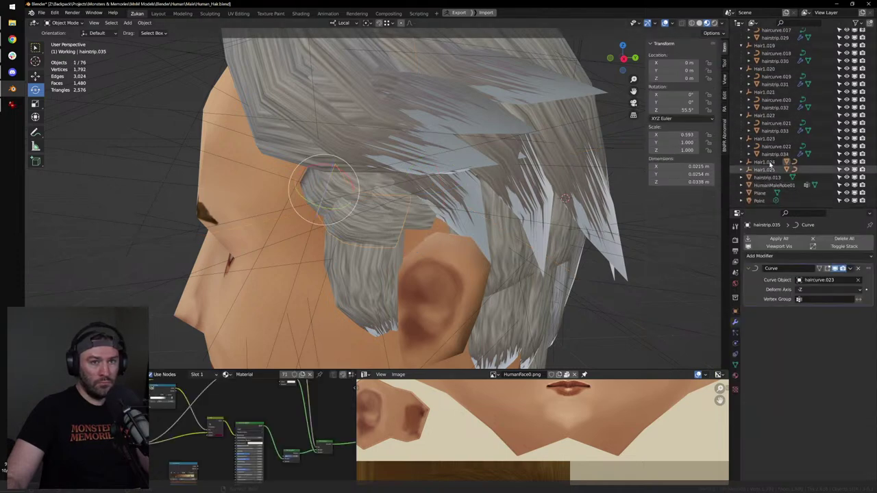
right_click(766, 161)
key("KP_3")
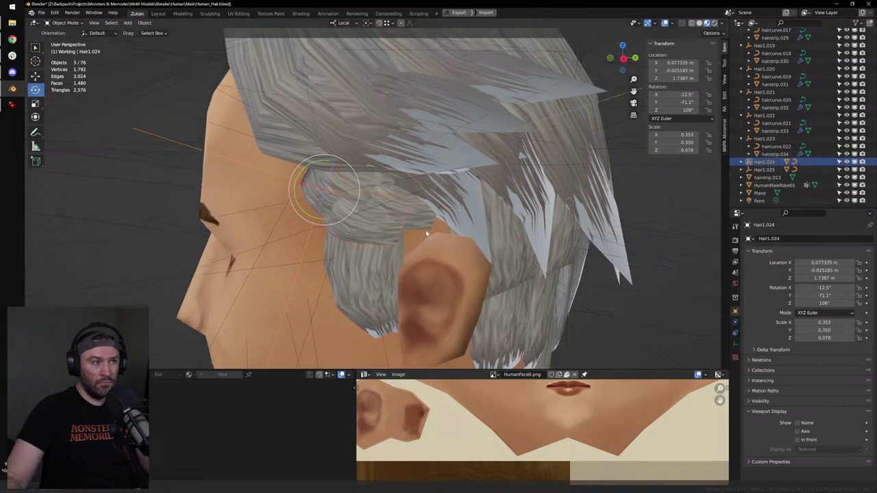
Restore Hair1.009 with undo and nudge it into place above the ear
key("ctrl+z")
key("g")
left_click(456, 231)
key("KP_Decimal")
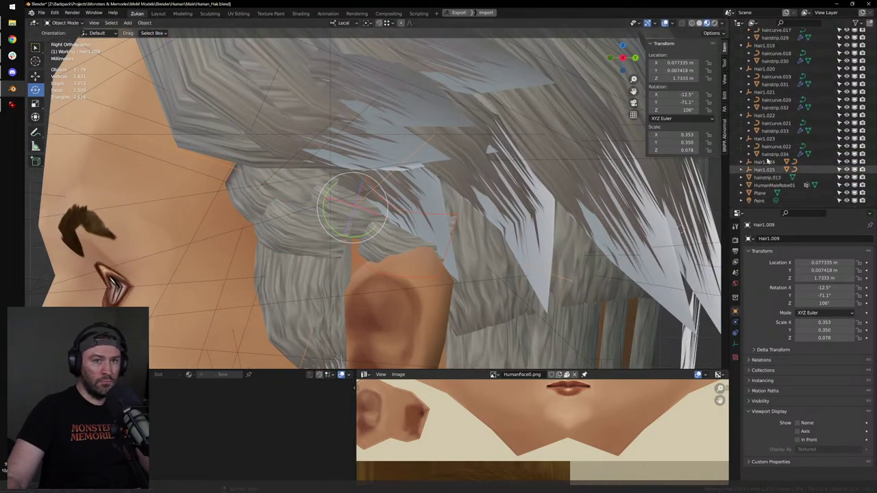
scroll(776, 156, "up", 8)
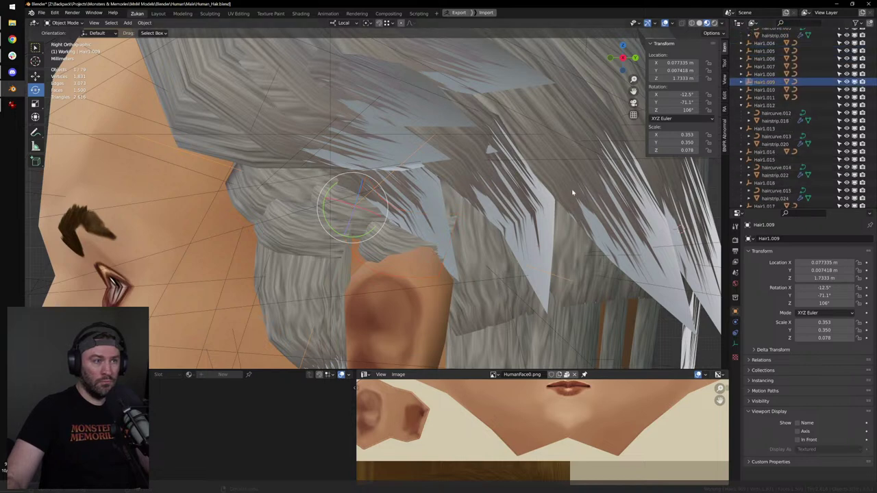
middle_click_drag(366, 224, 355, 210)
key("g")
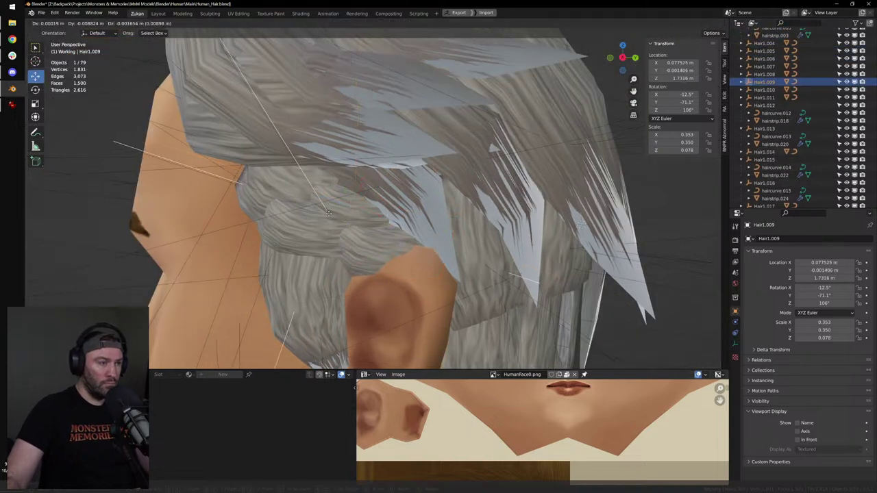
left_click(473, 242)
Orbit around the head to review the side hair from several angles
middle_click_drag(473, 241, 345, 233)
scroll(404, 235, "down", 6)
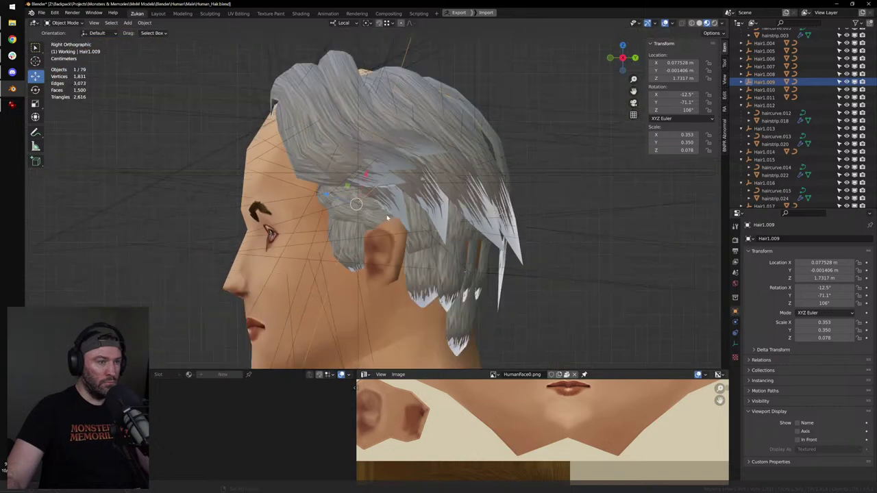
middle_click_drag(404, 235, 449, 211)
scroll(449, 211, "up", 5)
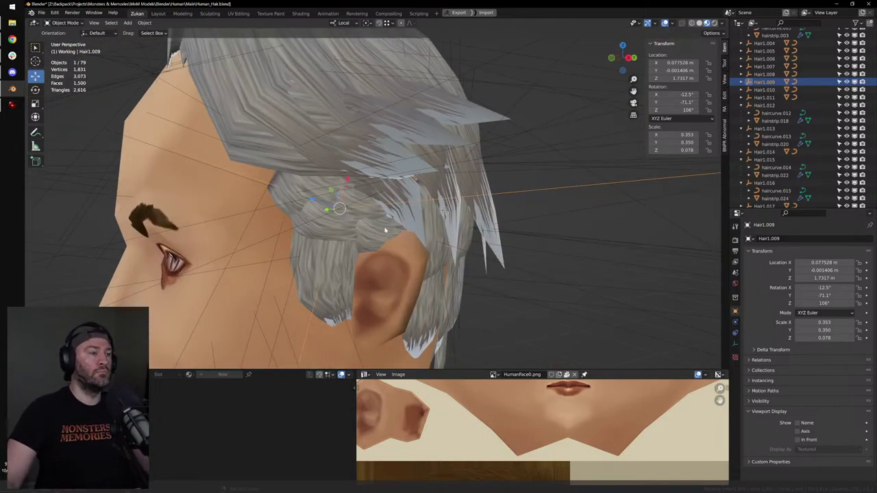
mouse_move(385, 231)
middle_mouse_down()
mouse_move(355, 234)
mouse_move(390, 225)
middle_mouse_up()
scroll(390, 224, "down", 3)
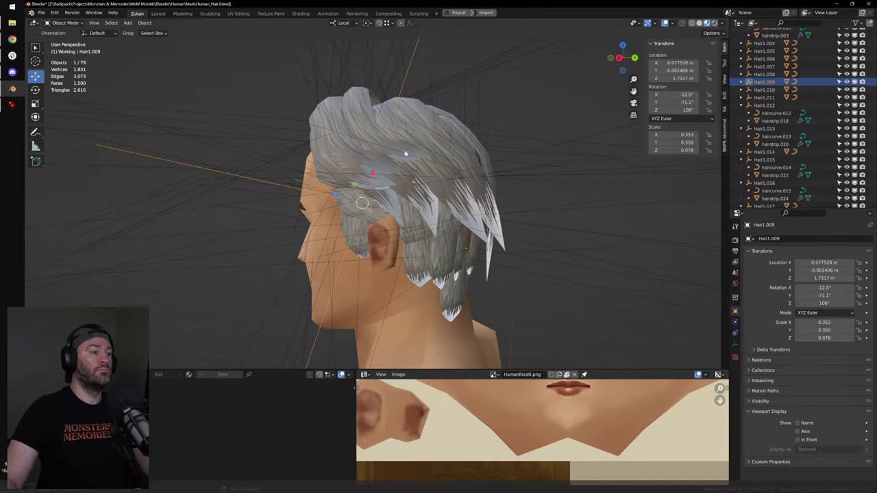
middle_click_drag(405, 153, 433, 152)
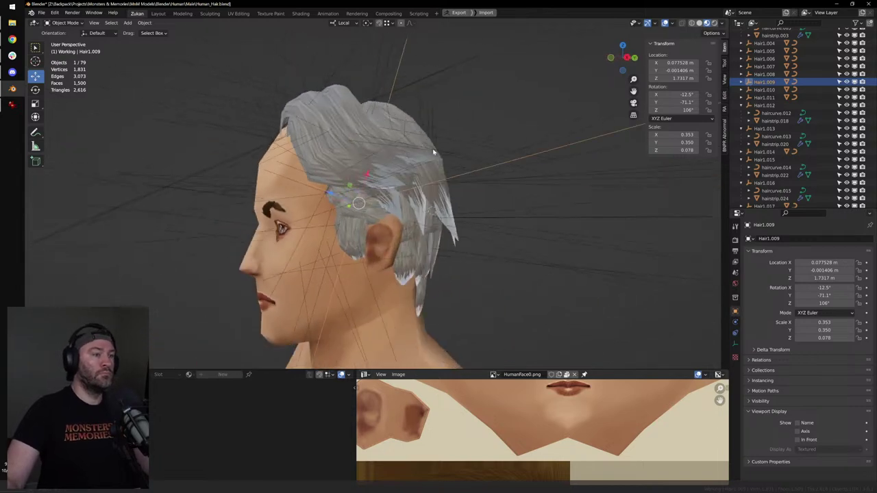
Zoom in on the strip behind the ear and select the Hair1.009 piece
scroll(433, 152, "up", 3)
left_click(370, 233)
scroll(379, 253, "up", 4)
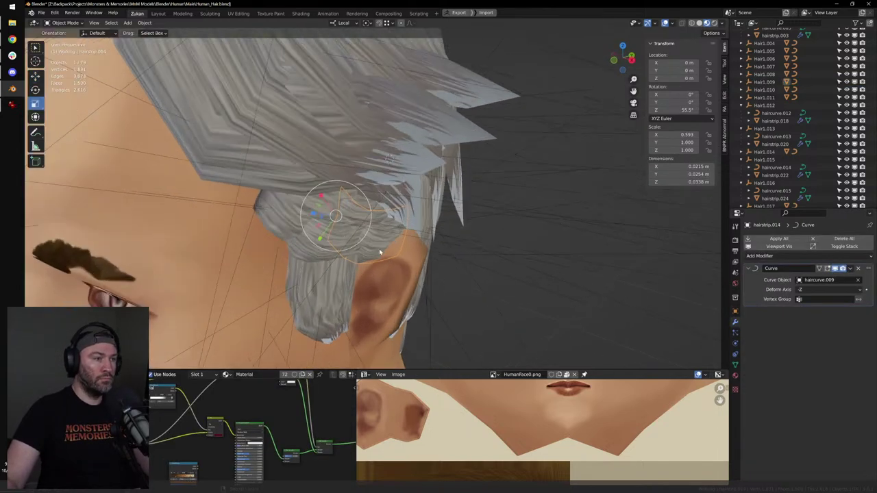
middle_click_drag(379, 253, 373, 246)
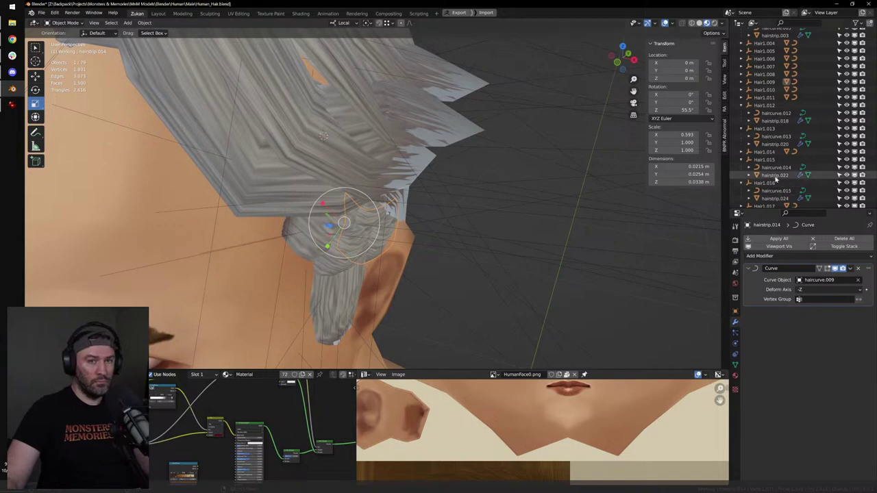
scroll(772, 171, "up", 1)
scroll(772, 170, "up", 3)
left_click(762, 137)
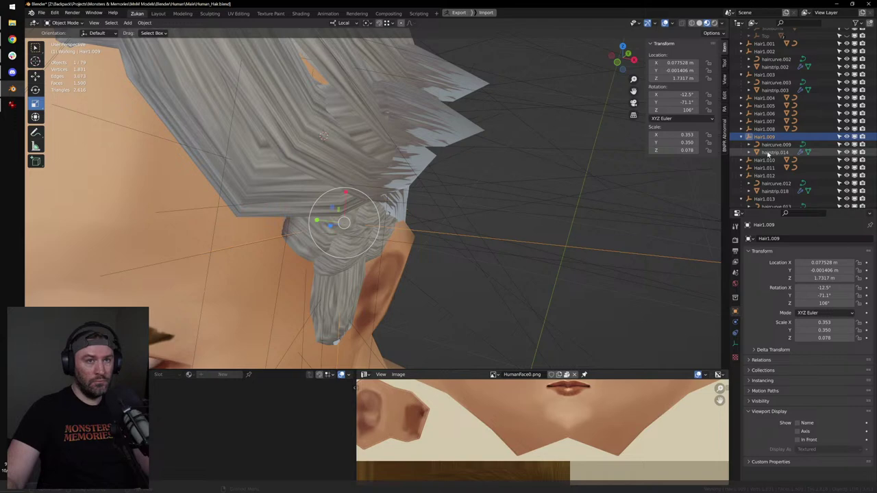
Shrink hairstrip.014's vertices to about 0.78 in Edit Mode
left_click(769, 152)
key("Tab")
scroll(368, 212, "up", 2)
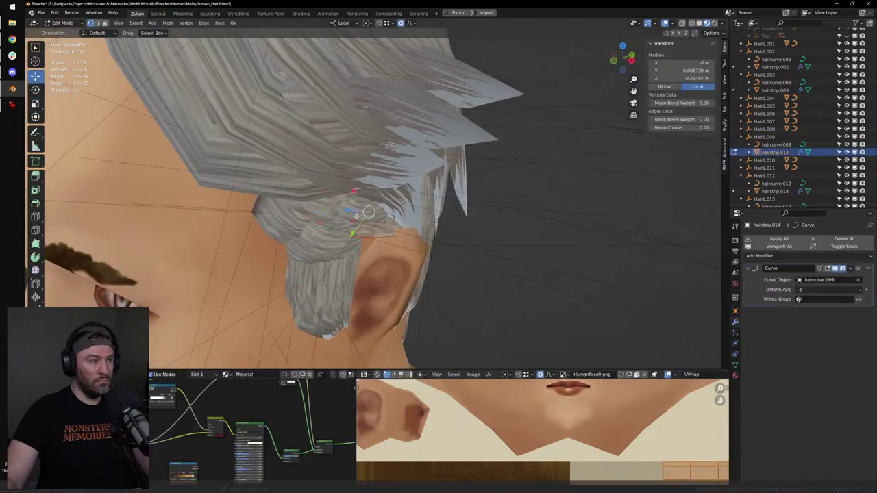
middle_click_drag(369, 211, 372, 216)
key("s")
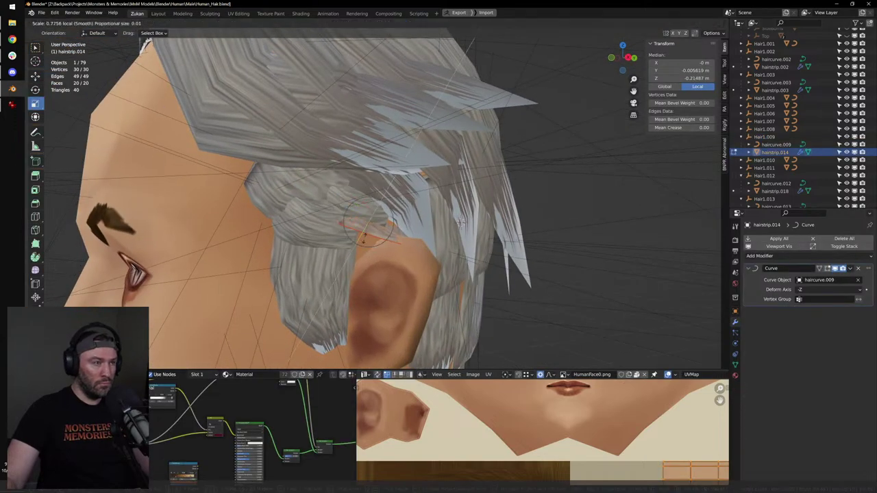
left_click(367, 236)
key("Tab")
scroll(336, 213, "up", 3)
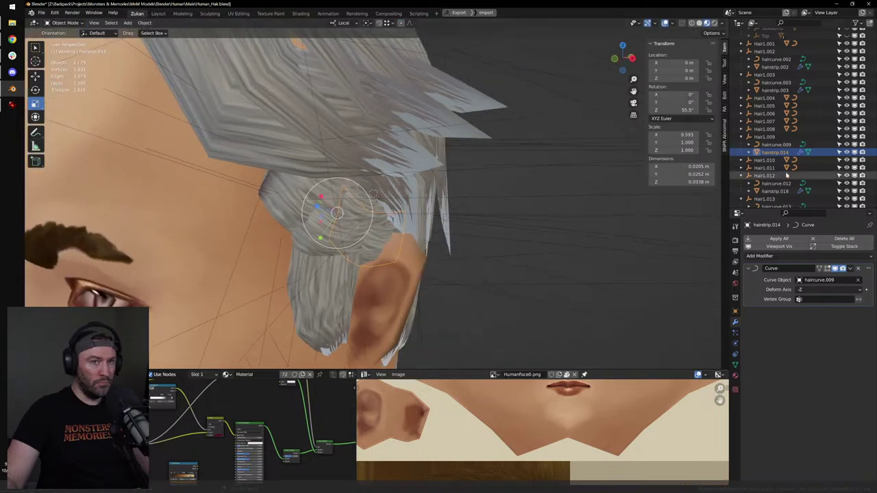
left_click(764, 136)
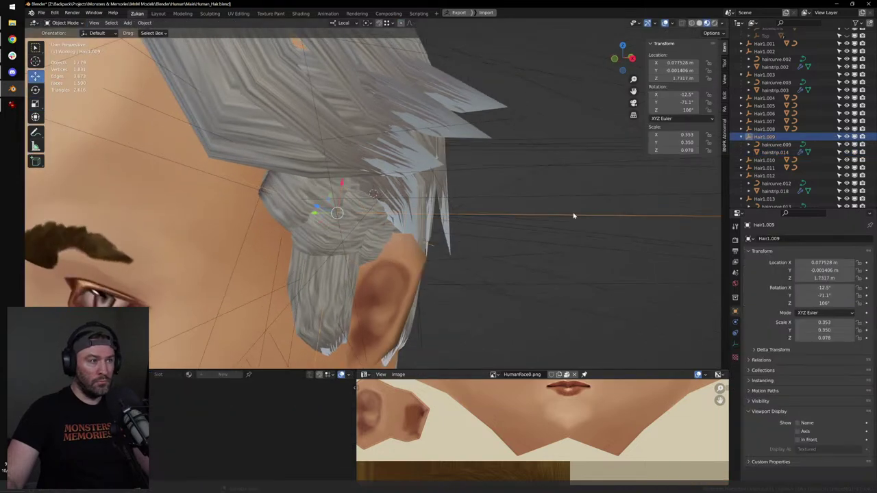
key("g")
right_click(347, 214)
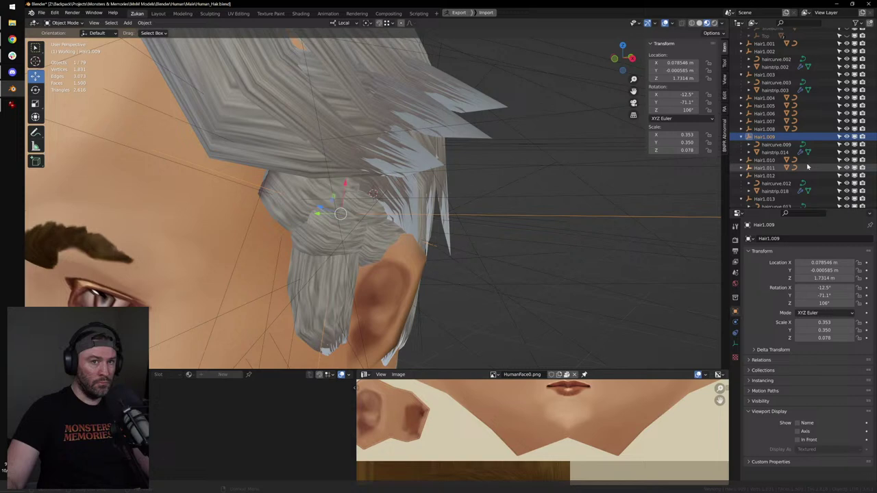
Move haircurve.009's control points around the ear with soft falloff in Right Ortho view
left_click(774, 145)
key("Tab")
middle_click_drag(509, 246, 424, 244)
key("KP_3")
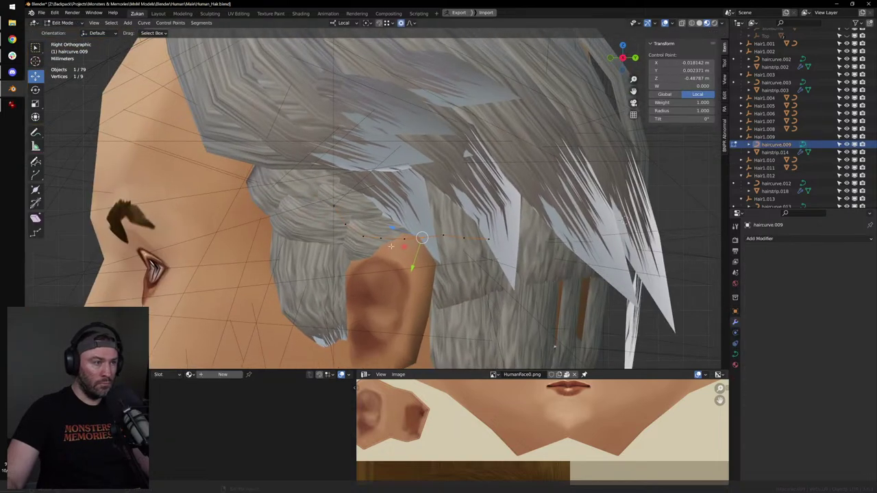
key("g")
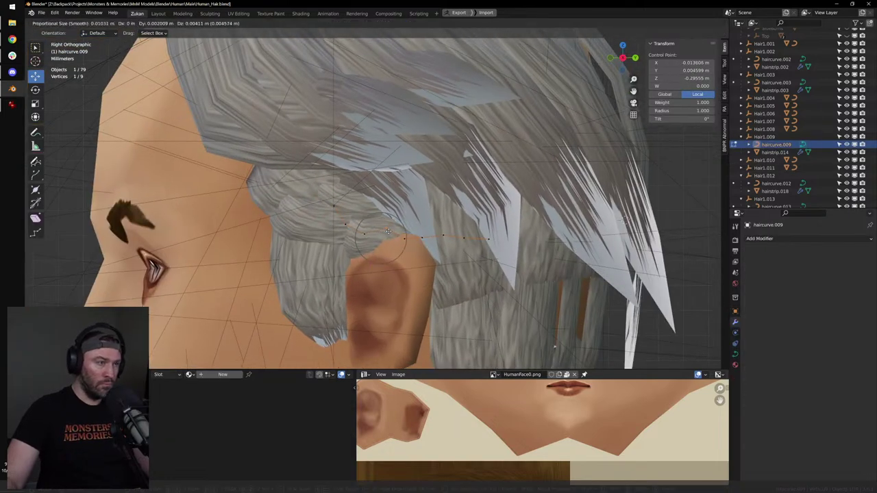
left_click(388, 232)
key("g")
left_click(368, 240)
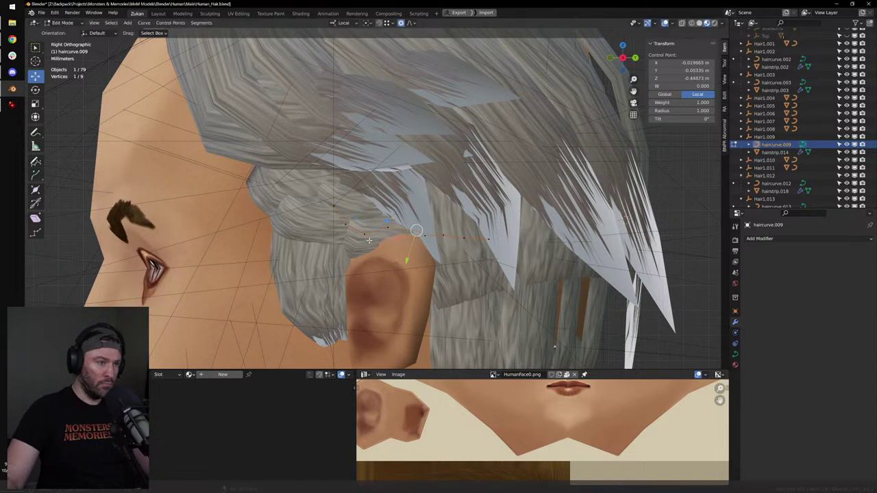
Refine haircurve.009's shape with further proportional point moves, then leave Edit Mode
key("g")
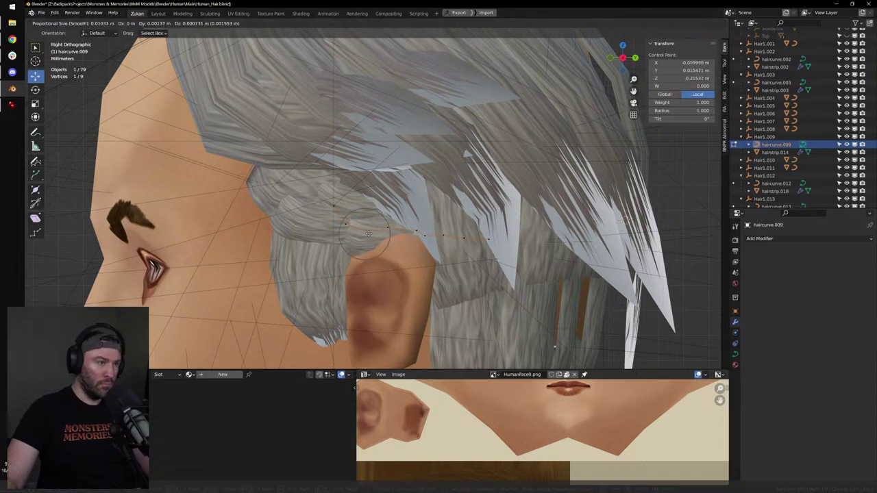
left_click(369, 234)
middle_click_drag(465, 235, 418, 230)
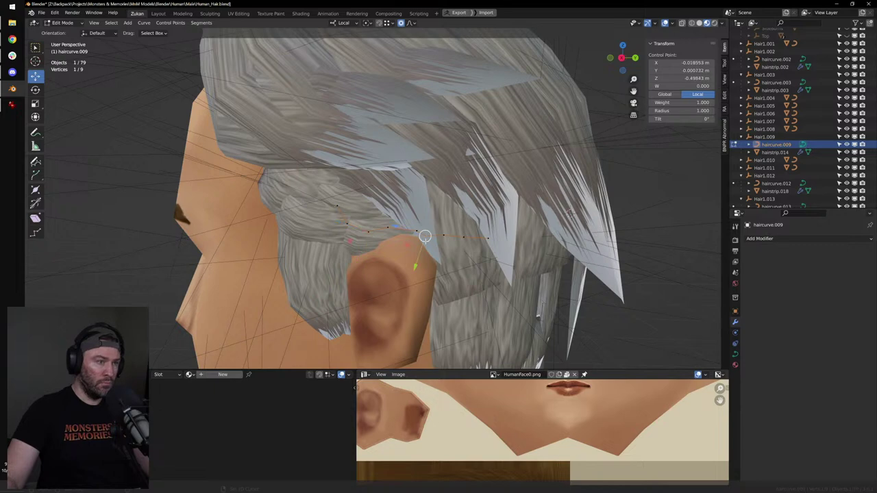
key("g")
left_click(439, 235)
key("Tab")
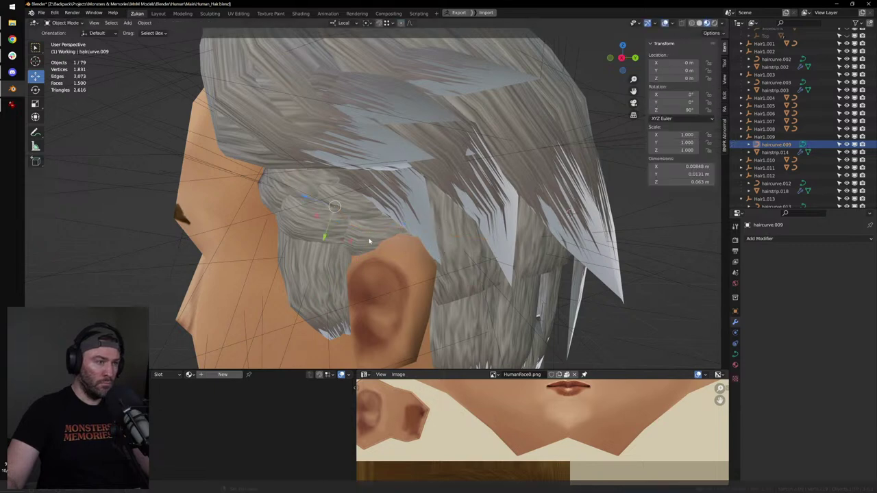
Select hairstrip.014 and begin scaling it along Z
left_click(372, 225)
key("s")
key("z")
key("z")
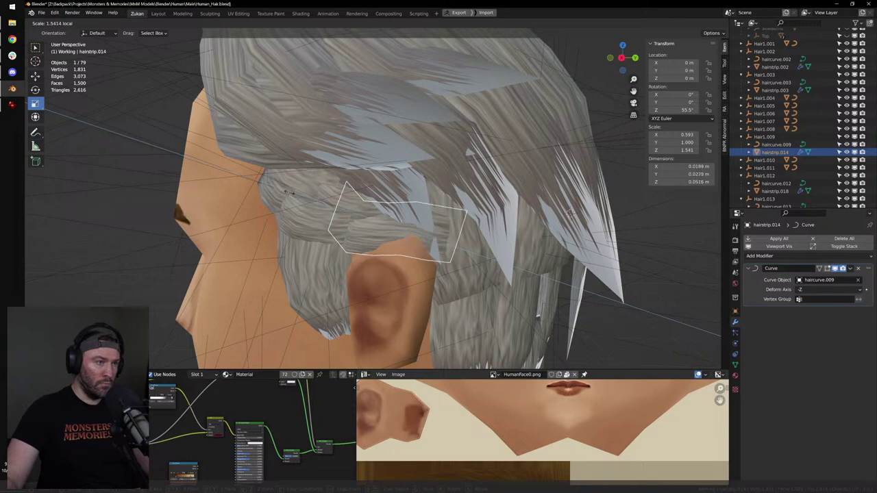
Stretch hairstrip.014, .035 and .036 along Z, .014 to 1.541 and .036 to 1.566
left_click(311, 232)
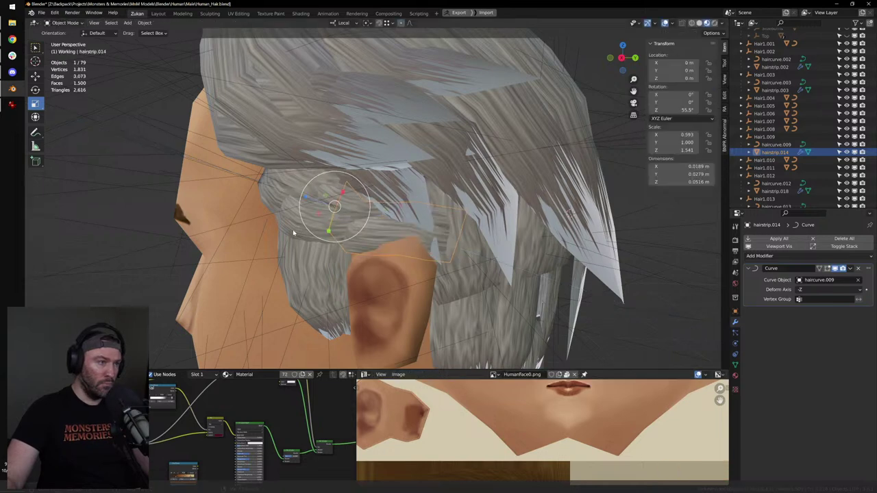
left_click(301, 216)
key("s")
key("z")
key("z")
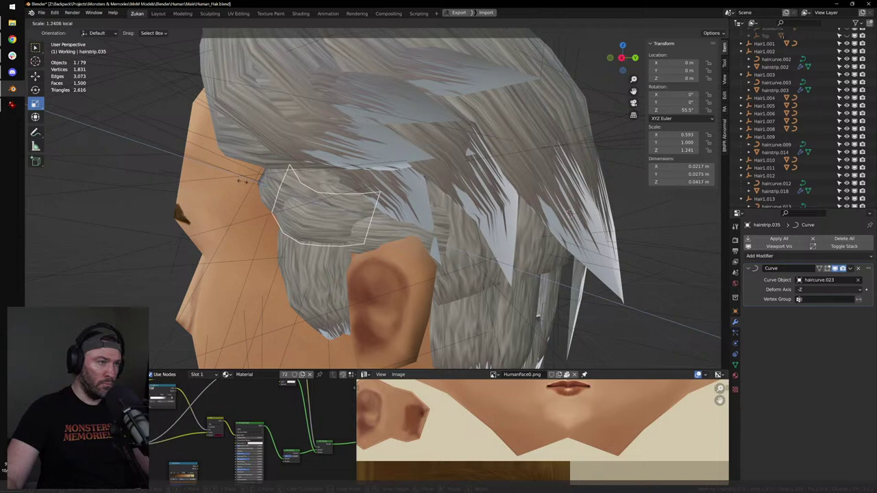
left_click(329, 233)
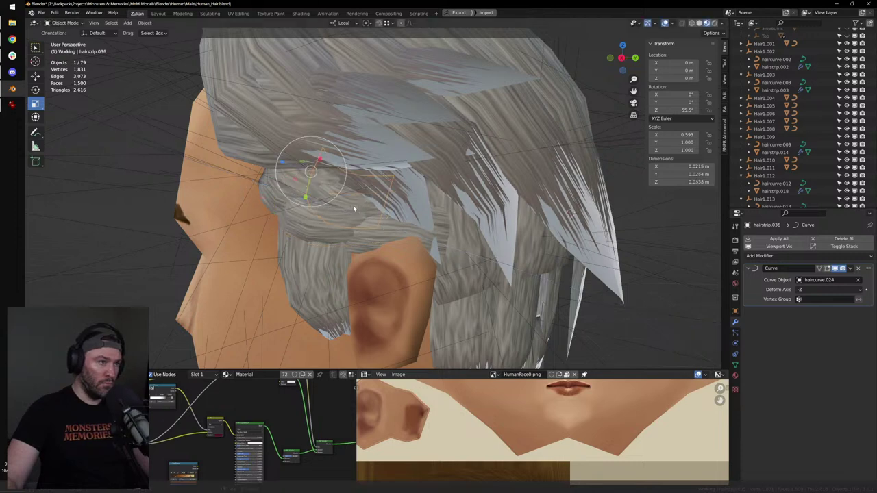
key("s")
key("z")
key("z")
left_click(192, 218)
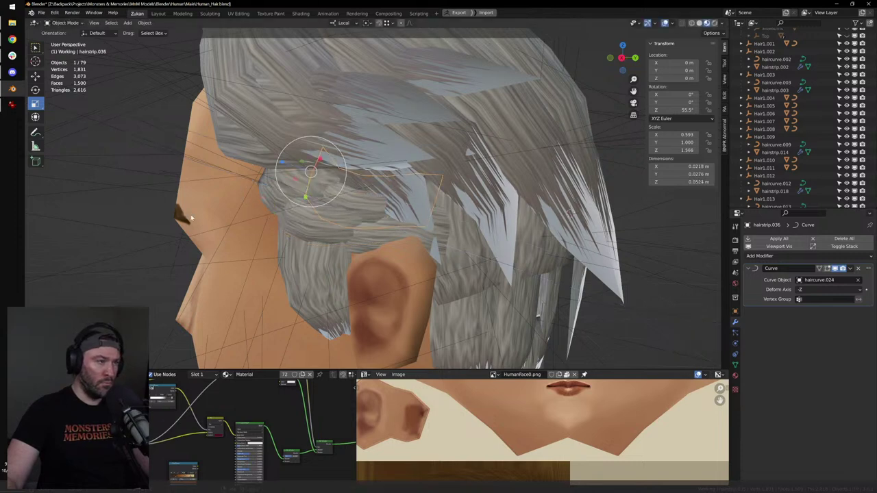
scroll(542, 288, "down", 5)
left_click(476, 299)
mouse_move(475, 300)
middle_mouse_down()
mouse_move(505, 317)
mouse_move(469, 296)
middle_mouse_up()
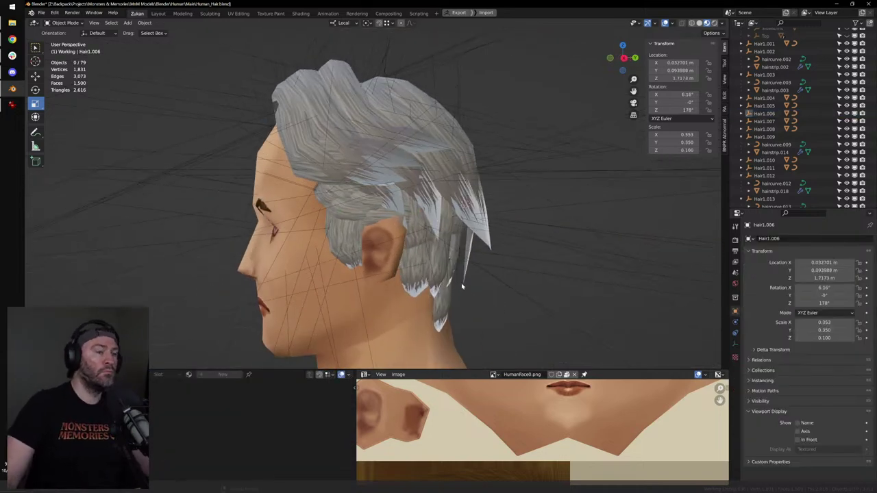
Enter Edit Mode on haircurve.013 with the Transform Orientation set to Global
scroll(464, 260, "up", 5)
left_click(465, 260)
middle_click_drag(465, 260, 527, 180)
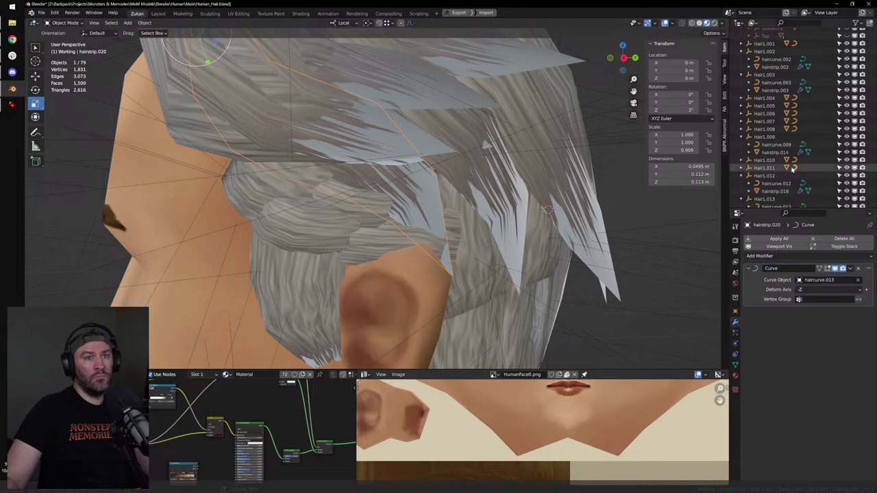
scroll(795, 155, "down", 4)
left_click(774, 134)
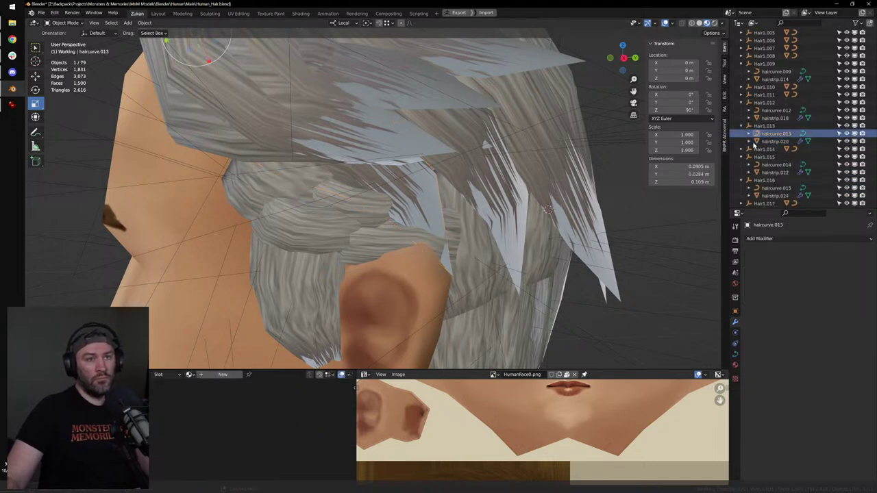
key("Tab")
middle_click_drag(369, 188, 374, 218)
left_click(344, 22)
left_click(326, 48)
Pull haircurve.013's control points toward the scalp with proportional editing, then check hairstrip.020
left_click_drag(374, 218, 422, 237)
middle_click_drag(421, 237, 408, 192)
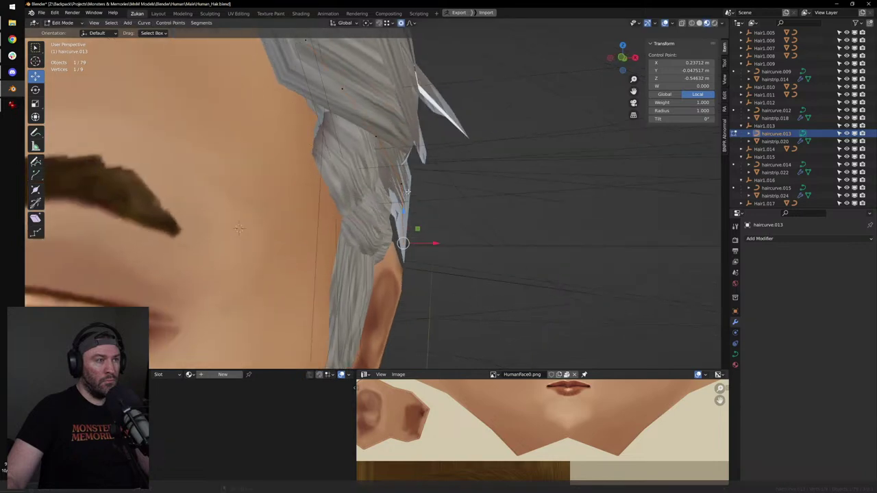
left_click_drag(386, 153, 389, 148)
middle_click_drag(389, 148, 325, 98)
left_click_drag(334, 113, 346, 112)
middle_click_drag(508, 176, 381, 199)
key("Tab")
left_click(378, 206)
scroll(377, 206, "up", 2)
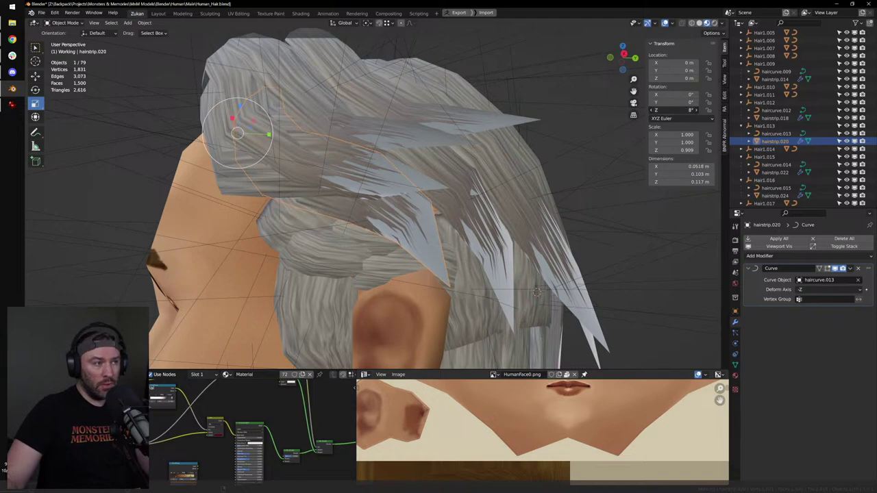
middle_click_drag(537, 291, 451, 180)
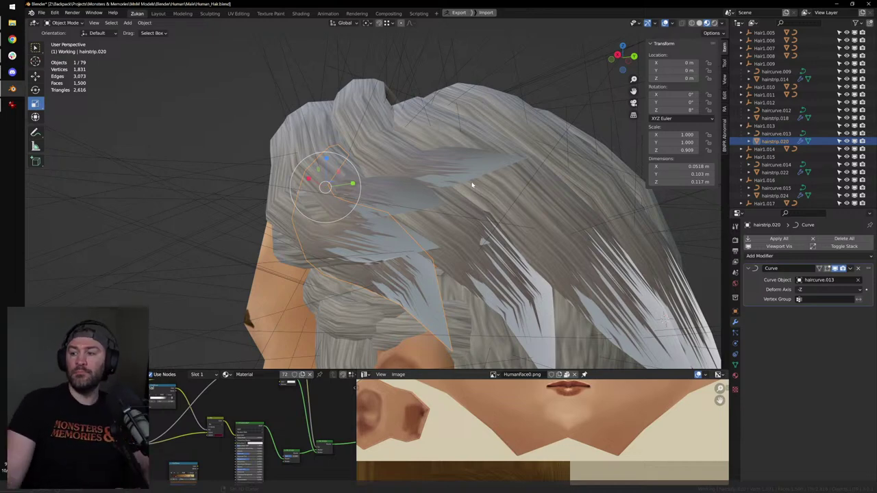
scroll(472, 185, "down", 5)
Deselect everything and orbit from a side-front to a side-back view of the head
left_click(497, 87)
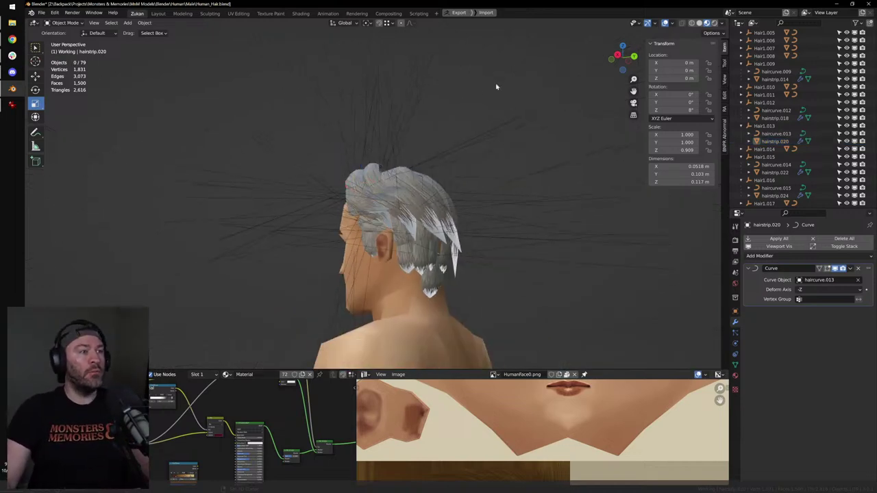
middle_click_drag(497, 87, 478, 161)
scroll(478, 160, "up", 2)
middle_click_drag(462, 190, 336, 200)
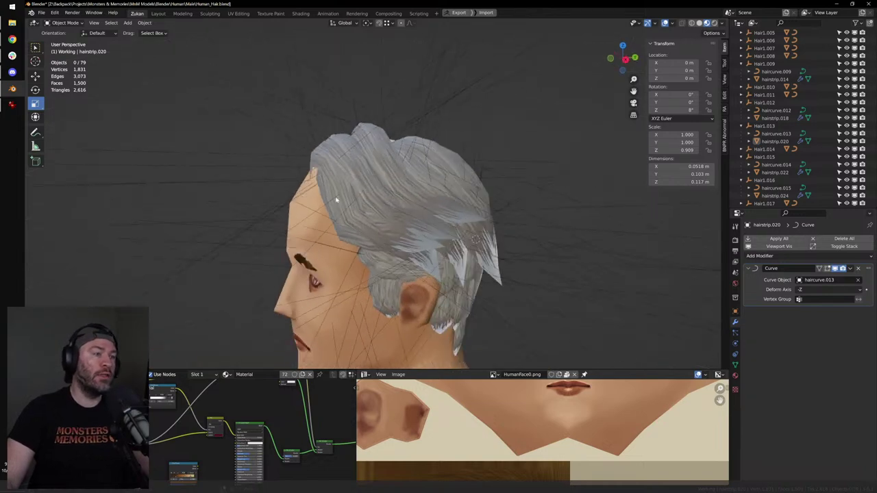
middle_click_drag(426, 141, 364, 146)
middle_click_drag(290, 162, 469, 186)
Review the hair in Rendered shading from back, side and front, then show the reference photo
left_click(714, 22)
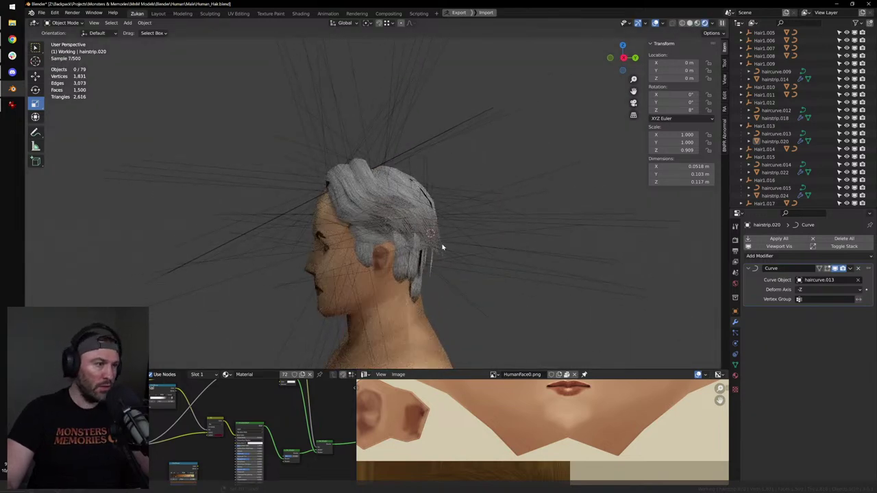
middle_click_drag(442, 247, 461, 302)
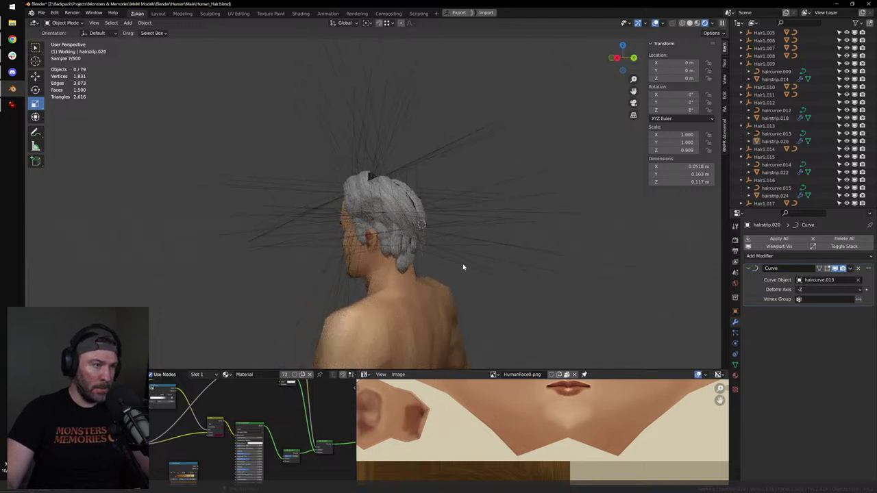
middle_click_drag(440, 264, 460, 264)
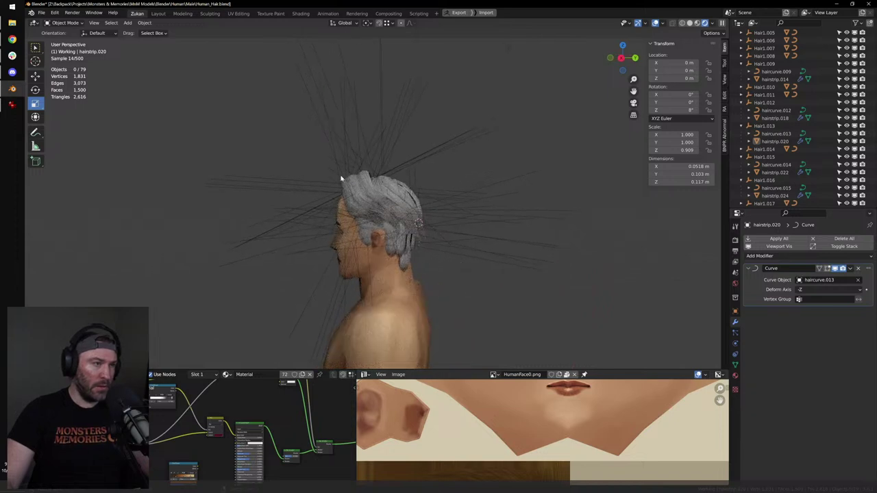
middle_click_drag(442, 189, 521, 290)
scroll(378, 194, "down", 3)
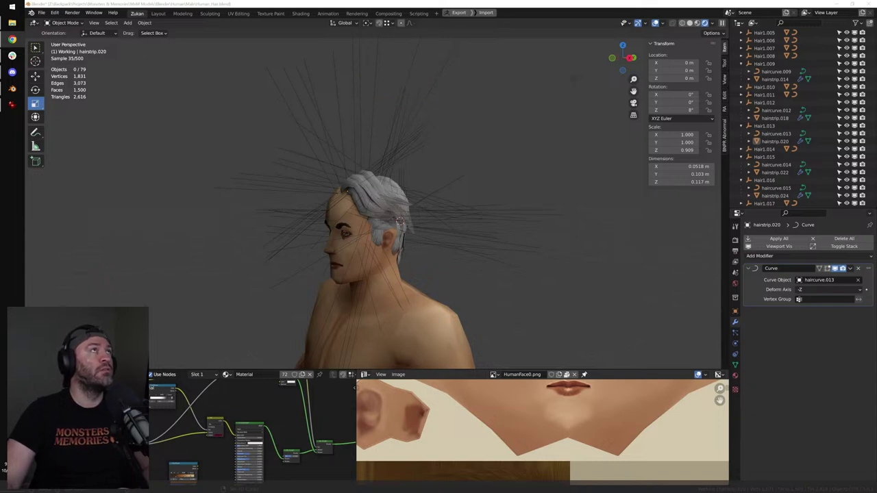
key("alt+Tab")
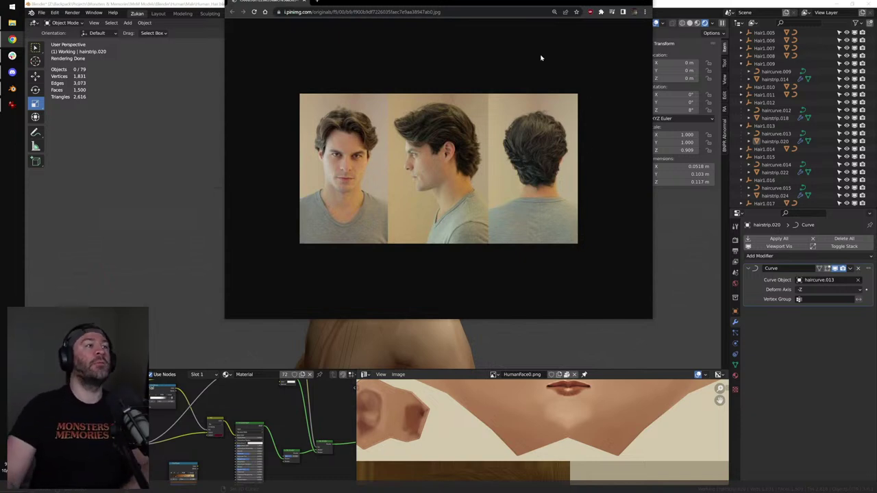
Return to Blender in Solid shading and save the file as Human_Hair.blend
key("alt+Tab")
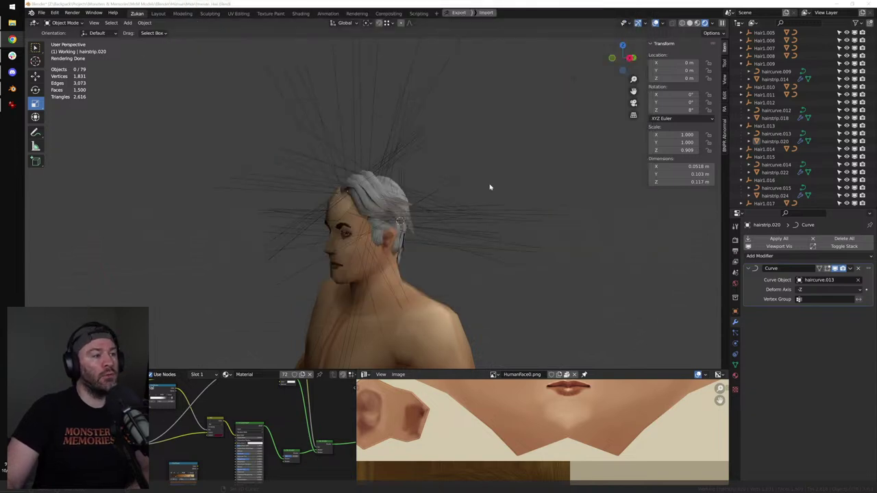
middle_click_drag(489, 185, 472, 208)
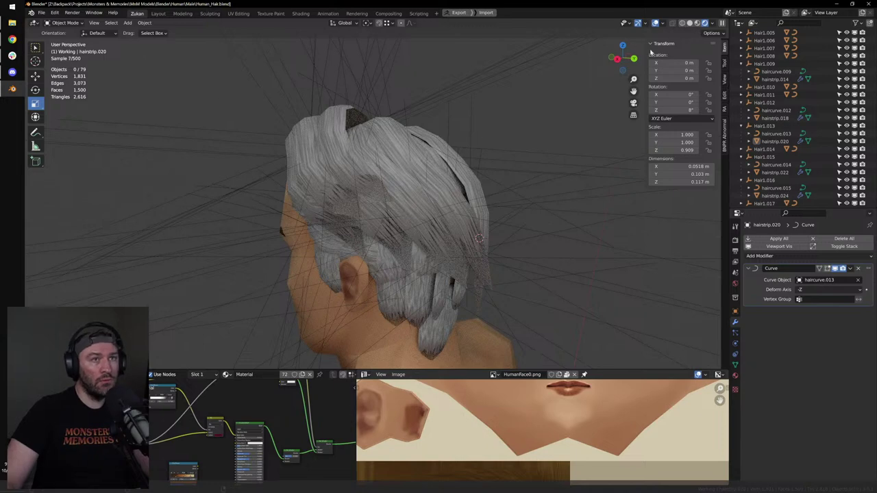
left_click(691, 23)
mouse_move(384, 151)
middle_mouse_down()
mouse_move(413, 135)
mouse_move(387, 140)
middle_mouse_up()
left_click(41, 12)
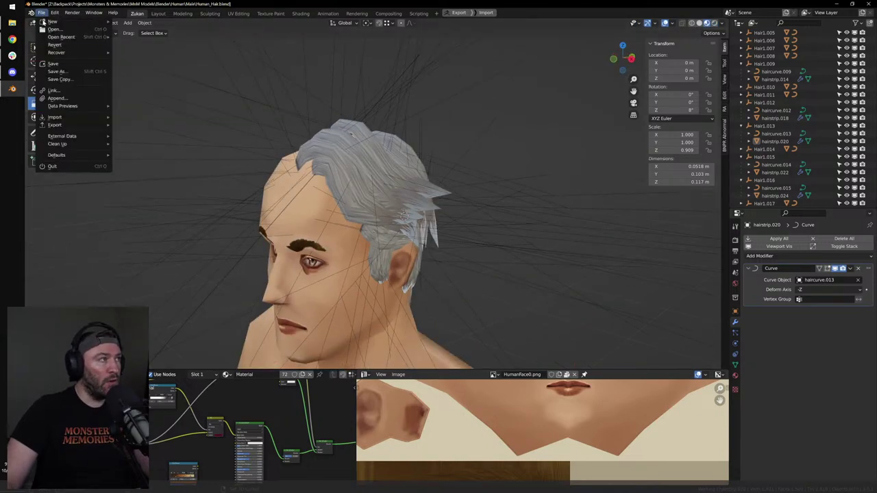
left_click(60, 63)
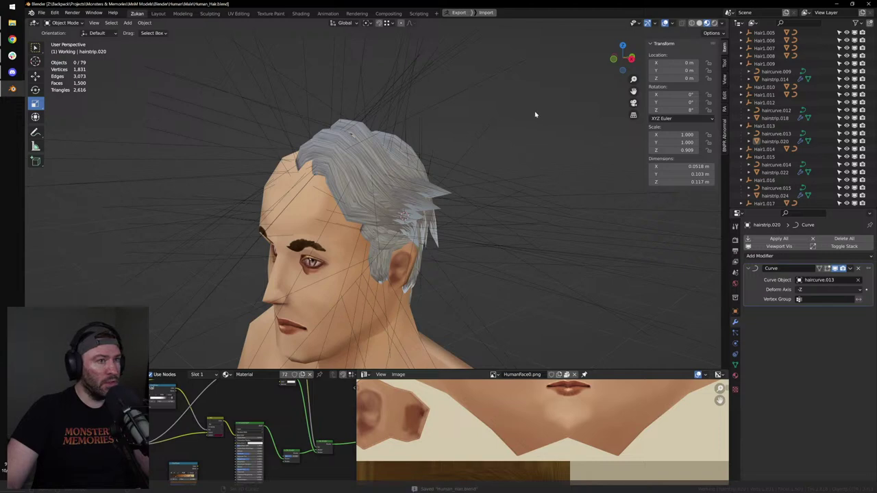